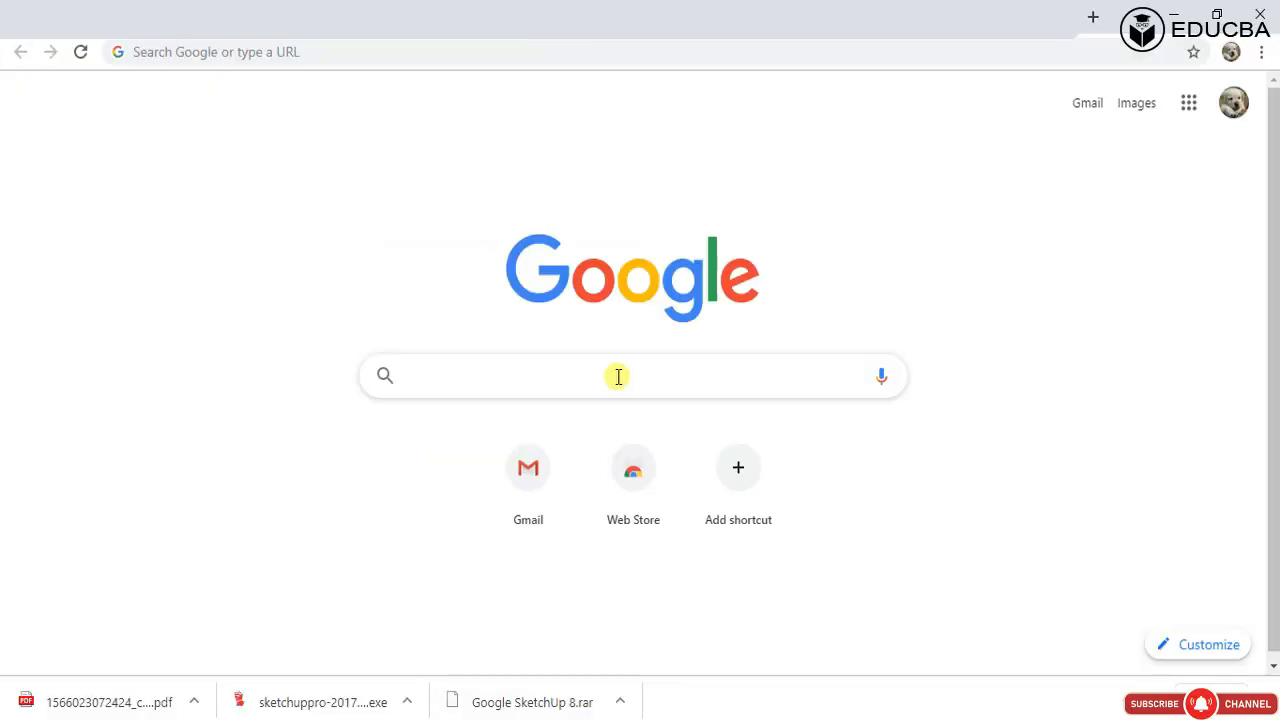
Step: Search Google for "sketchup download" and refine the query to "sketchup TRIMBLE download"
{"action": "type", "text": "SKETC"}
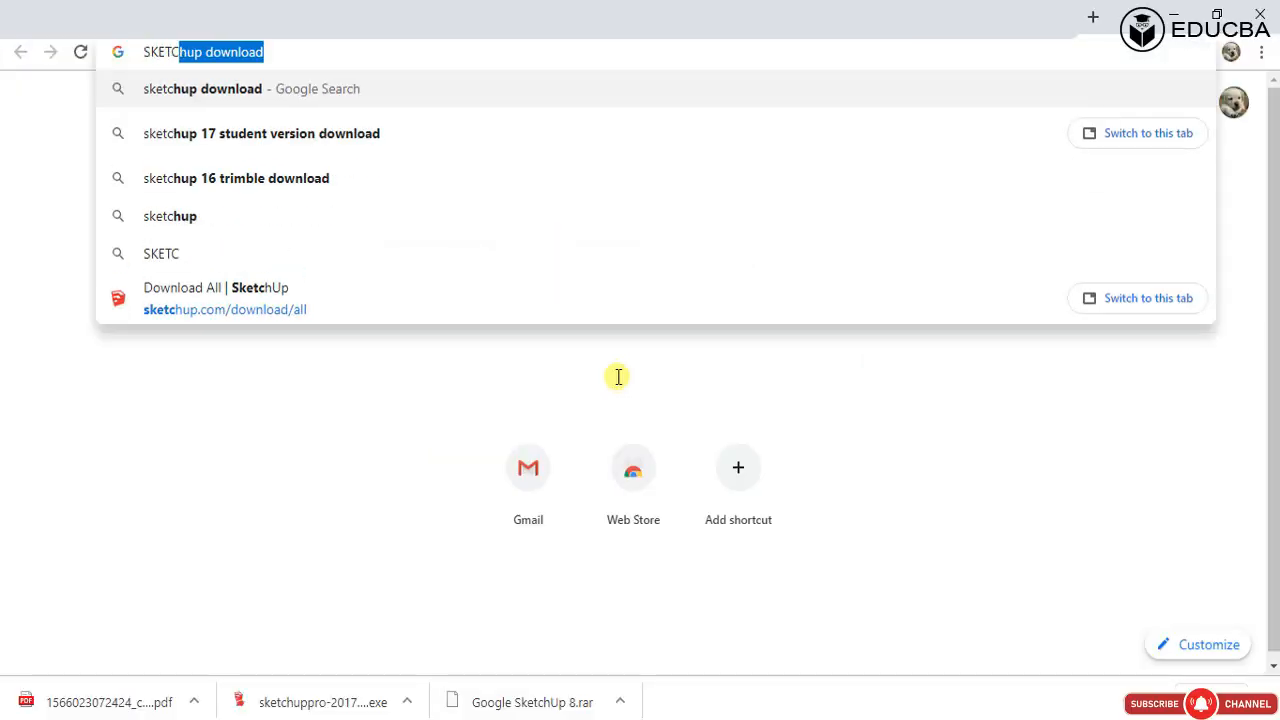
{"action": "type", "text": "HUP"}
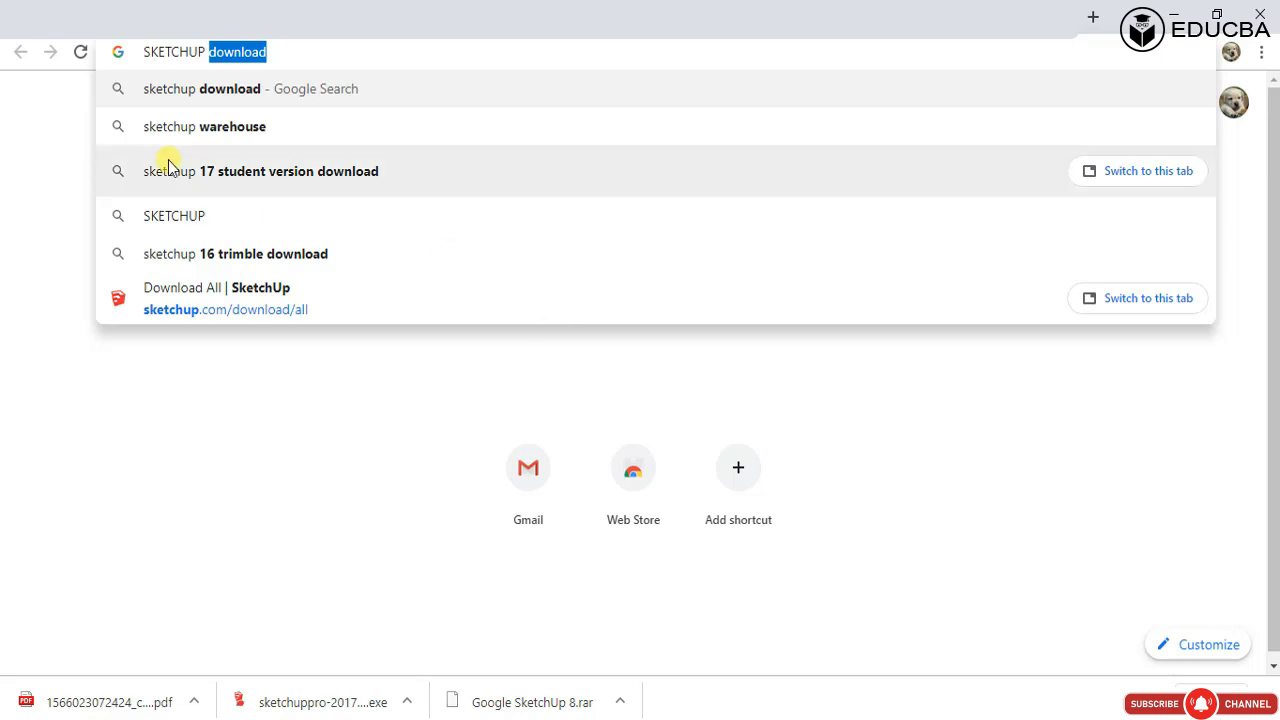
{"action": "left_click", "coordinate": [320, 89]}
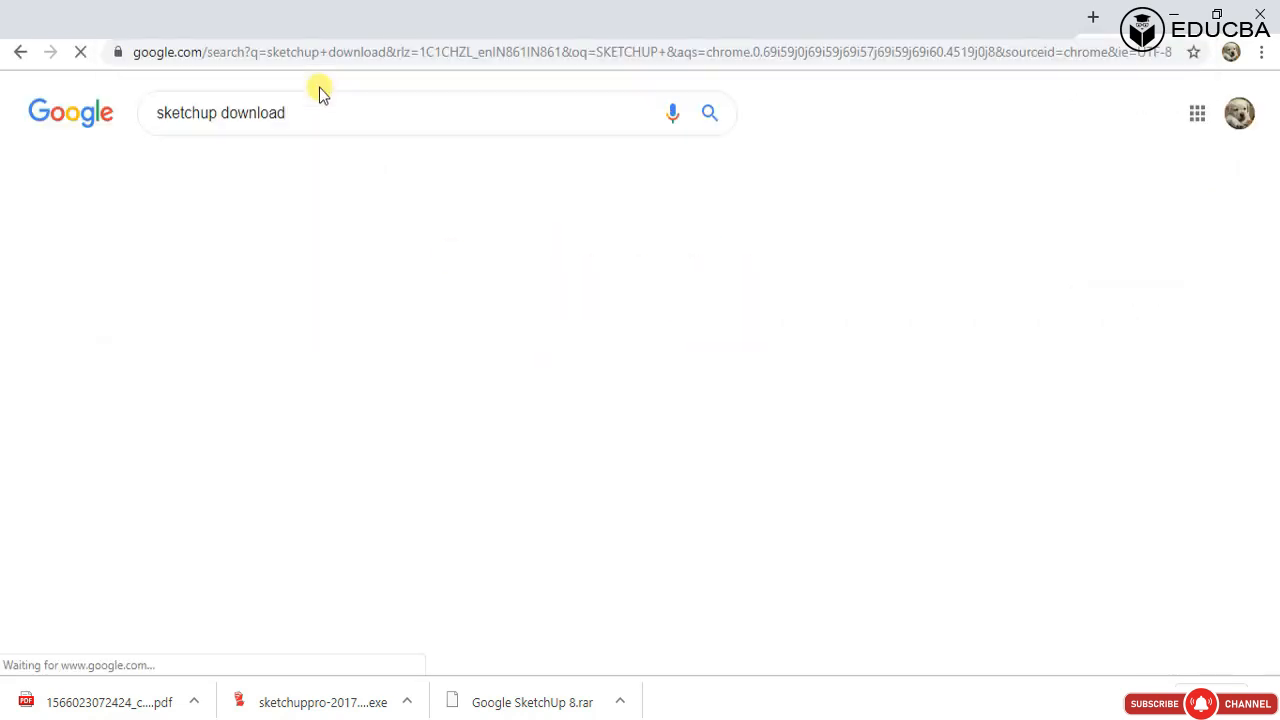
{"action": "left_click", "coordinate": [224, 113]}
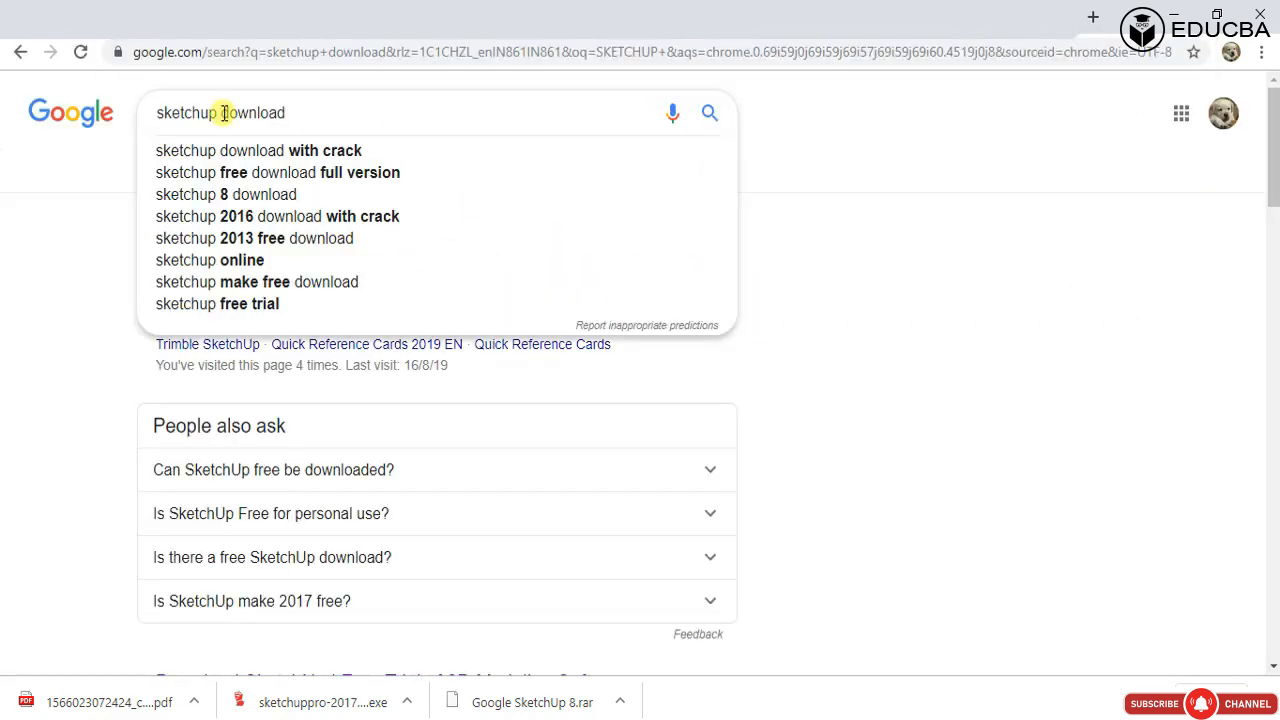
{"action": "type", "text": "TRIM"}
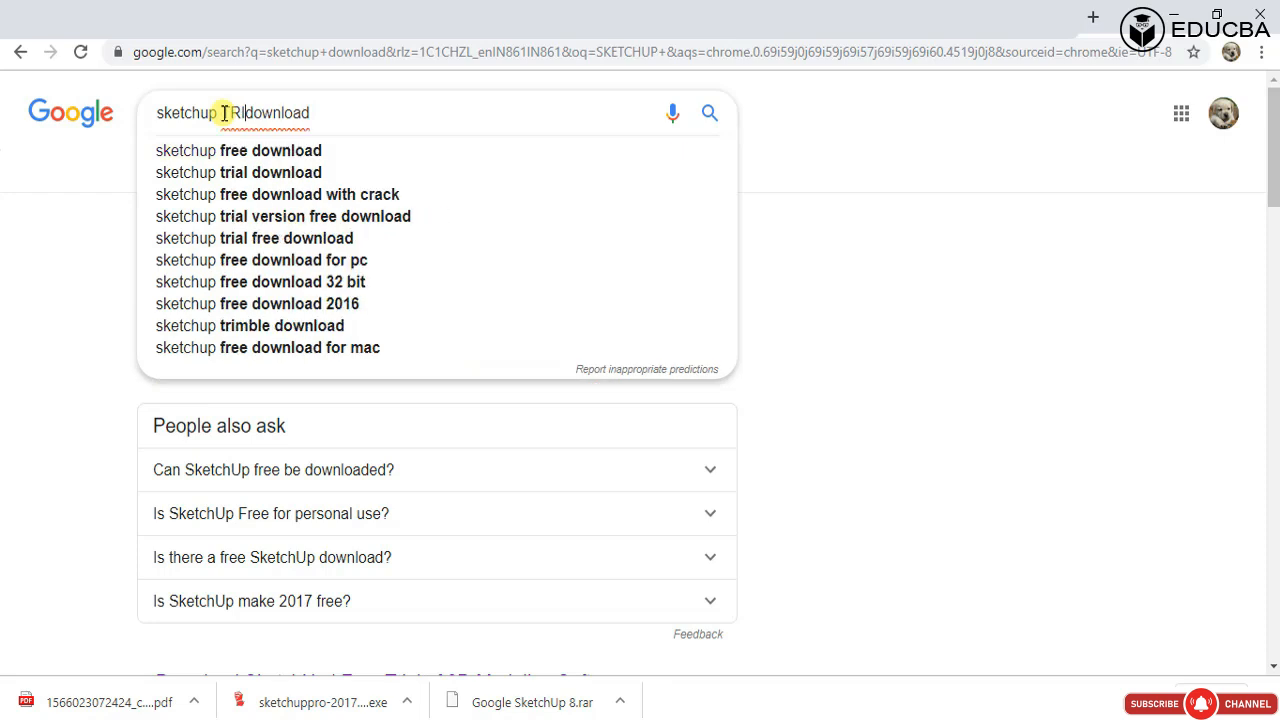
{"action": "type", "text": "BLE"}
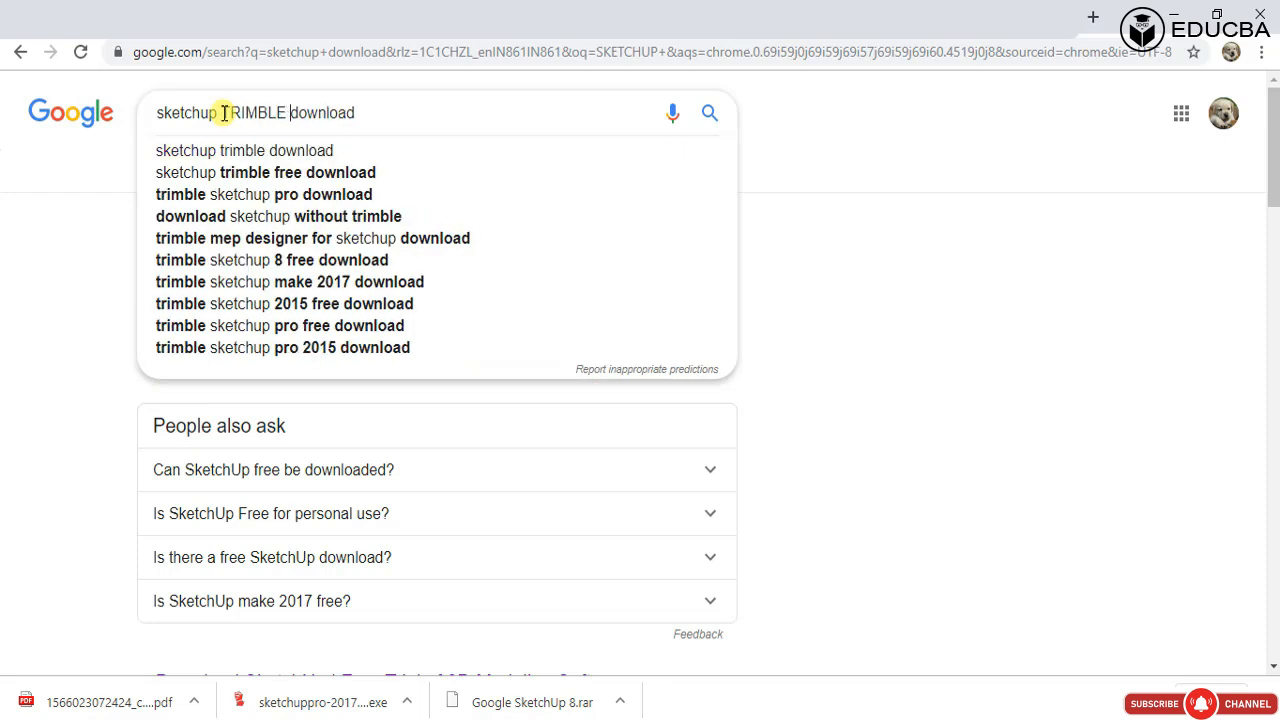
{"action": "key", "text": "Return"}
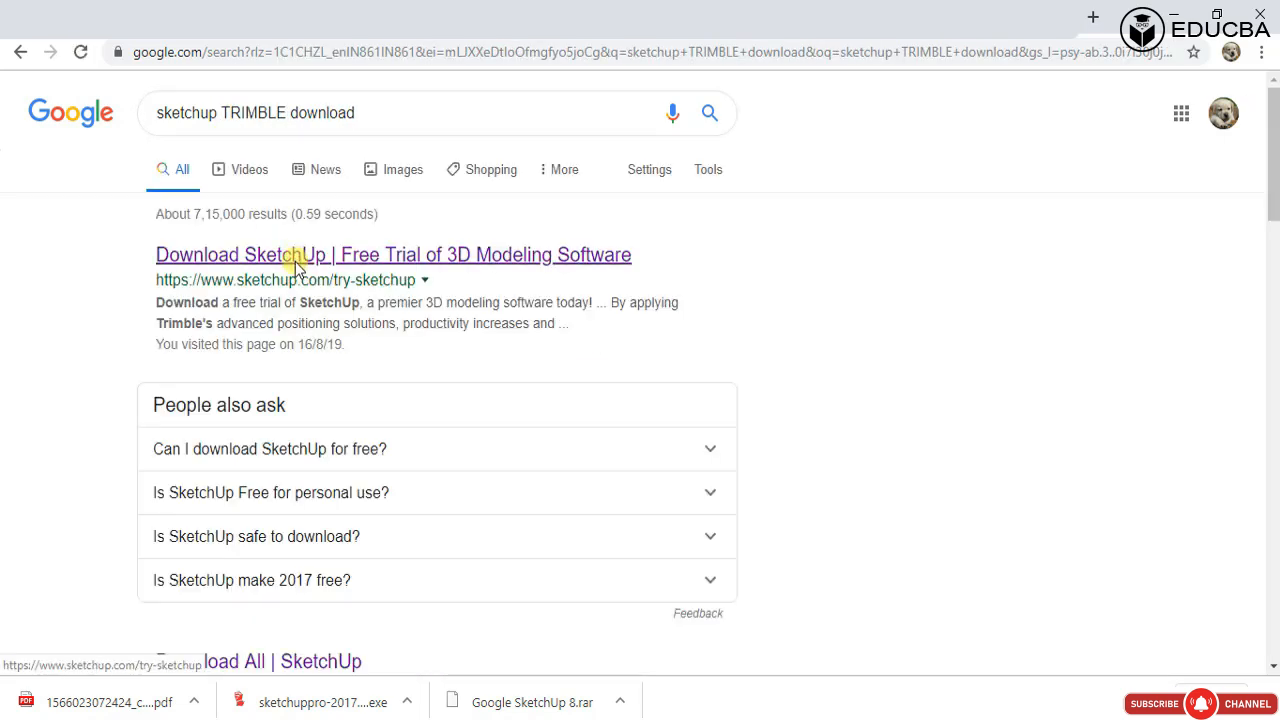
Step: Open the SketchUp free trial result and look through the choices for what SketchUp is used for
{"action": "left_click", "coordinate": [296, 262]}
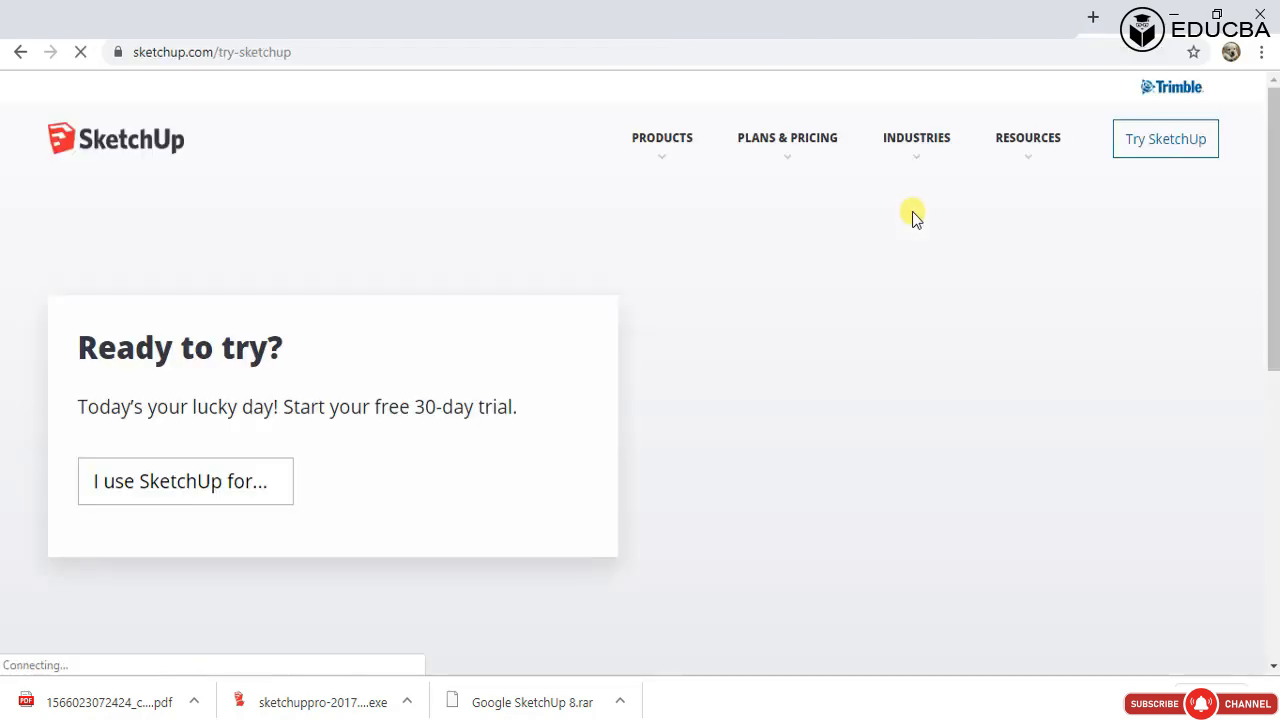
{"action": "scroll", "coordinate": [612, 395], "scroll_direction": "down", "scroll_amount": 4}
{"action": "scroll", "coordinate": [600, 405], "scroll_direction": "up", "scroll_amount": 5}
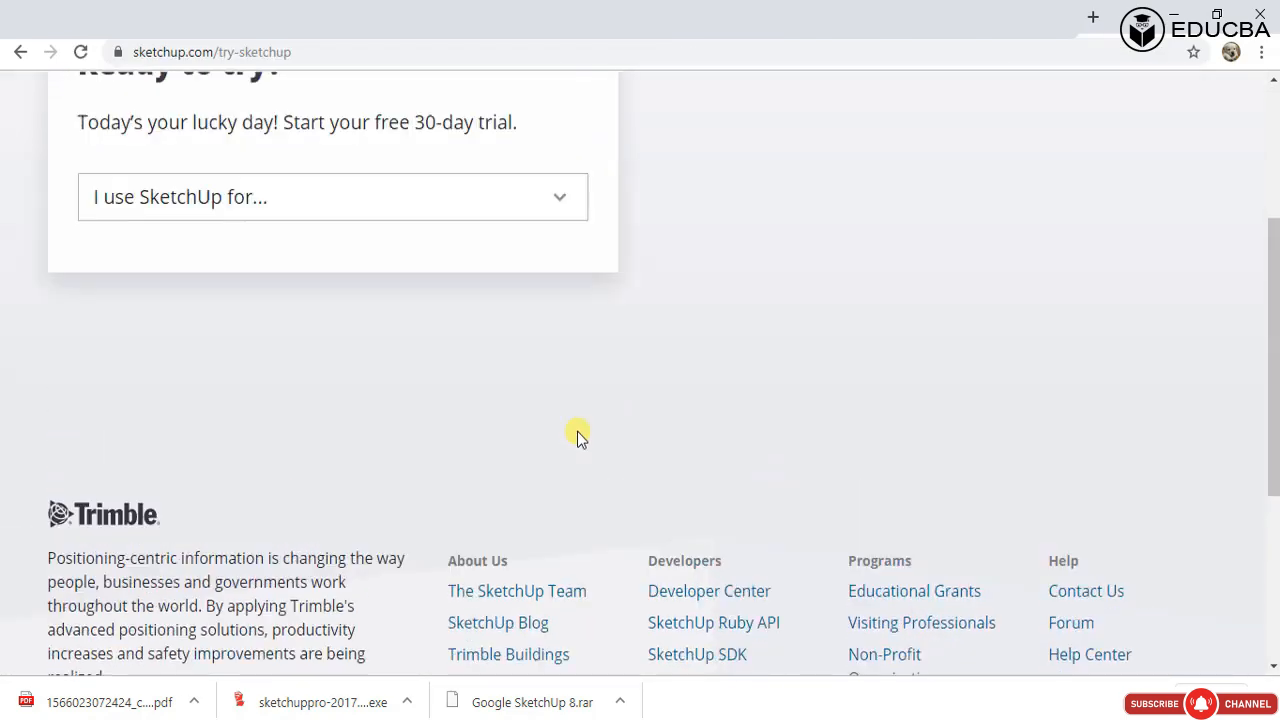
{"action": "left_click", "coordinate": [543, 488]}
{"action": "scroll", "coordinate": [551, 484], "scroll_direction": "down", "scroll_amount": 1}
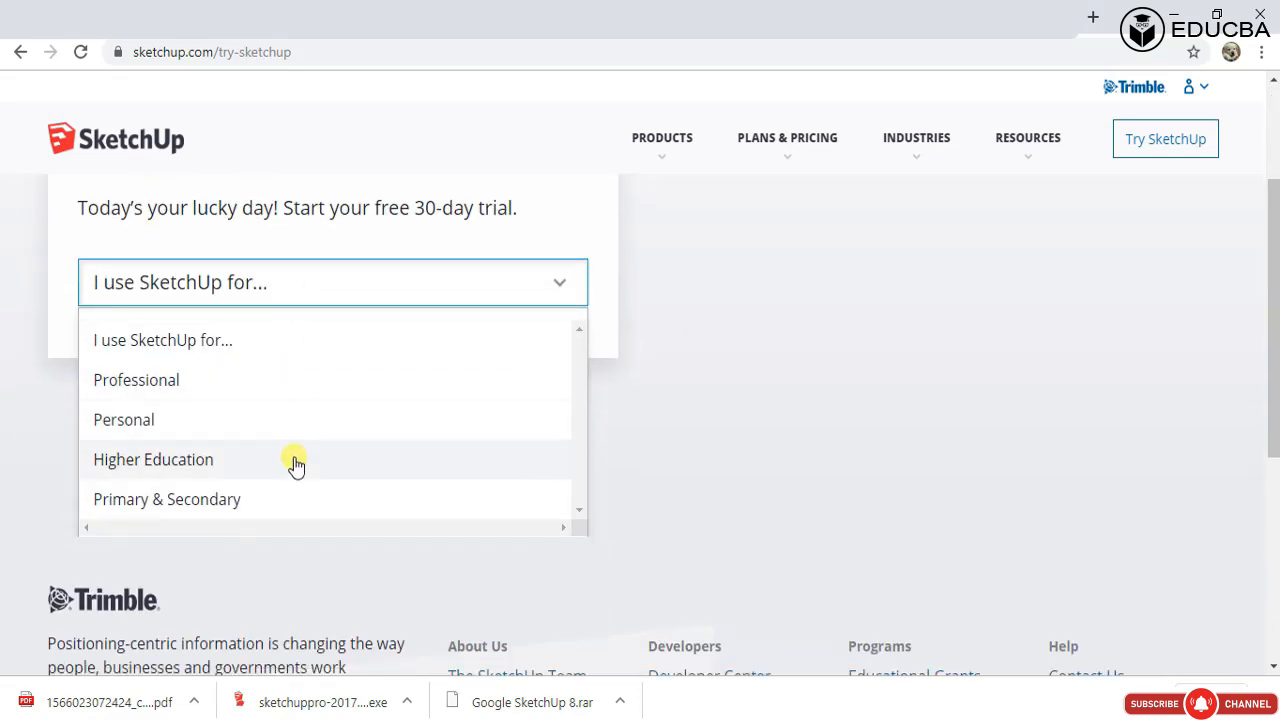
{"action": "left_click", "coordinate": [763, 243]}
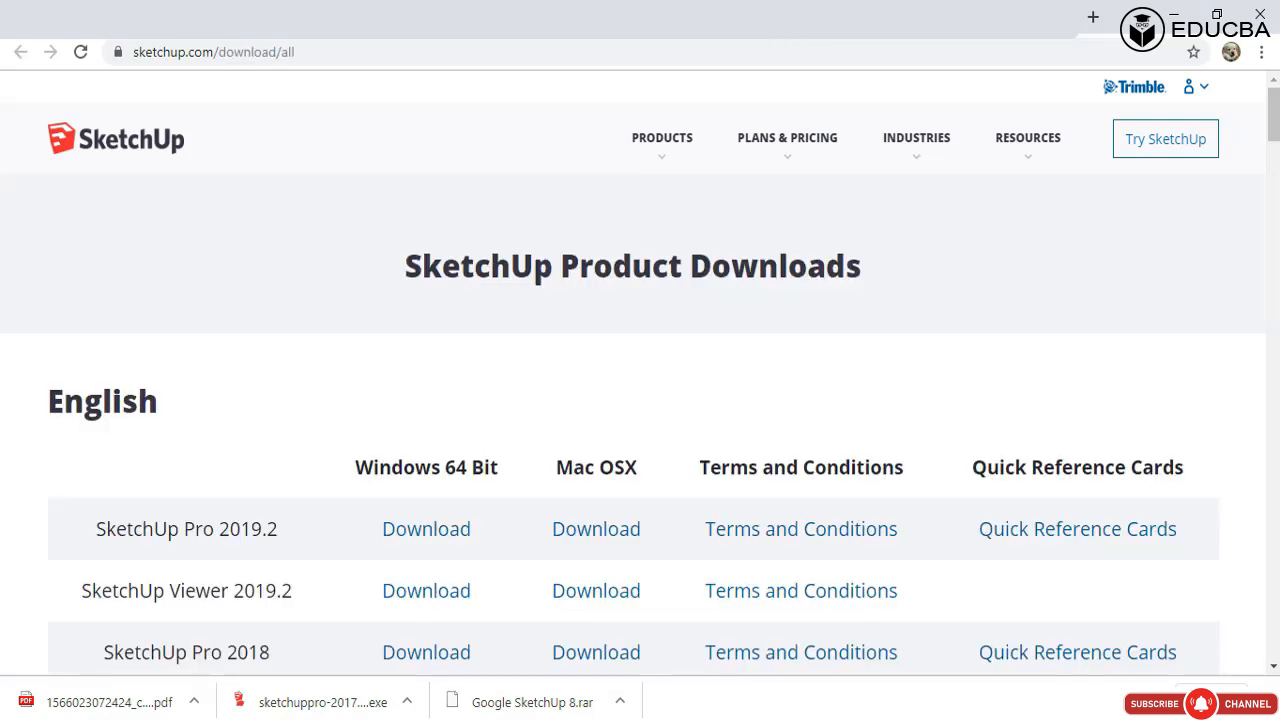
Step: On the SketchUp Product Downloads page, look at the account options and review the English download table
{"action": "left_click", "coordinate": [1203, 90]}
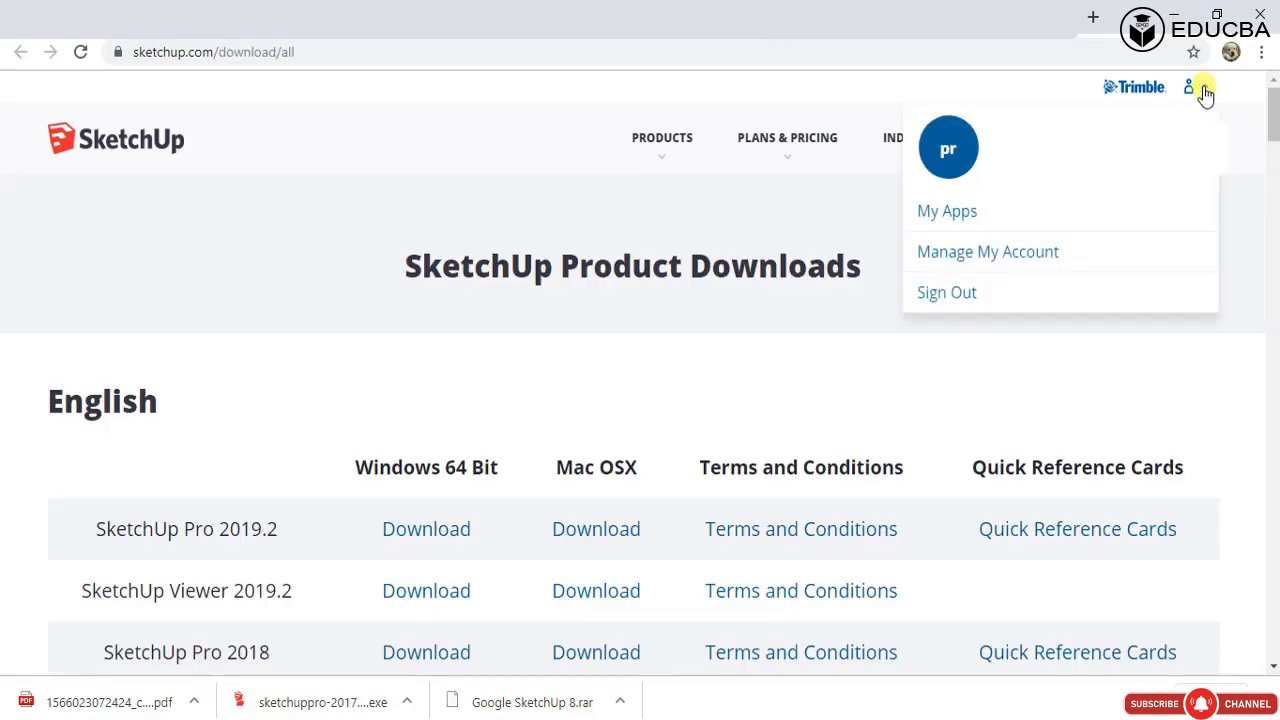
{"action": "left_click", "coordinate": [1205, 93]}
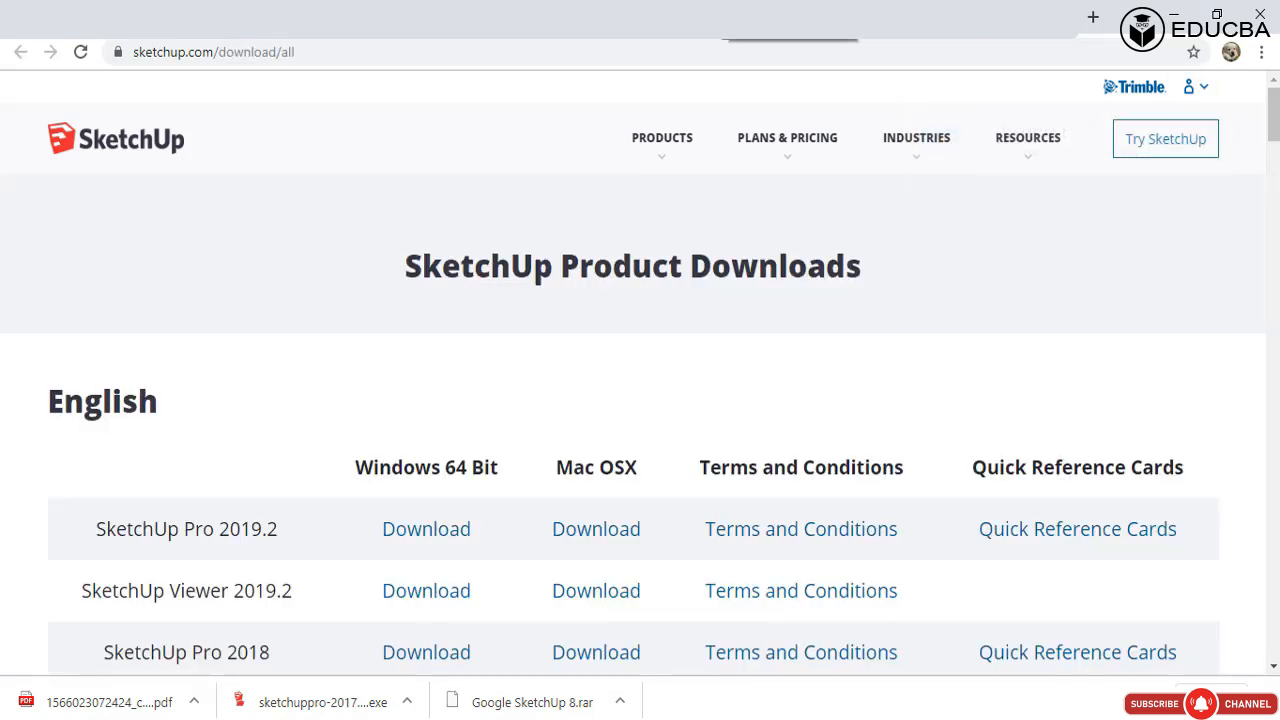
{"action": "scroll", "coordinate": [623, 291], "scroll_direction": "down", "scroll_amount": 3}
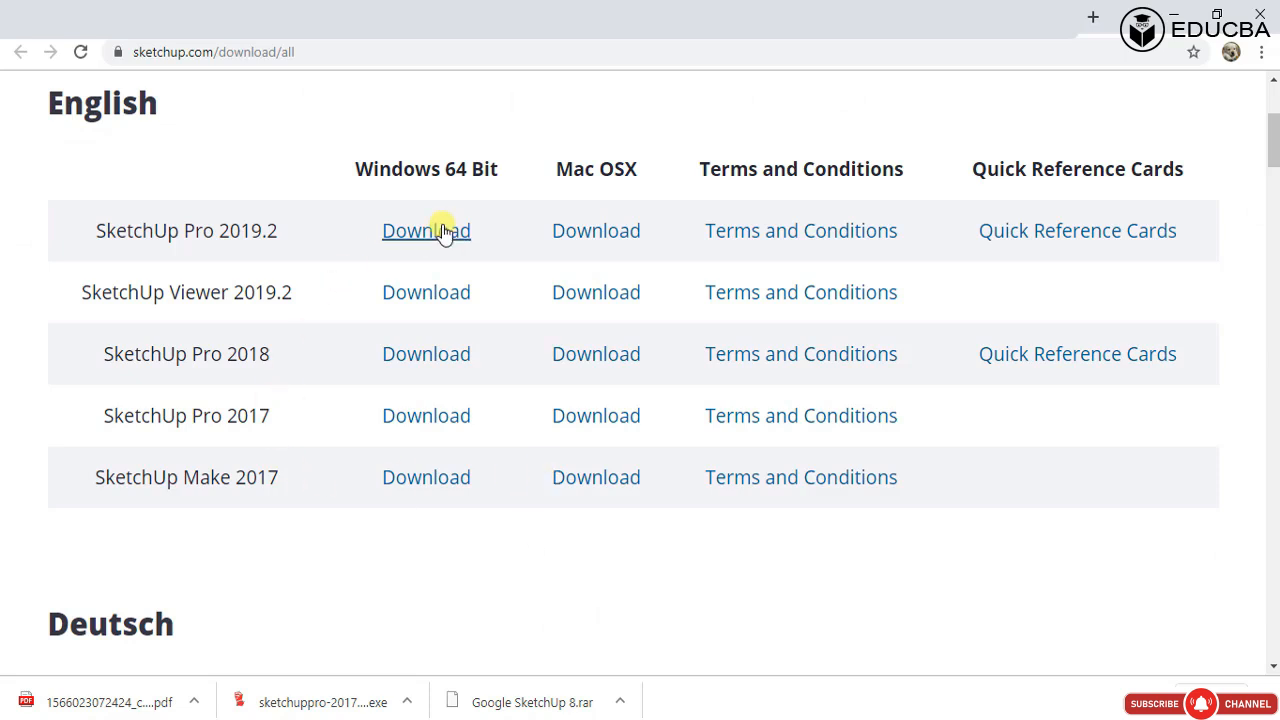
{"action": "scroll", "coordinate": [931, 557], "scroll_direction": "up", "scroll_amount": 2}
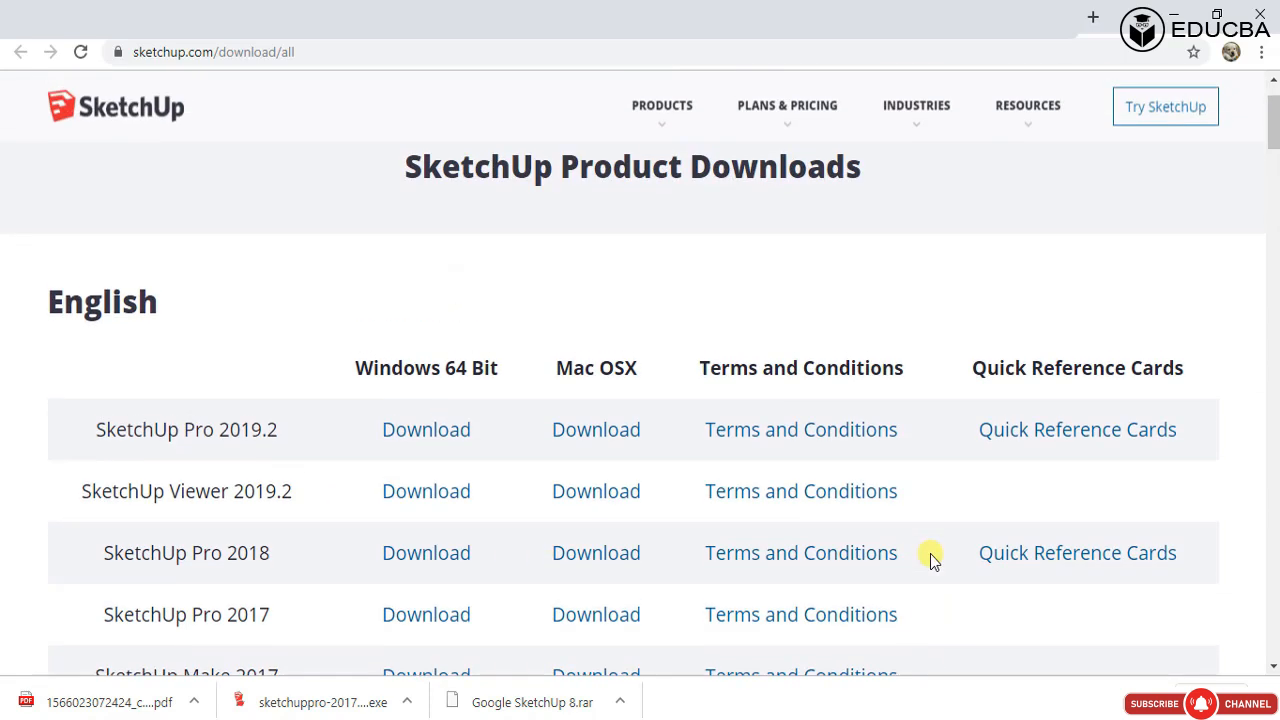
{"action": "scroll", "coordinate": [923, 403], "scroll_direction": "down", "scroll_amount": 2}
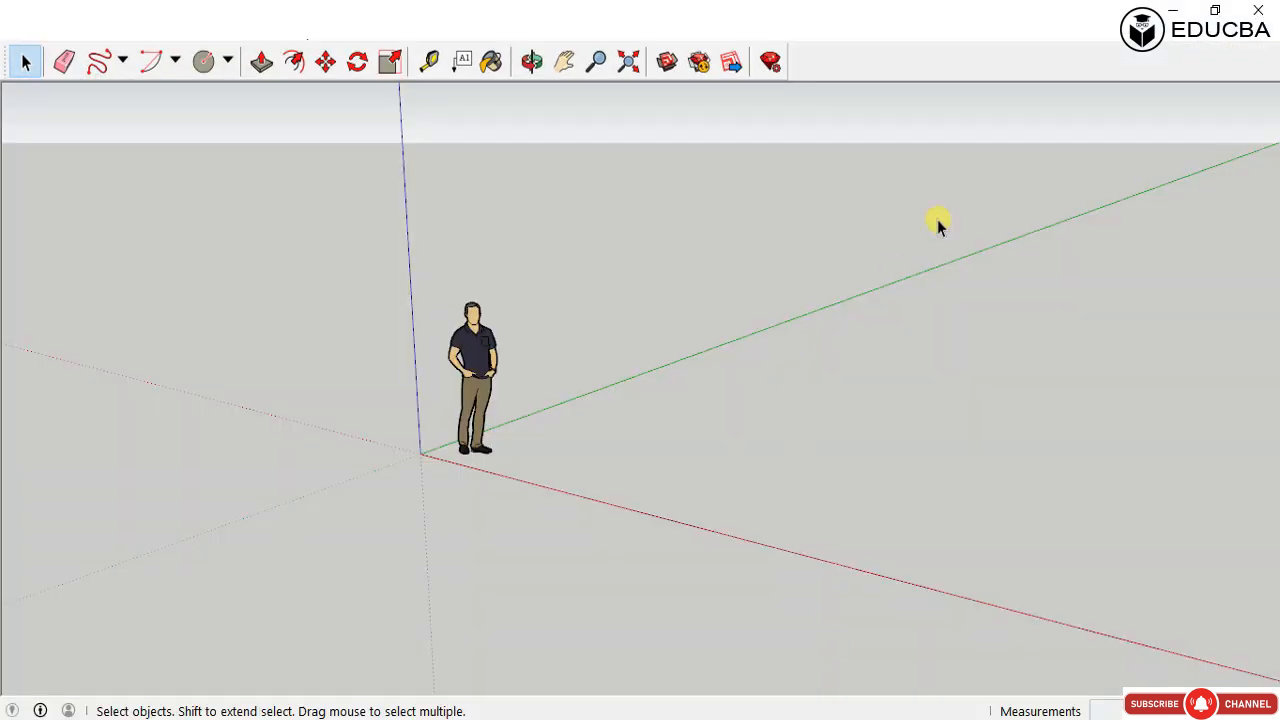
Step: Minimize the SketchUp and browser windows, and launch SketchUp 2017 from the desktop
{"action": "left_click", "coordinate": [1174, 12]}
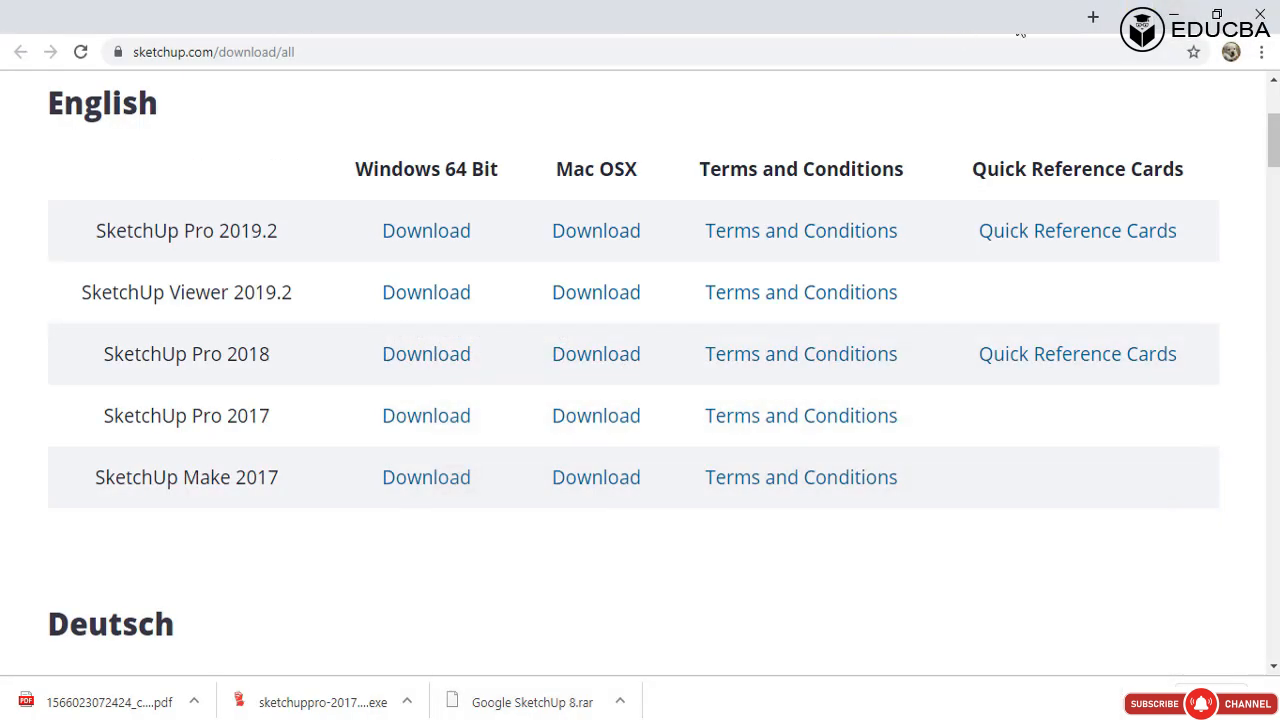
{"action": "left_click", "coordinate": [1178, 14]}
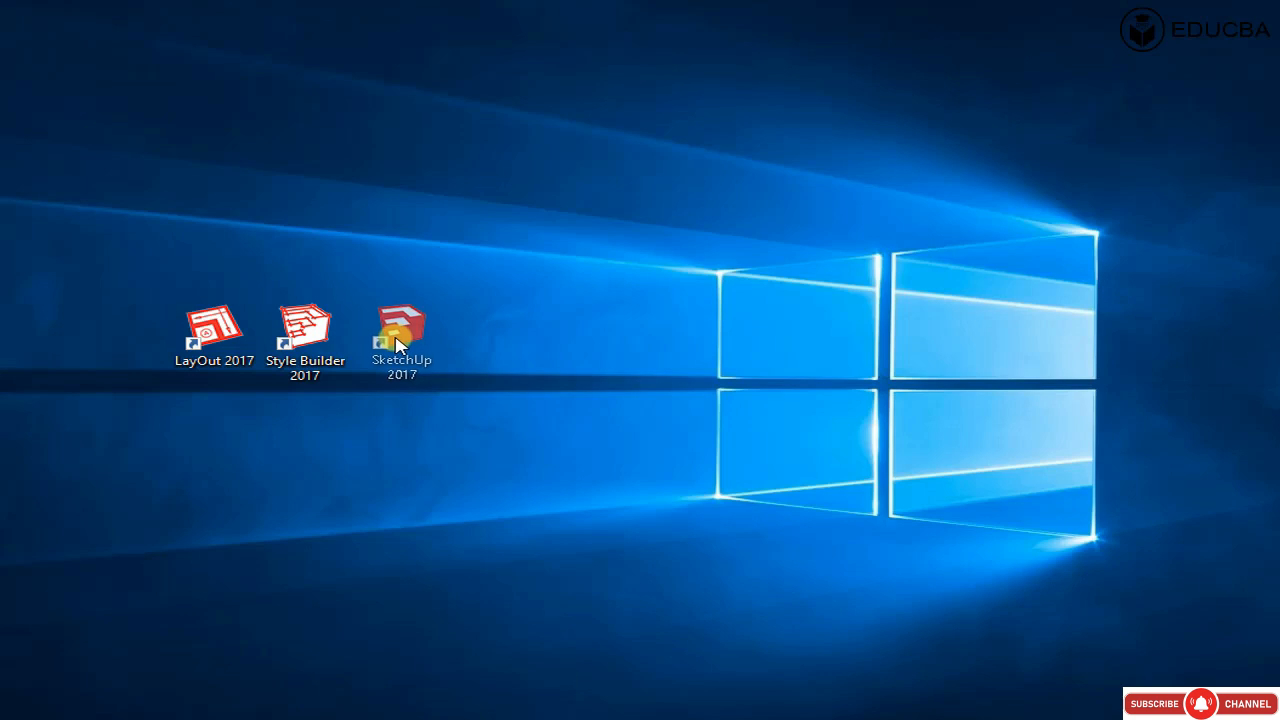
{"action": "left_click", "coordinate": [395, 340]}
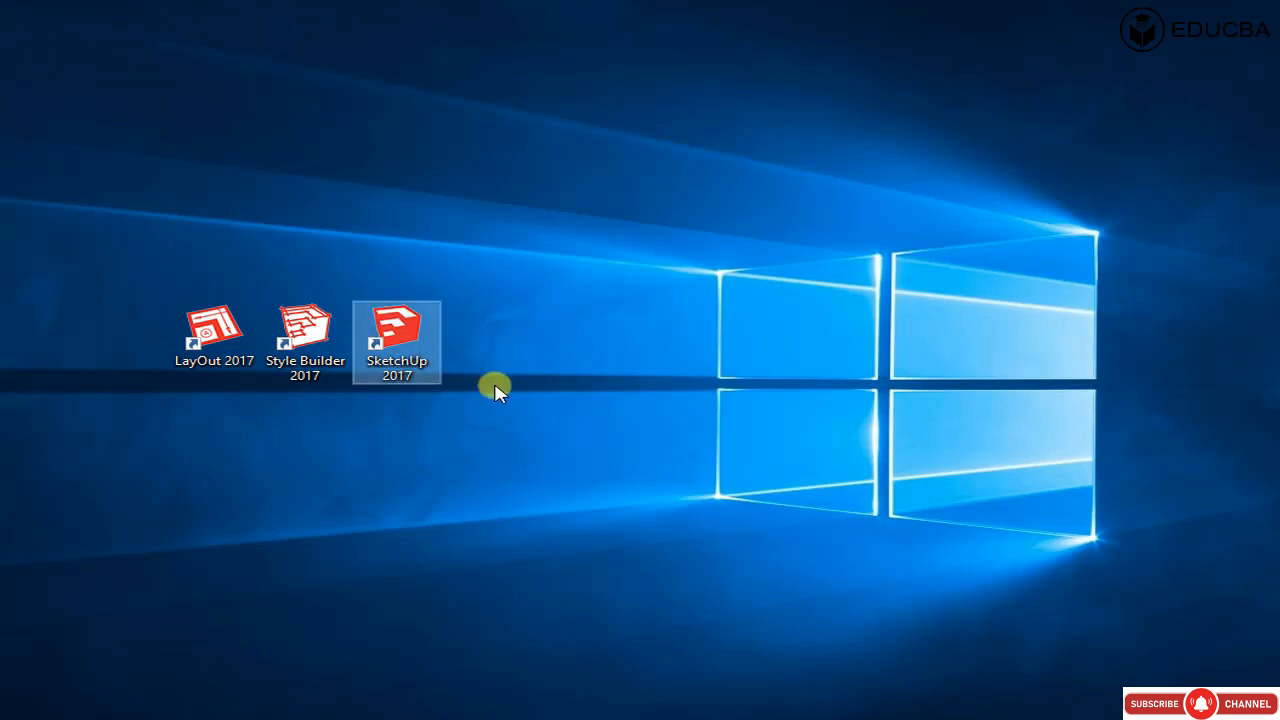
{"action": "double_click", "coordinate": [395, 340]}
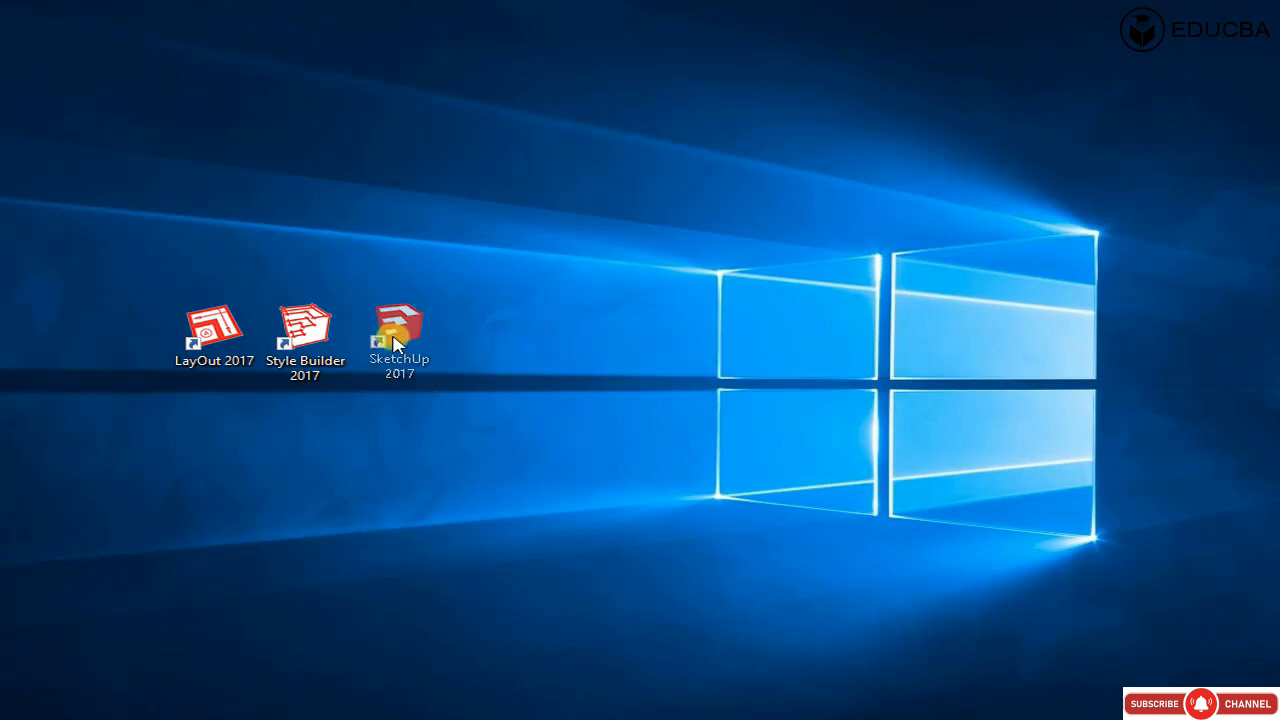
{"action": "left_click", "coordinate": [420, 440]}
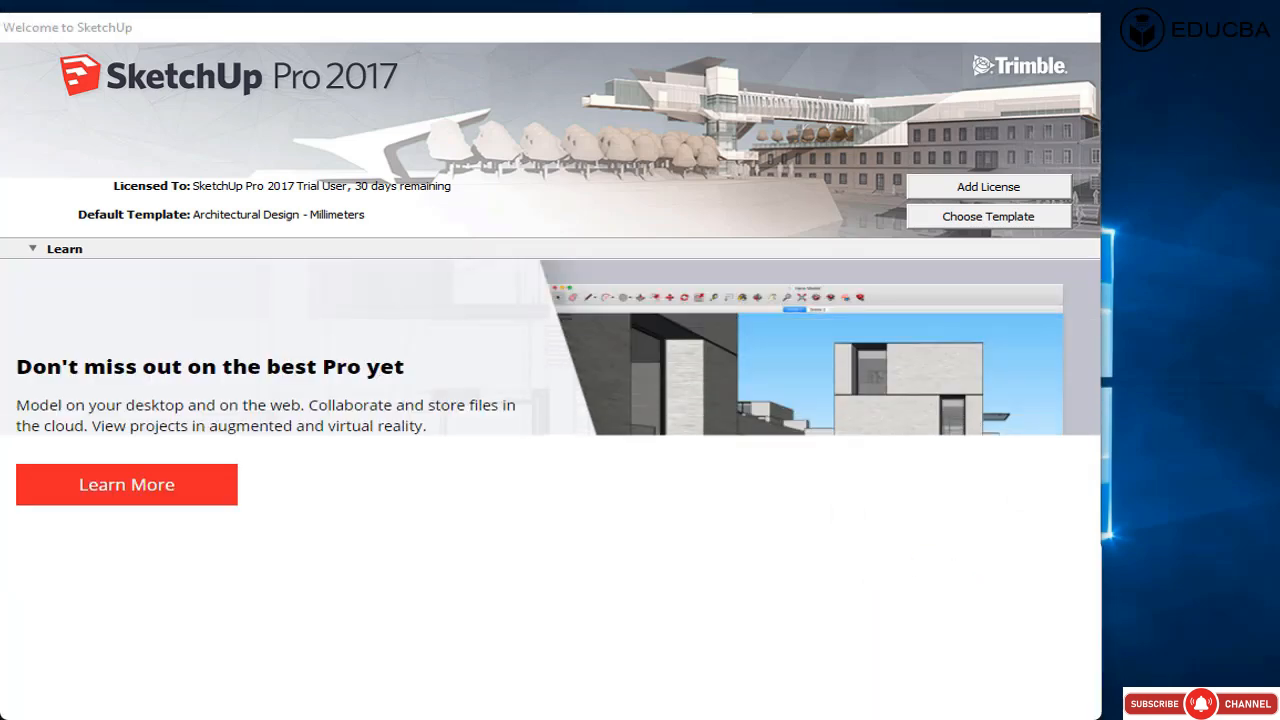
{"action": "left_click", "coordinate": [420, 320]}
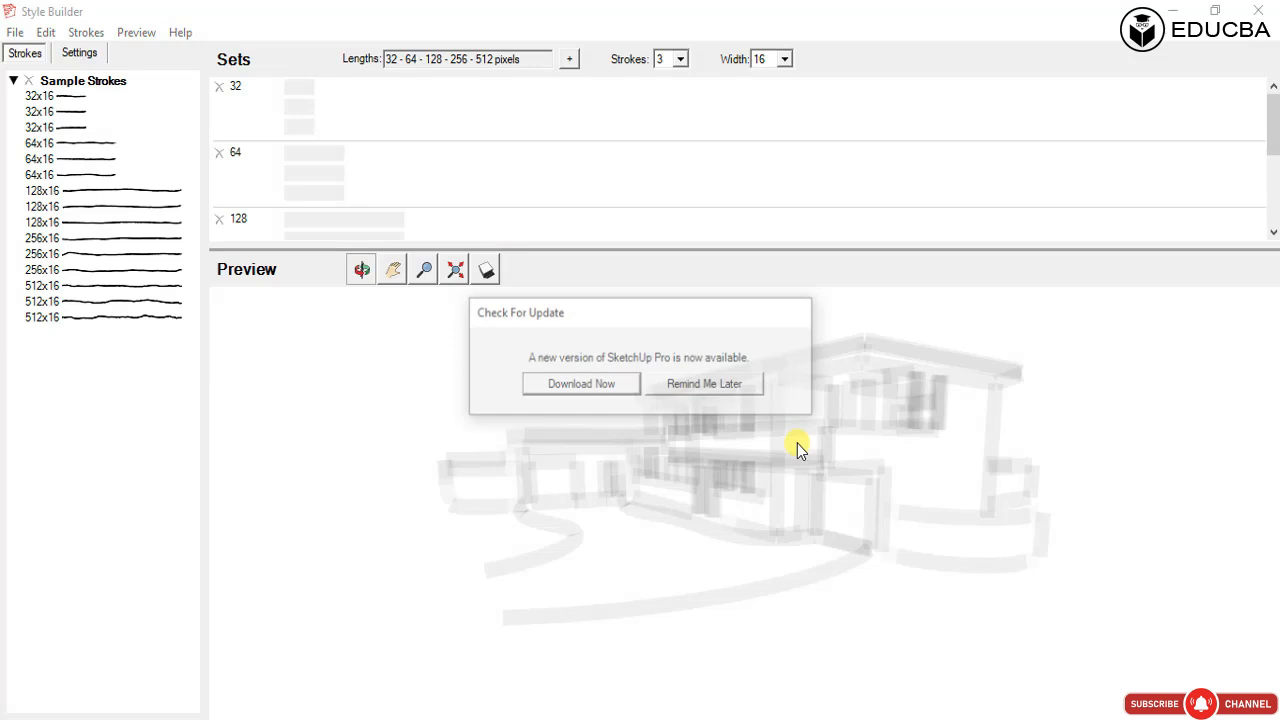
Step: Postpone the SketchUp Pro update, ignore the extension updates and close Style Builder
{"action": "left_click", "coordinate": [710, 386]}
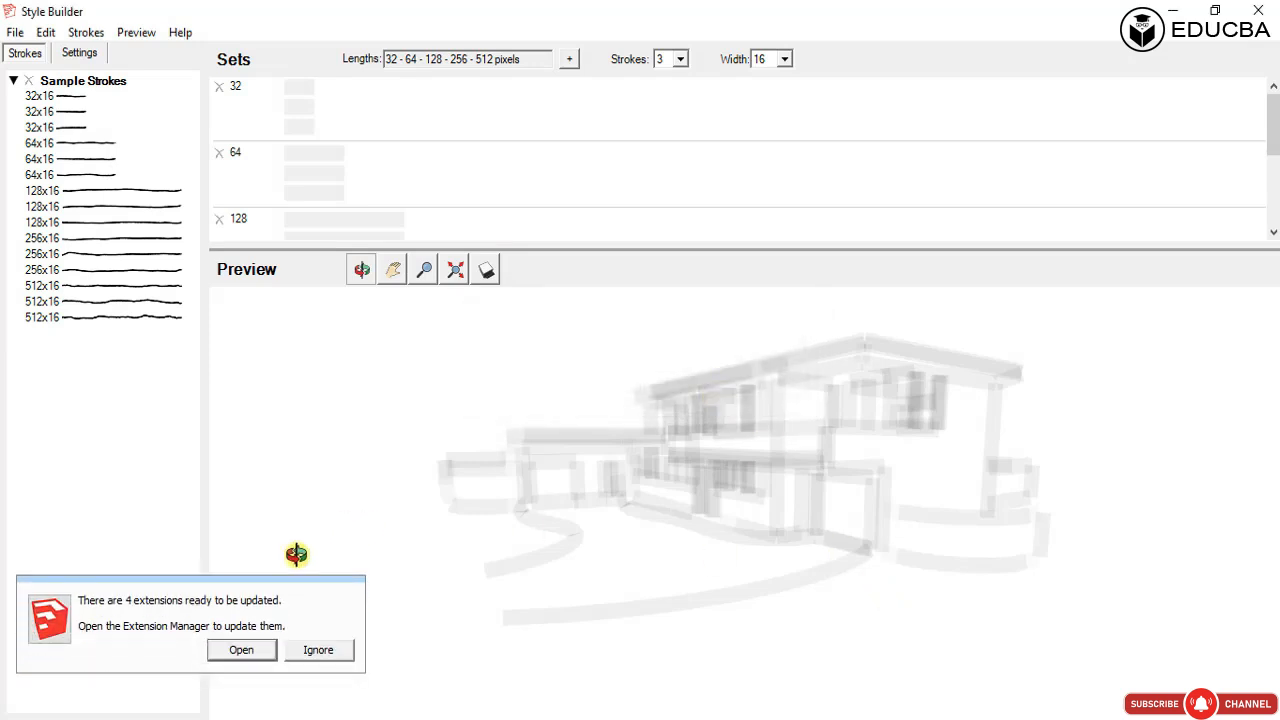
{"action": "left_click", "coordinate": [320, 650]}
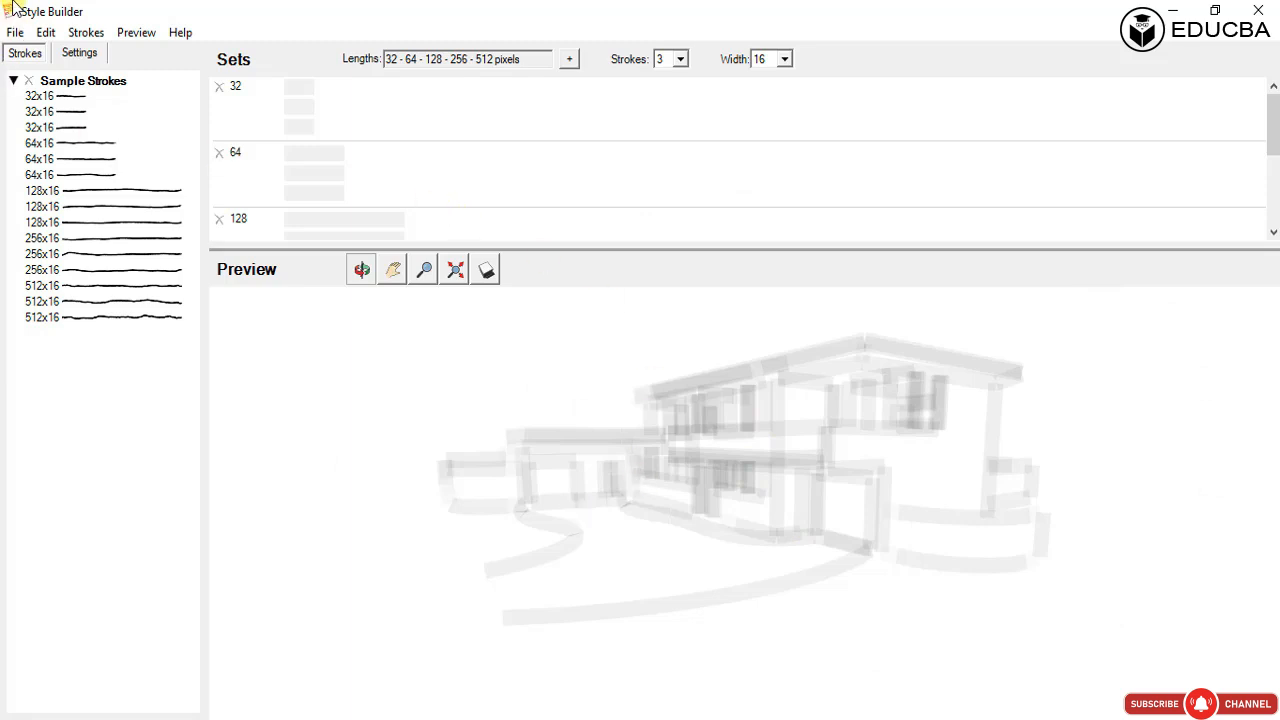
{"action": "left_click", "coordinate": [1257, 10]}
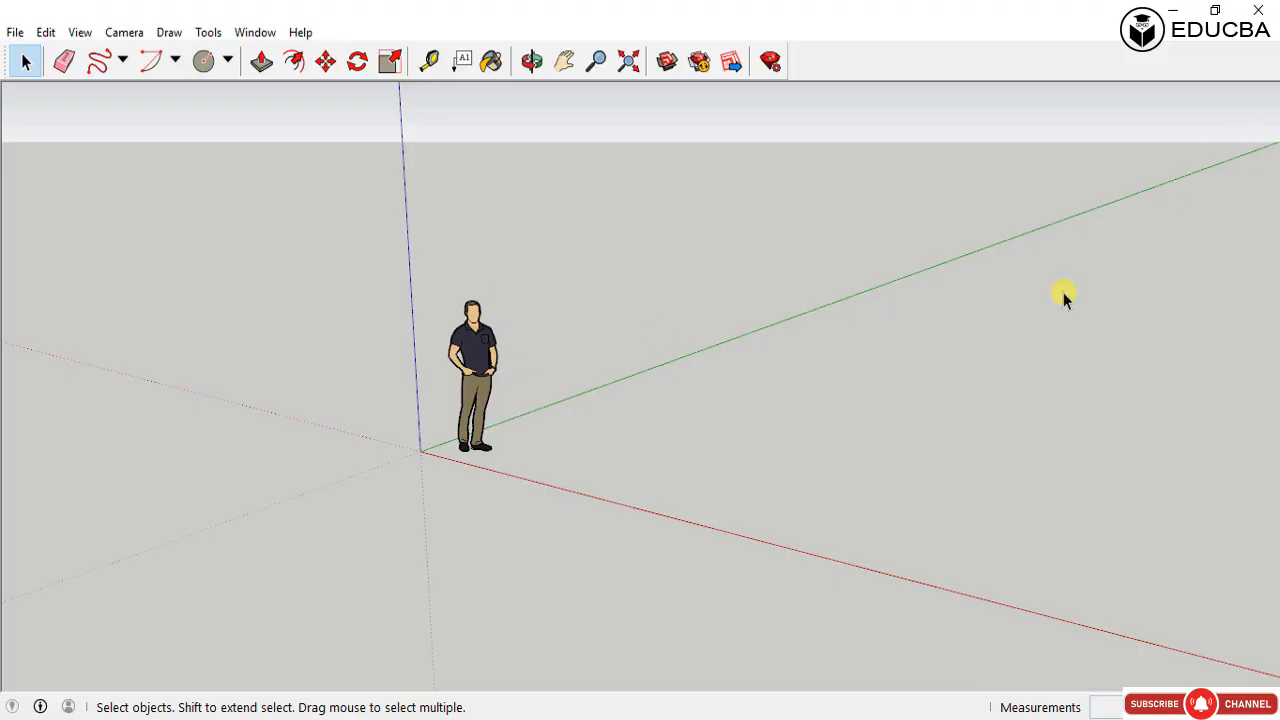
Step: Minimize SketchUp, launch LayOut 2017, postpone its update and dismiss the Tip of the Day
{"action": "left_click", "coordinate": [1177, 8]}
{"action": "double_click", "coordinate": [225, 332]}
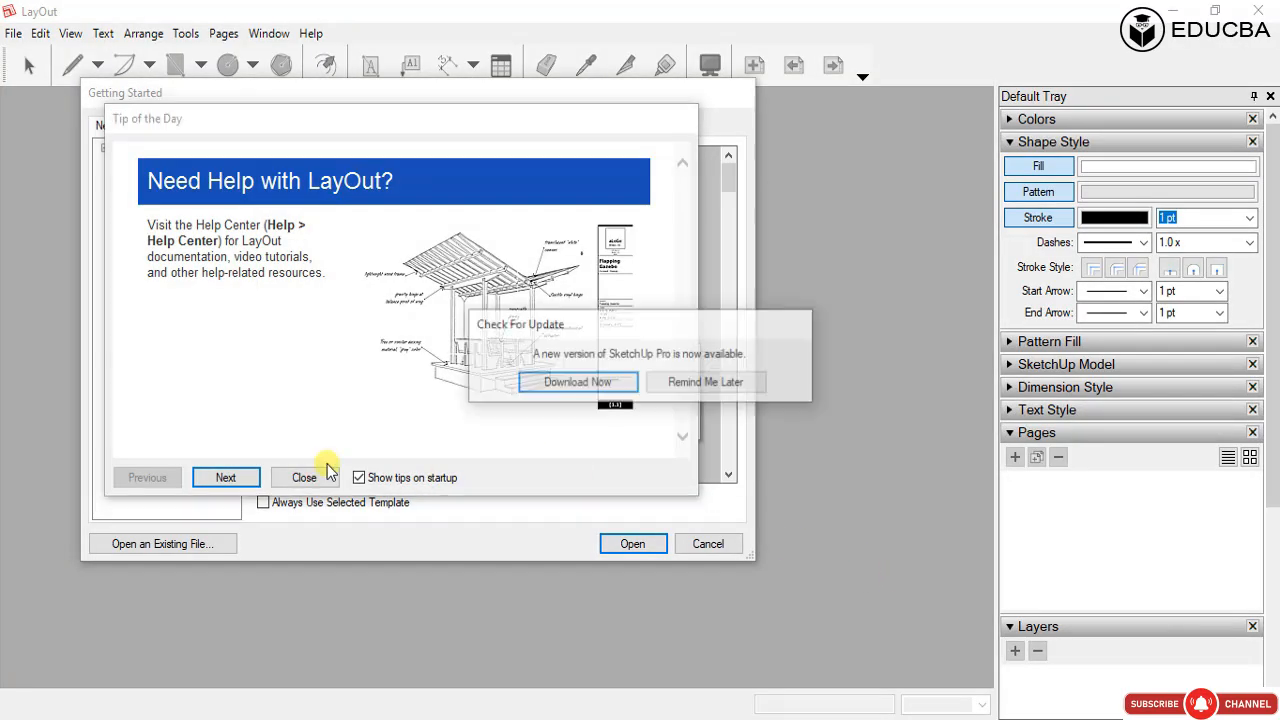
{"action": "left_click", "coordinate": [688, 392]}
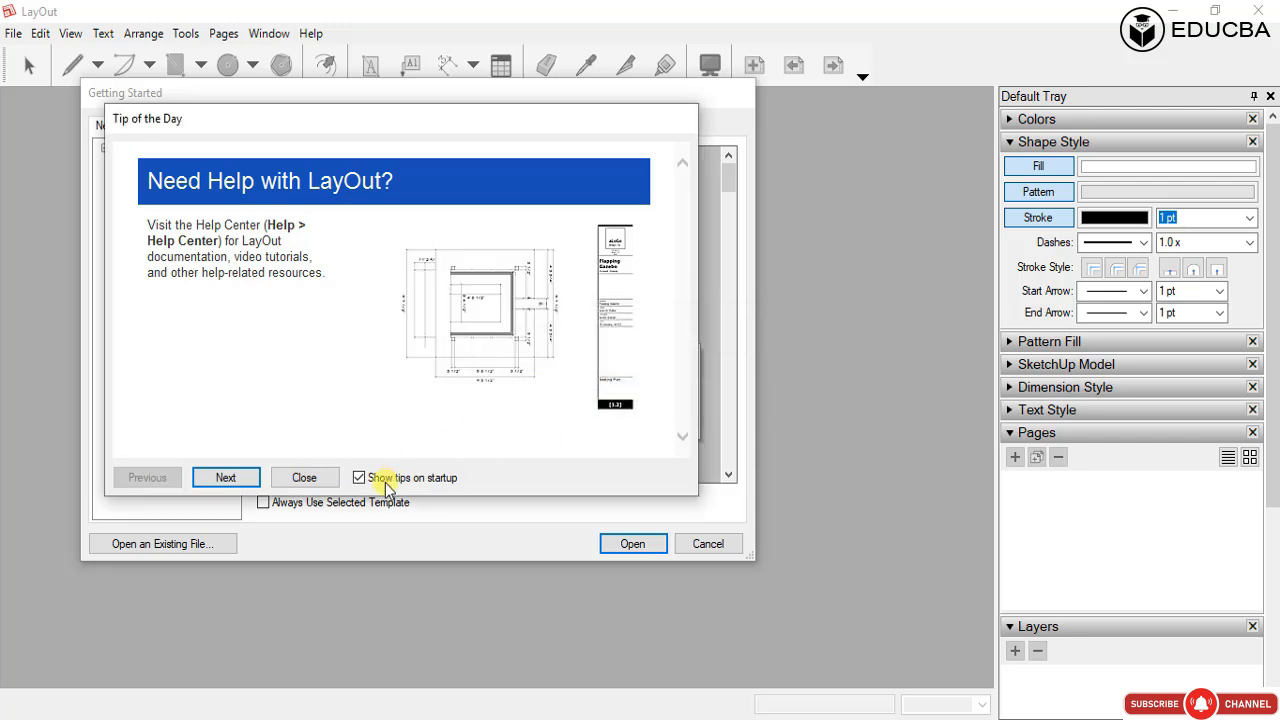
{"action": "left_click", "coordinate": [299, 479]}
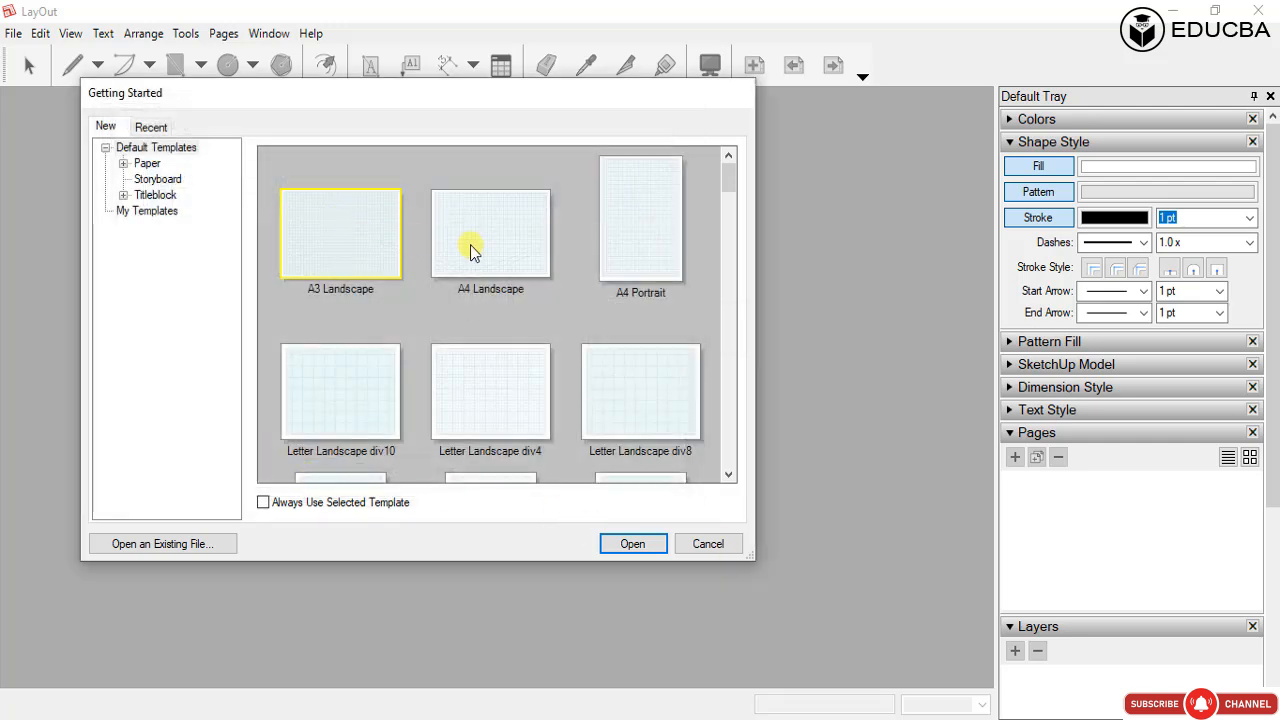
Step: Open a new LayOut document from the A4 Landscape template and close LayOut
{"action": "left_click", "coordinate": [530, 262]}
{"action": "left_click", "coordinate": [635, 540]}
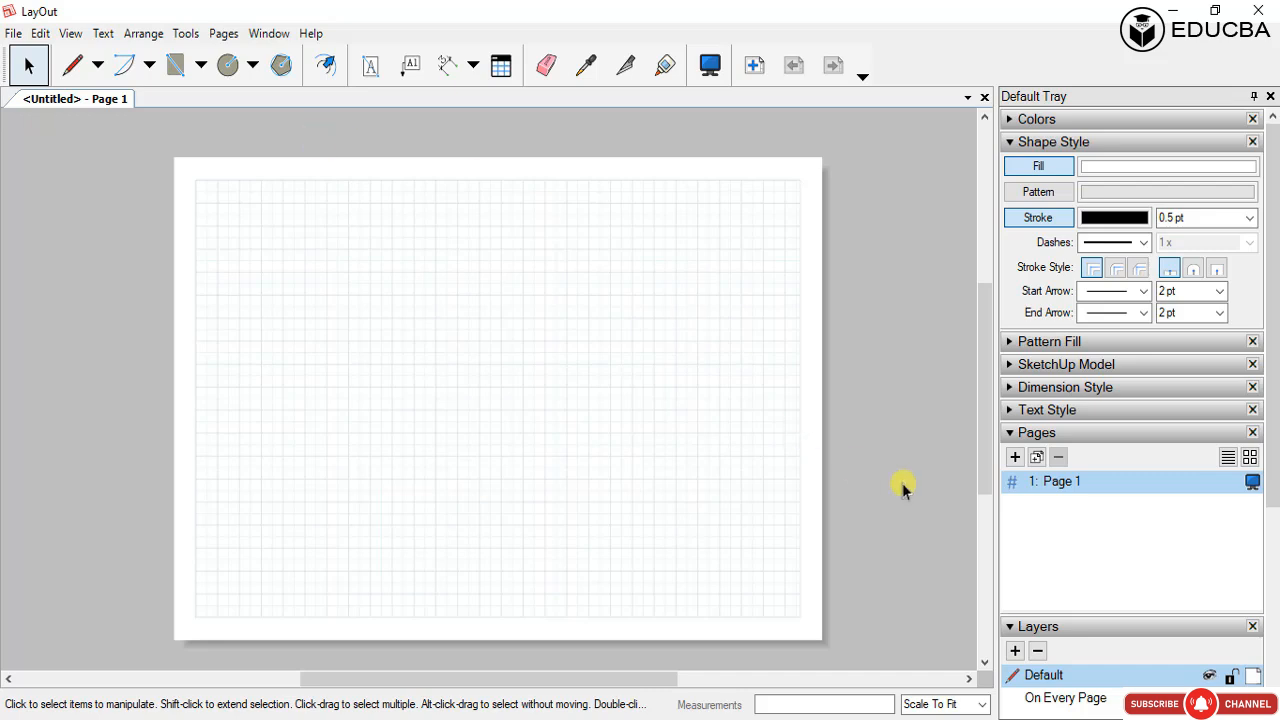
{"action": "left_click", "coordinate": [1258, 10]}
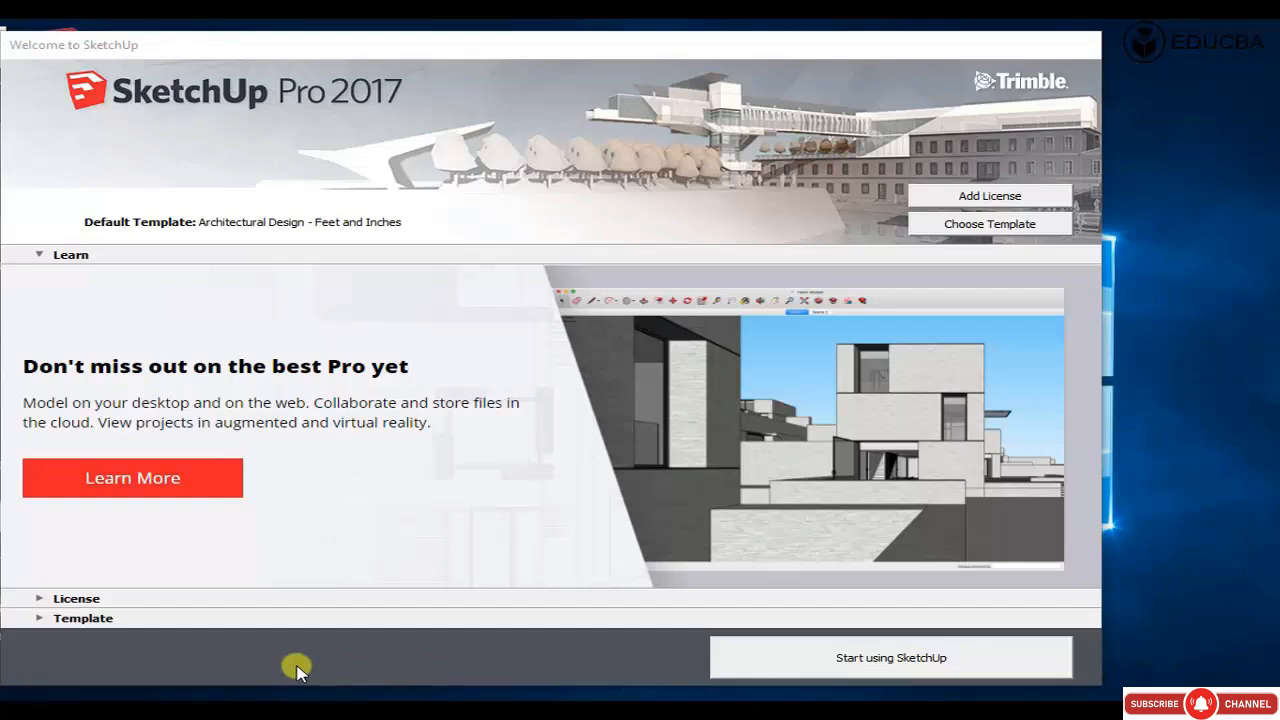
Step: Try the simple templates for SketchUp and set Architectural Design - Feet and Inches as the default template
{"action": "left_click", "coordinate": [868, 671]}
{"action": "left_click", "coordinate": [1033, 226]}
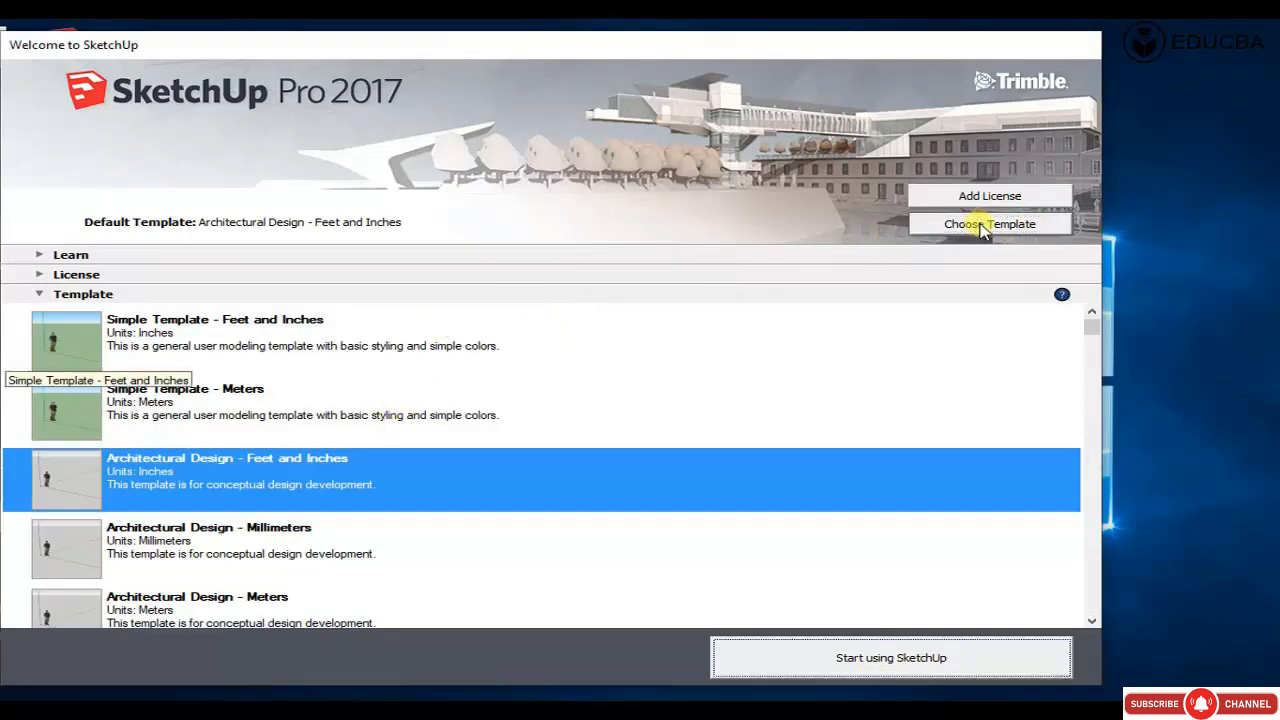
{"action": "left_click", "coordinate": [193, 343]}
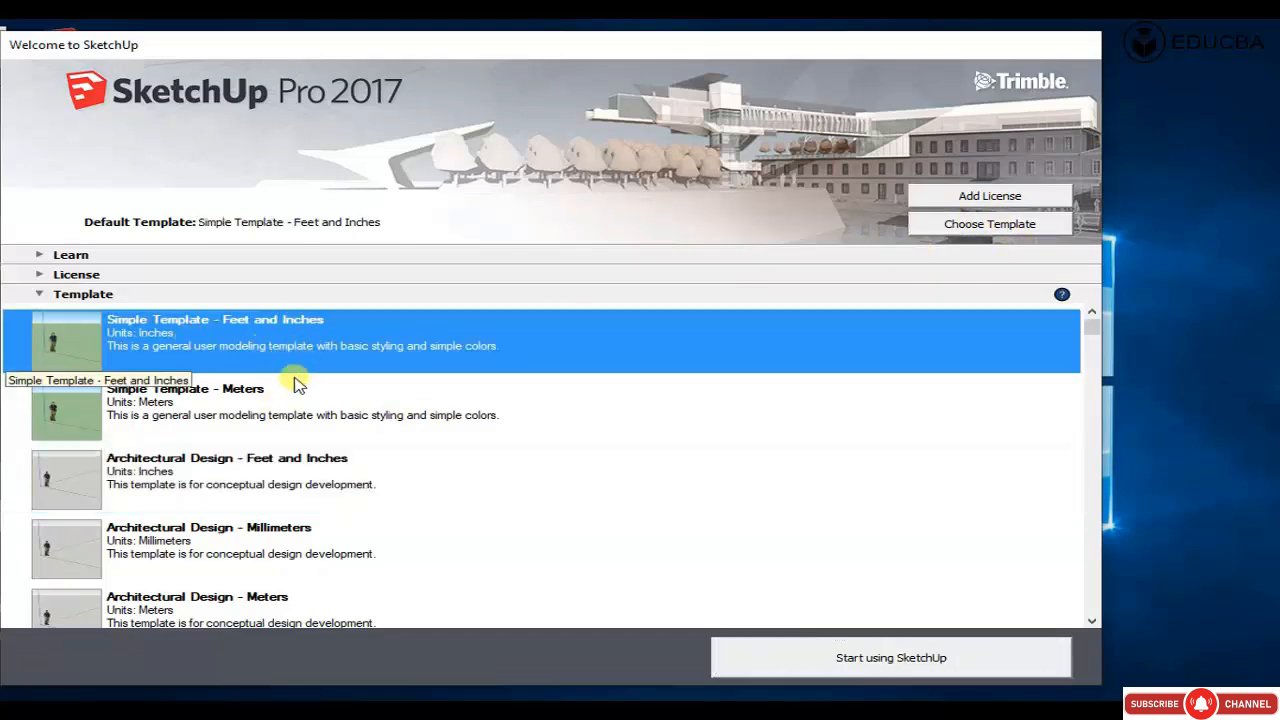
{"action": "left_click", "coordinate": [286, 400]}
{"action": "left_click", "coordinate": [332, 480]}
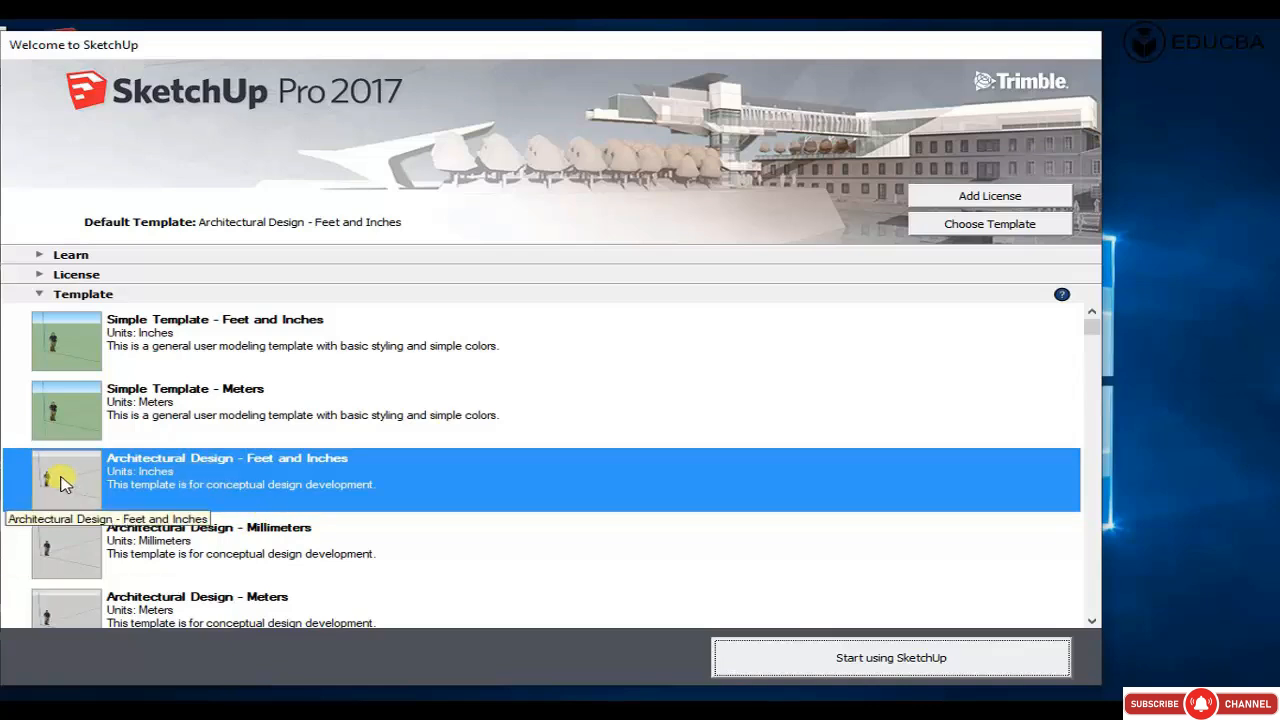
{"action": "left_click", "coordinate": [72, 407]}
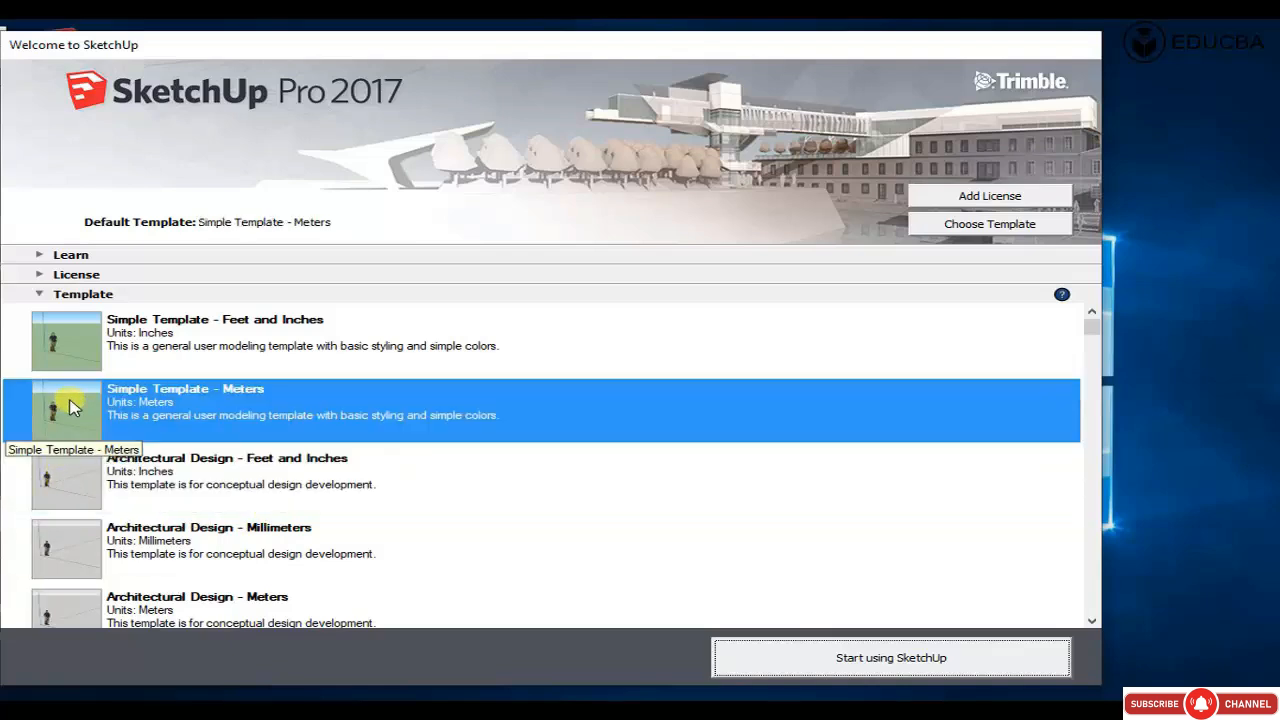
{"action": "left_click", "coordinate": [76, 492]}
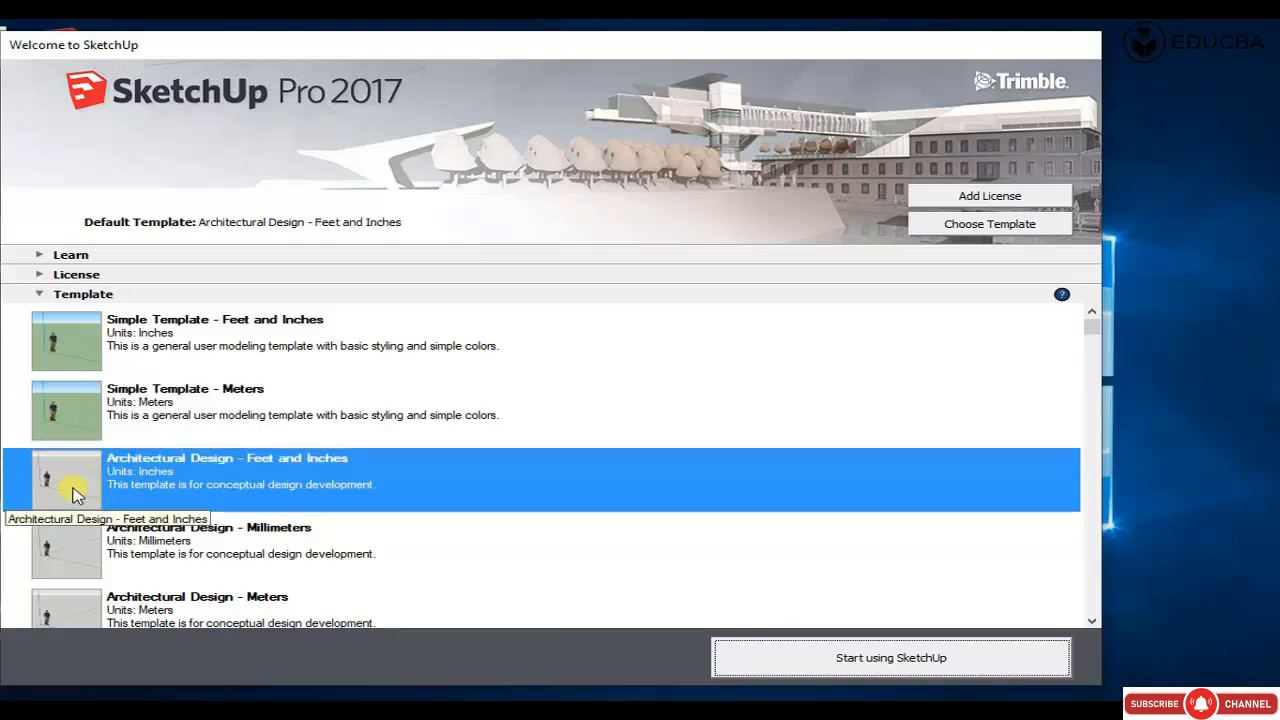
Step: Set Architectural Design - Millimeters as the default template, look through the remaining templates and start using SketchUp
{"action": "left_click", "coordinate": [75, 545]}
{"action": "scroll", "coordinate": [297, 528], "scroll_direction": "down", "scroll_amount": 2}
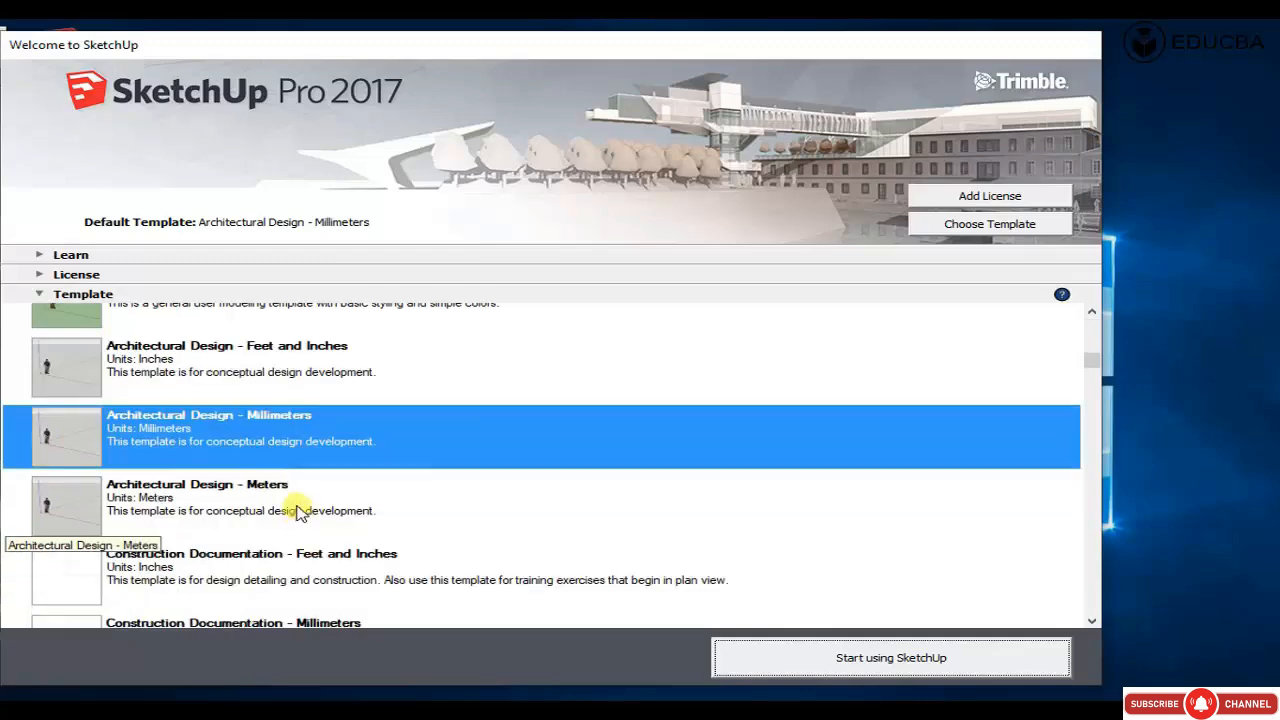
{"action": "scroll", "coordinate": [300, 510], "scroll_direction": "down", "scroll_amount": 2}
{"action": "scroll", "coordinate": [305, 535], "scroll_direction": "down", "scroll_amount": 4}
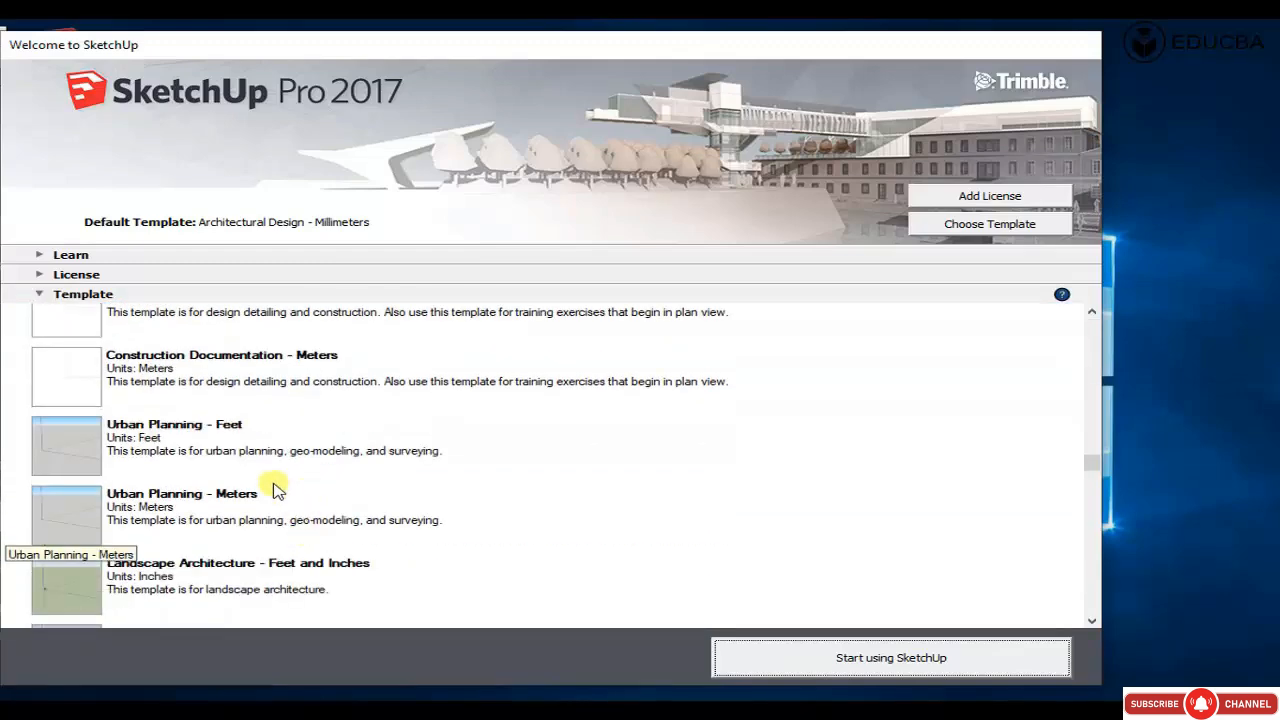
{"action": "scroll", "coordinate": [267, 484], "scroll_direction": "down", "scroll_amount": 8}
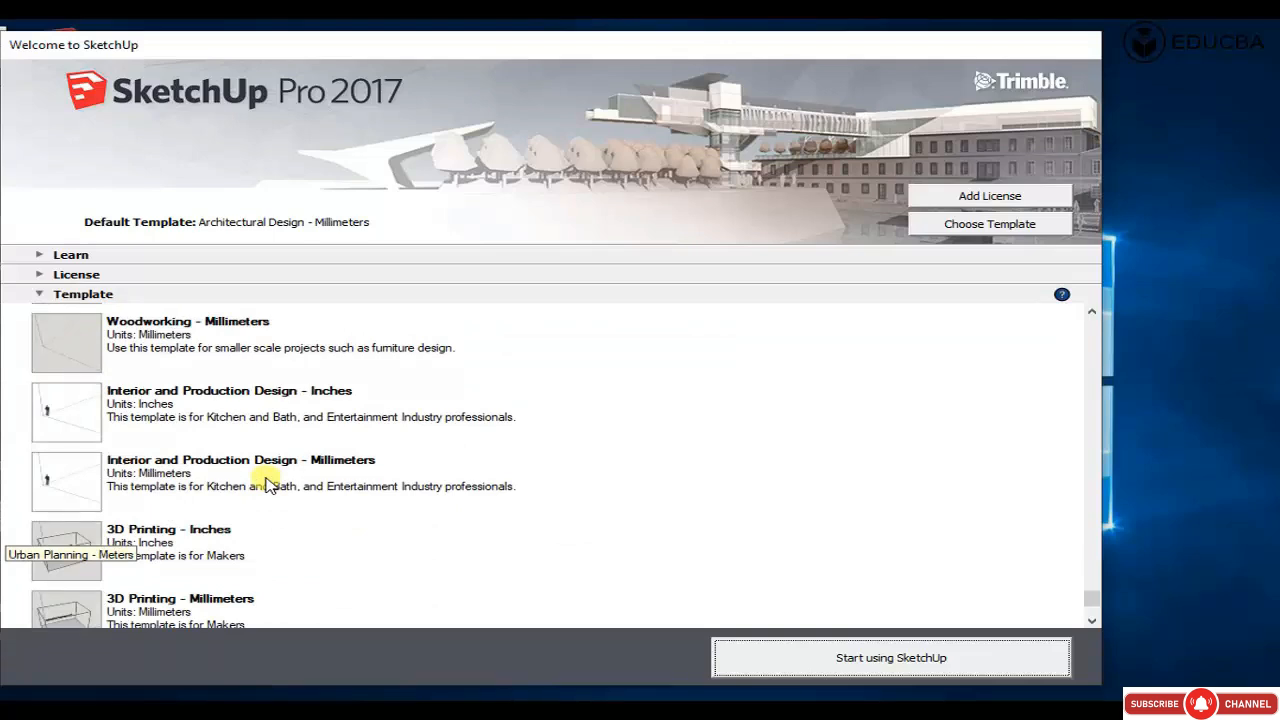
{"action": "scroll", "coordinate": [267, 484], "scroll_direction": "down", "scroll_amount": 1}
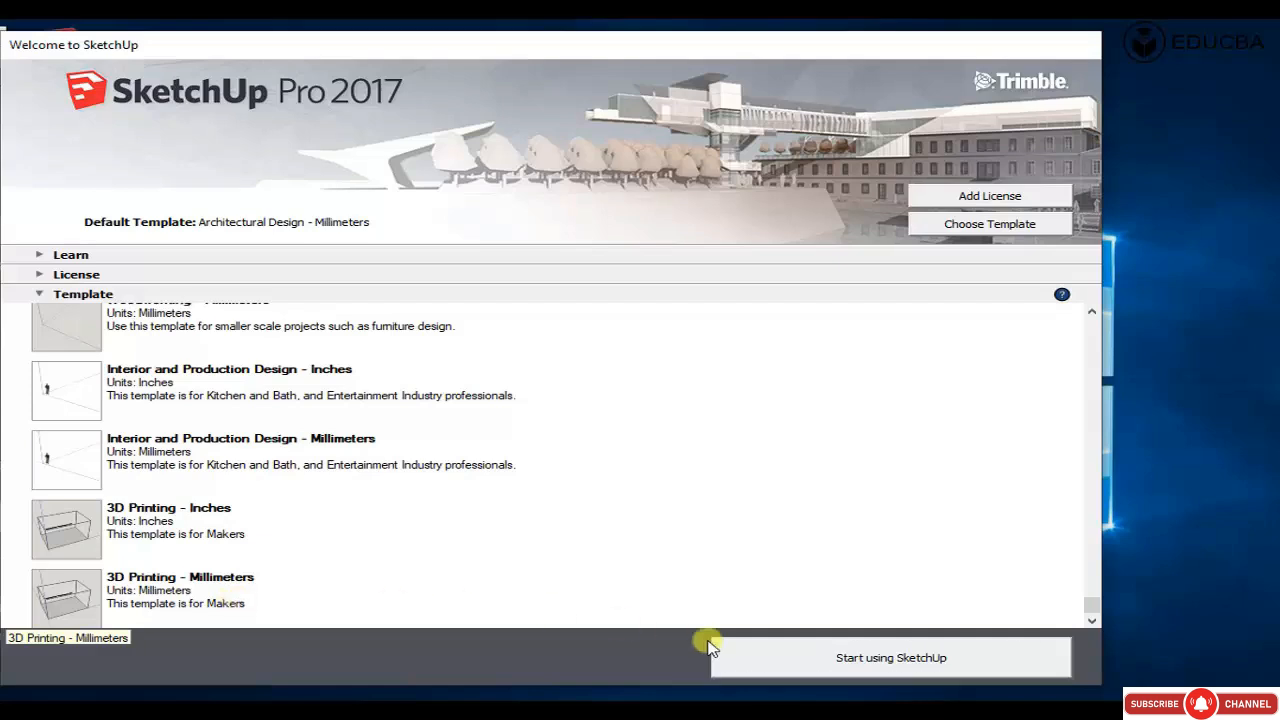
{"action": "left_click", "coordinate": [808, 657]}
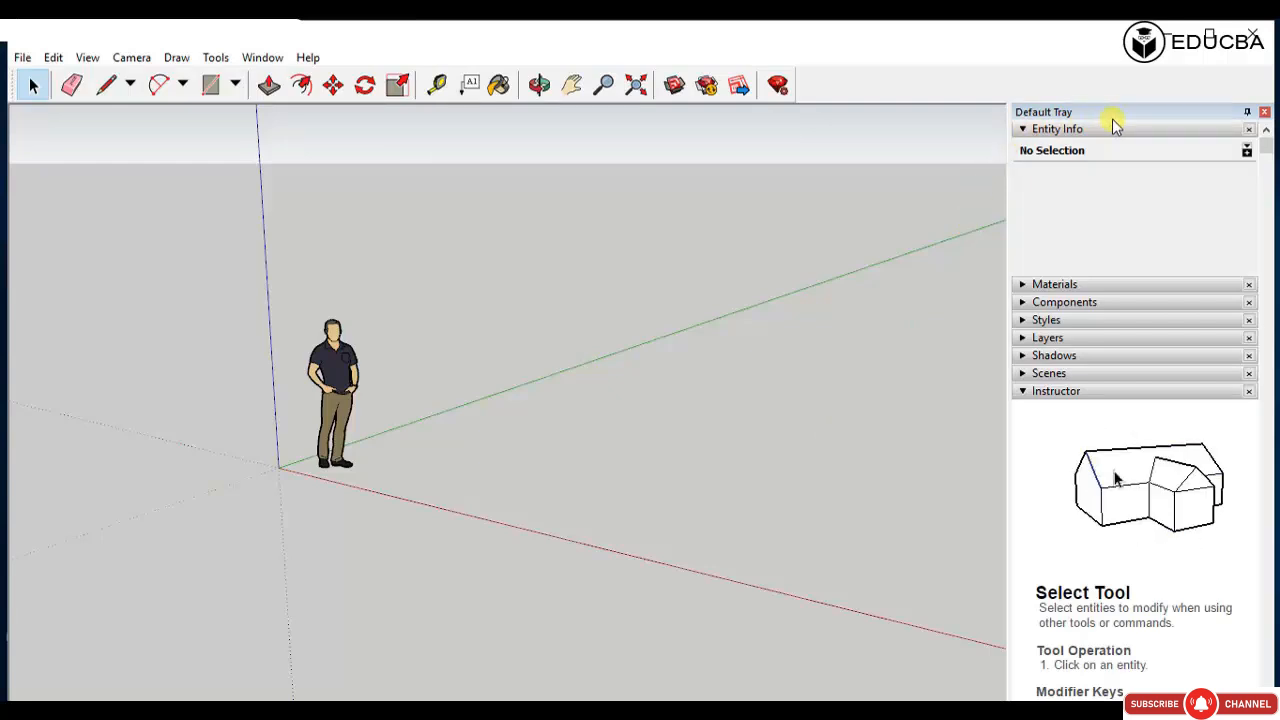
Step: Maximize the SketchUp window and move the Default Tray to the right edge of the modeling area
{"action": "left_click_drag", "start_coordinate": [1131, 114], "coordinate": [1180, 120]}
{"action": "left_click", "coordinate": [1210, 35]}
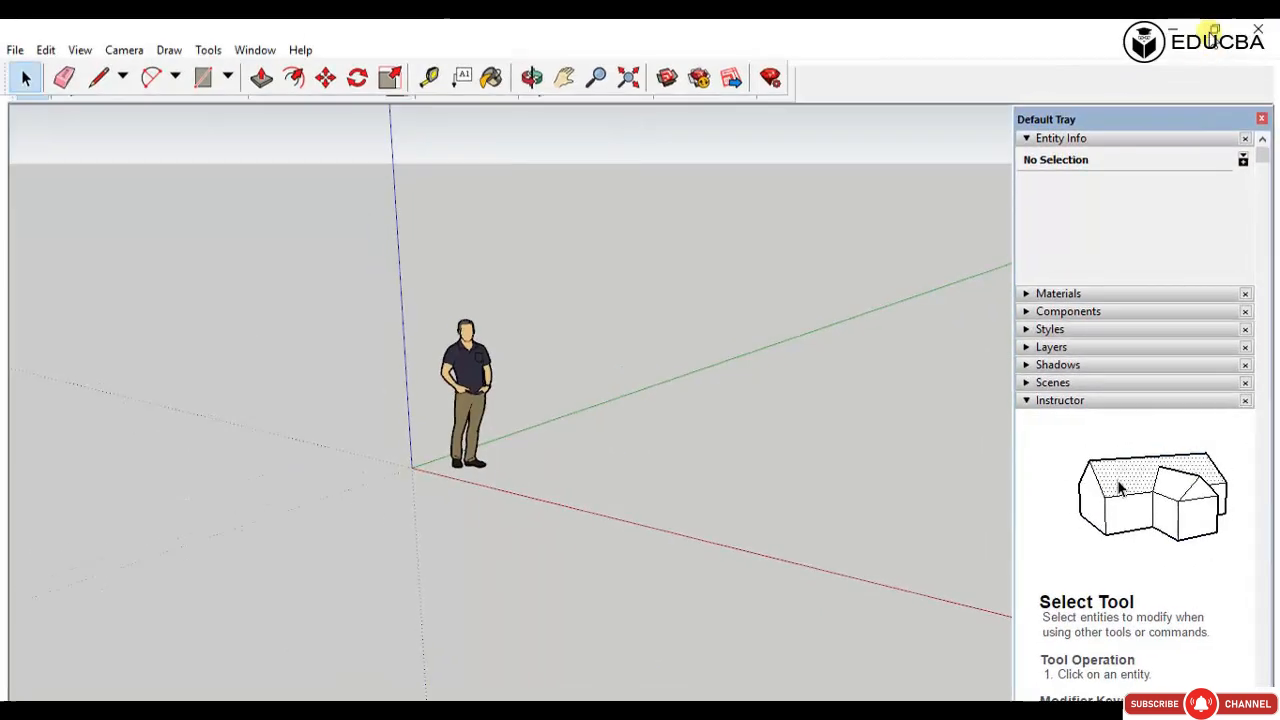
{"action": "left_click_drag", "start_coordinate": [1190, 120], "coordinate": [1200, 114]}
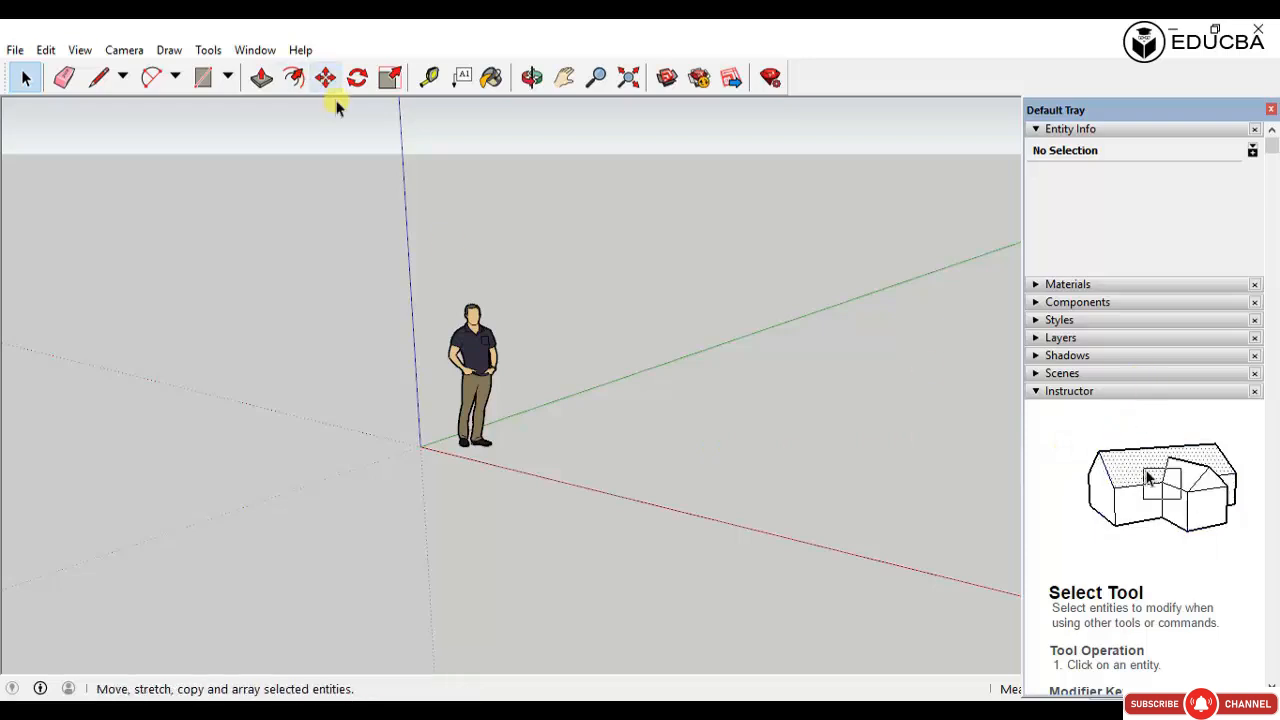
Step: Activate the Eraser tool and read its operation and modifier key notes in the Instructor
{"action": "left_click", "coordinate": [65, 80]}
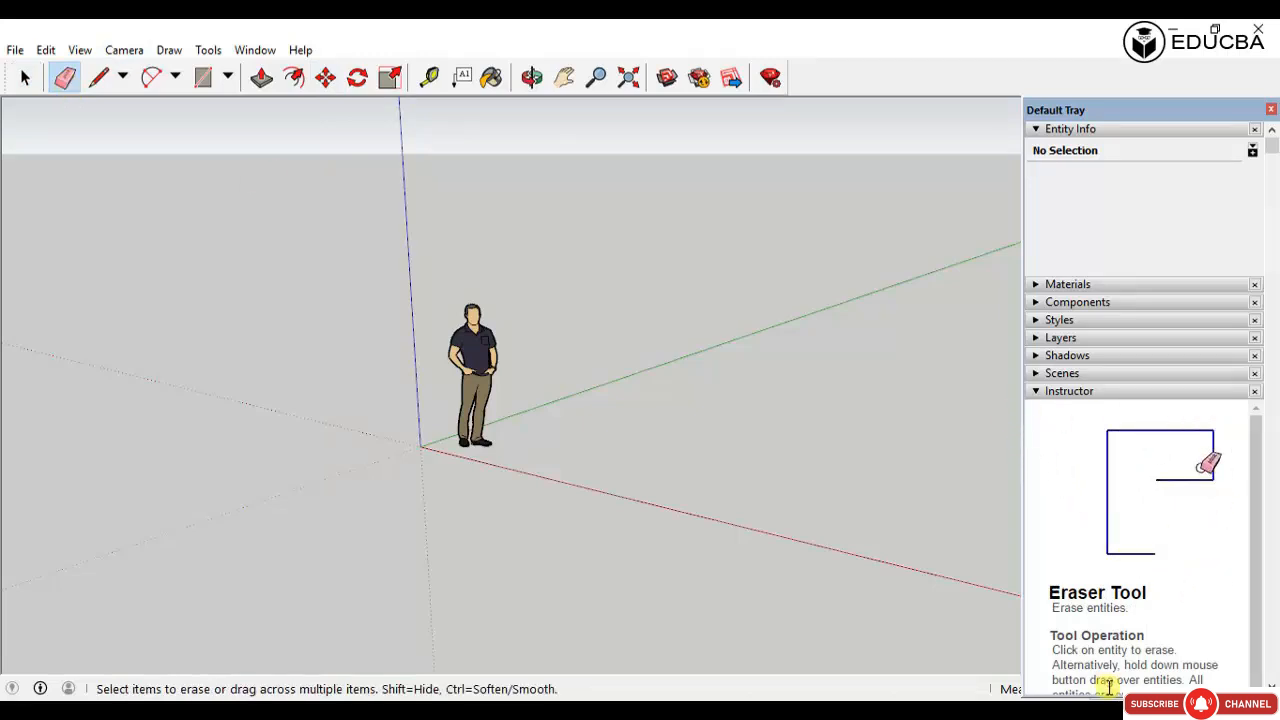
{"action": "scroll", "coordinate": [1144, 490], "scroll_direction": "down", "scroll_amount": 5}
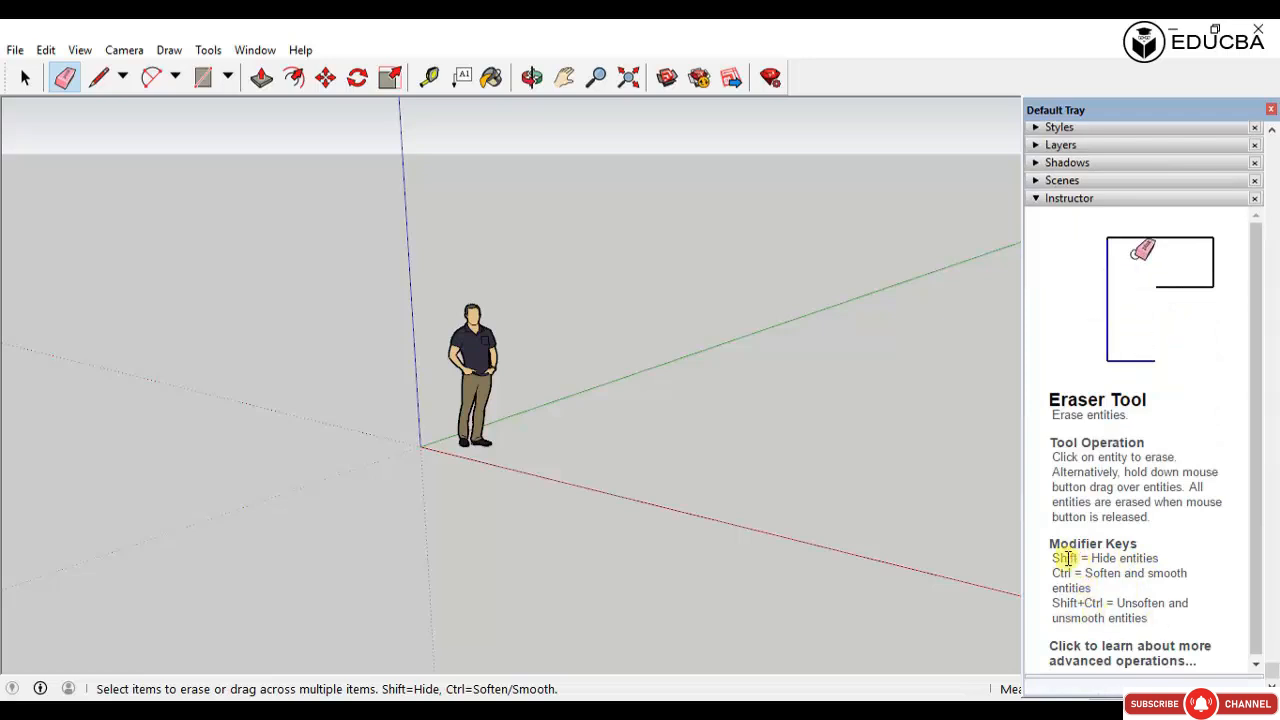
{"action": "scroll", "coordinate": [1168, 597], "scroll_direction": "up", "scroll_amount": 5}
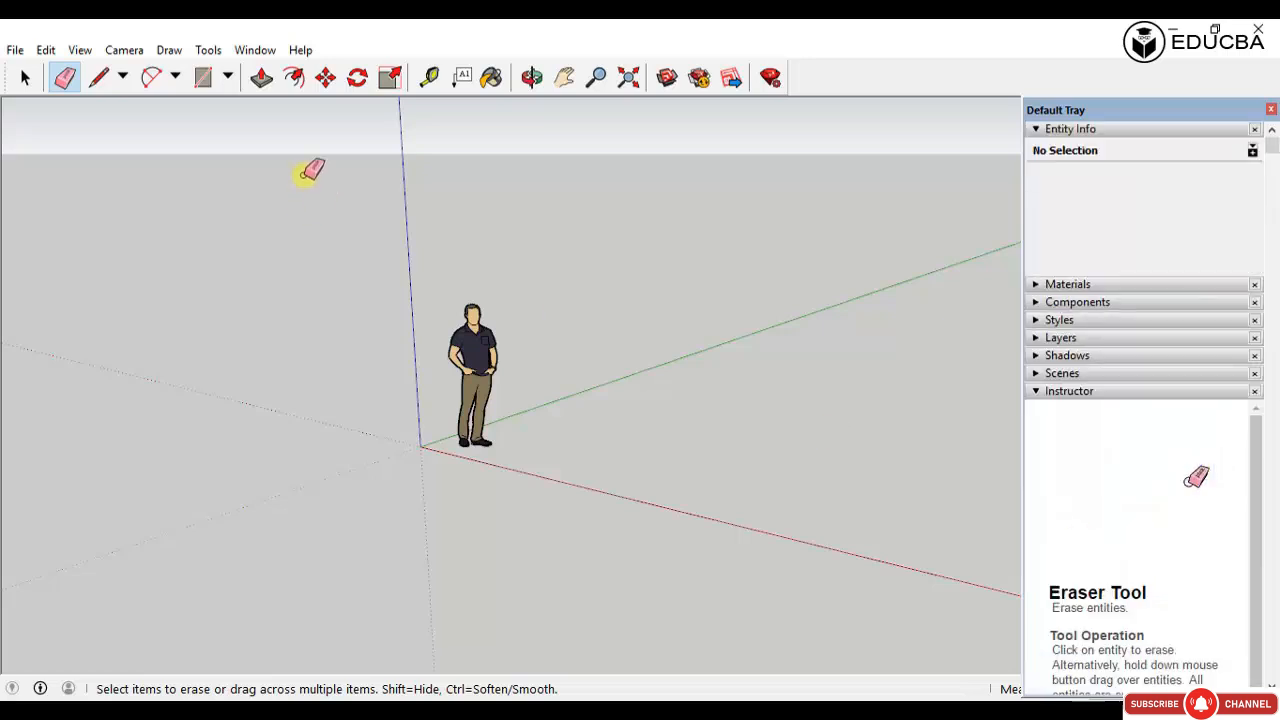
Step: Draw a four-sided face from the origin with the Line tool, with one side along red and another about 2400 mm along green
{"action": "left_click", "coordinate": [98, 78]}
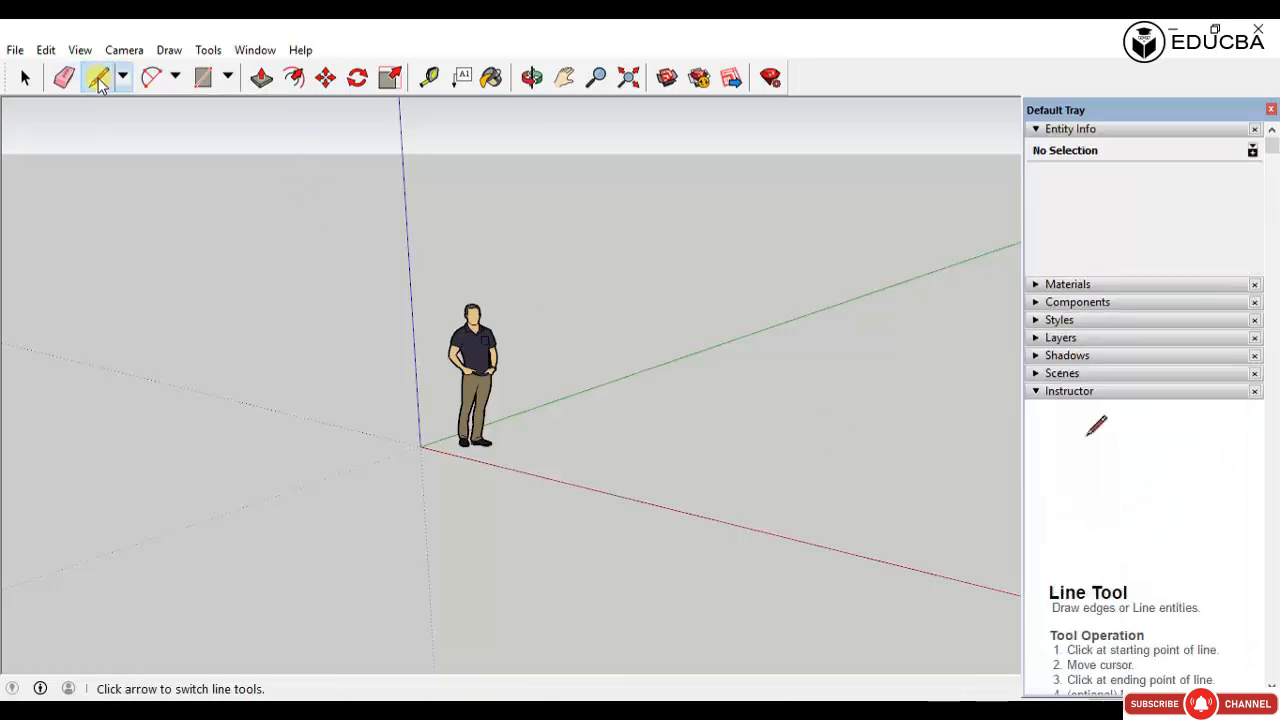
{"action": "left_click", "coordinate": [420, 445]}
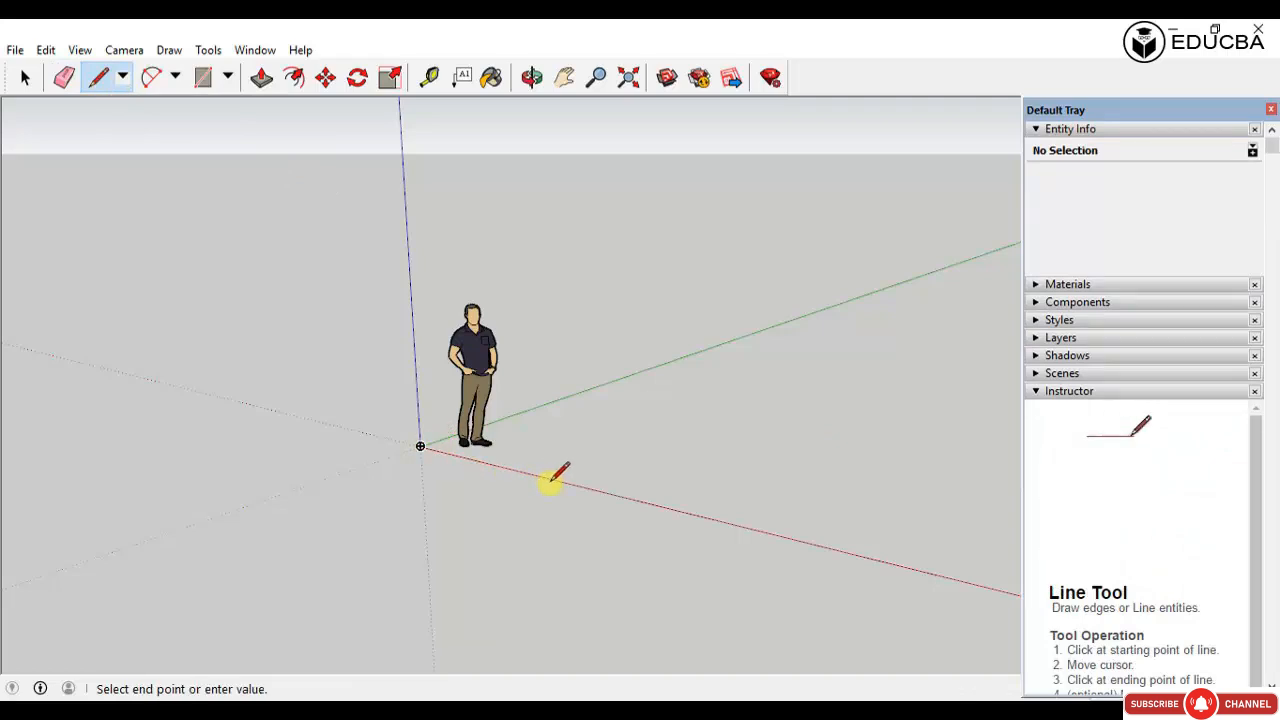
{"action": "left_click", "coordinate": [603, 491]}
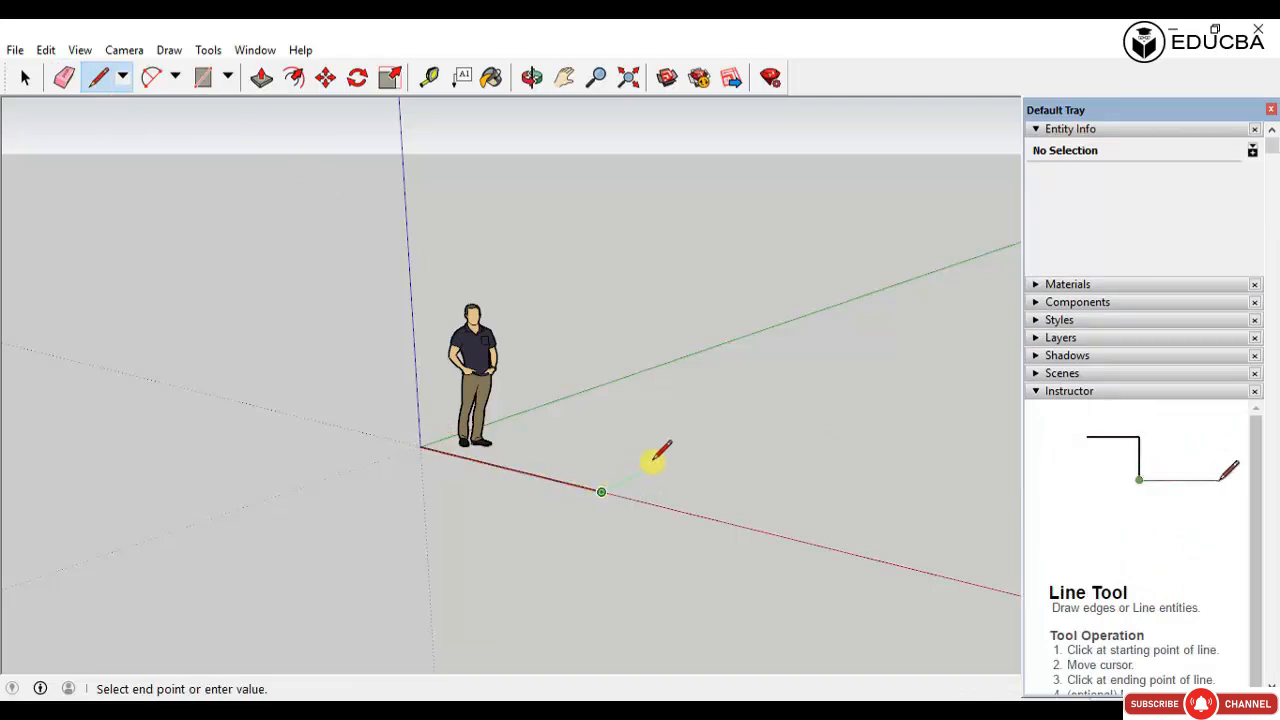
{"action": "left_click", "coordinate": [712, 435]}
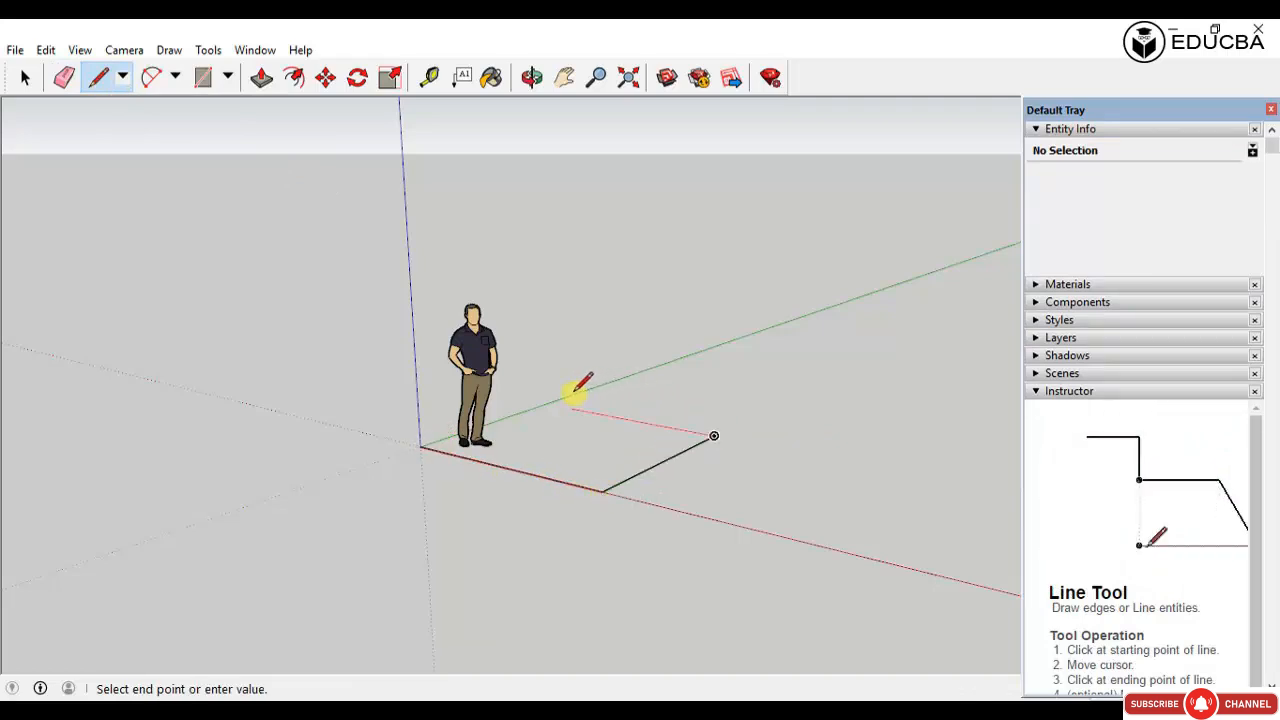
{"action": "left_click", "coordinate": [546, 402]}
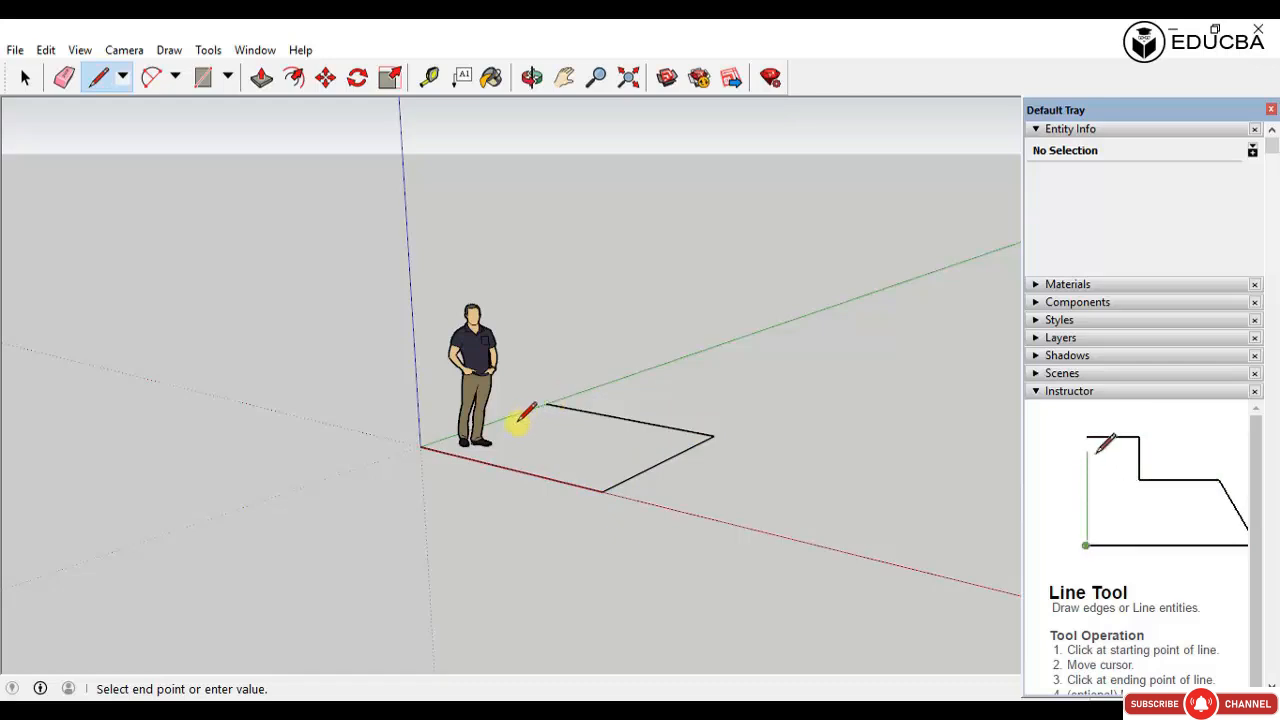
{"action": "left_click", "coordinate": [421, 446]}
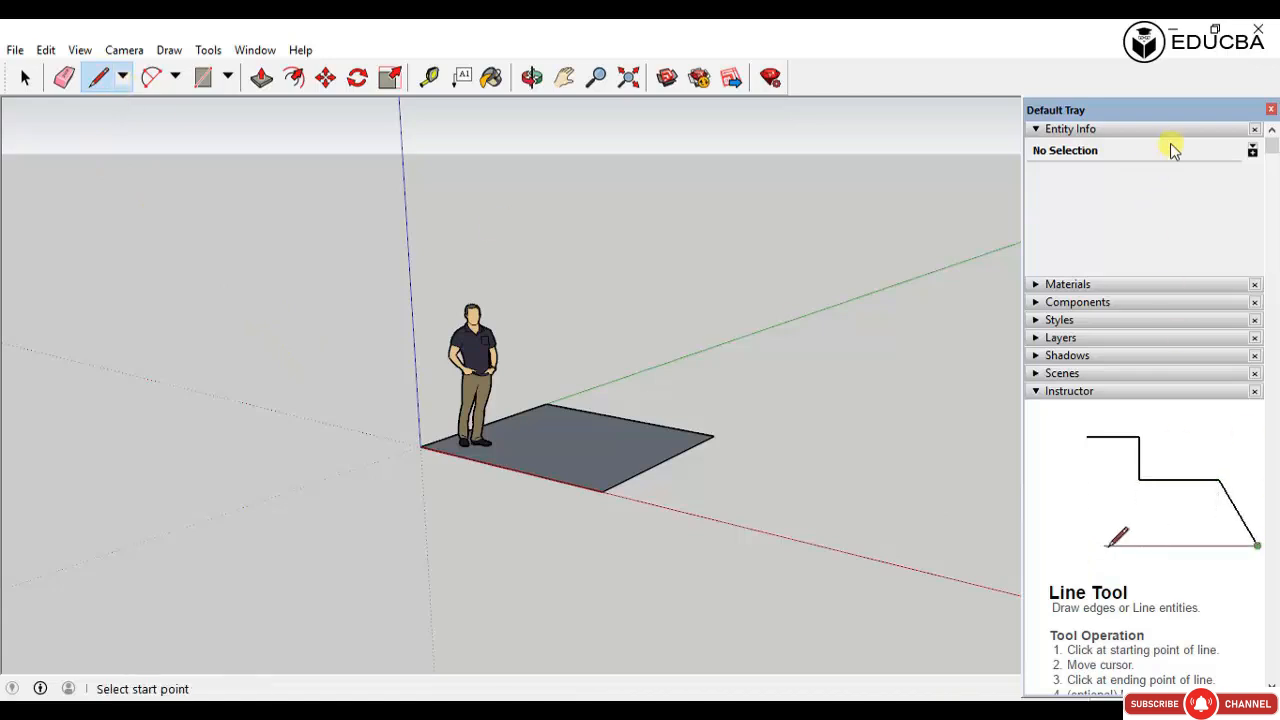
Step: Close the Default Tray
{"action": "left_click", "coordinate": [1269, 109]}
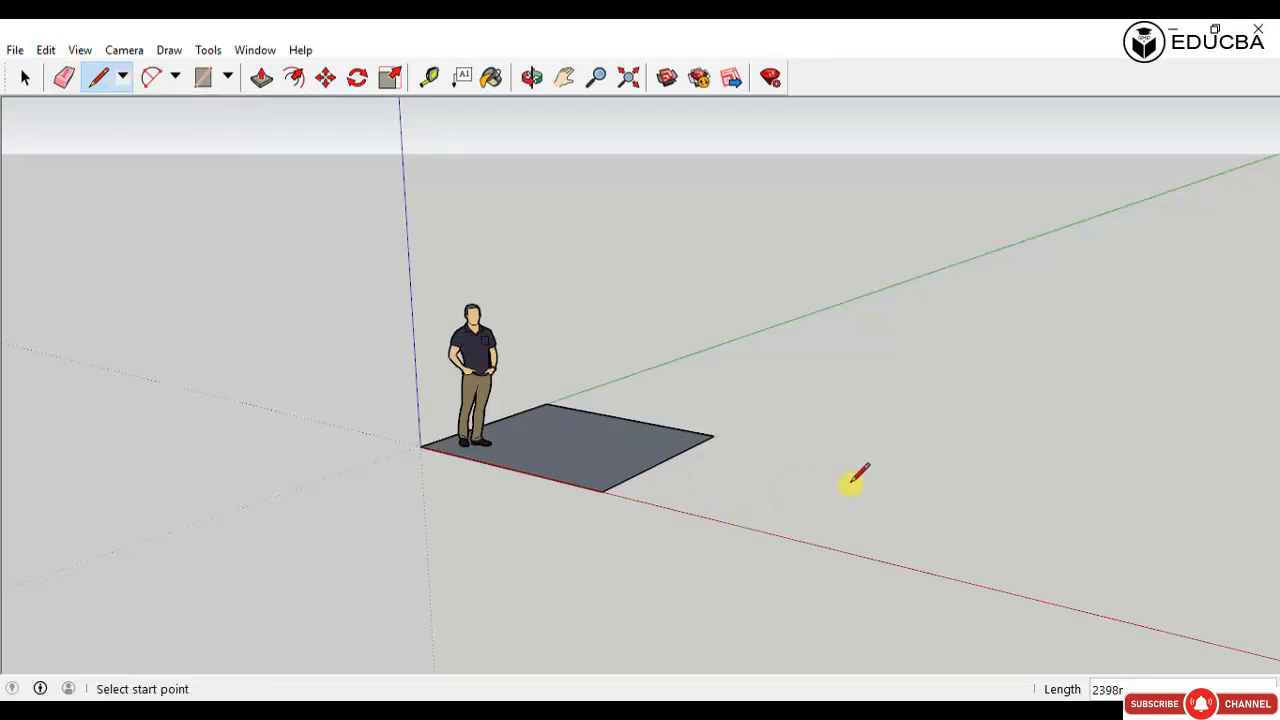
Step: Draw an irregular face adjoining the first, from its far outer corner around to its corner on the green axis
{"action": "left_click", "coordinate": [713, 436]}
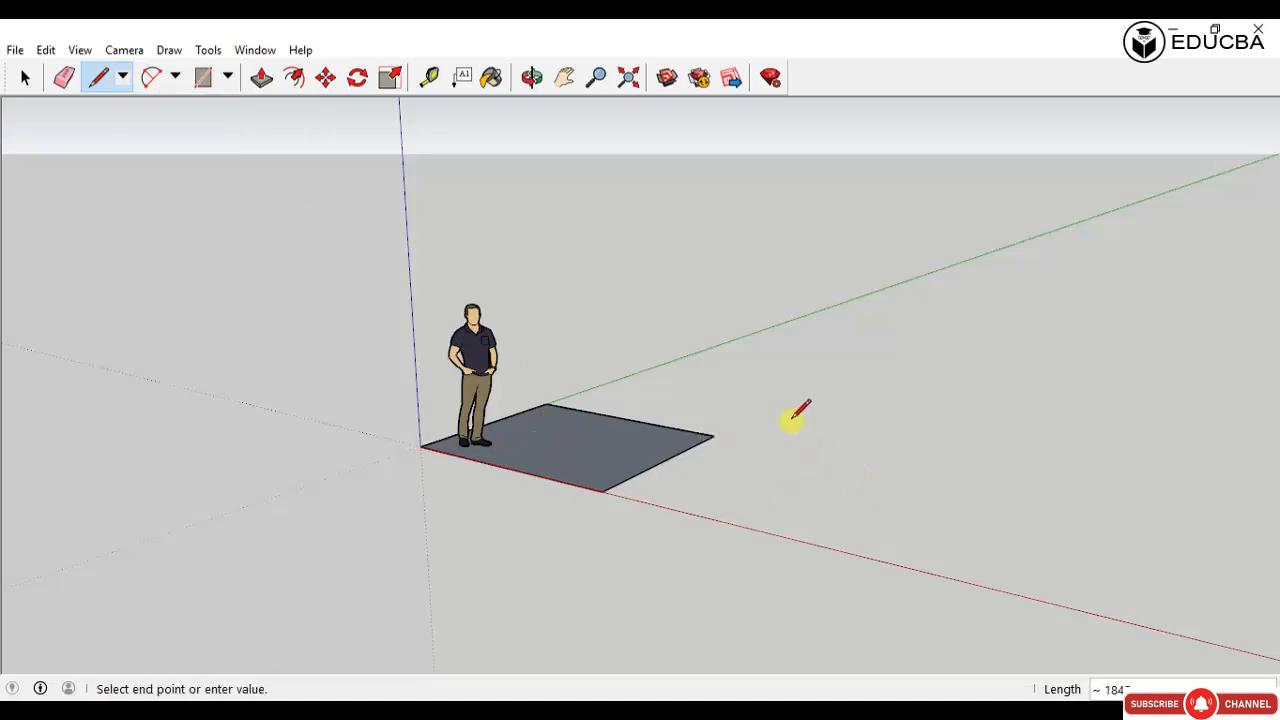
{"action": "left_click", "coordinate": [945, 417]}
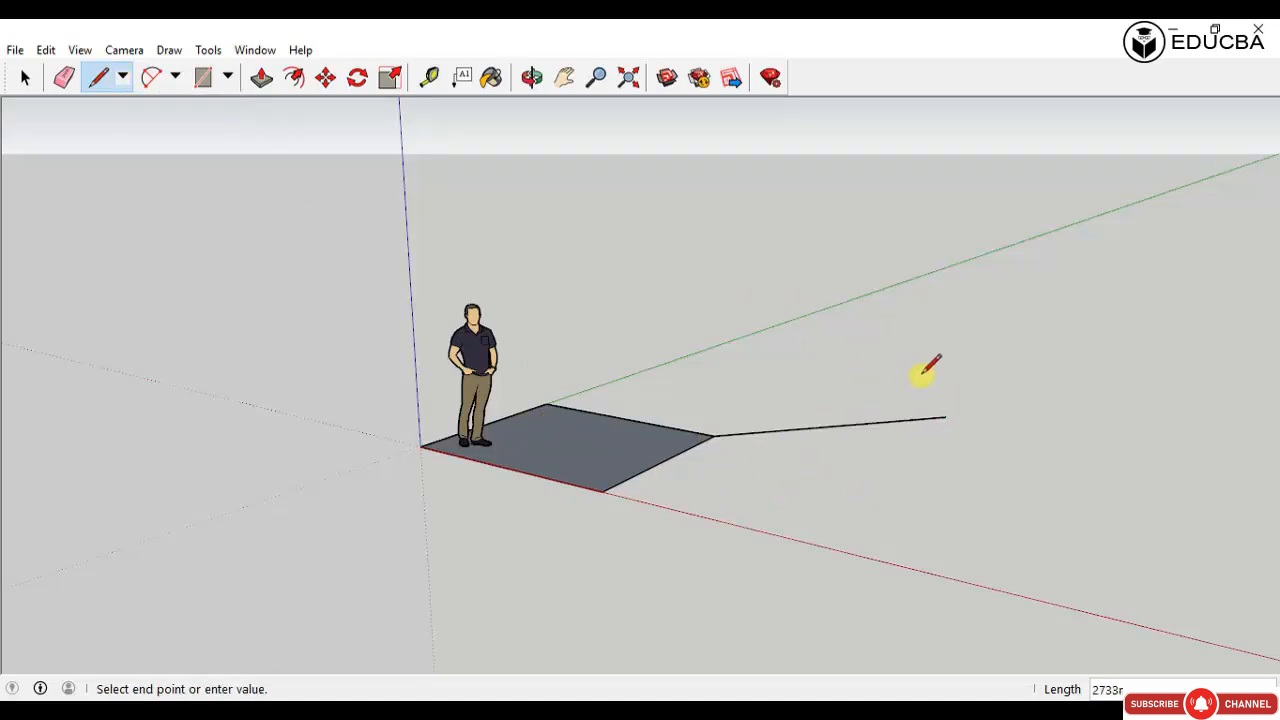
{"action": "left_click", "coordinate": [922, 374]}
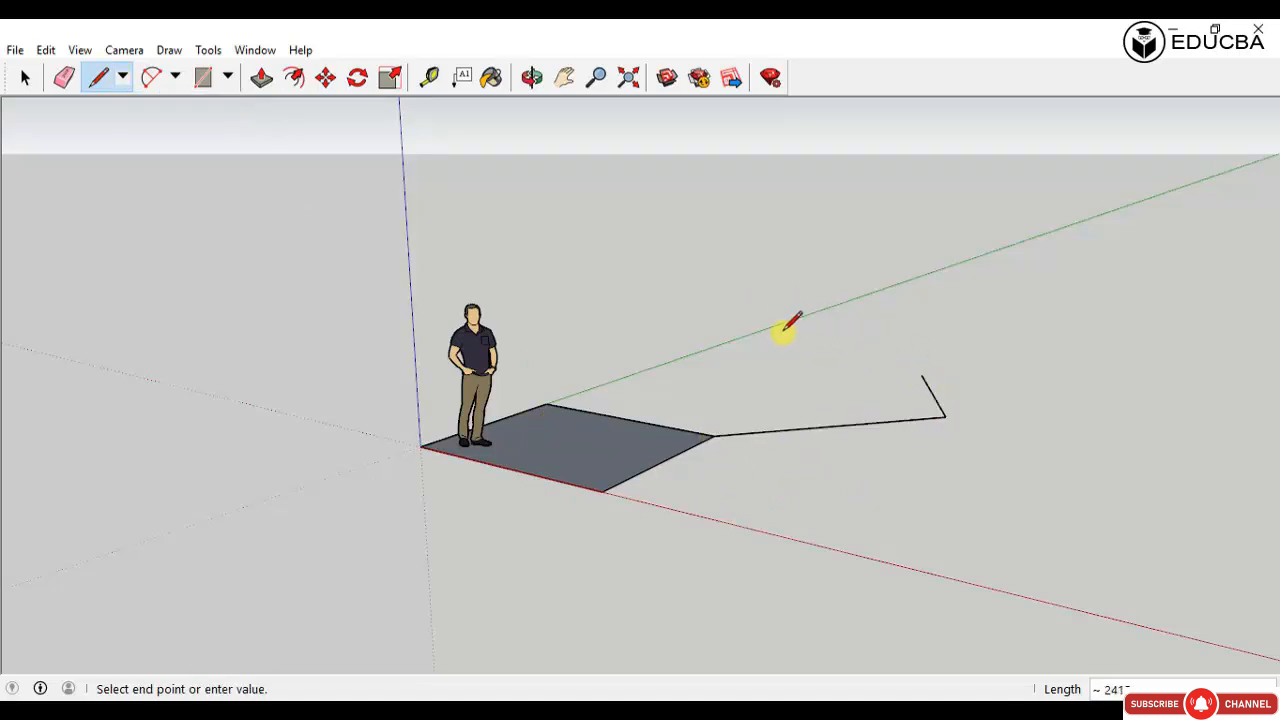
{"action": "left_click", "coordinate": [713, 348]}
{"action": "left_click", "coordinate": [548, 405]}
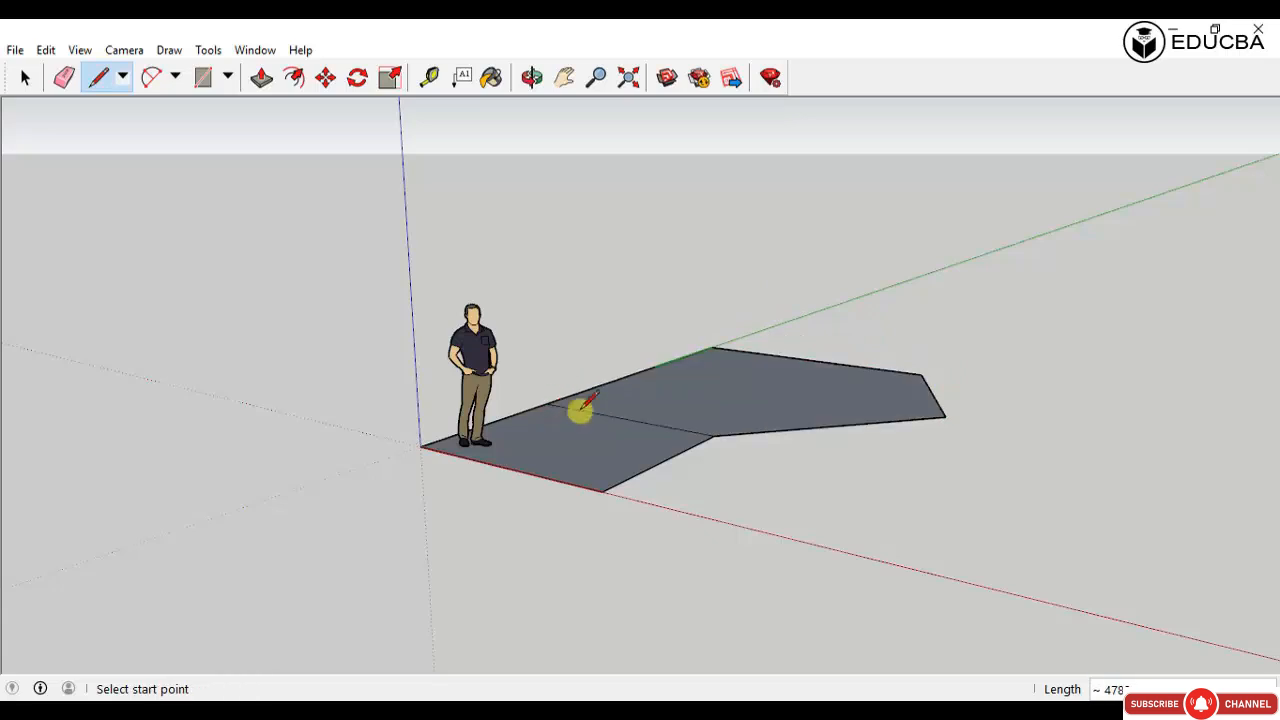
Step: Select everything except the human figure and delete the two drawn faces with their edges
{"action": "key", "text": "space"}
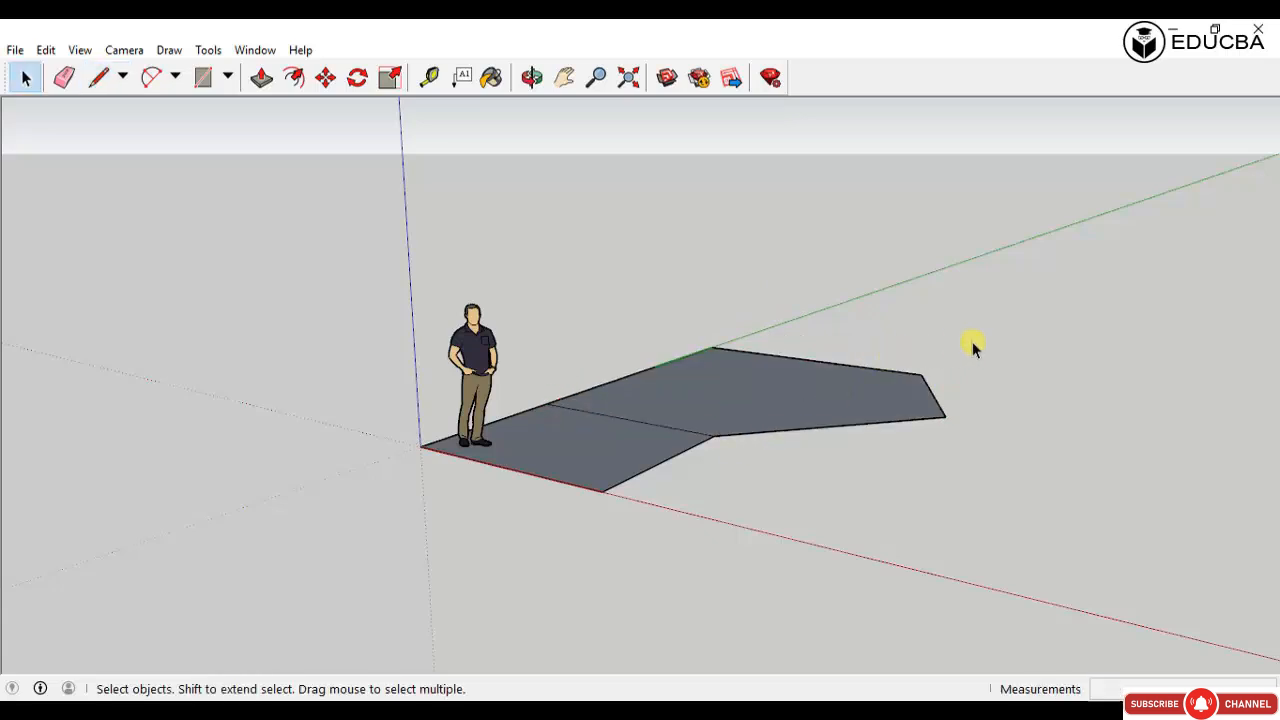
{"action": "left_click_drag", "start_coordinate": [413, 582], "coordinate": [410, 590]}
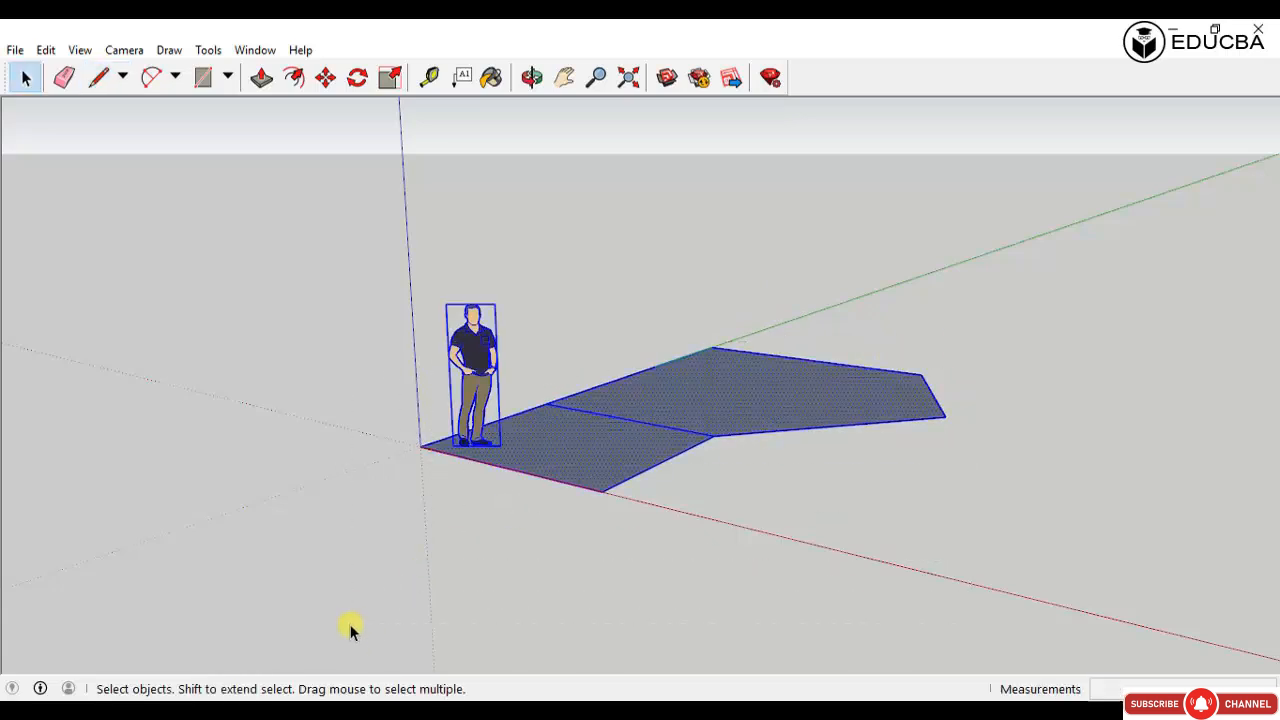
{"action": "left_click", "coordinate": [490, 372], "text": "shift"}
{"action": "key", "text": "Delete"}
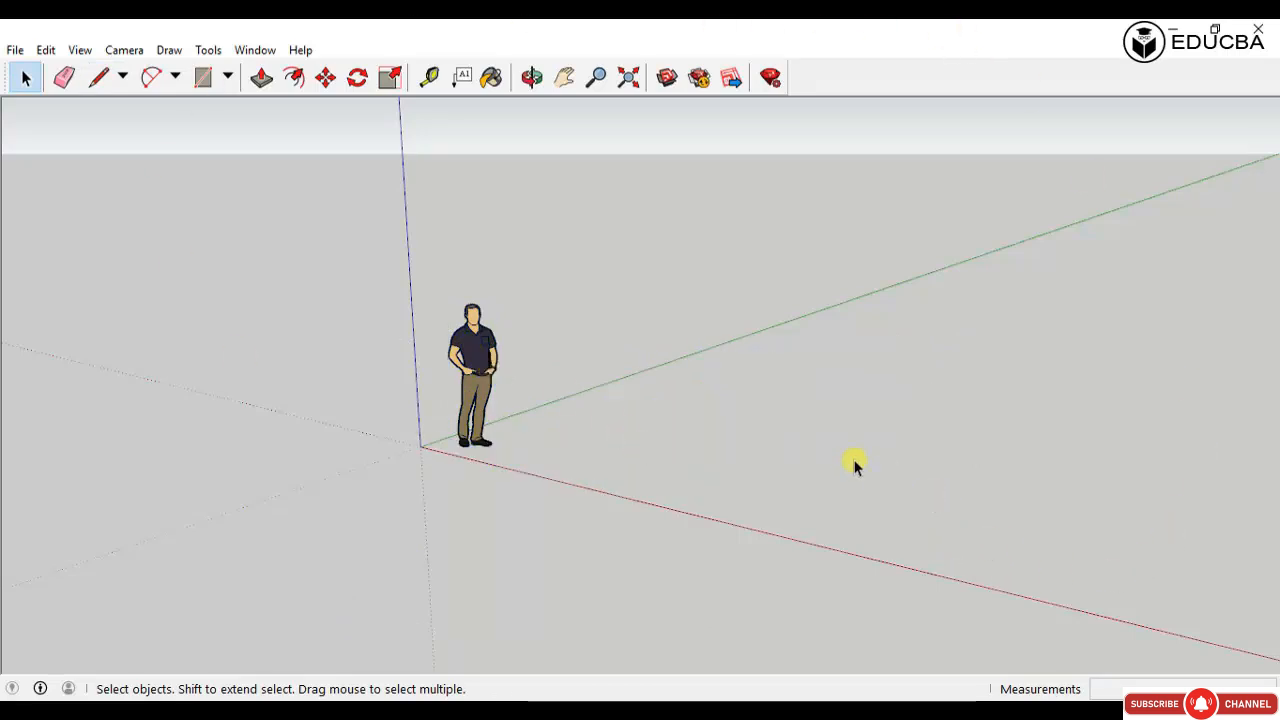
Step: Examine the origin up close and follow the directions of the red, blue and green axes
{"action": "middle_click_drag", "start_coordinate": [800, 497], "coordinate": [771, 471]}
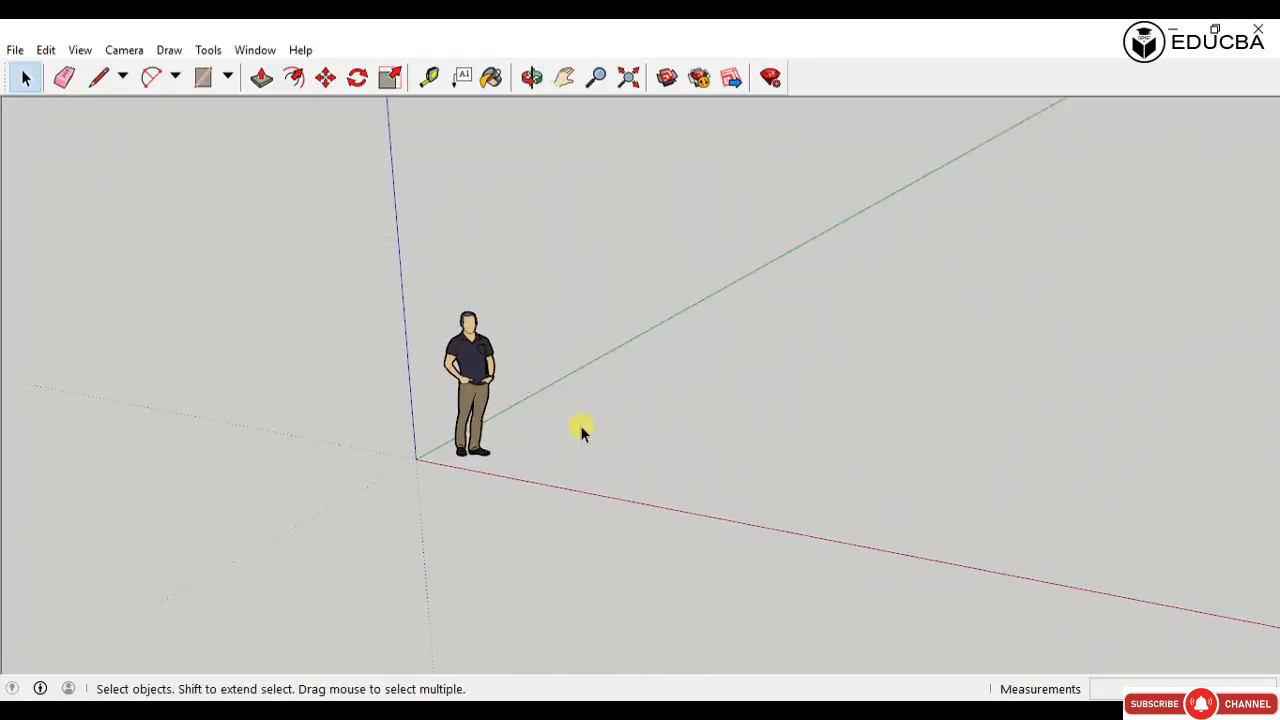
{"action": "middle_click_drag", "start_coordinate": [580, 429], "coordinate": [455, 478]}
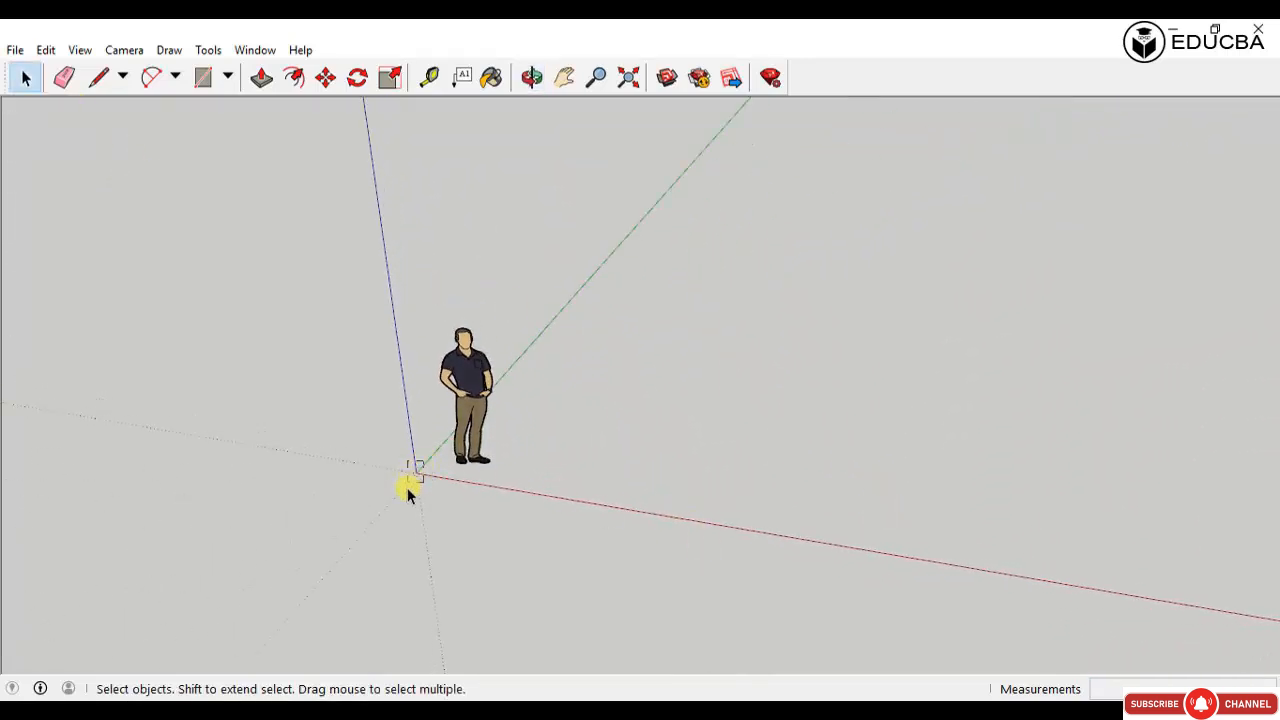
{"action": "scroll", "coordinate": [407, 481], "scroll_direction": "up", "scroll_amount": 6}
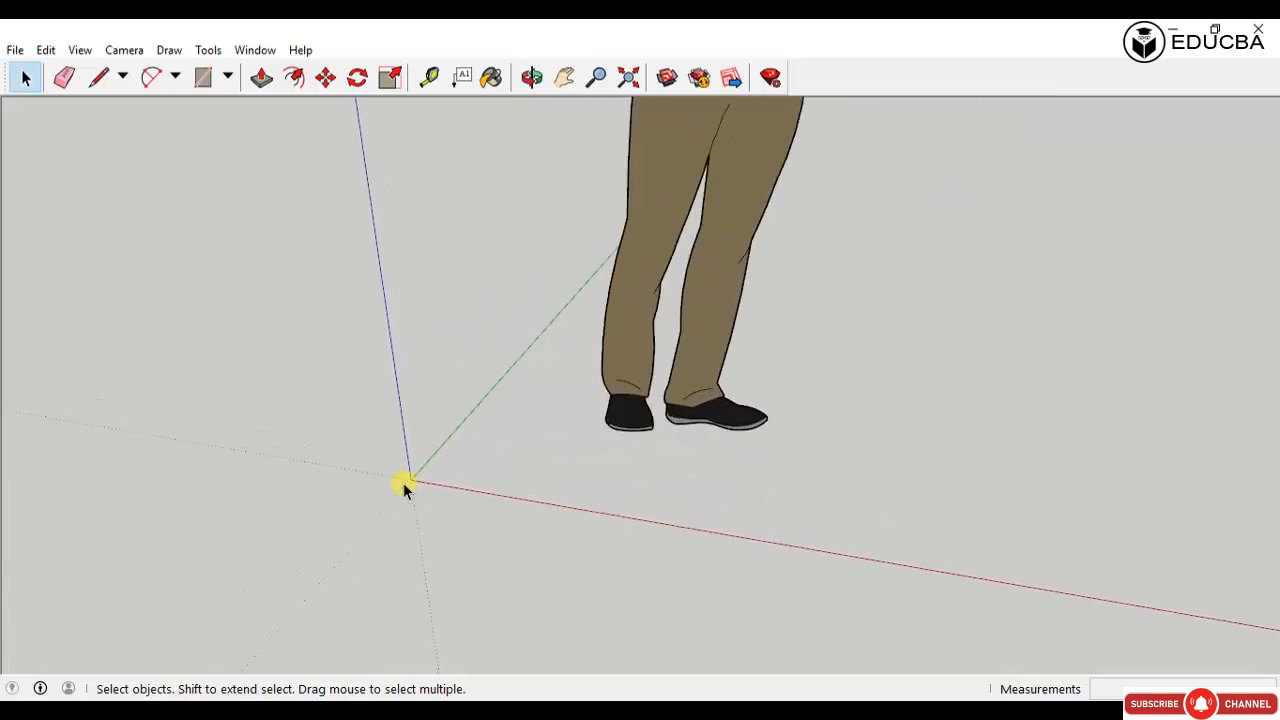
{"action": "left_click_drag", "start_coordinate": [428, 481], "coordinate": [548, 512]}
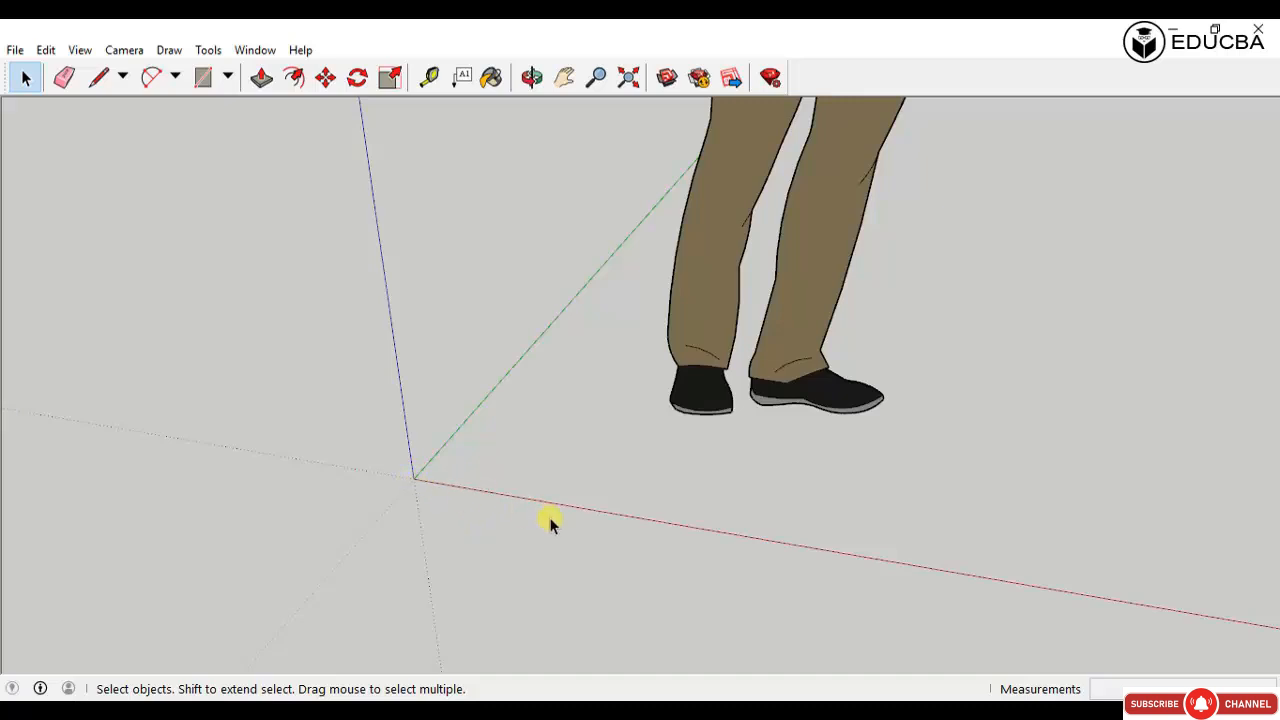
{"action": "left_click_drag", "start_coordinate": [411, 476], "coordinate": [398, 392]}
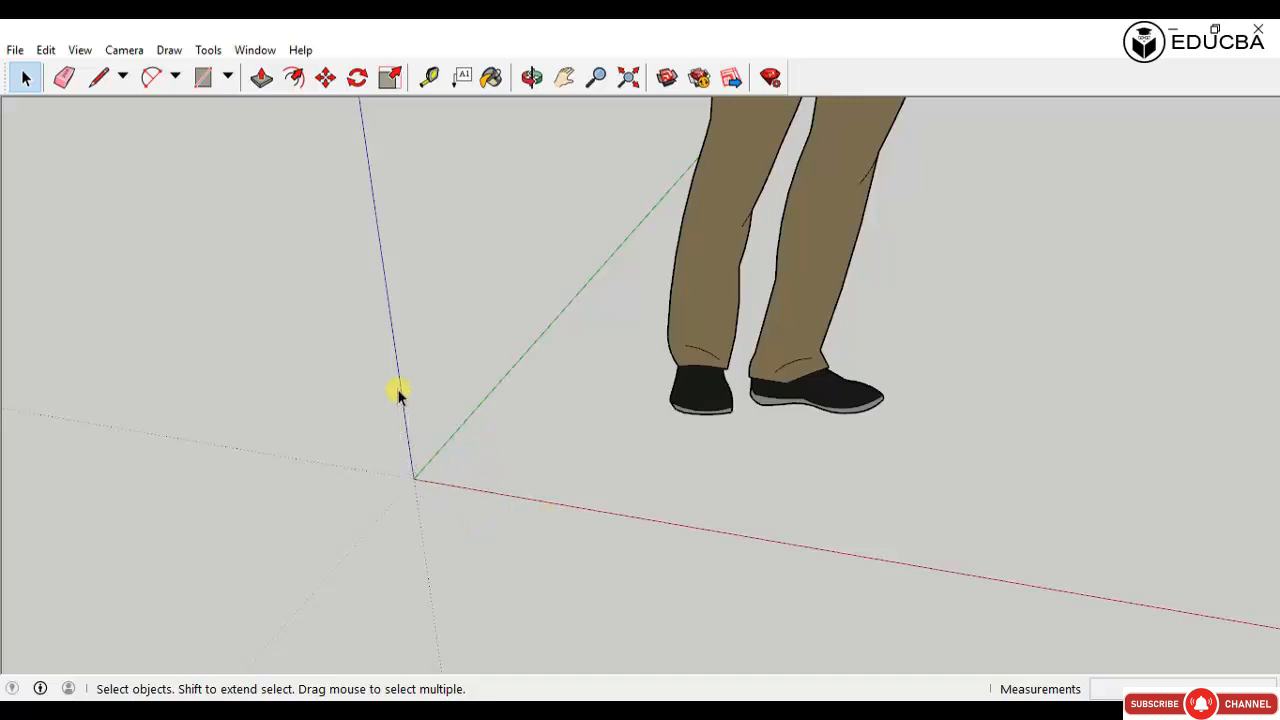
{"action": "left_click_drag", "start_coordinate": [417, 473], "coordinate": [482, 400]}
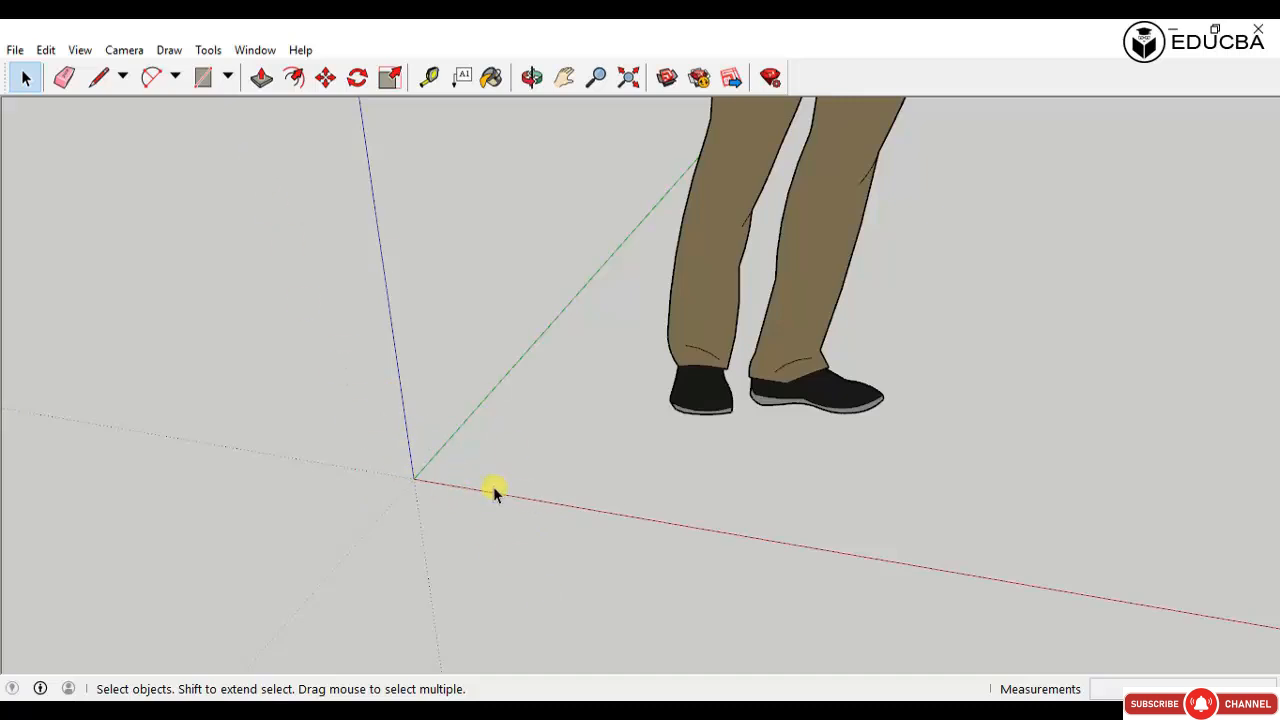
Step: Draw a small rectangle on the ground from the origin between the red and green axes, in front of the figure's feet
{"action": "key", "text": "r"}
{"action": "left_click", "coordinate": [413, 479]}
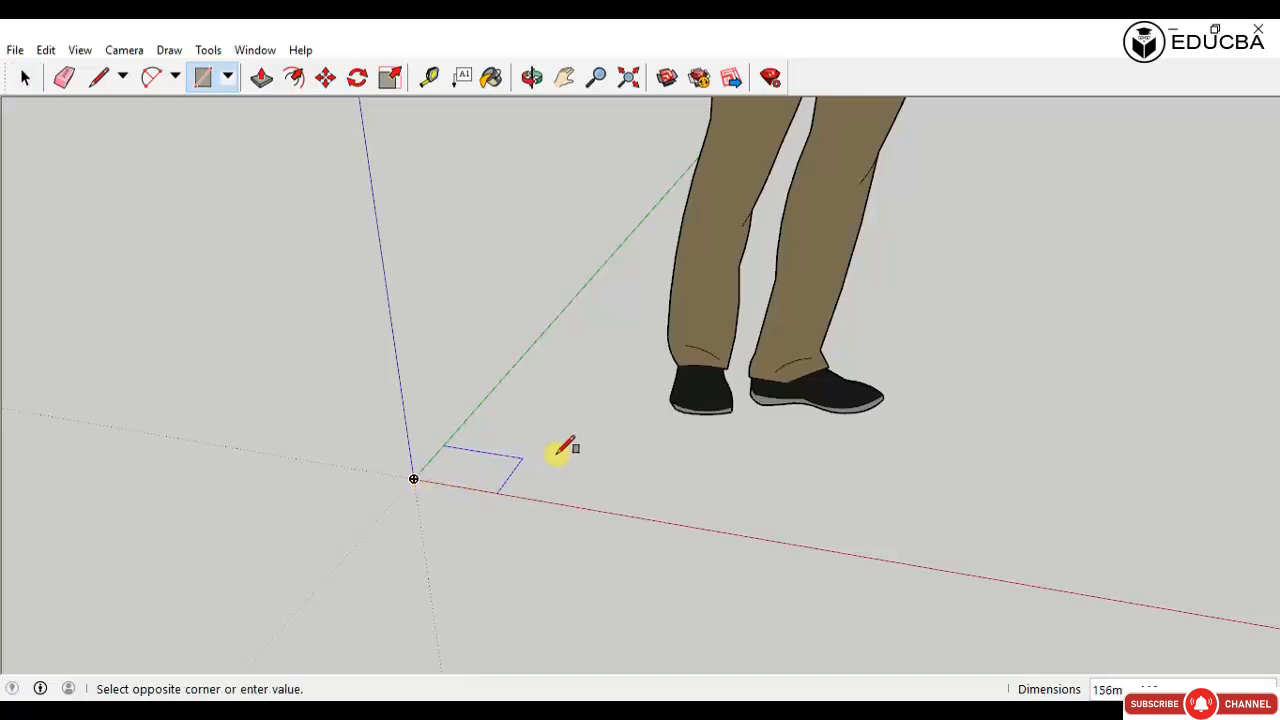
{"action": "left_click", "coordinate": [647, 437]}
{"action": "key", "text": "space"}
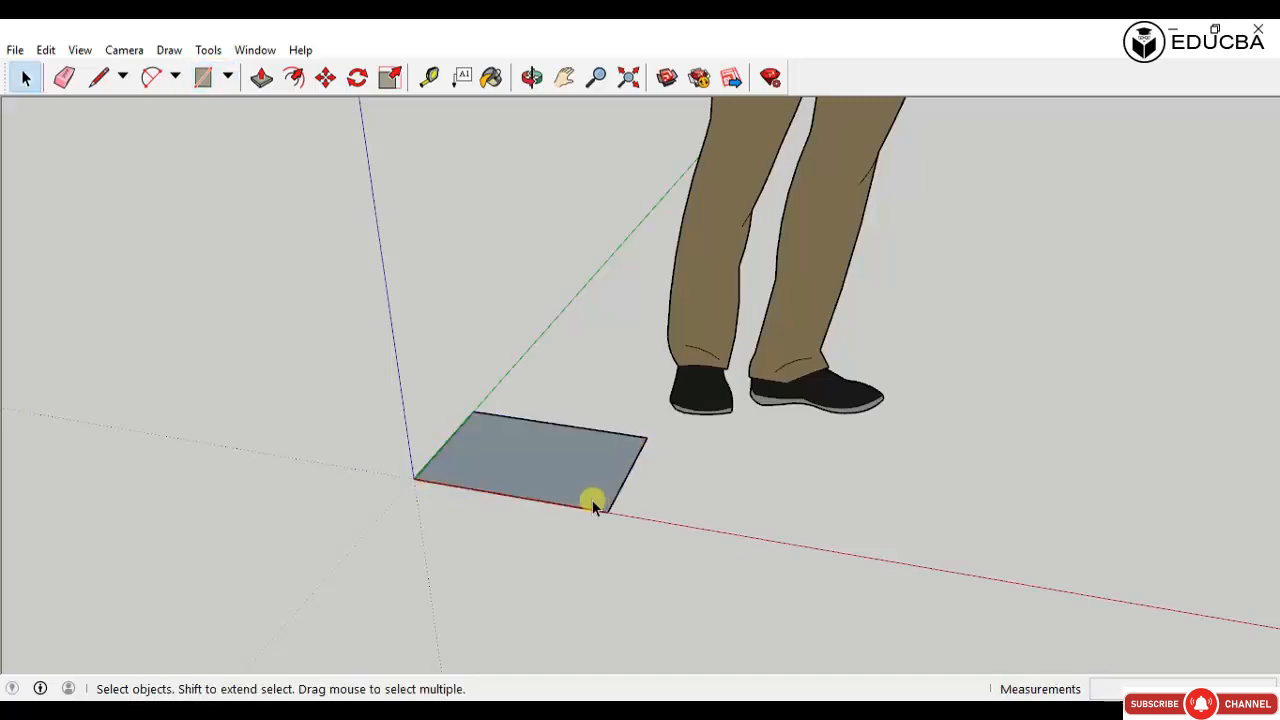
Step: Try to pull the rectangle's face up into a box about 156 mm high with Push/Pull
{"action": "key", "text": "p"}
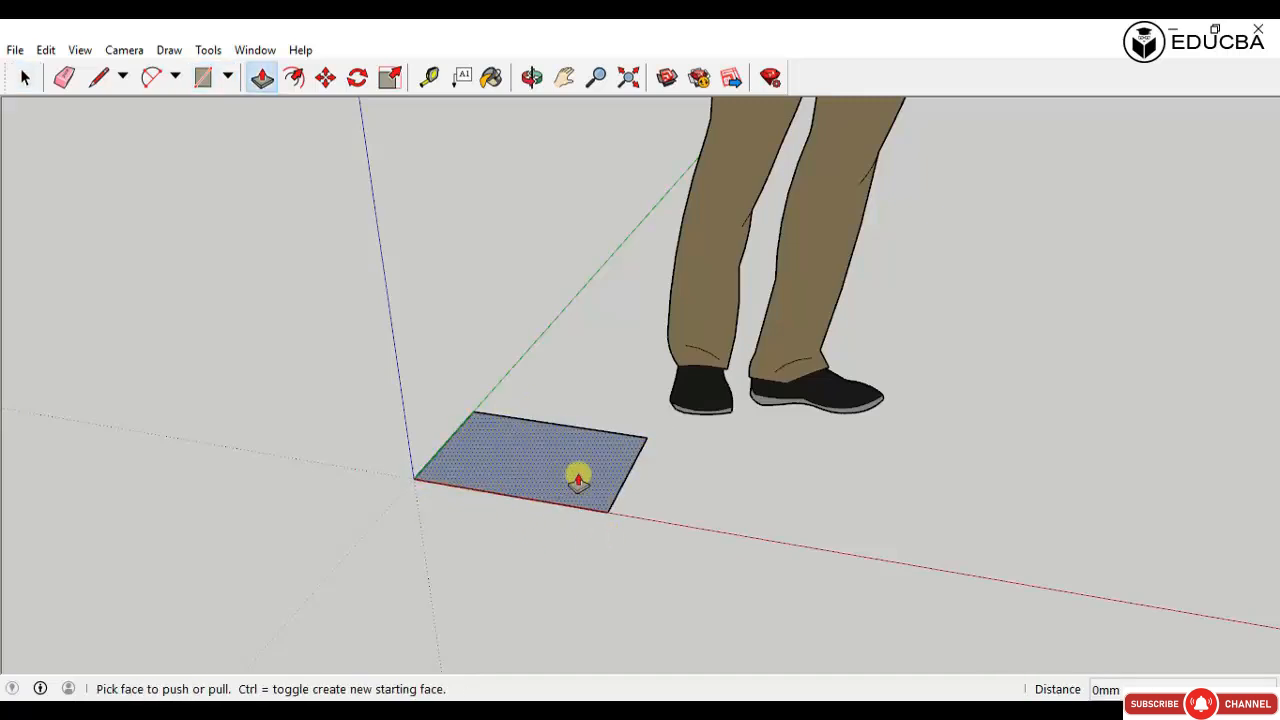
{"action": "left_click_drag", "start_coordinate": [580, 471], "coordinate": [567, 398]}
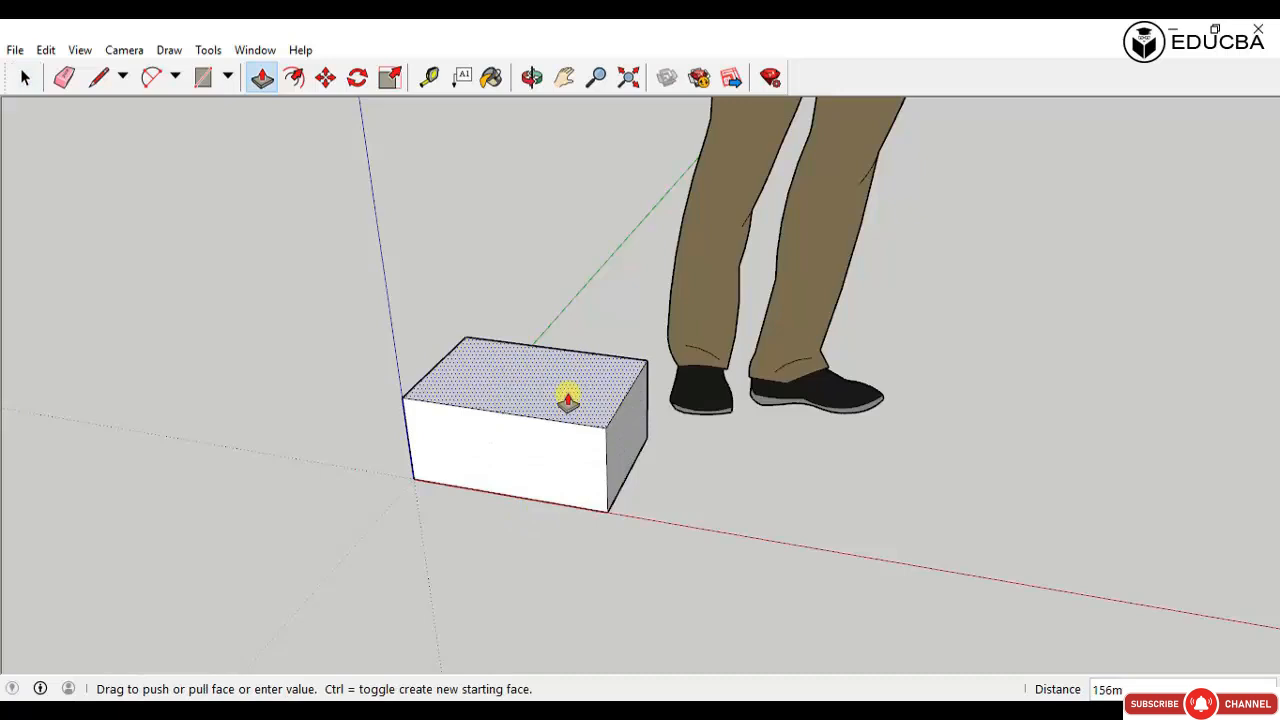
{"action": "key", "text": "Escape"}
{"action": "left_click_drag", "start_coordinate": [569, 449], "coordinate": [566, 362]}
{"action": "key", "text": "Escape"}
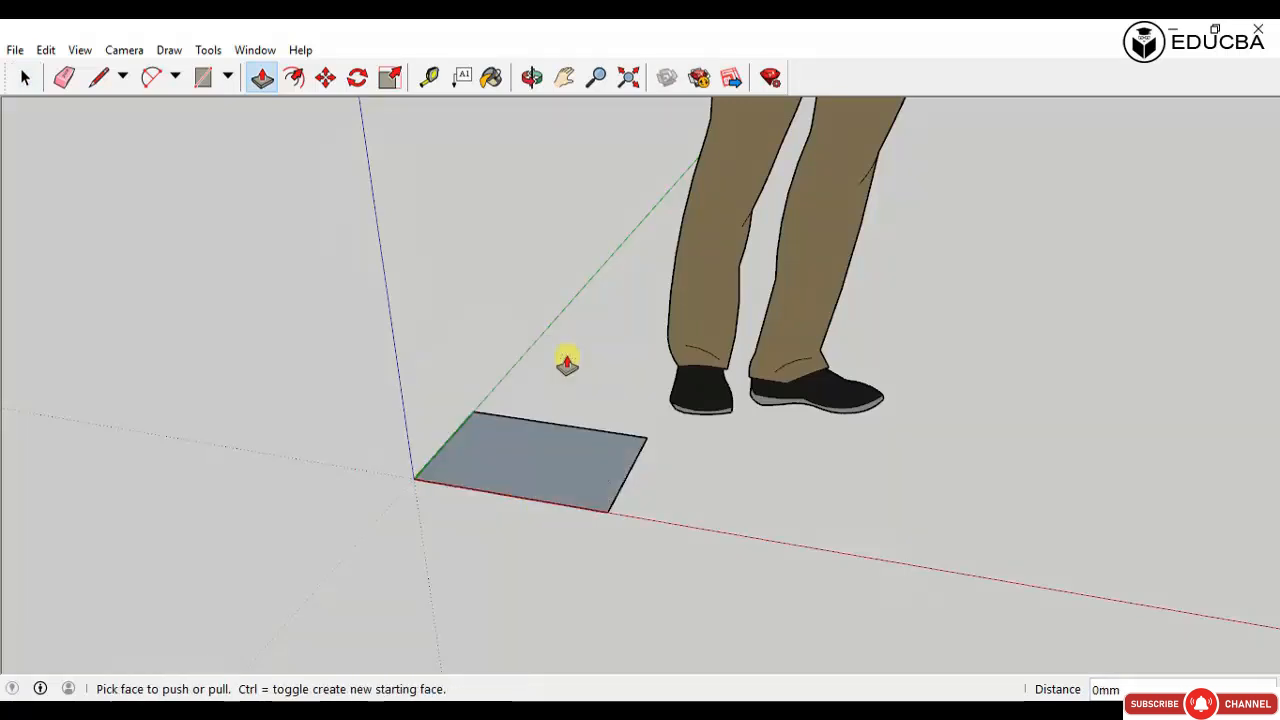
Step: Delete the small rectangle at the origin together with its remaining edges
{"action": "key", "text": "space"}
{"action": "left_click", "coordinate": [608, 438]}
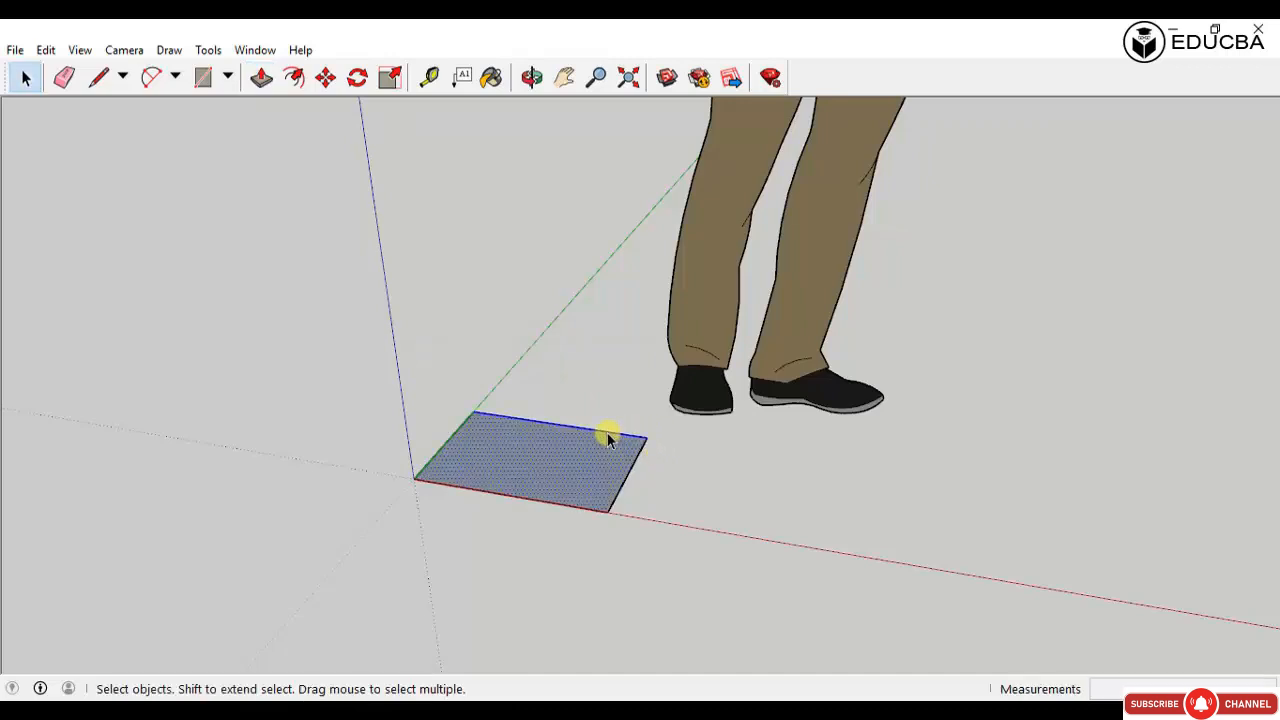
{"action": "key", "text": "Delete"}
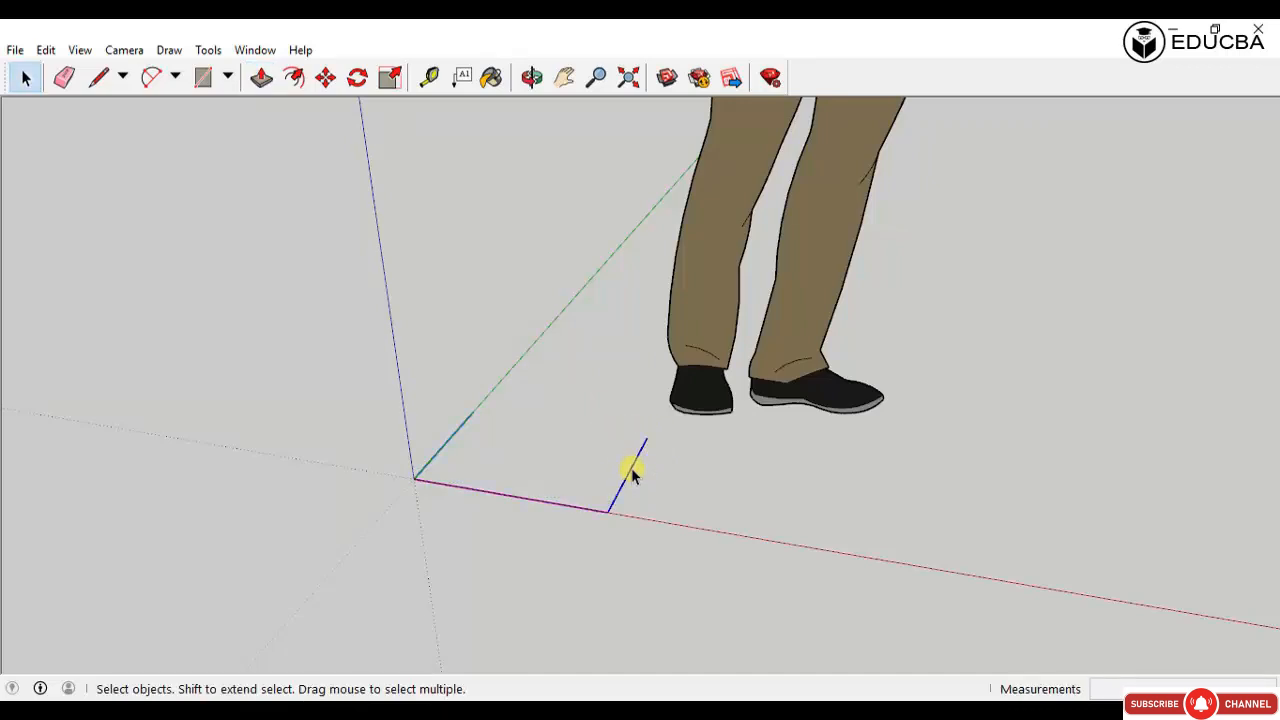
{"action": "key", "text": "Delete"}
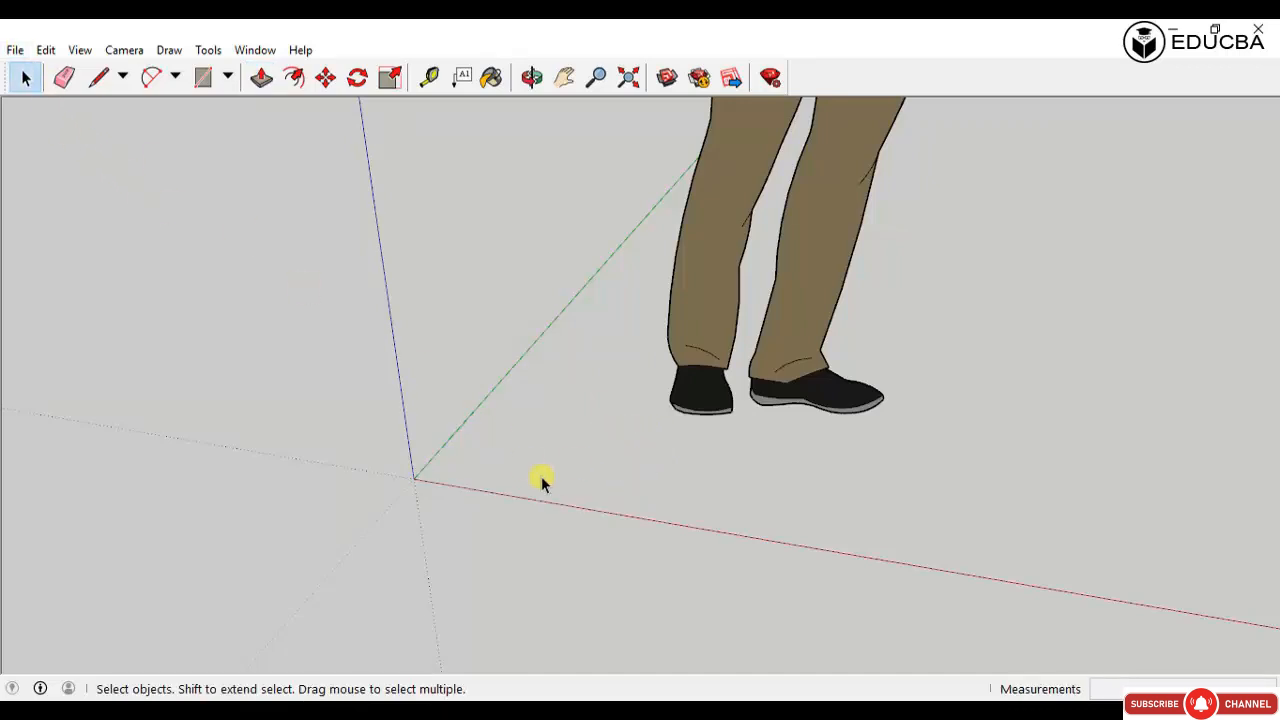
{"action": "scroll", "coordinate": [541, 476], "scroll_direction": "down", "scroll_amount": 6}
{"action": "middle_click_drag", "start_coordinate": [600, 428], "coordinate": [433, 315]}
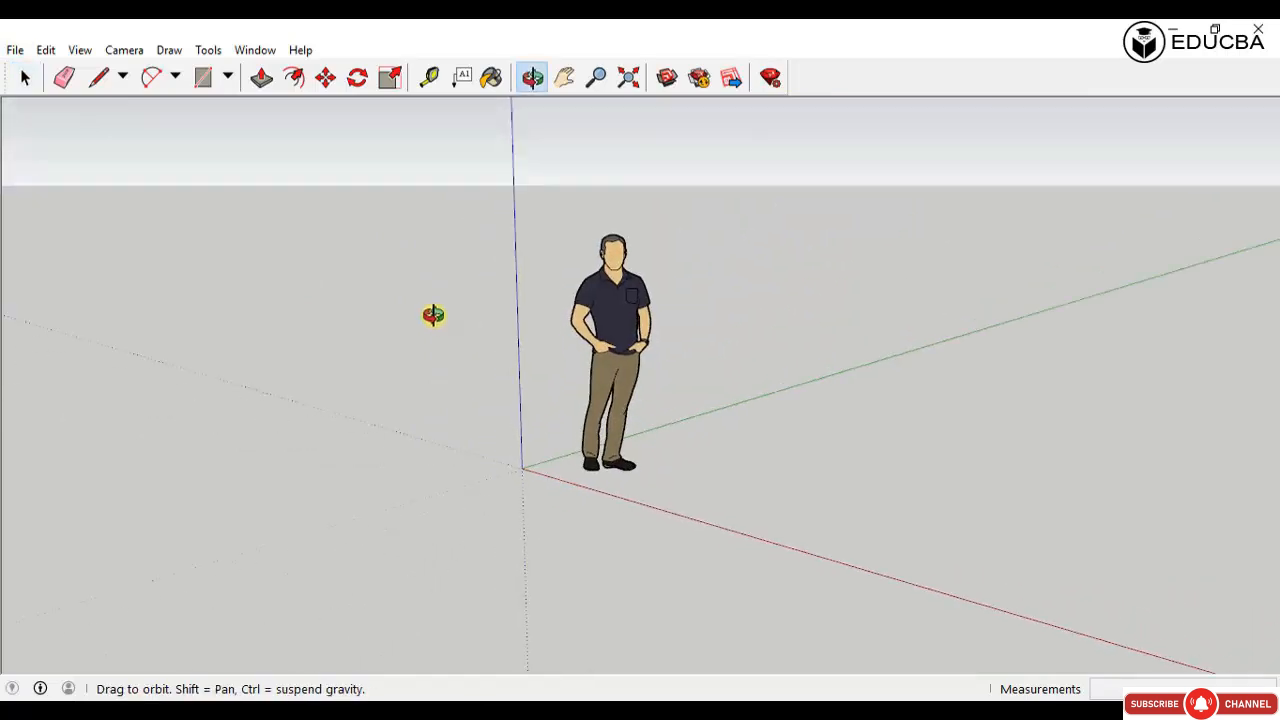
{"action": "key", "text": "space"}
{"action": "left_click_drag", "start_coordinate": [682, 221], "coordinate": [676, 352]}
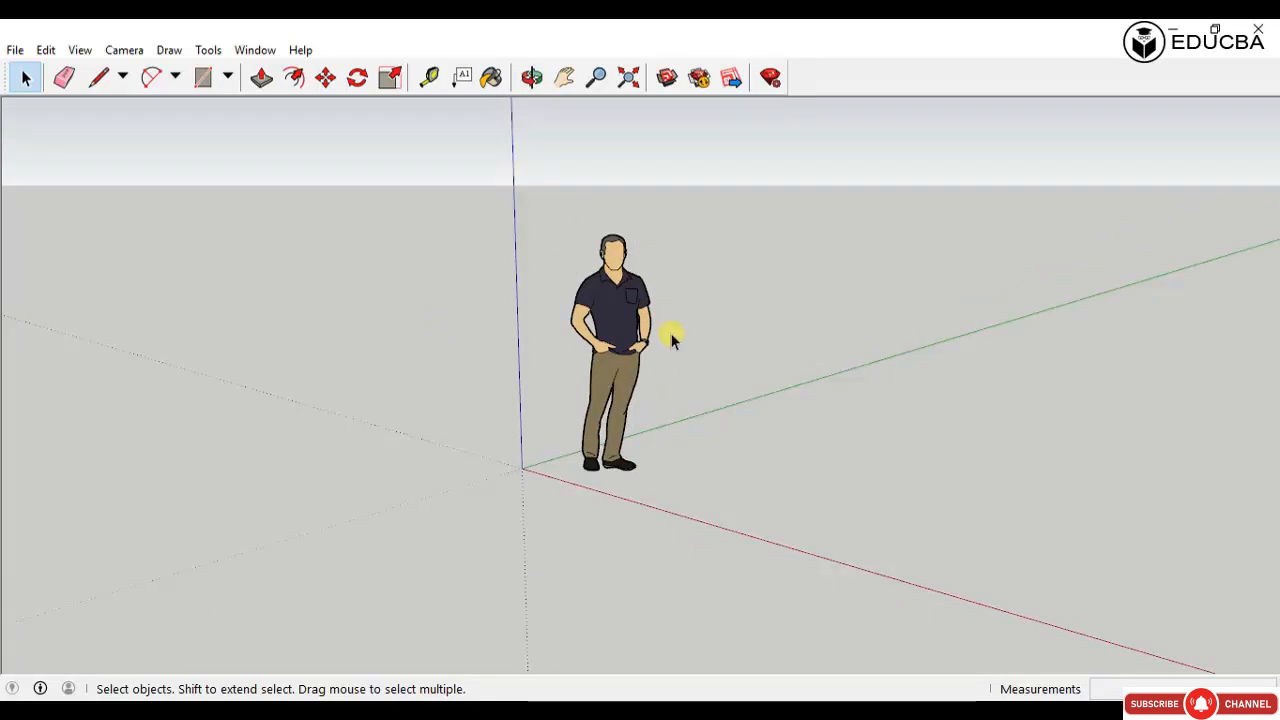
Step: Draw a large rectangle on the ground from the origin between the red and green axes, about 3054 mm along the red axis
{"action": "key", "text": "r"}
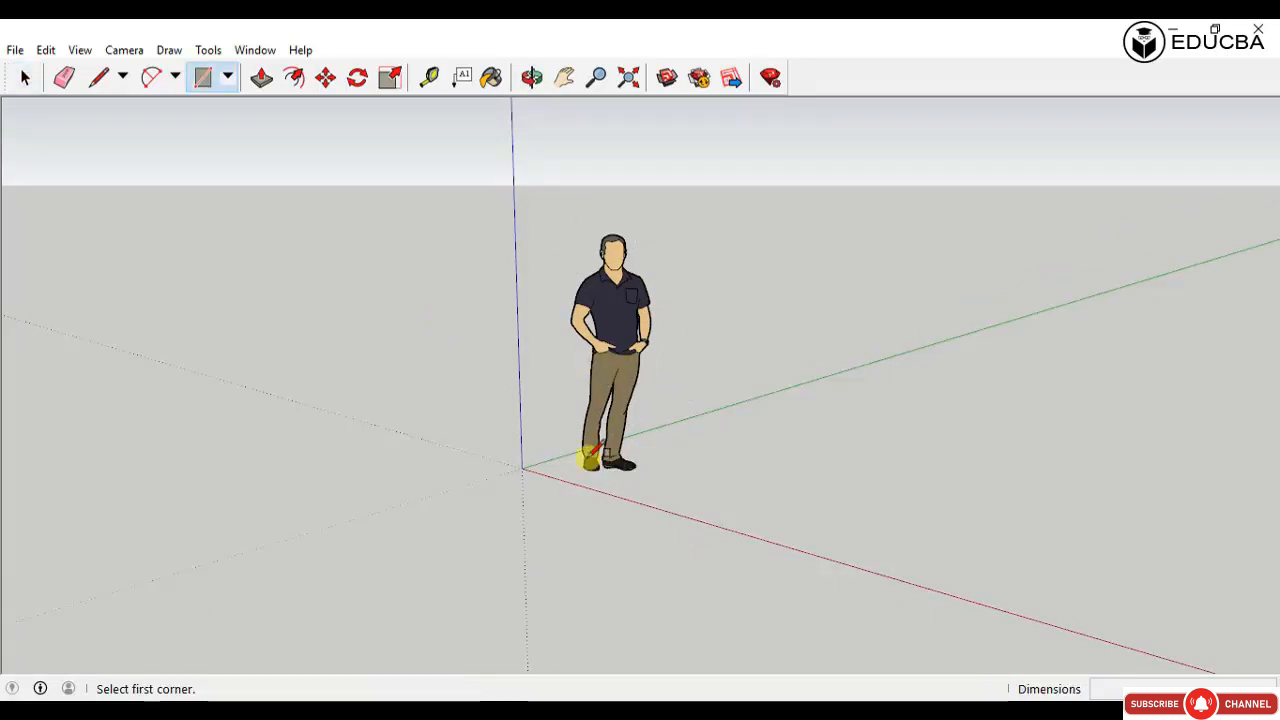
{"action": "left_click", "coordinate": [521, 468]}
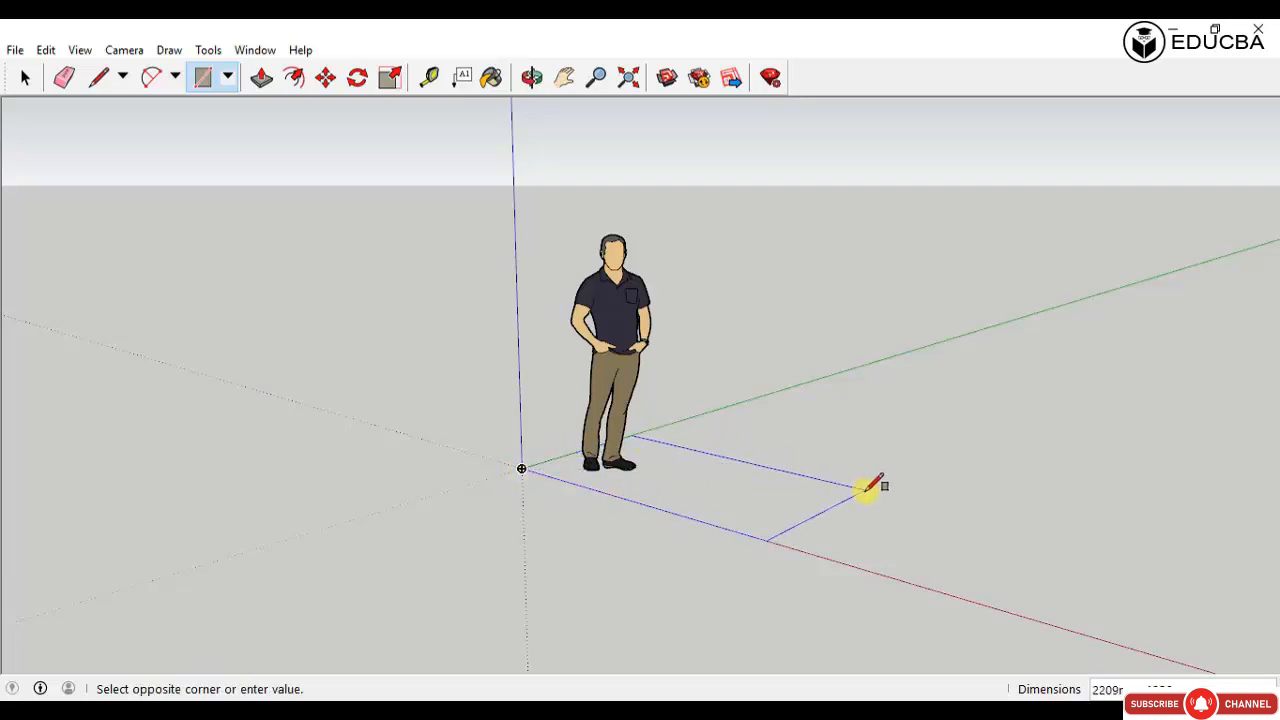
{"action": "left_click", "coordinate": [1098, 437]}
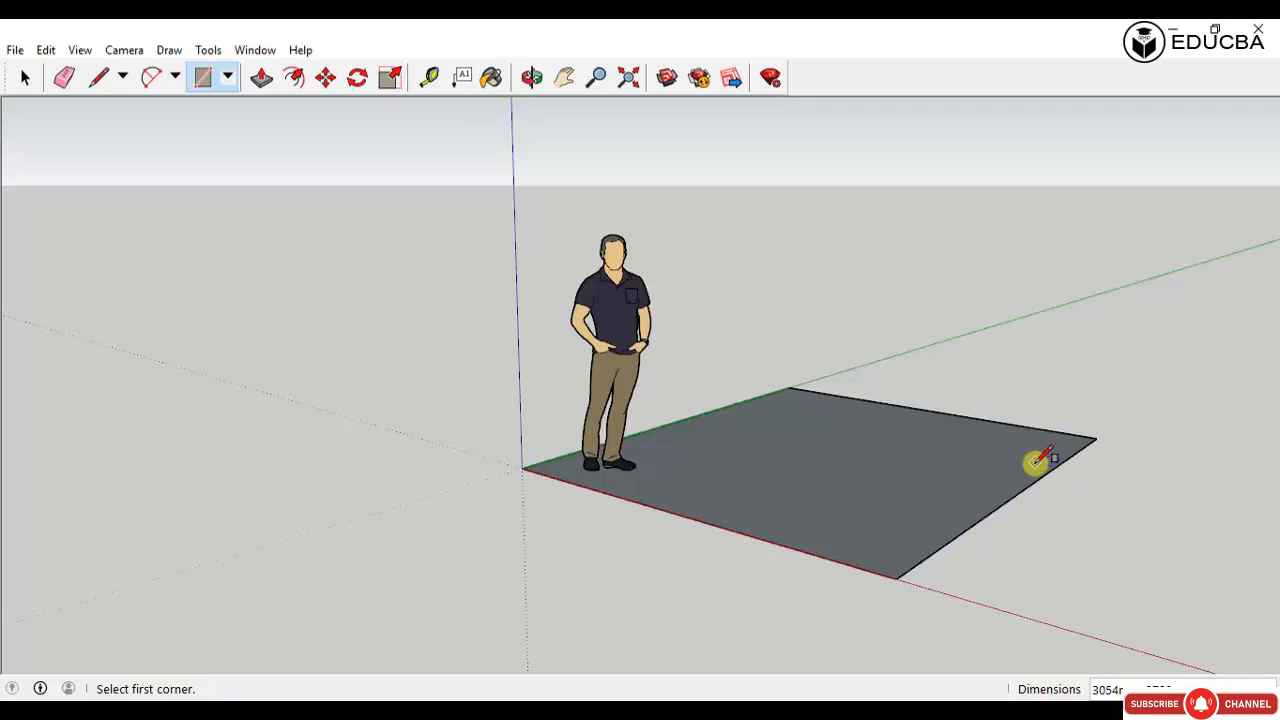
Step: Try to pull the large rectangle's face up with Push/Pull
{"action": "key", "text": "space"}
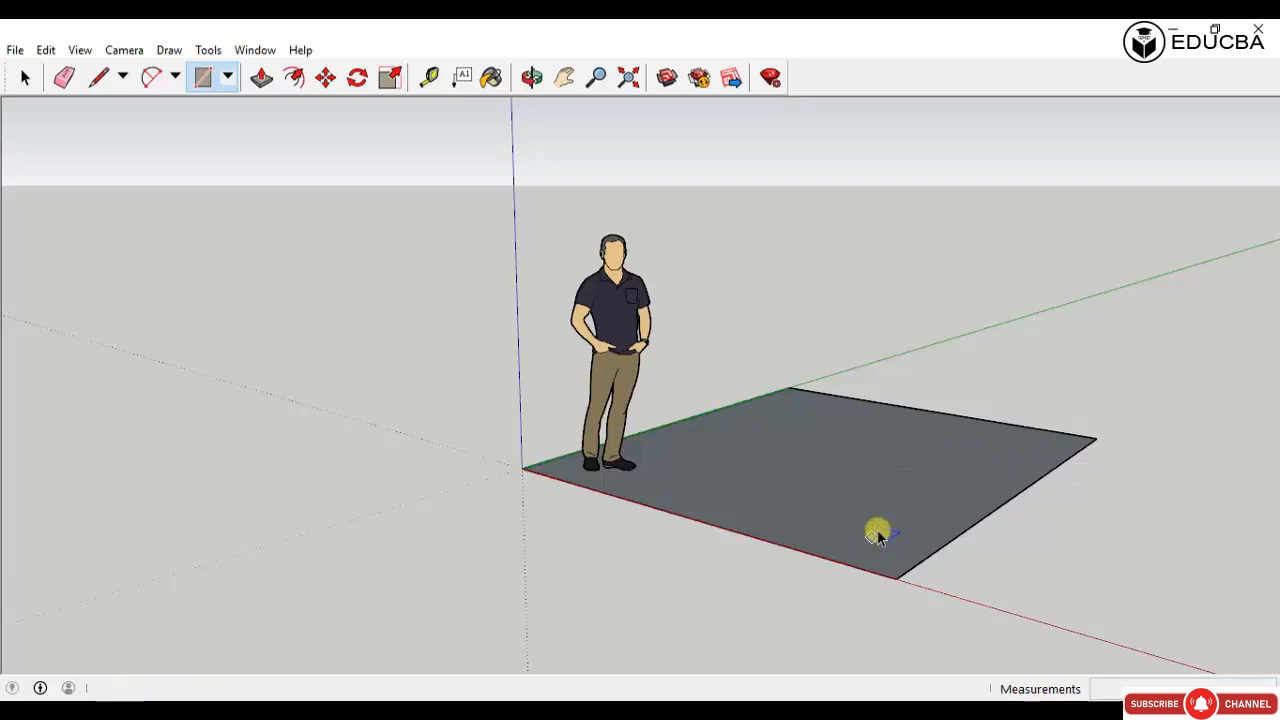
{"action": "left_click", "coordinate": [876, 537]}
{"action": "key", "text": "p"}
{"action": "mouse_move", "coordinate": [889, 477]}
{"action": "left_mouse_down"}
{"action": "mouse_move", "coordinate": [852, 300]}
{"action": "mouse_move", "coordinate": [863, 294]}
{"action": "mouse_move", "coordinate": [900, 460]}
{"action": "mouse_move", "coordinate": [890, 480]}
{"action": "left_mouse_up"}
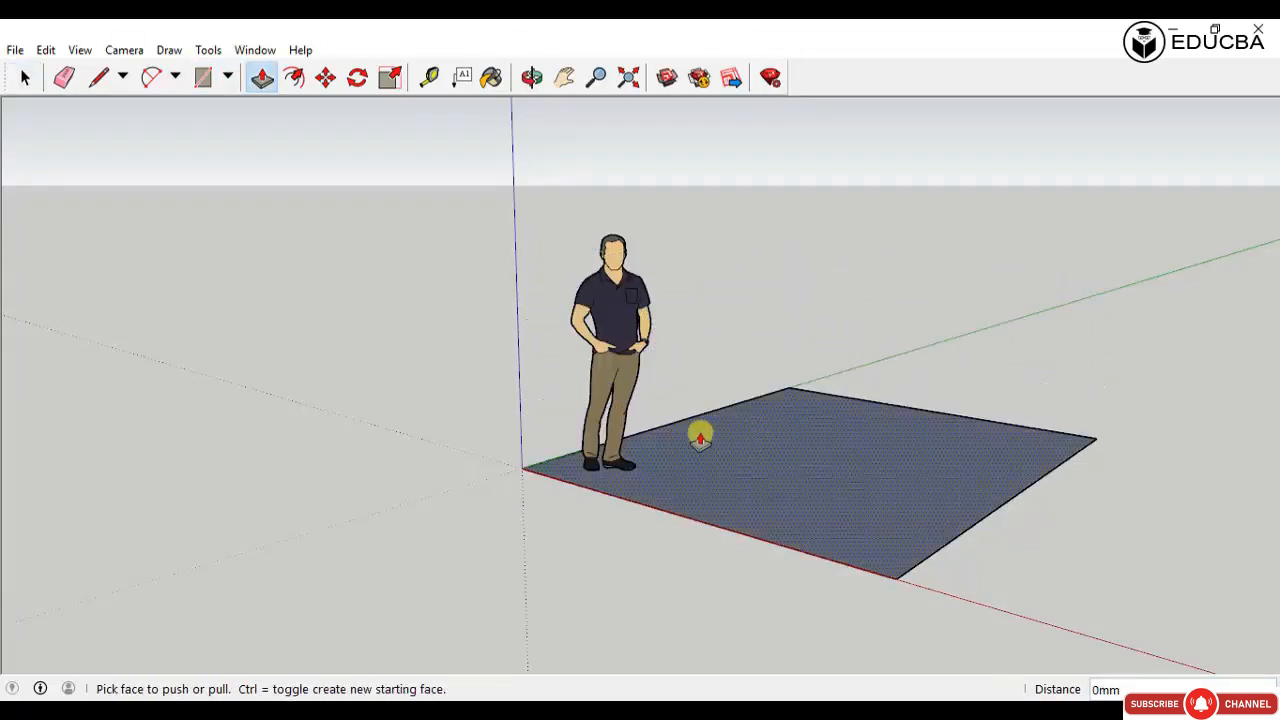
{"action": "left_click", "coordinate": [786, 466]}
Step: Delete the large ground rectangle with its face and edges
{"action": "key", "text": "space"}
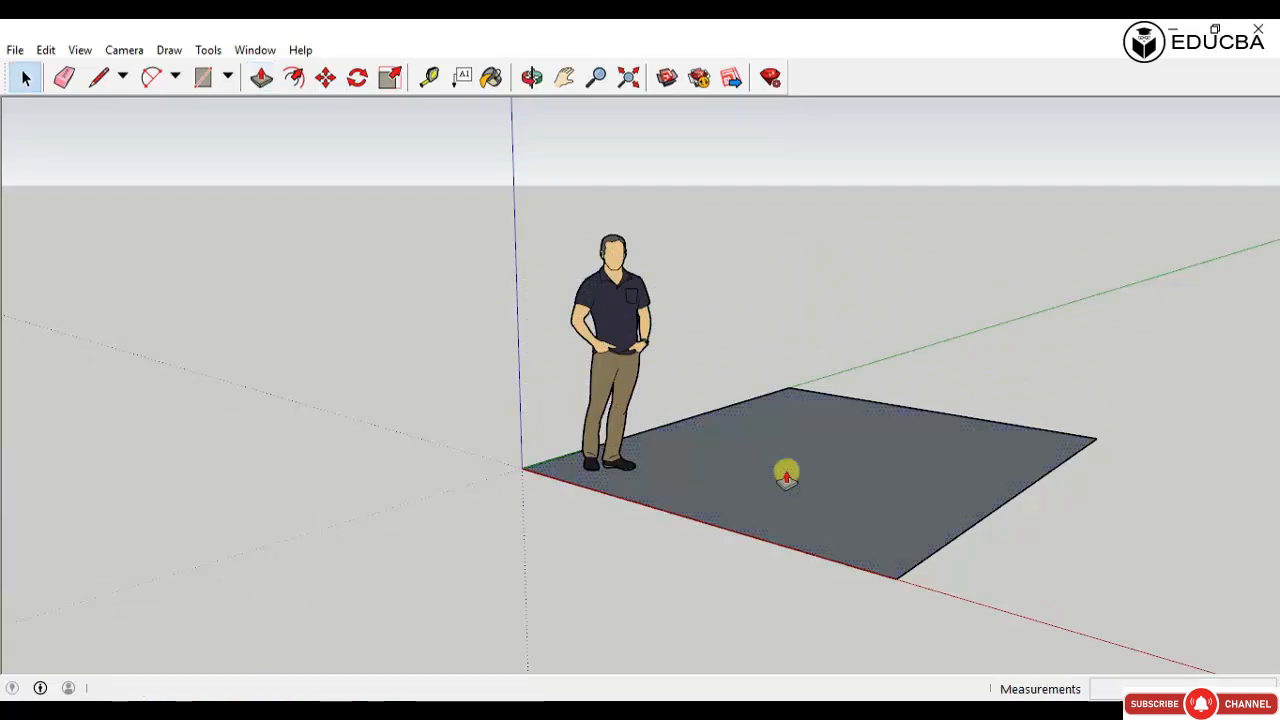
{"action": "double_click", "coordinate": [786, 470]}
{"action": "key", "text": "Delete"}
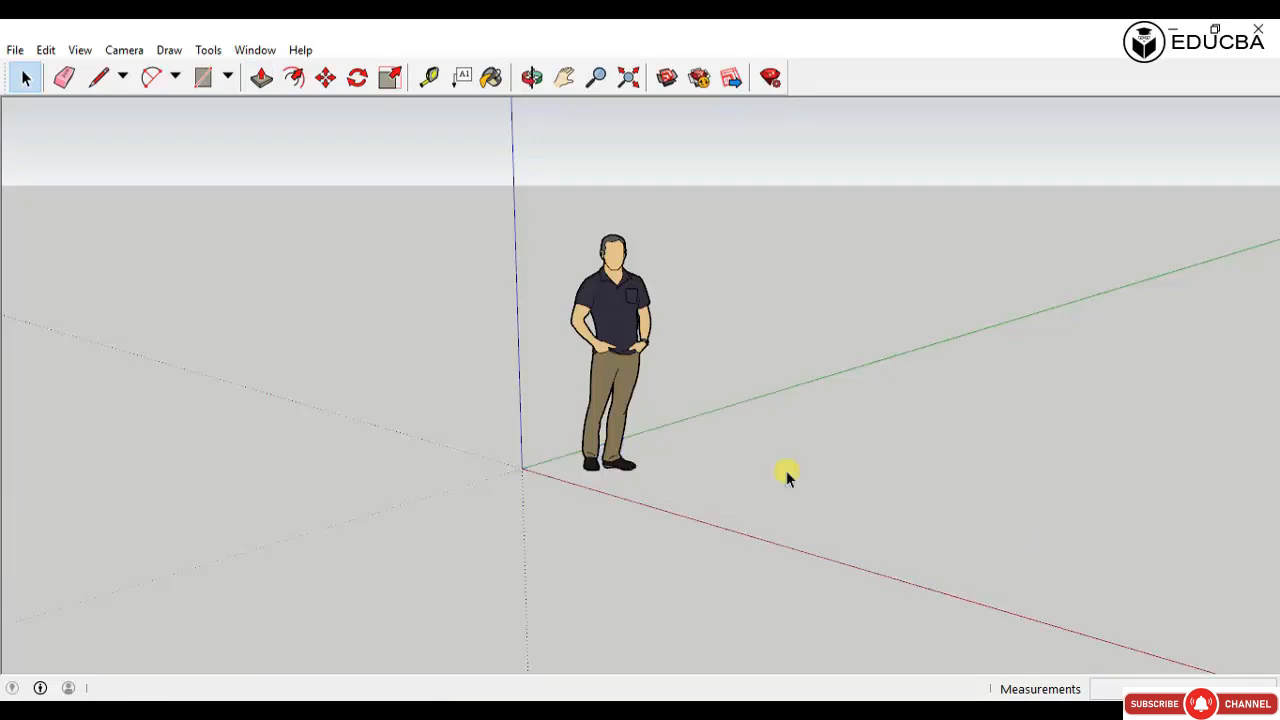
{"action": "left_click", "coordinate": [16, 50]}
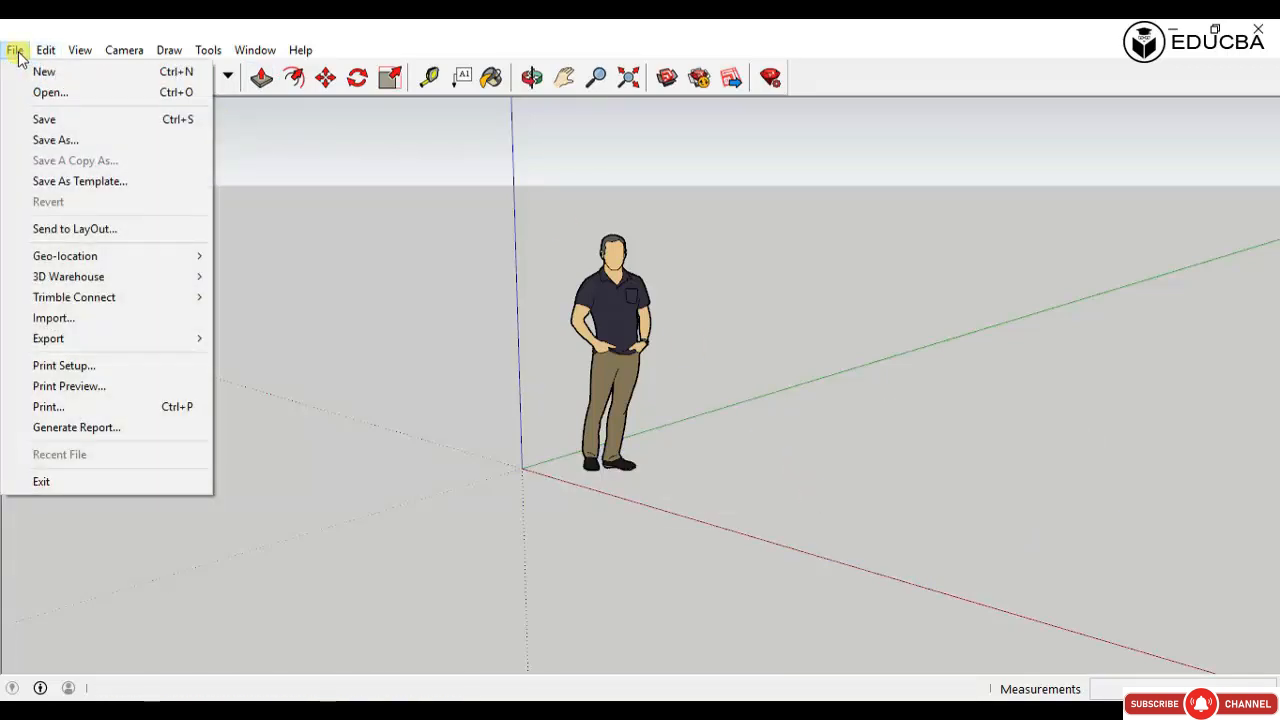
{"action": "left_click", "coordinate": [16, 50]}
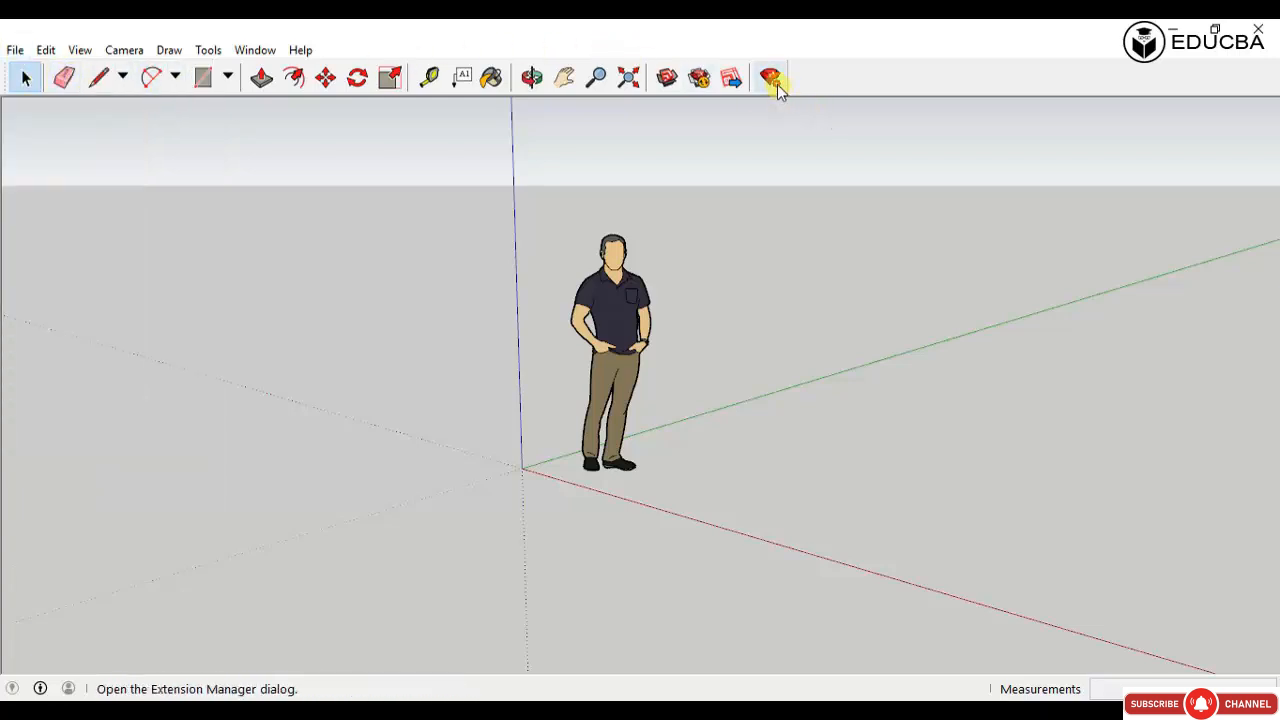
Step: Draw two lines from the origin, one about 1510 mm along the red axis and one about 2709 mm along the green axis
{"action": "left_click", "coordinate": [123, 86]}
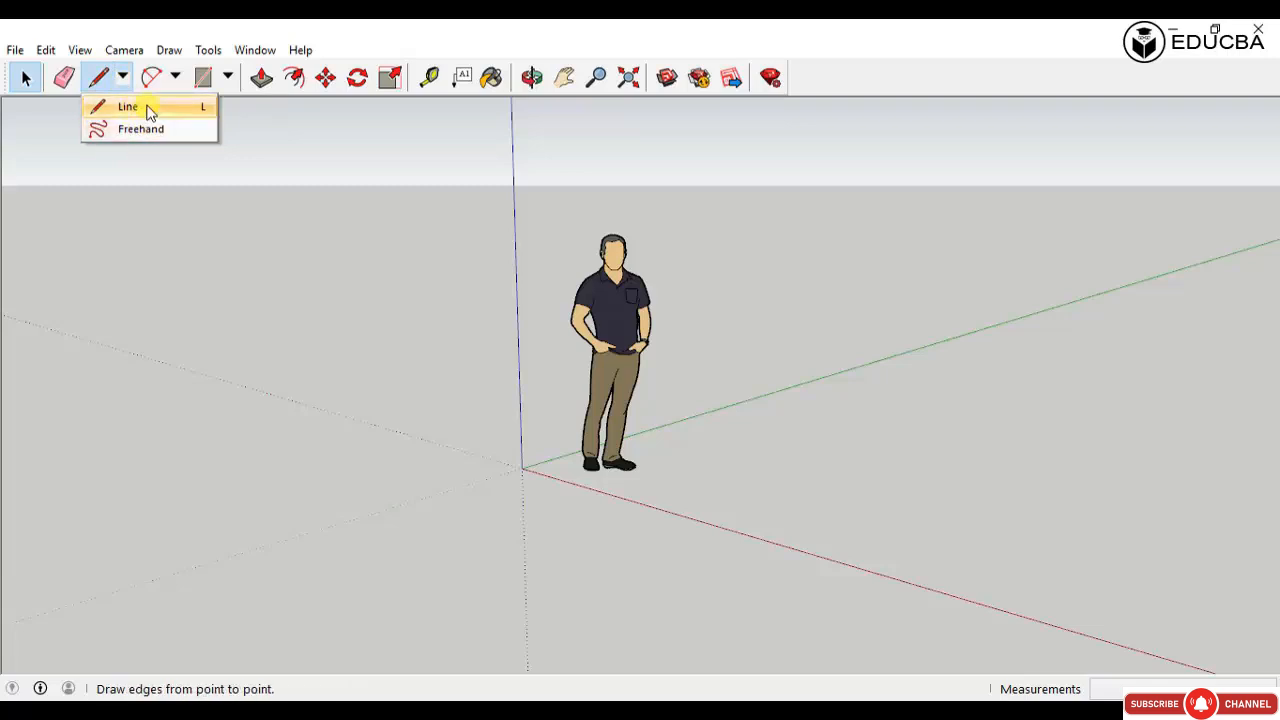
{"action": "left_click", "coordinate": [148, 108]}
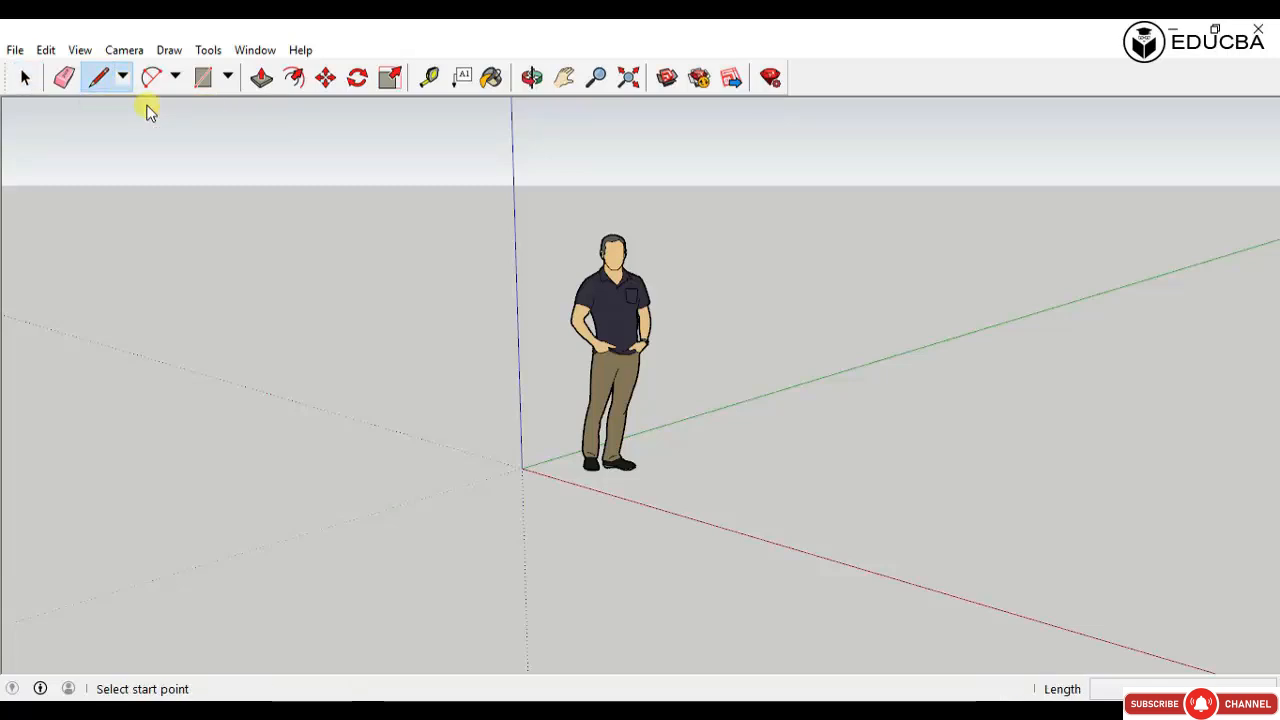
{"action": "left_click", "coordinate": [521, 468]}
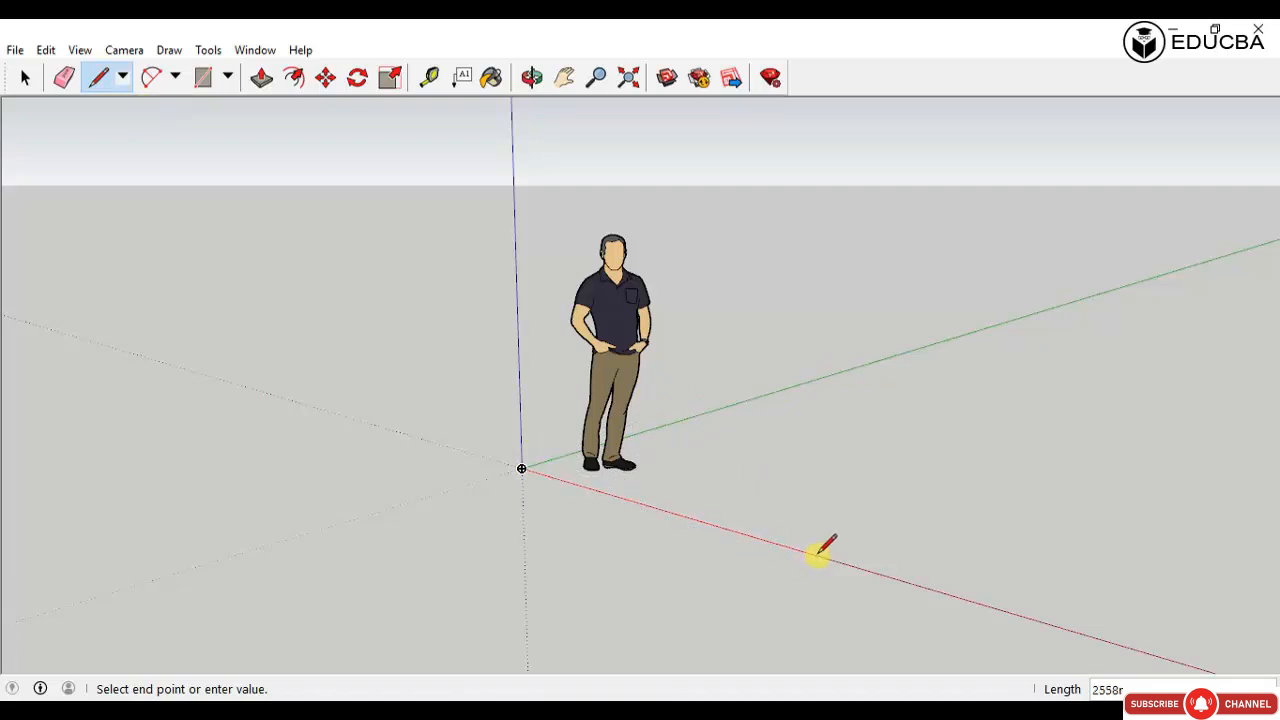
{"action": "left_click", "coordinate": [720, 526]}
{"action": "key", "text": "Escape"}
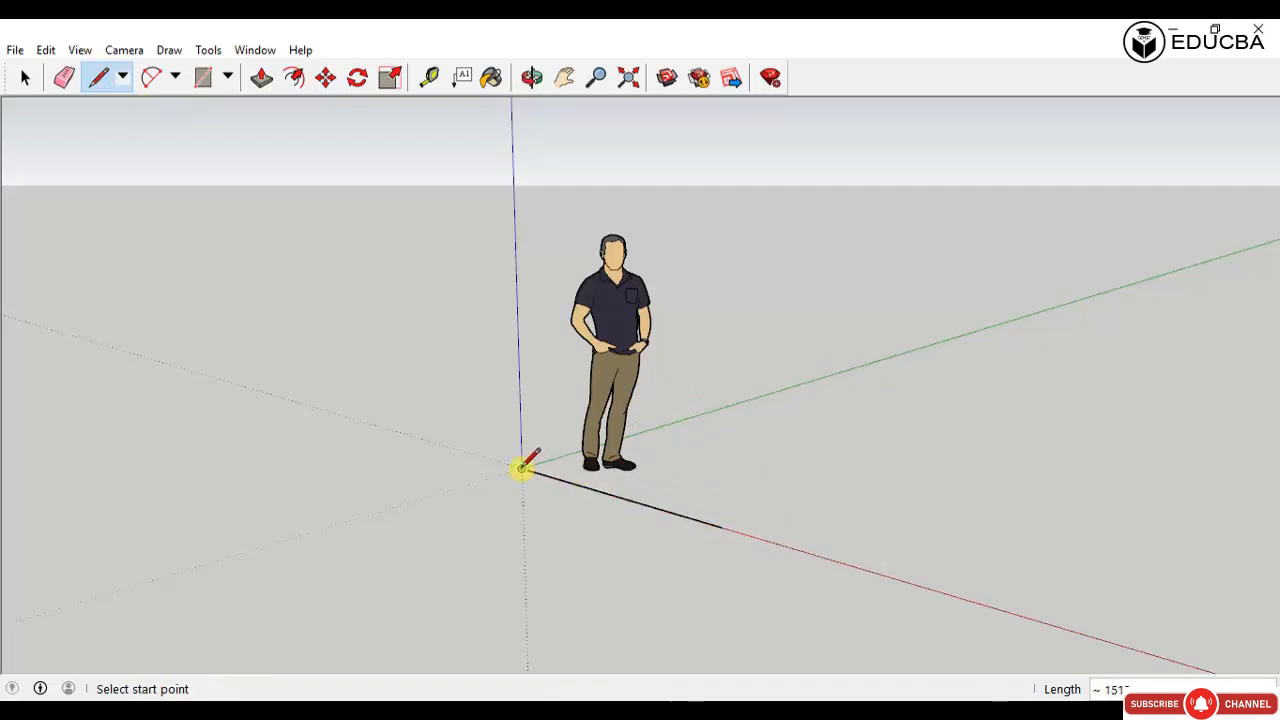
{"action": "left_click", "coordinate": [521, 468]}
{"action": "left_click", "coordinate": [728, 405]}
{"action": "key", "text": "Escape"}
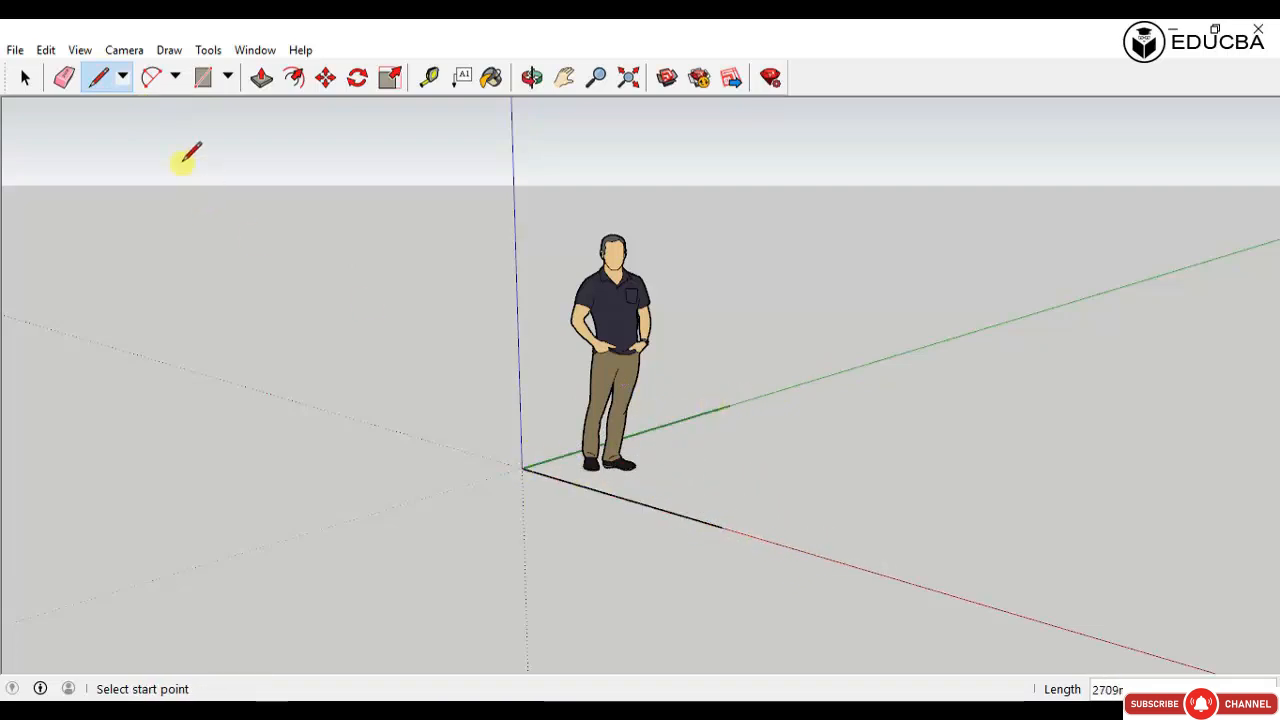
Step: Draw a closed, kidney-like Freehand shape on the ground between the red and green axes, beside the figure
{"action": "left_click", "coordinate": [123, 78]}
{"action": "left_click", "coordinate": [128, 126]}
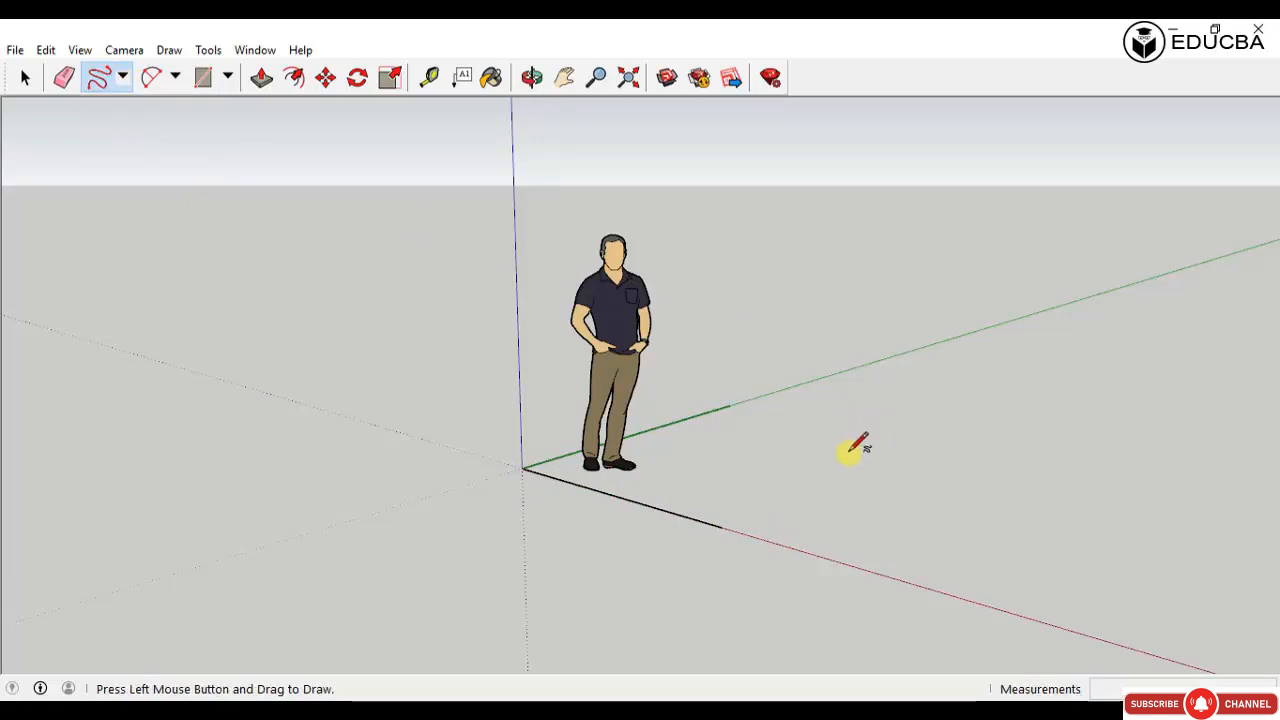
{"action": "mouse_move", "coordinate": [760, 506]}
{"action": "left_mouse_down"}
{"action": "mouse_move", "coordinate": [751, 458]}
{"action": "mouse_move", "coordinate": [794, 430]}
{"action": "mouse_move", "coordinate": [893, 437]}
{"action": "left_mouse_up"}
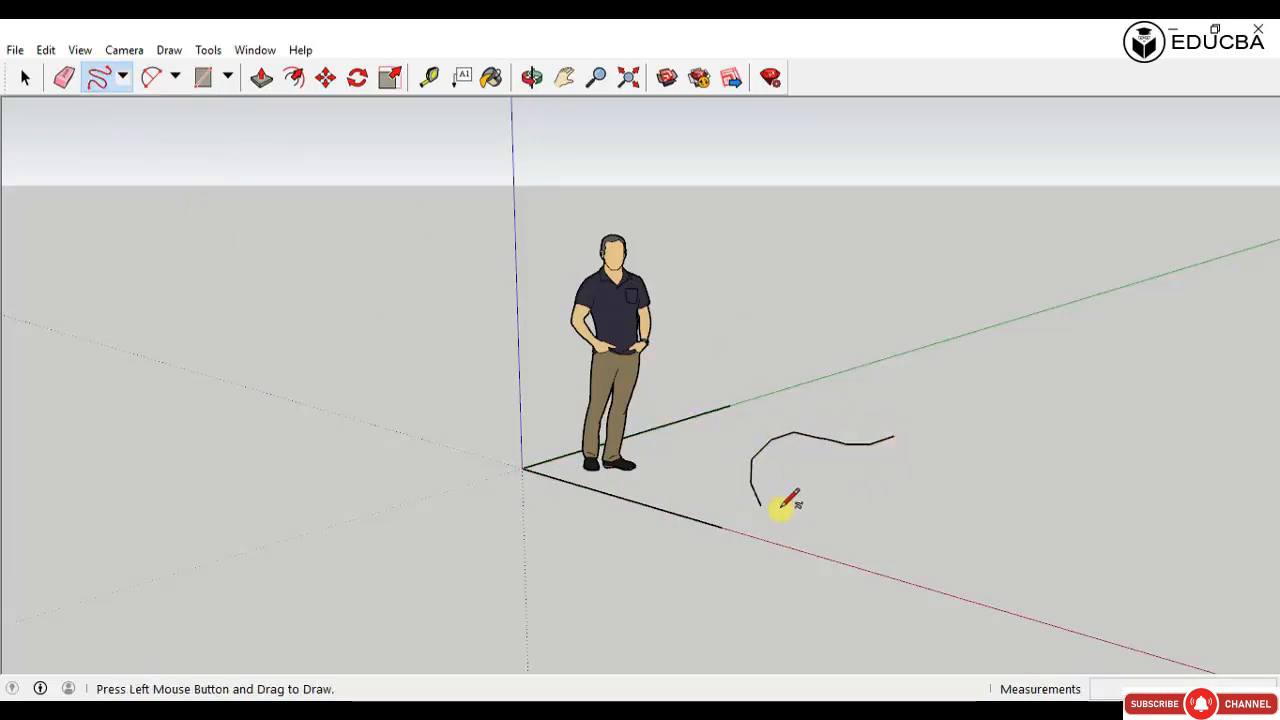
{"action": "mouse_move", "coordinate": [762, 505]}
{"action": "left_mouse_down"}
{"action": "mouse_move", "coordinate": [837, 529]}
{"action": "mouse_move", "coordinate": [934, 503]}
{"action": "mouse_move", "coordinate": [946, 417]}
{"action": "mouse_move", "coordinate": [909, 402]}
{"action": "mouse_move", "coordinate": [866, 420]}
{"action": "mouse_move", "coordinate": [894, 437]}
{"action": "left_mouse_up"}
{"action": "key", "text": "space"}
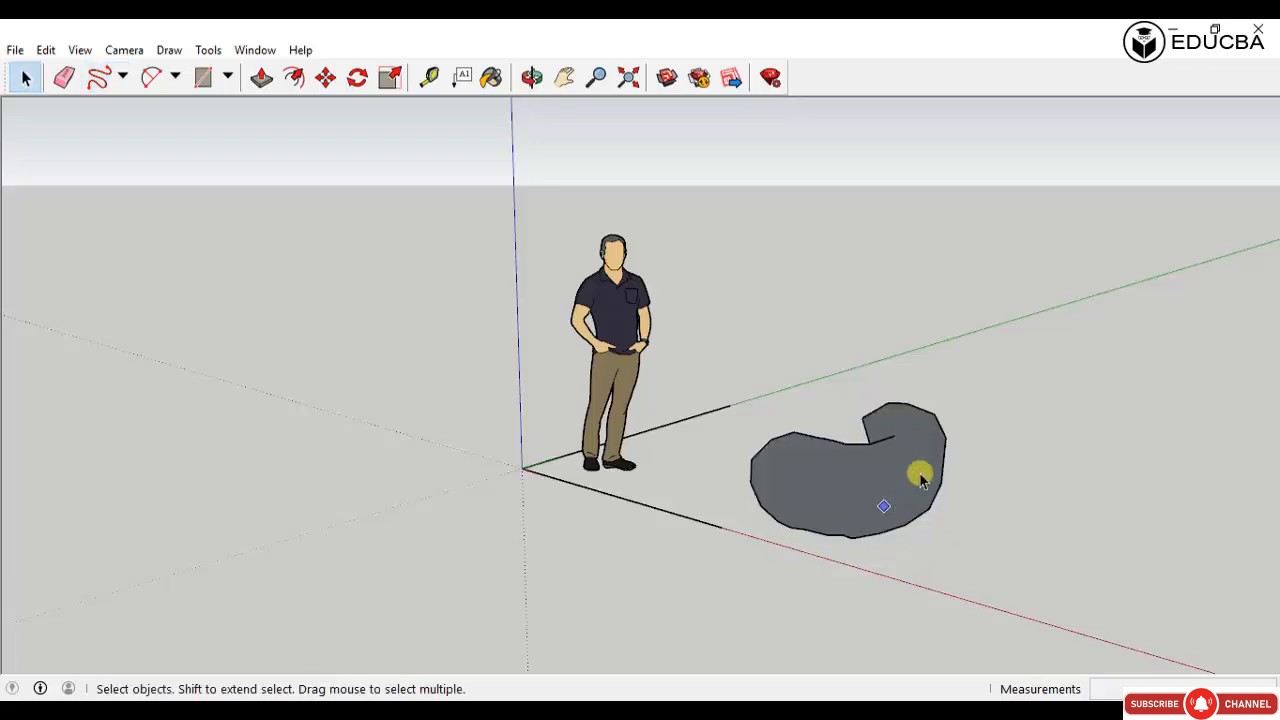
Step: Try to pull the freehand face up about 484 mm with Push/Pull, and delete the freehand shape
{"action": "key", "text": "p"}
{"action": "left_click", "coordinate": [908, 449]}
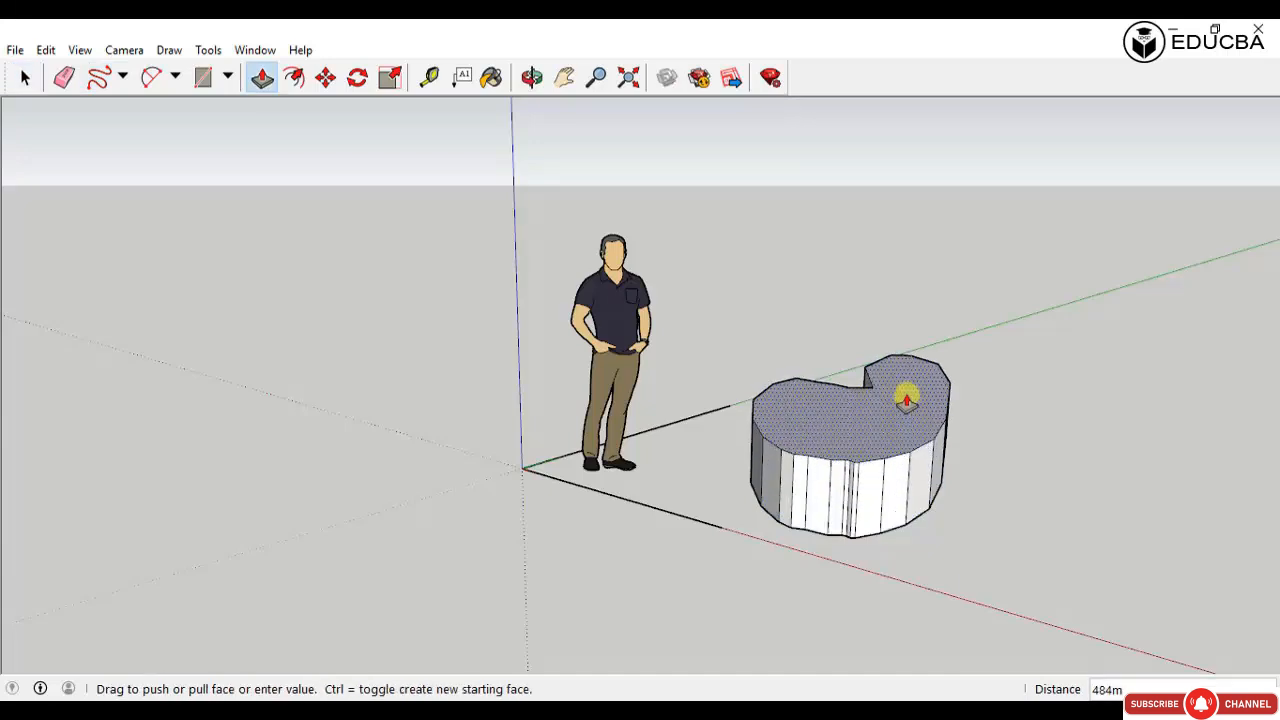
{"action": "key", "text": "Escape"}
{"action": "key", "text": "space"}
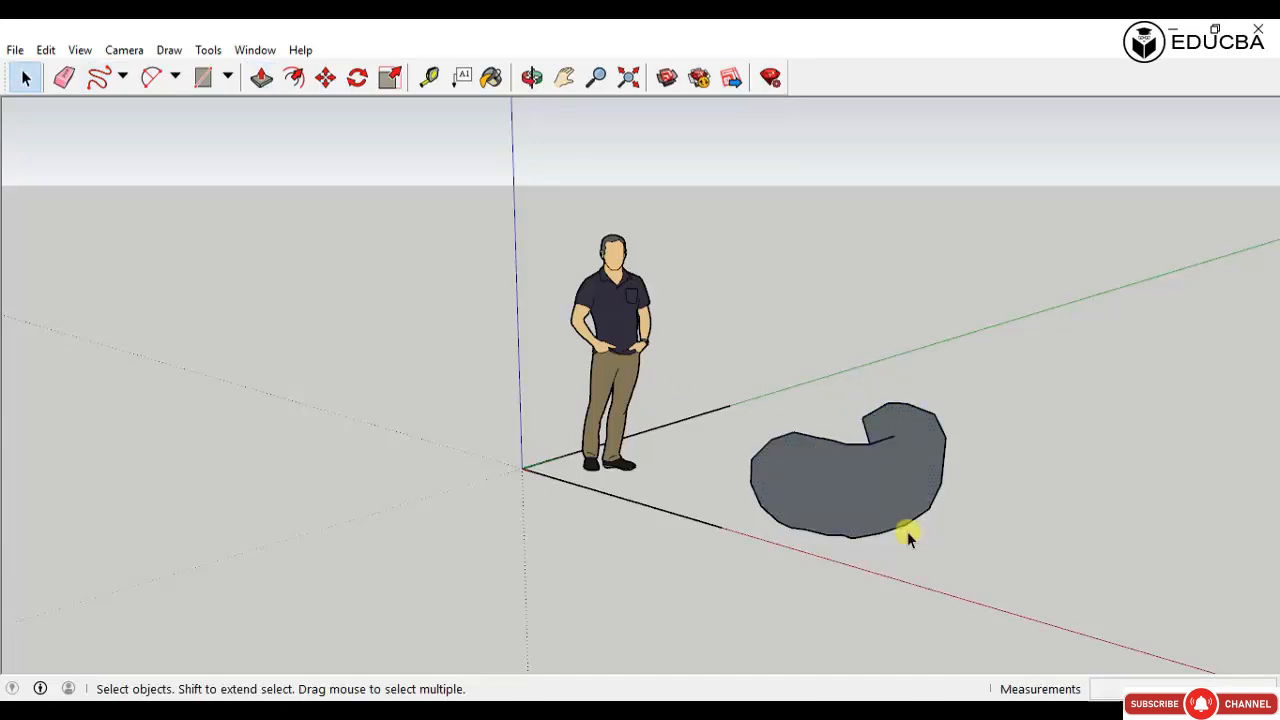
{"action": "key", "text": "Delete"}
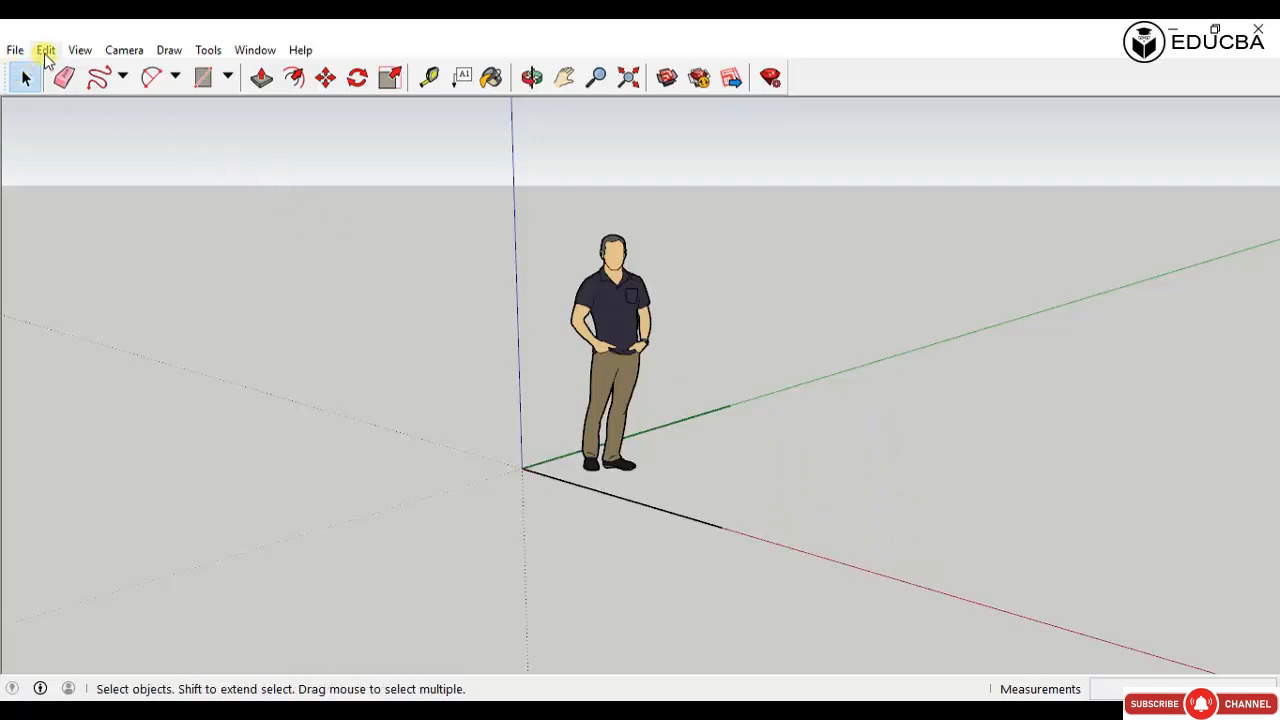
Step: Draw a 180° arc on the ground between the red and green axes with the centre-based Arc tool
{"action": "left_click", "coordinate": [176, 80]}
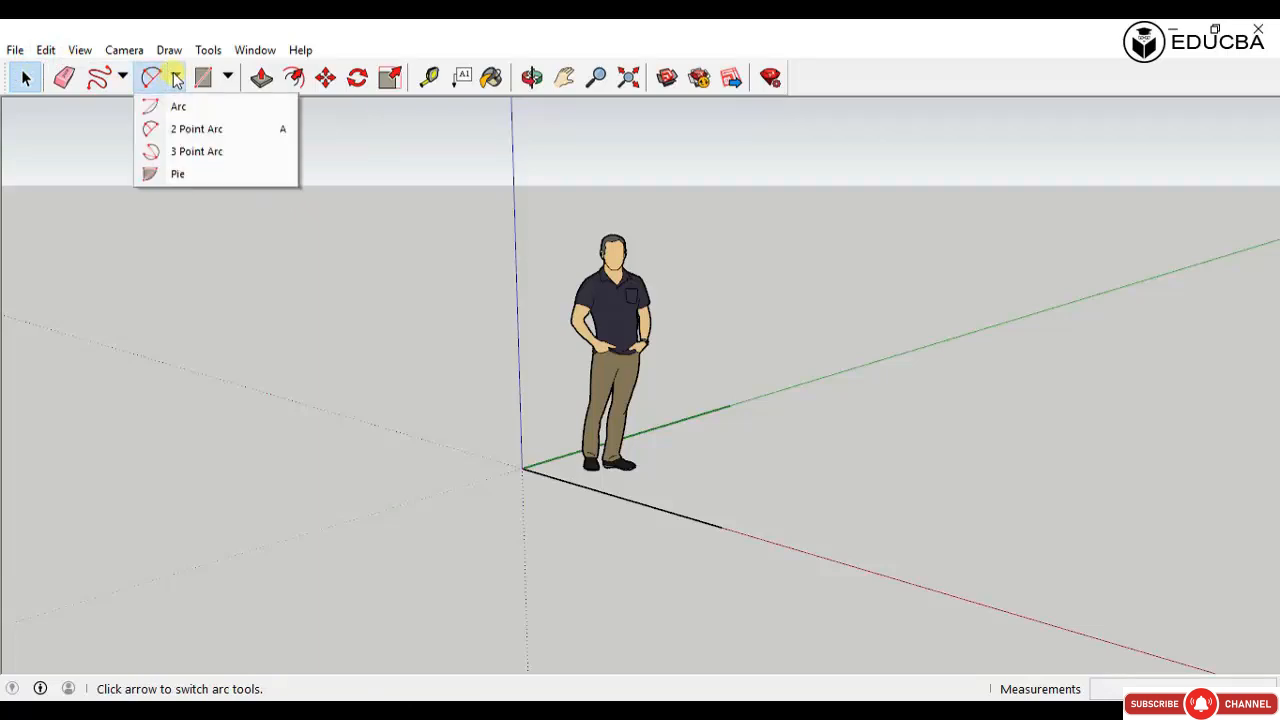
{"action": "left_click", "coordinate": [176, 80]}
{"action": "left_click", "coordinate": [176, 82]}
{"action": "left_click", "coordinate": [227, 79]}
{"action": "left_click", "coordinate": [174, 80]}
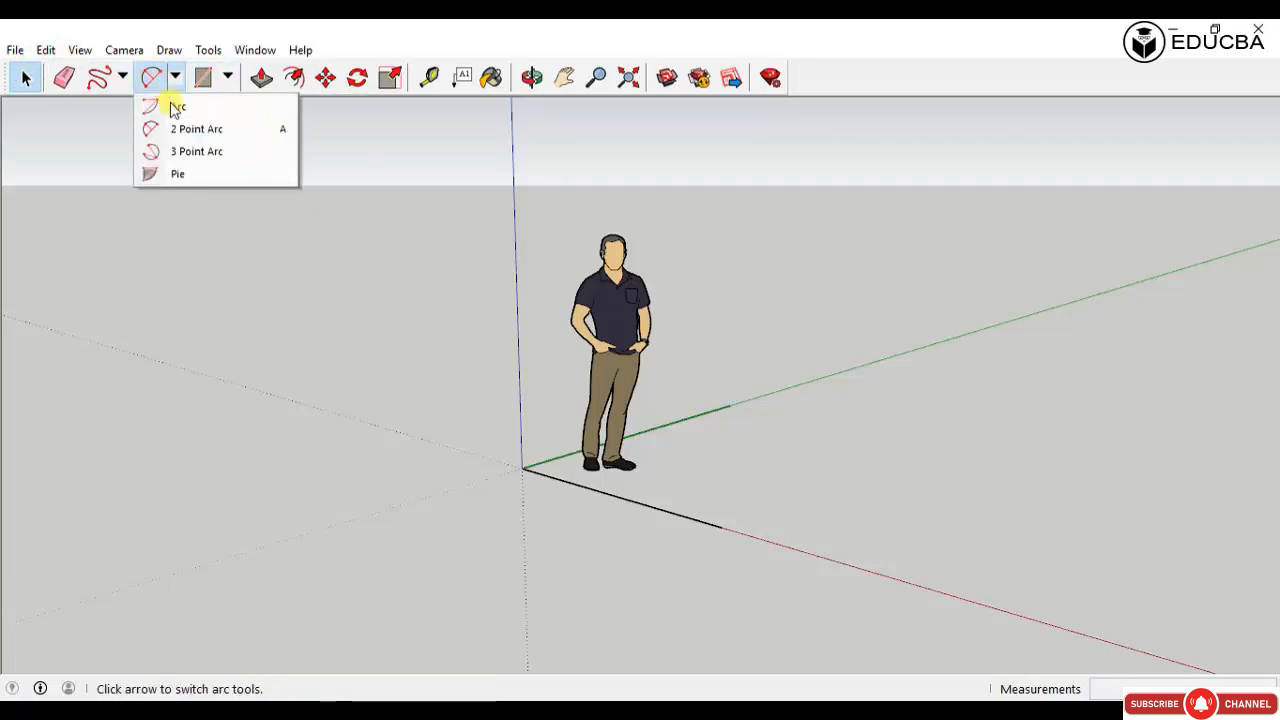
{"action": "left_click", "coordinate": [176, 107]}
{"action": "left_click", "coordinate": [884, 478]}
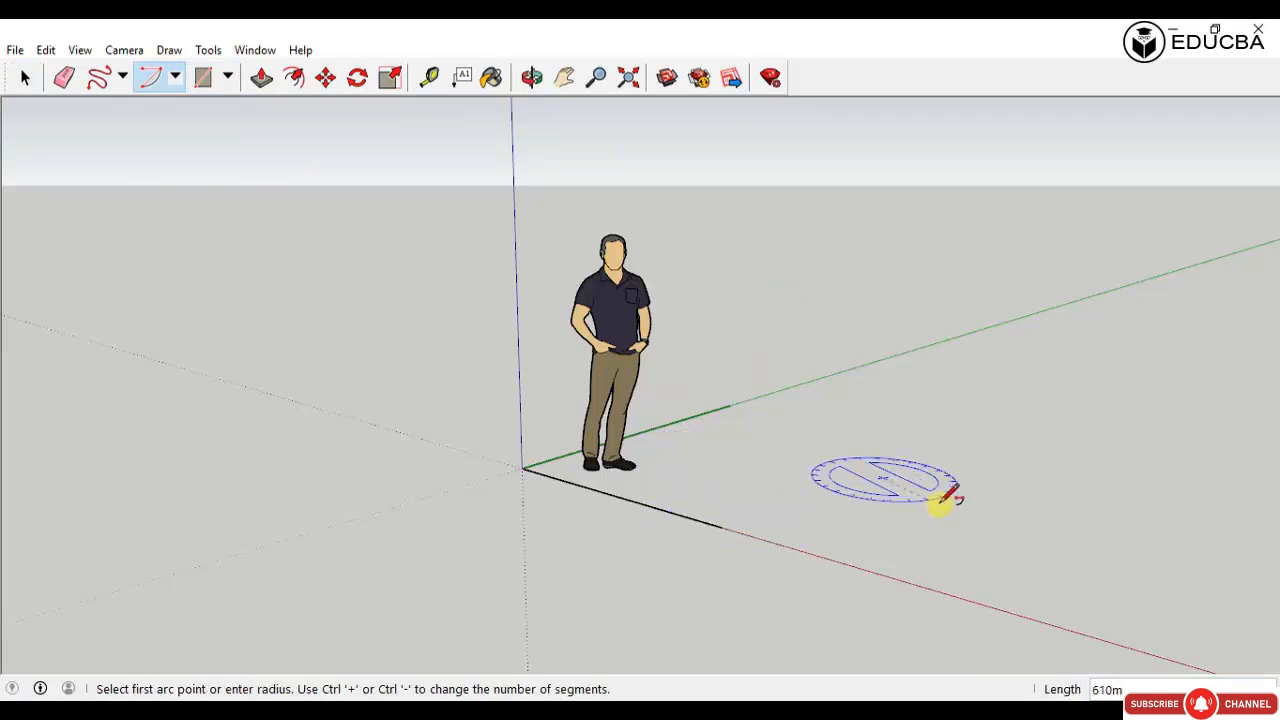
{"action": "left_click", "coordinate": [963, 495]}
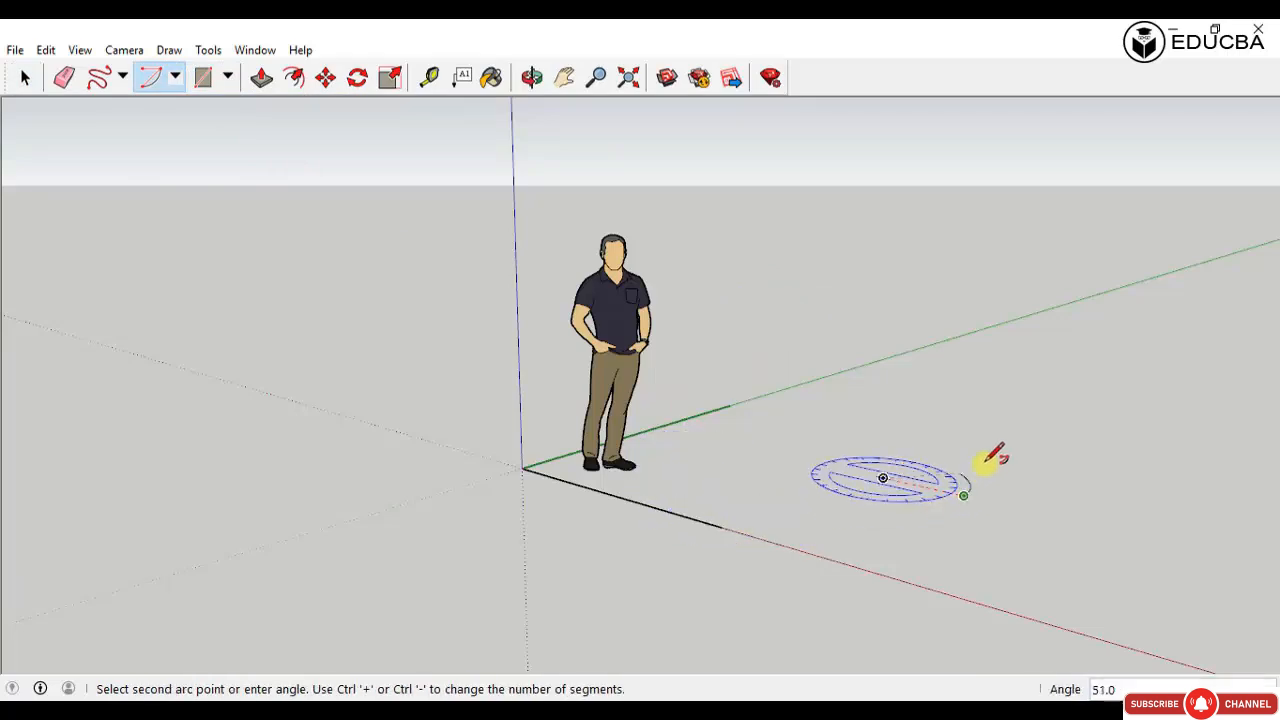
{"action": "left_click", "coordinate": [810, 461]}
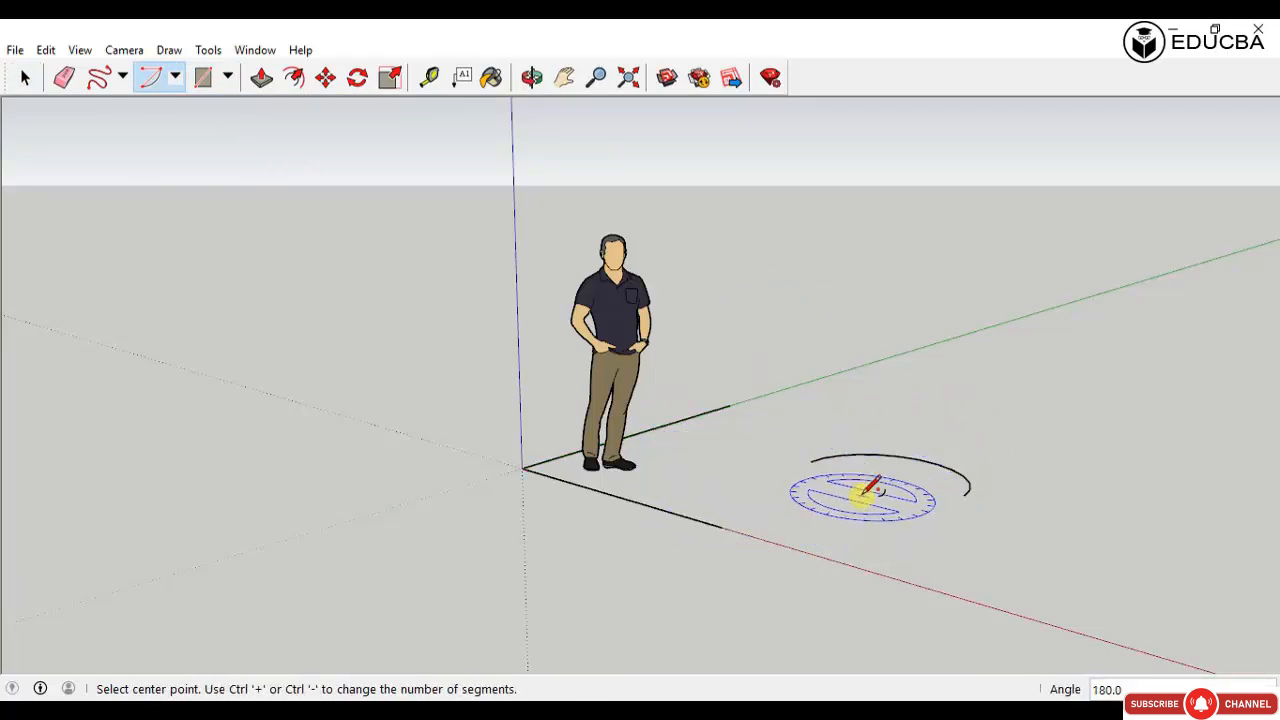
Step: Draw a second centre-based arc in front of the first, with a radius of about 753 mm and an angle of 45°
{"action": "middle_click_drag", "start_coordinate": [866, 492], "coordinate": [910, 503]}
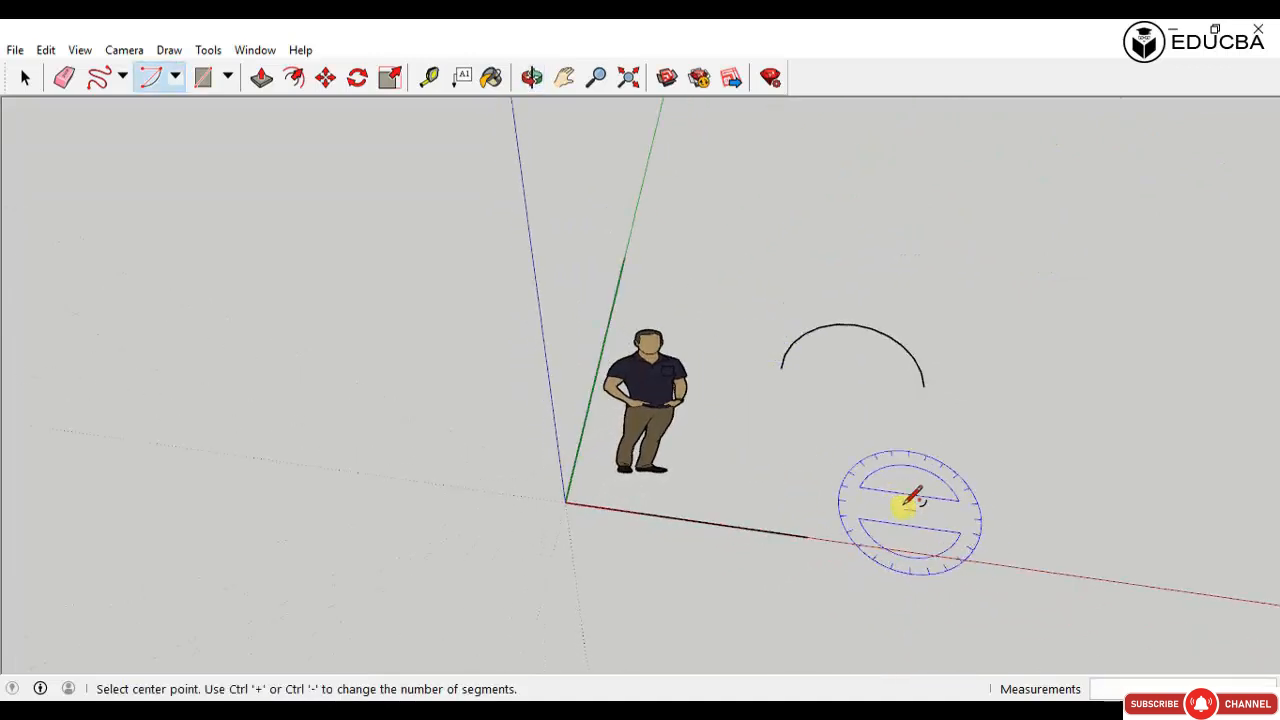
{"action": "left_click", "coordinate": [858, 464]}
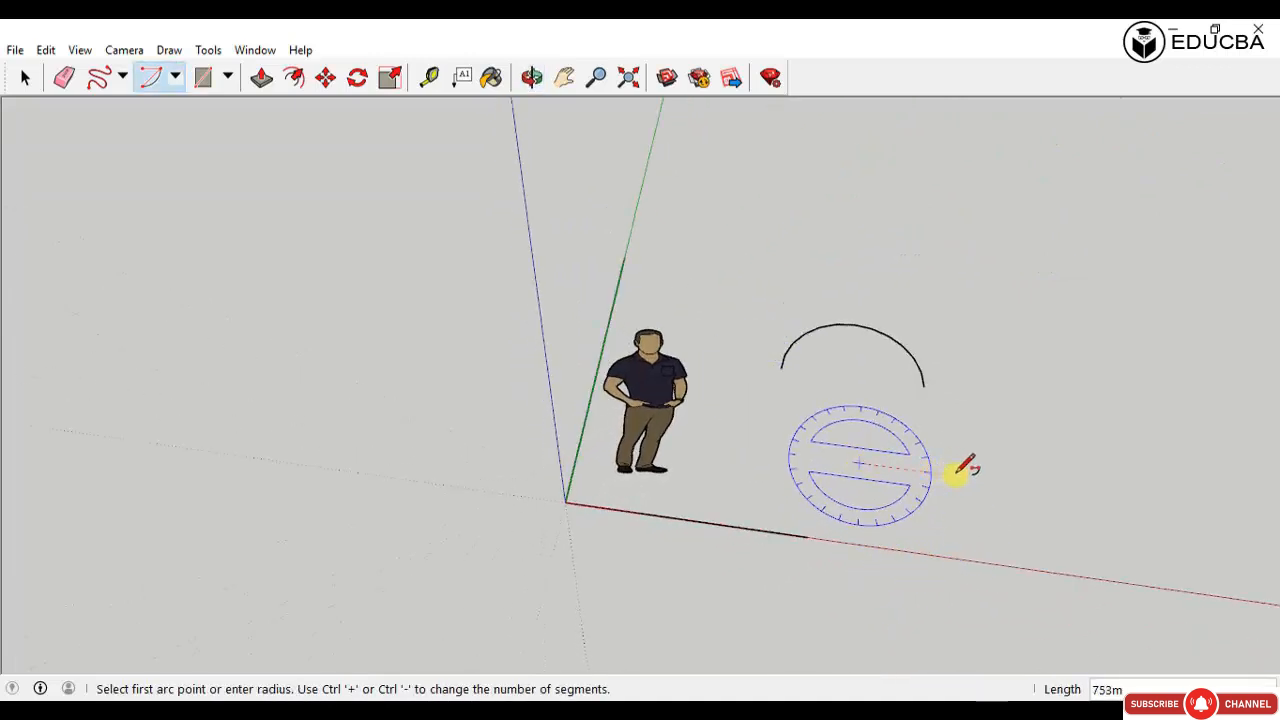
{"action": "left_click", "coordinate": [954, 475]}
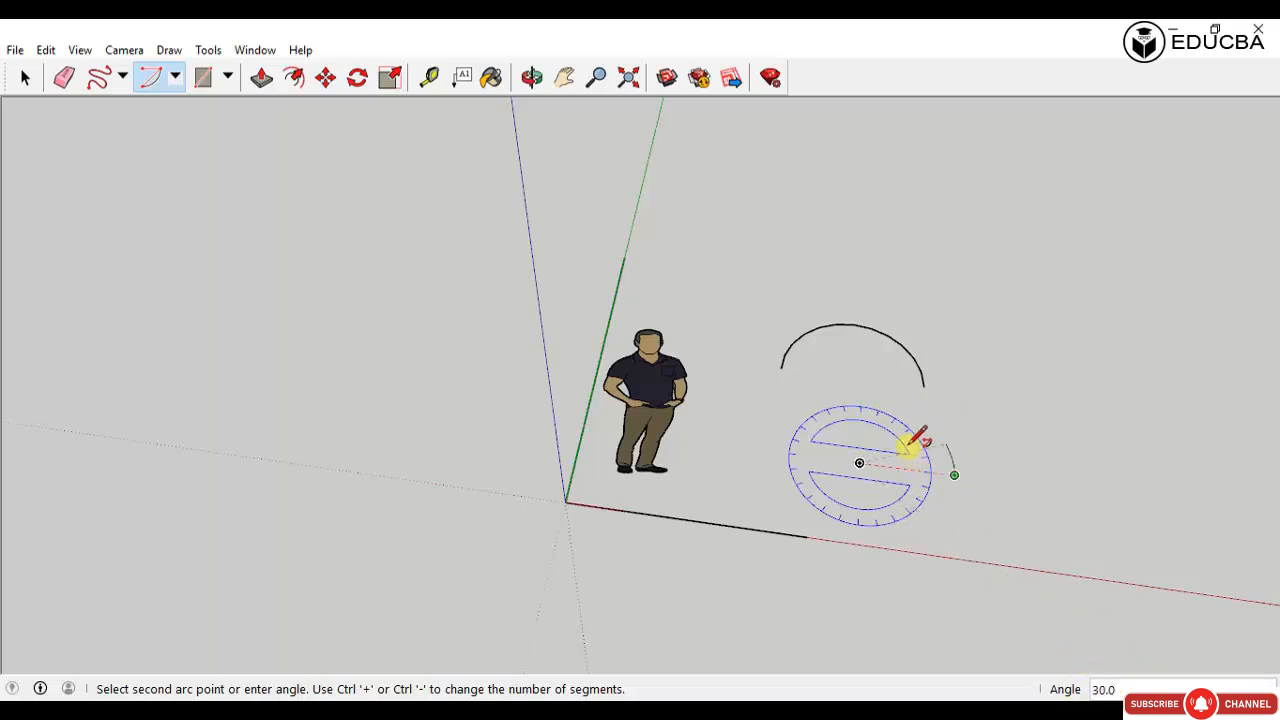
{"action": "type", "text": "45"}
{"action": "key", "text": "Return"}
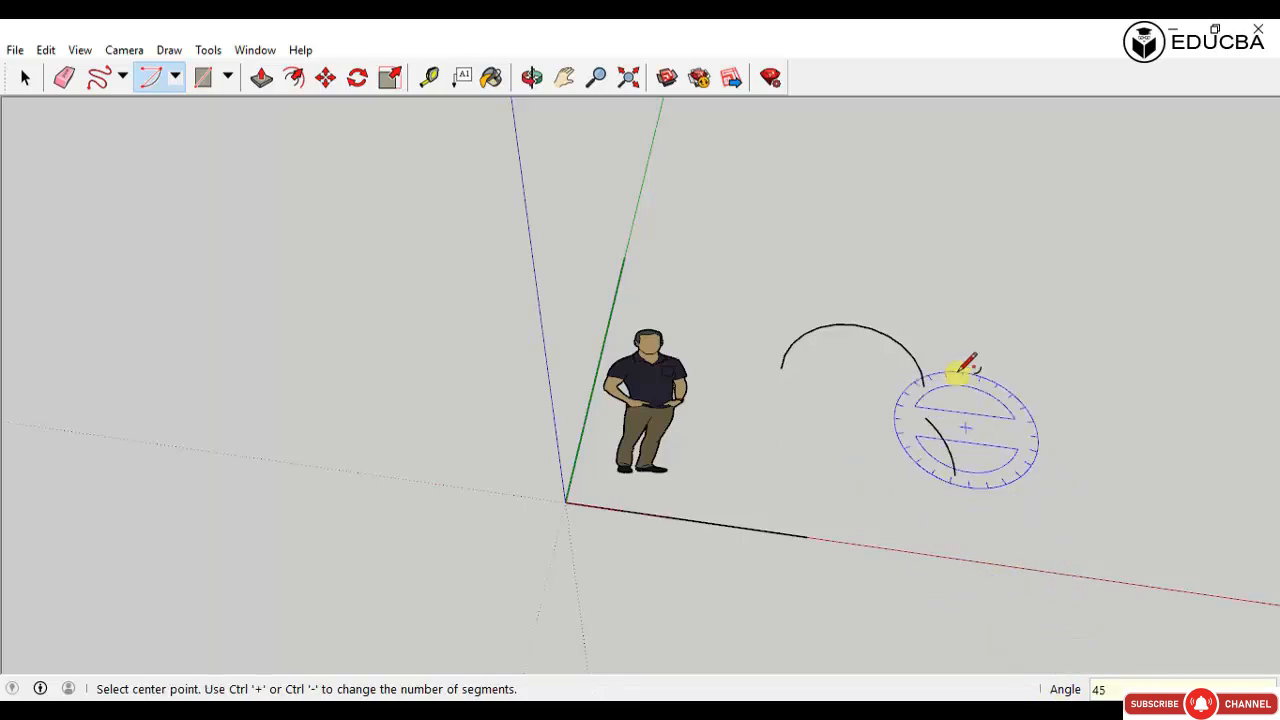
Step: Delete the lines drawn along the red and green axes, leaving the human figure in place
{"action": "key", "text": "space"}
{"action": "left_click_drag", "start_coordinate": [985, 303], "coordinate": [680, 580]}
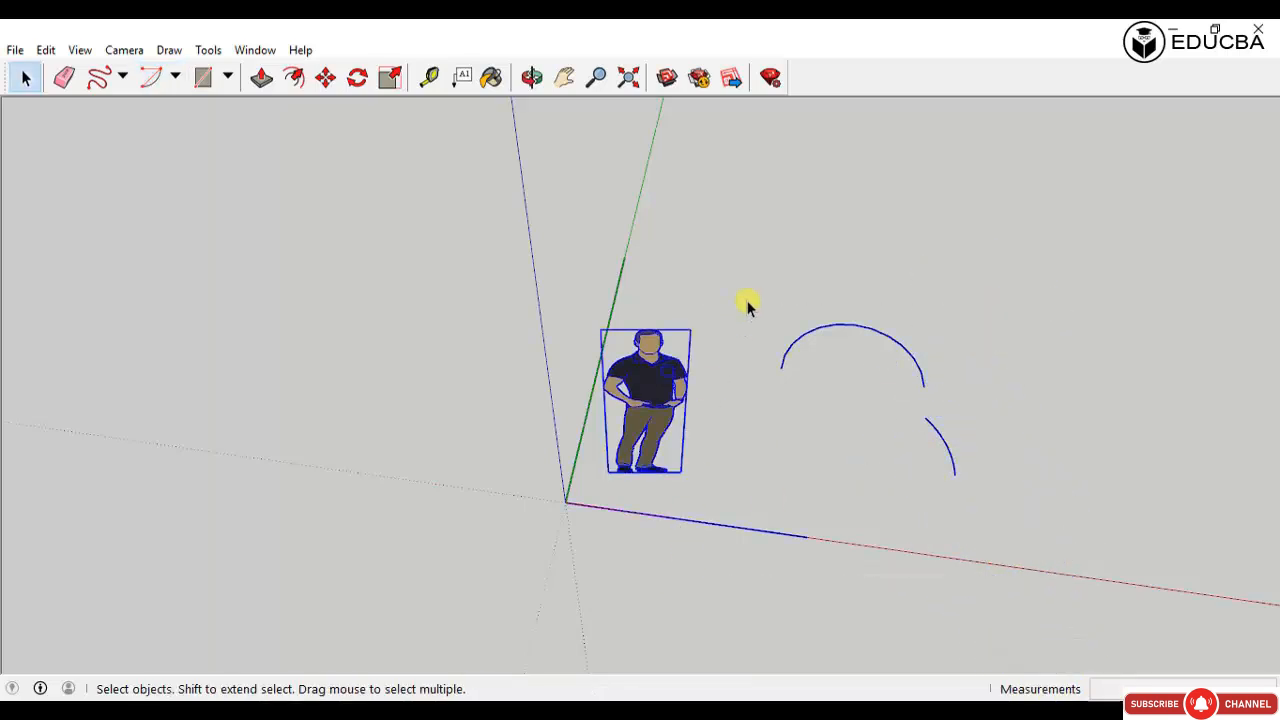
{"action": "left_click_drag", "start_coordinate": [749, 300], "coordinate": [607, 530]}
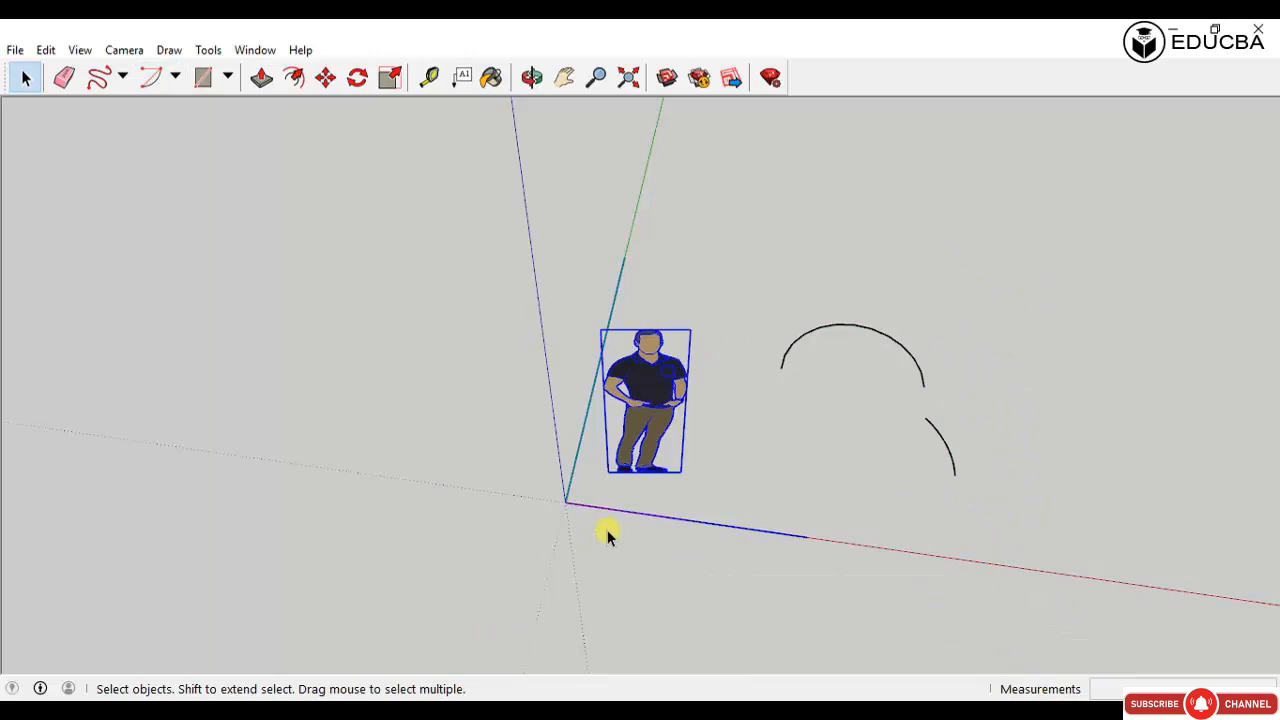
{"action": "left_click", "coordinate": [650, 409], "text": "shift"}
{"action": "key", "text": "Delete"}
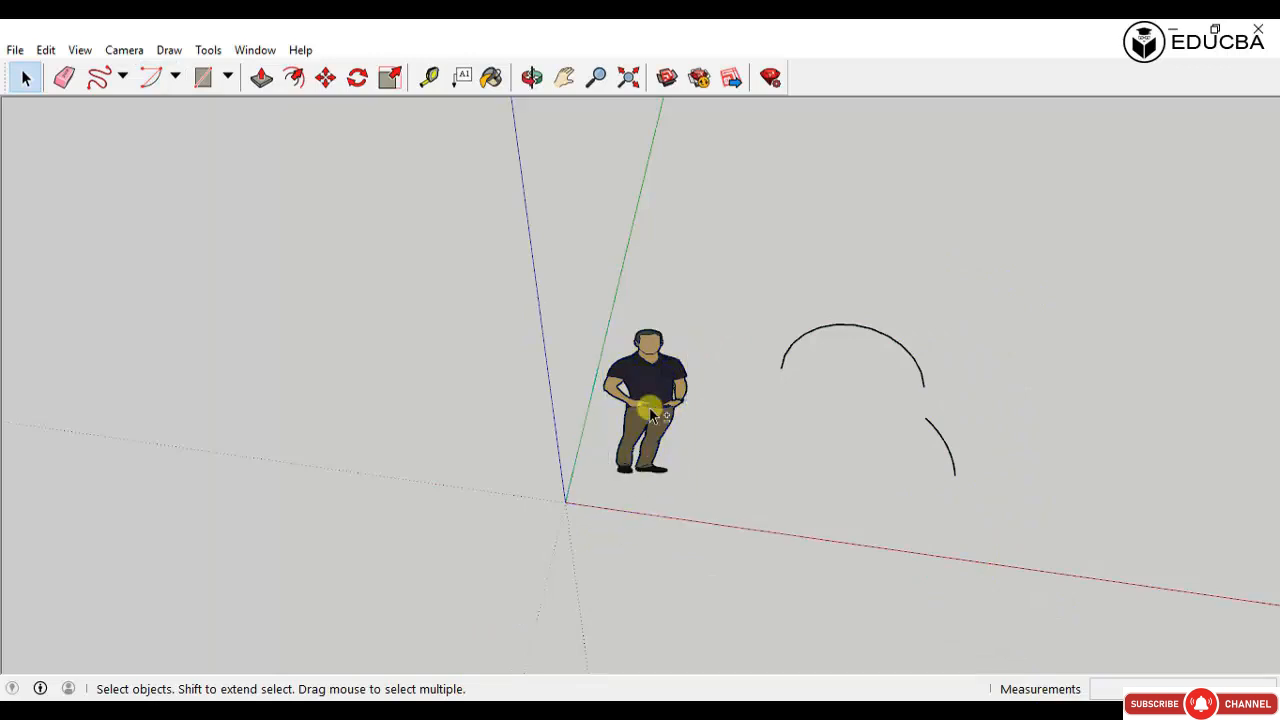
Step: Delete both arcs from the ground beside the human figure
{"action": "left_click", "coordinate": [920, 378]}
{"action": "key", "text": "Delete"}
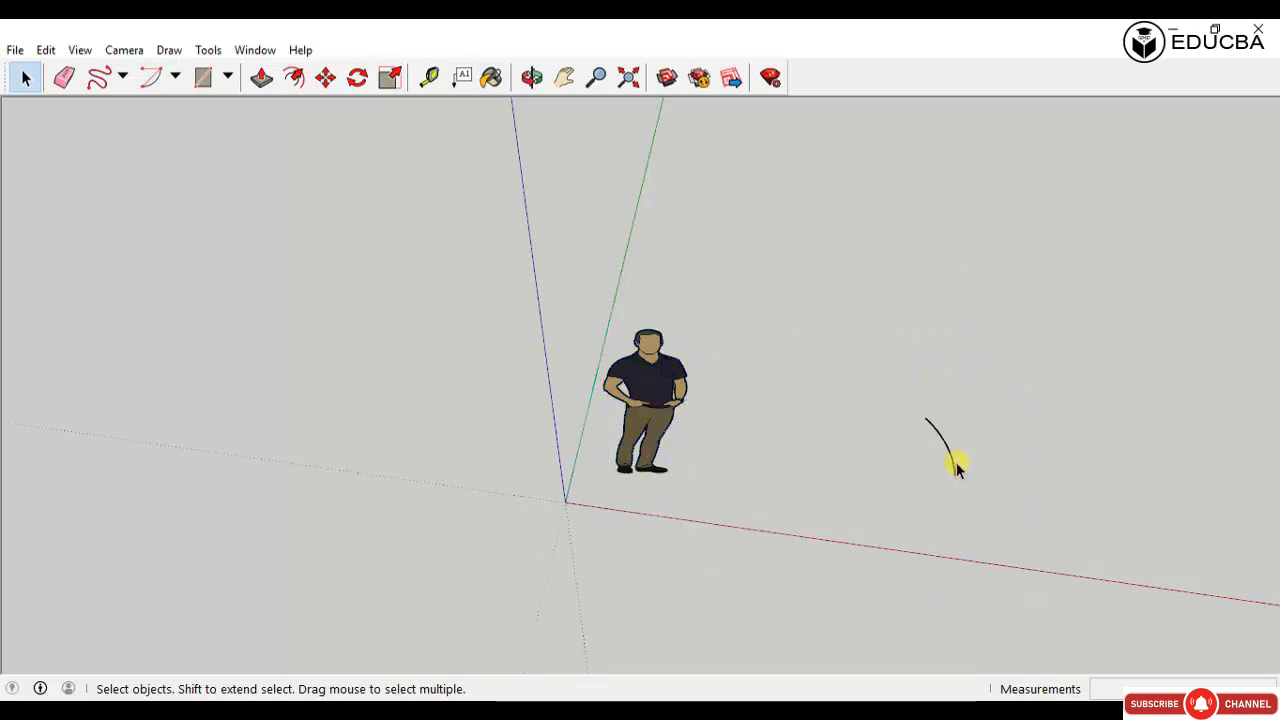
{"action": "key", "text": "Delete"}
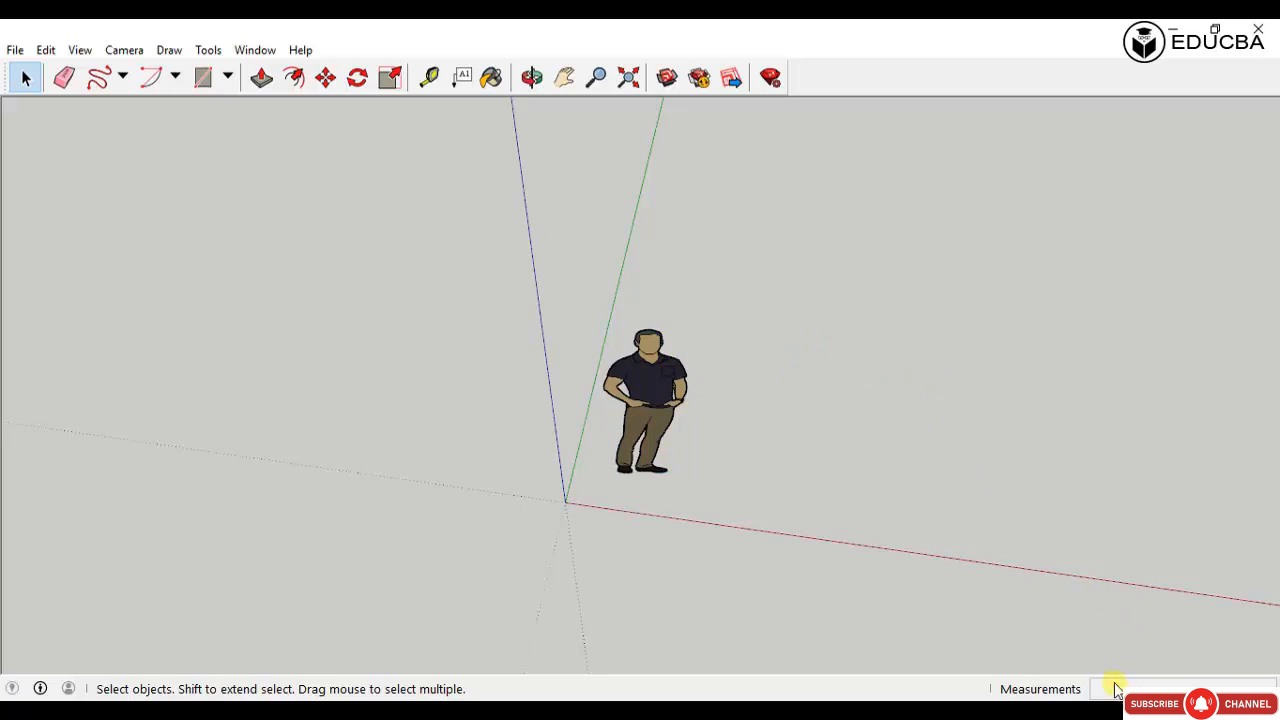
{"action": "left_click", "coordinate": [174, 80]}
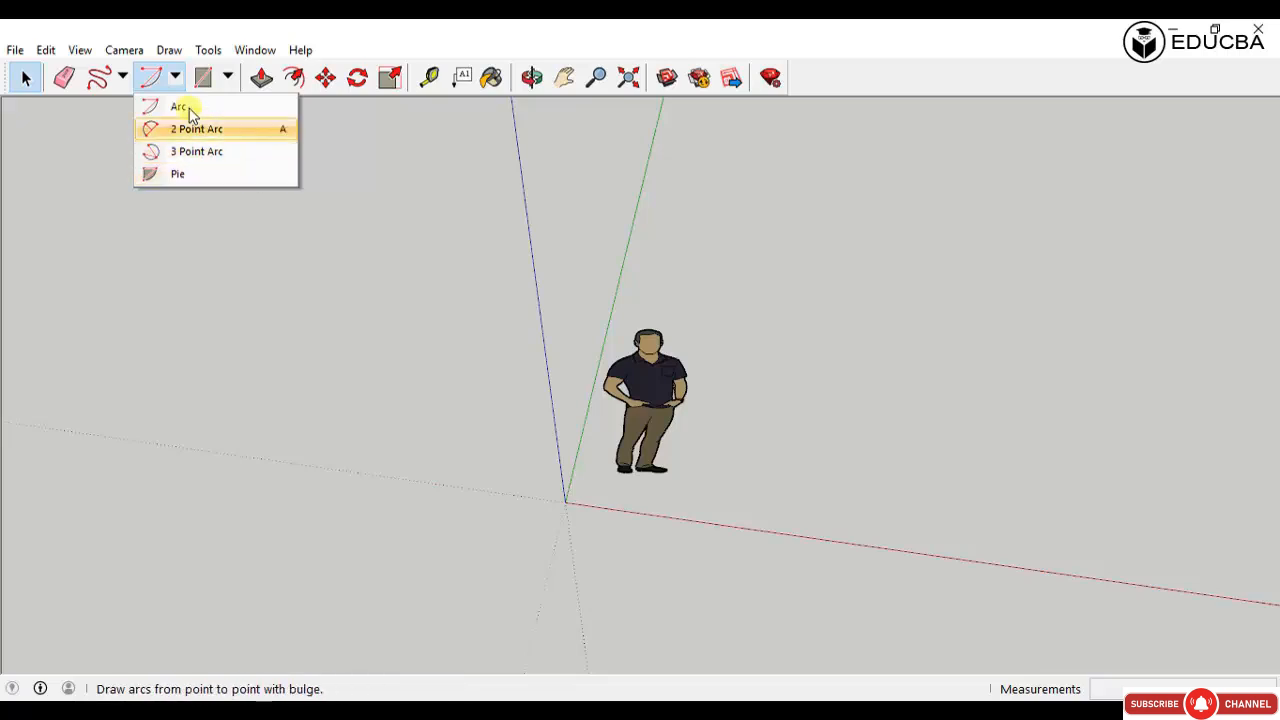
{"action": "left_click", "coordinate": [227, 78]}
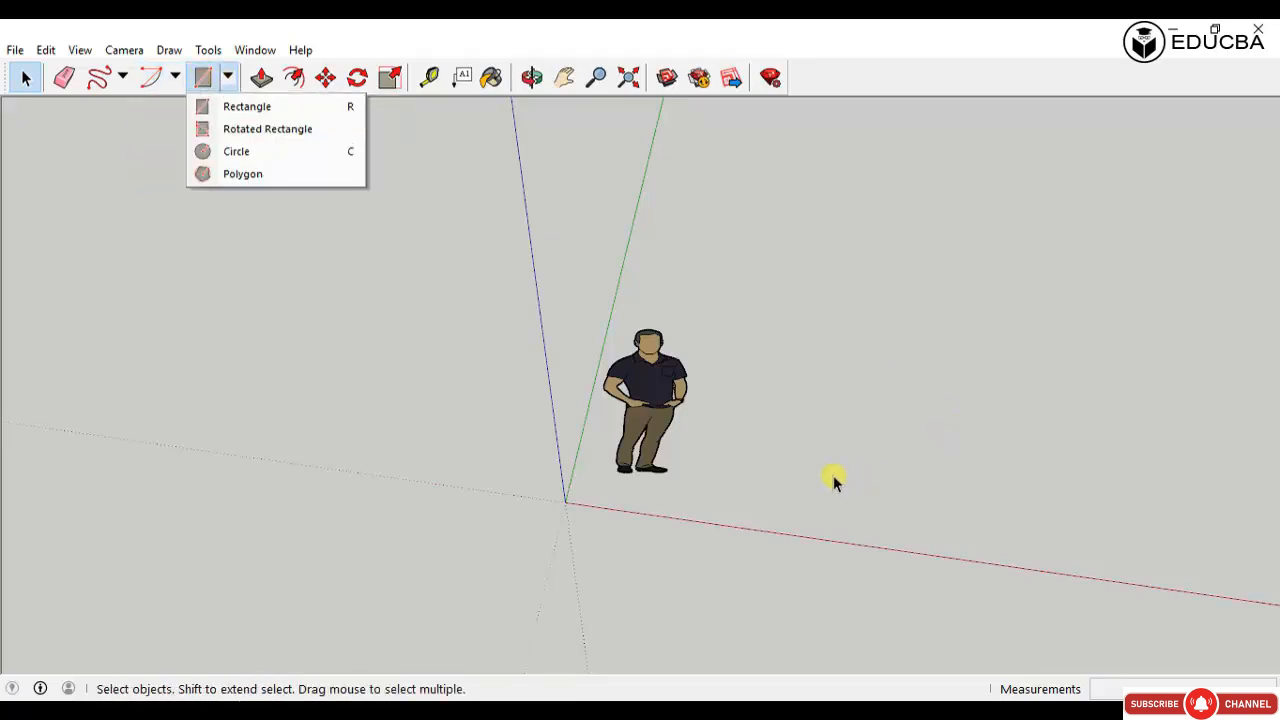
{"action": "left_click", "coordinate": [648, 490]}
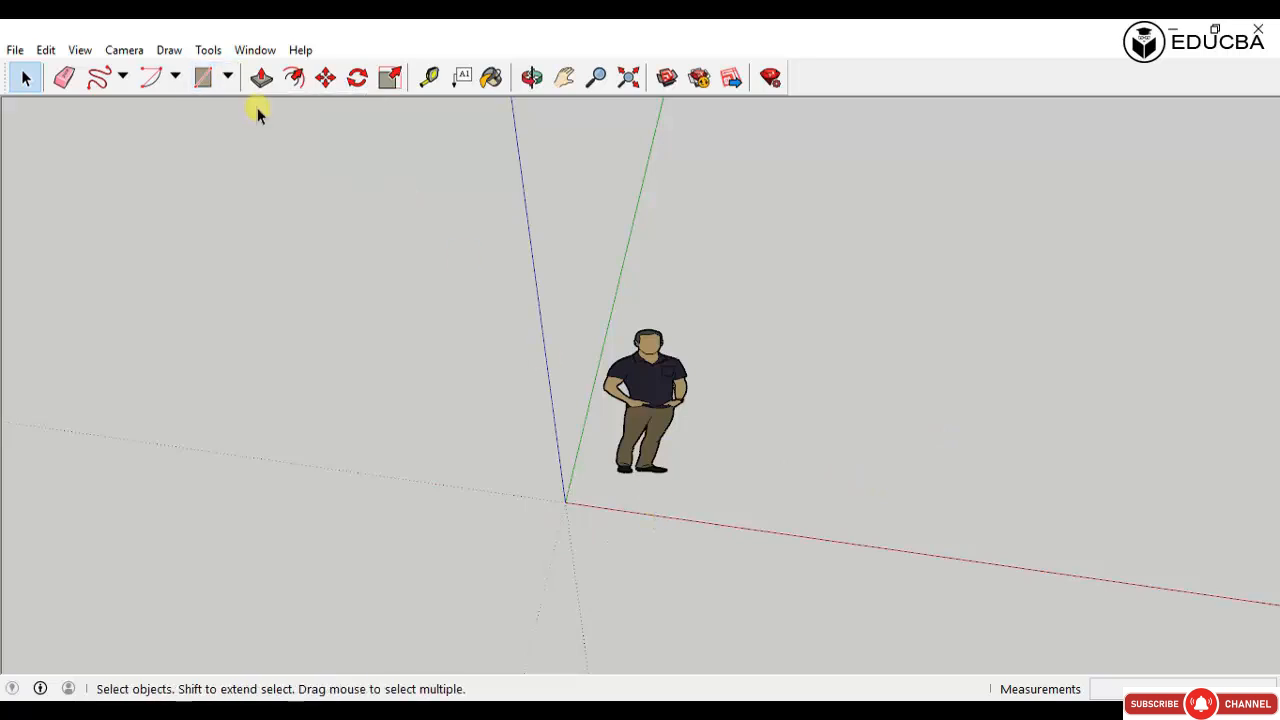
{"action": "left_click", "coordinate": [201, 78]}
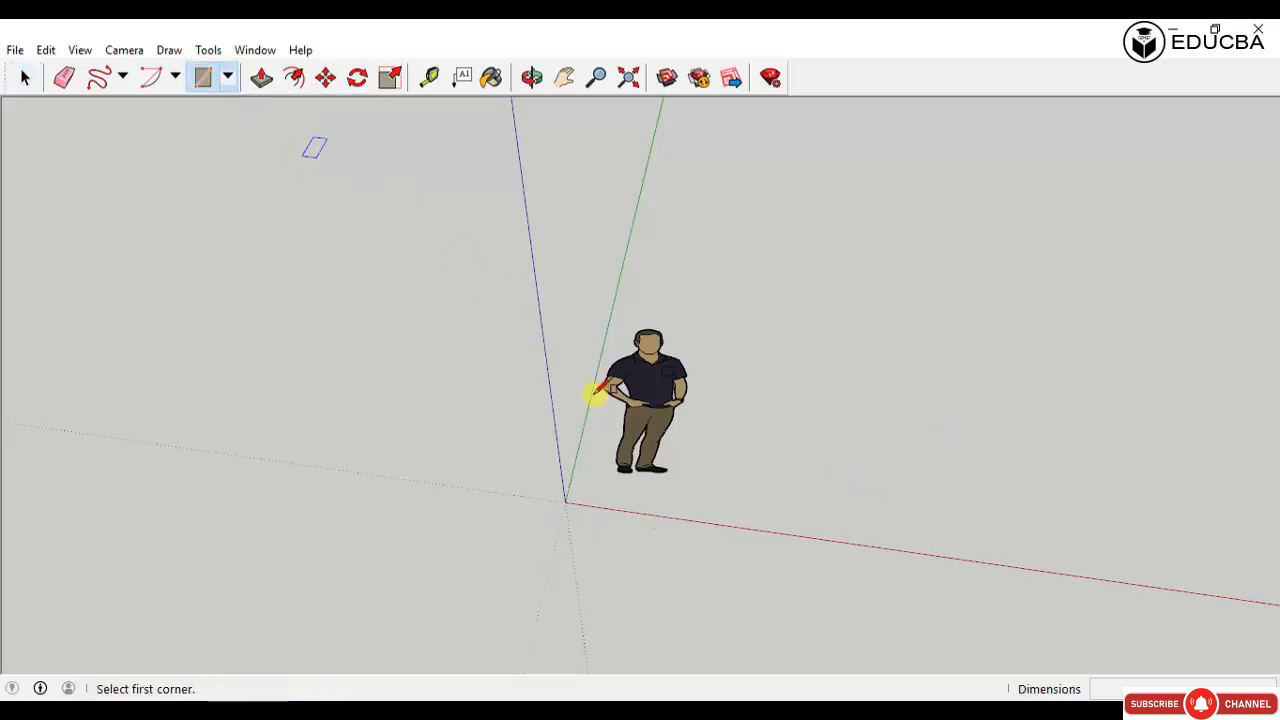
{"action": "left_click", "coordinate": [566, 501]}
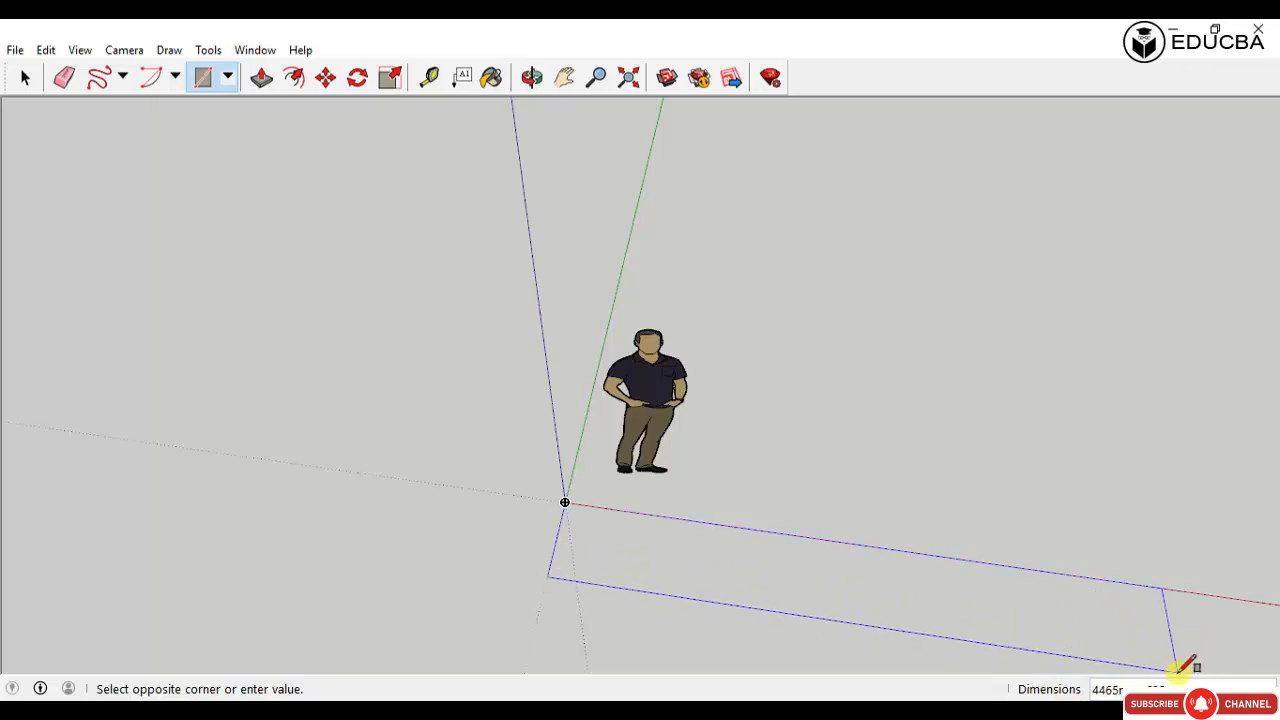
{"action": "key", "text": "Escape"}
{"action": "key", "text": "space"}
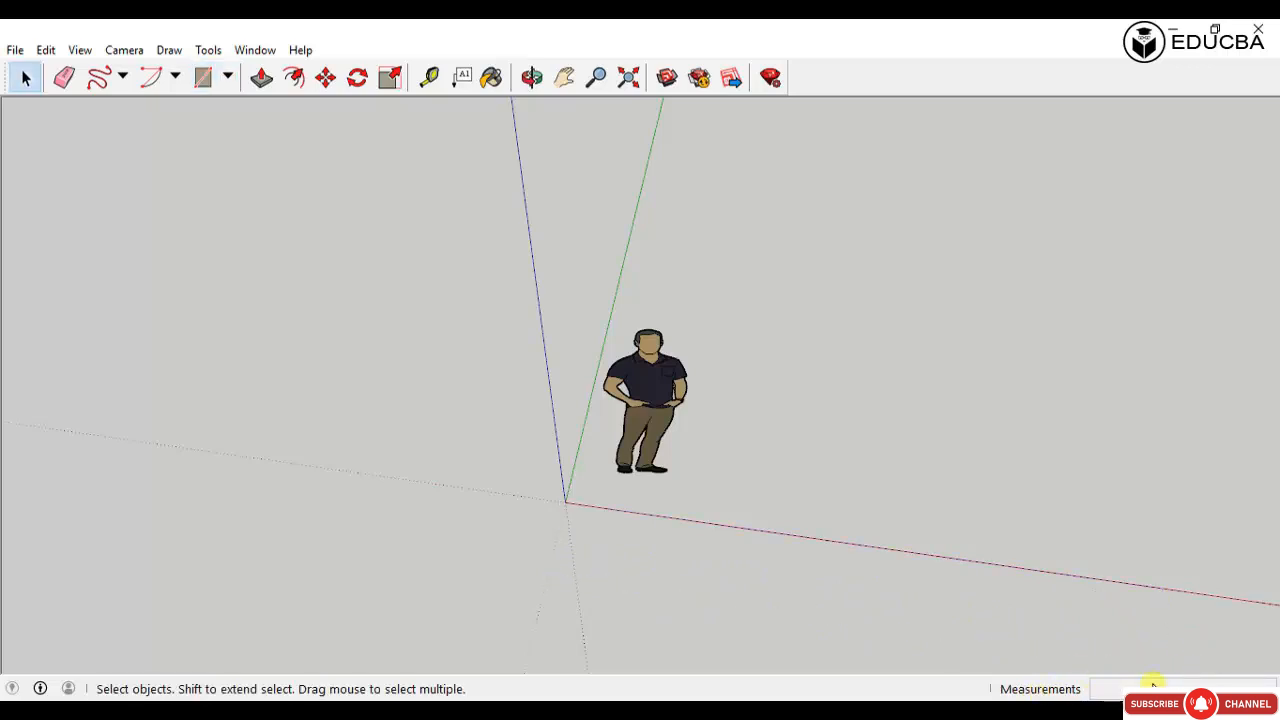
Step: Draw a 2500 by 4000 mm rectangle on the ground starting at the origin, along the red and green axes
{"action": "left_click", "coordinate": [203, 77]}
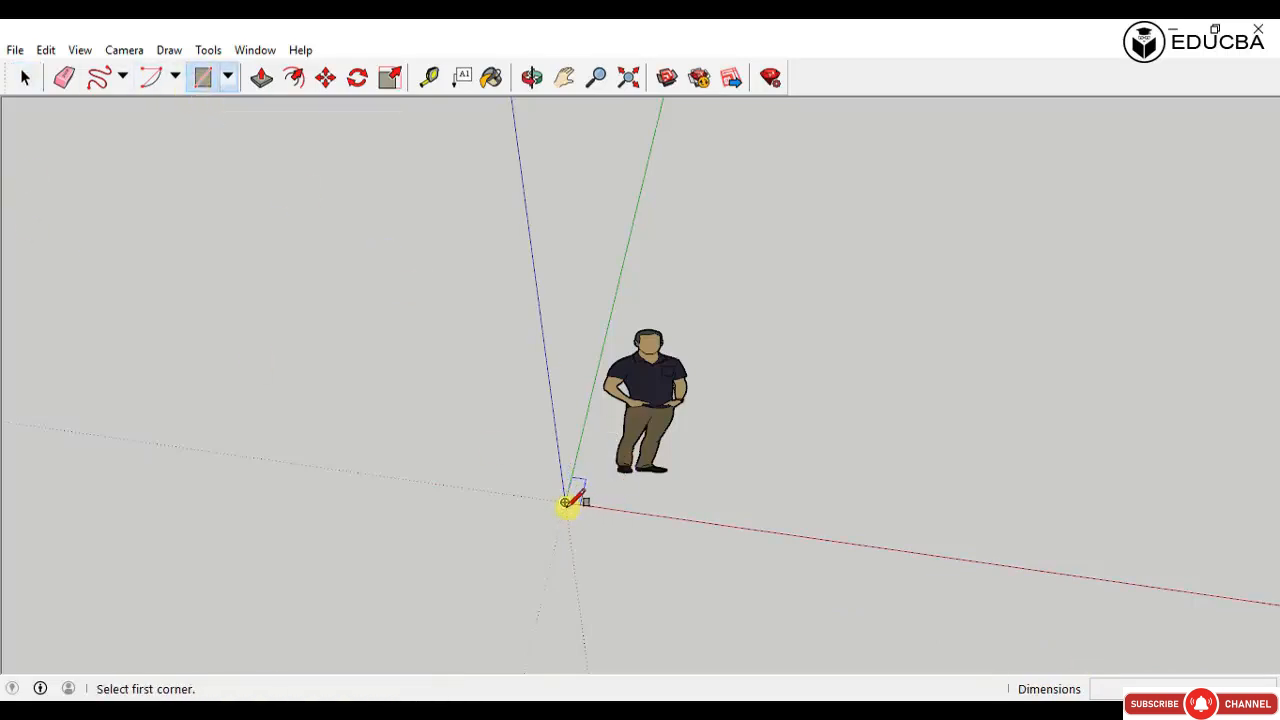
{"action": "left_click", "coordinate": [565, 502]}
{"action": "type", "text": "2"}
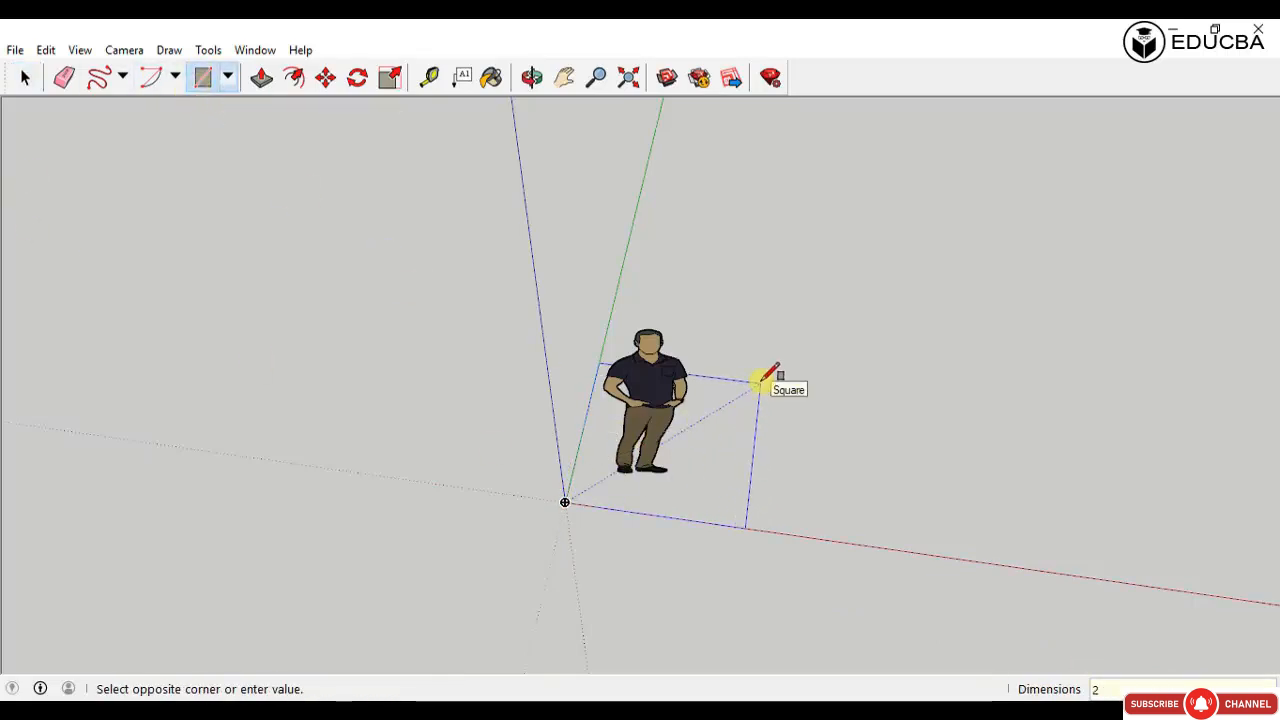
{"action": "type", "text": "500"}
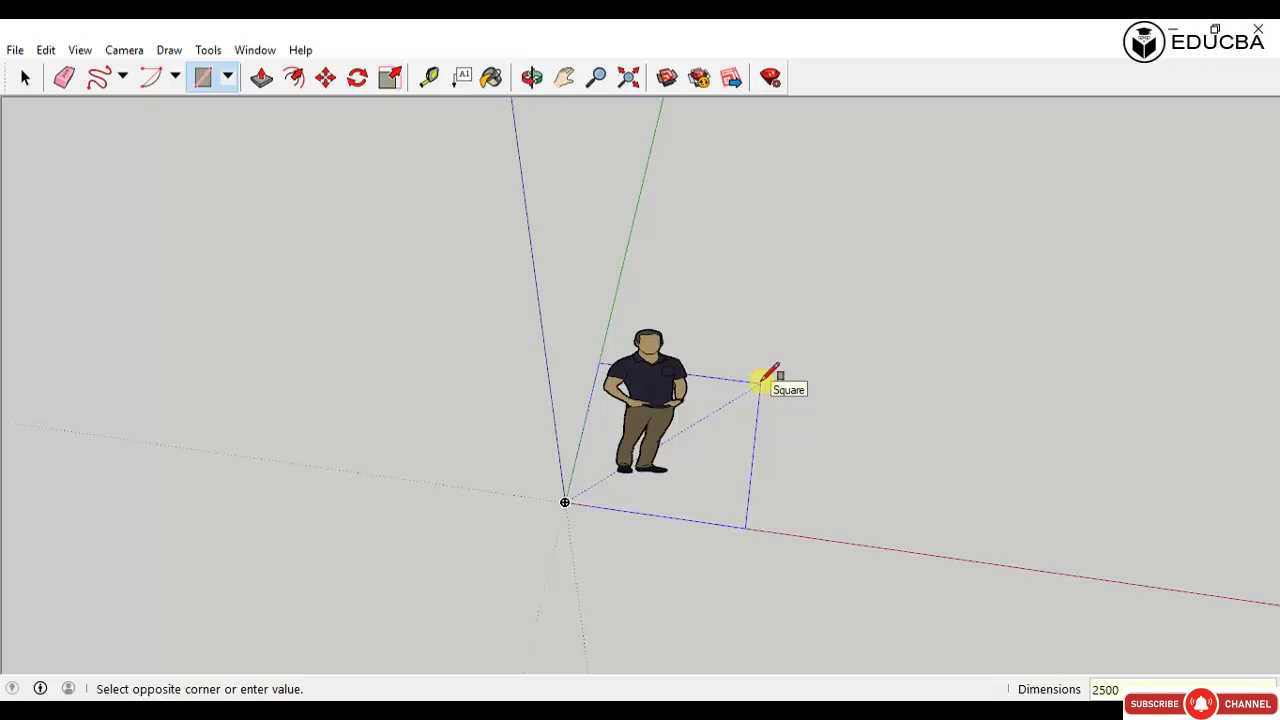
{"action": "type", "text": ",4000"}
{"action": "key", "text": "Return"}
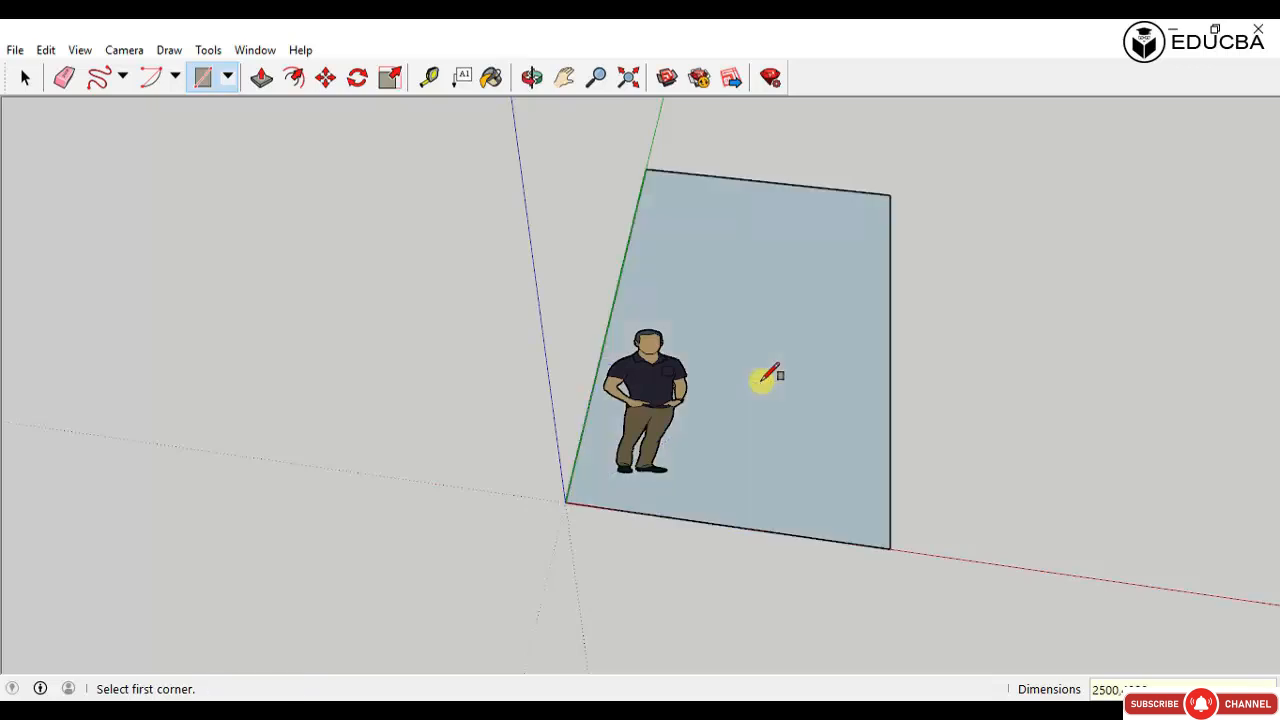
{"action": "key", "text": "space"}
{"action": "left_click", "coordinate": [762, 378]}
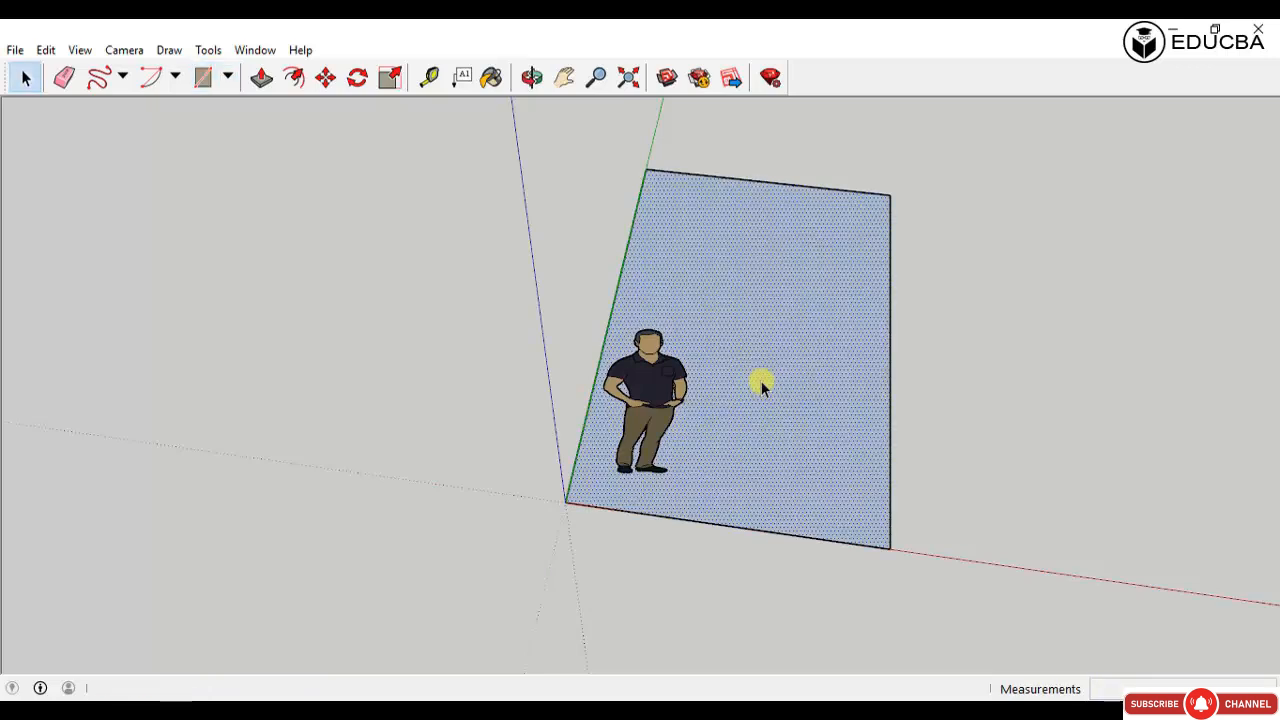
{"action": "left_click", "coordinate": [933, 447]}
Step: Draw a trial circle near the middle of the rectangular face and undo it
{"action": "middle_click_drag", "start_coordinate": [933, 447], "coordinate": [642, 370]}
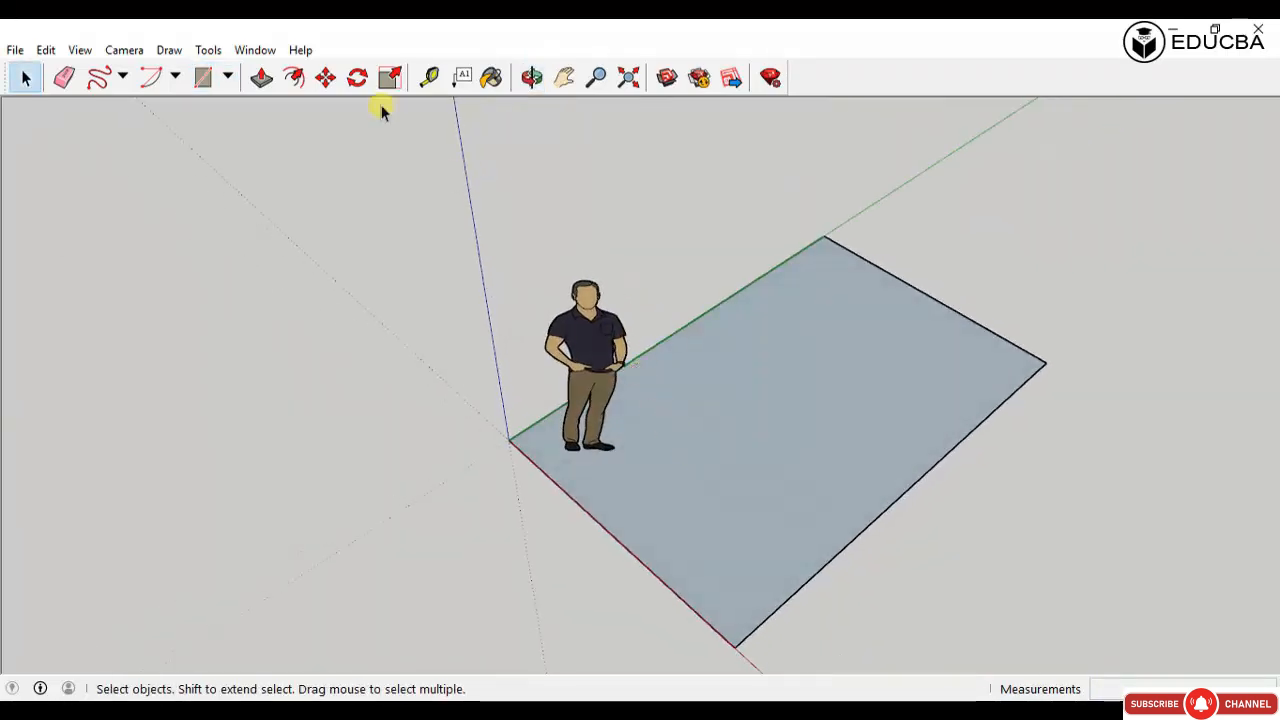
{"action": "left_click", "coordinate": [228, 77]}
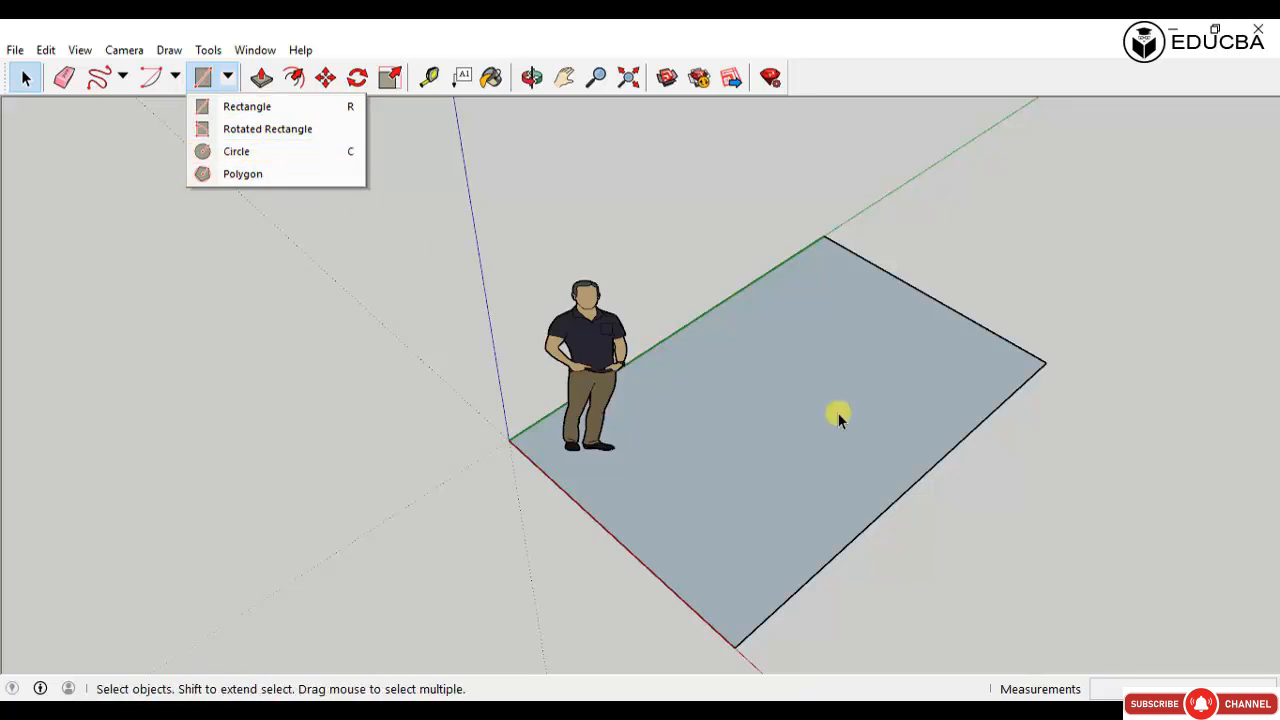
{"action": "left_click", "coordinate": [776, 410]}
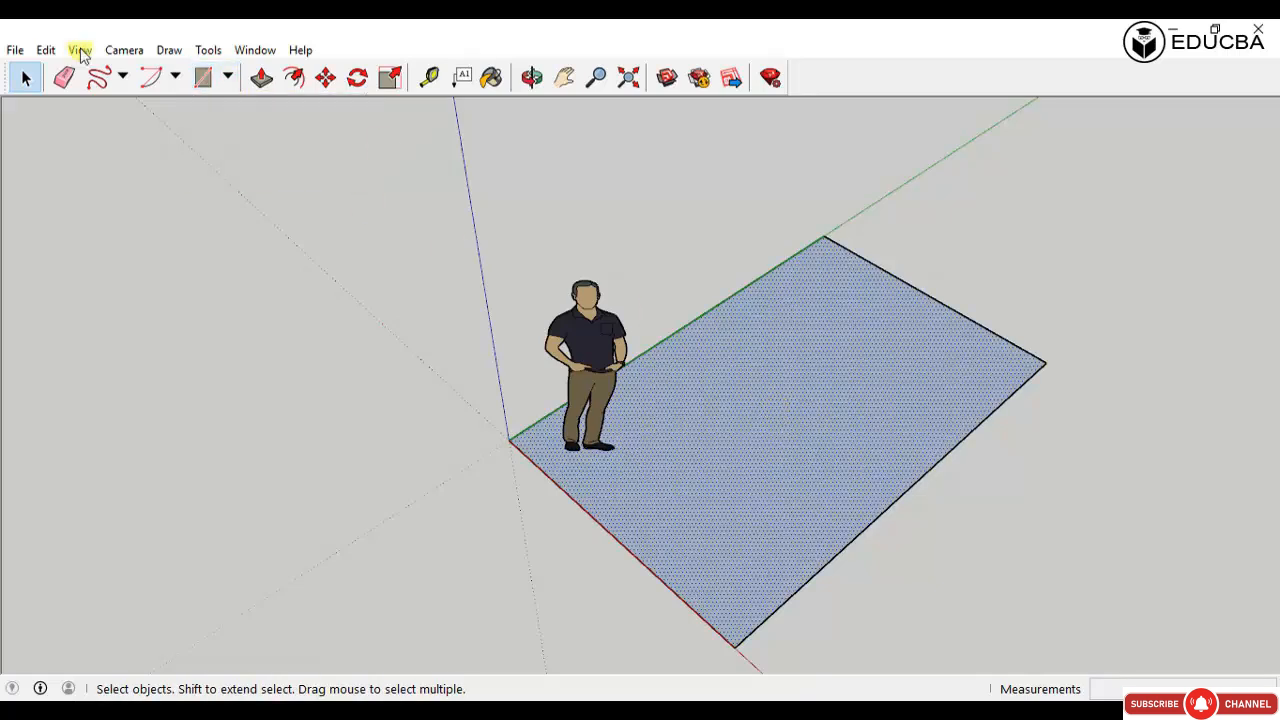
{"action": "left_click", "coordinate": [227, 77]}
{"action": "left_click", "coordinate": [240, 151]}
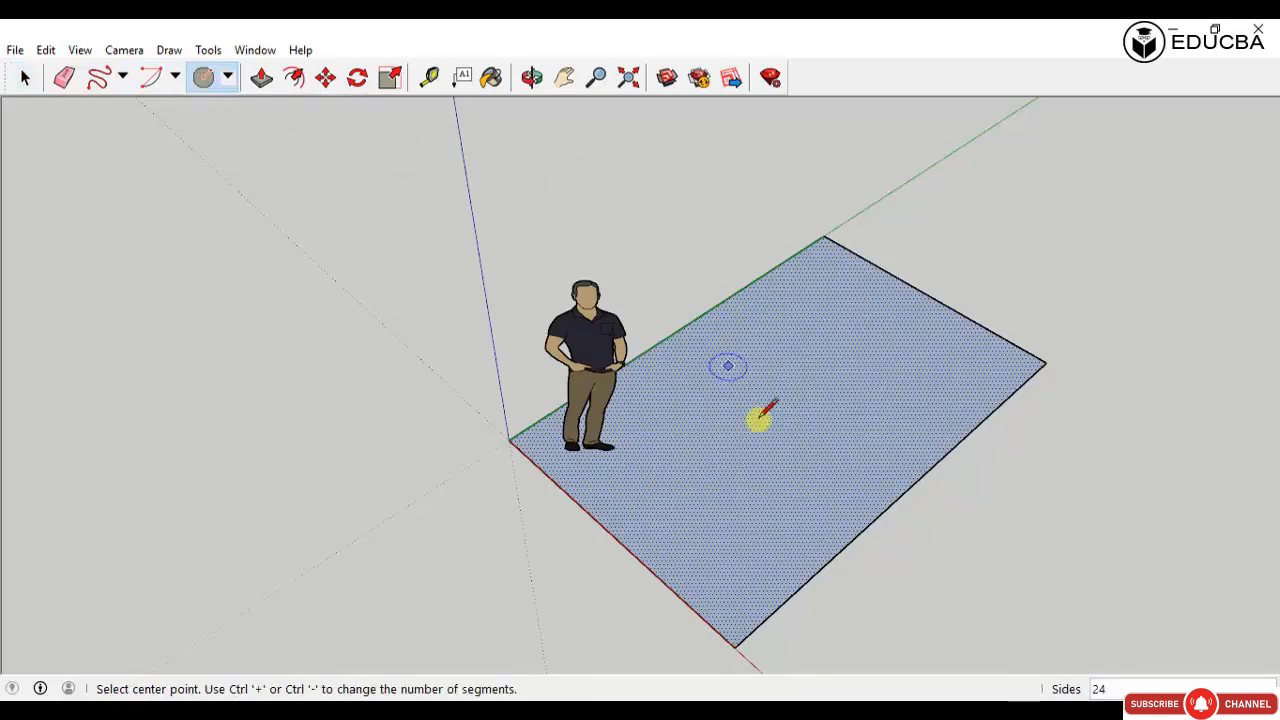
{"action": "left_click", "coordinate": [763, 421]}
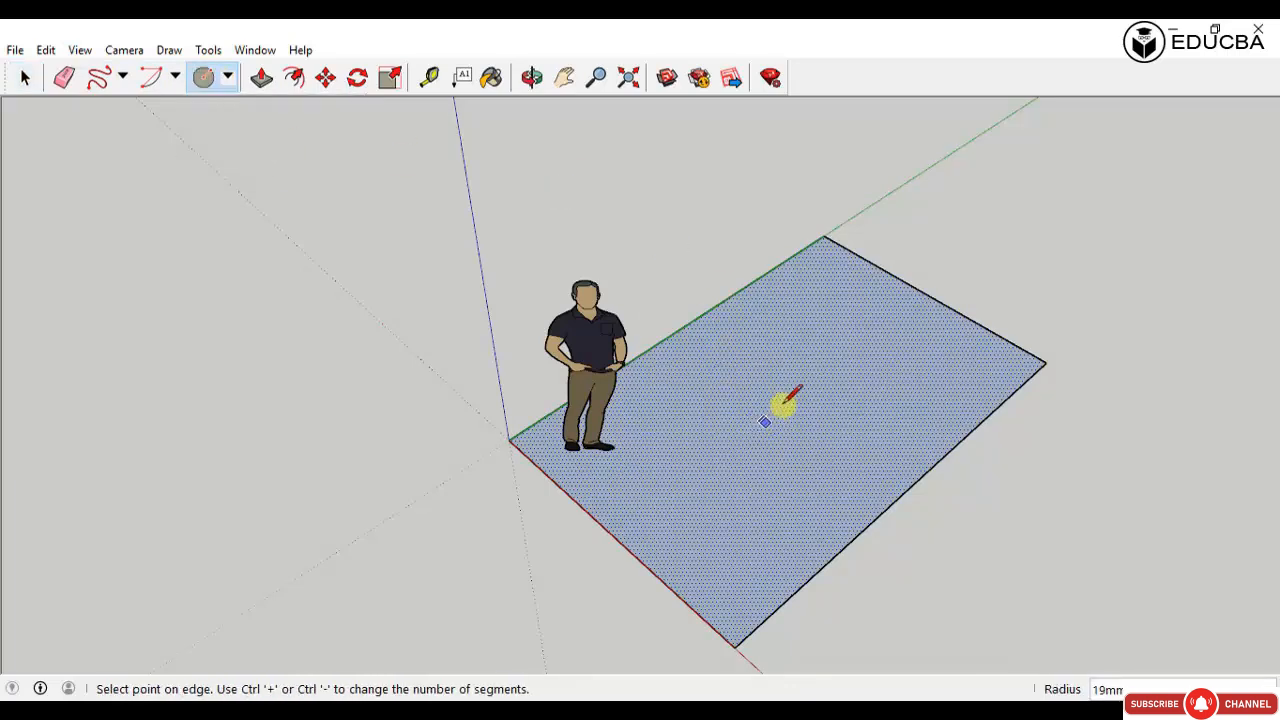
{"action": "left_click", "coordinate": [828, 373]}
{"action": "key", "text": "ctrl+z"}
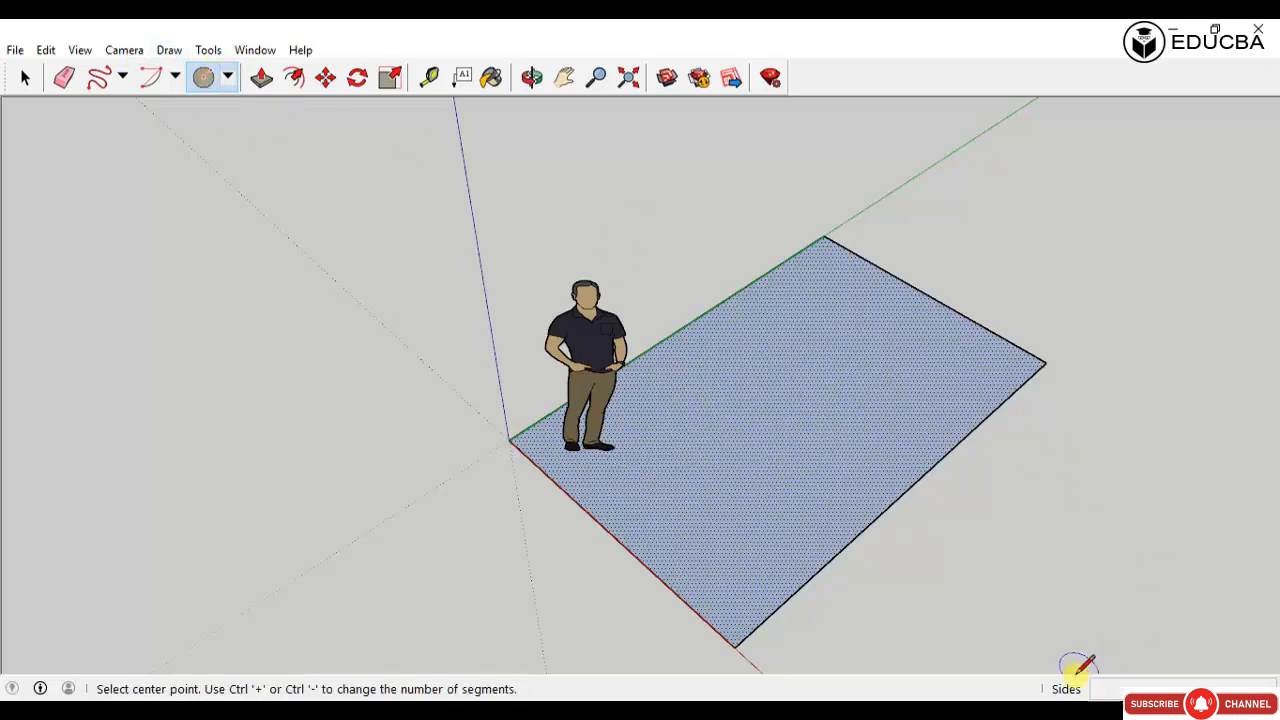
Step: Draw a circle near the middle of the rectangular face and select its face together with its edge
{"action": "left_click", "coordinate": [770, 411]}
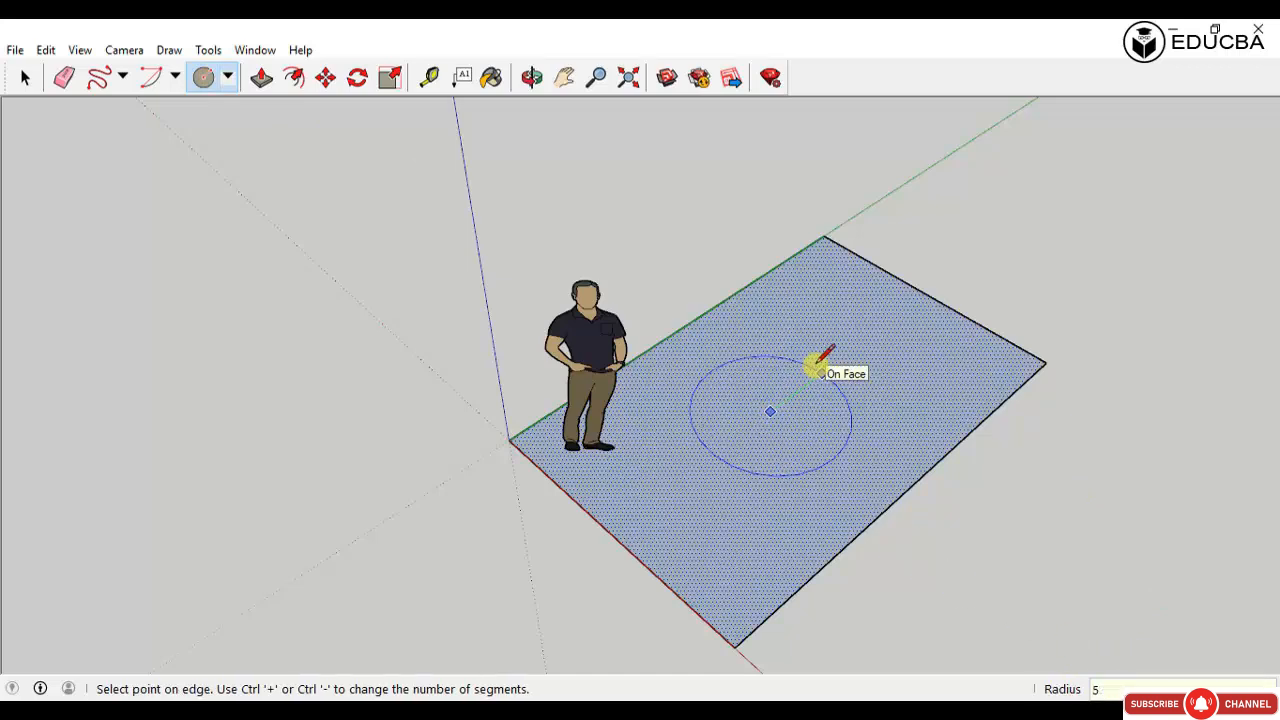
{"action": "left_click", "coordinate": [818, 363]}
{"action": "key", "text": "space"}
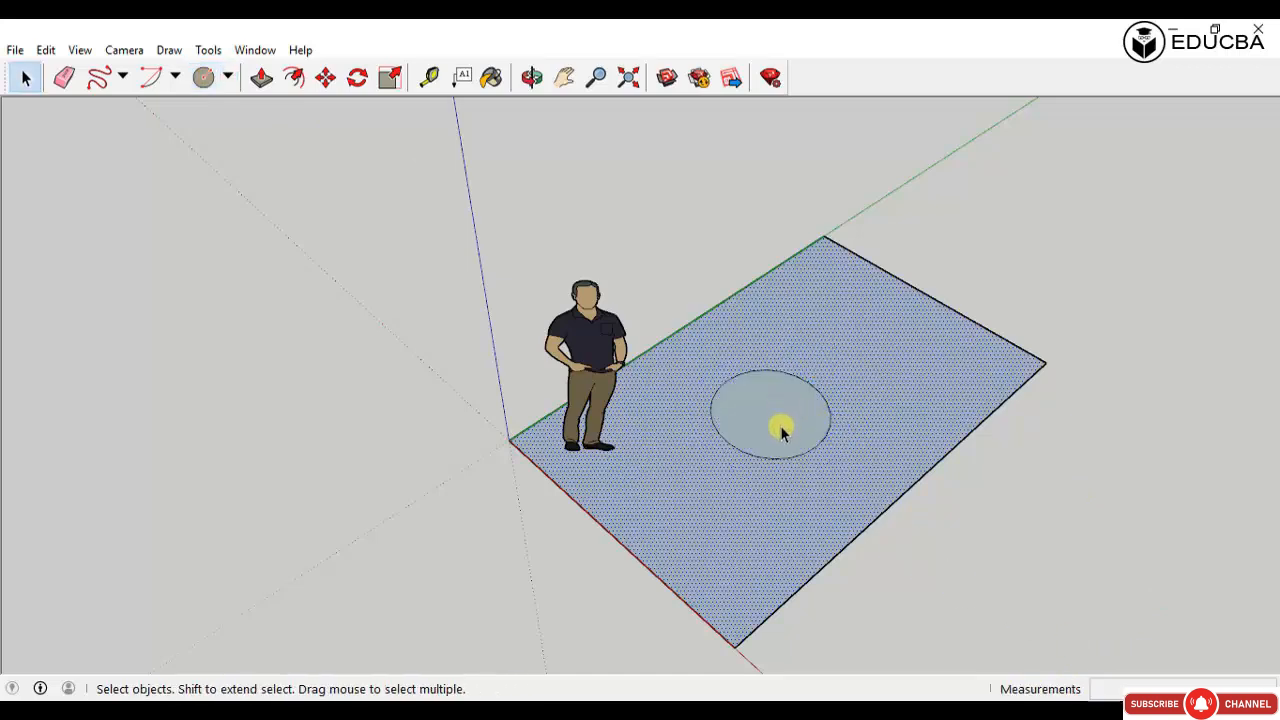
{"action": "double_click", "coordinate": [783, 432]}
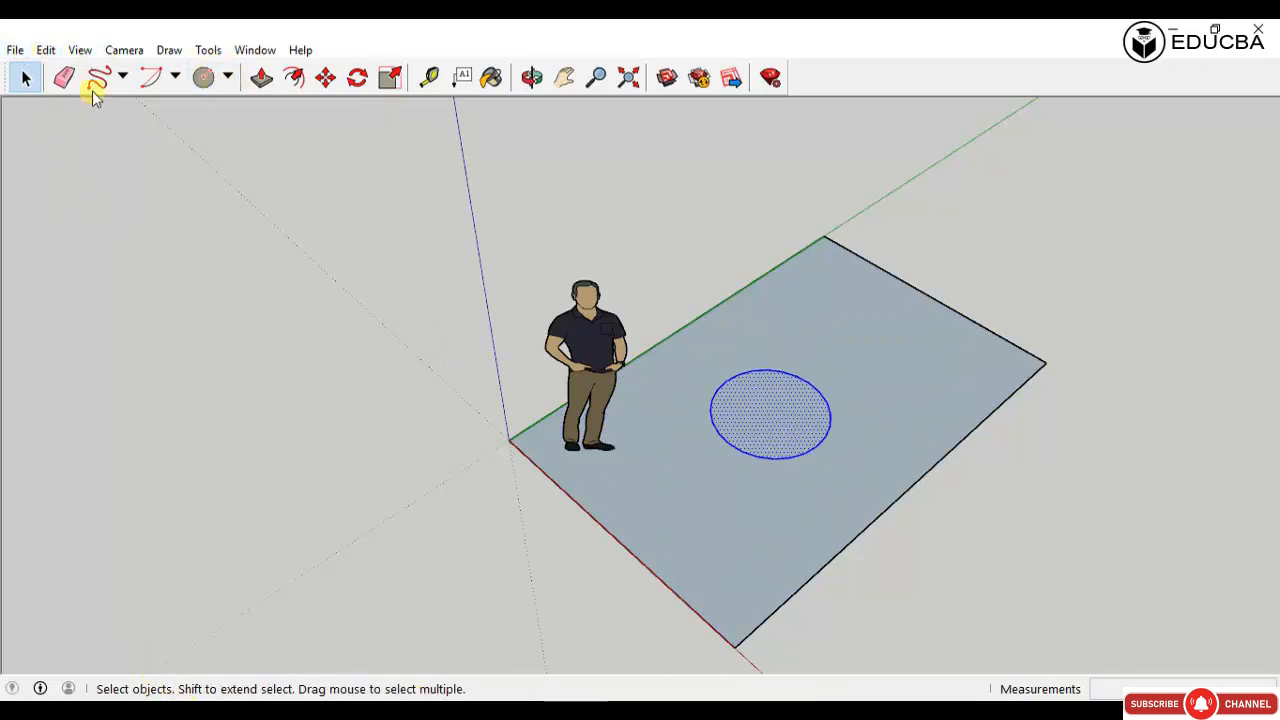
{"action": "left_click", "coordinate": [259, 82]}
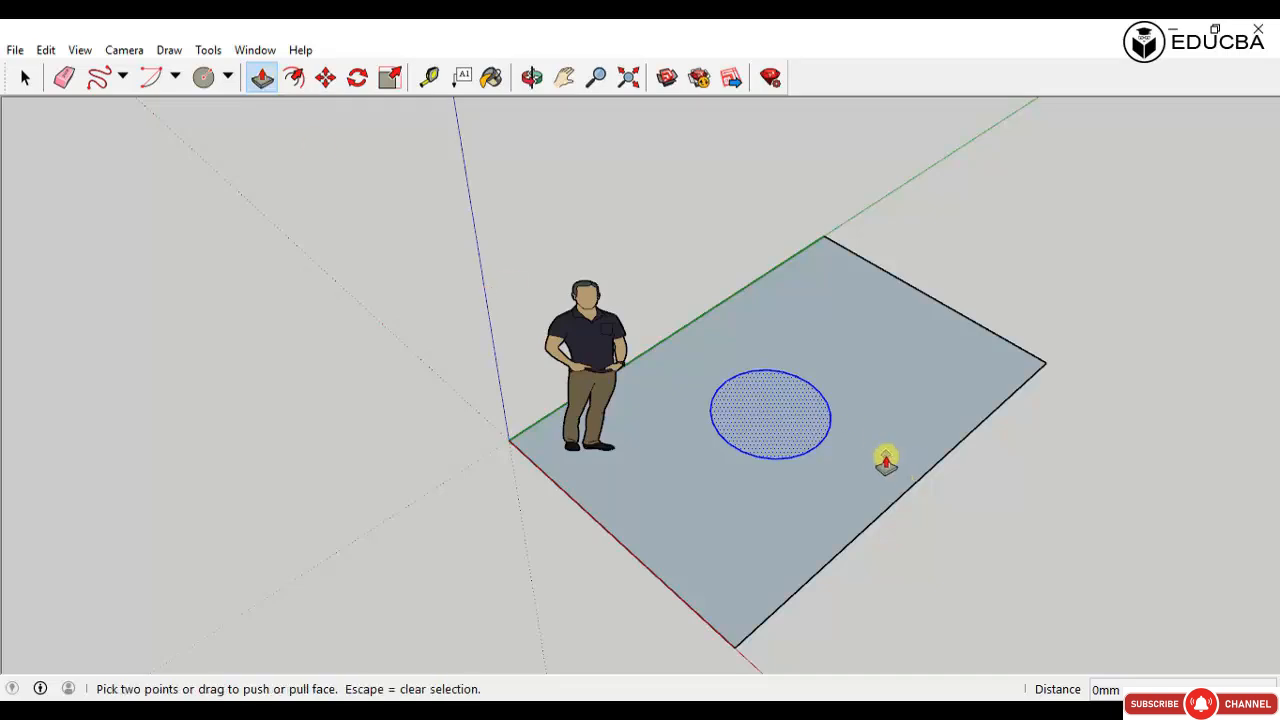
{"action": "middle_click_drag", "start_coordinate": [886, 454], "coordinate": [978, 443]}
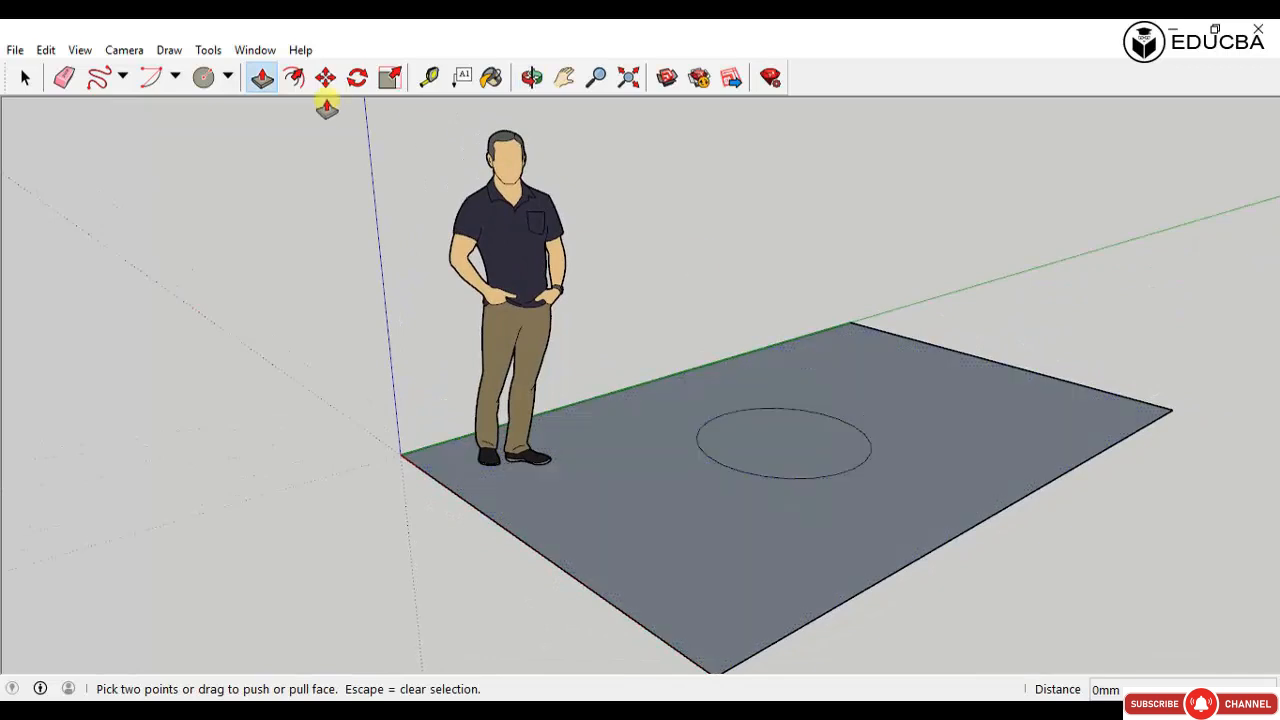
{"action": "key", "text": "space"}
{"action": "left_click", "coordinate": [259, 80]}
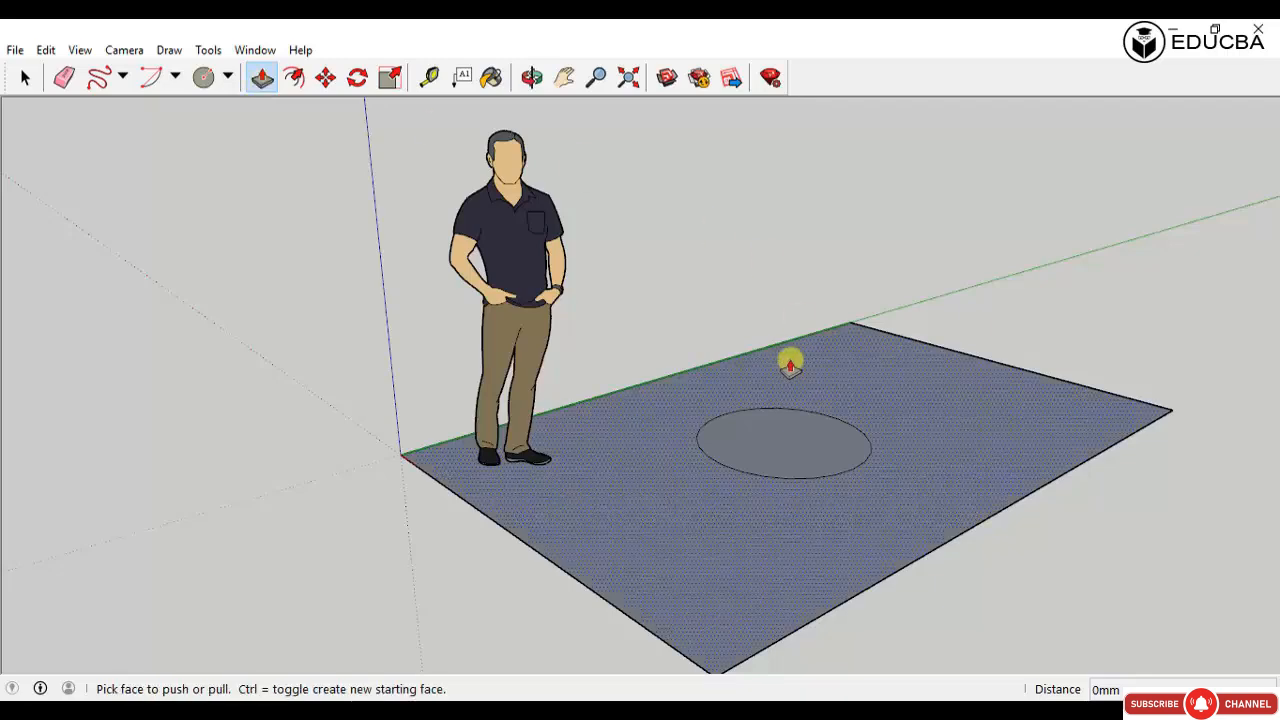
{"action": "left_click_drag", "start_coordinate": [854, 368], "coordinate": [884, 288]}
{"action": "key", "text": "Escape"}
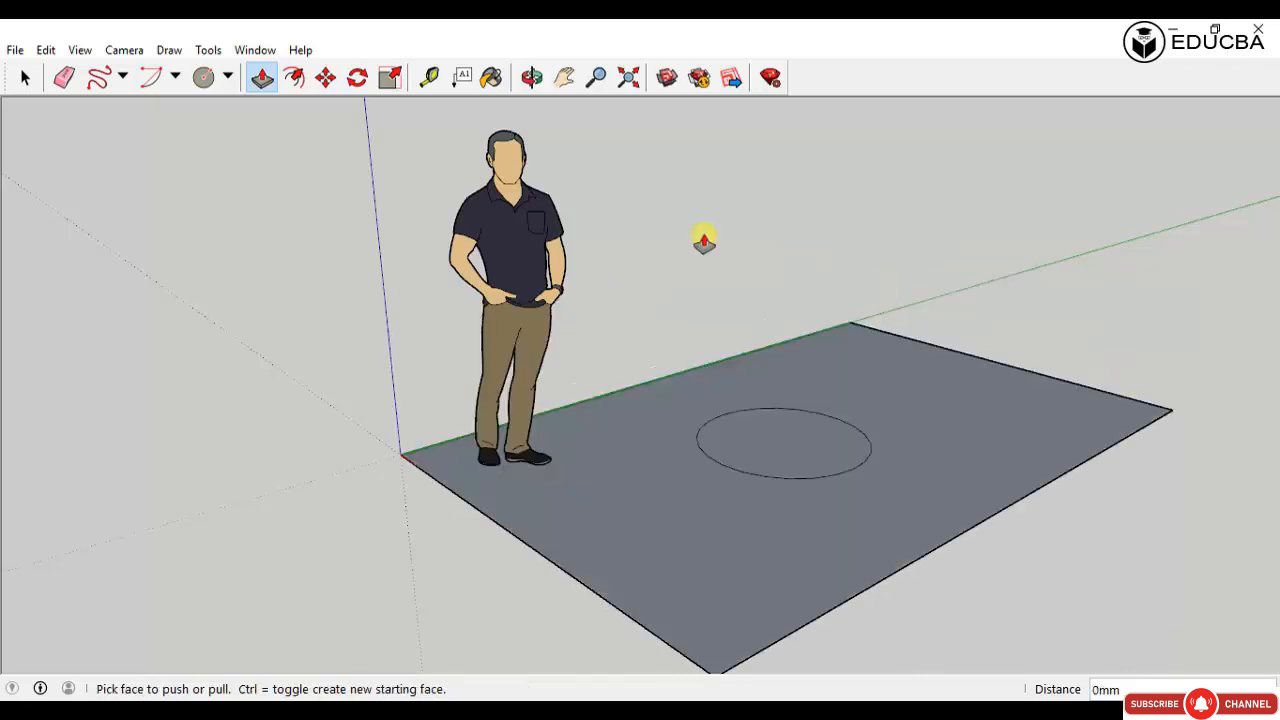
Step: Try to push the rectangular face around the circle down about 799 mm with Push/Pull, and undo it
{"action": "left_click", "coordinate": [931, 400]}
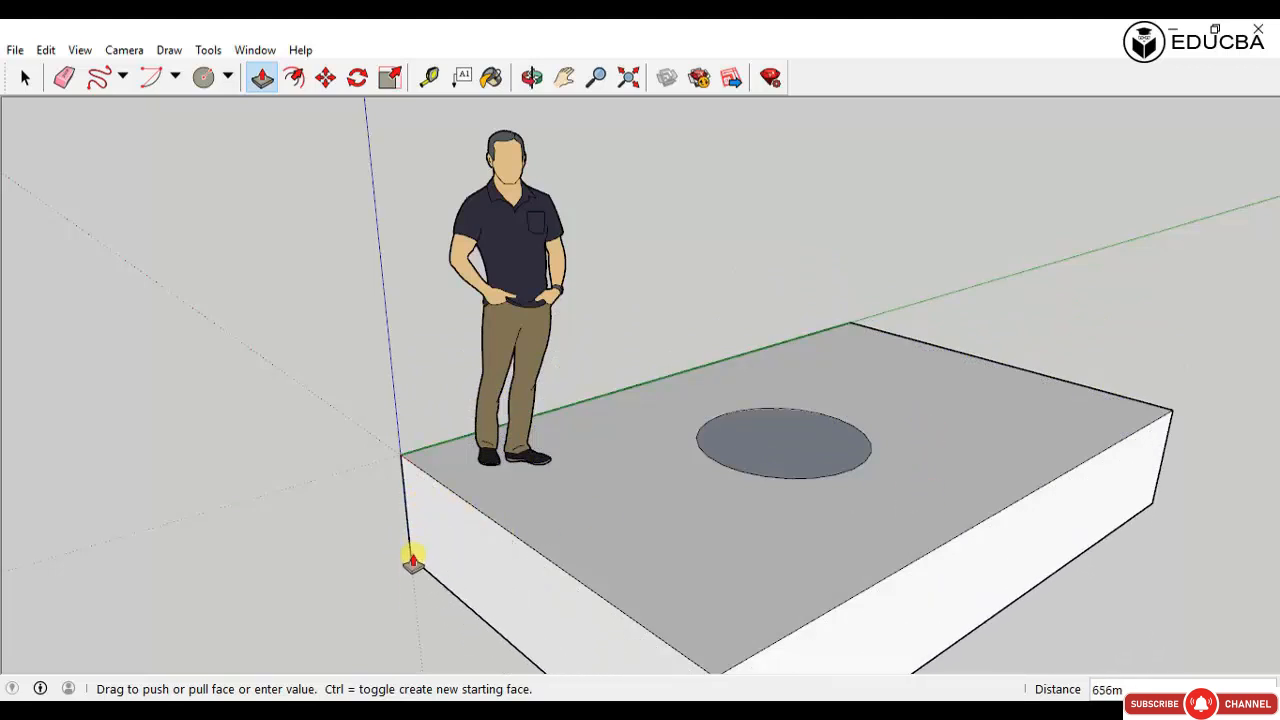
{"action": "left_click", "coordinate": [406, 592]}
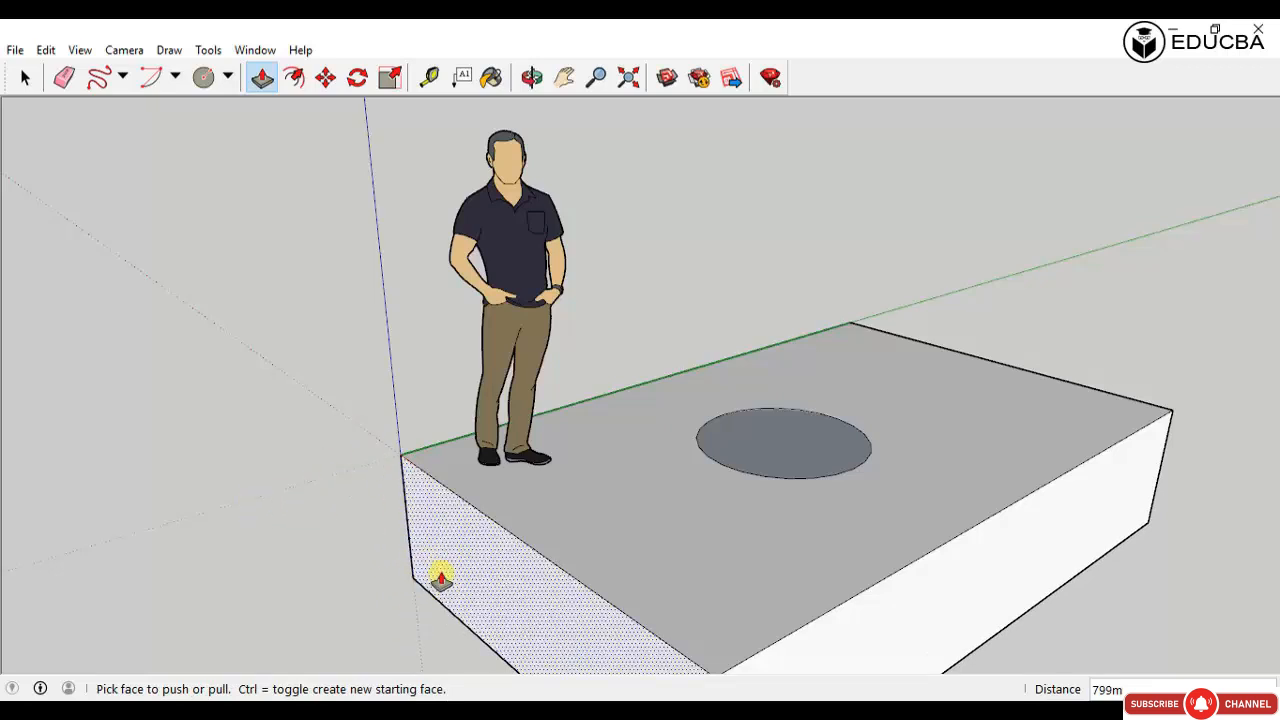
{"action": "key", "text": "ctrl+z"}
{"action": "left_click", "coordinate": [606, 543]}
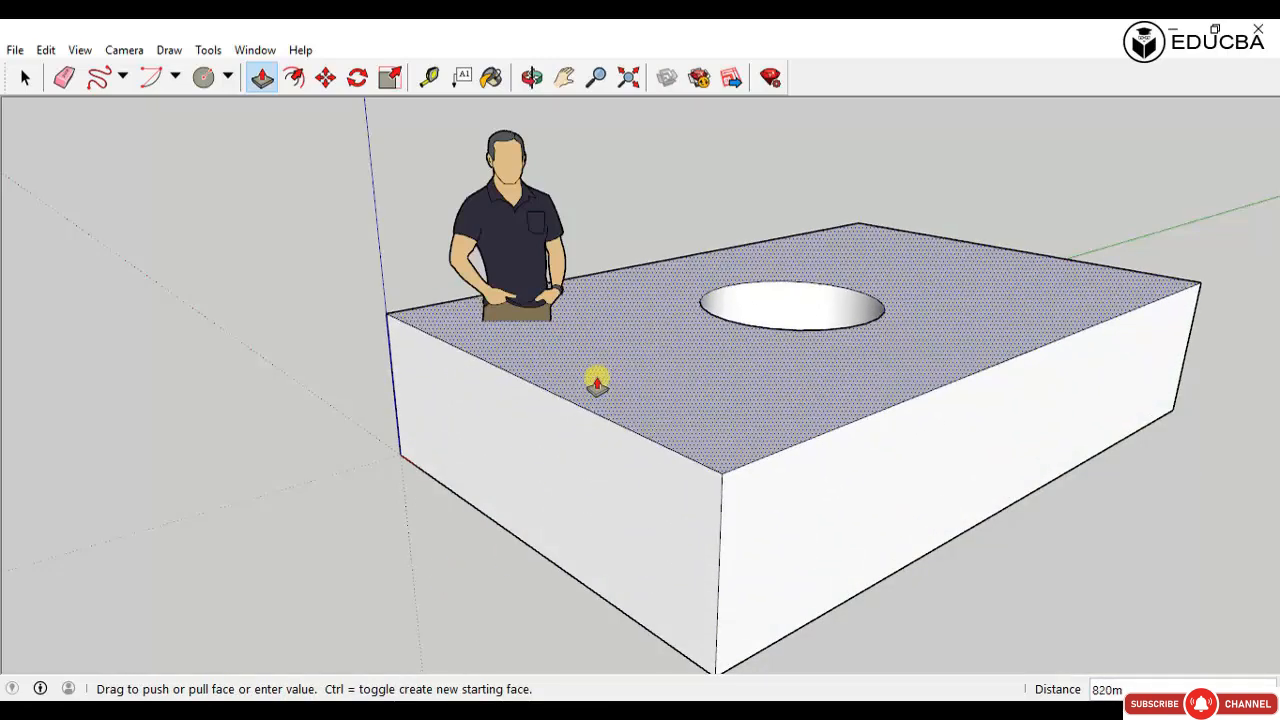
{"action": "scroll", "coordinate": [597, 383], "scroll_direction": "down", "scroll_amount": 3}
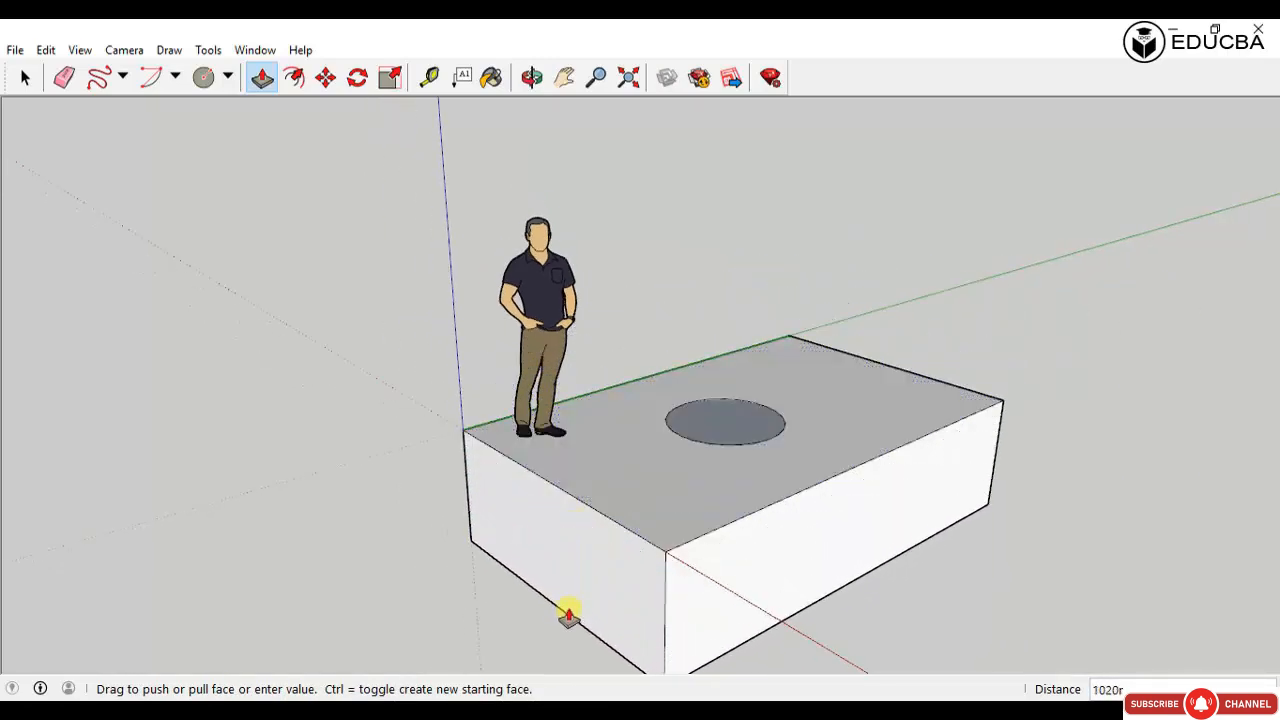
{"action": "key", "text": "space"}
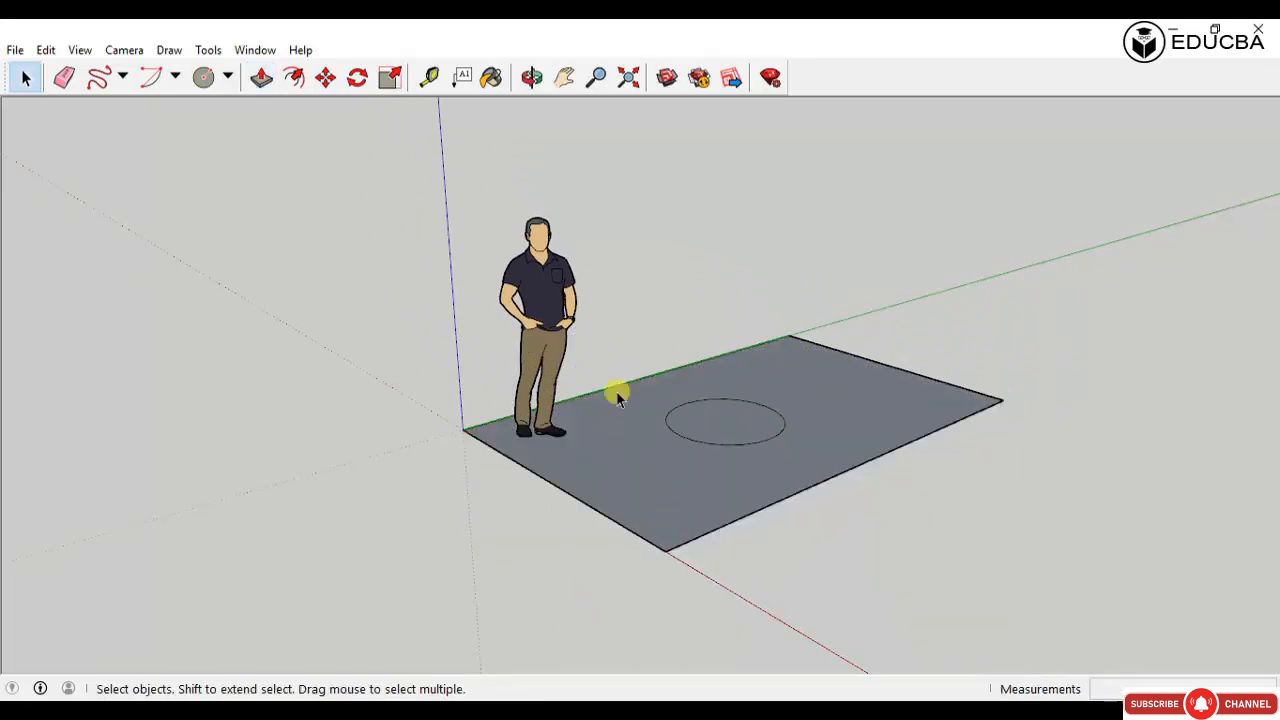
Step: Try to offset the rectangular face's outline inward by about 188 mm
{"action": "left_click", "coordinate": [294, 78]}
{"action": "middle_click_drag", "start_coordinate": [643, 466], "coordinate": [649, 380]}
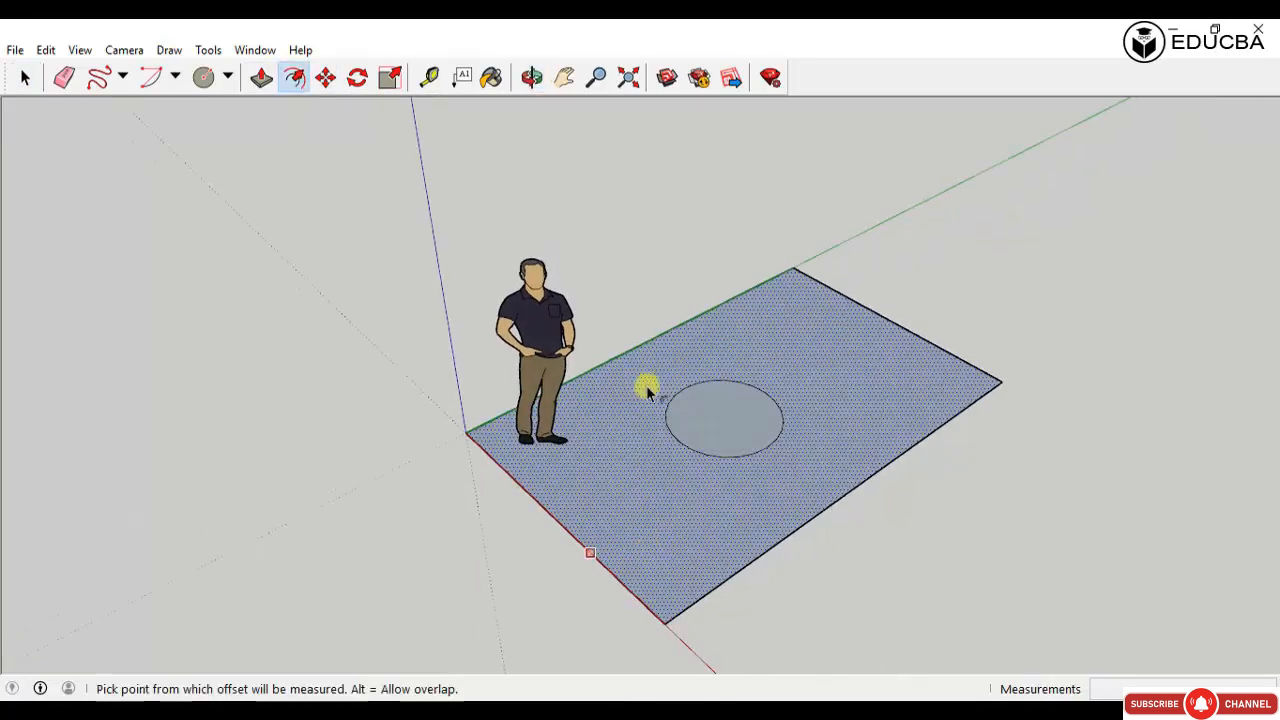
{"action": "left_click", "coordinate": [678, 341]}
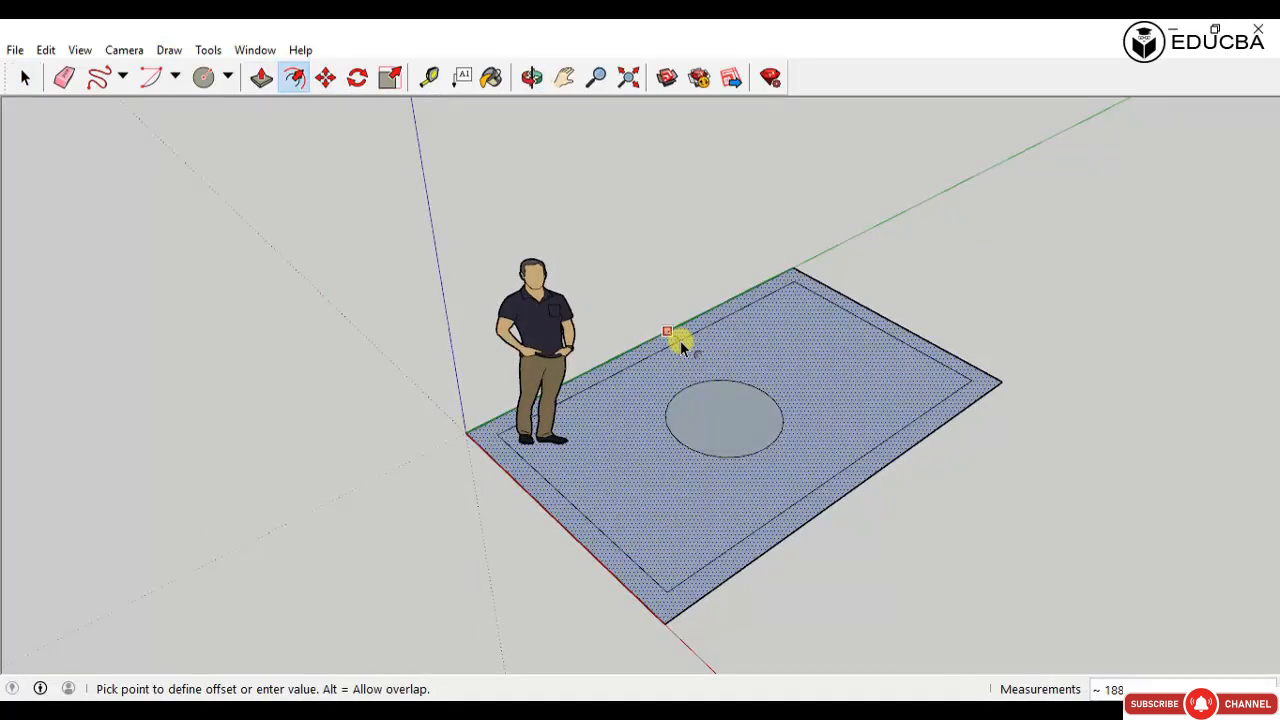
{"action": "key", "text": "Escape"}
{"action": "key", "text": "space"}
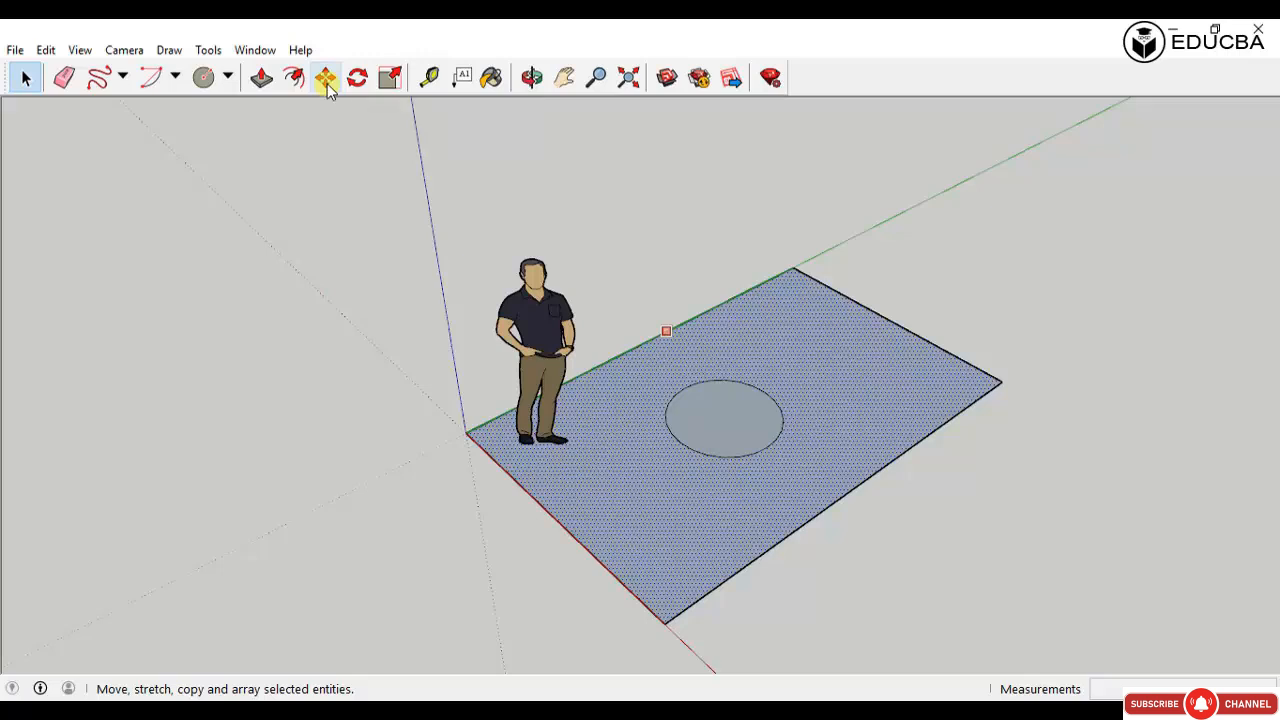
Step: Delete the circle in the middle of the rectangle and select the whole rectangular face with its edges
{"action": "left_click", "coordinate": [721, 412]}
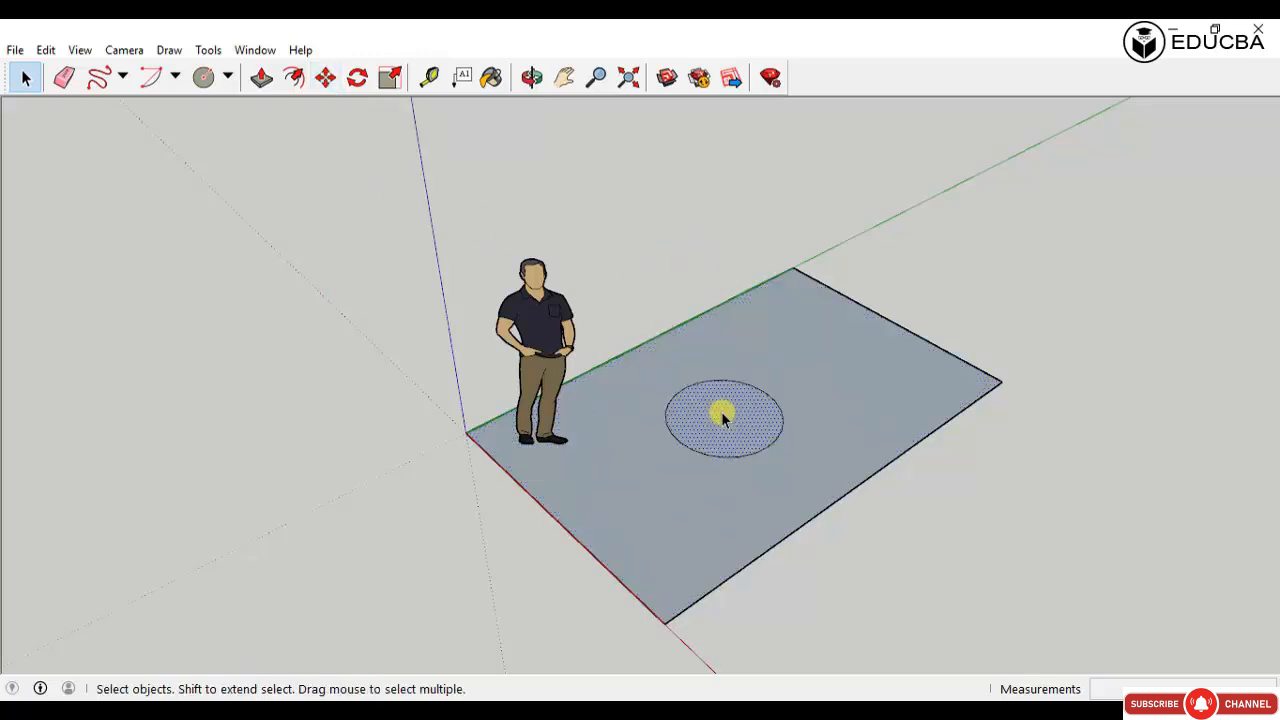
{"action": "double_click", "coordinate": [721, 411]}
{"action": "key", "text": "Delete"}
{"action": "left_click", "coordinate": [758, 357]}
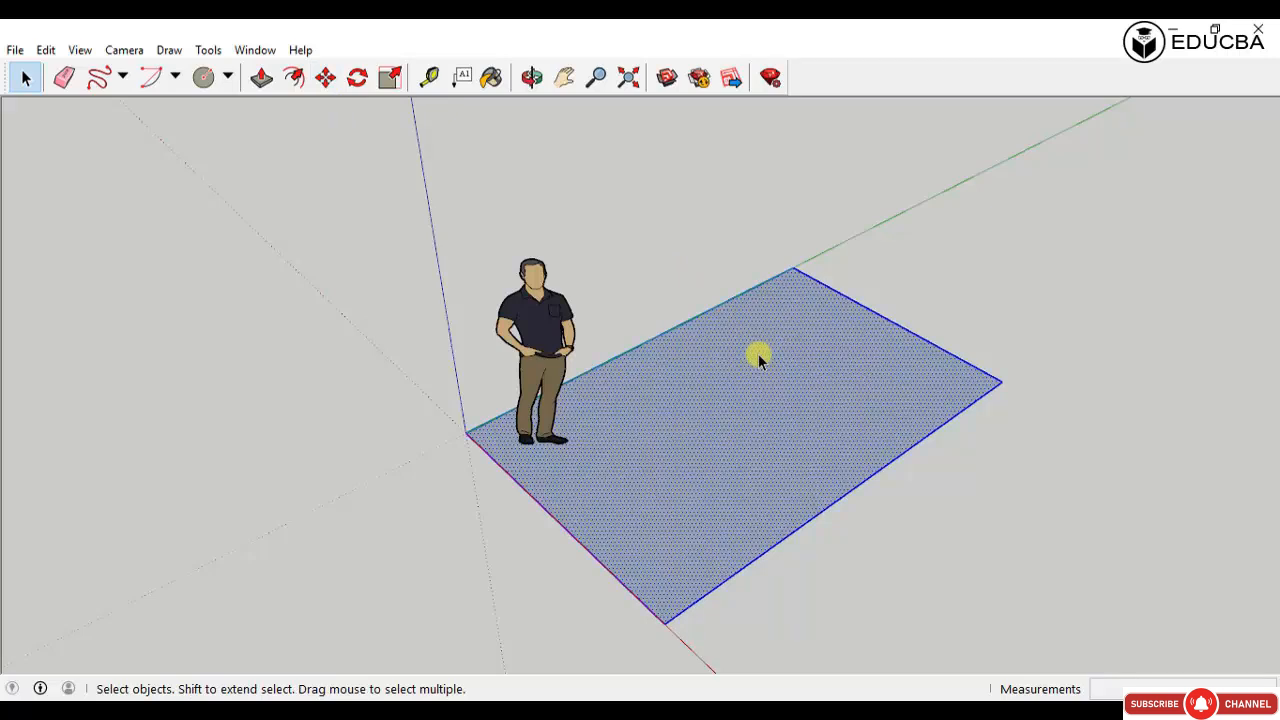
Step: Try to move the selected rectangle 2500 mm along the green axis from its front corner, and undo the move
{"action": "left_click", "coordinate": [324, 77]}
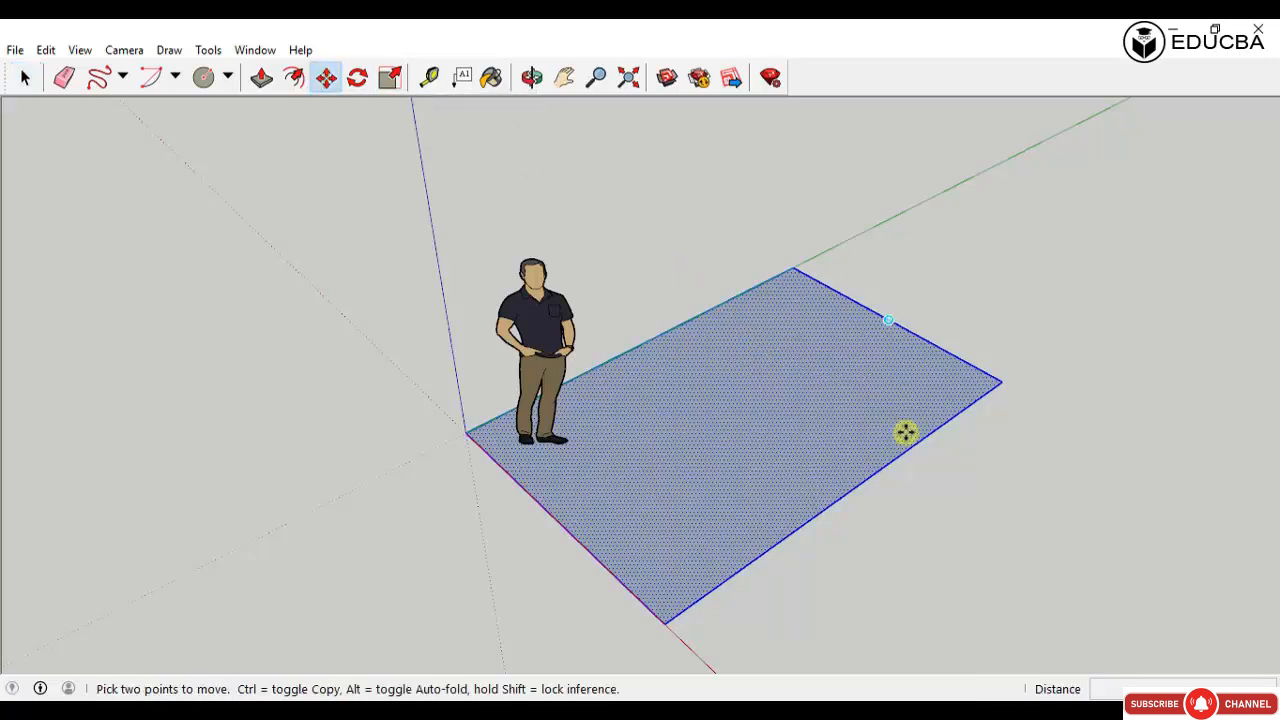
{"action": "left_click", "coordinate": [666, 625]}
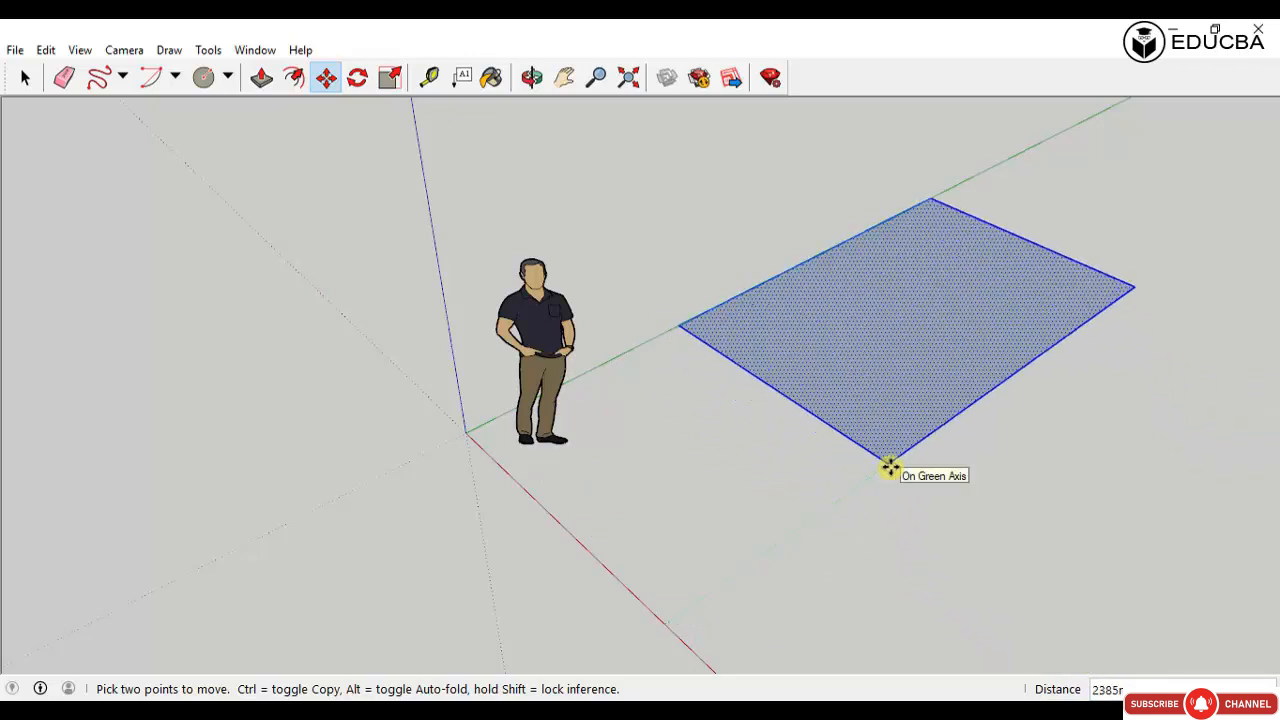
{"action": "key", "text": "Return"}
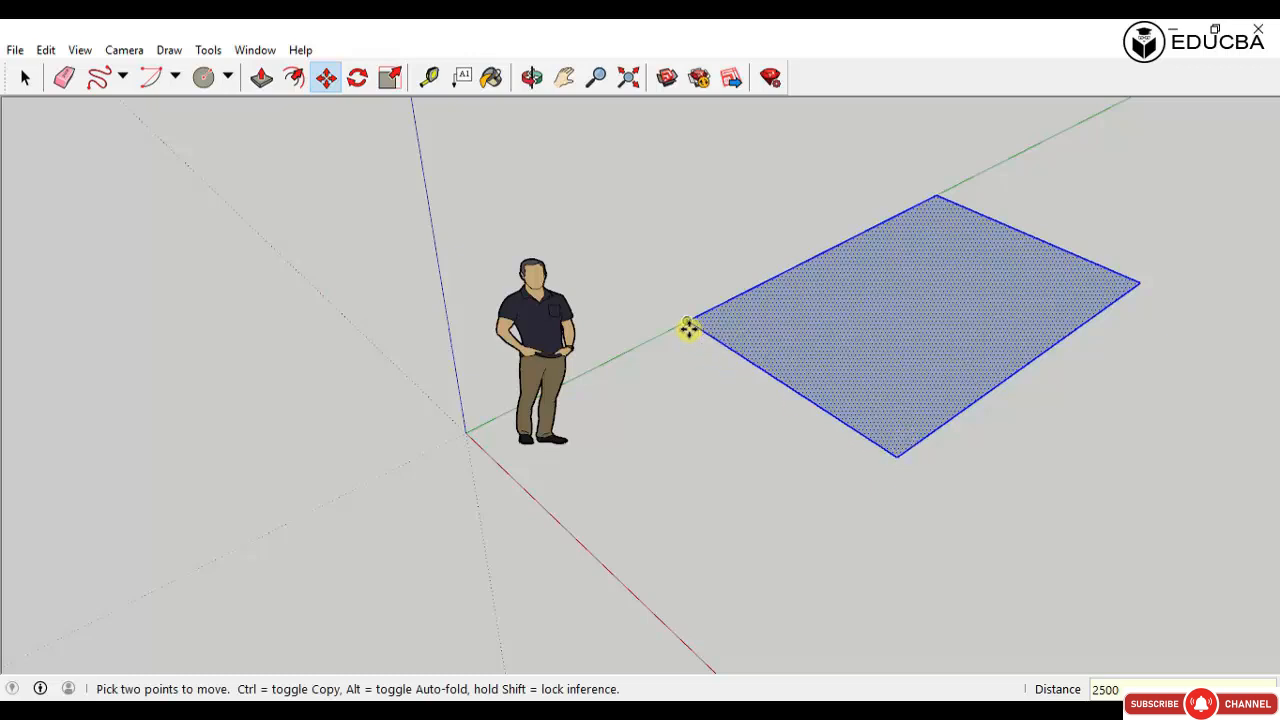
{"action": "key", "text": "ctrl+z"}
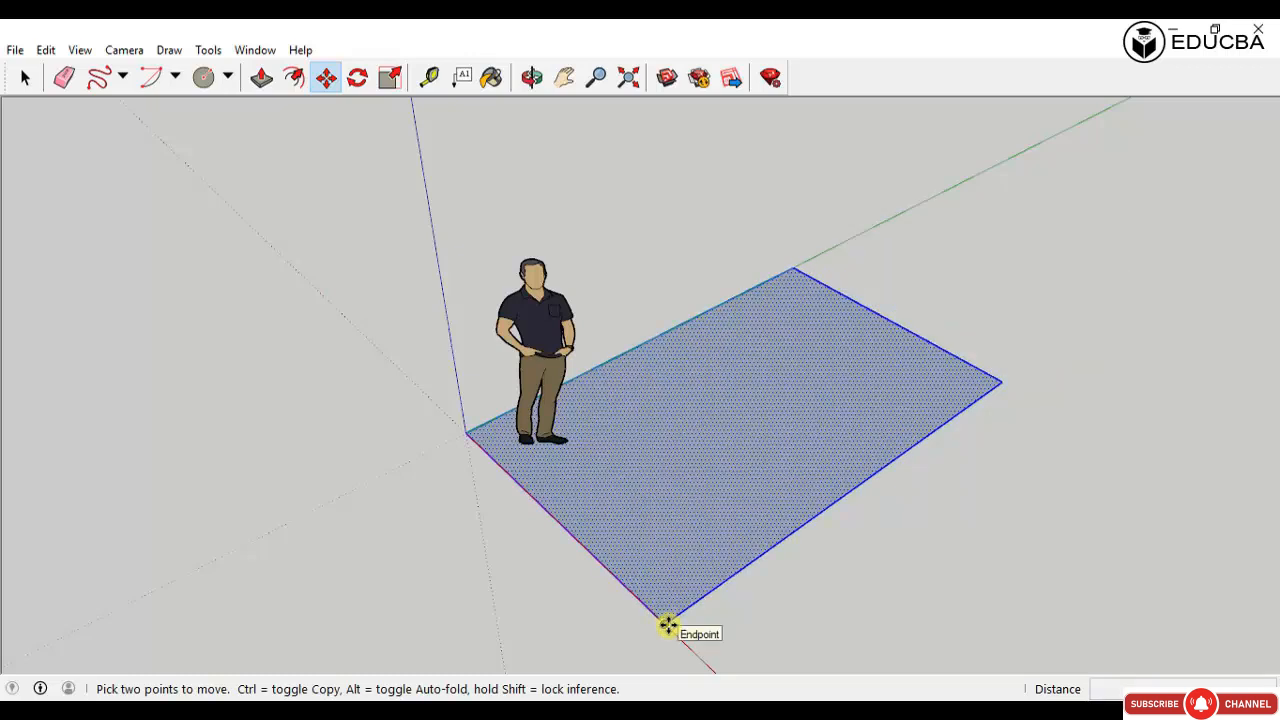
Step: Move the rectangle by its front corner along the green axis, about 3007 mm from its starting position
{"action": "left_click", "coordinate": [668, 626]}
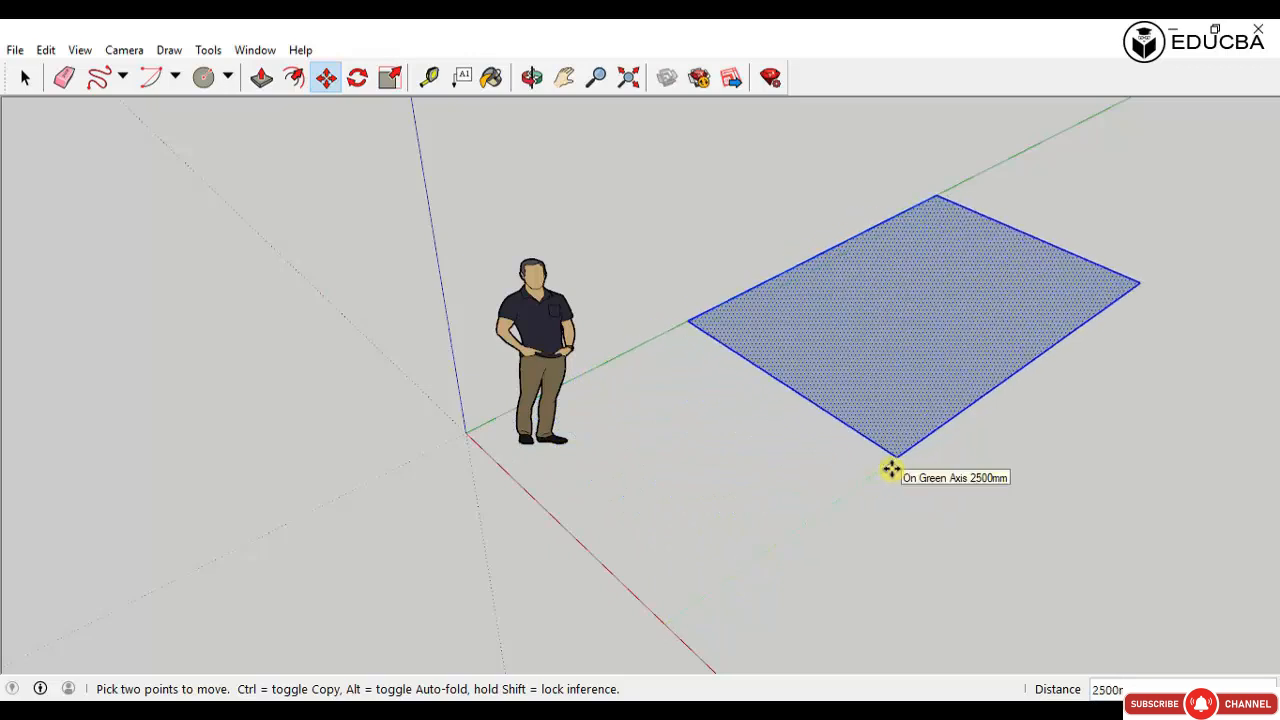
{"action": "left_click", "coordinate": [891, 470]}
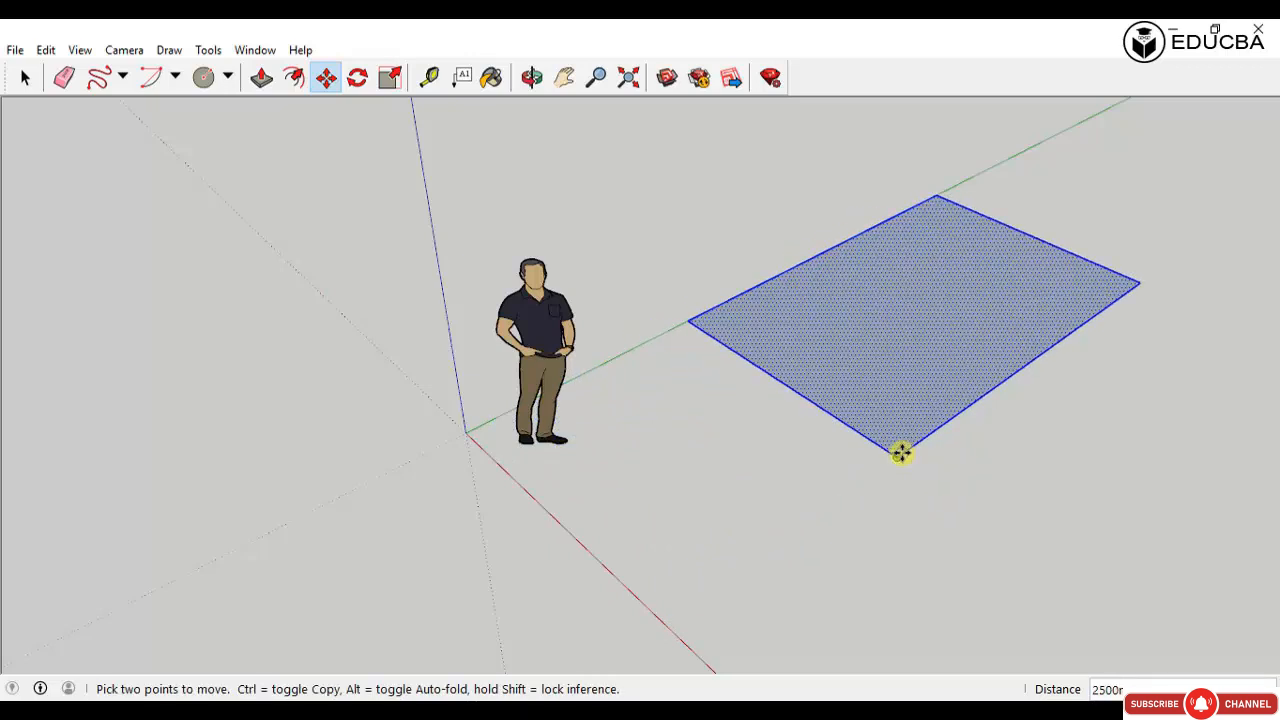
{"action": "left_click_drag", "start_coordinate": [891, 458], "coordinate": [935, 430]}
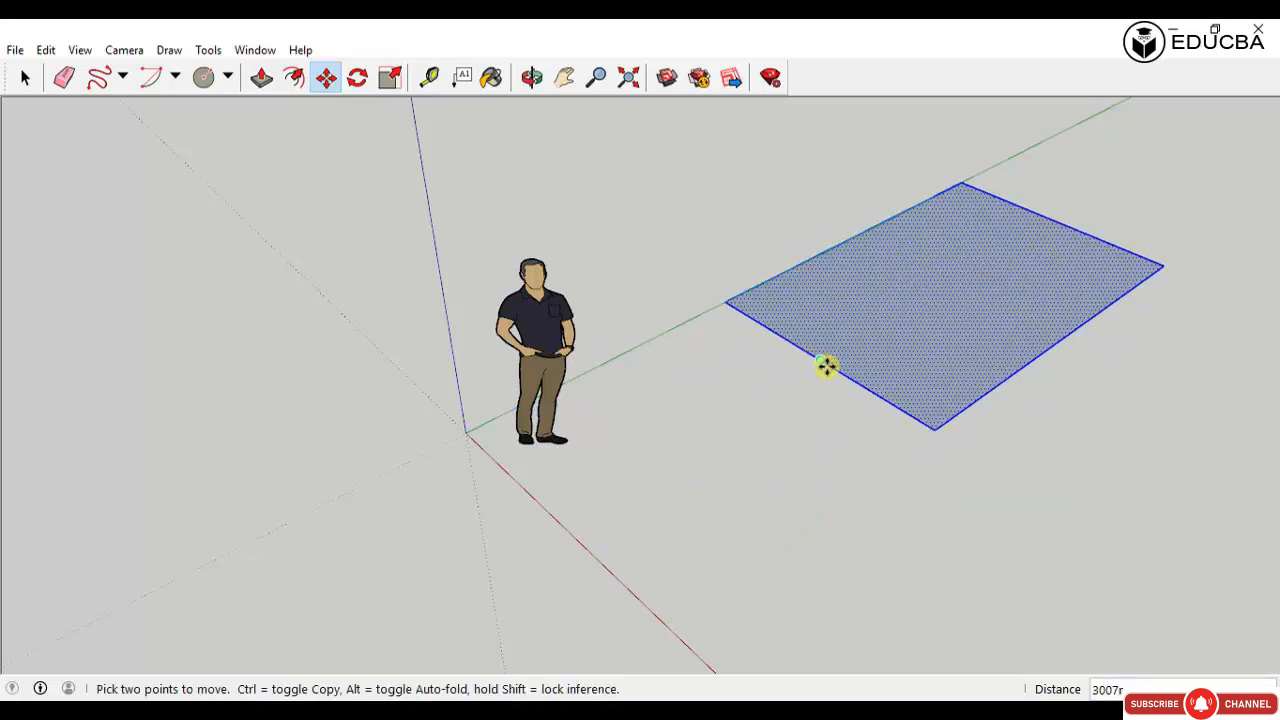
{"action": "key", "text": "space"}
Step: Try to rotate the rectangle about 60 degrees on the ground plane around a point near its middle
{"action": "scroll", "coordinate": [674, 466], "scroll_direction": "down", "scroll_amount": 2}
{"action": "scroll", "coordinate": [843, 346], "scroll_direction": "up", "scroll_amount": 5}
{"action": "scroll", "coordinate": [869, 449], "scroll_direction": "down", "scroll_amount": 3}
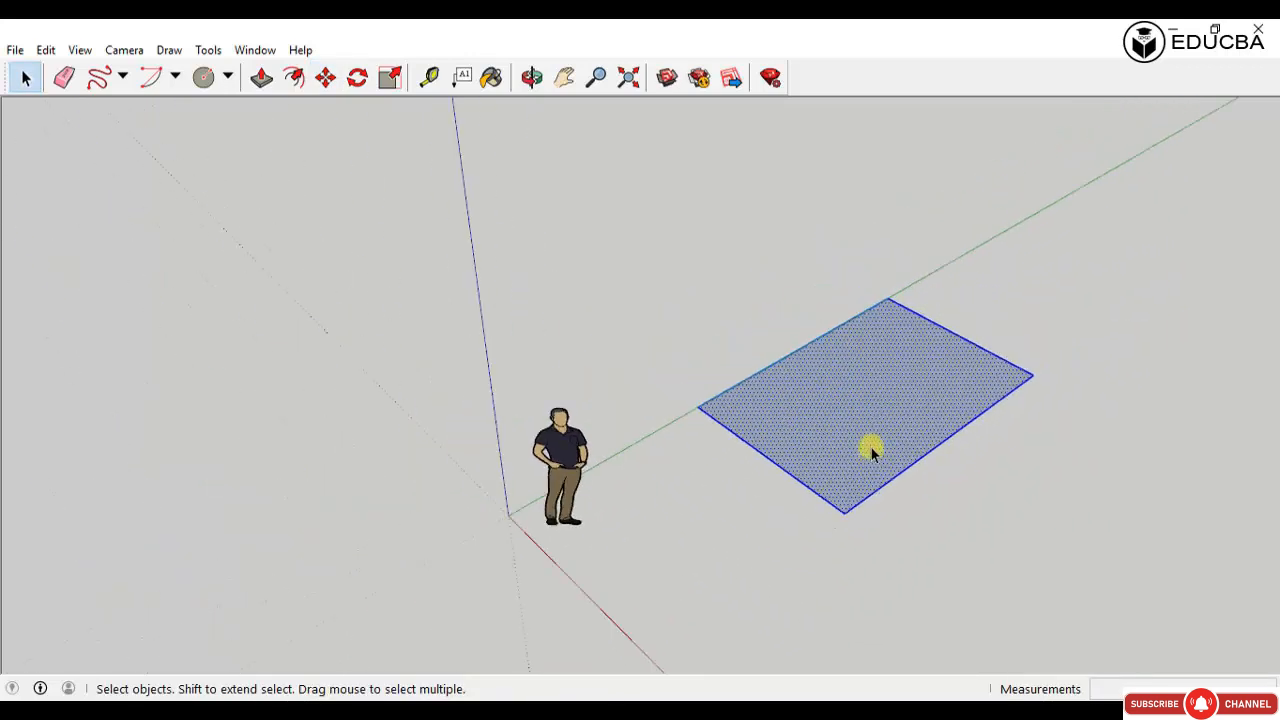
{"action": "middle_click_drag", "start_coordinate": [869, 449], "coordinate": [878, 328]}
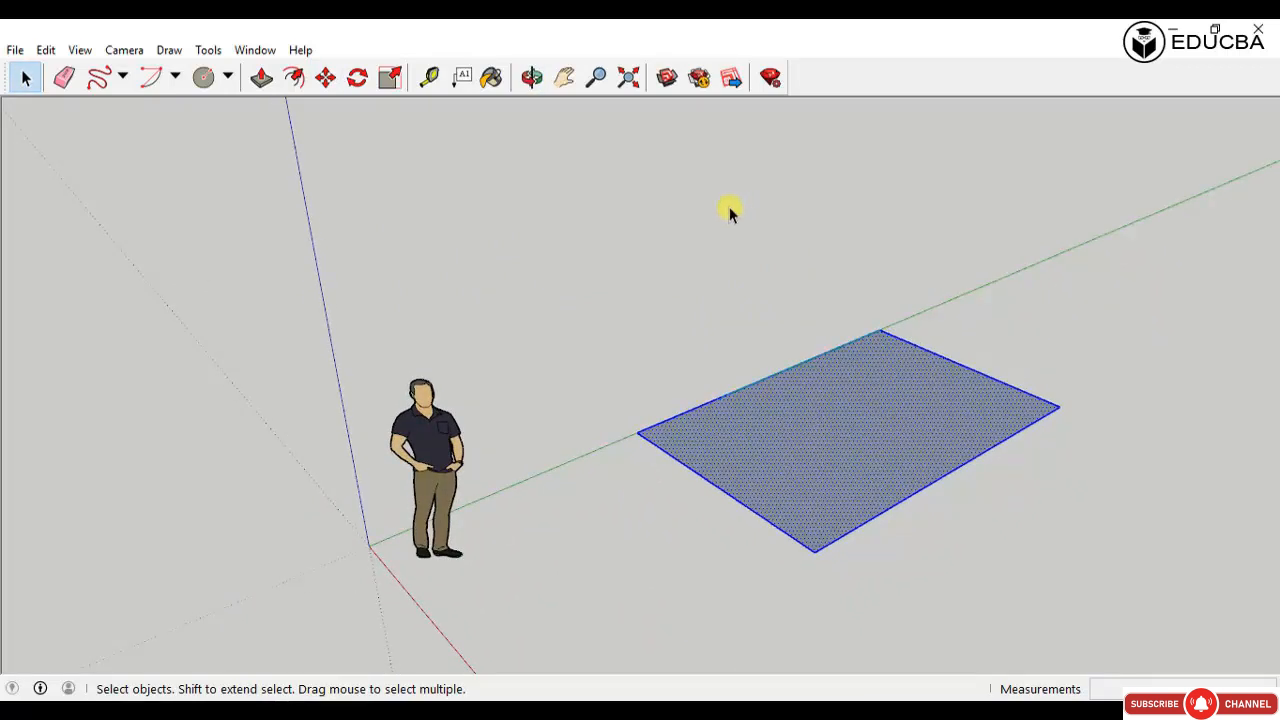
{"action": "left_click", "coordinate": [367, 84]}
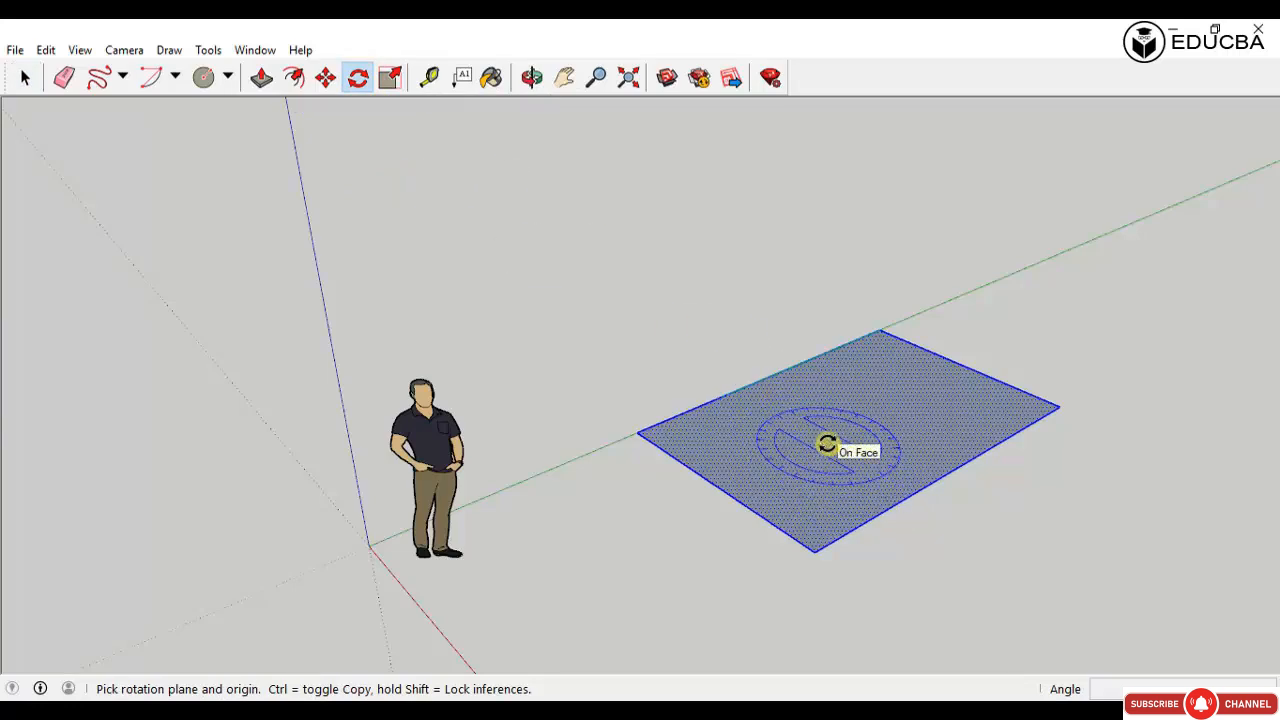
{"action": "left_click", "coordinate": [826, 443]}
{"action": "left_click", "coordinate": [895, 407]}
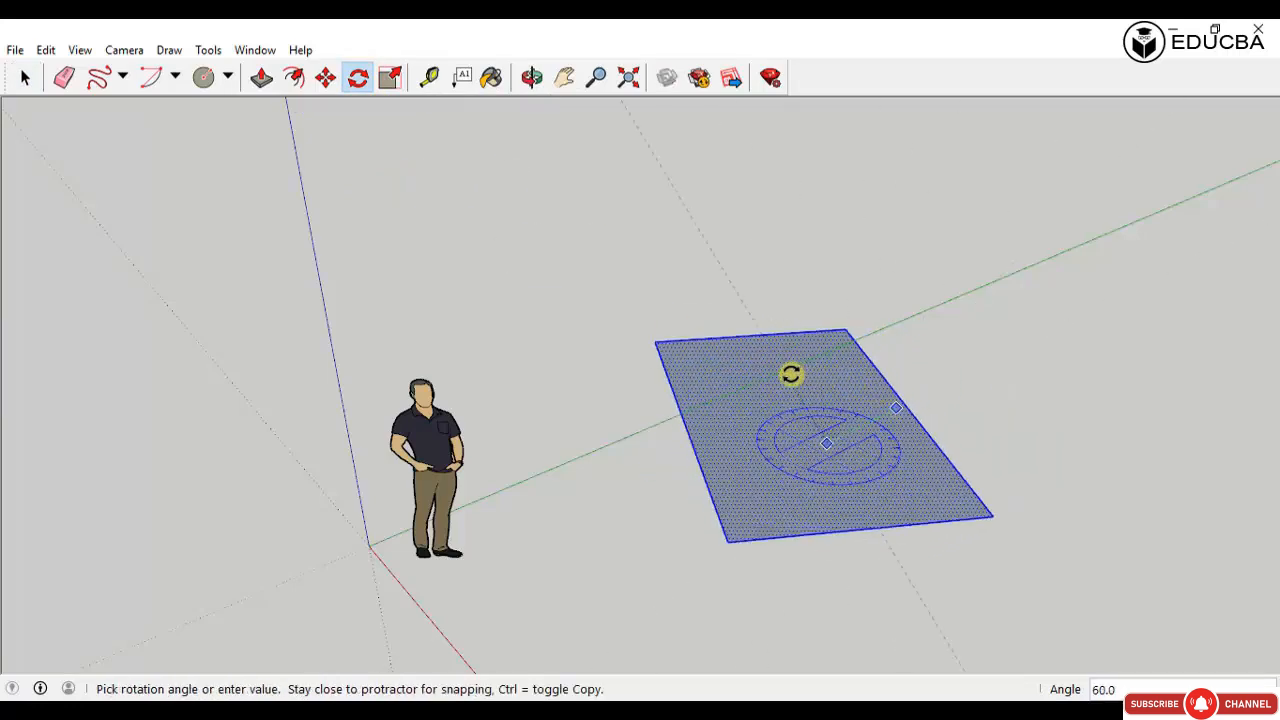
{"action": "key", "text": "Escape"}
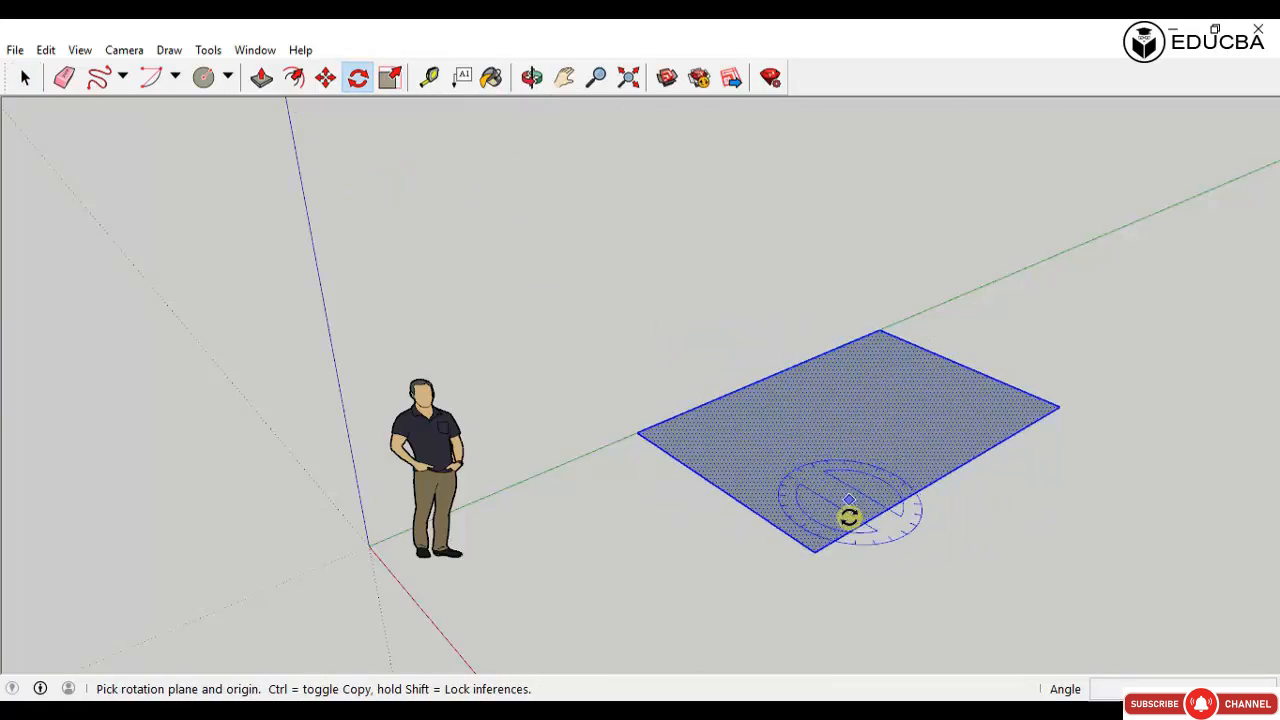
Step: Try to rotate the rectangle 45 degrees on the ground plane around its front corner, and undo the rotation
{"action": "left_click", "coordinate": [813, 549]}
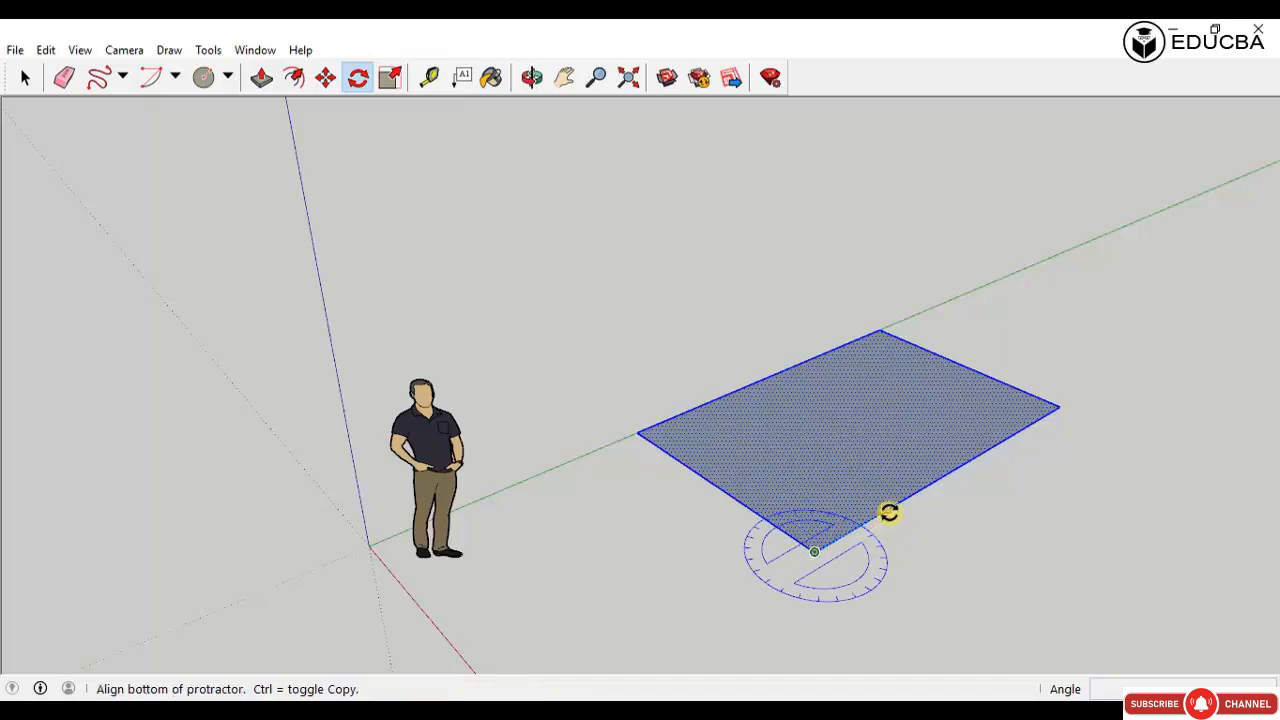
{"action": "left_click", "coordinate": [887, 509]}
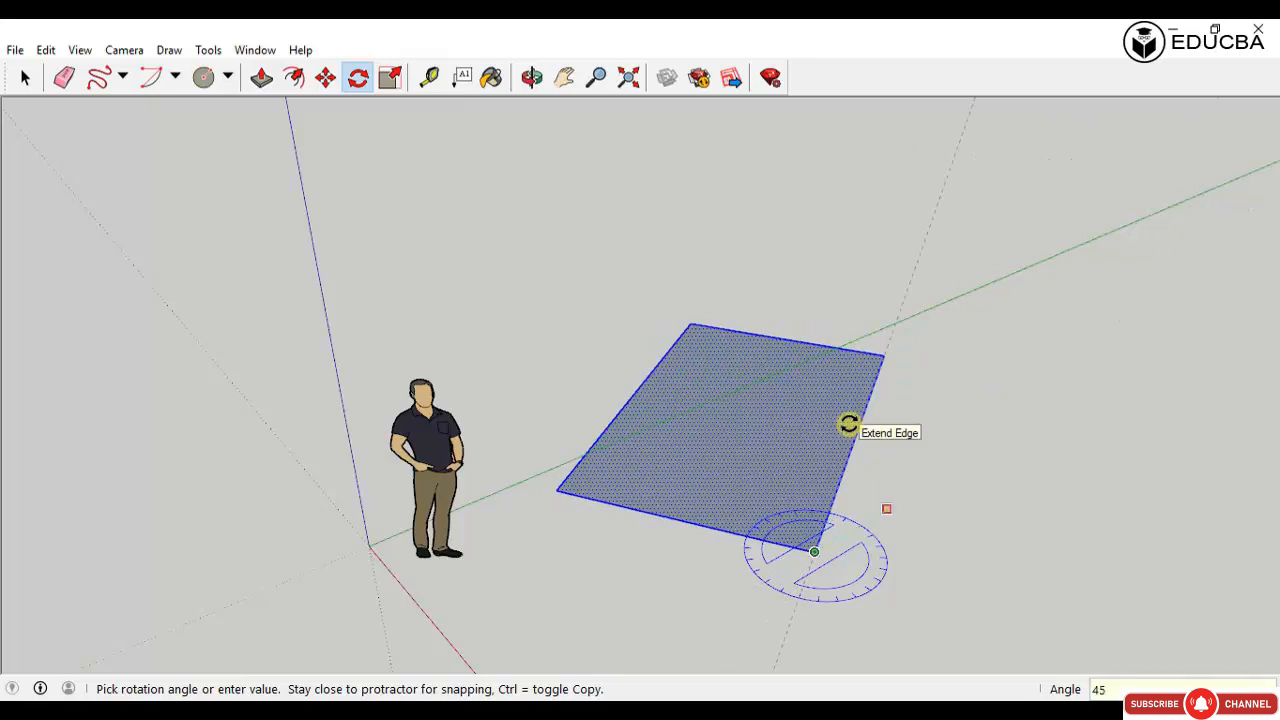
{"action": "left_click", "coordinate": [846, 345]}
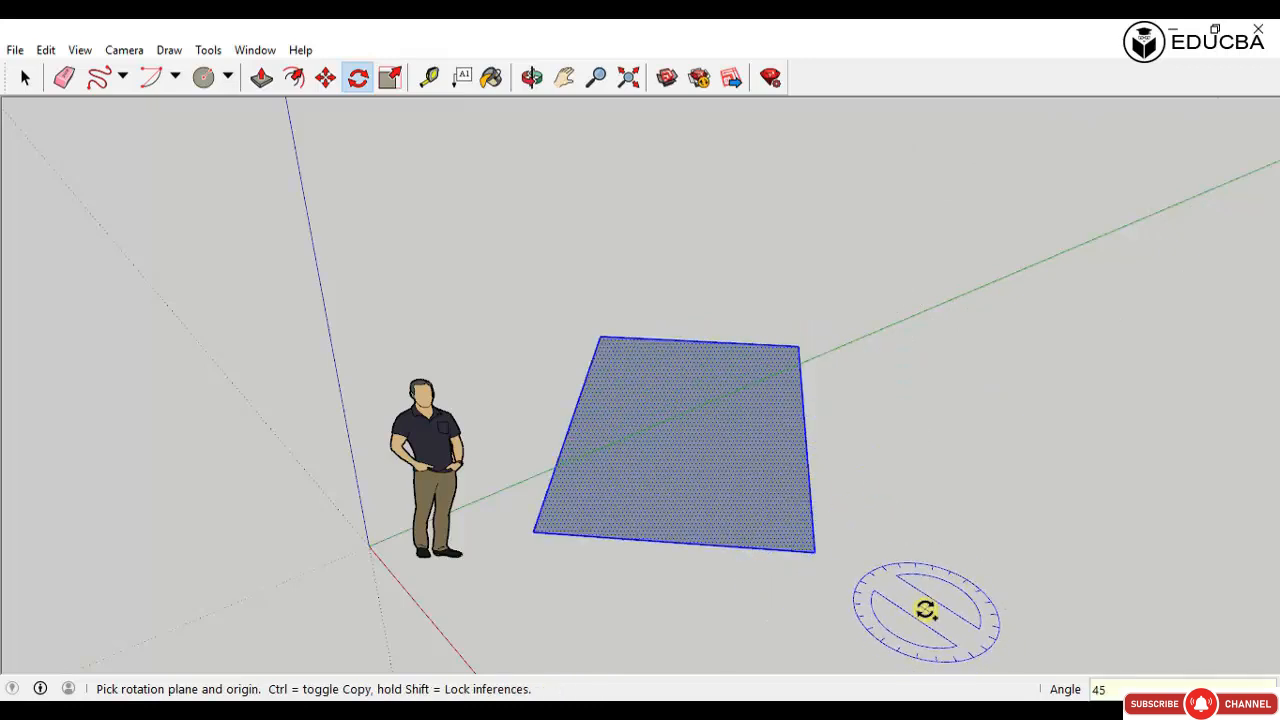
{"action": "key", "text": "ctrl+z"}
{"action": "key", "text": "space"}
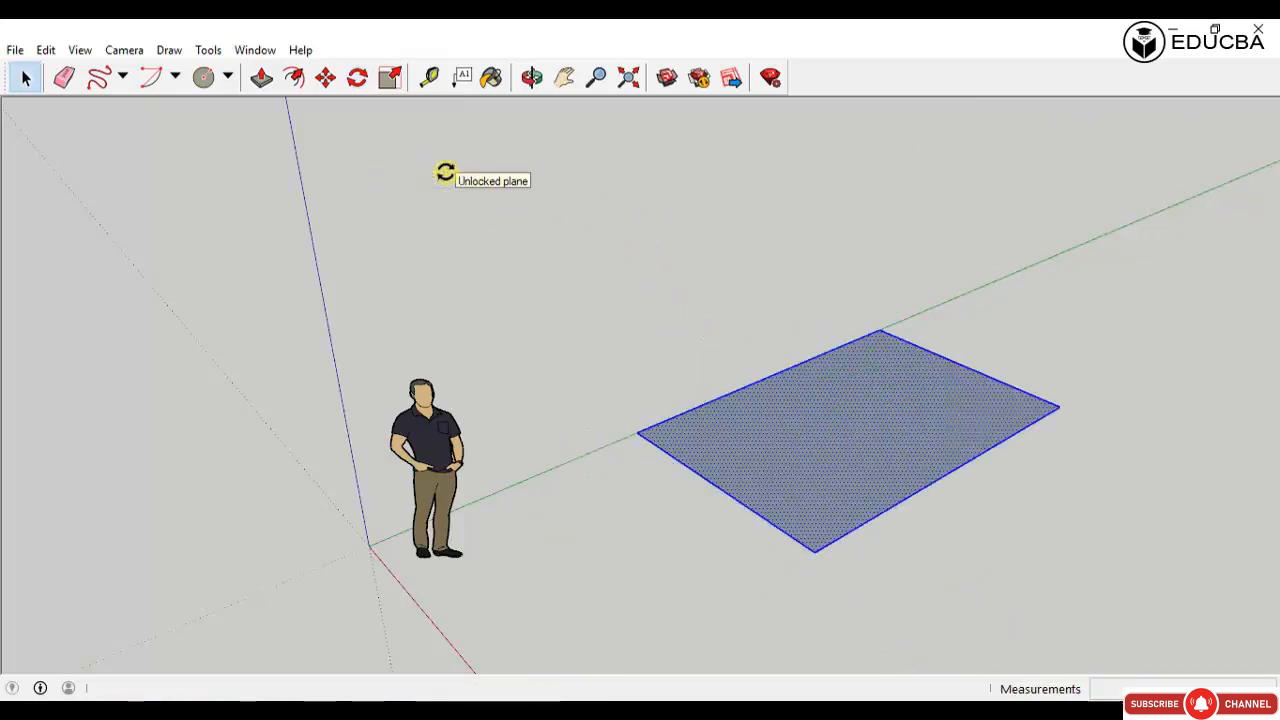
Step: Measure the rectangle's long front edge and its adjoining short edge with the Tape Measure tool, corner to corner
{"action": "left_click", "coordinate": [432, 80]}
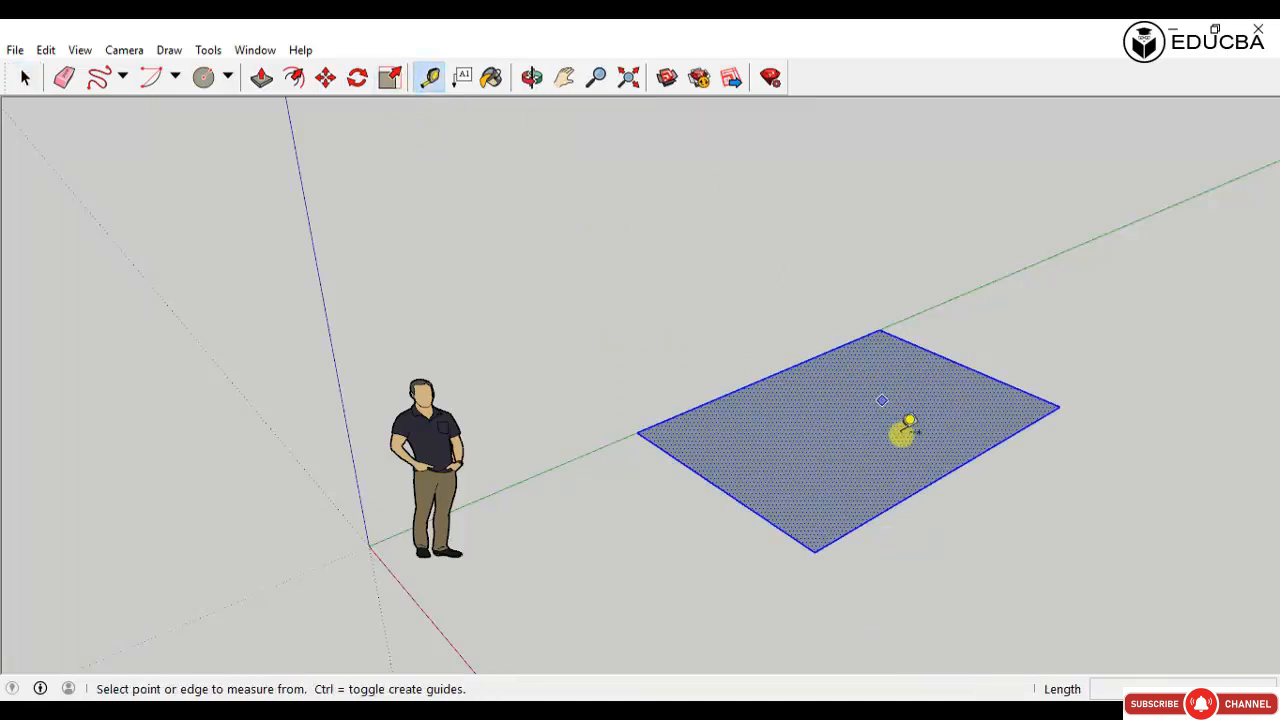
{"action": "left_click", "coordinate": [816, 547]}
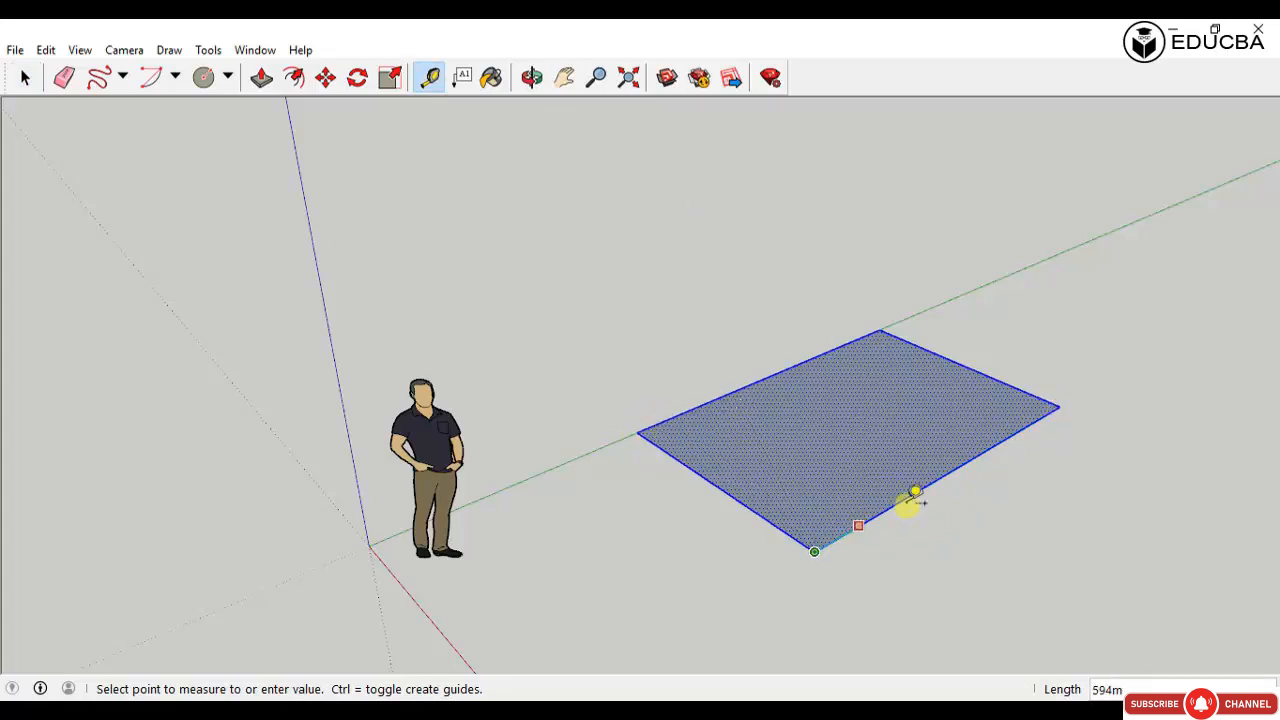
{"action": "left_click", "coordinate": [1060, 405]}
{"action": "left_click", "coordinate": [816, 550]}
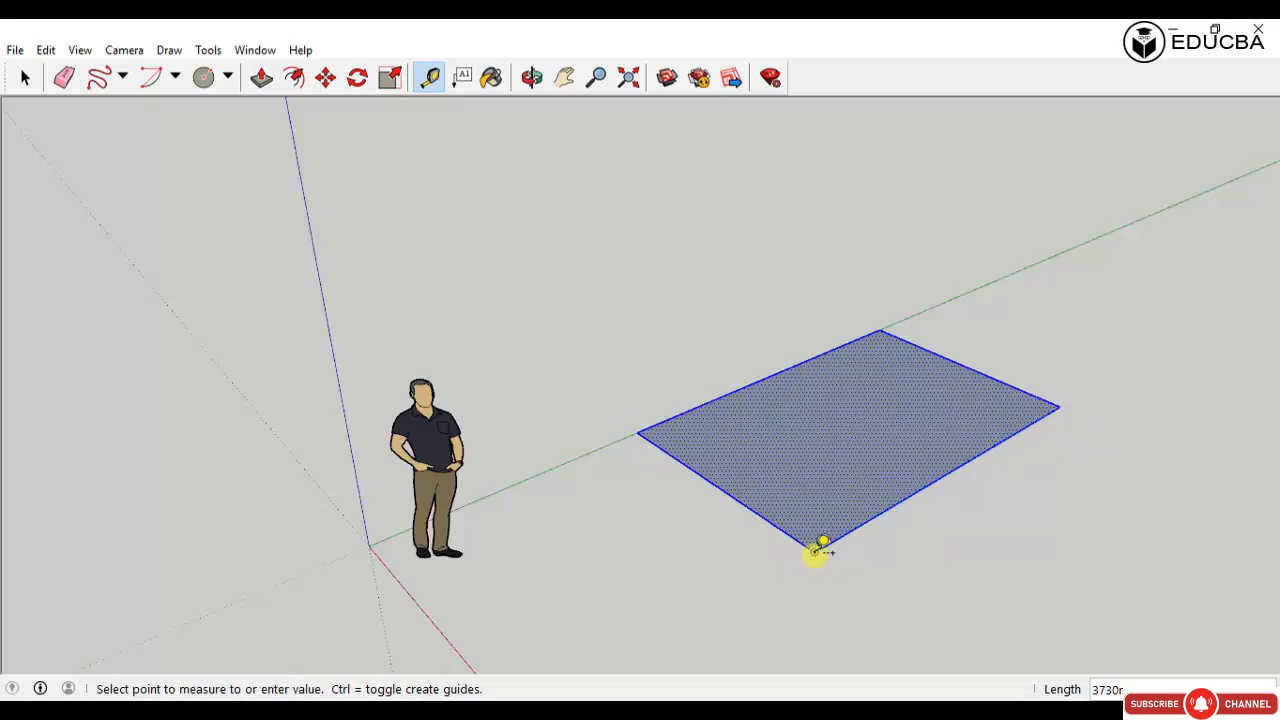
{"action": "left_click", "coordinate": [1060, 405]}
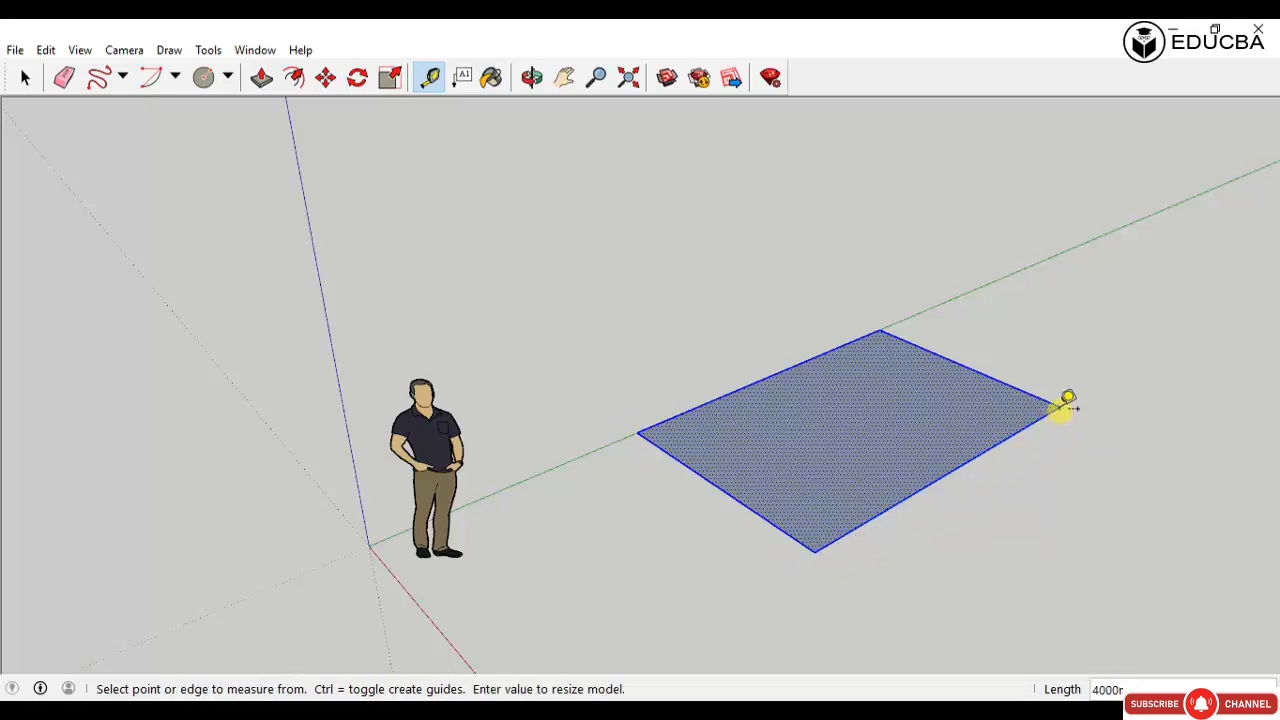
{"action": "left_click", "coordinate": [814, 550]}
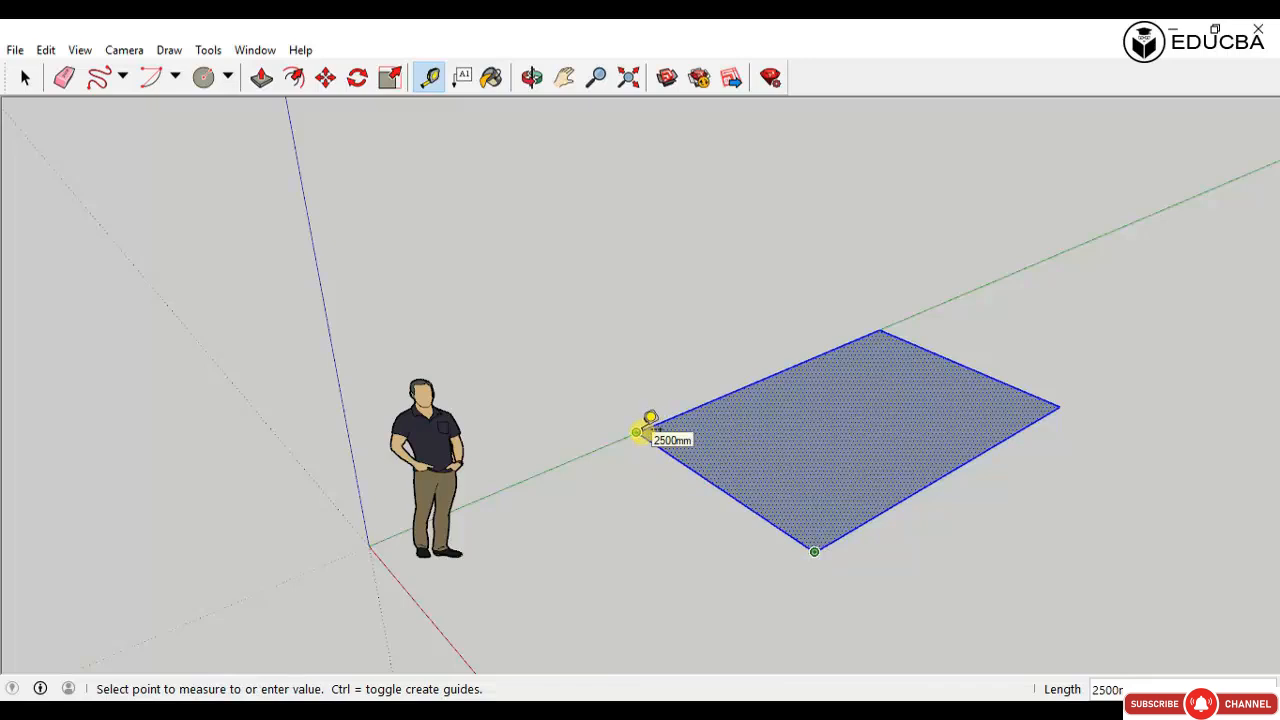
{"action": "left_click", "coordinate": [636, 432]}
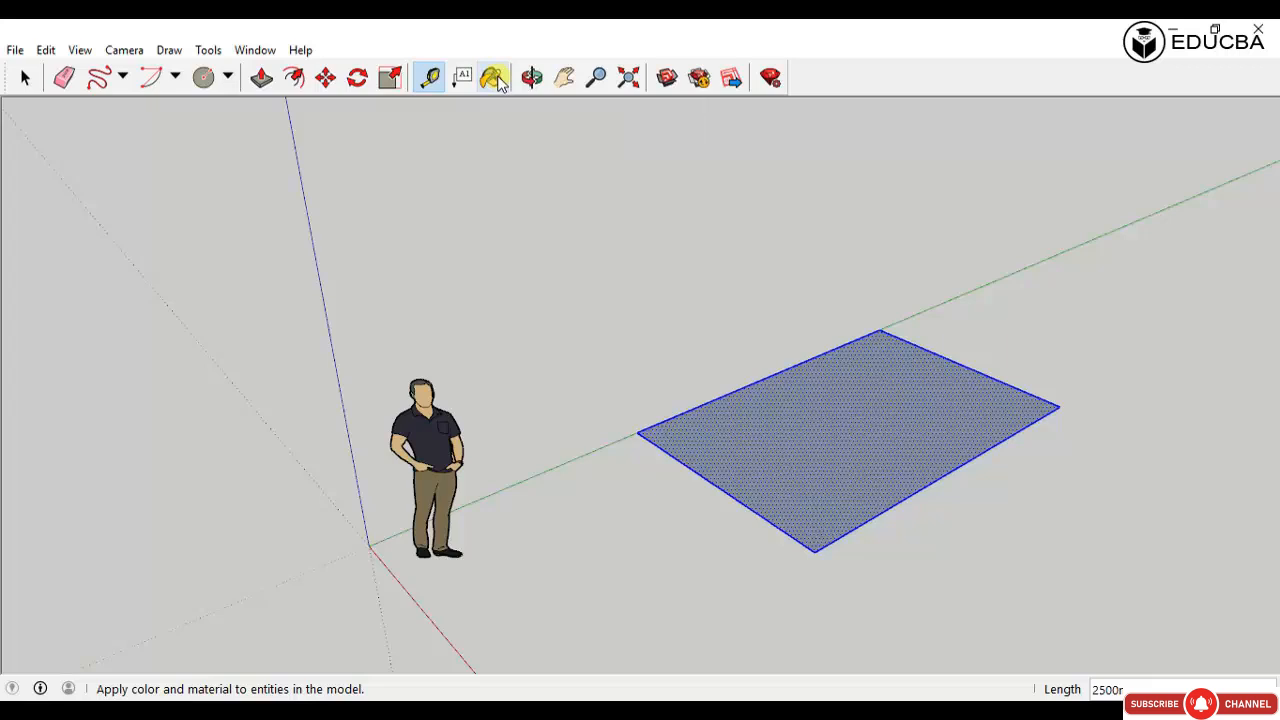
Step: Orbit the camera around the rectangle and the human figure to view them from another angle
{"action": "left_click", "coordinate": [536, 79]}
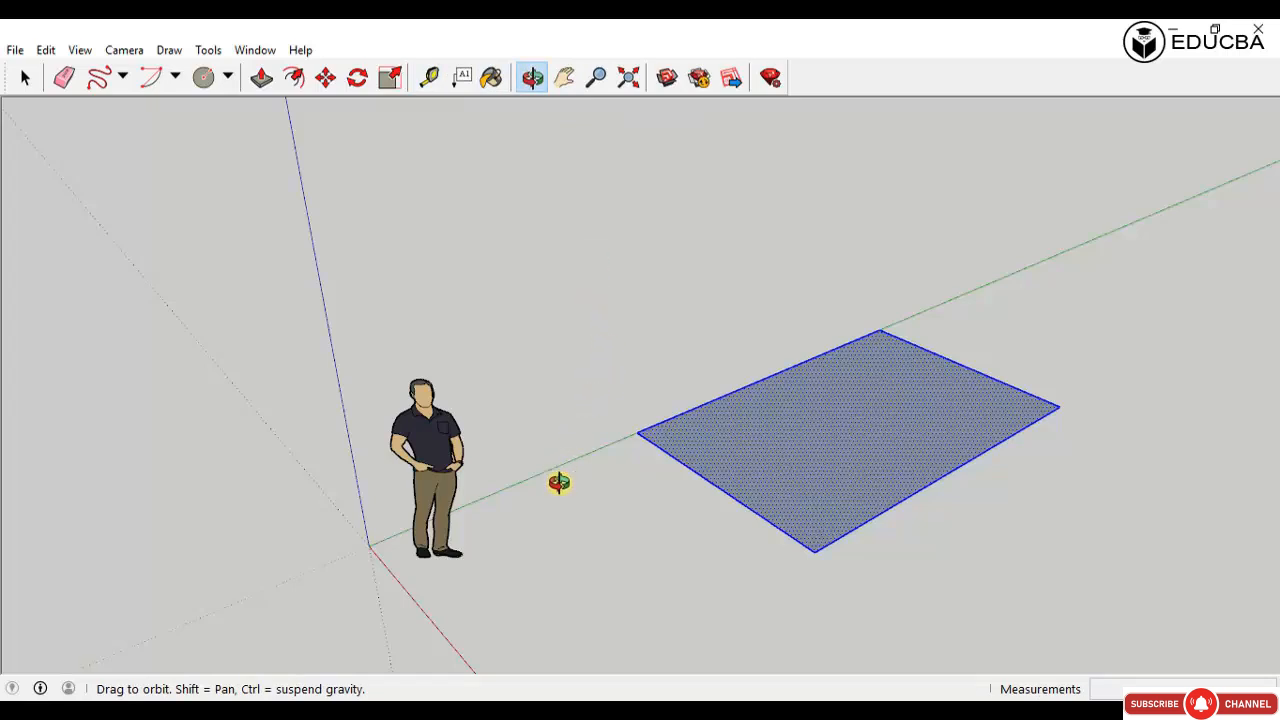
{"action": "left_click_drag", "start_coordinate": [520, 523], "coordinate": [551, 512]}
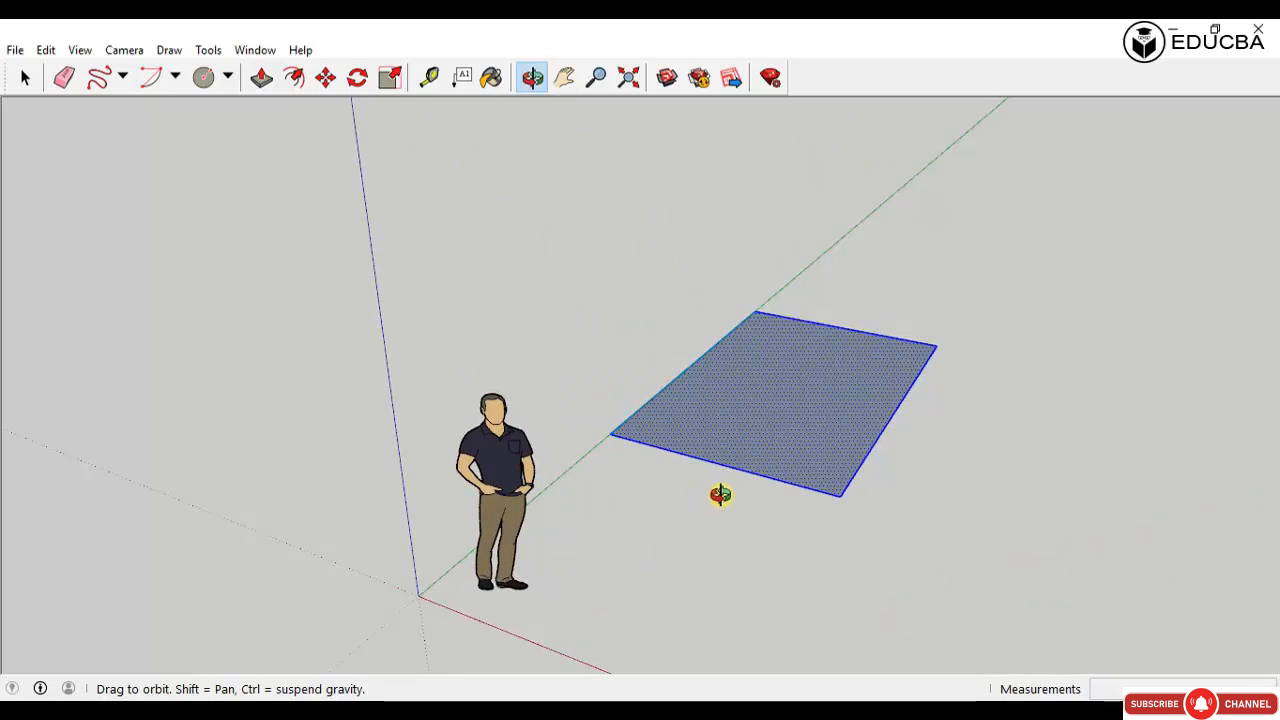
{"action": "left_click_drag", "start_coordinate": [720, 494], "coordinate": [800, 497]}
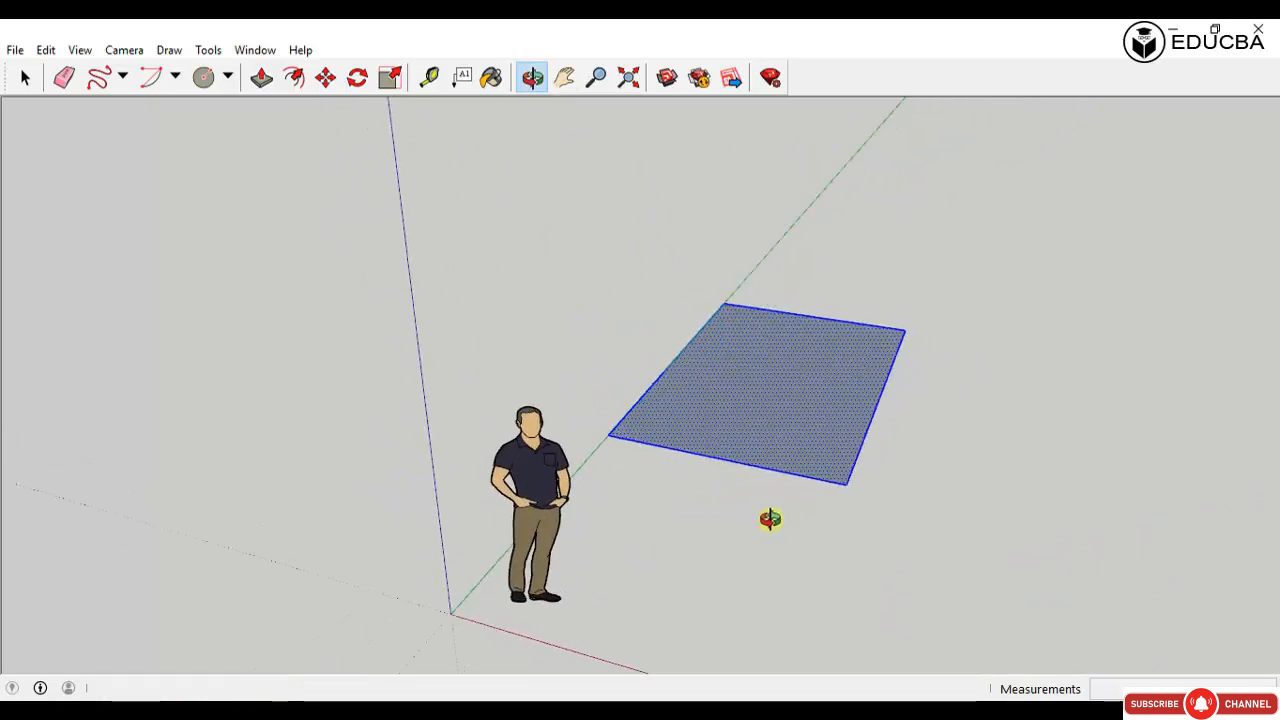
{"action": "key", "text": "space"}
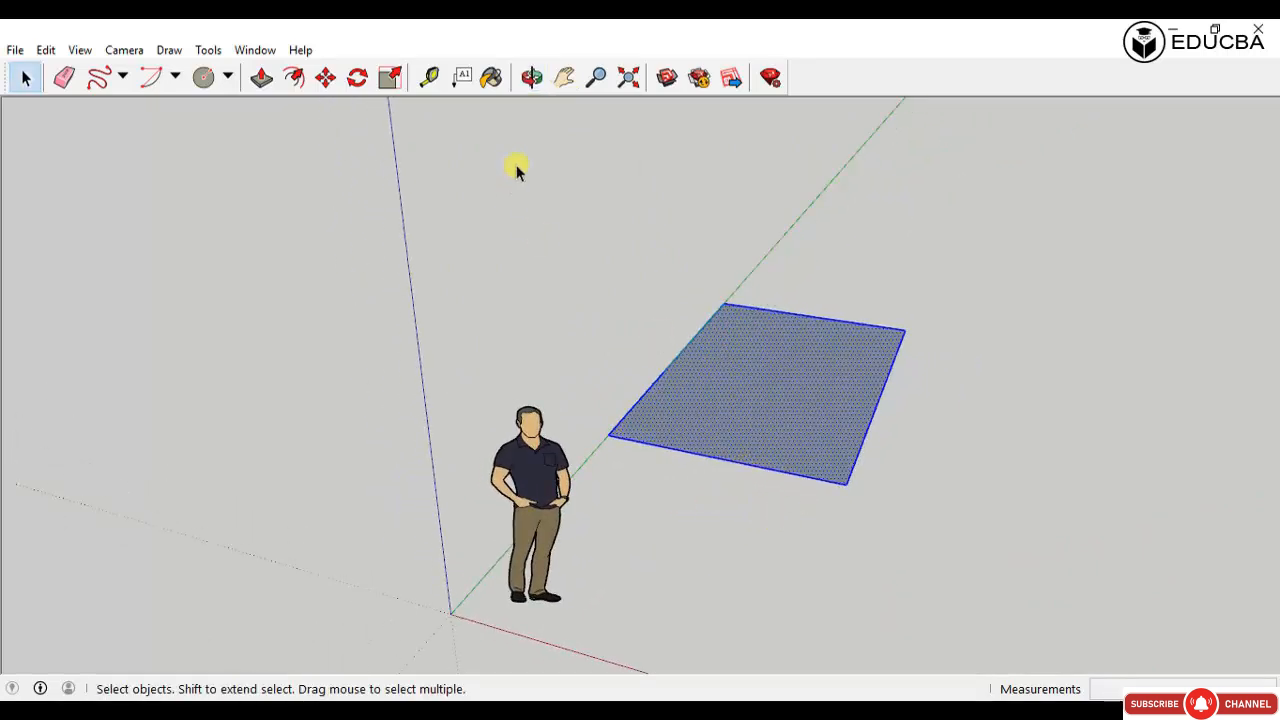
Step: Pan the view across the rectangle and zoom out until the origin and human figure are in view
{"action": "left_click", "coordinate": [567, 78]}
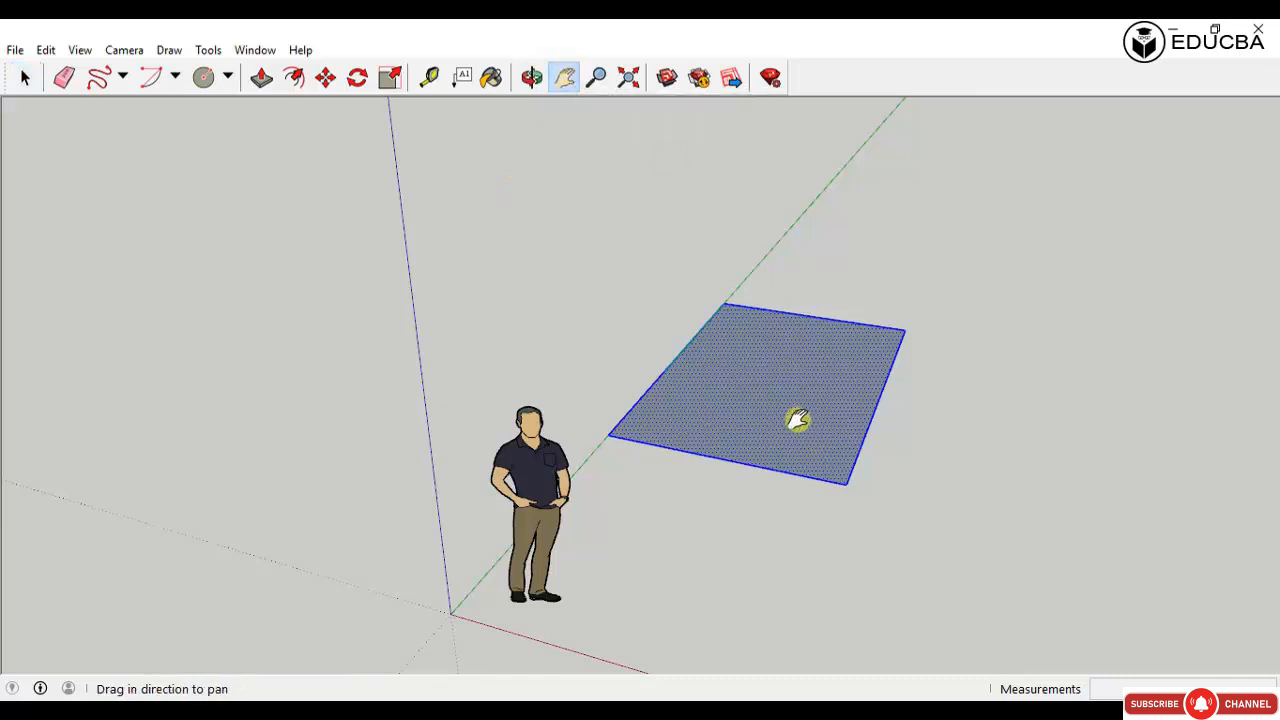
{"action": "left_click_drag", "start_coordinate": [797, 420], "coordinate": [660, 506]}
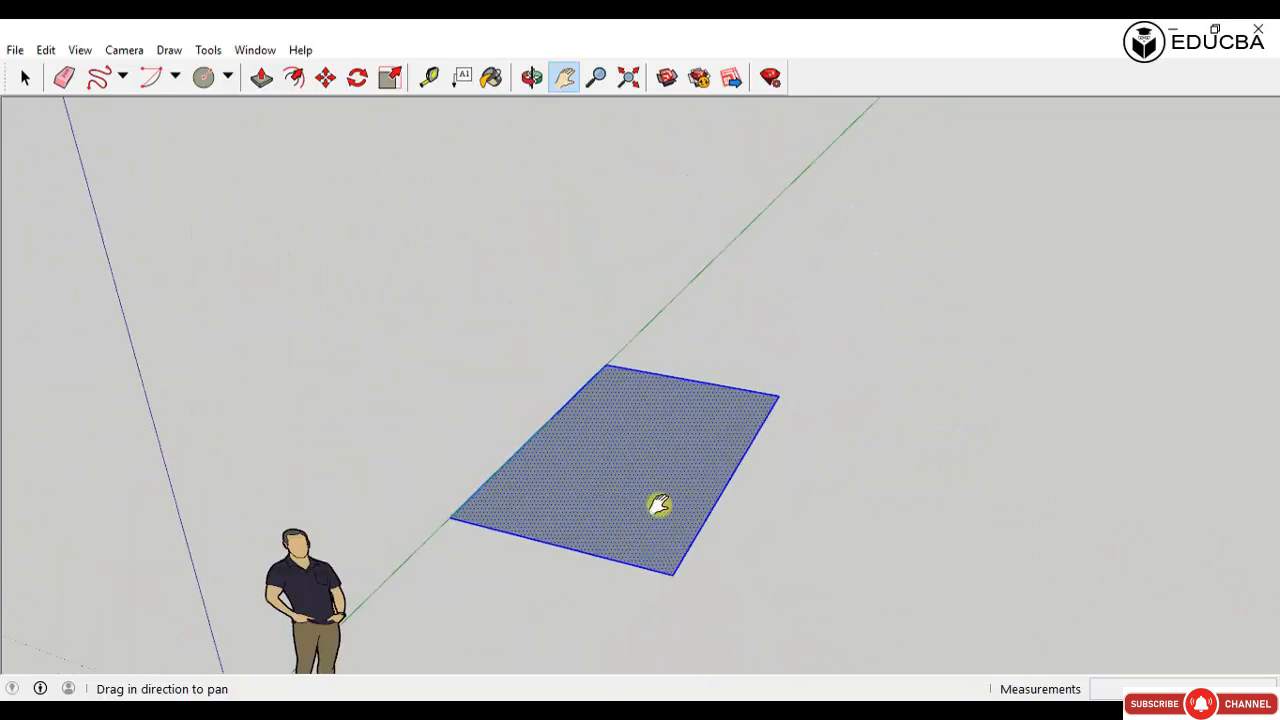
{"action": "left_click", "coordinate": [595, 85]}
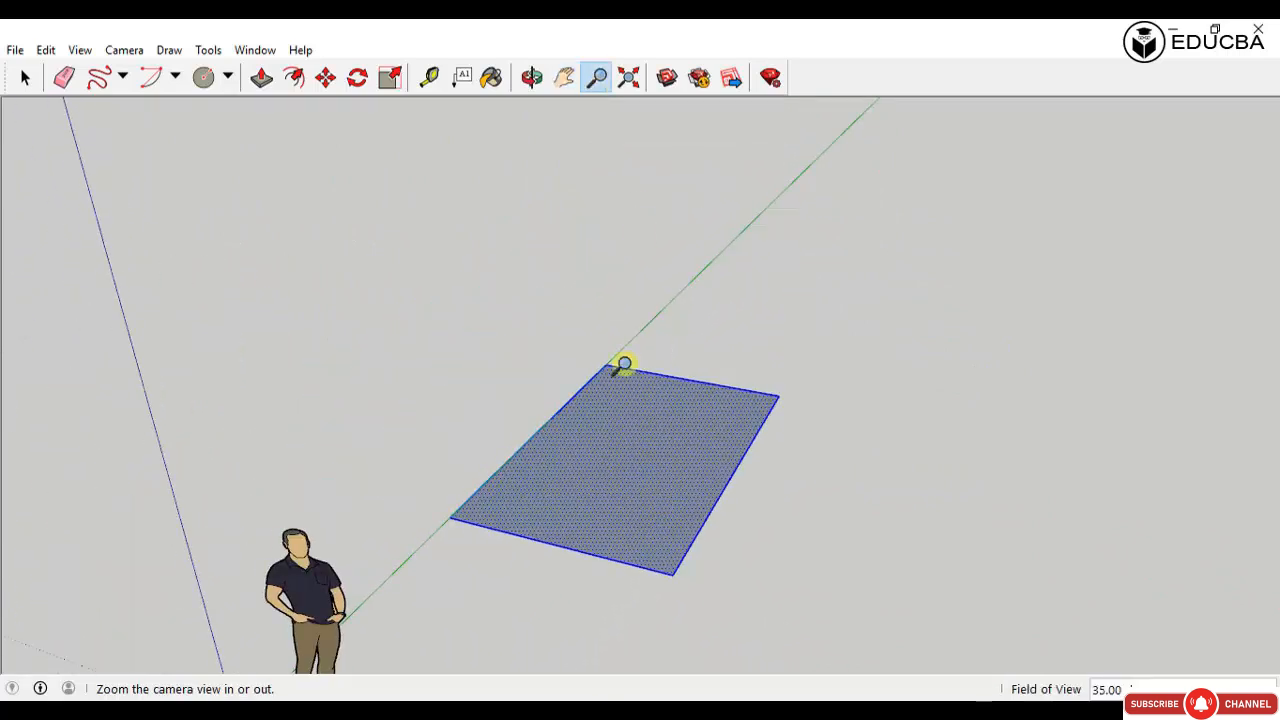
{"action": "scroll", "coordinate": [645, 468], "scroll_direction": "down", "scroll_amount": 4}
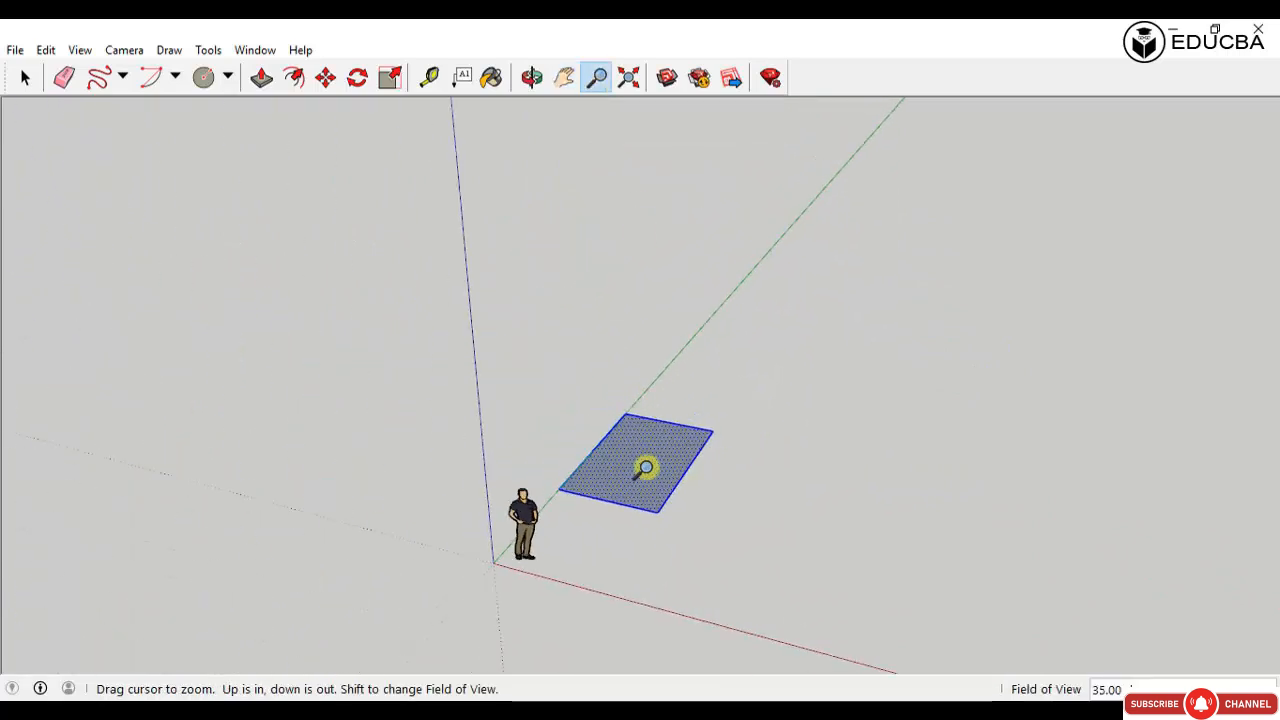
Step: Zoom in on the rectangle and fit the whole model in the view with Zoom Extents
{"action": "scroll", "coordinate": [645, 468], "scroll_direction": "up", "scroll_amount": 4}
{"action": "scroll", "coordinate": [645, 468], "scroll_direction": "up", "scroll_amount": 2}
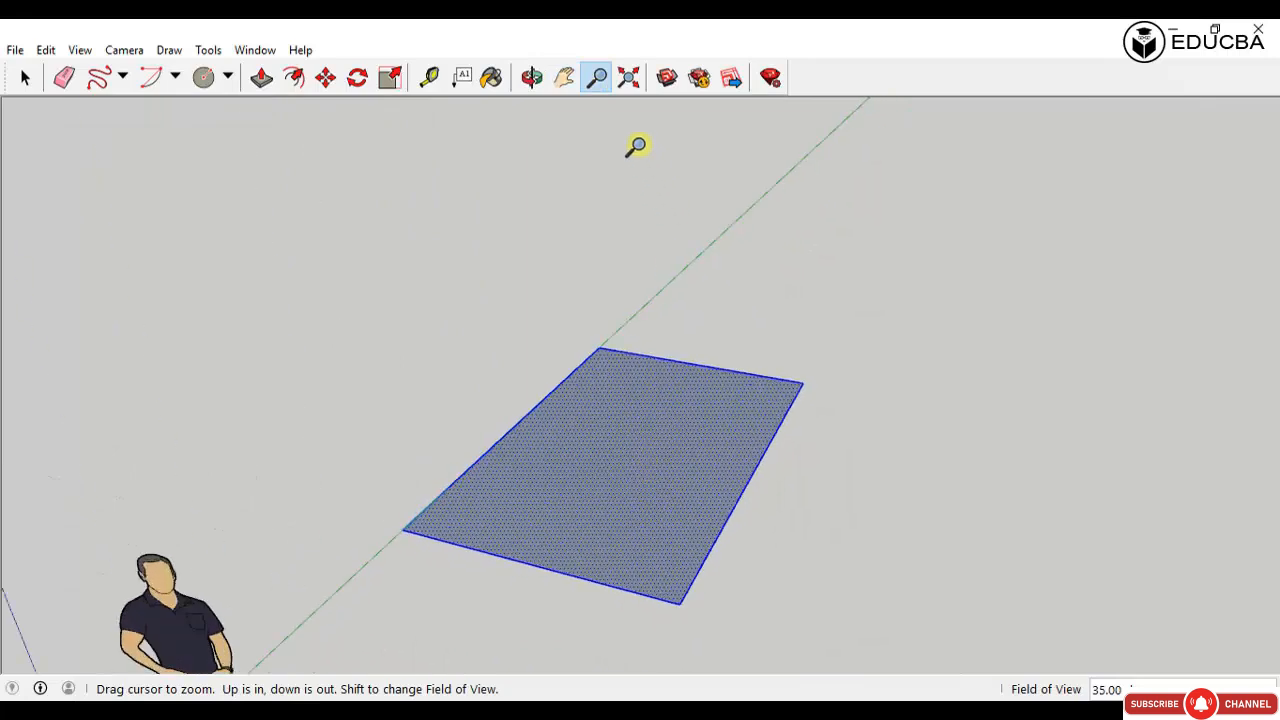
{"action": "left_click", "coordinate": [630, 79]}
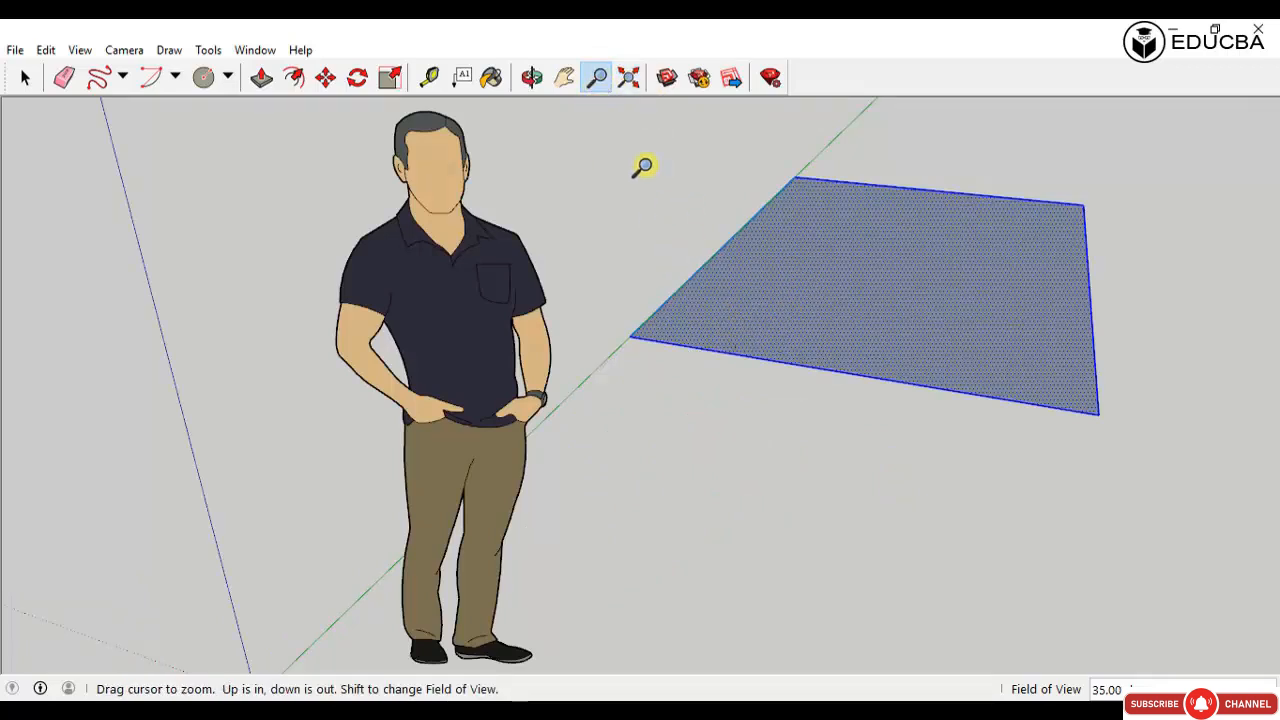
{"action": "key", "text": "space"}
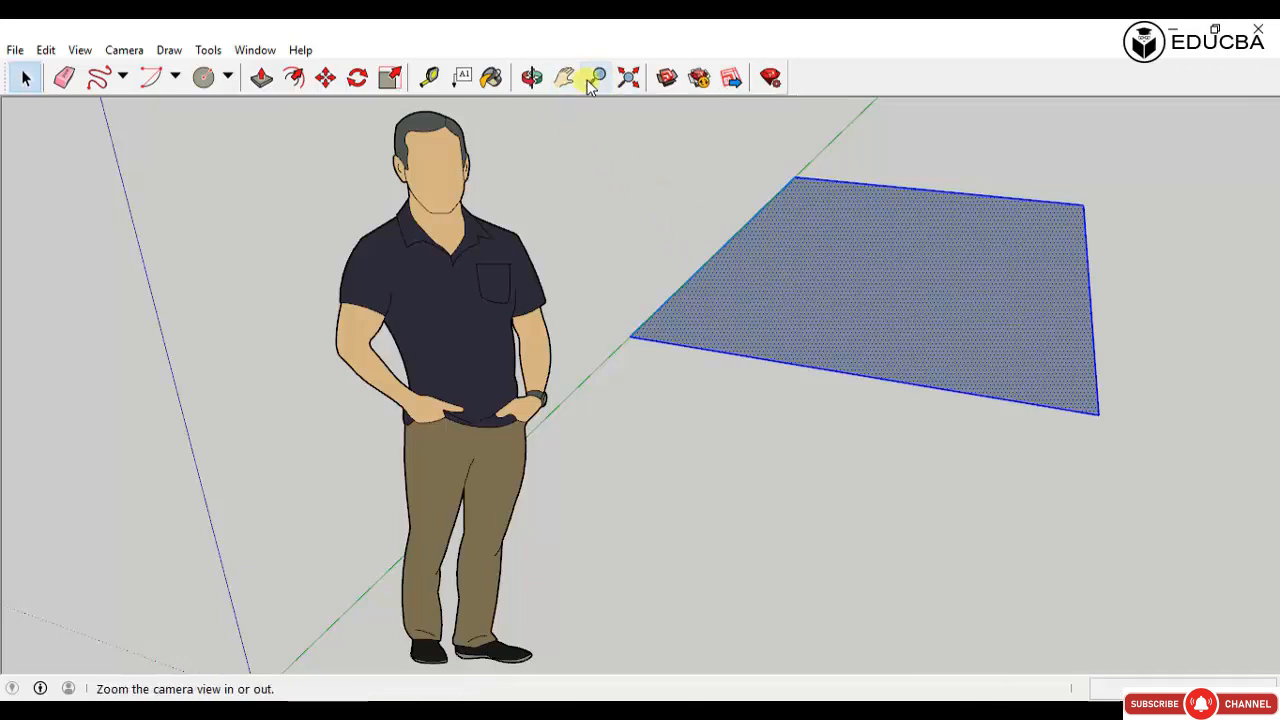
{"action": "left_click", "coordinate": [703, 293]}
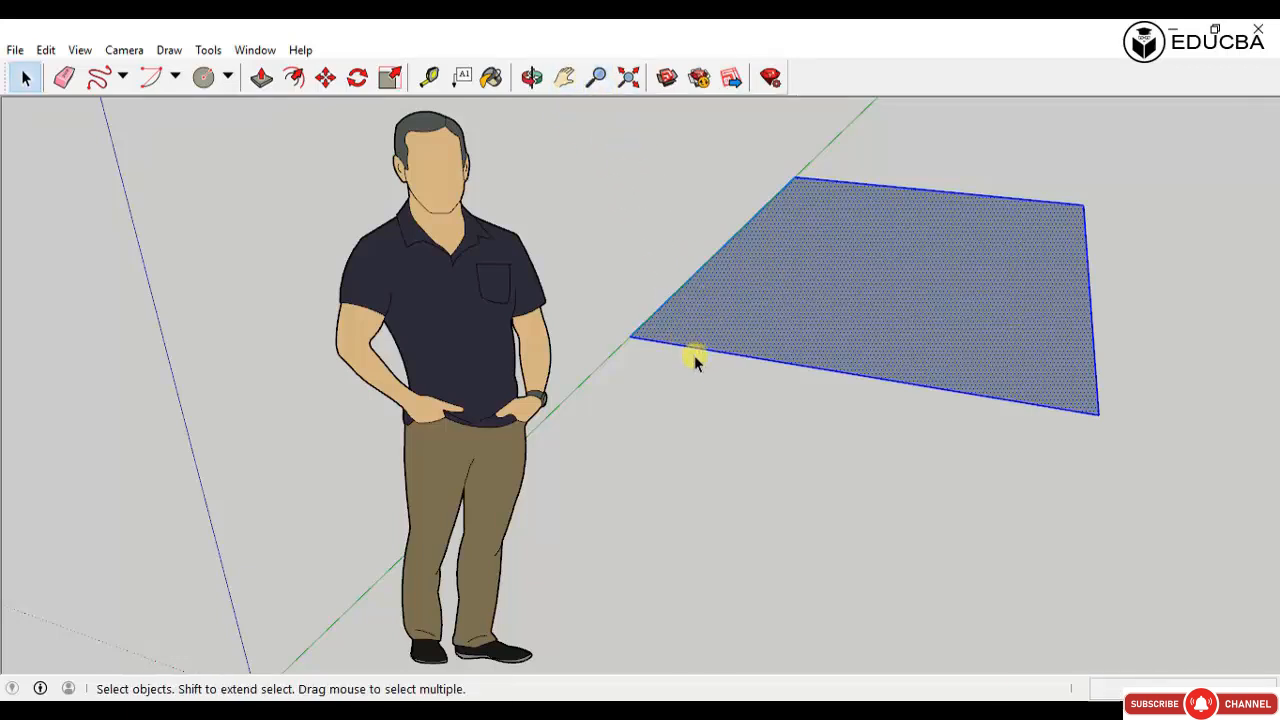
{"action": "left_click", "coordinate": [594, 80]}
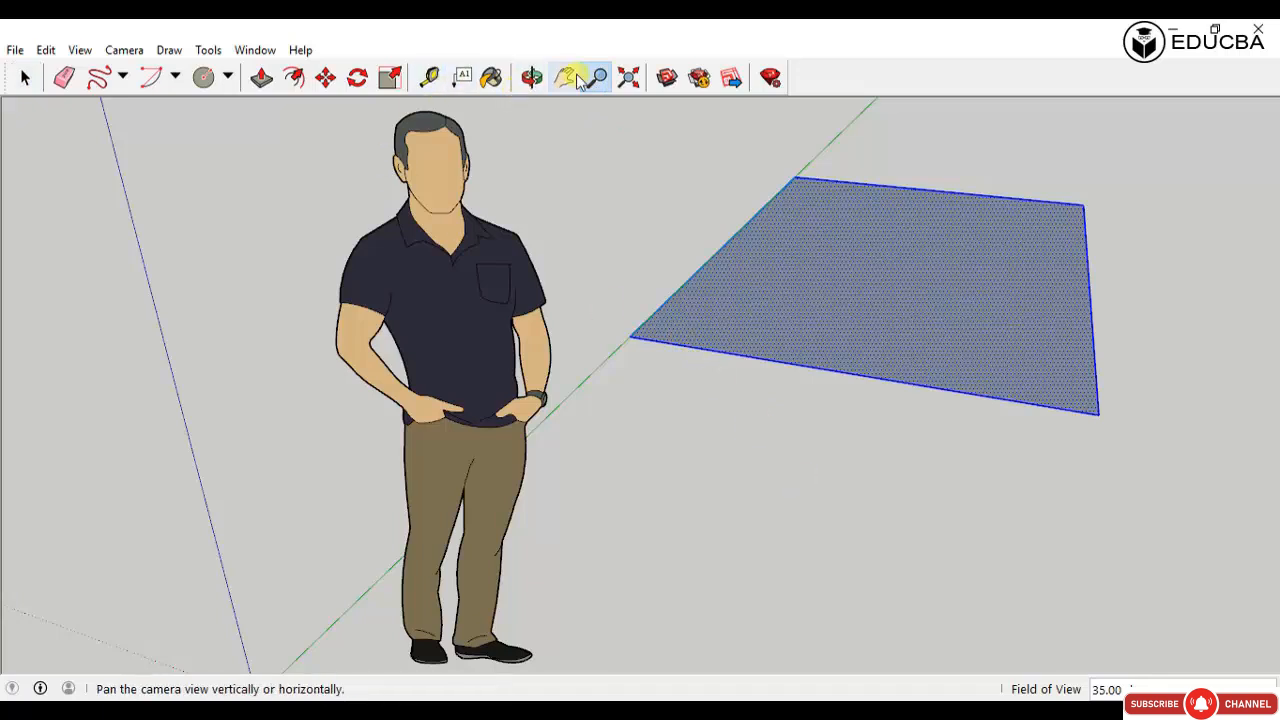
{"action": "left_click", "coordinate": [491, 78]}
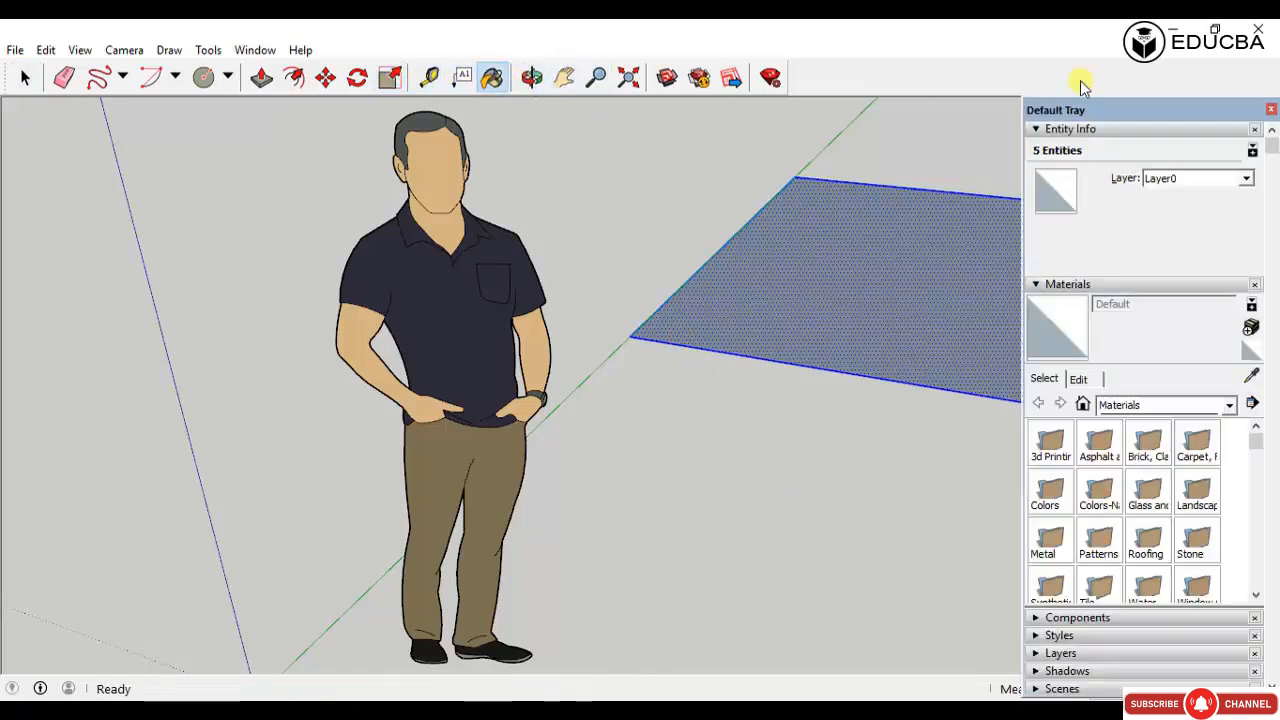
{"action": "left_click", "coordinate": [1271, 109]}
Step: Draw a small arc of about 75 degrees on the ground in front of the rectangle by picking its centre and two ends
{"action": "left_click", "coordinate": [150, 77]}
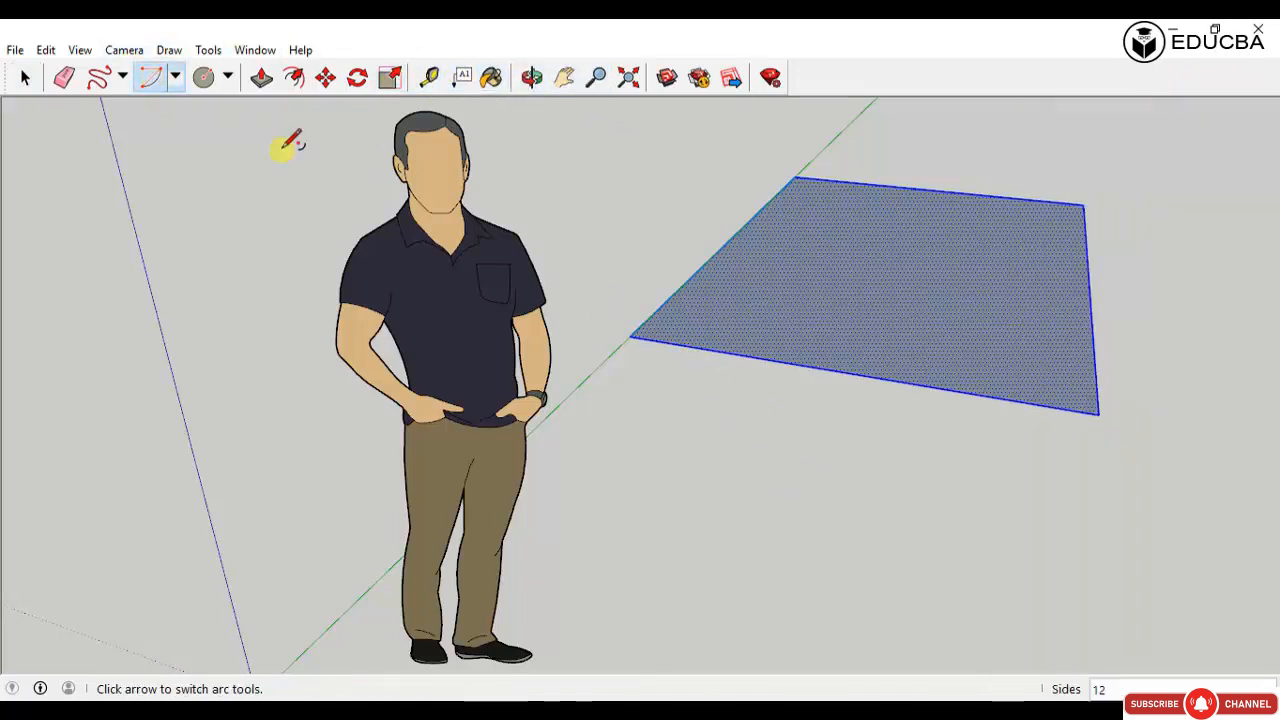
{"action": "left_click", "coordinate": [866, 500]}
{"action": "left_click", "coordinate": [932, 510]}
{"action": "left_click", "coordinate": [922, 432]}
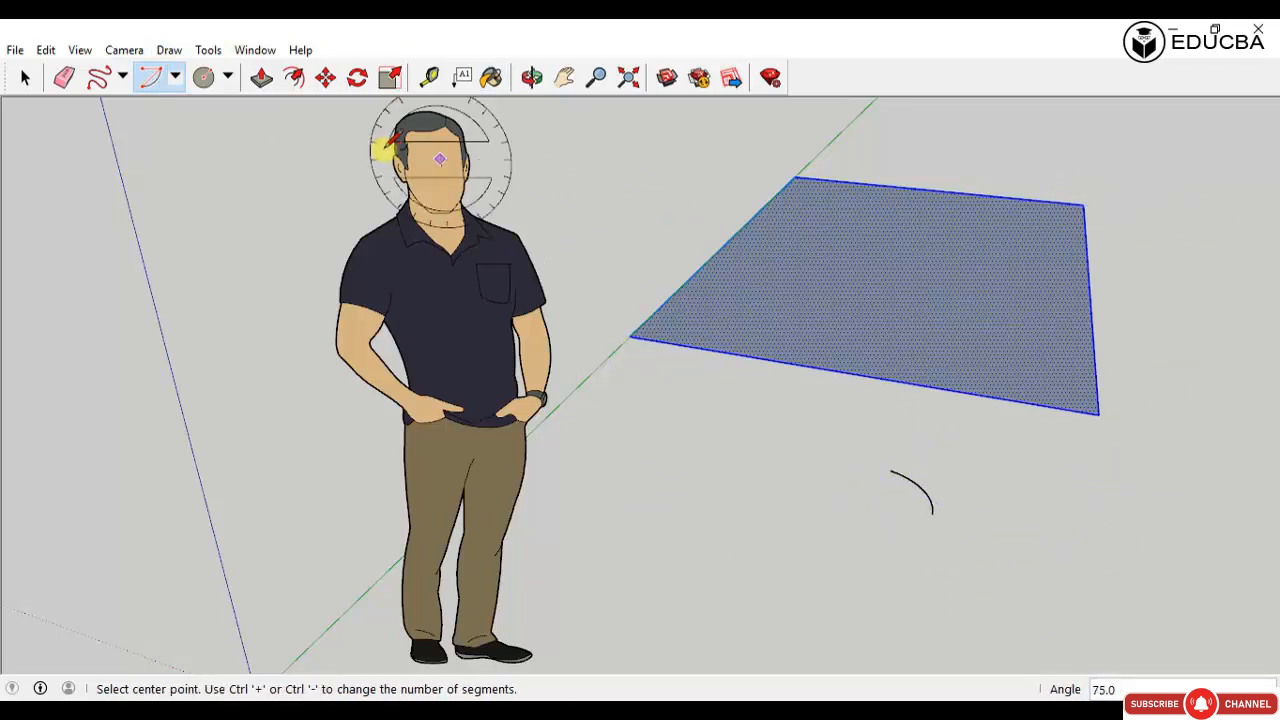
{"action": "left_click", "coordinate": [261, 77]}
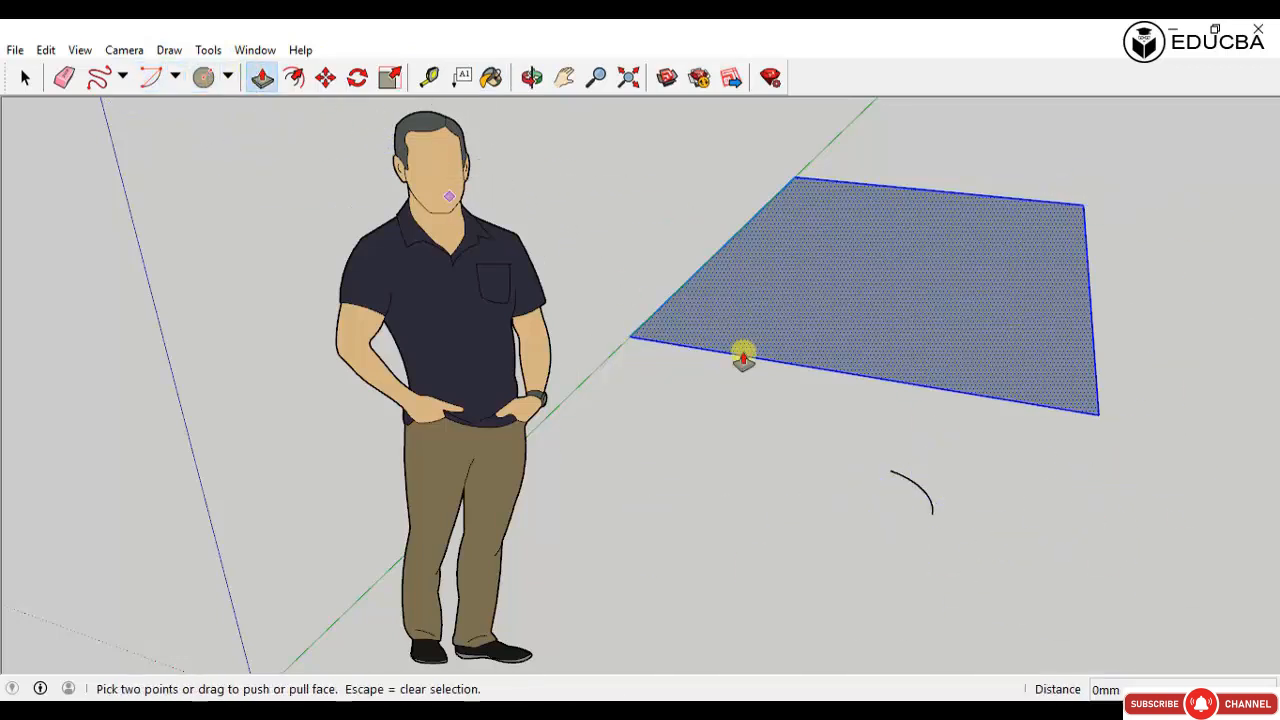
{"action": "left_click", "coordinate": [294, 77]}
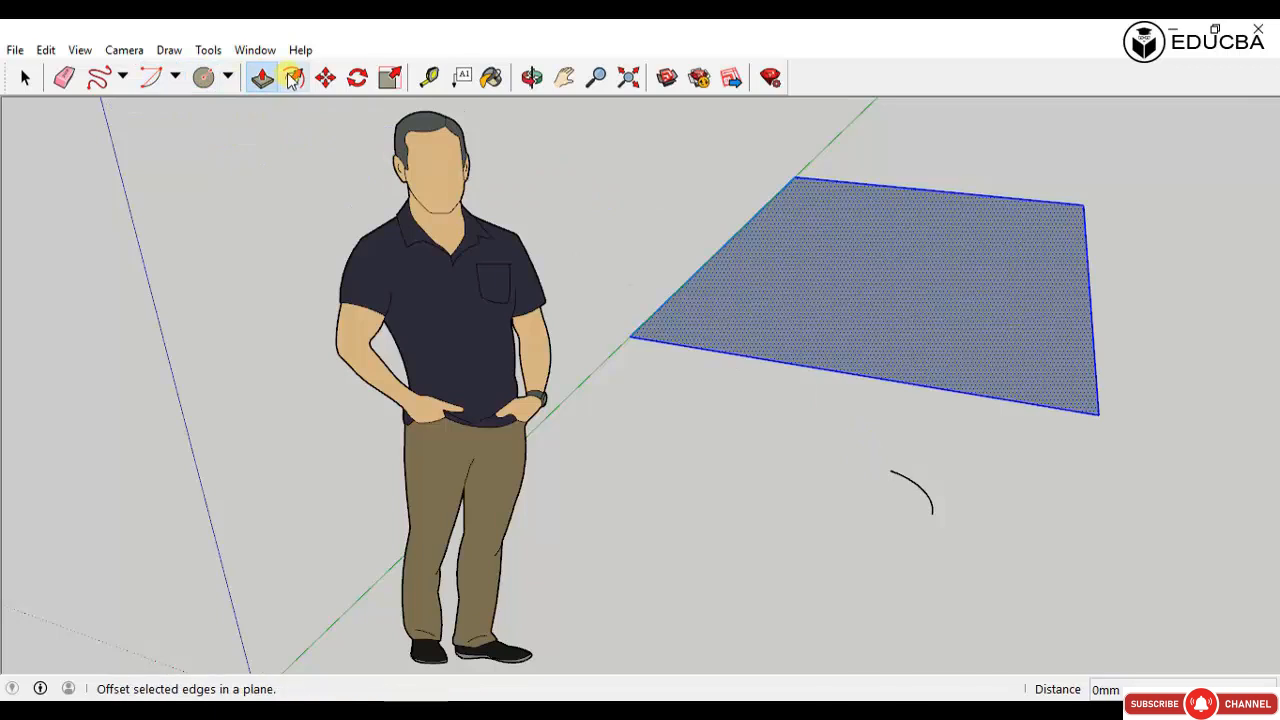
{"action": "left_click", "coordinate": [595, 78]}
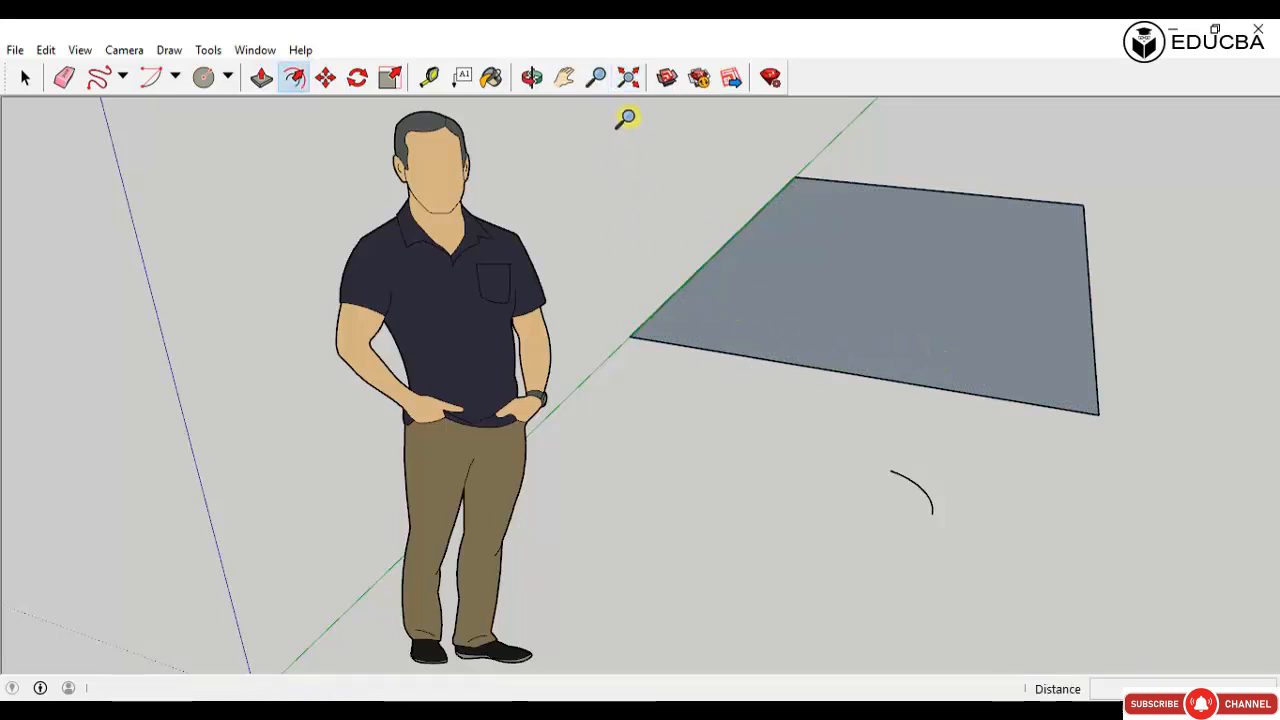
{"action": "key", "text": "f"}
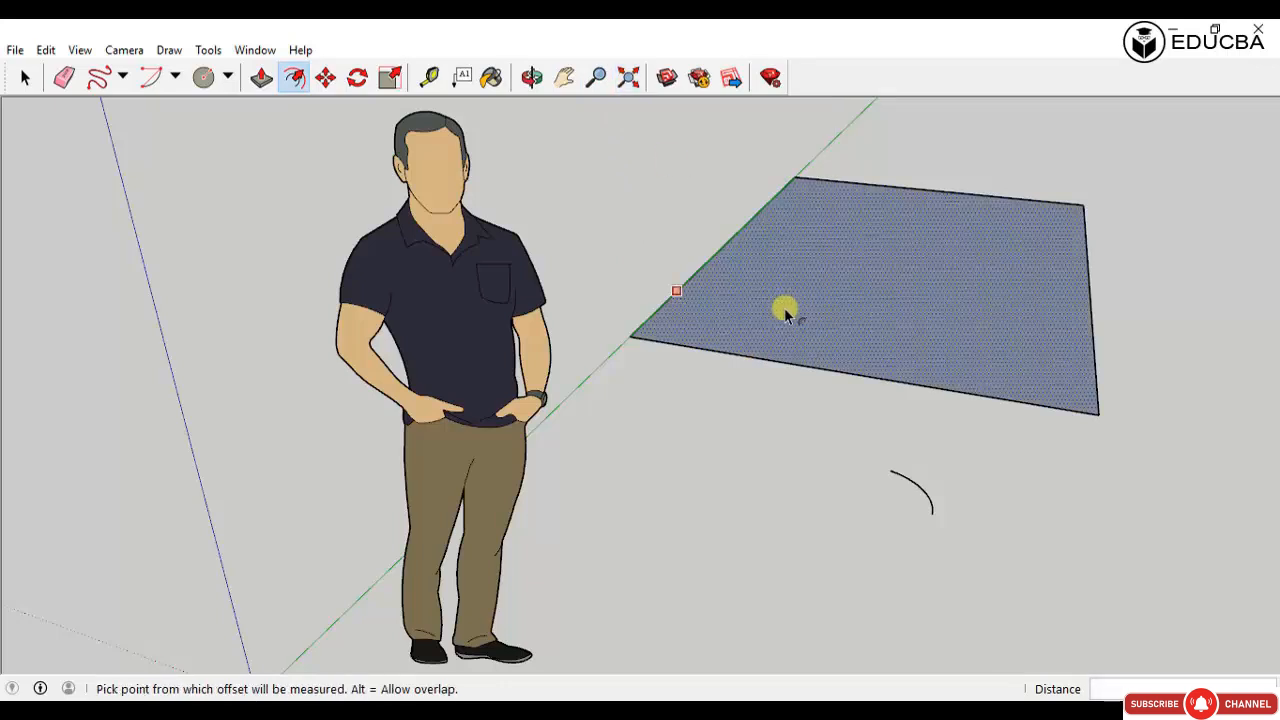
{"action": "left_click", "coordinate": [786, 310]}
{"action": "key", "text": "Escape"}
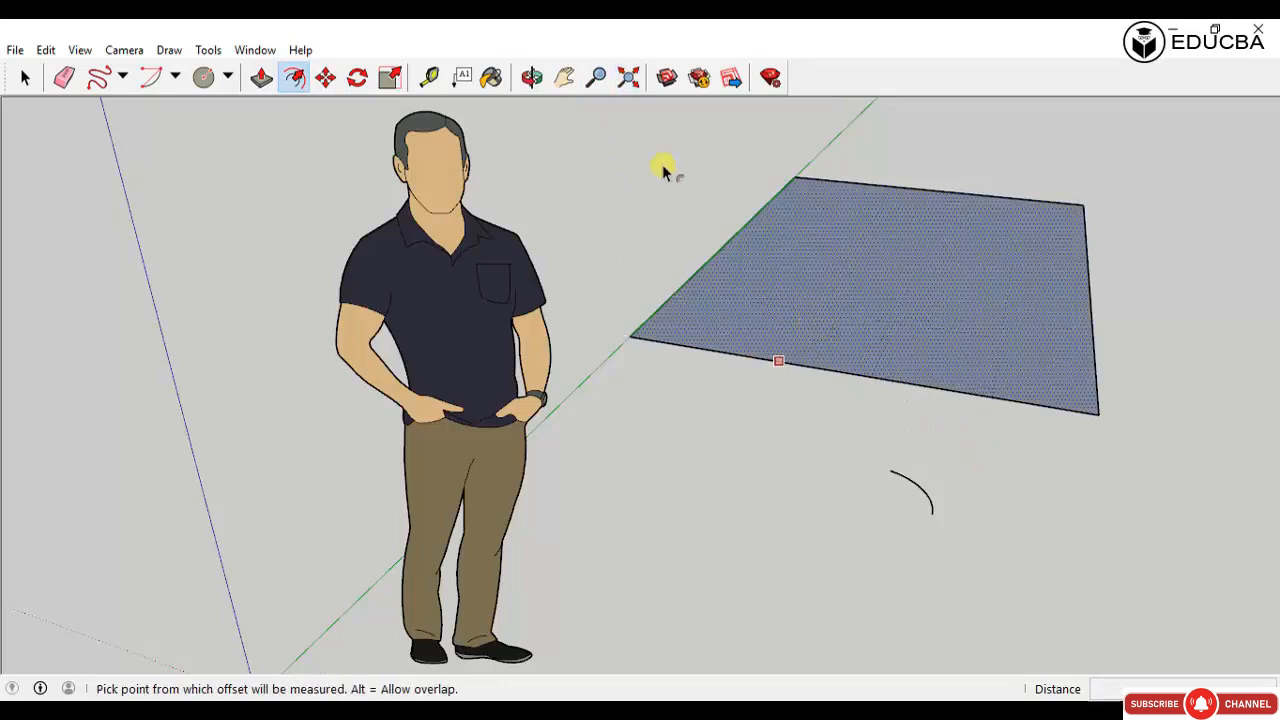
Step: Select the small arc in front of the rectangle and delete it
{"action": "key", "text": "space"}
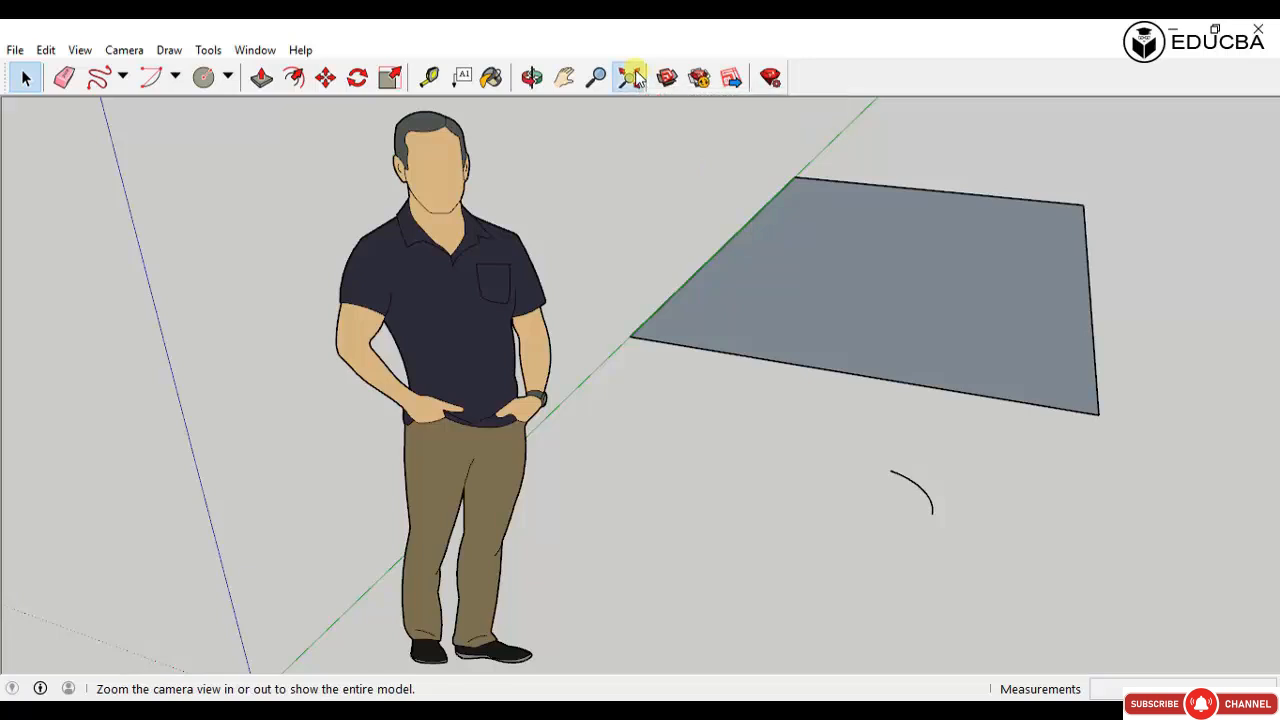
{"action": "middle_click_drag", "start_coordinate": [794, 337], "coordinate": [783, 437]}
{"action": "scroll", "coordinate": [770, 340], "scroll_direction": "down", "scroll_amount": 7}
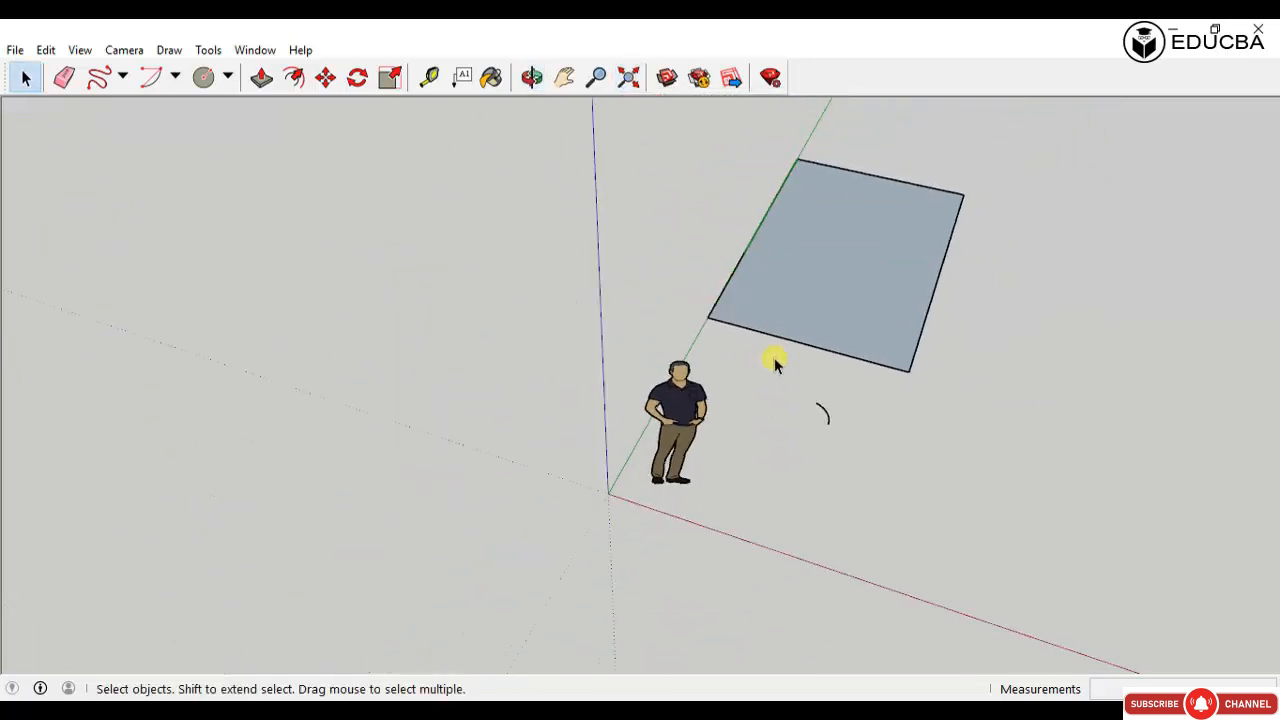
{"action": "scroll", "coordinate": [838, 312], "scroll_direction": "up", "scroll_amount": 3}
{"action": "middle_click_drag", "start_coordinate": [796, 299], "coordinate": [798, 450]}
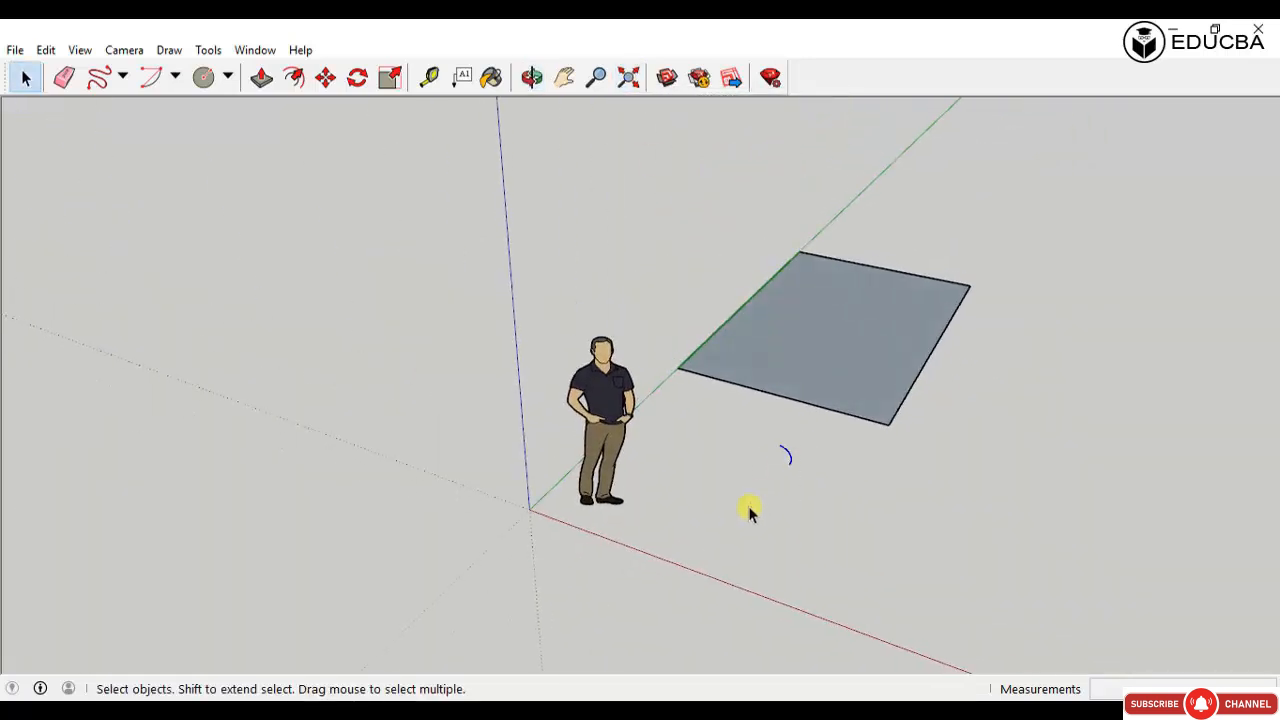
Step: Fit the rectangle and human figure in the view with Zoom Extents, and zoom back out to show the origin
{"action": "left_click", "coordinate": [629, 77]}
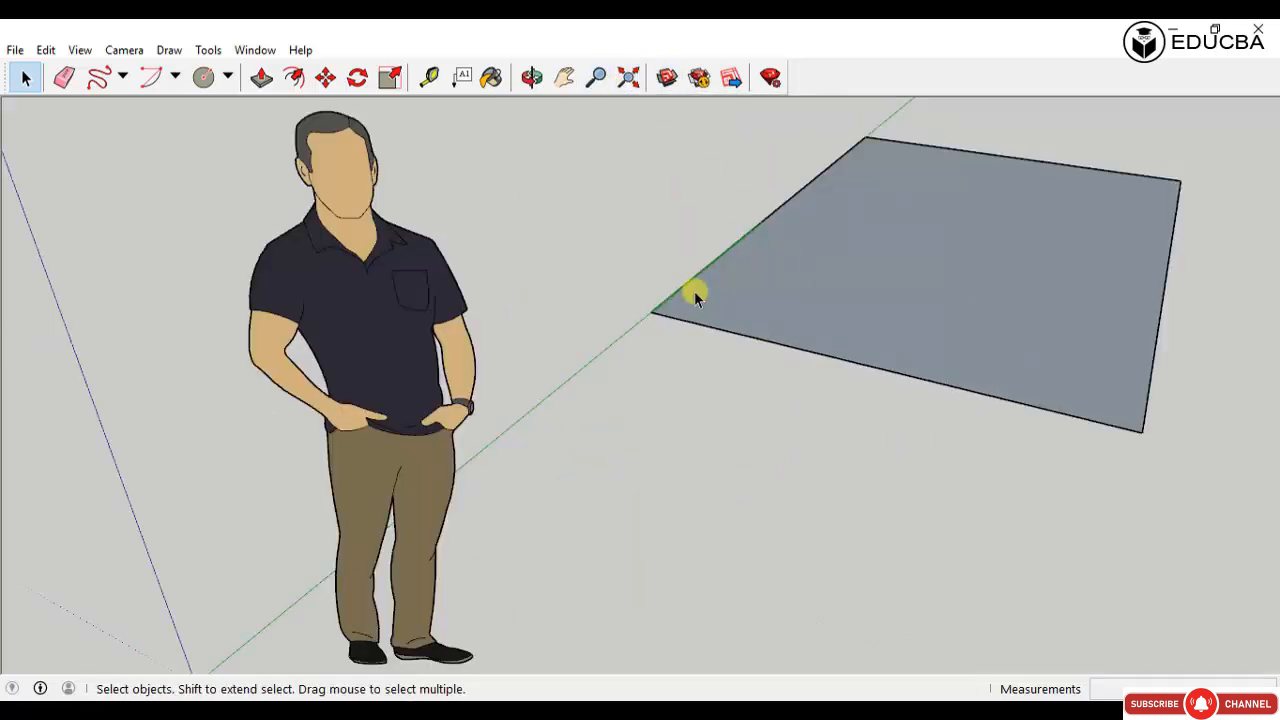
{"action": "scroll", "coordinate": [777, 391], "scroll_direction": "down", "scroll_amount": 5}
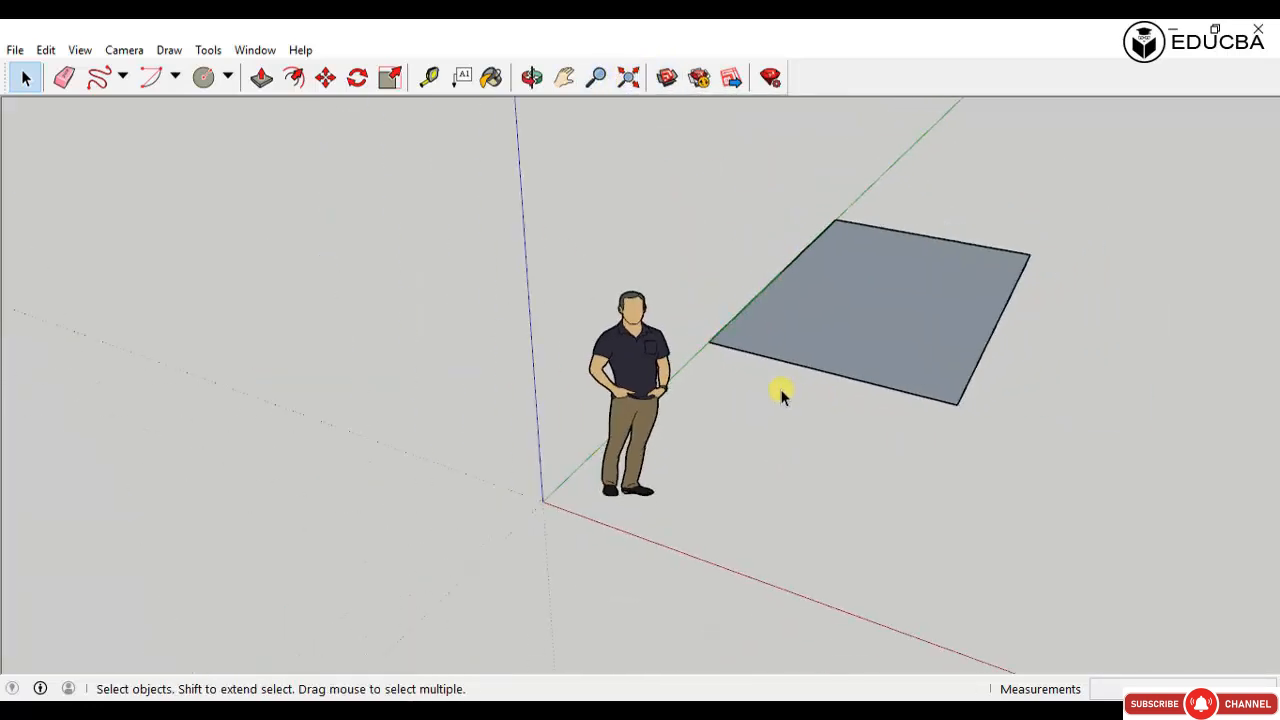
{"action": "scroll", "coordinate": [814, 346], "scroll_direction": "down", "scroll_amount": 3}
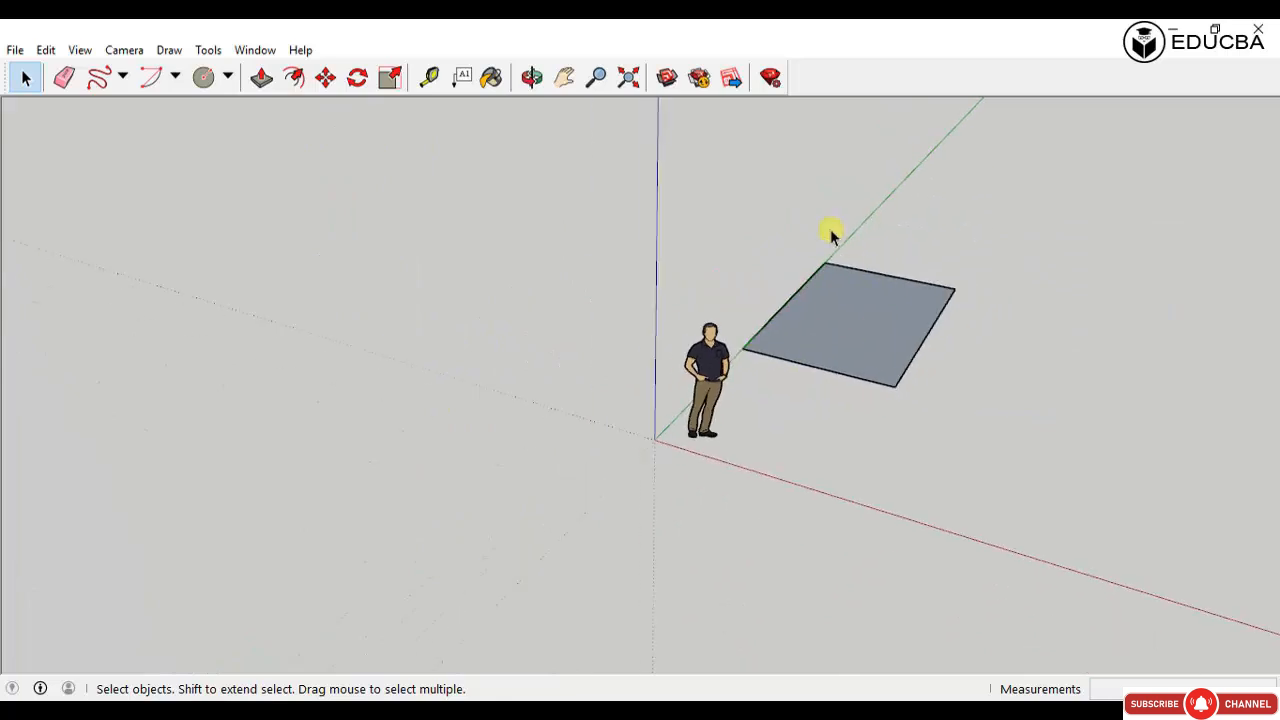
{"action": "left_click", "coordinate": [4, 51]}
{"action": "left_click", "coordinate": [14, 49]}
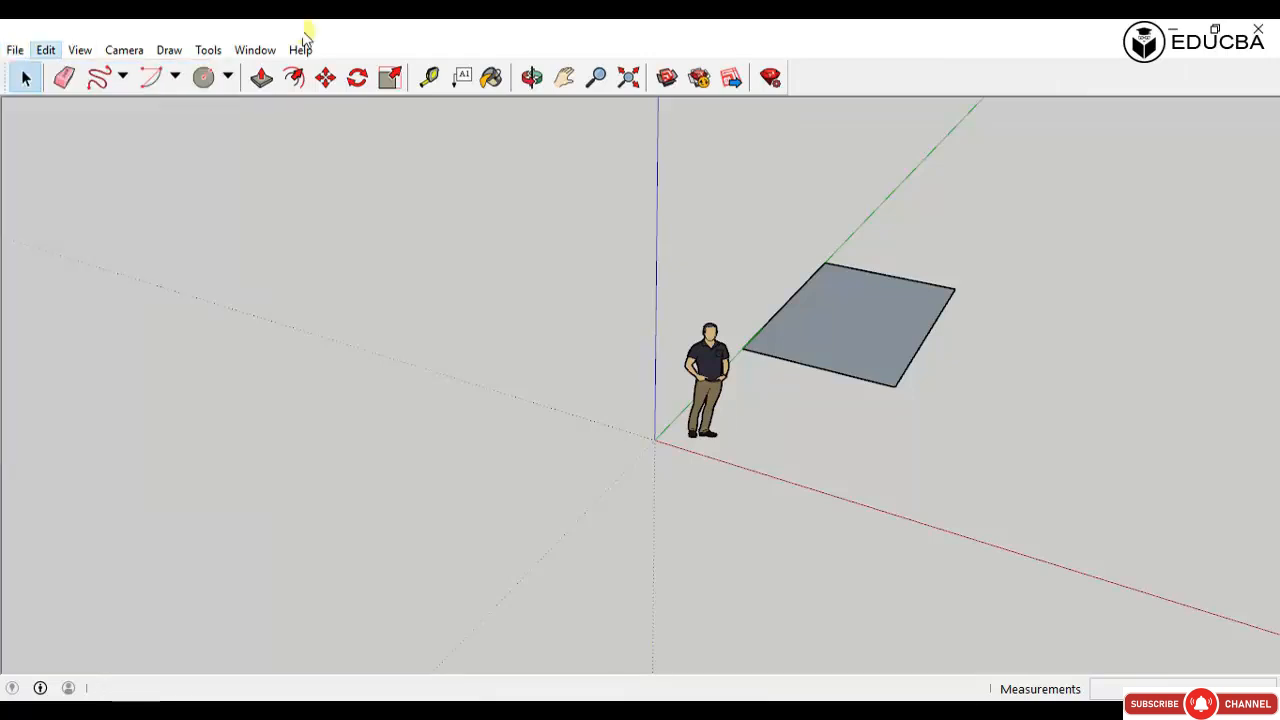
{"action": "left_click", "coordinate": [450, 25]}
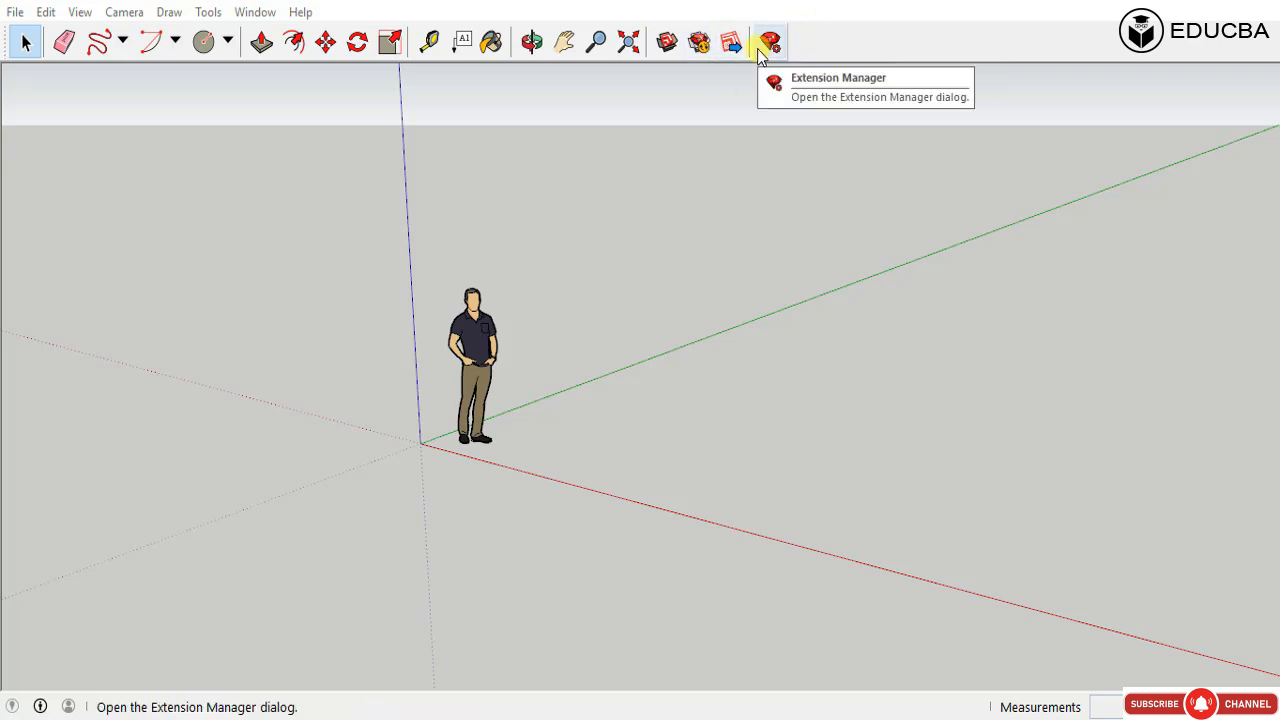
Step: Browse the folder locations offered for opening an existing SketchUp model, and cancel without choosing a file
{"action": "left_click", "coordinate": [15, 12]}
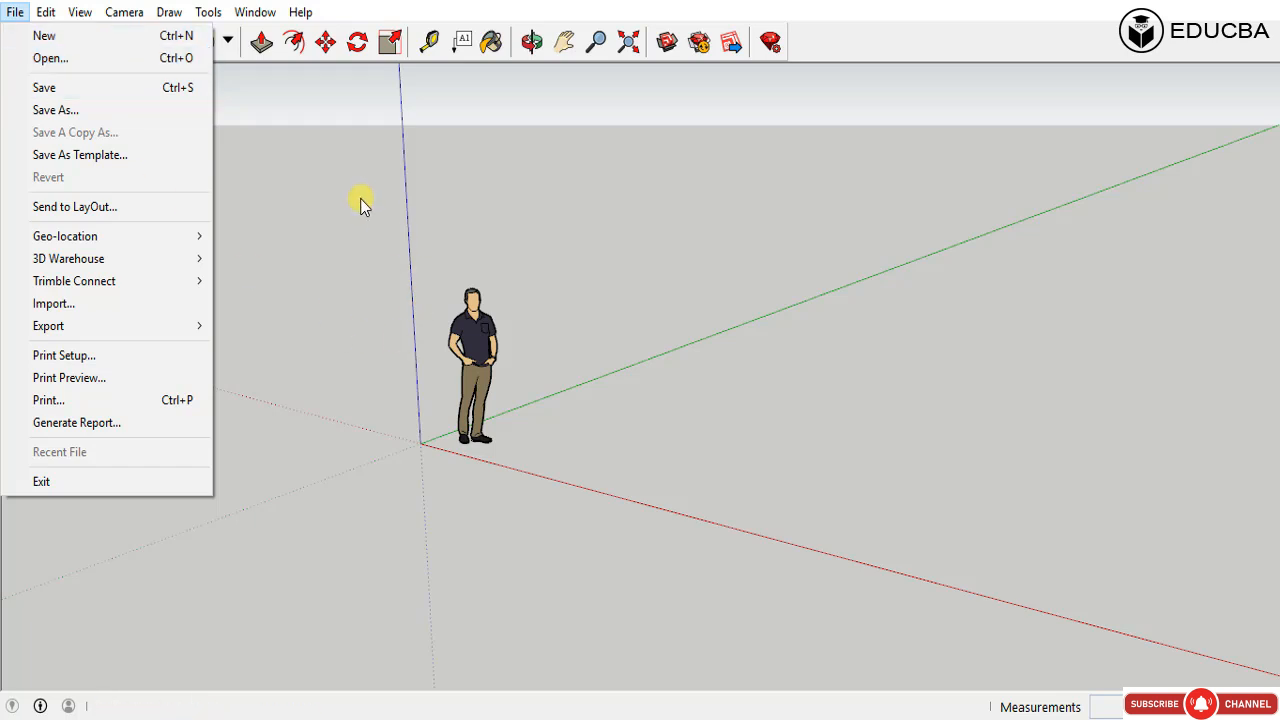
{"action": "left_click", "coordinate": [62, 62]}
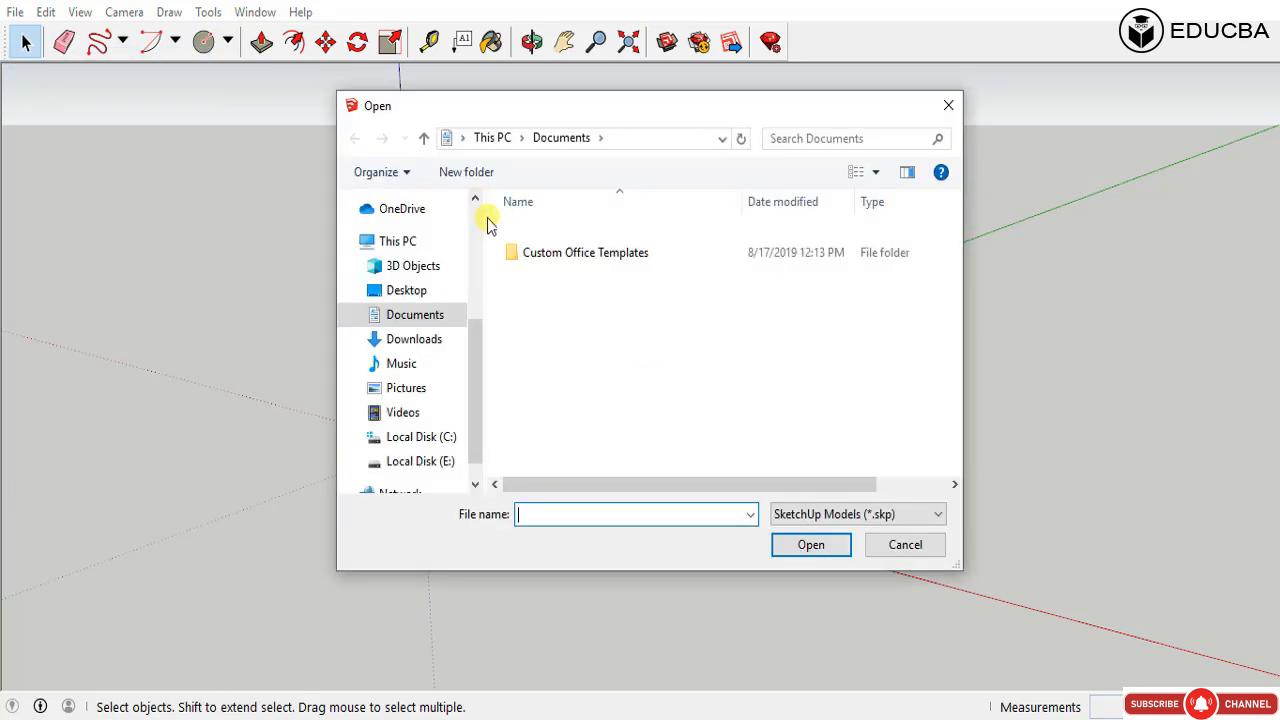
{"action": "left_click", "coordinate": [904, 545]}
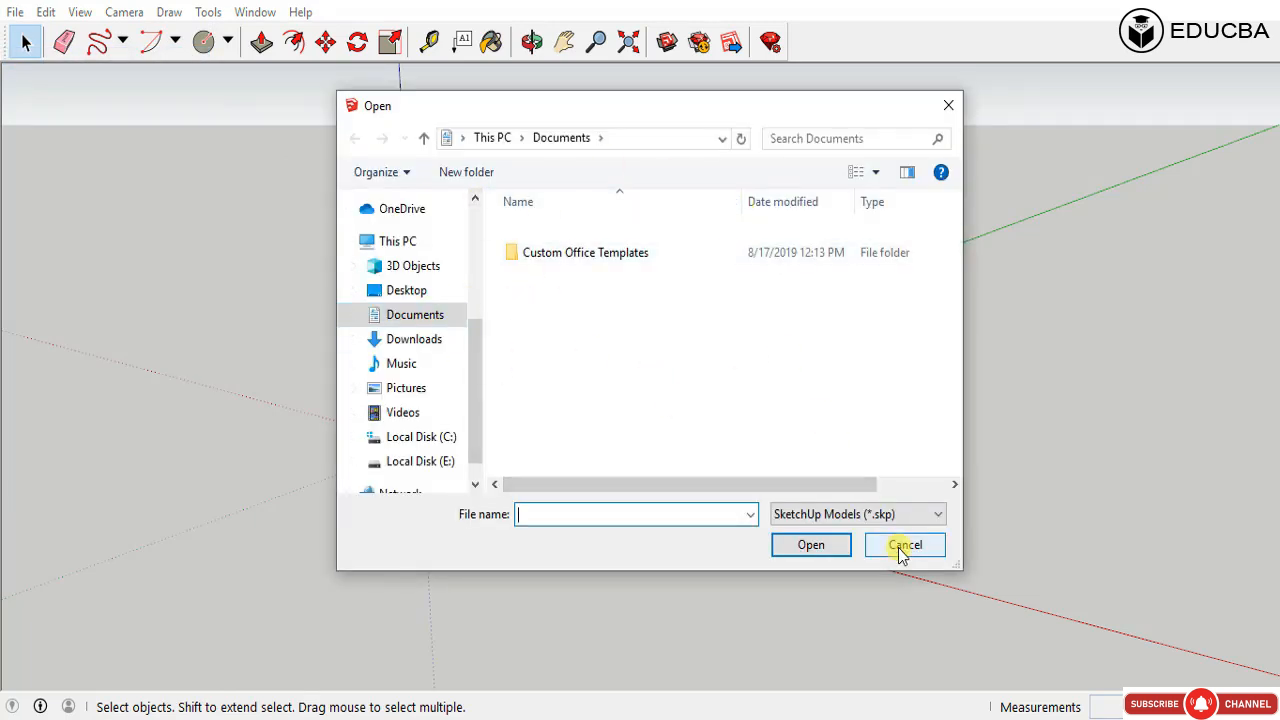
{"action": "left_click", "coordinate": [15, 12]}
{"action": "left_click", "coordinate": [50, 58]}
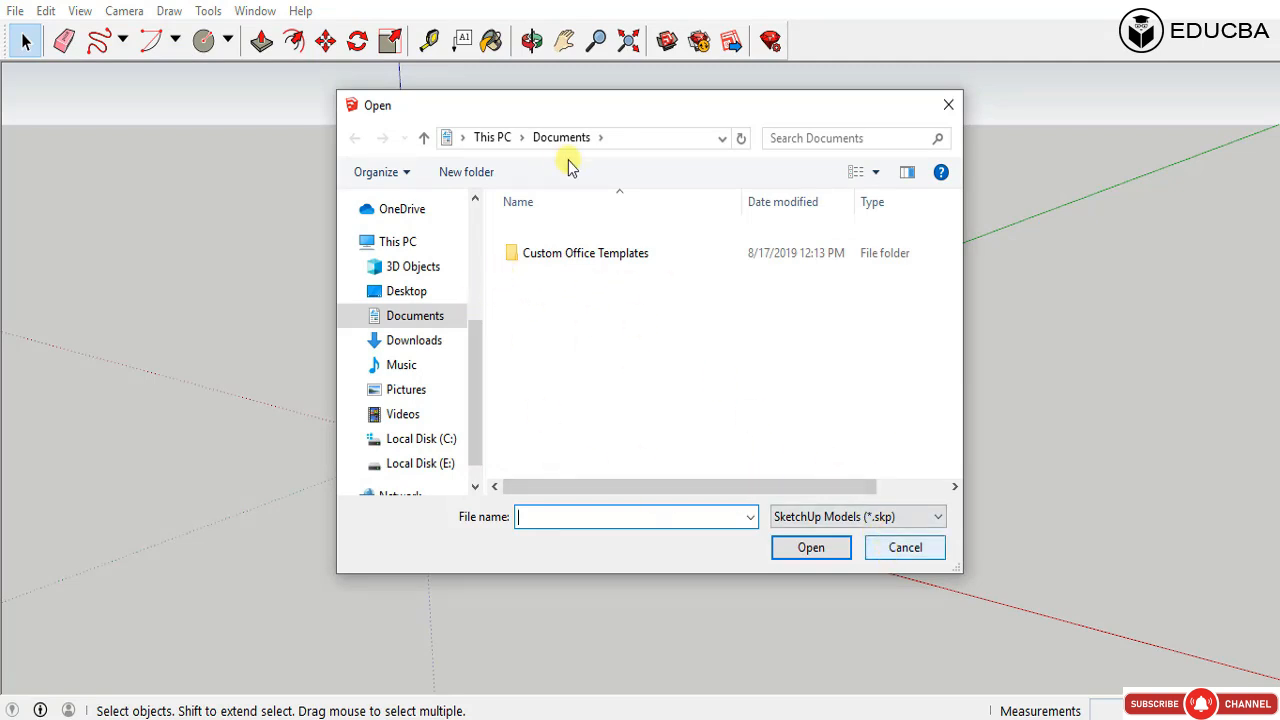
{"action": "left_click_drag", "start_coordinate": [474, 331], "coordinate": [465, 250]}
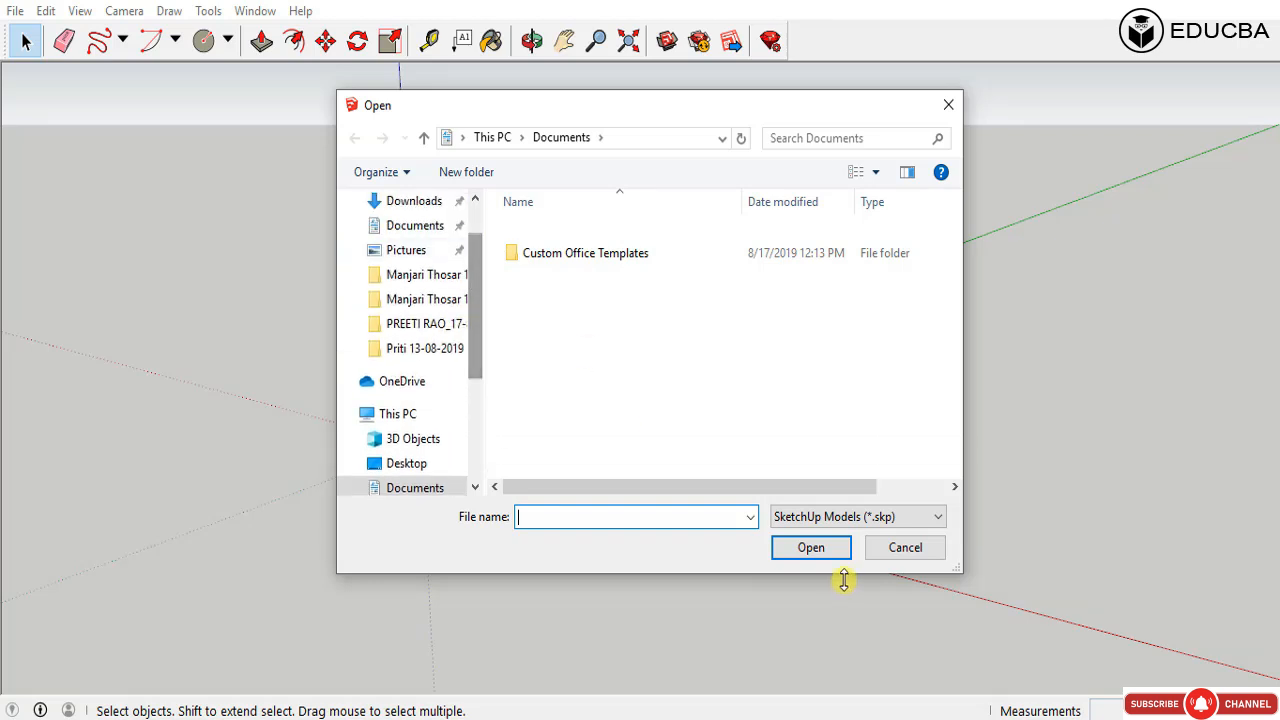
{"action": "left_click", "coordinate": [894, 545]}
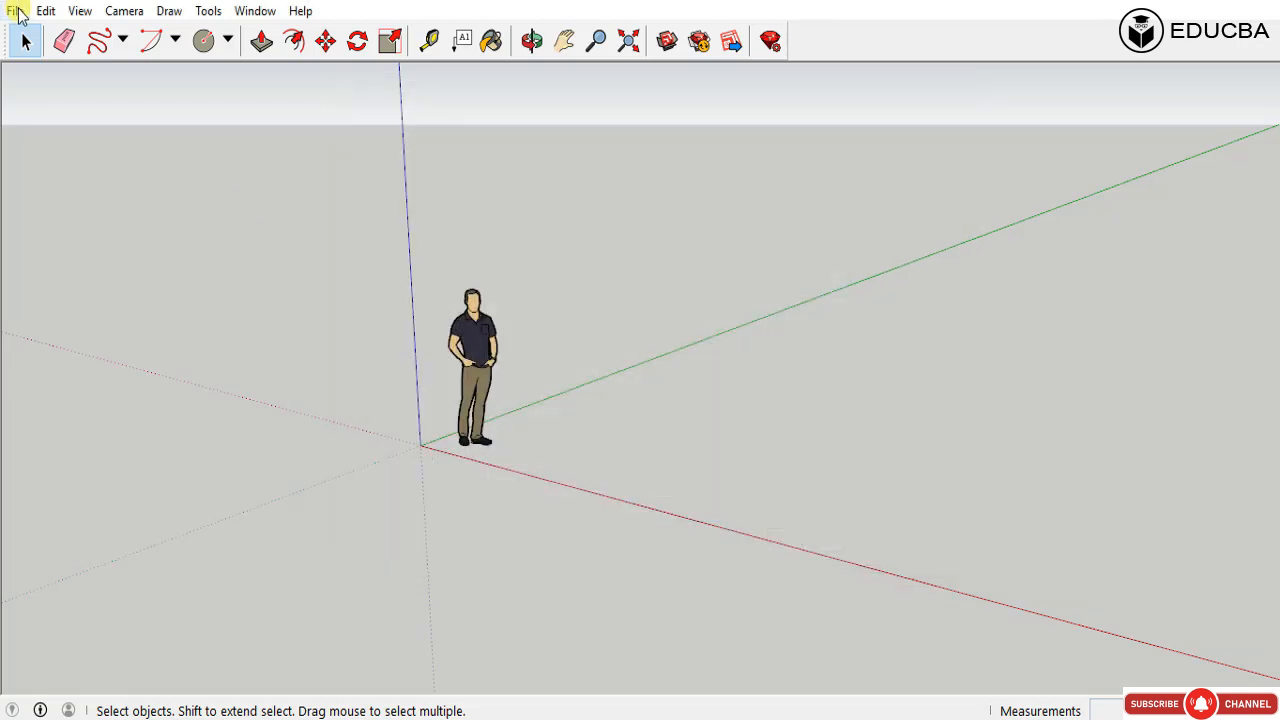
Step: Examine the file commands, including geo-location and the export options, and the available editing commands
{"action": "left_click", "coordinate": [15, 10]}
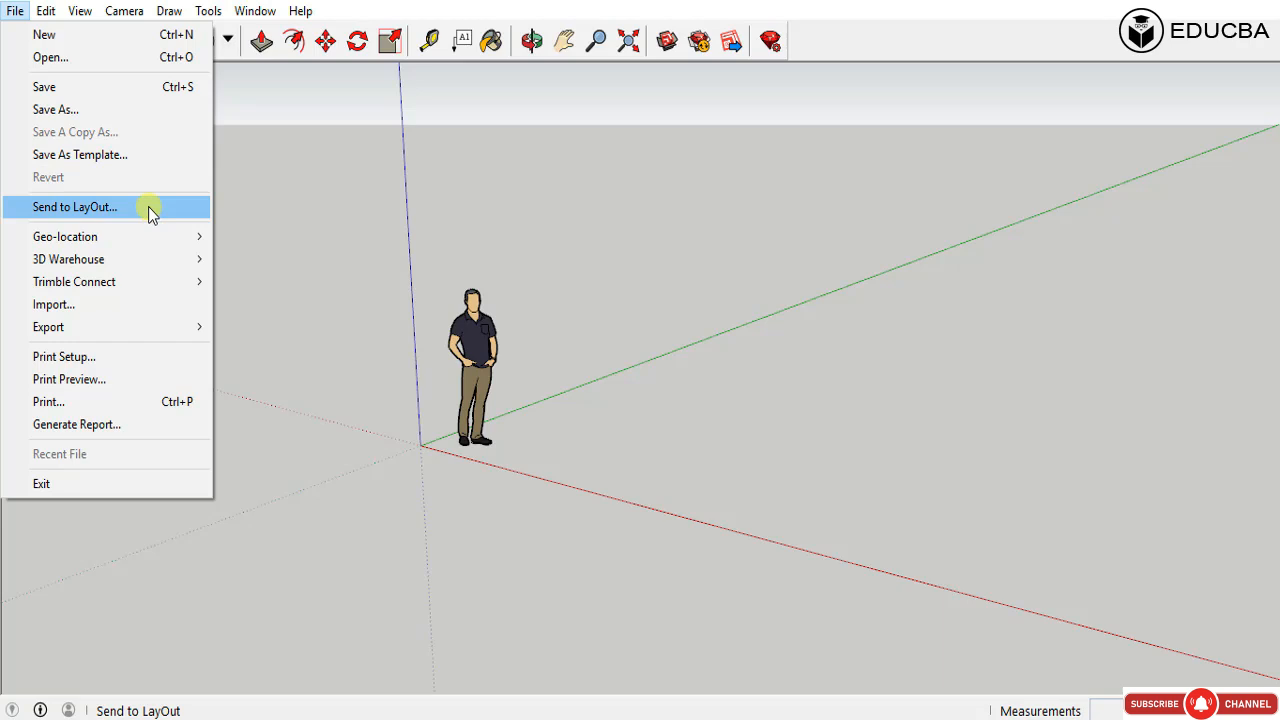
{"action": "mouse_move", "coordinate": [176, 242]}
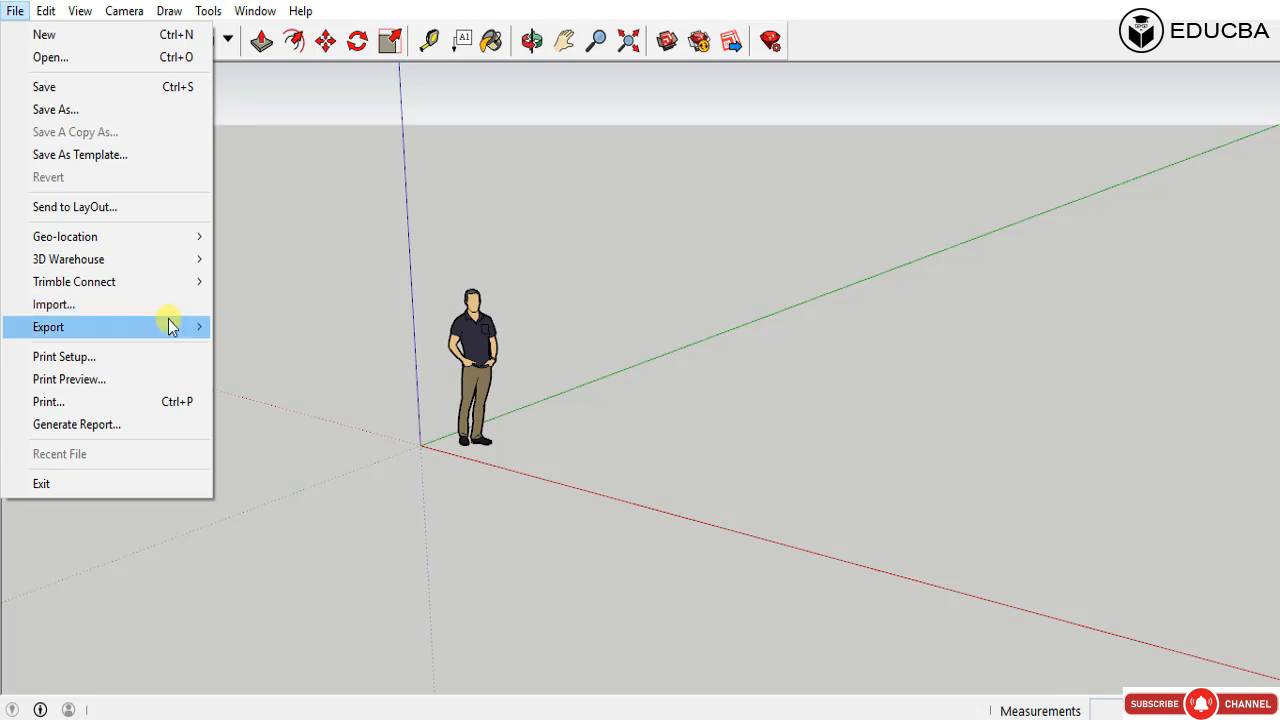
{"action": "mouse_move", "coordinate": [170, 335]}
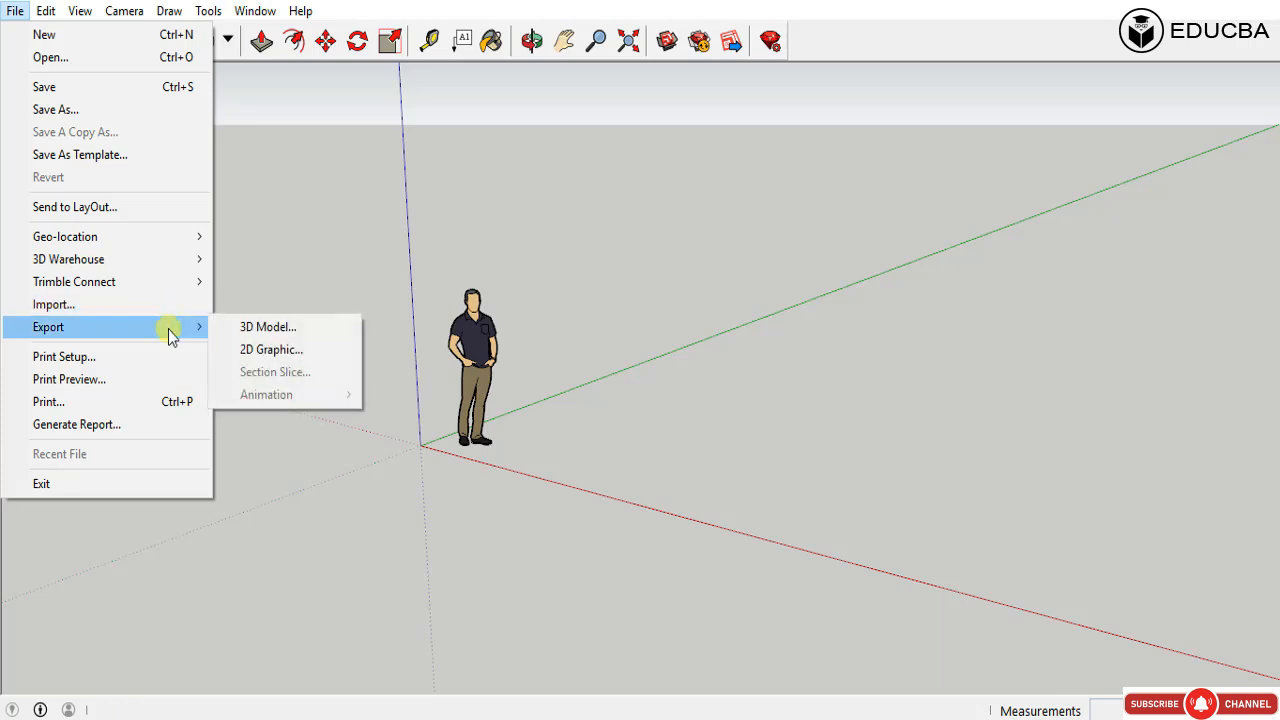
{"action": "left_click", "coordinate": [604, 226]}
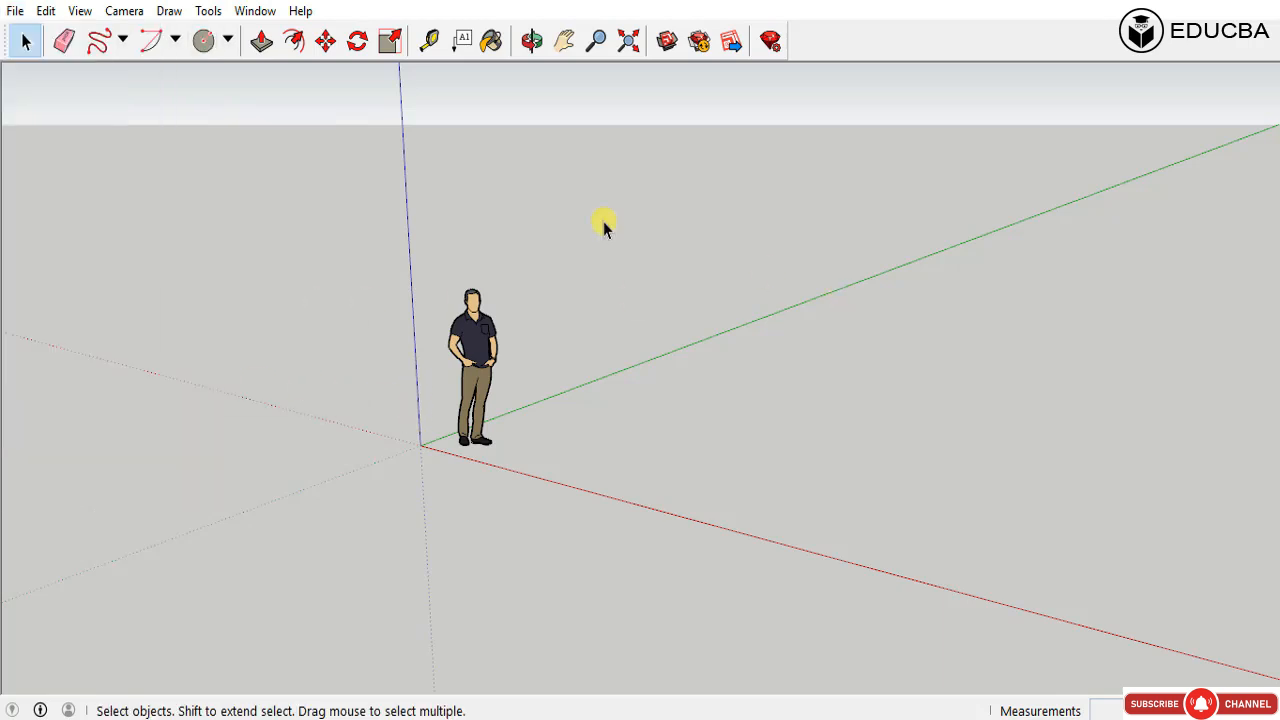
{"action": "left_click", "coordinate": [50, 14]}
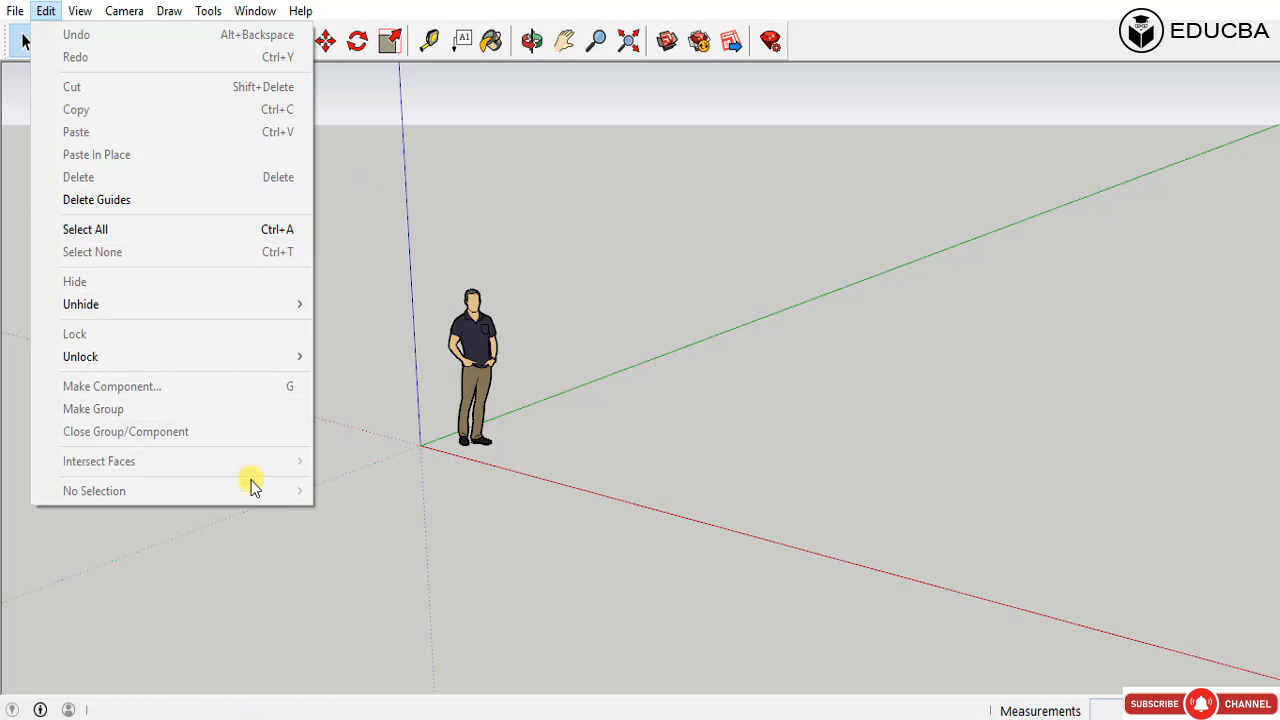
{"action": "left_click", "coordinate": [593, 446]}
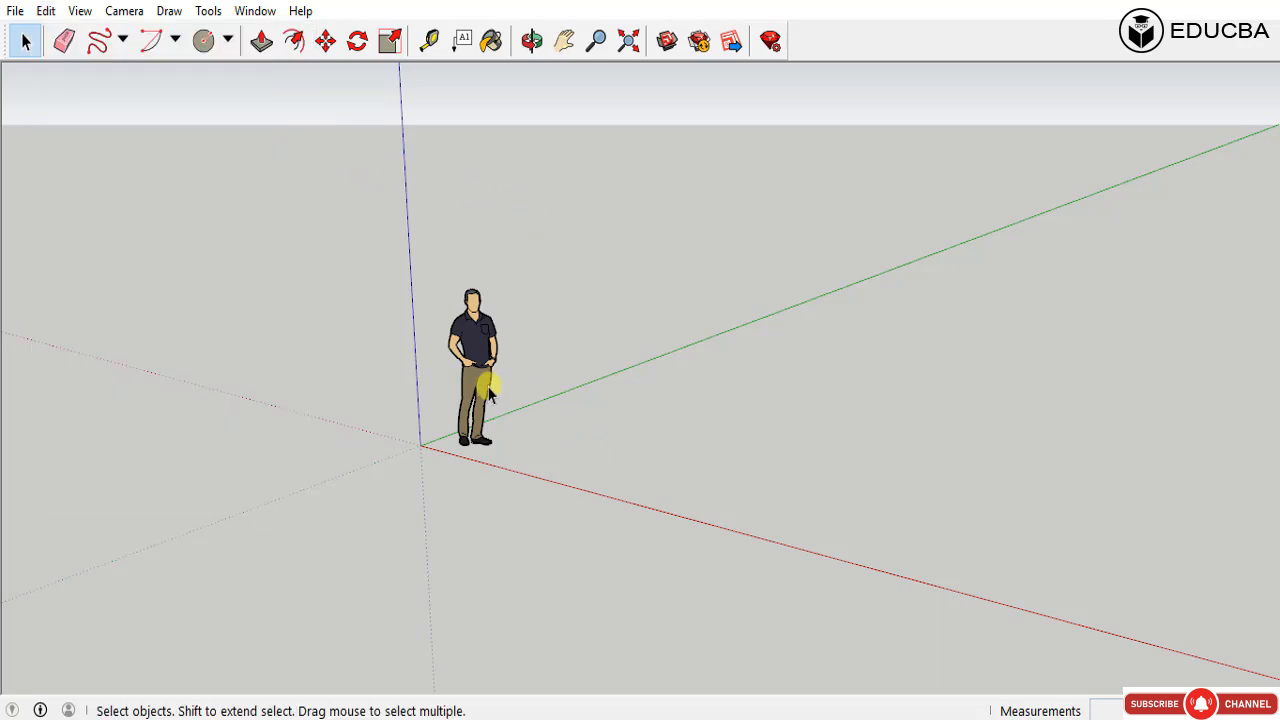
Step: Draw a rectangle on the ground plane starting at the origin, with a first dimension of 2500 mm
{"action": "key", "text": "r"}
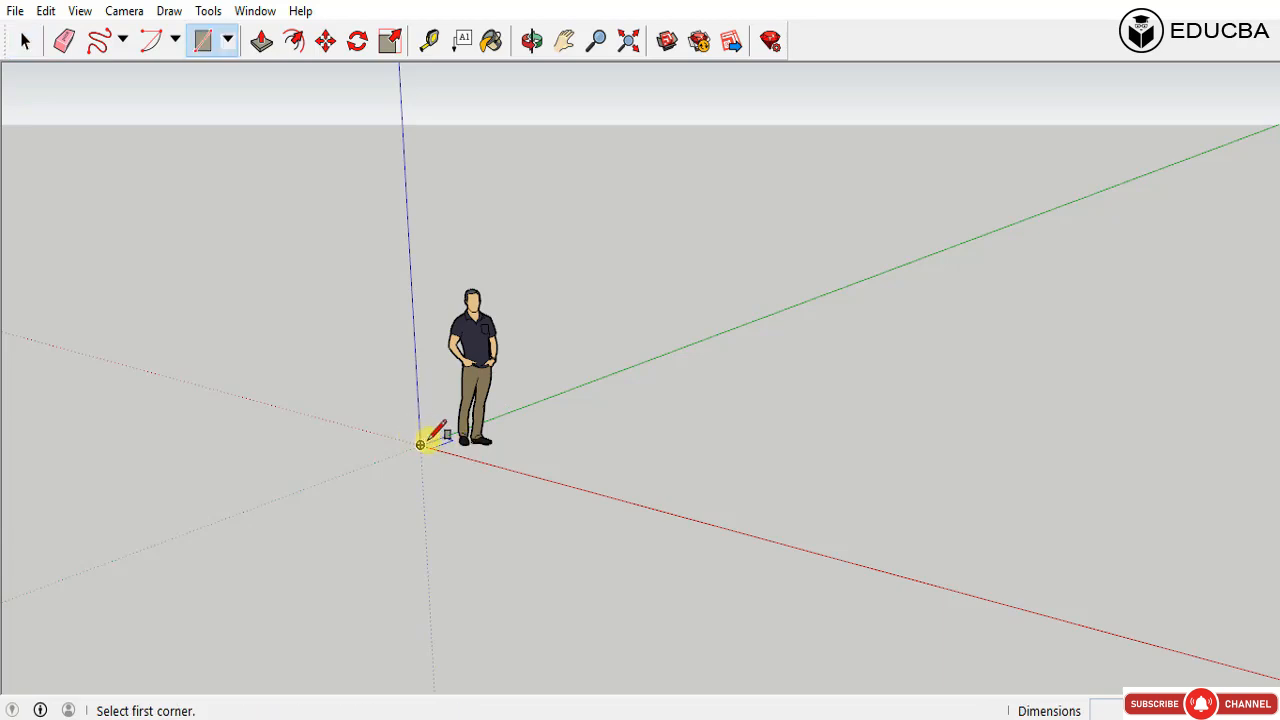
{"action": "left_click", "coordinate": [420, 445]}
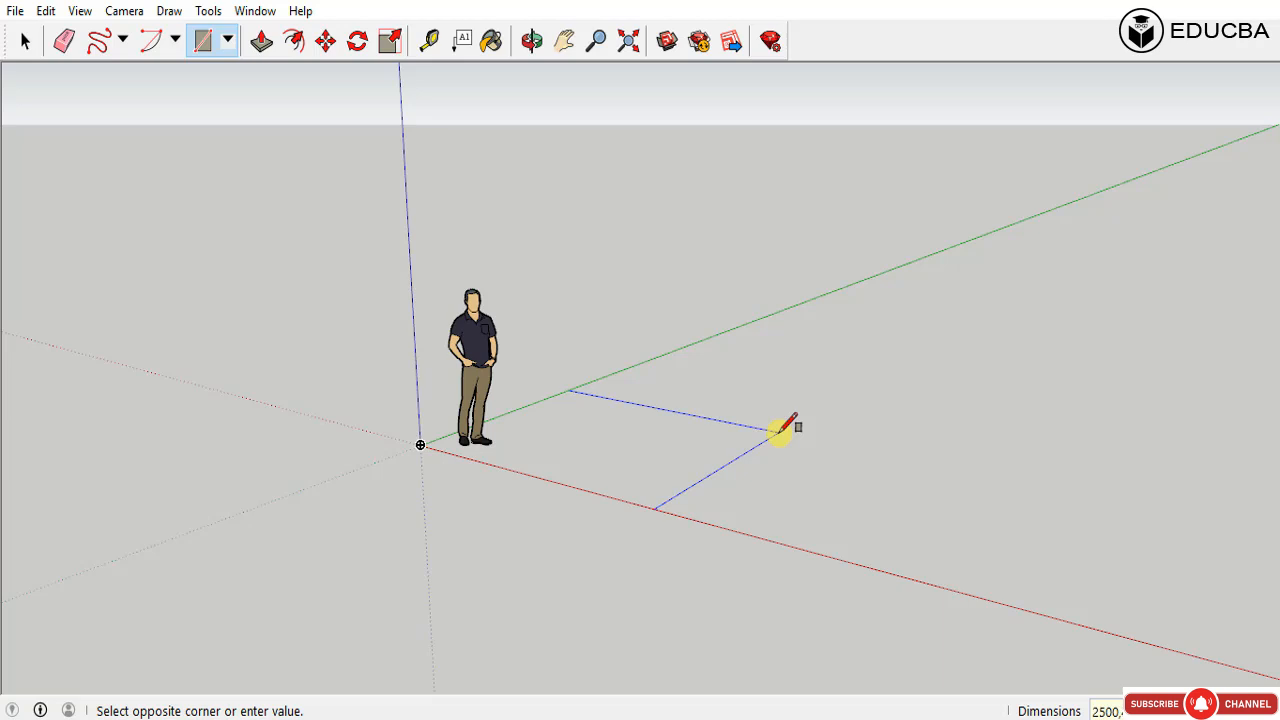
{"action": "left_click", "coordinate": [778, 431]}
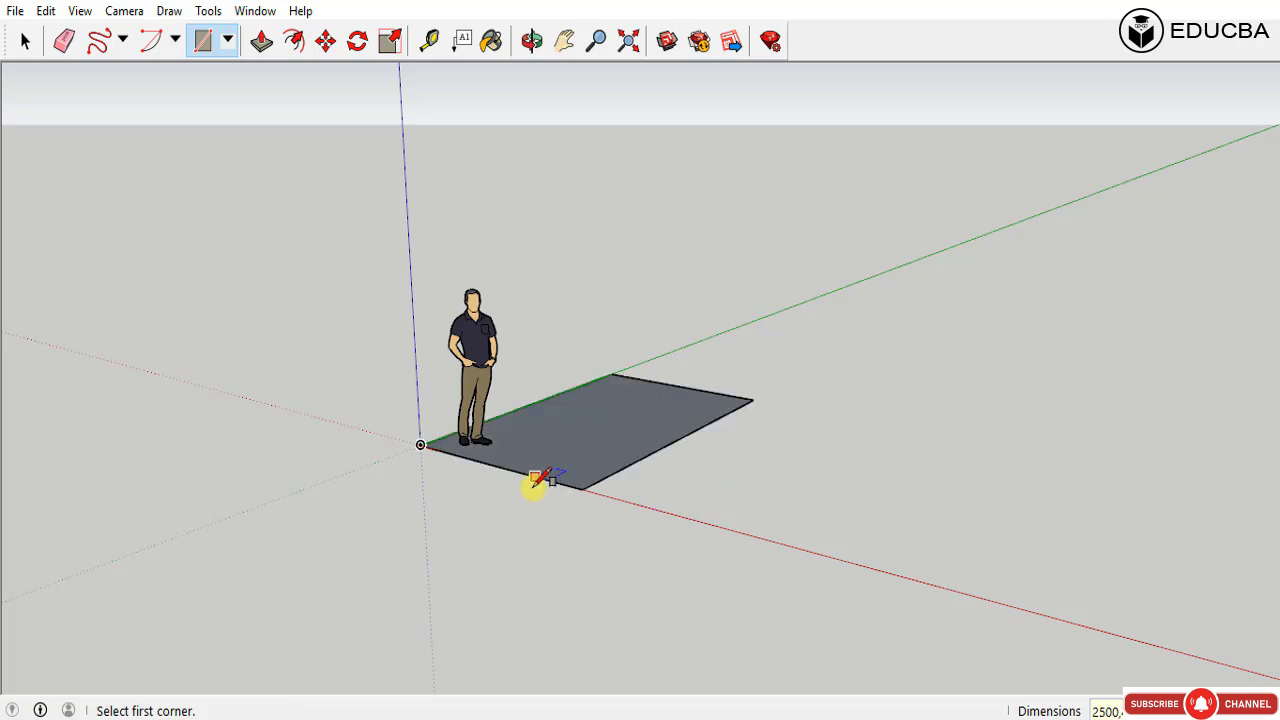
Step: Push/Pull the ground rectangle upward into a solid box a little over 2000 mm high
{"action": "key", "text": "space"}
{"action": "key", "text": "p"}
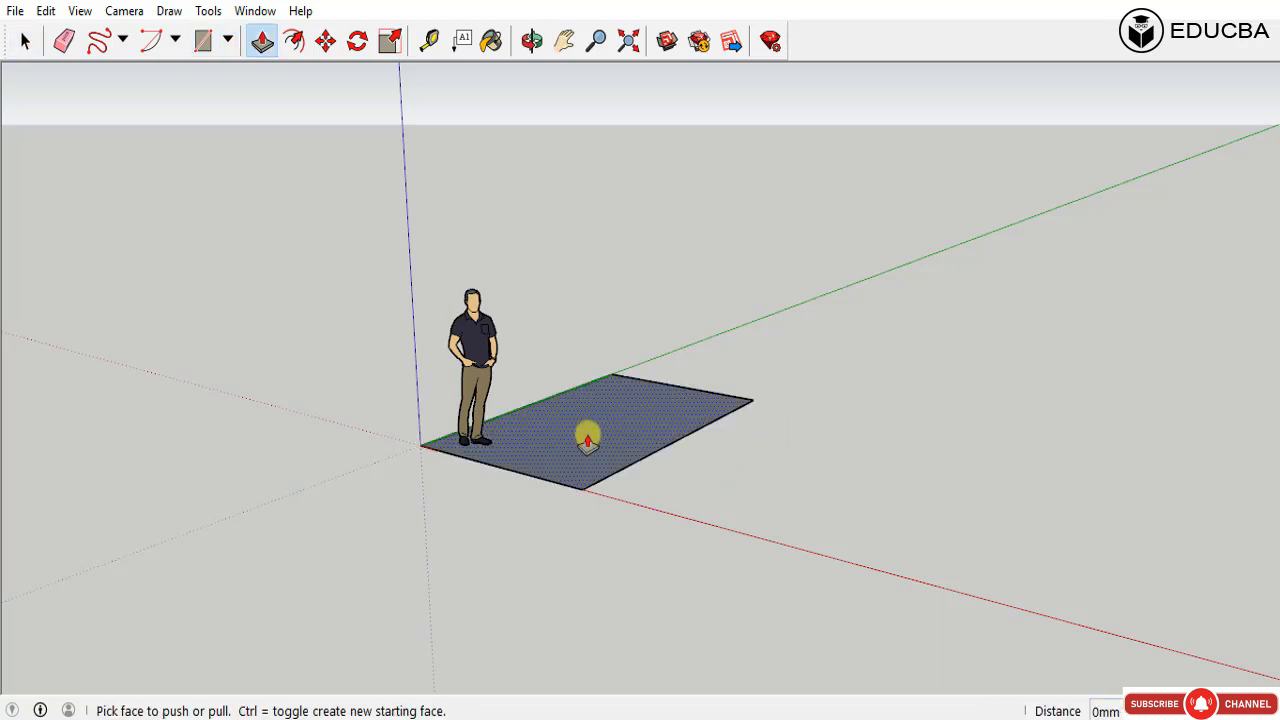
{"action": "left_click_drag", "start_coordinate": [586, 437], "coordinate": [564, 284]}
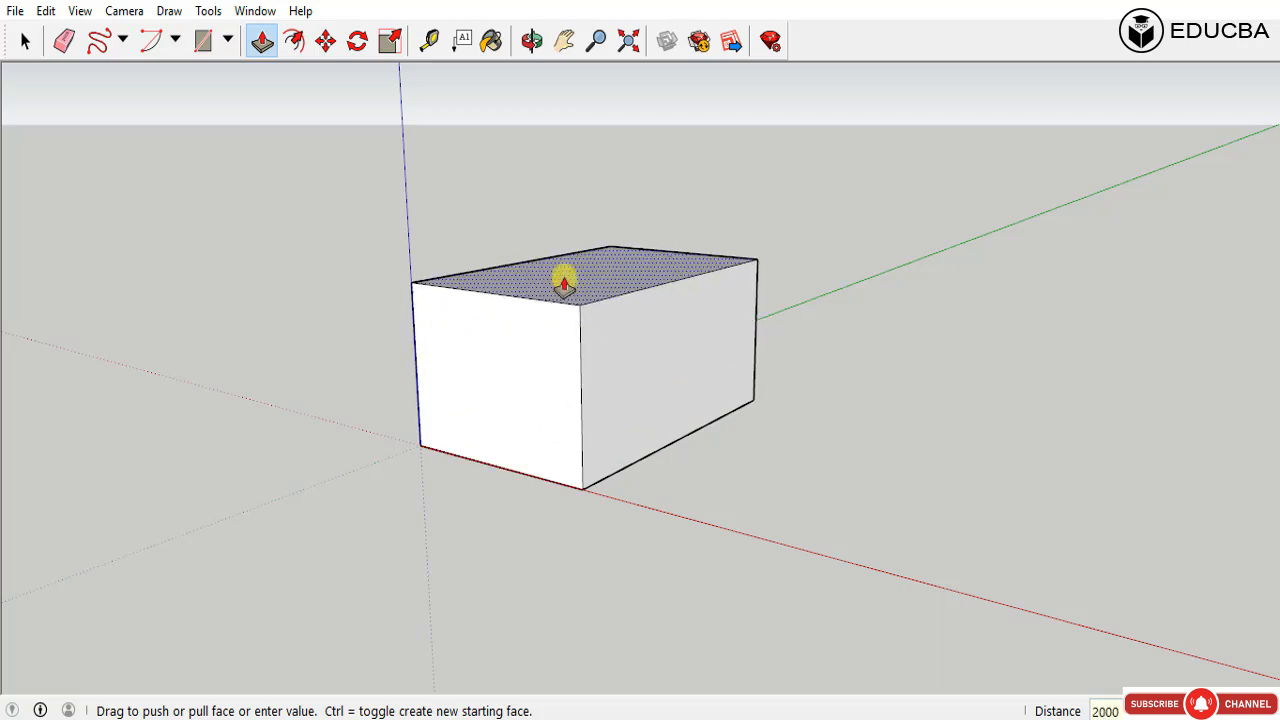
{"action": "left_click_drag", "start_coordinate": [564, 284], "coordinate": [564, 268]}
{"action": "key", "text": "space"}
{"action": "key", "text": "o"}
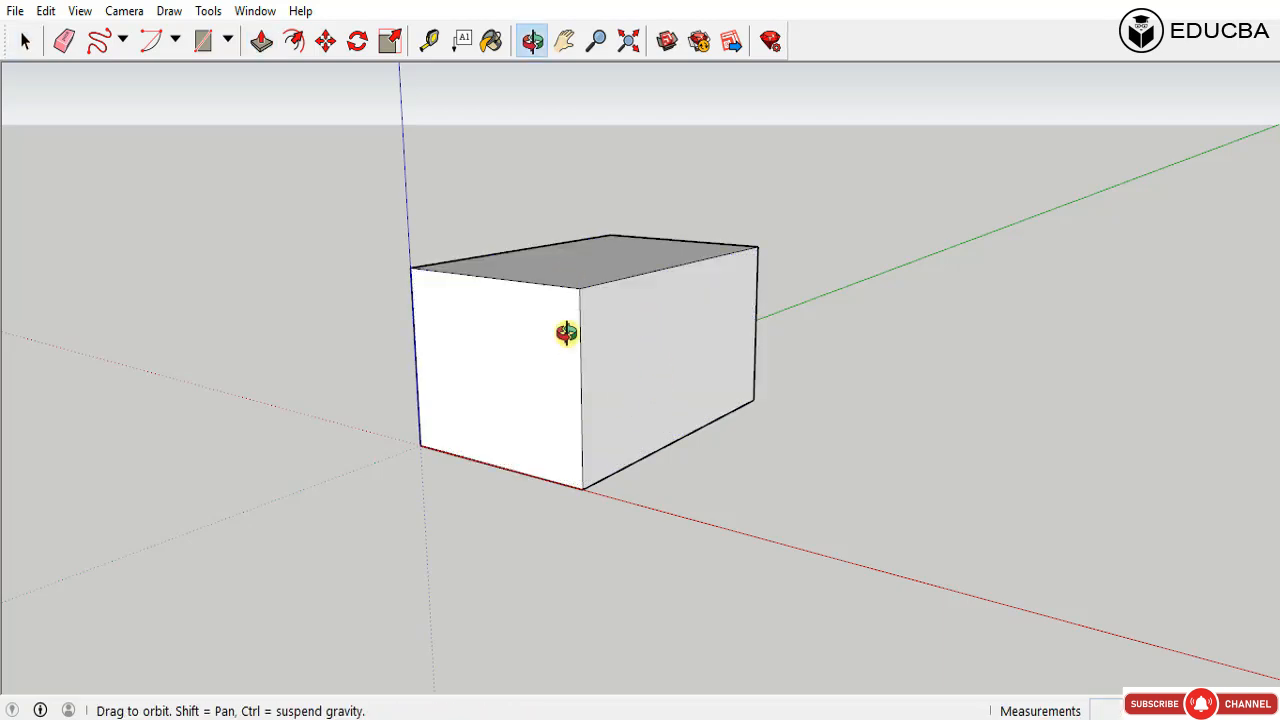
{"action": "scroll", "coordinate": [640, 314], "scroll_direction": "up", "scroll_amount": 5}
{"action": "middle_click_drag", "start_coordinate": [566, 333], "coordinate": [680, 357]}
{"action": "key", "text": "space"}
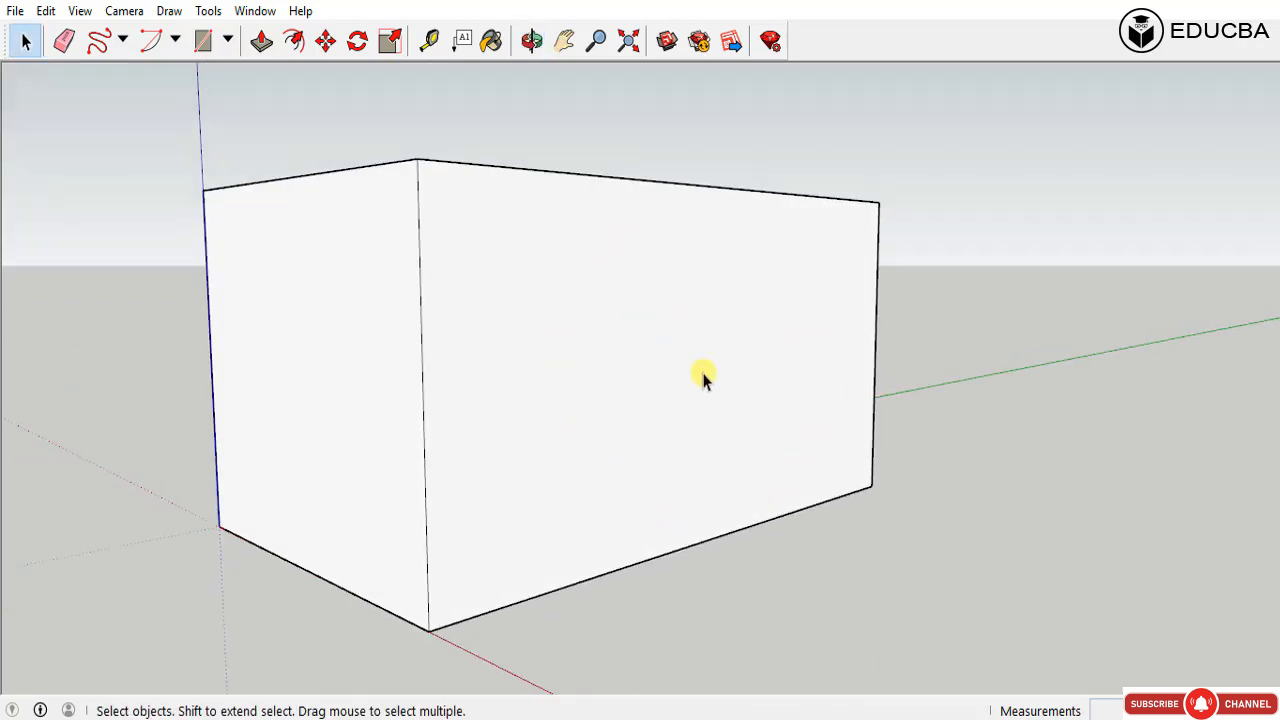
{"action": "key", "text": "r"}
{"action": "left_click", "coordinate": [530, 255]}
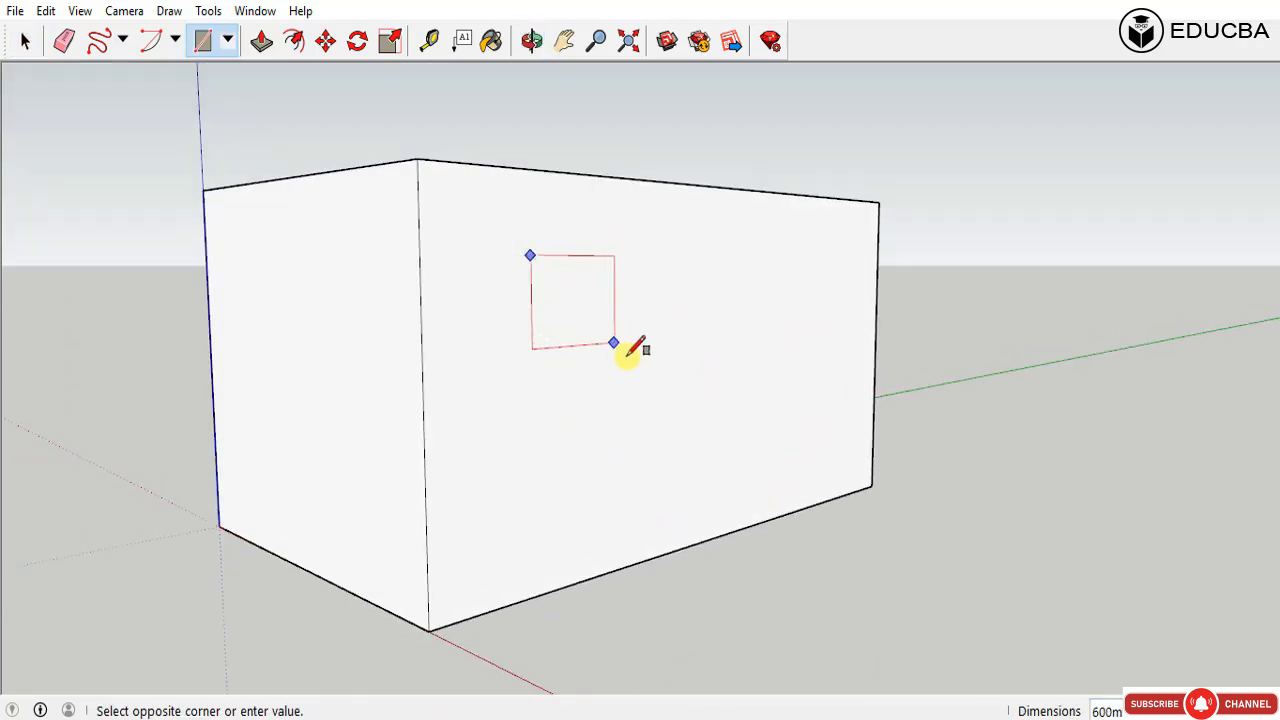
{"action": "key", "text": "Escape"}
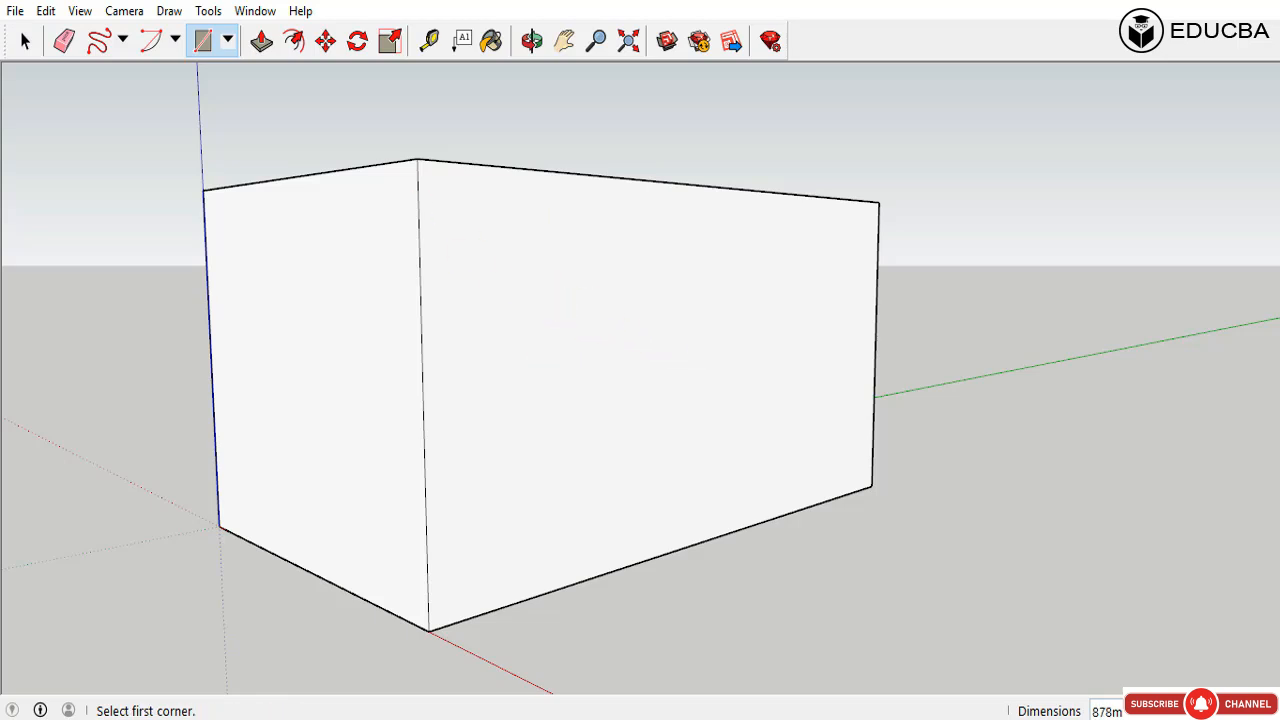
{"action": "left_click", "coordinate": [544, 249]}
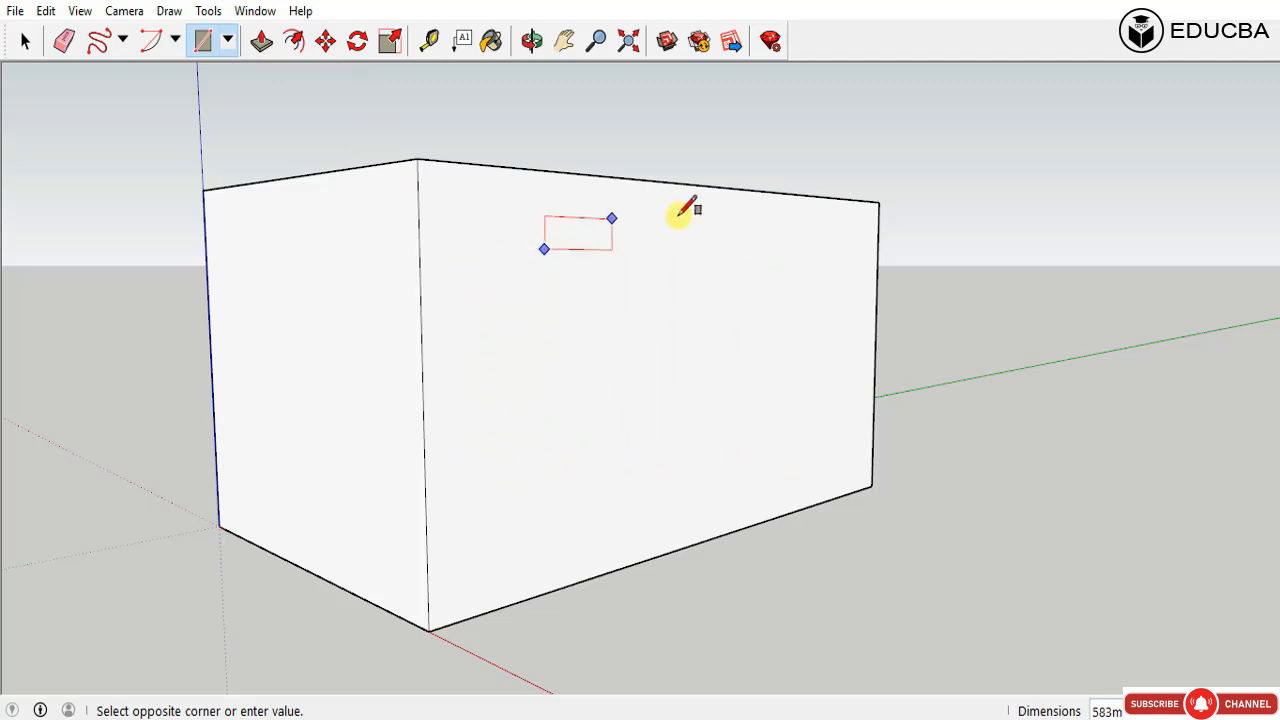
{"action": "key", "text": "space"}
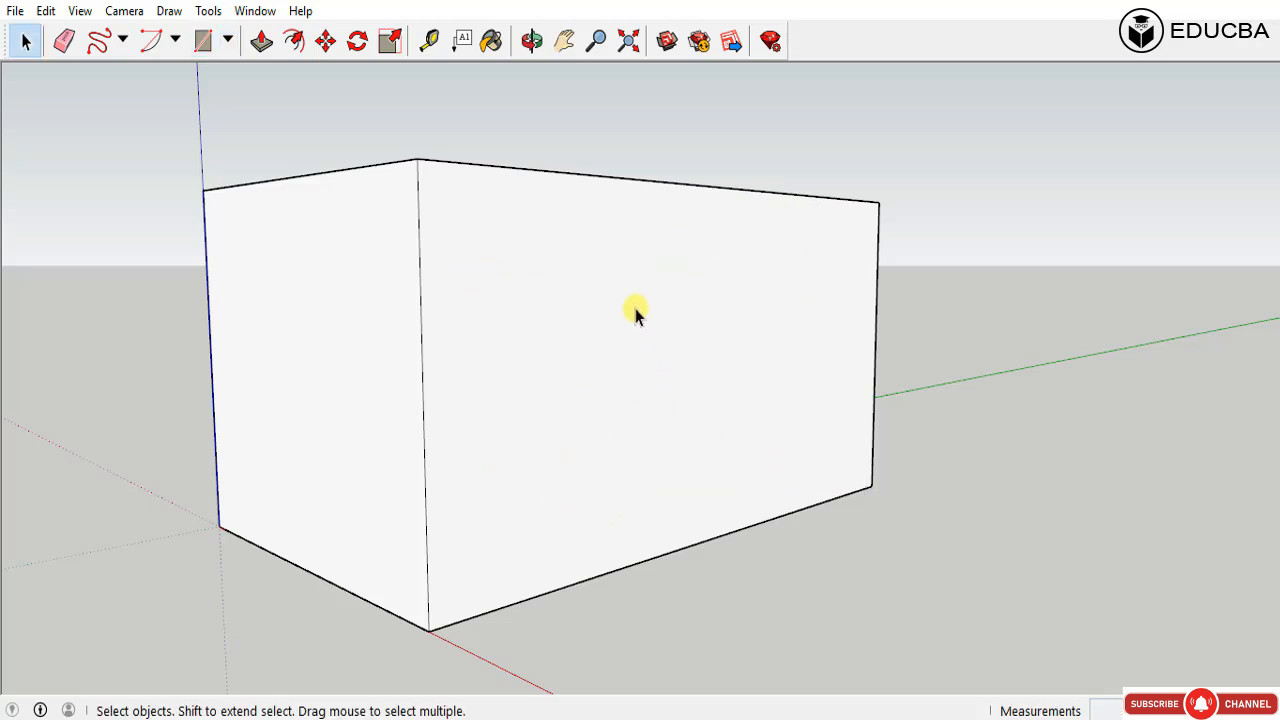
Step: Show the Default Tray and collapse its Materials and Entity Info sections
{"action": "mouse_move", "coordinate": [629, 309]}
{"action": "middle_mouse_down"}
{"action": "mouse_move", "coordinate": [703, 471]}
{"action": "mouse_move", "coordinate": [626, 305]}
{"action": "mouse_move", "coordinate": [691, 354]}
{"action": "middle_mouse_up"}
{"action": "scroll", "coordinate": [677, 317], "scroll_direction": "down", "scroll_amount": 2}
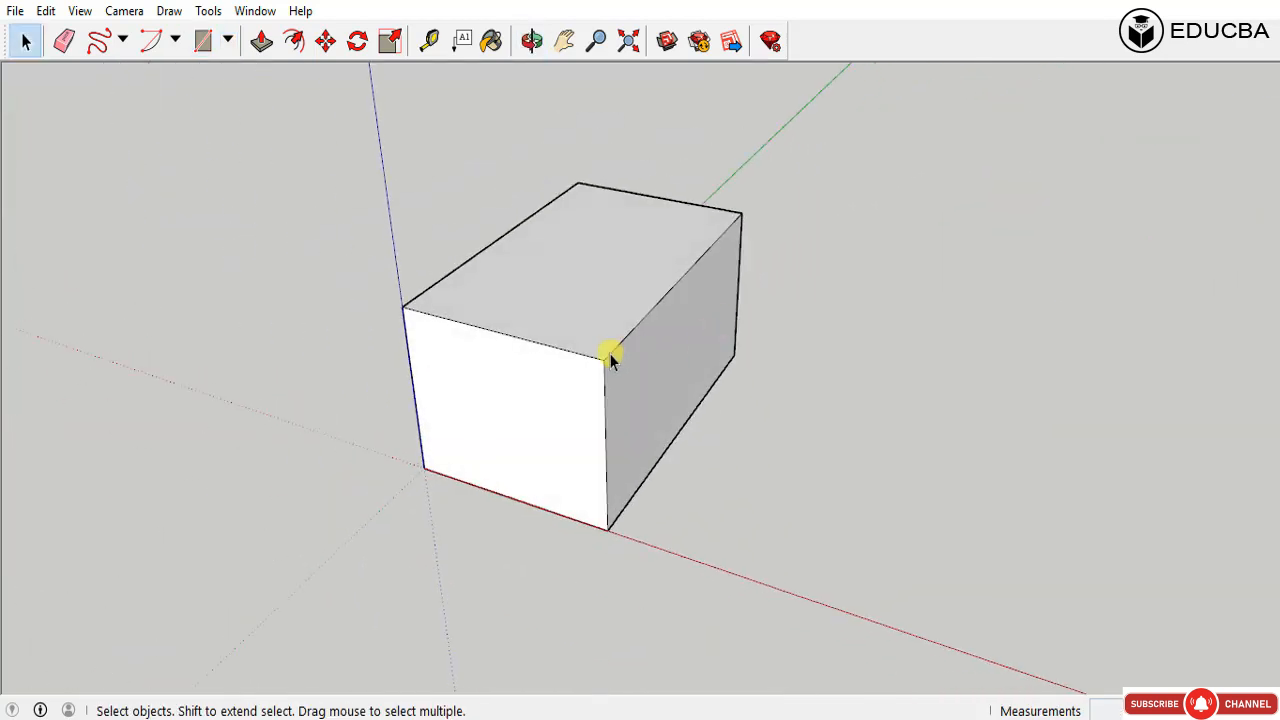
{"action": "scroll", "coordinate": [610, 360], "scroll_direction": "up", "scroll_amount": 4}
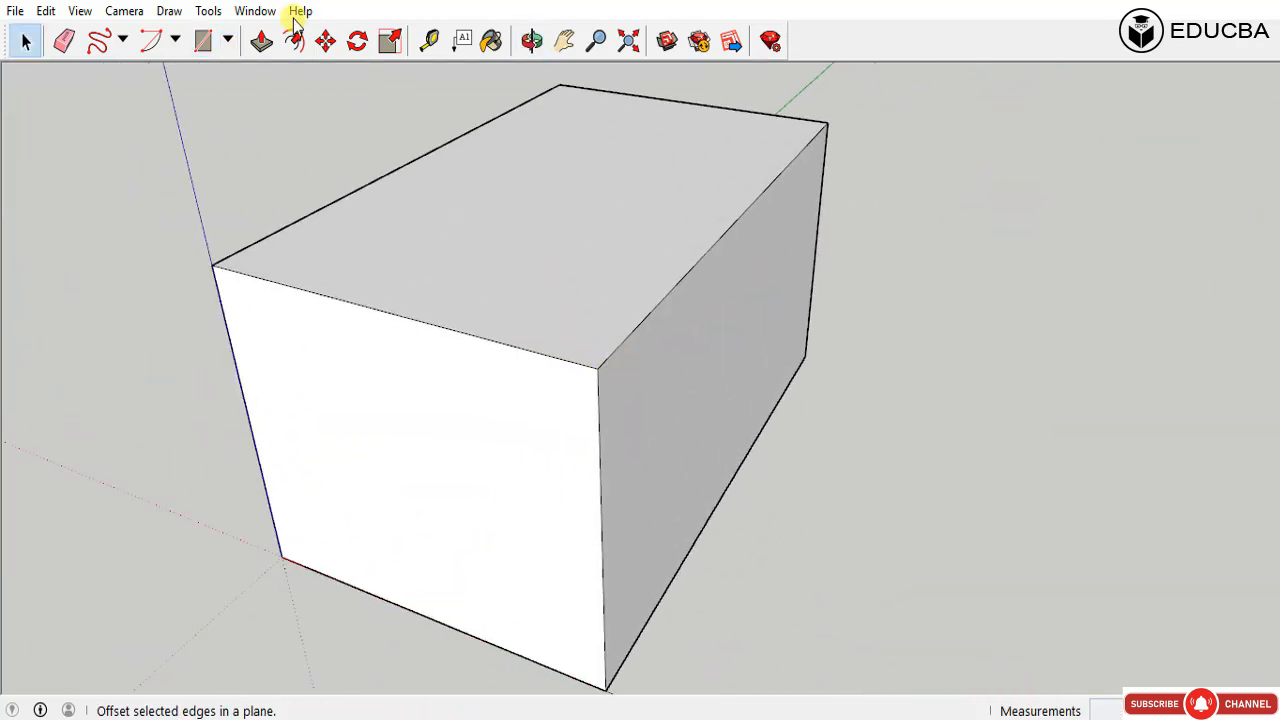
{"action": "left_click", "coordinate": [254, 11]}
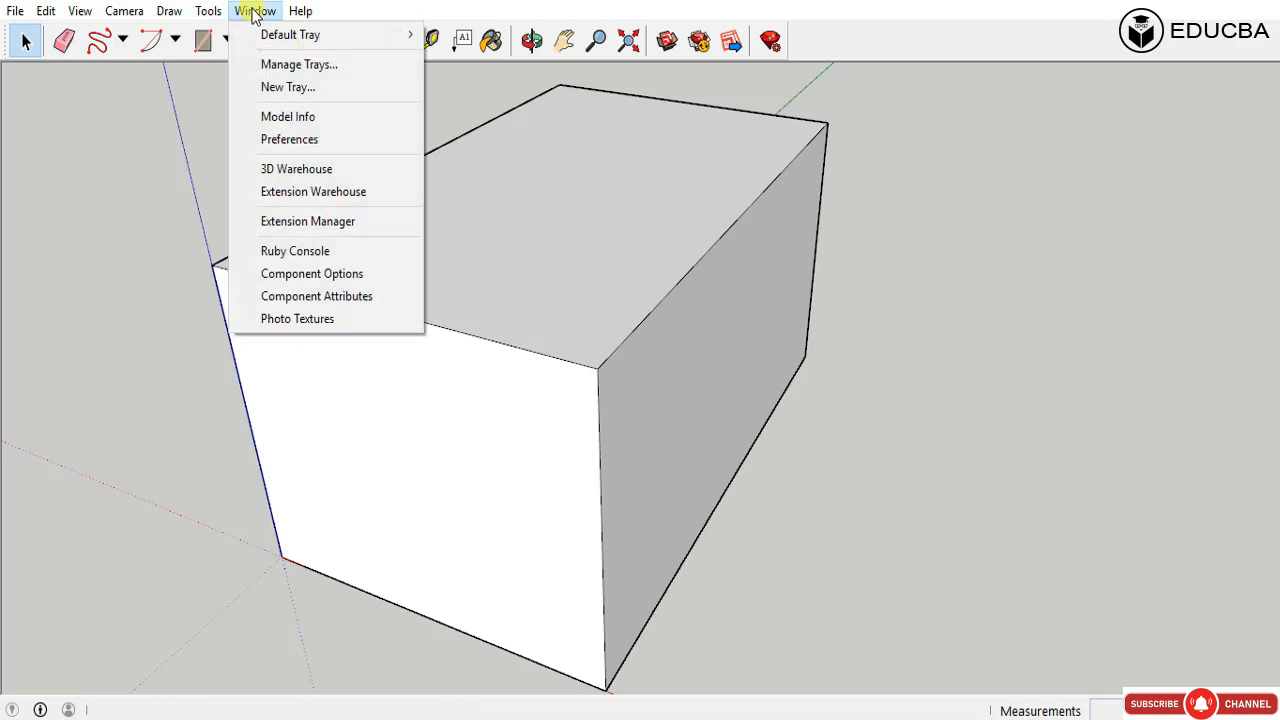
{"action": "mouse_move", "coordinate": [349, 34]}
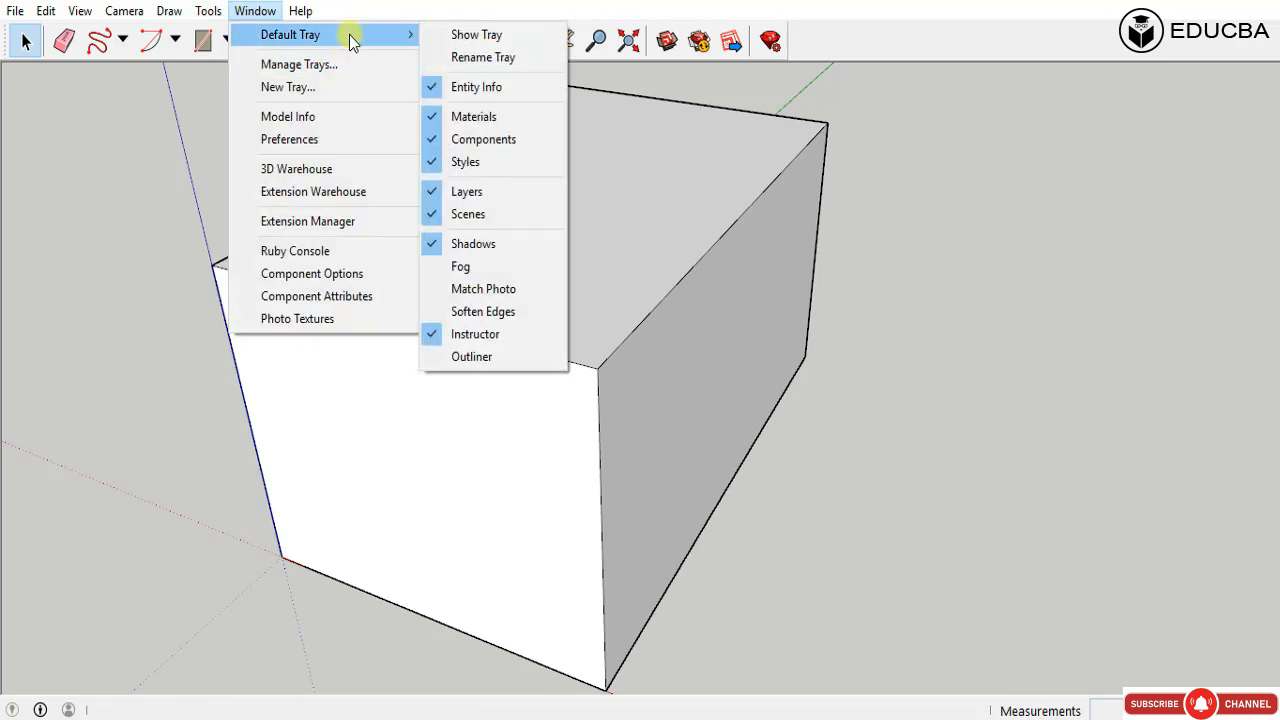
{"action": "left_click", "coordinate": [468, 36]}
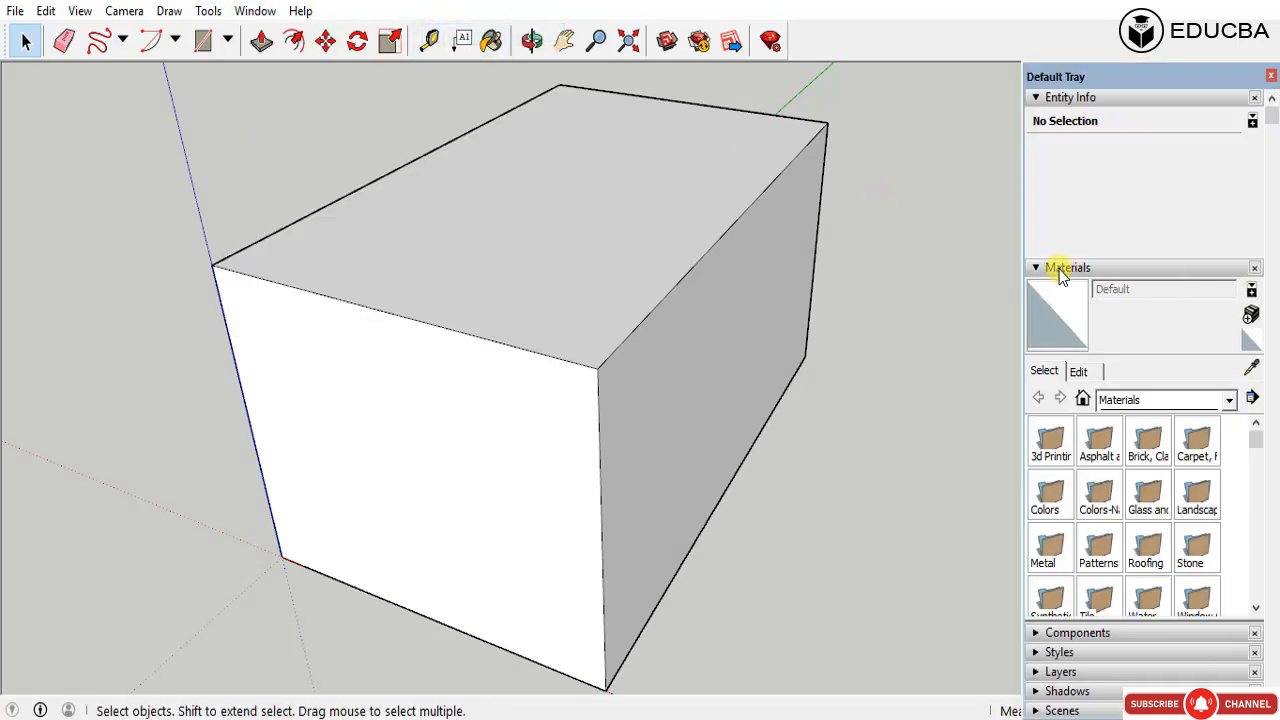
{"action": "left_click", "coordinate": [1060, 270]}
{"action": "left_click", "coordinate": [1045, 97]}
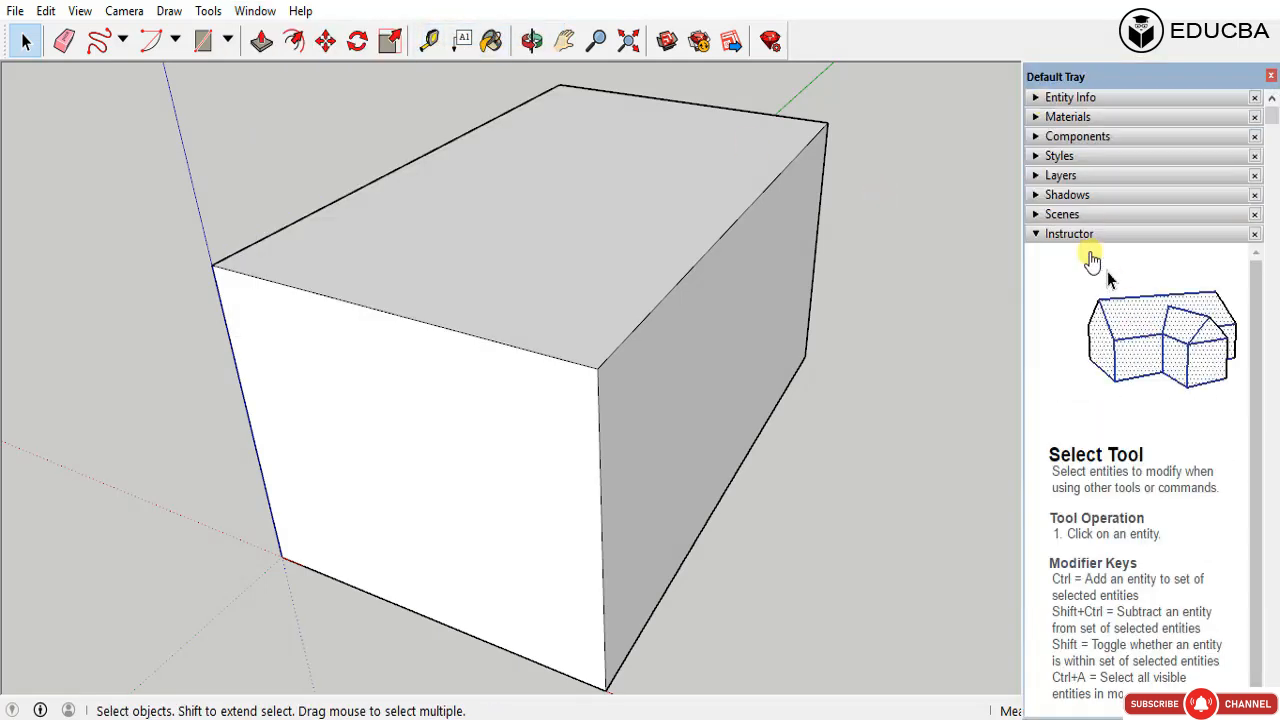
Step: Select the box's long side face together with its bounding edges, and close the Default Tray after collapsing the Instructor
{"action": "left_click", "coordinate": [752, 290]}
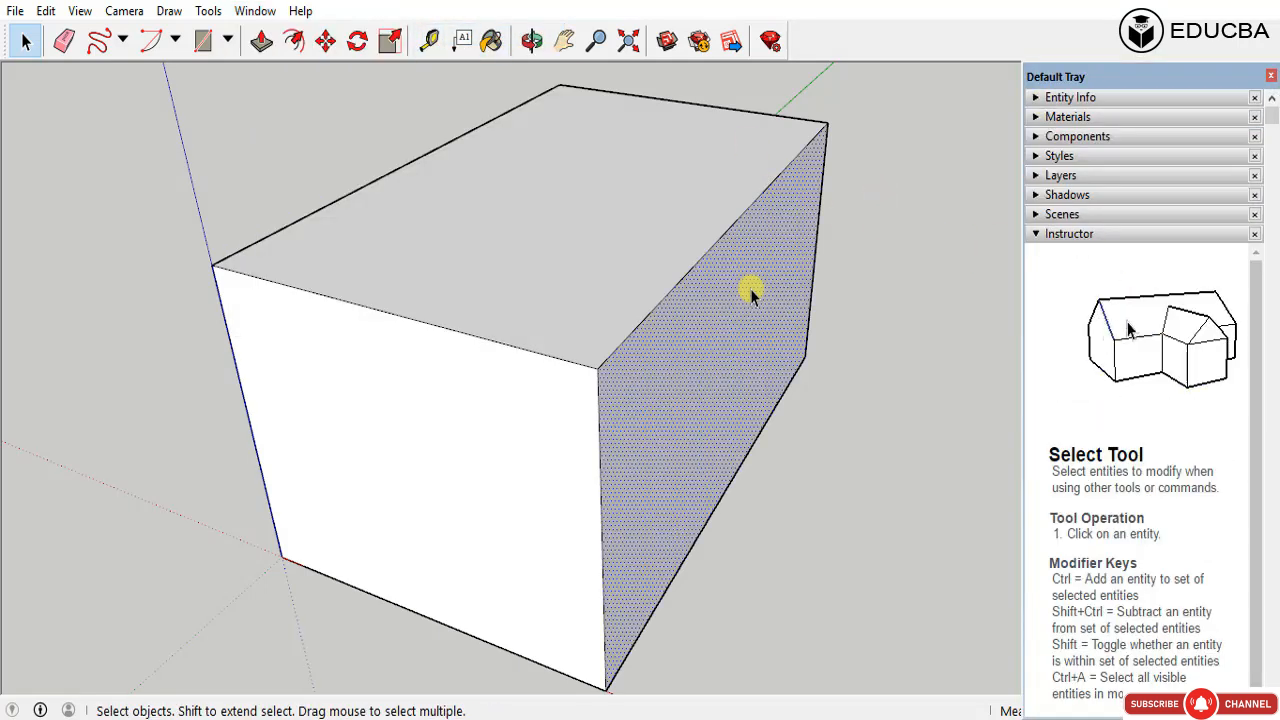
{"action": "double_click", "coordinate": [752, 290]}
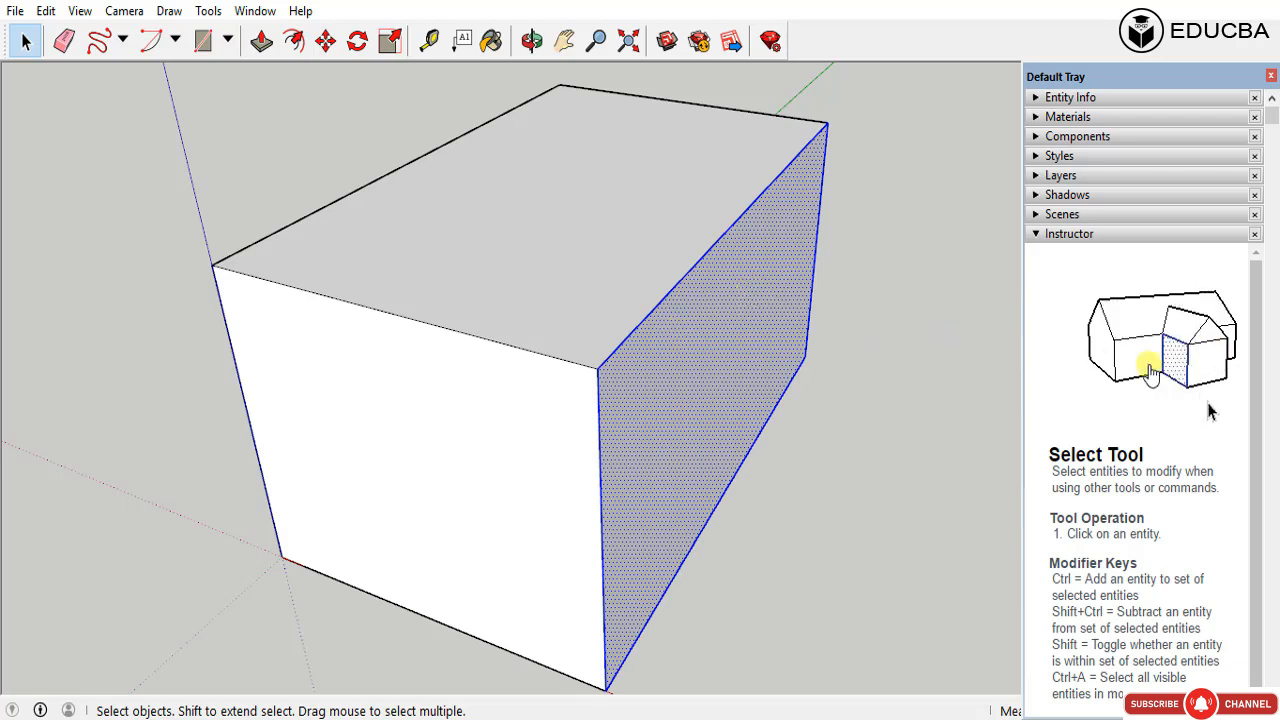
{"action": "left_click", "coordinate": [1038, 240]}
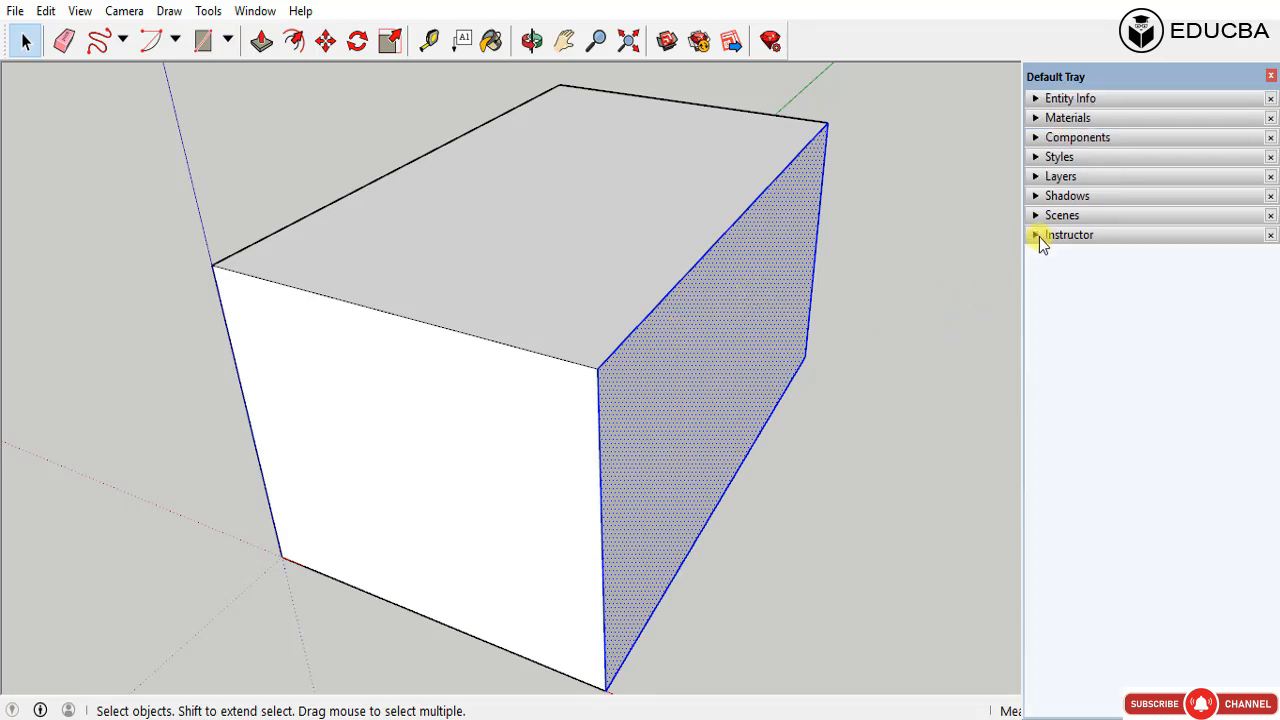
{"action": "left_click", "coordinate": [1270, 76]}
Step: Practise selecting the box's long side face, its upper edge and the front face singly, ending on the long side face
{"action": "middle_click_drag", "start_coordinate": [700, 257], "coordinate": [637, 193]}
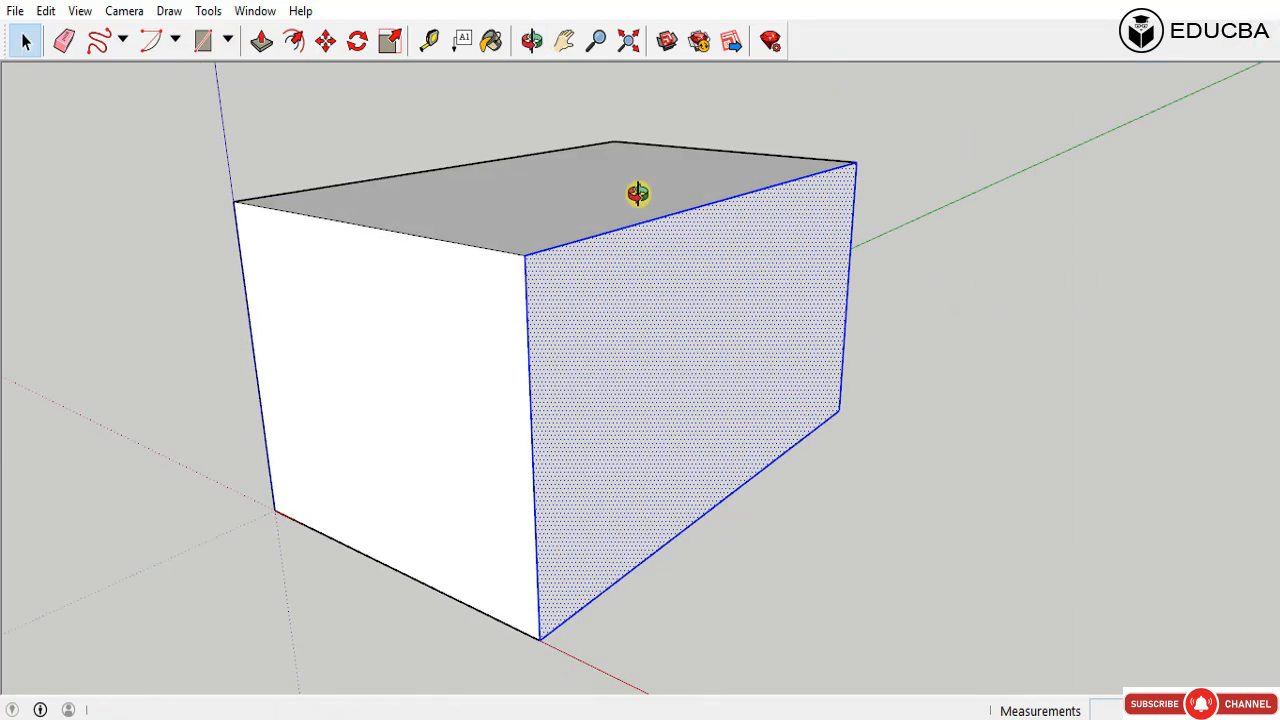
{"action": "left_click", "coordinate": [623, 318]}
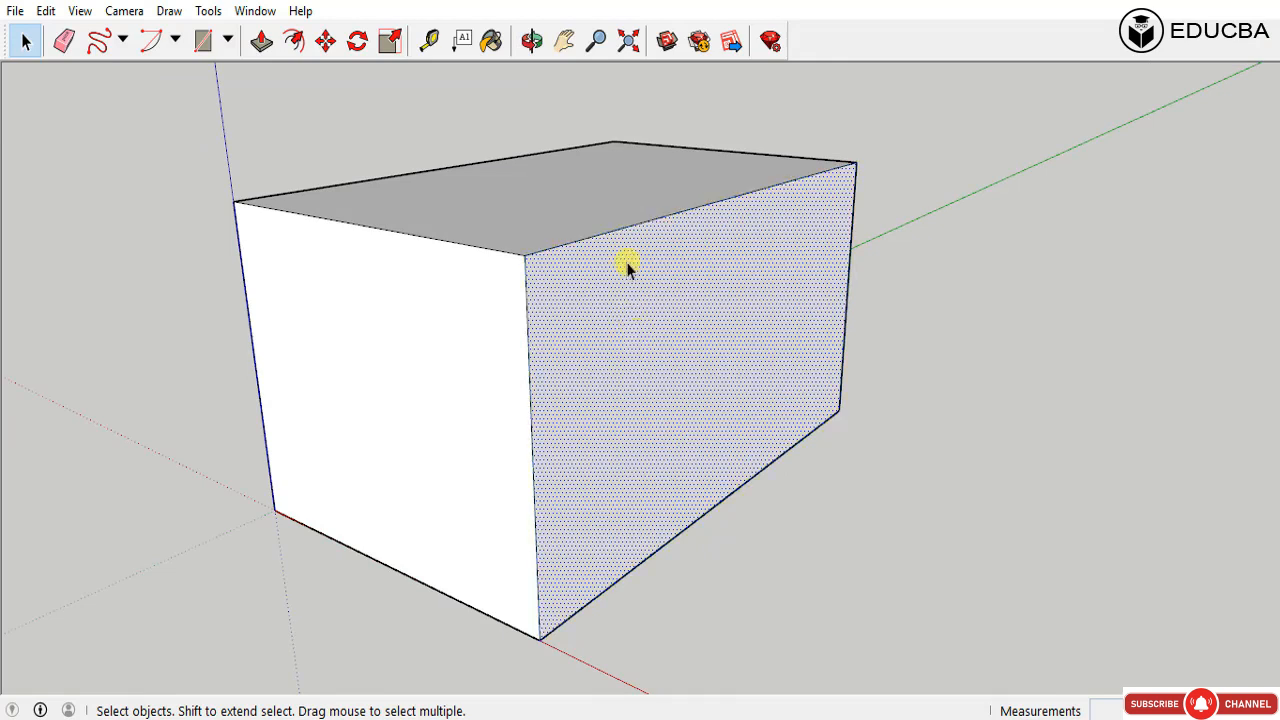
{"action": "left_click", "coordinate": [639, 223]}
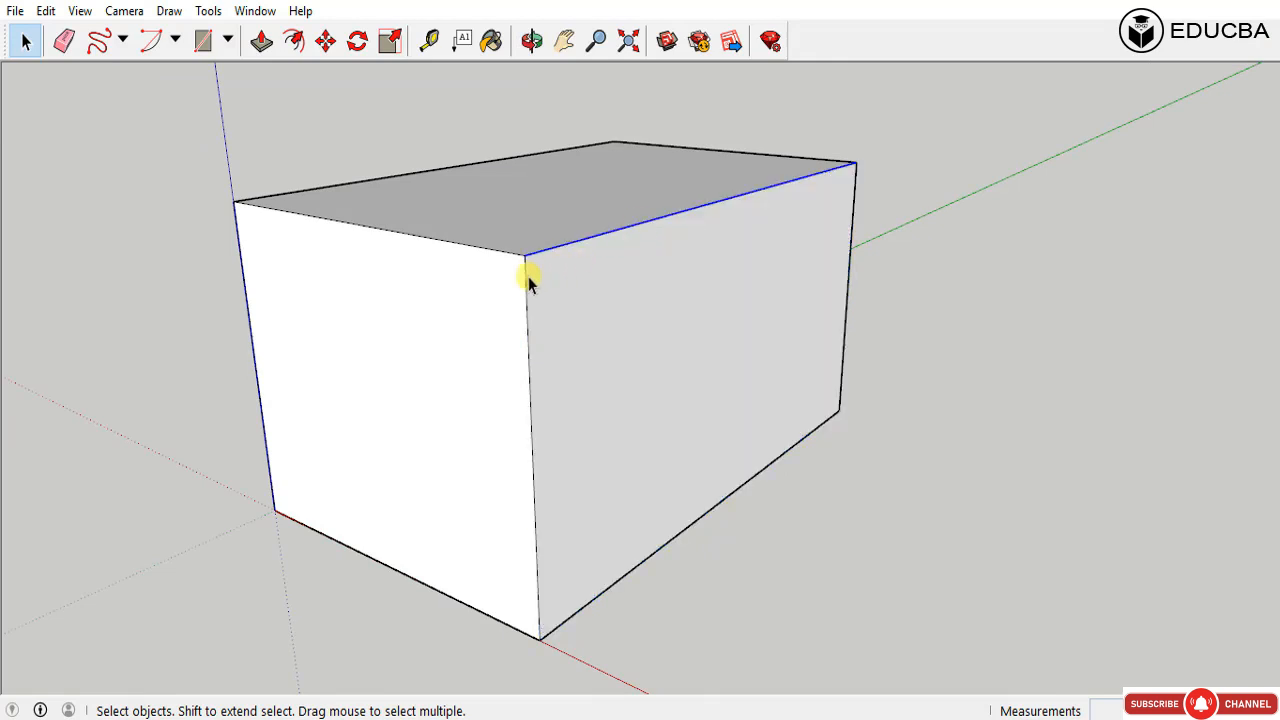
{"action": "left_click", "coordinate": [473, 293]}
{"action": "left_click", "coordinate": [559, 316]}
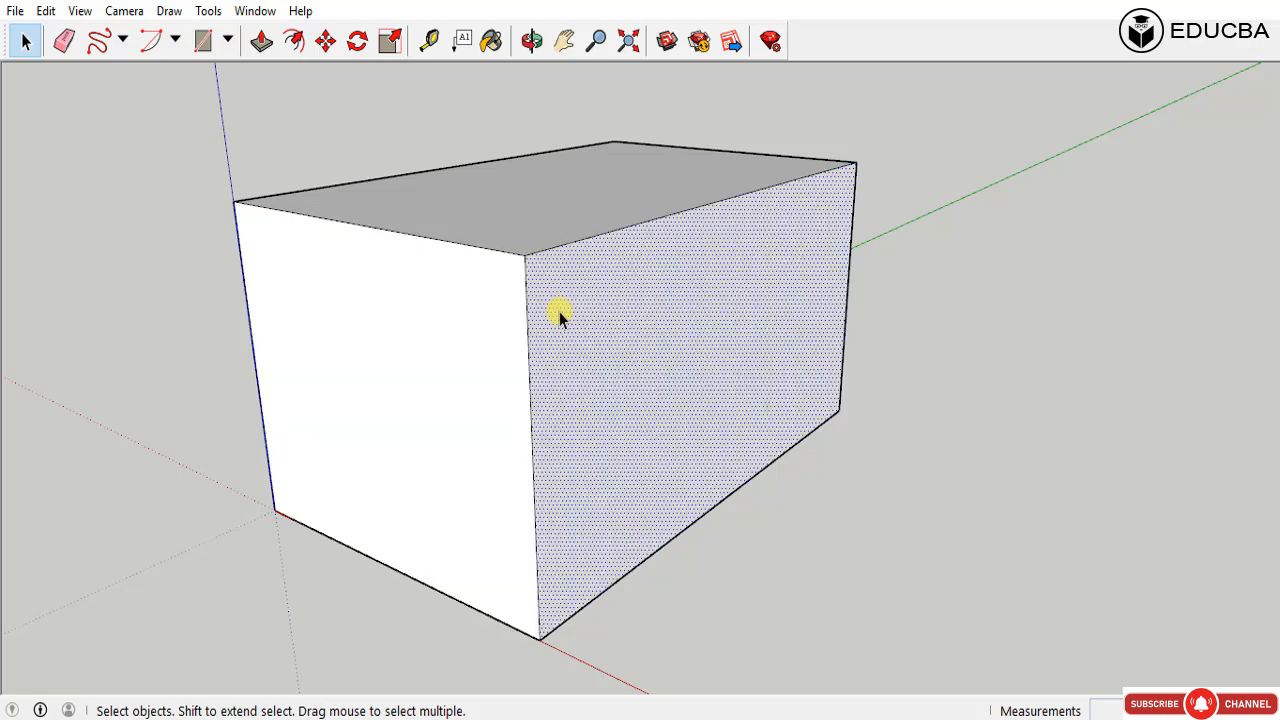
Step: Draw a vertical line on the long side face from its upper edge to about mid-height
{"action": "key", "text": "l"}
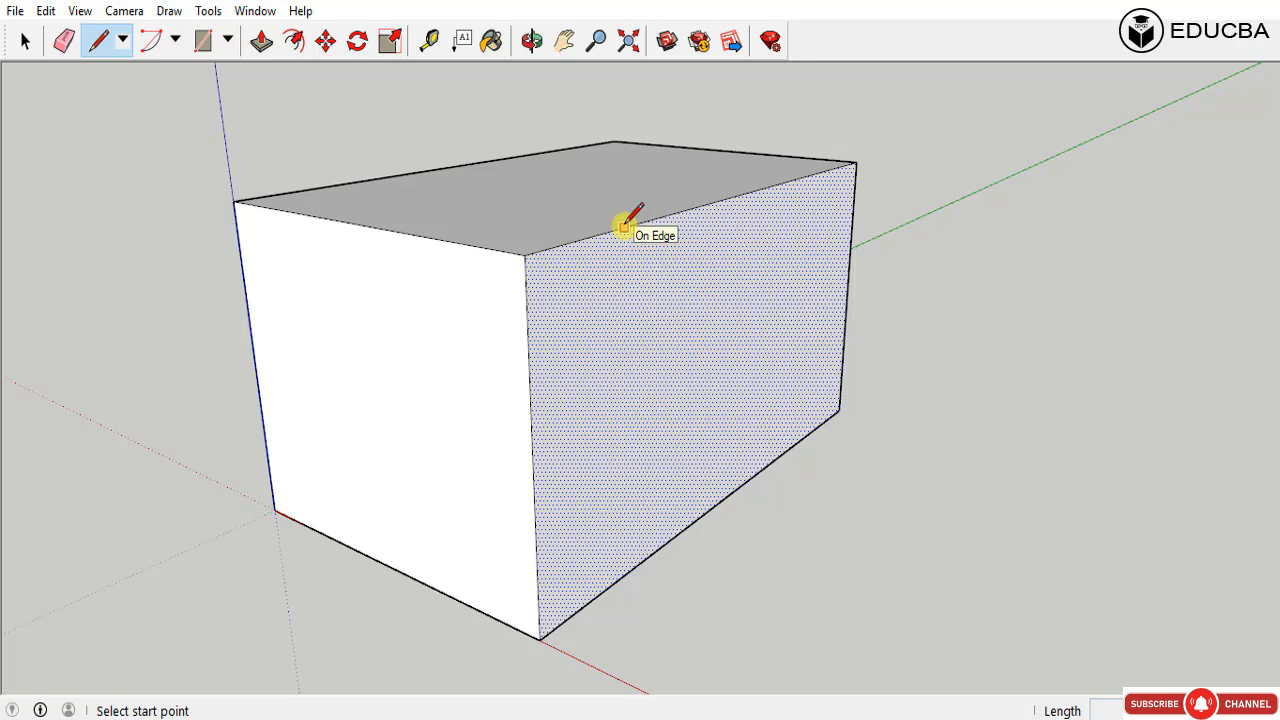
{"action": "left_click", "coordinate": [624, 227]}
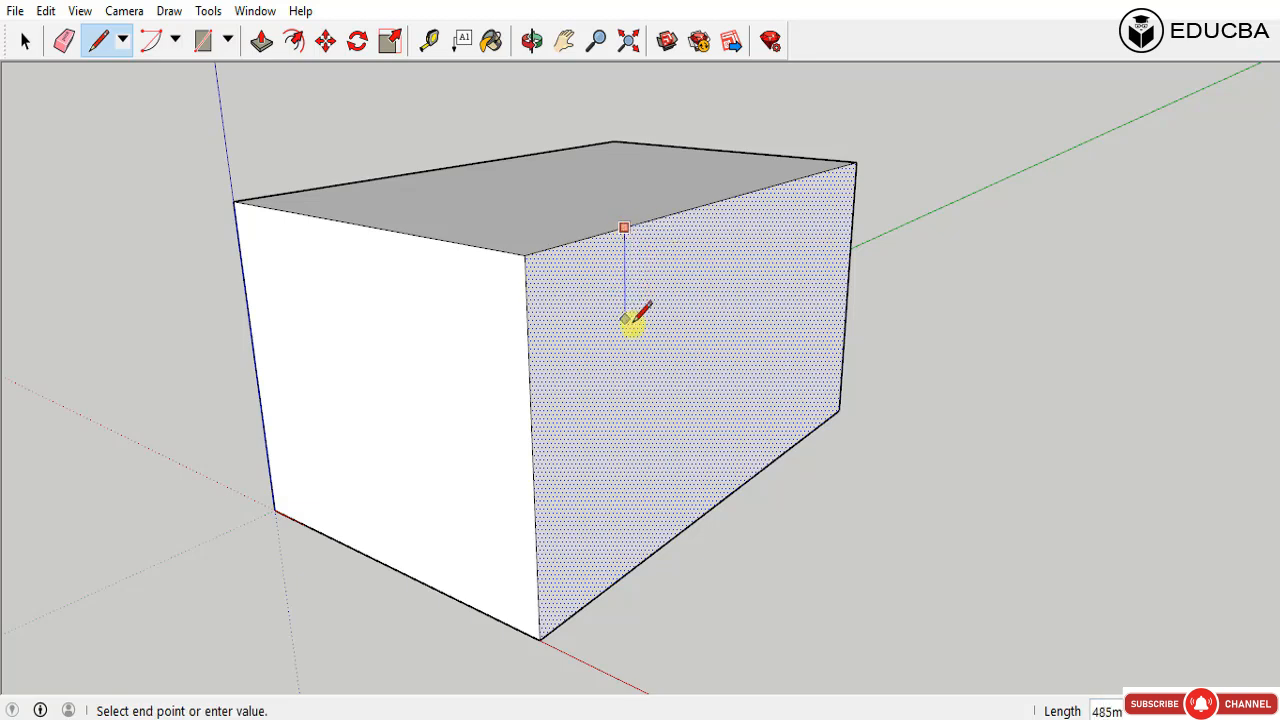
{"action": "left_click", "coordinate": [625, 403]}
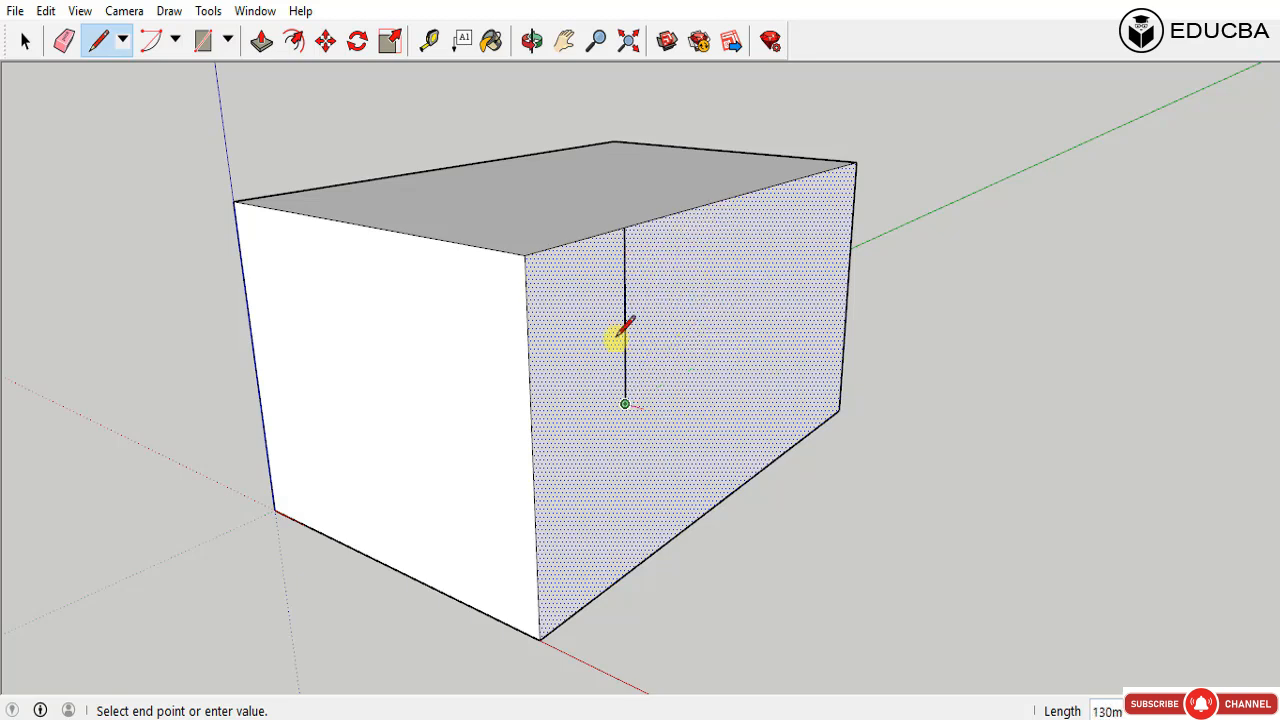
{"action": "key", "text": "Escape"}
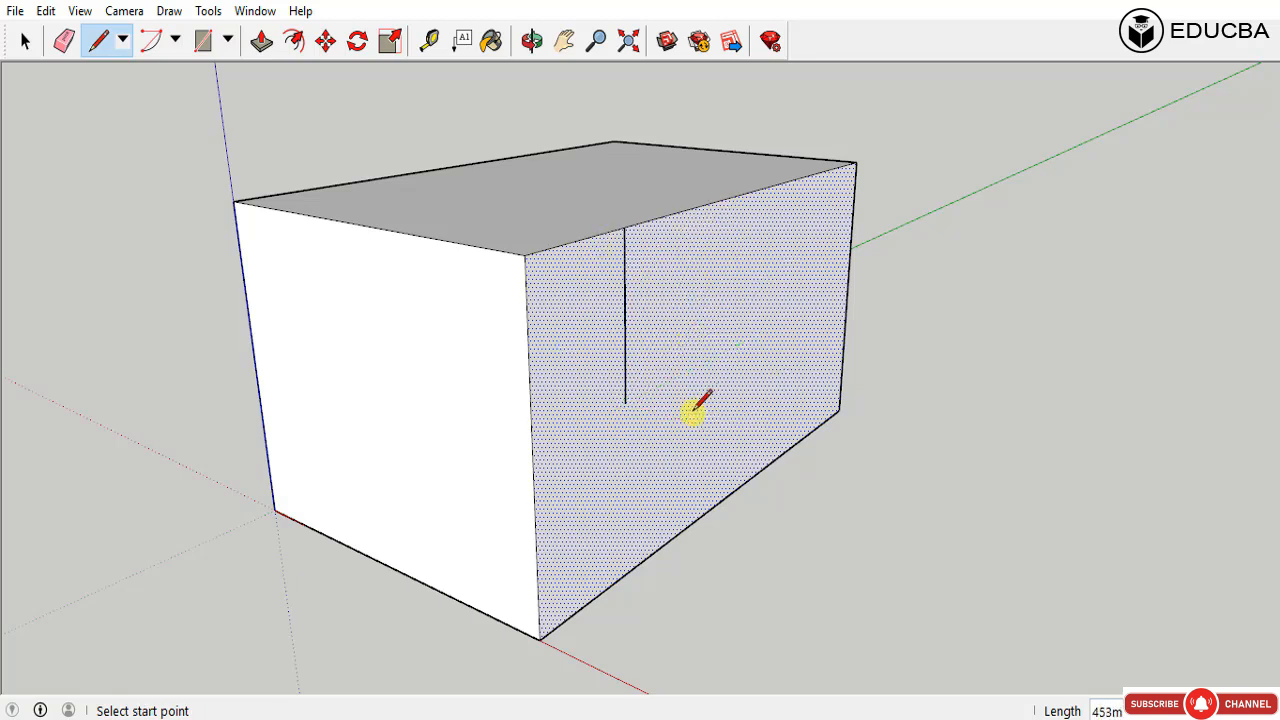
Step: Select the vertical line on the long side face and delete it
{"action": "key", "text": "space"}
{"action": "left_click", "coordinate": [663, 363]}
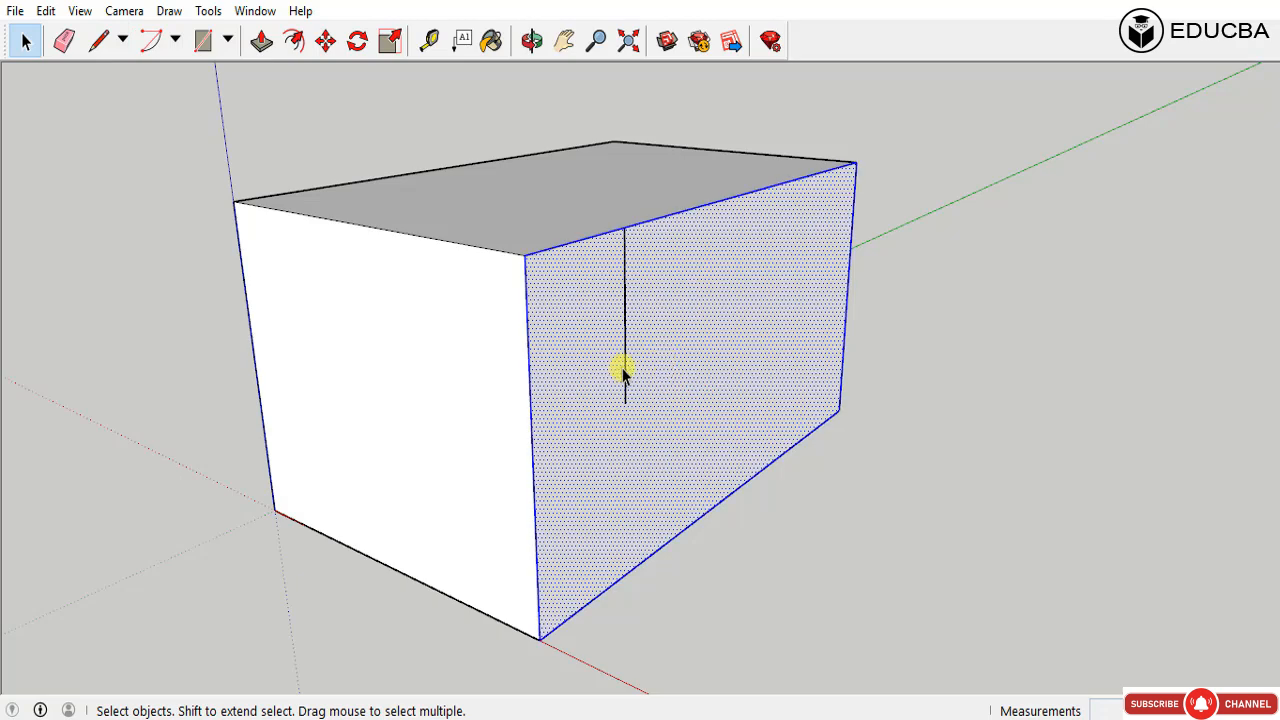
{"action": "left_click", "coordinate": [624, 368]}
{"action": "key", "text": "Delete"}
Step: Select individual faces of the box, and try to pull the long side face outward with Push/Pull
{"action": "left_click", "coordinate": [642, 377]}
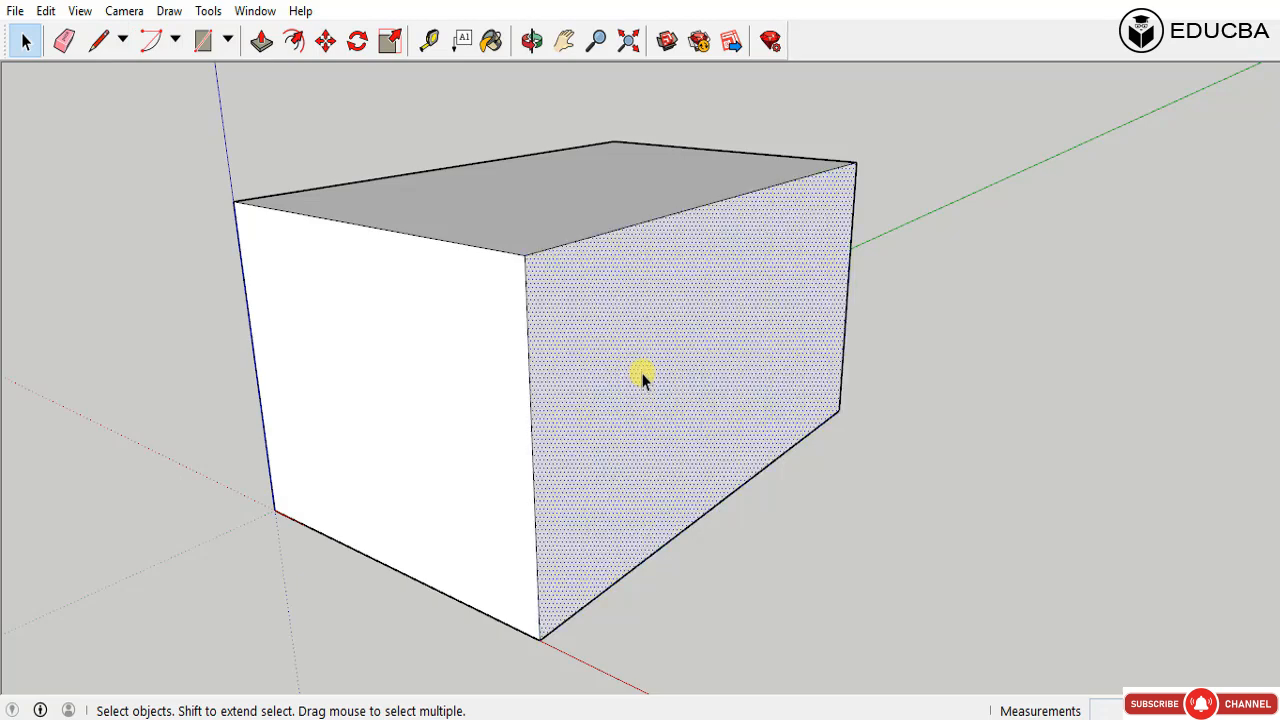
{"action": "left_click", "coordinate": [587, 208]}
{"action": "left_click", "coordinate": [507, 294]}
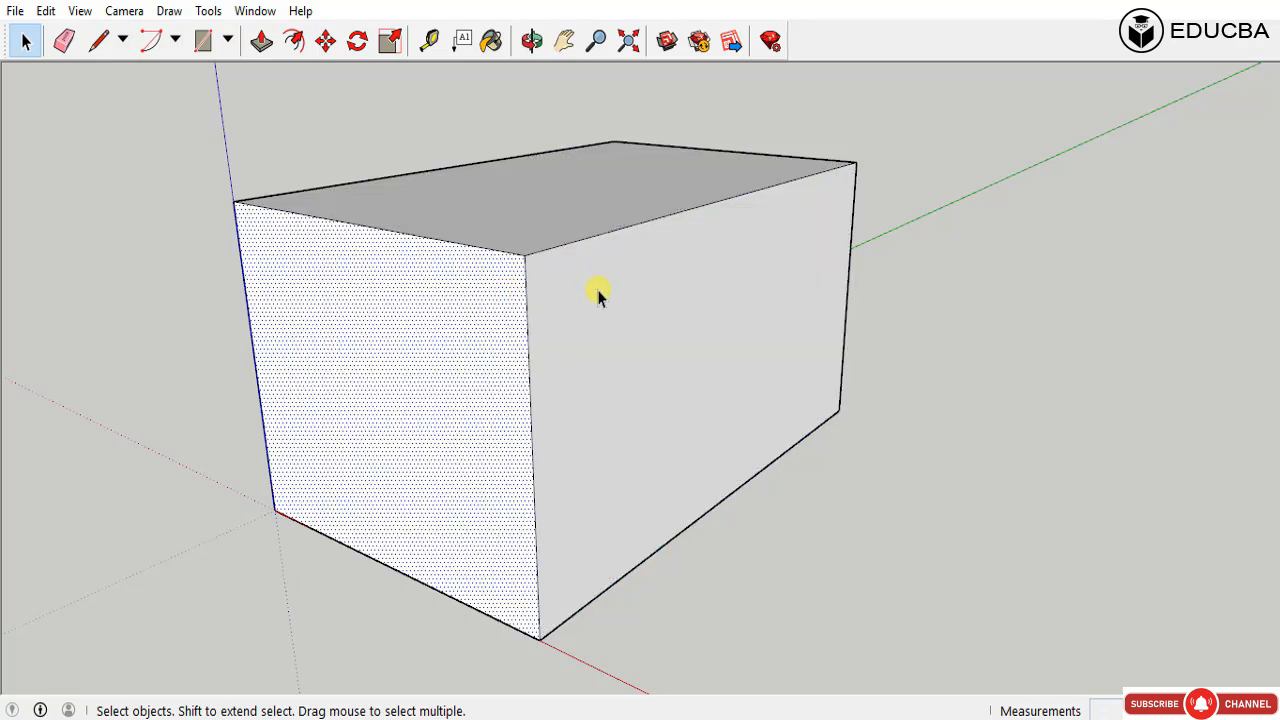
{"action": "left_click", "coordinate": [597, 290]}
{"action": "key", "text": "p"}
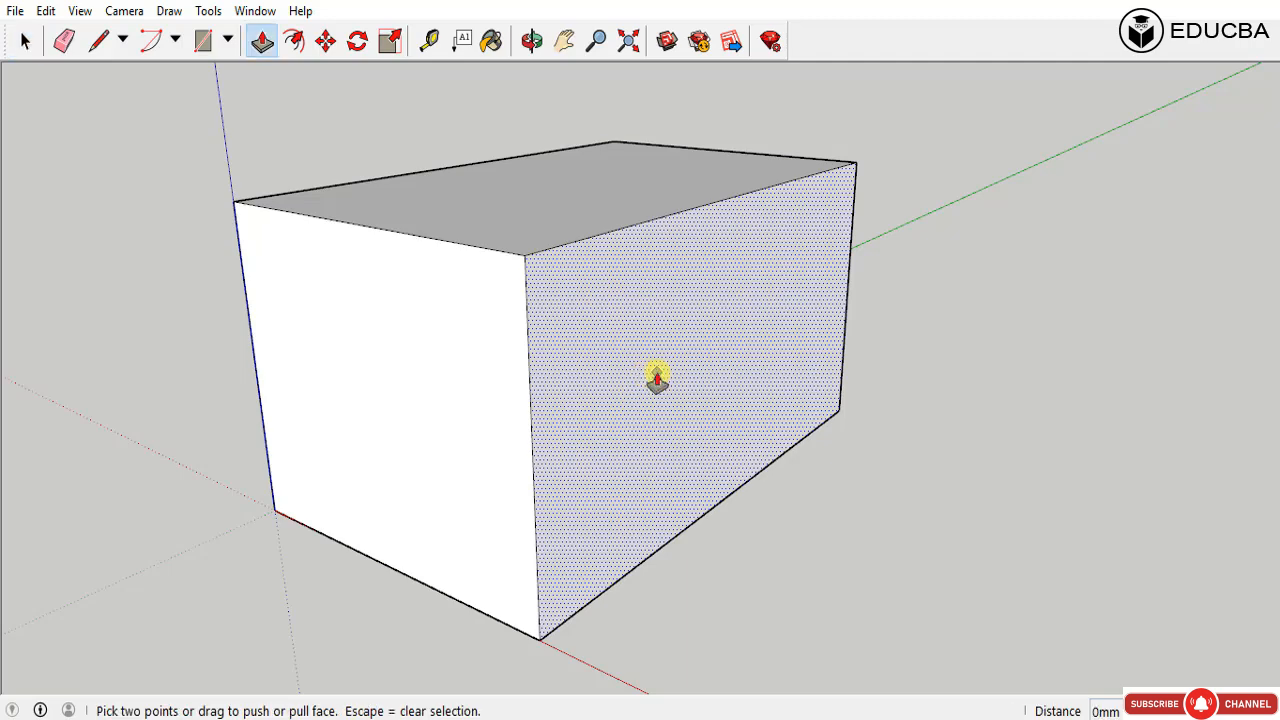
{"action": "left_click_drag", "start_coordinate": [656, 372], "coordinate": [694, 380]}
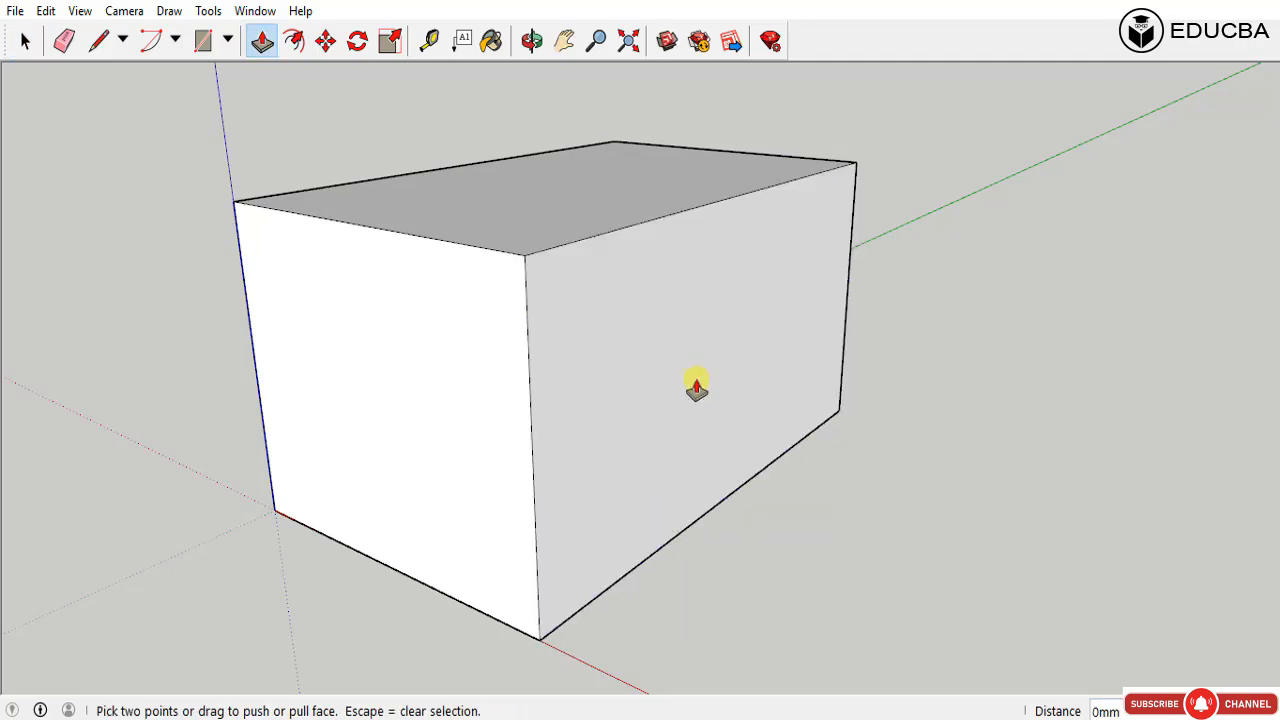
{"action": "middle_click_drag", "start_coordinate": [586, 291], "coordinate": [690, 480]}
{"action": "left_click", "coordinate": [295, 40]}
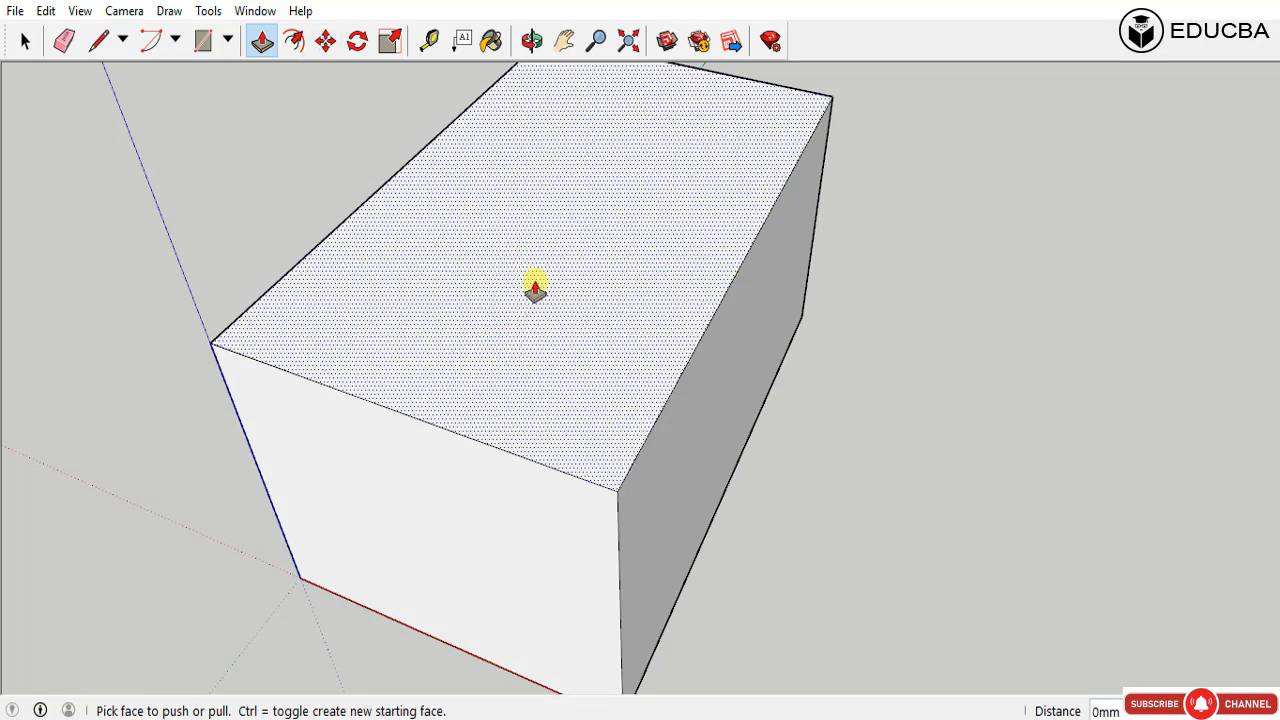
{"action": "key", "text": "o"}
{"action": "left_click_drag", "start_coordinate": [593, 280], "coordinate": [551, 183]}
{"action": "key", "text": "space"}
{"action": "left_click", "coordinate": [340, 69]}
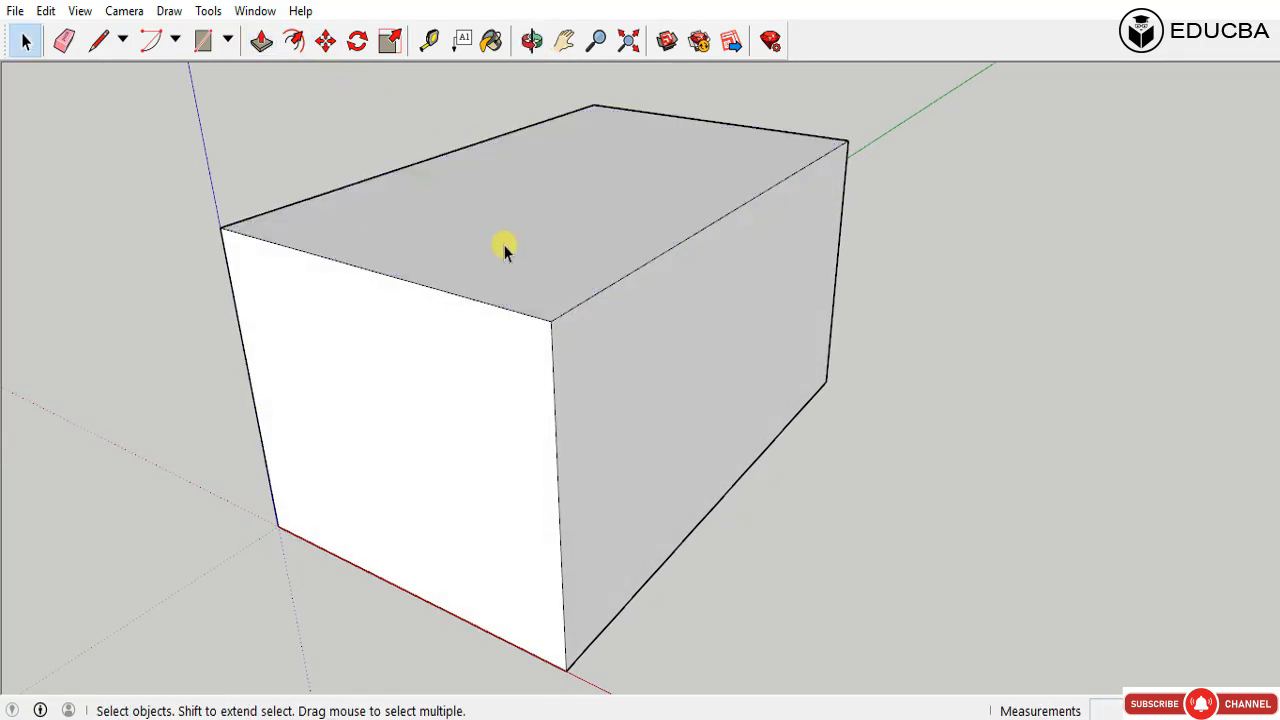
Step: Select the whole box with its edges and try moving it along the red axis from its corner at the origin
{"action": "left_click", "coordinate": [503, 250]}
{"action": "triple_click", "coordinate": [503, 250]}
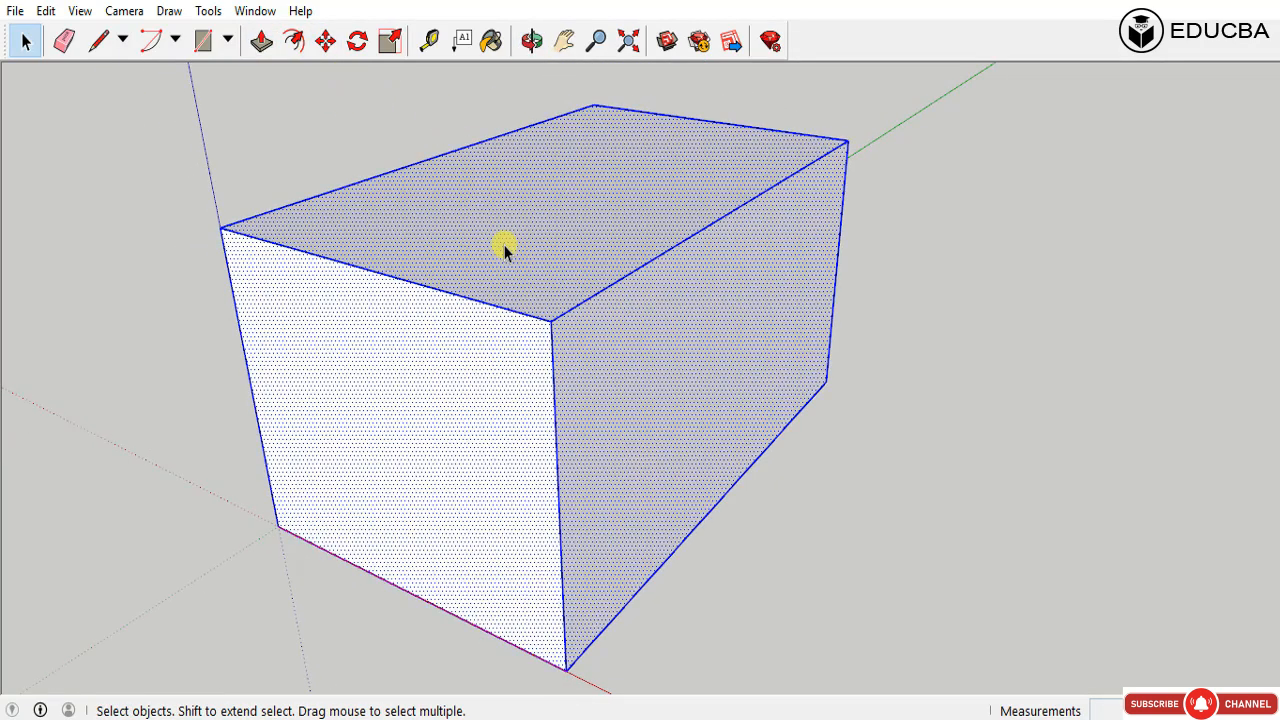
{"action": "key", "text": "m"}
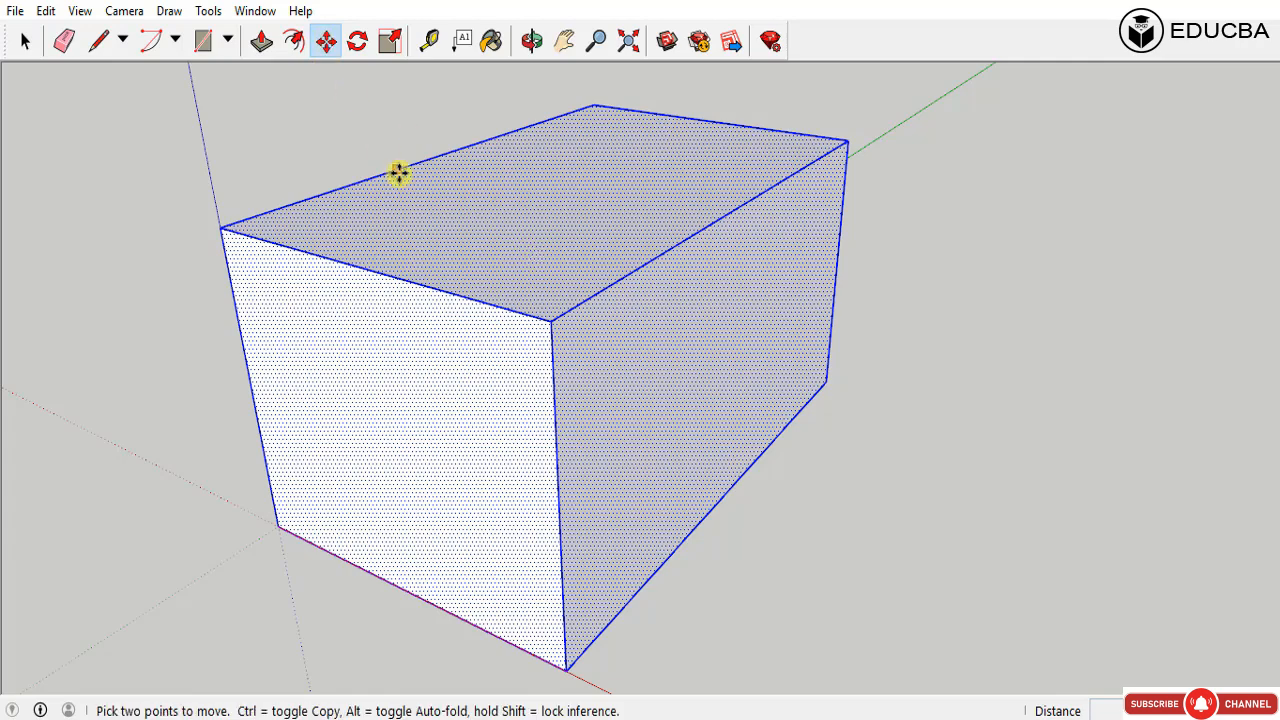
{"action": "left_click", "coordinate": [279, 525]}
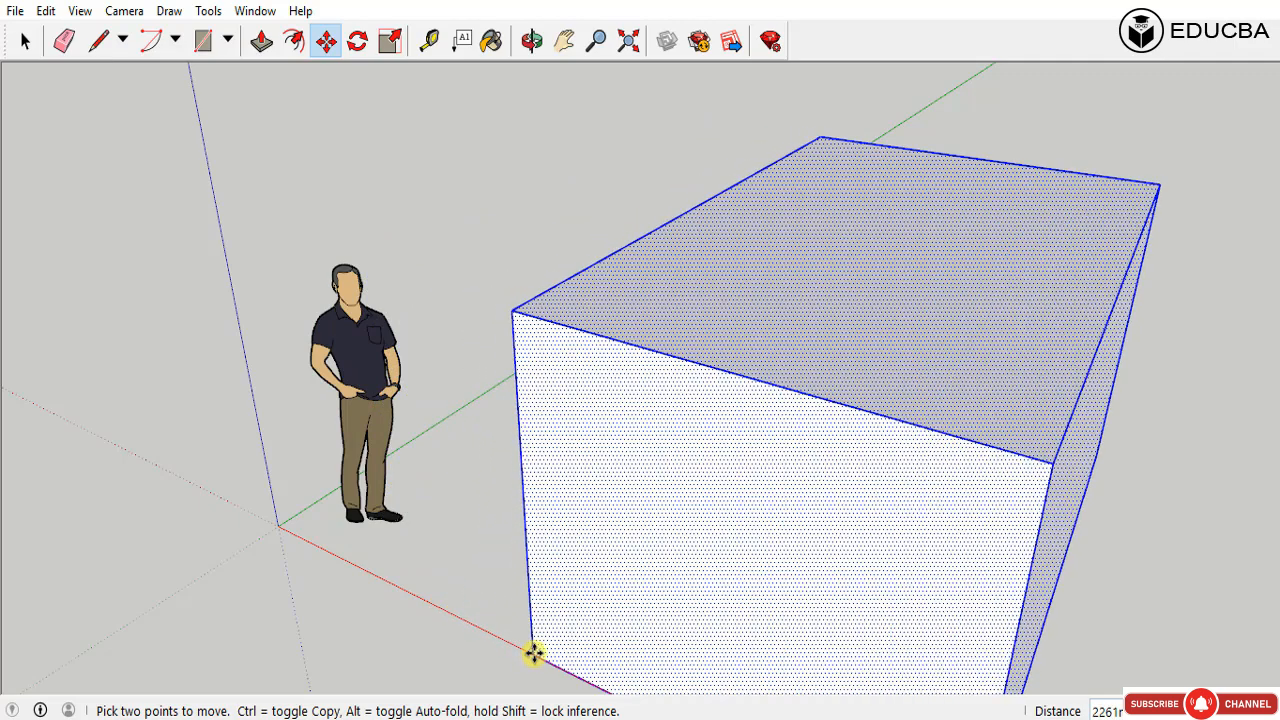
{"action": "left_click", "coordinate": [277, 523]}
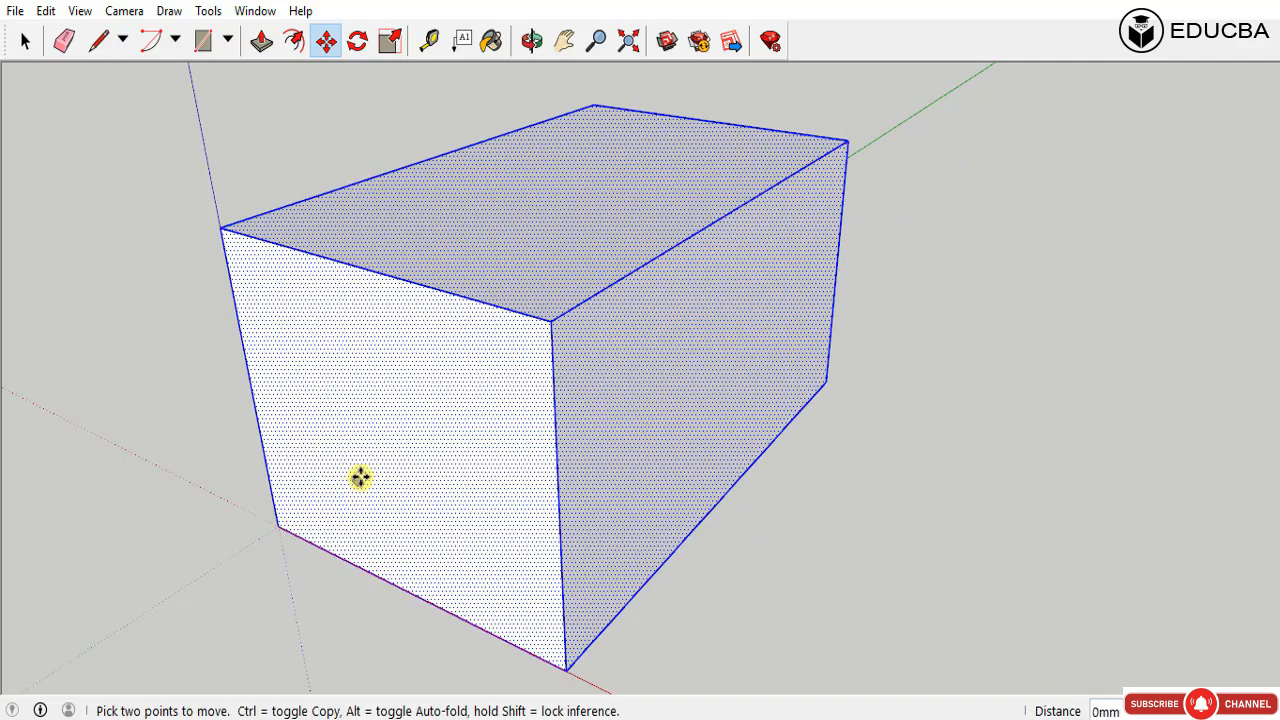
{"action": "key", "text": "space"}
Step: Select the box's top face alone, and switch the selection to its long side face
{"action": "scroll", "coordinate": [542, 283], "scroll_direction": "down", "scroll_amount": 1}
{"action": "scroll", "coordinate": [517, 246], "scroll_direction": "down", "scroll_amount": 1}
{"action": "middle_click_drag", "start_coordinate": [517, 246], "coordinate": [577, 291]}
{"action": "left_click", "coordinate": [577, 291]}
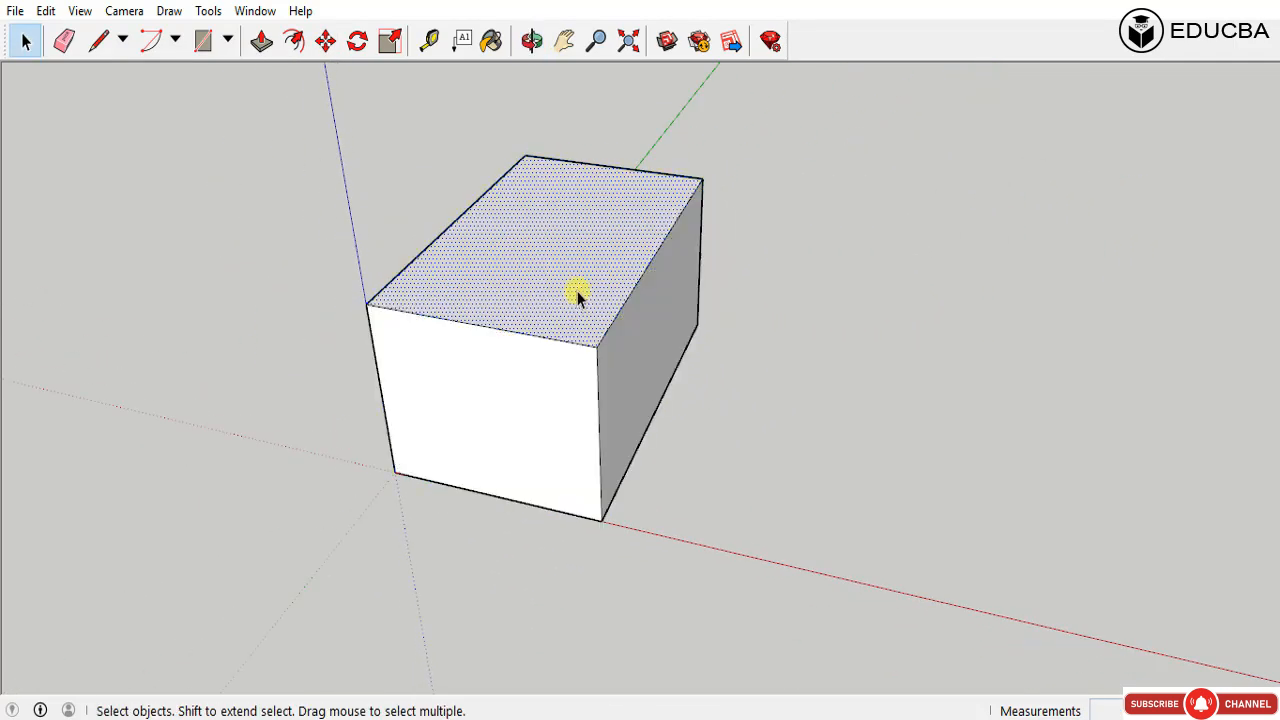
{"action": "scroll", "coordinate": [577, 300], "scroll_direction": "up", "scroll_amount": 2}
{"action": "scroll", "coordinate": [610, 372], "scroll_direction": "up", "scroll_amount": 1}
{"action": "left_click", "coordinate": [622, 379]}
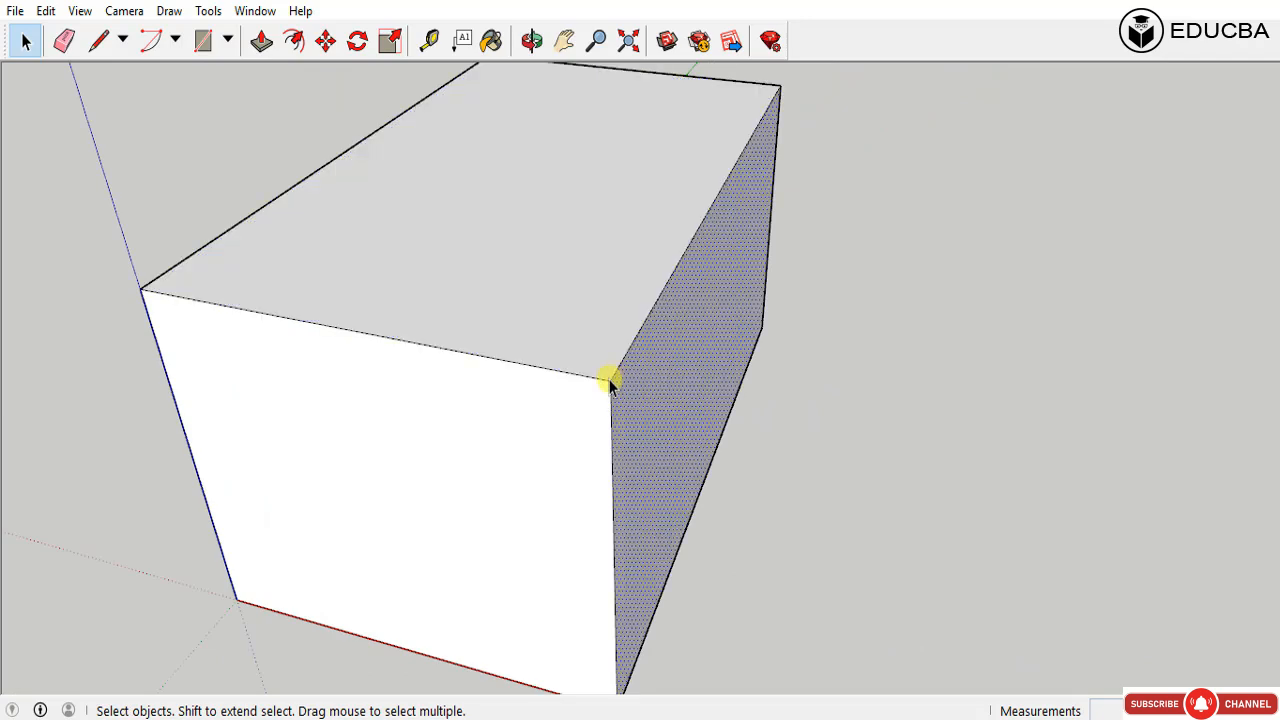
Step: Select the whole box and move it by its top front corner to empty space well away from the origin
{"action": "double_click", "coordinate": [607, 337]}
{"action": "triple_click", "coordinate": [607, 337]}
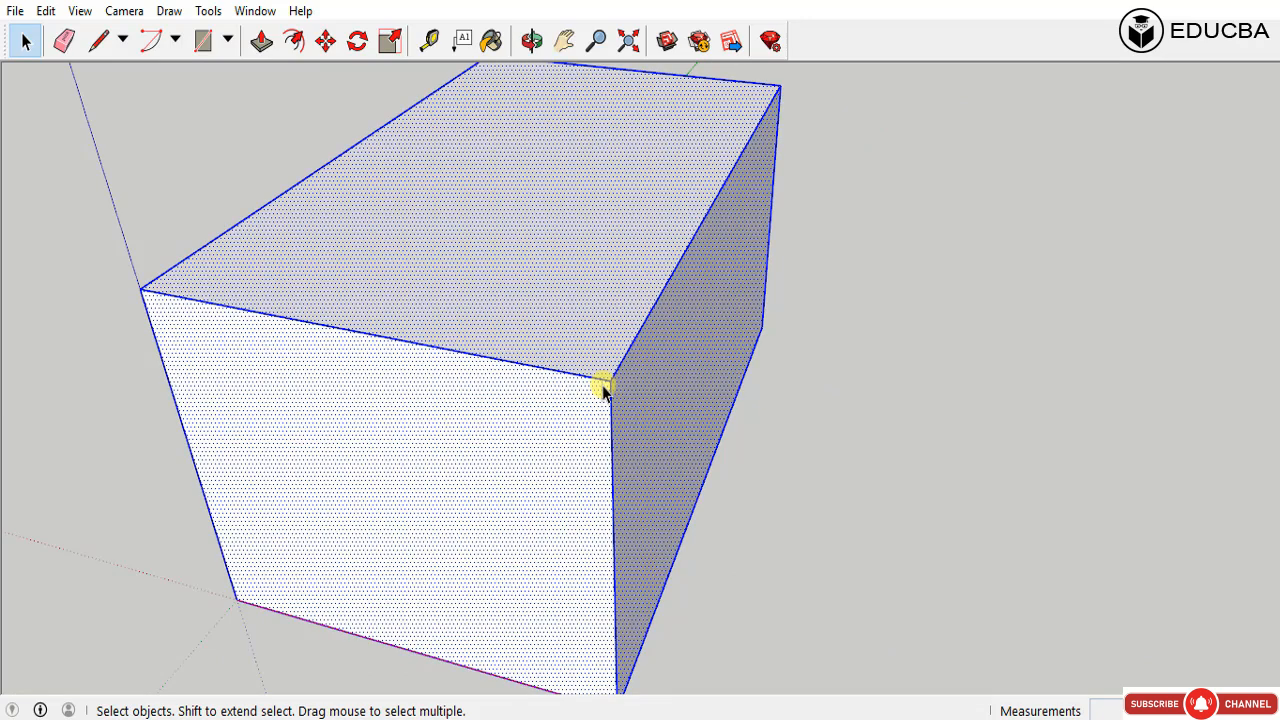
{"action": "left_click", "coordinate": [326, 40]}
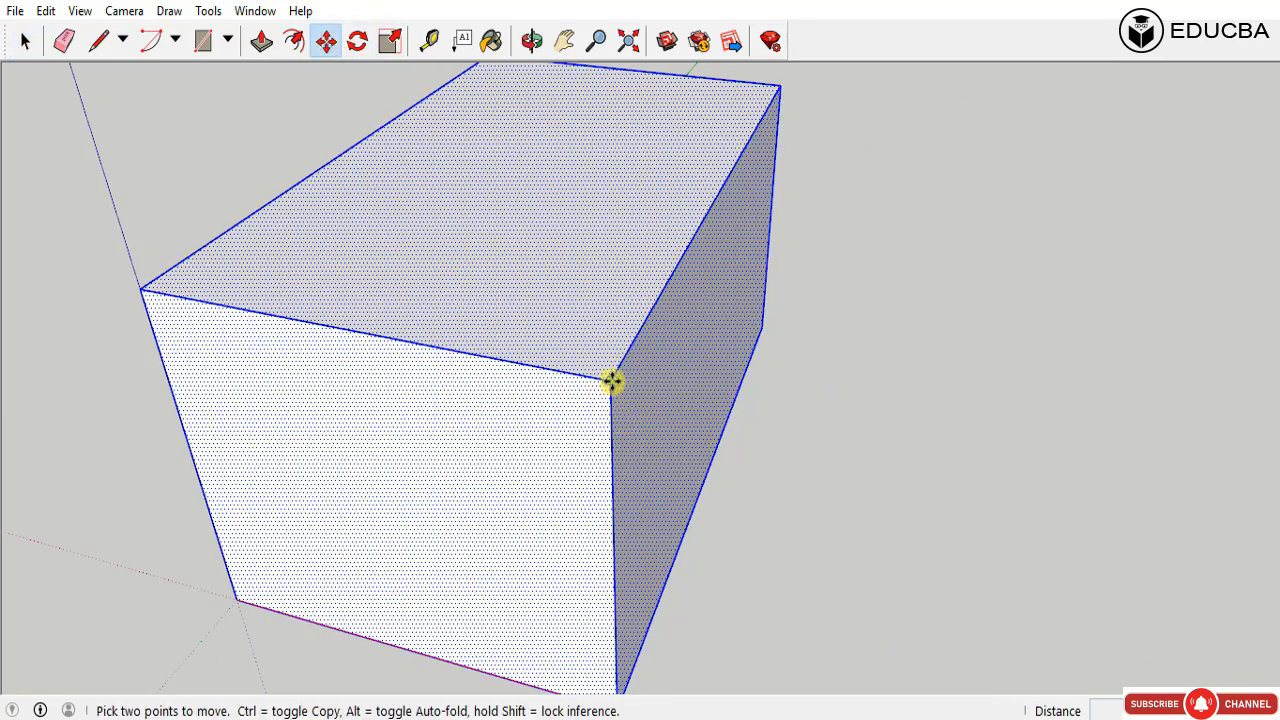
{"action": "left_click", "coordinate": [612, 380]}
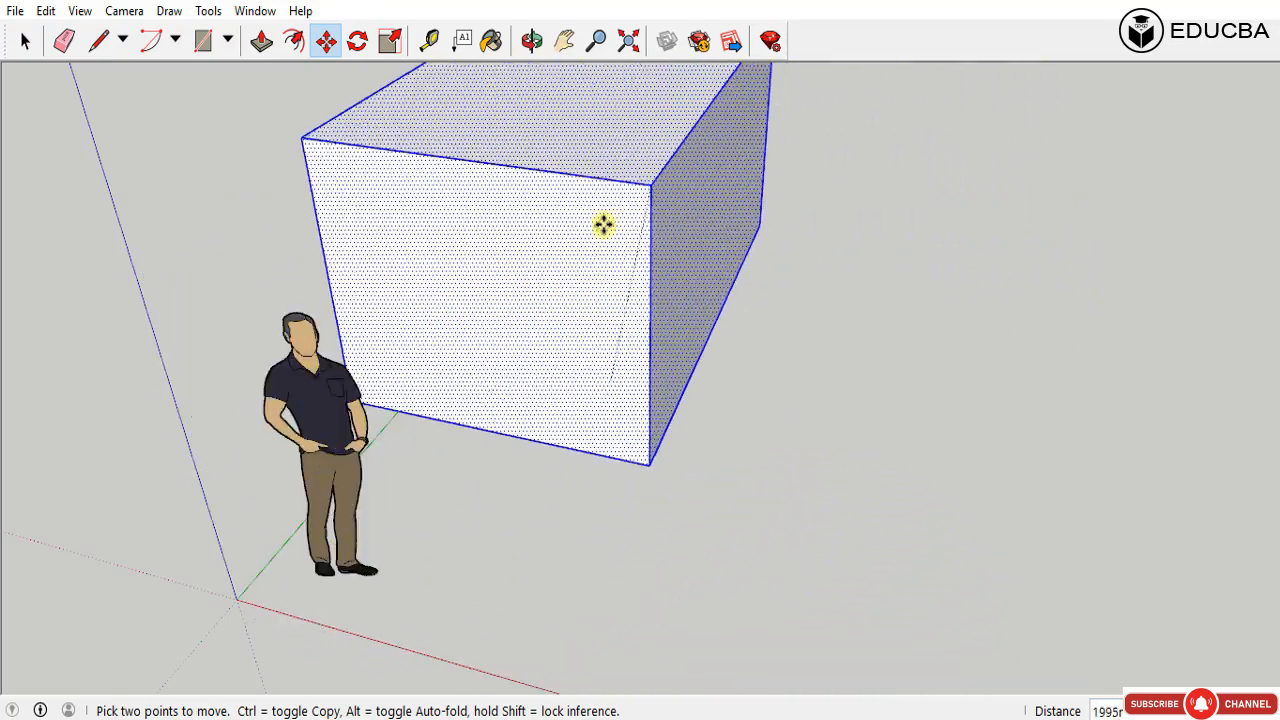
{"action": "scroll", "coordinate": [541, 420], "scroll_direction": "down", "scroll_amount": 3}
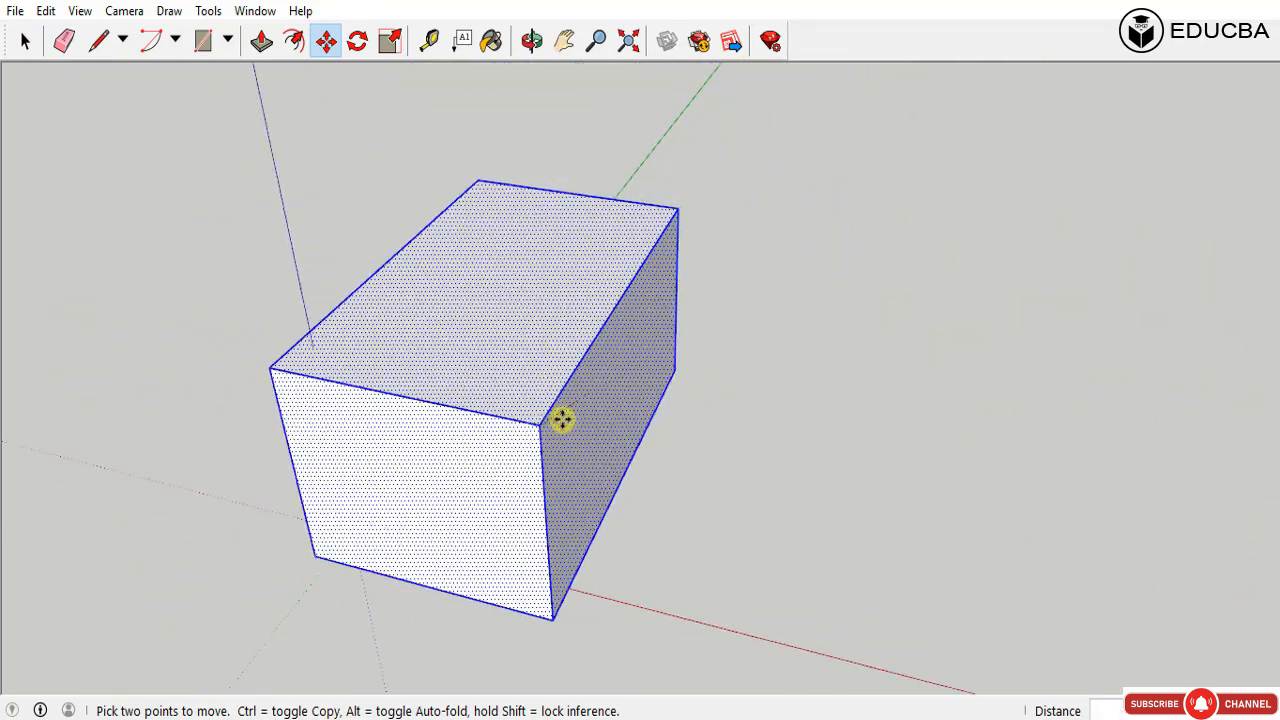
{"action": "scroll", "coordinate": [562, 420], "scroll_direction": "down", "scroll_amount": 4}
{"action": "left_click", "coordinate": [1046, 266]}
{"action": "key", "text": "space"}
Step: Select only the box's front face and try moving it sideways by its upper corner
{"action": "left_click", "coordinate": [1016, 292]}
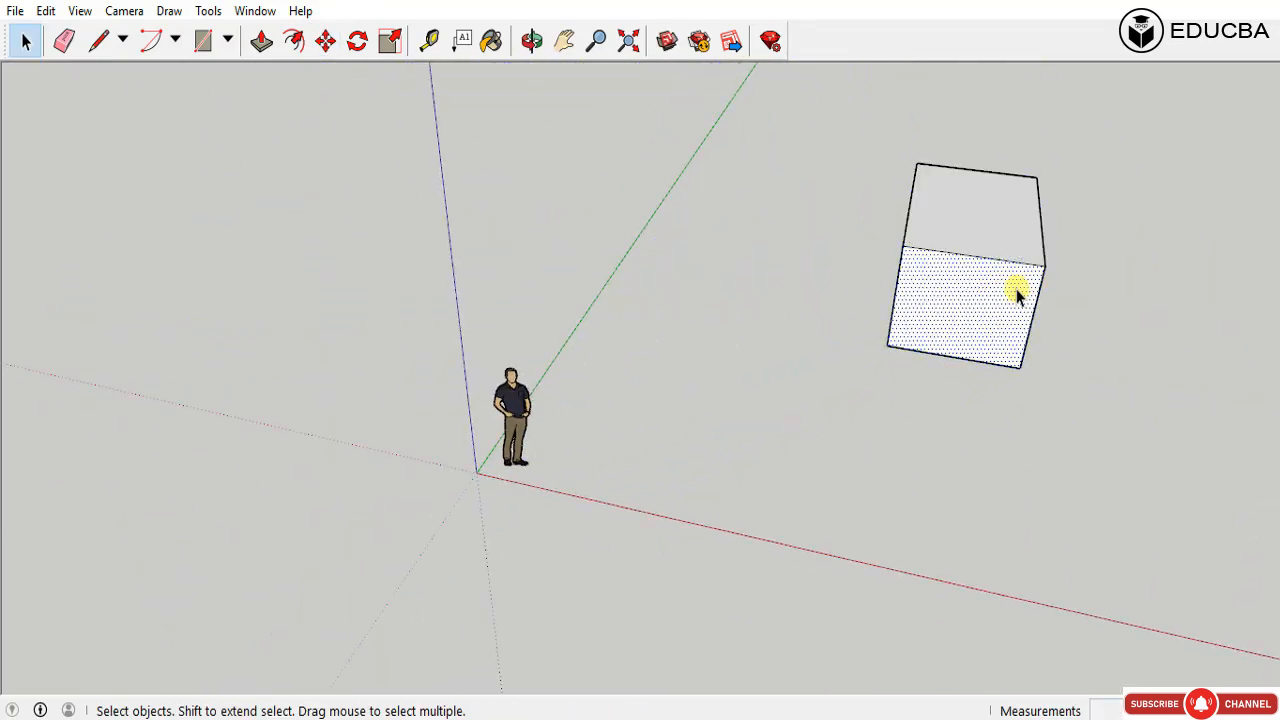
{"action": "key", "text": "m"}
{"action": "left_click", "coordinate": [1042, 268]}
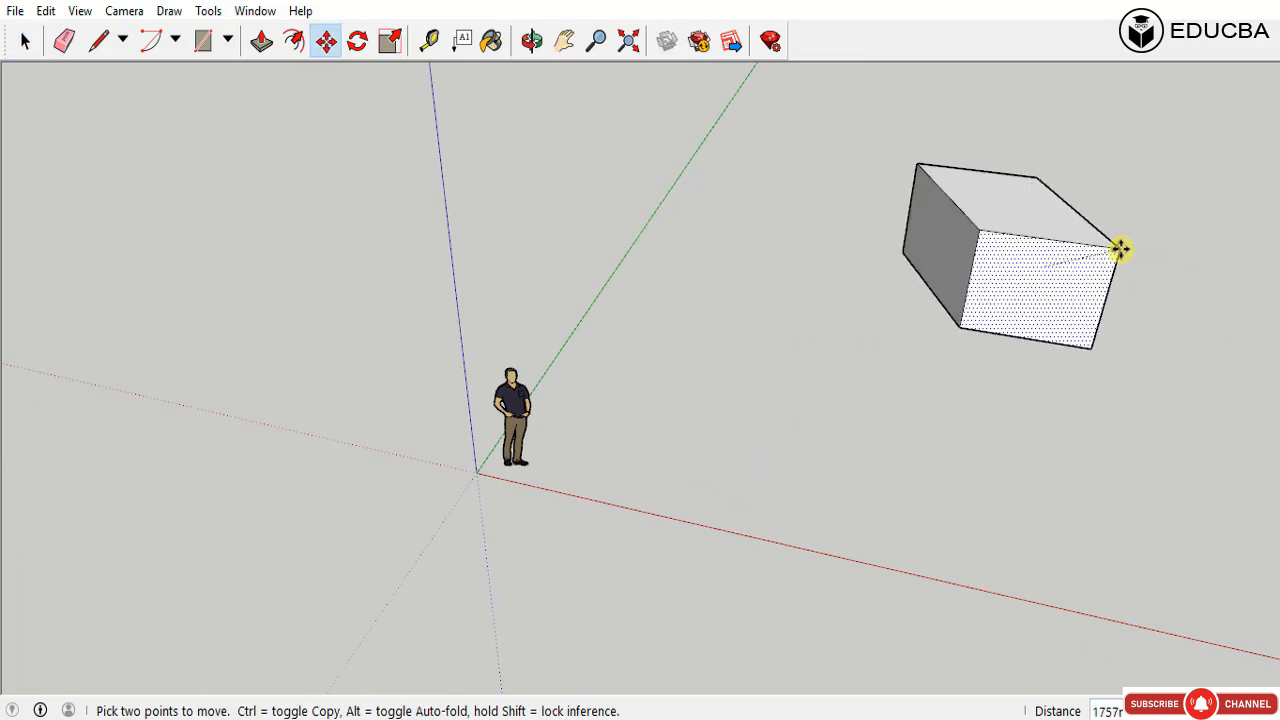
{"action": "key", "text": "Escape"}
{"action": "key", "text": "space"}
Step: Select the front face without its bounding edges and try deleting it
{"action": "scroll", "coordinate": [1030, 243], "scroll_direction": "up", "scroll_amount": 2}
{"action": "scroll", "coordinate": [1010, 243], "scroll_direction": "up", "scroll_amount": 3}
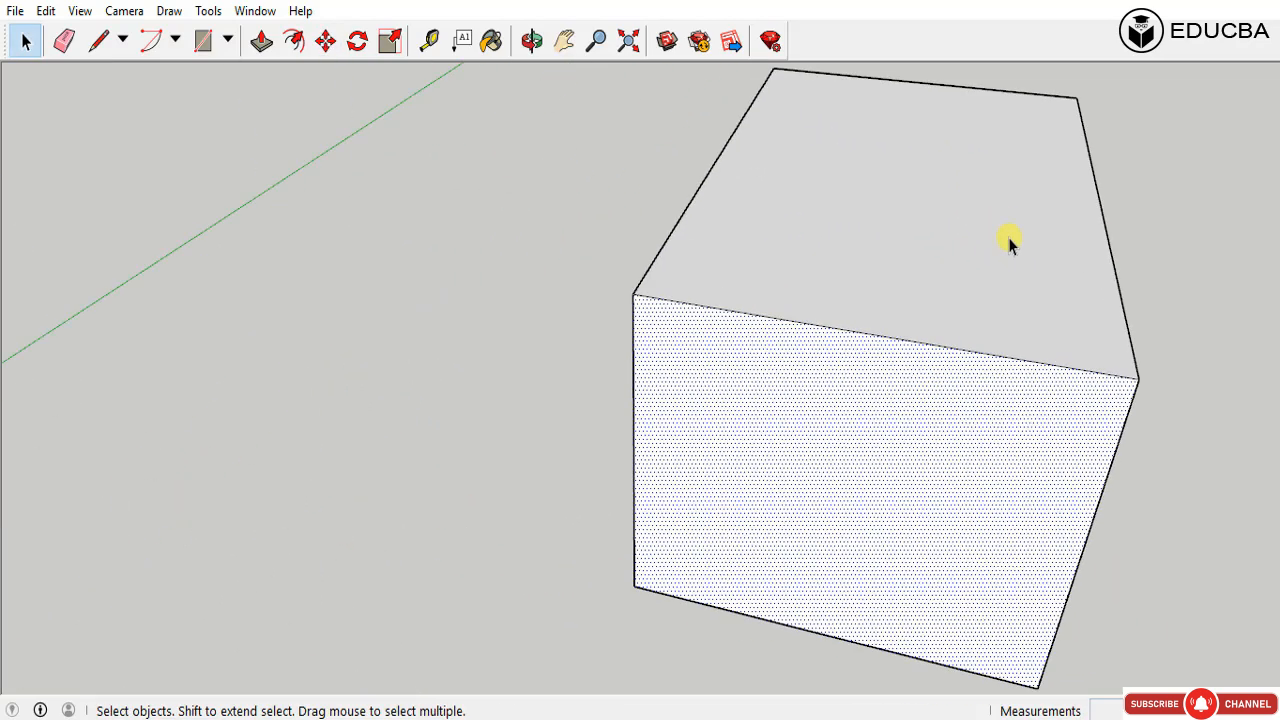
{"action": "middle_click_drag", "start_coordinate": [1008, 243], "coordinate": [942, 148]}
{"action": "left_click", "coordinate": [934, 314]}
{"action": "scroll", "coordinate": [789, 320], "scroll_direction": "down", "scroll_amount": 2}
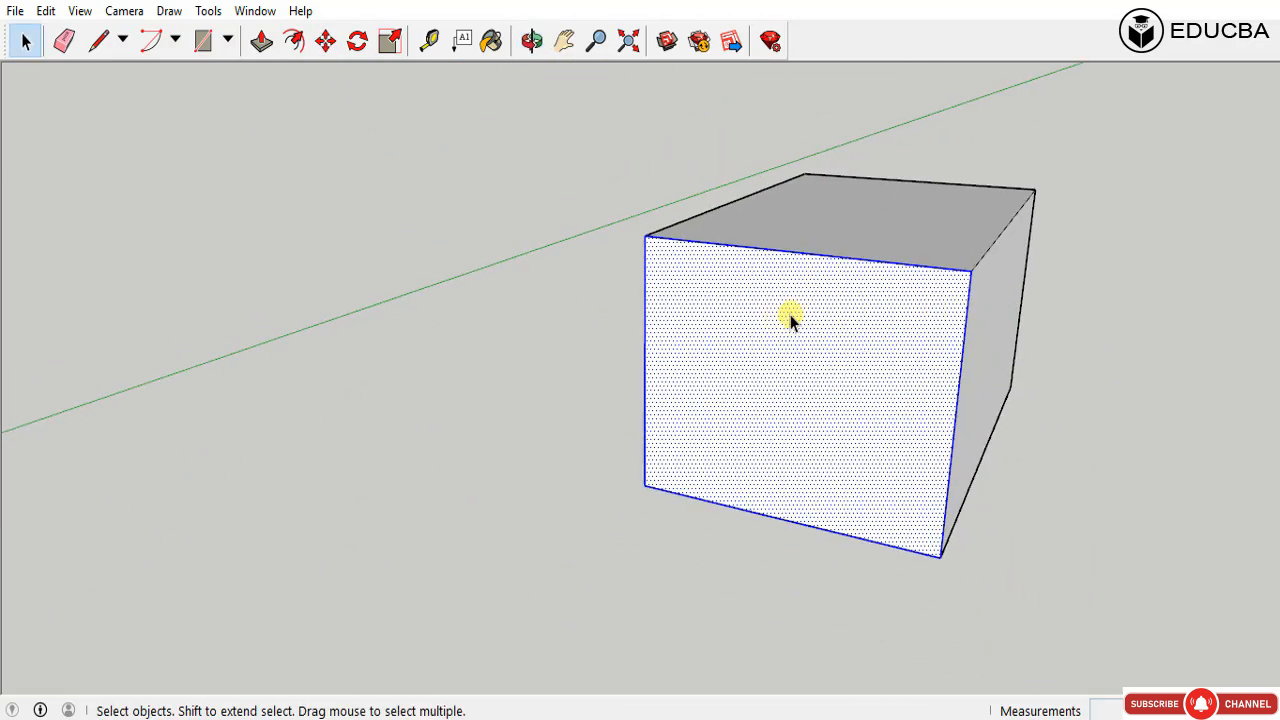
{"action": "middle_click_drag", "start_coordinate": [838, 318], "coordinate": [746, 366]}
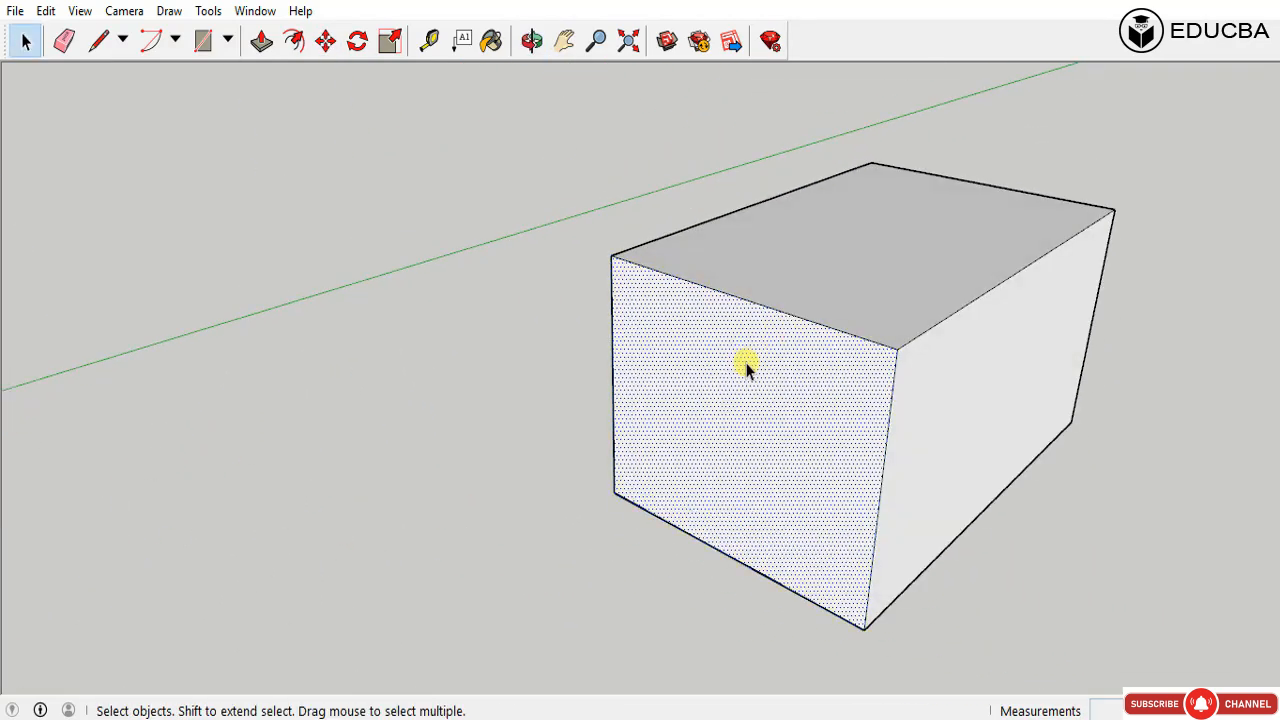
{"action": "key", "text": "Delete"}
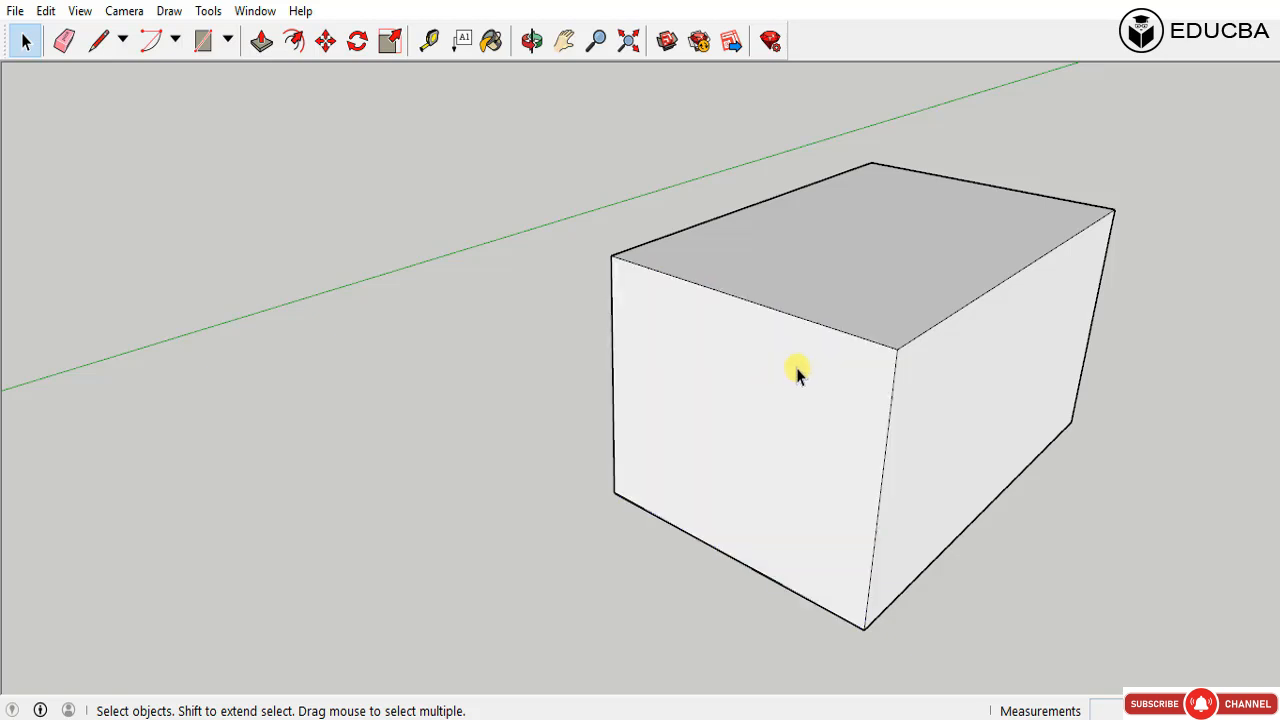
Step: Select the front face together with its bounding edges and delete them
{"action": "left_click", "coordinate": [795, 366]}
{"action": "double_click", "coordinate": [820, 362]}
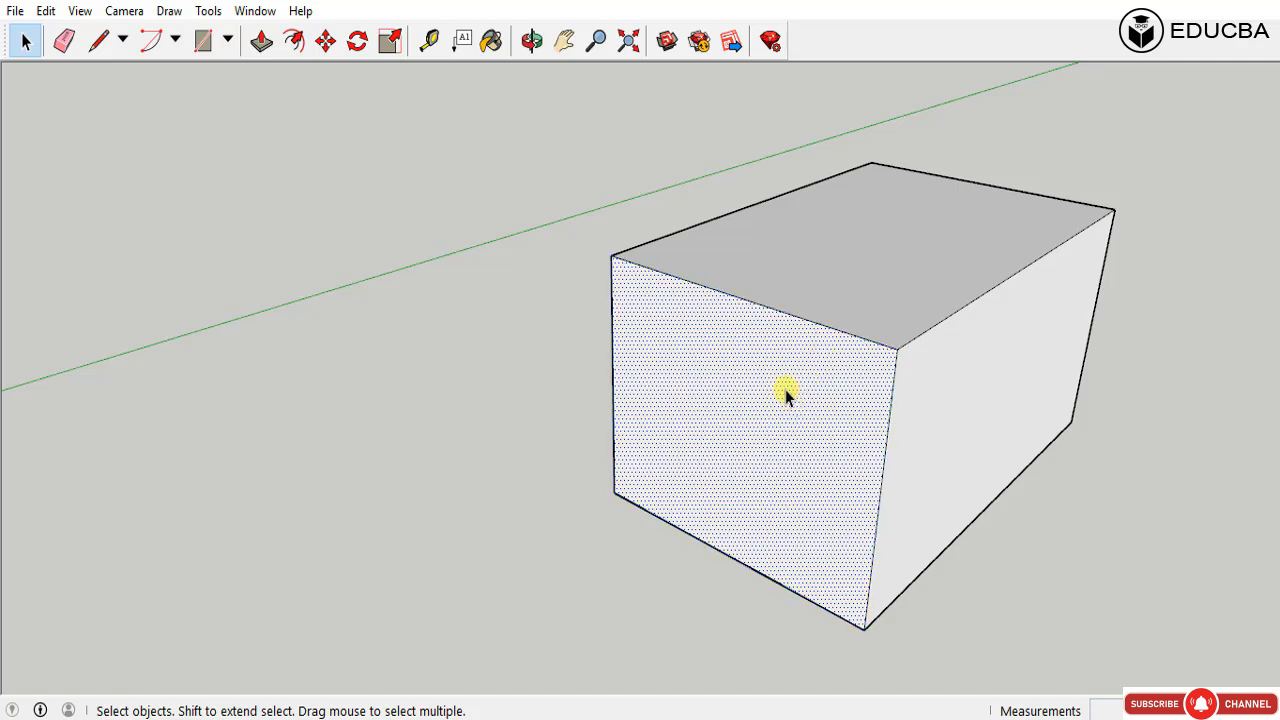
{"action": "triple_click", "coordinate": [785, 392]}
{"action": "double_click", "coordinate": [805, 357]}
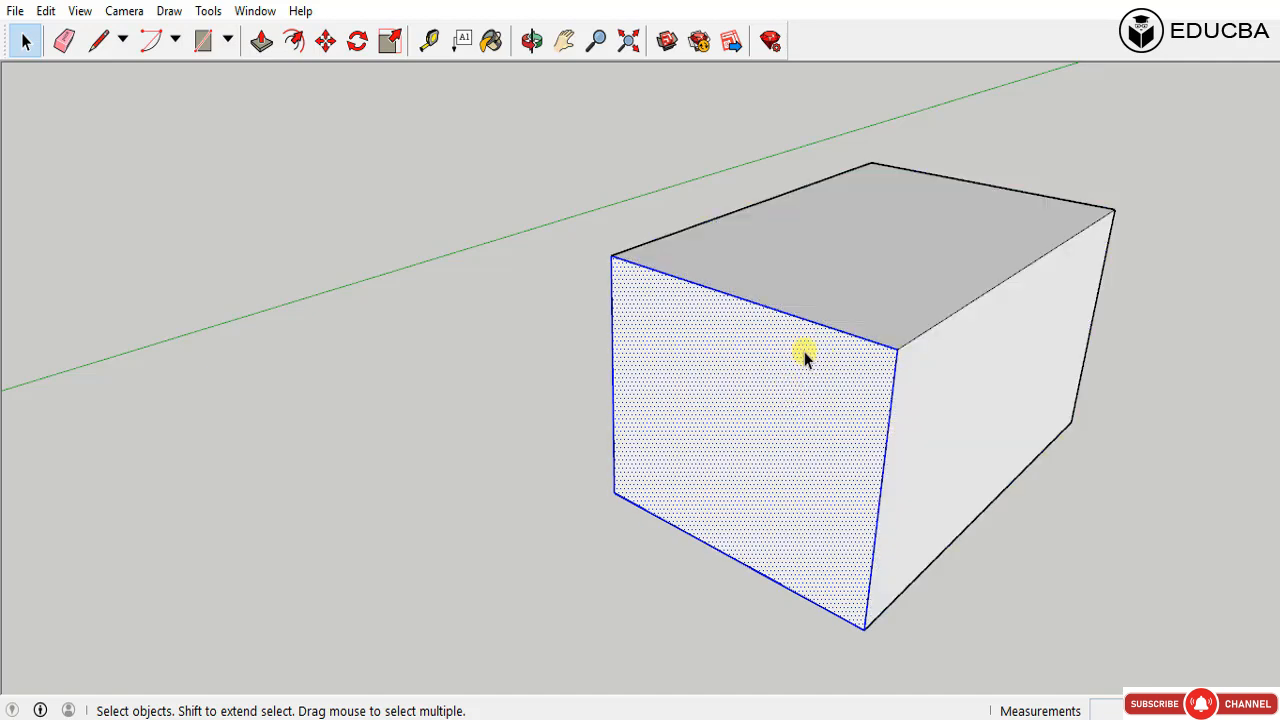
{"action": "key", "text": "Delete"}
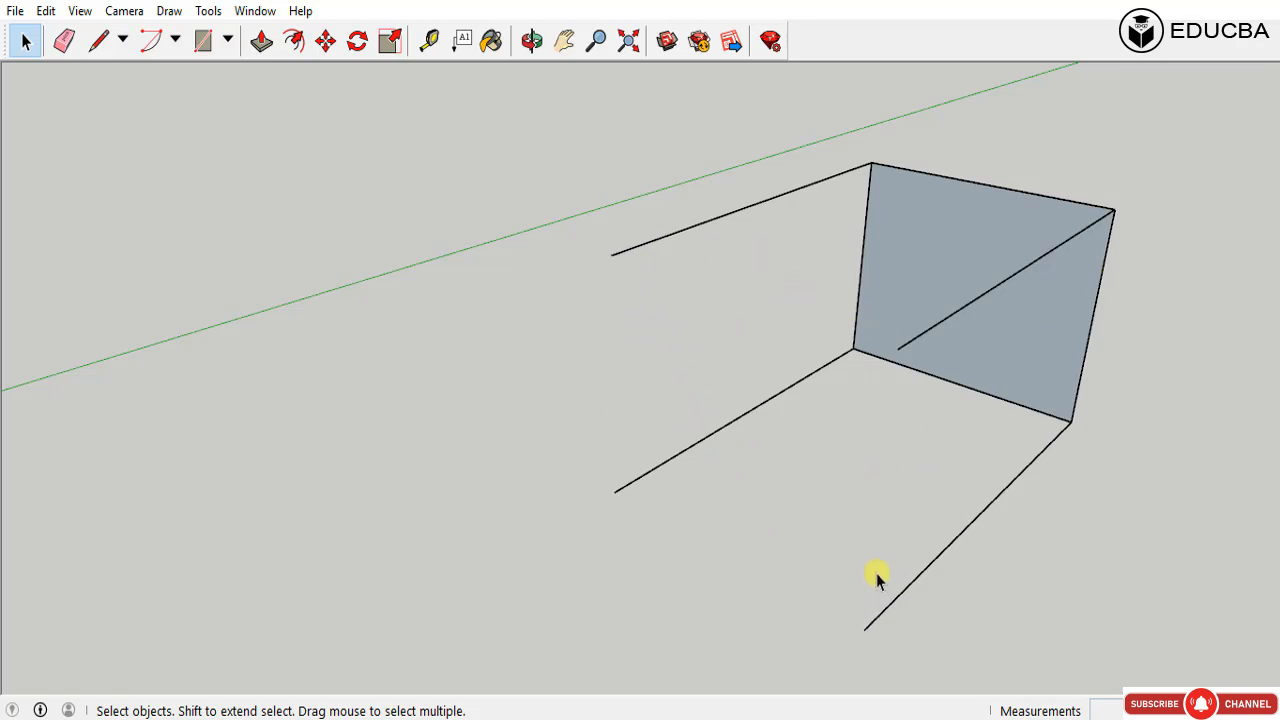
Step: Draw a vertical line joining the loose ends of the upper and lower edges where the front corner was
{"action": "key", "text": "l"}
{"action": "left_click", "coordinate": [898, 348]}
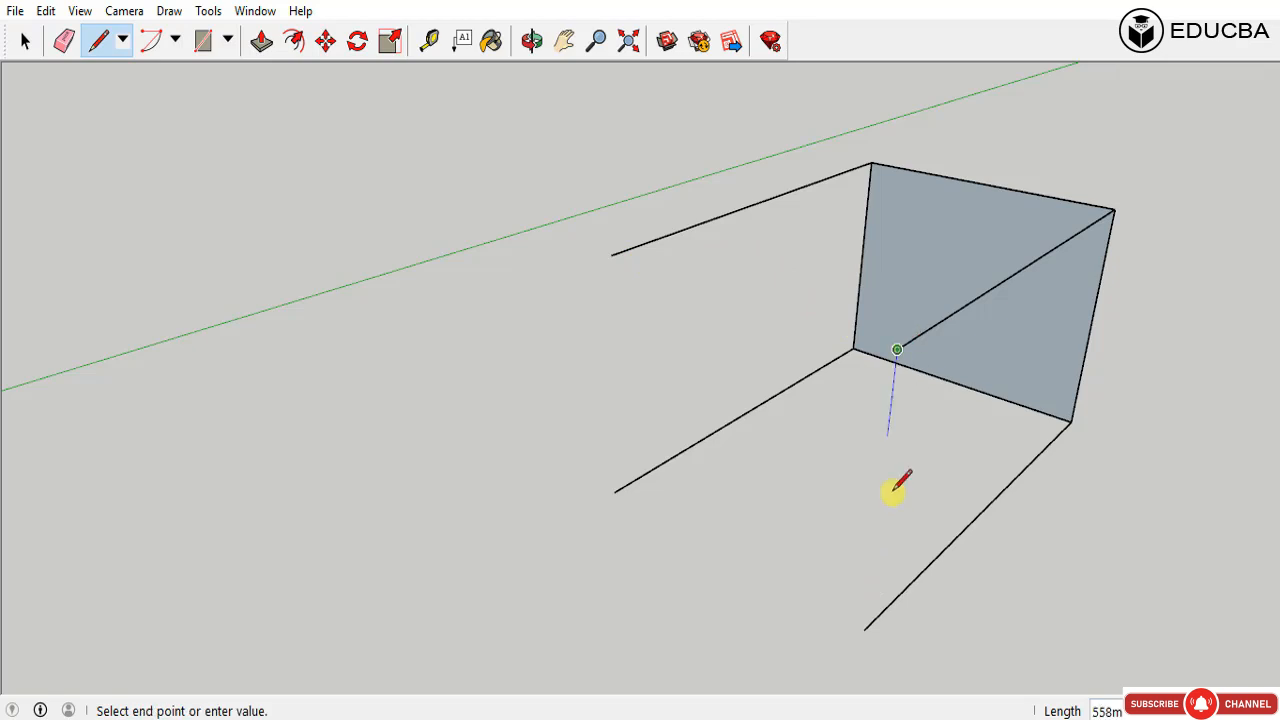
{"action": "left_click", "coordinate": [866, 630]}
{"action": "key", "text": "space"}
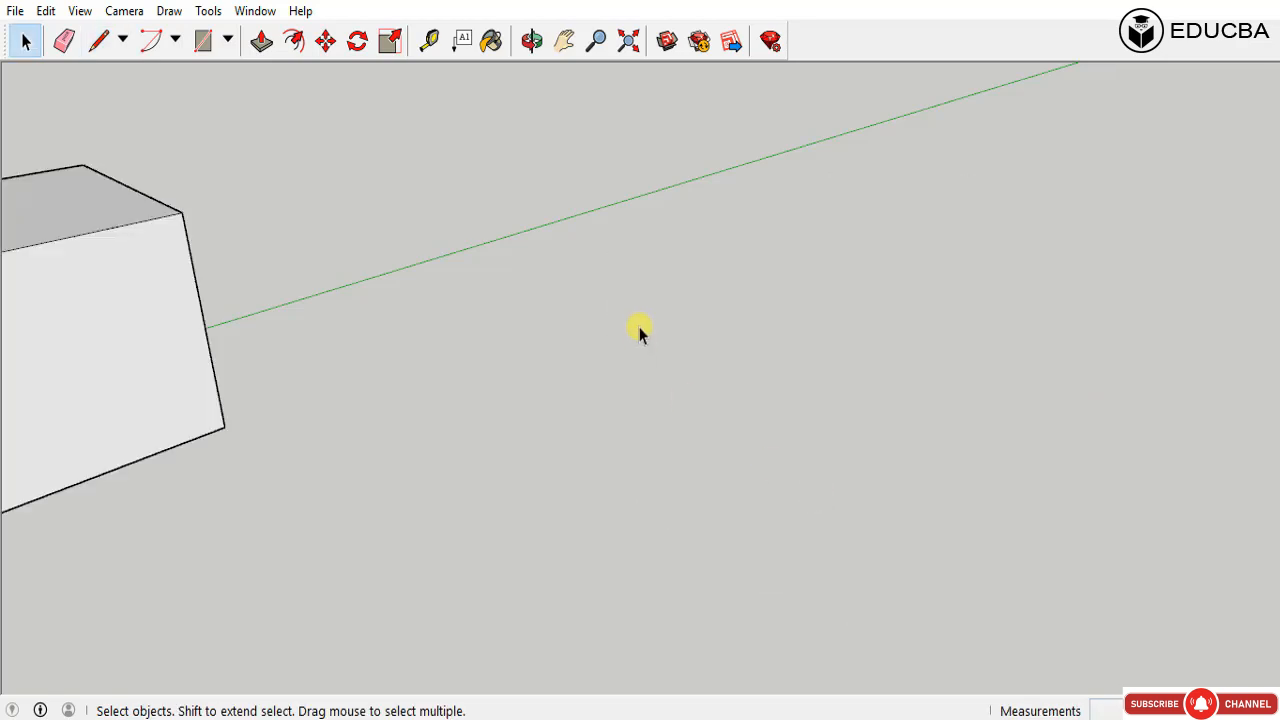
Step: Enclose the whole box at the origin in a selection window and delete it
{"action": "scroll", "coordinate": [643, 334], "scroll_direction": "down", "scroll_amount": 1}
{"action": "scroll", "coordinate": [885, 362], "scroll_direction": "down", "scroll_amount": 6}
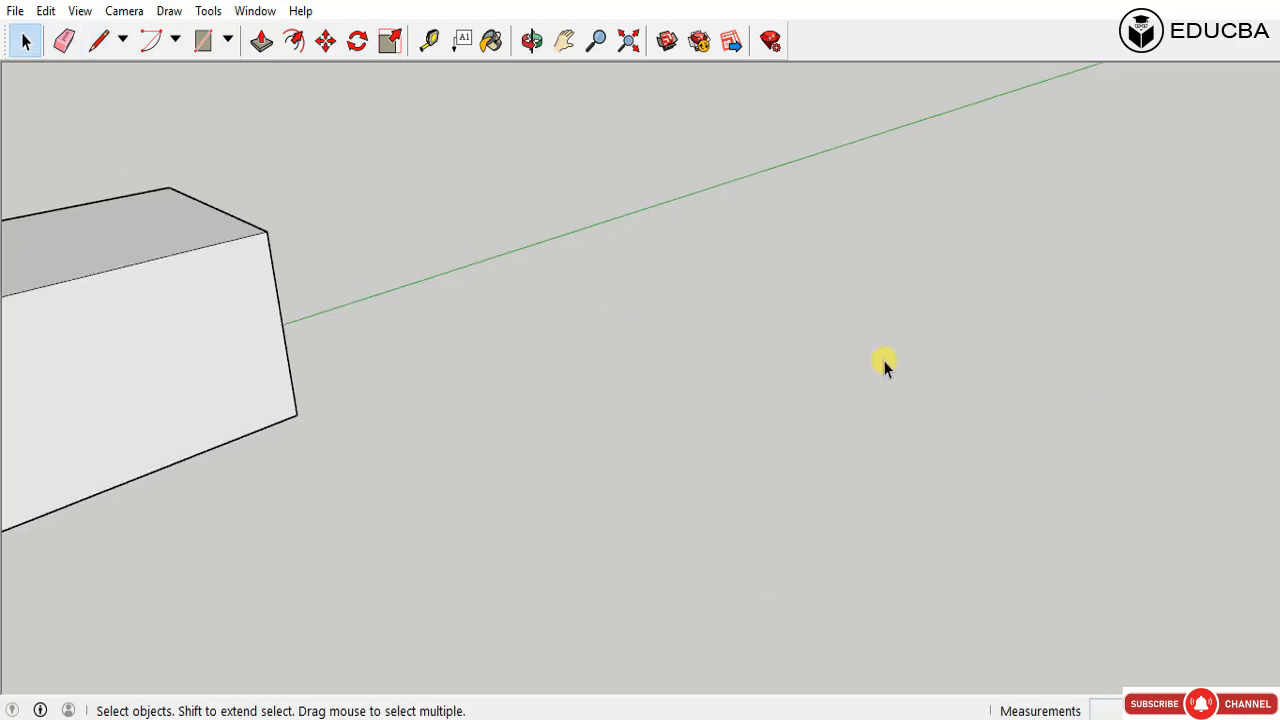
{"action": "scroll", "coordinate": [885, 365], "scroll_direction": "down", "scroll_amount": 2}
{"action": "left_click_drag", "start_coordinate": [641, 252], "coordinate": [475, 512]}
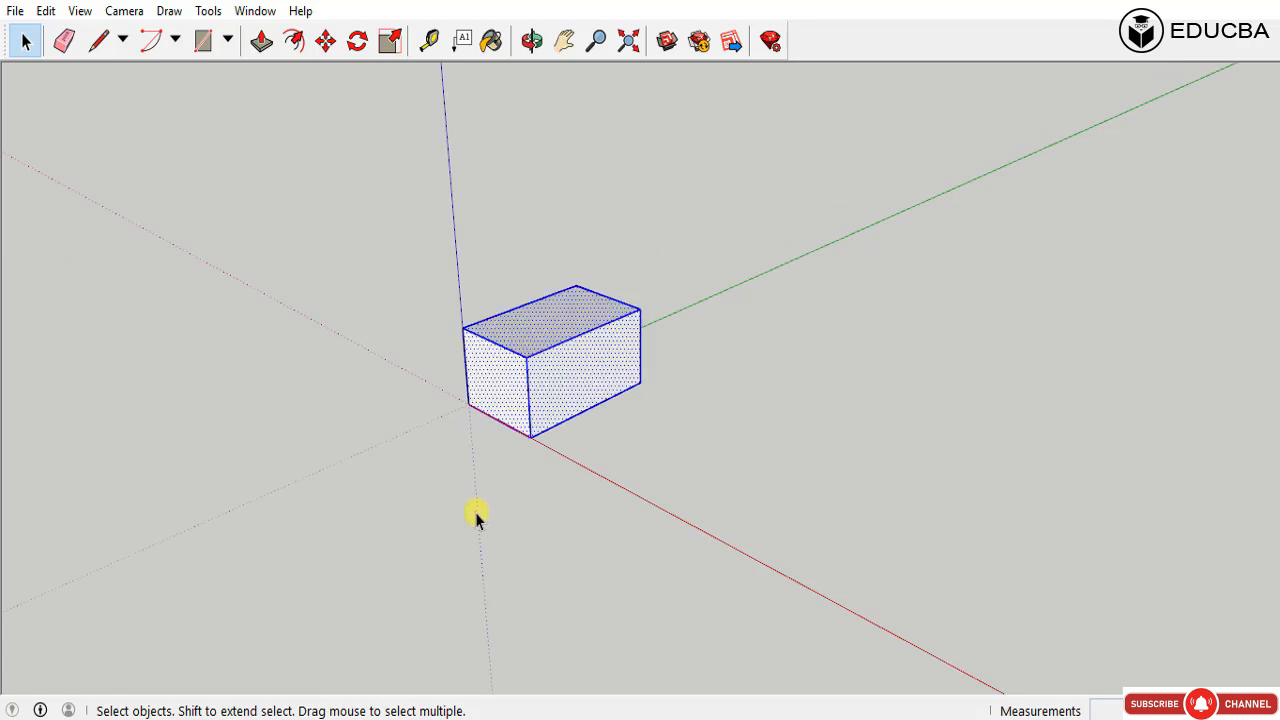
{"action": "key", "text": "Delete"}
Step: Draw a four-line ground outline, about 4100 by 3300 mm, from the origin along the green and red axes, ending just short of the origin
{"action": "middle_click_drag", "start_coordinate": [590, 615], "coordinate": [640, 503]}
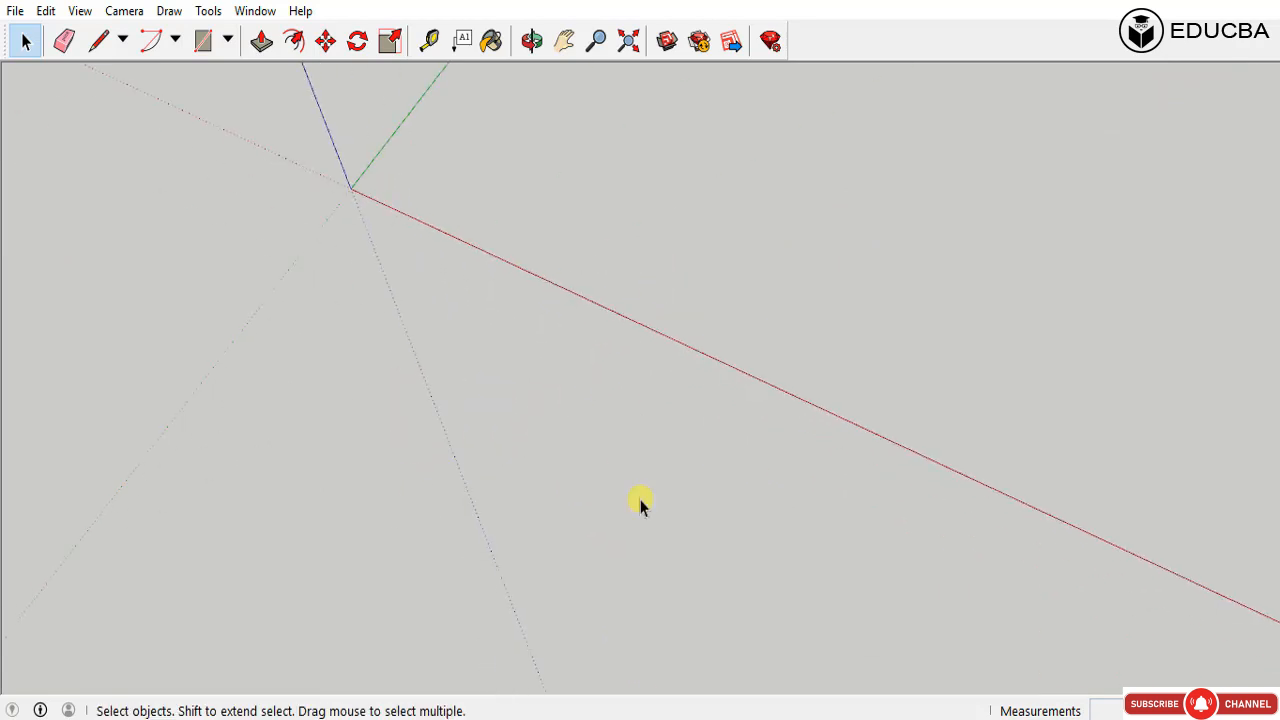
{"action": "scroll", "coordinate": [640, 503], "scroll_direction": "down", "scroll_amount": 2}
{"action": "scroll", "coordinate": [519, 188], "scroll_direction": "up", "scroll_amount": 3}
{"action": "scroll", "coordinate": [583, 483], "scroll_direction": "down", "scroll_amount": 2}
{"action": "scroll", "coordinate": [548, 345], "scroll_direction": "up", "scroll_amount": 2}
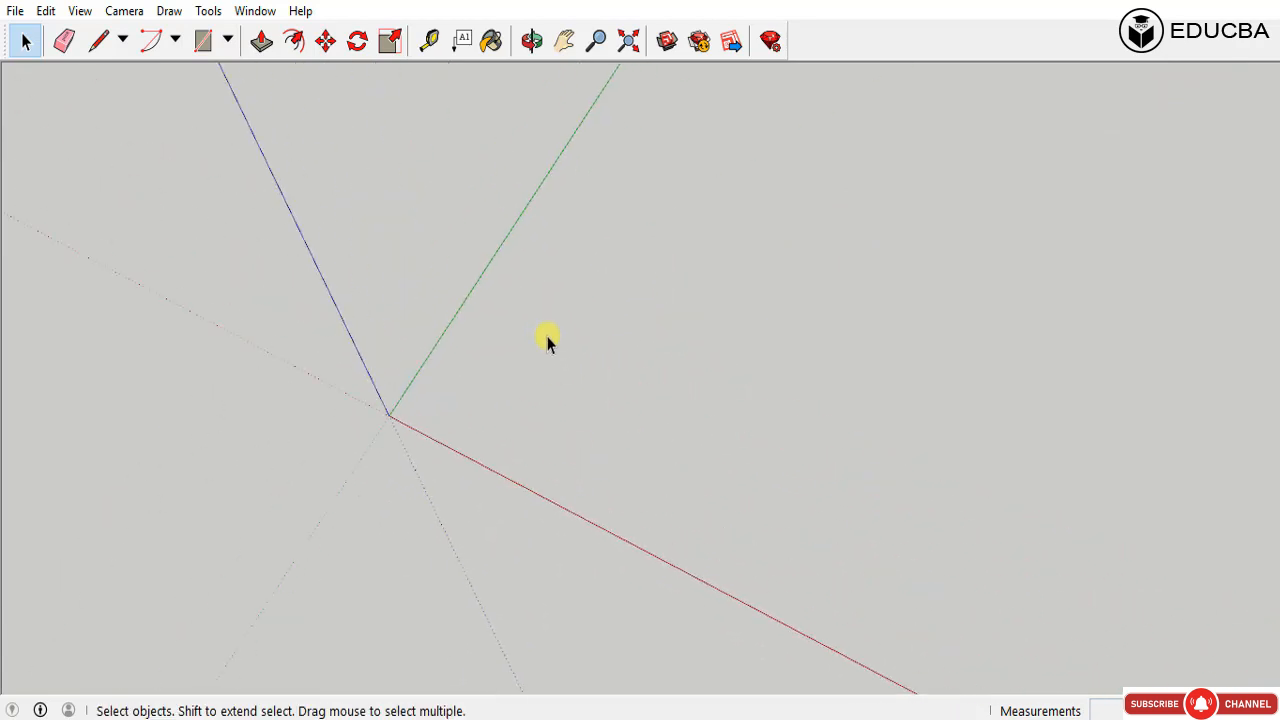
{"action": "key", "text": "l"}
{"action": "left_click", "coordinate": [388, 415]}
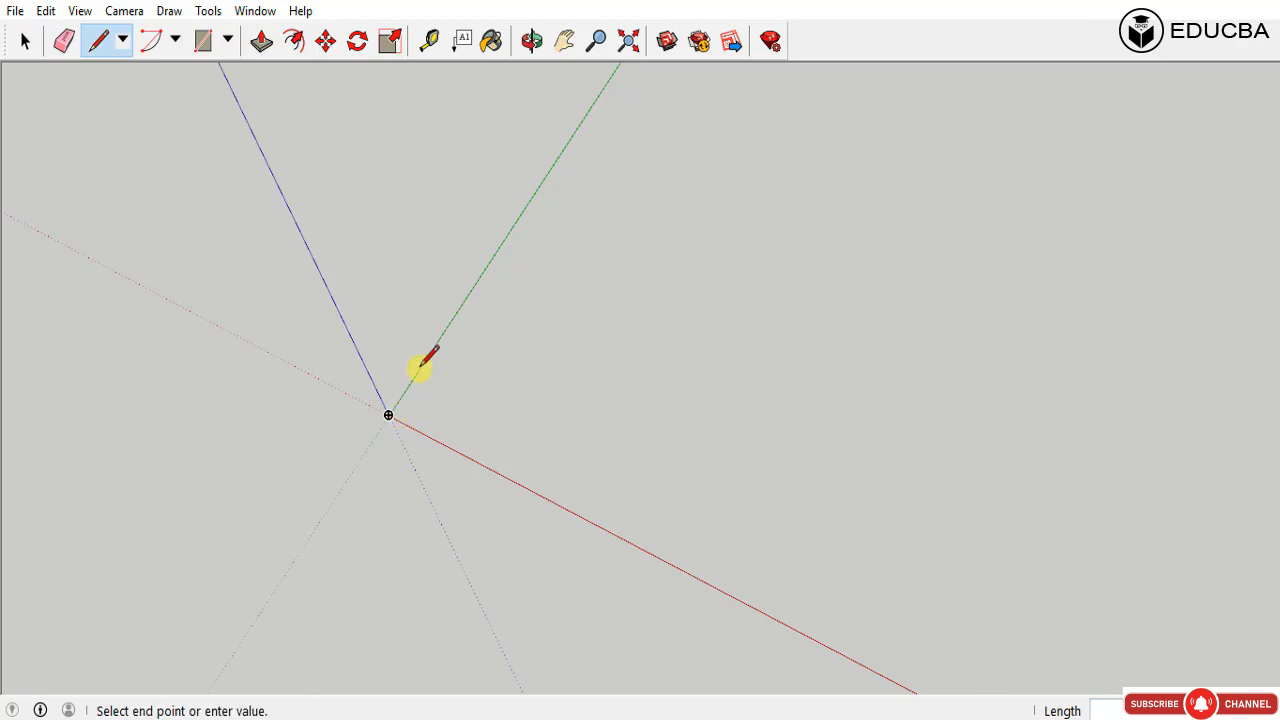
{"action": "left_click", "coordinate": [477, 283]}
{"action": "left_click", "coordinate": [661, 370]}
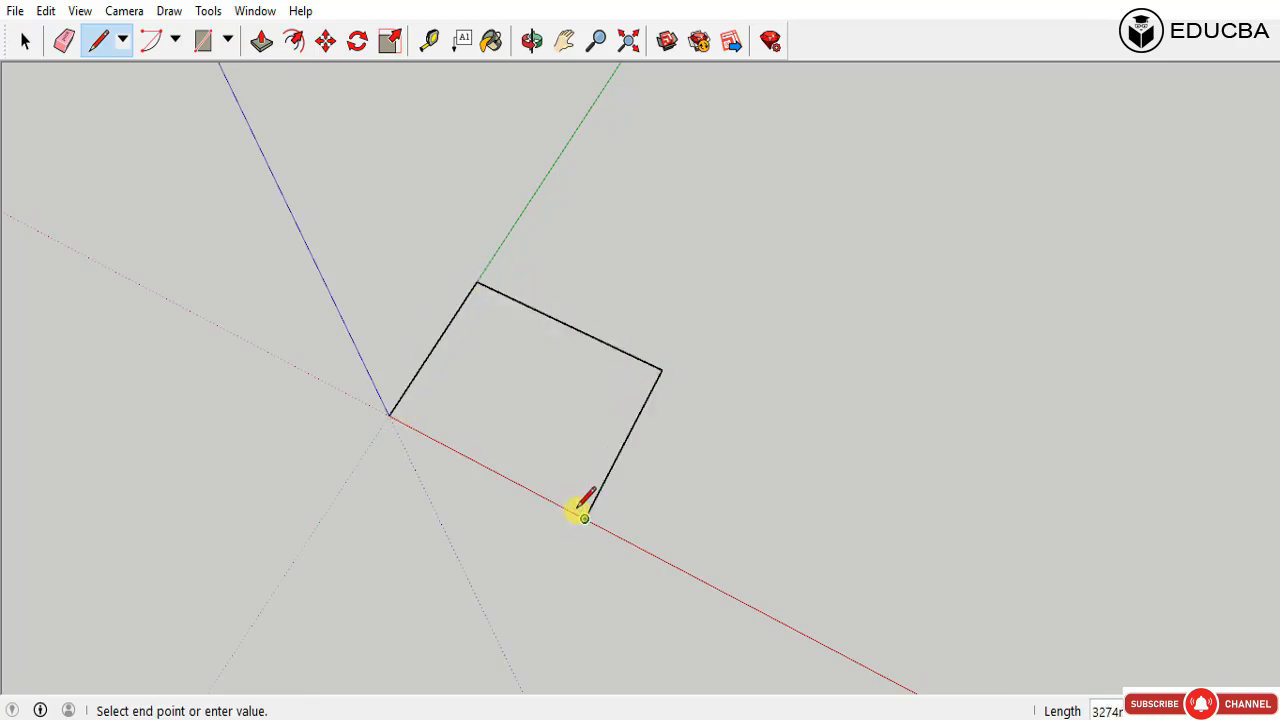
{"action": "left_click", "coordinate": [584, 518]}
{"action": "scroll", "coordinate": [400, 418], "scroll_direction": "up", "scroll_amount": 4}
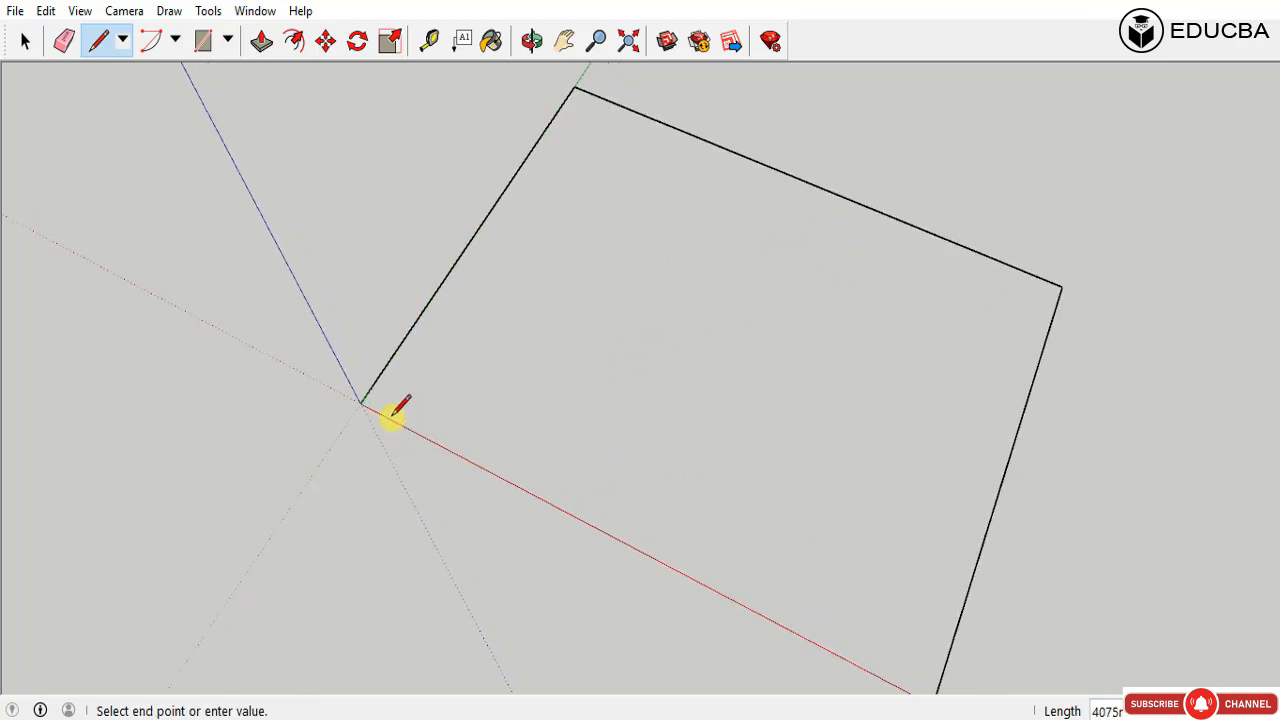
{"action": "left_click", "coordinate": [362, 404]}
{"action": "key", "text": "space"}
{"action": "scroll", "coordinate": [491, 400], "scroll_direction": "down", "scroll_amount": 4}
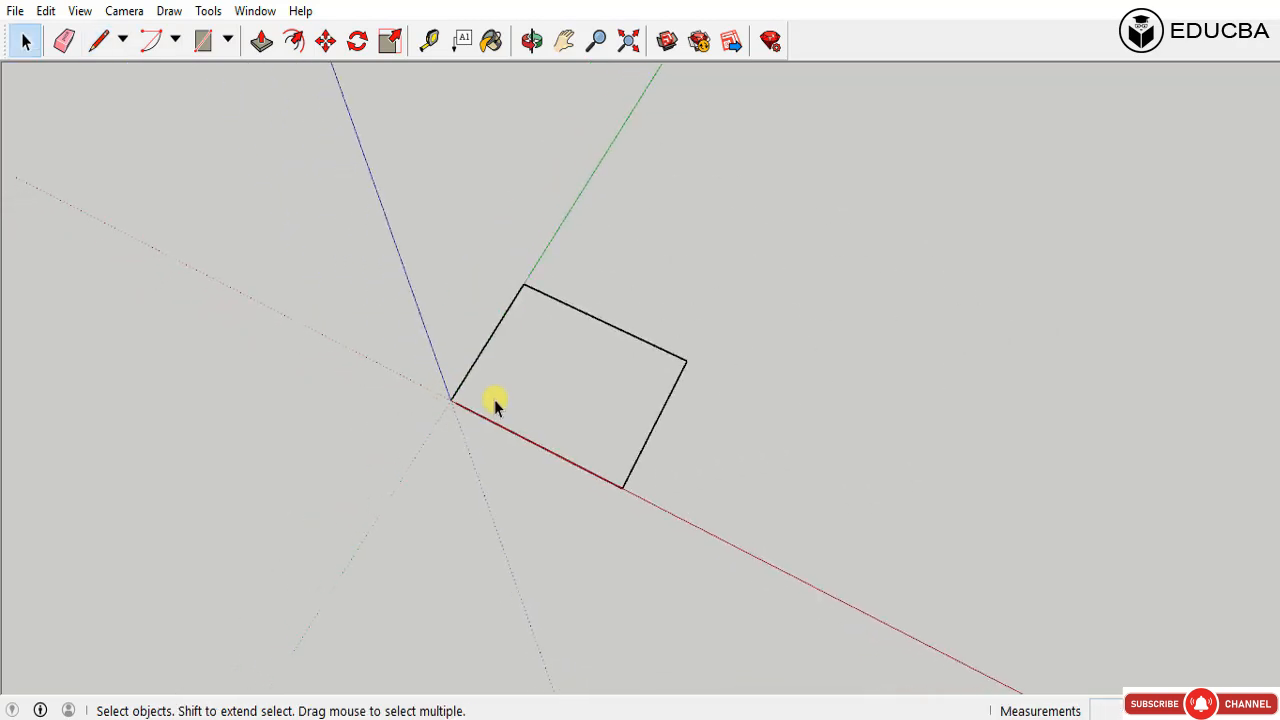
Step: Select all the outline's lines and examine its open corner beside the origin
{"action": "middle_click_drag", "start_coordinate": [618, 462], "coordinate": [651, 257]}
{"action": "middle_click_drag", "start_coordinate": [618, 351], "coordinate": [495, 357]}
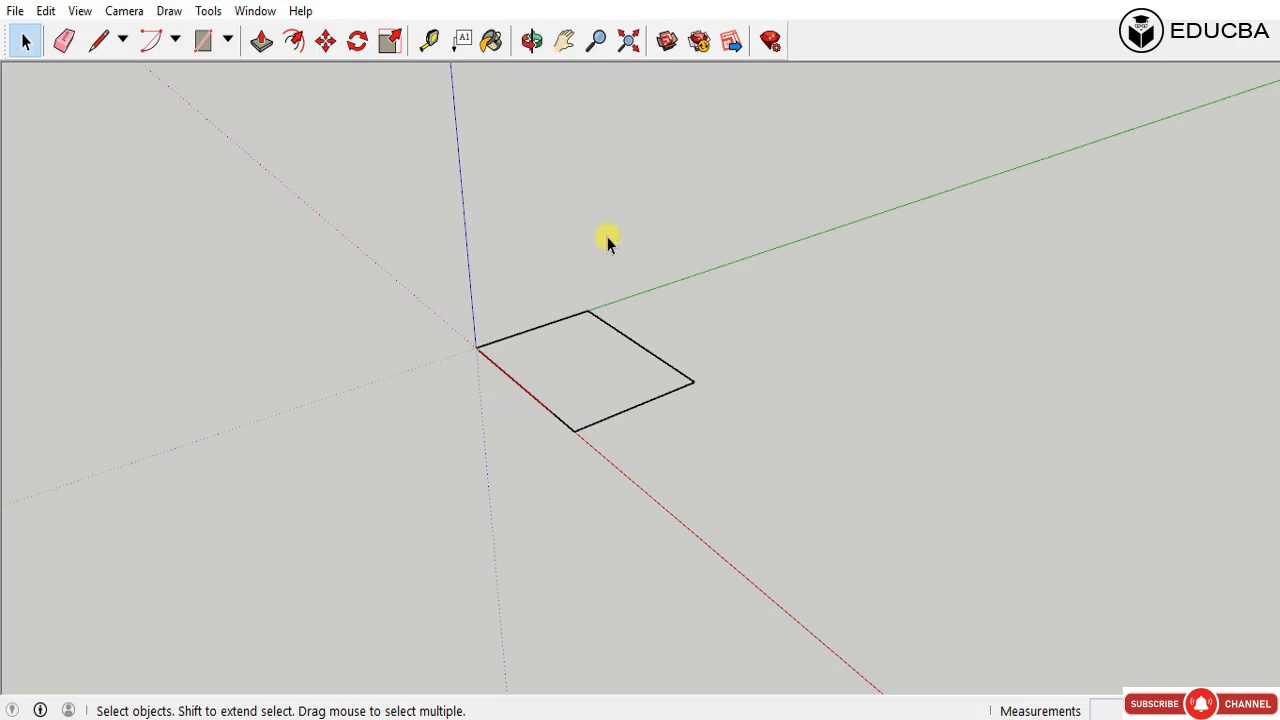
{"action": "middle_click_drag", "start_coordinate": [615, 291], "coordinate": [594, 403]}
{"action": "scroll", "coordinate": [560, 348], "scroll_direction": "up", "scroll_amount": 3}
{"action": "middle_click_drag", "start_coordinate": [560, 348], "coordinate": [651, 437]}
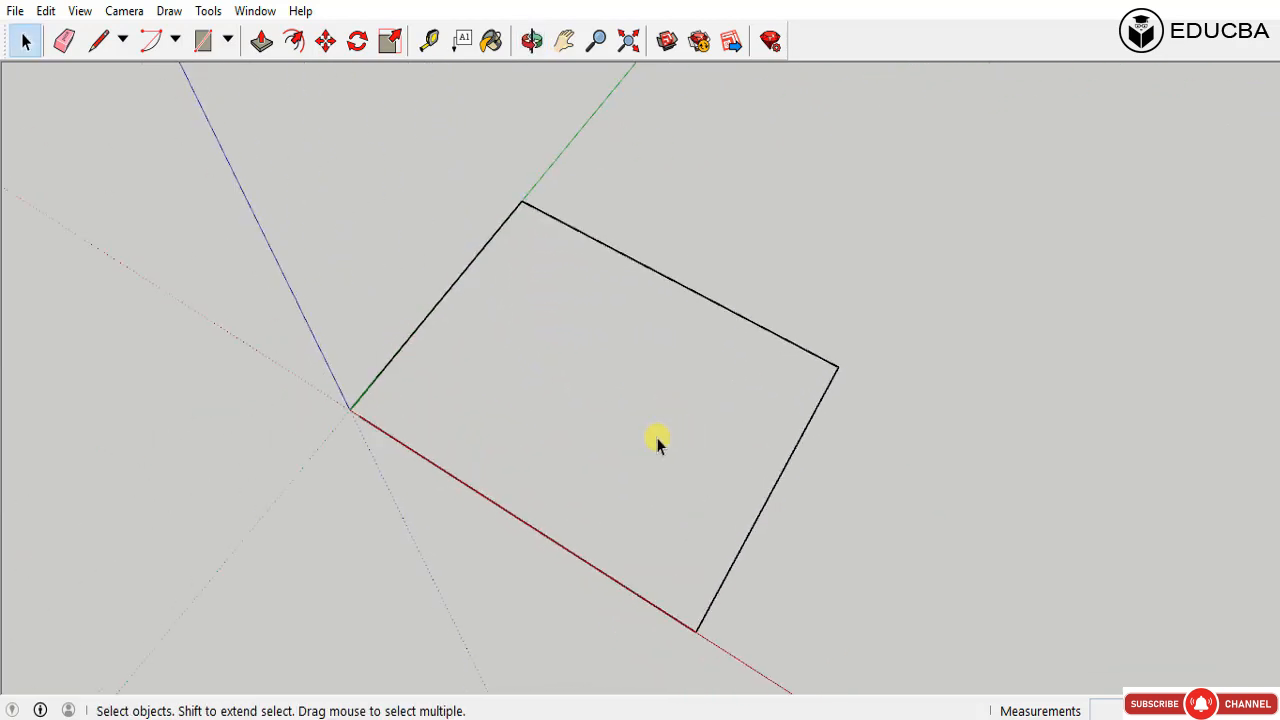
{"action": "middle_click_drag", "start_coordinate": [934, 163], "coordinate": [940, 131]}
{"action": "left_click_drag", "start_coordinate": [971, 130], "coordinate": [449, 640]}
{"action": "scroll", "coordinate": [481, 360], "scroll_direction": "up", "scroll_amount": 5}
{"action": "scroll", "coordinate": [481, 360], "scroll_direction": "up", "scroll_amount": 4}
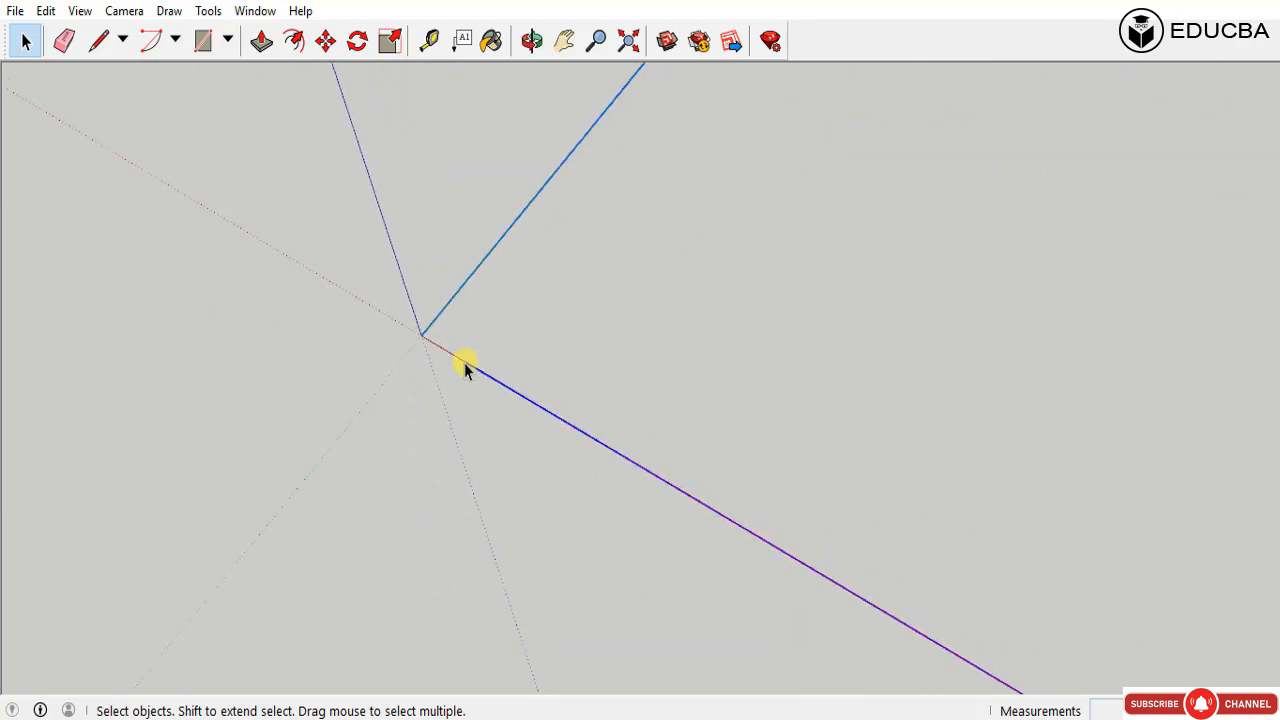
Step: Draw a line about 132 mm long from the origin to the loose end on the red axis to close the outline
{"action": "key", "text": "l"}
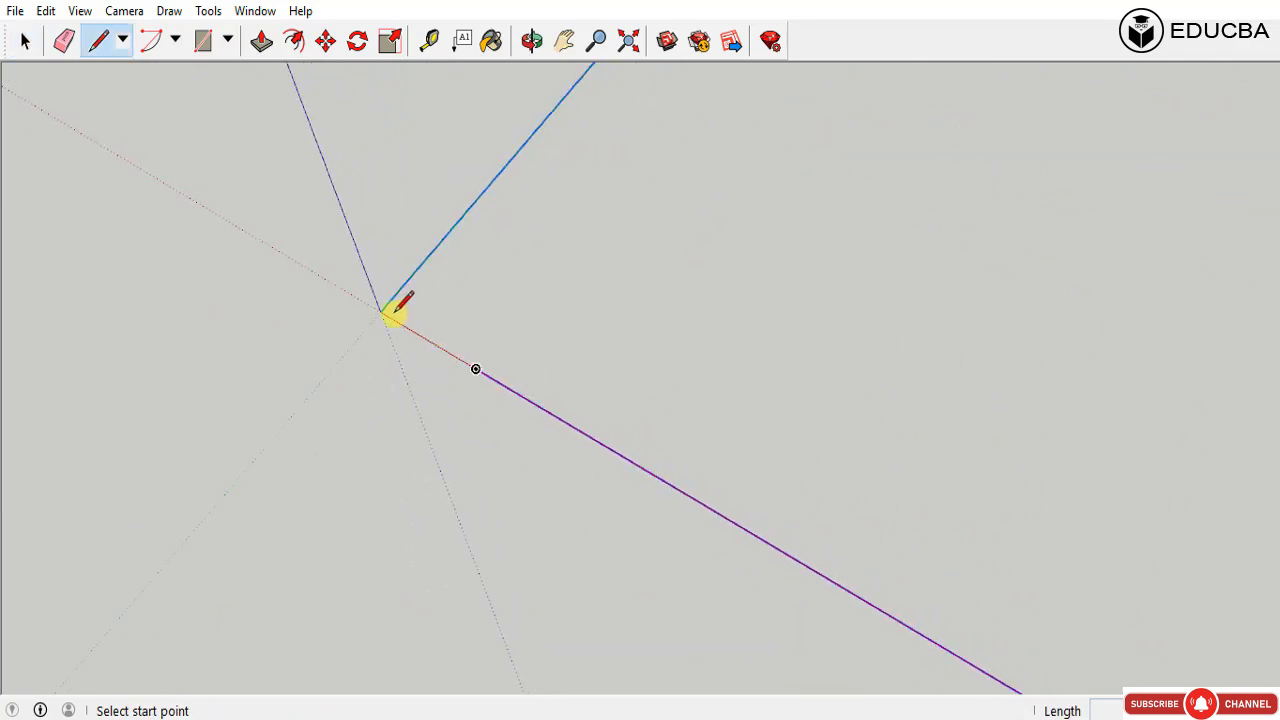
{"action": "left_click", "coordinate": [380, 312]}
{"action": "left_click", "coordinate": [486, 371]}
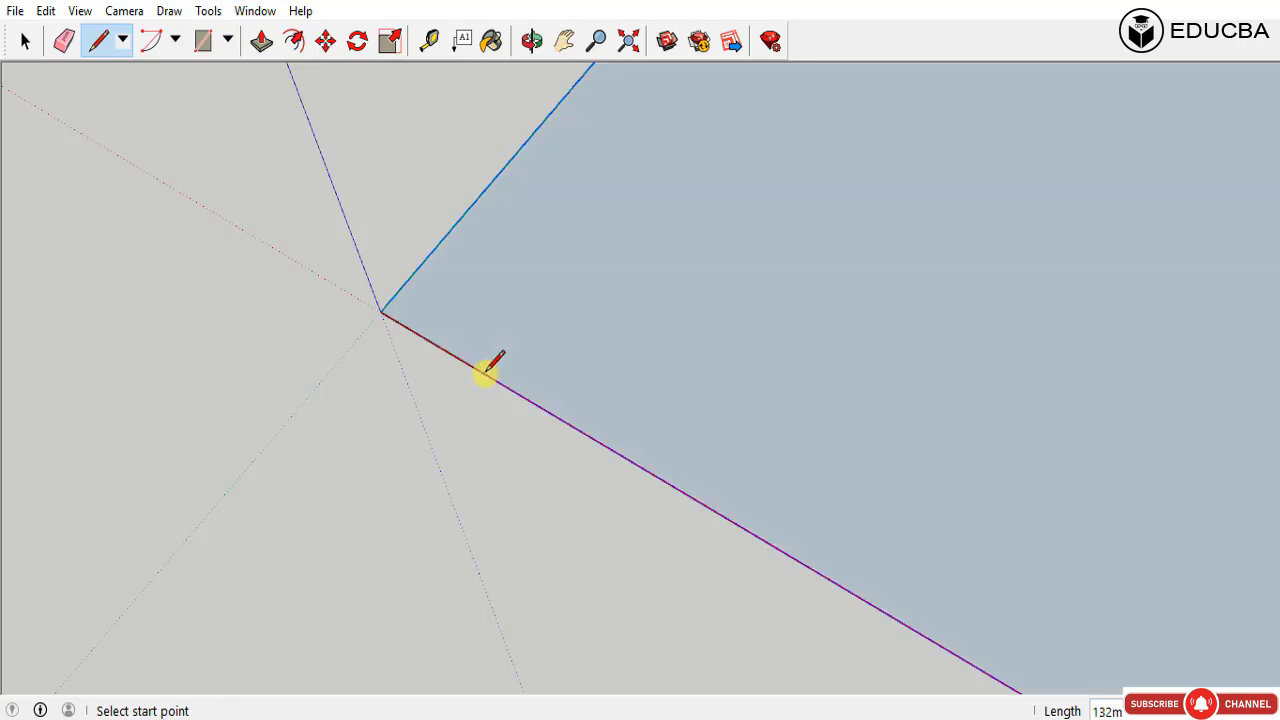
Step: Undo the closing line and try drawing it from the loose end back to the origin instead
{"action": "key", "text": "ctrl+z"}
{"action": "left_click", "coordinate": [486, 371]}
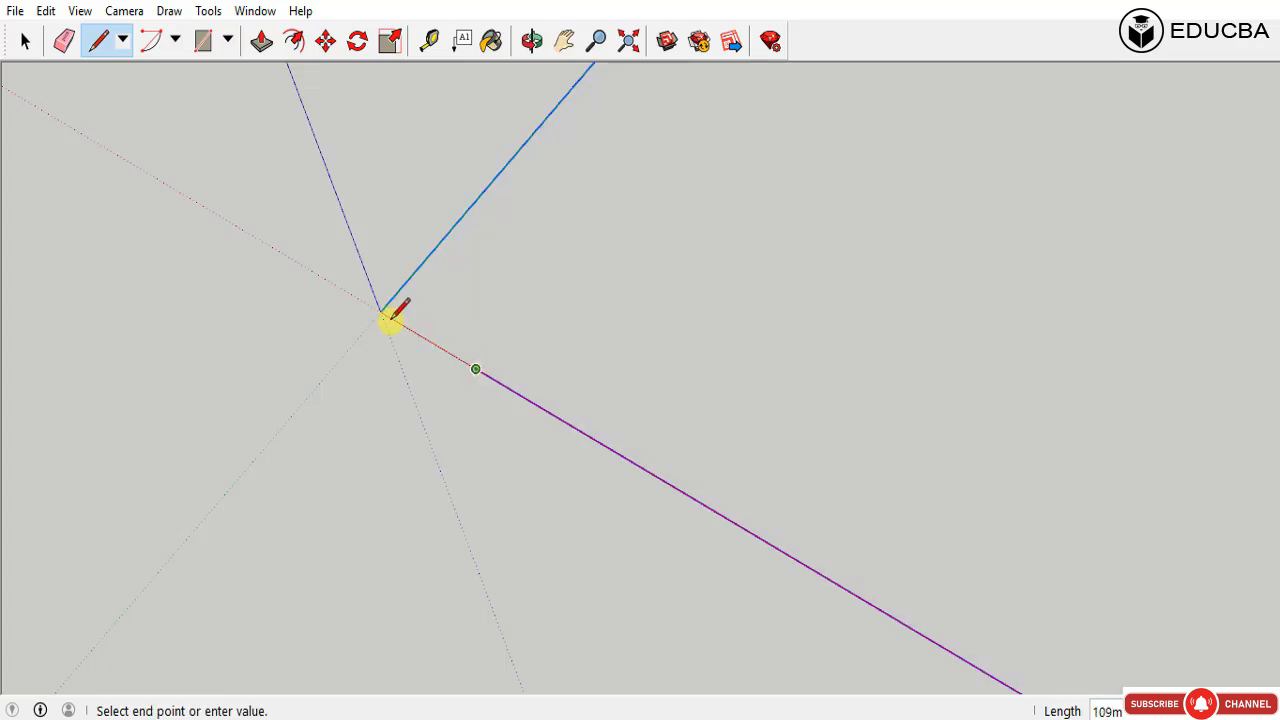
{"action": "left_click", "coordinate": [381, 313]}
{"action": "key", "text": "ctrl+z"}
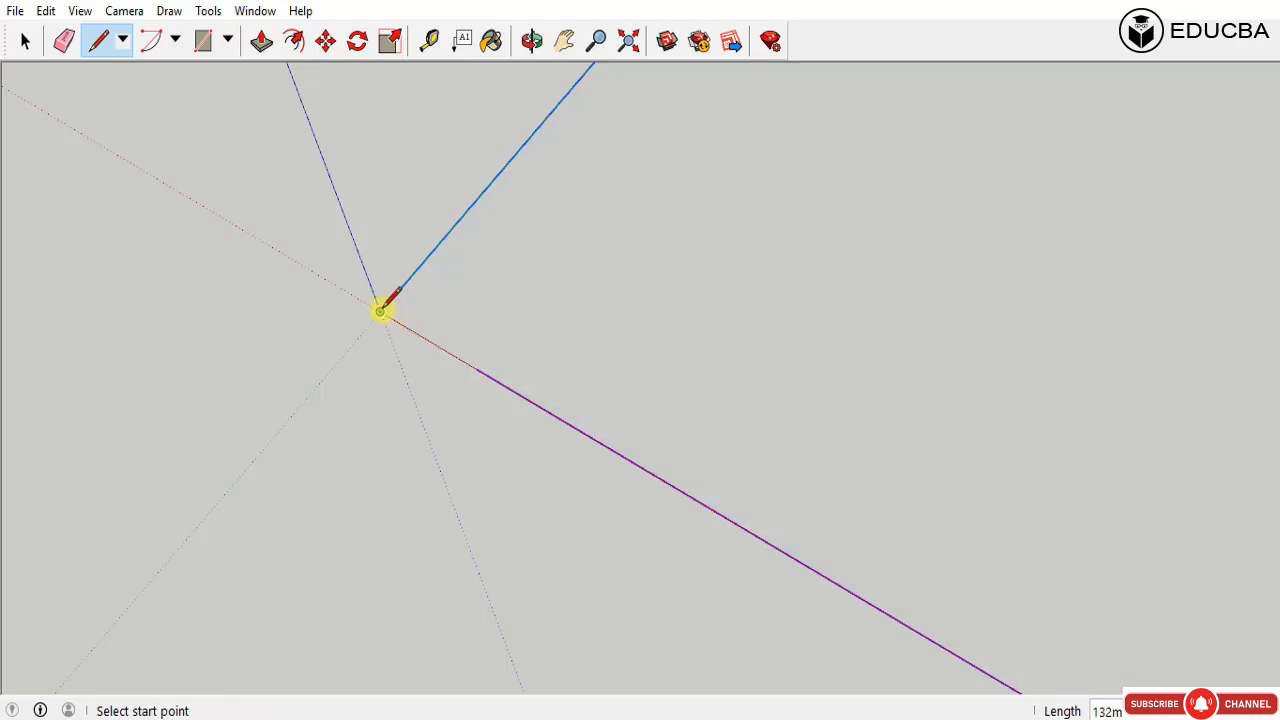
Step: Close the outline again with a line about 132 mm long from the origin to the loose end
{"action": "left_click", "coordinate": [381, 312]}
{"action": "left_click", "coordinate": [477, 370]}
{"action": "key", "text": "space"}
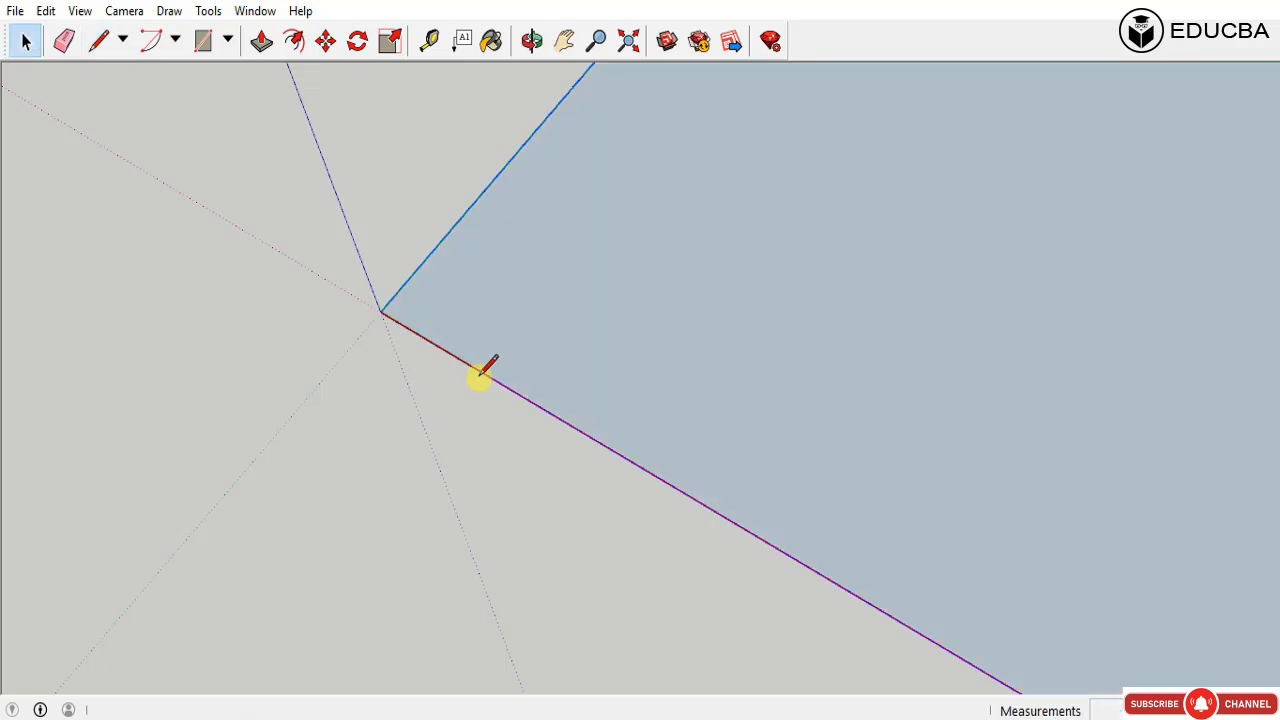
Step: Examine the whole closed outline with its face and the joined corner at the origin
{"action": "scroll", "coordinate": [464, 364], "scroll_direction": "down", "scroll_amount": 2}
{"action": "scroll", "coordinate": [465, 360], "scroll_direction": "down", "scroll_amount": 2}
{"action": "middle_click_drag", "start_coordinate": [577, 394], "coordinate": [697, 339]}
{"action": "left_click", "coordinate": [686, 297]}
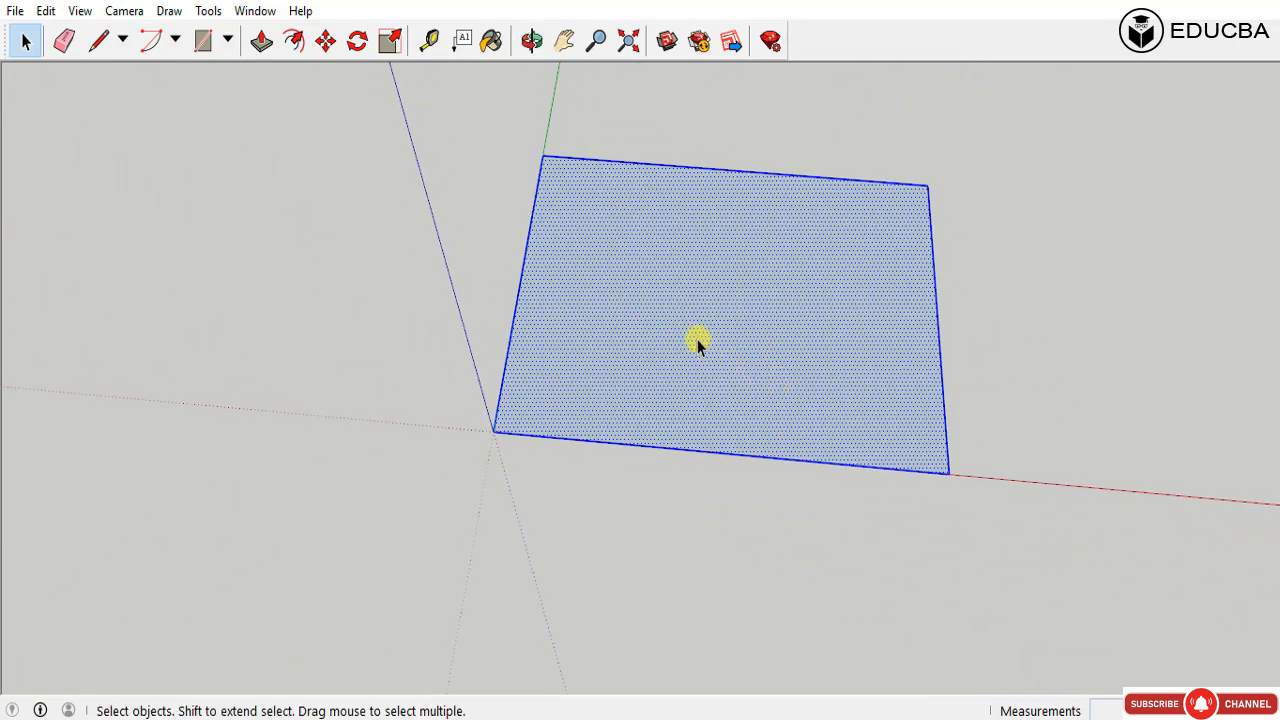
{"action": "scroll", "coordinate": [610, 355], "scroll_direction": "up", "scroll_amount": 2}
{"action": "scroll", "coordinate": [403, 508], "scroll_direction": "up", "scroll_amount": 5}
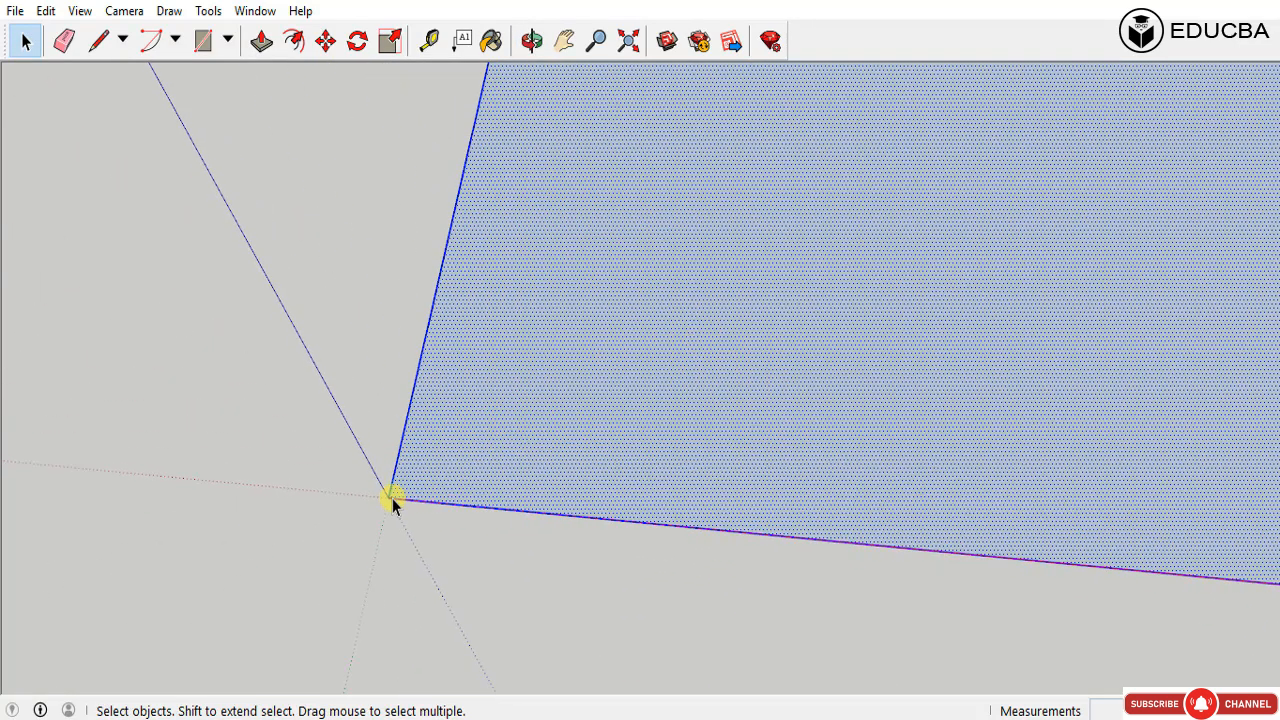
{"action": "scroll", "coordinate": [393, 498], "scroll_direction": "up", "scroll_amount": 3}
{"action": "scroll", "coordinate": [415, 521], "scroll_direction": "down", "scroll_amount": 2}
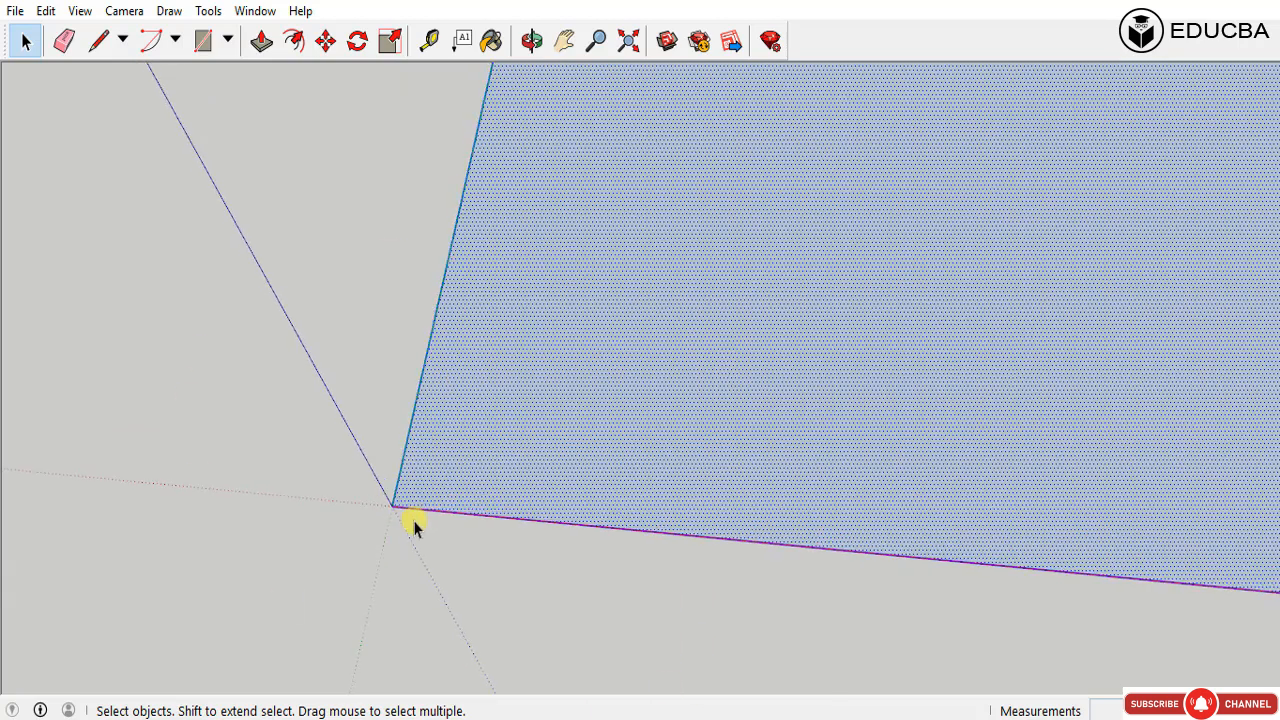
{"action": "scroll", "coordinate": [414, 521], "scroll_direction": "down", "scroll_amount": 5}
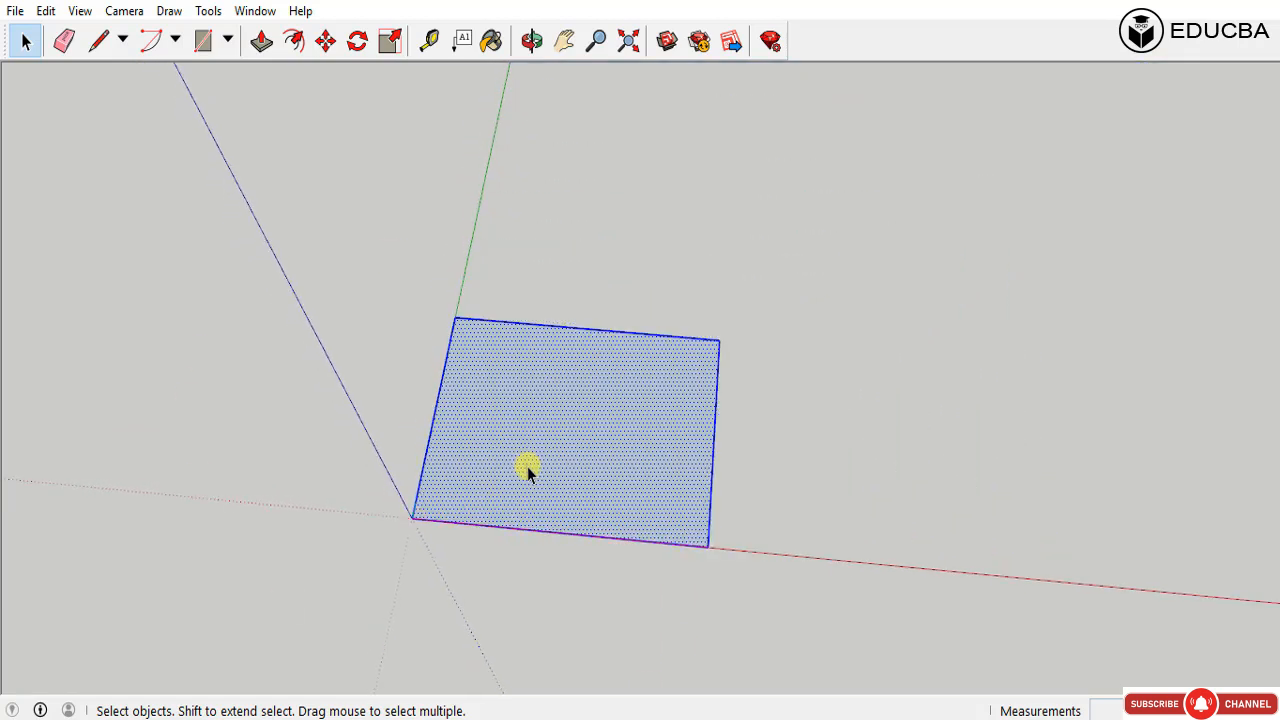
Step: Delete only the face inside the outline, undo the deletion, and delete the face again
{"action": "left_click", "coordinate": [527, 466]}
{"action": "double_click", "coordinate": [527, 466]}
{"action": "left_click", "coordinate": [640, 446]}
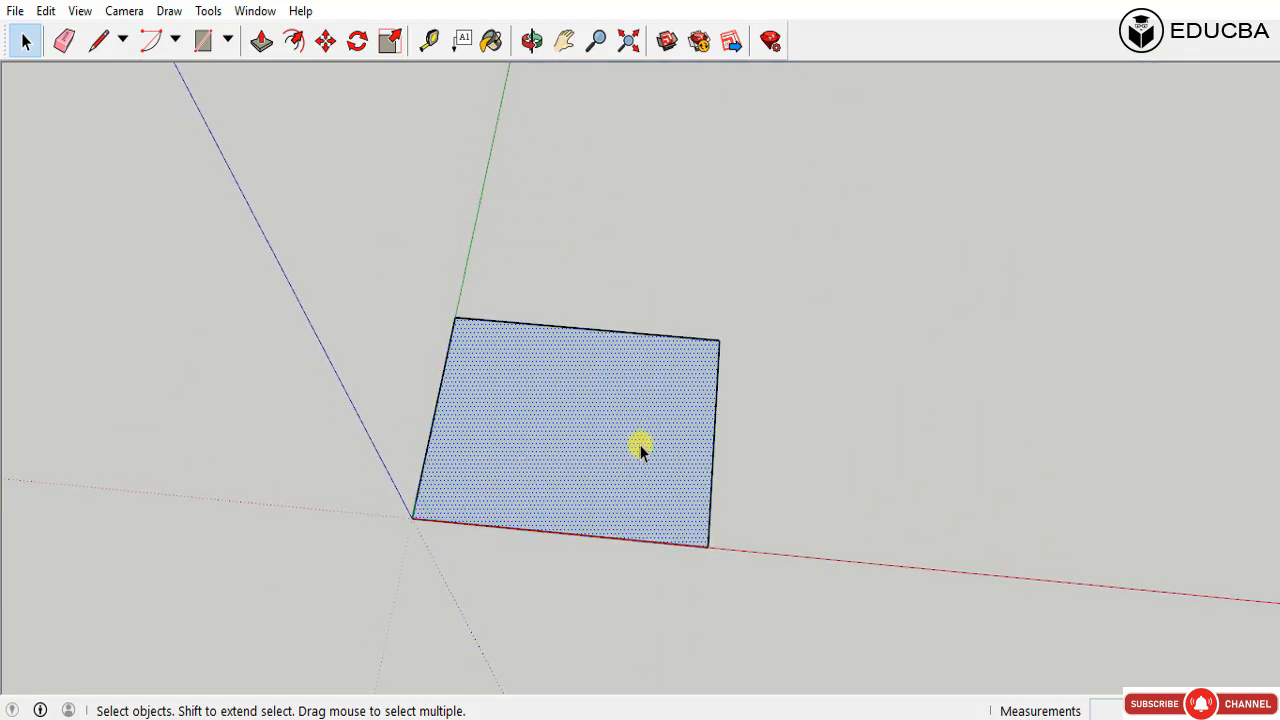
{"action": "key", "text": "Delete"}
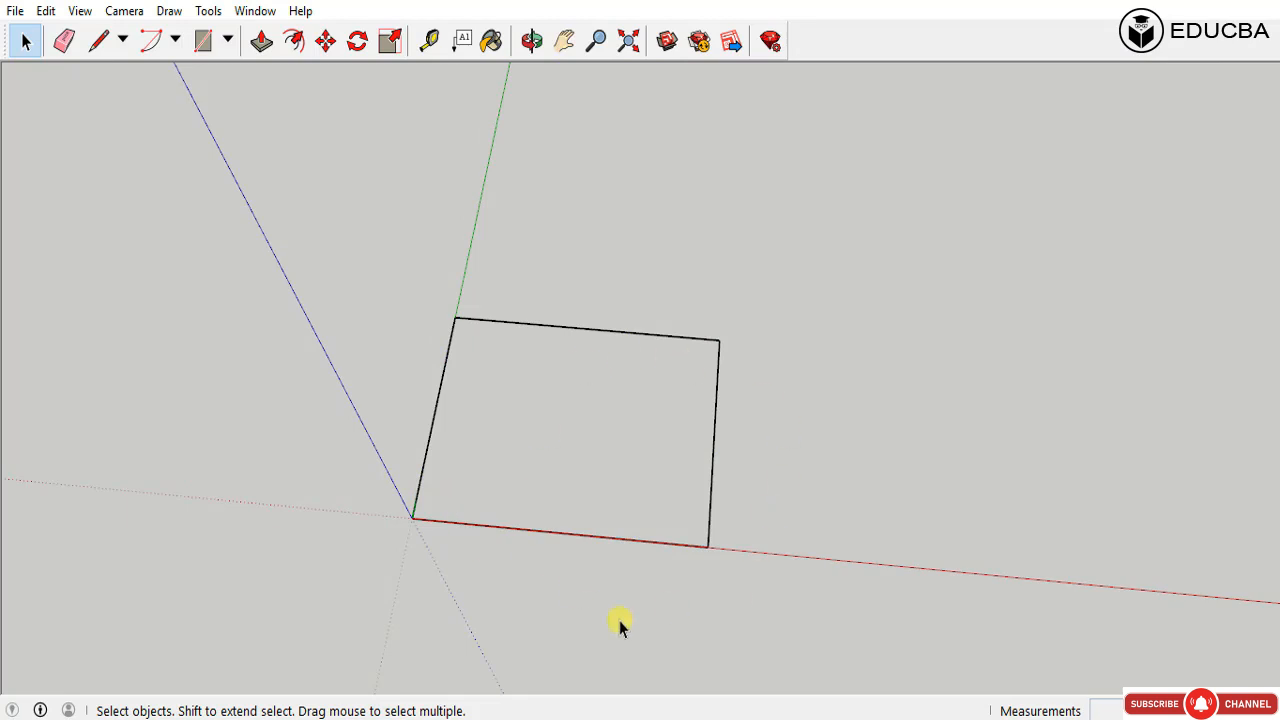
{"action": "key", "text": "ctrl+z"}
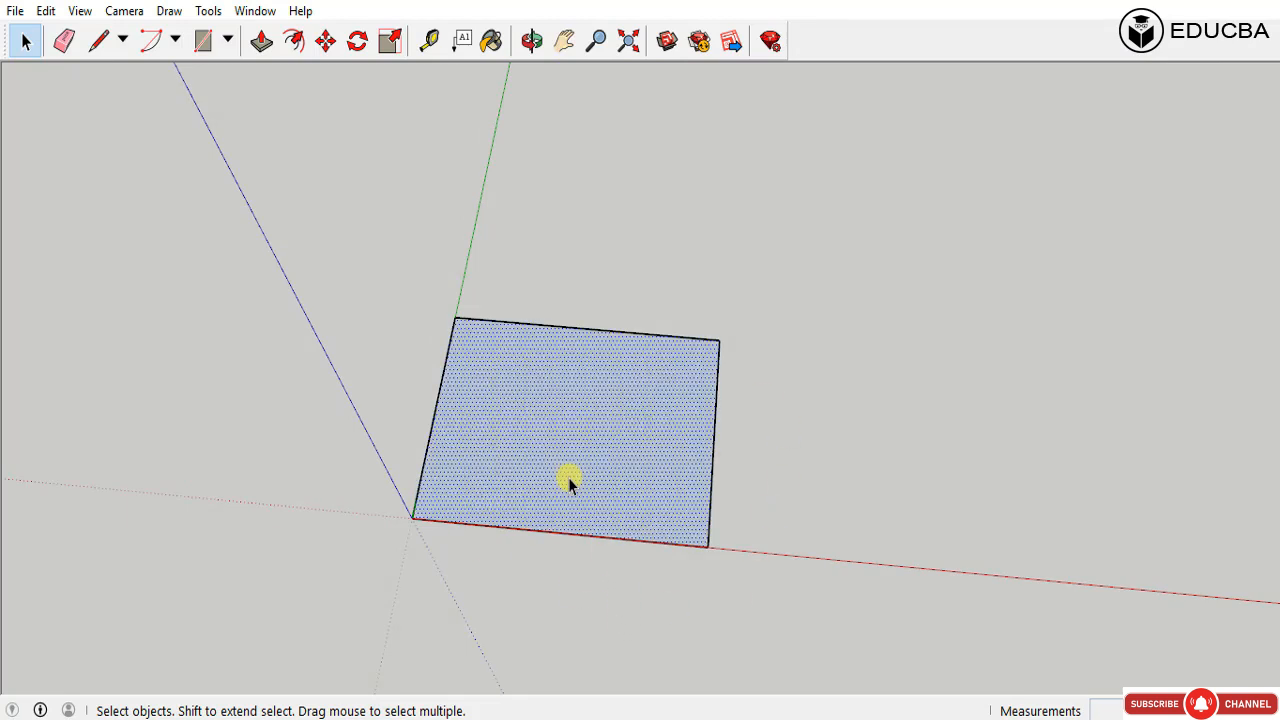
{"action": "key", "text": "Delete"}
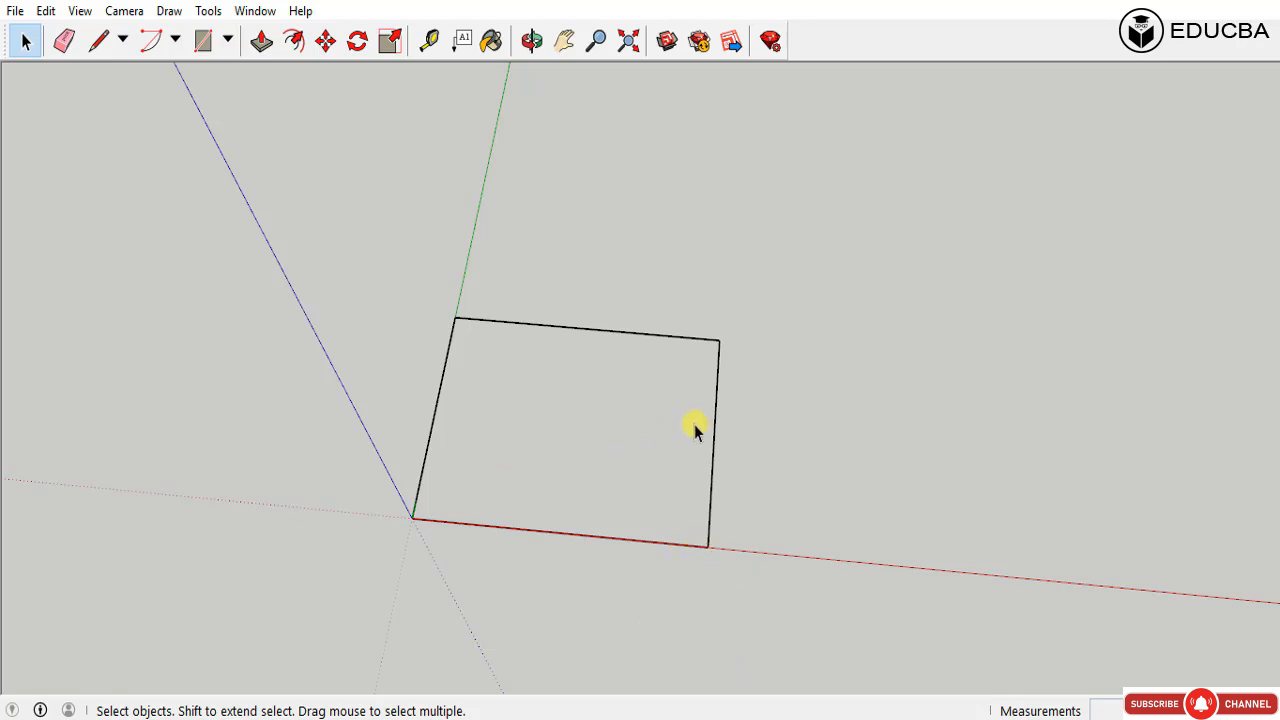
Step: Enclose all the remaining outline edges in a selection window and delete them
{"action": "middle_click_drag", "start_coordinate": [691, 426], "coordinate": [894, 286]}
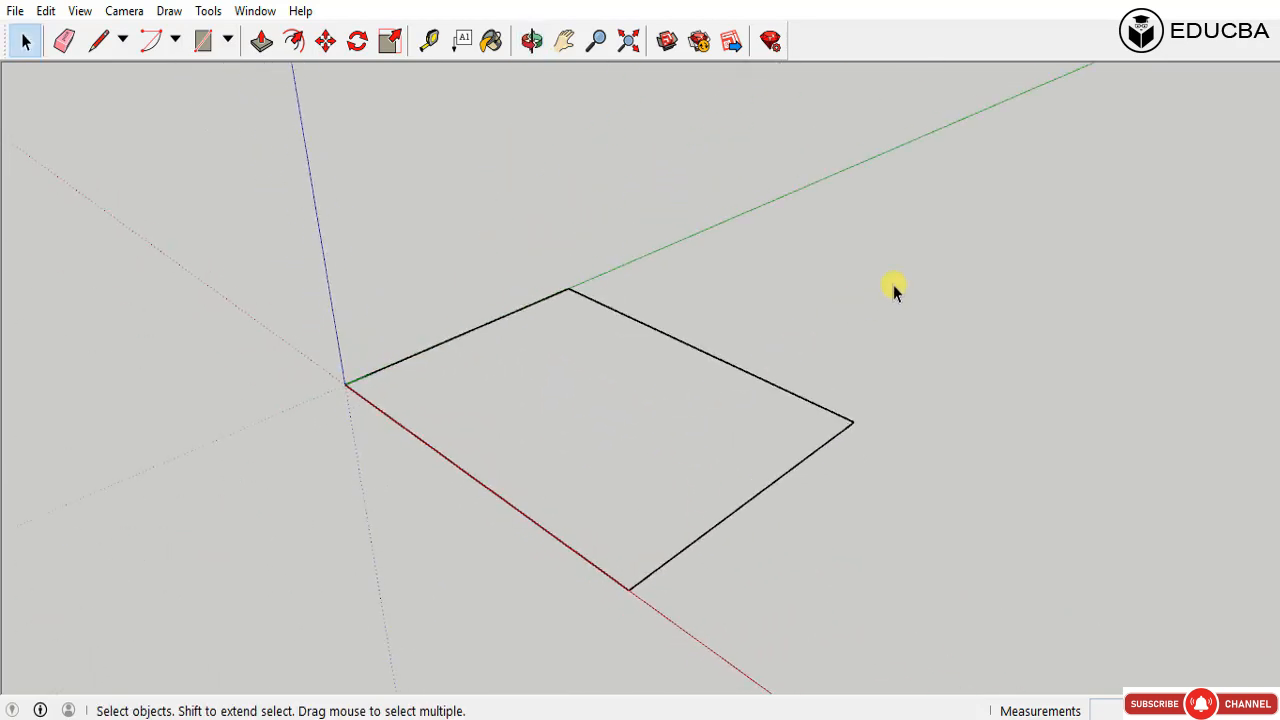
{"action": "left_click_drag", "start_coordinate": [910, 274], "coordinate": [272, 676]}
{"action": "key", "text": "Delete"}
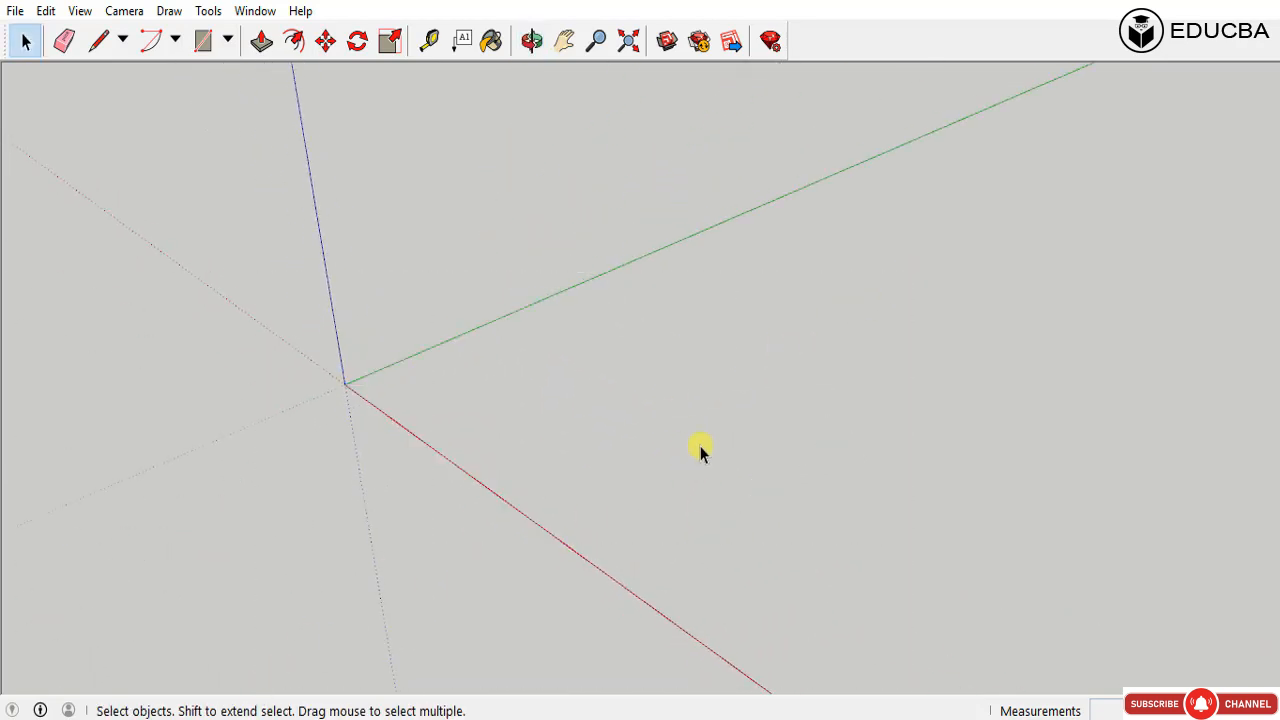
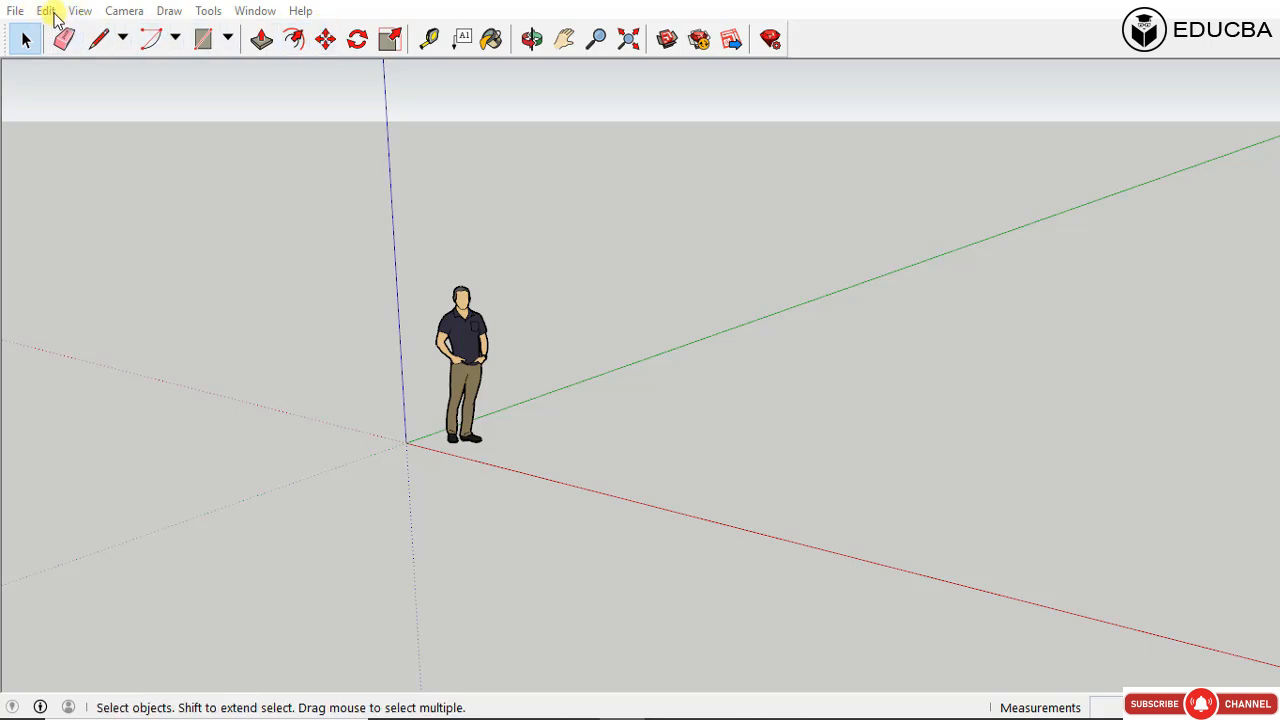
Step: Examine the available editing commands, including the Unhide and Unlock options
{"action": "left_click", "coordinate": [46, 11]}
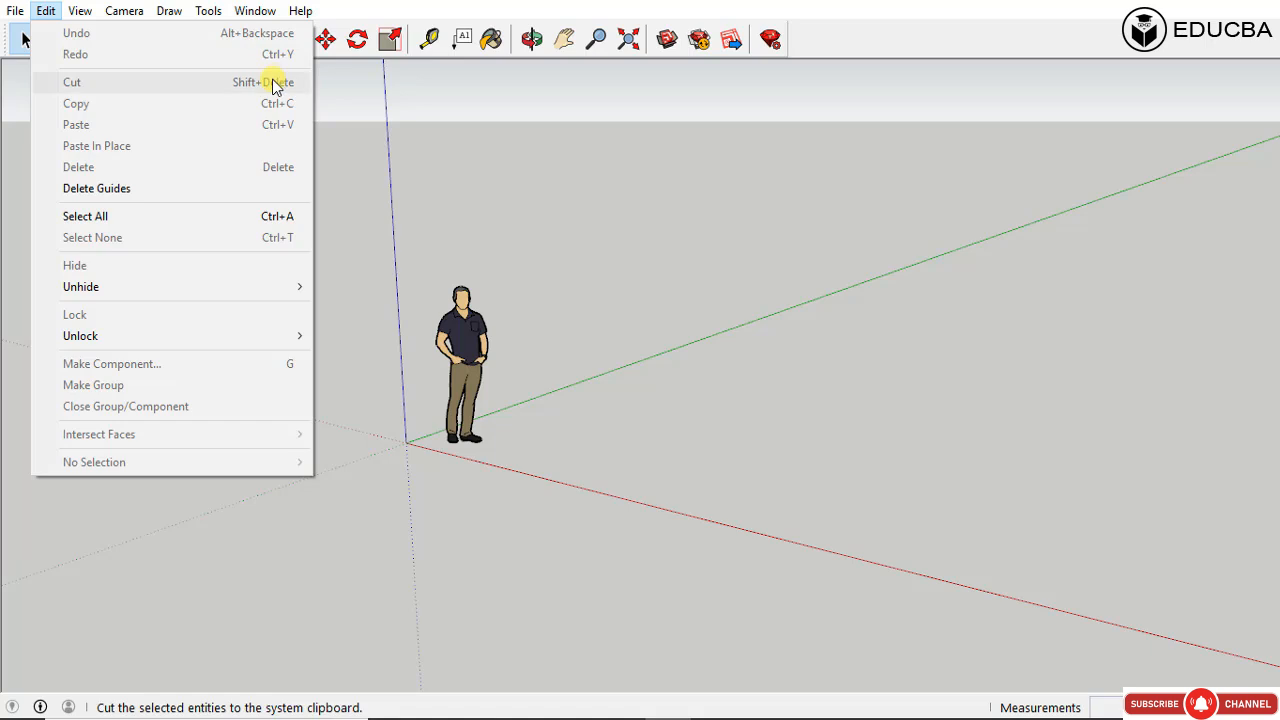
{"action": "mouse_move", "coordinate": [300, 10]}
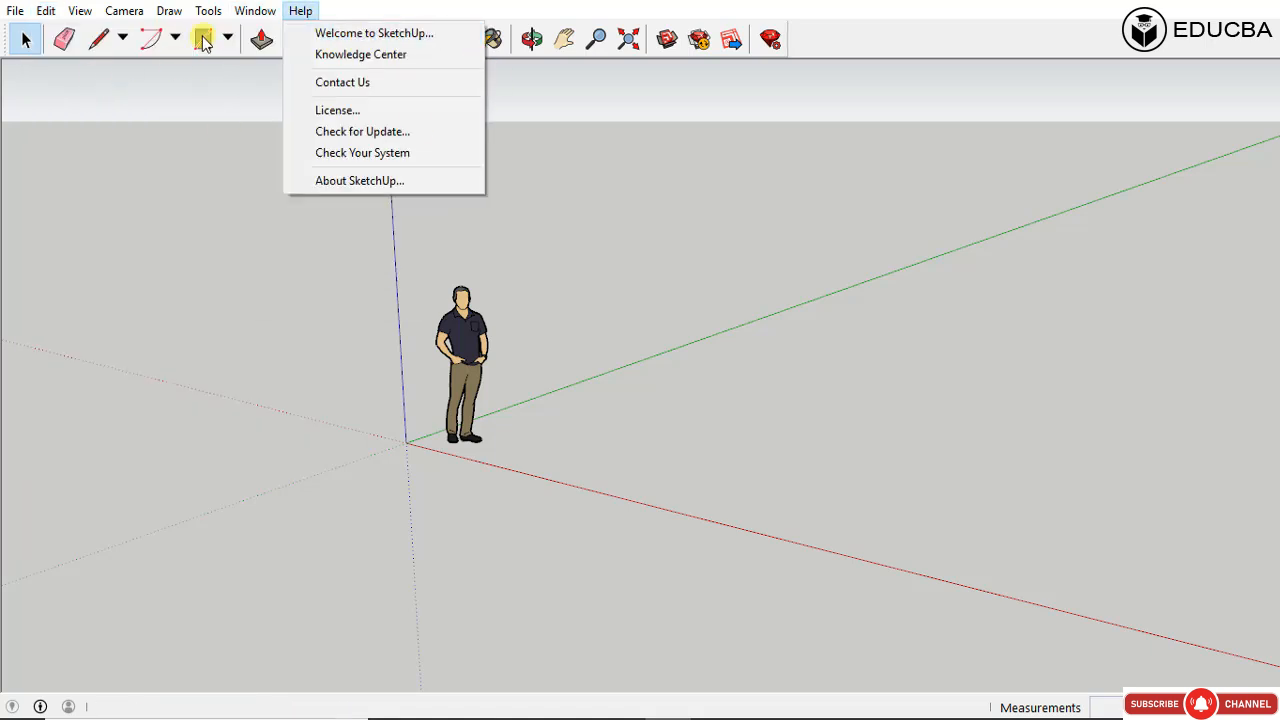
{"action": "mouse_move", "coordinate": [52, 17]}
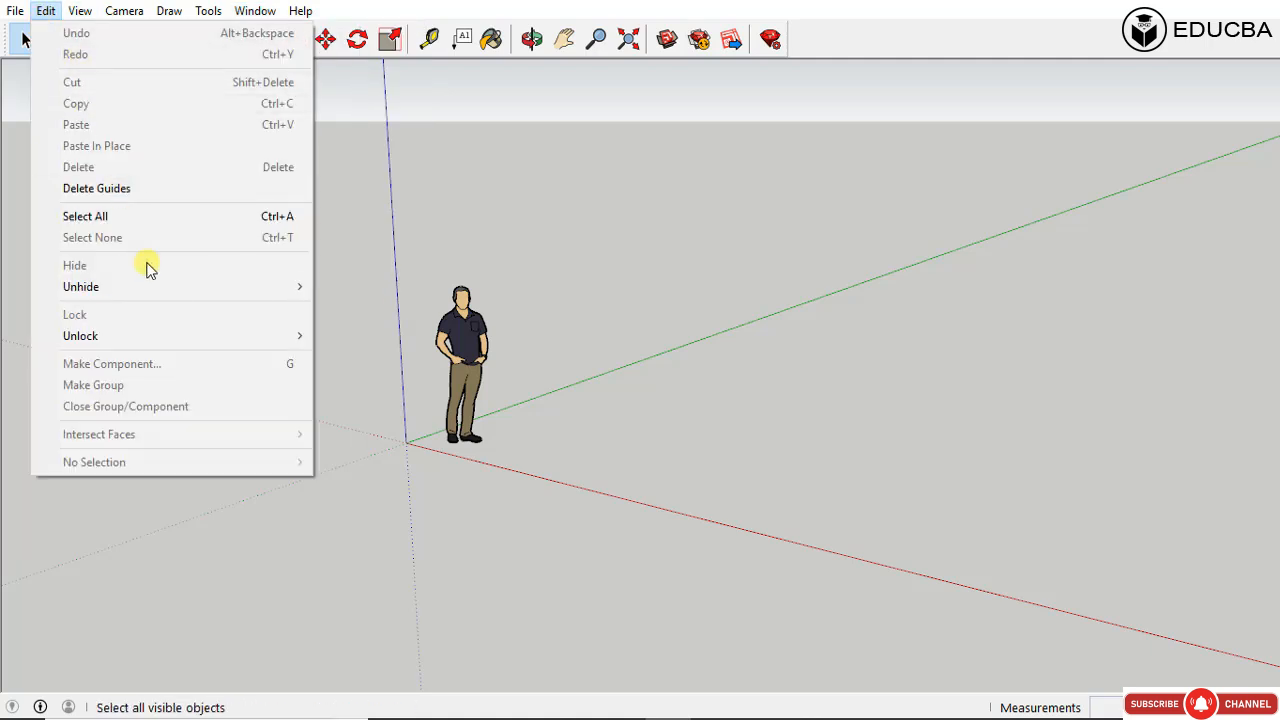
{"action": "mouse_move", "coordinate": [224, 288]}
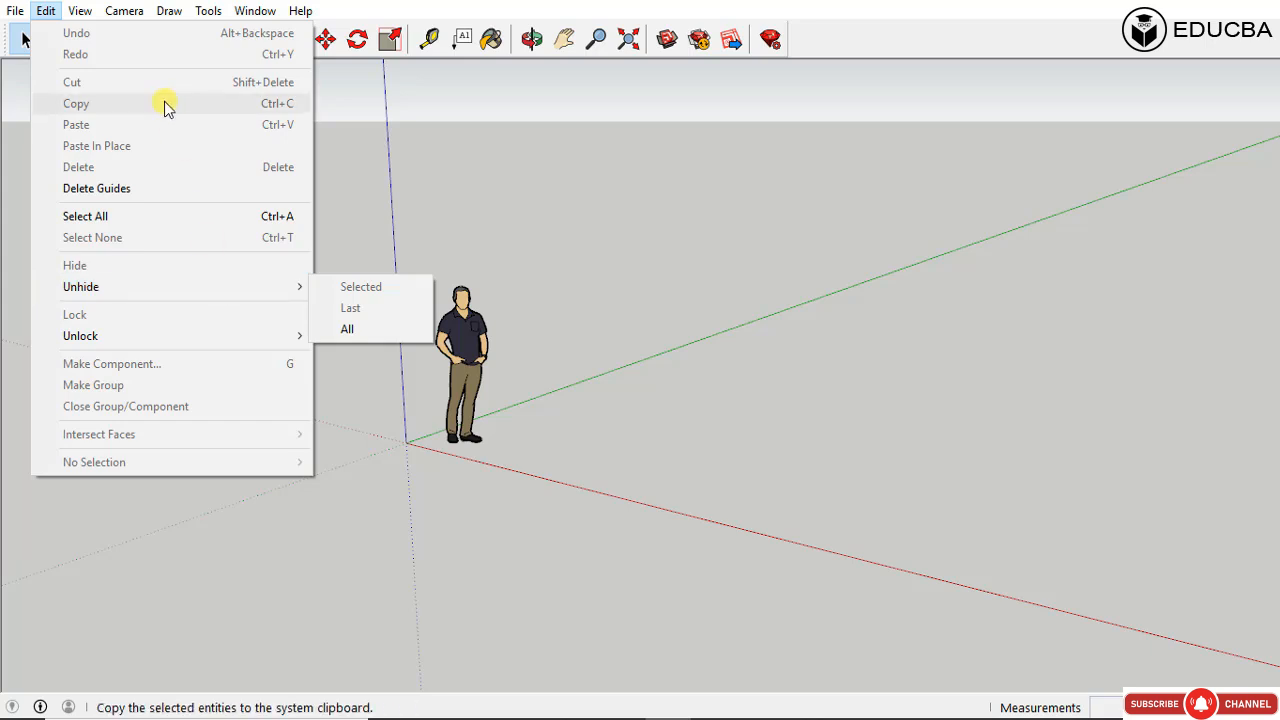
{"action": "mouse_move", "coordinate": [163, 340]}
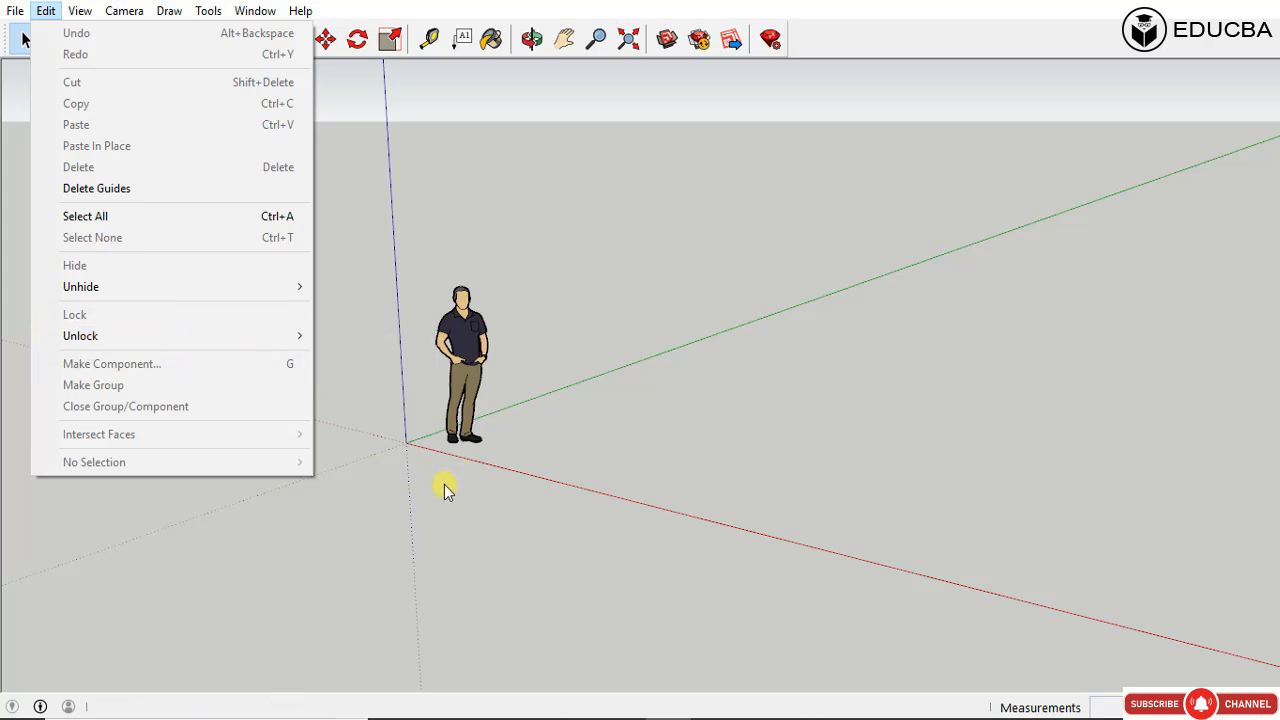
{"action": "mouse_move", "coordinate": [266, 342]}
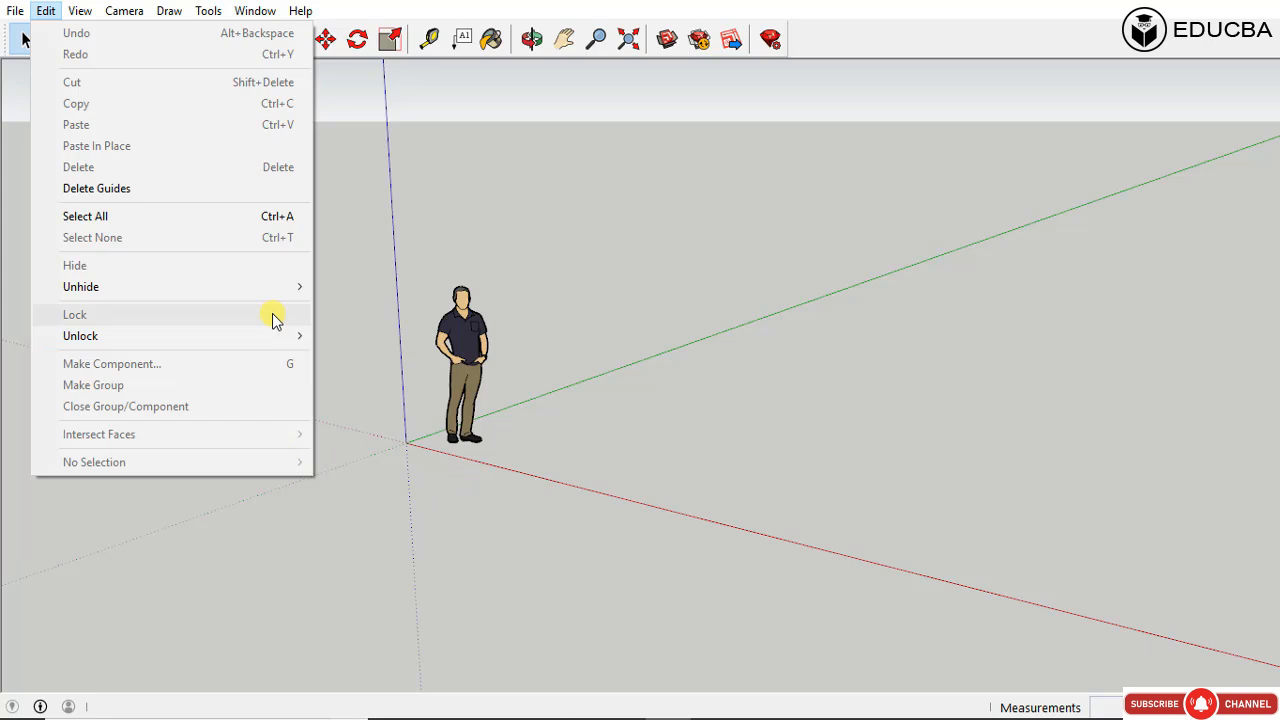
{"action": "left_click", "coordinate": [597, 383]}
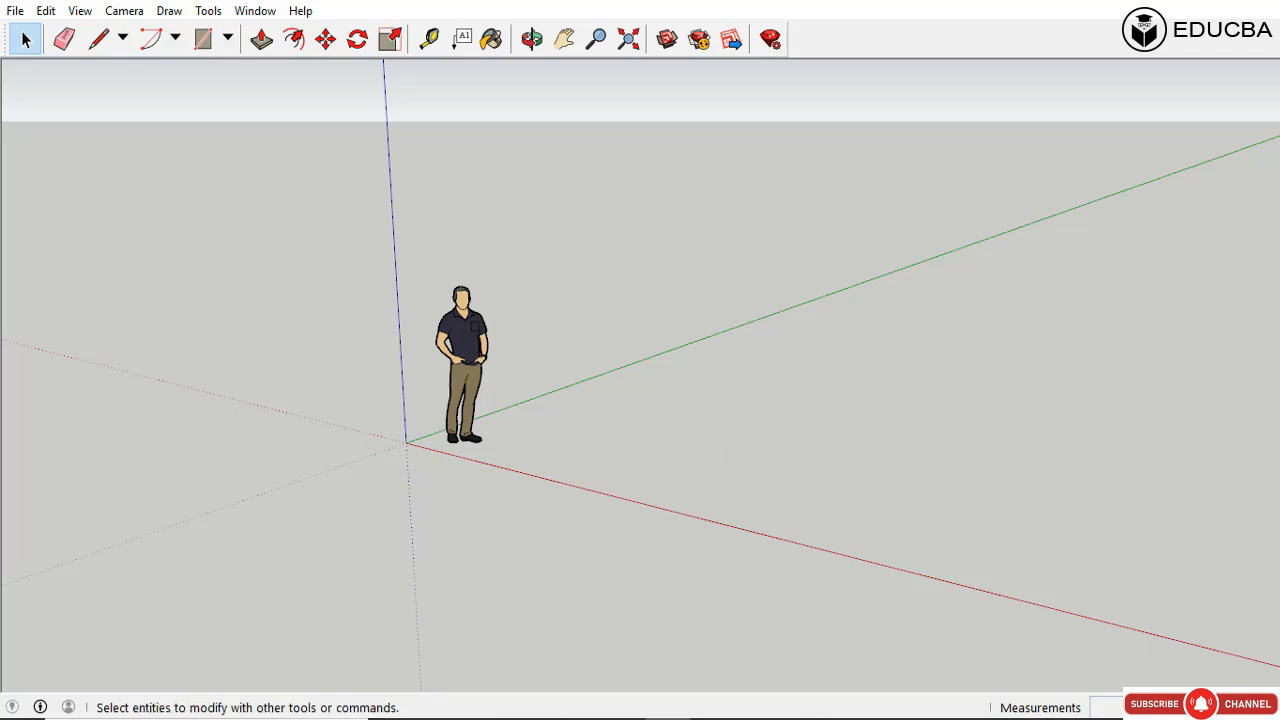
{"action": "left_click", "coordinate": [46, 10]}
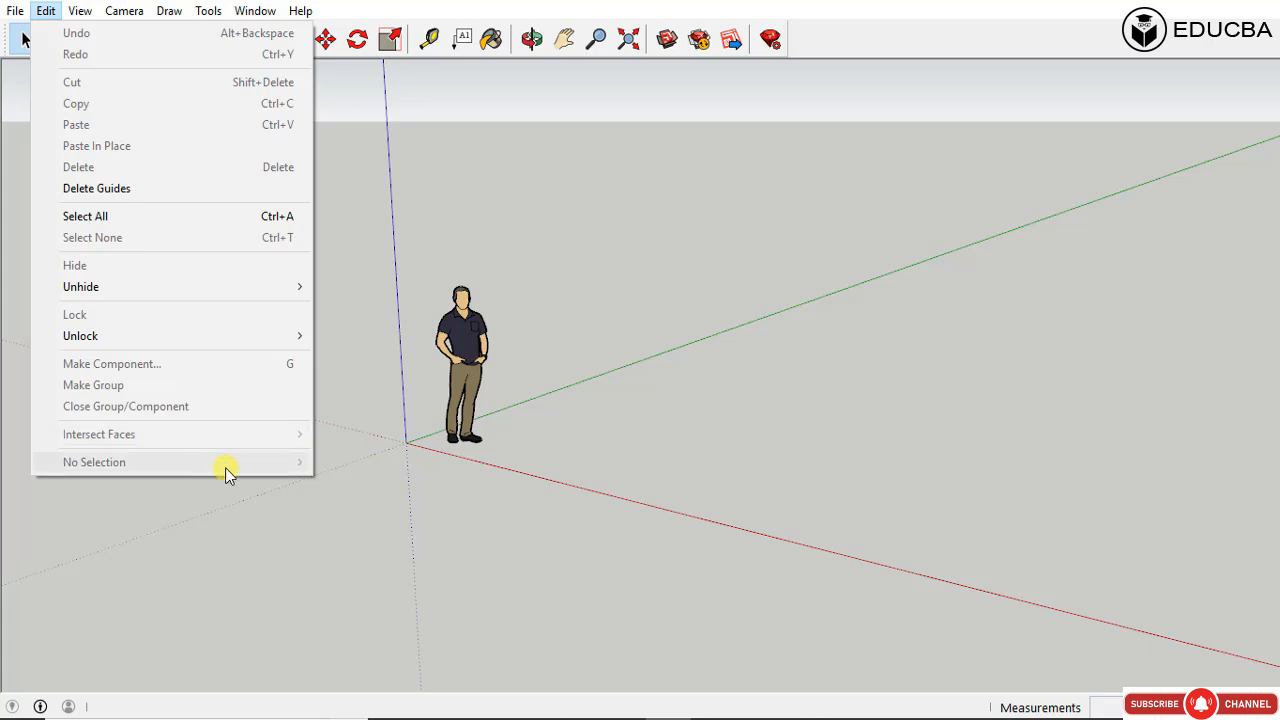
{"action": "mouse_move", "coordinate": [82, 14]}
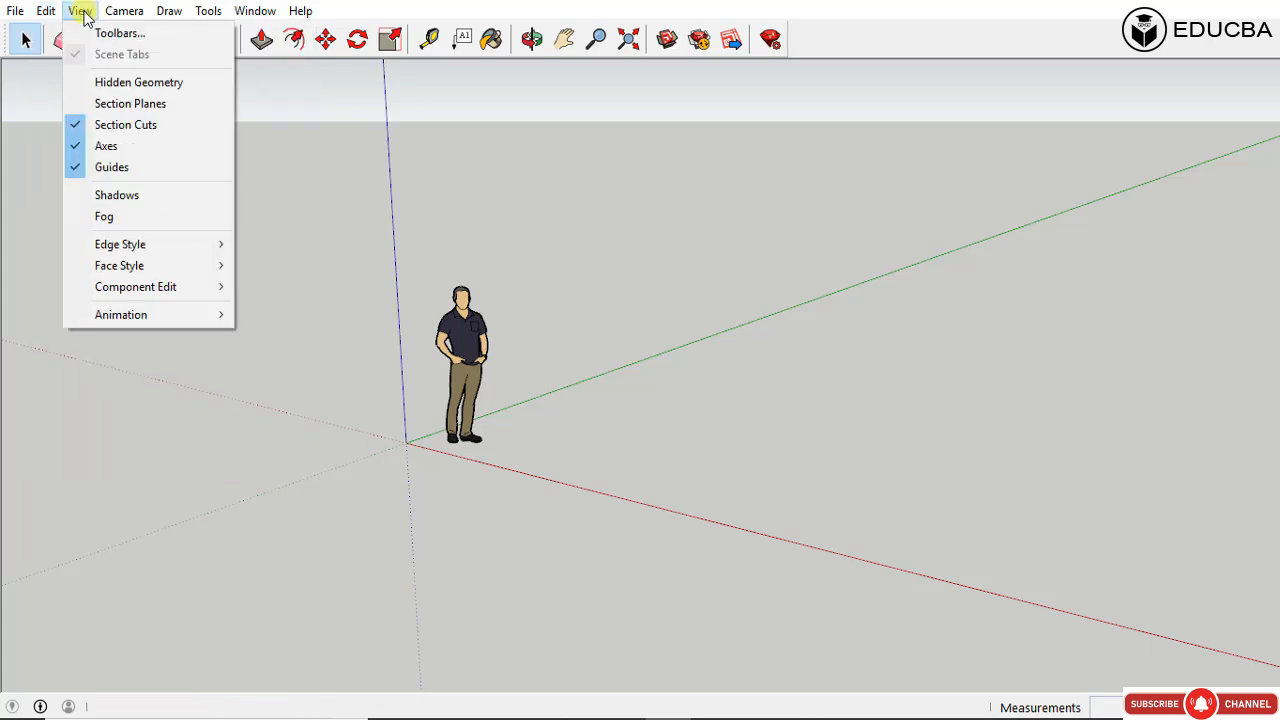
{"action": "left_click", "coordinate": [81, 12]}
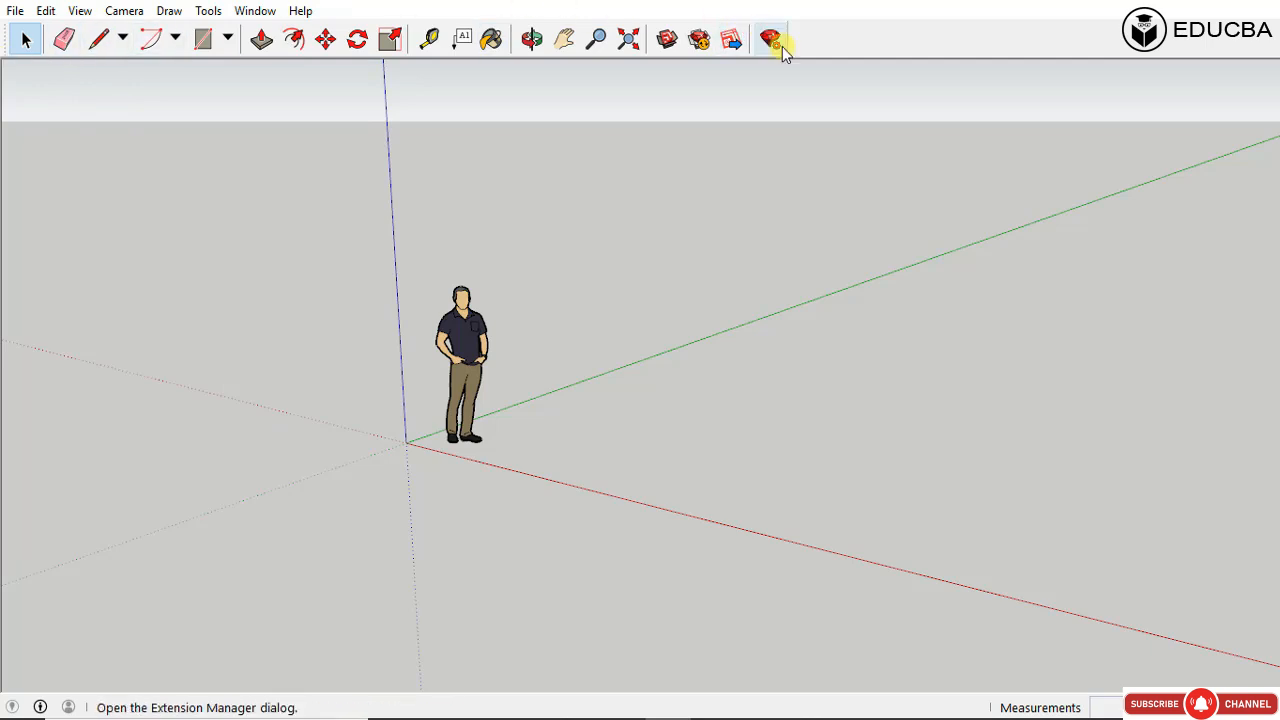
Step: Look through the list of toolbars that can be shown or hidden, and close it
{"action": "left_click", "coordinate": [80, 10]}
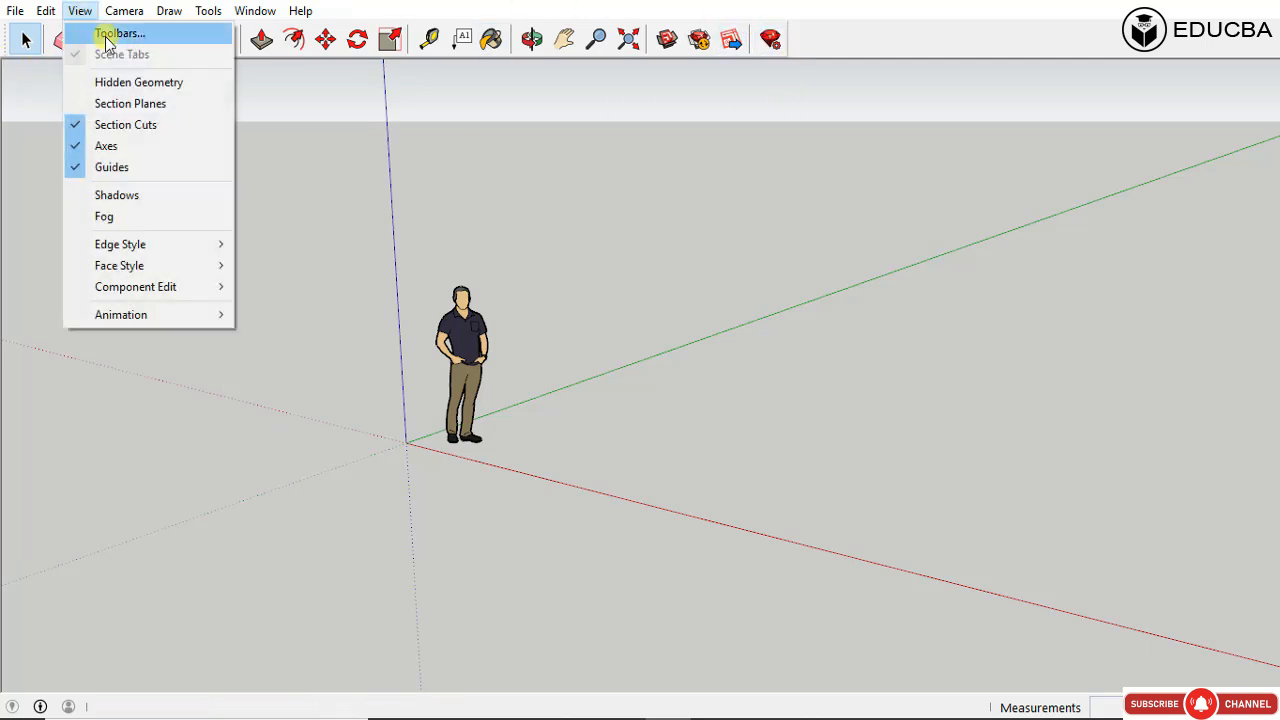
{"action": "left_click", "coordinate": [106, 36]}
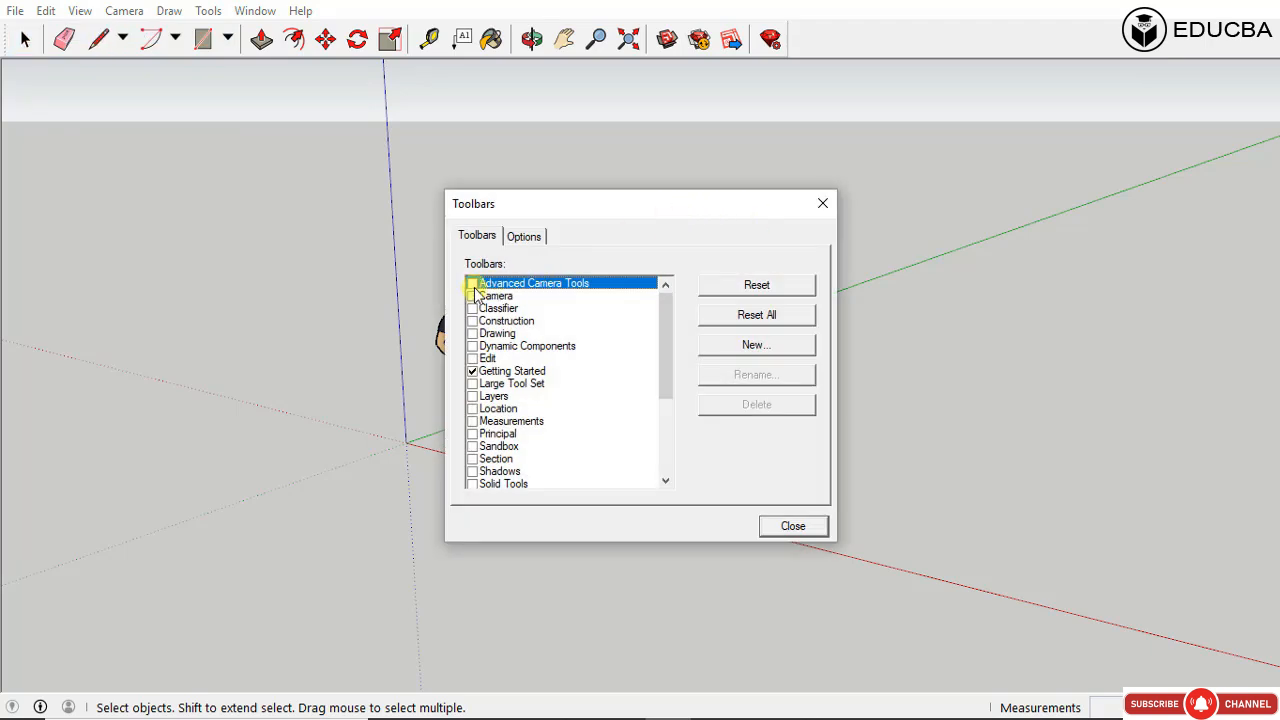
{"action": "left_click_drag", "start_coordinate": [665, 317], "coordinate": [656, 288]}
{"action": "left_click", "coordinate": [85, 11]}
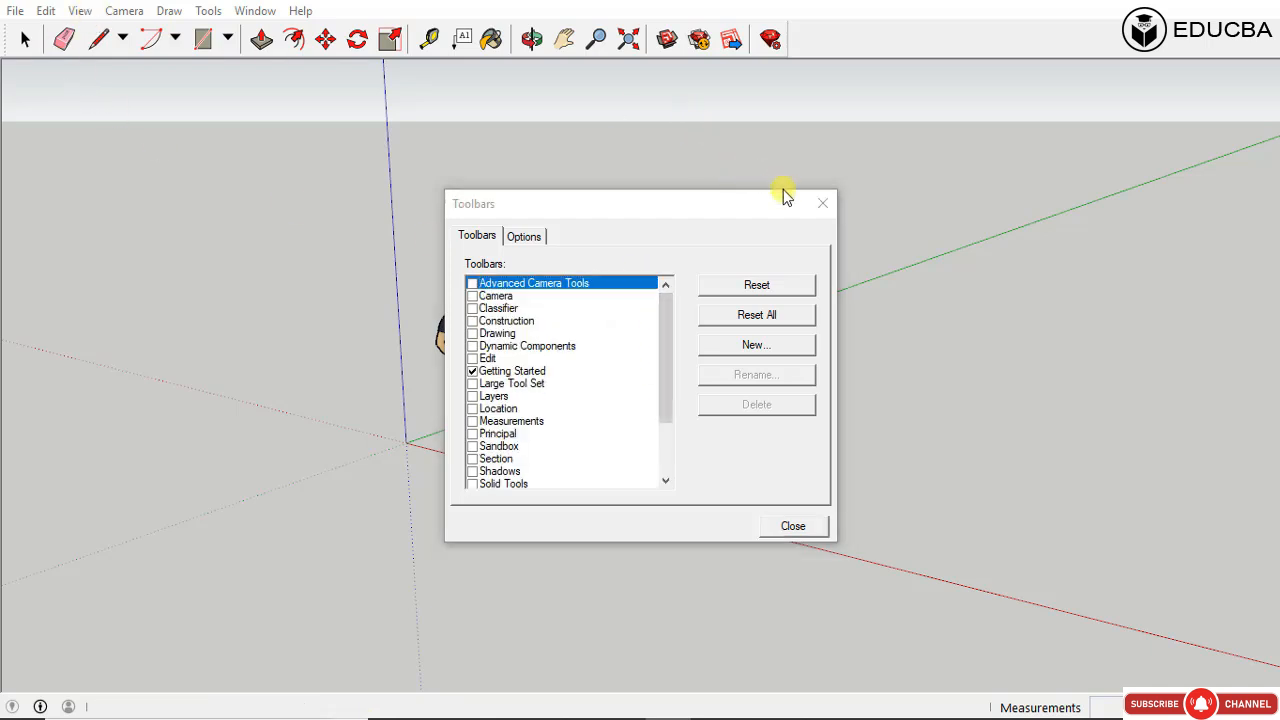
{"action": "left_click", "coordinate": [822, 203]}
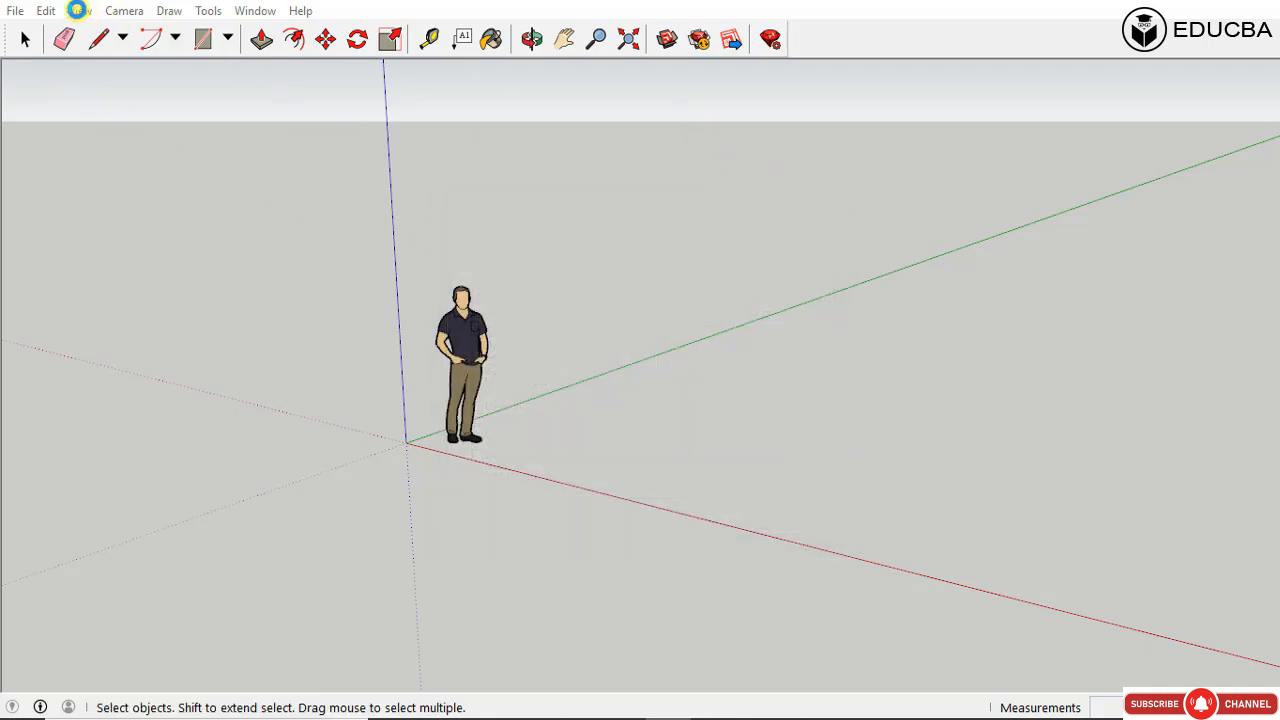
Step: Reopen the list of toolbars and turn on the Advanced Camera Tools set
{"action": "left_click", "coordinate": [80, 10]}
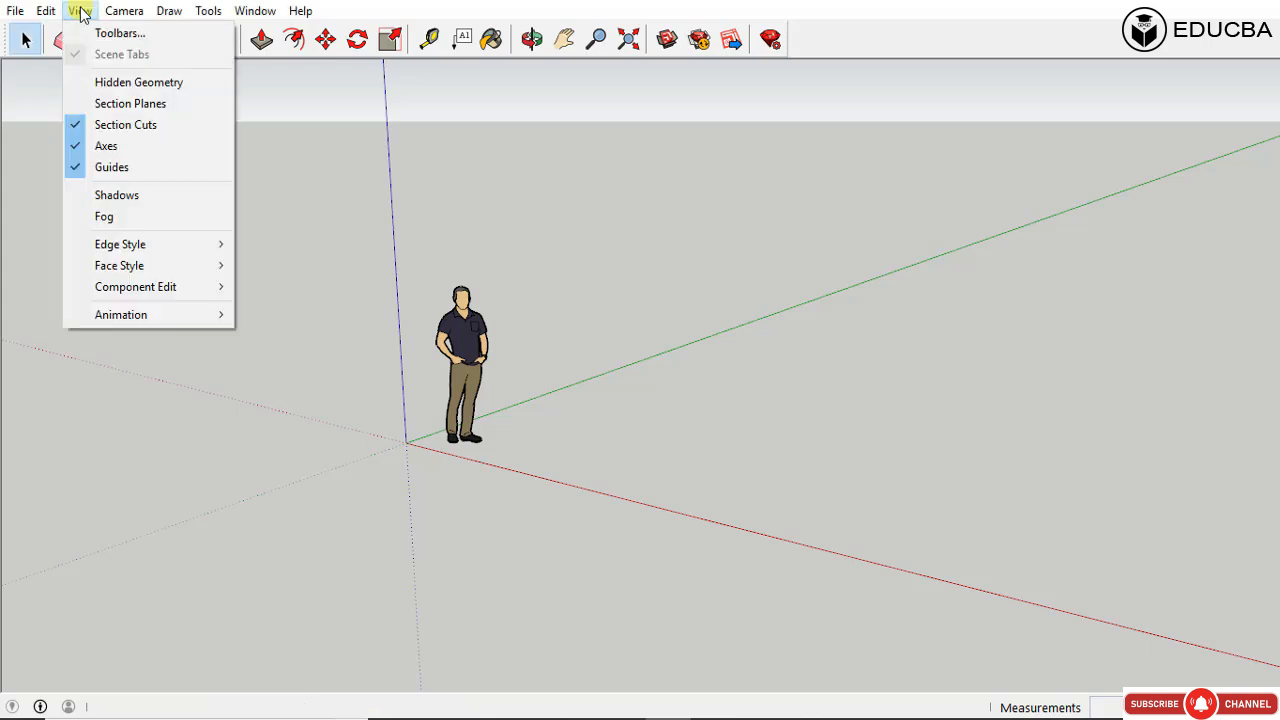
{"action": "left_click", "coordinate": [119, 36]}
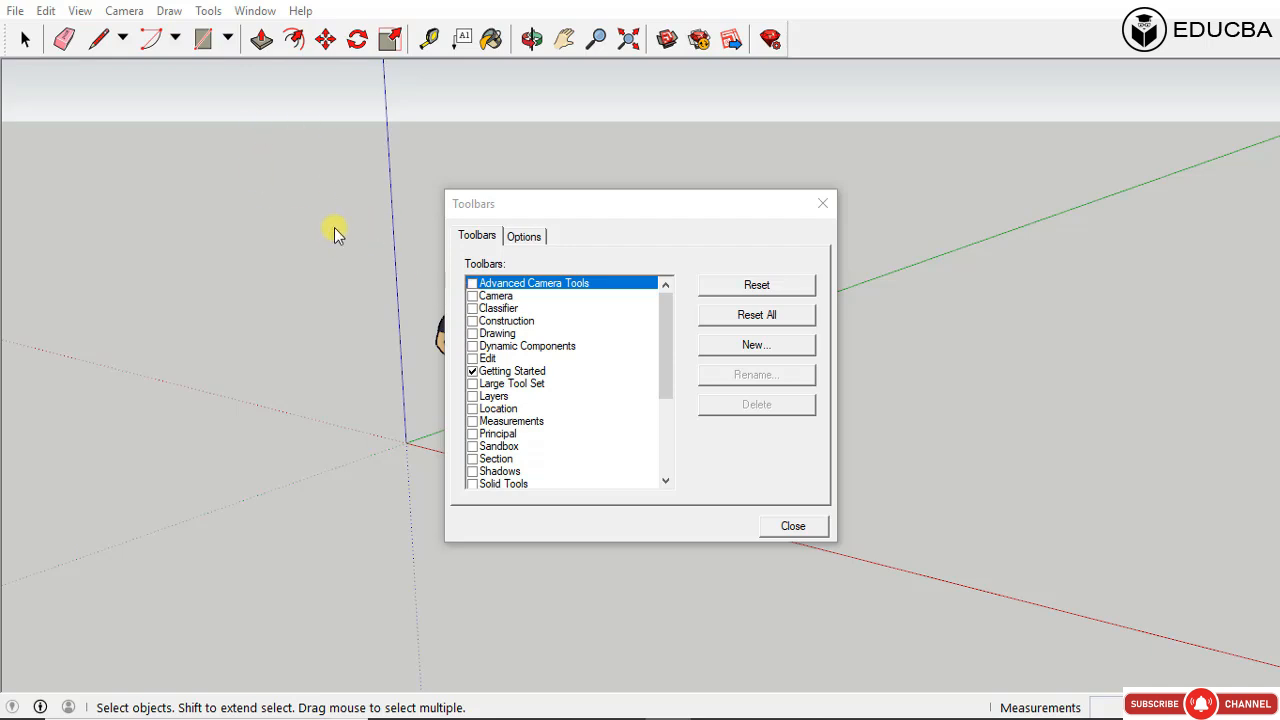
{"action": "left_click", "coordinate": [472, 284]}
{"action": "left_click", "coordinate": [472, 284]}
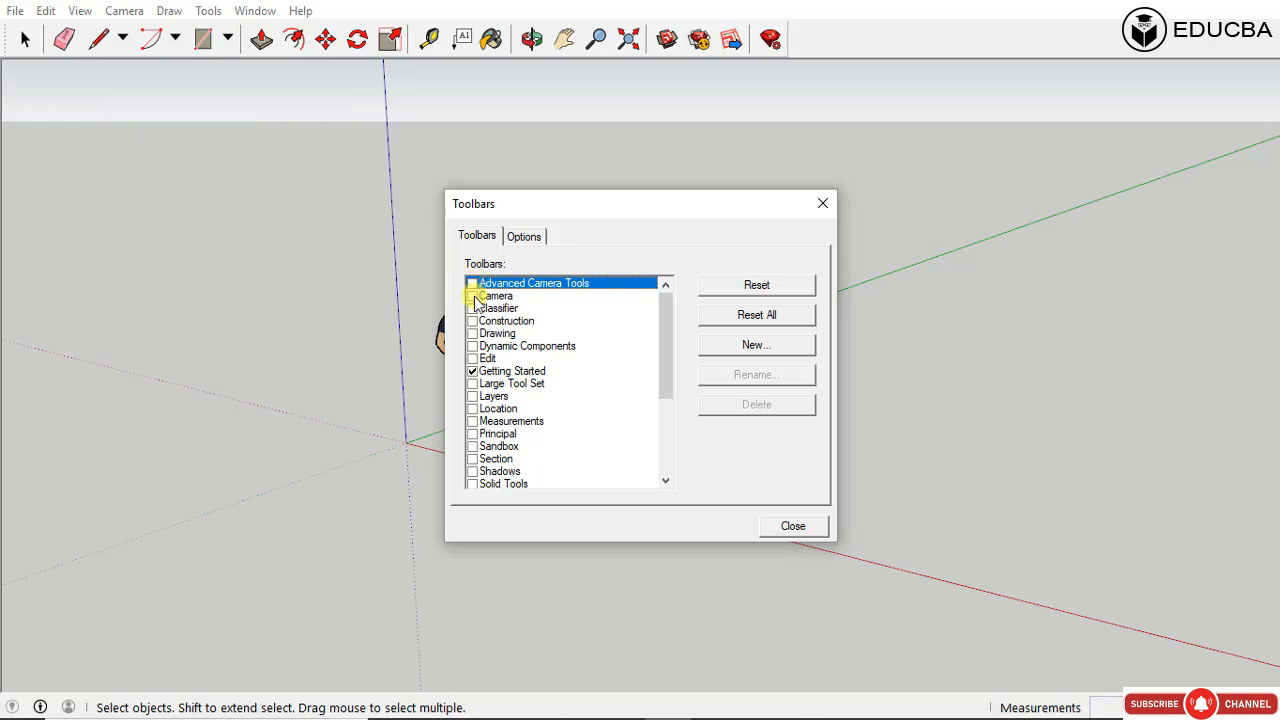
{"action": "left_click", "coordinate": [472, 284]}
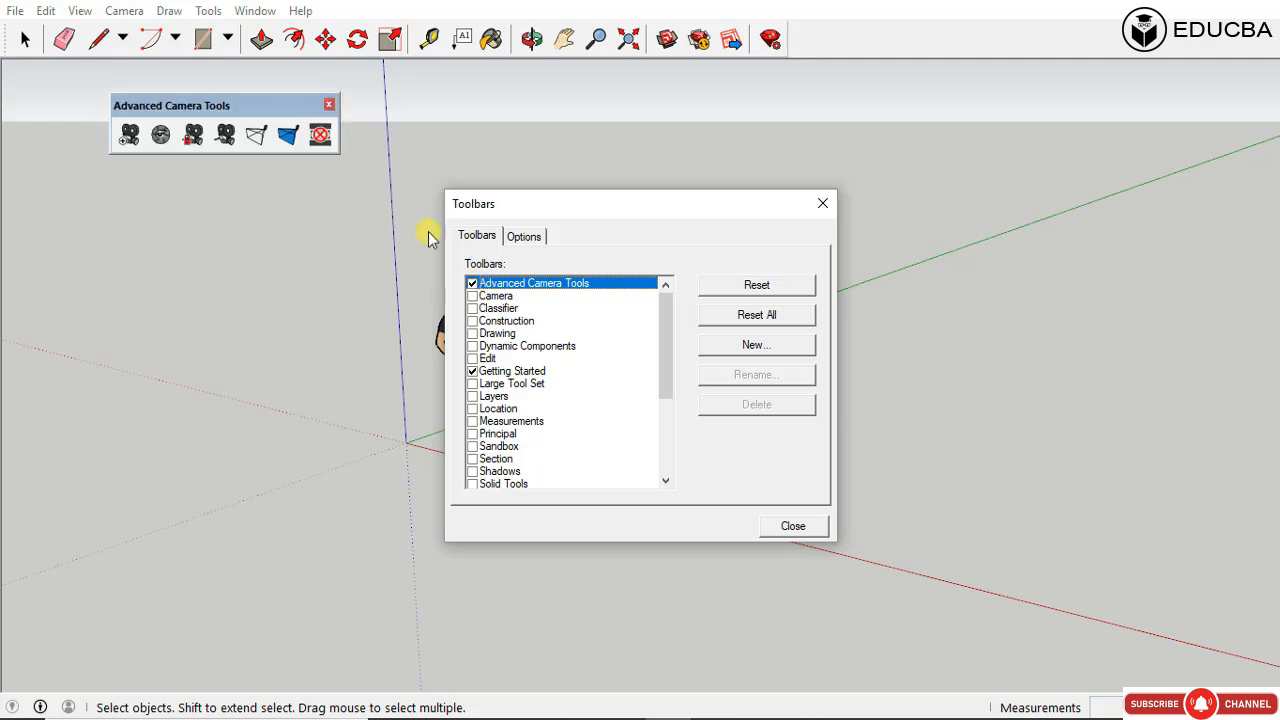
Step: Move the Toolbars dialog clear of the human figure and place the Advanced Camera Tools palette directly beneath the Getting Started toolbar
{"action": "left_click_drag", "start_coordinate": [242, 121], "coordinate": [236, 255]}
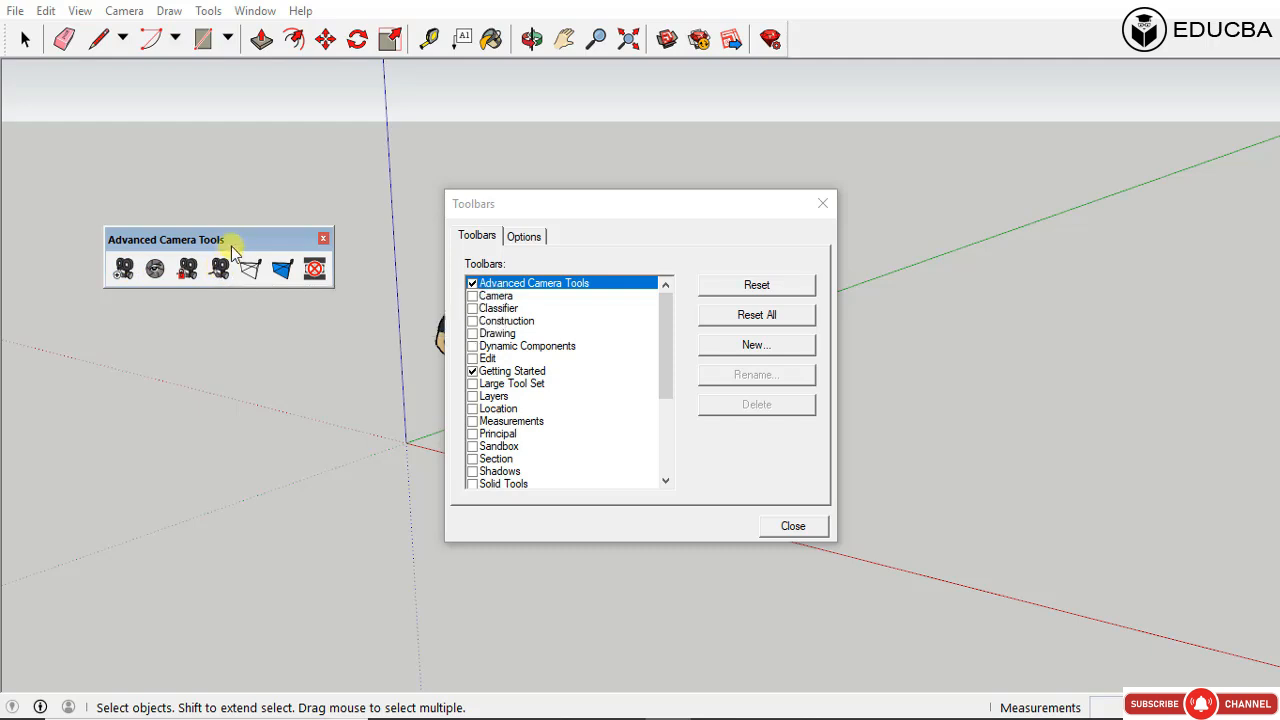
{"action": "left_click_drag", "start_coordinate": [594, 206], "coordinate": [160, 346]}
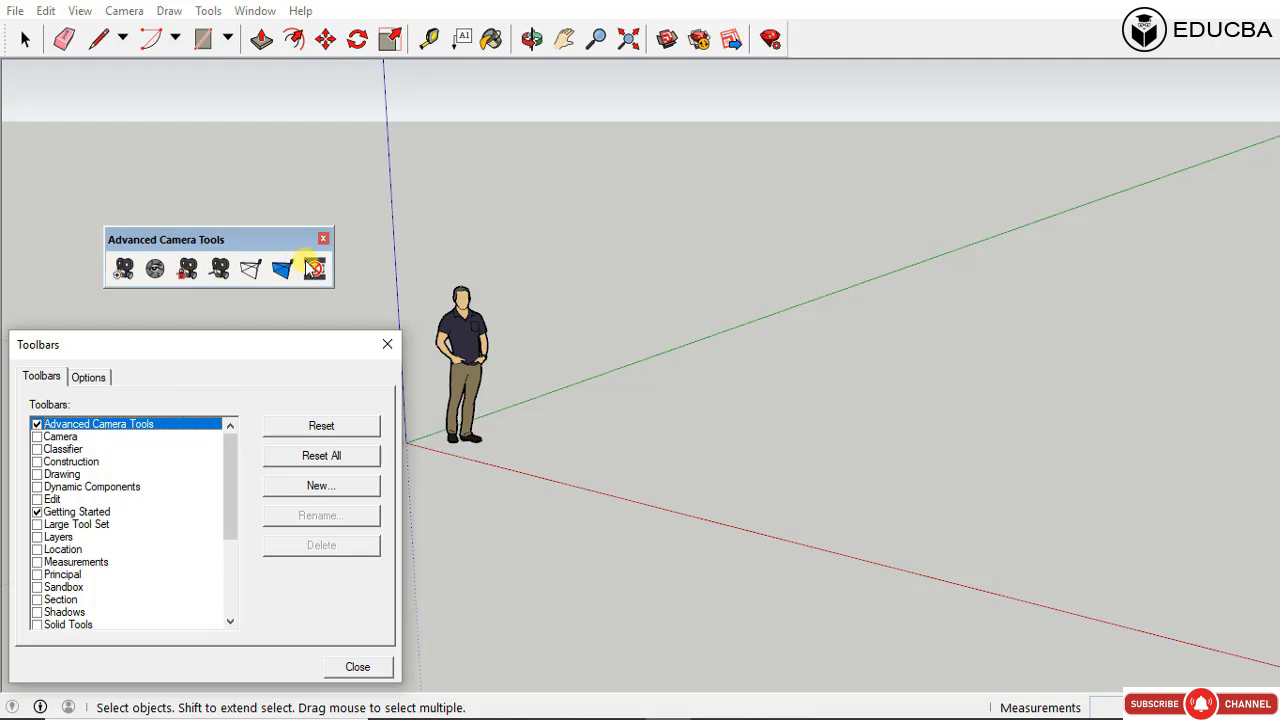
{"action": "left_click_drag", "start_coordinate": [220, 240], "coordinate": [119, 74]}
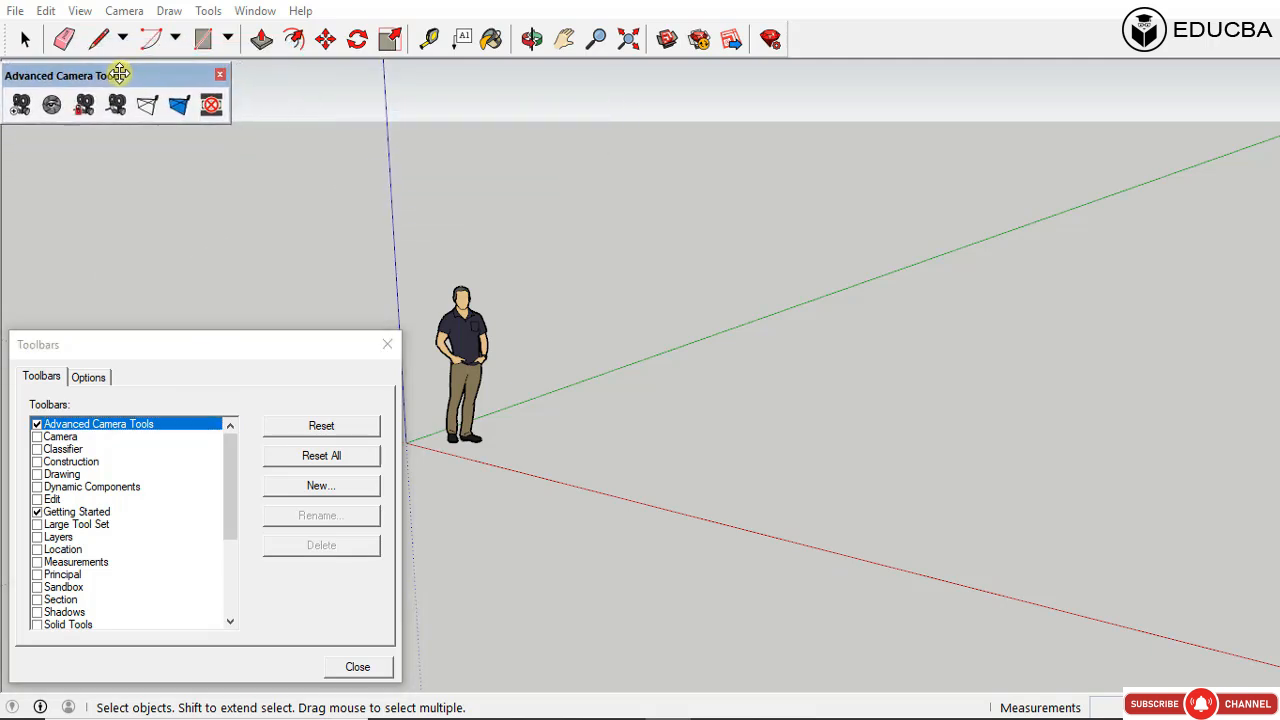
Step: Turn on the Camera toolbar, place it beside the Advanced Camera Tools palette, and close the Toolbars dialog
{"action": "left_click_drag", "start_coordinate": [251, 341], "coordinate": [467, 301]}
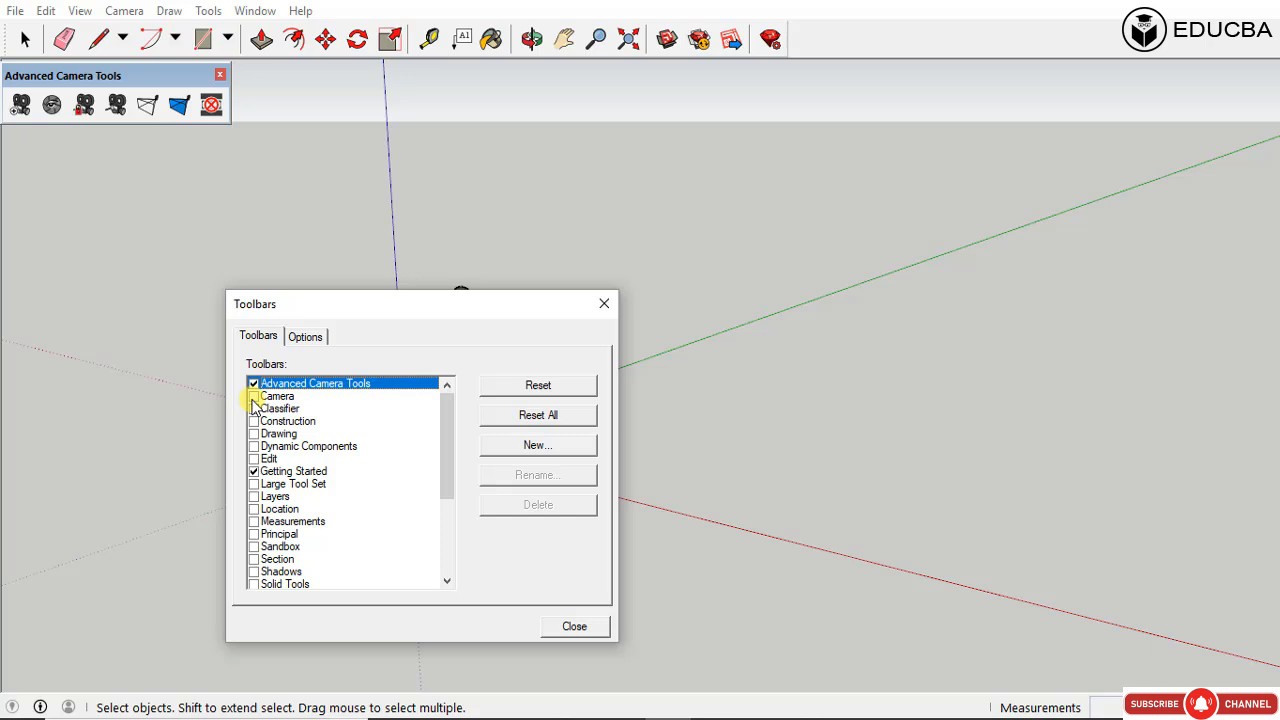
{"action": "left_click", "coordinate": [254, 397]}
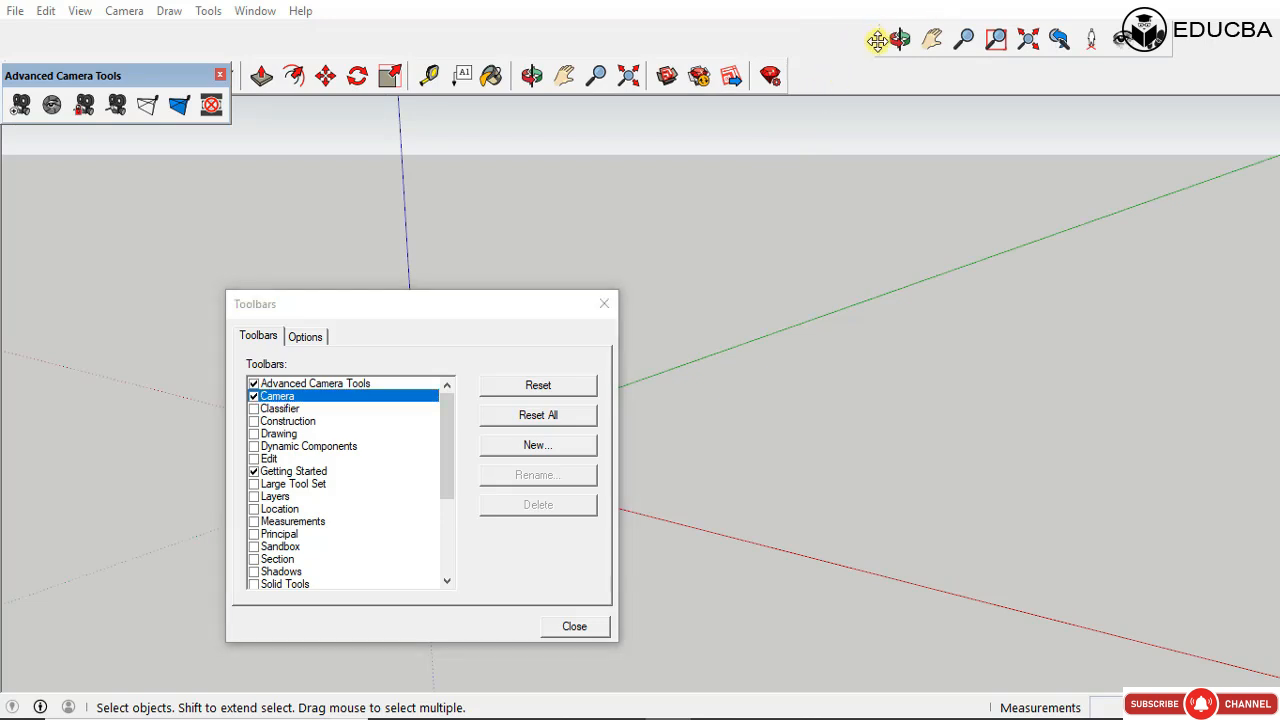
{"action": "left_click_drag", "start_coordinate": [845, 53], "coordinate": [382, 101]}
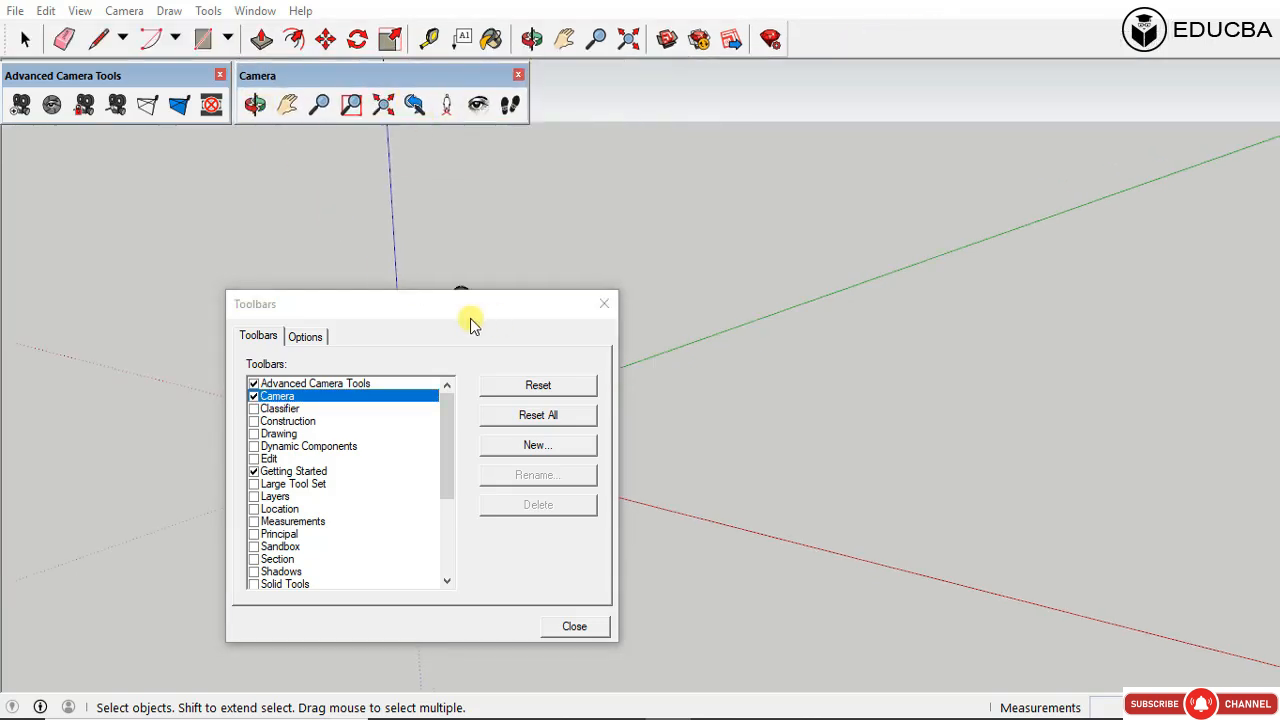
{"action": "left_click_drag", "start_coordinate": [454, 305], "coordinate": [362, 357]}
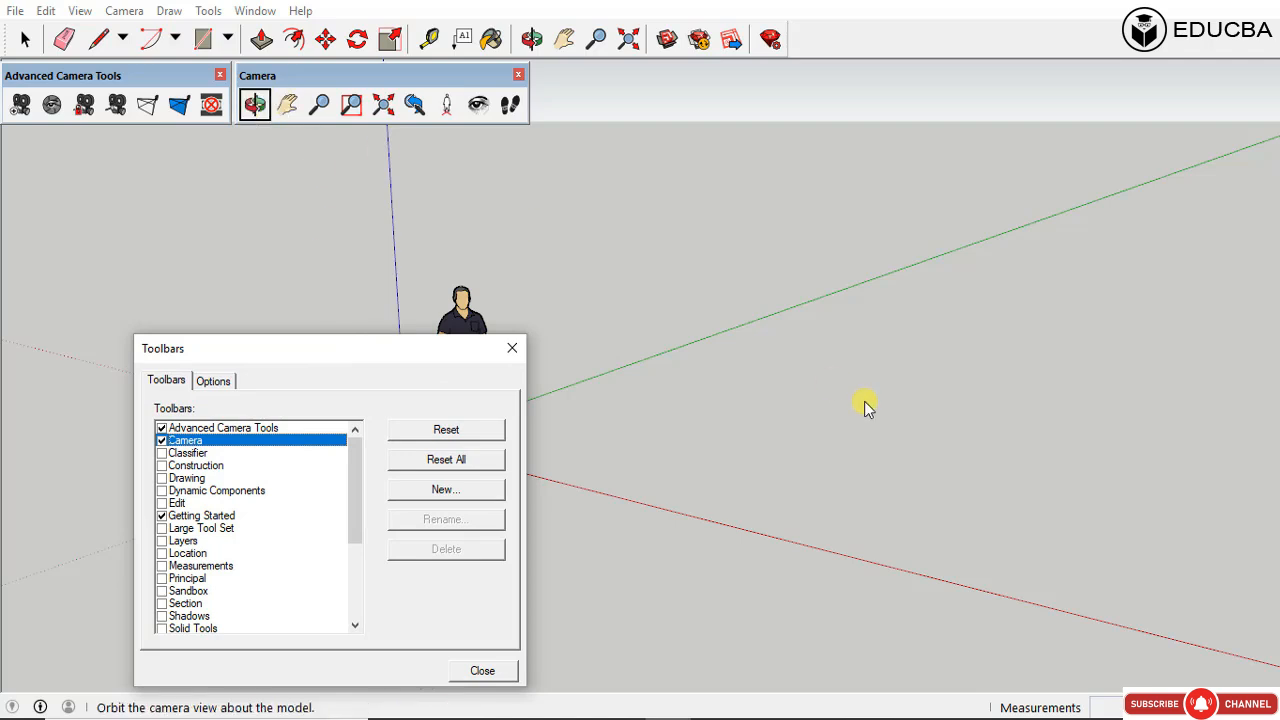
{"action": "left_click", "coordinate": [720, 362]}
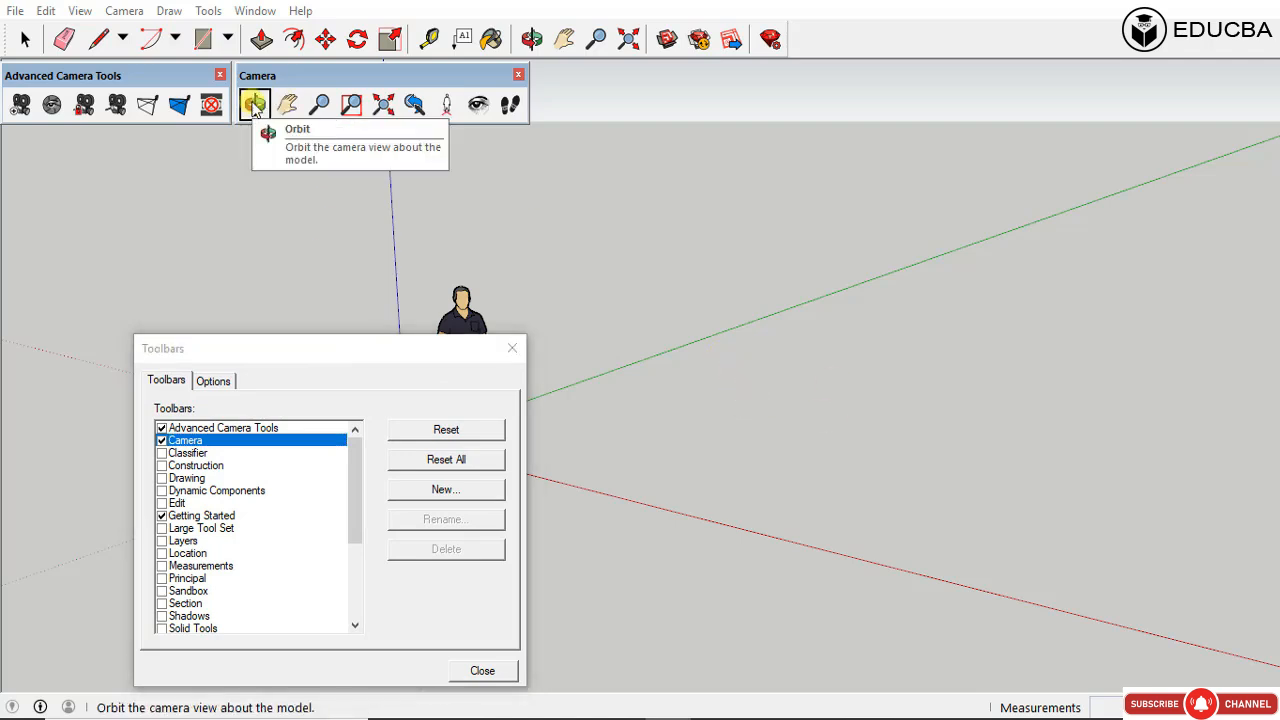
{"action": "left_click", "coordinate": [512, 348]}
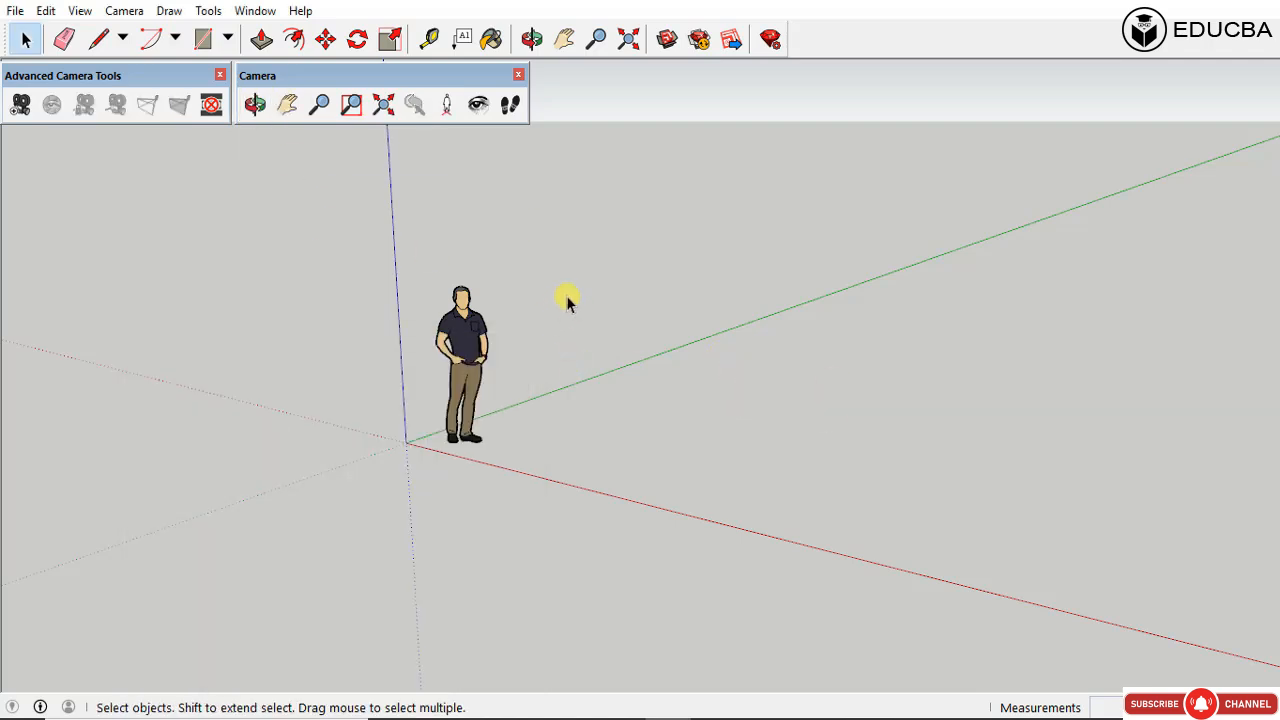
Step: Try out the Camera toolbar's Orbit, Pan and Zoom tools around the human figure
{"action": "left_click", "coordinate": [255, 104]}
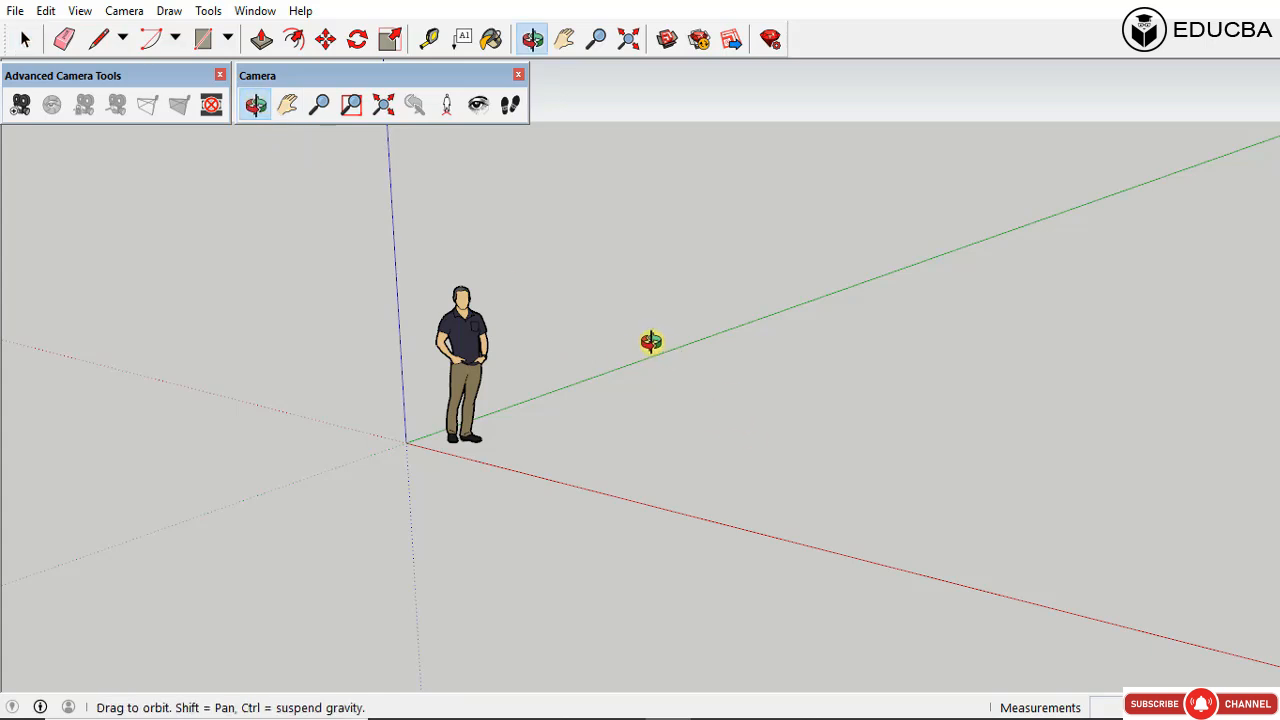
{"action": "left_click_drag", "start_coordinate": [610, 360], "coordinate": [532, 231]}
{"action": "left_click", "coordinate": [287, 104]}
{"action": "left_click_drag", "start_coordinate": [680, 360], "coordinate": [730, 400]}
{"action": "left_click", "coordinate": [319, 104]}
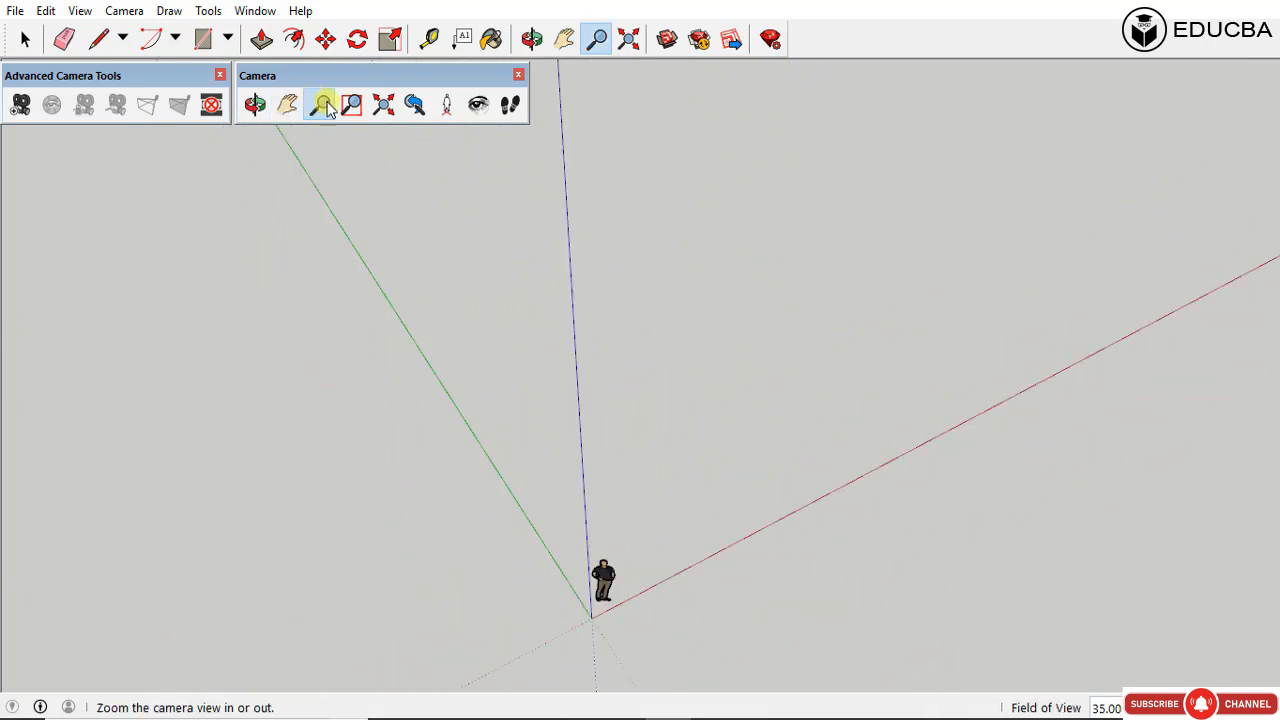
{"action": "left_click", "coordinate": [417, 108]}
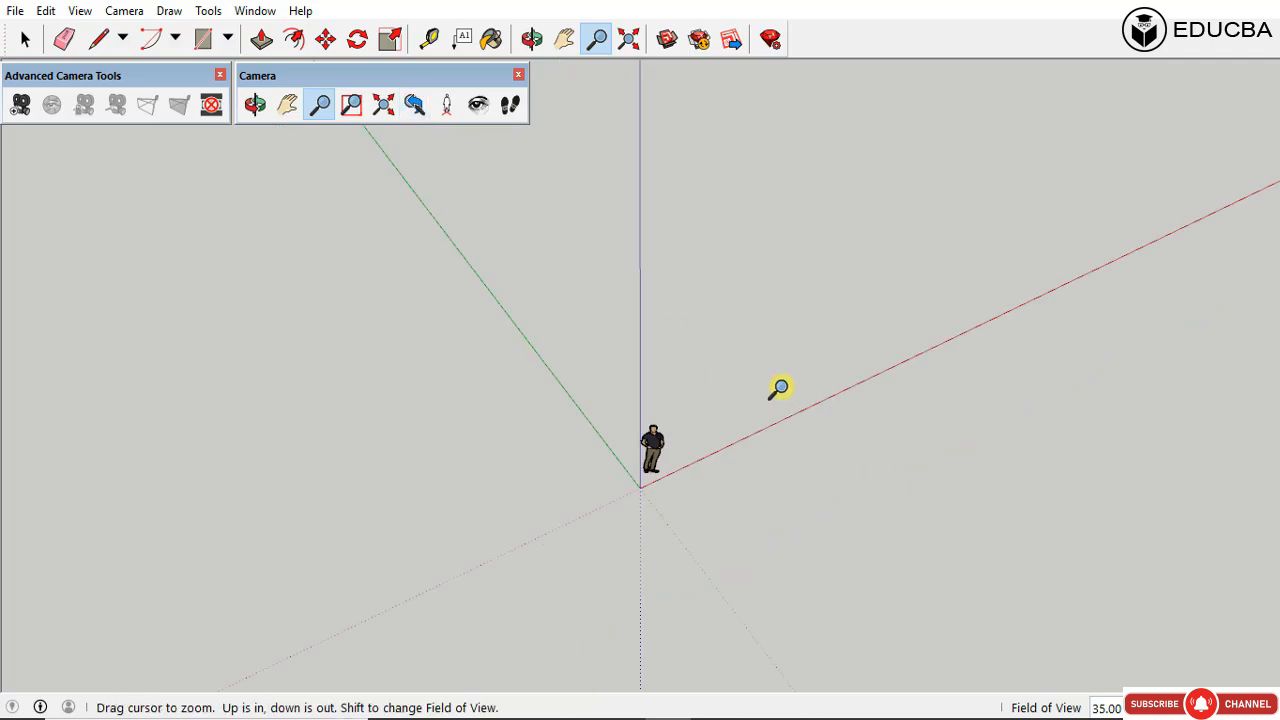
{"action": "middle_click_drag", "start_coordinate": [777, 386], "coordinate": [569, 449]}
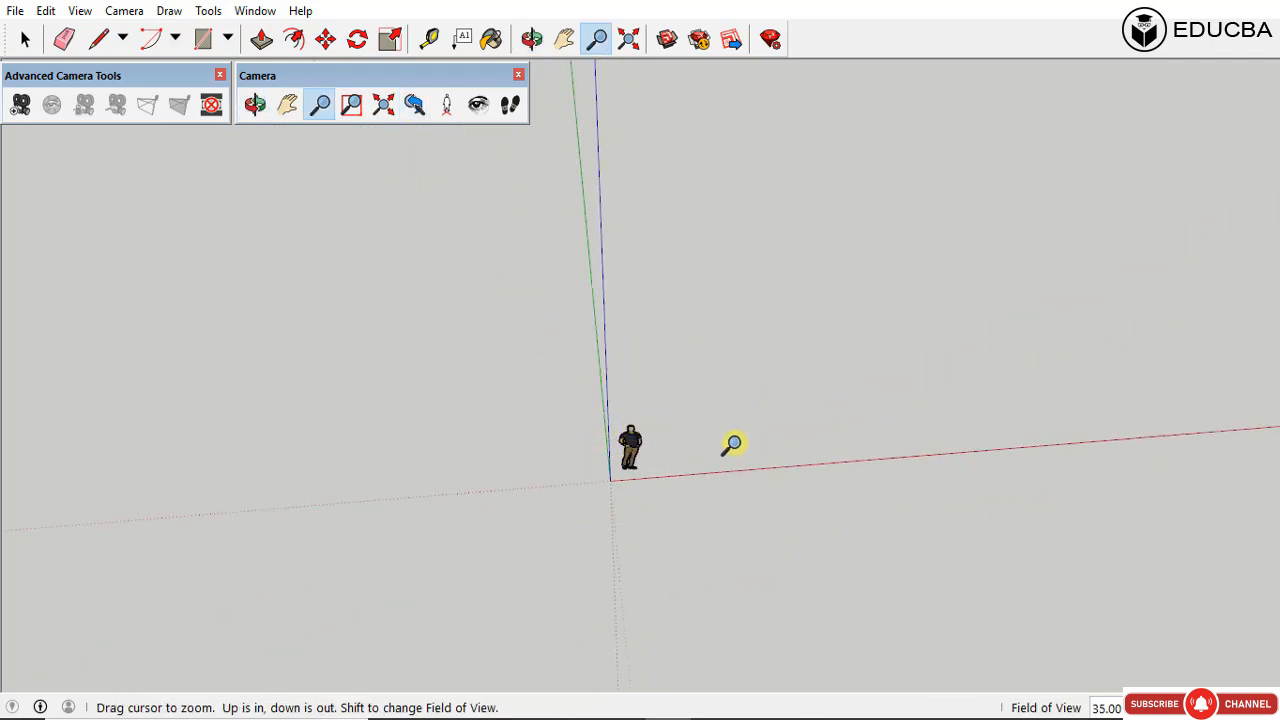
Step: Draw a large rectangle on the ground beside the human figure and two smaller adjoining rectangles along its far edge
{"action": "key", "text": "r"}
{"action": "left_click", "coordinate": [686, 346]}
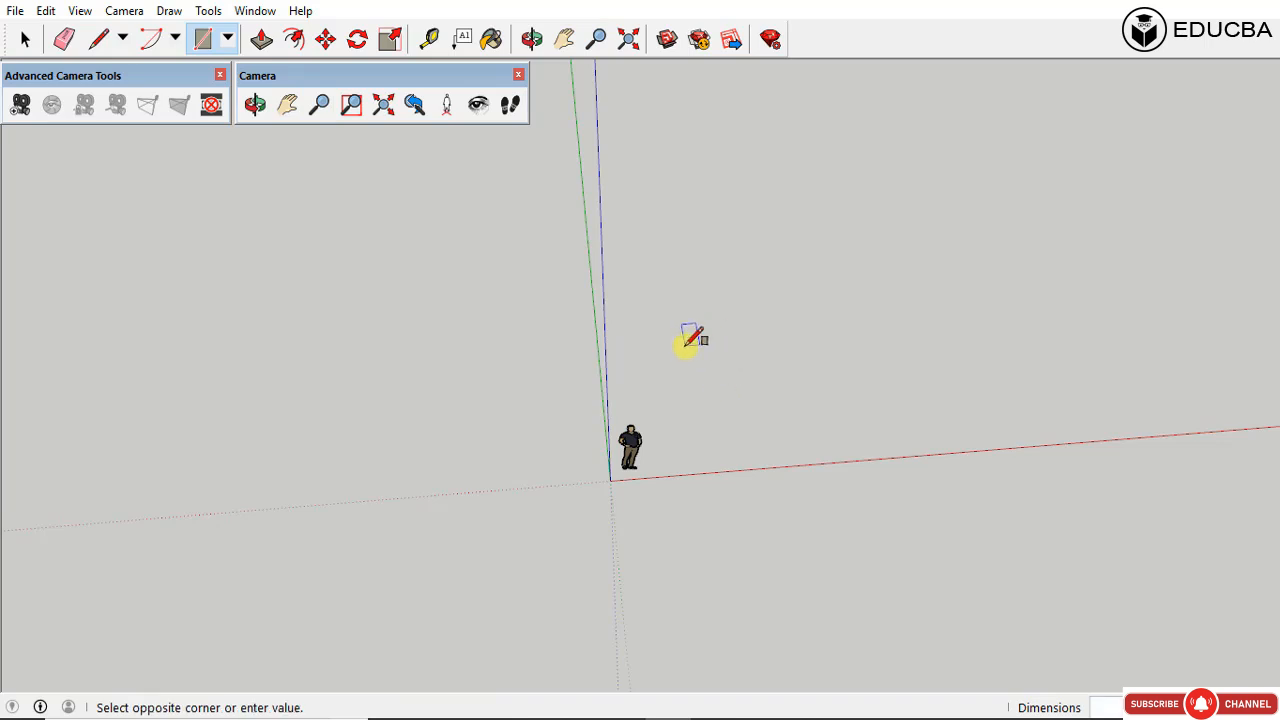
{"action": "left_click", "coordinate": [913, 438]}
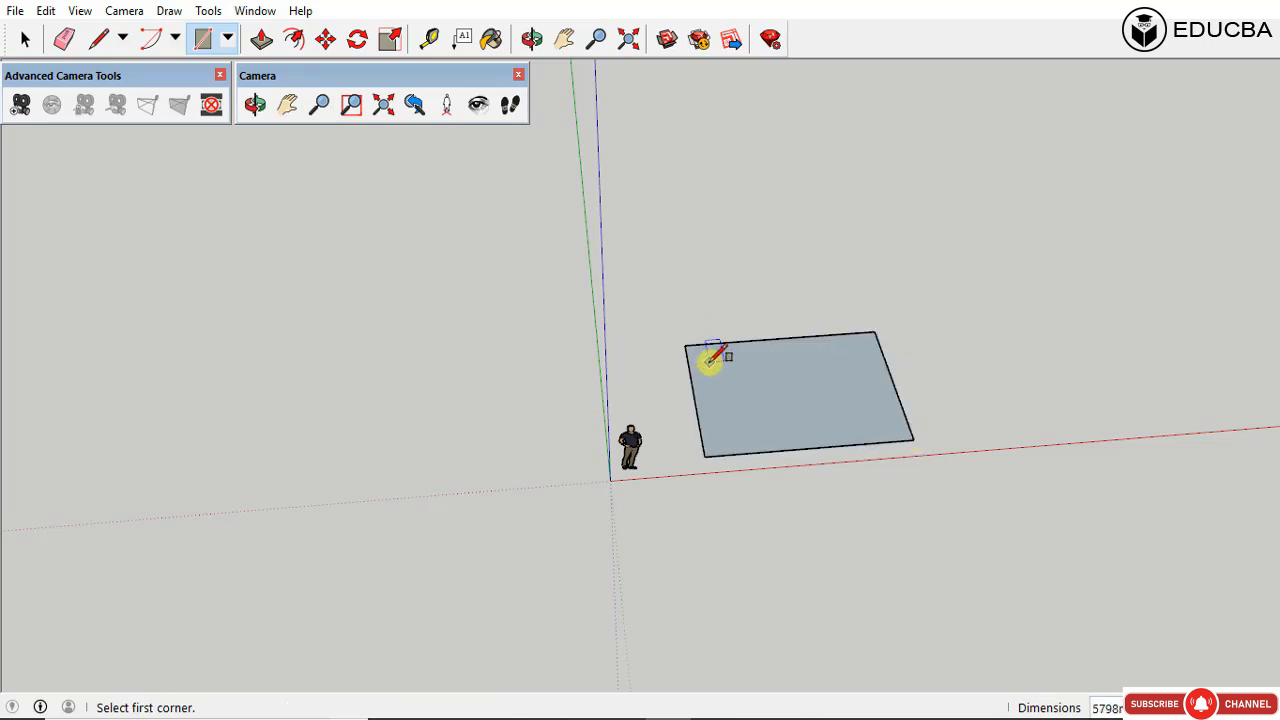
{"action": "left_click", "coordinate": [754, 284]}
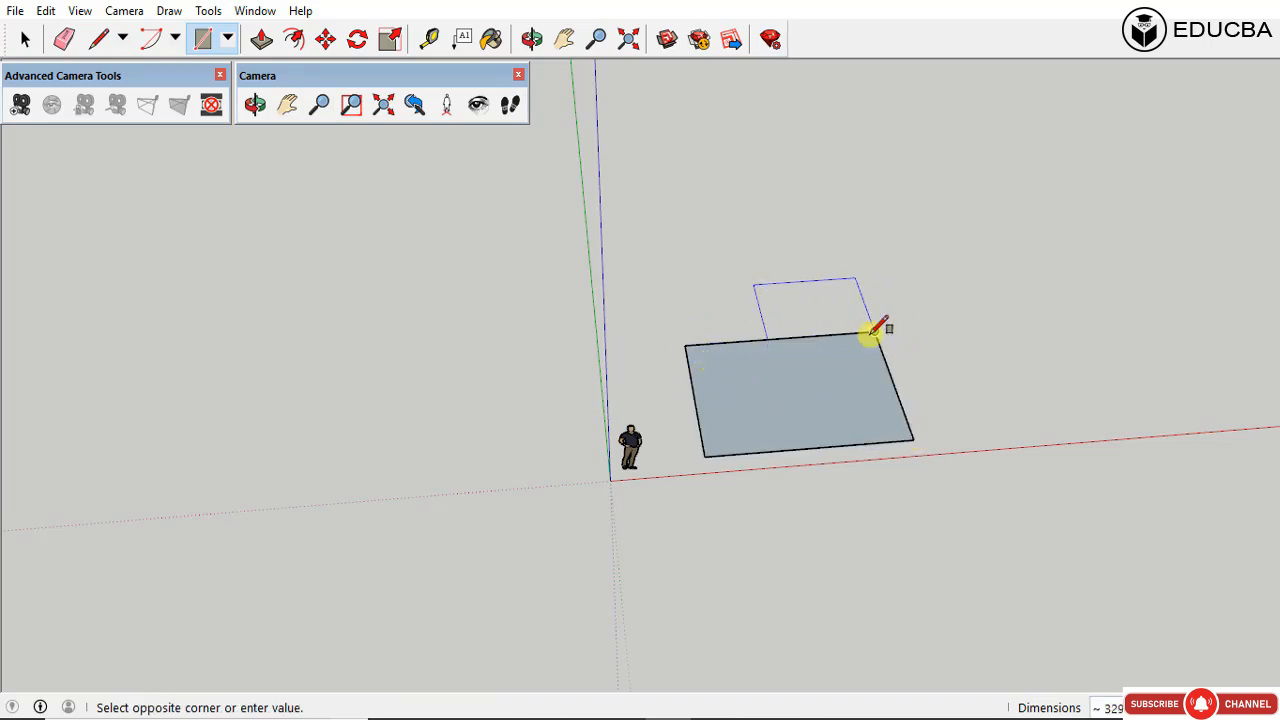
{"action": "left_click", "coordinate": [873, 333]}
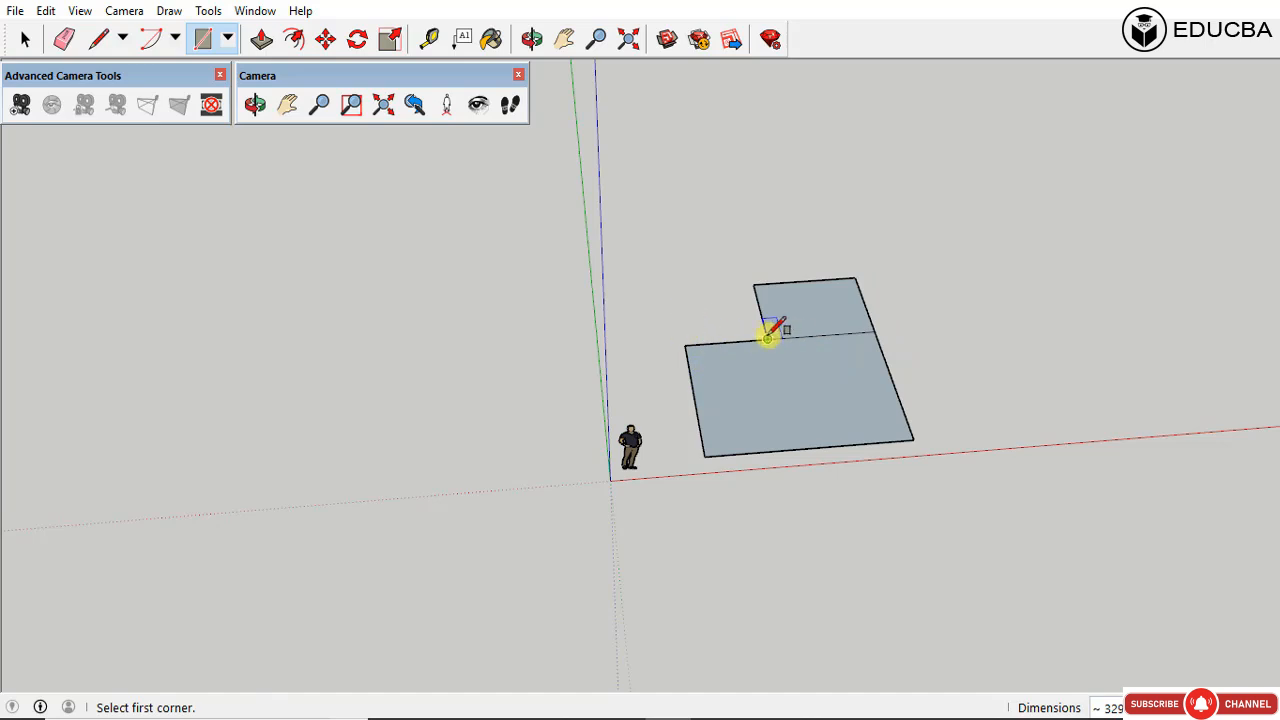
{"action": "left_click", "coordinate": [767, 339]}
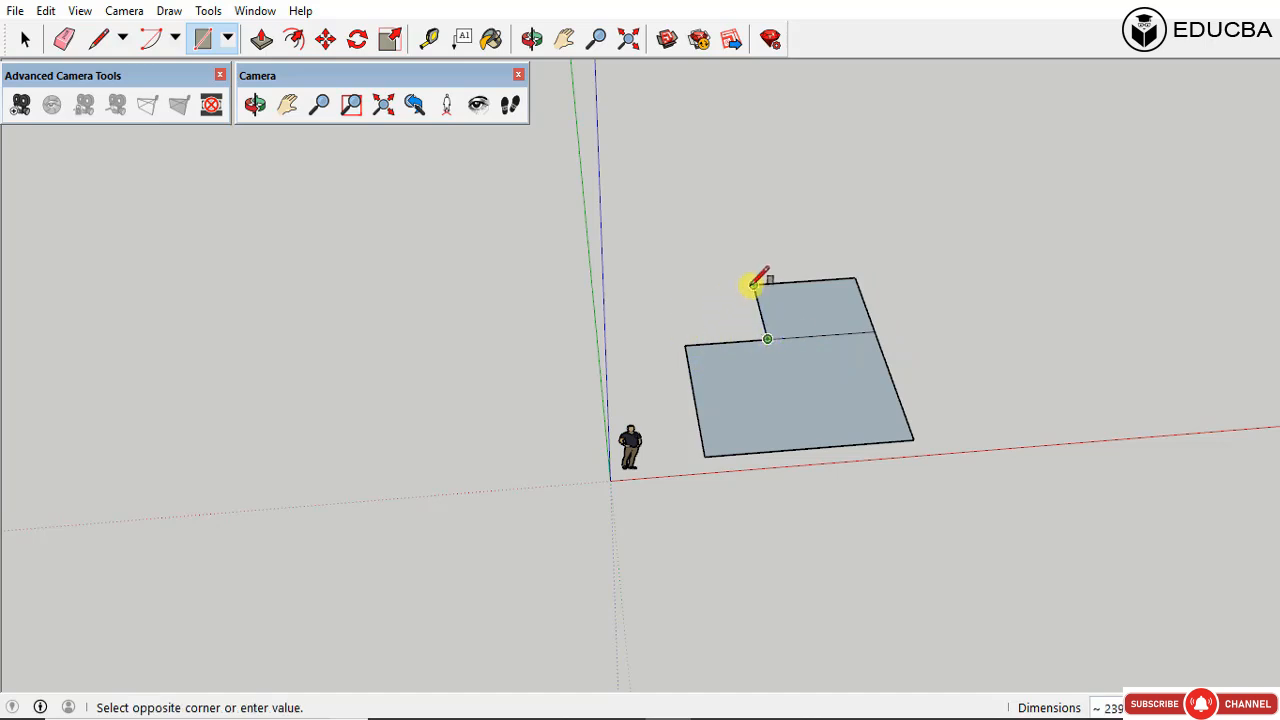
{"action": "left_click", "coordinate": [670, 287]}
{"action": "key", "text": "space"}
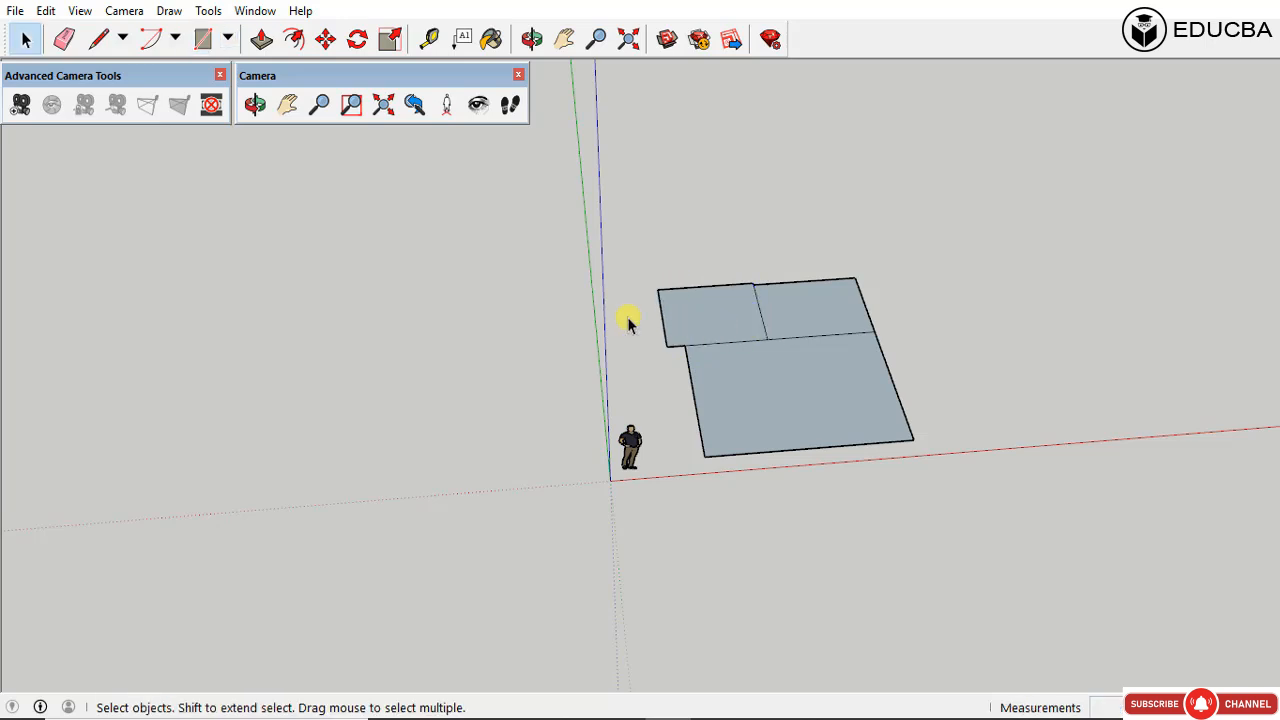
Step: Offset the outlines of the large rectangle and the rear right rectangle inward by about 175 mm
{"action": "key", "text": "f"}
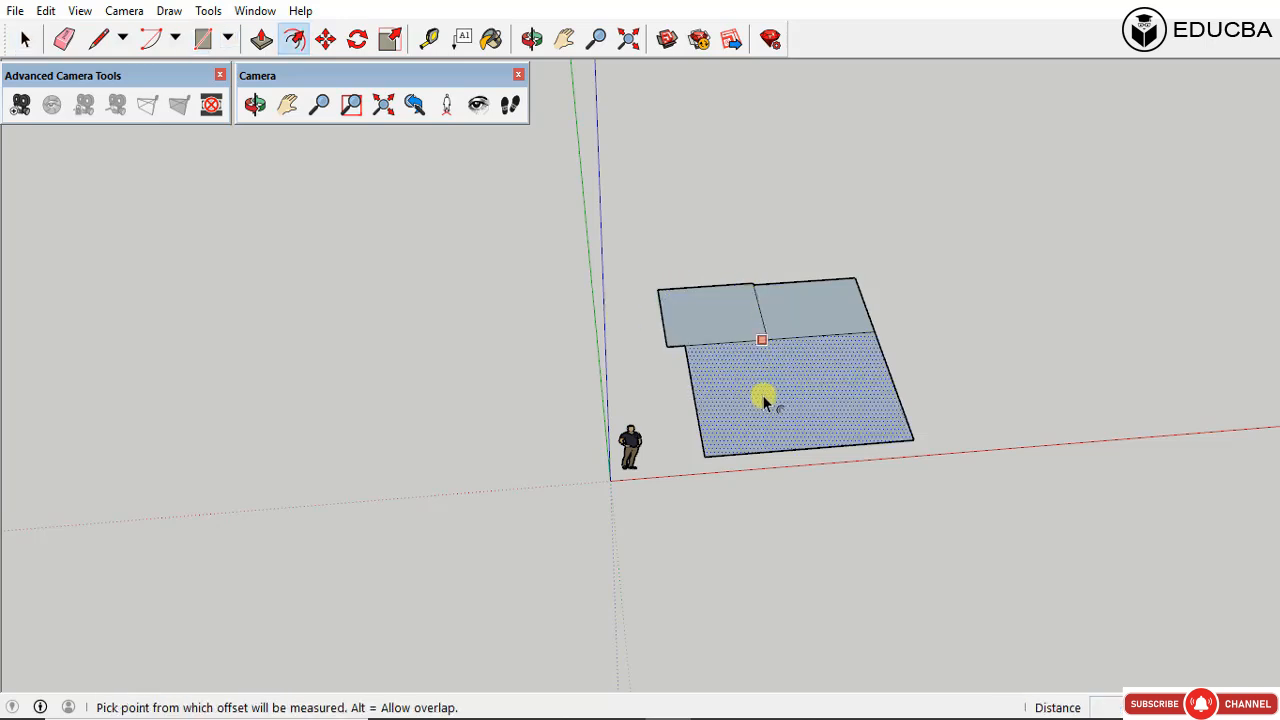
{"action": "left_click", "coordinate": [714, 436]}
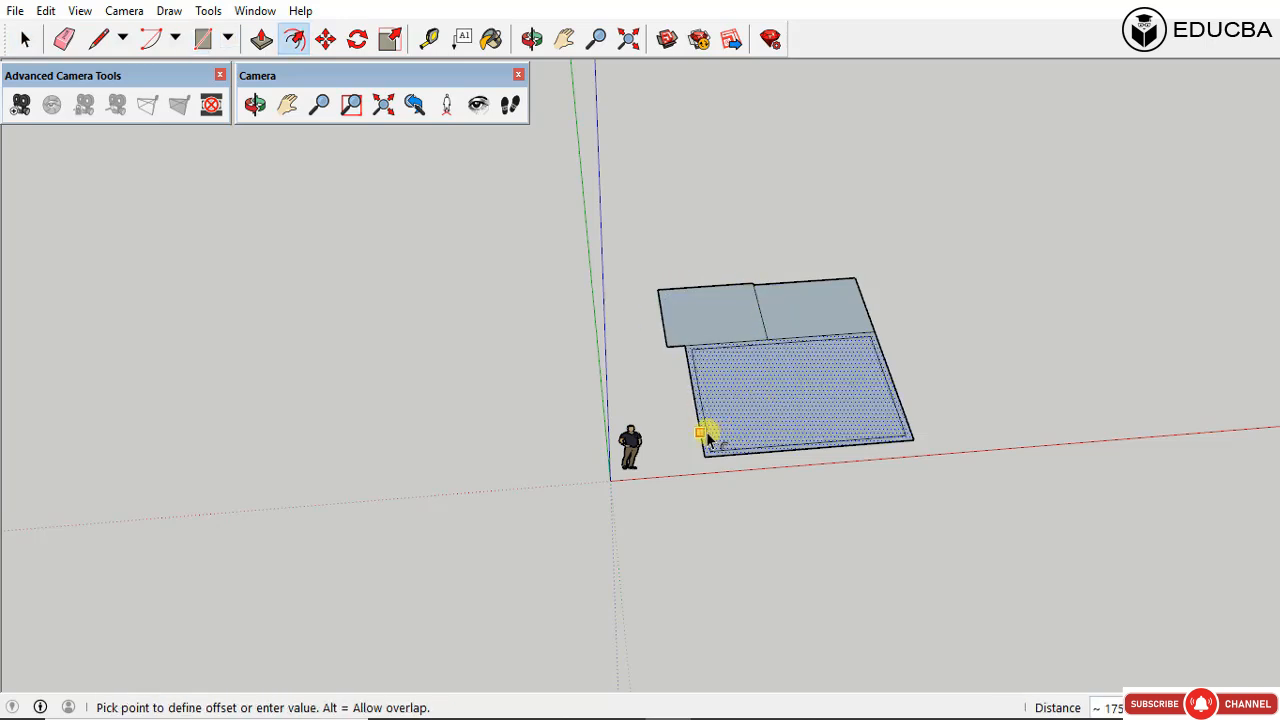
{"action": "left_click", "coordinate": [706, 434]}
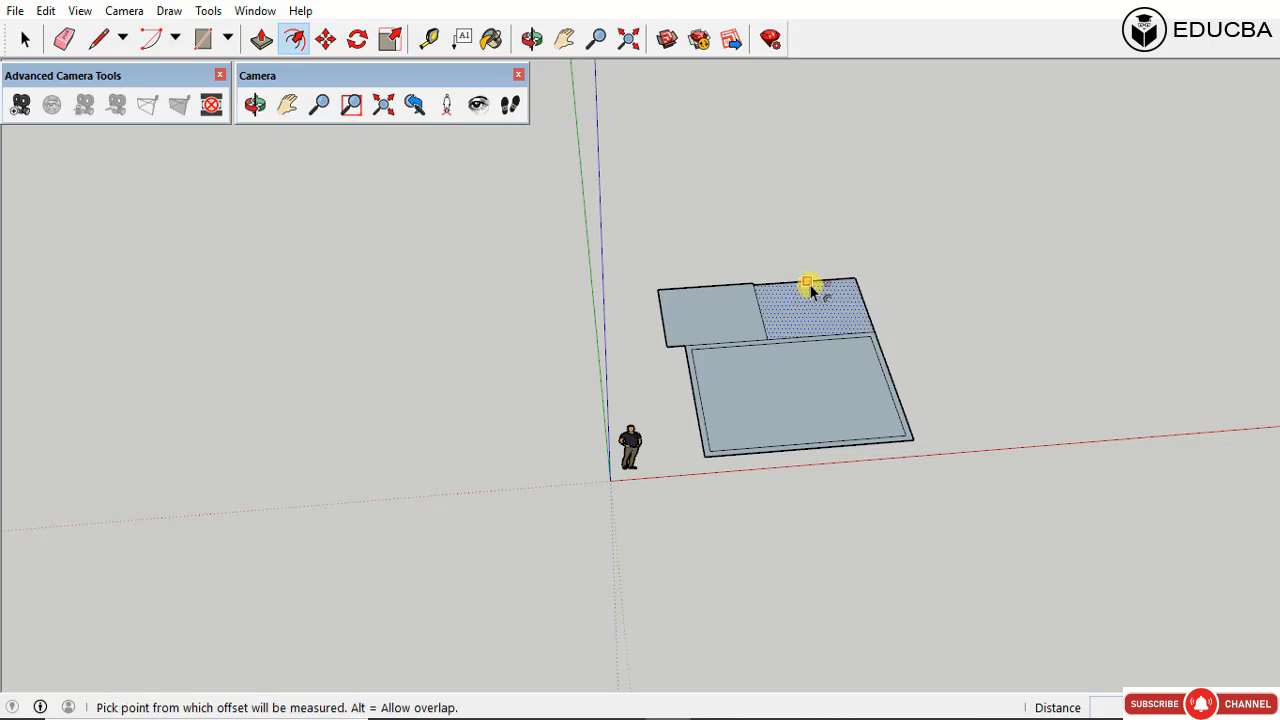
{"action": "left_click", "coordinate": [862, 312]}
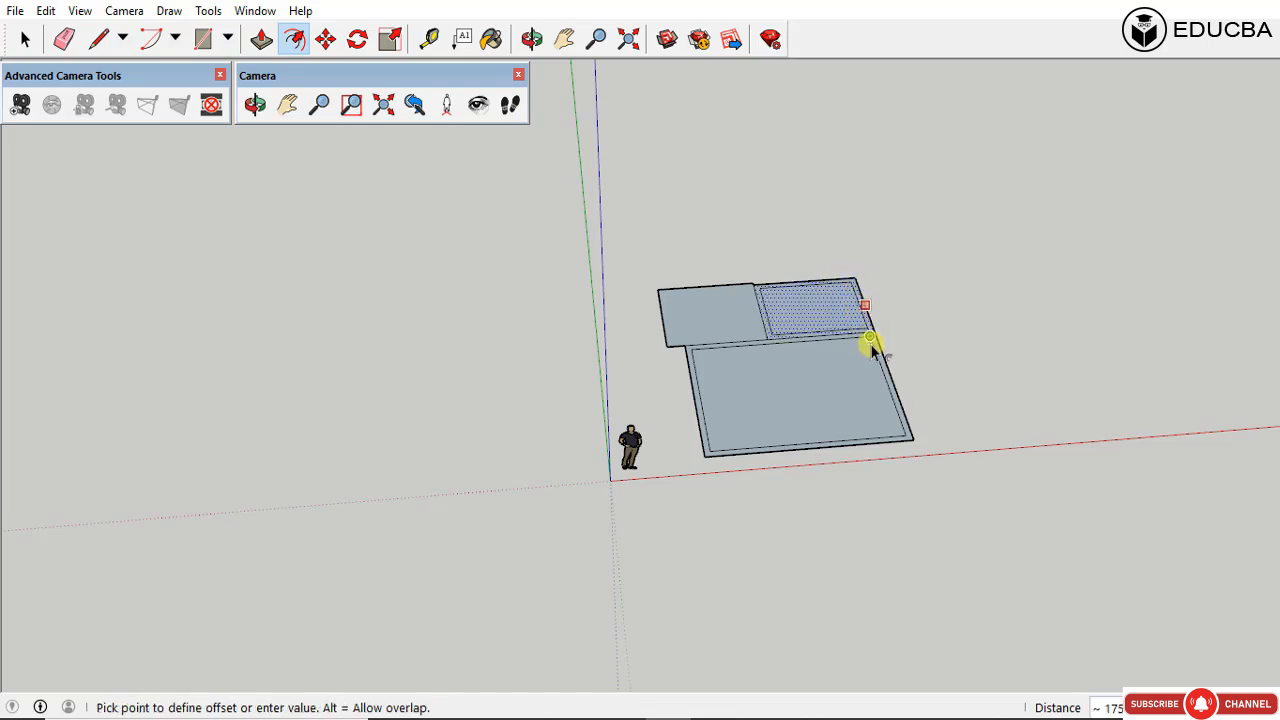
{"action": "left_click", "coordinate": [871, 343]}
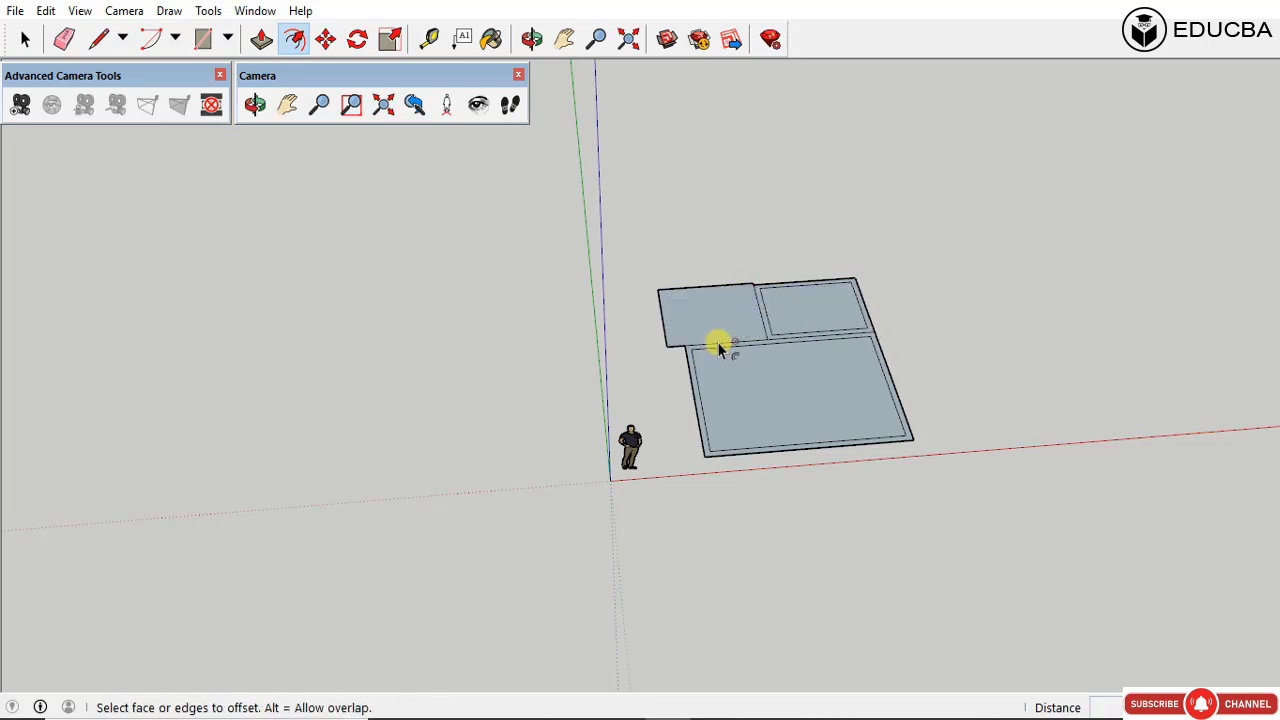
{"action": "key", "text": "space"}
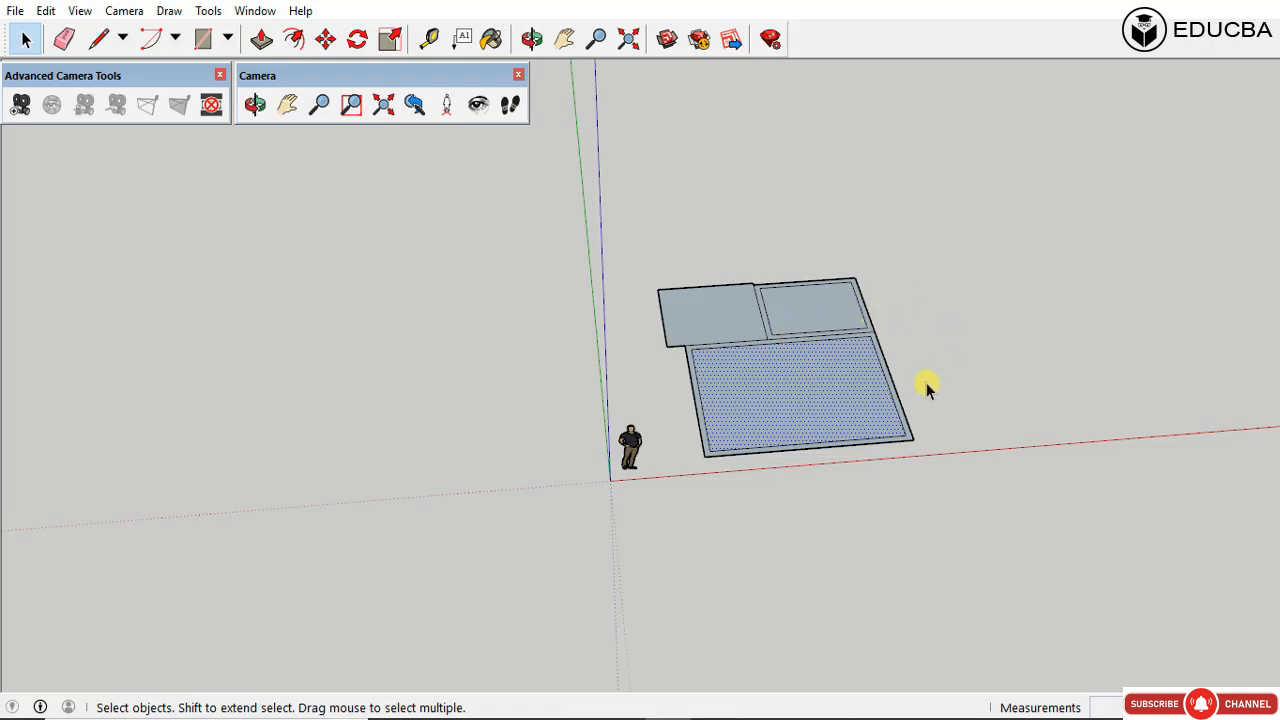
Step: Push/Pull the two offset wall strips and the whole rear left rectangle up to a common height of about 1732 mm
{"action": "key", "text": "p"}
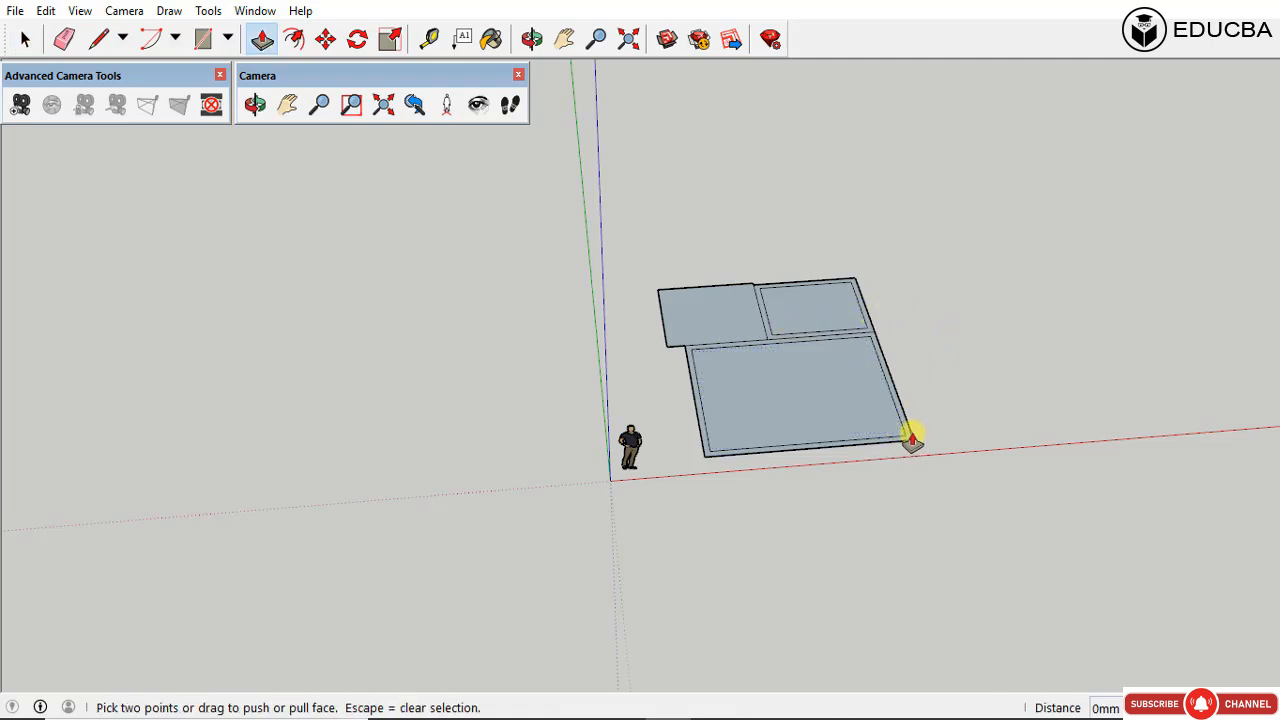
{"action": "left_click", "coordinate": [912, 440]}
{"action": "left_click", "coordinate": [909, 391]}
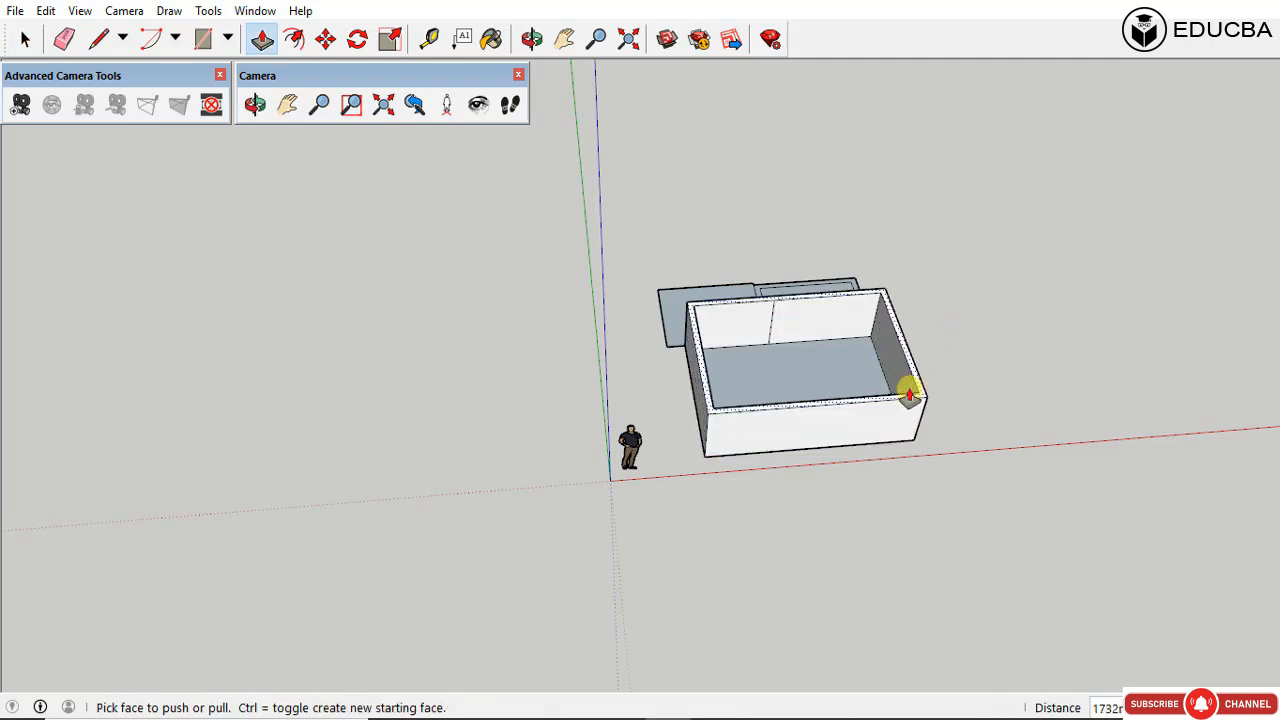
{"action": "left_click", "coordinate": [812, 290]}
{"action": "left_click", "coordinate": [890, 319]}
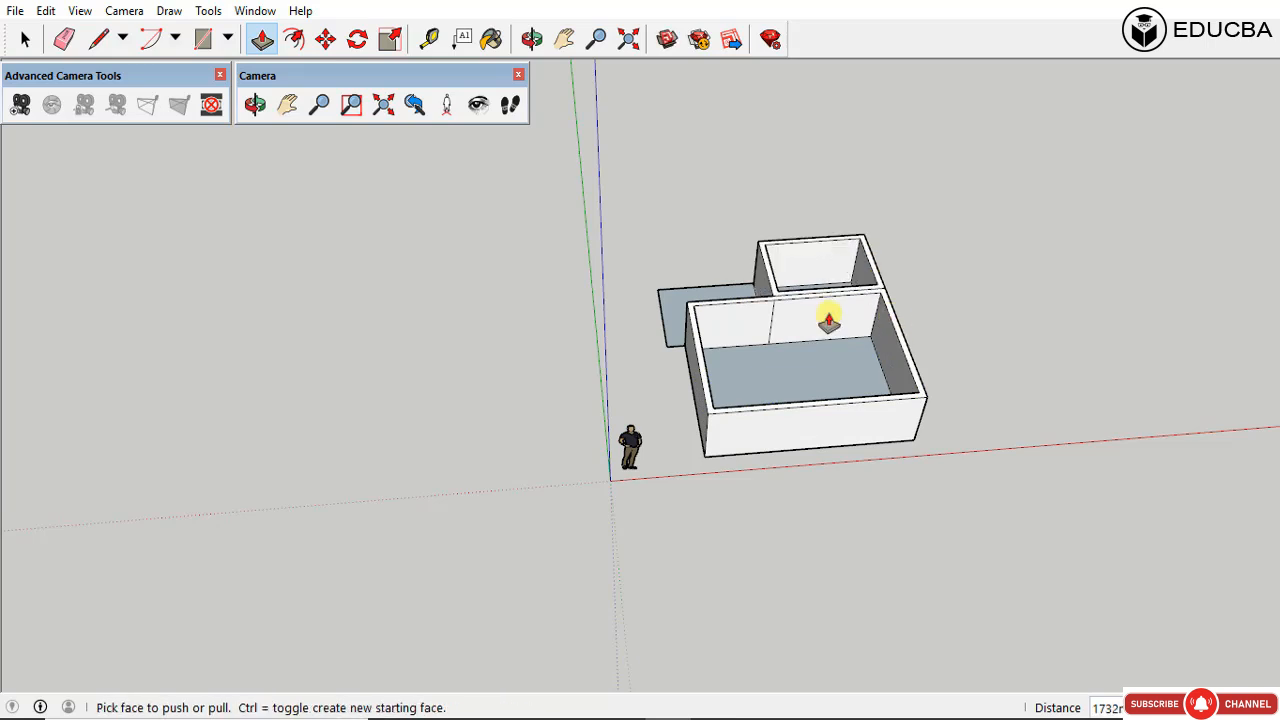
{"action": "left_click", "coordinate": [746, 290]}
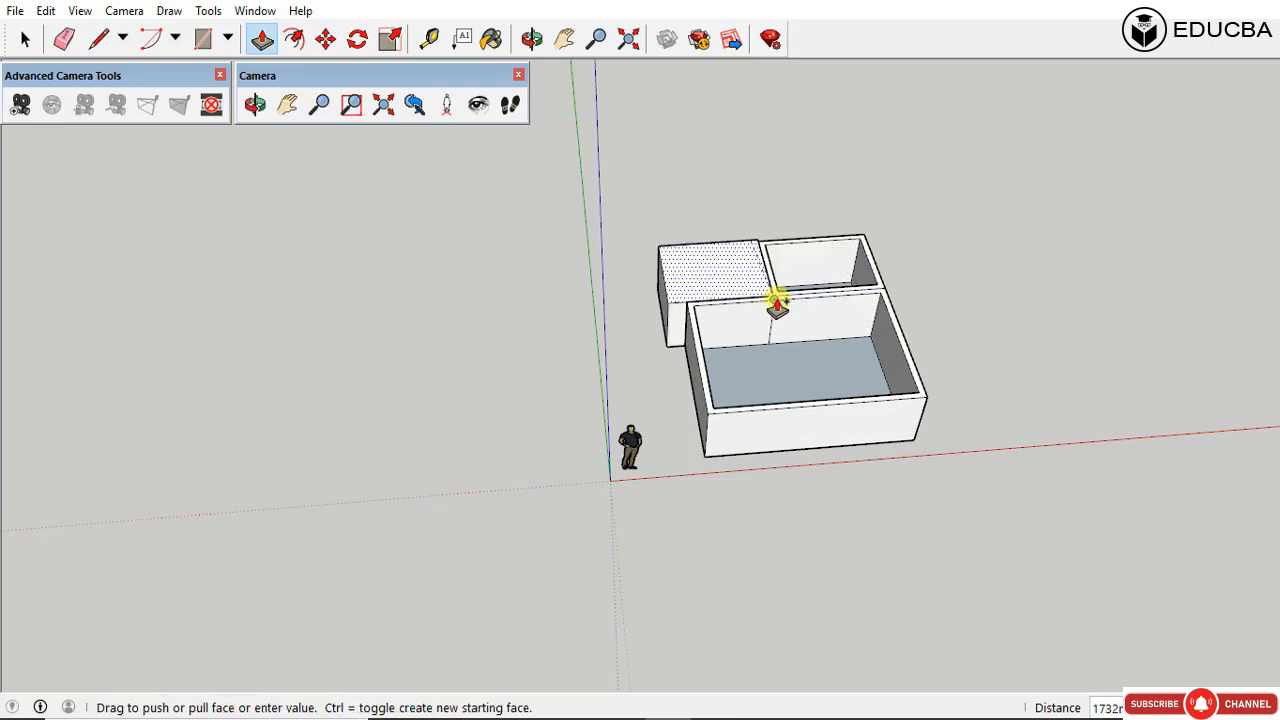
{"action": "left_click", "coordinate": [777, 305]}
Step: Push away the wall sections separating the large front room from the rear left block and the rear right room, about 175 mm each
{"action": "left_click", "coordinate": [740, 307]}
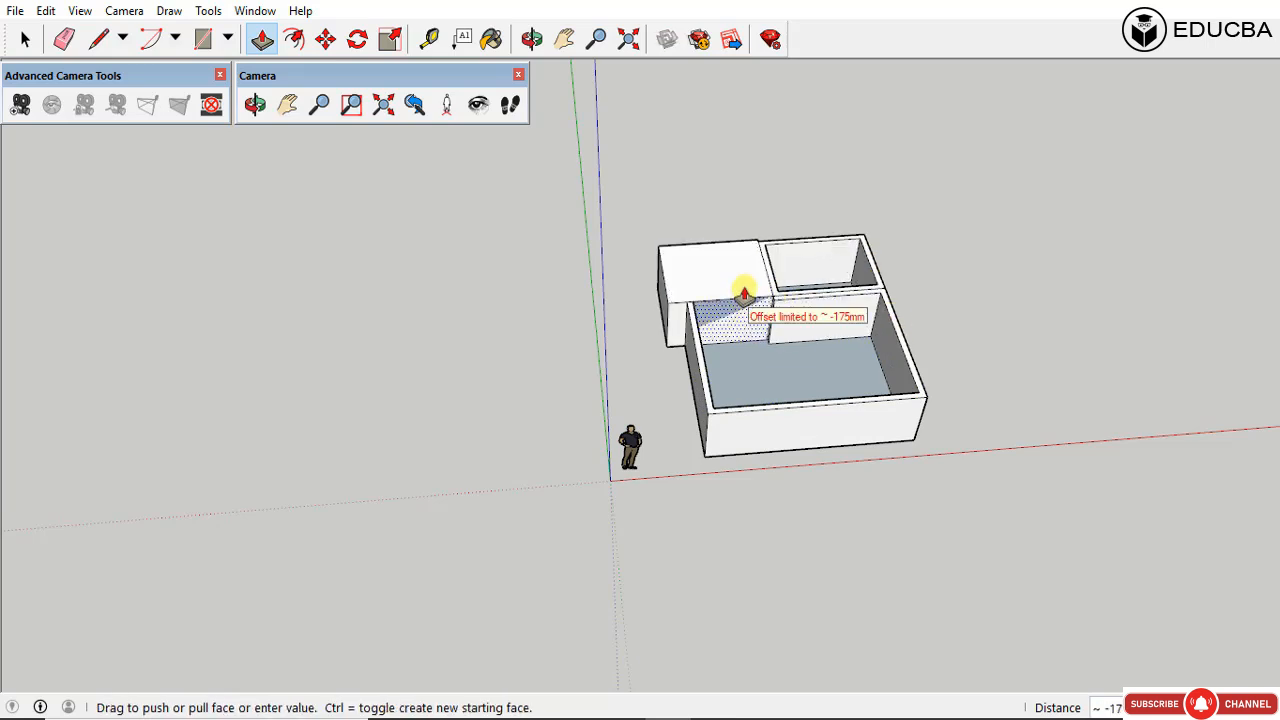
{"action": "left_click", "coordinate": [744, 293]}
{"action": "left_click", "coordinate": [811, 292]}
{"action": "left_click", "coordinate": [808, 290]}
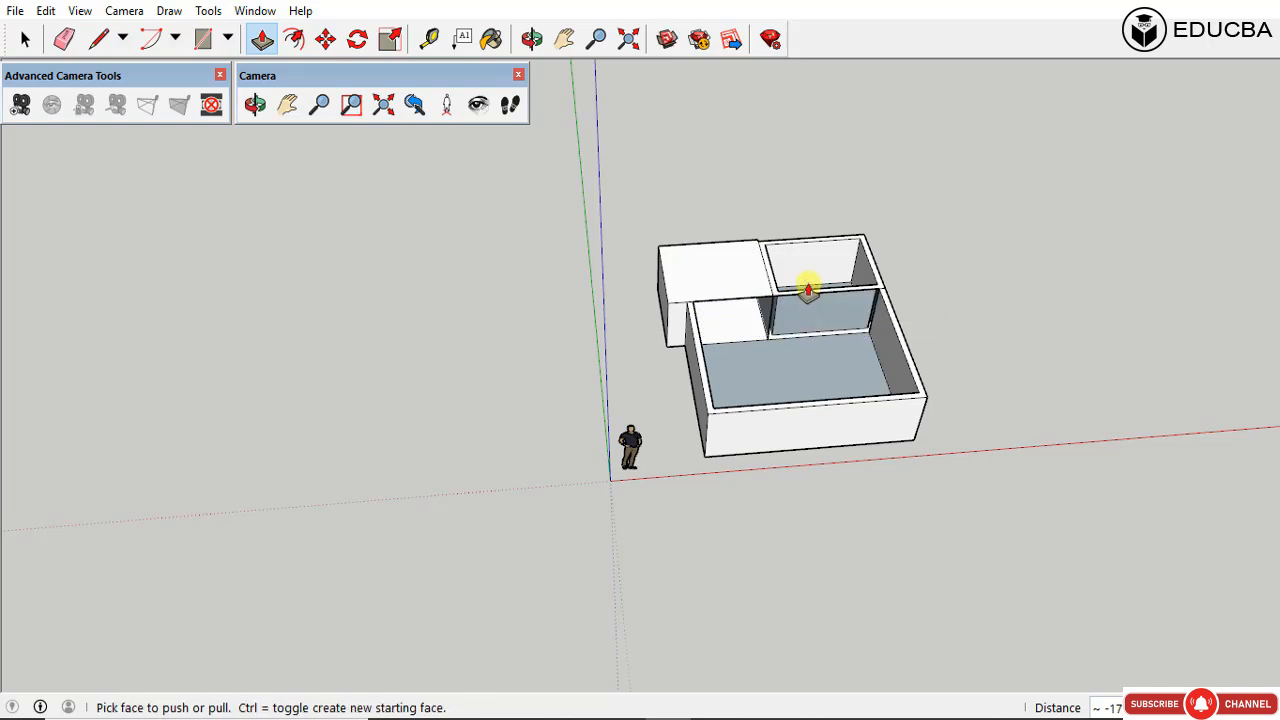
{"action": "left_click", "coordinate": [812, 298]}
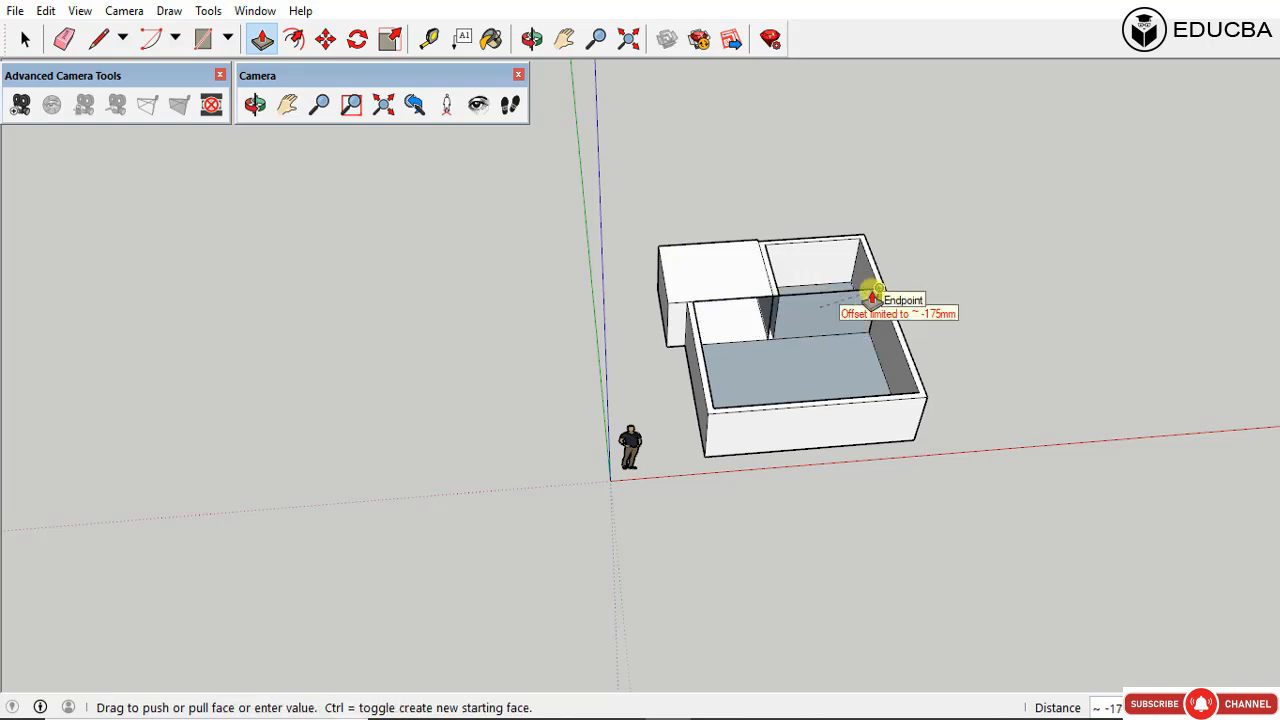
{"action": "left_click", "coordinate": [872, 297]}
{"action": "key", "text": "space"}
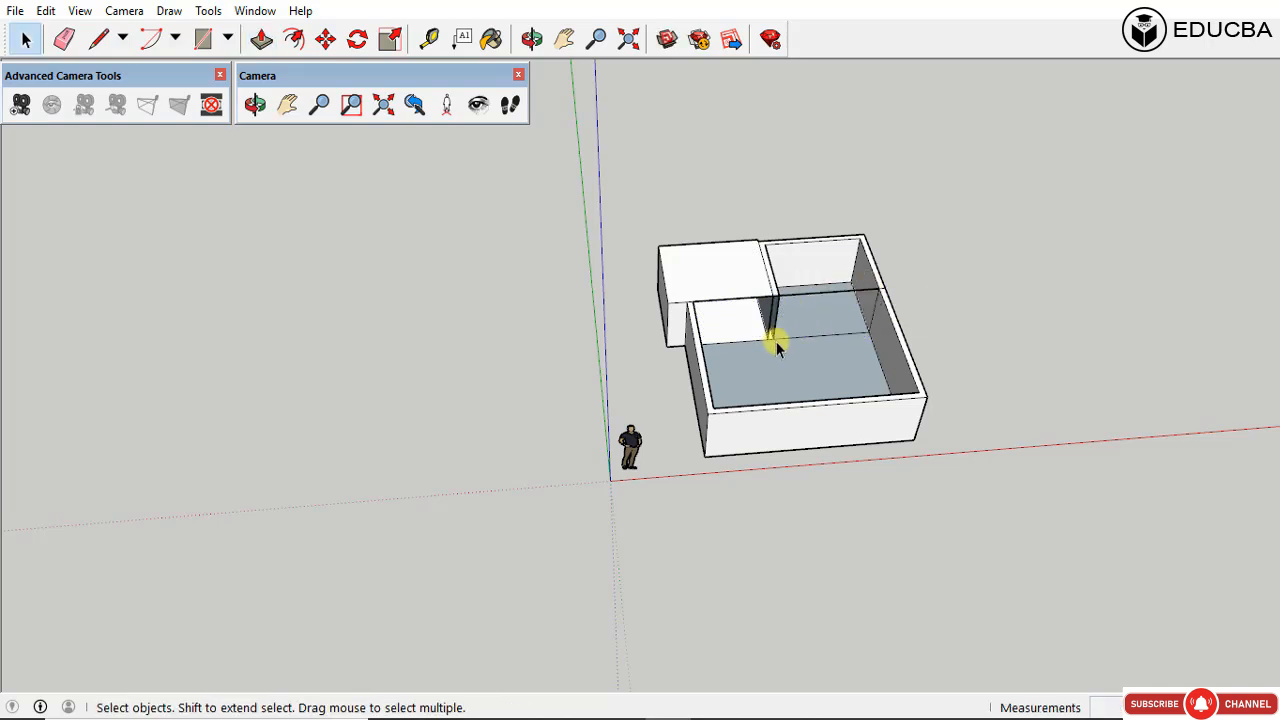
Step: Push/Pull the rear left room's back wall face inward to give the wall a thickness of about 256 mm
{"action": "middle_click_drag", "start_coordinate": [771, 337], "coordinate": [720, 290]}
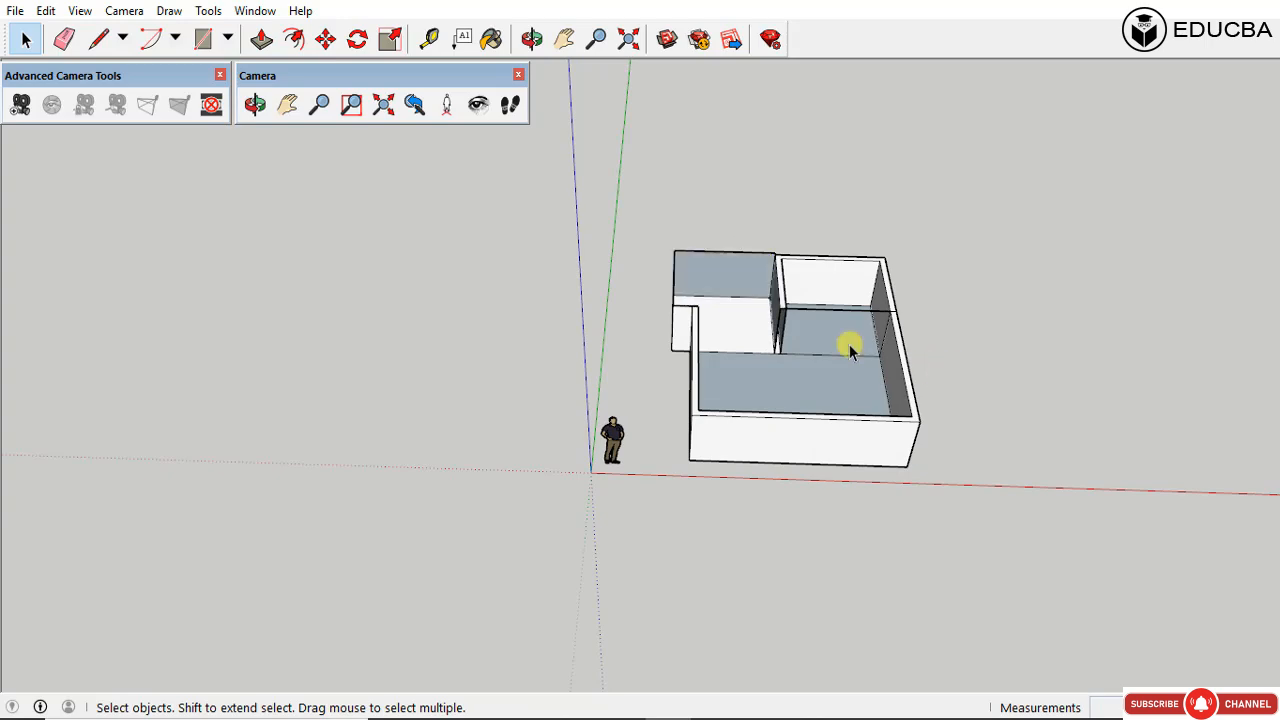
{"action": "middle_click_drag", "start_coordinate": [849, 346], "coordinate": [850, 350]}
{"action": "scroll", "coordinate": [820, 254], "scroll_direction": "up", "scroll_amount": 3}
{"action": "scroll", "coordinate": [751, 271], "scroll_direction": "up", "scroll_amount": 2}
{"action": "middle_click_drag", "start_coordinate": [751, 271], "coordinate": [643, 310]}
{"action": "left_click", "coordinate": [605, 278]}
{"action": "key", "text": "p"}
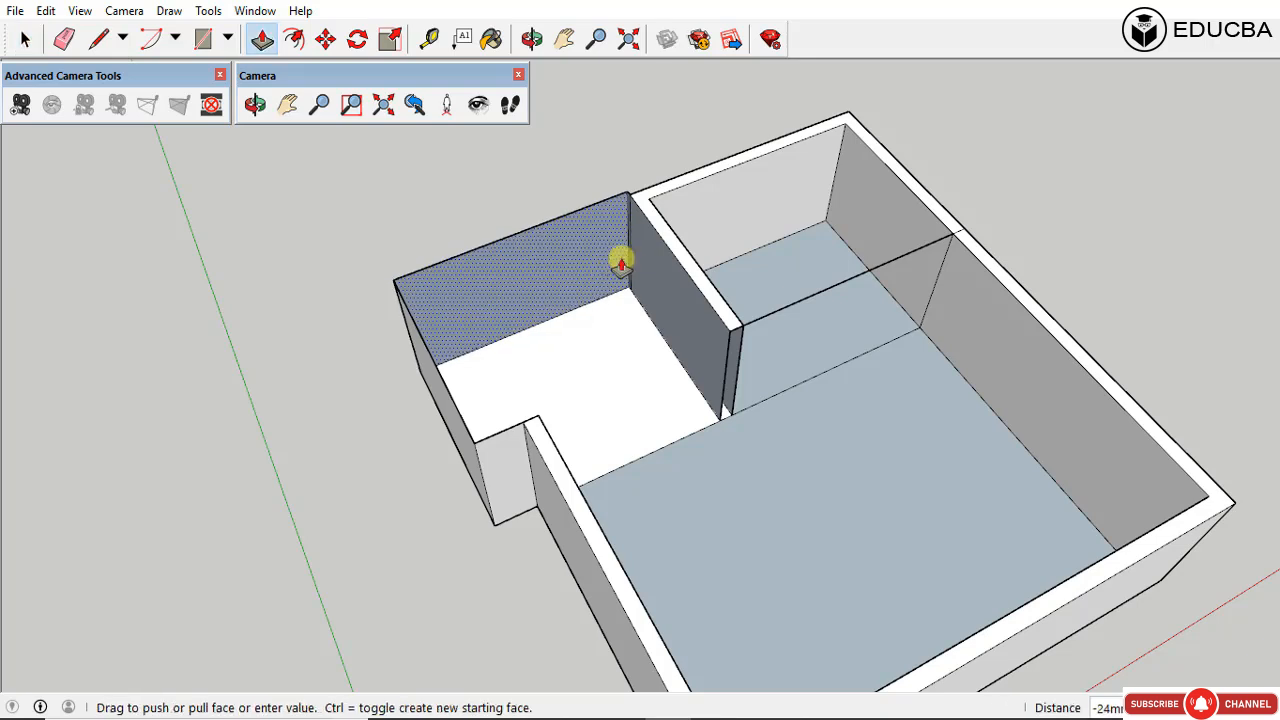
{"action": "left_click", "coordinate": [675, 190]}
{"action": "left_click", "coordinate": [680, 195]}
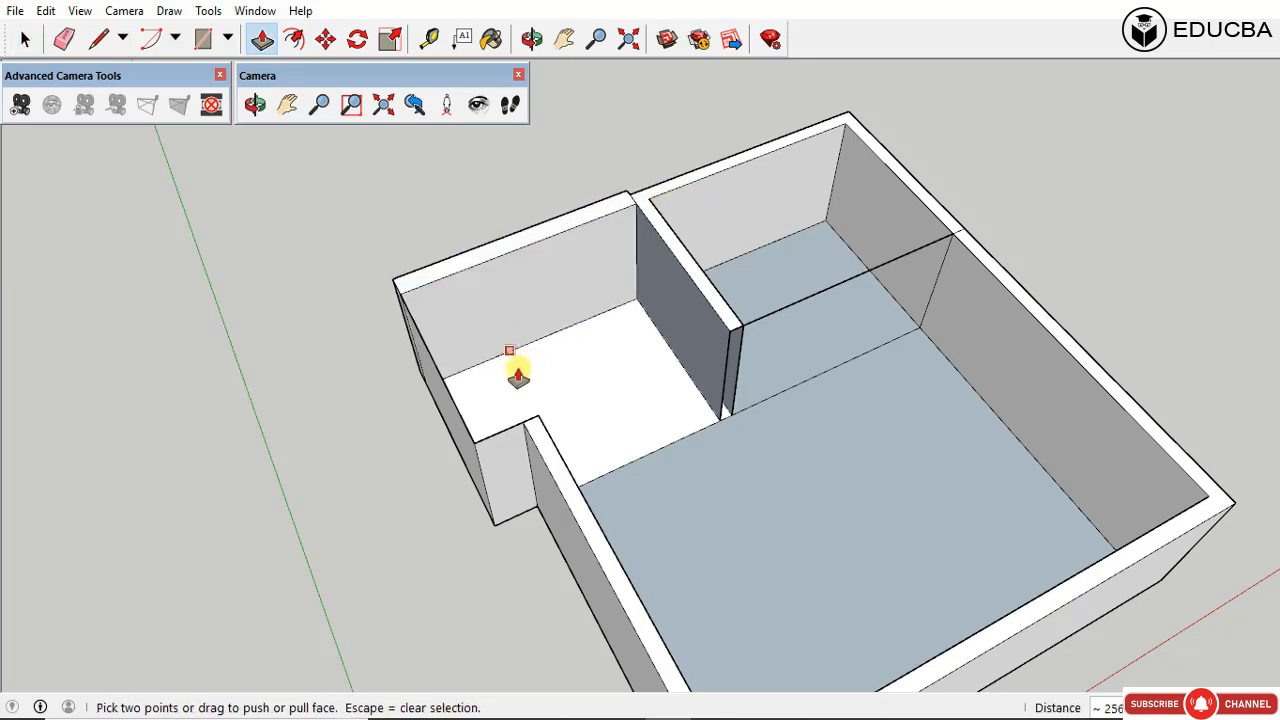
Step: Push/Pull the outer side wall of the rear left room inward to a thickness of about 202 mm
{"action": "middle_click_drag", "start_coordinate": [509, 366], "coordinate": [329, 320]}
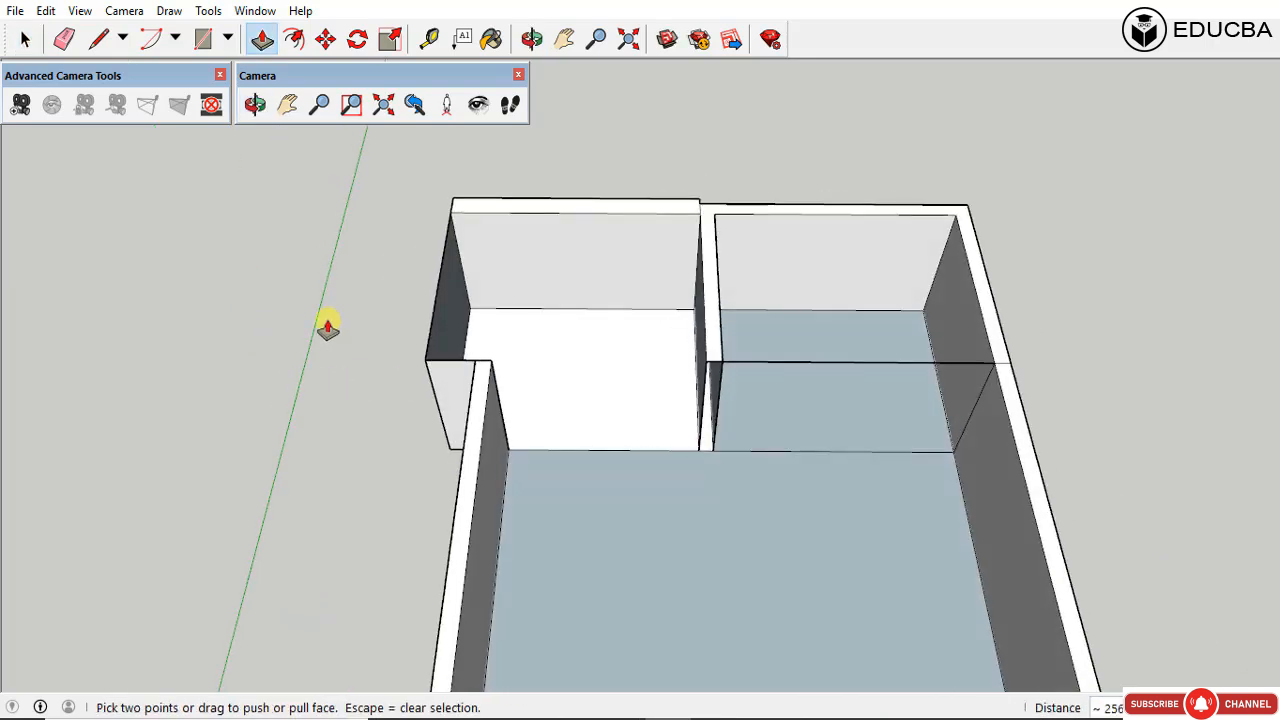
{"action": "left_click", "coordinate": [452, 332]}
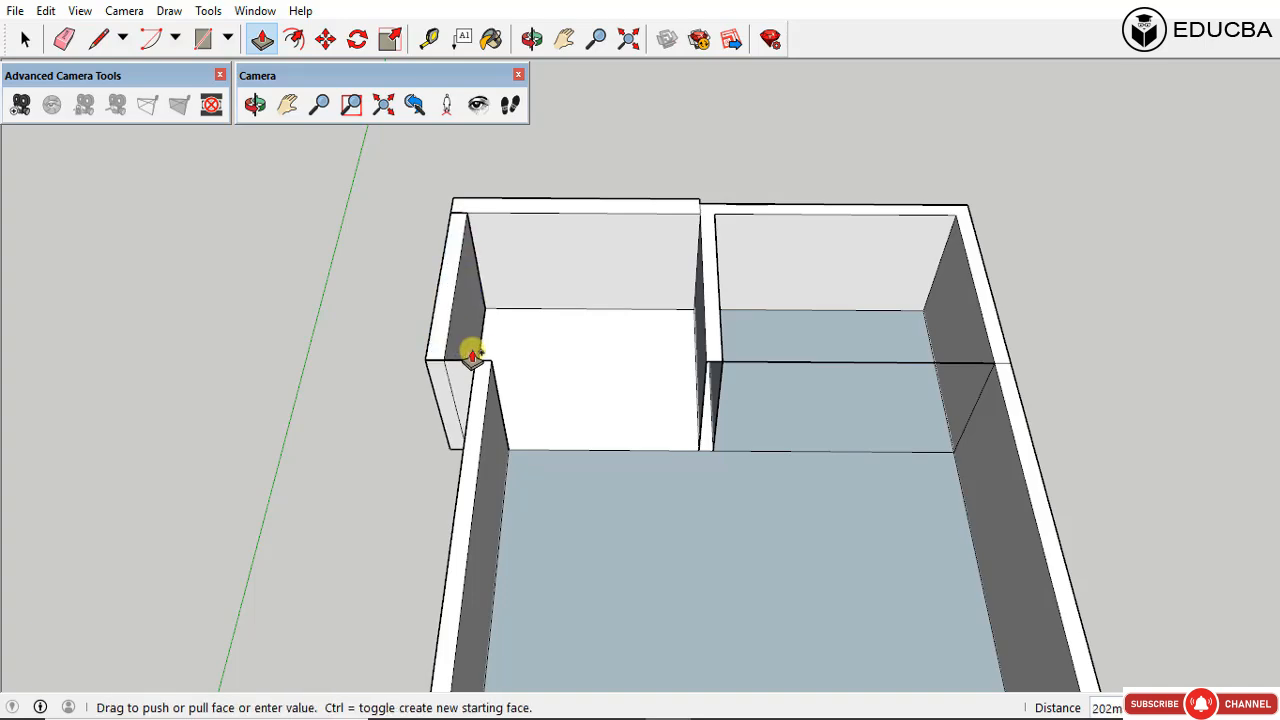
{"action": "left_click", "coordinate": [471, 352]}
{"action": "key", "text": "space"}
{"action": "scroll", "coordinate": [691, 437], "scroll_direction": "down", "scroll_amount": 5}
{"action": "middle_click_drag", "start_coordinate": [781, 392], "coordinate": [729, 357]}
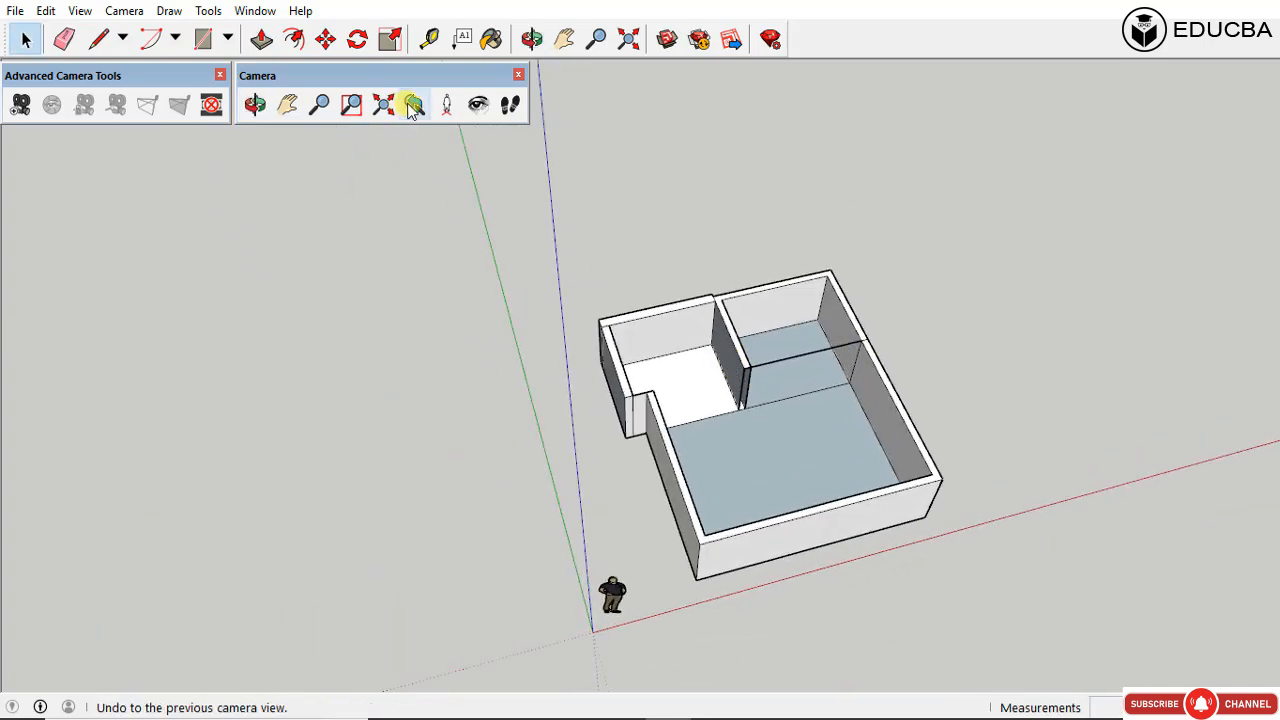
Step: Examine the three rooms up close, and alternate between the full model extents and the previous camera view
{"action": "scroll", "coordinate": [754, 423], "scroll_direction": "up", "scroll_amount": 2}
{"action": "middle_click_drag", "start_coordinate": [754, 423], "coordinate": [851, 429]}
{"action": "scroll", "coordinate": [880, 311], "scroll_direction": "up", "scroll_amount": 4}
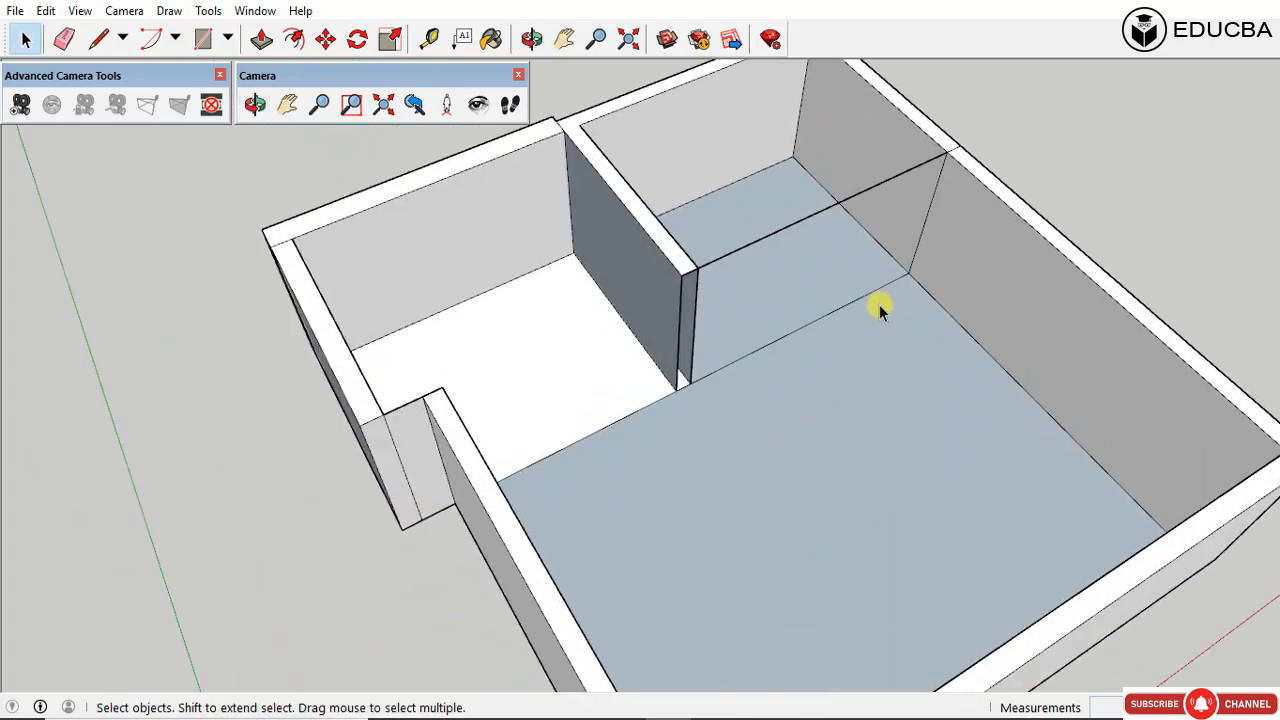
{"action": "scroll", "coordinate": [880, 311], "scroll_direction": "up", "scroll_amount": 3}
{"action": "scroll", "coordinate": [832, 617], "scroll_direction": "down", "scroll_amount": 2}
{"action": "middle_click_drag", "start_coordinate": [824, 260], "coordinate": [819, 191]}
{"action": "scroll", "coordinate": [819, 191], "scroll_direction": "down", "scroll_amount": 1}
{"action": "middle_click_drag", "start_coordinate": [694, 208], "coordinate": [689, 186]}
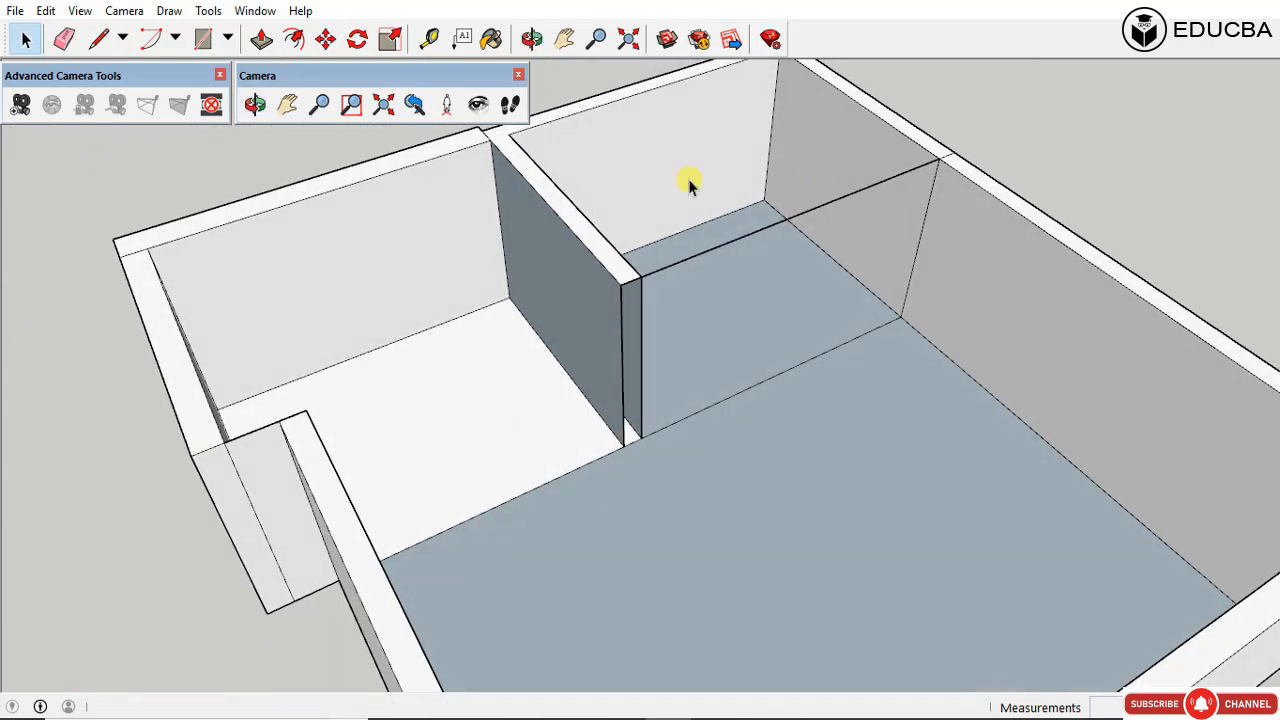
{"action": "scroll", "coordinate": [786, 320], "scroll_direction": "down", "scroll_amount": 2}
{"action": "left_click", "coordinate": [383, 104]}
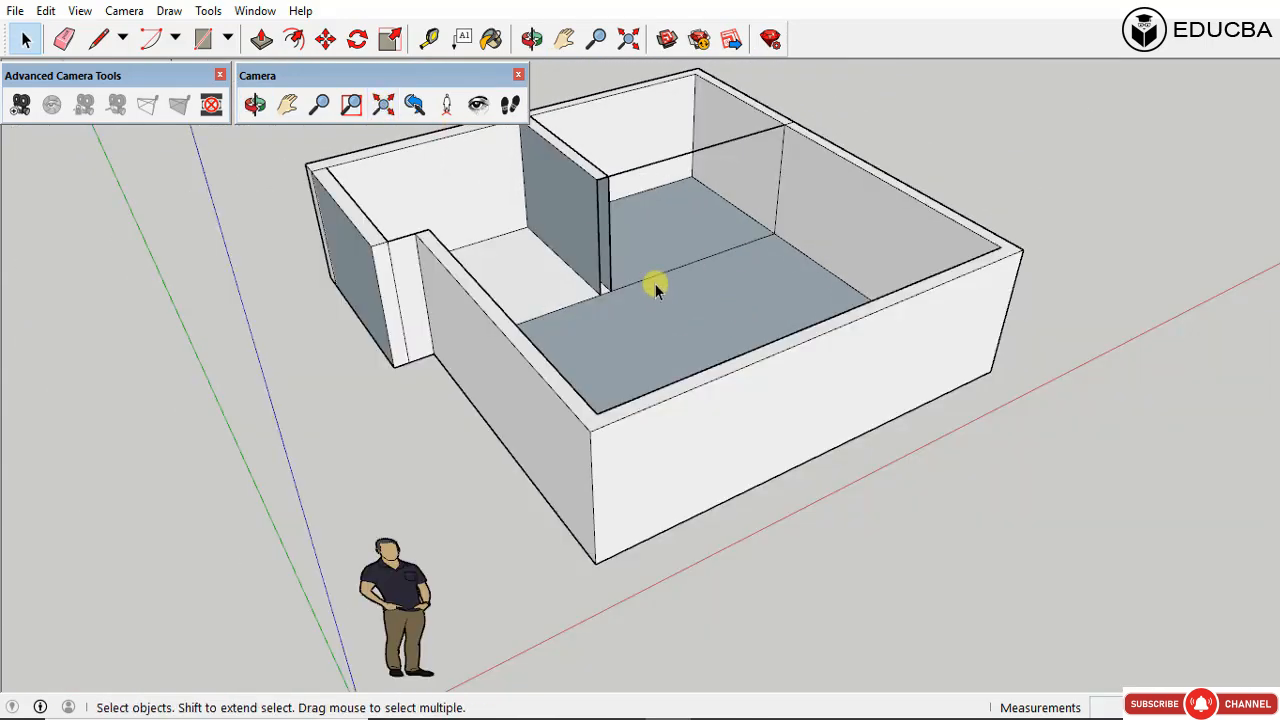
{"action": "left_click", "coordinate": [414, 104]}
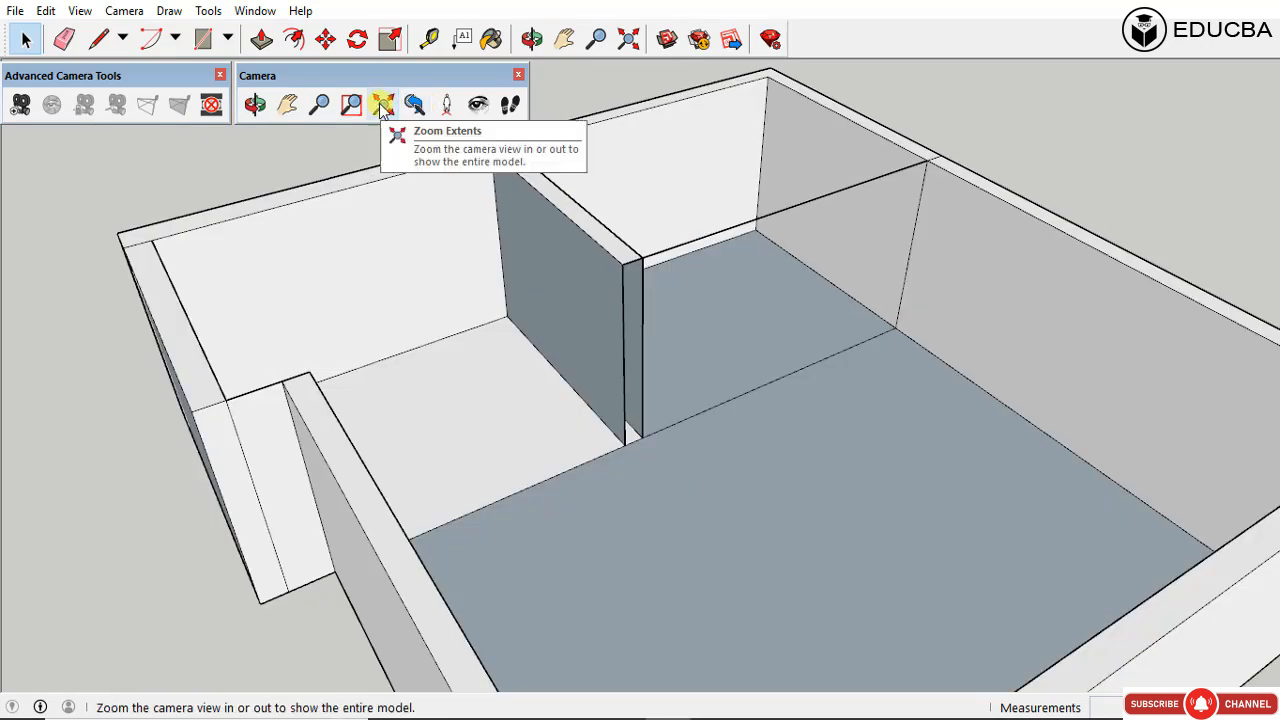
{"action": "left_click", "coordinate": [383, 104]}
{"action": "left_click", "coordinate": [414, 104]}
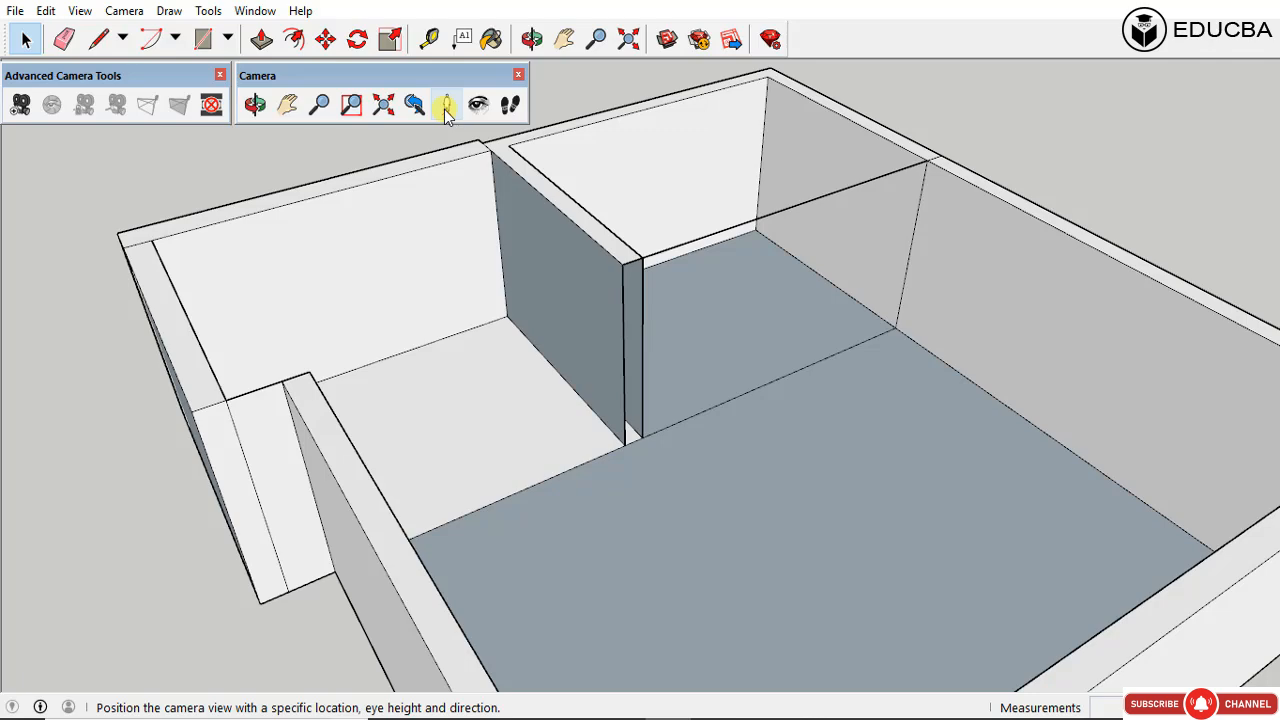
Step: Use Position Camera to view the building at eye height from two ground spots outside its walls
{"action": "left_click", "coordinate": [446, 108]}
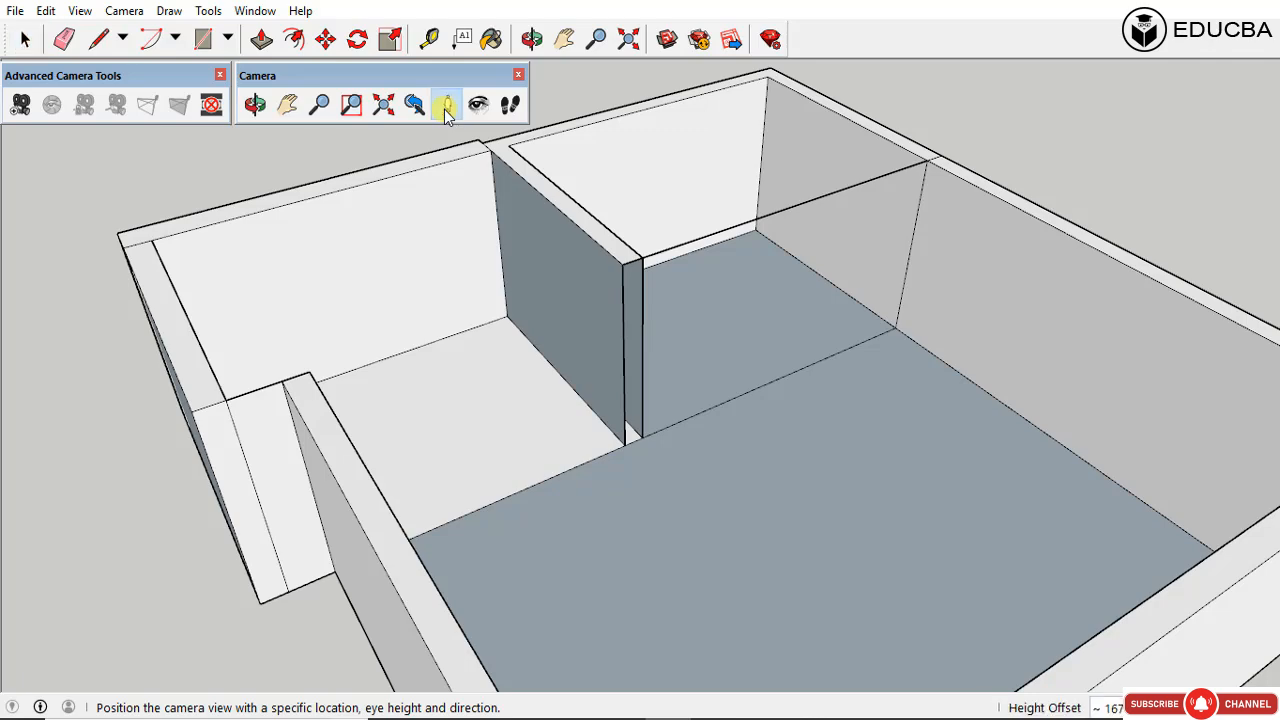
{"action": "scroll", "coordinate": [351, 249], "scroll_direction": "down", "scroll_amount": 10}
{"action": "middle_click_drag", "start_coordinate": [696, 231], "coordinate": [666, 291]}
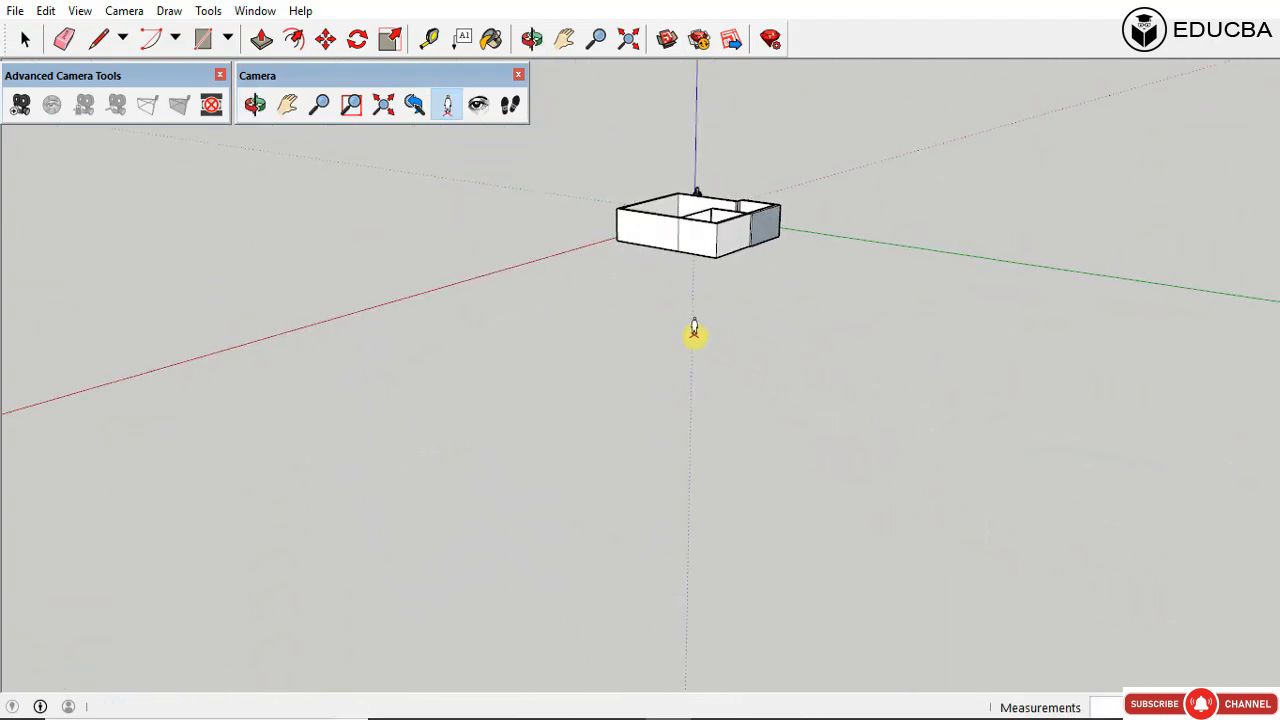
{"action": "left_click", "coordinate": [614, 355]}
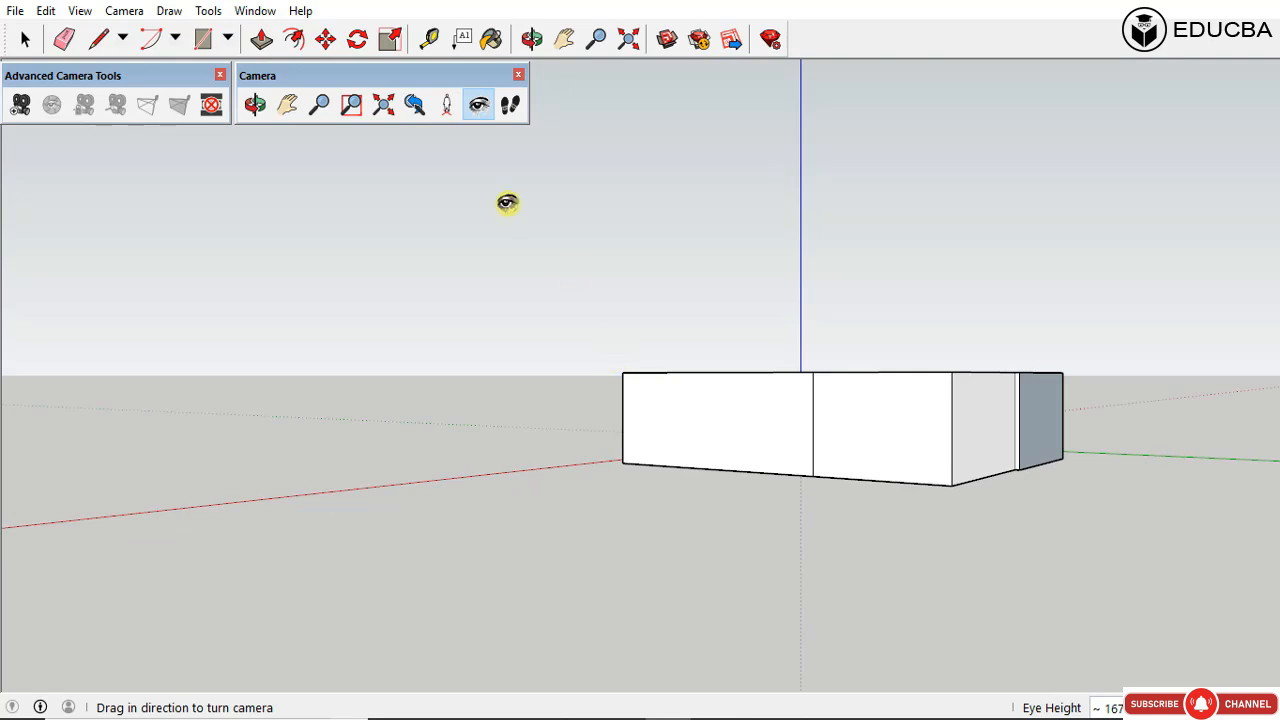
{"action": "left_click", "coordinate": [446, 104]}
{"action": "middle_click_drag", "start_coordinate": [557, 149], "coordinate": [800, 280]}
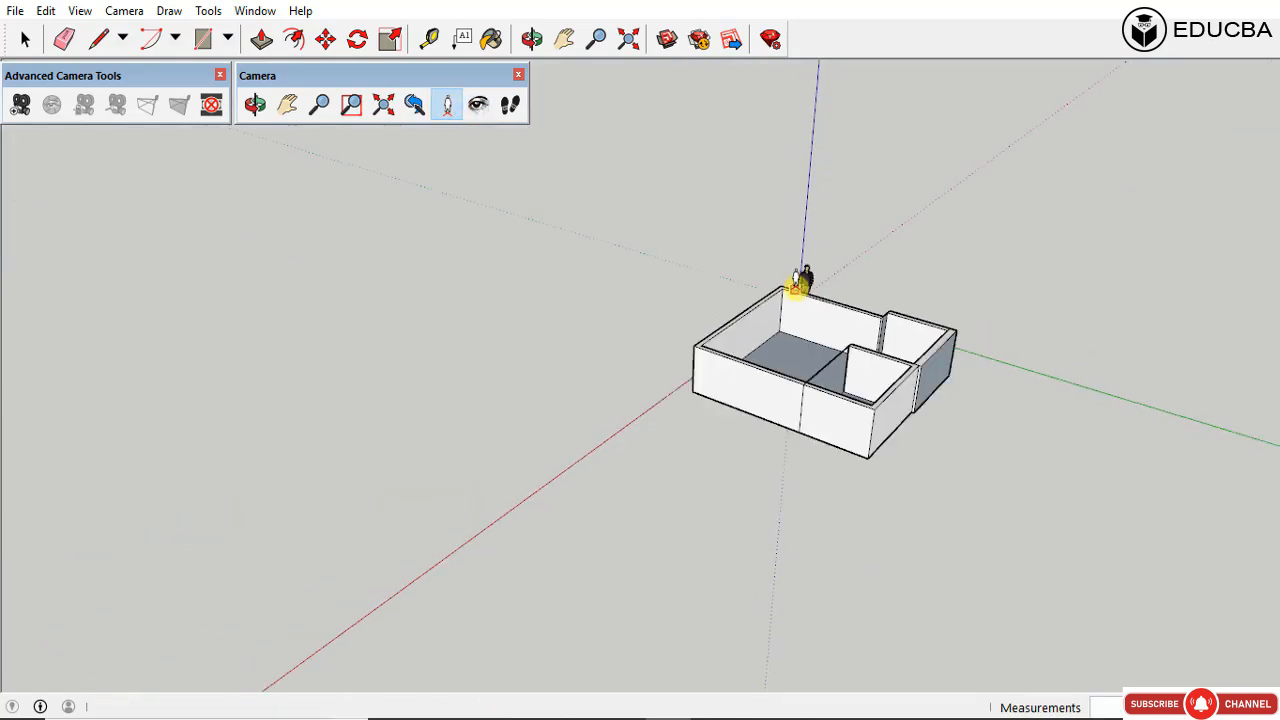
{"action": "scroll", "coordinate": [800, 285], "scroll_direction": "down", "scroll_amount": 4}
{"action": "left_click", "coordinate": [660, 445]}
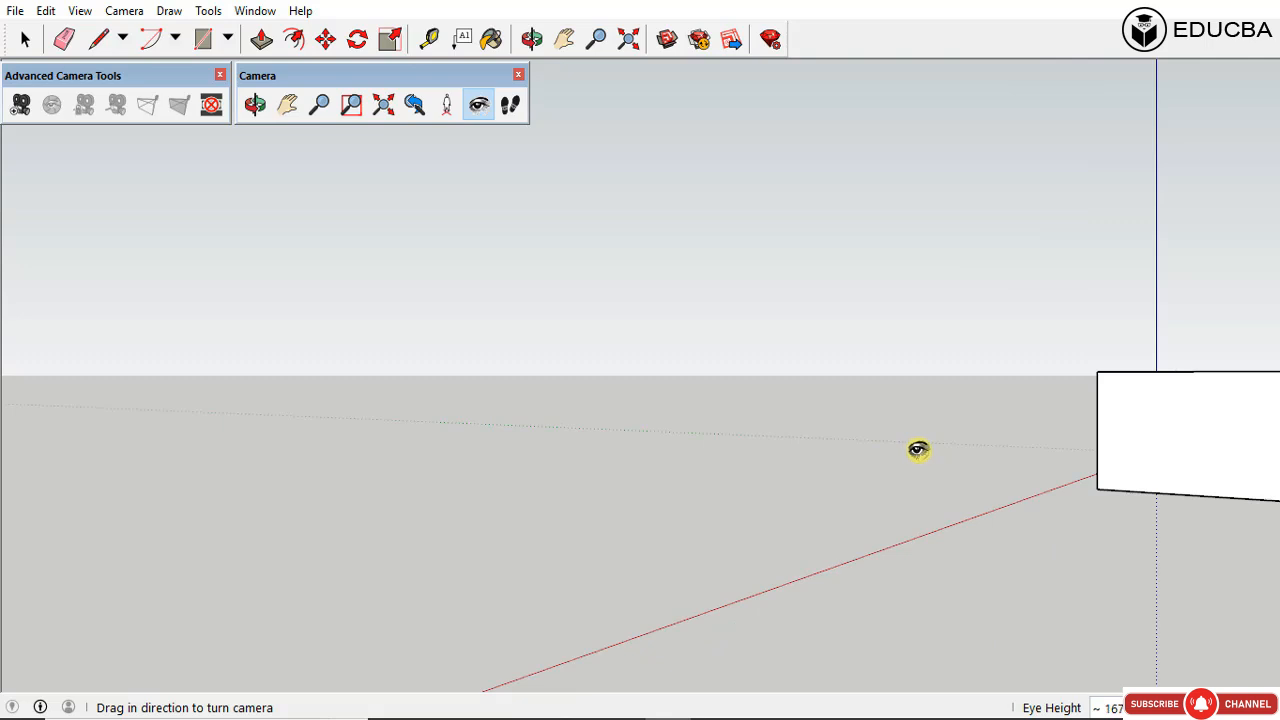
Step: Pivot the eye-level view with Look Around until the building's whole outer wall is in view
{"action": "left_click_drag", "start_coordinate": [918, 449], "coordinate": [1040, 424]}
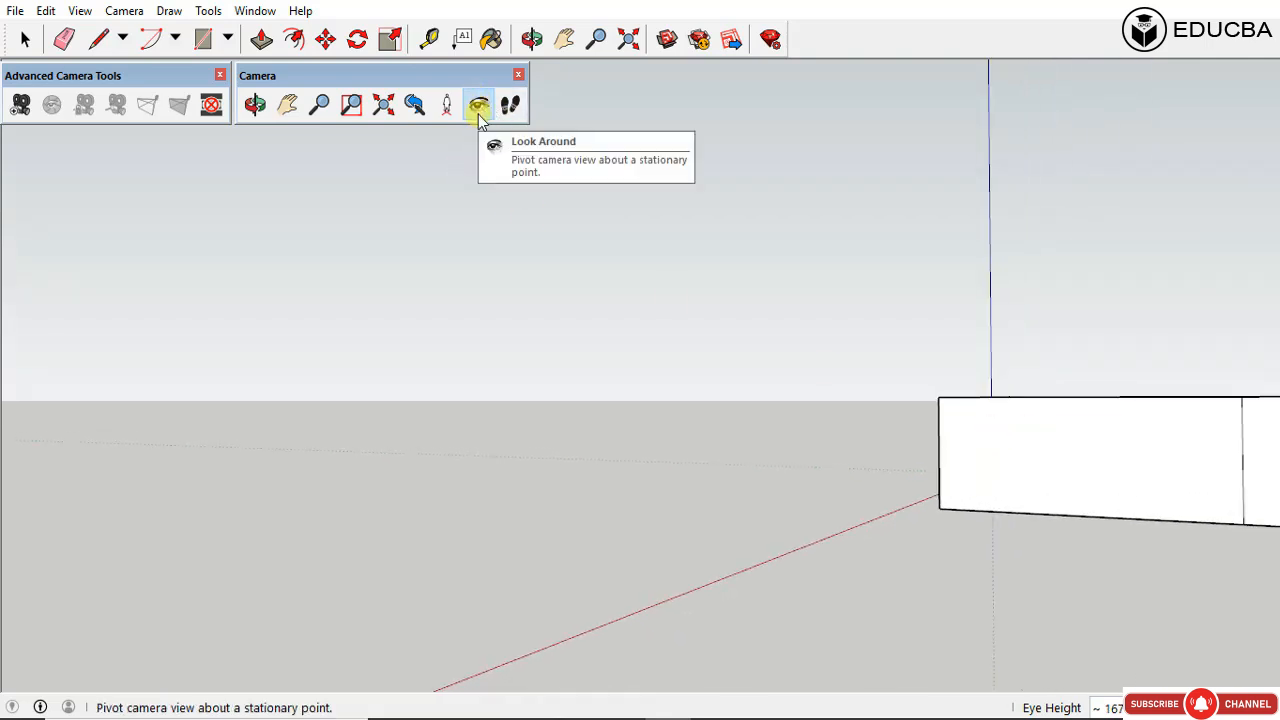
{"action": "left_click_drag", "start_coordinate": [520, 437], "coordinate": [583, 311]}
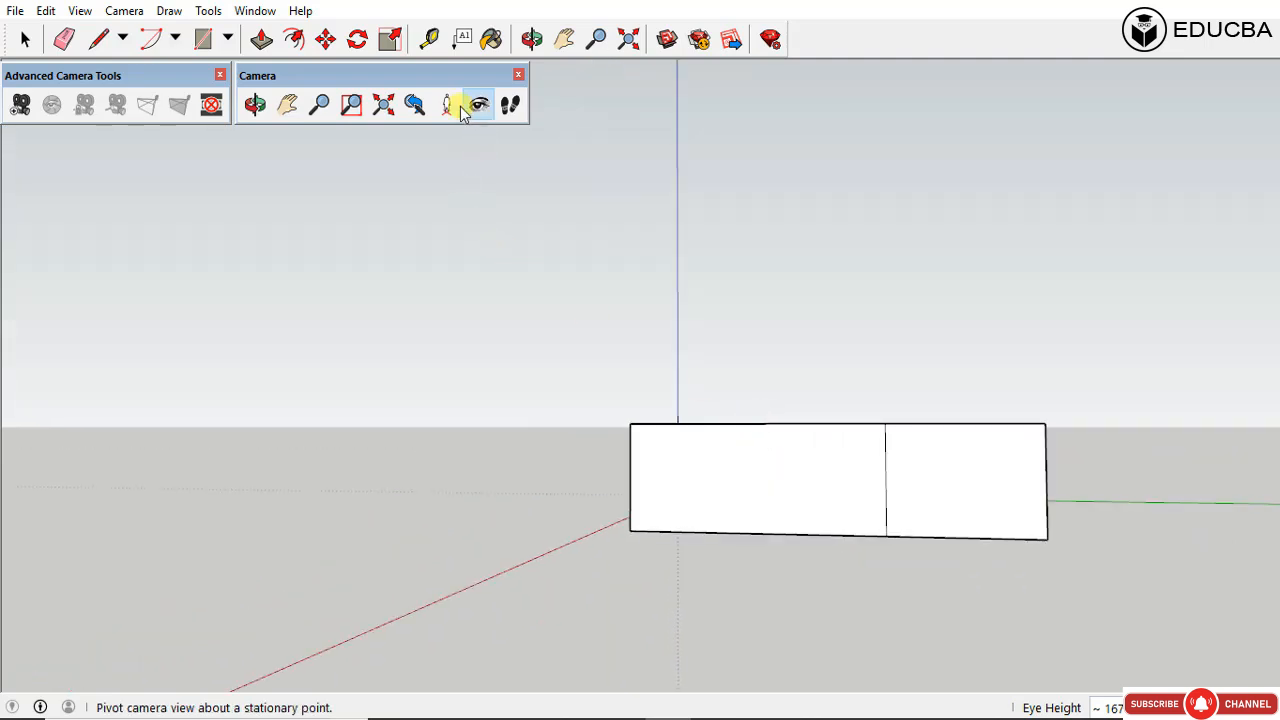
{"action": "left_click_drag", "start_coordinate": [606, 399], "coordinate": [850, 343]}
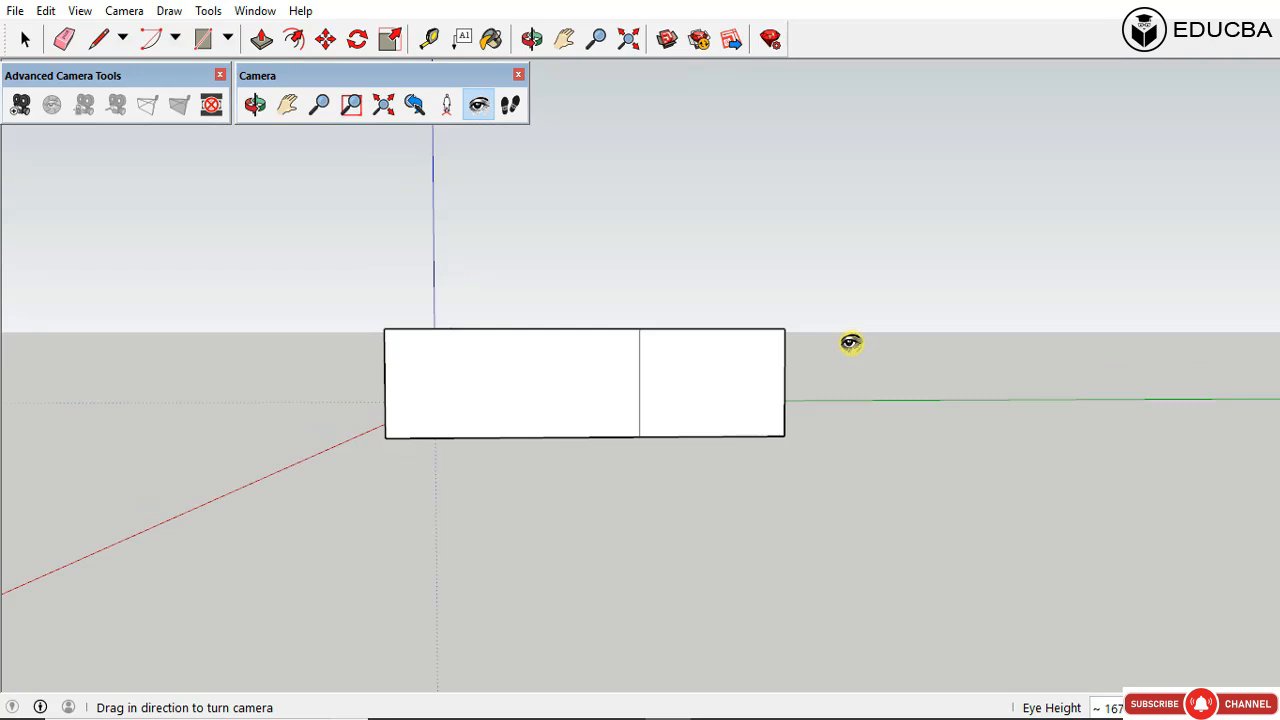
Step: View the rooms from above and walk forward over the large front room with the Walk tool
{"action": "left_click", "coordinate": [511, 104]}
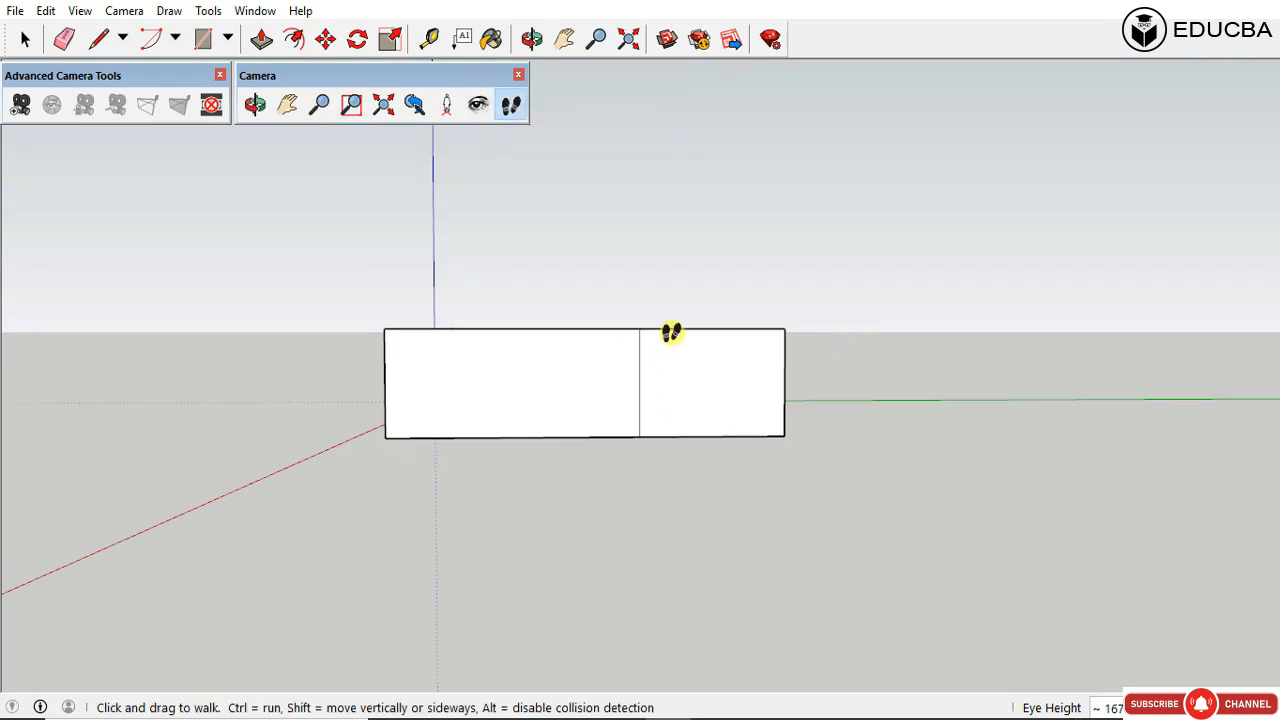
{"action": "middle_click_drag", "start_coordinate": [673, 334], "coordinate": [636, 650]}
{"action": "scroll", "coordinate": [625, 533], "scroll_direction": "down", "scroll_amount": 5}
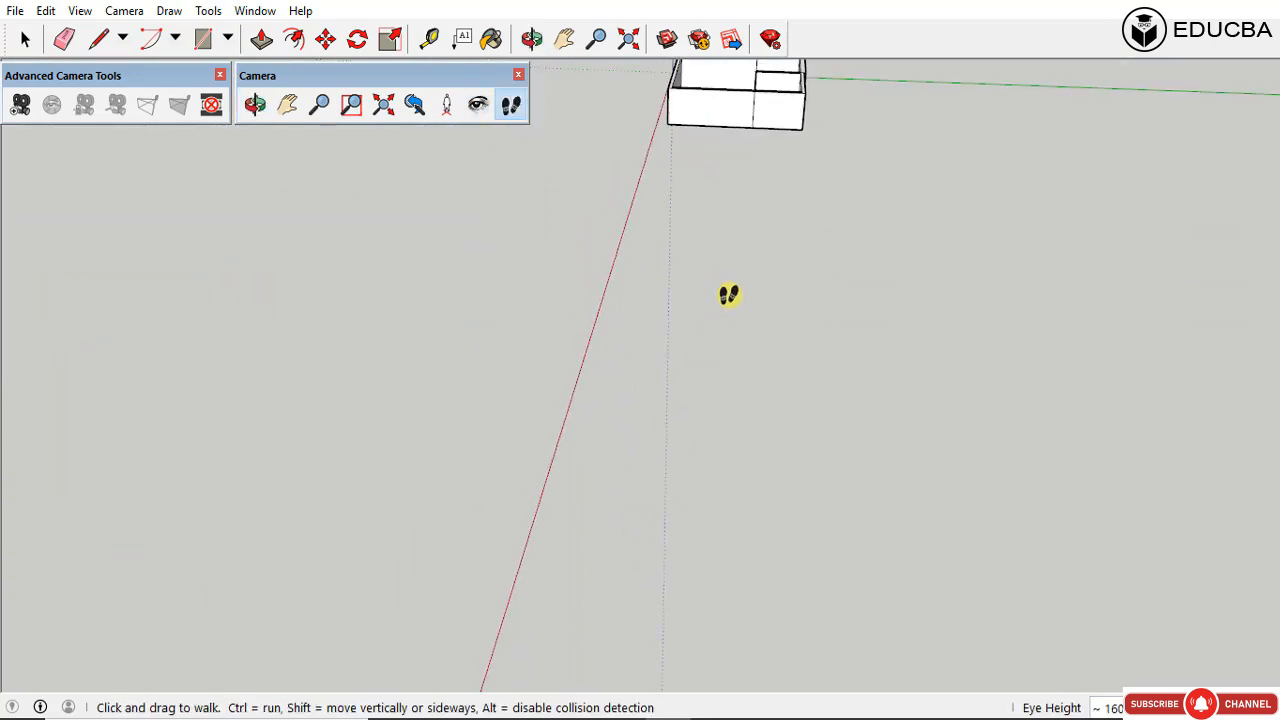
{"action": "scroll", "coordinate": [722, 112], "scroll_direction": "up", "scroll_amount": 5}
{"action": "middle_click_drag", "start_coordinate": [720, 117], "coordinate": [774, 463]}
{"action": "scroll", "coordinate": [776, 554], "scroll_direction": "down", "scroll_amount": 5}
{"action": "scroll", "coordinate": [730, 345], "scroll_direction": "up", "scroll_amount": 6}
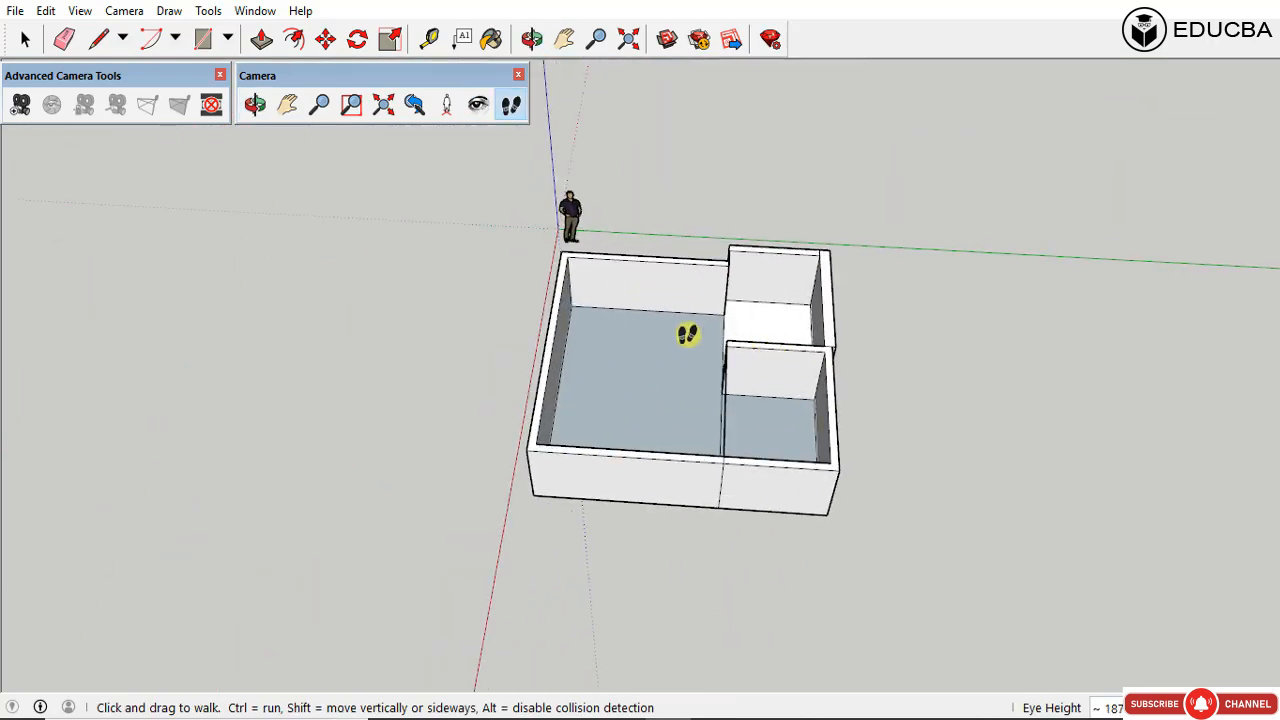
{"action": "middle_click_drag", "start_coordinate": [688, 336], "coordinate": [711, 549]}
{"action": "scroll", "coordinate": [708, 480], "scroll_direction": "down", "scroll_amount": 4}
{"action": "scroll", "coordinate": [703, 409], "scroll_direction": "up", "scroll_amount": 2}
{"action": "middle_click_drag", "start_coordinate": [703, 405], "coordinate": [842, 440]}
{"action": "scroll", "coordinate": [1075, 470], "scroll_direction": "down", "scroll_amount": 3}
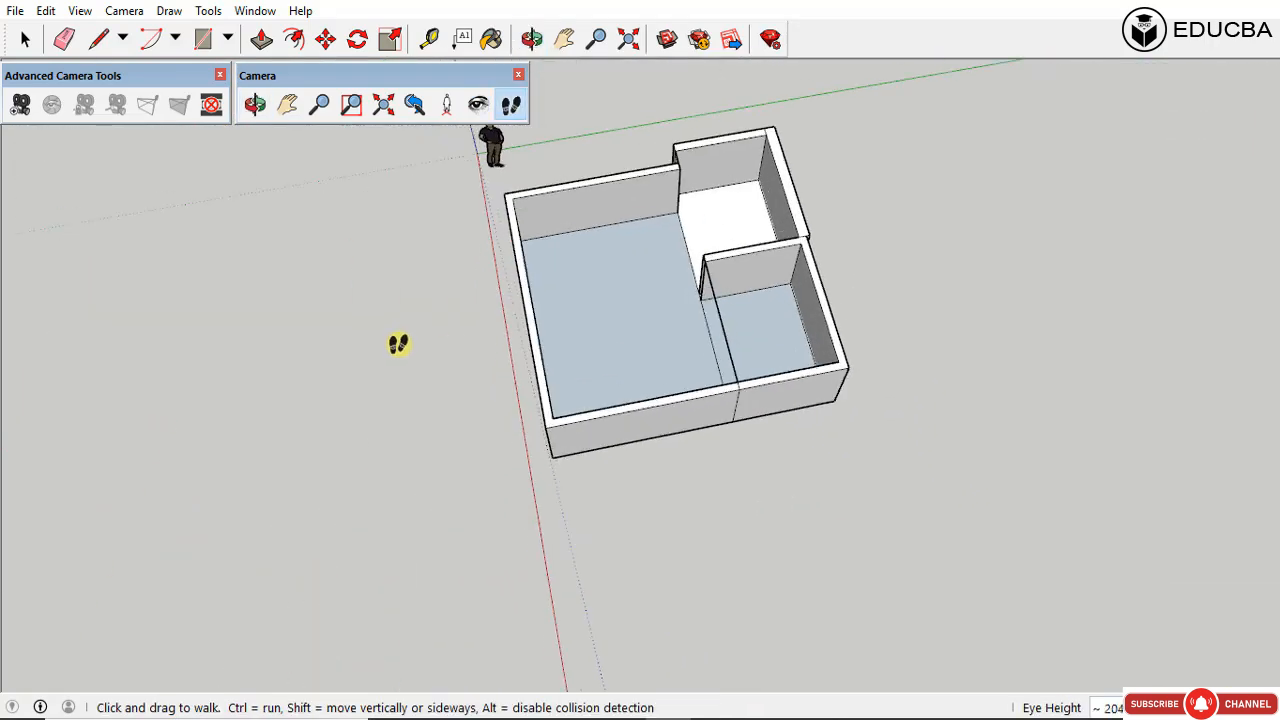
{"action": "middle_click_drag", "start_coordinate": [397, 343], "coordinate": [626, 320]}
{"action": "scroll", "coordinate": [624, 332], "scroll_direction": "down", "scroll_amount": 3}
{"action": "scroll", "coordinate": [370, 395], "scroll_direction": "up", "scroll_amount": 7}
{"action": "scroll", "coordinate": [829, 563], "scroll_direction": "down", "scroll_amount": 6}
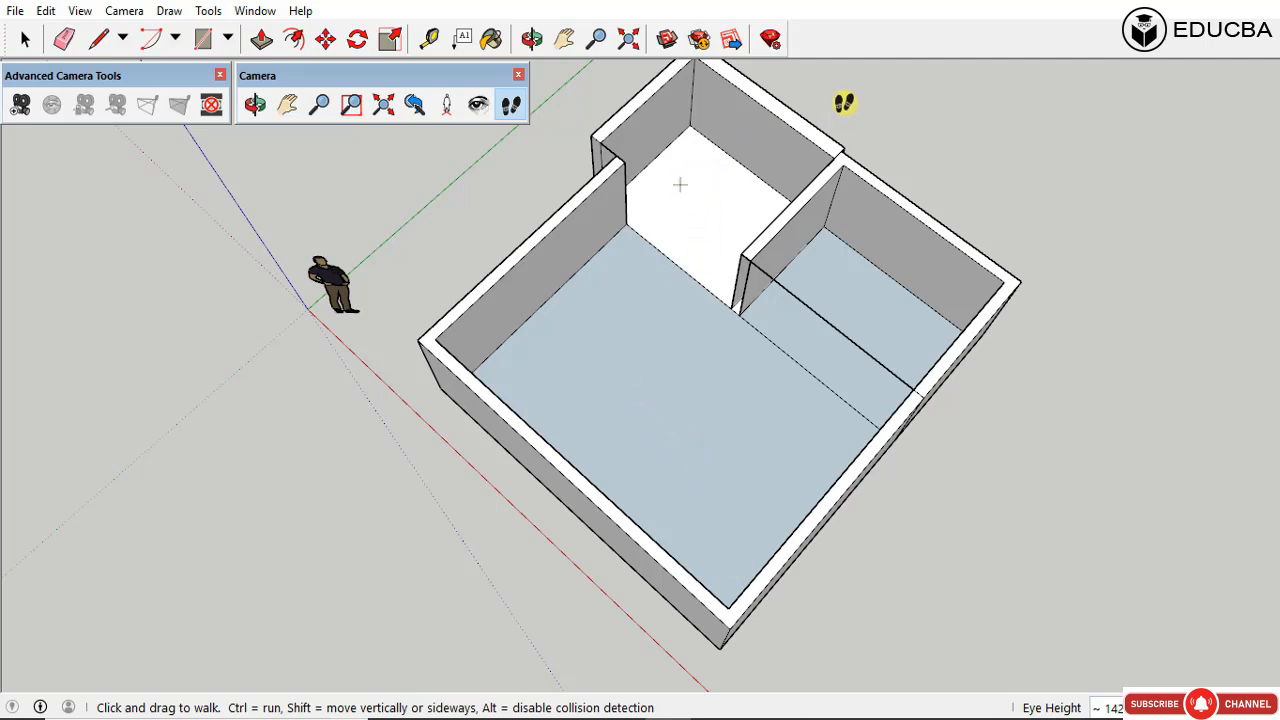
{"action": "left_click_drag", "start_coordinate": [712, 431], "coordinate": [763, 209]}
{"action": "left_click_drag", "start_coordinate": [771, 123], "coordinate": [803, 57]}
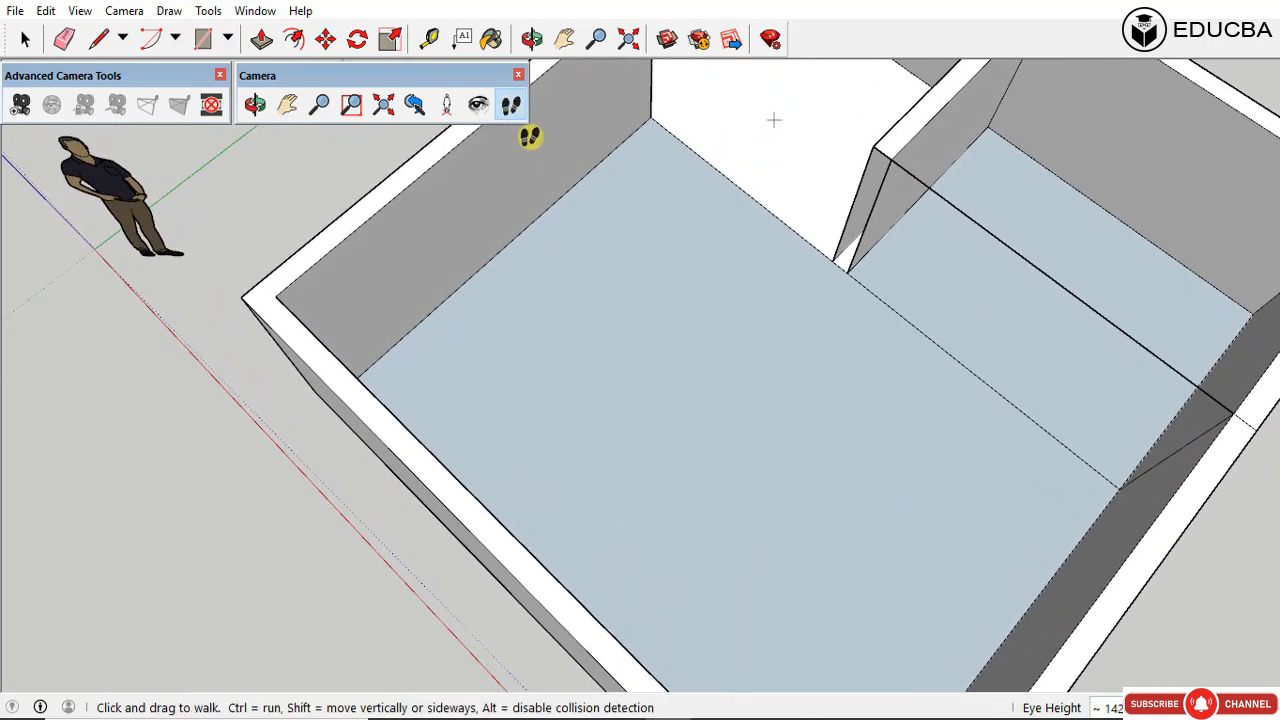
{"action": "key", "text": "space"}
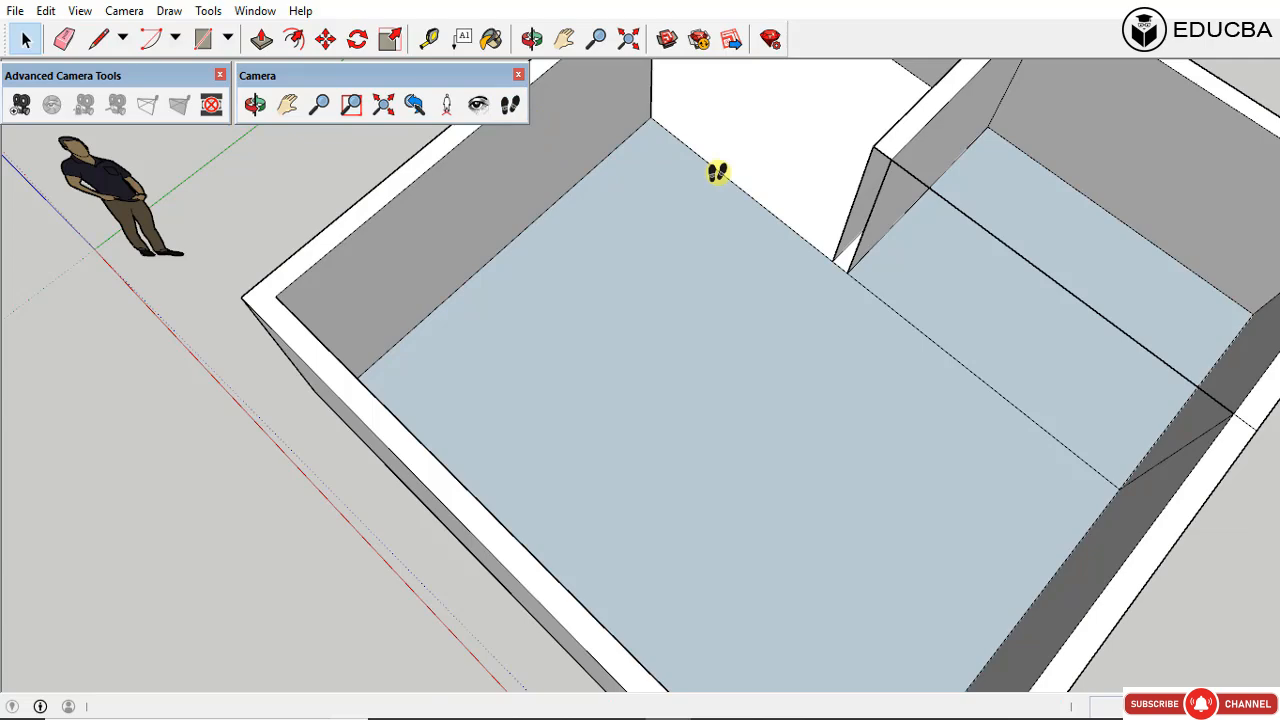
{"action": "right_click", "coordinate": [510, 106]}
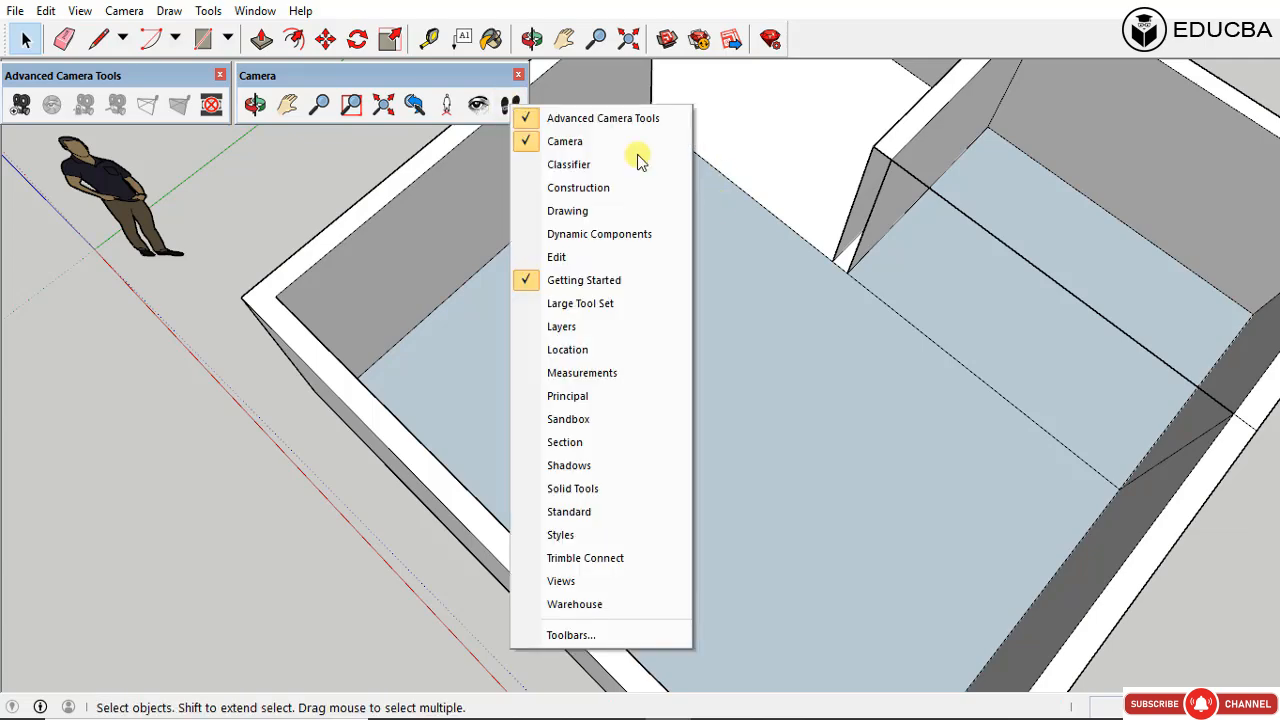
{"action": "scroll", "coordinate": [889, 409], "scroll_direction": "down", "scroll_amount": 8}
{"action": "left_click", "coordinate": [1113, 477]}
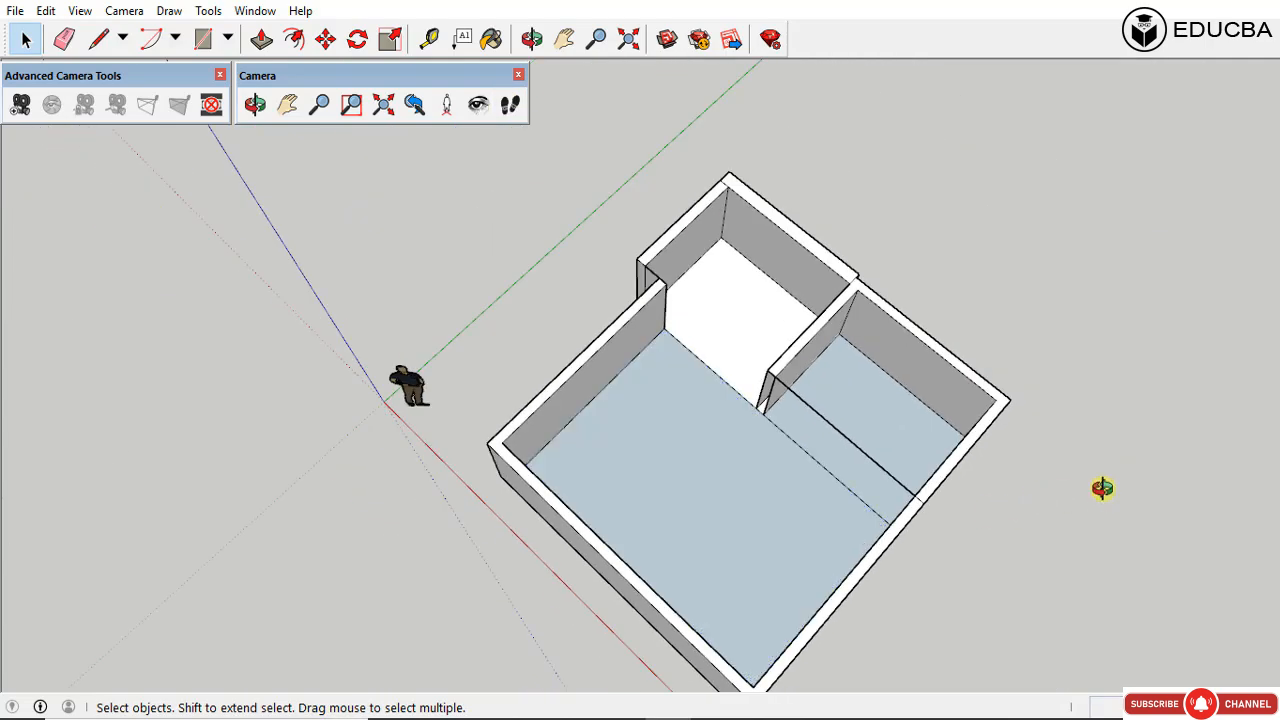
{"action": "middle_click_drag", "start_coordinate": [1100, 484], "coordinate": [737, 300]}
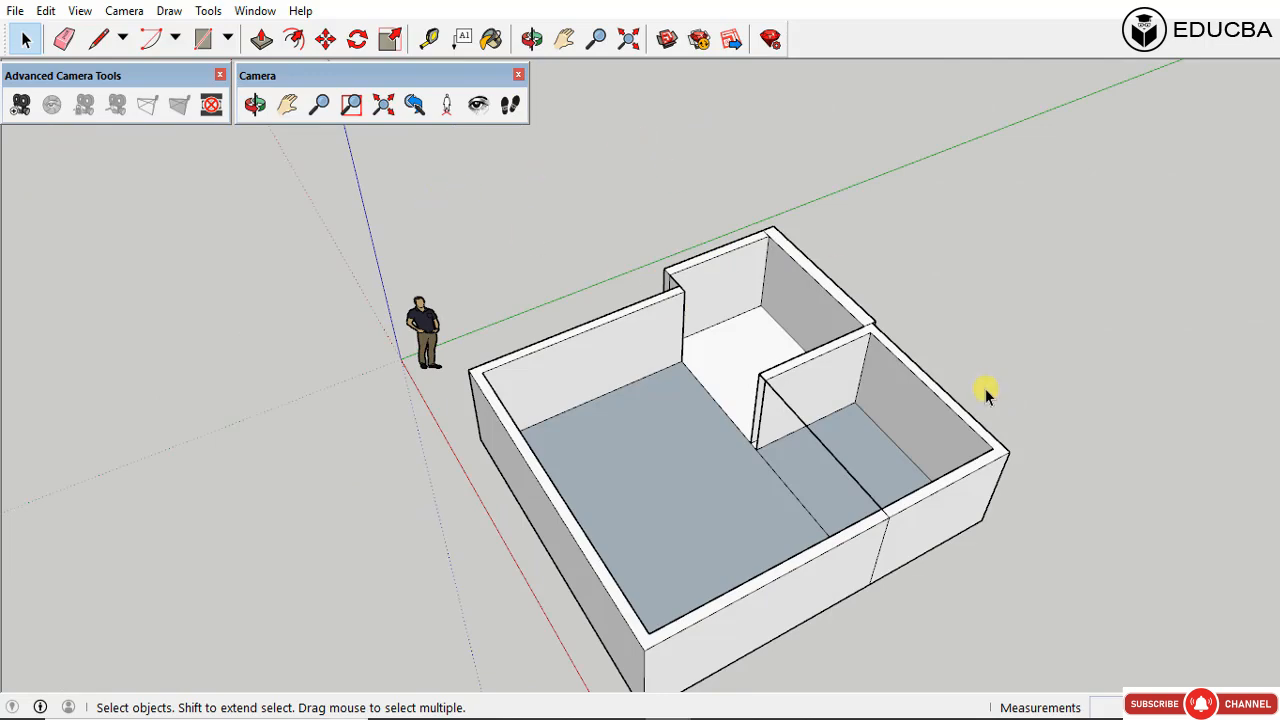
{"action": "middle_click_drag", "start_coordinate": [880, 457], "coordinate": [640, 400]}
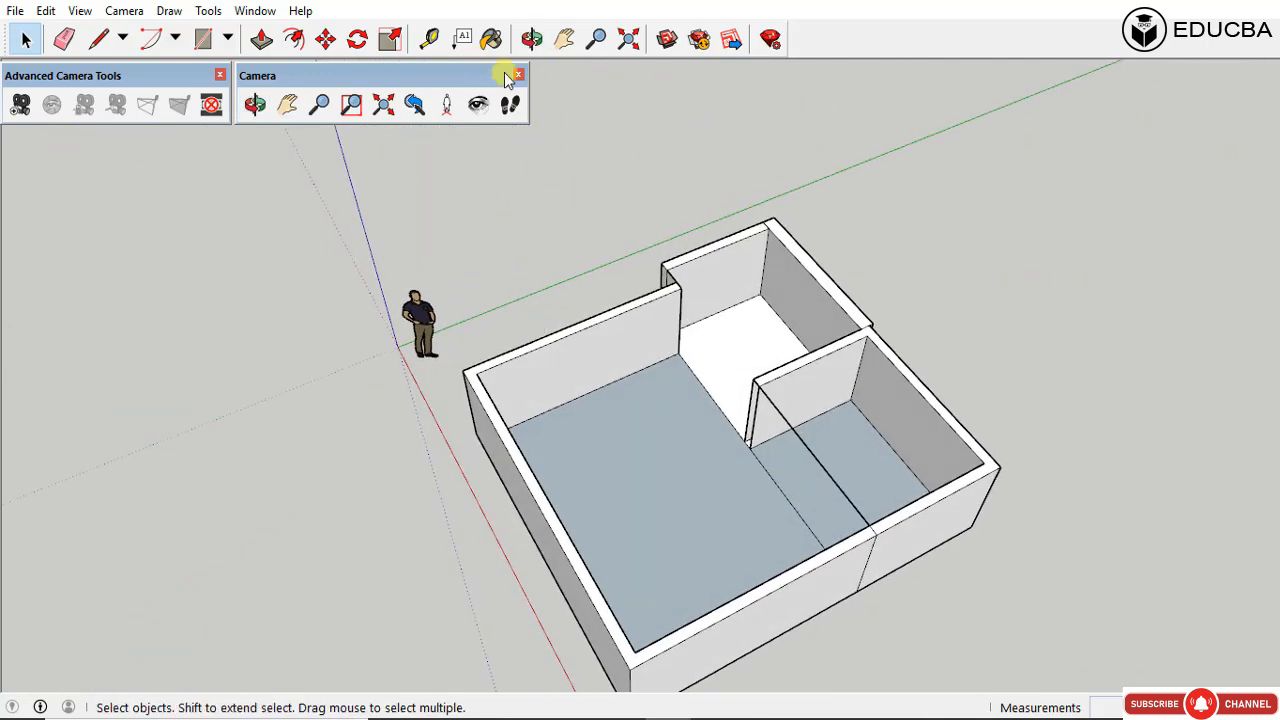
Step: Show the Classifier toolbar and open its list of classification types
{"action": "left_click", "coordinate": [80, 11]}
{"action": "left_click", "coordinate": [110, 27]}
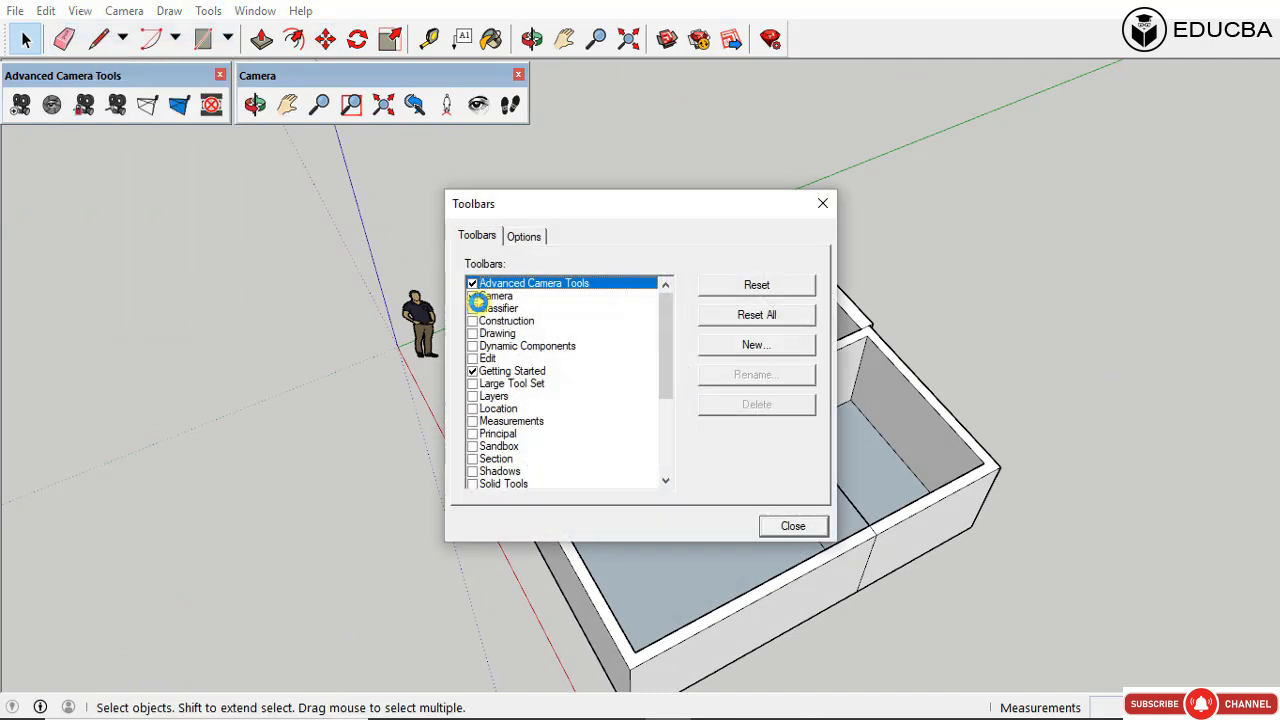
{"action": "left_click", "coordinate": [472, 309]}
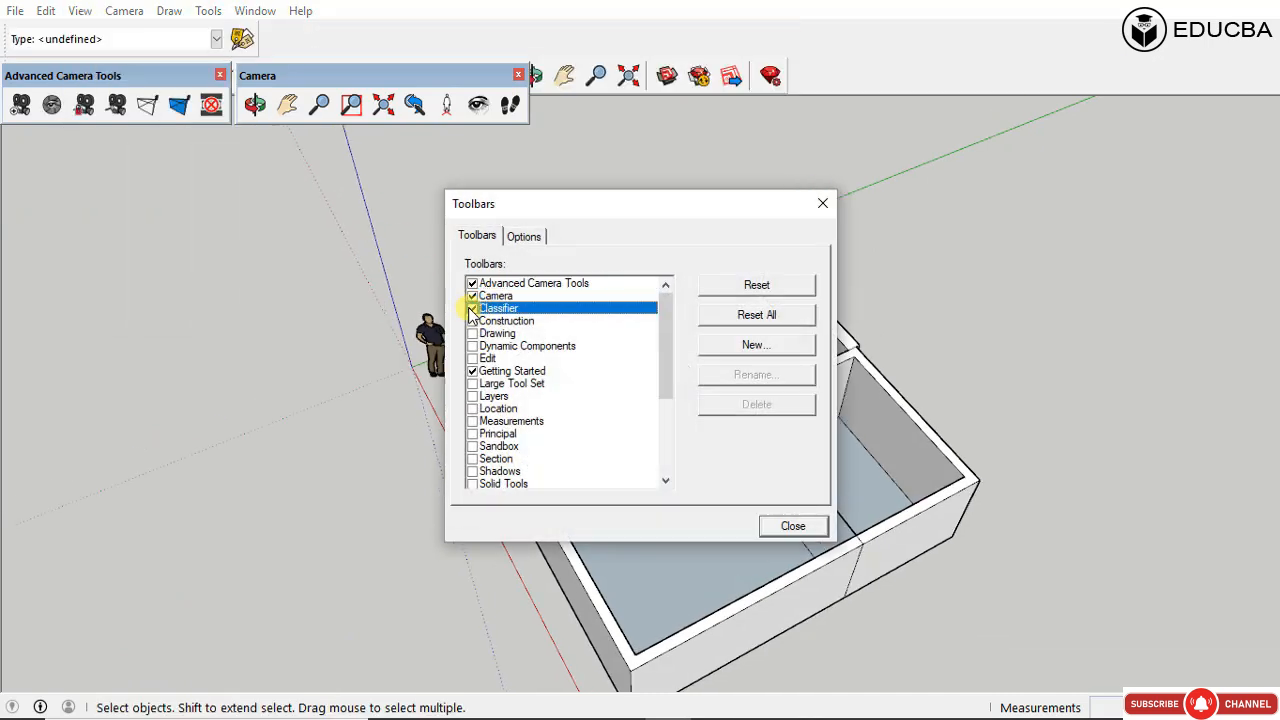
{"action": "left_click", "coordinate": [472, 309]}
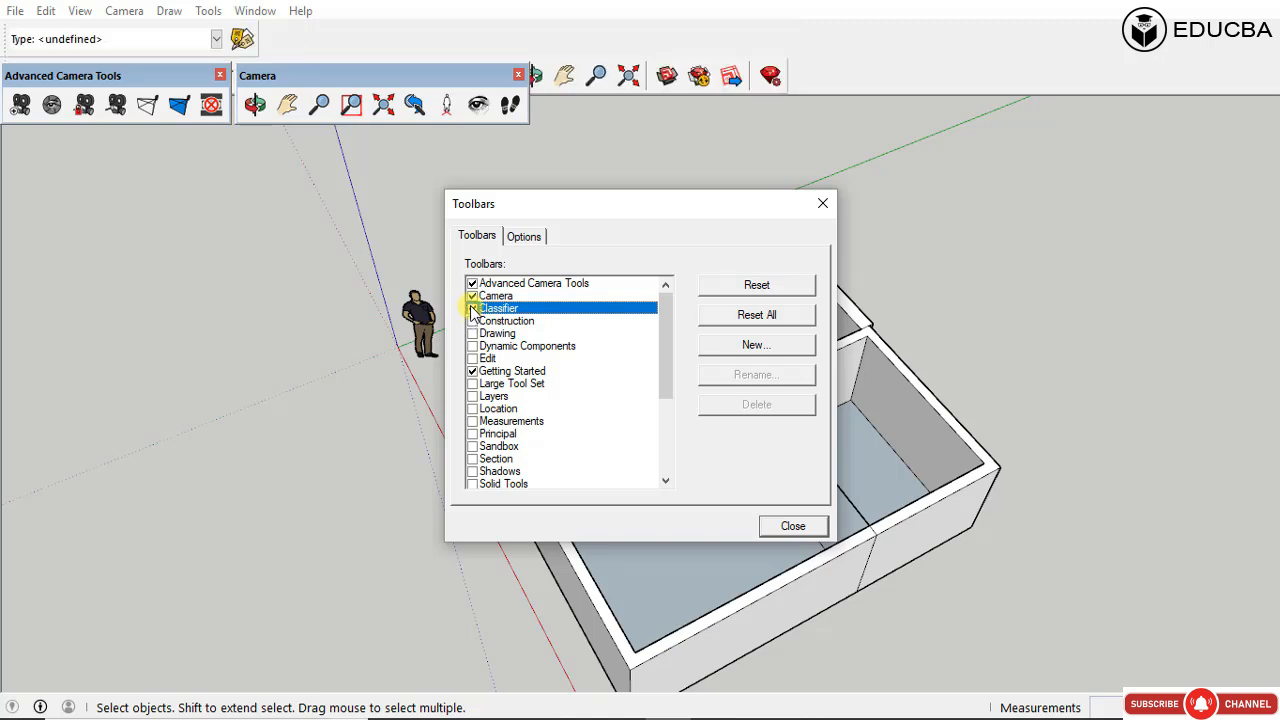
{"action": "left_click", "coordinate": [166, 40]}
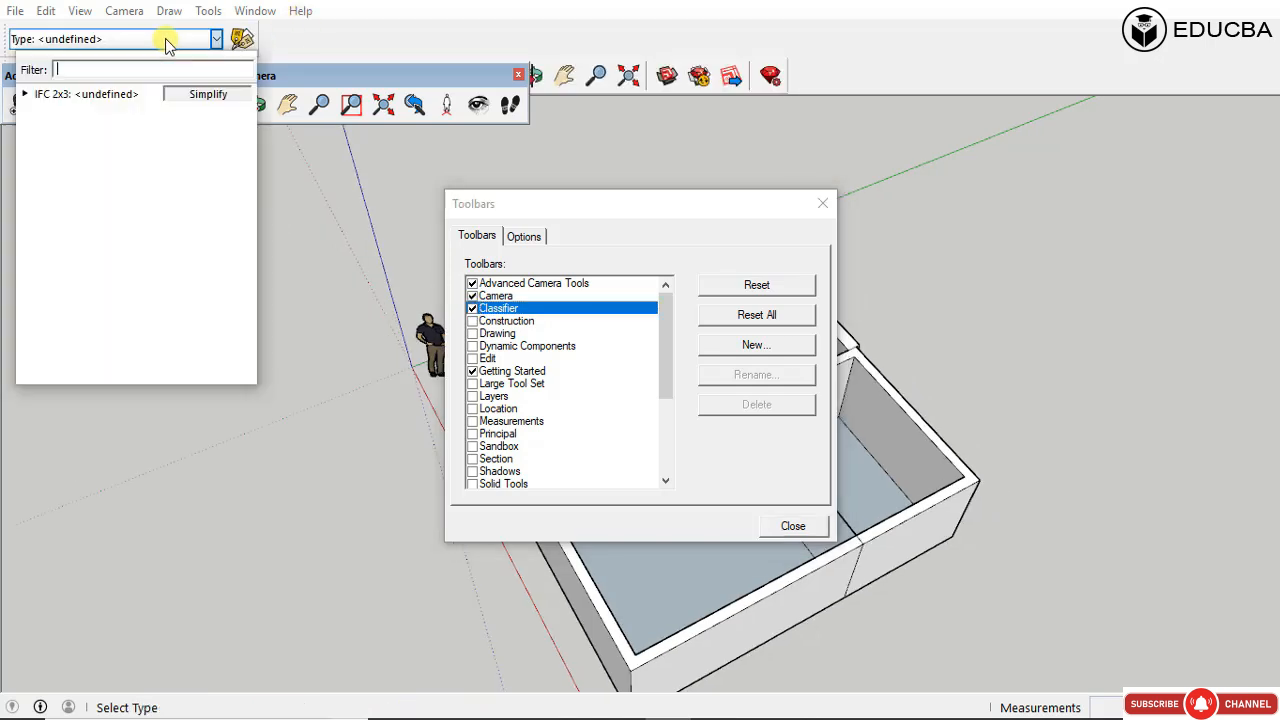
Step: Show the Construction toolbar and float both it and the Classifier toolbar beneath the floating camera toolbars
{"action": "left_click", "coordinate": [181, 45]}
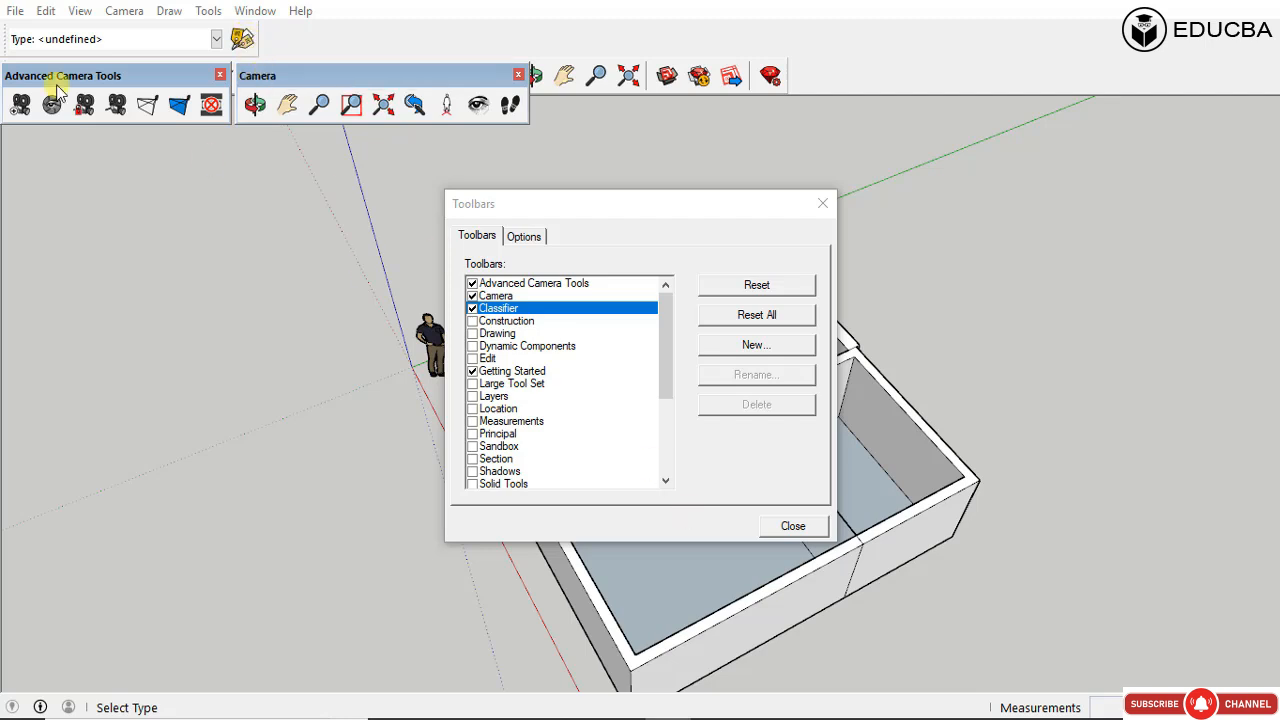
{"action": "left_click_drag", "start_coordinate": [5, 68], "coordinate": [126, 181]}
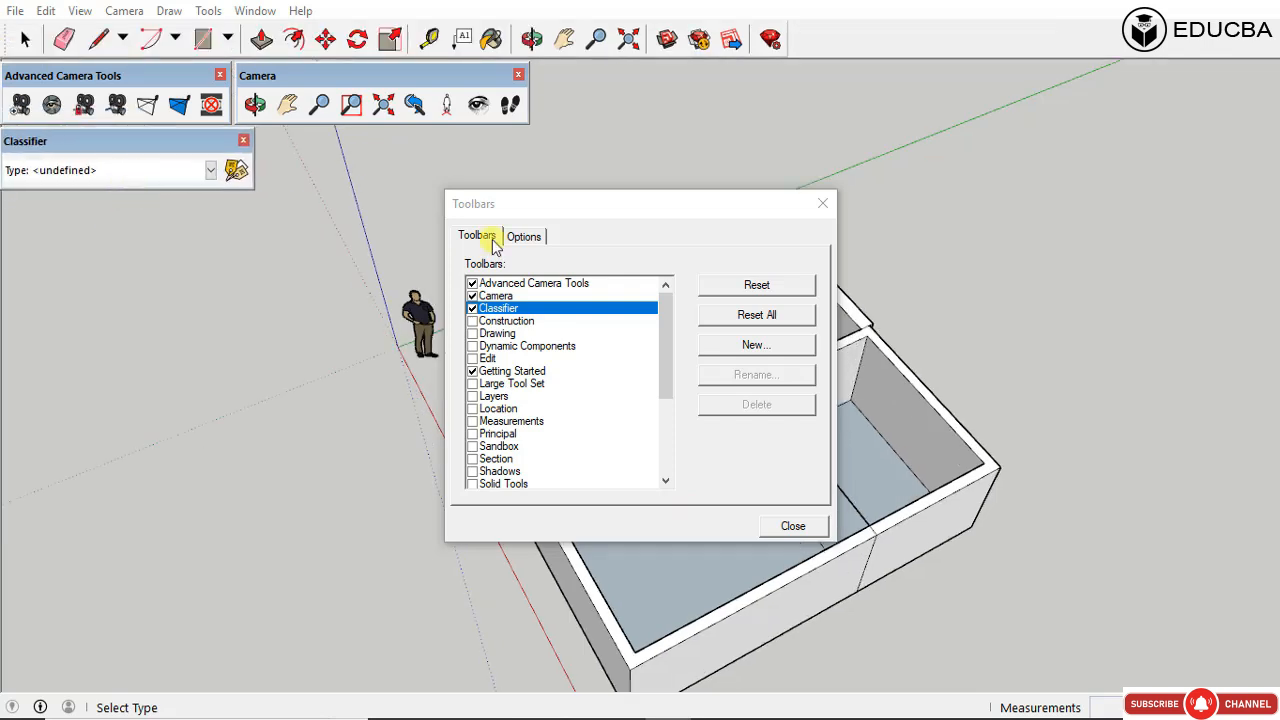
{"action": "left_click", "coordinate": [472, 321]}
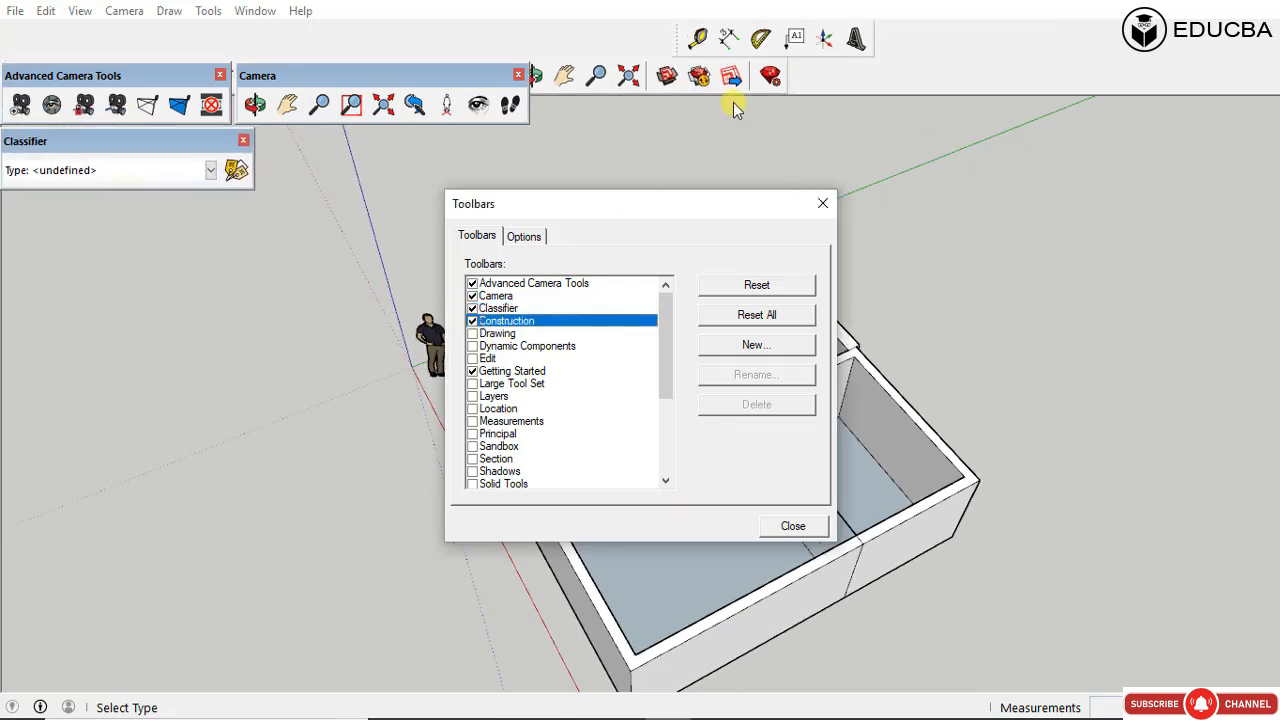
{"action": "left_click", "coordinate": [822, 203]}
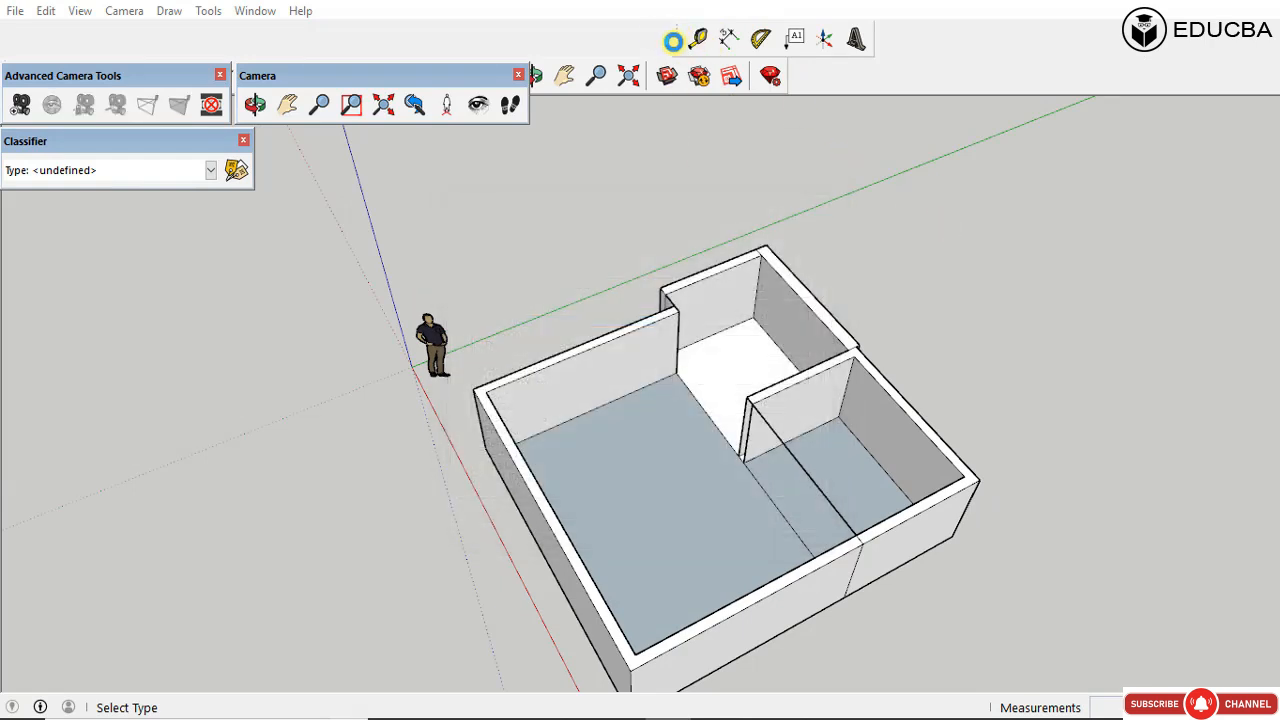
{"action": "left_click_drag", "start_coordinate": [673, 40], "coordinate": [359, 171]}
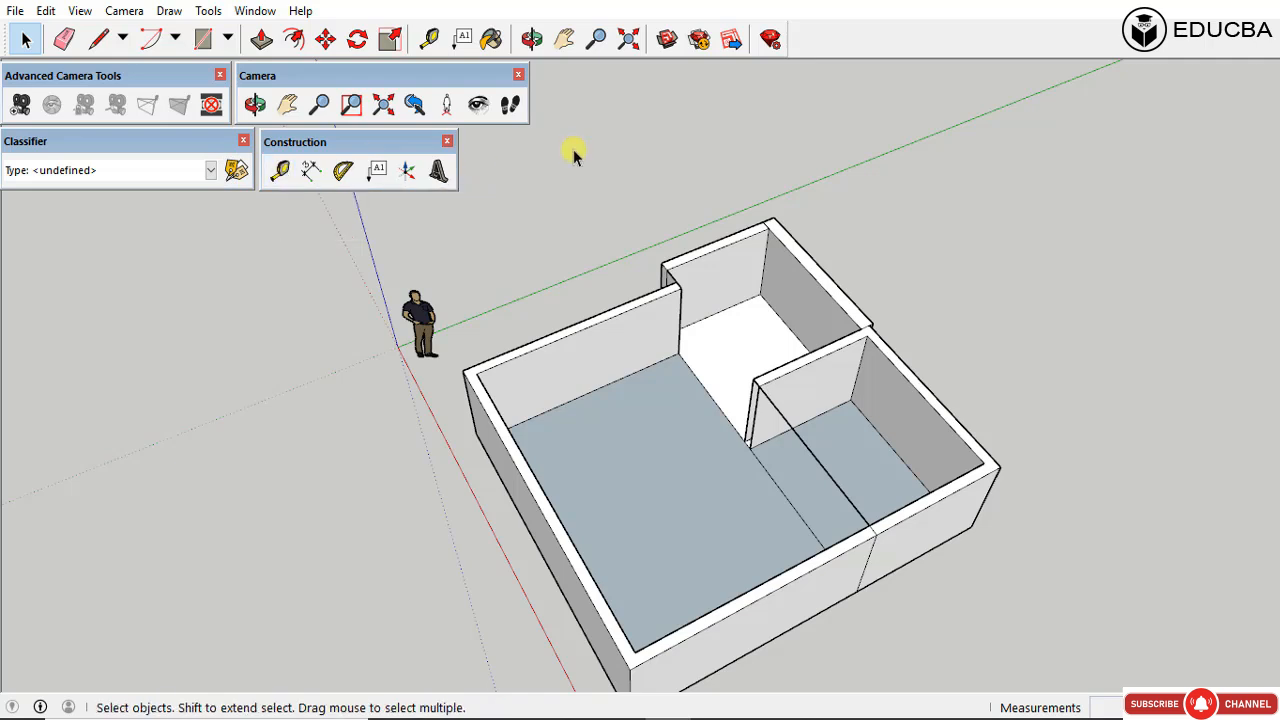
Step: Measure the long outer wall with the Tape Measure along its top outside edge, corner to corner in both directions
{"action": "left_click", "coordinate": [283, 172]}
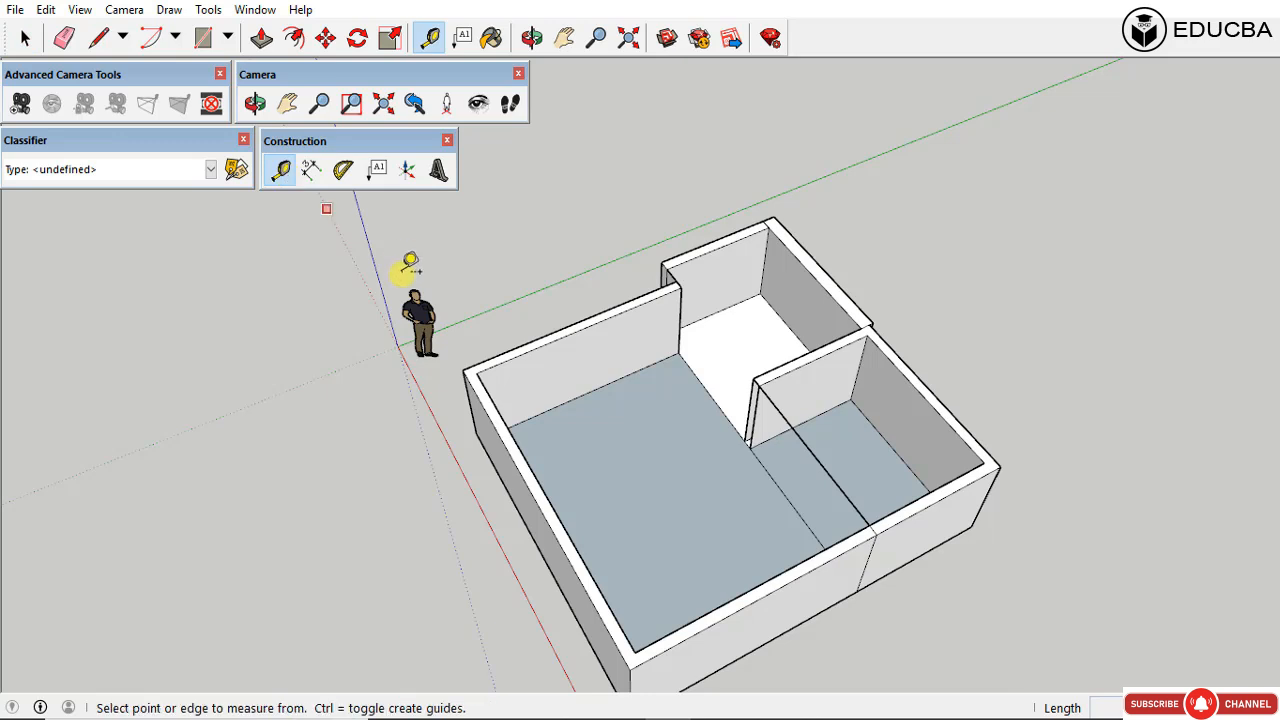
{"action": "left_click", "coordinate": [464, 369]}
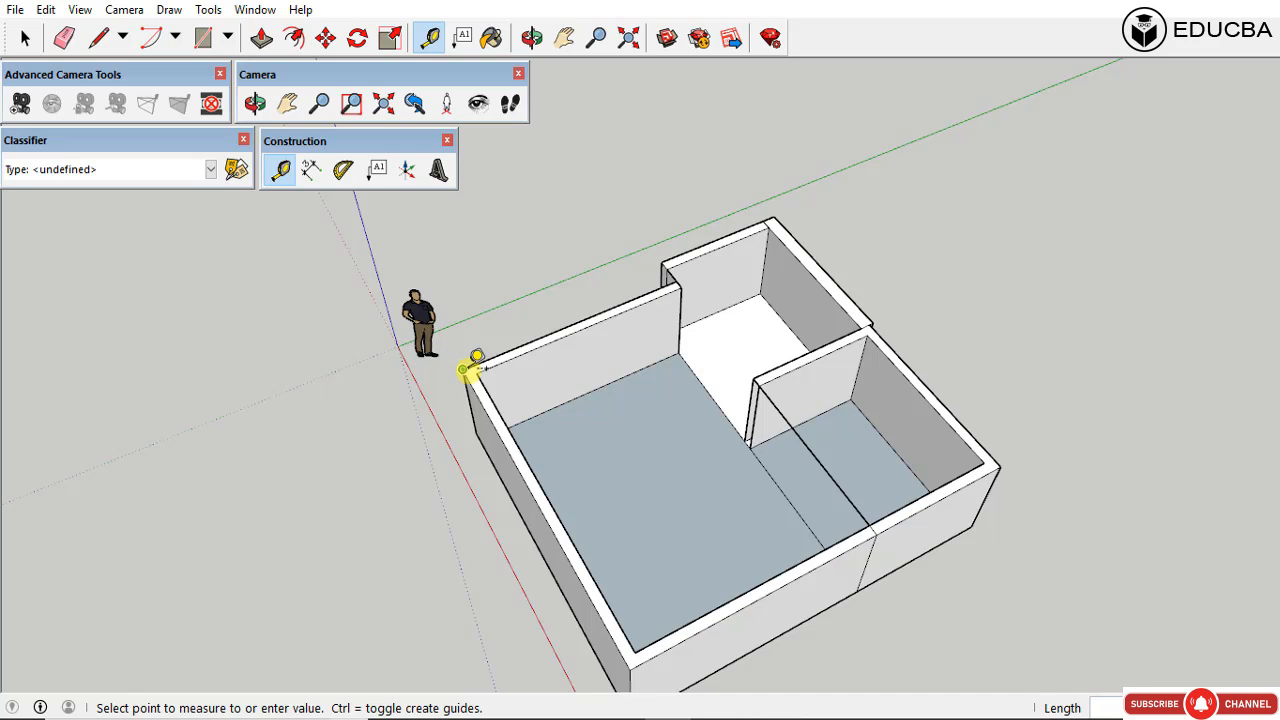
{"action": "key", "text": "Escape"}
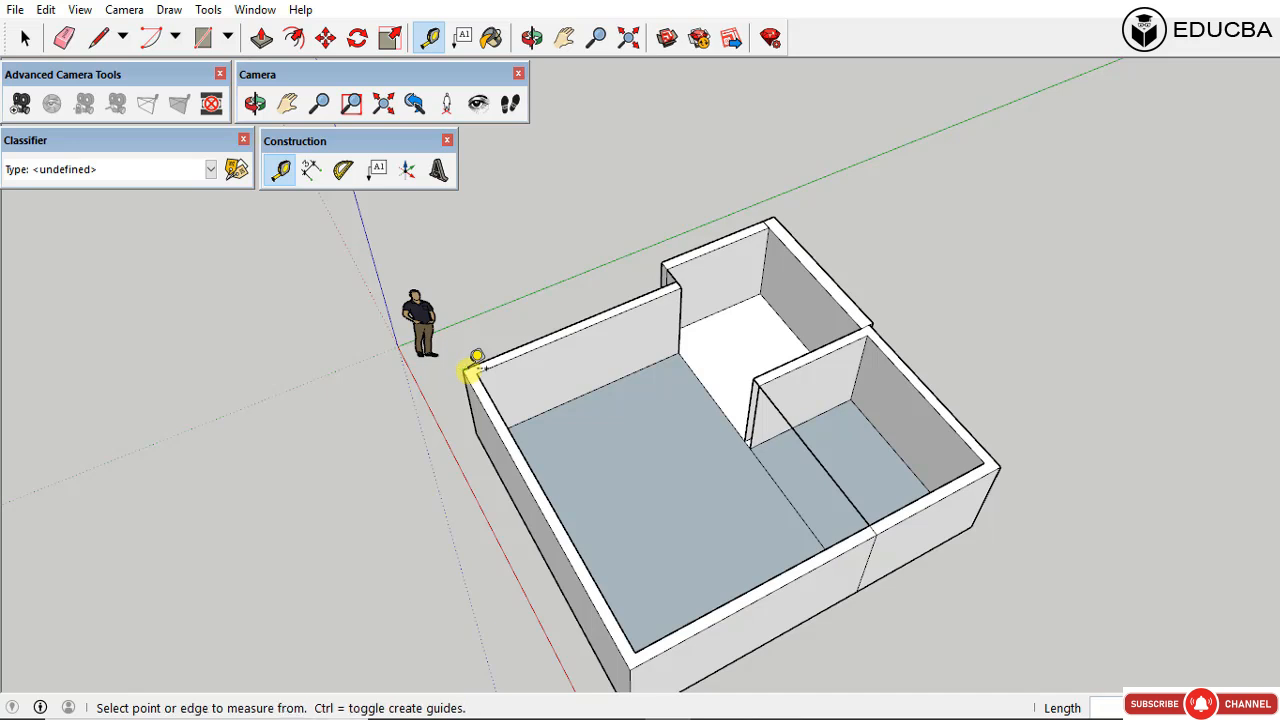
{"action": "left_click", "coordinate": [463, 370]}
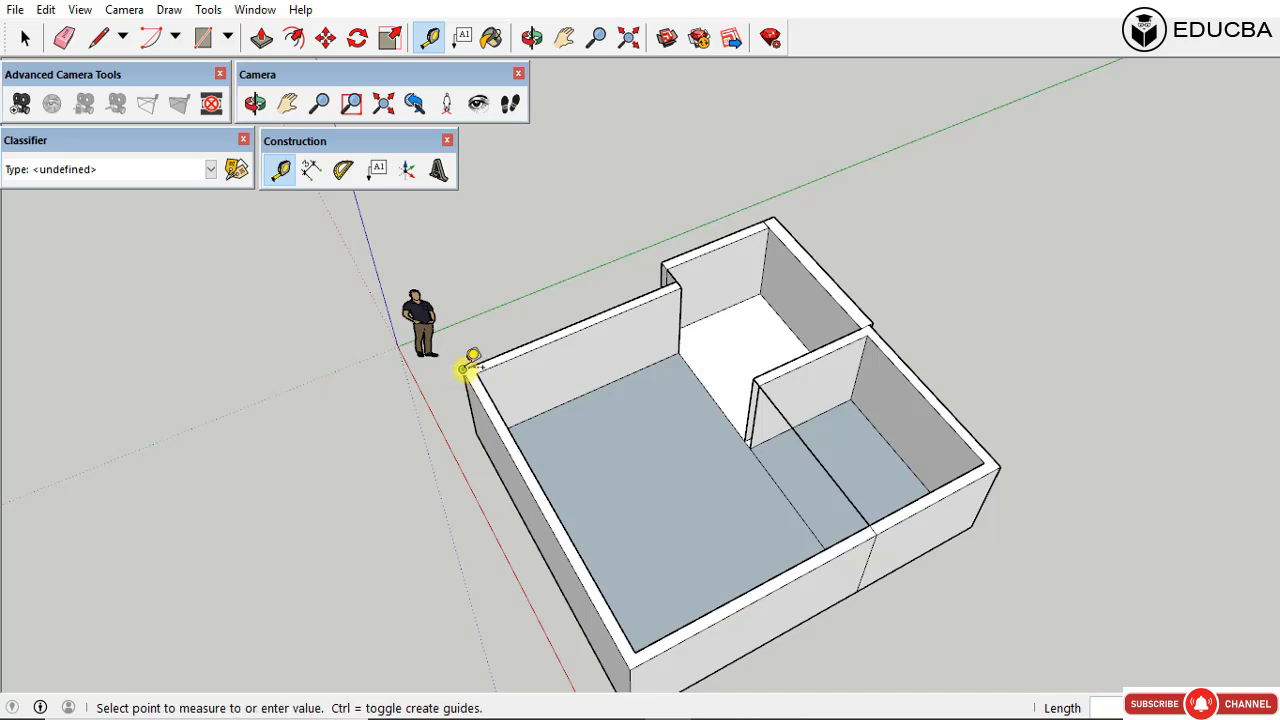
{"action": "scroll", "coordinate": [540, 300], "scroll_direction": "down", "scroll_amount": 3}
{"action": "scroll", "coordinate": [590, 525], "scroll_direction": "up", "scroll_amount": 1}
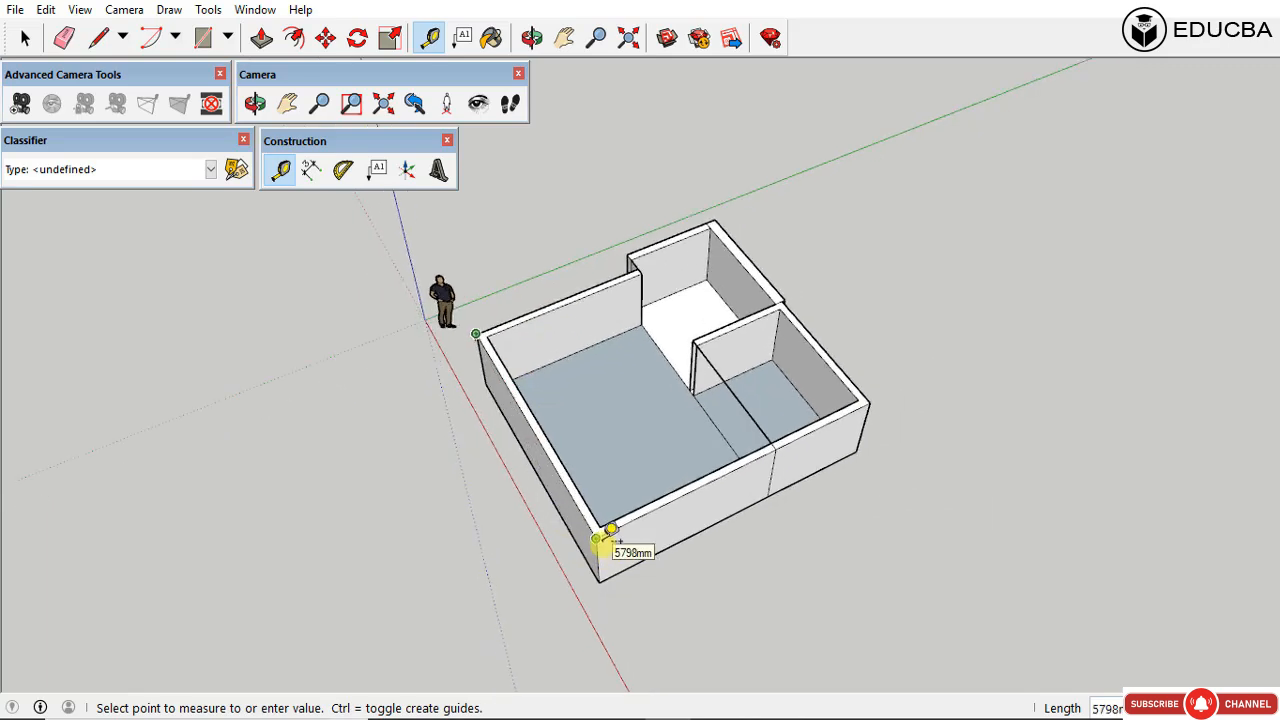
{"action": "scroll", "coordinate": [610, 530], "scroll_direction": "up", "scroll_amount": 5}
{"action": "left_click", "coordinate": [608, 533]}
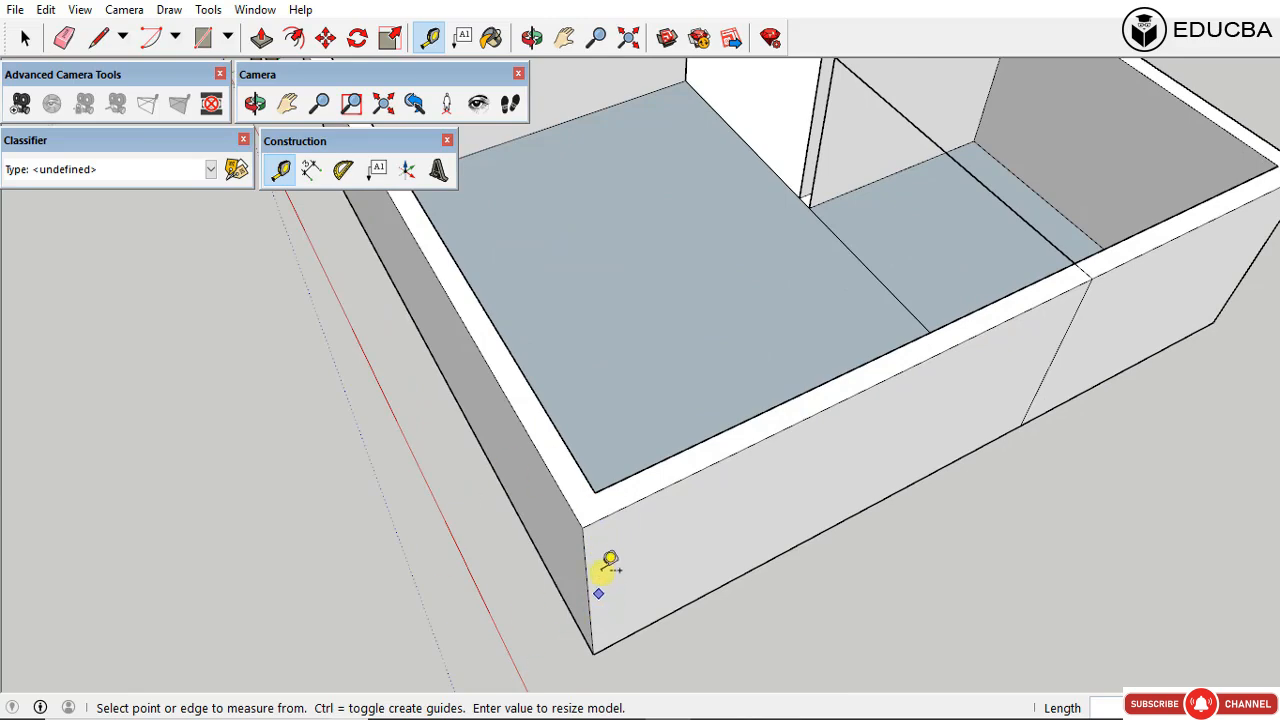
{"action": "left_click", "coordinate": [586, 520]}
{"action": "scroll", "coordinate": [630, 590], "scroll_direction": "down", "scroll_amount": 4}
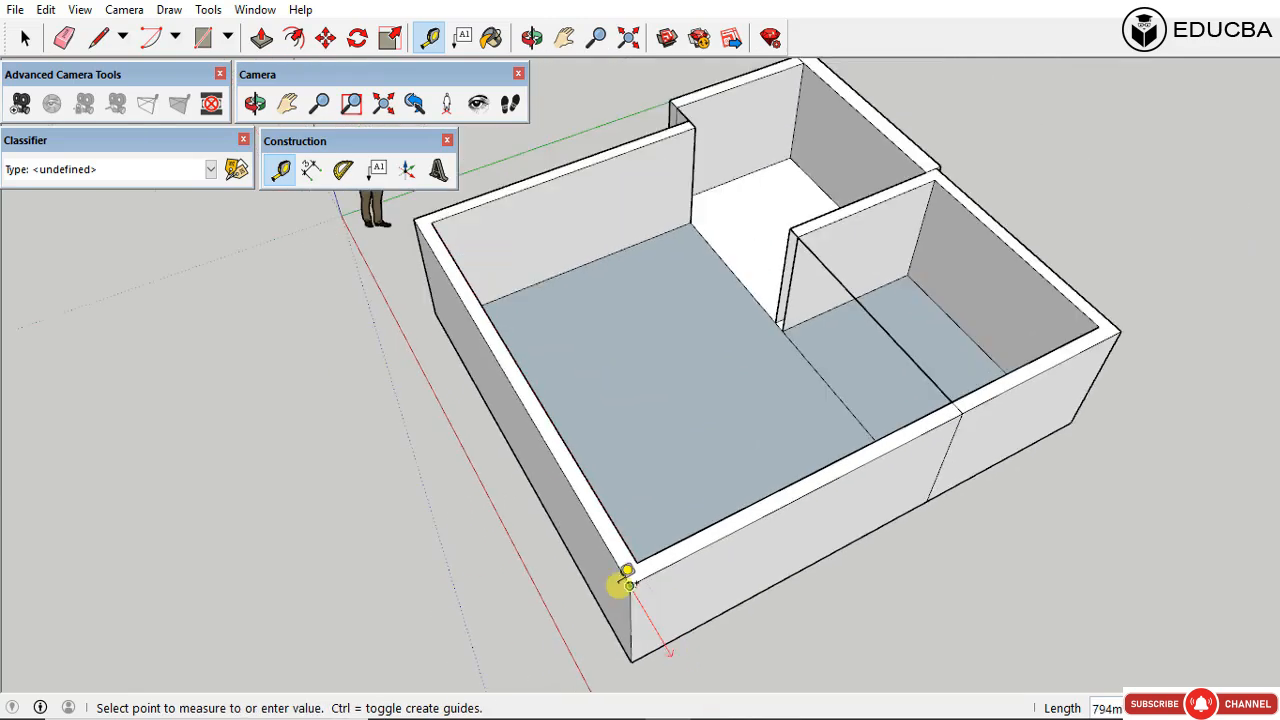
{"action": "left_click", "coordinate": [420, 222]}
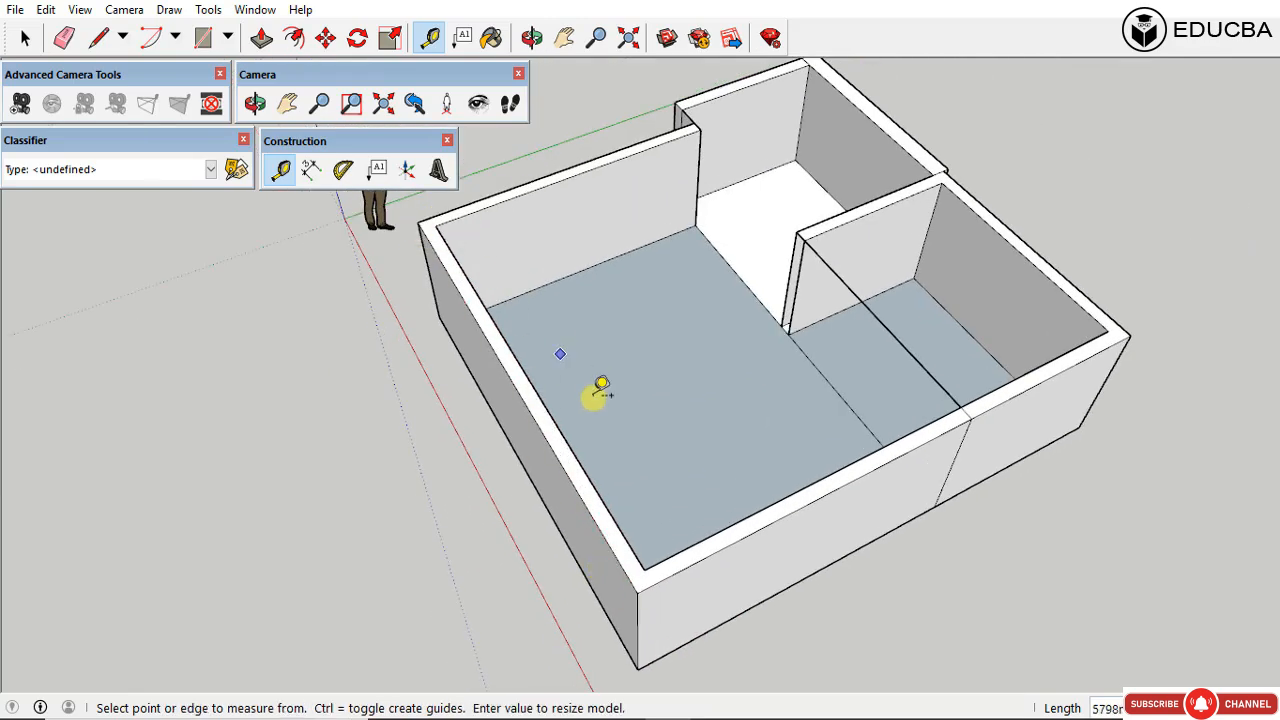
Step: Measure from the large room's inner floor corner to the end of its back wall, and across to the adjoining room's far wall
{"action": "scroll", "coordinate": [740, 403], "scroll_direction": "down", "scroll_amount": 4}
{"action": "middle_click_drag", "start_coordinate": [828, 395], "coordinate": [463, 429]}
{"action": "scroll", "coordinate": [594, 334], "scroll_direction": "up", "scroll_amount": 3}
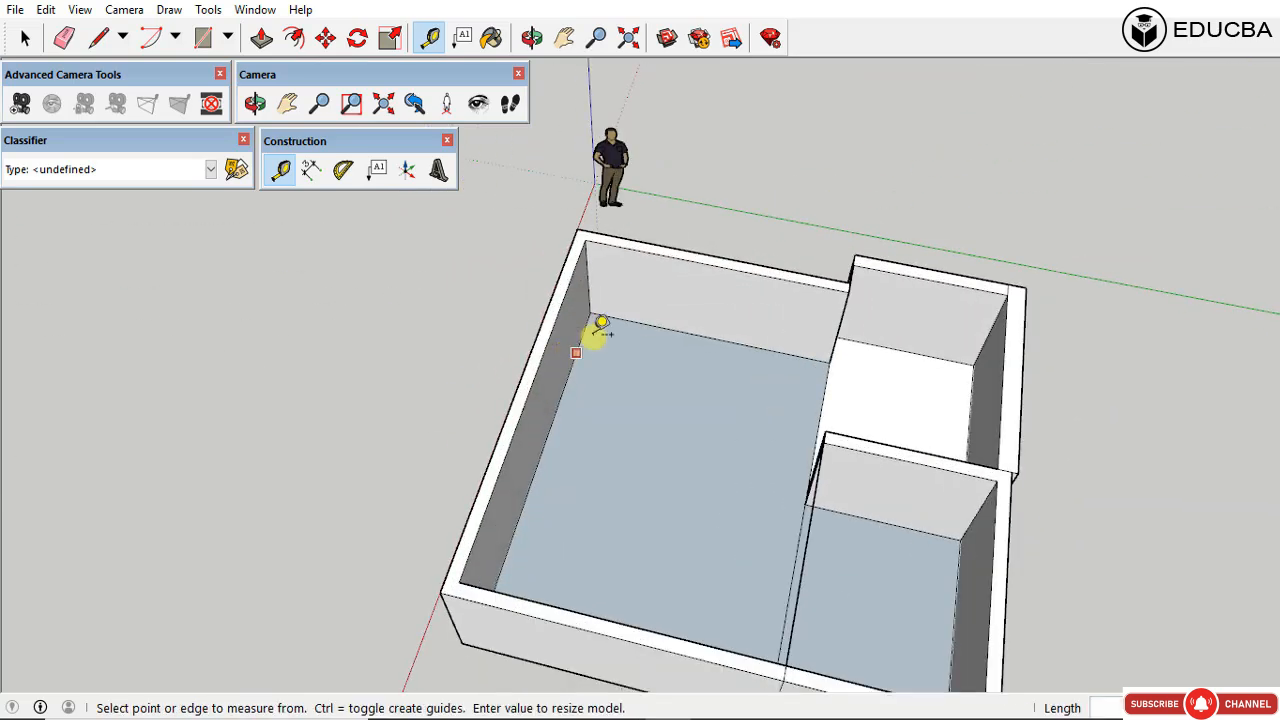
{"action": "left_click", "coordinate": [590, 312]}
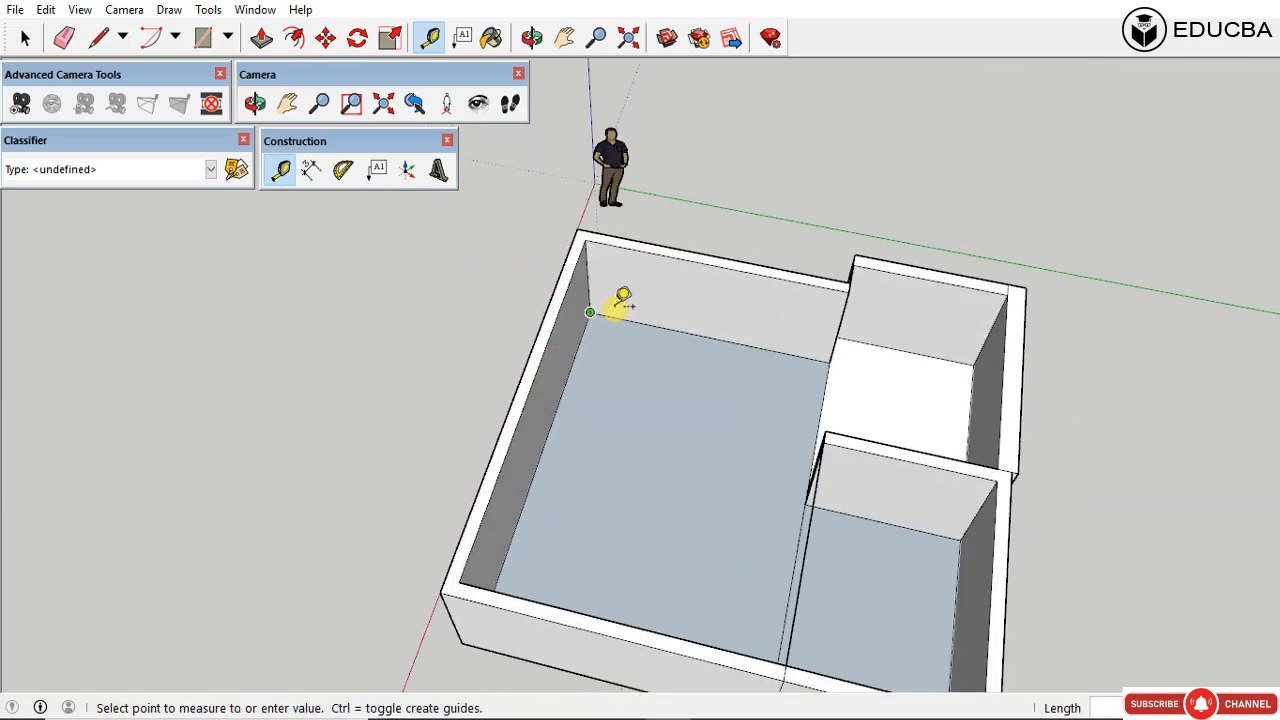
{"action": "left_click", "coordinate": [830, 358]}
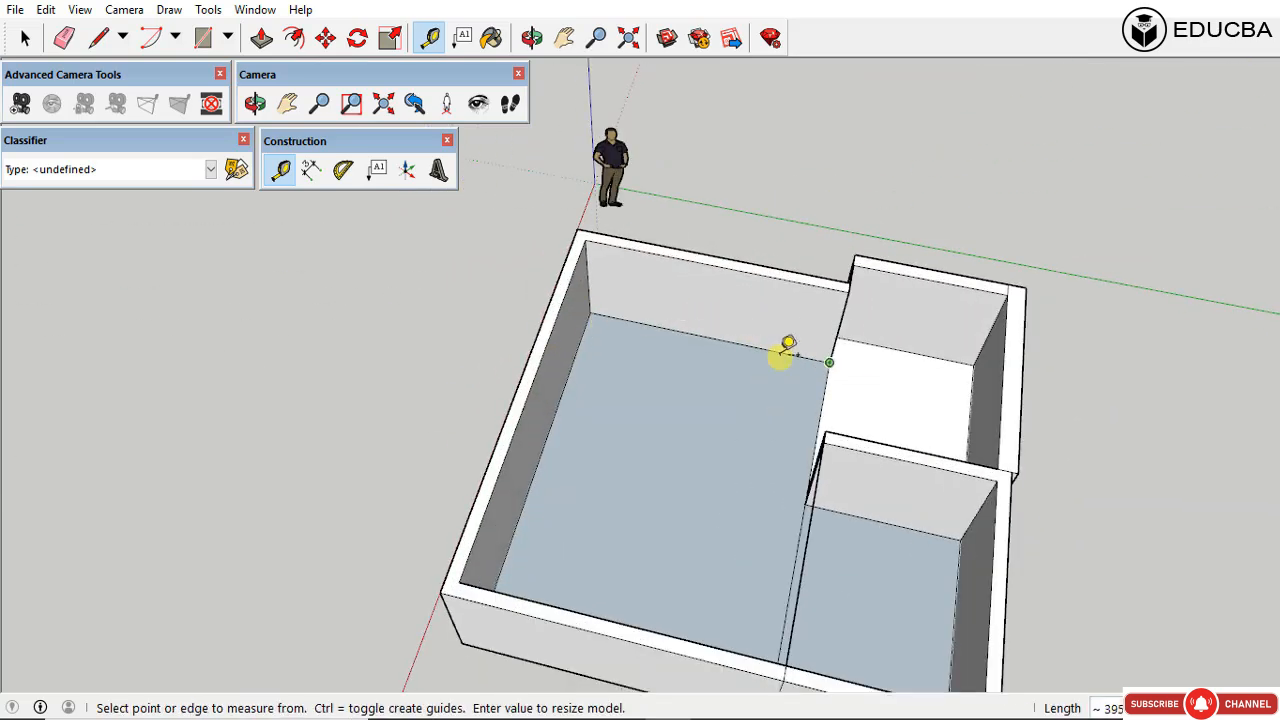
{"action": "left_click", "coordinate": [590, 312]}
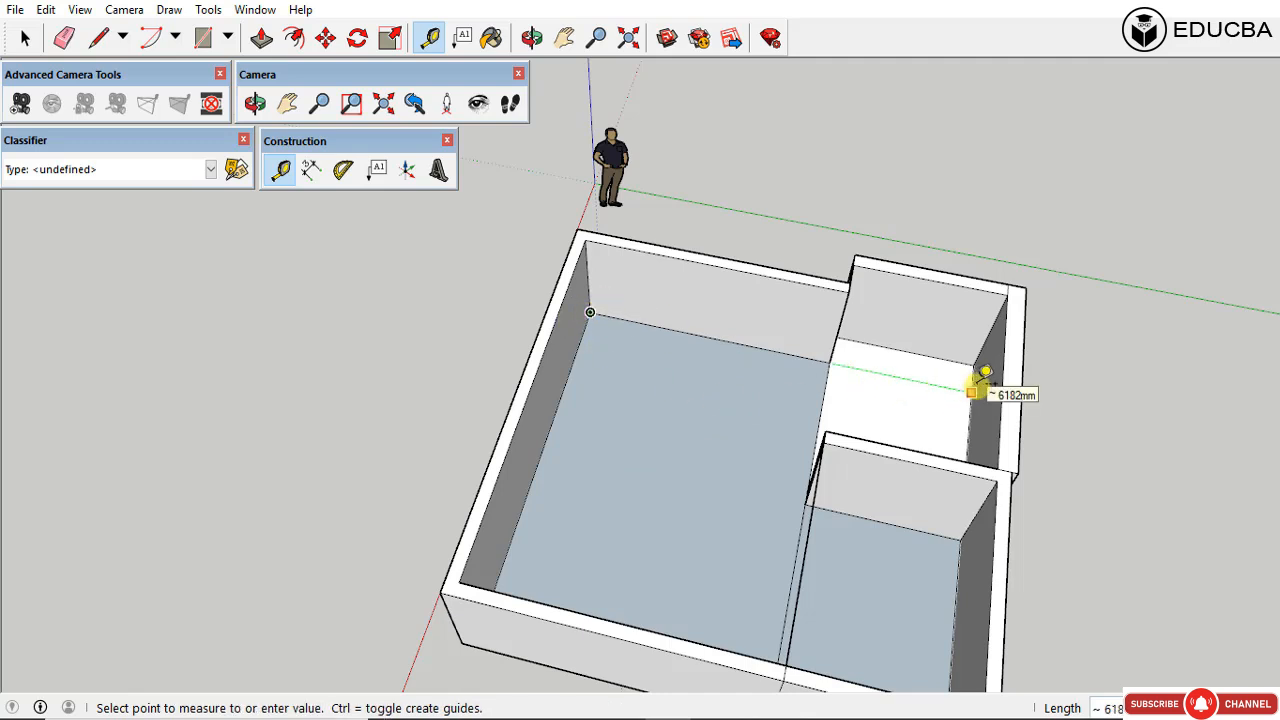
{"action": "left_click", "coordinate": [985, 372]}
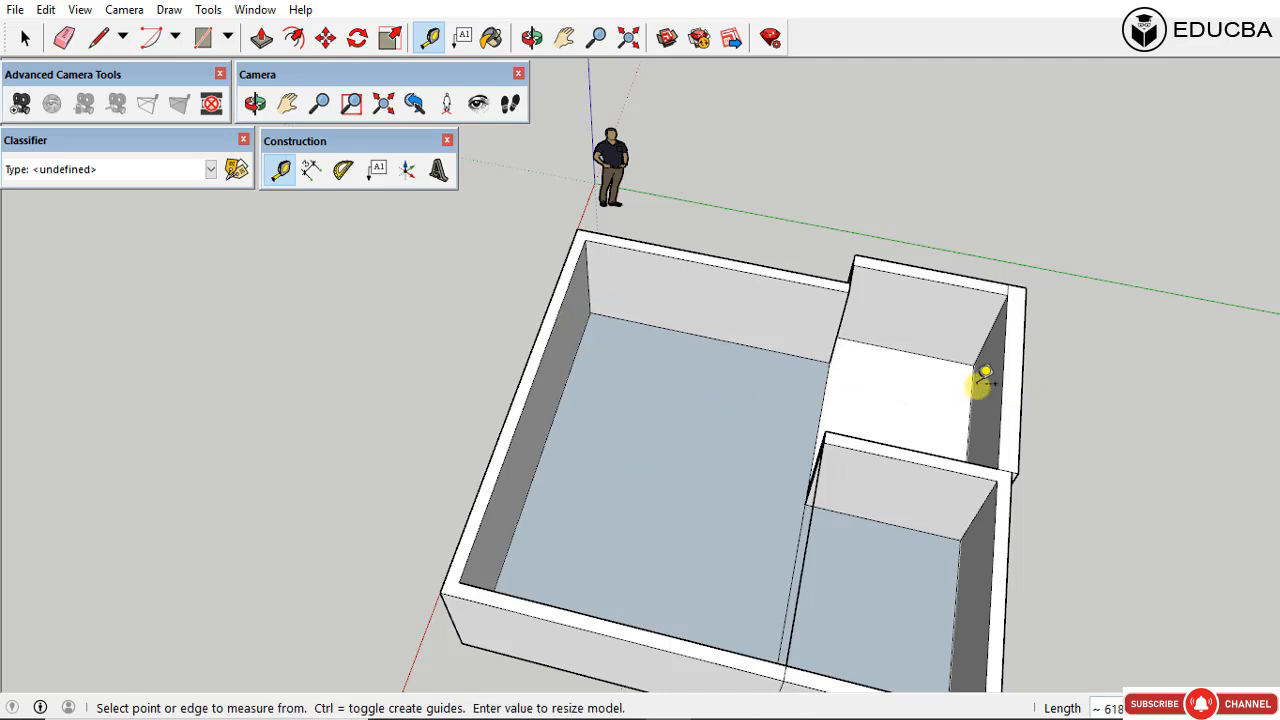
Step: Dimension the top outer edge of the large room's back wall, placing the dimension above the wall
{"action": "left_click", "coordinate": [311, 169]}
{"action": "middle_click_drag", "start_coordinate": [600, 270], "coordinate": [443, 306]}
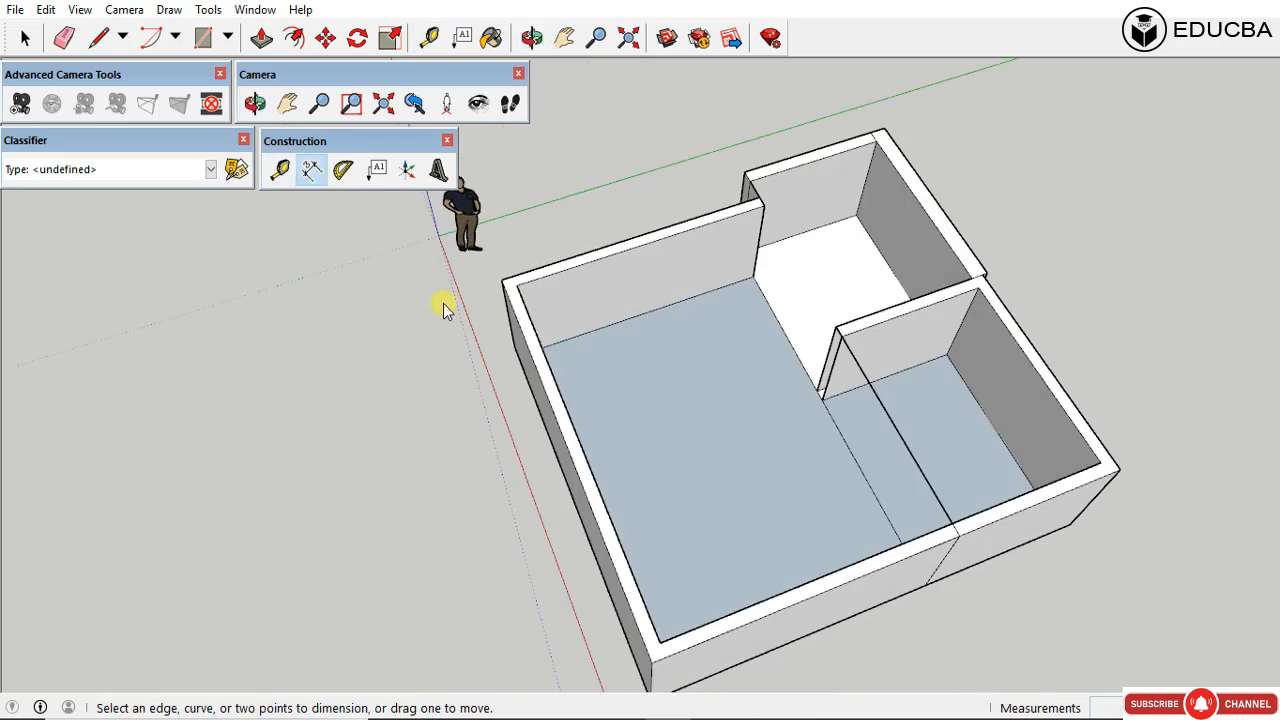
{"action": "left_click", "coordinate": [501, 279]}
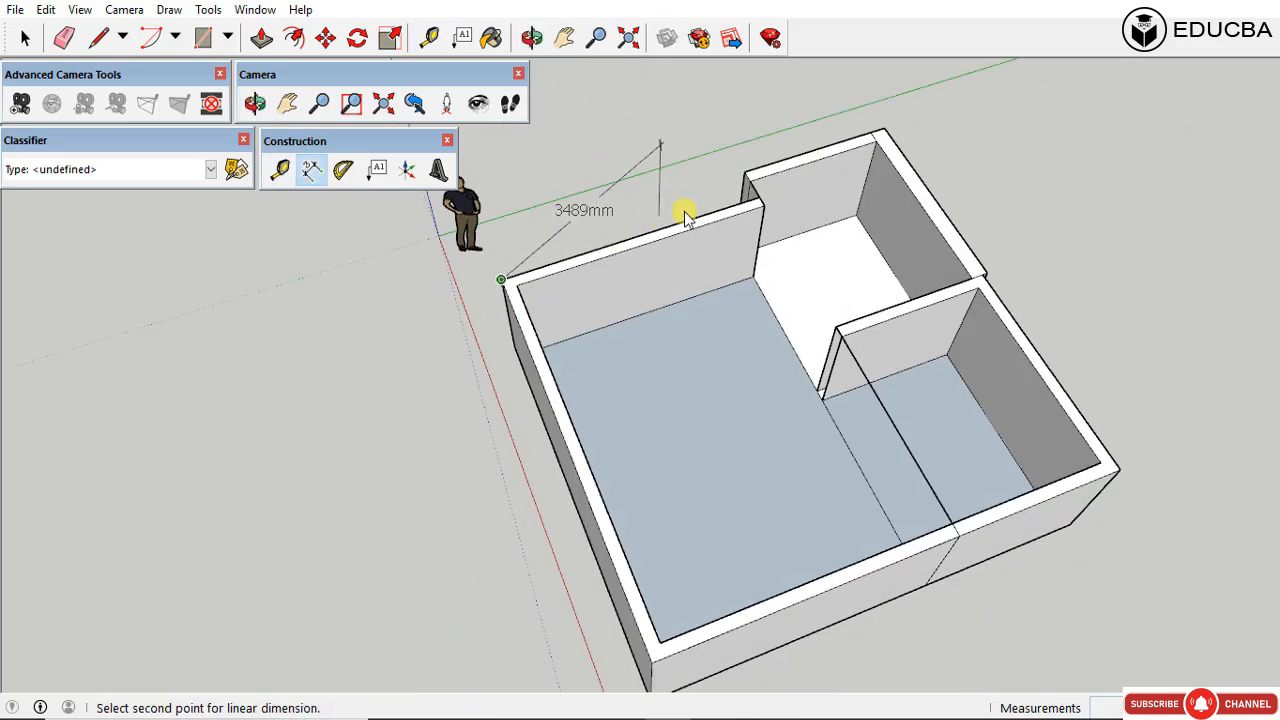
{"action": "left_click", "coordinate": [759, 198]}
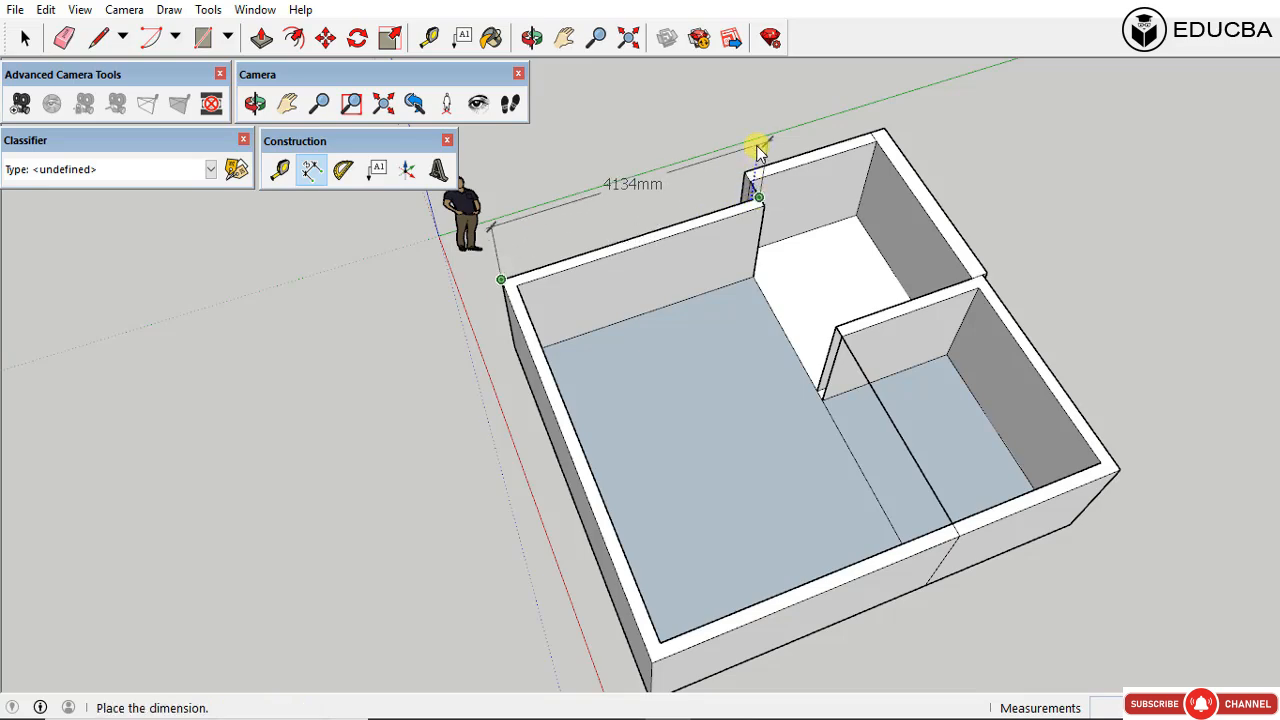
{"action": "left_click", "coordinate": [759, 150]}
Step: Dimension both top outer edges of the two small rooms' outer wall, placing the dimensions outside the building
{"action": "middle_click_drag", "start_coordinate": [806, 343], "coordinate": [816, 157]}
{"action": "left_click", "coordinate": [817, 172]}
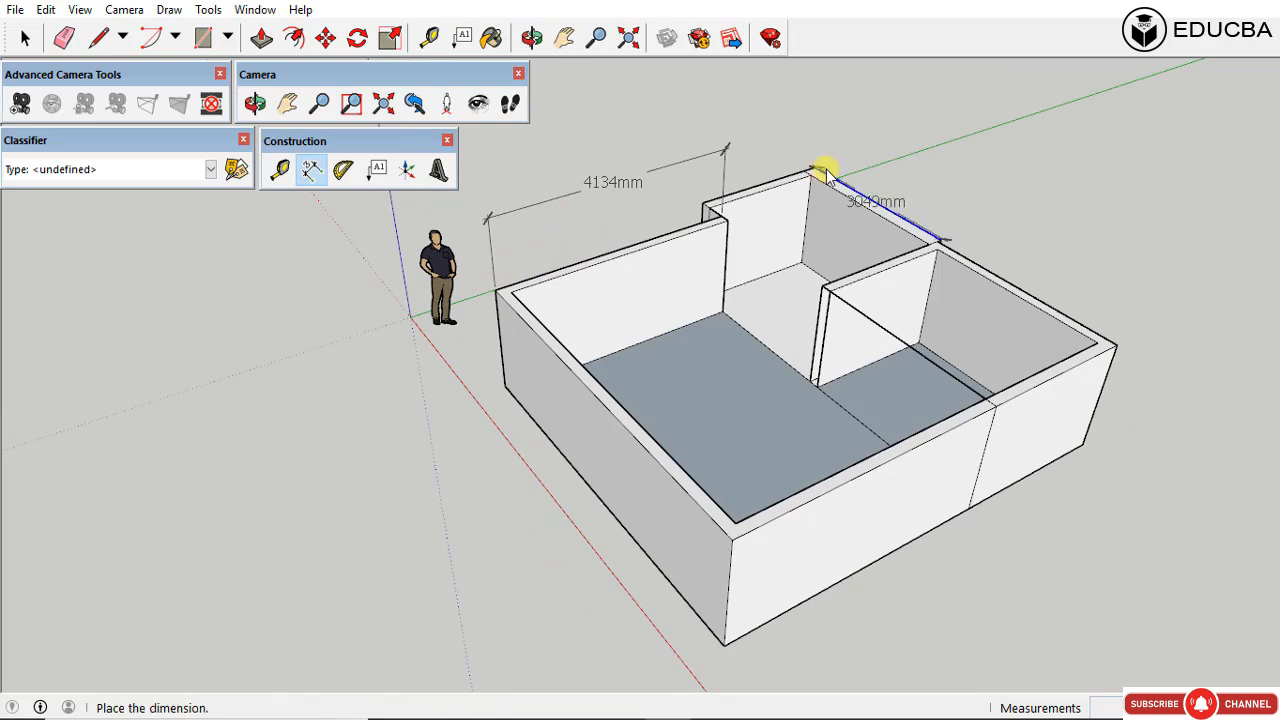
{"action": "left_click", "coordinate": [855, 155]}
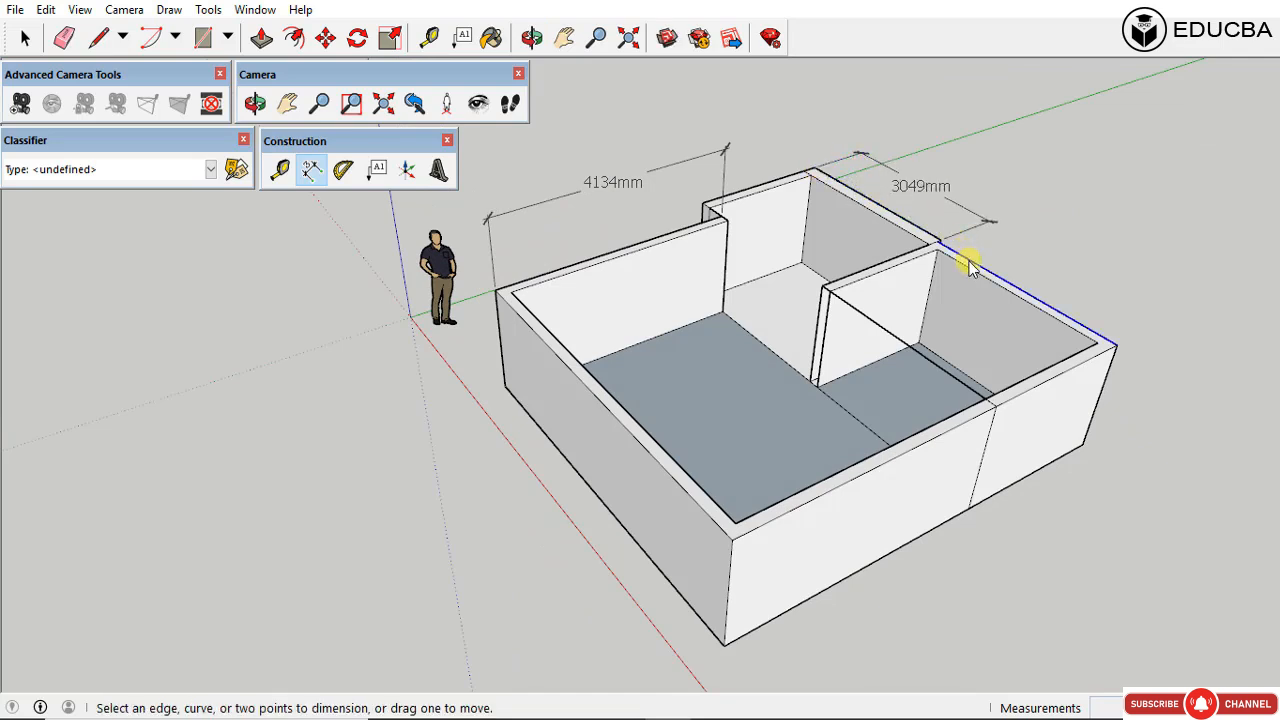
{"action": "left_click", "coordinate": [968, 262]}
{"action": "left_click", "coordinate": [1015, 245]}
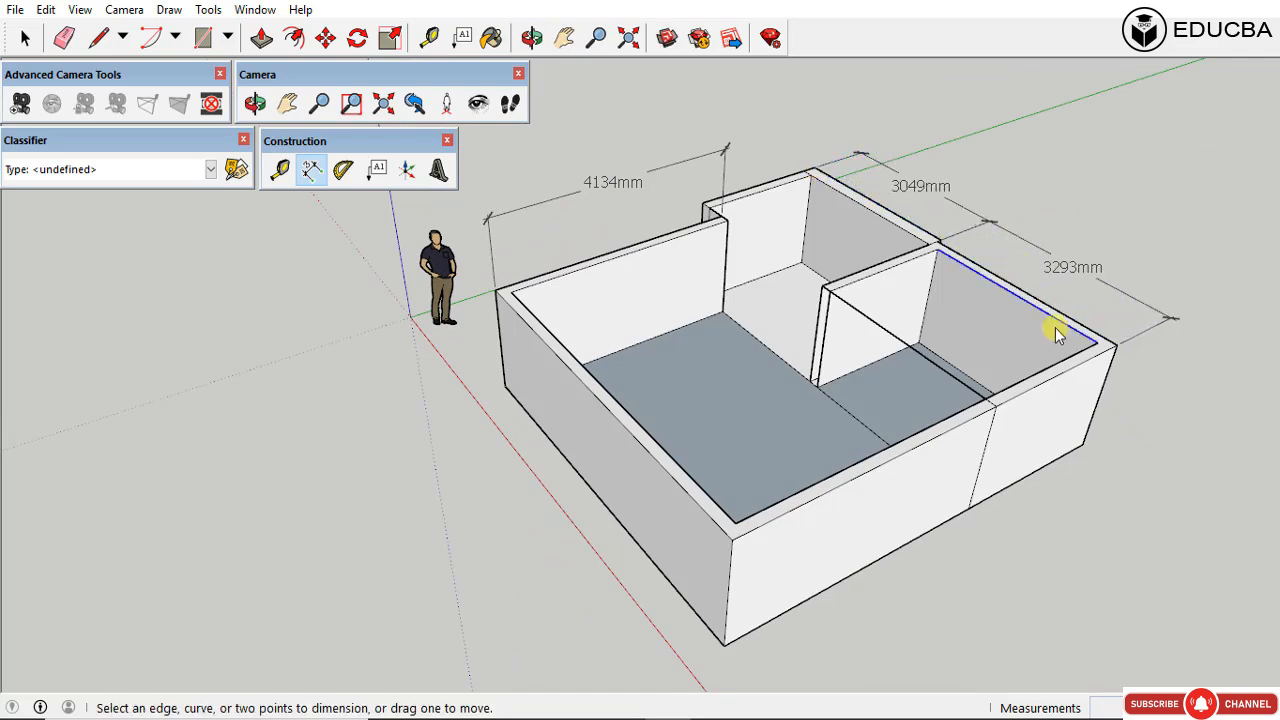
Step: Dimension both segments of the front wall's top edge and the large room's long outer wall, offsetting the dimensions outward
{"action": "left_click", "coordinate": [1018, 403]}
{"action": "left_click", "coordinate": [1057, 423]}
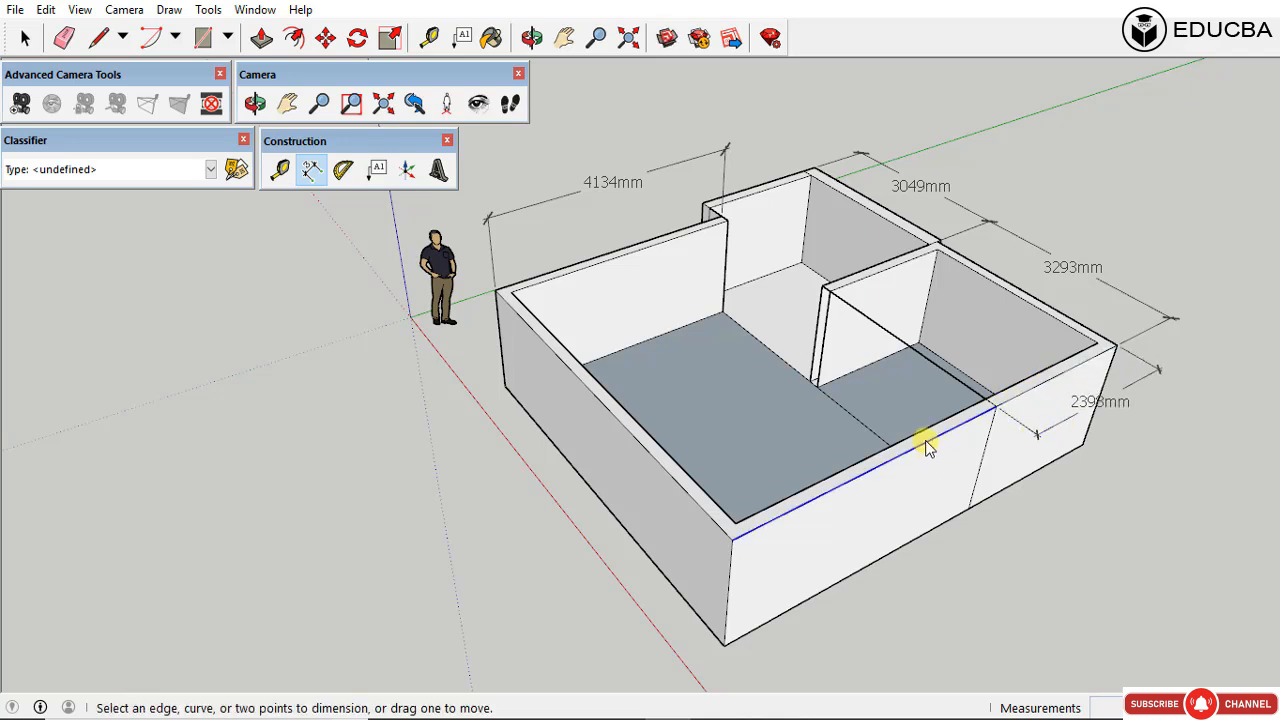
{"action": "left_click", "coordinate": [930, 441]}
{"action": "left_click", "coordinate": [966, 484]}
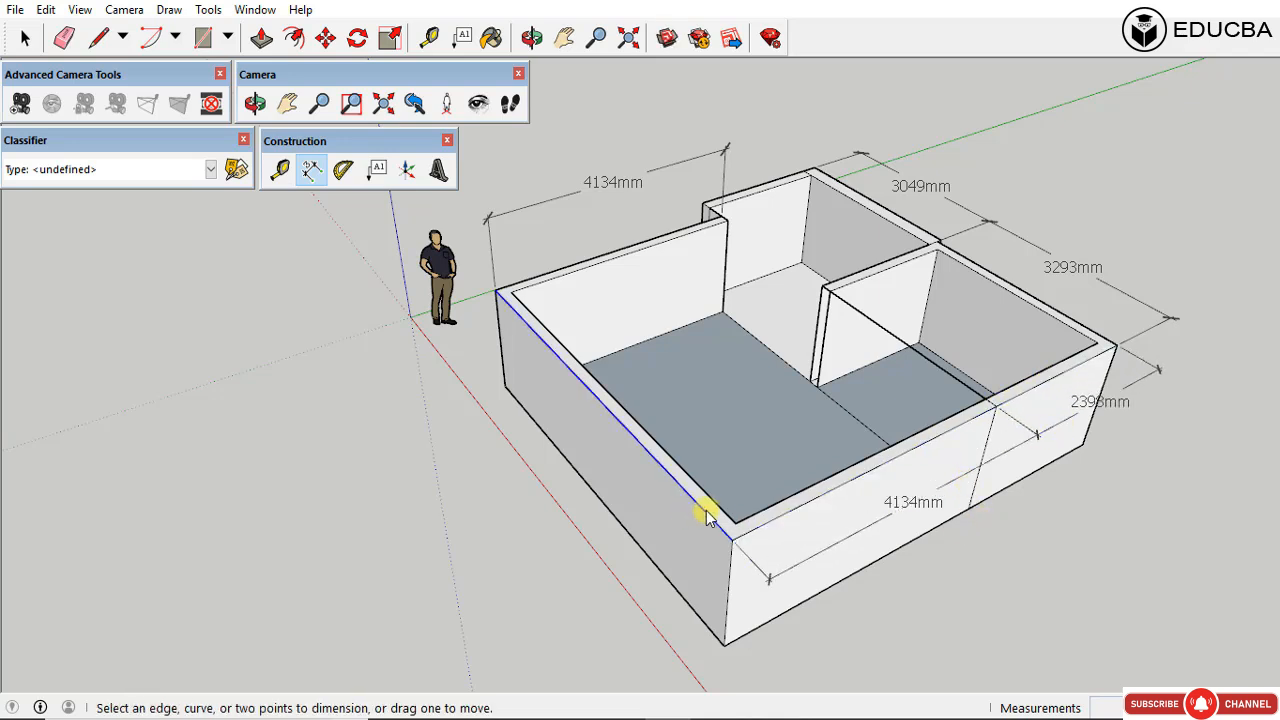
{"action": "left_click", "coordinate": [701, 514]}
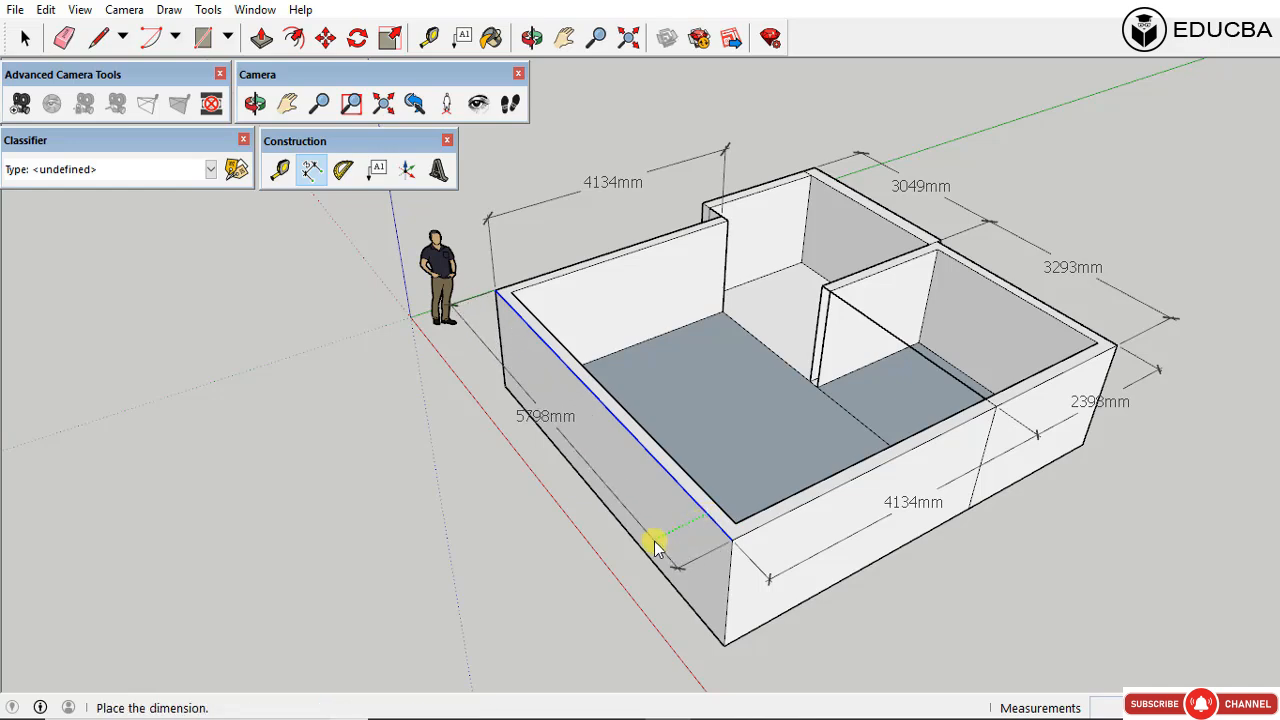
{"action": "left_click", "coordinate": [655, 536]}
Step: Dimension the vertical edge at the free end of the partition wall between the two small rooms
{"action": "middle_click_drag", "start_coordinate": [785, 468], "coordinate": [774, 309]}
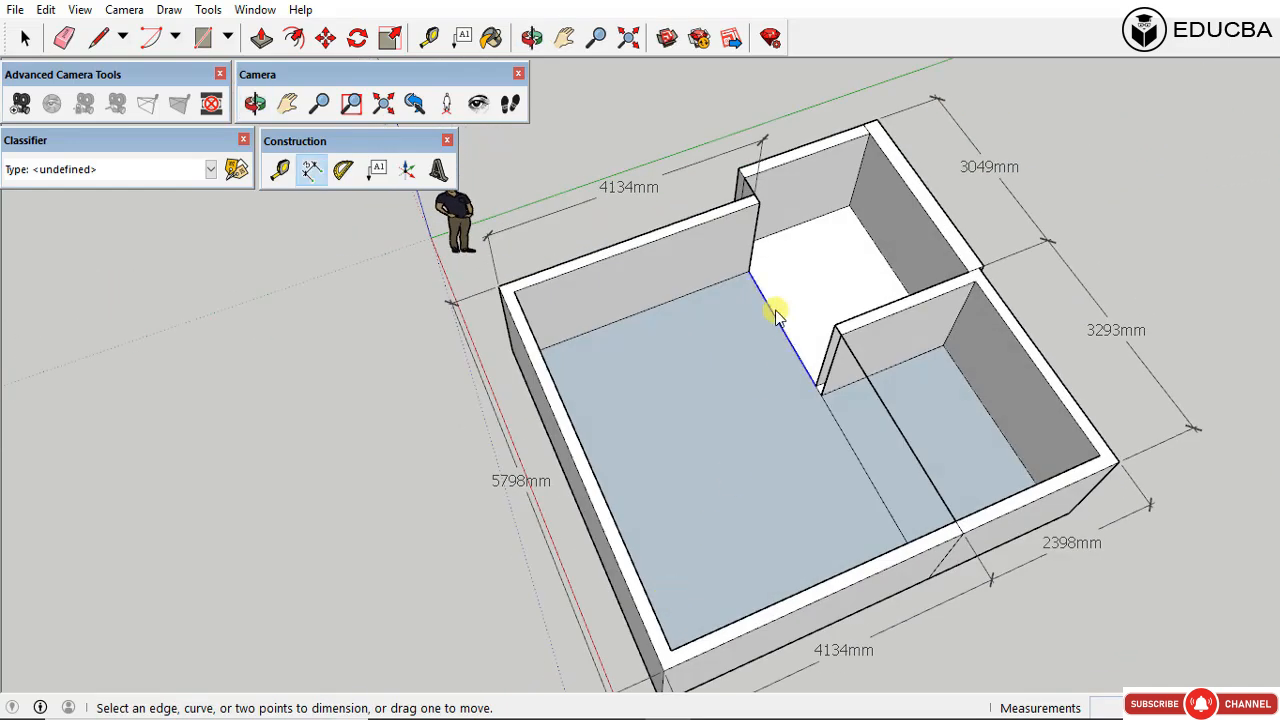
{"action": "left_click", "coordinate": [838, 358]}
{"action": "left_click", "coordinate": [852, 405]}
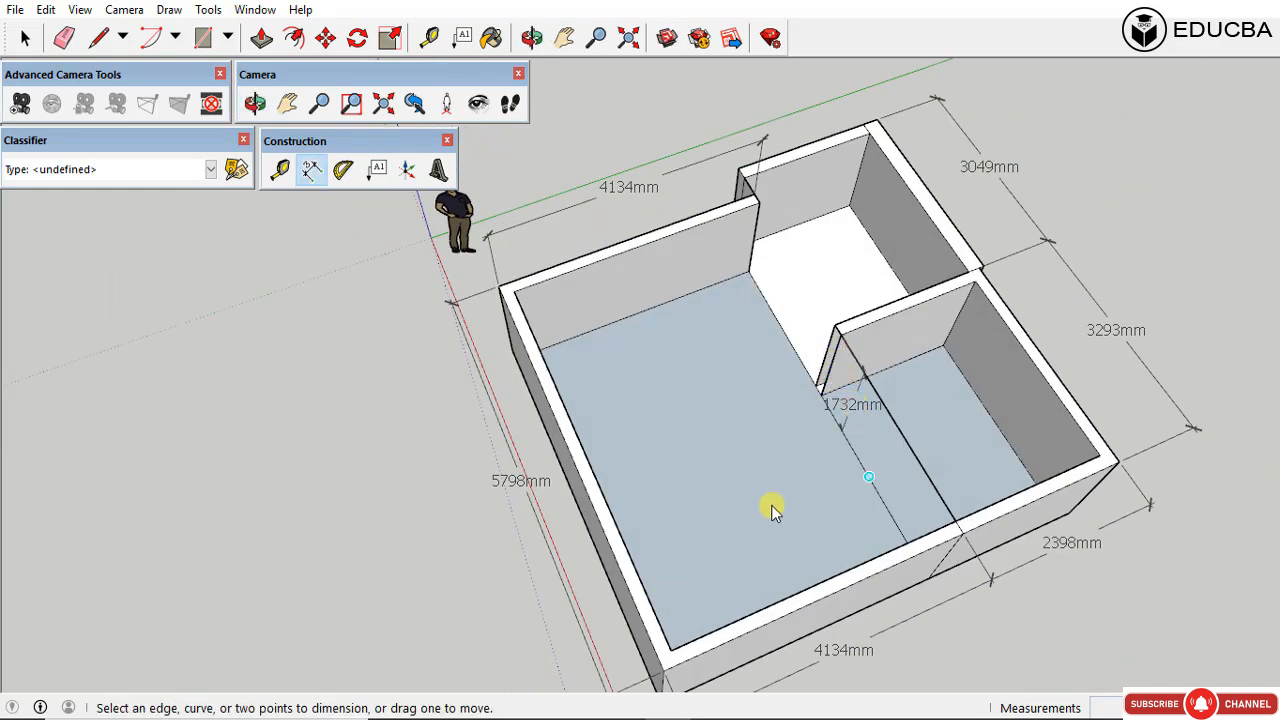
Step: Place a Protractor guide at 0° from the floor corner at the back wall's end, along the floor edge between the rooms
{"action": "left_click", "coordinate": [345, 172]}
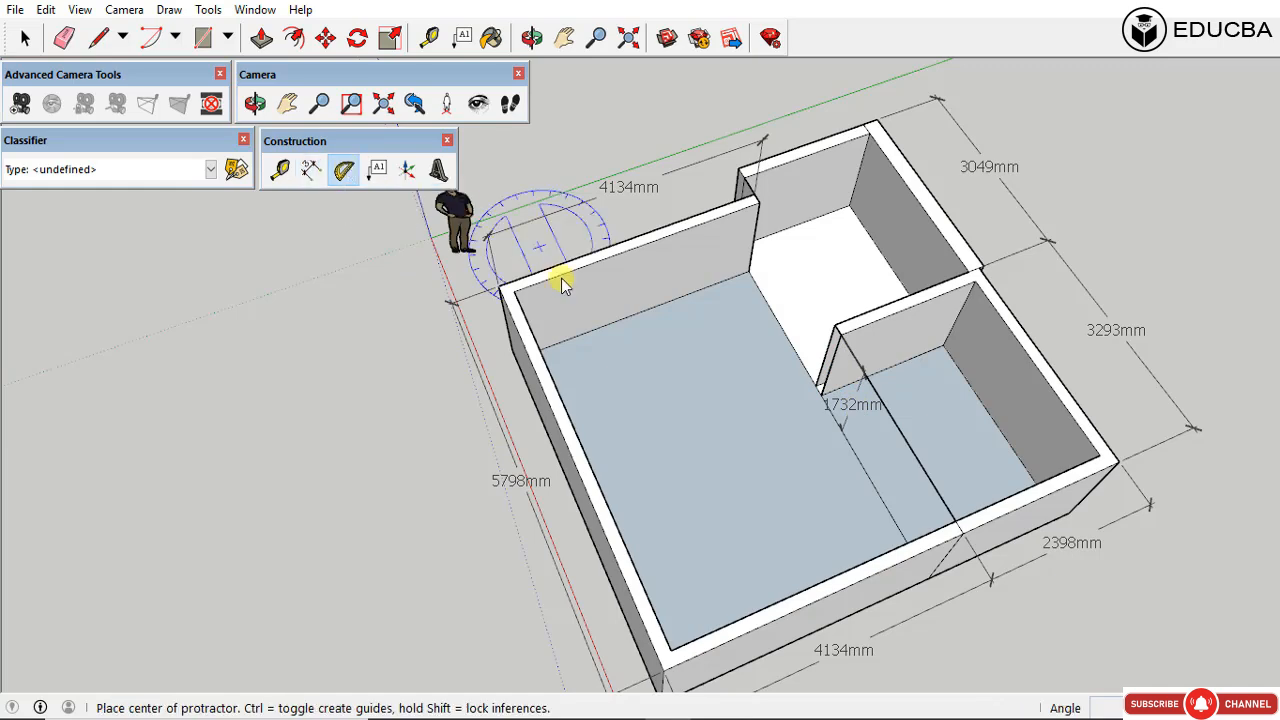
{"action": "scroll", "coordinate": [763, 354], "scroll_direction": "up", "scroll_amount": 6}
{"action": "scroll", "coordinate": [794, 300], "scroll_direction": "up", "scroll_amount": 2}
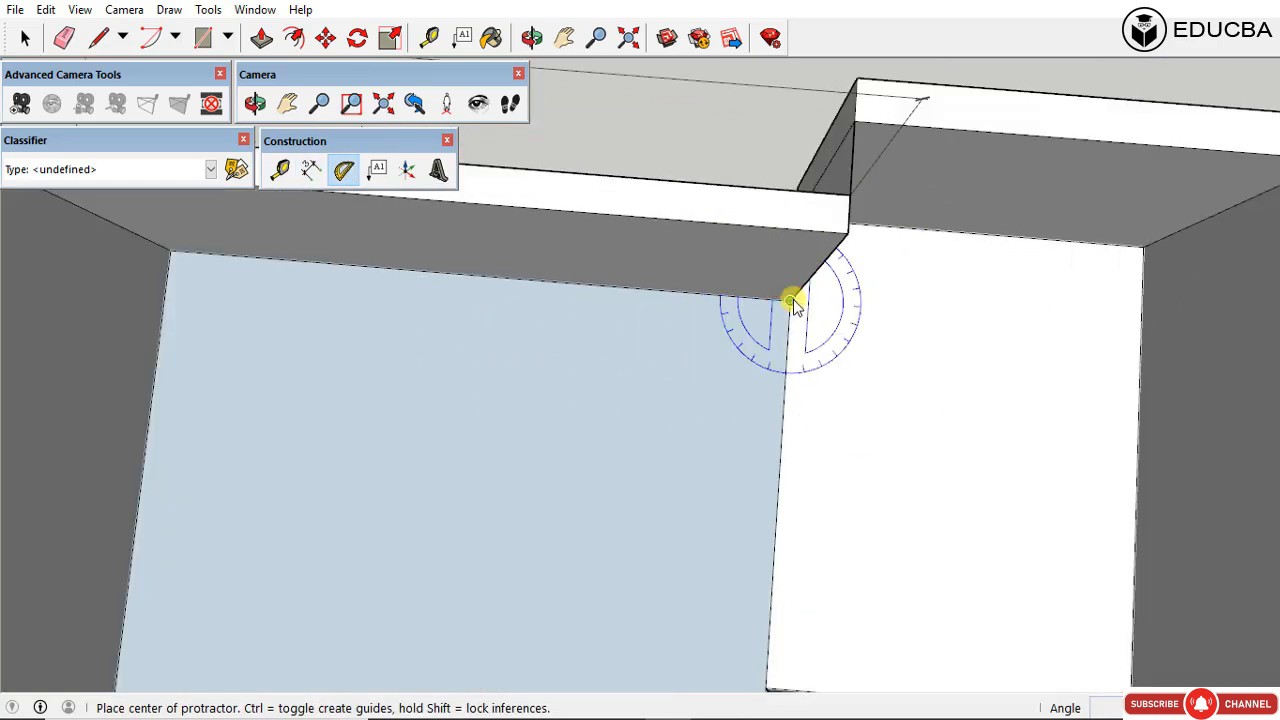
{"action": "left_click", "coordinate": [790, 301]}
{"action": "left_click", "coordinate": [785, 377]}
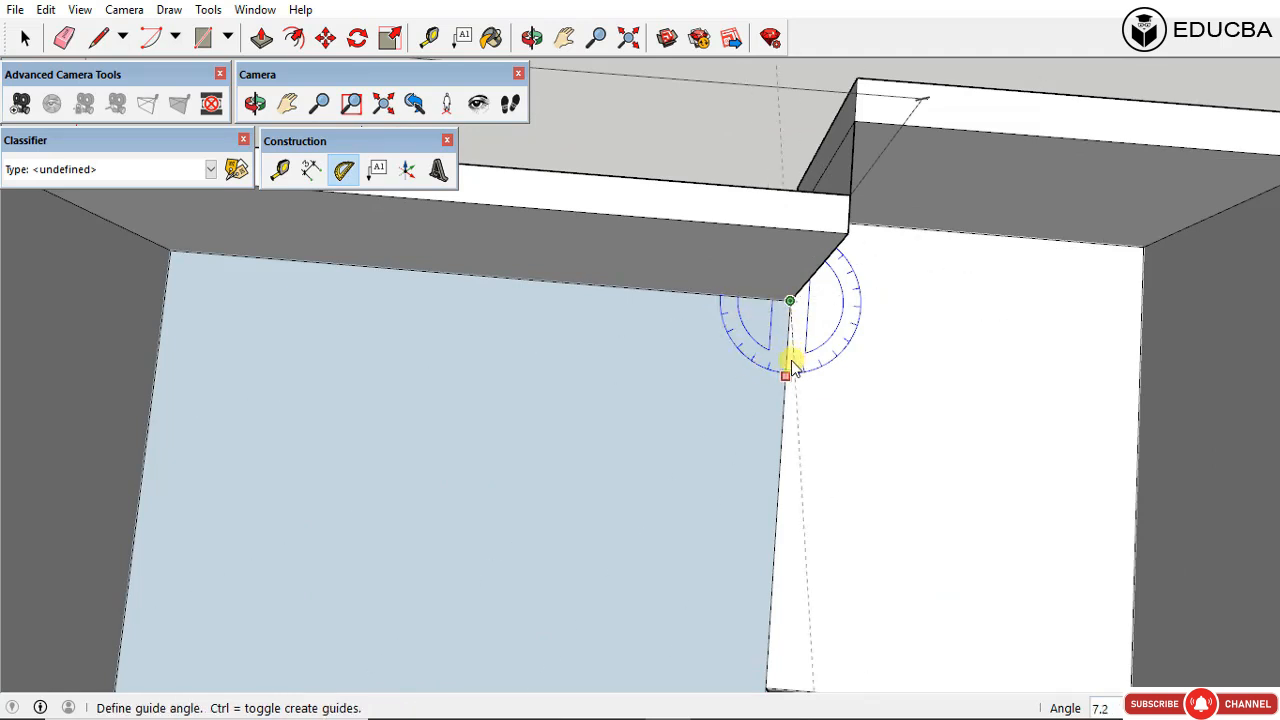
{"action": "left_click", "coordinate": [778, 534]}
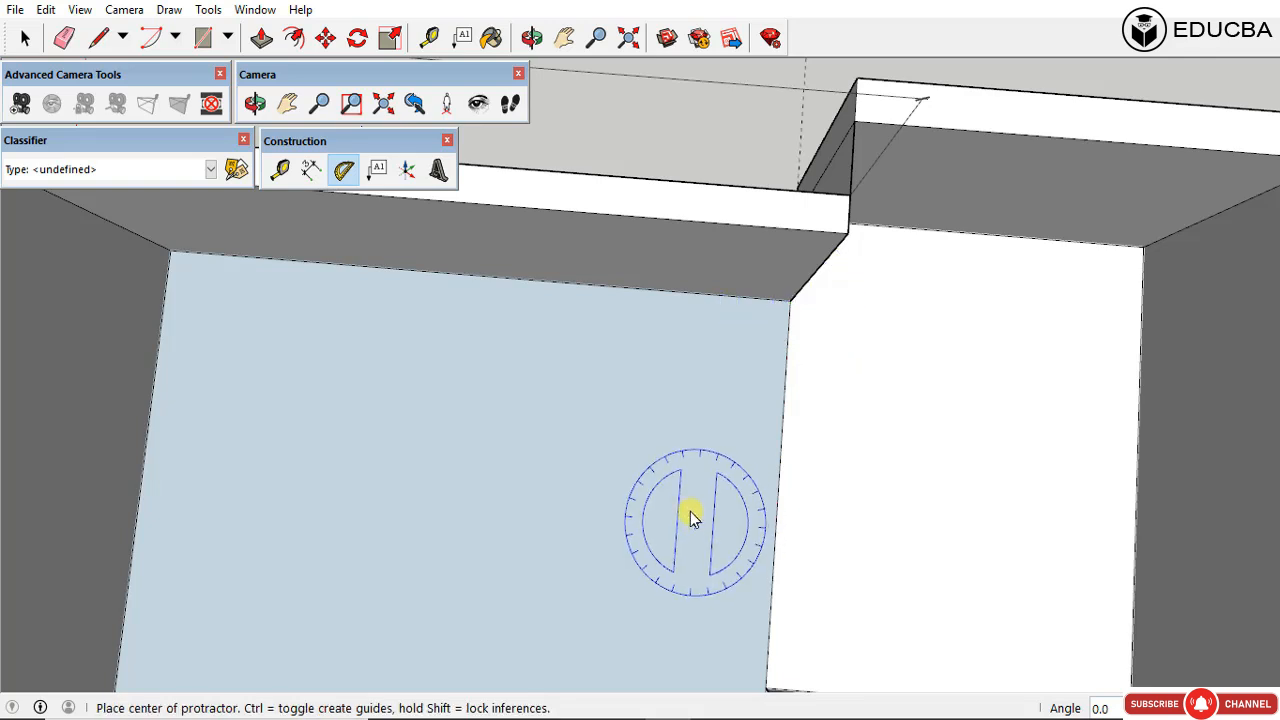
Step: Place two Protractor guides at 45° from the floor corner at the back wall's end, one on each side of the dividing floor edge
{"action": "left_click", "coordinate": [790, 301]}
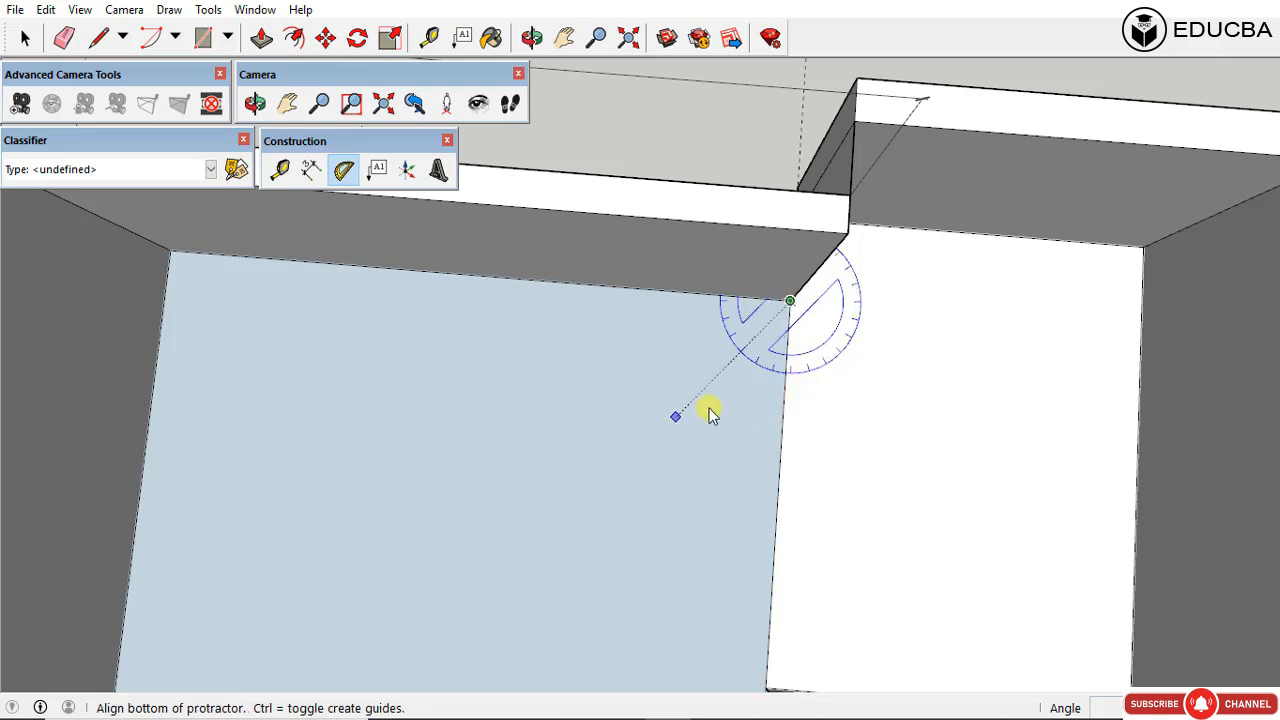
{"action": "left_click", "coordinate": [781, 454]}
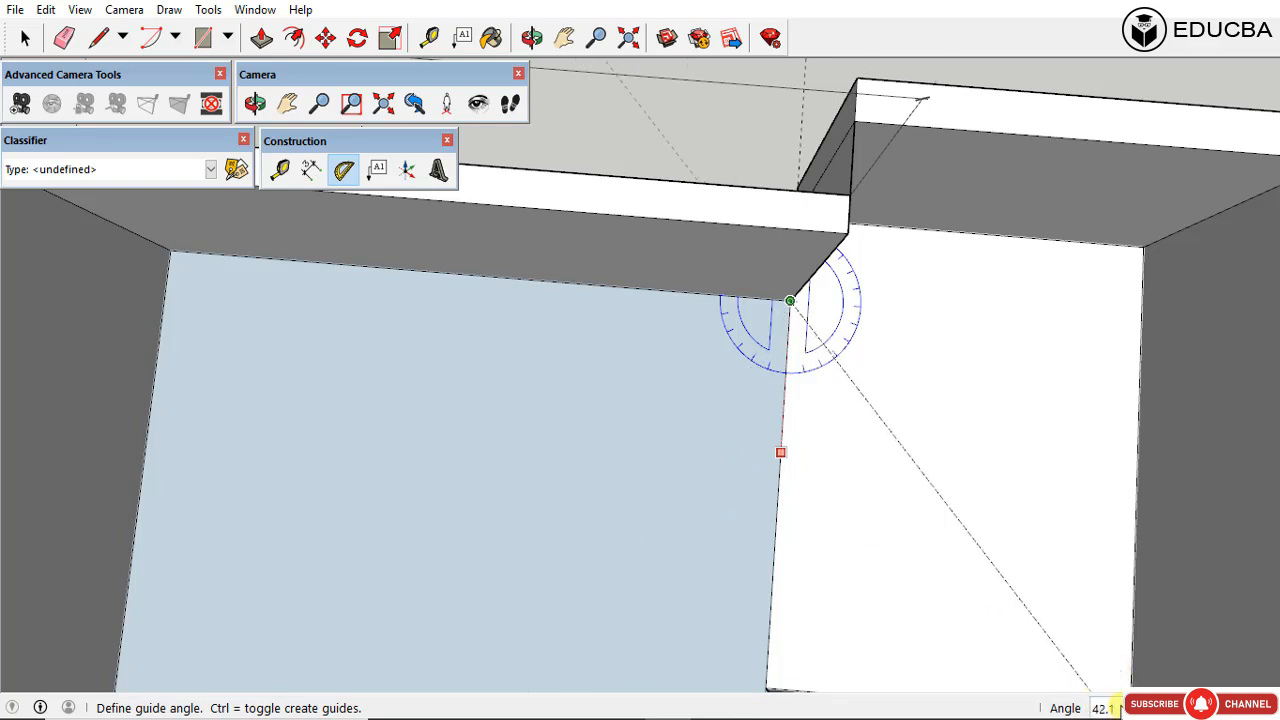
{"action": "type", "text": "45"}
{"action": "key", "text": "Return"}
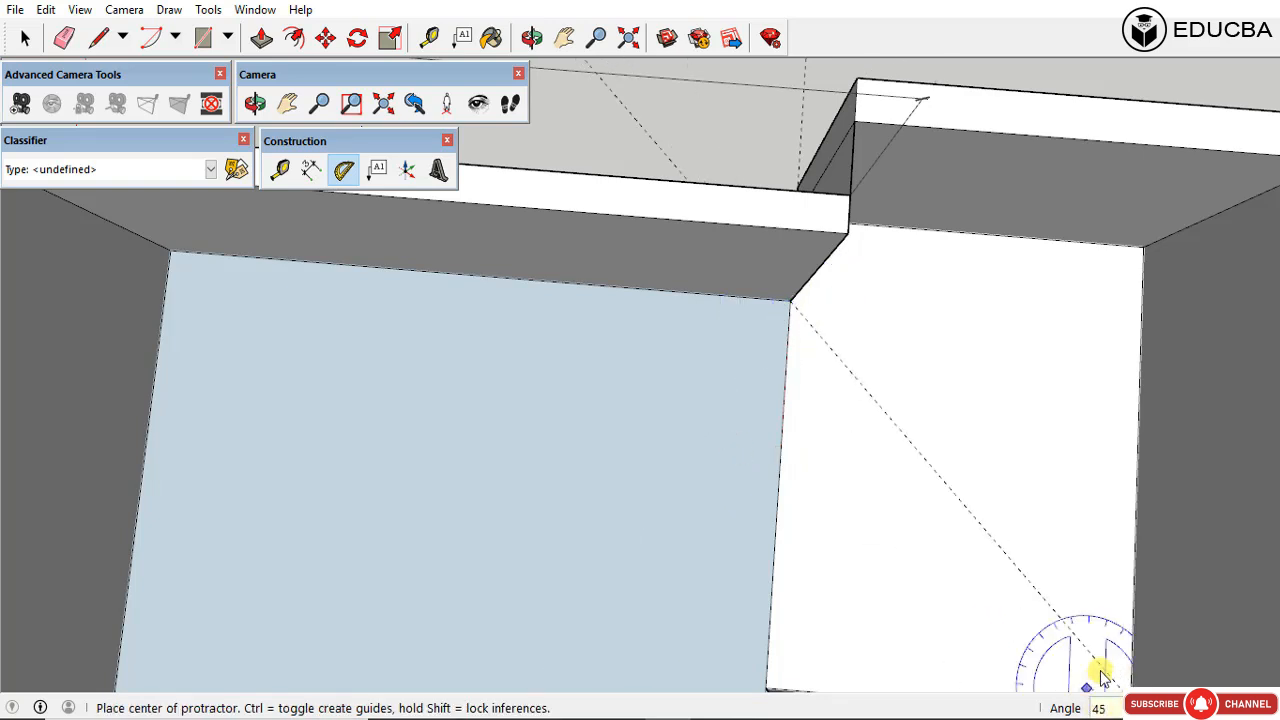
{"action": "left_click", "coordinate": [790, 301]}
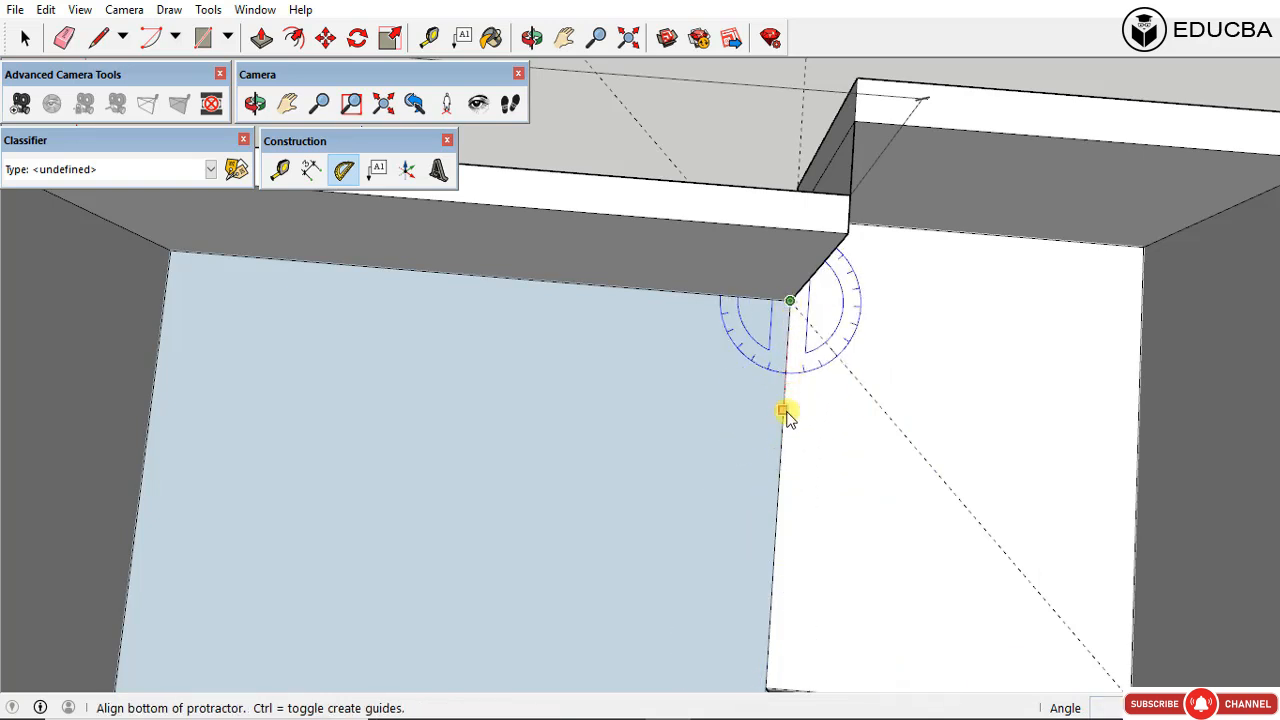
{"action": "left_click", "coordinate": [785, 411]}
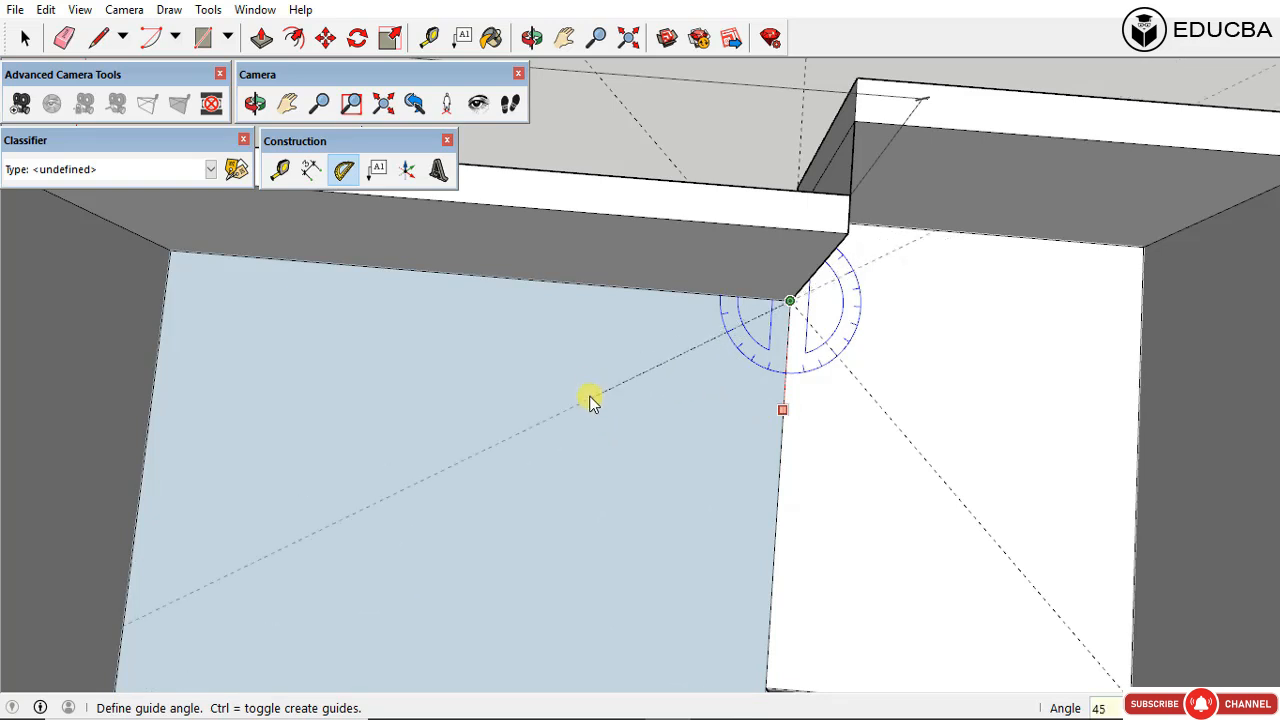
{"action": "key", "text": "Return"}
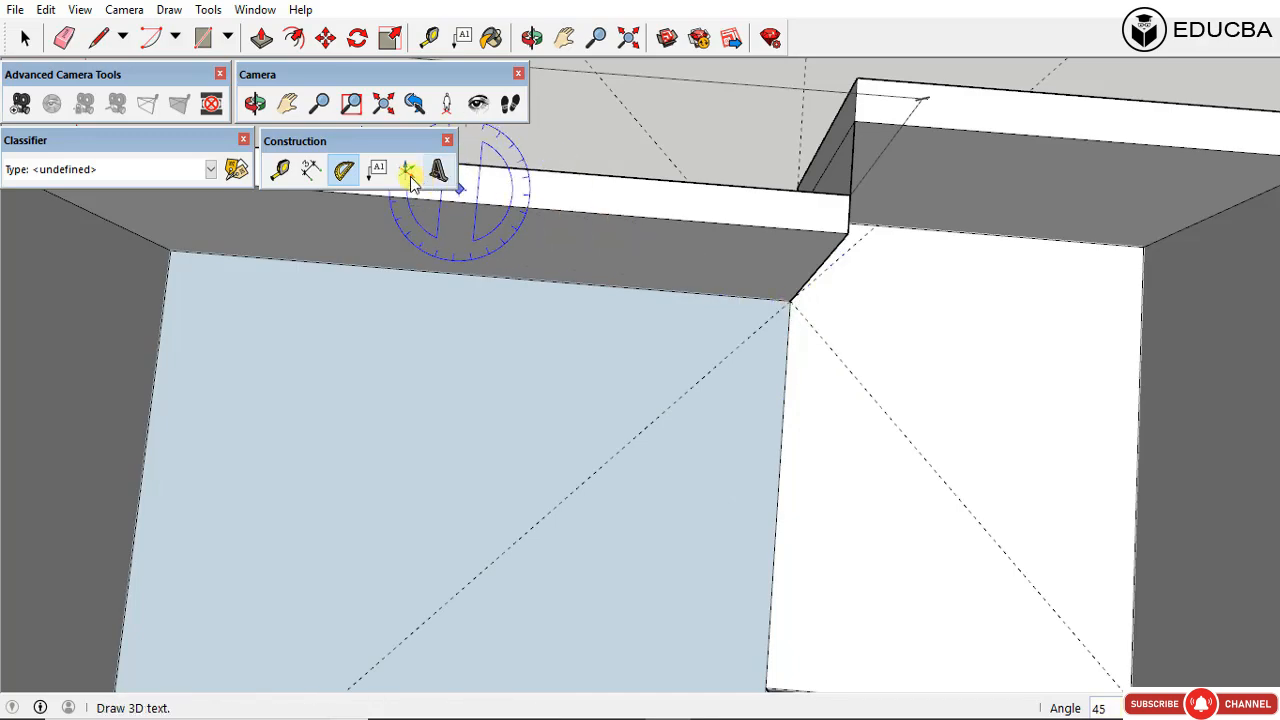
Step: Examine the 45° guides crossing the floors of the large room and the small white-floored room
{"action": "scroll", "coordinate": [780, 418], "scroll_direction": "down", "scroll_amount": 4}
{"action": "middle_click_drag", "start_coordinate": [800, 467], "coordinate": [829, 352]}
{"action": "scroll", "coordinate": [800, 420], "scroll_direction": "down", "scroll_amount": 4}
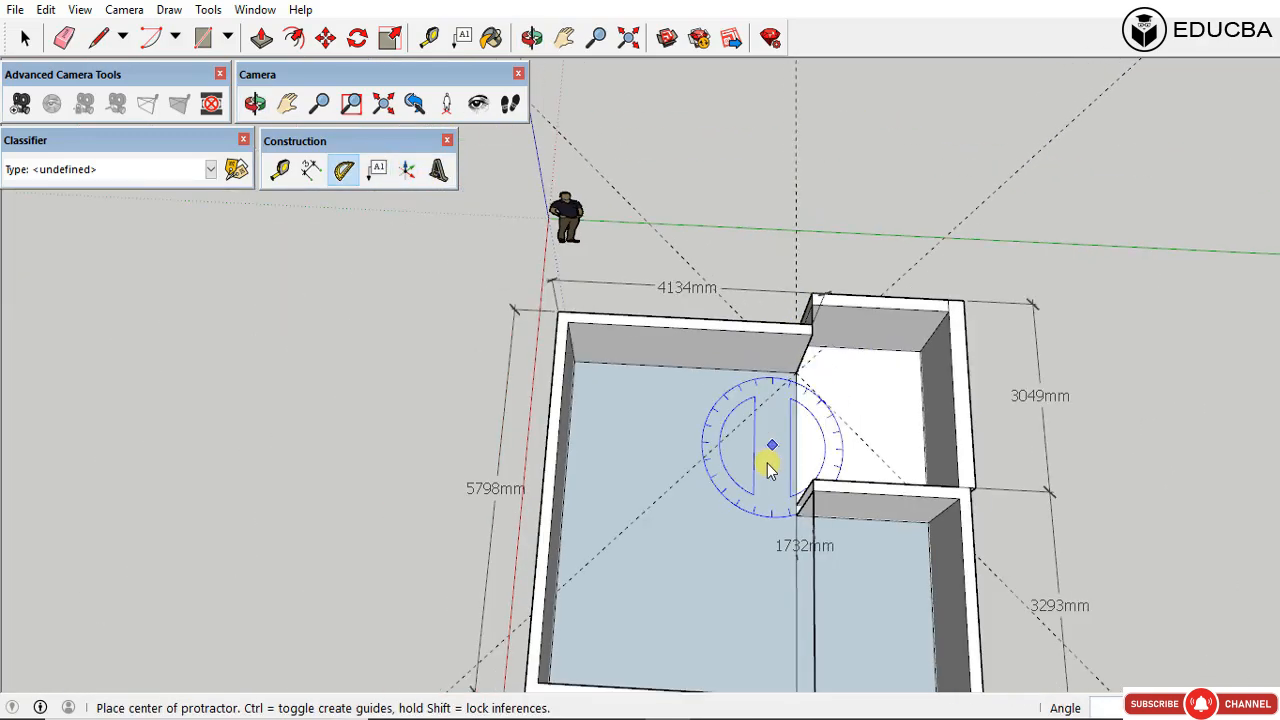
{"action": "scroll", "coordinate": [716, 448], "scroll_direction": "up", "scroll_amount": 5}
{"action": "middle_click_drag", "start_coordinate": [714, 448], "coordinate": [814, 457]}
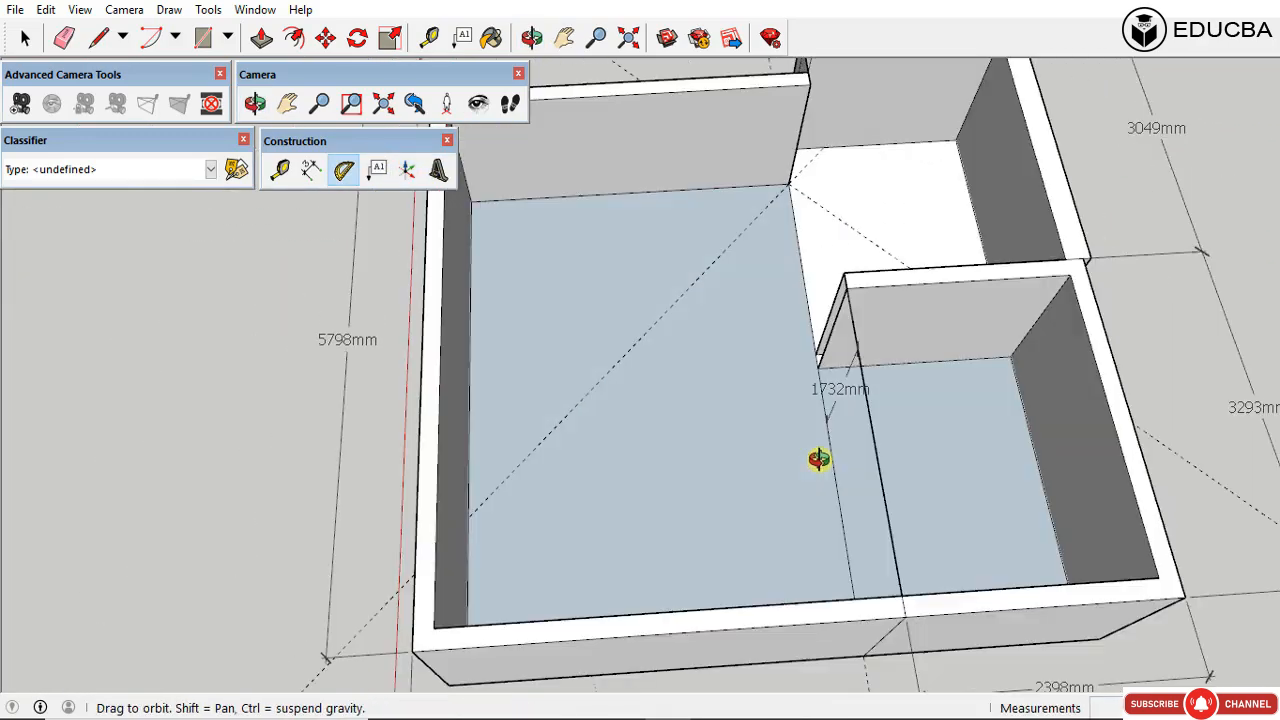
{"action": "scroll", "coordinate": [760, 500], "scroll_direction": "down", "scroll_amount": 4}
{"action": "middle_click_drag", "start_coordinate": [729, 486], "coordinate": [765, 380]}
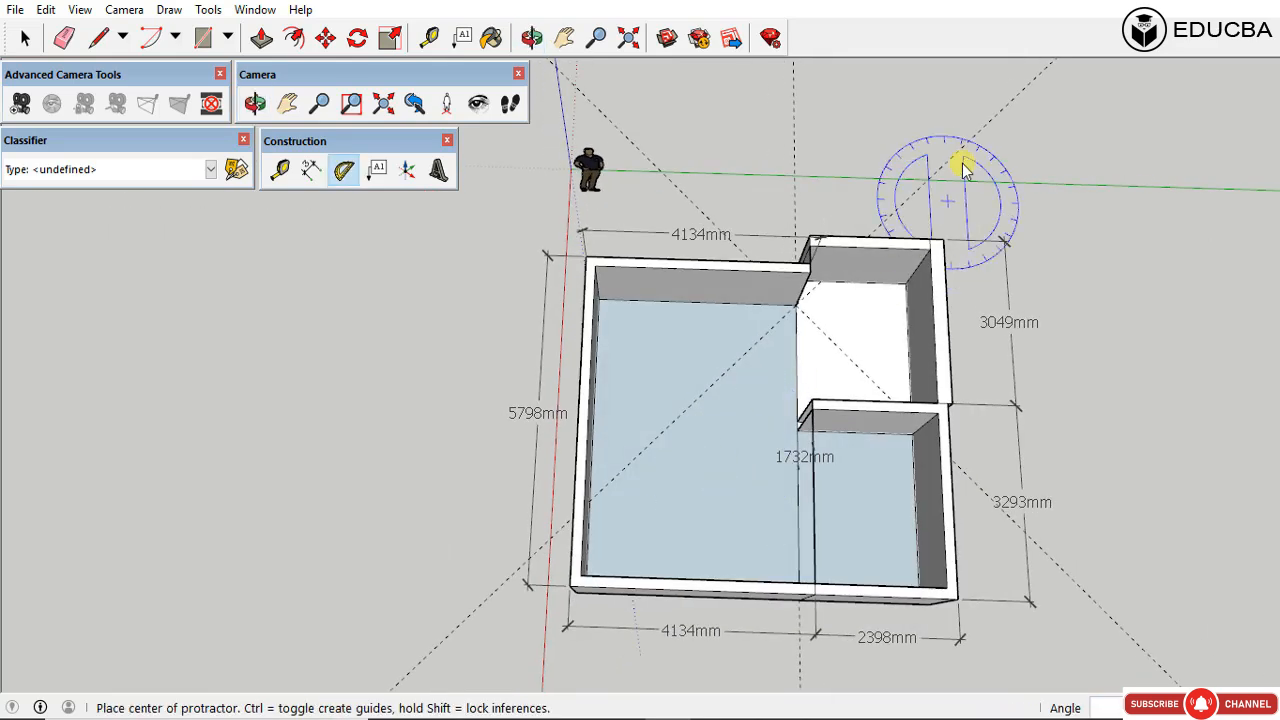
Step: Draw a line along the 45° guide across the large room's floor, from the shared floor corner to the long outer wall
{"action": "scroll", "coordinate": [820, 257], "scroll_direction": "up", "scroll_amount": 5}
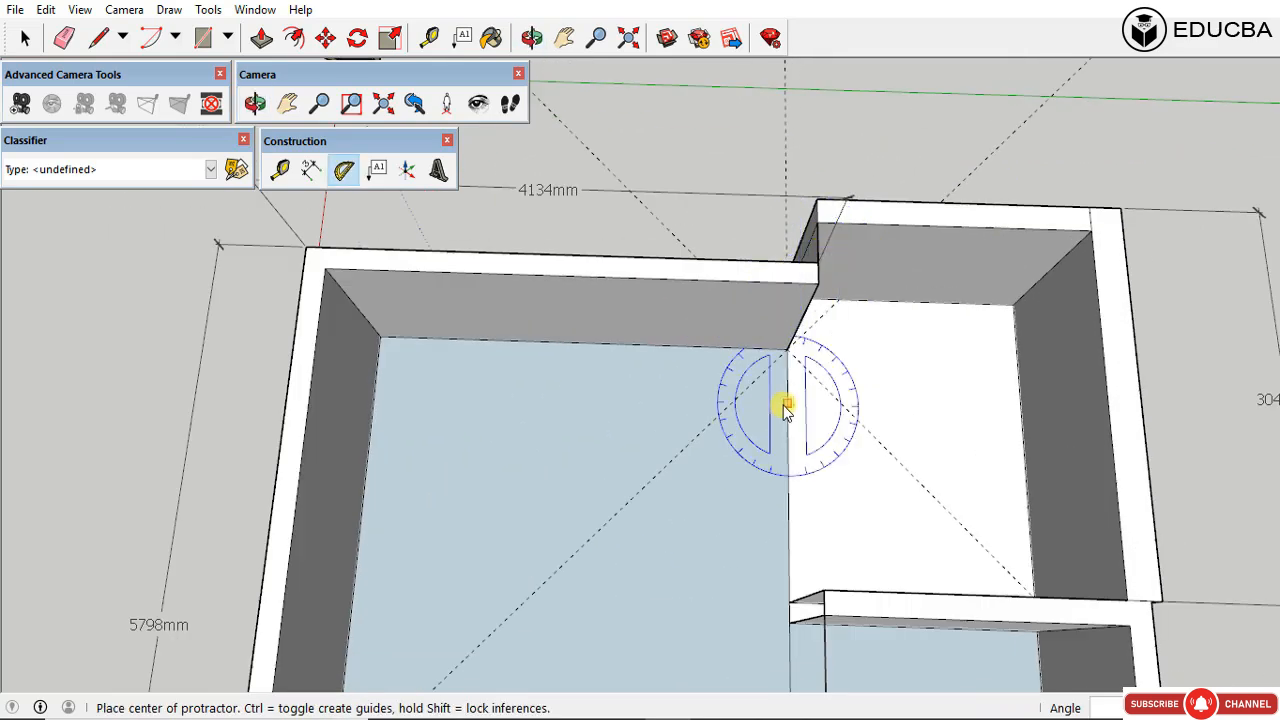
{"action": "key", "text": "space"}
{"action": "scroll", "coordinate": [770, 400], "scroll_direction": "down", "scroll_amount": 1}
{"action": "key", "text": "l"}
{"action": "left_click", "coordinate": [779, 347]}
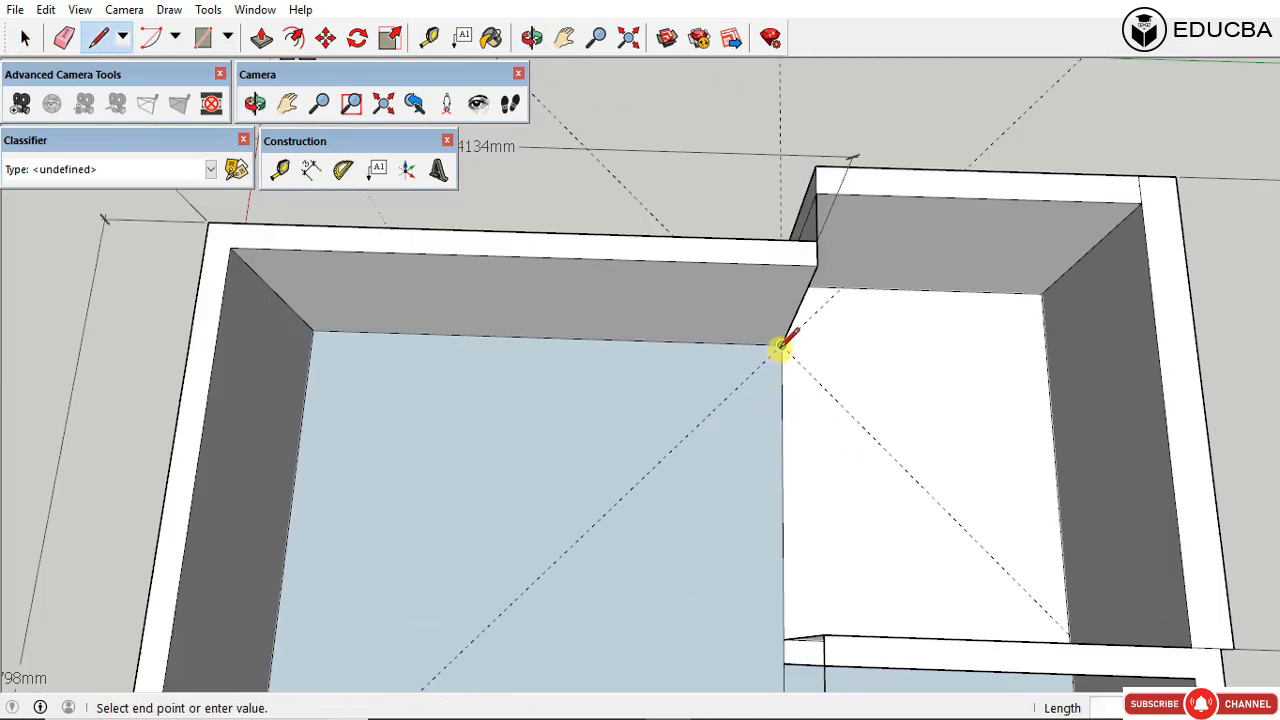
{"action": "scroll", "coordinate": [777, 355], "scroll_direction": "down", "scroll_amount": 4}
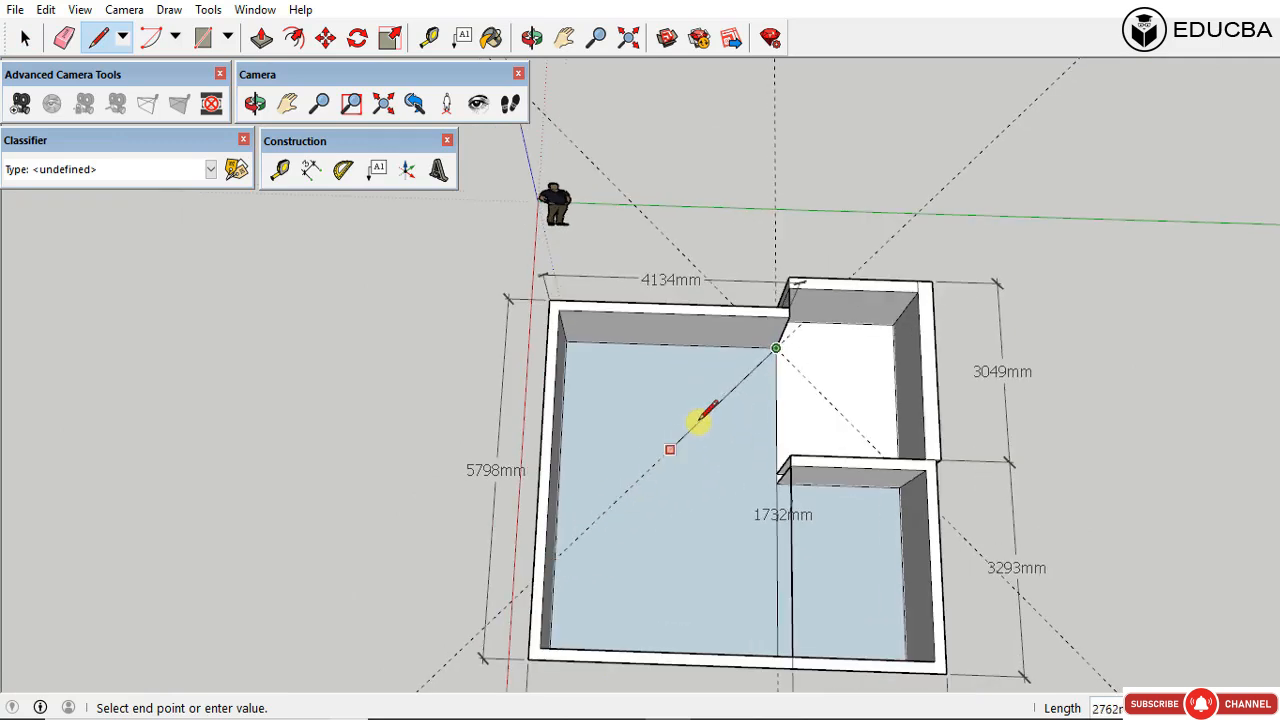
{"action": "left_click", "coordinate": [558, 556]}
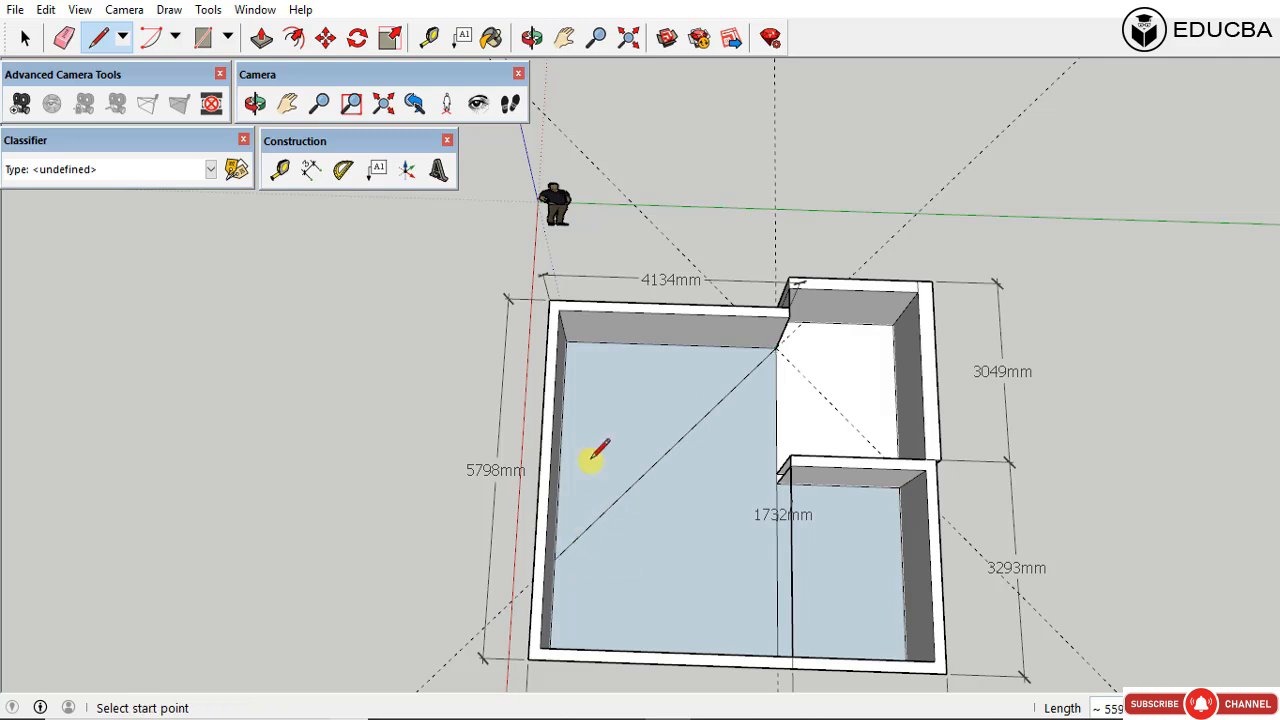
{"action": "key", "text": "space"}
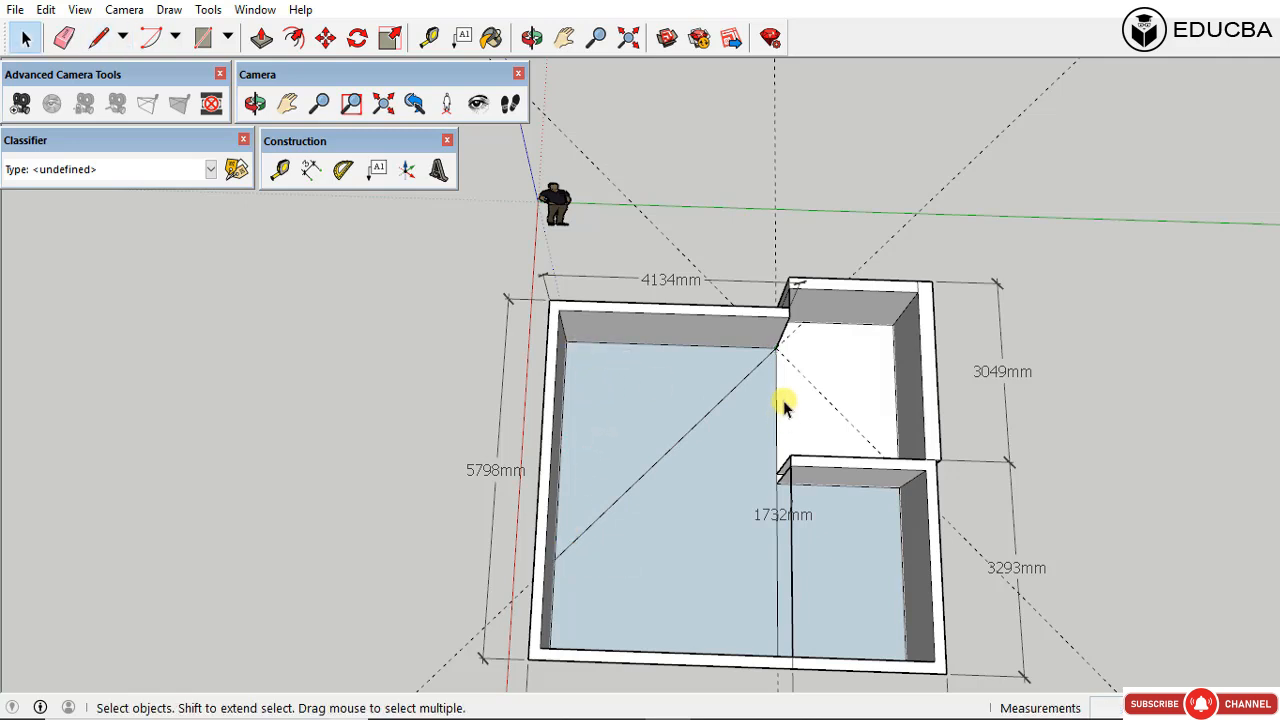
Step: Draw a line along the other 45° guide across the small white floor, from the shared floor corner to the room's outer wall
{"action": "key", "text": "l"}
{"action": "left_click", "coordinate": [777, 352]}
{"action": "middle_click_drag", "start_coordinate": [777, 354], "coordinate": [1064, 470]}
{"action": "scroll", "coordinate": [893, 337], "scroll_direction": "up", "scroll_amount": 3}
{"action": "left_click", "coordinate": [901, 328]}
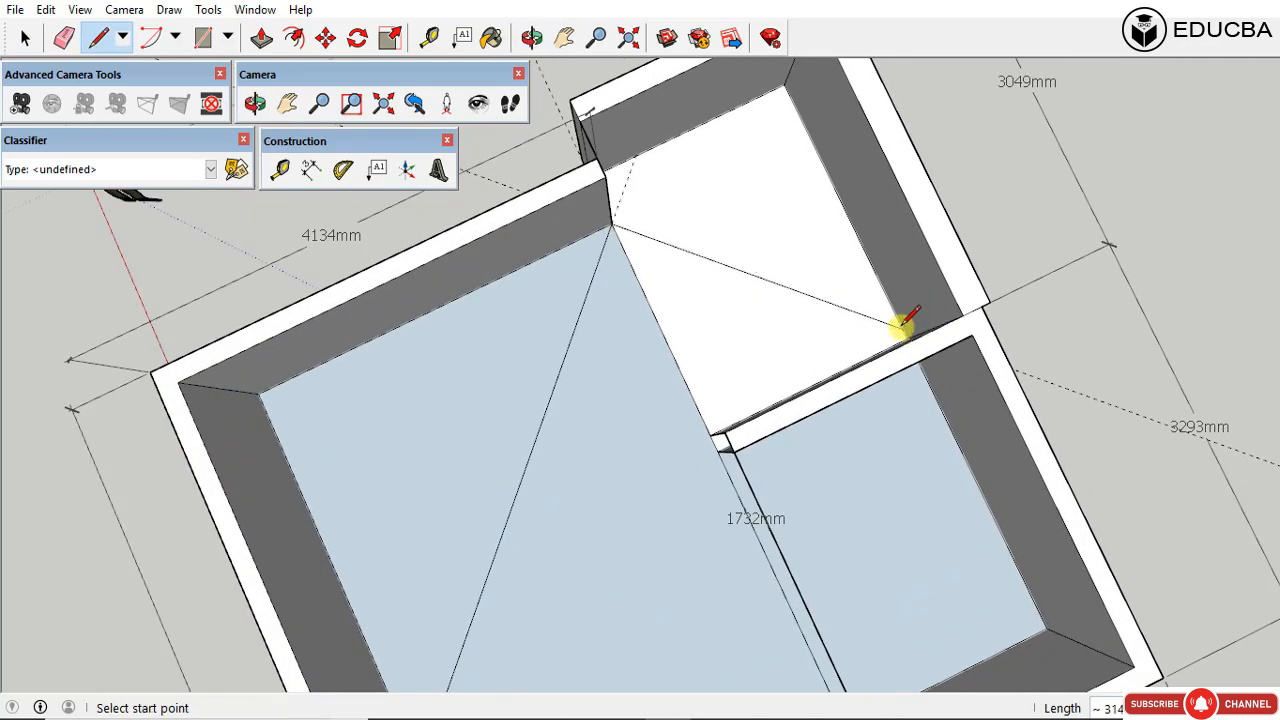
{"action": "key", "text": "space"}
Step: Delete the construction guides running through the floor corner, keeping the drawn diagonal lines
{"action": "scroll", "coordinate": [640, 277], "scroll_direction": "down", "scroll_amount": 4}
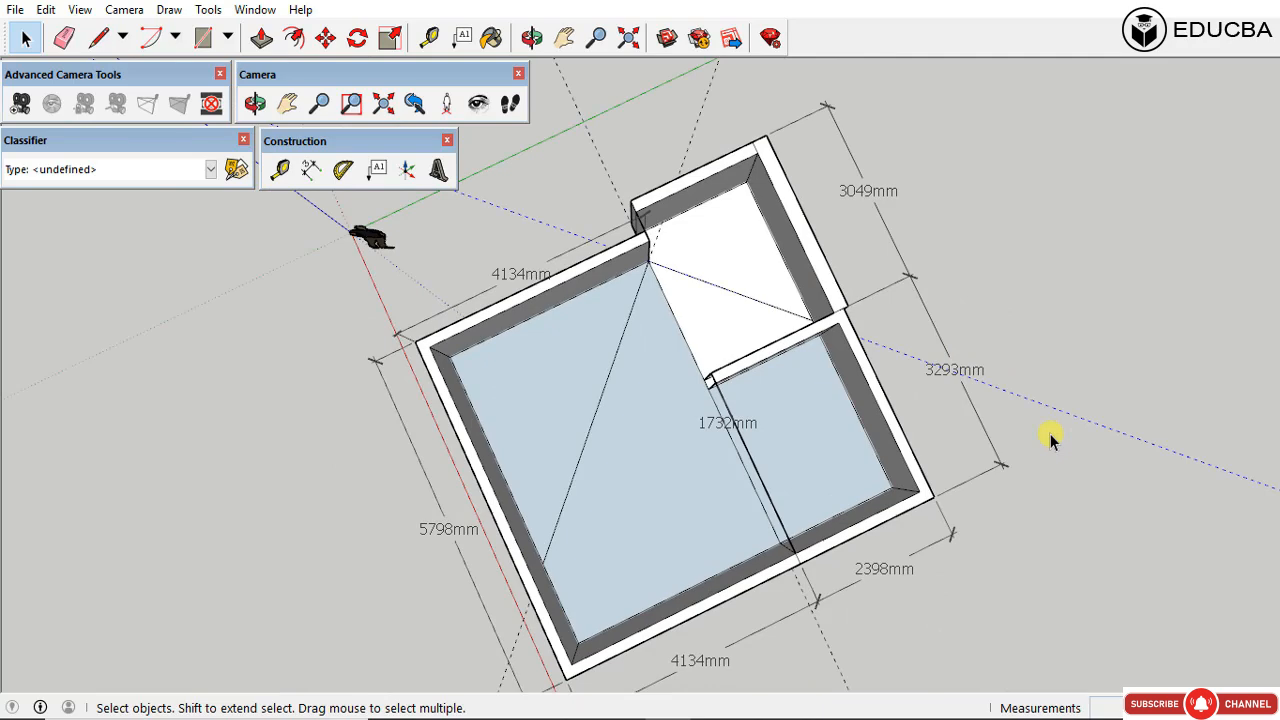
{"action": "scroll", "coordinate": [720, 371], "scroll_direction": "down", "scroll_amount": 3}
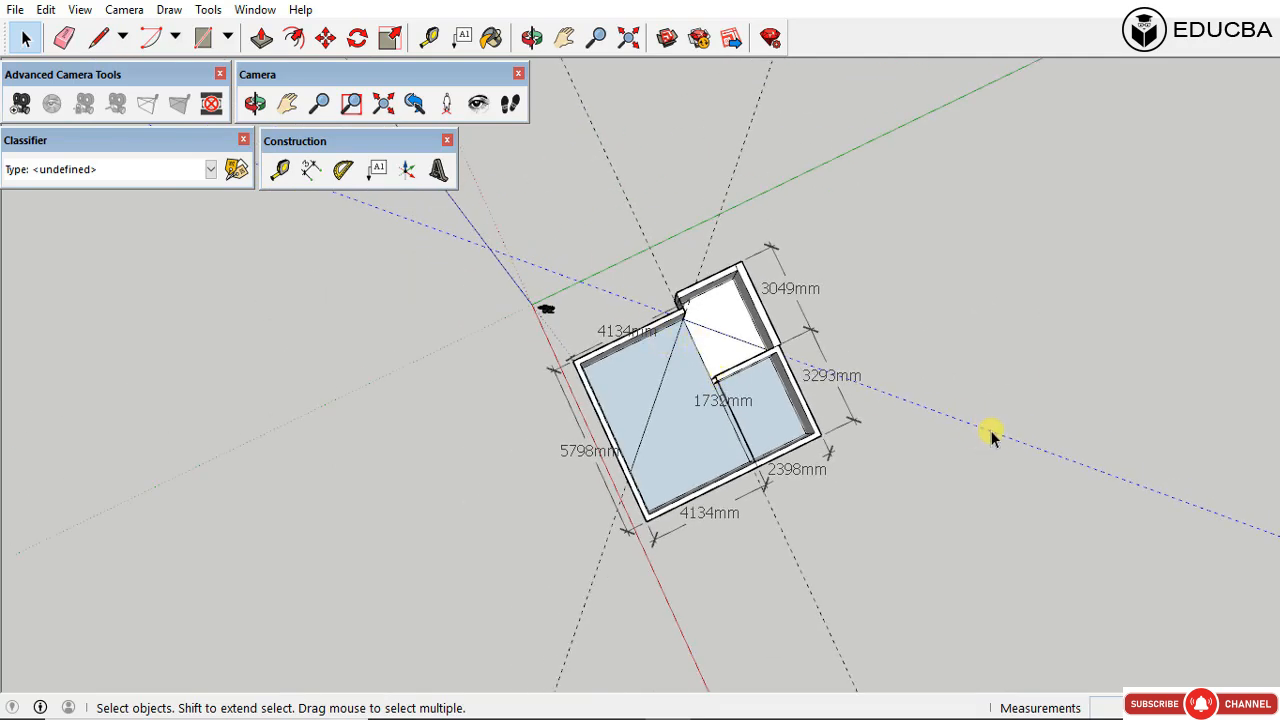
{"action": "key", "text": "Delete"}
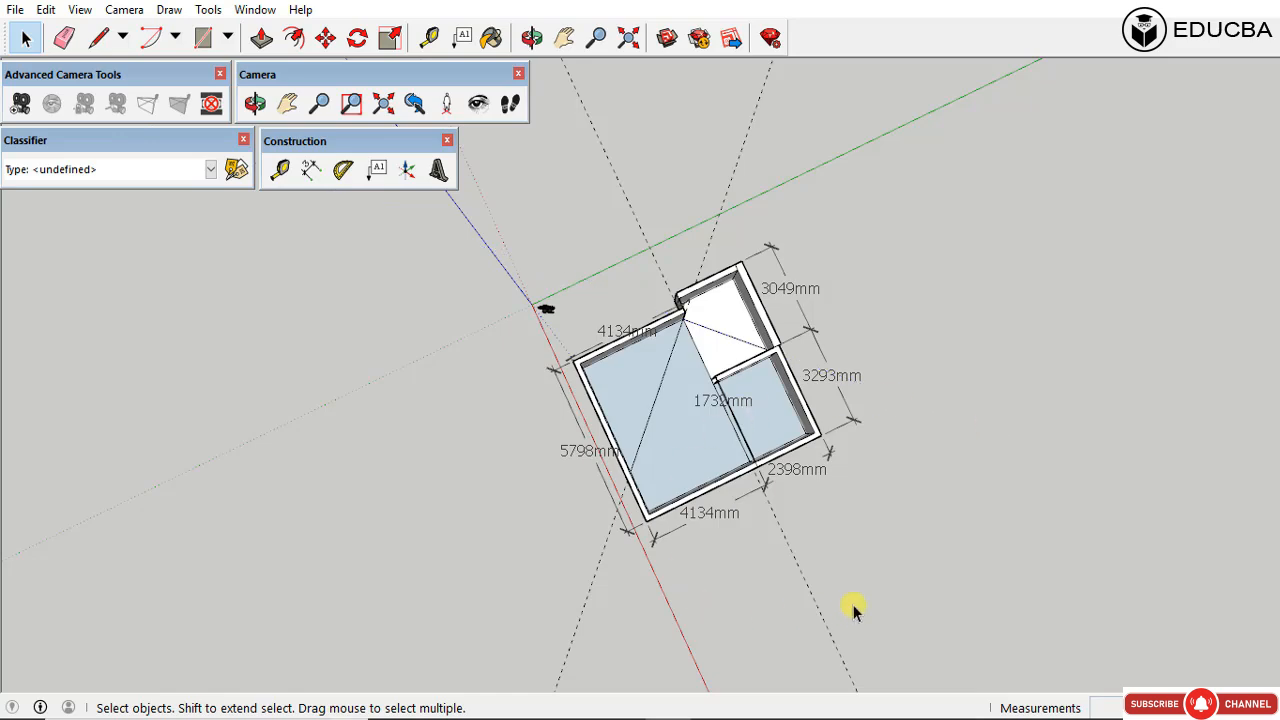
{"action": "left_click", "coordinate": [810, 626]}
{"action": "key", "text": "Delete"}
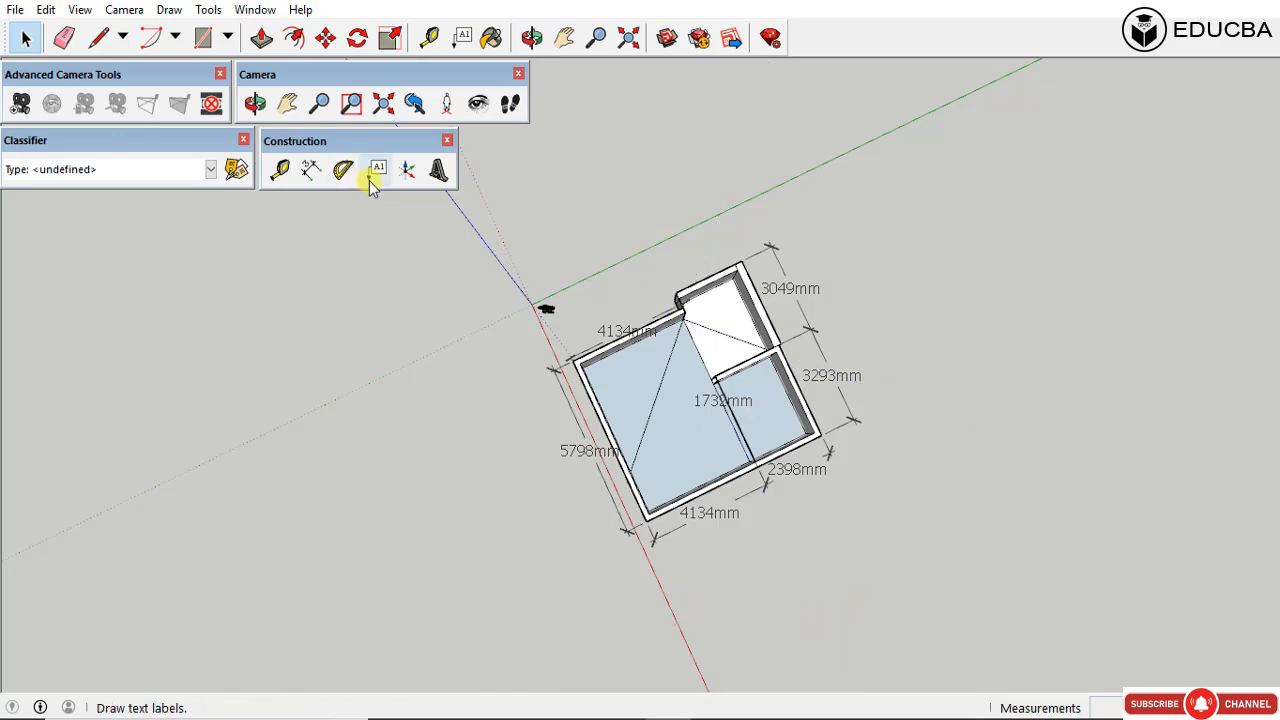
Step: Attach a leader text label reading "brick wall 230mm thk" to the top of the small white-floored room's back wall, placed outside the building
{"action": "left_click", "coordinate": [370, 181]}
{"action": "middle_click_drag", "start_coordinate": [696, 352], "coordinate": [700, 203]}
{"action": "scroll", "coordinate": [690, 245], "scroll_direction": "up", "scroll_amount": 5}
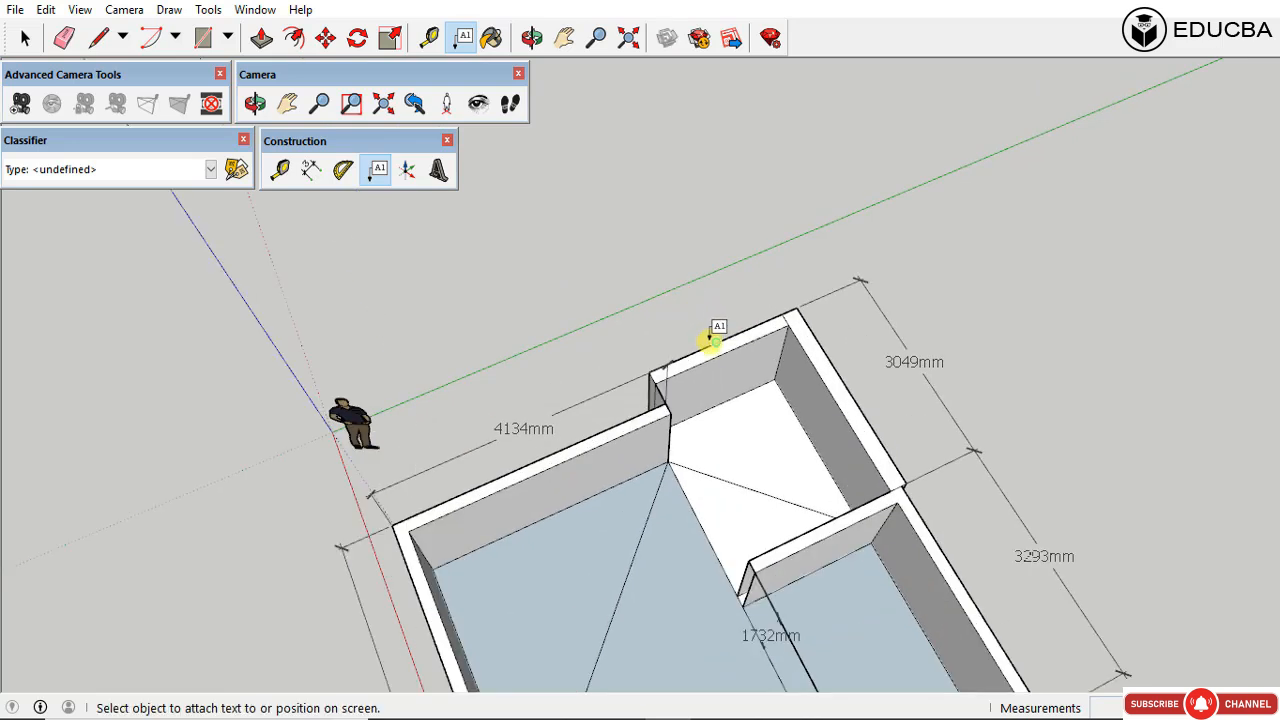
{"action": "left_click", "coordinate": [716, 342]}
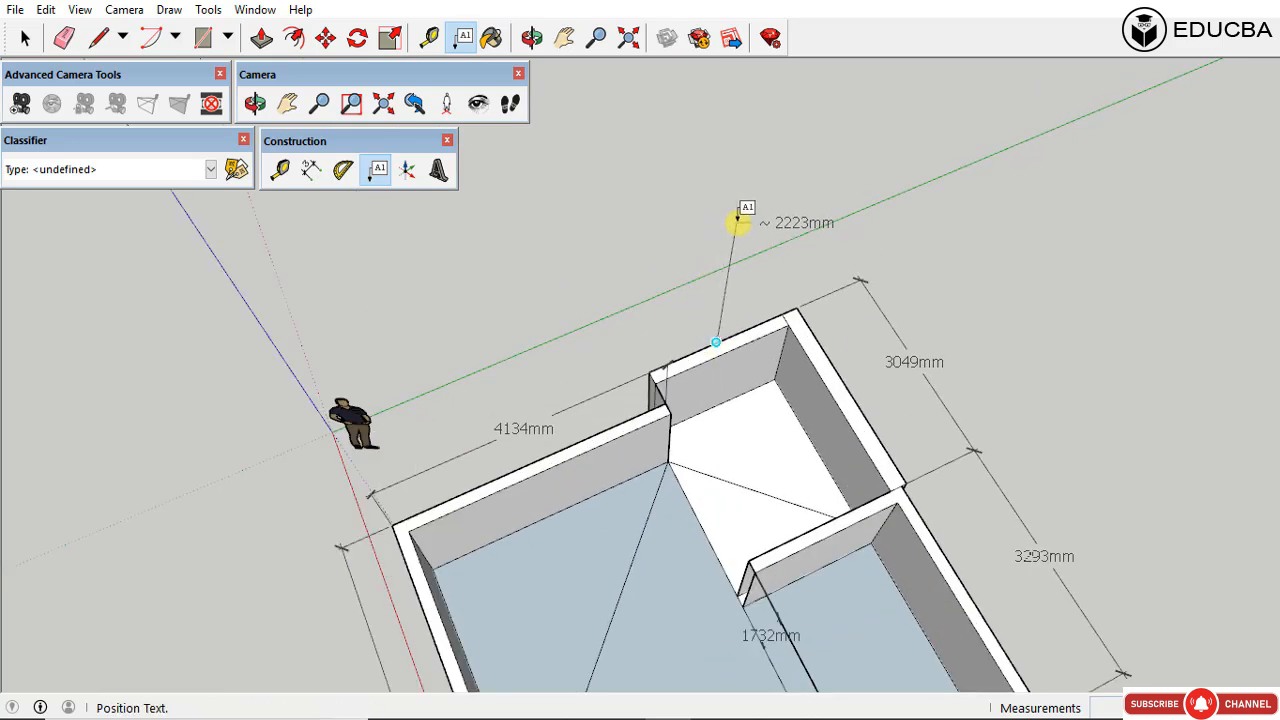
{"action": "left_click", "coordinate": [737, 222]}
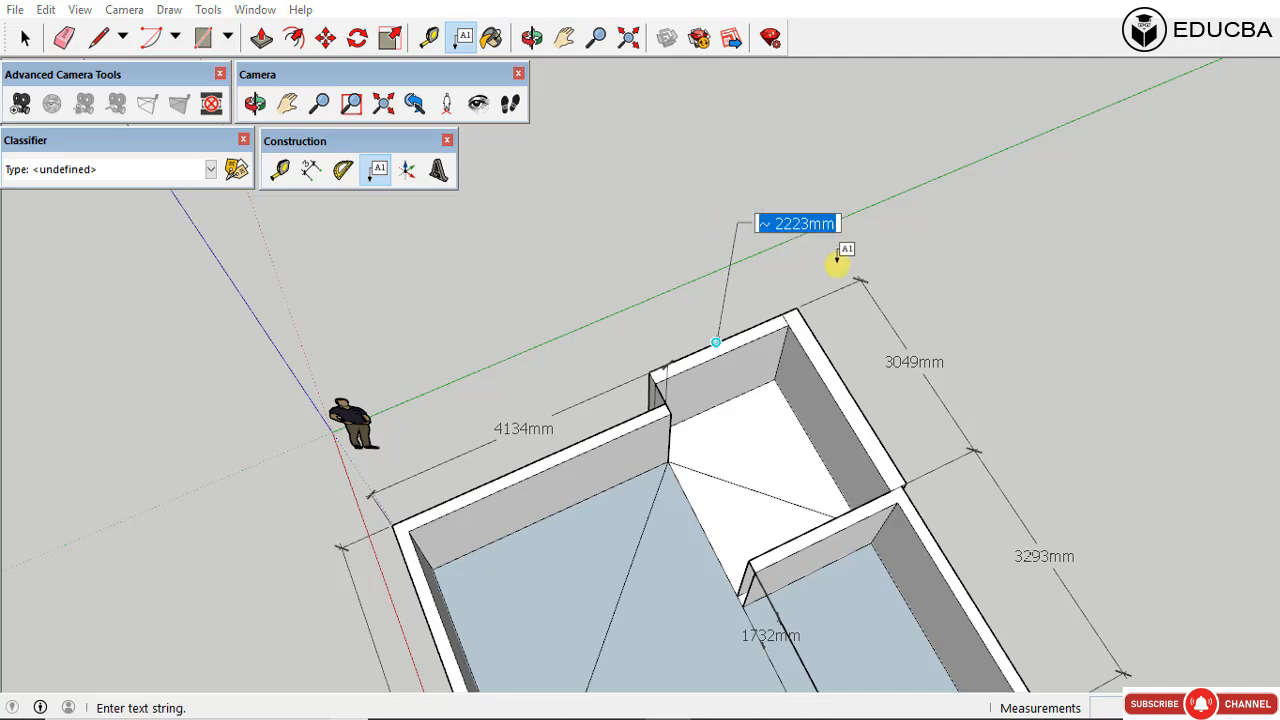
{"action": "type", "text": "Wall"}
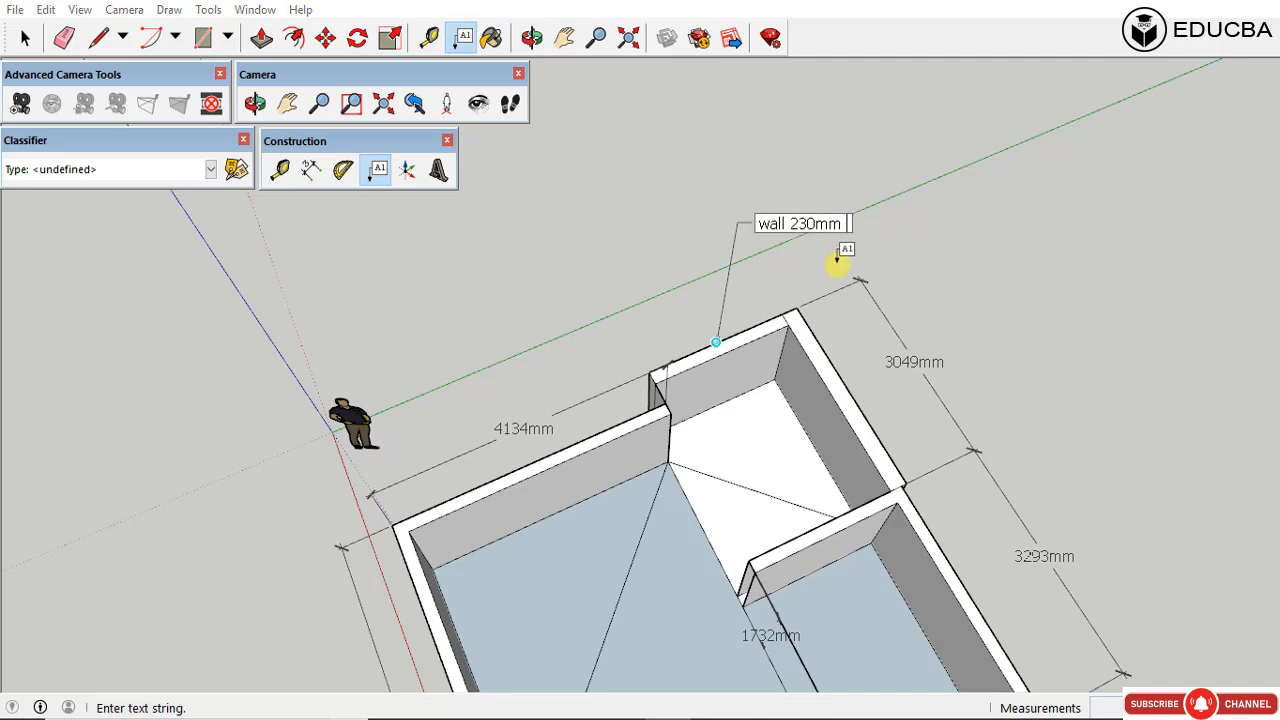
{"action": "left_click", "coordinate": [760, 224]}
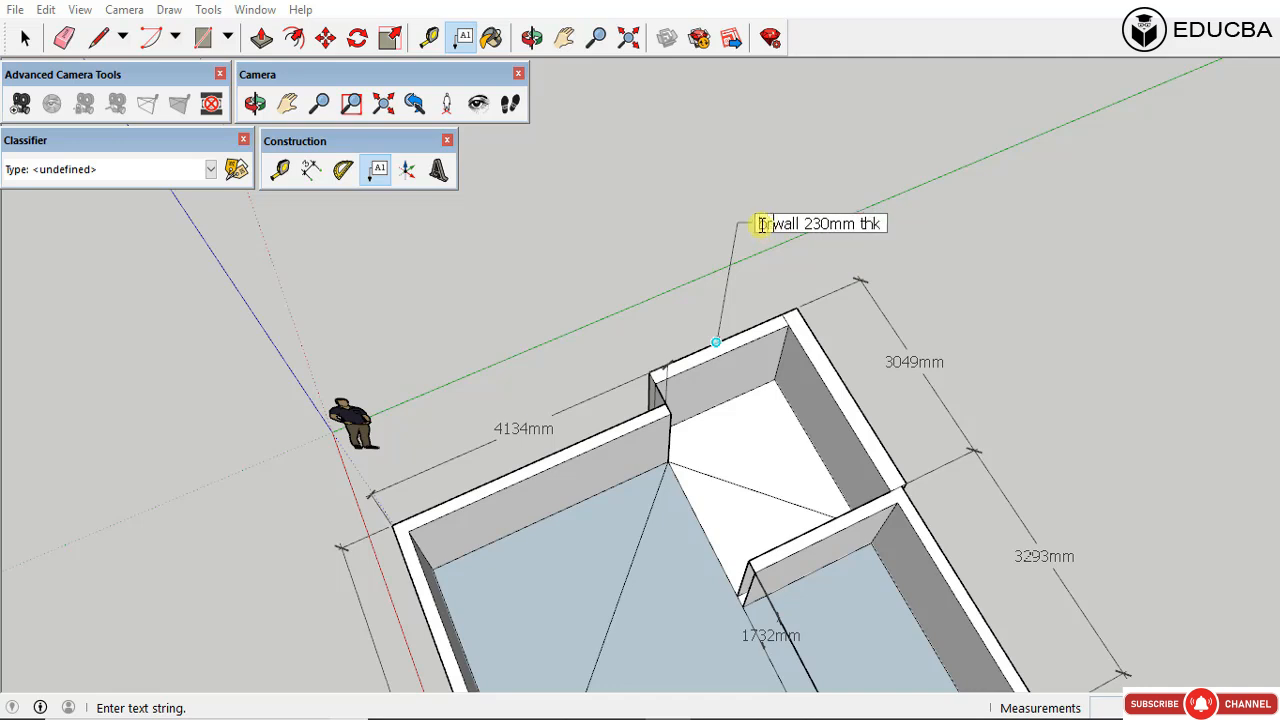
{"action": "type", "text": "Brick"}
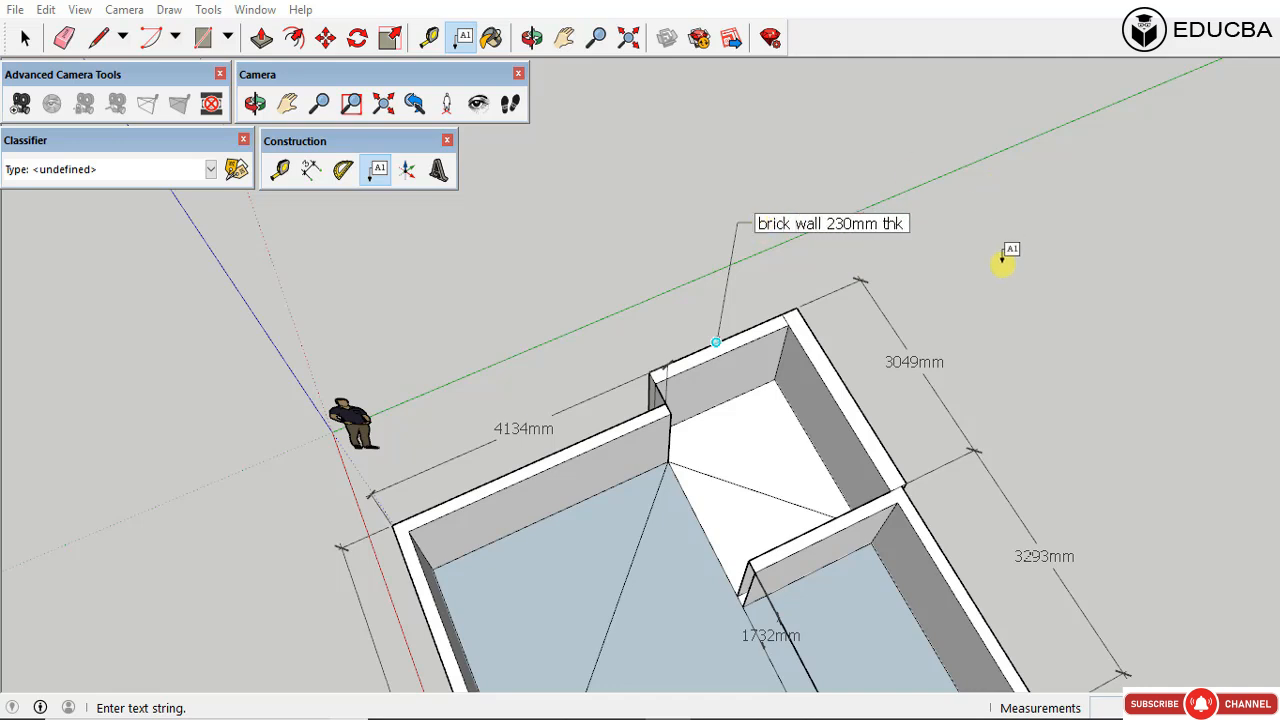
{"action": "key", "text": "Return"}
{"action": "key", "text": "BackSpace"}
{"action": "left_click", "coordinate": [887, 255]}
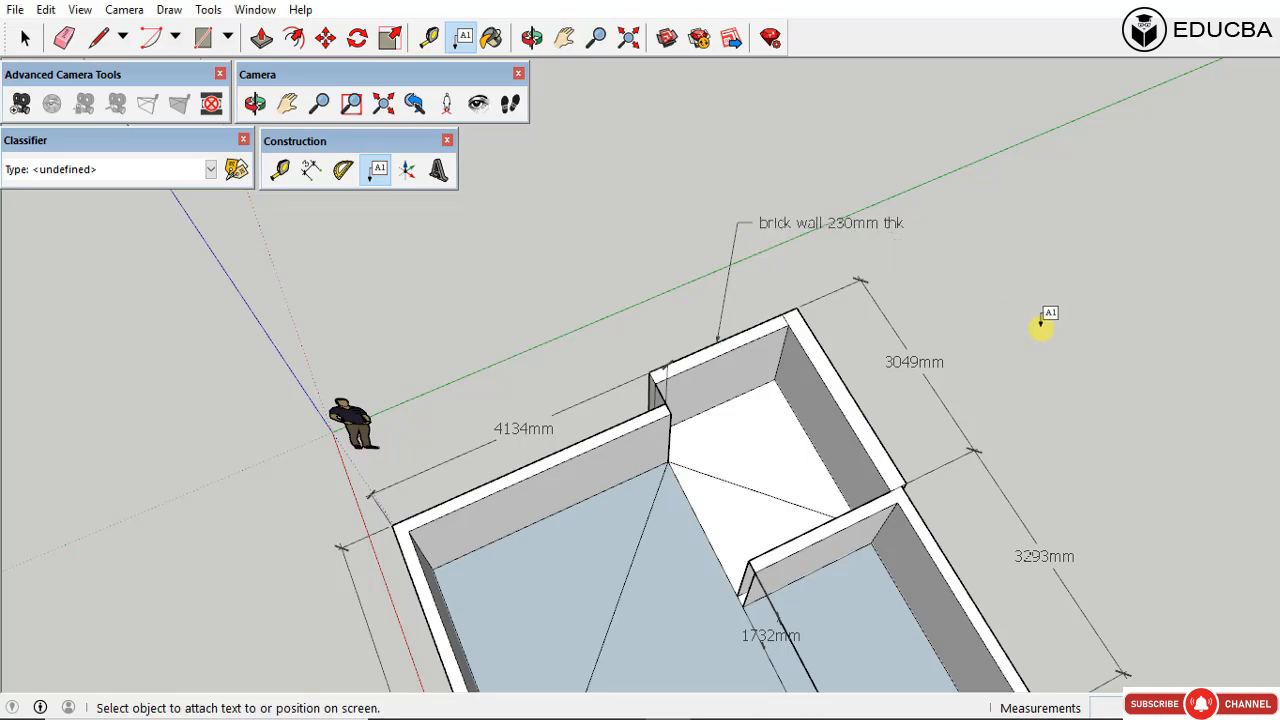
Step: Start a 3D Text with the wording "sketchup 2017 tutorial"
{"action": "middle_click_drag", "start_coordinate": [894, 343], "coordinate": [769, 126]}
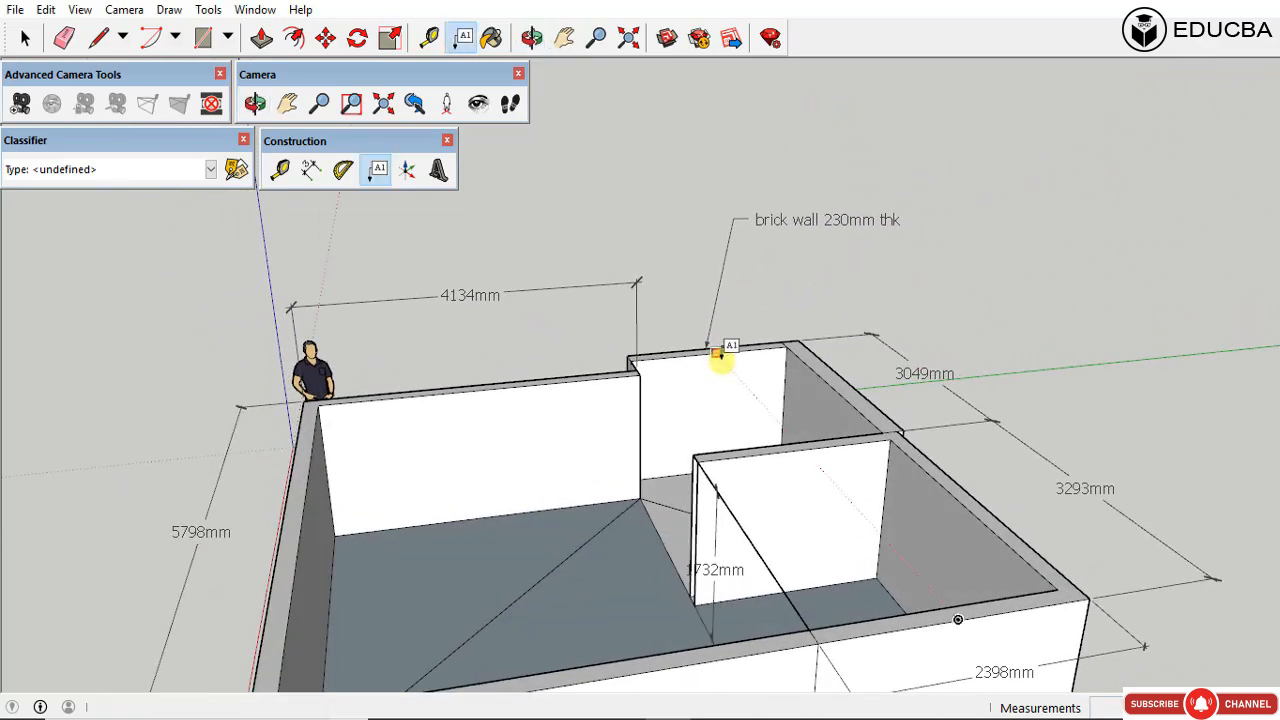
{"action": "scroll", "coordinate": [769, 375], "scroll_direction": "down", "scroll_amount": 5}
{"action": "middle_click_drag", "start_coordinate": [791, 400], "coordinate": [1163, 400]}
{"action": "middle_click_drag", "start_coordinate": [756, 331], "coordinate": [531, 323]}
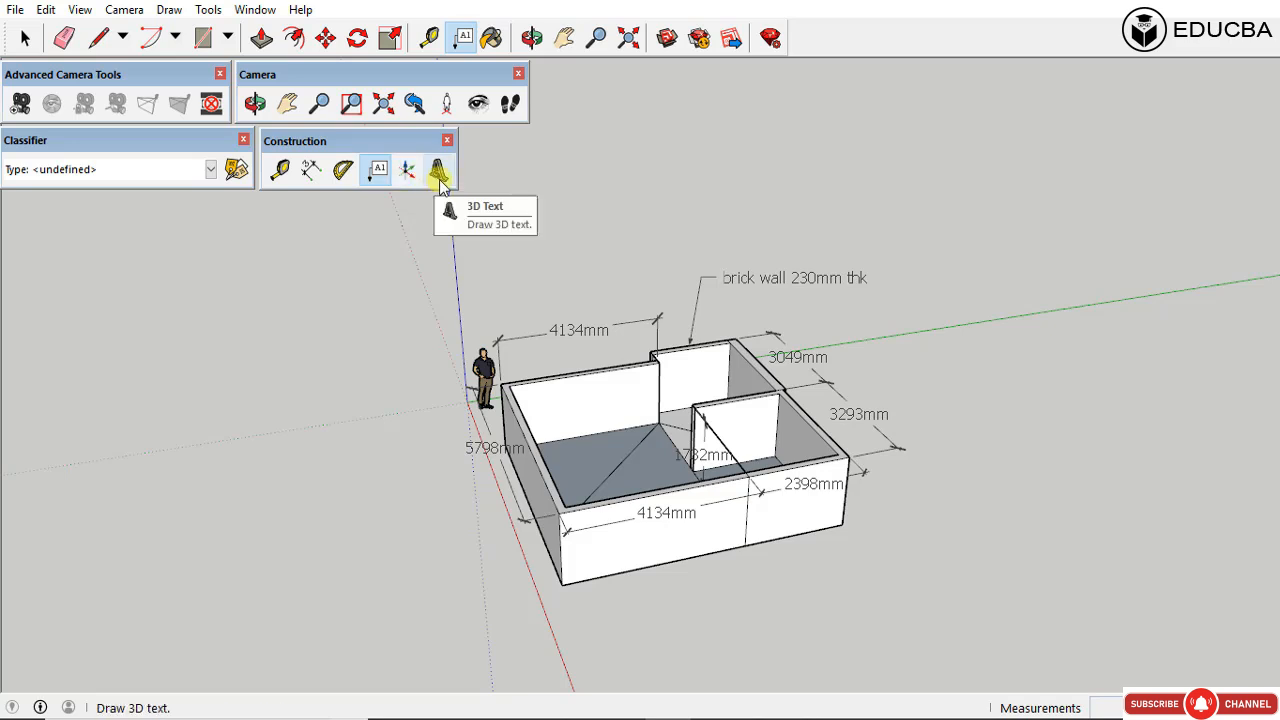
{"action": "left_click", "coordinate": [440, 175]}
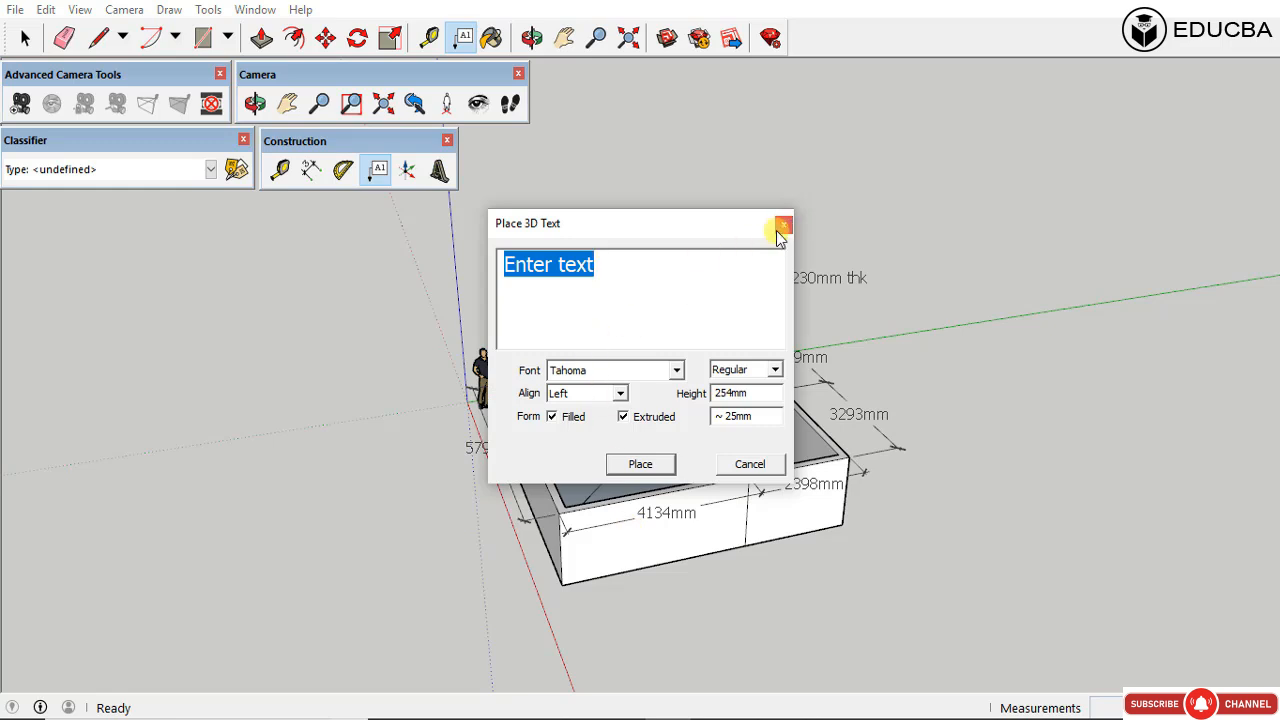
{"action": "left_click", "coordinate": [604, 265]}
{"action": "double_click", "coordinate": [604, 265]}
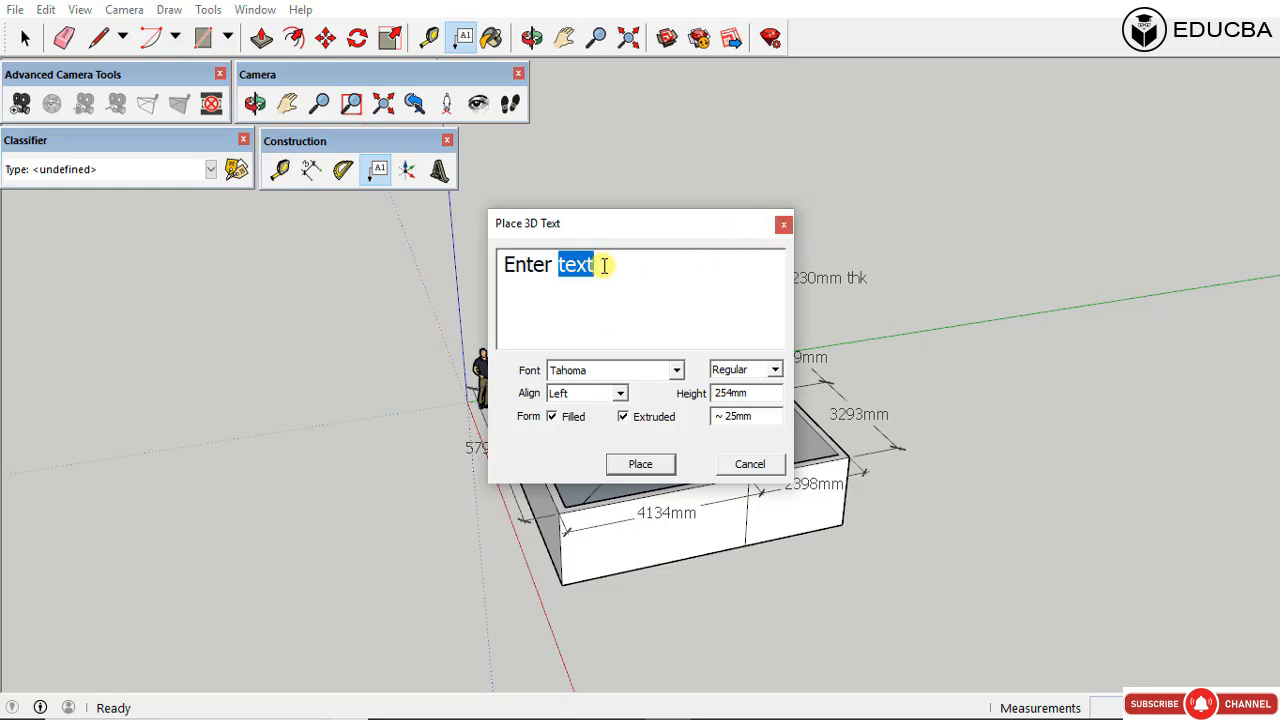
{"action": "left_click", "coordinate": [604, 265]}
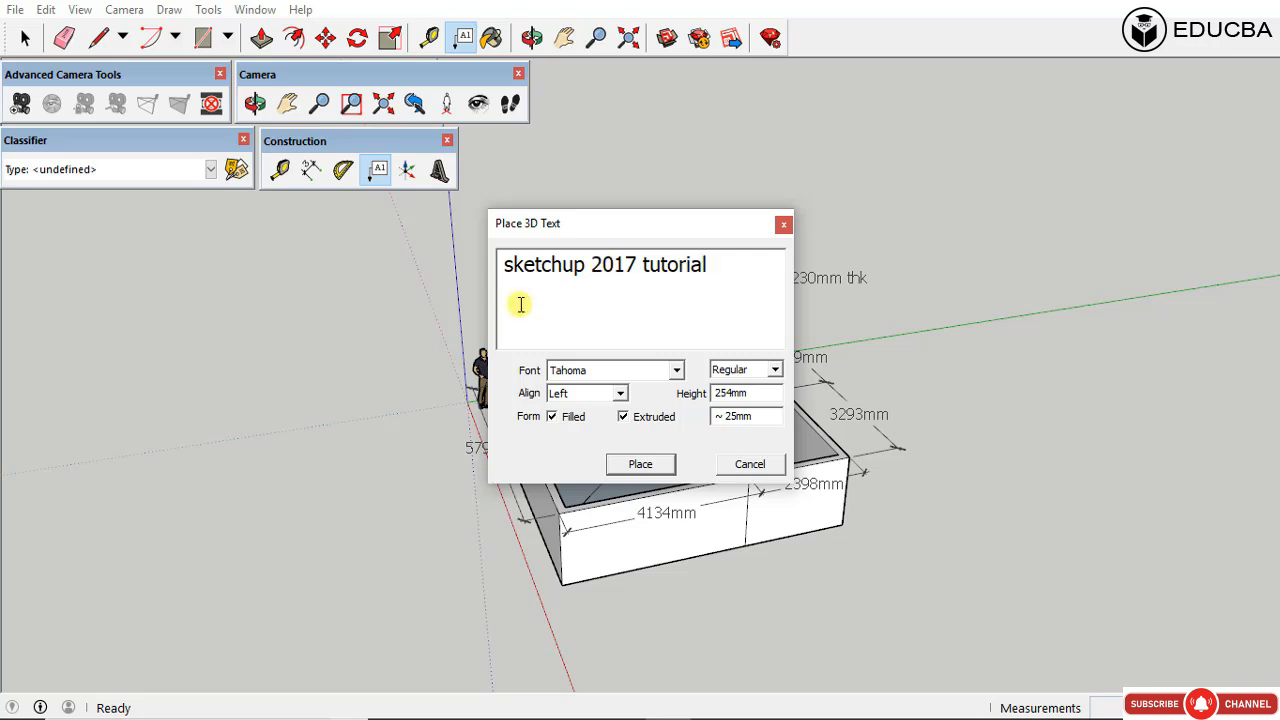
Step: Set the 3D text's font to Times New Roman CYR with the Bold style and accept it for placement
{"action": "left_click", "coordinate": [680, 371]}
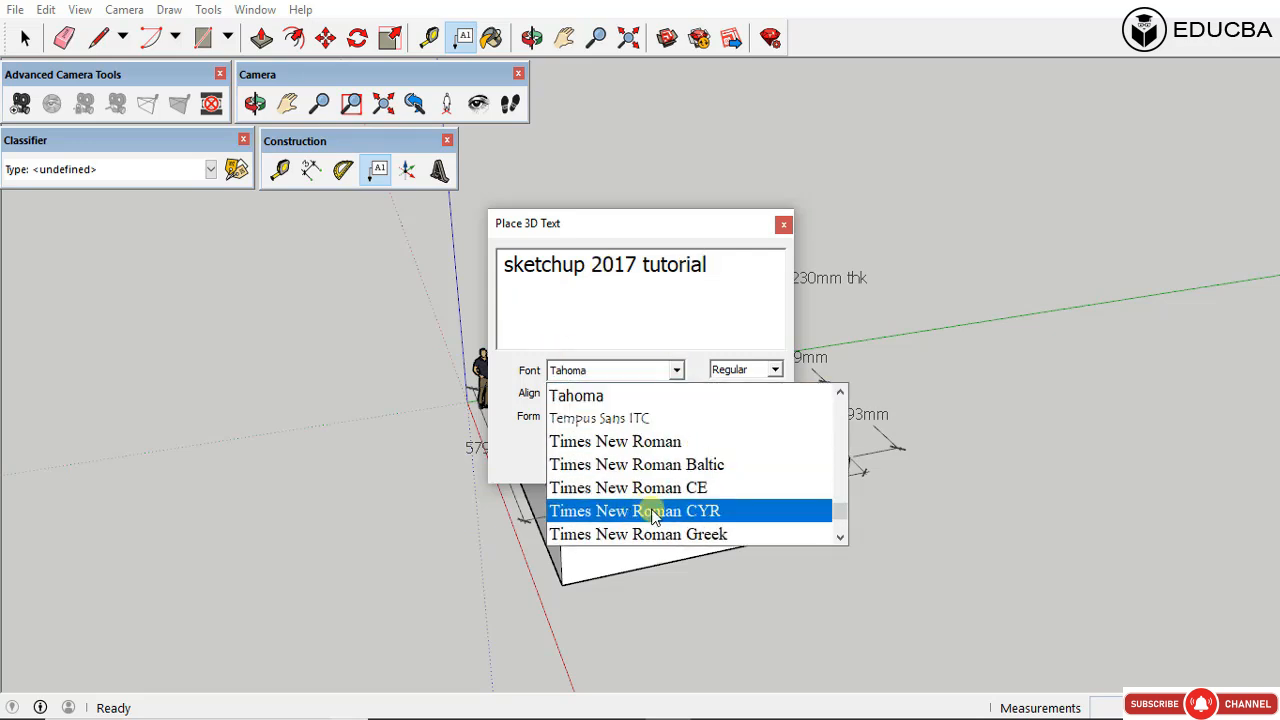
{"action": "left_click", "coordinate": [700, 514]}
{"action": "left_click", "coordinate": [777, 371]}
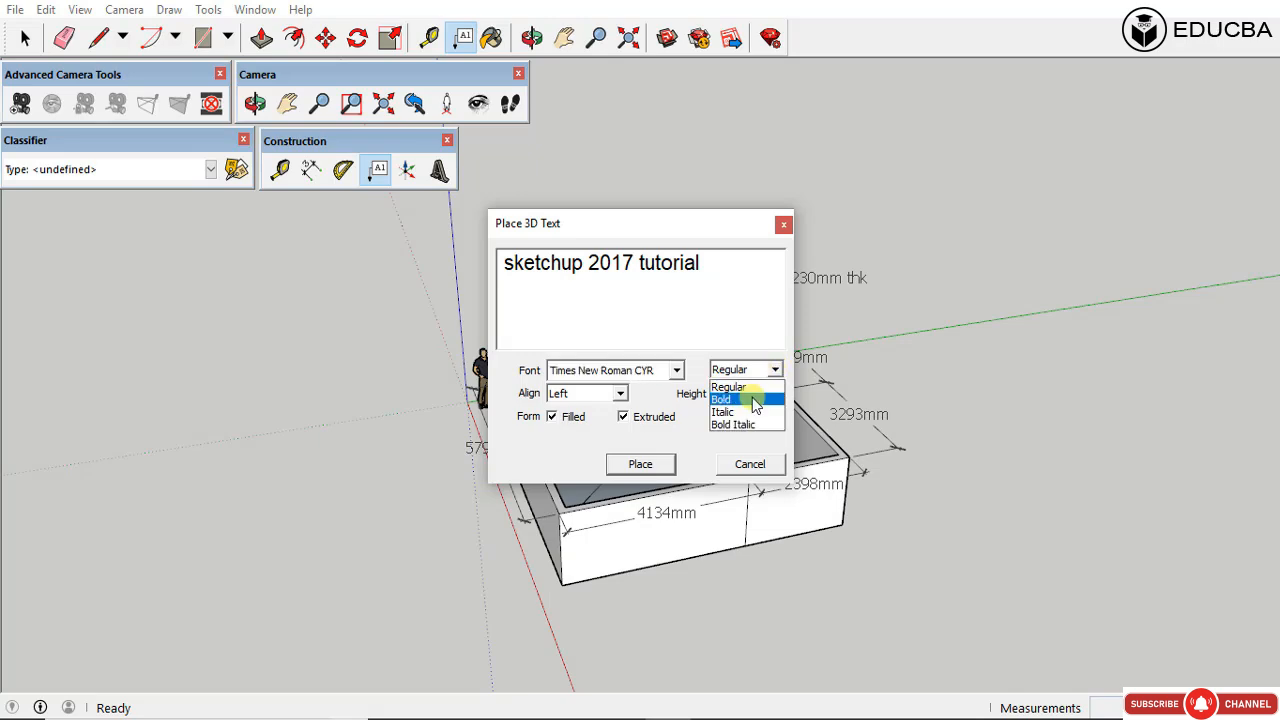
{"action": "left_click", "coordinate": [737, 397]}
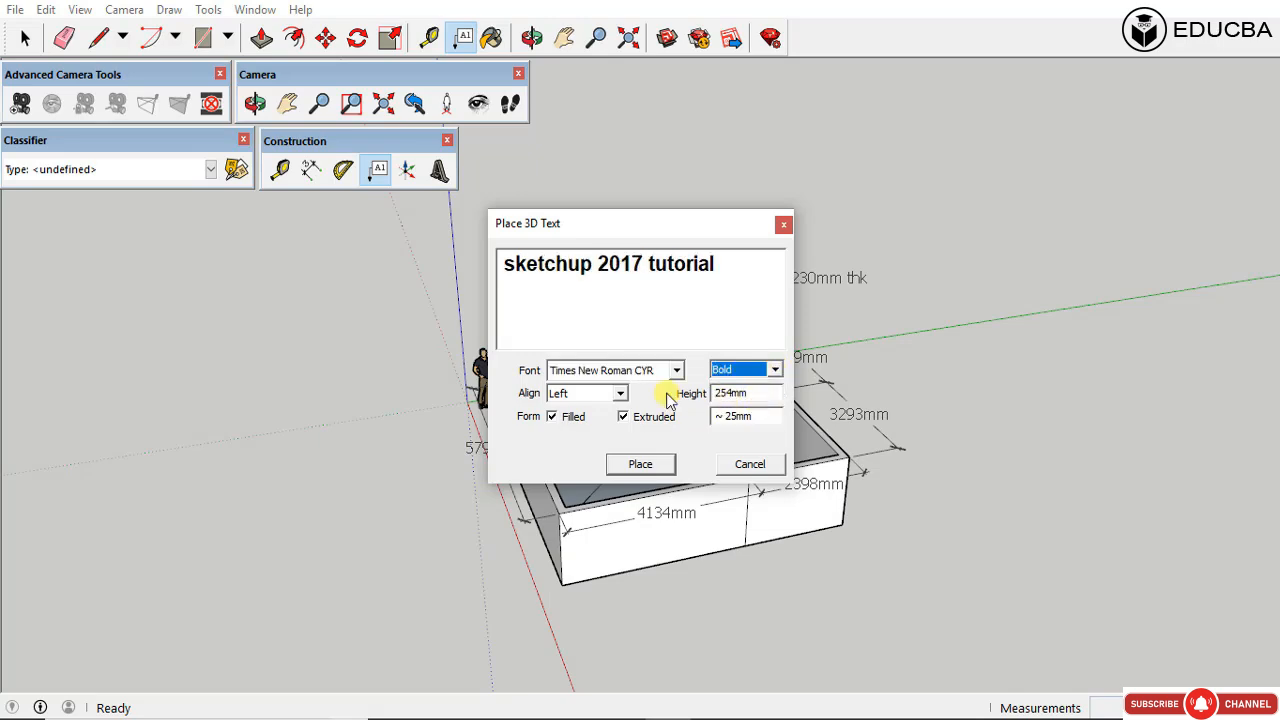
{"action": "left_click", "coordinate": [645, 468]}
Step: Place the 3D text "sketchup 2017 tutorial" flat on the outer wall face that runs along the 4134 mm and 2398 mm dimensions
{"action": "scroll", "coordinate": [646, 520], "scroll_direction": "up", "scroll_amount": 3}
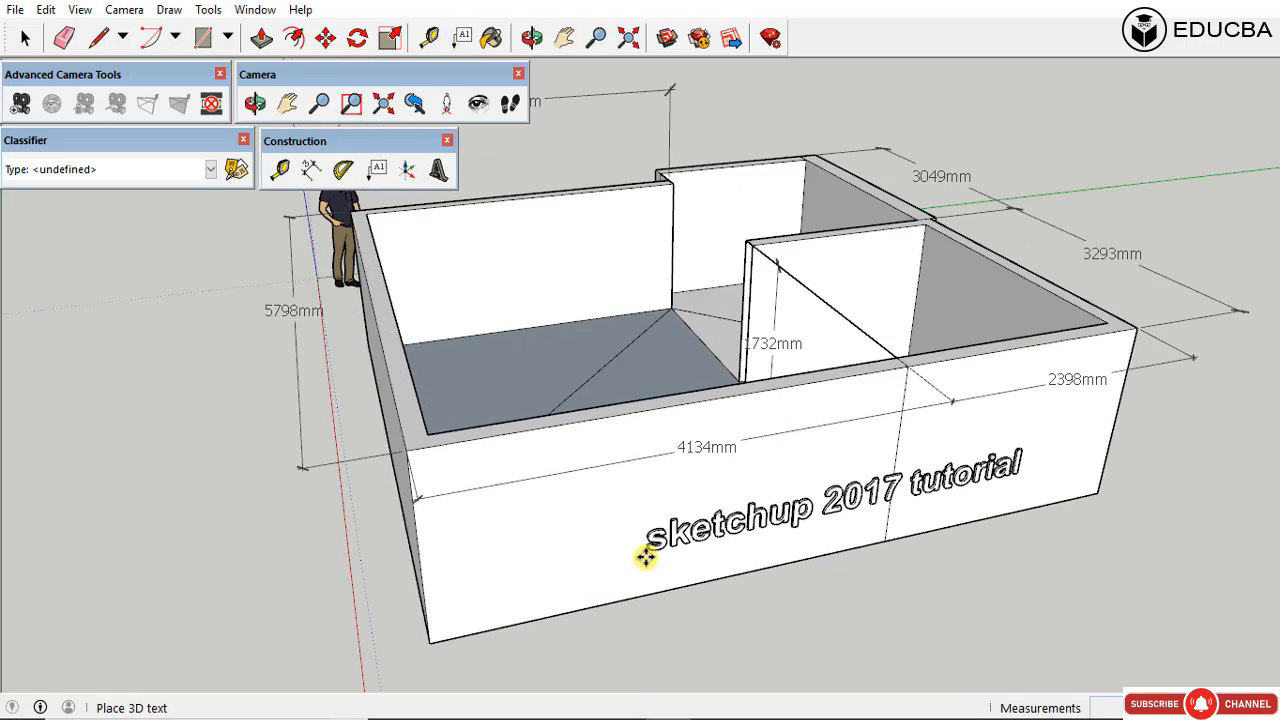
{"action": "scroll", "coordinate": [646, 557], "scroll_direction": "up", "scroll_amount": 3}
{"action": "middle_click_drag", "start_coordinate": [671, 549], "coordinate": [814, 457]}
{"action": "scroll", "coordinate": [746, 535], "scroll_direction": "down", "scroll_amount": 3}
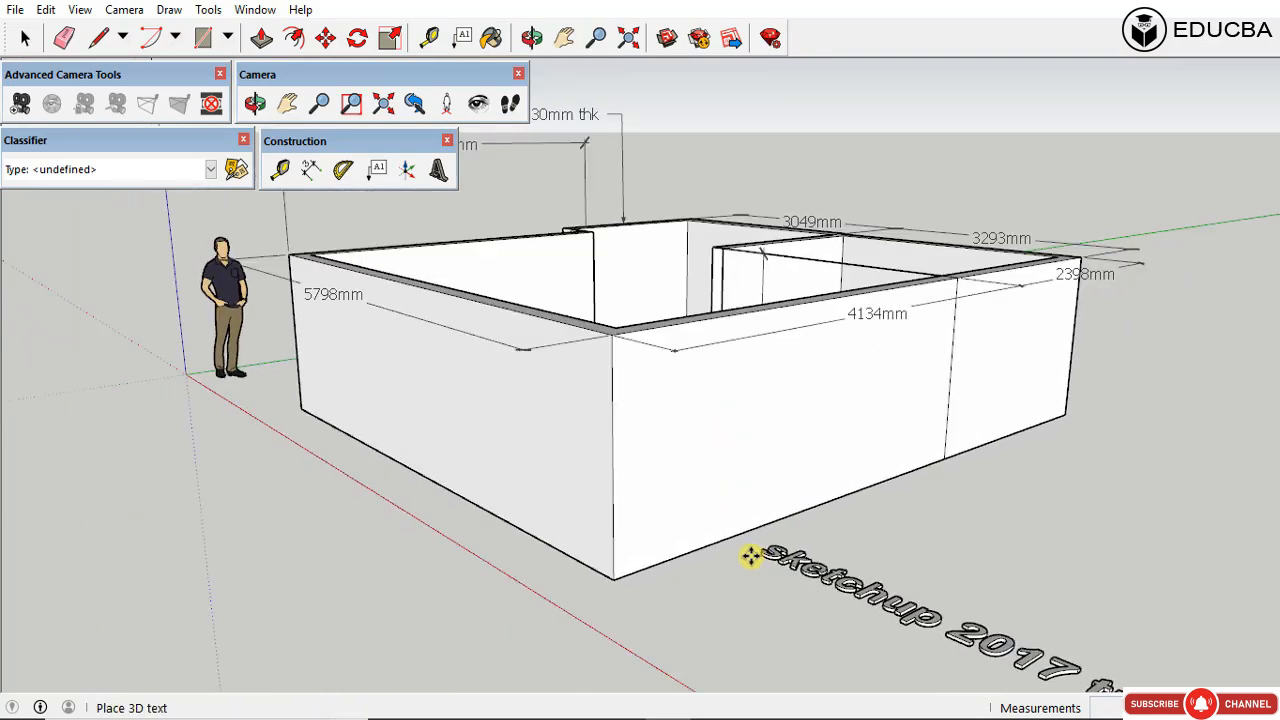
{"action": "mouse_move", "coordinate": [750, 557]}
{"action": "middle_mouse_down"}
{"action": "mouse_move", "coordinate": [691, 491]}
{"action": "mouse_move", "coordinate": [749, 563]}
{"action": "middle_mouse_up"}
{"action": "scroll", "coordinate": [609, 597], "scroll_direction": "up", "scroll_amount": 3}
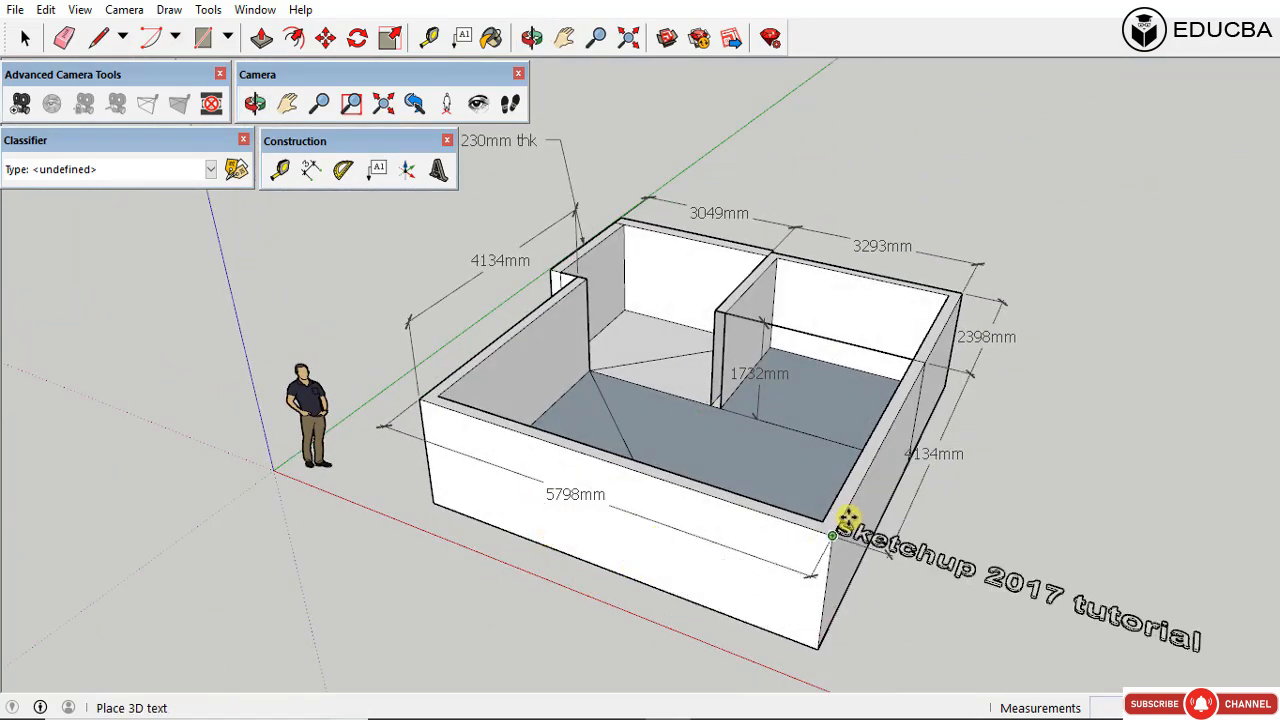
{"action": "middle_click_drag", "start_coordinate": [849, 517], "coordinate": [598, 457]}
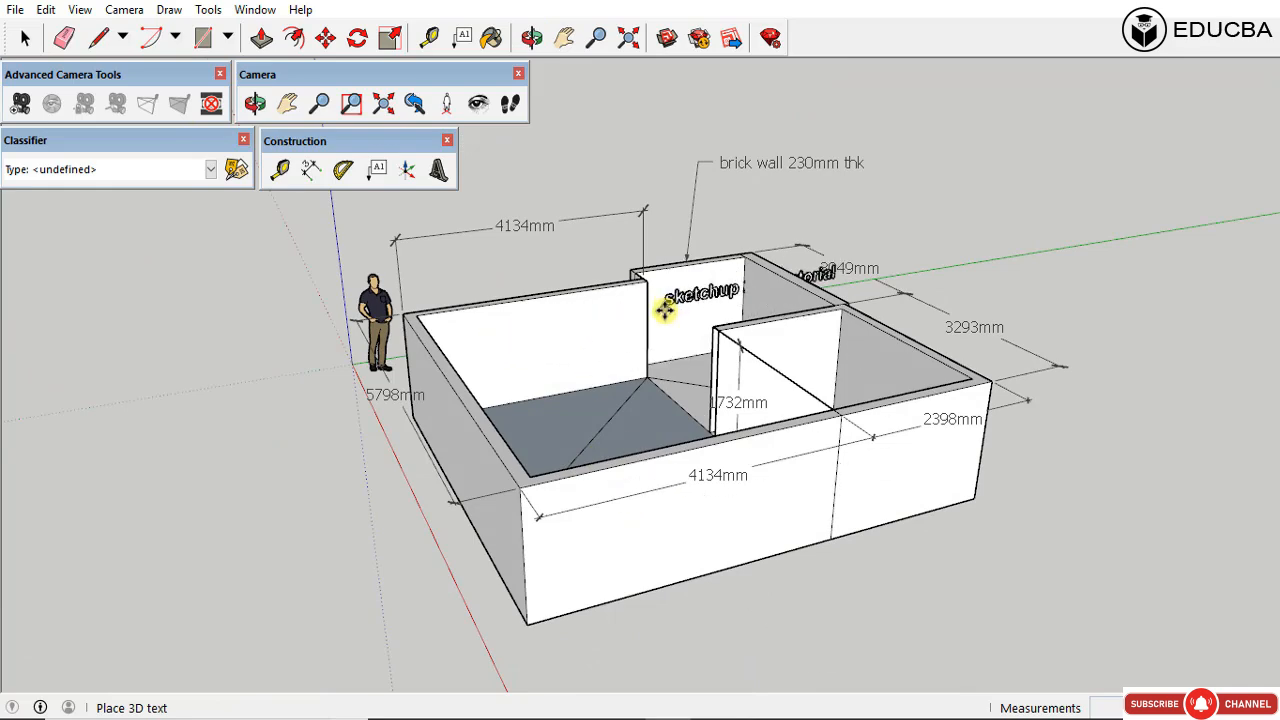
{"action": "scroll", "coordinate": [770, 364], "scroll_direction": "up", "scroll_amount": 5}
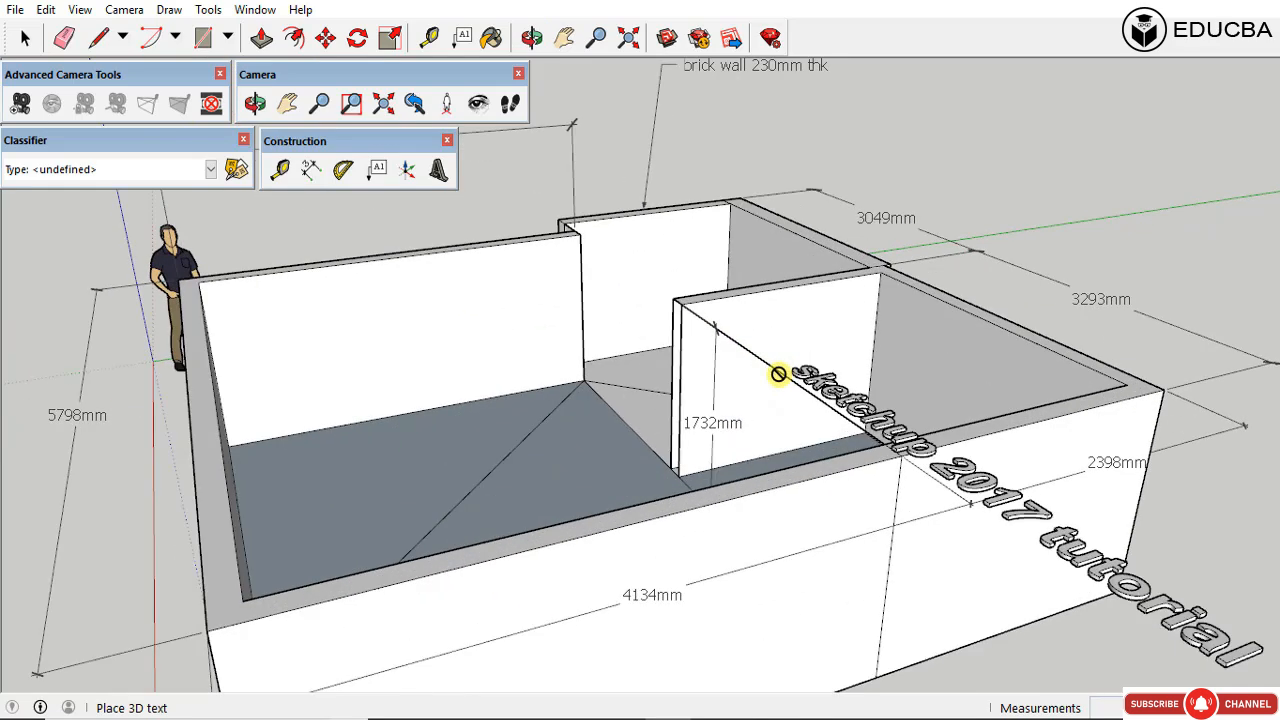
{"action": "scroll", "coordinate": [735, 405], "scroll_direction": "up", "scroll_amount": 2}
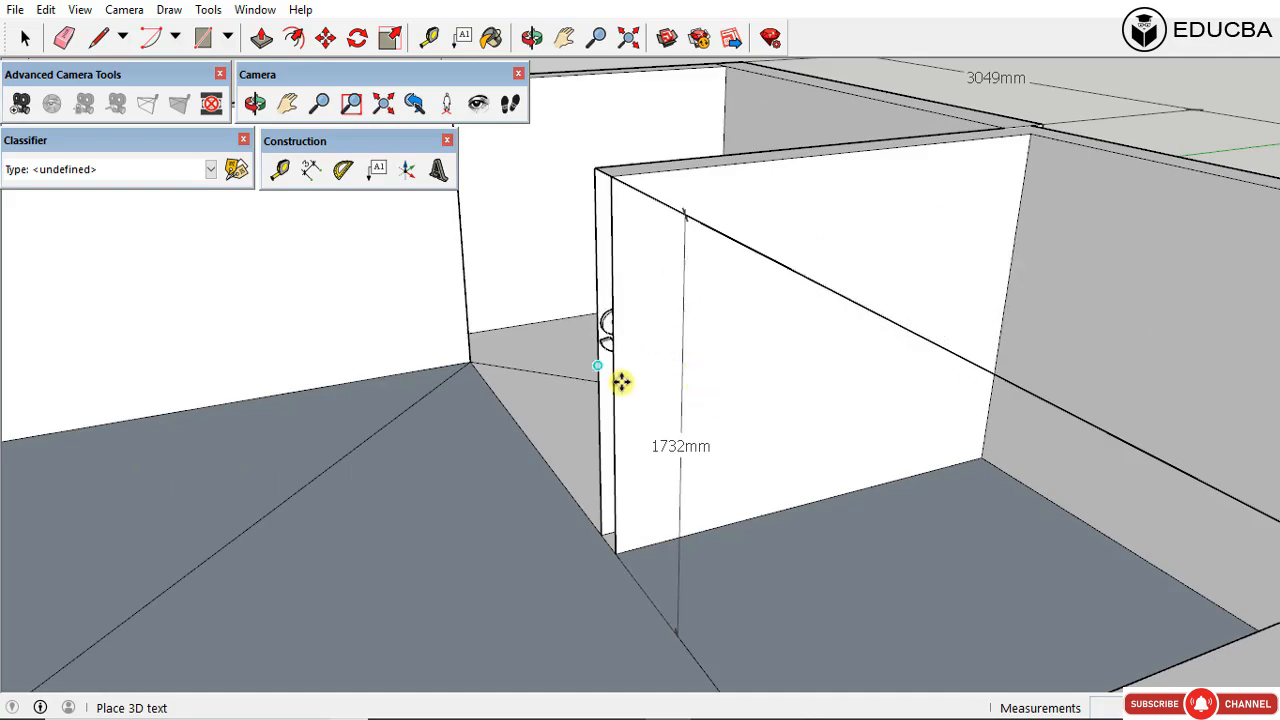
{"action": "scroll", "coordinate": [642, 355], "scroll_direction": "down", "scroll_amount": 8}
{"action": "middle_click_drag", "start_coordinate": [634, 363], "coordinate": [749, 443]}
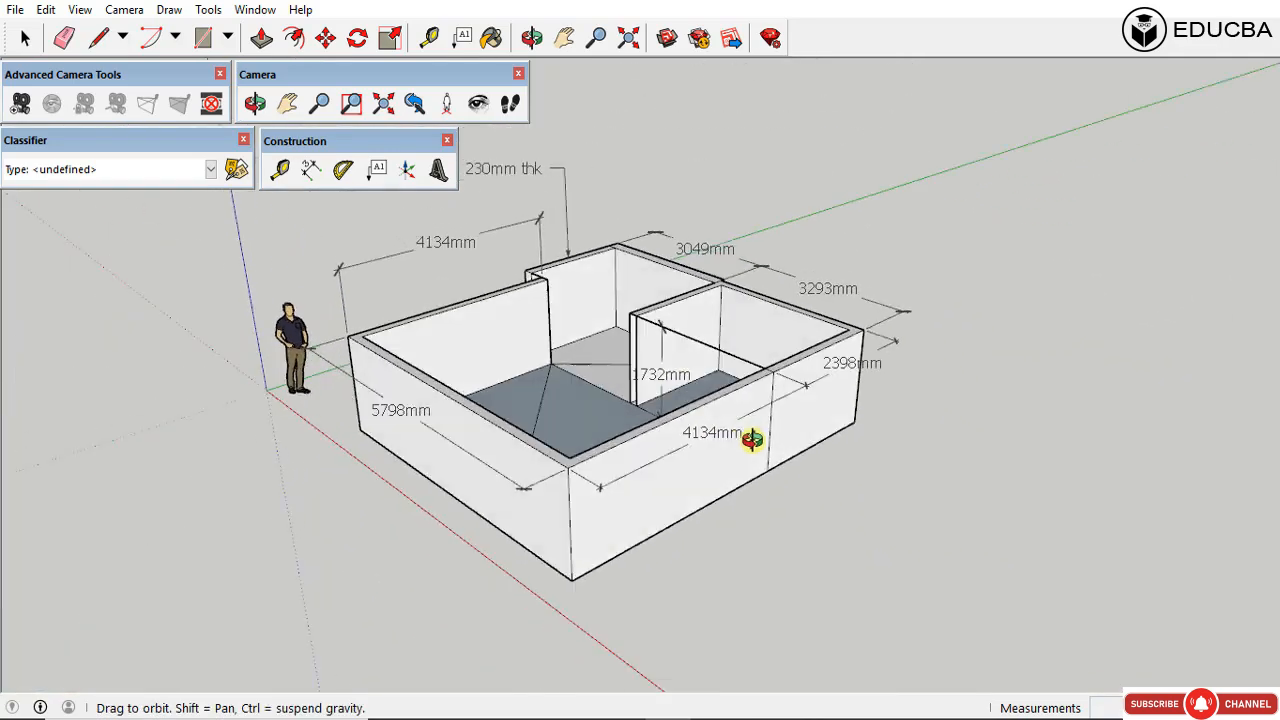
{"action": "mouse_move", "coordinate": [548, 508]}
{"action": "middle_mouse_down"}
{"action": "mouse_move", "coordinate": [537, 457]}
{"action": "mouse_move", "coordinate": [666, 497]}
{"action": "mouse_move", "coordinate": [826, 491]}
{"action": "mouse_move", "coordinate": [575, 446]}
{"action": "middle_mouse_up"}
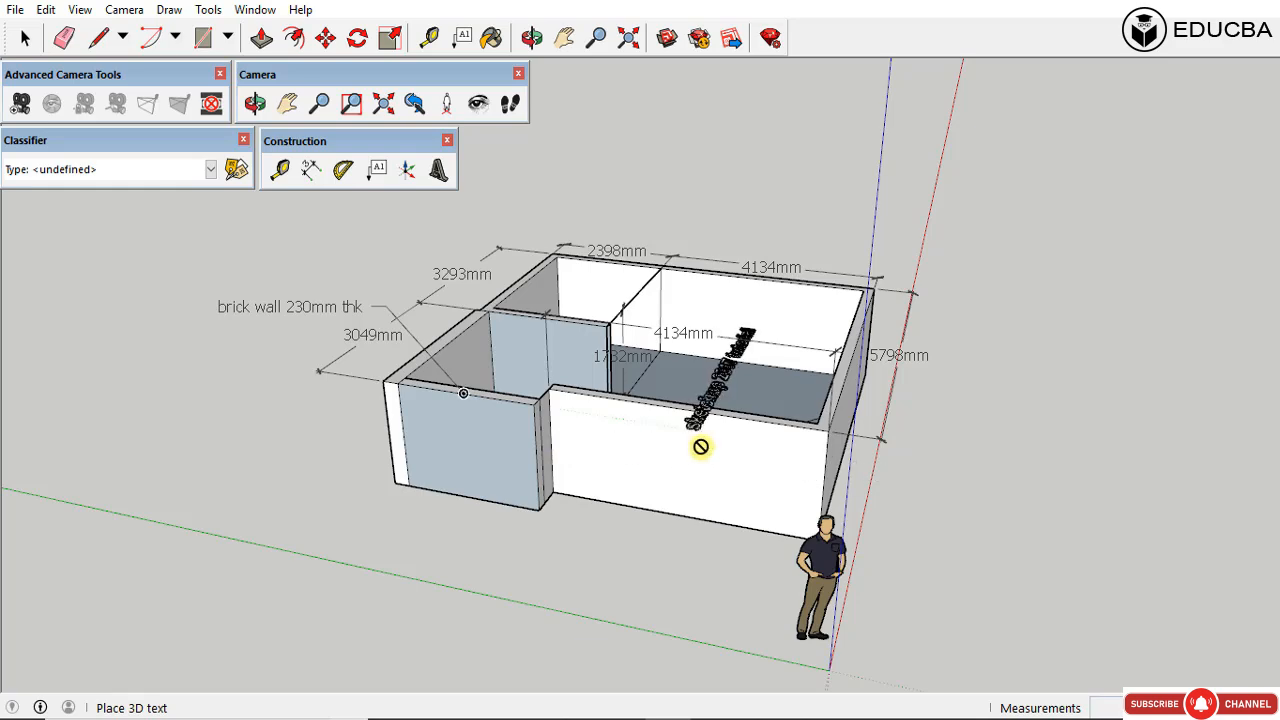
{"action": "mouse_move", "coordinate": [694, 448]}
{"action": "middle_mouse_down"}
{"action": "mouse_move", "coordinate": [511, 503]}
{"action": "mouse_move", "coordinate": [808, 500]}
{"action": "mouse_move", "coordinate": [508, 494]}
{"action": "mouse_move", "coordinate": [491, 400]}
{"action": "mouse_move", "coordinate": [575, 468]}
{"action": "middle_mouse_up"}
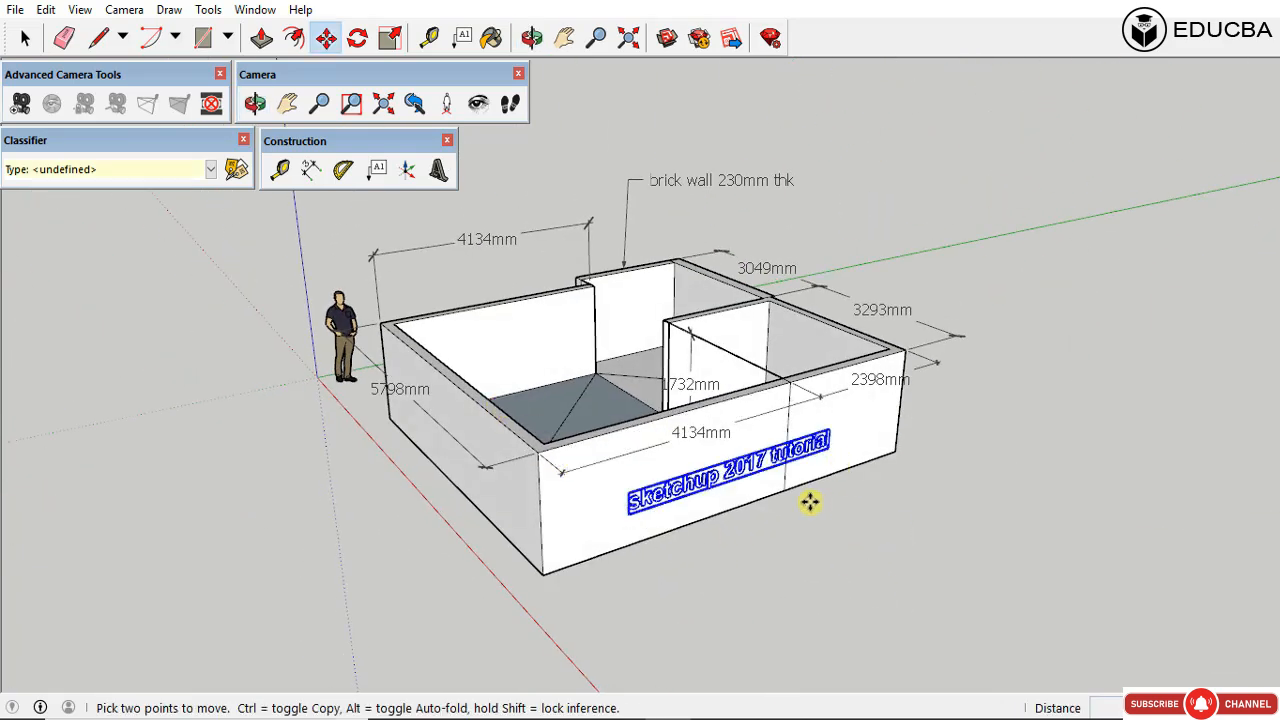
{"action": "key", "text": "space"}
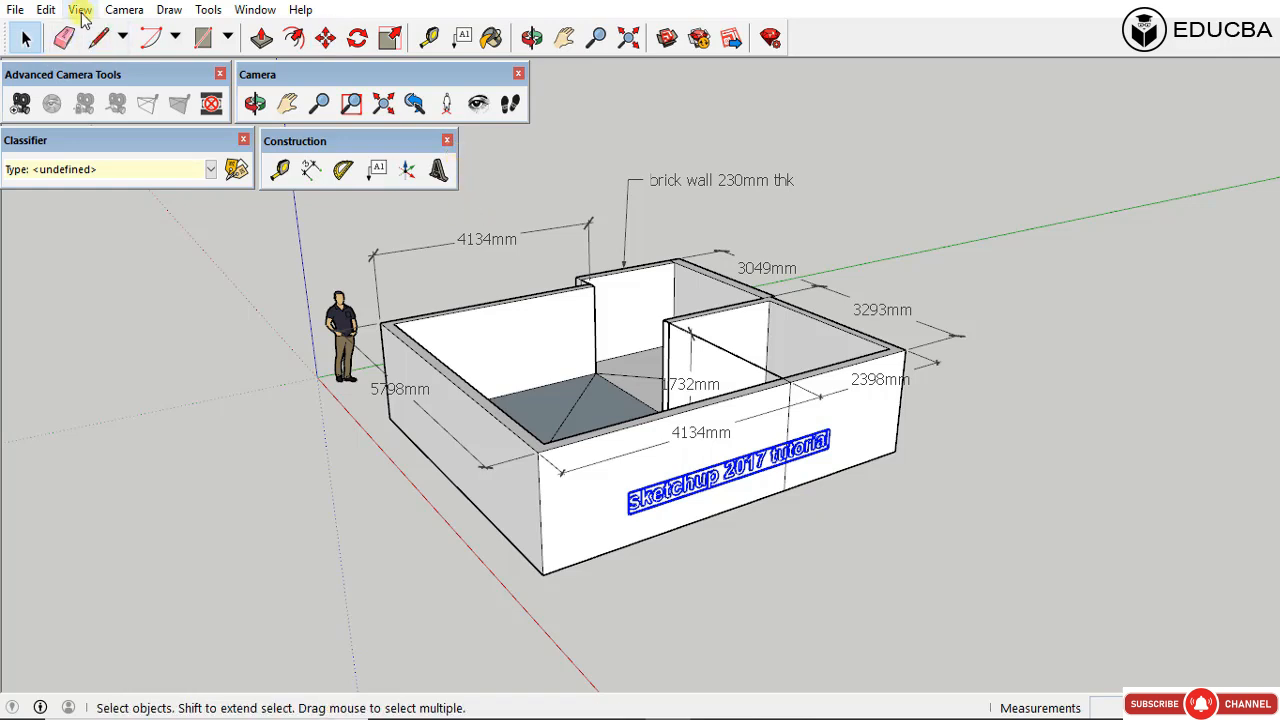
Step: Show the Drawing toolbar and place it beside the Camera toolbar
{"action": "left_click", "coordinate": [80, 10]}
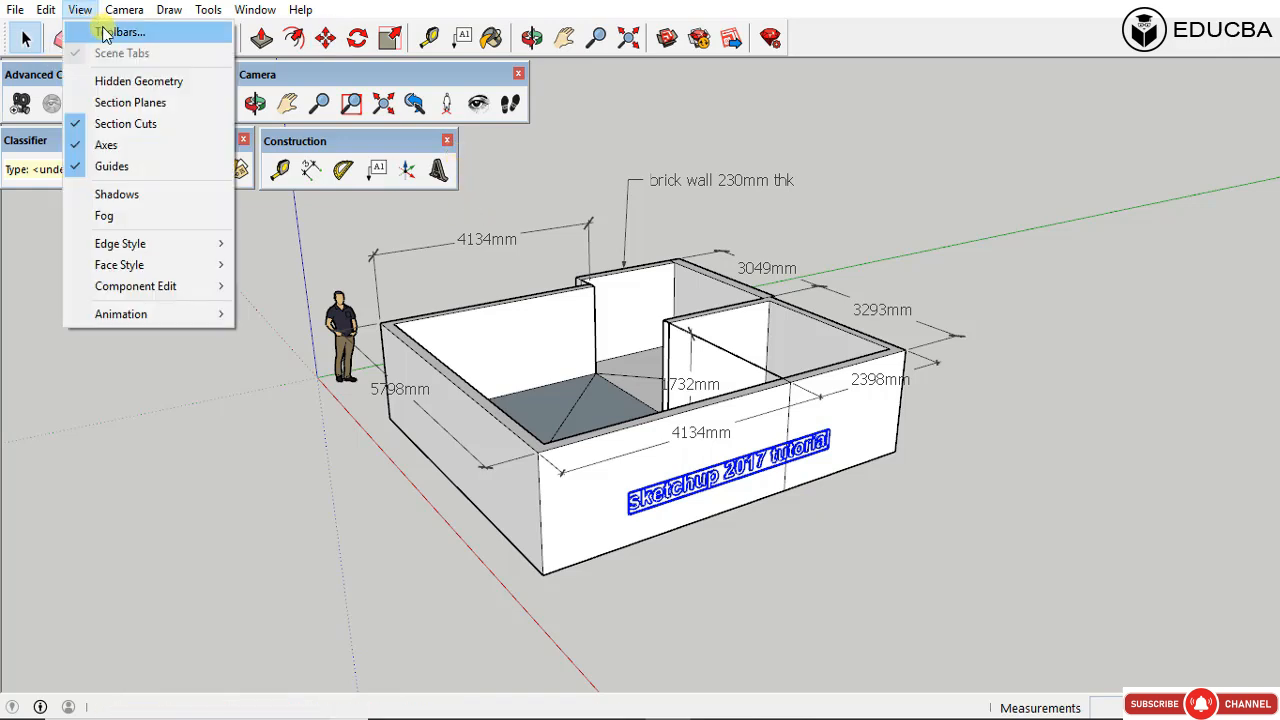
{"action": "left_click", "coordinate": [107, 33]}
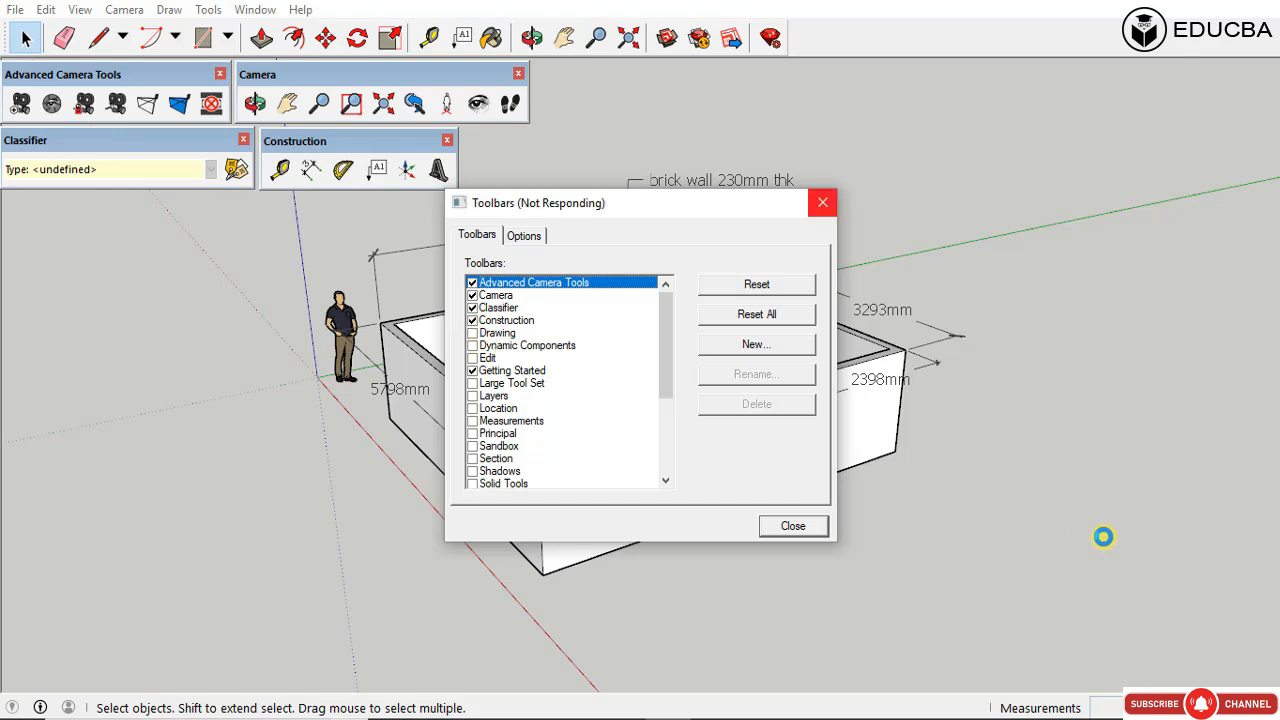
{"action": "left_click", "coordinate": [473, 334]}
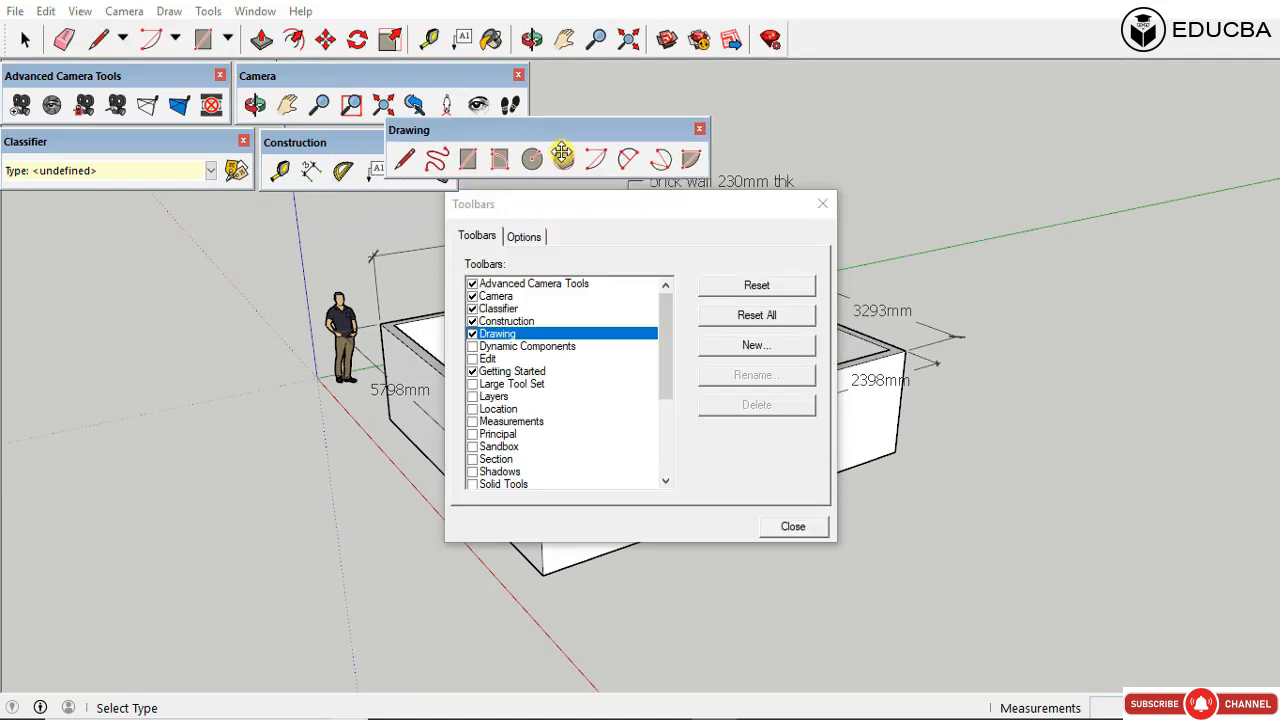
{"action": "left_click_drag", "start_coordinate": [533, 161], "coordinate": [697, 106]}
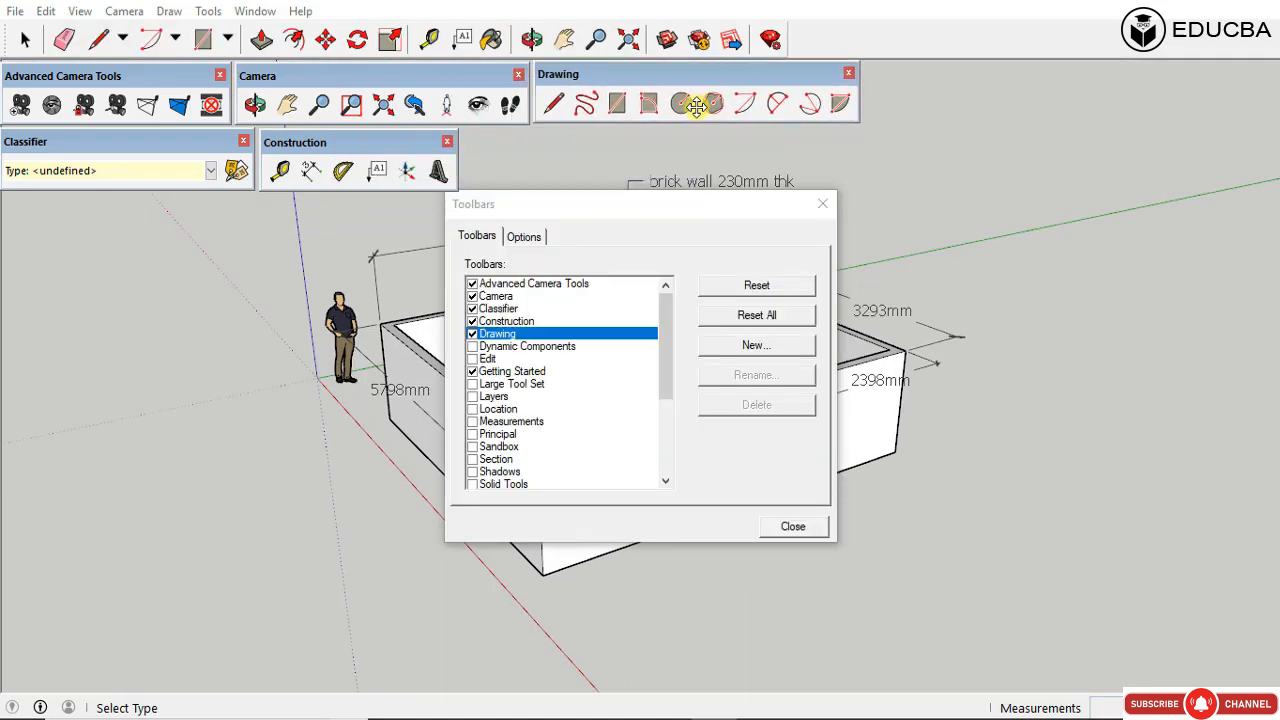
Step: Hide the Getting Started toolbar and move the Advanced Camera Tools, Camera and Drawing toolbars up into its space
{"action": "left_click", "coordinate": [472, 371]}
{"action": "left_click_drag", "start_coordinate": [149, 67], "coordinate": [151, 28]}
{"action": "left_click_drag", "start_coordinate": [294, 69], "coordinate": [297, 32]}
{"action": "left_click_drag", "start_coordinate": [690, 76], "coordinate": [692, 38]}
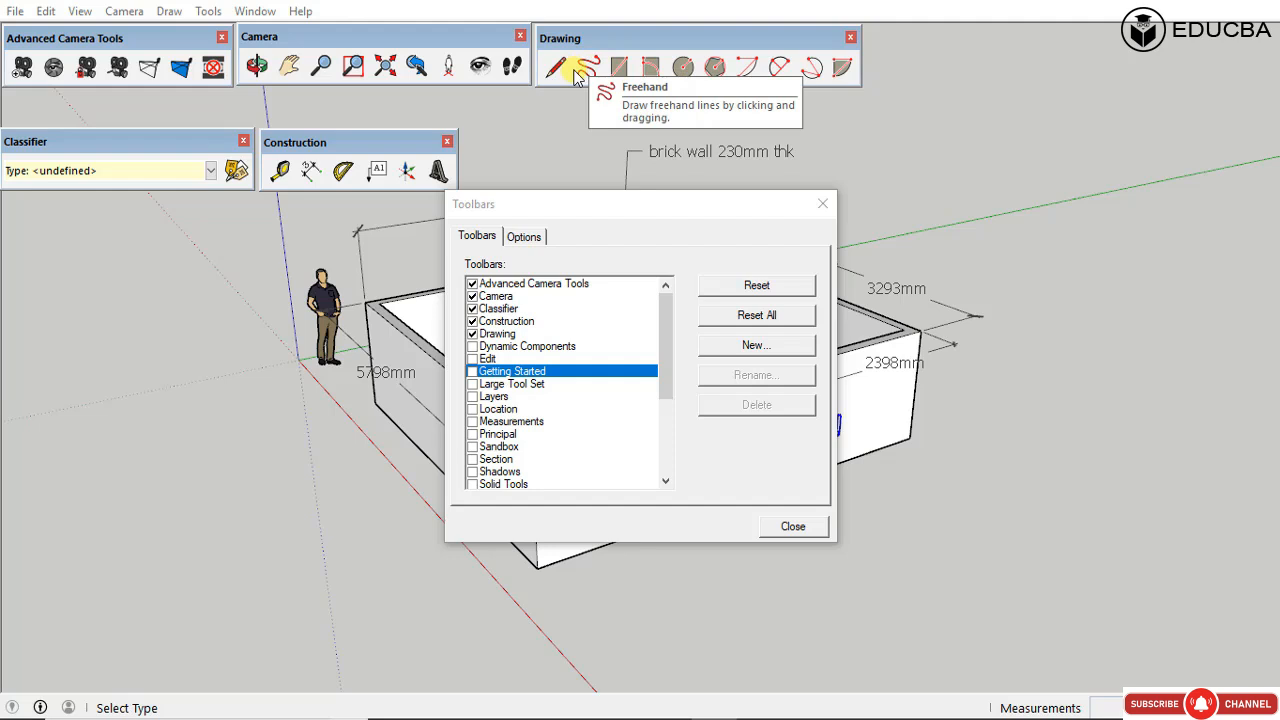
{"action": "left_click", "coordinate": [655, 72]}
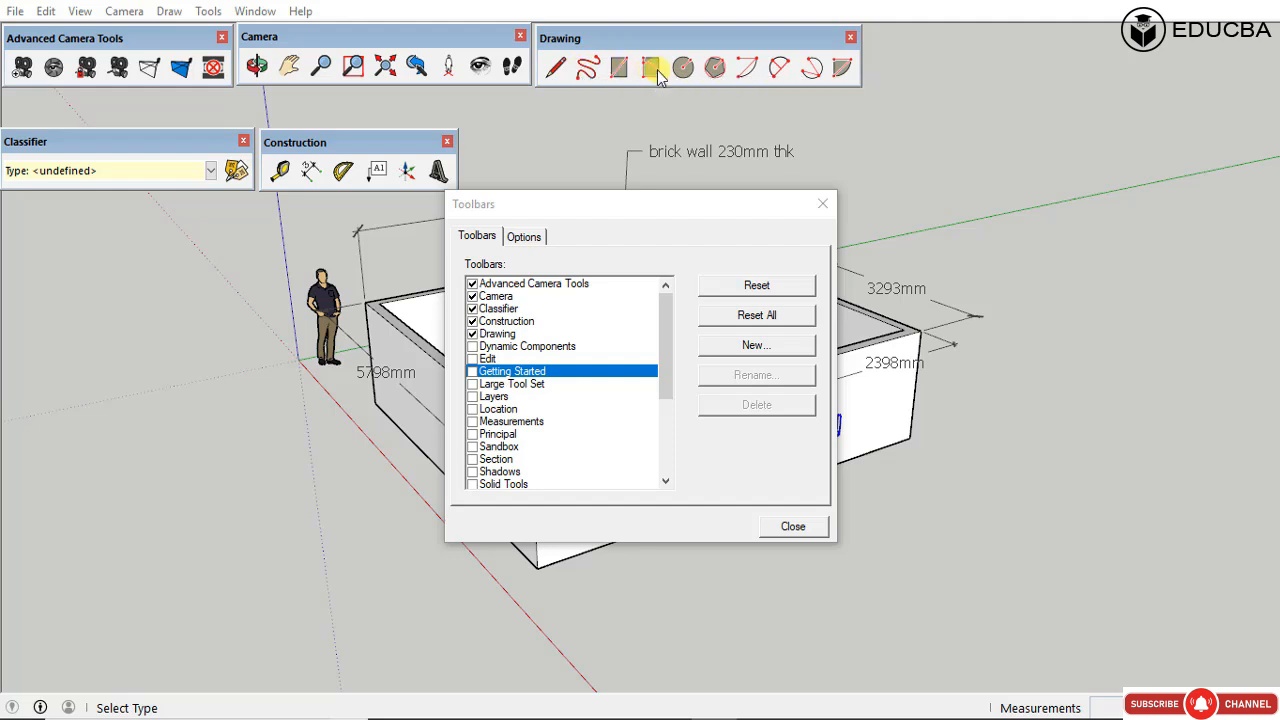
{"action": "left_click", "coordinate": [792, 527]}
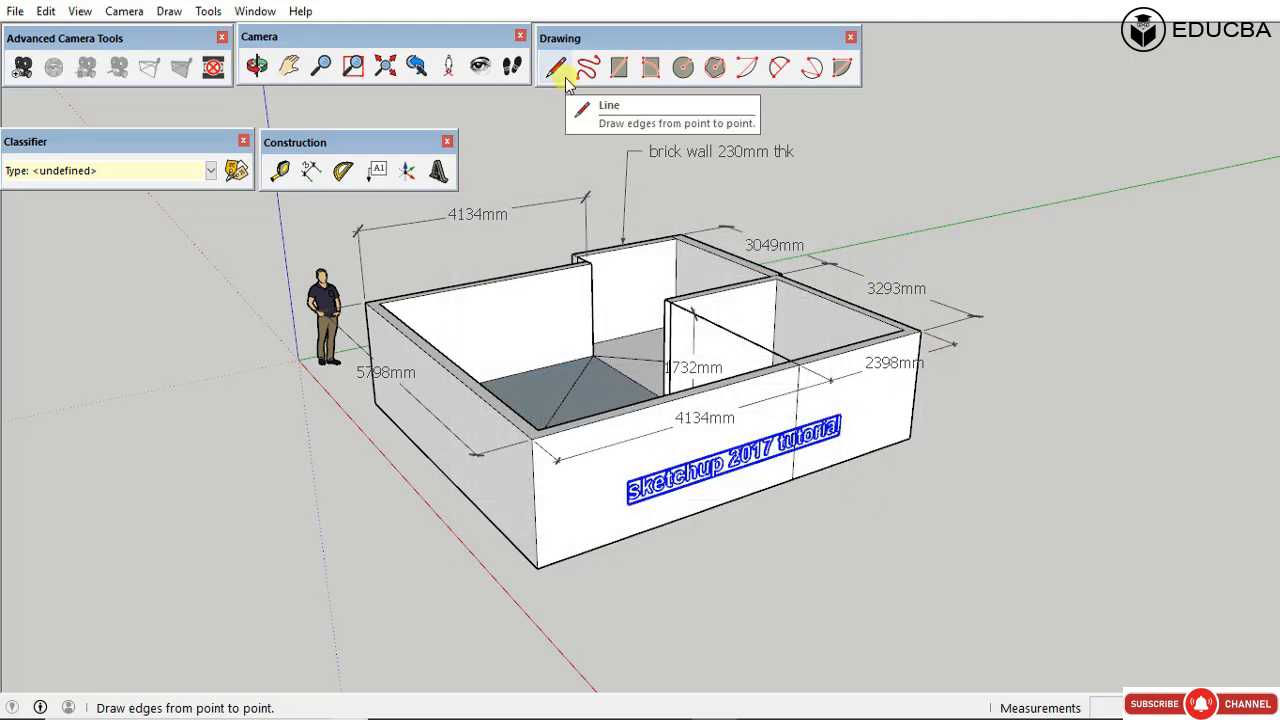
Step: Draw a chain of three connected lines on the open ground beyond the building, ending without closing the shape
{"action": "left_click", "coordinate": [566, 84]}
{"action": "mouse_move", "coordinate": [983, 243]}
{"action": "middle_mouse_down"}
{"action": "mouse_move", "coordinate": [964, 376]}
{"action": "mouse_move", "coordinate": [975, 478]}
{"action": "middle_mouse_up"}
{"action": "scroll", "coordinate": [720, 425], "scroll_direction": "down", "scroll_amount": 4}
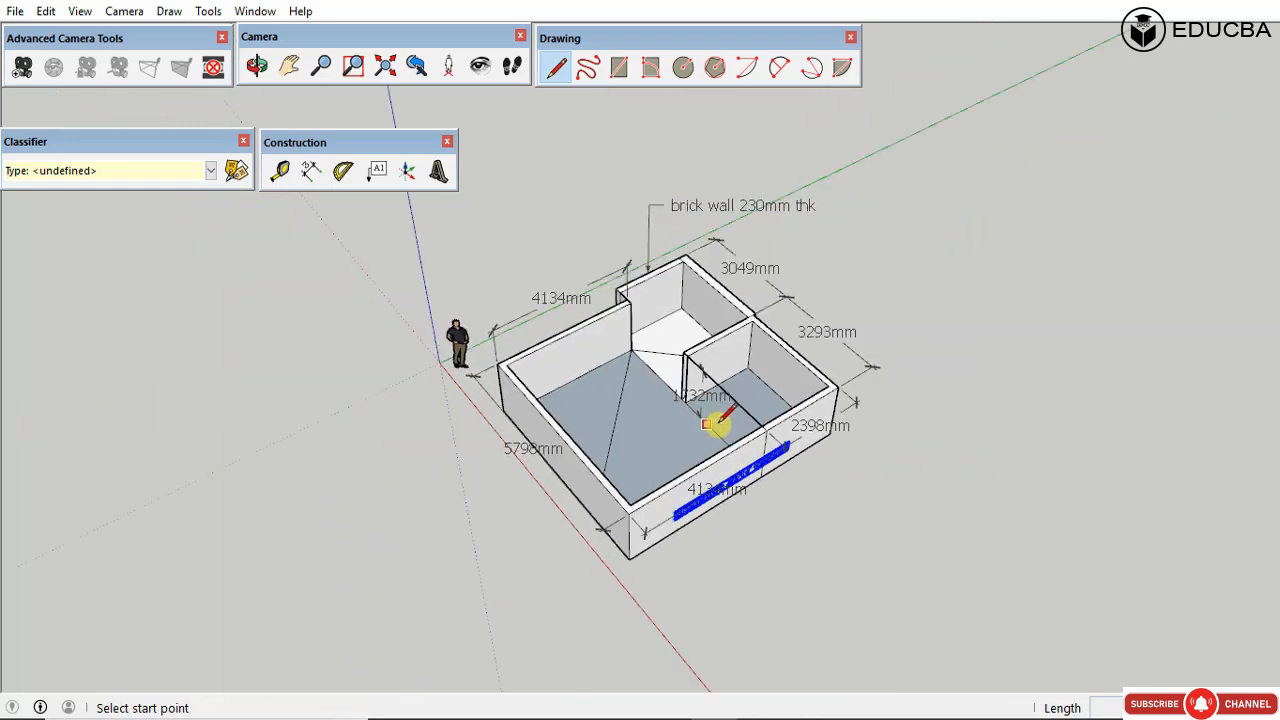
{"action": "left_click", "coordinate": [868, 246]}
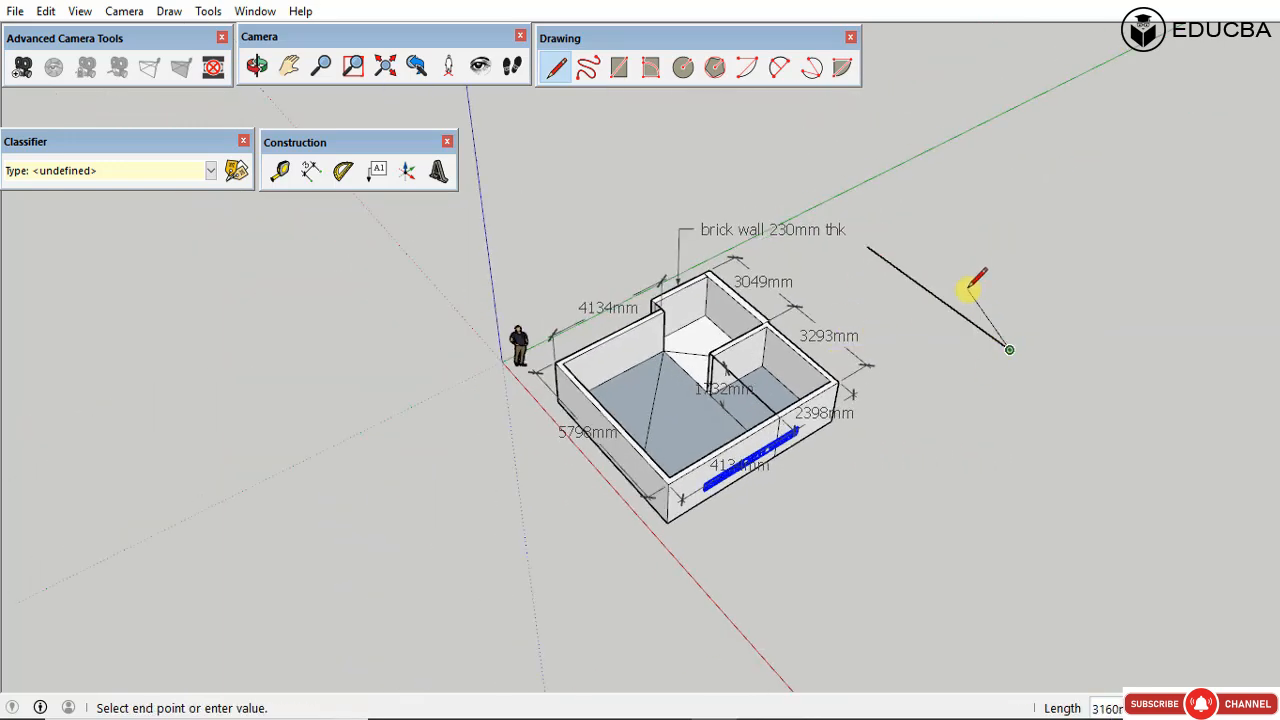
{"action": "left_click", "coordinate": [1108, 286]}
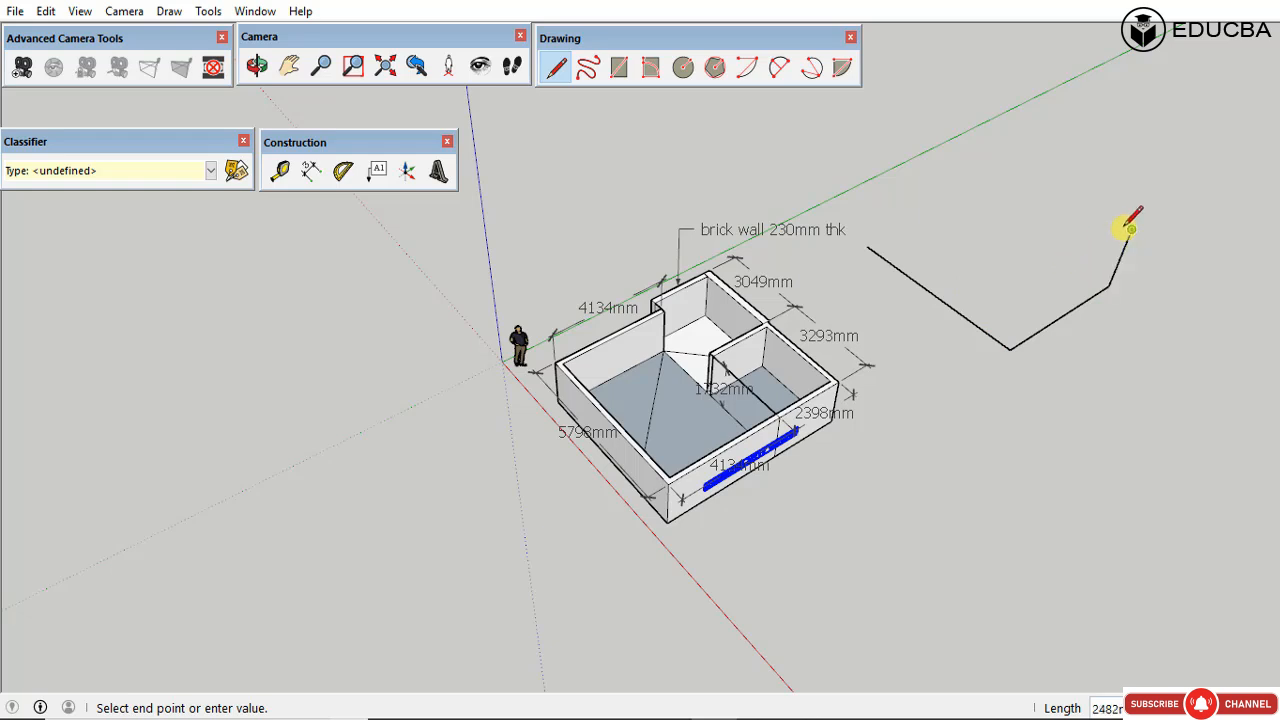
{"action": "key", "text": "space"}
{"action": "middle_click_drag", "start_coordinate": [988, 347], "coordinate": [1007, 335]}
{"action": "key", "text": "l"}
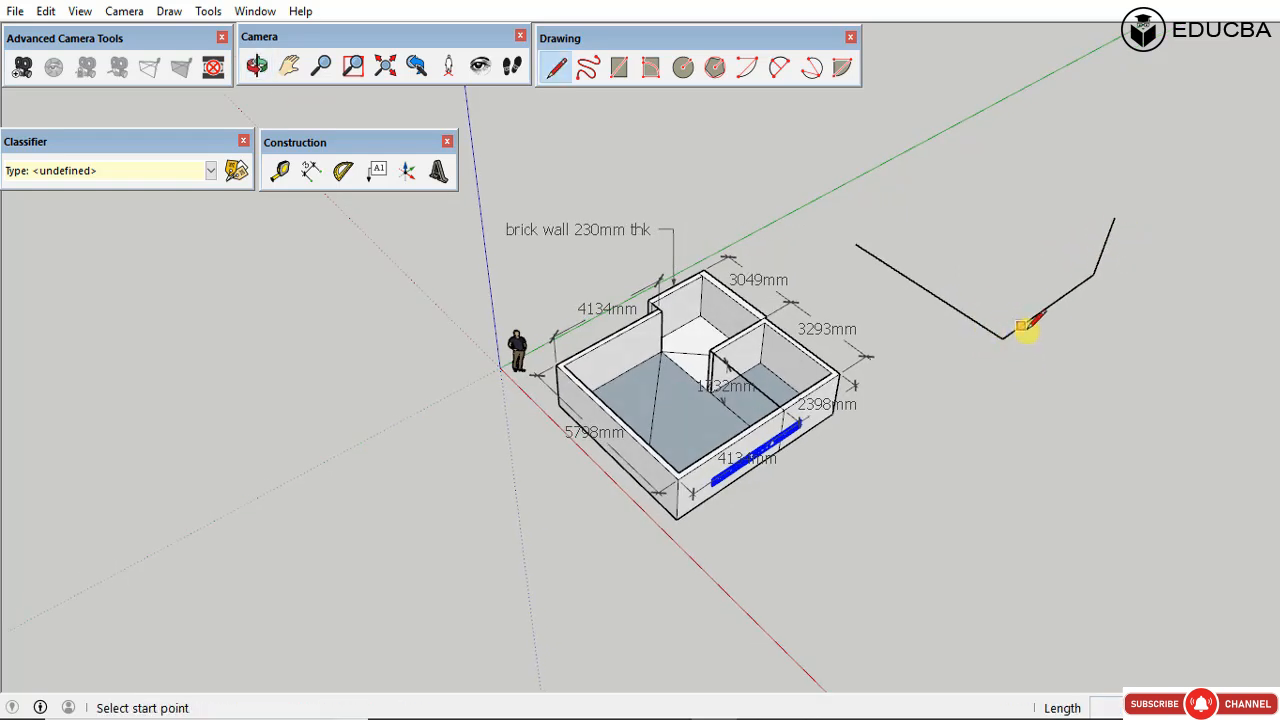
{"action": "left_click", "coordinate": [959, 430]}
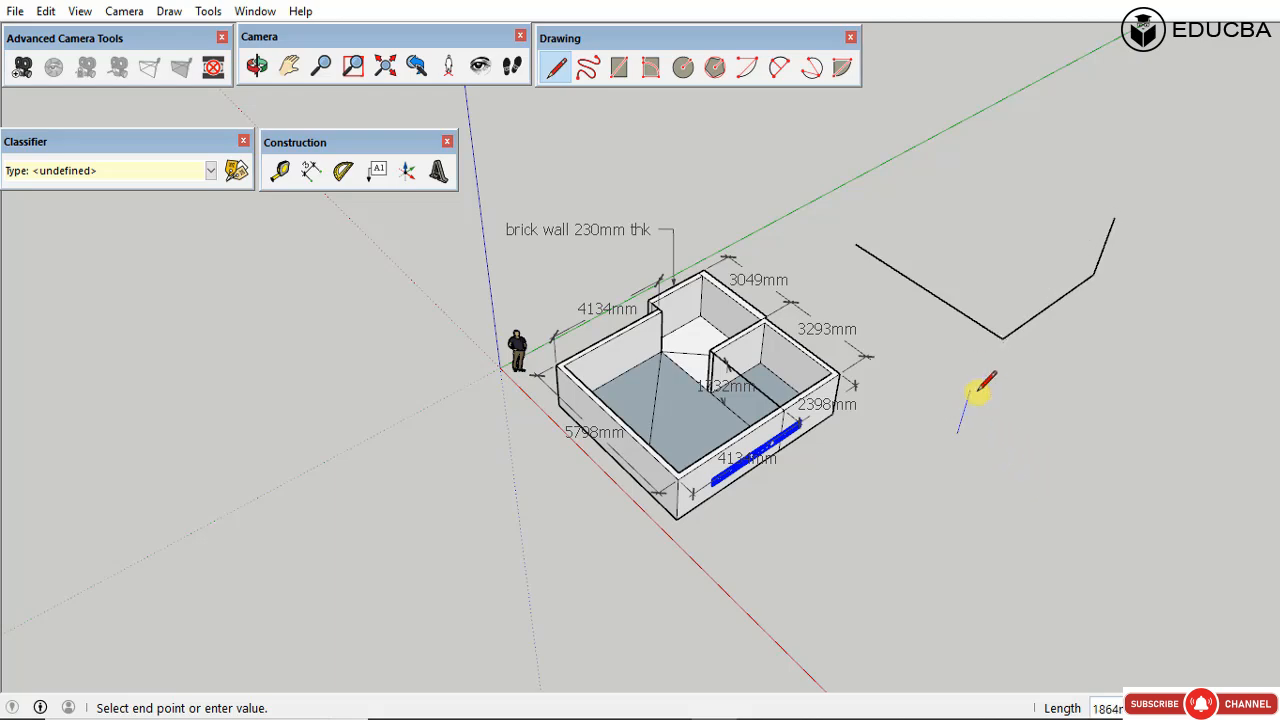
{"action": "middle_click_drag", "start_coordinate": [978, 393], "coordinate": [963, 420]}
{"action": "scroll", "coordinate": [900, 423], "scroll_direction": "up", "scroll_amount": 5}
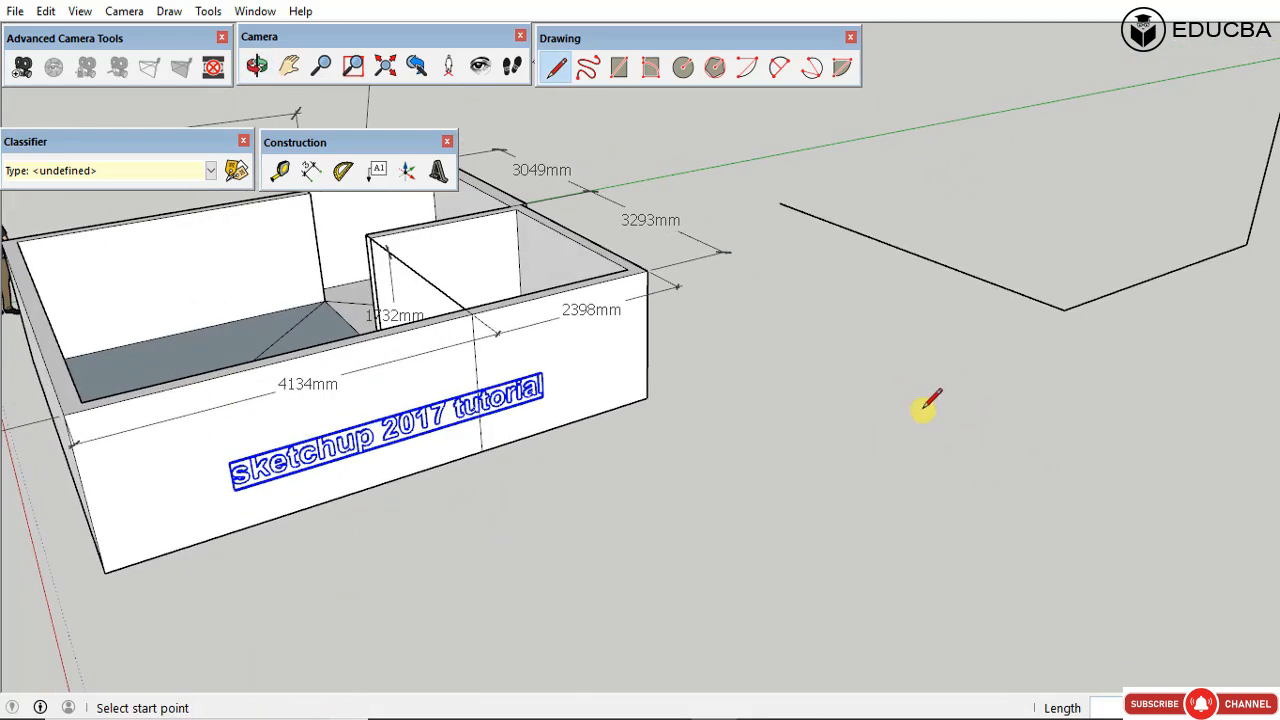
{"action": "scroll", "coordinate": [925, 403], "scroll_direction": "down", "scroll_amount": 5}
{"action": "middle_click_drag", "start_coordinate": [900, 391], "coordinate": [877, 483]}
{"action": "scroll", "coordinate": [373, 376], "scroll_direction": "up", "scroll_amount": 5}
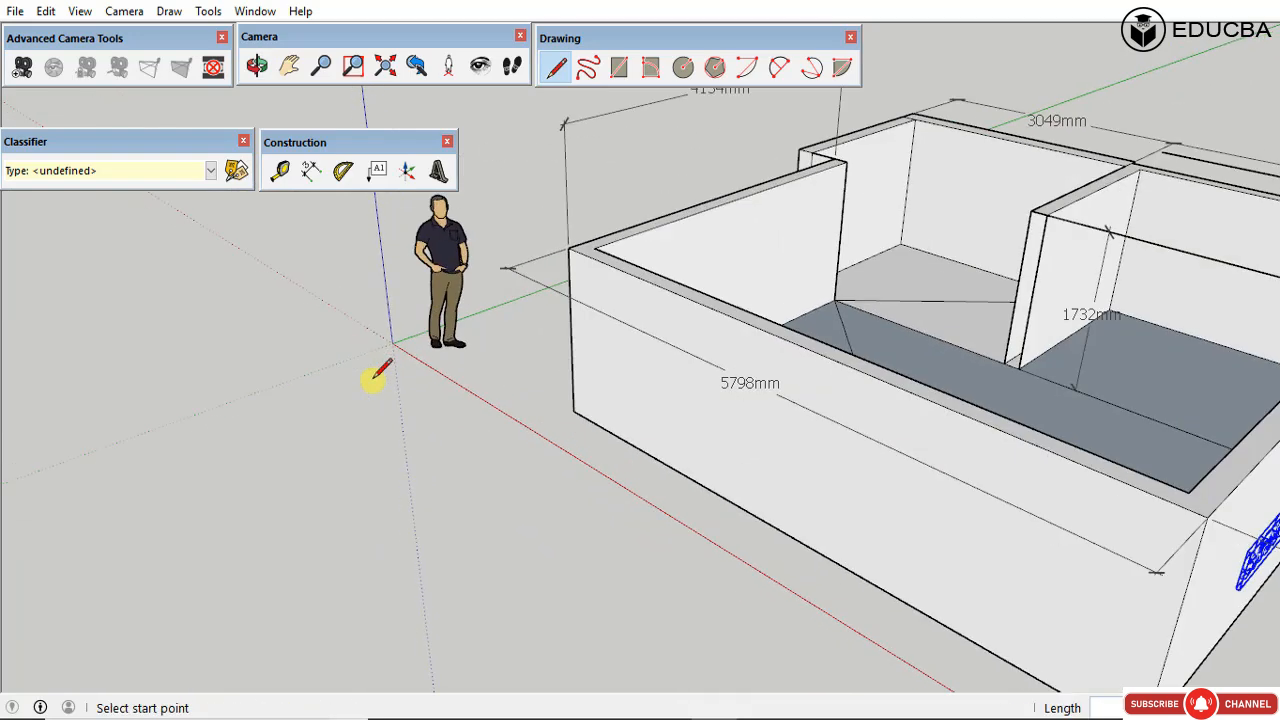
{"action": "scroll", "coordinate": [373, 376], "scroll_direction": "up", "scroll_amount": 2}
Step: Try a line from a point near the origin, previewing it along the green and blue axis directions, and cancel it
{"action": "left_click", "coordinate": [359, 354]}
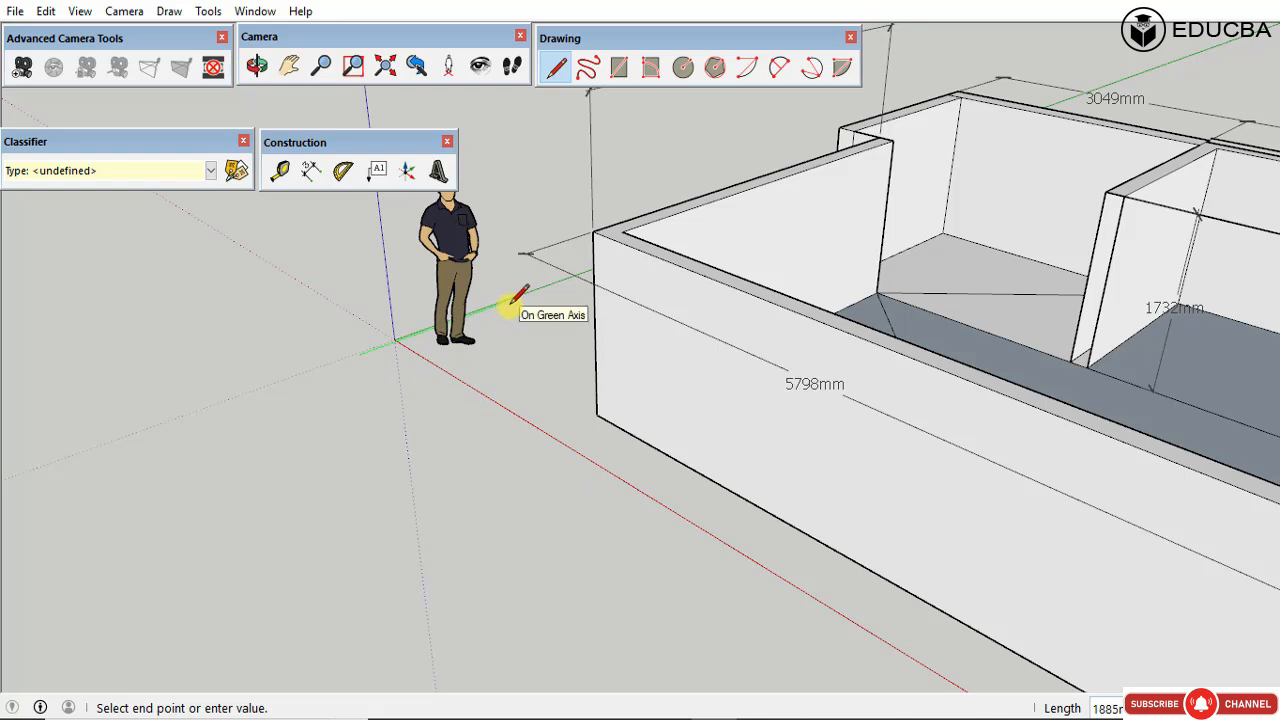
{"action": "scroll", "coordinate": [510, 298], "scroll_direction": "up", "scroll_amount": 4}
{"action": "mouse_move", "coordinate": [511, 300]}
{"action": "middle_mouse_down"}
{"action": "mouse_move", "coordinate": [571, 340]}
{"action": "mouse_move", "coordinate": [523, 309]}
{"action": "middle_mouse_up"}
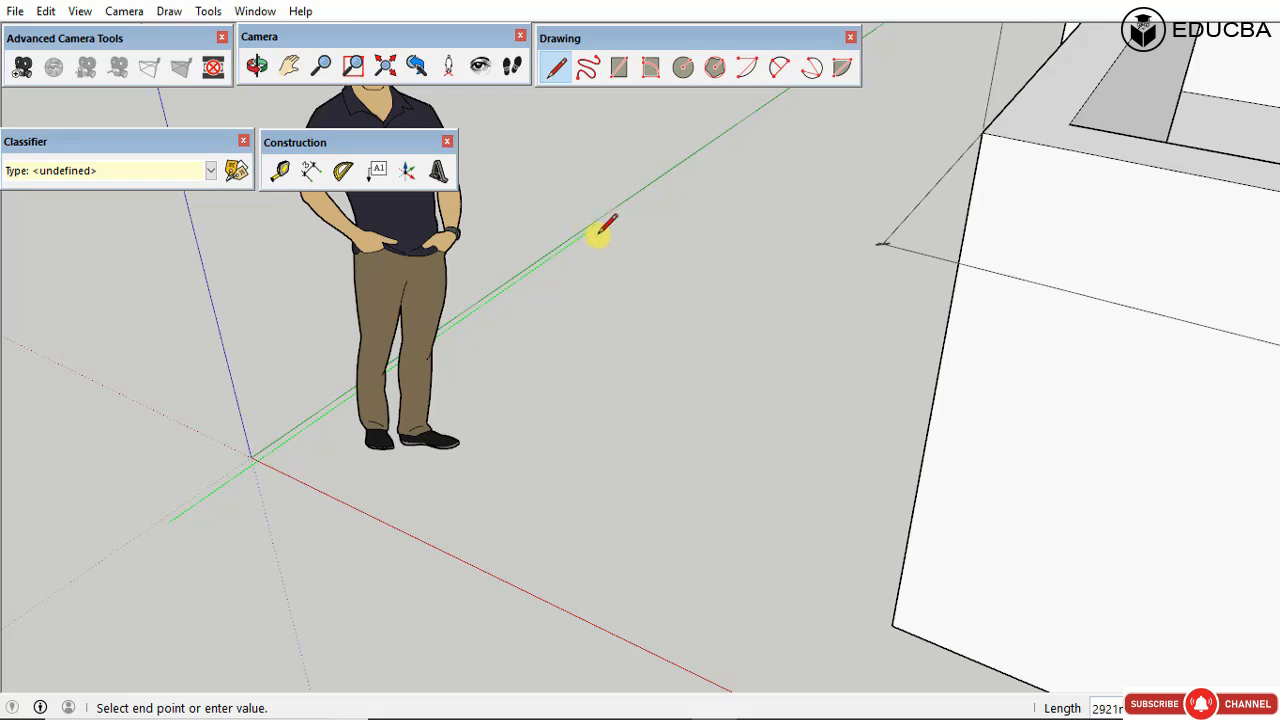
{"action": "scroll", "coordinate": [503, 357], "scroll_direction": "down", "scroll_amount": 6}
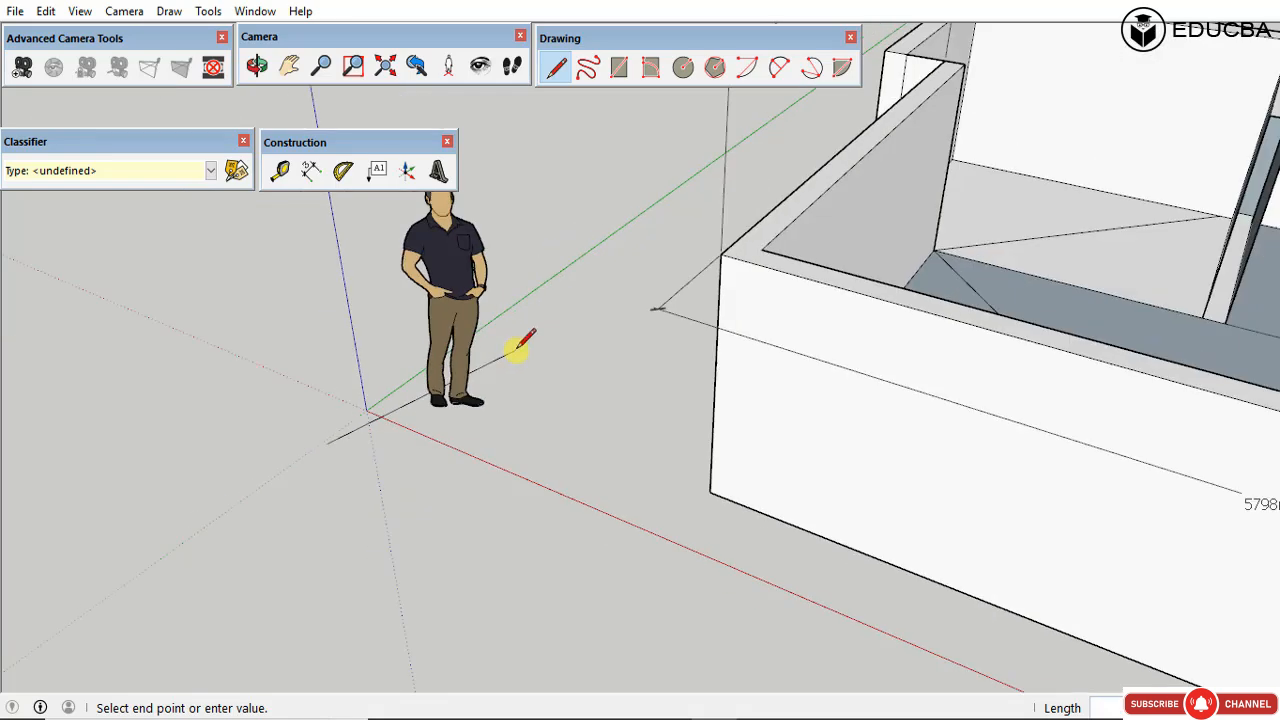
{"action": "scroll", "coordinate": [452, 402], "scroll_direction": "up", "scroll_amount": 2}
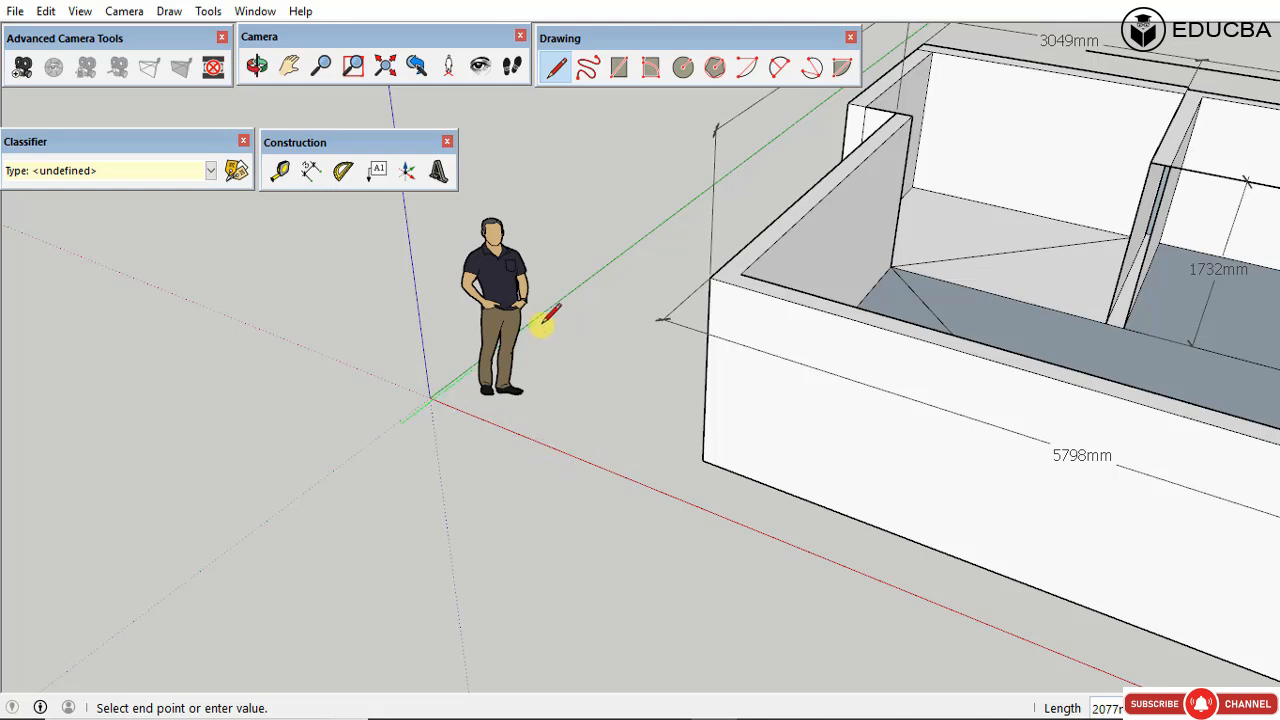
{"action": "mouse_move", "coordinate": [443, 414]}
{"action": "middle_mouse_down"}
{"action": "mouse_move", "coordinate": [427, 318]}
{"action": "mouse_move", "coordinate": [412, 319]}
{"action": "middle_mouse_up"}
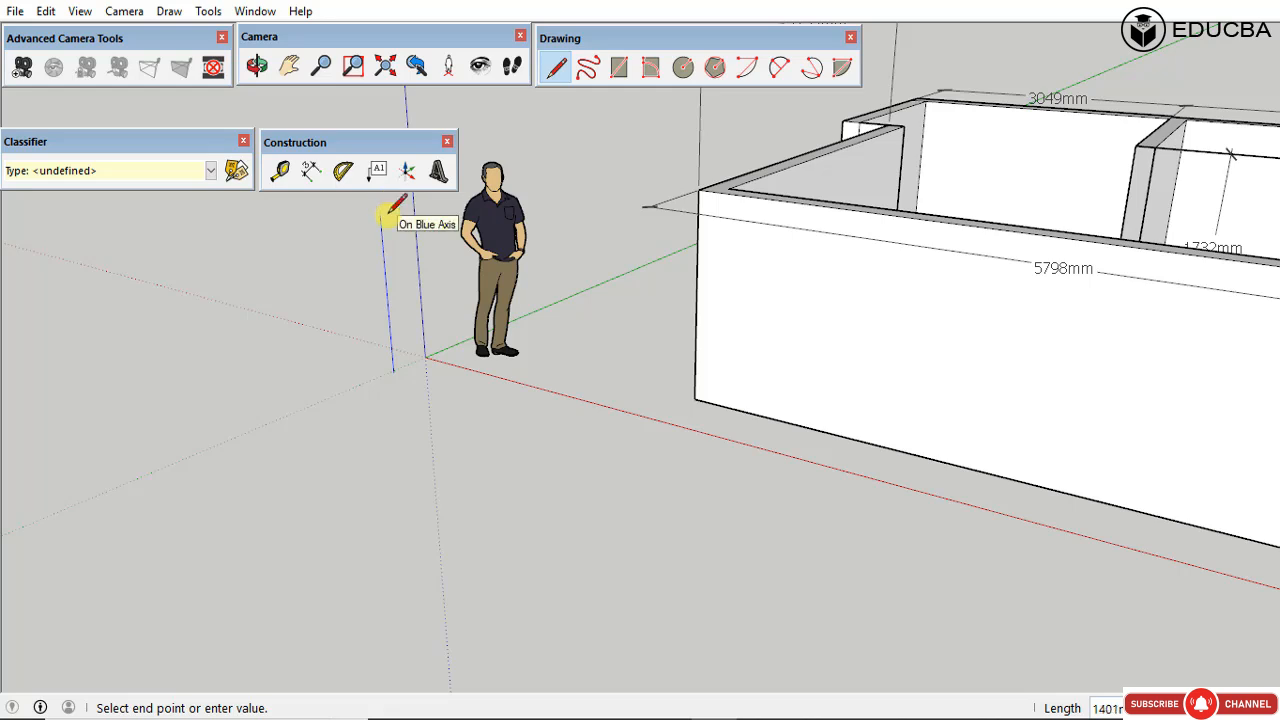
{"action": "key", "text": "Escape"}
Step: Draw a wavy freehand curve on the ground in front of the scale figure and select the whole curve
{"action": "middle_click_drag", "start_coordinate": [451, 294], "coordinate": [493, 369]}
{"action": "left_click", "coordinate": [588, 67]}
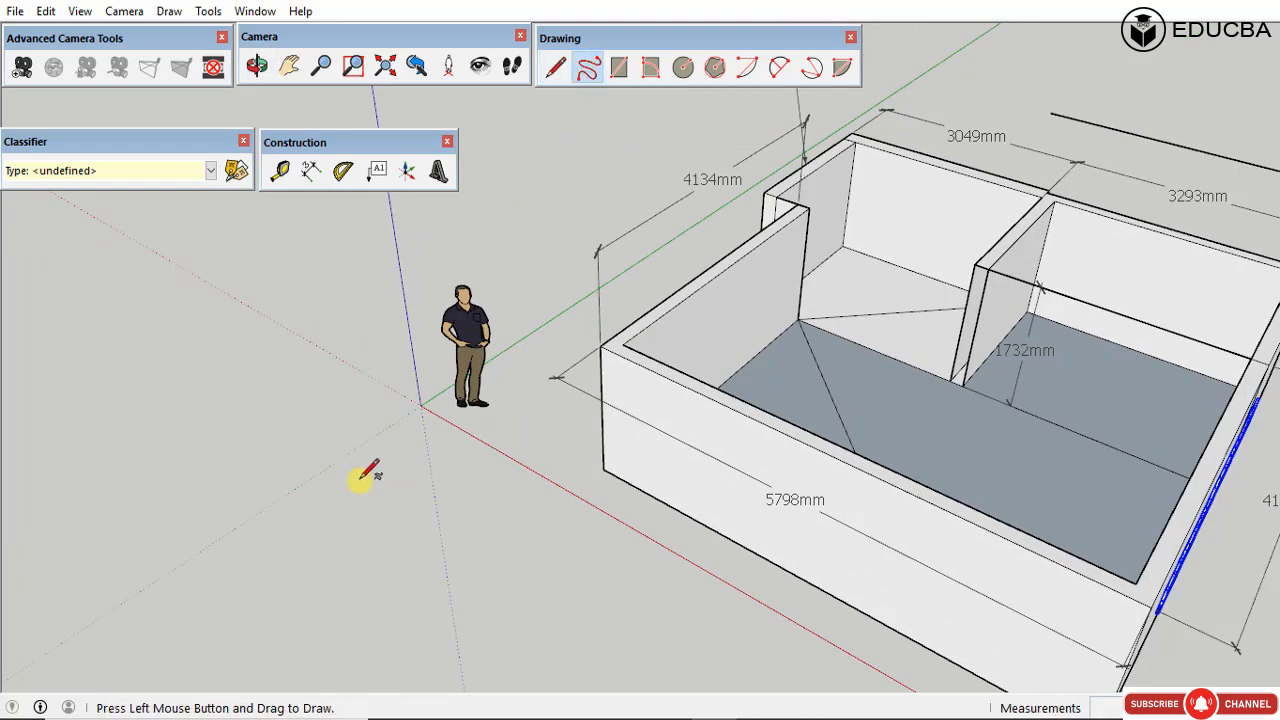
{"action": "mouse_move", "coordinate": [362, 478]}
{"action": "left_mouse_down"}
{"action": "mouse_move", "coordinate": [419, 447]}
{"action": "mouse_move", "coordinate": [436, 607]}
{"action": "mouse_move", "coordinate": [508, 533]}
{"action": "mouse_move", "coordinate": [574, 595]}
{"action": "mouse_move", "coordinate": [595, 665]}
{"action": "mouse_move", "coordinate": [612, 645]}
{"action": "left_mouse_up"}
{"action": "key", "text": "space"}
{"action": "scroll", "coordinate": [480, 562], "scroll_direction": "down", "scroll_amount": 3}
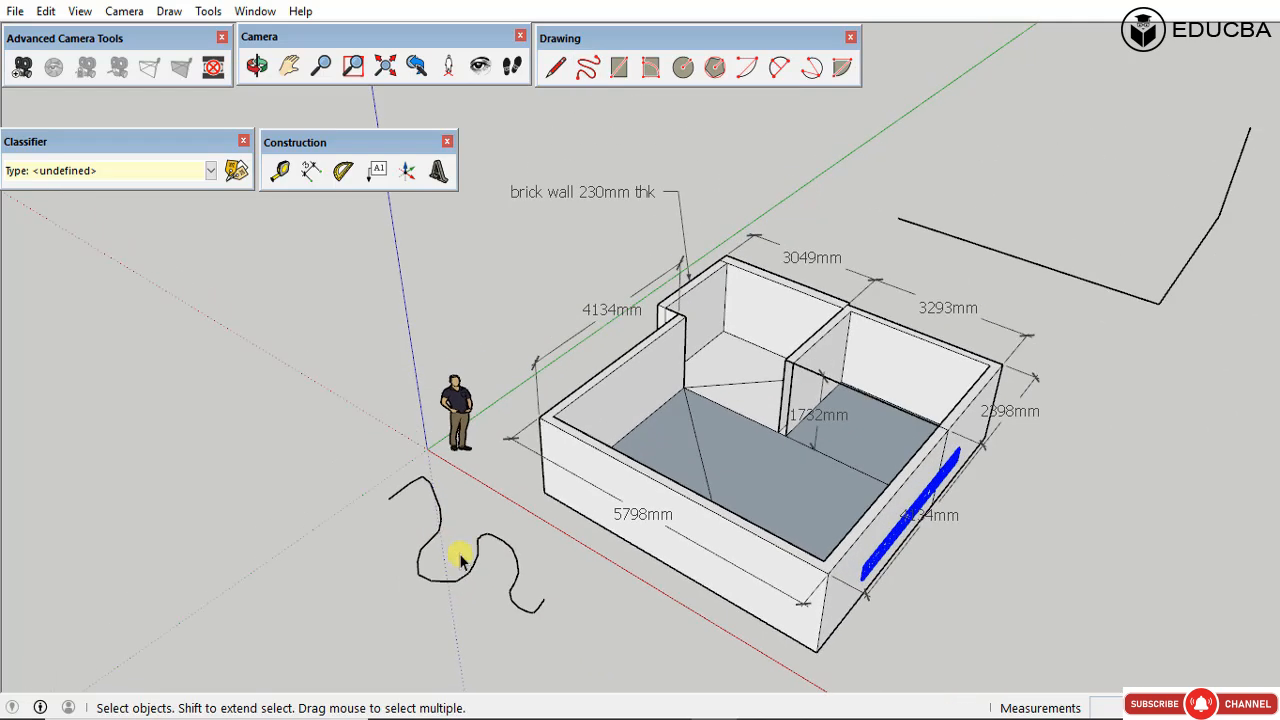
{"action": "mouse_move", "coordinate": [514, 533]}
{"action": "left_mouse_down"}
{"action": "mouse_move", "coordinate": [400, 623]}
{"action": "mouse_move", "coordinate": [440, 618]}
{"action": "left_mouse_up"}
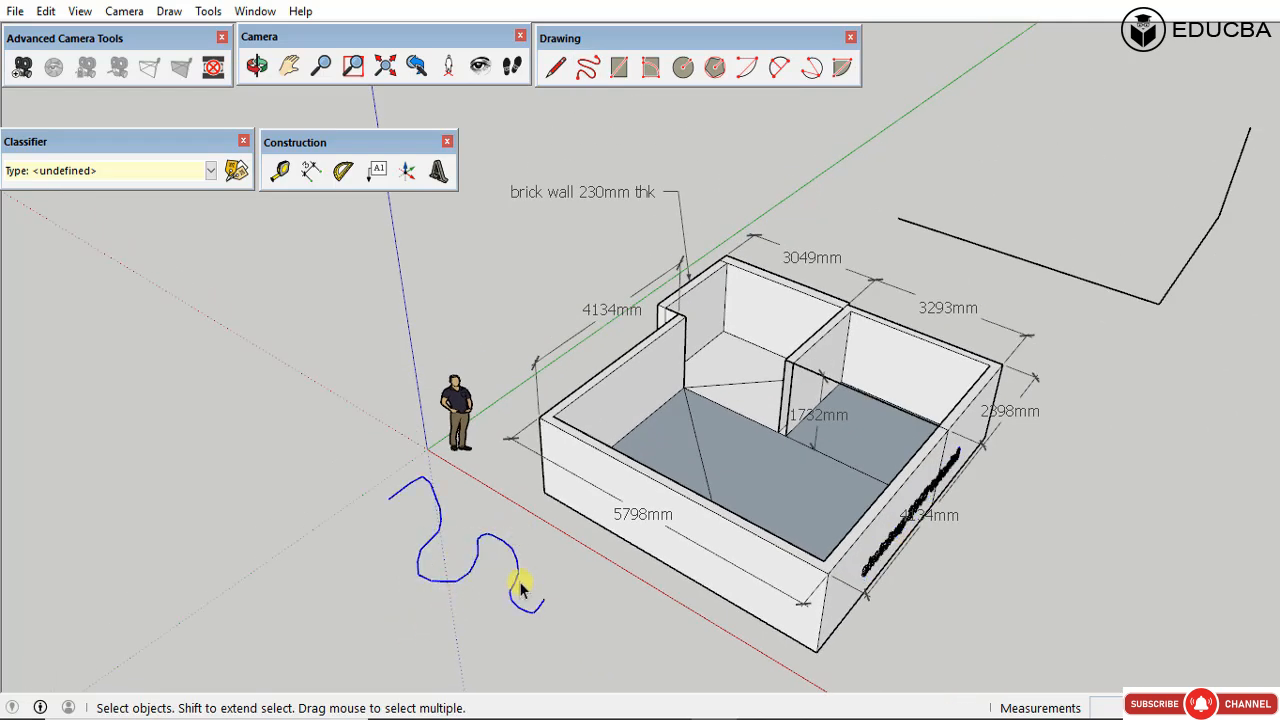
Step: Delete the selected freehand curve in front of the scale figure
{"action": "key", "text": "Delete"}
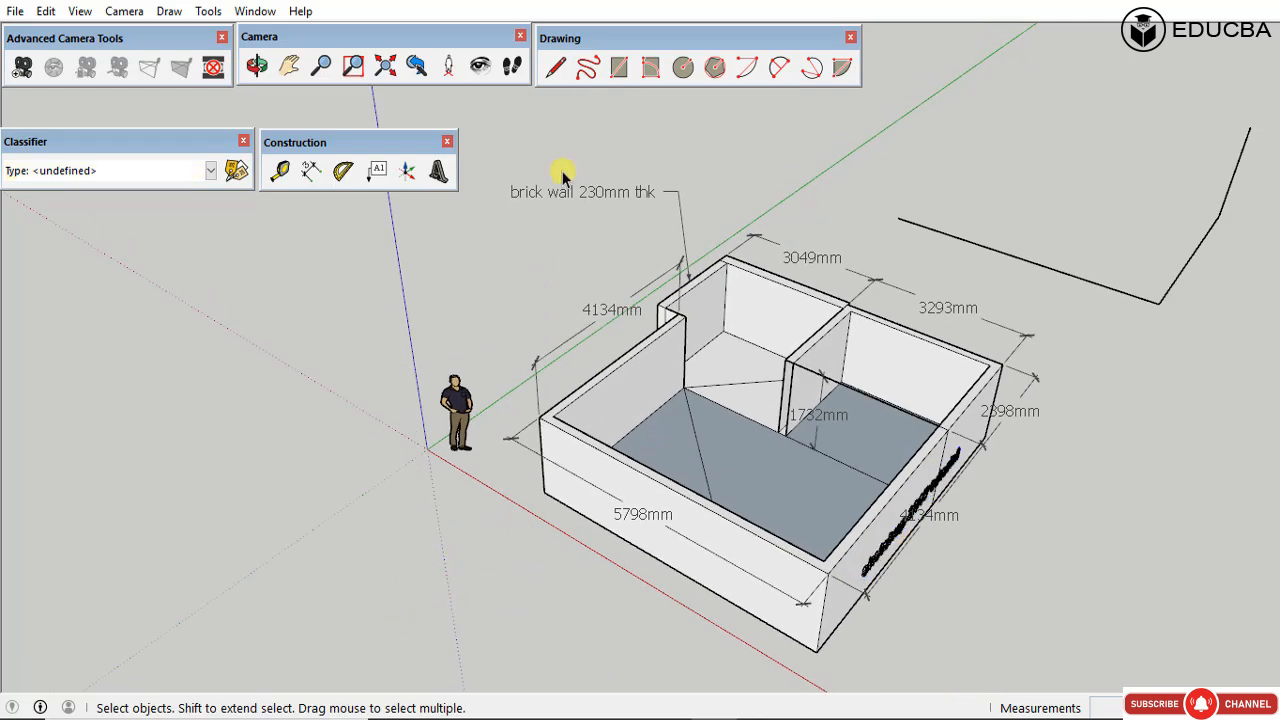
Step: Draw a flat rectangle with a first dimension of 4500 mm on the ground outside the wall carrying the 3D text
{"action": "left_click", "coordinate": [619, 67]}
{"action": "scroll", "coordinate": [550, 253], "scroll_direction": "down", "scroll_amount": 1}
{"action": "scroll", "coordinate": [545, 265], "scroll_direction": "down", "scroll_amount": 3}
{"action": "left_click", "coordinate": [657, 410]}
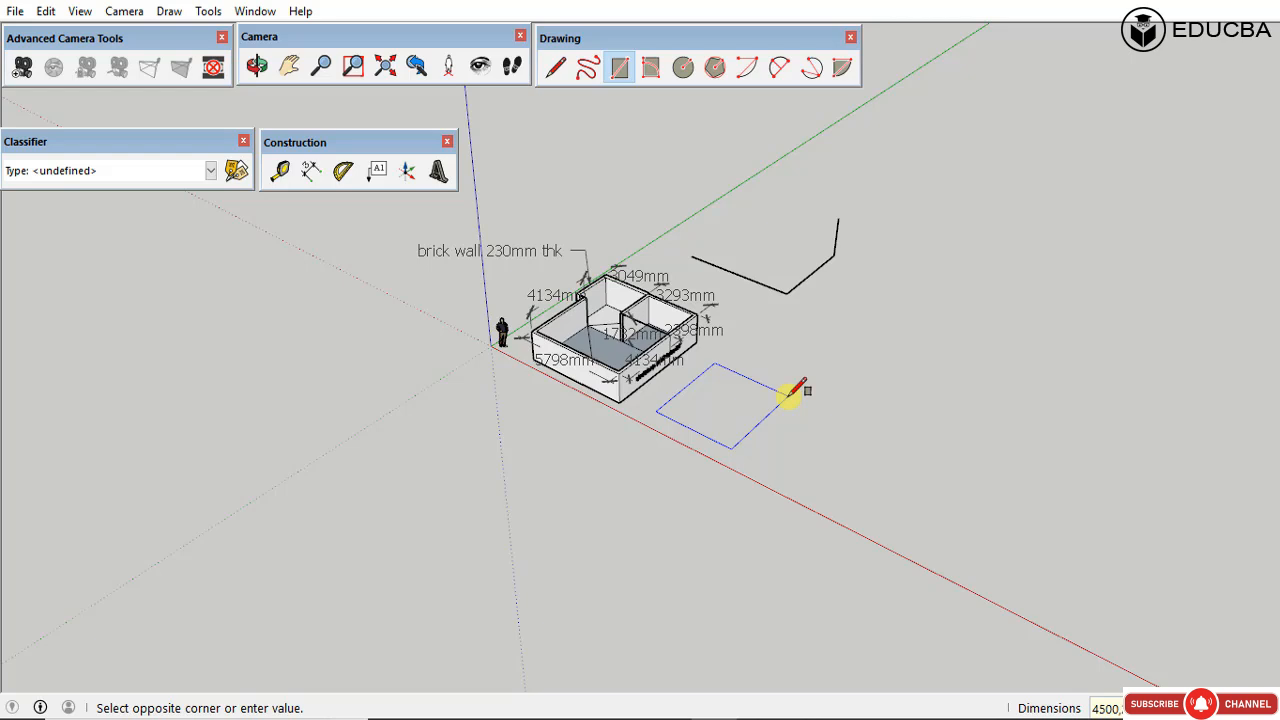
{"action": "key", "text": "Return"}
{"action": "key", "text": "space"}
{"action": "scroll", "coordinate": [690, 379], "scroll_direction": "up", "scroll_amount": 1}
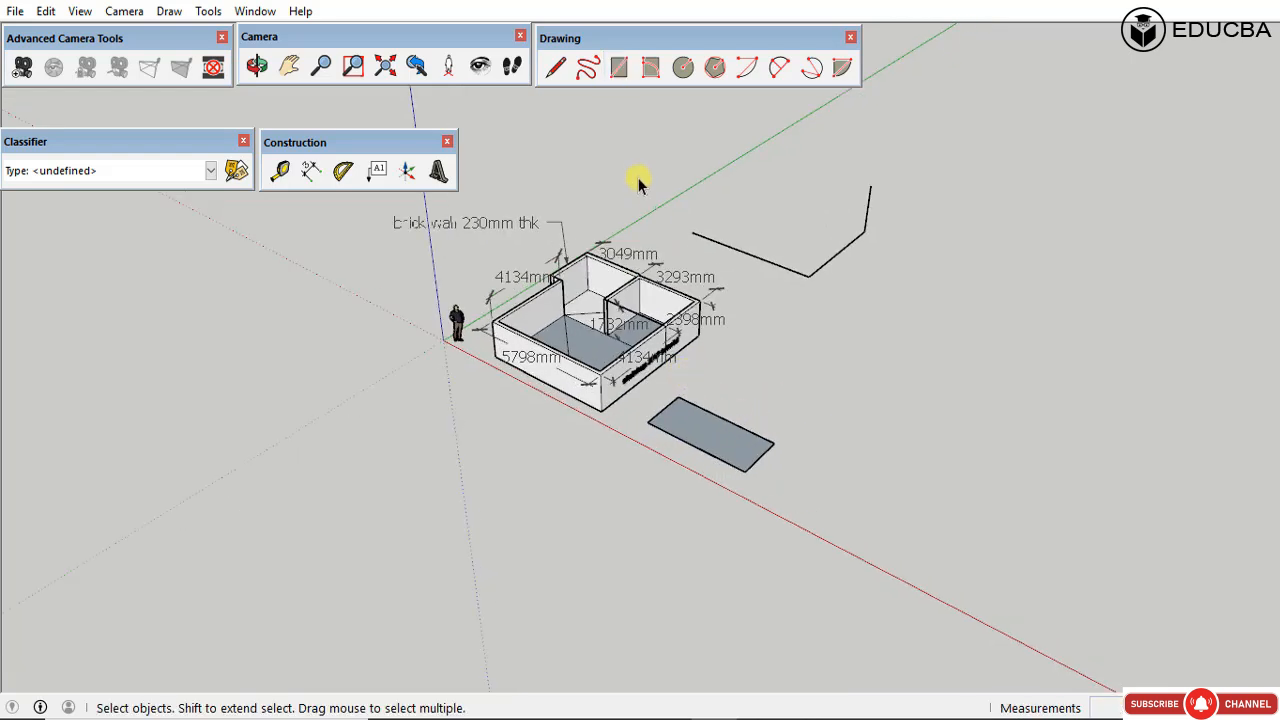
{"action": "scroll", "coordinate": [640, 183], "scroll_direction": "up", "scroll_amount": 2}
Step: Draw a standing rotated rectangle on the open ground, with a base edge about 3823 mm long parallel to the red axis
{"action": "left_click", "coordinate": [651, 68]}
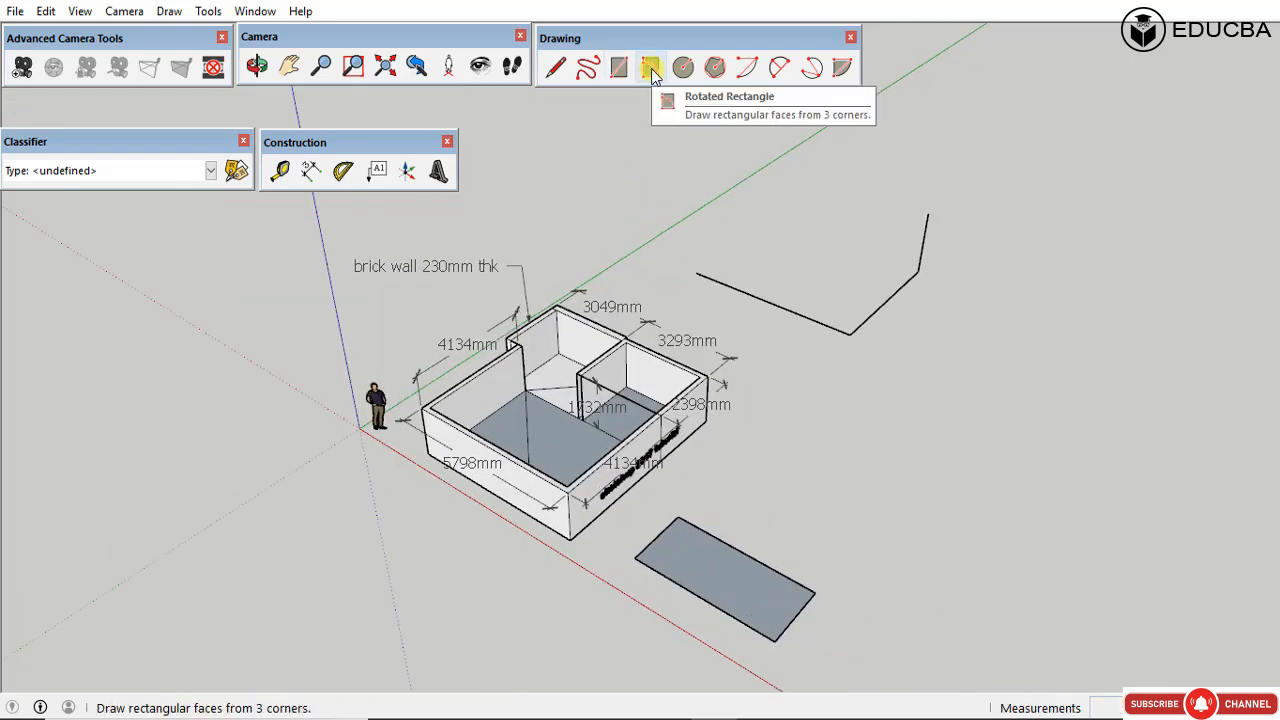
{"action": "left_click", "coordinate": [651, 70]}
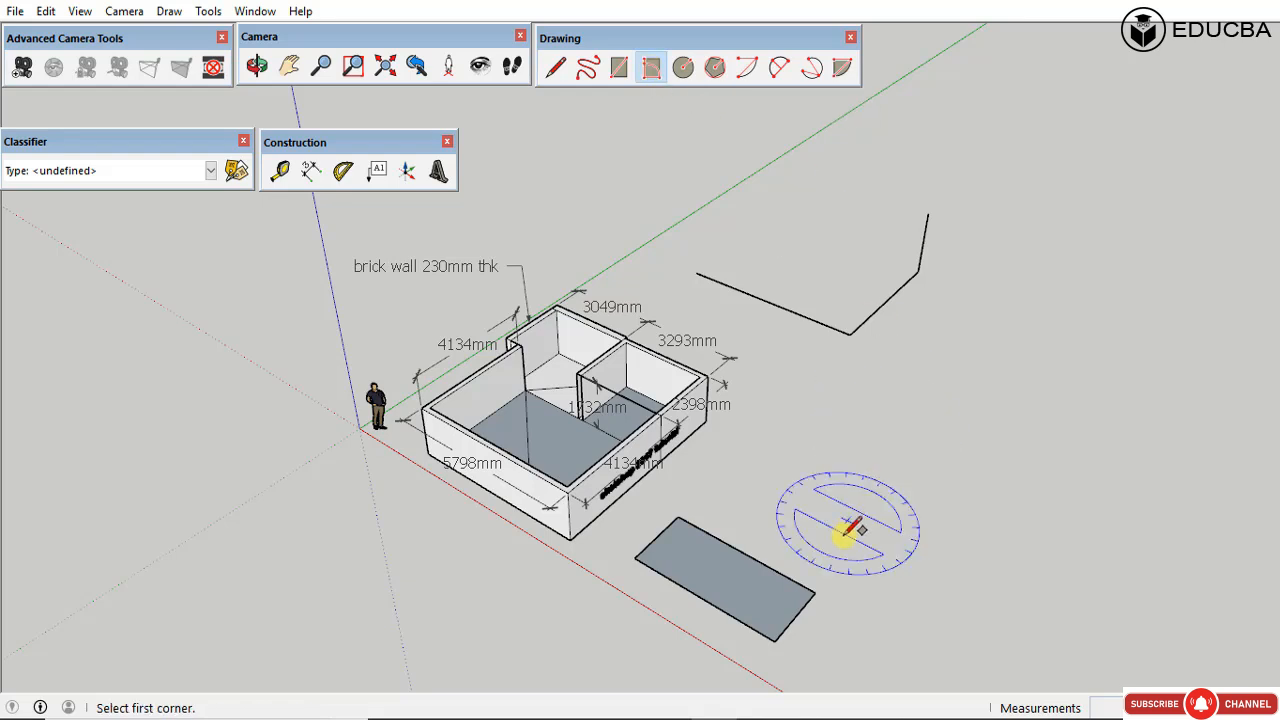
{"action": "left_click", "coordinate": [866, 473]}
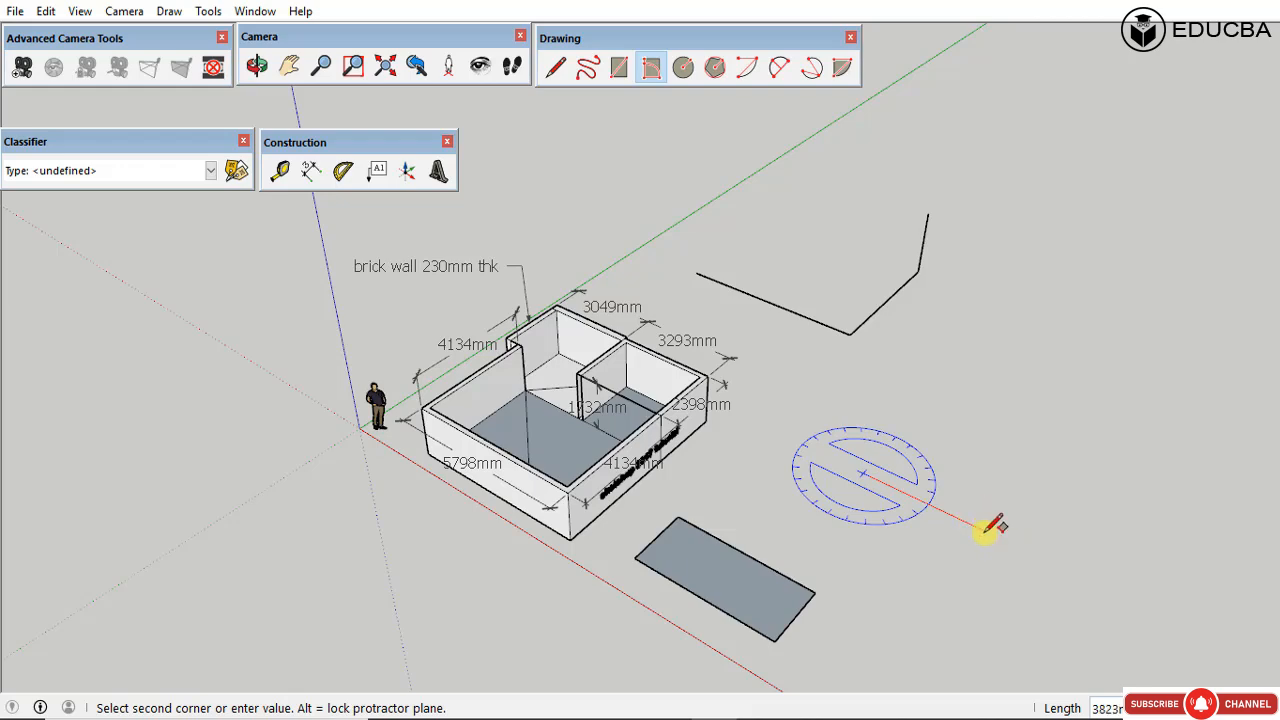
{"action": "left_click", "coordinate": [987, 529]}
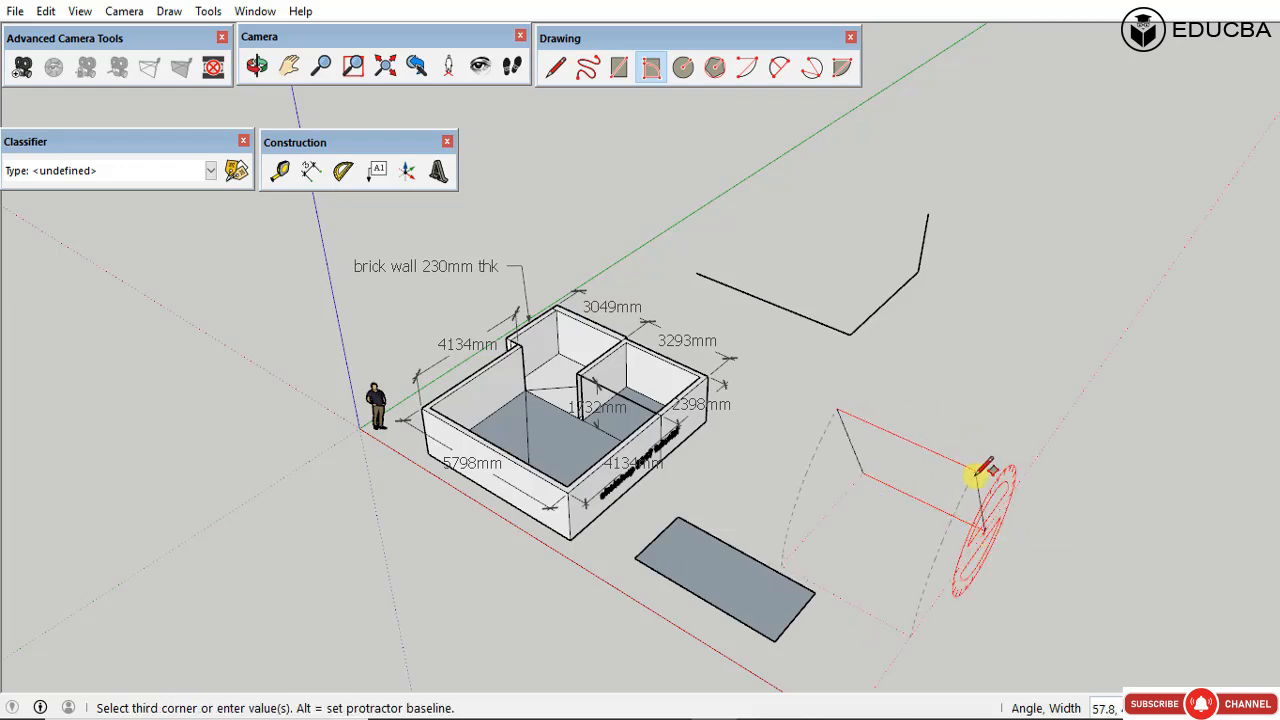
{"action": "middle_click_drag", "start_coordinate": [980, 471], "coordinate": [691, 457]}
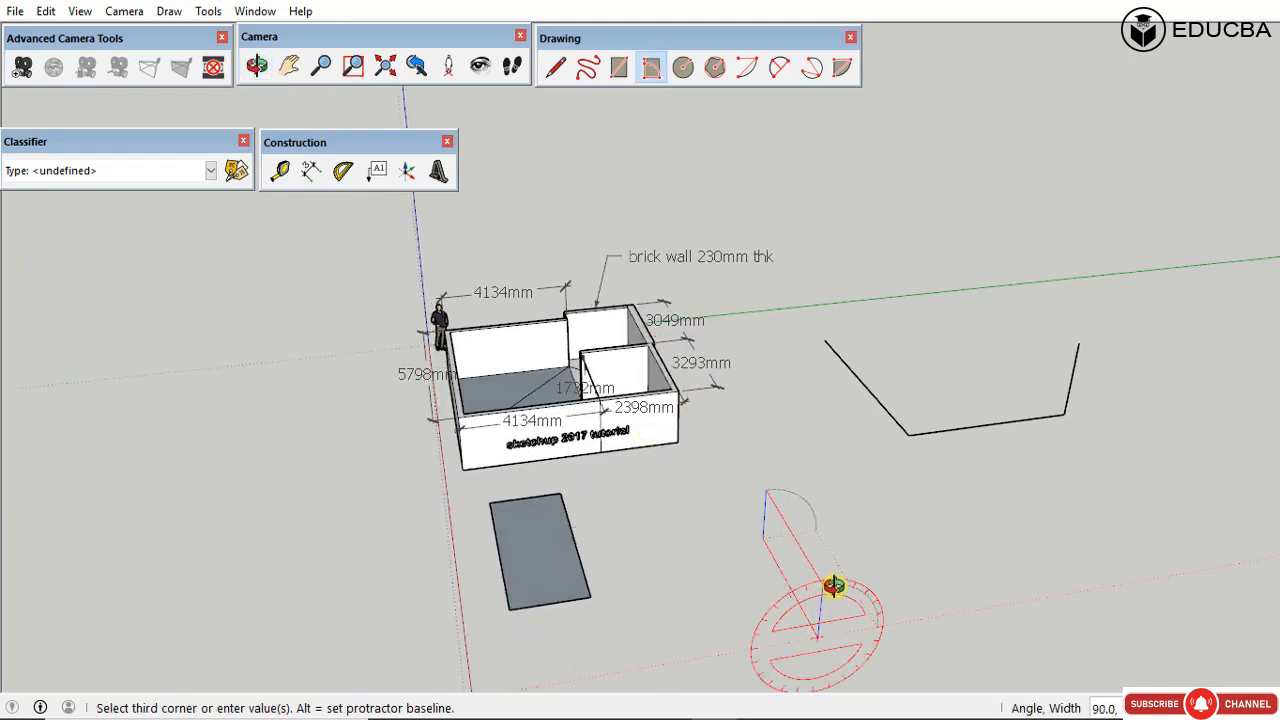
{"action": "middle_click_drag", "start_coordinate": [831, 586], "coordinate": [893, 490]}
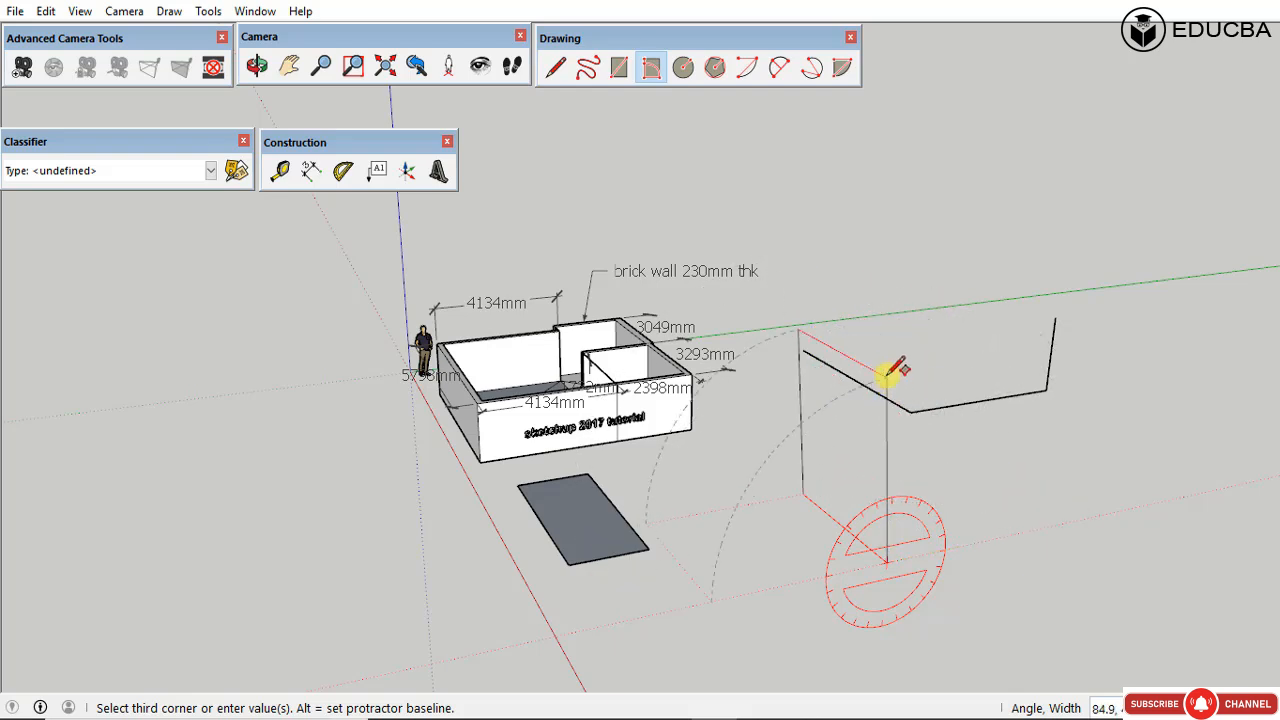
{"action": "left_click", "coordinate": [900, 477]}
{"action": "middle_click_drag", "start_coordinate": [900, 477], "coordinate": [940, 480]}
{"action": "middle_click_drag", "start_coordinate": [851, 466], "coordinate": [722, 514]}
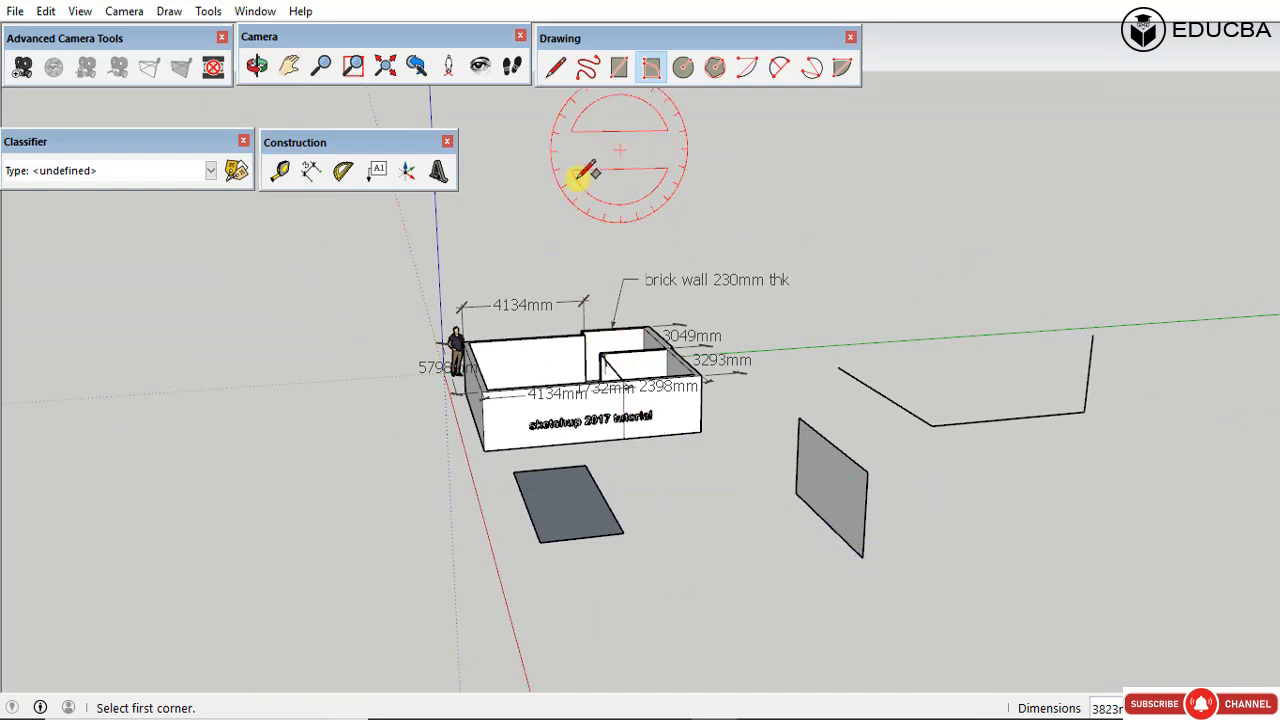
Step: Draw a second, tilted rotated rectangle with a base edge about 1465 mm long between the flat rectangle and the standing one
{"action": "left_click", "coordinate": [701, 541]}
{"action": "left_click", "coordinate": [716, 563]}
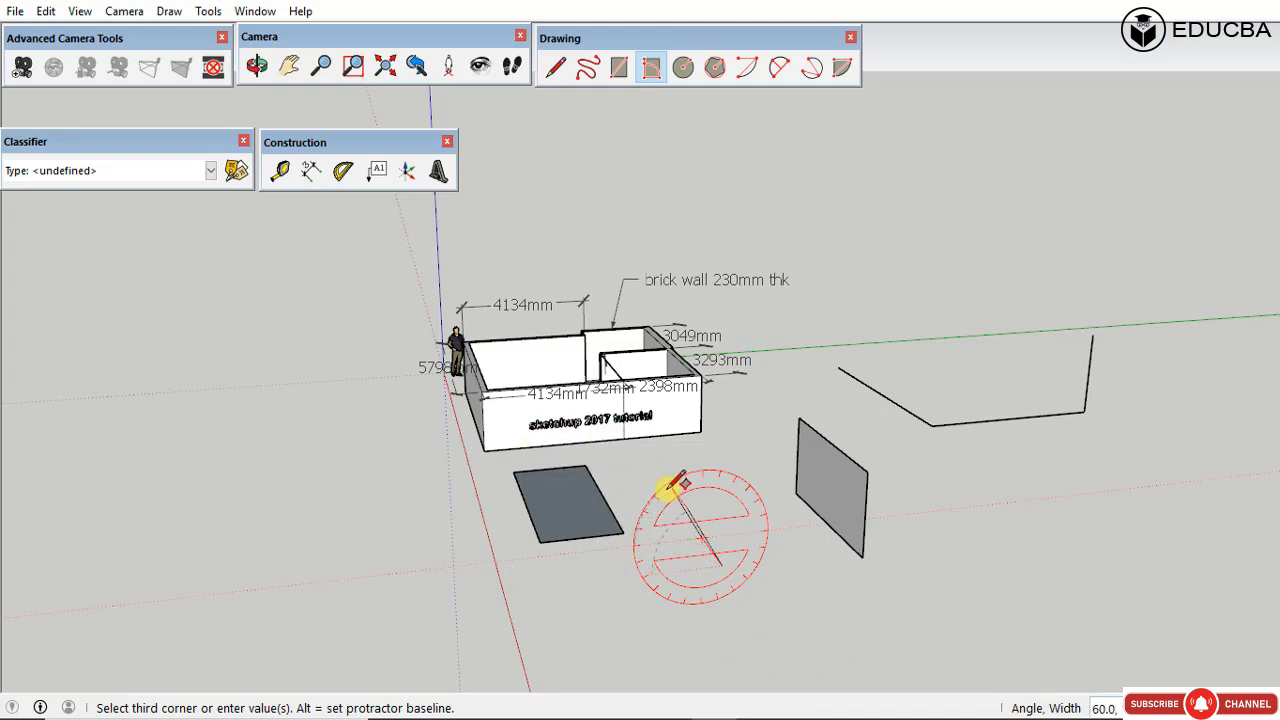
{"action": "left_click", "coordinate": [656, 492]}
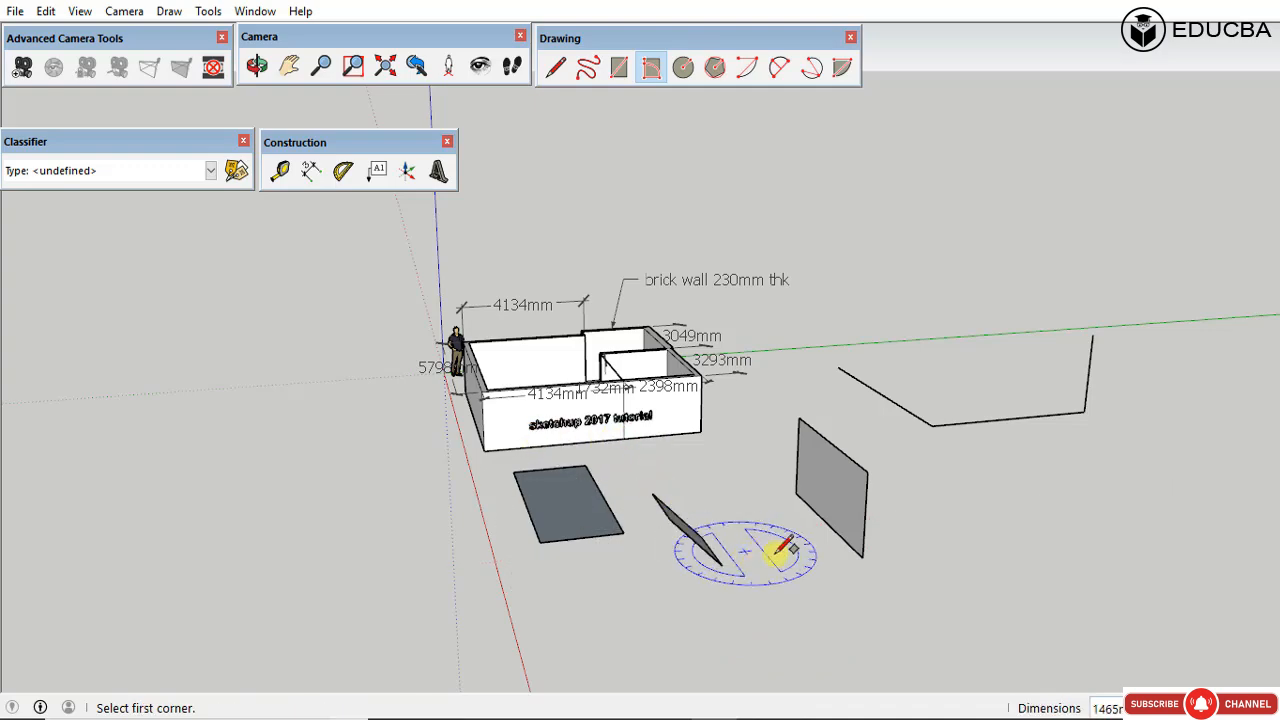
{"action": "middle_click_drag", "start_coordinate": [766, 549], "coordinate": [803, 611]}
Step: Delete both rotated rectangles, keeping the flat rectangle and the line chain
{"action": "key", "text": "space"}
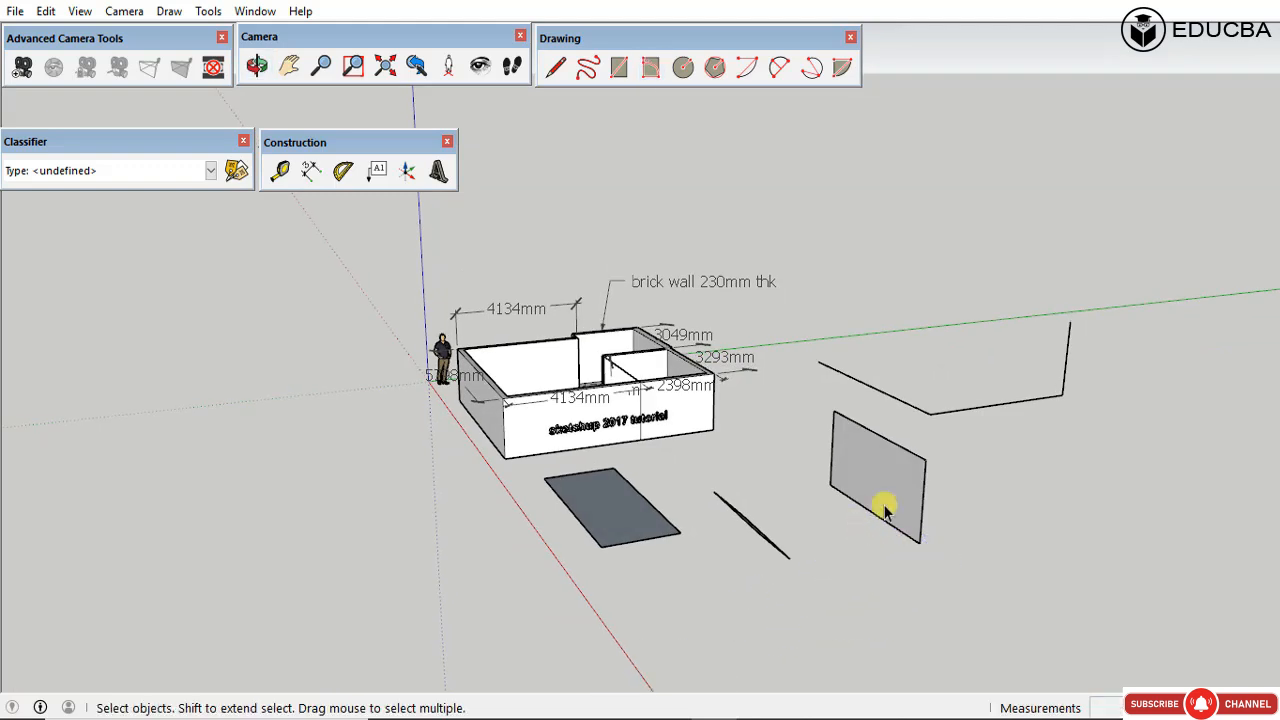
{"action": "left_click", "coordinate": [886, 508]}
{"action": "key", "text": "Delete"}
{"action": "middle_click_drag", "start_coordinate": [767, 530], "coordinate": [652, 592]}
{"action": "key", "text": "Delete"}
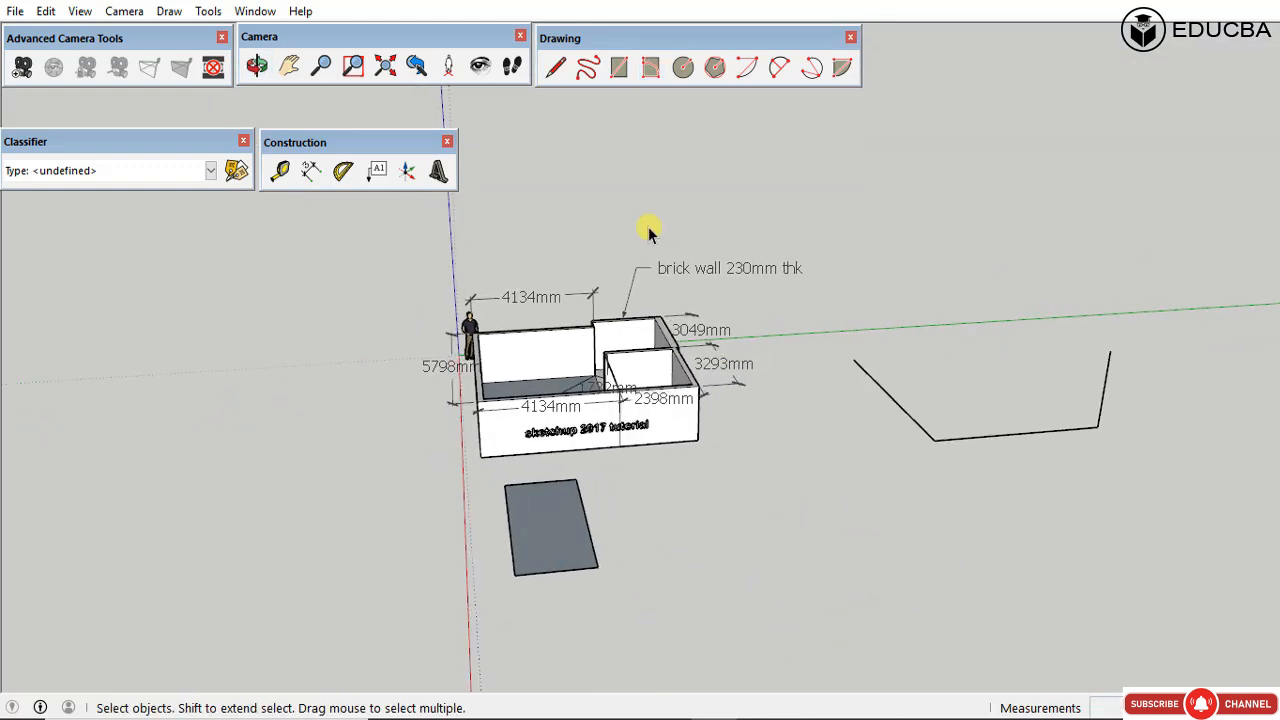
Step: Try a circle on the ground beside the flat rectangle, previewing a radius of about 1651 mm, and cancel it
{"action": "left_click", "coordinate": [683, 67]}
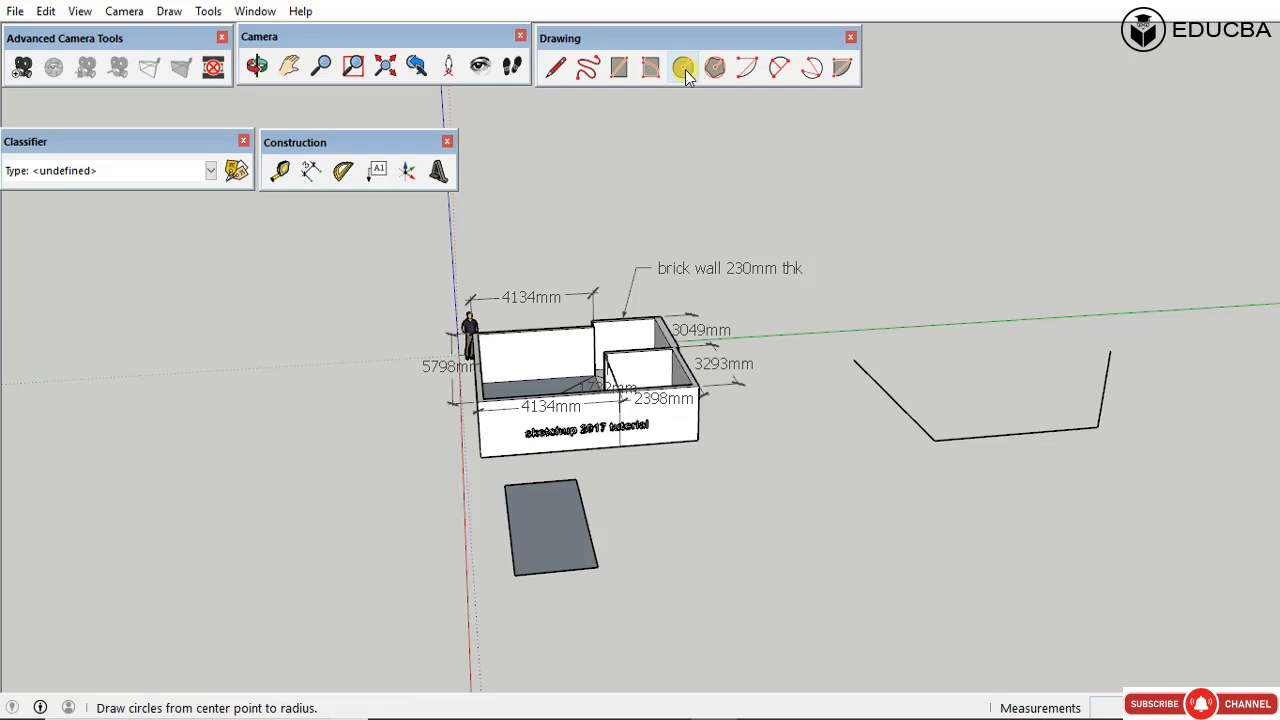
{"action": "left_click", "coordinate": [745, 497]}
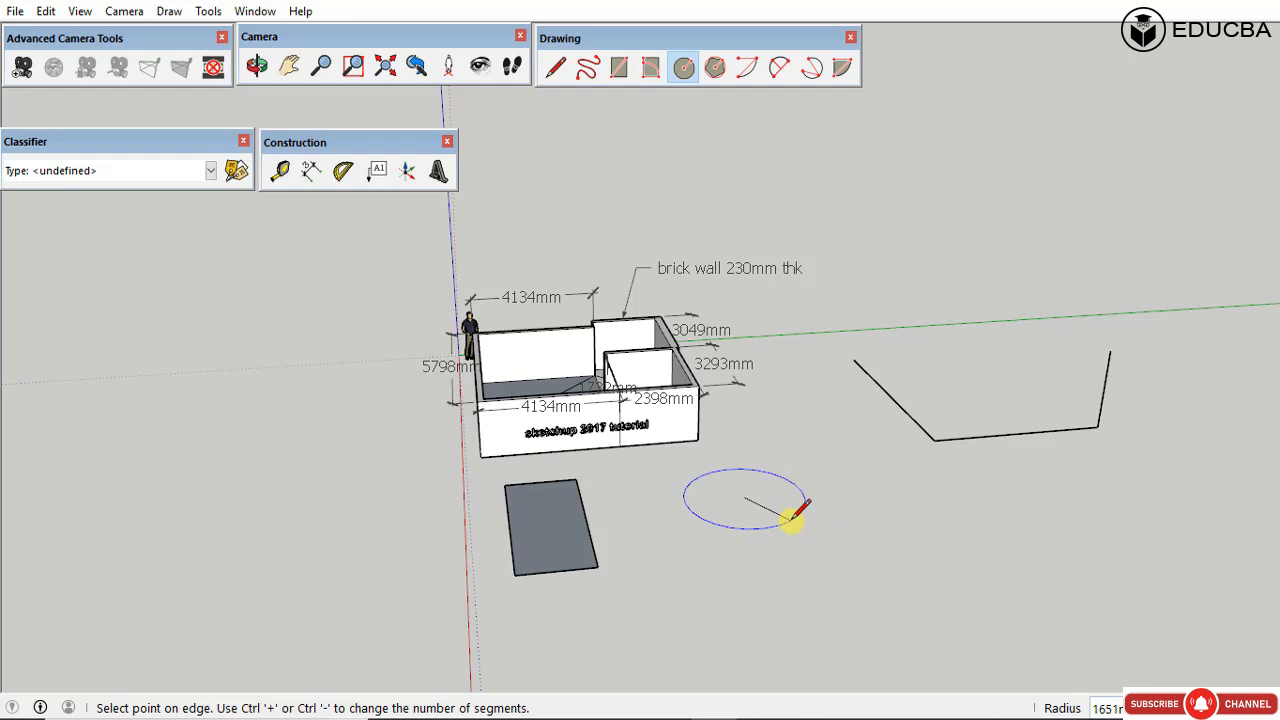
{"action": "key", "text": "Escape"}
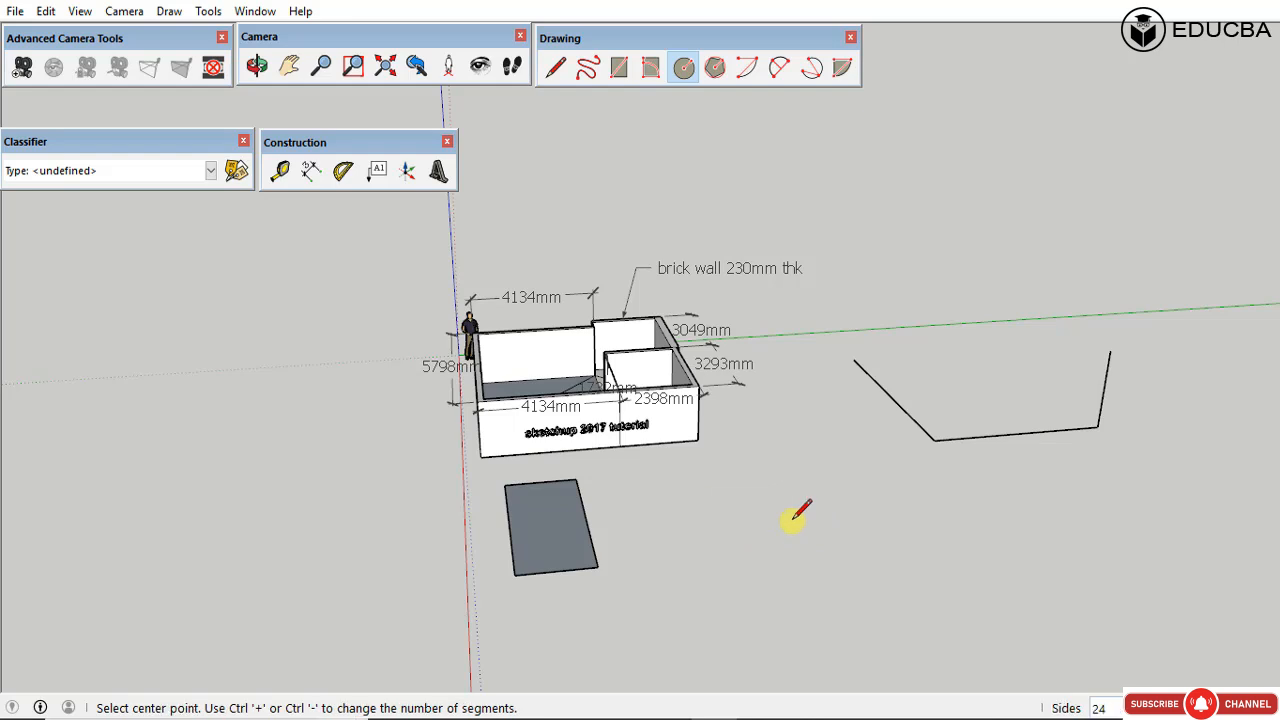
Step: Draw a six-sided polygon with an inscribed radius of 2500 mm on the ground beside the flat rectangle
{"action": "left_click", "coordinate": [715, 72]}
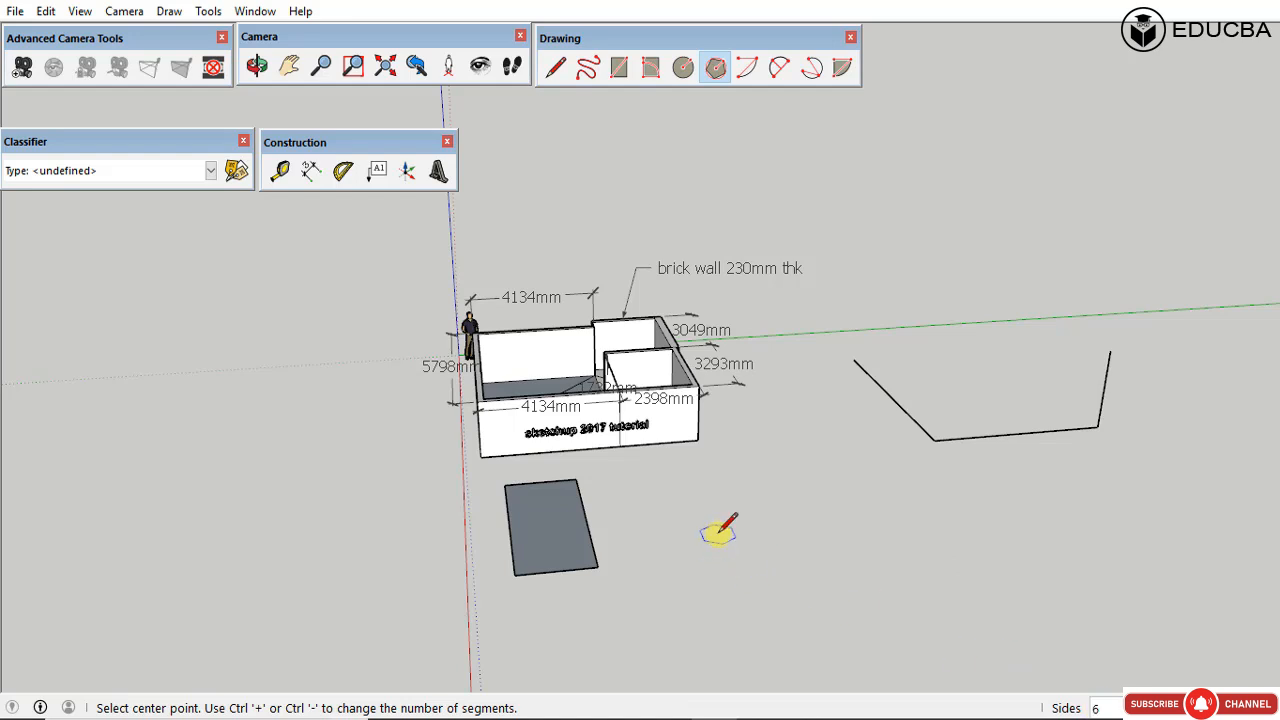
{"action": "left_click", "coordinate": [717, 535]}
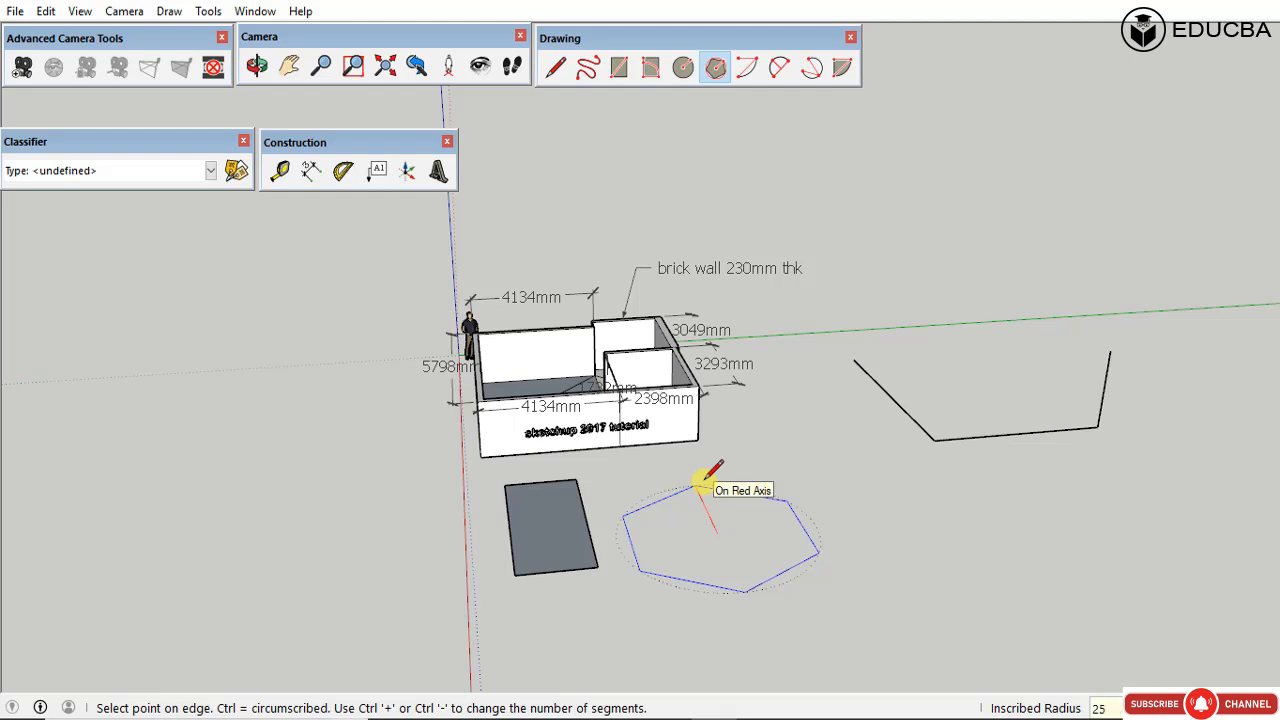
{"action": "left_click", "coordinate": [706, 482]}
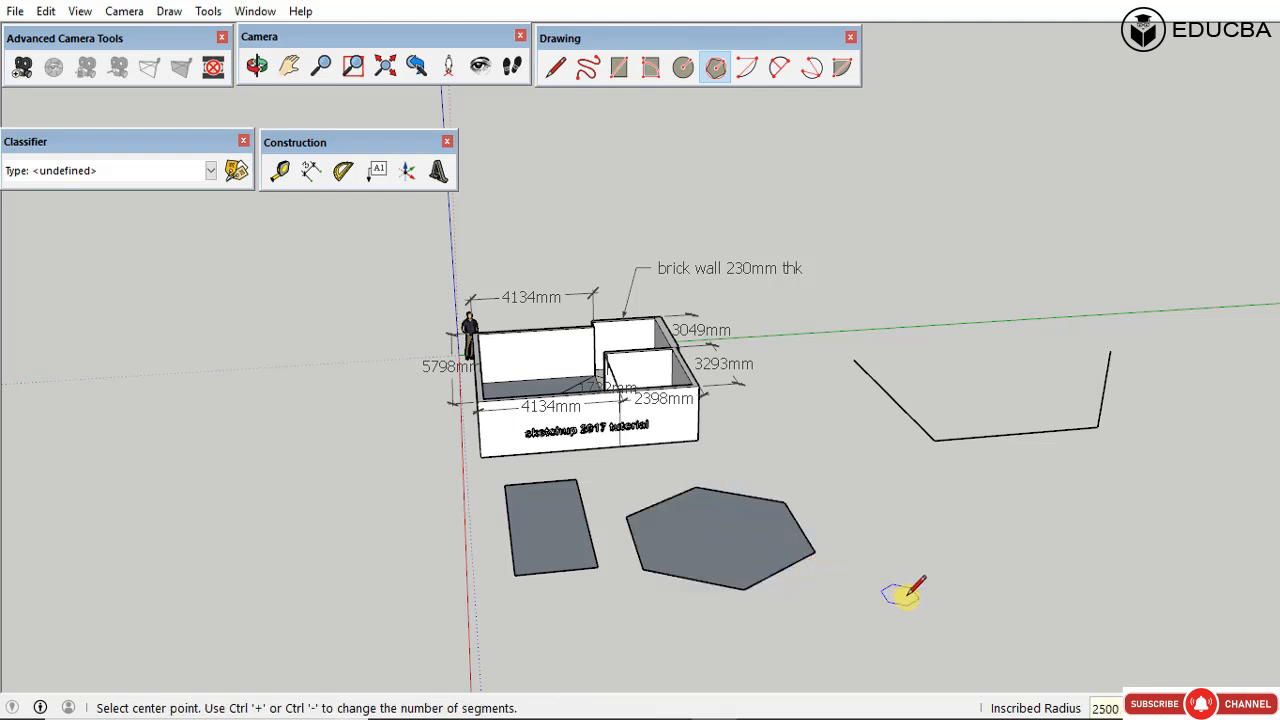
{"action": "key", "text": "space"}
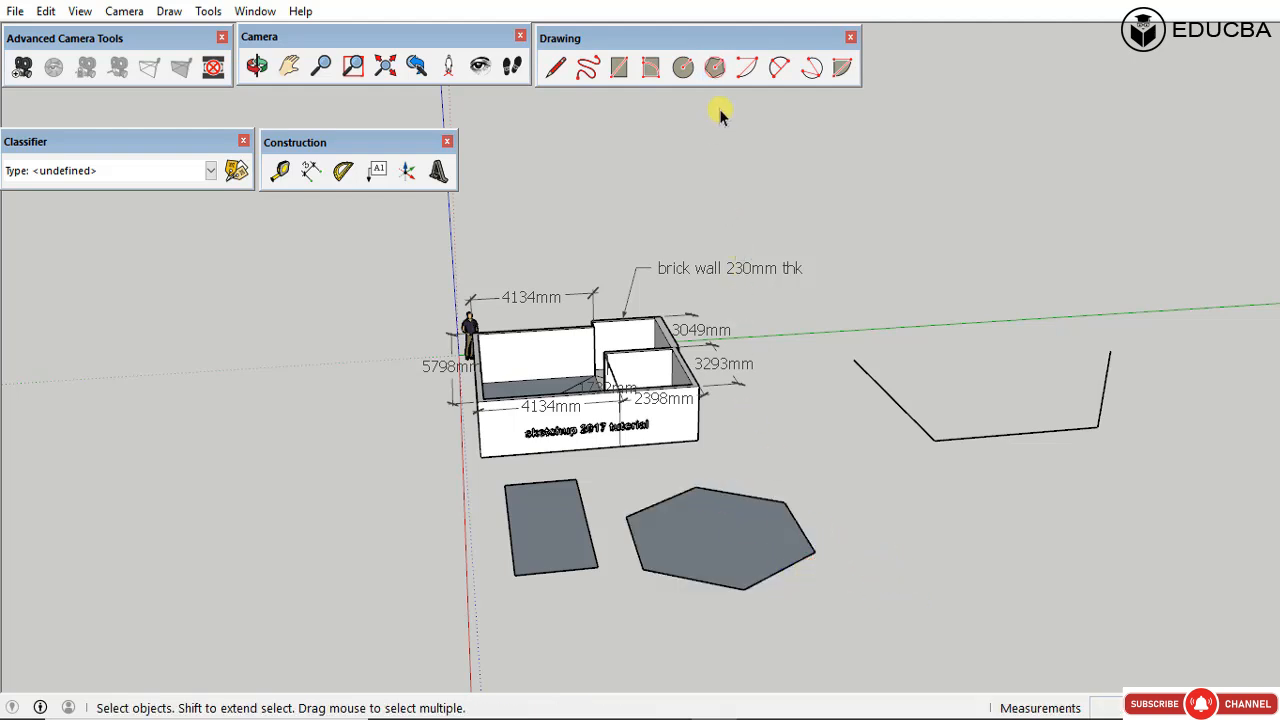
{"action": "left_click", "coordinate": [715, 67]}
{"action": "type", "text": "8"}
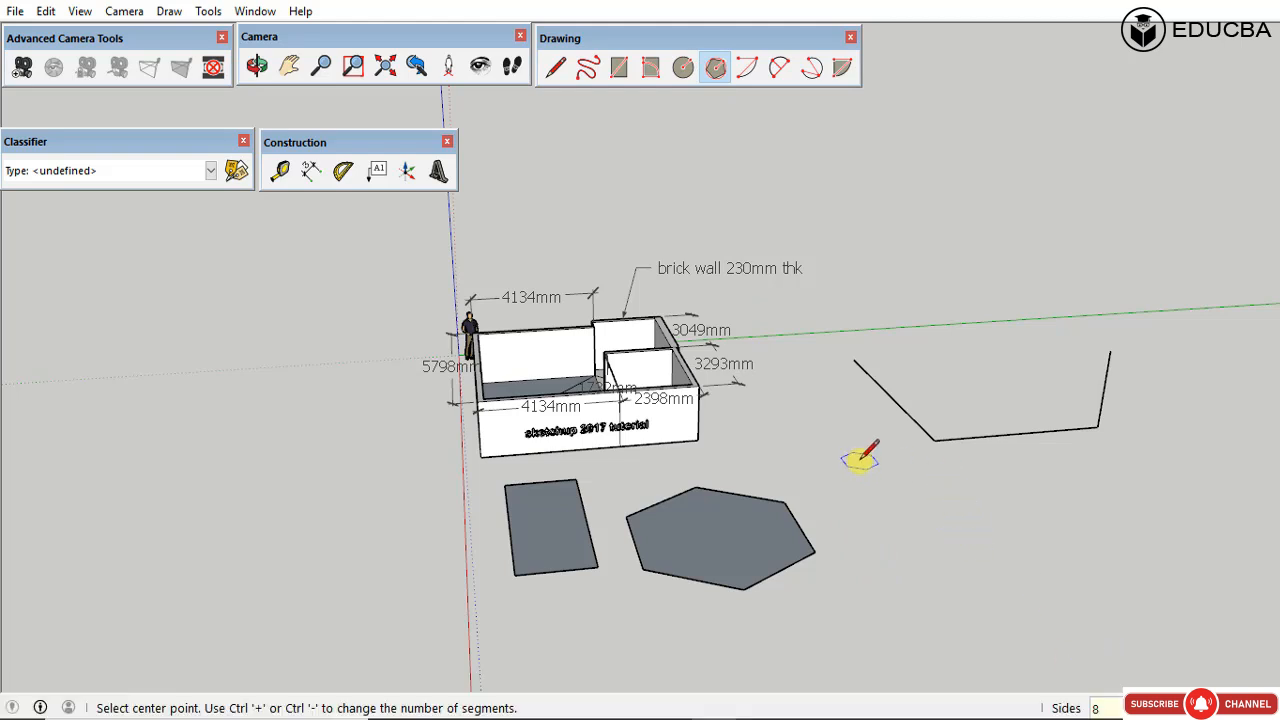
{"action": "key", "text": "space"}
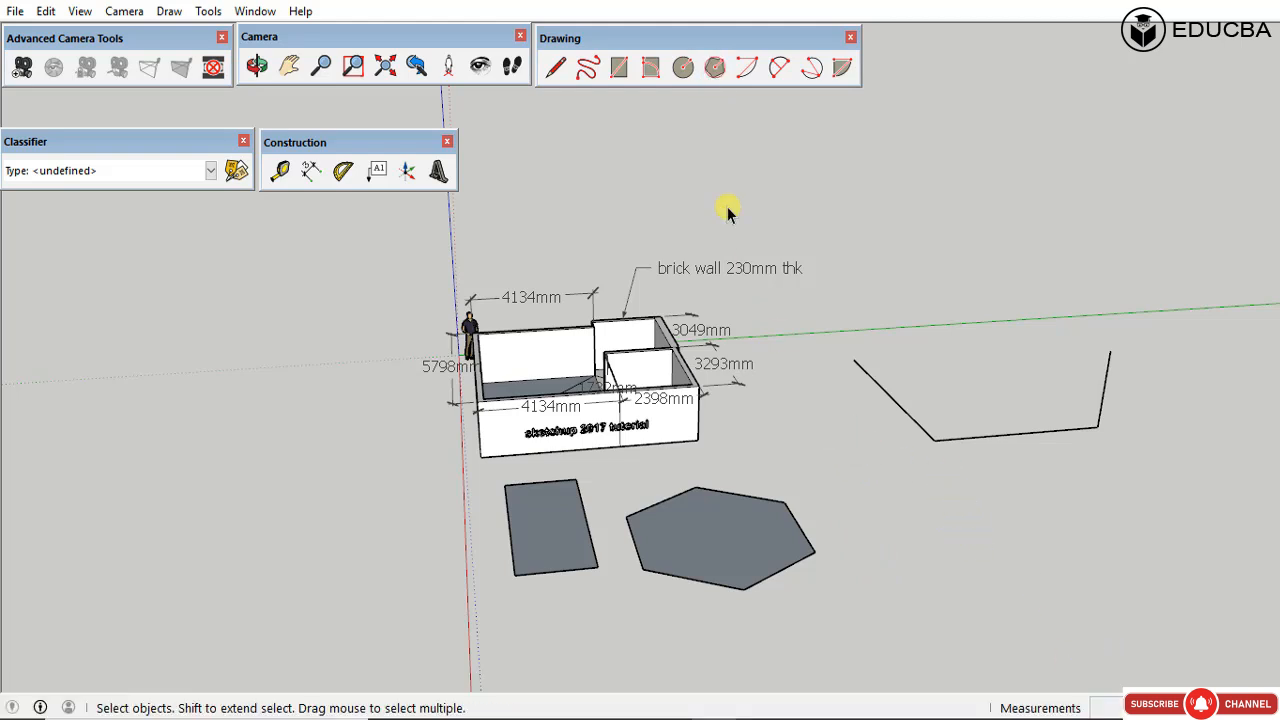
Step: Try to draw a 10-sided polygon with an inscribed radius of 2500 mm beyond the hexagon, and undo it
{"action": "left_click", "coordinate": [715, 67]}
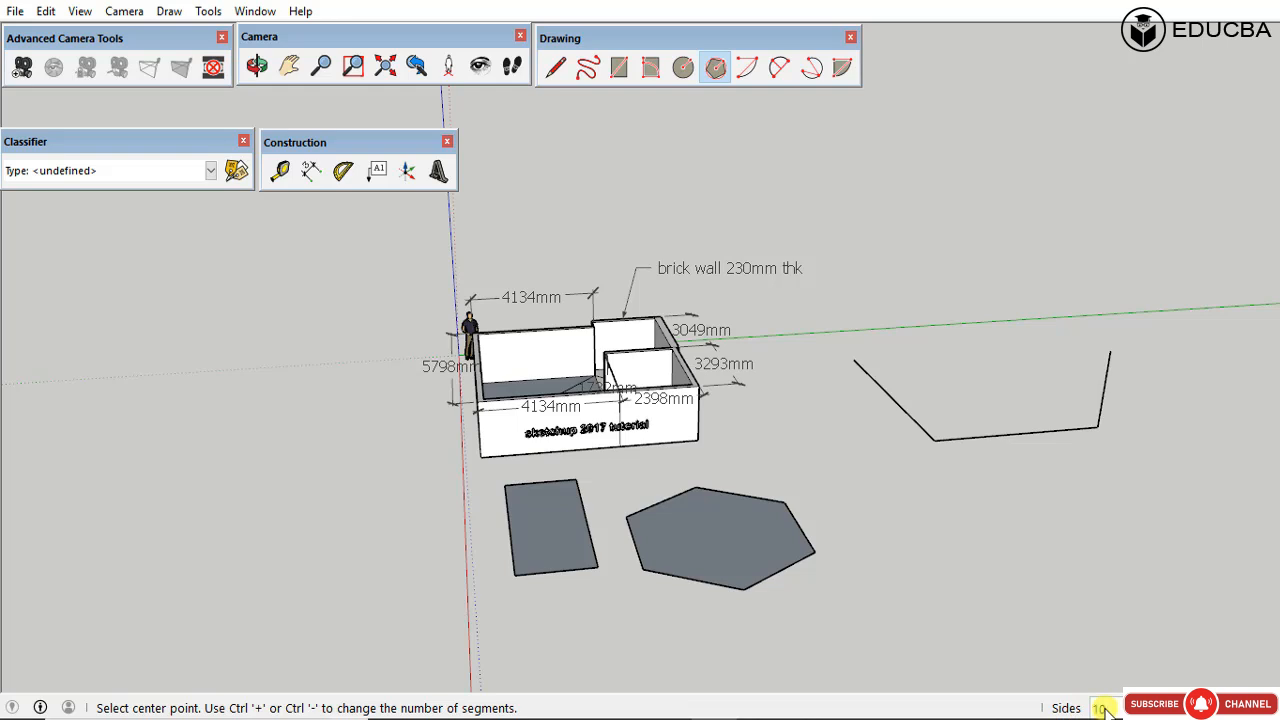
{"action": "left_click", "coordinate": [958, 573]}
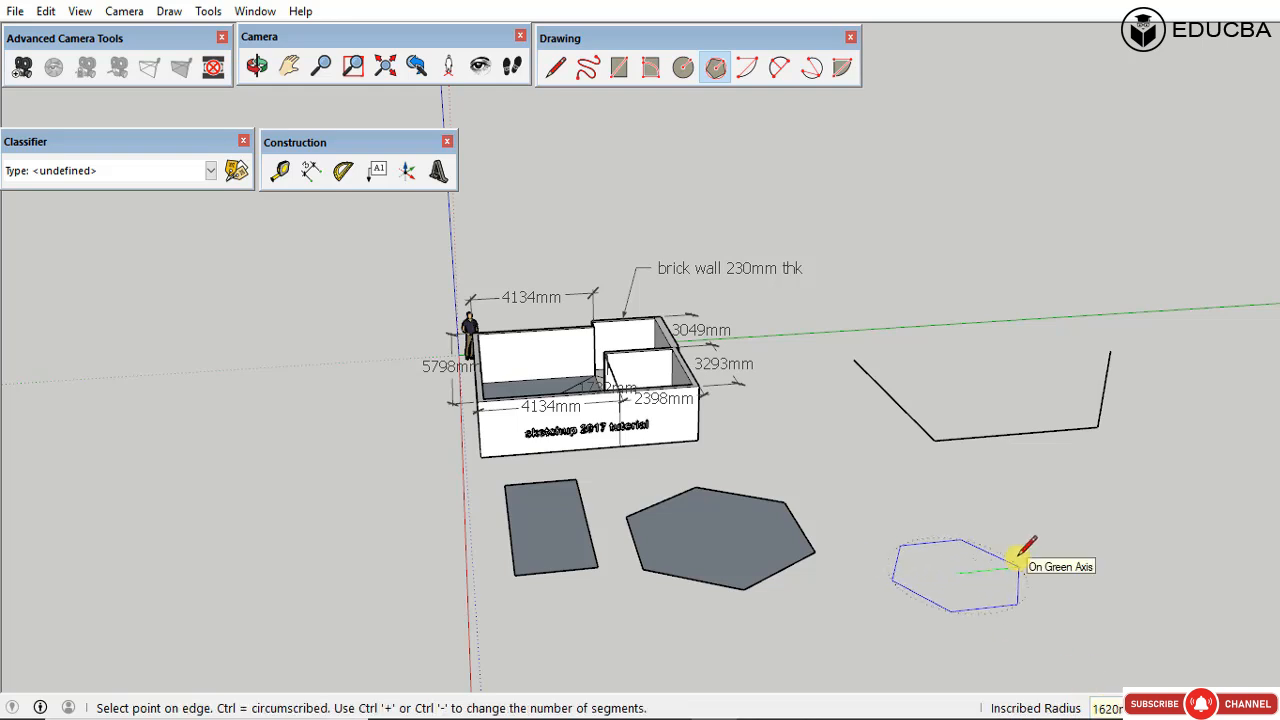
{"action": "left_click", "coordinate": [1052, 563]}
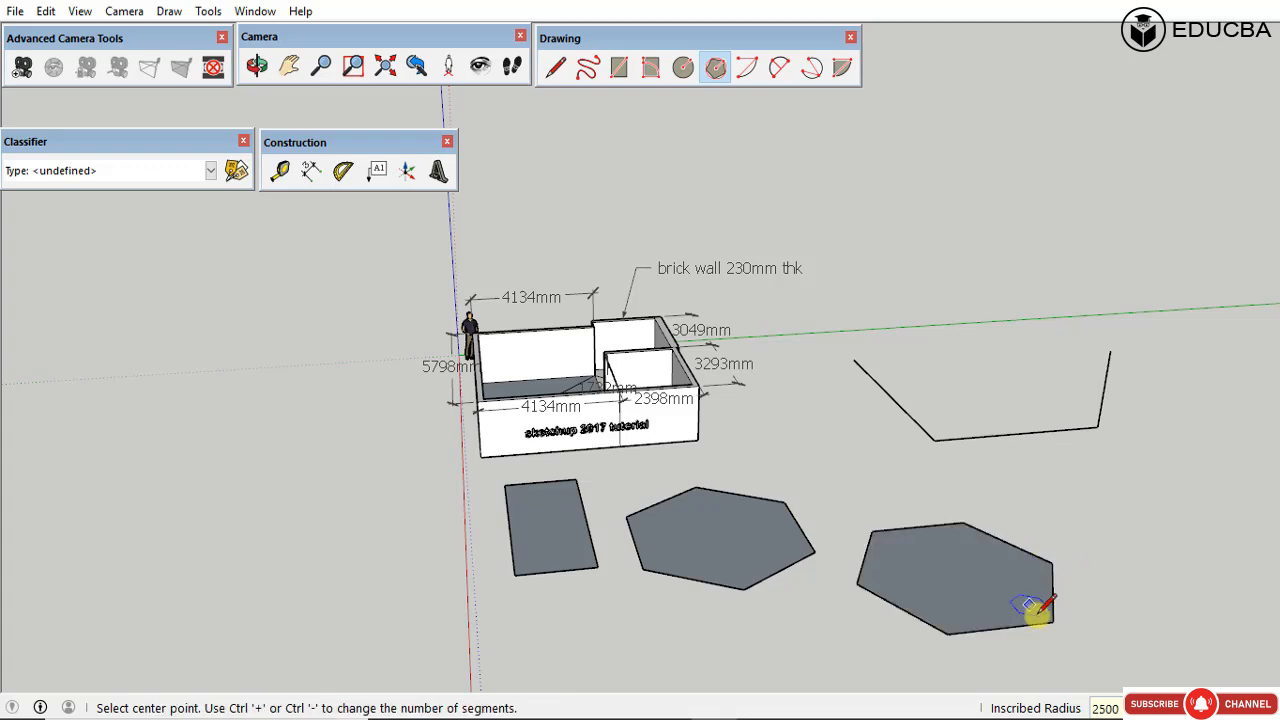
{"action": "middle_click_drag", "start_coordinate": [1002, 597], "coordinate": [926, 606]}
{"action": "scroll", "coordinate": [960, 615], "scroll_direction": "up", "scroll_amount": 5}
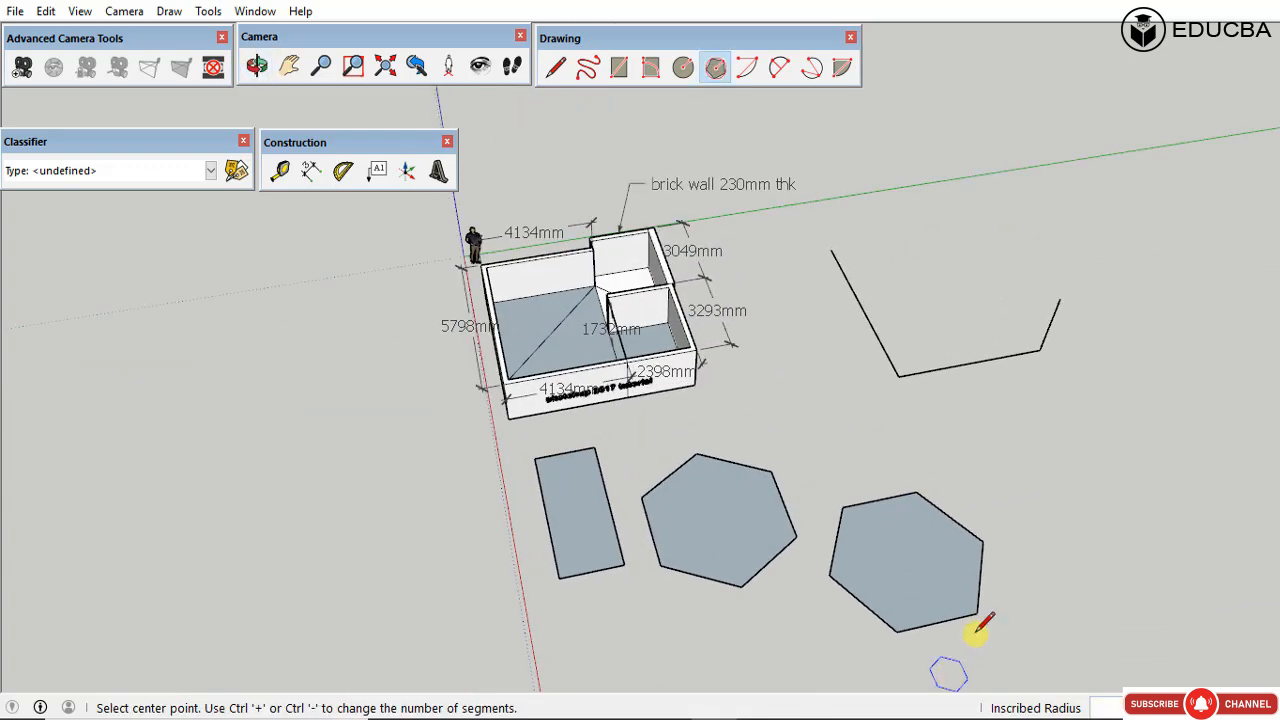
{"action": "scroll", "coordinate": [985, 622], "scroll_direction": "down", "scroll_amount": 2}
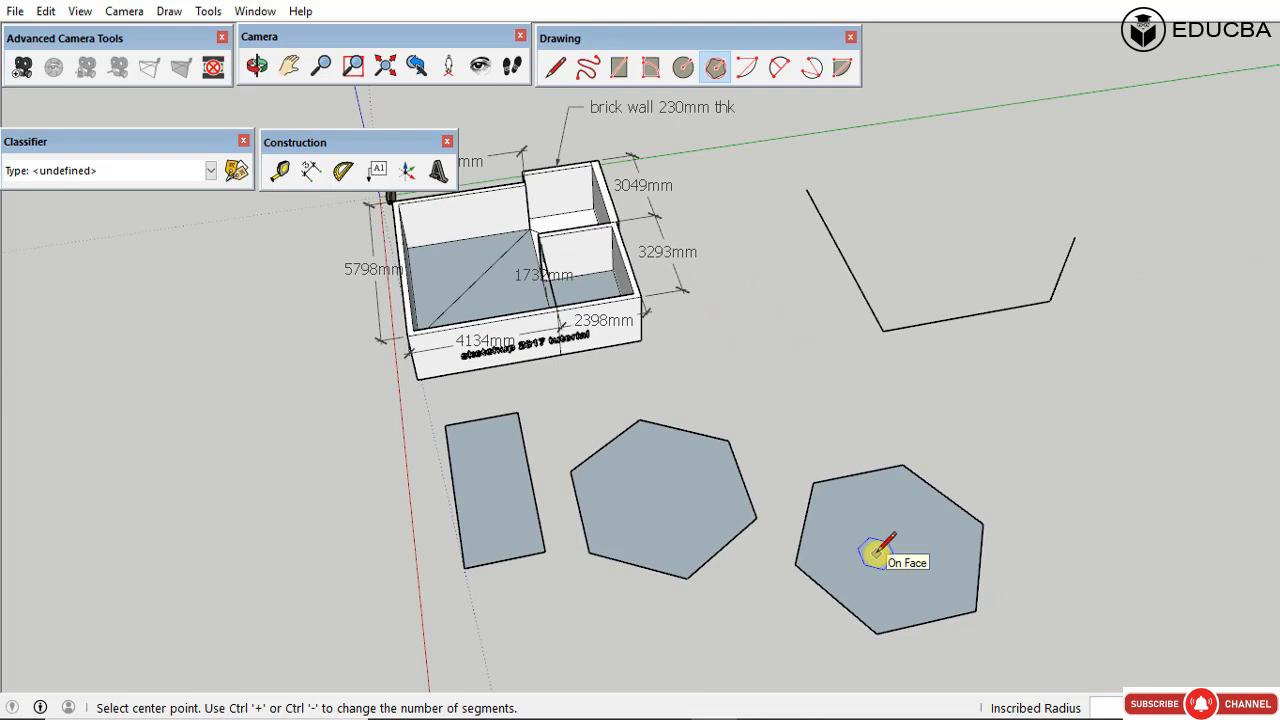
{"action": "key", "text": "ctrl+z"}
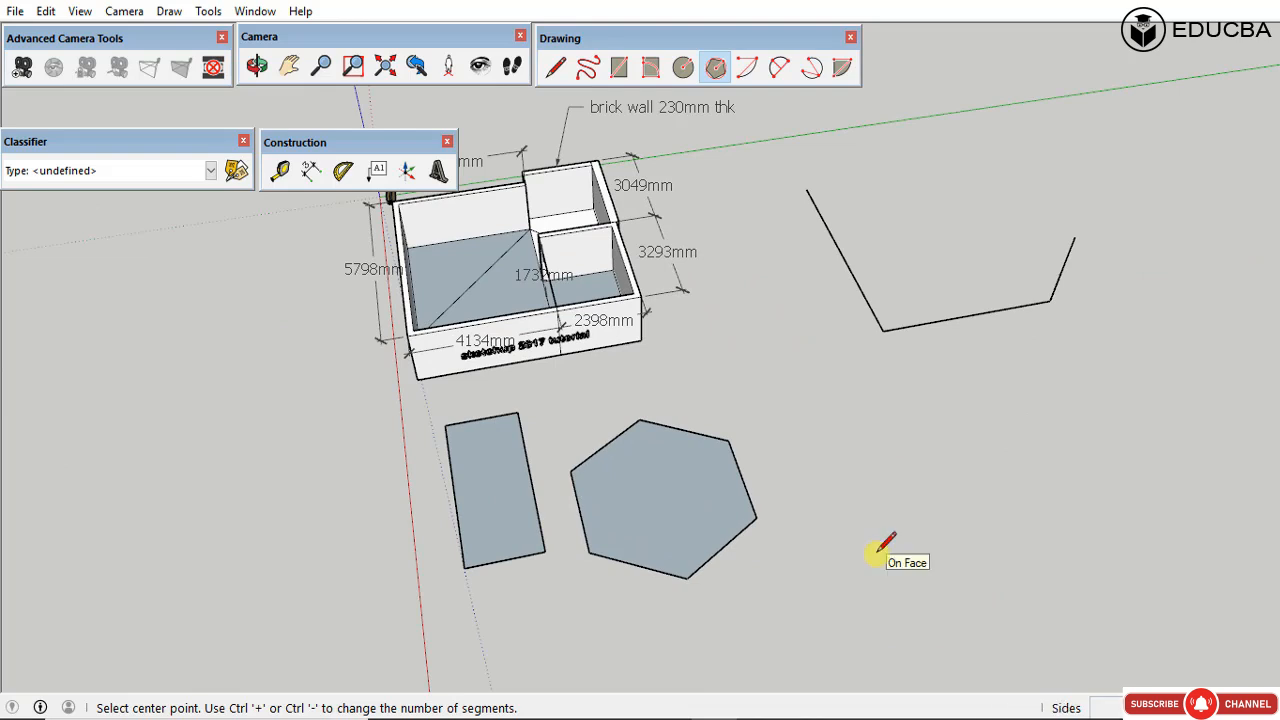
{"action": "key", "text": "space"}
Step: Try another six-sided polygon on the ground beyond the hexagon, previewing its radius, and cancel it
{"action": "left_click", "coordinate": [715, 67]}
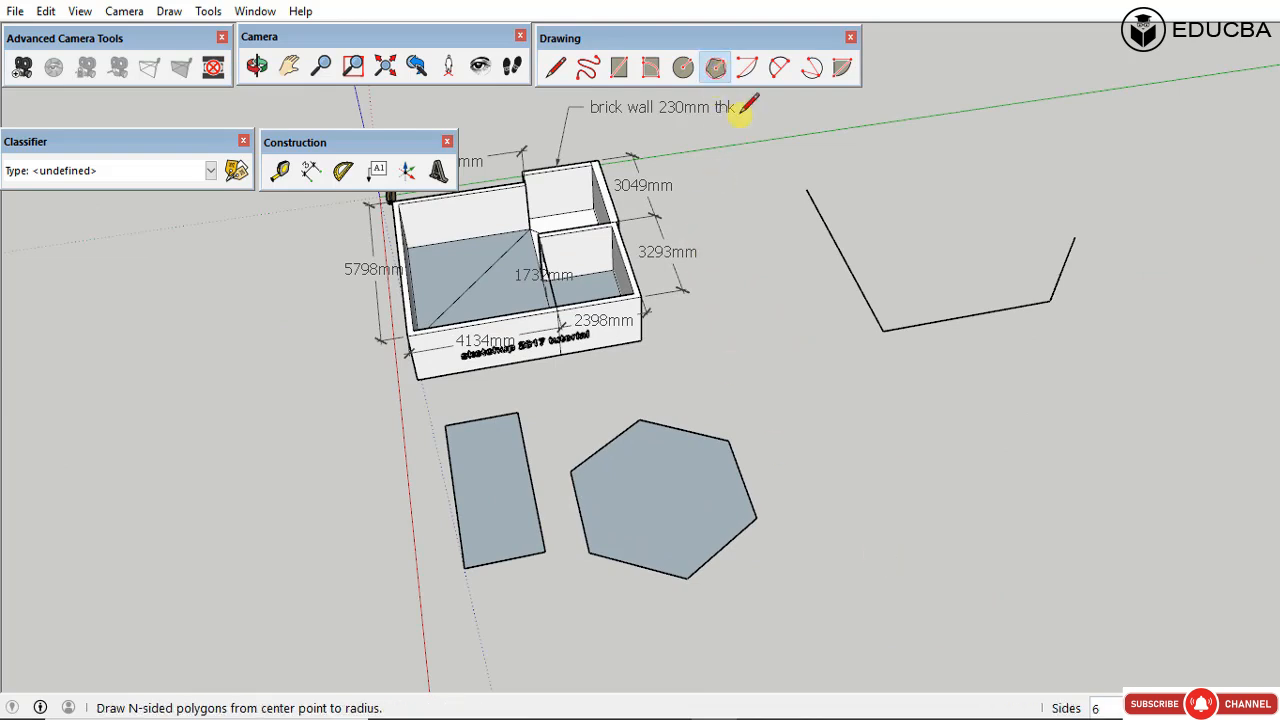
{"action": "left_click", "coordinate": [938, 545]}
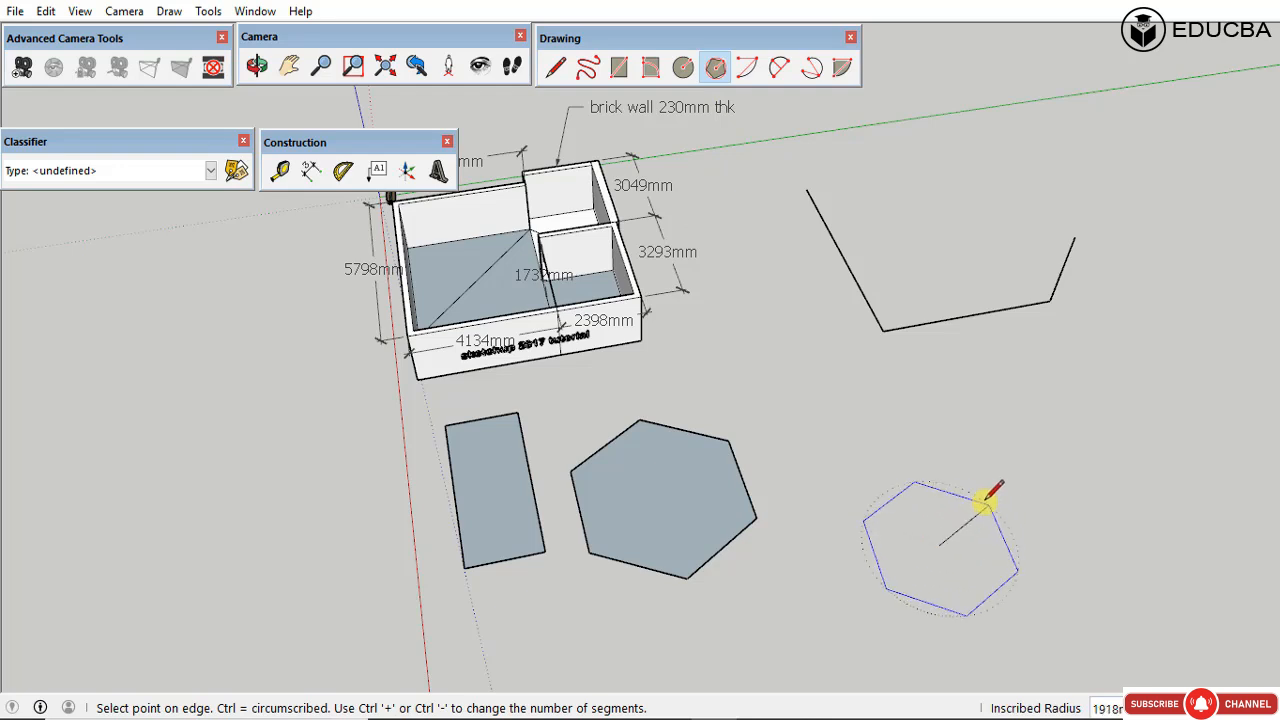
{"action": "key", "text": "Escape"}
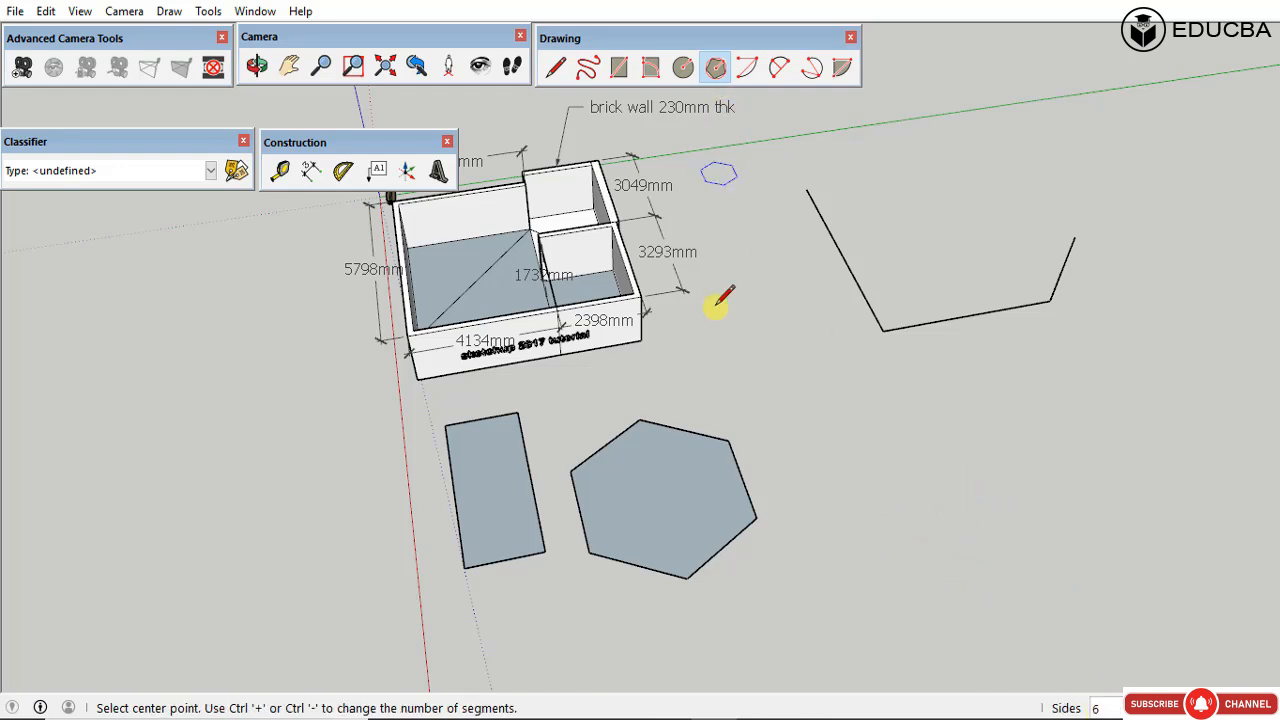
Step: View the context options of the hexagon's face and close them without choosing any
{"action": "right_click", "coordinate": [708, 475]}
{"action": "key", "text": "Escape"}
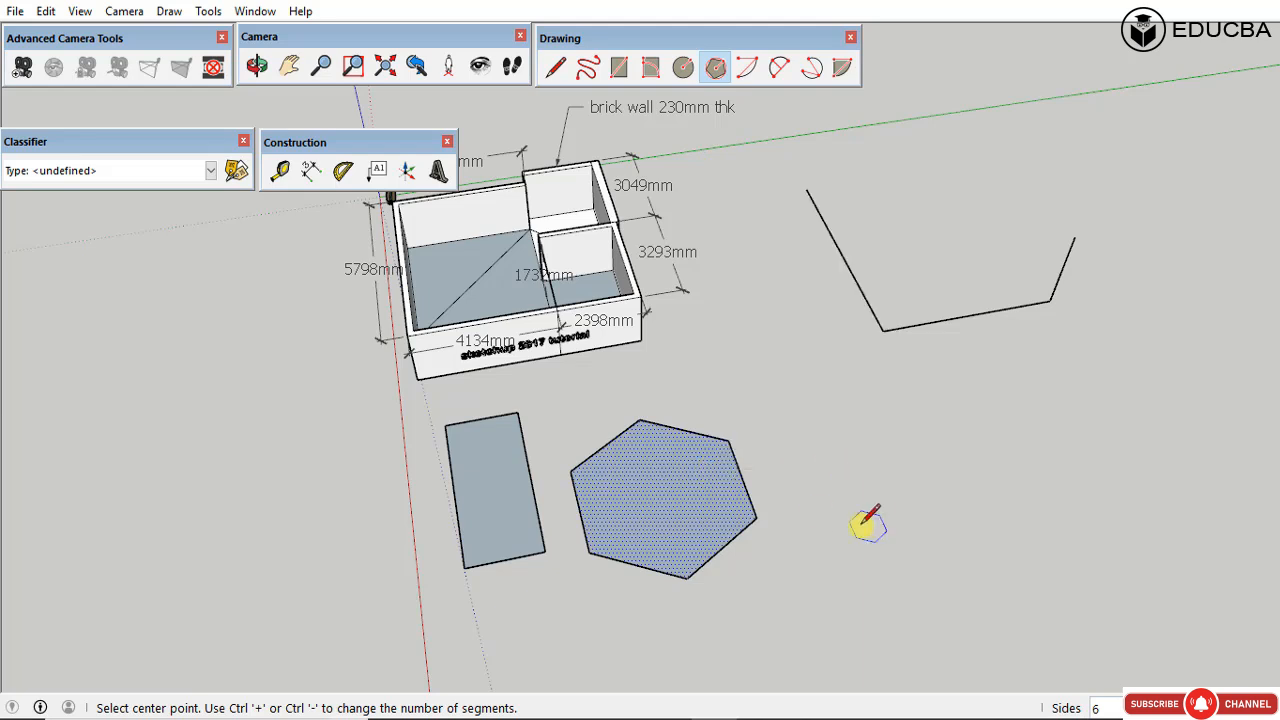
{"action": "key", "text": "space"}
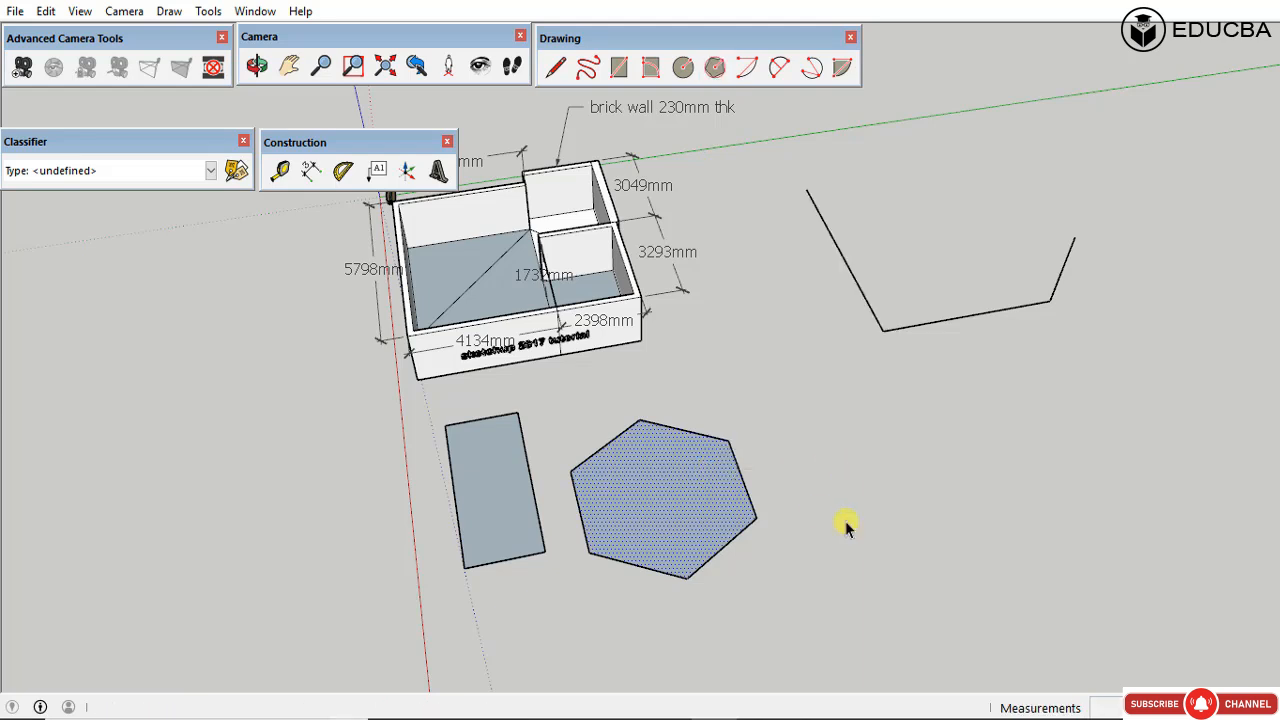
Step: Draw a centre-based arc on the ground beyond the hexagon, and delete it
{"action": "left_click", "coordinate": [748, 68]}
{"action": "left_click", "coordinate": [895, 470]}
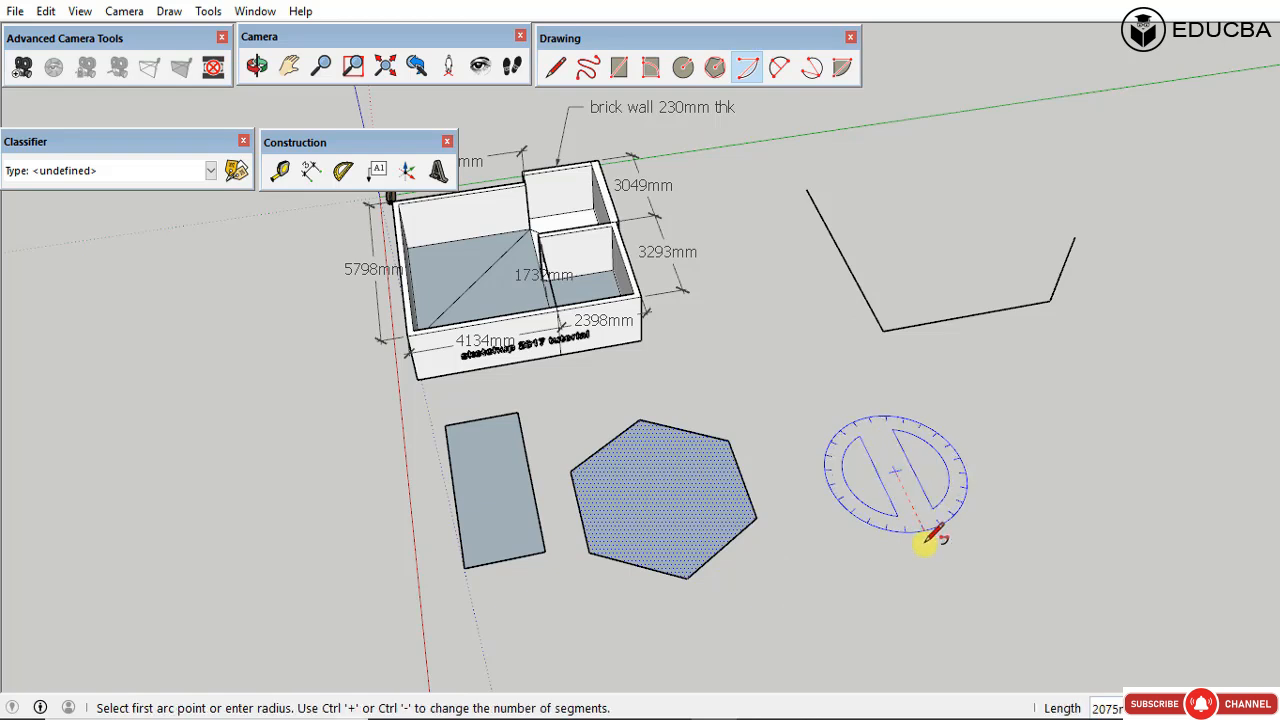
{"action": "left_click", "coordinate": [934, 552]}
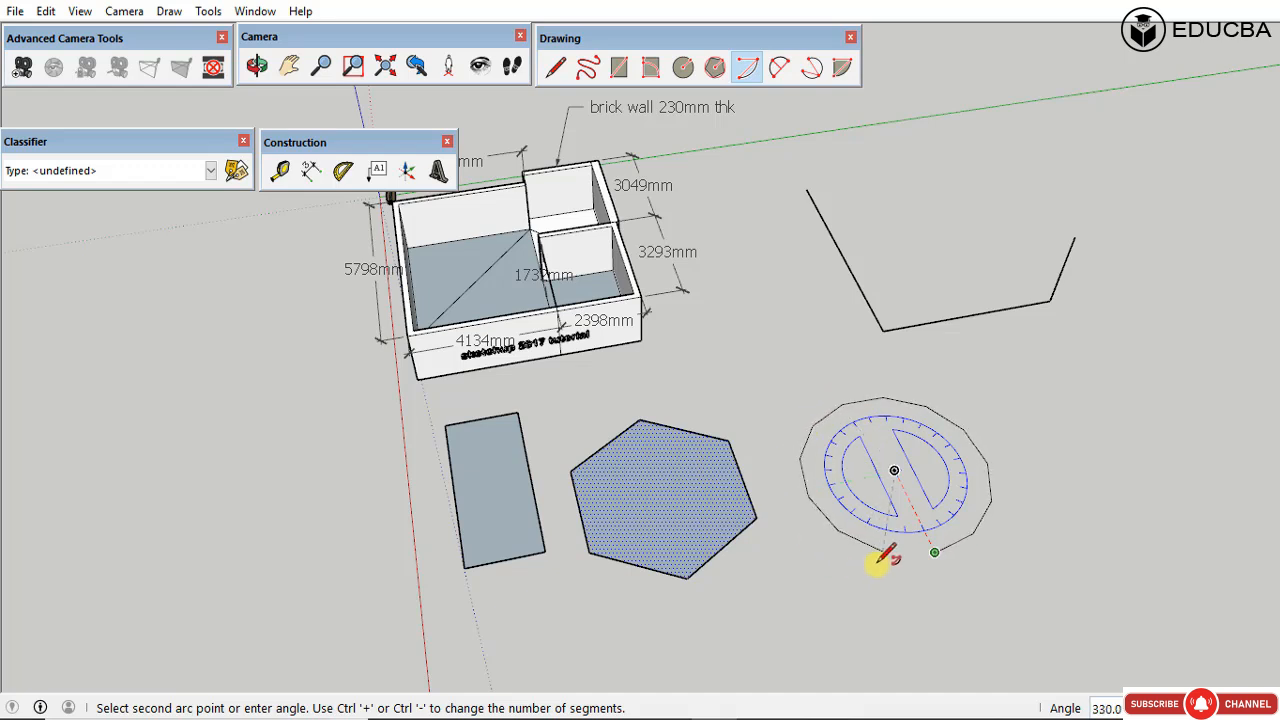
{"action": "left_click", "coordinate": [988, 455]}
{"action": "key", "text": "space"}
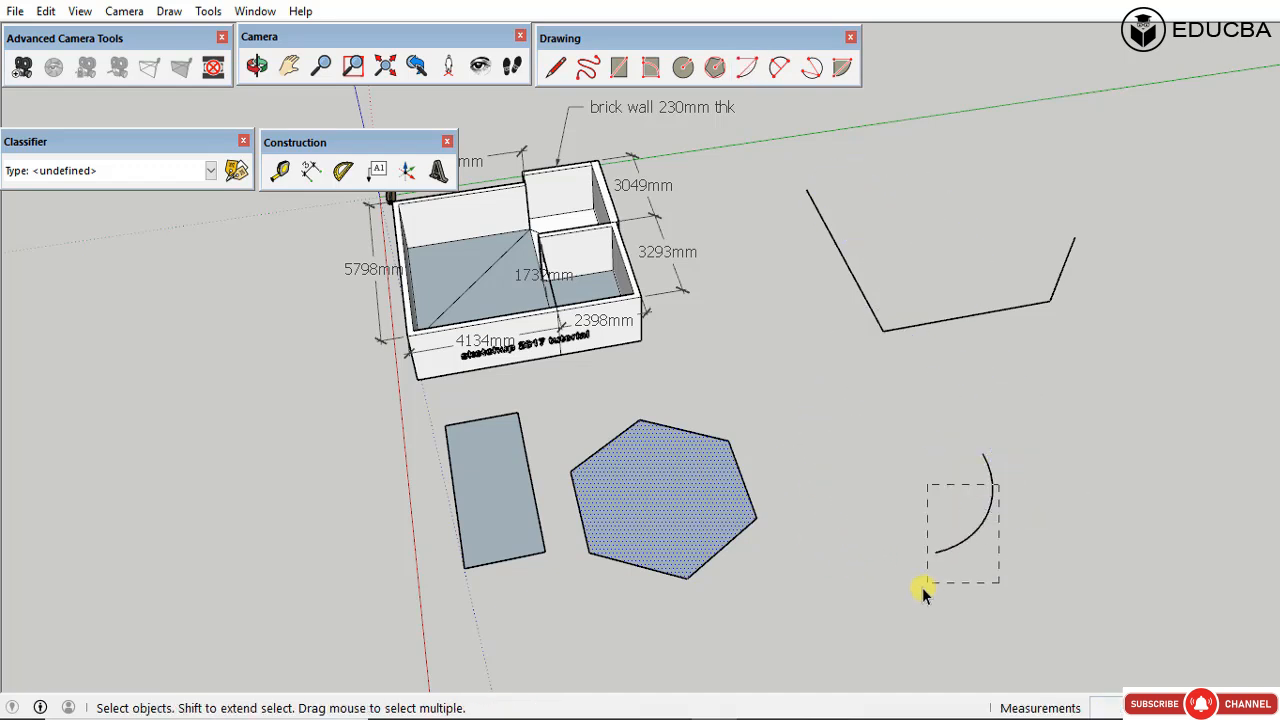
{"action": "left_click_drag", "start_coordinate": [922, 592], "coordinate": [924, 590]}
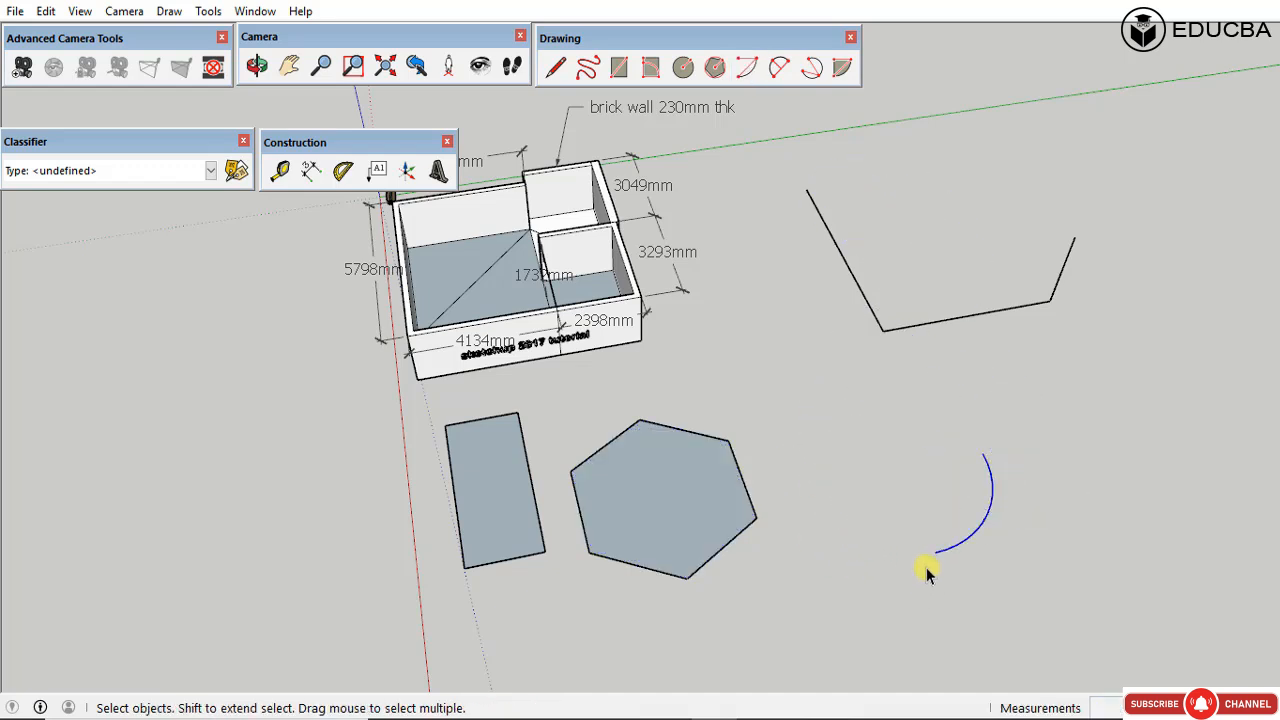
Step: Draw a two-point arc with a bulge of about 3577 mm on the ground beyond the hexagon
{"action": "left_click", "coordinate": [784, 70]}
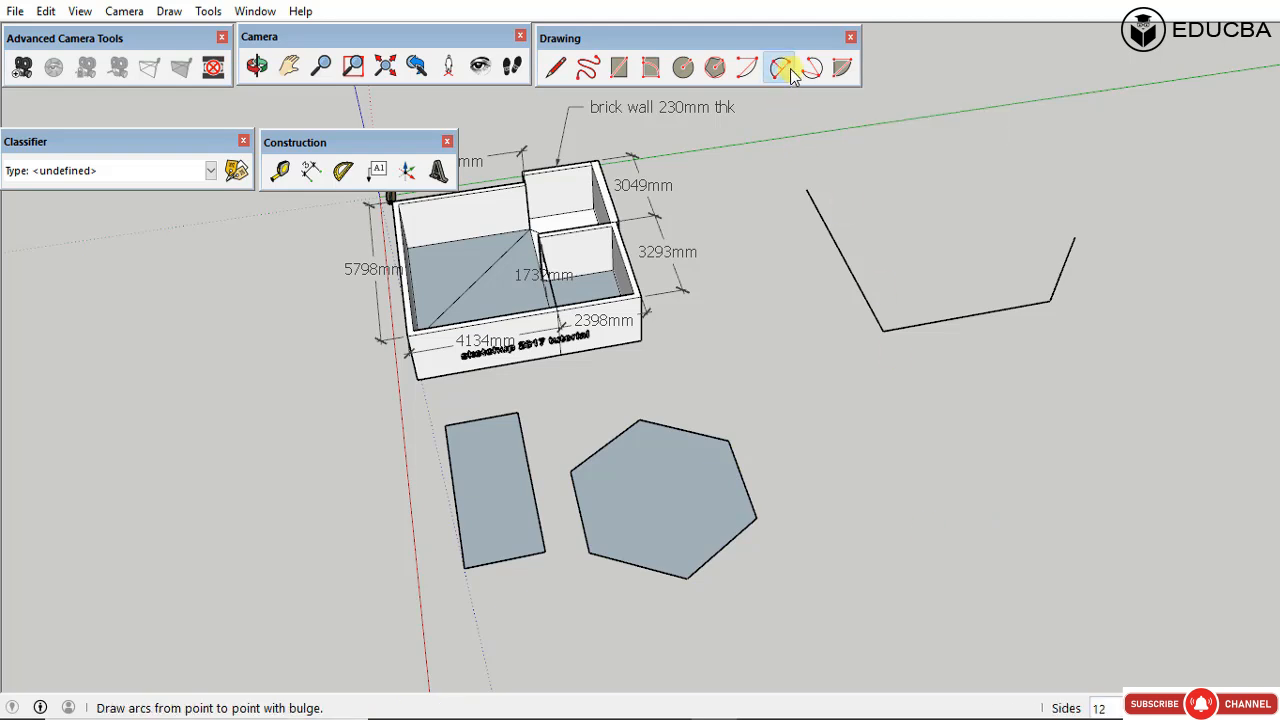
{"action": "left_click", "coordinate": [887, 540]}
{"action": "left_click", "coordinate": [1097, 493]}
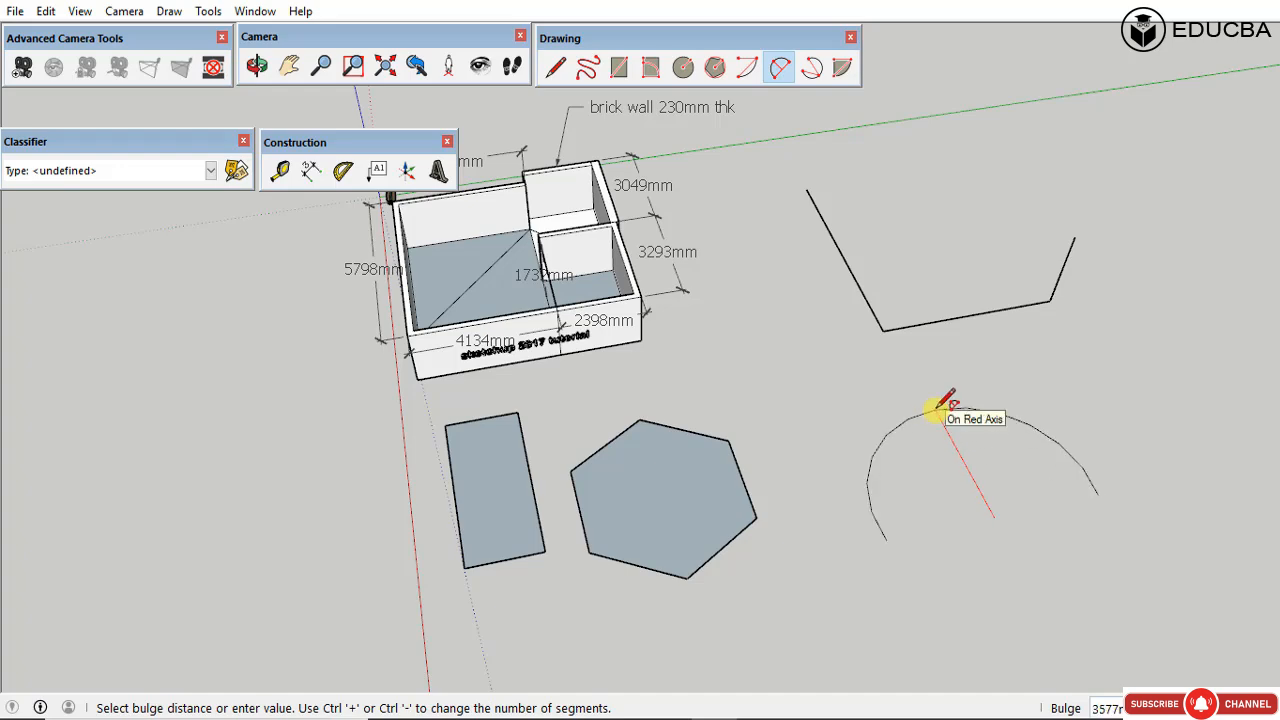
{"action": "left_click", "coordinate": [935, 411]}
Step: Draw a second two-point arc between the ground arc's endpoints, bulging upward, and inspect both arcs from other angles
{"action": "middle_click_drag", "start_coordinate": [1028, 488], "coordinate": [943, 514]}
{"action": "left_click", "coordinate": [903, 517]}
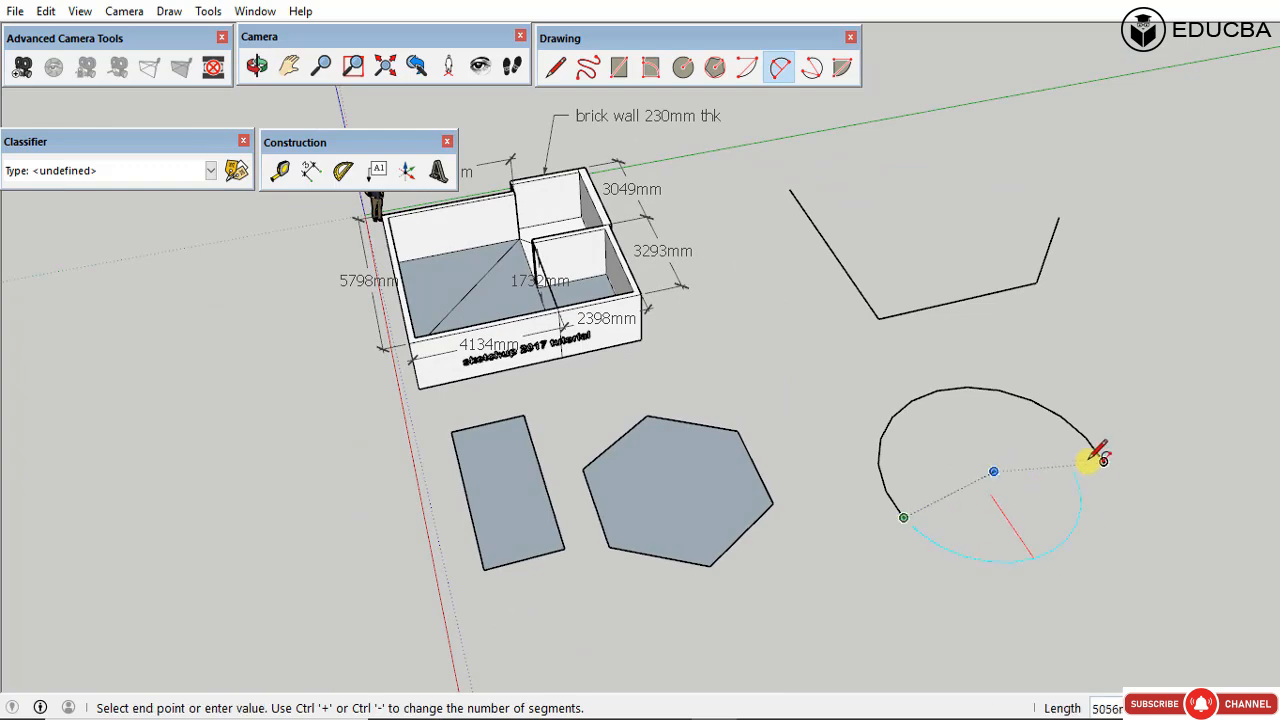
{"action": "left_click", "coordinate": [1103, 461]}
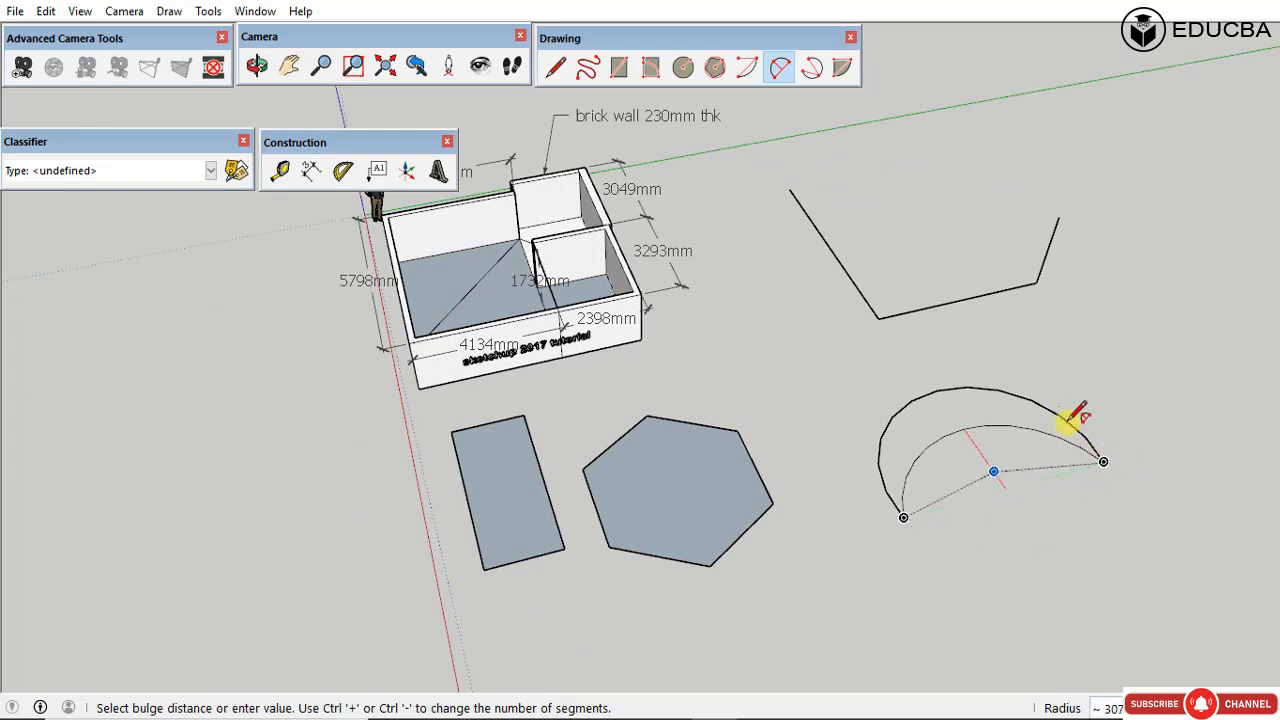
{"action": "middle_click_drag", "start_coordinate": [1030, 465], "coordinate": [1114, 251]}
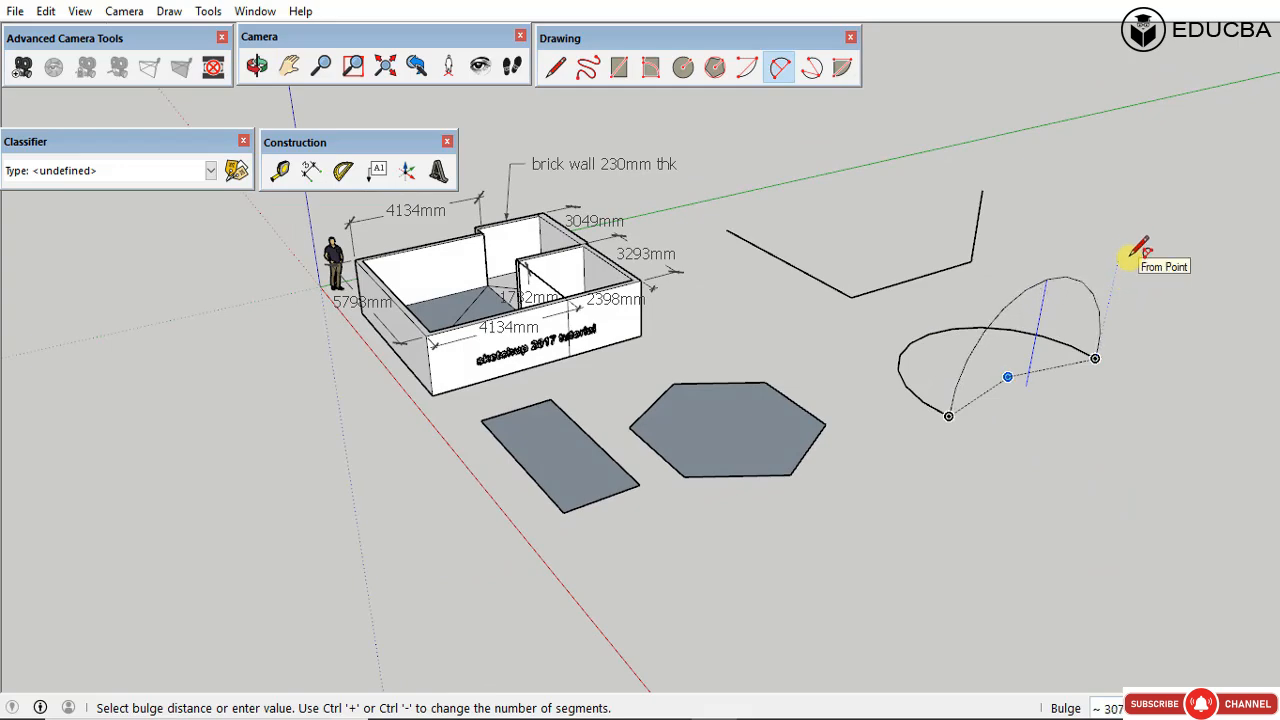
{"action": "left_click", "coordinate": [1135, 233]}
{"action": "key", "text": "space"}
{"action": "middle_click_drag", "start_coordinate": [1063, 314], "coordinate": [651, 366]}
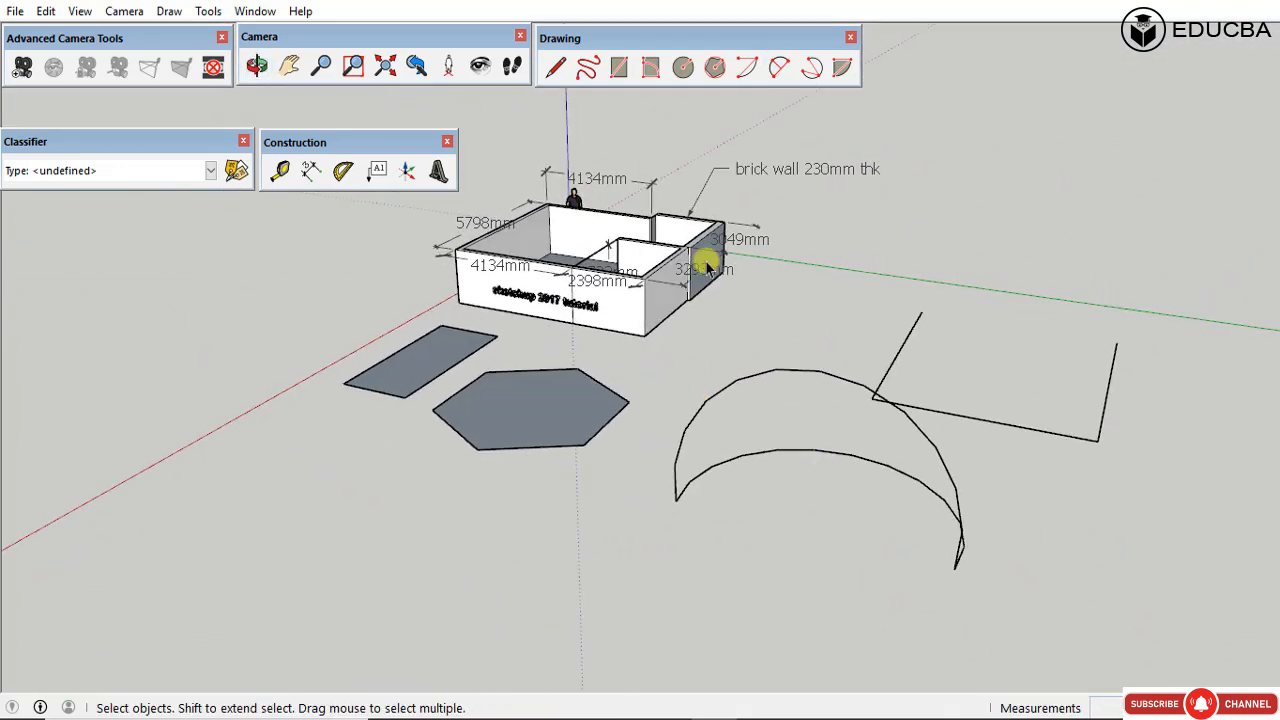
{"action": "left_click", "coordinate": [257, 65]}
{"action": "left_click_drag", "start_coordinate": [1028, 555], "coordinate": [325, 398]}
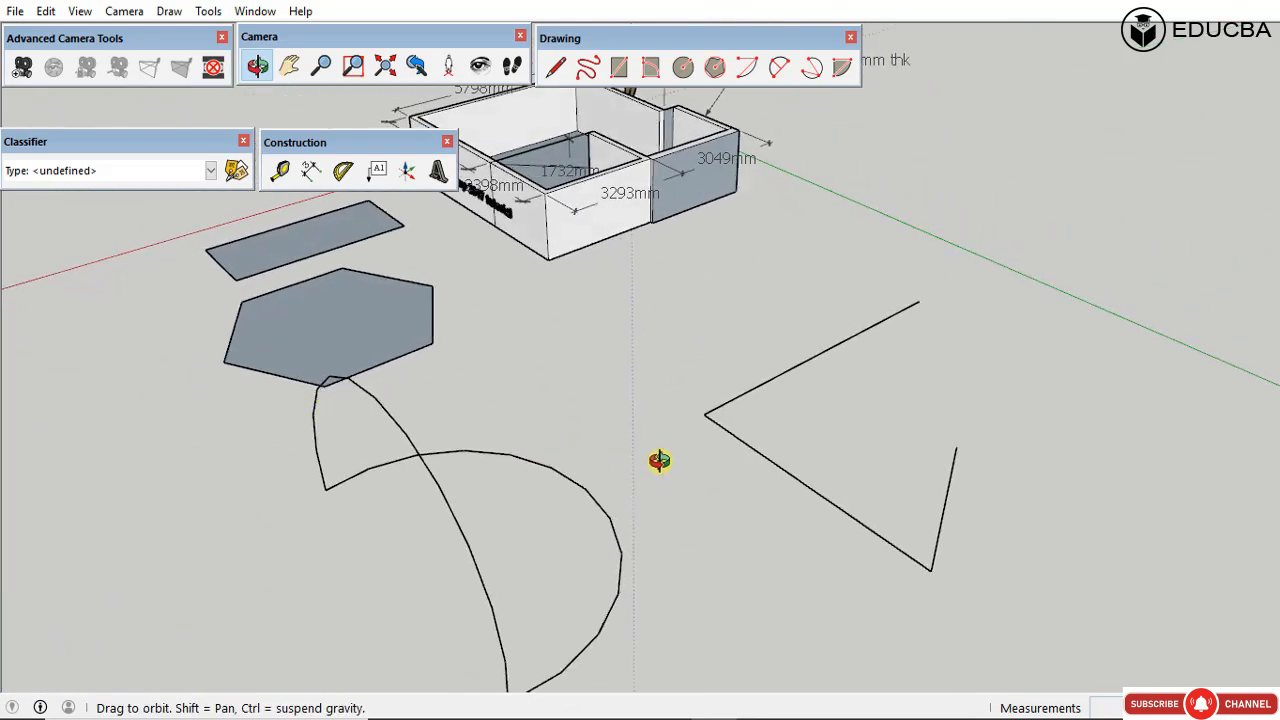
{"action": "left_click_drag", "start_coordinate": [659, 460], "coordinate": [623, 393]}
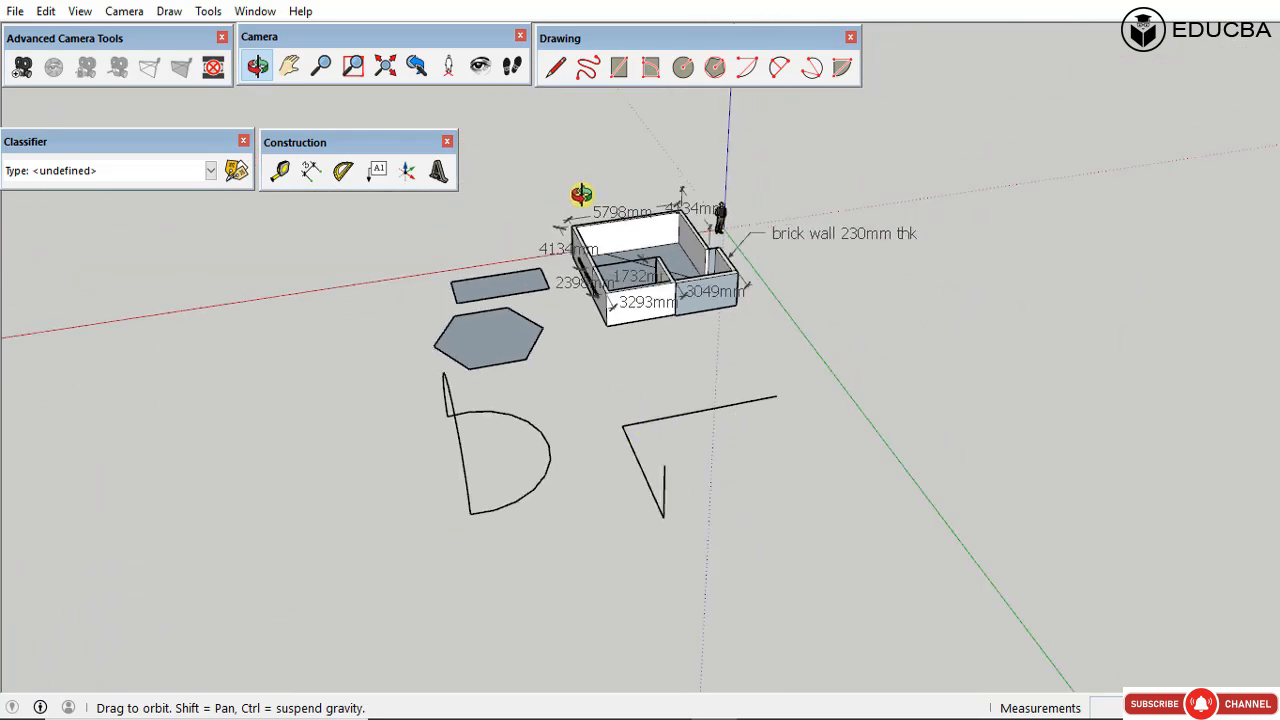
Step: Draw a small three-point arc of about 321 degrees on the ground in front of the hexagon
{"action": "left_click", "coordinate": [811, 67]}
{"action": "left_click", "coordinate": [811, 68]}
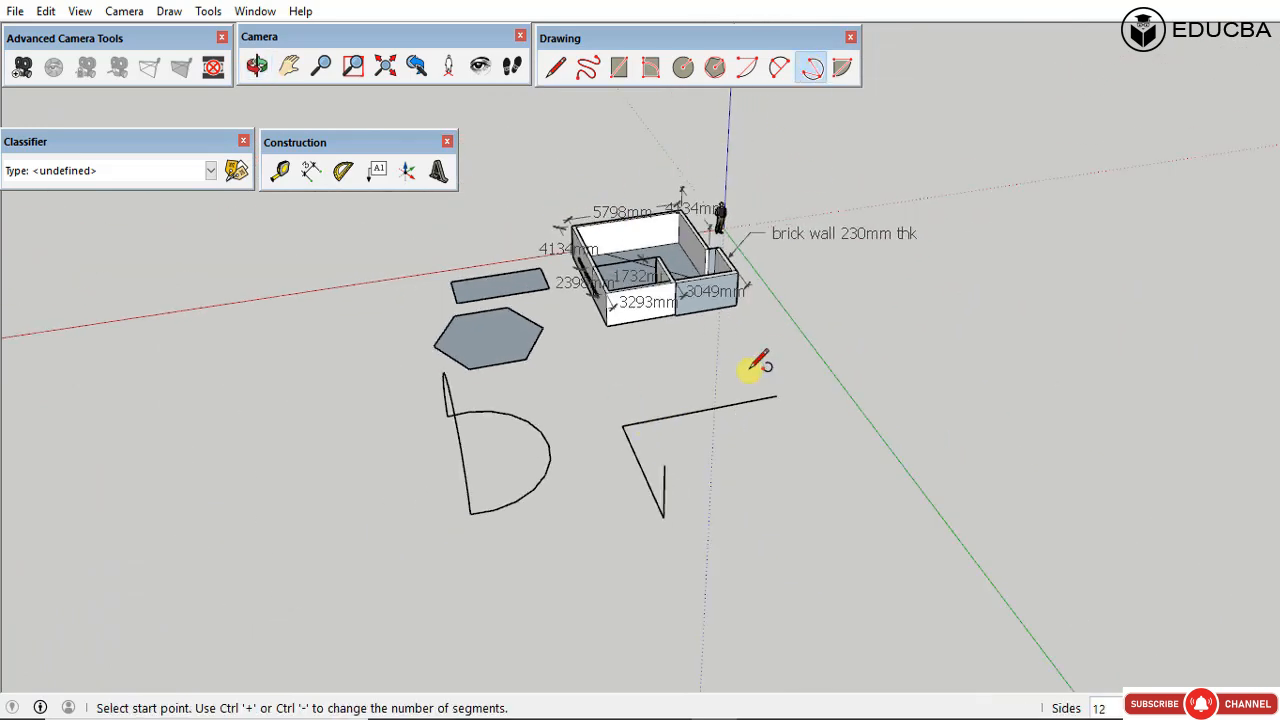
{"action": "mouse_move", "coordinate": [730, 447]}
{"action": "middle_mouse_down"}
{"action": "mouse_move", "coordinate": [794, 294]}
{"action": "mouse_move", "coordinate": [646, 414]}
{"action": "mouse_move", "coordinate": [963, 480]}
{"action": "mouse_move", "coordinate": [601, 521]}
{"action": "mouse_move", "coordinate": [606, 556]}
{"action": "middle_mouse_up"}
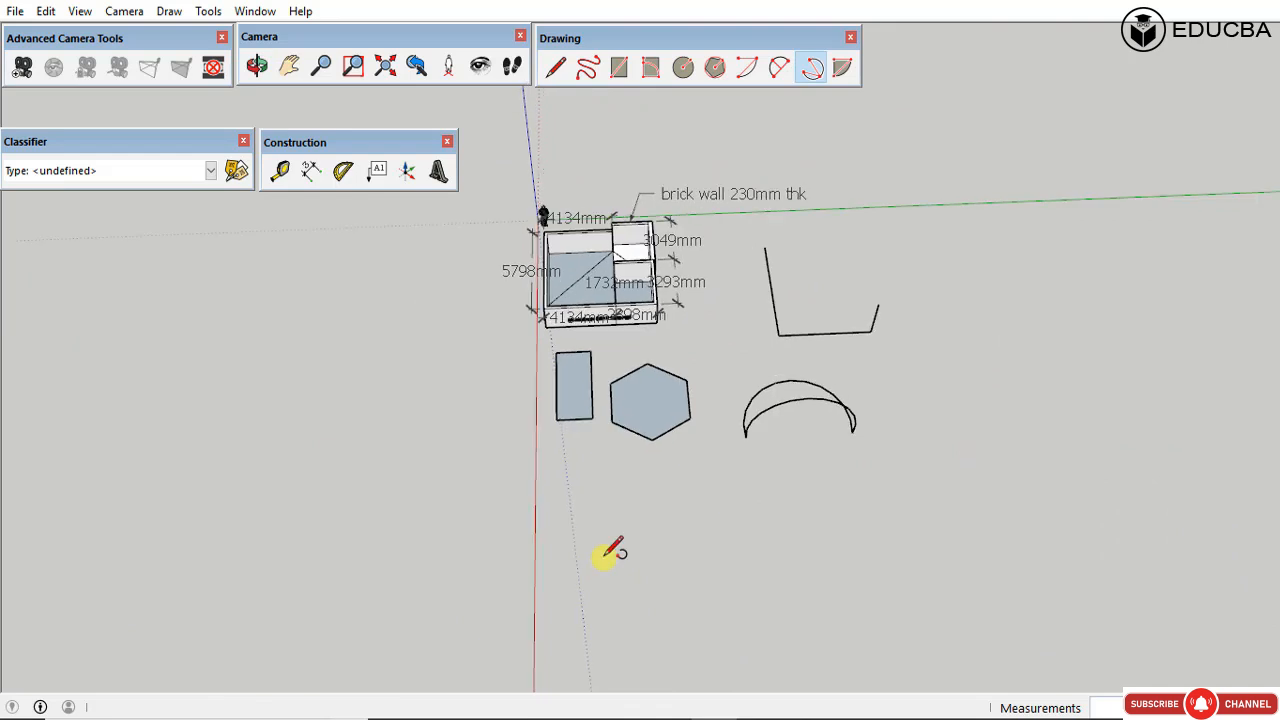
{"action": "left_click", "coordinate": [657, 582]}
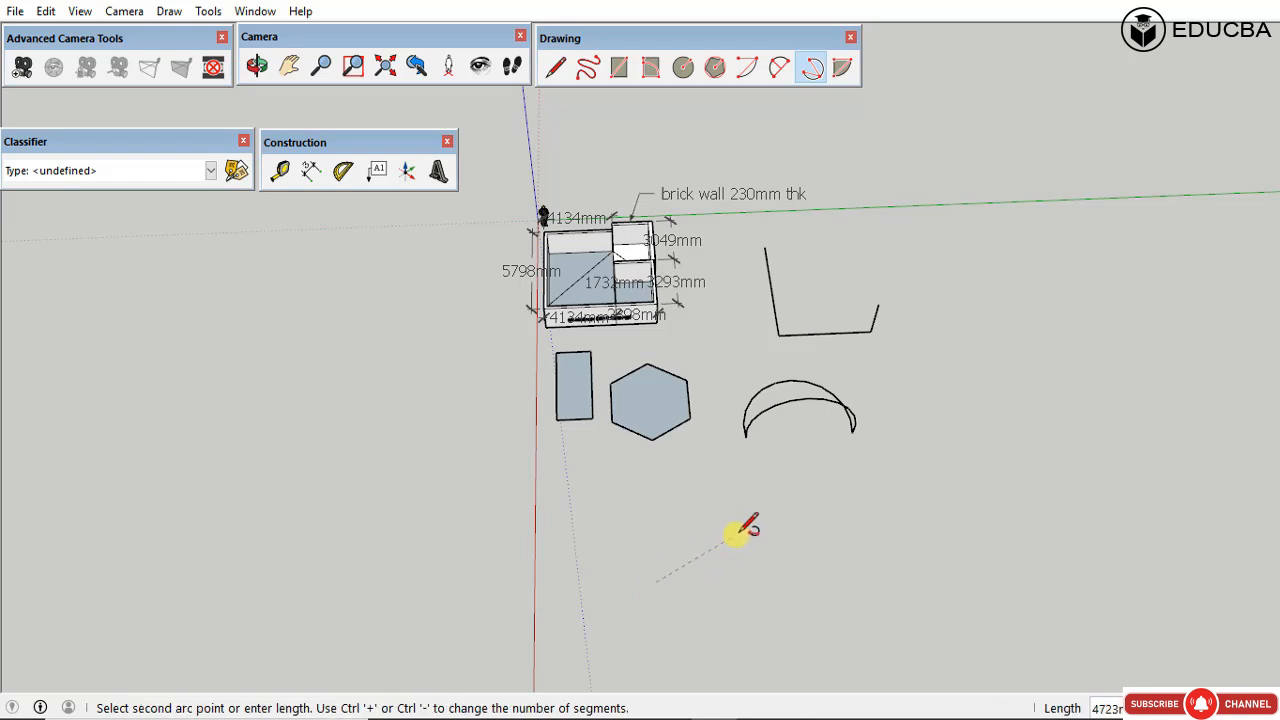
{"action": "left_click", "coordinate": [653, 522]}
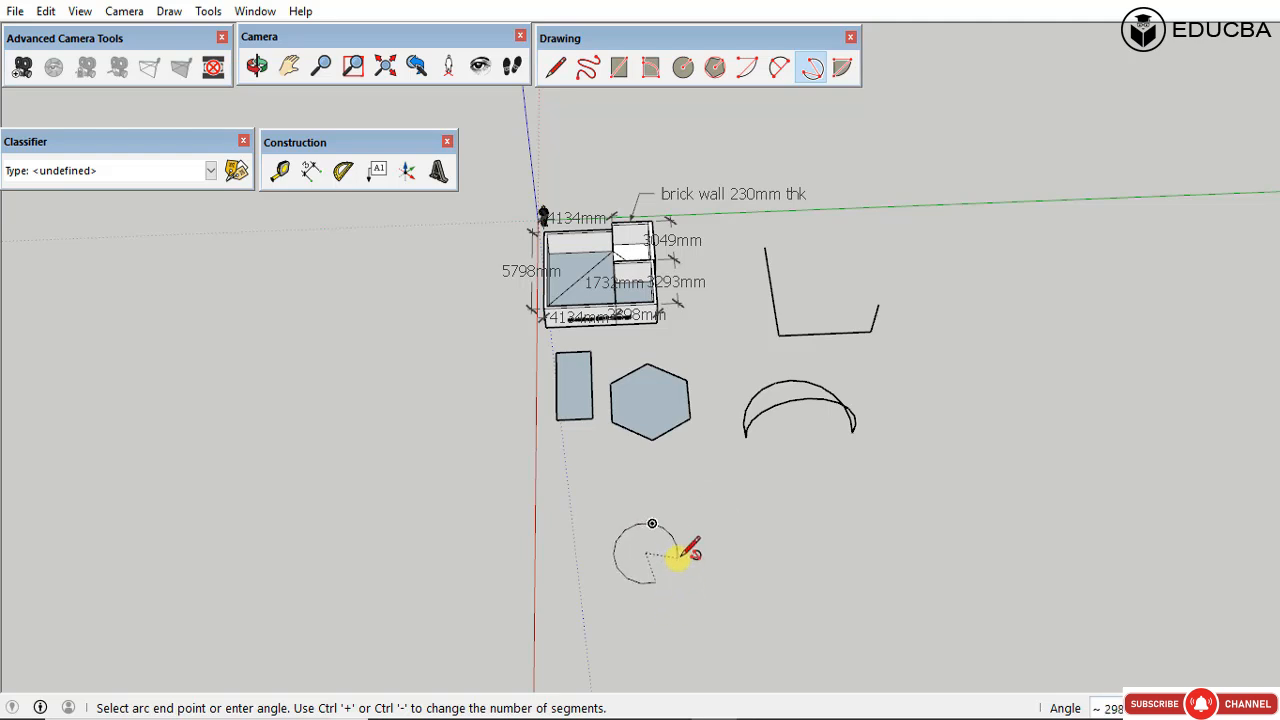
{"action": "left_click", "coordinate": [694, 572]}
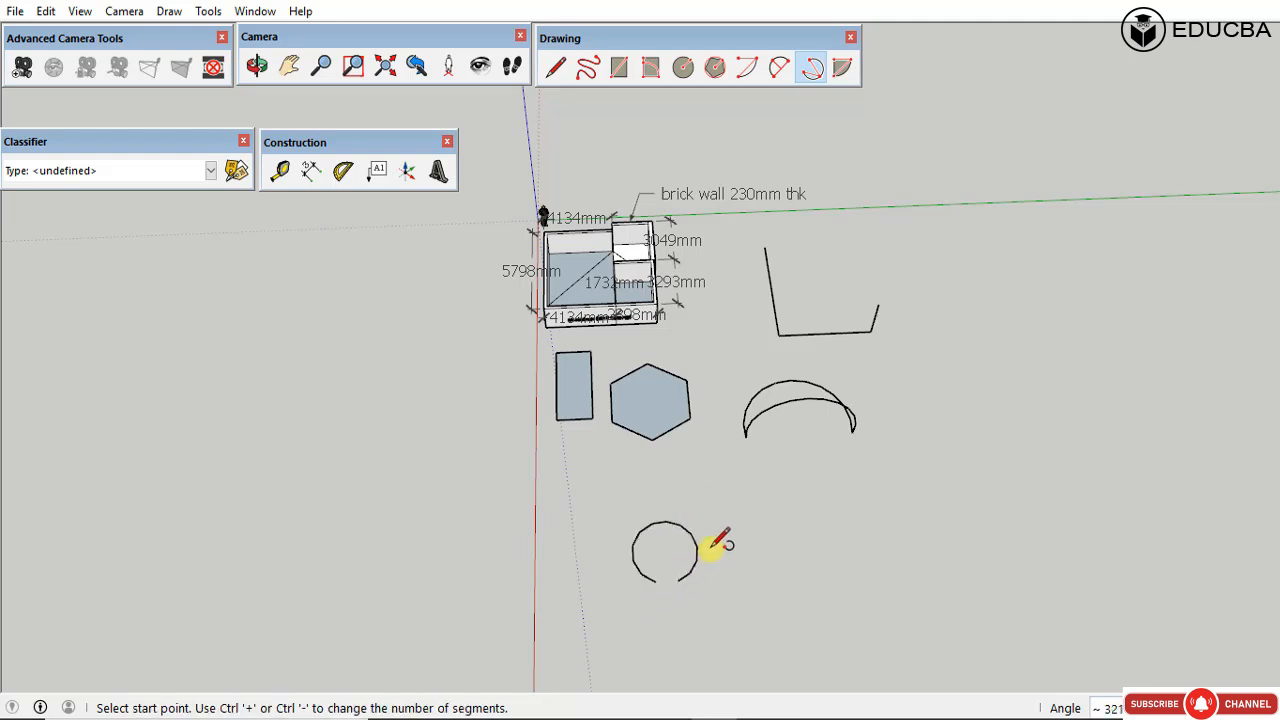
Step: Draw a larger three-point arc of about 237 degrees beside the small open arc
{"action": "left_click", "coordinate": [740, 518]}
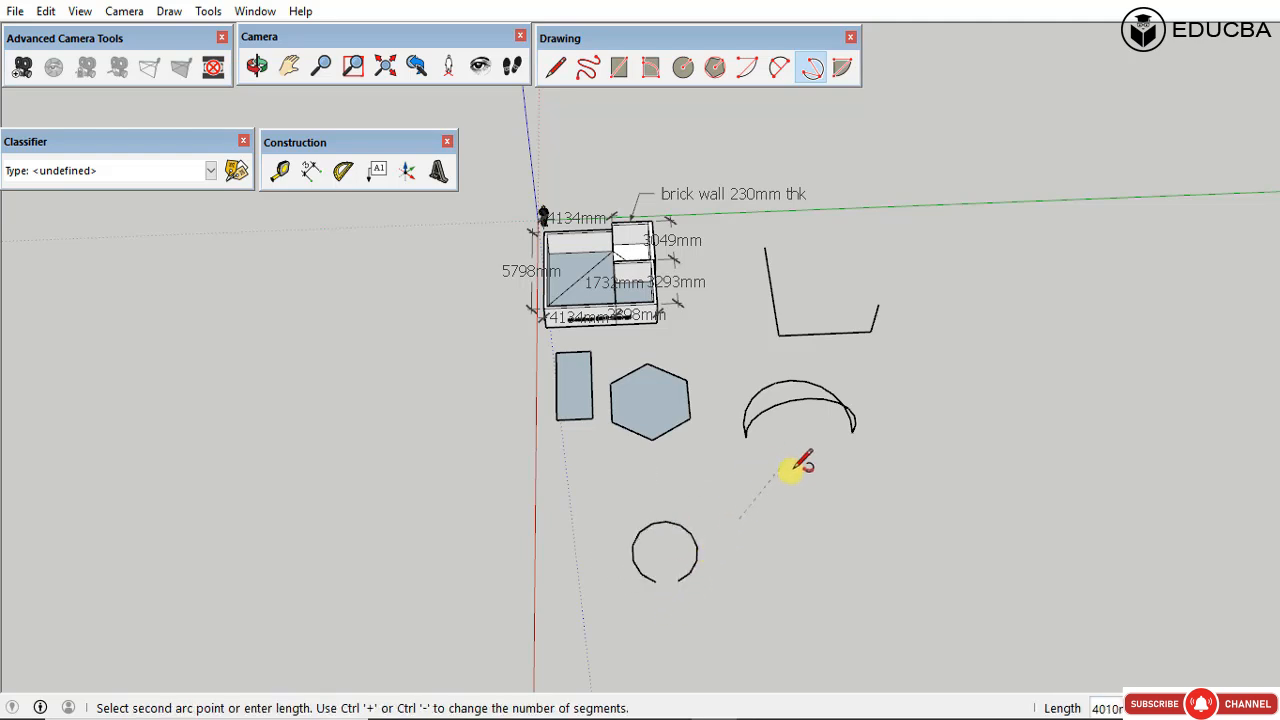
{"action": "left_click", "coordinate": [838, 512]}
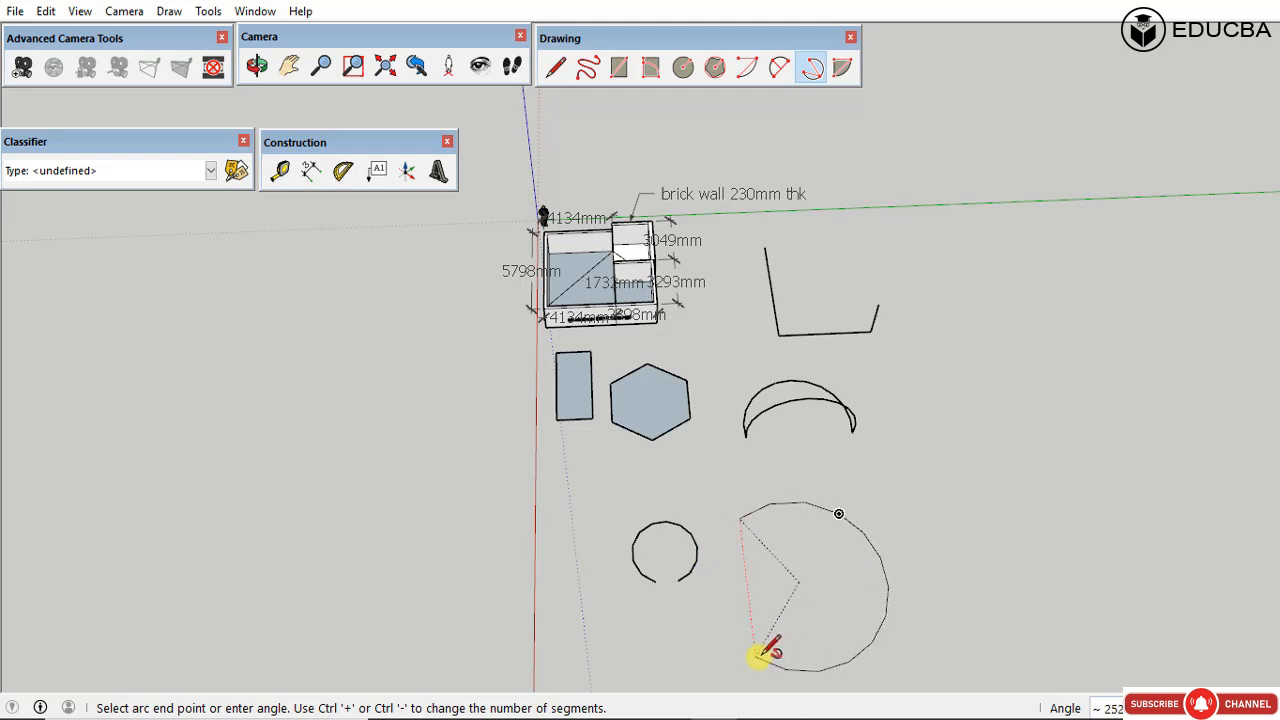
{"action": "left_click", "coordinate": [795, 621]}
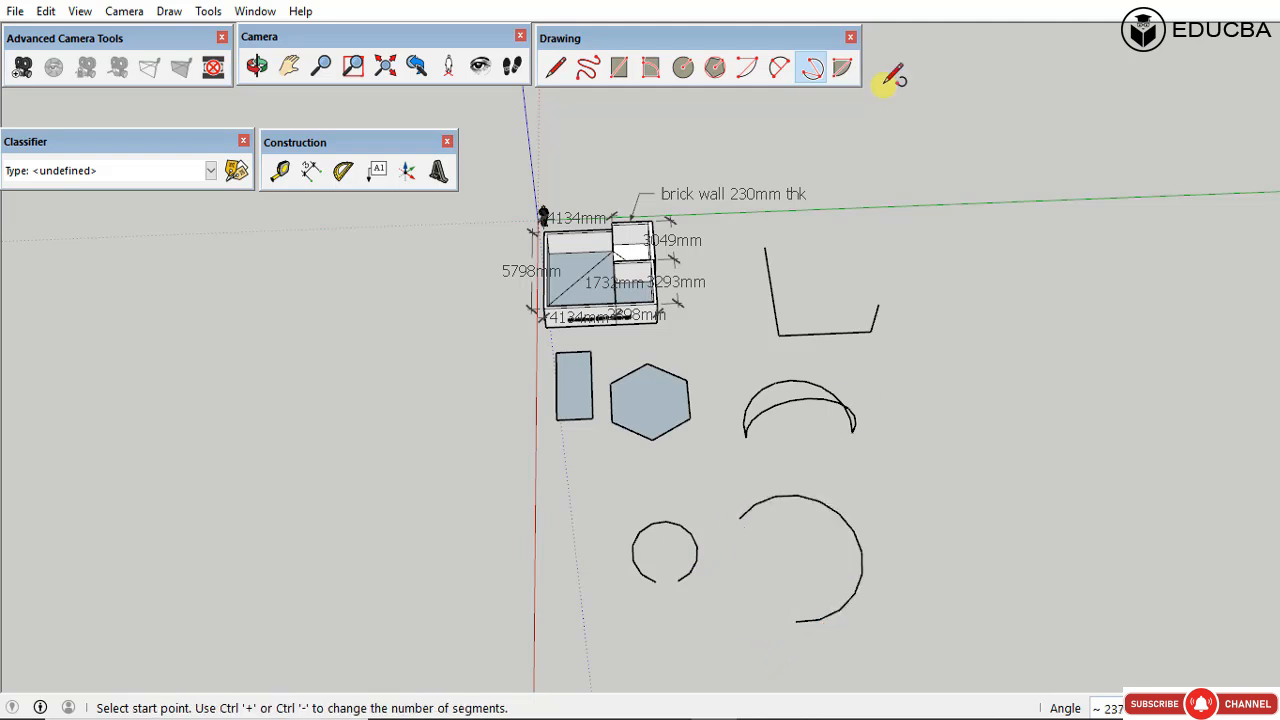
Step: Draw a 90-degree pie sector beside the larger three-point arc, and a smaller pie sector behind it
{"action": "left_click", "coordinate": [842, 70]}
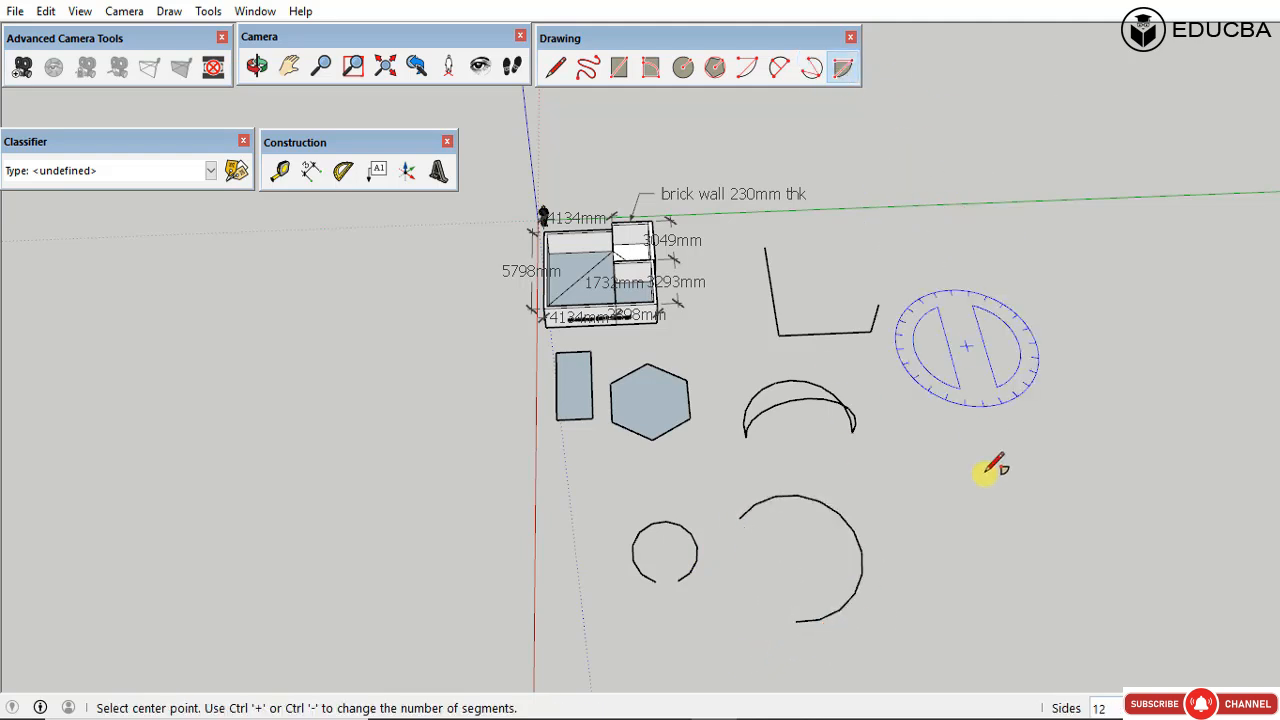
{"action": "left_click", "coordinate": [990, 517]}
{"action": "left_click", "coordinate": [1013, 603]}
{"action": "left_click", "coordinate": [1079, 515]}
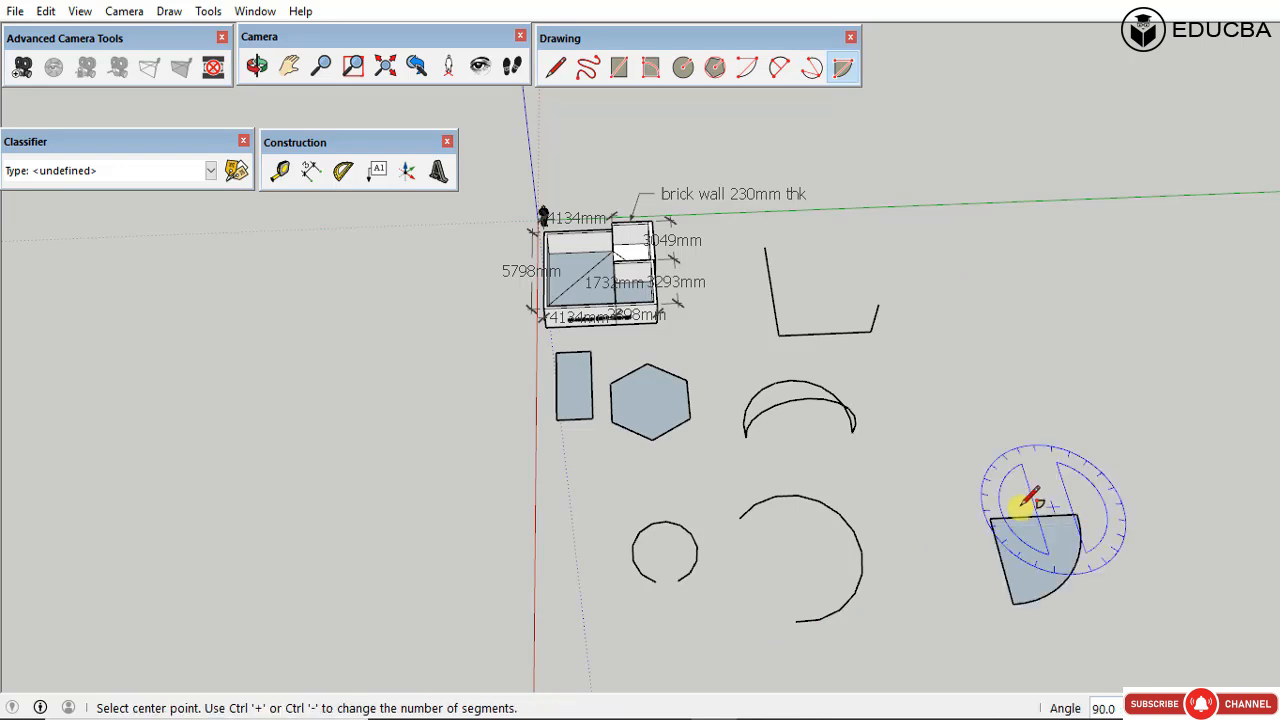
{"action": "left_click", "coordinate": [977, 394]}
{"action": "left_click", "coordinate": [988, 432]}
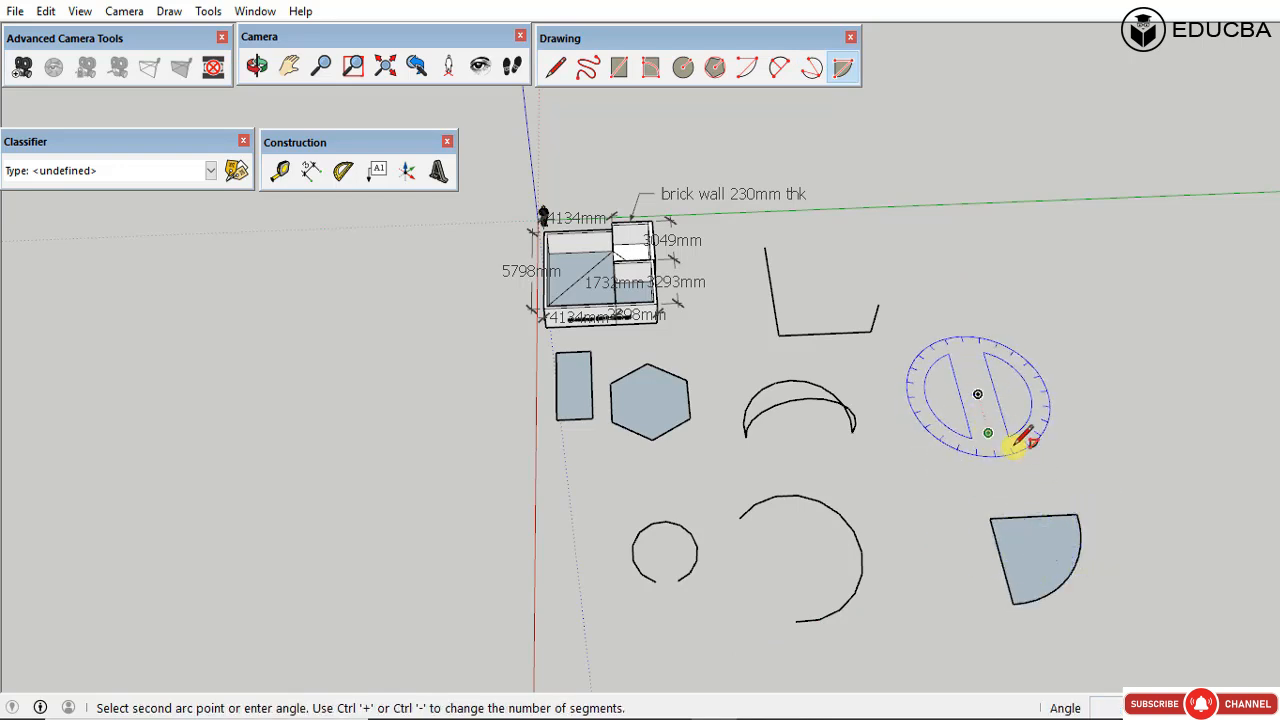
{"action": "left_click", "coordinate": [1060, 380]}
{"action": "key", "text": "space"}
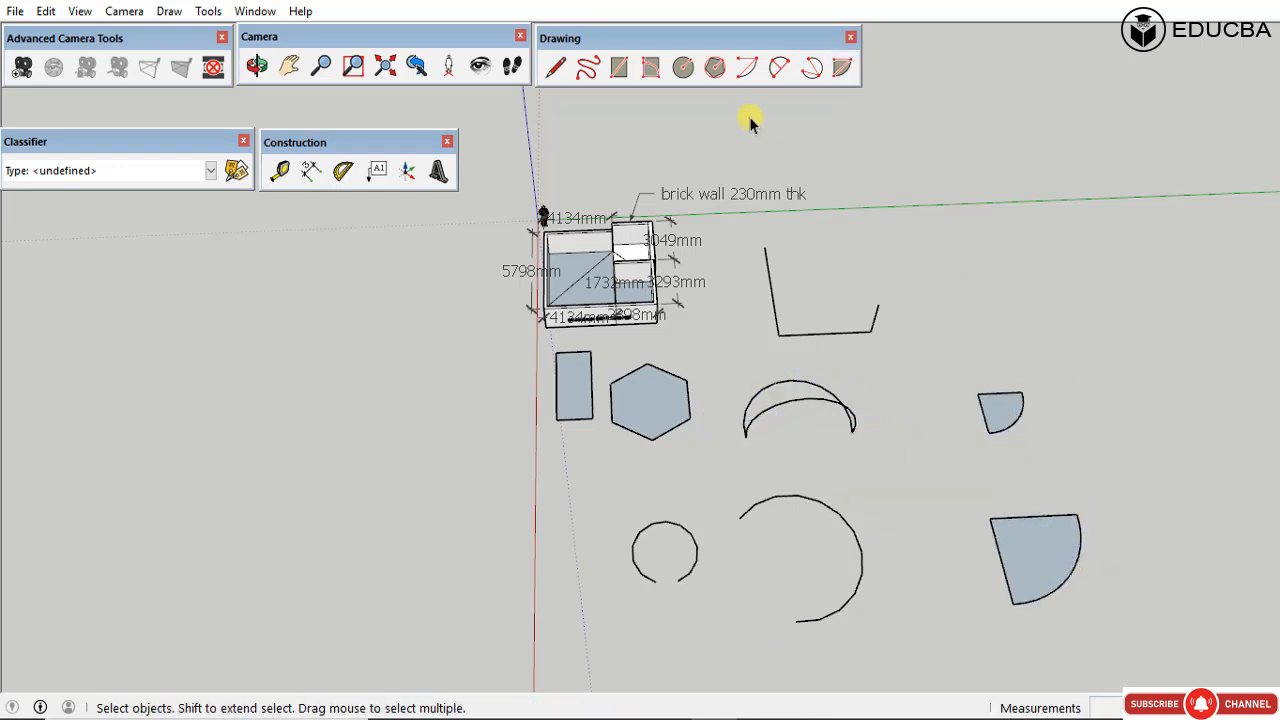
Step: Draw a centre-based arc with a radius of about 4336 mm behind the smaller pie sector
{"action": "left_click", "coordinate": [747, 67]}
{"action": "left_click", "coordinate": [998, 302]}
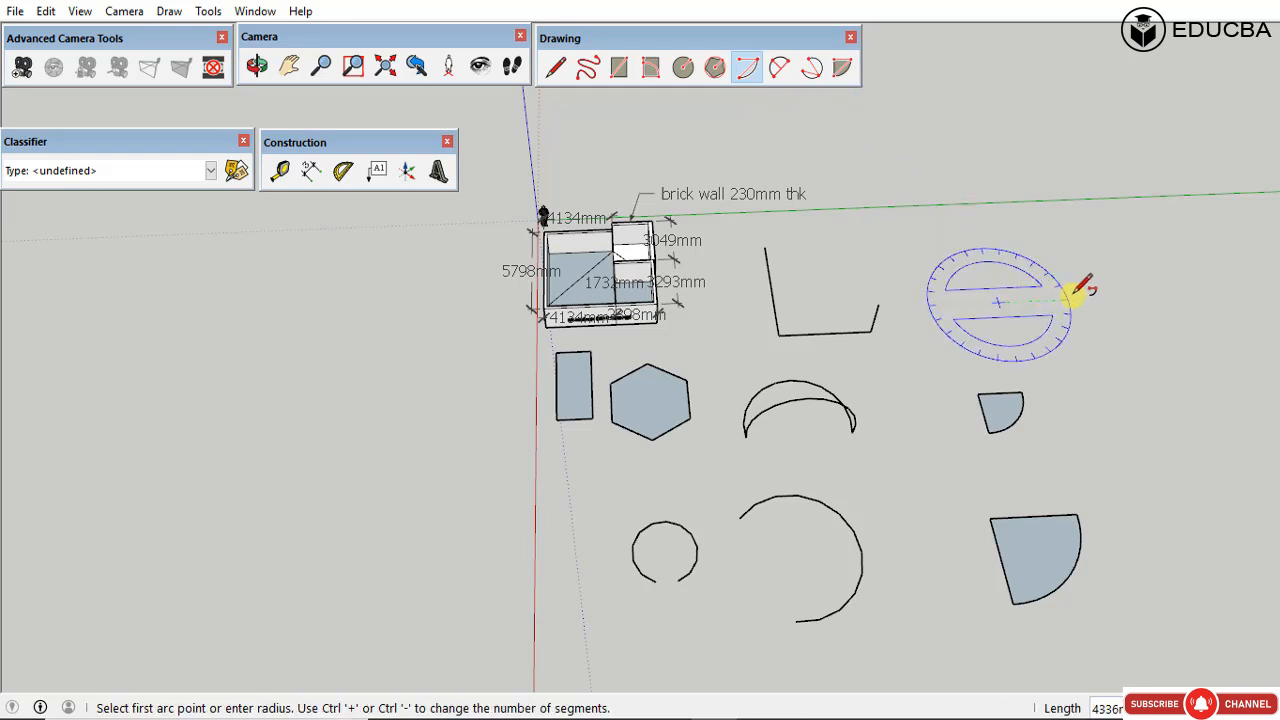
{"action": "left_click", "coordinate": [1075, 299]}
{"action": "left_click", "coordinate": [1068, 388]}
{"action": "key", "text": "space"}
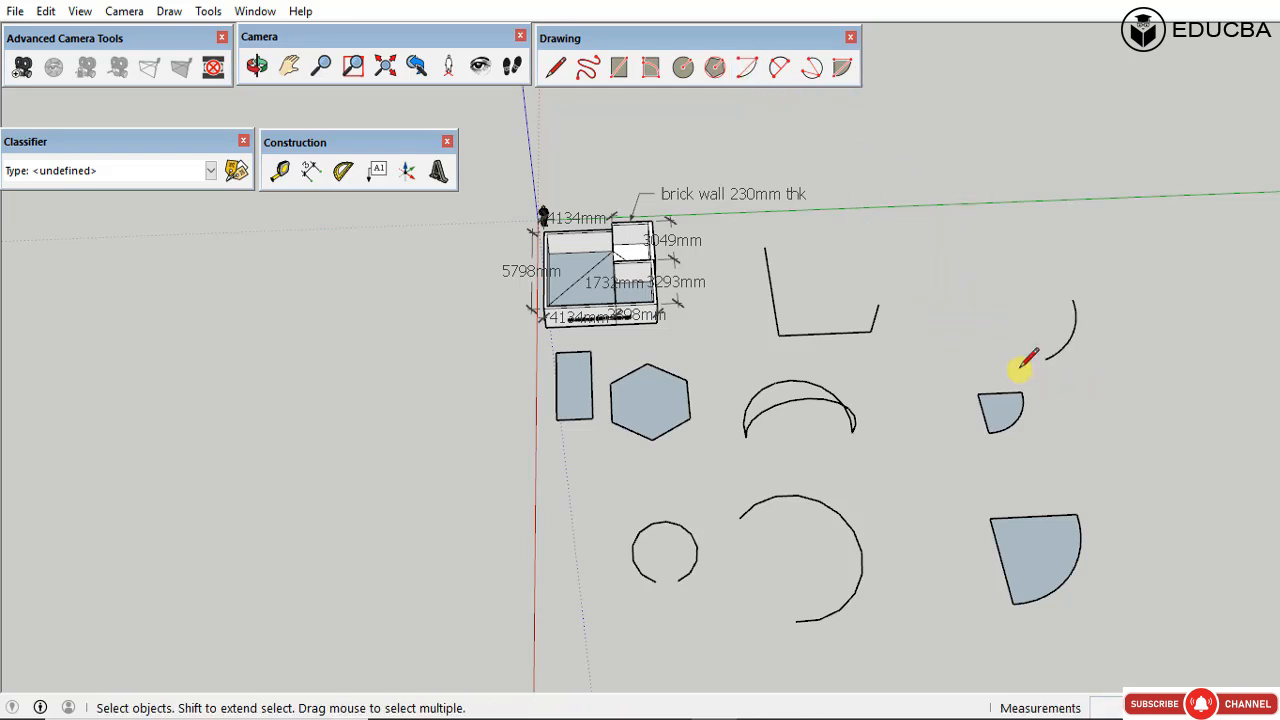
Step: Draw three connected lines from the new arc's lower end around to its upper end to close a face
{"action": "key", "text": "l"}
{"action": "left_click", "coordinate": [1046, 359]}
{"action": "left_click", "coordinate": [954, 360]}
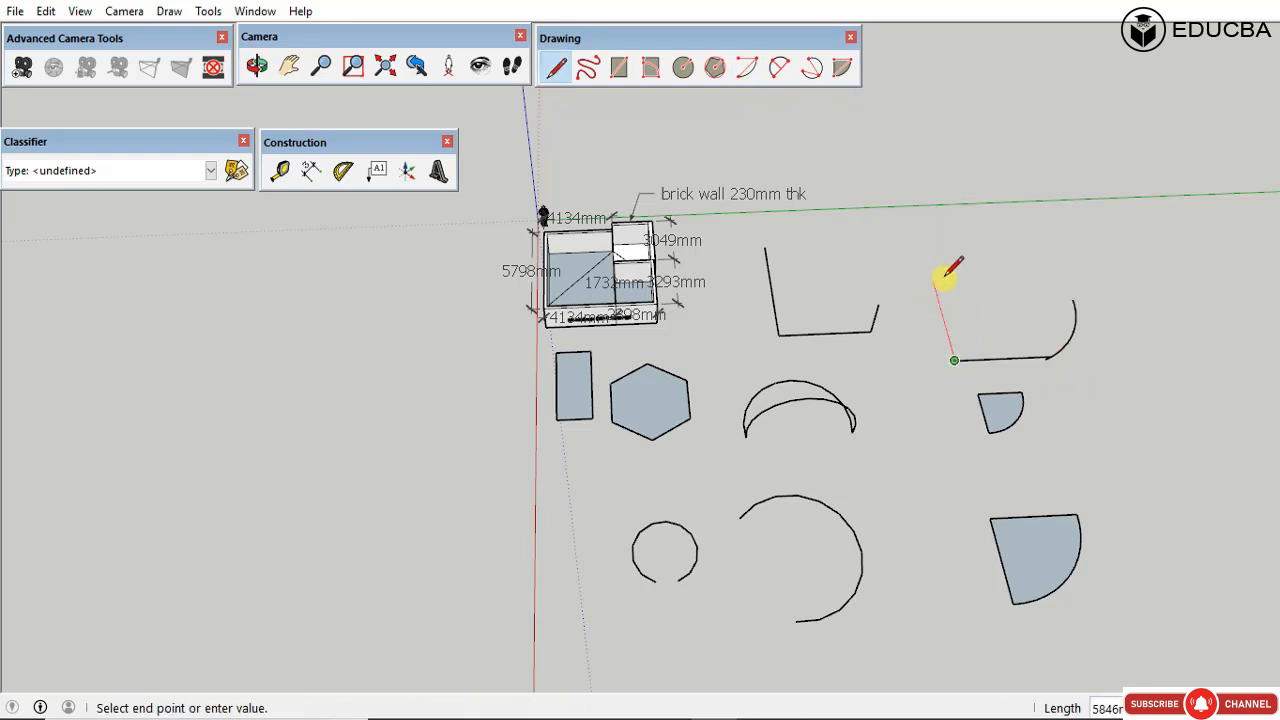
{"action": "left_click", "coordinate": [934, 280]}
{"action": "left_click", "coordinate": [1078, 290]}
{"action": "key", "text": "space"}
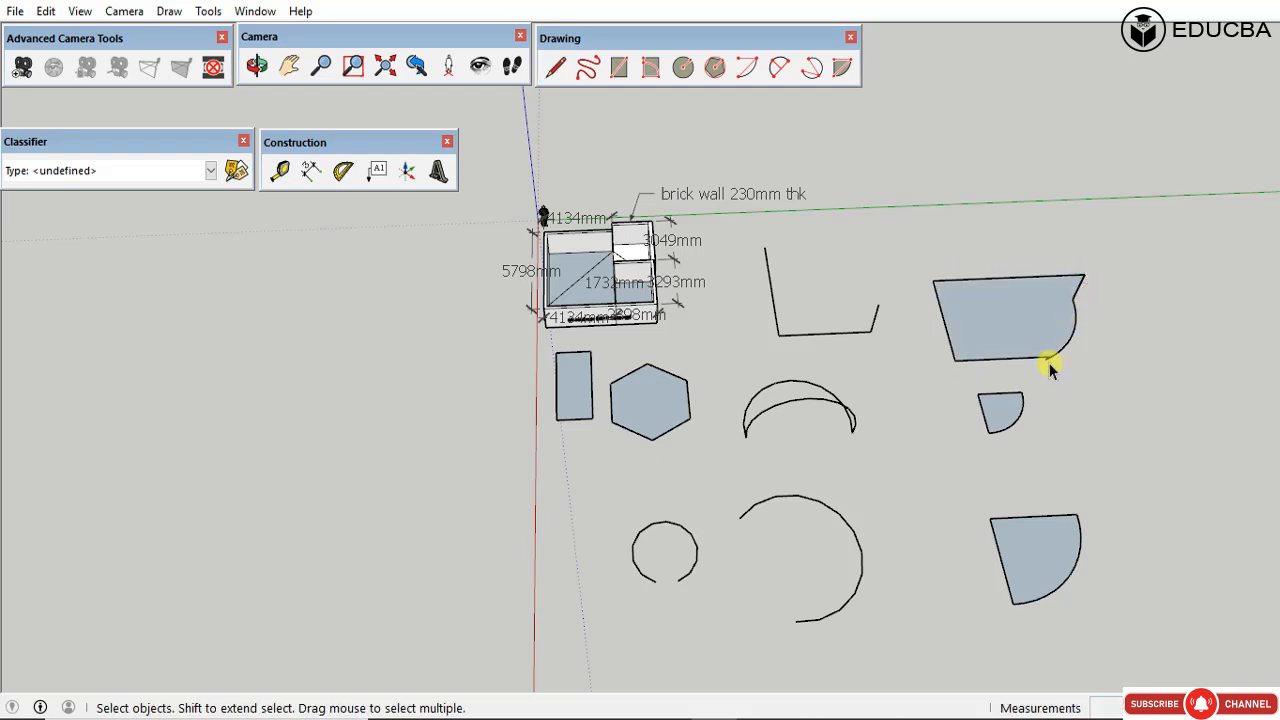
Step: Draw another 90-degree pie sector on the open ground beyond the two existing pie sectors
{"action": "left_click", "coordinate": [840, 67]}
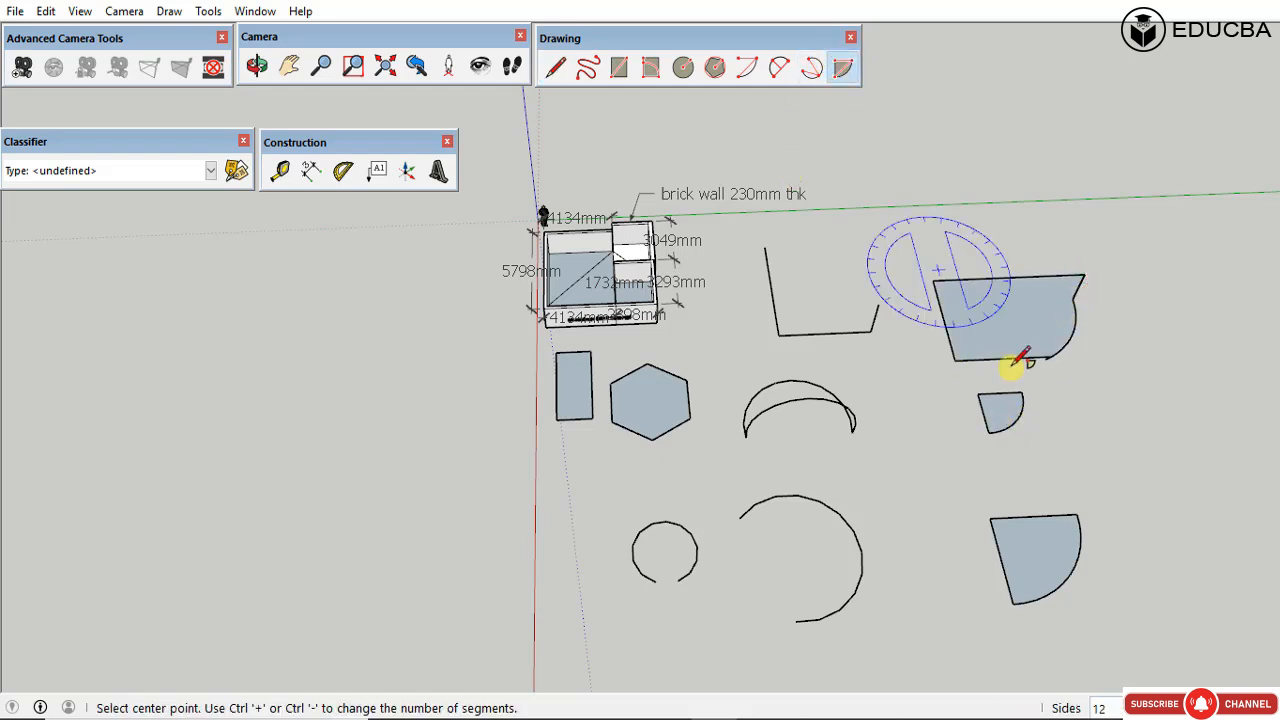
{"action": "left_click", "coordinate": [1133, 464]}
{"action": "left_click", "coordinate": [1155, 522]}
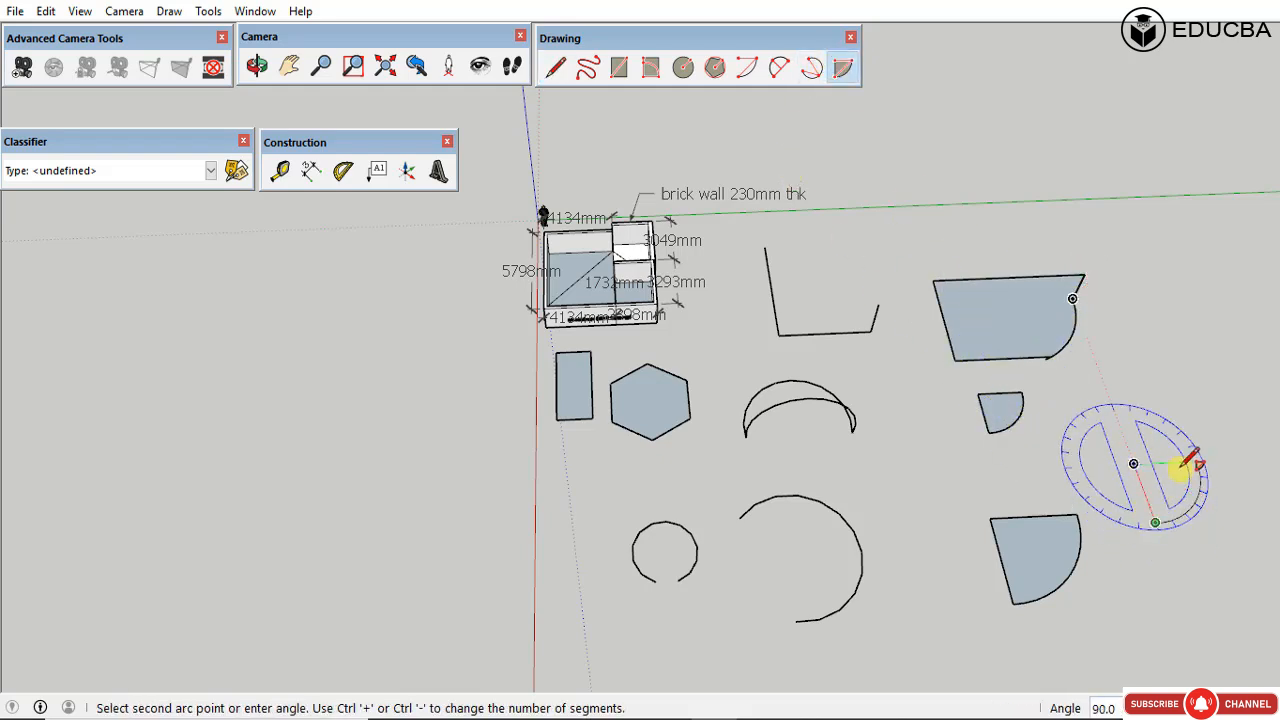
{"action": "left_click", "coordinate": [1195, 463]}
{"action": "key", "text": "space"}
{"action": "left_click", "coordinate": [1168, 488]}
{"action": "left_click", "coordinate": [1098, 389]}
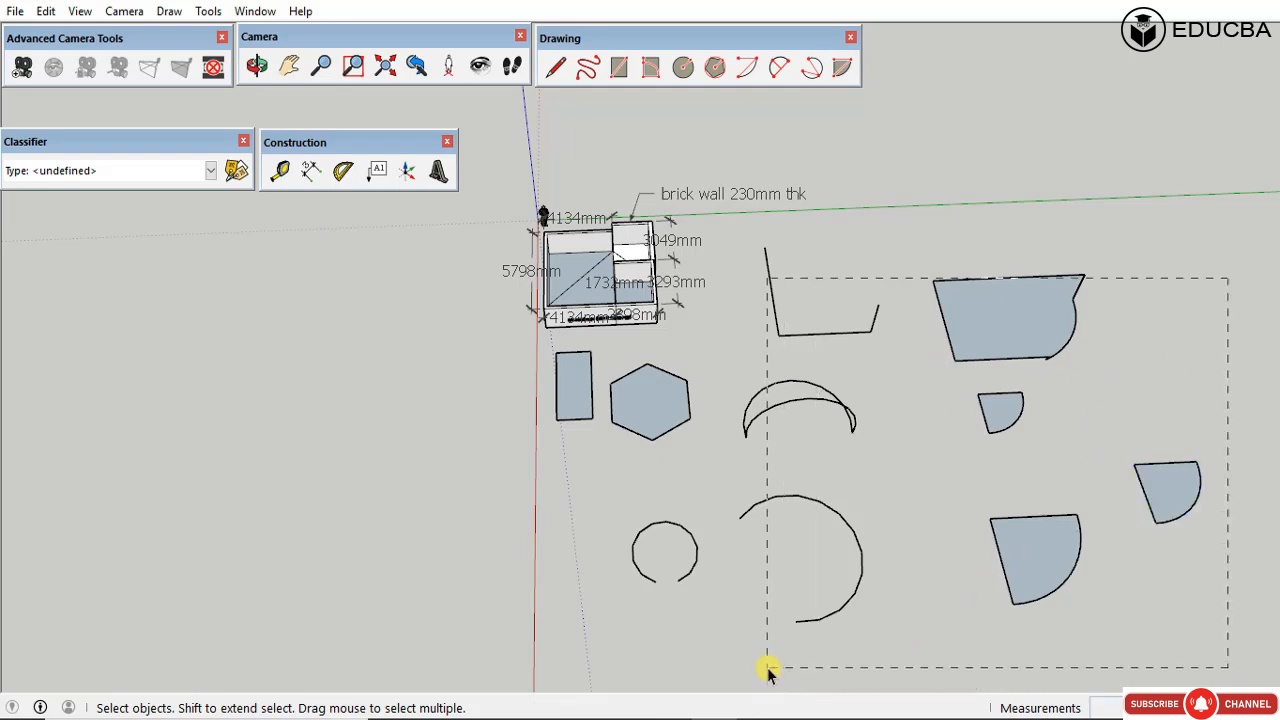
Step: Delete all the practice lines, arcs, pie sectors, rectangle and hexagon, keeping only the floor-plan model
{"action": "left_click_drag", "start_coordinate": [767, 667], "coordinate": [768, 667]}
{"action": "key", "text": "Delete"}
{"action": "left_click_drag", "start_coordinate": [909, 606], "coordinate": [571, 400]}
{"action": "key", "text": "Delete"}
{"action": "scroll", "coordinate": [590, 310], "scroll_direction": "up", "scroll_amount": 3}
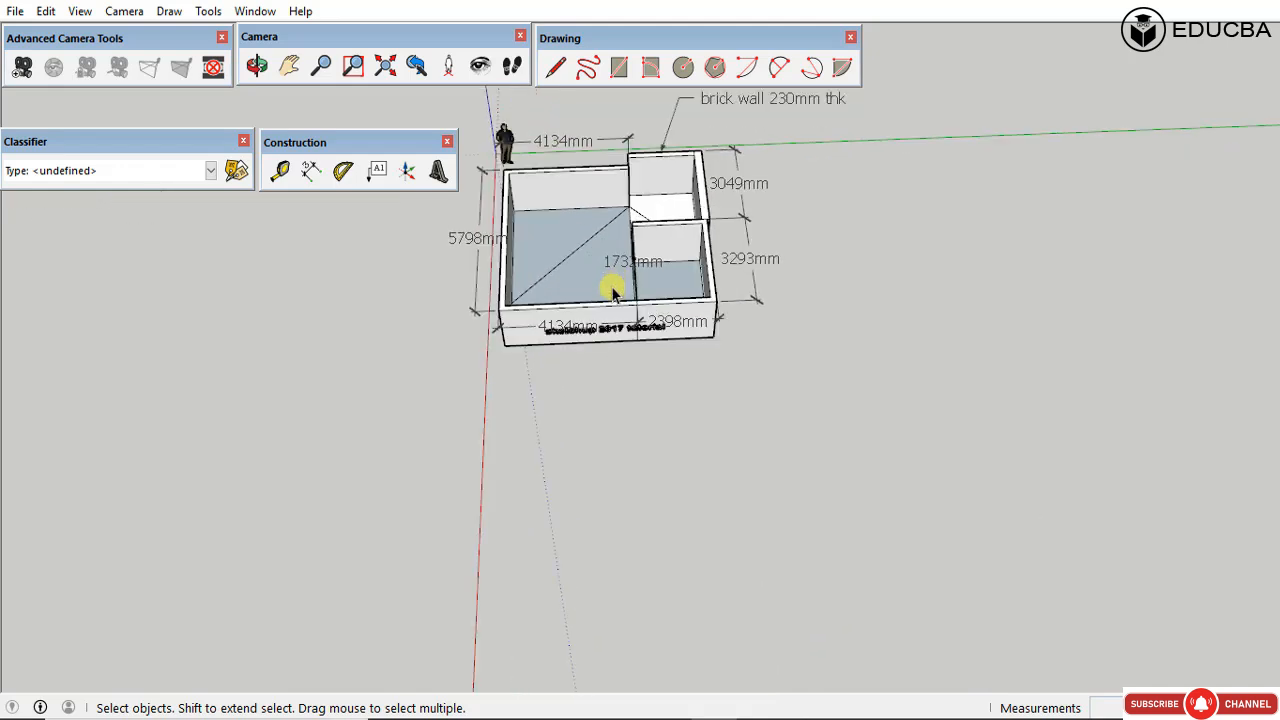
Step: Show the Dynamic Components toolbar and place it beside the Drawing toolbar
{"action": "left_click", "coordinate": [80, 11]}
{"action": "left_click", "coordinate": [112, 32]}
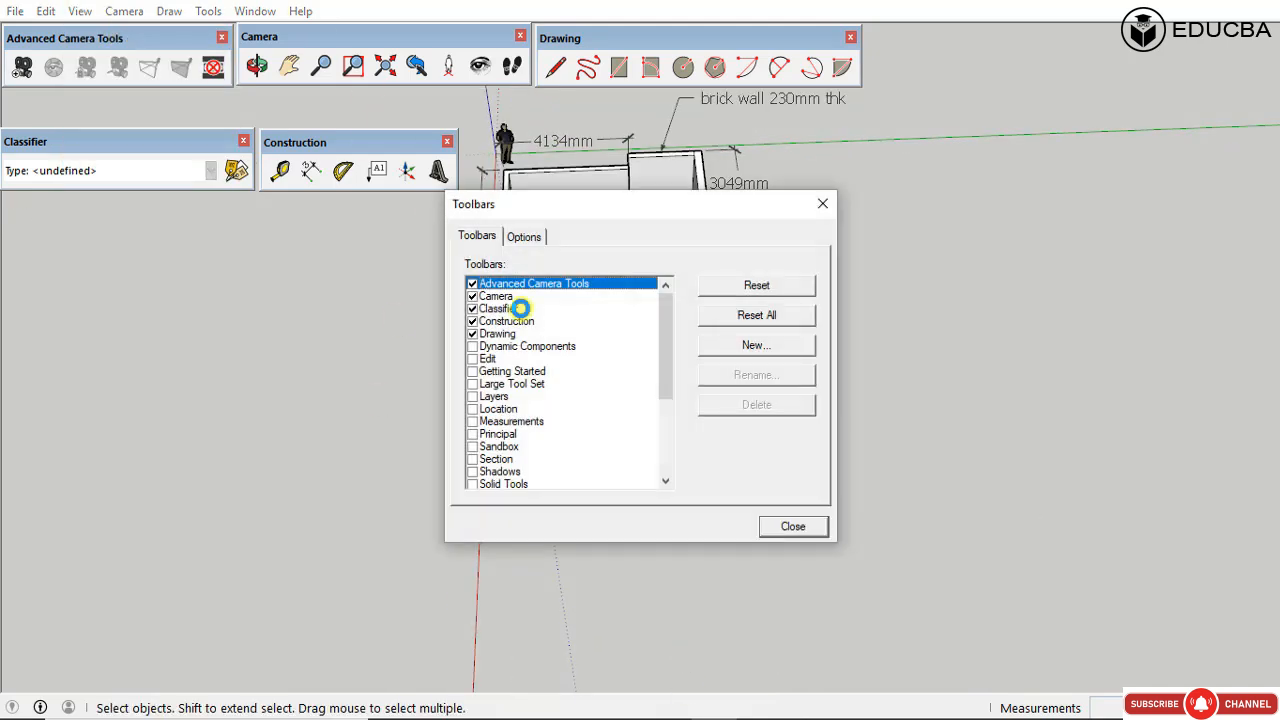
{"action": "left_click", "coordinate": [472, 347]}
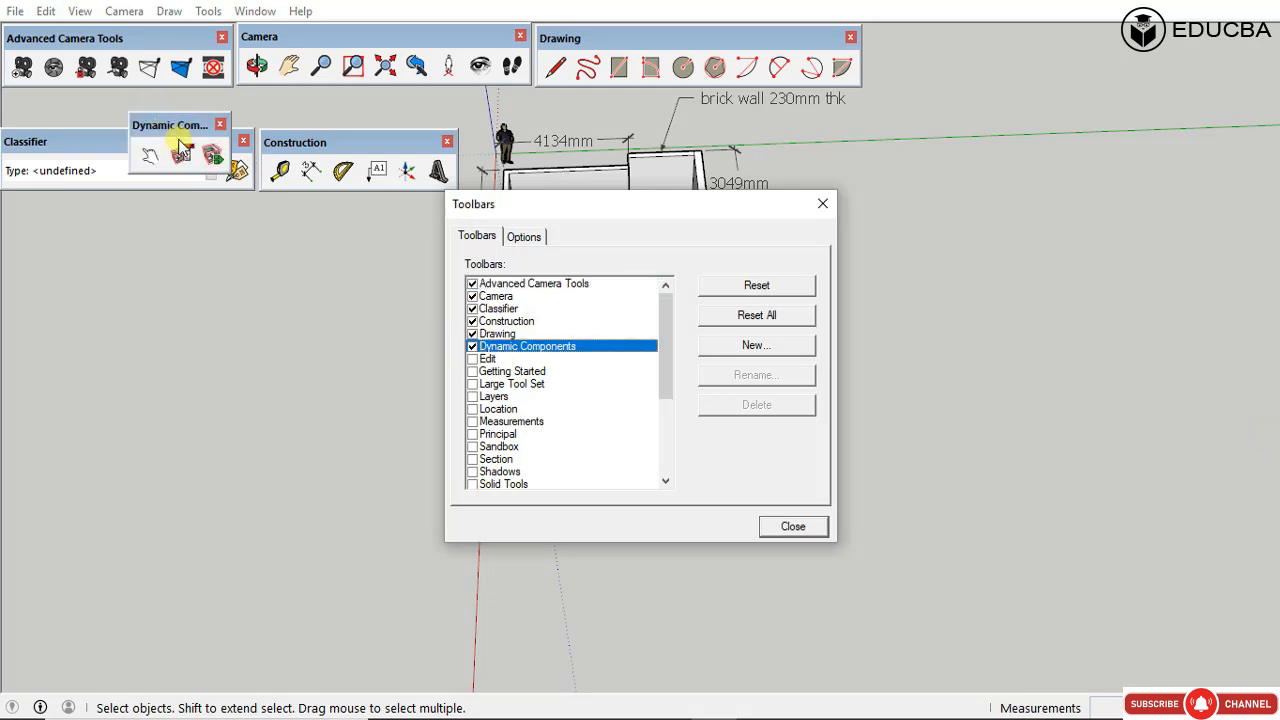
{"action": "mouse_move", "coordinate": [176, 131]}
{"action": "left_mouse_down"}
{"action": "mouse_move", "coordinate": [858, 172]}
{"action": "mouse_move", "coordinate": [1003, 56]}
{"action": "mouse_move", "coordinate": [912, 38]}
{"action": "left_mouse_up"}
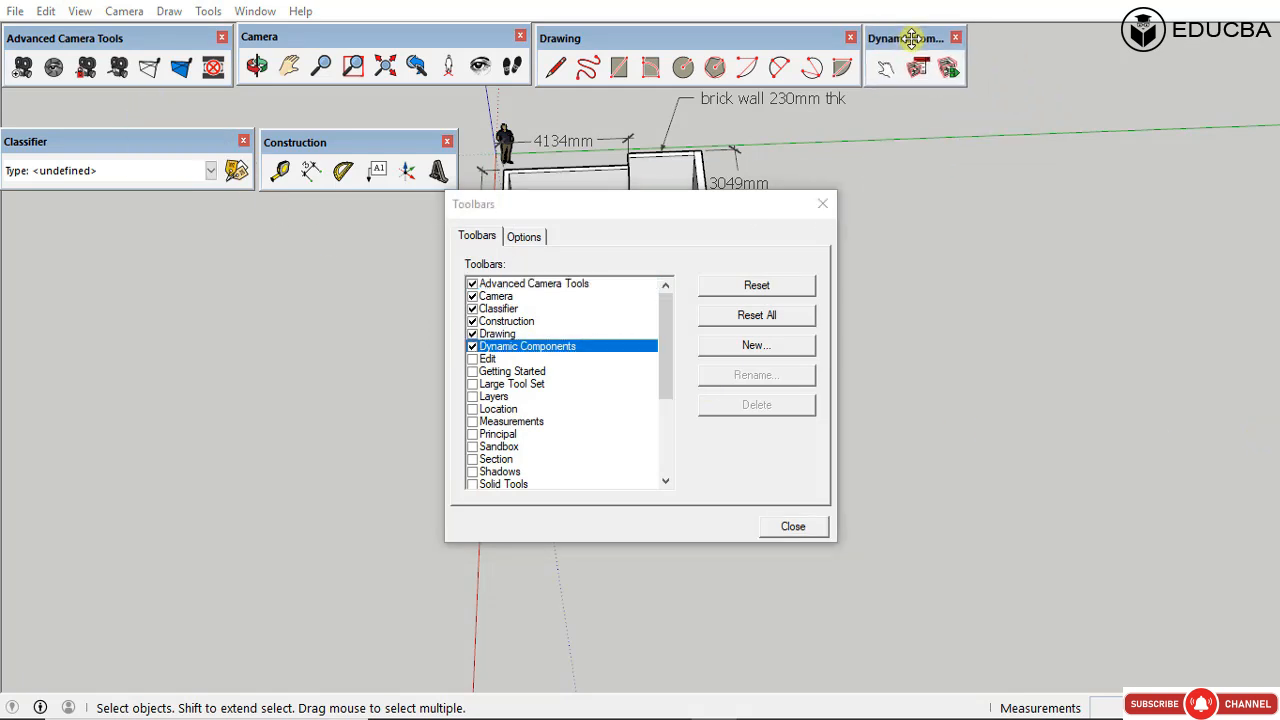
Step: Arrange the Classifier and Construction toolbars in a second row and the Drawing and Dynamic Components toolbars in a third, then close the toolbar list
{"action": "left_click_drag", "start_coordinate": [75, 140], "coordinate": [73, 101]}
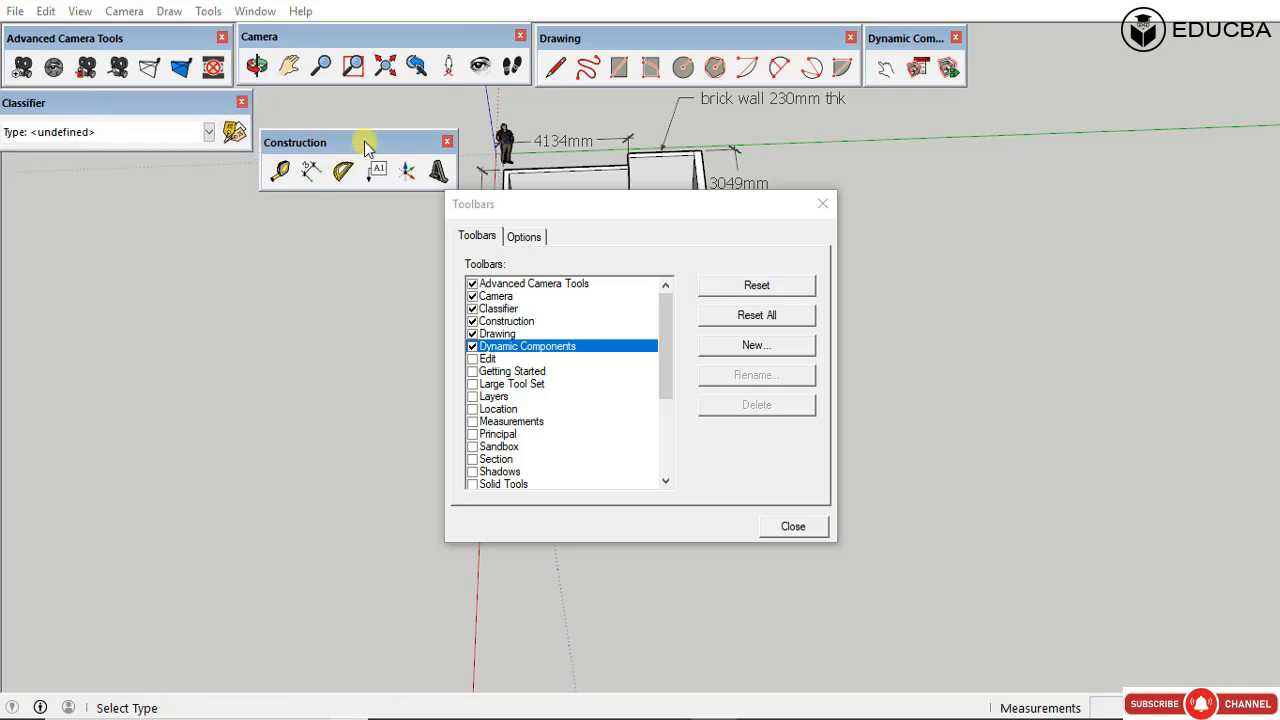
{"action": "left_click_drag", "start_coordinate": [366, 143], "coordinate": [363, 103]}
{"action": "mouse_move", "coordinate": [727, 40]}
{"action": "left_mouse_down"}
{"action": "mouse_move", "coordinate": [645, 124]}
{"action": "mouse_move", "coordinate": [191, 167]}
{"action": "left_mouse_up"}
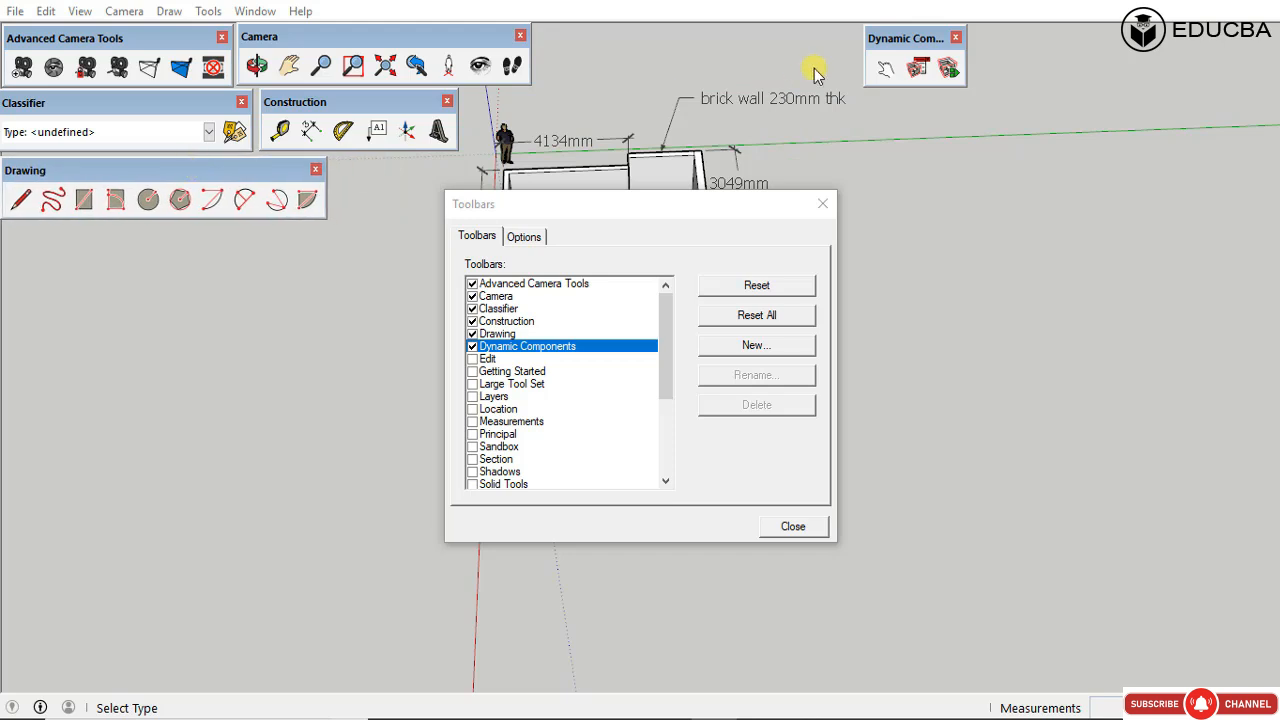
{"action": "mouse_move", "coordinate": [905, 38]}
{"action": "left_mouse_down"}
{"action": "mouse_move", "coordinate": [481, 170]}
{"action": "mouse_move", "coordinate": [374, 168]}
{"action": "left_mouse_up"}
{"action": "left_click", "coordinate": [822, 203]}
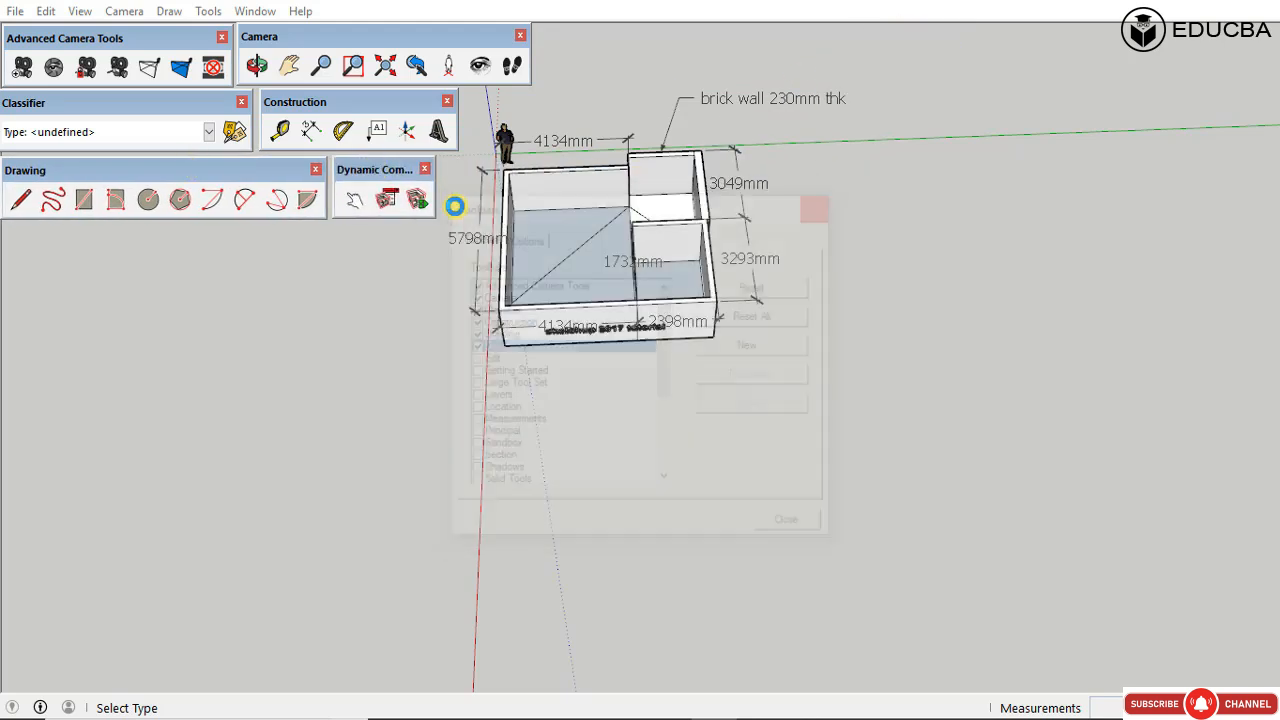
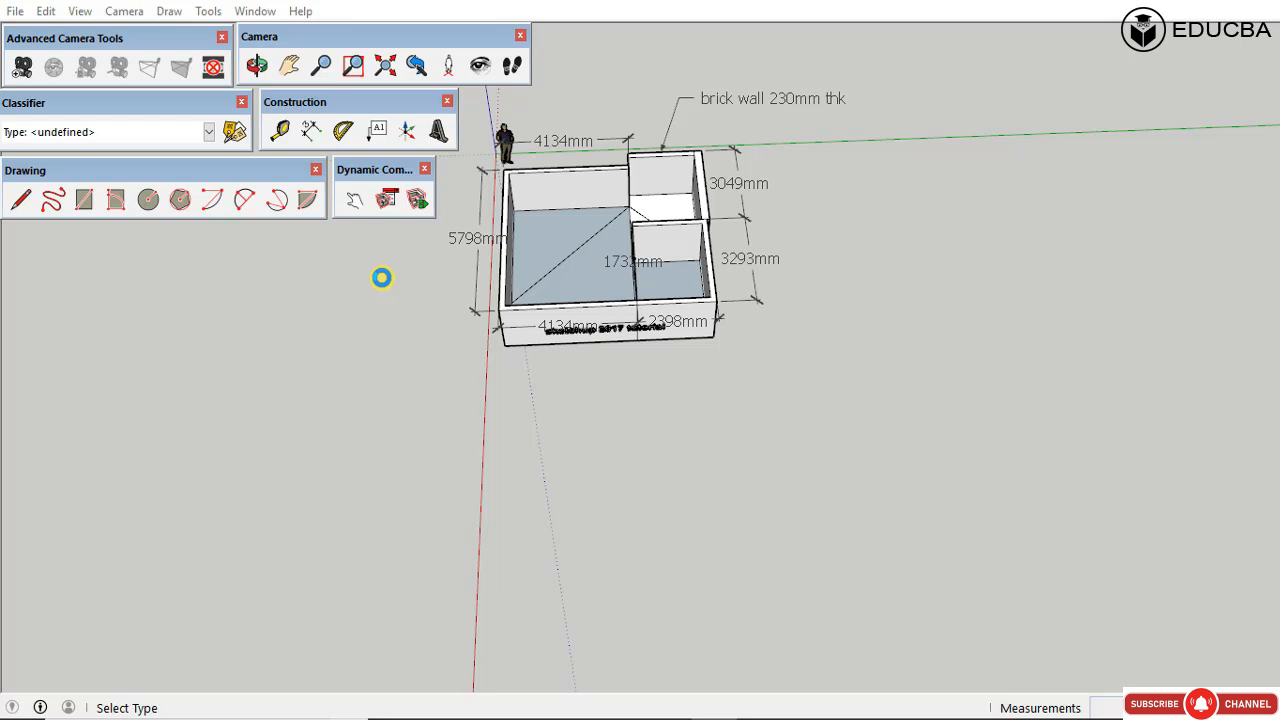
Step: Try the Interact tool and examine the Component Options and Component Attributes windows, closing each one
{"action": "left_click", "coordinate": [349, 200]}
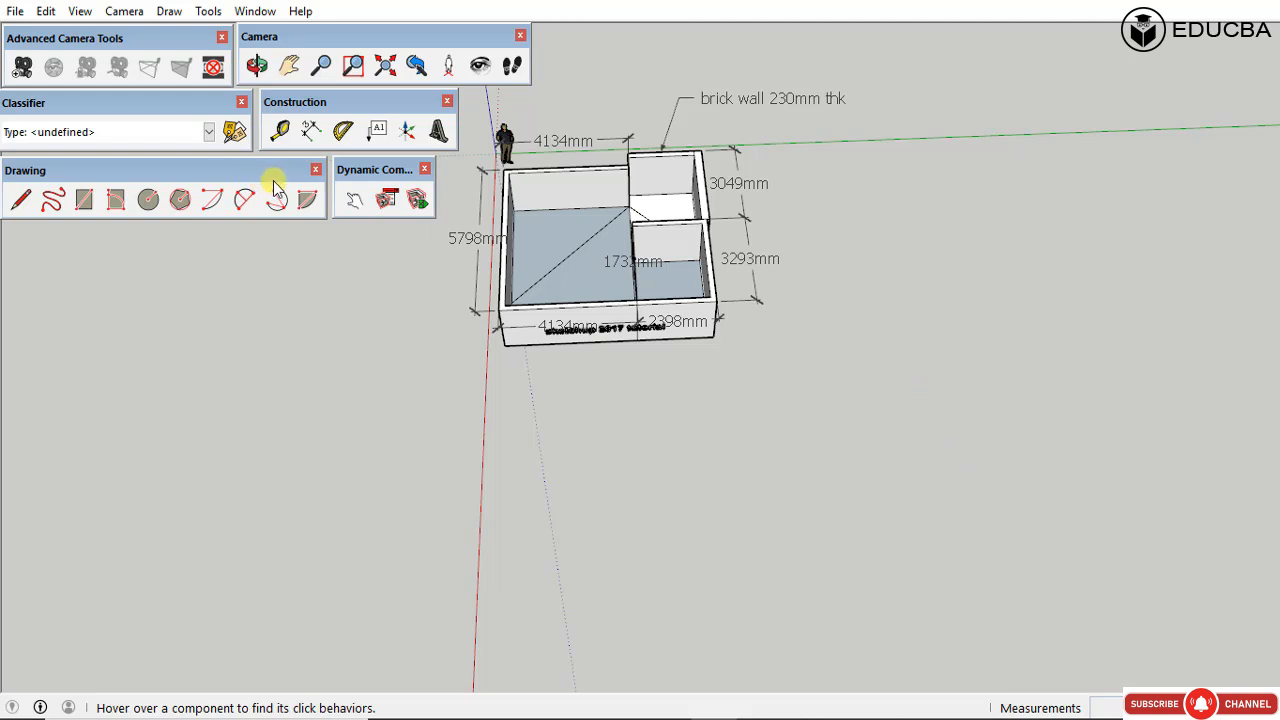
{"action": "left_click", "coordinate": [387, 198]}
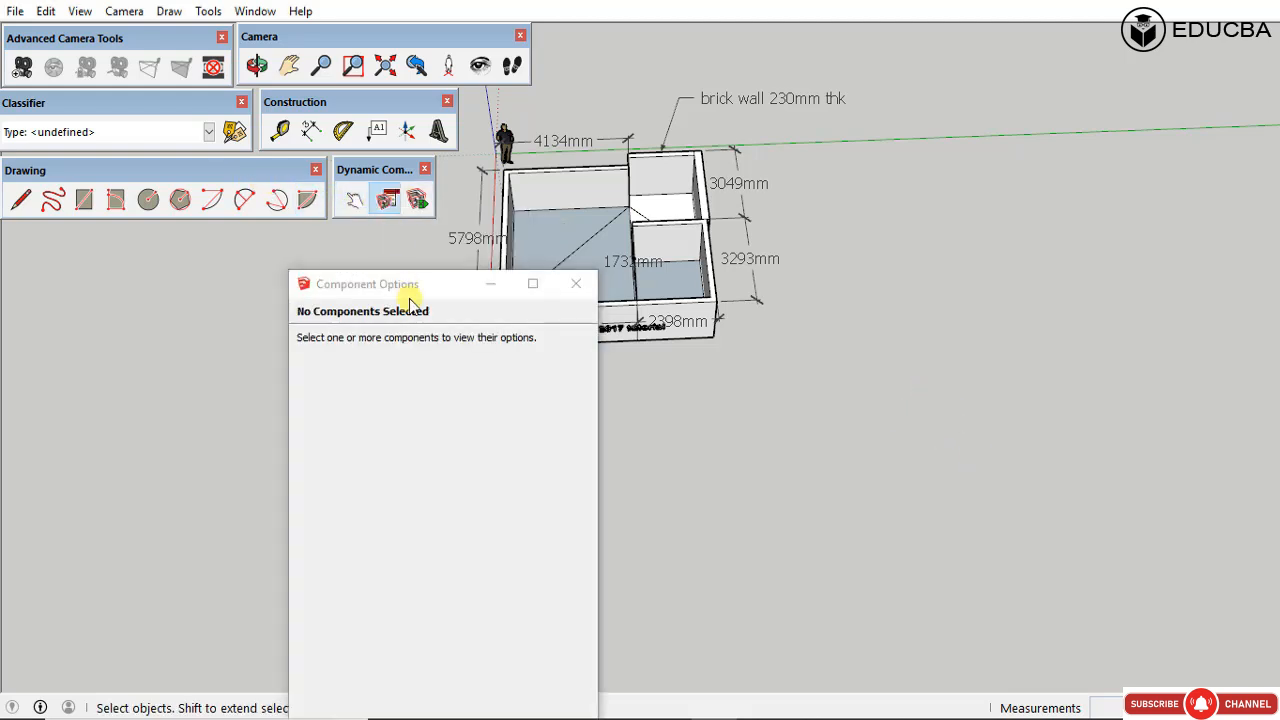
{"action": "left_click_drag", "start_coordinate": [420, 290], "coordinate": [166, 158]}
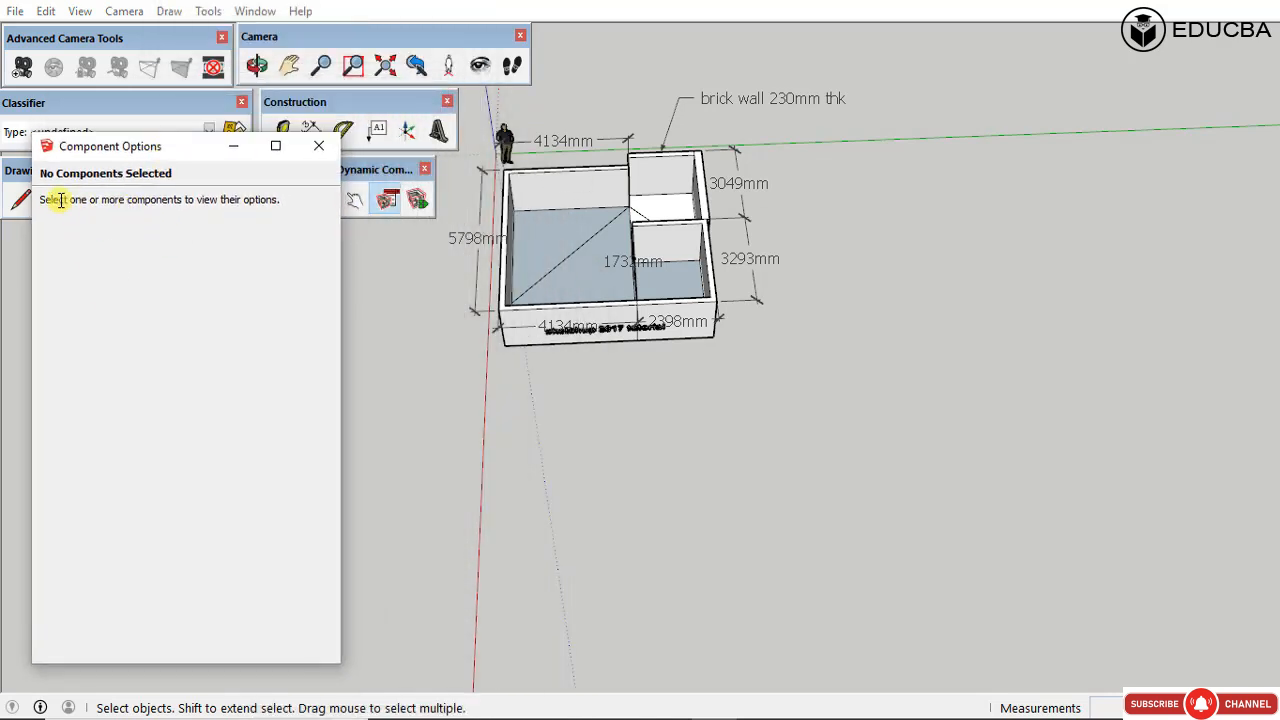
{"action": "left_click", "coordinate": [319, 146]}
{"action": "left_click", "coordinate": [417, 200]}
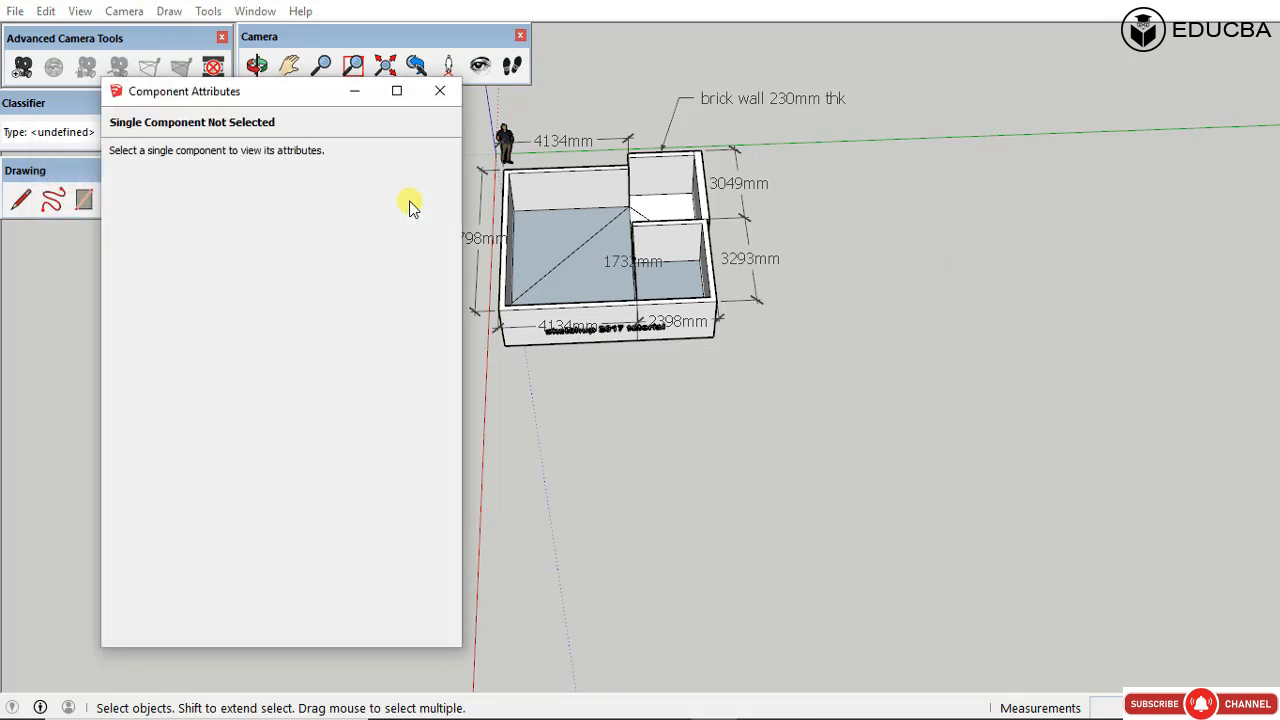
{"action": "mouse_move", "coordinate": [305, 93]}
{"action": "left_mouse_down"}
{"action": "mouse_move", "coordinate": [251, 114]}
{"action": "mouse_move", "coordinate": [200, 248]}
{"action": "mouse_move", "coordinate": [1122, 48]}
{"action": "left_mouse_up"}
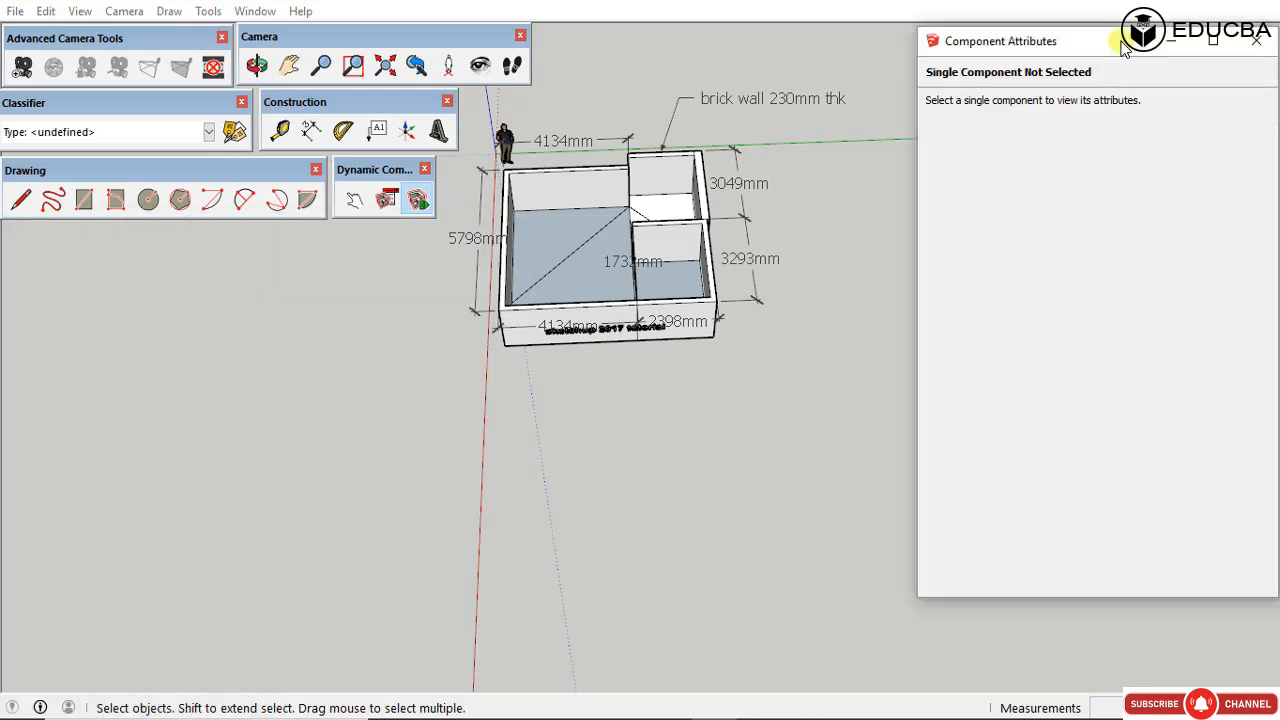
{"action": "left_click", "coordinate": [1256, 41]}
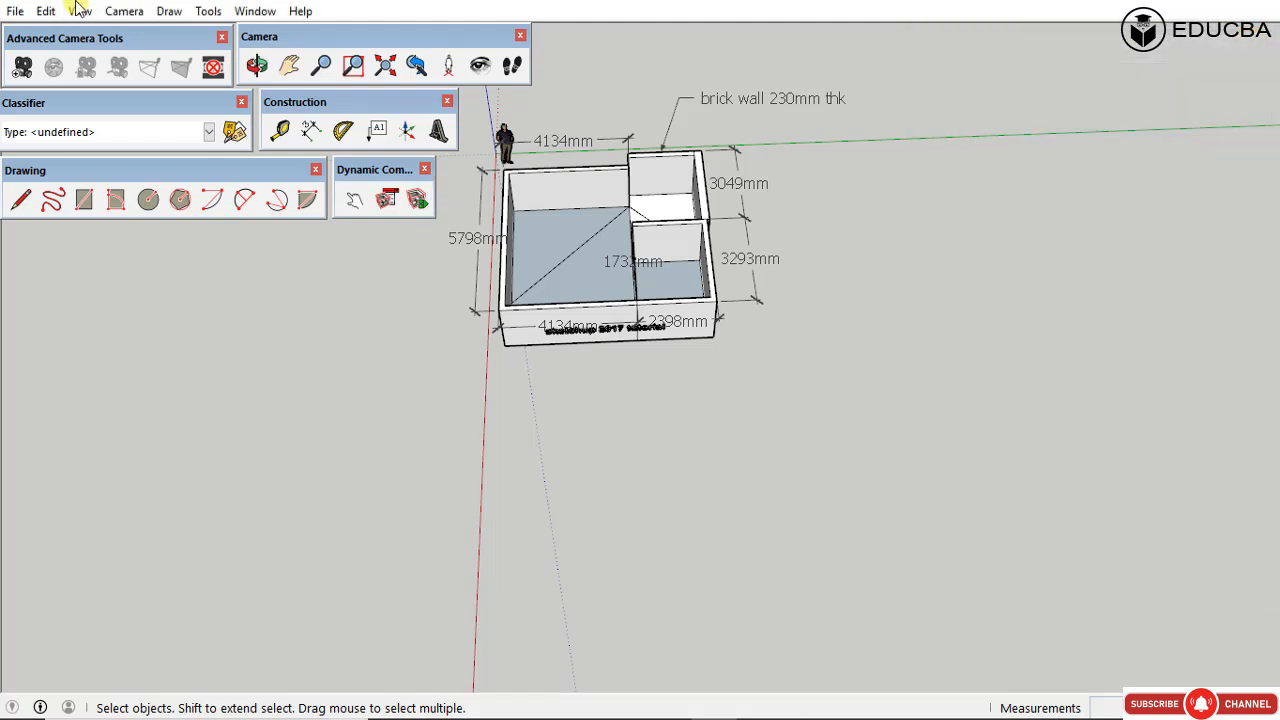
Step: Show the Edit toolbar, place it on its own away from the others, and move the Camera toolbar below the Drawing toolbar
{"action": "left_click", "coordinate": [80, 11]}
{"action": "left_click", "coordinate": [108, 31]}
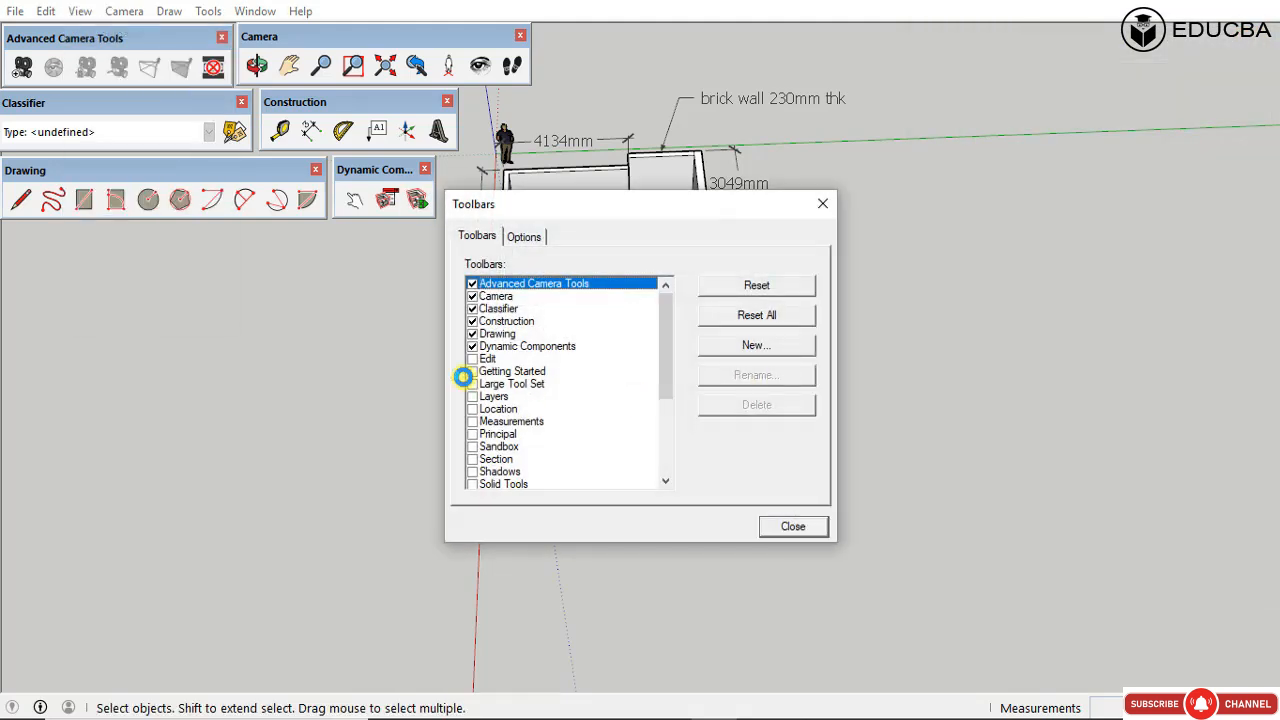
{"action": "left_click", "coordinate": [473, 359]}
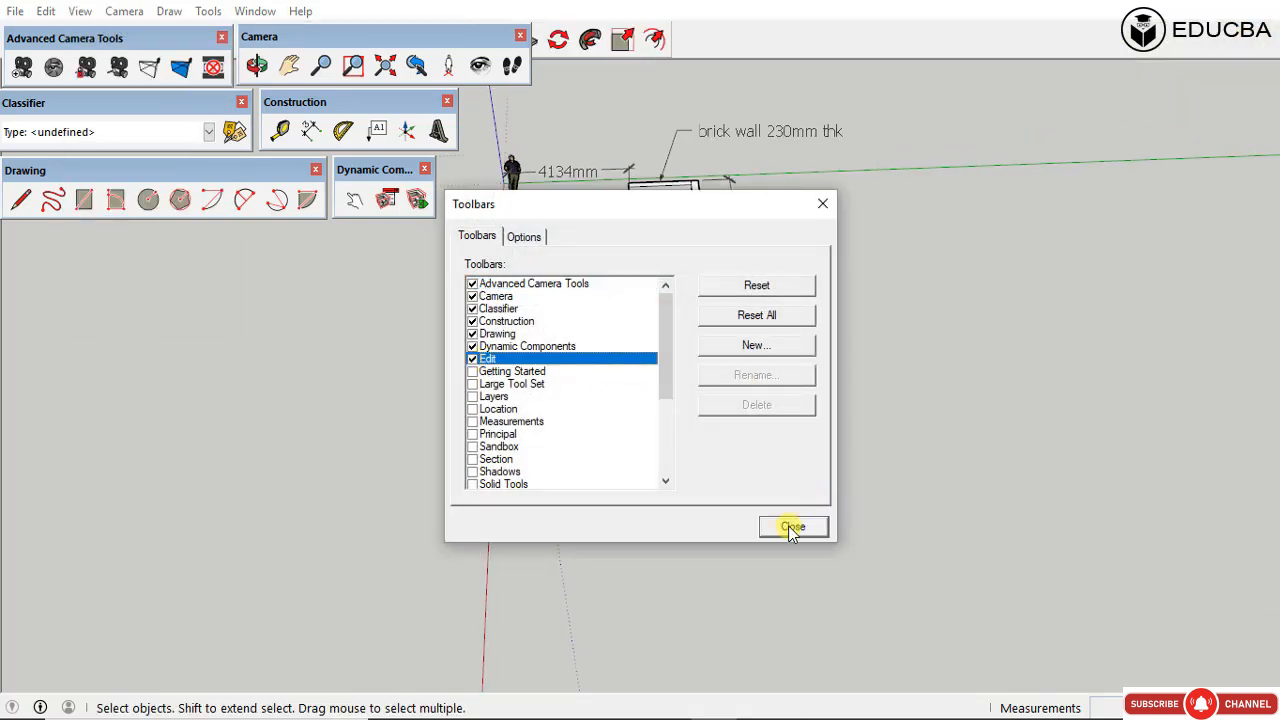
{"action": "left_click", "coordinate": [793, 526]}
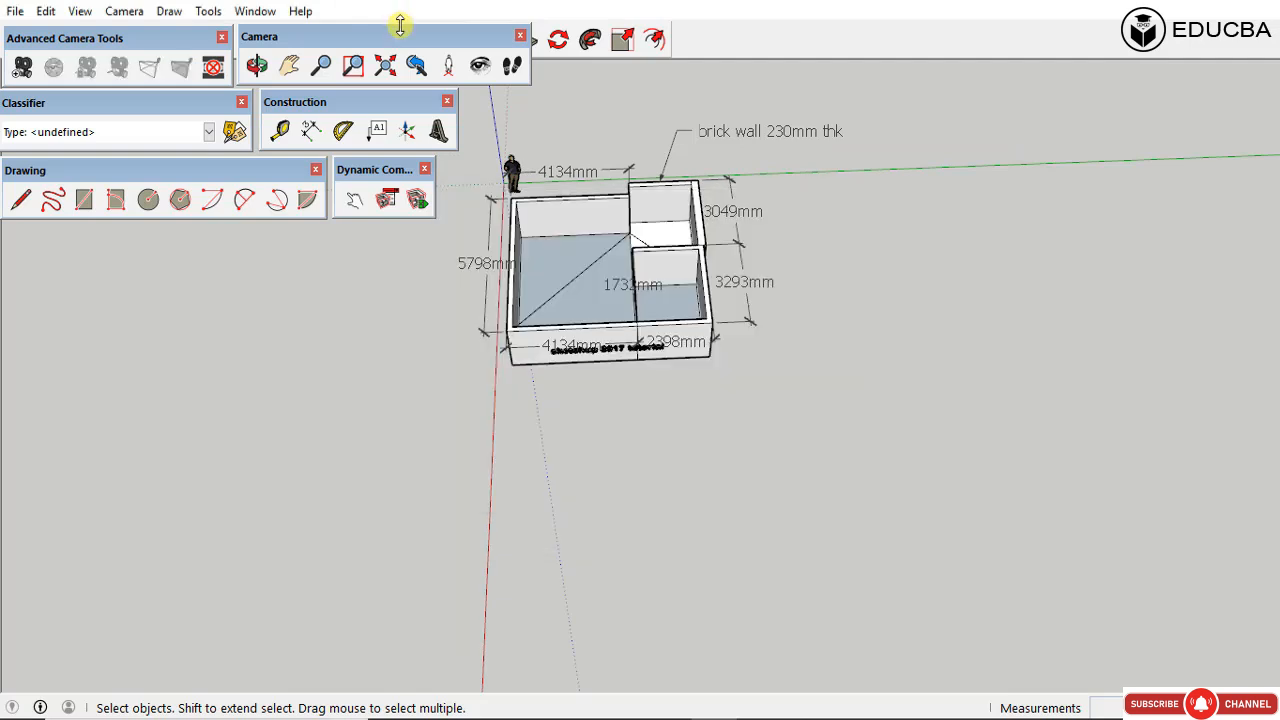
{"action": "mouse_move", "coordinate": [400, 25]}
{"action": "left_mouse_down"}
{"action": "mouse_move", "coordinate": [420, 80]}
{"action": "mouse_move", "coordinate": [234, 209]}
{"action": "mouse_move", "coordinate": [172, 230]}
{"action": "left_mouse_up"}
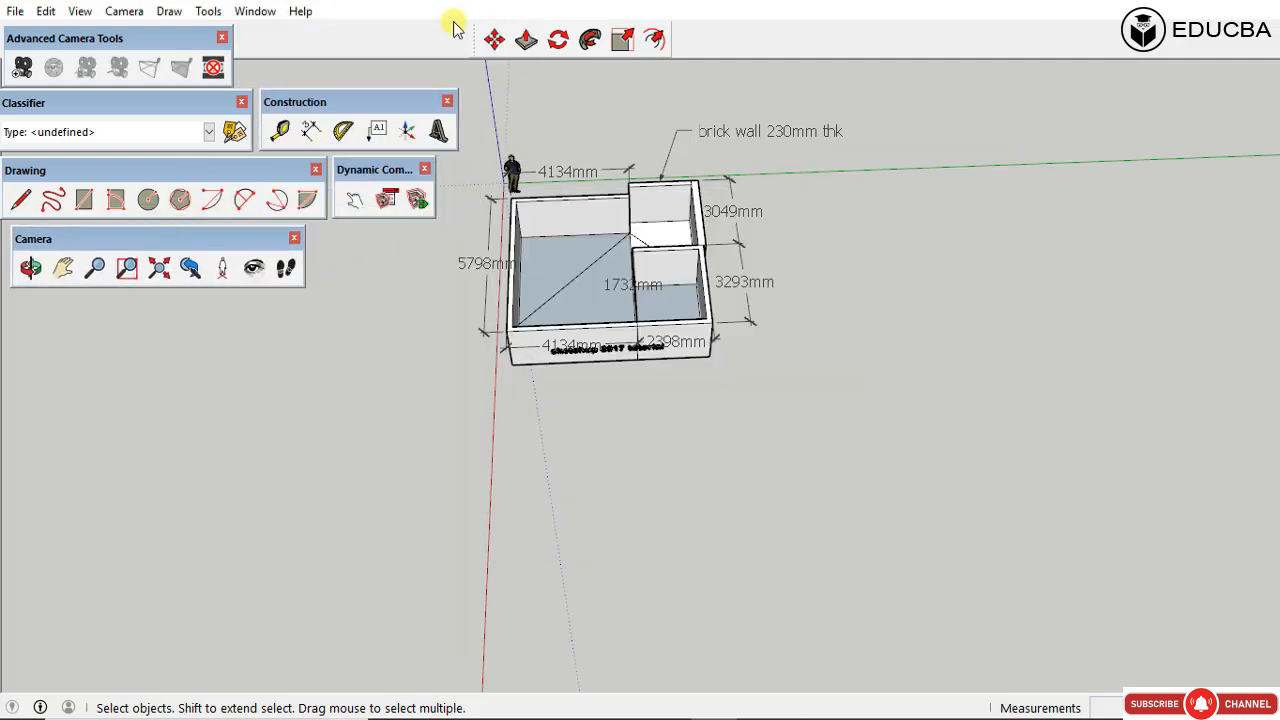
{"action": "left_click_drag", "start_coordinate": [473, 39], "coordinate": [138, 339]}
{"action": "left_click_drag", "start_coordinate": [572, 371], "coordinate": [1118, 74]}
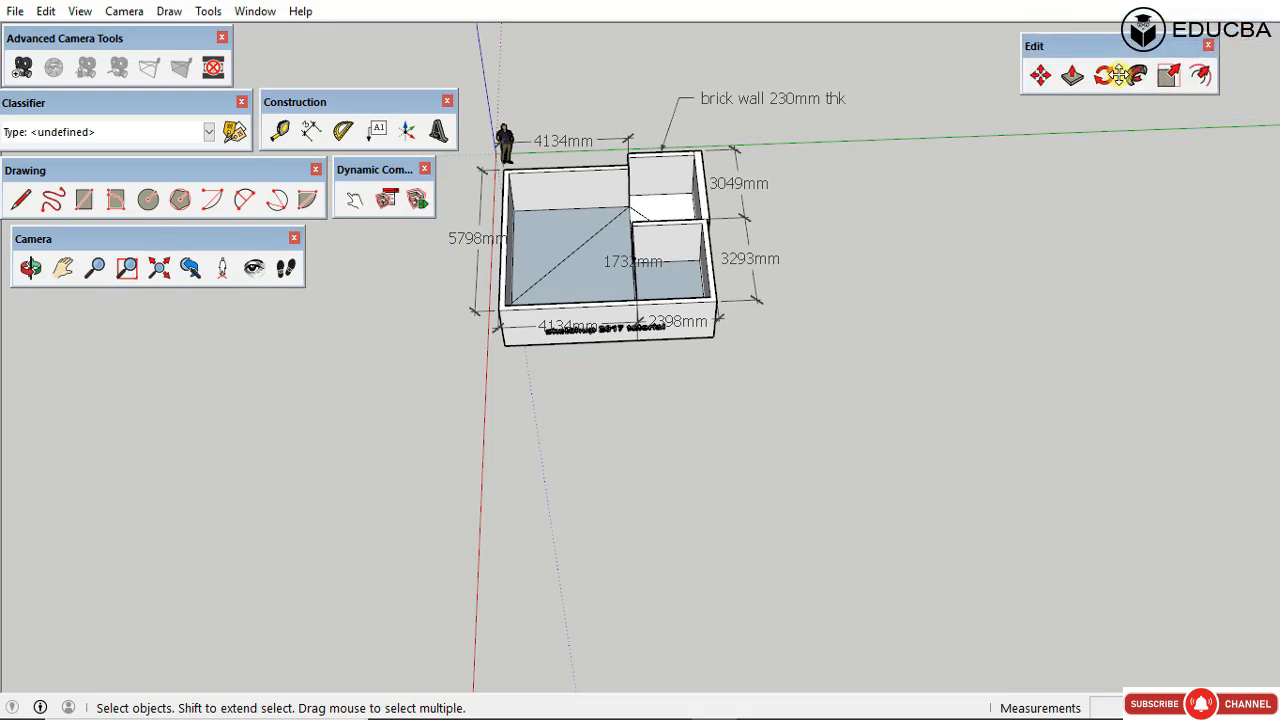
Step: Try to move the whole floor-plan model together with its dimensions, label and human figure, and clear the selection
{"action": "scroll", "coordinate": [609, 206], "scroll_direction": "up", "scroll_amount": 4}
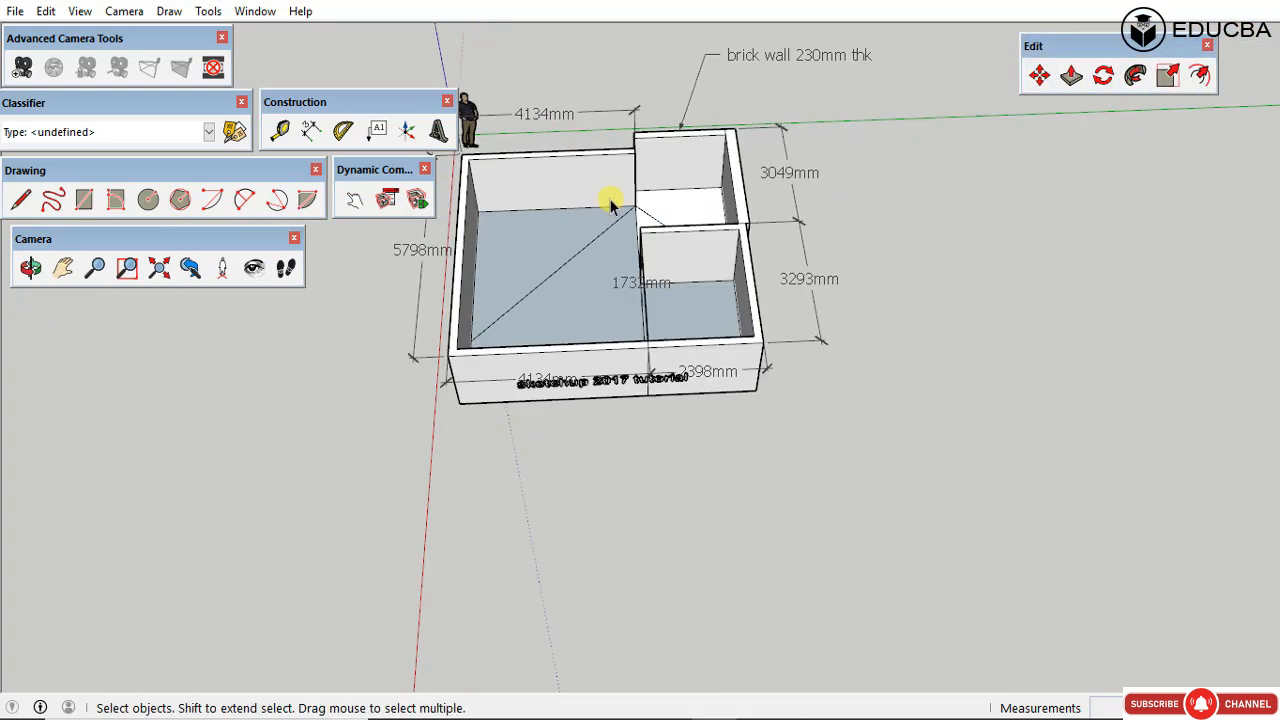
{"action": "scroll", "coordinate": [1123, 571], "scroll_direction": "down", "scroll_amount": 2}
{"action": "middle_click_drag", "start_coordinate": [997, 383], "coordinate": [922, 430]}
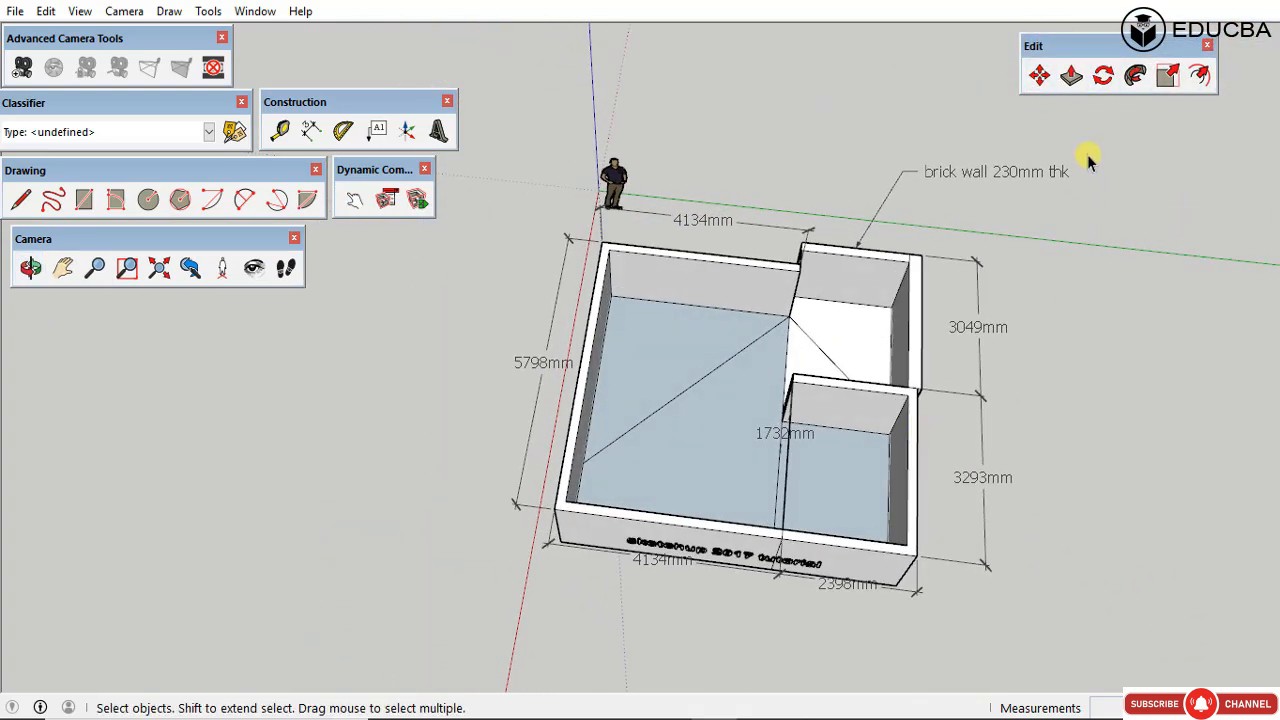
{"action": "middle_click_drag", "start_coordinate": [1087, 152], "coordinate": [1128, 139]}
{"action": "left_click", "coordinate": [1040, 75]}
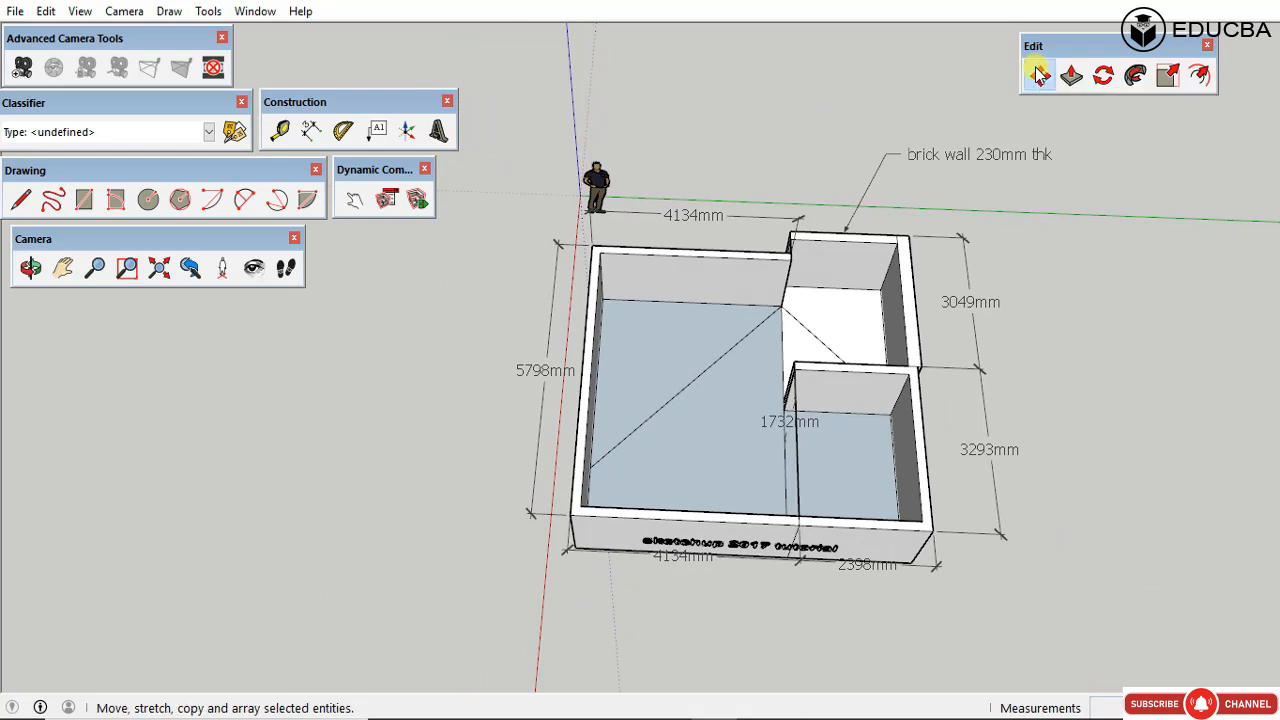
{"action": "scroll", "coordinate": [1009, 257], "scroll_direction": "down", "scroll_amount": 3}
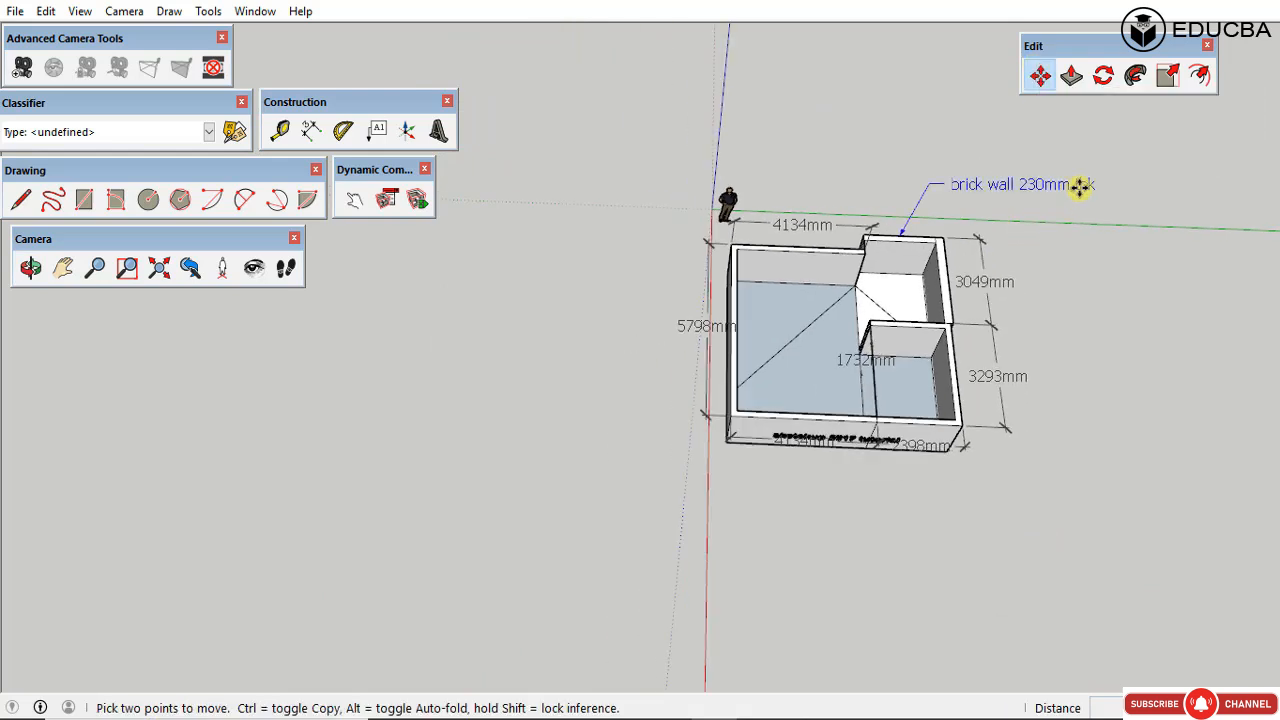
{"action": "key", "text": "space"}
{"action": "left_click_drag", "start_coordinate": [1015, 215], "coordinate": [628, 516]}
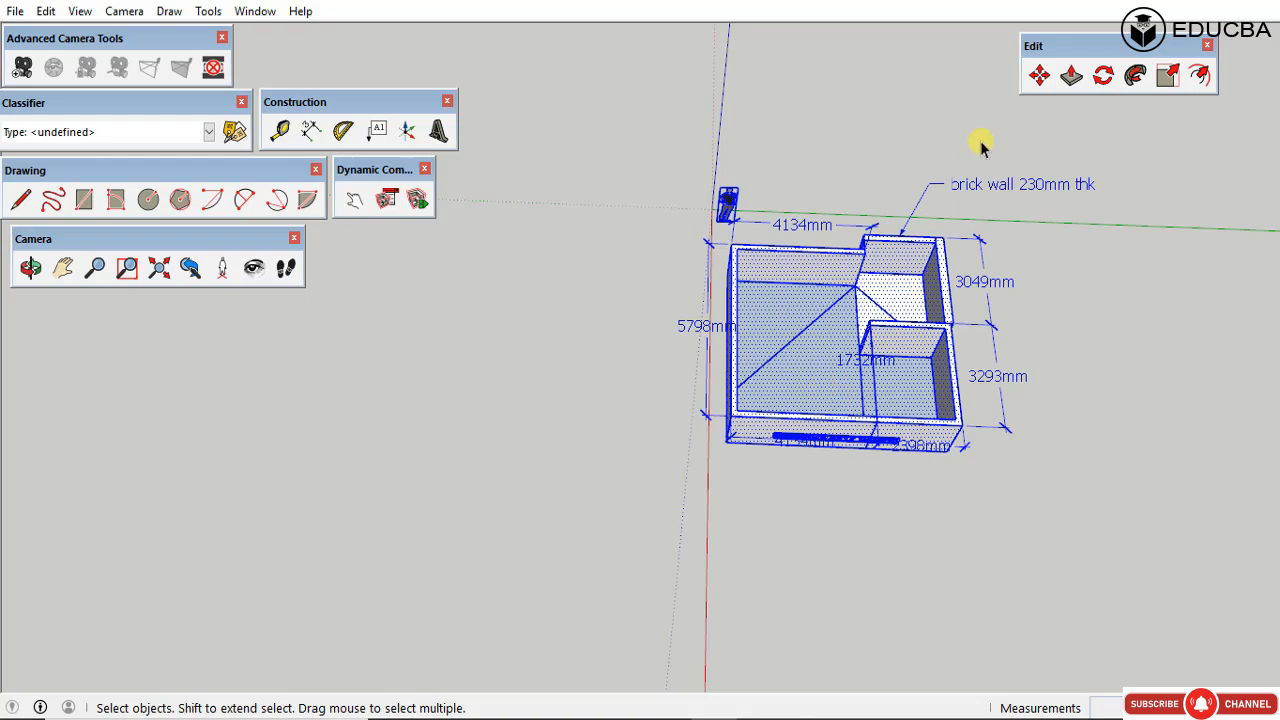
{"action": "left_click", "coordinate": [1043, 75]}
{"action": "left_click", "coordinate": [740, 458]}
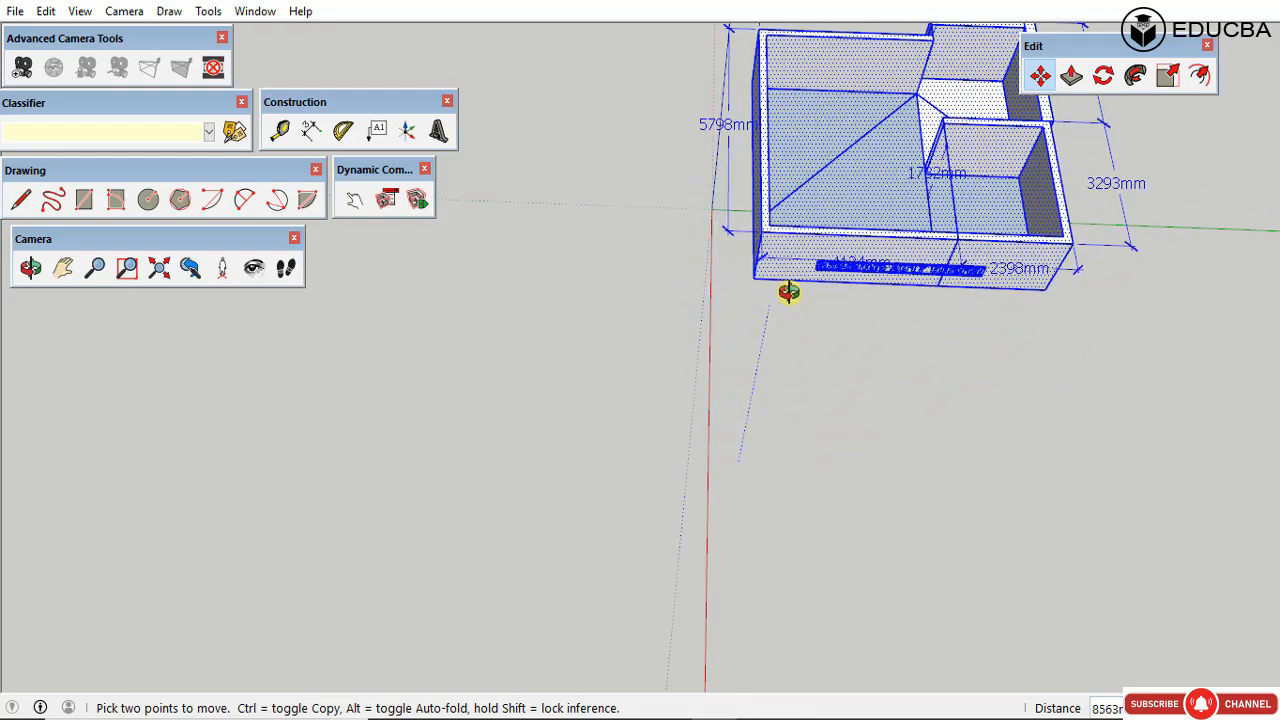
{"action": "middle_click_drag", "start_coordinate": [789, 291], "coordinate": [831, 149]}
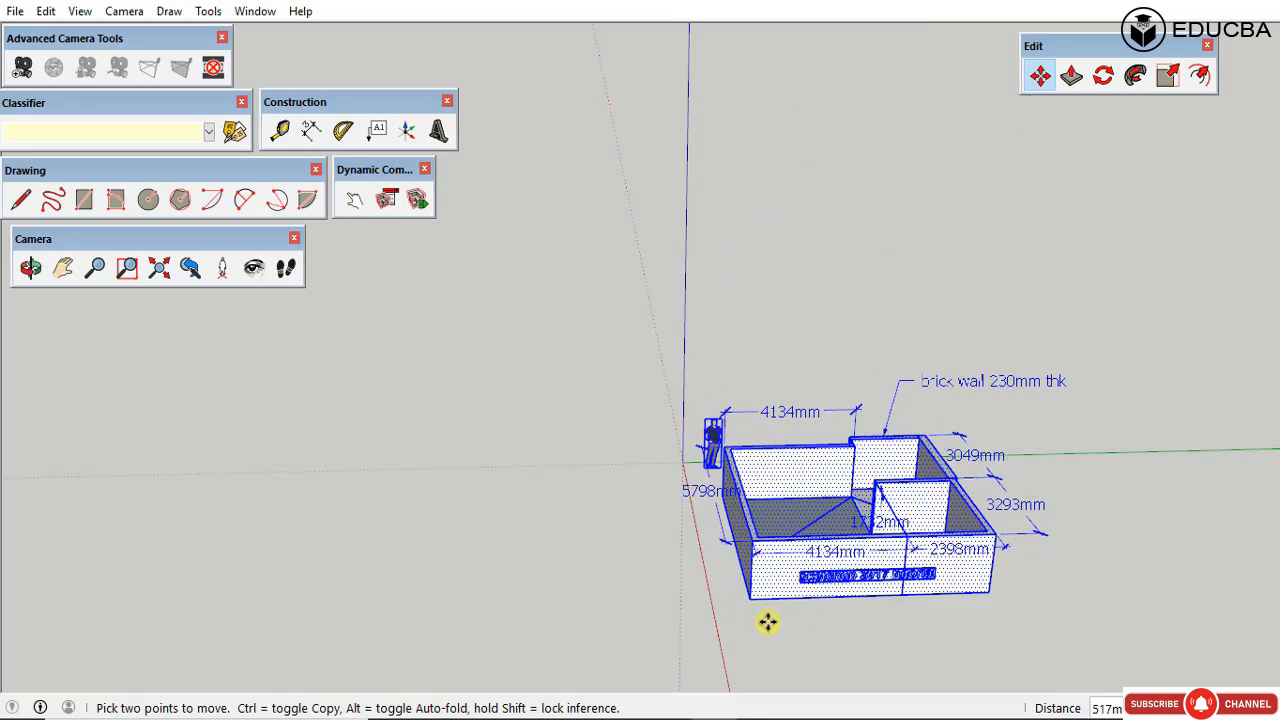
{"action": "key", "text": "Escape"}
{"action": "key", "text": "space"}
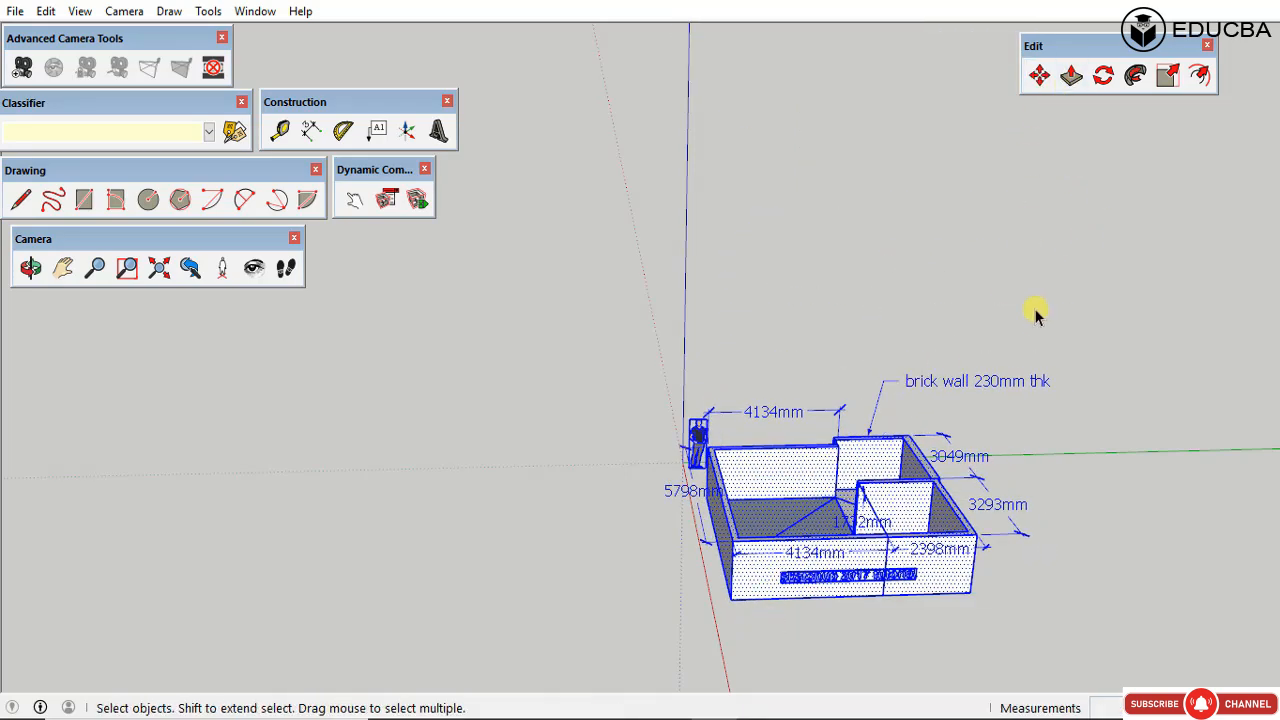
{"action": "left_click", "coordinate": [988, 597]}
Step: Draw a practice rectangle on the open ground beside the smaller rooms of the floor-plan model
{"action": "middle_click_drag", "start_coordinate": [941, 462], "coordinate": [940, 474]}
{"action": "scroll", "coordinate": [941, 474], "scroll_direction": "down", "scroll_amount": 3}
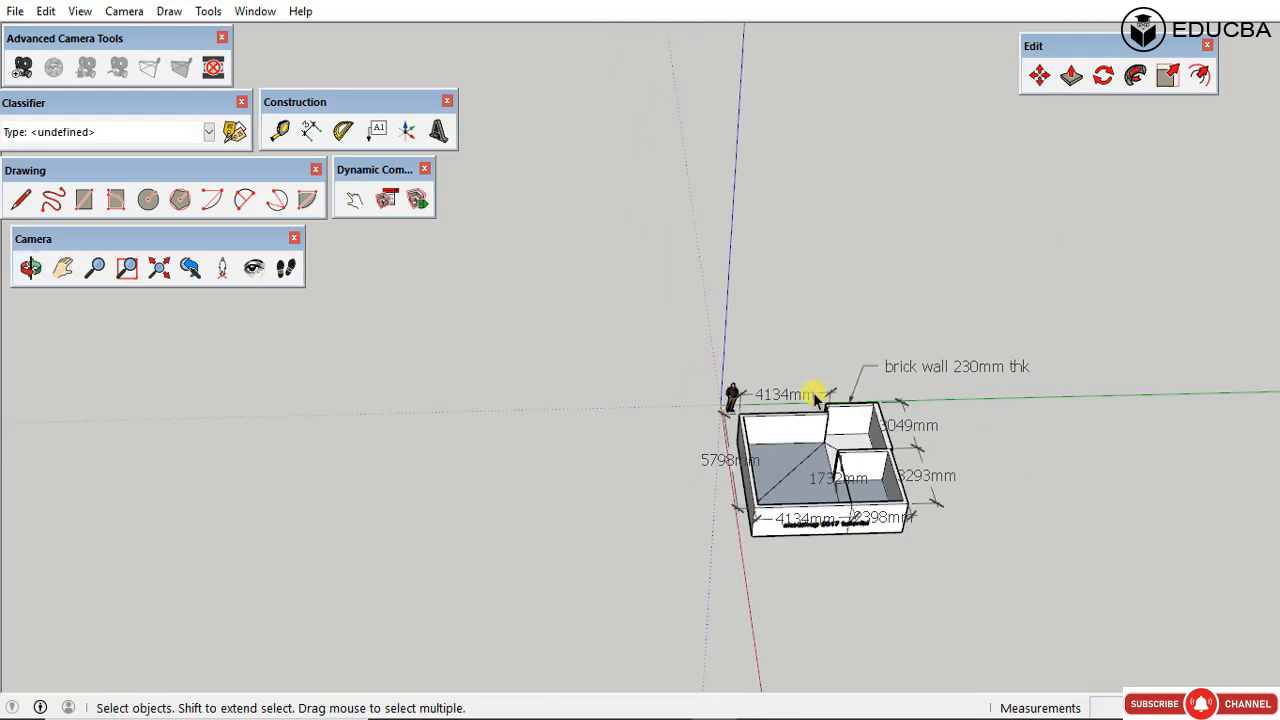
{"action": "scroll", "coordinate": [945, 465], "scroll_direction": "up", "scroll_amount": 2}
{"action": "key", "text": "r"}
{"action": "left_click", "coordinate": [894, 417]}
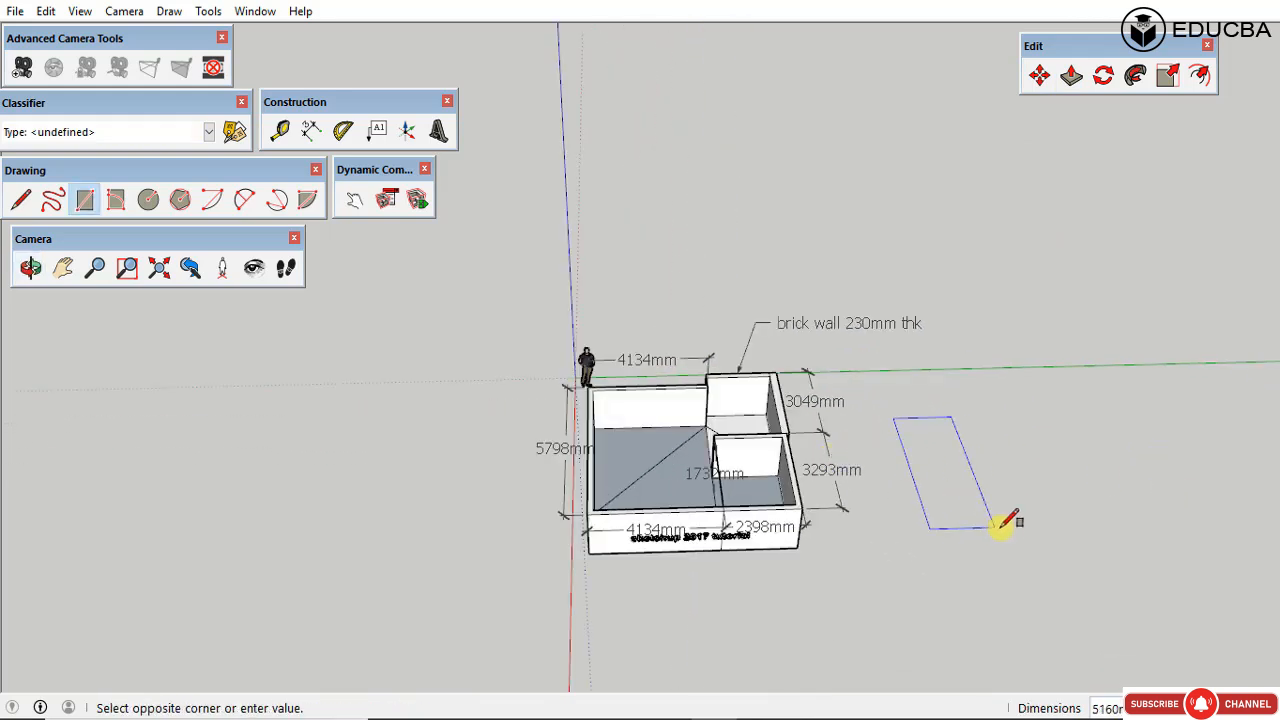
{"action": "left_click", "coordinate": [1044, 507]}
{"action": "key", "text": "space"}
Step: Try twice to raise the practice rectangle into a box with Push/Pull, reaching about 2196 mm and about 3174 mm
{"action": "left_click", "coordinate": [1071, 75]}
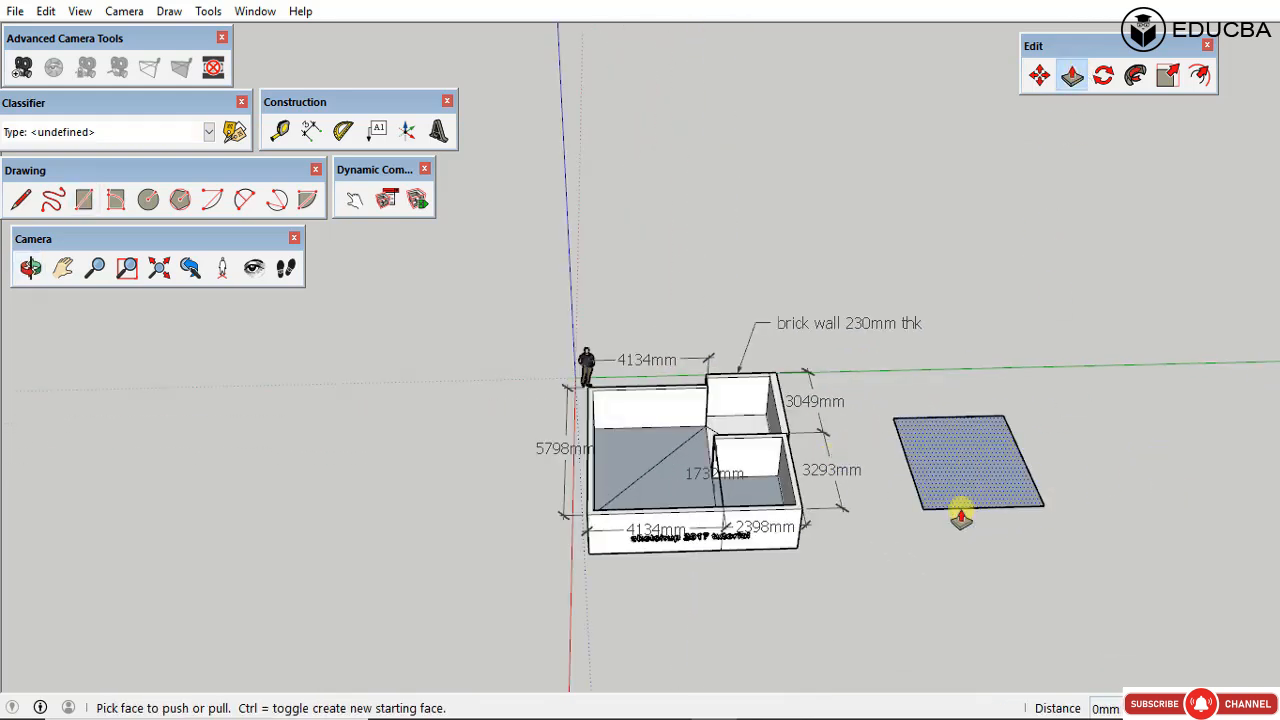
{"action": "left_click", "coordinate": [971, 491]}
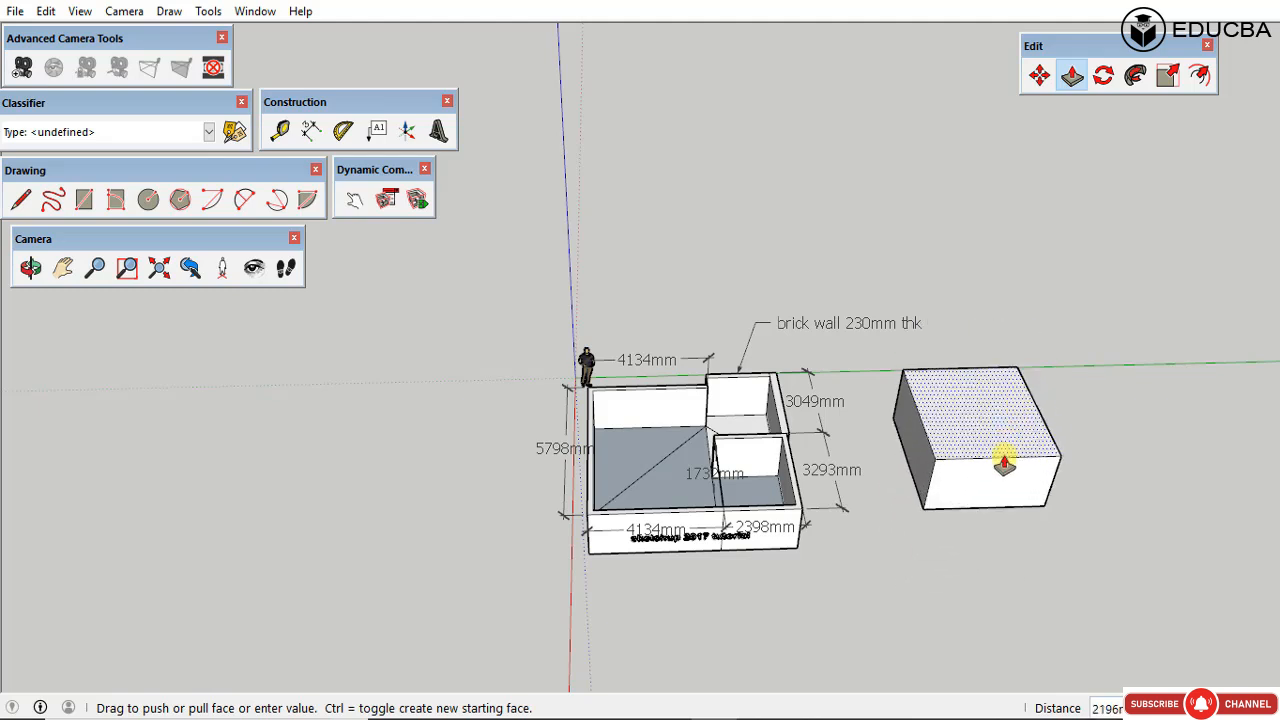
{"action": "key", "text": "space"}
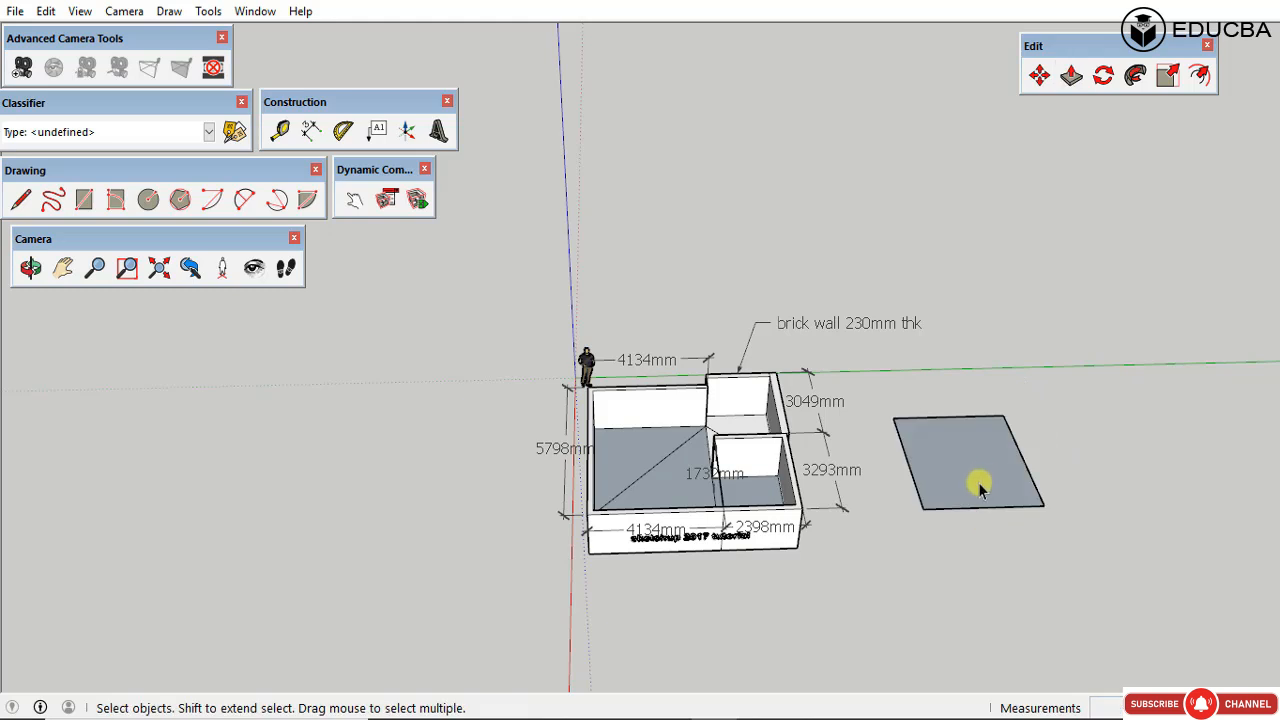
{"action": "key", "text": "p"}
{"action": "scroll", "coordinate": [970, 478], "scroll_direction": "up", "scroll_amount": 6}
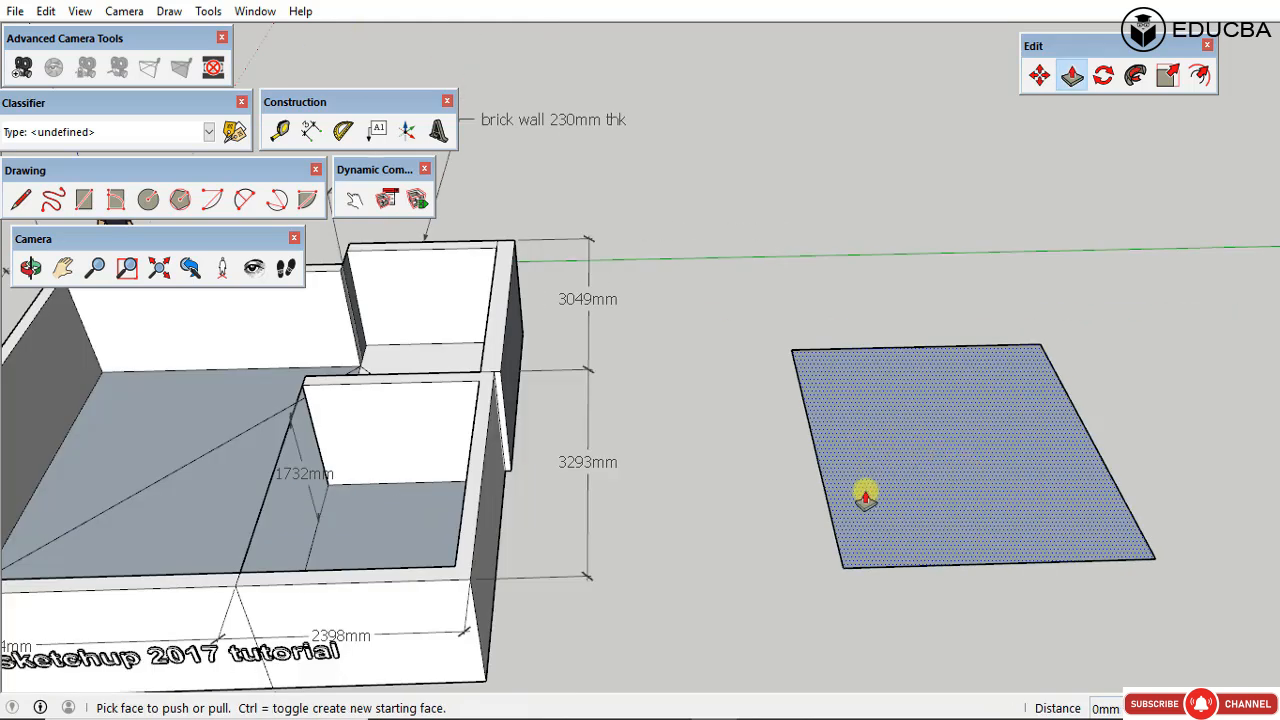
{"action": "left_click", "coordinate": [970, 478]}
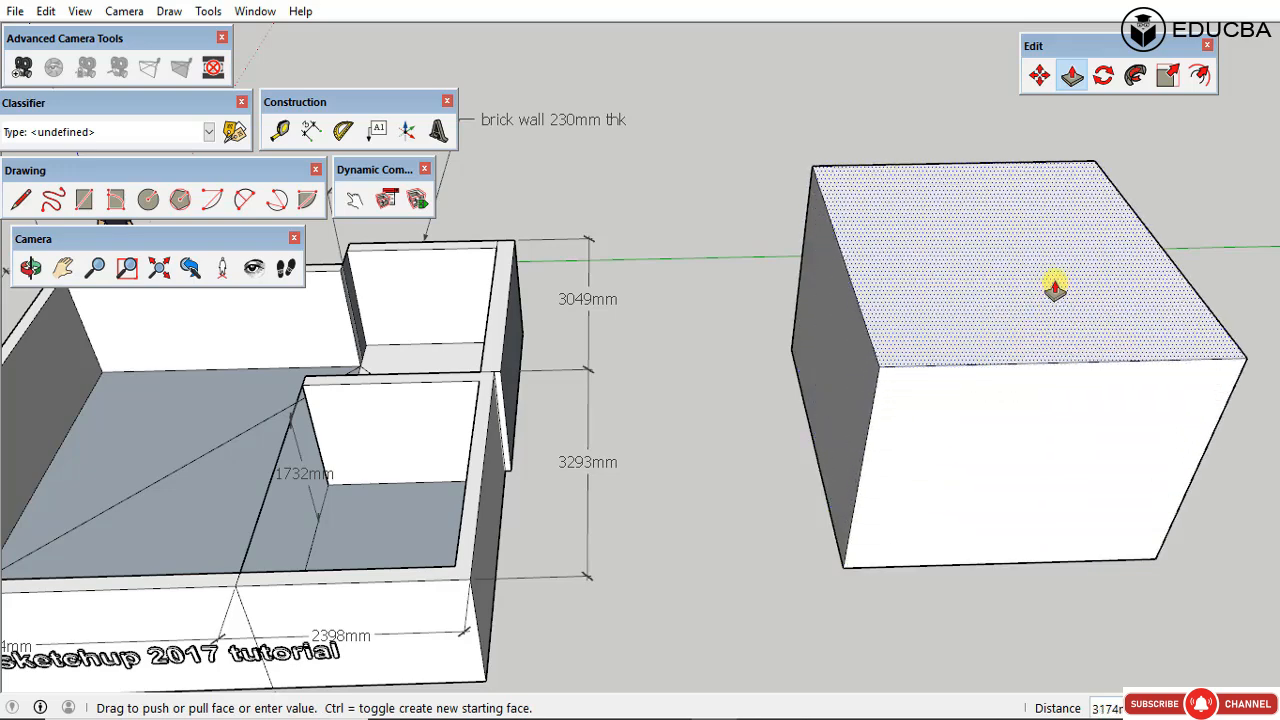
{"action": "key", "text": "Escape"}
Step: Try to sink the triangular floor face of the large room by about 410 mm with Push/Pull
{"action": "scroll", "coordinate": [1140, 411], "scroll_direction": "down", "scroll_amount": 4}
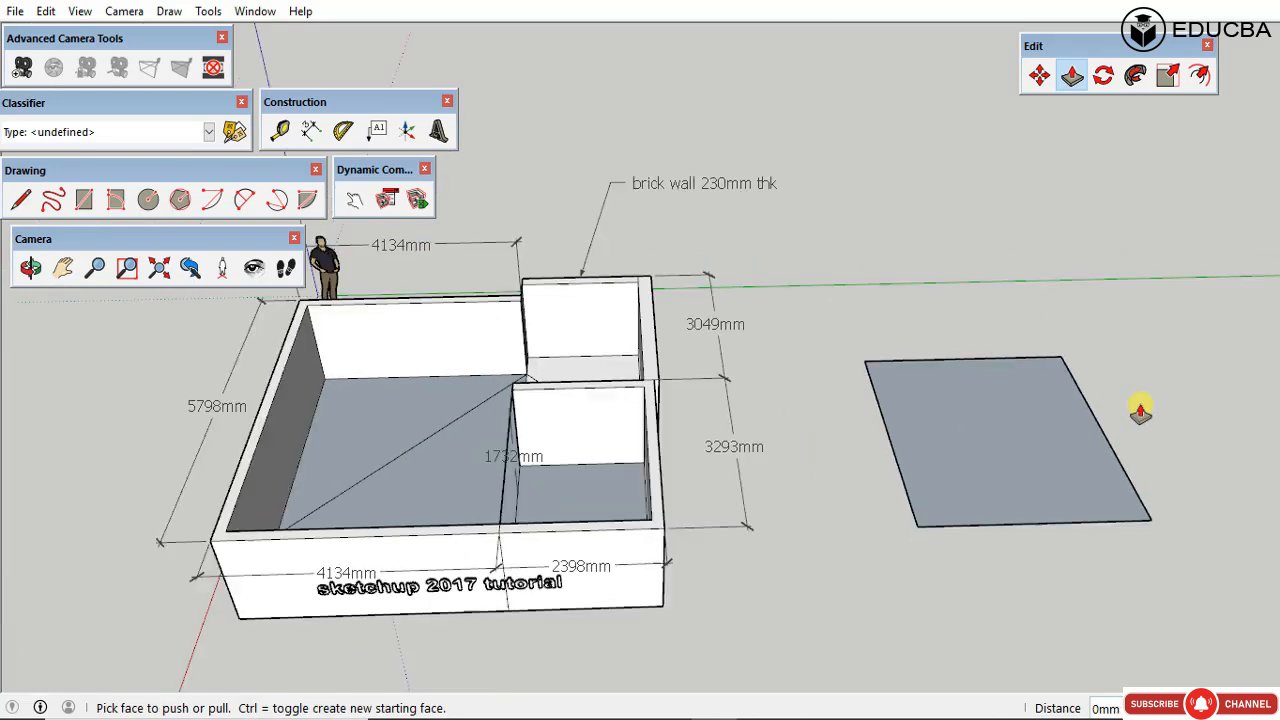
{"action": "scroll", "coordinate": [445, 318], "scroll_direction": "up", "scroll_amount": 2}
{"action": "scroll", "coordinate": [445, 318], "scroll_direction": "up", "scroll_amount": 3}
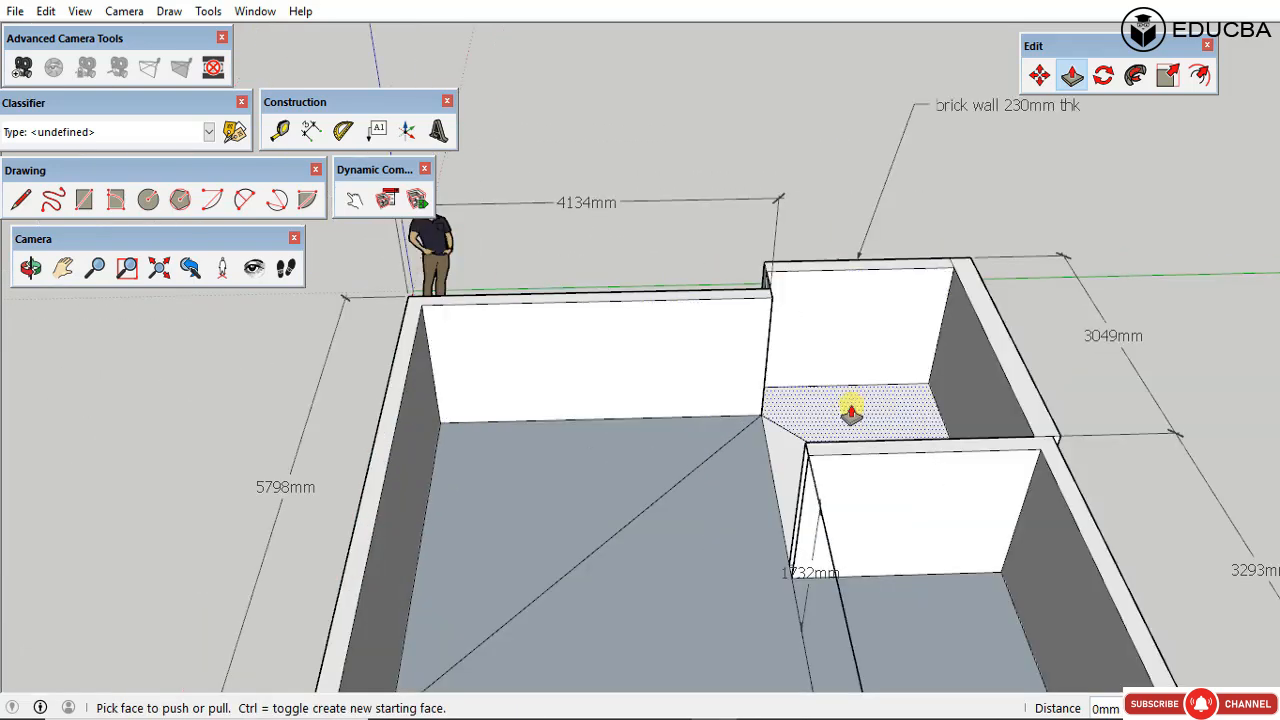
{"action": "left_click", "coordinate": [728, 473]}
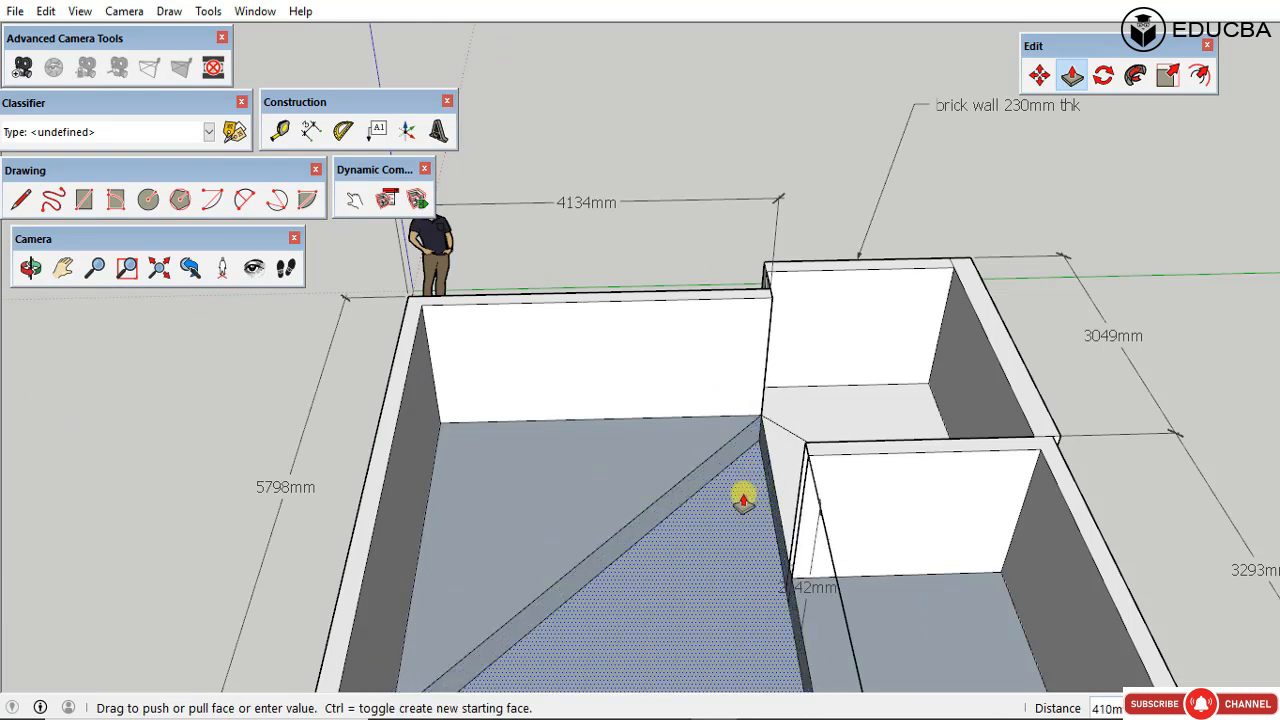
{"action": "key", "text": "Escape"}
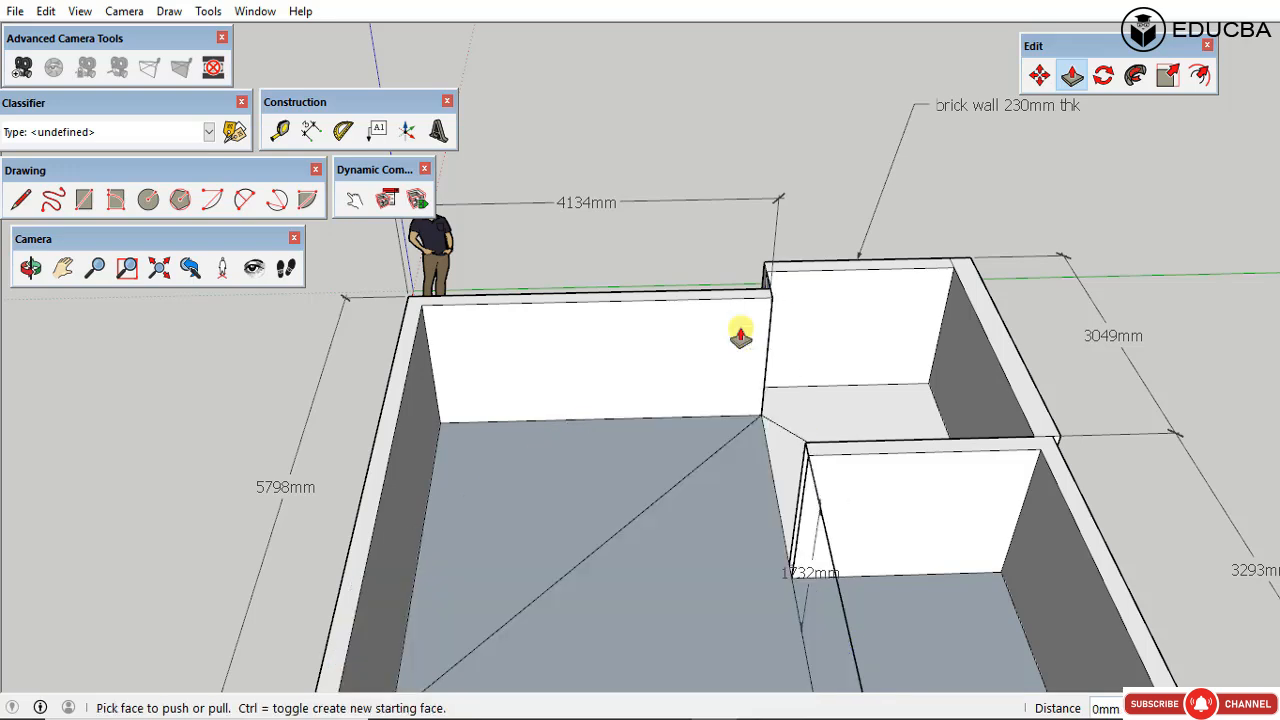
Step: Try to rotate the two selected edges of the practice rectangle about its front outer corner by about 30 degrees
{"action": "left_click", "coordinate": [1103, 77]}
{"action": "scroll", "coordinate": [529, 514], "scroll_direction": "down", "scroll_amount": 6}
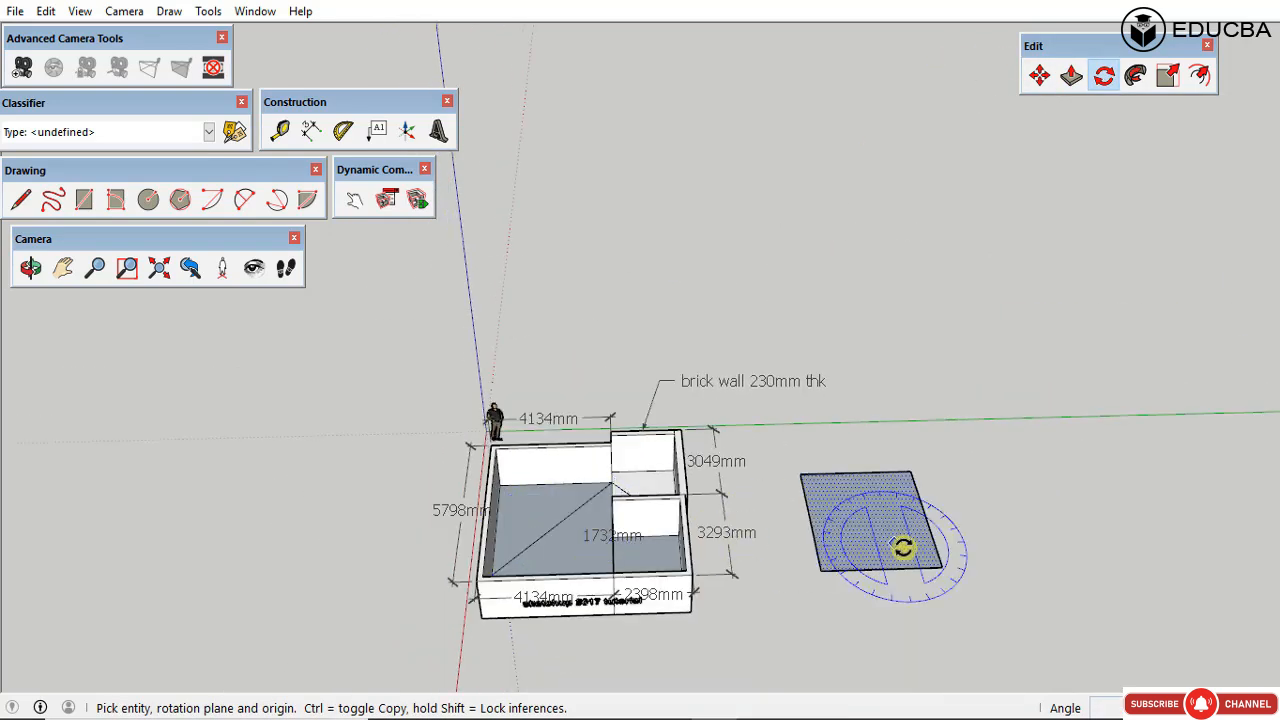
{"action": "left_click", "coordinate": [942, 567]}
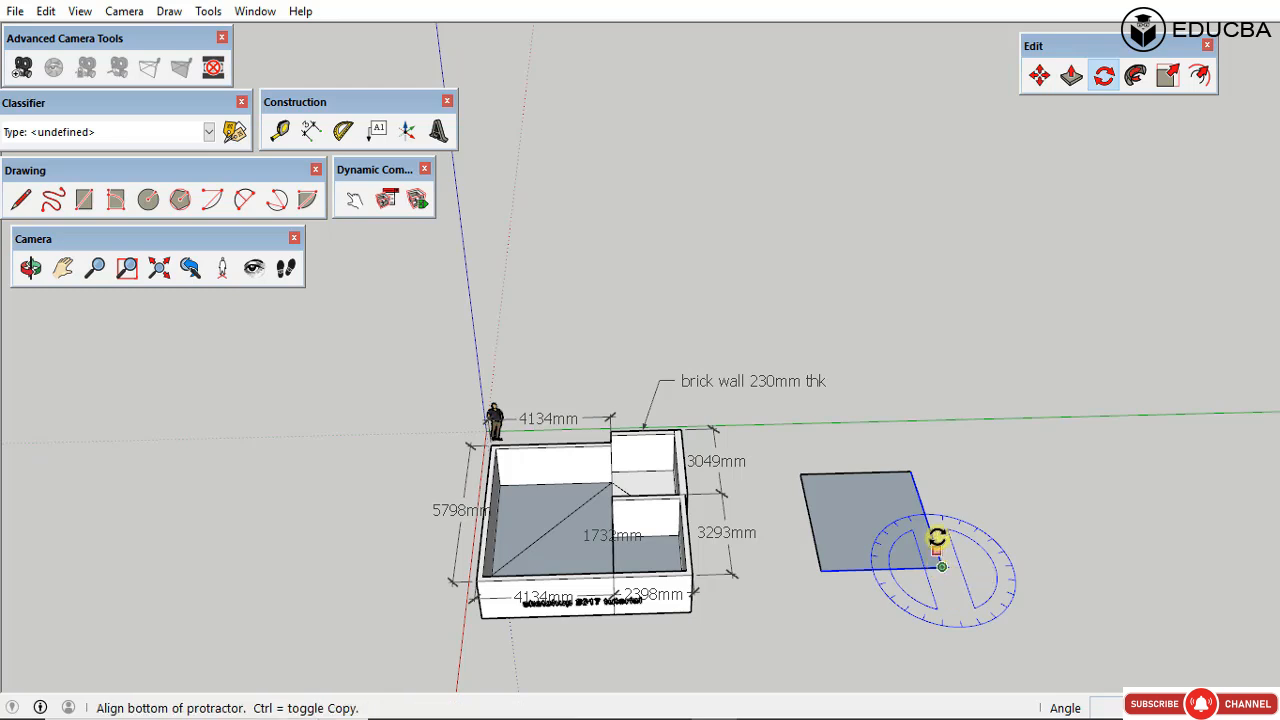
{"action": "left_click", "coordinate": [913, 470]}
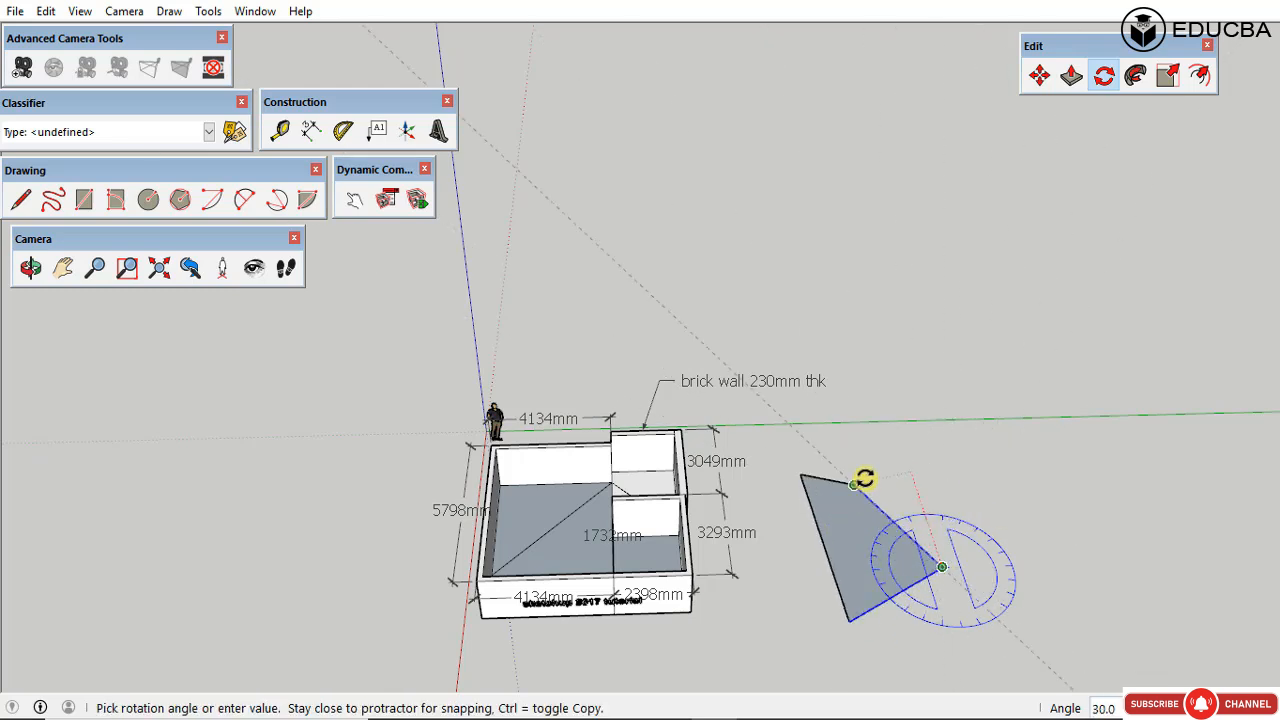
{"action": "key", "text": "space"}
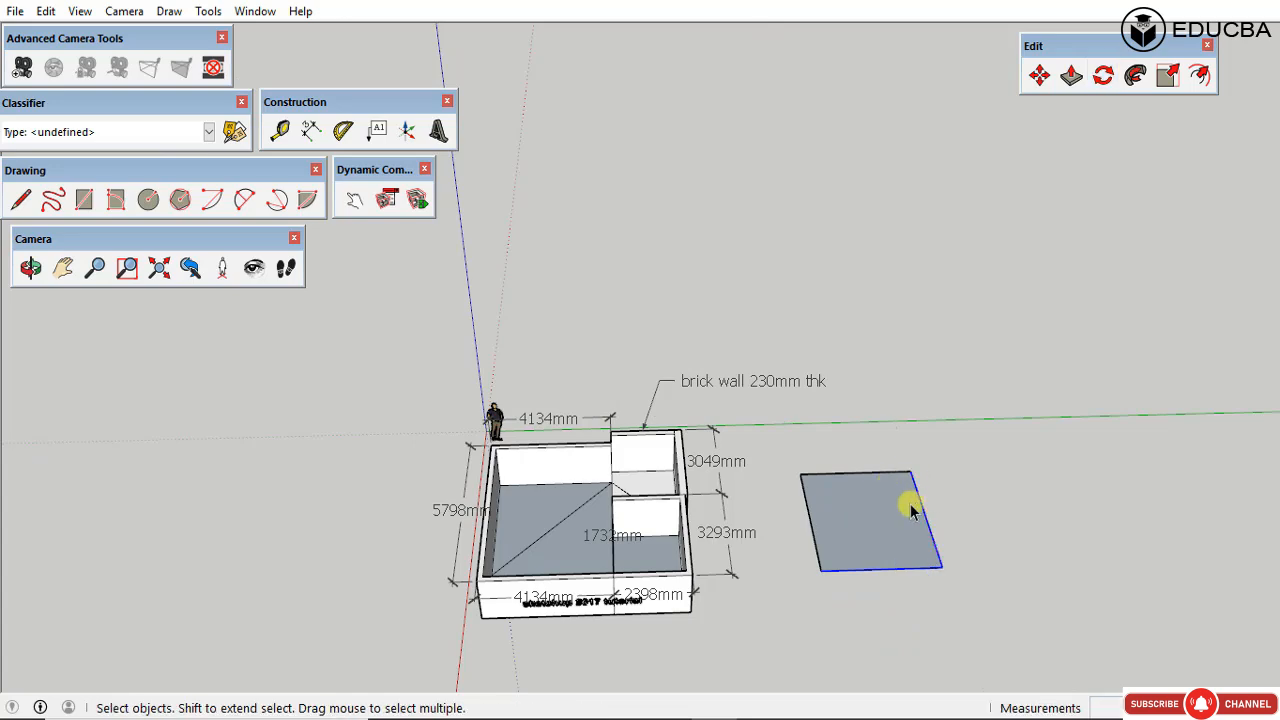
Step: Select the whole practice rectangle and rotate it 45 degrees about its front corner farthest from the floor plan
{"action": "scroll", "coordinate": [915, 508], "scroll_direction": "up", "scroll_amount": 3}
{"action": "scroll", "coordinate": [915, 508], "scroll_direction": "up", "scroll_amount": 2}
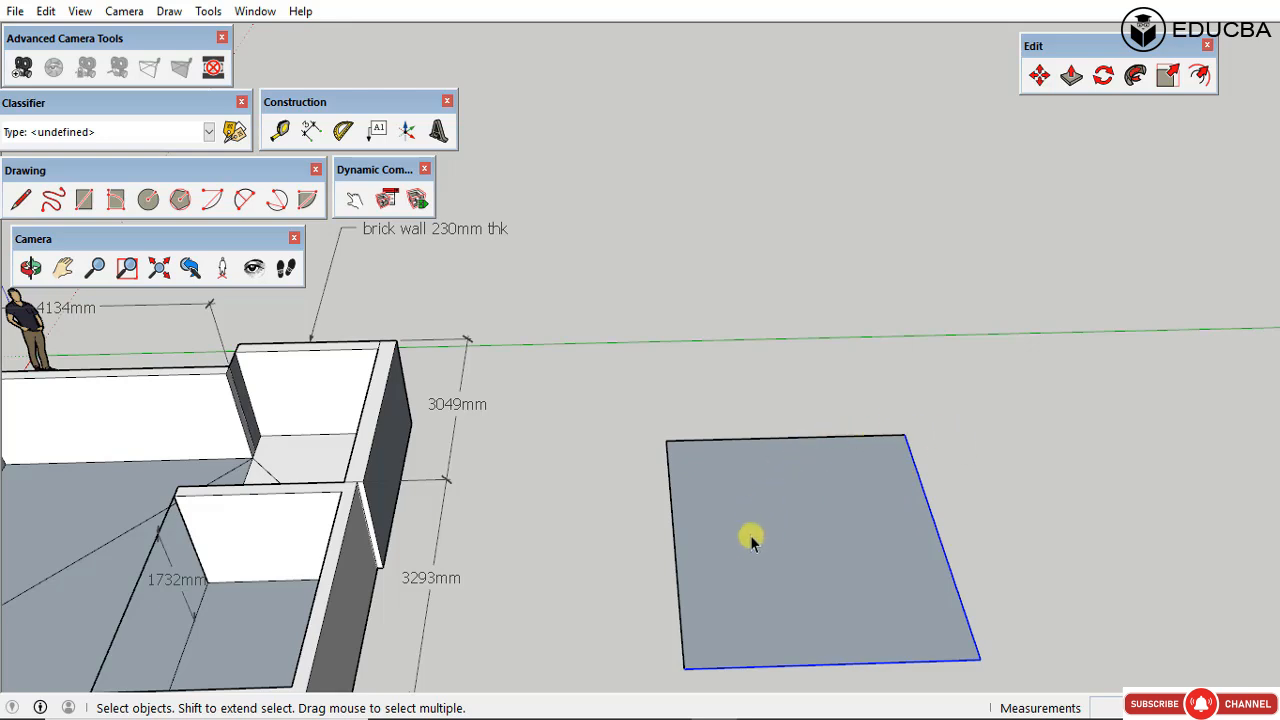
{"action": "scroll", "coordinate": [752, 538], "scroll_direction": "down", "scroll_amount": 4}
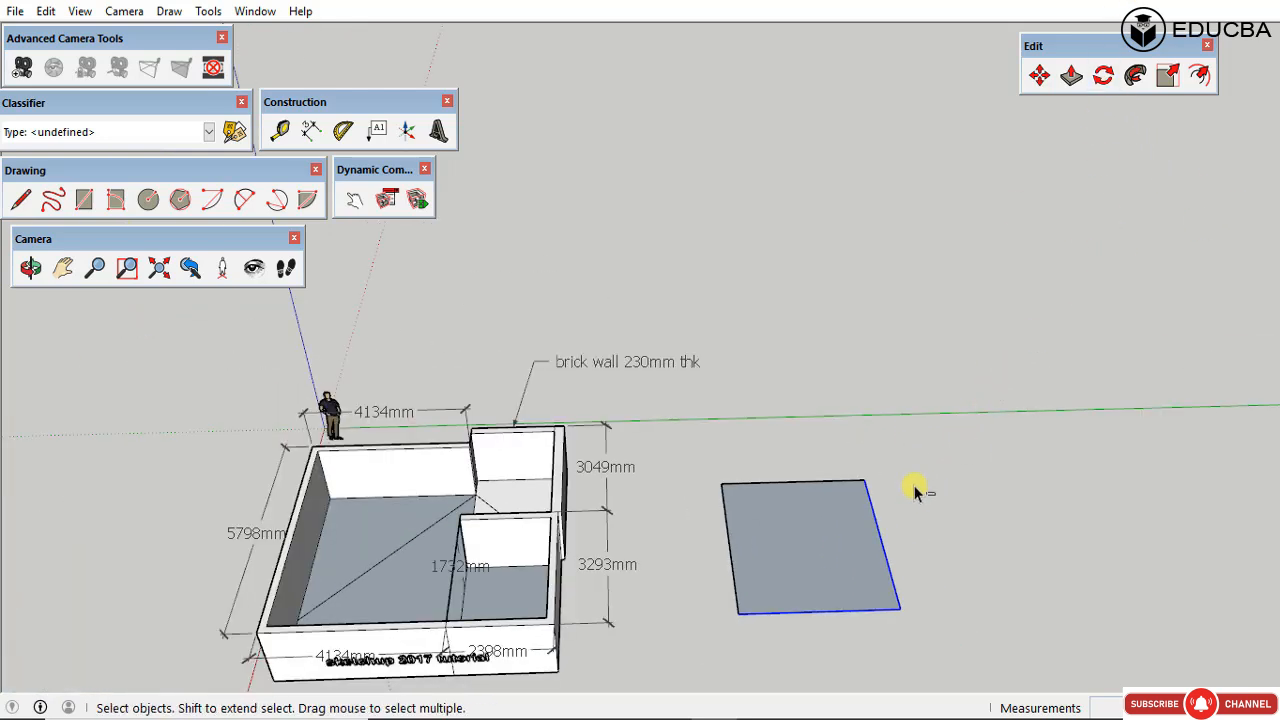
{"action": "left_click_drag", "start_coordinate": [913, 490], "coordinate": [706, 677]}
{"action": "left_click_drag", "start_coordinate": [923, 452], "coordinate": [775, 552]}
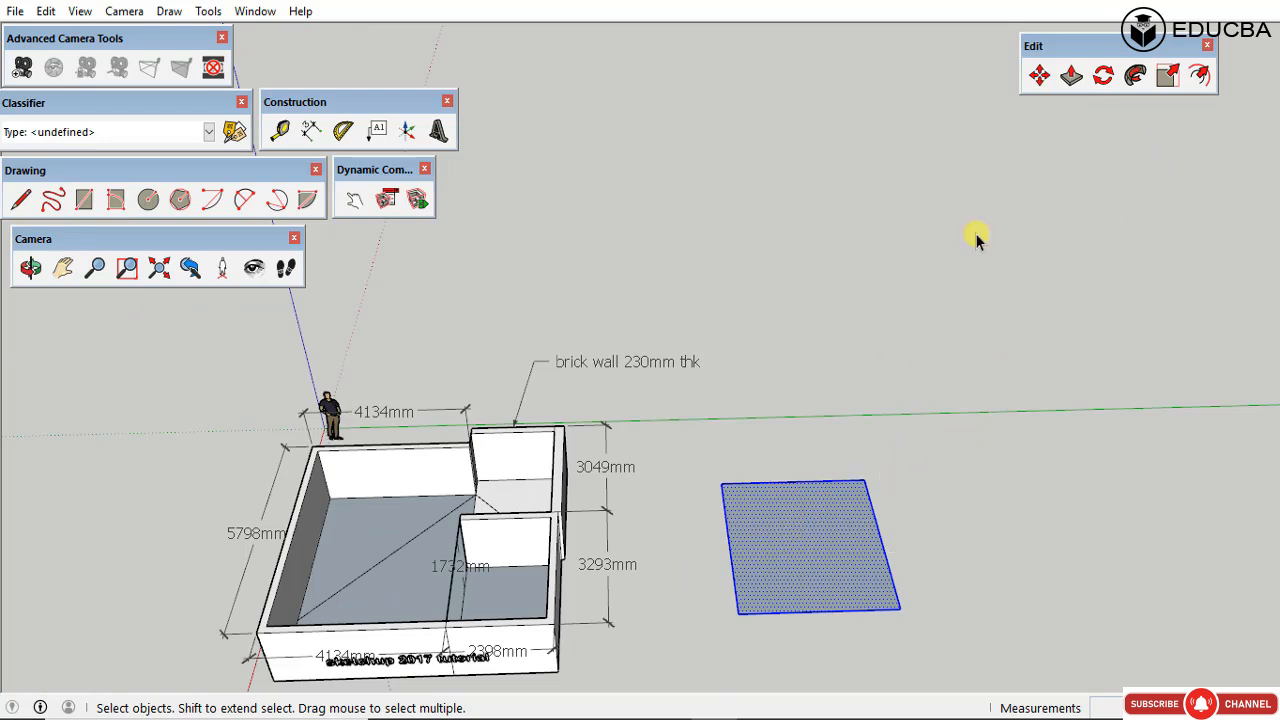
{"action": "left_click", "coordinate": [1103, 75]}
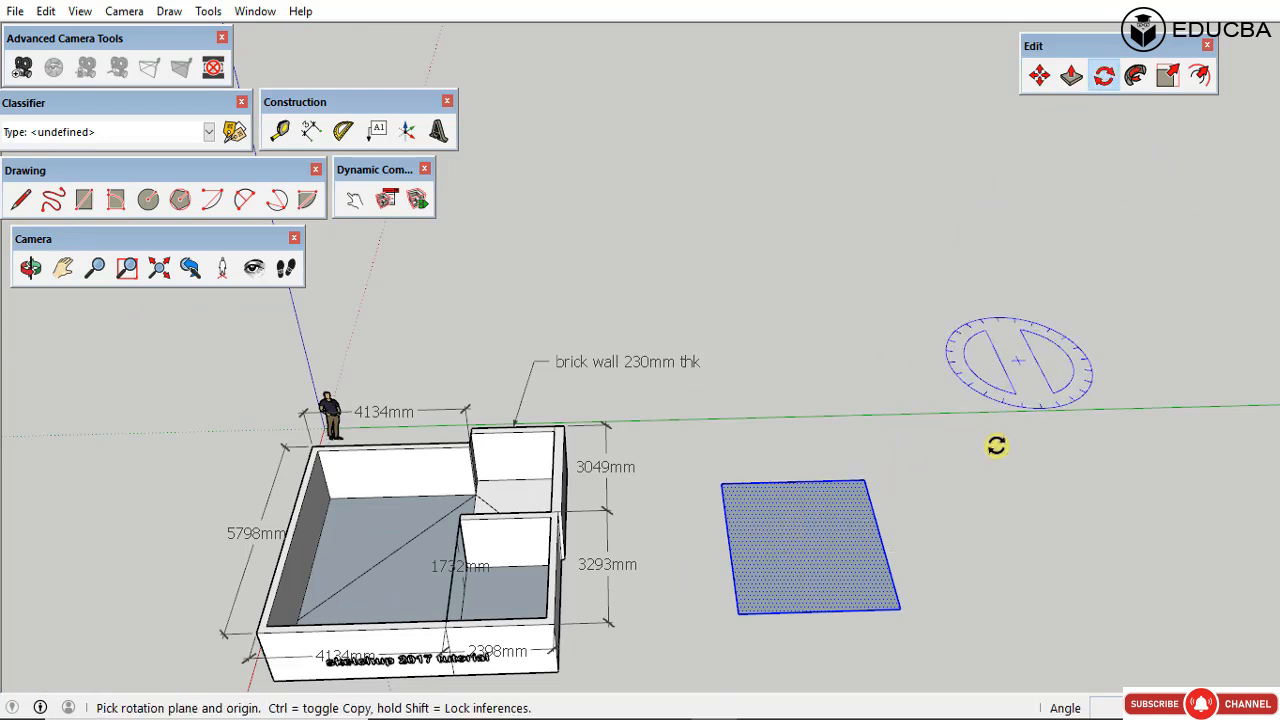
{"action": "left_click", "coordinate": [902, 610]}
{"action": "left_click", "coordinate": [867, 477]}
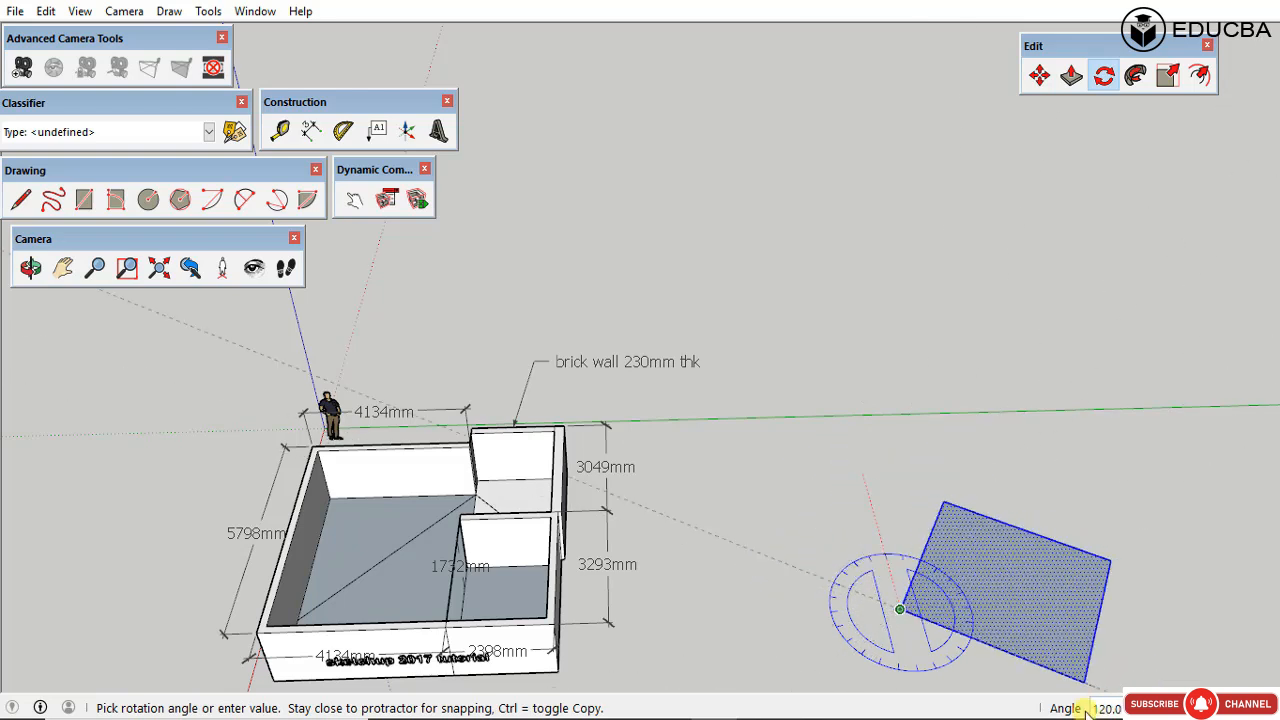
{"action": "type", "text": "45"}
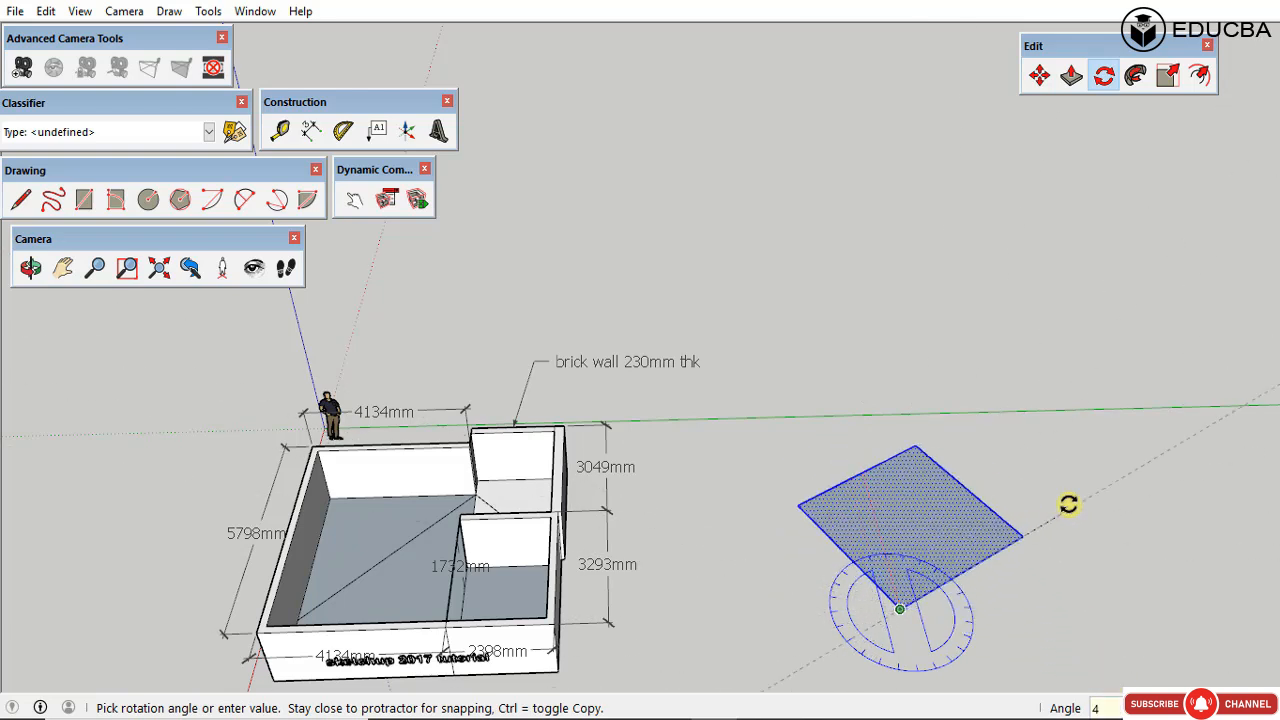
{"action": "key", "text": "Return"}
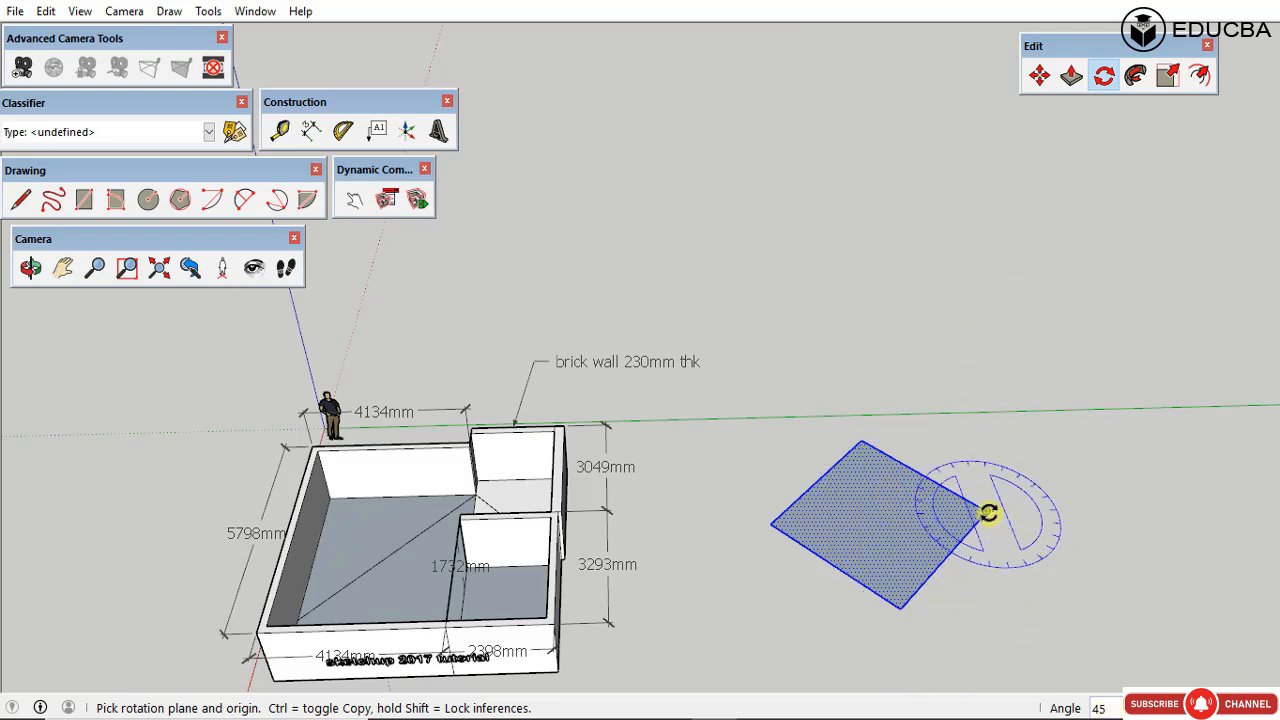
Step: Rotate the practice rectangle again by a freehand angle about the corner farthest from the floor-plan model
{"action": "left_click", "coordinate": [986, 511]}
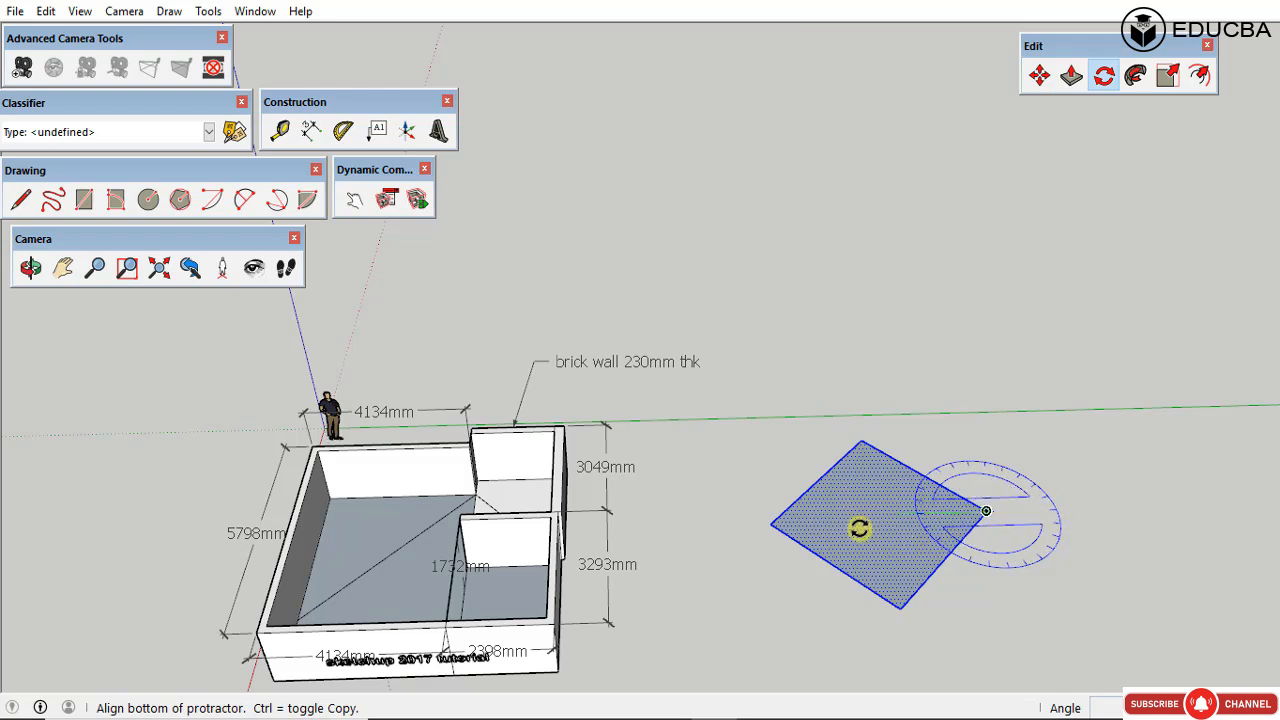
{"action": "left_click", "coordinate": [769, 525]}
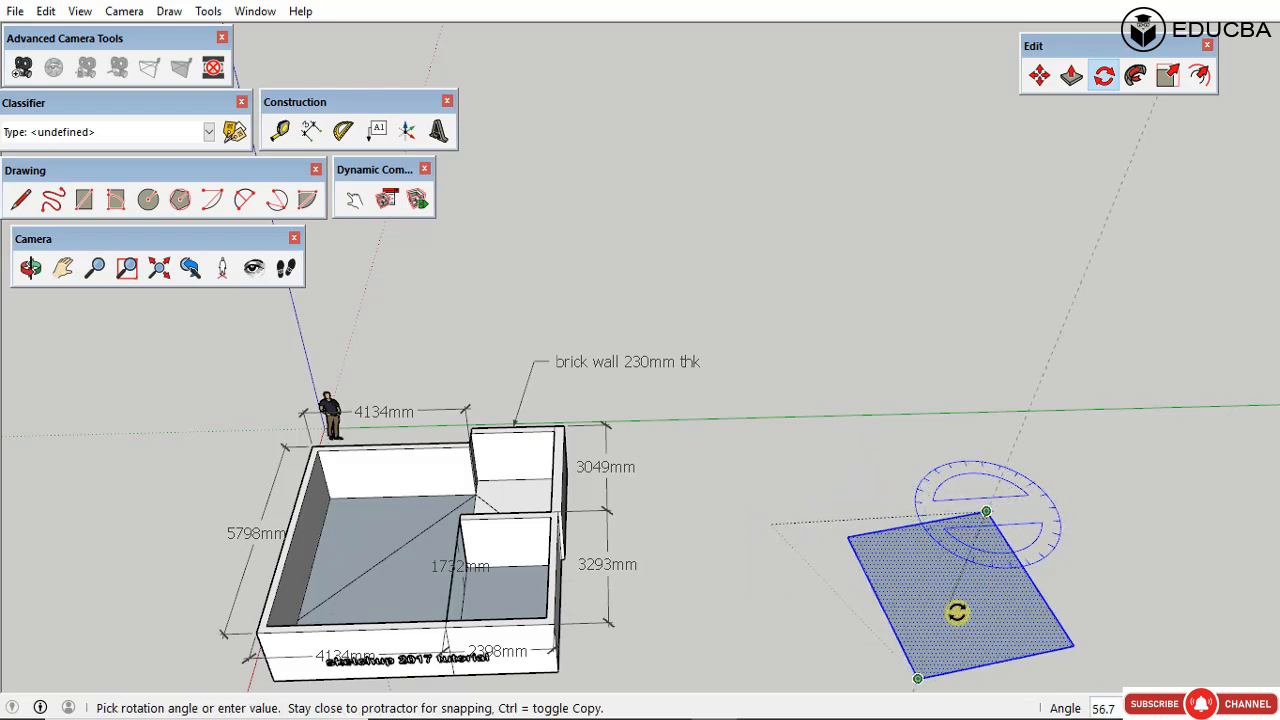
{"action": "left_click", "coordinate": [1014, 622]}
{"action": "scroll", "coordinate": [851, 489], "scroll_direction": "down", "scroll_amount": 5}
{"action": "key", "text": "space"}
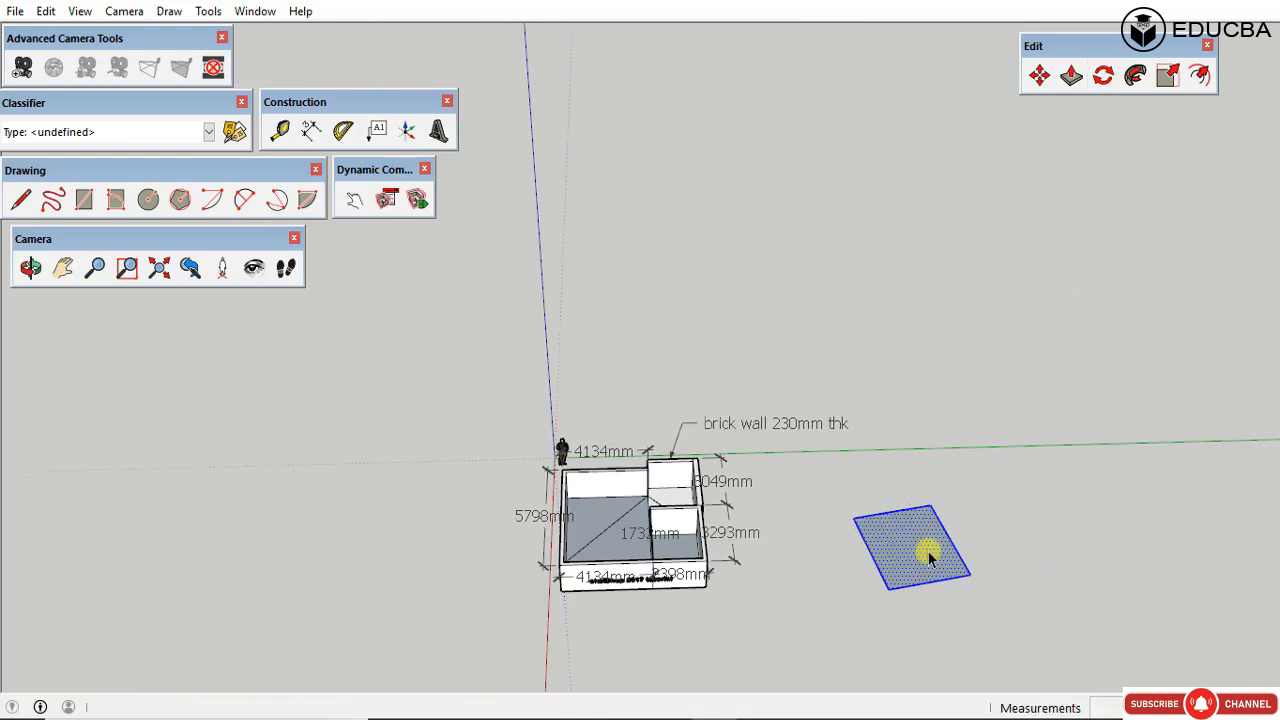
{"action": "scroll", "coordinate": [928, 557], "scroll_direction": "down", "scroll_amount": 2}
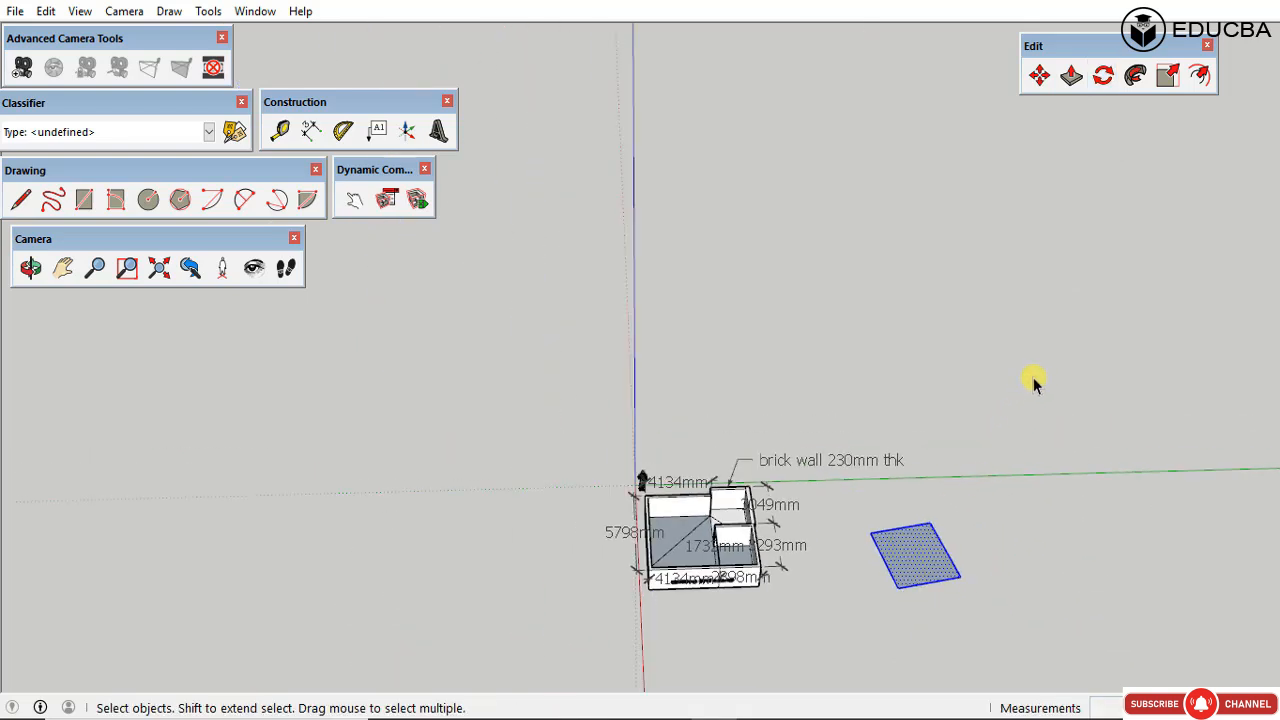
Step: Leave the Follow Me tool unused and delete the practice rectangle together with its edges
{"action": "left_click", "coordinate": [1141, 81]}
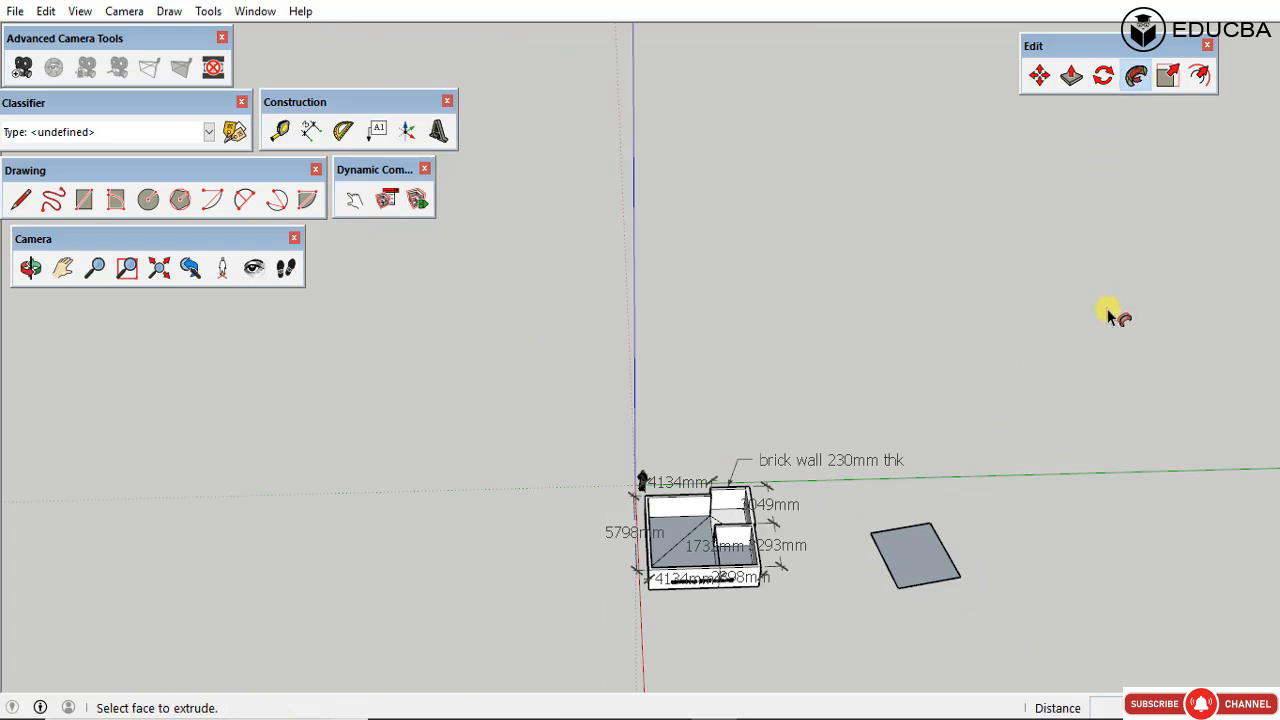
{"action": "key", "text": "space"}
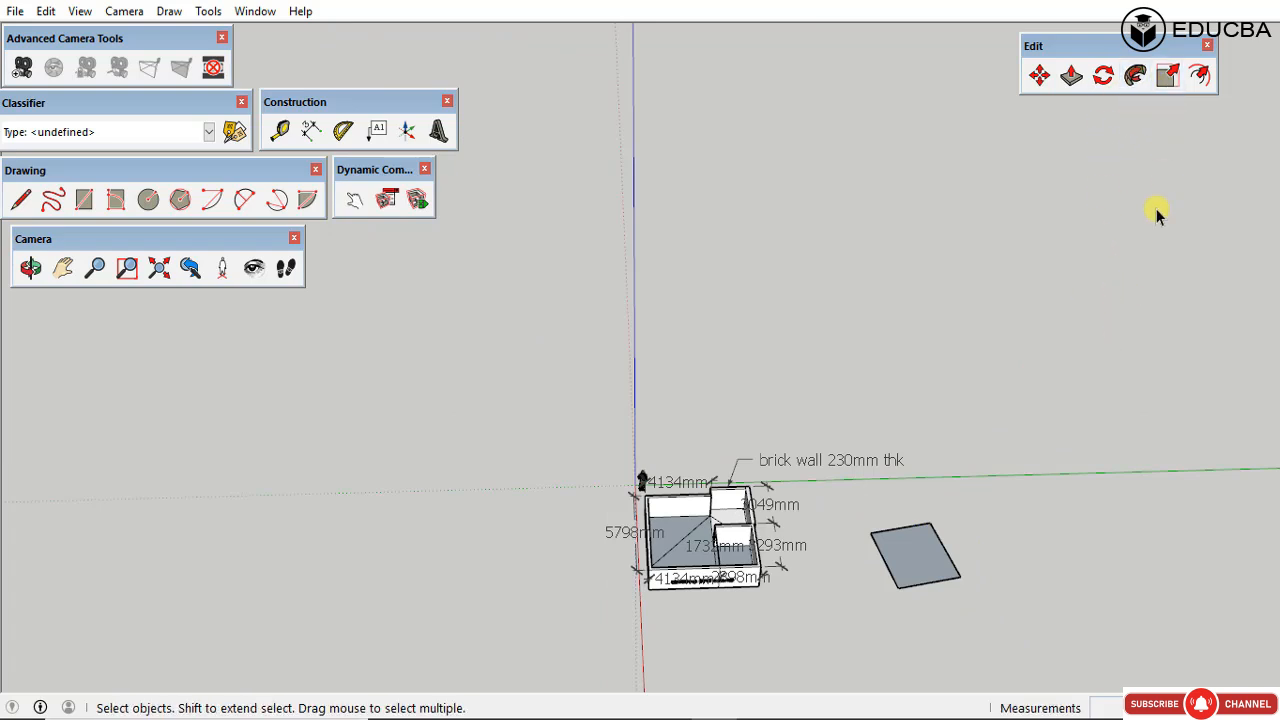
{"action": "scroll", "coordinate": [965, 562], "scroll_direction": "up", "scroll_amount": 4}
{"action": "scroll", "coordinate": [572, 495], "scroll_direction": "down", "scroll_amount": 3}
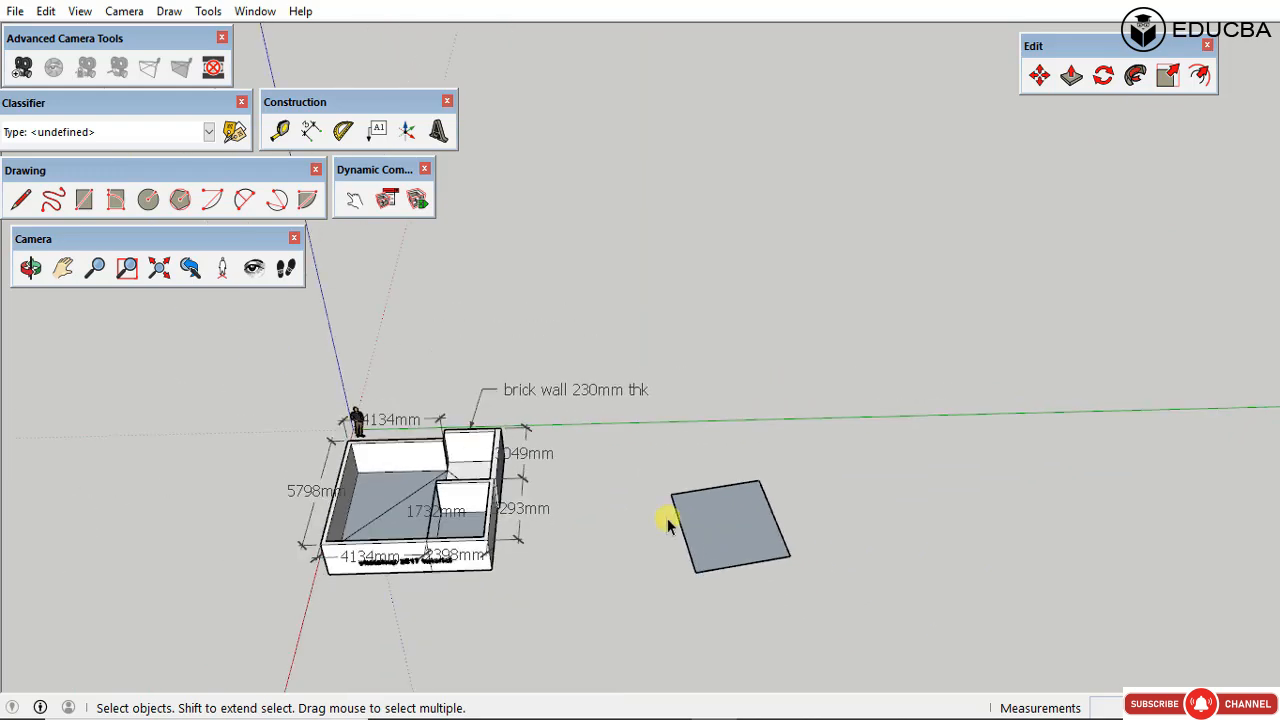
{"action": "scroll", "coordinate": [600, 505], "scroll_direction": "down", "scroll_amount": 3}
{"action": "scroll", "coordinate": [677, 509], "scroll_direction": "up", "scroll_amount": 5}
{"action": "left_click", "coordinate": [716, 527]}
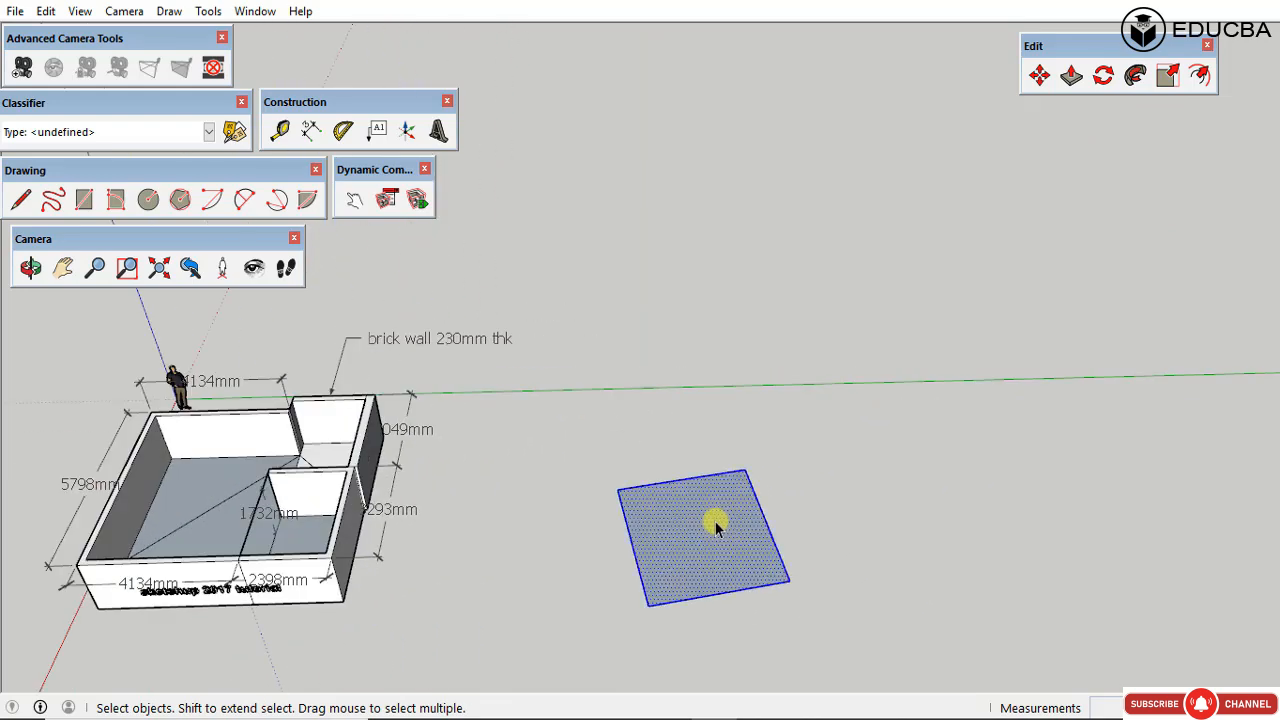
{"action": "key", "text": "Delete"}
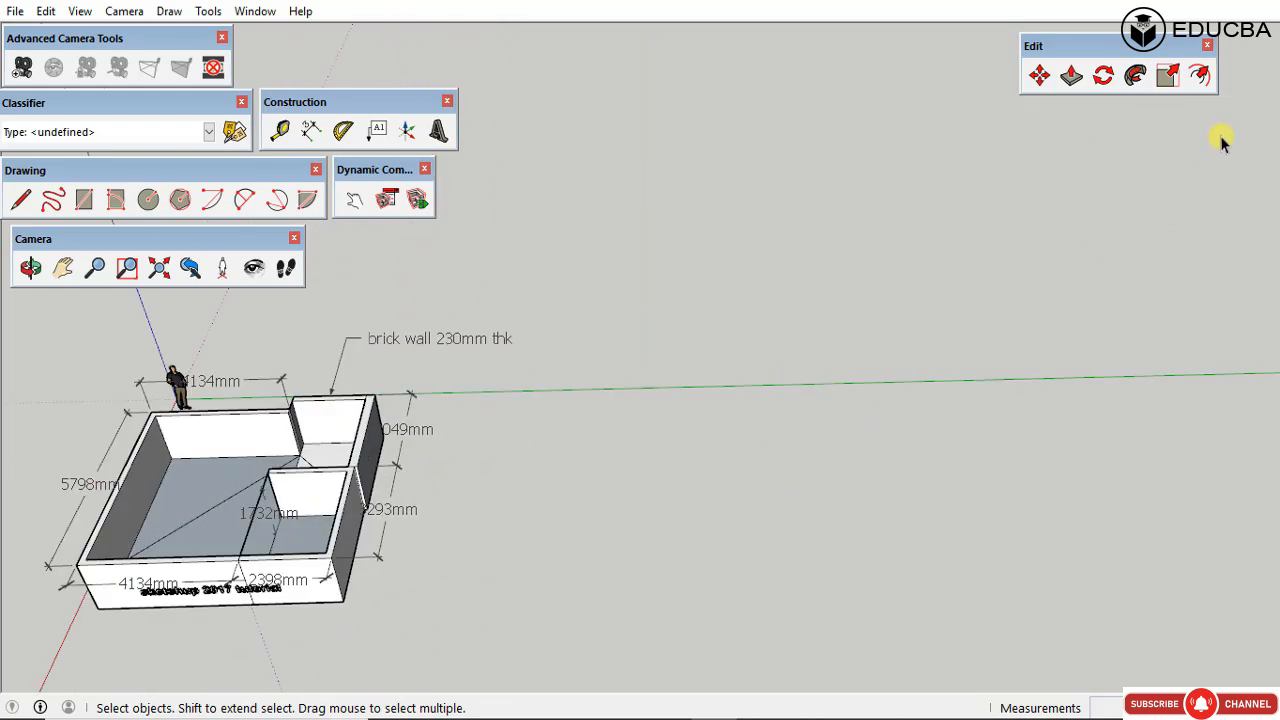
Step: Try to scale the whole floor-plan model together with its dimensions, label and human figure
{"action": "left_click", "coordinate": [1168, 78]}
{"action": "scroll", "coordinate": [790, 540], "scroll_direction": "down", "scroll_amount": 4}
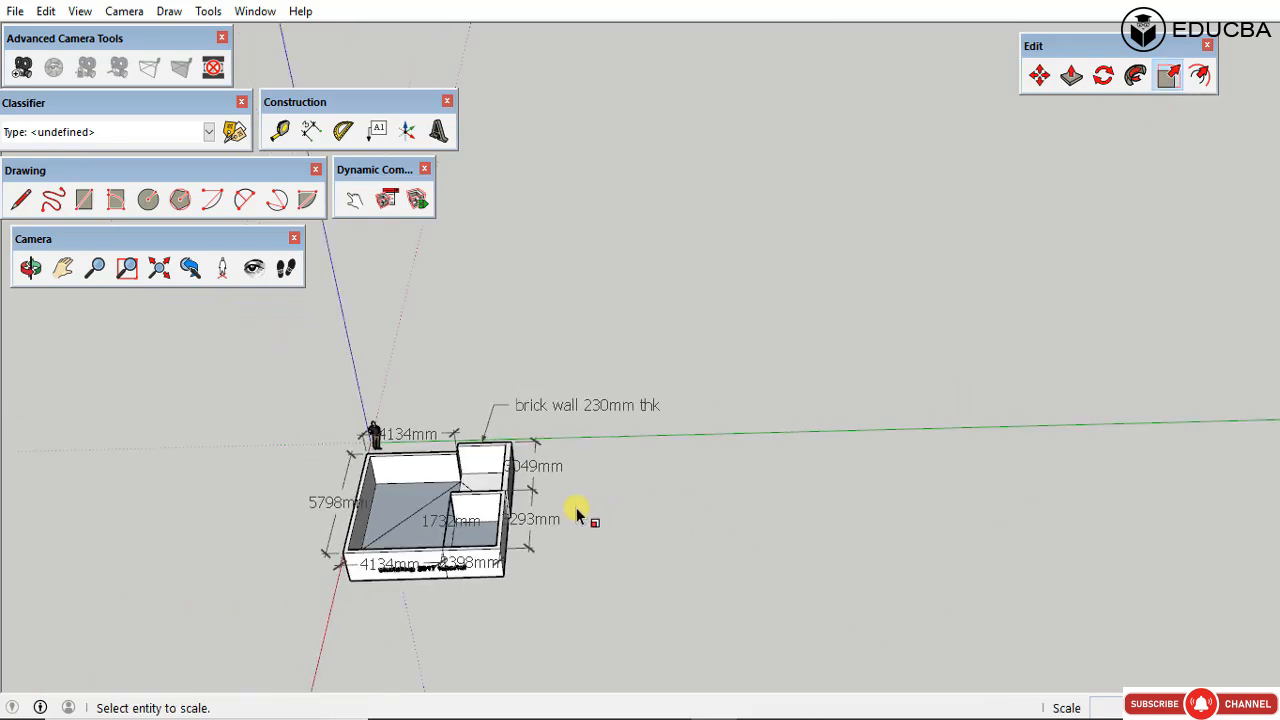
{"action": "key", "text": "space"}
{"action": "left_click_drag", "start_coordinate": [313, 628], "coordinate": [312, 627]}
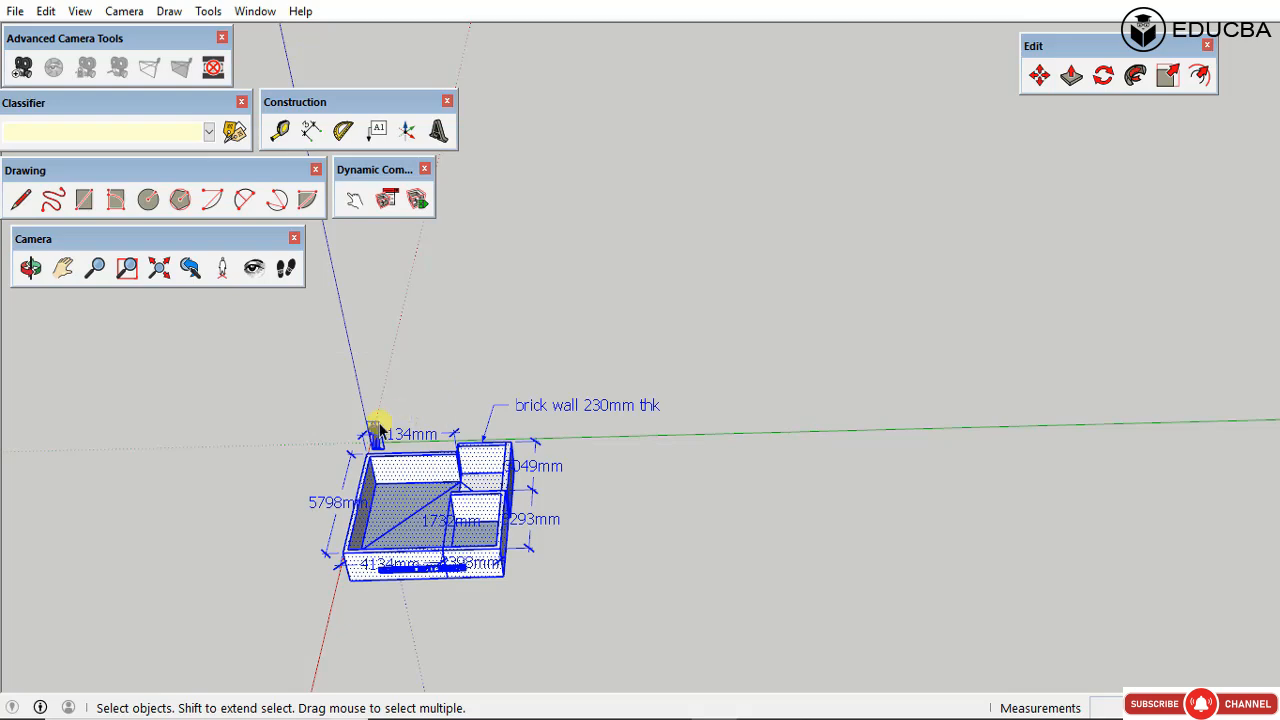
{"action": "key", "text": "s"}
{"action": "left_click", "coordinate": [328, 376]}
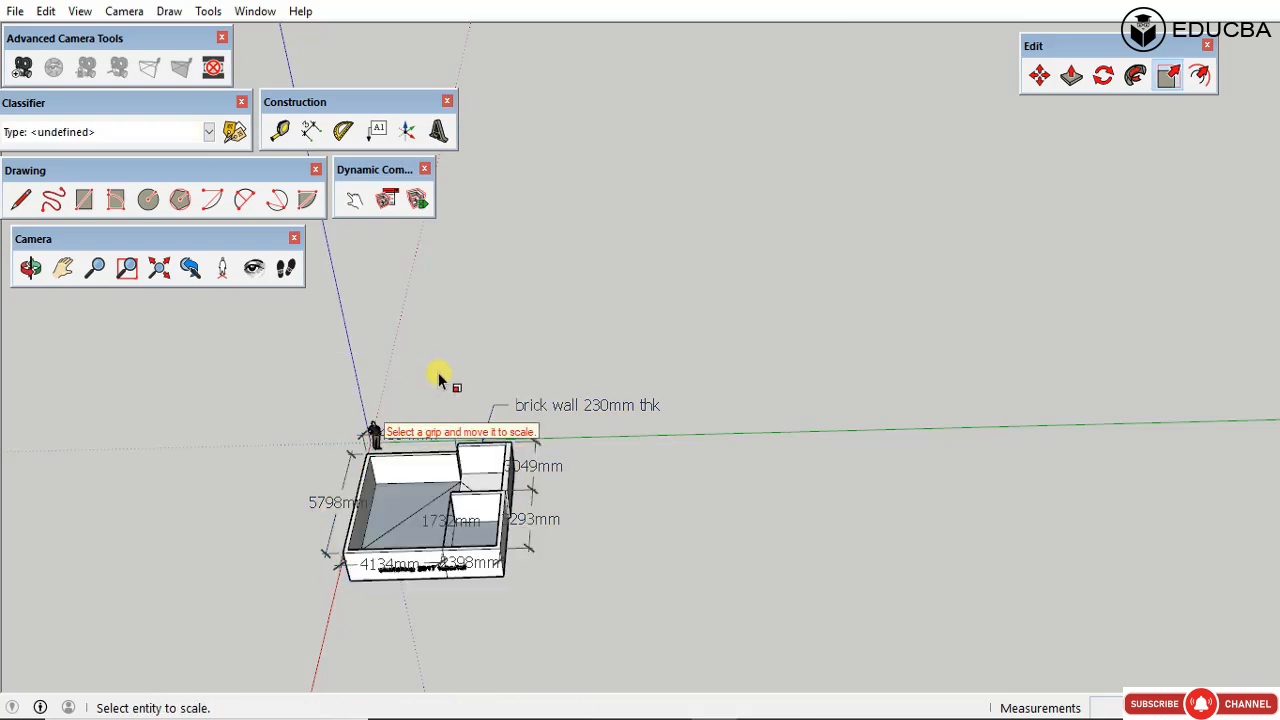
{"action": "key", "text": "space"}
Step: Draw a small rectangle on the open ground beyond the smaller rooms of the floor-plan model
{"action": "scroll", "coordinate": [381, 478], "scroll_direction": "up", "scroll_amount": 4}
{"action": "middle_click_drag", "start_coordinate": [388, 453], "coordinate": [524, 471]}
{"action": "scroll", "coordinate": [594, 457], "scroll_direction": "down", "scroll_amount": 3}
{"action": "middle_click_drag", "start_coordinate": [660, 451], "coordinate": [714, 446]}
{"action": "scroll", "coordinate": [555, 510], "scroll_direction": "down", "scroll_amount": 3}
{"action": "middle_click_drag", "start_coordinate": [583, 465], "coordinate": [586, 383]}
{"action": "scroll", "coordinate": [531, 523], "scroll_direction": "up", "scroll_amount": 5}
{"action": "scroll", "coordinate": [508, 477], "scroll_direction": "down", "scroll_amount": 2}
{"action": "scroll", "coordinate": [563, 455], "scroll_direction": "down", "scroll_amount": 3}
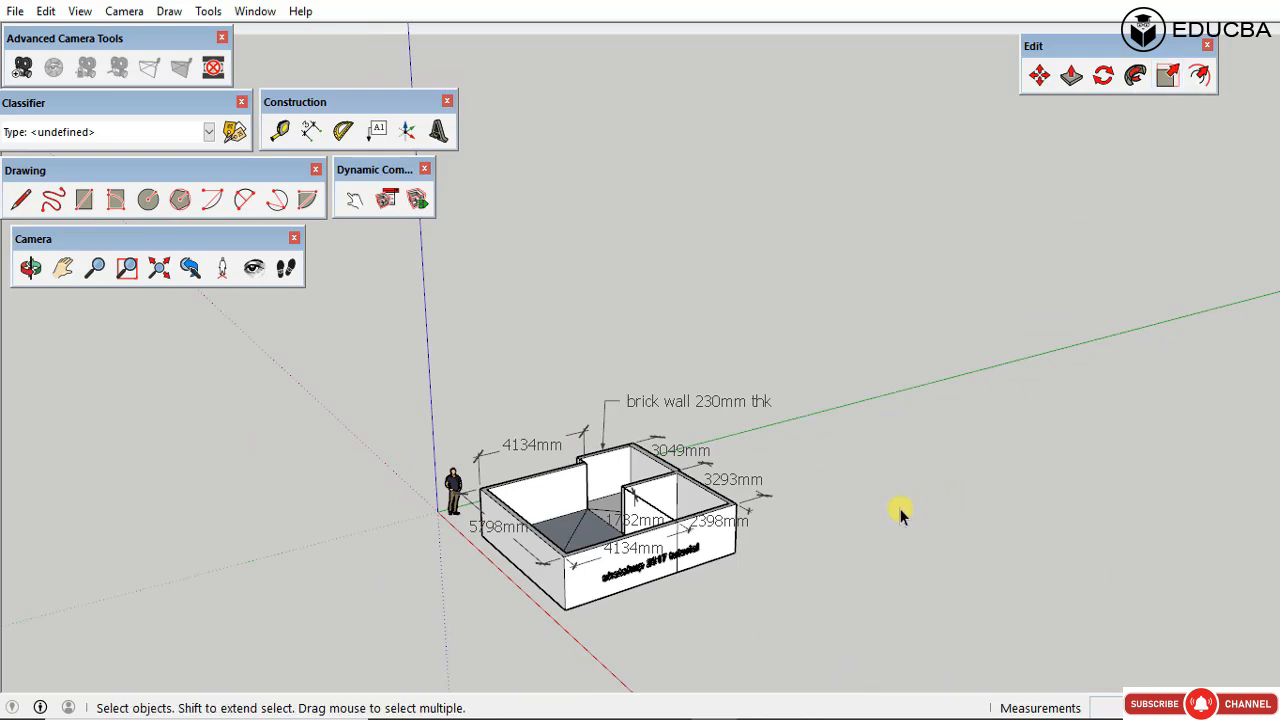
{"action": "key", "text": "r"}
{"action": "left_click", "coordinate": [885, 465]}
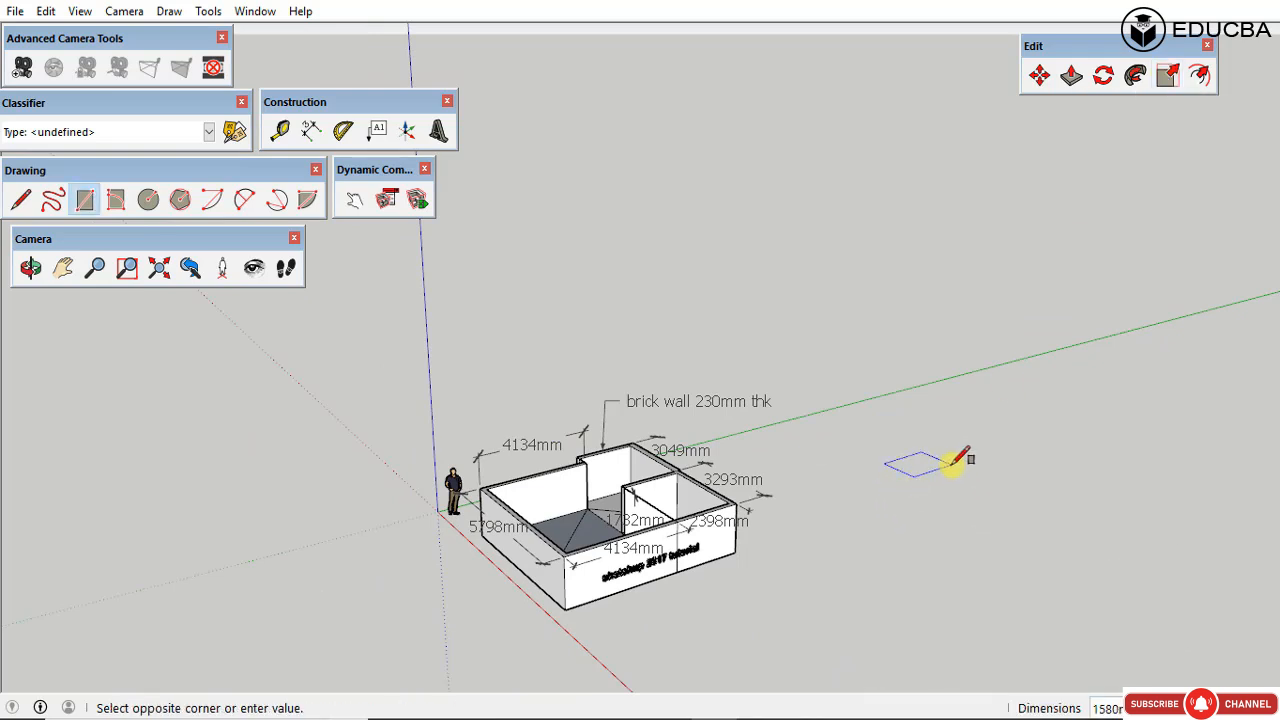
{"action": "left_click", "coordinate": [957, 459]}
{"action": "key", "text": "space"}
Step: Raise the small rectangle into a box about 832 mm high with Push/Pull and select the whole box
{"action": "key", "text": "p"}
{"action": "left_click", "coordinate": [906, 464]}
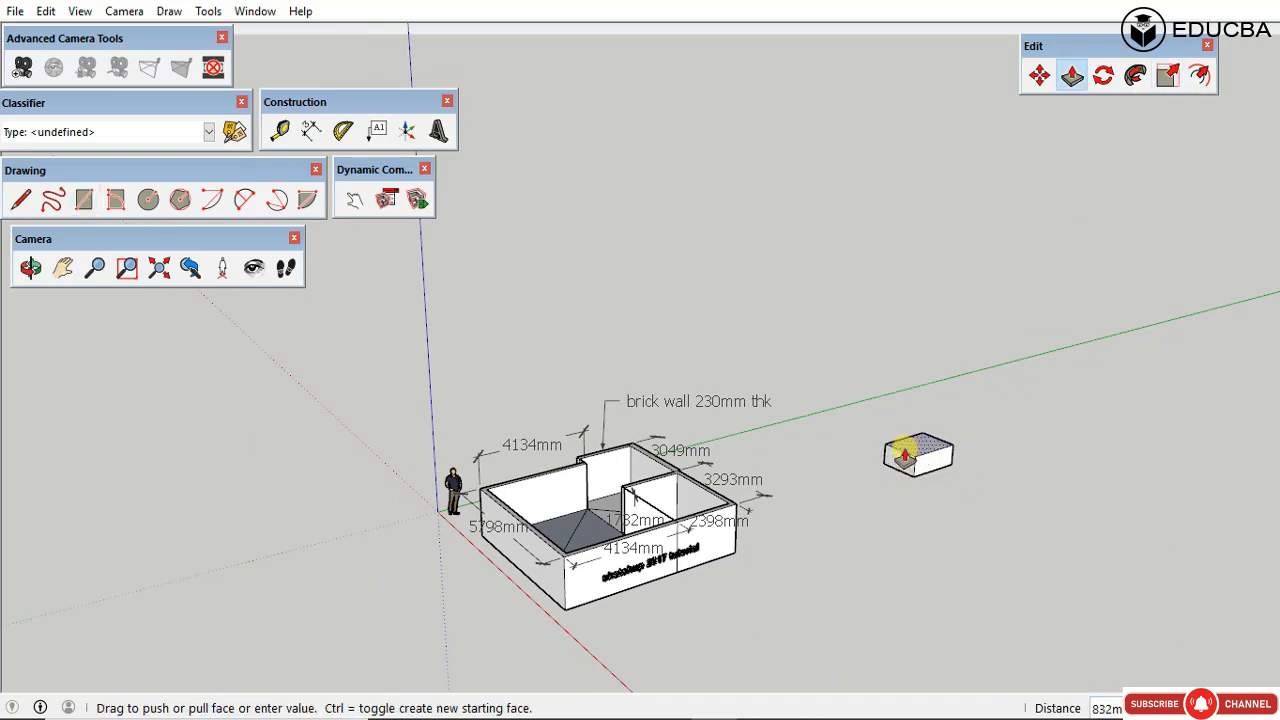
{"action": "left_click", "coordinate": [906, 455]}
{"action": "key", "text": "space"}
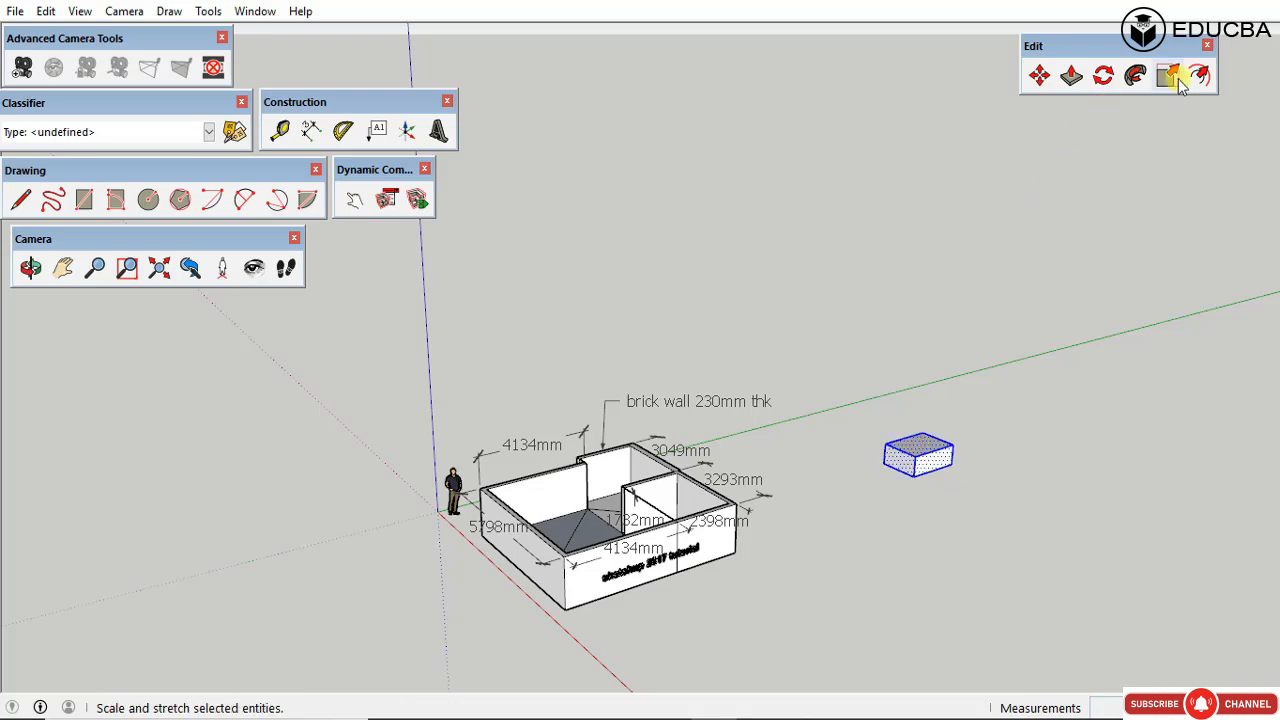
Step: Try to enlarge the small box by pulling one of its outer scale grips away from the floor plan
{"action": "left_click", "coordinate": [1176, 80]}
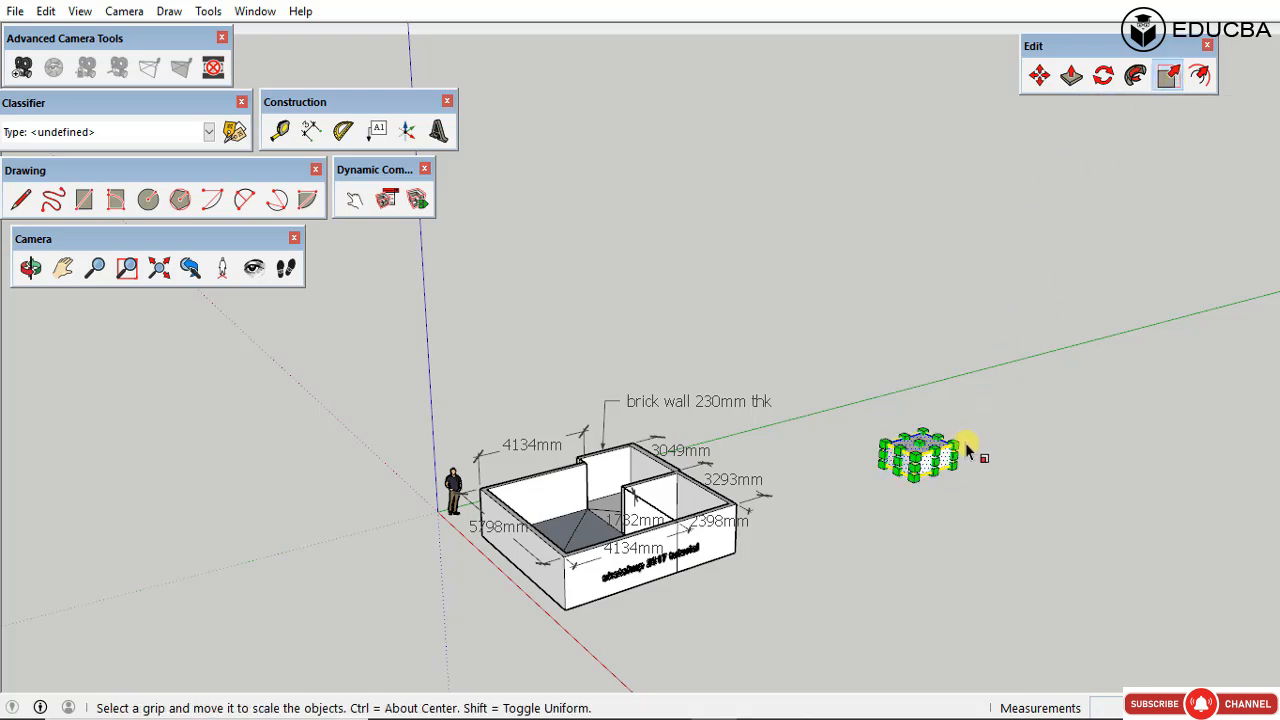
{"action": "left_click_drag", "start_coordinate": [967, 452], "coordinate": [1056, 410]}
{"action": "key", "text": "space"}
{"action": "scroll", "coordinate": [922, 446], "scroll_direction": "up", "scroll_amount": 3}
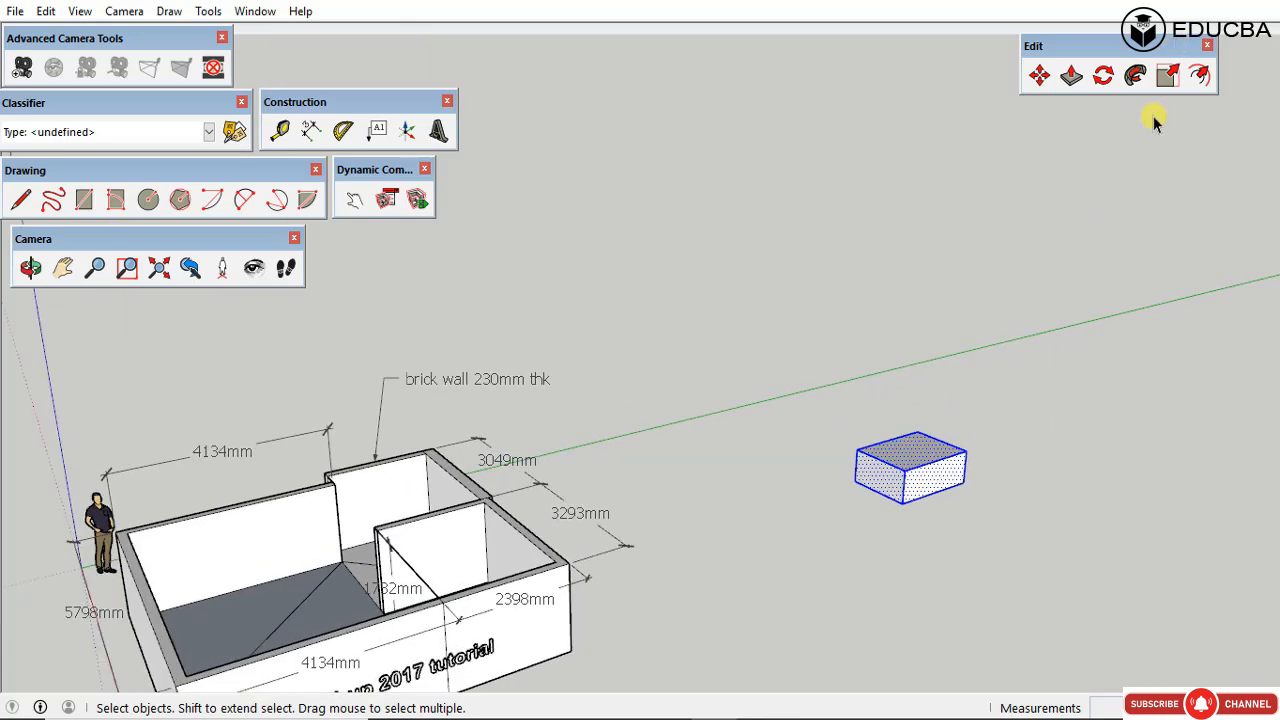
Step: Try to stretch the box along the red axis by a factor of about 1.61 with the Scale tool
{"action": "left_click", "coordinate": [1168, 75]}
{"action": "scroll", "coordinate": [935, 505], "scroll_direction": "up", "scroll_amount": 4}
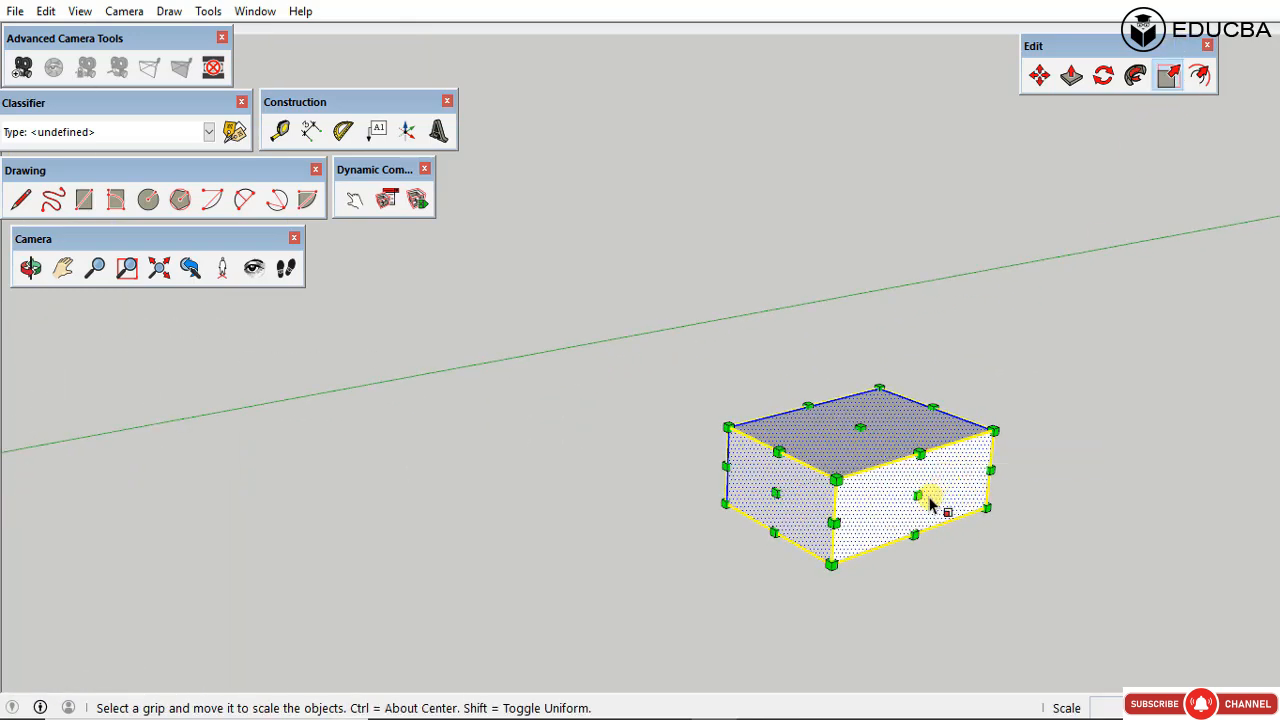
{"action": "left_click_drag", "start_coordinate": [920, 493], "coordinate": [987, 553]}
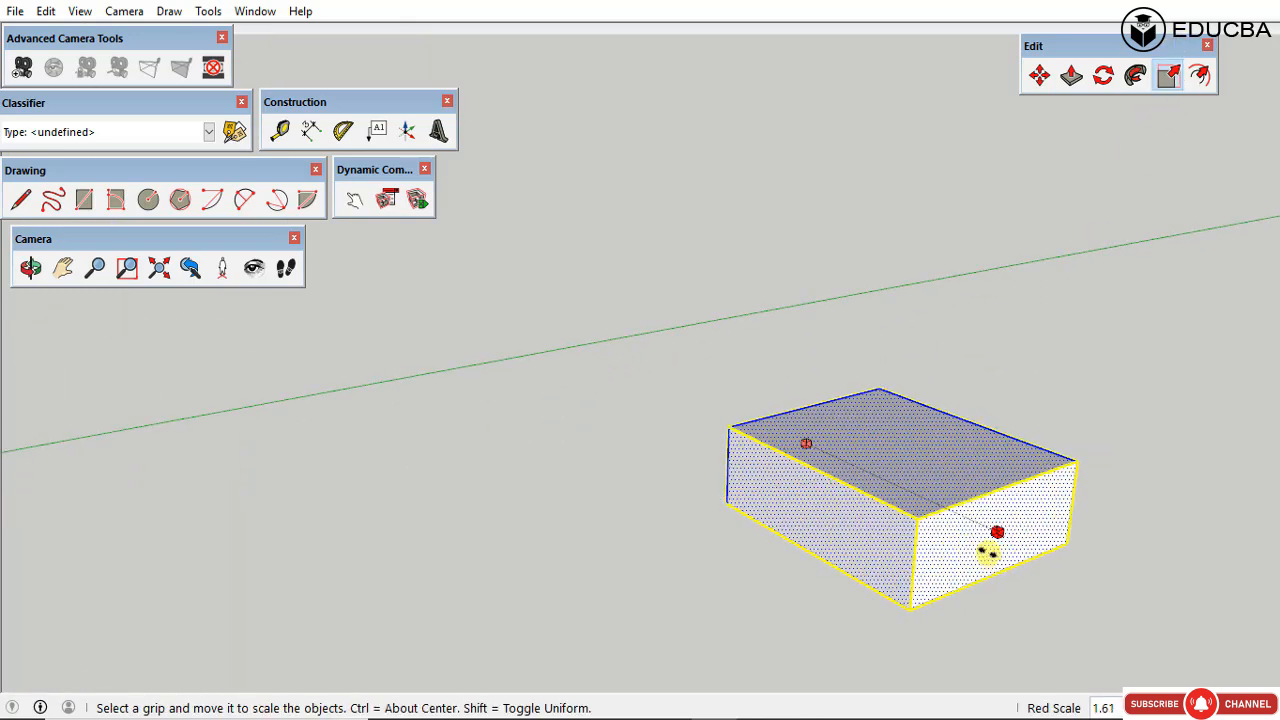
{"action": "key", "text": "space"}
Step: Try to stretch the box upward along the blue axis from the centre grip of its top face
{"action": "left_click", "coordinate": [1168, 75]}
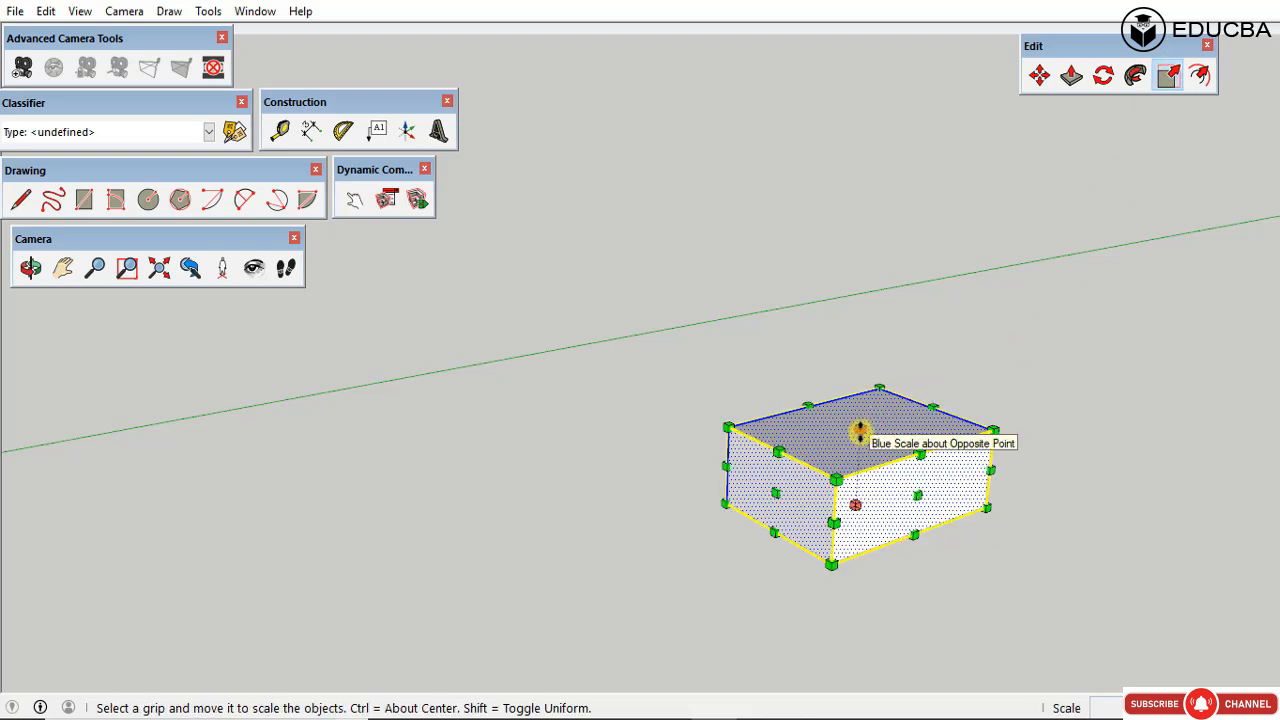
{"action": "left_click_drag", "start_coordinate": [859, 432], "coordinate": [880, 200]}
{"action": "key", "text": "Escape"}
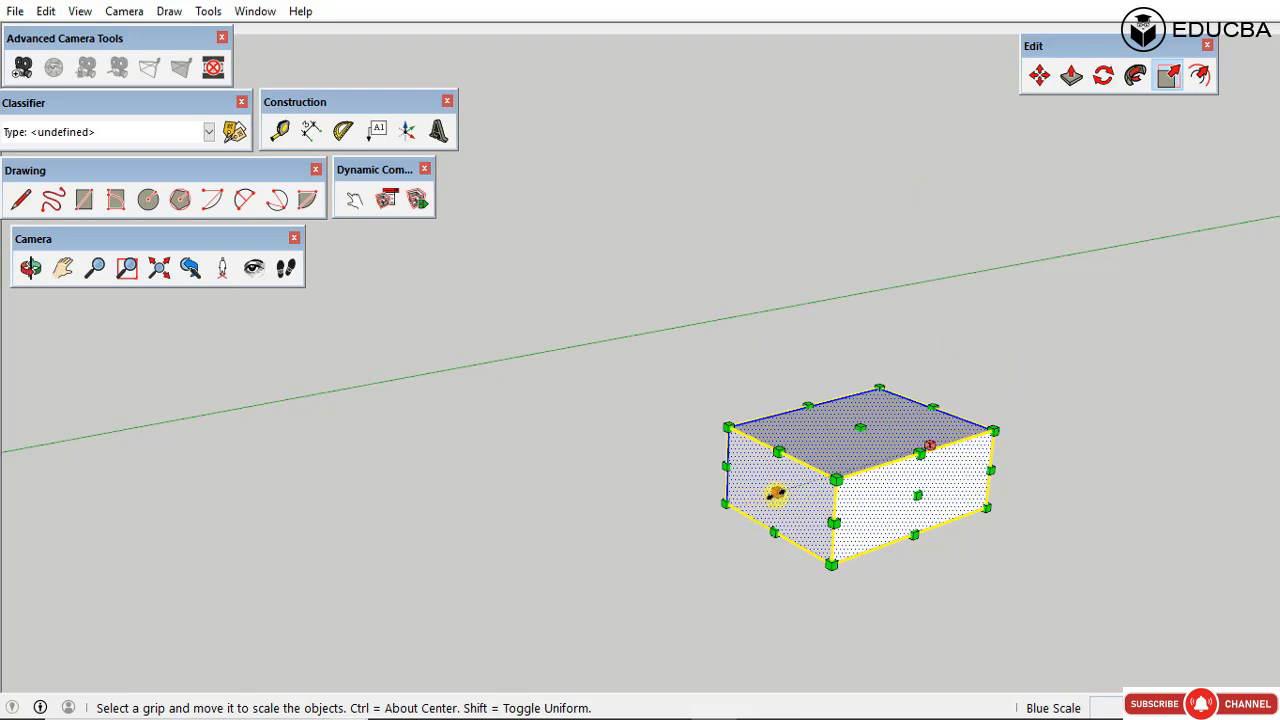
Step: Try to scale the box along the green axis from its side face, and along green and blue together from the lower edge
{"action": "left_click_drag", "start_coordinate": [776, 492], "coordinate": [850, 522]}
{"action": "key", "text": "Escape"}
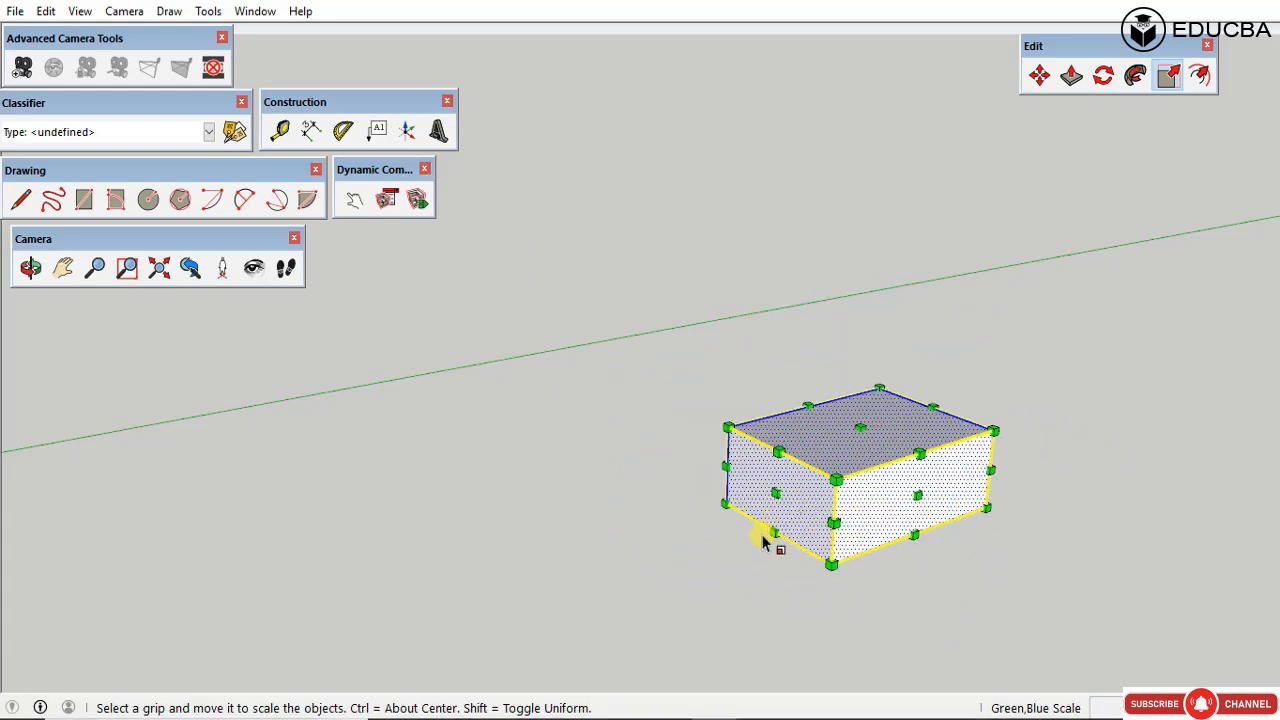
{"action": "left_click_drag", "start_coordinate": [771, 540], "coordinate": [800, 565]}
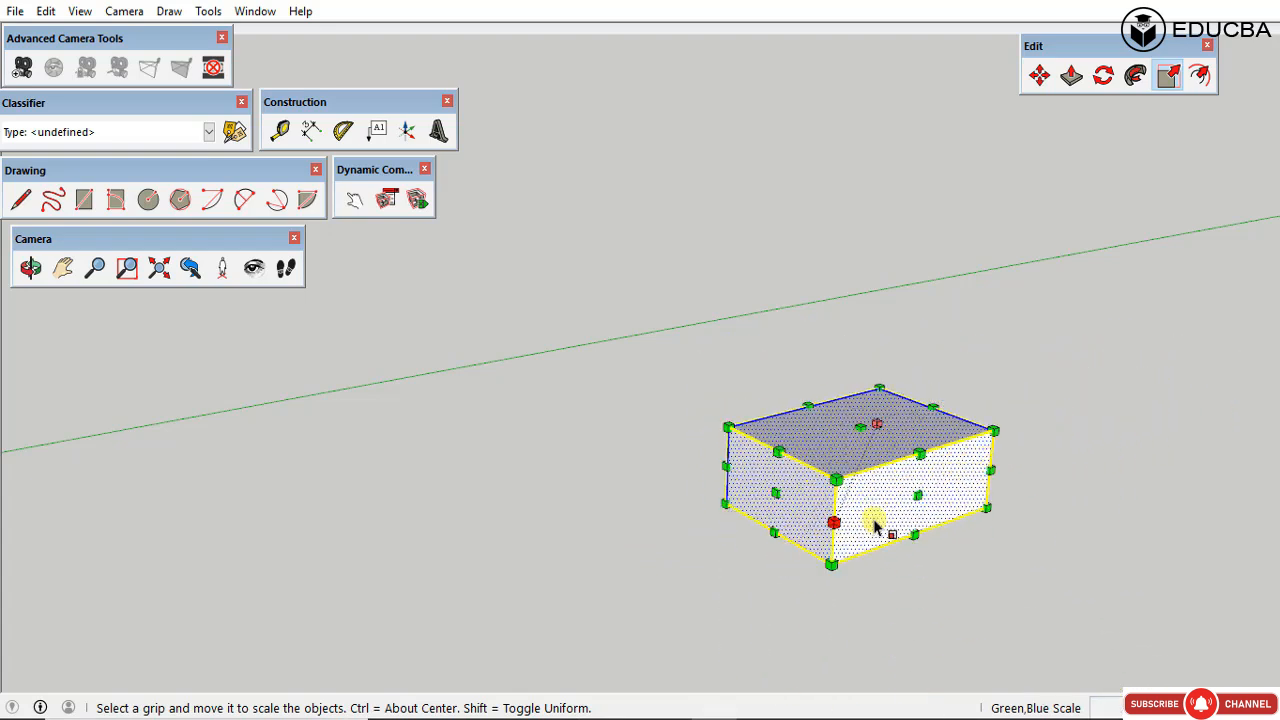
Step: Try to stretch the box along the red axis by a factor of about 2.71, and clear its selection
{"action": "left_click_drag", "start_coordinate": [918, 492], "coordinate": [1177, 622]}
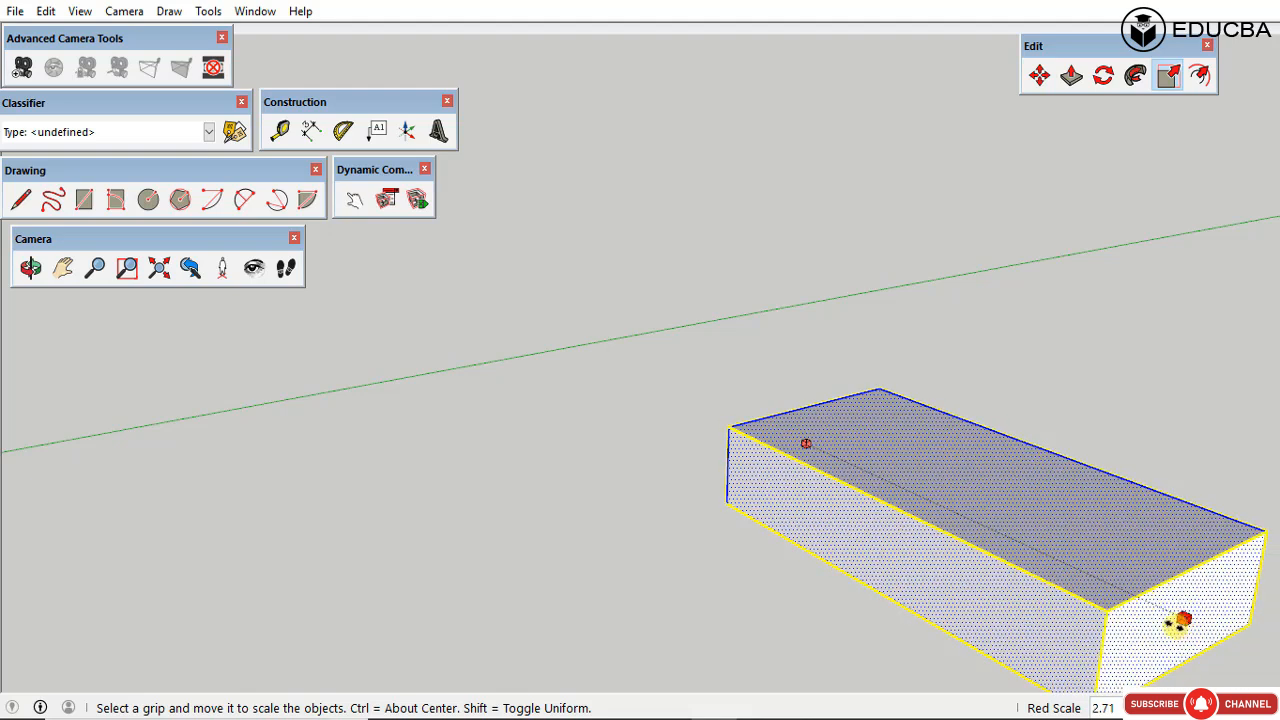
{"action": "key", "text": "Escape"}
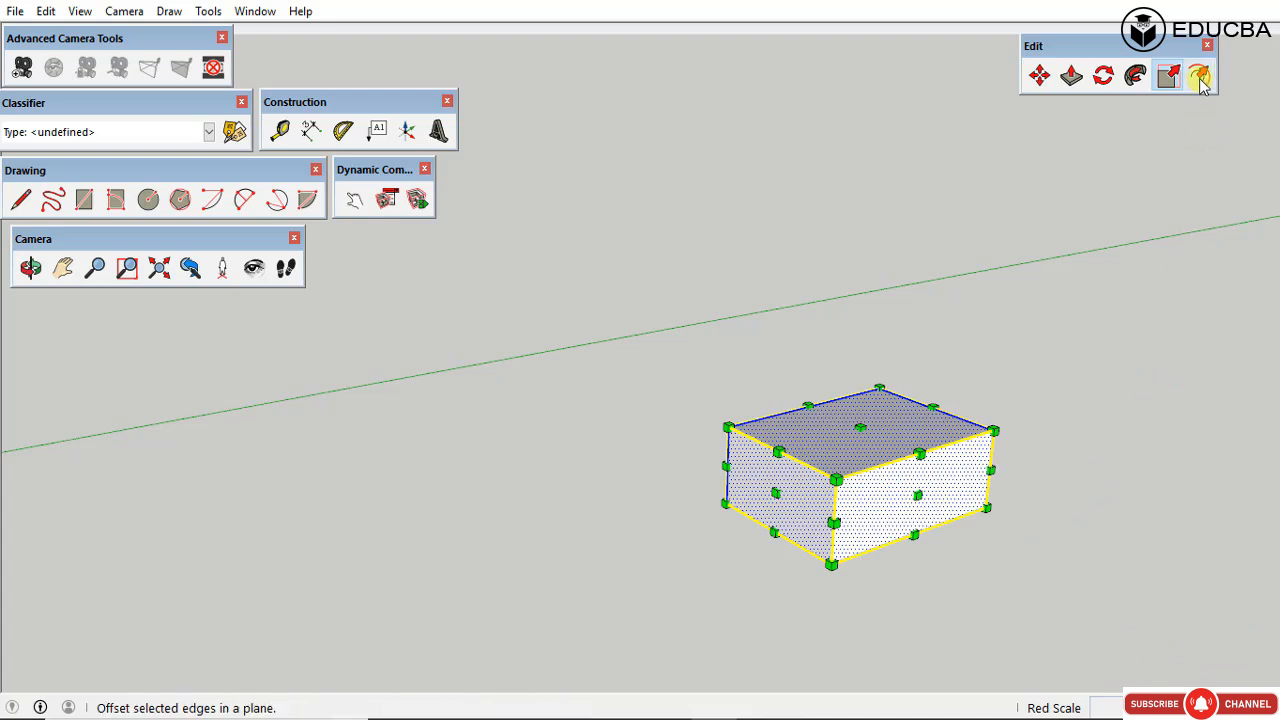
{"action": "left_click", "coordinate": [1192, 111]}
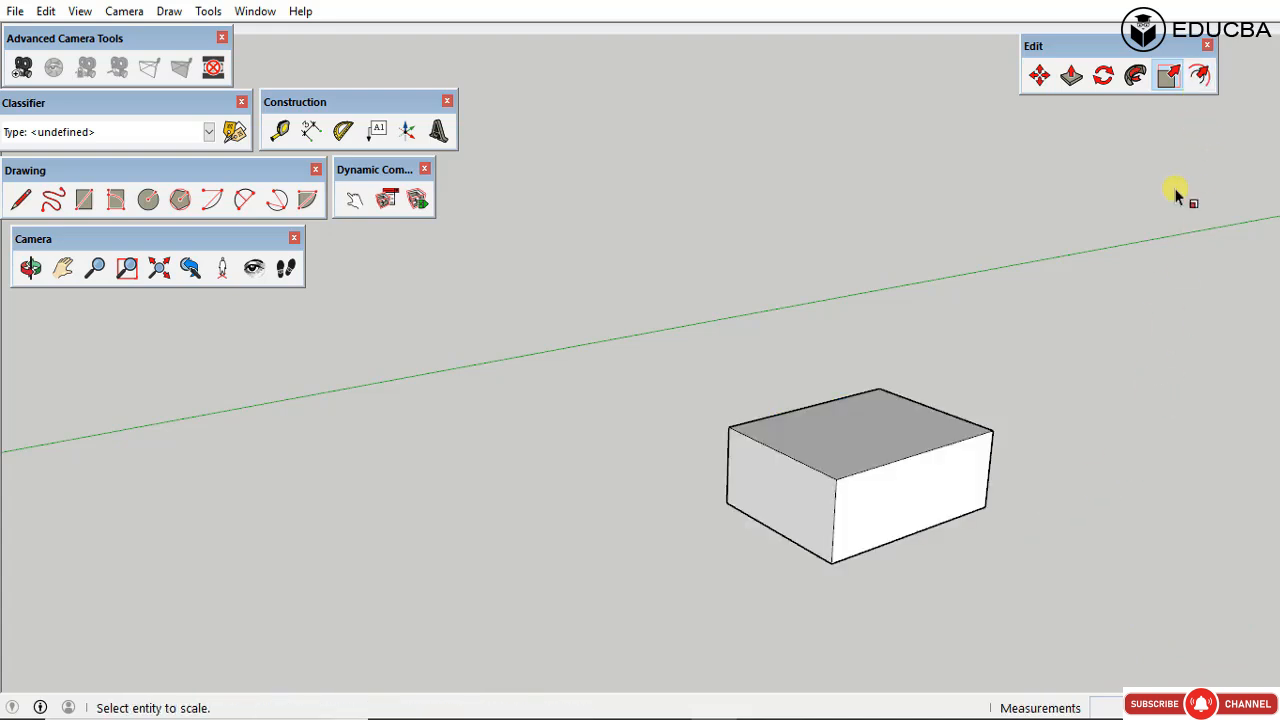
Step: Offset the outline of the box's top face inward to form a smaller rectangle with an even border
{"action": "left_click", "coordinate": [1199, 75]}
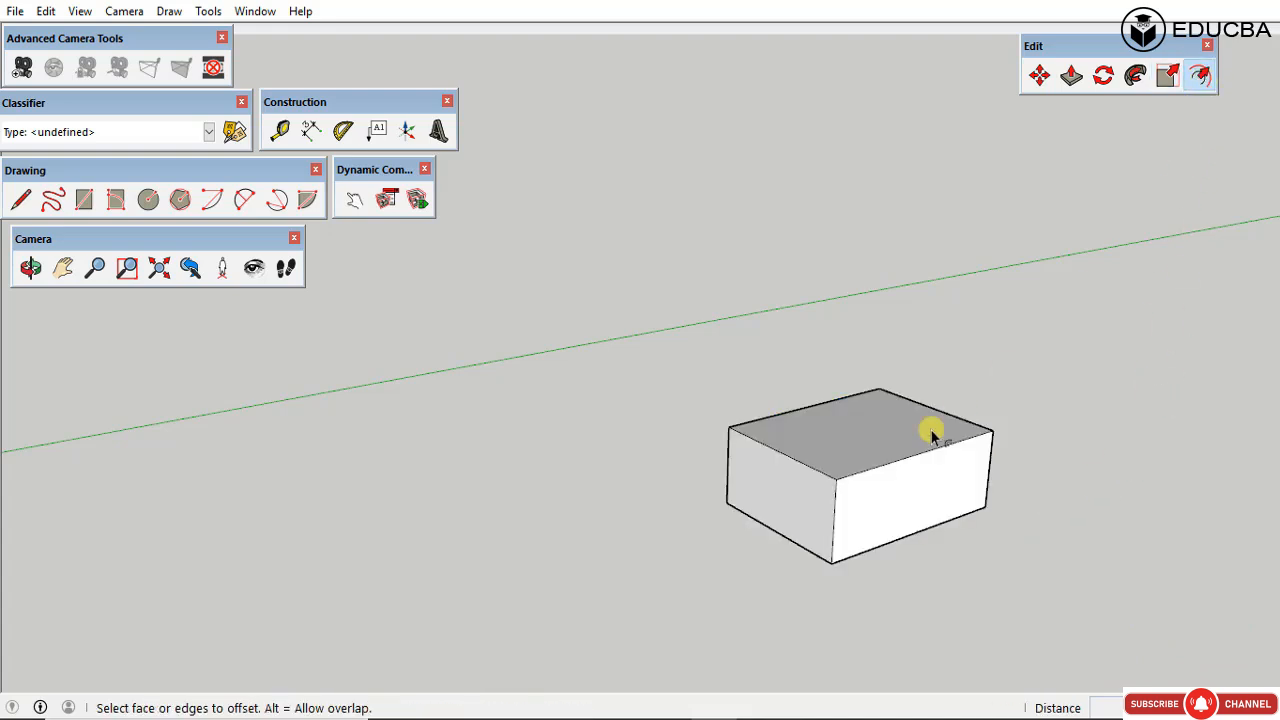
{"action": "left_click", "coordinate": [872, 427]}
{"action": "middle_click_drag", "start_coordinate": [873, 427], "coordinate": [915, 561]}
{"action": "scroll", "coordinate": [860, 440], "scroll_direction": "up", "scroll_amount": 4}
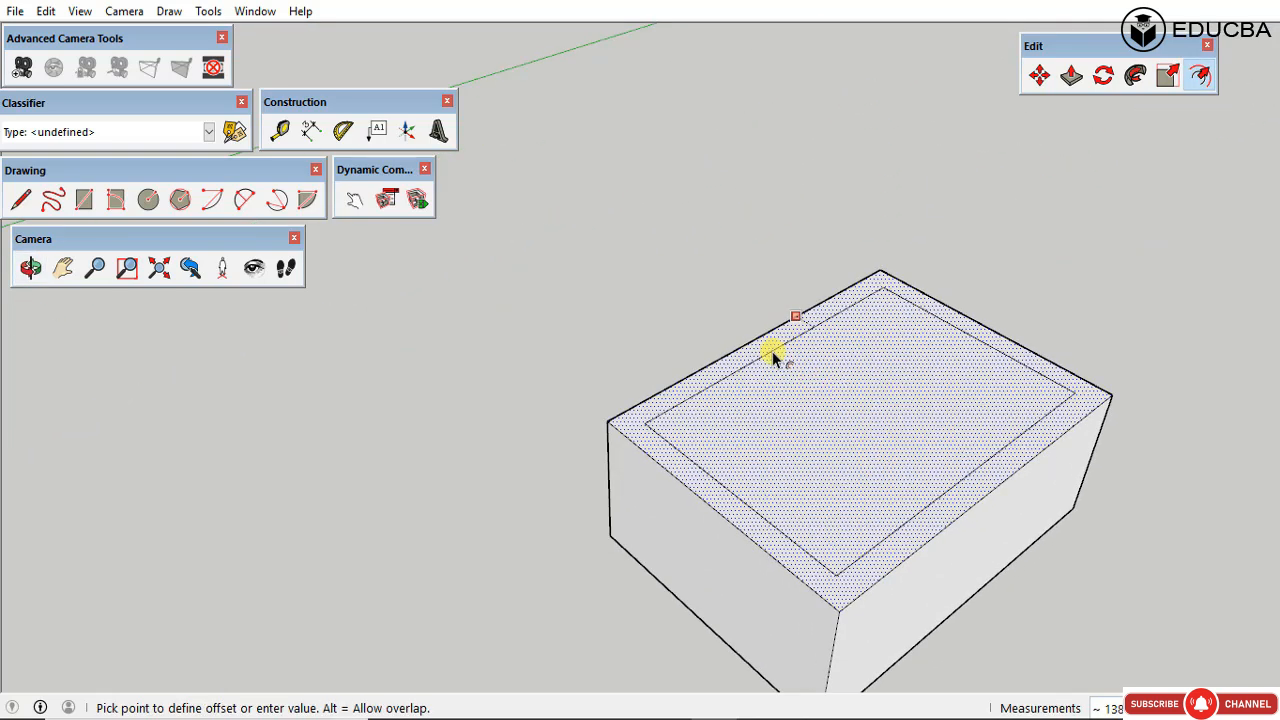
{"action": "key", "text": "Escape"}
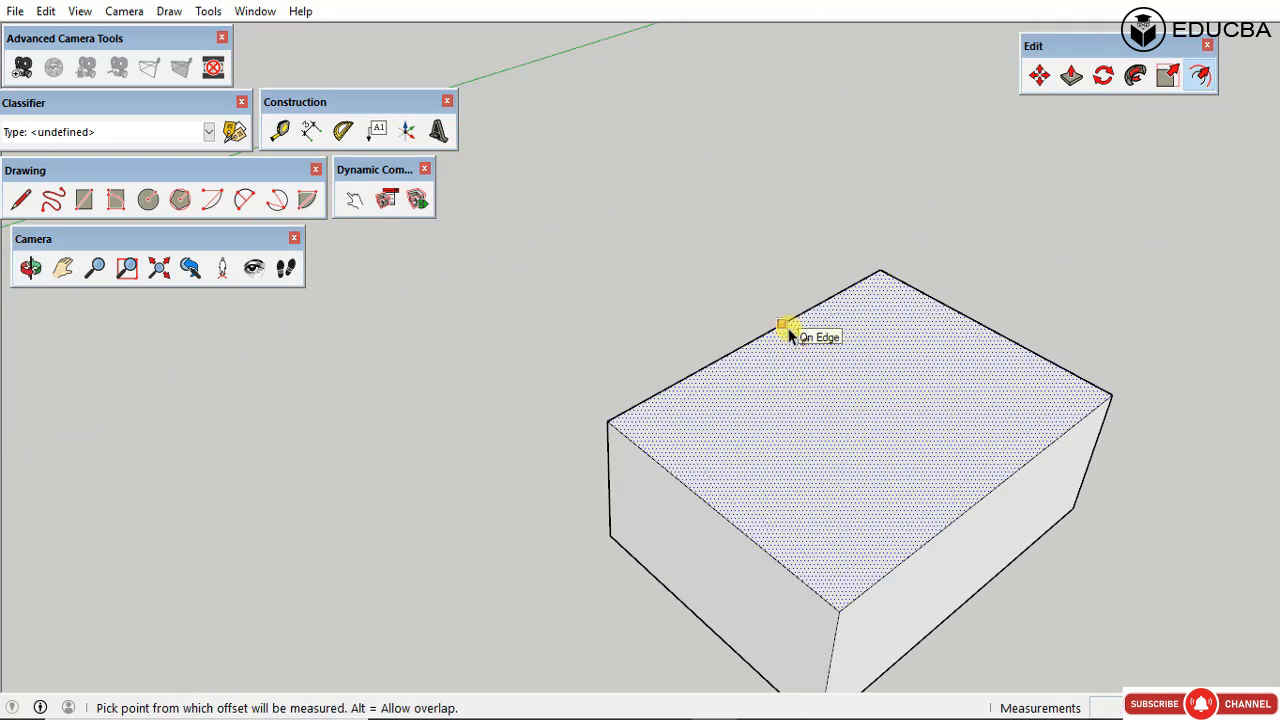
{"action": "left_click", "coordinate": [784, 325]}
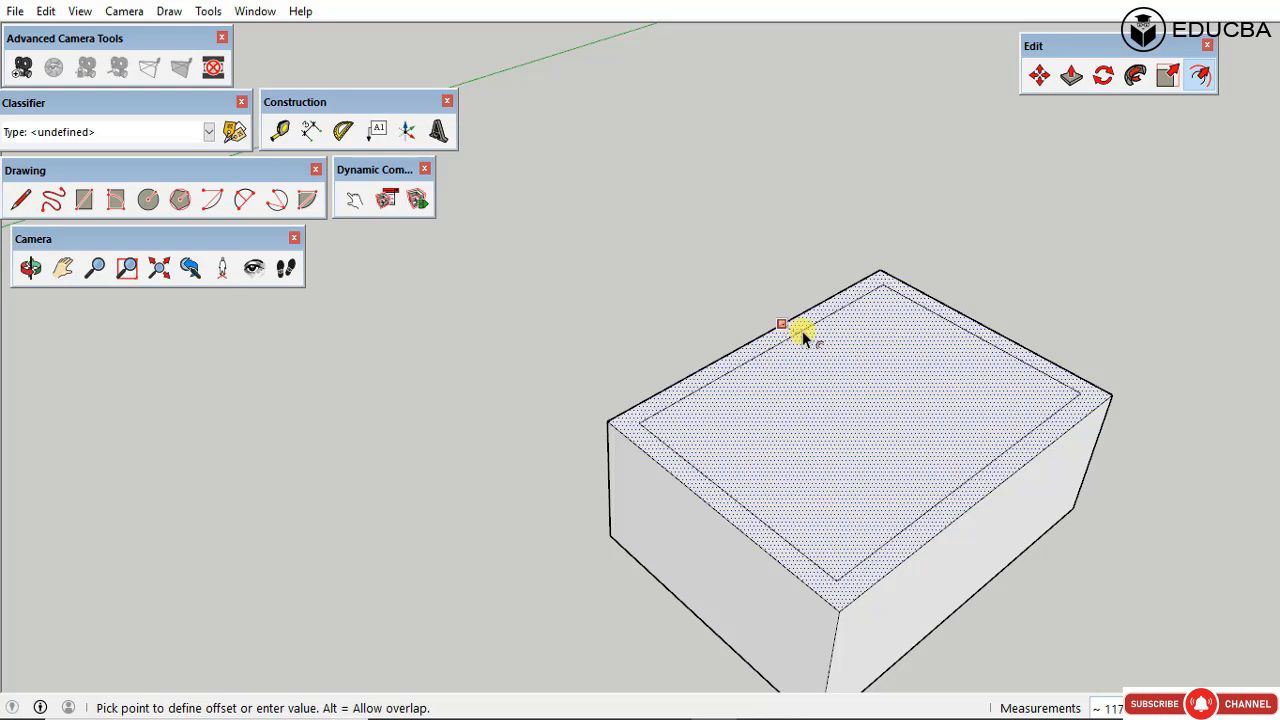
{"action": "left_click", "coordinate": [749, 387]}
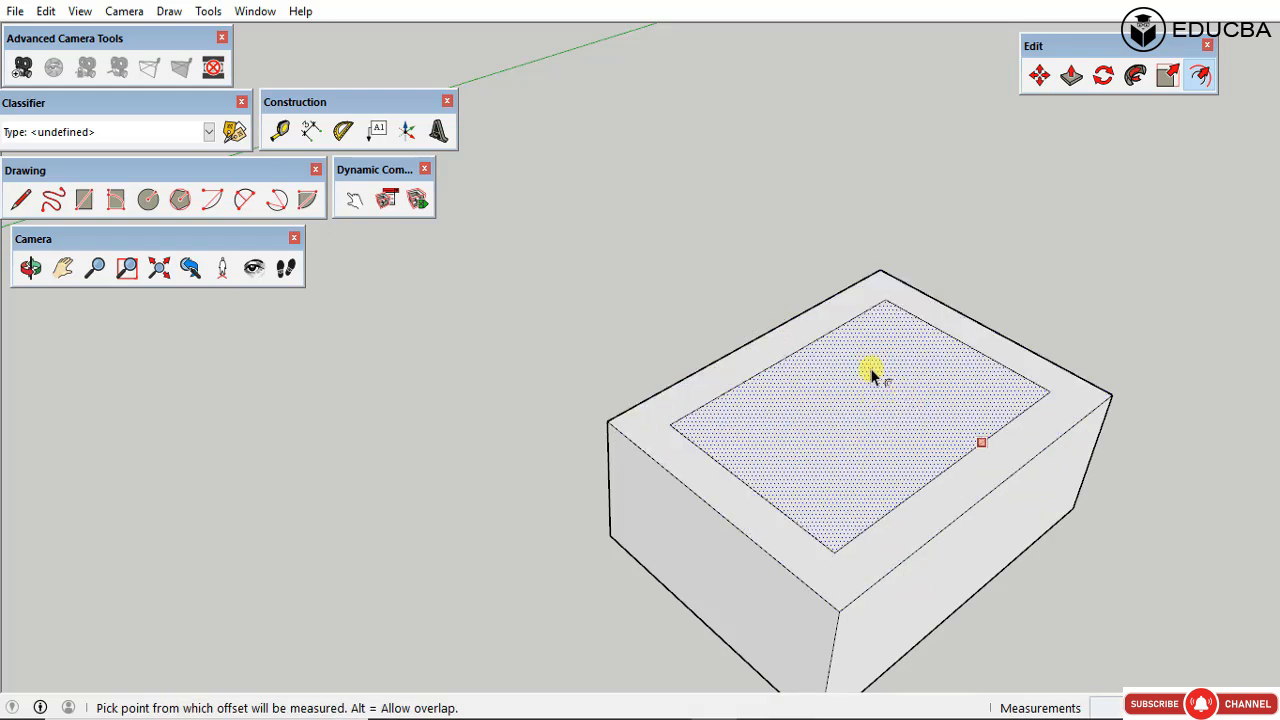
Step: Push the inner rectangle of the top face down into the box to form a recess
{"action": "key", "text": "space"}
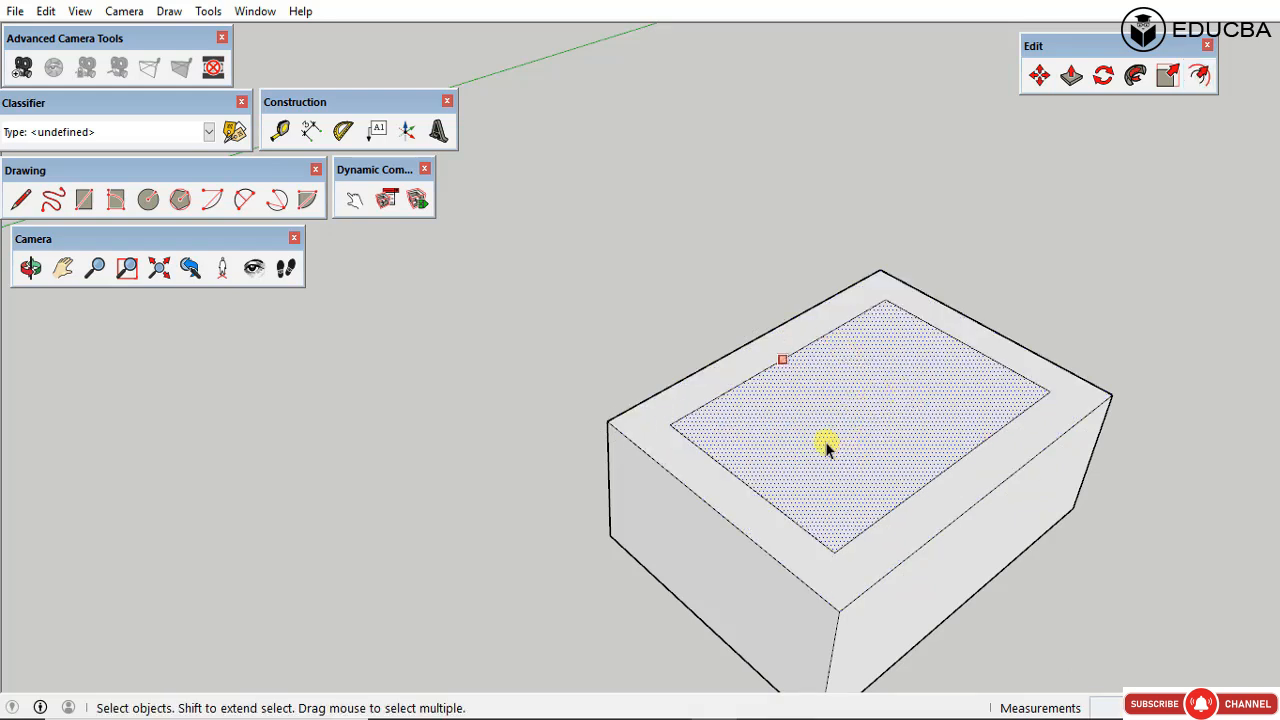
{"action": "key", "text": "p"}
{"action": "left_click", "coordinate": [768, 438]}
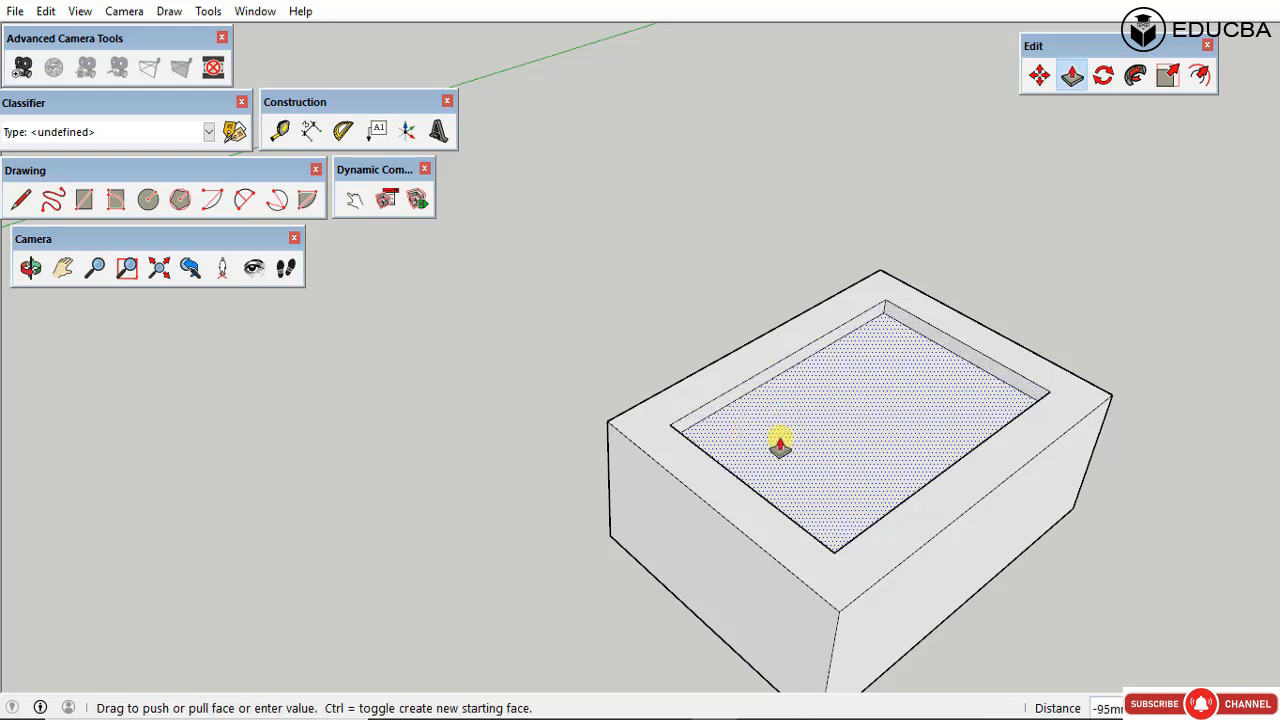
{"action": "left_click", "coordinate": [832, 511]}
{"action": "key", "text": "space"}
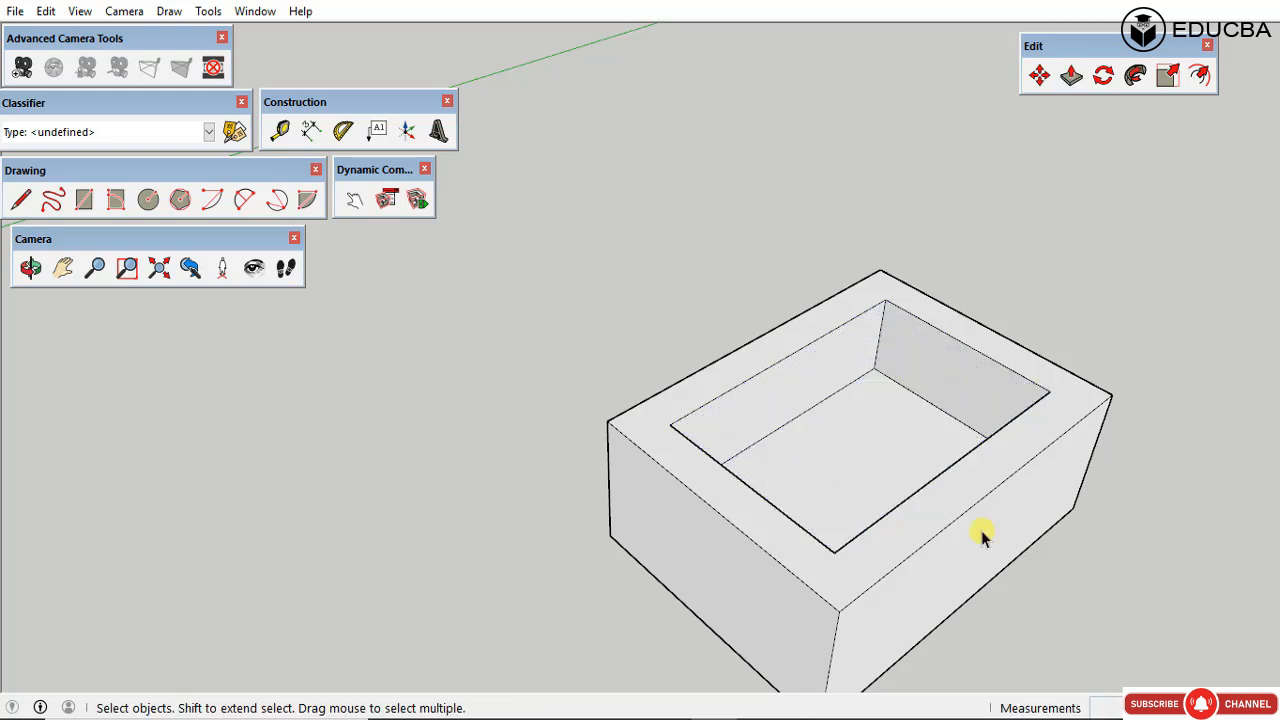
Step: Pull the rim around the recess upward with Push/Pull to make the box taller
{"action": "scroll", "coordinate": [766, 414], "scroll_direction": "down", "scroll_amount": 8}
{"action": "scroll", "coordinate": [829, 523], "scroll_direction": "up", "scroll_amount": 5}
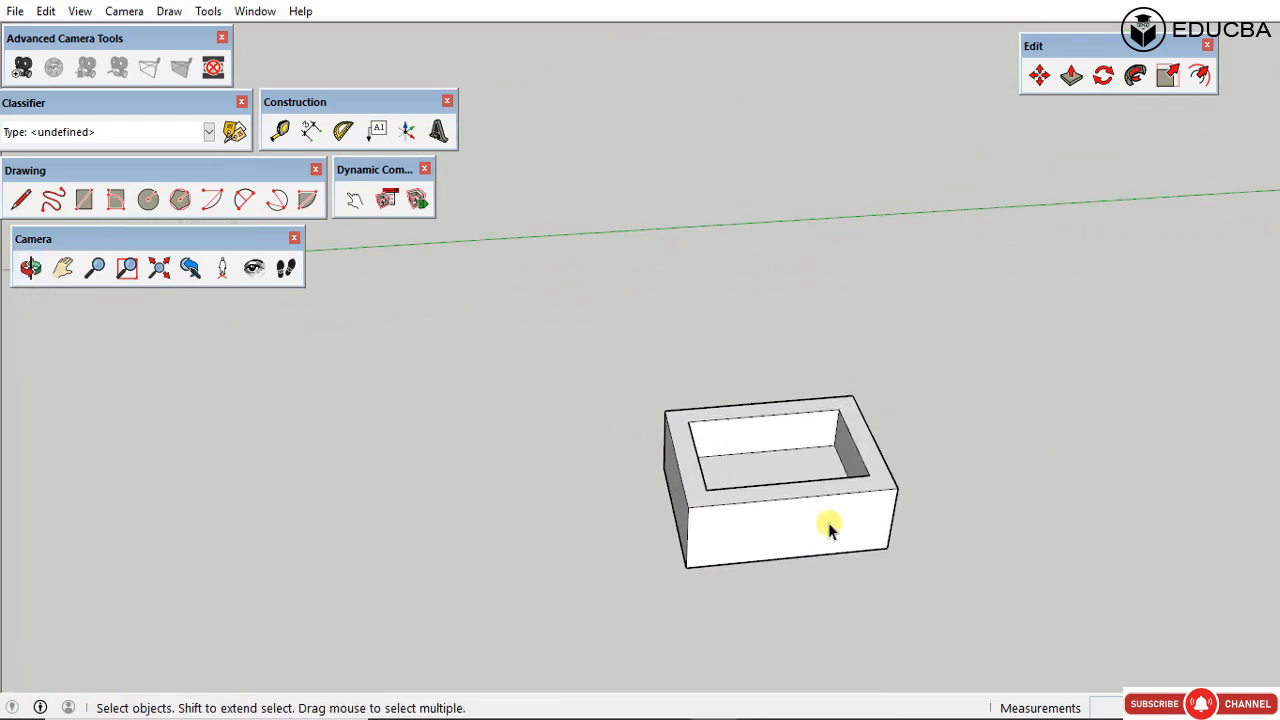
{"action": "middle_click_drag", "start_coordinate": [800, 480], "coordinate": [905, 585]}
{"action": "scroll", "coordinate": [814, 371], "scroll_direction": "up", "scroll_amount": 6}
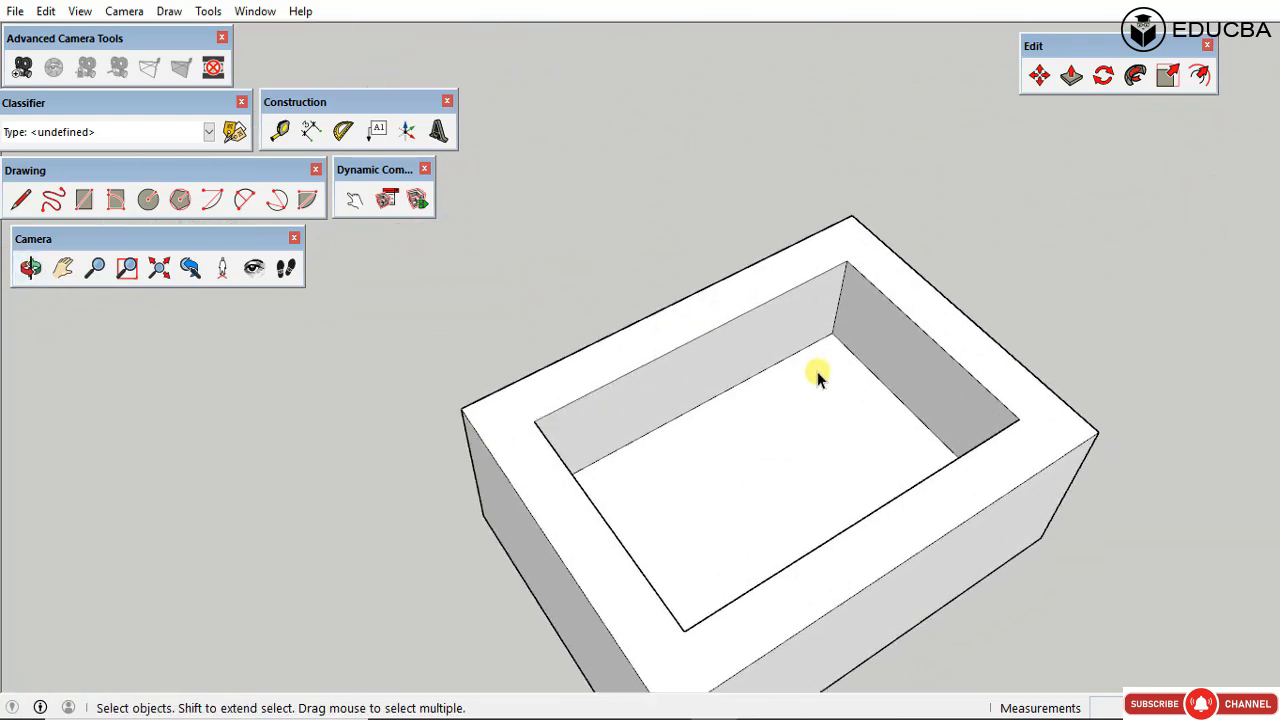
{"action": "middle_click_drag", "start_coordinate": [797, 486], "coordinate": [600, 365]}
{"action": "scroll", "coordinate": [934, 466], "scroll_direction": "down", "scroll_amount": 6}
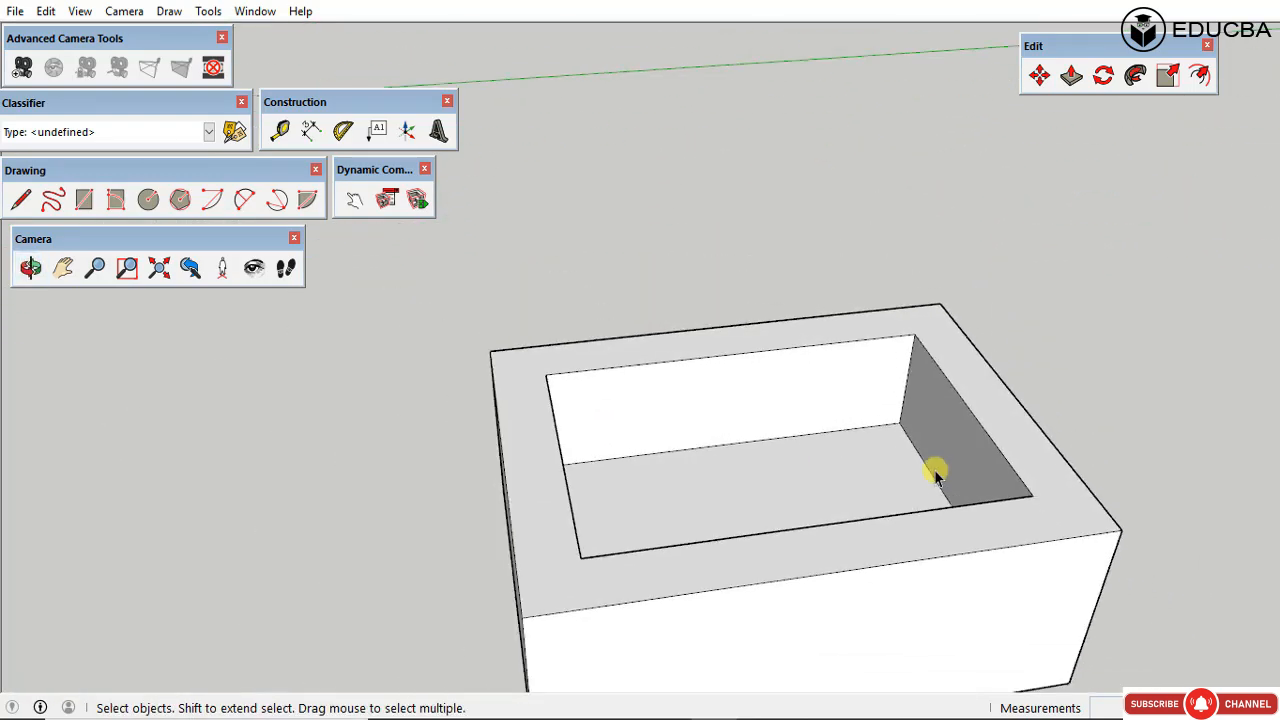
{"action": "middle_click_drag", "start_coordinate": [866, 466], "coordinate": [757, 506]}
{"action": "key", "text": "p"}
{"action": "scroll", "coordinate": [752, 430], "scroll_direction": "up", "scroll_amount": 4}
{"action": "left_click_drag", "start_coordinate": [754, 437], "coordinate": [789, 320]}
{"action": "key", "text": "space"}
{"action": "scroll", "coordinate": [746, 380], "scroll_direction": "down", "scroll_amount": 2}
{"action": "scroll", "coordinate": [746, 381], "scroll_direction": "down", "scroll_amount": 3}
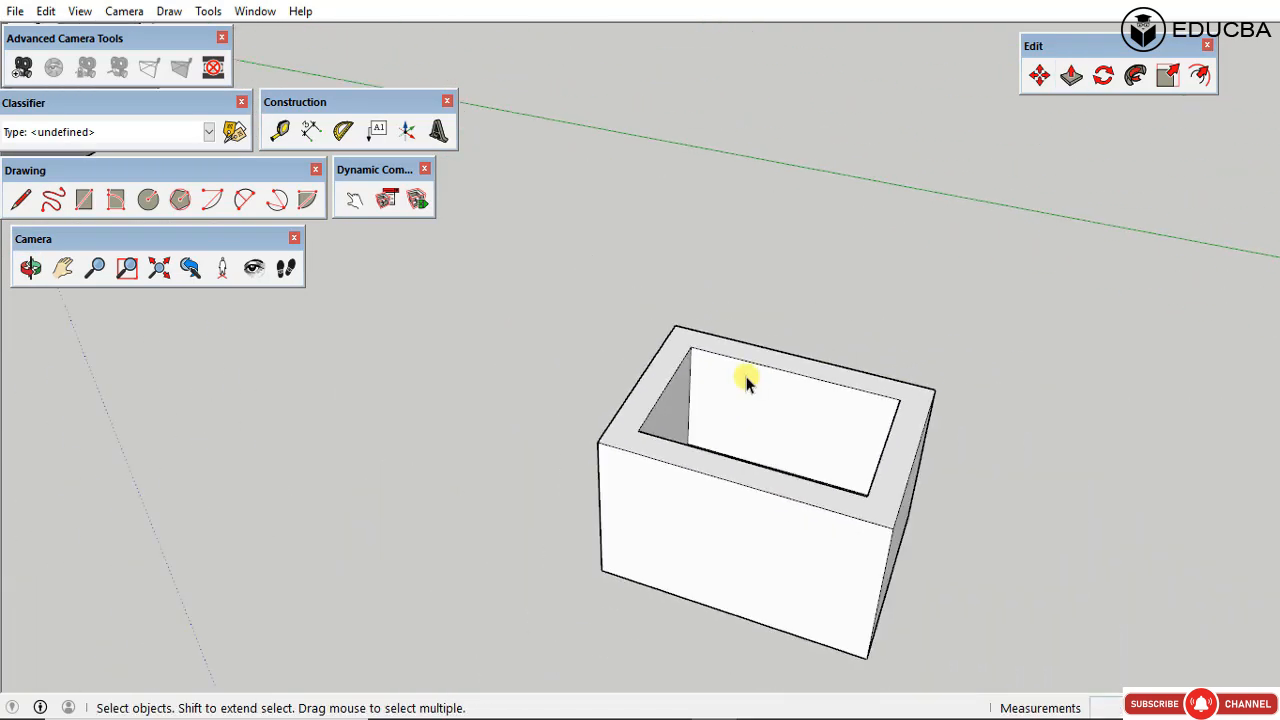
Step: Offset the outline of the recess's long inner wall face inward by about 48 mm
{"action": "left_click", "coordinate": [1199, 75]}
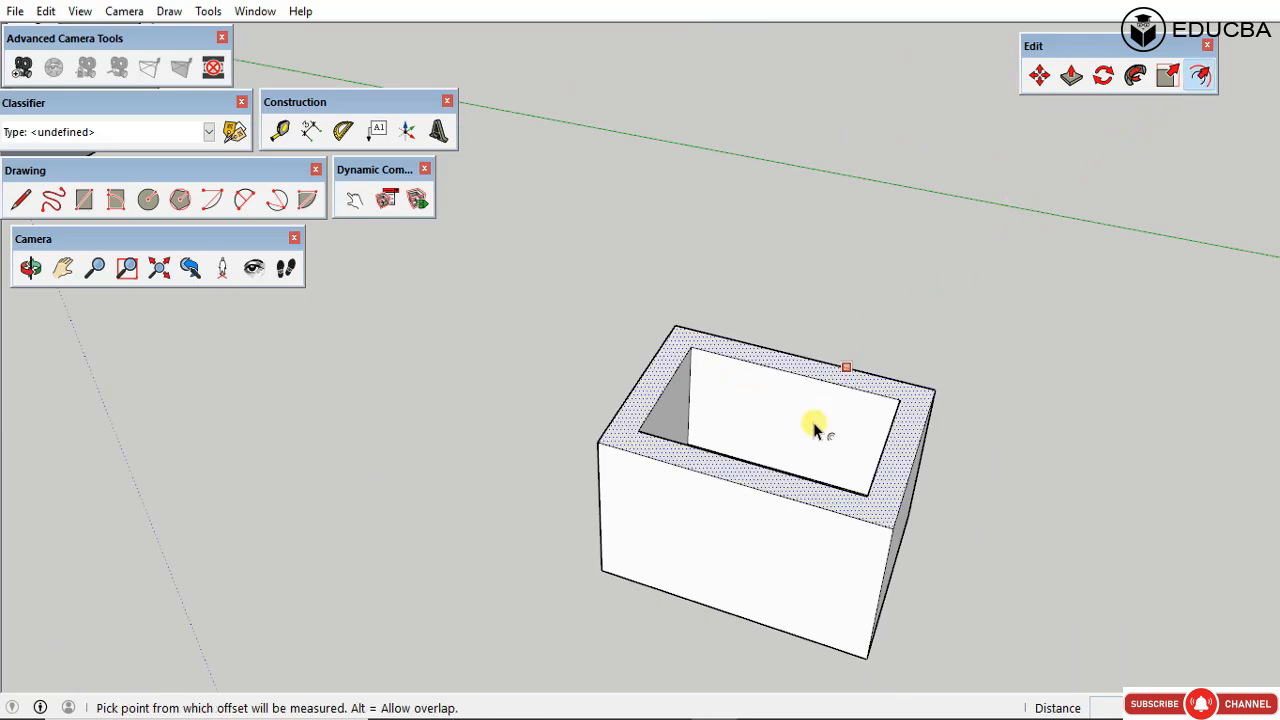
{"action": "scroll", "coordinate": [812, 420], "scroll_direction": "up", "scroll_amount": 2}
{"action": "left_click", "coordinate": [806, 369]}
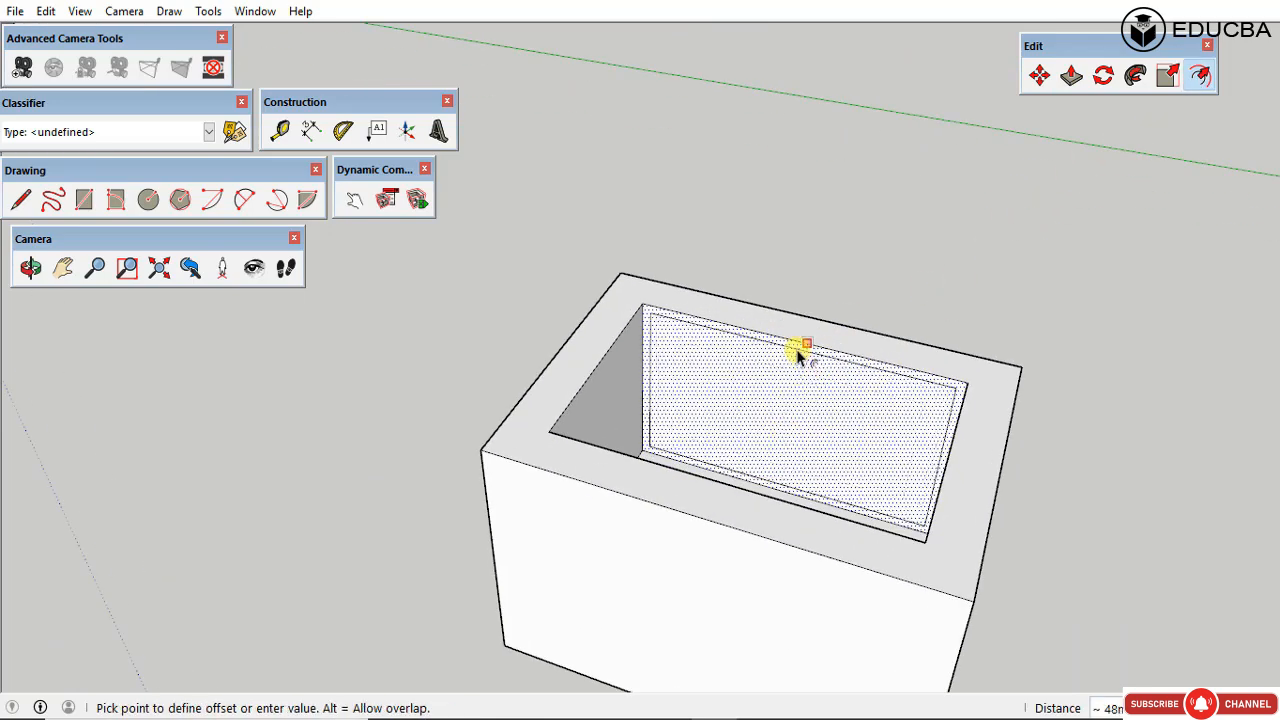
{"action": "left_click", "coordinate": [797, 350]}
{"action": "key", "text": "space"}
Step: Raise the box's top rim slightly and pull the narrow frame on the inner wall out about 200 mm
{"action": "key", "text": "p"}
{"action": "left_click", "coordinate": [781, 345]}
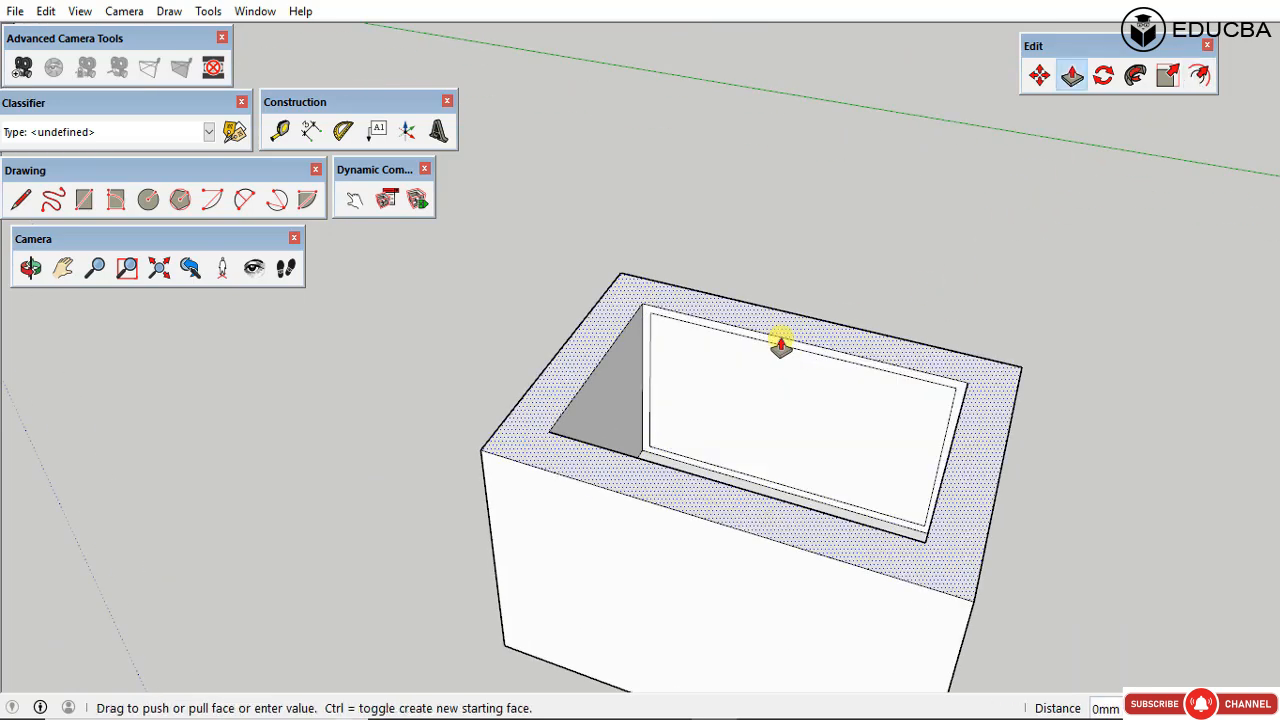
{"action": "left_click", "coordinate": [788, 315]}
{"action": "left_click", "coordinate": [787, 338]}
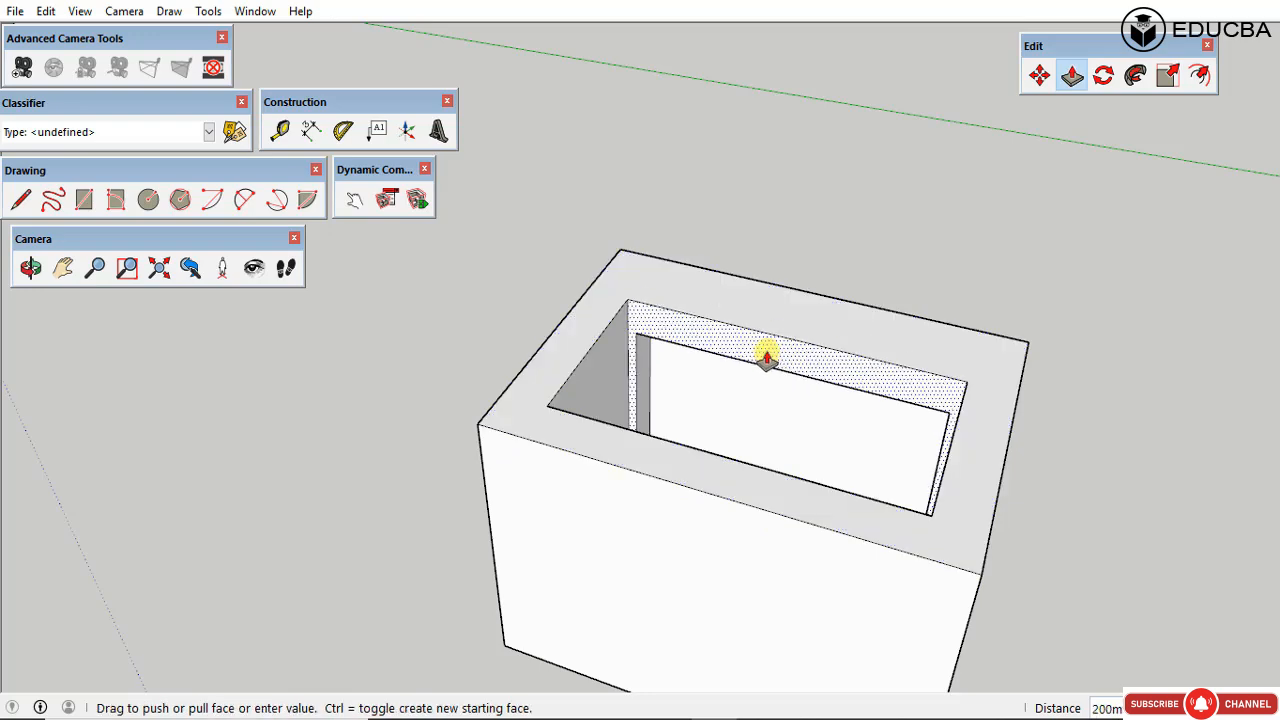
{"action": "left_click", "coordinate": [770, 350]}
{"action": "middle_click_drag", "start_coordinate": [786, 451], "coordinate": [571, 591]}
{"action": "key", "text": "space"}
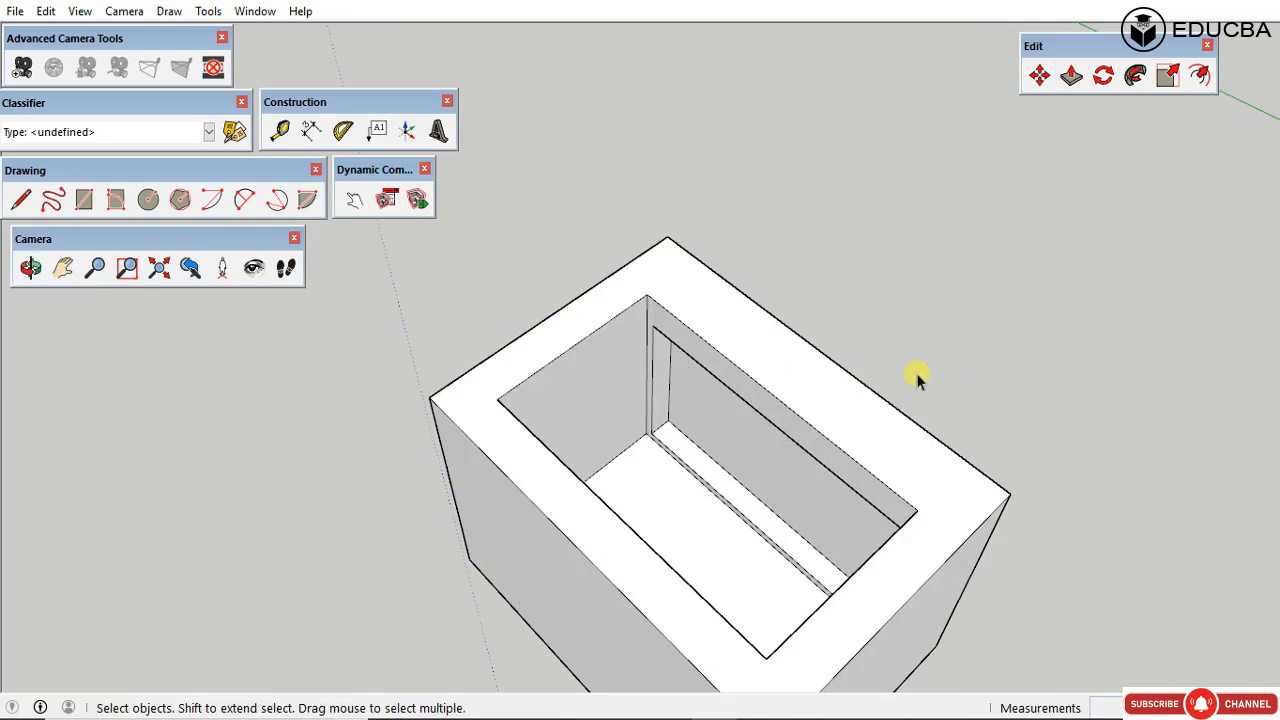
Step: Select the entire hollow practice box with all its connected geometry and delete it
{"action": "left_click", "coordinate": [848, 400]}
{"action": "triple_click", "coordinate": [848, 400]}
{"action": "key", "text": "Delete"}
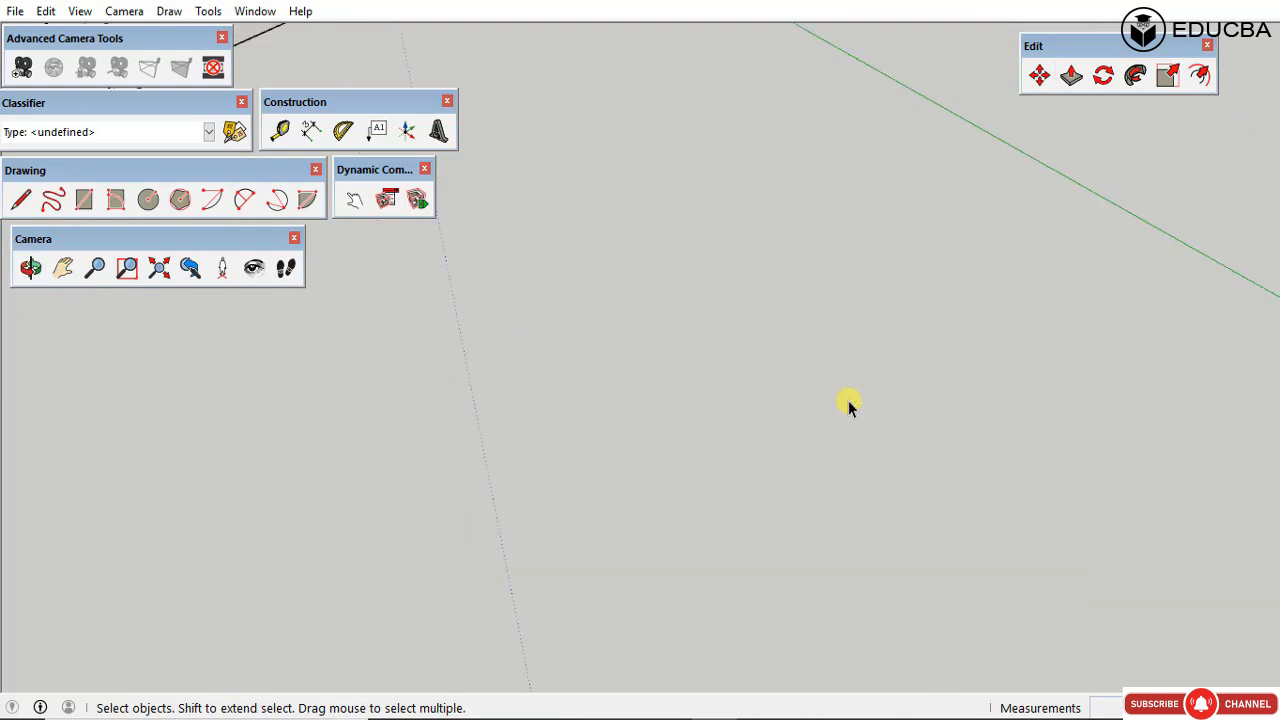
Step: Place the Edit toolbar beneath the Camera toolbar and align both with the toolbars above
{"action": "scroll", "coordinate": [846, 410], "scroll_direction": "down", "scroll_amount": 3}
{"action": "scroll", "coordinate": [845, 416], "scroll_direction": "down", "scroll_amount": 1}
{"action": "left_click_drag", "start_coordinate": [1060, 46], "coordinate": [49, 303]}
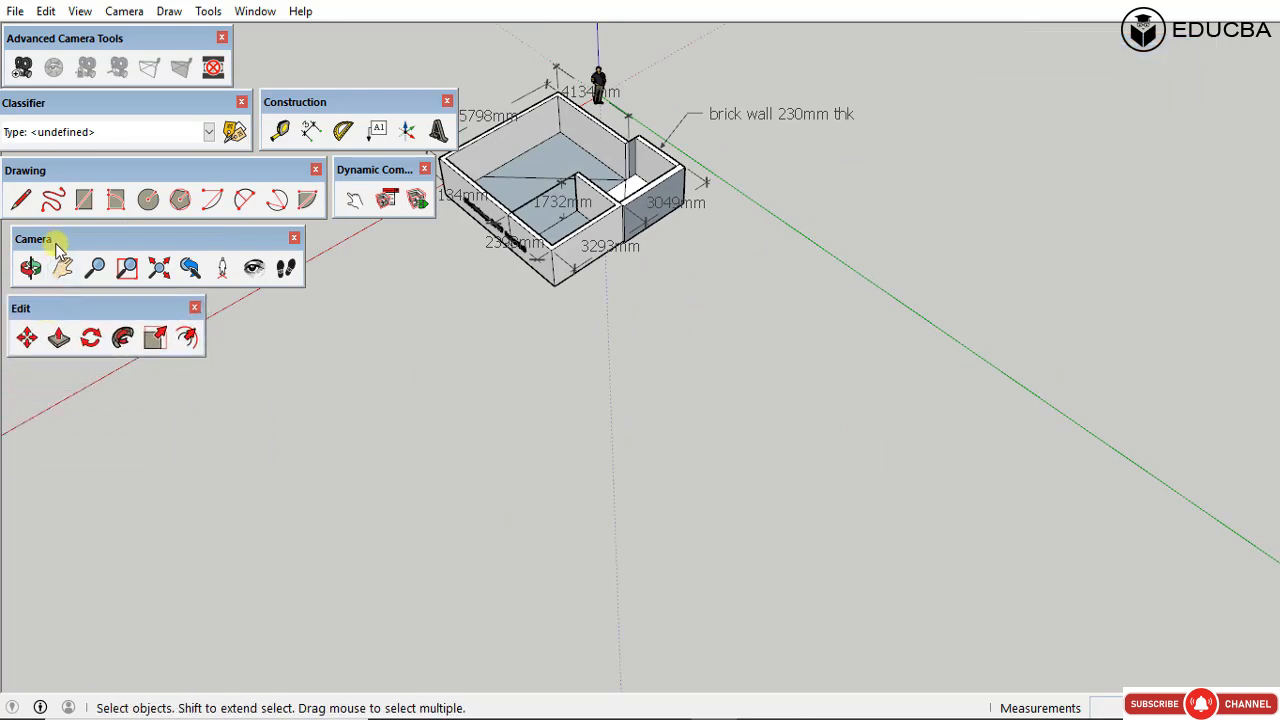
{"action": "left_click_drag", "start_coordinate": [57, 240], "coordinate": [49, 240]}
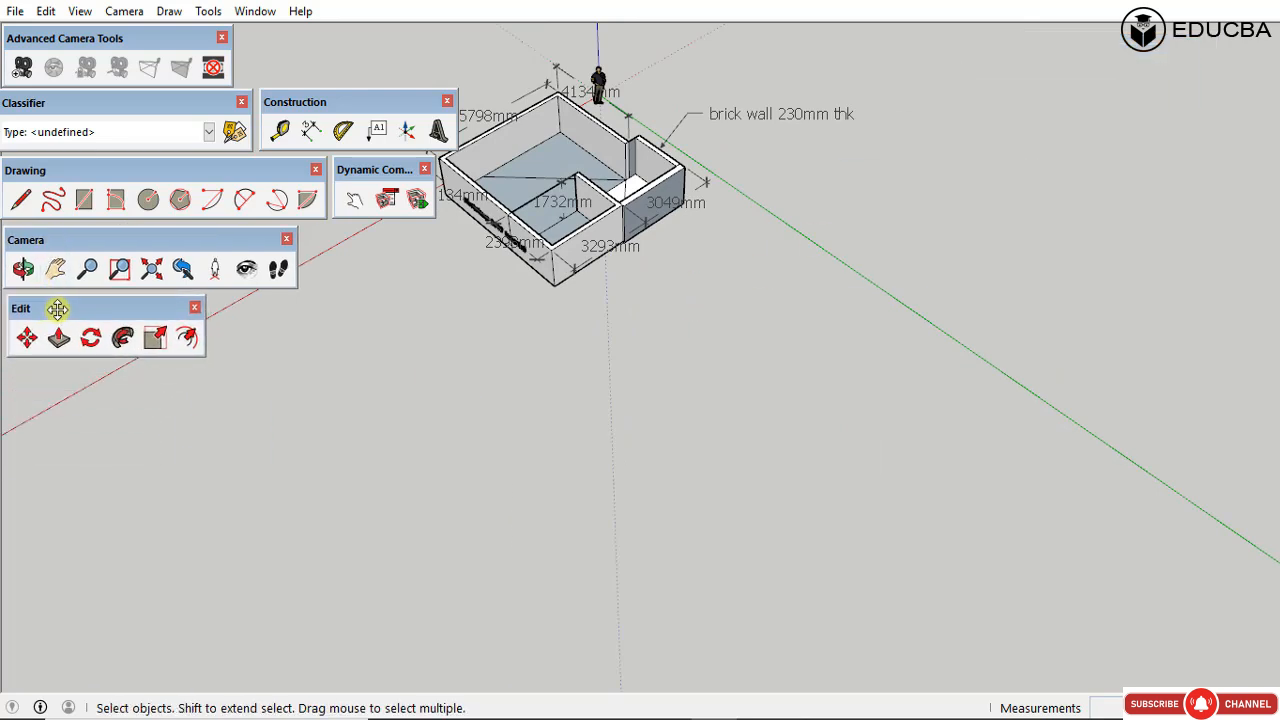
{"action": "left_click_drag", "start_coordinate": [57, 310], "coordinate": [56, 310]}
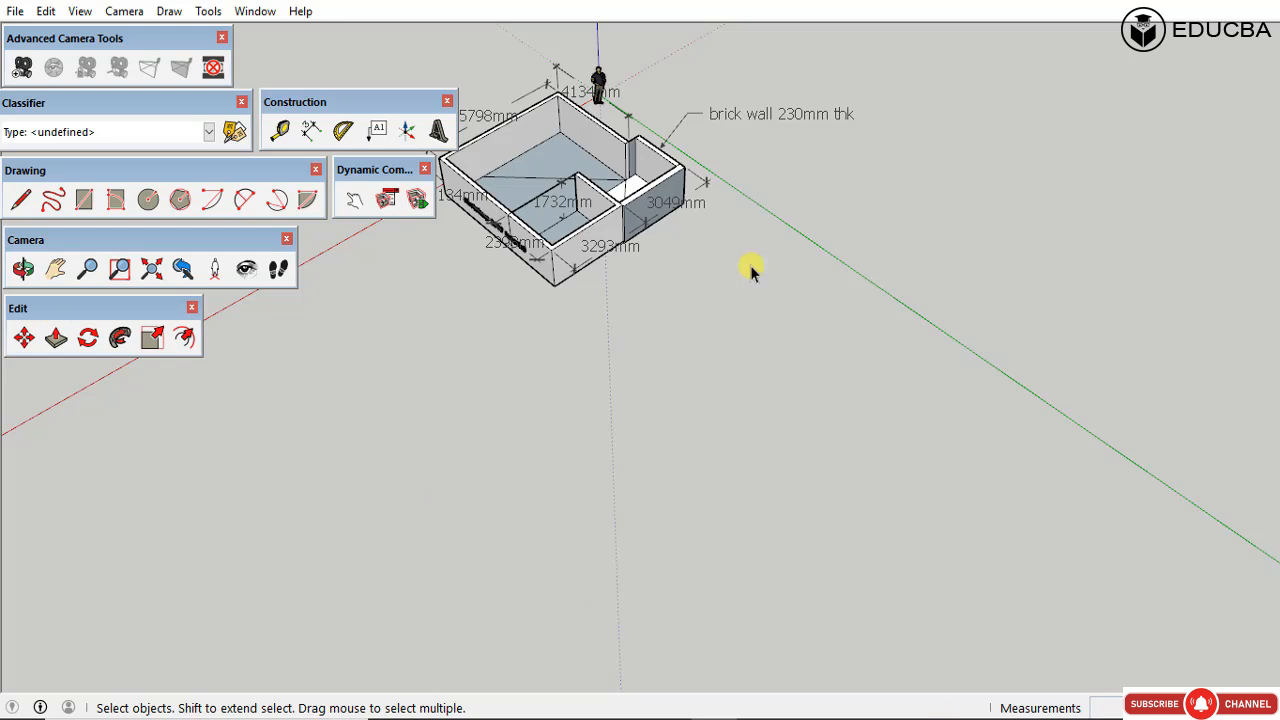
Step: Show the Layers toolbar and place it floating in the drawing area below the floor plan
{"action": "left_click", "coordinate": [77, 14]}
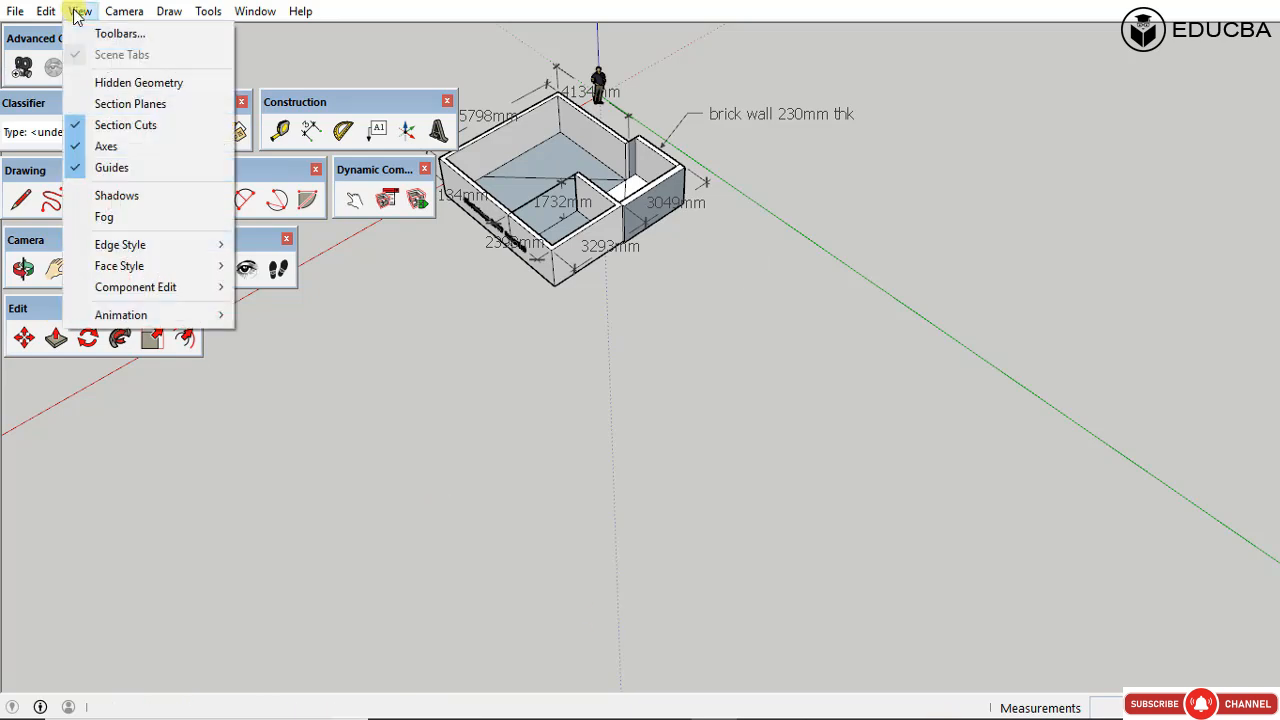
{"action": "left_click", "coordinate": [97, 31]}
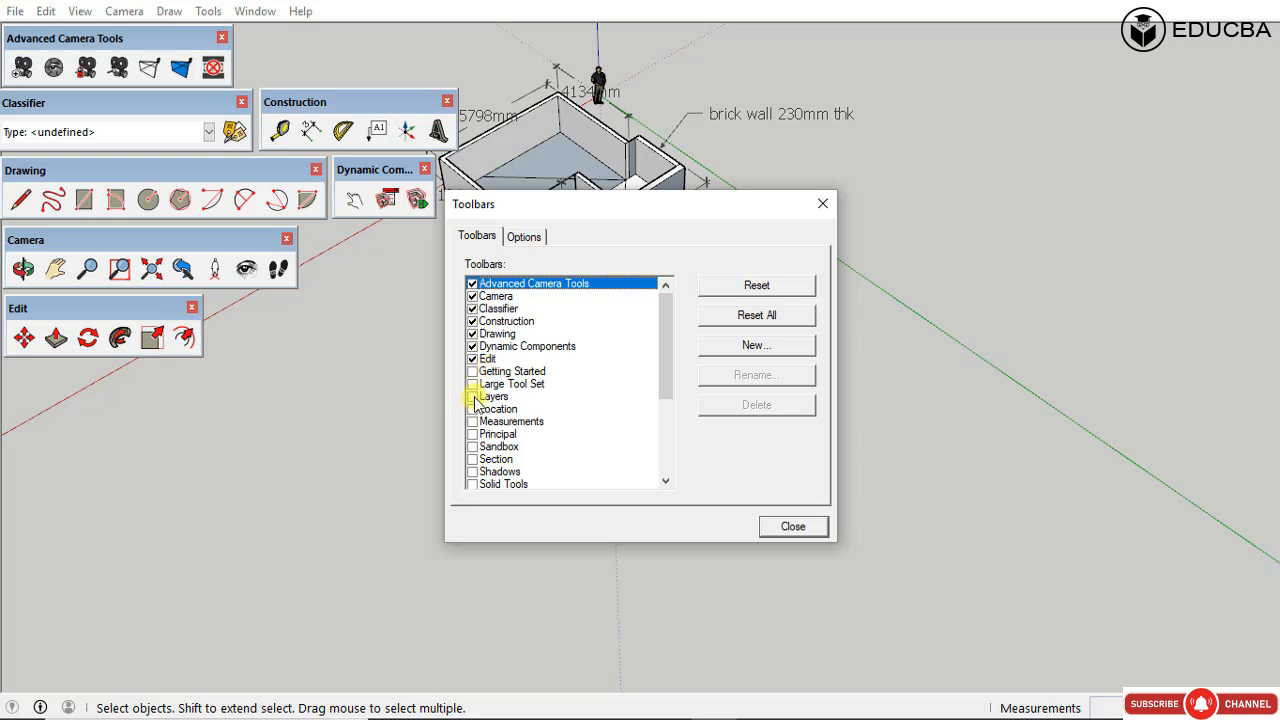
{"action": "left_click", "coordinate": [473, 397]}
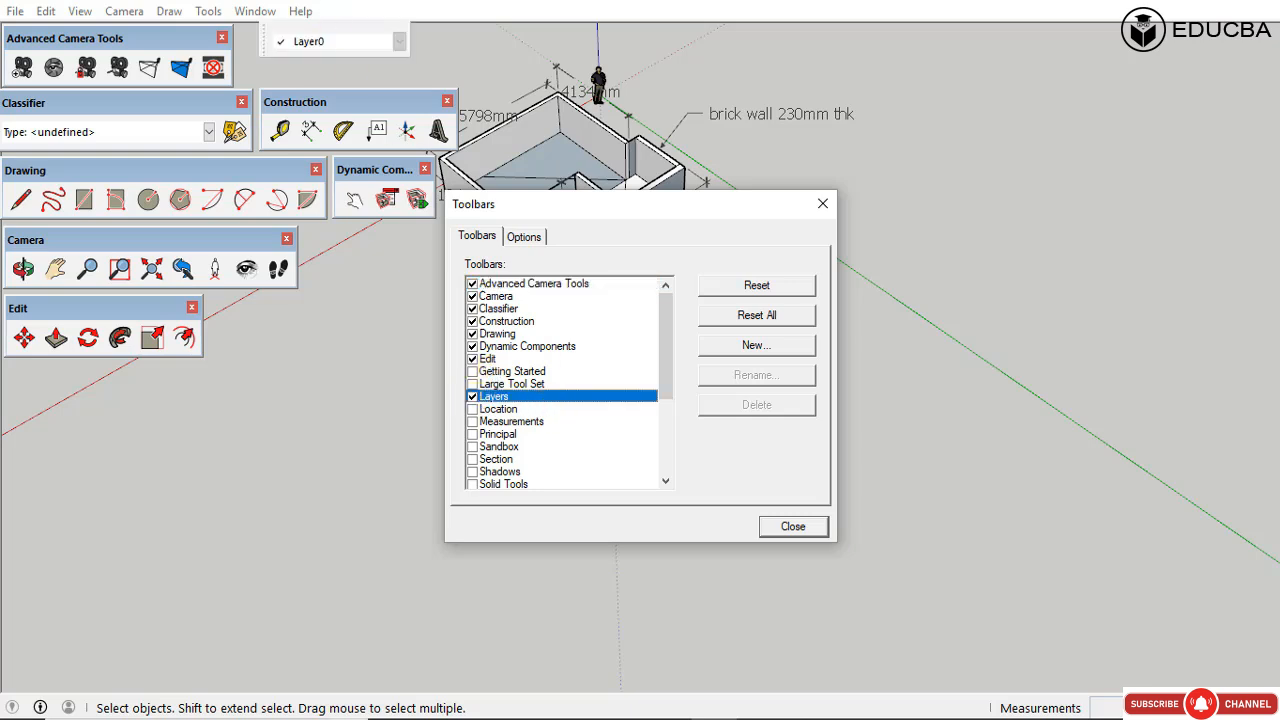
{"action": "left_click", "coordinate": [793, 527]}
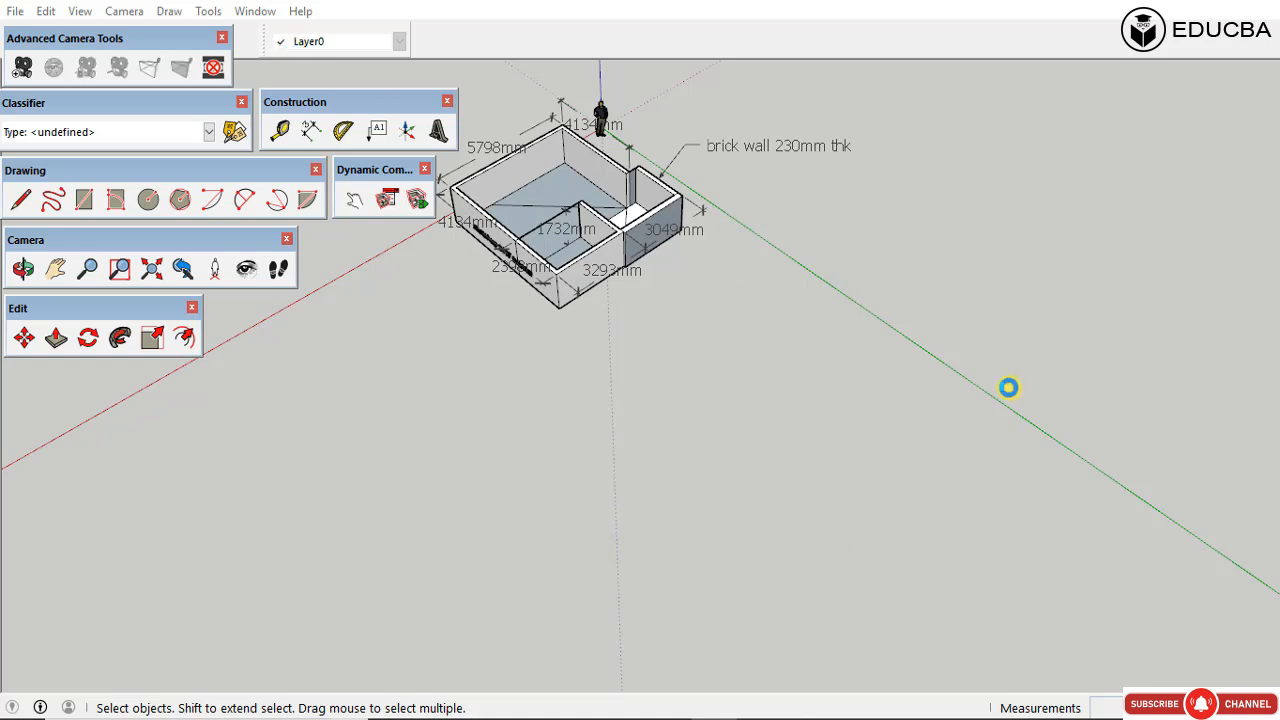
{"action": "left_click_drag", "start_coordinate": [262, 41], "coordinate": [478, 442]}
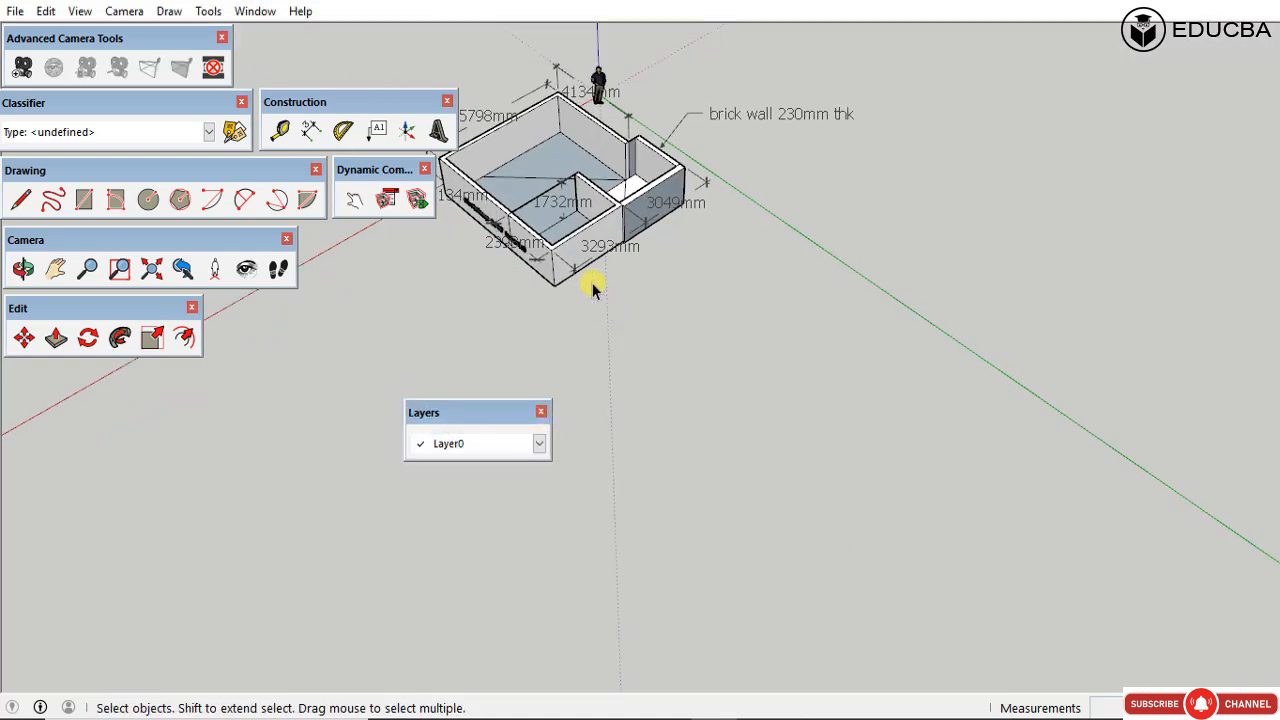
Step: Select the floor plan's connected geometry, exclude its floor faces from the selection, and clear the selection
{"action": "scroll", "coordinate": [613, 270], "scroll_direction": "up", "scroll_amount": 2}
{"action": "scroll", "coordinate": [740, 391], "scroll_direction": "up", "scroll_amount": 6}
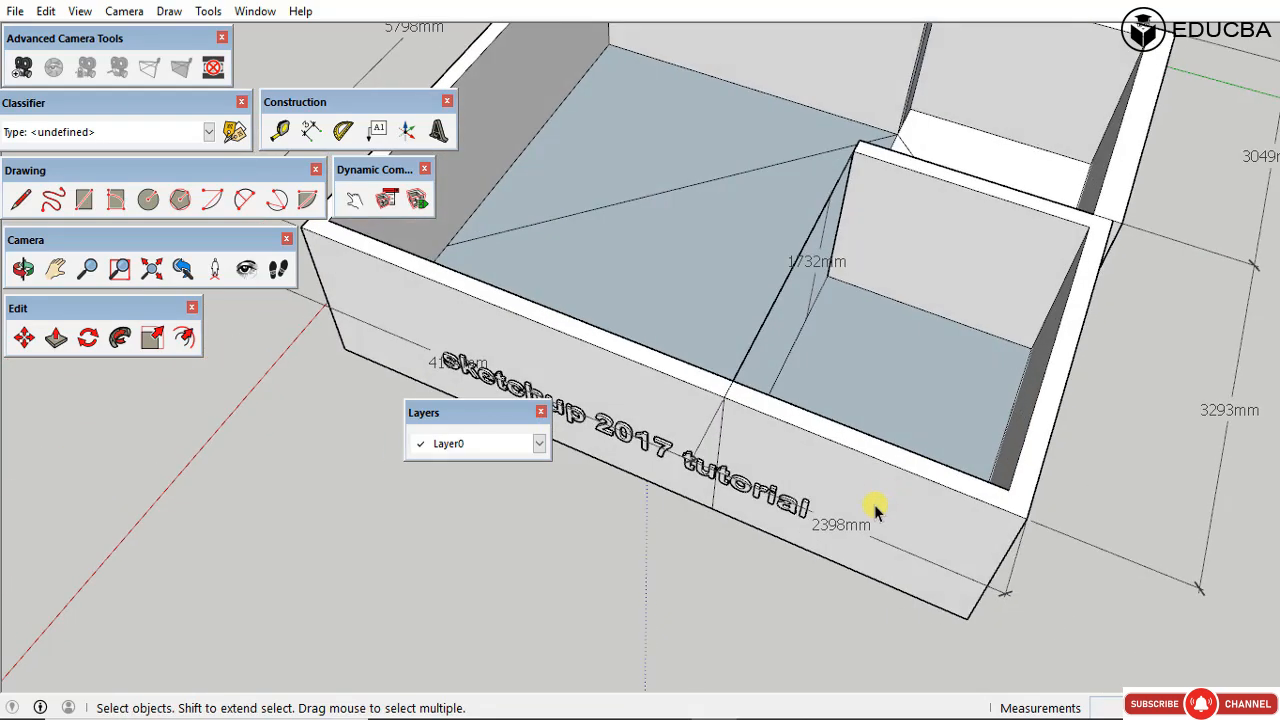
{"action": "scroll", "coordinate": [875, 510], "scroll_direction": "down", "scroll_amount": 4}
{"action": "triple_click", "coordinate": [868, 487]}
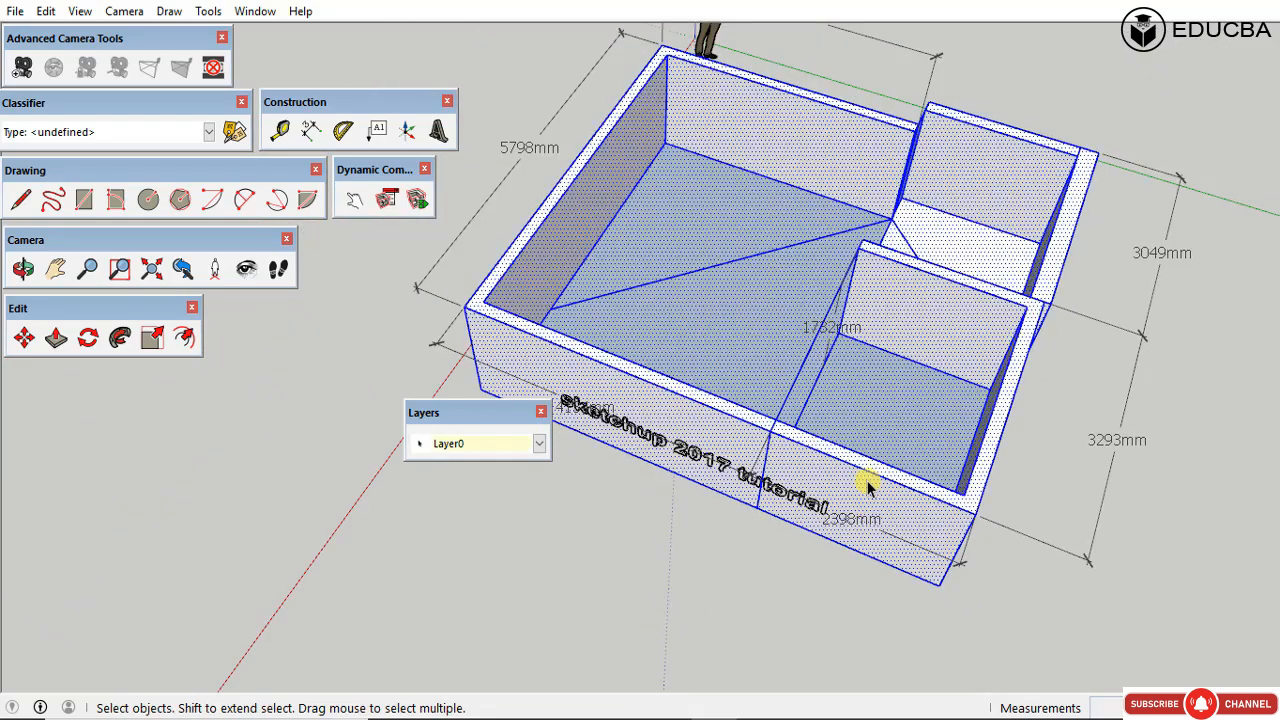
{"action": "left_click", "coordinate": [868, 487]}
{"action": "triple_click", "coordinate": [868, 487]}
{"action": "left_click", "coordinate": [759, 356], "text": "shift"}
{"action": "left_click", "coordinate": [852, 407], "text": "shift"}
{"action": "left_click", "coordinate": [682, 150], "text": "shift"}
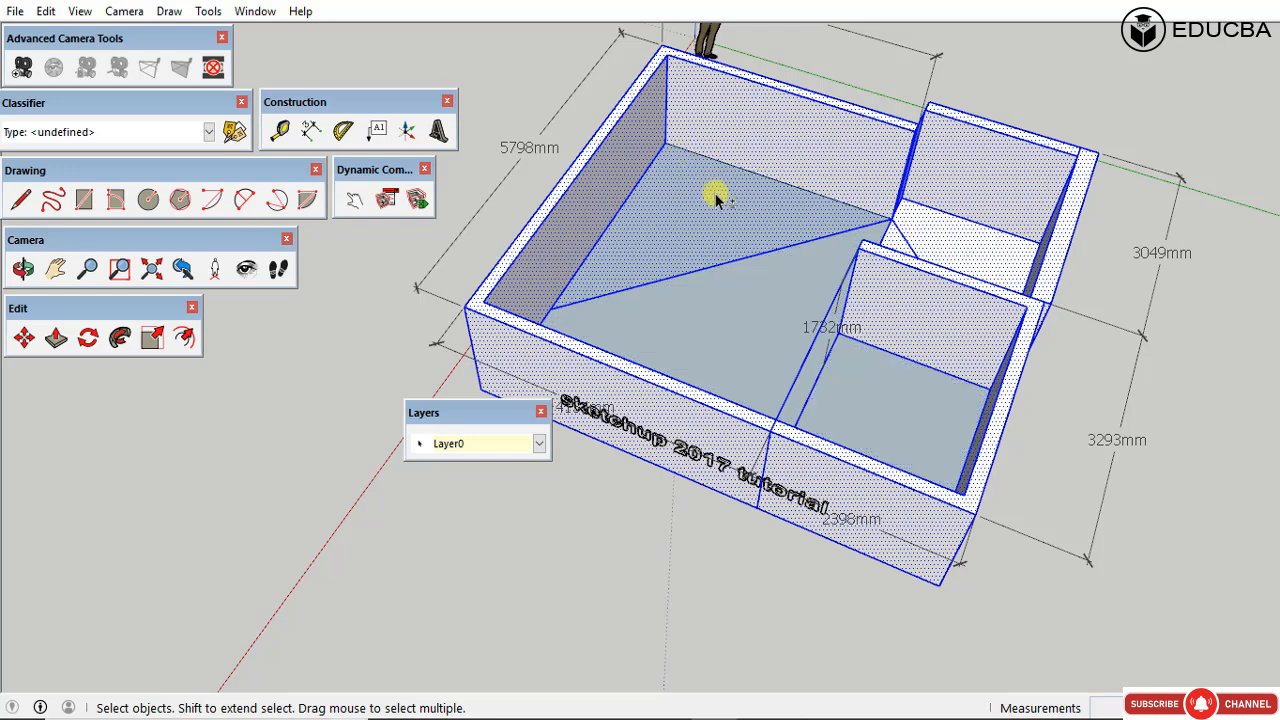
{"action": "left_click", "coordinate": [720, 205], "text": "shift"}
{"action": "scroll", "coordinate": [737, 277], "scroll_direction": "down", "scroll_amount": 4}
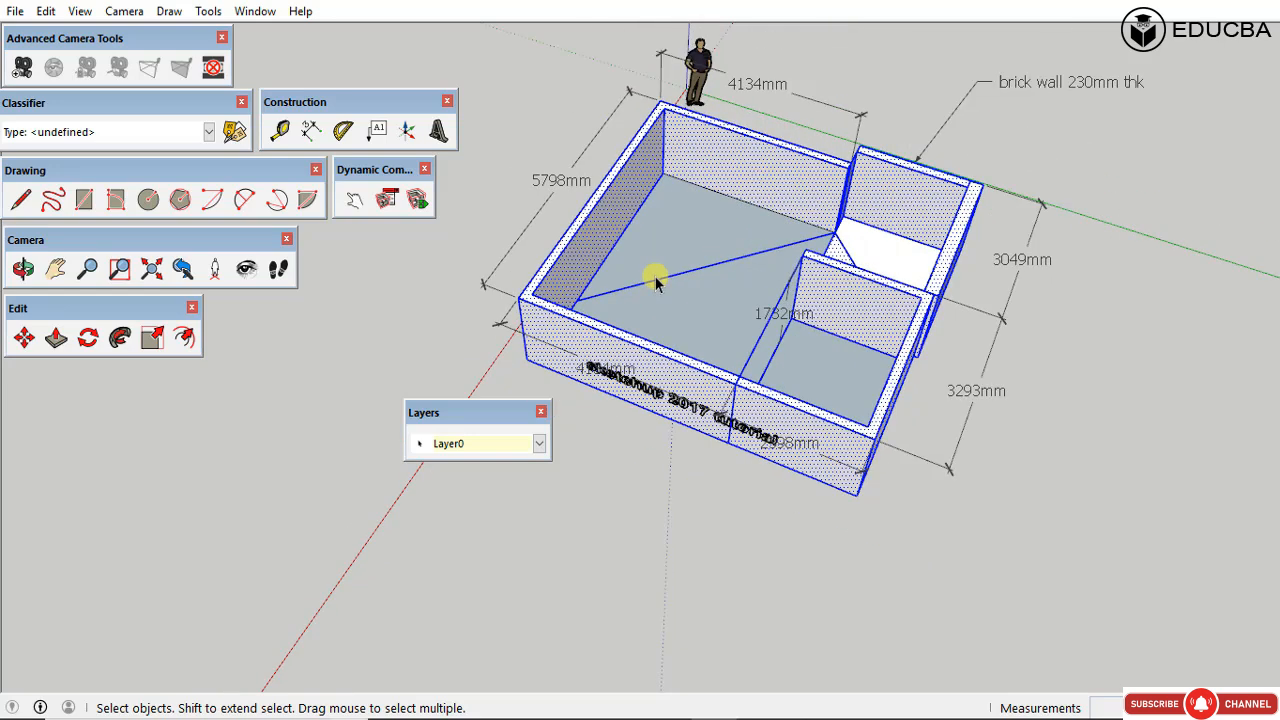
{"action": "scroll", "coordinate": [834, 523], "scroll_direction": "down", "scroll_amount": 2}
{"action": "left_click", "coordinate": [834, 523]}
Step: Draw a rectangle on the ground in front of the floor-plan model
{"action": "mouse_move", "coordinate": [703, 318]}
{"action": "middle_mouse_down"}
{"action": "mouse_move", "coordinate": [714, 517]}
{"action": "mouse_move", "coordinate": [689, 466]}
{"action": "middle_mouse_up"}
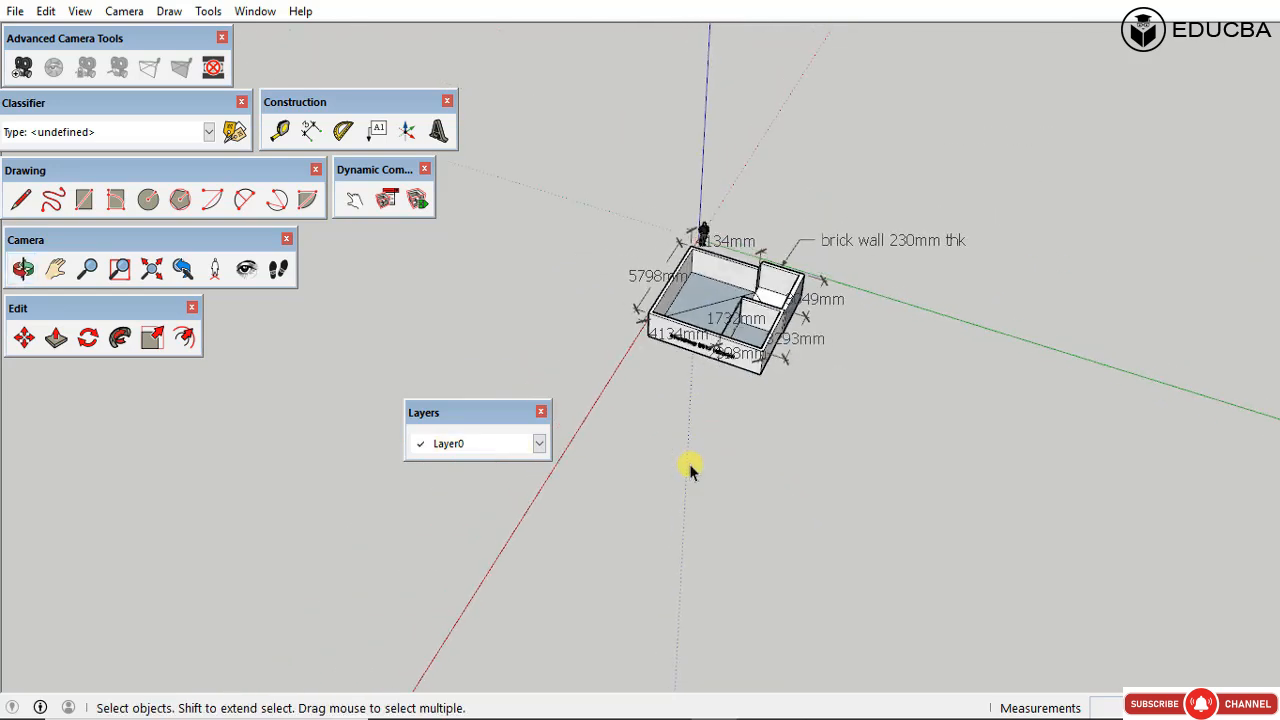
{"action": "key", "text": "r"}
{"action": "left_click", "coordinate": [662, 502]}
{"action": "left_click", "coordinate": [864, 468]}
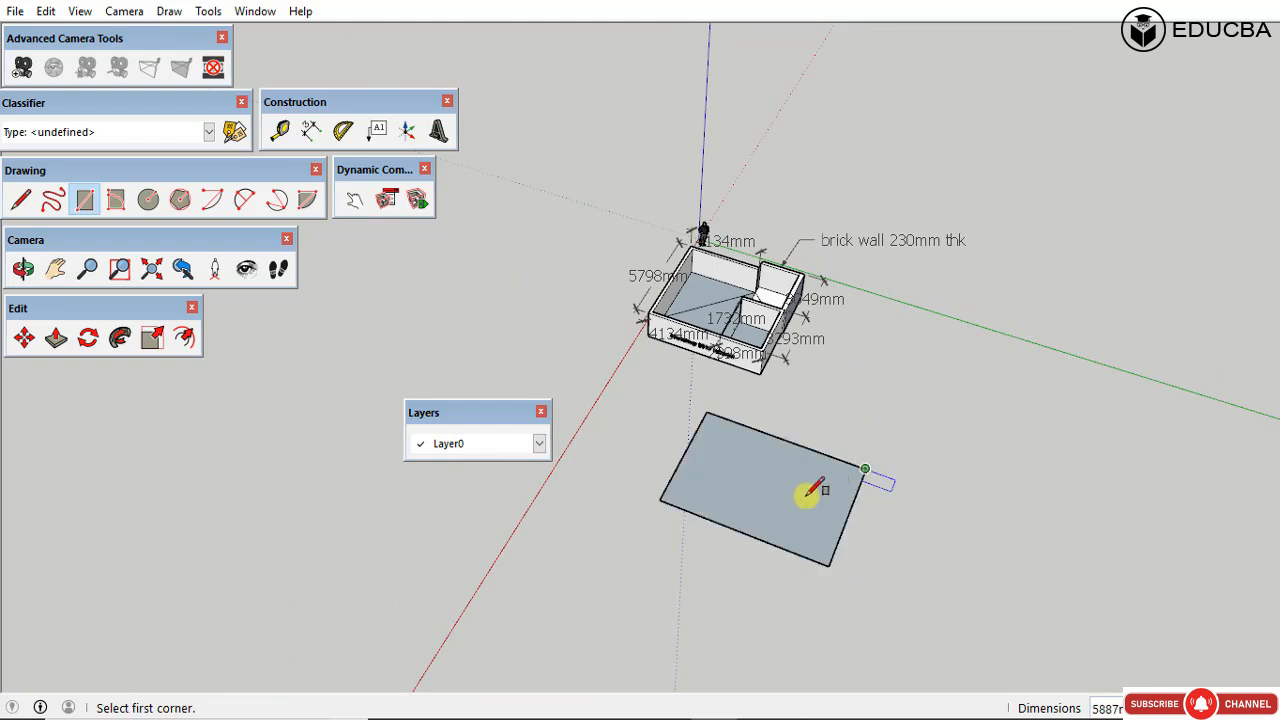
Step: Draw a smaller rectangle adjoining the edge of the large ground rectangle nearest the floor-plan model
{"action": "key", "text": "space"}
{"action": "key", "text": "r"}
{"action": "left_click", "coordinate": [815, 451]}
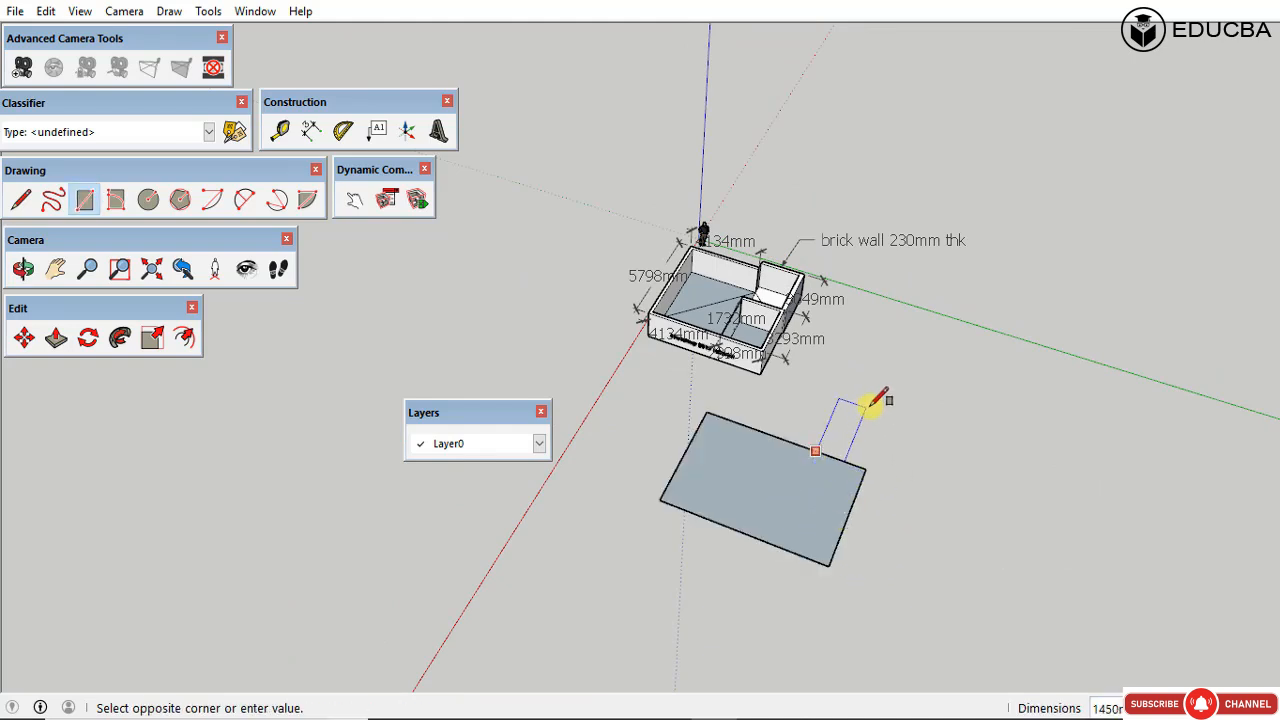
{"action": "left_click", "coordinate": [892, 398]}
{"action": "key", "text": "space"}
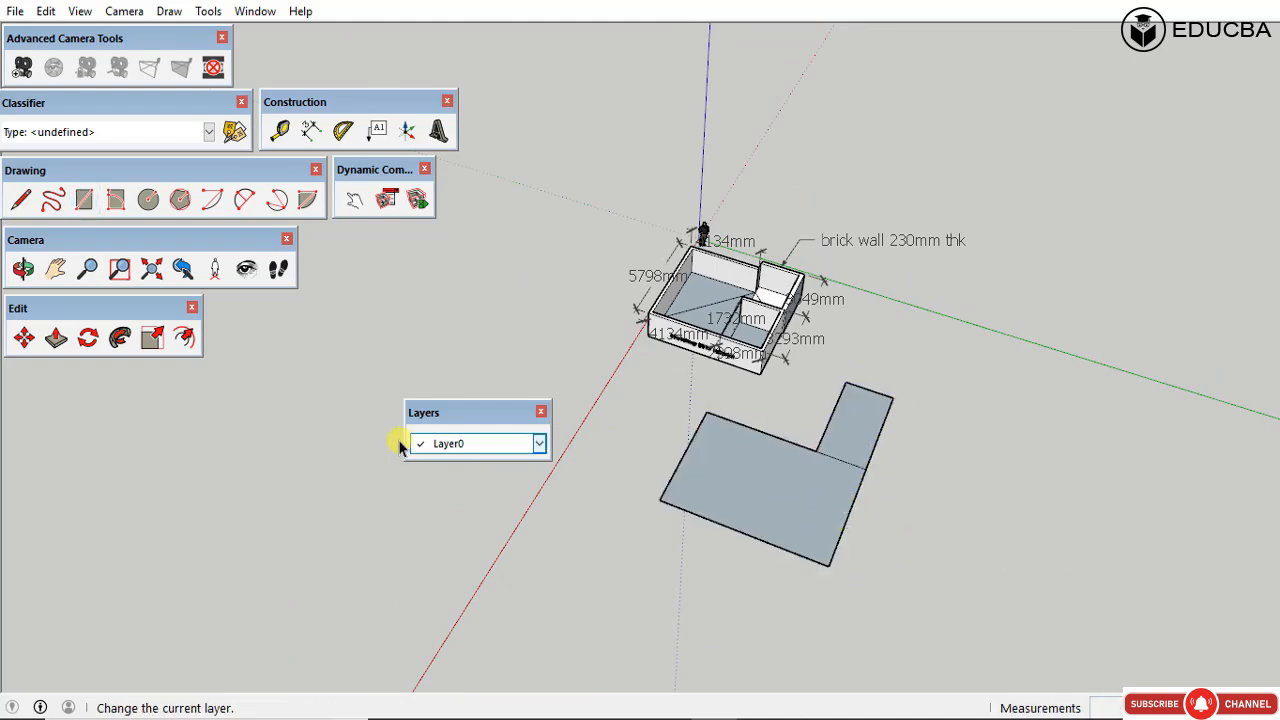
Step: Select the larger ground rectangle with its edges and assign it to Layer0
{"action": "left_click", "coordinate": [505, 446]}
{"action": "left_click", "coordinate": [810, 485]}
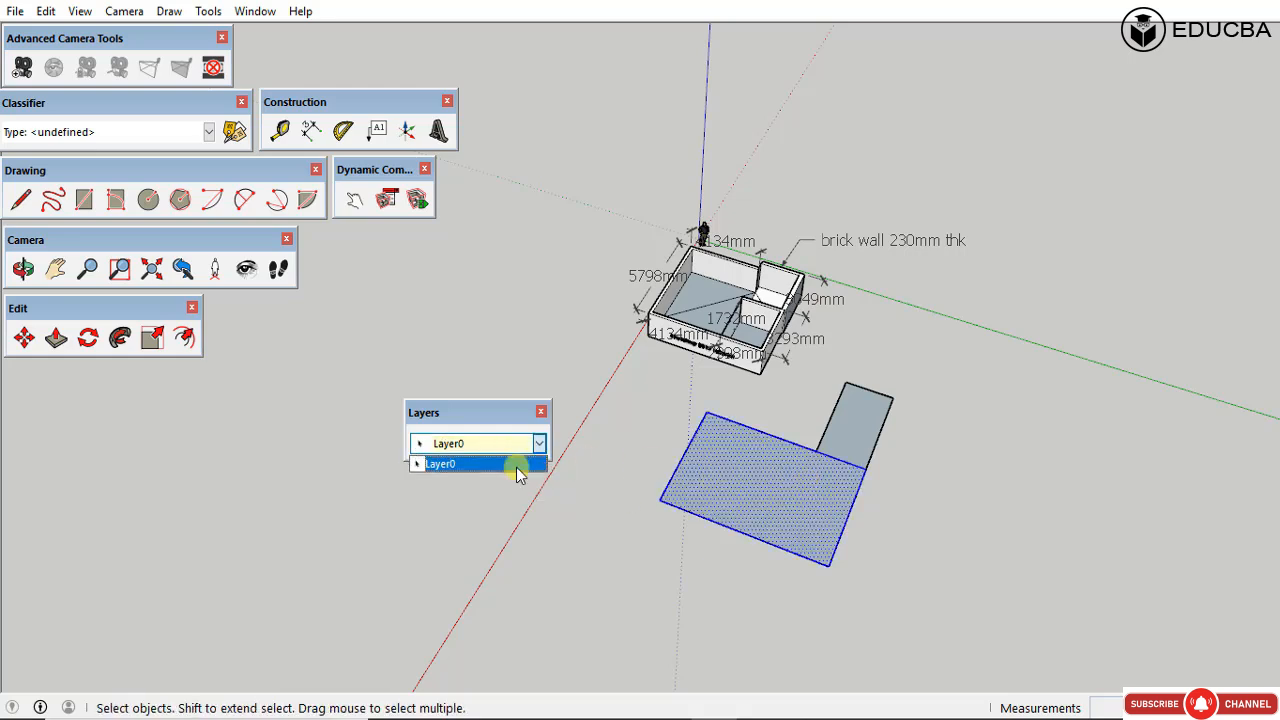
{"action": "left_click", "coordinate": [516, 467]}
Step: Delete both ground rectangles with their leftover edges and hide the Layers toolbar
{"action": "key", "text": "Delete"}
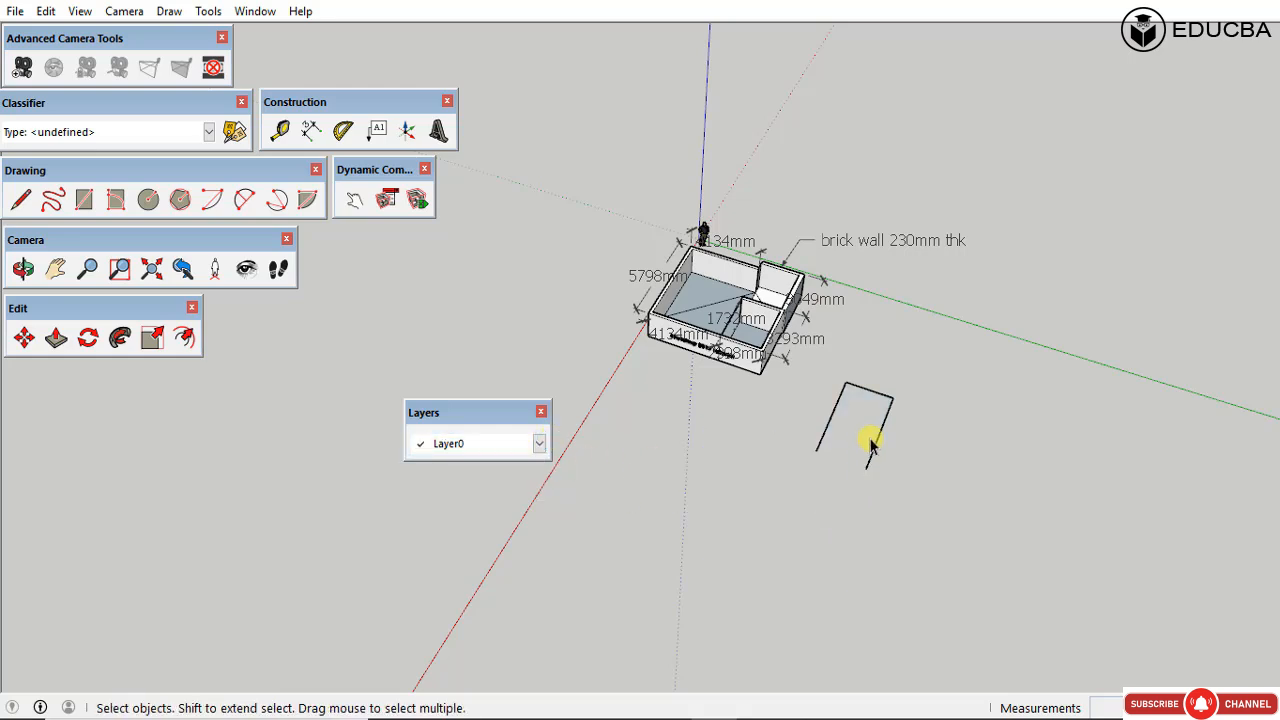
{"action": "left_click_drag", "start_coordinate": [895, 380], "coordinate": [808, 541]}
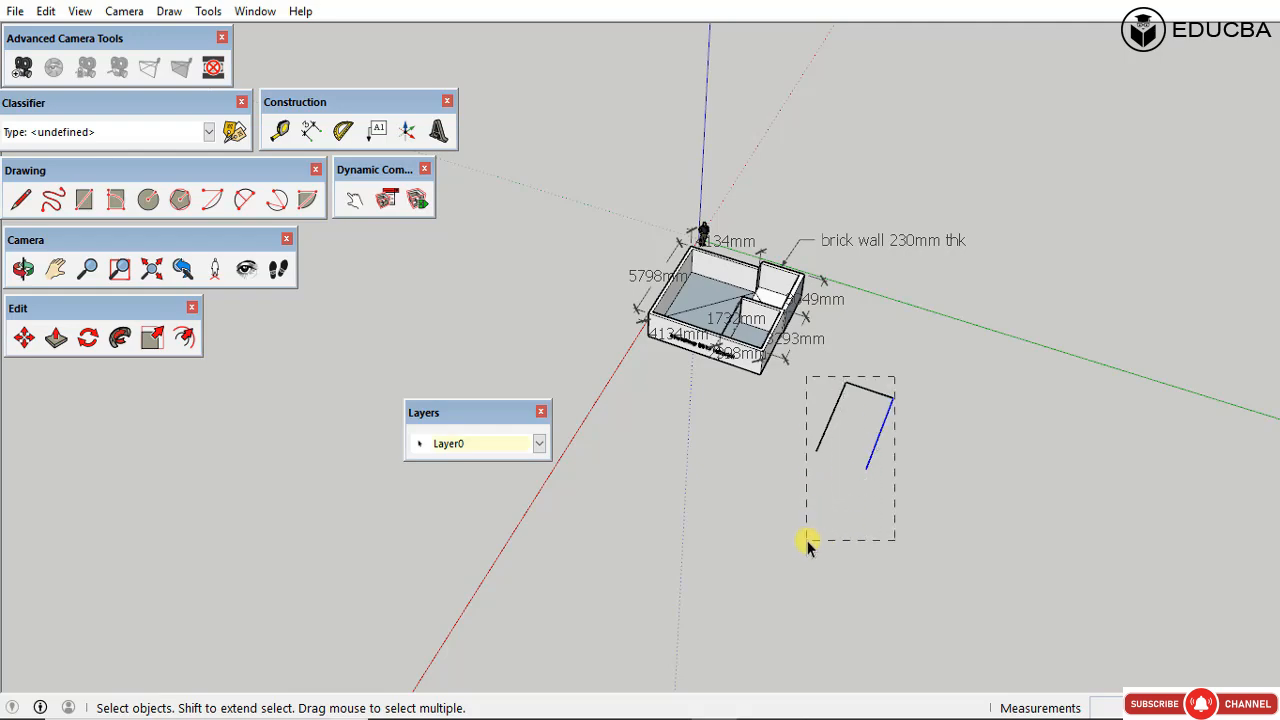
{"action": "key", "text": "Delete"}
{"action": "left_click", "coordinate": [541, 412]}
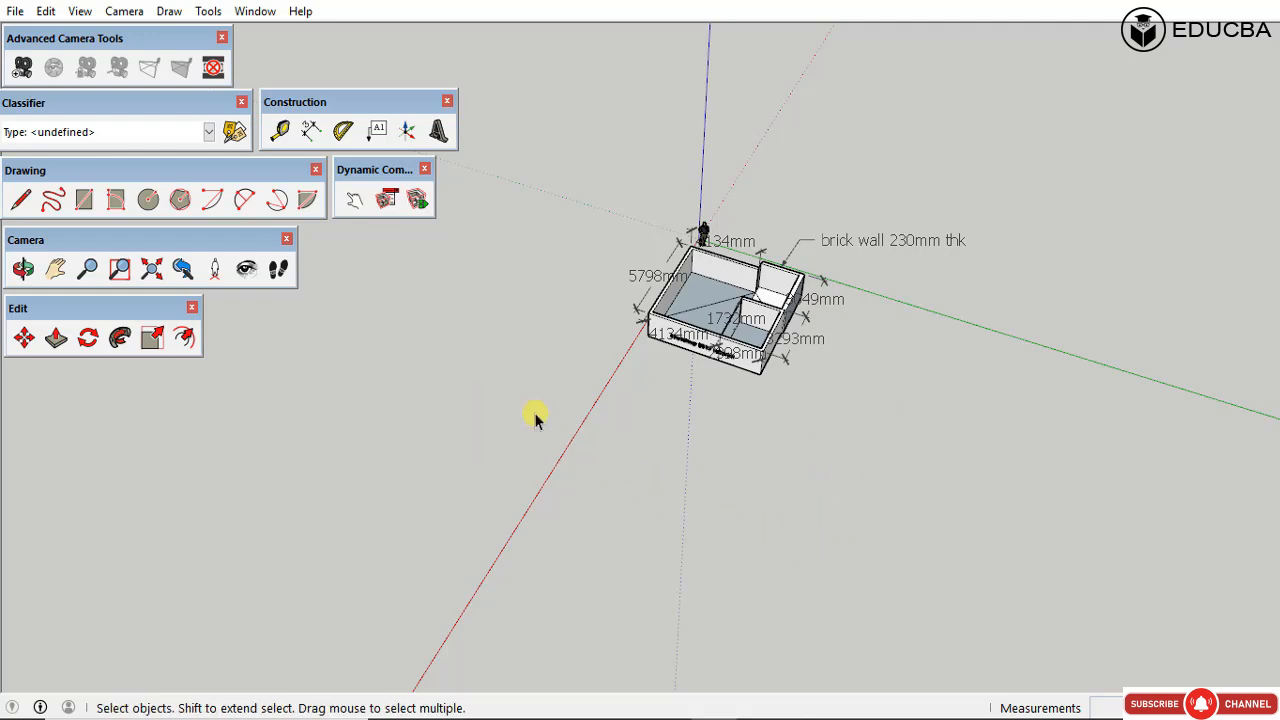
Step: Inspect the large room's interior up close, selecting the inner face of its back wall
{"action": "scroll", "coordinate": [745, 300], "scroll_direction": "up", "scroll_amount": 6}
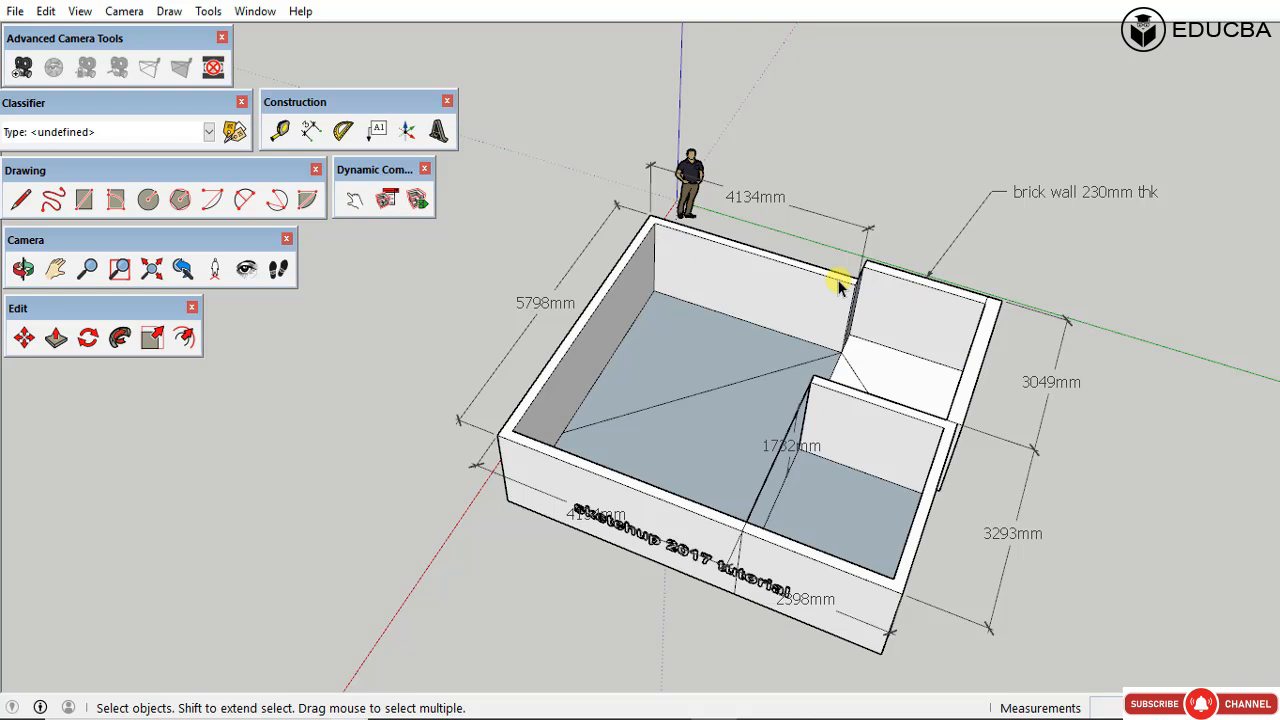
{"action": "left_click", "coordinate": [94, 19]}
{"action": "left_click", "coordinate": [846, 83]}
{"action": "scroll", "coordinate": [803, 337], "scroll_direction": "up", "scroll_amount": 5}
{"action": "middle_click_drag", "start_coordinate": [803, 337], "coordinate": [751, 249]}
{"action": "left_click", "coordinate": [751, 249]}
{"action": "scroll", "coordinate": [753, 250], "scroll_direction": "down", "scroll_amount": 2}
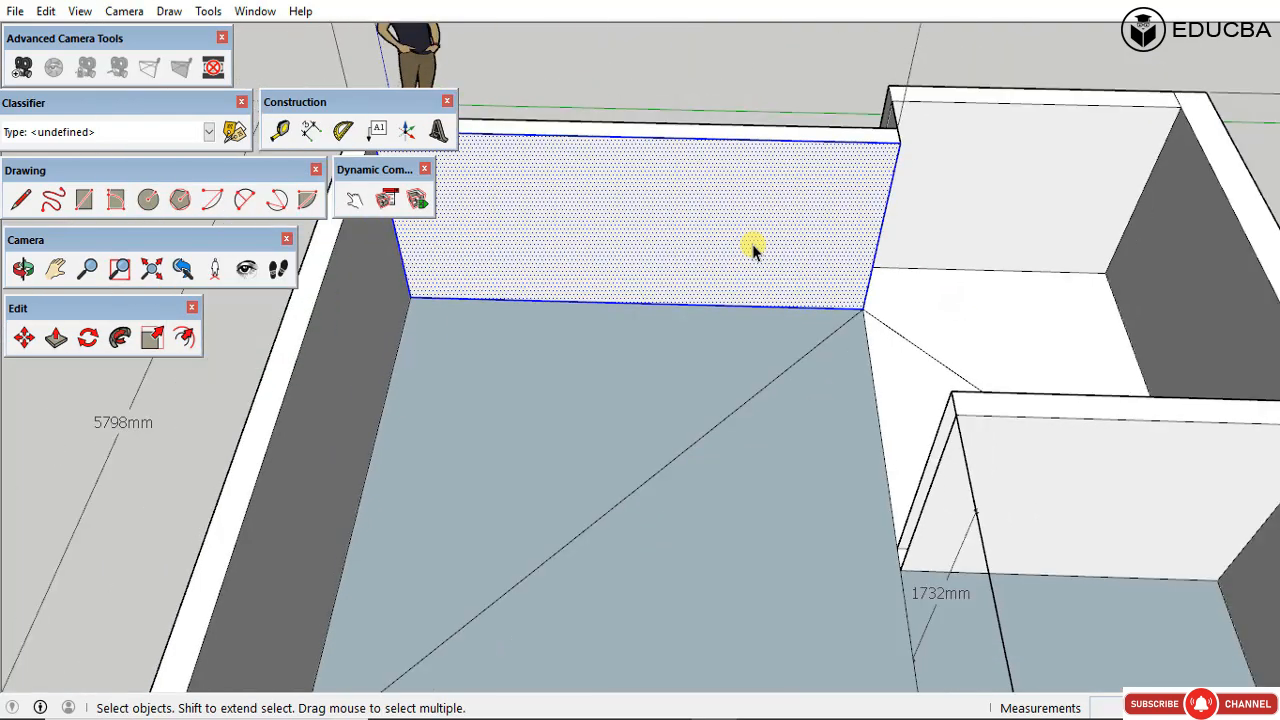
{"action": "key", "text": "Delete"}
Step: Erase the diagonal line that divides the large room's floor
{"action": "scroll", "coordinate": [671, 254], "scroll_direction": "down", "scroll_amount": 5}
{"action": "middle_click_drag", "start_coordinate": [600, 320], "coordinate": [170, 370]}
{"action": "middle_click_drag", "start_coordinate": [543, 283], "coordinate": [697, 272]}
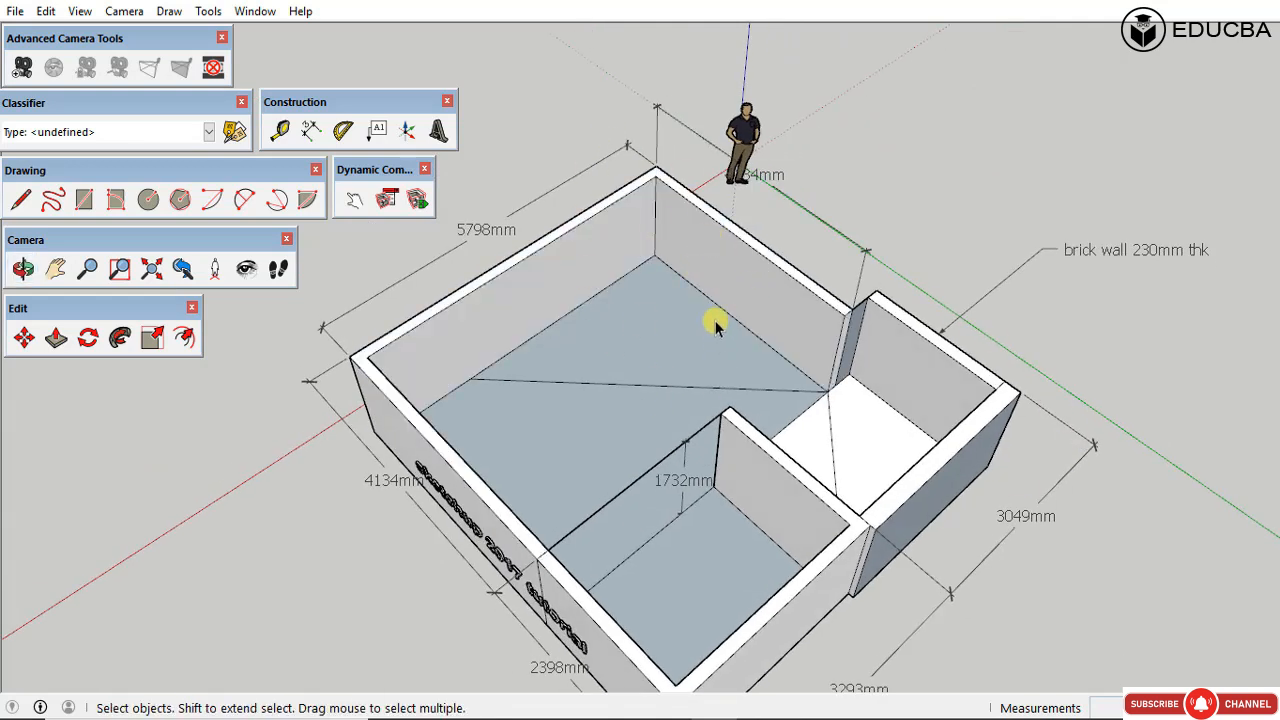
{"action": "left_click", "coordinate": [688, 308]}
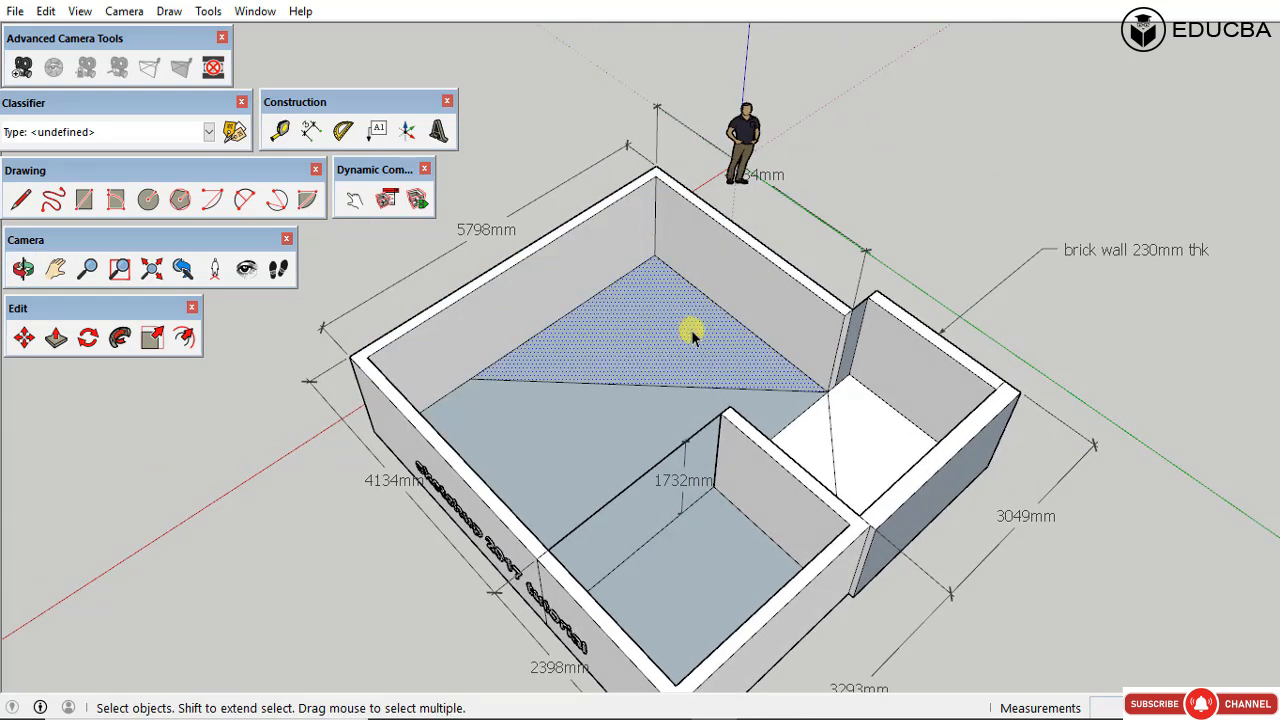
{"action": "left_click", "coordinate": [733, 387]}
{"action": "key", "text": "Delete"}
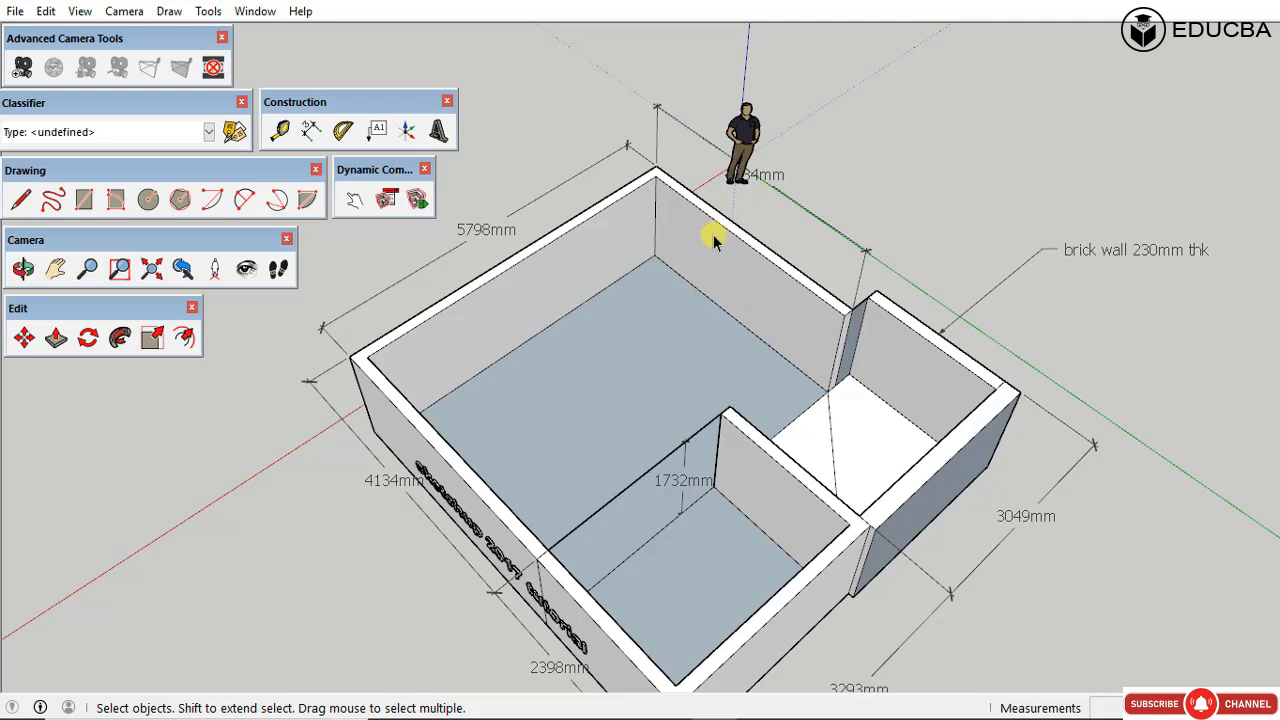
Step: Show the Location toolbar and place it beside the Edit toolbar
{"action": "left_click", "coordinate": [82, 11]}
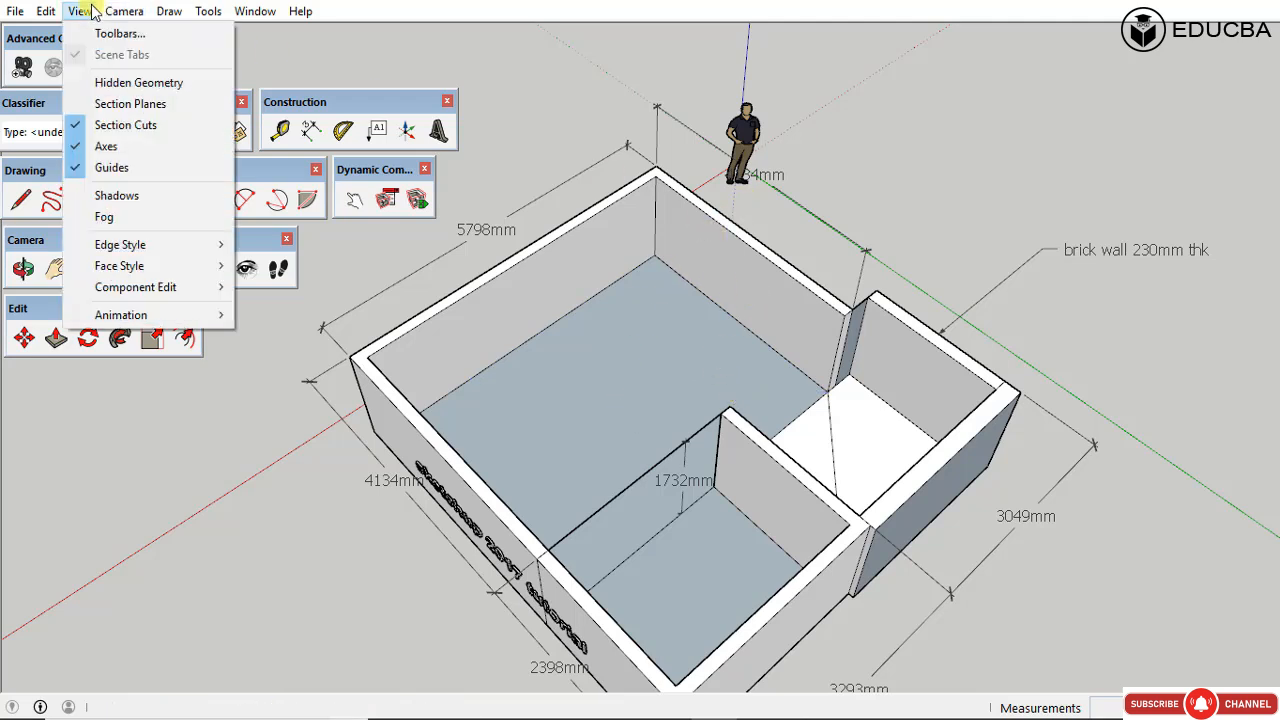
{"action": "left_click", "coordinate": [121, 34]}
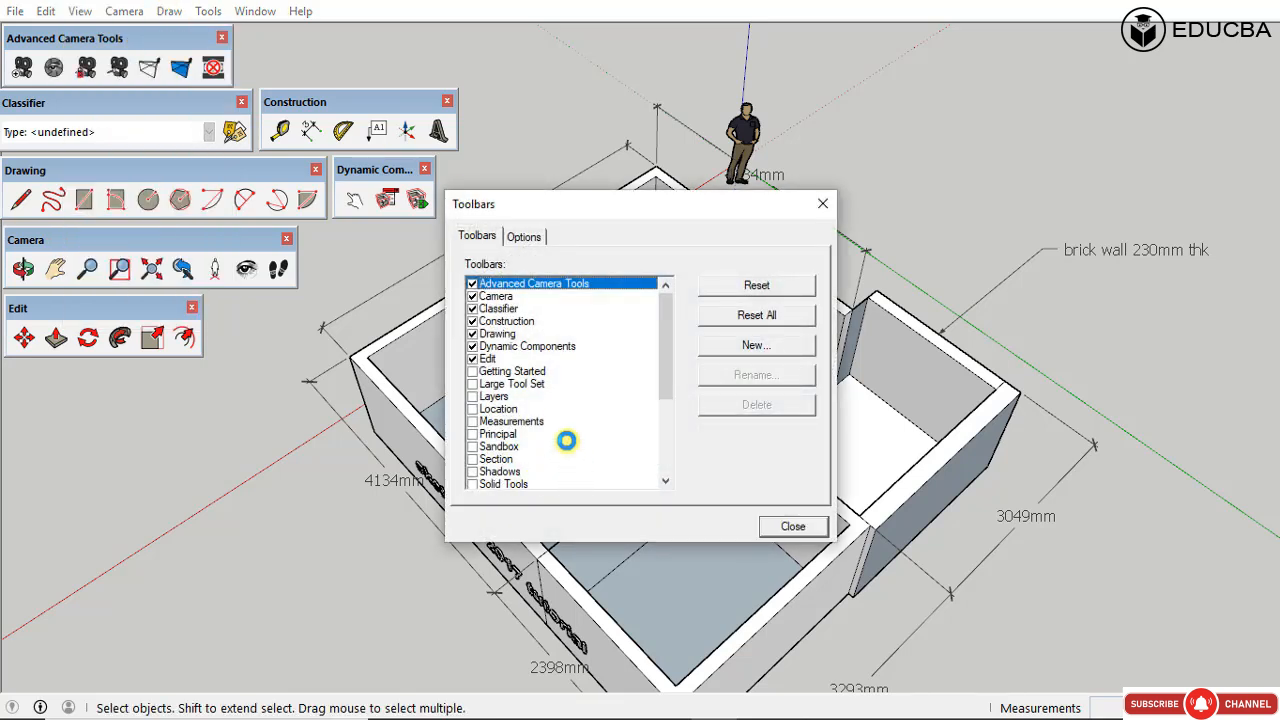
{"action": "left_click", "coordinate": [473, 409]}
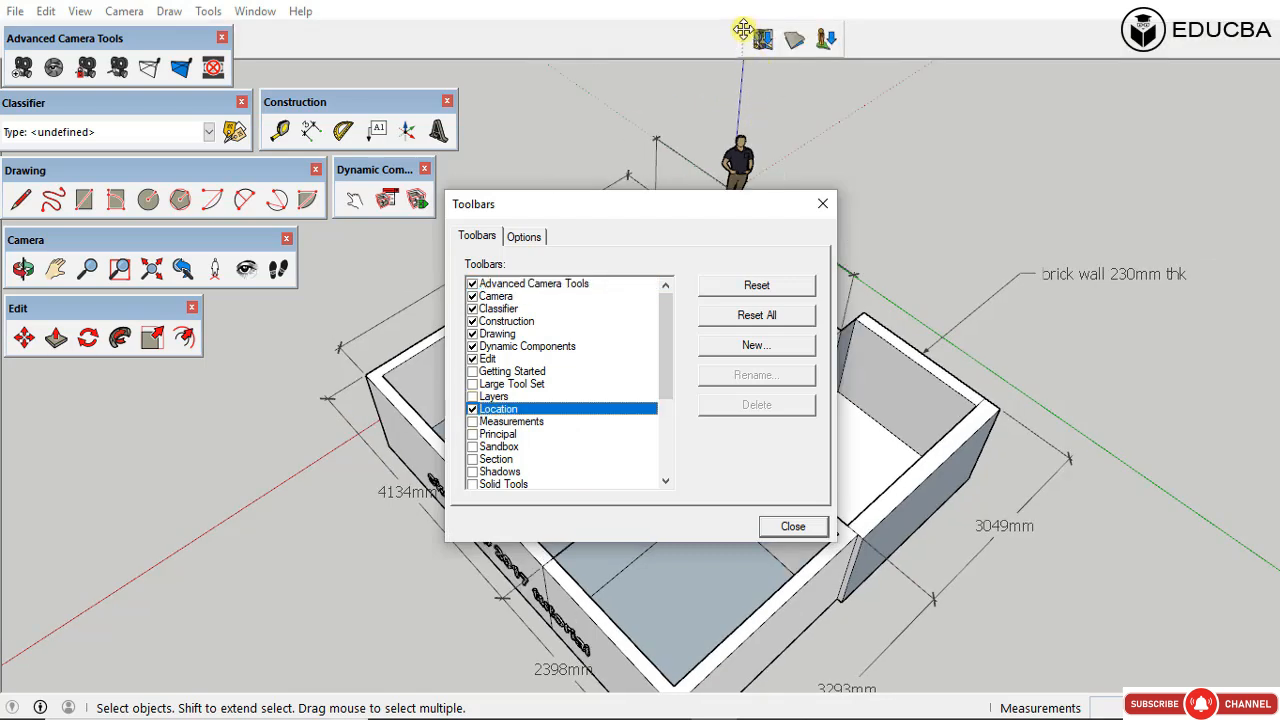
{"action": "left_click_drag", "start_coordinate": [742, 30], "coordinate": [205, 332]}
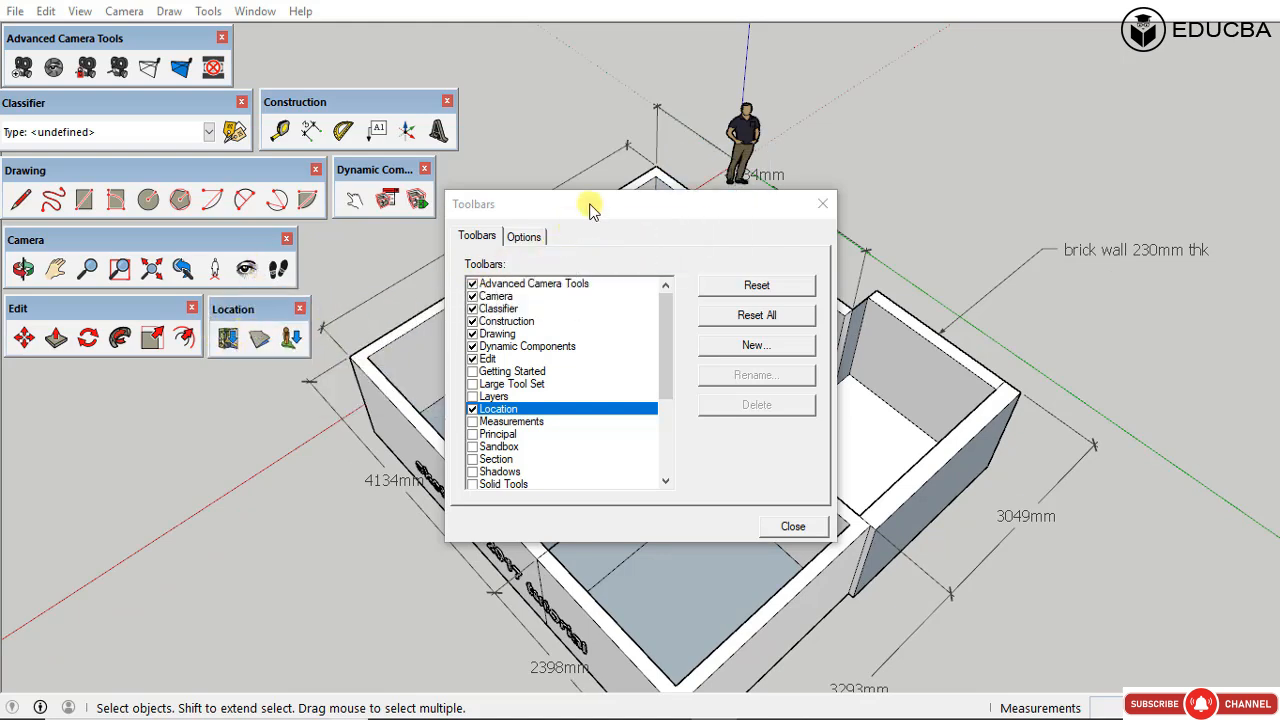
{"action": "left_click", "coordinate": [818, 206]}
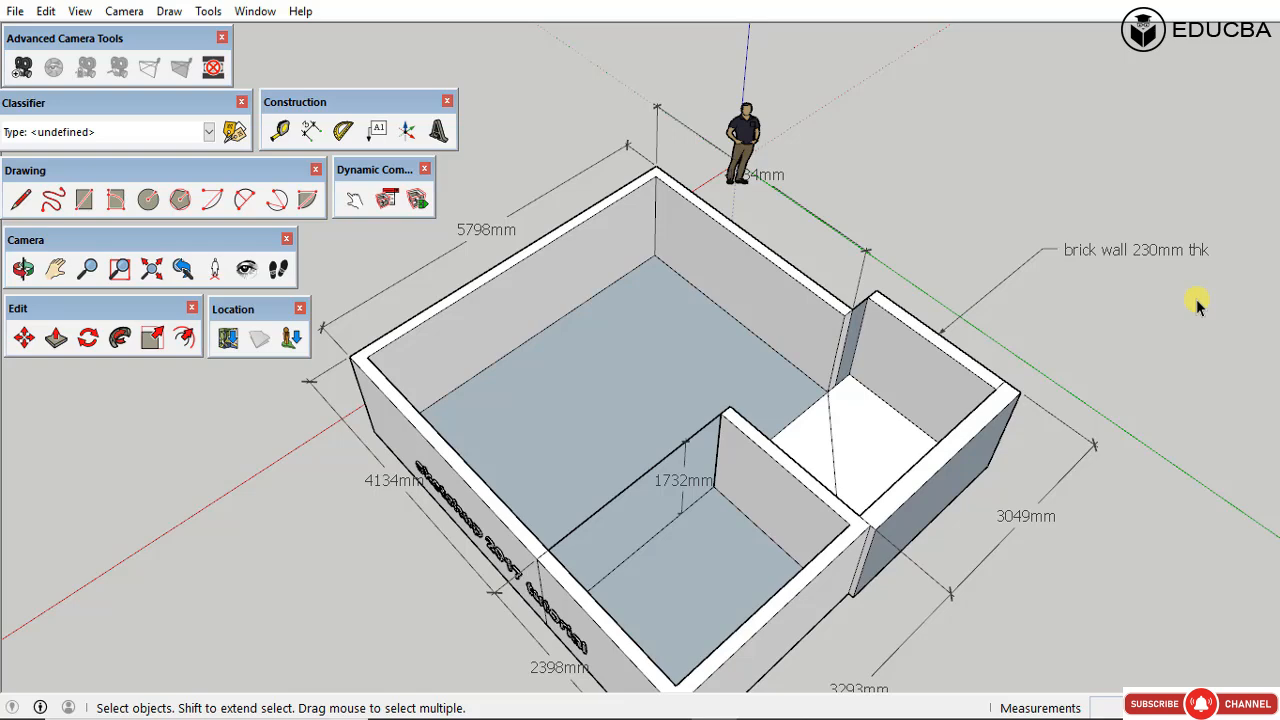
Step: Show the Measurements toolbar and place it floating beneath the Edit toolbar
{"action": "left_click", "coordinate": [46, 11]}
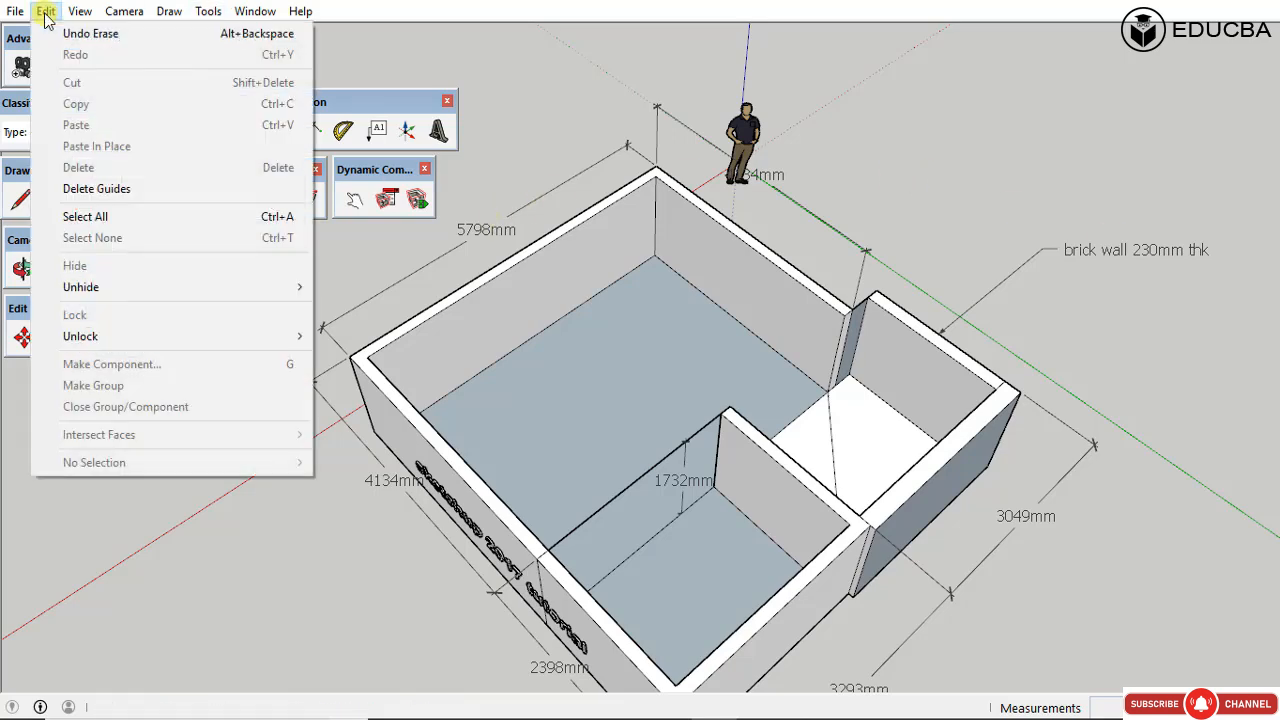
{"action": "mouse_move", "coordinate": [80, 11]}
{"action": "left_click", "coordinate": [110, 35]}
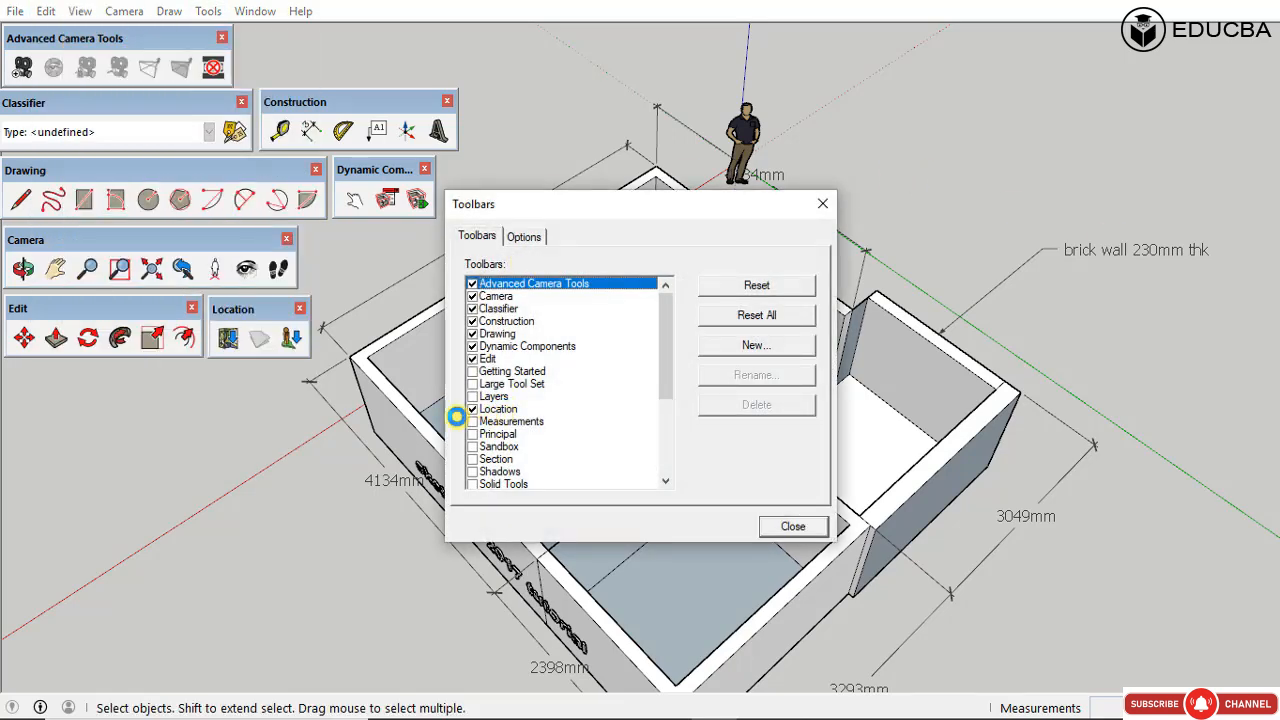
{"action": "left_click", "coordinate": [473, 423]}
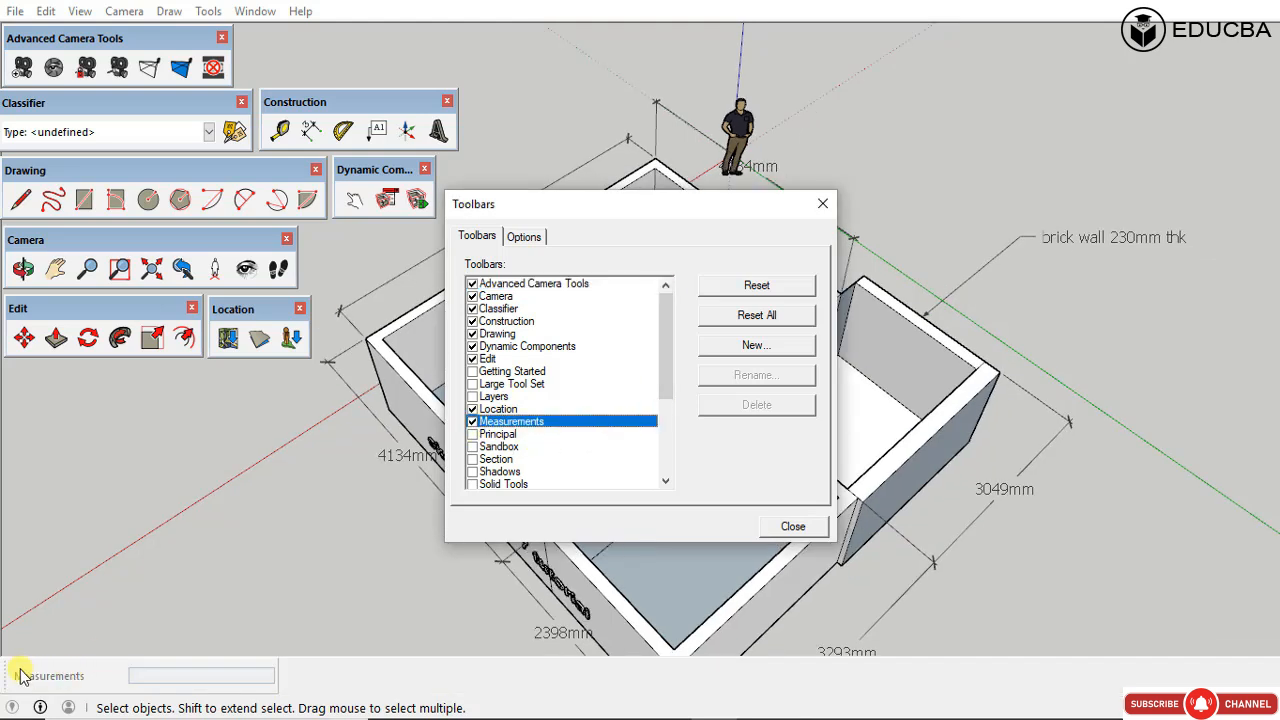
{"action": "left_click_drag", "start_coordinate": [20, 676], "coordinate": [1135, 680]}
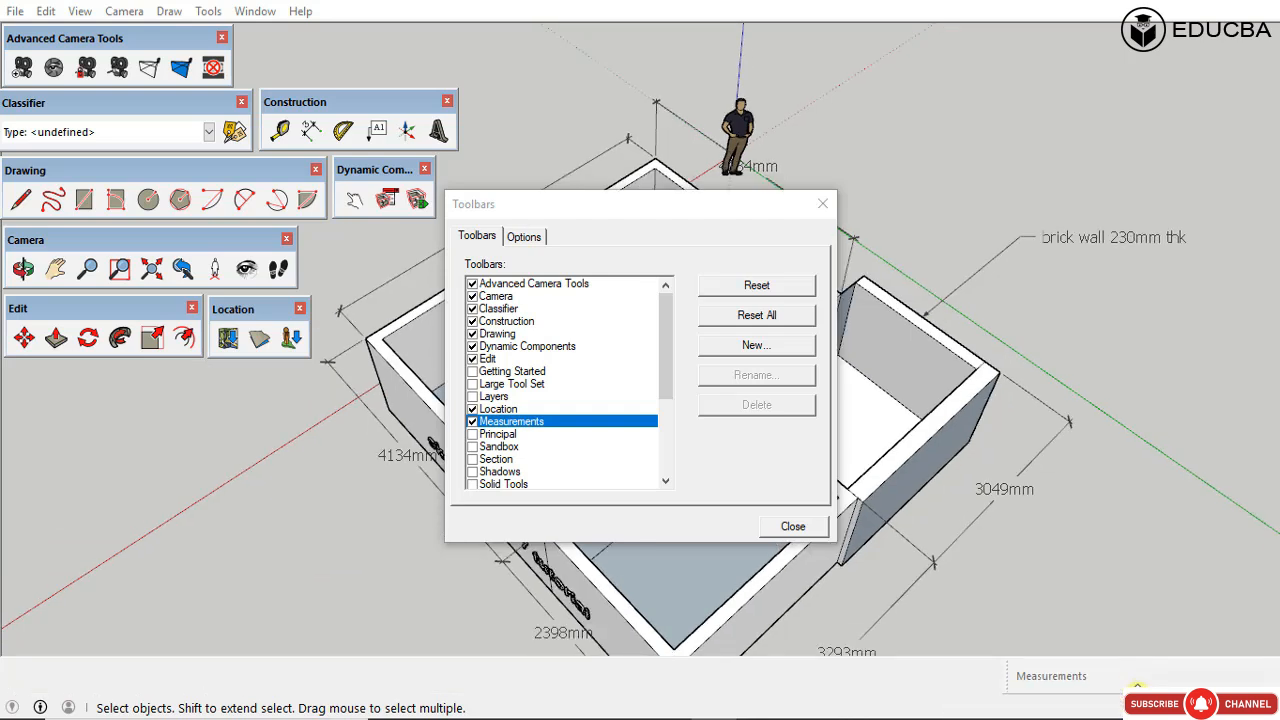
{"action": "left_click_drag", "start_coordinate": [1005, 676], "coordinate": [143, 405]}
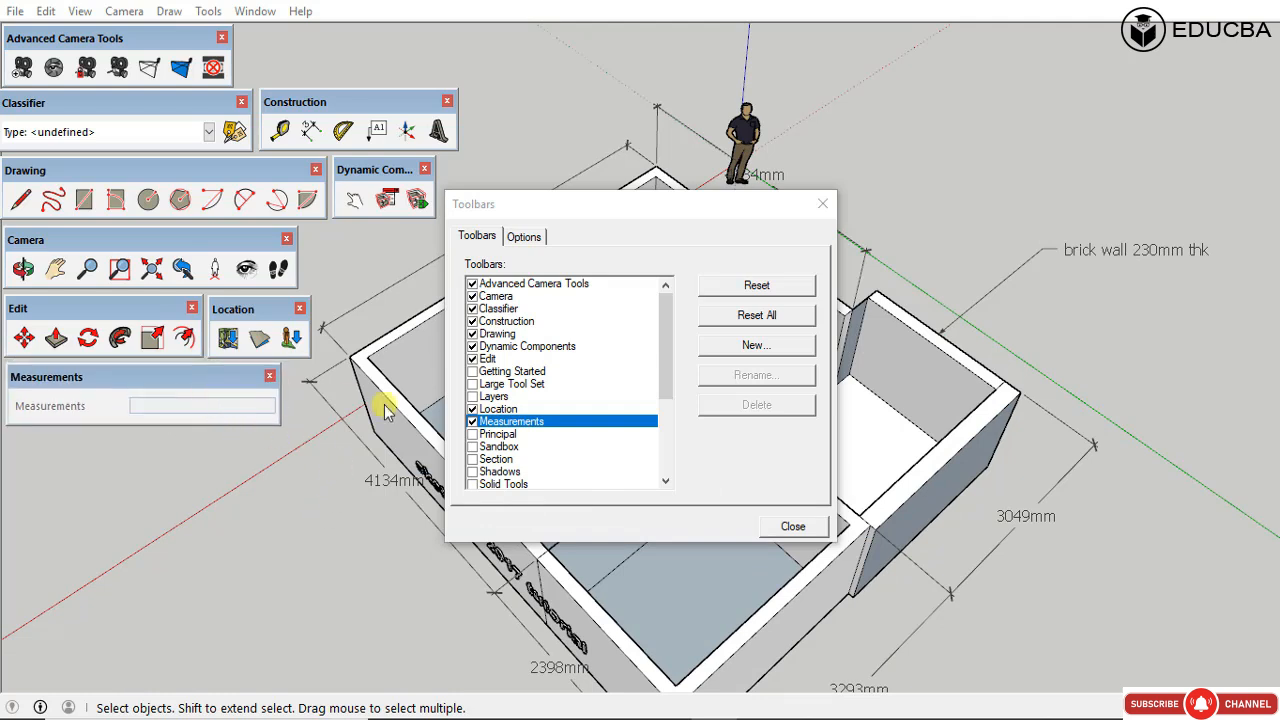
Step: Show the Principal toolbar and move the Advanced Camera Tools toolbar beneath the Measurements toolbar
{"action": "left_click", "coordinate": [472, 434]}
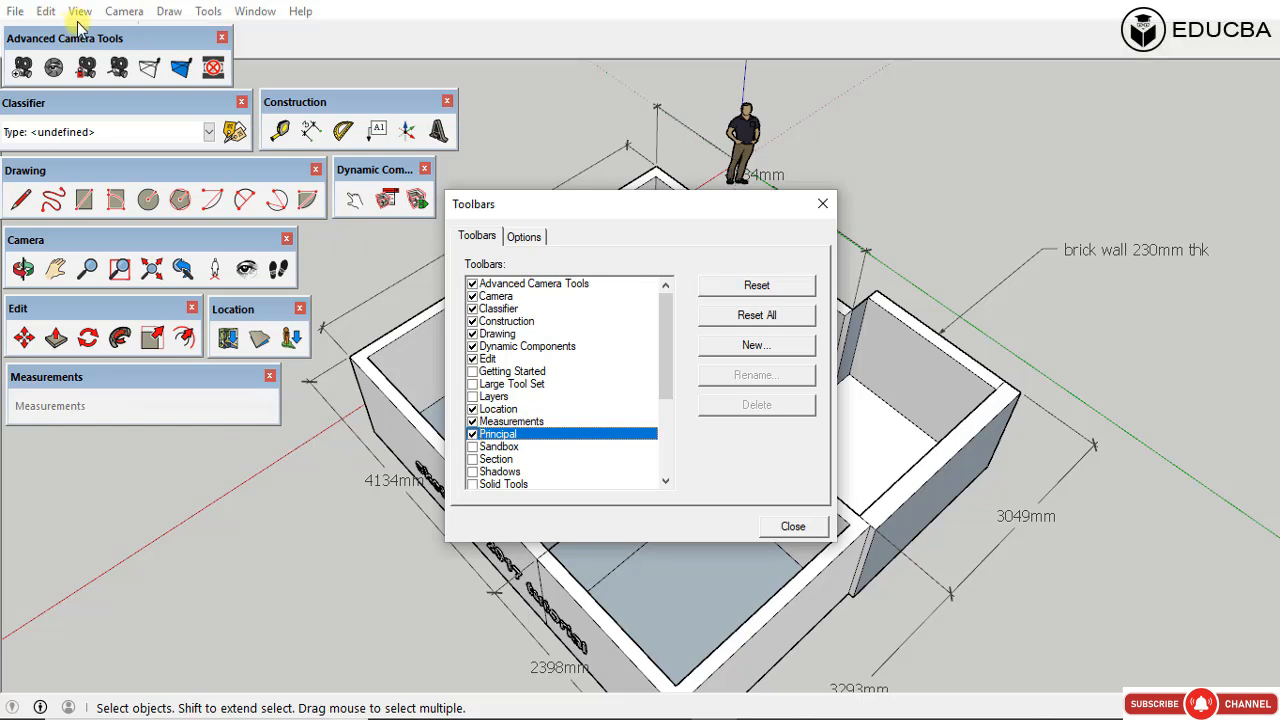
{"action": "left_click", "coordinate": [793, 527]}
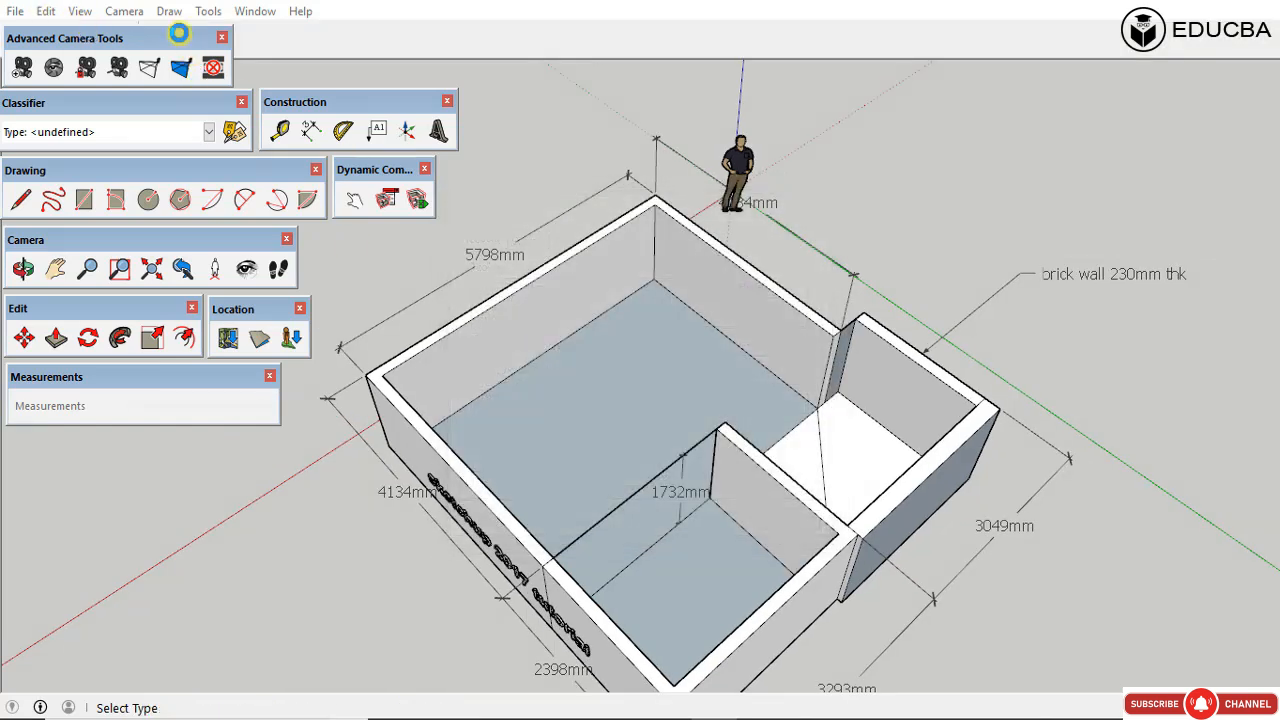
{"action": "left_click_drag", "start_coordinate": [153, 38], "coordinate": [157, 443]}
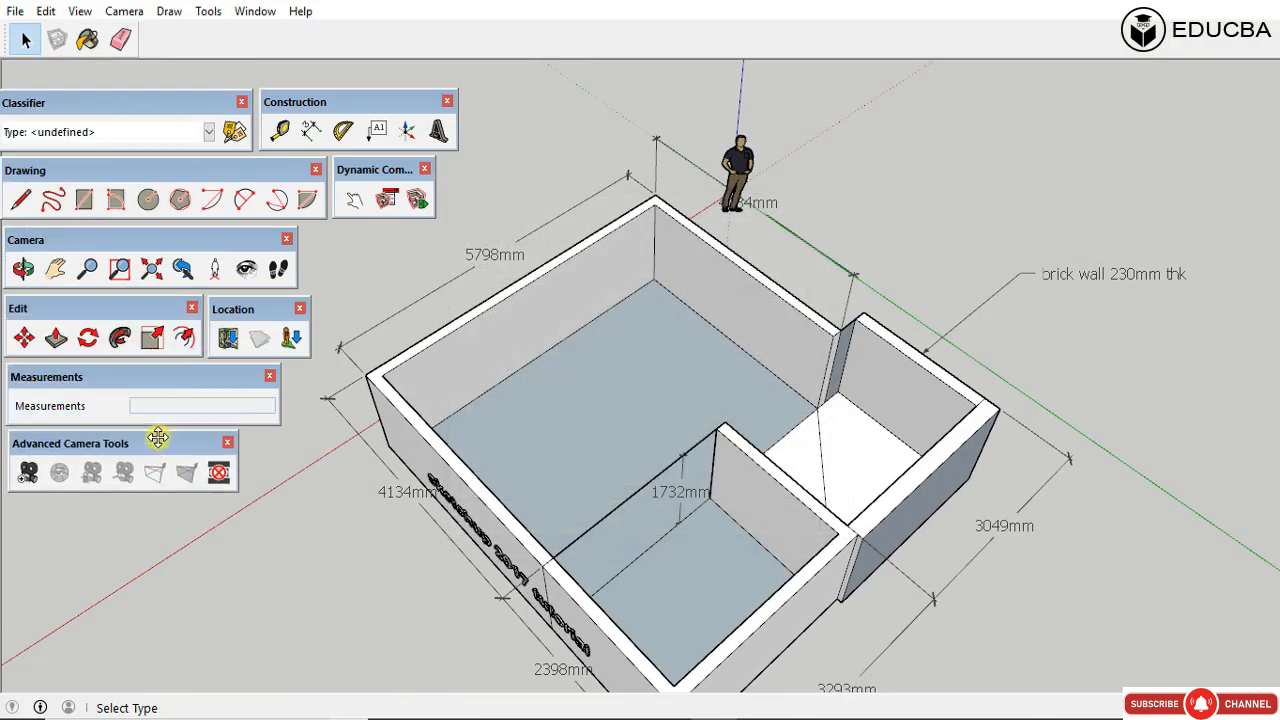
Step: Place the Principal toolbar floating above the brick wall note and activate its Select tool
{"action": "left_click_drag", "start_coordinate": [8, 38], "coordinate": [1033, 116]}
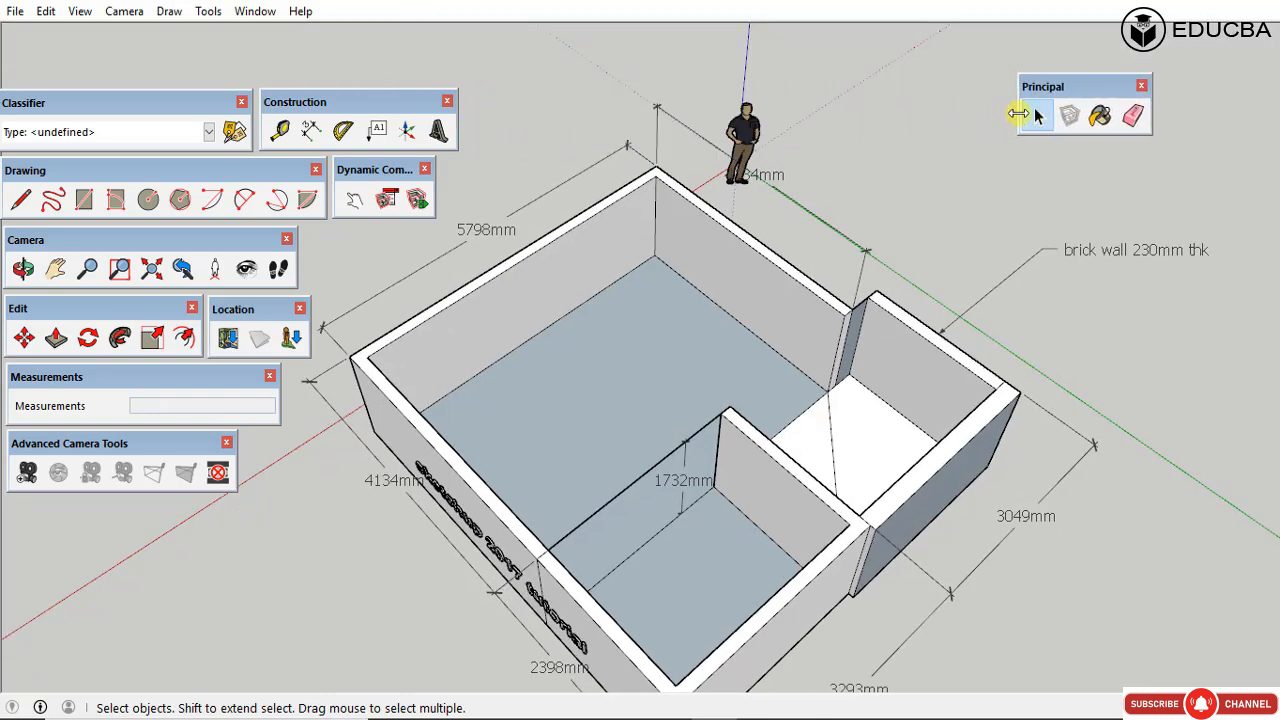
{"action": "scroll", "coordinate": [1150, 100], "scroll_direction": "up", "scroll_amount": 3}
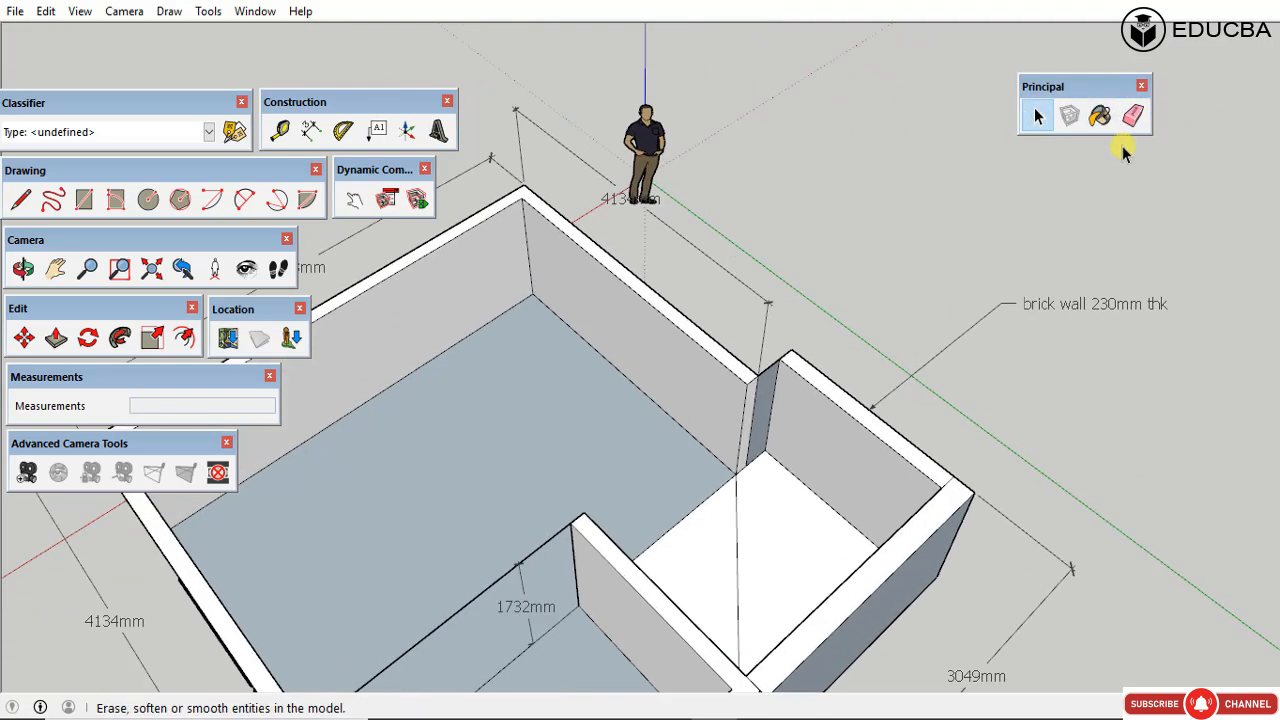
{"action": "scroll", "coordinate": [1076, 146], "scroll_direction": "down", "scroll_amount": 1}
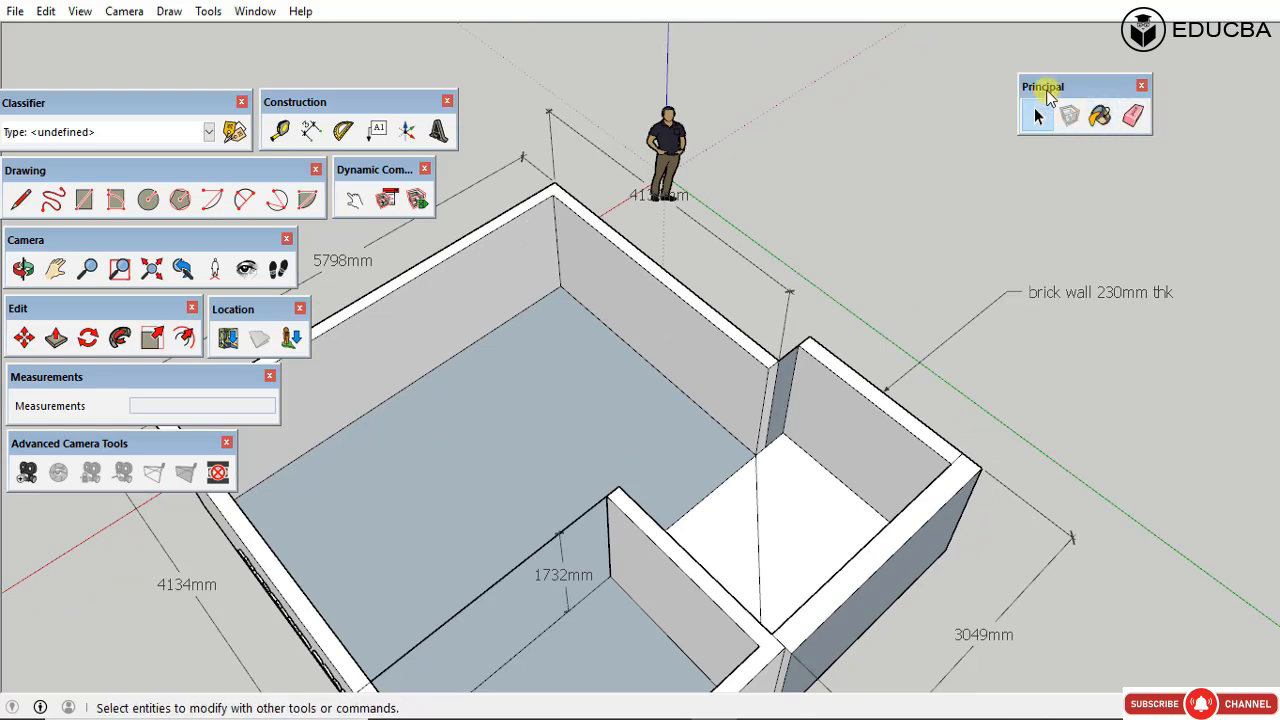
{"action": "left_click_drag", "start_coordinate": [1043, 88], "coordinate": [1066, 68]}
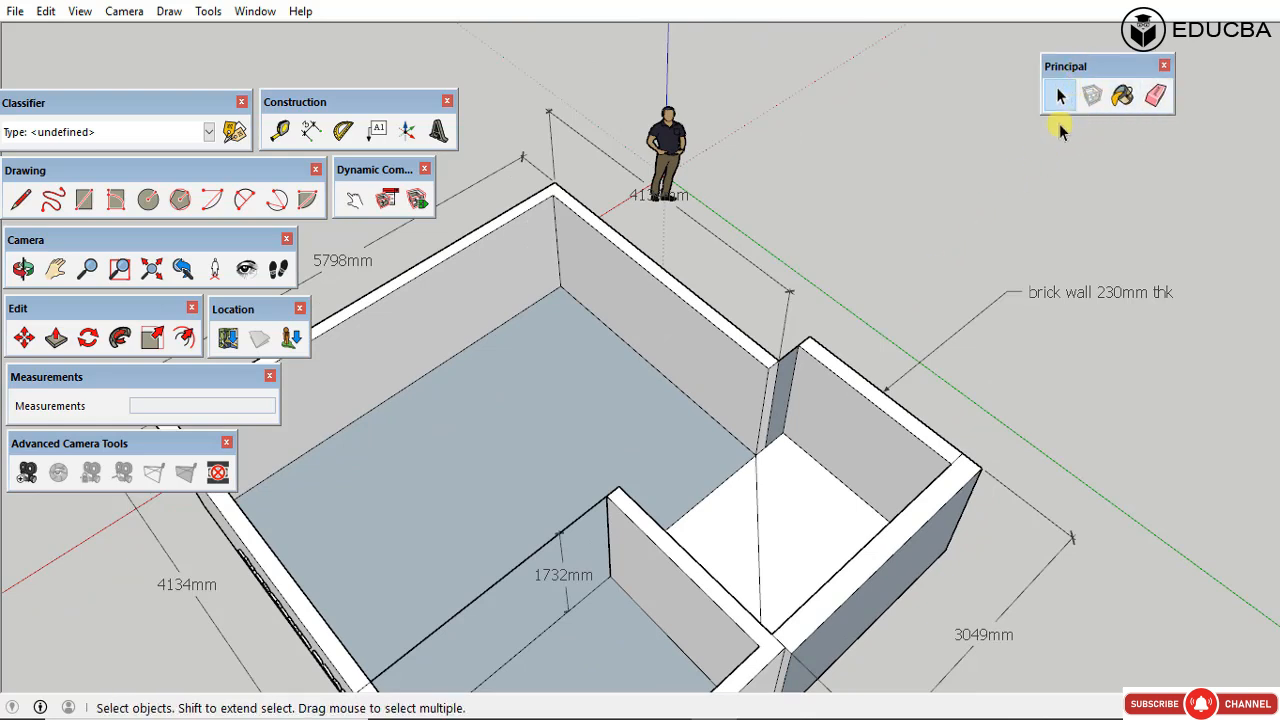
{"action": "left_click", "coordinate": [1066, 97]}
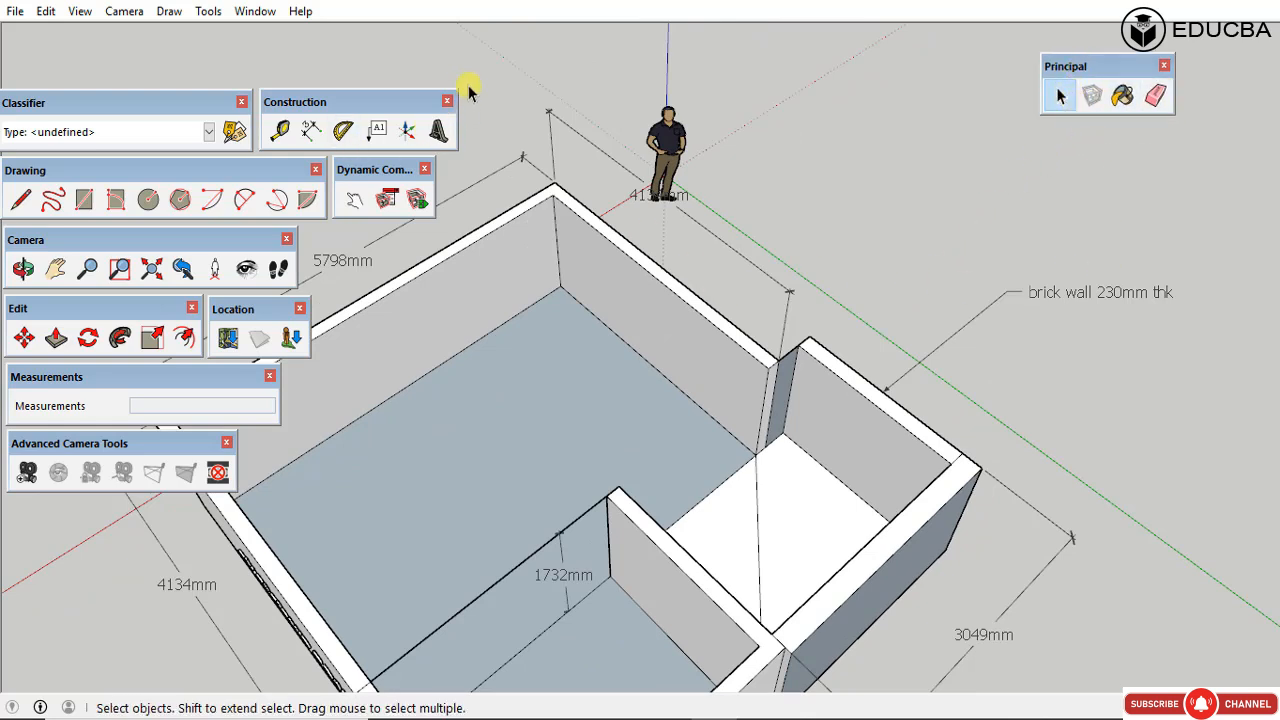
Step: Draw a zigzag of five connected edges in the empty area behind the model, ending with the Select tool
{"action": "left_click", "coordinate": [21, 200]}
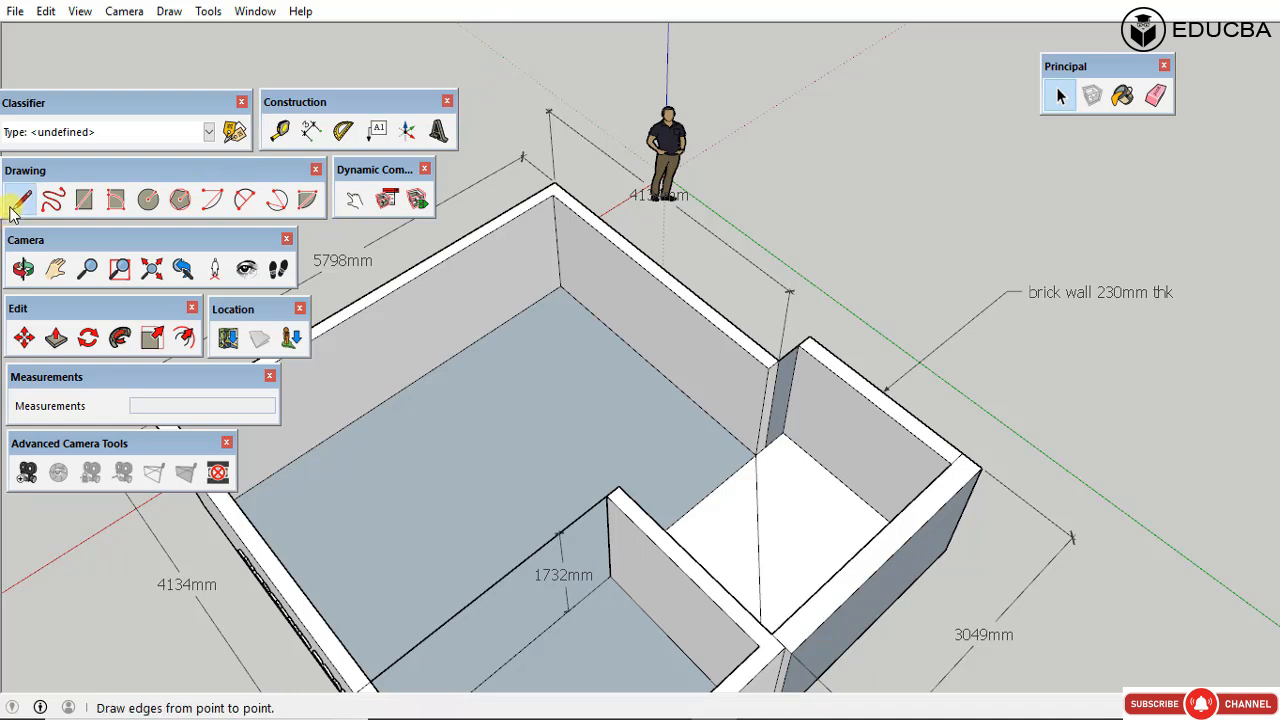
{"action": "left_click", "coordinate": [855, 218]}
{"action": "left_click", "coordinate": [900, 247]}
{"action": "left_click", "coordinate": [900, 157]}
{"action": "left_click", "coordinate": [1028, 236]}
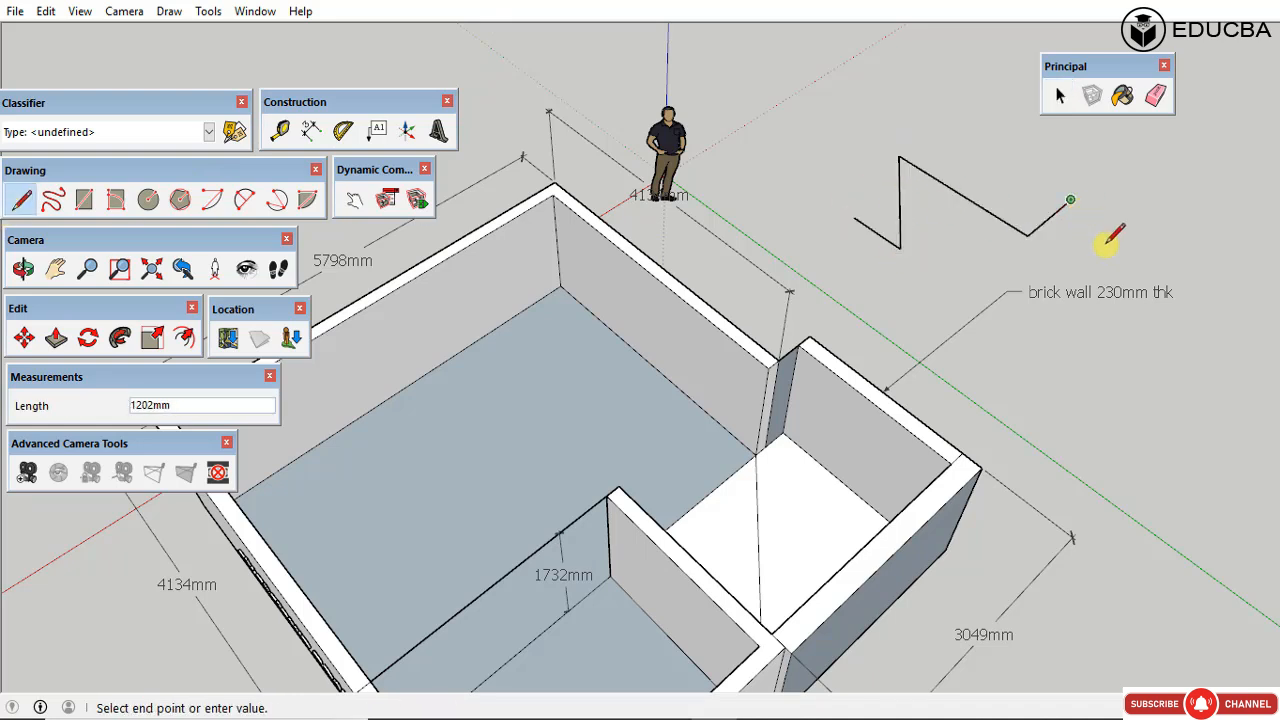
{"action": "left_click", "coordinate": [1071, 201]}
{"action": "left_click", "coordinate": [1105, 218]}
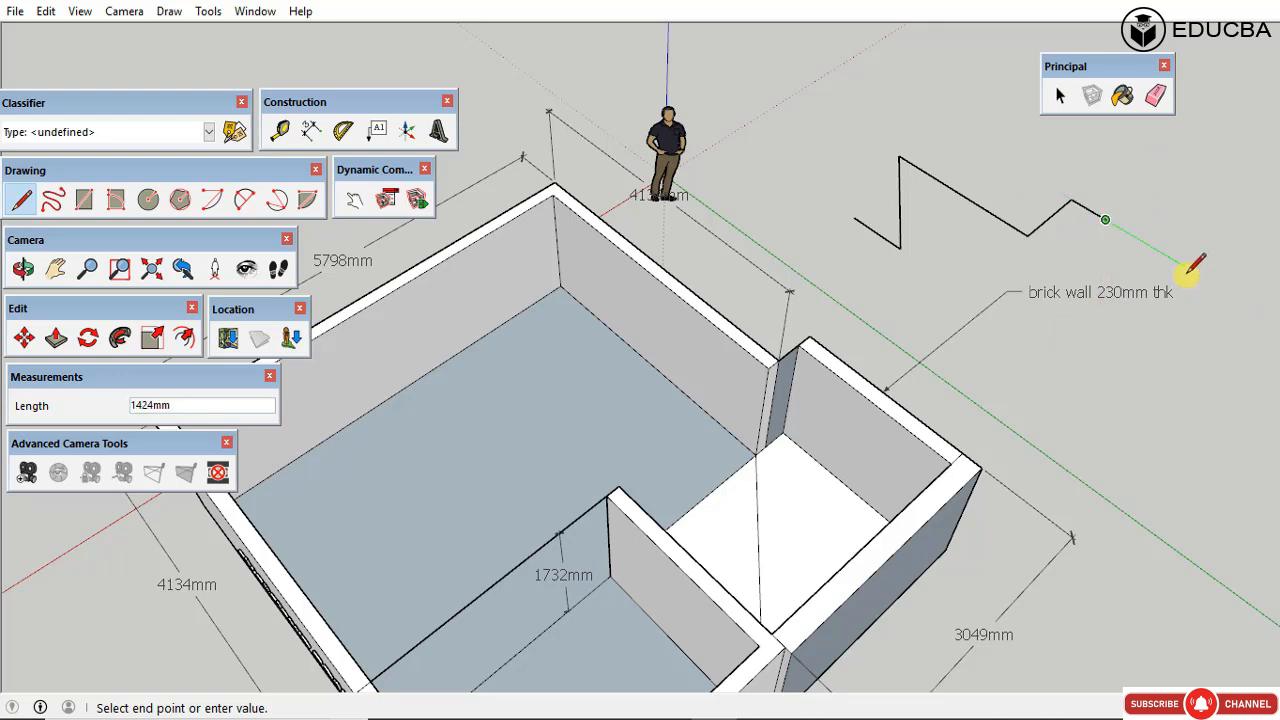
{"action": "key", "text": "Escape"}
{"action": "key", "text": "space"}
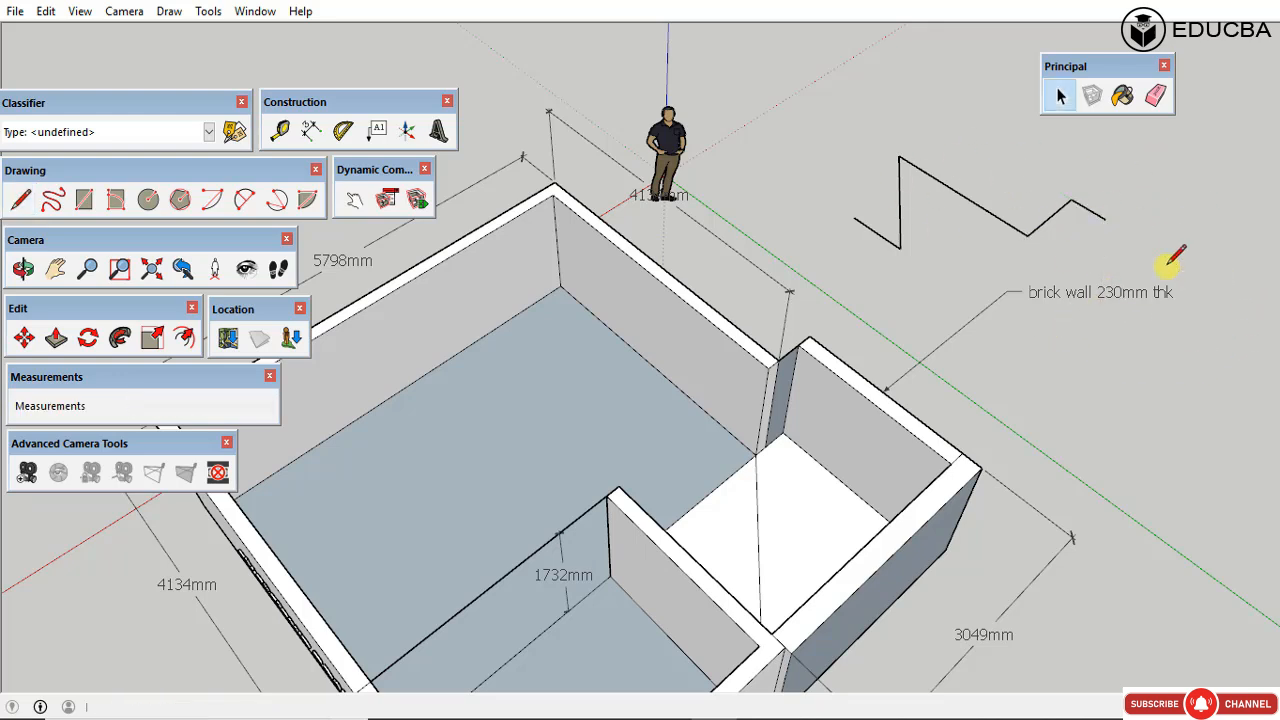
Step: Draw three more connected edges with the Line tool beside the zigzag behind the model, ending with the Select tool
{"action": "left_click", "coordinate": [21, 199]}
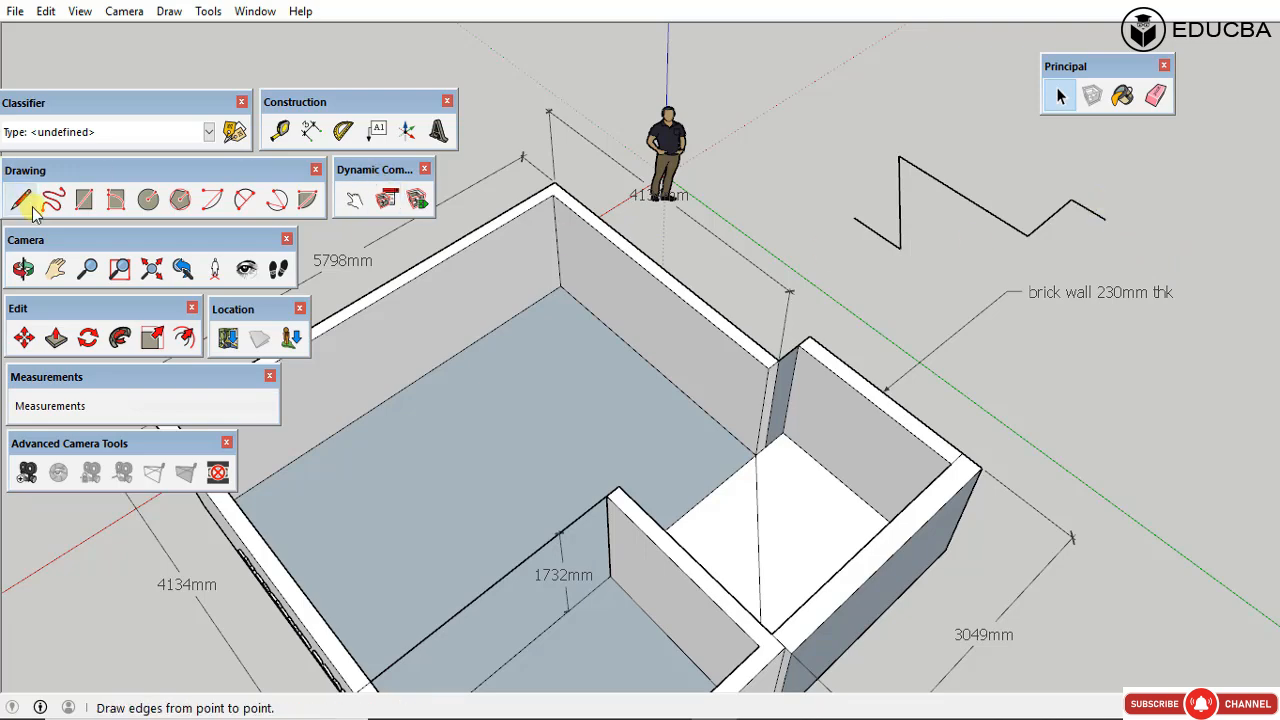
{"action": "left_click", "coordinate": [1110, 208]}
{"action": "left_click", "coordinate": [1176, 157]}
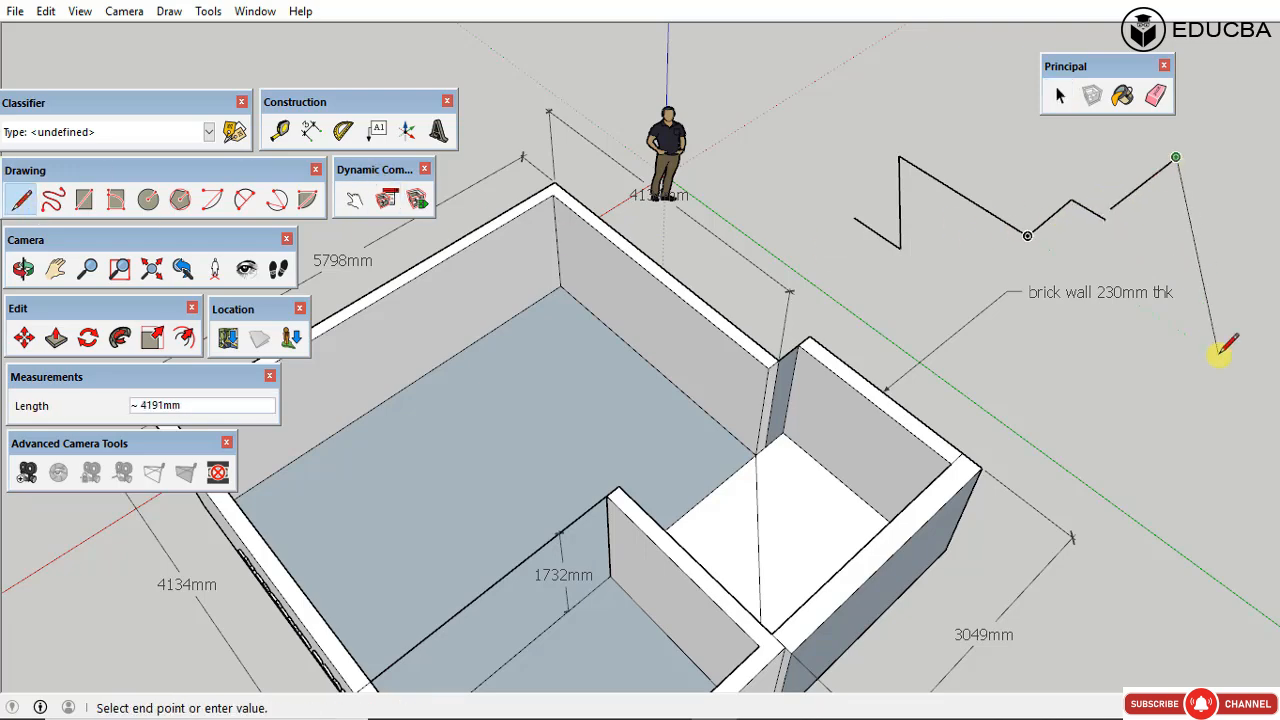
{"action": "left_click", "coordinate": [1247, 385]}
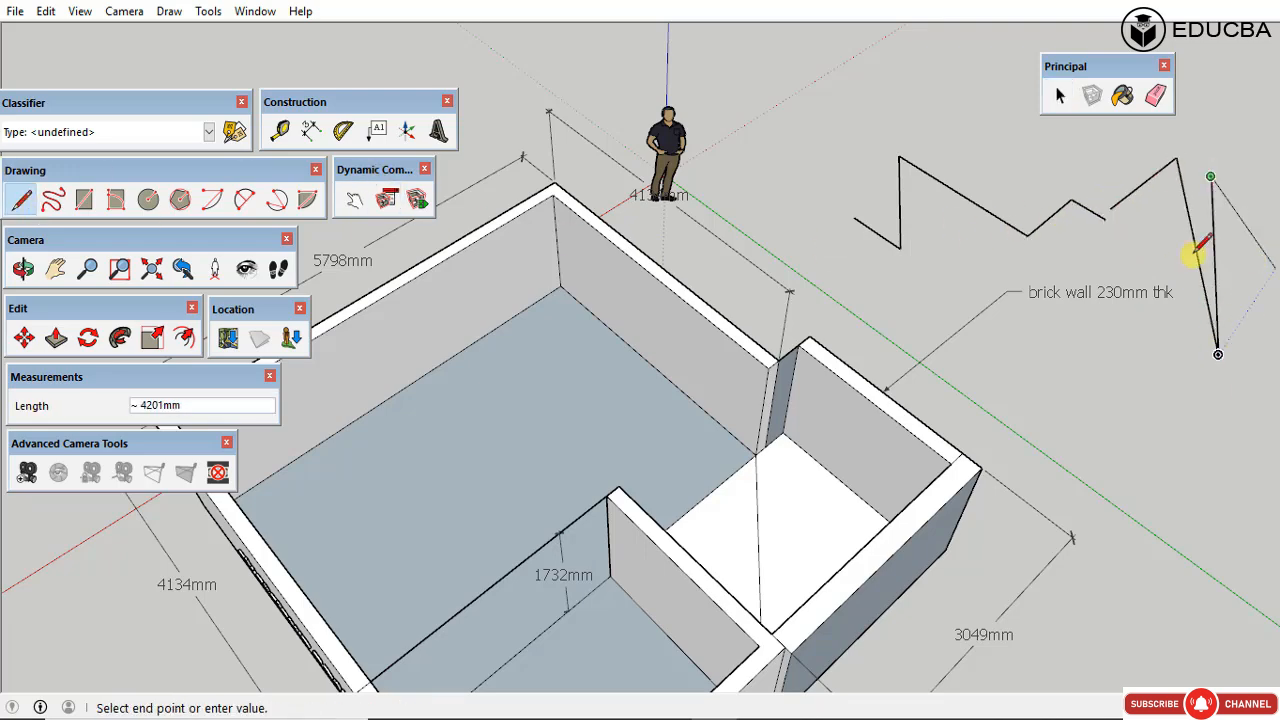
{"action": "scroll", "coordinate": [700, 300], "scroll_direction": "down", "scroll_amount": 4}
{"action": "left_click", "coordinate": [1058, 95]}
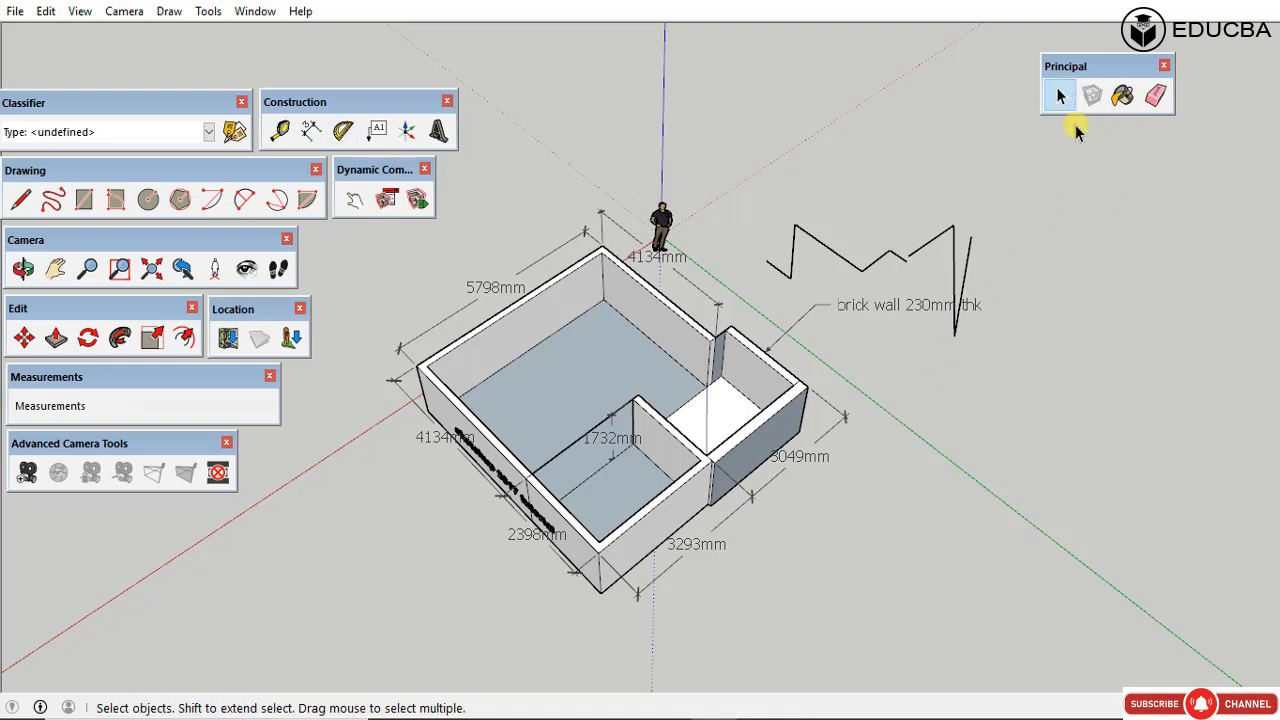
Step: Activate the Paint Bucket and browse the material collections, showing 3d Printing and Colors
{"action": "left_click", "coordinate": [1124, 93]}
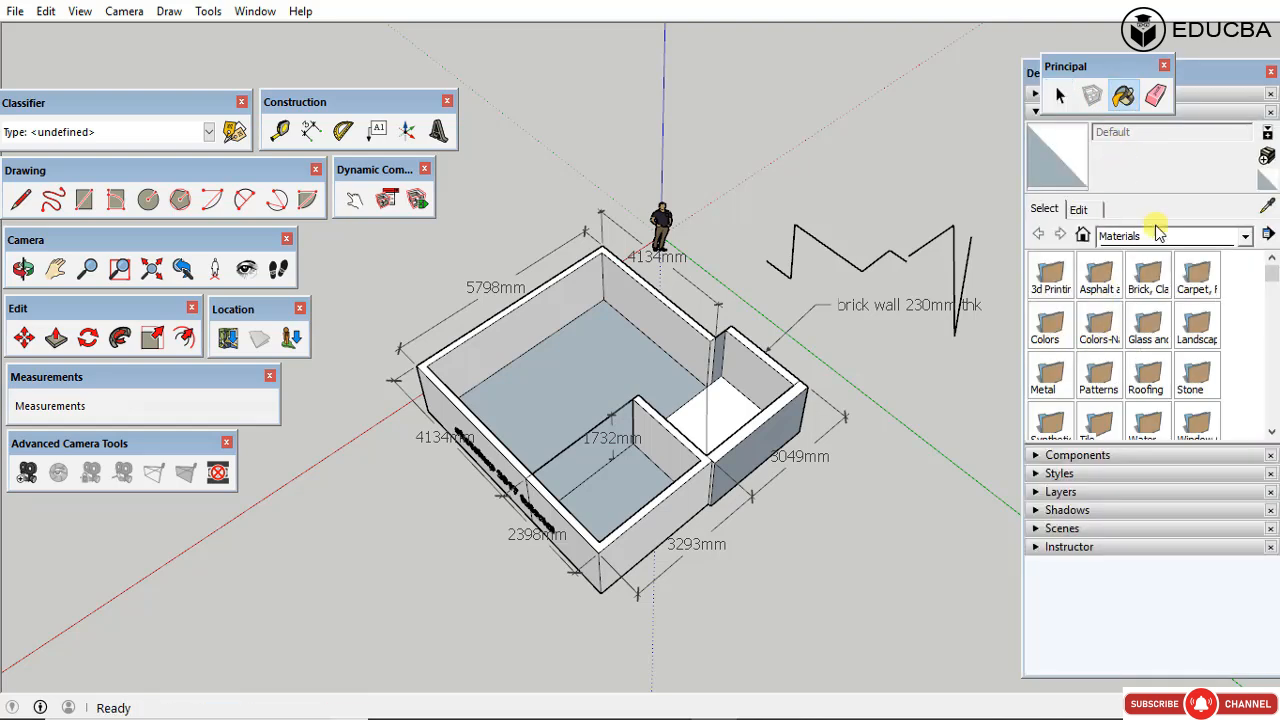
{"action": "left_click", "coordinate": [1079, 209]}
{"action": "left_click", "coordinate": [1045, 208]}
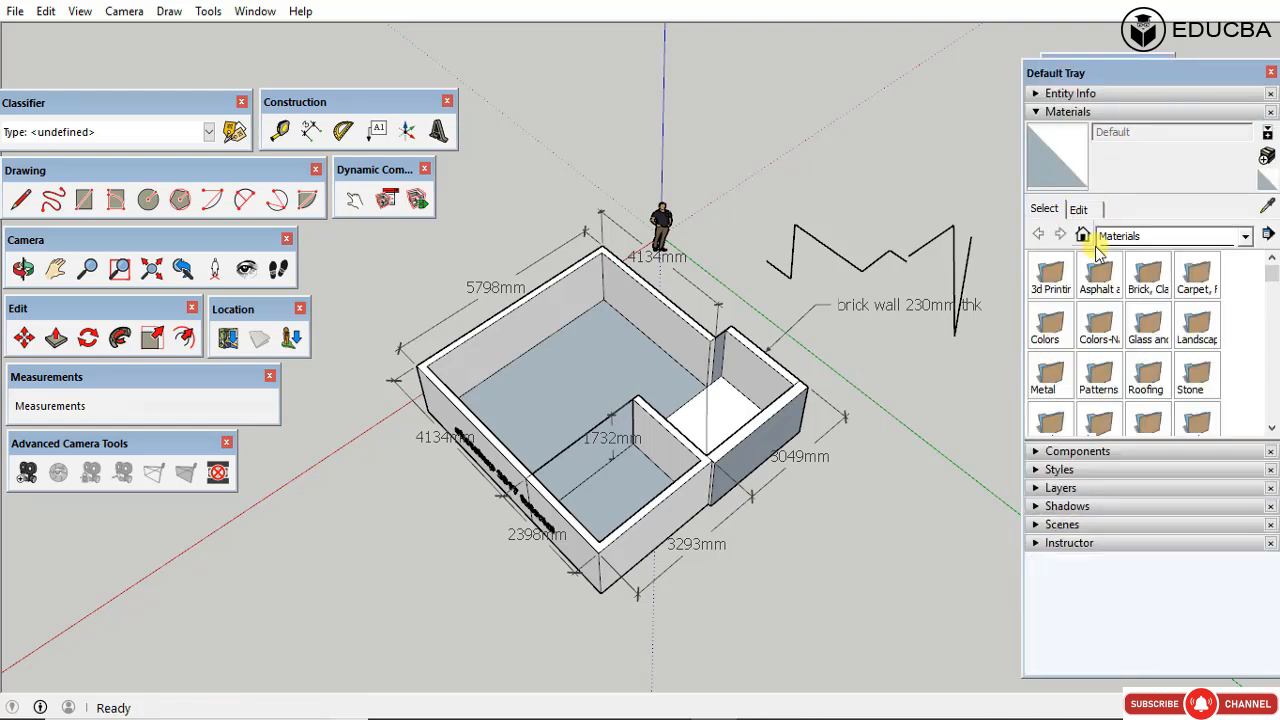
{"action": "left_click", "coordinate": [1245, 236]}
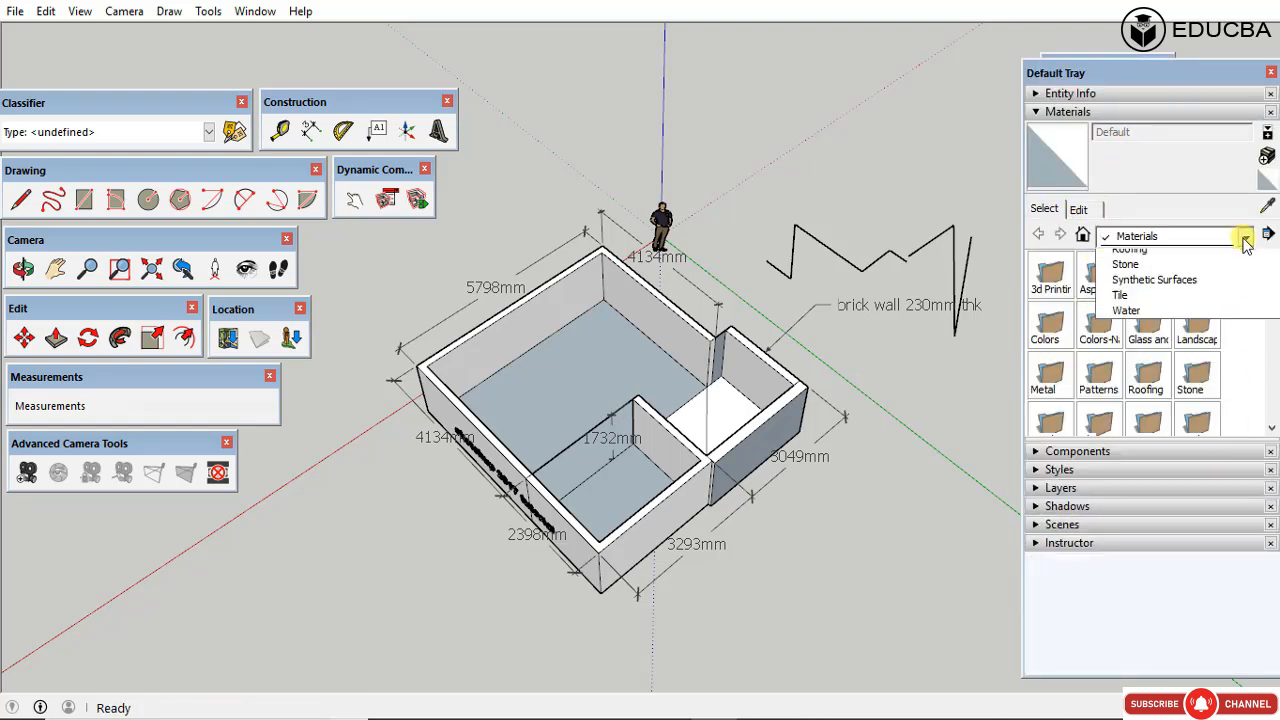
{"action": "left_click", "coordinate": [1176, 271]}
{"action": "left_click", "coordinate": [1240, 236]}
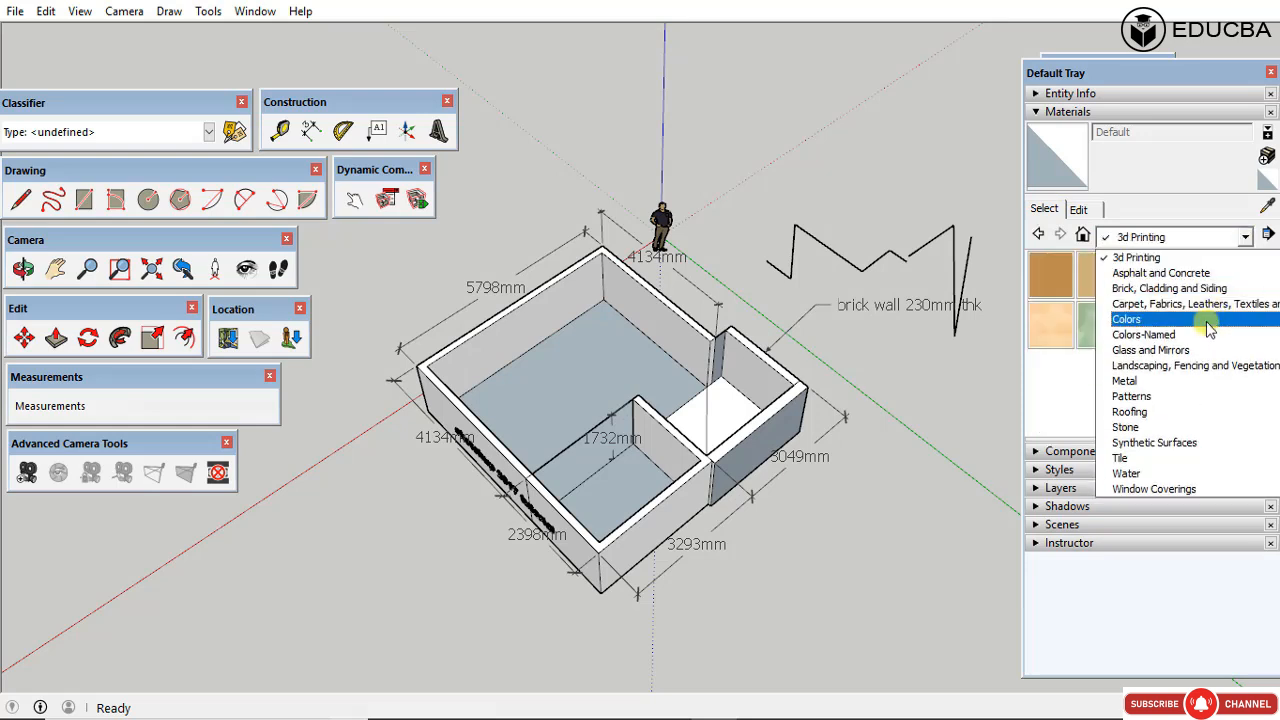
{"action": "left_click", "coordinate": [1180, 322]}
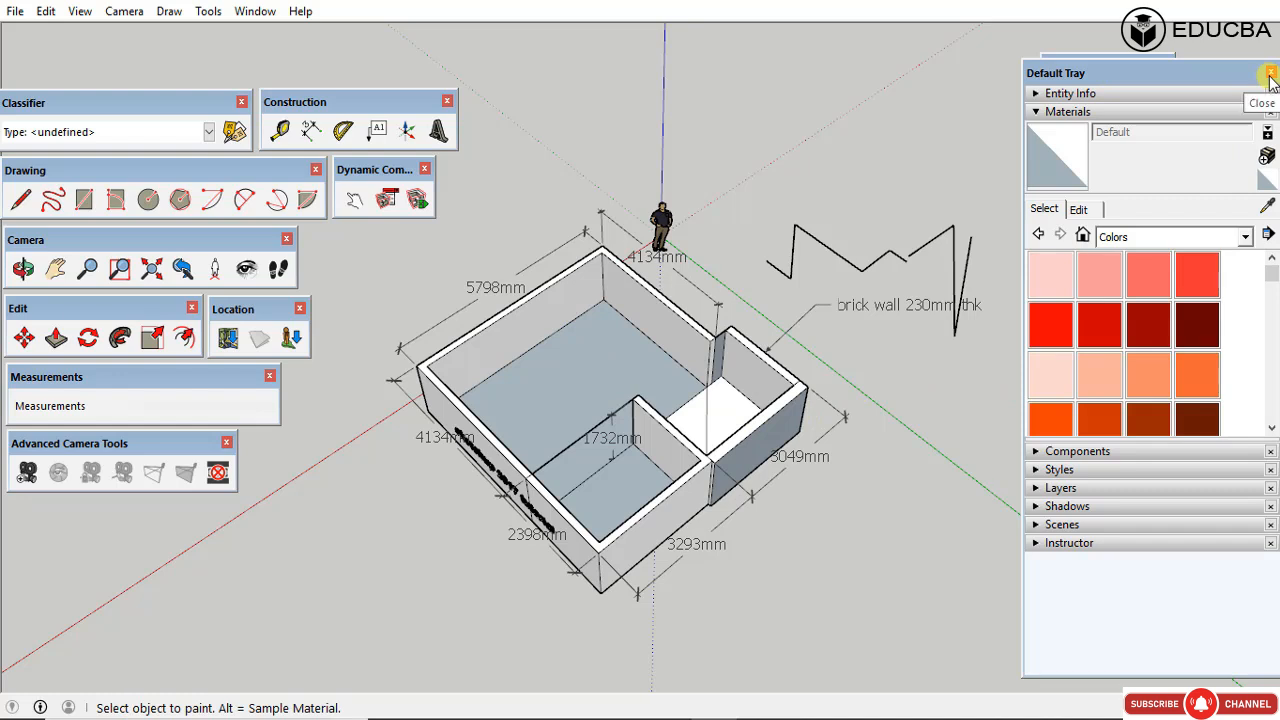
Step: Review the full list of material collections, move the Default Tray off the Principal toolbar and close it
{"action": "left_click", "coordinate": [1247, 234]}
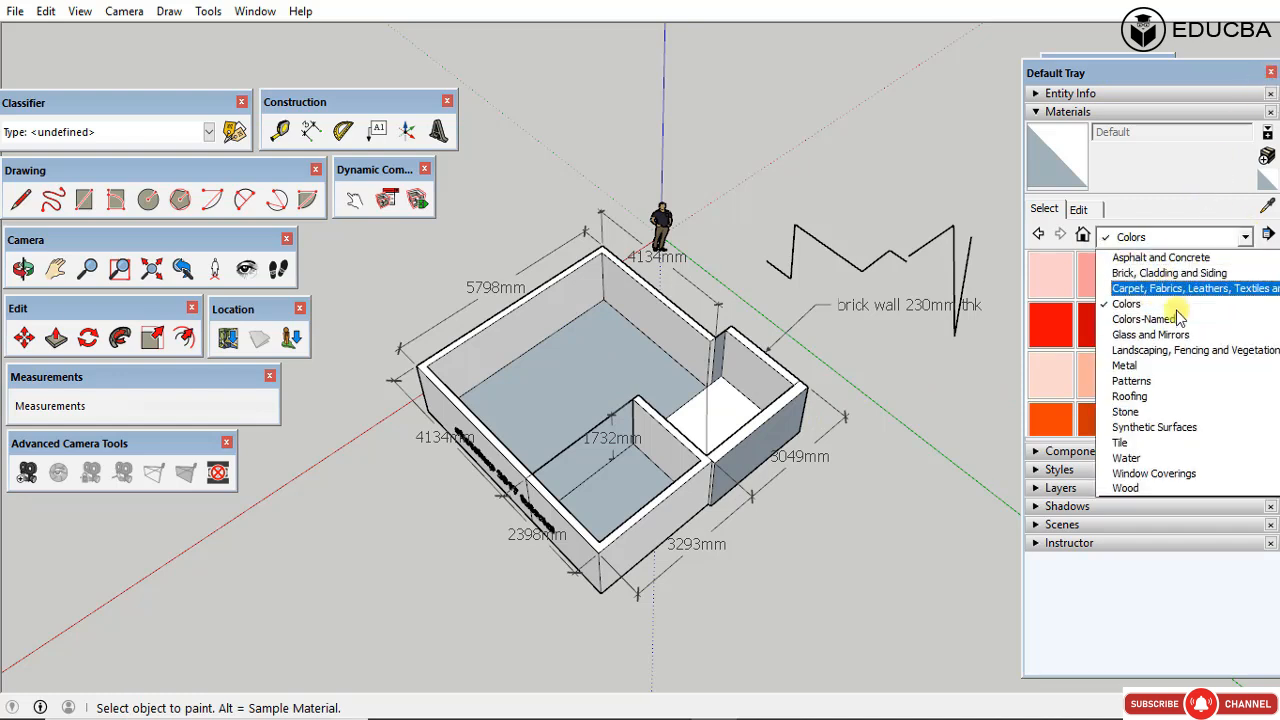
{"action": "scroll", "coordinate": [1203, 492], "scroll_direction": "up", "scroll_amount": 1}
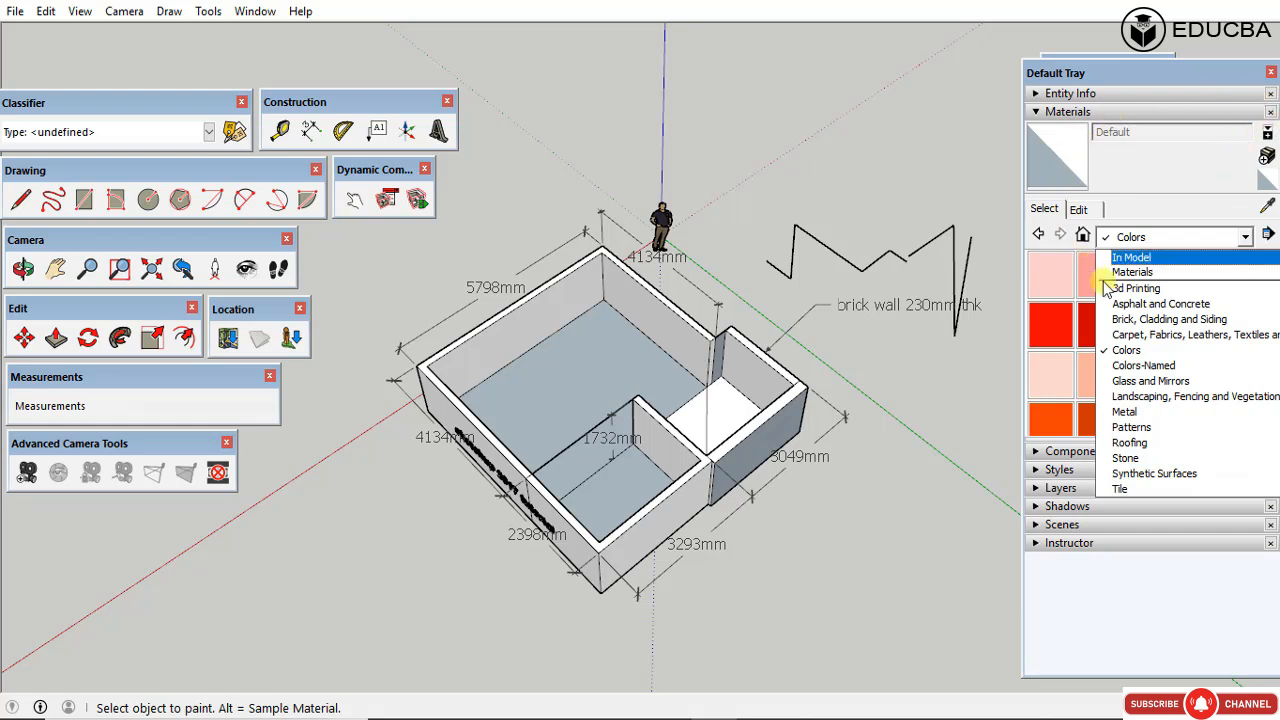
{"action": "left_click", "coordinate": [1205, 80]}
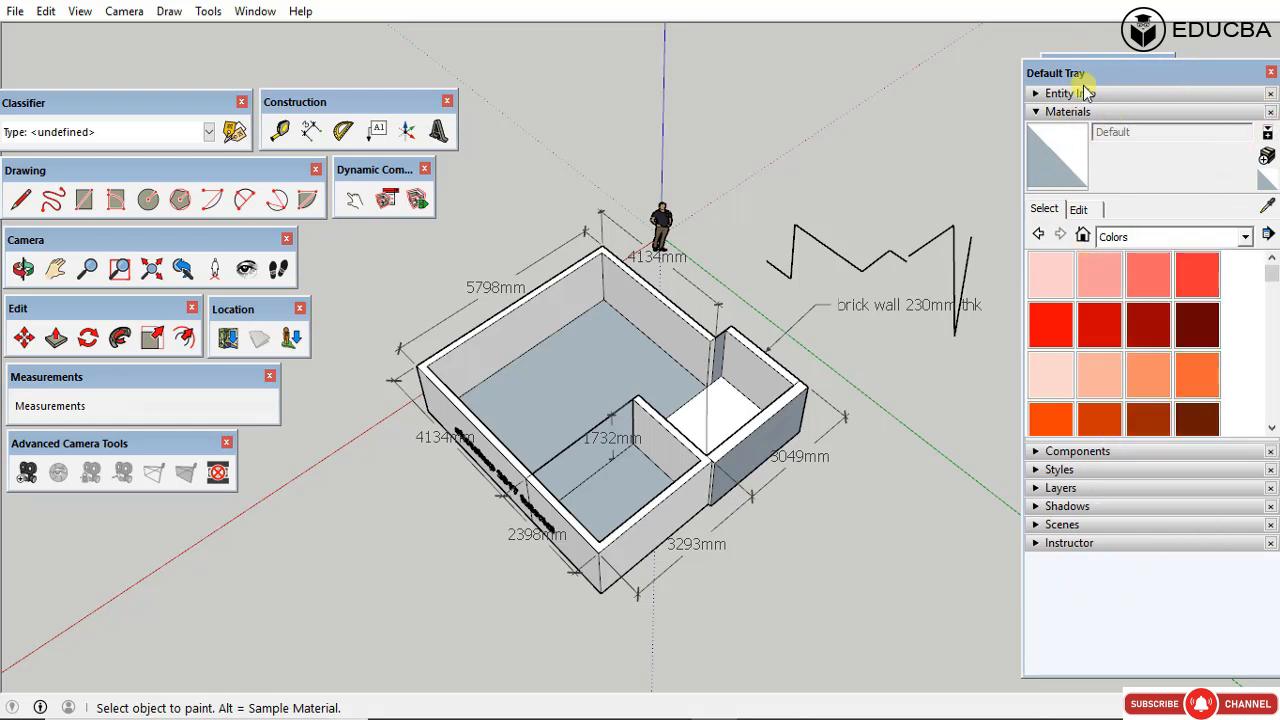
{"action": "left_click_drag", "start_coordinate": [1185, 78], "coordinate": [1040, 98]}
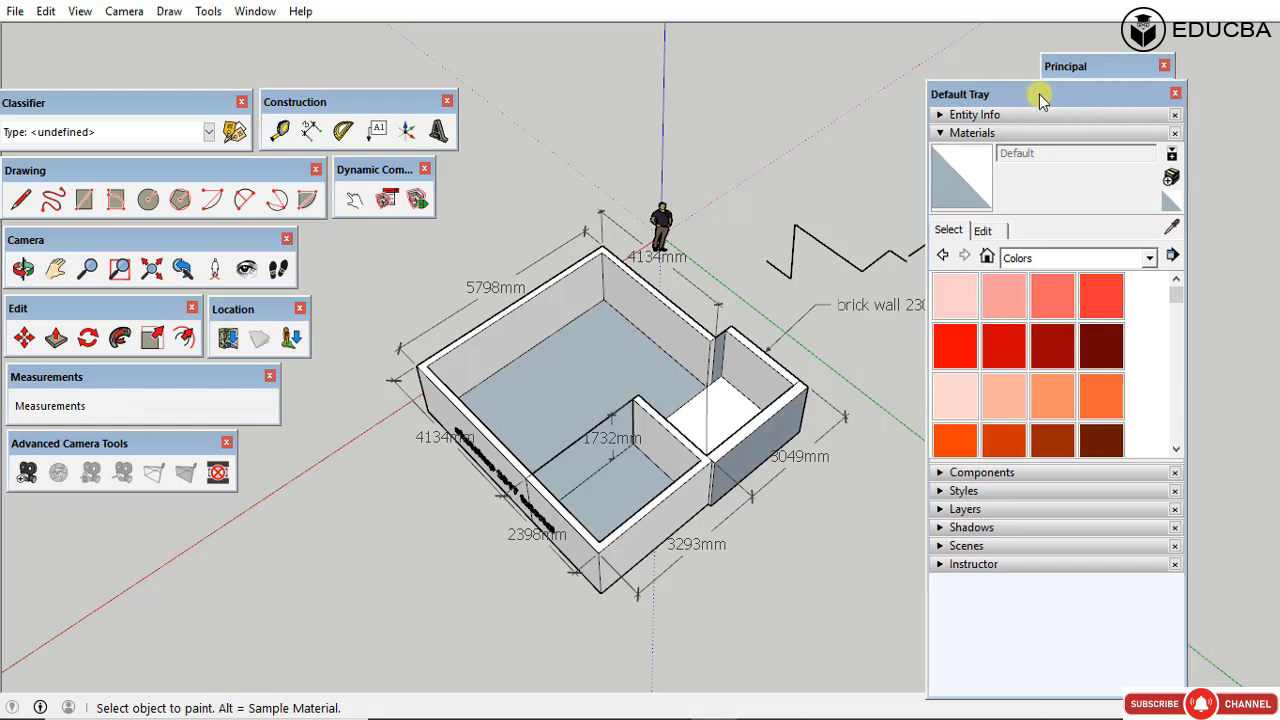
{"action": "left_click", "coordinate": [1175, 93]}
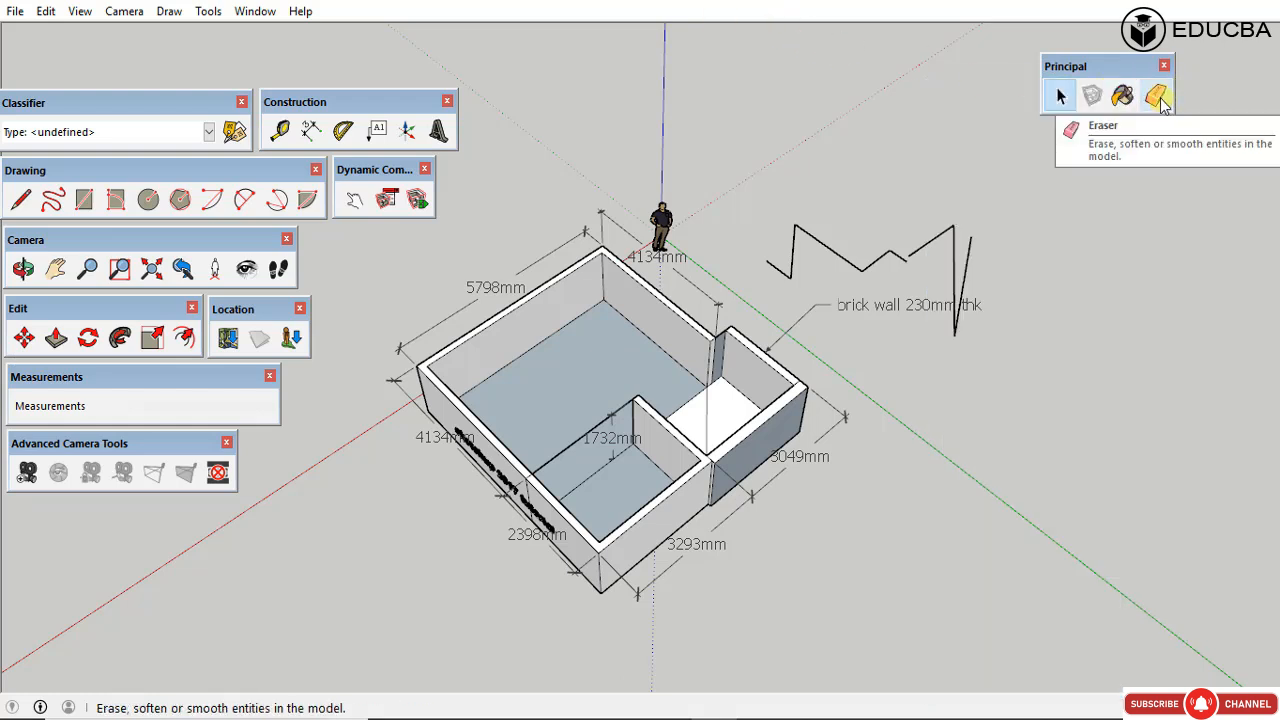
Step: Erase the zigzag edges, the small room's outer wall edge with its 3049 mm dimension, and the brick wall note
{"action": "left_click", "coordinate": [1157, 97]}
{"action": "mouse_move", "coordinate": [951, 216]}
{"action": "left_mouse_down"}
{"action": "mouse_move", "coordinate": [971, 240]}
{"action": "mouse_move", "coordinate": [963, 251]}
{"action": "mouse_move", "coordinate": [829, 229]}
{"action": "mouse_move", "coordinate": [795, 250]}
{"action": "mouse_move", "coordinate": [914, 229]}
{"action": "mouse_move", "coordinate": [897, 251]}
{"action": "mouse_move", "coordinate": [980, 223]}
{"action": "left_mouse_up"}
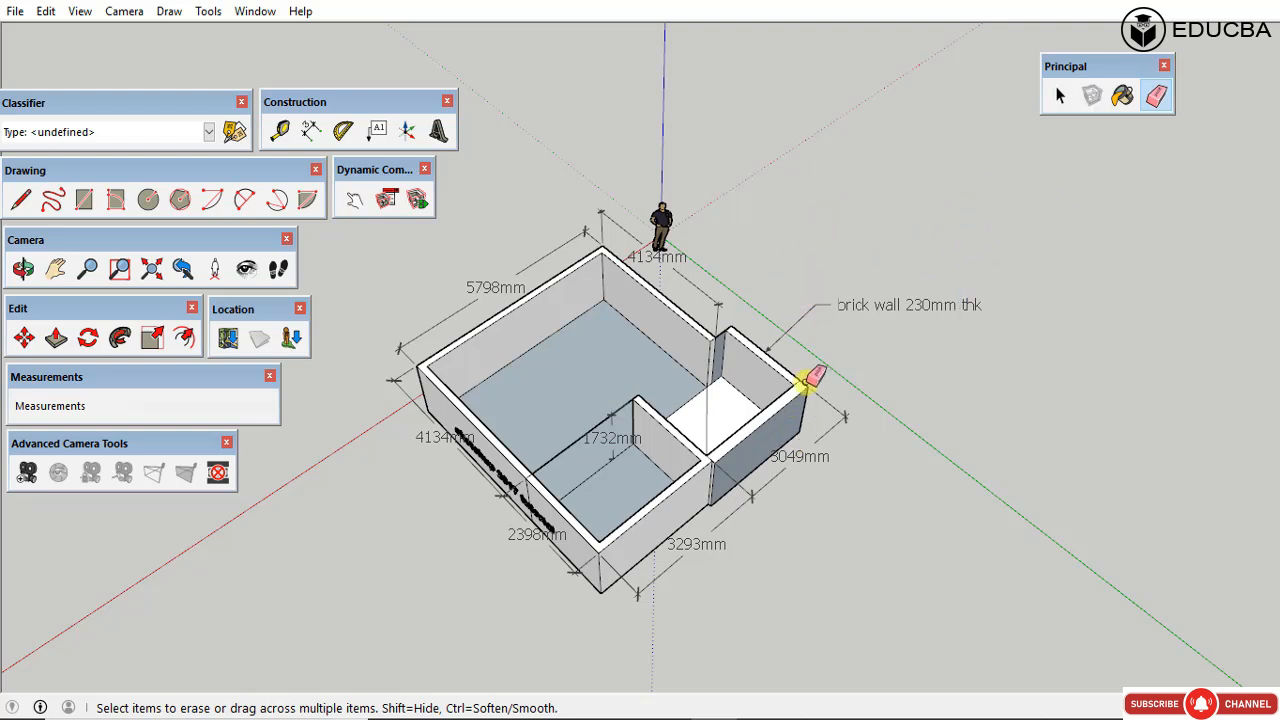
{"action": "mouse_move", "coordinate": [811, 374]}
{"action": "left_mouse_down"}
{"action": "mouse_move", "coordinate": [811, 400]}
{"action": "mouse_move", "coordinate": [780, 406]}
{"action": "left_mouse_up"}
{"action": "left_click", "coordinate": [876, 302]}
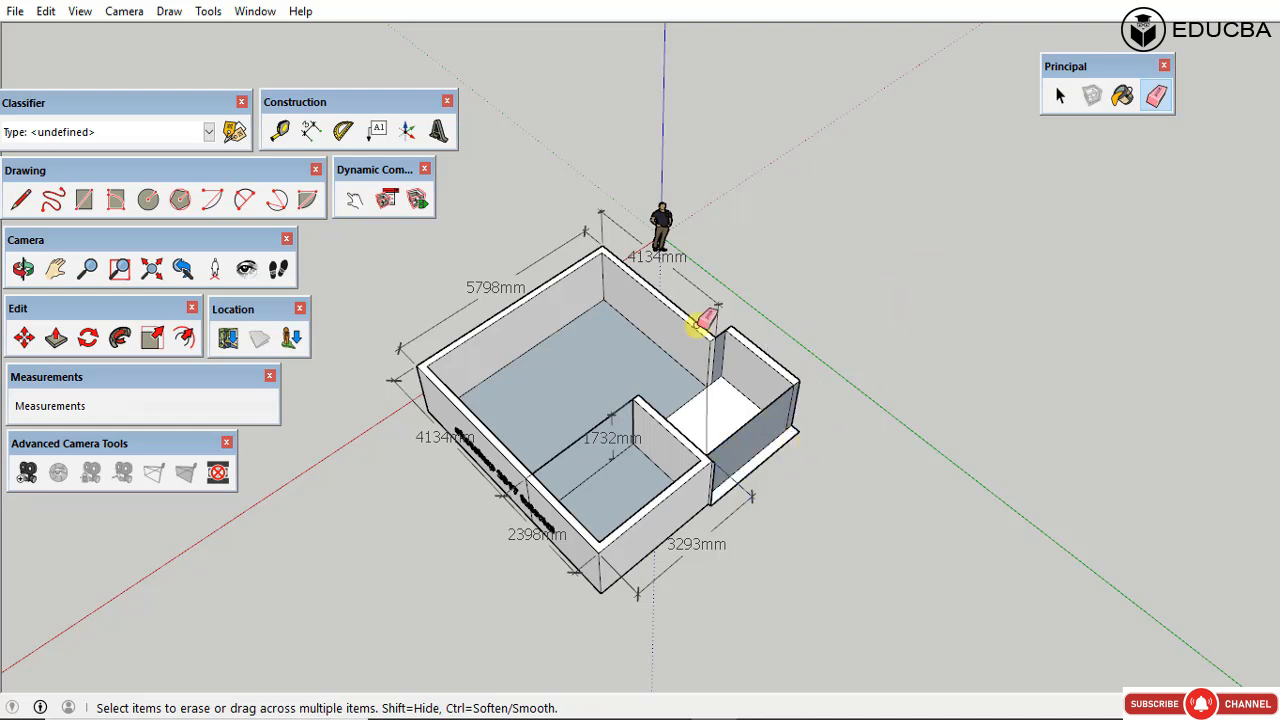
Step: Erase all remaining dimensions around and inside the model and the small room's leftover outer base edge, returning to the Select tool
{"action": "left_click", "coordinate": [667, 260]}
{"action": "left_click", "coordinate": [530, 288]}
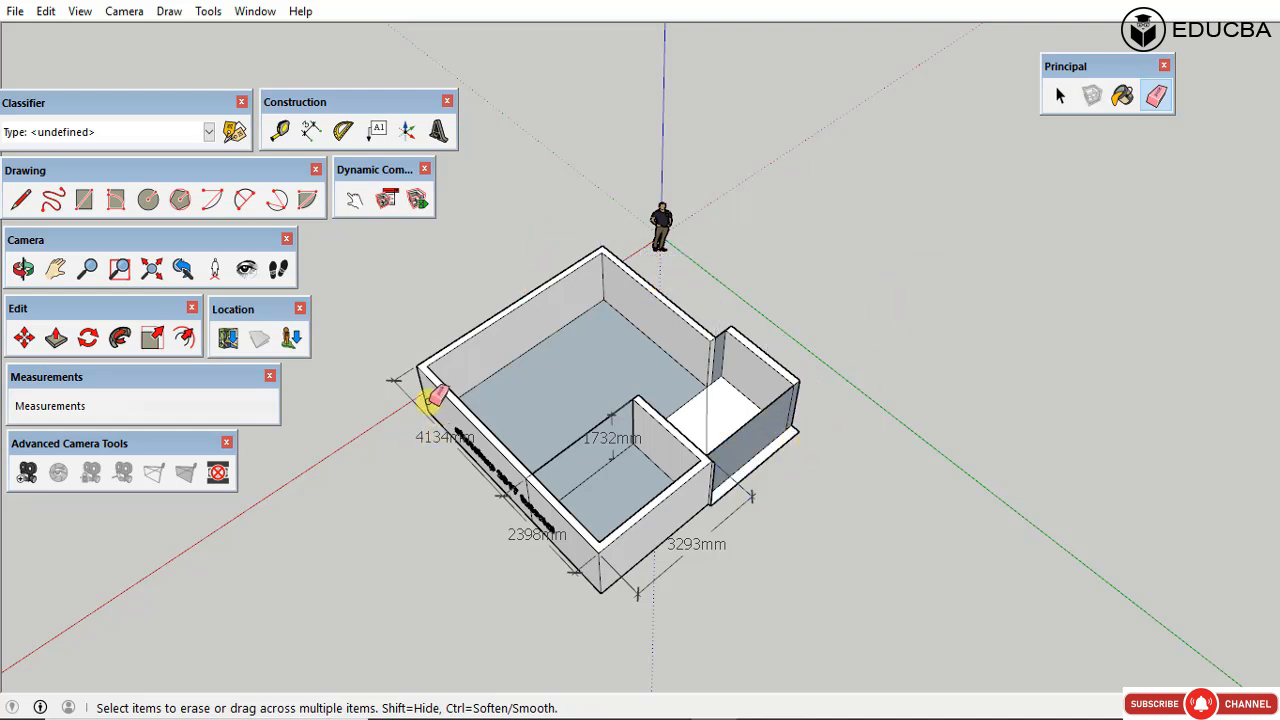
{"action": "left_click", "coordinate": [407, 393]}
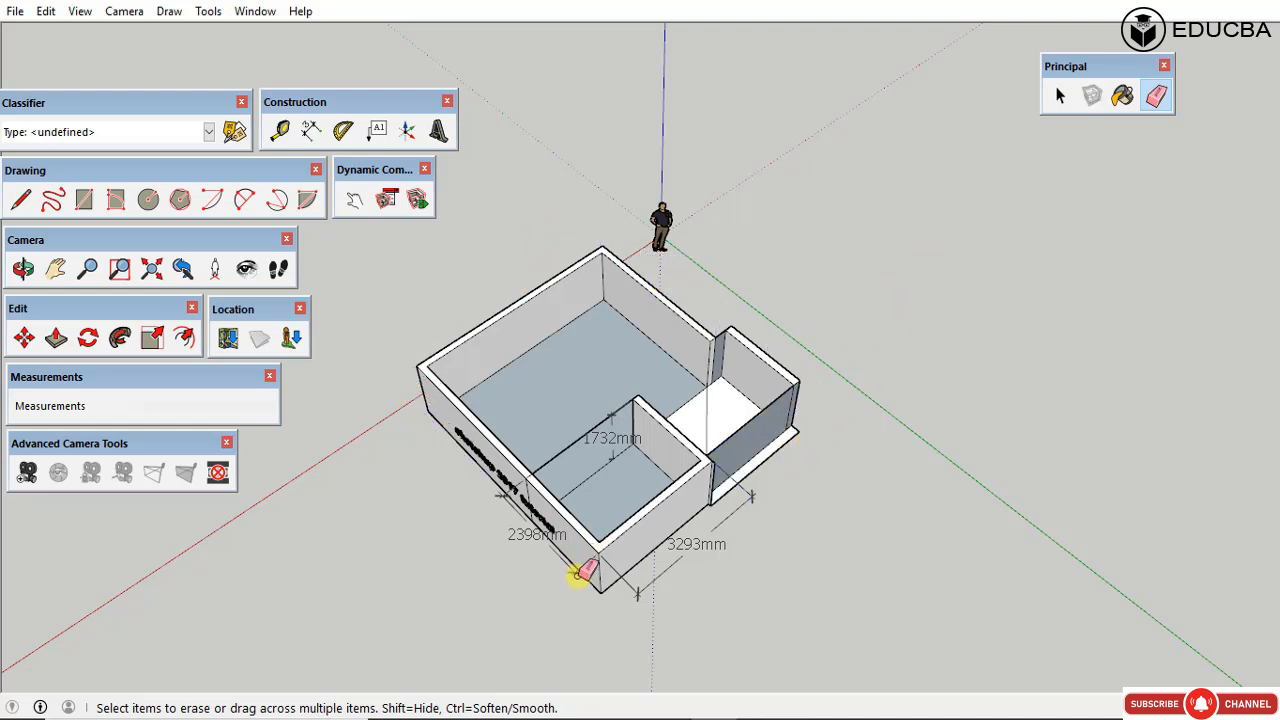
{"action": "left_click", "coordinate": [570, 573]}
{"action": "left_click", "coordinate": [672, 540]}
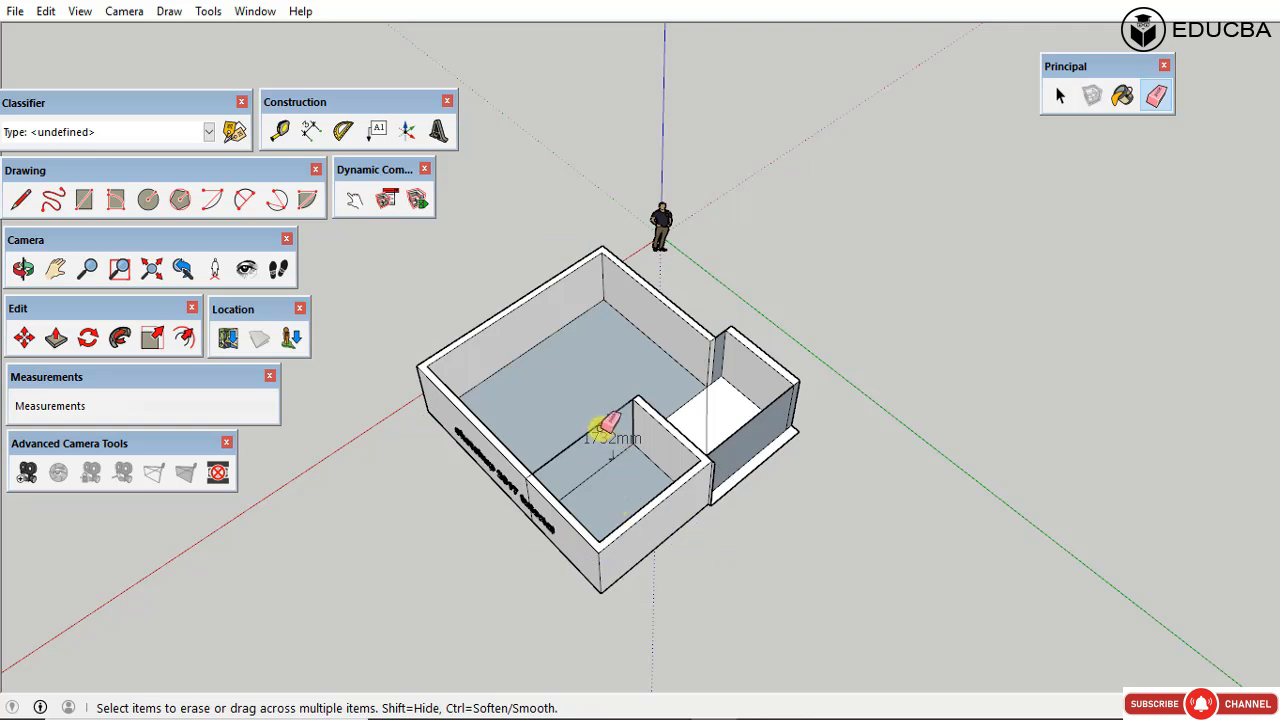
{"action": "left_click", "coordinate": [614, 434]}
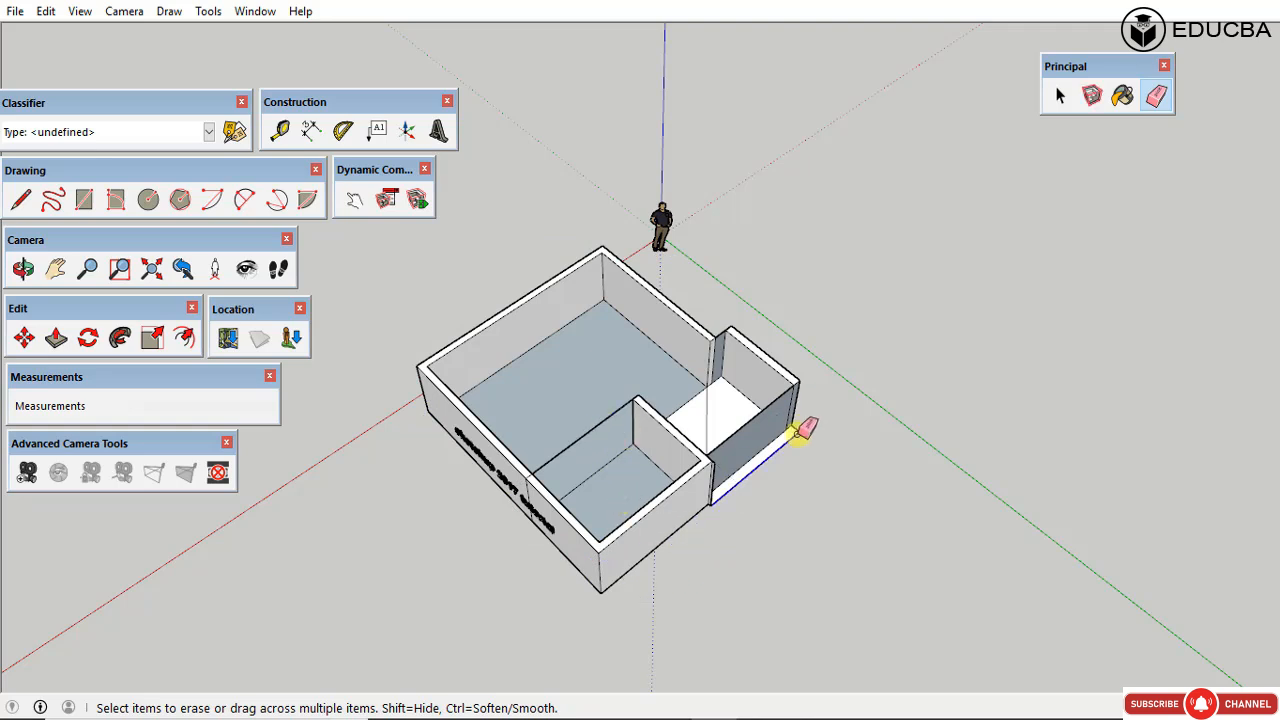
{"action": "left_click", "coordinate": [798, 432]}
{"action": "key", "text": "space"}
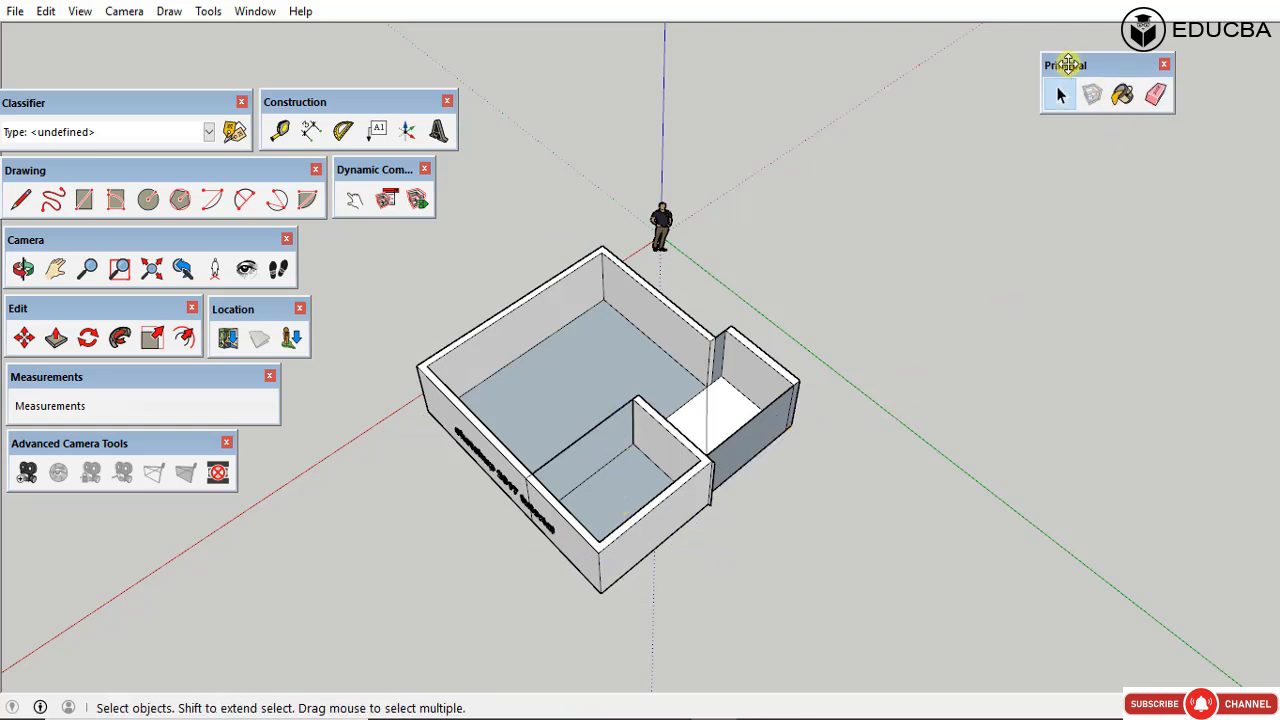
Step: Move the Principal toolbar beneath Advanced Camera Tools, and show the Sandbox toolbar floating below it
{"action": "left_click_drag", "start_coordinate": [1068, 64], "coordinate": [32, 510]}
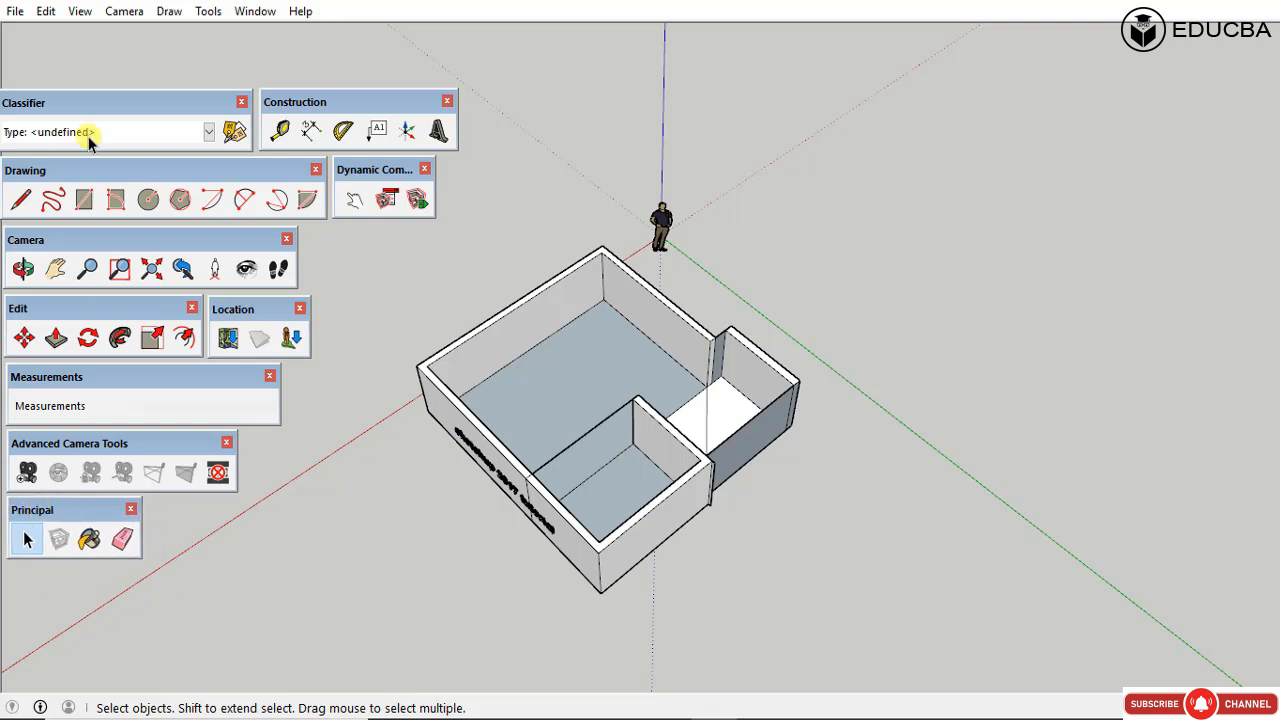
{"action": "left_click", "coordinate": [79, 12]}
{"action": "left_click", "coordinate": [120, 30]}
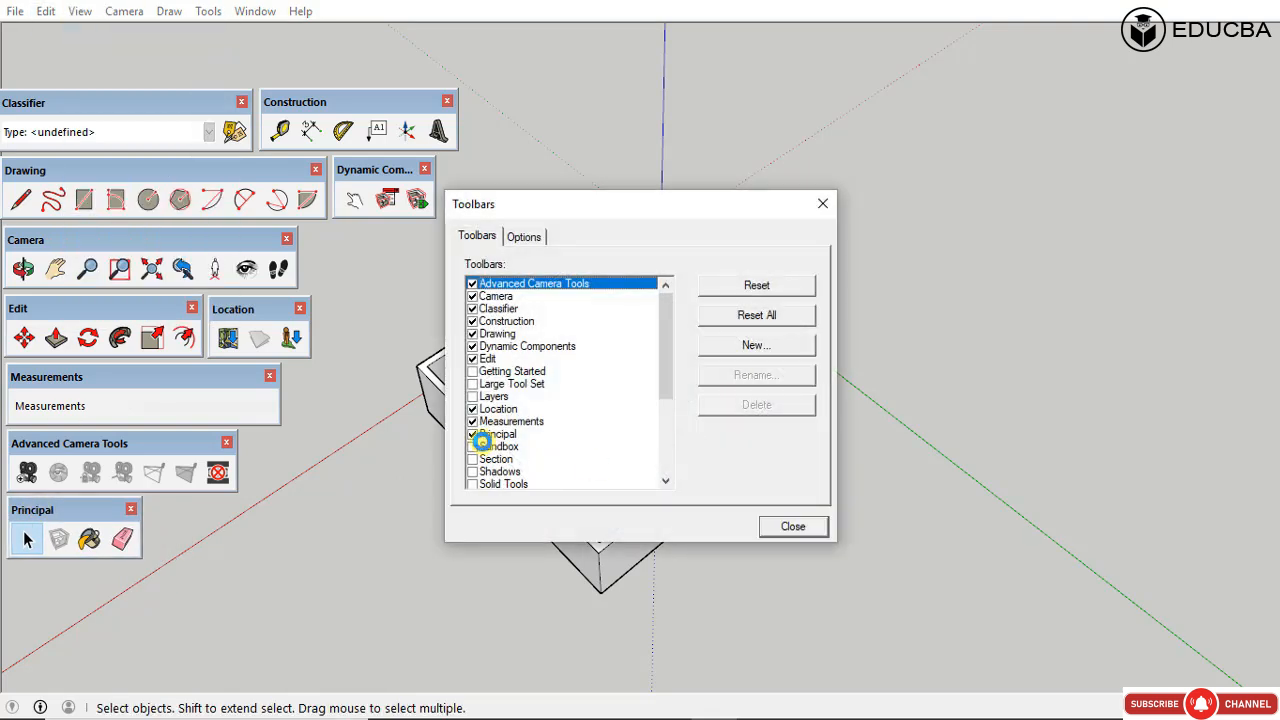
{"action": "left_click", "coordinate": [472, 447]}
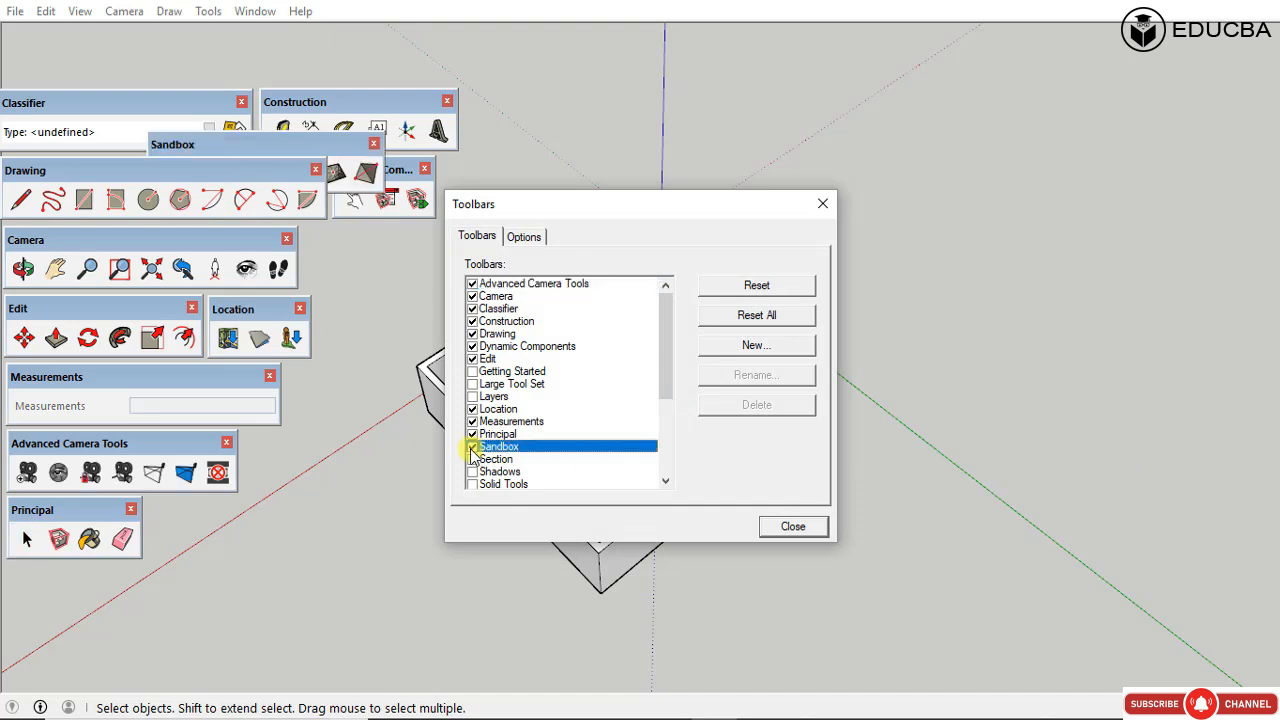
{"action": "left_click_drag", "start_coordinate": [280, 138], "coordinate": [138, 573]}
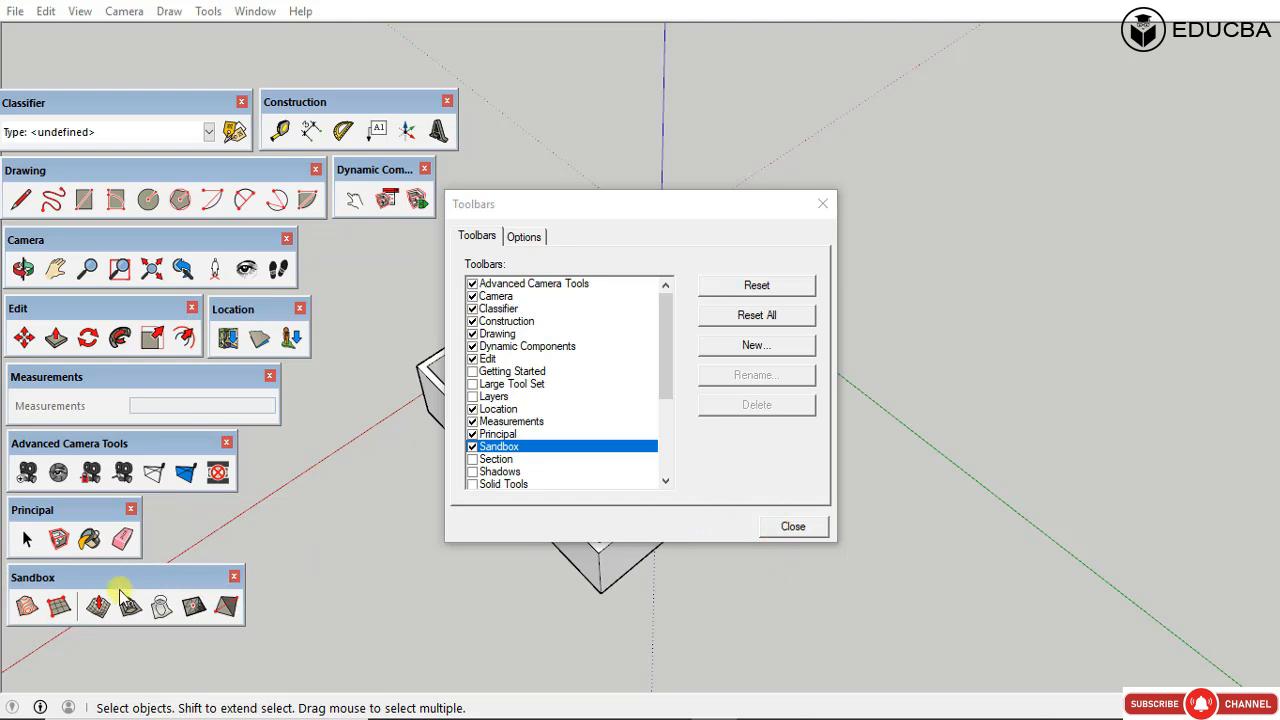
Step: Show the Layers toolbar and place it floating beside the Camera toolbar
{"action": "left_click", "coordinate": [472, 397]}
{"action": "left_click", "coordinate": [785, 526]}
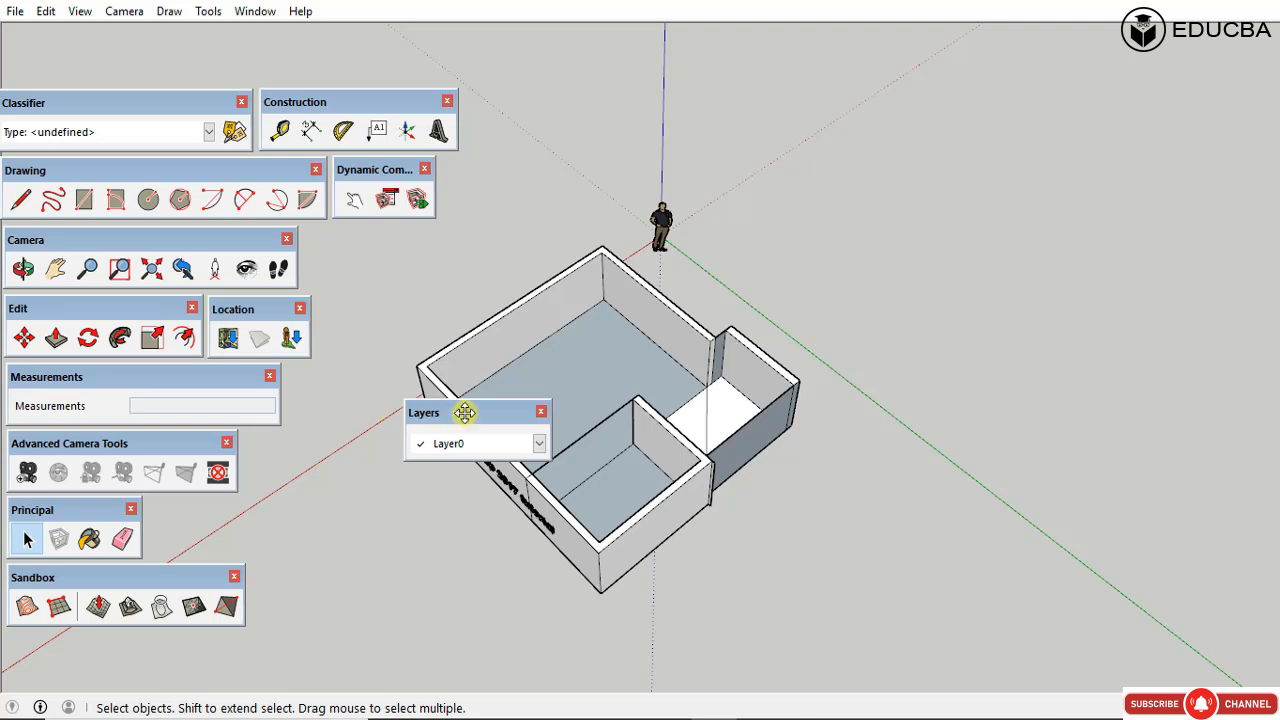
{"action": "left_click_drag", "start_coordinate": [465, 413], "coordinate": [363, 239]}
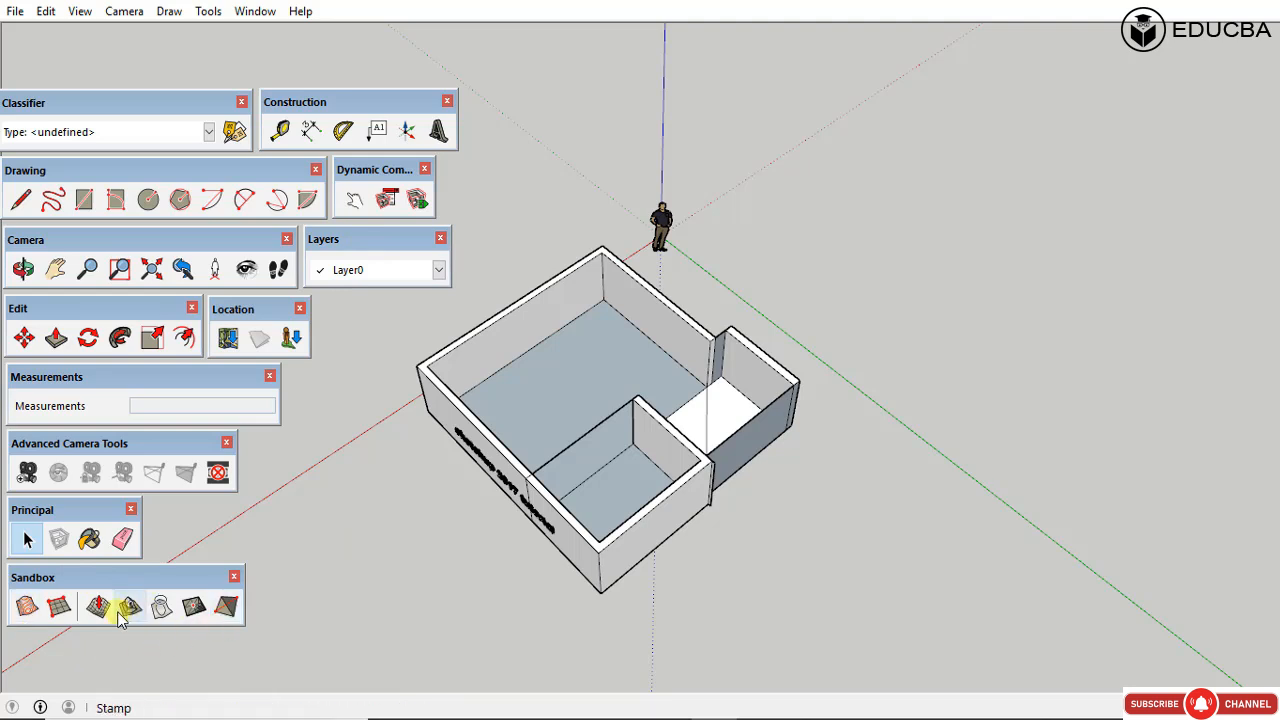
Step: Show the Section toolbar and place it floating in the empty area beside the model
{"action": "left_click", "coordinate": [78, 11]}
{"action": "left_click", "coordinate": [112, 29]}
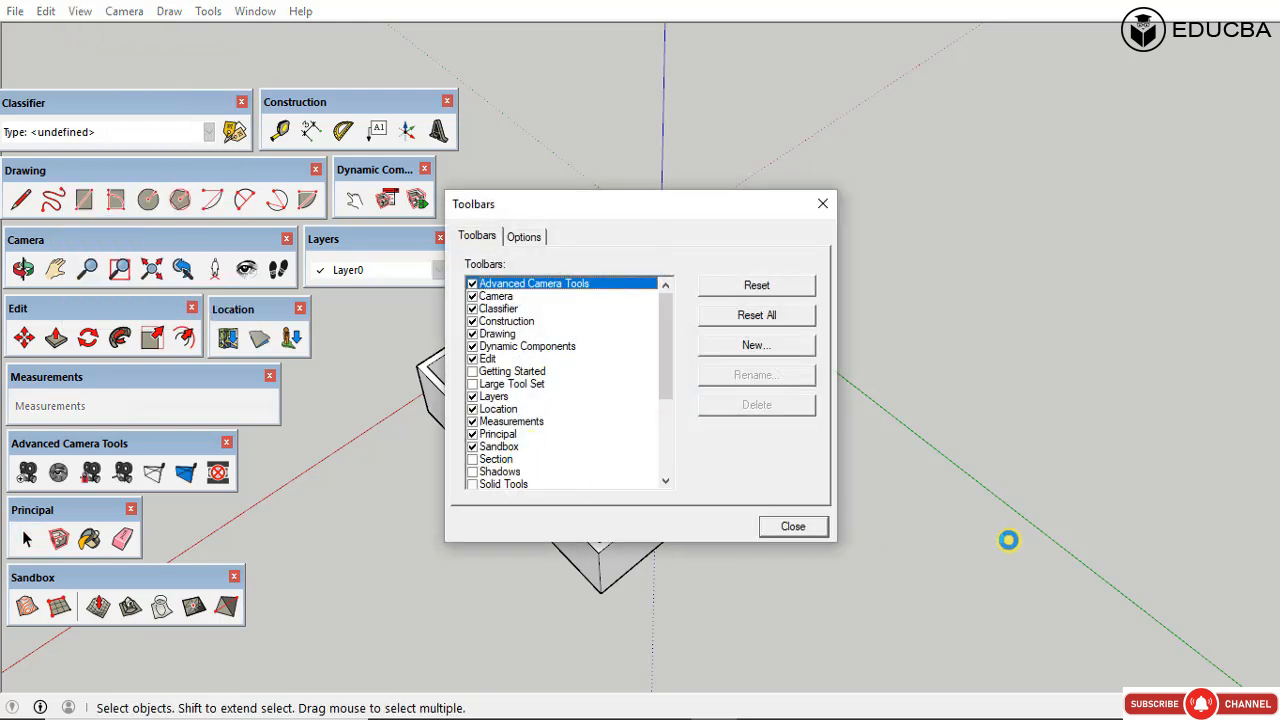
{"action": "left_click_drag", "start_coordinate": [666, 355], "coordinate": [674, 443]}
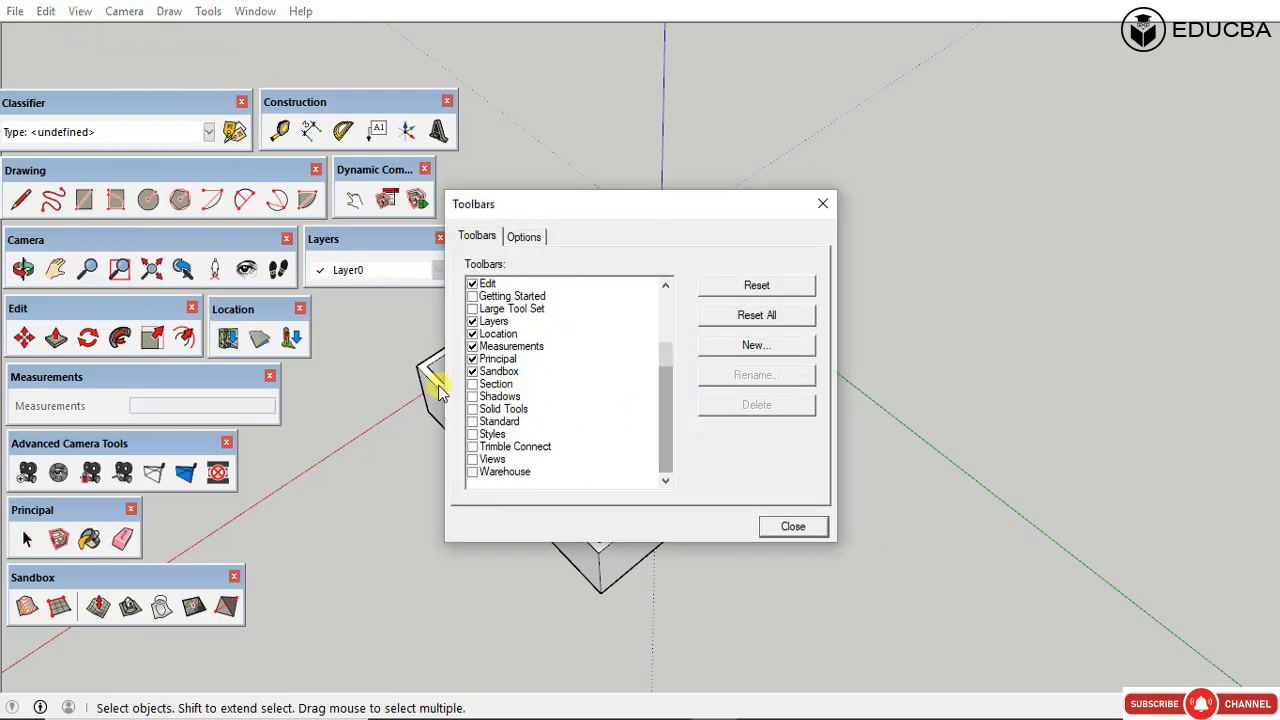
{"action": "left_click", "coordinate": [474, 386]}
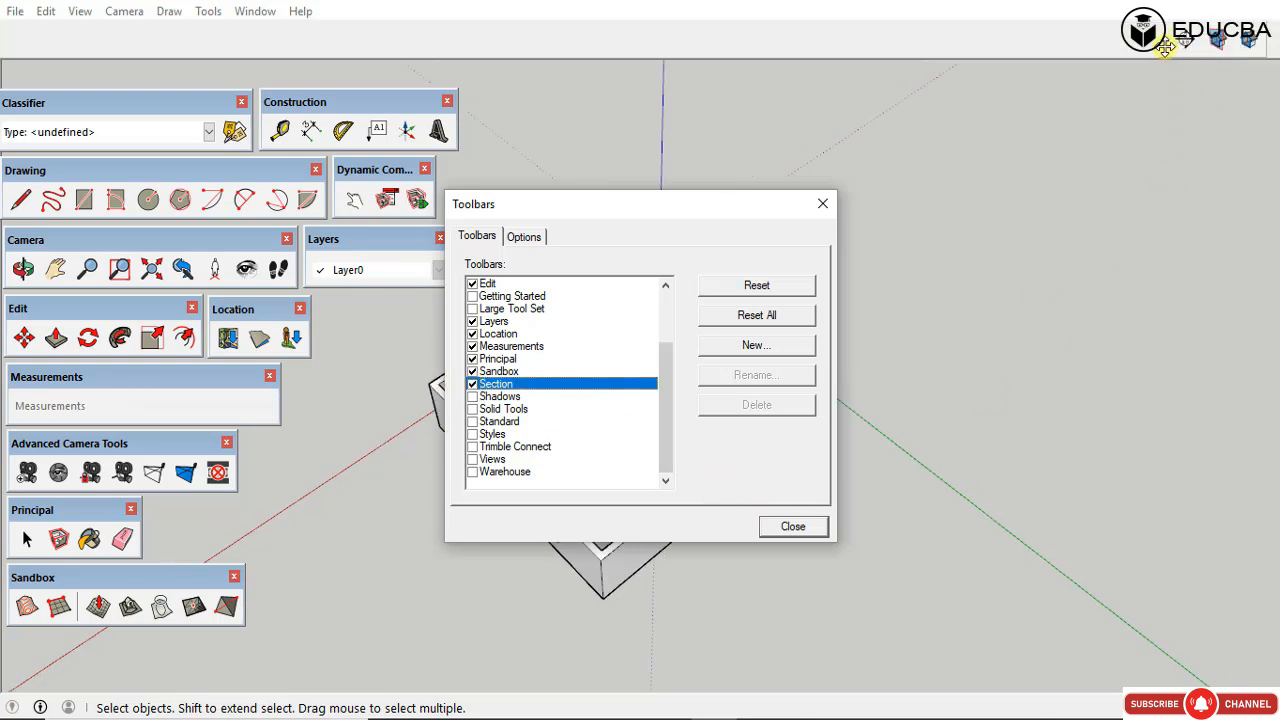
{"action": "left_click", "coordinate": [806, 526]}
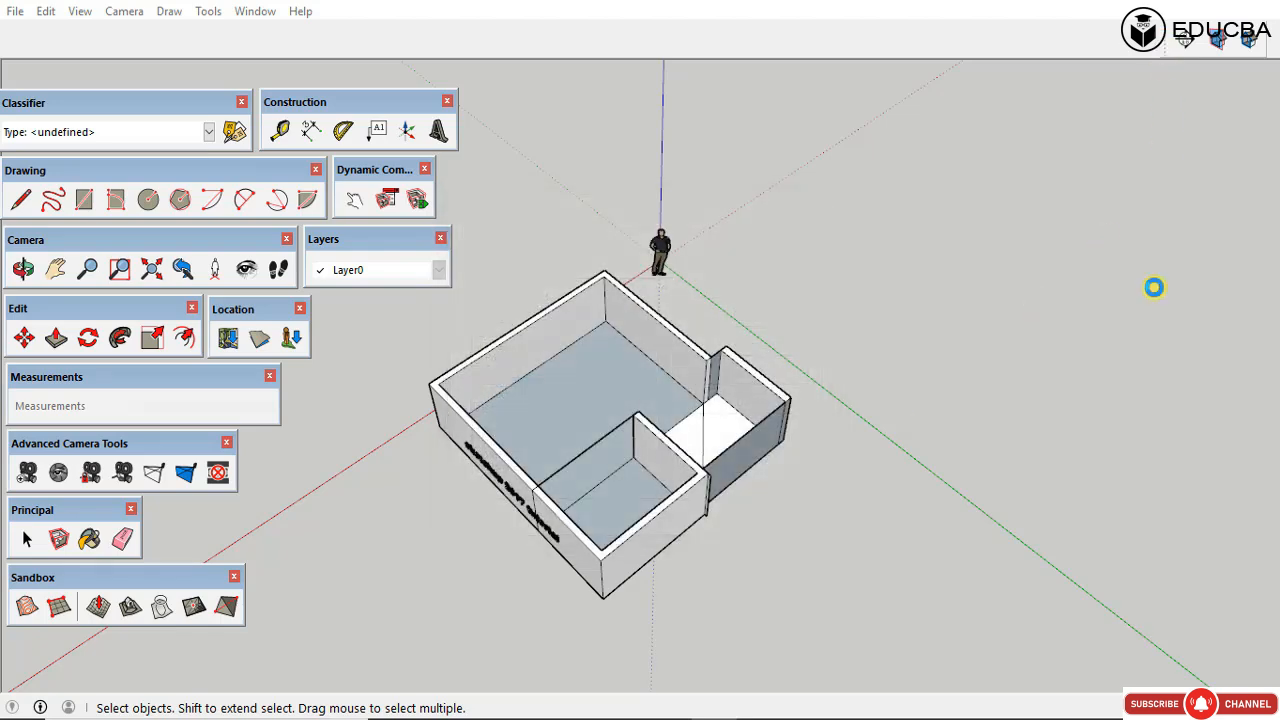
{"action": "left_click_drag", "start_coordinate": [1130, 172], "coordinate": [1028, 320]}
Step: Place a section plane on the outer end wall adjoining the wall with the tutorial text, ending with the Select tool
{"action": "left_click", "coordinate": [991, 322]}
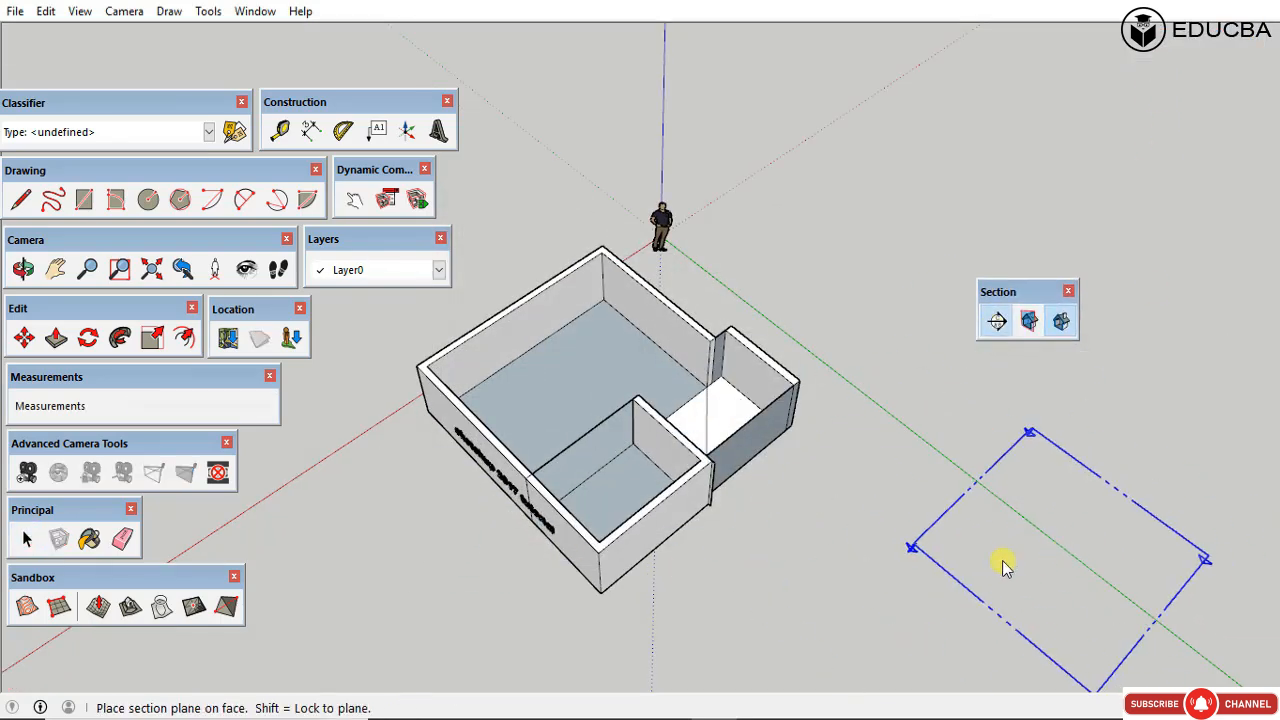
{"action": "middle_click_drag", "start_coordinate": [1003, 560], "coordinate": [914, 400]}
{"action": "scroll", "coordinate": [729, 400], "scroll_direction": "up", "scroll_amount": 5}
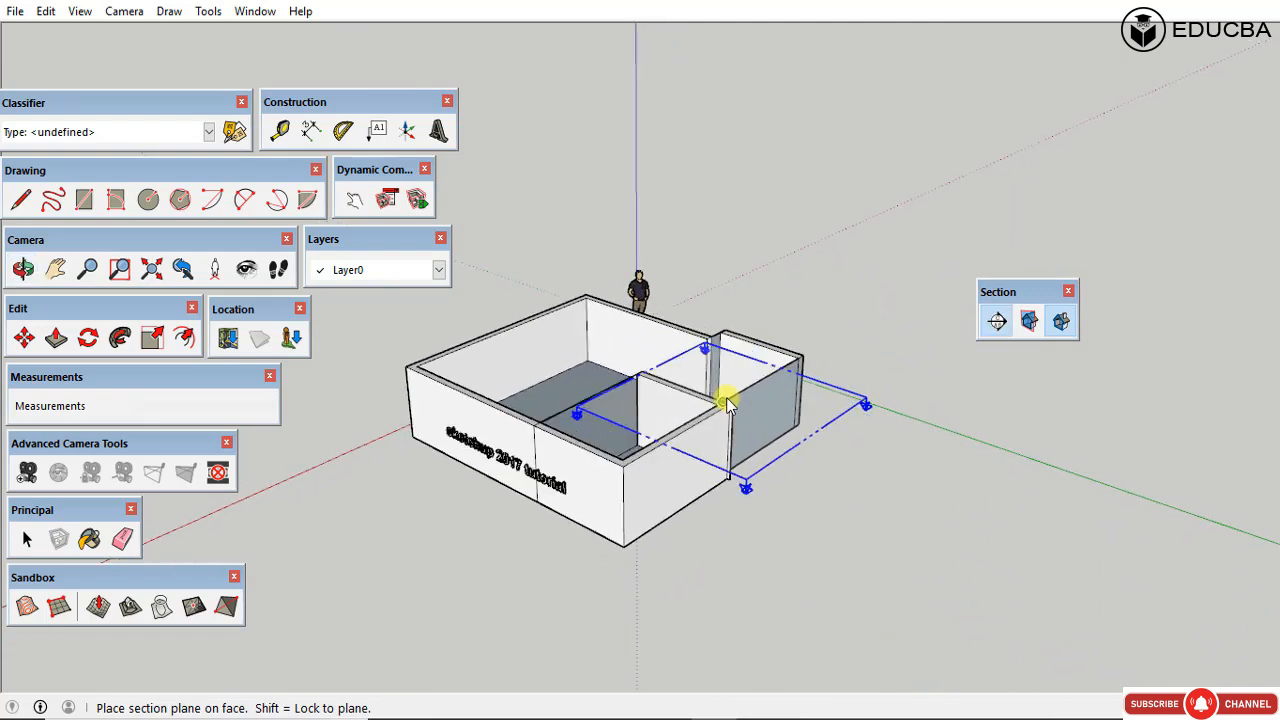
{"action": "scroll", "coordinate": [710, 405], "scroll_direction": "down", "scroll_amount": 5}
{"action": "middle_click_drag", "start_coordinate": [829, 423], "coordinate": [902, 376]}
{"action": "left_click", "coordinate": [766, 443]}
{"action": "key", "text": "space"}
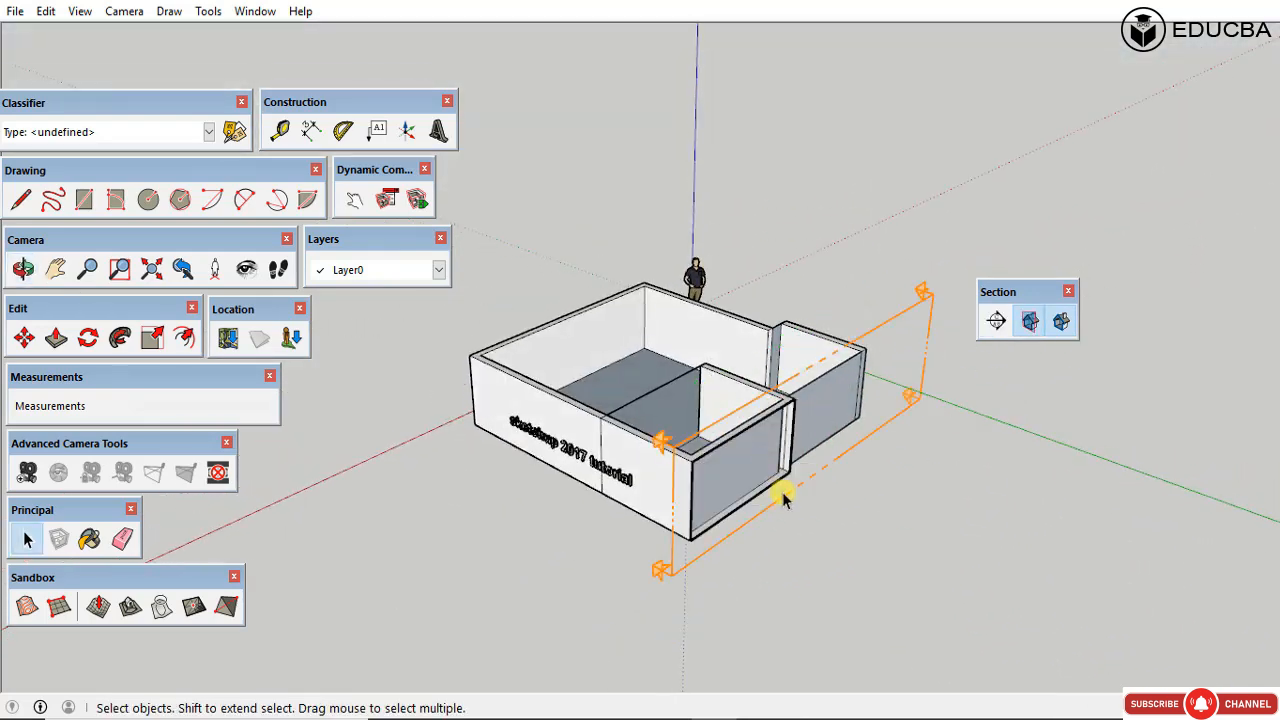
Step: Slide the section plane through the building to shift the cut, and turn off the section display
{"action": "left_click", "coordinate": [783, 500]}
{"action": "key", "text": "m"}
{"action": "left_click", "coordinate": [894, 523]}
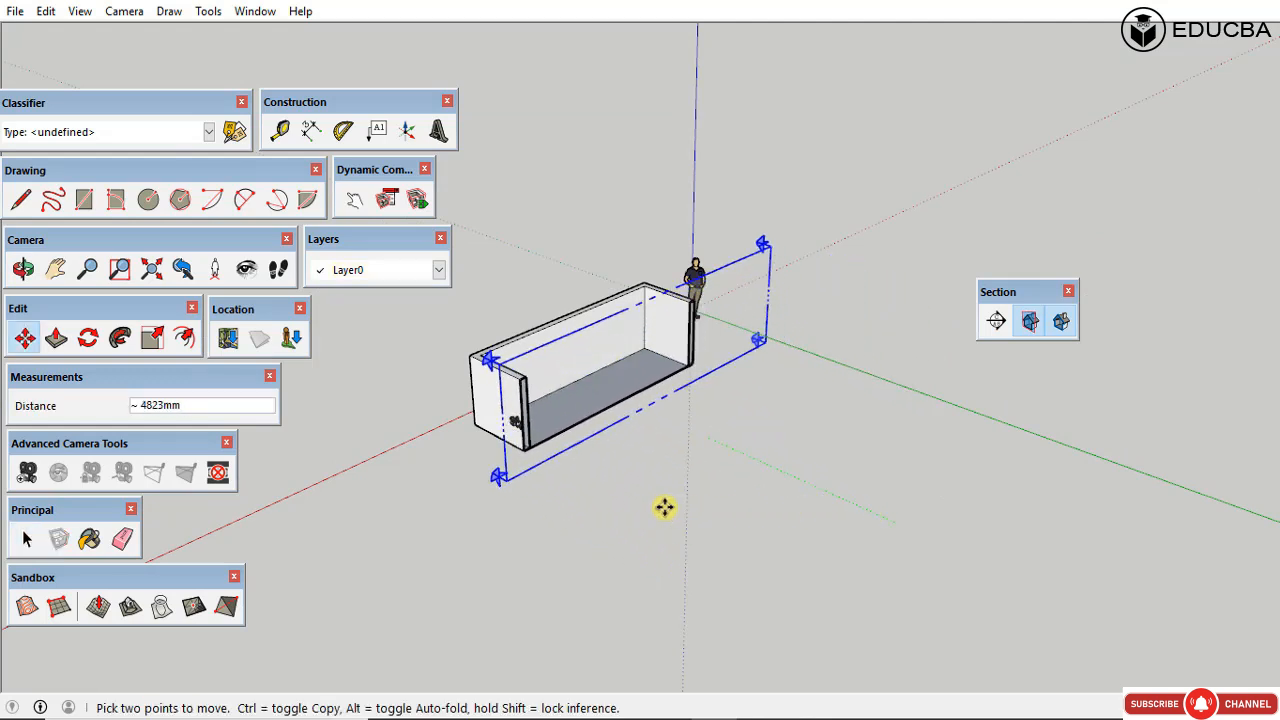
{"action": "left_click", "coordinate": [952, 540]}
{"action": "key", "text": "space"}
{"action": "left_click", "coordinate": [1020, 328]}
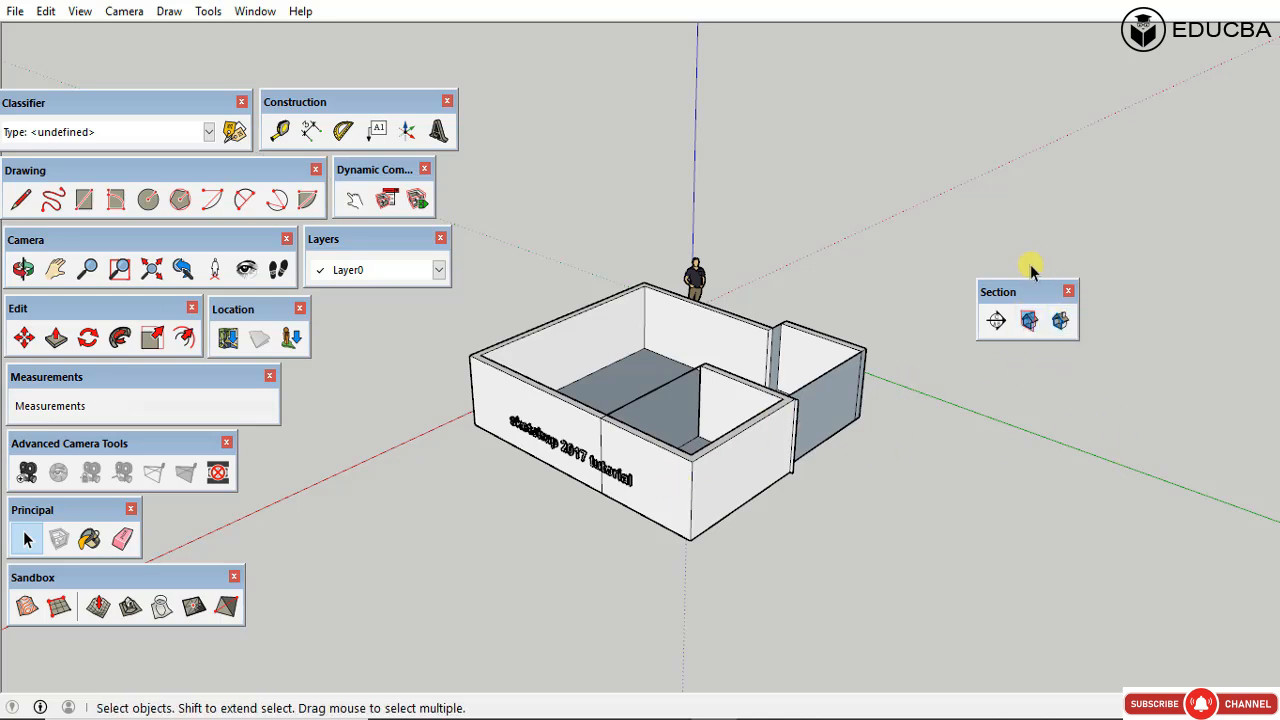
Step: Place the Section toolbar beside Principal, and show the Shadows toolbar floating next to Construction
{"action": "left_click_drag", "start_coordinate": [1025, 292], "coordinate": [195, 505]}
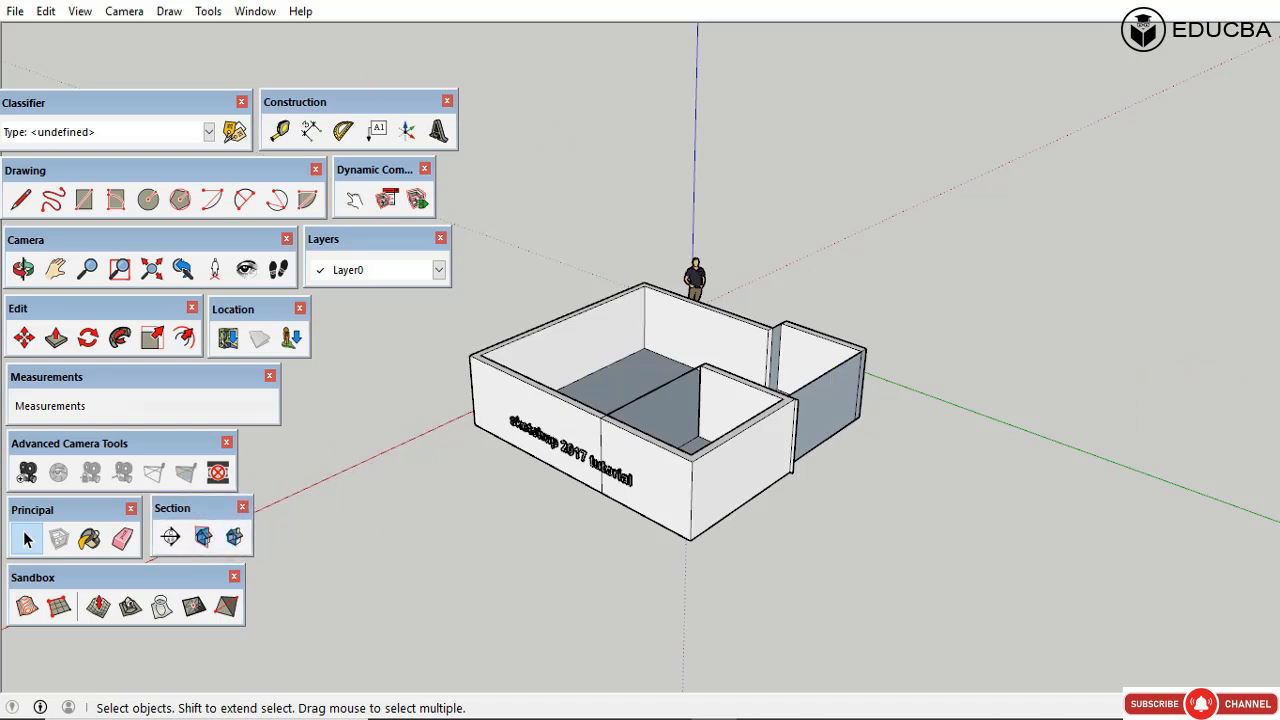
{"action": "left_click", "coordinate": [80, 11]}
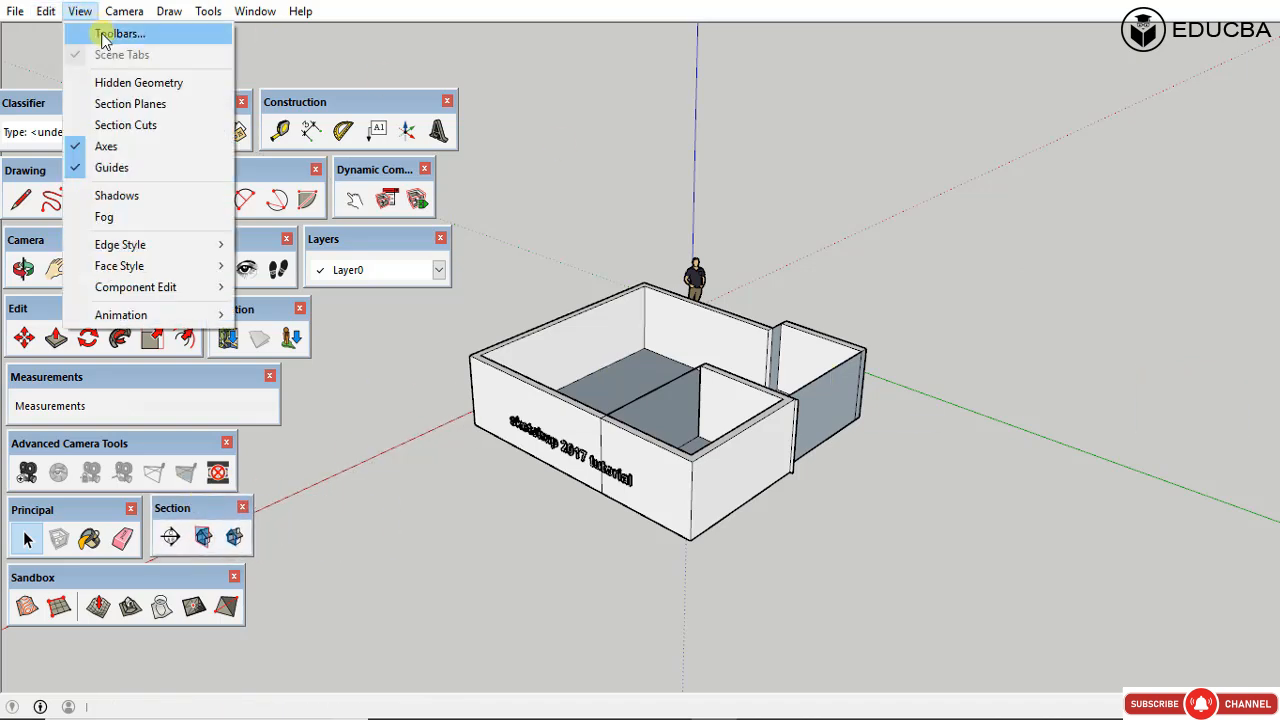
{"action": "left_click", "coordinate": [118, 34]}
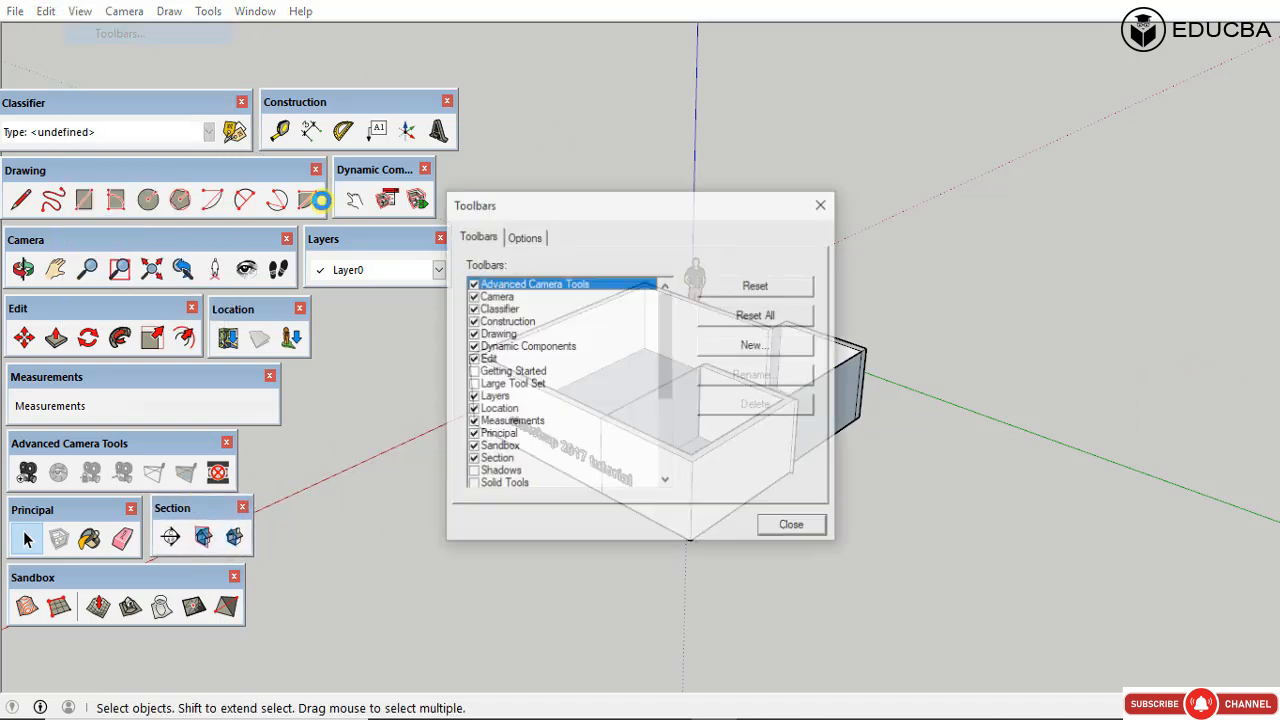
{"action": "left_click", "coordinate": [474, 472]}
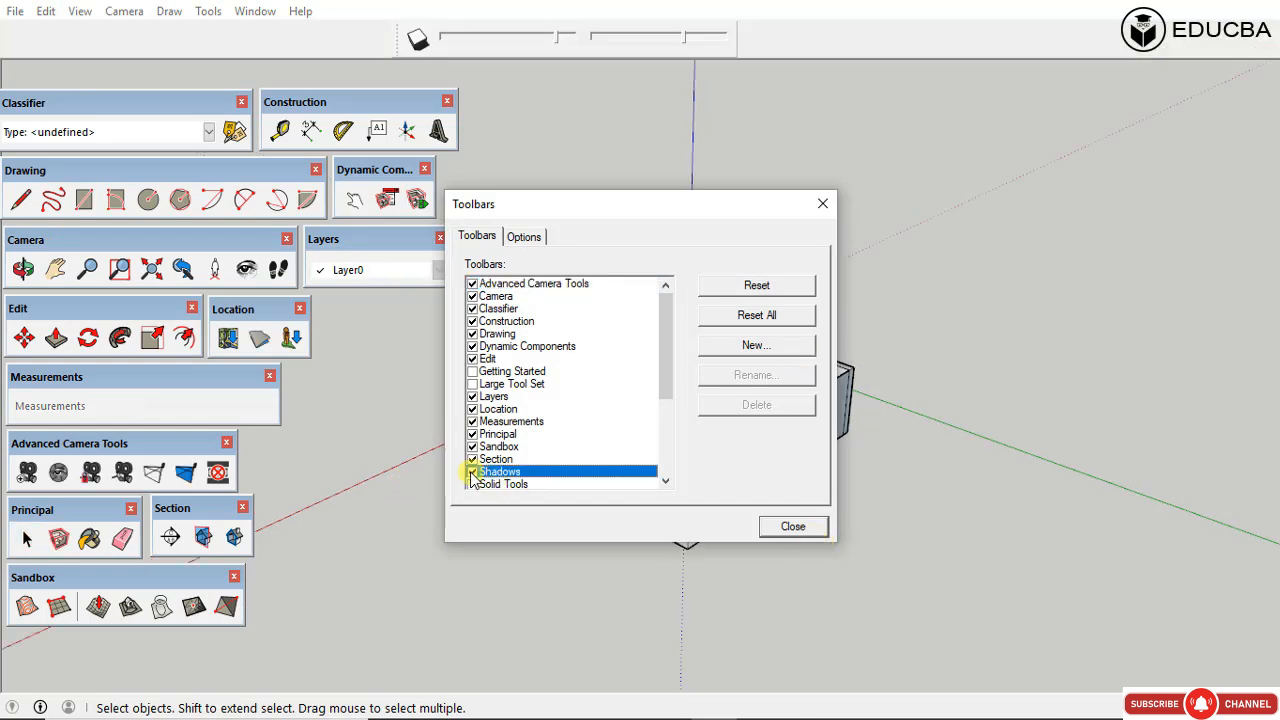
{"action": "left_click_drag", "start_coordinate": [666, 371], "coordinate": [700, 467]}
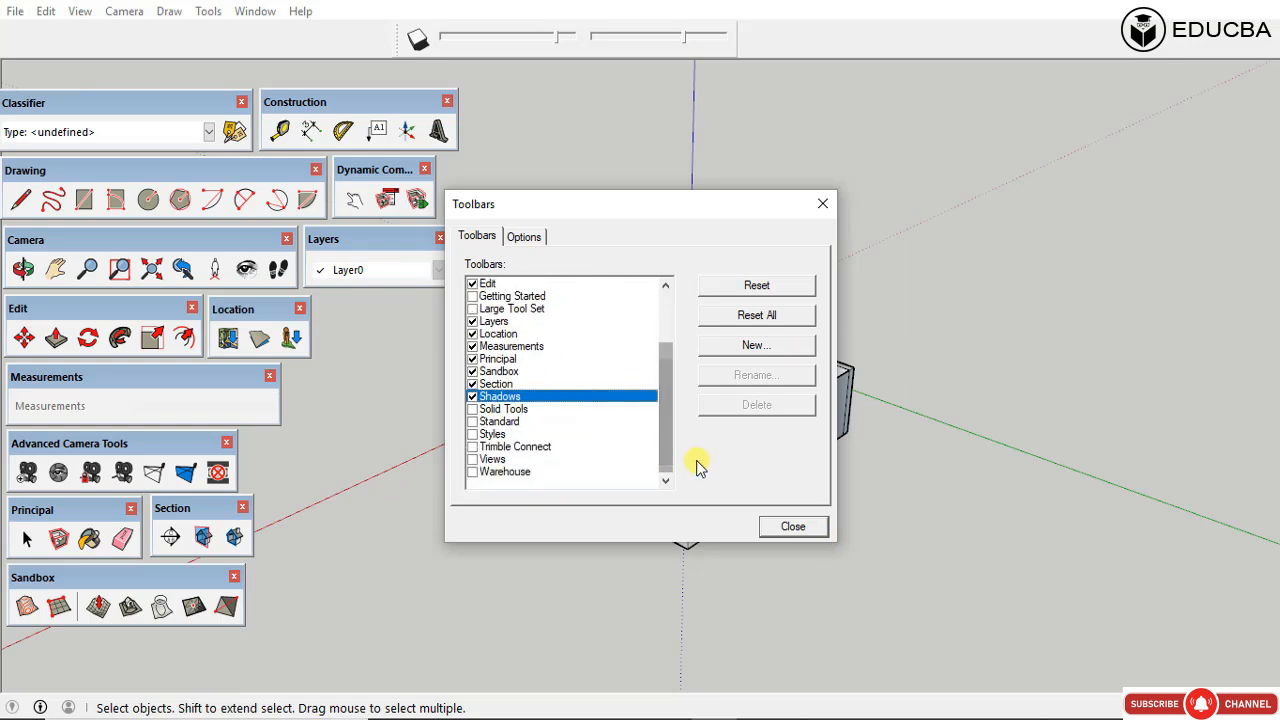
{"action": "left_click", "coordinate": [793, 527]}
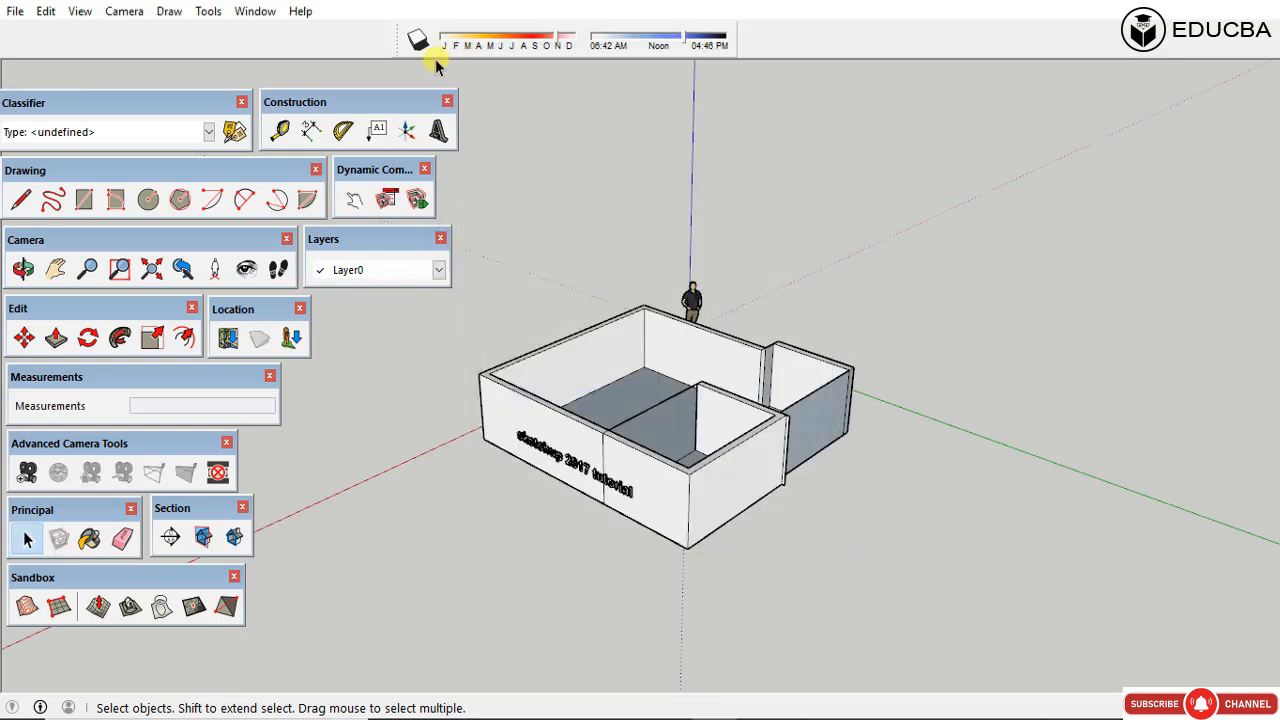
{"action": "left_click_drag", "start_coordinate": [398, 40], "coordinate": [641, 135]}
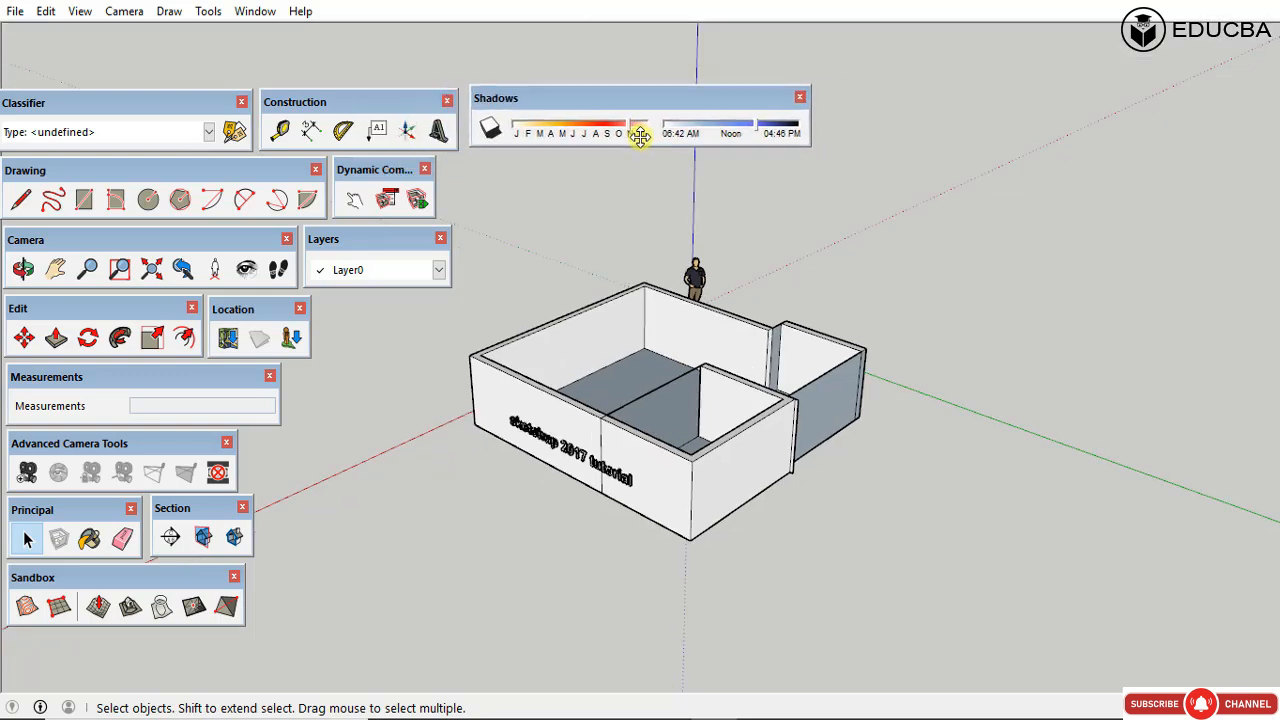
Step: Switch the model's shadows on and off twice, ending with them off
{"action": "left_click", "coordinate": [491, 130]}
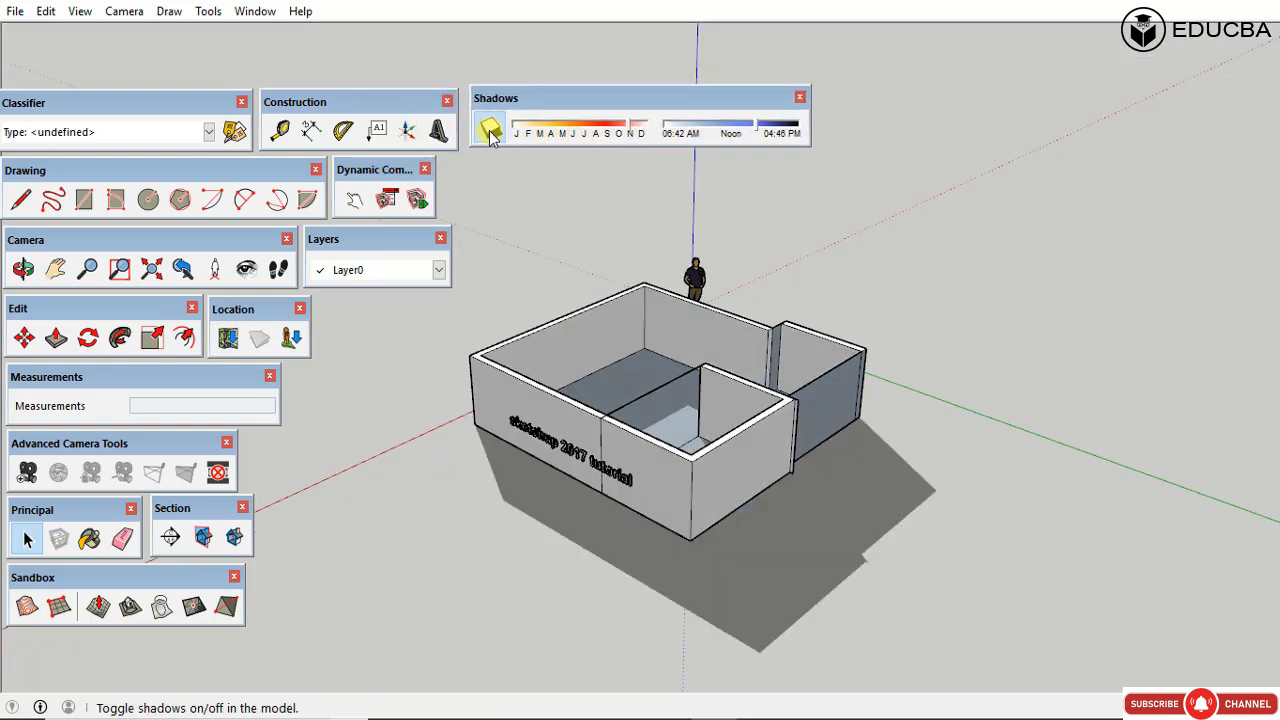
{"action": "left_click", "coordinate": [490, 130]}
{"action": "left_click", "coordinate": [490, 130]}
{"action": "left_click", "coordinate": [490, 130]}
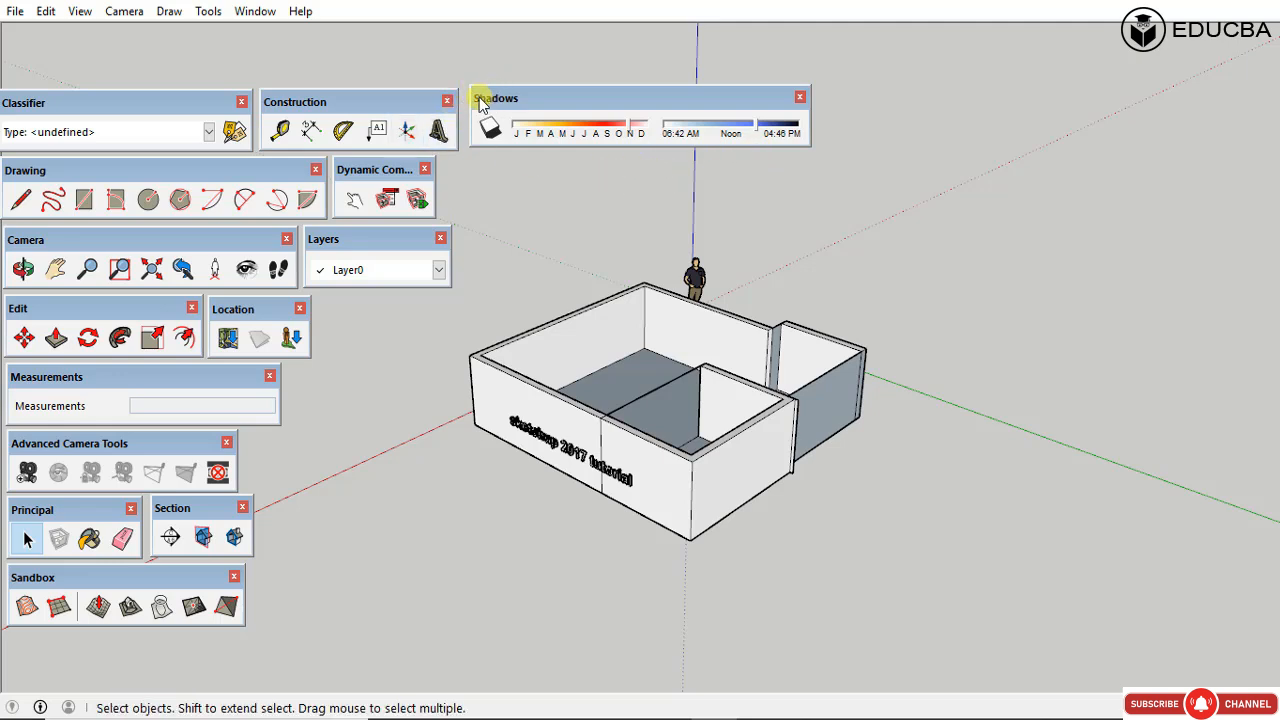
Step: Show the Standard toolbar and place it floating beneath the Shadows toolbar
{"action": "left_click", "coordinate": [82, 19]}
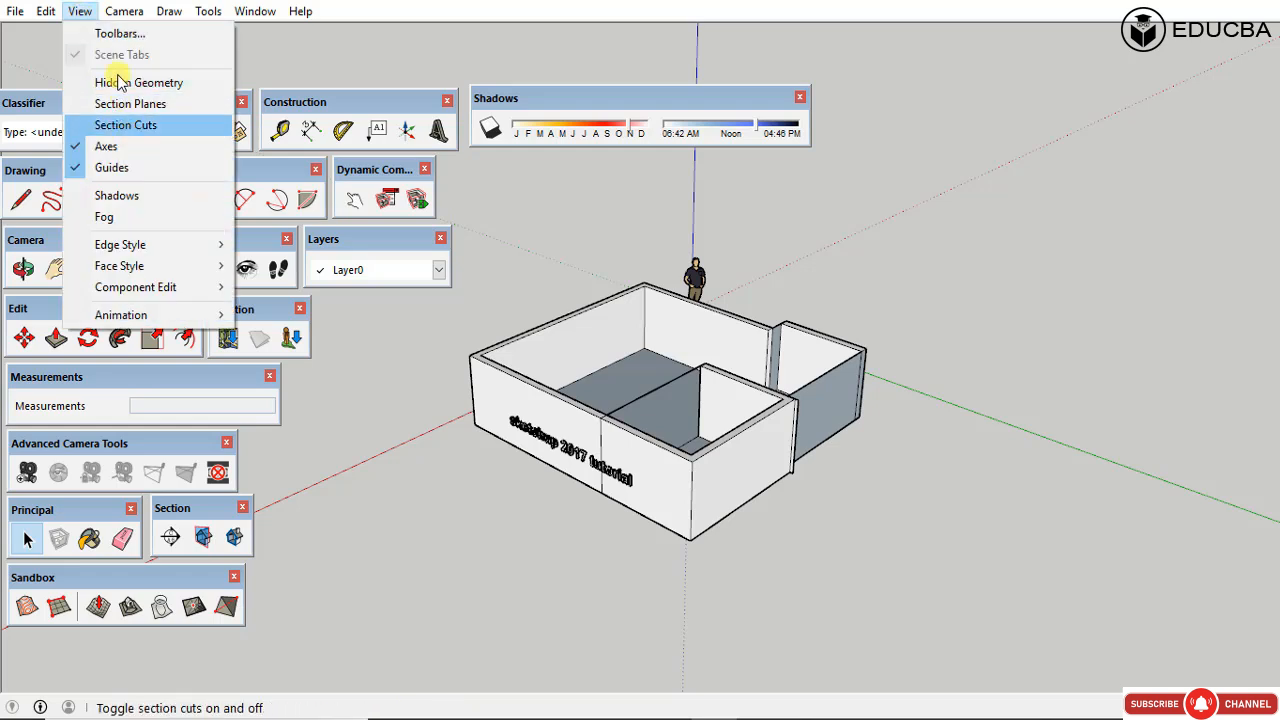
{"action": "left_click", "coordinate": [140, 33]}
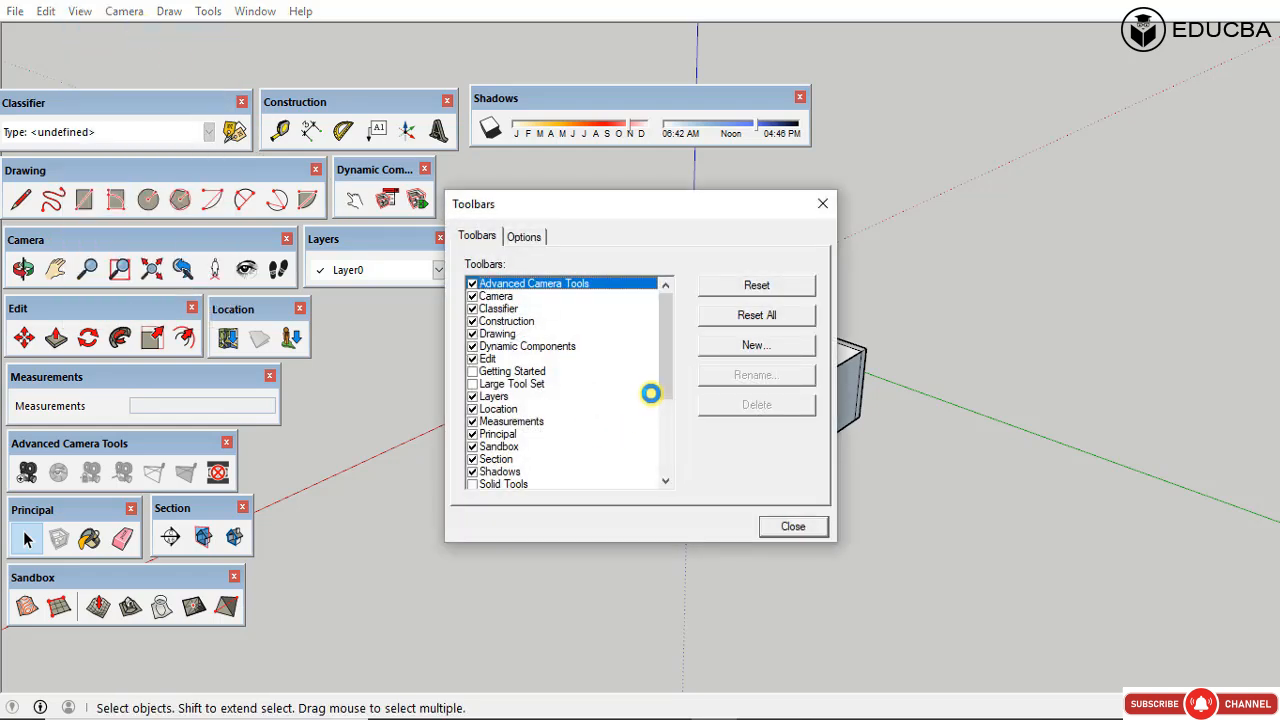
{"action": "left_click_drag", "start_coordinate": [665, 388], "coordinate": [663, 480]}
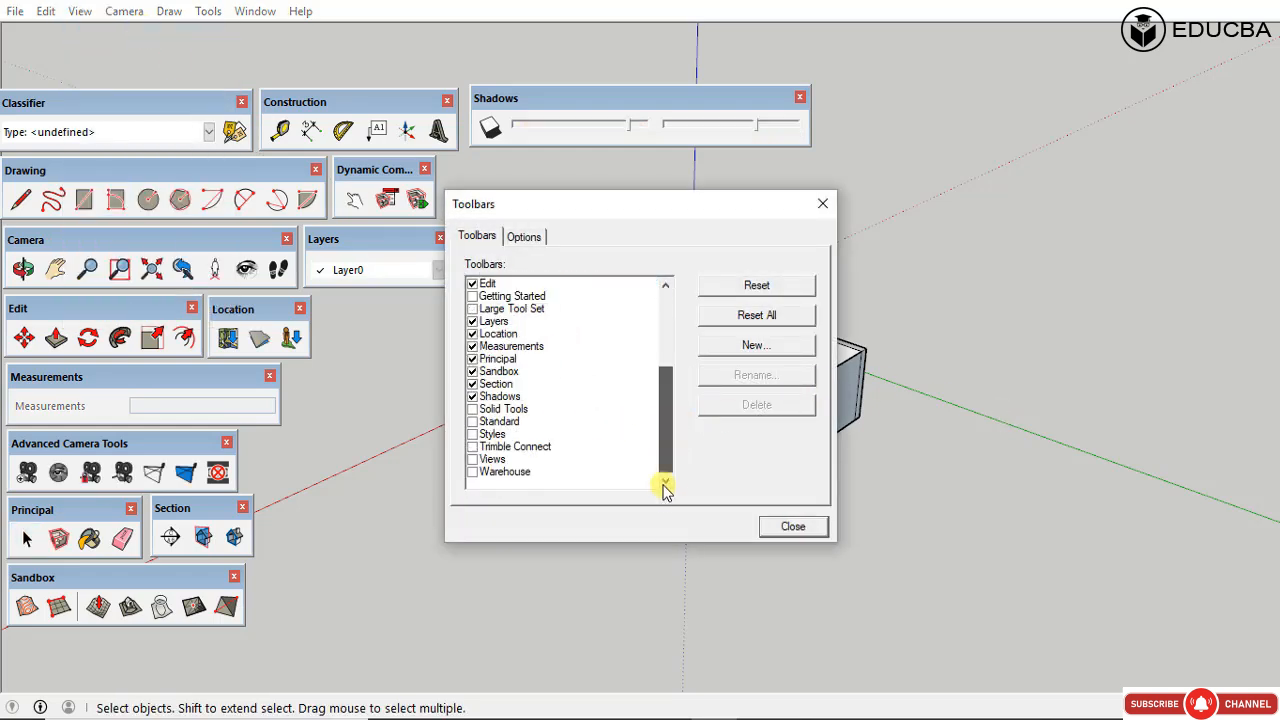
{"action": "left_click", "coordinate": [472, 422]}
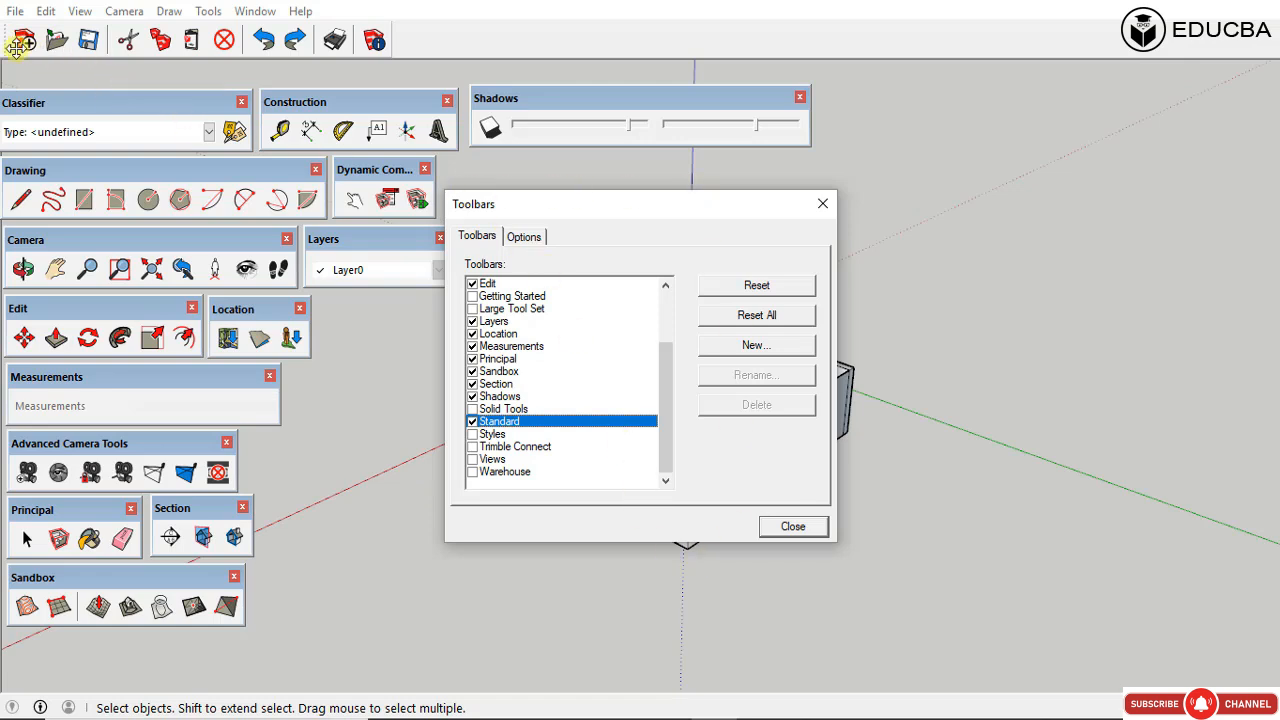
{"action": "left_click", "coordinate": [791, 525]}
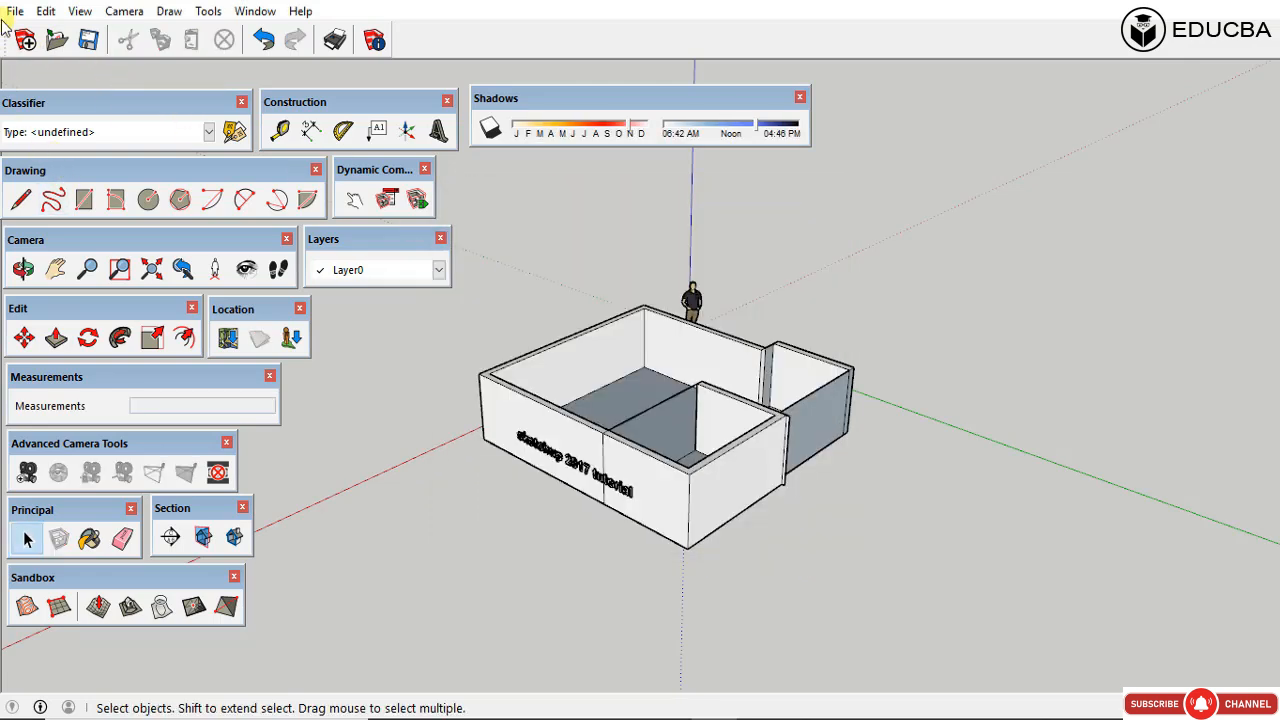
{"action": "left_click_drag", "start_coordinate": [52, 57], "coordinate": [660, 198]}
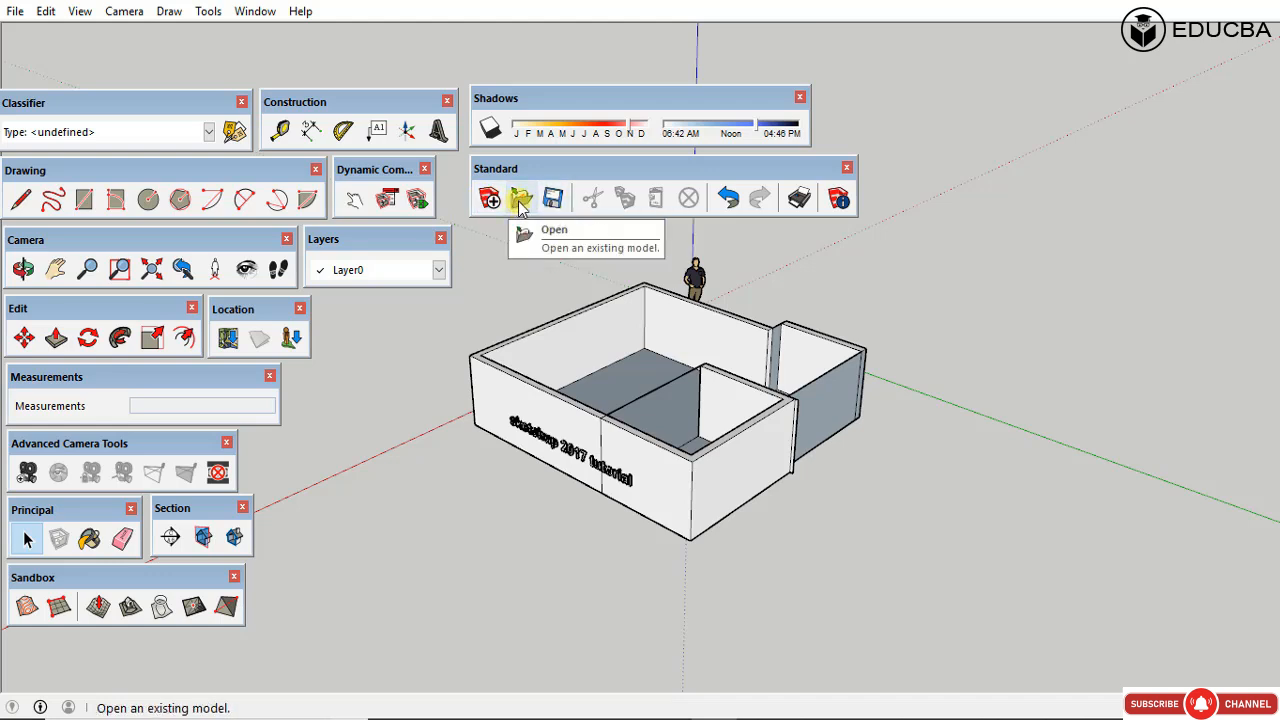
{"action": "left_click", "coordinate": [15, 11]}
{"action": "left_click", "coordinate": [636, 277]}
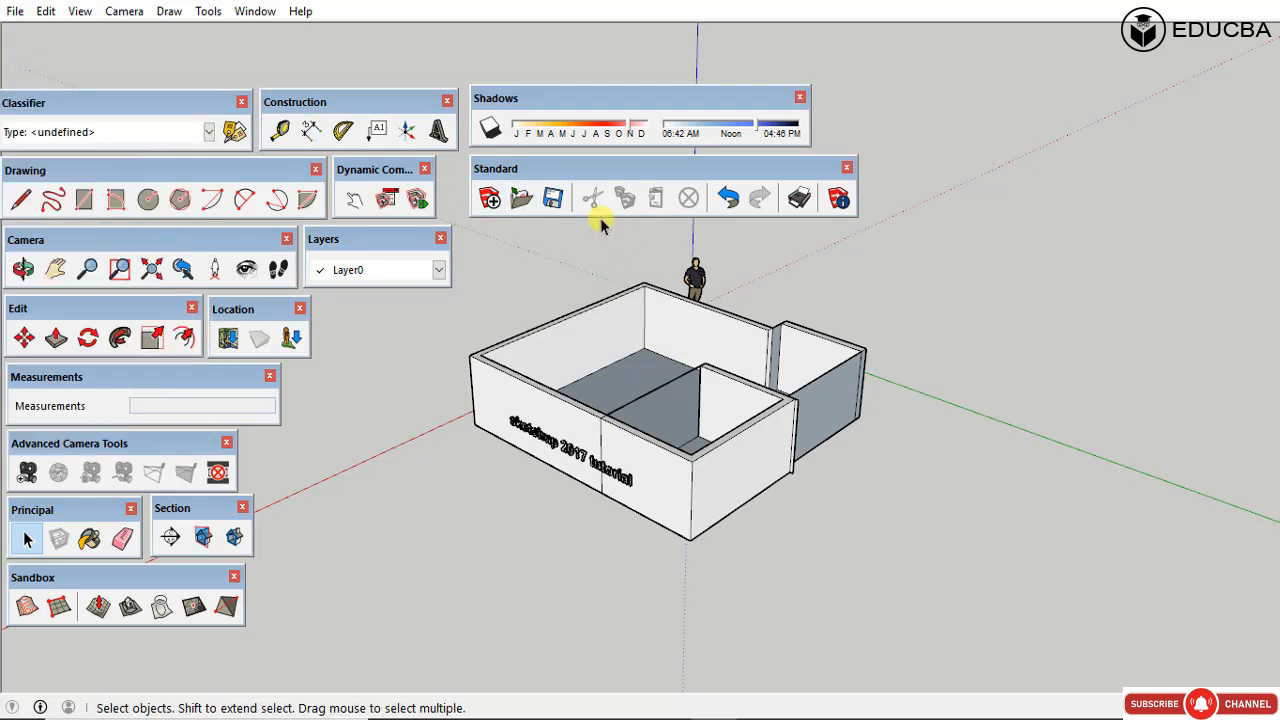
Step: Open and close the Model Info window, and place the Standard toolbar between Shadows and the model, next to Dynamic Components
{"action": "left_click_drag", "start_coordinate": [632, 173], "coordinate": [1020, 670]}
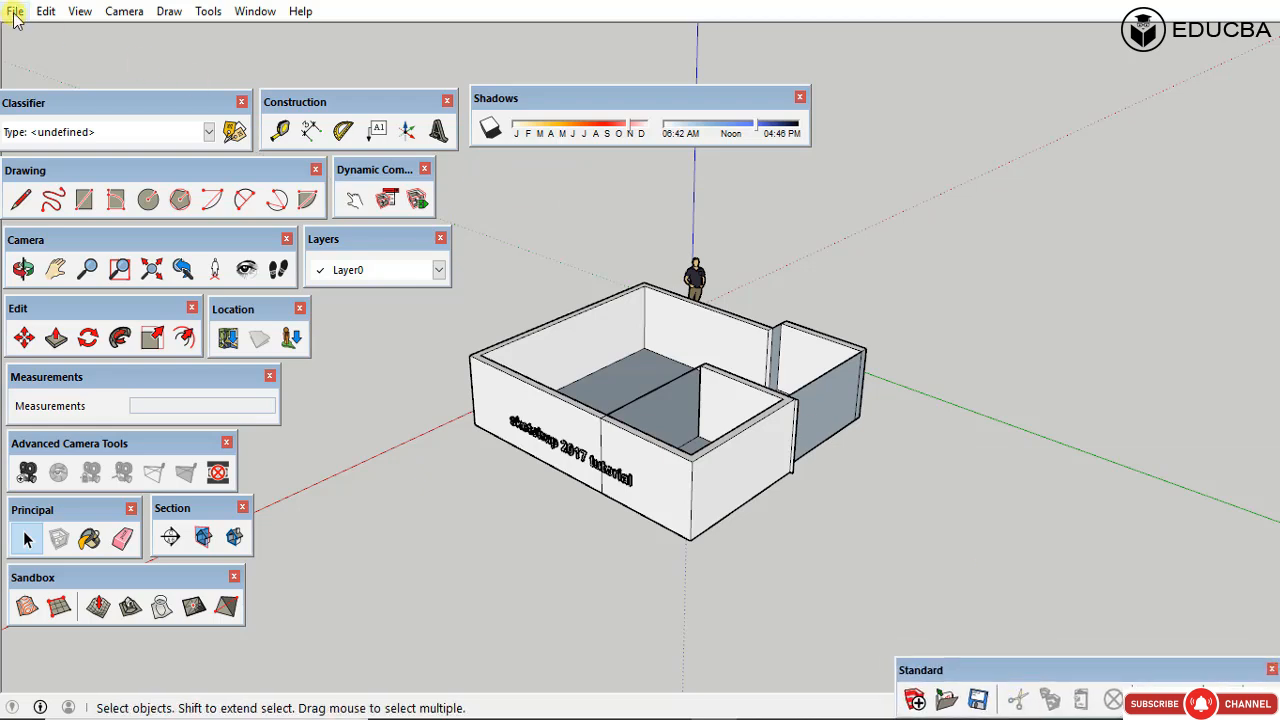
{"action": "left_click_drag", "start_coordinate": [1000, 613], "coordinate": [1001, 492]}
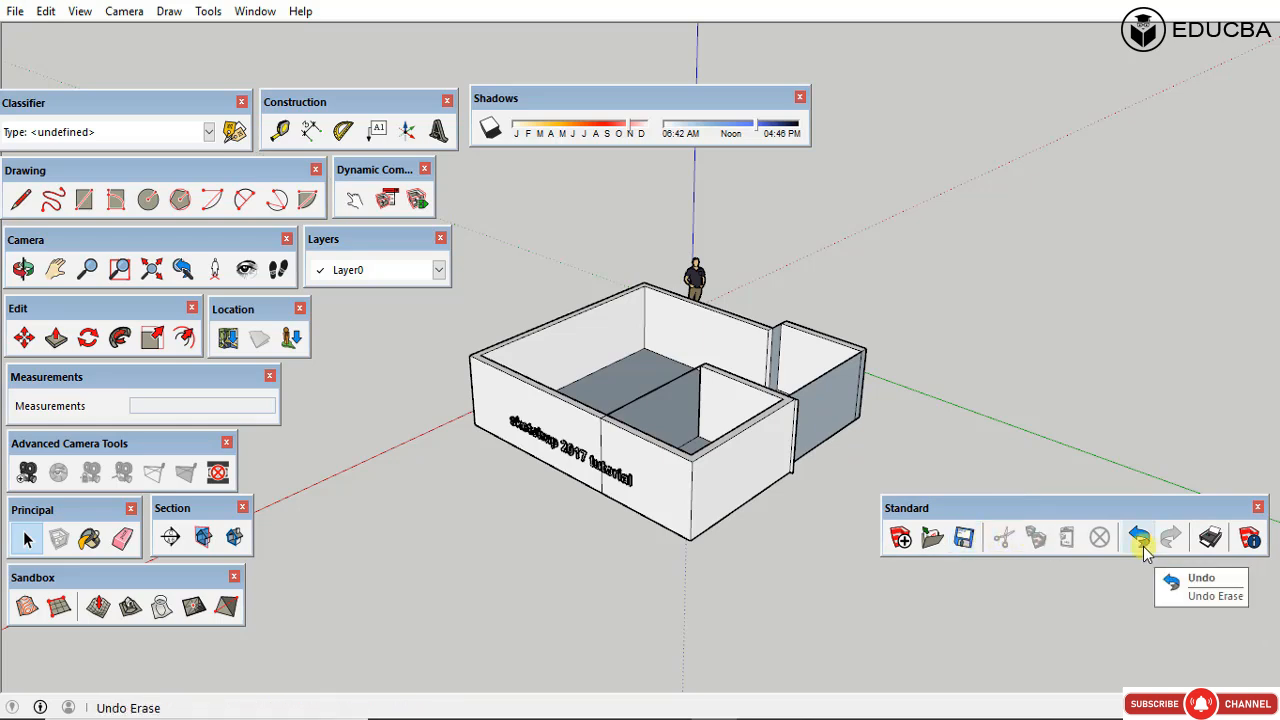
{"action": "left_click", "coordinate": [1249, 539]}
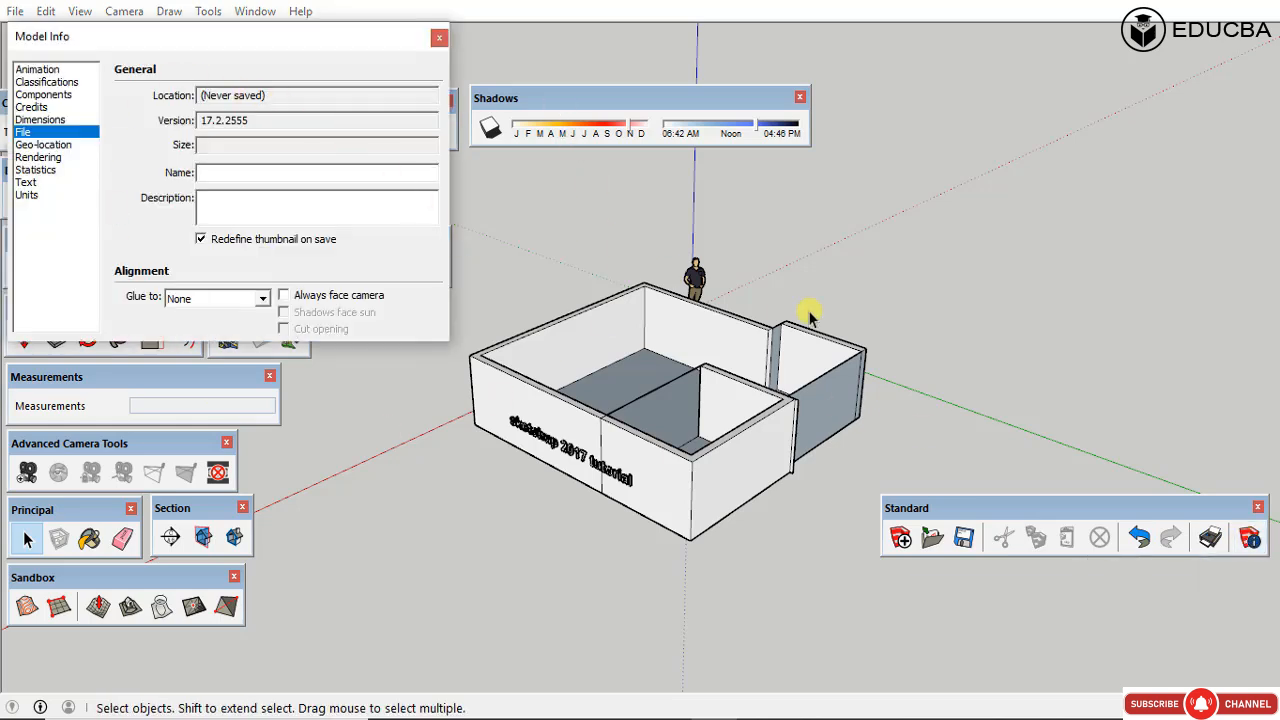
{"action": "left_click", "coordinate": [440, 38]}
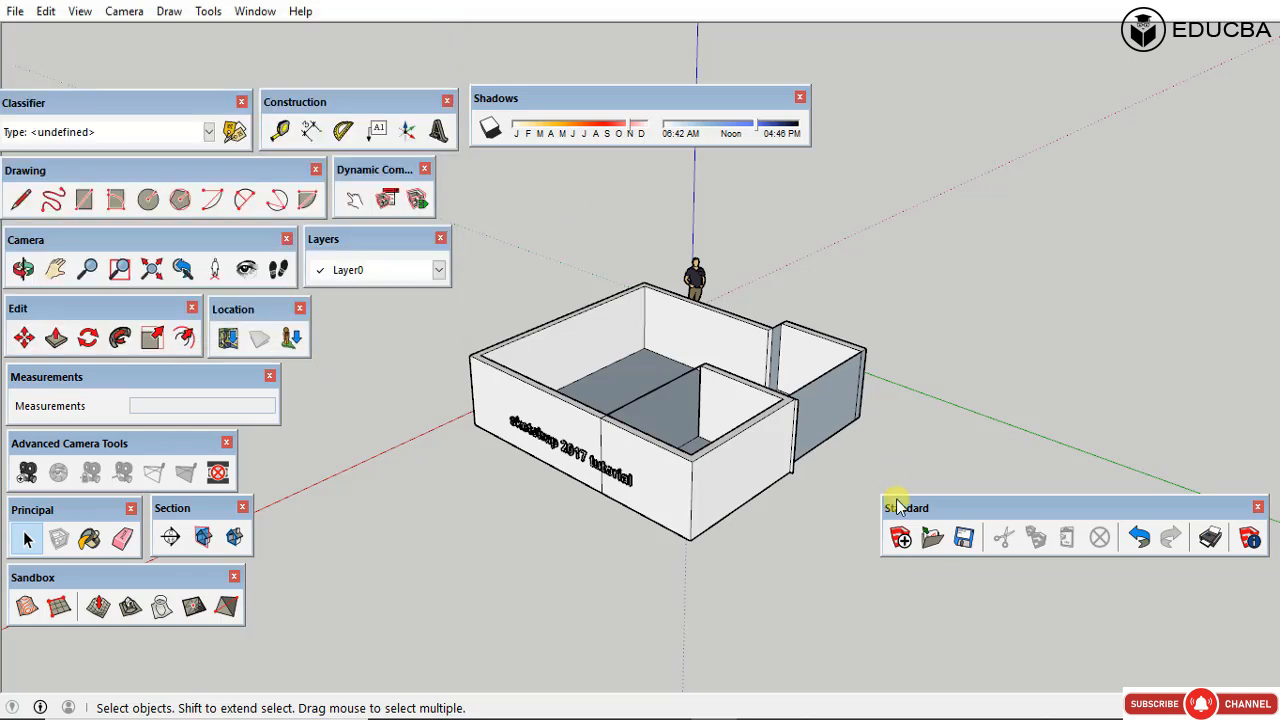
{"action": "left_click_drag", "start_coordinate": [948, 506], "coordinate": [518, 168]}
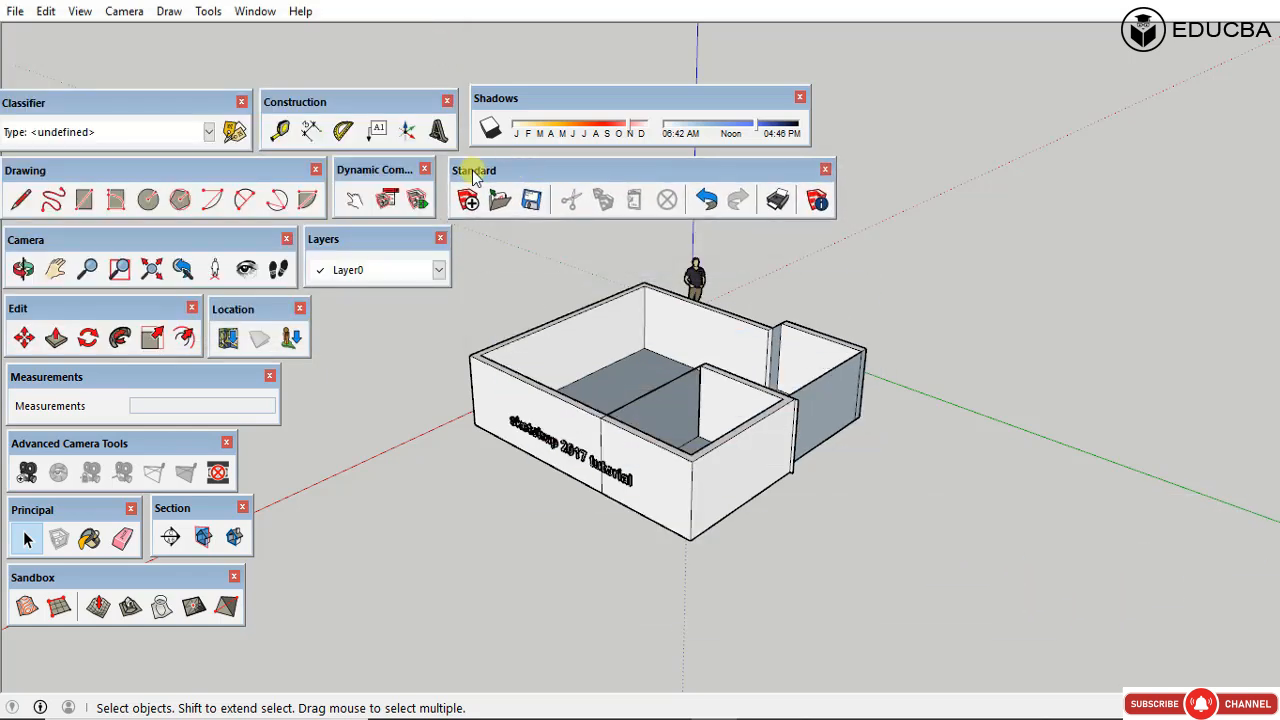
Step: Show the Styles toolbar and place it floating beside the Shadows toolbar
{"action": "left_click", "coordinate": [81, 12]}
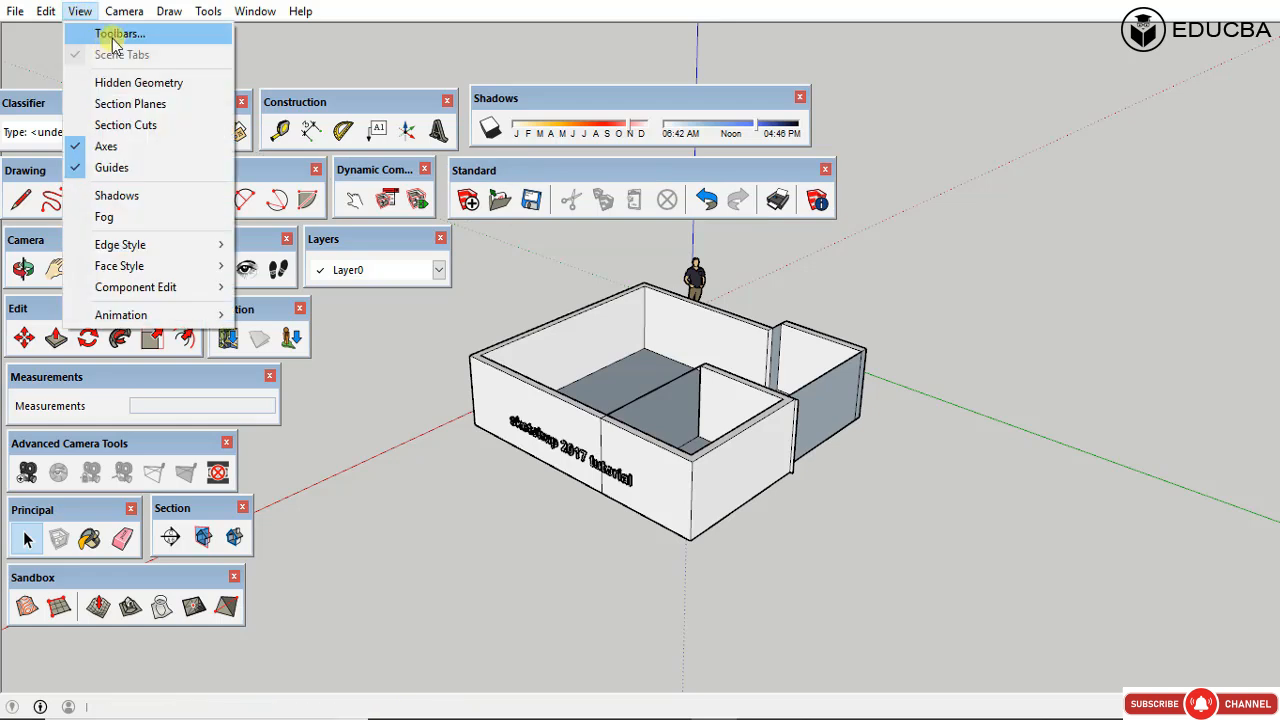
{"action": "left_click", "coordinate": [115, 37]}
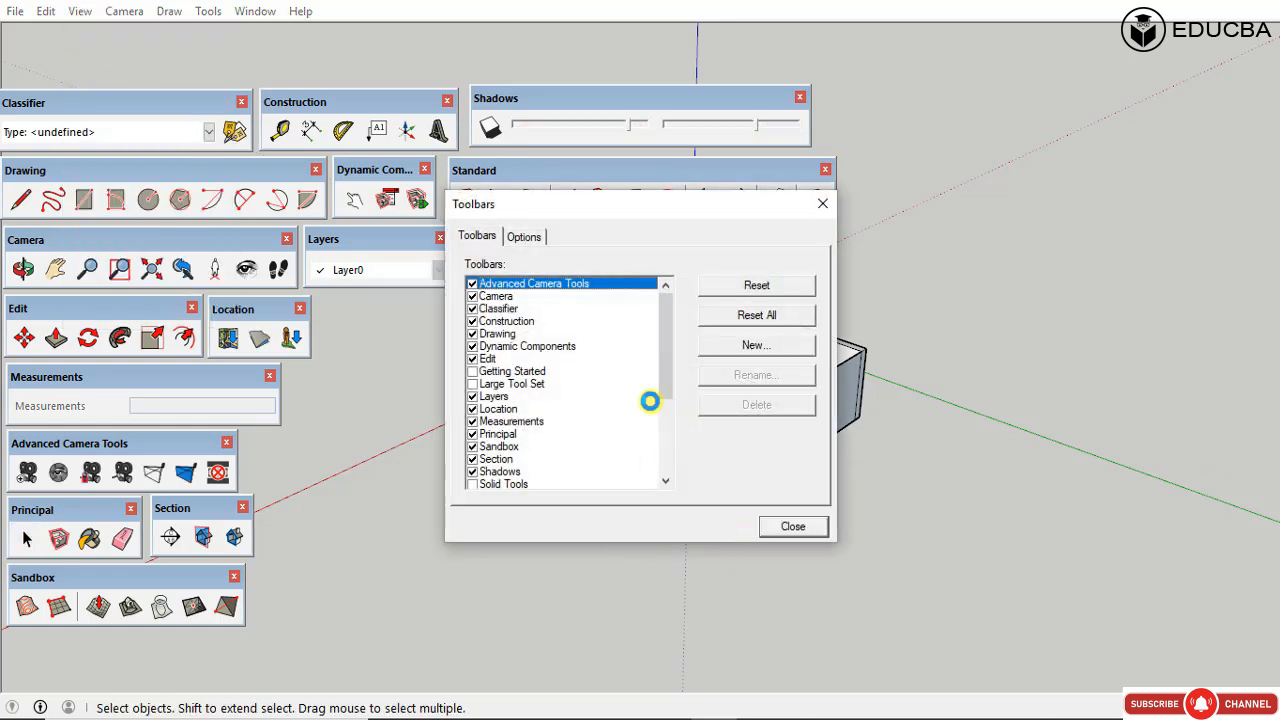
{"action": "left_click_drag", "start_coordinate": [663, 386], "coordinate": [640, 470]}
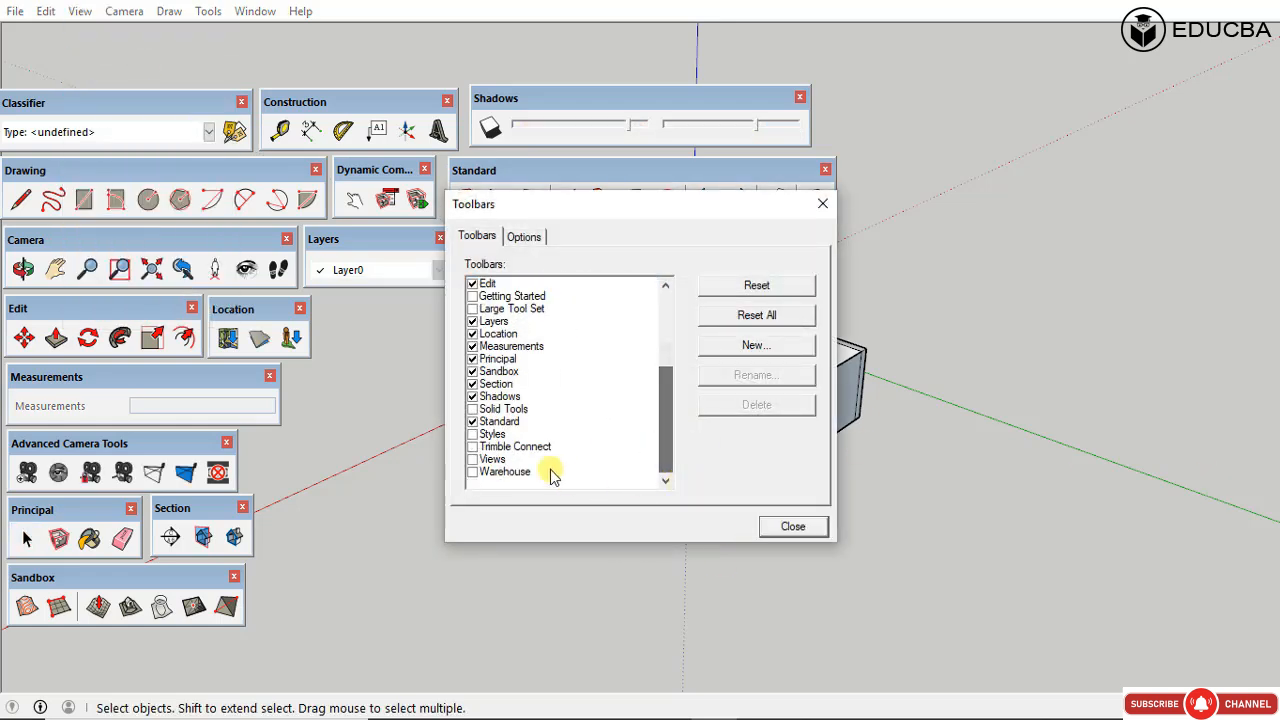
{"action": "left_click", "coordinate": [472, 435]}
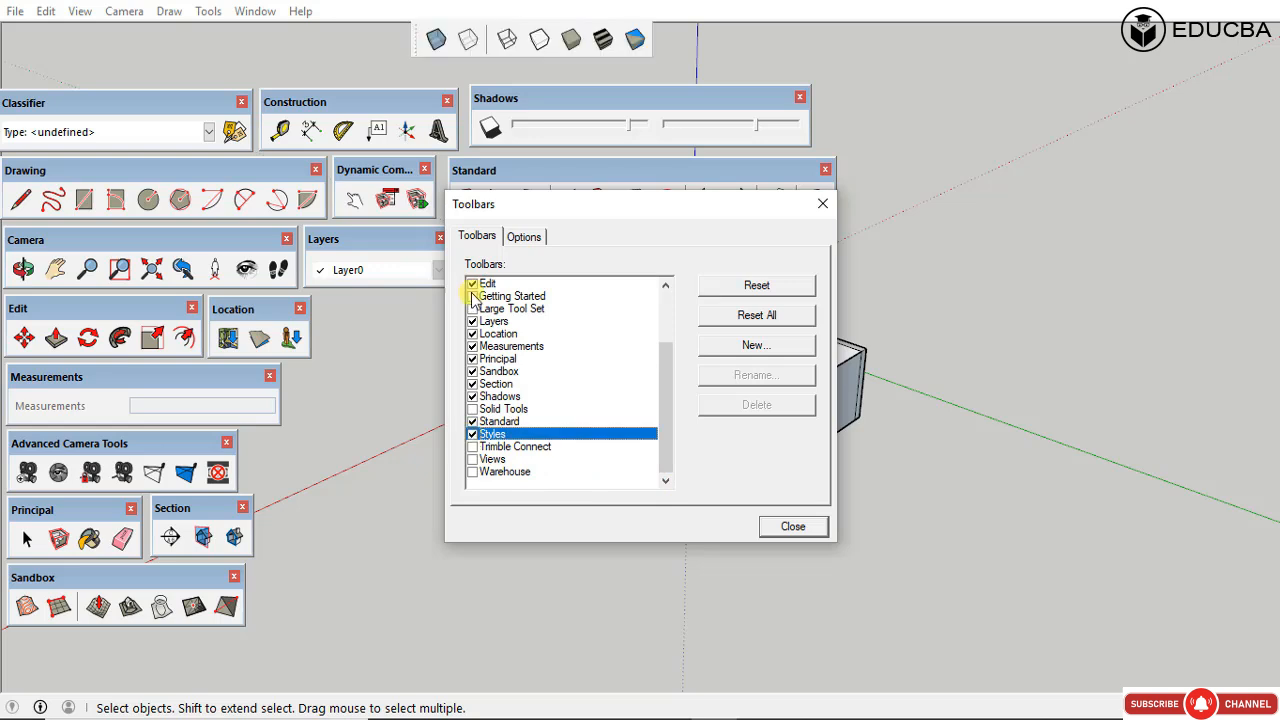
{"action": "left_click", "coordinate": [822, 207]}
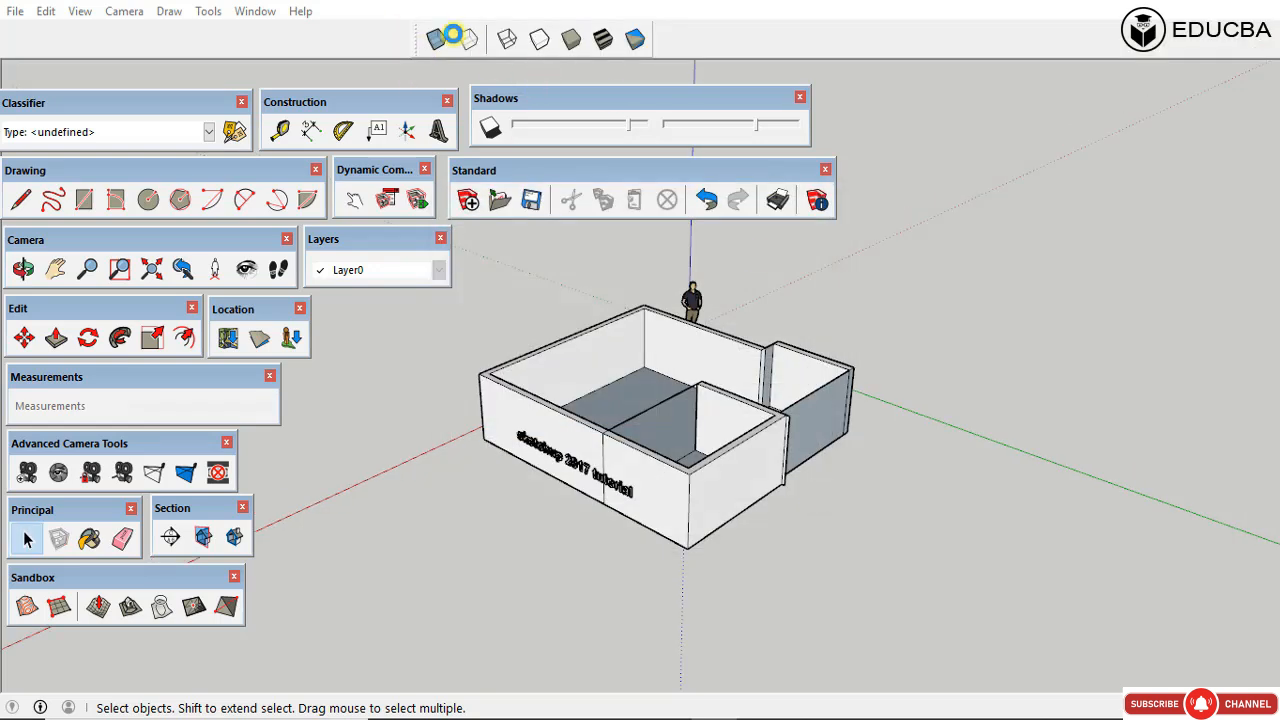
{"action": "left_click_drag", "start_coordinate": [421, 75], "coordinate": [830, 98]}
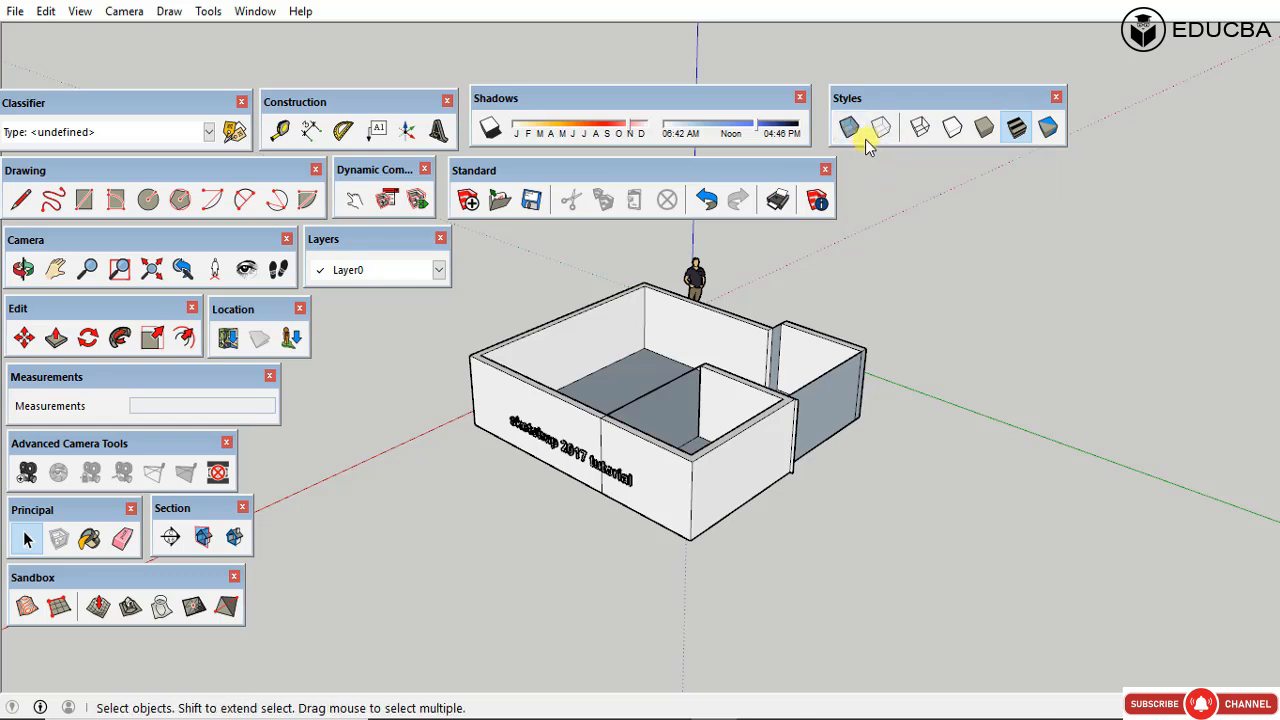
{"action": "left_click_drag", "start_coordinate": [814, 229], "coordinate": [445, 622]}
{"action": "scroll", "coordinate": [722, 352], "scroll_direction": "up", "scroll_amount": 2}
{"action": "scroll", "coordinate": [823, 343], "scroll_direction": "down", "scroll_amount": 2}
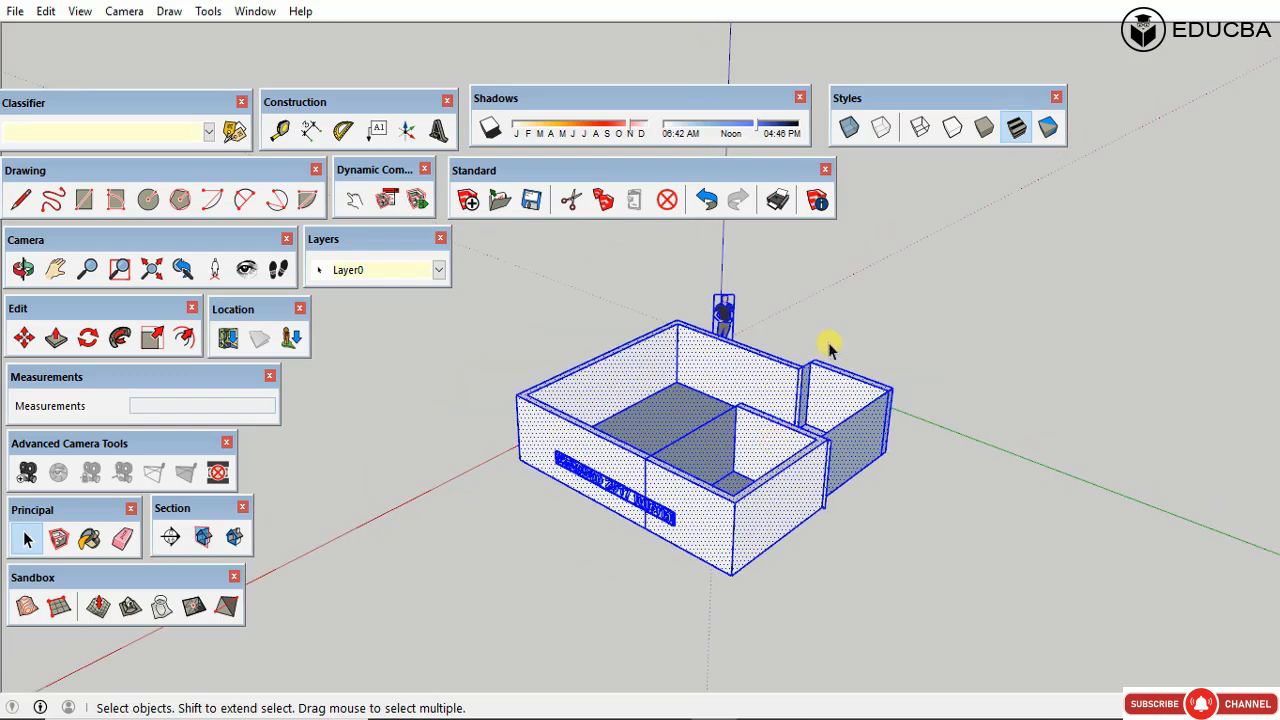
{"action": "scroll", "coordinate": [820, 514], "scroll_direction": "down", "scroll_amount": 1}
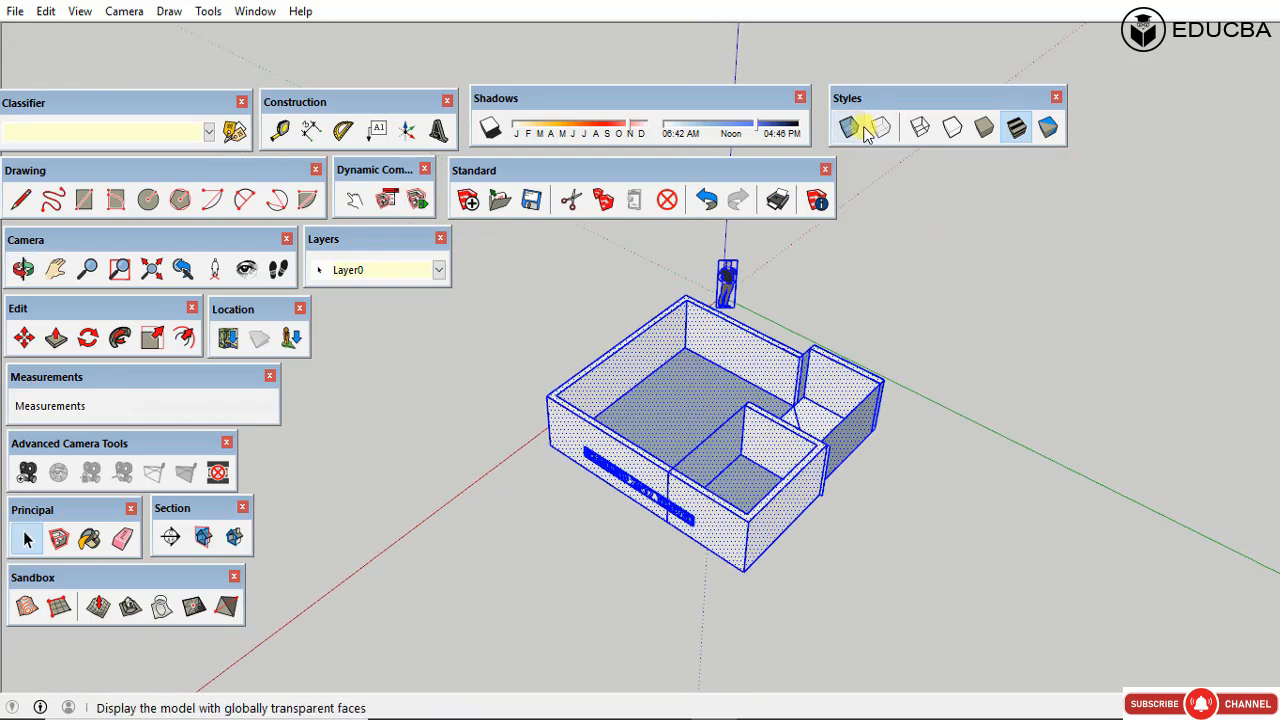
{"action": "left_click", "coordinate": [963, 306]}
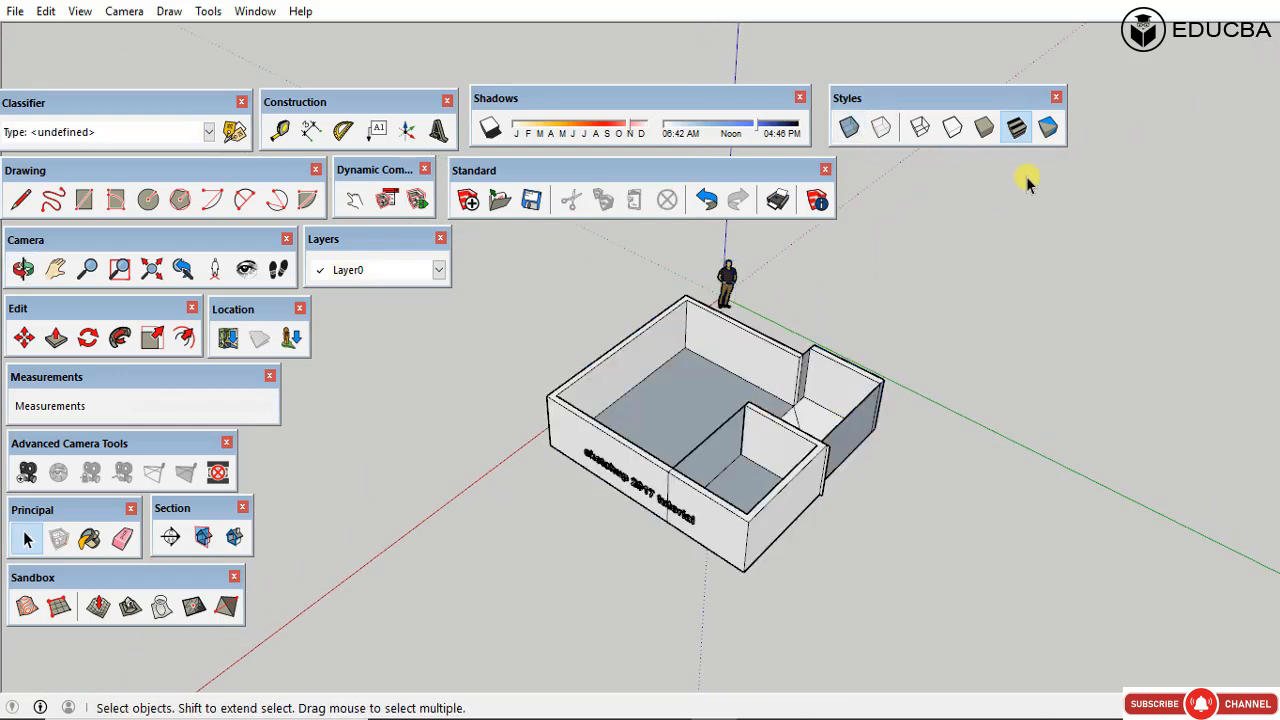
Step: Try X-Ray, Back Edges, Wireframe and Hidden Line on the model, ending with Shaded faces and back edges displayed
{"action": "left_click", "coordinate": [851, 129]}
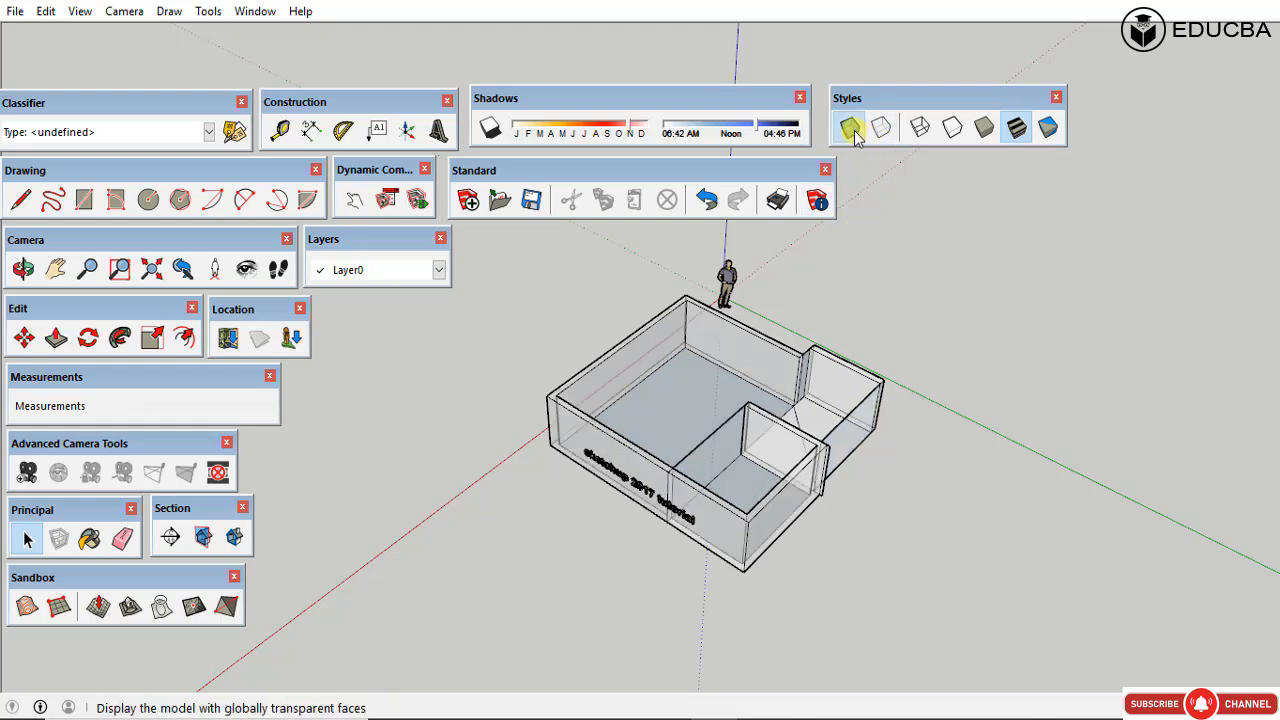
{"action": "left_click", "coordinate": [881, 128]}
{"action": "left_click", "coordinate": [918, 130]}
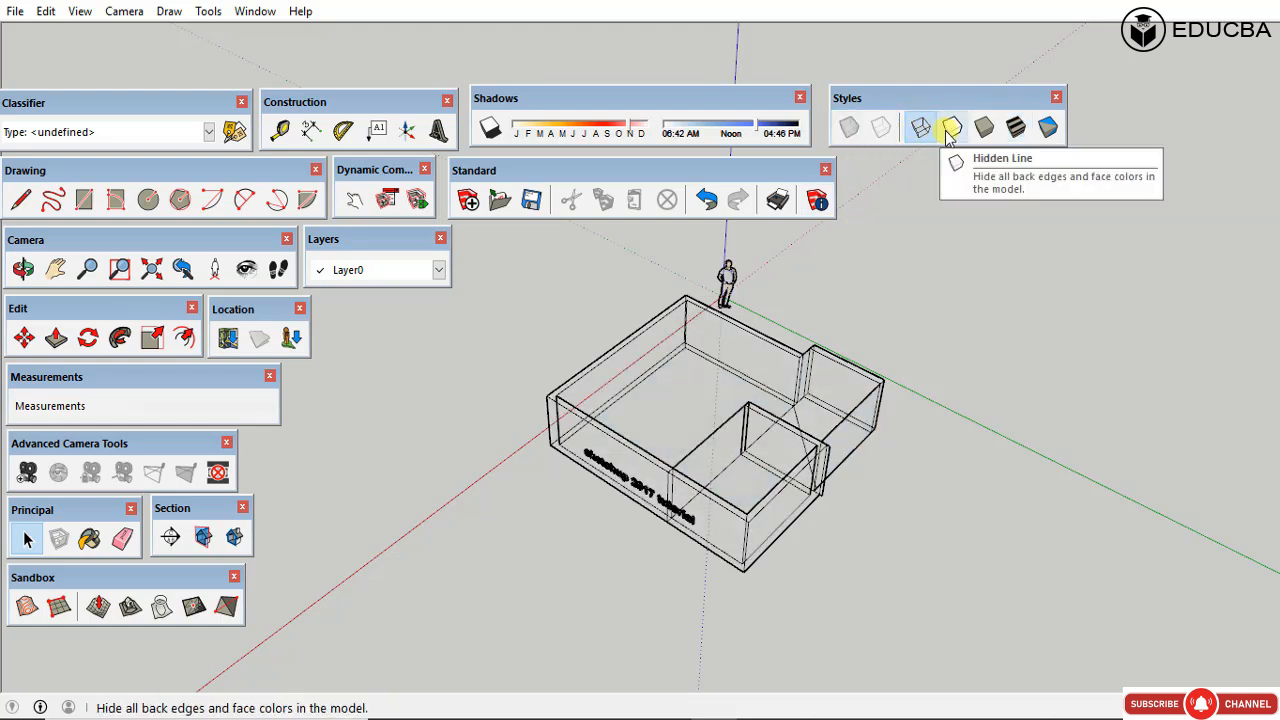
{"action": "left_click", "coordinate": [951, 130]}
{"action": "left_click", "coordinate": [985, 132]}
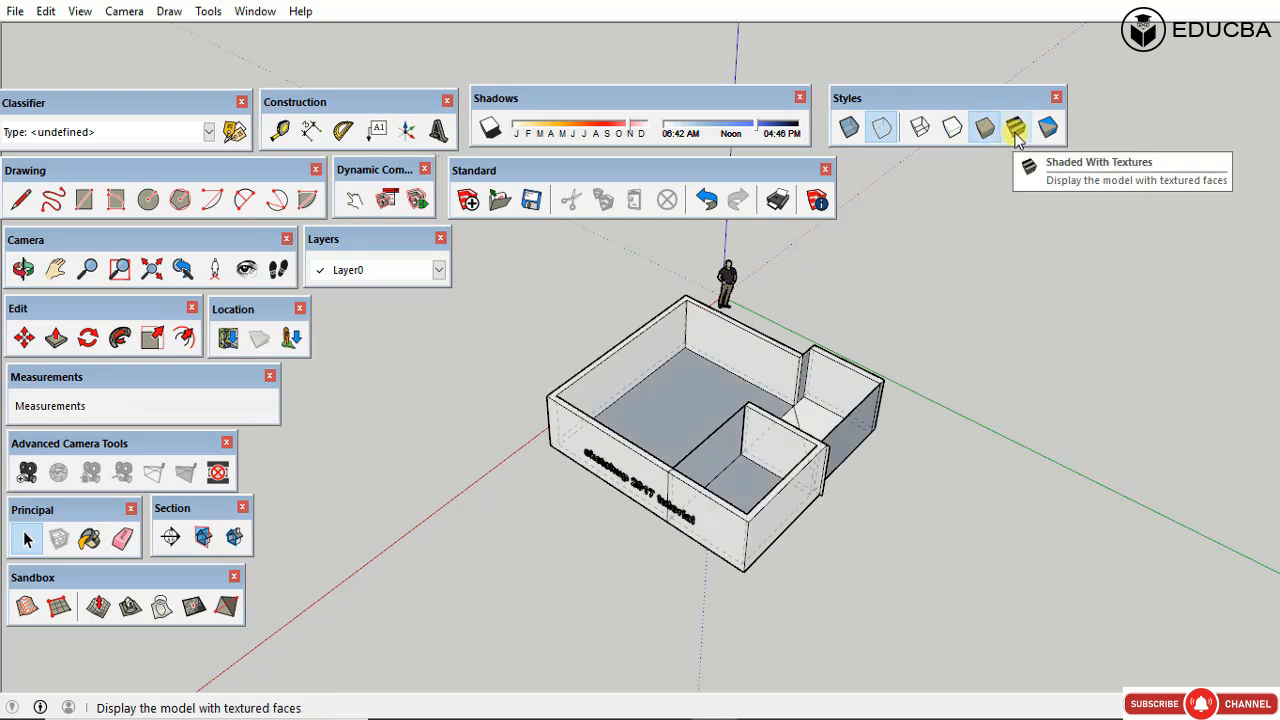
Step: Display the house model in the Monochrome face style
{"action": "left_click", "coordinate": [1047, 128]}
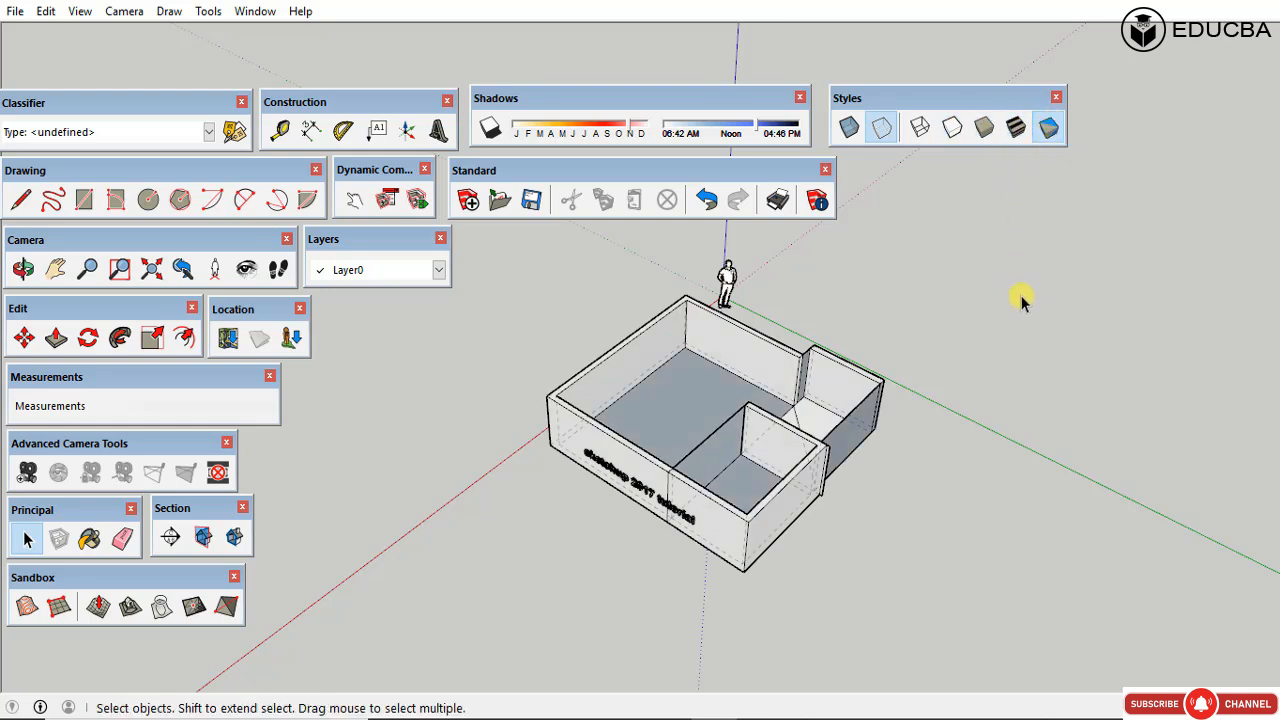
Step: Show the Views toolbar and float it directly below the Styles toolbar
{"action": "left_click", "coordinate": [82, 11]}
{"action": "left_click", "coordinate": [119, 34]}
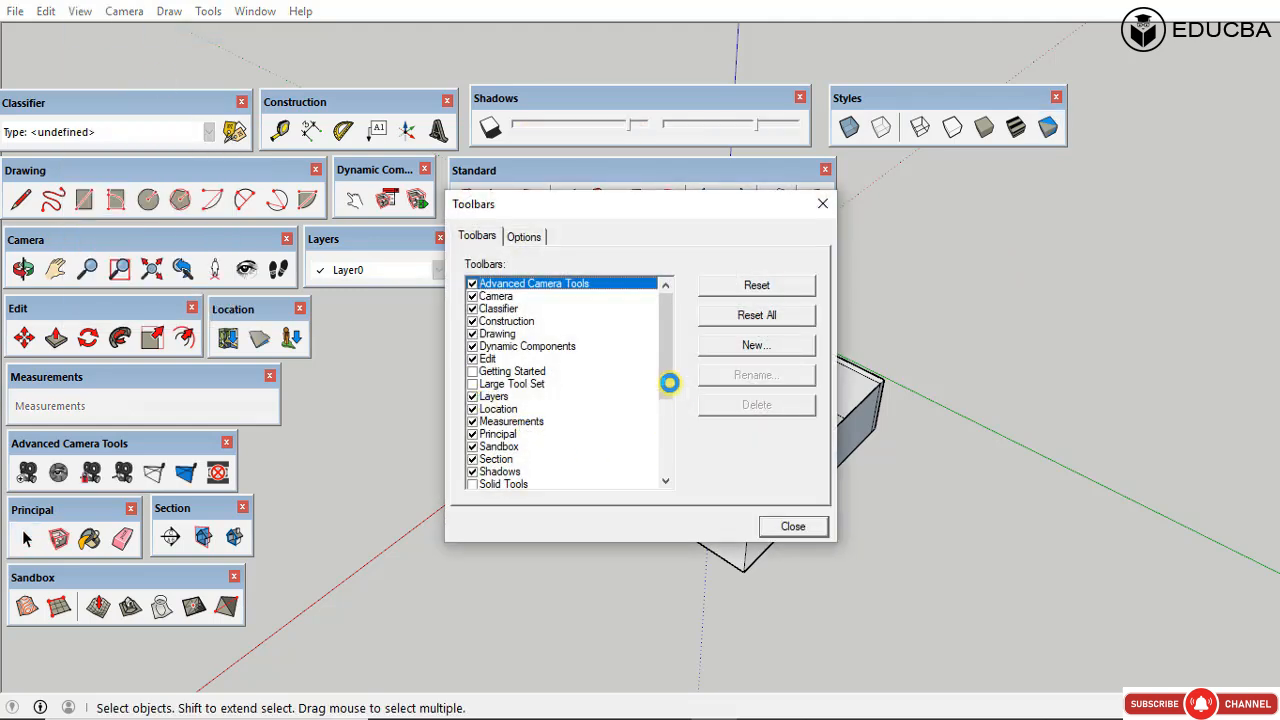
{"action": "left_click_drag", "start_coordinate": [669, 409], "coordinate": [669, 491]}
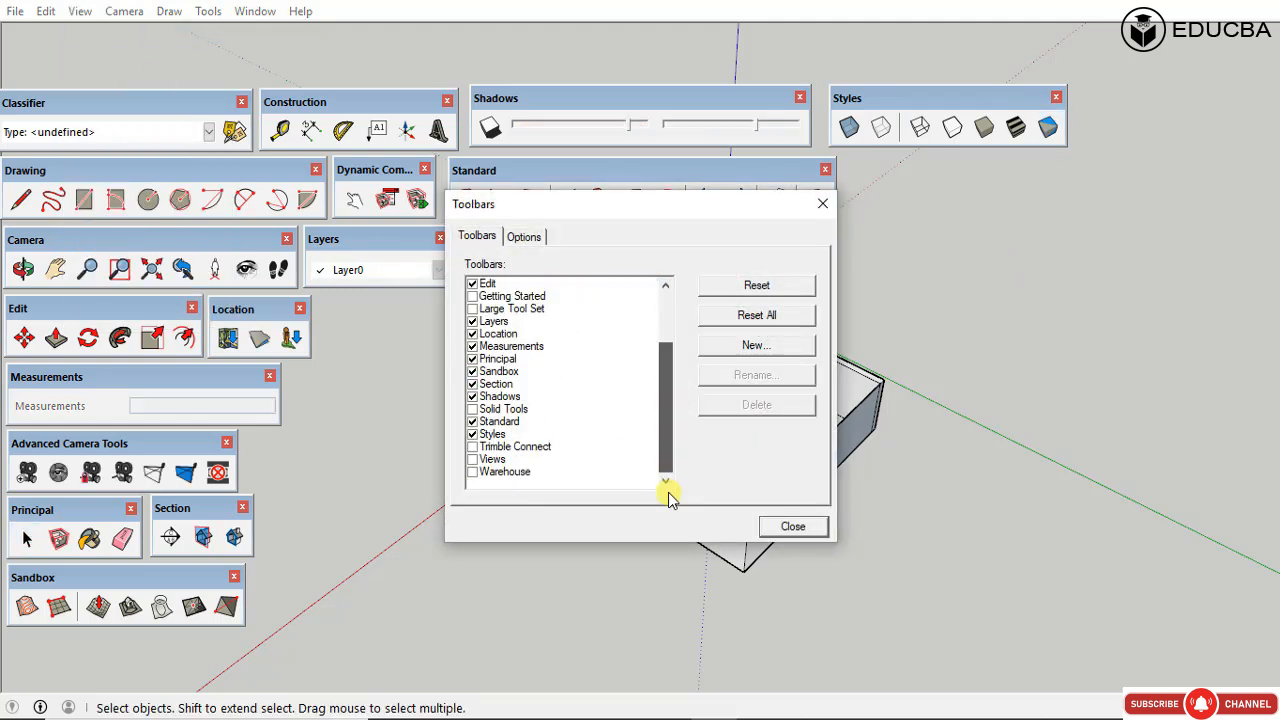
{"action": "left_click", "coordinate": [473, 459]}
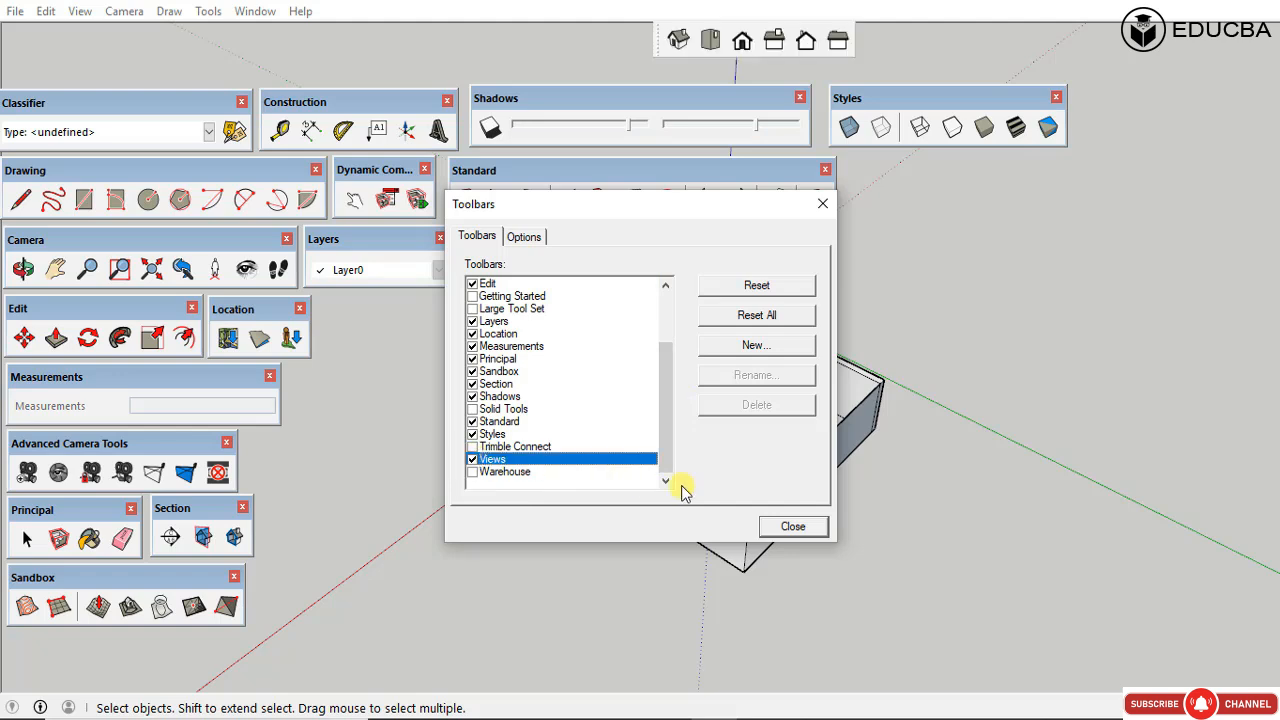
{"action": "left_click", "coordinate": [793, 528]}
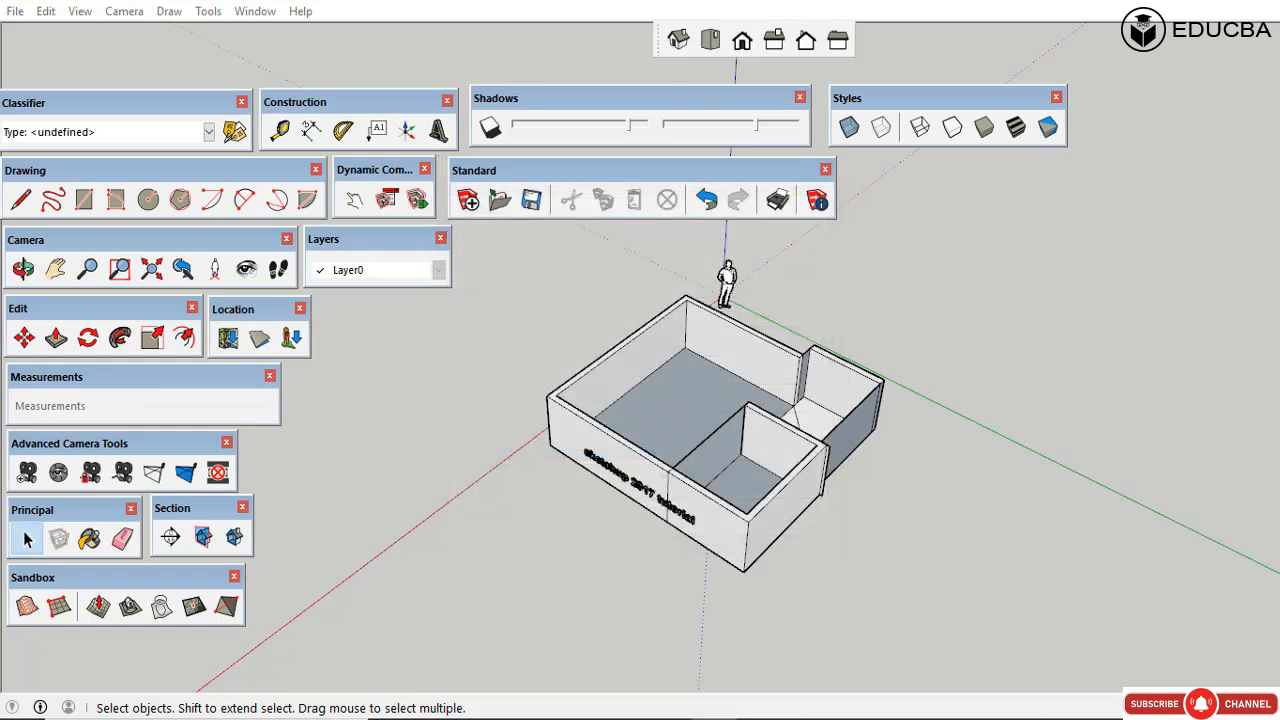
{"action": "left_click", "coordinate": [665, 39]}
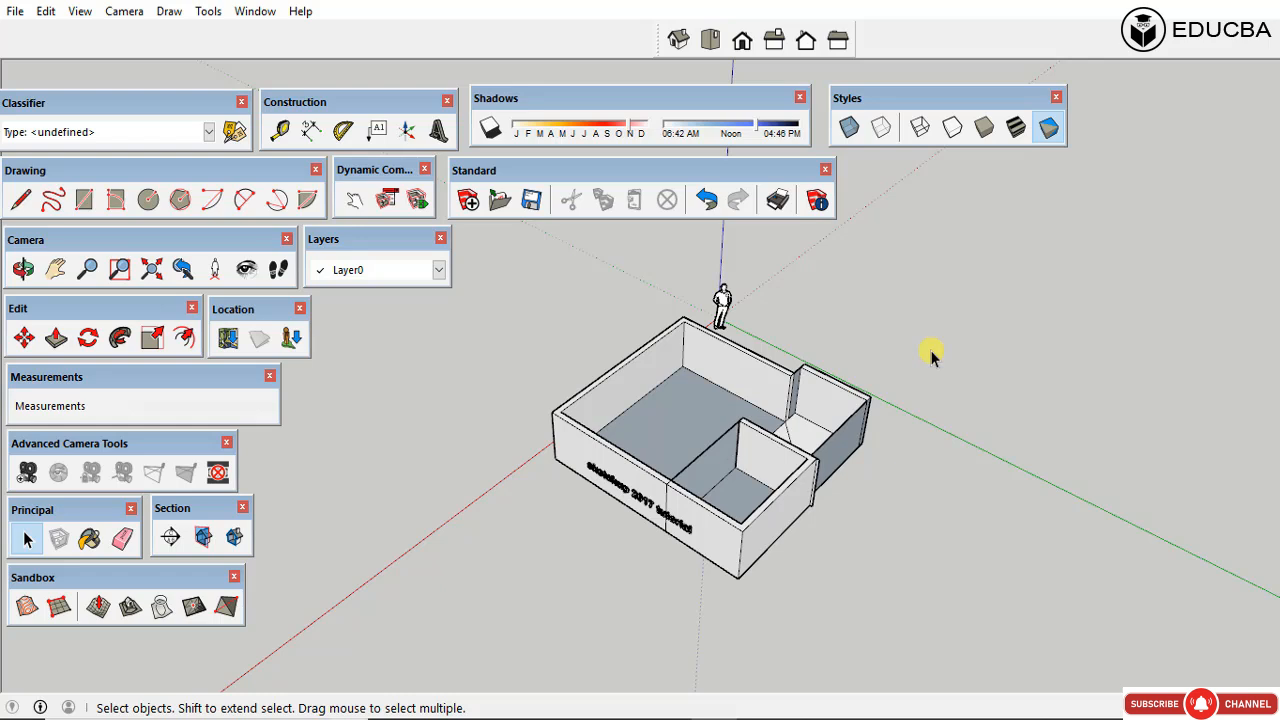
{"action": "left_click_drag", "start_coordinate": [663, 42], "coordinate": [945, 206]}
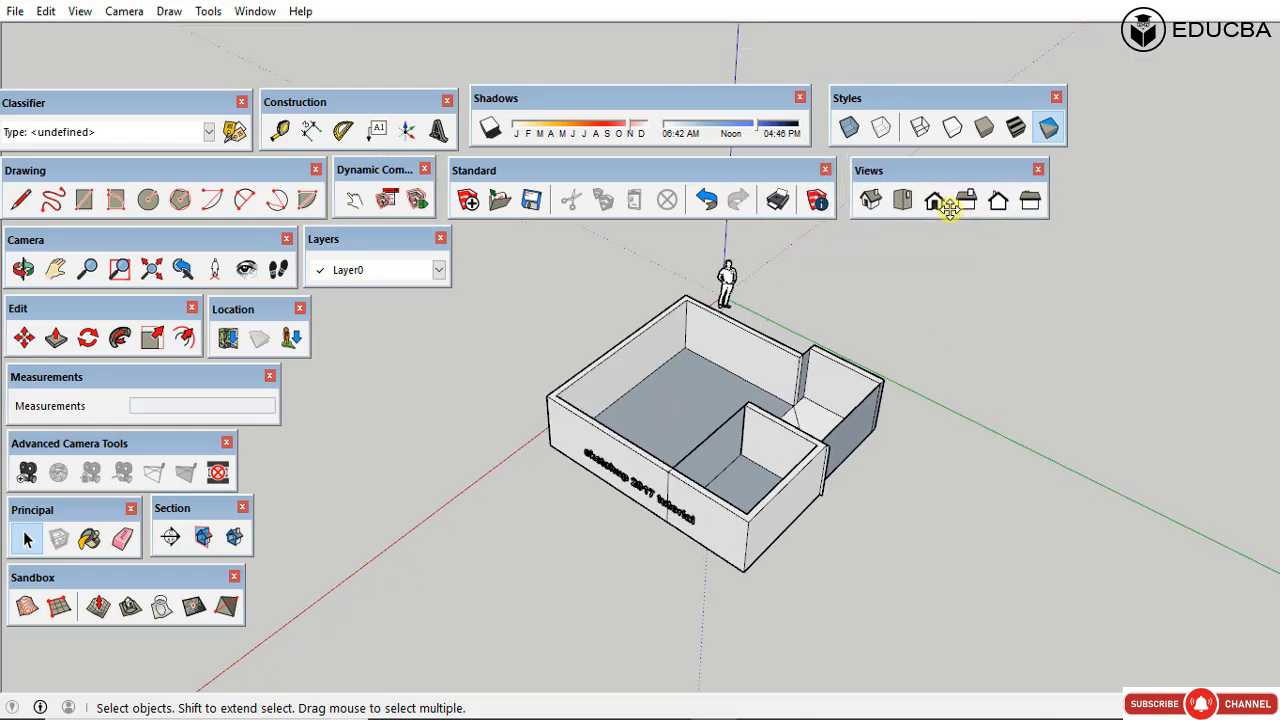
Step: Switch to the isometric view and examine the house walls and their text from several angles and distances
{"action": "left_click", "coordinate": [871, 210]}
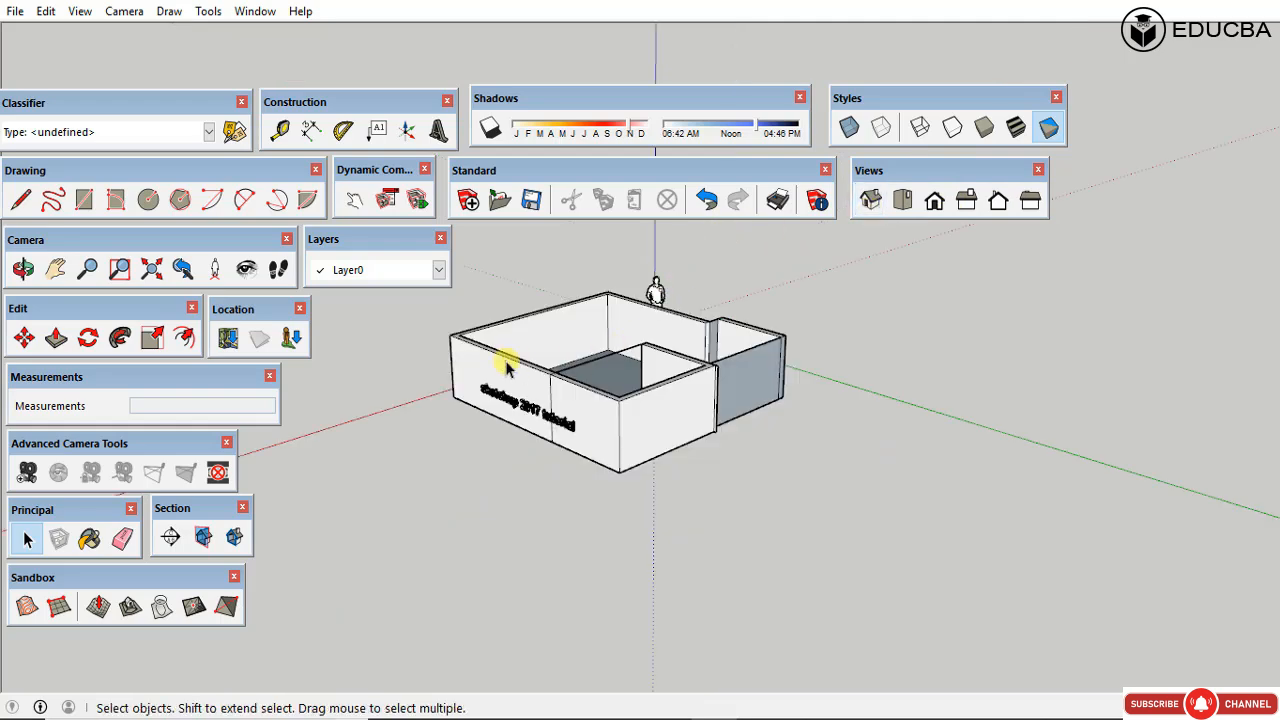
{"action": "scroll", "coordinate": [503, 351], "scroll_direction": "up", "scroll_amount": 6}
{"action": "scroll", "coordinate": [640, 512], "scroll_direction": "down", "scroll_amount": 6}
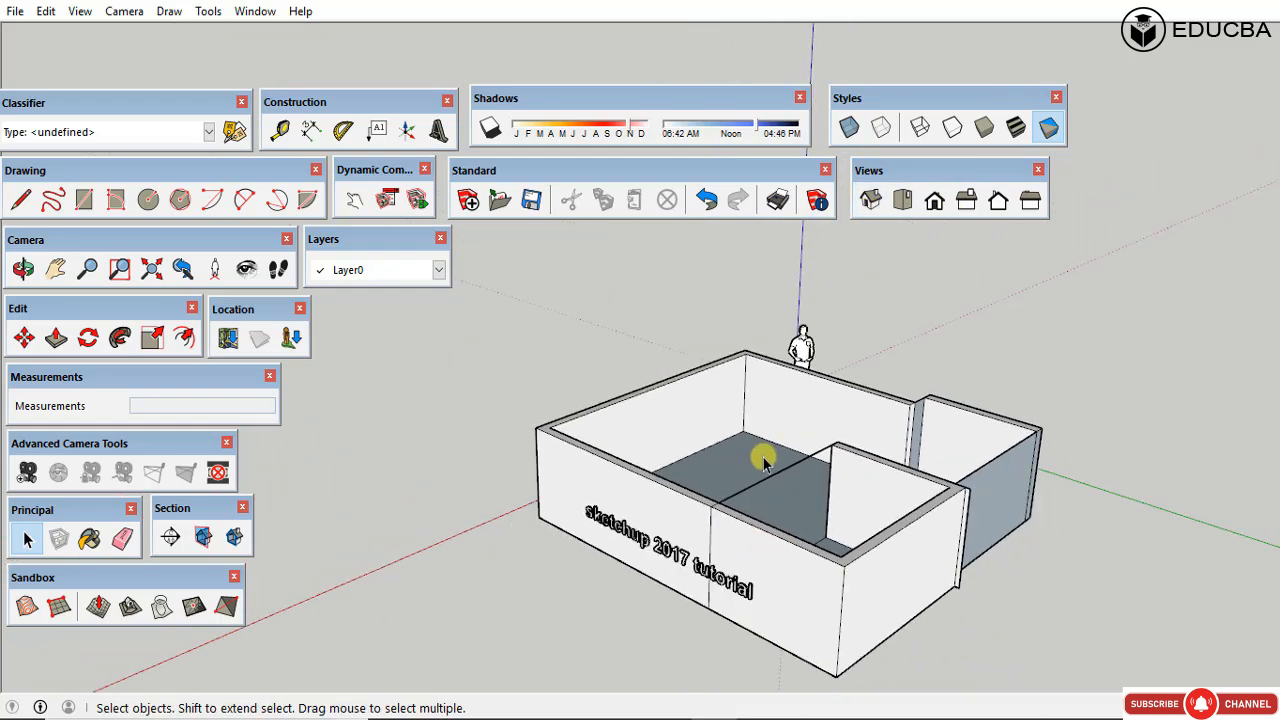
{"action": "scroll", "coordinate": [777, 554], "scroll_direction": "up", "scroll_amount": 2}
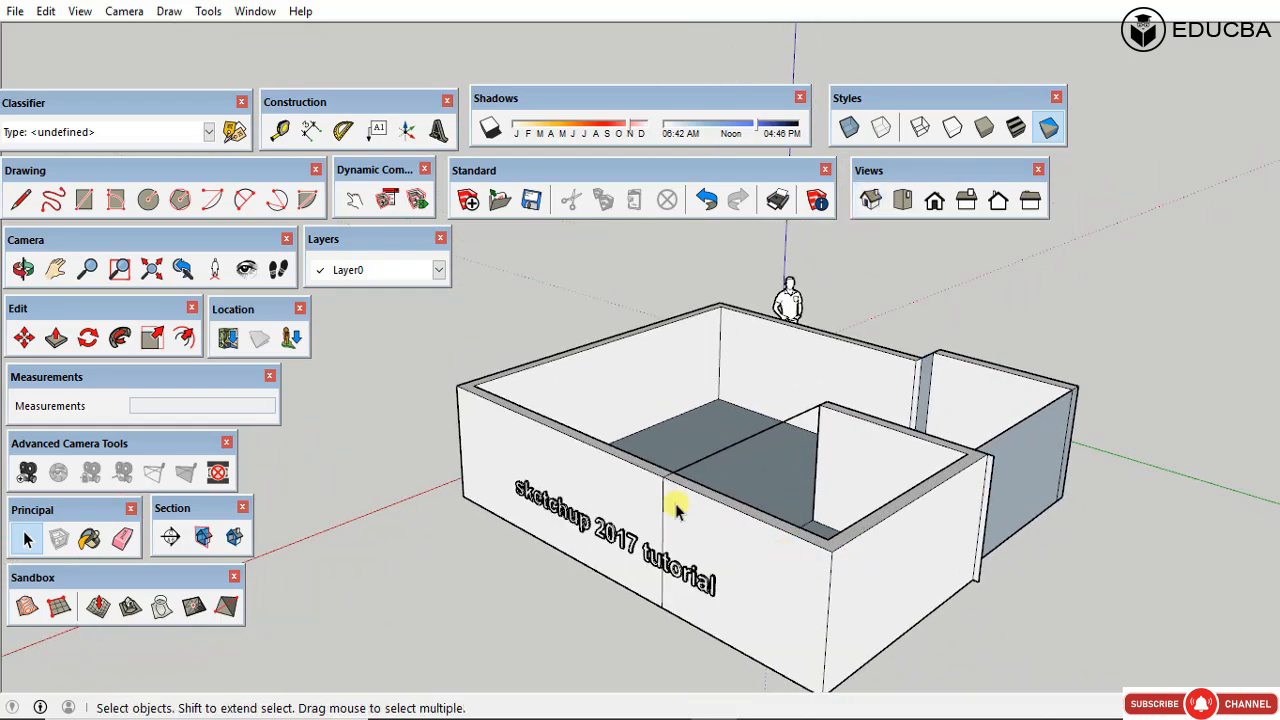
{"action": "scroll", "coordinate": [710, 515], "scroll_direction": "down", "scroll_amount": 3}
{"action": "key", "text": "o"}
{"action": "middle_click_drag", "start_coordinate": [815, 457], "coordinate": [832, 461]}
{"action": "middle_click_drag", "start_coordinate": [737, 424], "coordinate": [540, 503]}
{"action": "middle_click_drag", "start_coordinate": [920, 527], "coordinate": [726, 484]}
{"action": "scroll", "coordinate": [705, 478], "scroll_direction": "up", "scroll_amount": 2}
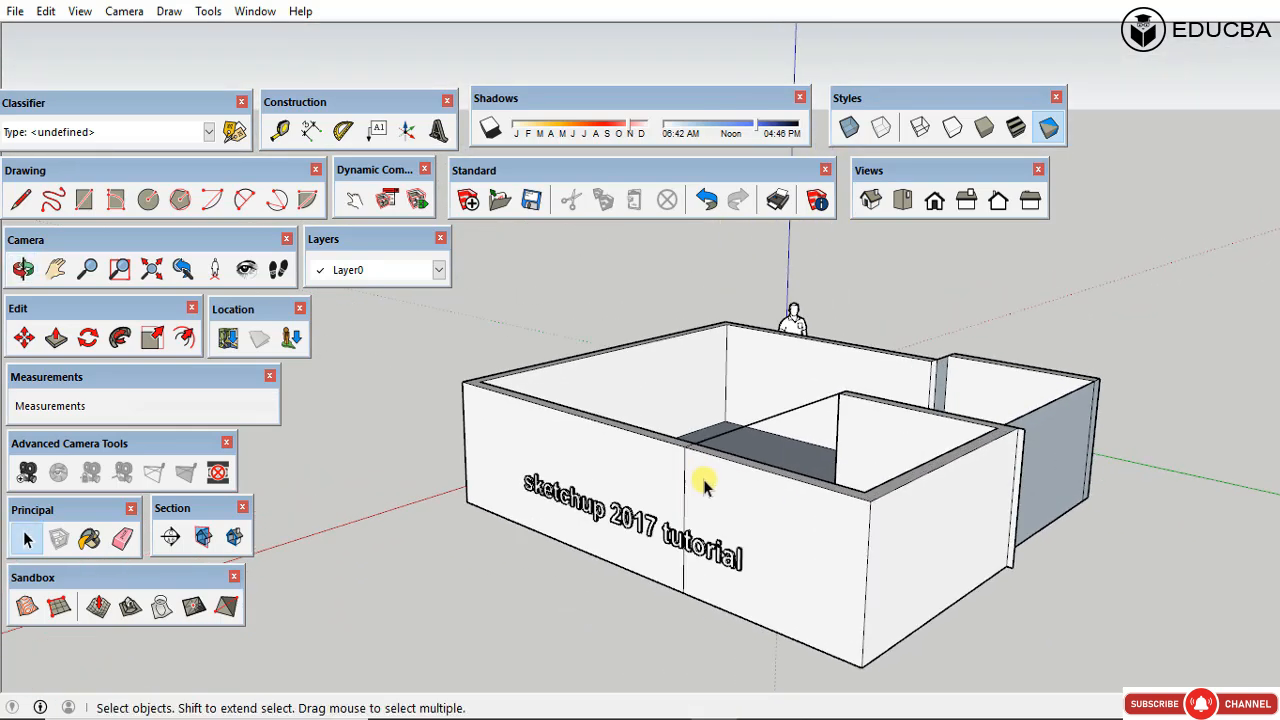
Step: Return the house to the isometric view and pan it clear of the floating toolbars
{"action": "left_click", "coordinate": [874, 196]}
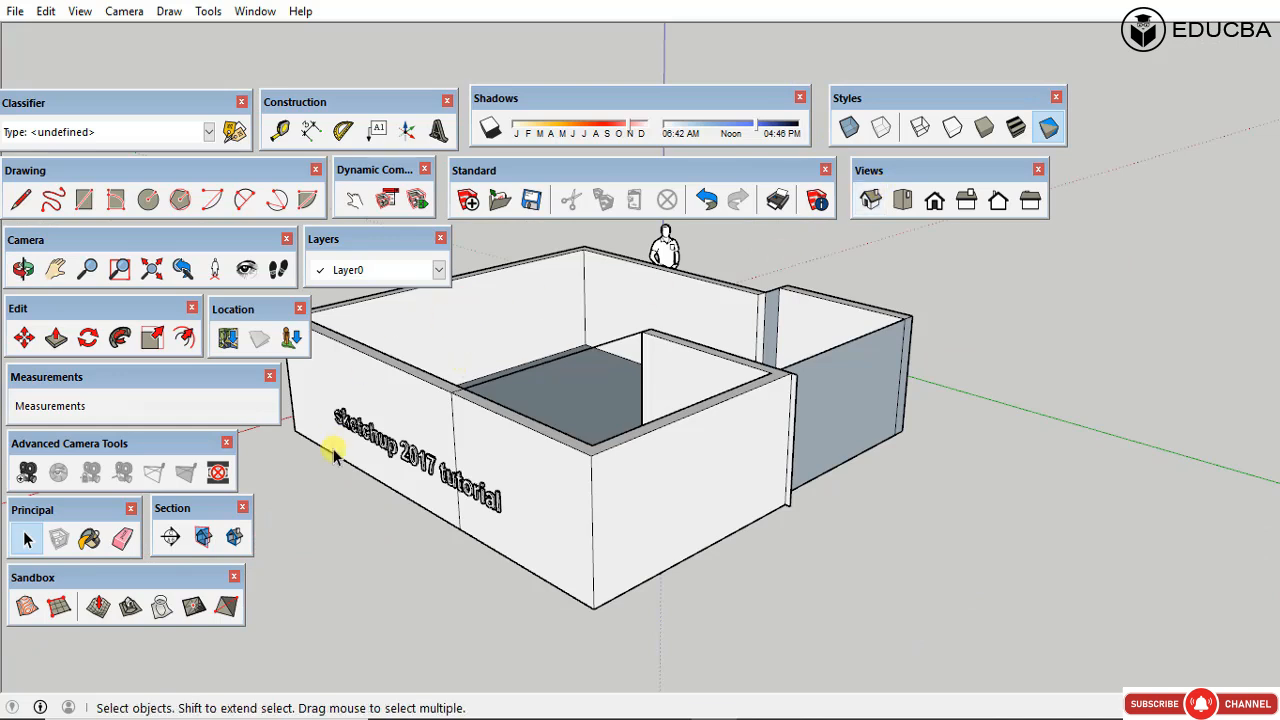
{"action": "key", "text": "p"}
{"action": "left_click", "coordinate": [623, 420]}
{"action": "key", "text": "space"}
{"action": "left_click", "coordinate": [55, 268]}
{"action": "left_click_drag", "start_coordinate": [634, 469], "coordinate": [809, 521]}
{"action": "key", "text": "space"}
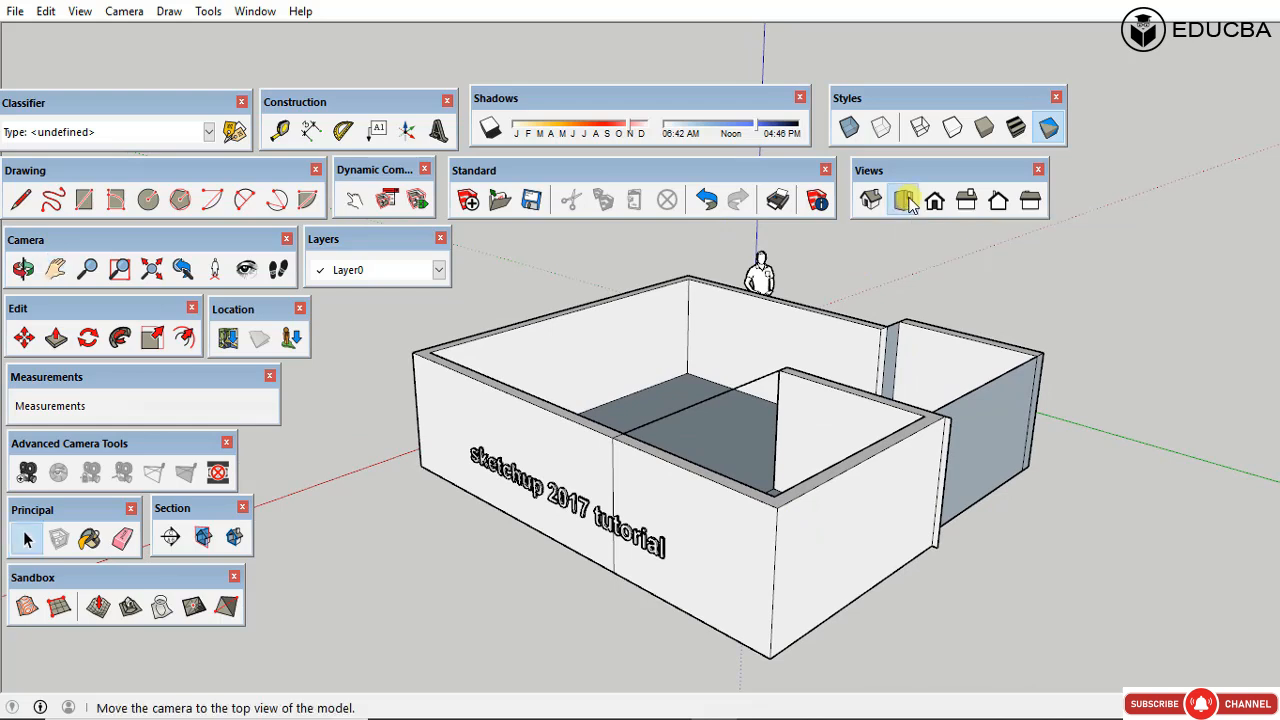
Step: View the house from the top, front, right, back and left, and examine its floor layout from the top
{"action": "left_click", "coordinate": [905, 200]}
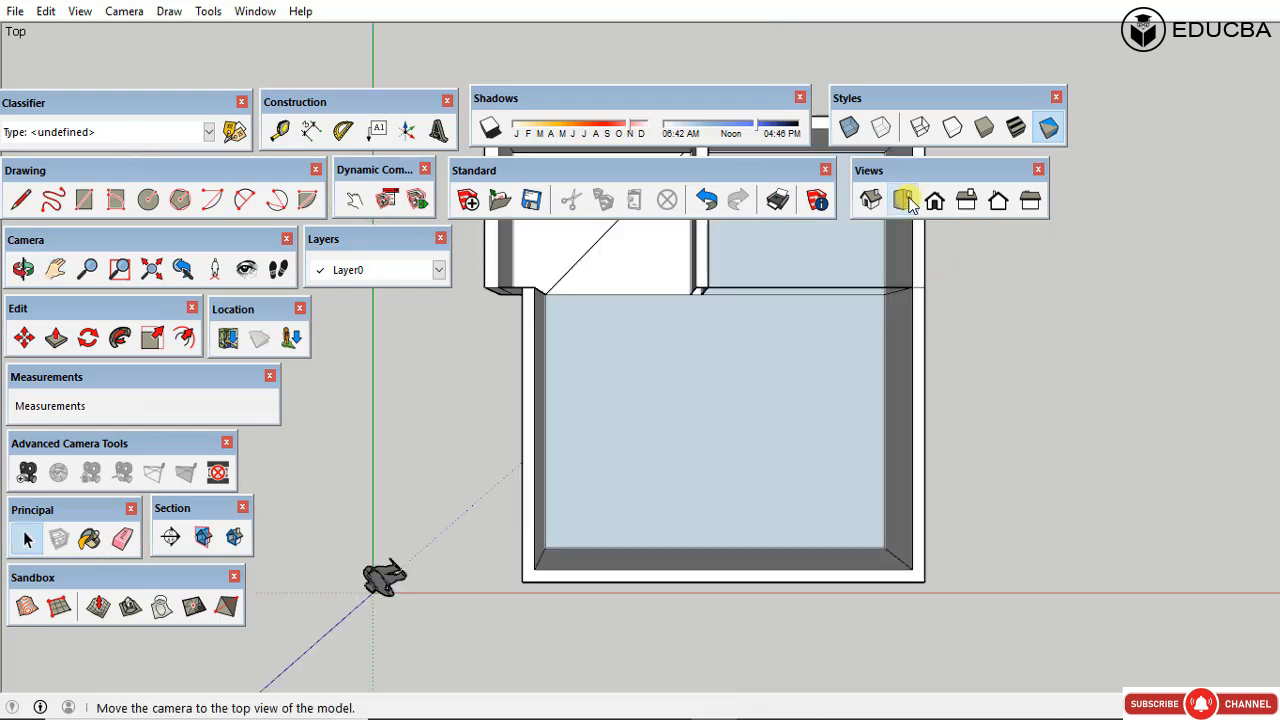
{"action": "left_click", "coordinate": [937, 200]}
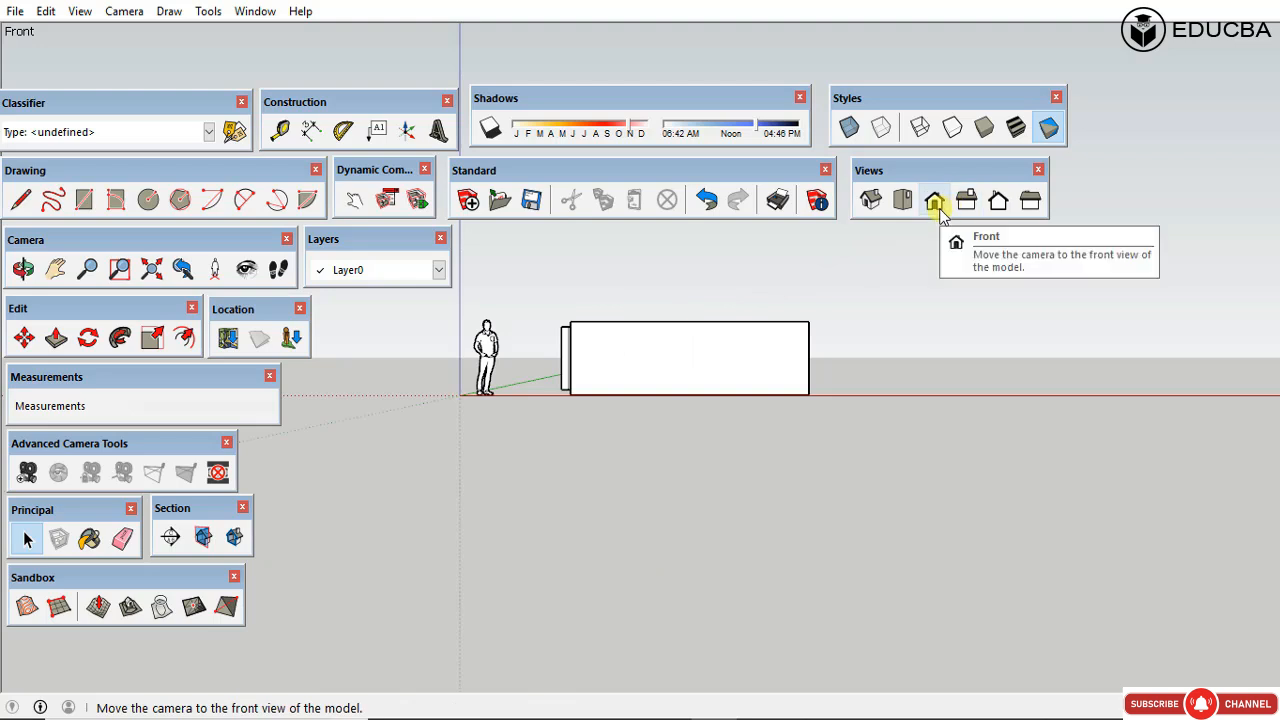
{"action": "left_click", "coordinate": [967, 202]}
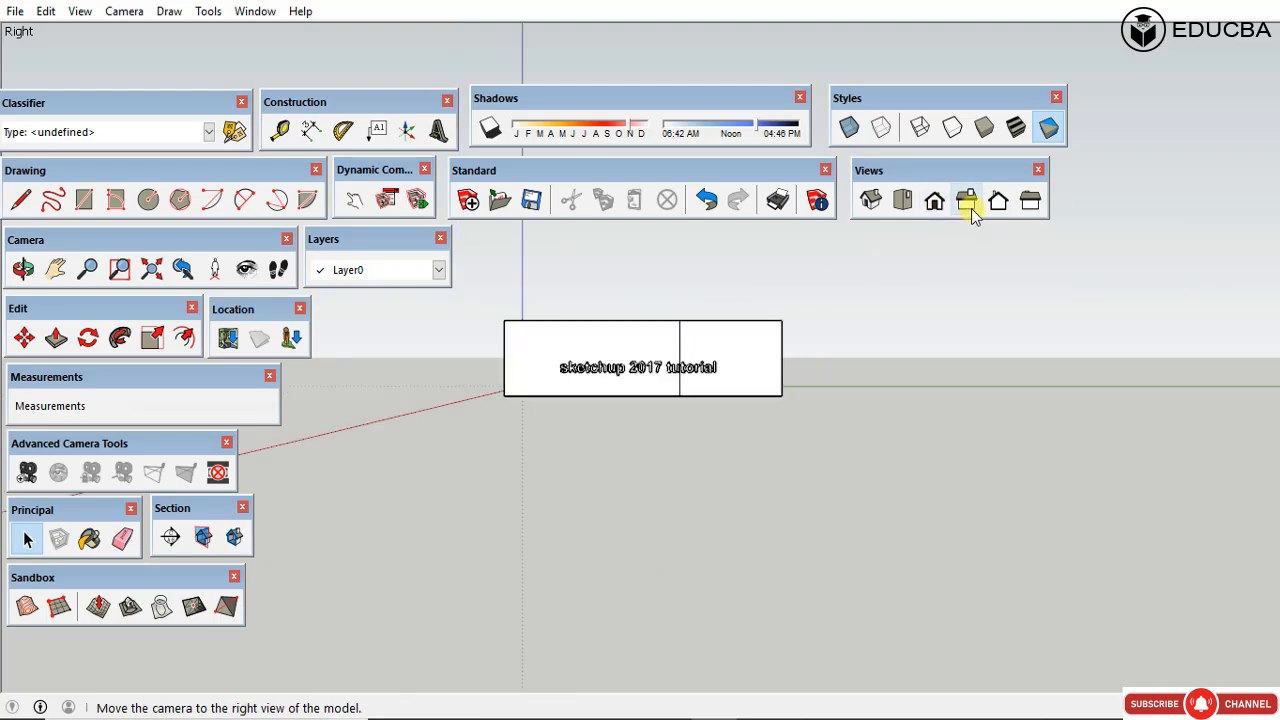
{"action": "left_click", "coordinate": [1000, 201]}
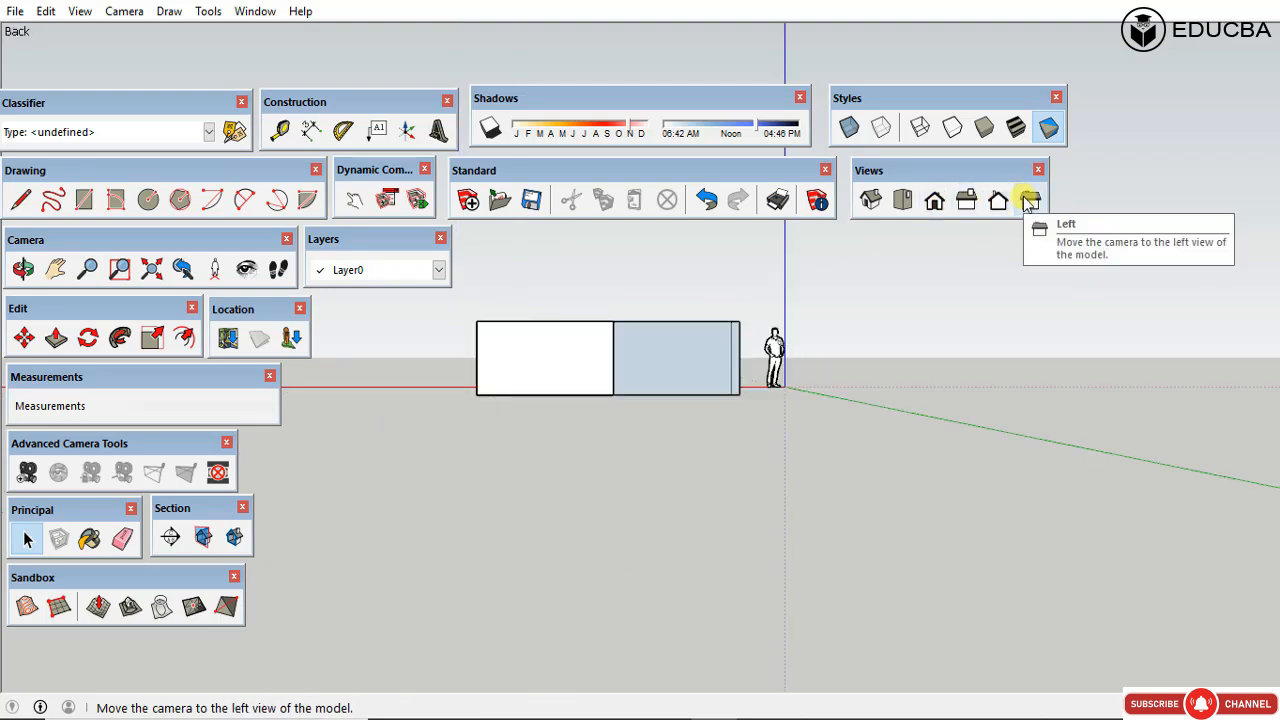
{"action": "left_click", "coordinate": [1031, 202]}
{"action": "left_click", "coordinate": [900, 202]}
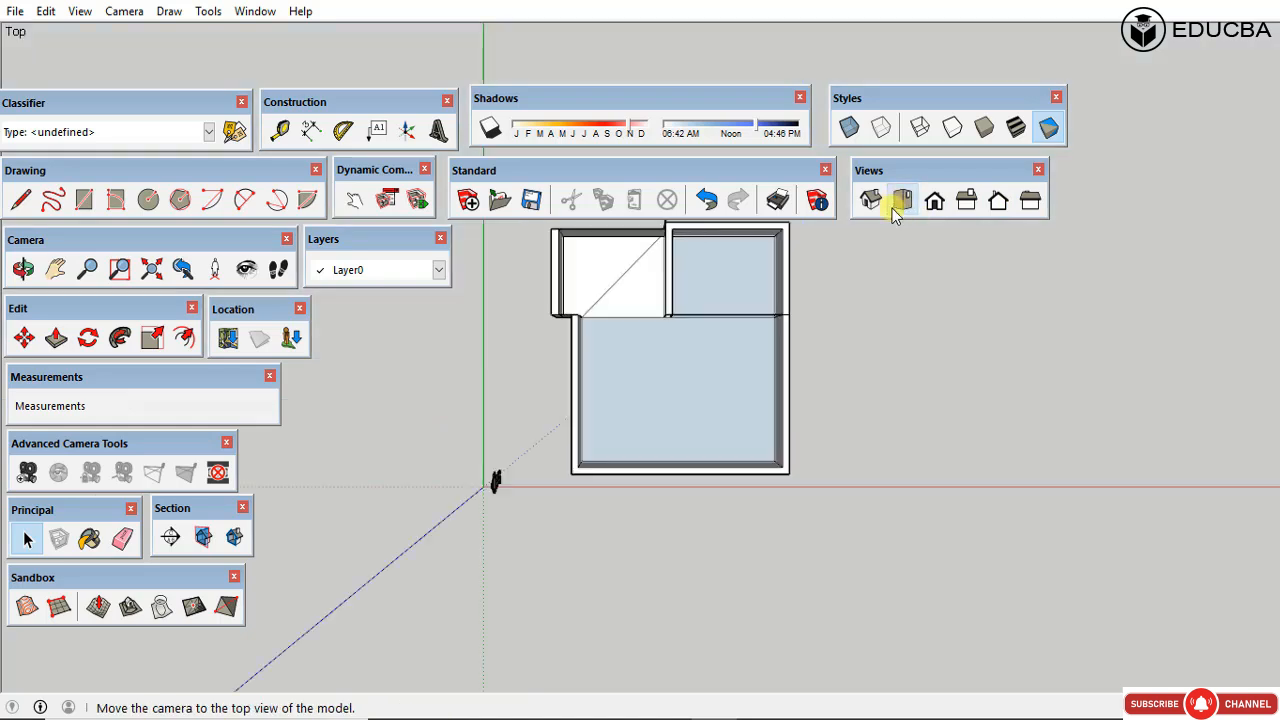
{"action": "scroll", "coordinate": [691, 449], "scroll_direction": "down", "scroll_amount": 3}
{"action": "scroll", "coordinate": [727, 418], "scroll_direction": "up", "scroll_amount": 2}
{"action": "scroll", "coordinate": [728, 415], "scroll_direction": "up", "scroll_amount": 2}
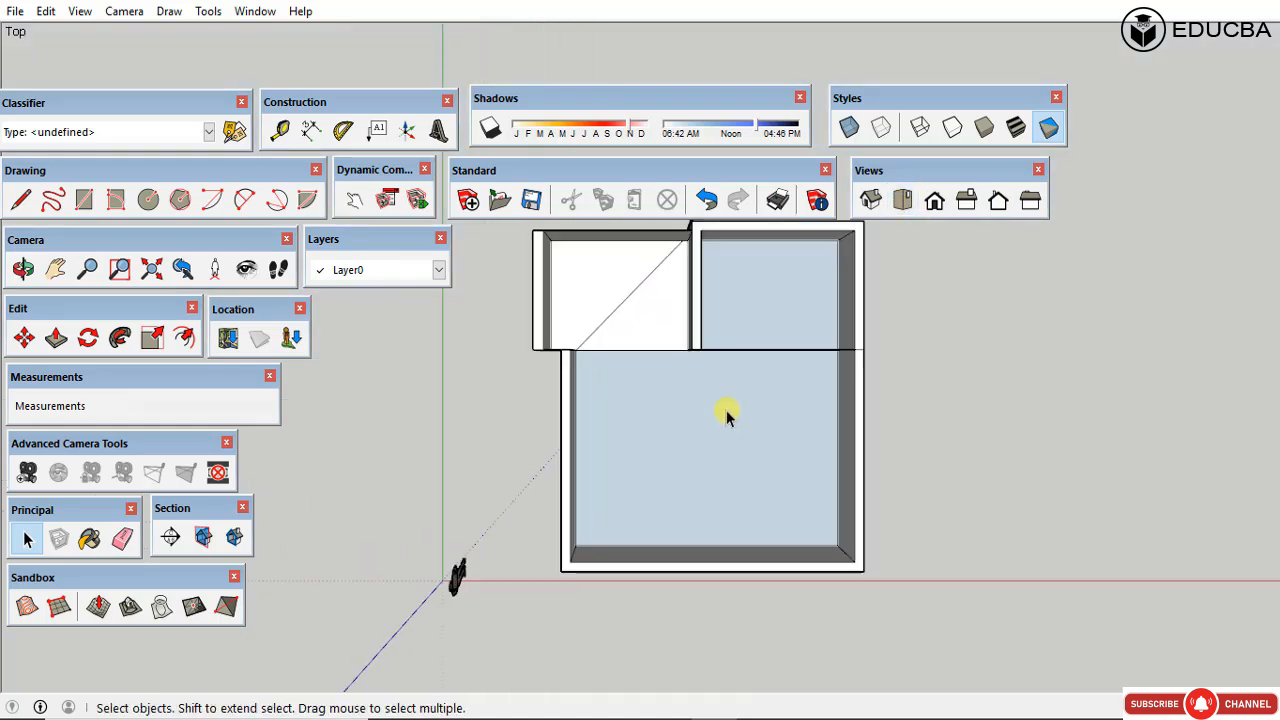
{"action": "scroll", "coordinate": [766, 406], "scroll_direction": "down", "scroll_amount": 2}
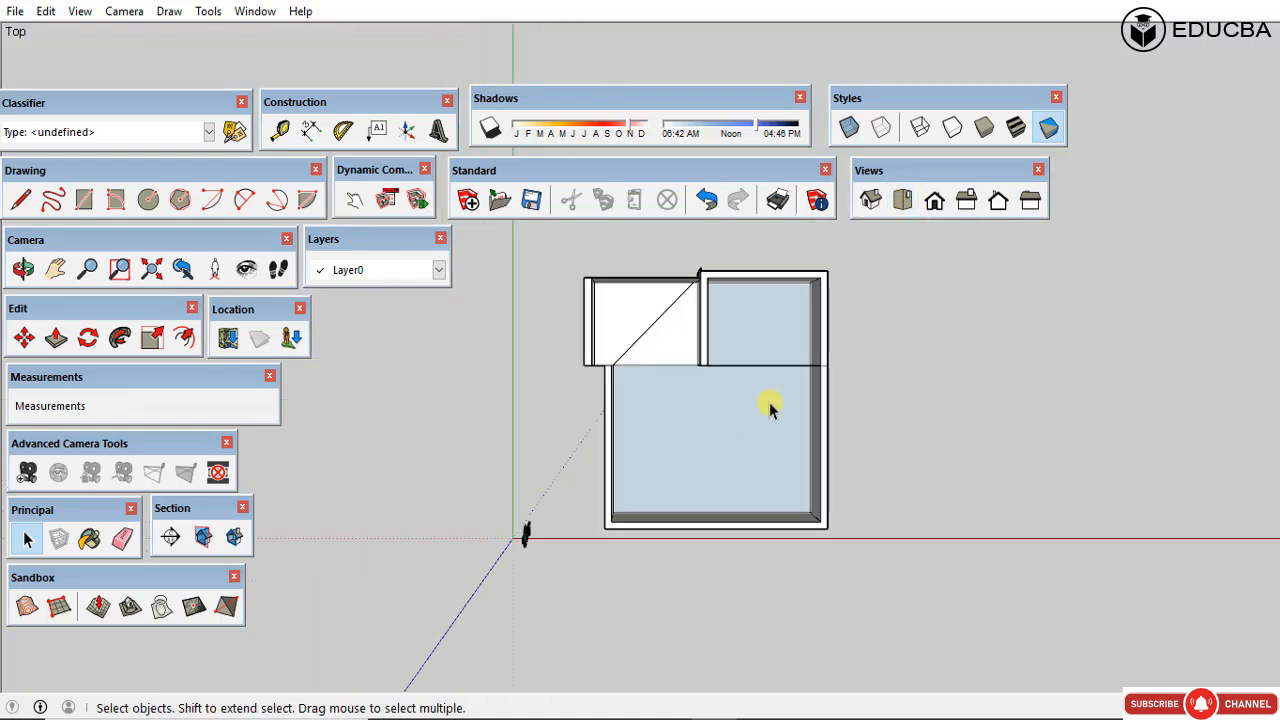
Step: Cycle twice through the isometric, top, front, right, back and left views, and inspect the left side of the house
{"action": "left_click", "coordinate": [870, 200]}
{"action": "left_click", "coordinate": [901, 200]}
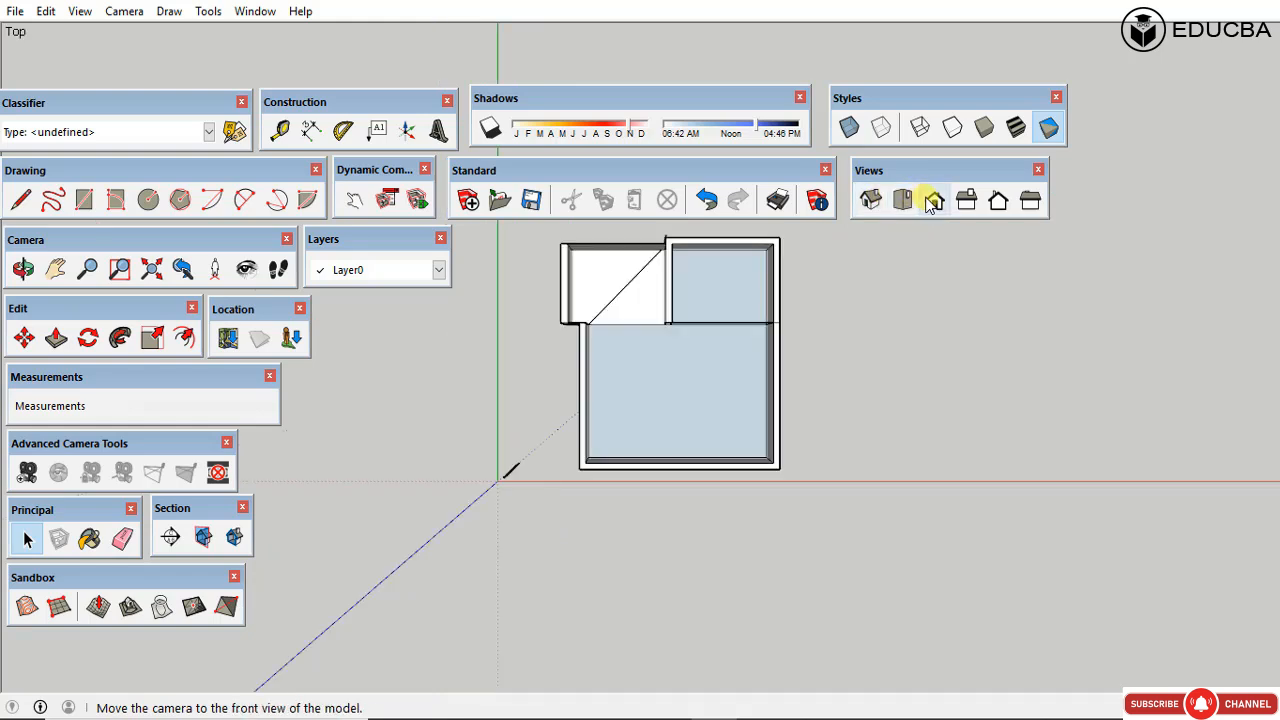
{"action": "left_click", "coordinate": [934, 200]}
{"action": "left_click", "coordinate": [966, 200]}
{"action": "left_click", "coordinate": [998, 200]}
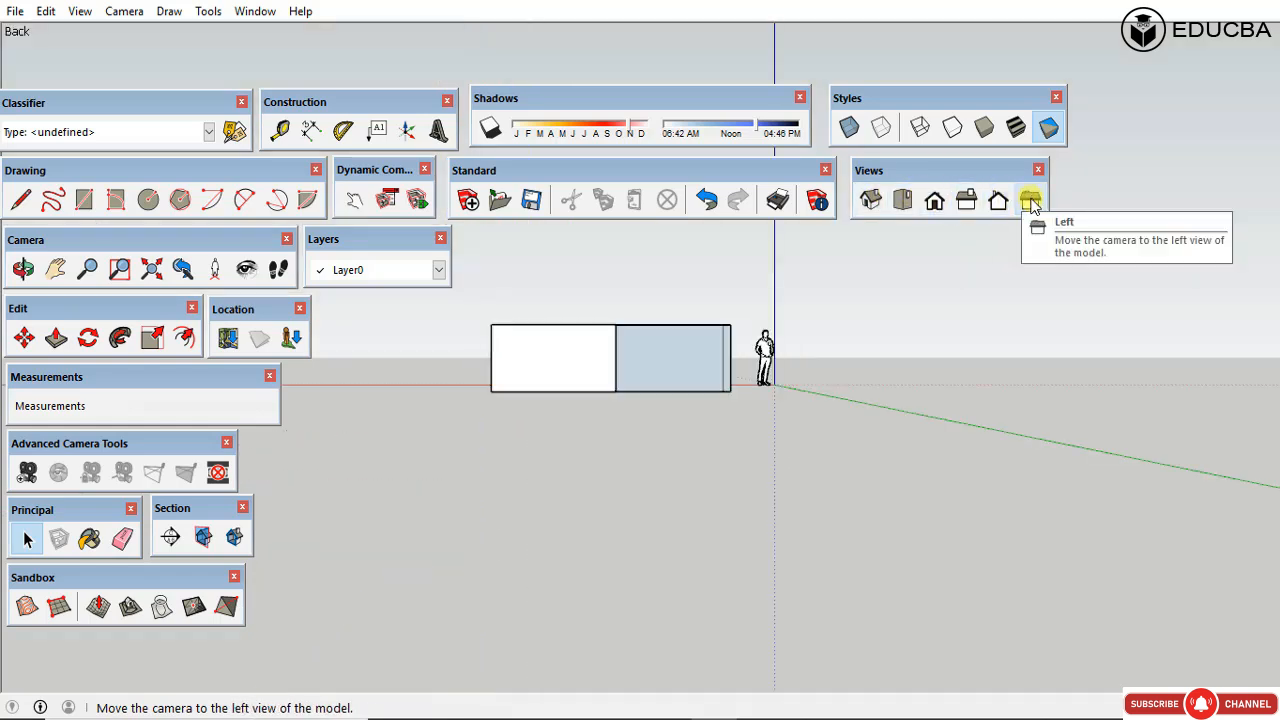
{"action": "left_click", "coordinate": [1030, 200]}
{"action": "left_click", "coordinate": [874, 201]}
{"action": "left_click", "coordinate": [901, 200]}
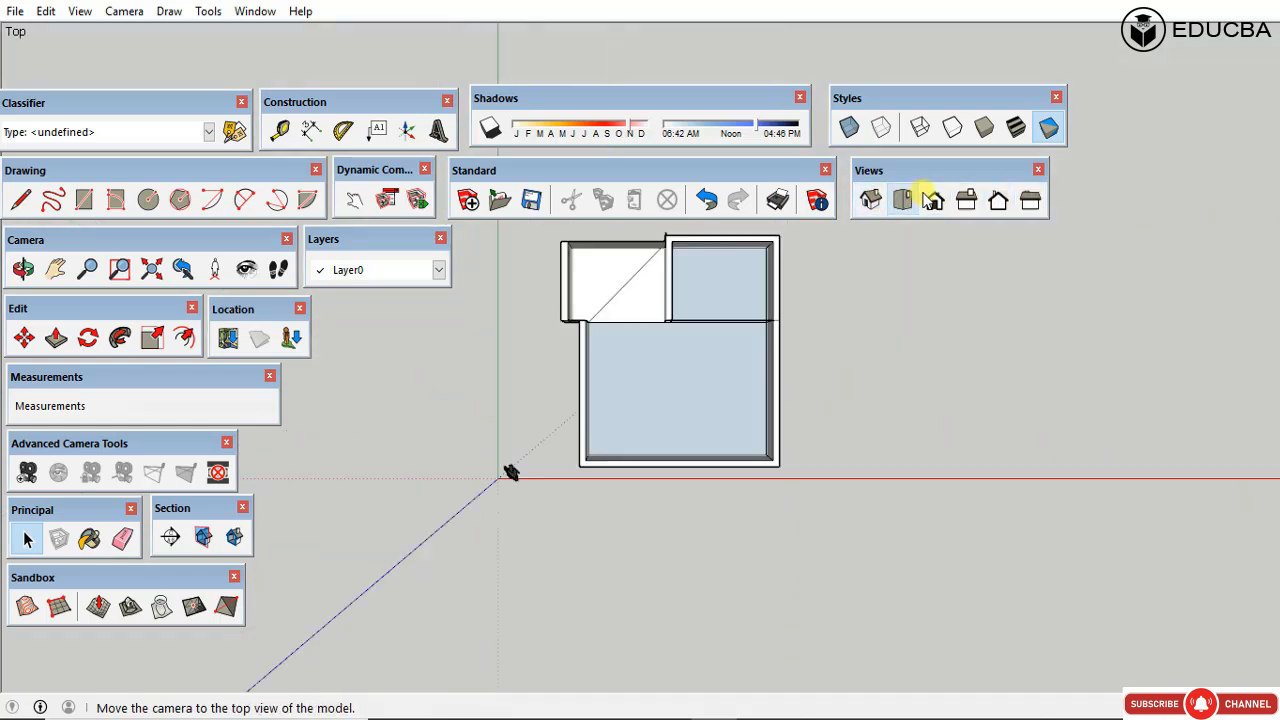
{"action": "left_click", "coordinate": [934, 200]}
{"action": "left_click", "coordinate": [966, 200]}
{"action": "left_click", "coordinate": [998, 200]}
{"action": "left_click", "coordinate": [1040, 209]}
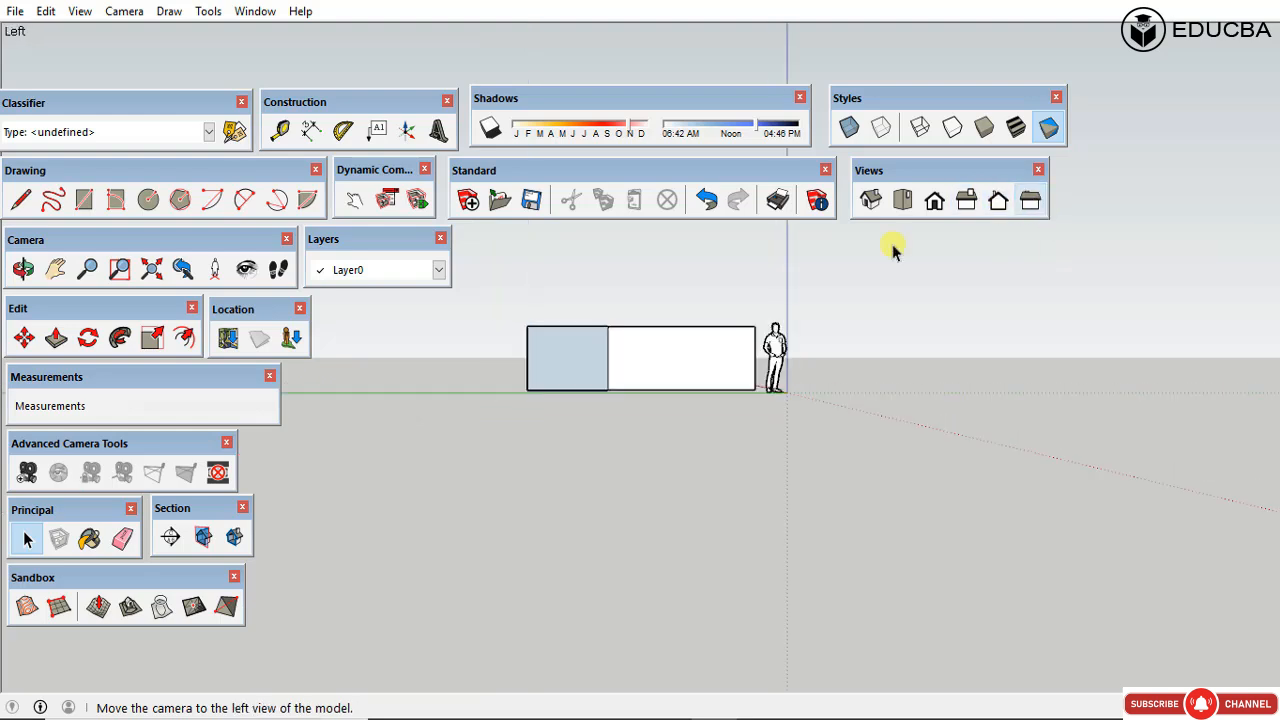
{"action": "scroll", "coordinate": [590, 342], "scroll_direction": "up", "scroll_amount": 5}
{"action": "scroll", "coordinate": [640, 370], "scroll_direction": "down", "scroll_amount": 5}
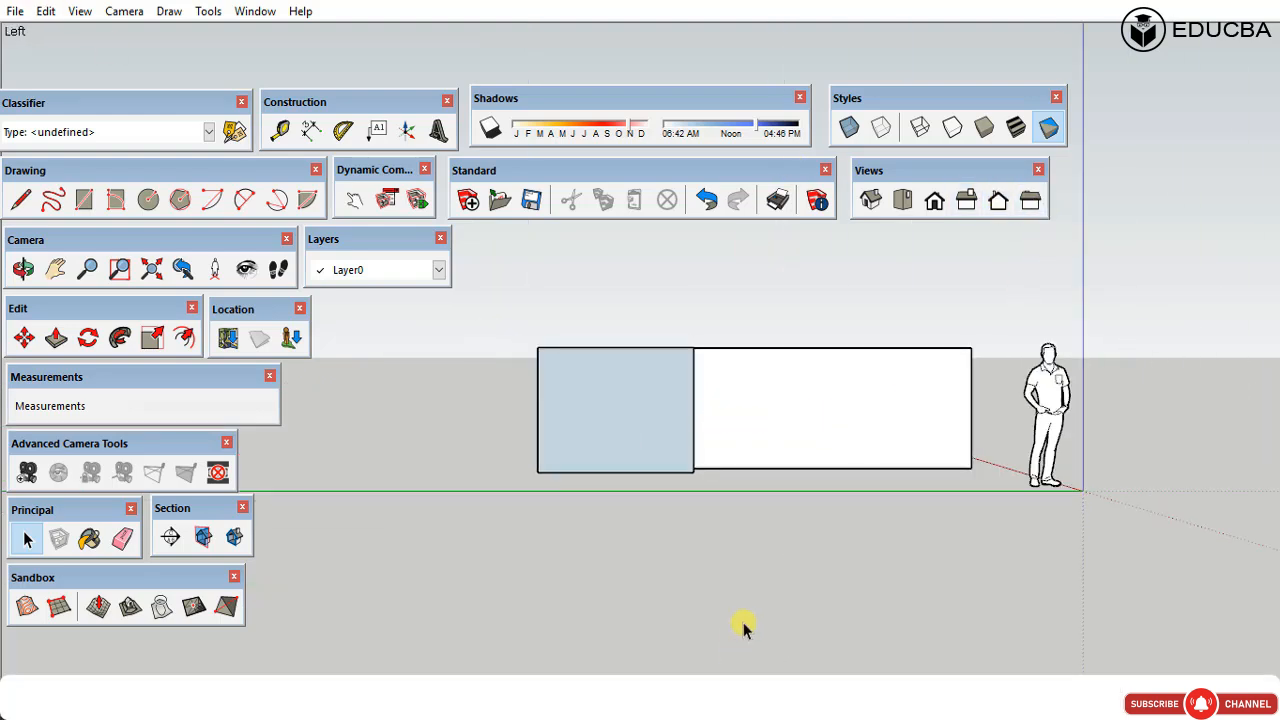
{"action": "left_click", "coordinate": [80, 11]}
{"action": "left_click", "coordinate": [128, 38]}
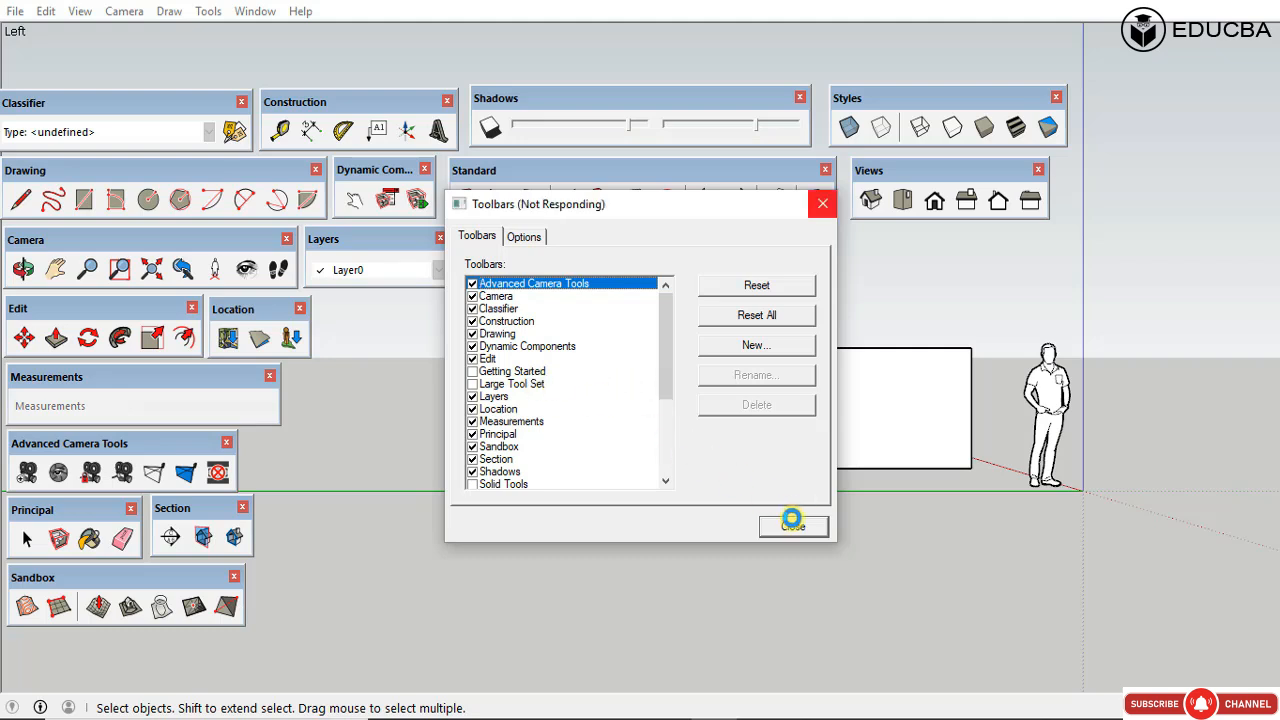
{"action": "left_click", "coordinate": [792, 524]}
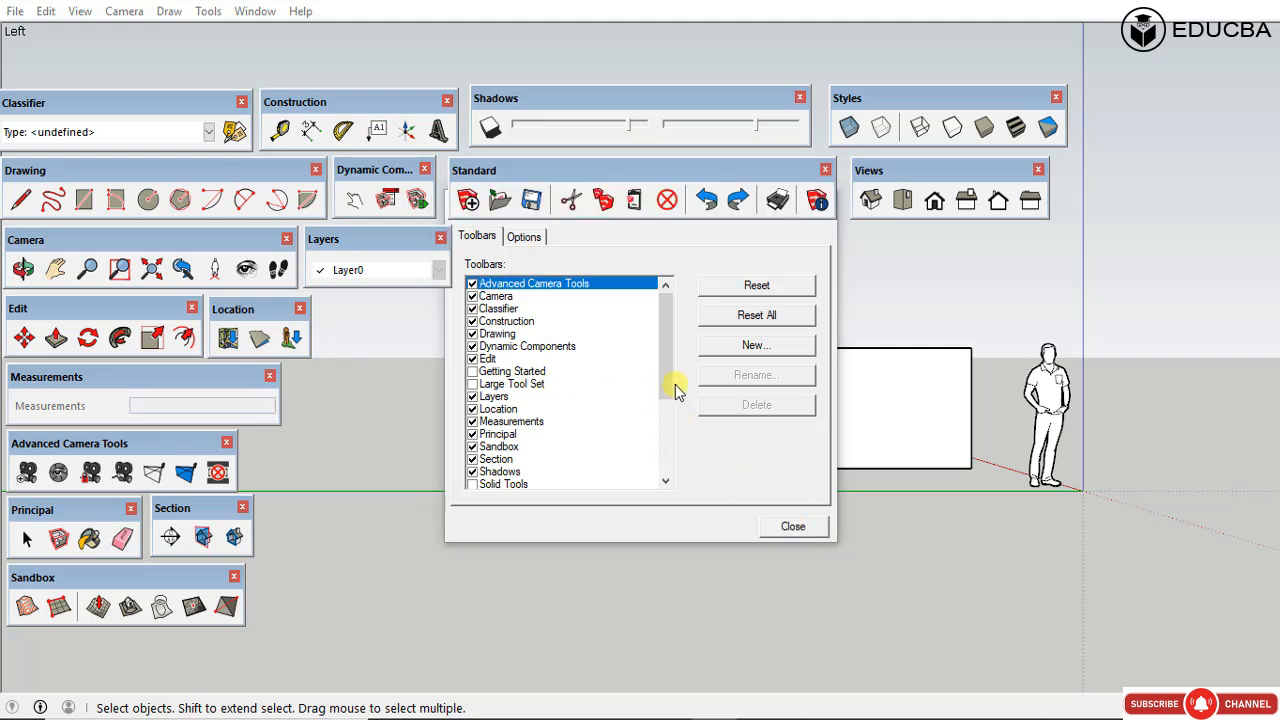
{"action": "left_click_drag", "start_coordinate": [672, 386], "coordinate": [695, 478]}
{"action": "left_click", "coordinate": [810, 532]}
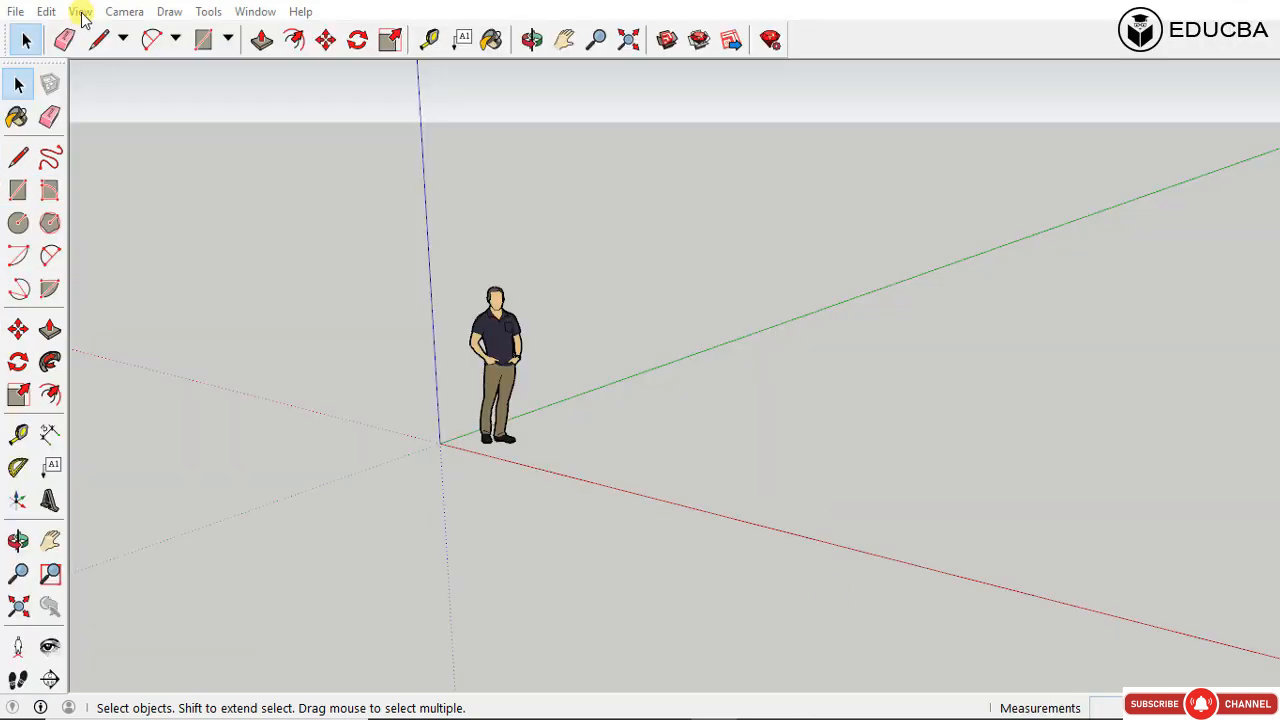
Step: Turn on the display of hidden geometry in the new model
{"action": "left_click", "coordinate": [84, 14]}
{"action": "left_click", "coordinate": [90, 12]}
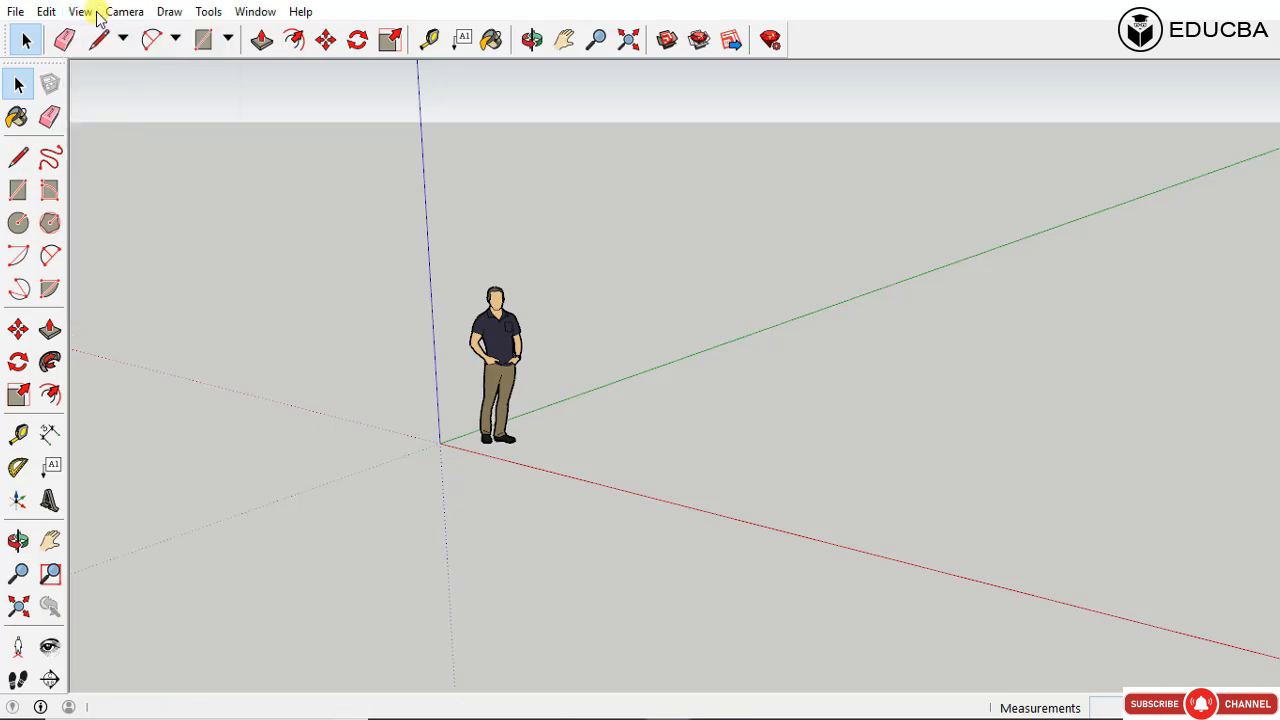
{"action": "left_click", "coordinate": [90, 12]}
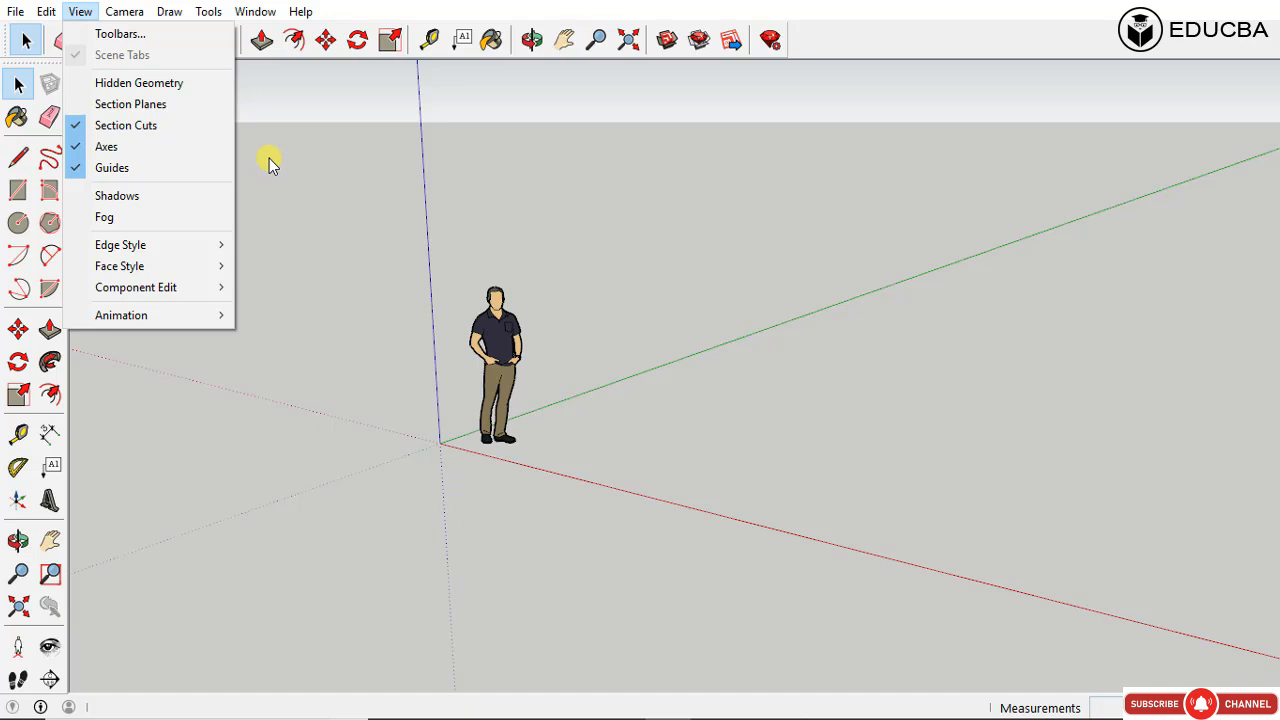
{"action": "left_click", "coordinate": [197, 86]}
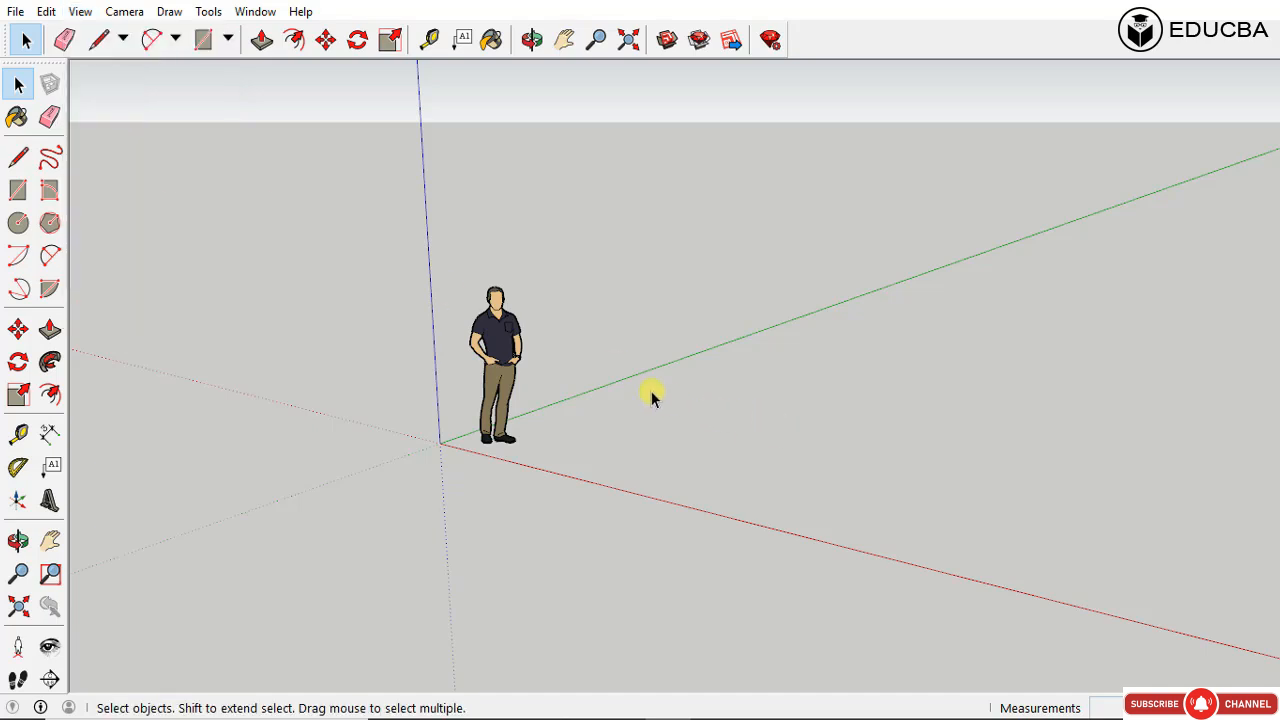
Step: Draw a large ground rectangle from the origin along the red and green axes
{"action": "key", "text": "r"}
{"action": "left_click", "coordinate": [440, 443]}
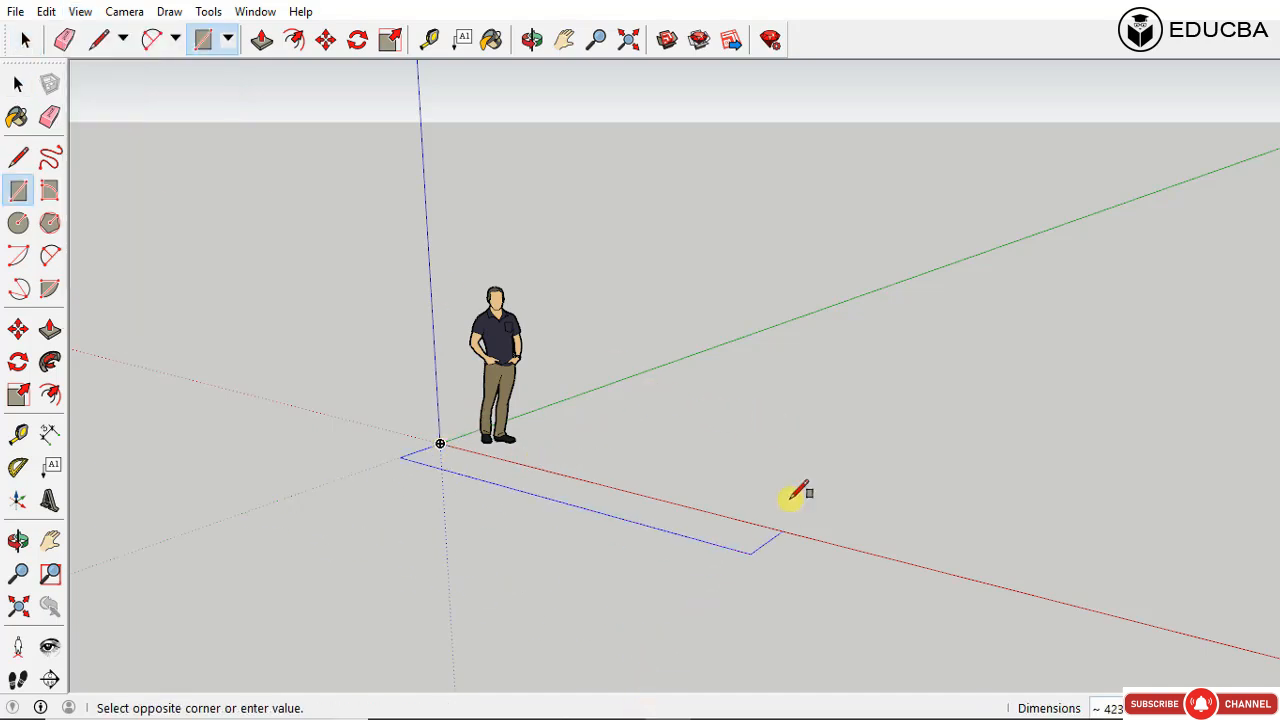
{"action": "left_click", "coordinate": [1182, 358]}
{"action": "key", "text": "space"}
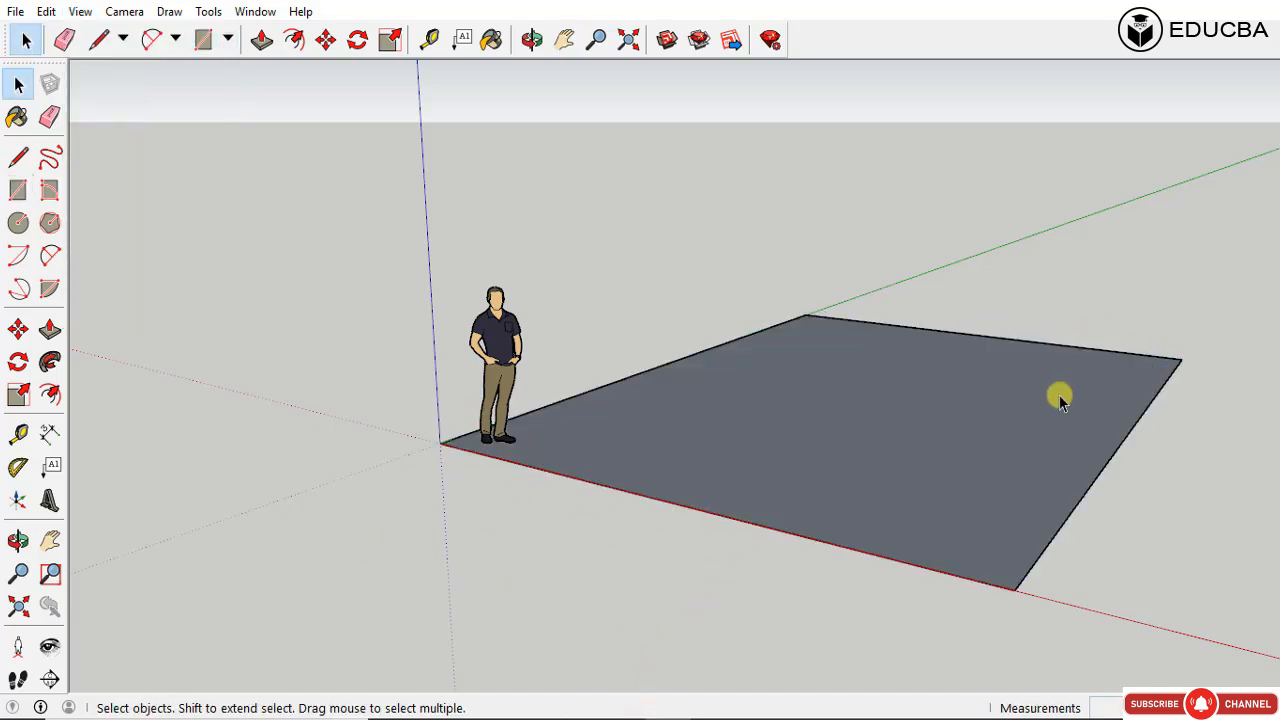
Step: Offset the ground rectangle's edges inward to form a smaller inner rectangle
{"action": "key", "text": "f"}
{"action": "left_click", "coordinate": [1080, 350]}
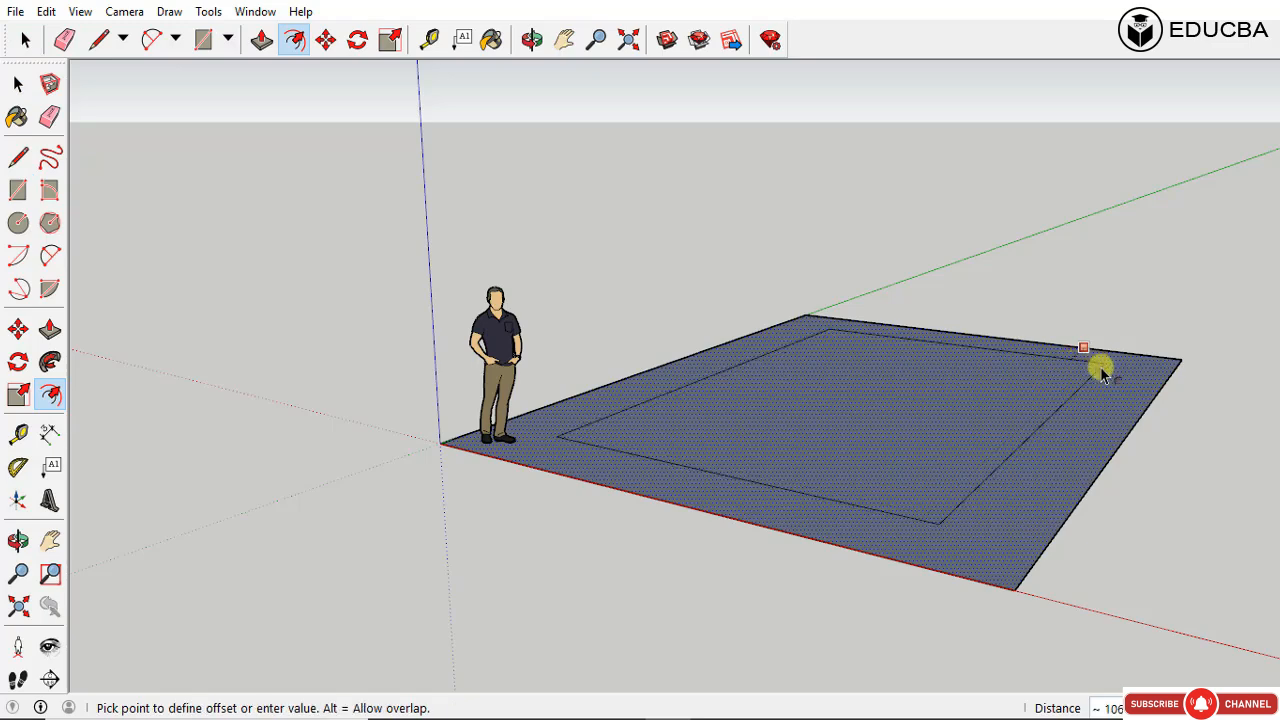
{"action": "left_click", "coordinate": [1006, 360]}
{"action": "key", "text": "space"}
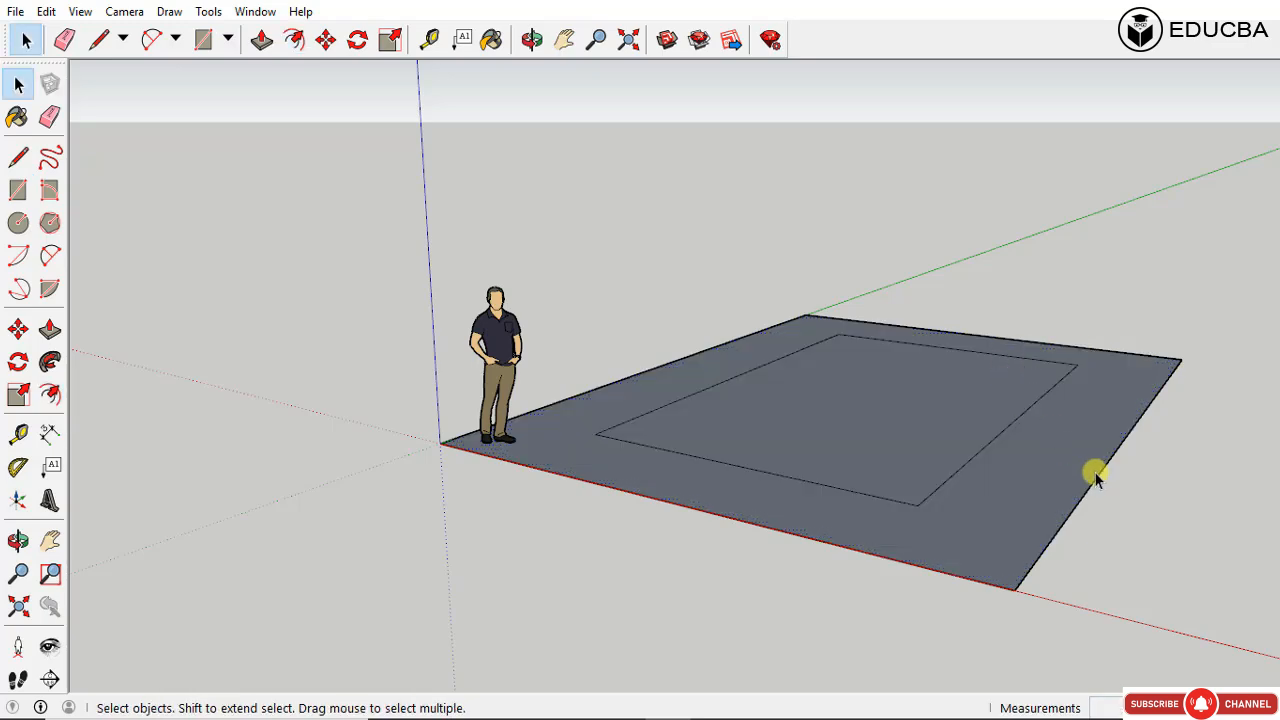
Step: Extrude the ground border between the outer and inner rectangles upward about 3436 mm to form walls
{"action": "key", "text": "p"}
{"action": "left_click_drag", "start_coordinate": [1062, 444], "coordinate": [1014, 157]}
{"action": "scroll", "coordinate": [1008, 134], "scroll_direction": "up", "scroll_amount": 3}
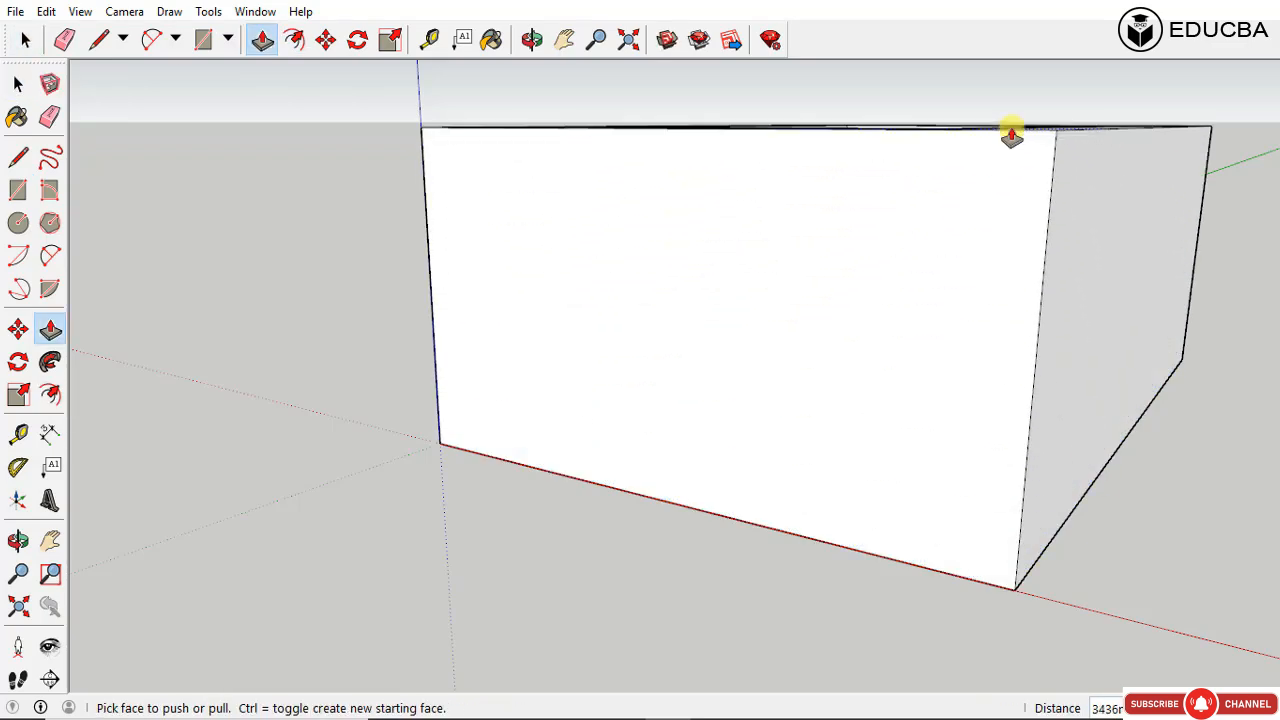
{"action": "middle_click_drag", "start_coordinate": [1008, 134], "coordinate": [935, 650]}
{"action": "scroll", "coordinate": [920, 571], "scroll_direction": "down", "scroll_amount": 5}
{"action": "middle_click_drag", "start_coordinate": [929, 343], "coordinate": [880, 234]}
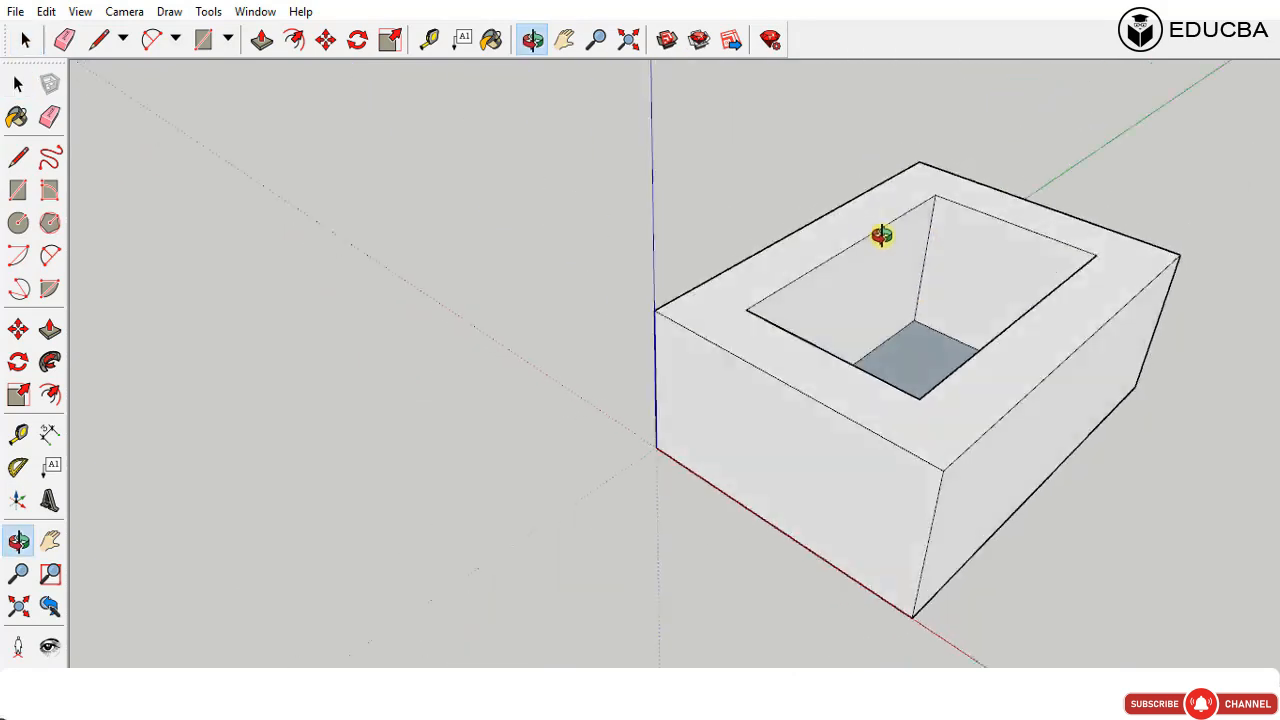
Step: Draw a rectangle on the far inner wall and push it through the wall to make a window opening
{"action": "scroll", "coordinate": [975, 257], "scroll_direction": "up", "scroll_amount": 1}
{"action": "scroll", "coordinate": [975, 257], "scroll_direction": "up", "scroll_amount": 4}
{"action": "middle_click_drag", "start_coordinate": [975, 257], "coordinate": [1023, 277]}
{"action": "key", "text": "r"}
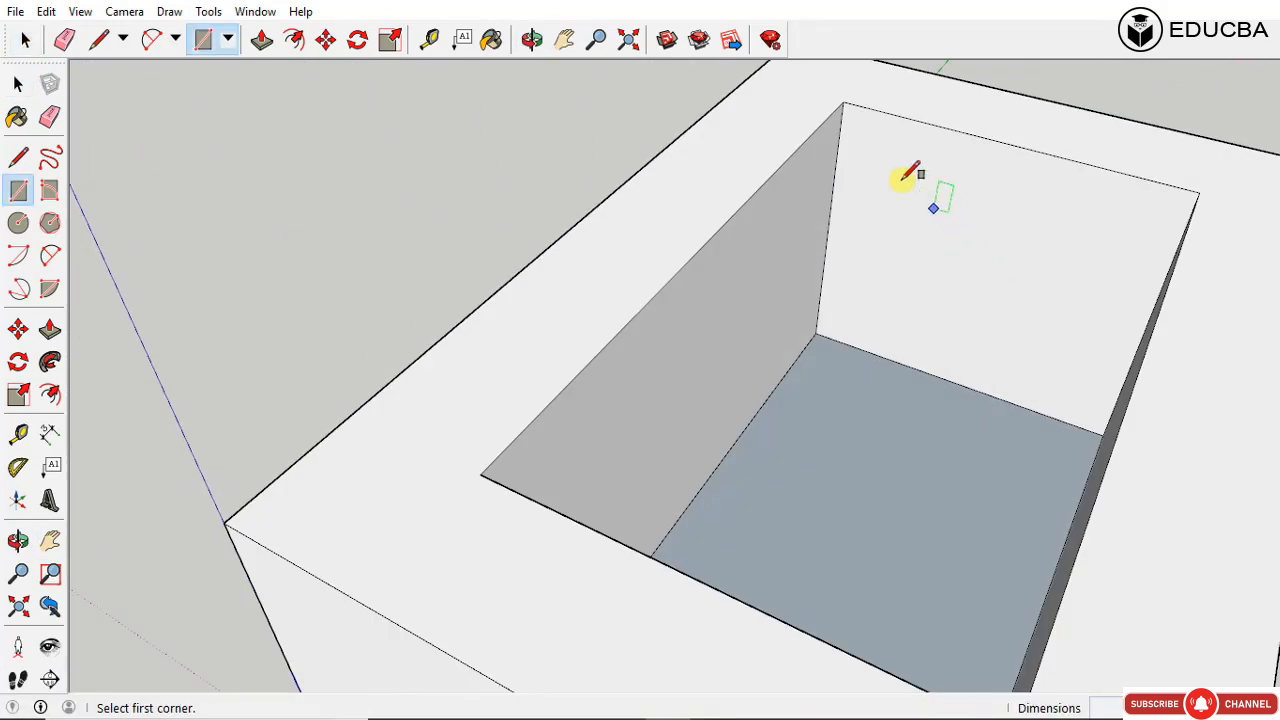
{"action": "left_click", "coordinate": [884, 167]}
{"action": "left_click", "coordinate": [1034, 303]}
{"action": "key", "text": "space"}
{"action": "key", "text": "p"}
{"action": "left_click_drag", "start_coordinate": [1021, 250], "coordinate": [1052, 152]}
{"action": "left_click", "coordinate": [1062, 107]}
{"action": "key", "text": "space"}
Step: Turn on the display of hidden geometry while viewing the box from outside, and check the setting
{"action": "middle_click_drag", "start_coordinate": [868, 243], "coordinate": [840, 90]}
{"action": "middle_click_drag", "start_coordinate": [813, 297], "coordinate": [787, 215]}
{"action": "scroll", "coordinate": [788, 217], "scroll_direction": "down", "scroll_amount": 3}
{"action": "middle_click_drag", "start_coordinate": [817, 338], "coordinate": [823, 306]}
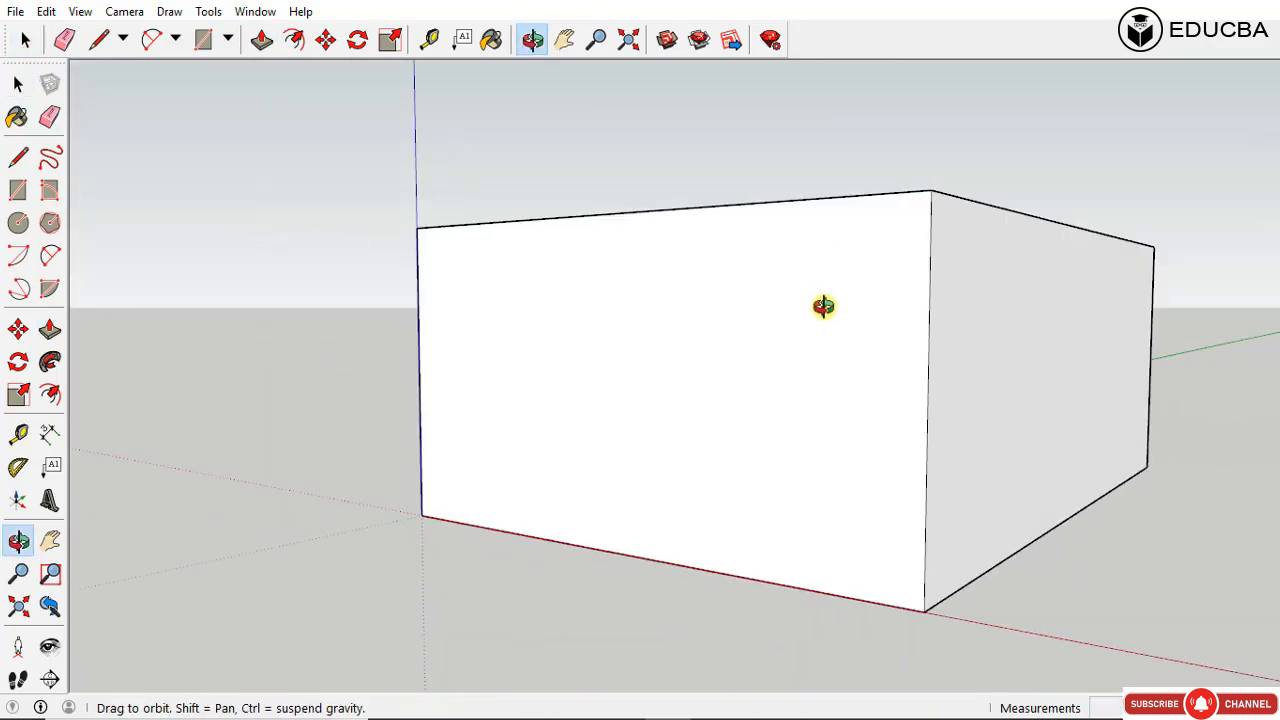
{"action": "left_click", "coordinate": [80, 11]}
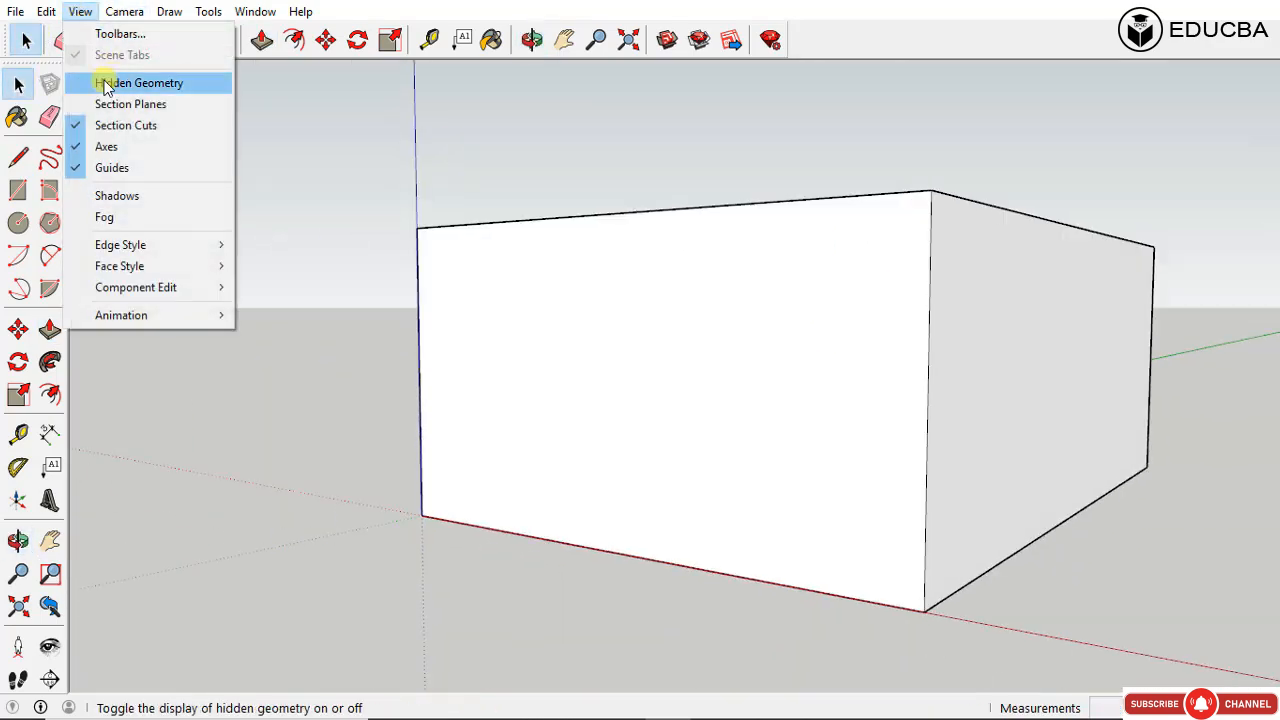
{"action": "left_click", "coordinate": [79, 89]}
{"action": "left_click", "coordinate": [81, 12]}
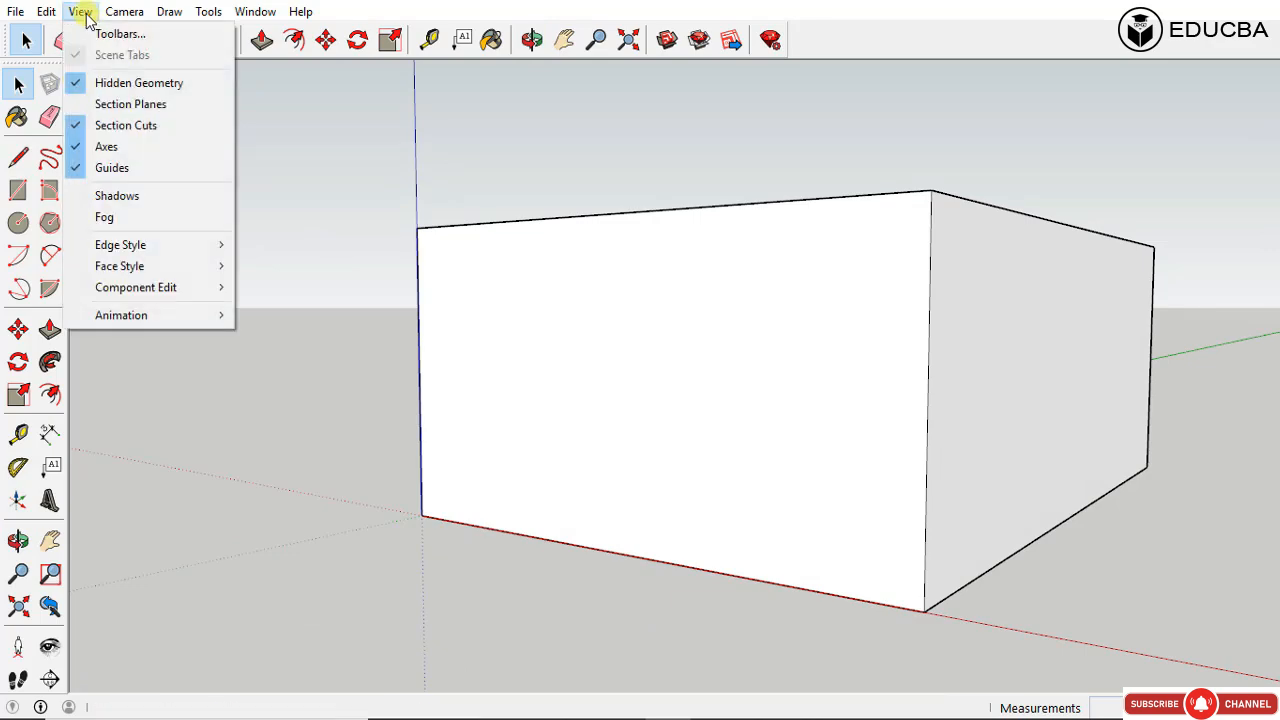
{"action": "left_click", "coordinate": [707, 161]}
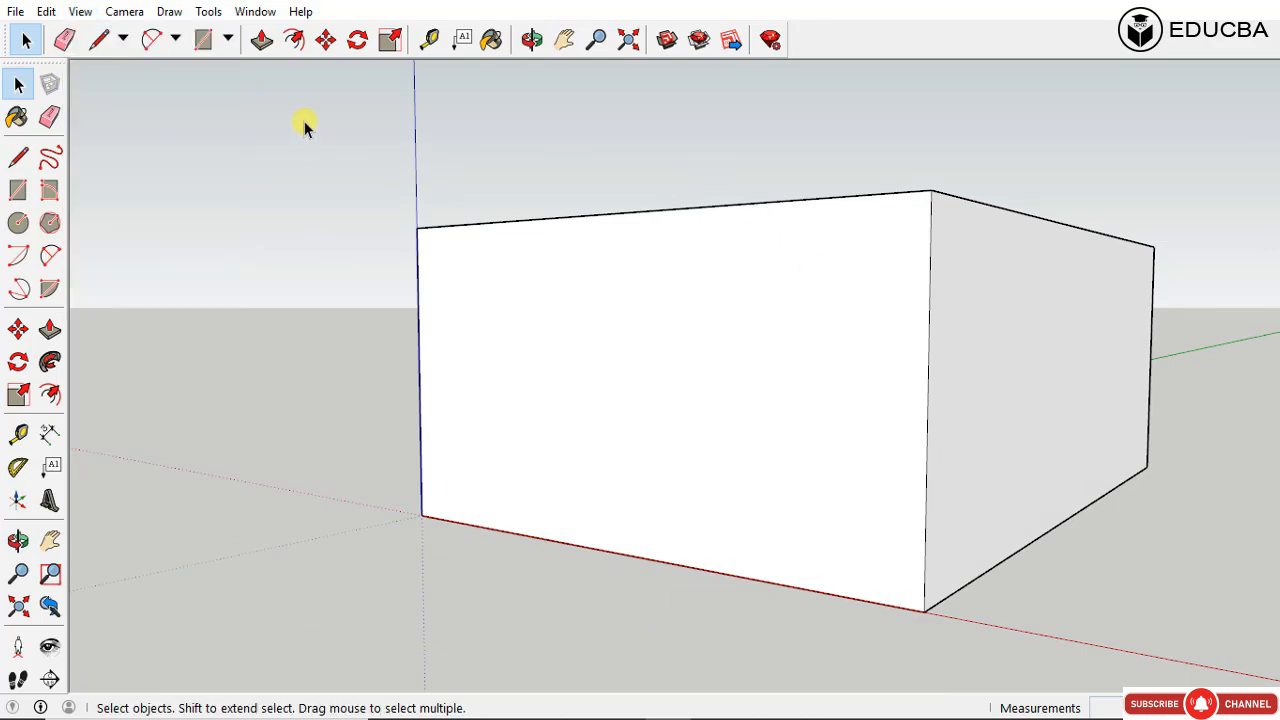
Step: Turn off the display of hidden geometry with the box's interior in view, and check the setting
{"action": "mouse_move", "coordinate": [760, 446]}
{"action": "middle_mouse_down"}
{"action": "mouse_move", "coordinate": [820, 491]}
{"action": "mouse_move", "coordinate": [689, 423]}
{"action": "mouse_move", "coordinate": [219, 478]}
{"action": "mouse_move", "coordinate": [294, 448]}
{"action": "mouse_move", "coordinate": [849, 380]}
{"action": "mouse_move", "coordinate": [760, 497]}
{"action": "middle_mouse_up"}
{"action": "left_click", "coordinate": [80, 11]}
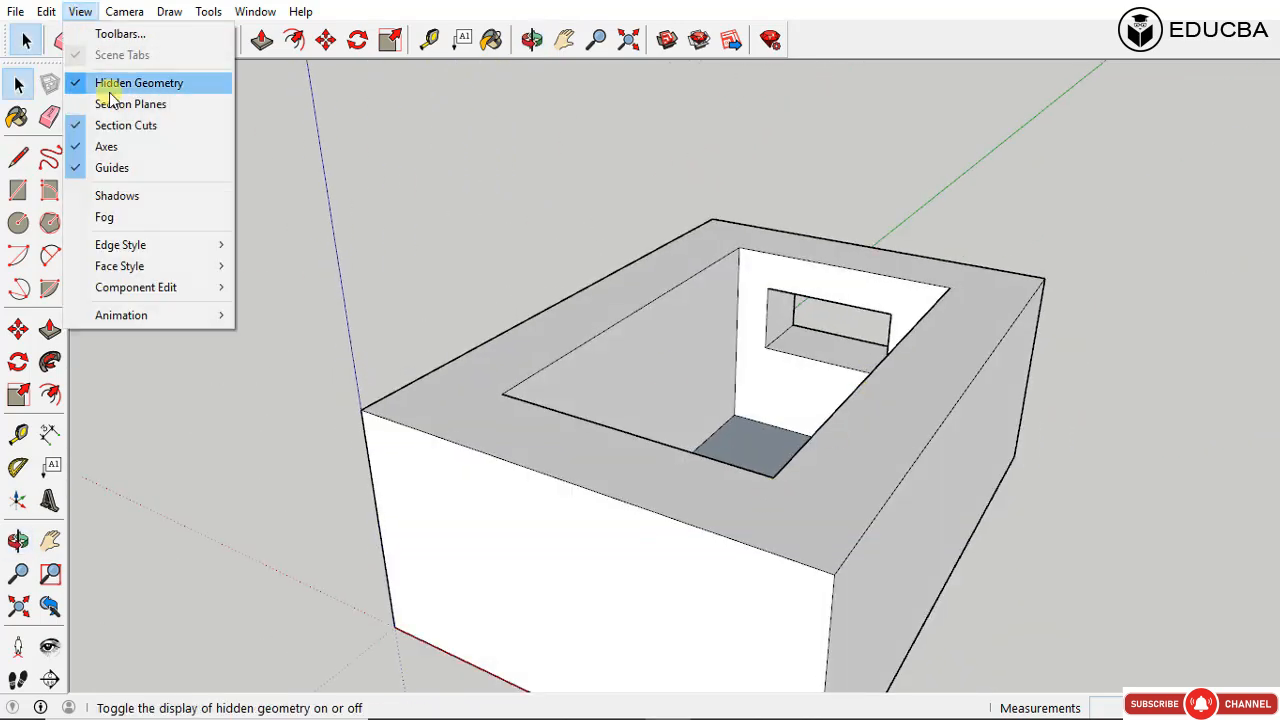
{"action": "left_click", "coordinate": [79, 86]}
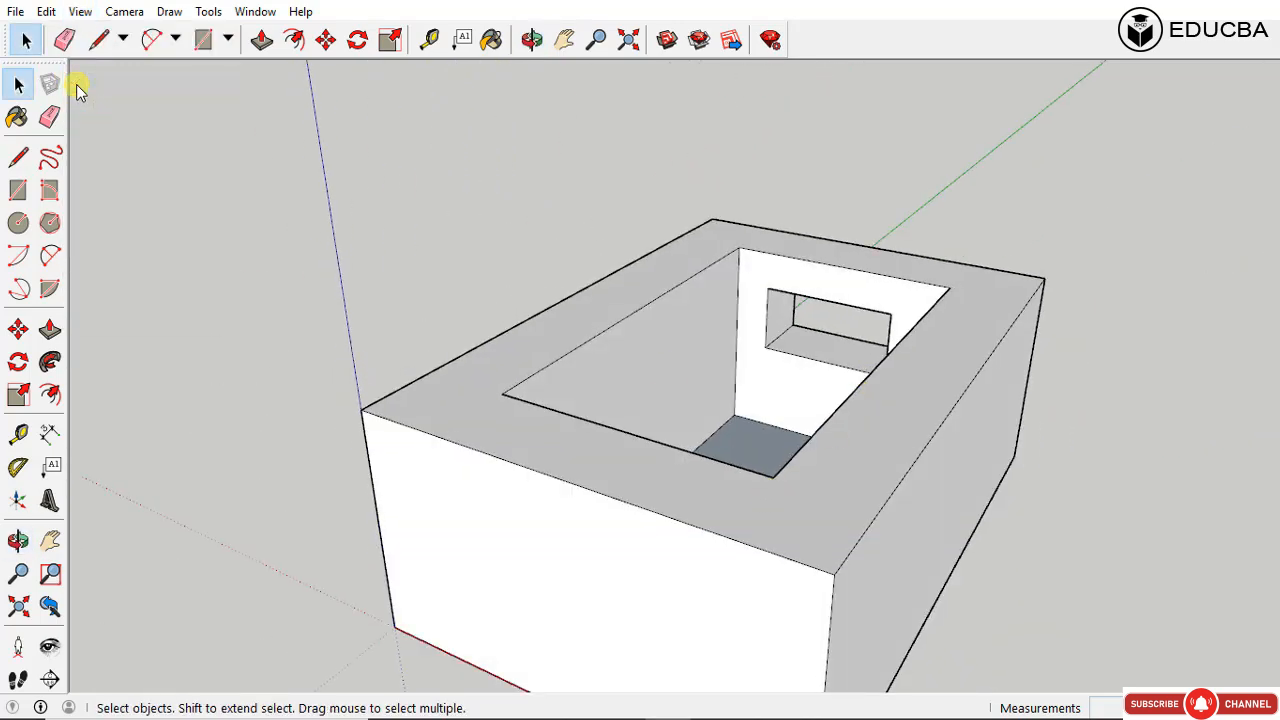
{"action": "left_click", "coordinate": [80, 11]}
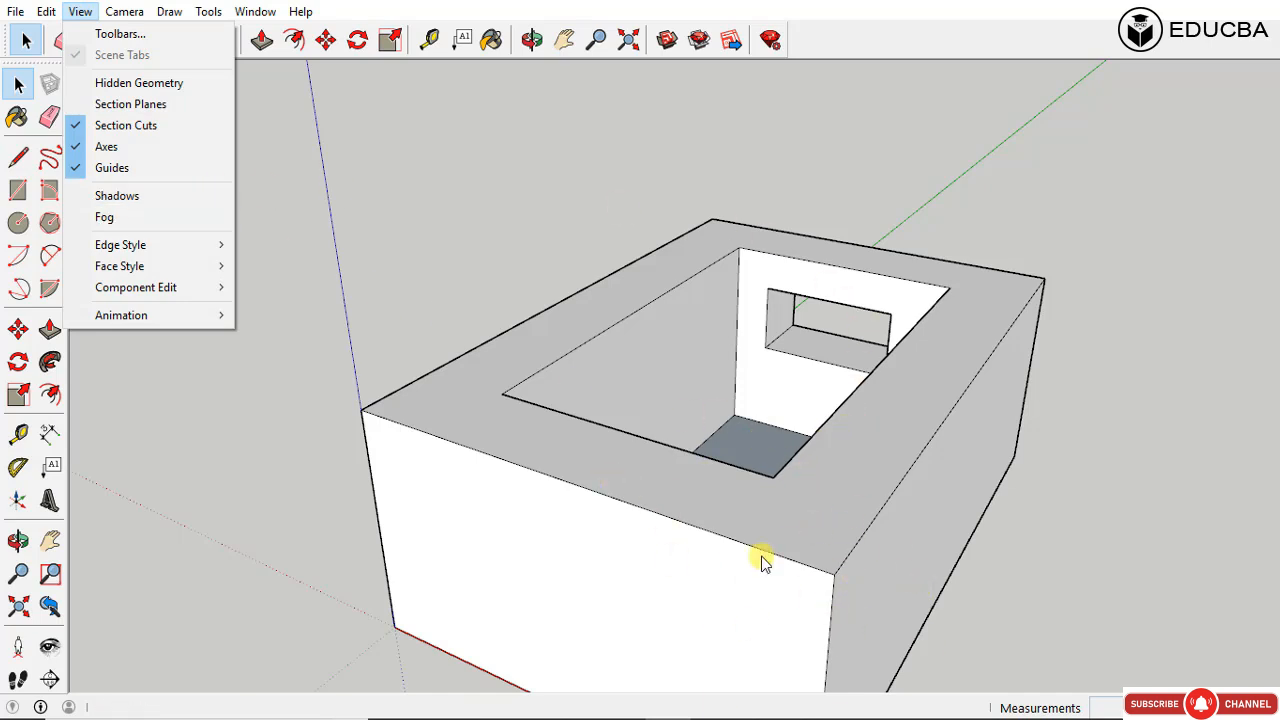
{"action": "left_click", "coordinate": [390, 178]}
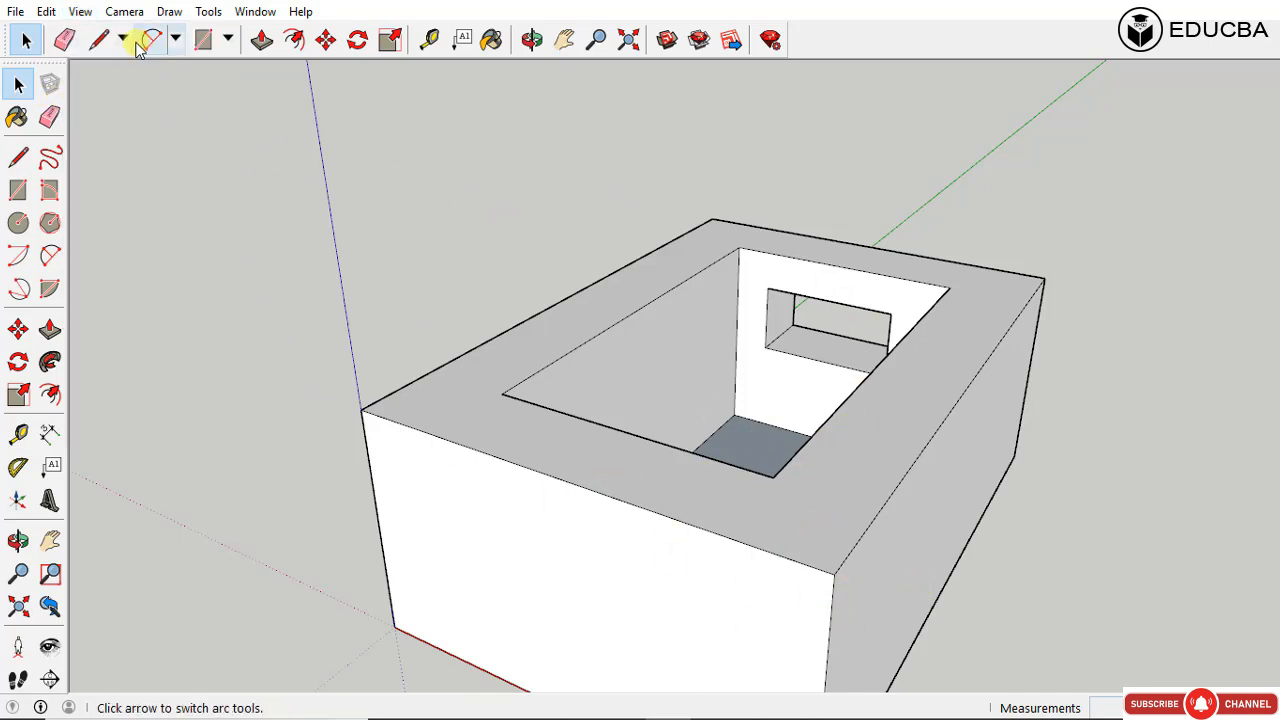
{"action": "scroll", "coordinate": [640, 380], "scroll_direction": "down", "scroll_amount": 3}
{"action": "left_click", "coordinate": [751, 494]}
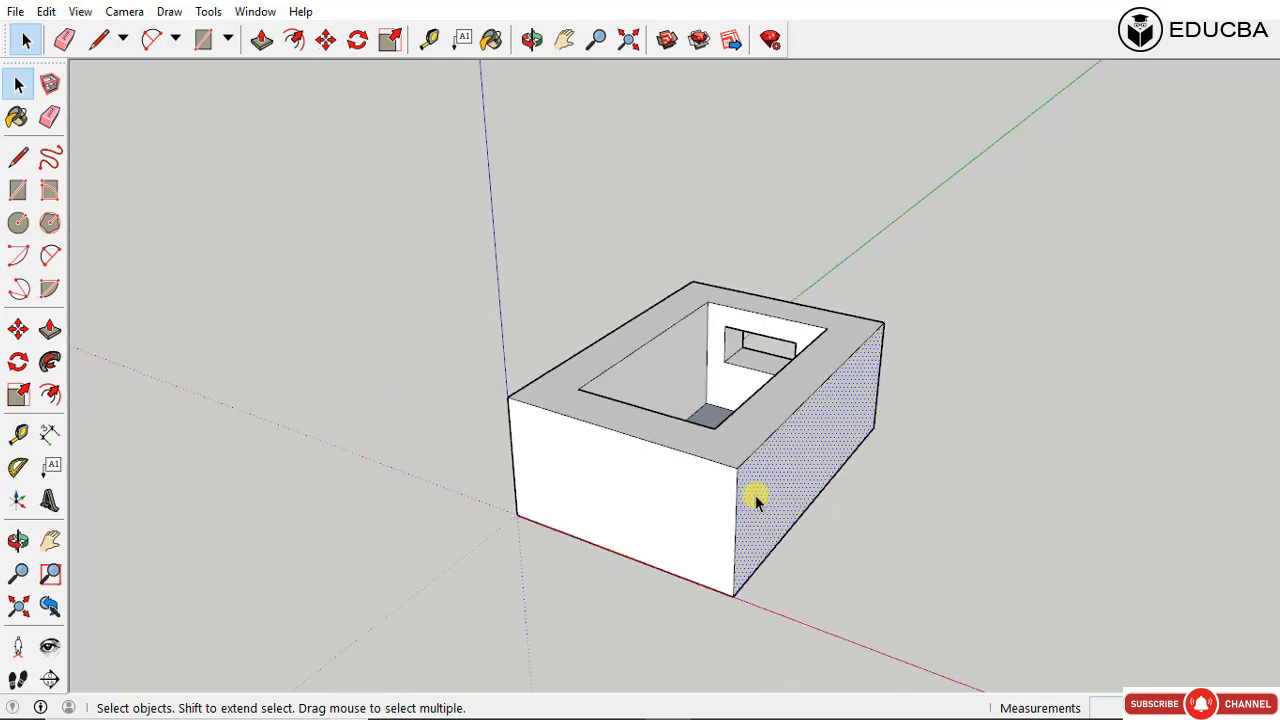
{"action": "key", "text": "t"}
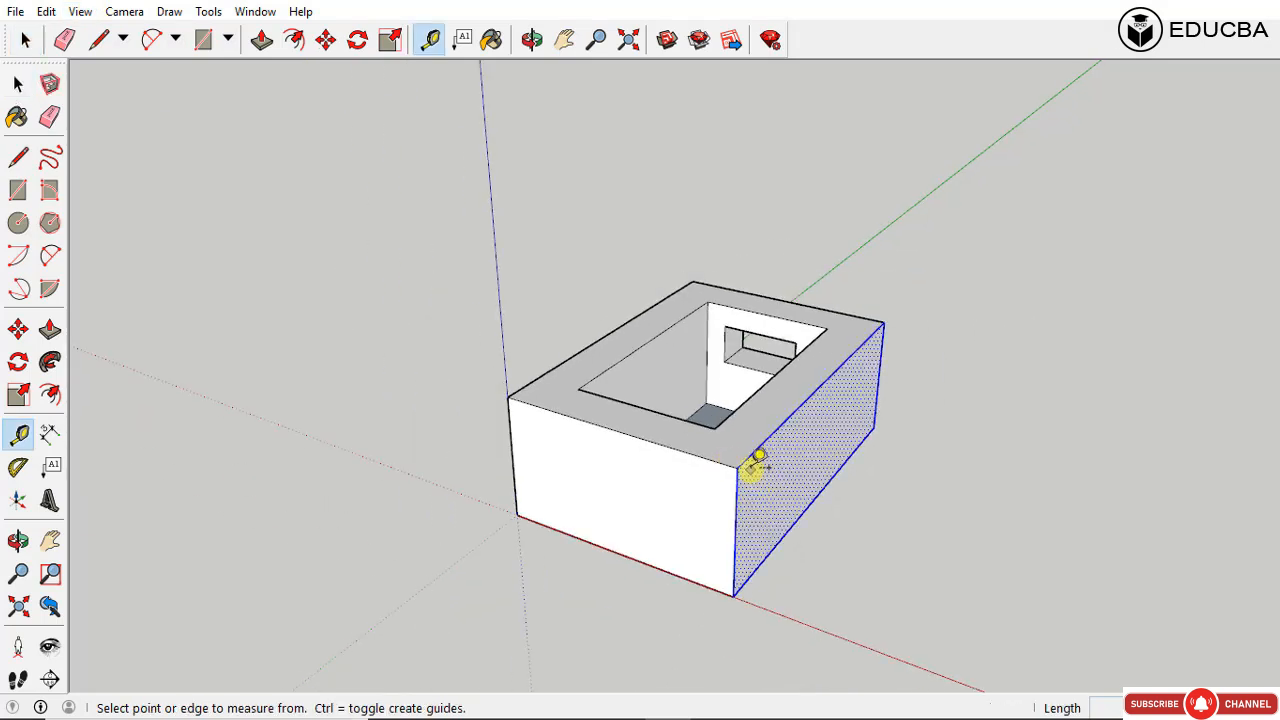
{"action": "key", "text": "space"}
{"action": "key", "text": "m"}
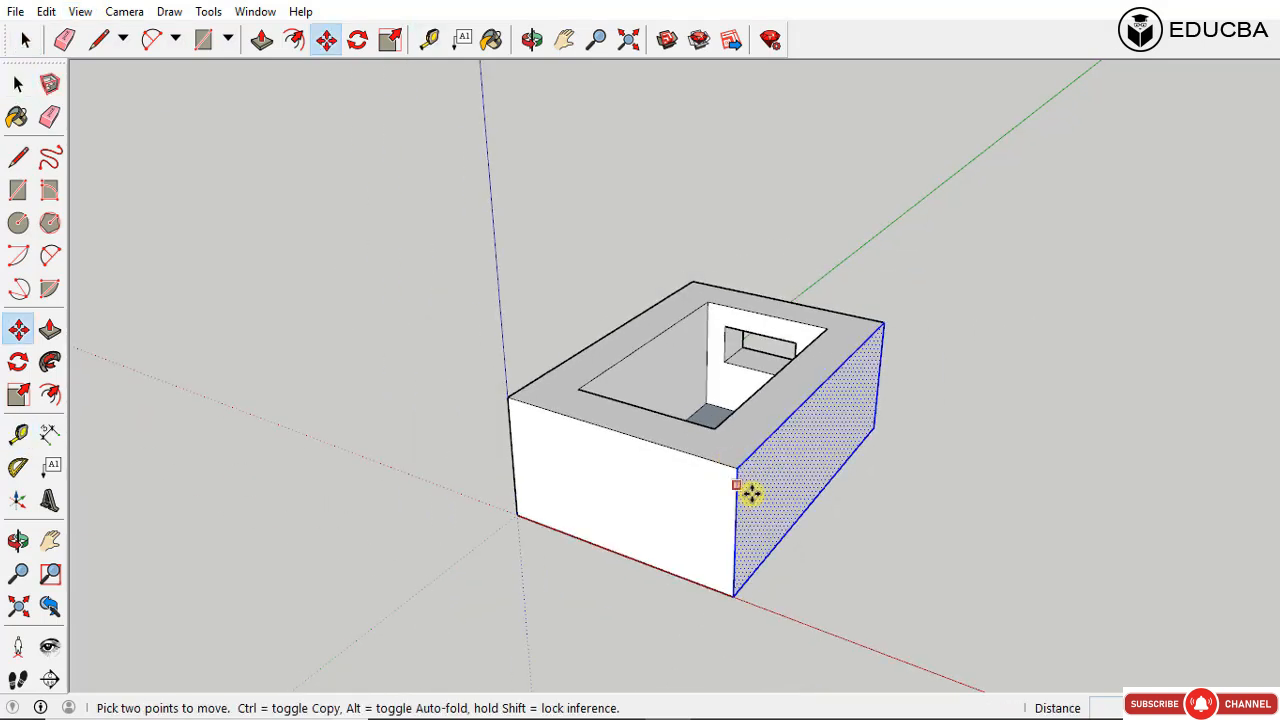
{"action": "key", "text": "space"}
Step: Move the side wall's top edge and front vertical edge about 1491 mm outward, and move them back
{"action": "left_click", "coordinate": [743, 467]}
{"action": "left_click", "coordinate": [737, 481]}
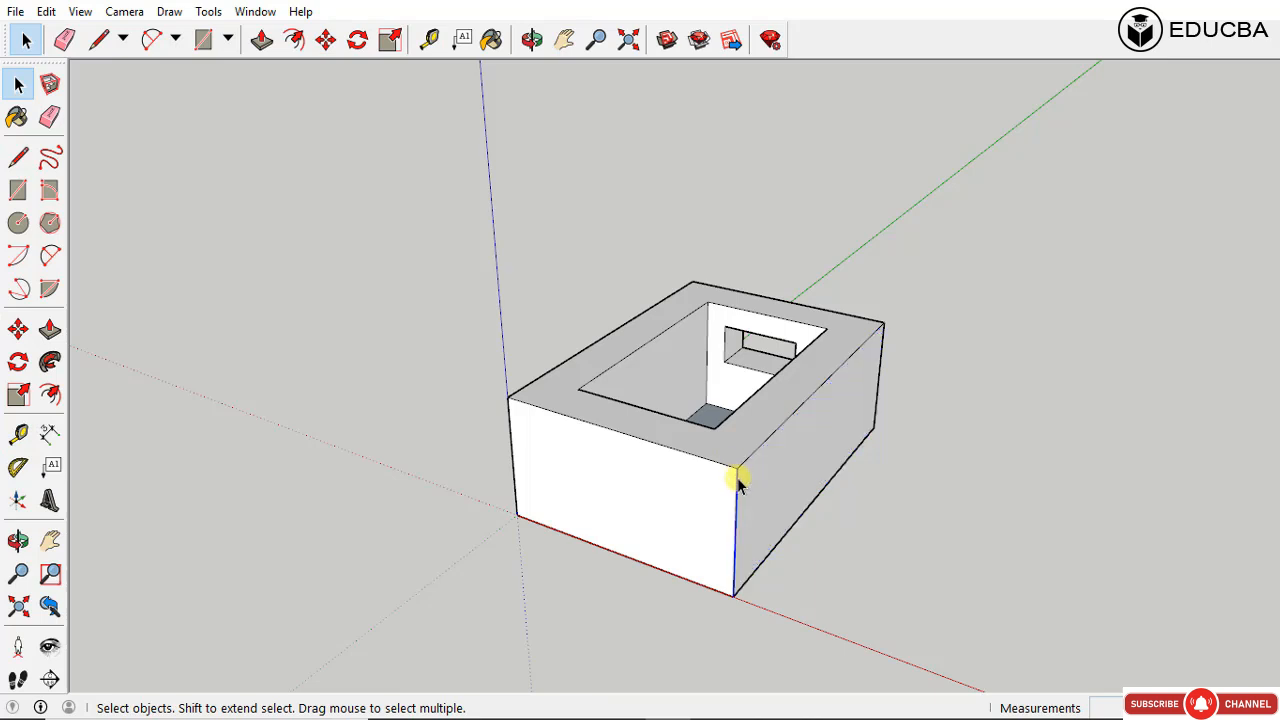
{"action": "key", "text": "m"}
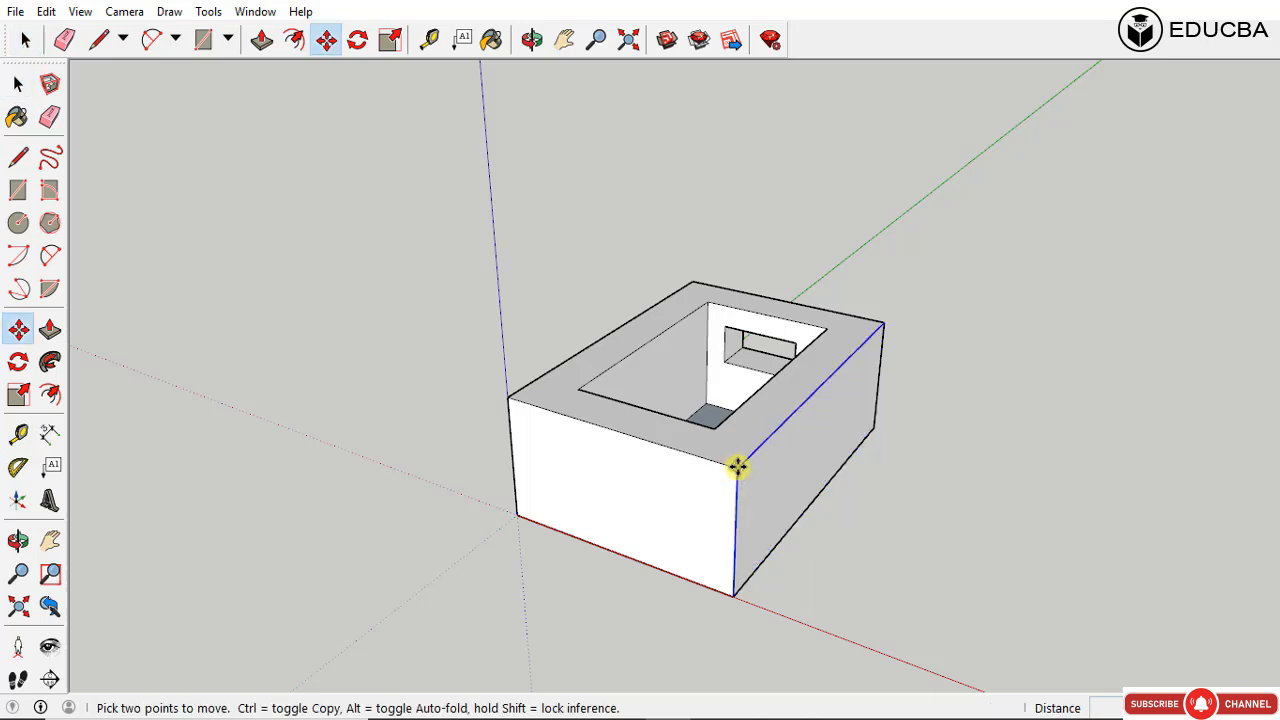
{"action": "left_click", "coordinate": [737, 465]}
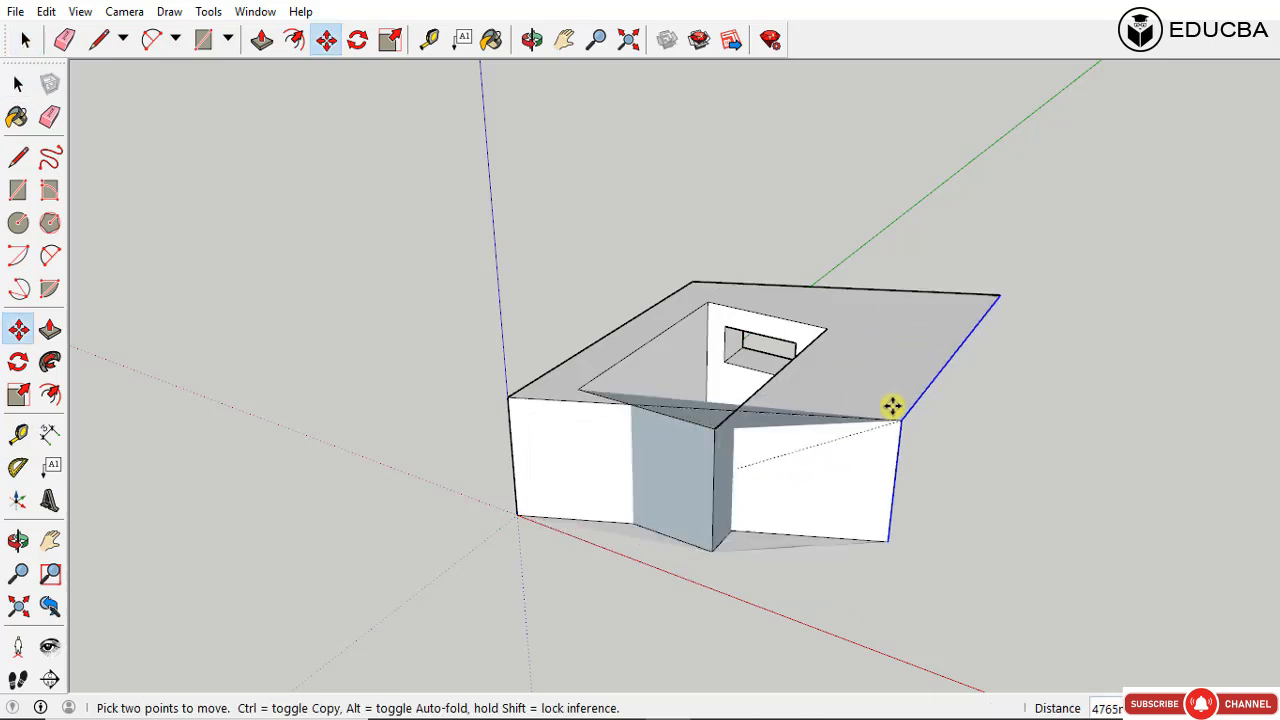
{"action": "left_click", "coordinate": [758, 430]}
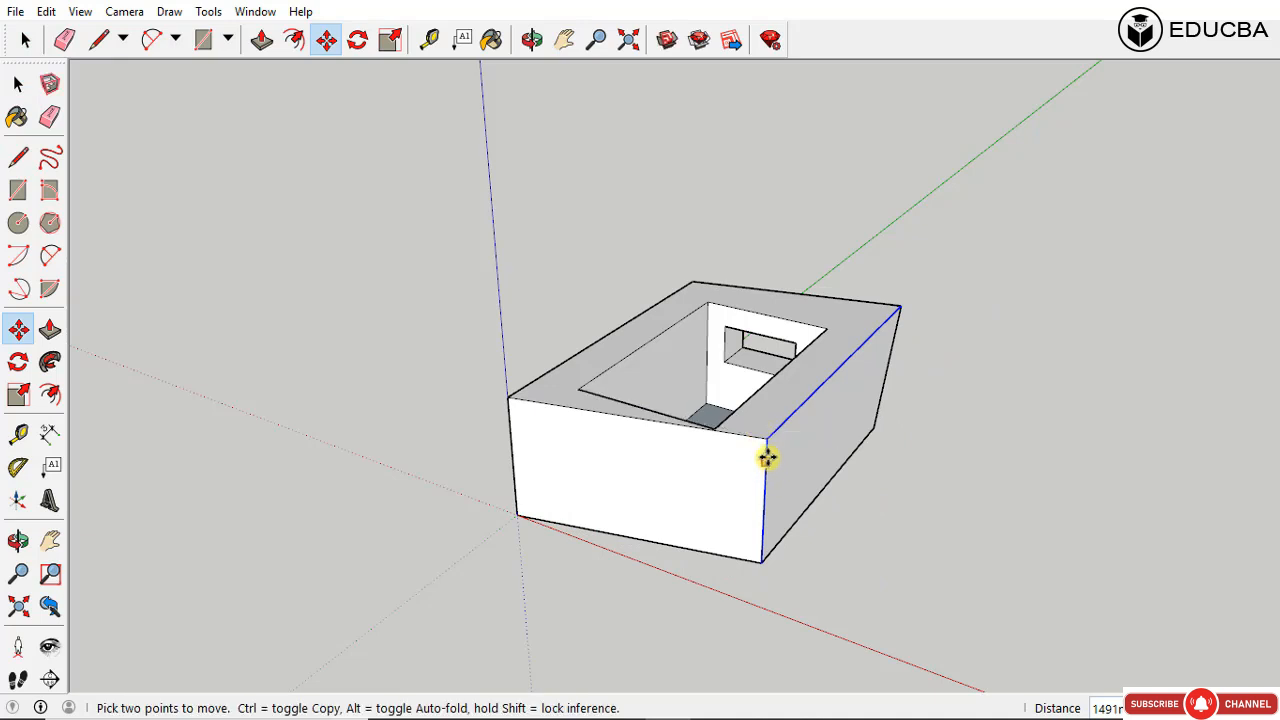
{"action": "left_click", "coordinate": [777, 553]}
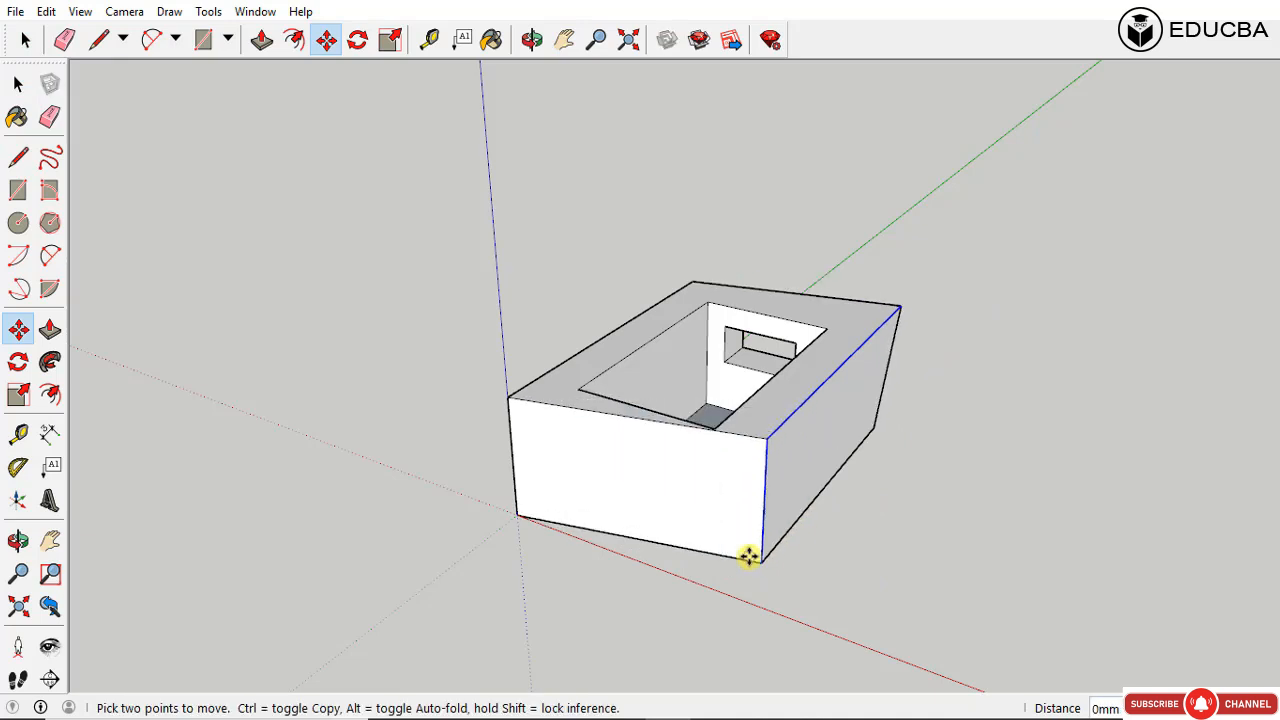
{"action": "key", "text": "space"}
Step: Draw a diagonal line across the front face from its upper corner at the blue axis to the opposite lower corner
{"action": "key", "text": "l"}
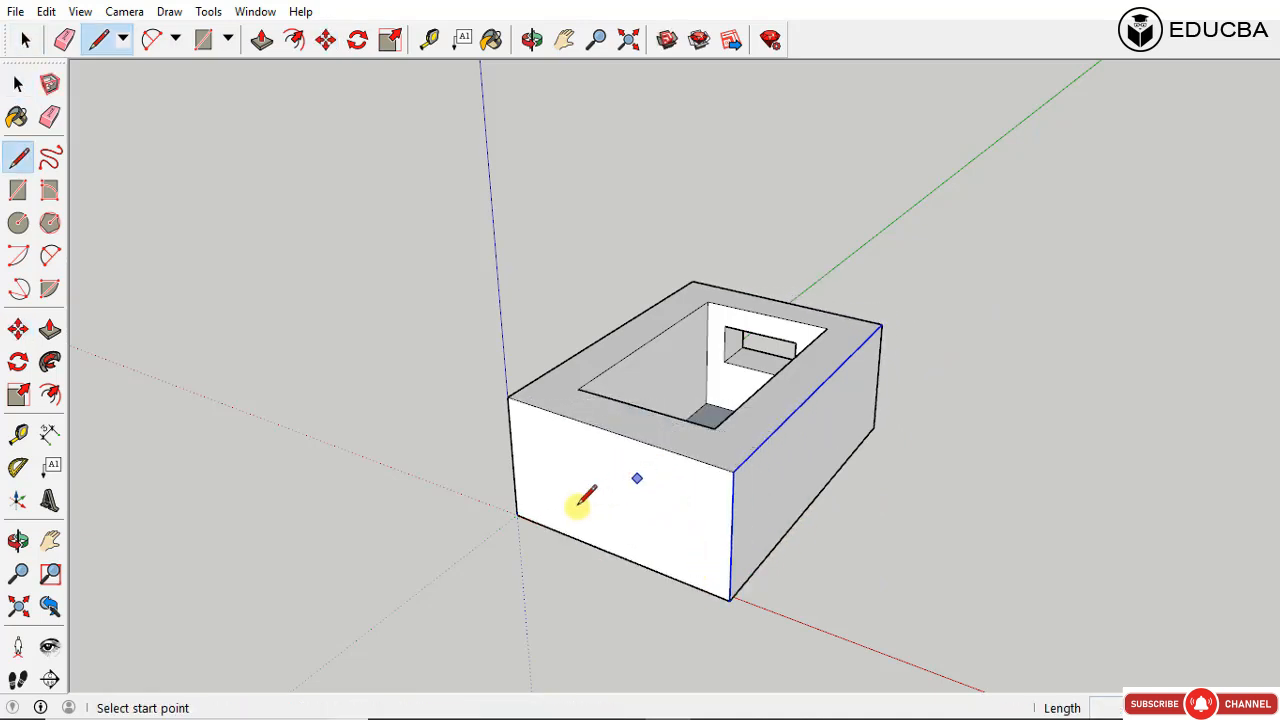
{"action": "left_click", "coordinate": [507, 397]}
{"action": "left_click", "coordinate": [731, 598]}
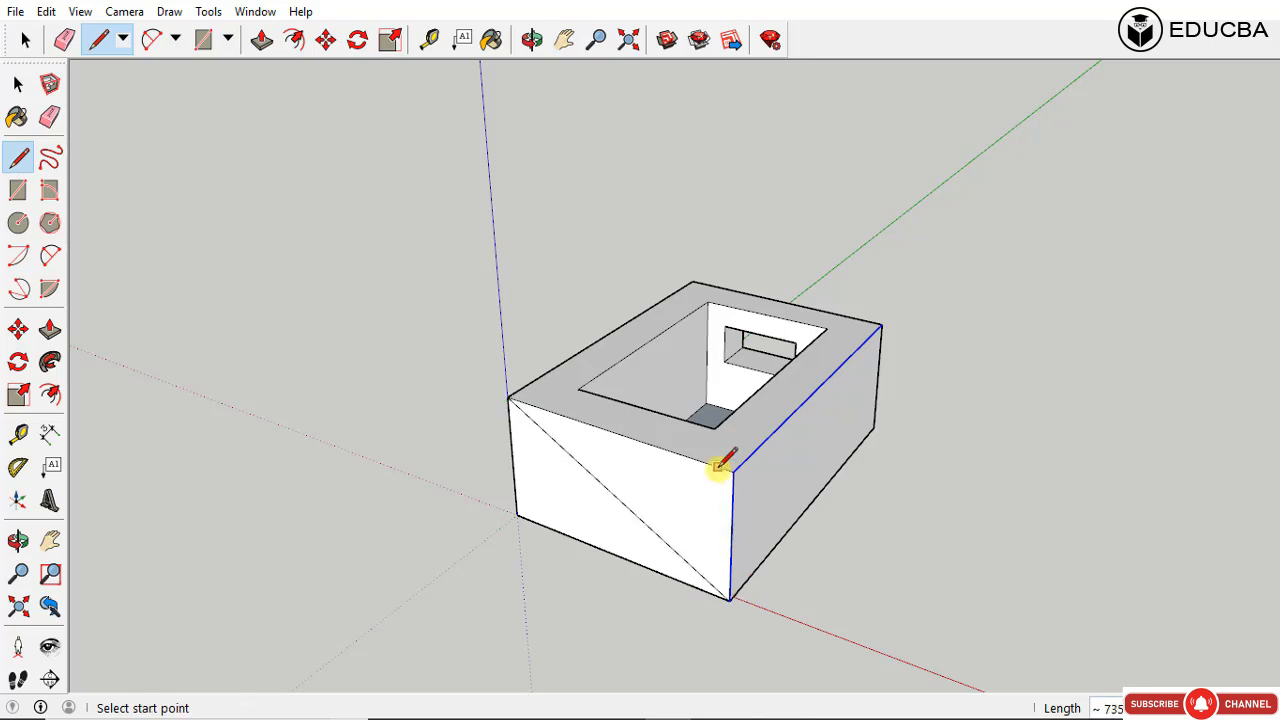
Step: Add the front face's top edge to the selected side edges and move them all inward about 872 mm
{"action": "key", "text": "space"}
{"action": "key", "text": "m"}
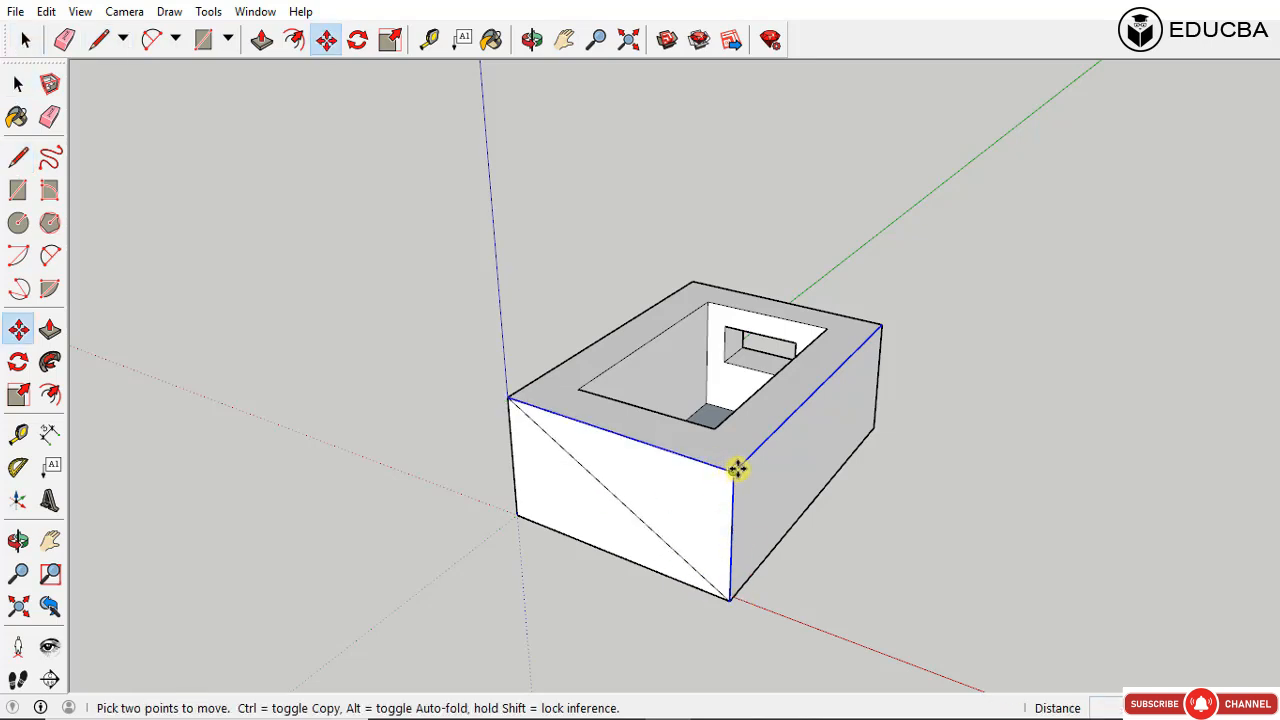
{"action": "left_click", "coordinate": [733, 468]}
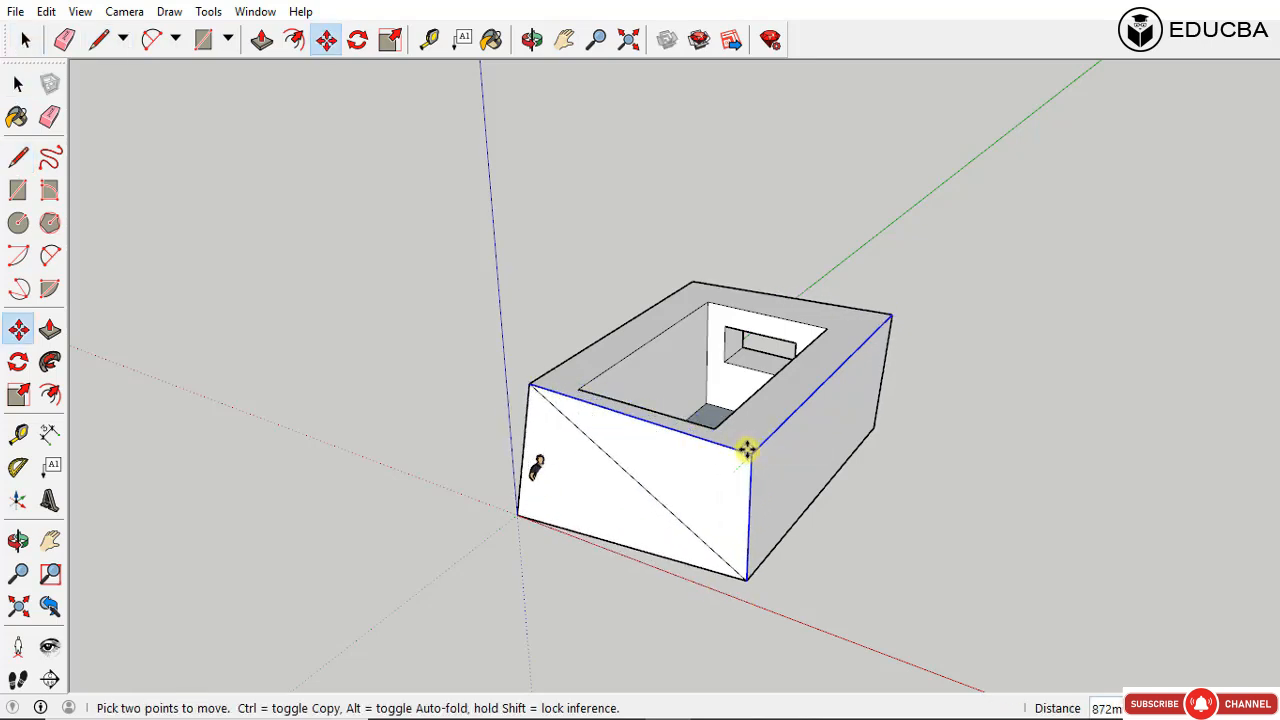
{"action": "left_click", "coordinate": [750, 447]}
{"action": "key", "text": "space"}
Step: Select the upper triangular part of the front face with its edges and turn on the display of hidden geometry
{"action": "left_click", "coordinate": [648, 480]}
{"action": "double_click", "coordinate": [648, 480]}
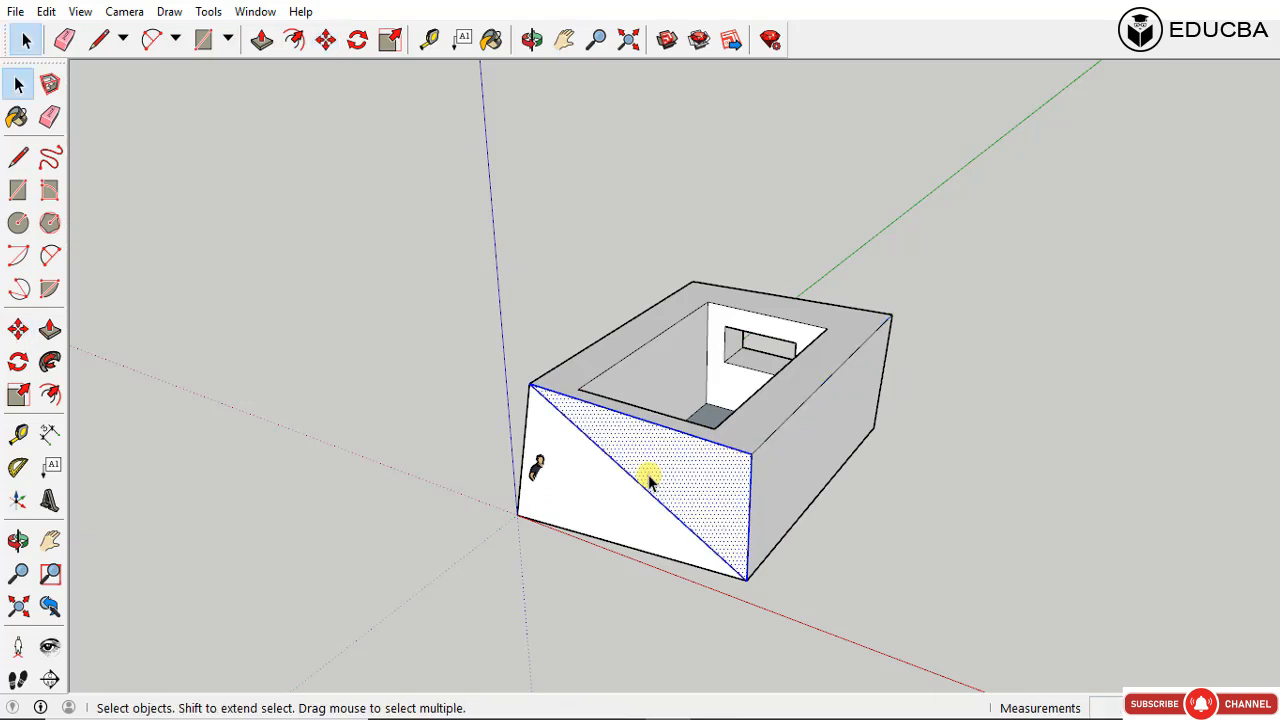
{"action": "left_click", "coordinate": [400, 264]}
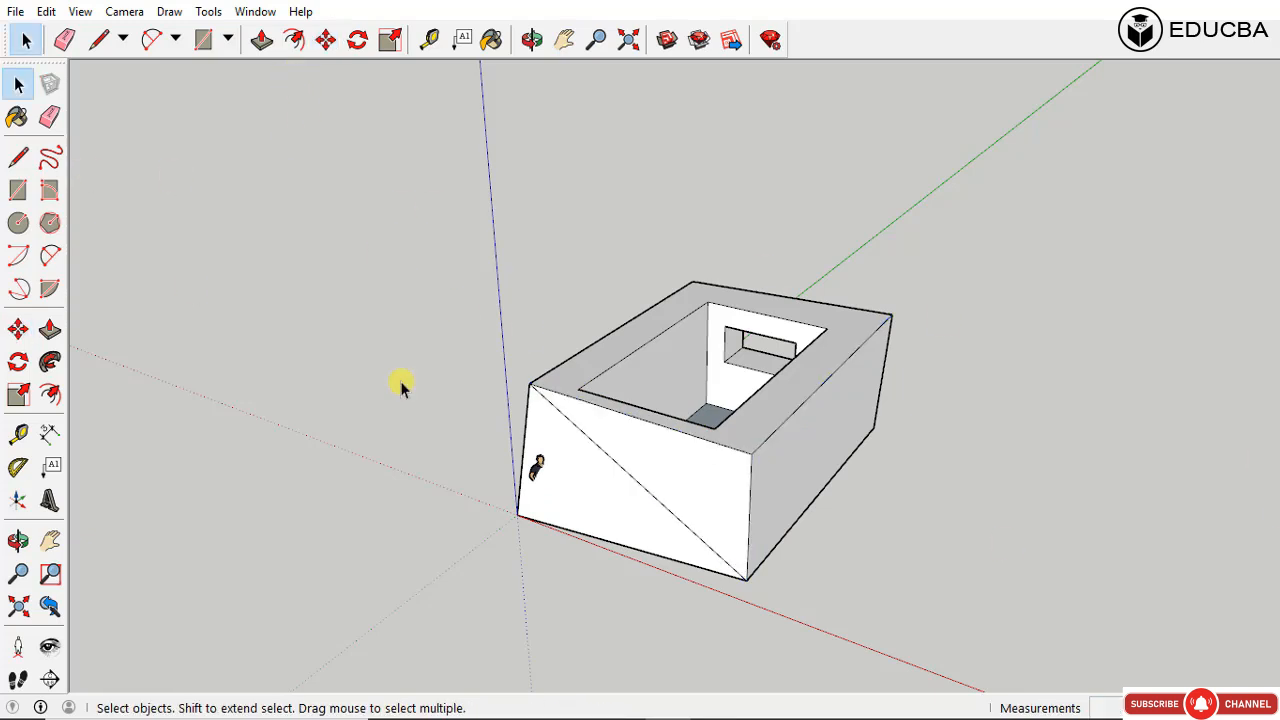
{"action": "double_click", "coordinate": [660, 478]}
{"action": "left_click", "coordinate": [80, 11]}
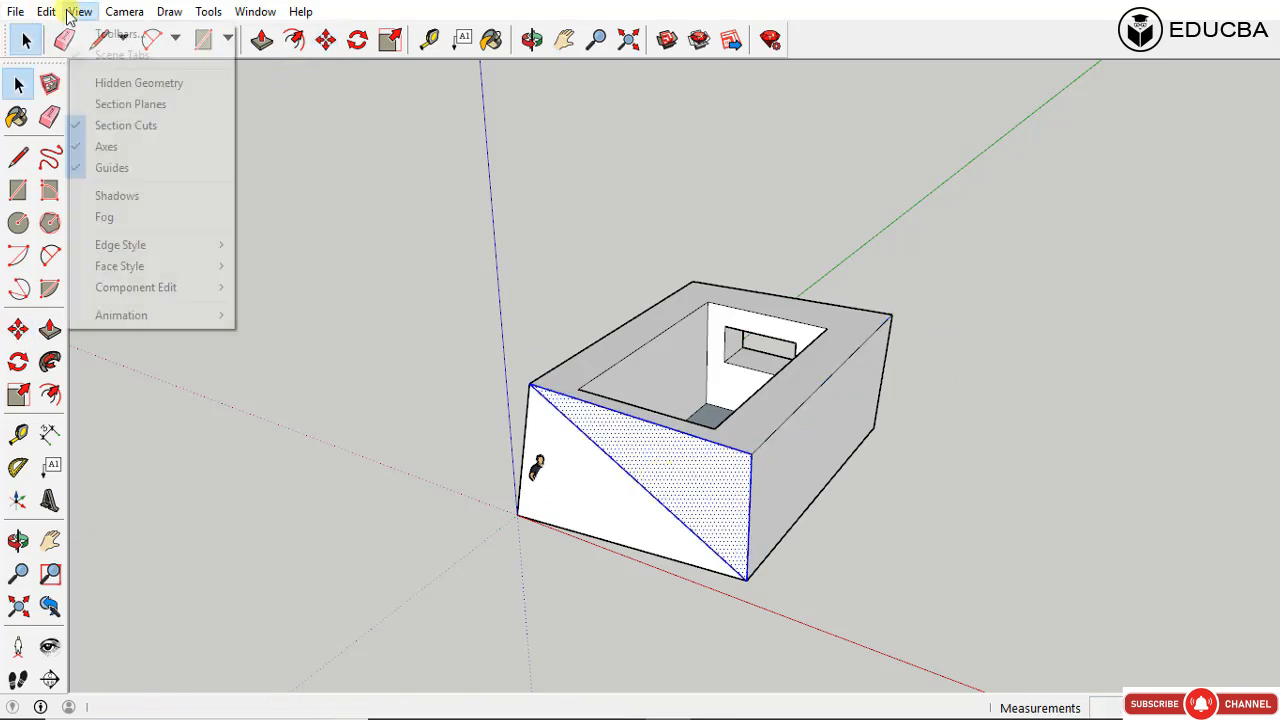
{"action": "left_click", "coordinate": [82, 85]}
{"action": "left_click", "coordinate": [924, 632]}
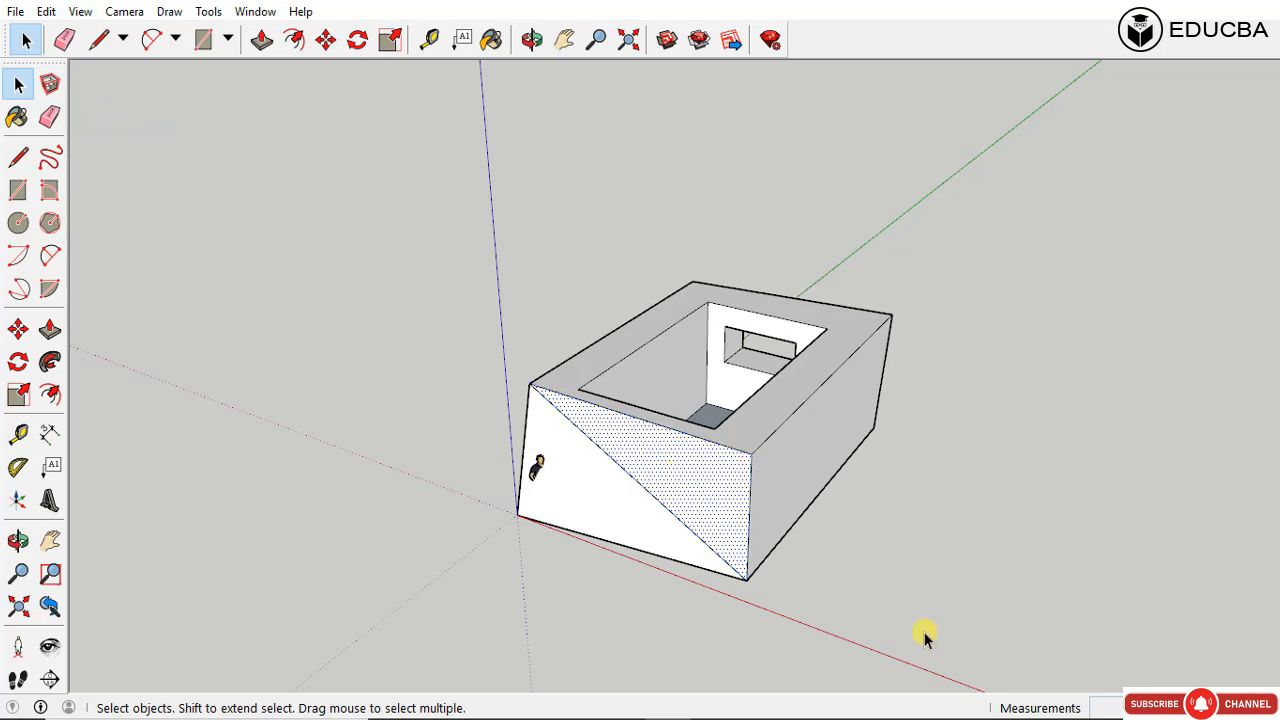
Step: Select the whole box with a crossing window, delete it, and check the hidden geometry setting
{"action": "left_click_drag", "start_coordinate": [856, 252], "coordinate": [545, 589]}
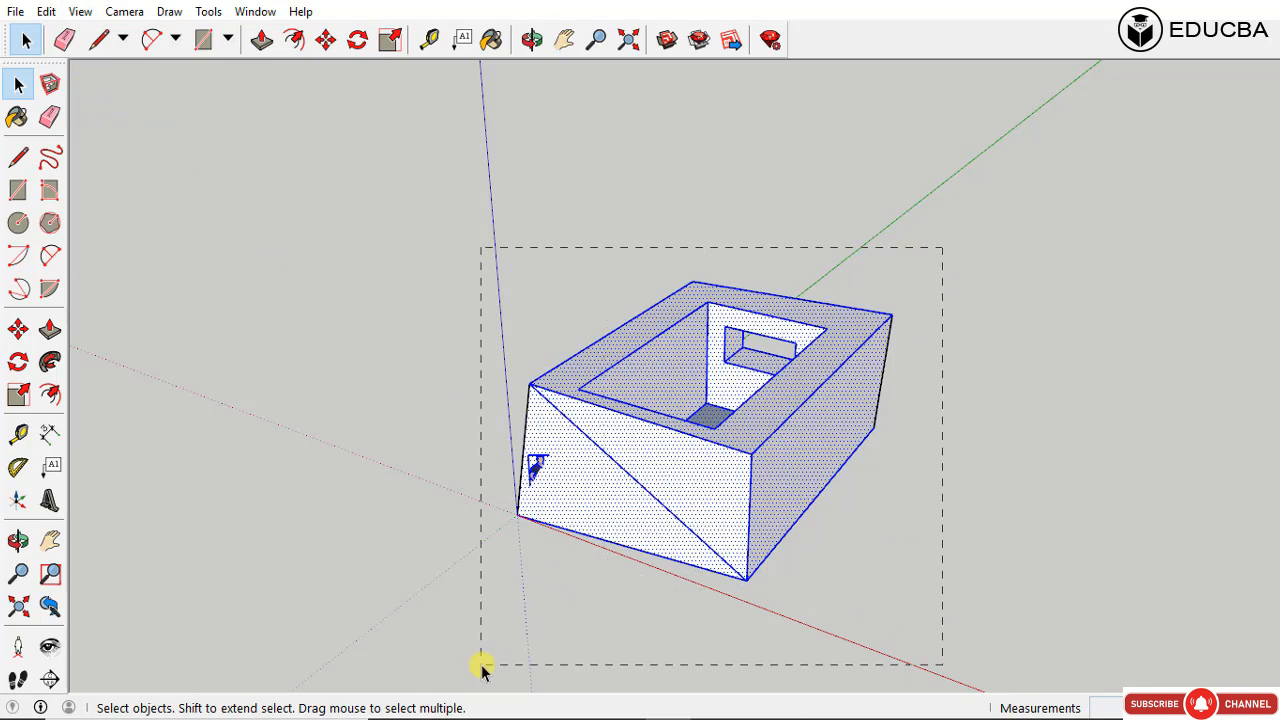
{"action": "key", "text": "Delete"}
{"action": "left_click", "coordinate": [80, 11]}
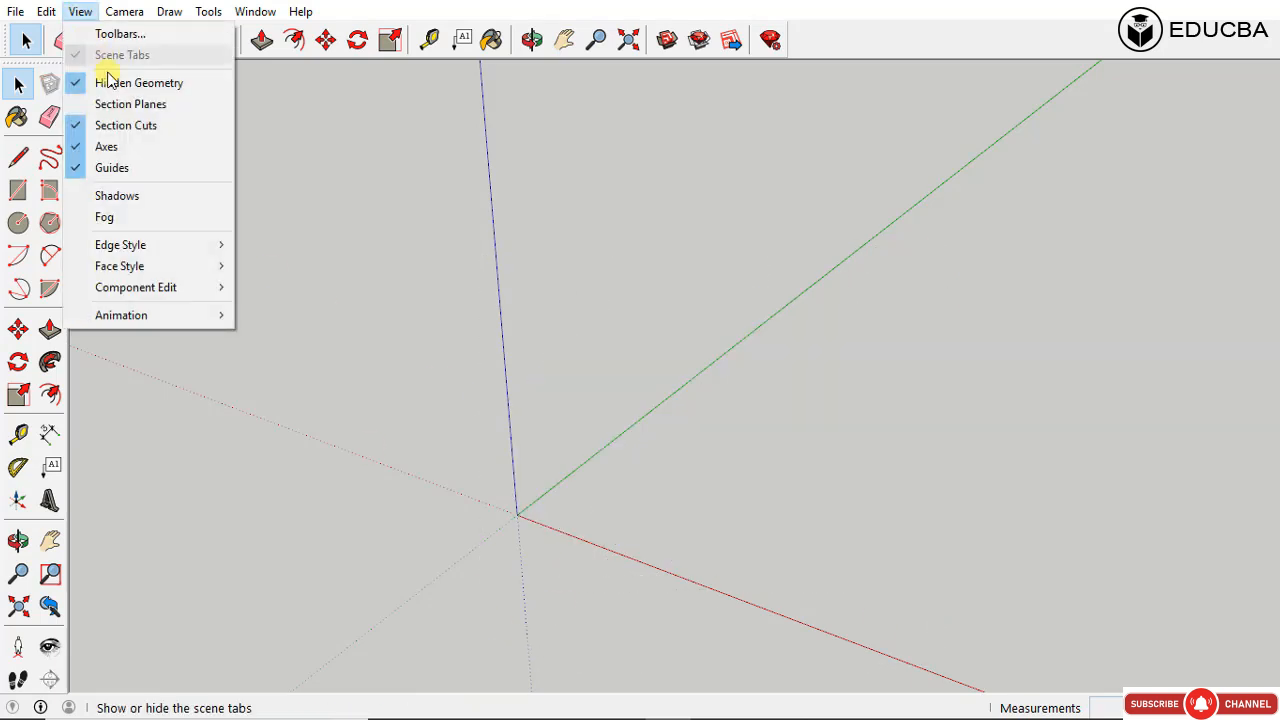
{"action": "left_click", "coordinate": [641, 480]}
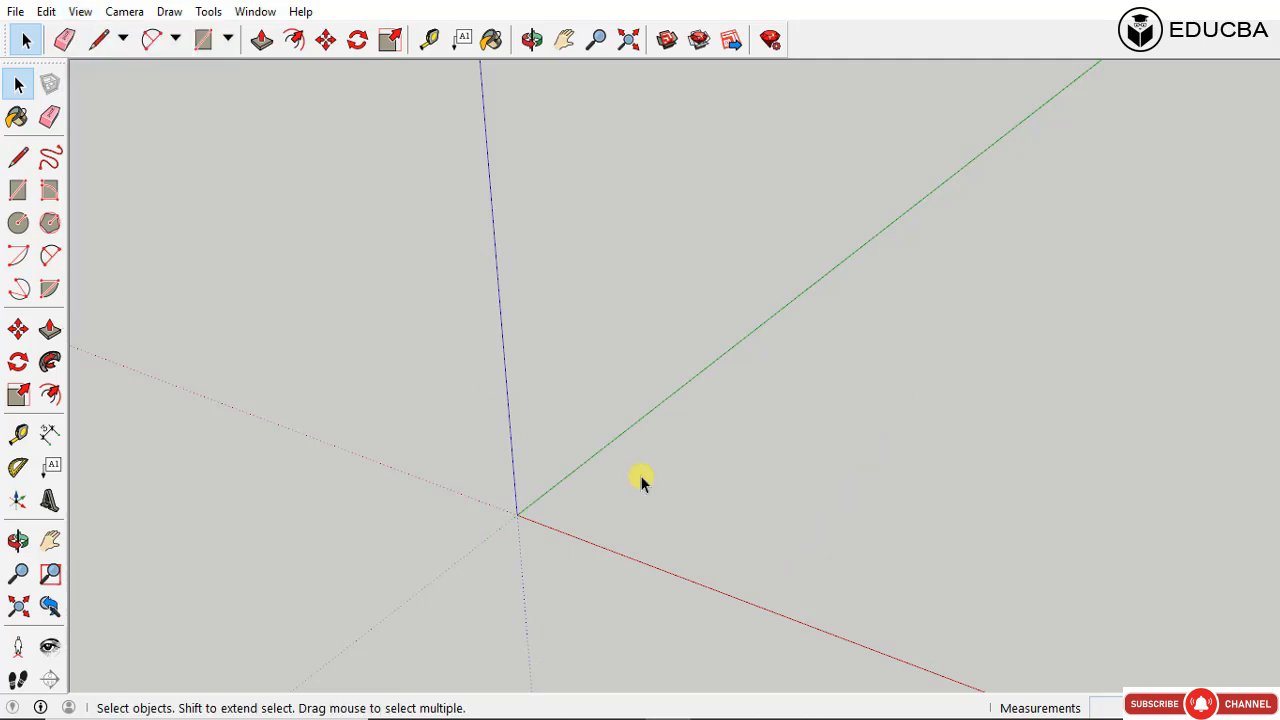
Step: Draw a new ground rectangle from the origin and pull it up about 2712 mm into a box
{"action": "key", "text": "r"}
{"action": "left_click", "coordinate": [517, 512]}
{"action": "left_click", "coordinate": [870, 405]}
{"action": "key", "text": "space"}
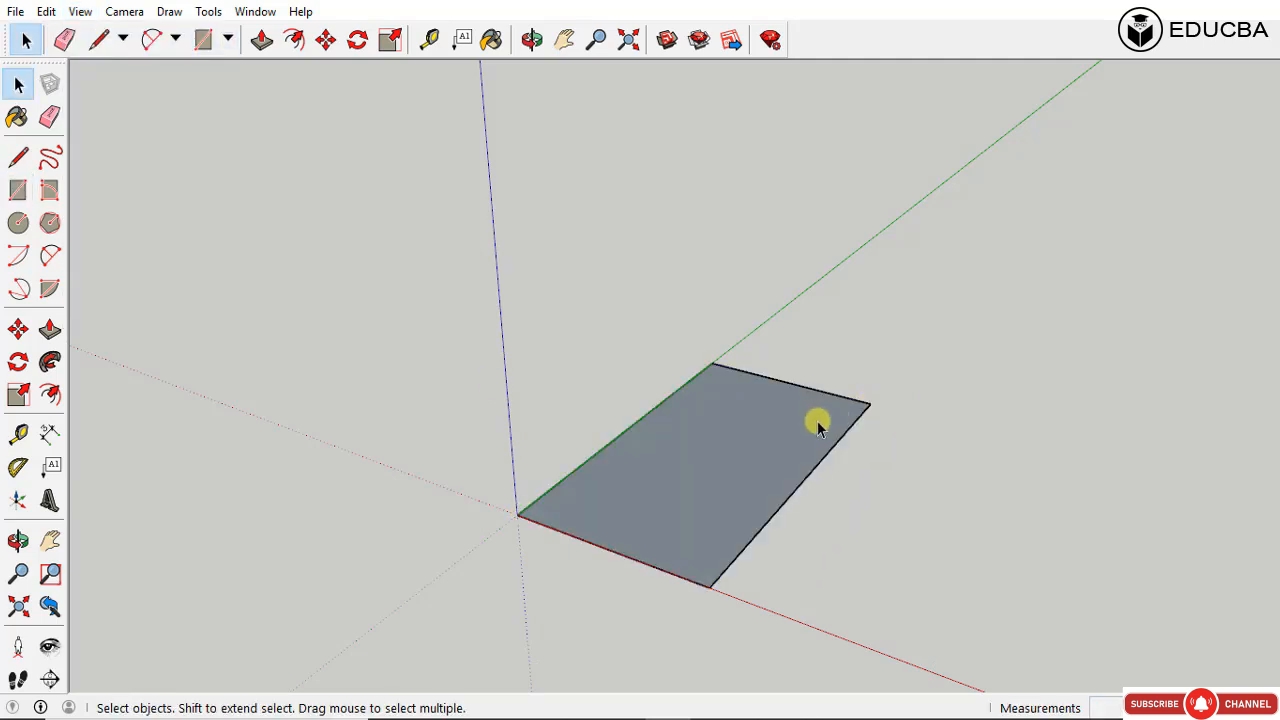
{"action": "key", "text": "p"}
{"action": "left_click", "coordinate": [818, 425]}
{"action": "left_click", "coordinate": [817, 348]}
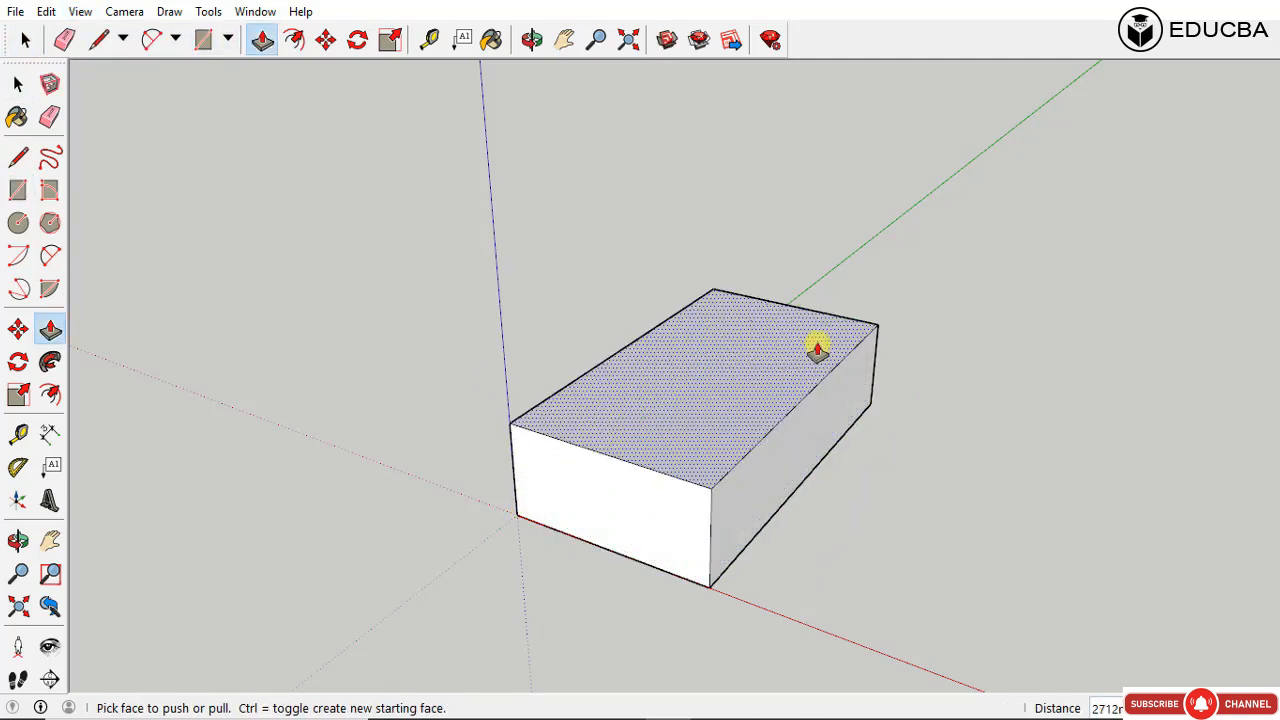
{"action": "key", "text": "space"}
Step: Offset the box's top face inward about 607 mm and push the inner face down about 1801 mm
{"action": "key", "text": "f"}
{"action": "left_click", "coordinate": [547, 412]}
{"action": "left_click", "coordinate": [554, 416]}
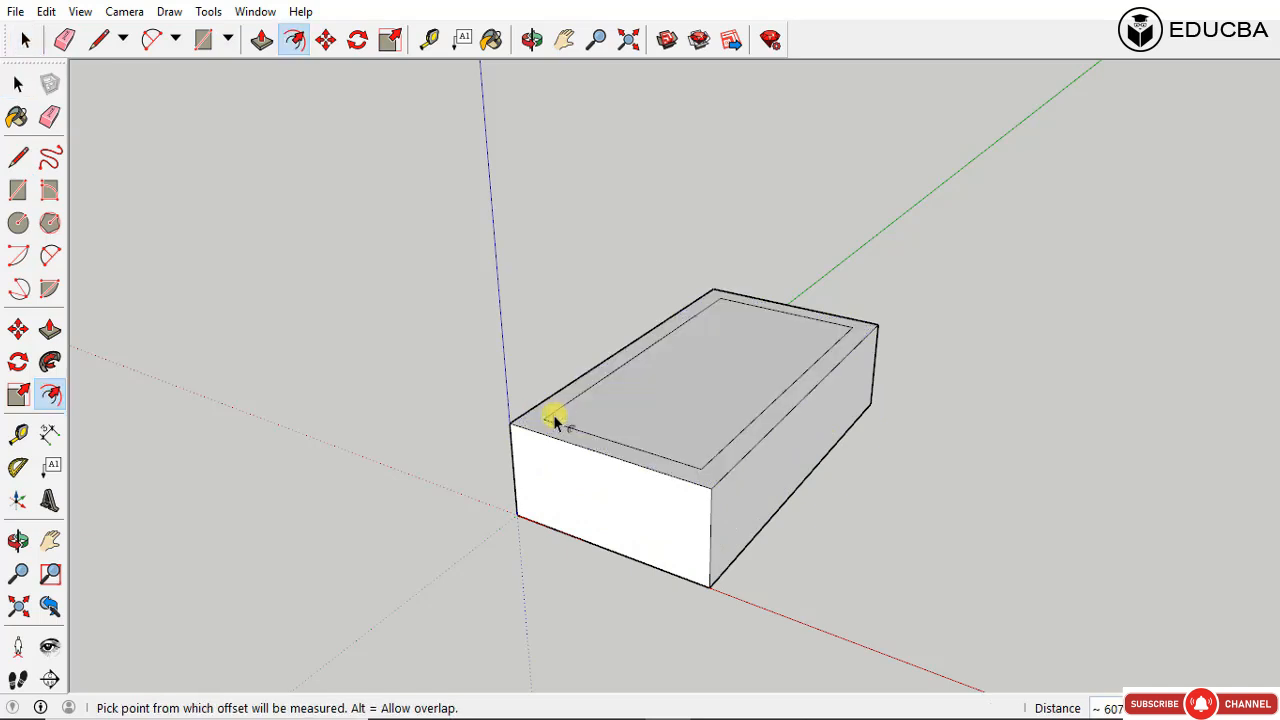
{"action": "key", "text": "p"}
{"action": "left_click", "coordinate": [643, 388]}
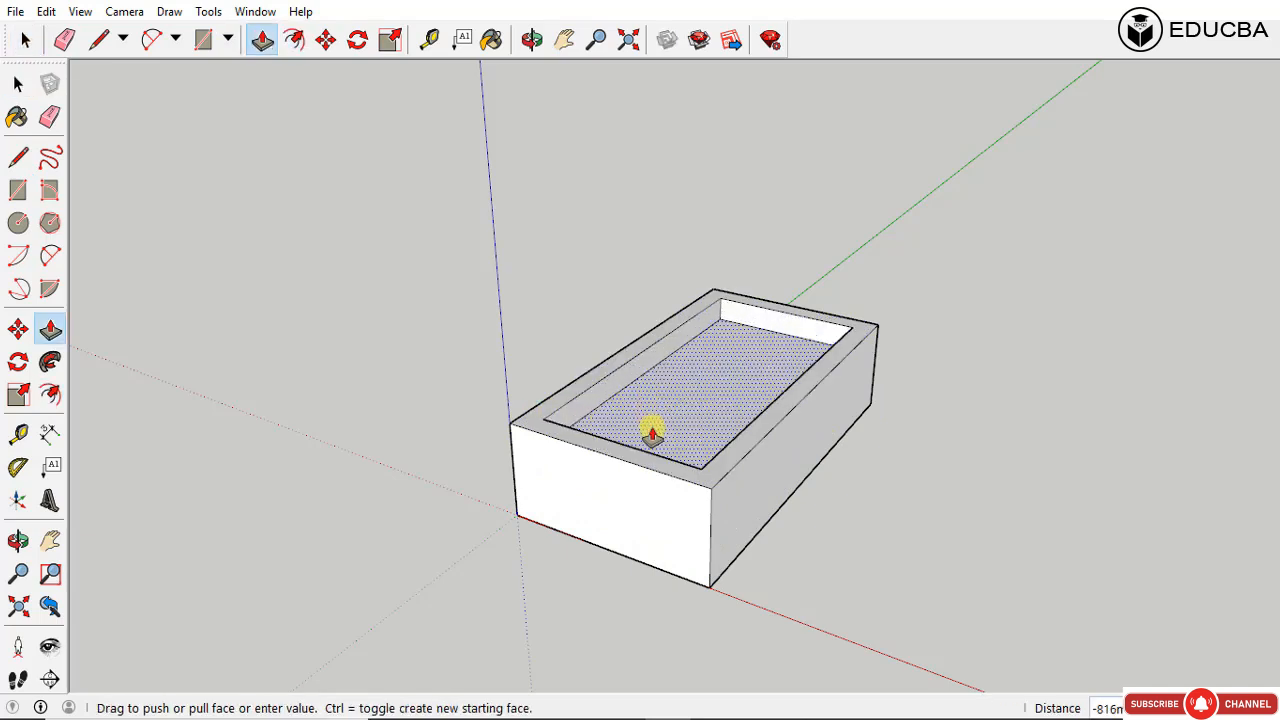
{"action": "left_click", "coordinate": [684, 449]}
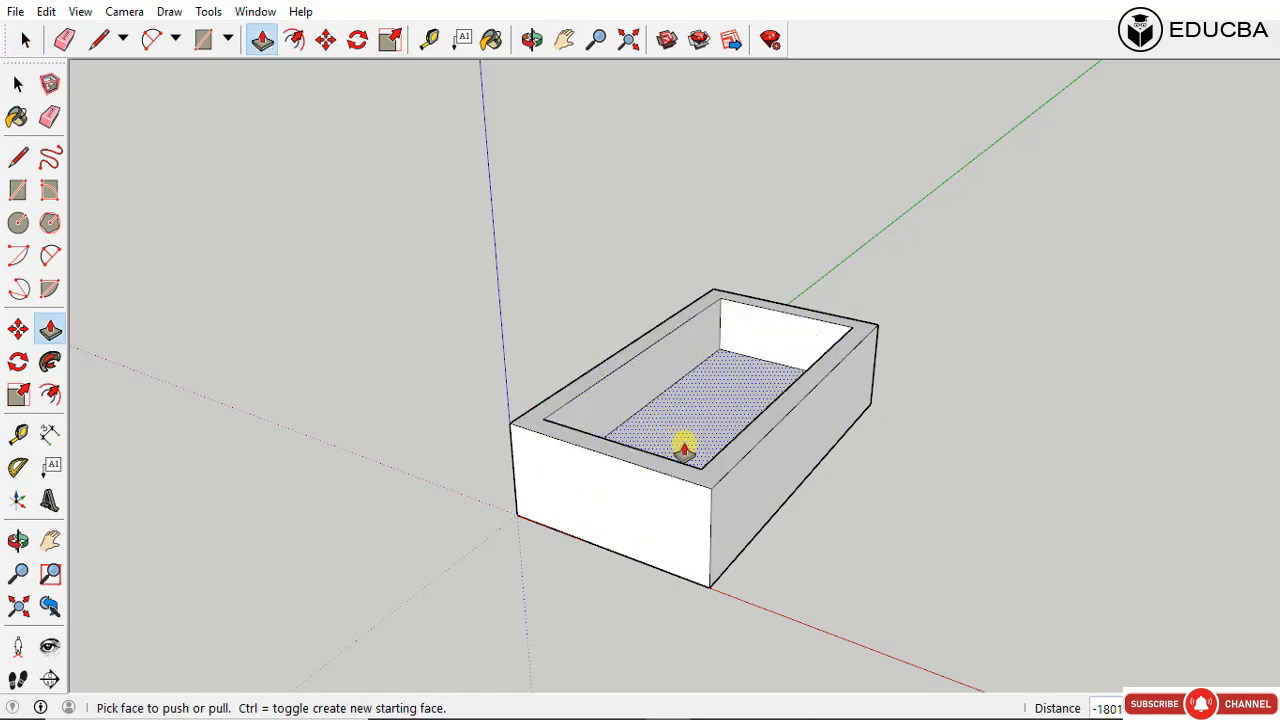
Step: Turn on the display of section planes for the model
{"action": "key", "text": "space"}
{"action": "left_click", "coordinate": [80, 12]}
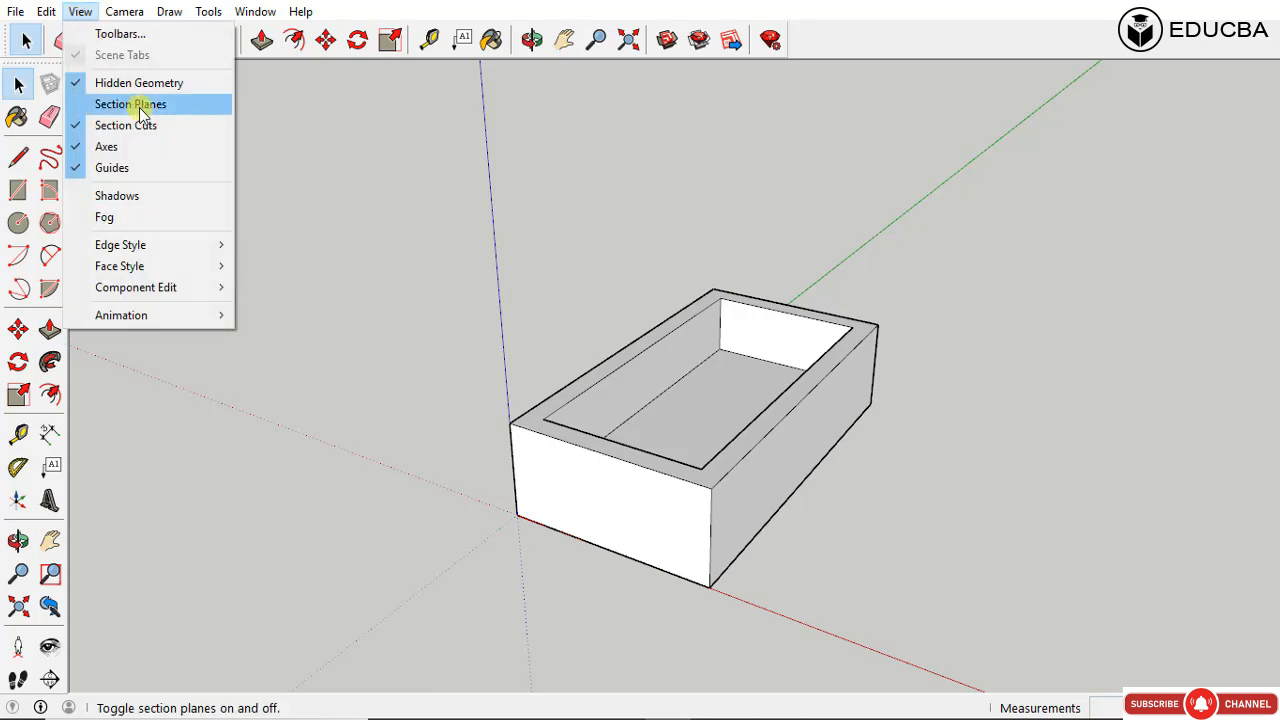
{"action": "left_click", "coordinate": [140, 108]}
Step: Turn on the fog effect, view the hollow box from a lower angle with it, and turn fog off
{"action": "left_click", "coordinate": [88, 14]}
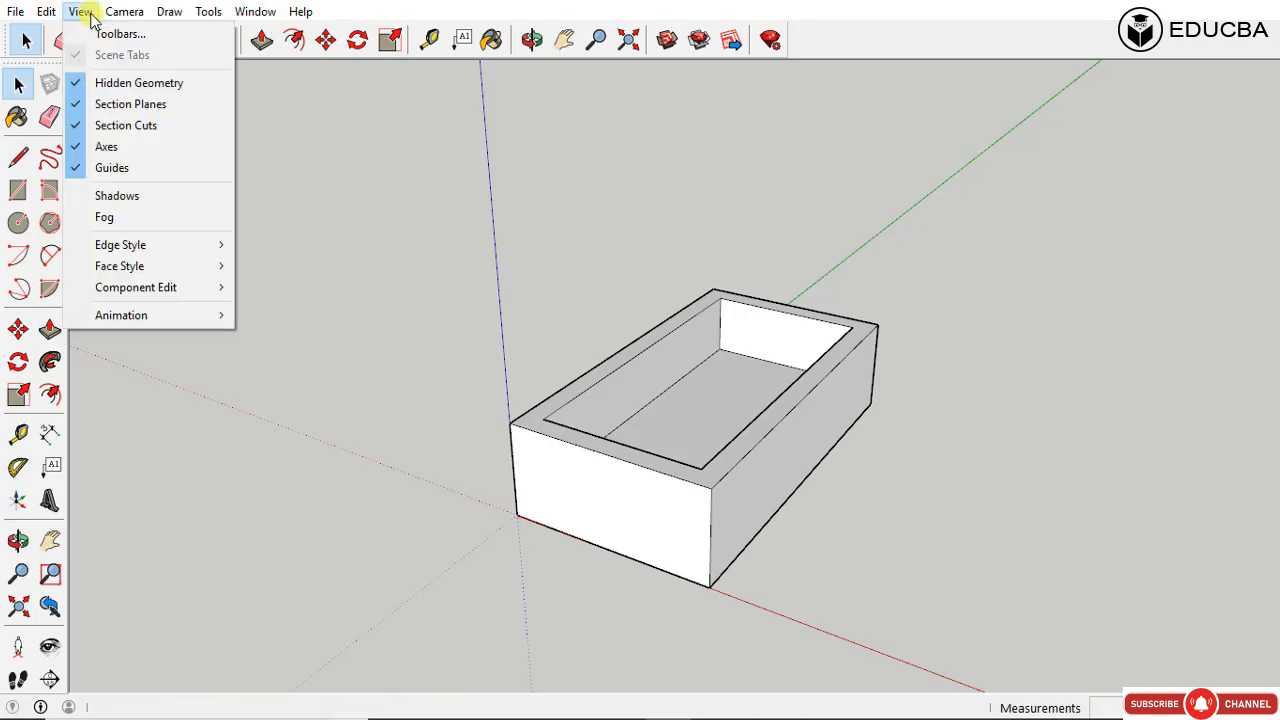
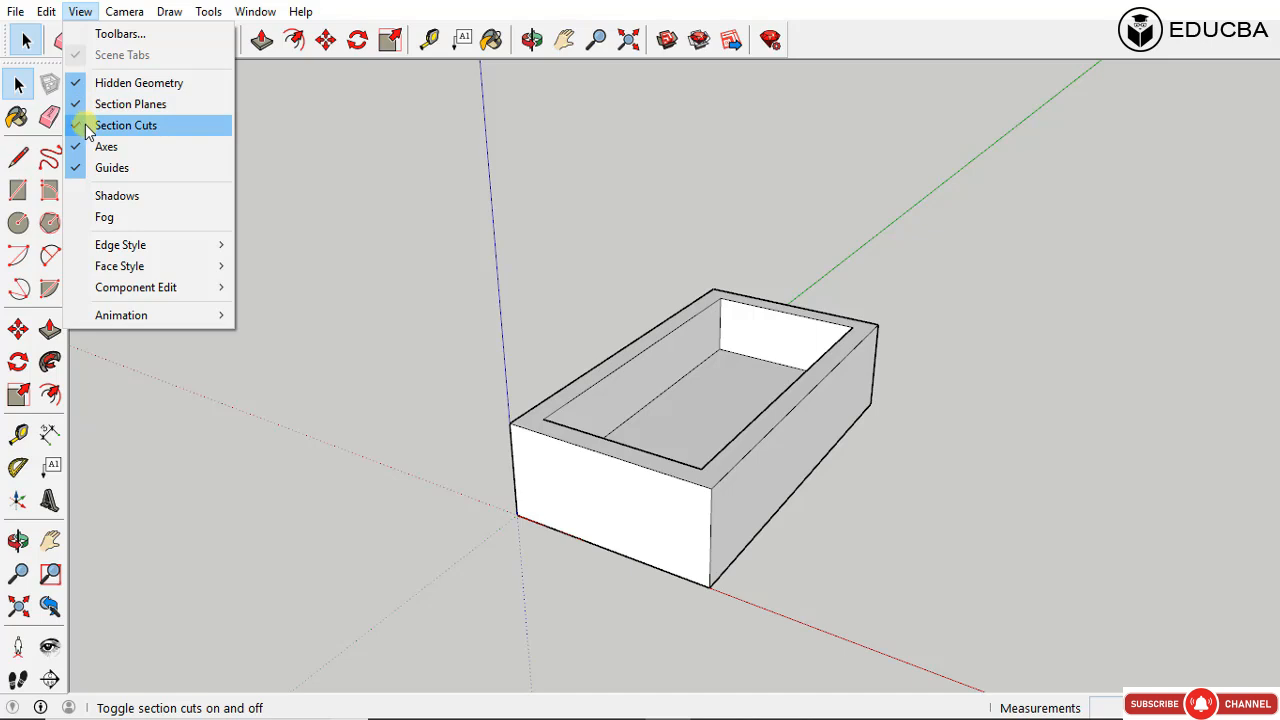
{"action": "left_click", "coordinate": [155, 217]}
{"action": "middle_click_drag", "start_coordinate": [802, 318], "coordinate": [640, 329]}
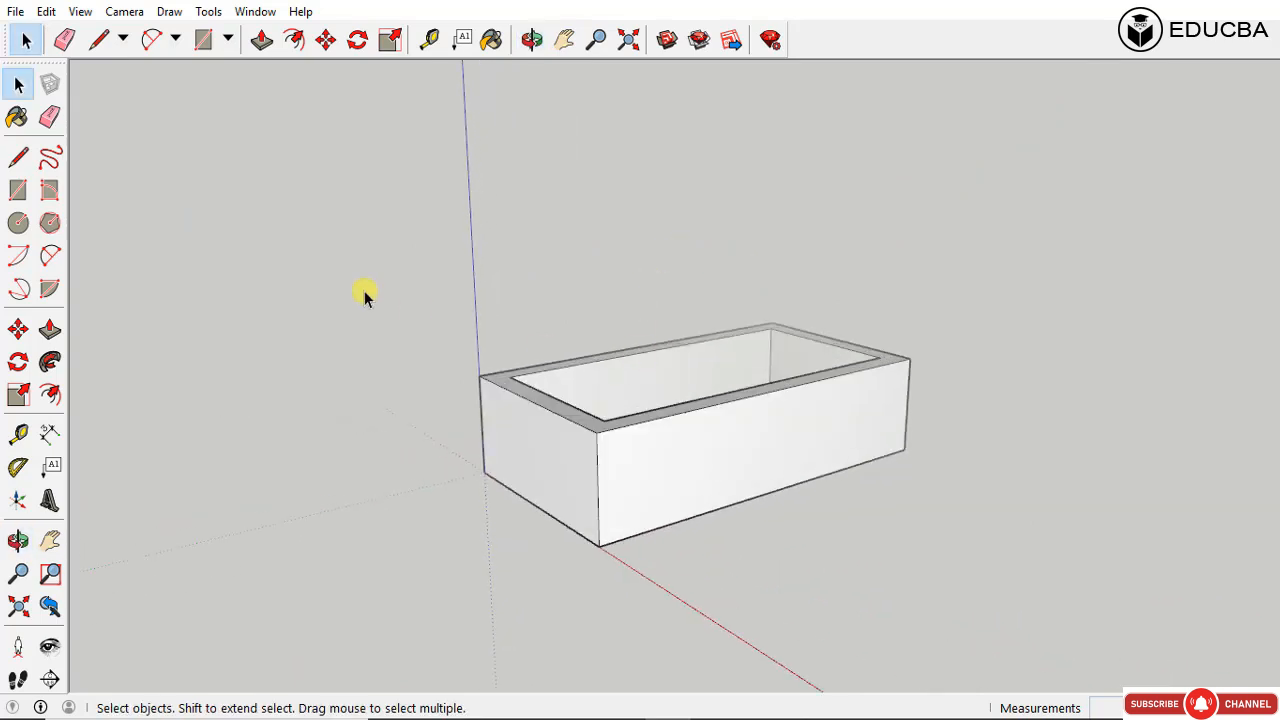
{"action": "left_click", "coordinate": [80, 11]}
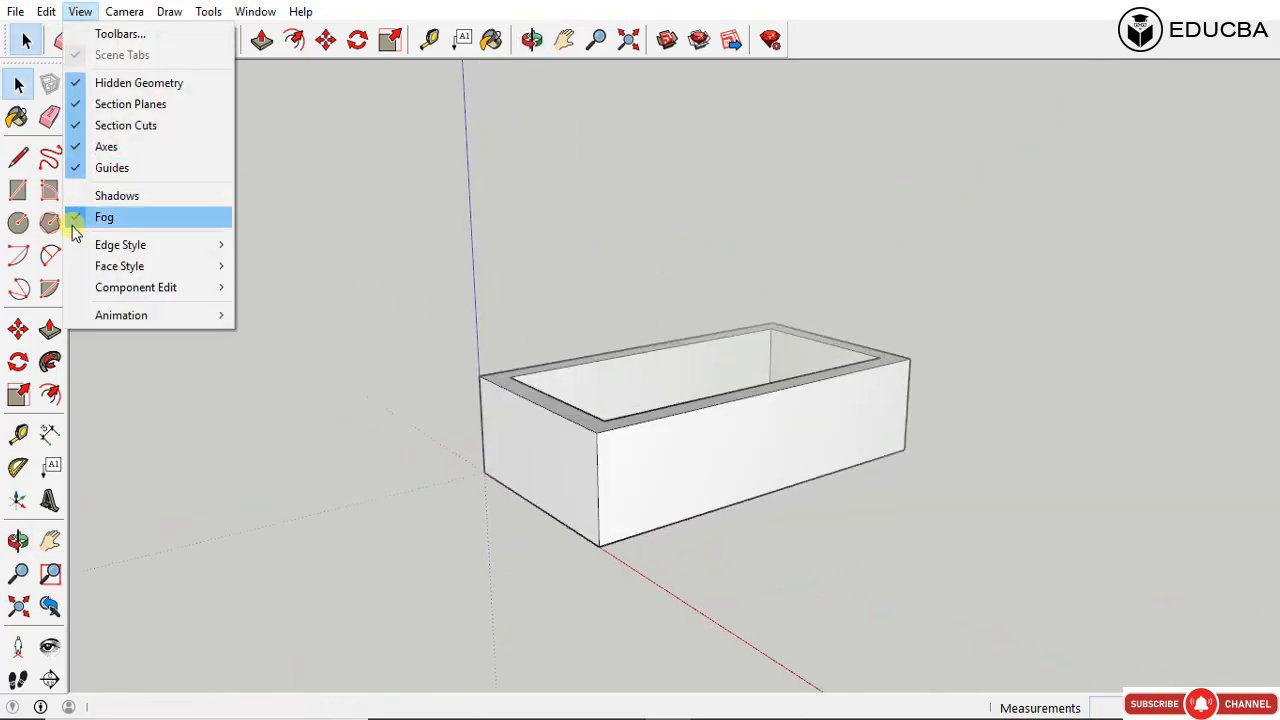
{"action": "mouse_move", "coordinate": [150, 251]}
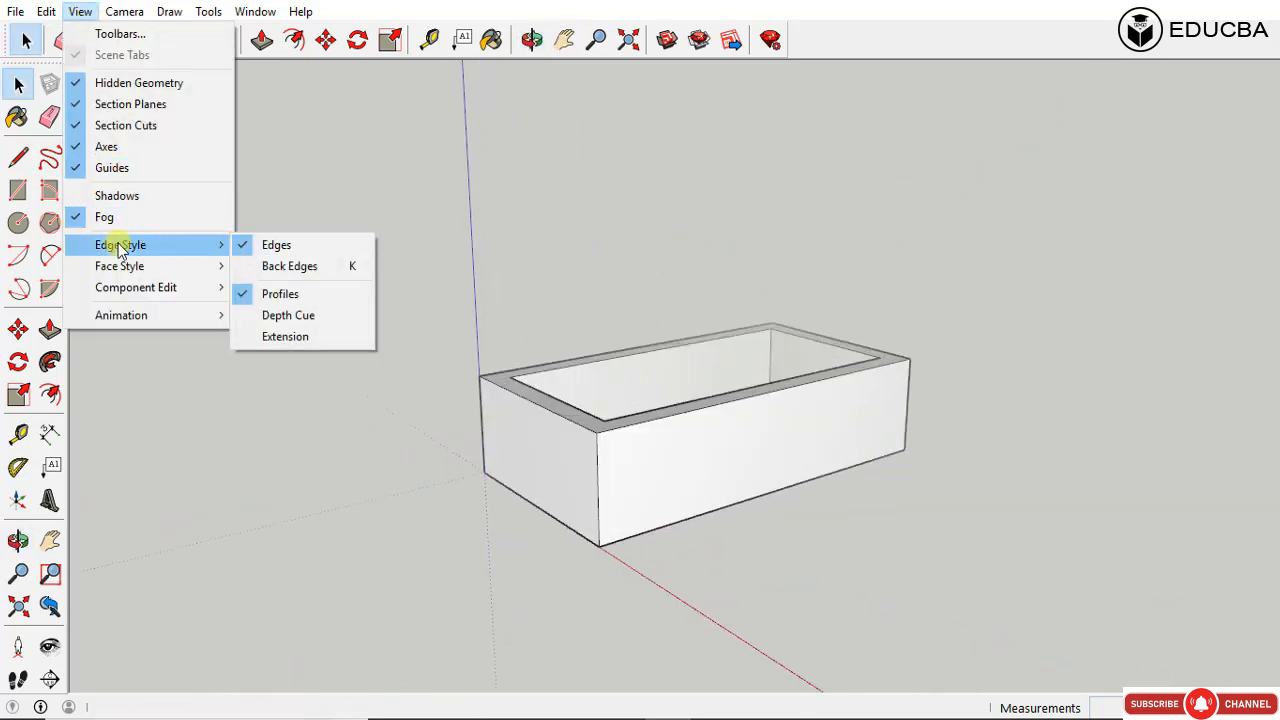
{"action": "left_click", "coordinate": [401, 167]}
{"action": "left_click", "coordinate": [80, 11]}
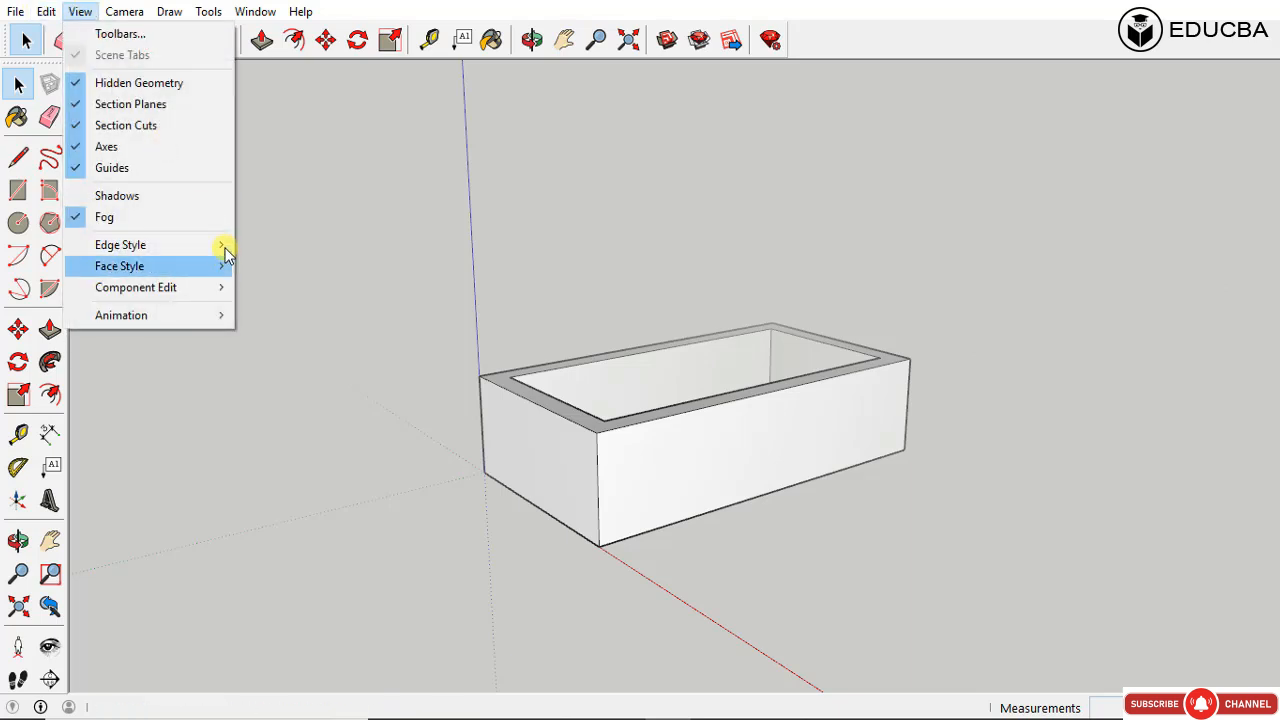
{"action": "left_click", "coordinate": [100, 217]}
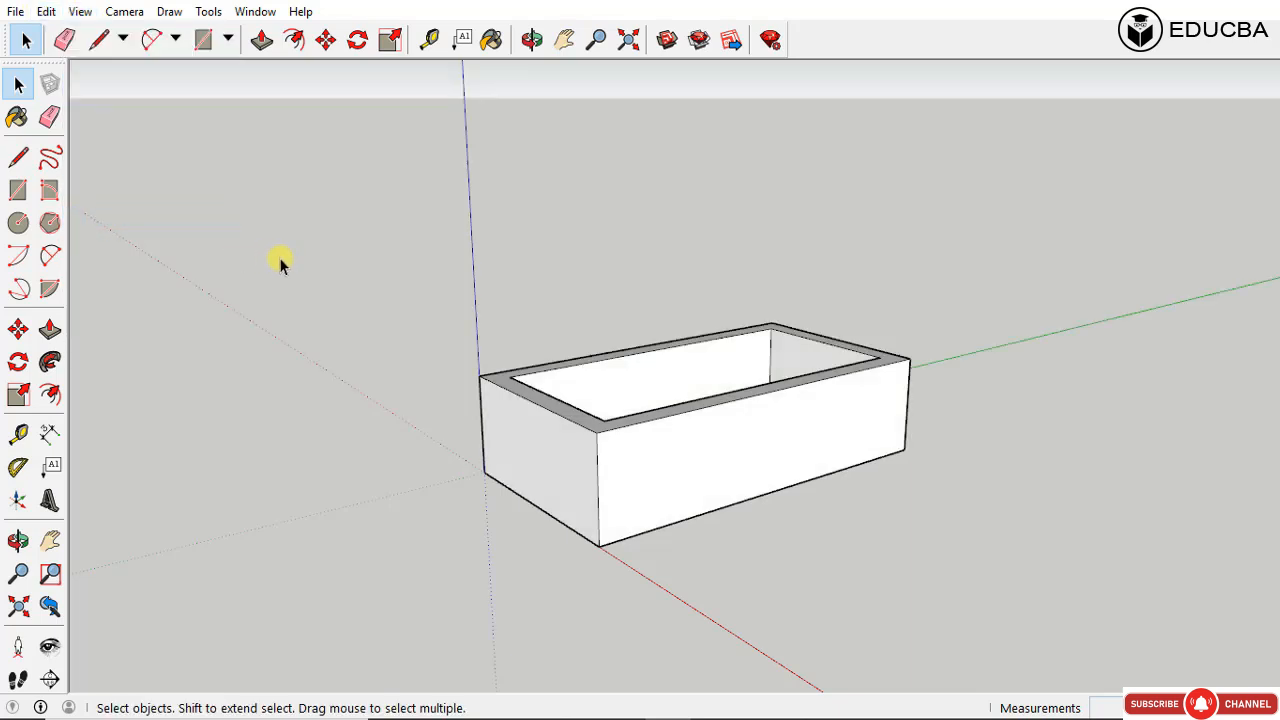
Step: Check the edge style options, and select the box's near vertical edge, top long edge and long side face in turn to examine them
{"action": "left_click", "coordinate": [80, 11]}
{"action": "mouse_move", "coordinate": [226, 248]}
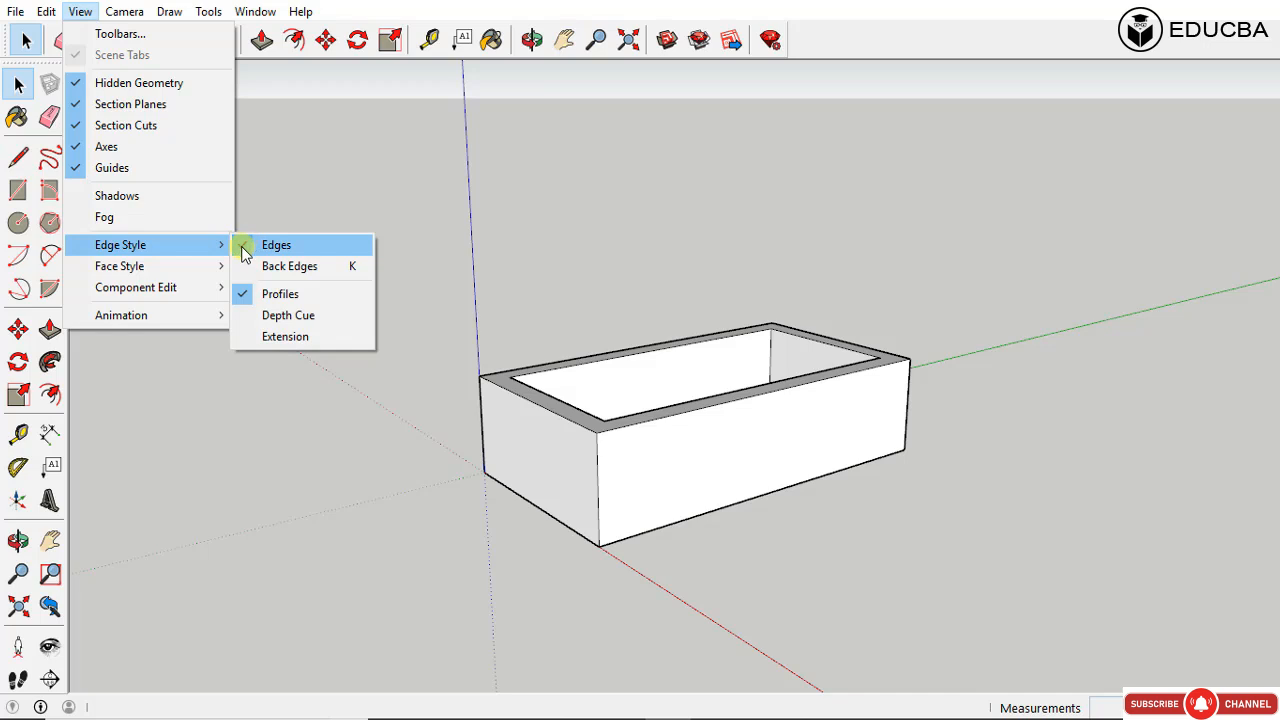
{"action": "left_click", "coordinate": [653, 473]}
{"action": "scroll", "coordinate": [630, 465], "scroll_direction": "up", "scroll_amount": 3}
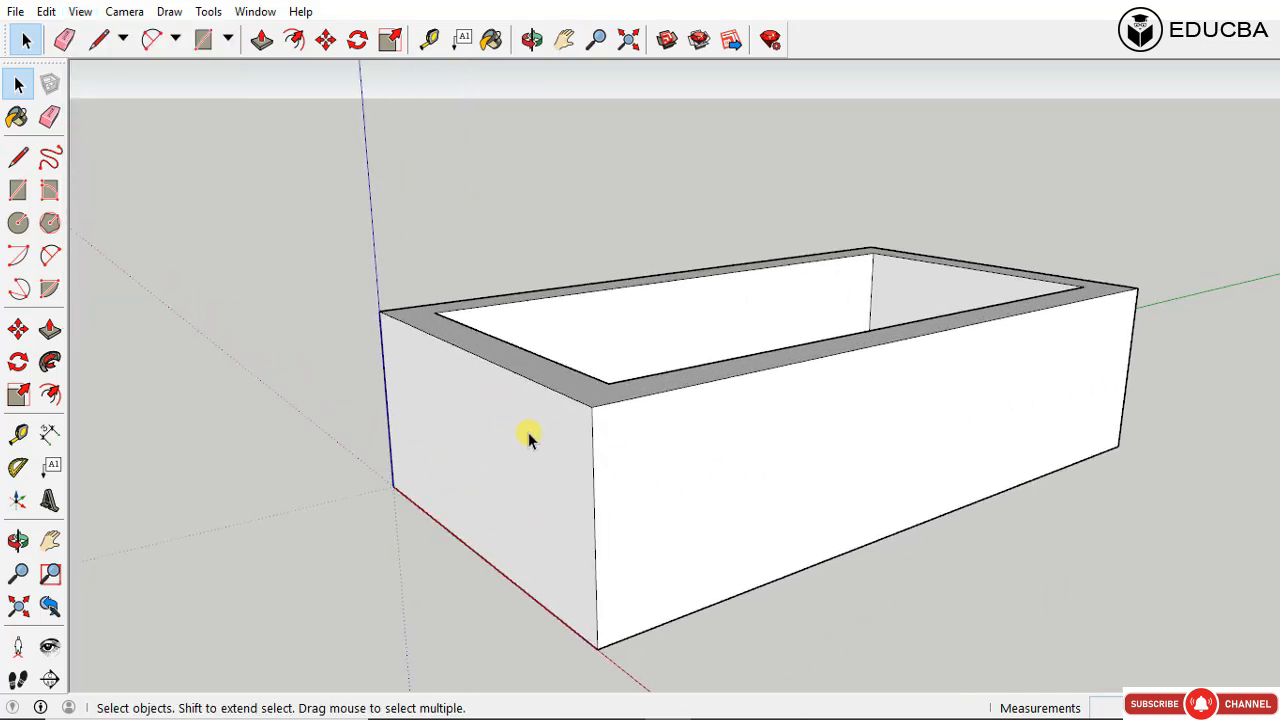
{"action": "middle_click_drag", "start_coordinate": [529, 436], "coordinate": [510, 386]}
{"action": "left_click", "coordinate": [640, 436]}
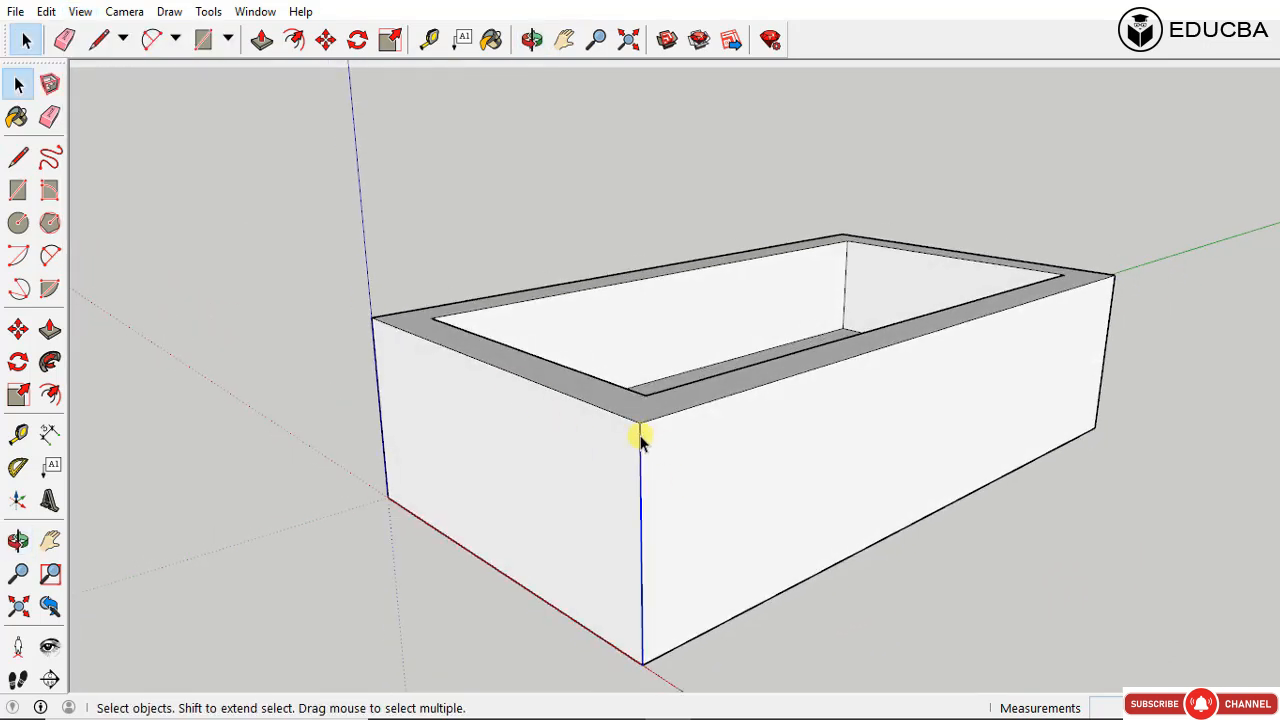
{"action": "left_click", "coordinate": [672, 412]}
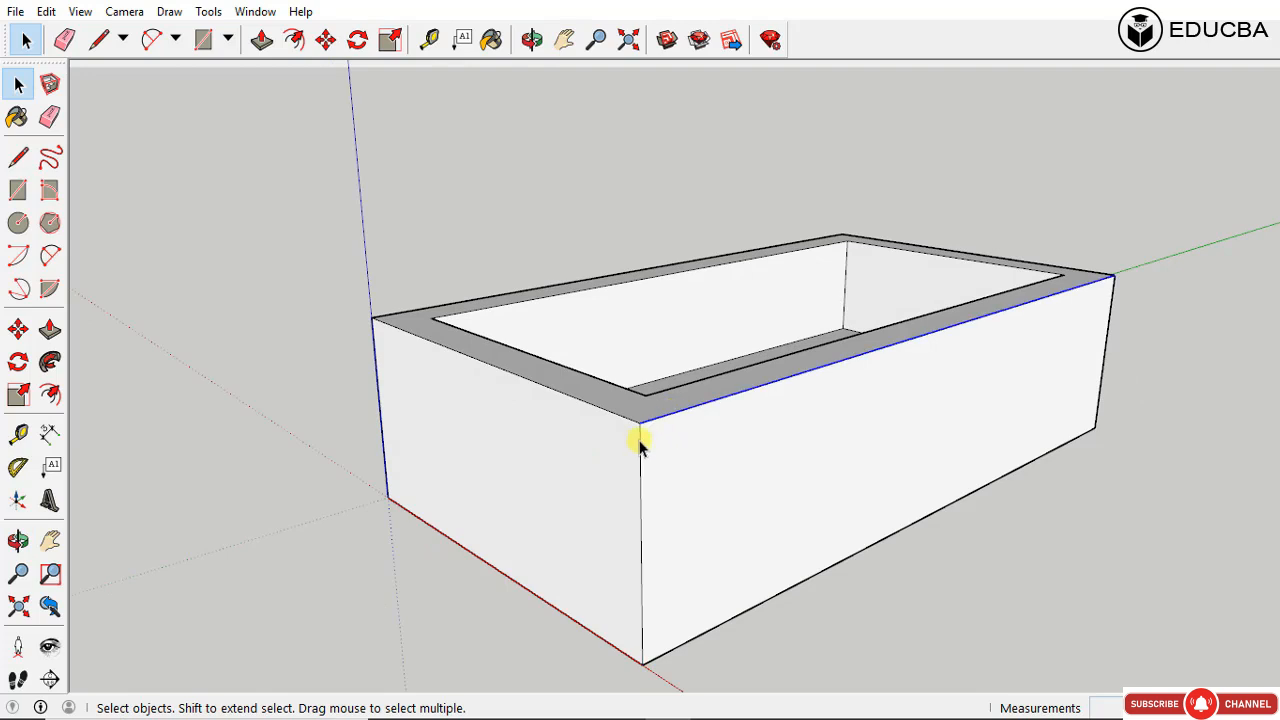
{"action": "left_click", "coordinate": [754, 456]}
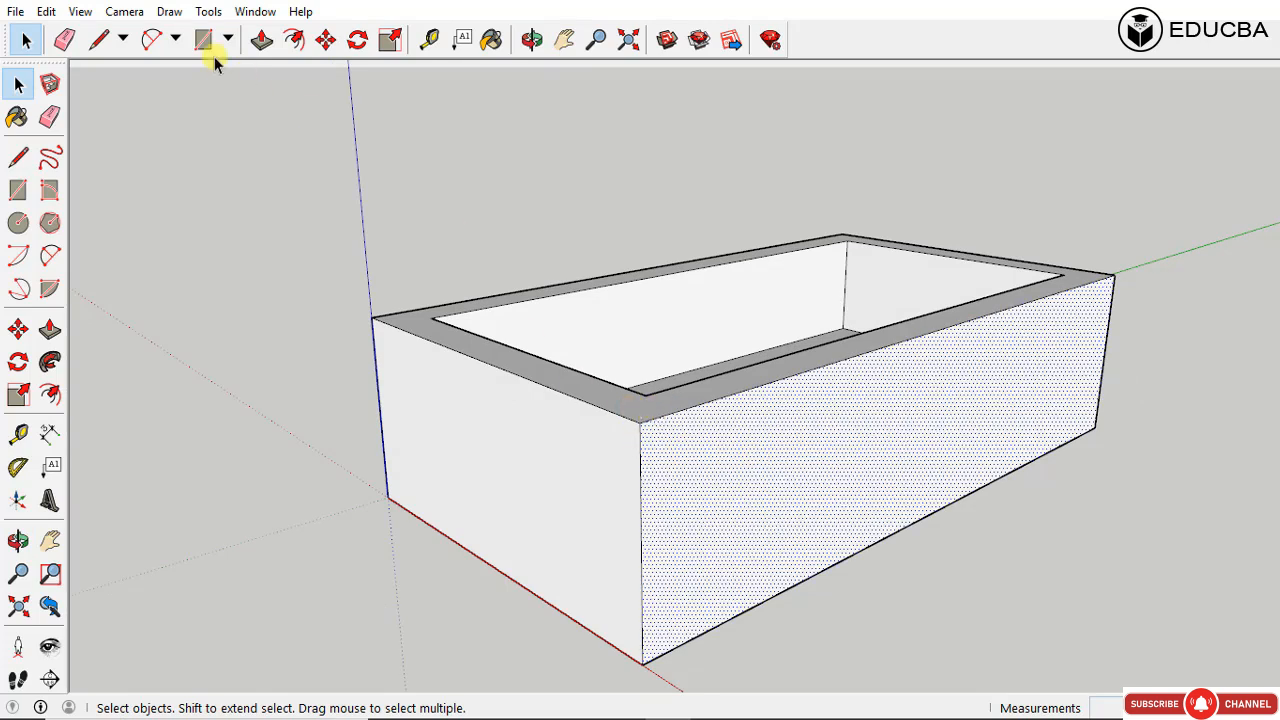
Step: Turn off the display of edges in the edge style while leaving profiles on
{"action": "left_click", "coordinate": [80, 11]}
{"action": "mouse_move", "coordinate": [186, 249]}
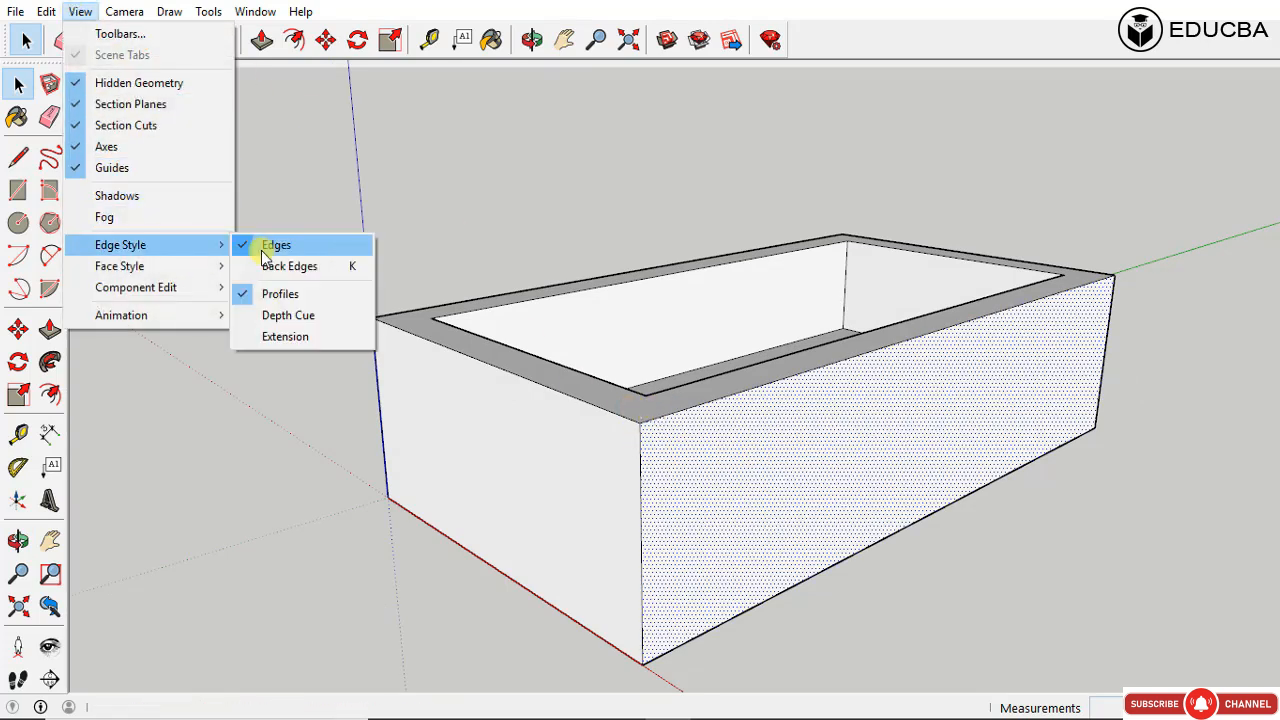
{"action": "left_click", "coordinate": [246, 248]}
{"action": "left_click", "coordinate": [1153, 560]}
{"action": "mouse_move", "coordinate": [1153, 560]}
{"action": "middle_mouse_down"}
{"action": "mouse_move", "coordinate": [809, 526]}
{"action": "mouse_move", "coordinate": [737, 491]}
{"action": "mouse_move", "coordinate": [457, 486]}
{"action": "mouse_move", "coordinate": [619, 658]}
{"action": "mouse_move", "coordinate": [709, 451]}
{"action": "mouse_move", "coordinate": [763, 491]}
{"action": "mouse_move", "coordinate": [900, 334]}
{"action": "mouse_move", "coordinate": [795, 478]}
{"action": "mouse_move", "coordinate": [840, 577]}
{"action": "mouse_move", "coordinate": [803, 480]}
{"action": "mouse_move", "coordinate": [726, 591]}
{"action": "mouse_move", "coordinate": [746, 526]}
{"action": "mouse_move", "coordinate": [737, 449]}
{"action": "mouse_move", "coordinate": [654, 609]}
{"action": "mouse_move", "coordinate": [683, 628]}
{"action": "middle_mouse_up"}
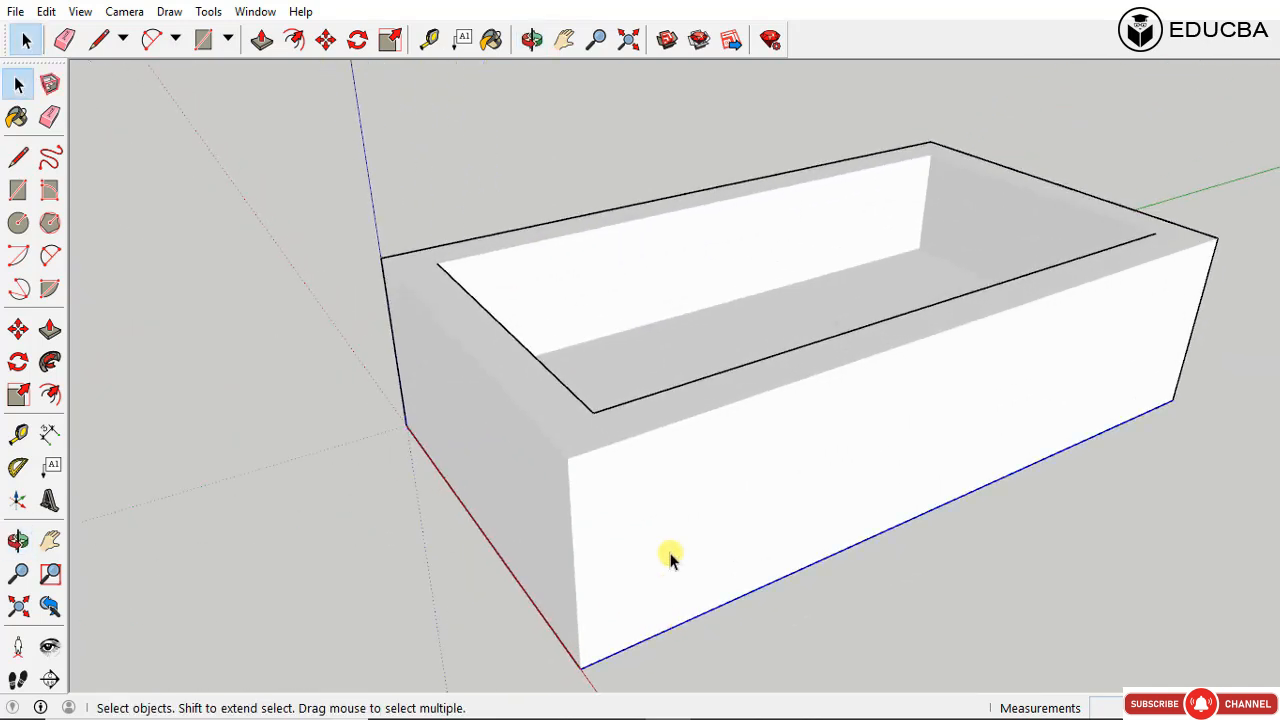
Step: Examine the profile lines of the hollow box from several sides, selecting the inner rim's long and short lines
{"action": "left_click", "coordinate": [620, 402]}
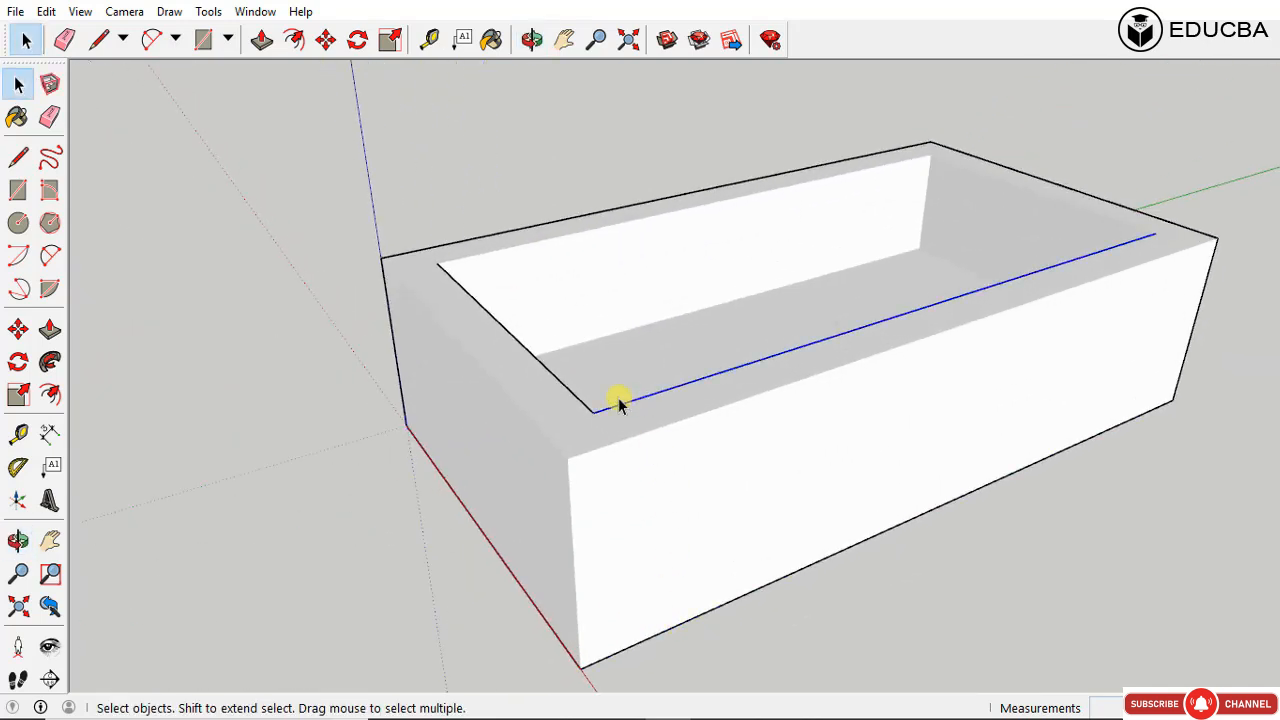
{"action": "left_click", "coordinate": [565, 390]}
{"action": "middle_click_drag", "start_coordinate": [651, 514], "coordinate": [606, 463]}
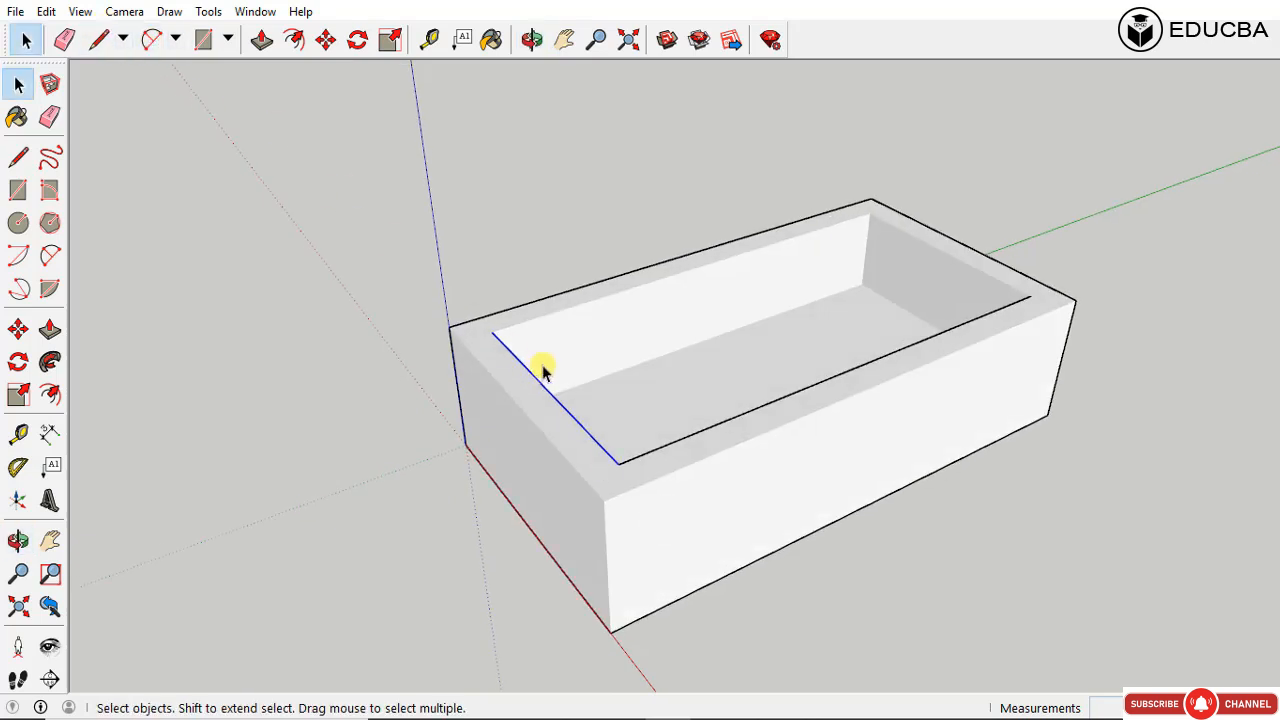
{"action": "scroll", "coordinate": [753, 365], "scroll_direction": "down", "scroll_amount": 3}
{"action": "scroll", "coordinate": [671, 417], "scroll_direction": "up", "scroll_amount": 4}
{"action": "left_click", "coordinate": [812, 512]}
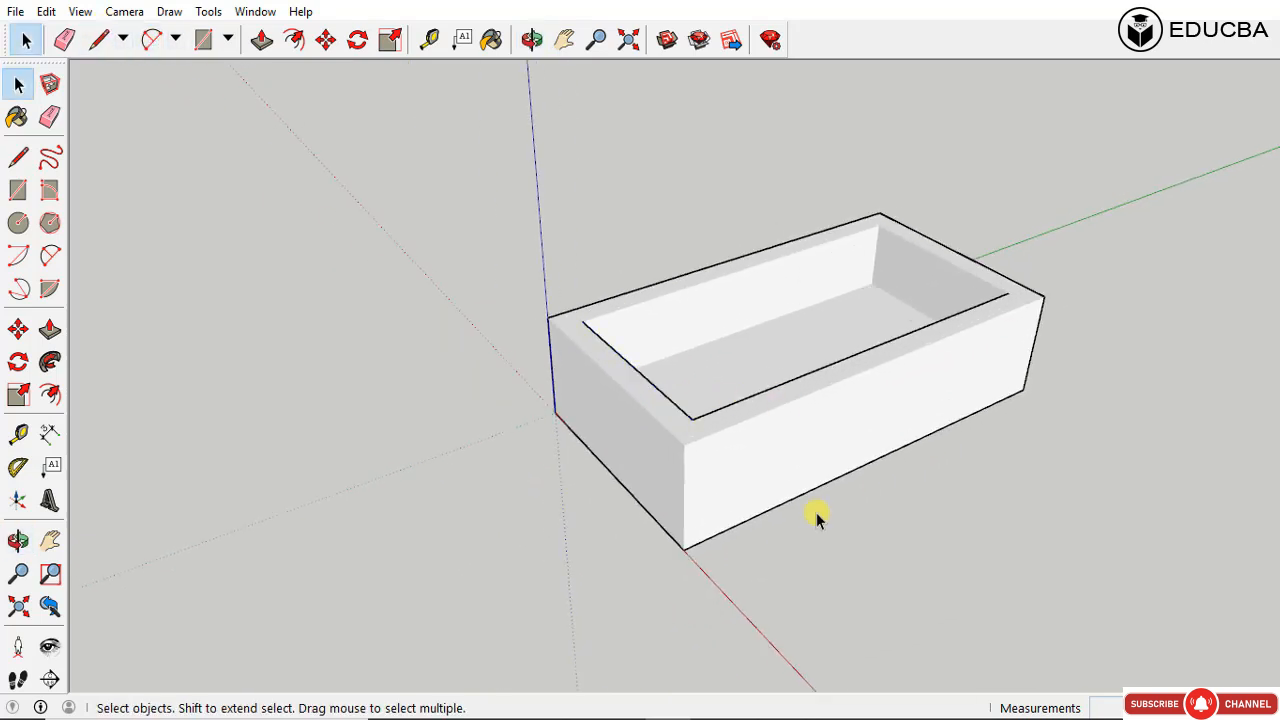
{"action": "scroll", "coordinate": [671, 418], "scroll_direction": "up", "scroll_amount": 3}
{"action": "middle_click_drag", "start_coordinate": [671, 418], "coordinate": [717, 361]}
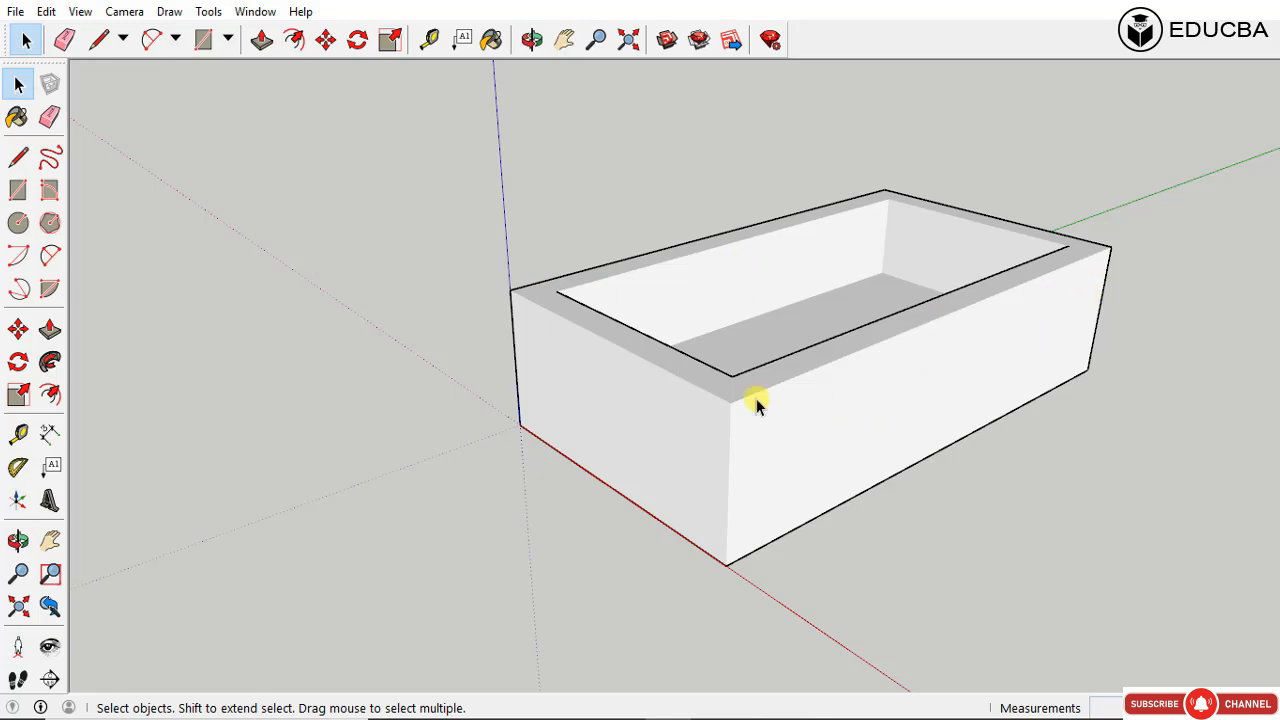
{"action": "middle_click_drag", "start_coordinate": [1022, 338], "coordinate": [534, 317]}
{"action": "scroll", "coordinate": [584, 380], "scroll_direction": "down", "scroll_amount": 3}
{"action": "scroll", "coordinate": [633, 475], "scroll_direction": "up", "scroll_amount": 2}
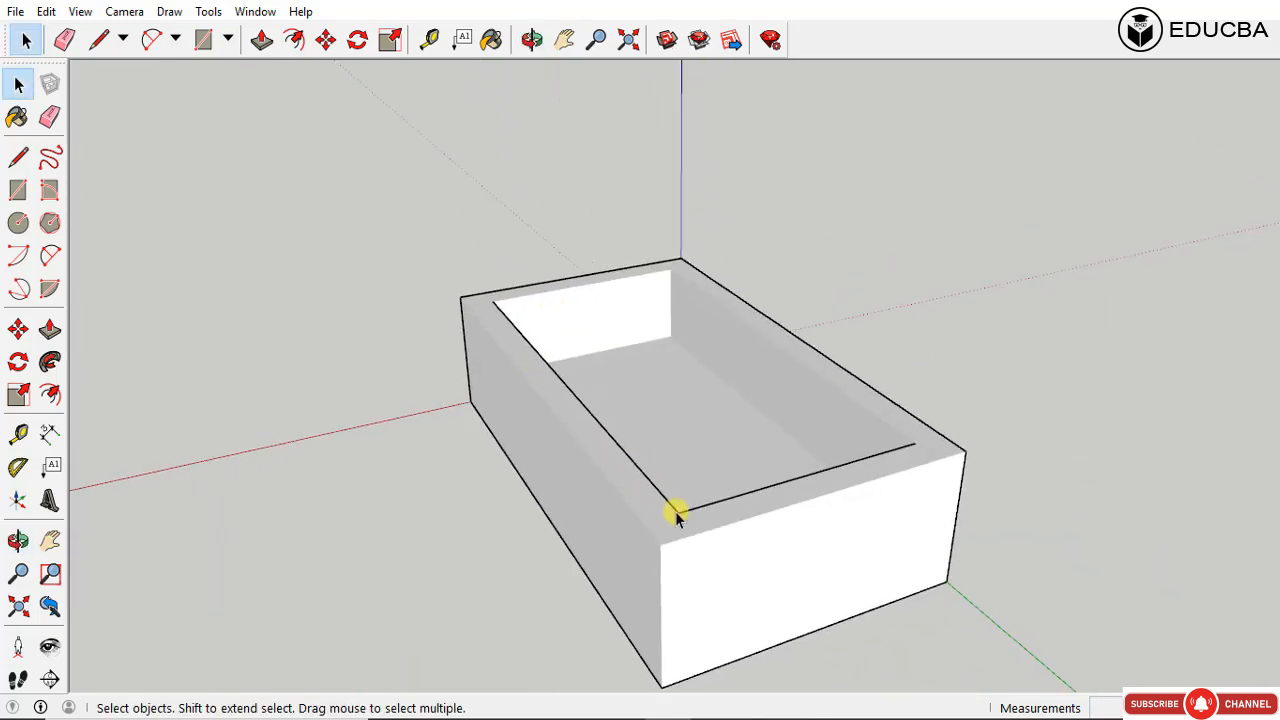
{"action": "middle_click_drag", "start_coordinate": [840, 480], "coordinate": [765, 412]}
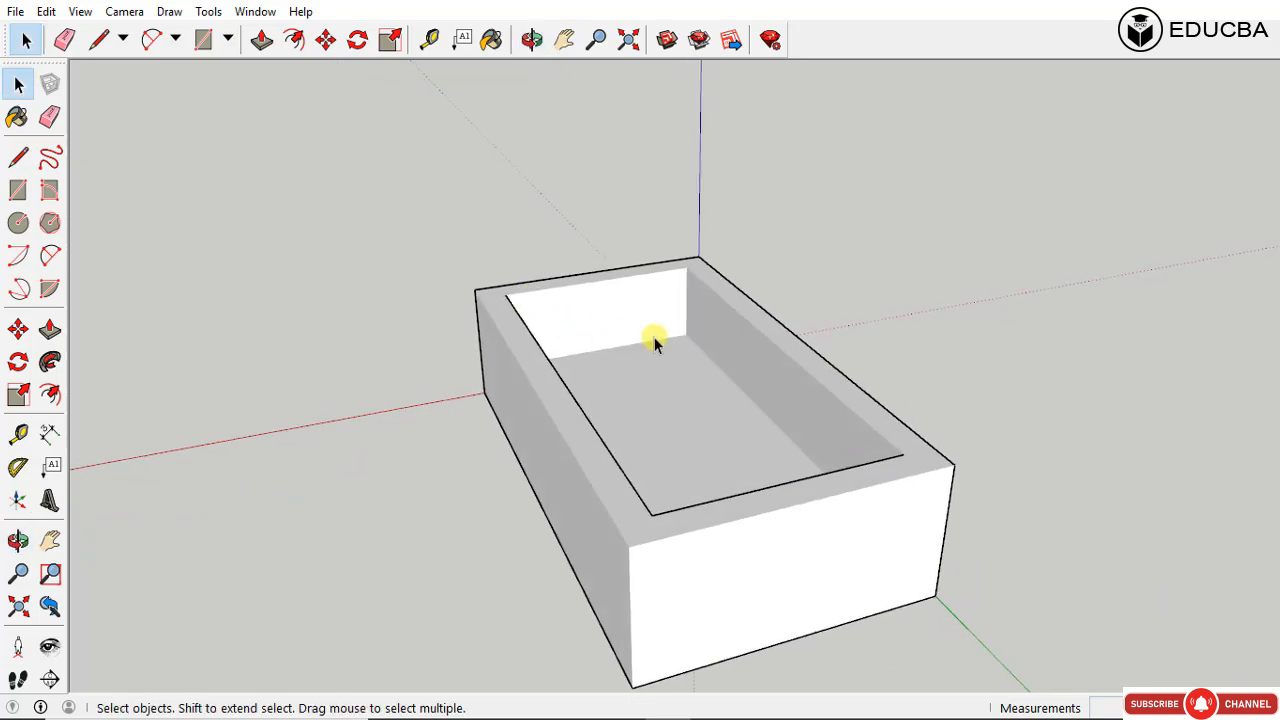
{"action": "middle_click_drag", "start_coordinate": [640, 447], "coordinate": [694, 443]}
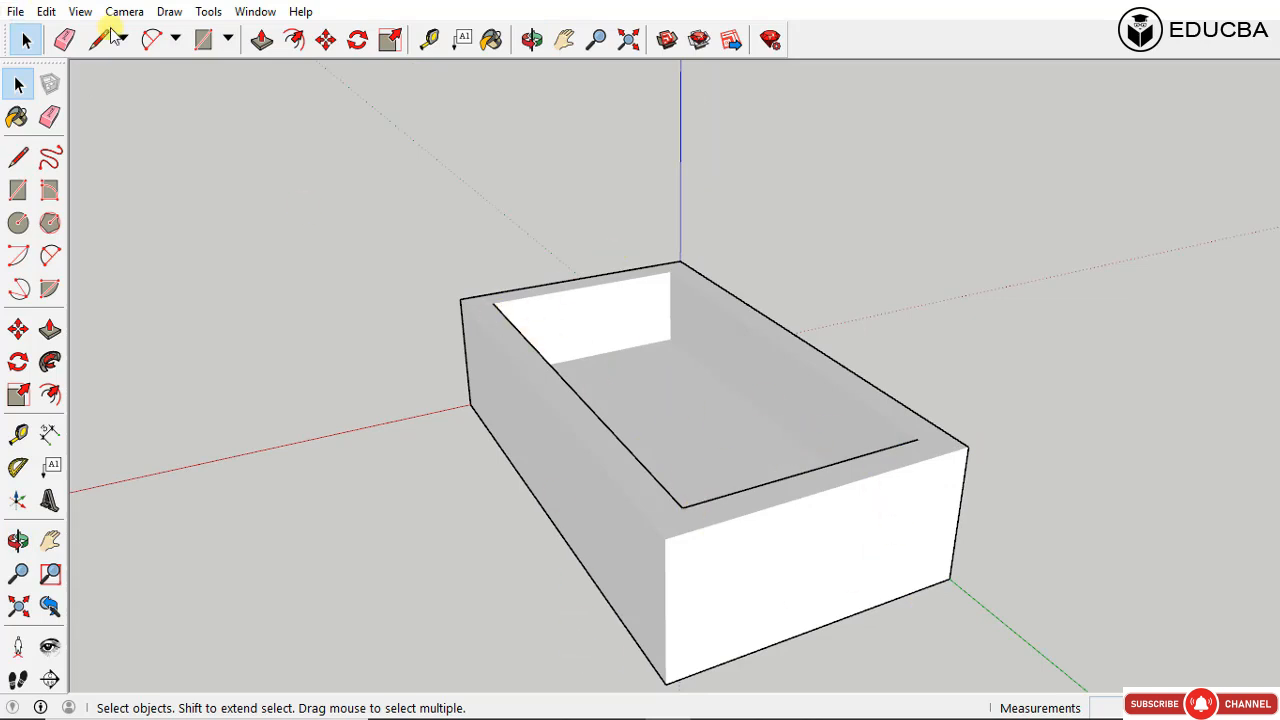
Step: Turn off the display of profiles in the edge style
{"action": "left_click", "coordinate": [80, 12]}
{"action": "mouse_move", "coordinate": [166, 246]}
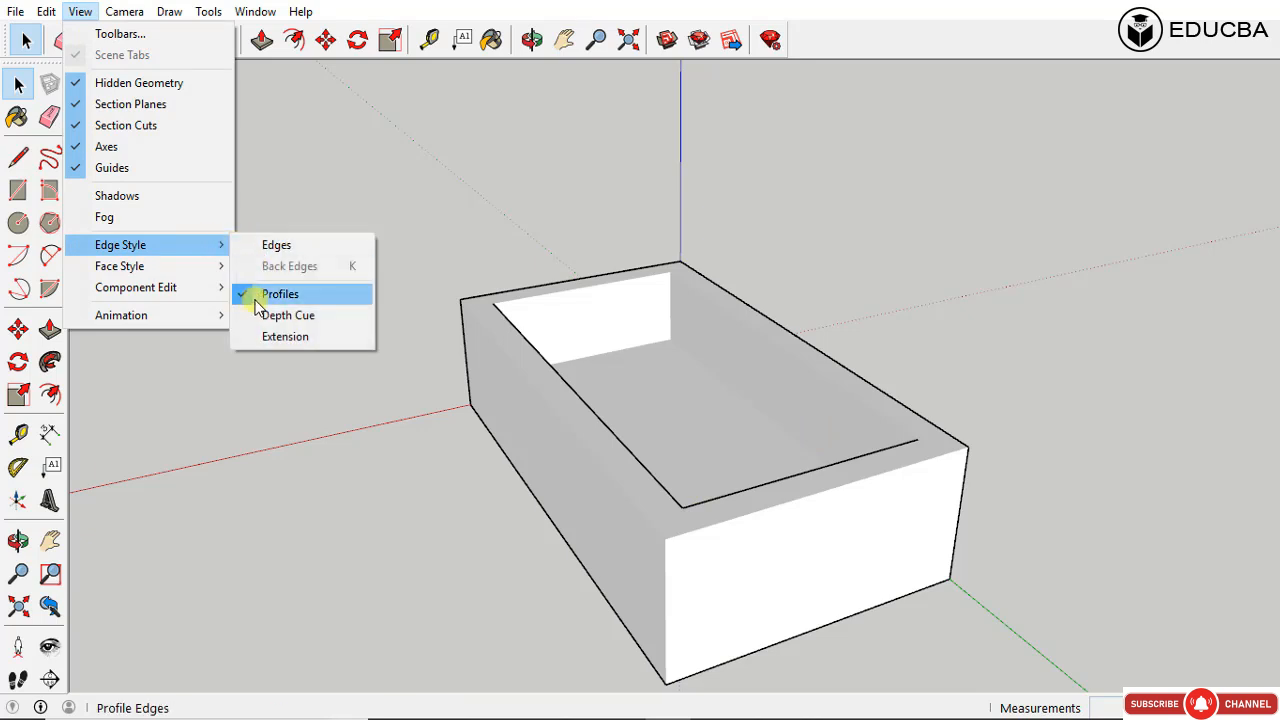
{"action": "left_click", "coordinate": [280, 294]}
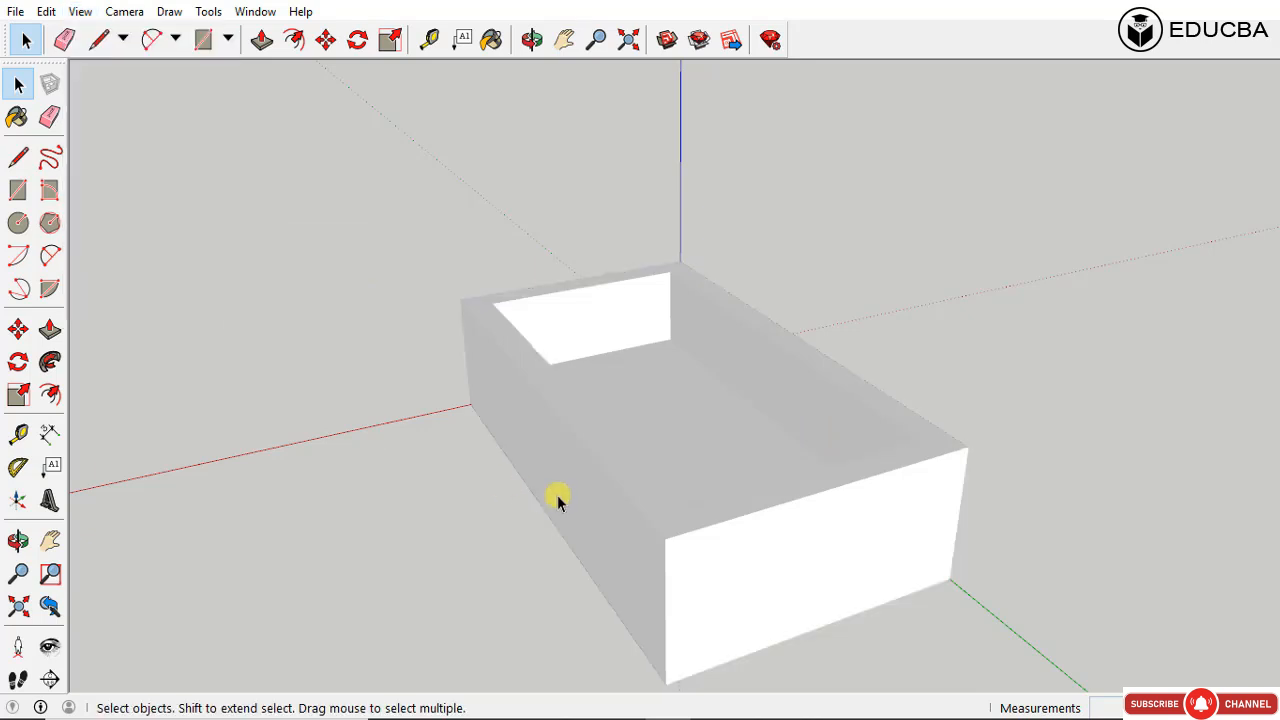
Step: Examine the hollow box from several sides and heights with edges and profiles switched off
{"action": "middle_click_drag", "start_coordinate": [929, 486], "coordinate": [712, 548]}
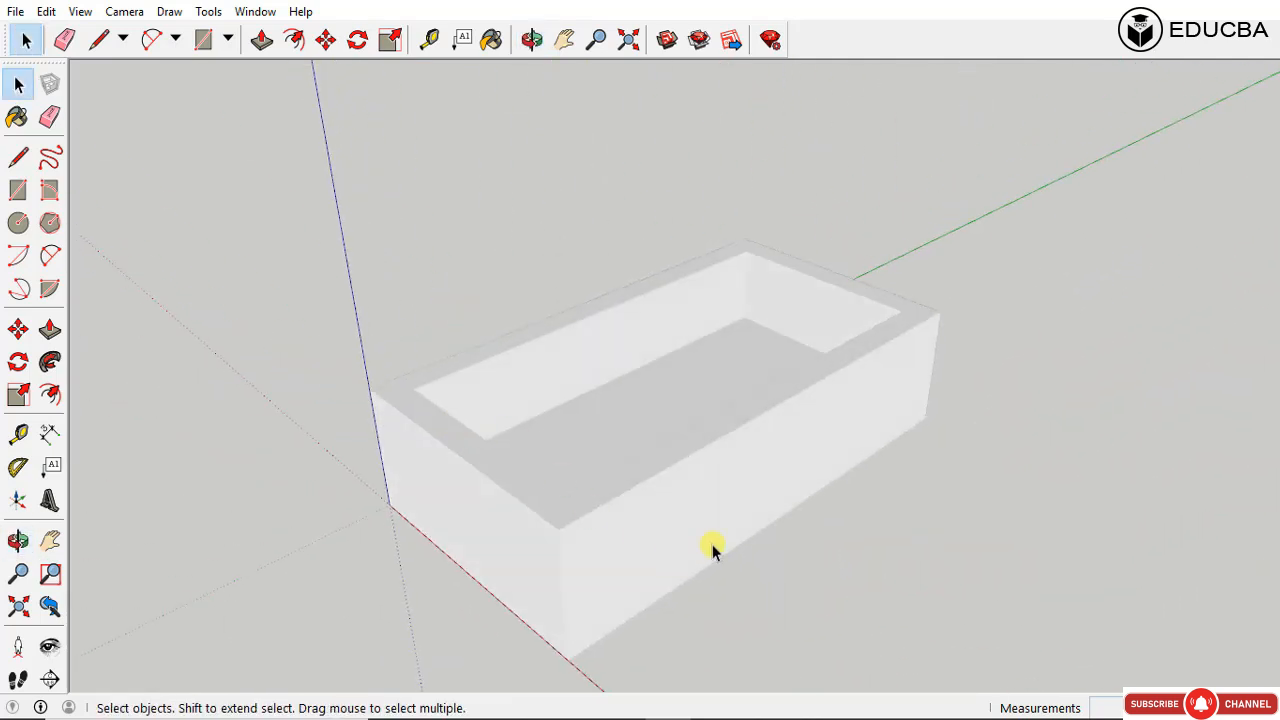
{"action": "scroll", "coordinate": [625, 410], "scroll_direction": "down", "scroll_amount": 3}
{"action": "middle_click_drag", "start_coordinate": [614, 409], "coordinate": [952, 383]}
{"action": "scroll", "coordinate": [595, 393], "scroll_direction": "up", "scroll_amount": 4}
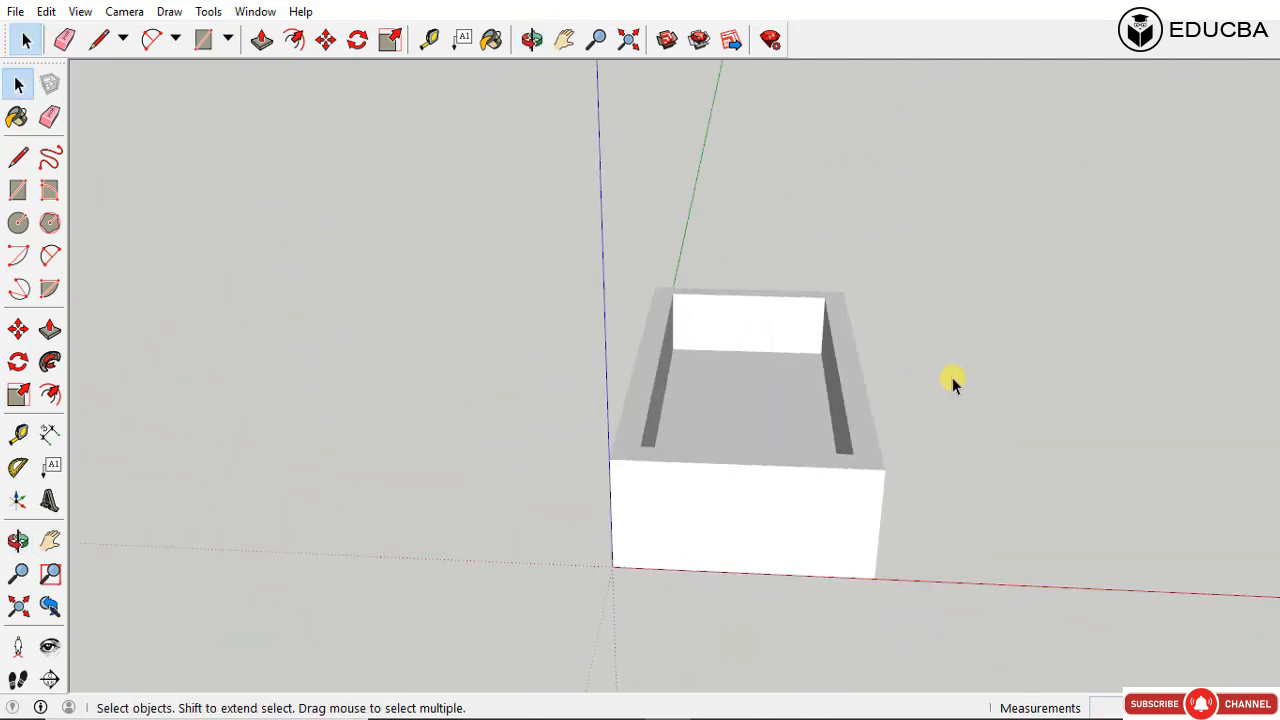
{"action": "middle_click_drag", "start_coordinate": [783, 368], "coordinate": [617, 326]}
{"action": "scroll", "coordinate": [790, 510], "scroll_direction": "up", "scroll_amount": 5}
{"action": "scroll", "coordinate": [790, 510], "scroll_direction": "down", "scroll_amount": 3}
{"action": "middle_click_drag", "start_coordinate": [763, 403], "coordinate": [763, 449]}
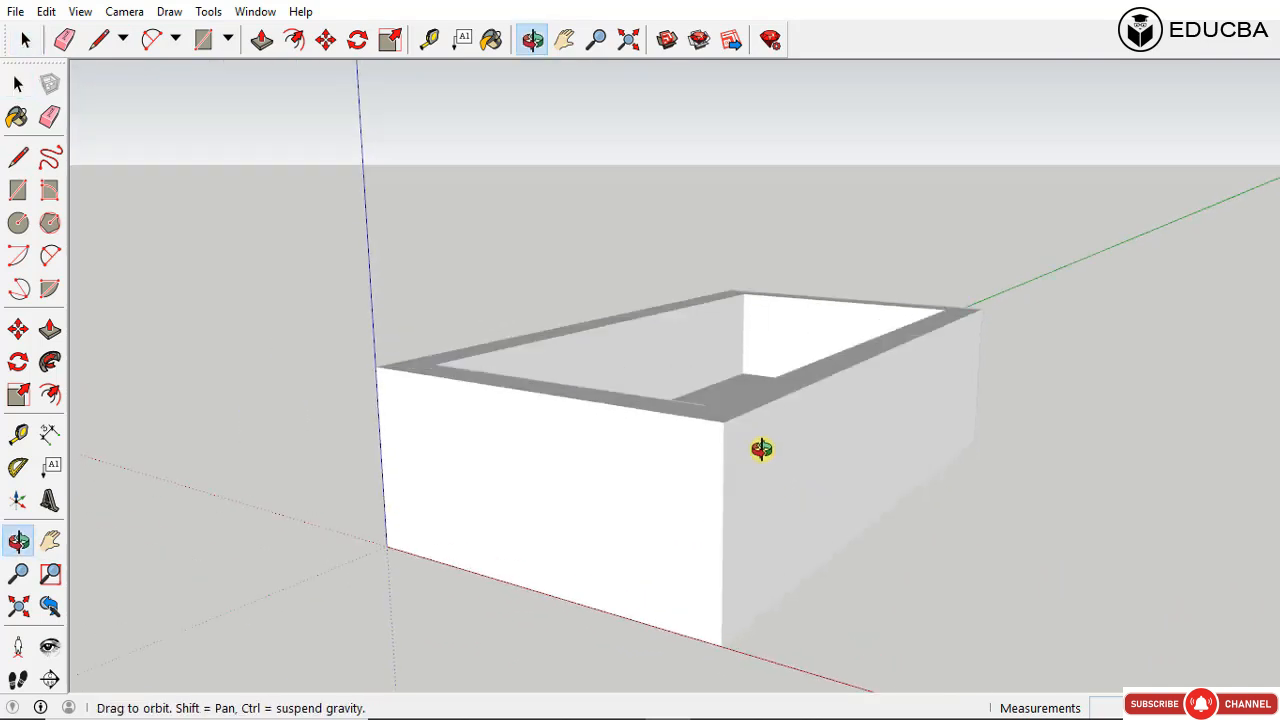
{"action": "scroll", "coordinate": [711, 383], "scroll_direction": "down", "scroll_amount": 3}
{"action": "middle_click_drag", "start_coordinate": [711, 383], "coordinate": [689, 597]}
{"action": "scroll", "coordinate": [660, 426], "scroll_direction": "up", "scroll_amount": 4}
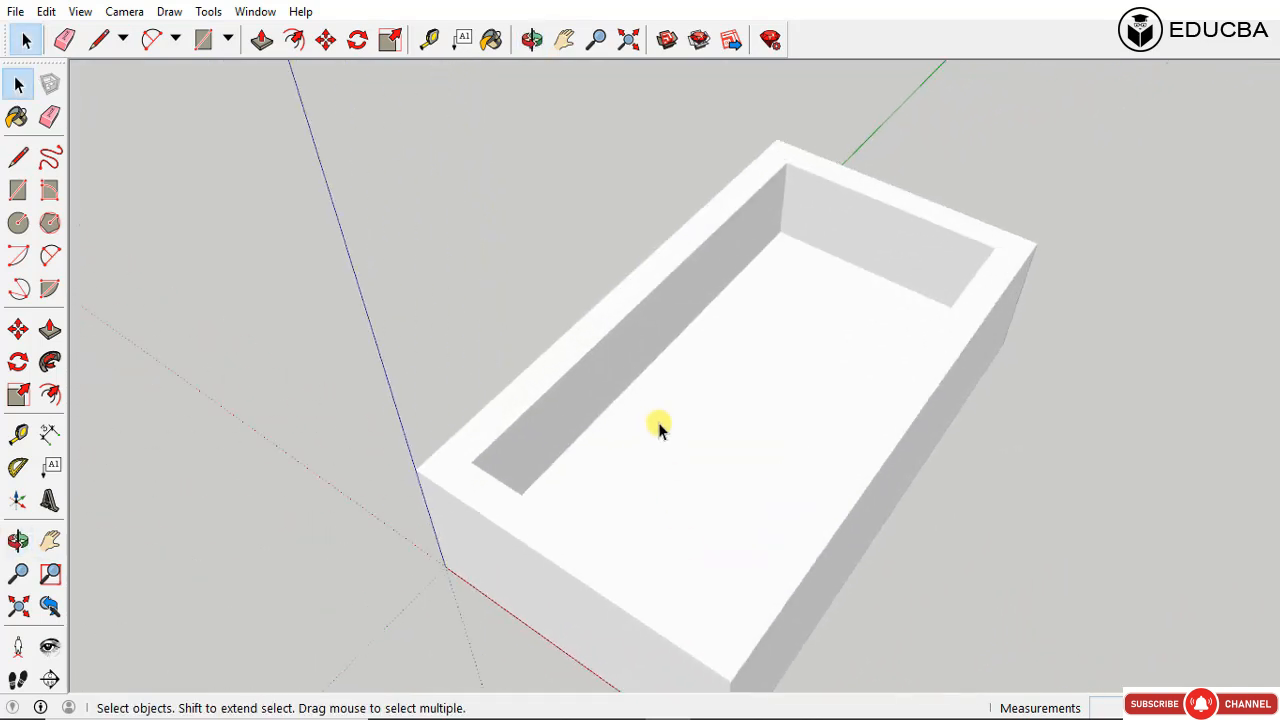
{"action": "middle_click_drag", "start_coordinate": [660, 426], "coordinate": [280, 240]}
Step: Turn the display of edges and profiles back on in the edge style
{"action": "left_click", "coordinate": [81, 11]}
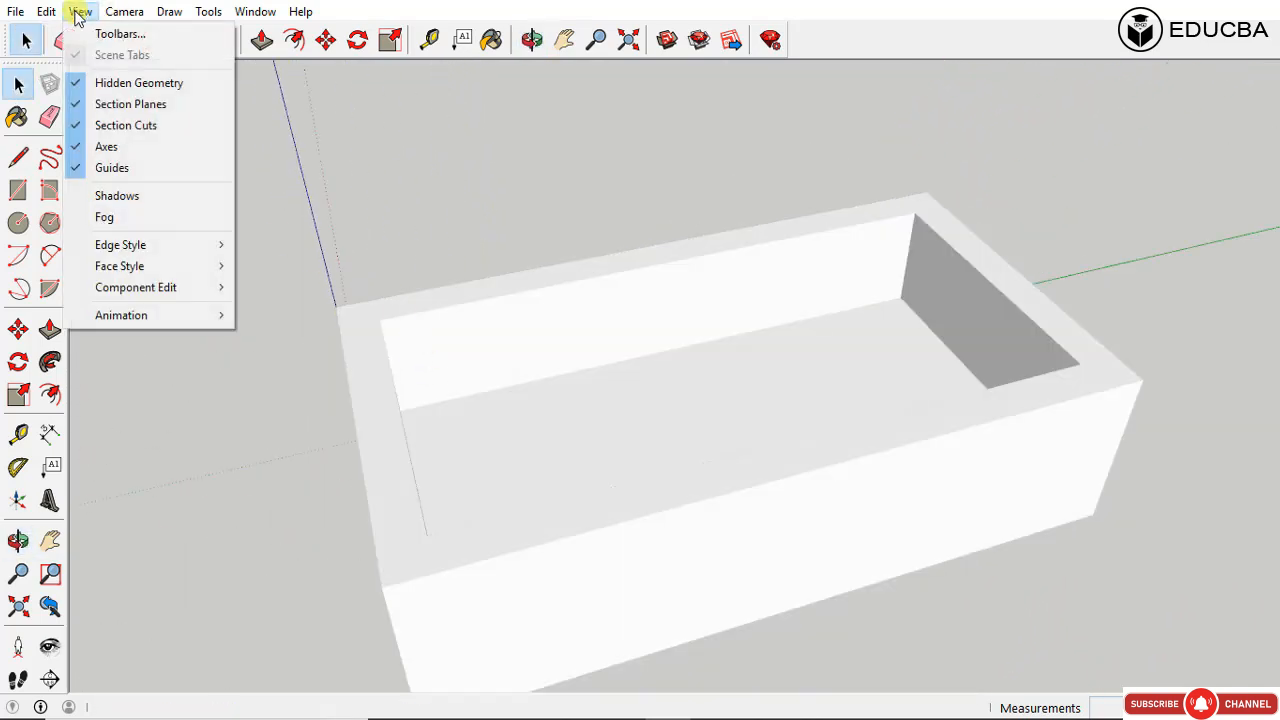
{"action": "mouse_move", "coordinate": [133, 274]}
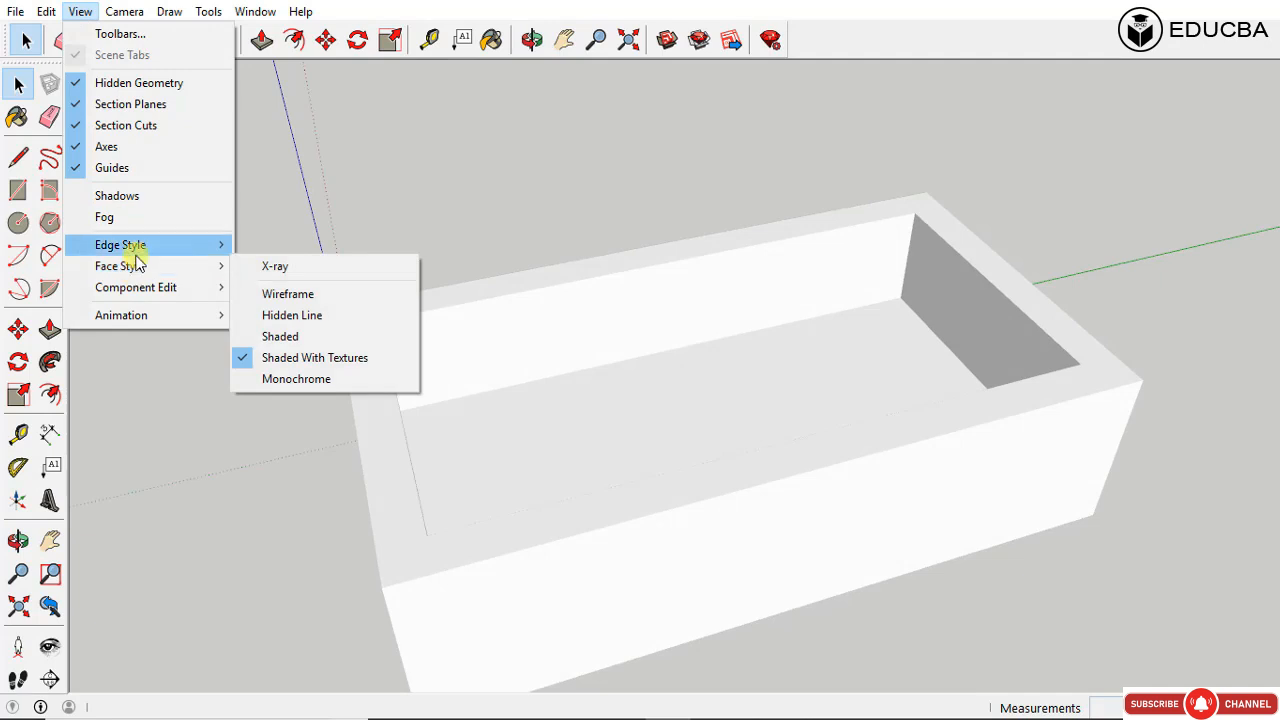
{"action": "mouse_move", "coordinate": [212, 248]}
{"action": "left_click", "coordinate": [252, 246]}
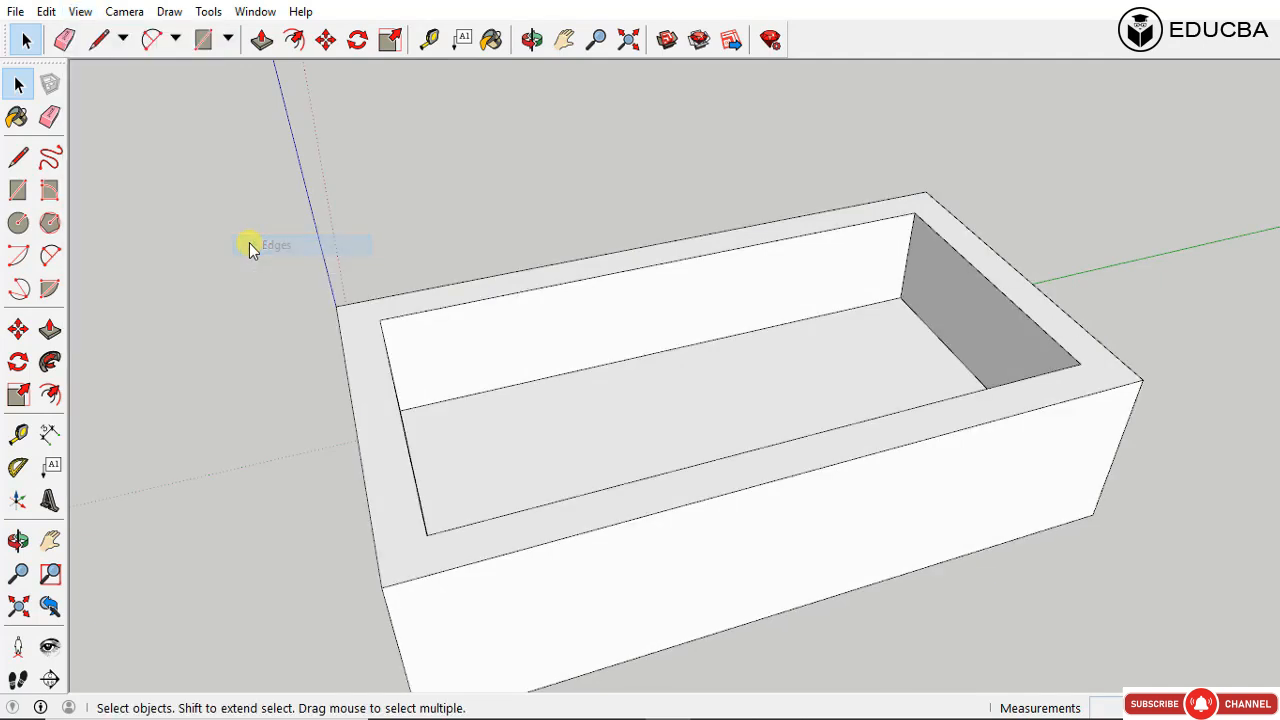
{"action": "left_click", "coordinate": [46, 12]}
{"action": "mouse_move", "coordinate": [80, 8]}
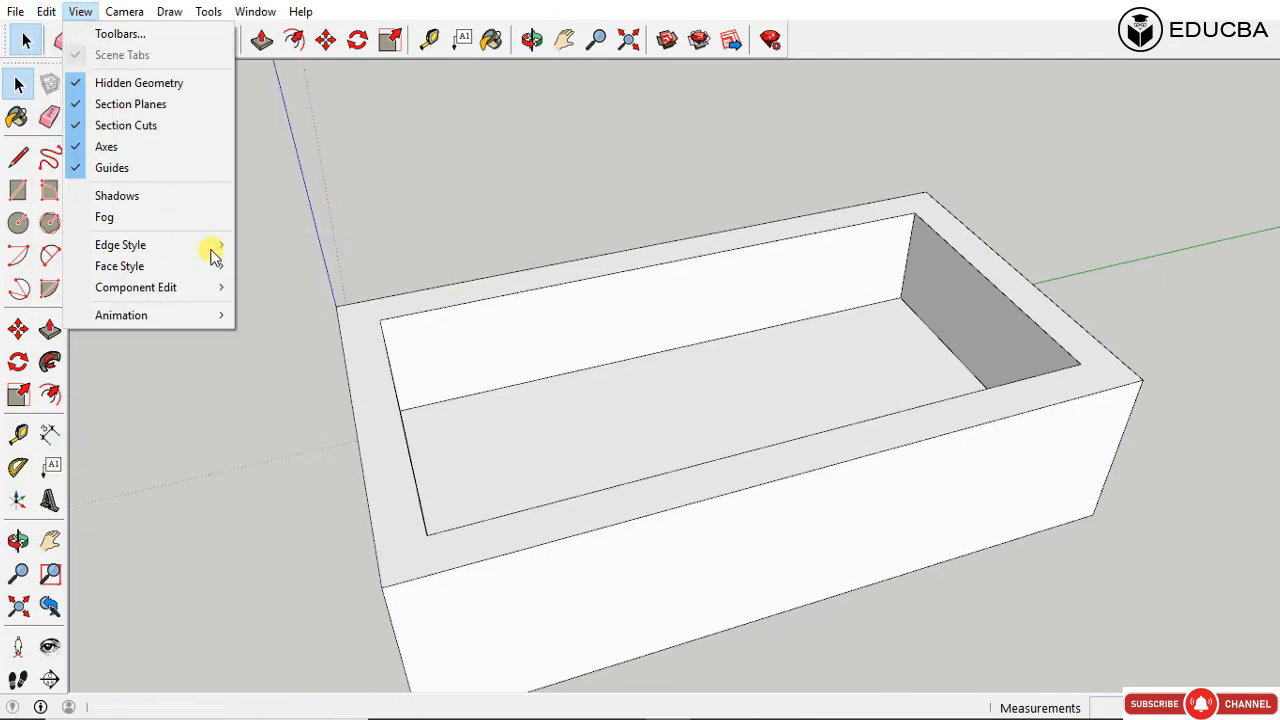
{"action": "mouse_move", "coordinate": [217, 250]}
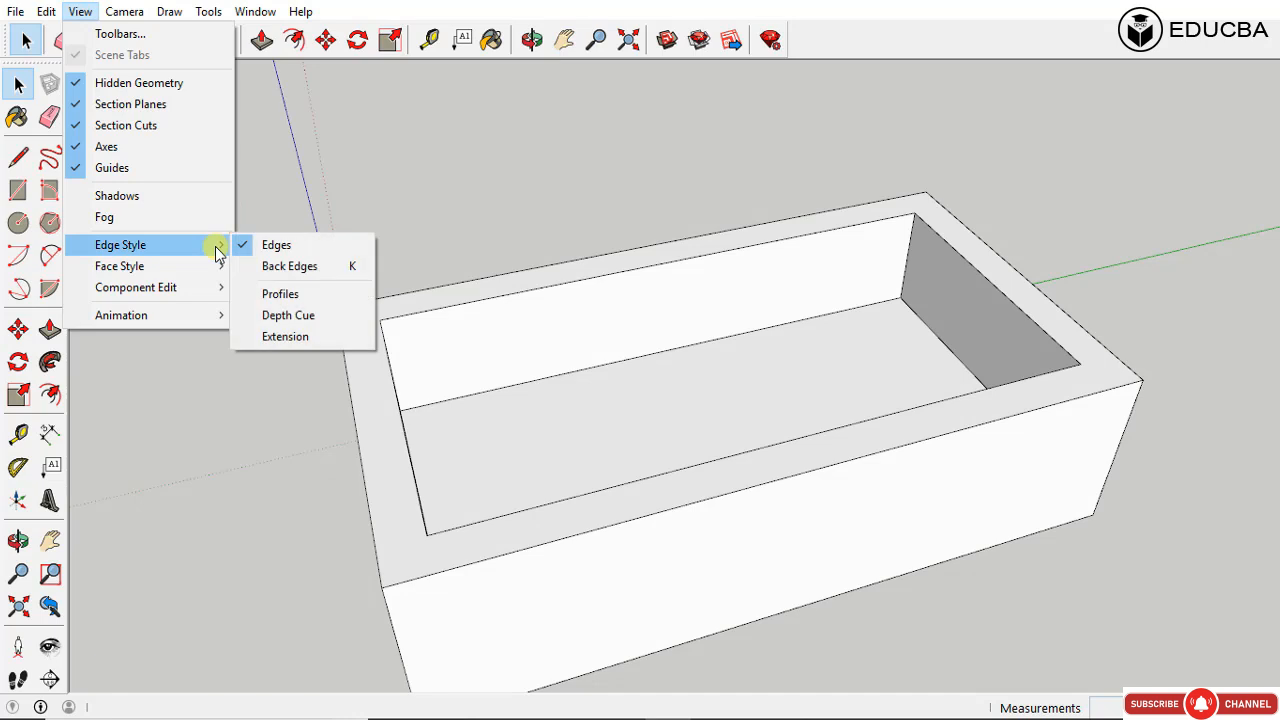
{"action": "left_click", "coordinate": [250, 298]}
Step: Examine the hollow box from several sides and up close with edges and profiles displayed
{"action": "left_click", "coordinate": [80, 11]}
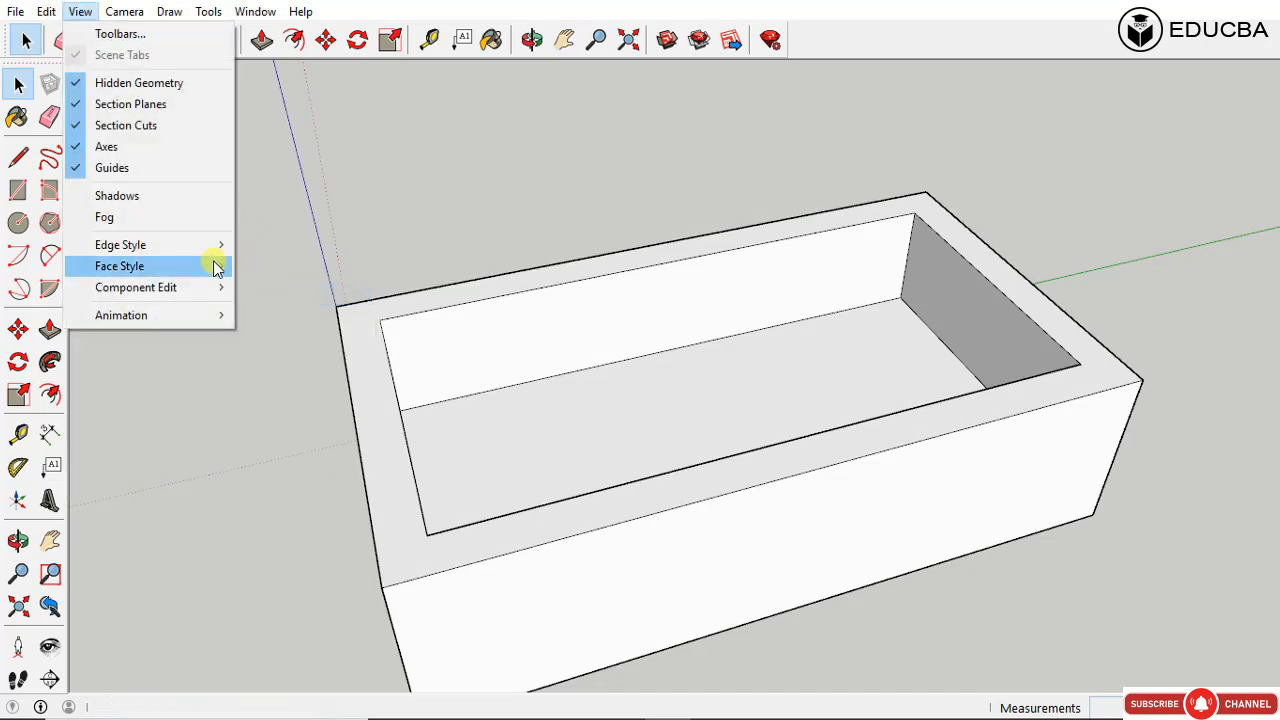
{"action": "mouse_move", "coordinate": [214, 248]}
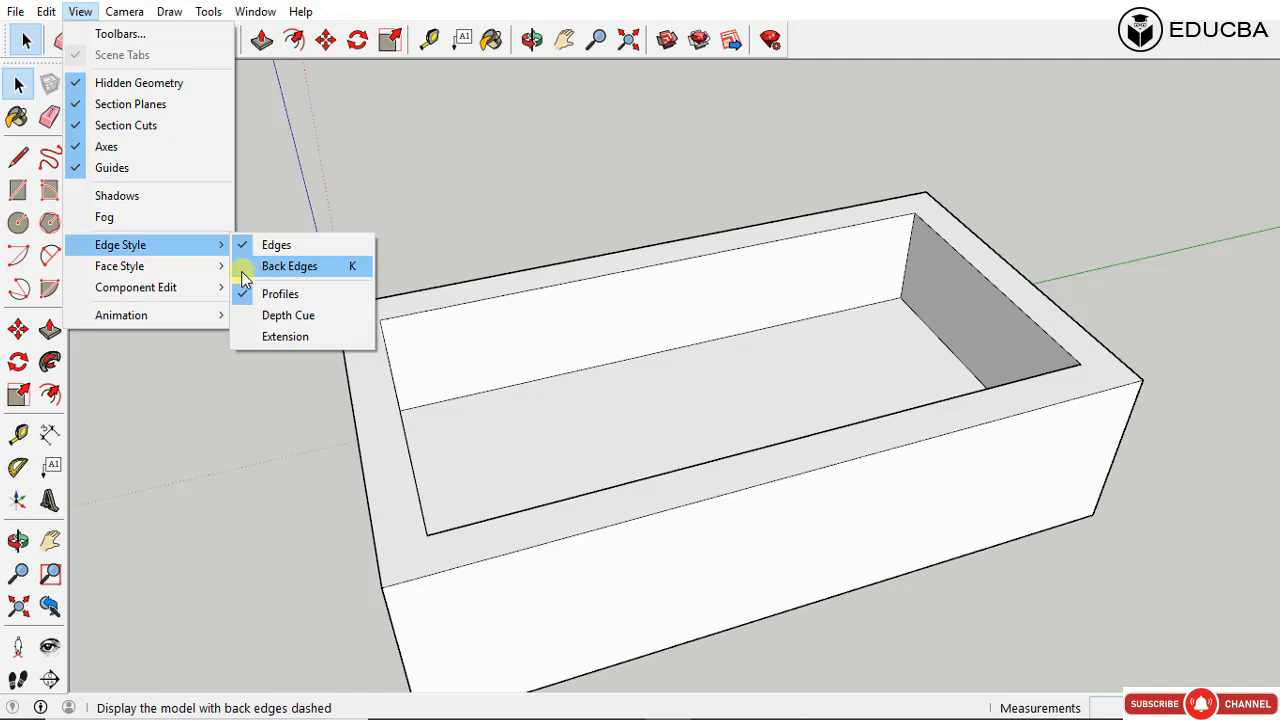
{"action": "left_click", "coordinate": [246, 268]}
{"action": "middle_click_drag", "start_coordinate": [1000, 597], "coordinate": [930, 503]}
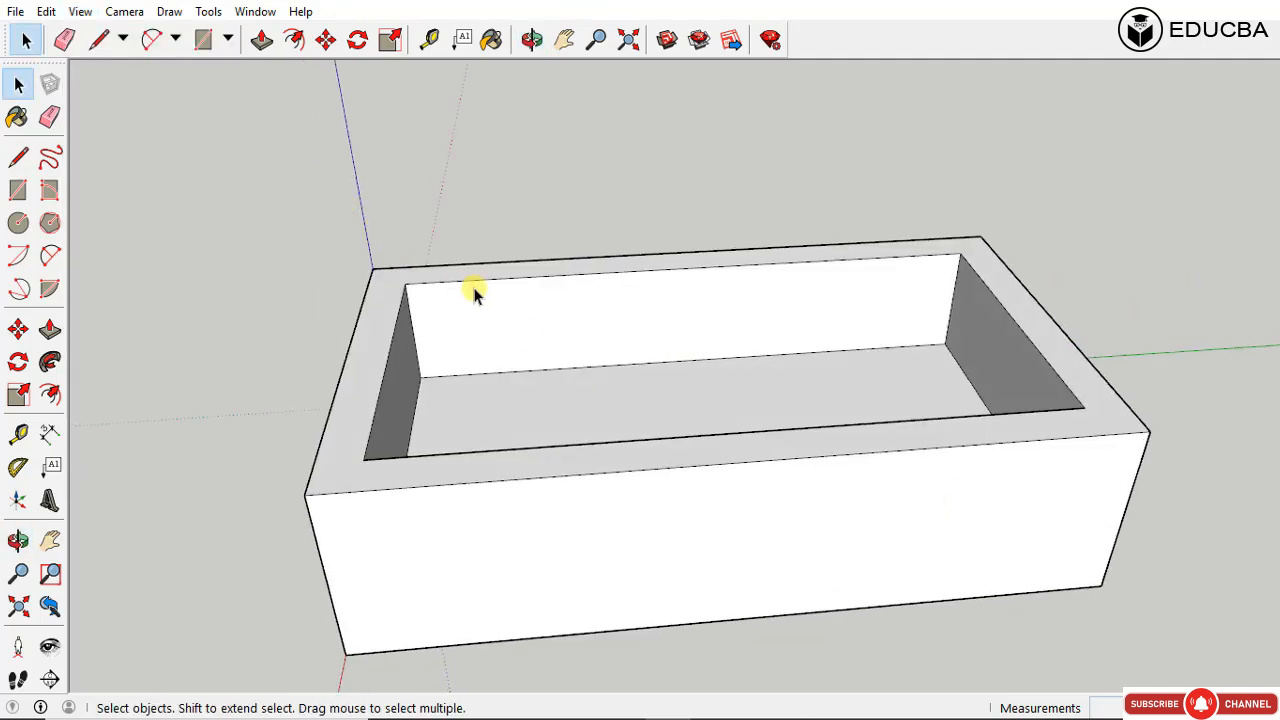
{"action": "middle_click_drag", "start_coordinate": [539, 410], "coordinate": [400, 449]}
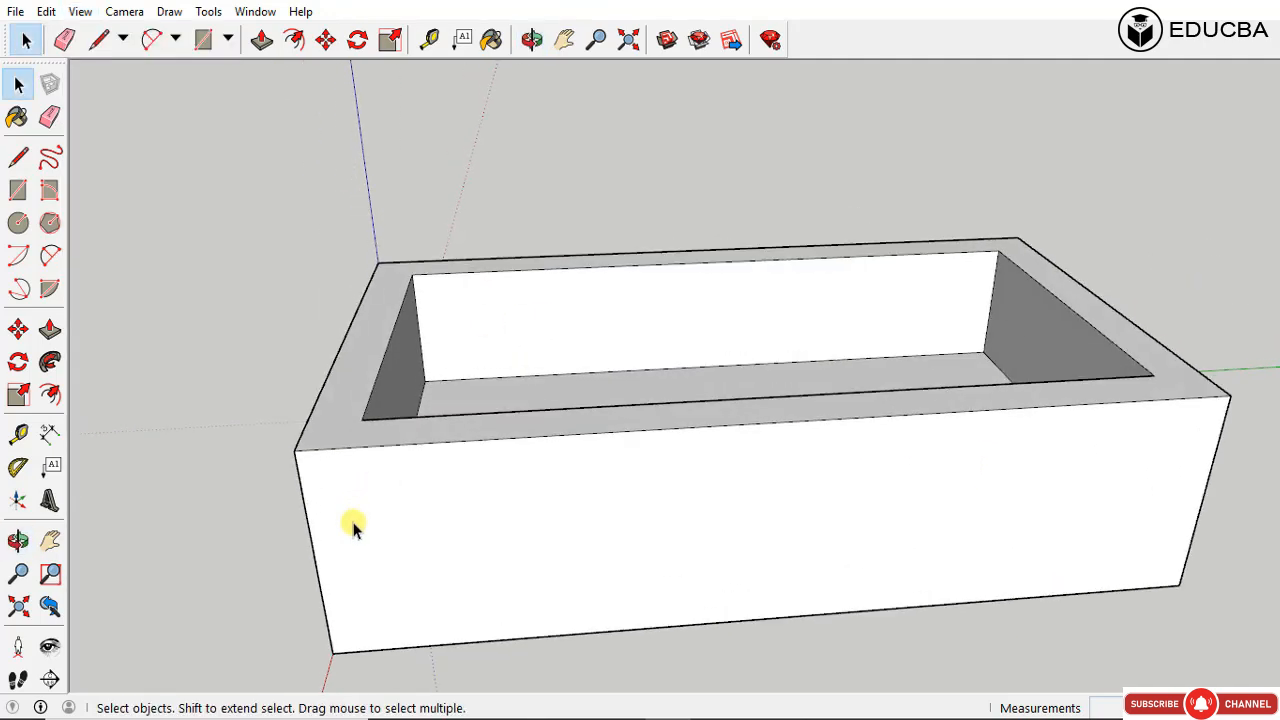
{"action": "scroll", "coordinate": [380, 543], "scroll_direction": "up", "scroll_amount": 5}
{"action": "scroll", "coordinate": [343, 350], "scroll_direction": "up", "scroll_amount": 2}
{"action": "middle_click_drag", "start_coordinate": [342, 338], "coordinate": [361, 217]}
{"action": "scroll", "coordinate": [376, 539], "scroll_direction": "up", "scroll_amount": 4}
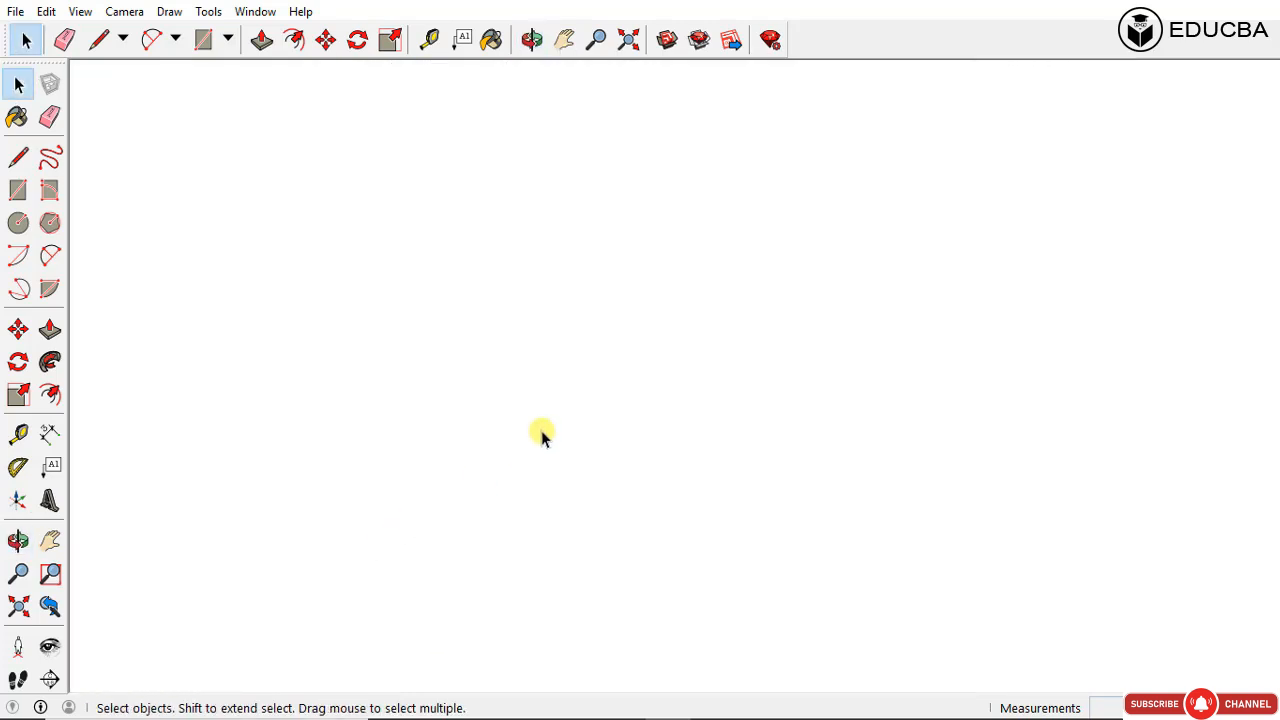
{"action": "scroll", "coordinate": [531, 457], "scroll_direction": "down", "scroll_amount": 3}
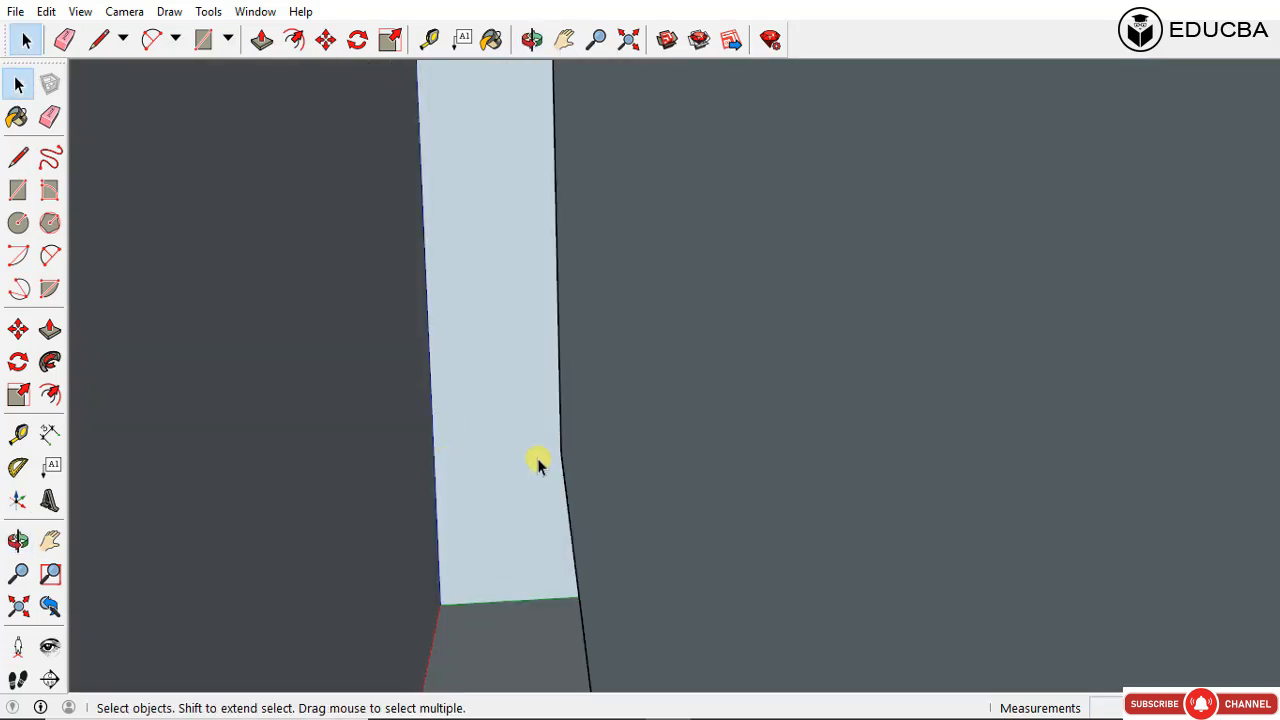
{"action": "middle_click_drag", "start_coordinate": [531, 457], "coordinate": [594, 511]}
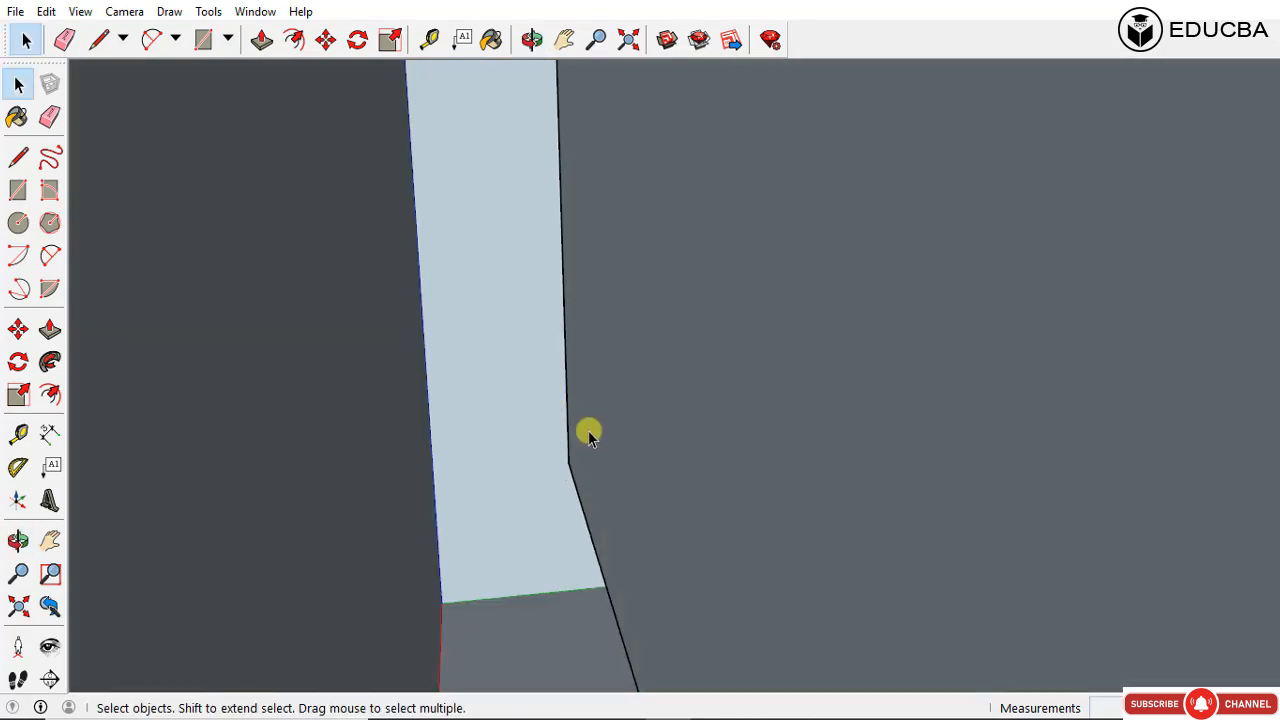
{"action": "mouse_move", "coordinate": [589, 433]}
{"action": "middle_mouse_down"}
{"action": "mouse_move", "coordinate": [449, 537]}
{"action": "mouse_move", "coordinate": [583, 414]}
{"action": "middle_mouse_up"}
{"action": "scroll", "coordinate": [689, 381], "scroll_direction": "down", "scroll_amount": 3}
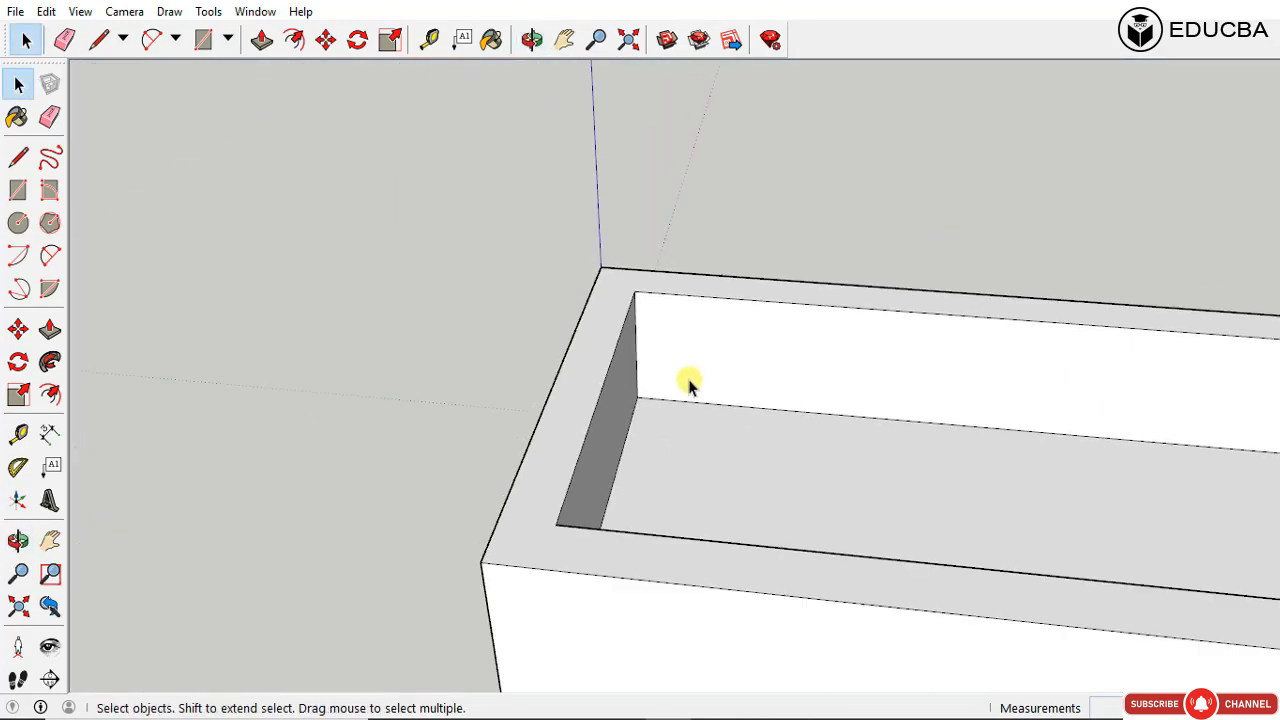
{"action": "middle_click_drag", "start_coordinate": [689, 381], "coordinate": [745, 380]}
Step: Turn on the display of back edges in the edge style
{"action": "left_click", "coordinate": [80, 11]}
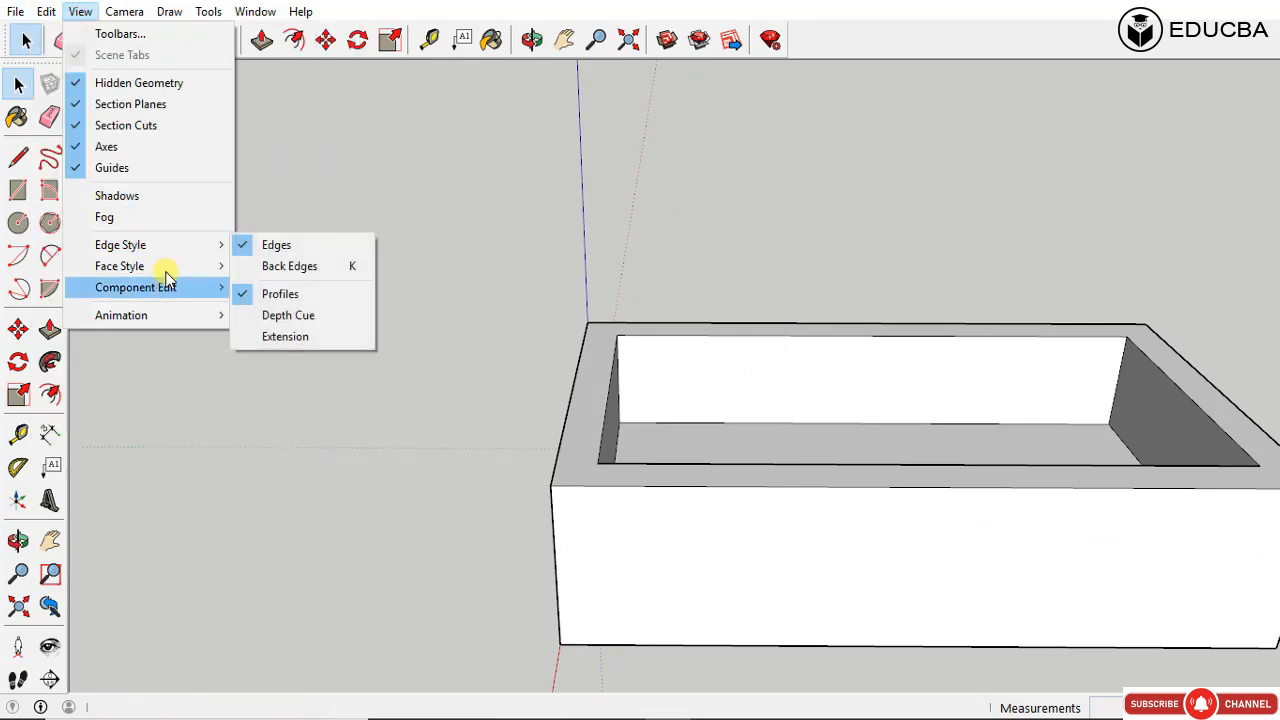
{"action": "mouse_move", "coordinate": [200, 252]}
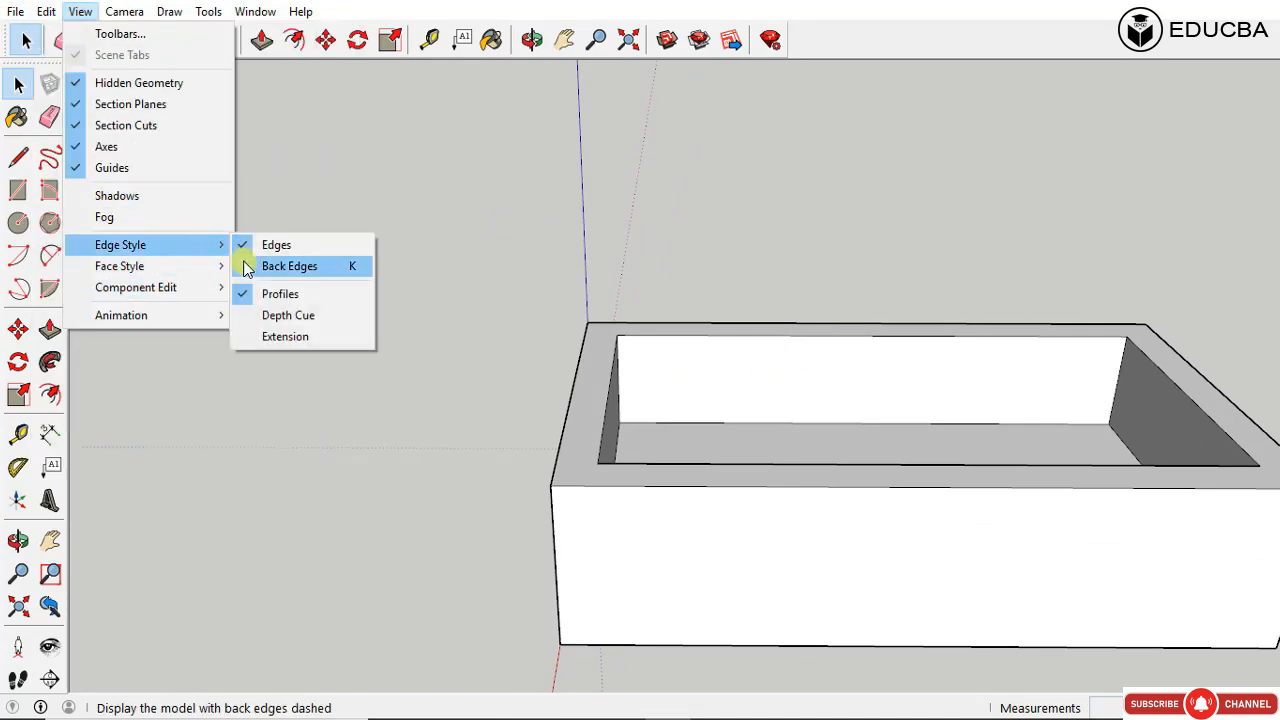
{"action": "left_click", "coordinate": [289, 266]}
Step: Examine the dashed back edges of the hollow box from an upper corner, low down and straight at its long side
{"action": "middle_click_drag", "start_coordinate": [737, 423], "coordinate": [560, 466]}
{"action": "scroll", "coordinate": [668, 428], "scroll_direction": "up", "scroll_amount": 3}
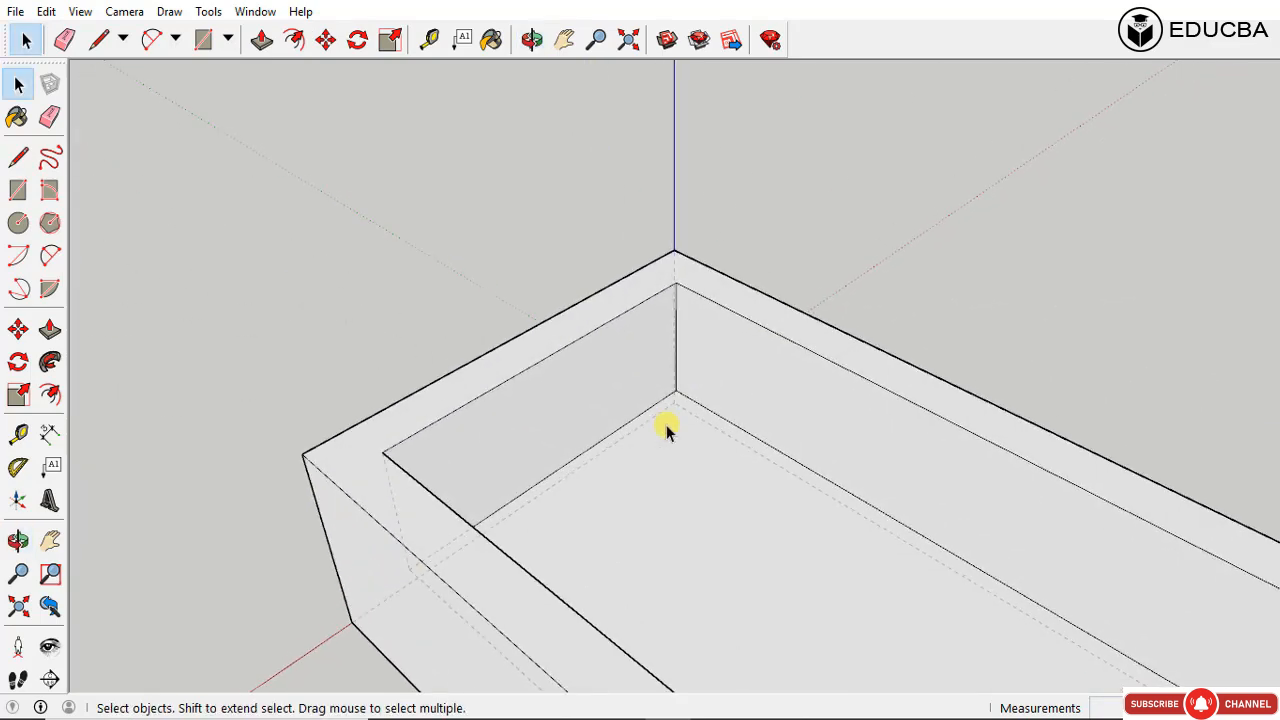
{"action": "middle_click_drag", "start_coordinate": [668, 428], "coordinate": [482, 471]}
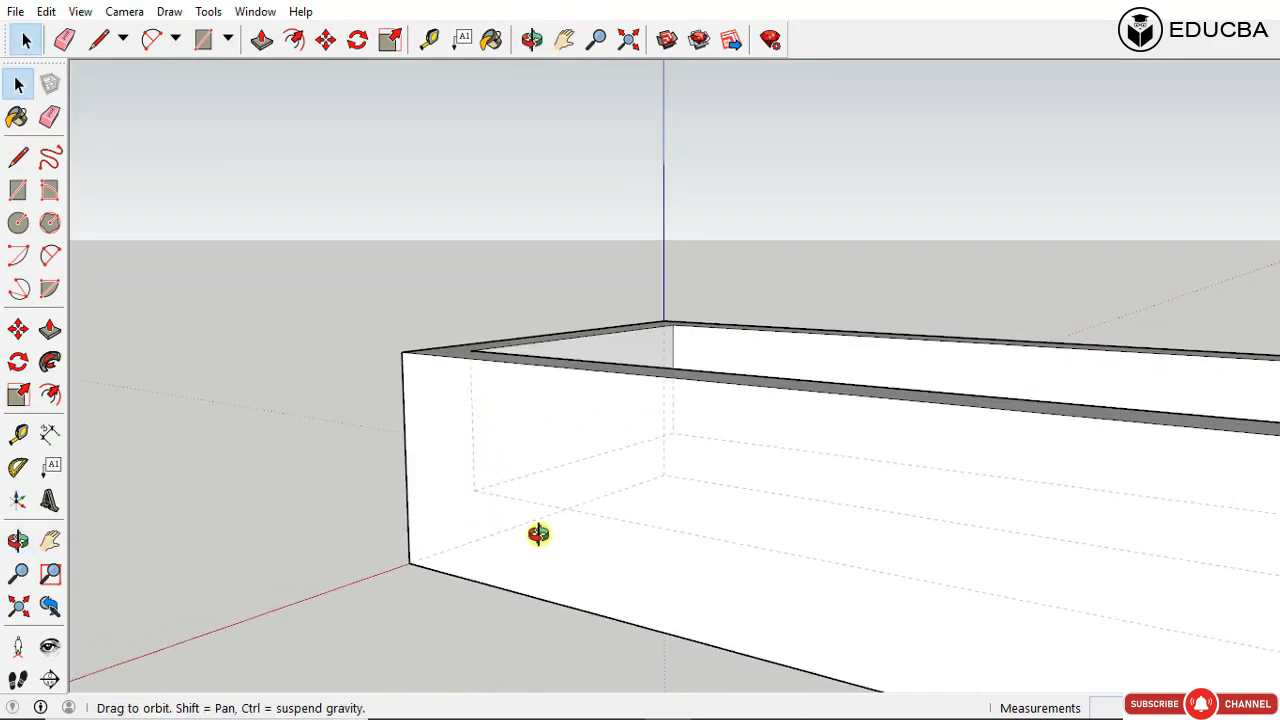
{"action": "scroll", "coordinate": [480, 443], "scroll_direction": "down", "scroll_amount": 5}
{"action": "key", "text": "o"}
{"action": "left_click_drag", "start_coordinate": [480, 443], "coordinate": [740, 346]}
{"action": "key", "text": "space"}
{"action": "scroll", "coordinate": [708, 480], "scroll_direction": "up", "scroll_amount": 3}
{"action": "scroll", "coordinate": [838, 508], "scroll_direction": "down", "scroll_amount": 1}
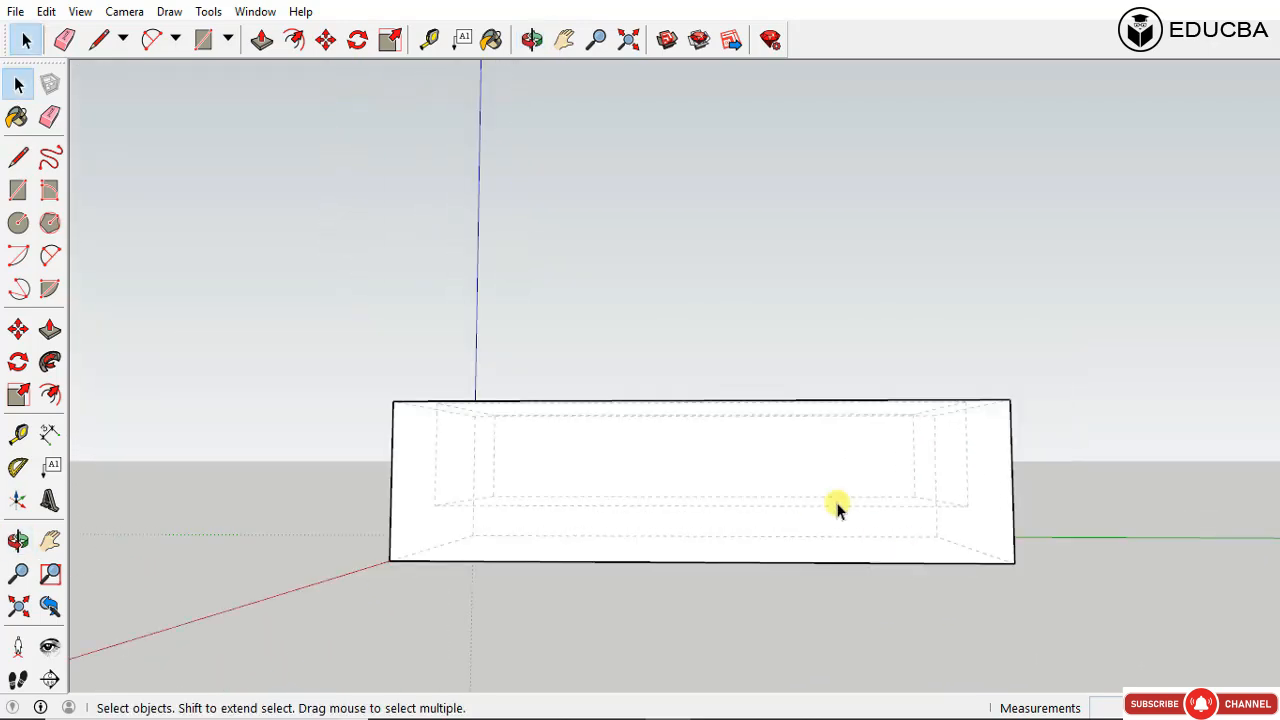
{"action": "middle_click_drag", "start_coordinate": [838, 508], "coordinate": [734, 491]}
{"action": "scroll", "coordinate": [591, 393], "scroll_direction": "down", "scroll_amount": 2}
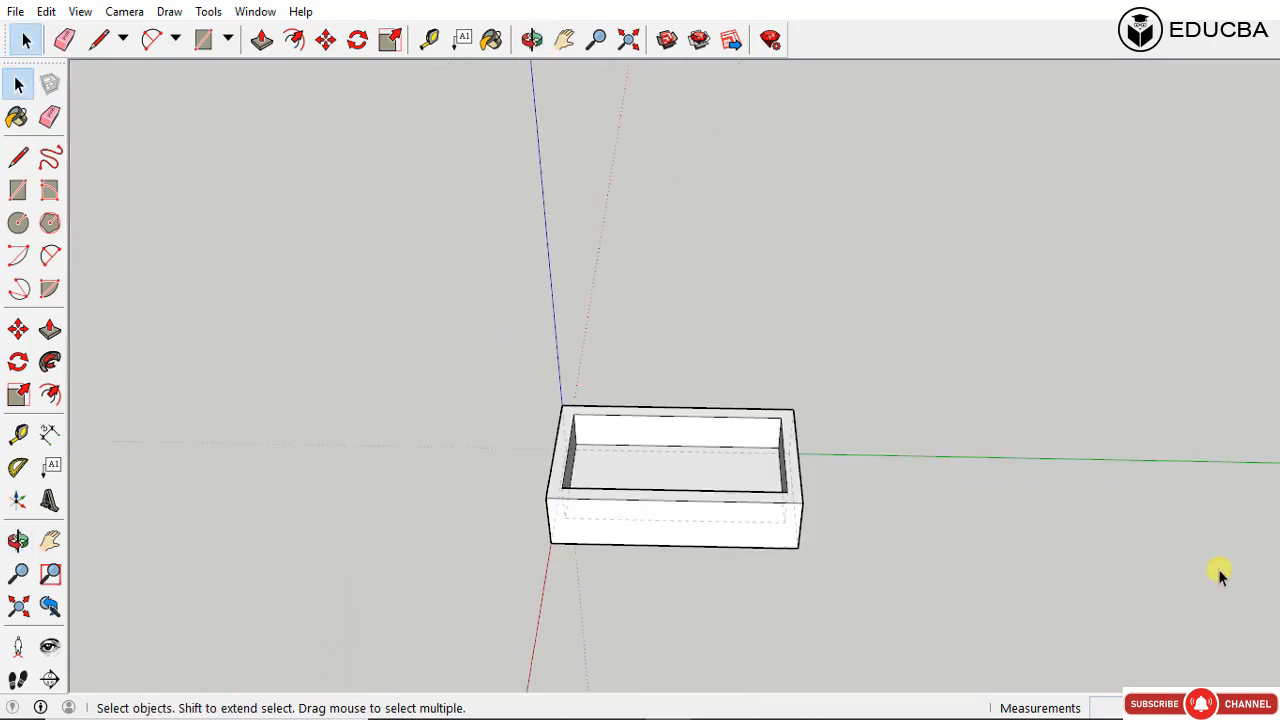
Step: Examine the back edges from the opposite end of the hollow box, including the standard back view and views from above
{"action": "scroll", "coordinate": [634, 486], "scroll_direction": "up", "scroll_amount": 4}
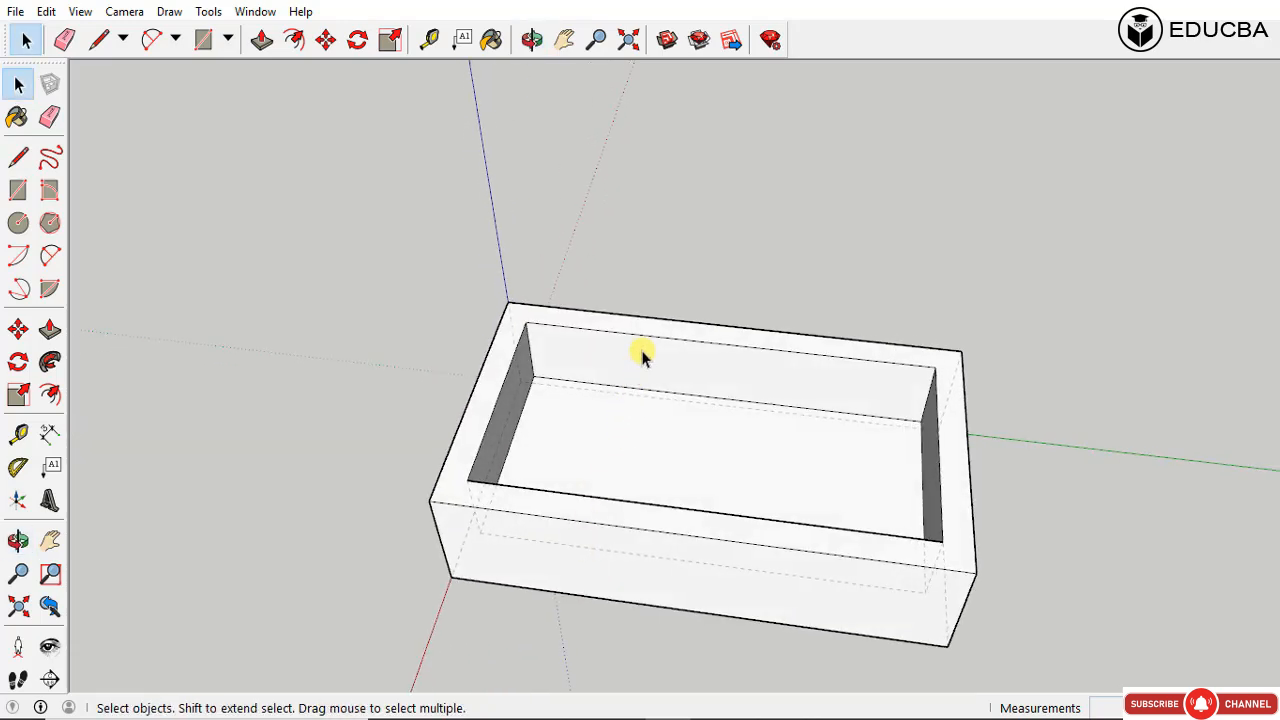
{"action": "middle_click_drag", "start_coordinate": [654, 357], "coordinate": [160, 393]}
{"action": "middle_click_drag", "start_coordinate": [586, 514], "coordinate": [483, 443]}
{"action": "scroll", "coordinate": [531, 426], "scroll_direction": "up", "scroll_amount": 4}
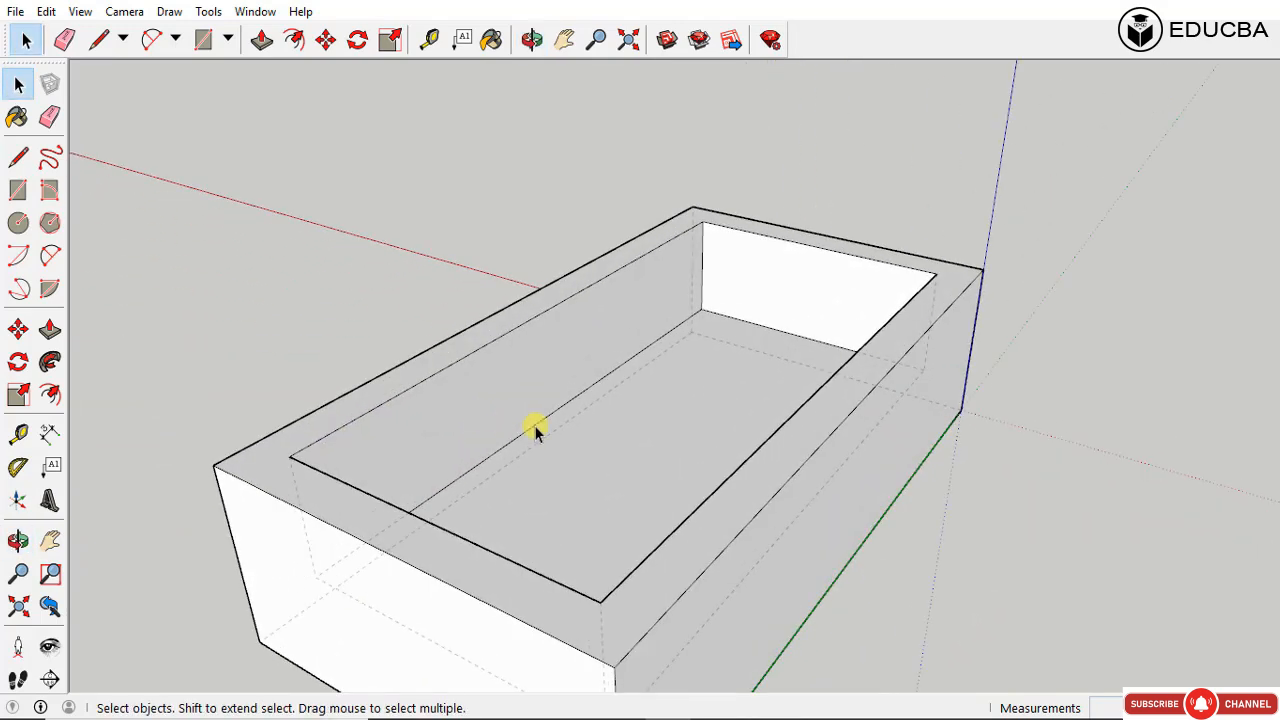
{"action": "middle_click_drag", "start_coordinate": [577, 402], "coordinate": [715, 216]}
{"action": "middle_click_drag", "start_coordinate": [767, 401], "coordinate": [863, 382]}
{"action": "scroll", "coordinate": [717, 460], "scroll_direction": "up", "scroll_amount": 2}
{"action": "key", "text": "ctrl+4"}
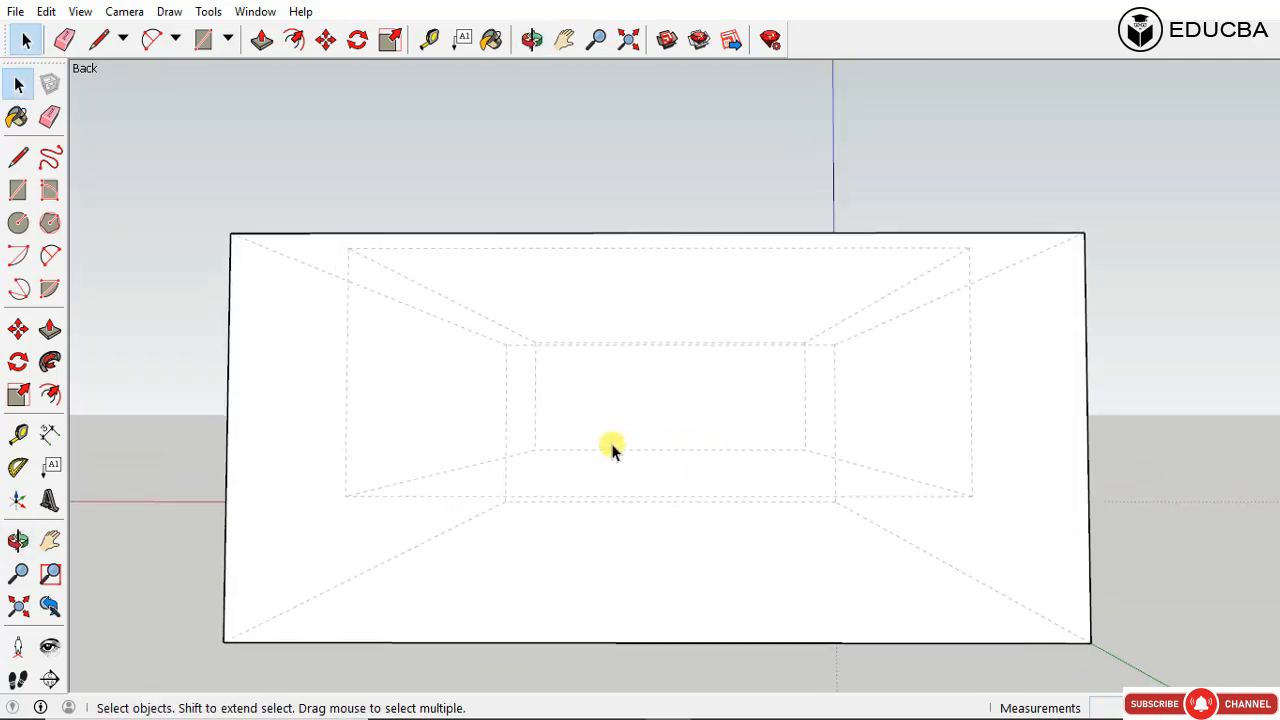
{"action": "middle_click_drag", "start_coordinate": [840, 366], "coordinate": [746, 314]}
{"action": "scroll", "coordinate": [582, 455], "scroll_direction": "up", "scroll_amount": 3}
{"action": "scroll", "coordinate": [582, 455], "scroll_direction": "down", "scroll_amount": 3}
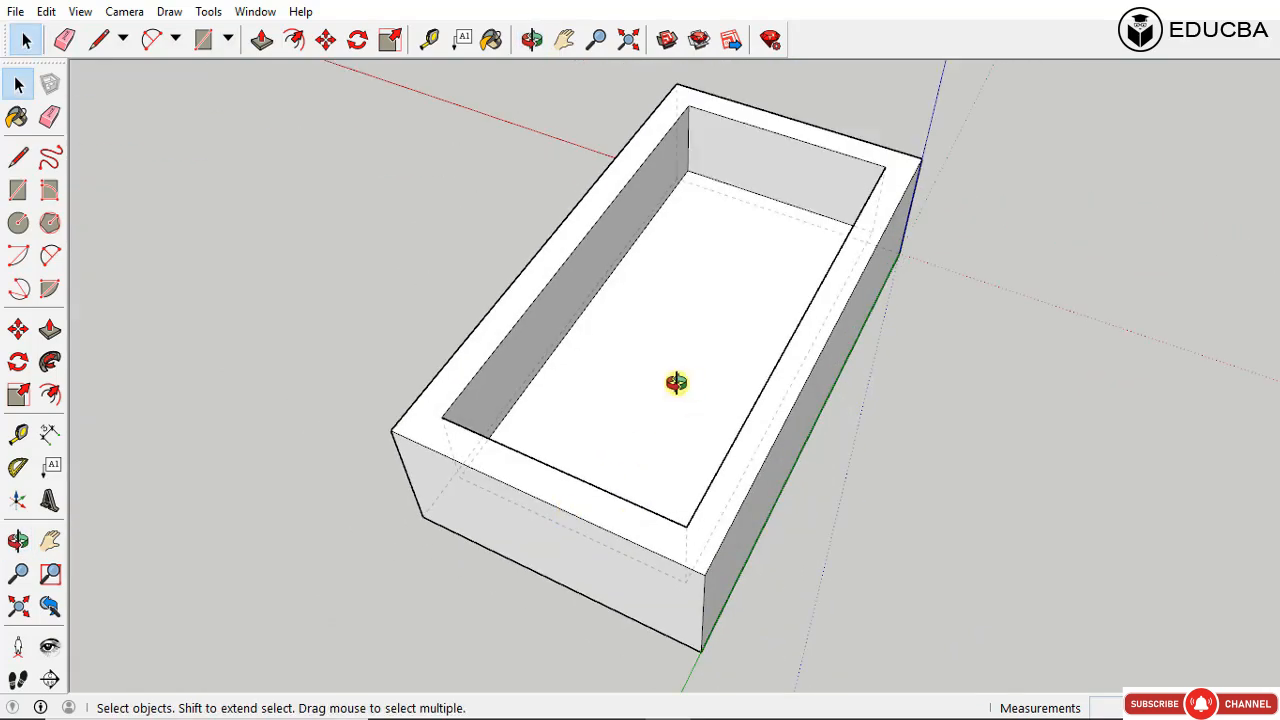
{"action": "middle_click_drag", "start_coordinate": [677, 380], "coordinate": [890, 405]}
{"action": "scroll", "coordinate": [890, 405], "scroll_direction": "up", "scroll_amount": 3}
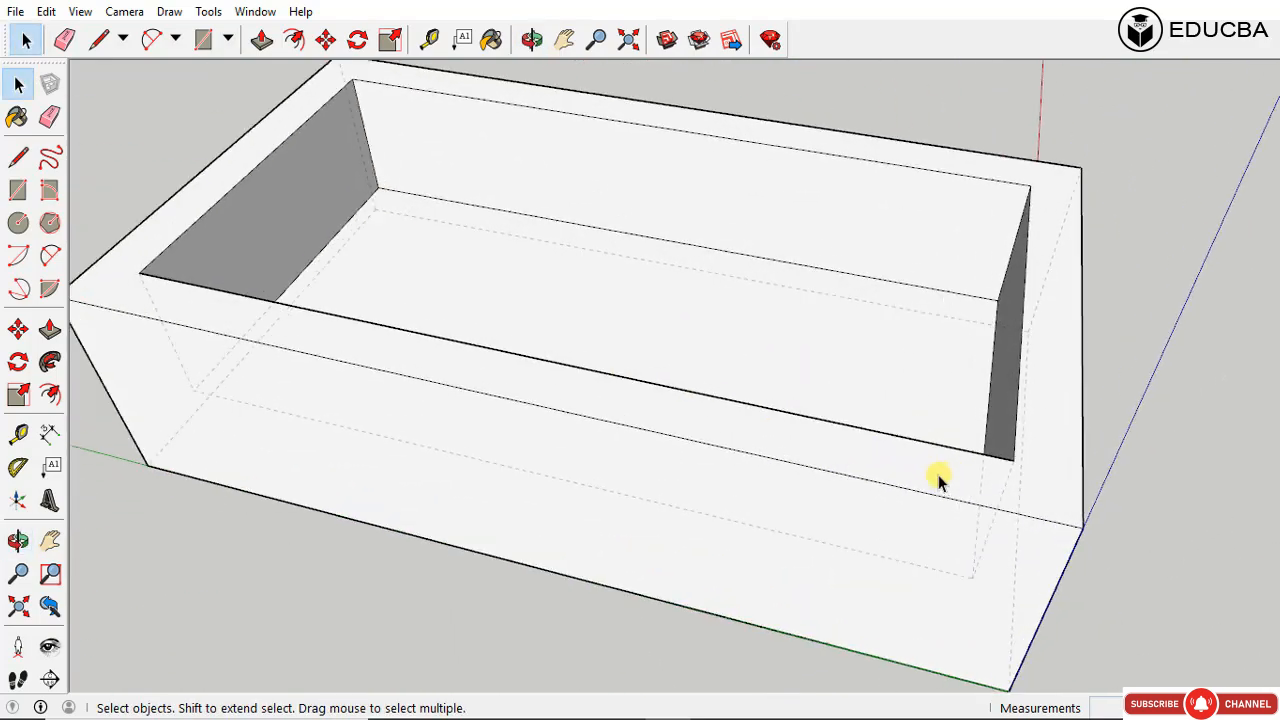
{"action": "middle_click_drag", "start_coordinate": [937, 480], "coordinate": [630, 390]}
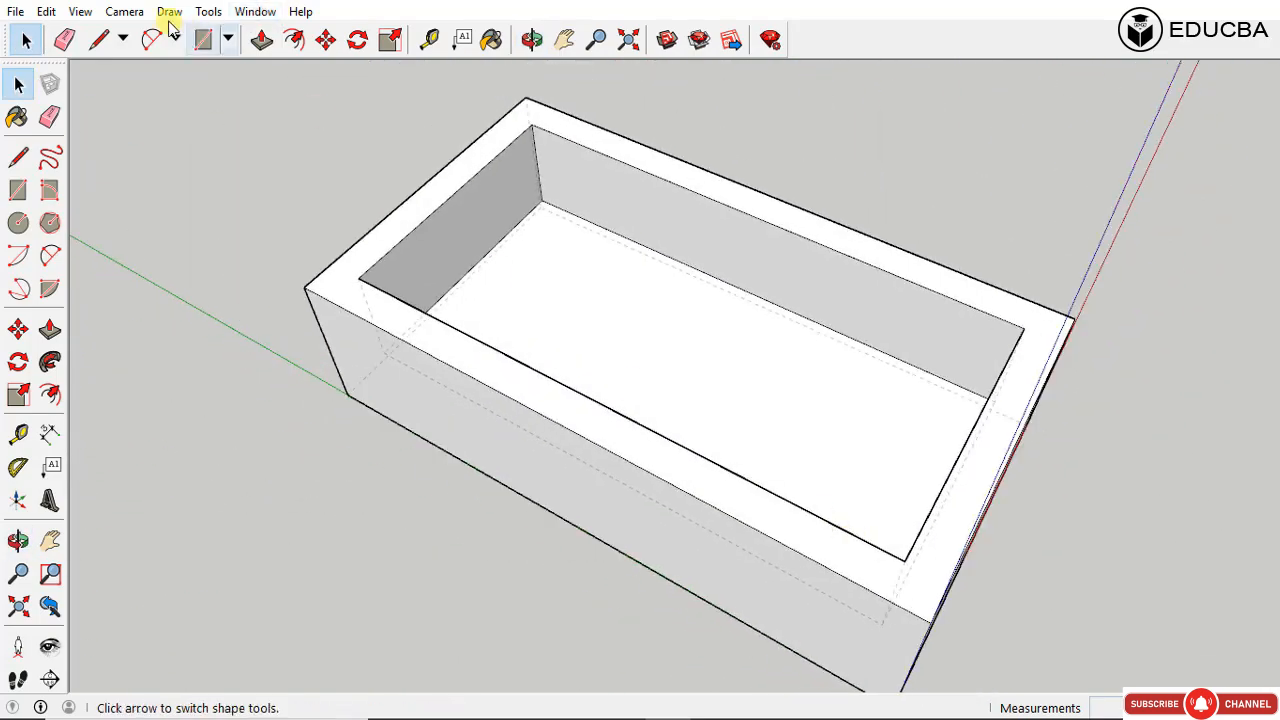
Step: Turn on depth cue in the edge style and examine the line thickness of the hollow box's near and far edges
{"action": "left_click", "coordinate": [81, 12]}
{"action": "mouse_move", "coordinate": [190, 286]}
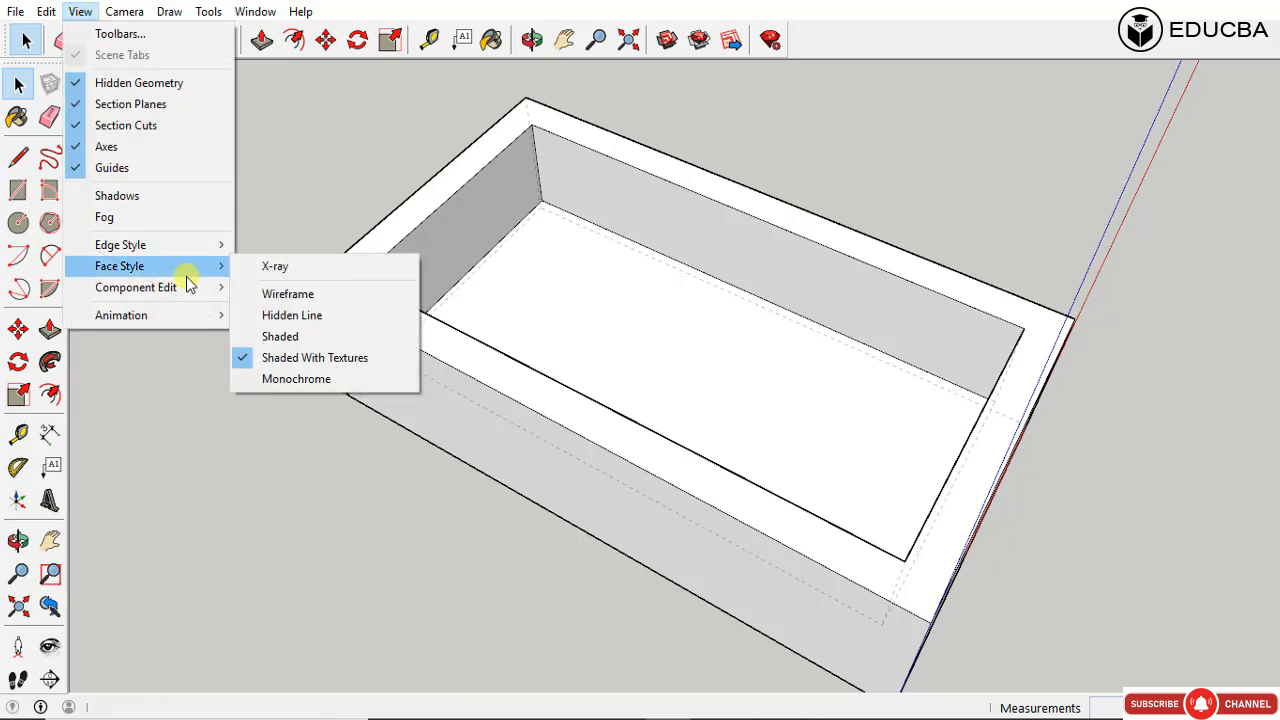
{"action": "mouse_move", "coordinate": [203, 256]}
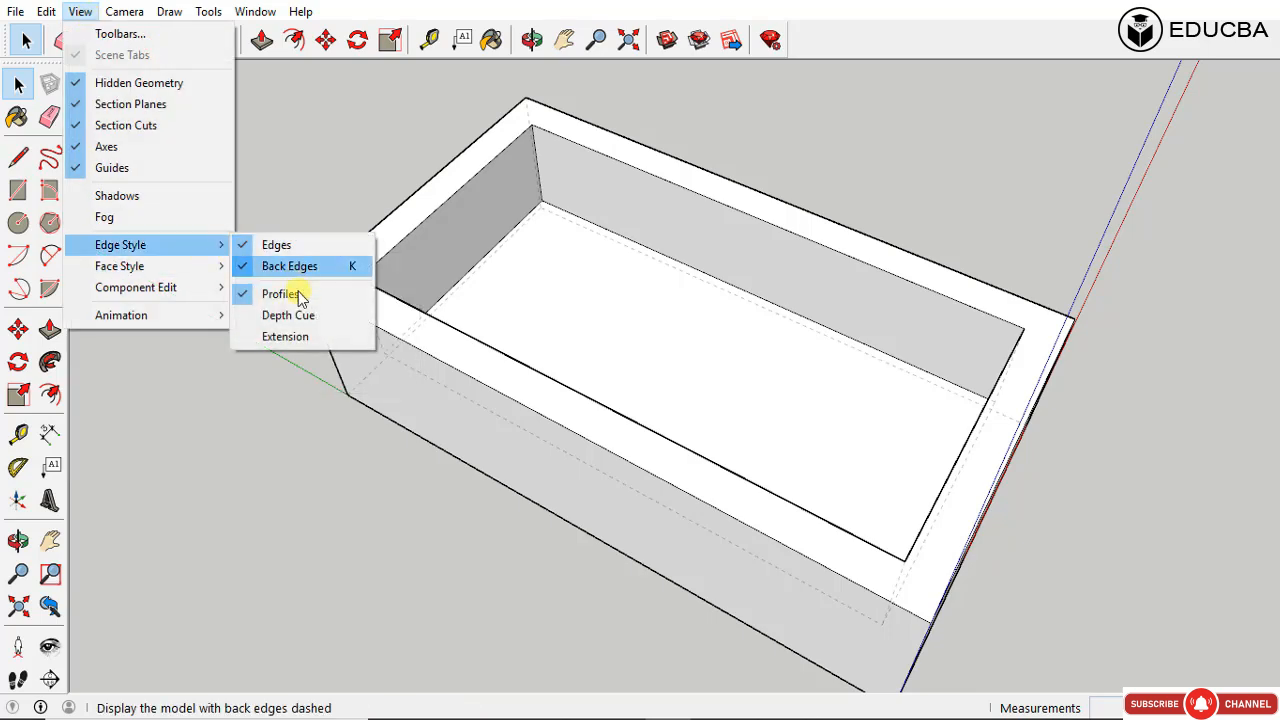
{"action": "left_click", "coordinate": [247, 318]}
{"action": "middle_click_drag", "start_coordinate": [806, 448], "coordinate": [510, 518]}
{"action": "scroll", "coordinate": [594, 538], "scroll_direction": "up", "scroll_amount": 4}
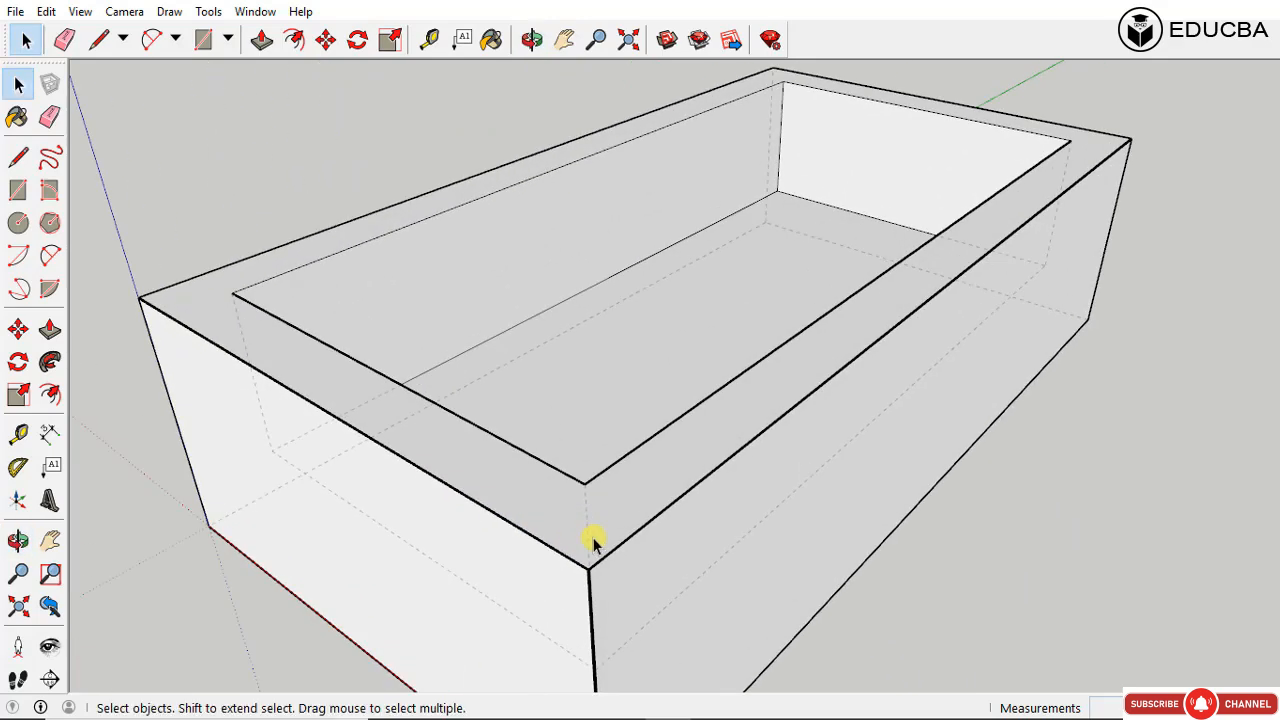
{"action": "middle_click_drag", "start_coordinate": [594, 541], "coordinate": [589, 700]}
{"action": "scroll", "coordinate": [629, 590], "scroll_direction": "down", "scroll_amount": 3}
{"action": "middle_click_drag", "start_coordinate": [629, 590], "coordinate": [645, 545]}
{"action": "scroll", "coordinate": [674, 560], "scroll_direction": "down", "scroll_amount": 2}
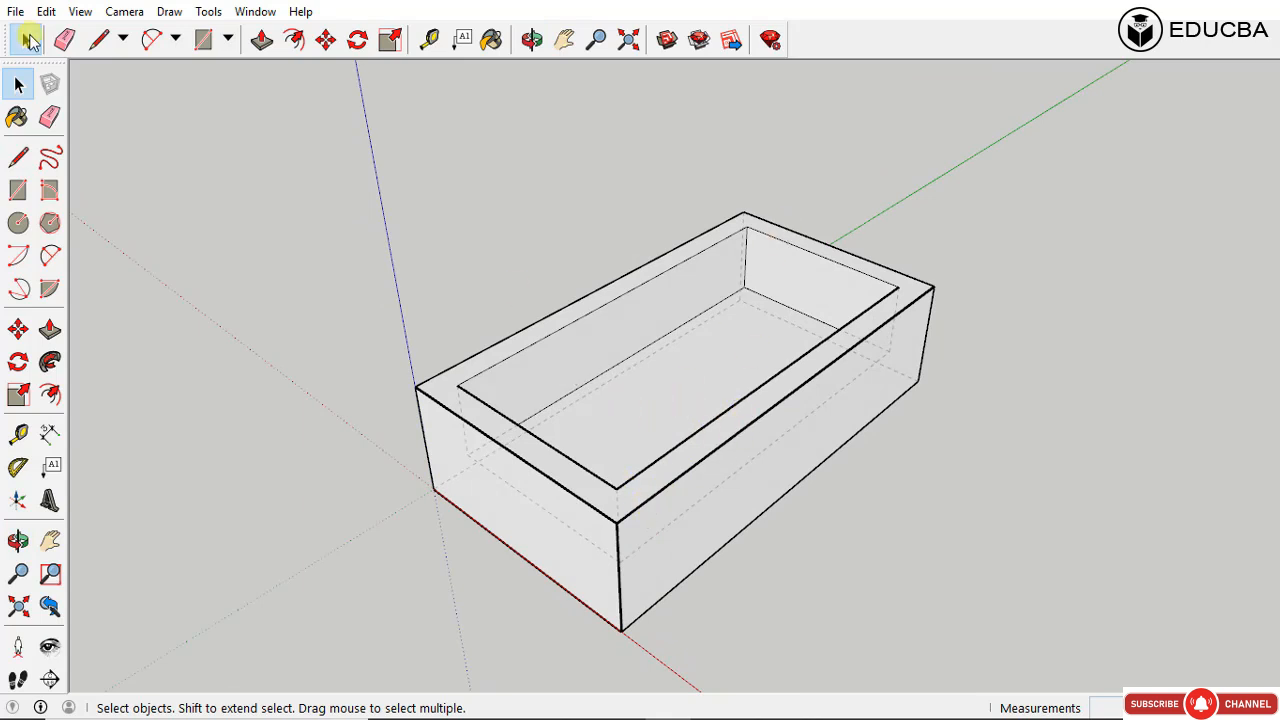
Step: Turn on the extension option in the edge style and close the reopened options without another change
{"action": "left_click", "coordinate": [80, 12]}
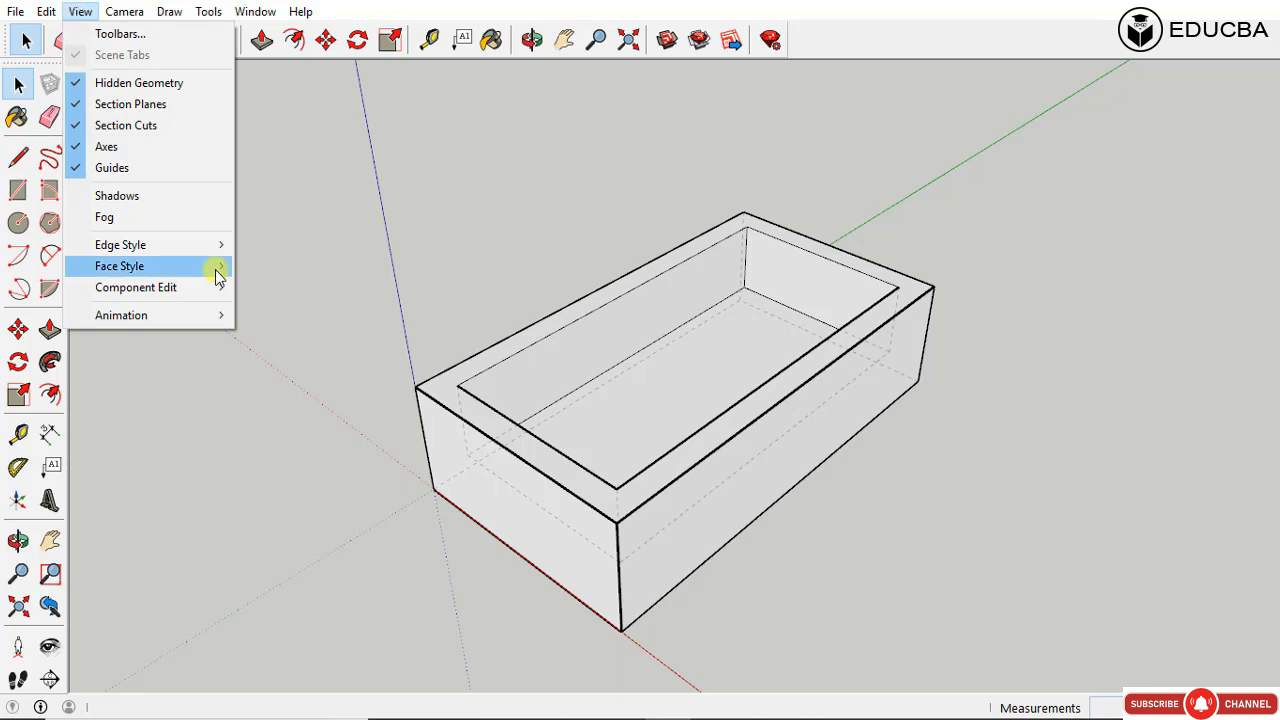
{"action": "mouse_move", "coordinate": [230, 241]}
{"action": "left_click", "coordinate": [243, 334]}
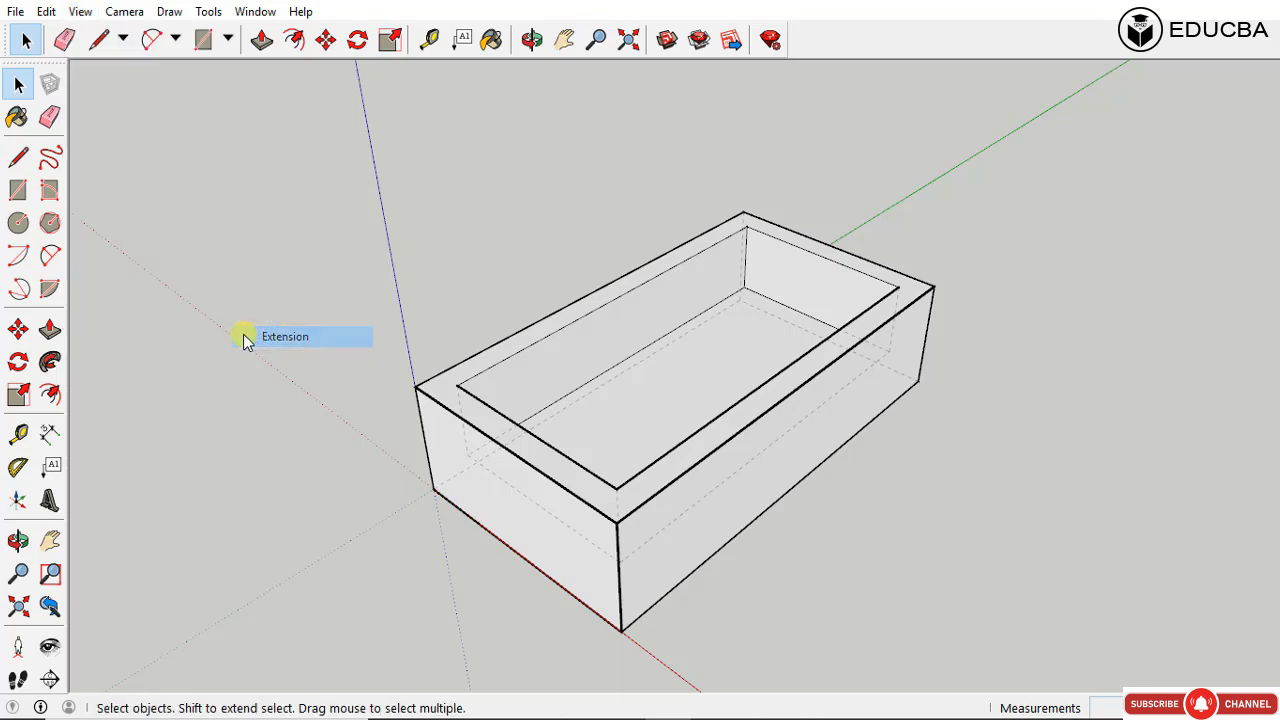
{"action": "left_click", "coordinate": [82, 14]}
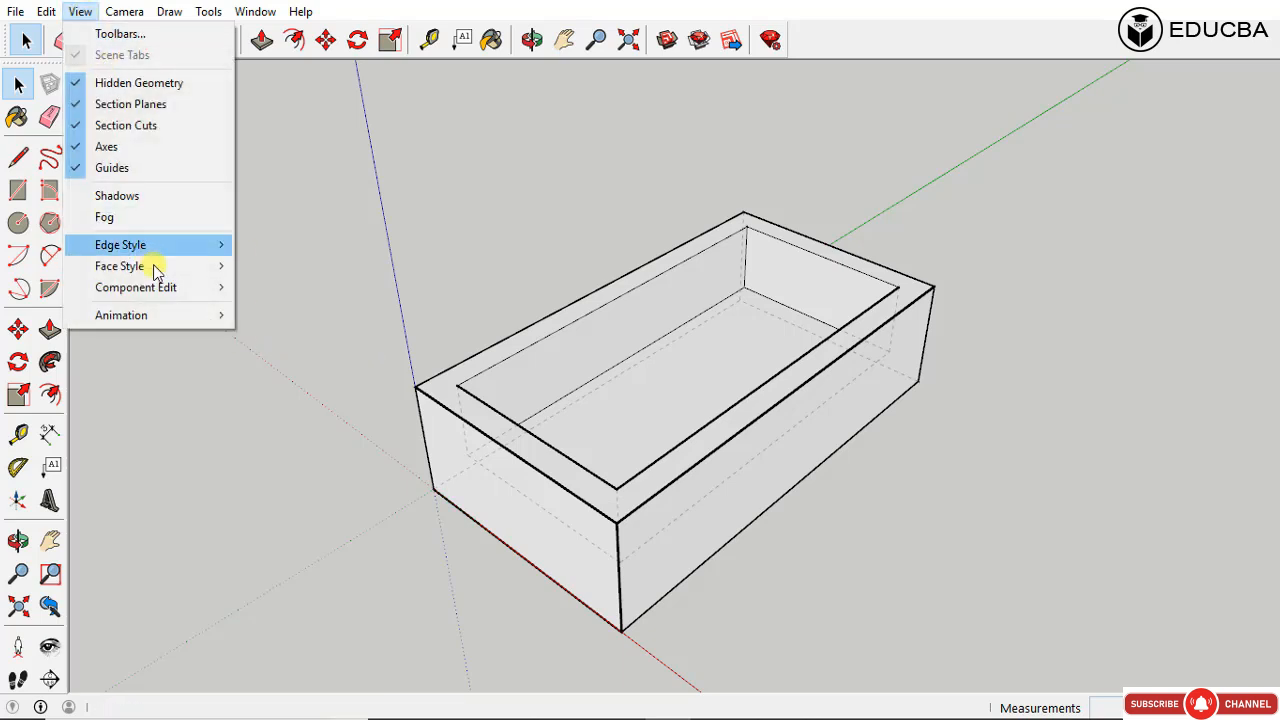
{"action": "mouse_move", "coordinate": [219, 259]}
{"action": "left_click", "coordinate": [955, 560]}
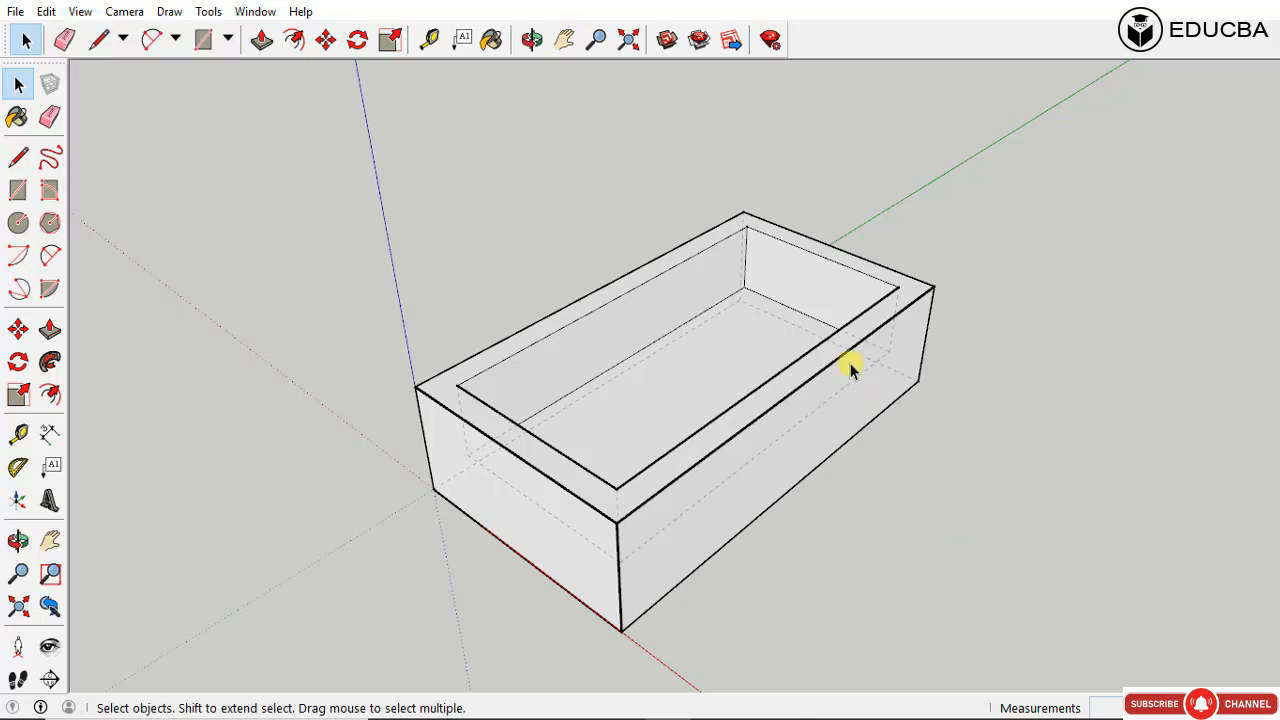
Step: Examine the hollow box's outer corners up close from several sides for line extensions
{"action": "middle_click_drag", "start_coordinate": [849, 363], "coordinate": [935, 398]}
{"action": "scroll", "coordinate": [935, 398], "scroll_direction": "up", "scroll_amount": 6}
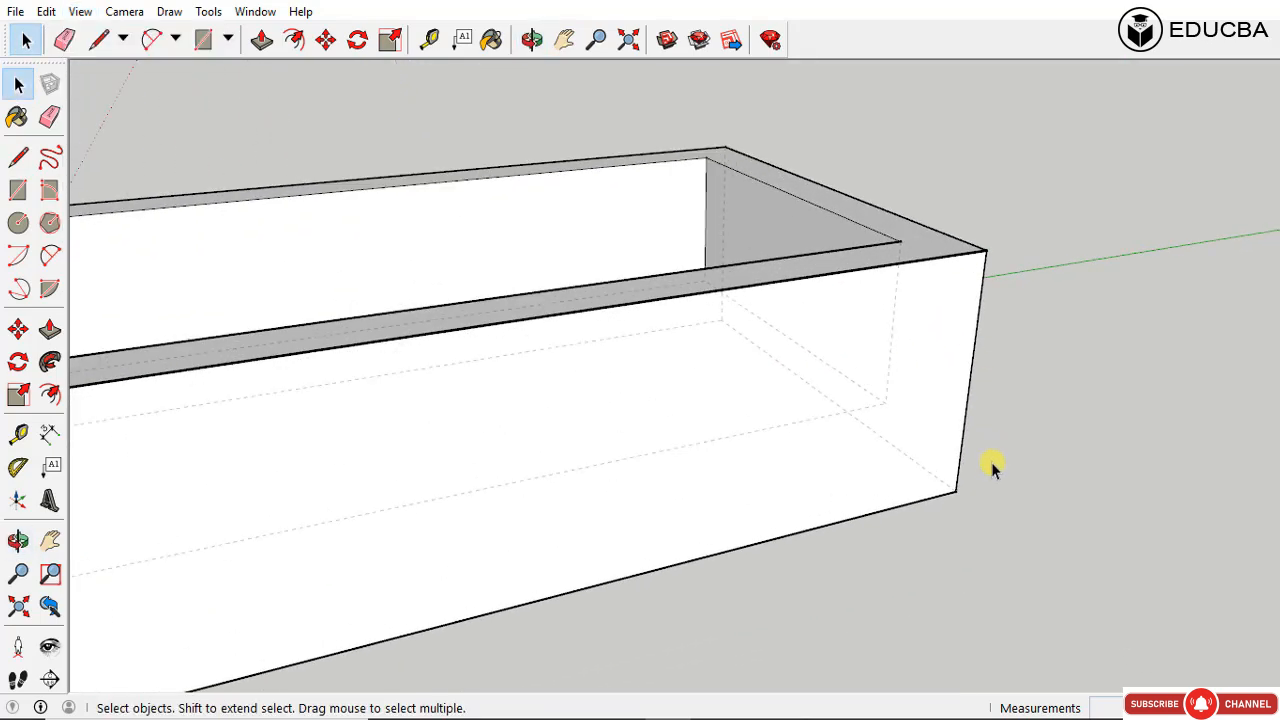
{"action": "middle_click_drag", "start_coordinate": [949, 500], "coordinate": [808, 342]}
{"action": "scroll", "coordinate": [964, 544], "scroll_direction": "up", "scroll_amount": 10}
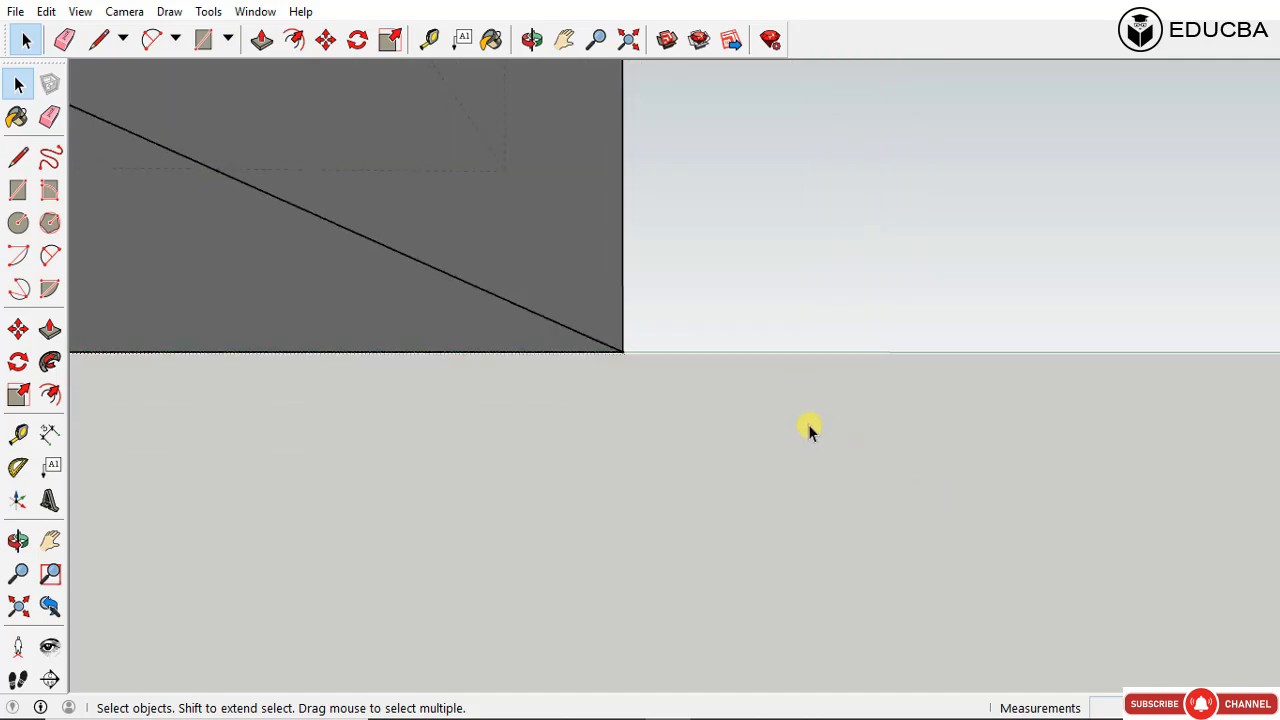
{"action": "scroll", "coordinate": [808, 424], "scroll_direction": "down", "scroll_amount": 3}
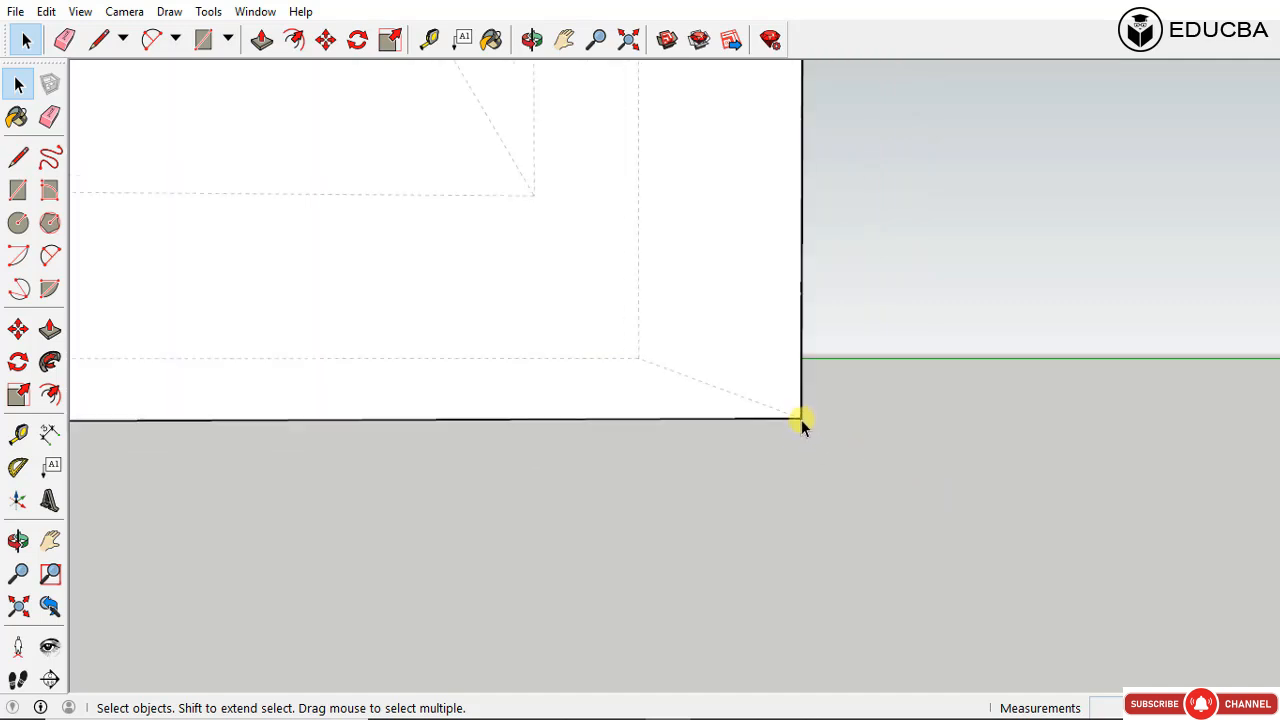
{"action": "scroll", "coordinate": [825, 510], "scroll_direction": "down", "scroll_amount": 5}
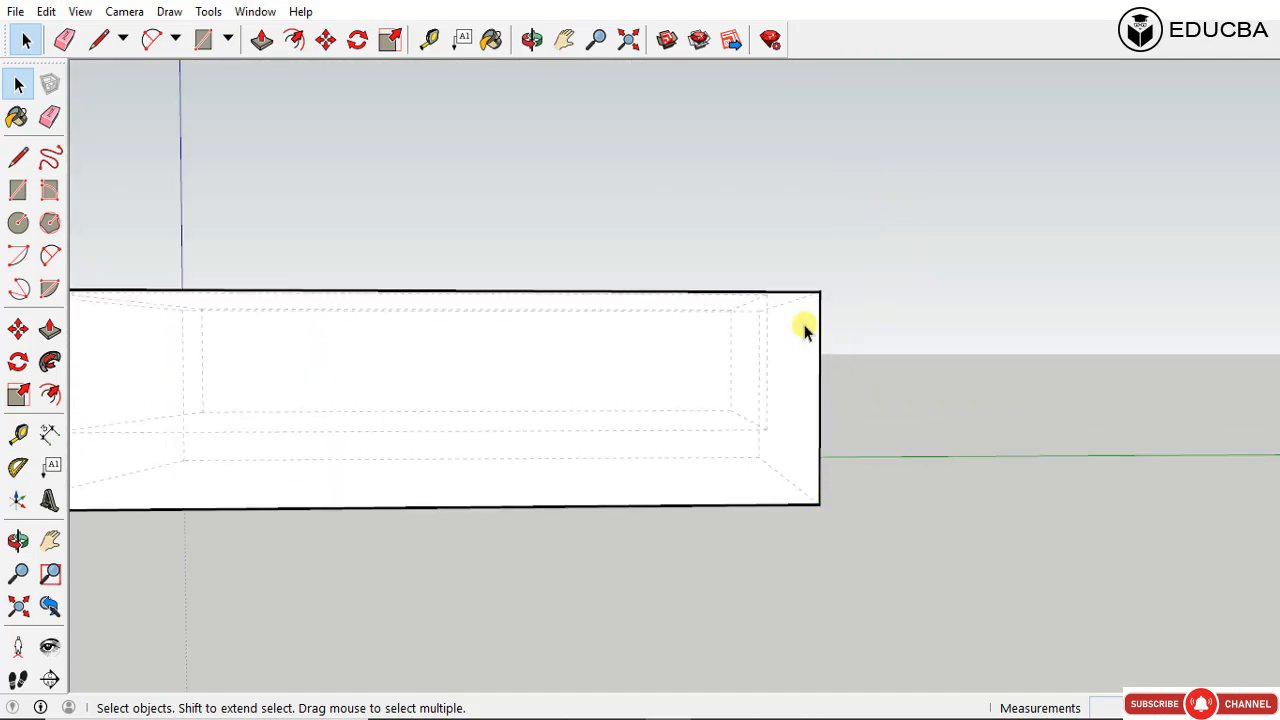
{"action": "middle_click_drag", "start_coordinate": [804, 327], "coordinate": [916, 517]}
{"action": "scroll", "coordinate": [916, 517], "scroll_direction": "down", "scroll_amount": 3}
{"action": "middle_click_drag", "start_coordinate": [547, 518], "coordinate": [602, 549]}
{"action": "scroll", "coordinate": [480, 562], "scroll_direction": "up", "scroll_amount": 2}
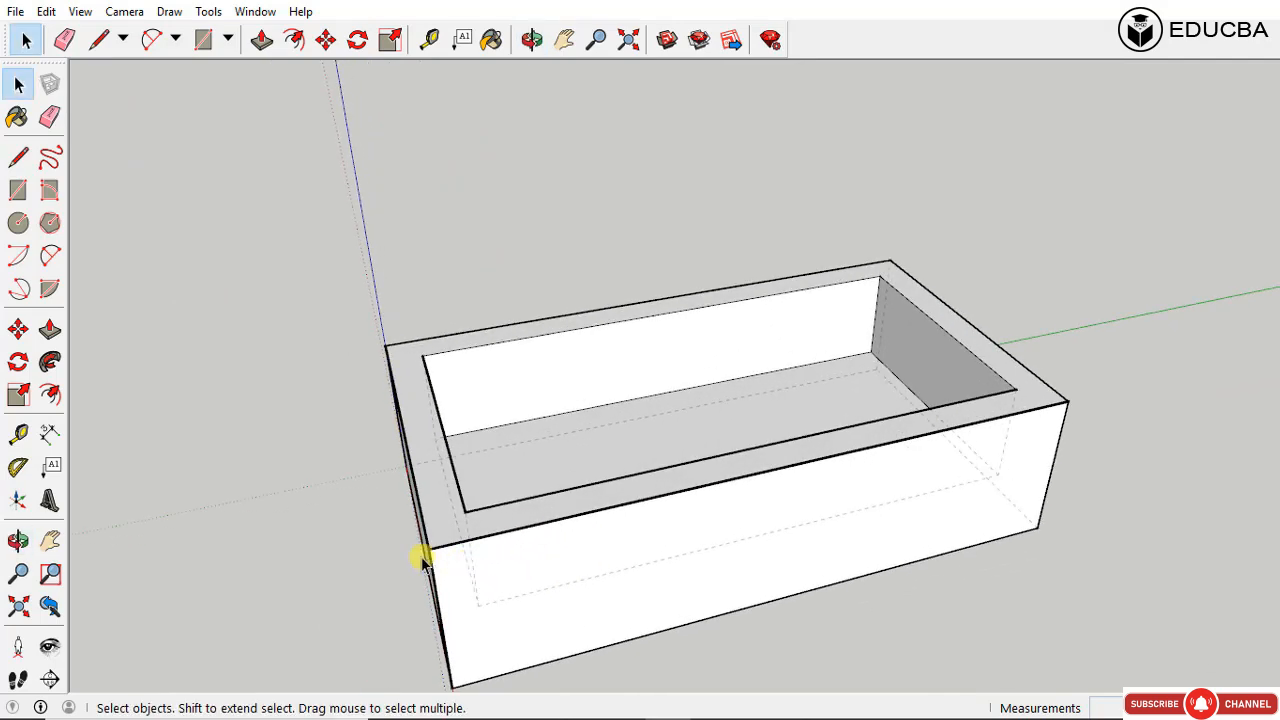
{"action": "scroll", "coordinate": [422, 562], "scroll_direction": "up", "scroll_amount": 3}
{"action": "middle_click_drag", "start_coordinate": [434, 543], "coordinate": [968, 508]}
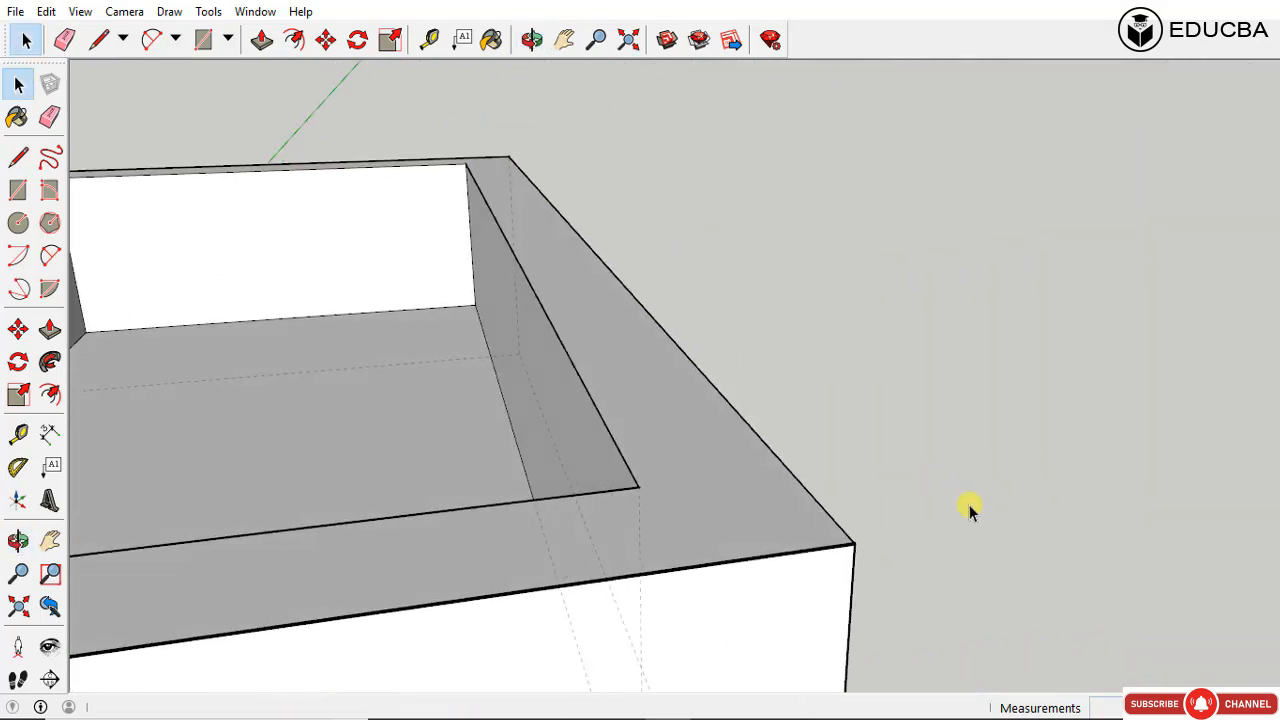
{"action": "scroll", "coordinate": [849, 549], "scroll_direction": "up", "scroll_amount": 5}
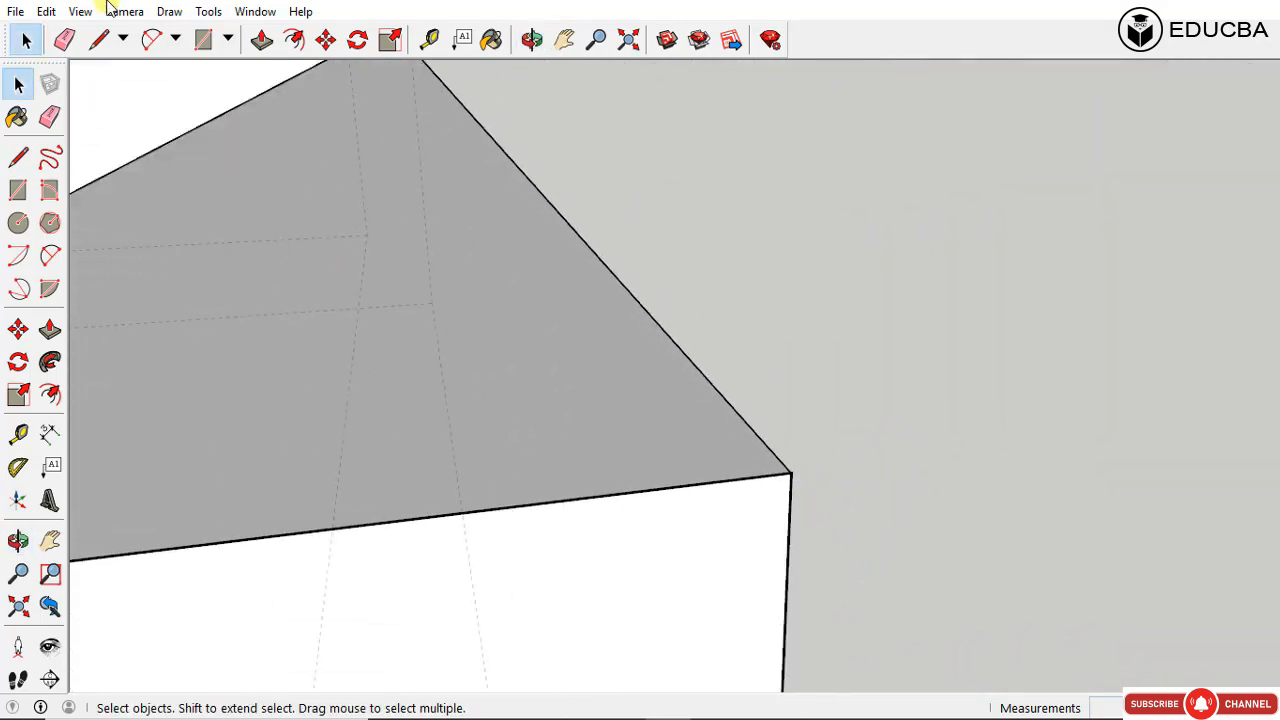
Step: Turn off the extension option in the edge style and check the hollow box's outer corner
{"action": "left_click", "coordinate": [81, 12]}
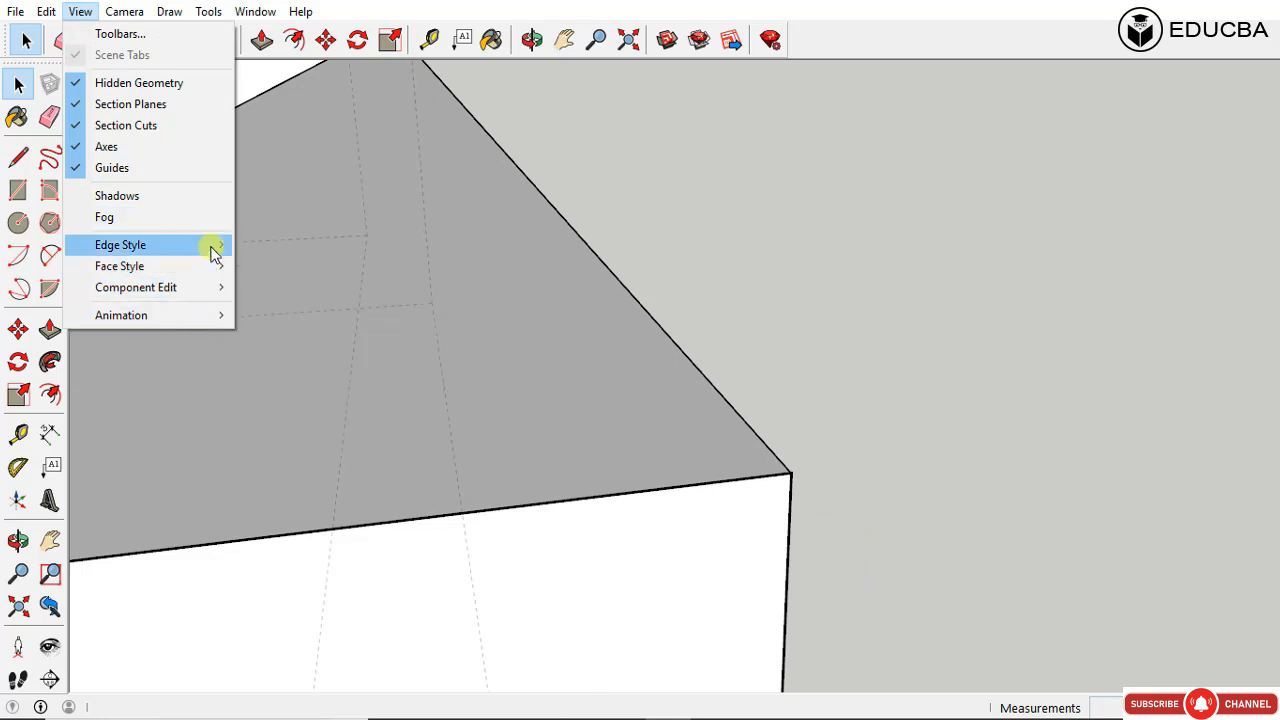
{"action": "mouse_move", "coordinate": [210, 245]}
{"action": "left_click", "coordinate": [285, 337]}
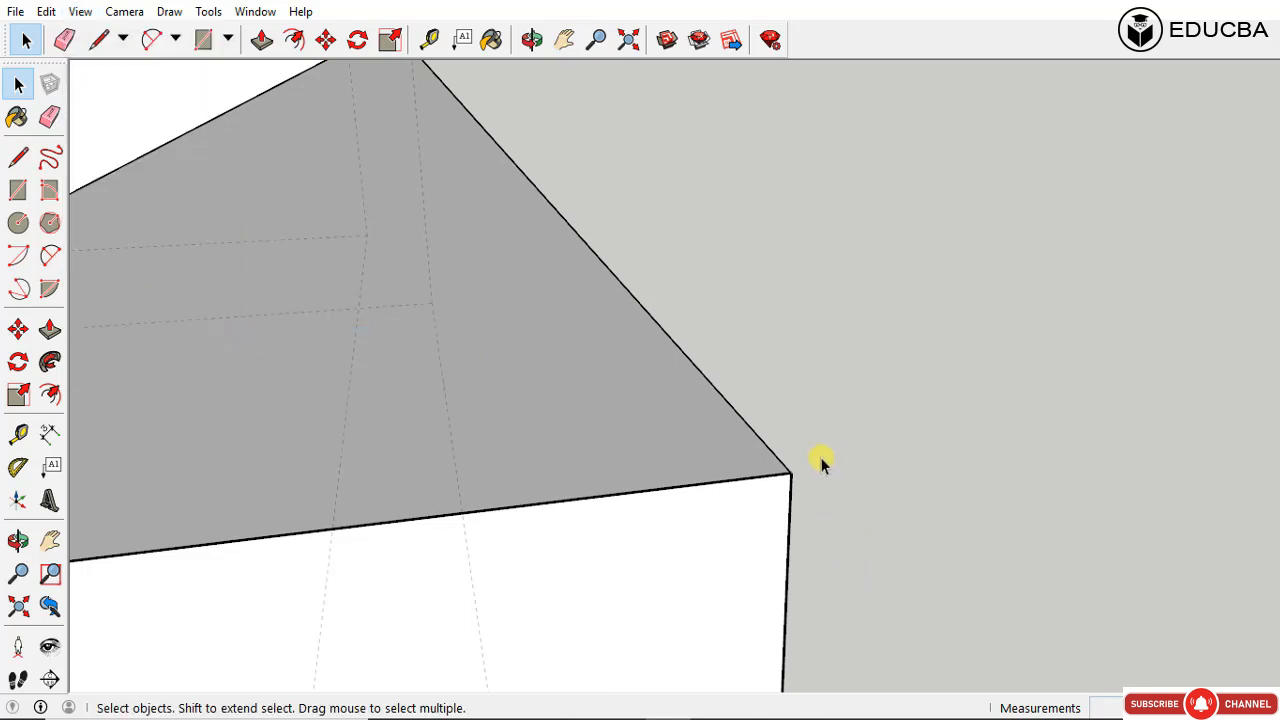
{"action": "middle_click_drag", "start_coordinate": [820, 462], "coordinate": [757, 622]}
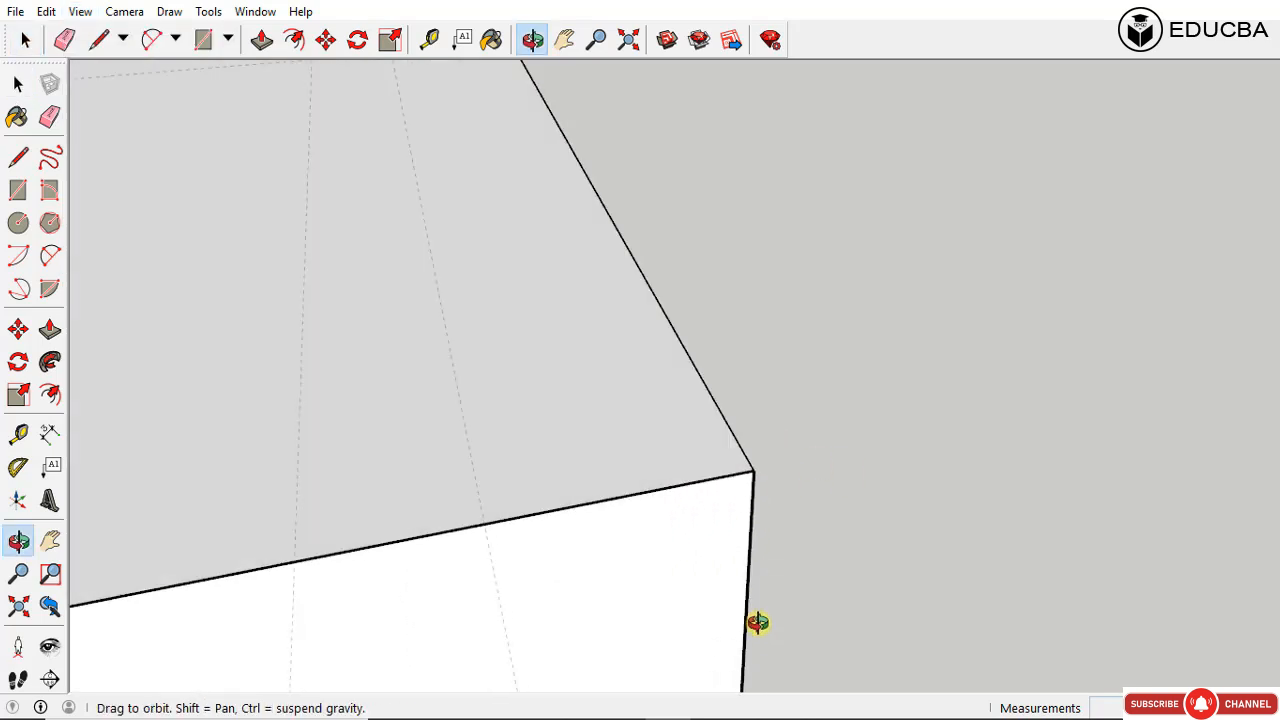
{"action": "scroll", "coordinate": [788, 468], "scroll_direction": "down", "scroll_amount": 6}
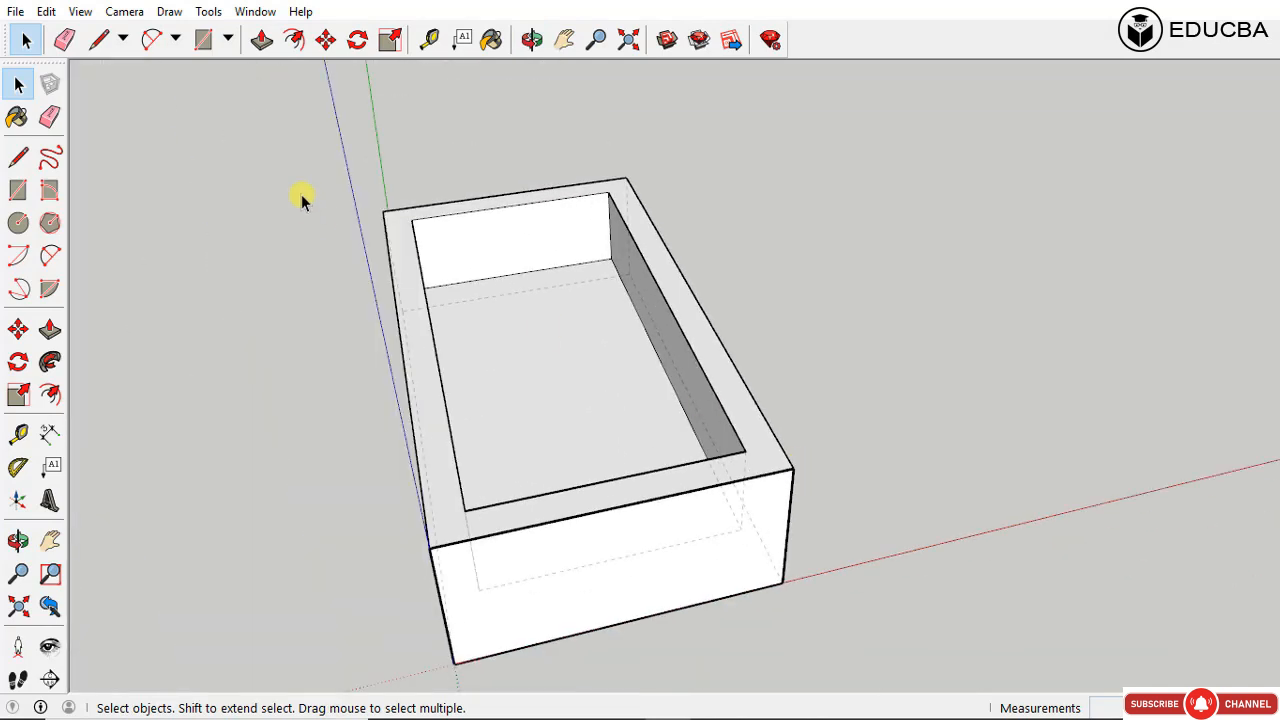
Step: Turn off depth cue in the edge style and examine the hollow box's edges up close and from above
{"action": "left_click", "coordinate": [82, 12]}
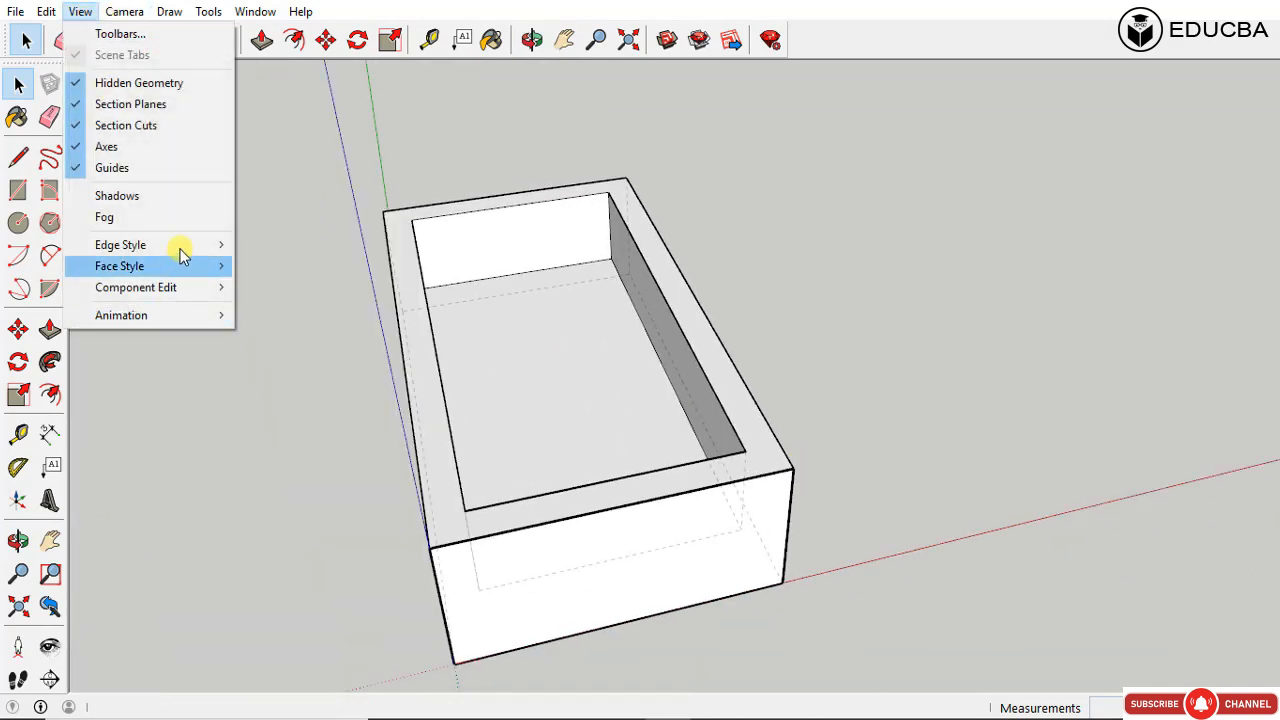
{"action": "mouse_move", "coordinate": [221, 258]}
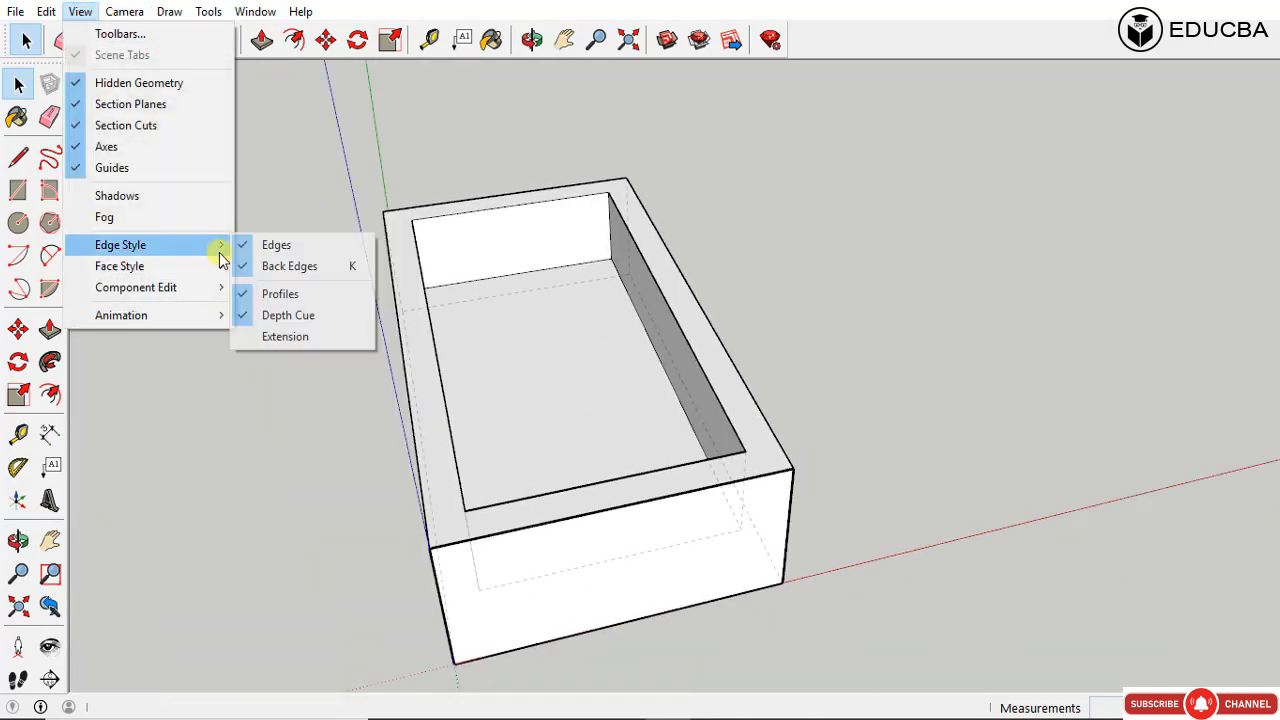
{"action": "left_click", "coordinate": [246, 316]}
{"action": "middle_click_drag", "start_coordinate": [863, 450], "coordinate": [337, 400]}
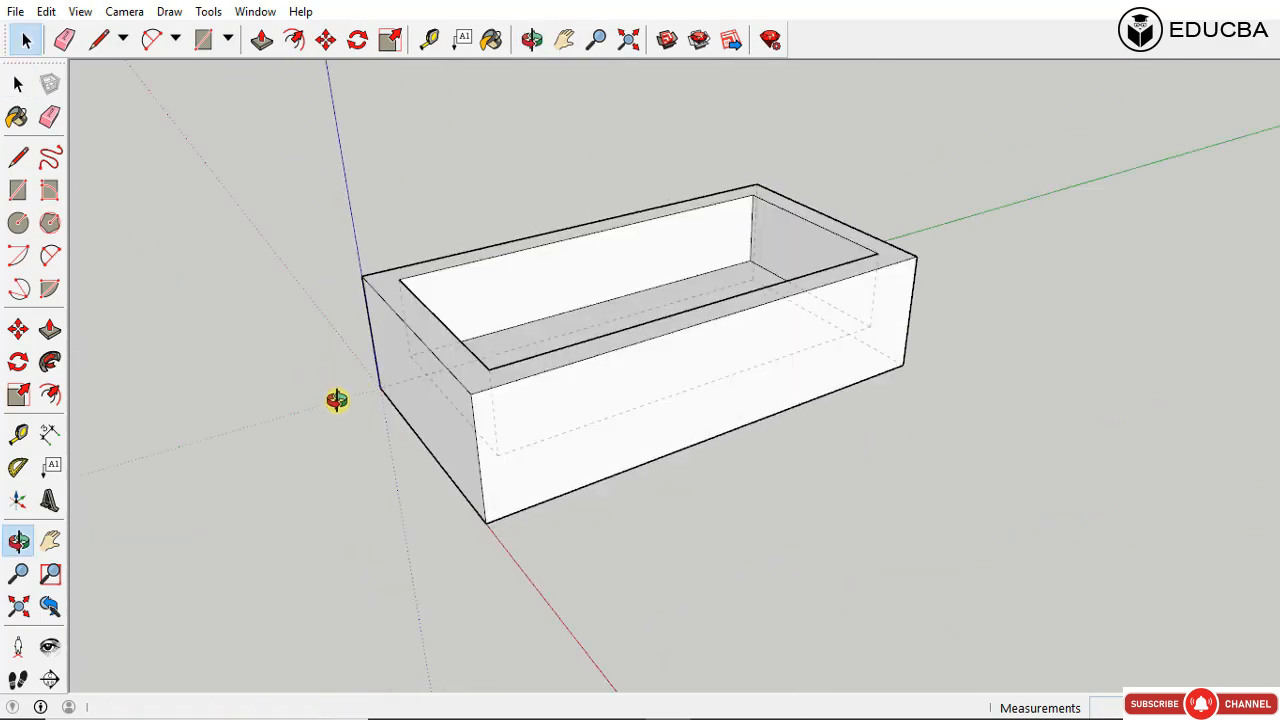
{"action": "scroll", "coordinate": [403, 363], "scroll_direction": "up", "scroll_amount": 9}
{"action": "middle_click_drag", "start_coordinate": [555, 435], "coordinate": [556, 332]}
{"action": "scroll", "coordinate": [556, 332], "scroll_direction": "down", "scroll_amount": 5}
{"action": "middle_click_drag", "start_coordinate": [568, 466], "coordinate": [634, 543]}
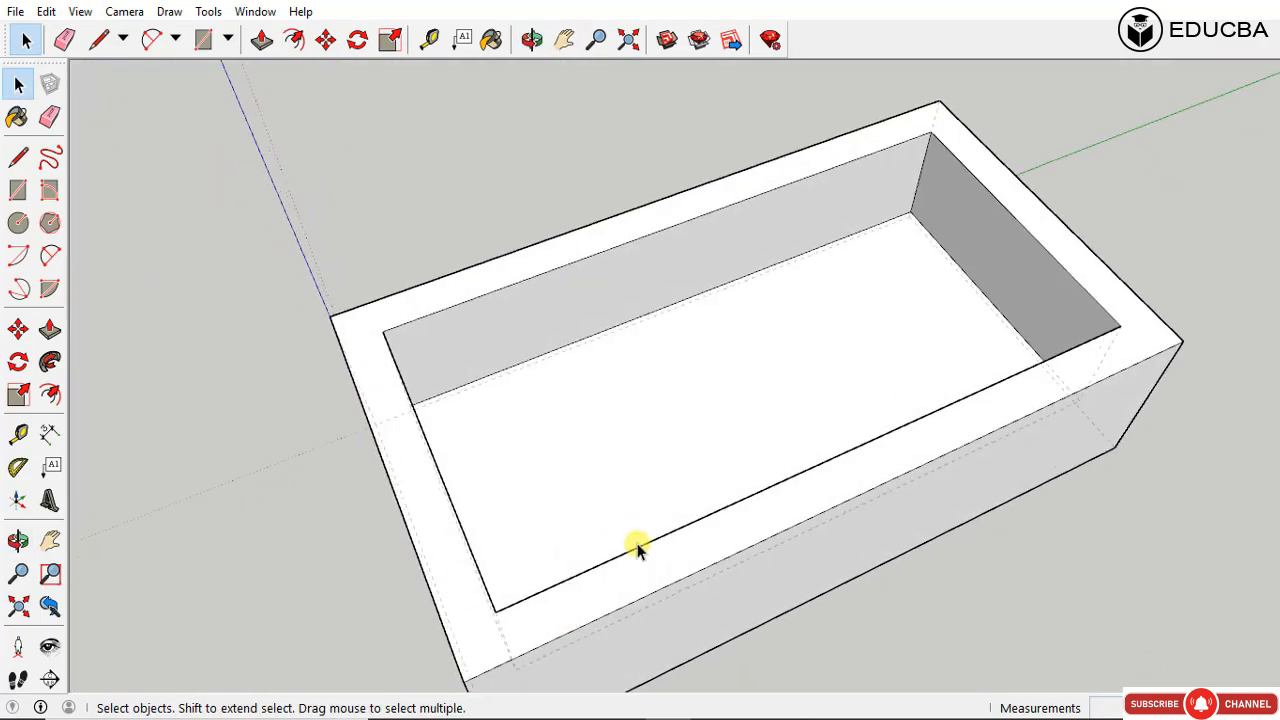
{"action": "scroll", "coordinate": [777, 473], "scroll_direction": "down", "scroll_amount": 3}
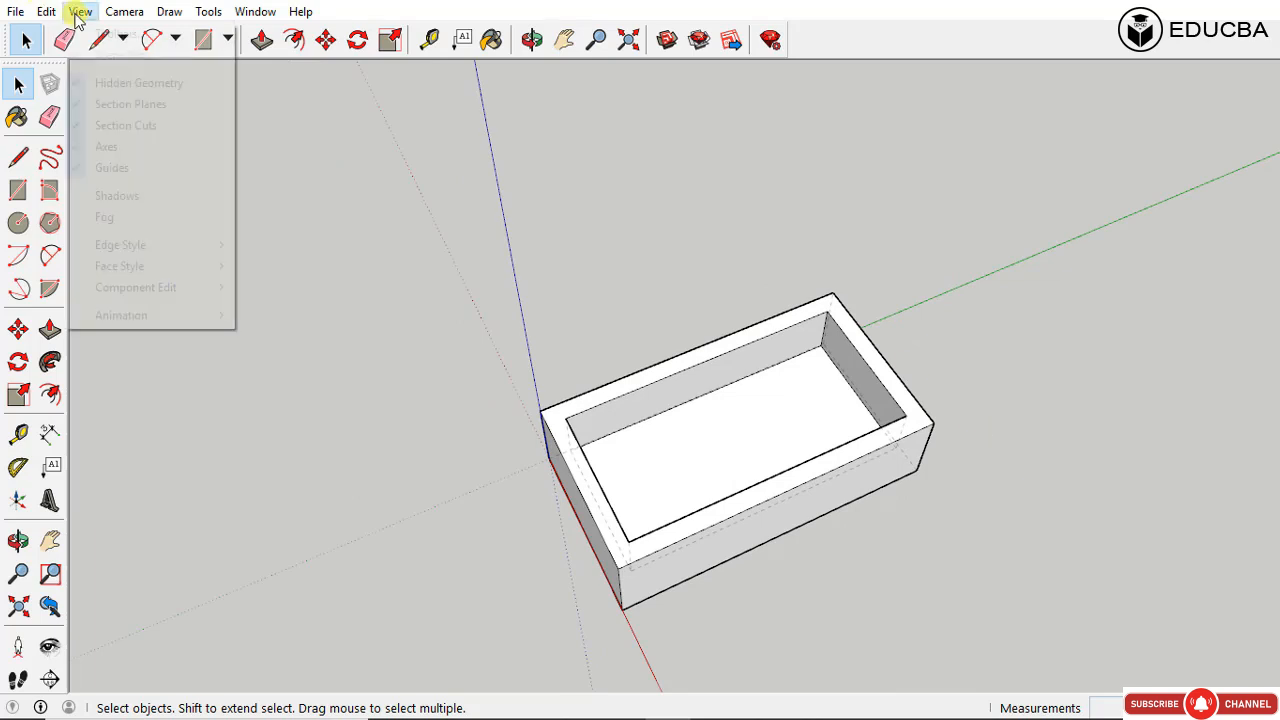
Step: Turn on the X-ray face style and view the hollow box from a low side angle
{"action": "mouse_move", "coordinate": [186, 272]}
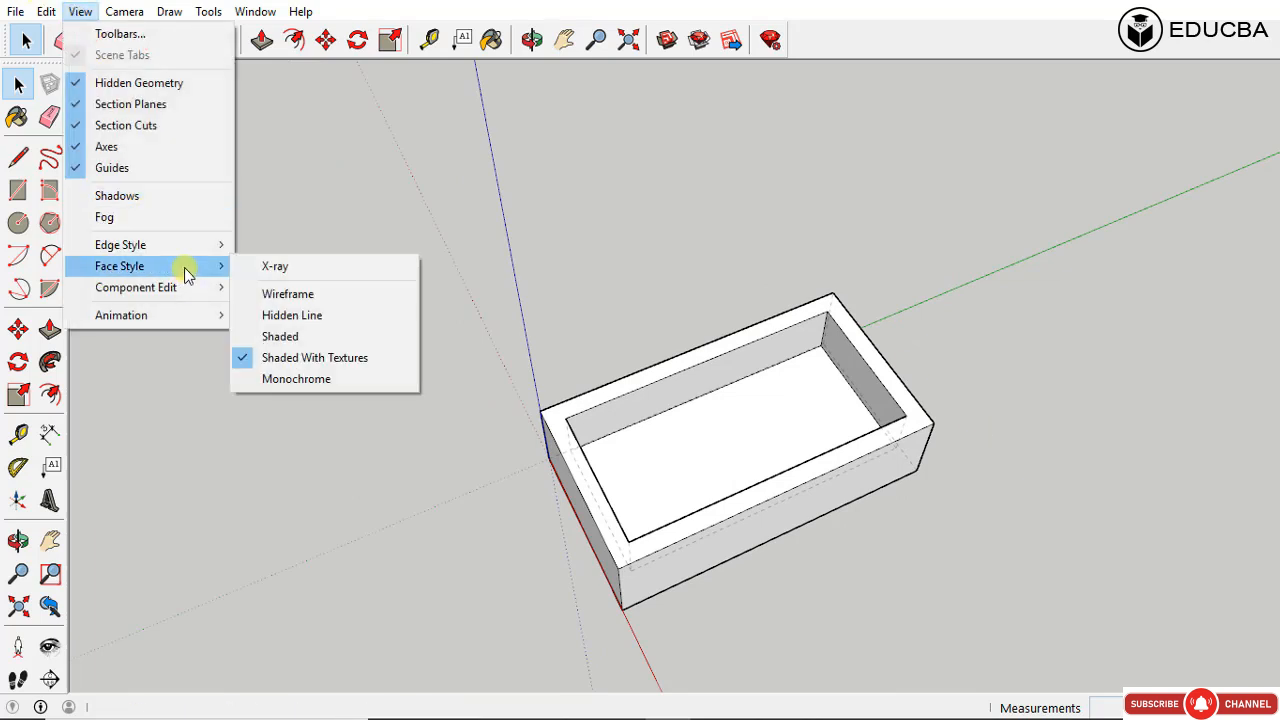
{"action": "left_click", "coordinate": [252, 278]}
{"action": "middle_click_drag", "start_coordinate": [871, 534], "coordinate": [572, 370]}
Step: Switch the face style to Wireframe and examine the hollow box's edges from different angles
{"action": "left_click", "coordinate": [78, 10]}
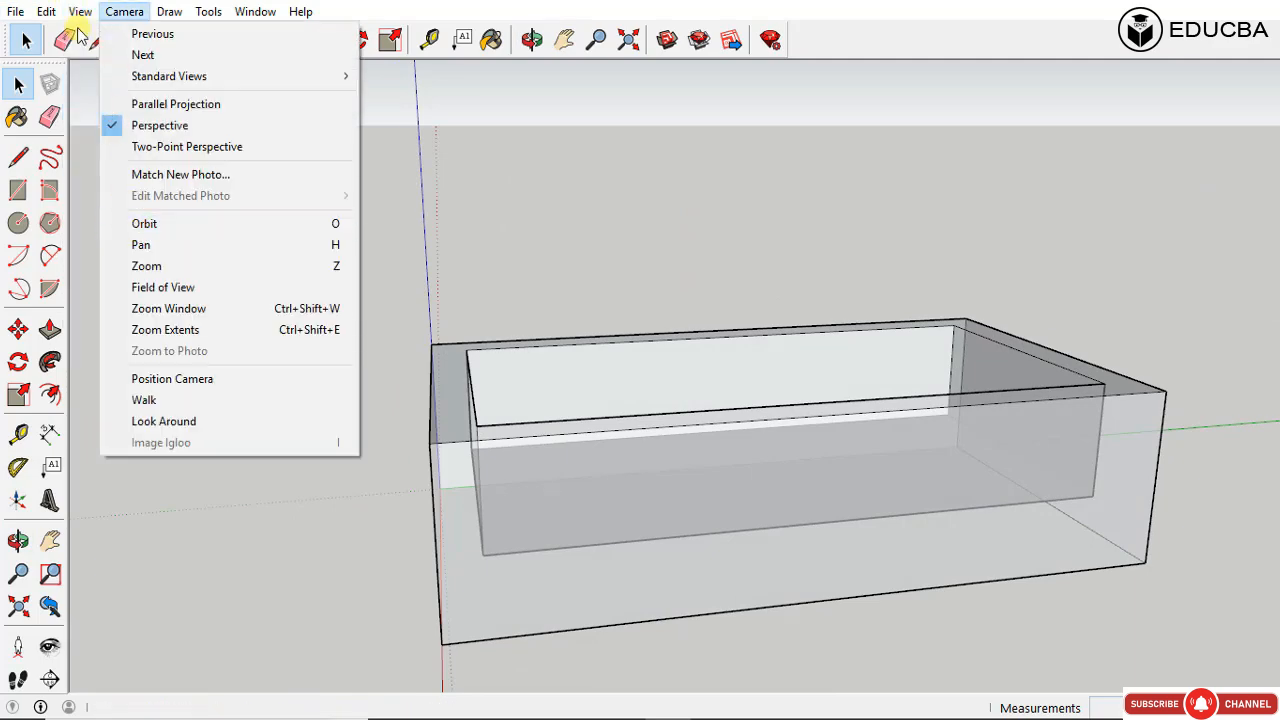
{"action": "mouse_move", "coordinate": [133, 272]}
{"action": "left_click", "coordinate": [268, 294]}
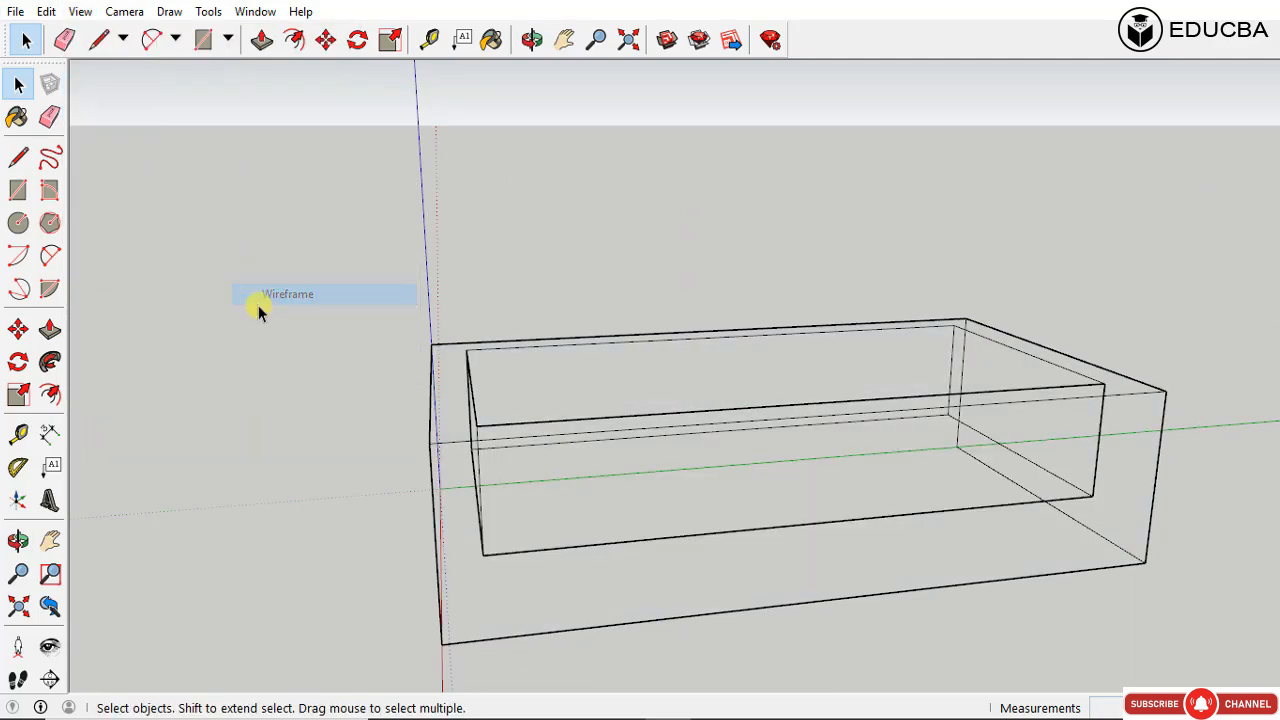
{"action": "middle_click_drag", "start_coordinate": [257, 306], "coordinate": [637, 498]}
{"action": "scroll", "coordinate": [637, 498], "scroll_direction": "up", "scroll_amount": 4}
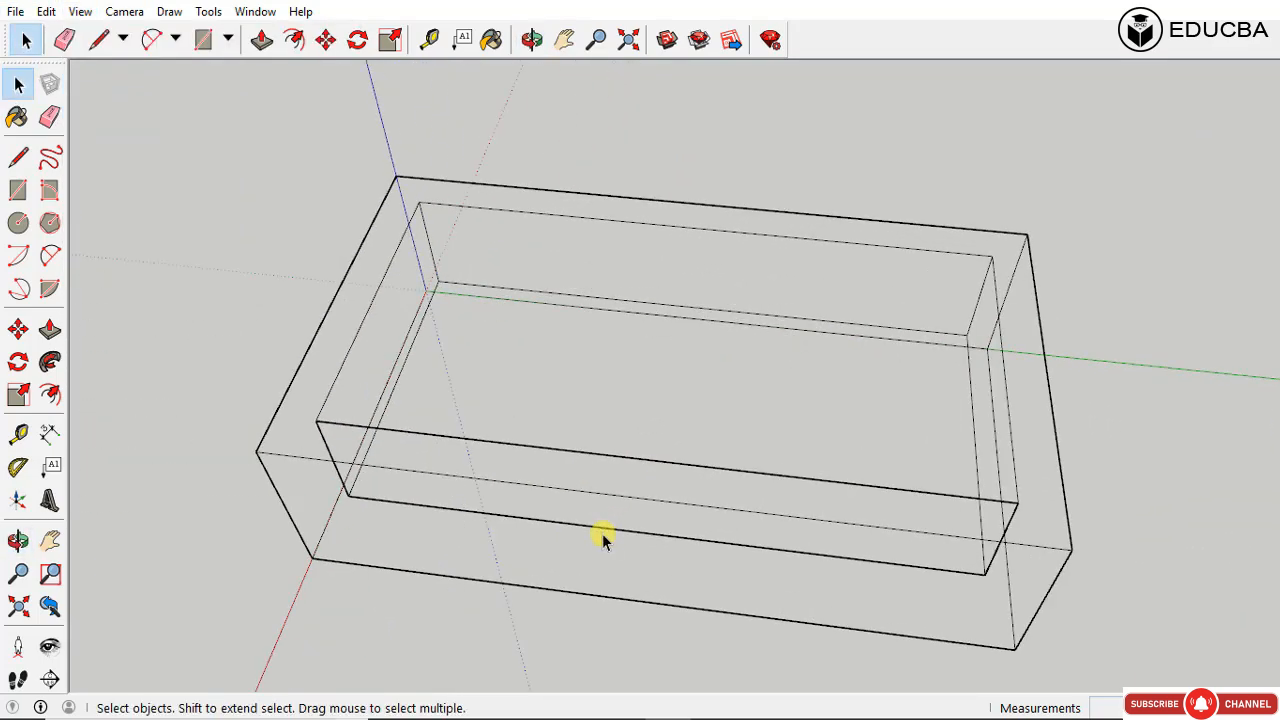
{"action": "middle_click_drag", "start_coordinate": [603, 538], "coordinate": [380, 302]}
Step: Switch the face style to Hidden Line and close the reopened face style options without another change
{"action": "left_click", "coordinate": [80, 11]}
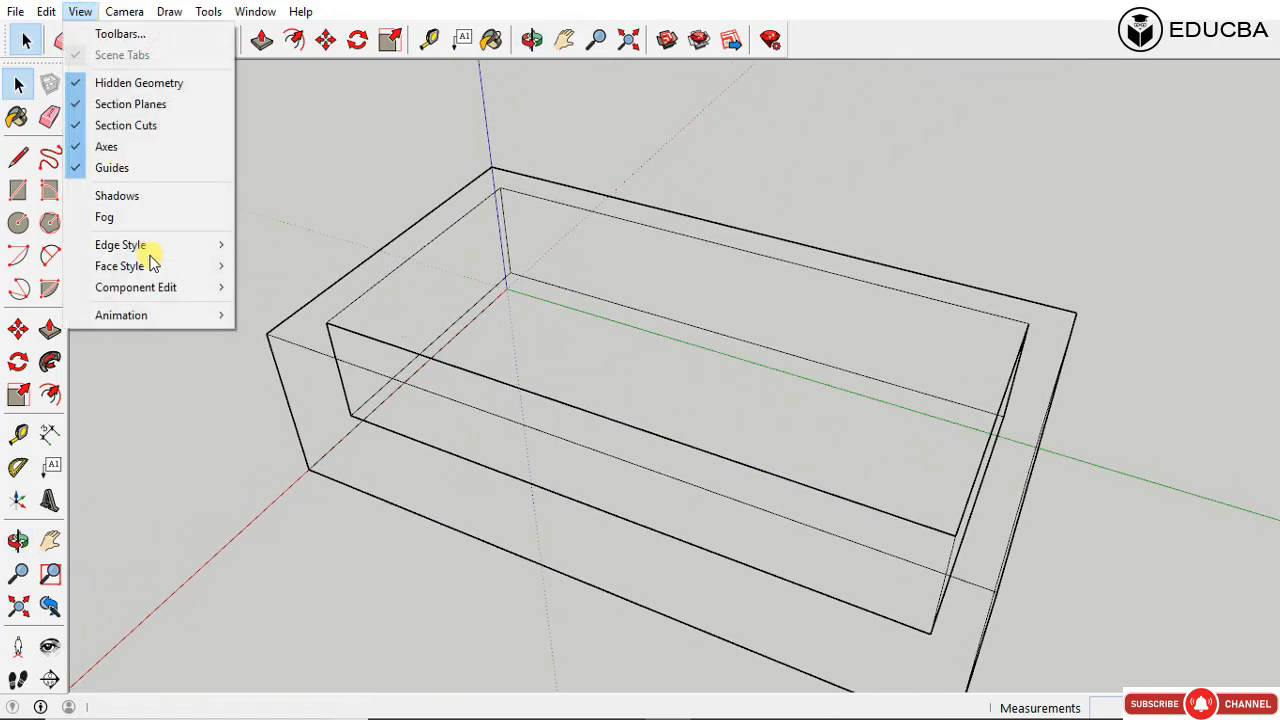
{"action": "mouse_move", "coordinate": [167, 268]}
{"action": "left_click", "coordinate": [276, 316]}
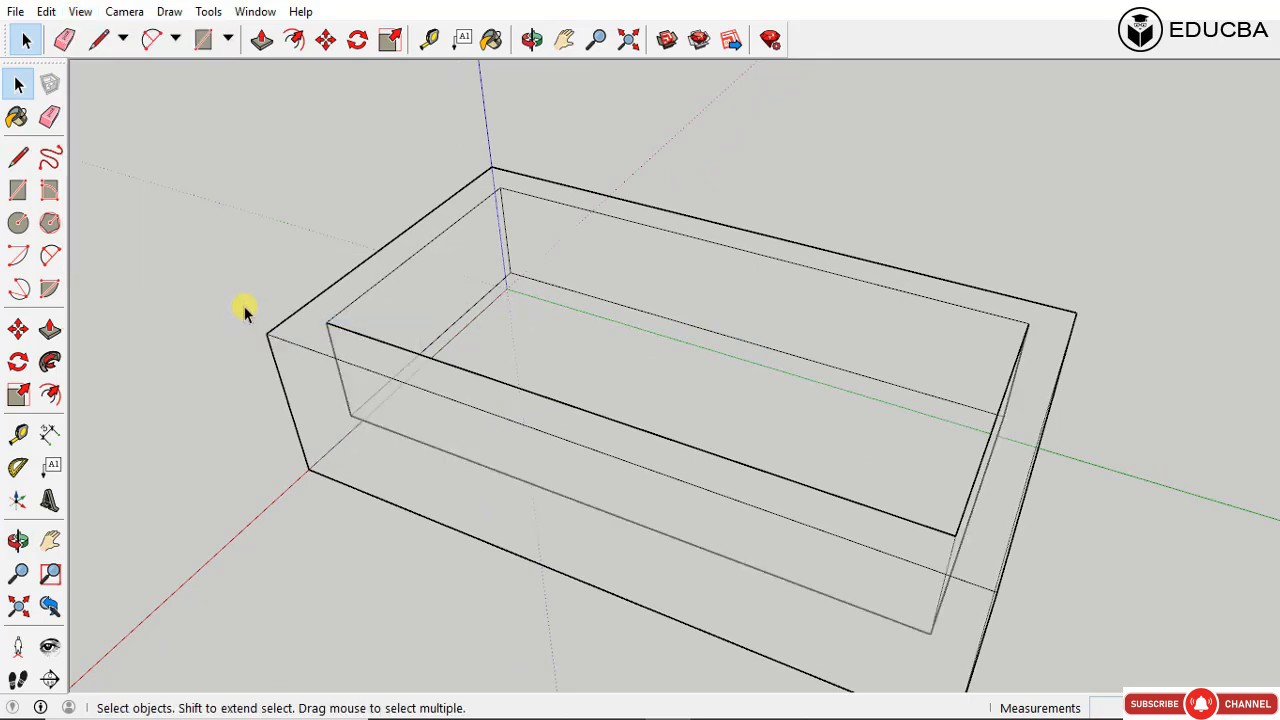
{"action": "left_click", "coordinate": [84, 12]}
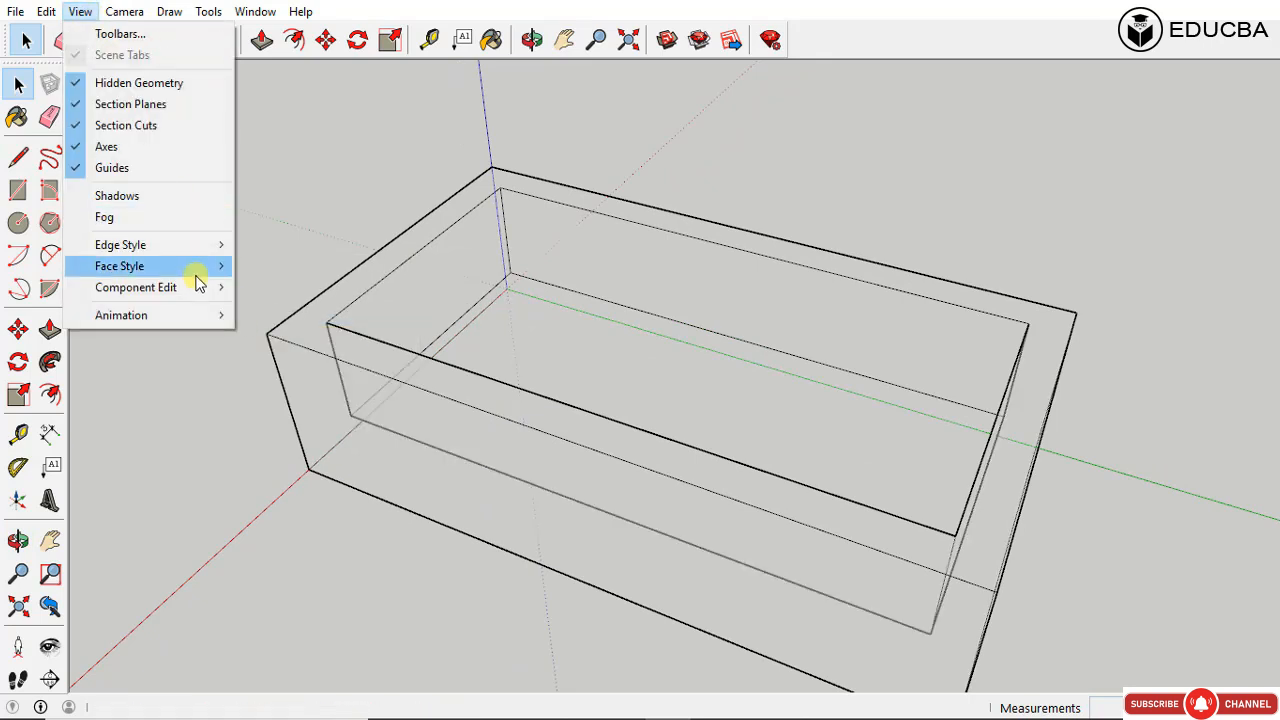
{"action": "mouse_move", "coordinate": [216, 275]}
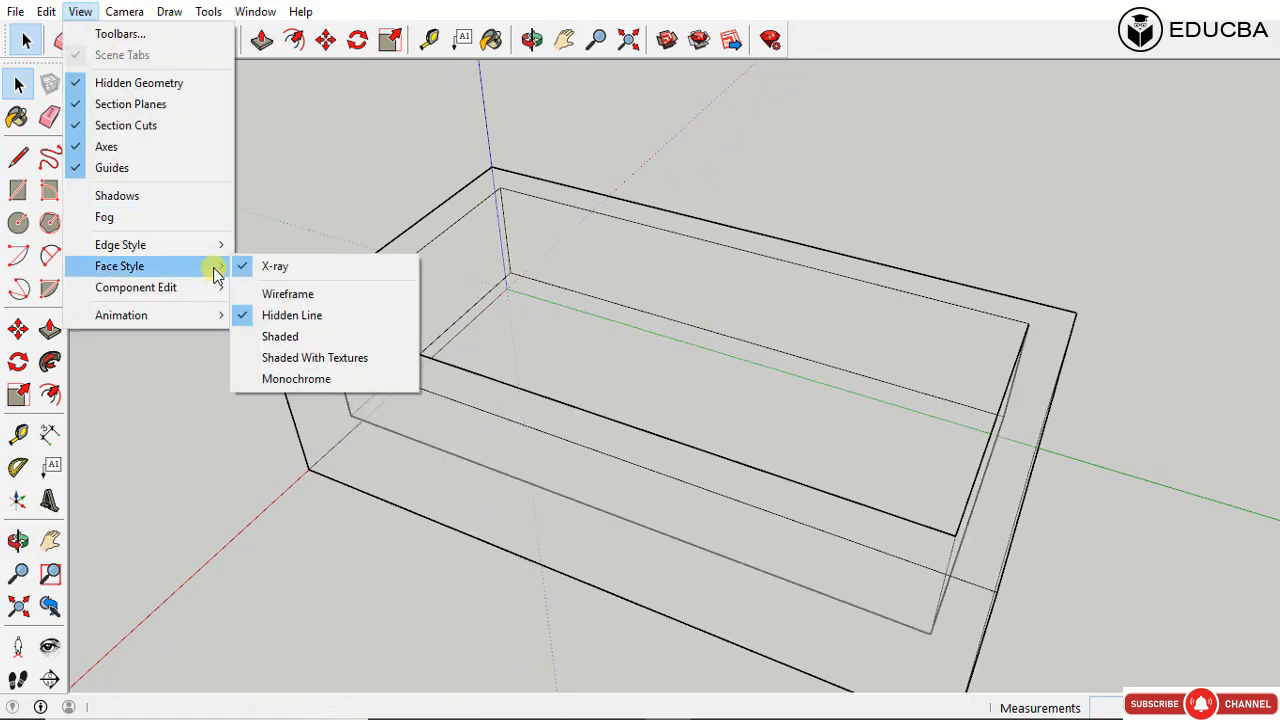
{"action": "left_click", "coordinate": [524, 292]}
Step: Examine the hollow box in Hidden Line by selecting its edge, rim face and inner floor in turn, and clear the selection
{"action": "middle_click_drag", "start_coordinate": [640, 408], "coordinate": [688, 451]}
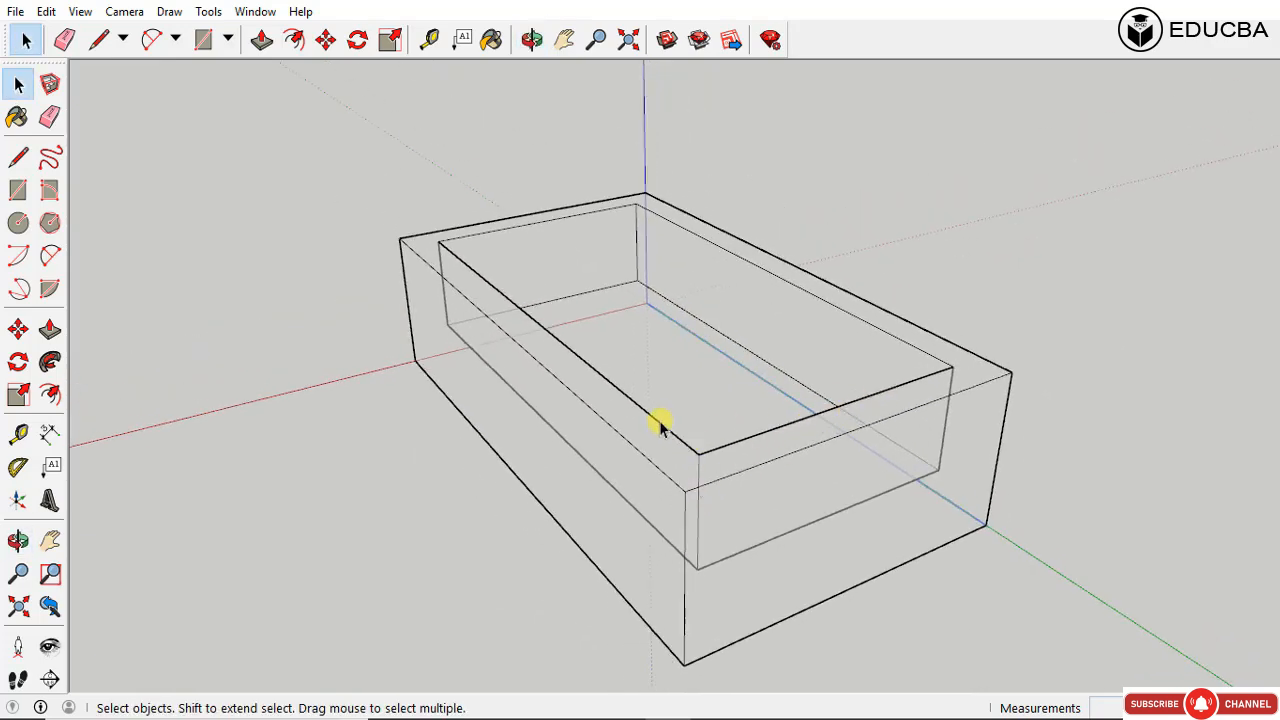
{"action": "scroll", "coordinate": [714, 471], "scroll_direction": "up", "scroll_amount": 6}
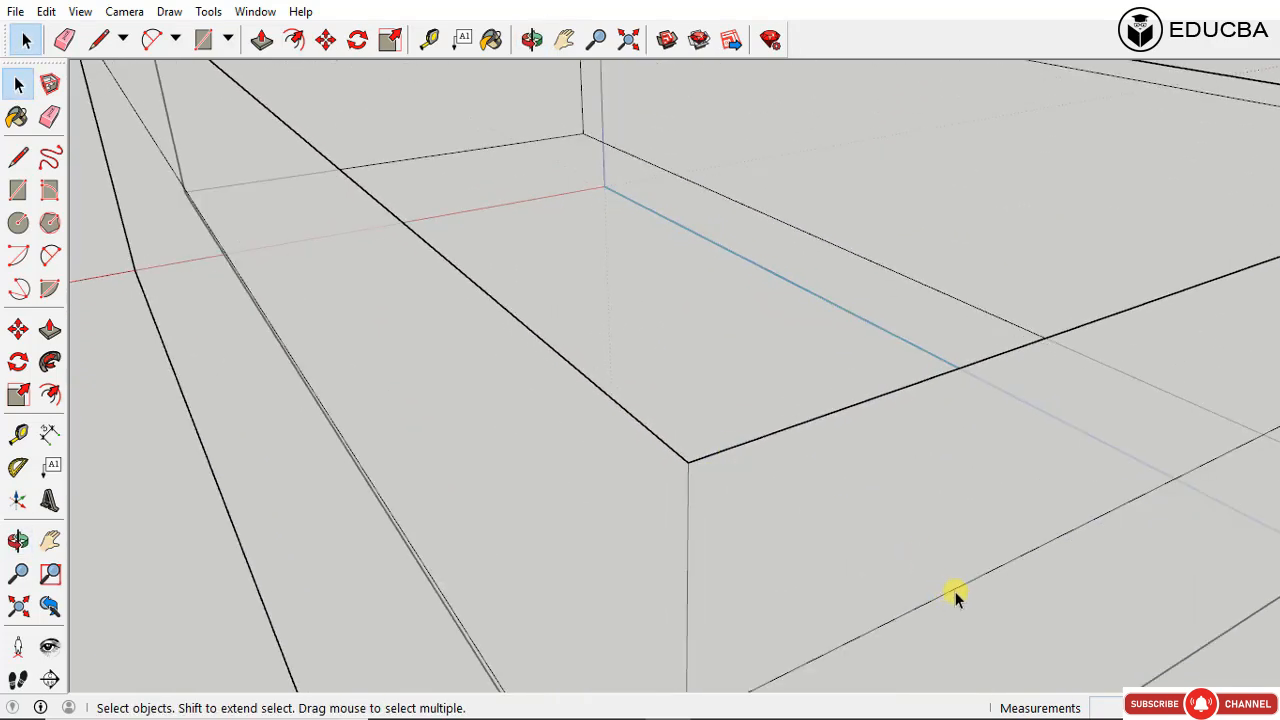
{"action": "scroll", "coordinate": [955, 591], "scroll_direction": "down", "scroll_amount": 3}
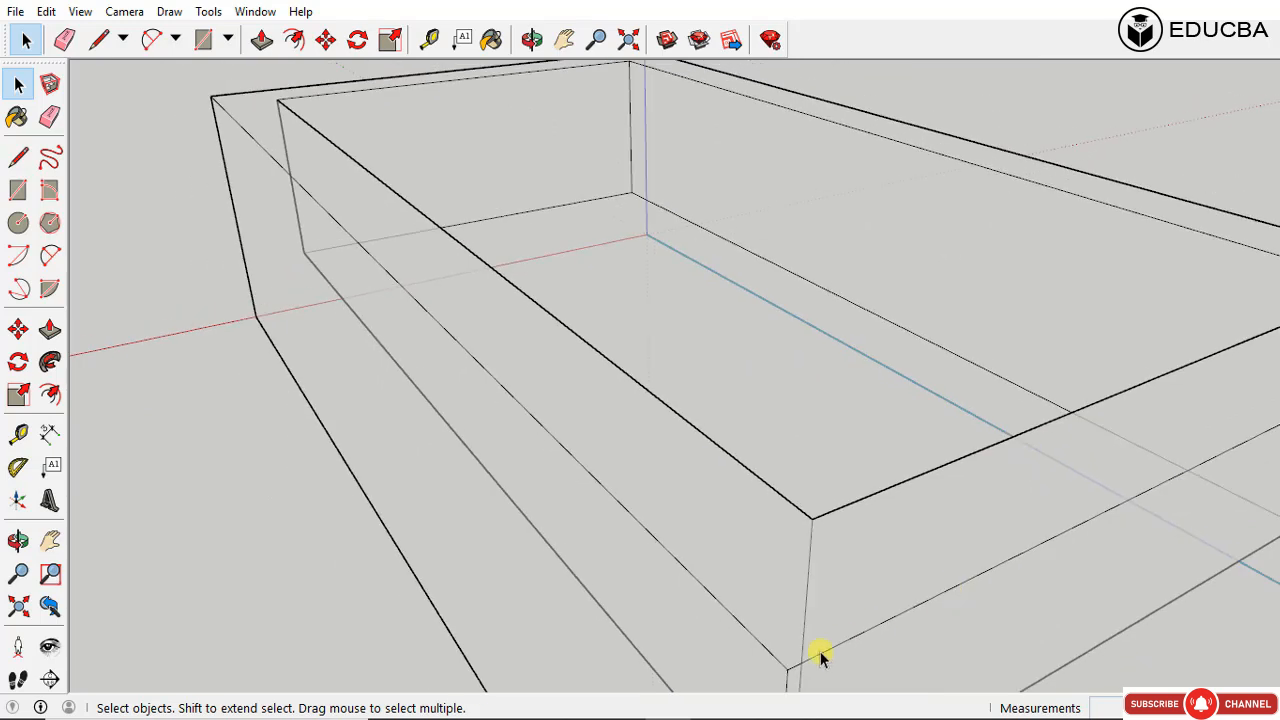
{"action": "double_click", "coordinate": [962, 567]}
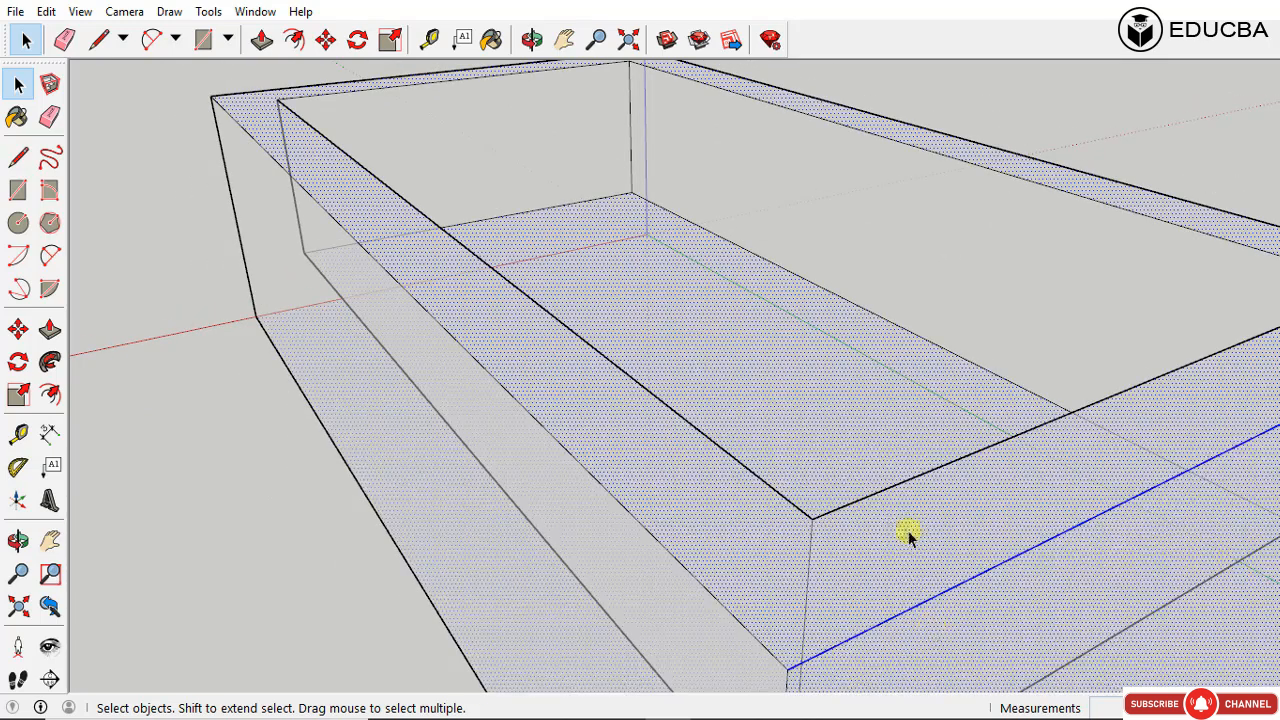
{"action": "left_click", "coordinate": [928, 597]}
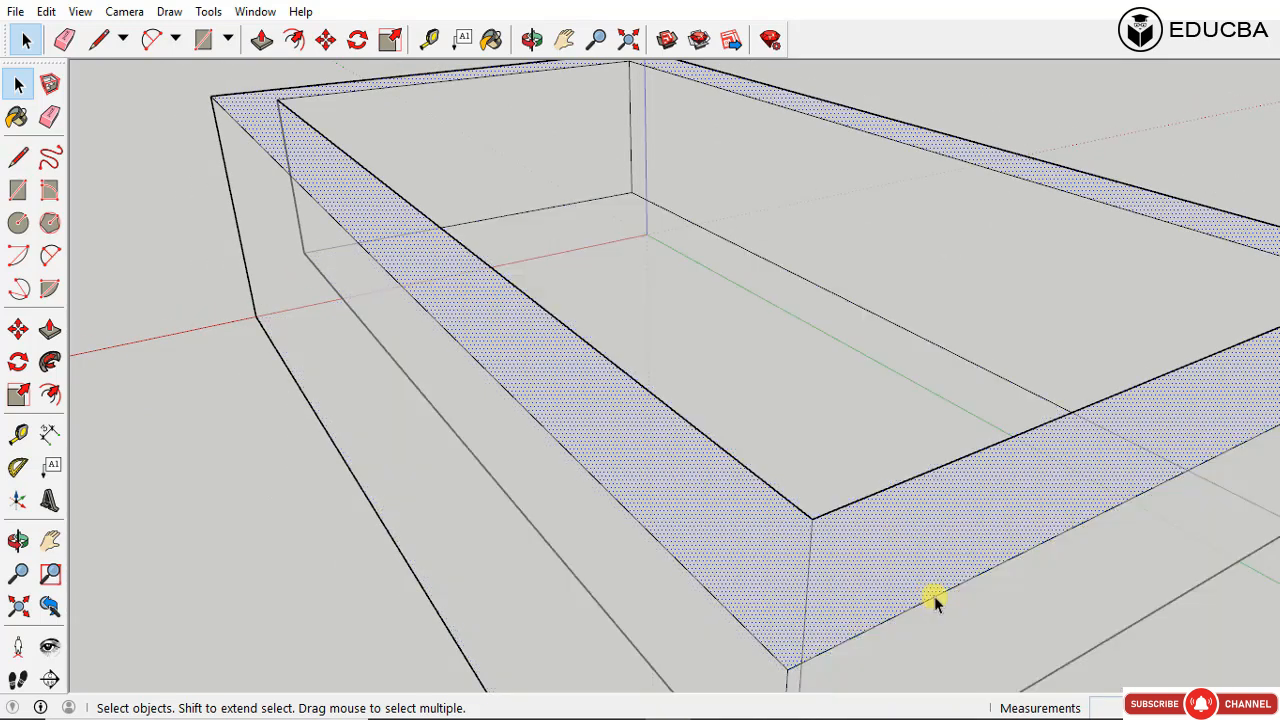
{"action": "left_click", "coordinate": [902, 538]}
{"action": "middle_click_drag", "start_coordinate": [711, 393], "coordinate": [290, 462]}
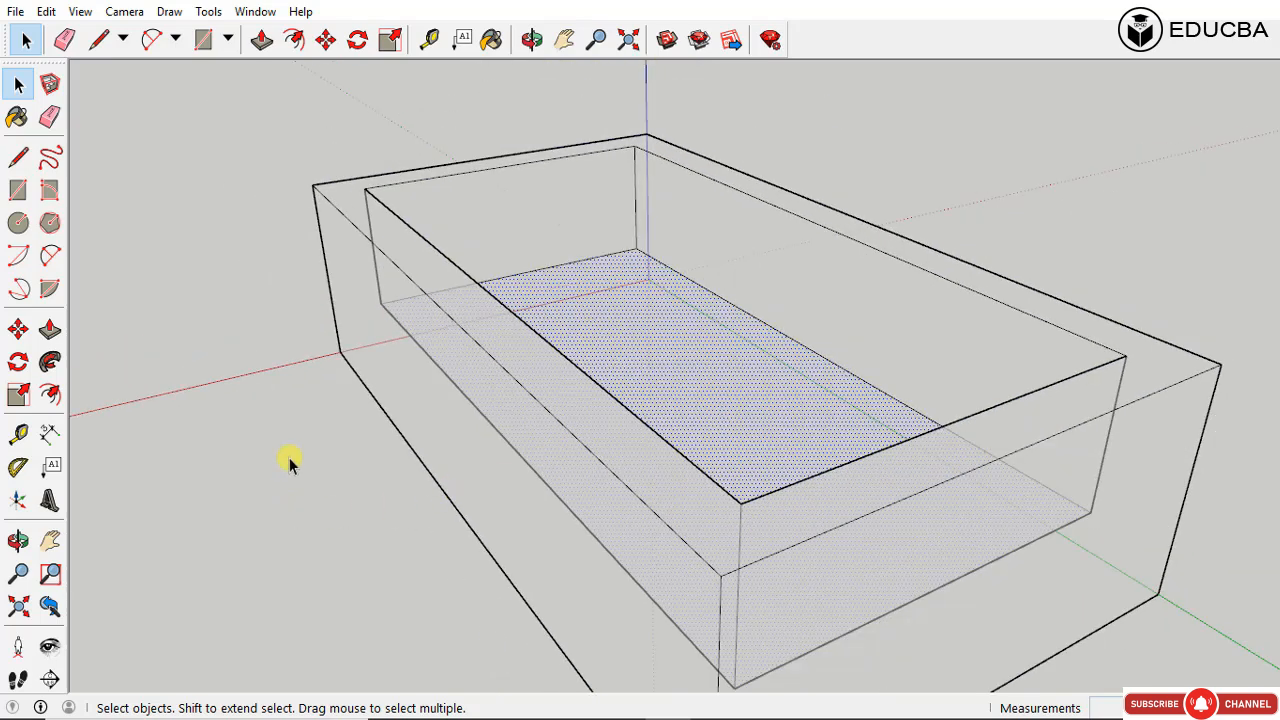
{"action": "left_click", "coordinate": [290, 462]}
Step: Switch the face style to Shaded and examine the hollow box from another angle
{"action": "left_click", "coordinate": [80, 12]}
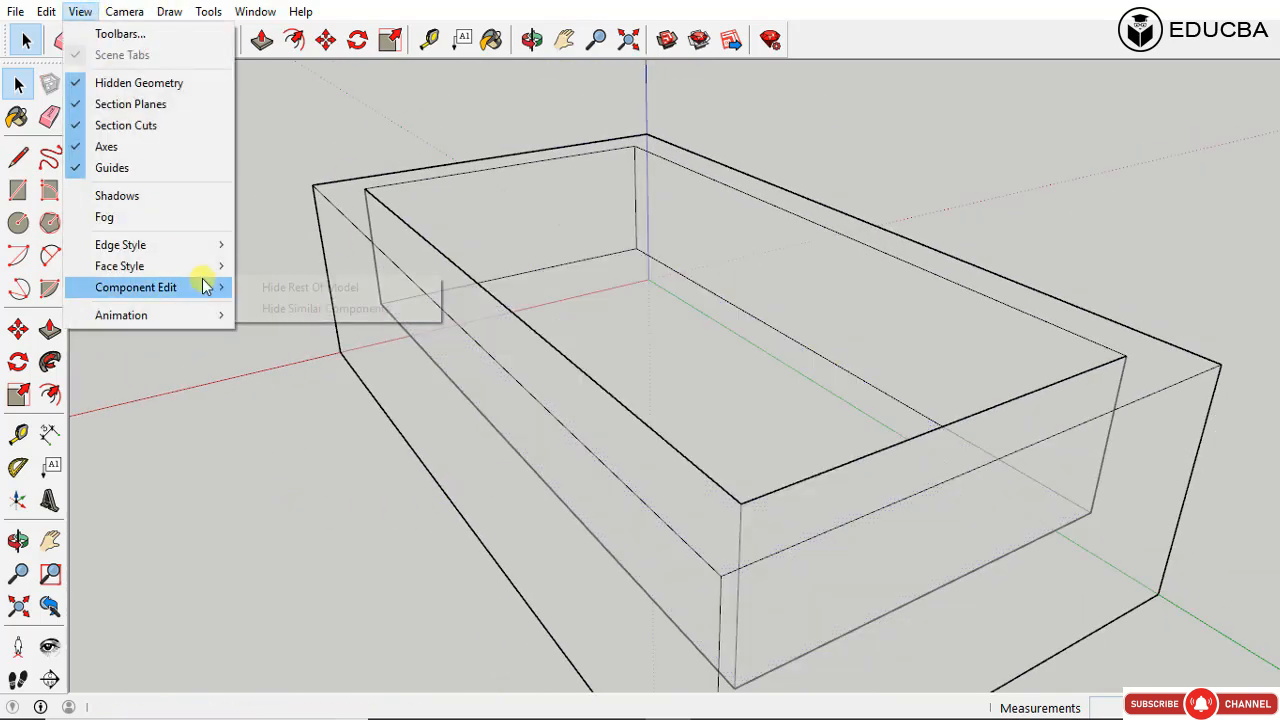
{"action": "mouse_move", "coordinate": [228, 274]}
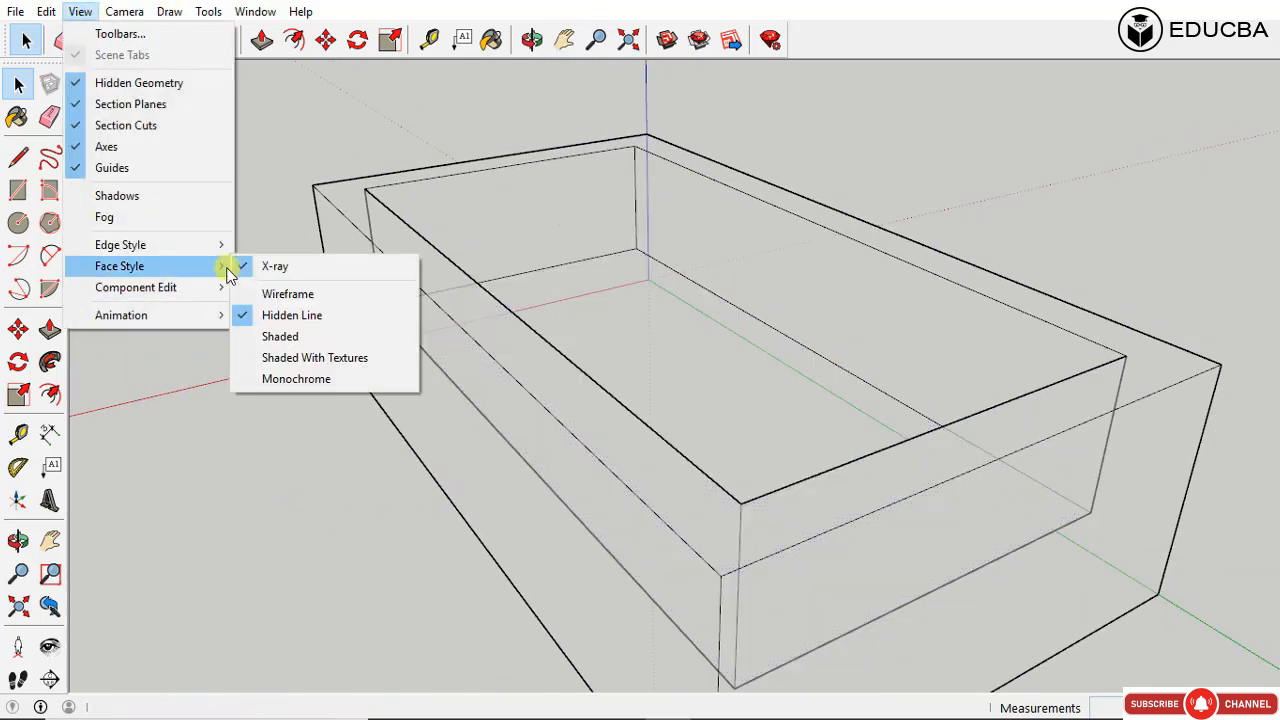
{"action": "left_click", "coordinate": [275, 336]}
{"action": "mouse_move", "coordinate": [639, 381]}
{"action": "middle_mouse_down"}
{"action": "mouse_move", "coordinate": [640, 443]}
{"action": "mouse_move", "coordinate": [796, 385]}
{"action": "mouse_move", "coordinate": [809, 486]}
{"action": "mouse_move", "coordinate": [791, 549]}
{"action": "mouse_move", "coordinate": [837, 391]}
{"action": "mouse_move", "coordinate": [990, 406]}
{"action": "mouse_move", "coordinate": [994, 369]}
{"action": "mouse_move", "coordinate": [700, 526]}
{"action": "mouse_move", "coordinate": [452, 505]}
{"action": "middle_mouse_up"}
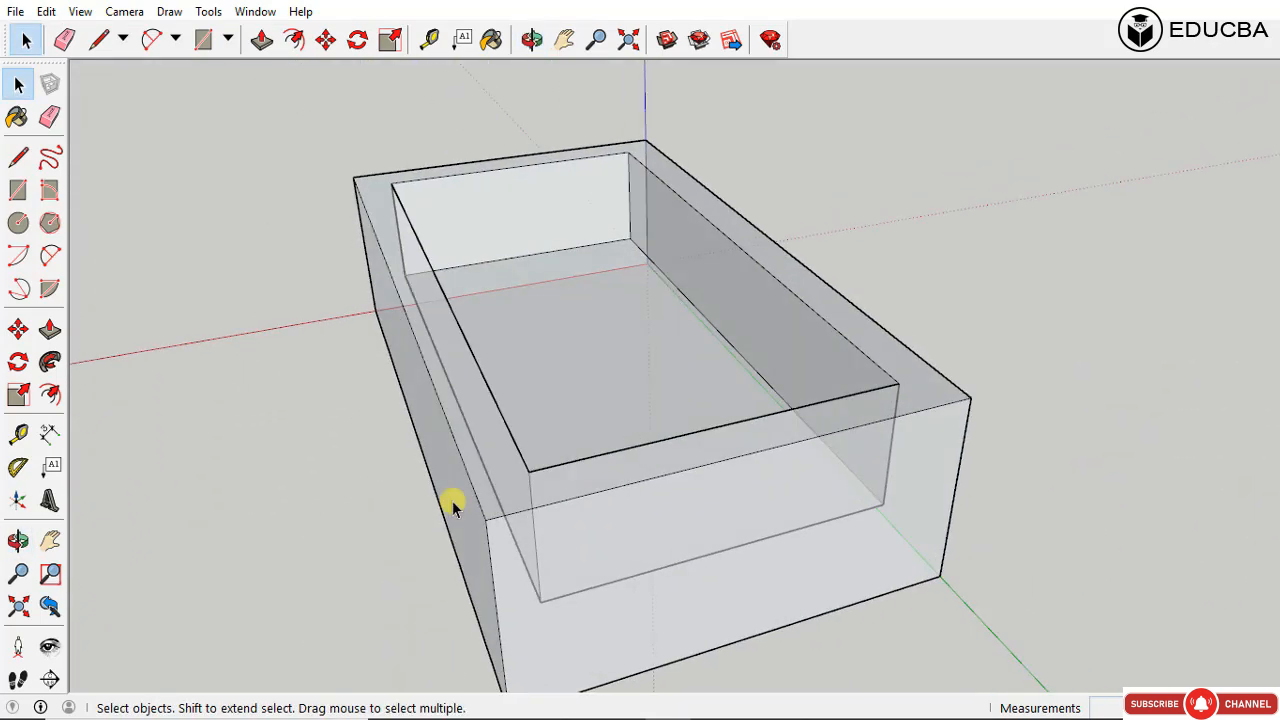
Step: Set the face style to Shaded With Textures, apply it again and view the whole hollow box
{"action": "left_click", "coordinate": [122, 12]}
{"action": "mouse_move", "coordinate": [80, 11]}
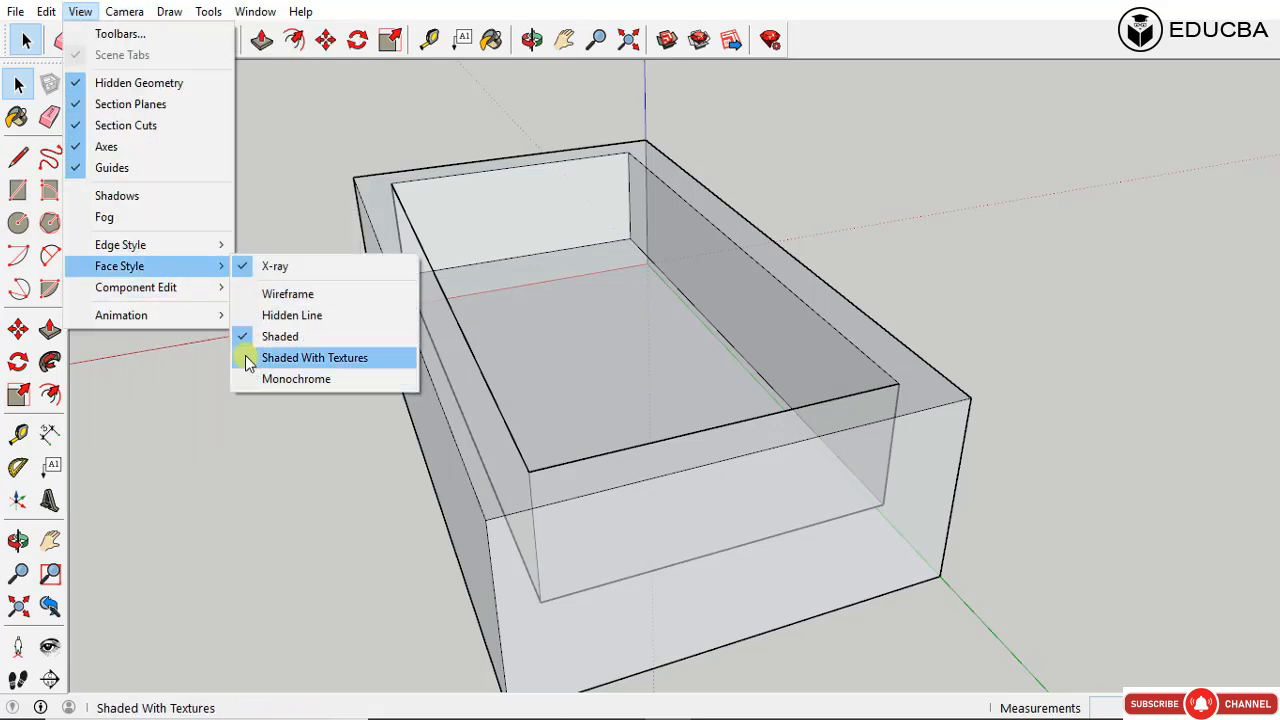
{"action": "left_click", "coordinate": [245, 357]}
{"action": "left_click", "coordinate": [80, 11]}
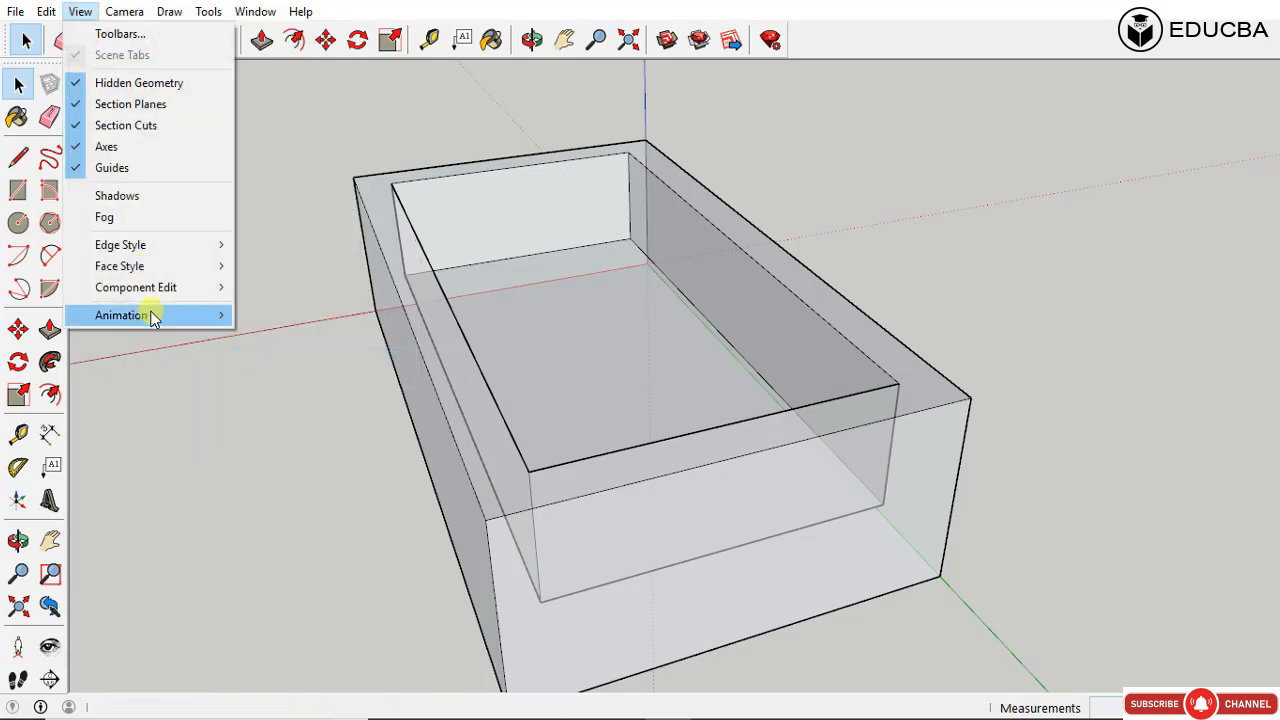
{"action": "mouse_move", "coordinate": [157, 268]}
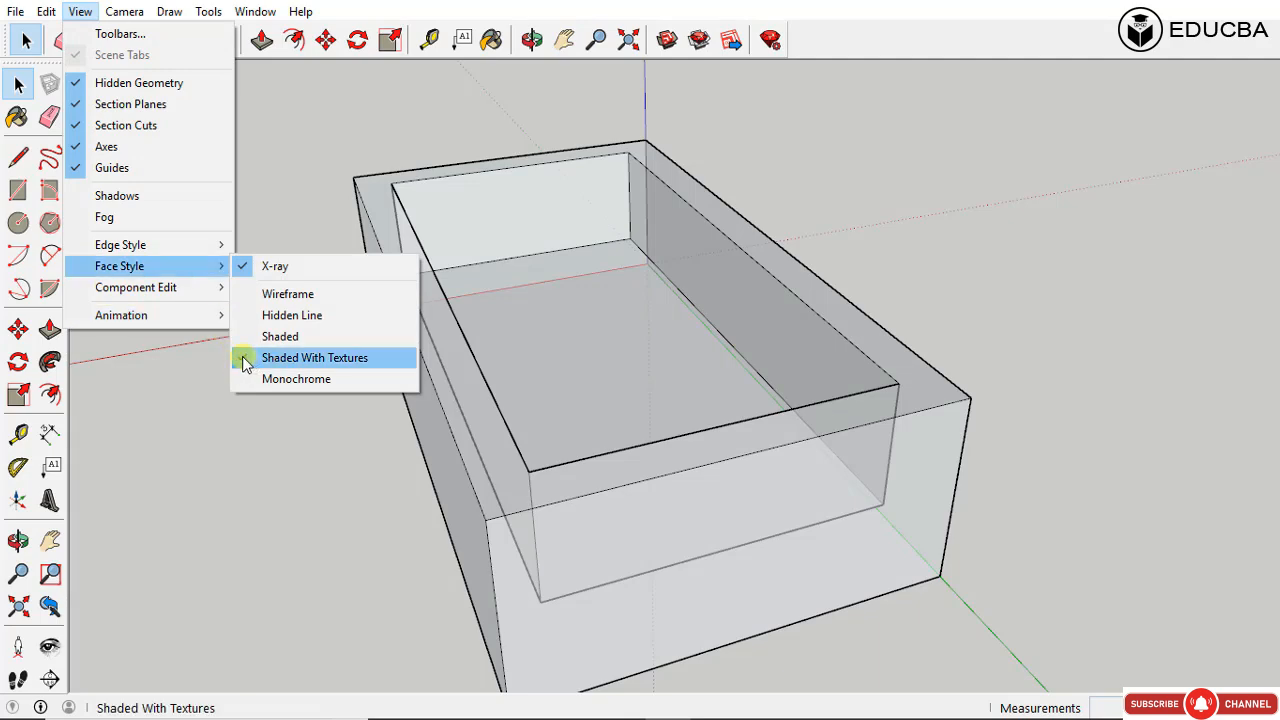
{"action": "left_click", "coordinate": [244, 360]}
{"action": "scroll", "coordinate": [755, 390], "scroll_direction": "down", "scroll_amount": 4}
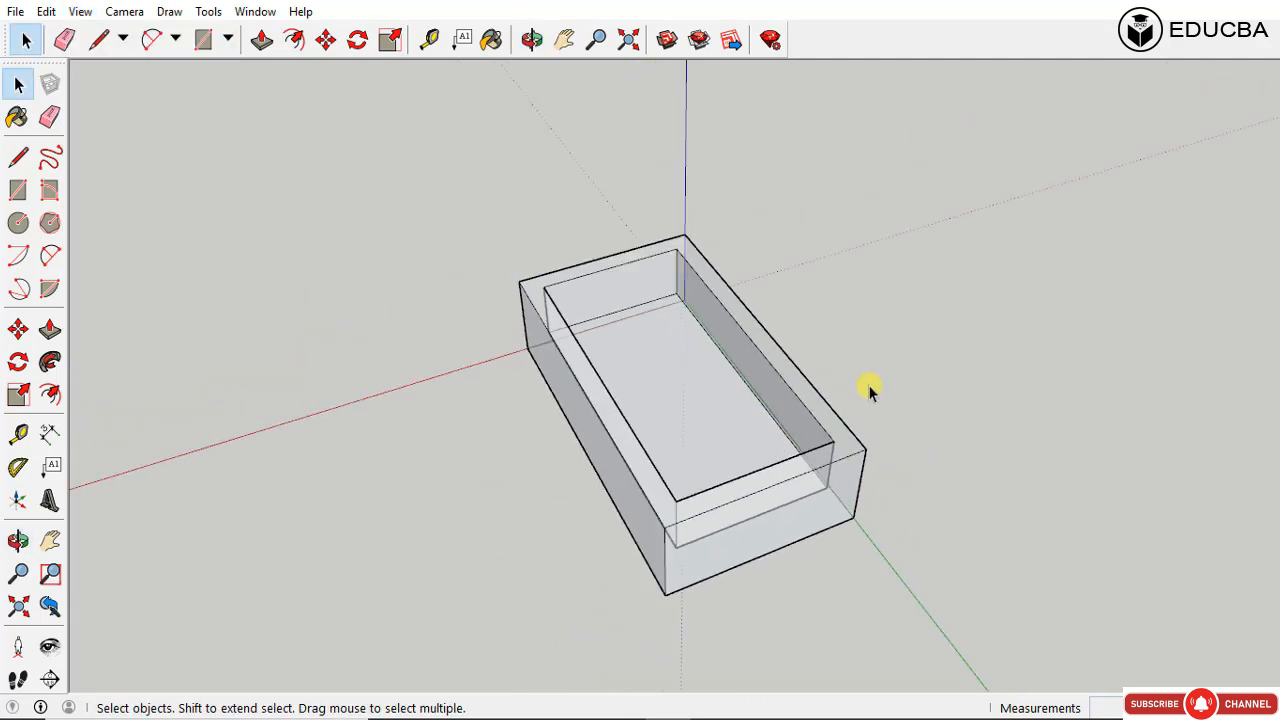
Step: Reapply the Shaded With Textures face style with the whole hollow box selected, and clear the selection
{"action": "triple_click", "coordinate": [840, 443]}
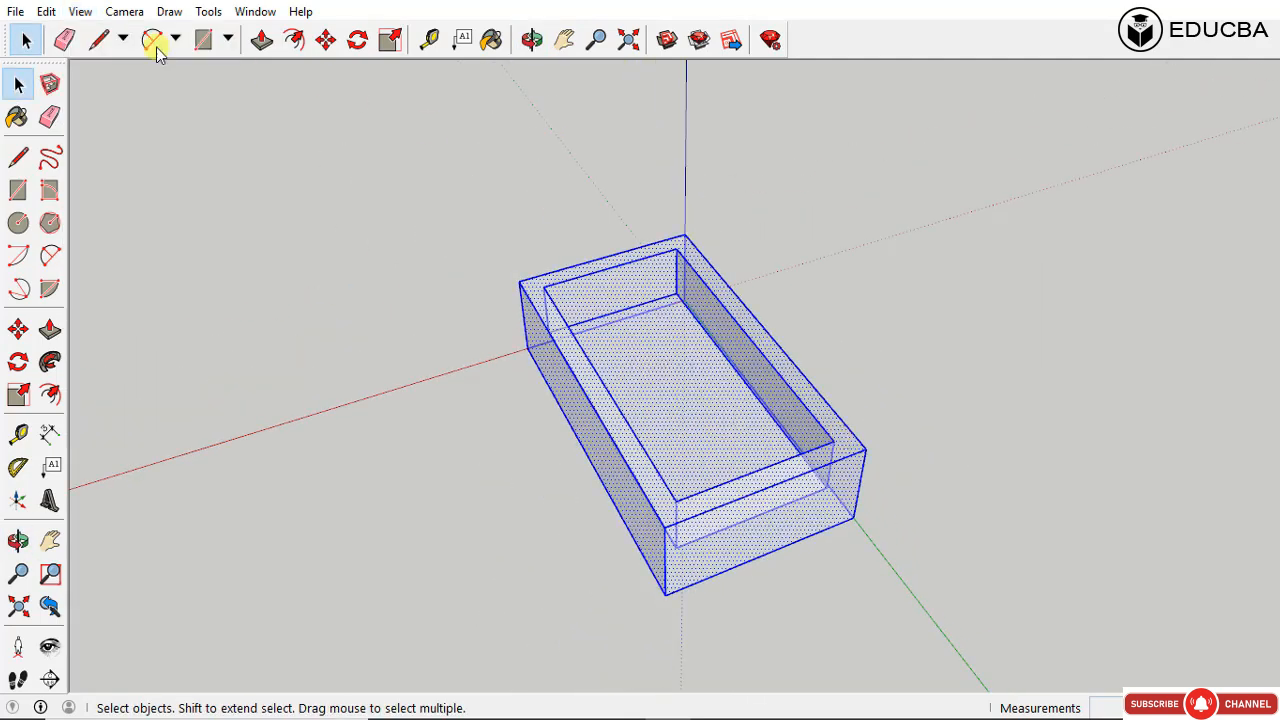
{"action": "left_click", "coordinate": [80, 12]}
{"action": "mouse_move", "coordinate": [128, 268]}
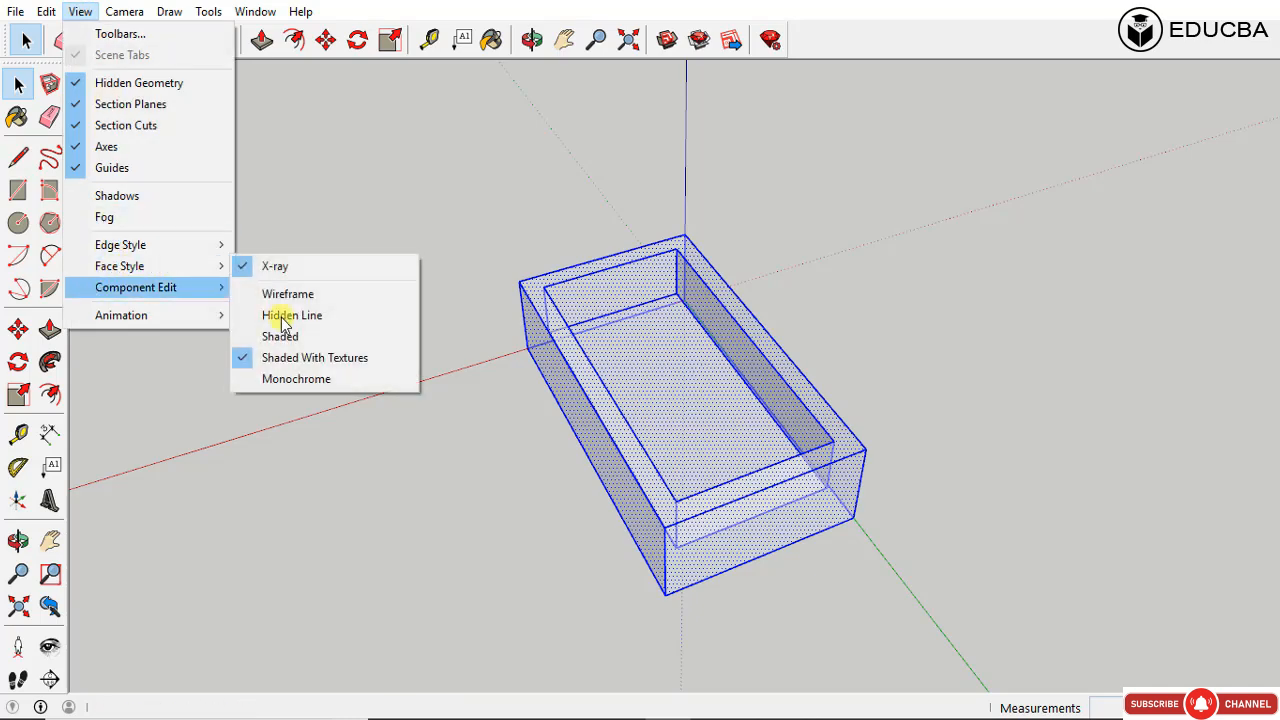
{"action": "left_click", "coordinate": [243, 358]}
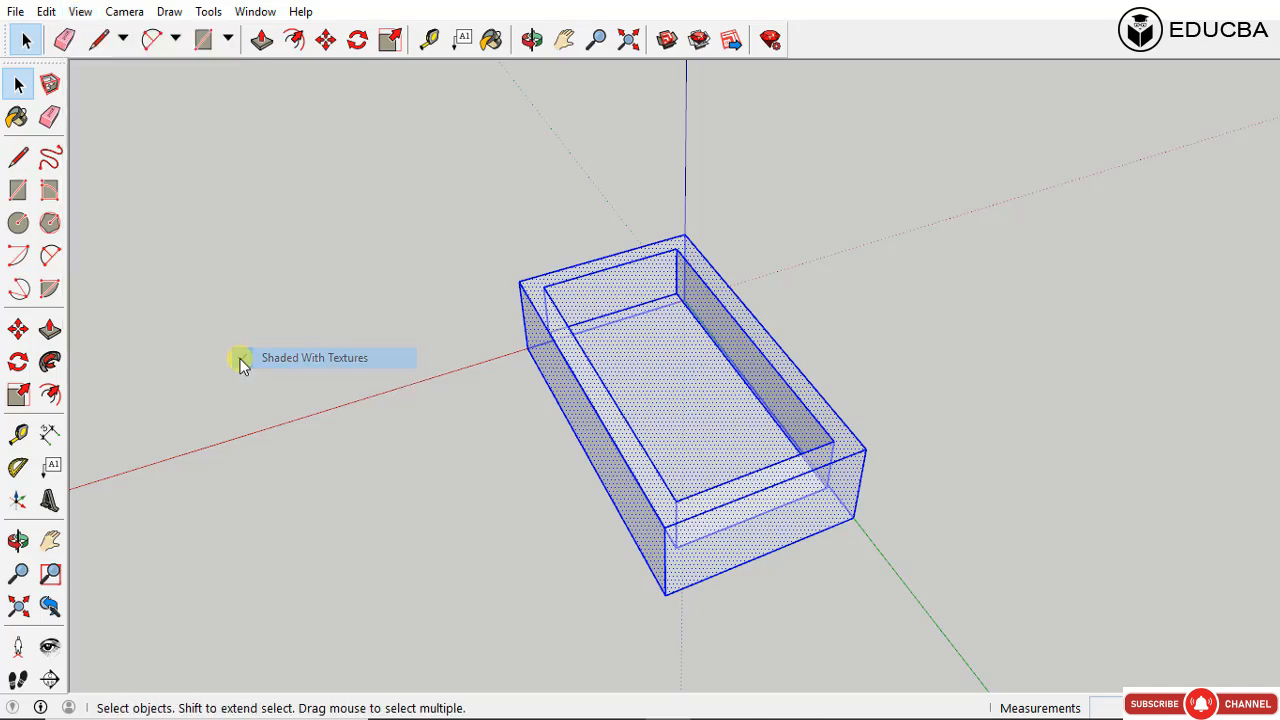
{"action": "left_click", "coordinate": [935, 512]}
Step: Select the whole hollow box and switch its face style to Shaded and on to Monochrome
{"action": "middle_click_drag", "start_coordinate": [863, 491], "coordinate": [843, 393]}
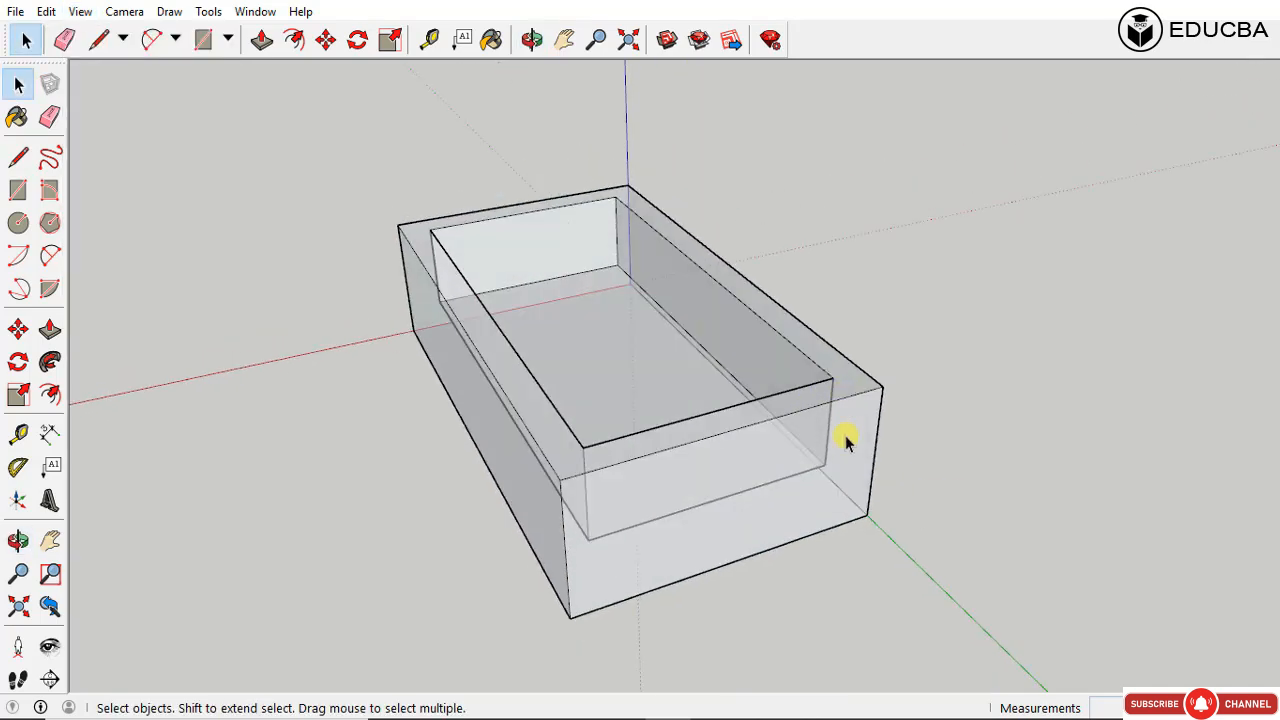
{"action": "triple_click", "coordinate": [845, 440]}
{"action": "left_click", "coordinate": [81, 12]}
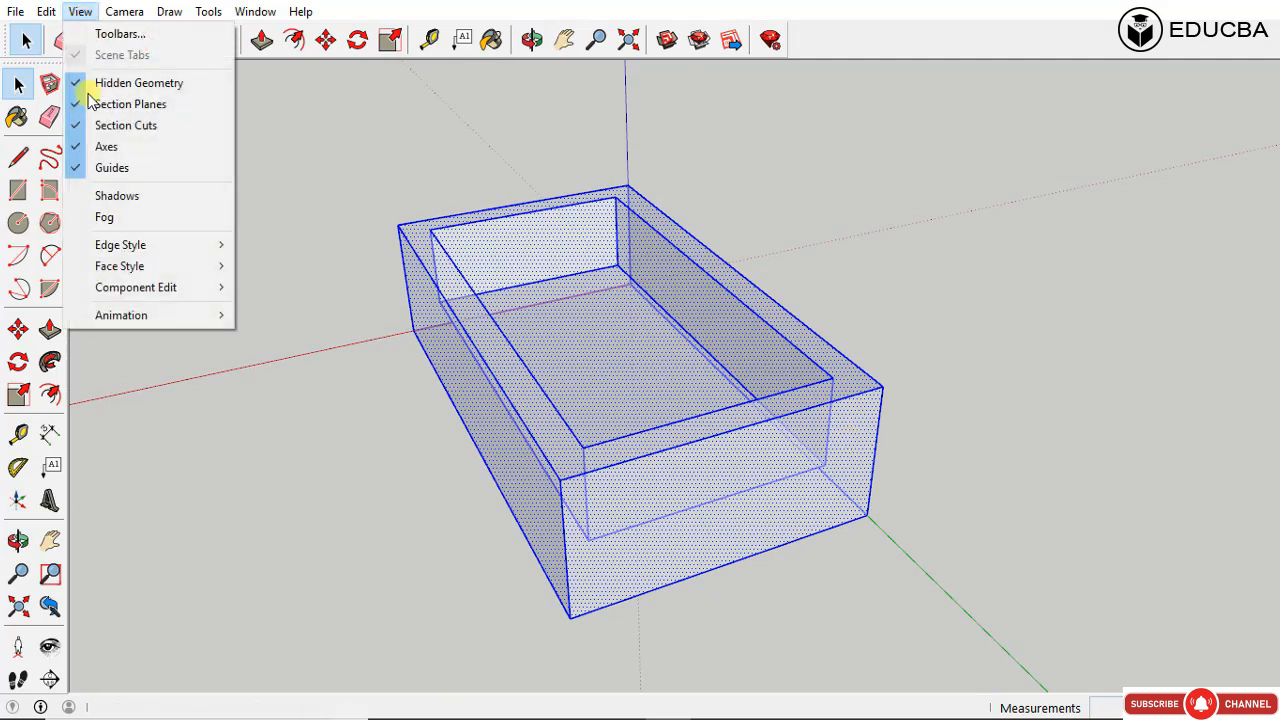
{"action": "mouse_move", "coordinate": [143, 274]}
{"action": "left_click", "coordinate": [240, 342]}
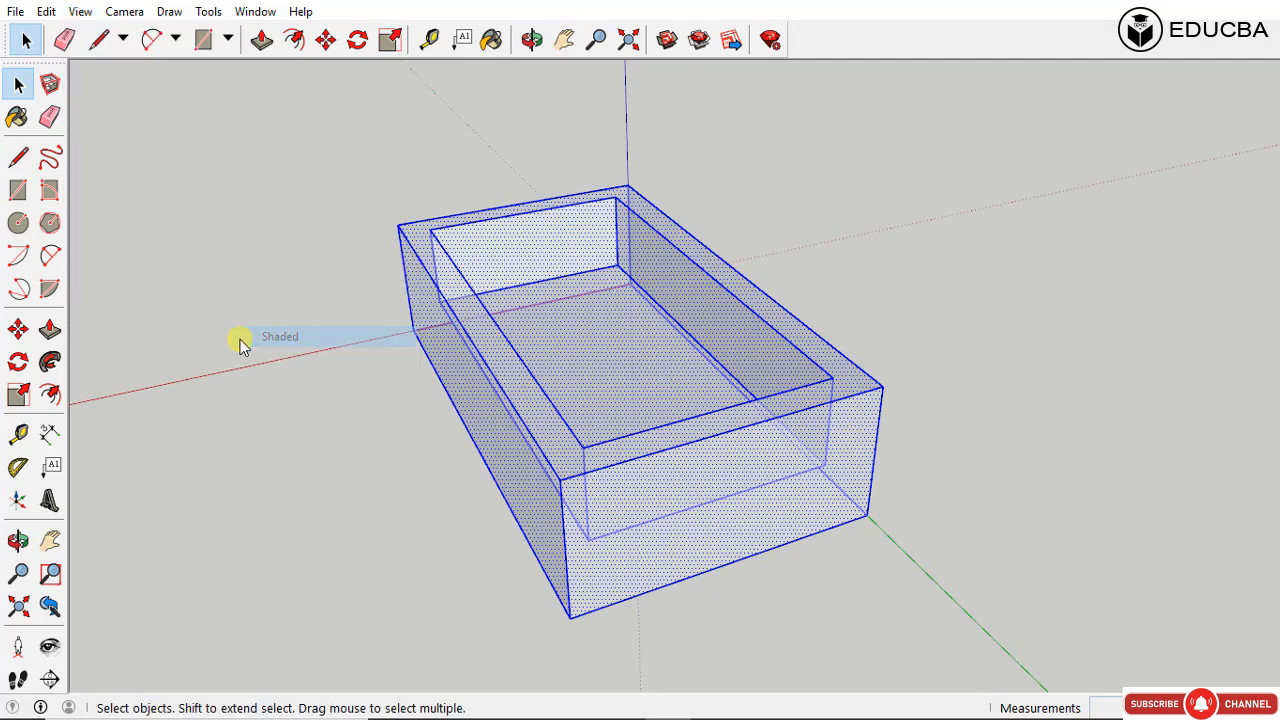
{"action": "left_click", "coordinate": [79, 12]}
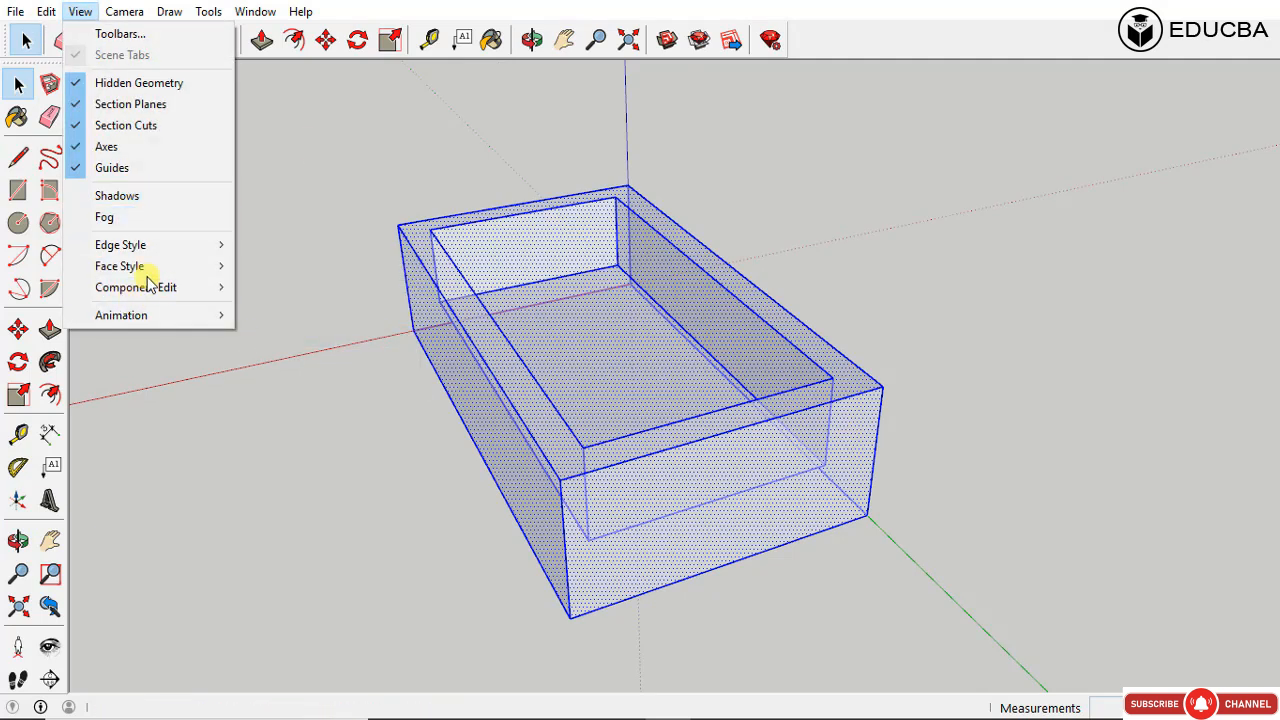
{"action": "mouse_move", "coordinate": [150, 268]}
{"action": "left_click", "coordinate": [250, 378]}
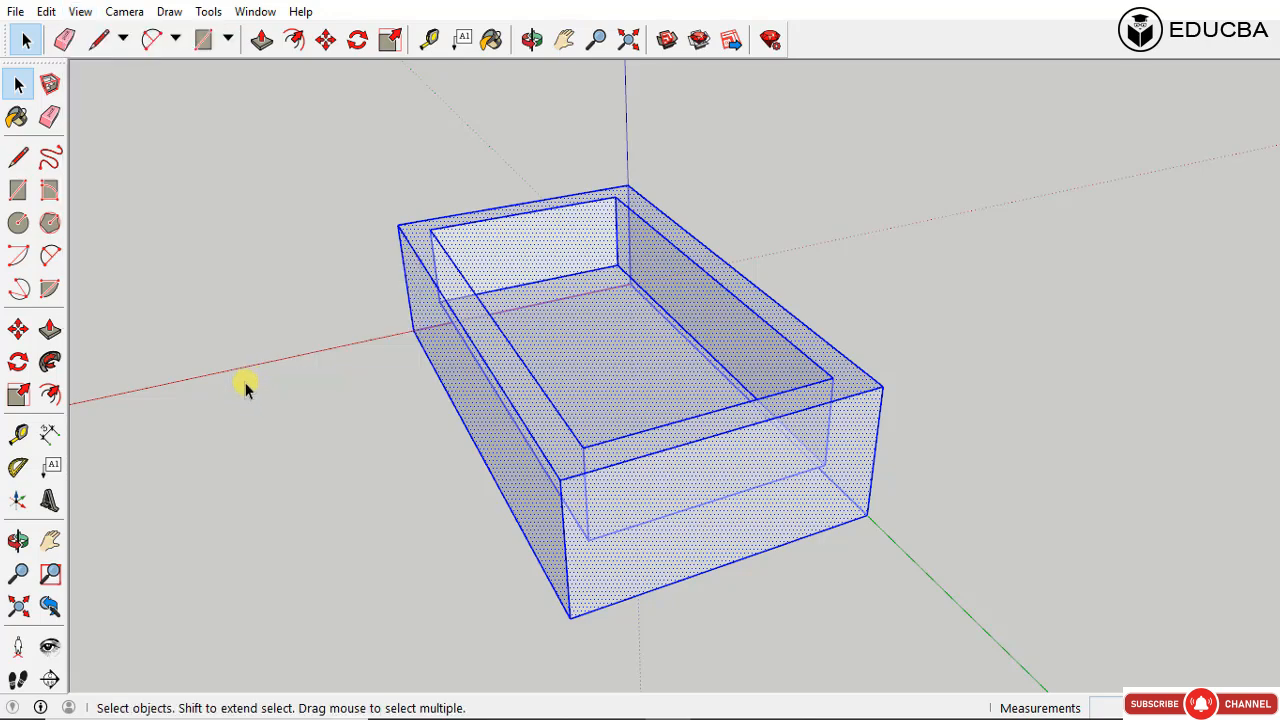
Step: Turn off the X-ray face style and clear the selection of the hollow box
{"action": "left_click", "coordinate": [80, 14]}
{"action": "mouse_move", "coordinate": [155, 266]}
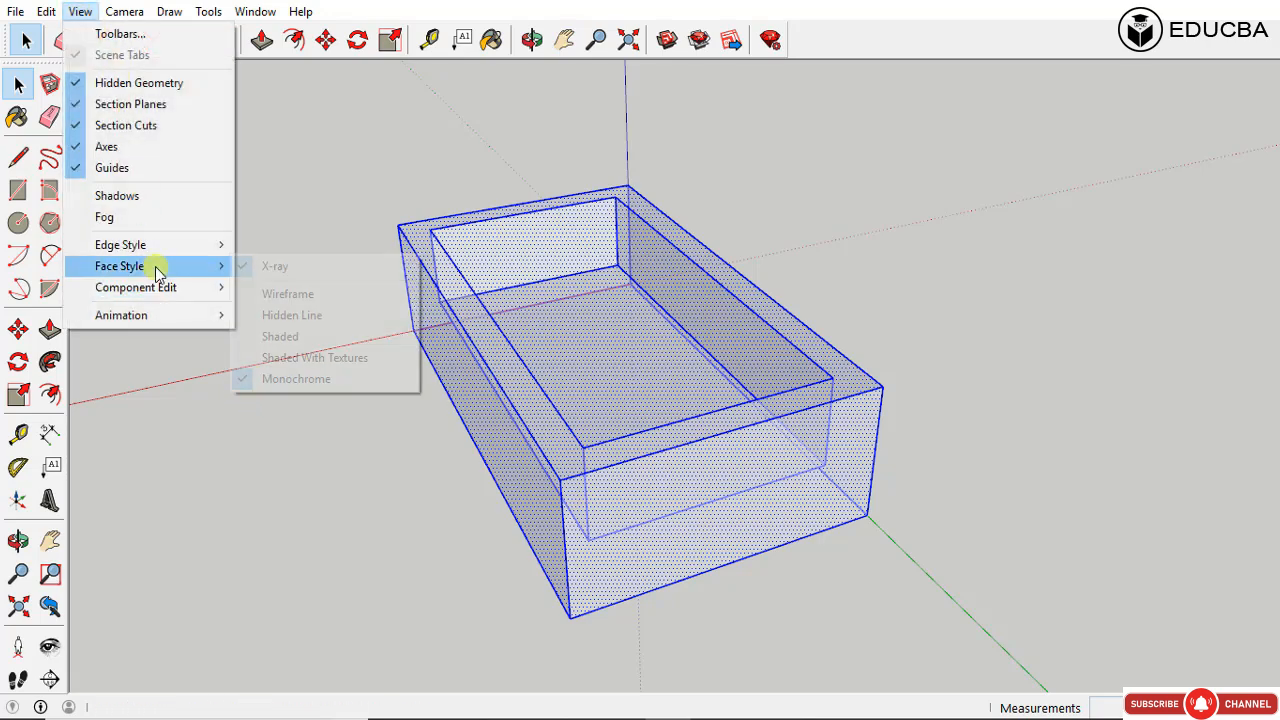
{"action": "left_click", "coordinate": [245, 268]}
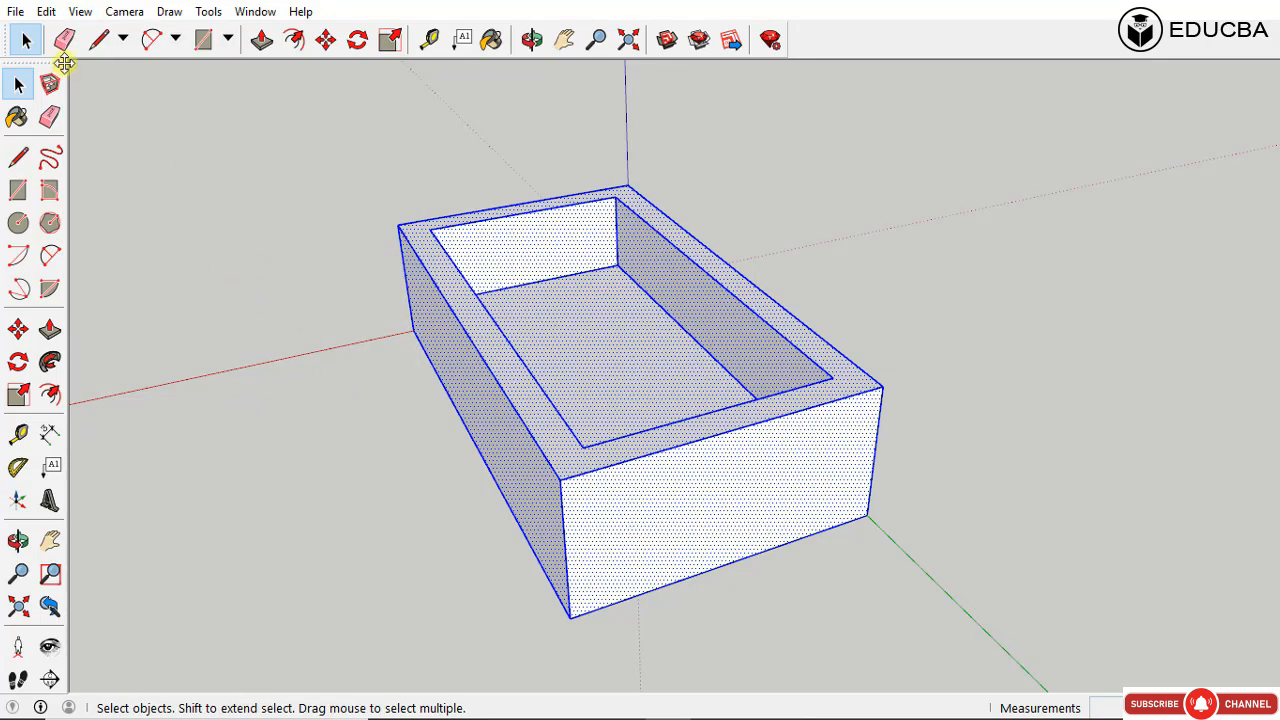
{"action": "left_click", "coordinate": [298, 298]}
Step: Set the face style to Shaded and examine the opaque hollow box from several angles
{"action": "left_click", "coordinate": [86, 11]}
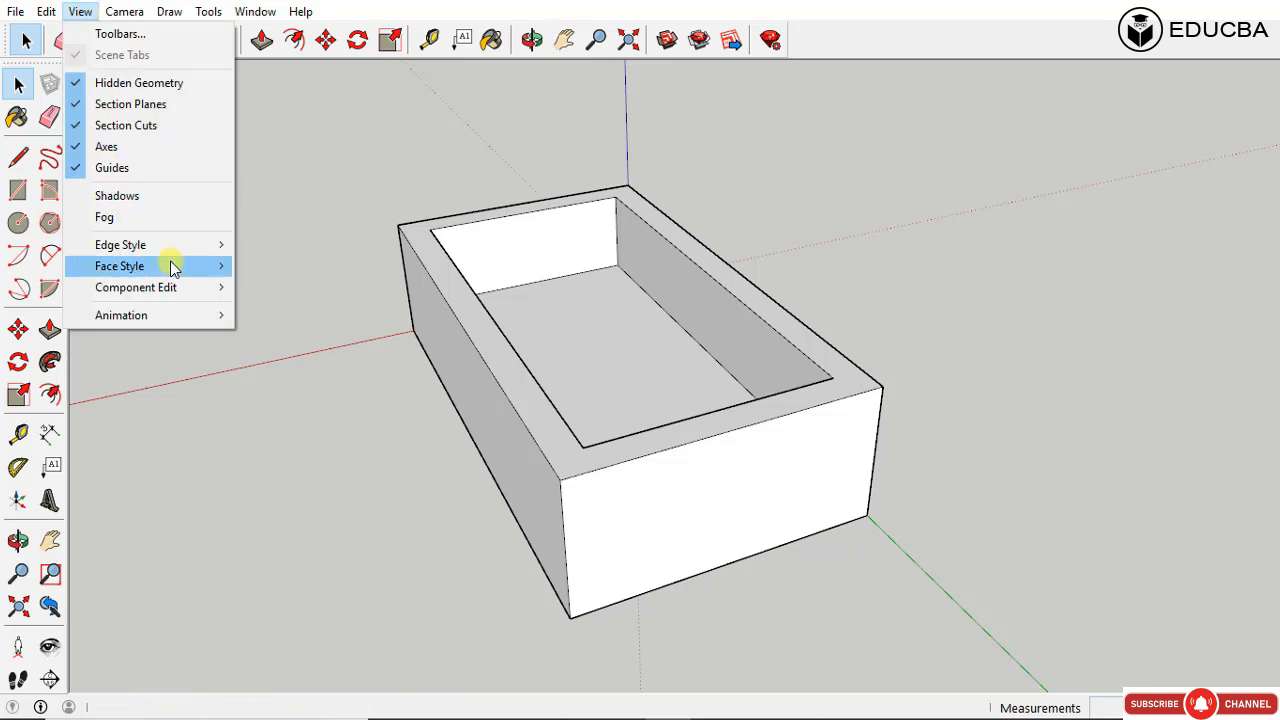
{"action": "mouse_move", "coordinate": [212, 266]}
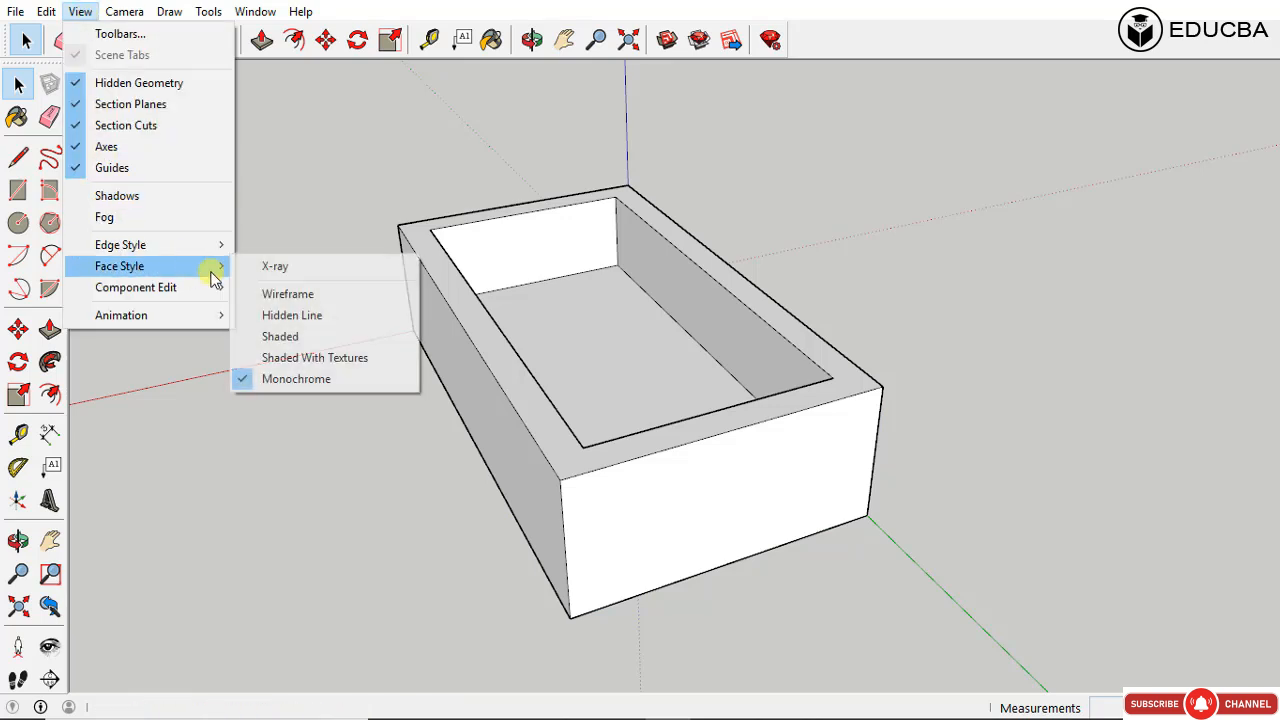
{"action": "left_click", "coordinate": [250, 337]}
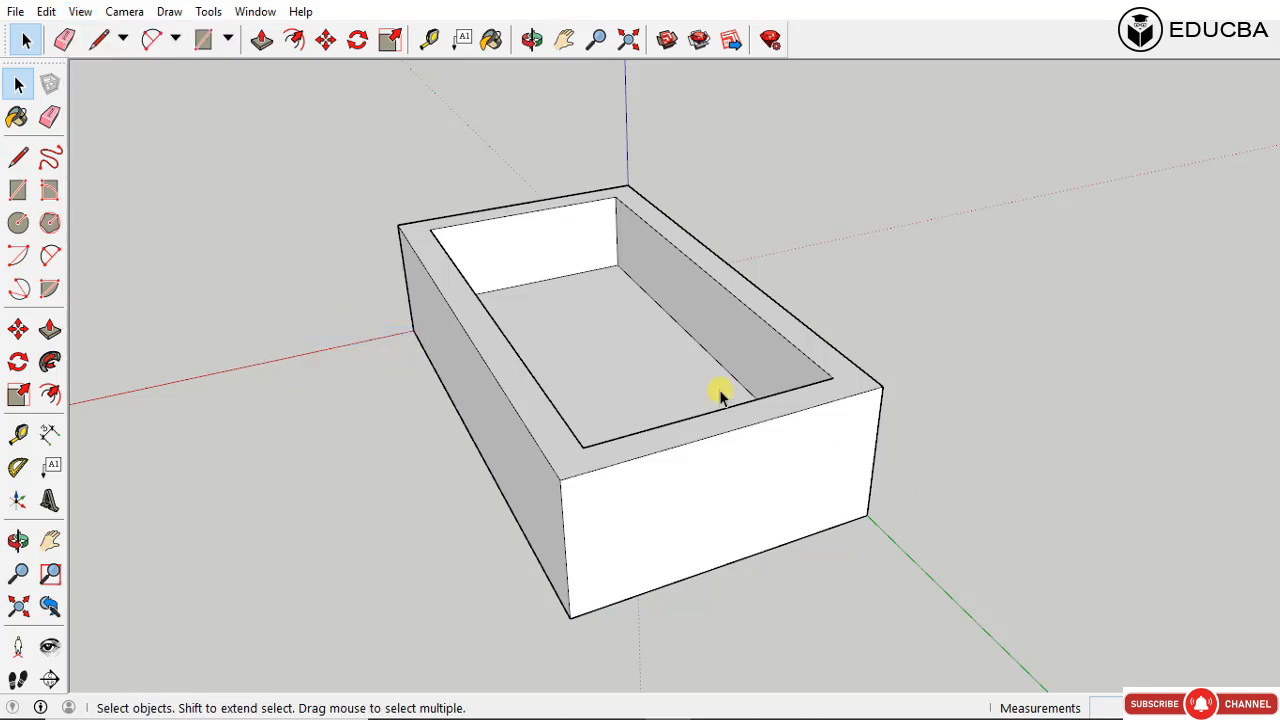
{"action": "middle_click_drag", "start_coordinate": [722, 395], "coordinate": [680, 486]}
{"action": "scroll", "coordinate": [771, 463], "scroll_direction": "up", "scroll_amount": 5}
{"action": "scroll", "coordinate": [929, 349], "scroll_direction": "down", "scroll_amount": 3}
{"action": "middle_click_drag", "start_coordinate": [929, 349], "coordinate": [288, 366]}
{"action": "scroll", "coordinate": [389, 366], "scroll_direction": "up", "scroll_amount": 1}
{"action": "middle_click_drag", "start_coordinate": [389, 366], "coordinate": [829, 414]}
Step: Set the face style to Shaded With Textures and view the unpainted hollow box
{"action": "left_click", "coordinate": [80, 11]}
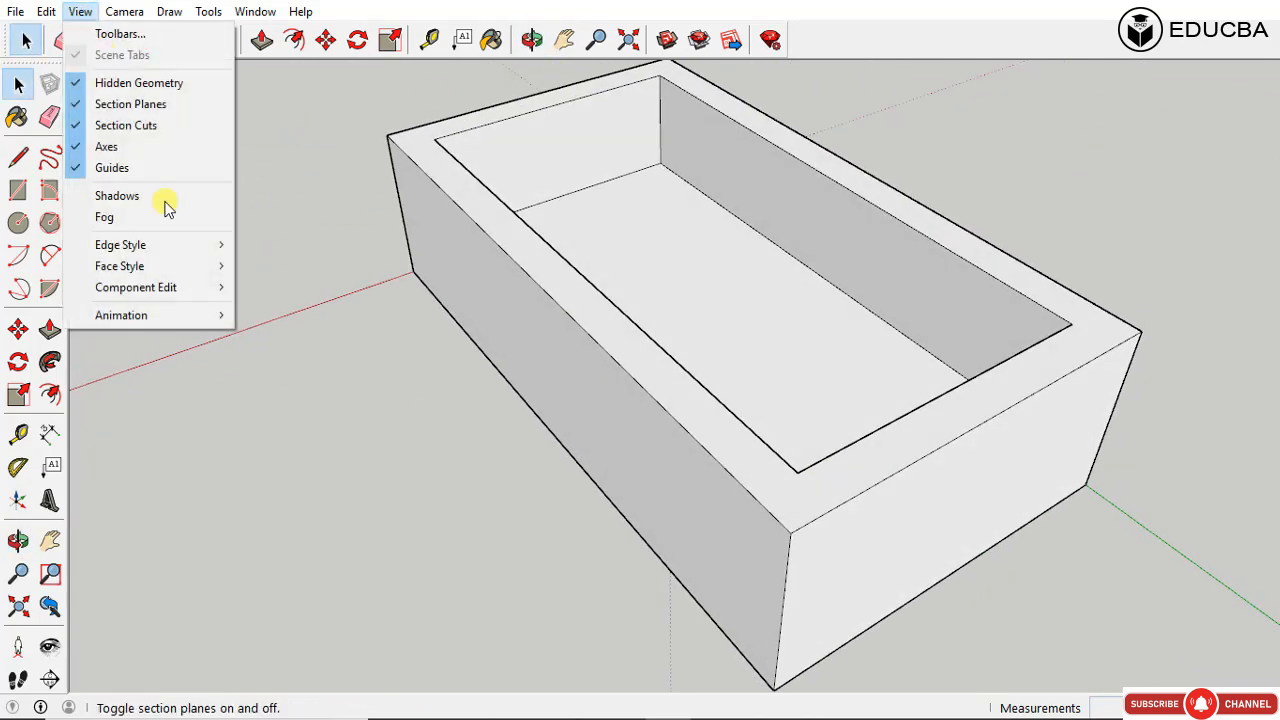
{"action": "mouse_move", "coordinate": [196, 265]}
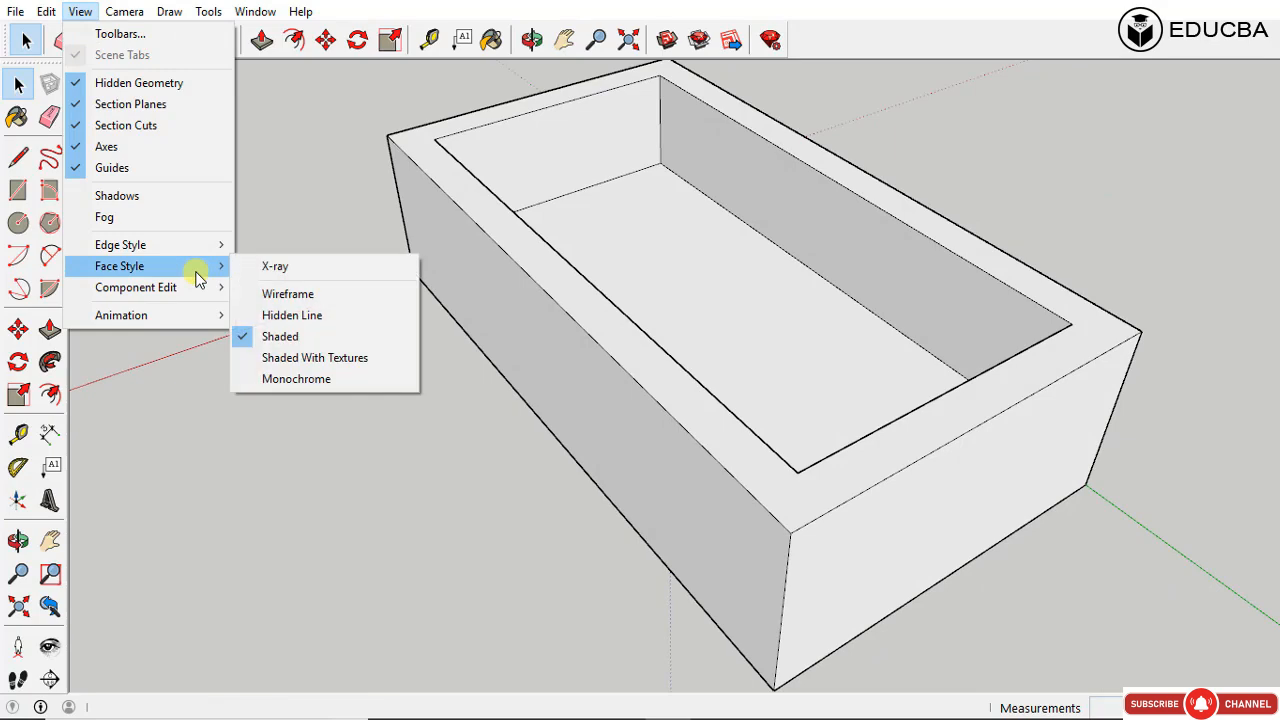
{"action": "left_click", "coordinate": [238, 357]}
{"action": "middle_click_drag", "start_coordinate": [566, 462], "coordinate": [659, 472]}
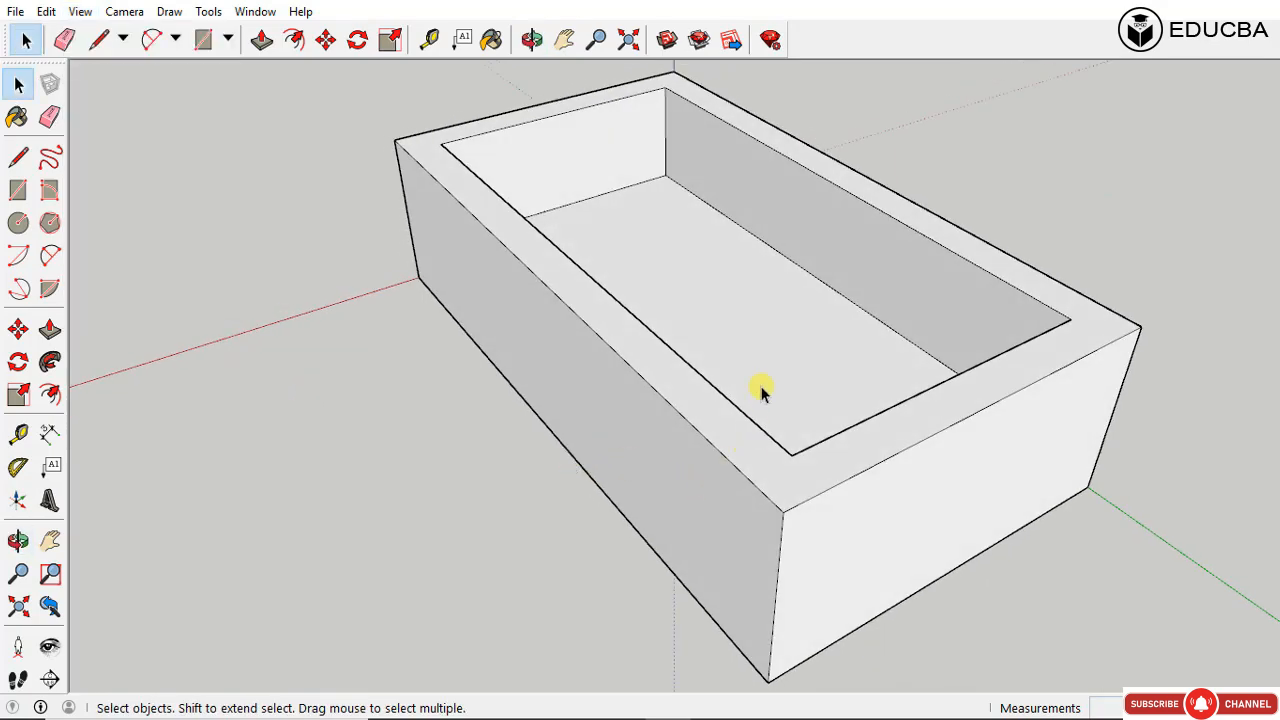
Step: Try painting the box's rim and two visible outer side faces together with Color A04
{"action": "double_click", "coordinate": [794, 477]}
{"action": "left_click", "coordinate": [812, 562], "text": "shift"}
{"action": "left_click", "coordinate": [752, 548], "text": "shift"}
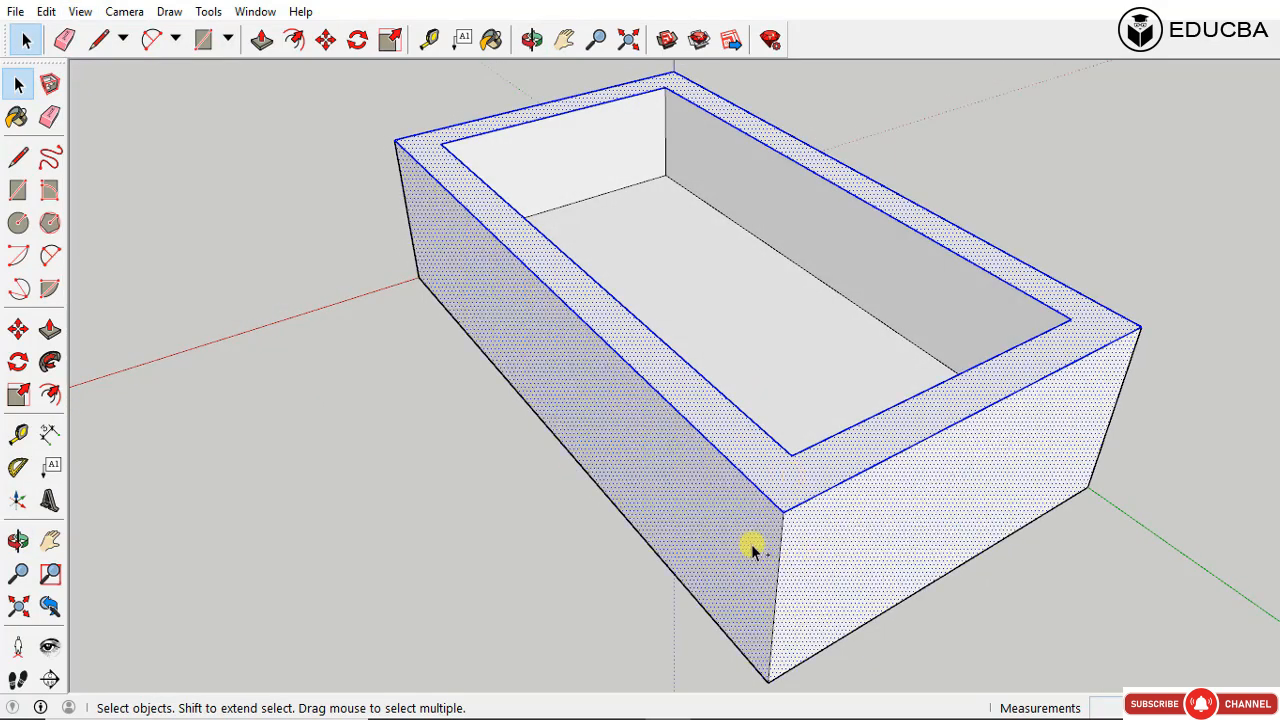
{"action": "key", "text": "b"}
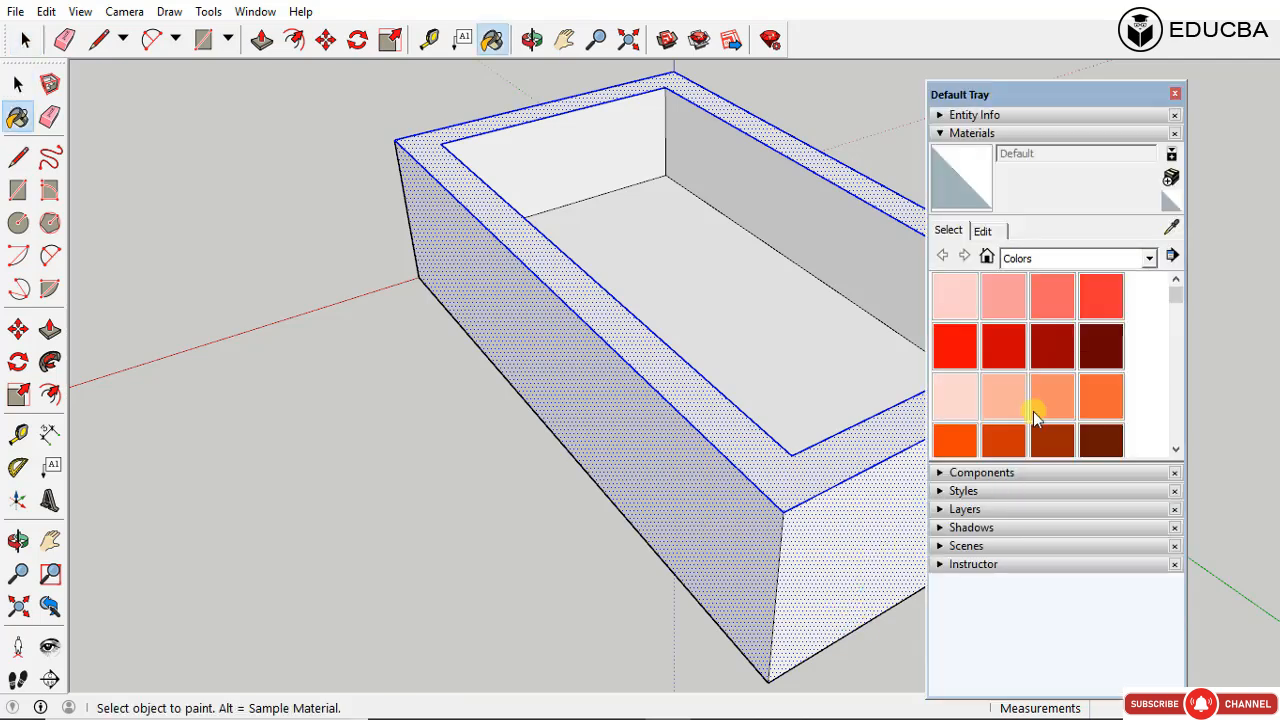
{"action": "left_click", "coordinate": [1098, 298]}
{"action": "left_click", "coordinate": [886, 492]}
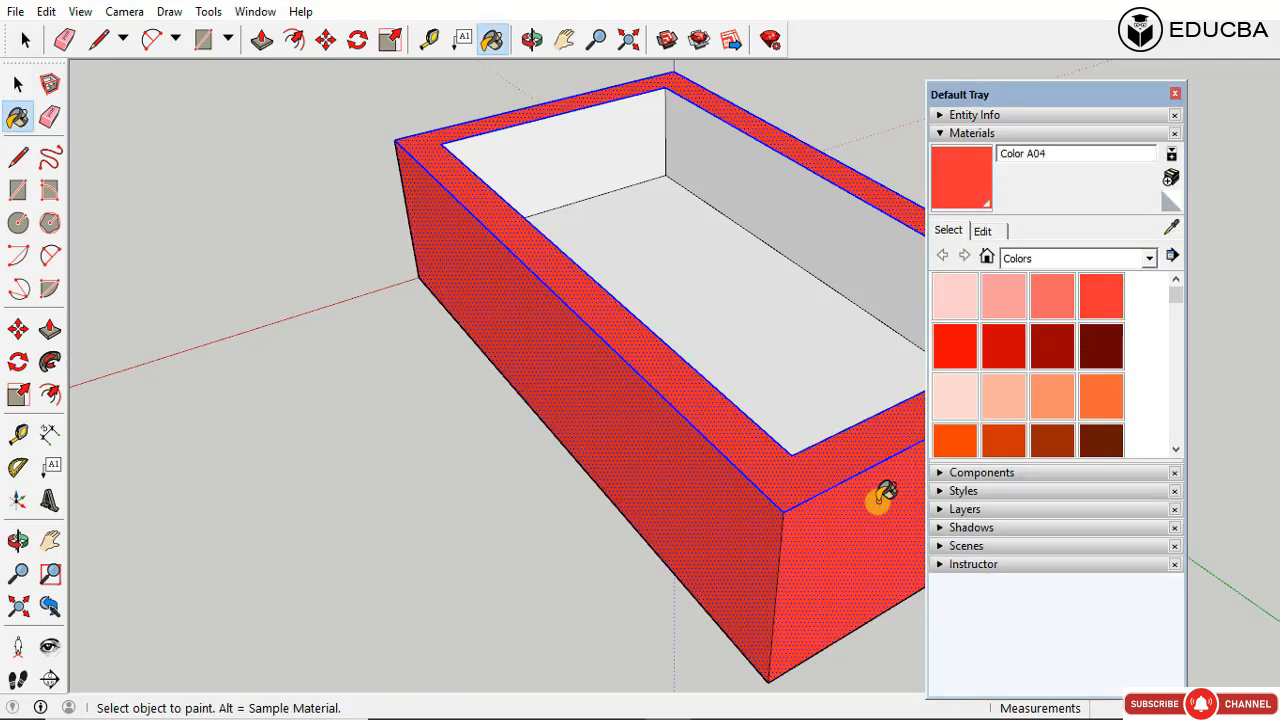
{"action": "key", "text": "space"}
Step: Paint the box's inner floor and rim with Color B02
{"action": "left_click", "coordinate": [771, 403]}
{"action": "scroll", "coordinate": [773, 545], "scroll_direction": "down", "scroll_amount": 1}
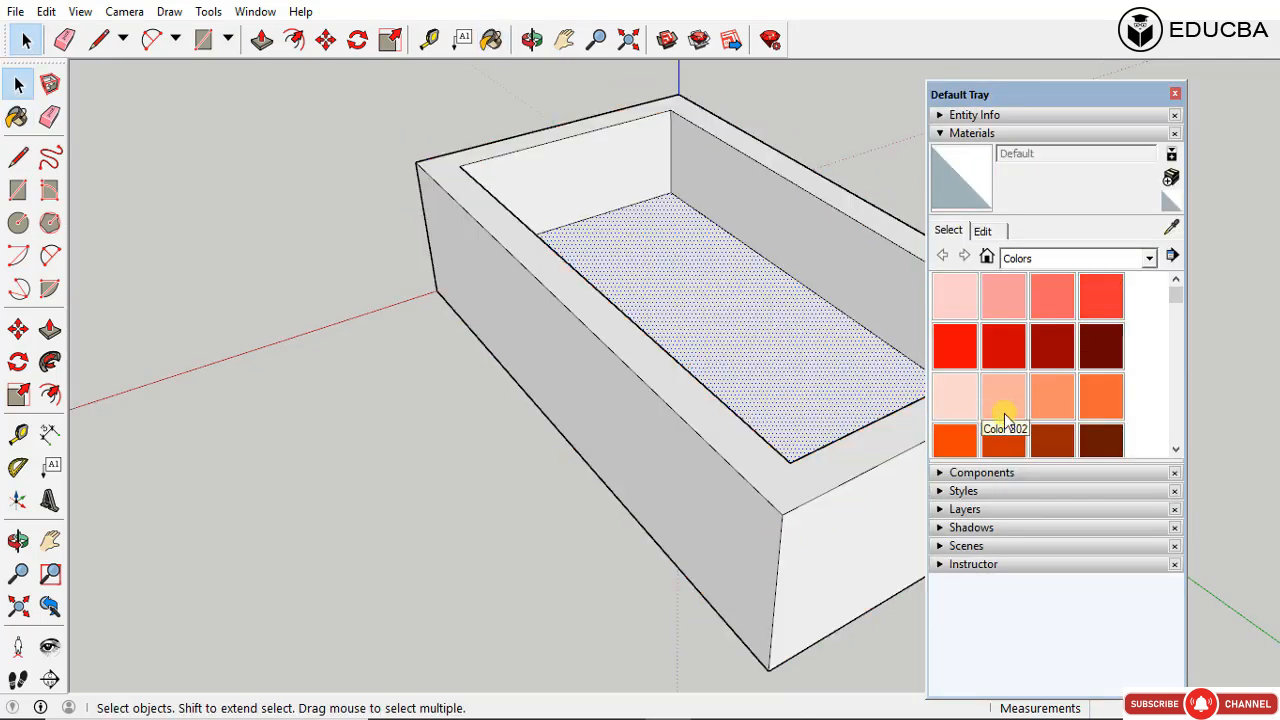
{"action": "left_click", "coordinate": [1002, 410]}
{"action": "left_click", "coordinate": [800, 328]}
{"action": "left_click", "coordinate": [786, 491]}
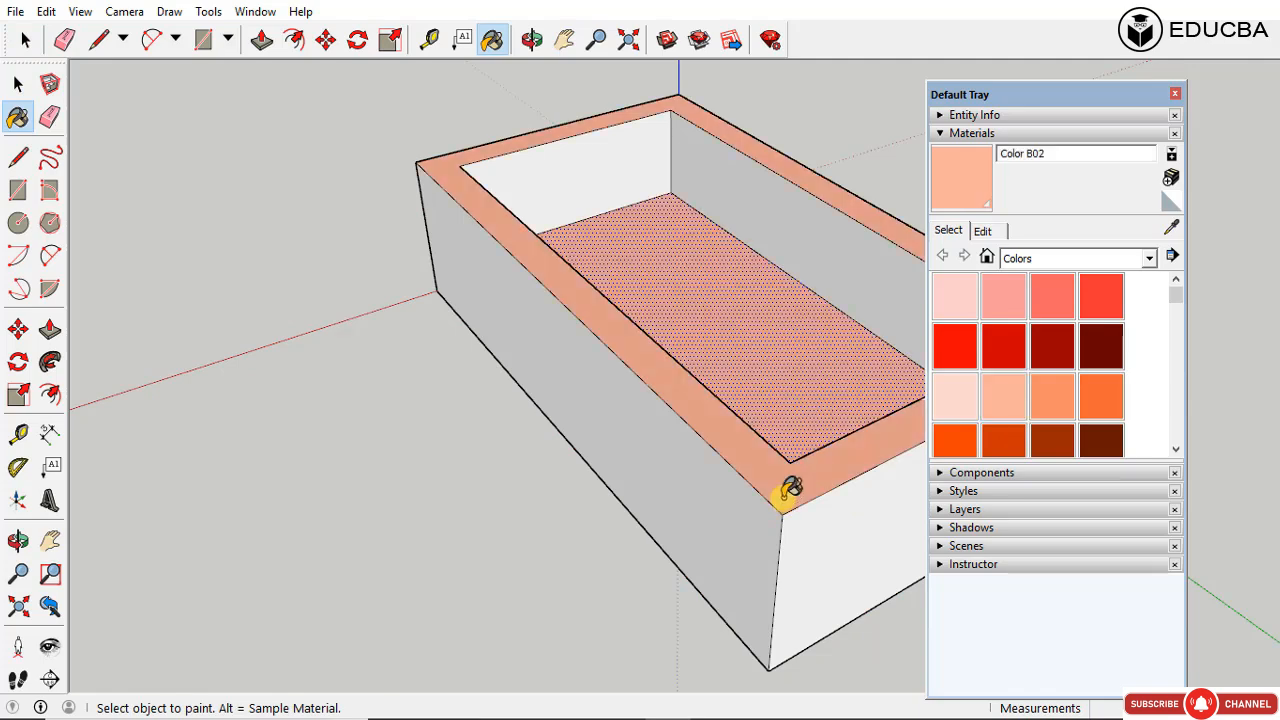
{"action": "mouse_move", "coordinate": [786, 491]}
{"action": "middle_mouse_down"}
{"action": "mouse_move", "coordinate": [691, 451]}
{"action": "mouse_move", "coordinate": [654, 539]}
{"action": "middle_mouse_up"}
{"action": "key", "text": "space"}
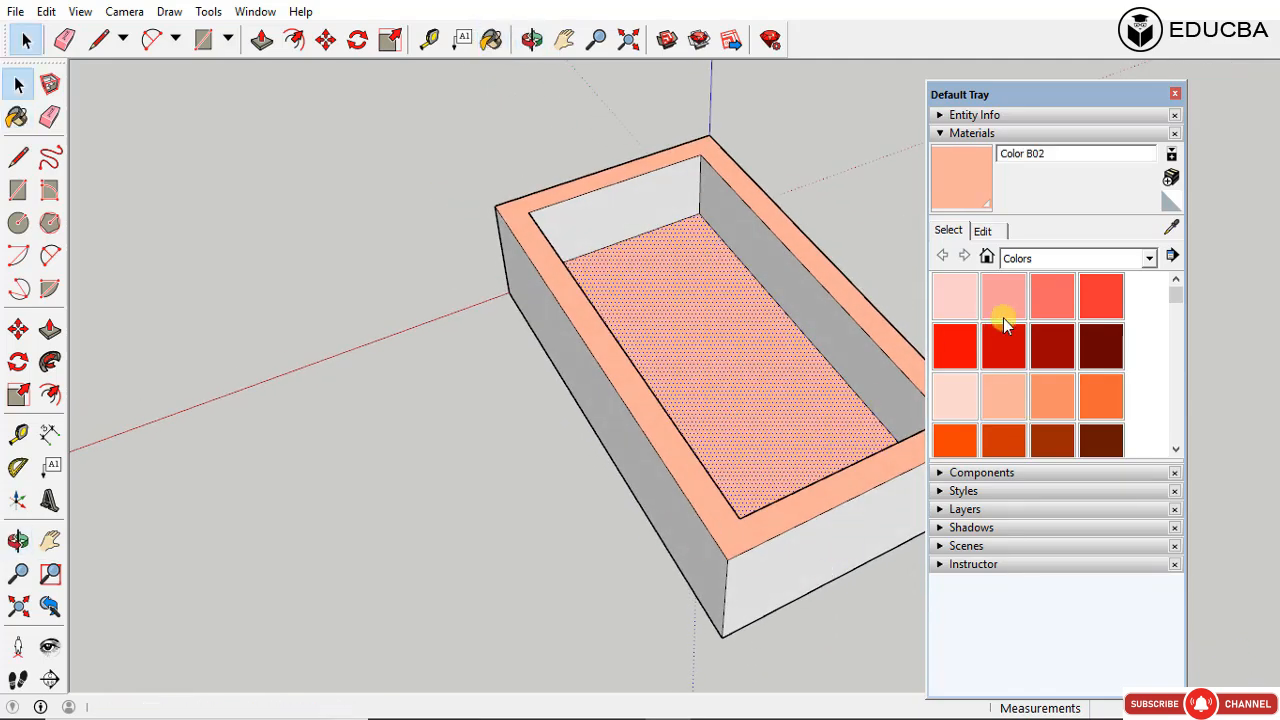
Step: Repaint the box's rim with the dark brown Color B08
{"action": "left_click", "coordinate": [955, 300]}
{"action": "left_click", "coordinate": [1100, 440]}
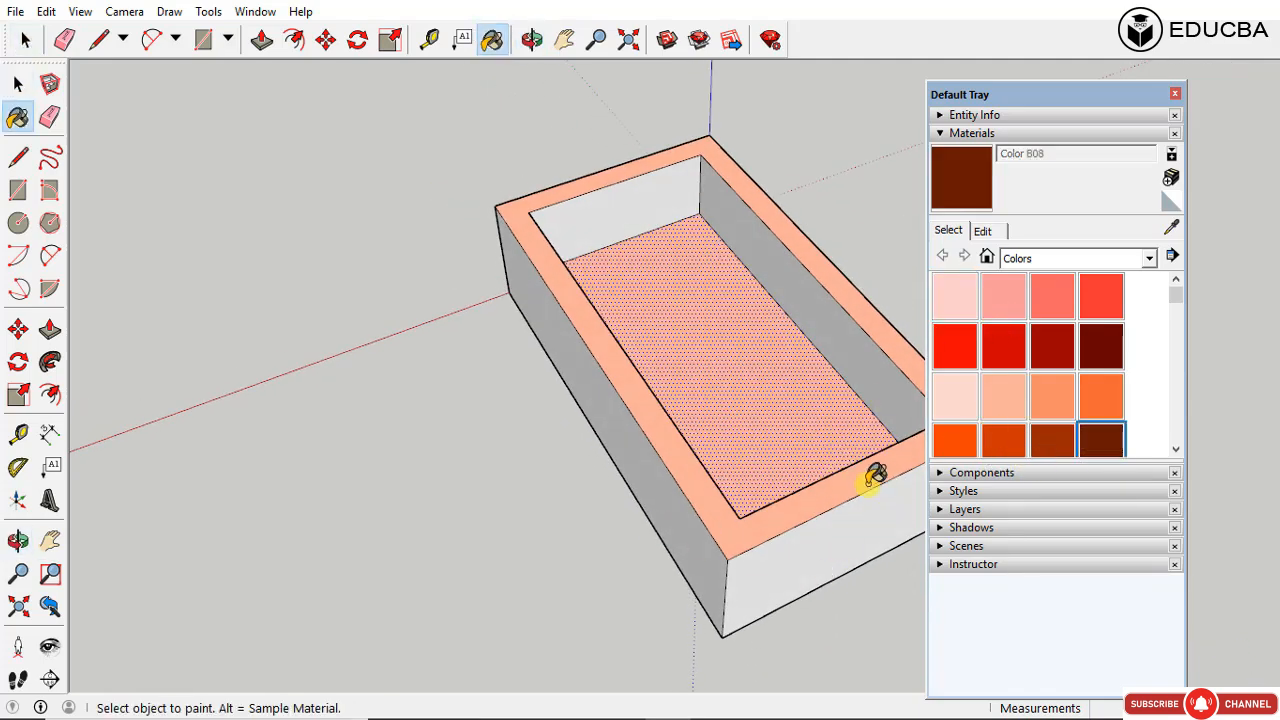
{"action": "left_click", "coordinate": [869, 481]}
{"action": "middle_click_drag", "start_coordinate": [869, 481], "coordinate": [850, 440]}
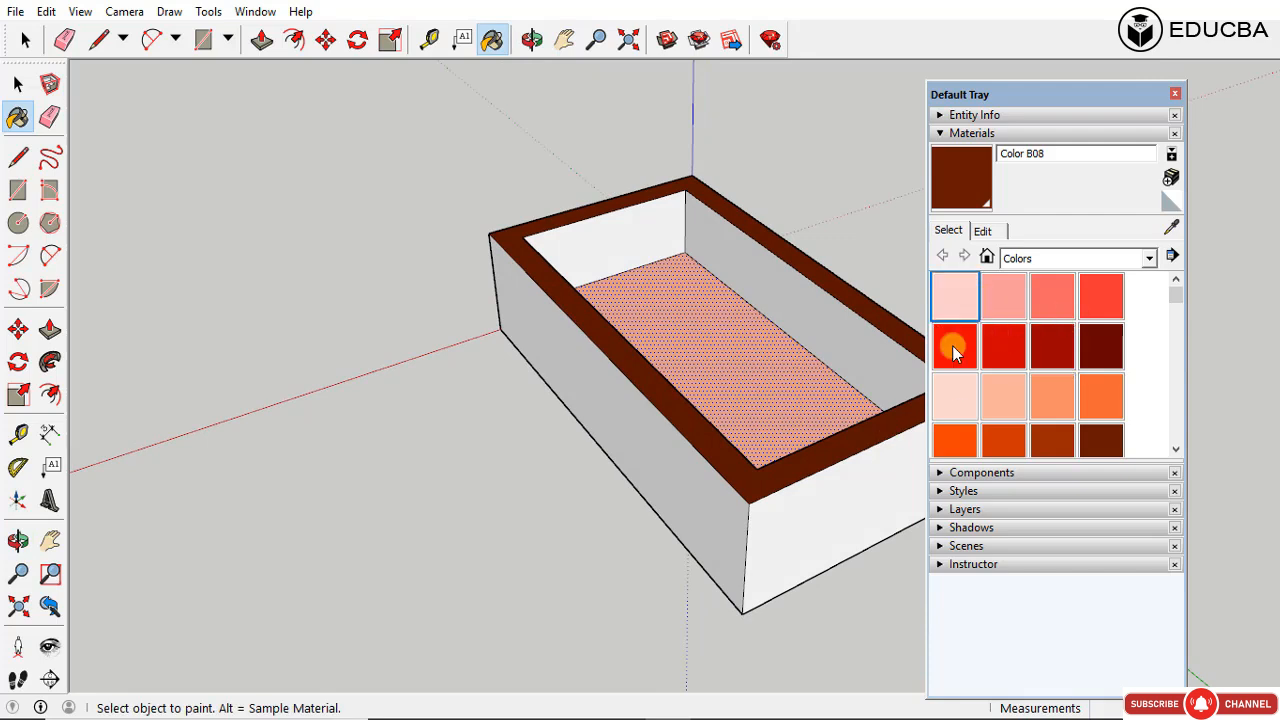
Step: Paint the two visible outer side faces with Color A01, clear the selection and close the Default Tray
{"action": "left_click", "coordinate": [955, 297]}
{"action": "left_click", "coordinate": [803, 500]}
{"action": "left_click", "coordinate": [735, 487]}
{"action": "key", "text": "space"}
{"action": "left_click", "coordinate": [846, 609]}
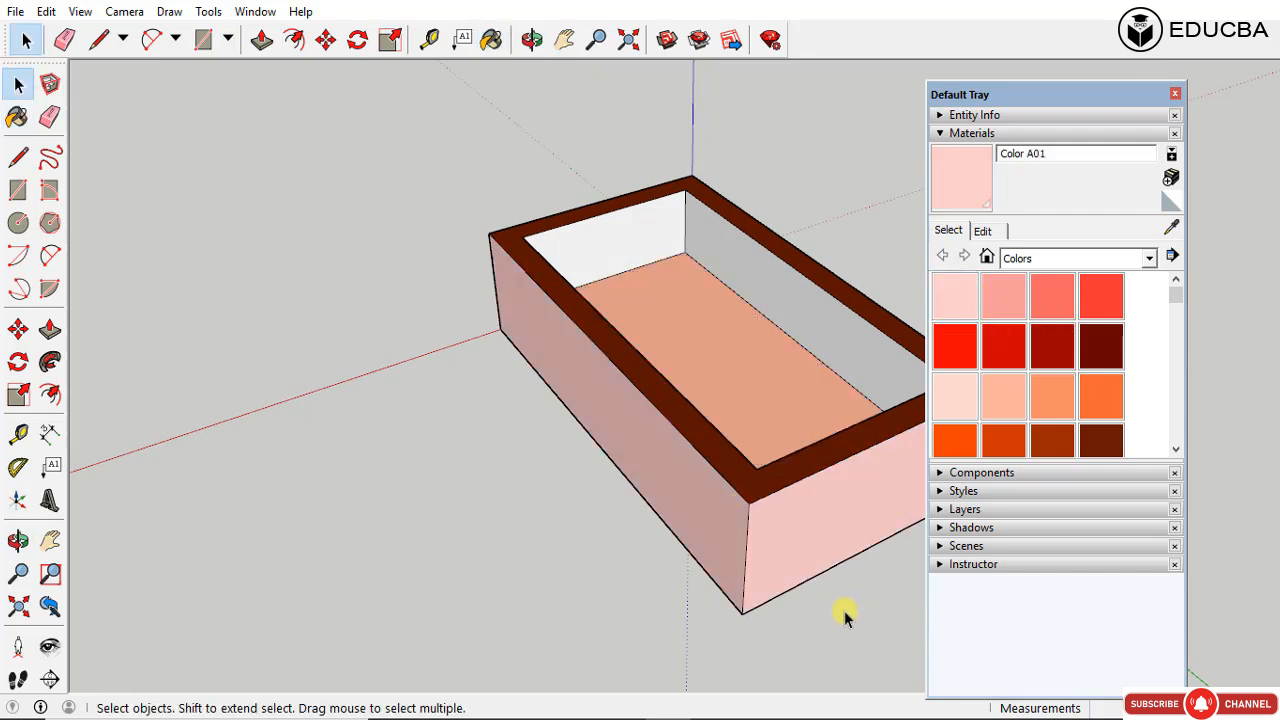
{"action": "middle_click_drag", "start_coordinate": [797, 352], "coordinate": [835, 333]}
{"action": "left_click", "coordinate": [1179, 94]}
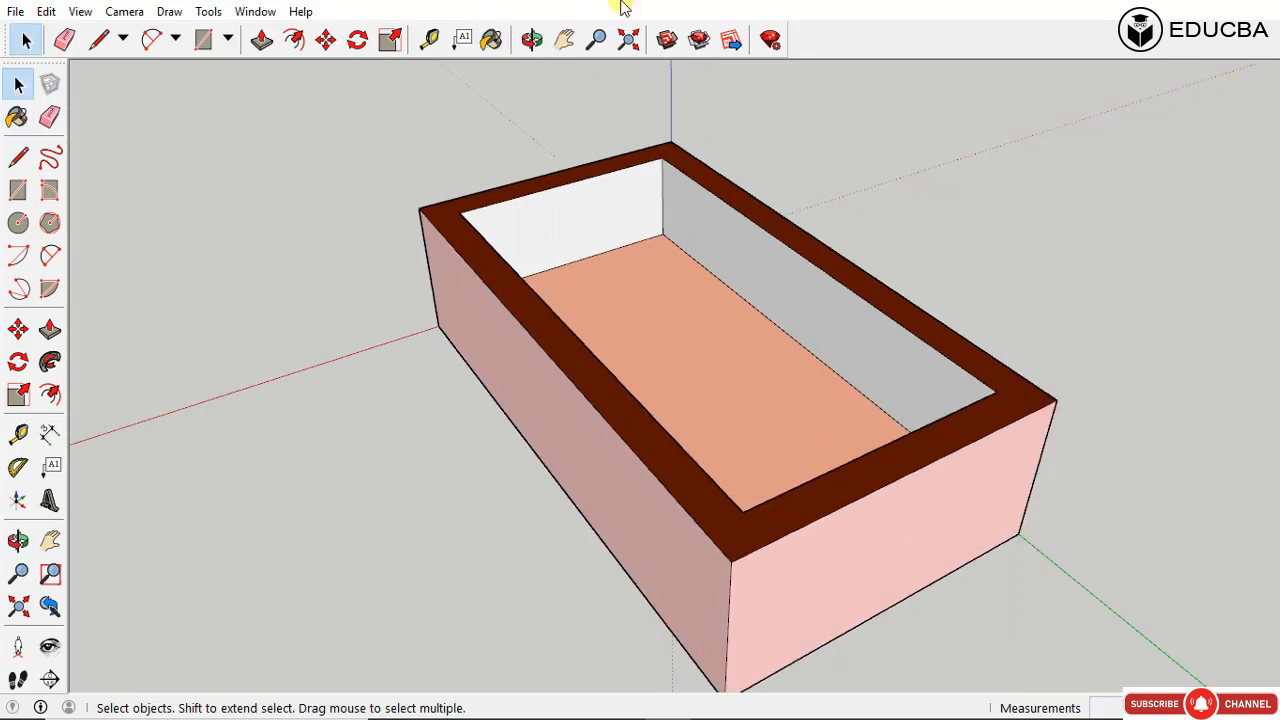
Step: Compare the painted box in the Shaded face style with Shaded With Textures
{"action": "left_click", "coordinate": [80, 11]}
{"action": "mouse_move", "coordinate": [214, 266]}
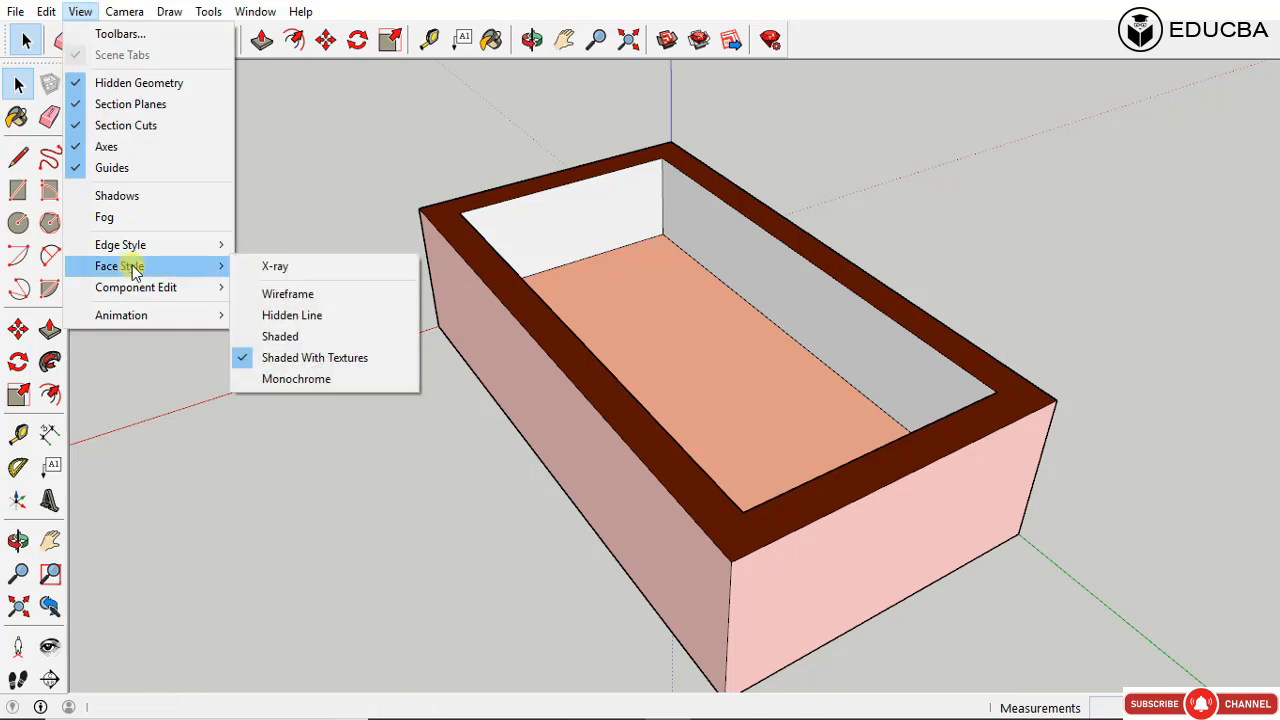
{"action": "left_click", "coordinate": [250, 337]}
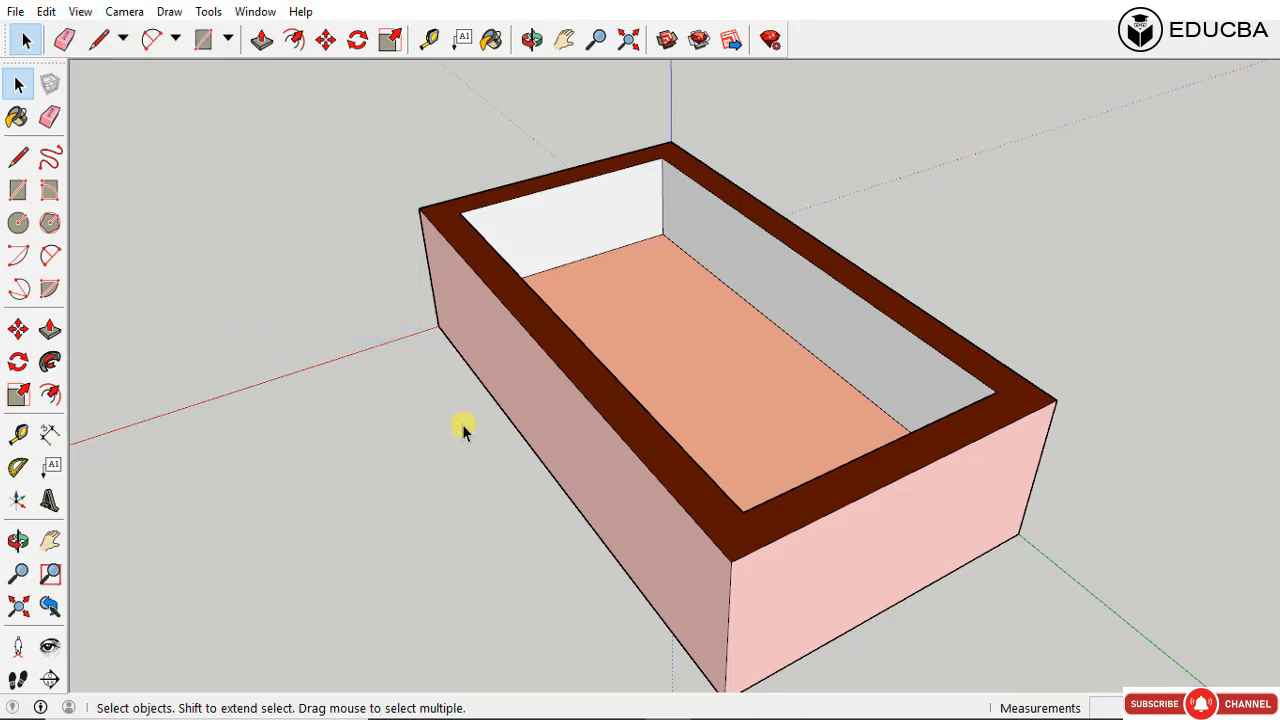
{"action": "left_click", "coordinate": [80, 11]}
{"action": "mouse_move", "coordinate": [172, 268]}
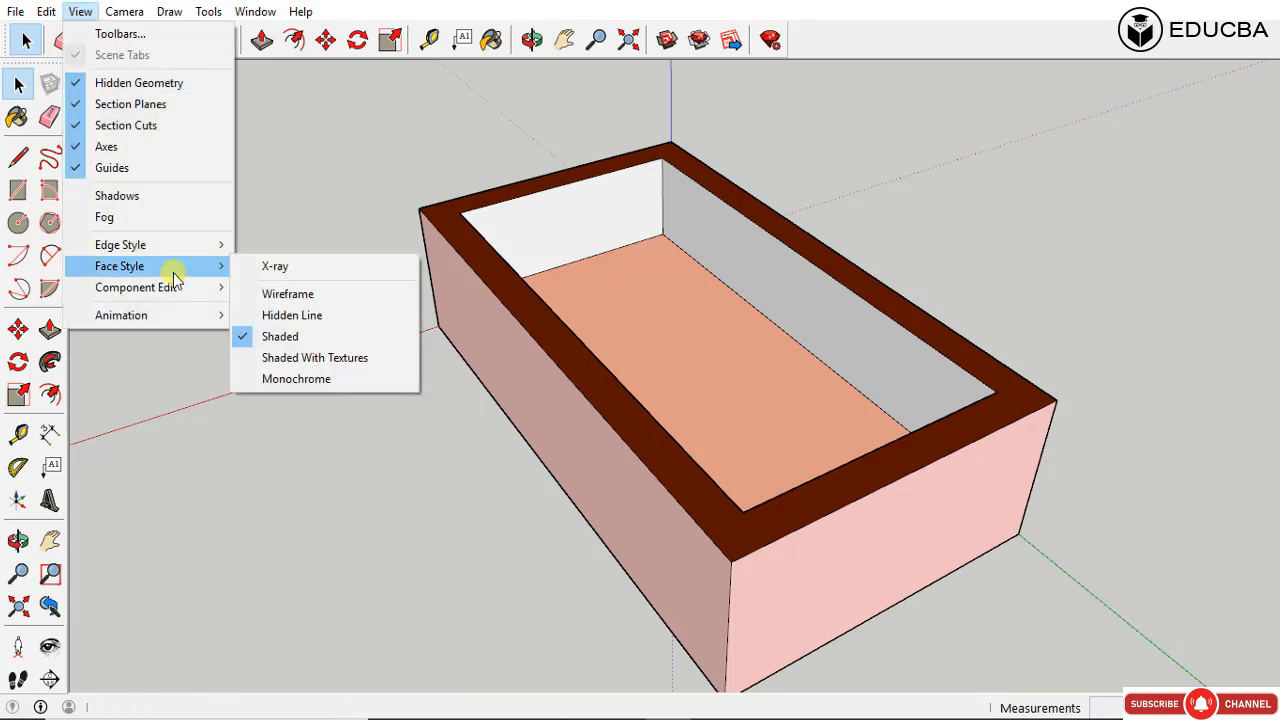
{"action": "left_click", "coordinate": [258, 358]}
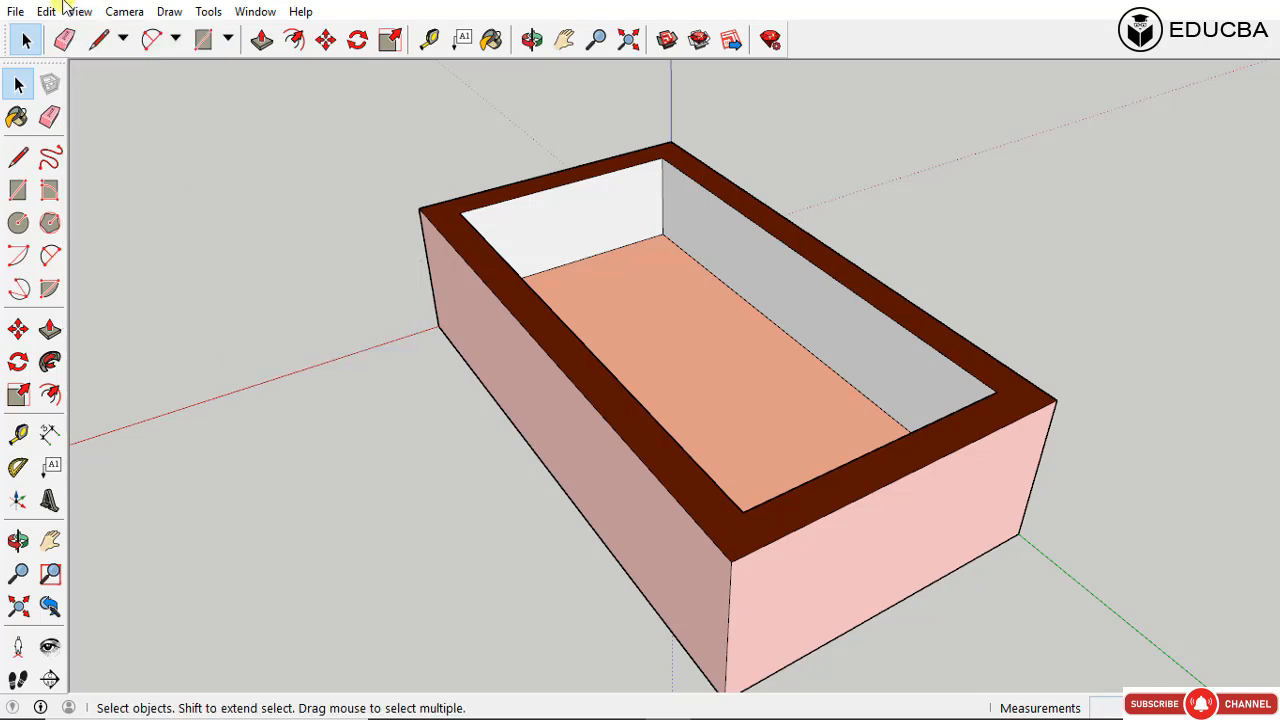
Step: Set the face style to Monochrome and examine the painted box from different angles and distances
{"action": "left_click", "coordinate": [80, 11]}
{"action": "mouse_move", "coordinate": [129, 270]}
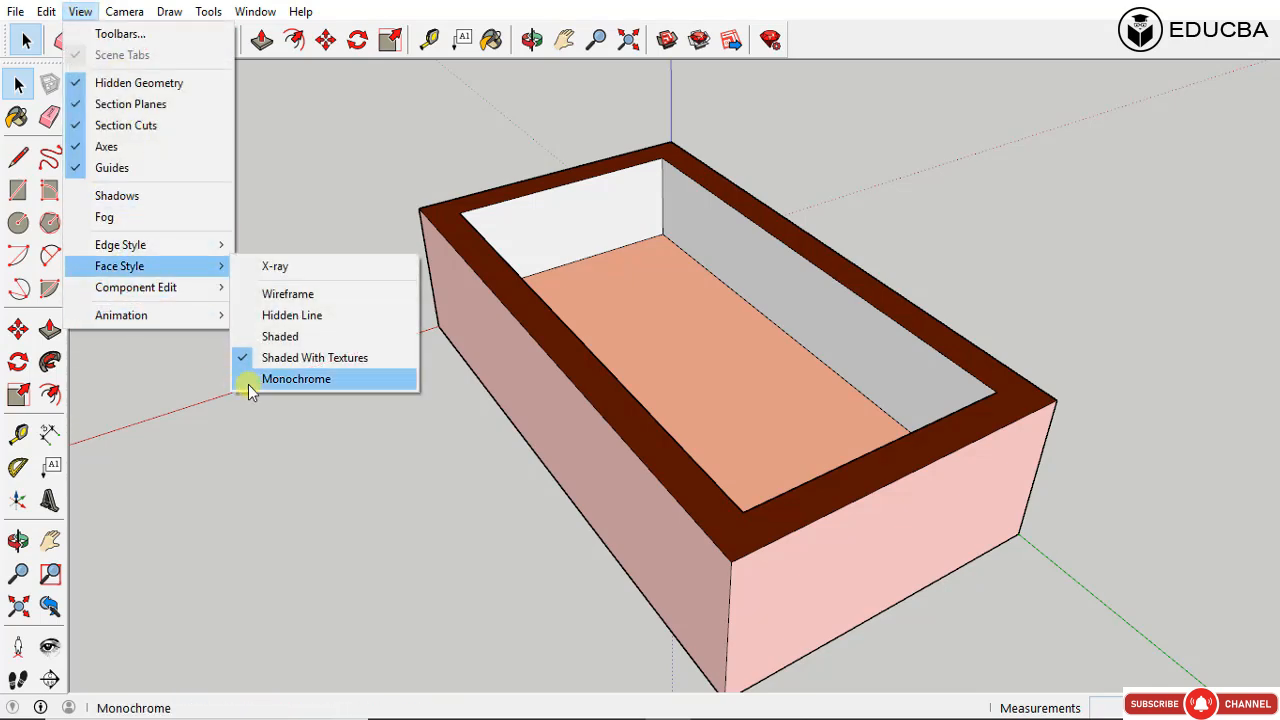
{"action": "left_click", "coordinate": [250, 384]}
{"action": "middle_click_drag", "start_coordinate": [935, 396], "coordinate": [876, 383]}
{"action": "scroll", "coordinate": [872, 380], "scroll_direction": "down", "scroll_amount": 3}
{"action": "middle_click_drag", "start_coordinate": [850, 341], "coordinate": [769, 290]}
{"action": "scroll", "coordinate": [838, 480], "scroll_direction": "up", "scroll_amount": 5}
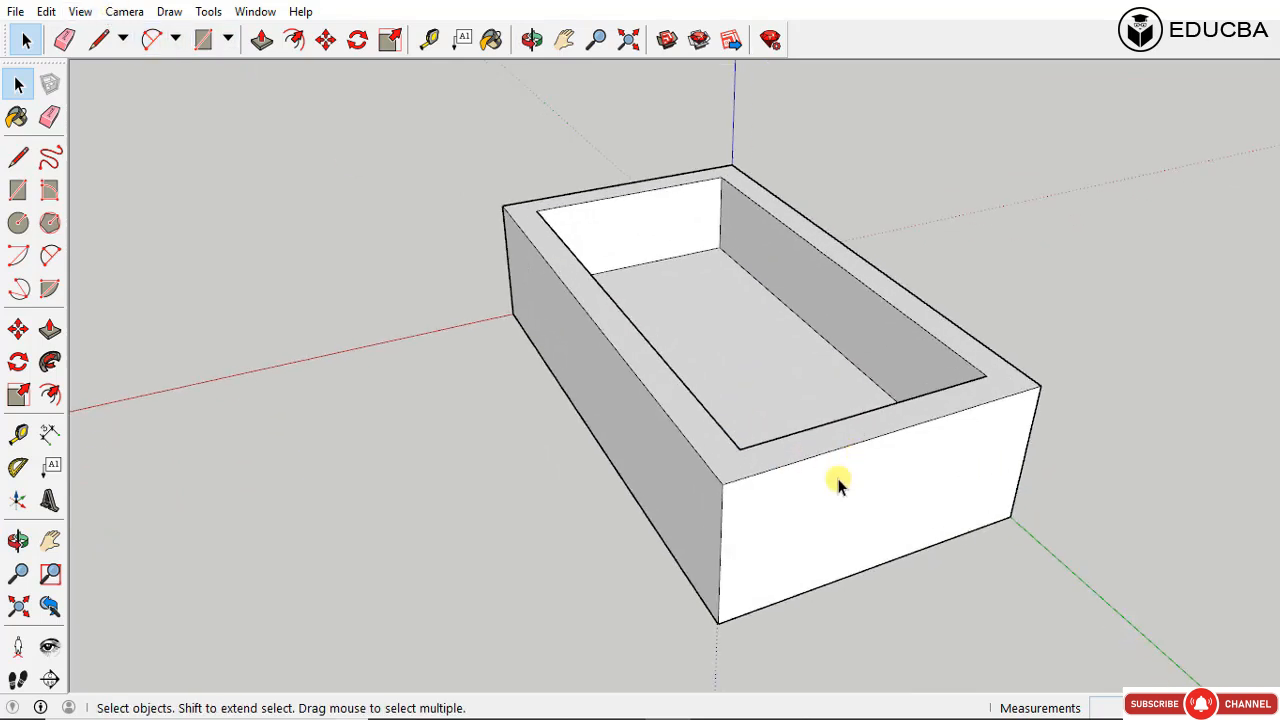
Step: Paint the box's short outer side face with Roofing Shingles Variable from the Roofing materials
{"action": "left_click", "coordinate": [838, 485]}
{"action": "key", "text": "b"}
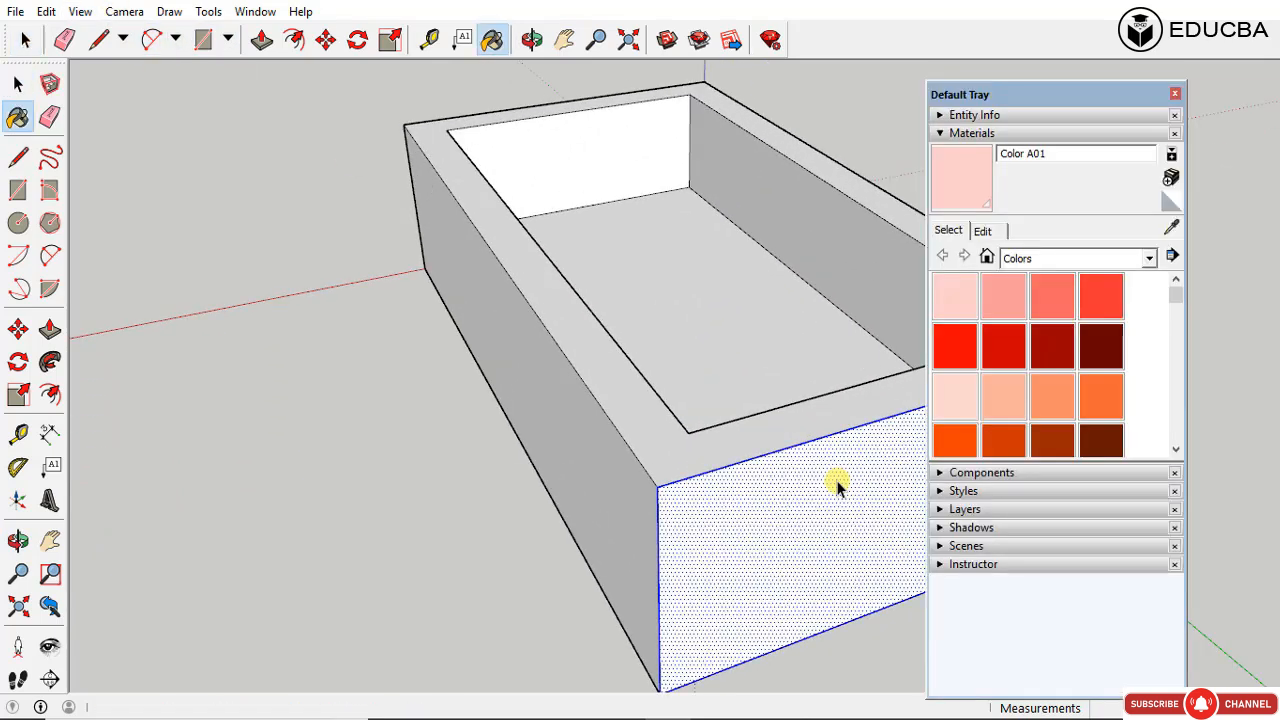
{"action": "left_click", "coordinate": [1149, 258]}
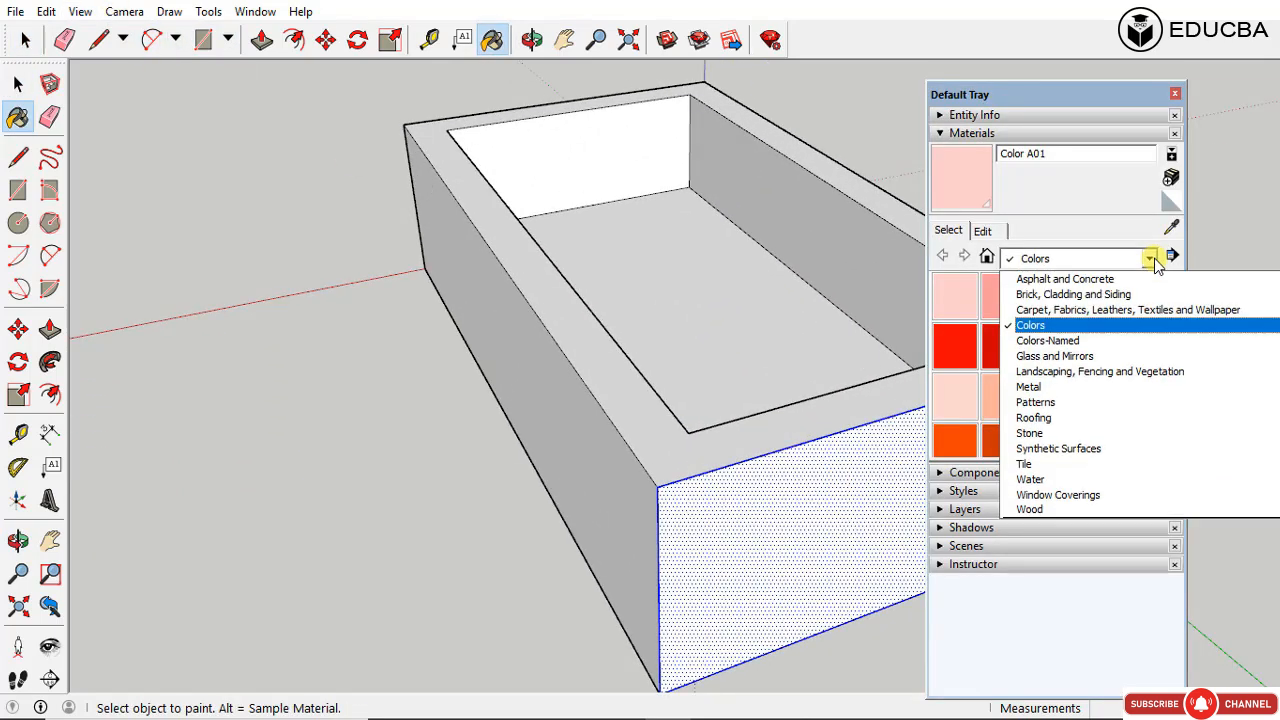
{"action": "left_click", "coordinate": [1033, 417]}
{"action": "left_click", "coordinate": [1003, 345]}
{"action": "left_click", "coordinate": [828, 514]}
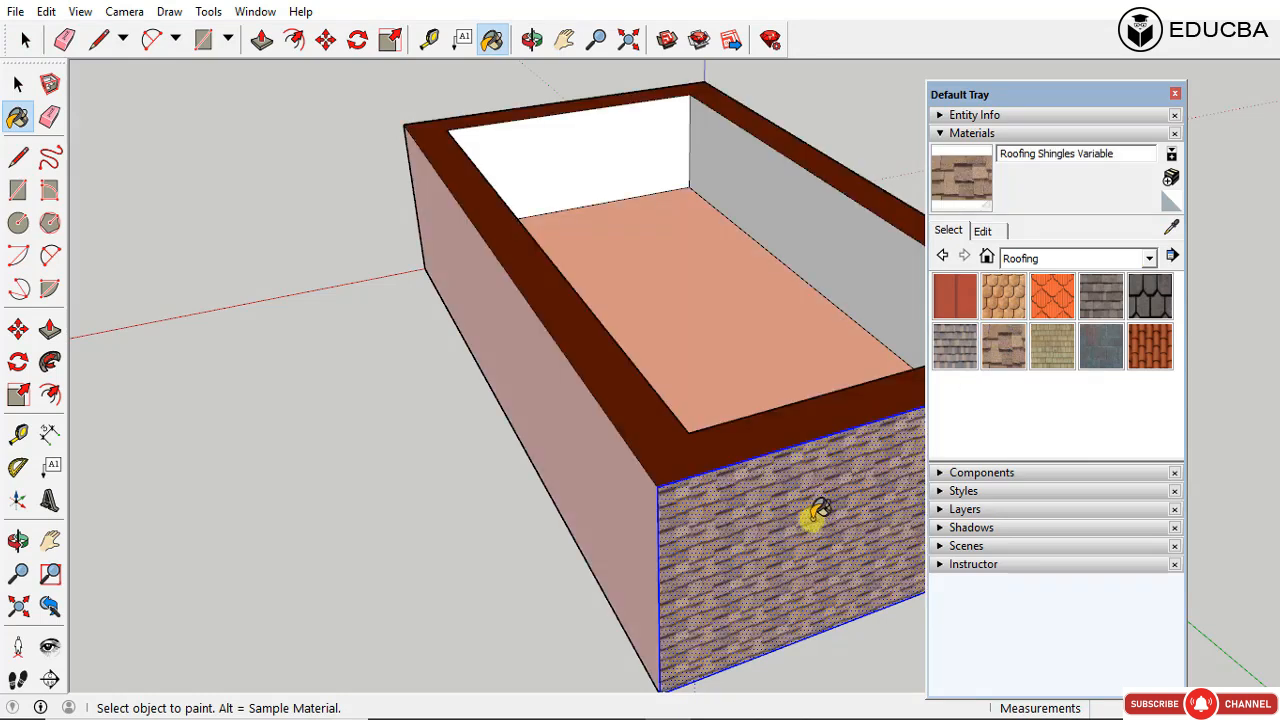
Step: Paint the box's top rim and long outer side face with Roofing Scalloped, and display the Brick, Cladding and Siding materials
{"action": "key", "text": "space"}
{"action": "left_click", "coordinate": [1008, 286]}
{"action": "left_click", "coordinate": [1149, 258]}
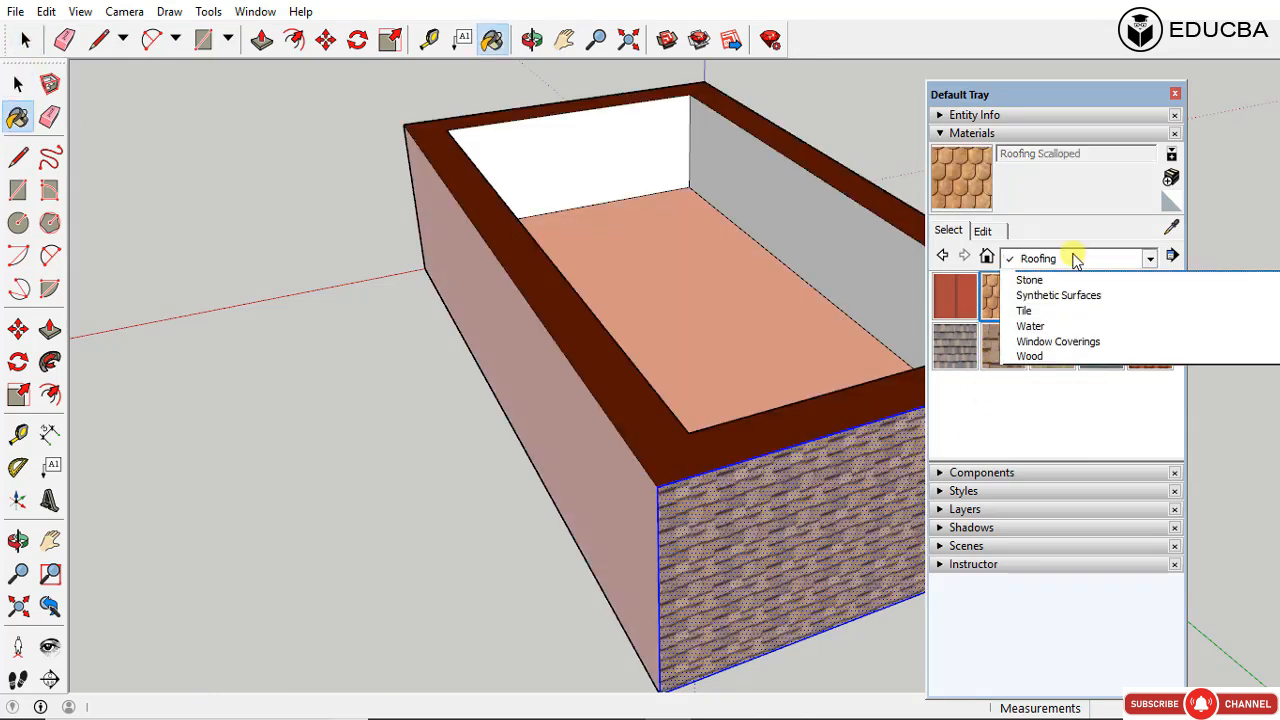
{"action": "left_click", "coordinate": [1074, 344]}
{"action": "left_click", "coordinate": [1075, 258]}
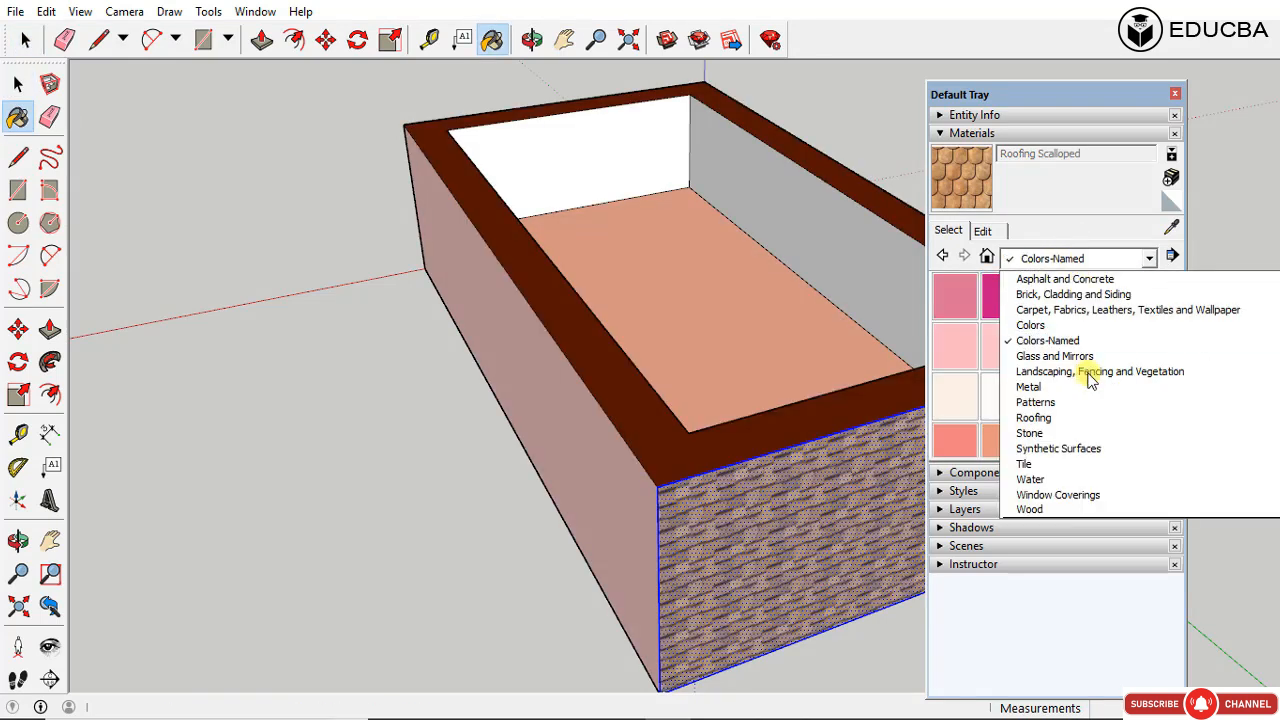
{"action": "left_click", "coordinate": [1089, 294]}
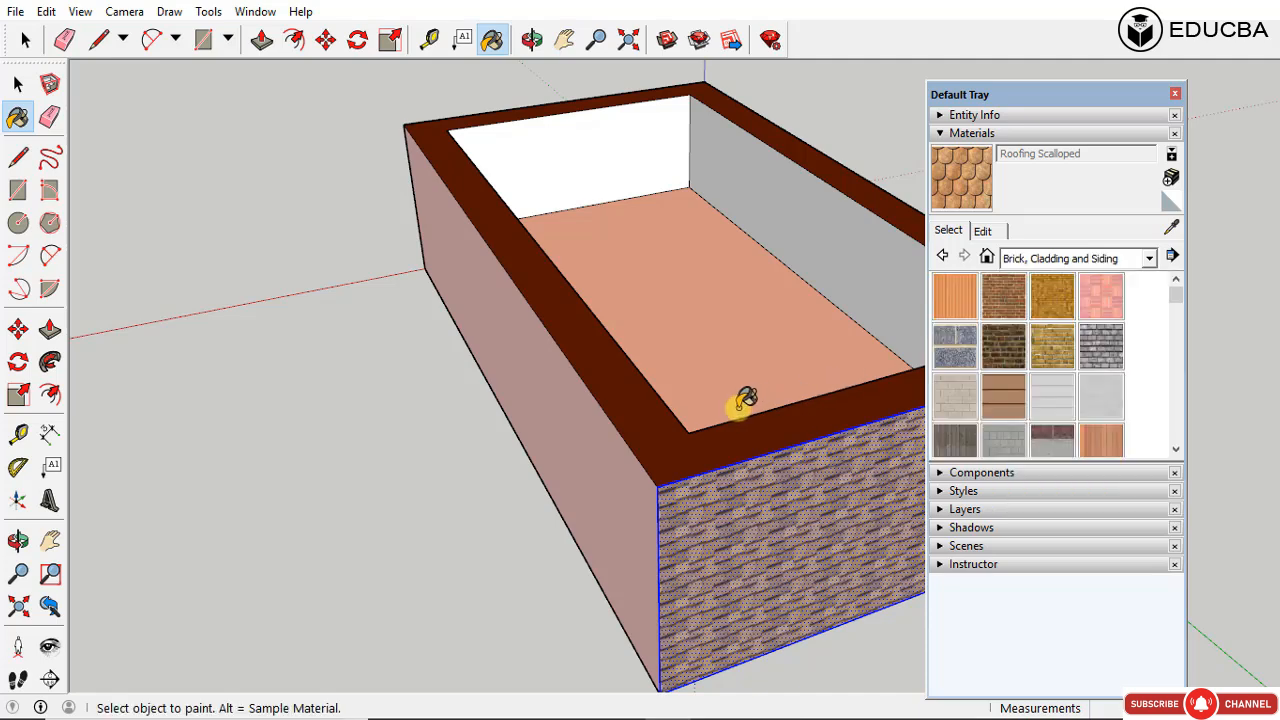
{"action": "left_click", "coordinate": [652, 481]}
{"action": "left_click", "coordinate": [631, 537]}
{"action": "key", "text": "space"}
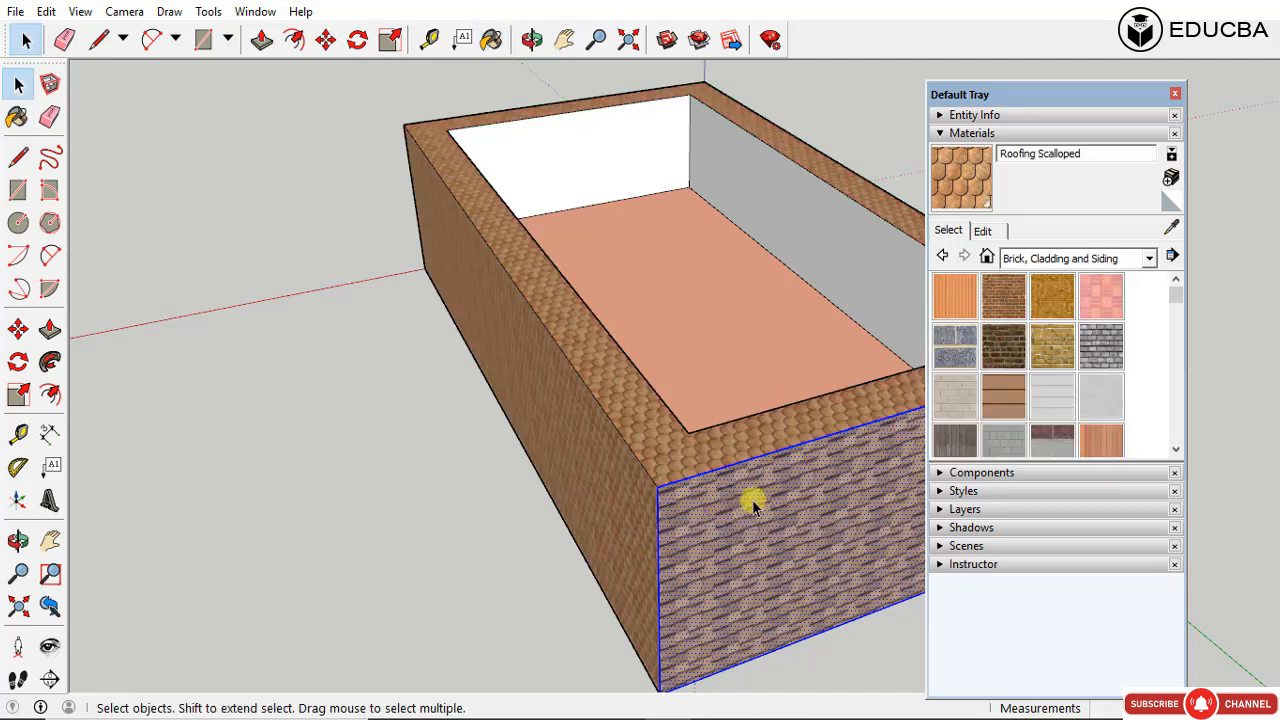
Step: Paint the box's top rim with Brick Colored Blue from the Brick, Cladding and Siding materials
{"action": "left_click", "coordinate": [950, 340]}
{"action": "left_click", "coordinate": [724, 446]}
{"action": "key", "text": "space"}
{"action": "middle_click_drag", "start_coordinate": [685, 416], "coordinate": [691, 510]}
{"action": "scroll", "coordinate": [691, 510], "scroll_direction": "down", "scroll_amount": 4}
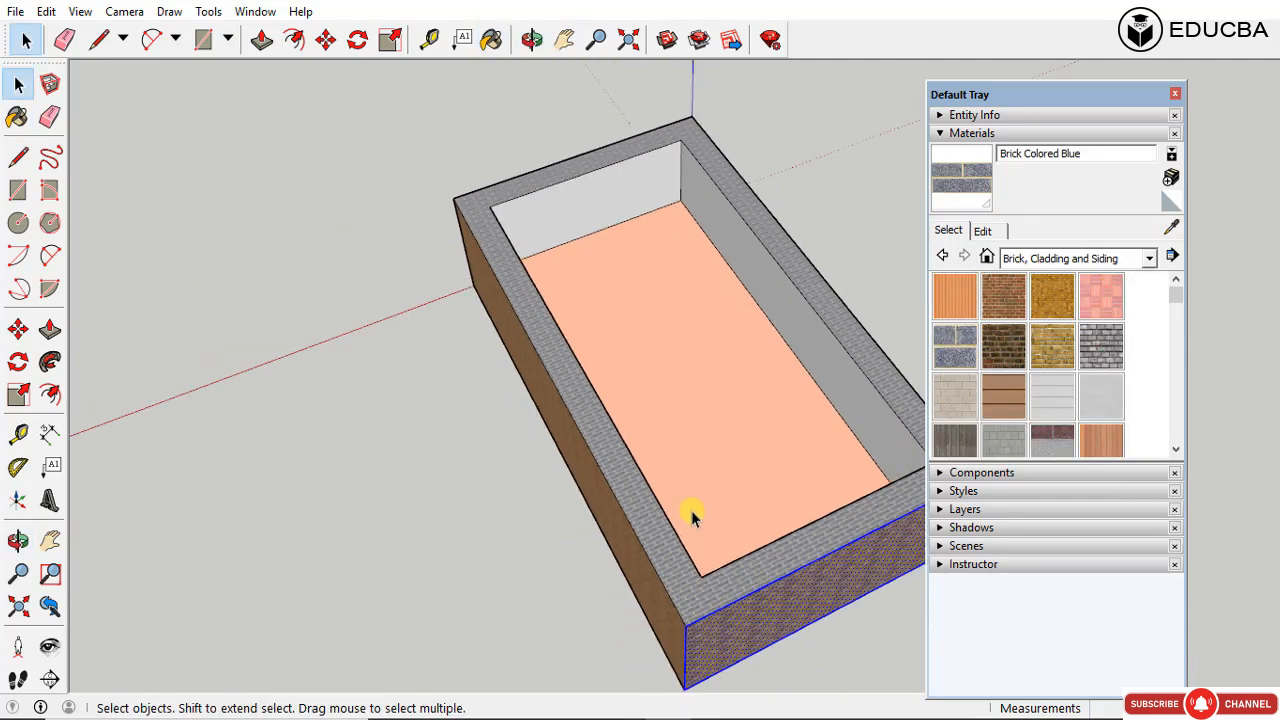
{"action": "middle_click_drag", "start_coordinate": [716, 446], "coordinate": [731, 357]}
{"action": "scroll", "coordinate": [744, 503], "scroll_direction": "up", "scroll_amount": 1}
Step: Paint the box's top rim with Color D02 from the Colors materials, clear the selection and close the Default Tray
{"action": "left_click", "coordinate": [1110, 259]}
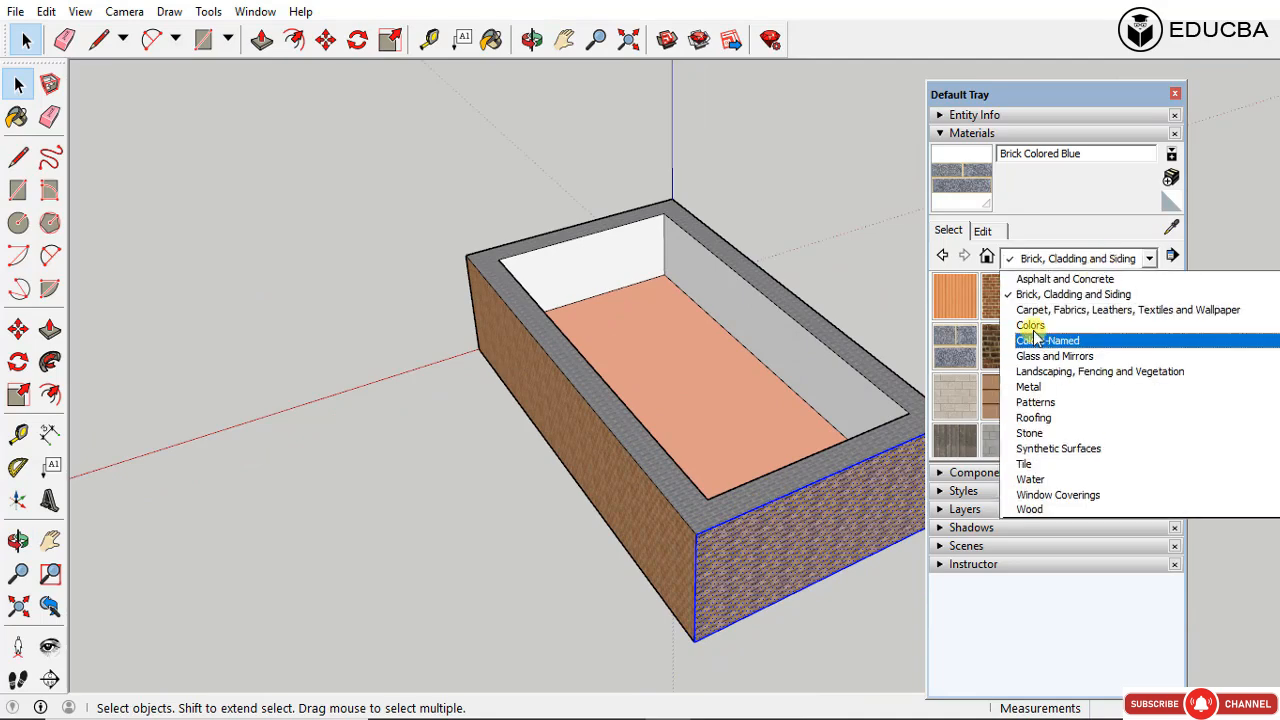
{"action": "left_click", "coordinate": [1075, 327]}
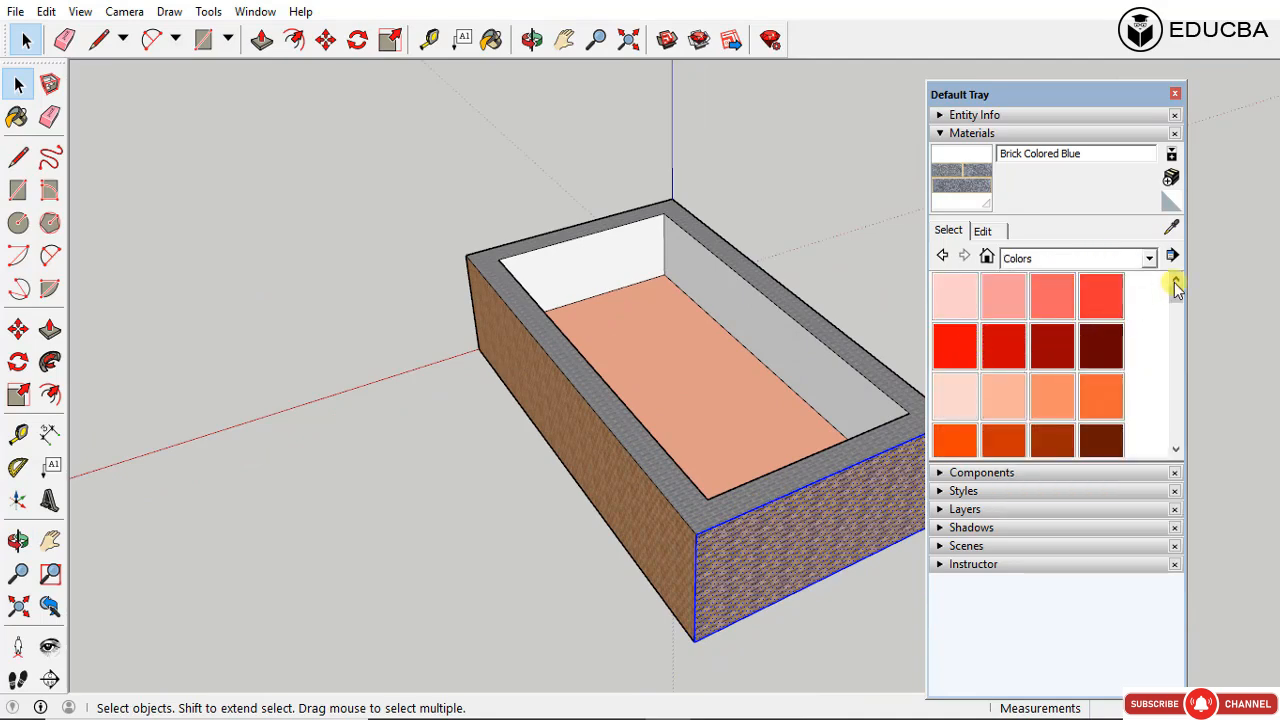
{"action": "left_click", "coordinate": [1176, 449]}
{"action": "left_click", "coordinate": [1176, 449]}
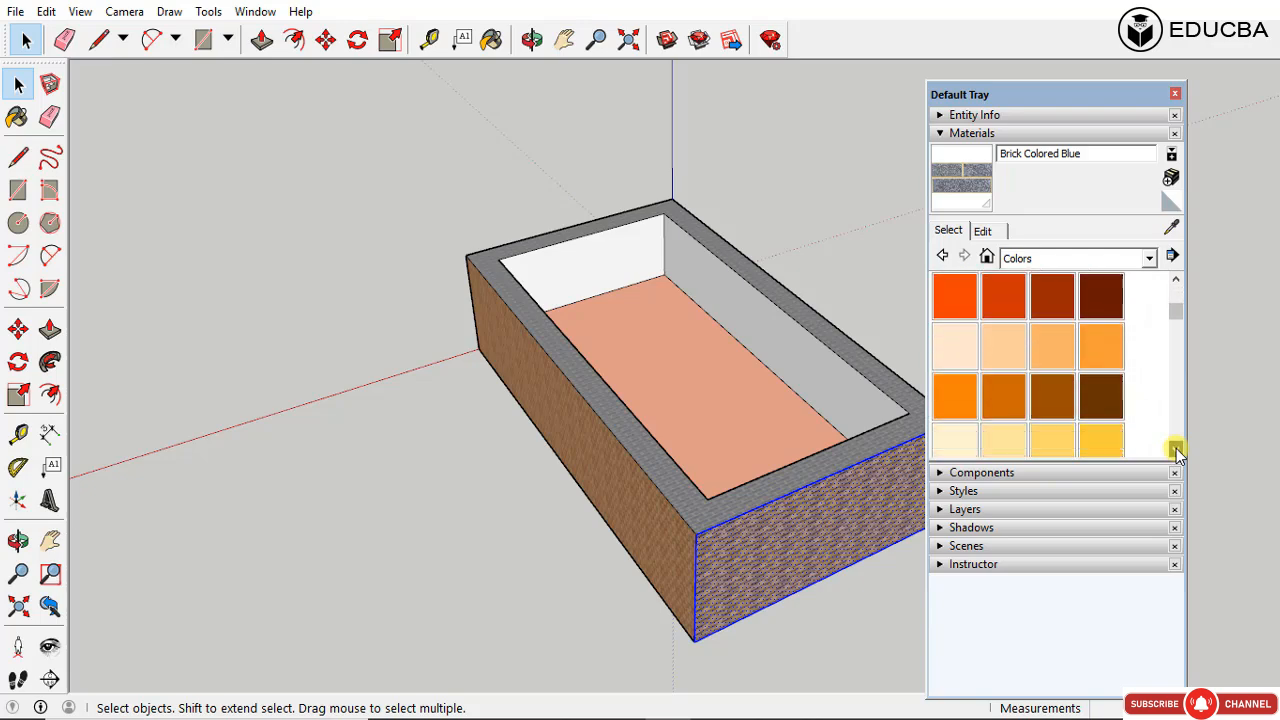
{"action": "left_click", "coordinate": [1004, 440]}
{"action": "left_click", "coordinate": [850, 450]}
{"action": "key", "text": "space"}
{"action": "left_click", "coordinate": [842, 590]}
{"action": "scroll", "coordinate": [762, 490], "scroll_direction": "up", "scroll_amount": 2}
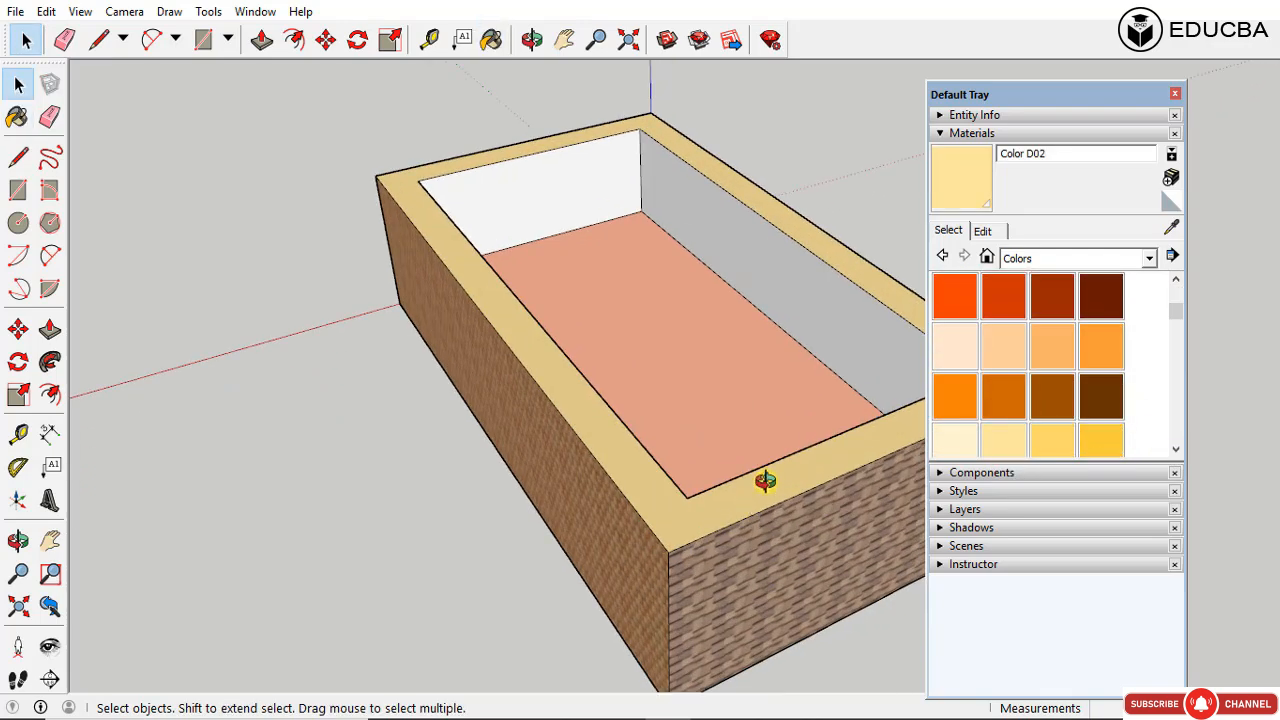
{"action": "middle_click_drag", "start_coordinate": [766, 480], "coordinate": [835, 425]}
{"action": "middle_click_drag", "start_coordinate": [790, 514], "coordinate": [640, 583]}
{"action": "scroll", "coordinate": [646, 577], "scroll_direction": "up", "scroll_amount": 3}
{"action": "scroll", "coordinate": [656, 566], "scroll_direction": "down", "scroll_amount": 3}
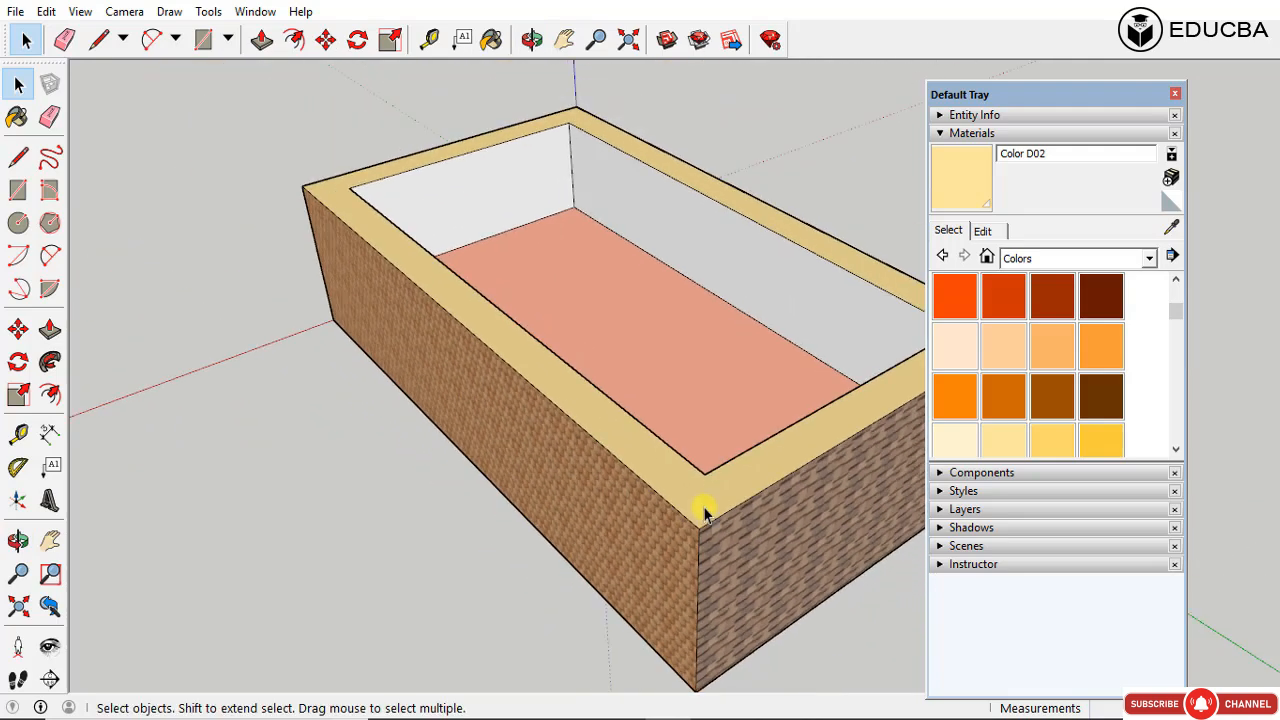
{"action": "left_click", "coordinate": [1176, 95]}
Step: Compare the textured box in the Shaded face style with Shaded With Textures
{"action": "left_click", "coordinate": [80, 12]}
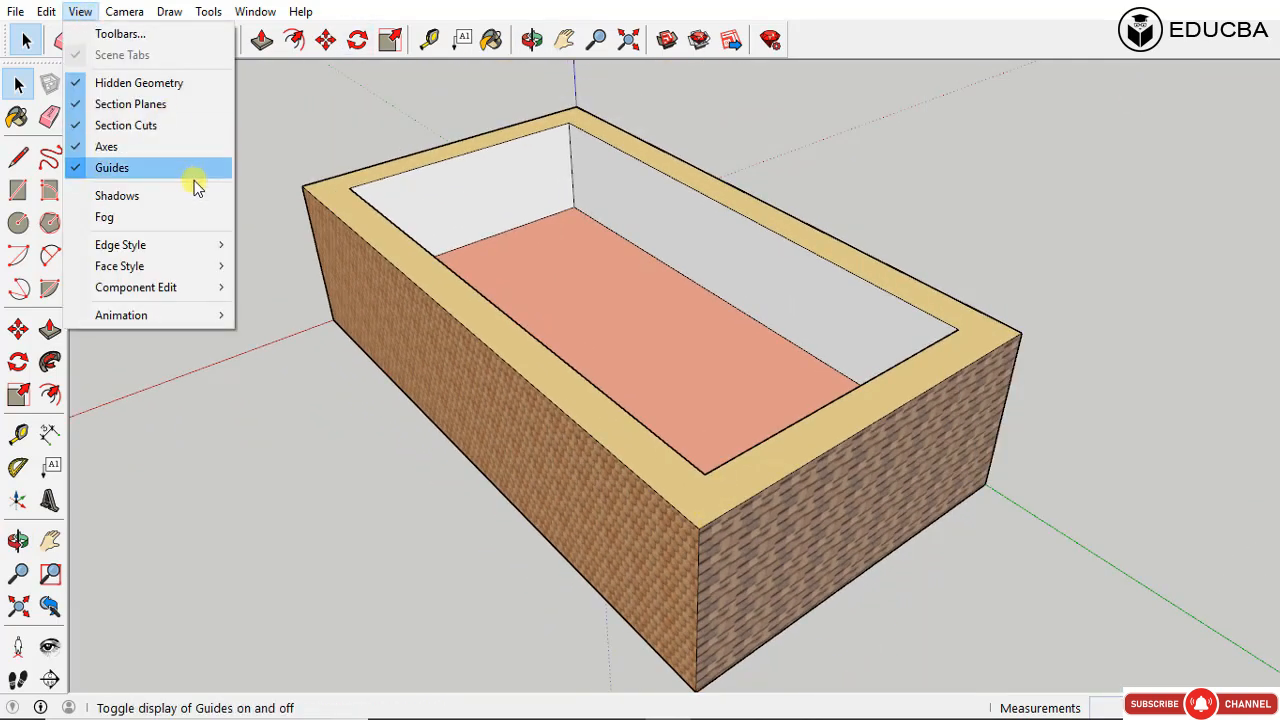
{"action": "mouse_move", "coordinate": [205, 268]}
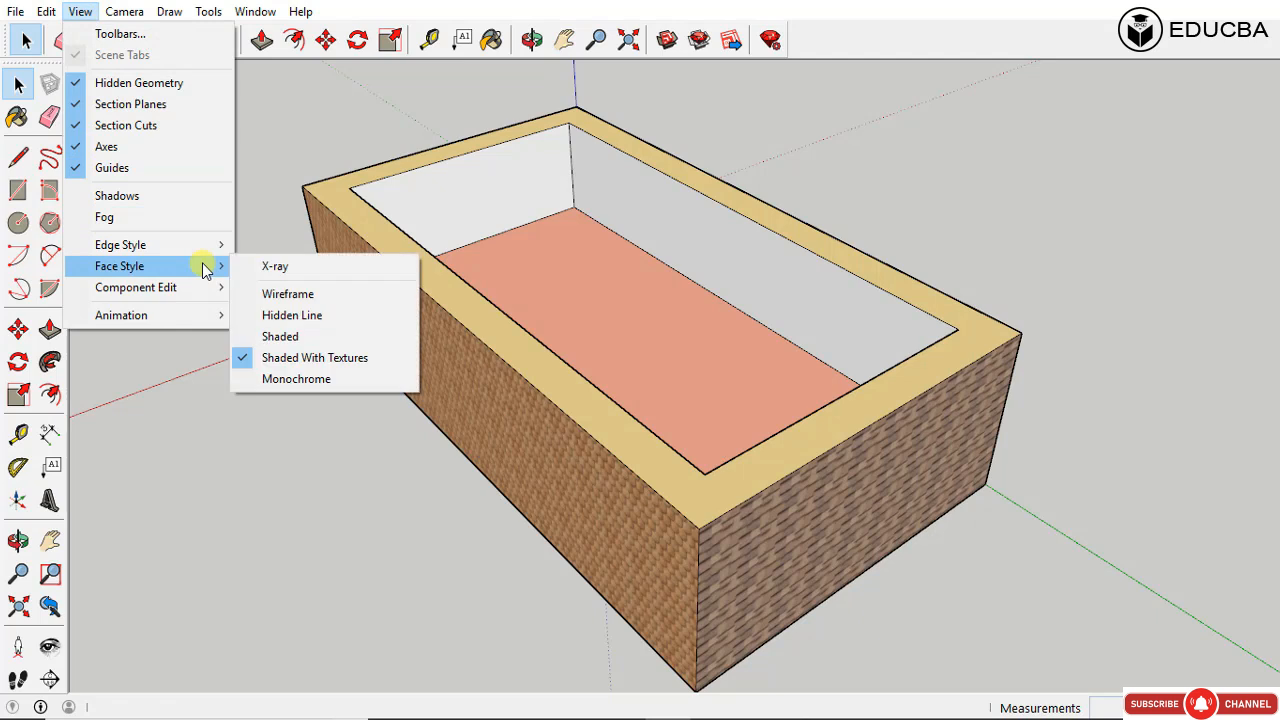
{"action": "left_click", "coordinate": [250, 336]}
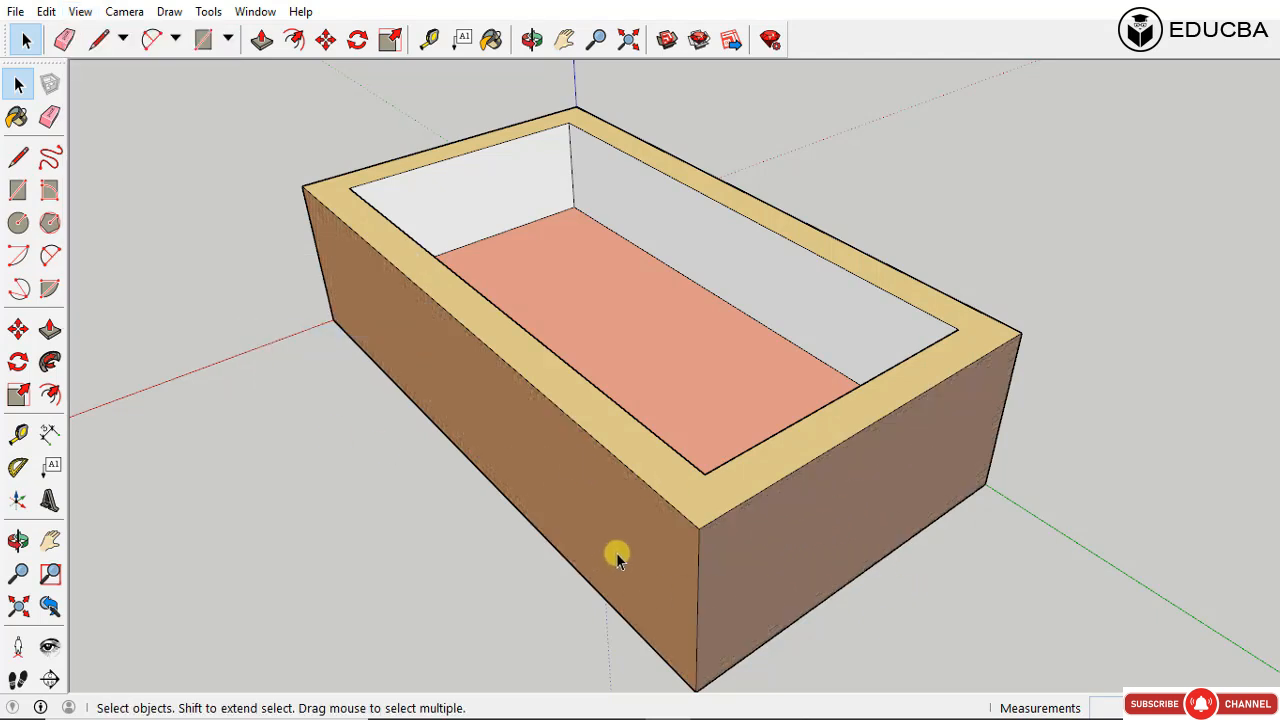
{"action": "left_click", "coordinate": [78, 12]}
{"action": "mouse_move", "coordinate": [250, 266]}
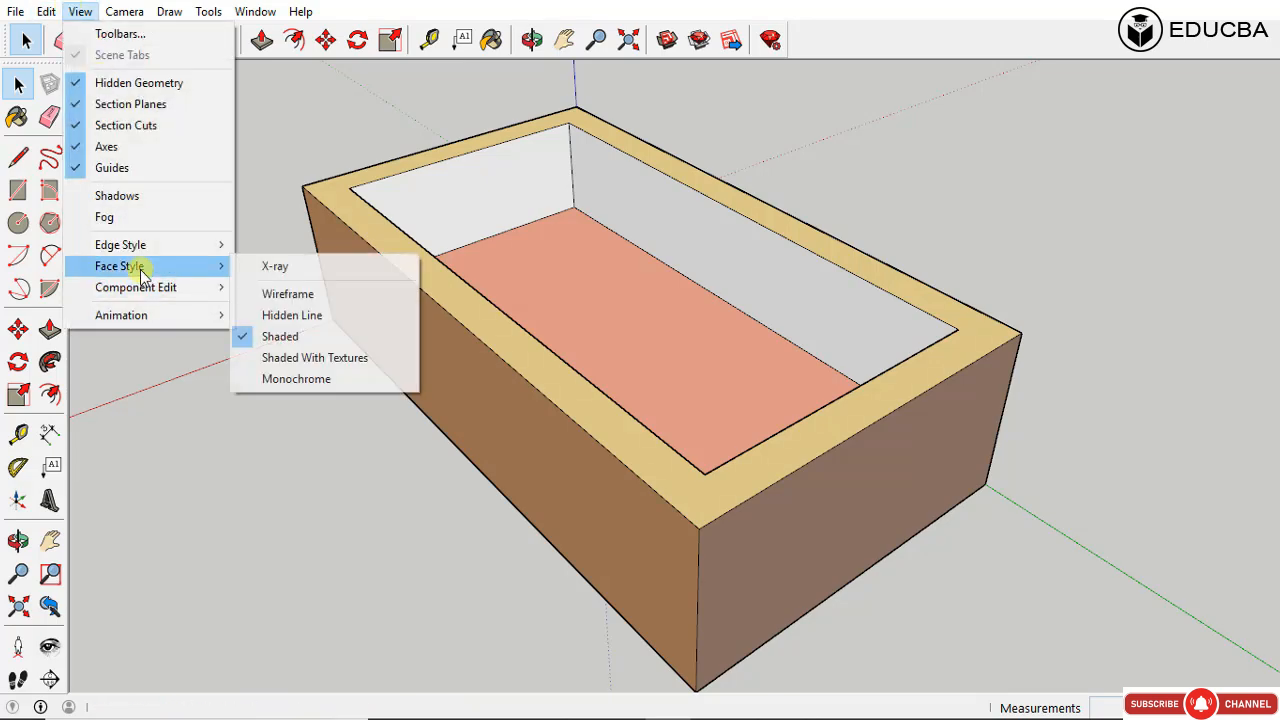
{"action": "left_click", "coordinate": [250, 360]}
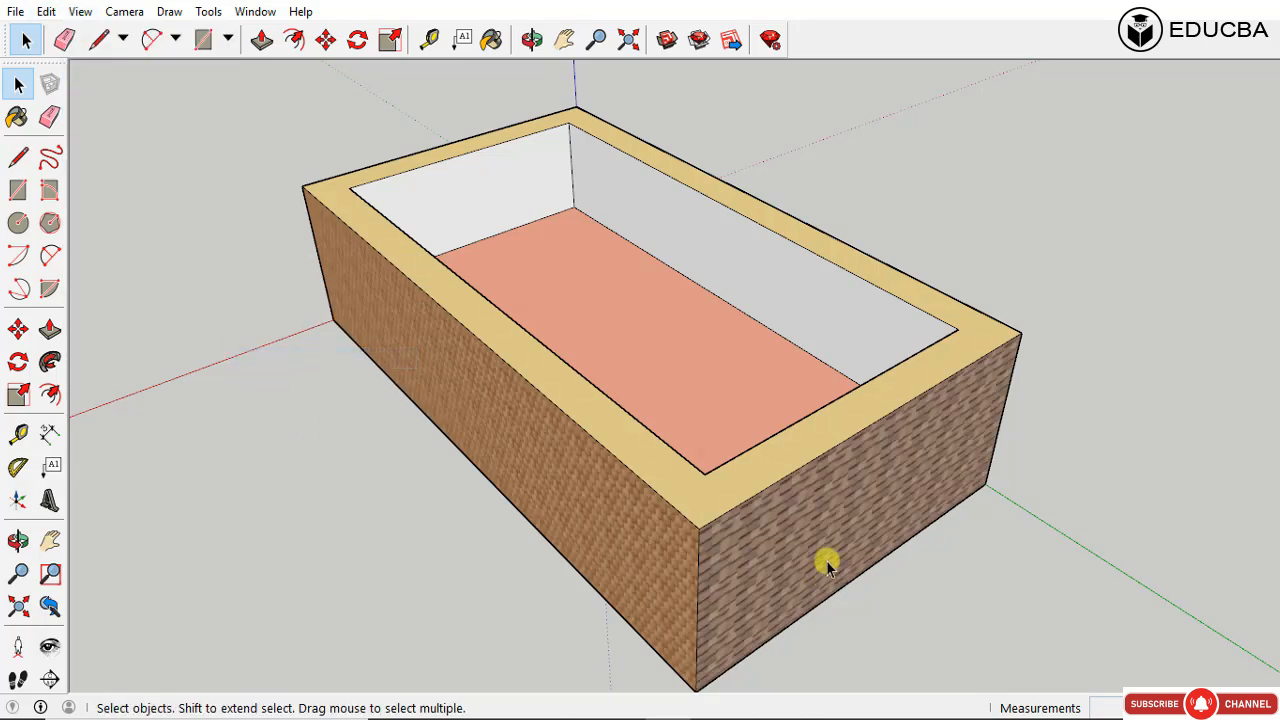
{"action": "middle_click_drag", "start_coordinate": [827, 563], "coordinate": [773, 449]}
{"action": "middle_click_drag", "start_coordinate": [637, 427], "coordinate": [507, 266]}
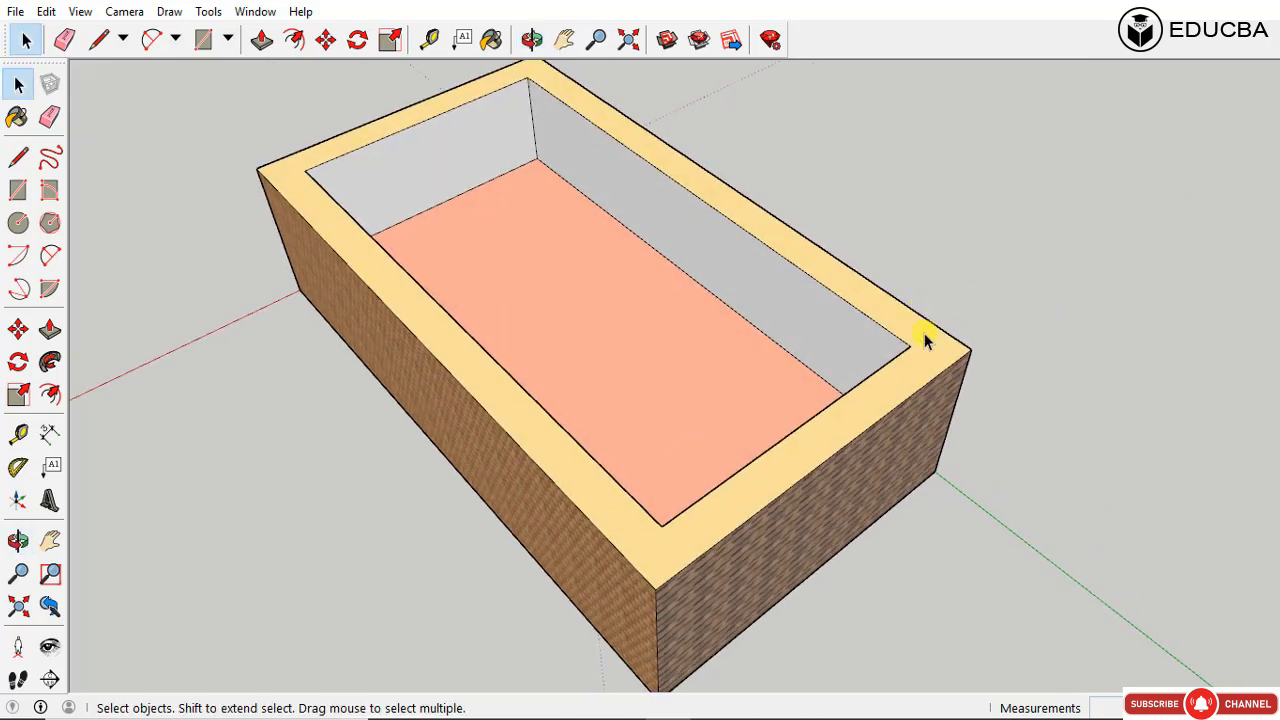
Step: Set the face style to Monochrome and examine the textured box from several angles
{"action": "left_click", "coordinate": [80, 11]}
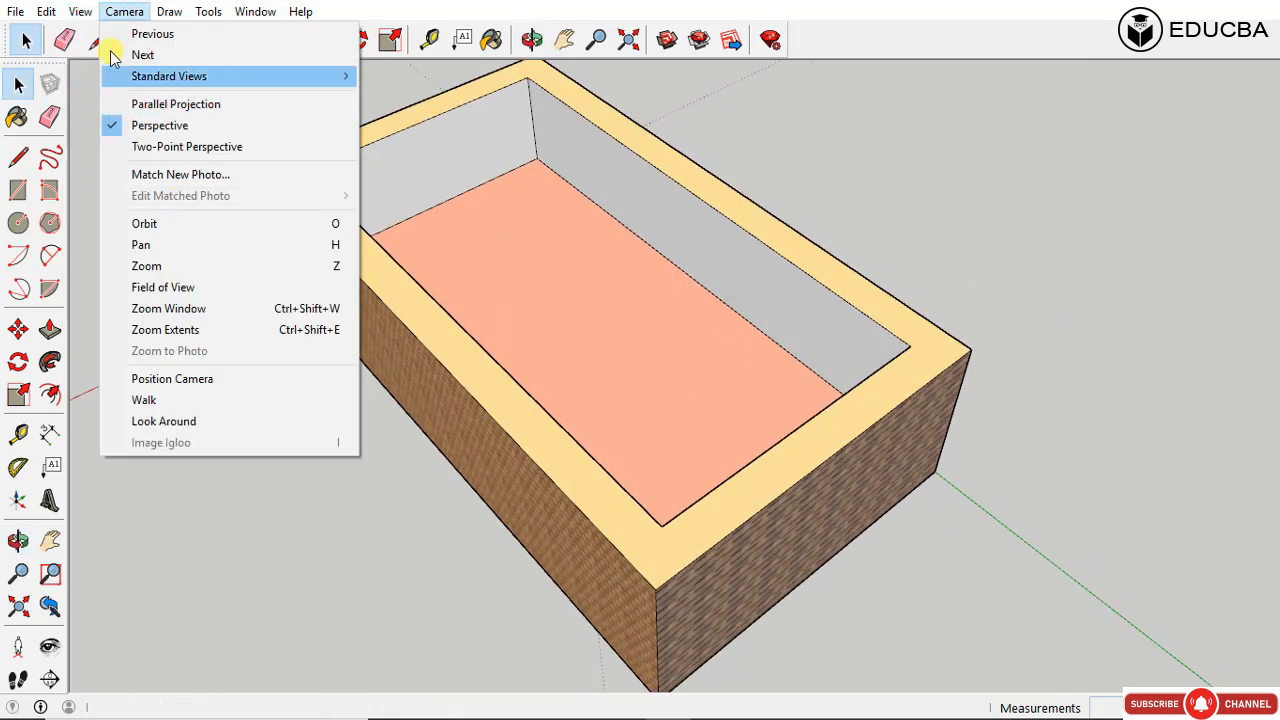
{"action": "mouse_move", "coordinate": [126, 266]}
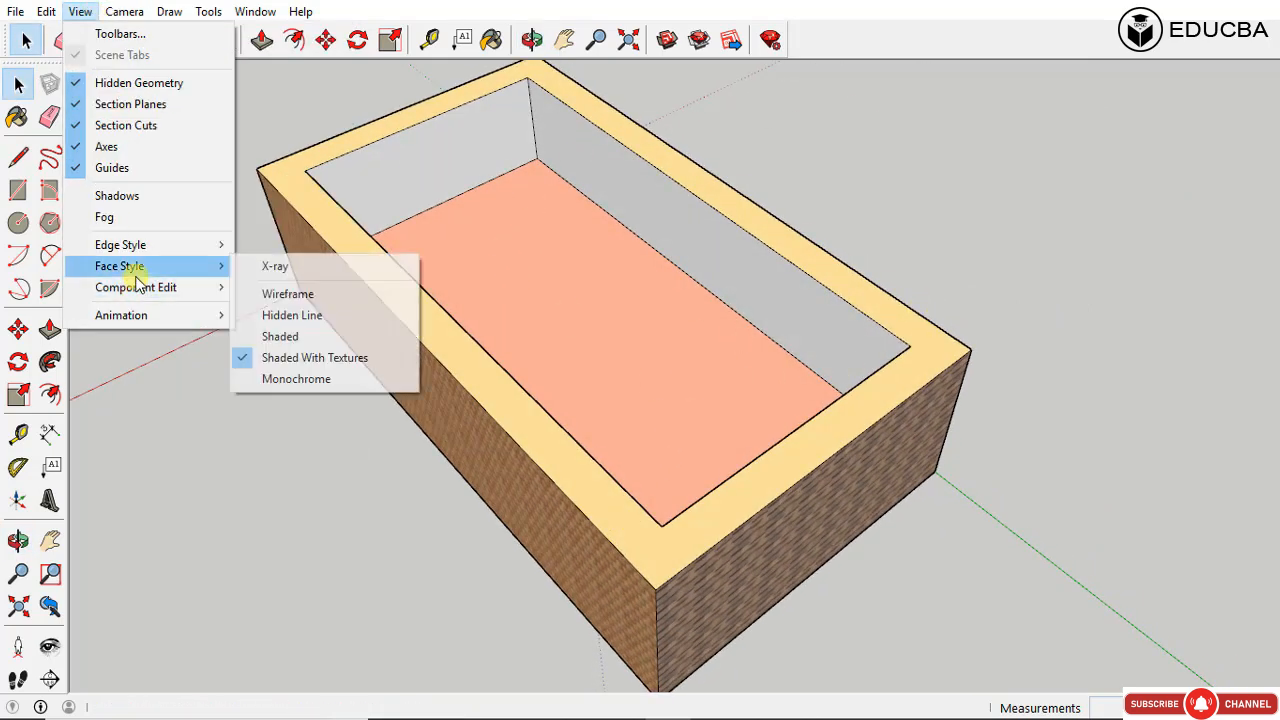
{"action": "left_click", "coordinate": [244, 380]}
{"action": "scroll", "coordinate": [810, 441], "scroll_direction": "down", "scroll_amount": 3}
{"action": "middle_click_drag", "start_coordinate": [826, 443], "coordinate": [350, 452]}
{"action": "middle_click_drag", "start_coordinate": [566, 411], "coordinate": [520, 408]}
{"action": "left_click", "coordinate": [809, 466]}
{"action": "scroll", "coordinate": [715, 482], "scroll_direction": "up", "scroll_amount": 1}
{"action": "mouse_move", "coordinate": [613, 330]}
{"action": "middle_mouse_down"}
{"action": "mouse_move", "coordinate": [983, 420]}
{"action": "mouse_move", "coordinate": [603, 335]}
{"action": "middle_mouse_up"}
Step: Review the Component Edit and Animation options, then view the box from its opposite side
{"action": "left_click", "coordinate": [82, 12]}
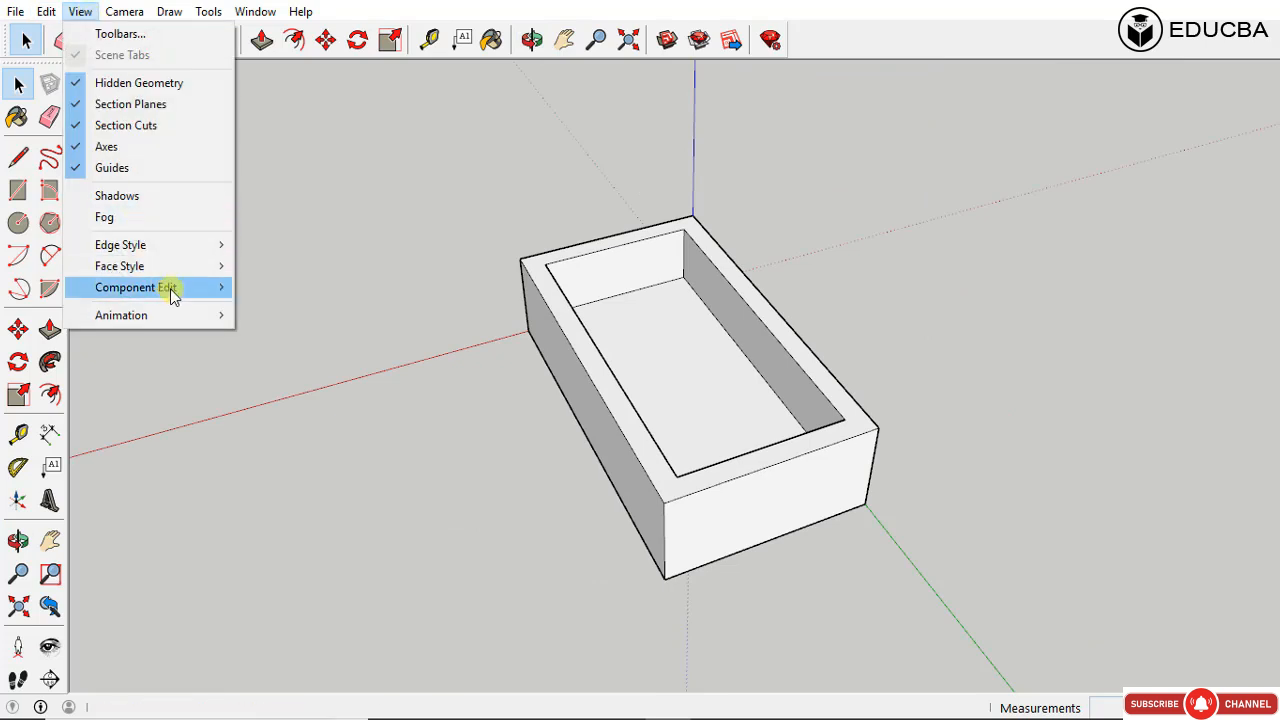
{"action": "mouse_move", "coordinate": [173, 290]}
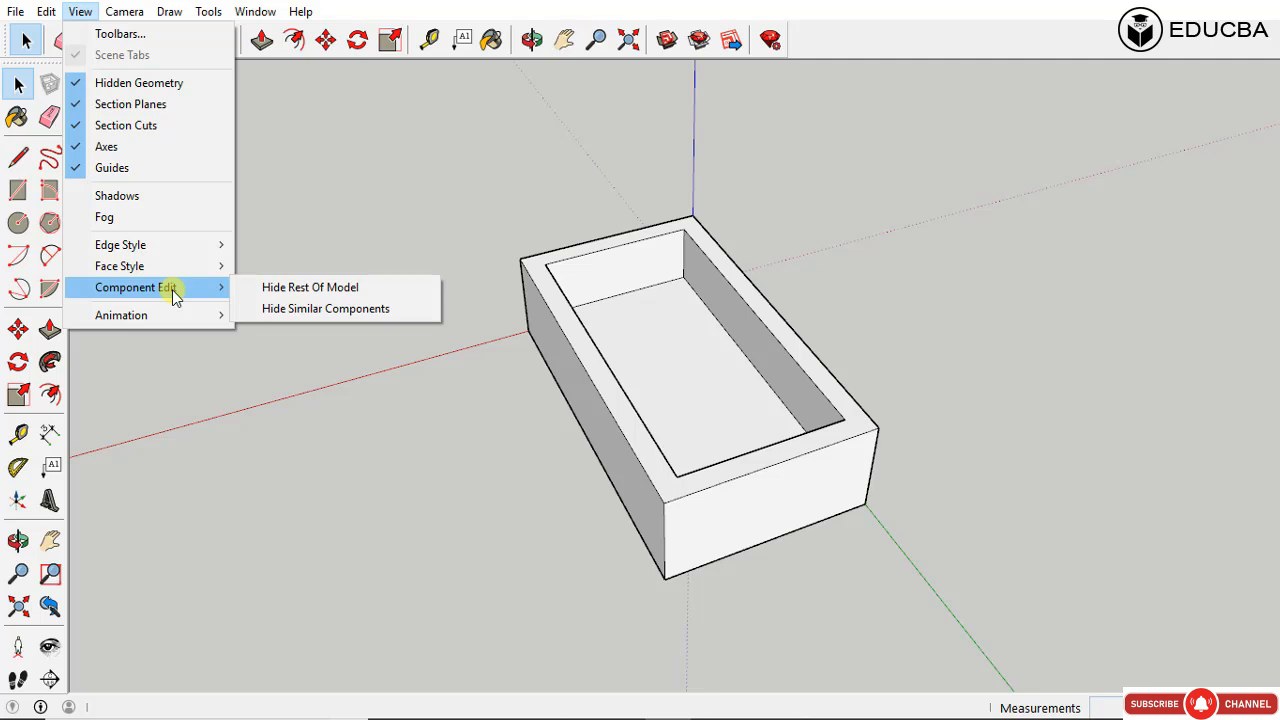
{"action": "mouse_move", "coordinate": [200, 322]}
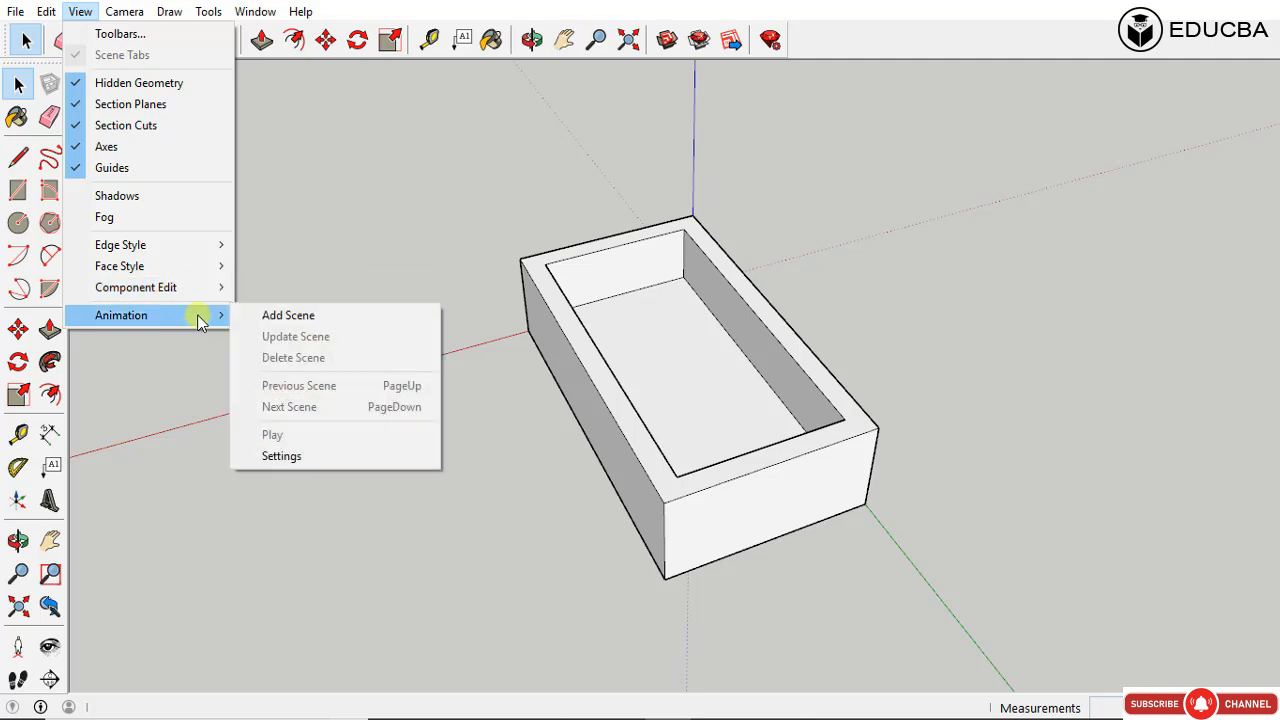
{"action": "left_click", "coordinate": [376, 223]}
{"action": "middle_click_drag", "start_coordinate": [866, 448], "coordinate": [537, 397]}
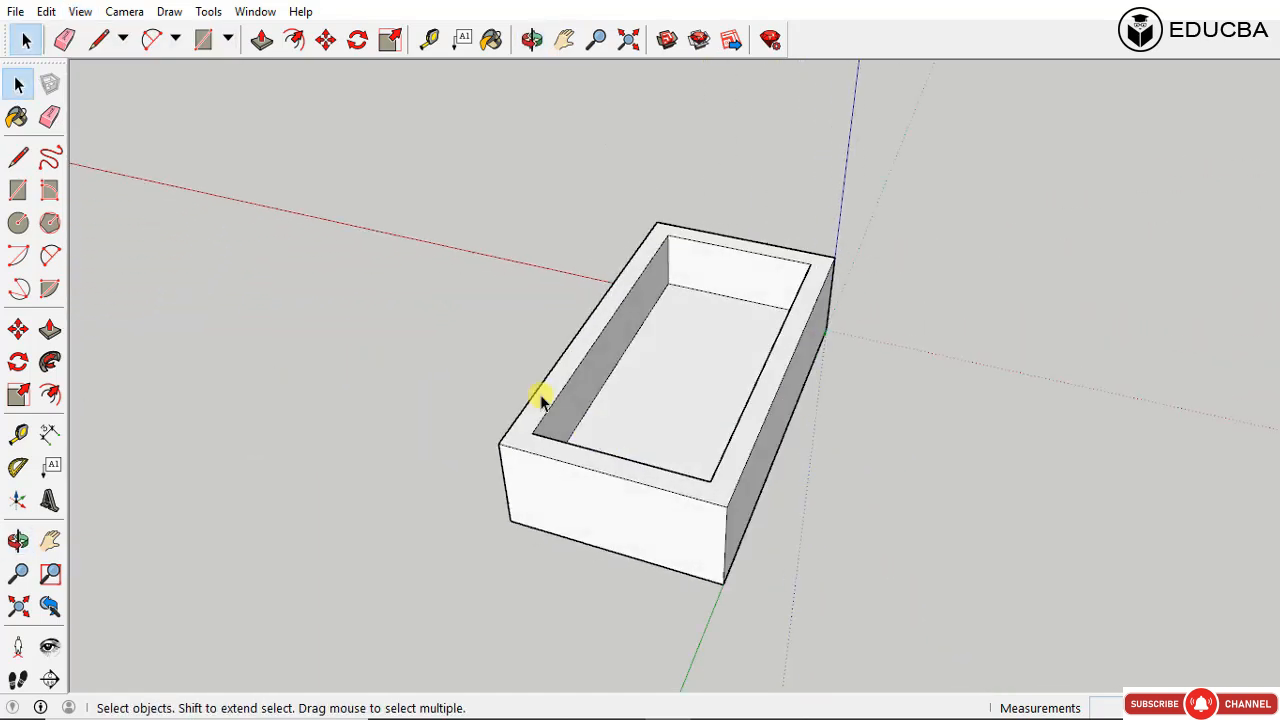
Step: Return to the previous camera view and review the available standard views
{"action": "left_click", "coordinate": [82, 12]}
{"action": "mouse_move", "coordinate": [113, 15]}
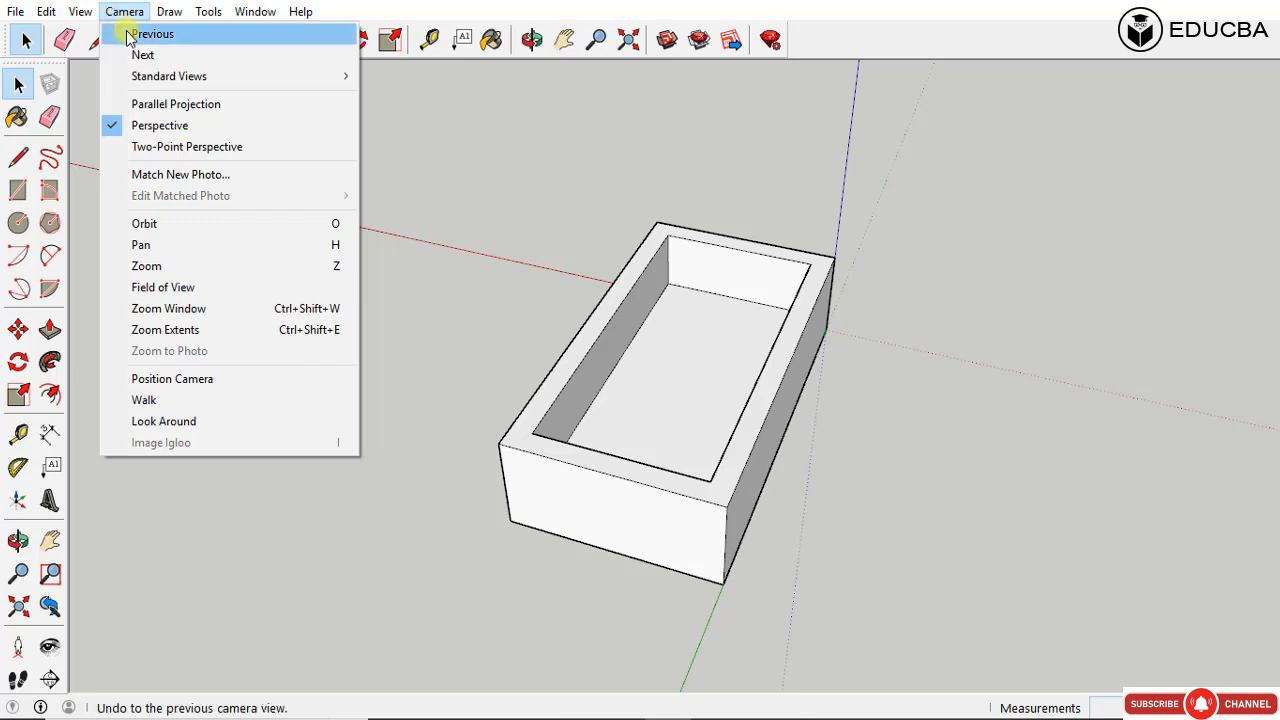
{"action": "left_click", "coordinate": [133, 34]}
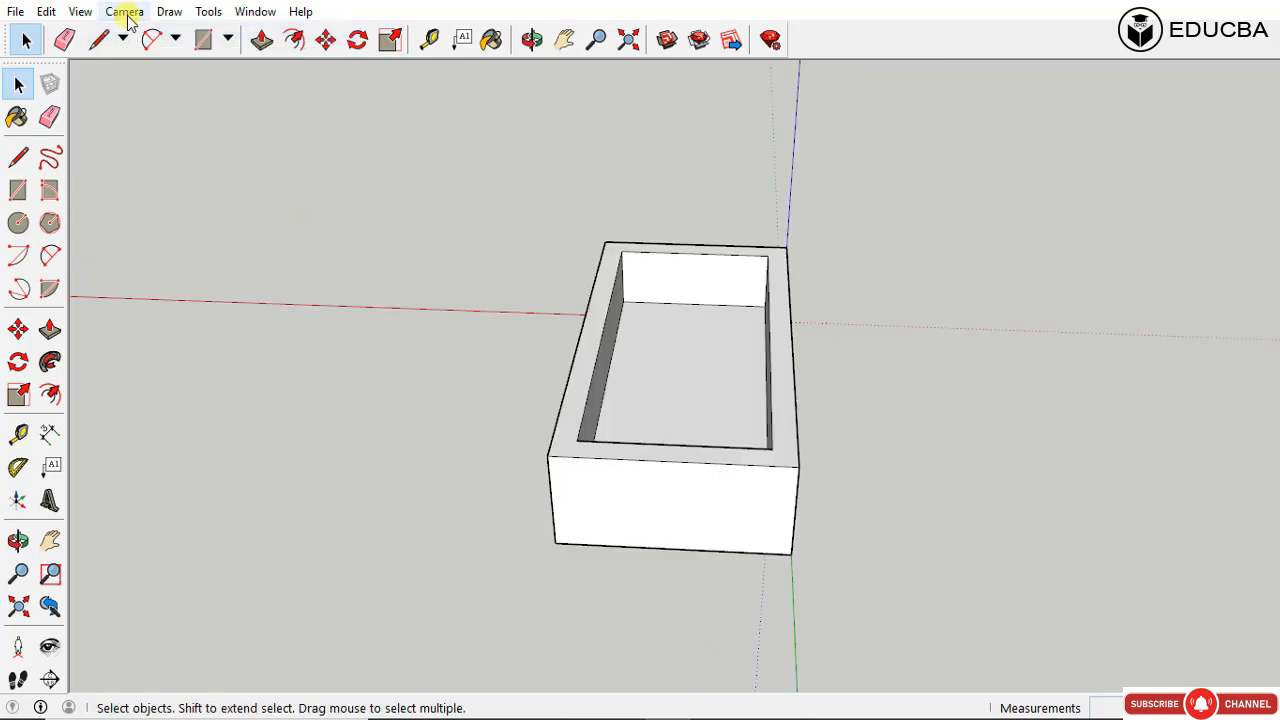
{"action": "left_click", "coordinate": [124, 12]}
{"action": "mouse_move", "coordinate": [143, 77]}
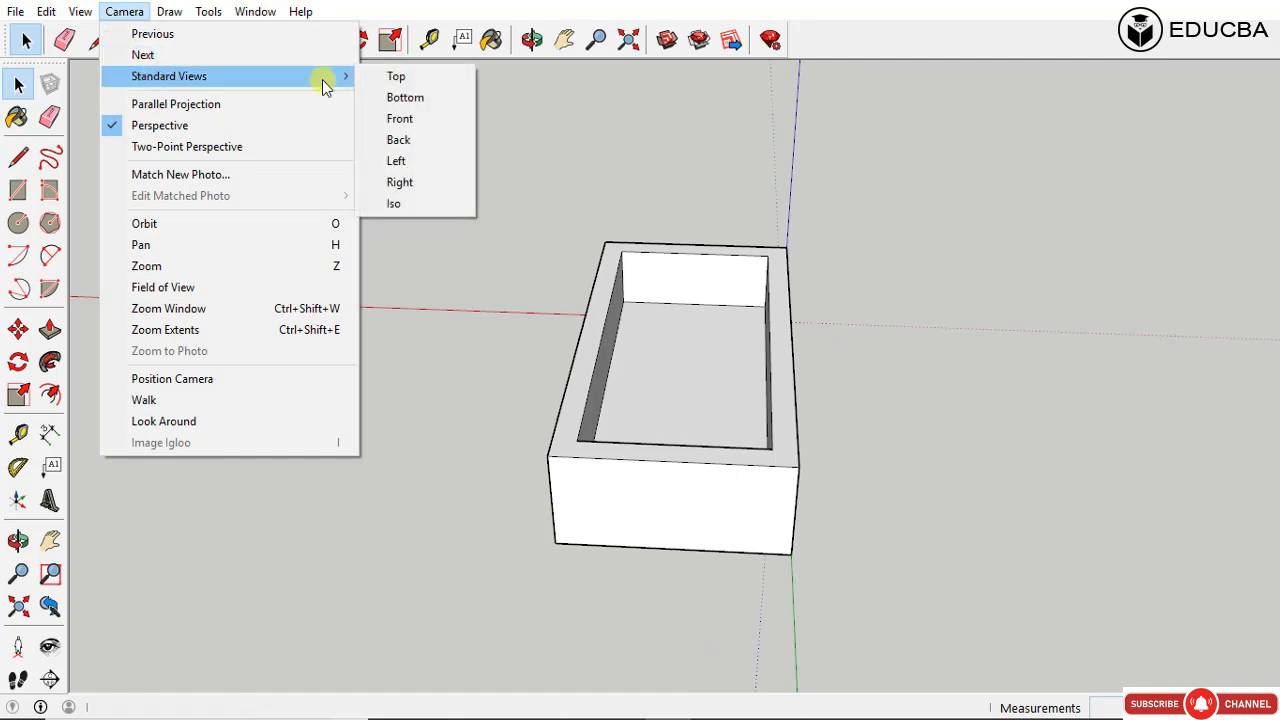
{"action": "left_click", "coordinate": [735, 103]}
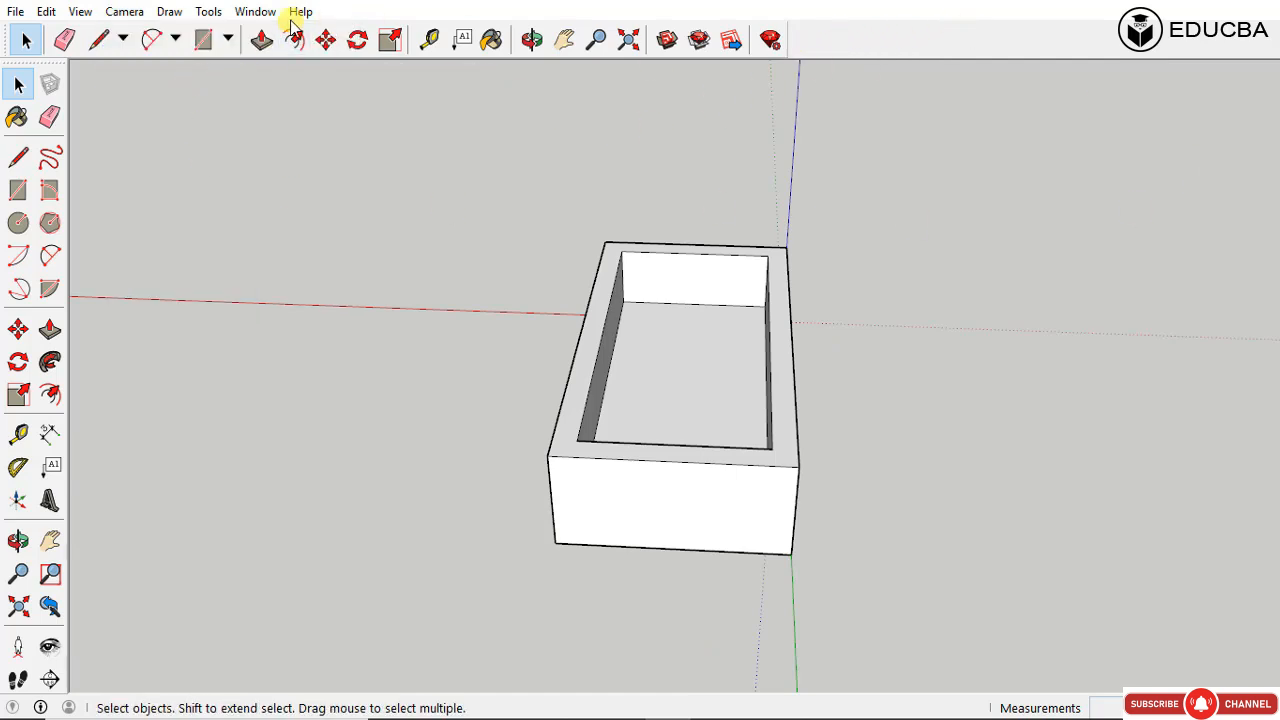
{"action": "left_click", "coordinate": [118, 14]}
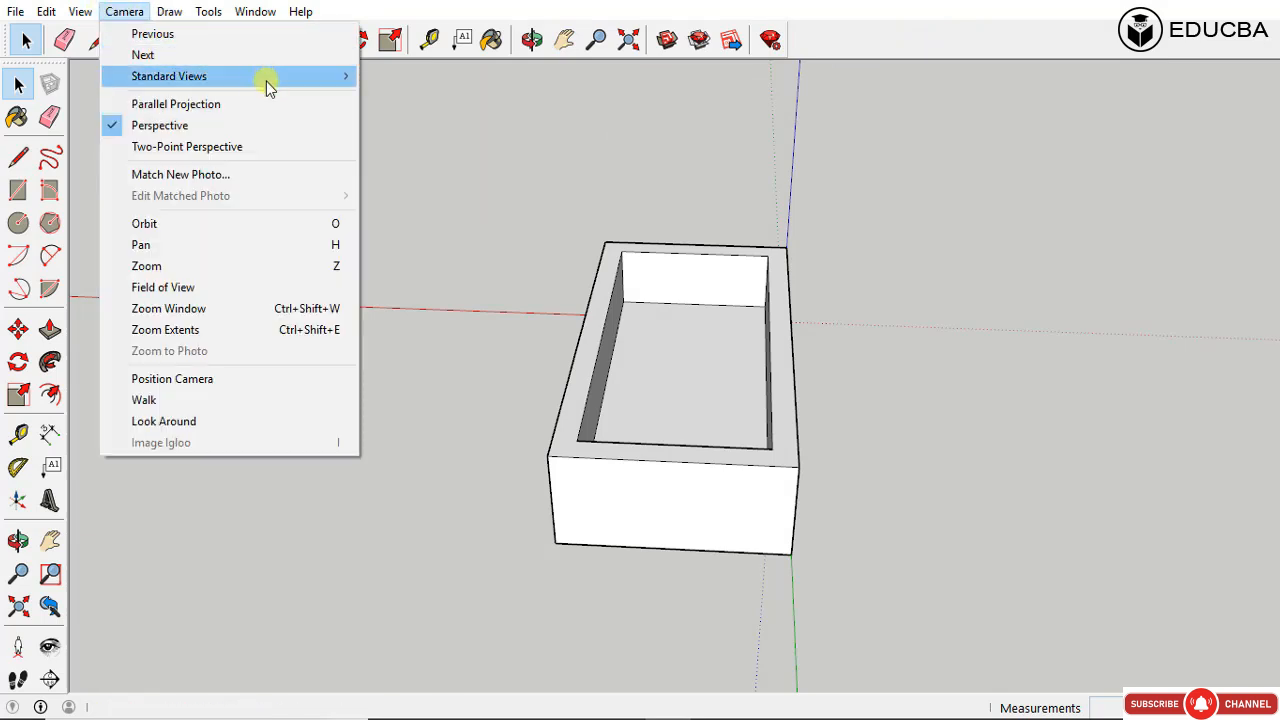
{"action": "left_click", "coordinate": [487, 132]}
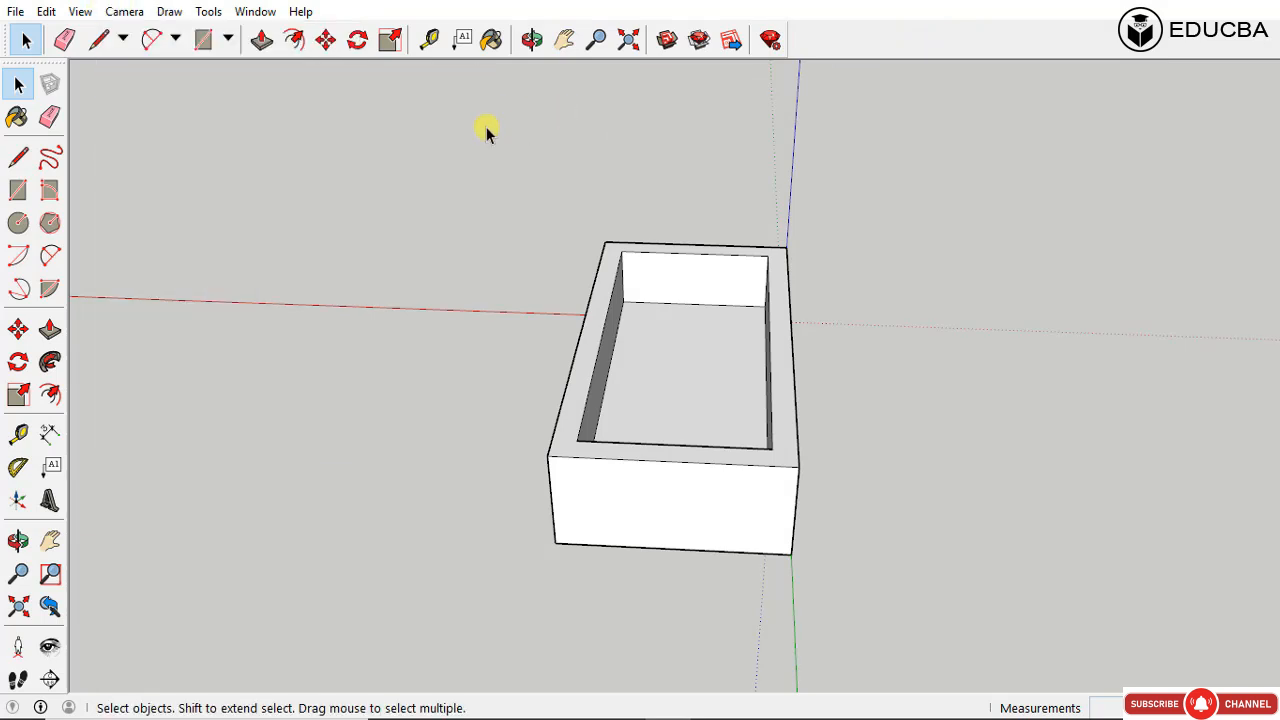
Step: Switch the camera to Parallel Projection and examine the box from different angles and distances
{"action": "left_click", "coordinate": [118, 12]}
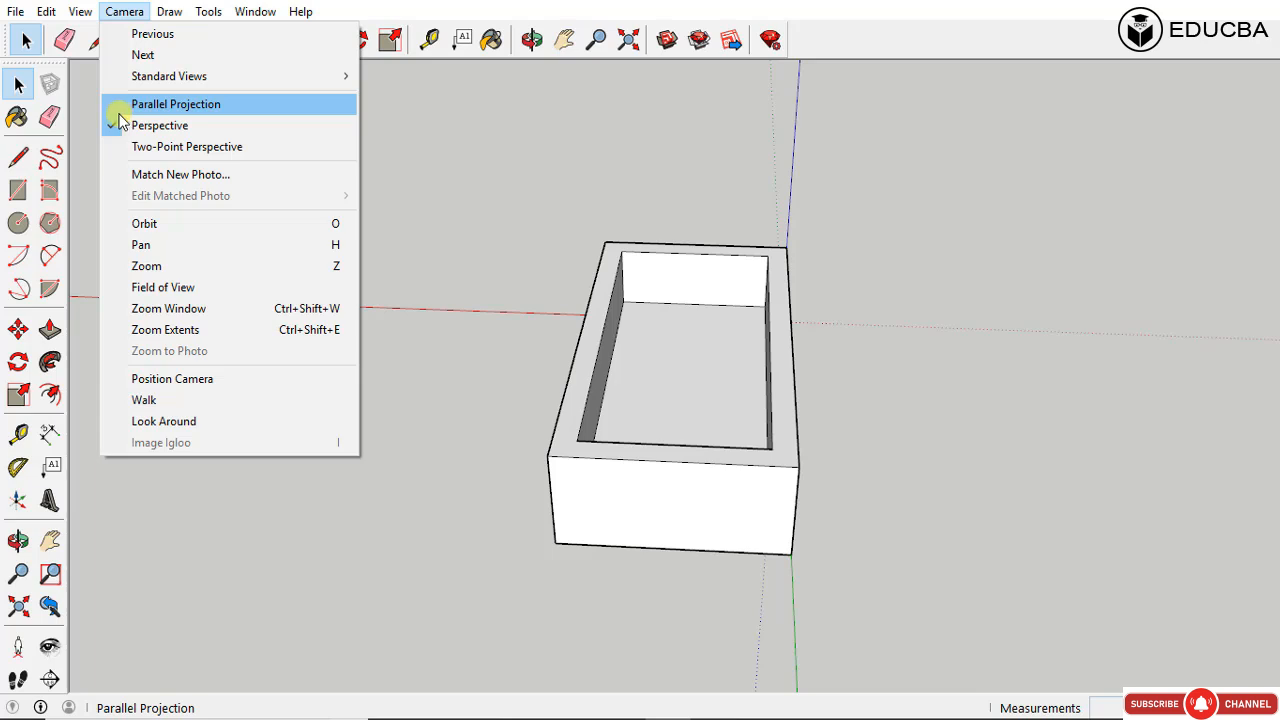
{"action": "left_click", "coordinate": [175, 104]}
{"action": "middle_click_drag", "start_coordinate": [811, 319], "coordinate": [702, 368]}
{"action": "scroll", "coordinate": [640, 405], "scroll_direction": "down", "scroll_amount": 2}
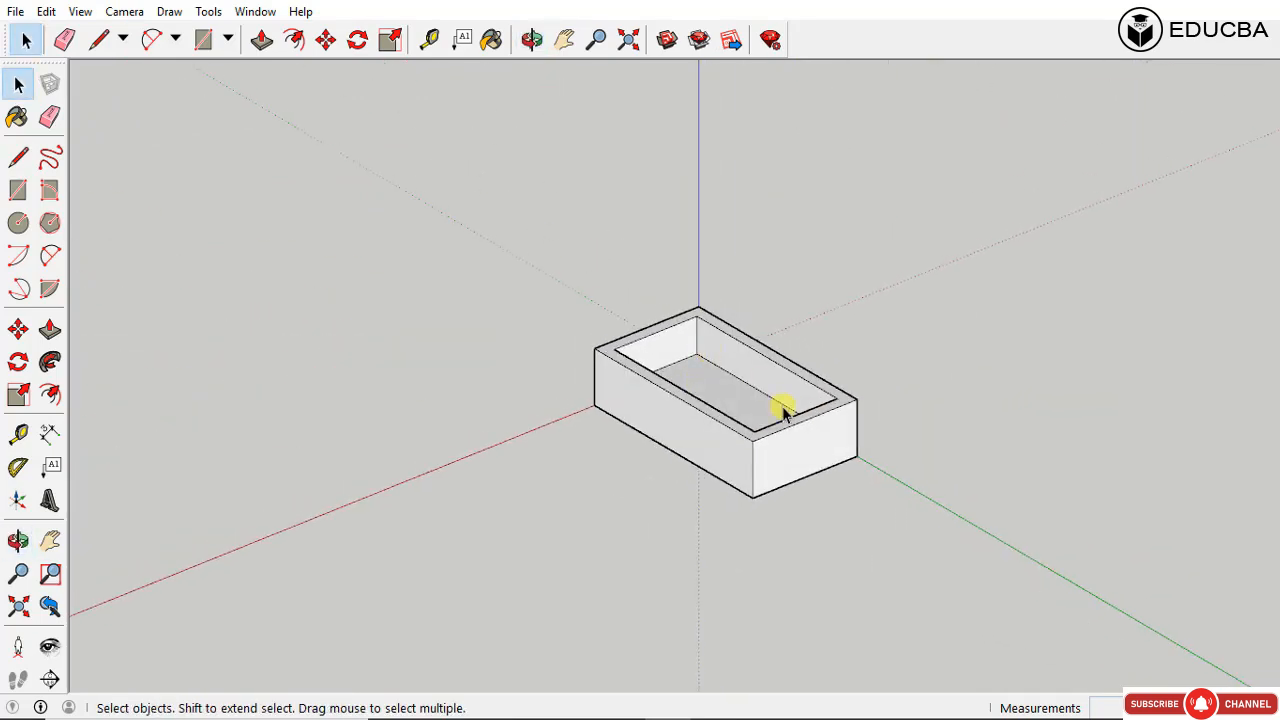
{"action": "scroll", "coordinate": [781, 406], "scroll_direction": "up", "scroll_amount": 4}
{"action": "middle_click_drag", "start_coordinate": [771, 406], "coordinate": [766, 451]}
{"action": "scroll", "coordinate": [644, 339], "scroll_direction": "down", "scroll_amount": 2}
{"action": "middle_click_drag", "start_coordinate": [644, 339], "coordinate": [590, 440]}
{"action": "scroll", "coordinate": [766, 368], "scroll_direction": "up", "scroll_amount": 3}
{"action": "scroll", "coordinate": [648, 344], "scroll_direction": "down", "scroll_amount": 1}
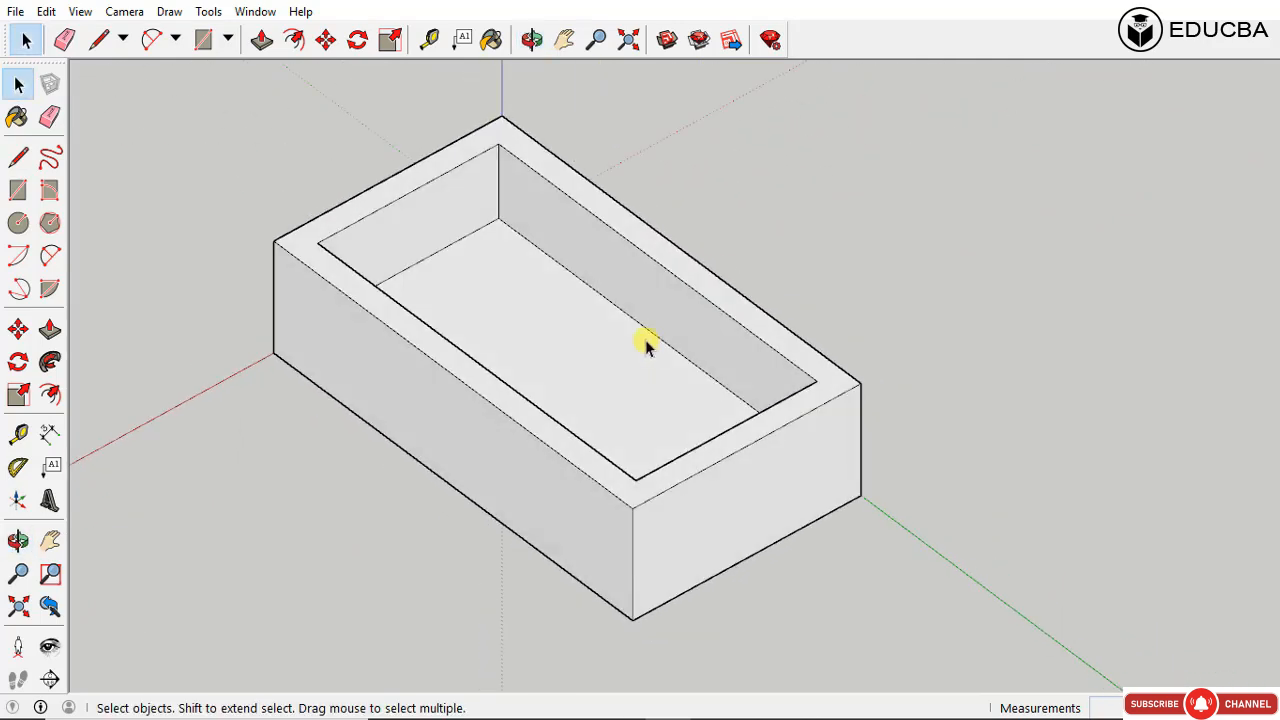
{"action": "scroll", "coordinate": [663, 400], "scroll_direction": "down", "scroll_amount": 3}
{"action": "middle_click_drag", "start_coordinate": [686, 423], "coordinate": [686, 297]}
{"action": "scroll", "coordinate": [668, 355], "scroll_direction": "up", "scroll_amount": 3}
{"action": "scroll", "coordinate": [743, 338], "scroll_direction": "down", "scroll_amount": 2}
{"action": "scroll", "coordinate": [665, 366], "scroll_direction": "down", "scroll_amount": 2}
{"action": "scroll", "coordinate": [694, 486], "scroll_direction": "up", "scroll_amount": 2}
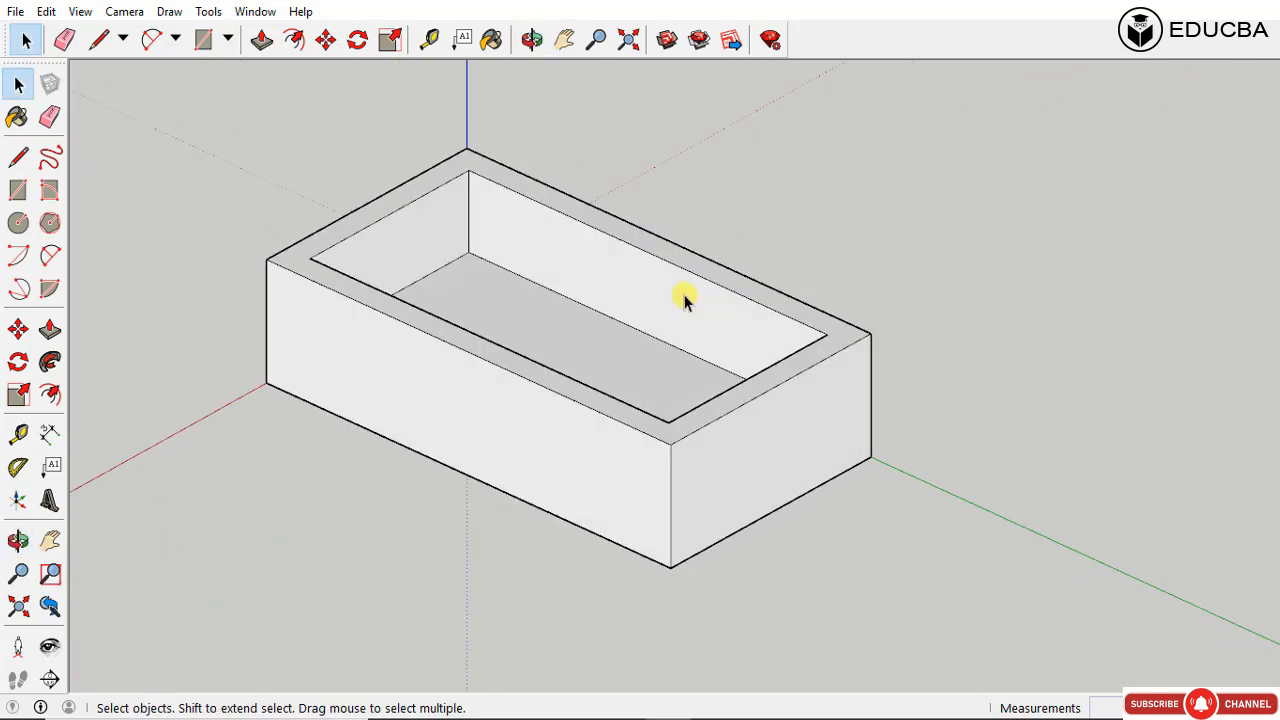
Step: Switch the camera back to Perspective and orbit the box to examine its converging edges
{"action": "left_click", "coordinate": [82, 11]}
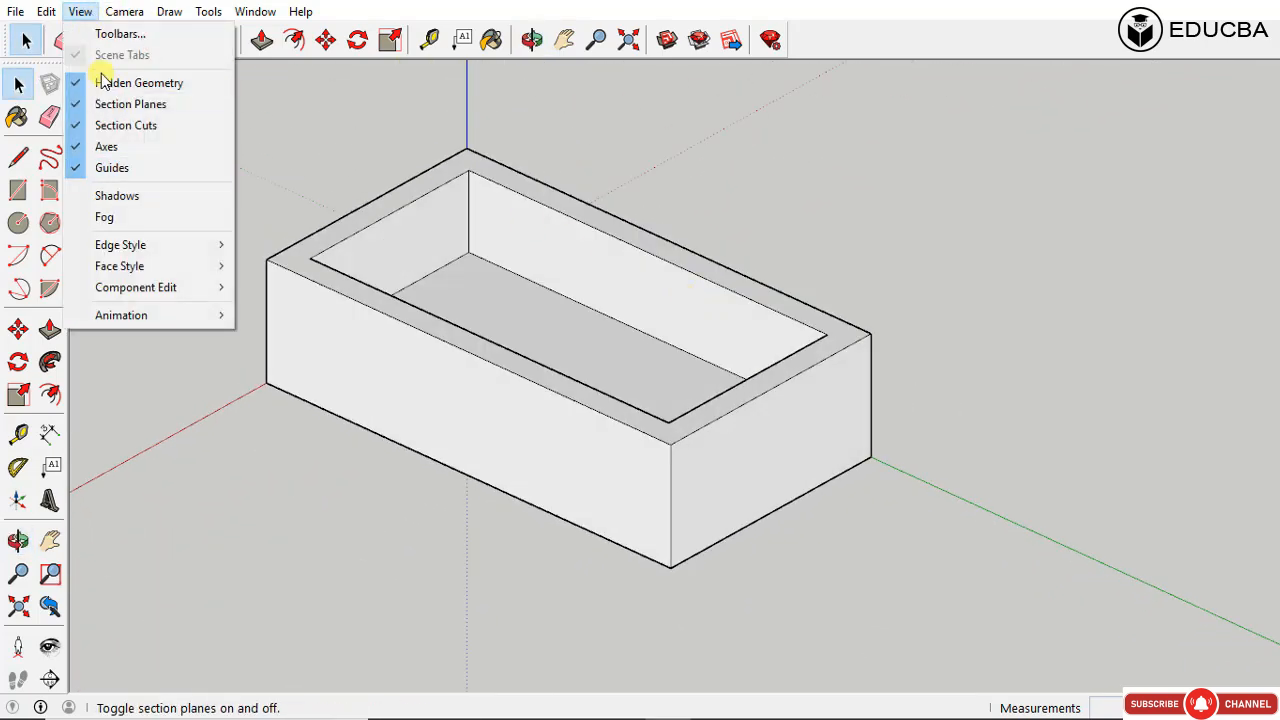
{"action": "mouse_move", "coordinate": [127, 12]}
{"action": "left_click", "coordinate": [110, 128]}
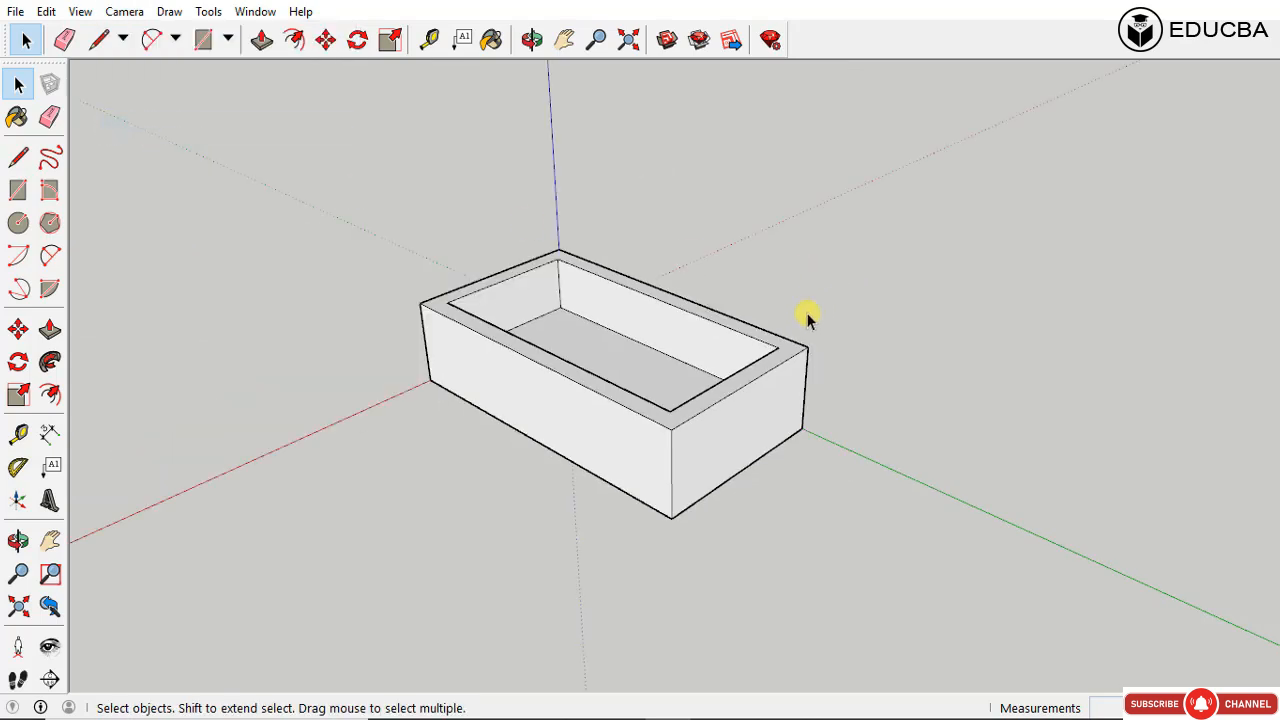
{"action": "mouse_move", "coordinate": [808, 316]}
{"action": "middle_mouse_down"}
{"action": "mouse_move", "coordinate": [640, 380]}
{"action": "mouse_move", "coordinate": [751, 274]}
{"action": "mouse_move", "coordinate": [952, 297]}
{"action": "mouse_move", "coordinate": [998, 200]}
{"action": "mouse_move", "coordinate": [851, 331]}
{"action": "mouse_move", "coordinate": [591, 349]}
{"action": "mouse_move", "coordinate": [589, 366]}
{"action": "mouse_move", "coordinate": [305, 359]}
{"action": "mouse_move", "coordinate": [700, 374]}
{"action": "mouse_move", "coordinate": [383, 346]}
{"action": "mouse_move", "coordinate": [409, 286]}
{"action": "mouse_move", "coordinate": [511, 315]}
{"action": "mouse_move", "coordinate": [509, 283]}
{"action": "middle_mouse_up"}
{"action": "key", "text": "space"}
{"action": "left_click", "coordinate": [80, 12]}
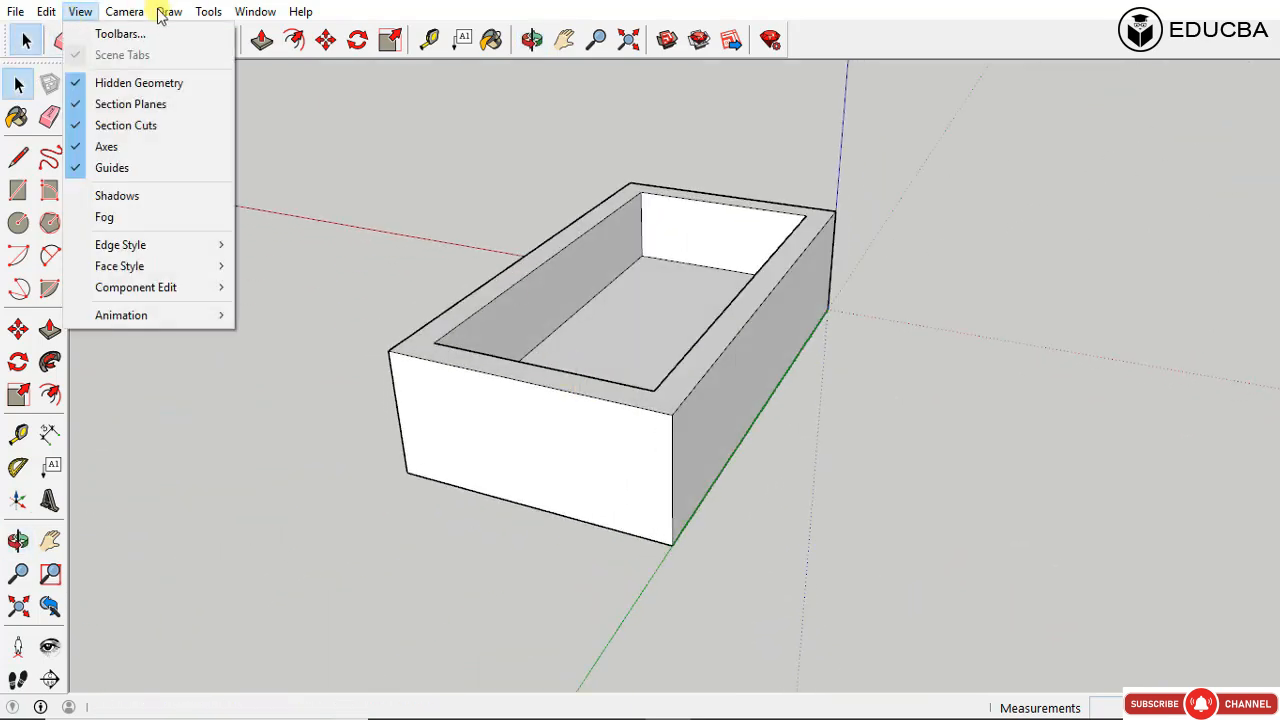
Step: Switch the camera to Two-Point Perspective, and orbit and zoom to examine the box from different angles
{"action": "mouse_move", "coordinate": [118, 18]}
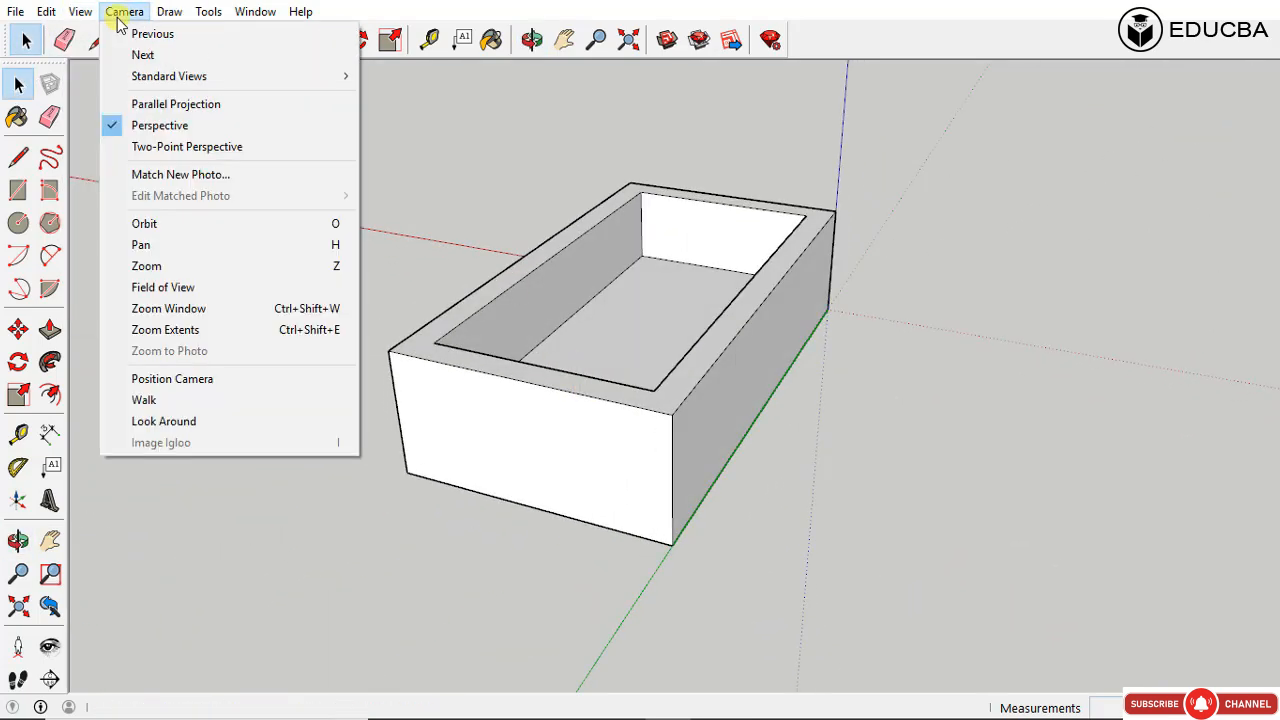
{"action": "left_click", "coordinate": [138, 146]}
{"action": "middle_click_drag", "start_coordinate": [790, 400], "coordinate": [732, 414]}
{"action": "scroll", "coordinate": [732, 414], "scroll_direction": "down", "scroll_amount": 4}
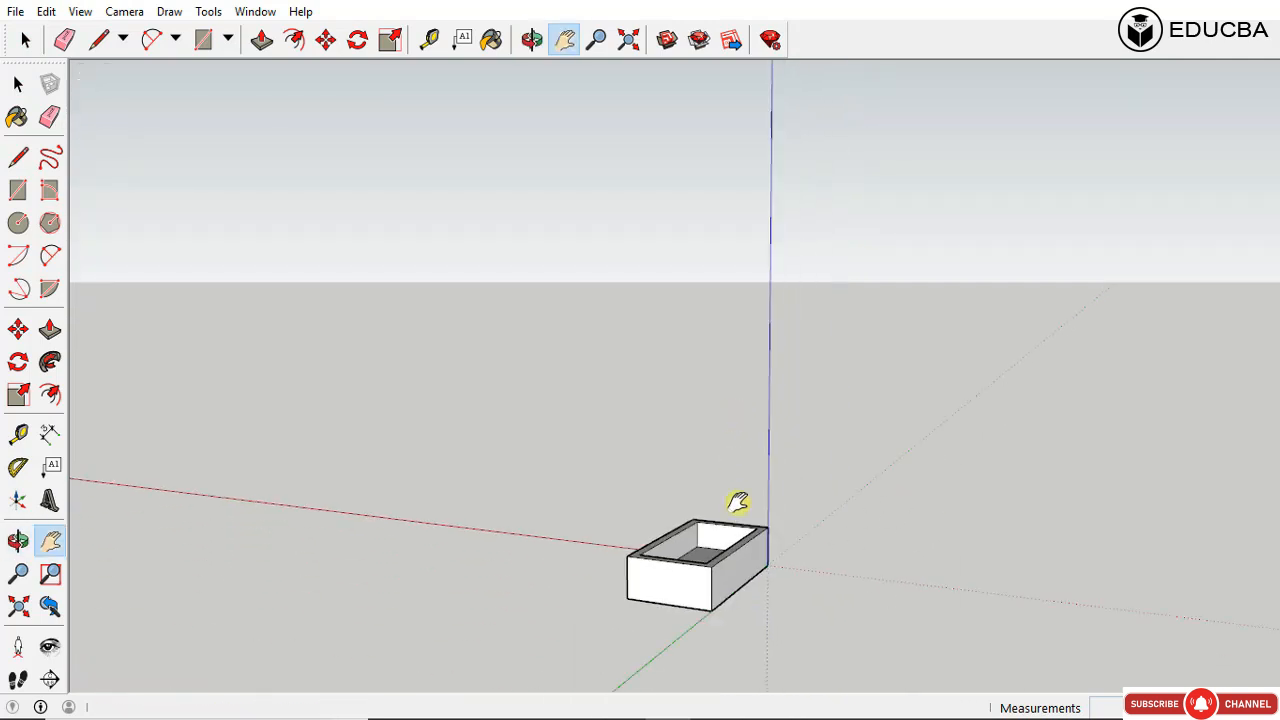
{"action": "middle_click_drag", "start_coordinate": [737, 502], "coordinate": [894, 500]}
{"action": "scroll", "coordinate": [657, 577], "scroll_direction": "up", "scroll_amount": 6}
{"action": "middle_click_drag", "start_coordinate": [655, 574], "coordinate": [670, 352]}
{"action": "left_click_drag", "start_coordinate": [718, 279], "coordinate": [586, 366]}
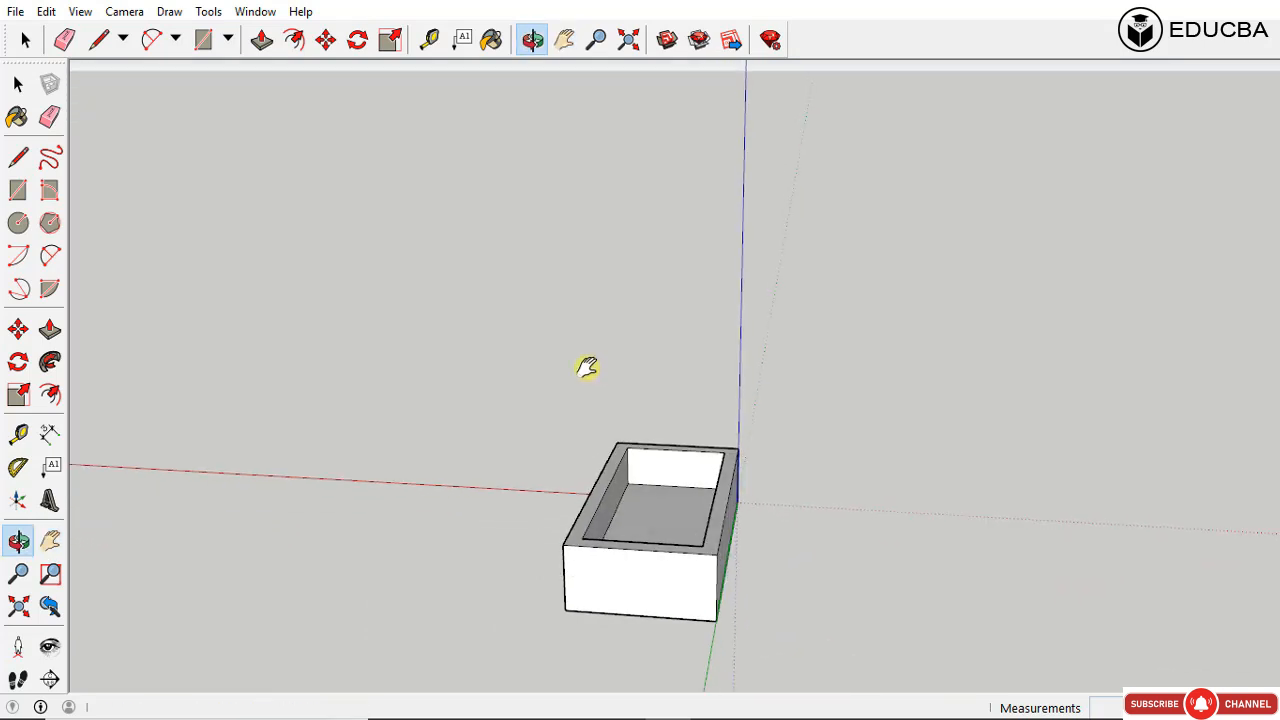
Step: Reapply Two-Point Perspective with the Pan tool active, and bring the box closer for a low-angle view
{"action": "key", "text": "h"}
{"action": "left_click", "coordinate": [80, 11]}
{"action": "mouse_move", "coordinate": [124, 11]}
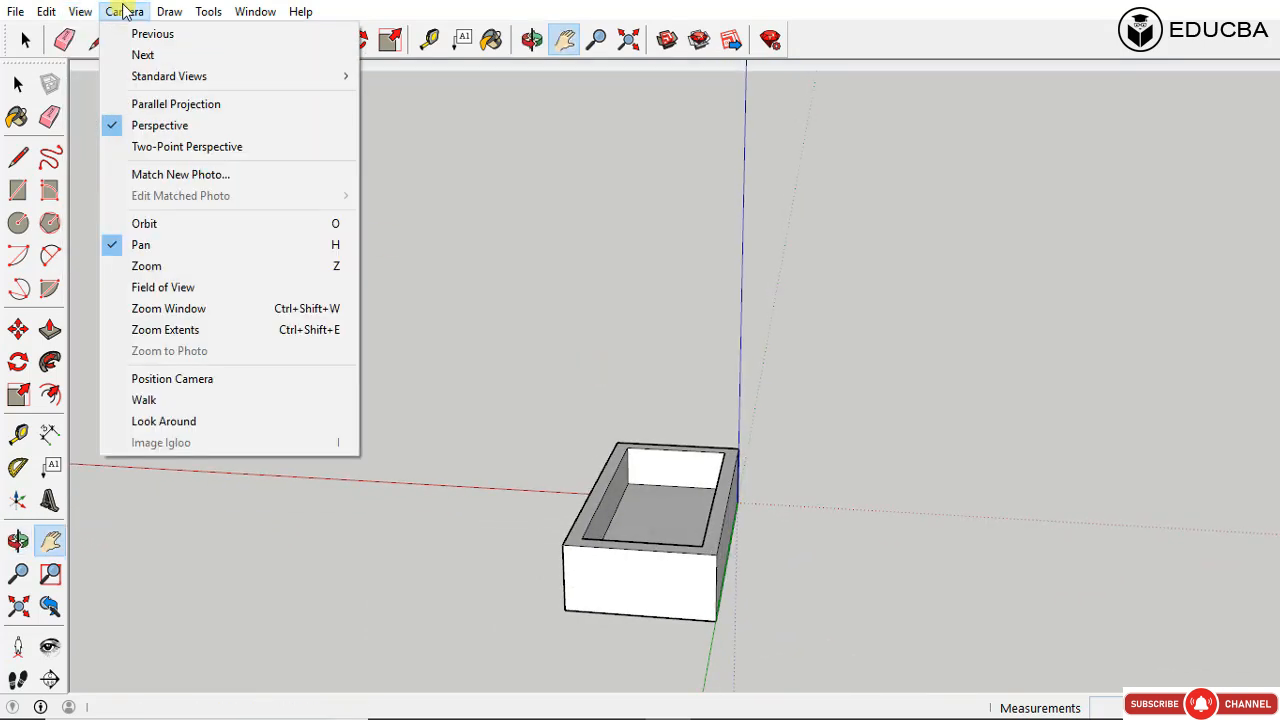
{"action": "left_click", "coordinate": [115, 147]}
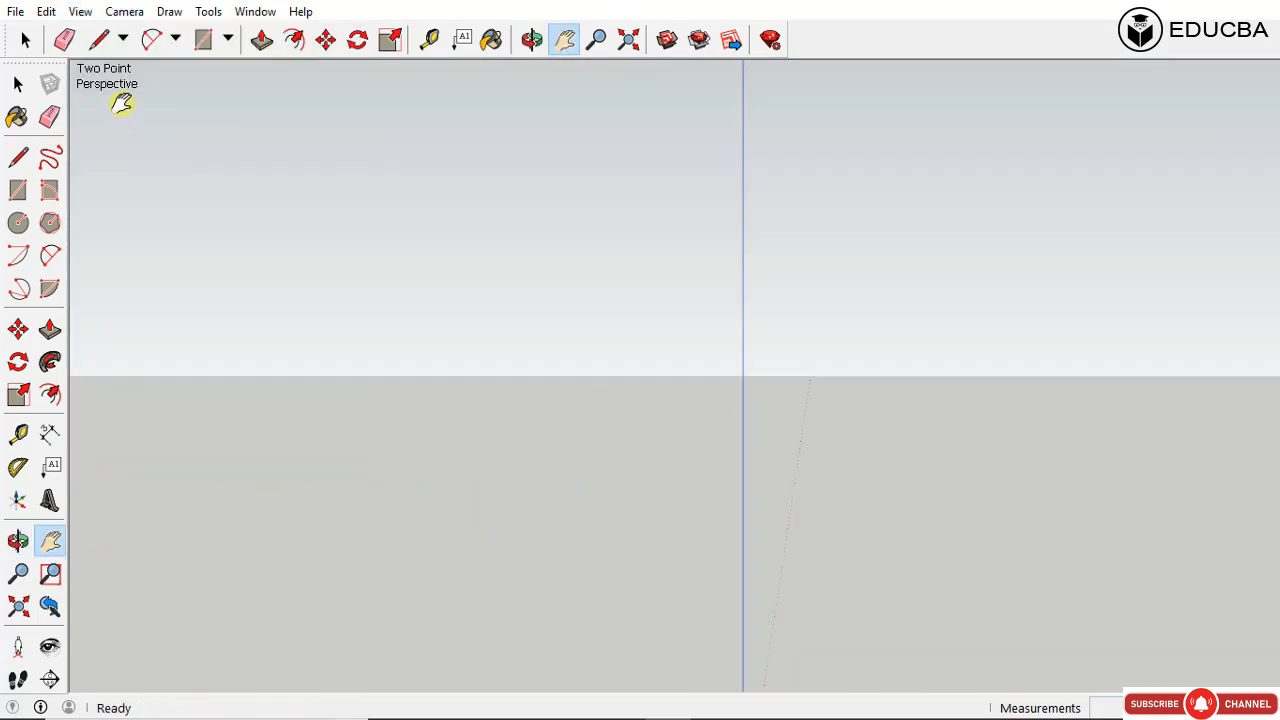
{"action": "left_click_drag", "start_coordinate": [772, 438], "coordinate": [770, 403]}
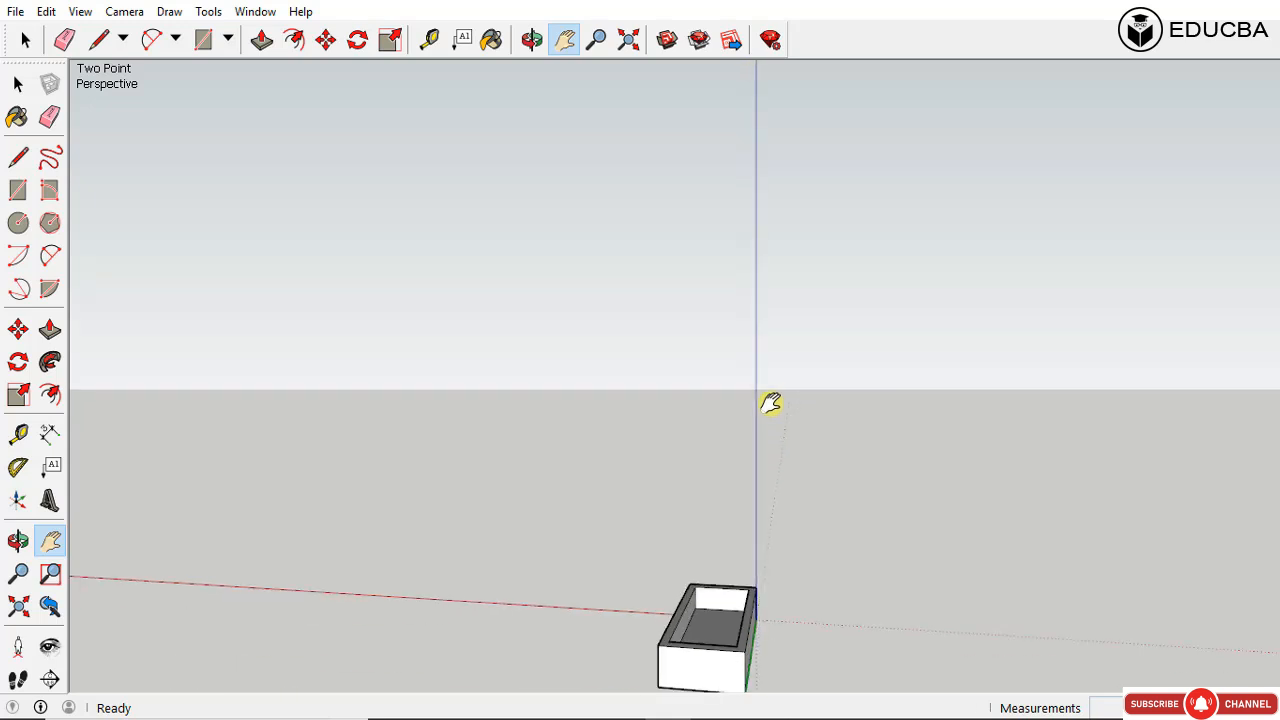
{"action": "scroll", "coordinate": [720, 677], "scroll_direction": "up", "scroll_amount": 5}
{"action": "middle_click_drag", "start_coordinate": [723, 674], "coordinate": [720, 602]}
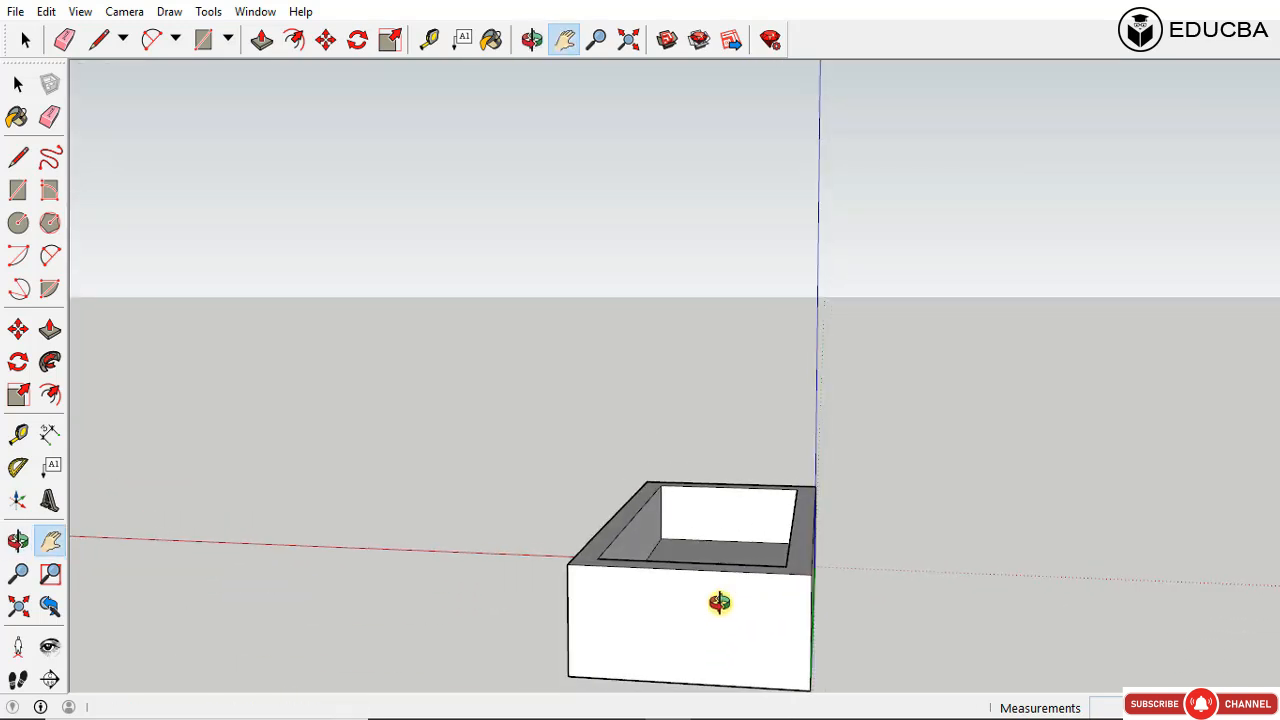
Step: Return the camera to Two-Point Perspective and compare the box's vertical edges at near and far zoom distances
{"action": "left_click", "coordinate": [80, 13]}
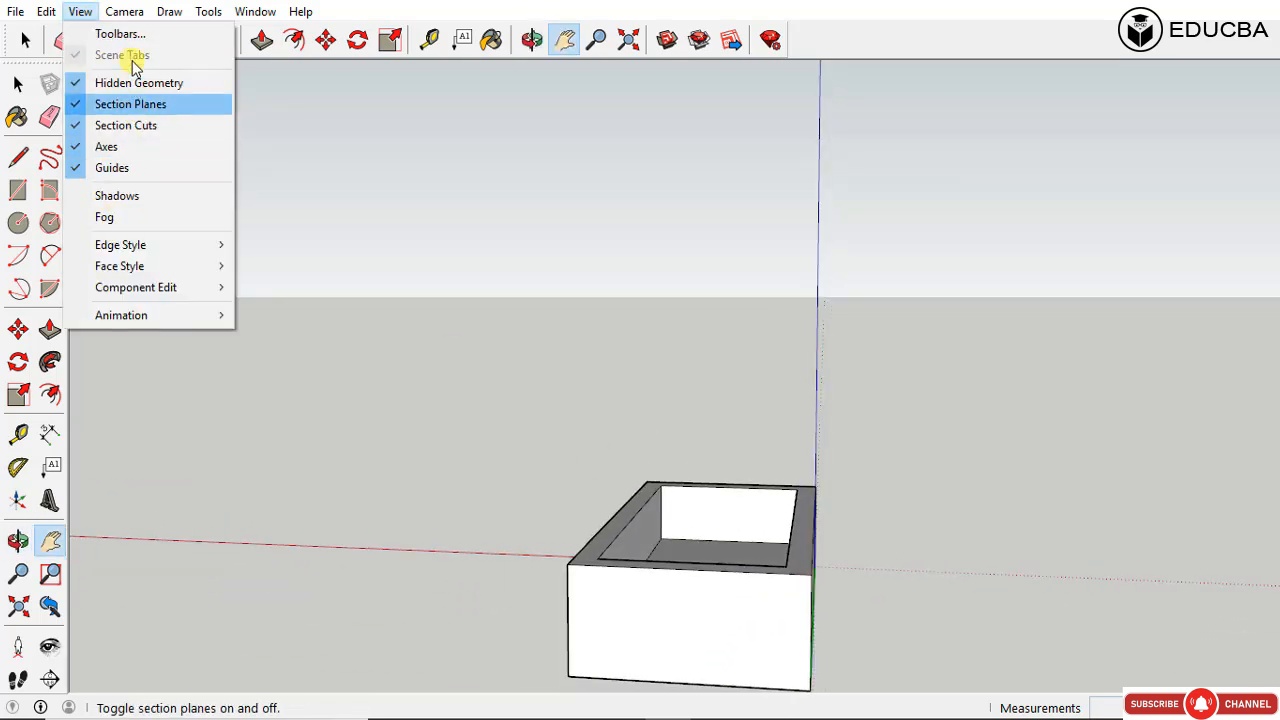
{"action": "mouse_move", "coordinate": [124, 11]}
{"action": "left_click", "coordinate": [150, 147]}
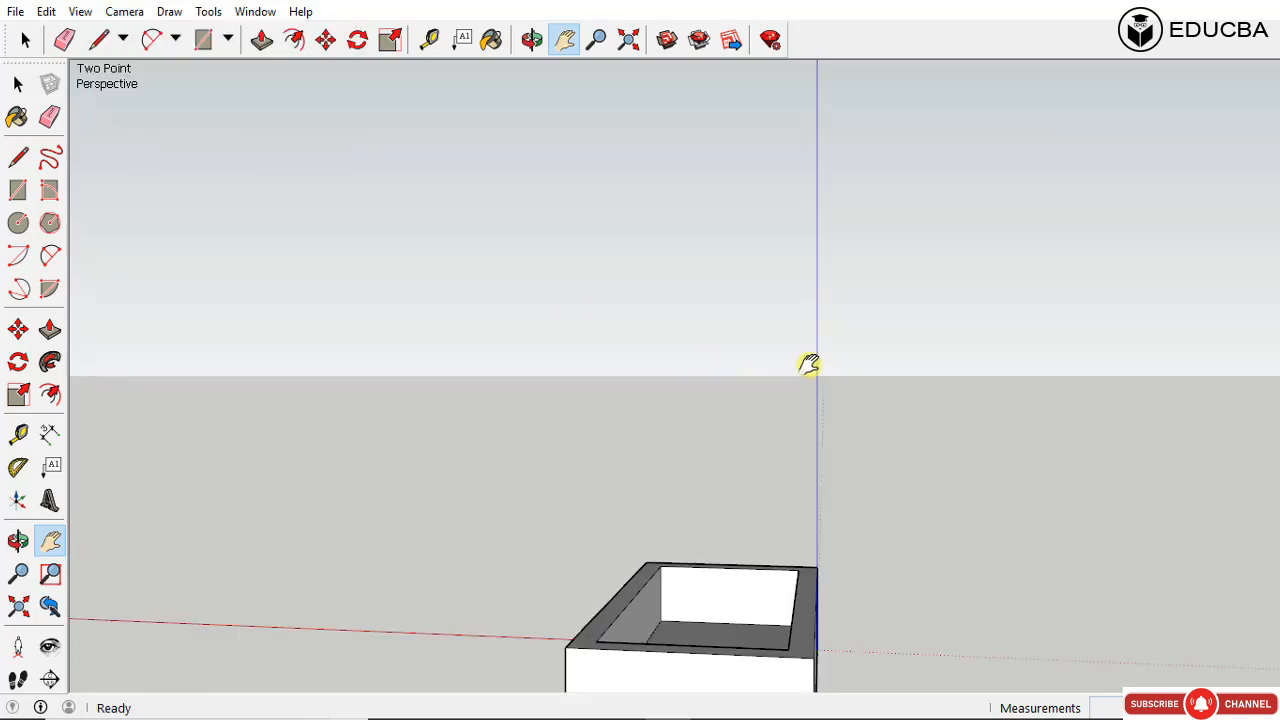
{"action": "scroll", "coordinate": [754, 603], "scroll_direction": "down", "scroll_amount": 5}
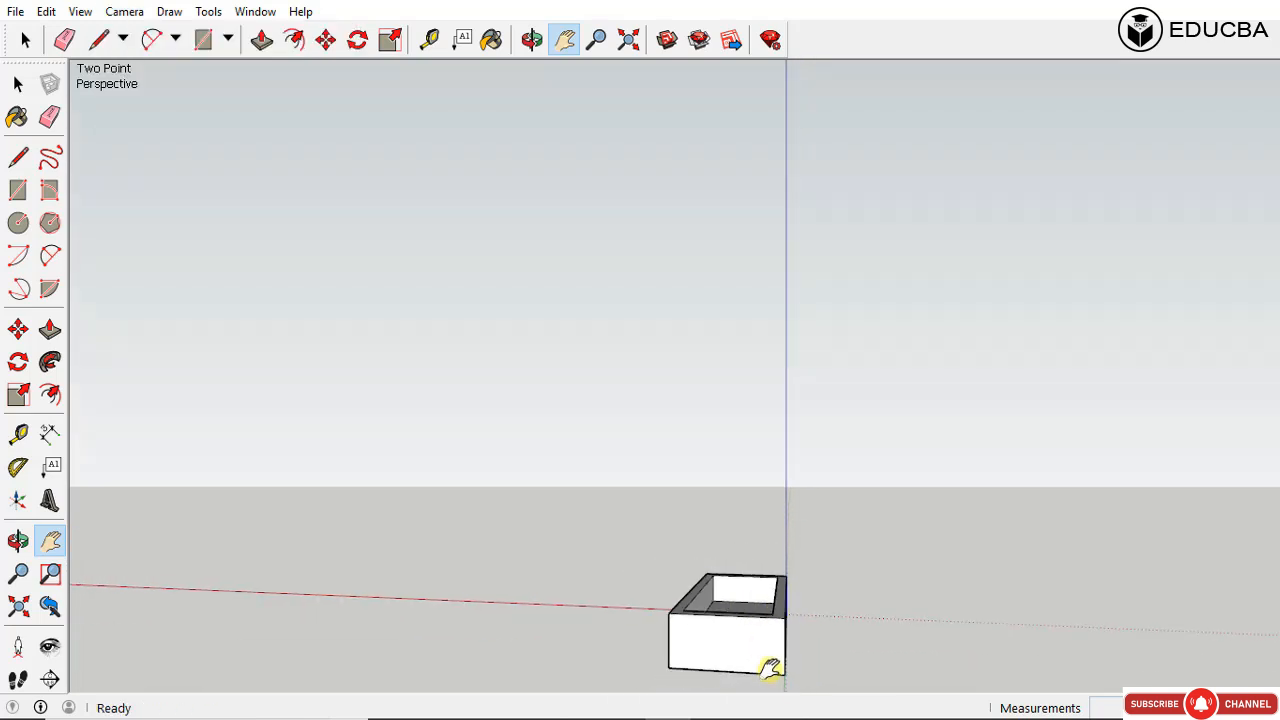
{"action": "scroll", "coordinate": [770, 668], "scroll_direction": "up", "scroll_amount": 5}
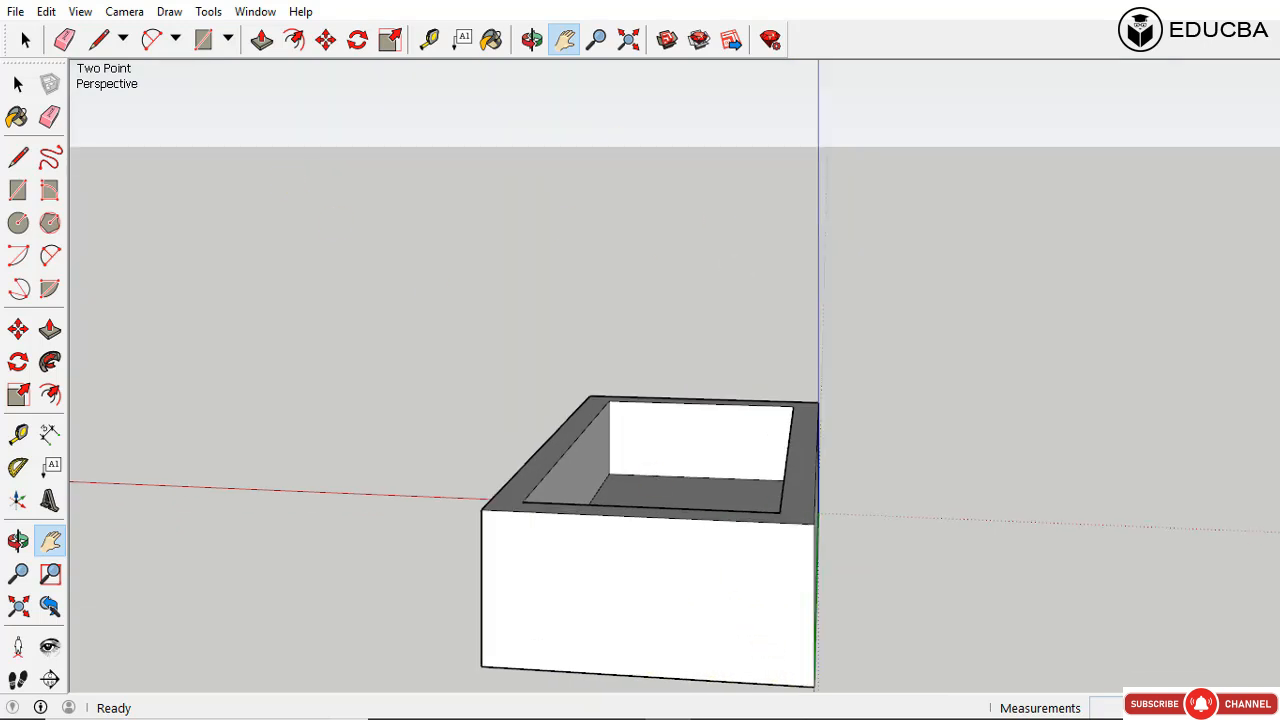
{"action": "scroll", "coordinate": [686, 443], "scroll_direction": "down", "scroll_amount": 5}
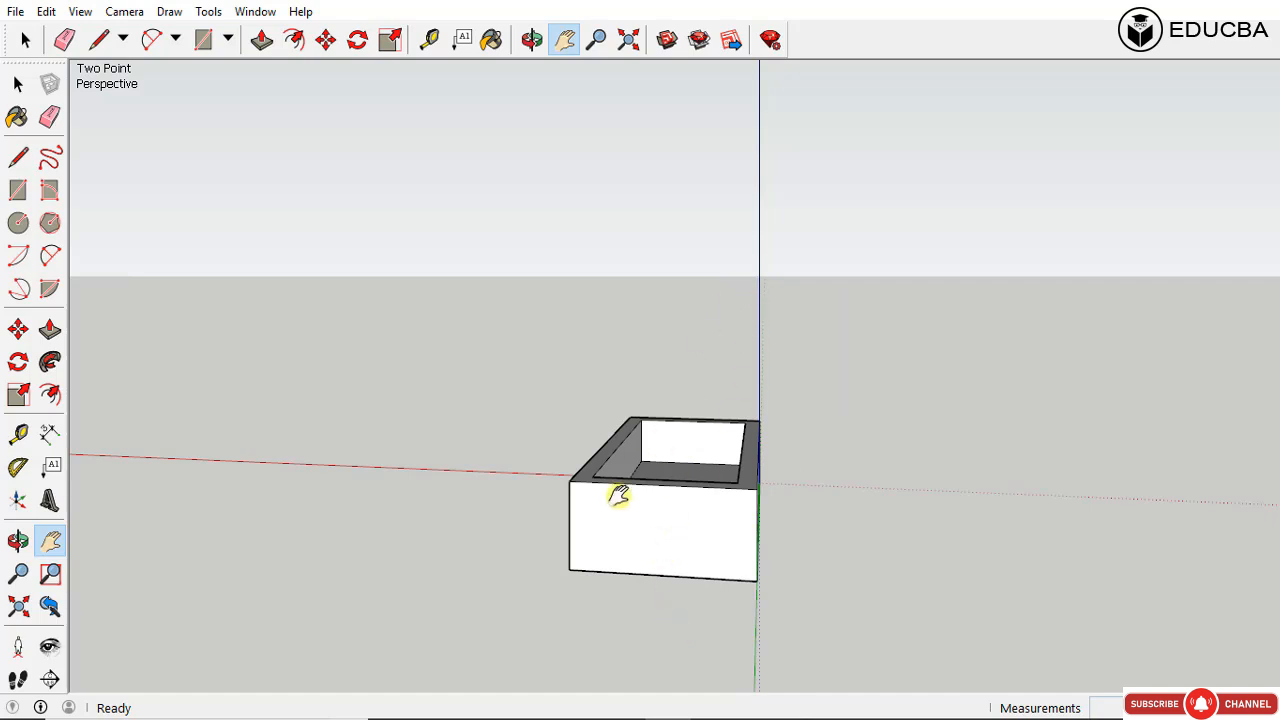
Step: Open the background image selection for Match New Photo and dismiss it without choosing a file
{"action": "left_click", "coordinate": [80, 12]}
{"action": "left_click", "coordinate": [124, 12]}
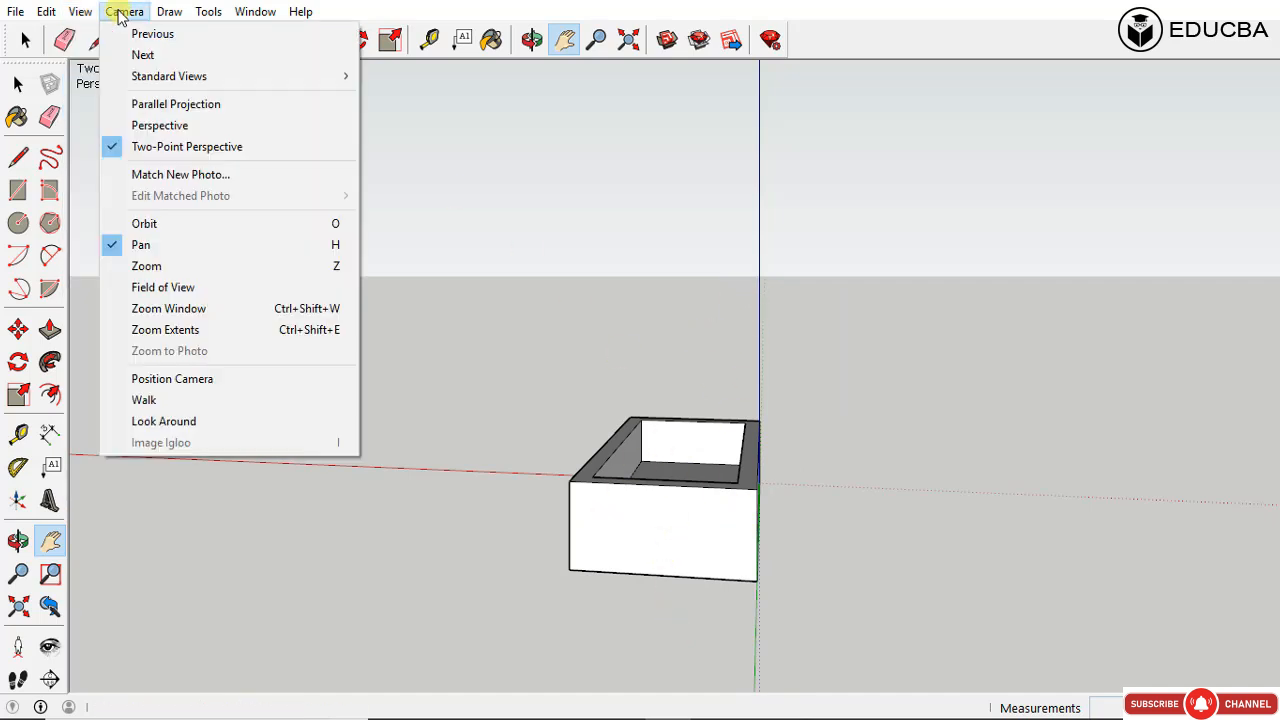
{"action": "left_click", "coordinate": [120, 185]}
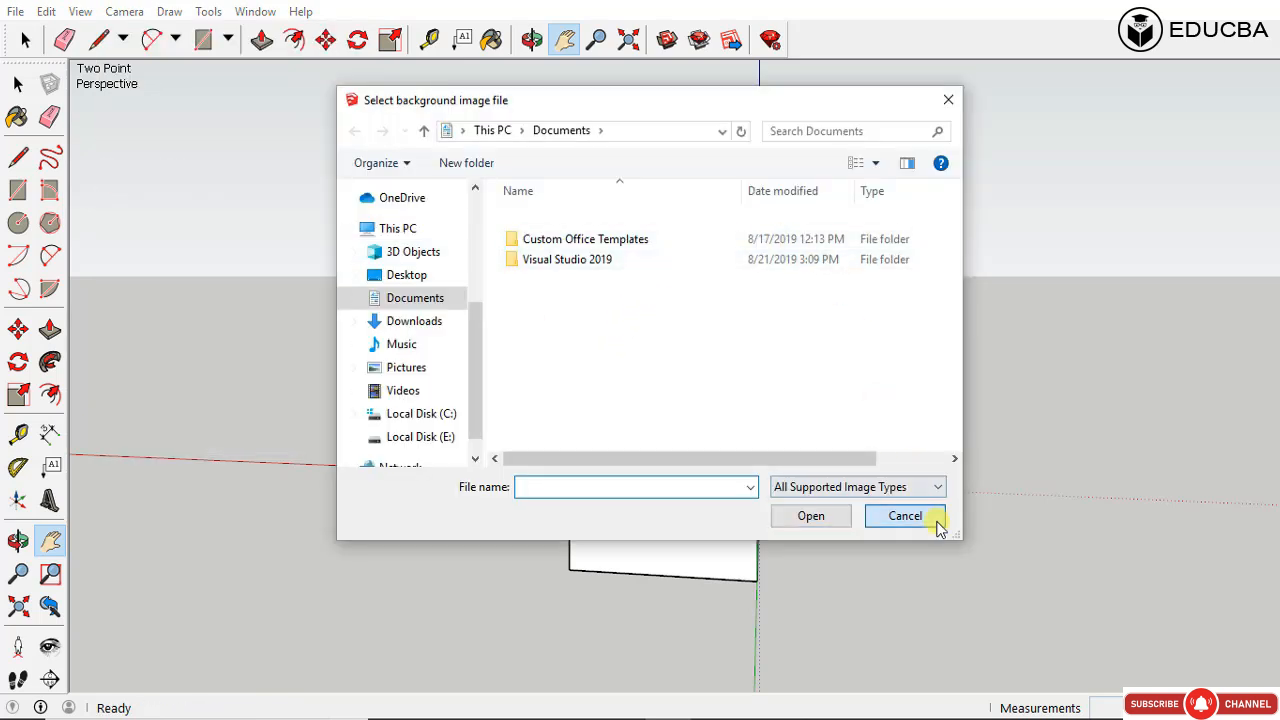
{"action": "left_click", "coordinate": [905, 516]}
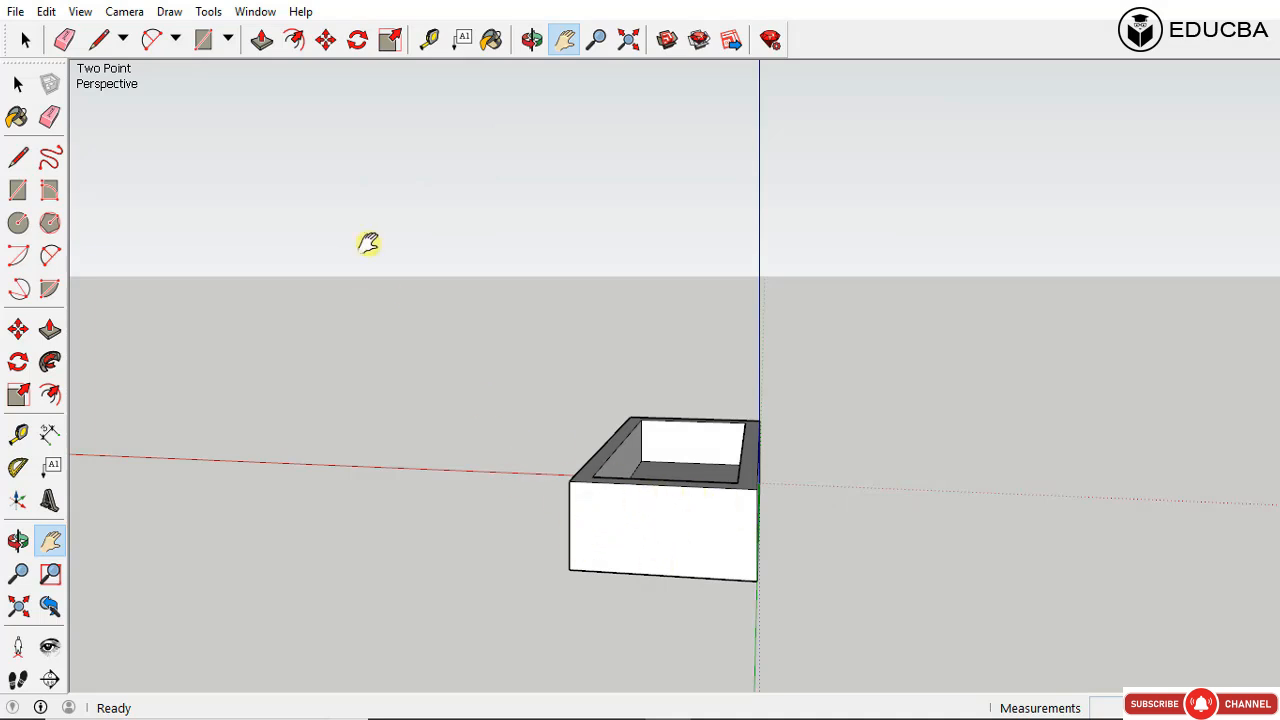
Step: Review the remaining camera commands, activate the Field of View tool, and examine the box from a higher angle
{"action": "left_click", "coordinate": [80, 11]}
{"action": "mouse_move", "coordinate": [125, 14]}
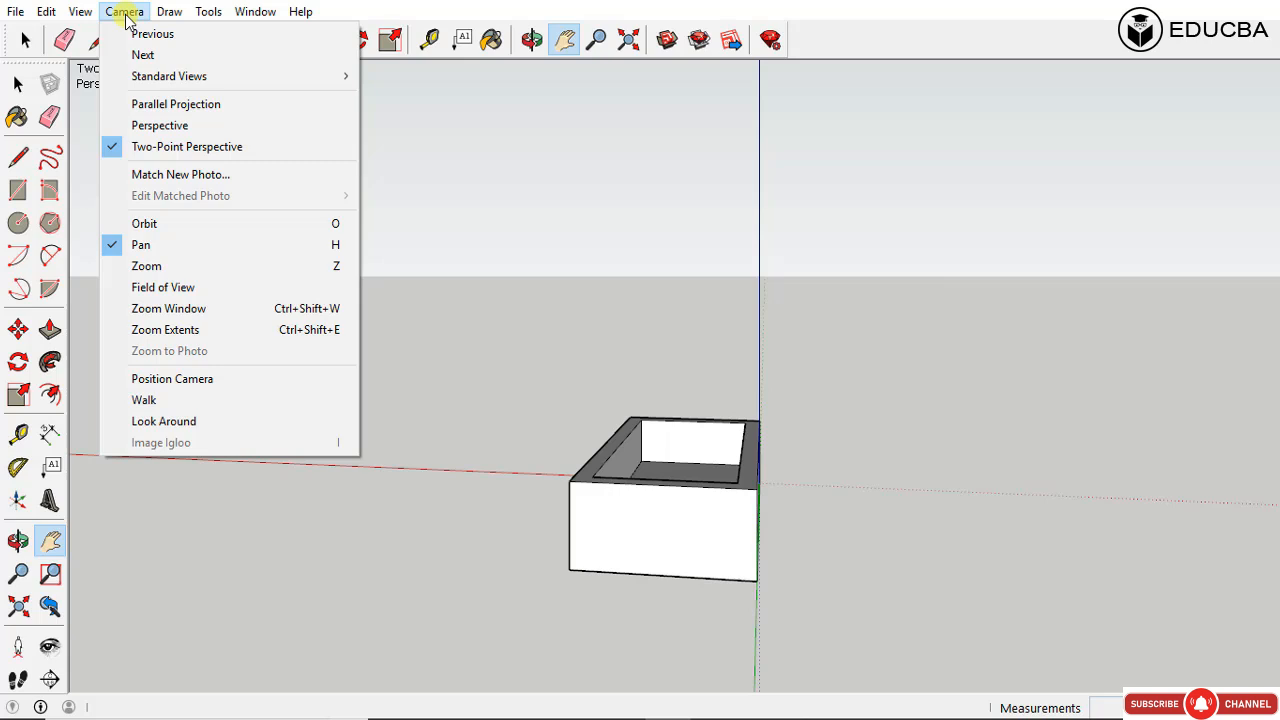
{"action": "left_click", "coordinate": [110, 14]}
{"action": "left_click", "coordinate": [78, 11]}
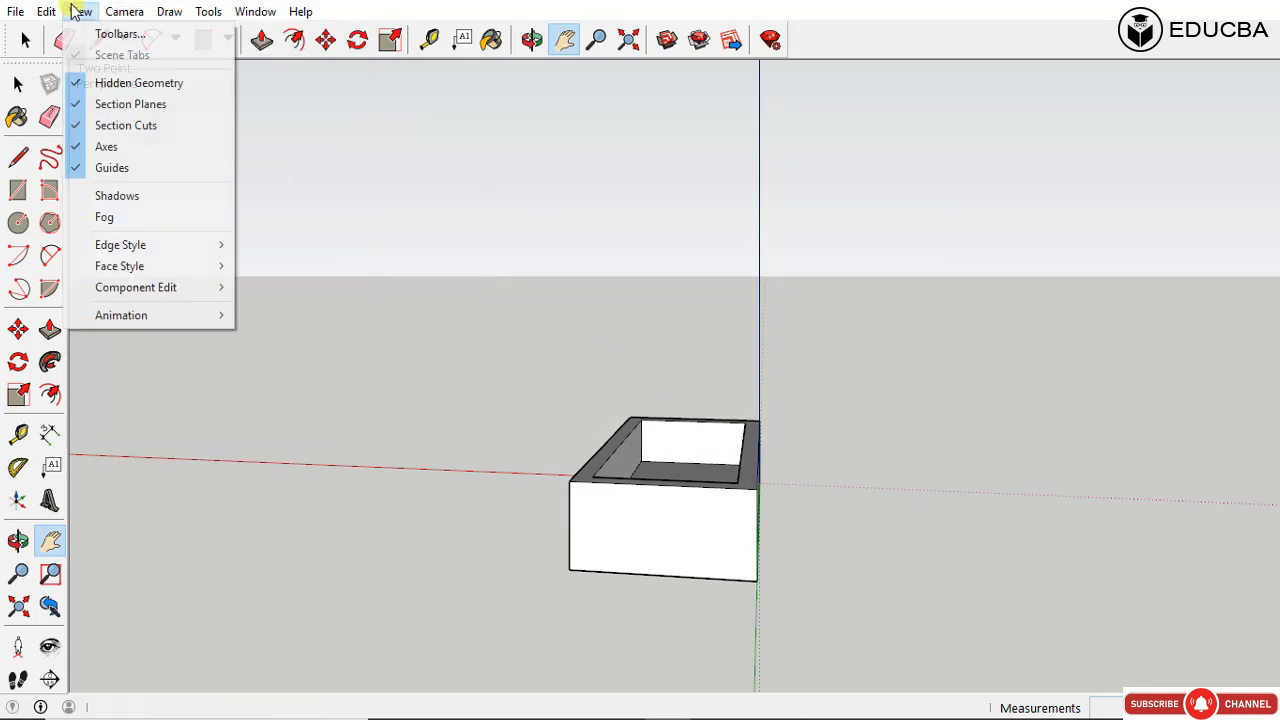
{"action": "mouse_move", "coordinate": [124, 11]}
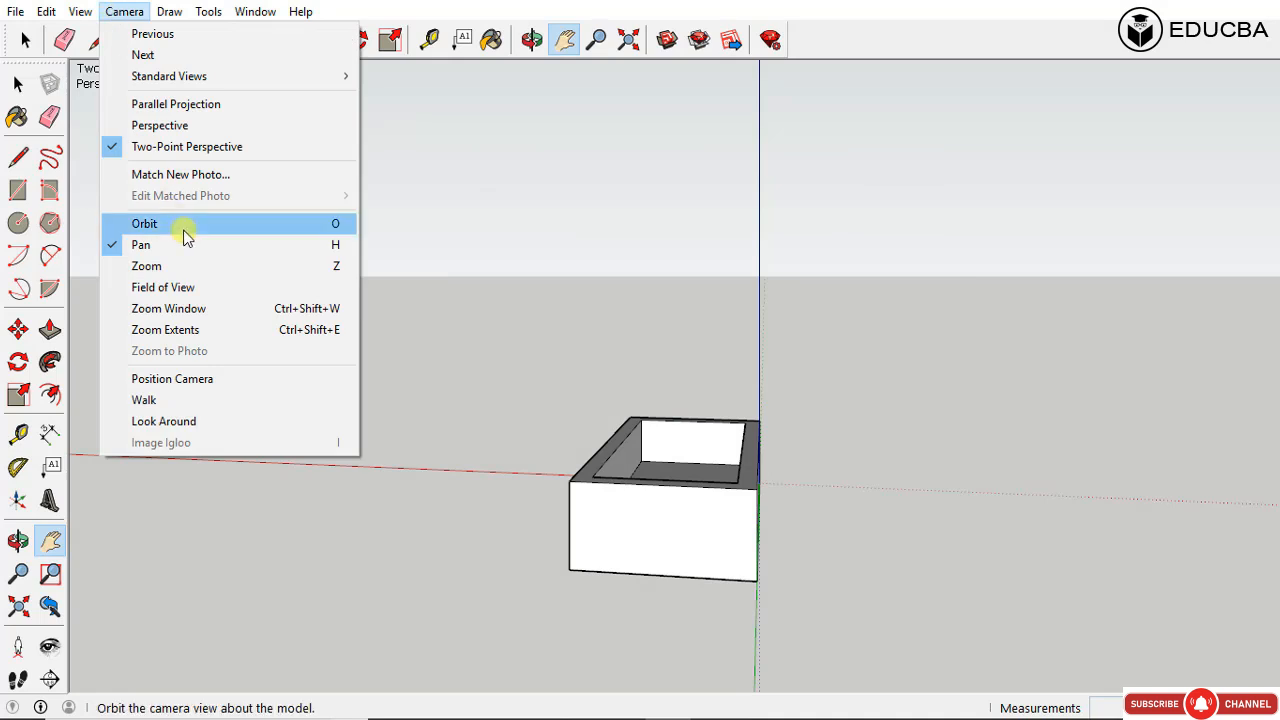
{"action": "left_click", "coordinate": [204, 291]}
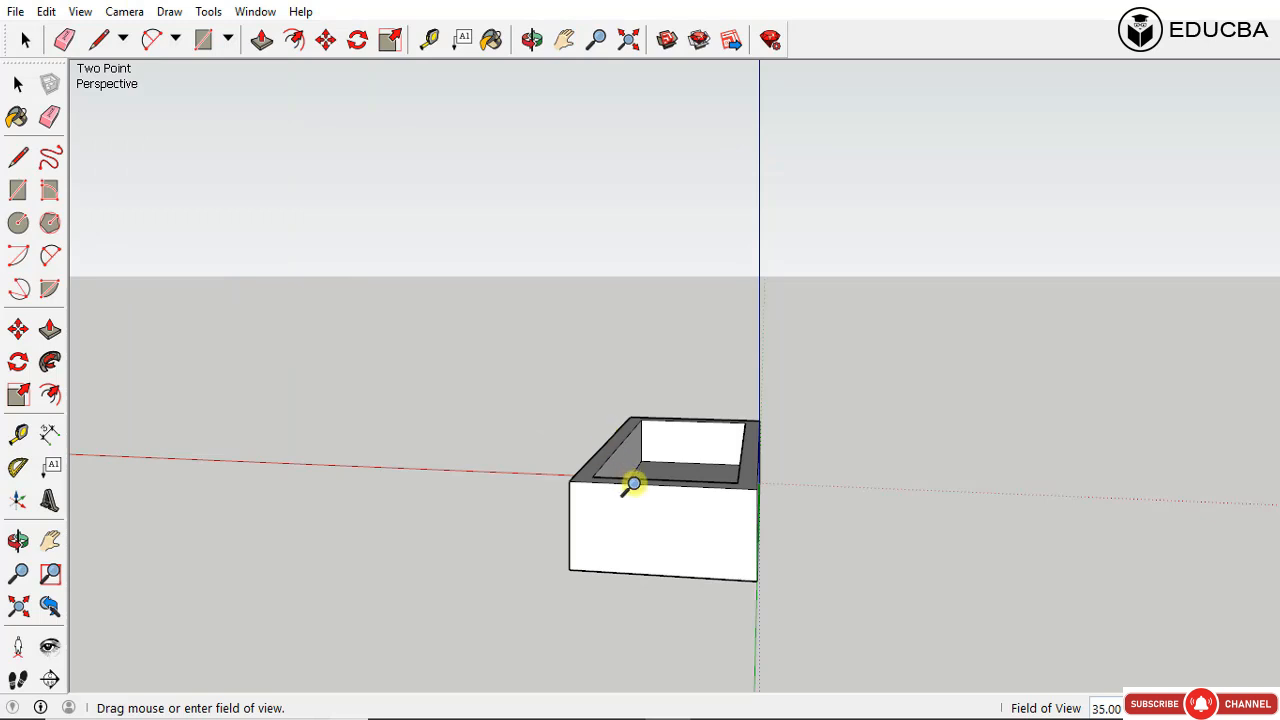
{"action": "scroll", "coordinate": [636, 481], "scroll_direction": "up", "scroll_amount": 2}
{"action": "middle_click_drag", "start_coordinate": [637, 481], "coordinate": [648, 650]}
{"action": "scroll", "coordinate": [652, 540], "scroll_direction": "down", "scroll_amount": 4}
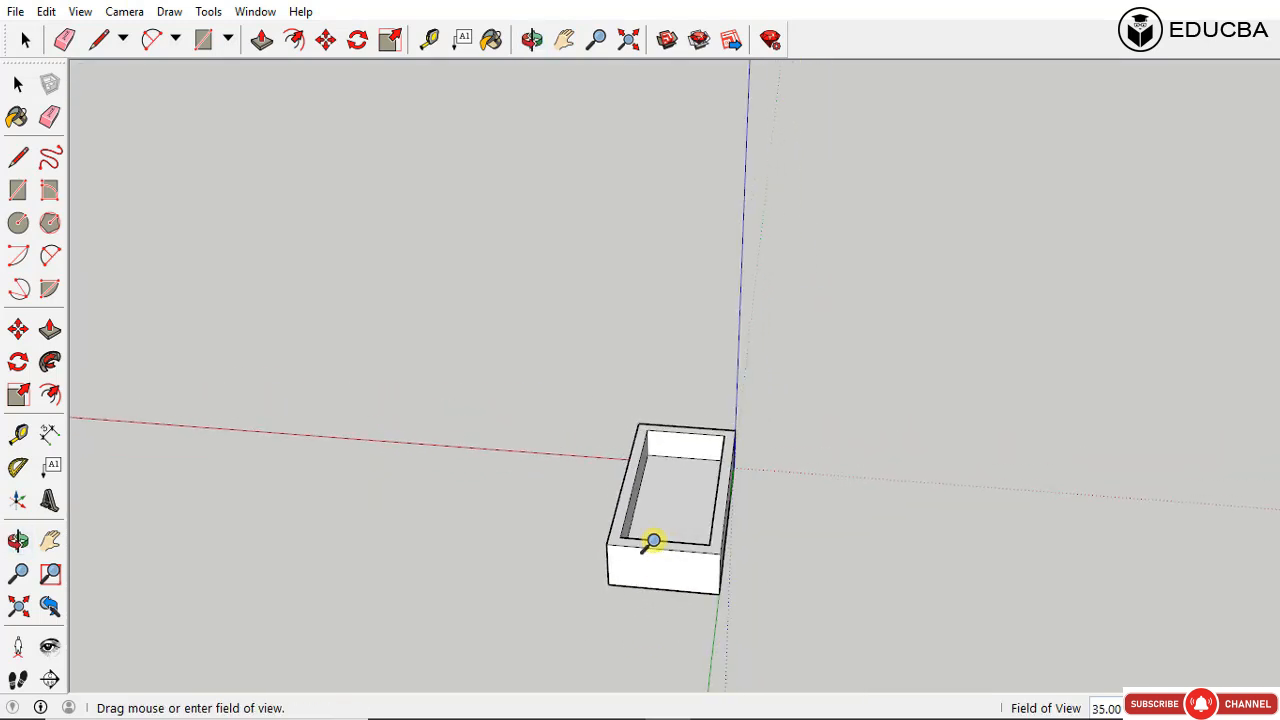
{"action": "scroll", "coordinate": [624, 522], "scroll_direction": "up", "scroll_amount": 2}
Step: Review the Draw commands for Lines, Arcs, Shapes and Sandbox, and return to the Select tool
{"action": "left_click", "coordinate": [124, 12]}
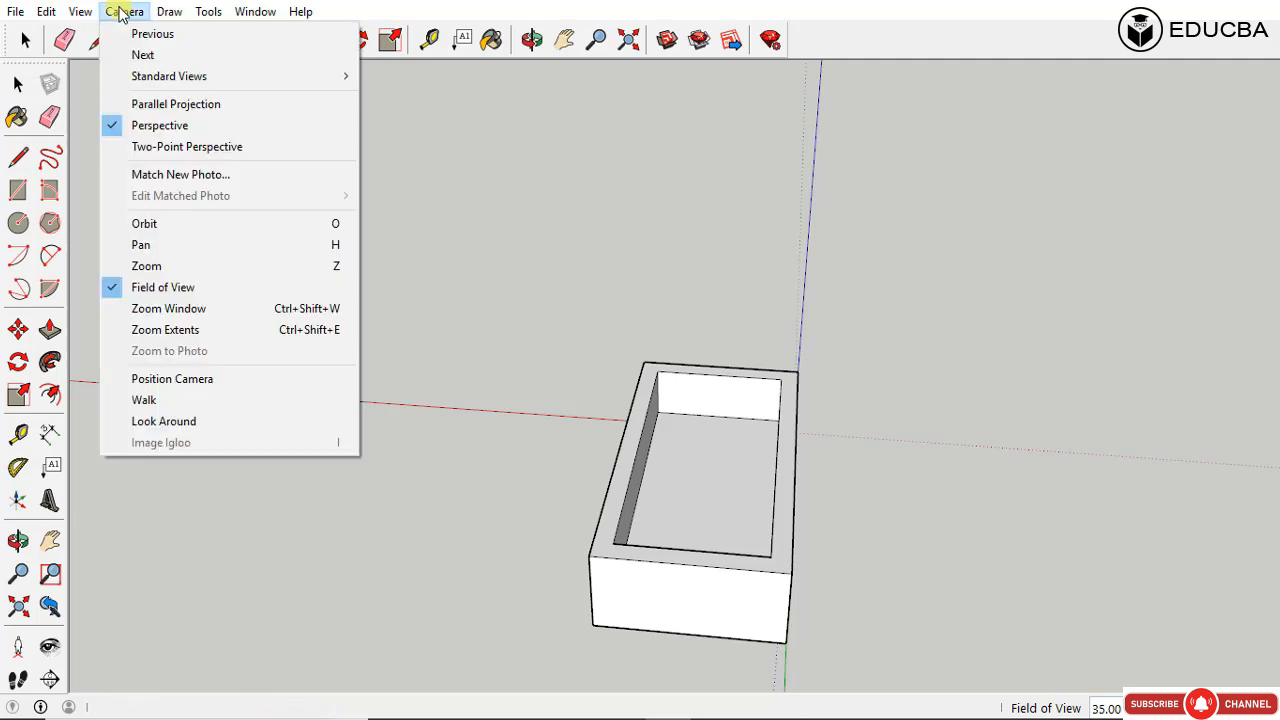
{"action": "mouse_move", "coordinate": [171, 18]}
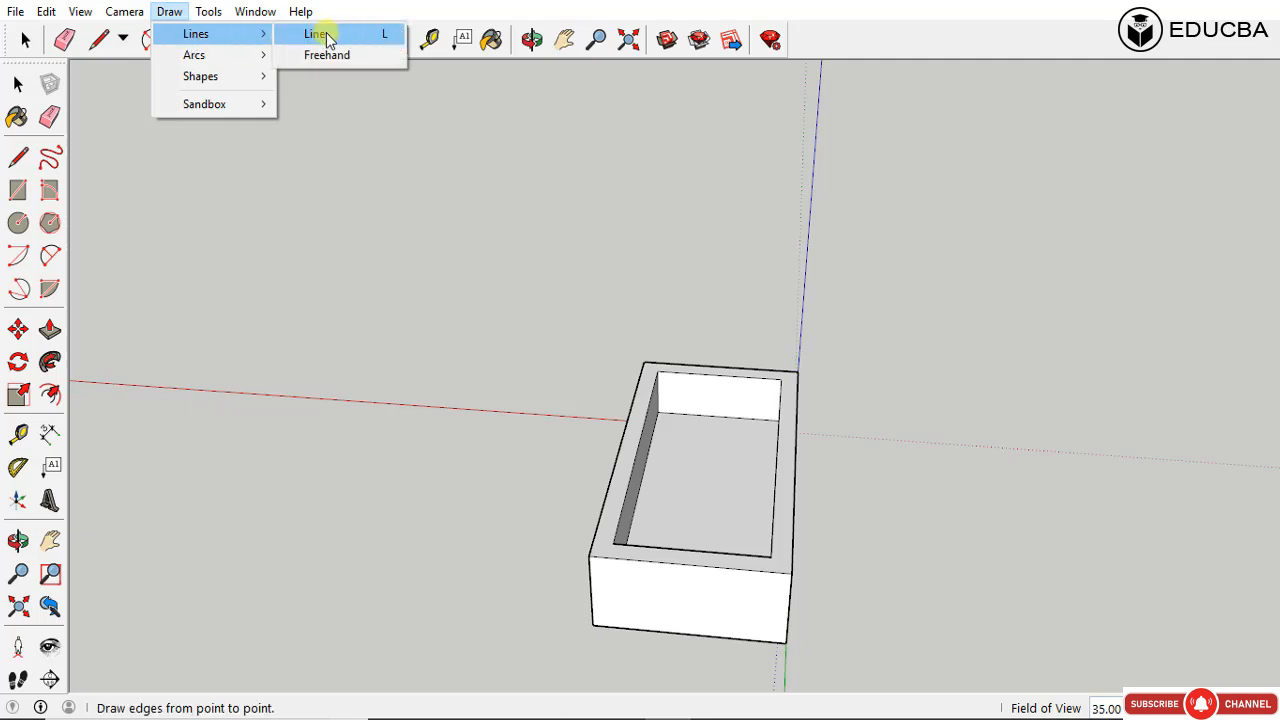
{"action": "mouse_move", "coordinate": [240, 57]}
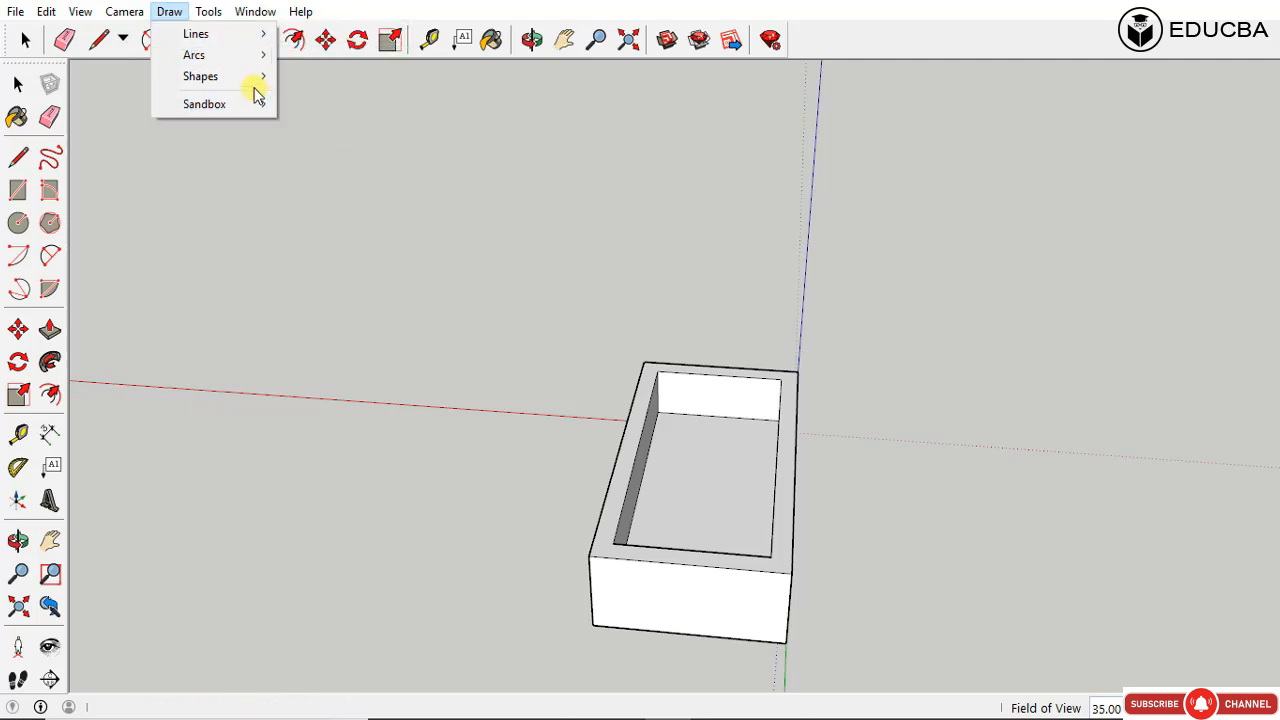
{"action": "mouse_move", "coordinate": [258, 82]}
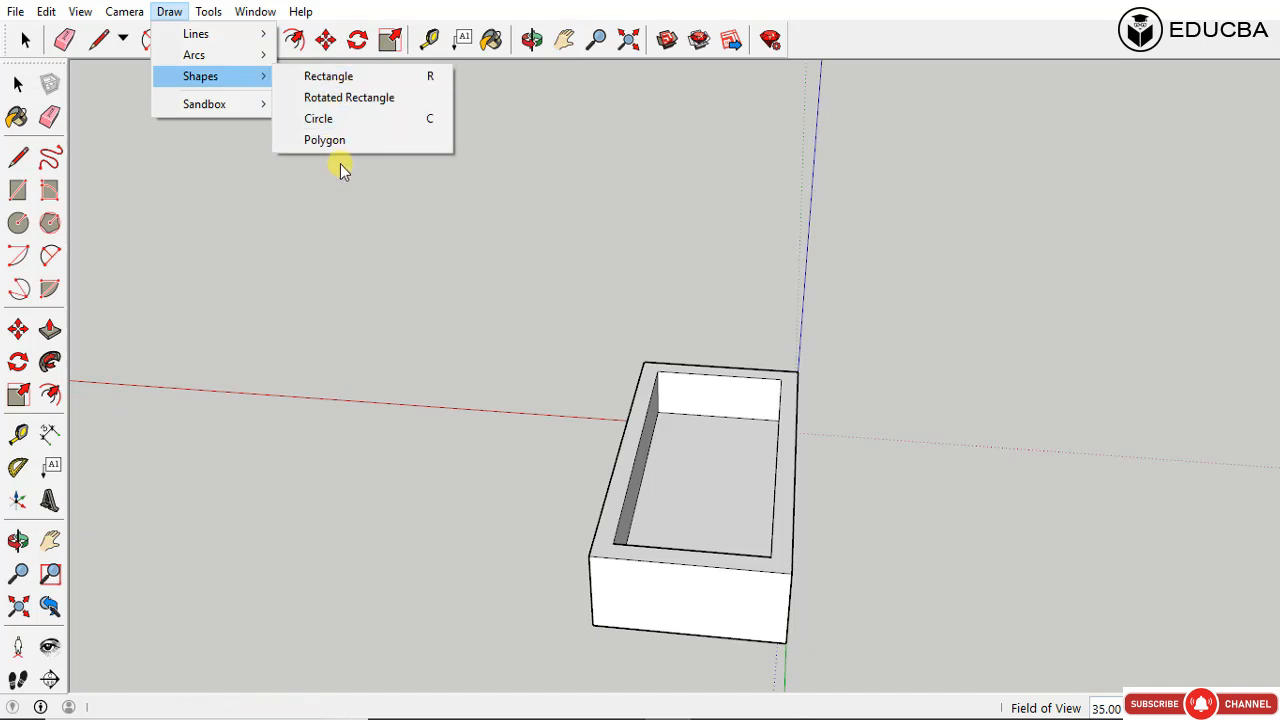
{"action": "mouse_move", "coordinate": [250, 107]}
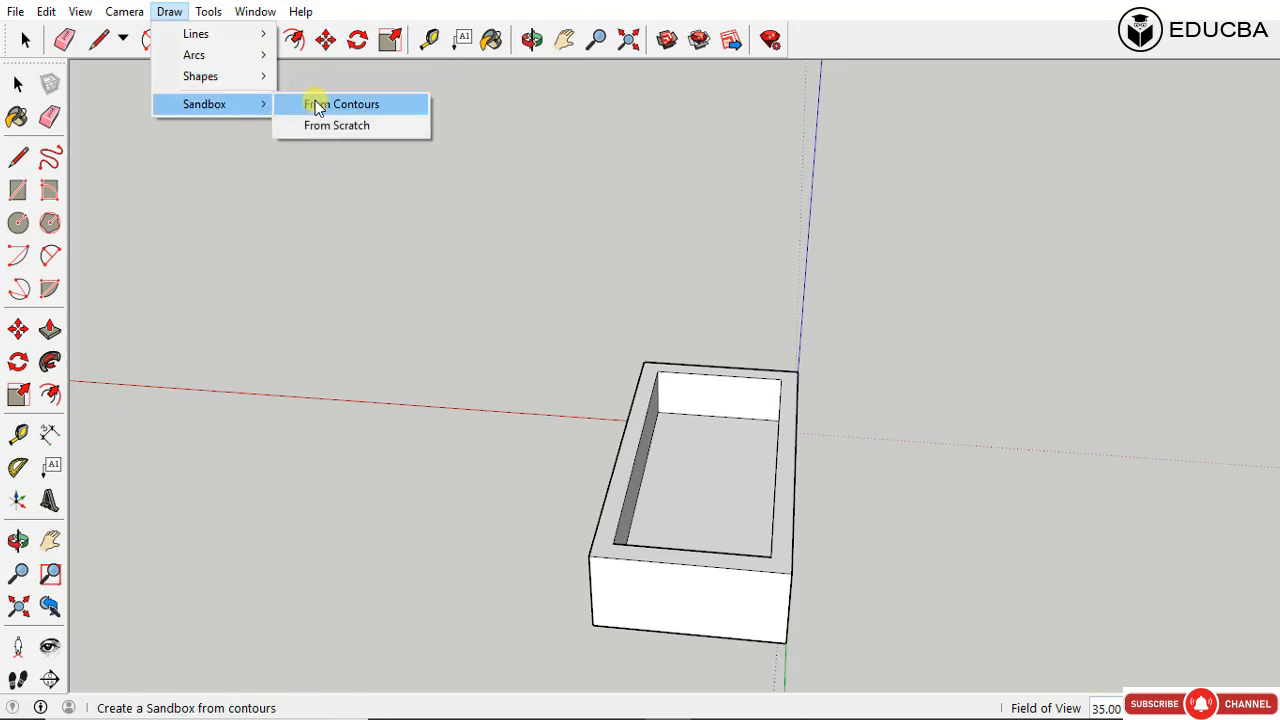
{"action": "left_click", "coordinate": [209, 14]}
{"action": "left_click", "coordinate": [170, 14]}
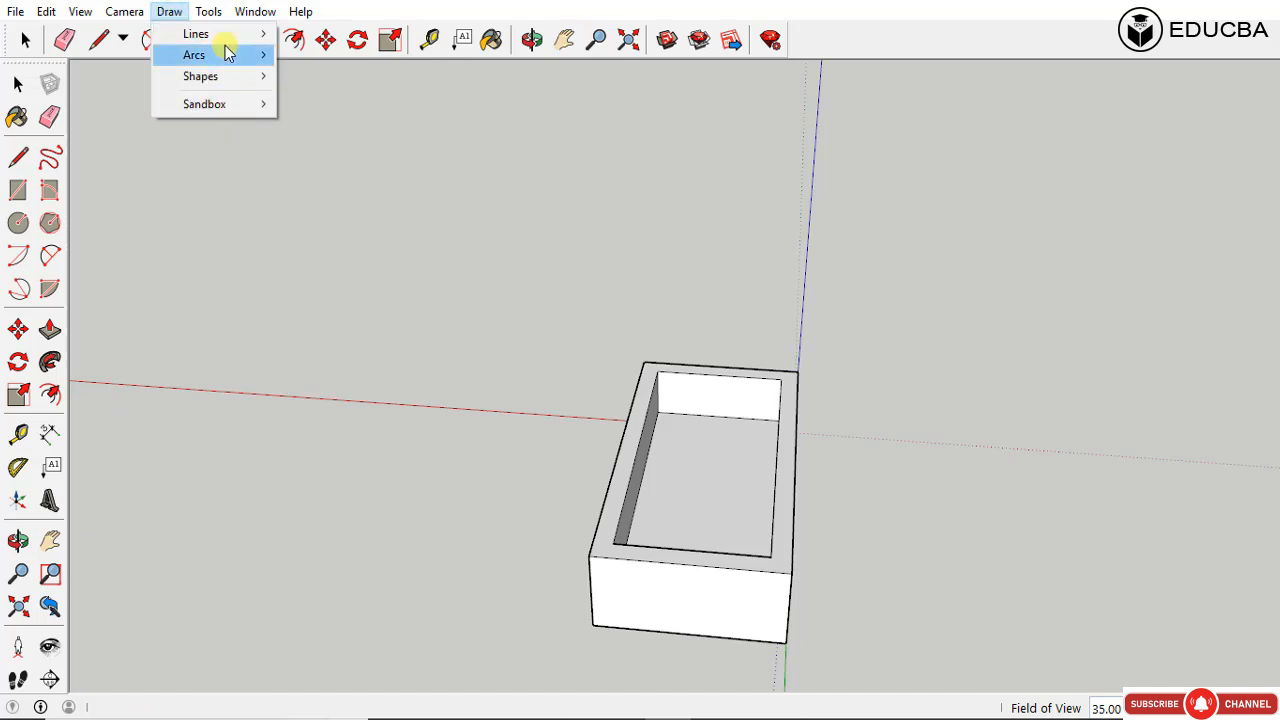
{"action": "left_click", "coordinate": [262, 147]}
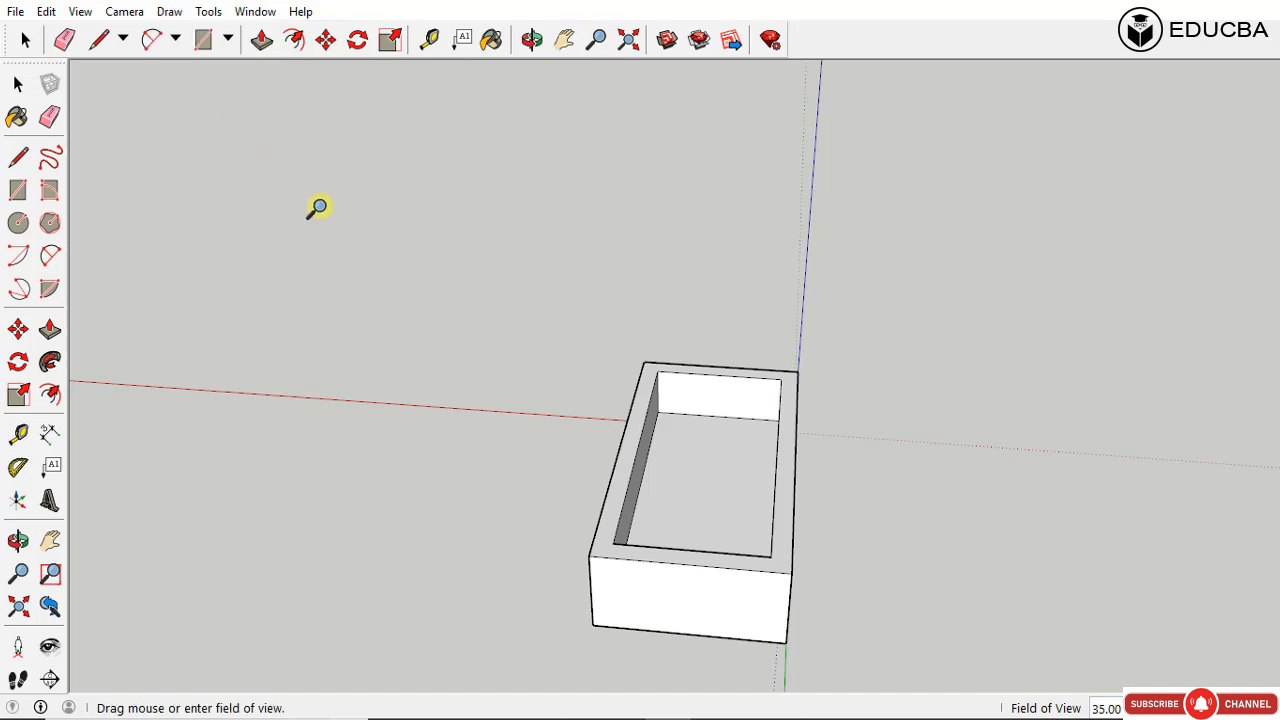
{"action": "key", "text": "space"}
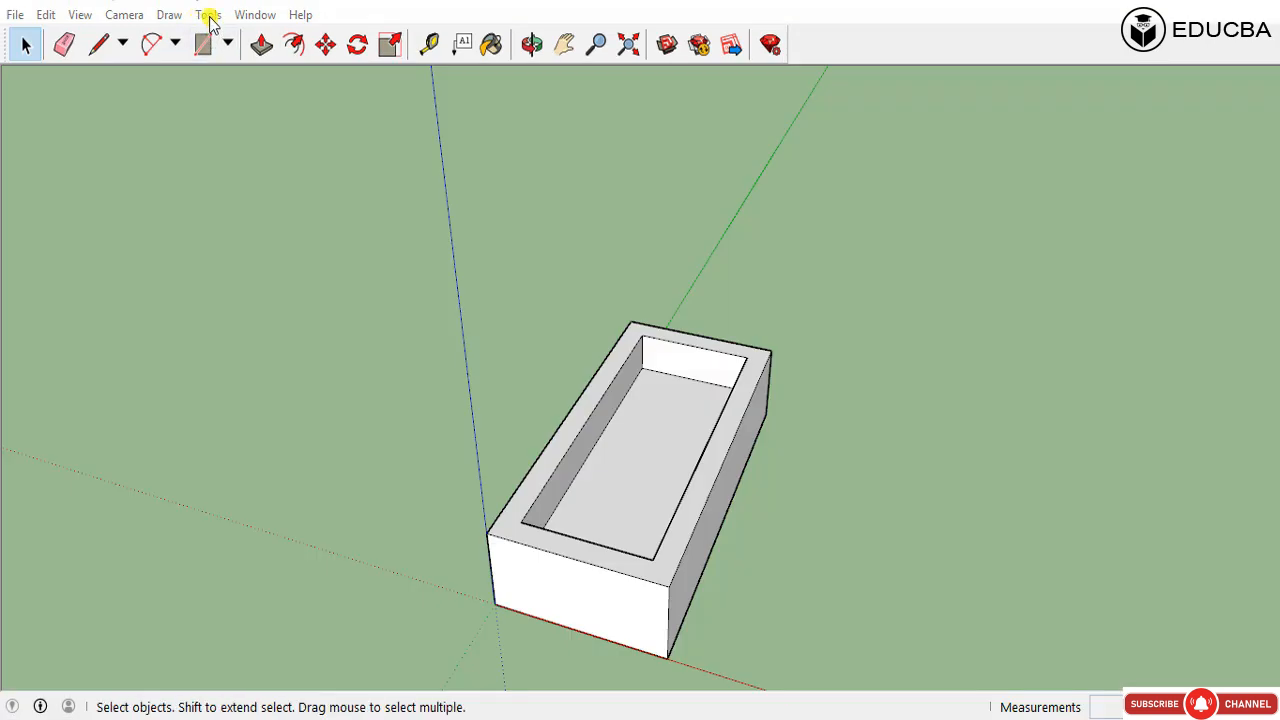
Step: Review the available commands in the Tools and Window lists, ending at the Eraser
{"action": "left_click", "coordinate": [208, 15]}
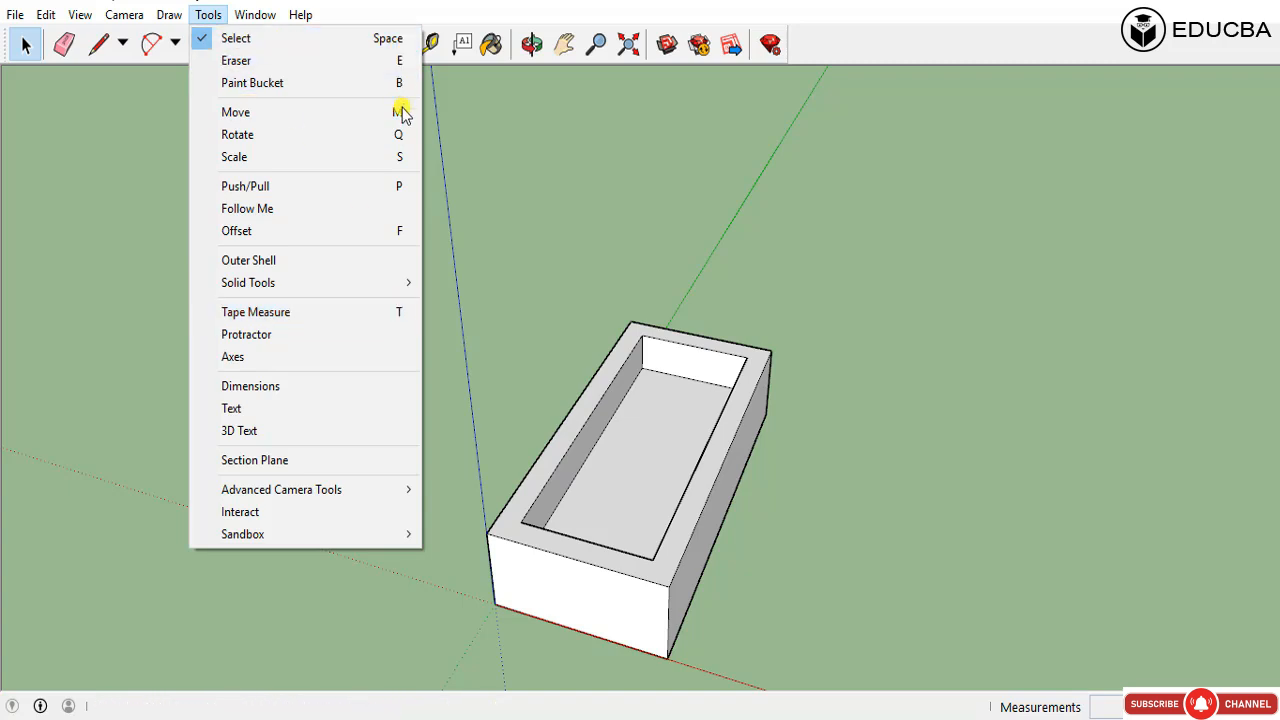
{"action": "left_click", "coordinate": [212, 16]}
{"action": "left_click", "coordinate": [210, 15]}
{"action": "mouse_move", "coordinate": [260, 16]}
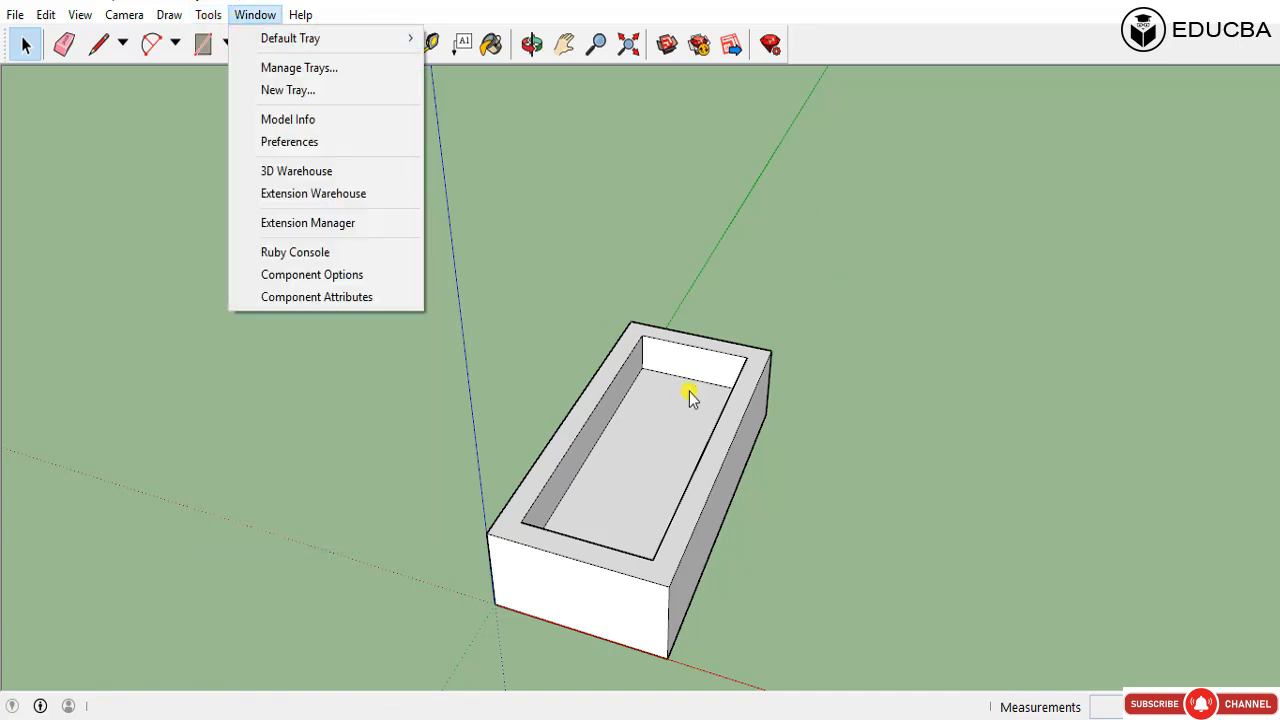
{"action": "mouse_move", "coordinate": [206, 14]}
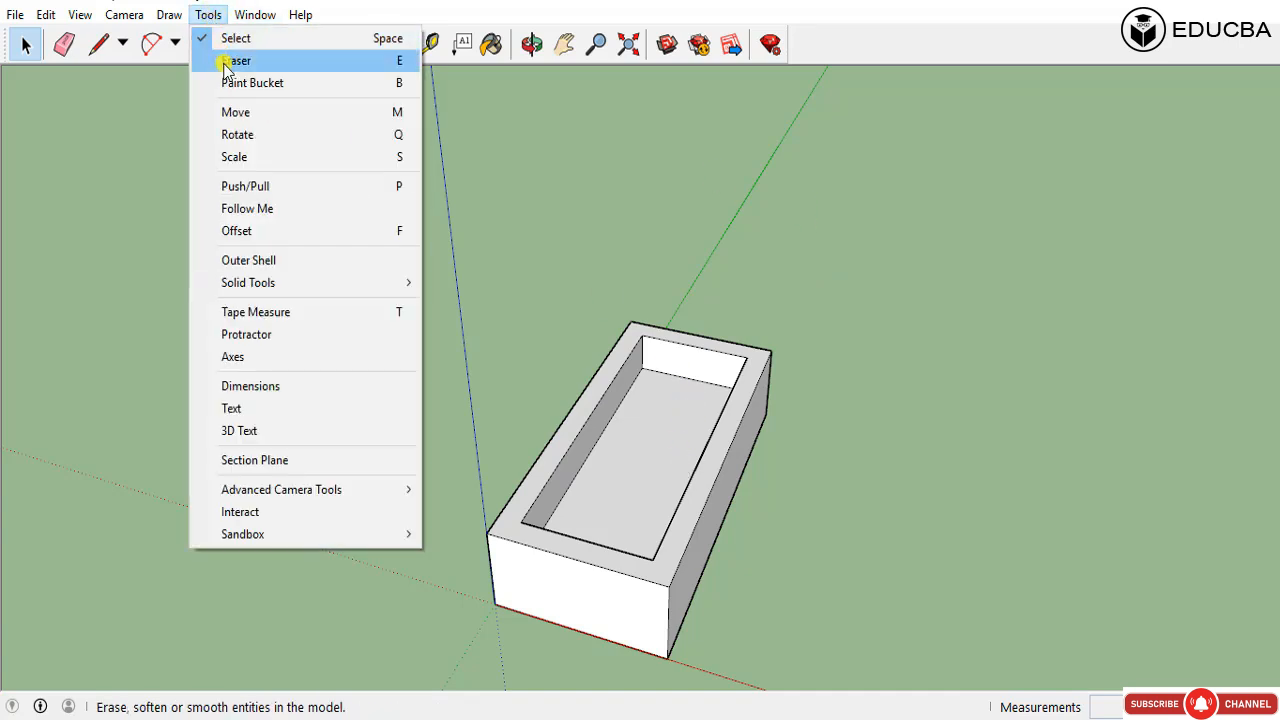
{"action": "left_click", "coordinate": [698, 190]}
Step: Erase the far inner edge of the box's top rim, undo the erasure, and return to the Select tool
{"action": "key", "text": "e"}
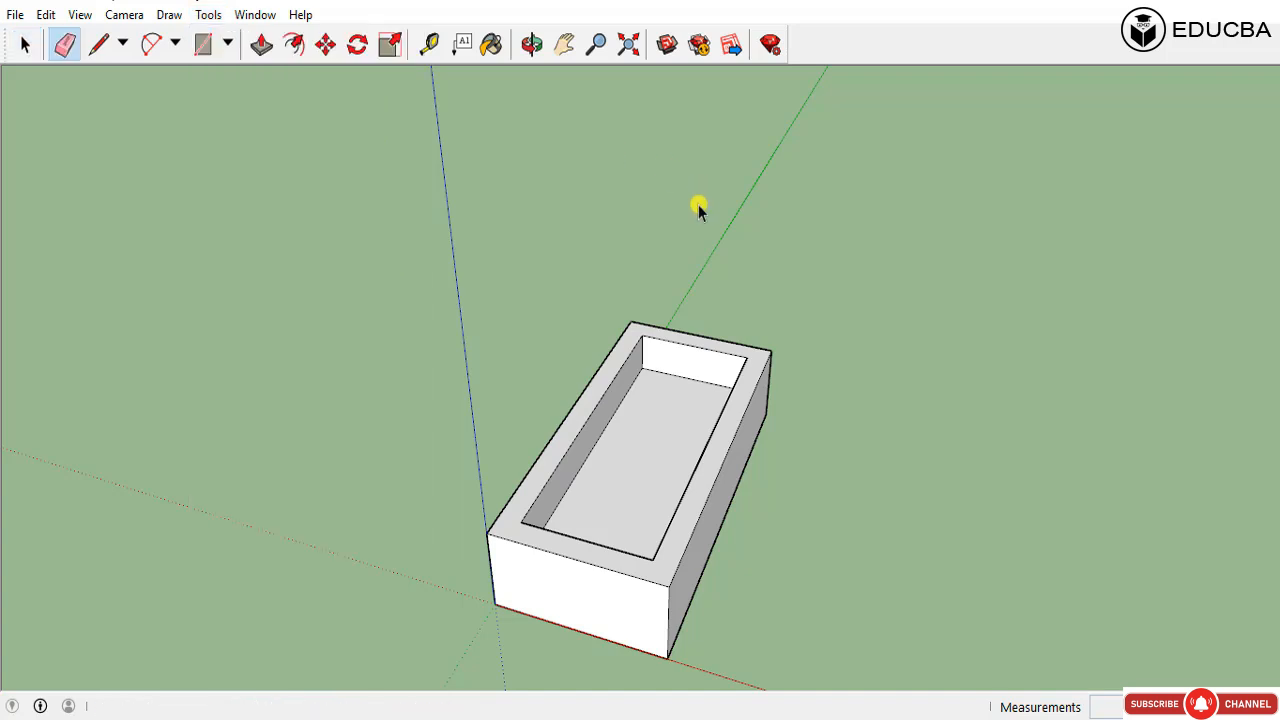
{"action": "left_click", "coordinate": [725, 355]}
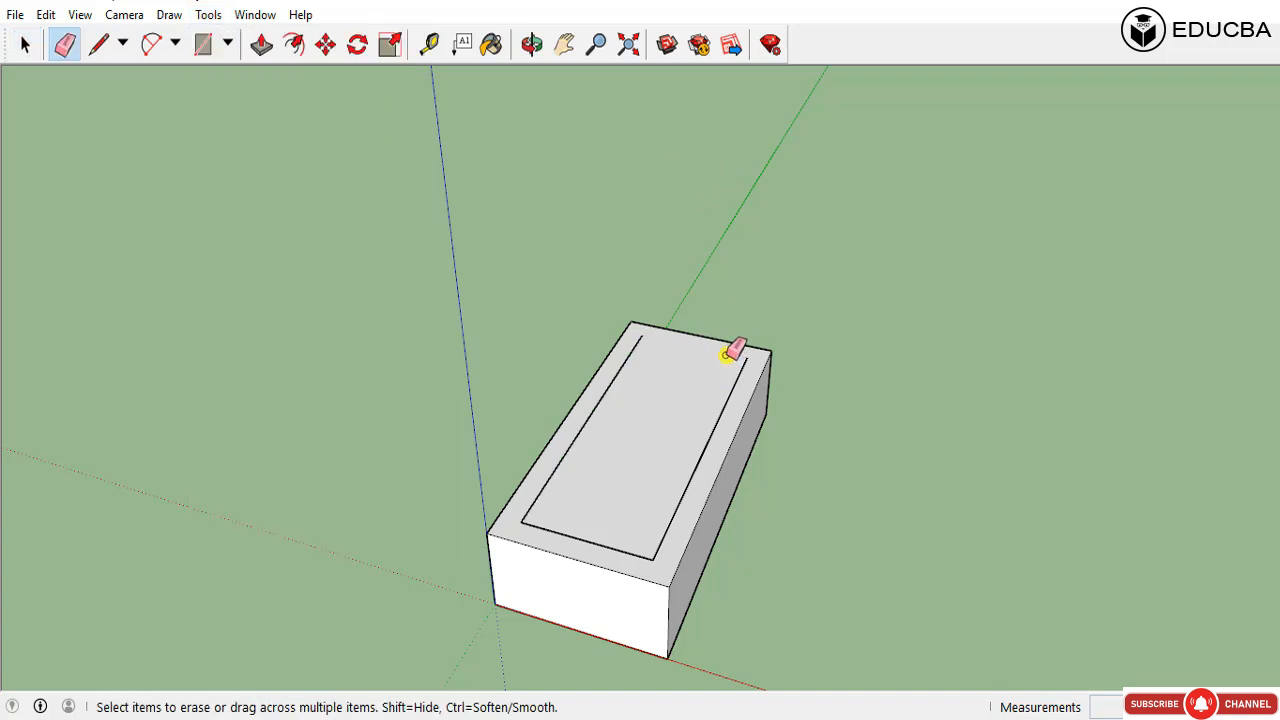
{"action": "key", "text": "ctrl+z"}
{"action": "key", "text": "space"}
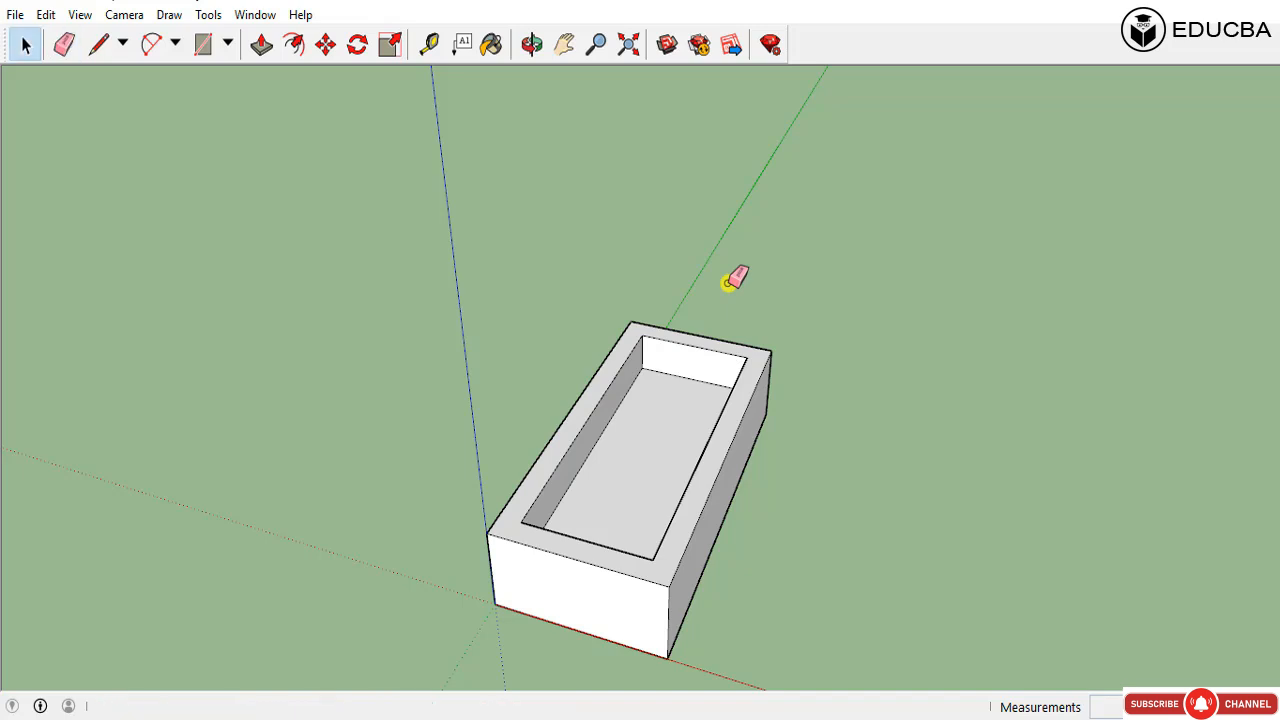
Step: Review the Eraser and Paint Bucket commands, activate Paint Bucket, and close the tray it opens
{"action": "left_click", "coordinate": [207, 15]}
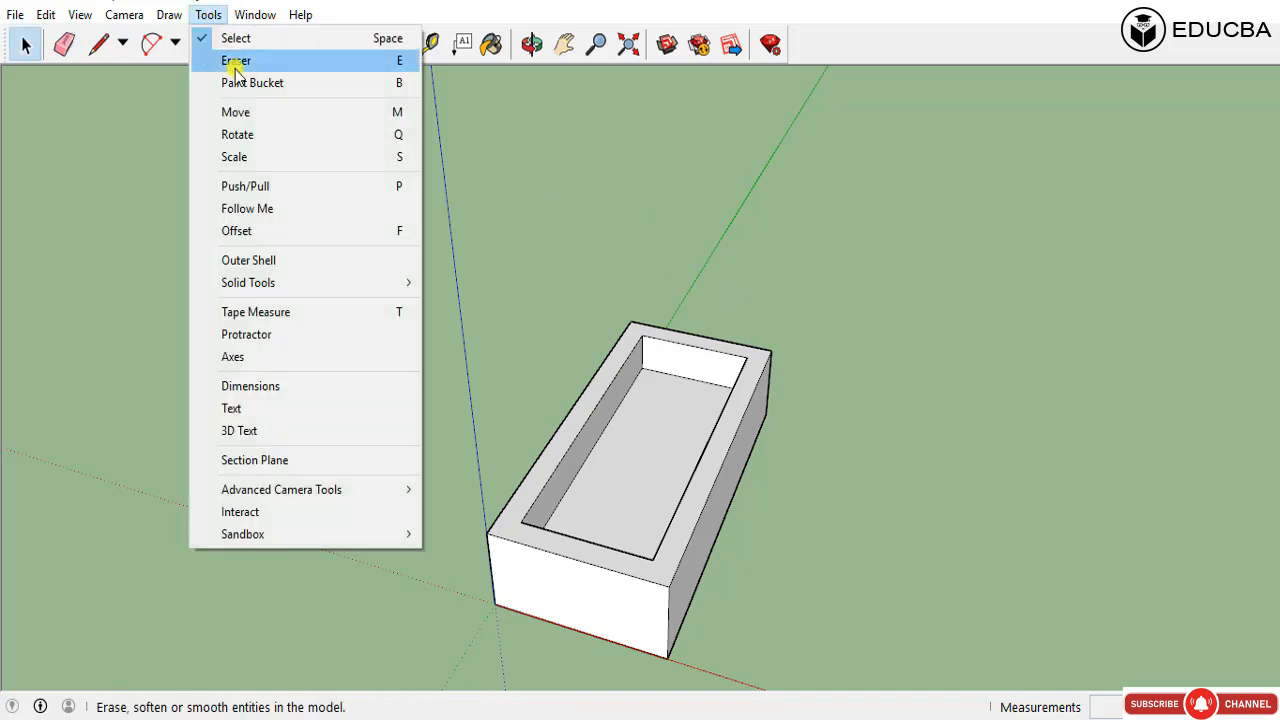
{"action": "left_click", "coordinate": [589, 206]}
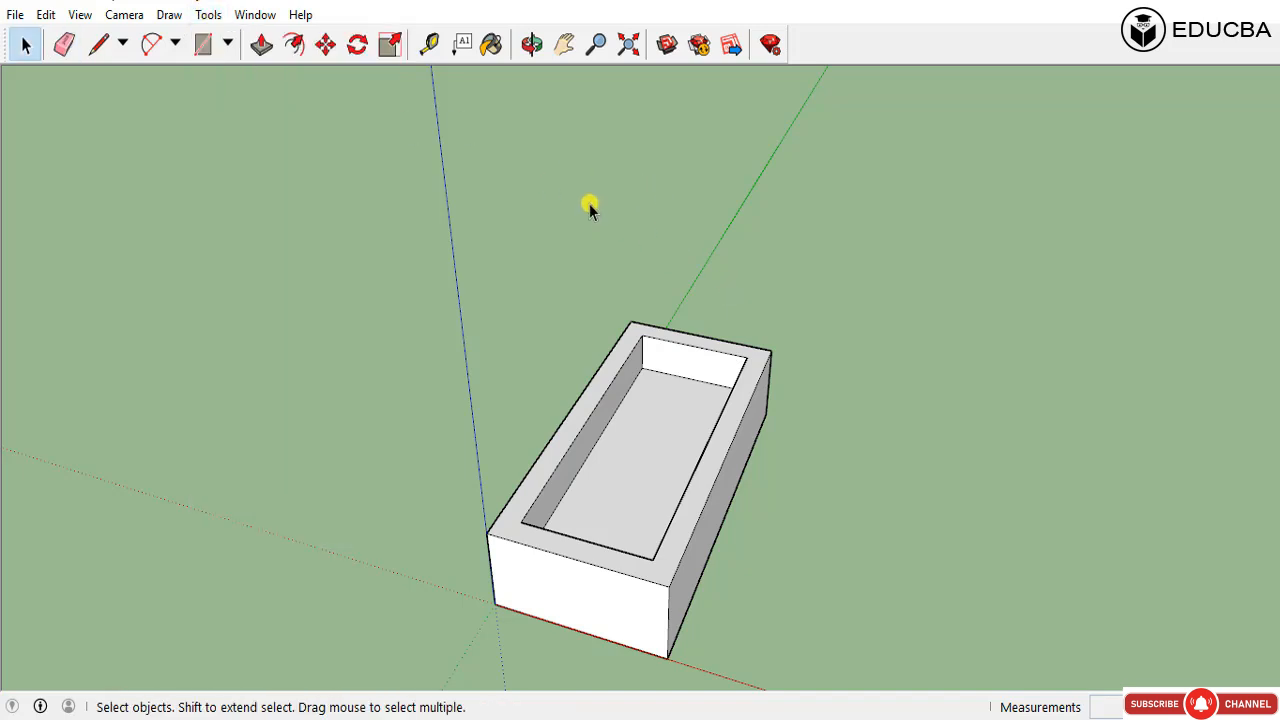
{"action": "left_click", "coordinate": [208, 16]}
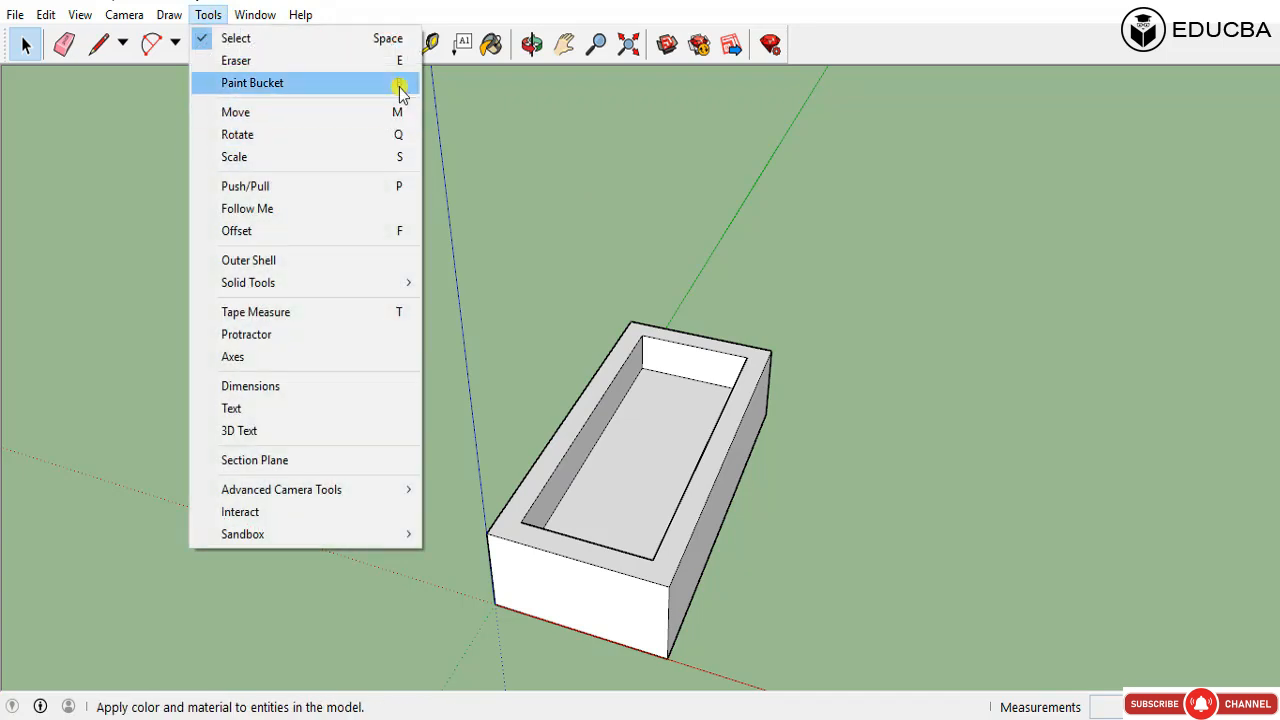
{"action": "left_click", "coordinate": [600, 154]}
{"action": "key", "text": "b"}
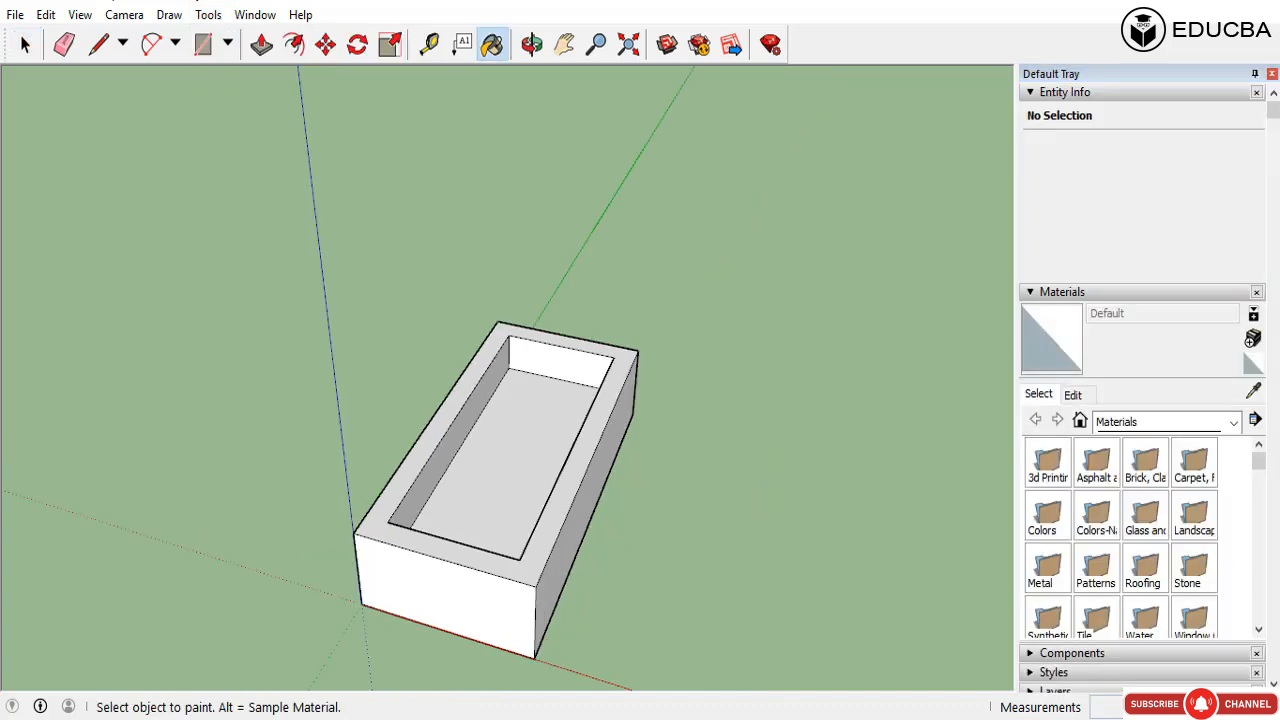
{"action": "left_click", "coordinate": [1273, 76]}
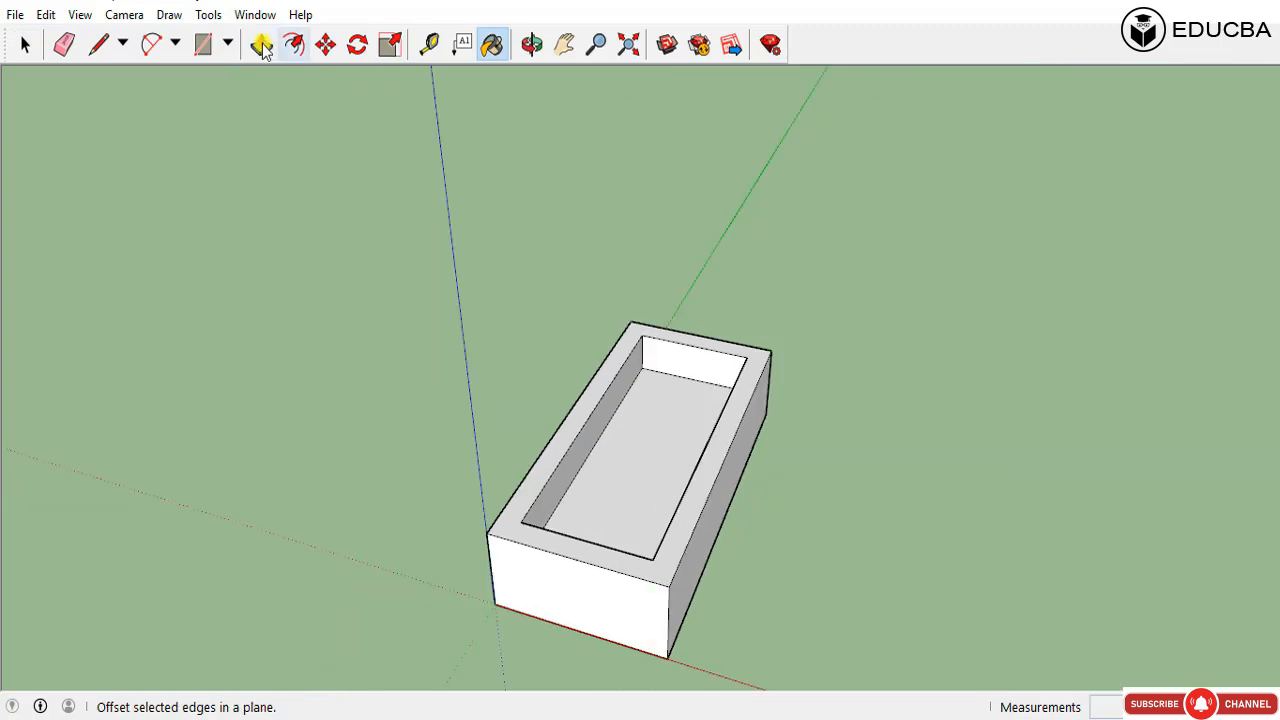
Step: Reopen the Paint Bucket tray, undock it, remove Entity Info, review the material collections, then close it and return to Select
{"action": "left_click", "coordinate": [209, 15]}
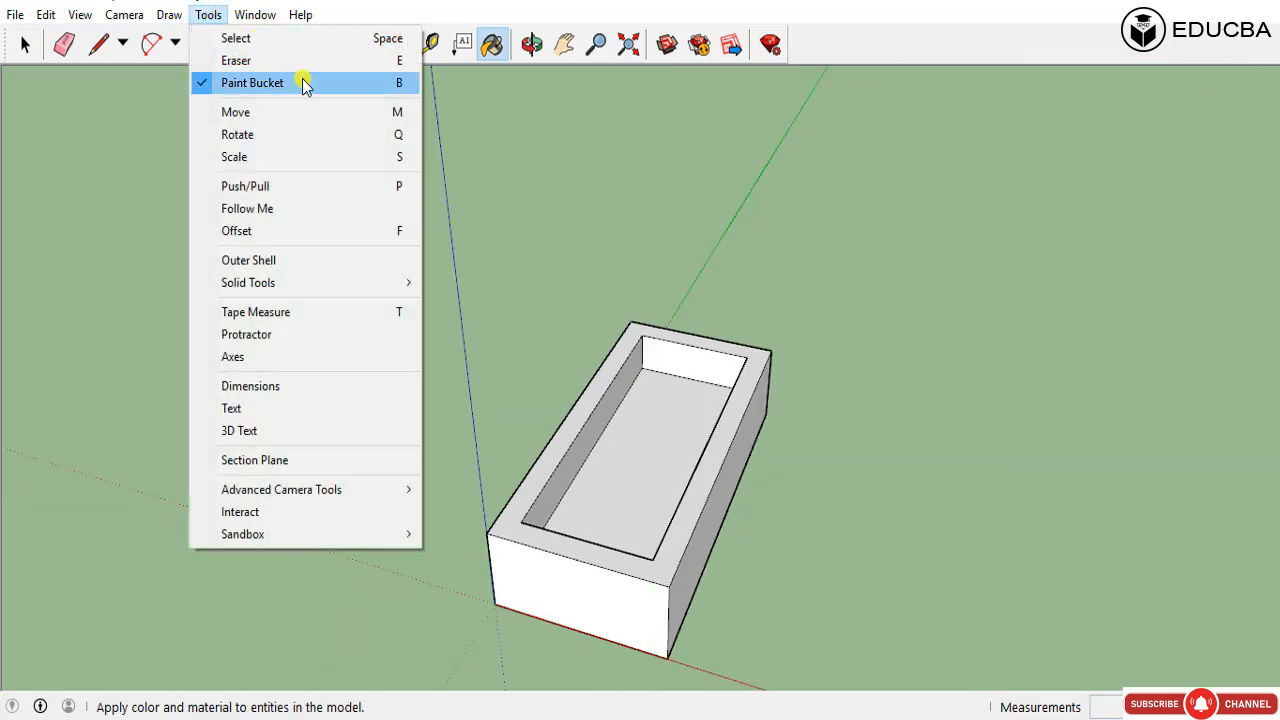
{"action": "left_click", "coordinate": [299, 82]}
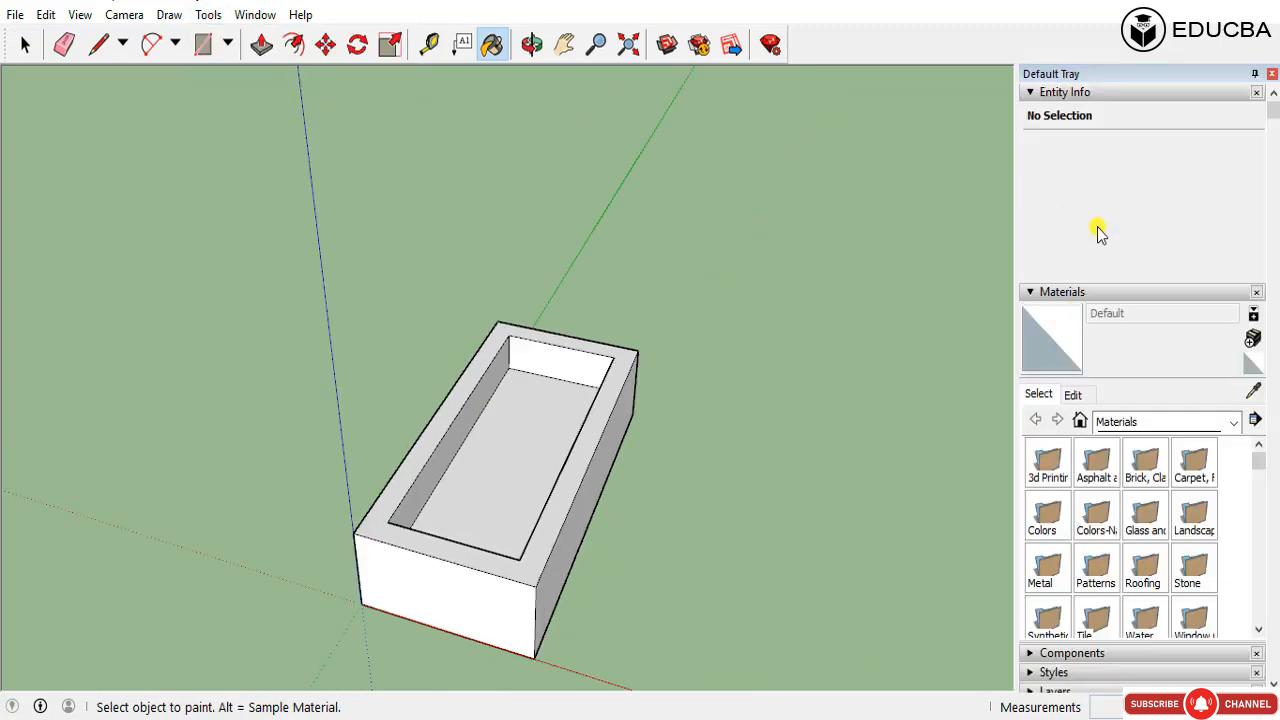
{"action": "left_click_drag", "start_coordinate": [1117, 77], "coordinate": [843, 80]}
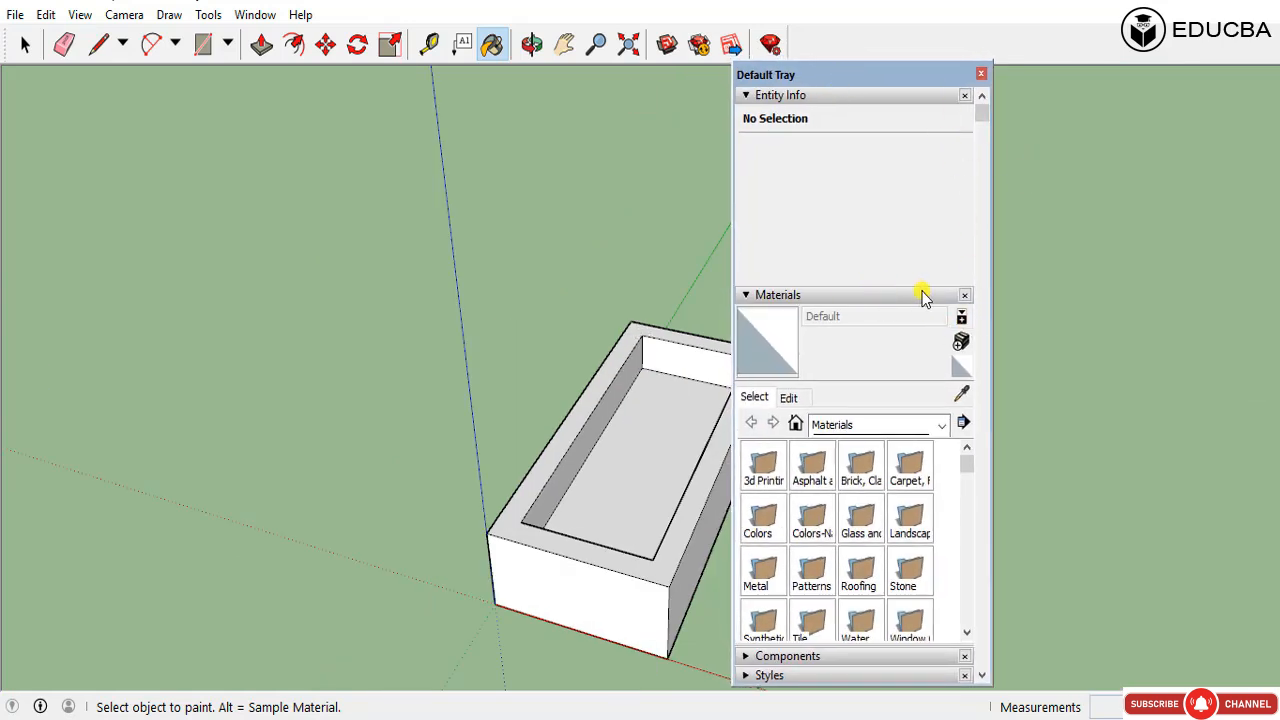
{"action": "left_click", "coordinate": [964, 95]}
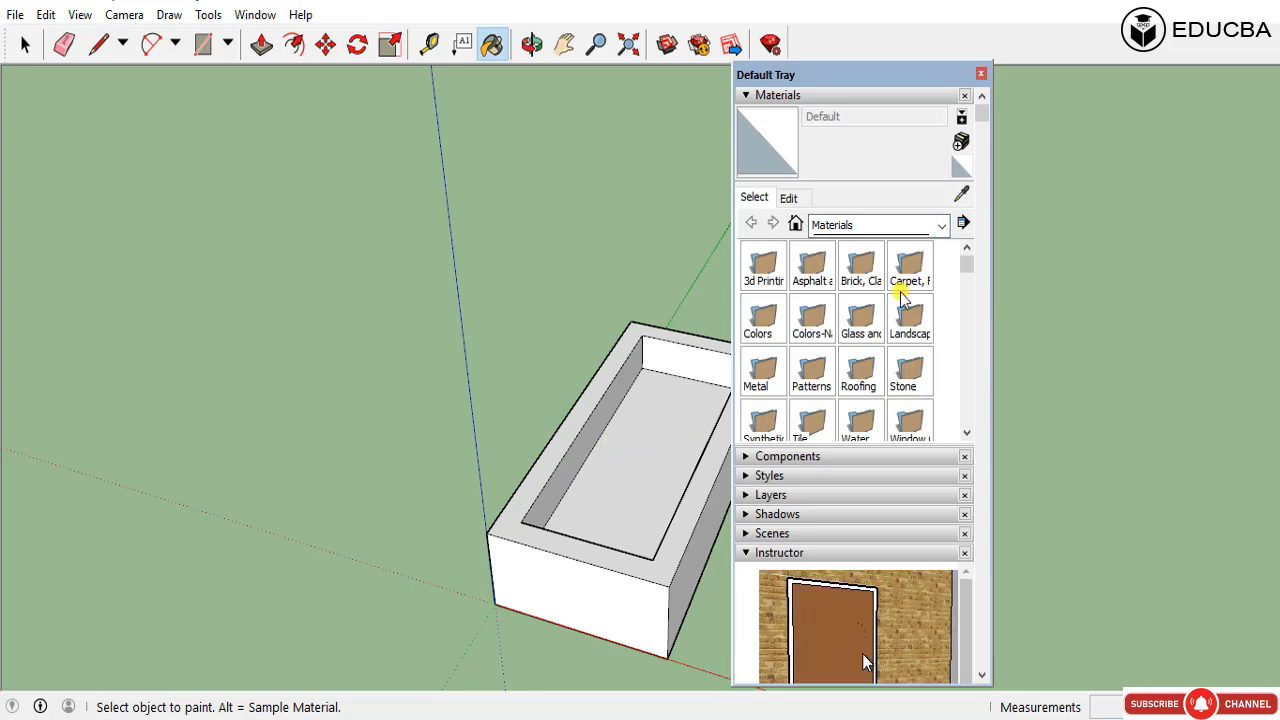
{"action": "left_click", "coordinate": [925, 224]}
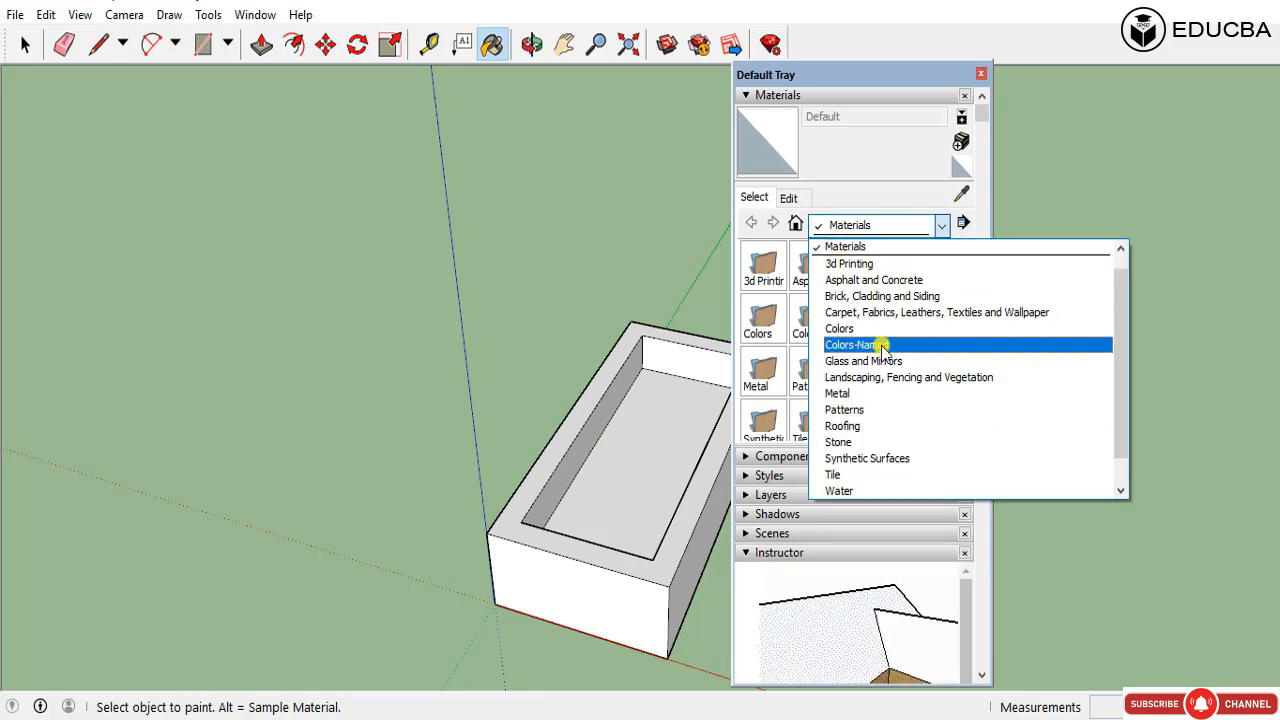
{"action": "left_click", "coordinate": [1122, 540]}
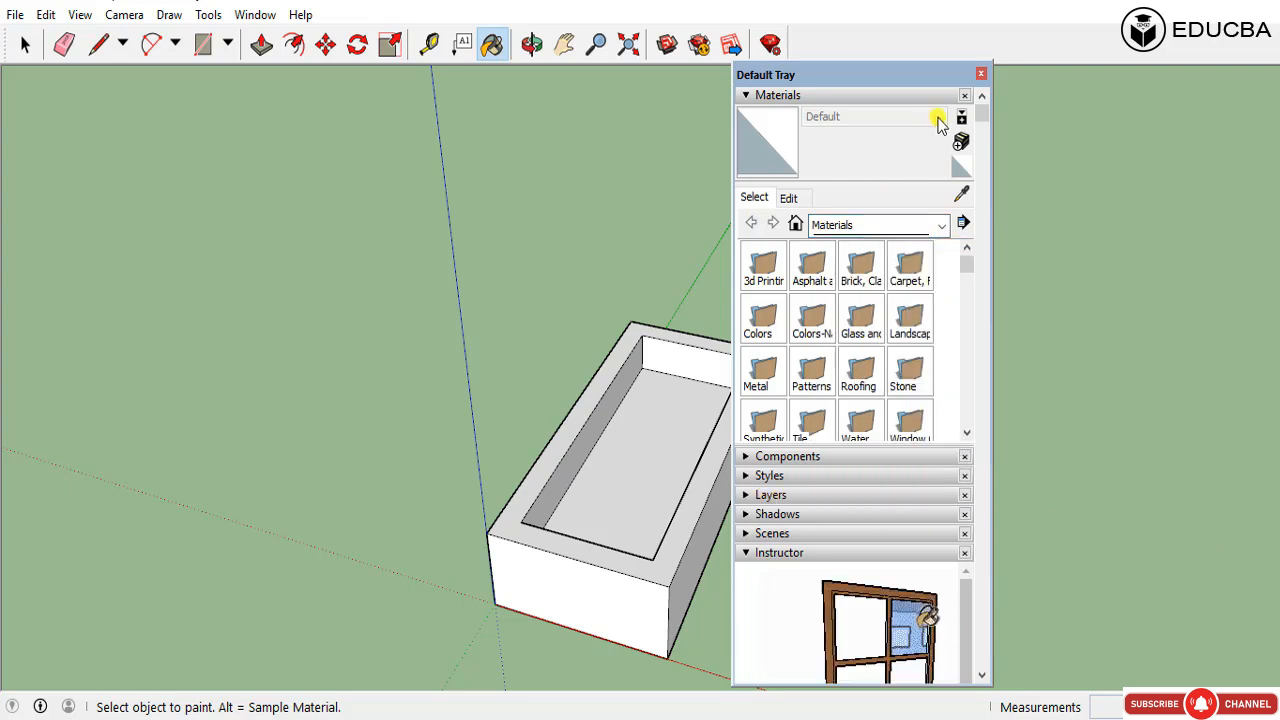
{"action": "left_click", "coordinate": [982, 71]}
{"action": "key", "text": "space"}
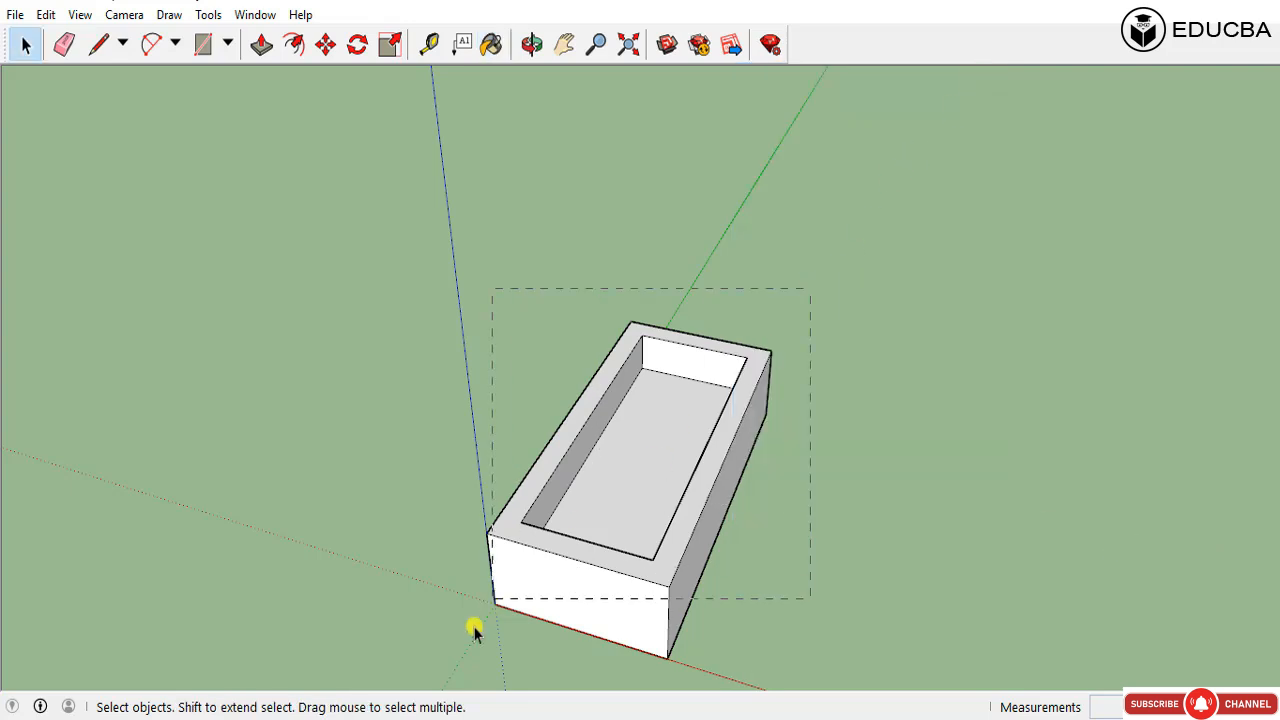
Step: Delete the existing box and draw a rectangle about 1.36 m along one side on the ground near the origin
{"action": "left_click_drag", "start_coordinate": [452, 675], "coordinate": [455, 668]}
{"action": "key", "text": "Delete"}
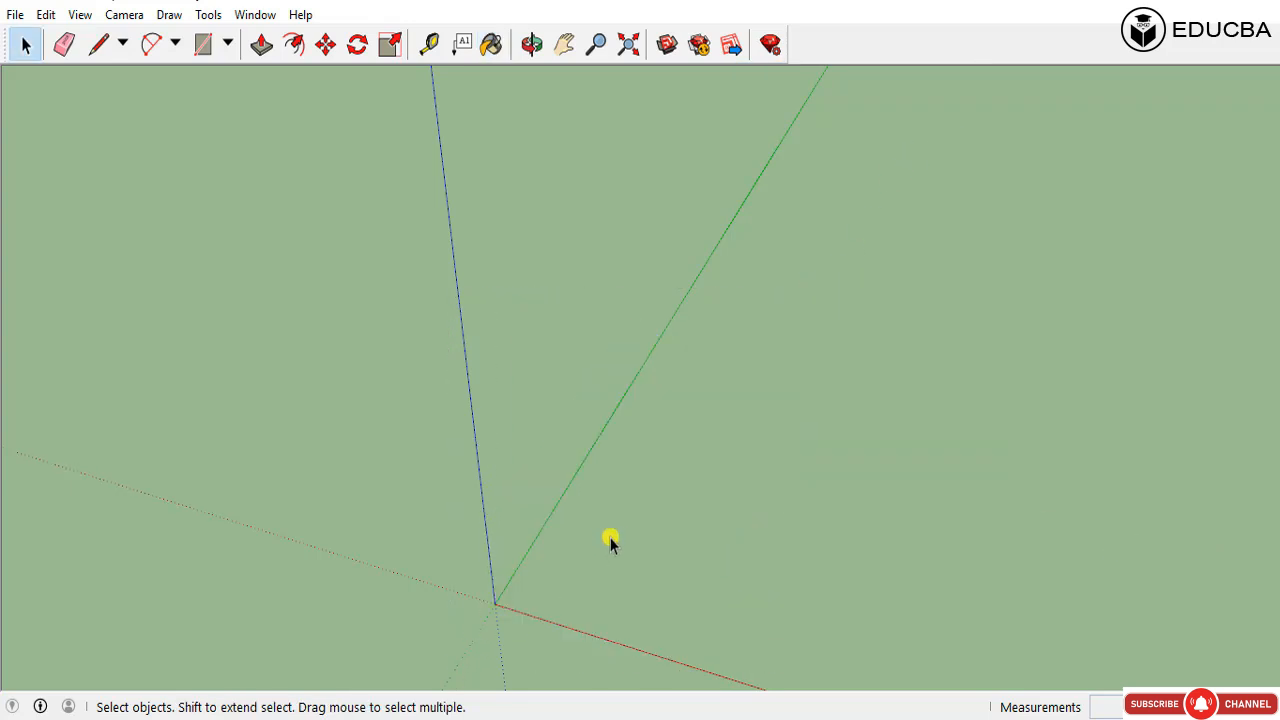
{"action": "key", "text": "c"}
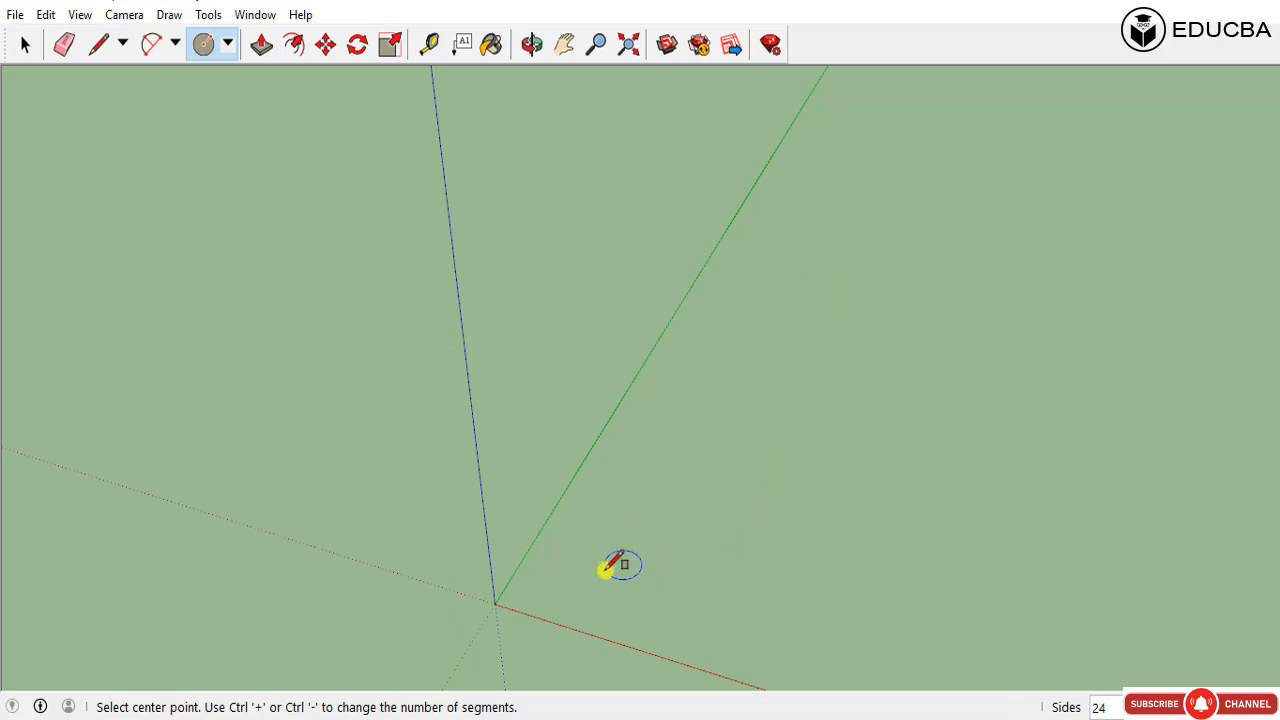
{"action": "key", "text": "r"}
{"action": "left_click", "coordinate": [541, 600]}
{"action": "left_click", "coordinate": [800, 466]}
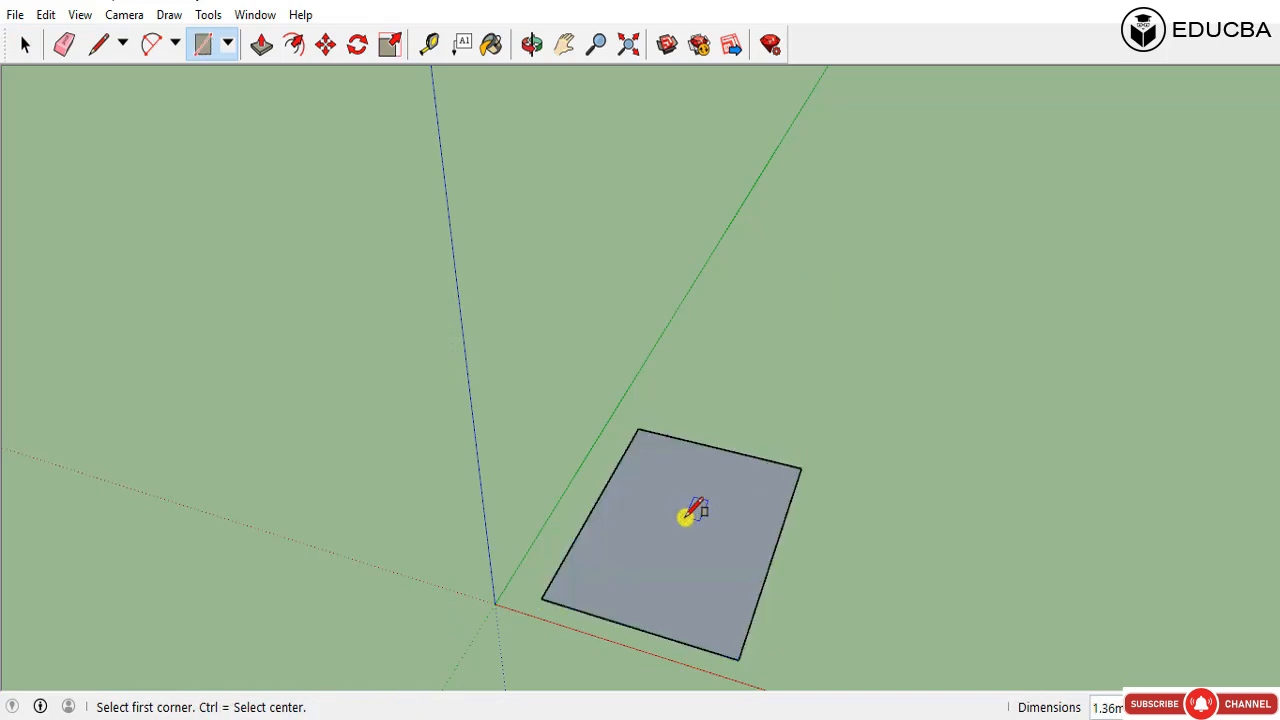
Step: Offset the rectangle's edges inward to form a narrow border around the face
{"action": "key", "text": "space"}
{"action": "key", "text": "f"}
{"action": "left_click", "coordinate": [651, 500]}
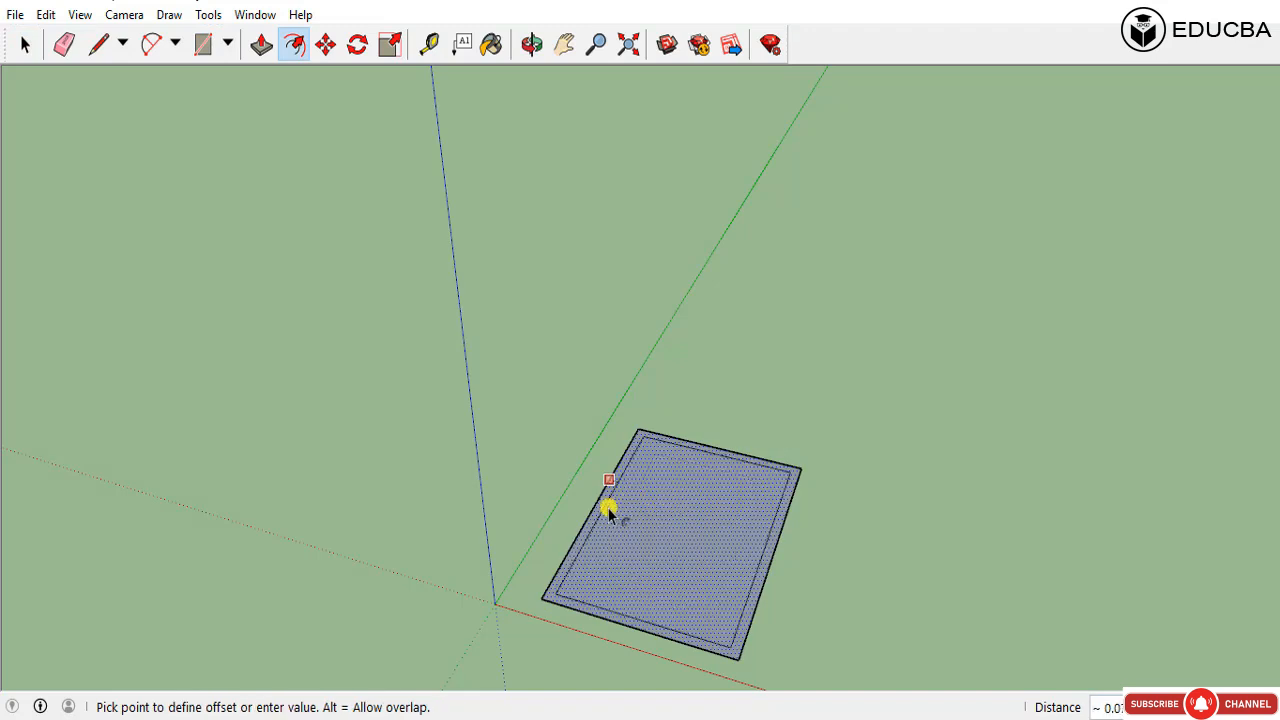
{"action": "left_click", "coordinate": [643, 520]}
Step: Pull the rectangle's border face upward with Push/Pull to form an open box, and return to the Select tool
{"action": "key", "text": "space"}
{"action": "left_click", "coordinate": [663, 520]}
{"action": "key", "text": "p"}
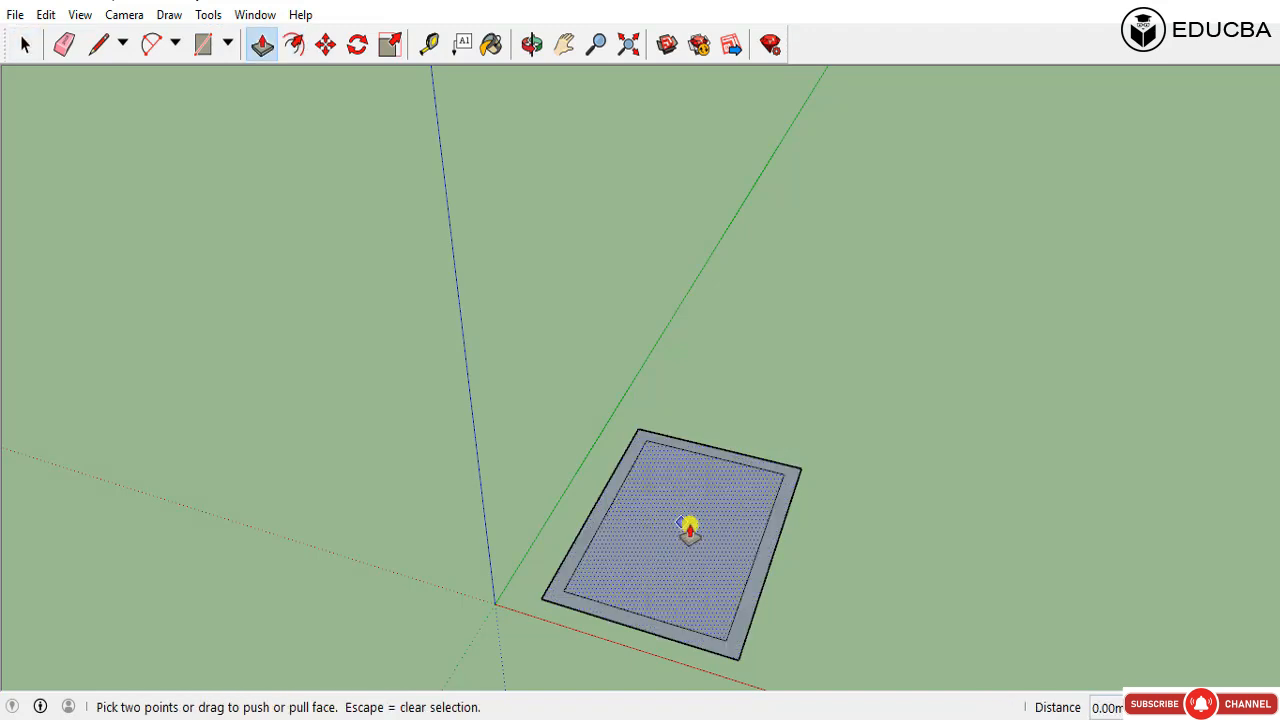
{"action": "left_click", "coordinate": [800, 480]}
{"action": "left_click", "coordinate": [800, 376]}
{"action": "key", "text": "space"}
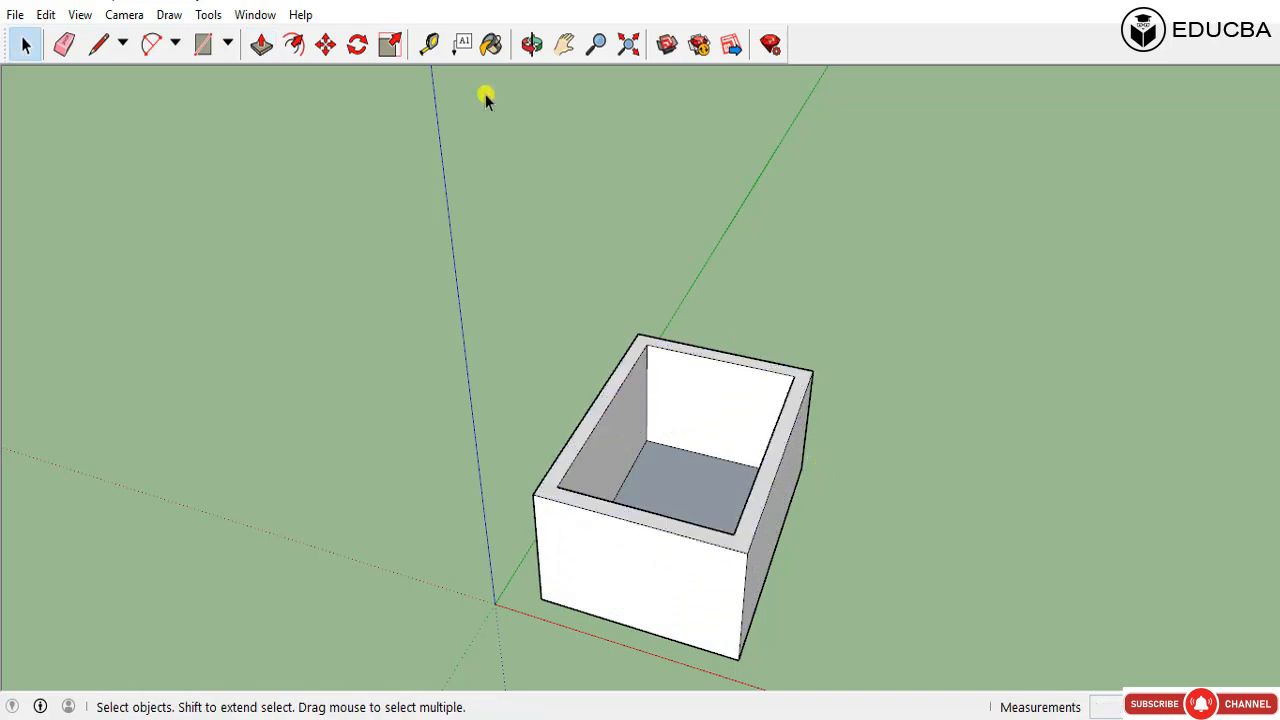
Step: Activate Paint Bucket and look through the 3d Printing and Asphalt and Concrete material collections
{"action": "left_click", "coordinate": [491, 44]}
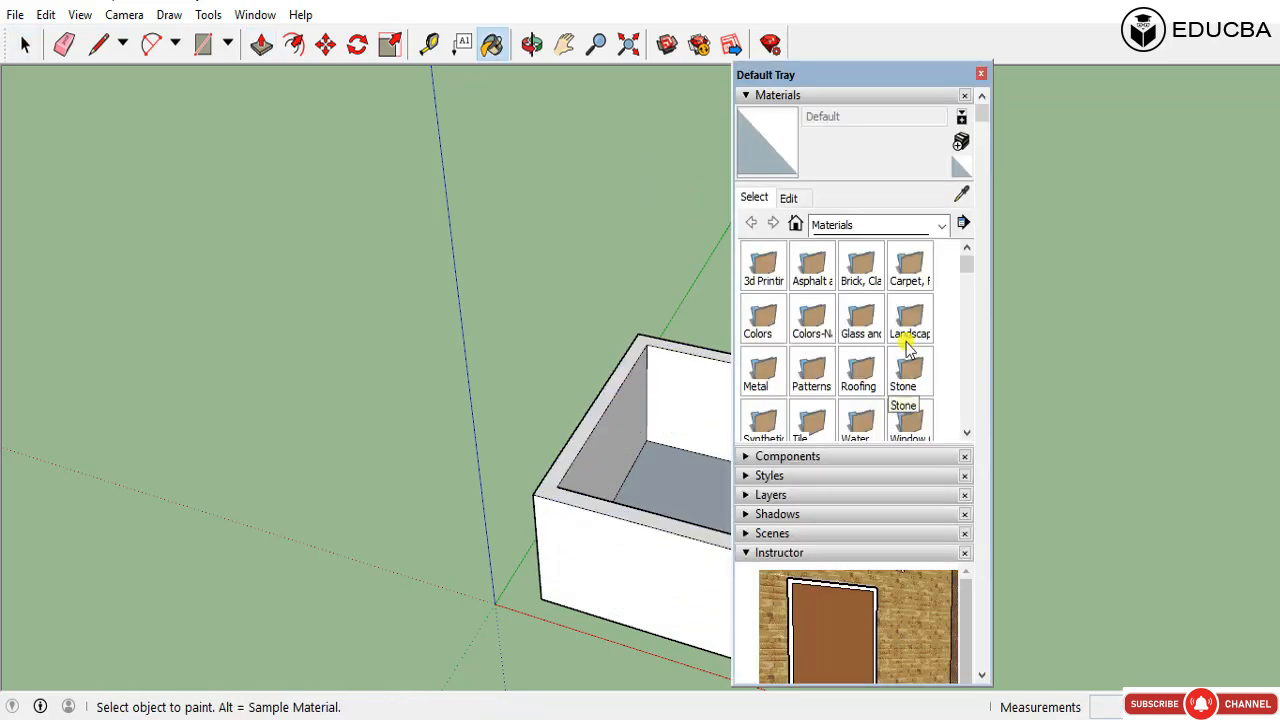
{"action": "left_click", "coordinate": [939, 226]}
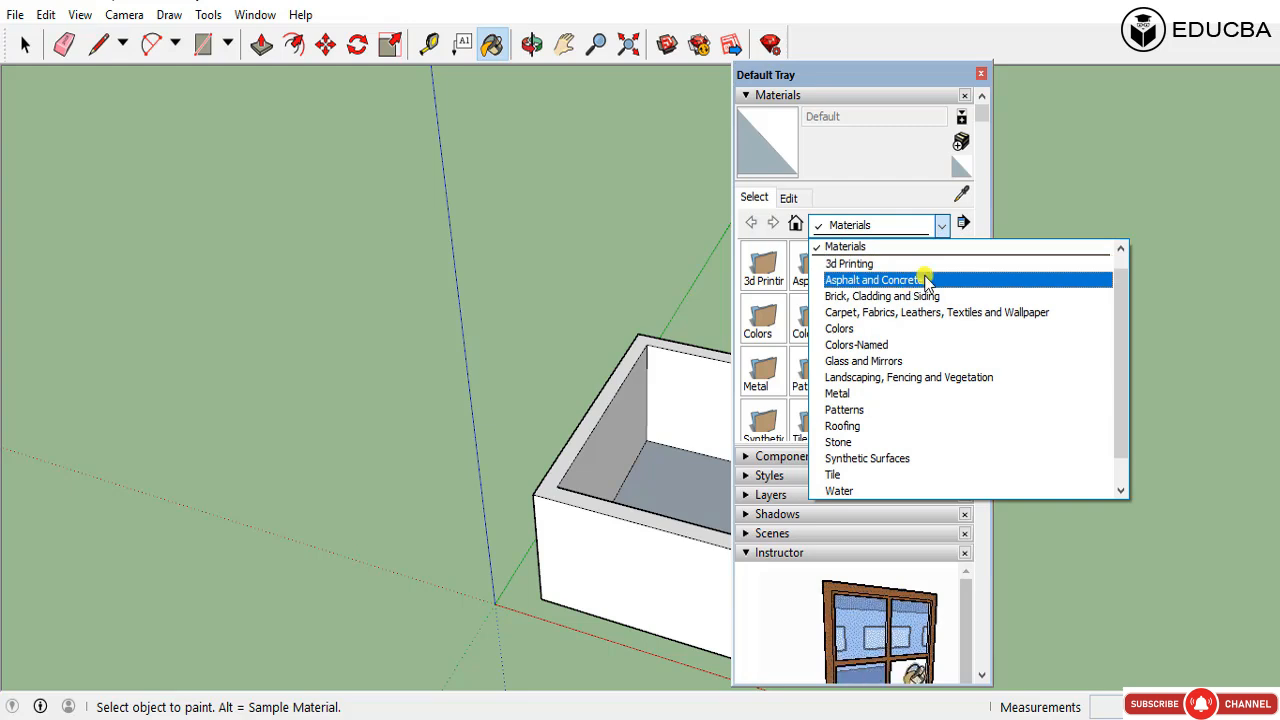
{"action": "left_click", "coordinate": [918, 264]}
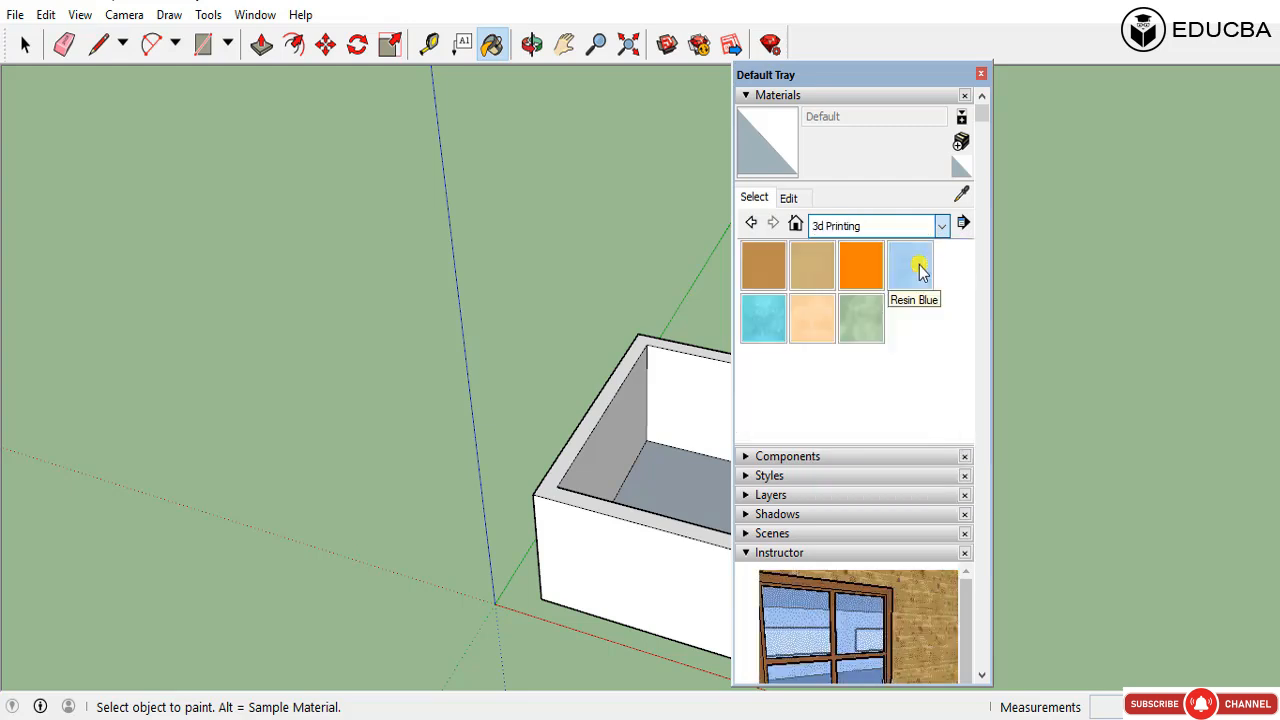
{"action": "left_click", "coordinate": [891, 228]}
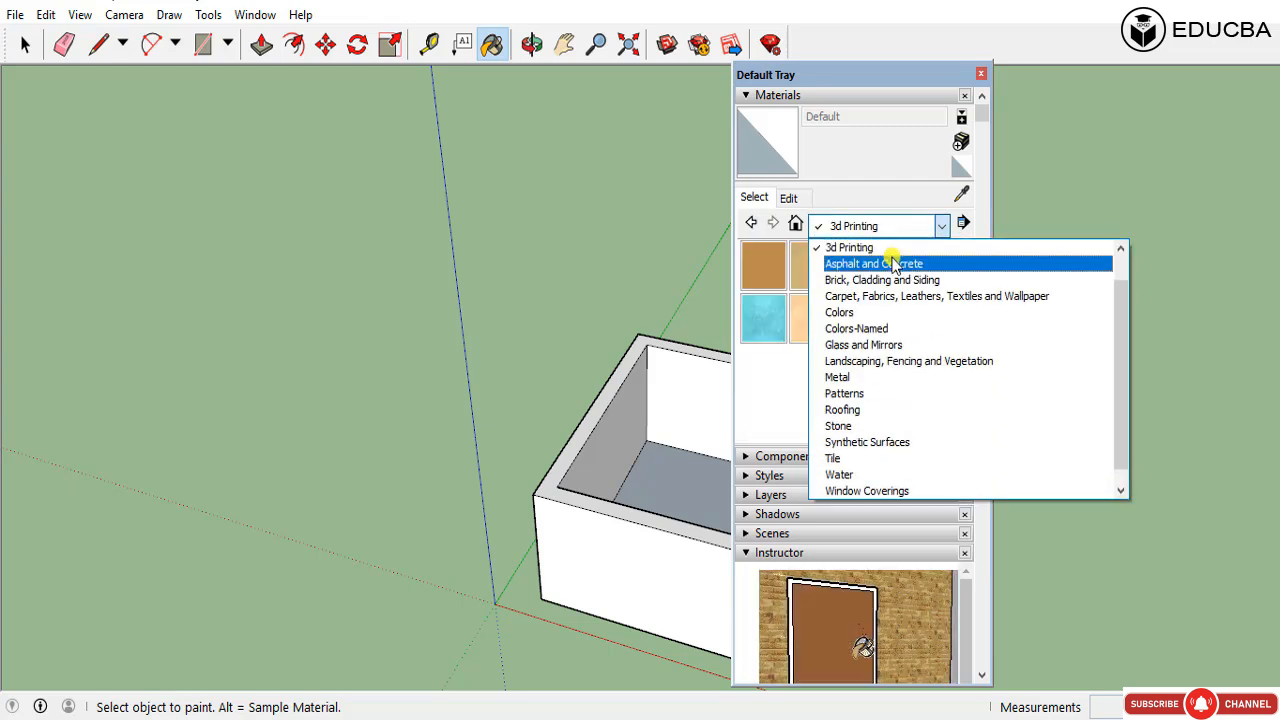
{"action": "left_click", "coordinate": [893, 258]}
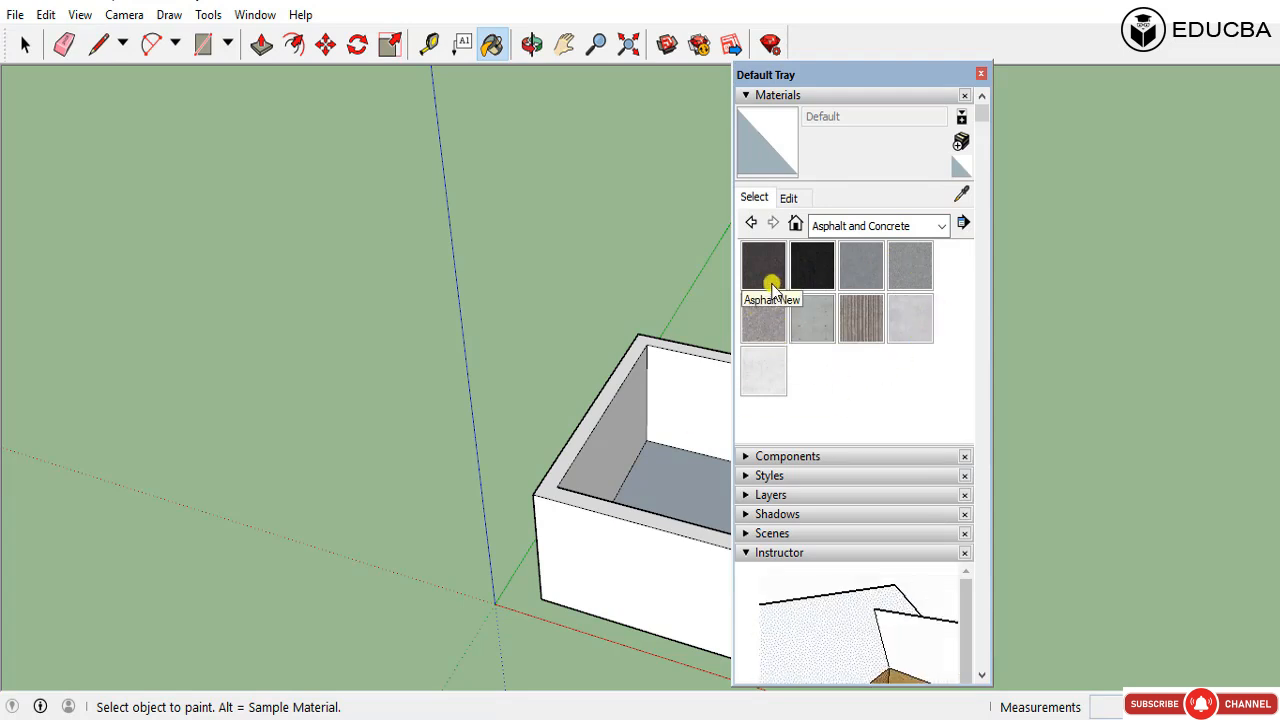
Step: Open the Brick, Cladding and Siding collection, move the tray clear of the box, and pick Cladding Siding White
{"action": "left_click", "coordinate": [898, 228]}
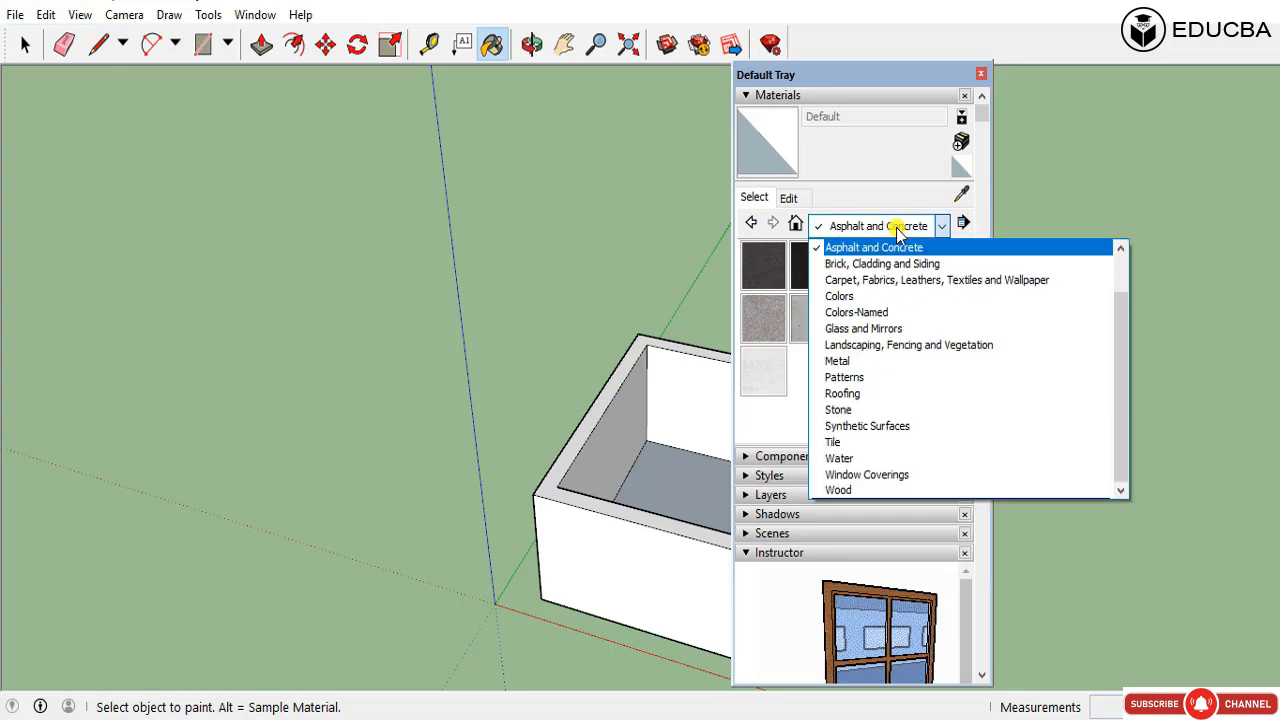
{"action": "left_click", "coordinate": [887, 261]}
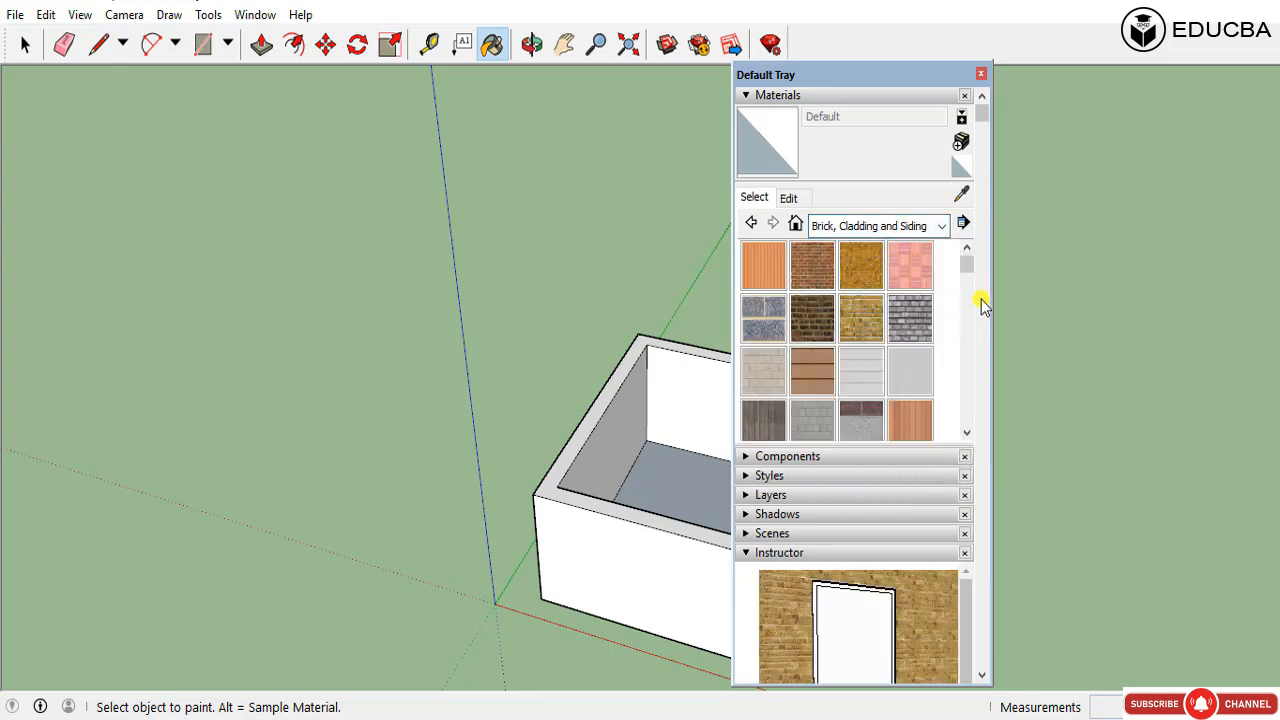
{"action": "left_click_drag", "start_coordinate": [966, 262], "coordinate": [966, 363]}
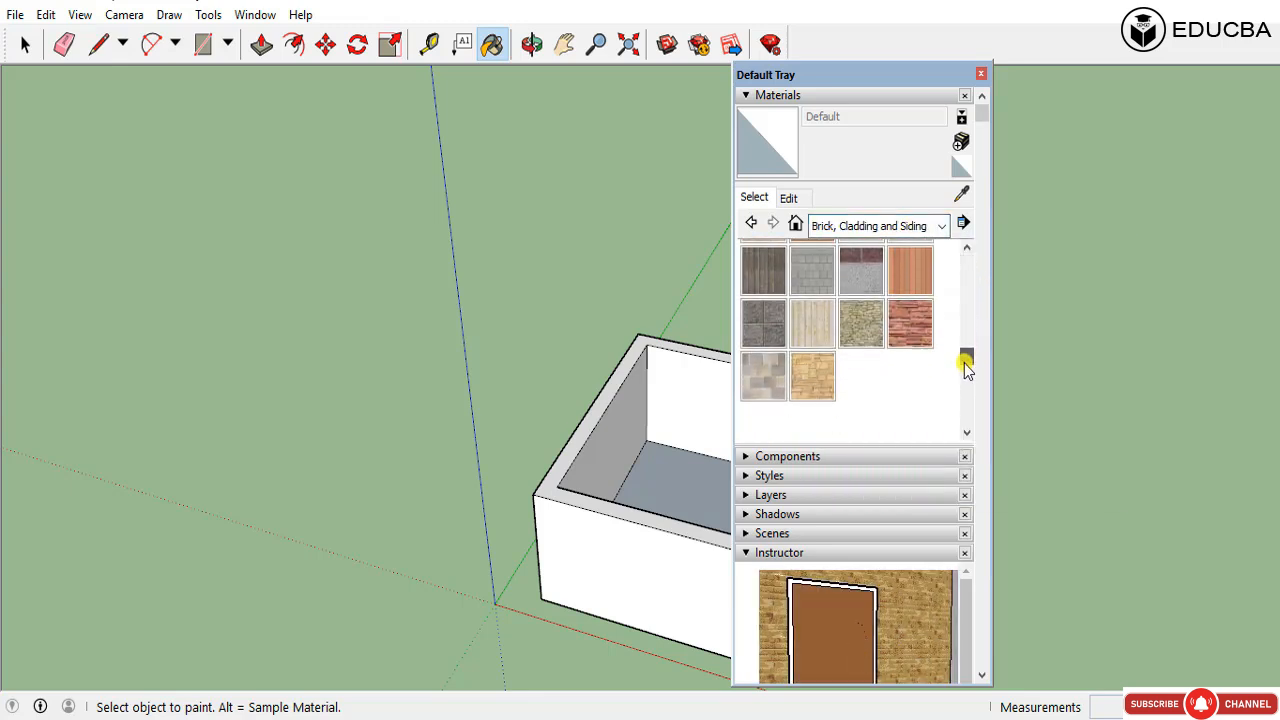
{"action": "left_click", "coordinate": [966, 331]}
{"action": "left_click_drag", "start_coordinate": [893, 85], "coordinate": [1056, 60]}
{"action": "left_click", "coordinate": [1024, 320]}
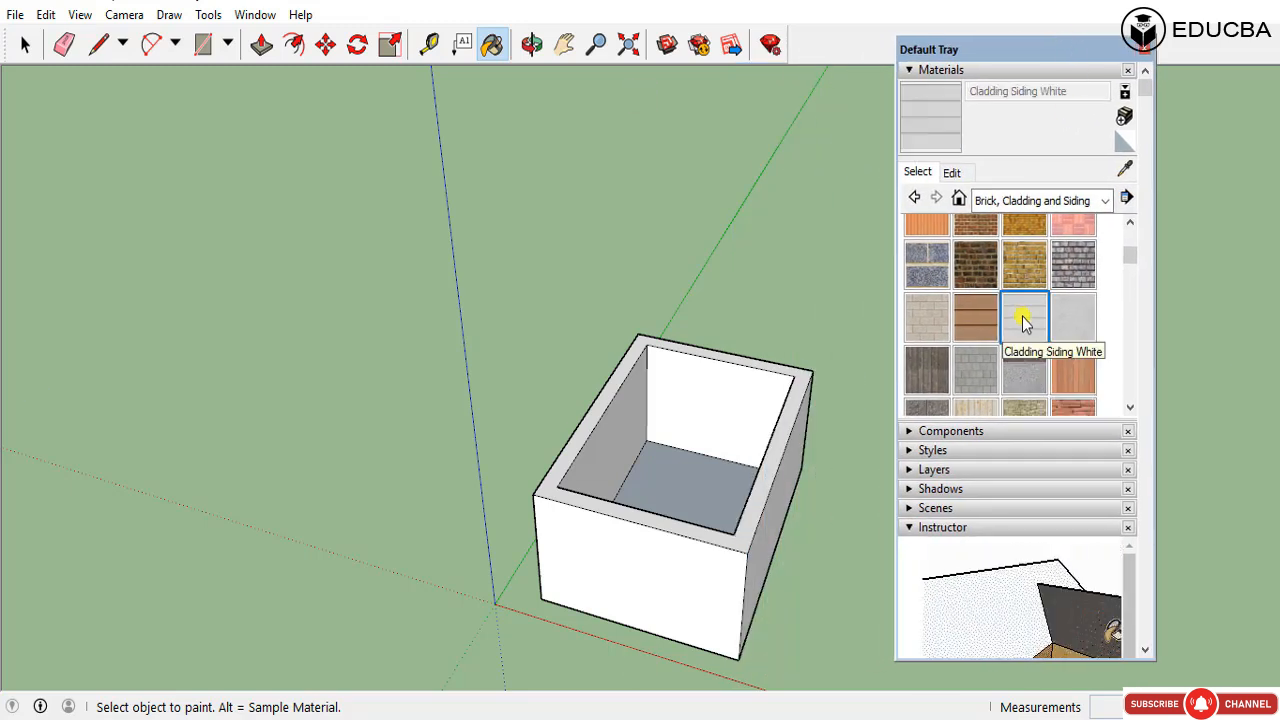
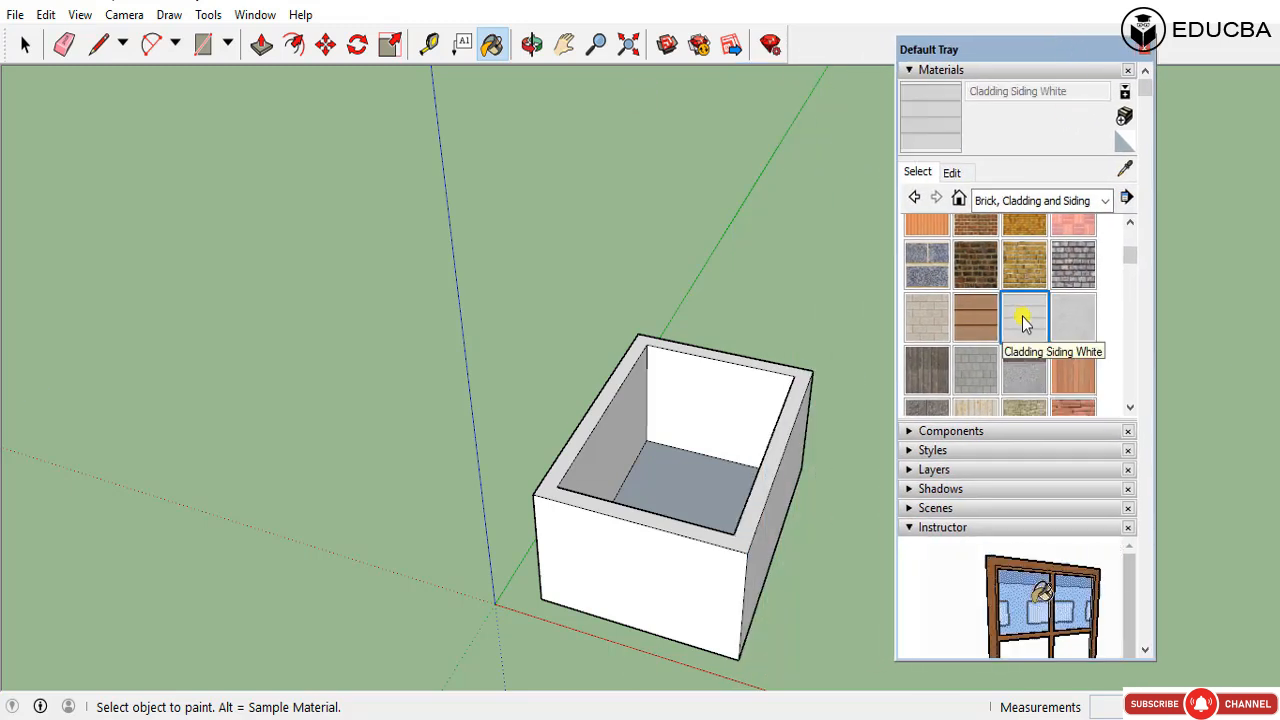
Step: Paint the box's outer walls and top rim with Cladding Siding White, and inspect the painted sides
{"action": "left_click", "coordinate": [716, 560]}
{"action": "left_click", "coordinate": [756, 528]}
{"action": "mouse_move", "coordinate": [763, 537]}
{"action": "middle_mouse_down"}
{"action": "mouse_move", "coordinate": [598, 403]}
{"action": "mouse_move", "coordinate": [680, 497]}
{"action": "middle_mouse_up"}
{"action": "mouse_move", "coordinate": [529, 486]}
{"action": "middle_mouse_down"}
{"action": "mouse_move", "coordinate": [609, 526]}
{"action": "mouse_move", "coordinate": [698, 502]}
{"action": "middle_mouse_up"}
{"action": "mouse_move", "coordinate": [606, 500]}
{"action": "middle_mouse_down"}
{"action": "mouse_move", "coordinate": [723, 474]}
{"action": "mouse_move", "coordinate": [703, 446]}
{"action": "mouse_move", "coordinate": [666, 446]}
{"action": "mouse_move", "coordinate": [695, 462]}
{"action": "mouse_move", "coordinate": [566, 443]}
{"action": "middle_mouse_up"}
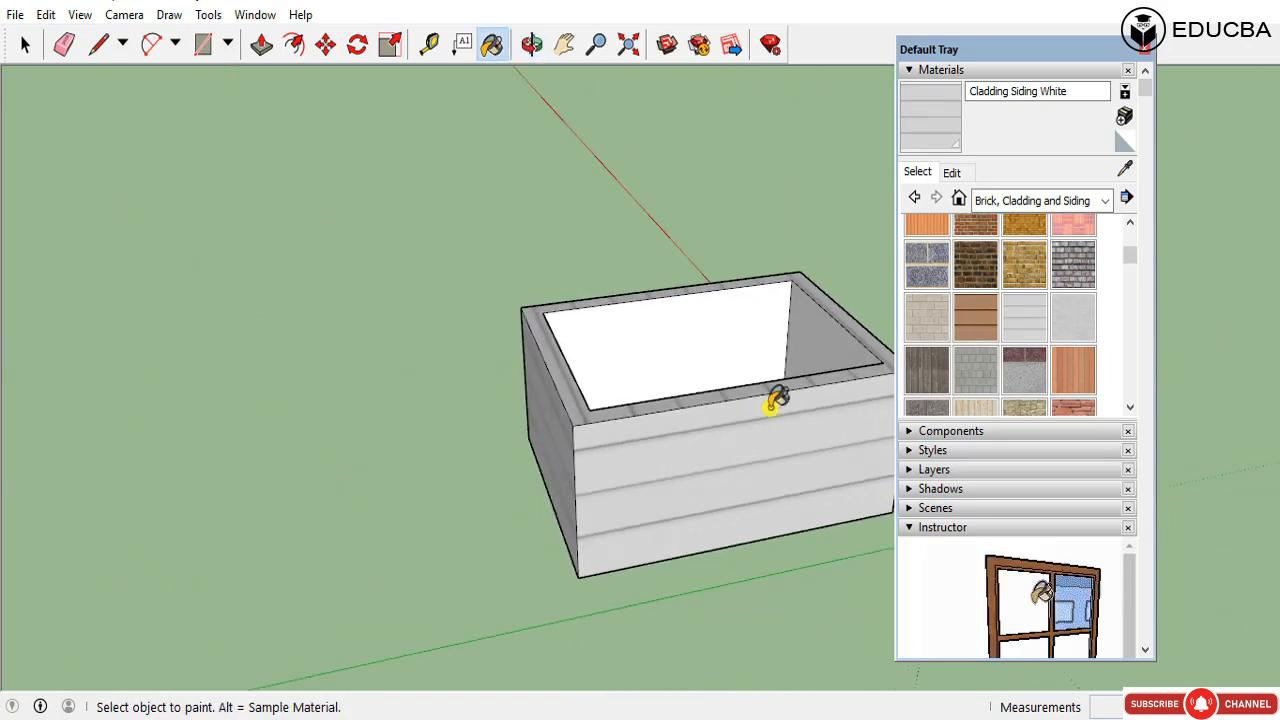
Step: Paint the box's outer walls and top rim with the Brick Basket material
{"action": "left_click", "coordinate": [1076, 230]}
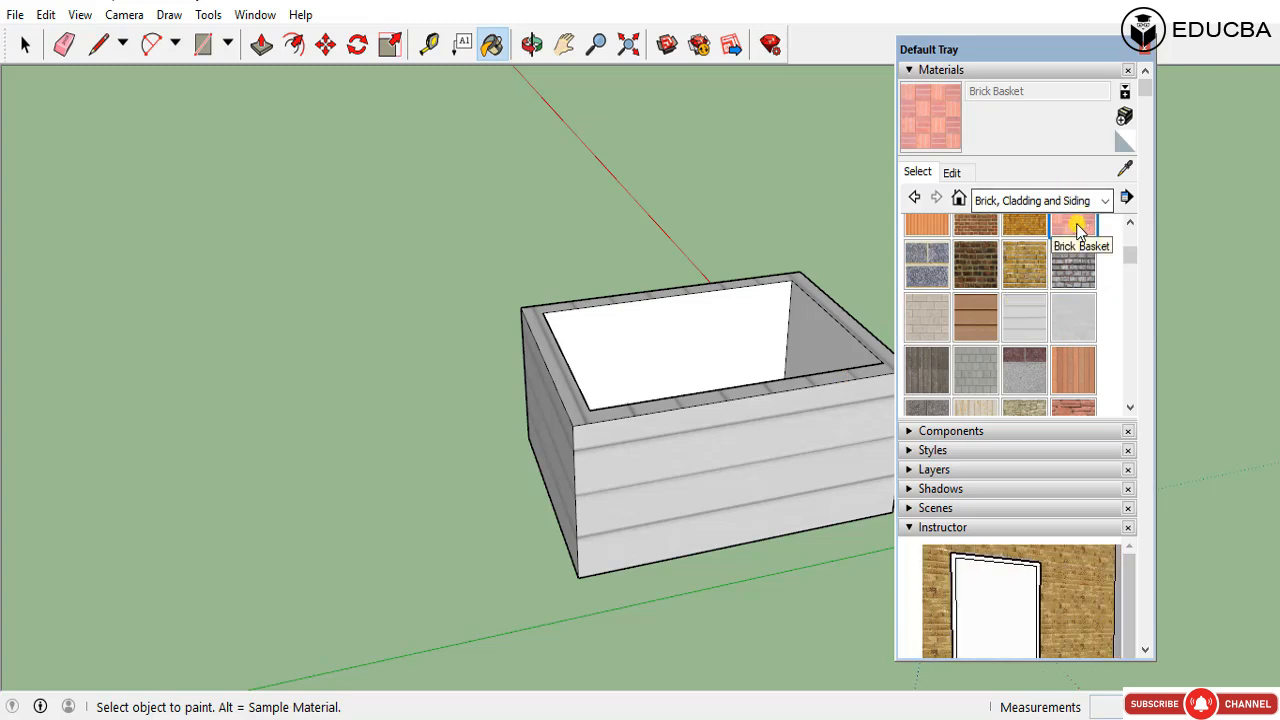
{"action": "left_click", "coordinate": [717, 443]}
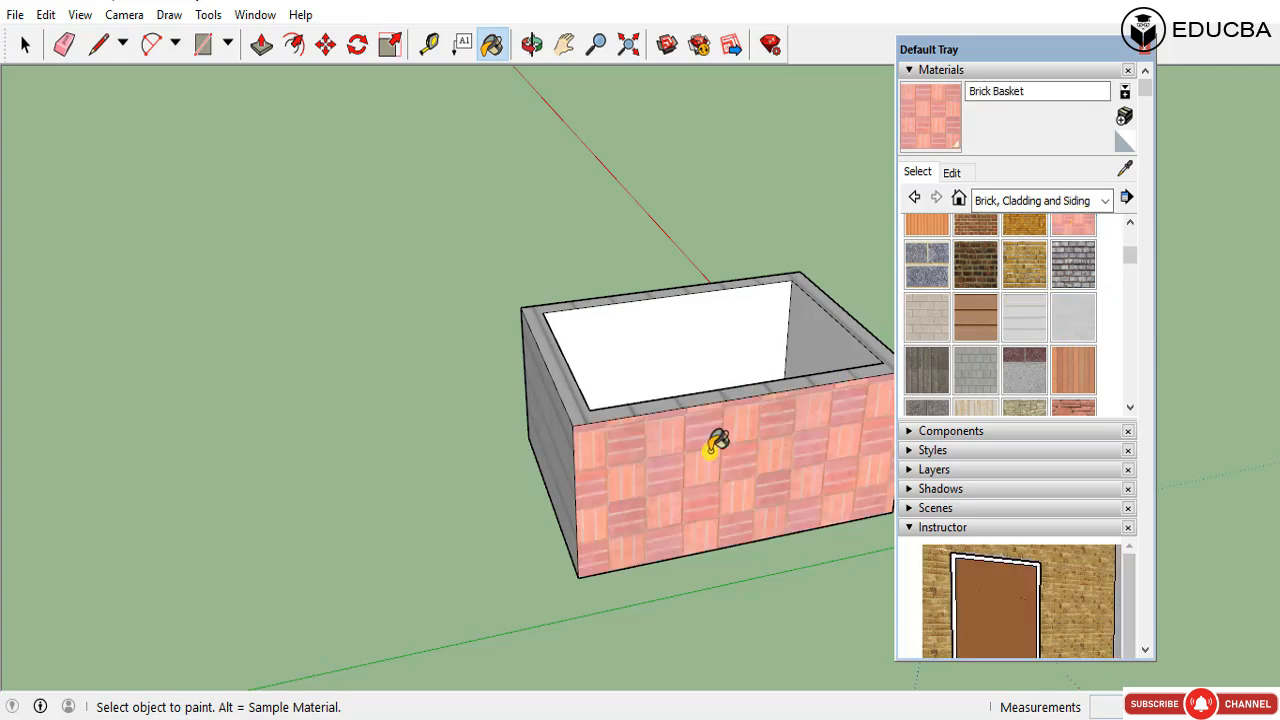
{"action": "left_click", "coordinate": [575, 455]}
{"action": "left_click", "coordinate": [691, 402]}
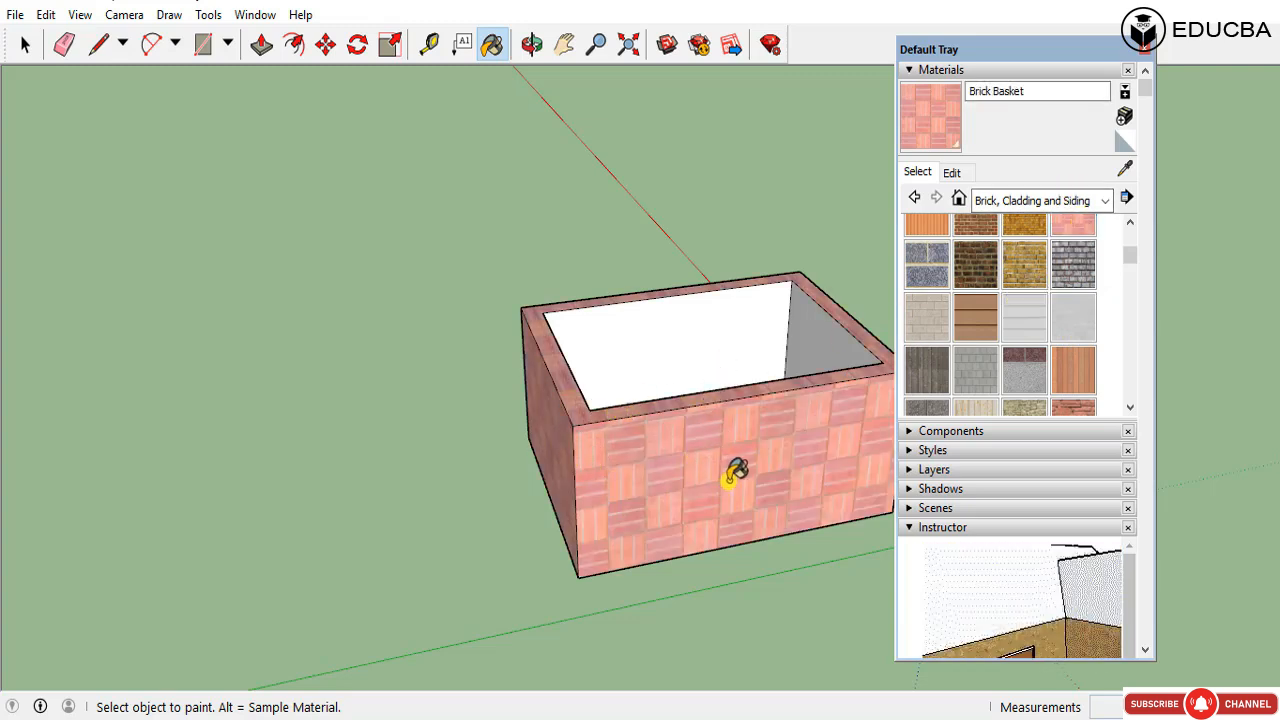
{"action": "mouse_move", "coordinate": [731, 466]}
{"action": "middle_mouse_down"}
{"action": "mouse_move", "coordinate": [610, 490]}
{"action": "mouse_move", "coordinate": [486, 386]}
{"action": "middle_mouse_up"}
{"action": "left_click", "coordinate": [743, 443]}
{"action": "mouse_move", "coordinate": [743, 443]}
{"action": "middle_mouse_down"}
{"action": "mouse_move", "coordinate": [583, 474]}
{"action": "mouse_move", "coordinate": [1168, 290]}
{"action": "middle_mouse_up"}
Step: Browse the Carpet, Fabrics, Leathers, Textiles and Wallpaper collection and the swatches in the Colors collection
{"action": "left_click", "coordinate": [1108, 201]}
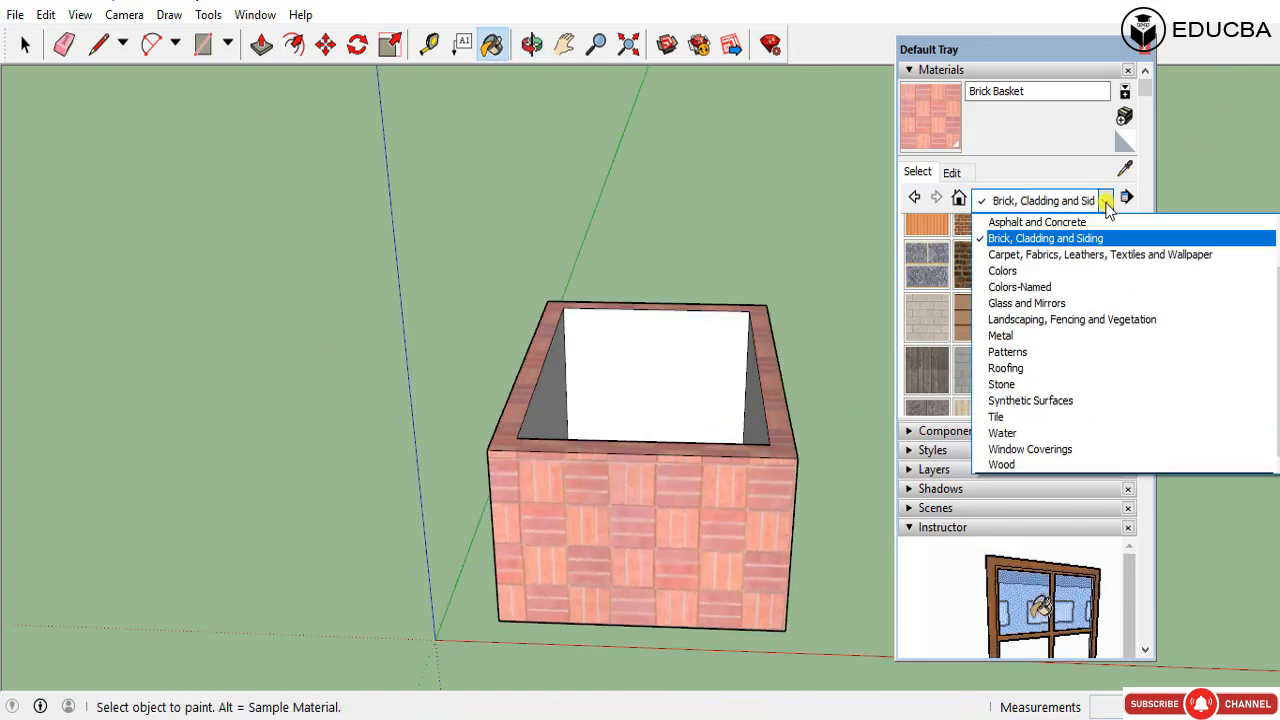
{"action": "left_click", "coordinate": [1070, 256]}
{"action": "left_click", "coordinate": [1105, 200]}
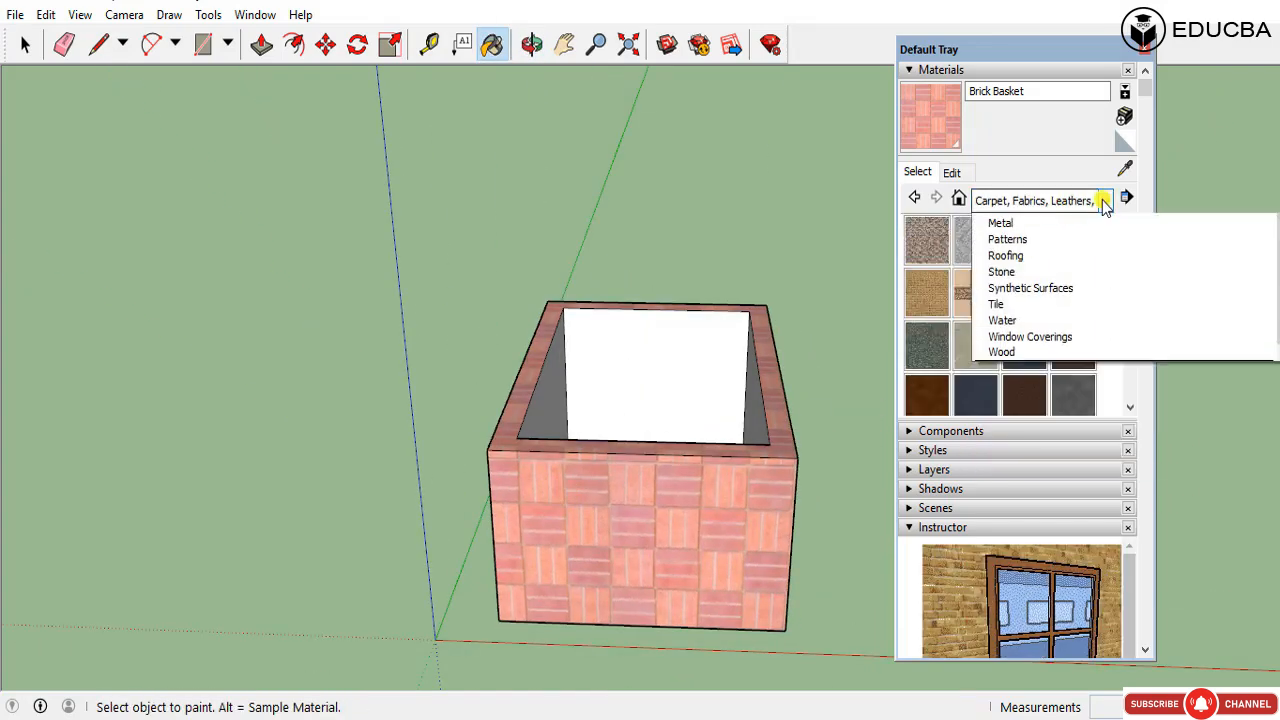
{"action": "left_click", "coordinate": [1068, 285]}
{"action": "left_click_drag", "start_coordinate": [1128, 243], "coordinate": [1129, 349]}
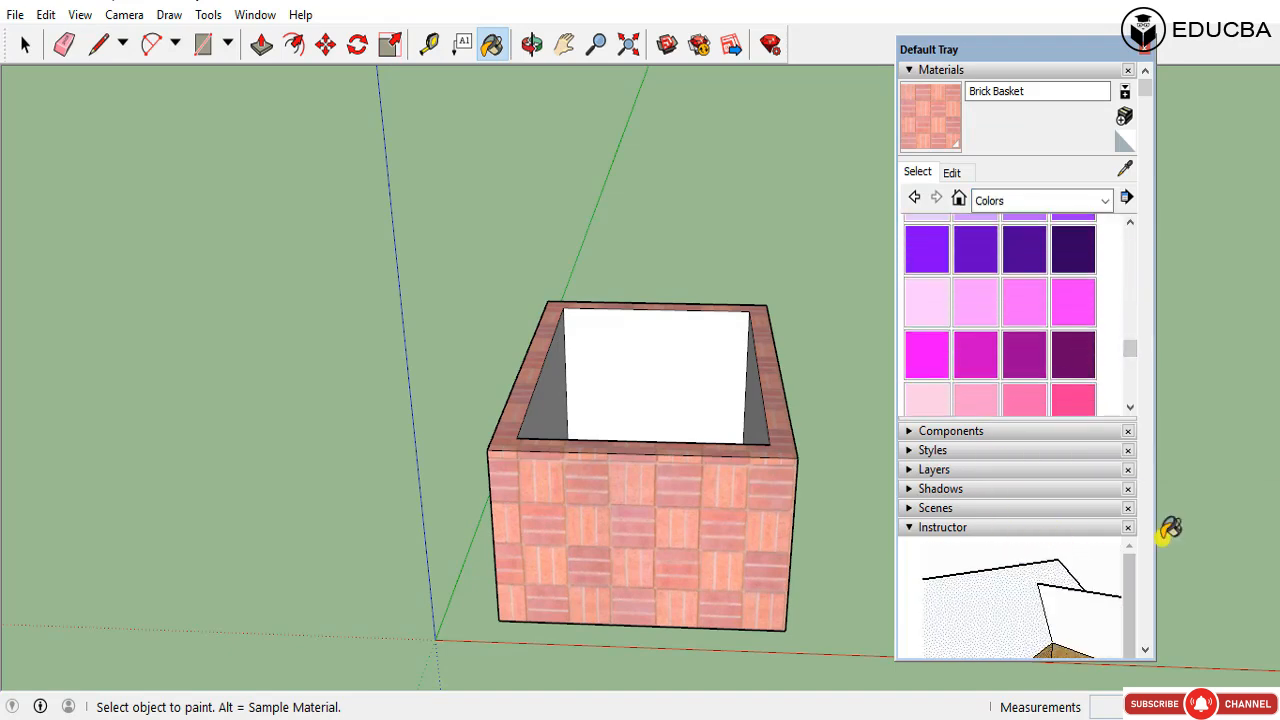
Step: Remove the Instructor section from the tray, enlarge the material swatch area, and shift the tray upward
{"action": "left_click", "coordinate": [1128, 527]}
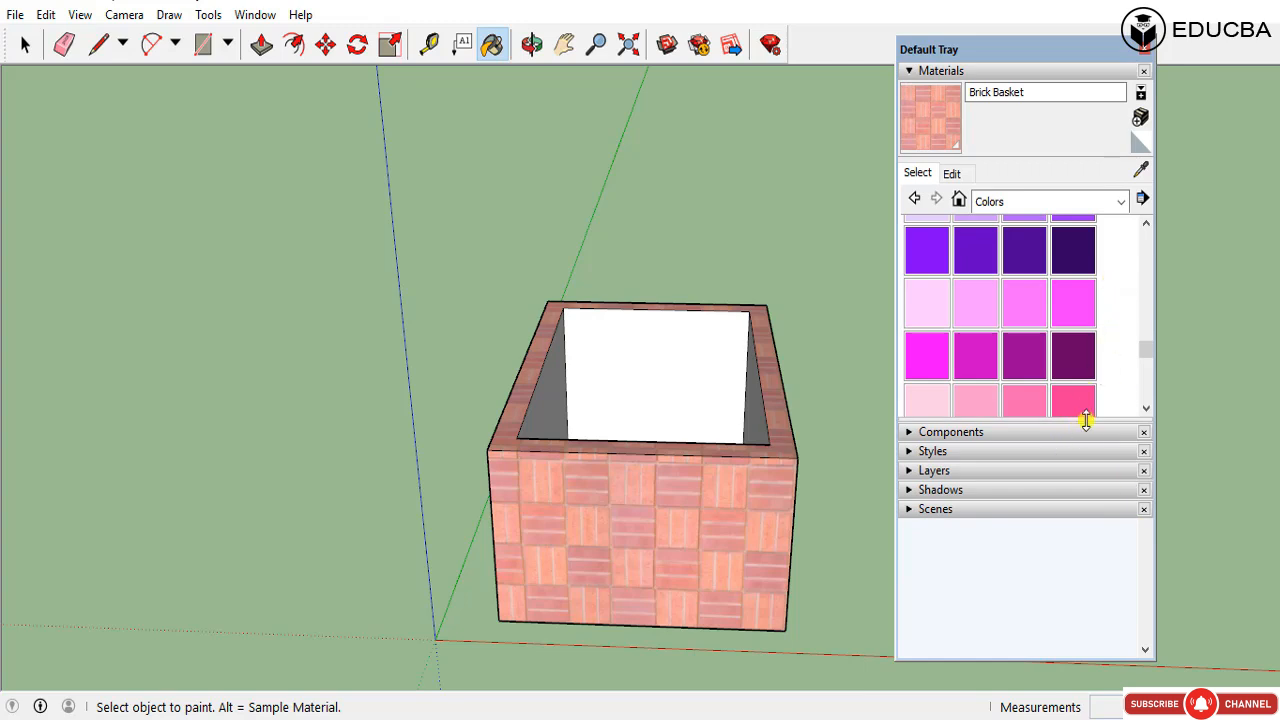
{"action": "left_click_drag", "start_coordinate": [1100, 418], "coordinate": [1094, 529]}
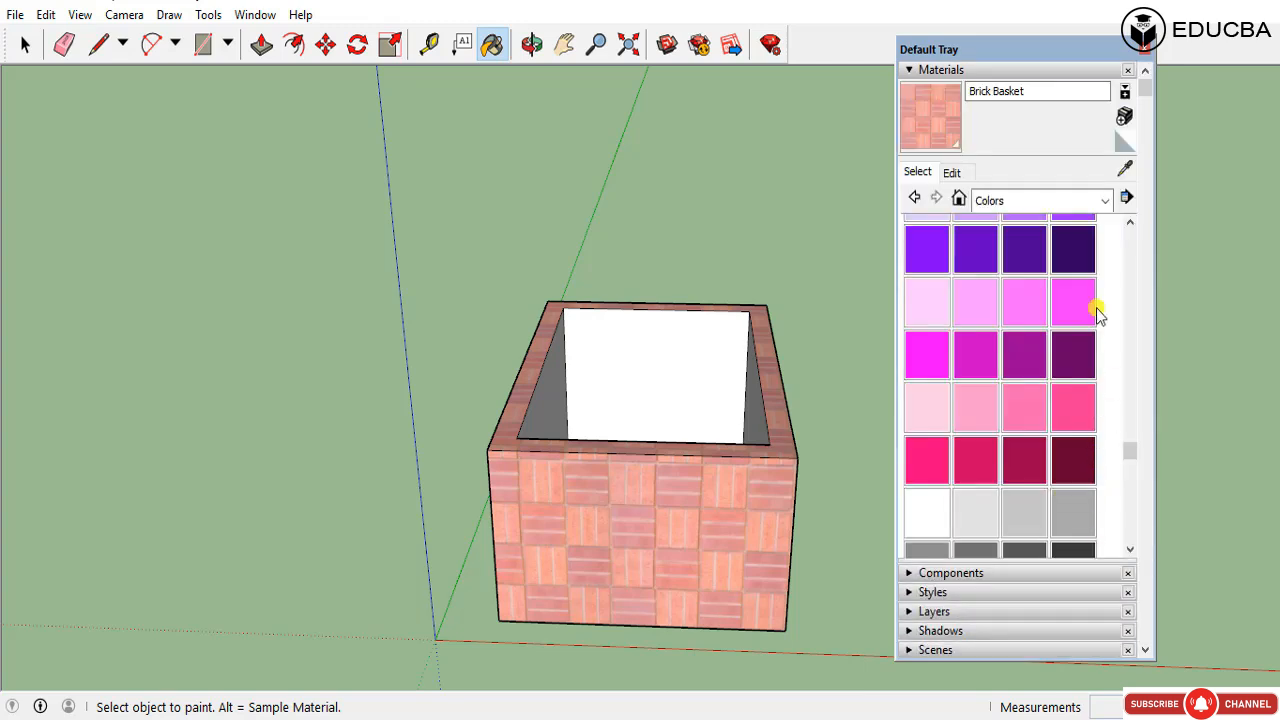
{"action": "left_click_drag", "start_coordinate": [1136, 455], "coordinate": [1130, 280]}
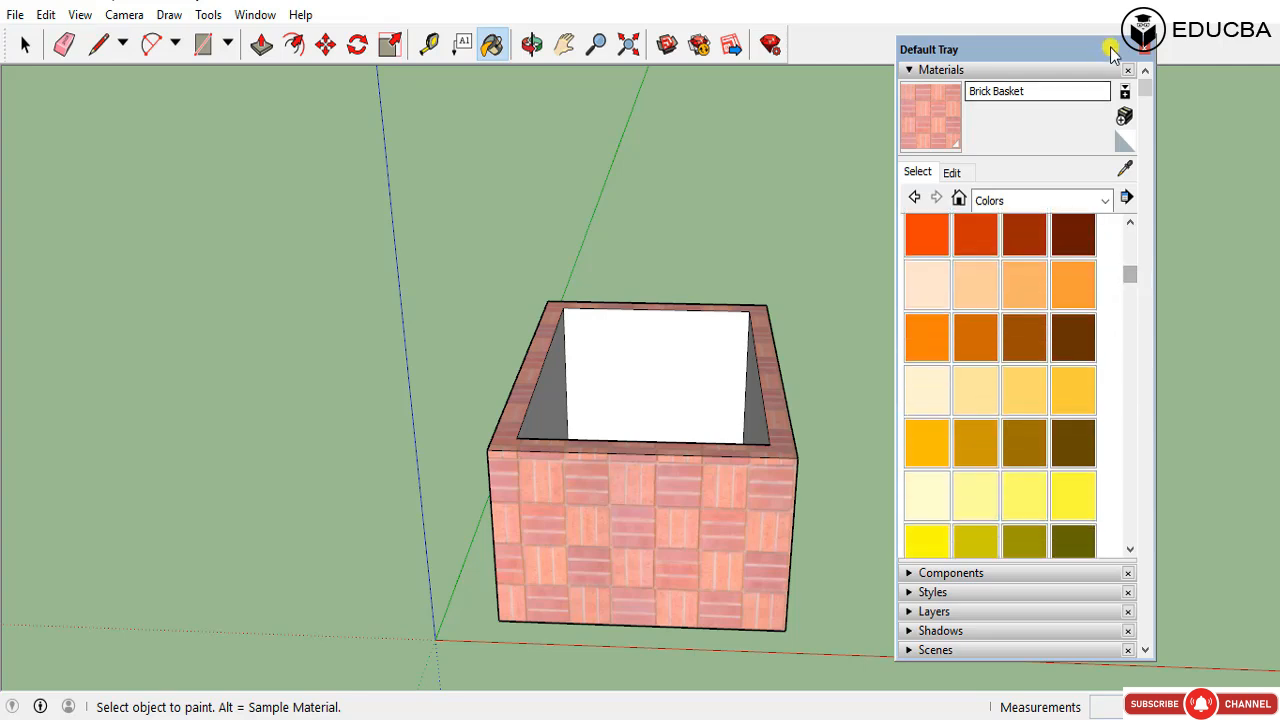
{"action": "left_click_drag", "start_coordinate": [1100, 35], "coordinate": [1100, 1]}
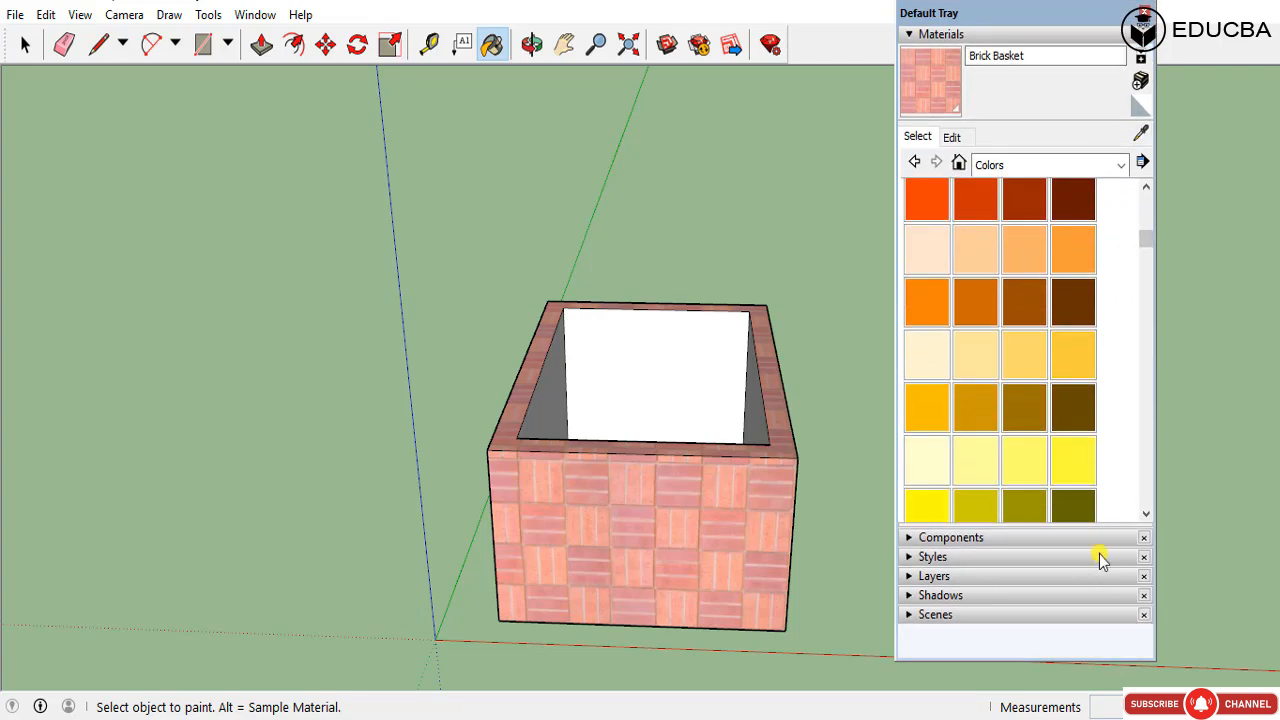
Step: Look at the Colors-Named swatches, and open the Glass and Mirrors collection with Mirror 01 picked
{"action": "left_click", "coordinate": [1118, 166]}
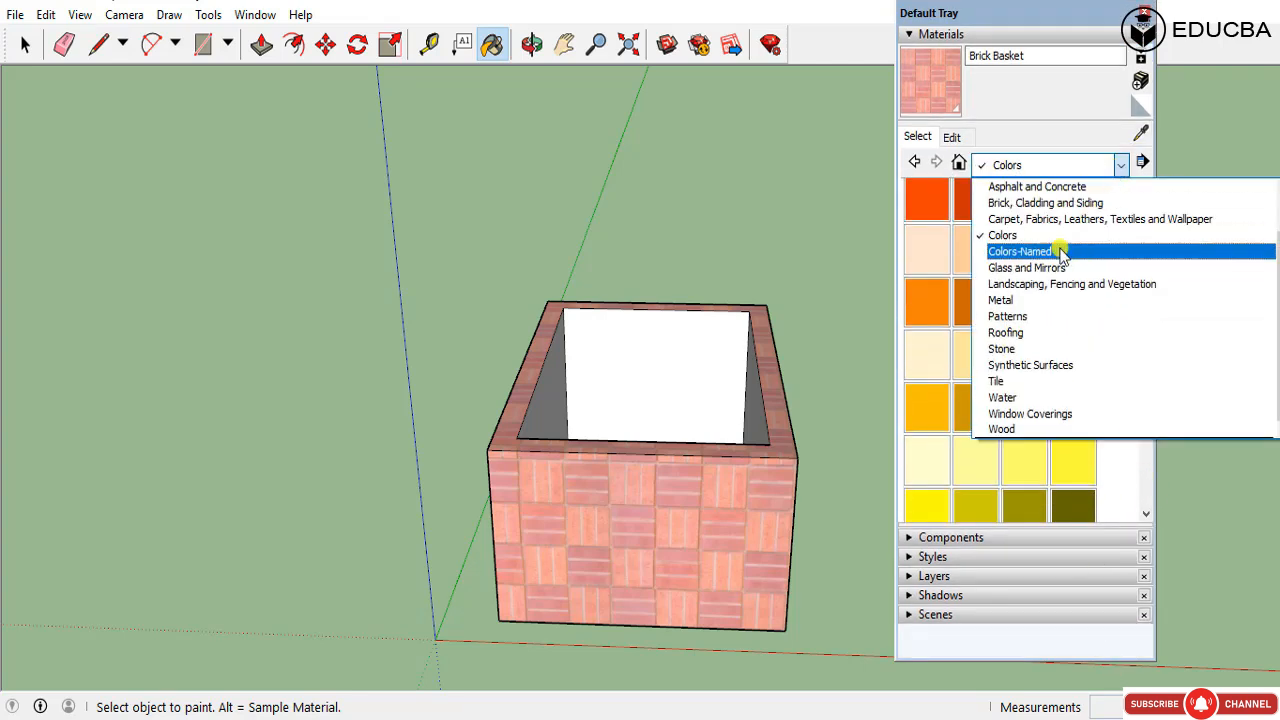
{"action": "left_click", "coordinate": [1045, 249]}
{"action": "left_click", "coordinate": [1116, 167]}
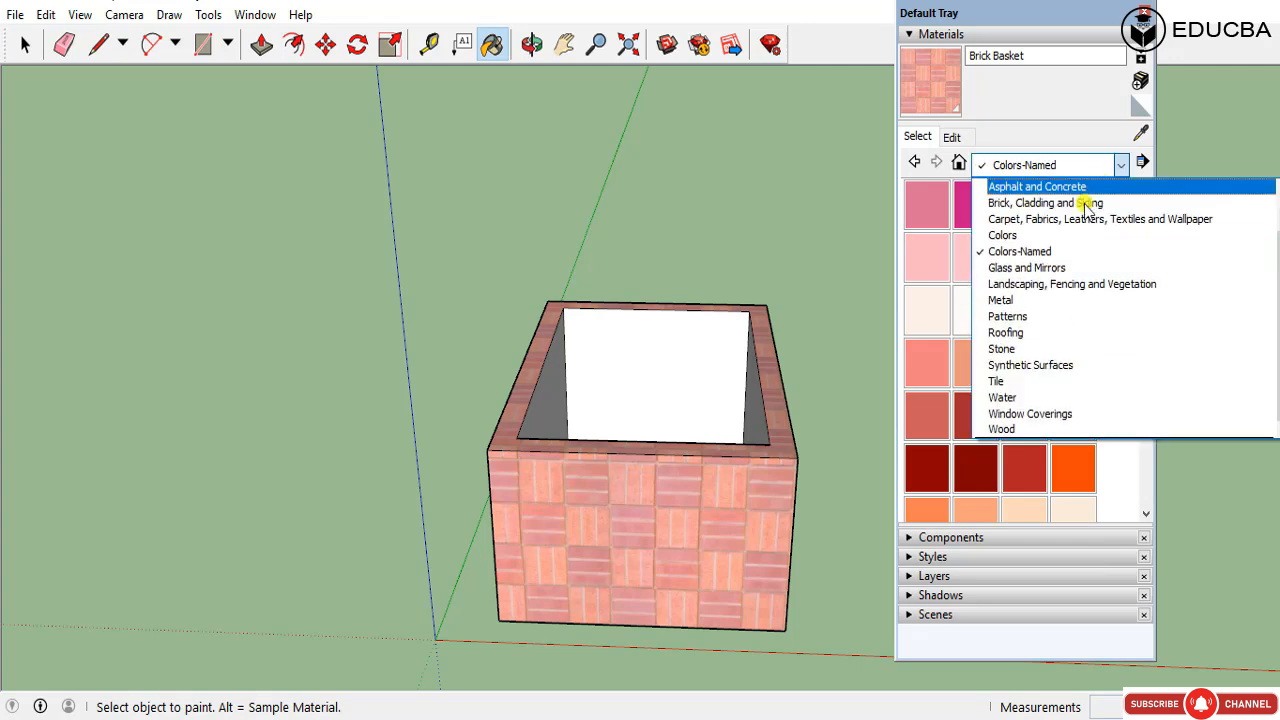
{"action": "left_click", "coordinate": [1082, 268]}
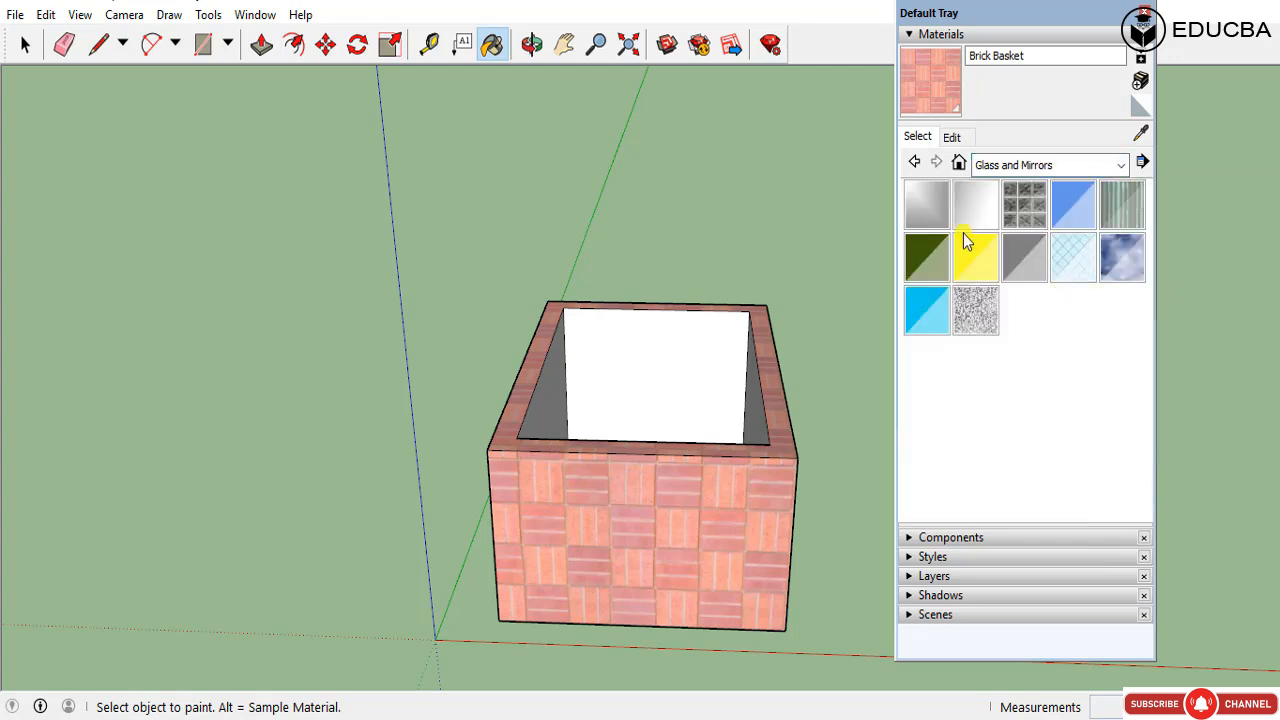
{"action": "left_click", "coordinate": [918, 218]}
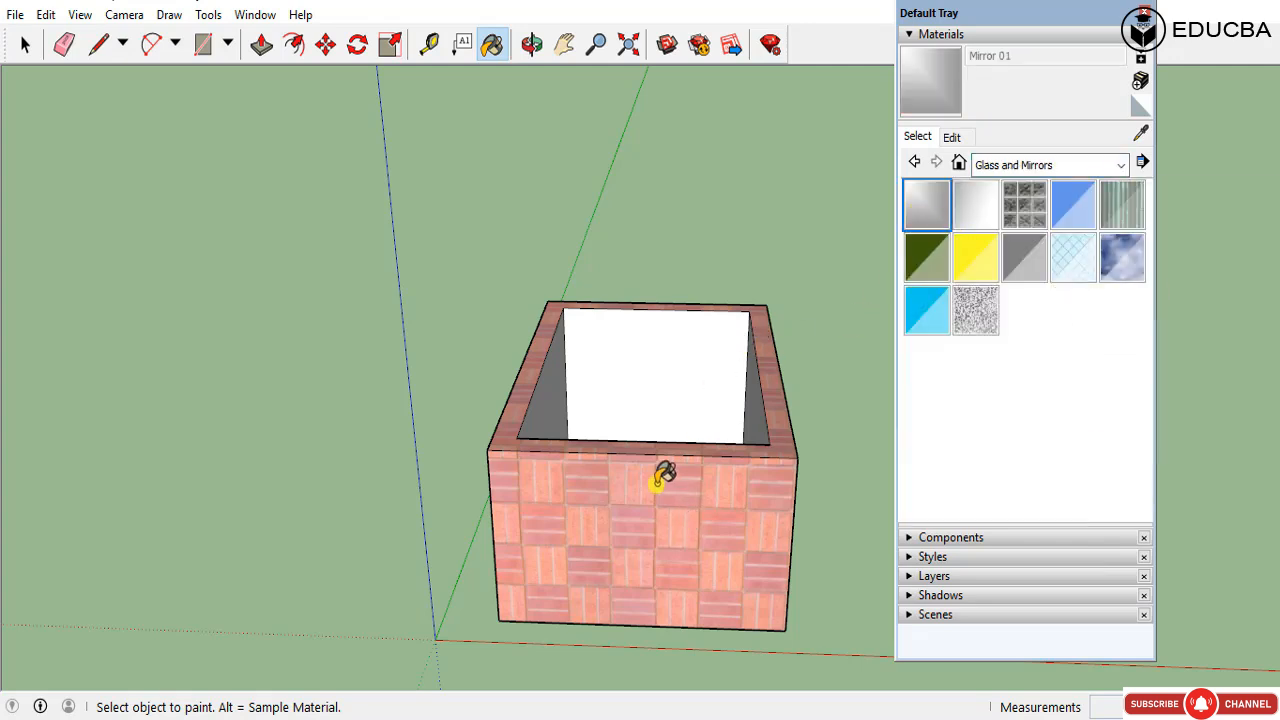
{"action": "key", "text": "space"}
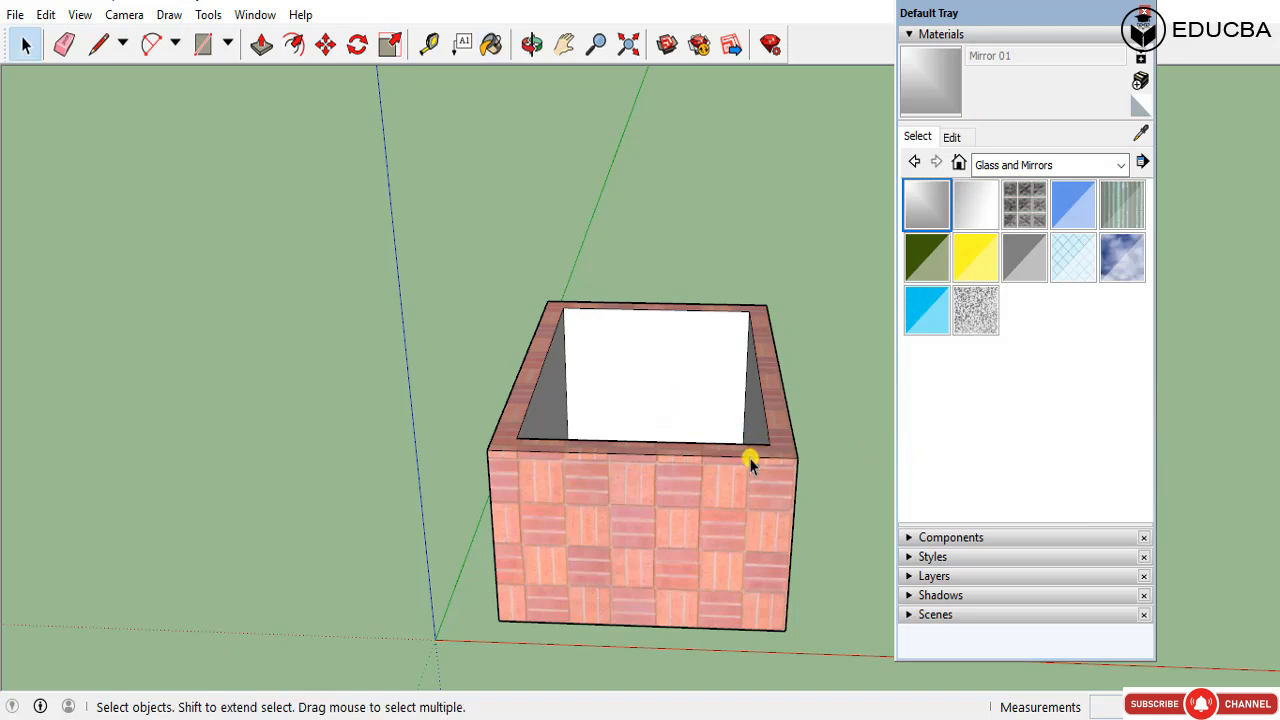
Step: Draw a rectangle about 0.53 m wide for a window in the middle of the box's front brick wall
{"action": "mouse_move", "coordinate": [613, 503]}
{"action": "middle_mouse_down"}
{"action": "mouse_move", "coordinate": [640, 457]}
{"action": "mouse_move", "coordinate": [609, 503]}
{"action": "middle_mouse_up"}
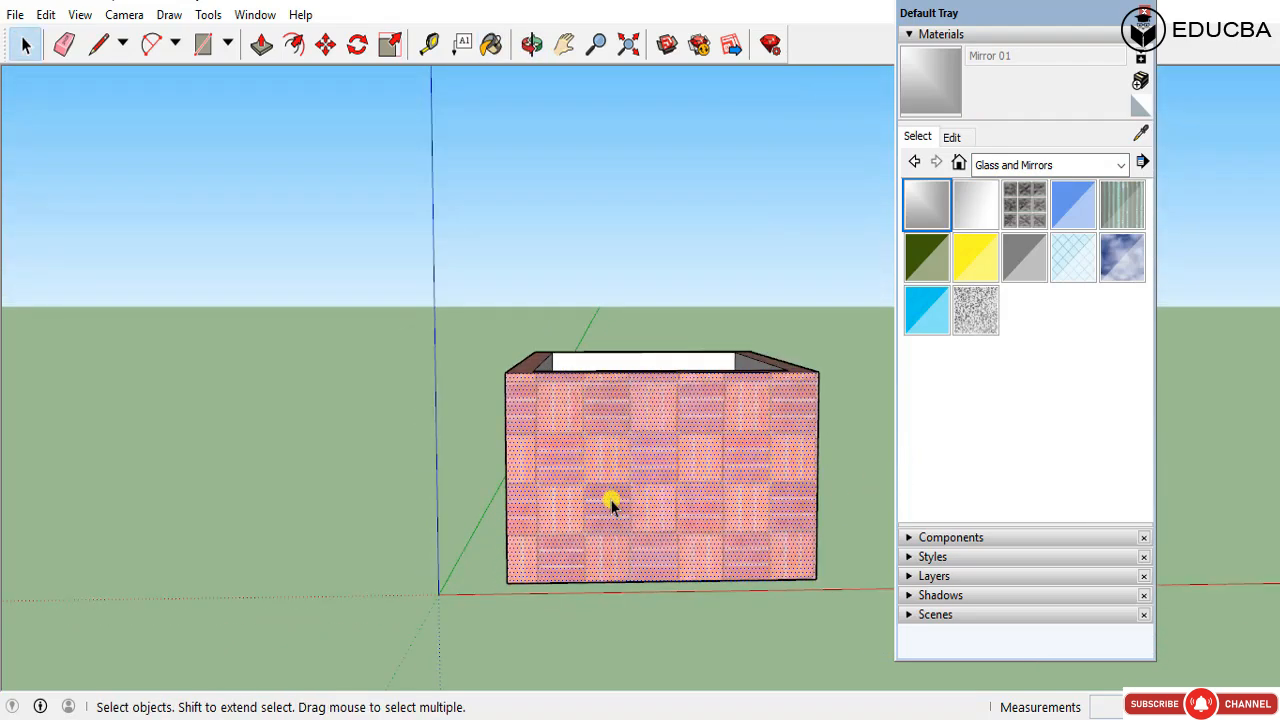
{"action": "scroll", "coordinate": [630, 470], "scroll_direction": "up", "scroll_amount": 5}
{"action": "key", "text": "r"}
{"action": "scroll", "coordinate": [560, 362], "scroll_direction": "down", "scroll_amount": 2}
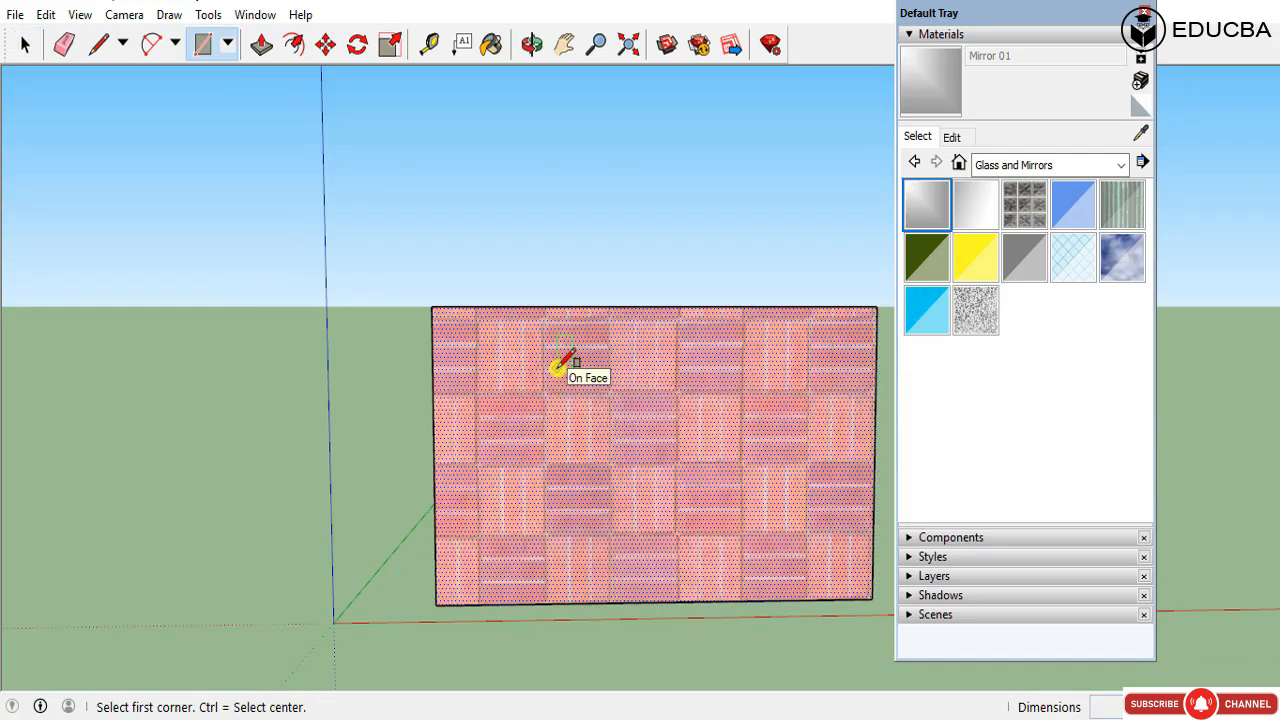
{"action": "left_click", "coordinate": [557, 368]}
{"action": "left_click", "coordinate": [731, 488]}
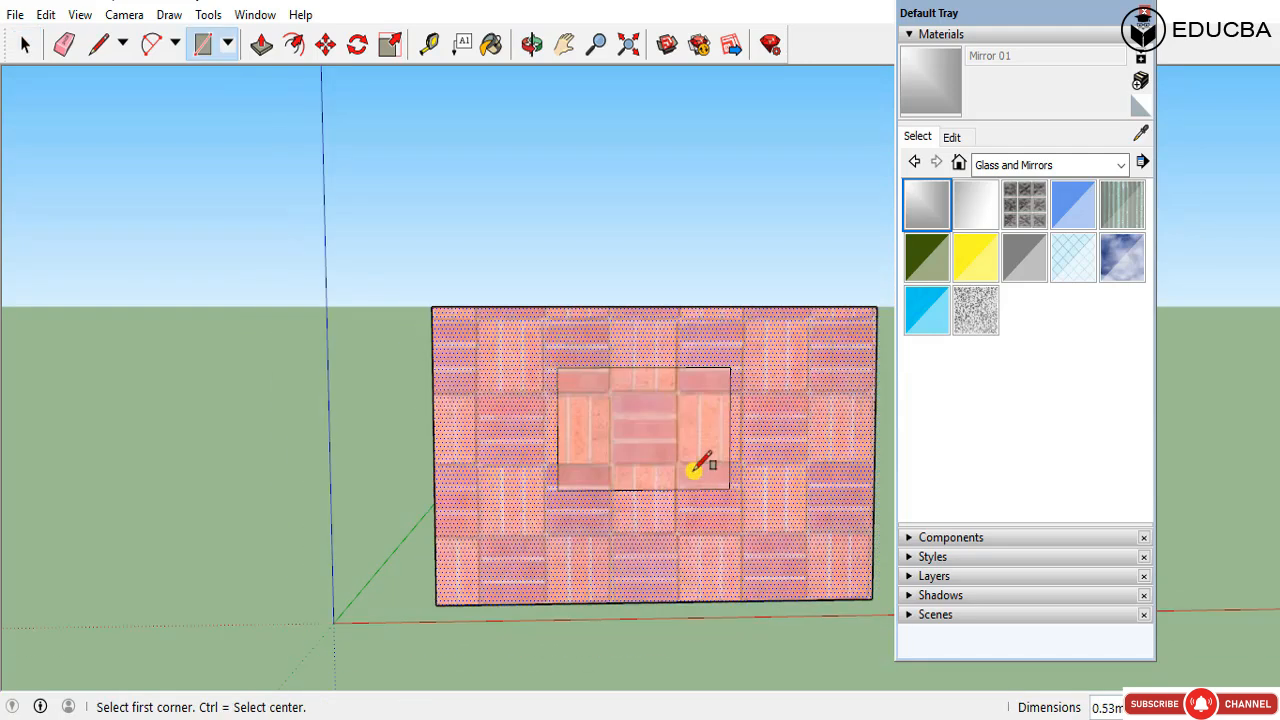
Step: Push the window rectangle about 0.15 m through the front wall to cut an opening
{"action": "key", "text": "space"}
{"action": "left_click", "coordinate": [652, 432]}
{"action": "key", "text": "p"}
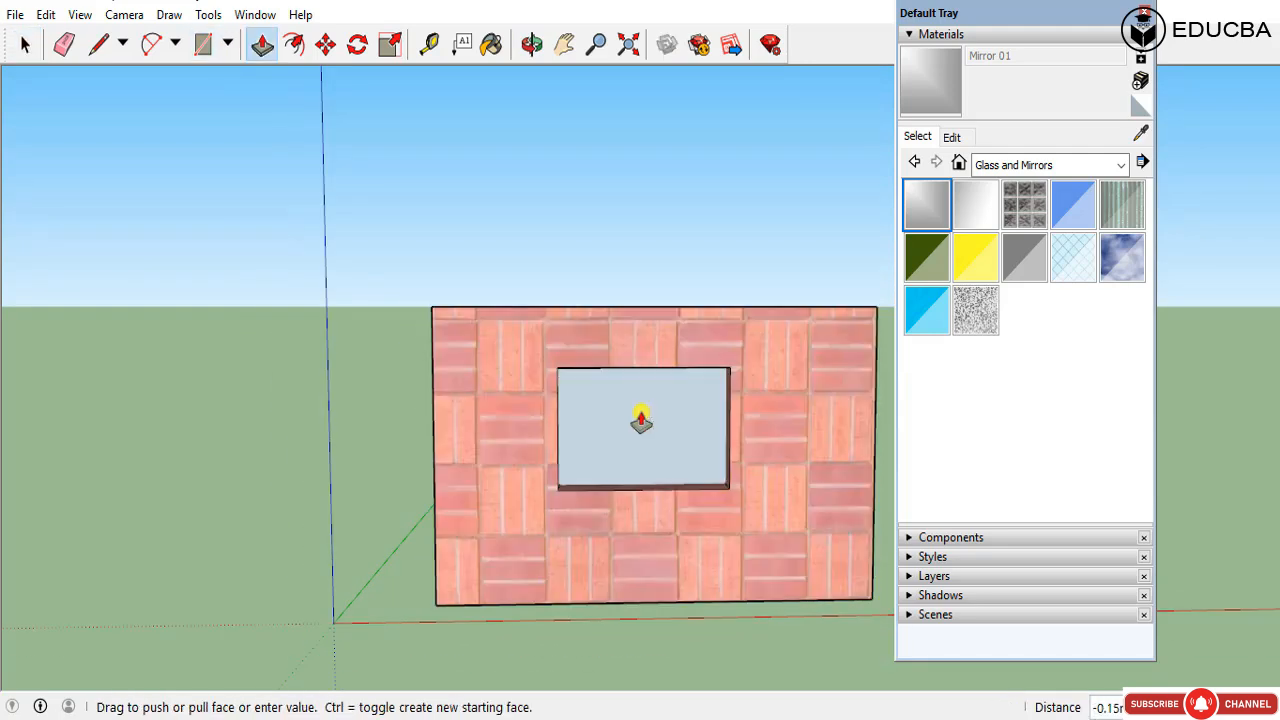
{"action": "left_click", "coordinate": [622, 436]}
Step: Draw a rectangle across the window opening, flush with the outer wall, to form a pane
{"action": "middle_click_drag", "start_coordinate": [635, 462], "coordinate": [508, 520]}
{"action": "key", "text": "r"}
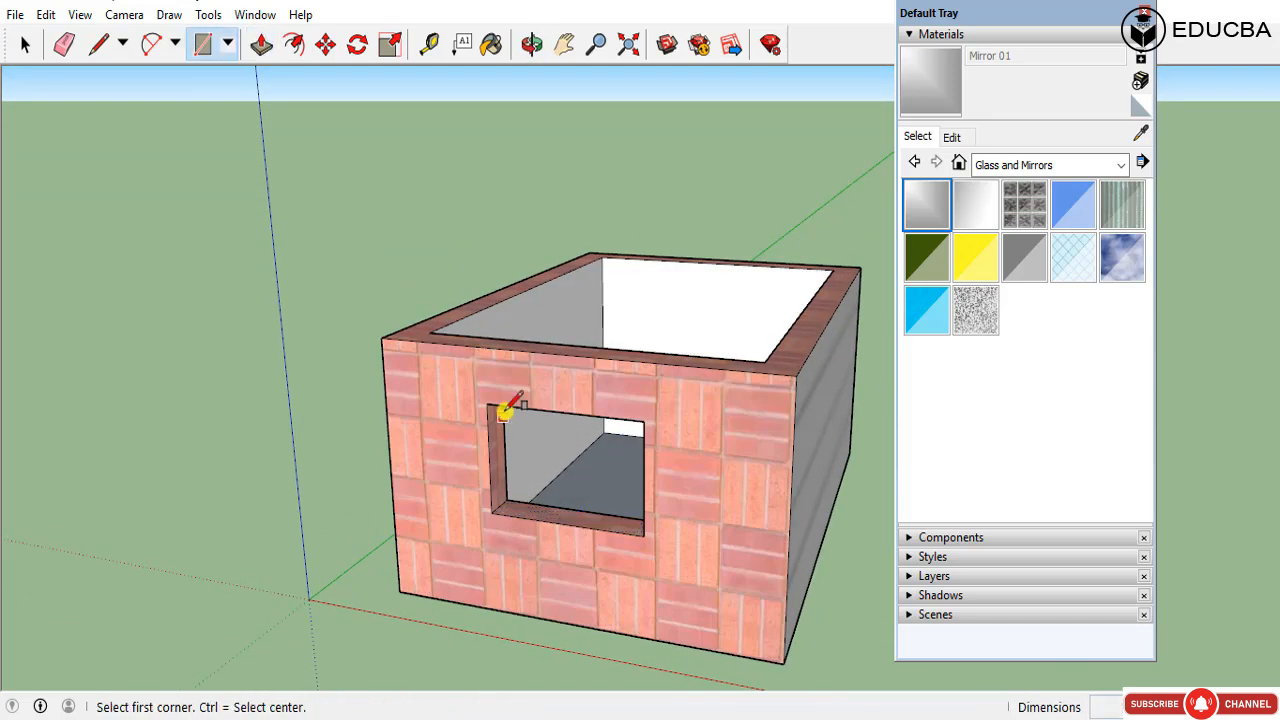
{"action": "left_click", "coordinate": [645, 532]}
{"action": "key", "text": "space"}
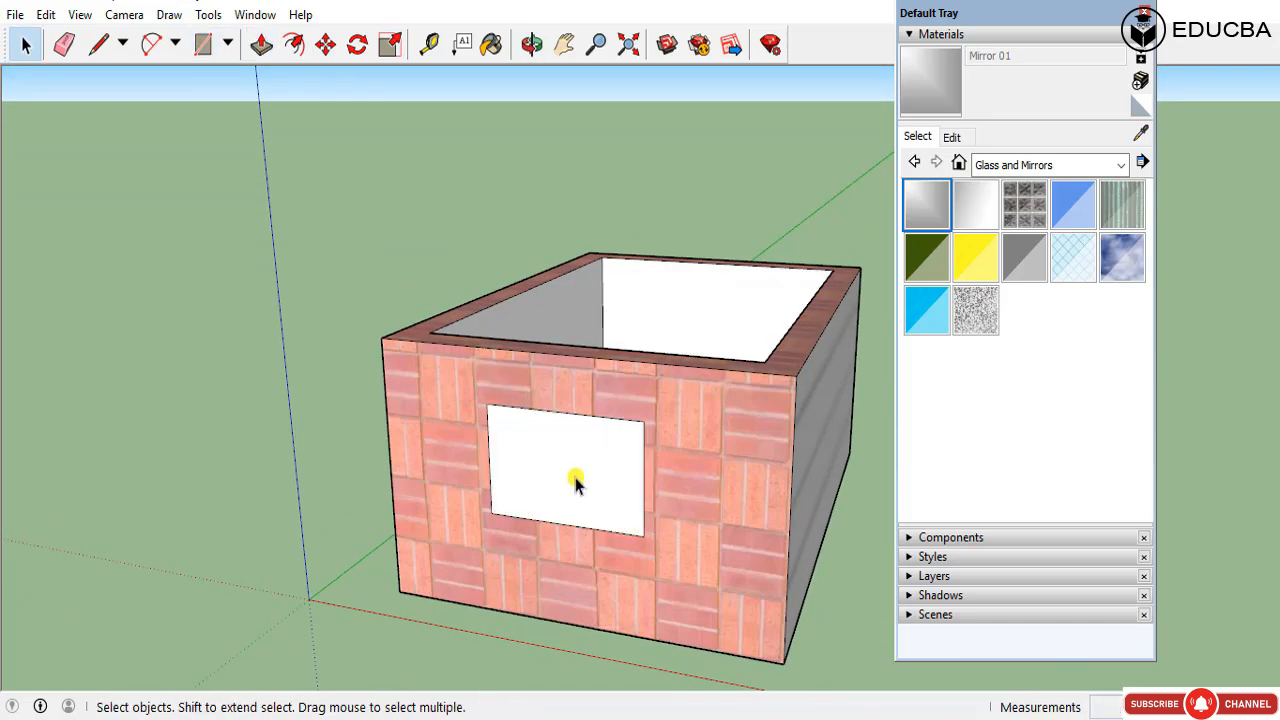
Step: Select only the window pane and paint it with Translucent Glass Tinted
{"action": "scroll", "coordinate": [575, 478], "scroll_direction": "up", "scroll_amount": 2}
{"action": "triple_click", "coordinate": [575, 478]}
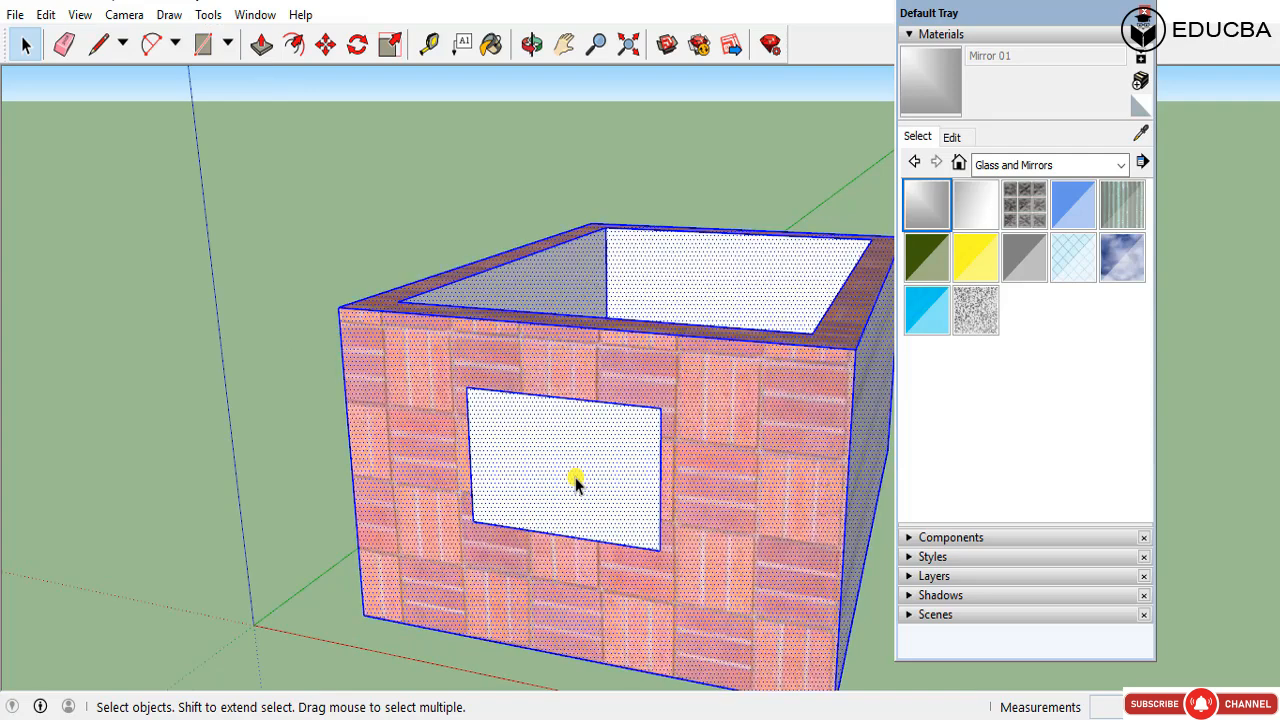
{"action": "left_click", "coordinate": [594, 481]}
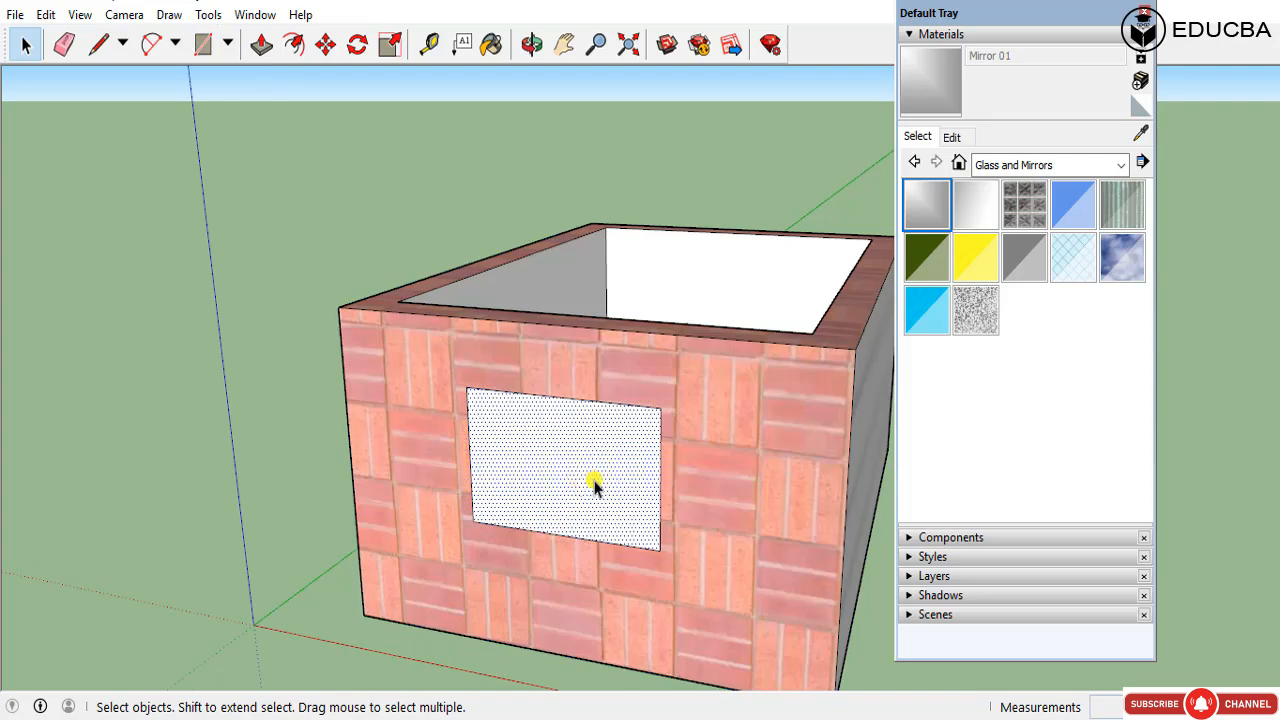
{"action": "left_click", "coordinate": [928, 308]}
{"action": "left_click", "coordinate": [625, 460]}
{"action": "key", "text": "space"}
Step: Examine the transparency of the tinted glass pane up close from several angles
{"action": "scroll", "coordinate": [651, 451], "scroll_direction": "up", "scroll_amount": 4}
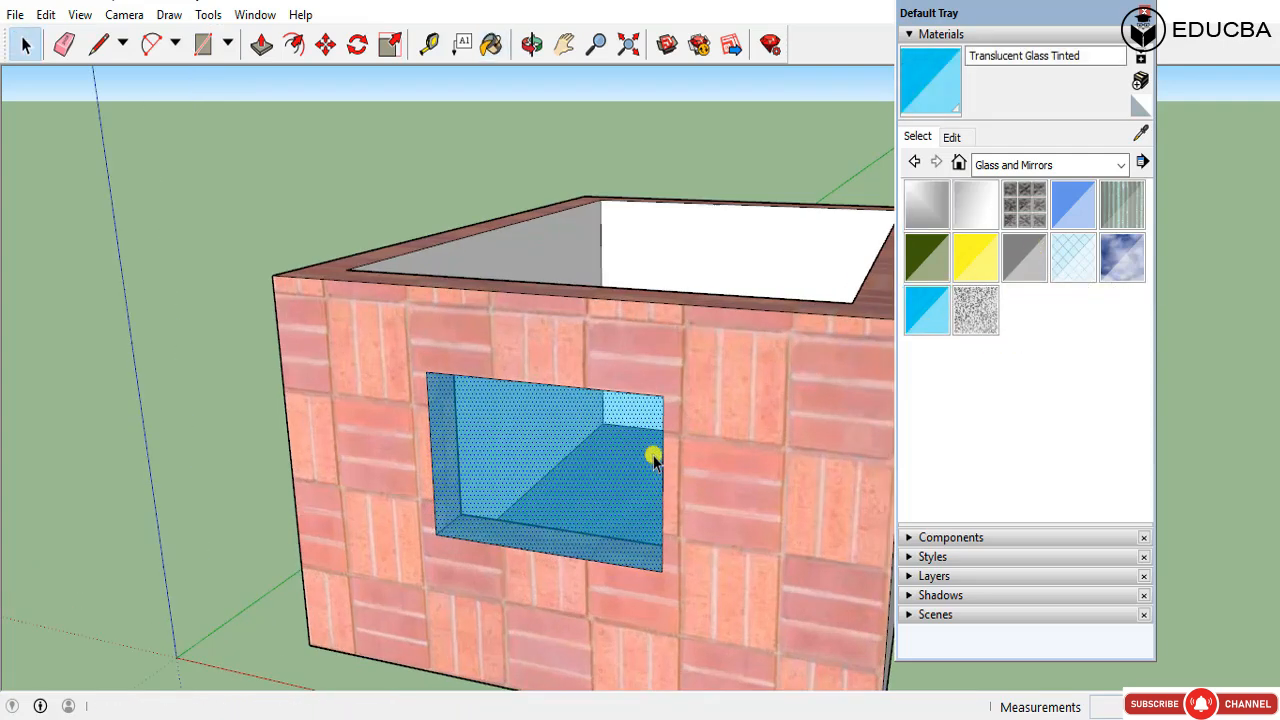
{"action": "scroll", "coordinate": [594, 540], "scroll_direction": "up", "scroll_amount": 3}
{"action": "middle_click_drag", "start_coordinate": [594, 540], "coordinate": [486, 514]}
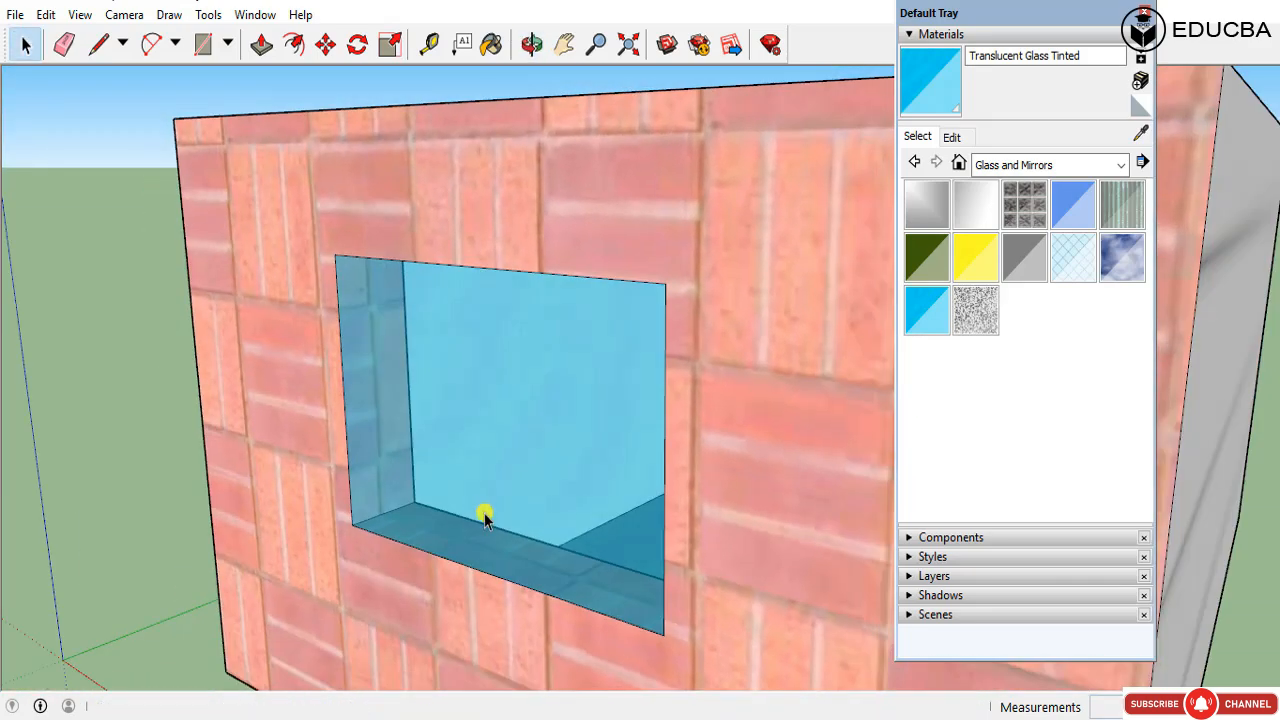
{"action": "scroll", "coordinate": [486, 514], "scroll_direction": "up", "scroll_amount": 2}
{"action": "scroll", "coordinate": [392, 452], "scroll_direction": "up", "scroll_amount": 3}
{"action": "scroll", "coordinate": [392, 452], "scroll_direction": "down", "scroll_amount": 5}
{"action": "left_click", "coordinate": [529, 471]}
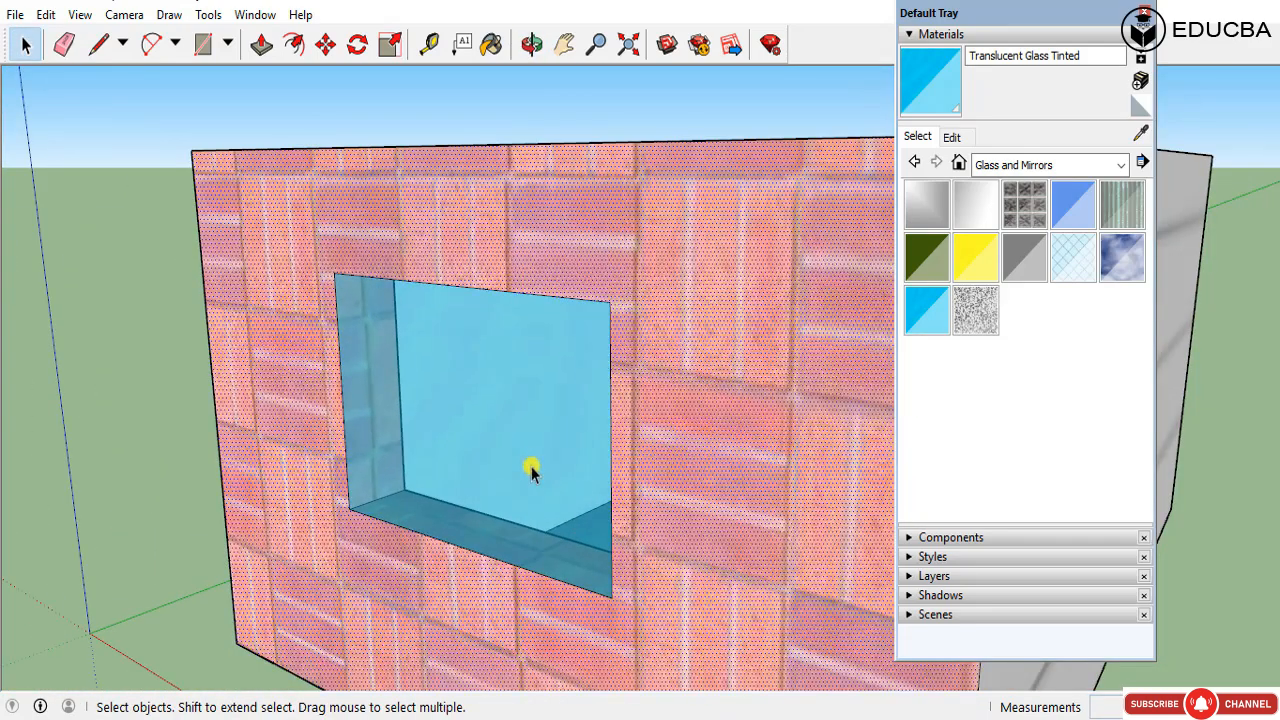
{"action": "middle_click_drag", "start_coordinate": [548, 418], "coordinate": [604, 453]}
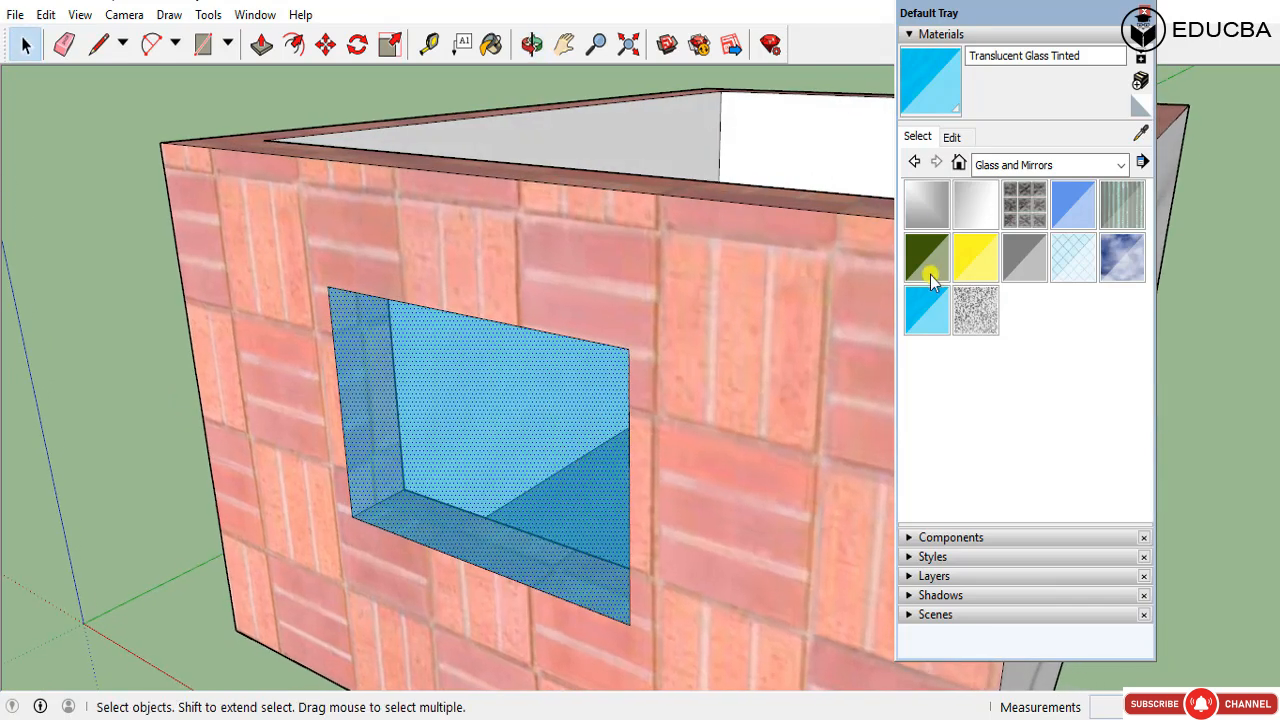
Step: Try painting the window pane with Mirror 01, and undo it
{"action": "left_click", "coordinate": [926, 205]}
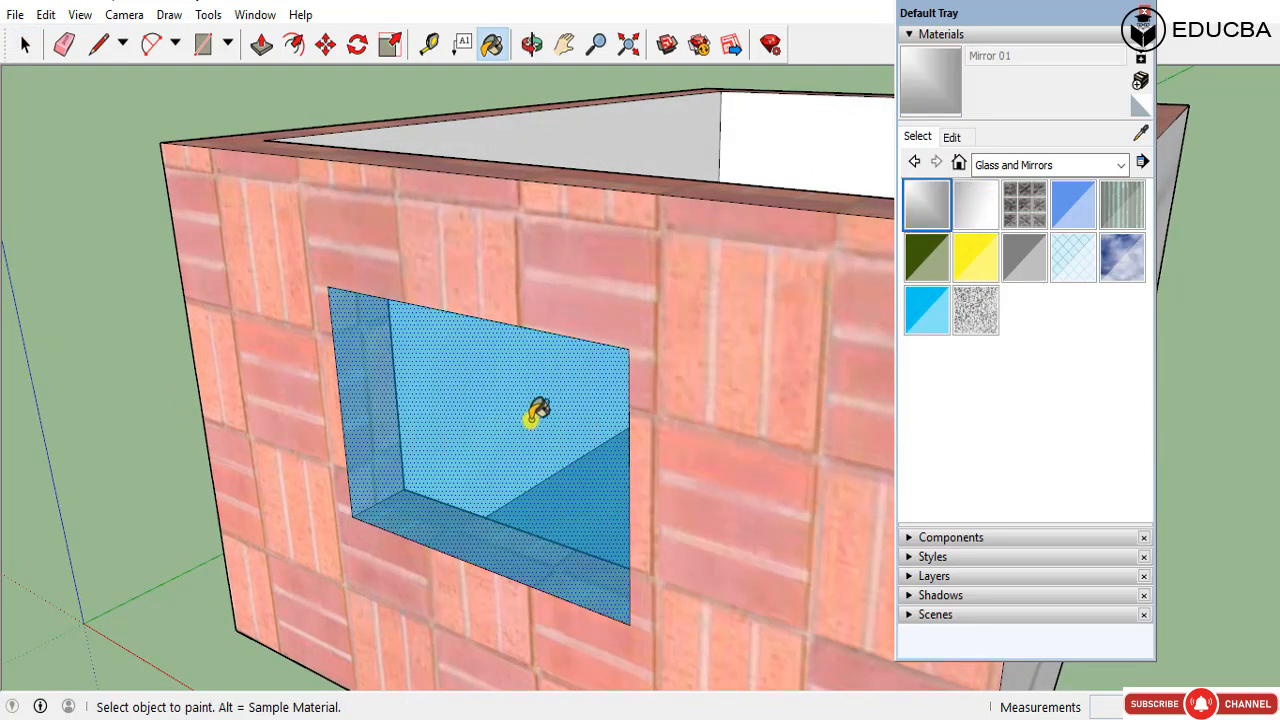
{"action": "left_click", "coordinate": [533, 414]}
{"action": "key", "text": "ctrl+z"}
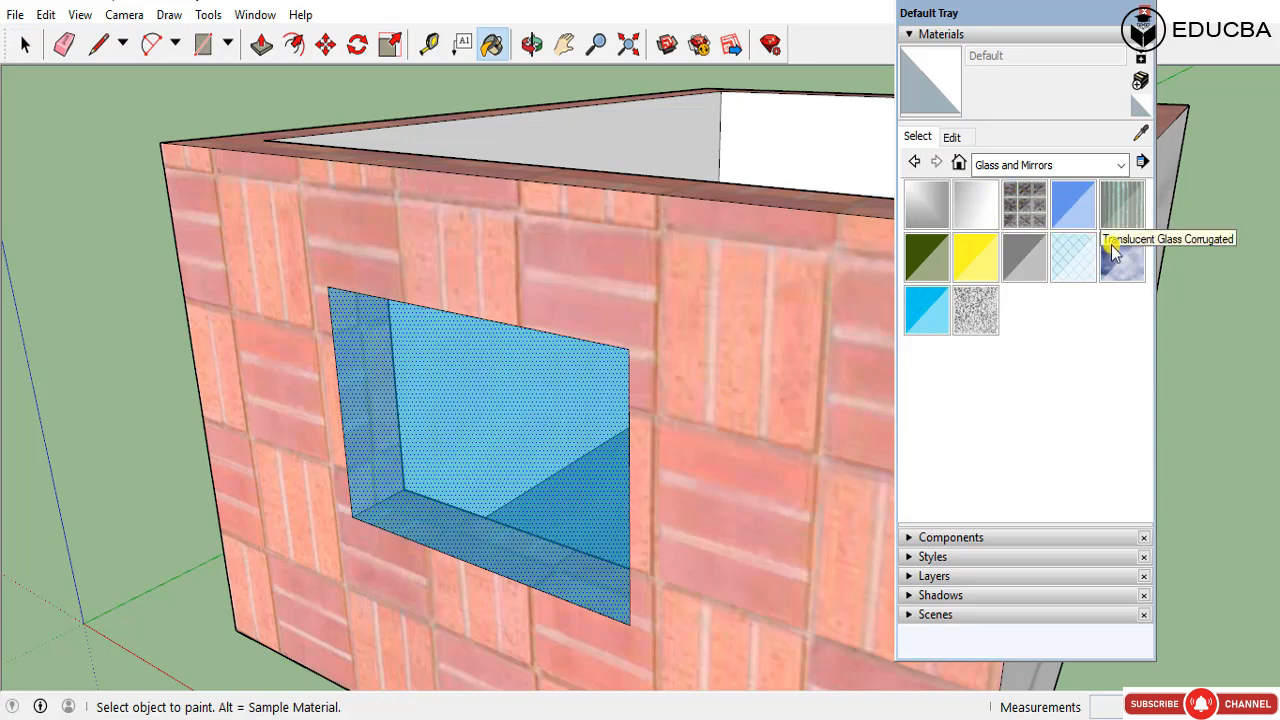
Step: Open the Landscaping, Fencing and Vegetation material collection and return to the Select tool
{"action": "left_click", "coordinate": [1063, 165]}
{"action": "left_click", "coordinate": [1020, 274]}
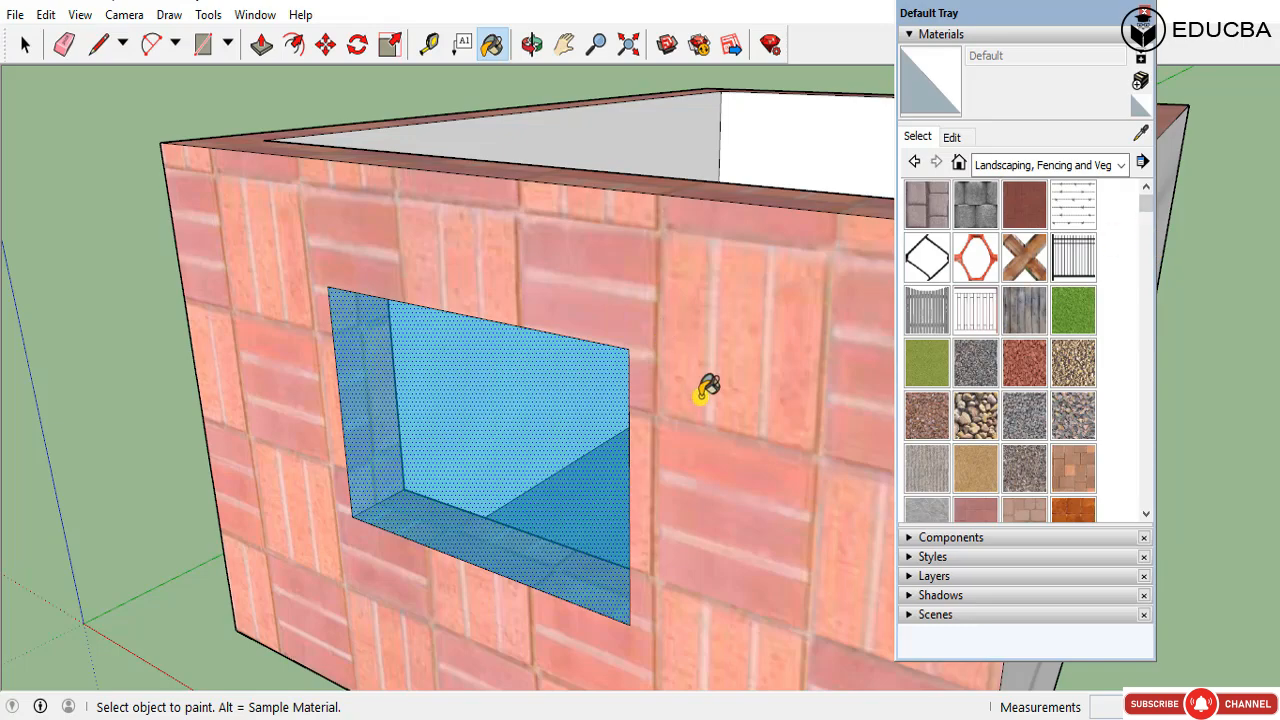
{"action": "key", "text": "space"}
Step: Offset two closely spaced outlines on the box's top rim and select the narrow strip between them
{"action": "scroll", "coordinate": [651, 275], "scroll_direction": "down", "scroll_amount": 6}
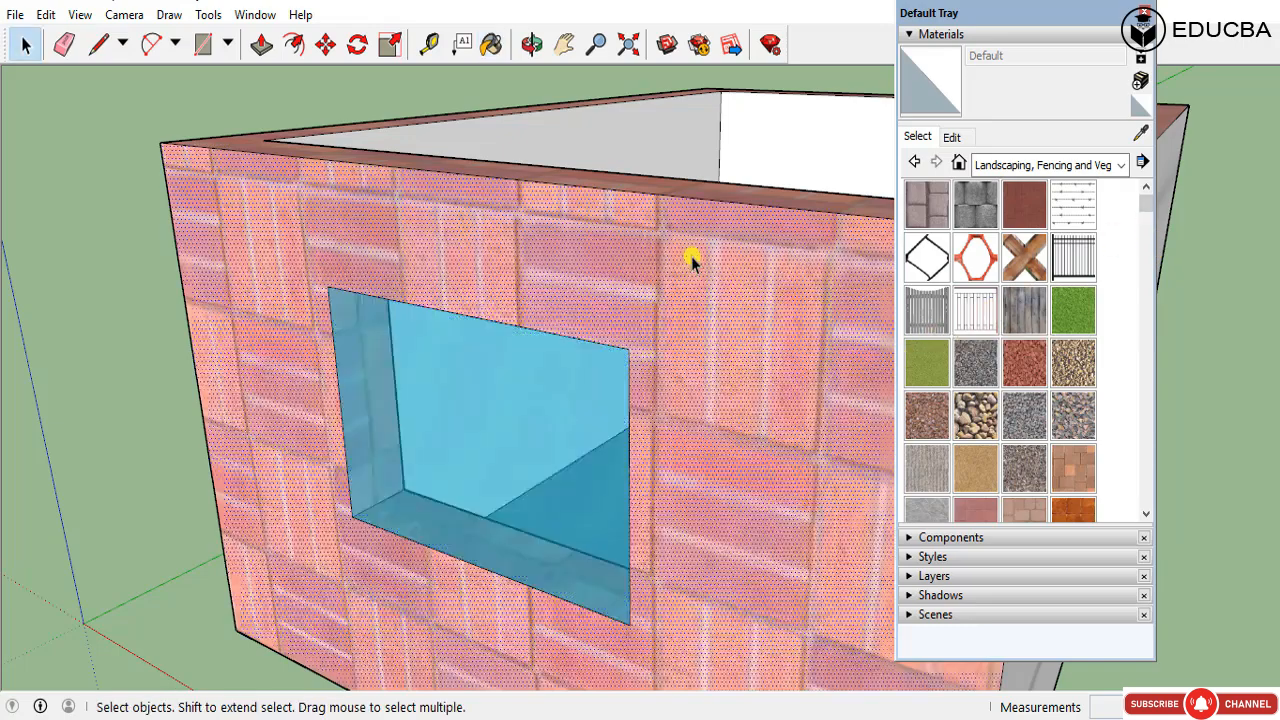
{"action": "scroll", "coordinate": [764, 298], "scroll_direction": "up", "scroll_amount": 2}
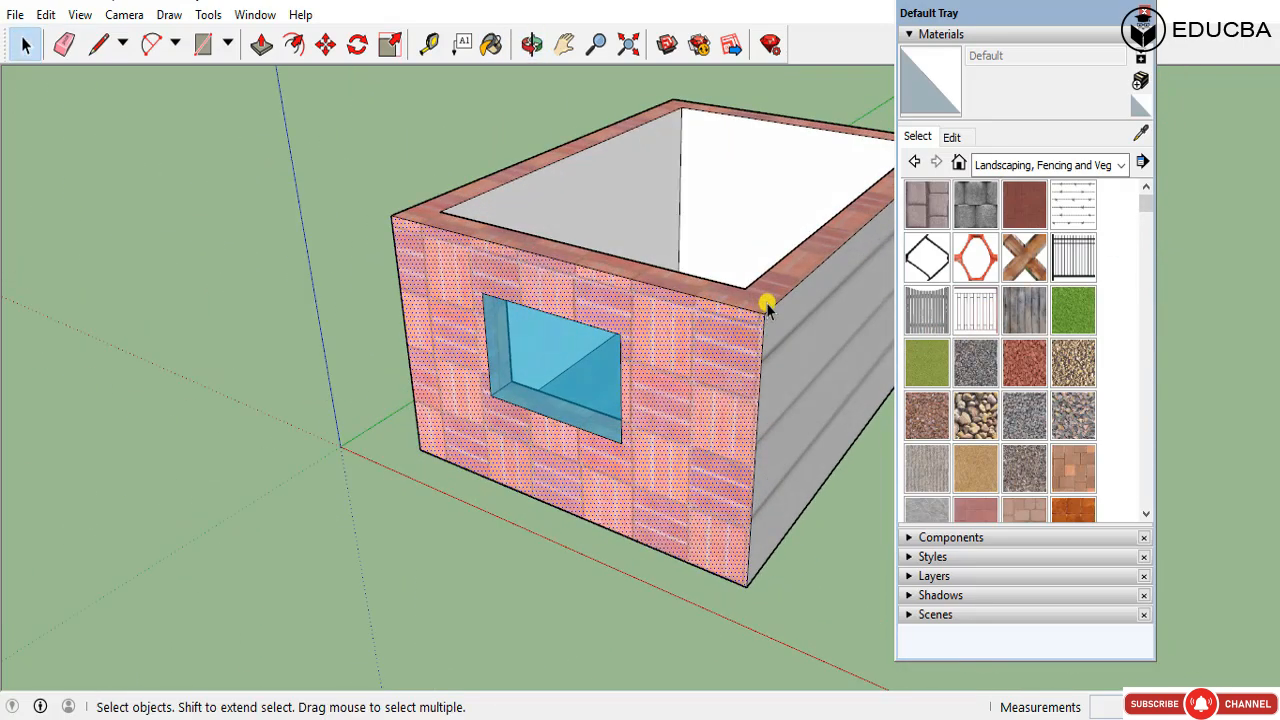
{"action": "key", "text": "f"}
{"action": "scroll", "coordinate": [752, 297], "scroll_direction": "up", "scroll_amount": 4}
{"action": "scroll", "coordinate": [750, 298], "scroll_direction": "up", "scroll_amount": 1}
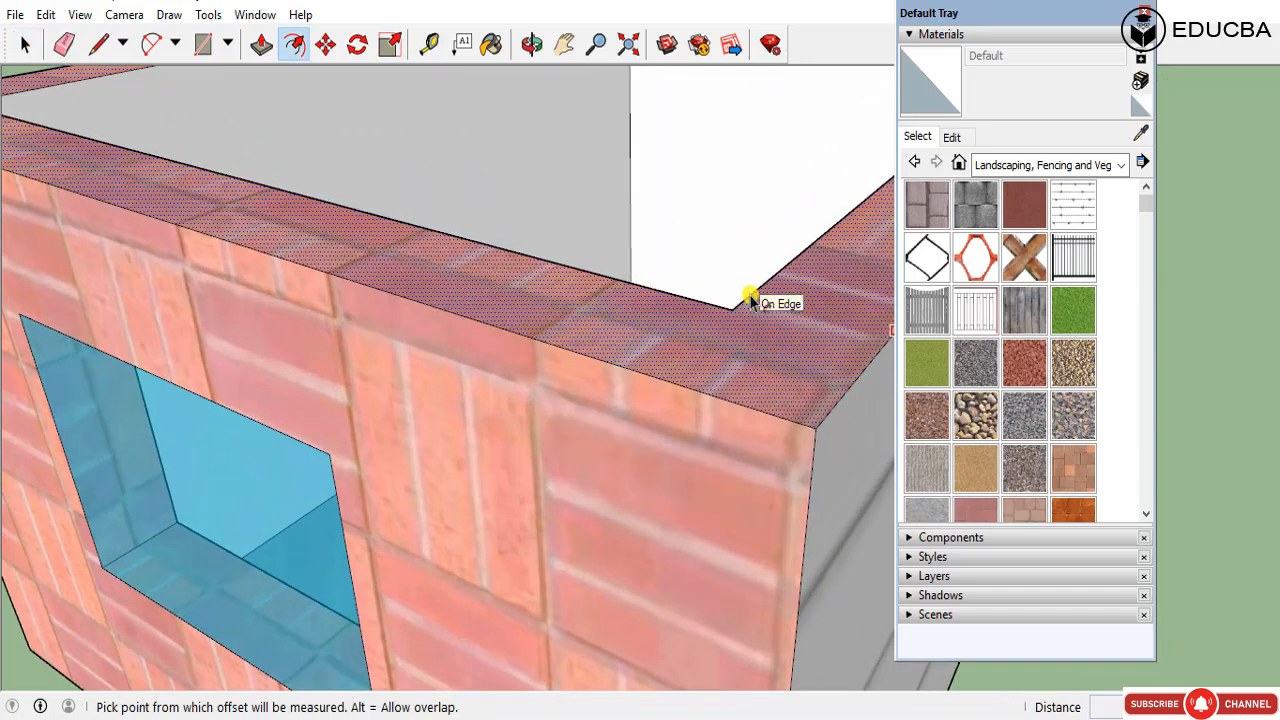
{"action": "left_click", "coordinate": [770, 345]}
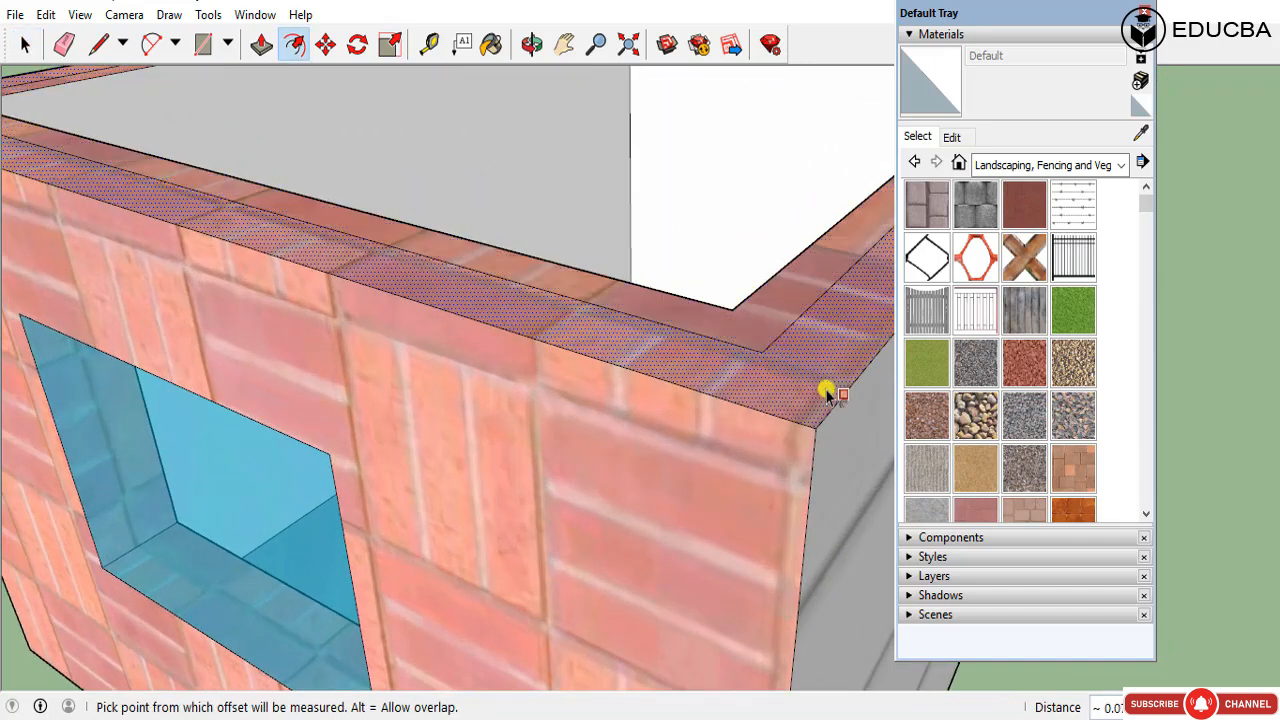
{"action": "left_click", "coordinate": [838, 397]}
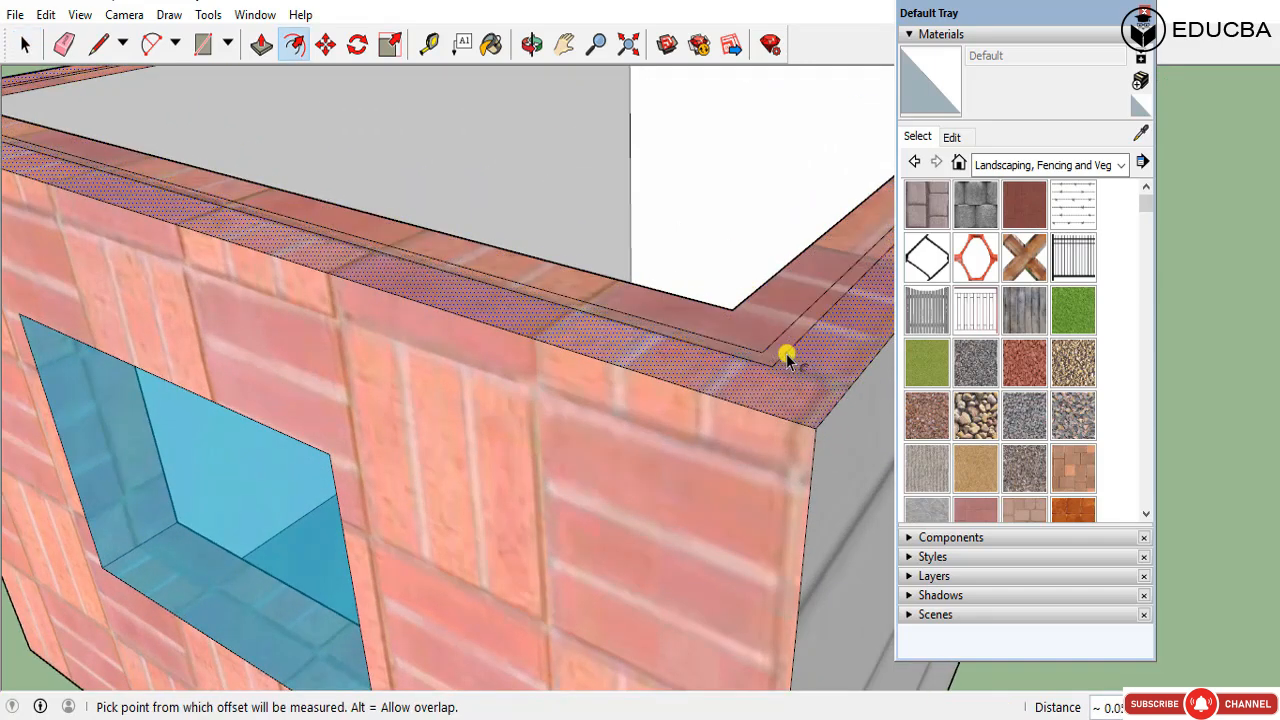
{"action": "key", "text": "space"}
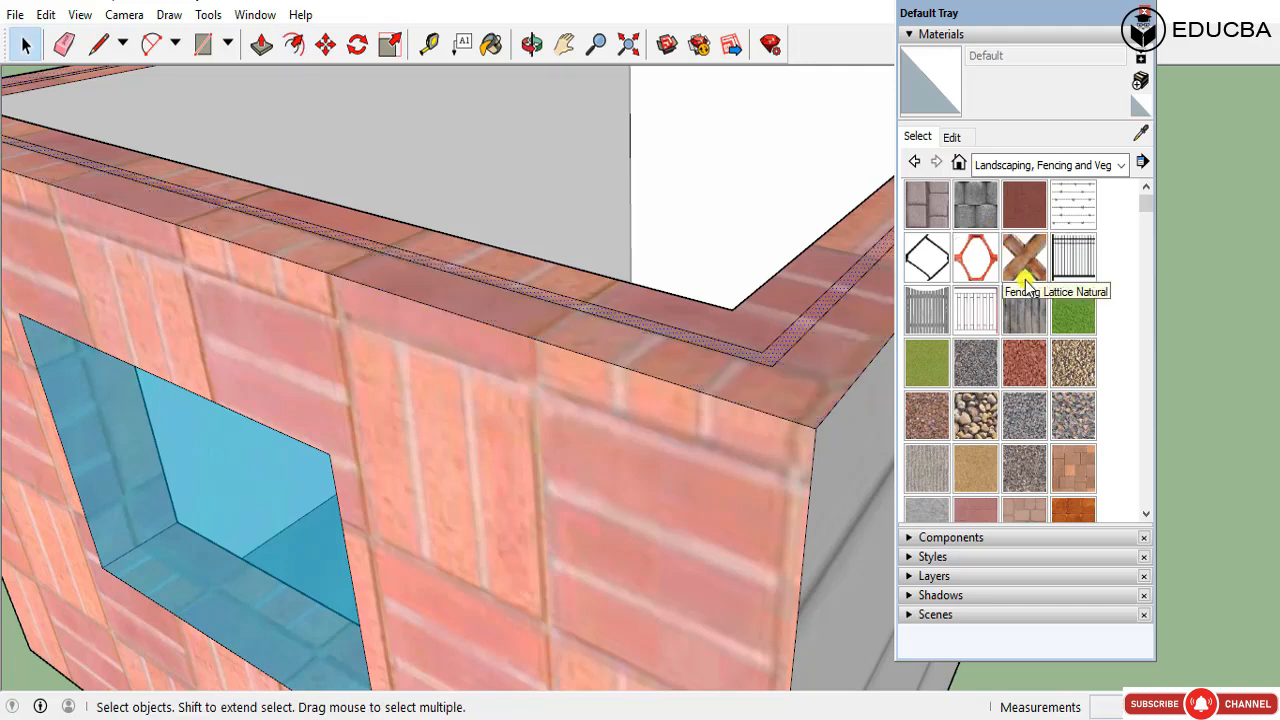
Step: Paint the narrow rim strip with Fencing Metal Straight and pull it up about 0.33 m as a fence
{"action": "left_click", "coordinate": [1075, 257]}
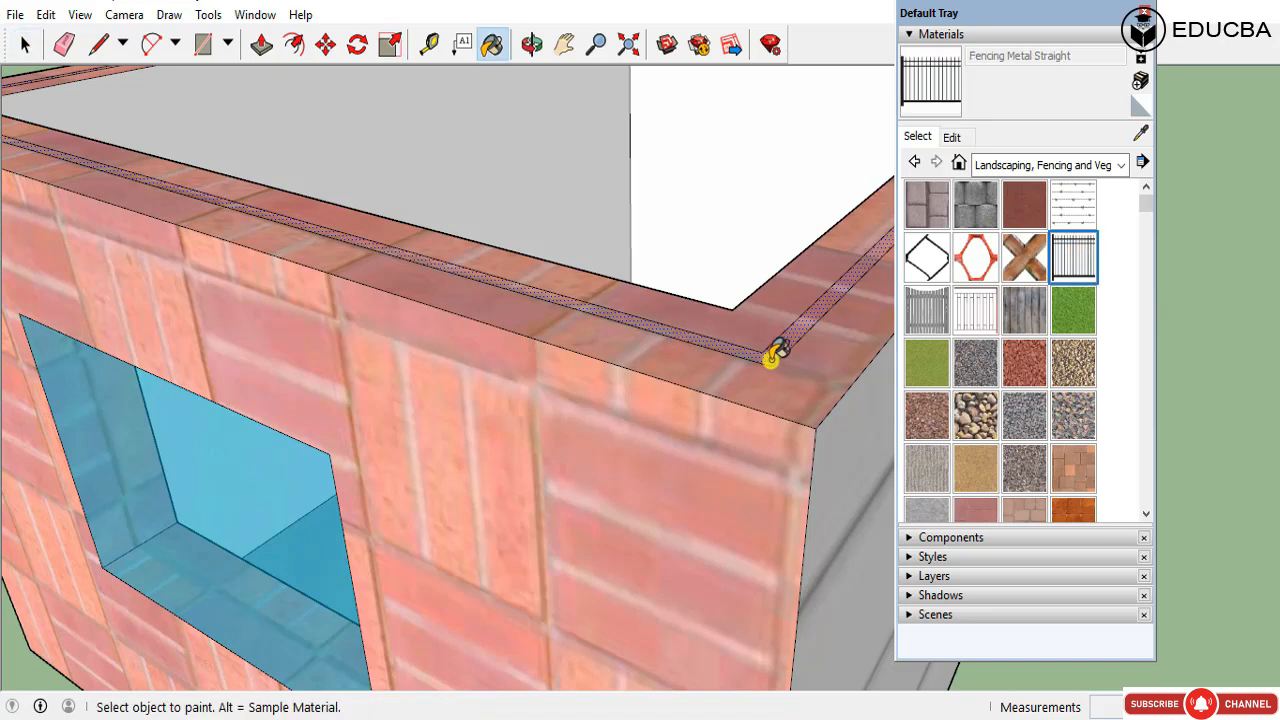
{"action": "left_click", "coordinate": [770, 358]}
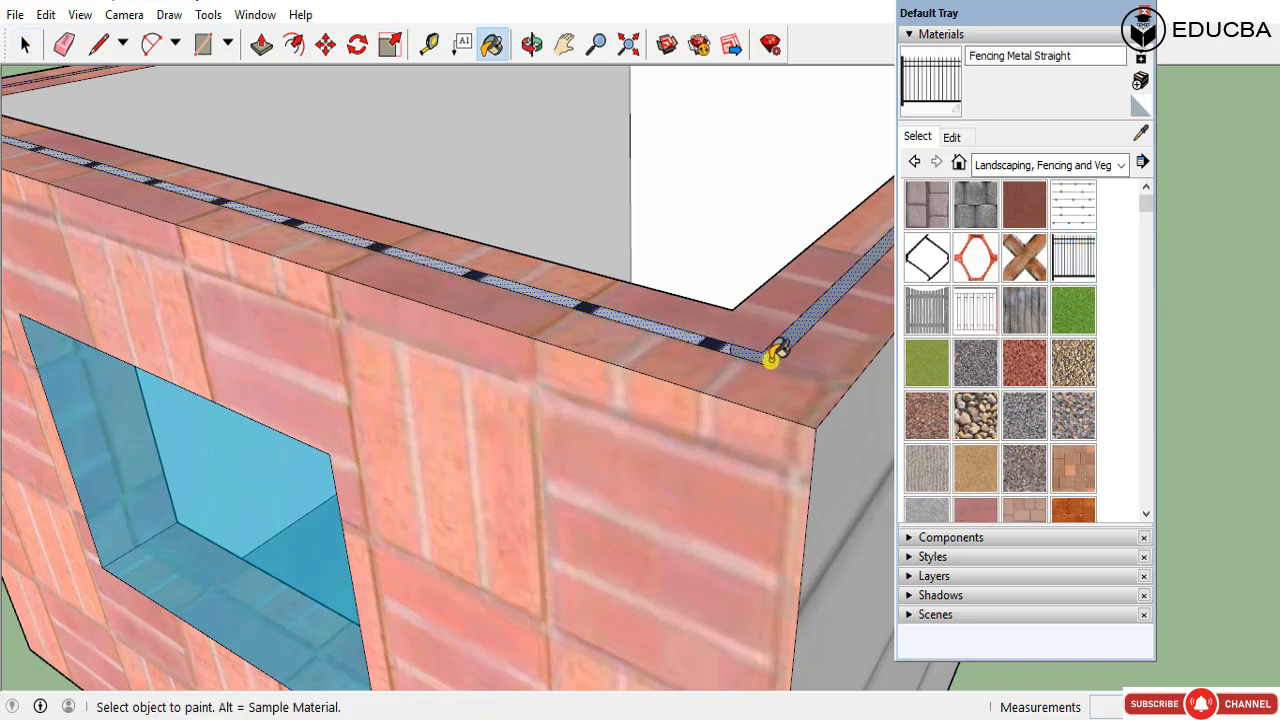
{"action": "key", "text": "p"}
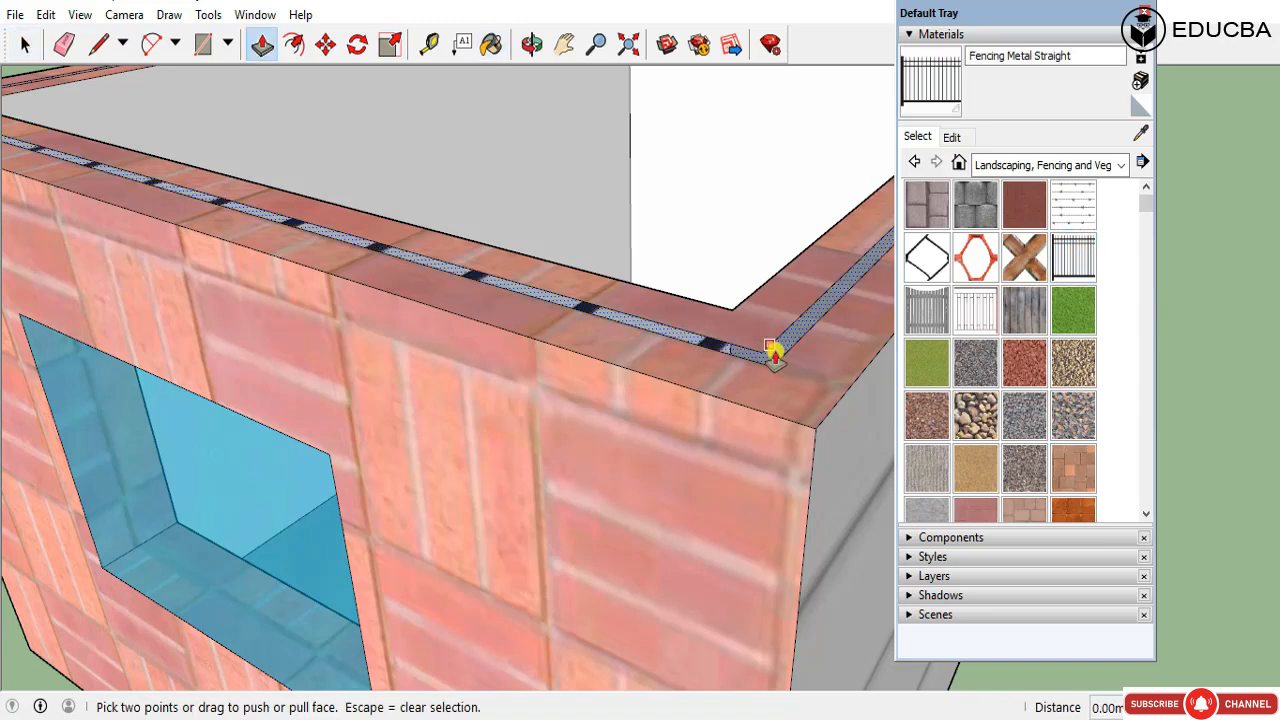
{"action": "left_click", "coordinate": [770, 356]}
{"action": "scroll", "coordinate": [763, 374], "scroll_direction": "down", "scroll_amount": 5}
{"action": "scroll", "coordinate": [763, 385], "scroll_direction": "down", "scroll_amount": 3}
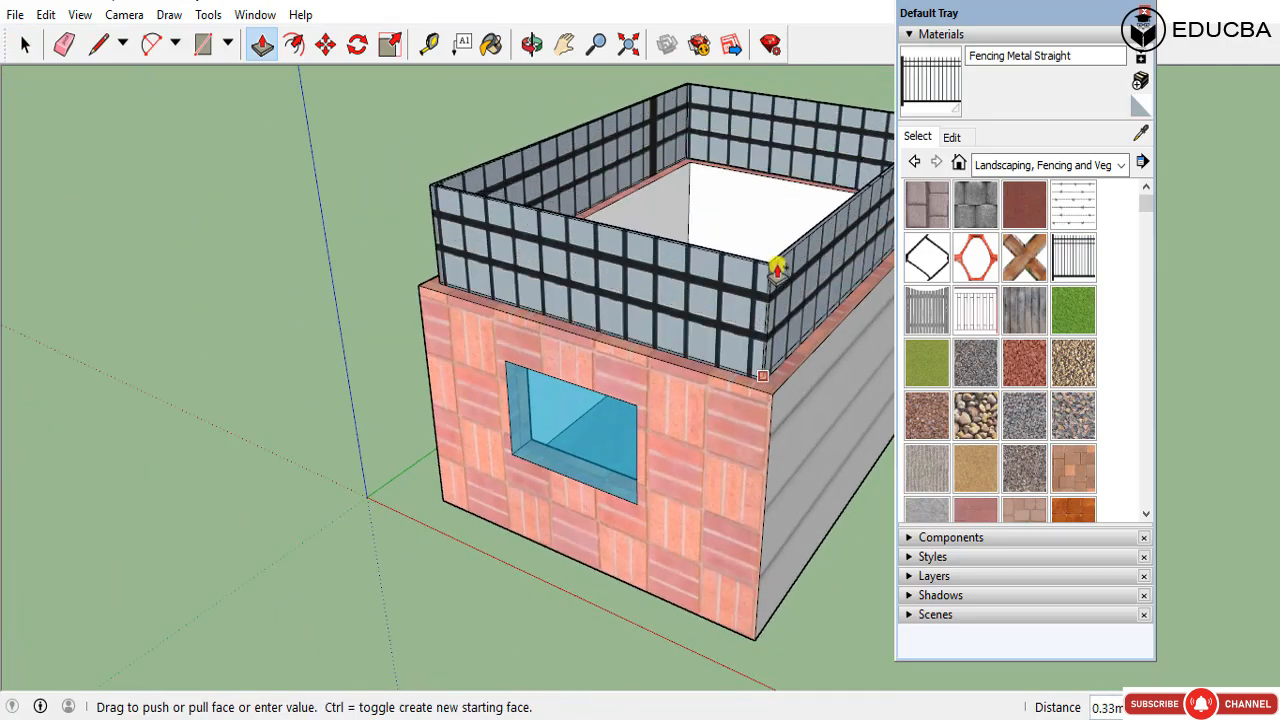
{"action": "left_click", "coordinate": [776, 265]}
{"action": "key", "text": "space"}
{"action": "scroll", "coordinate": [757, 294], "scroll_direction": "up", "scroll_amount": 2}
{"action": "scroll", "coordinate": [748, 386], "scroll_direction": "down", "scroll_amount": 2}
{"action": "scroll", "coordinate": [760, 420], "scroll_direction": "down", "scroll_amount": 1}
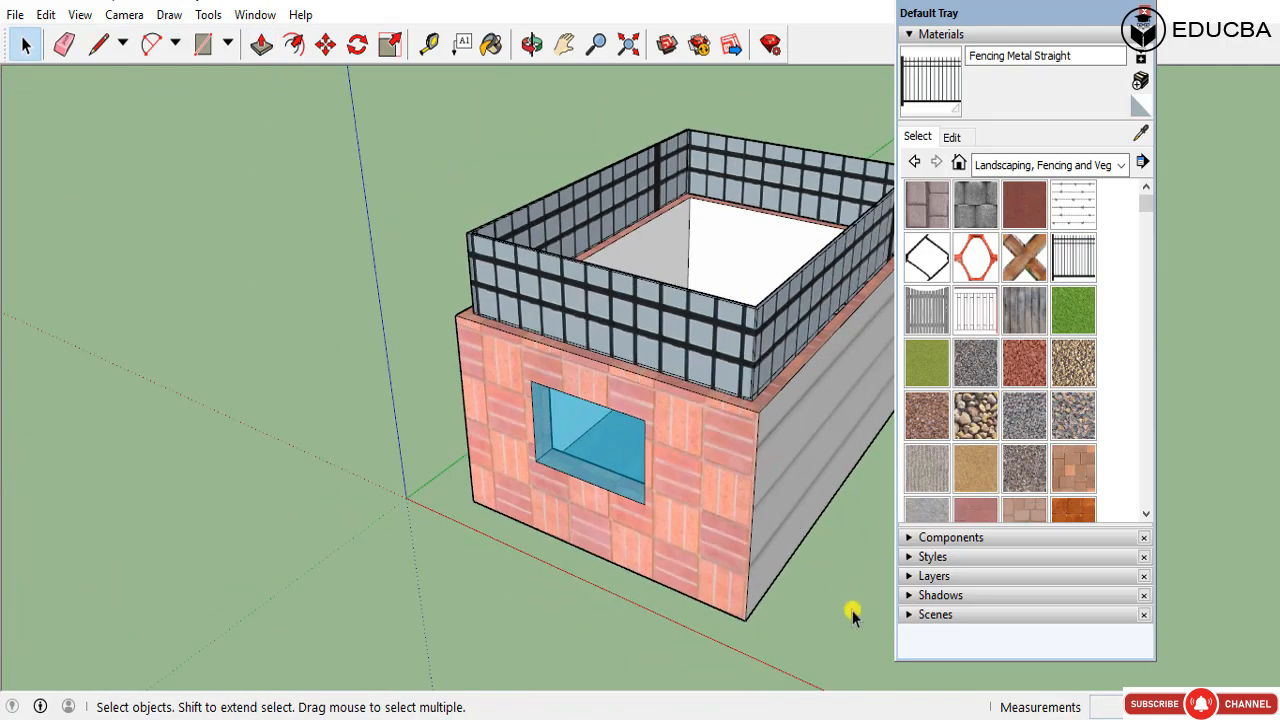
Step: Examine the fence's corner, wall thickness and inner and outer faces on the box's rim
{"action": "scroll", "coordinate": [766, 289], "scroll_direction": "up", "scroll_amount": 3}
{"action": "scroll", "coordinate": [705, 432], "scroll_direction": "down", "scroll_amount": 1}
{"action": "mouse_move", "coordinate": [705, 432]}
{"action": "middle_mouse_down"}
{"action": "mouse_move", "coordinate": [403, 486]}
{"action": "mouse_move", "coordinate": [466, 466]}
{"action": "mouse_move", "coordinate": [406, 366]}
{"action": "mouse_move", "coordinate": [362, 241]}
{"action": "mouse_move", "coordinate": [351, 346]}
{"action": "mouse_move", "coordinate": [520, 291]}
{"action": "mouse_move", "coordinate": [563, 254]}
{"action": "mouse_move", "coordinate": [650, 358]}
{"action": "mouse_move", "coordinate": [609, 417]}
{"action": "mouse_move", "coordinate": [589, 487]}
{"action": "mouse_move", "coordinate": [503, 493]}
{"action": "mouse_move", "coordinate": [503, 548]}
{"action": "middle_mouse_up"}
{"action": "scroll", "coordinate": [652, 368], "scroll_direction": "up", "scroll_amount": 3}
{"action": "scroll", "coordinate": [589, 487], "scroll_direction": "down", "scroll_amount": 1}
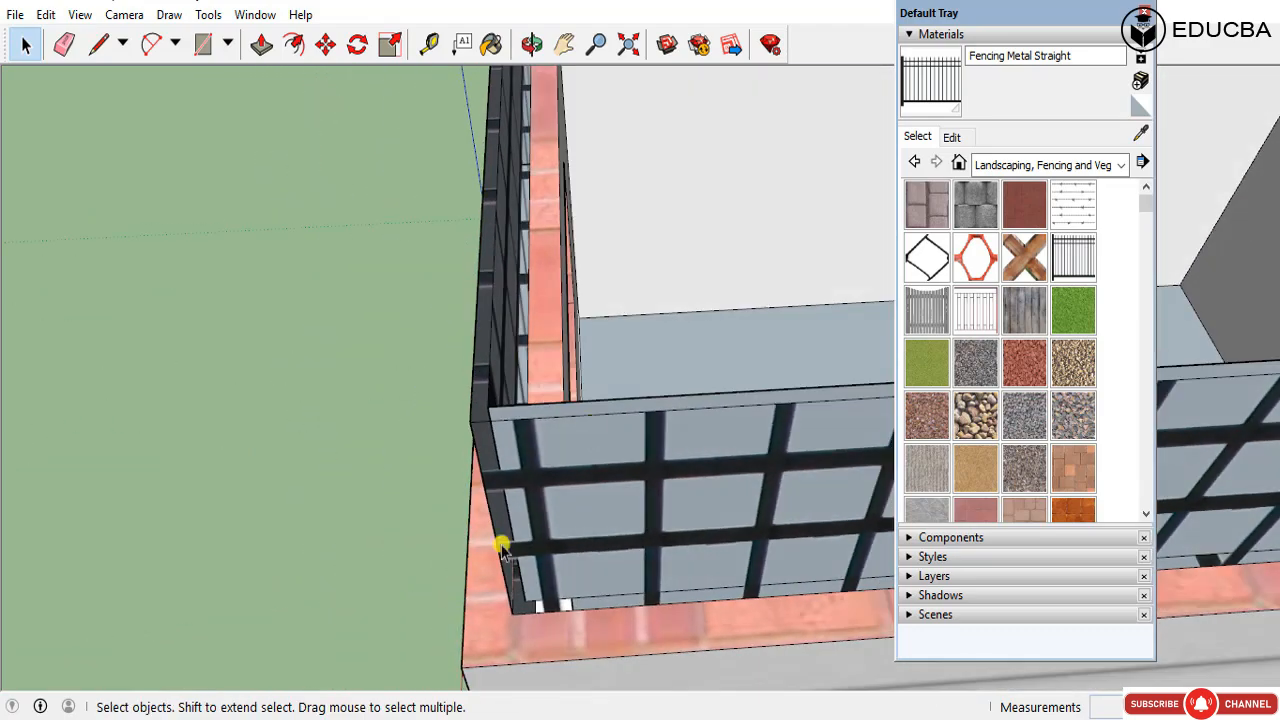
{"action": "mouse_move", "coordinate": [553, 467]}
{"action": "middle_mouse_down"}
{"action": "mouse_move", "coordinate": [80, 400]}
{"action": "mouse_move", "coordinate": [363, 443]}
{"action": "mouse_move", "coordinate": [446, 346]}
{"action": "mouse_move", "coordinate": [514, 314]}
{"action": "mouse_move", "coordinate": [570, 366]}
{"action": "middle_mouse_up"}
{"action": "scroll", "coordinate": [446, 346], "scroll_direction": "up", "scroll_amount": 3}
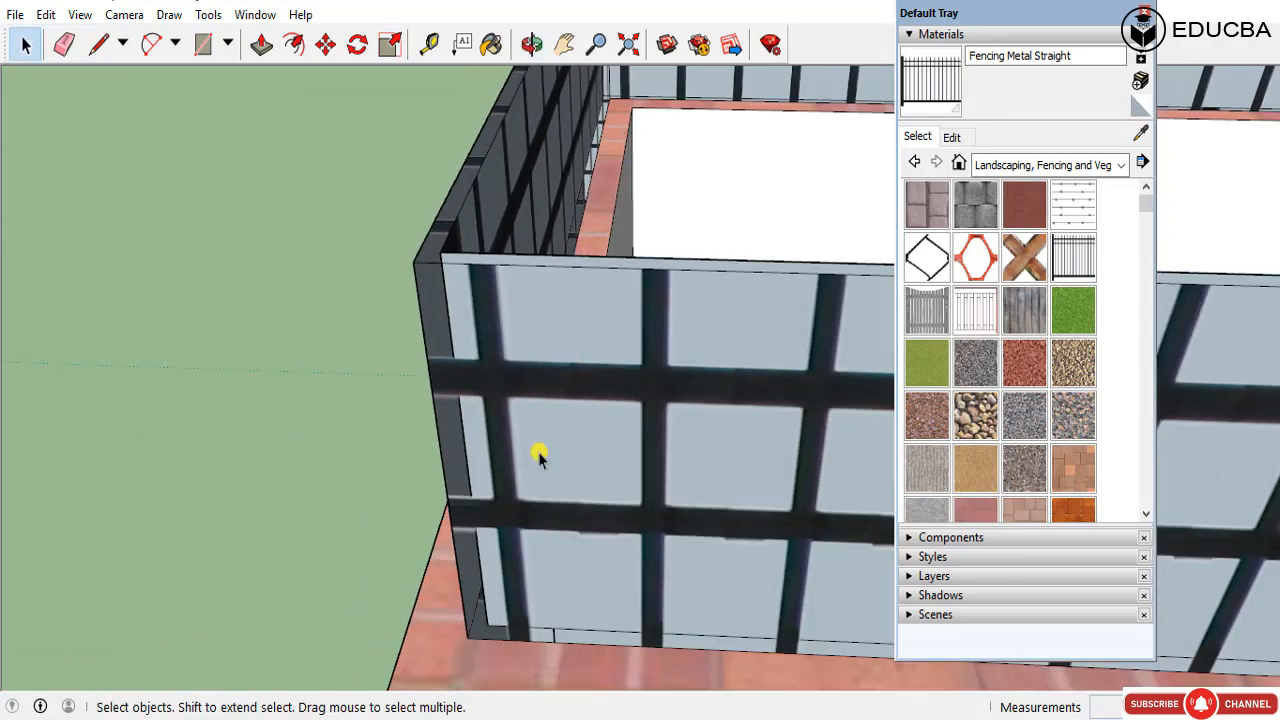
{"action": "scroll", "coordinate": [610, 405], "scroll_direction": "down", "scroll_amount": 3}
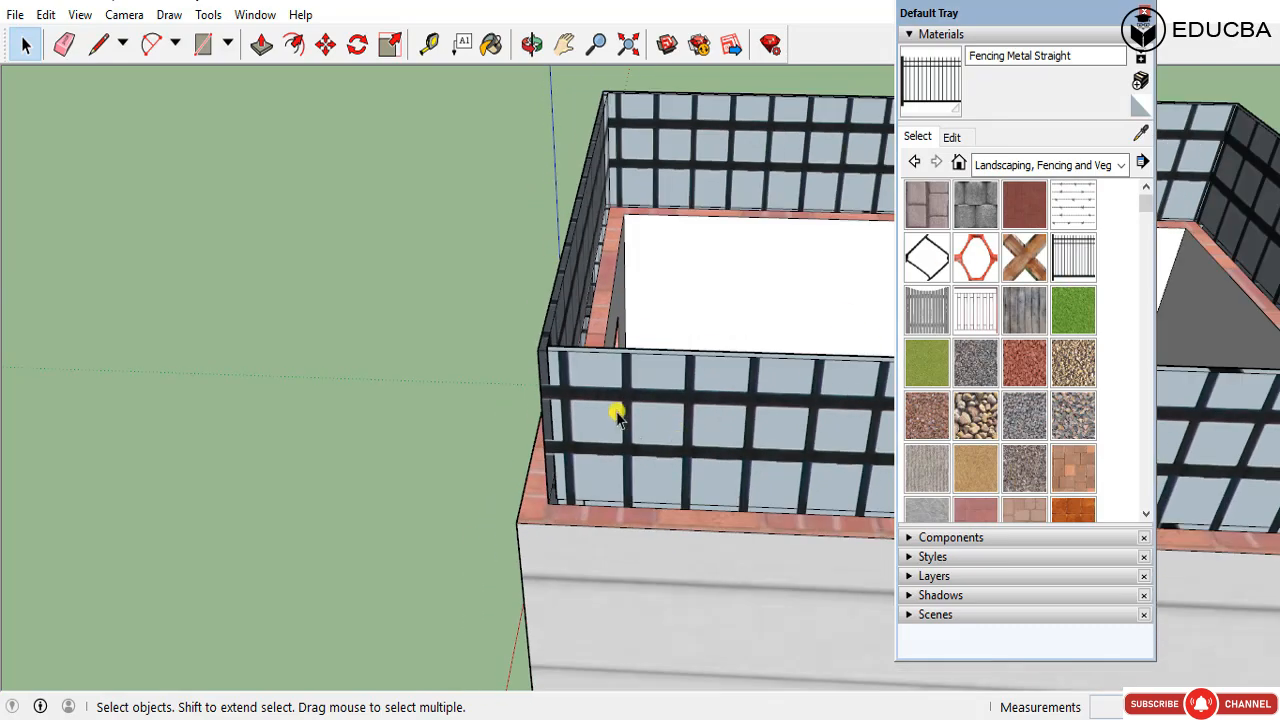
{"action": "mouse_move", "coordinate": [617, 416]}
{"action": "middle_mouse_down"}
{"action": "mouse_move", "coordinate": [660, 400]}
{"action": "mouse_move", "coordinate": [646, 363]}
{"action": "middle_mouse_up"}
{"action": "scroll", "coordinate": [619, 319], "scroll_direction": "up", "scroll_amount": 3}
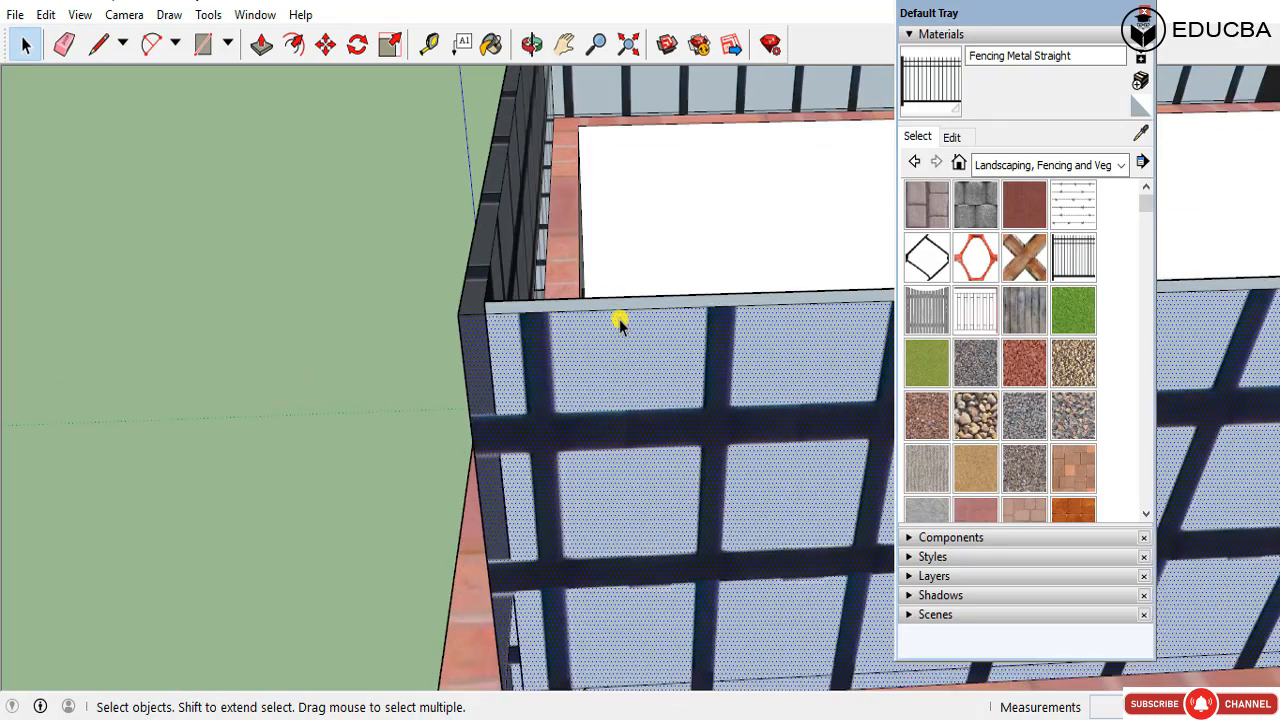
{"action": "scroll", "coordinate": [619, 319], "scroll_direction": "up", "scroll_amount": 3}
{"action": "mouse_move", "coordinate": [563, 286]}
{"action": "middle_mouse_down"}
{"action": "mouse_move", "coordinate": [660, 354]}
{"action": "mouse_move", "coordinate": [426, 350]}
{"action": "middle_mouse_up"}
{"action": "scroll", "coordinate": [630, 337], "scroll_direction": "down", "scroll_amount": 4}
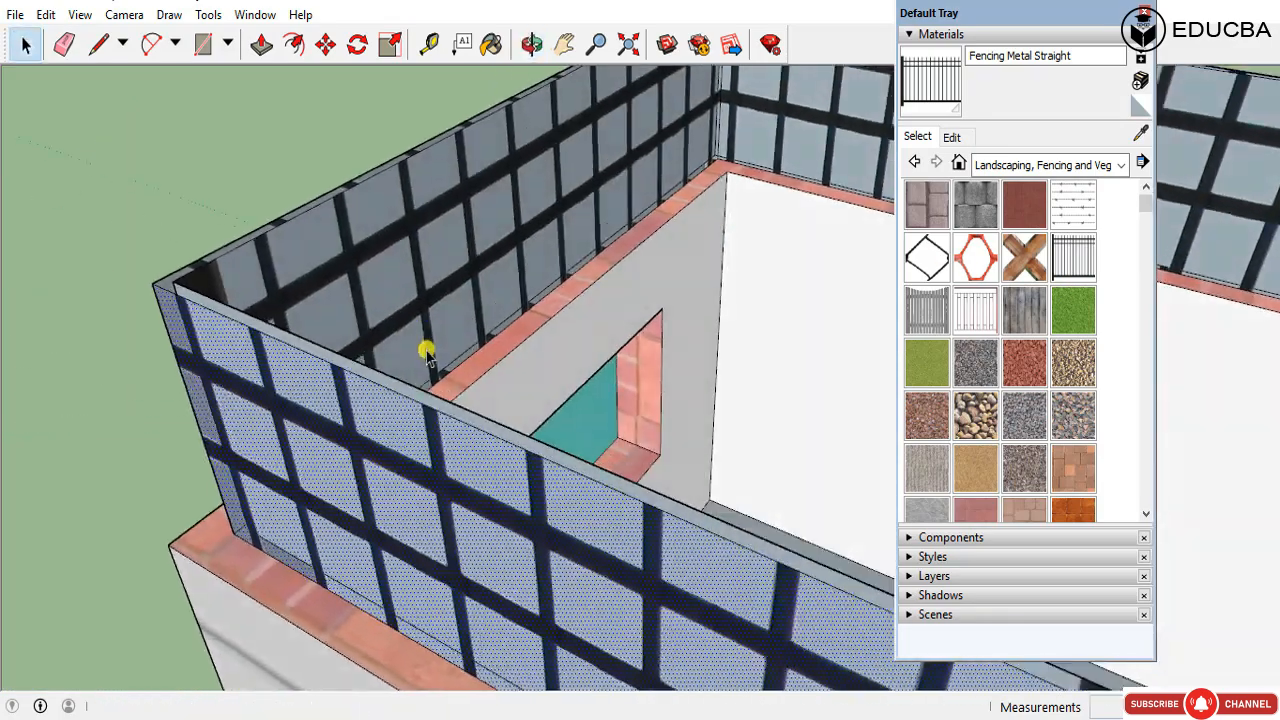
Step: Select a back face inside the hollow fence wall and paint it with Fencing Metal Straight
{"action": "scroll", "coordinate": [211, 289], "scroll_direction": "up", "scroll_amount": 6}
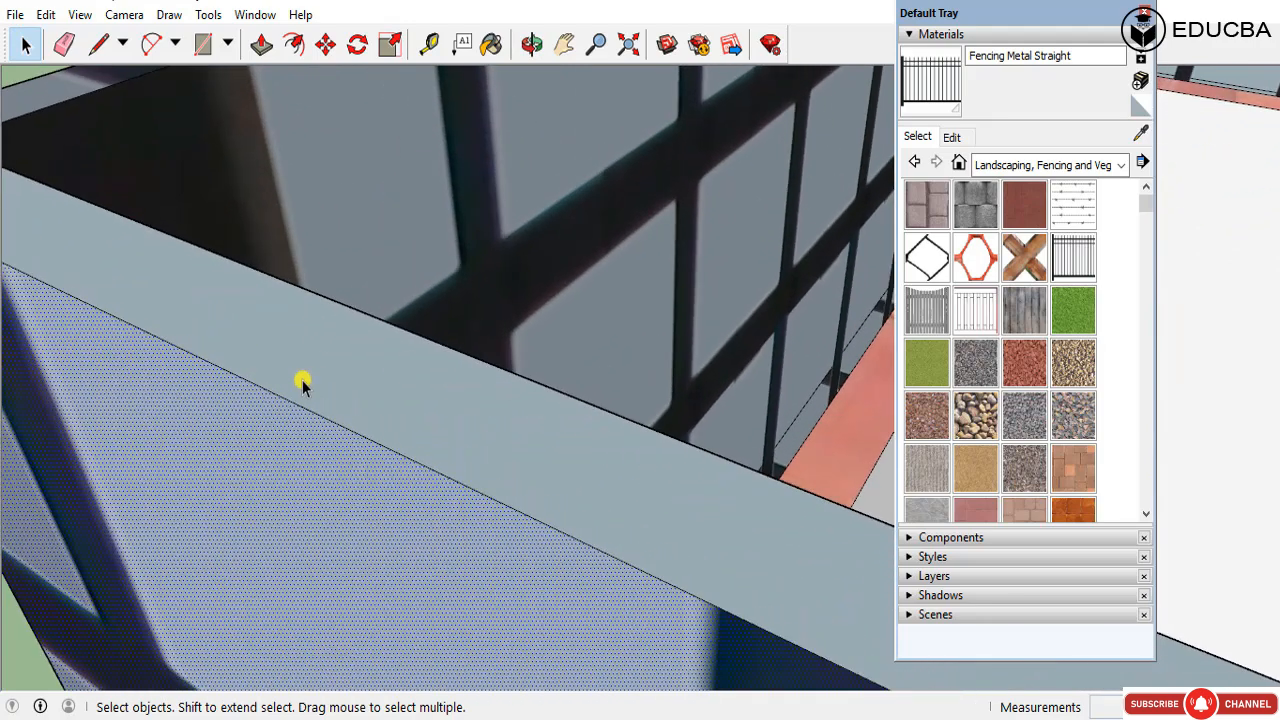
{"action": "scroll", "coordinate": [303, 385], "scroll_direction": "up", "scroll_amount": 5}
{"action": "middle_click_drag", "start_coordinate": [374, 394], "coordinate": [227, 107]}
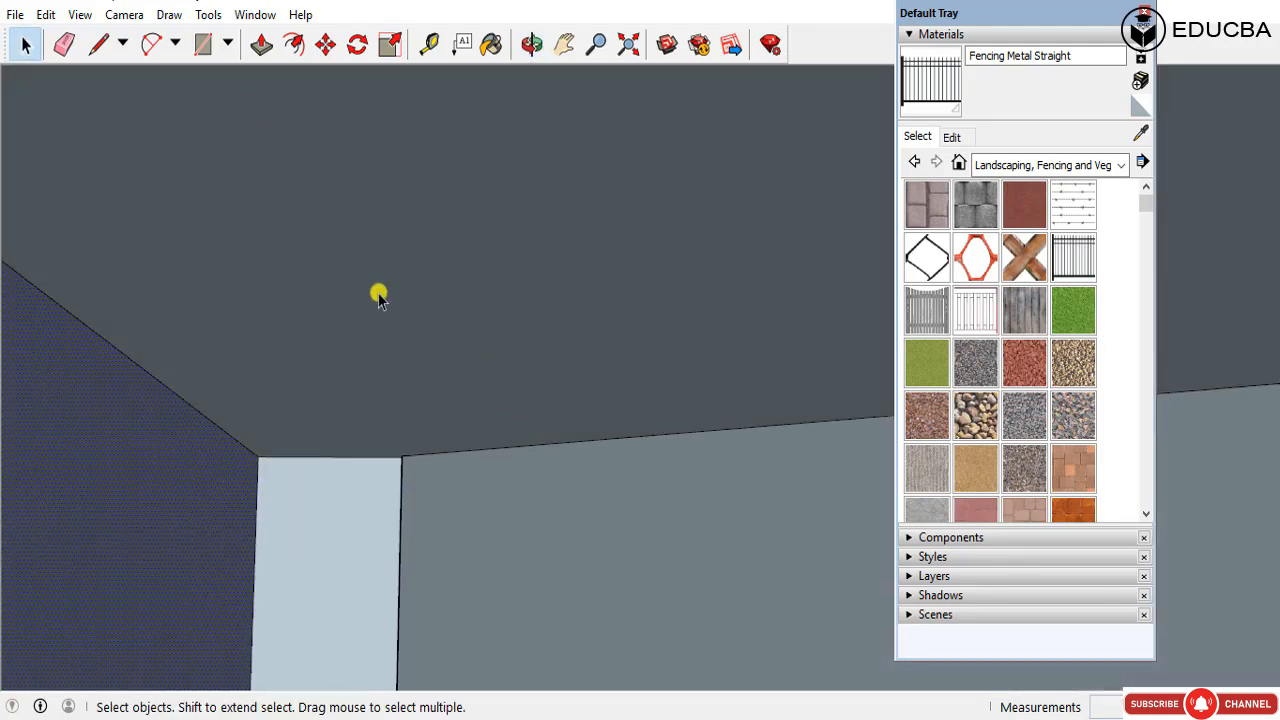
{"action": "left_click", "coordinate": [417, 515]}
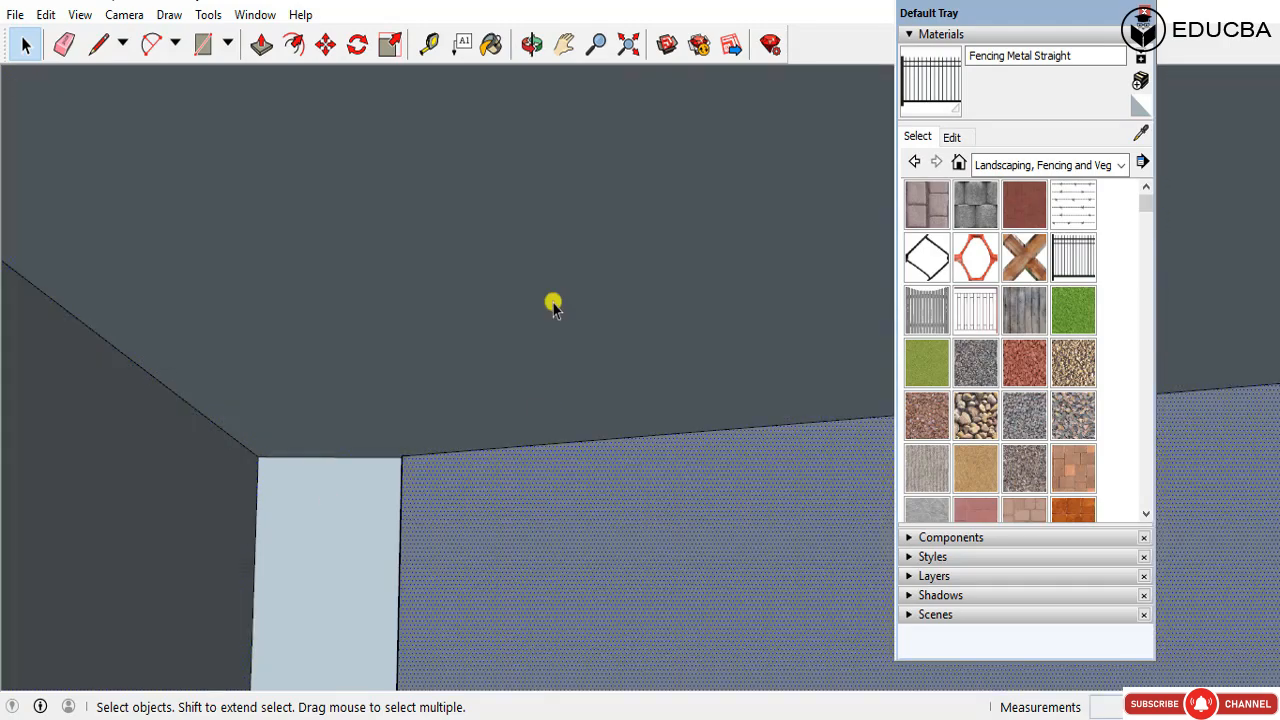
{"action": "left_click", "coordinate": [422, 500]}
{"action": "left_click", "coordinate": [1069, 261]}
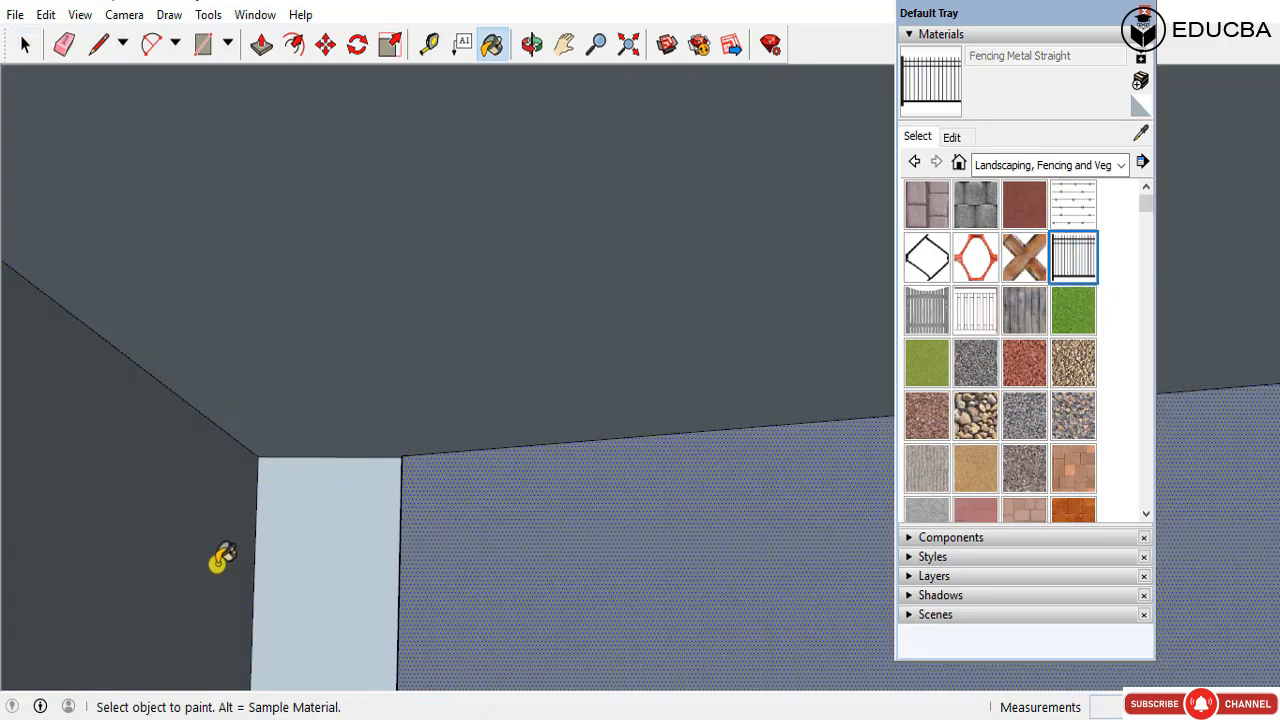
{"action": "left_click", "coordinate": [412, 543]}
Step: Examine the painted fence side from inside the wall and from outside the box
{"action": "middle_click_drag", "start_coordinate": [380, 423], "coordinate": [272, 280]}
{"action": "scroll", "coordinate": [526, 491], "scroll_direction": "down", "scroll_amount": 6}
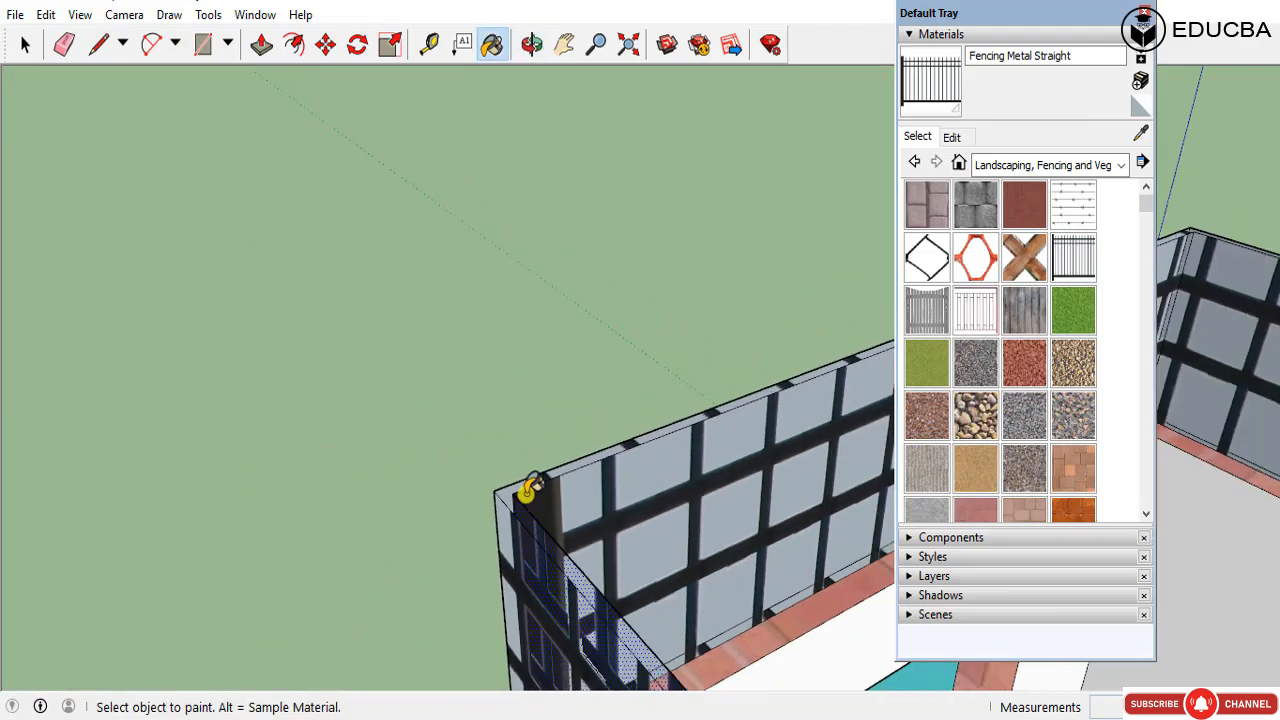
{"action": "scroll", "coordinate": [527, 490], "scroll_direction": "down", "scroll_amount": 3}
{"action": "middle_click_drag", "start_coordinate": [551, 523], "coordinate": [777, 449]}
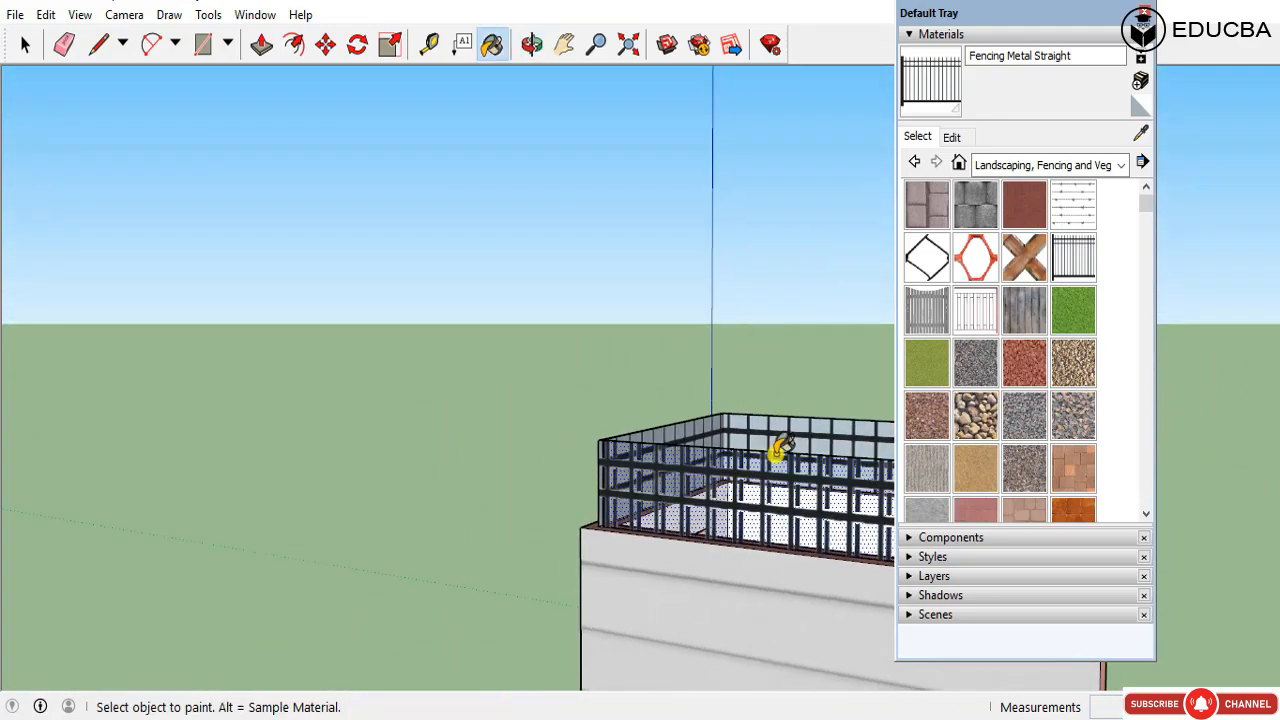
{"action": "scroll", "coordinate": [645, 447], "scroll_direction": "up", "scroll_amount": 5}
{"action": "scroll", "coordinate": [449, 449], "scroll_direction": "up", "scroll_amount": 8}
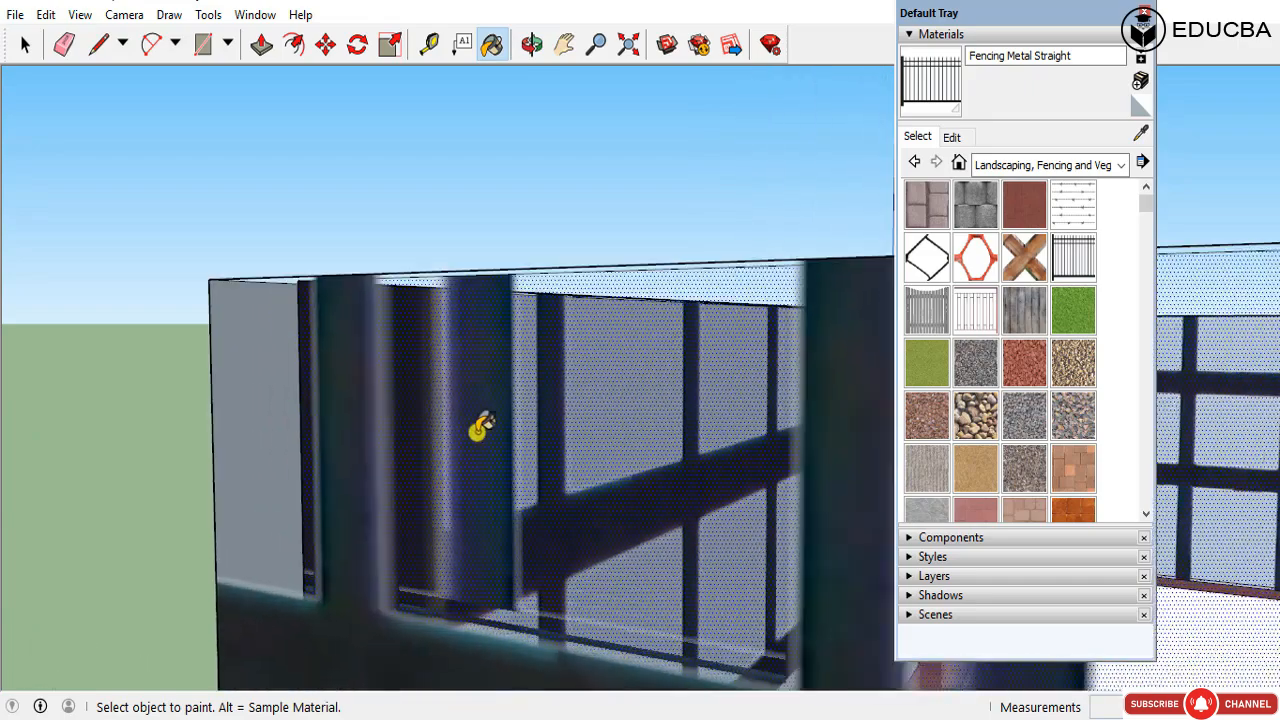
{"action": "scroll", "coordinate": [322, 425], "scroll_direction": "up", "scroll_amount": 8}
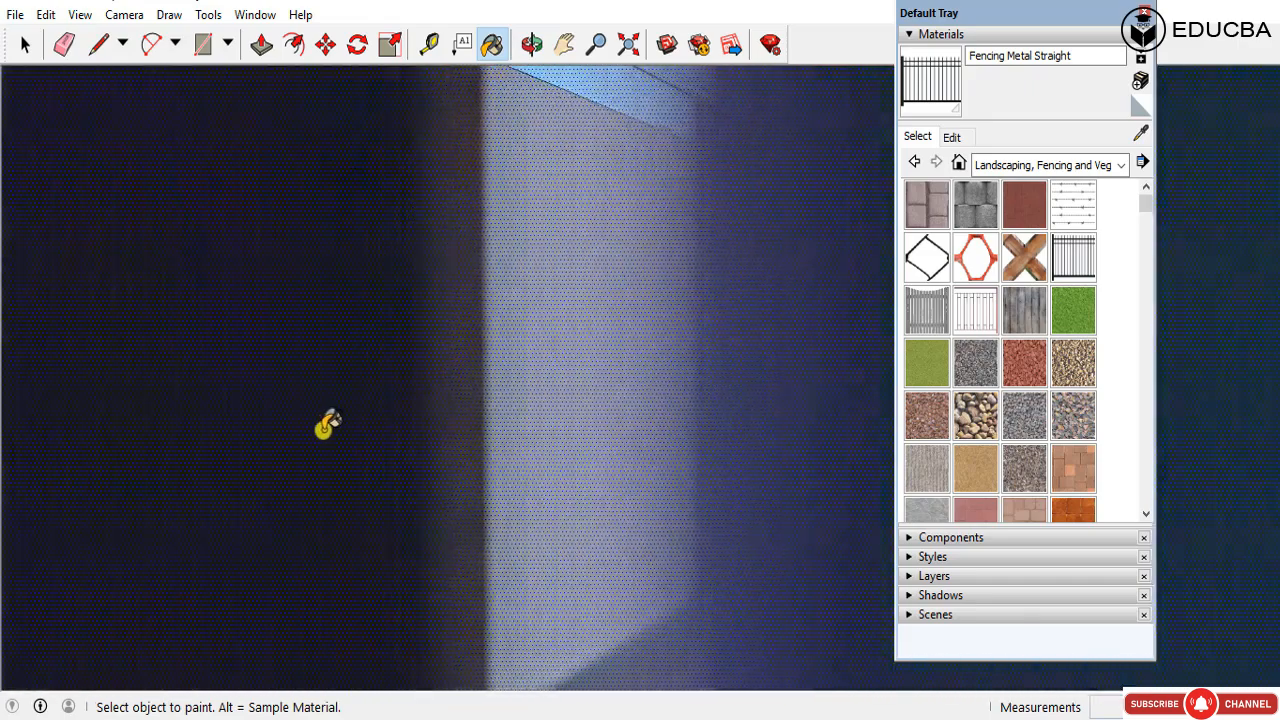
{"action": "scroll", "coordinate": [327, 423], "scroll_direction": "up", "scroll_amount": 5}
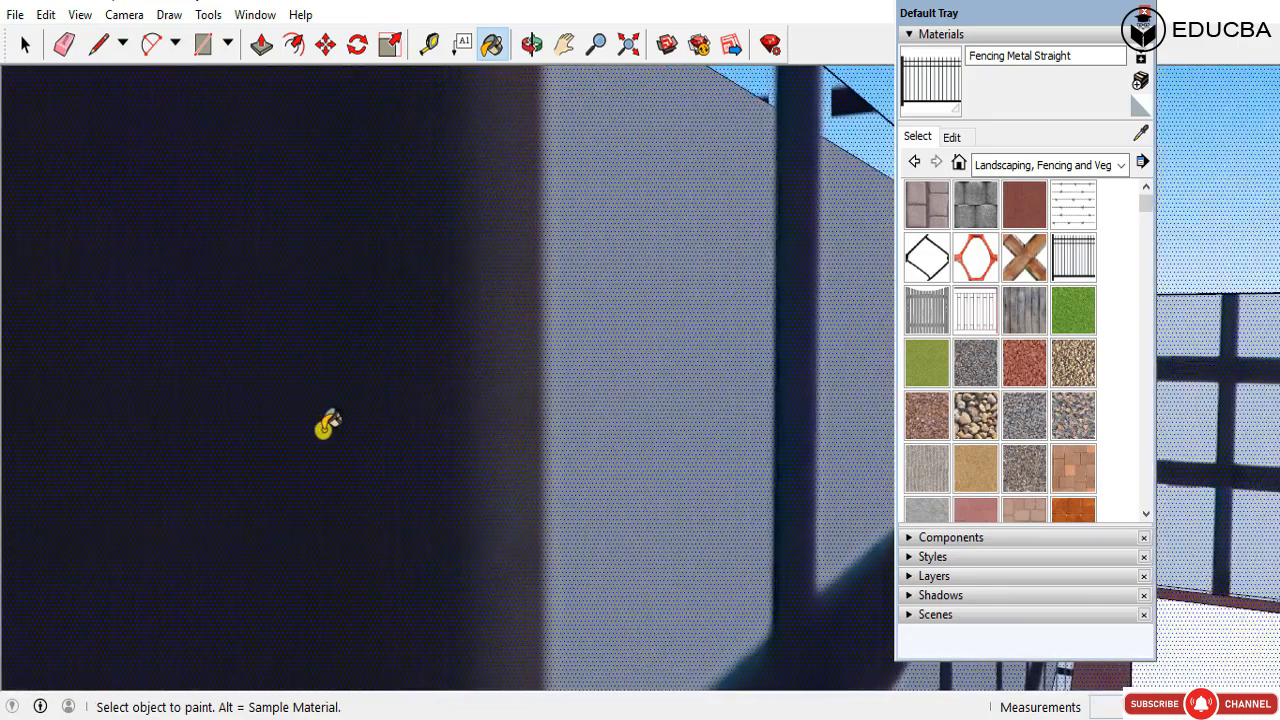
{"action": "middle_click_drag", "start_coordinate": [326, 423], "coordinate": [573, 447]}
{"action": "key", "text": "space"}
{"action": "scroll", "coordinate": [557, 432], "scroll_direction": "down", "scroll_amount": 4}
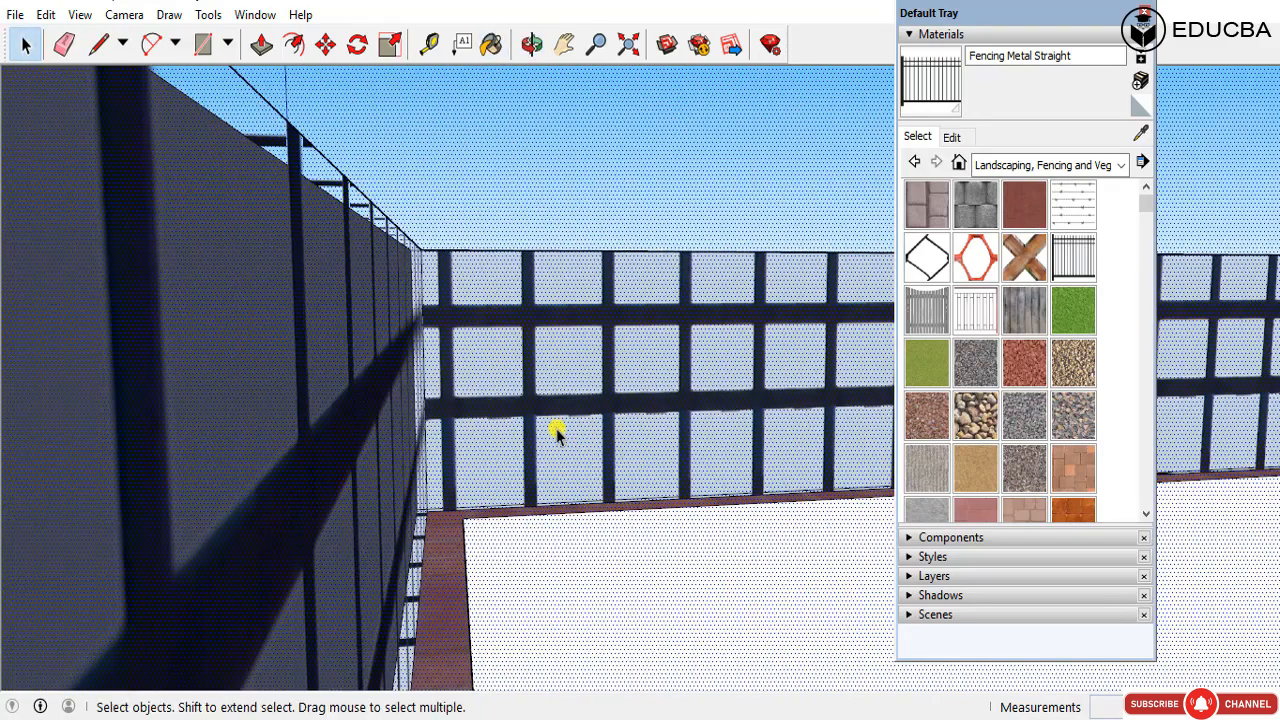
{"action": "middle_click_drag", "start_coordinate": [447, 482], "coordinate": [480, 670]}
{"action": "scroll", "coordinate": [657, 485], "scroll_direction": "down", "scroll_amount": 5}
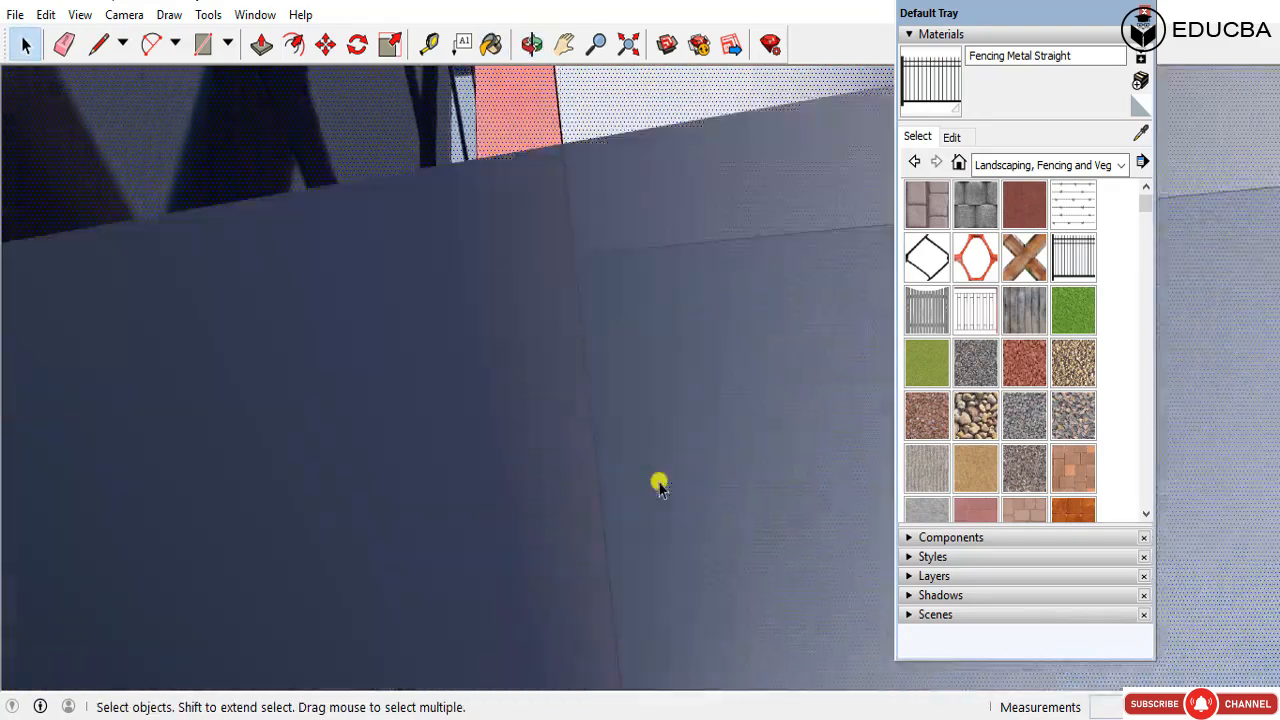
{"action": "scroll", "coordinate": [457, 489], "scroll_direction": "down", "scroll_amount": 6}
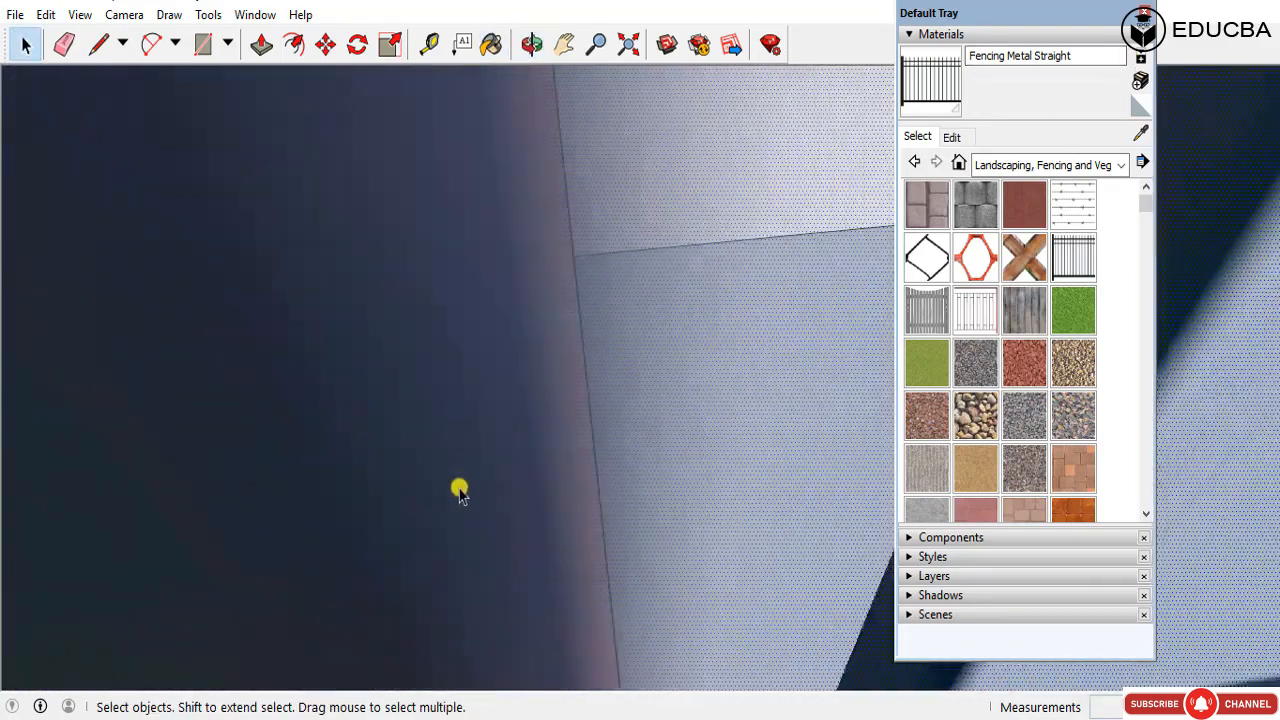
{"action": "scroll", "coordinate": [459, 489], "scroll_direction": "down", "scroll_amount": 6}
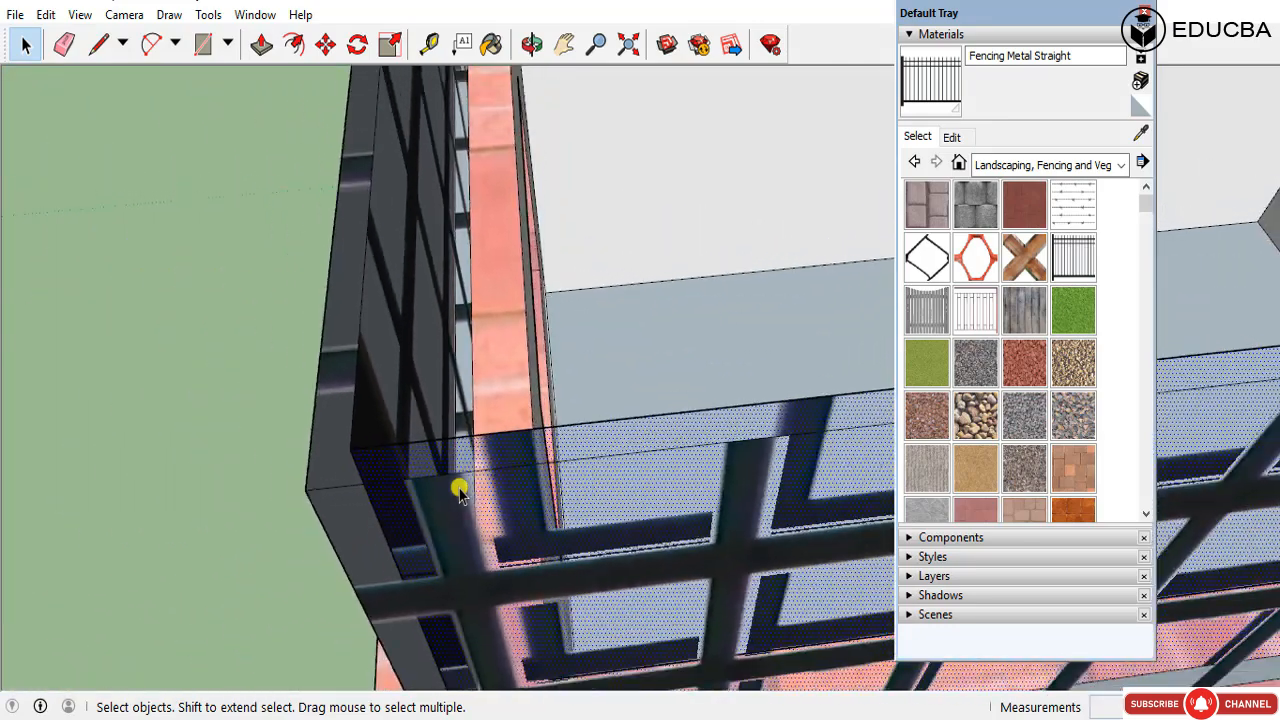
{"action": "scroll", "coordinate": [451, 408], "scroll_direction": "down", "scroll_amount": 6}
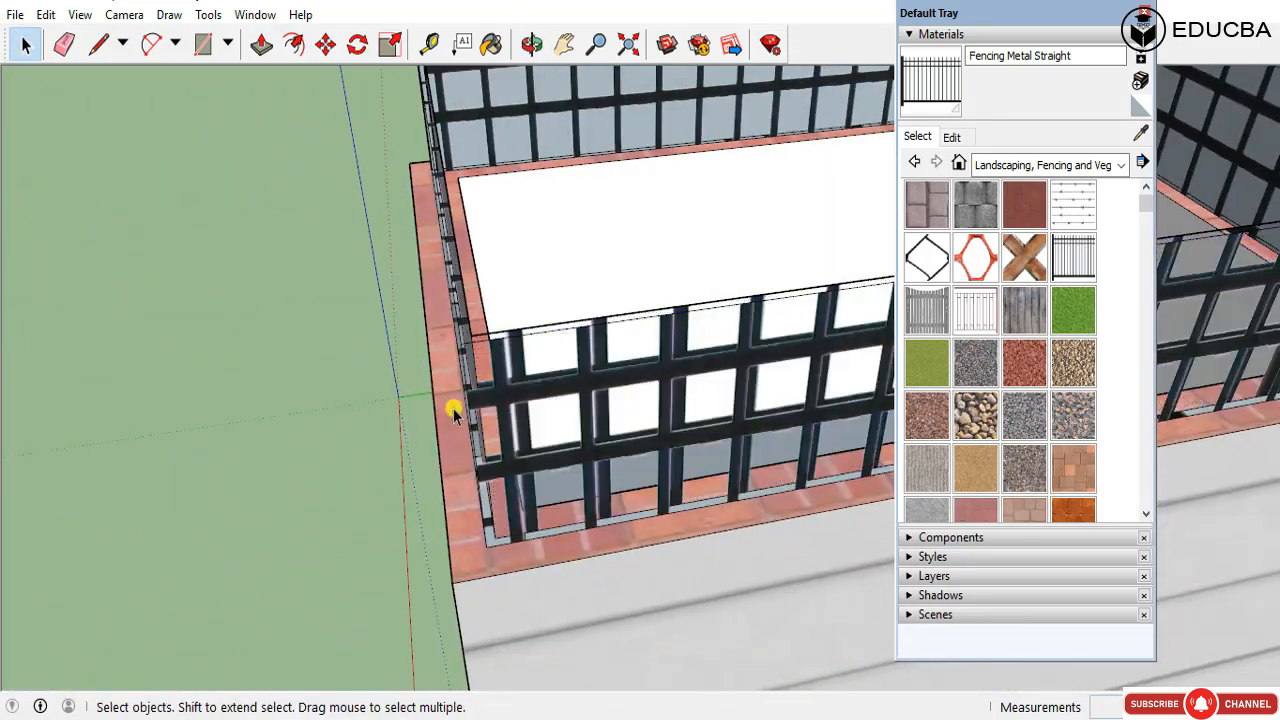
{"action": "middle_click_drag", "start_coordinate": [508, 400], "coordinate": [680, 397]}
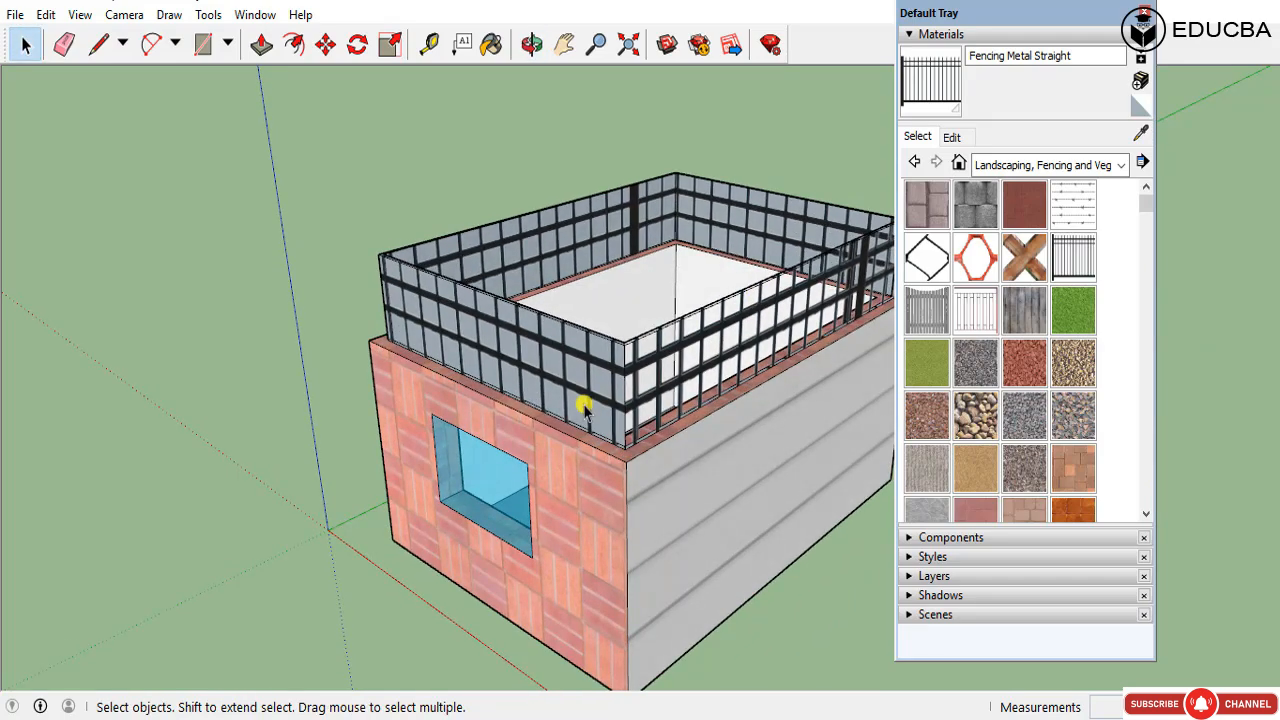
Step: Undo the back-face paint and the fence extrusion, and group the narrow rim strip with its edges
{"action": "key", "text": "ctrl+z"}
{"action": "key", "text": "ctrl+z"}
{"action": "scroll", "coordinate": [604, 443], "scroll_direction": "up", "scroll_amount": 4}
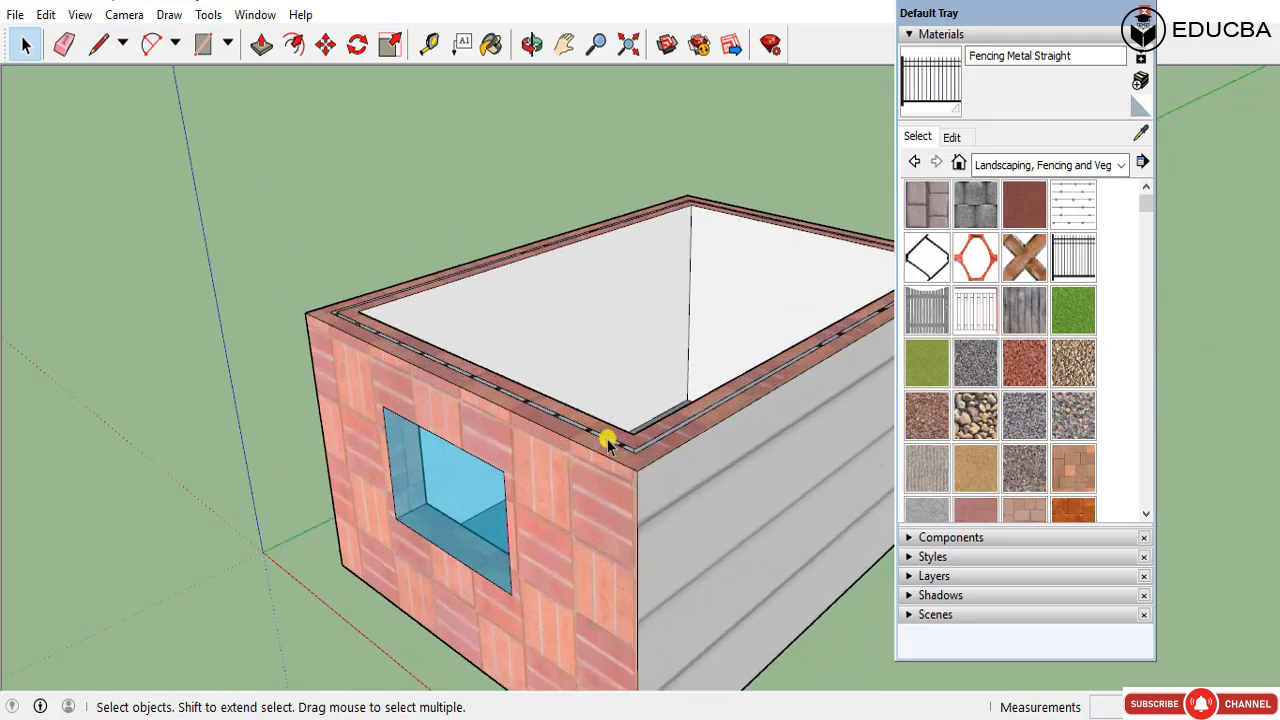
{"action": "middle_click_drag", "start_coordinate": [606, 443], "coordinate": [632, 605]}
{"action": "scroll", "coordinate": [632, 605], "scroll_direction": "up", "scroll_amount": 2}
{"action": "left_click", "coordinate": [658, 585]}
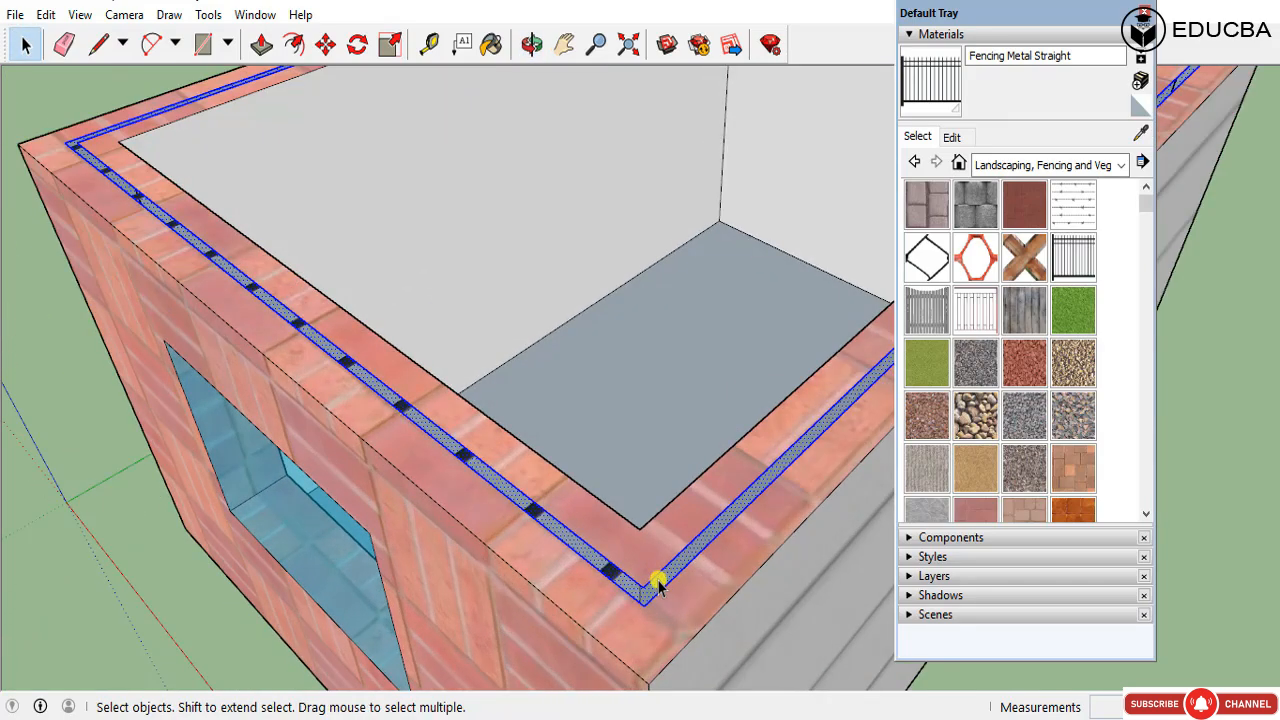
{"action": "right_click", "coordinate": [658, 585]}
{"action": "left_click", "coordinate": [721, 453]}
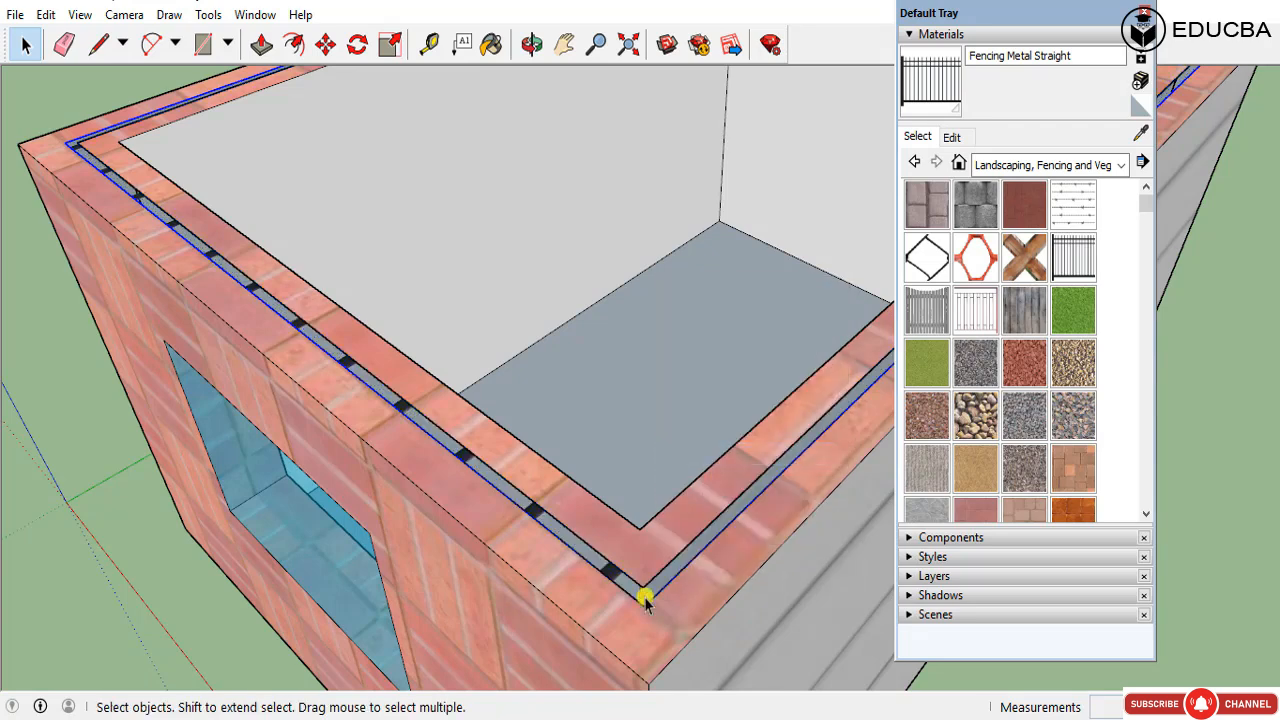
Step: Open the strip's group, pull the strip up into a fence and select all of its geometry
{"action": "double_click", "coordinate": [645, 598]}
{"action": "key", "text": "p"}
{"action": "left_click_drag", "start_coordinate": [646, 594], "coordinate": [650, 328]}
{"action": "left_click_drag", "start_coordinate": [651, 232], "coordinate": [643, 371]}
{"action": "key", "text": "space"}
{"action": "triple_click", "coordinate": [655, 401]}
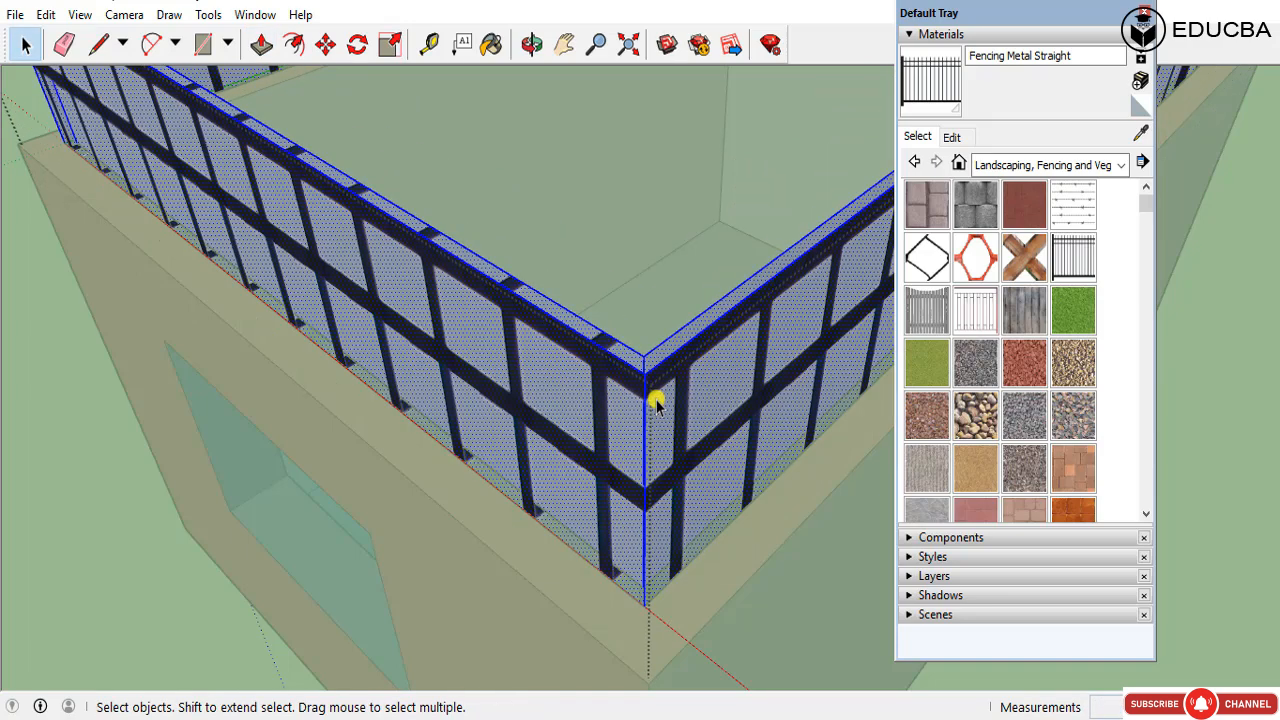
Step: Try repainting the selected fence with Fencing Metal Straight from its outer corner, and undo it
{"action": "key", "text": "b"}
{"action": "left_click", "coordinate": [657, 397]}
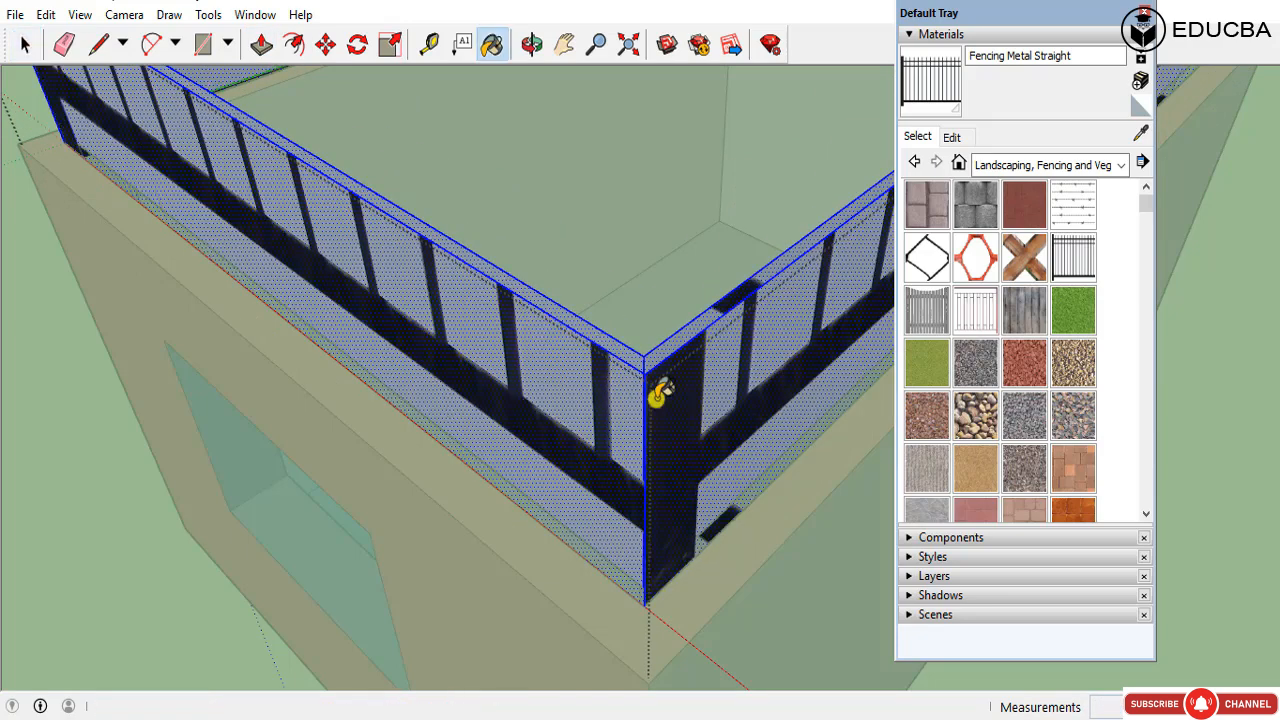
{"action": "scroll", "coordinate": [654, 370], "scroll_direction": "up", "scroll_amount": 2}
{"action": "key", "text": "ctrl+z"}
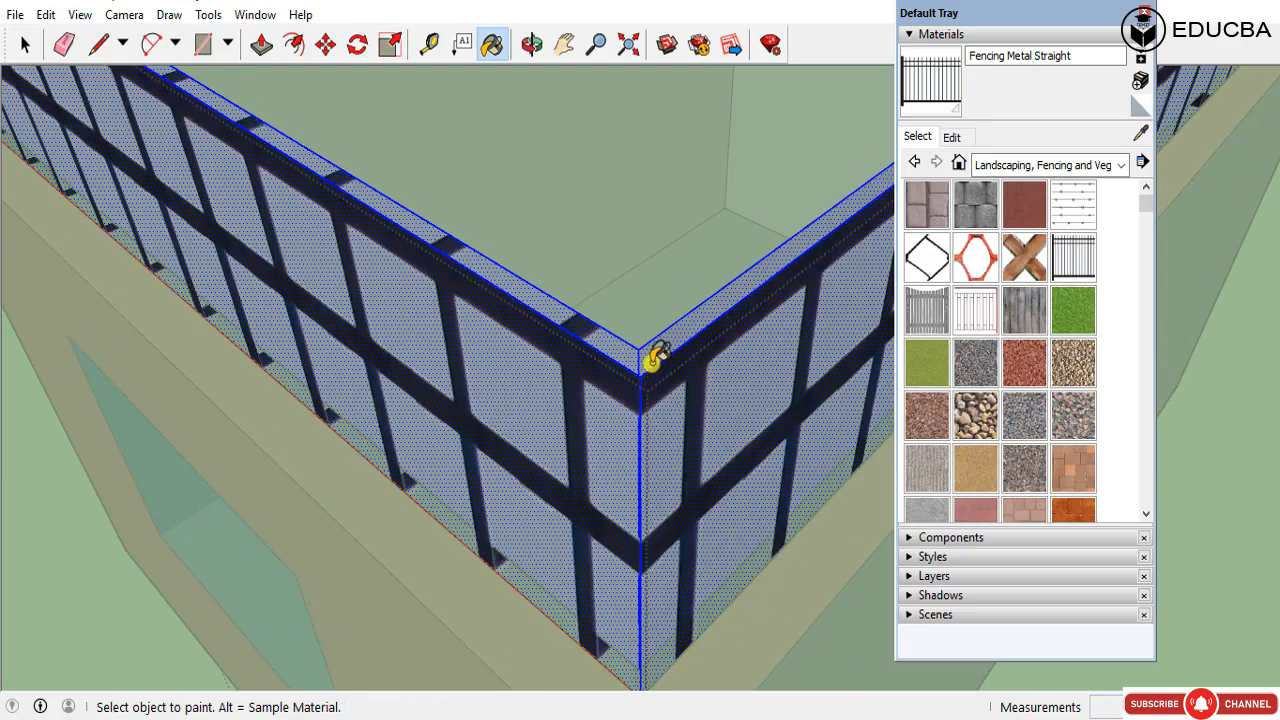
{"action": "key", "text": "space"}
Step: Paint the selected fence geometry with Fencing Metal Straight from a back face inside the wall, and leave the group
{"action": "scroll", "coordinate": [648, 351], "scroll_direction": "up", "scroll_amount": 3}
{"action": "scroll", "coordinate": [648, 351], "scroll_direction": "up", "scroll_amount": 5}
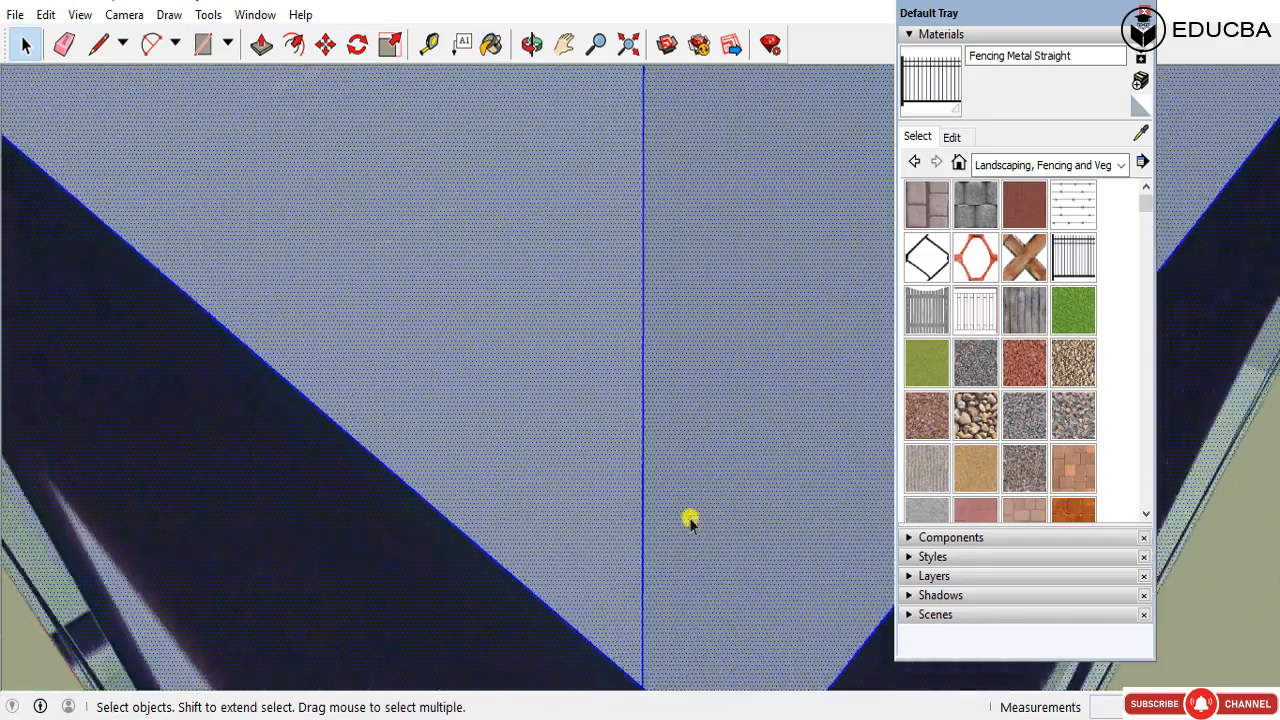
{"action": "middle_click_drag", "start_coordinate": [689, 520], "coordinate": [674, 240]}
{"action": "scroll", "coordinate": [710, 676], "scroll_direction": "up", "scroll_amount": 3}
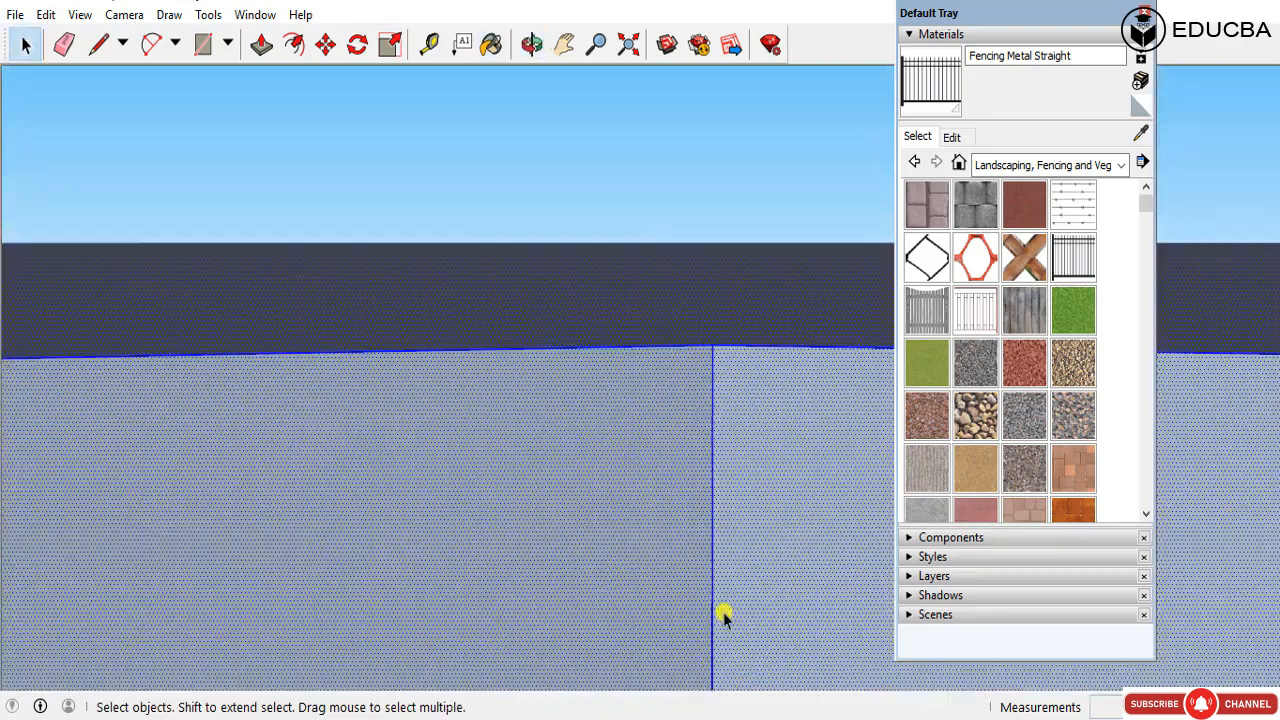
{"action": "key", "text": "b"}
{"action": "left_click", "coordinate": [634, 584]}
{"action": "key", "text": "space"}
{"action": "middle_click_drag", "start_coordinate": [636, 560], "coordinate": [650, 655]}
{"action": "scroll", "coordinate": [623, 465], "scroll_direction": "down", "scroll_amount": 8}
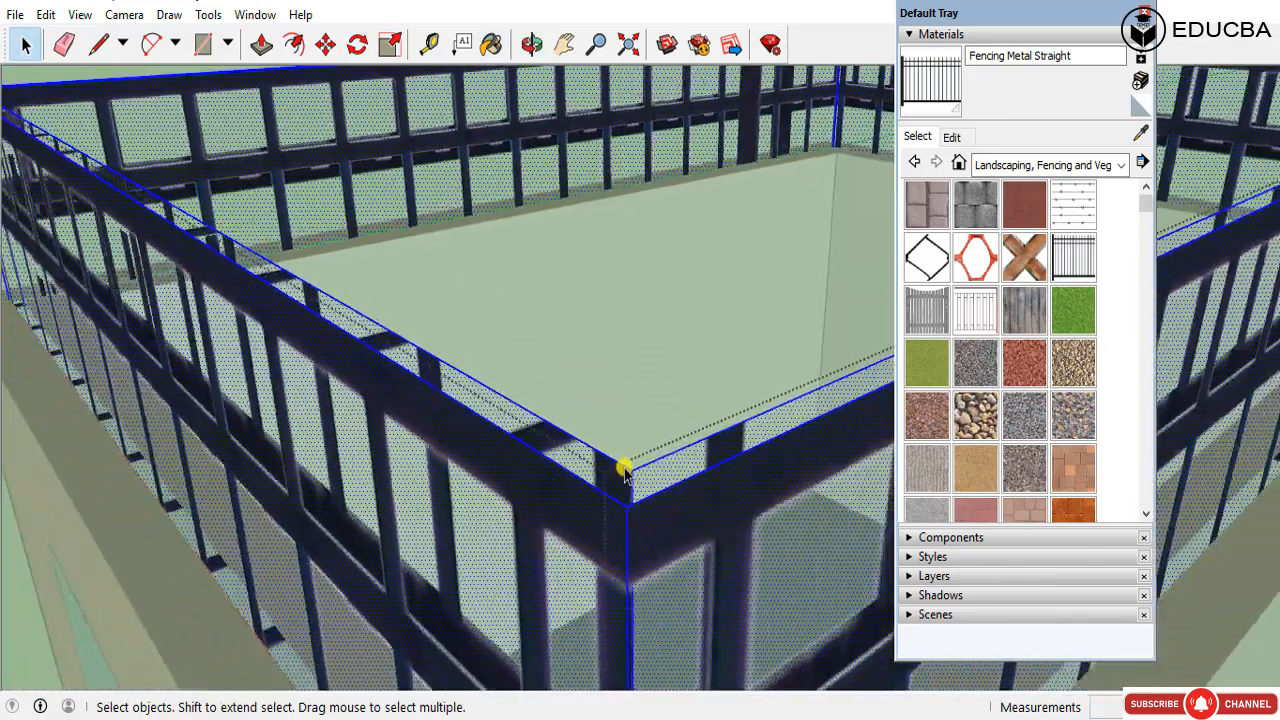
{"action": "scroll", "coordinate": [623, 468], "scroll_direction": "down", "scroll_amount": 5}
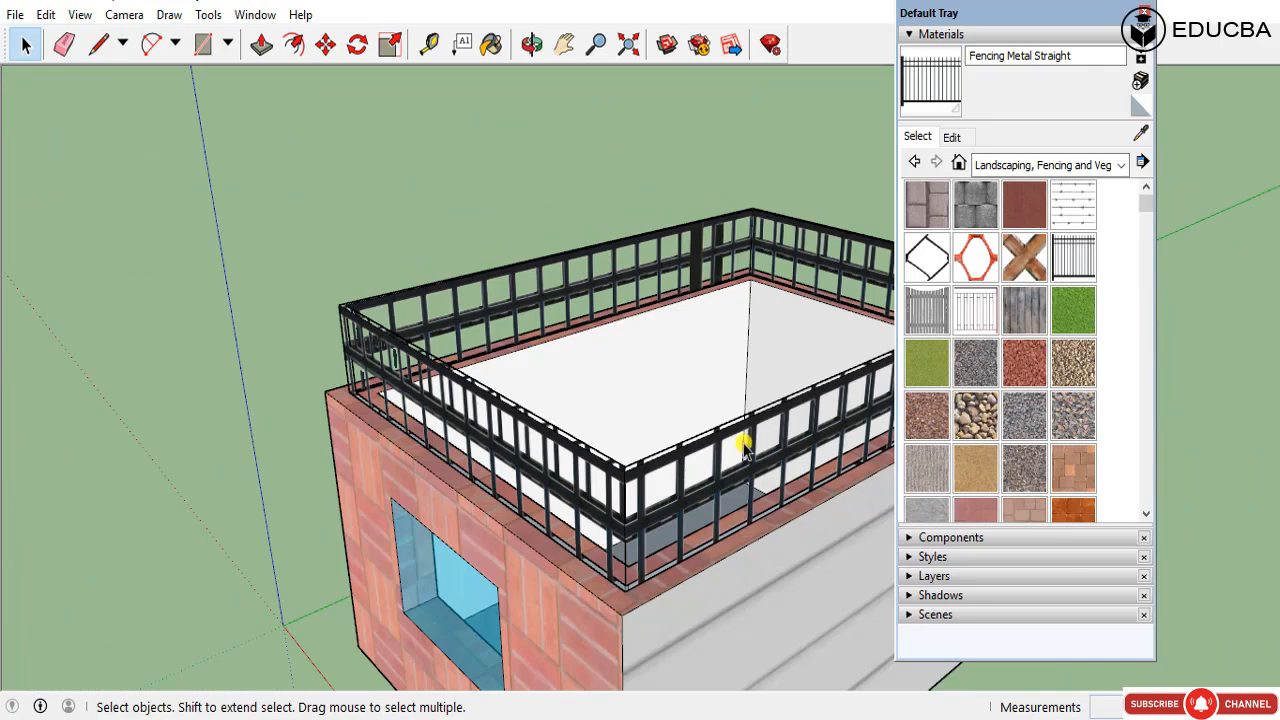
{"action": "middle_click_drag", "start_coordinate": [745, 447], "coordinate": [421, 421]}
{"action": "scroll", "coordinate": [423, 422], "scroll_direction": "down", "scroll_amount": 4}
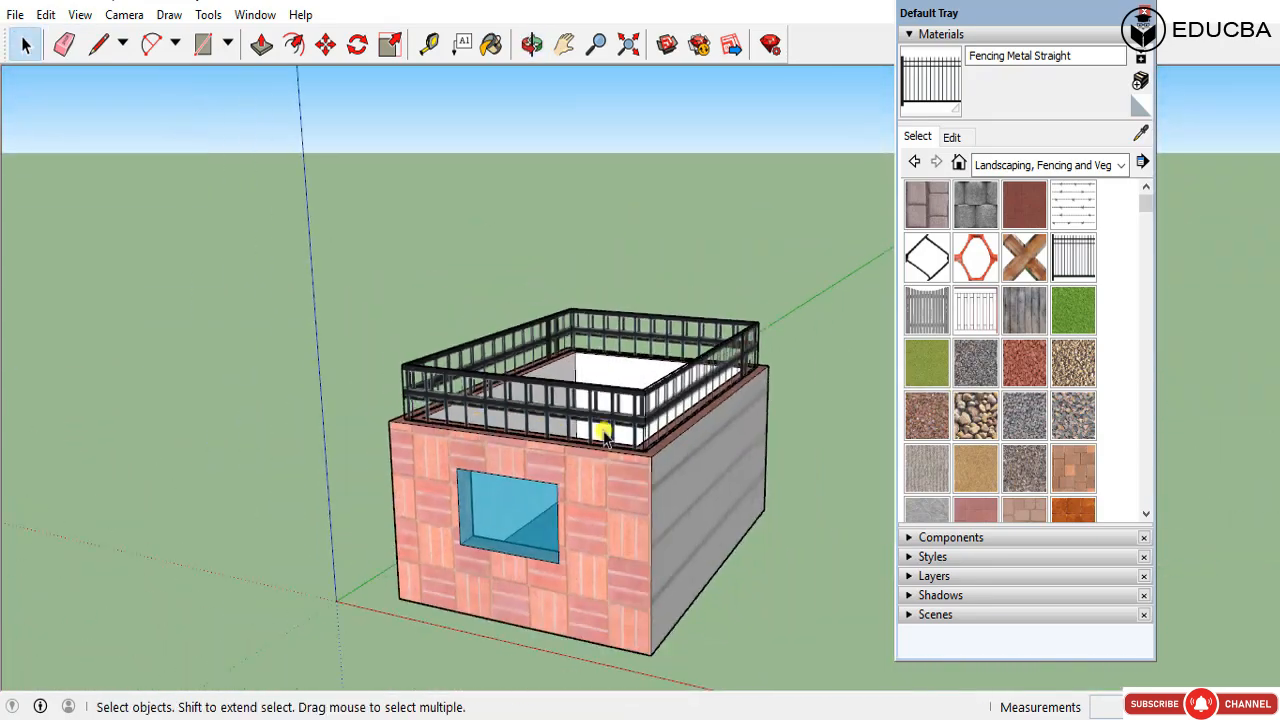
Step: Paint the long side wall with Groundcover River Rock 4 inch, and repaint it with Grass Dark Green
{"action": "middle_click_drag", "start_coordinate": [603, 434], "coordinate": [935, 440]}
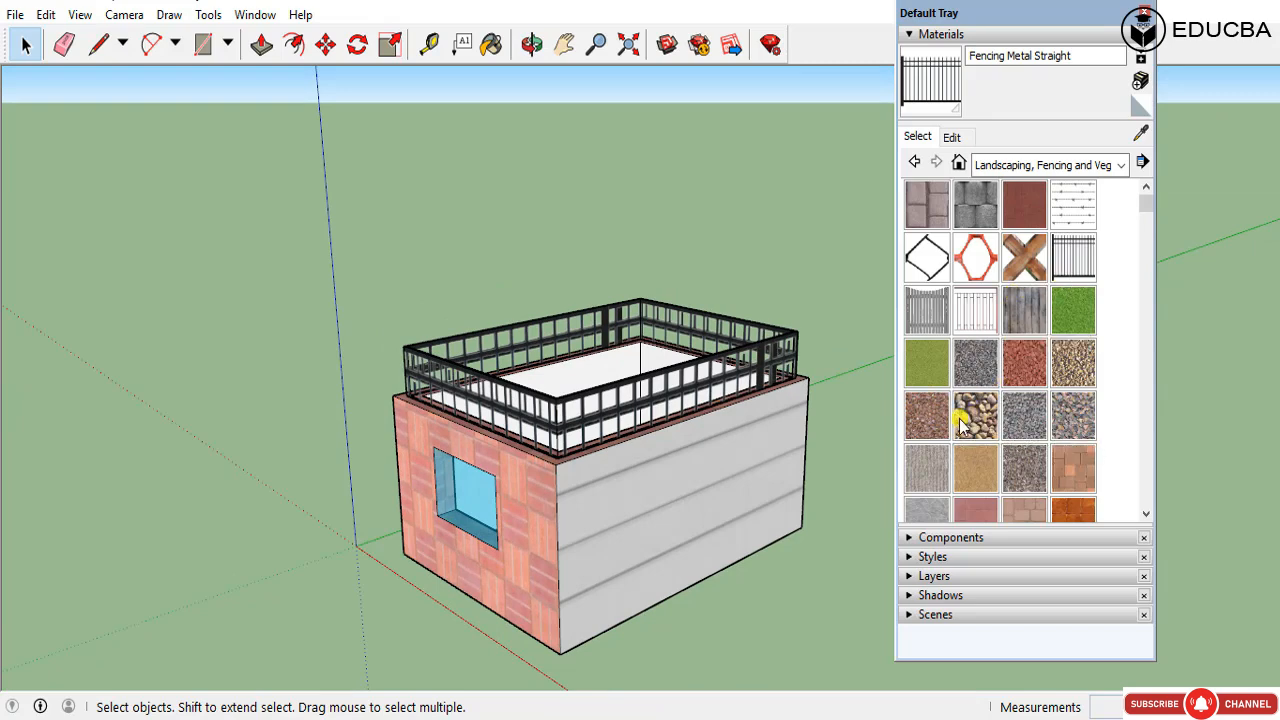
{"action": "left_click", "coordinate": [972, 414]}
{"action": "left_click", "coordinate": [663, 502]}
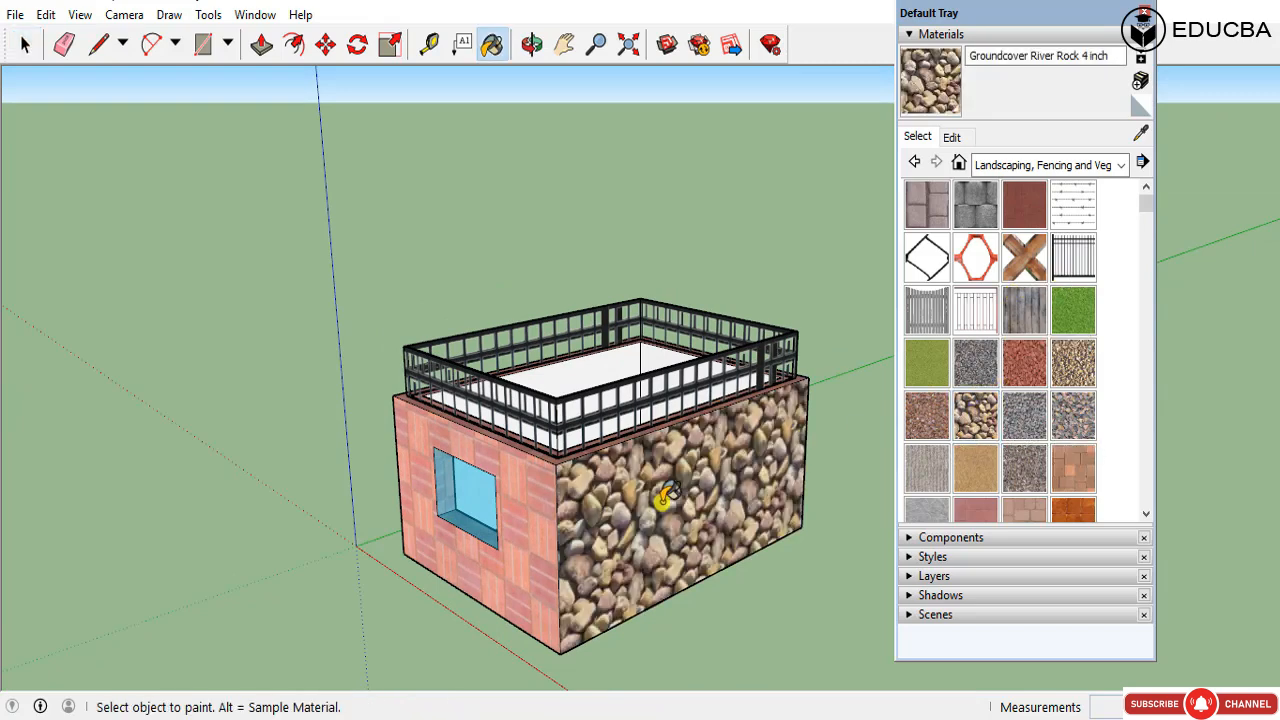
{"action": "left_click", "coordinate": [1075, 318]}
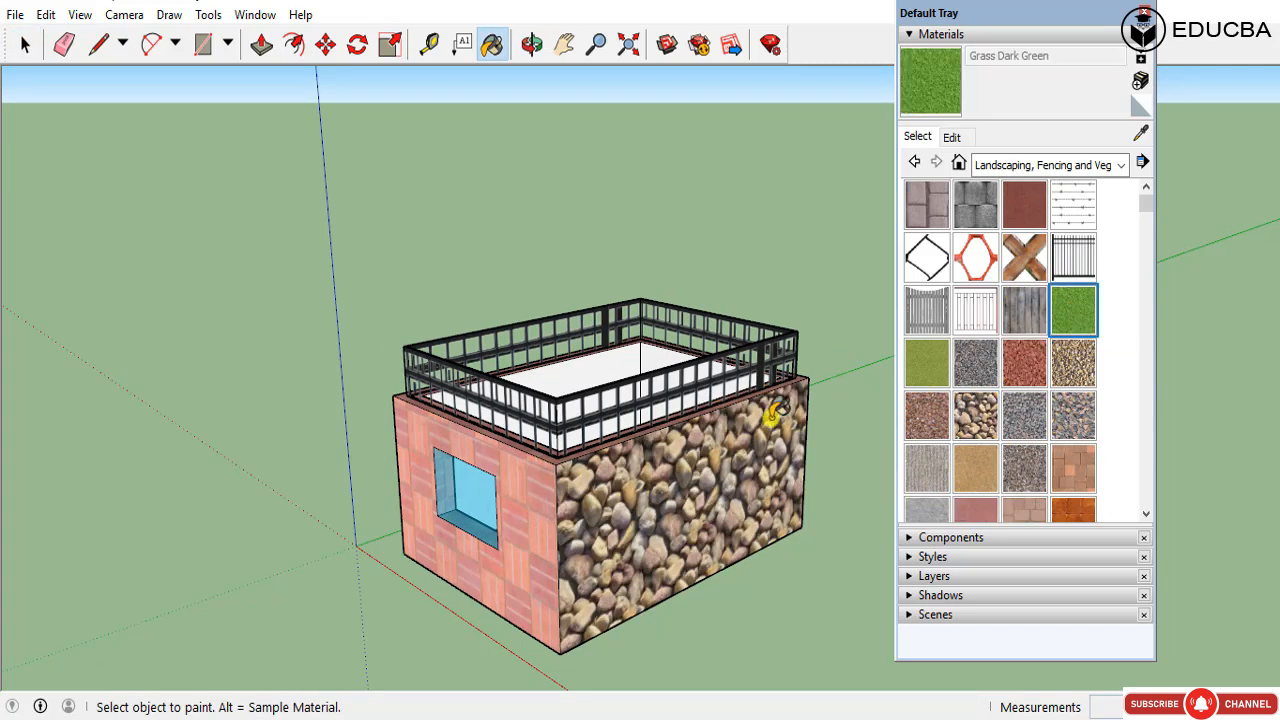
{"action": "left_click", "coordinate": [765, 428]}
Step: Repaint the long side wall with Groundcover Rock Crushed Multi, and replace that with Pavers with Grass Brick
{"action": "scroll", "coordinate": [740, 500], "scroll_direction": "up", "scroll_amount": 3}
{"action": "middle_click_drag", "start_coordinate": [734, 494], "coordinate": [702, 397]}
{"action": "left_click", "coordinate": [1041, 401]}
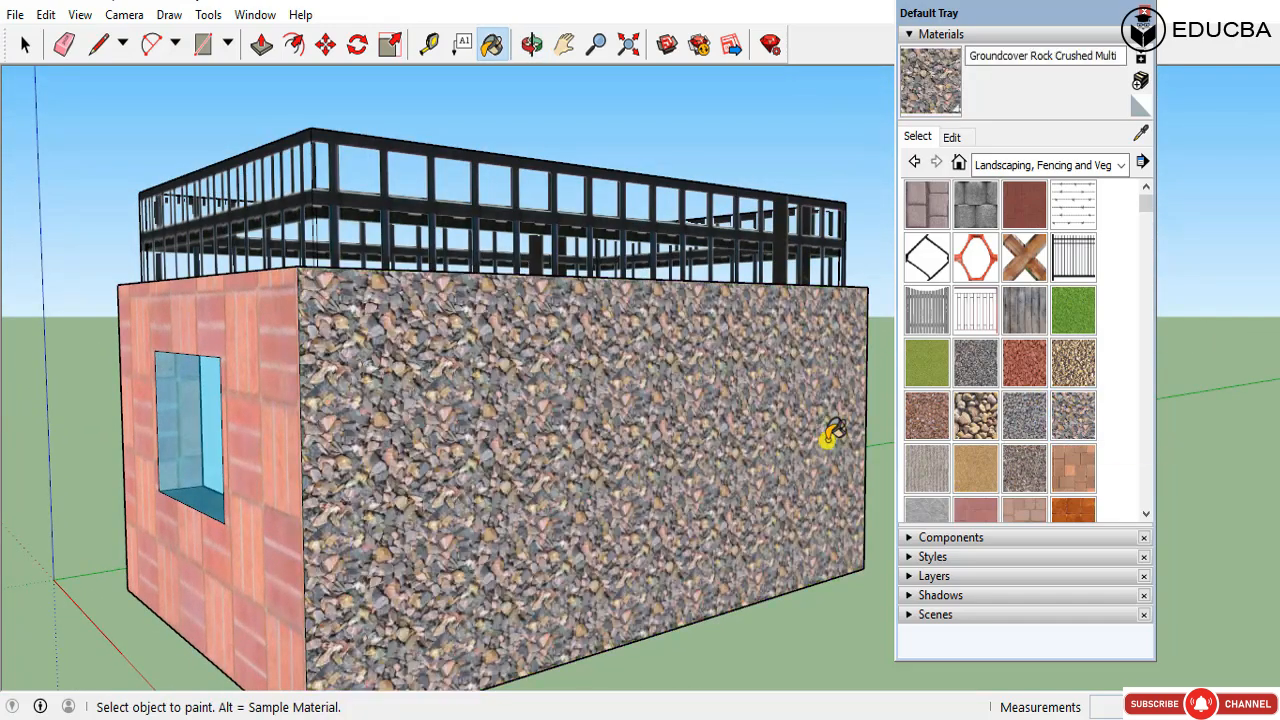
{"action": "left_click", "coordinate": [829, 436]}
{"action": "scroll", "coordinate": [1143, 518], "scroll_direction": "down", "scroll_amount": 3}
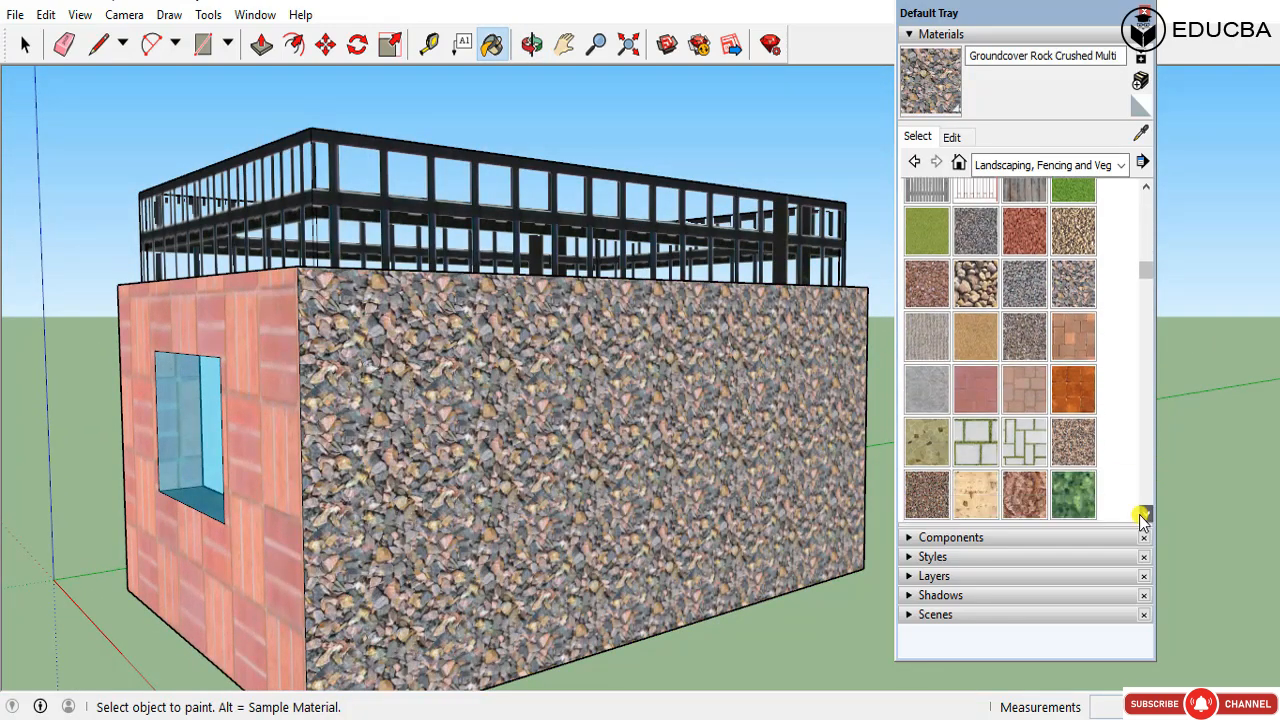
{"action": "left_click", "coordinate": [976, 414]}
{"action": "left_click", "coordinate": [720, 452]}
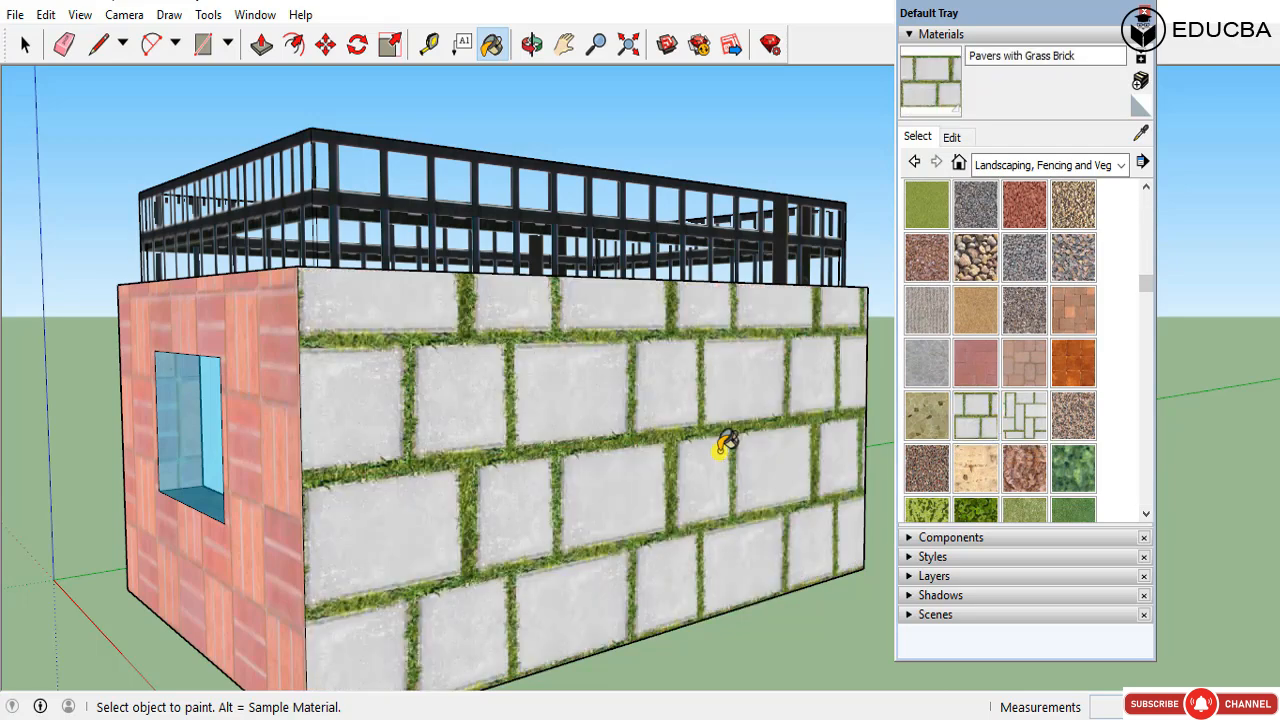
Step: Paint the long side wall with the Wood Fence material from the landscaping and fencing collection
{"action": "scroll", "coordinate": [1146, 515], "scroll_direction": "down", "scroll_amount": 5}
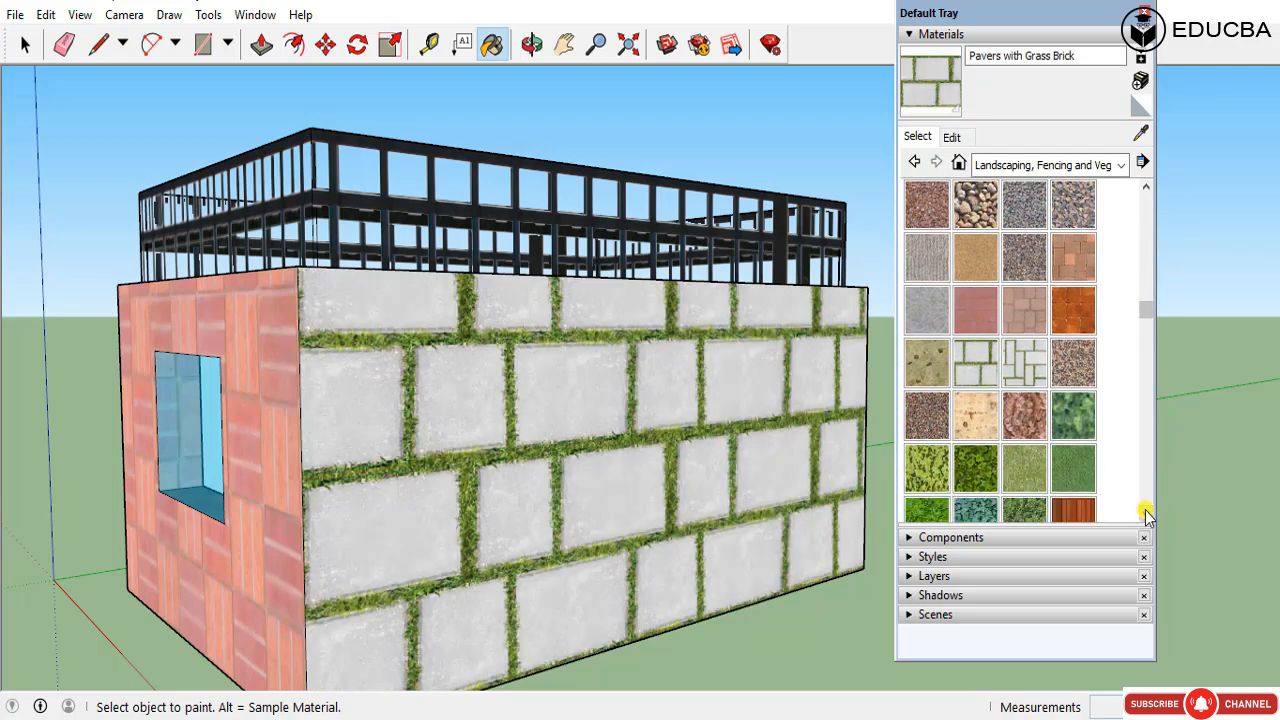
{"action": "left_click", "coordinate": [1084, 326]}
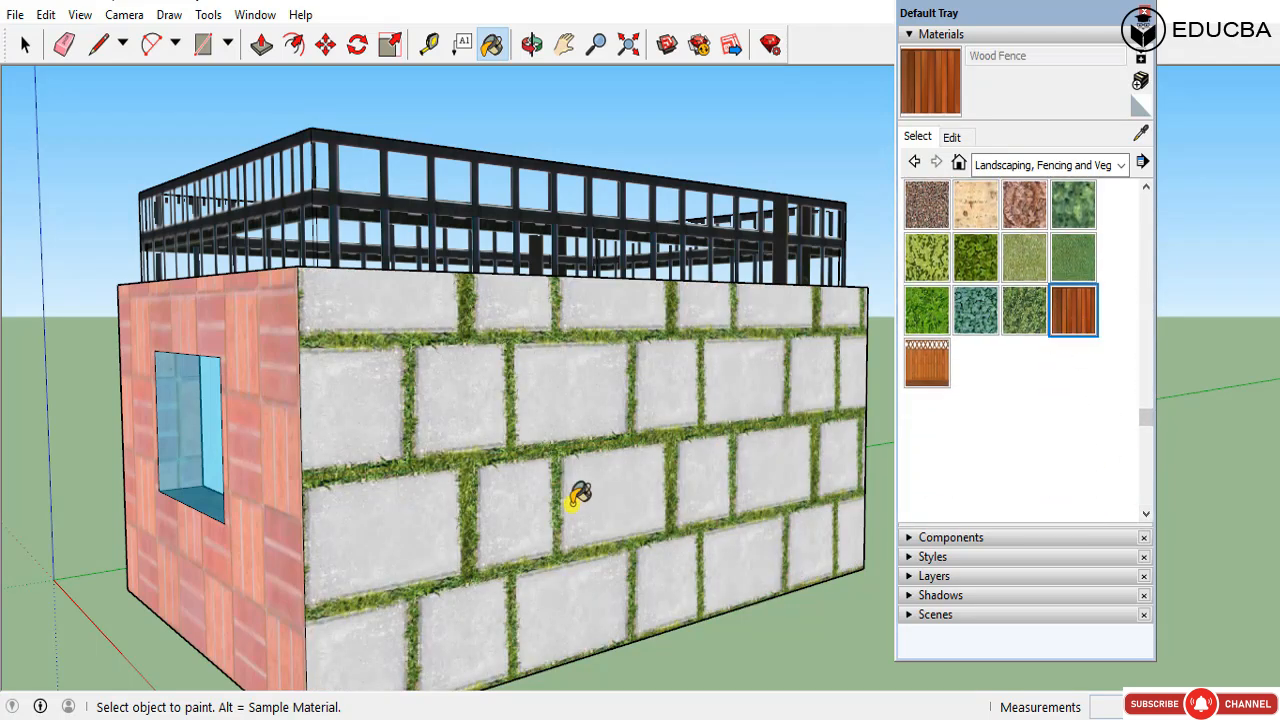
{"action": "left_click", "coordinate": [572, 494]}
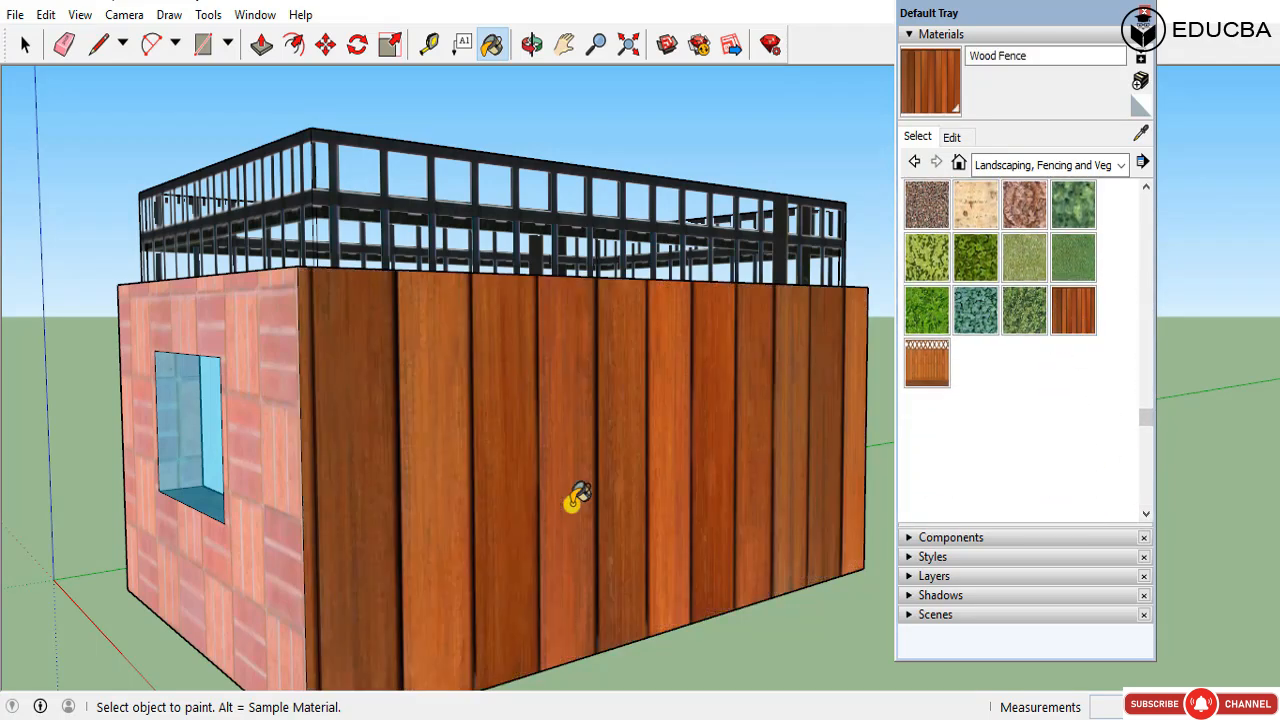
Step: Look through the Metal, Patterns, Colors-Named, and Brick, Cladding and Siding material collections
{"action": "left_click", "coordinate": [994, 164]}
{"action": "left_click", "coordinate": [1046, 298]}
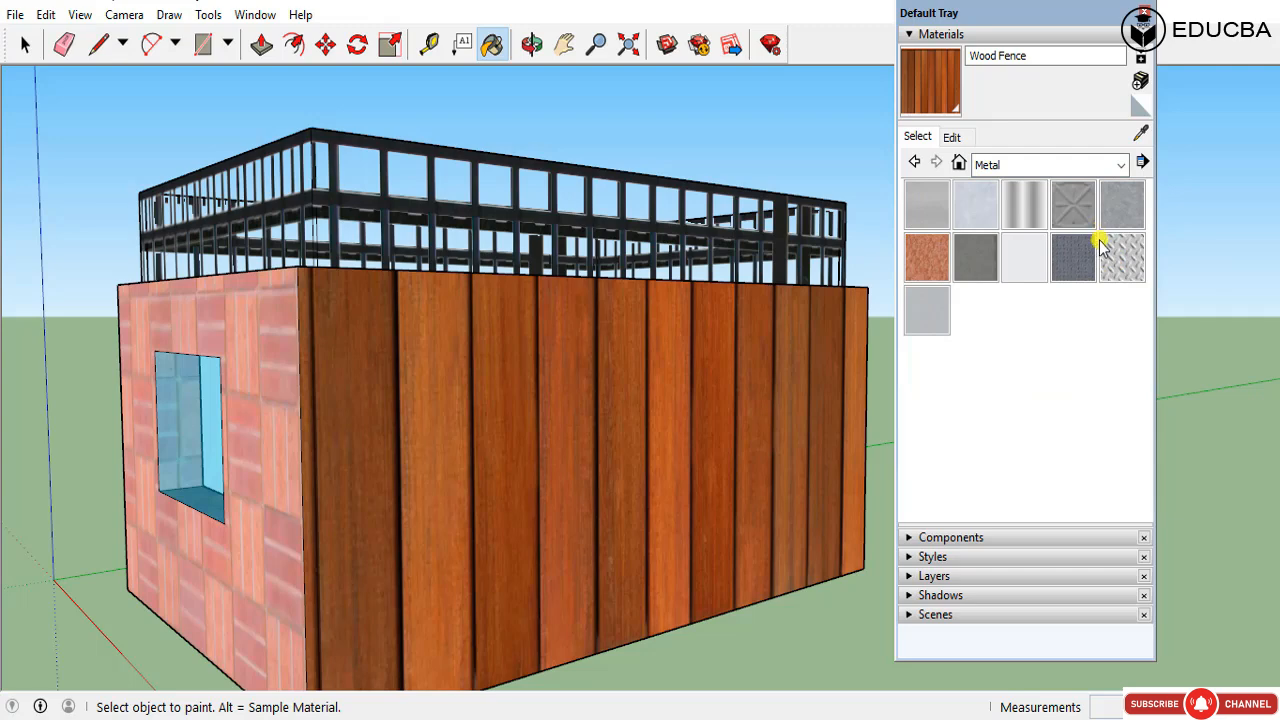
{"action": "left_click", "coordinate": [1034, 165]}
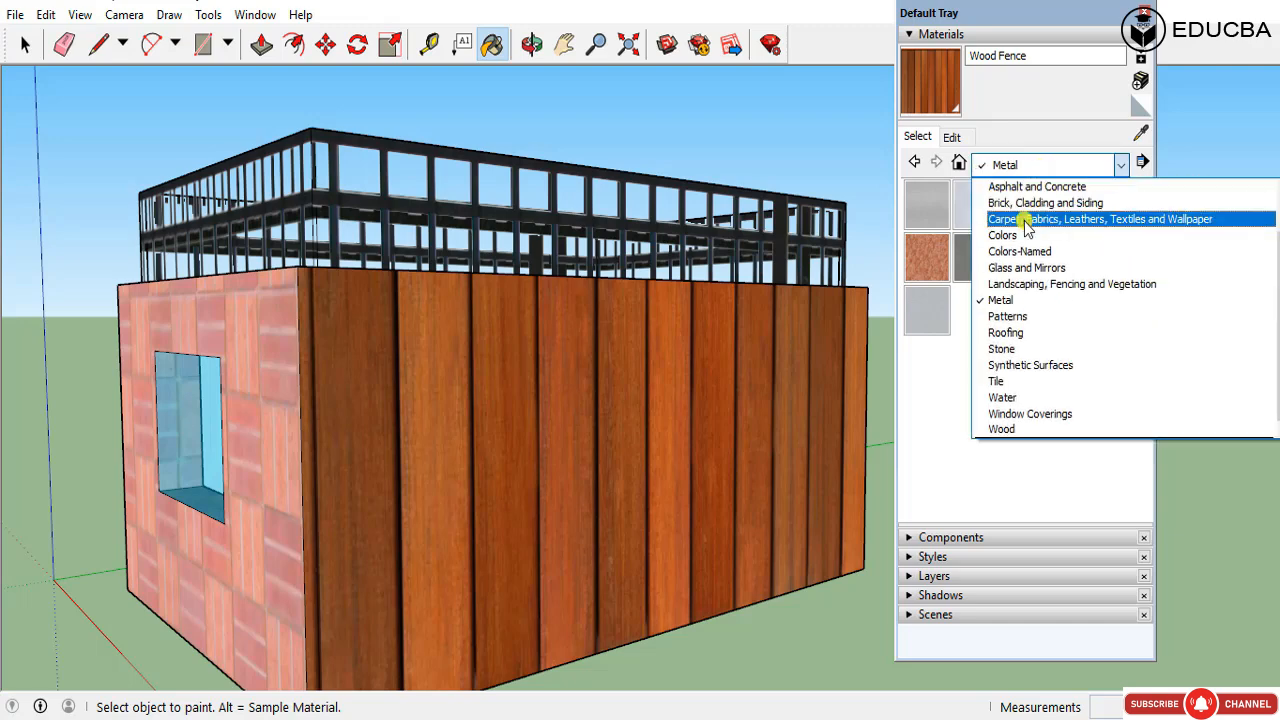
{"action": "left_click", "coordinate": [1025, 316]}
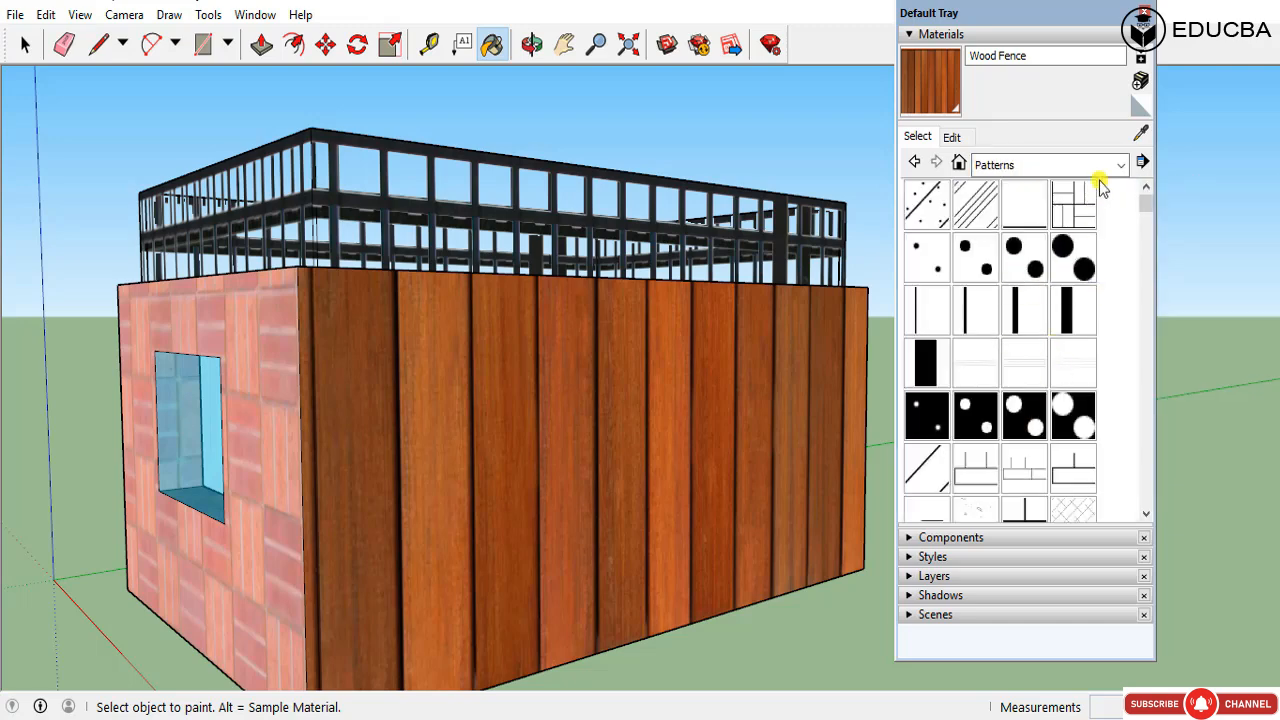
{"action": "left_click", "coordinate": [1100, 165]}
{"action": "scroll", "coordinate": [1030, 255], "scroll_direction": "up", "scroll_amount": 1}
{"action": "left_click", "coordinate": [1028, 250]}
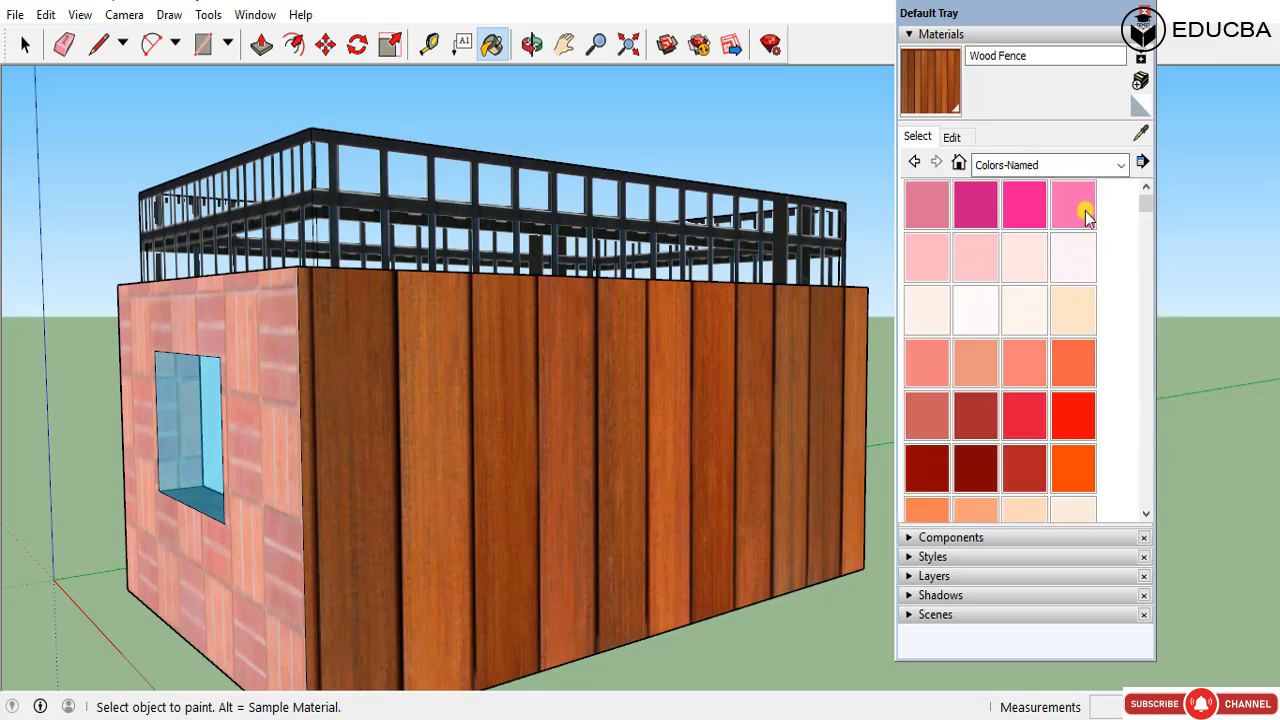
{"action": "left_click", "coordinate": [1100, 165]}
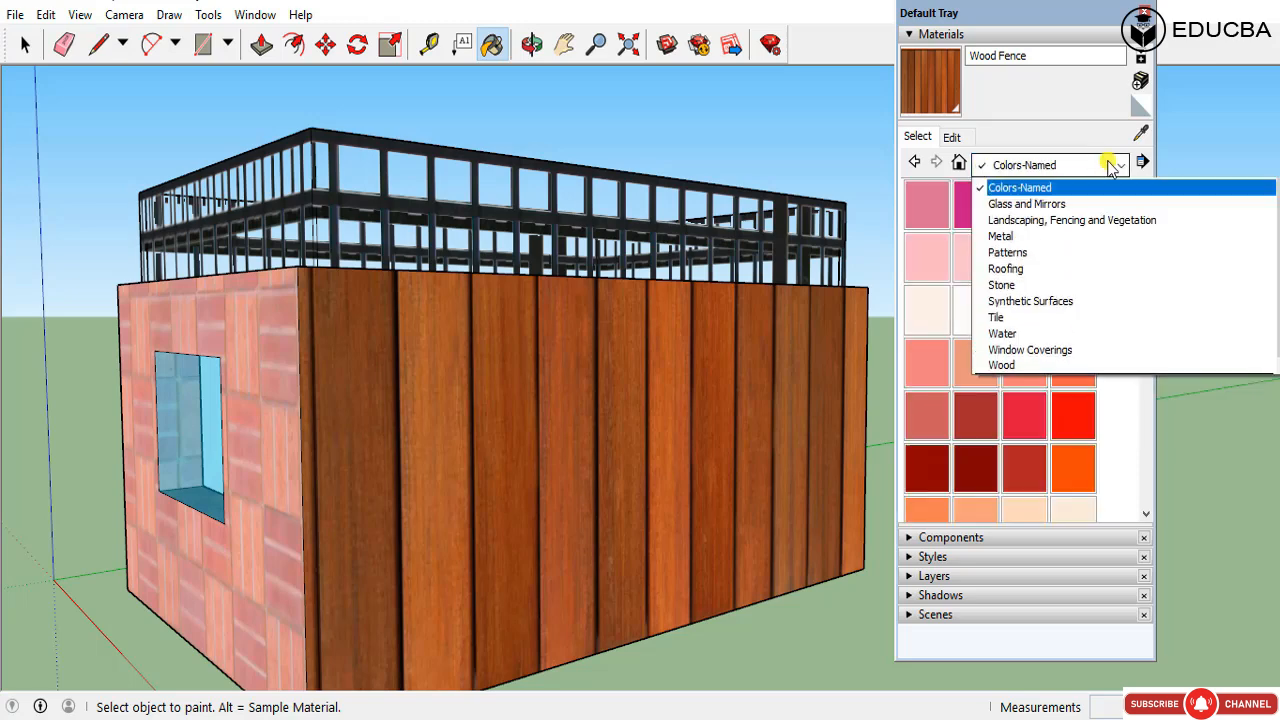
{"action": "scroll", "coordinate": [1100, 190], "scroll_direction": "up", "scroll_amount": 1}
{"action": "left_click", "coordinate": [1100, 200]}
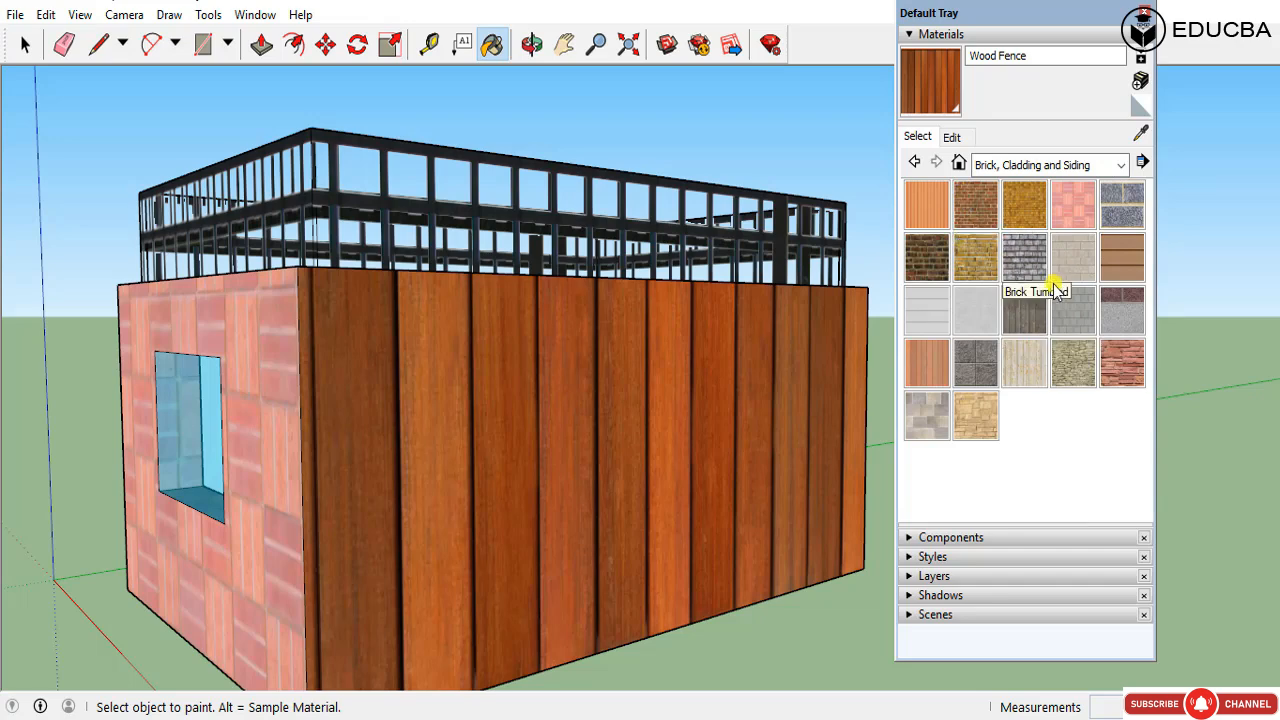
Step: Paint the long side wall with Roofing Shingles Variable from the Roofing materials
{"action": "left_click", "coordinate": [1100, 168]}
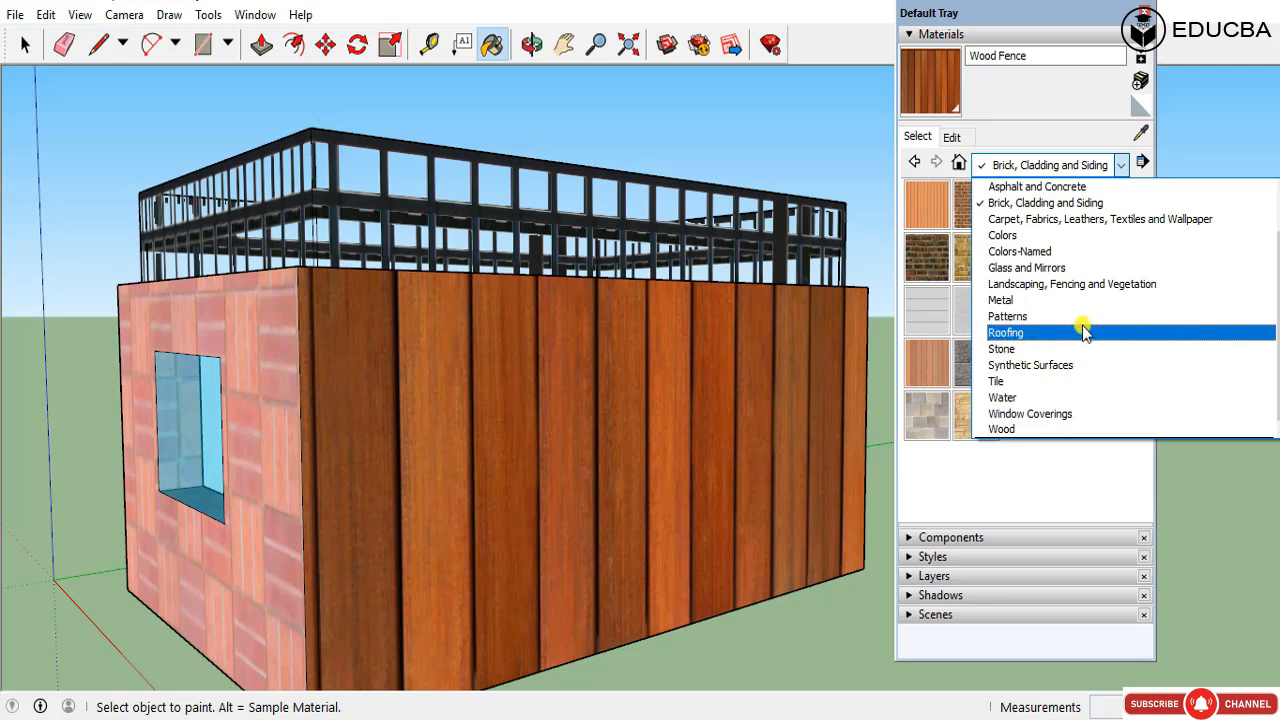
{"action": "left_click", "coordinate": [1082, 332]}
{"action": "left_click", "coordinate": [975, 257]}
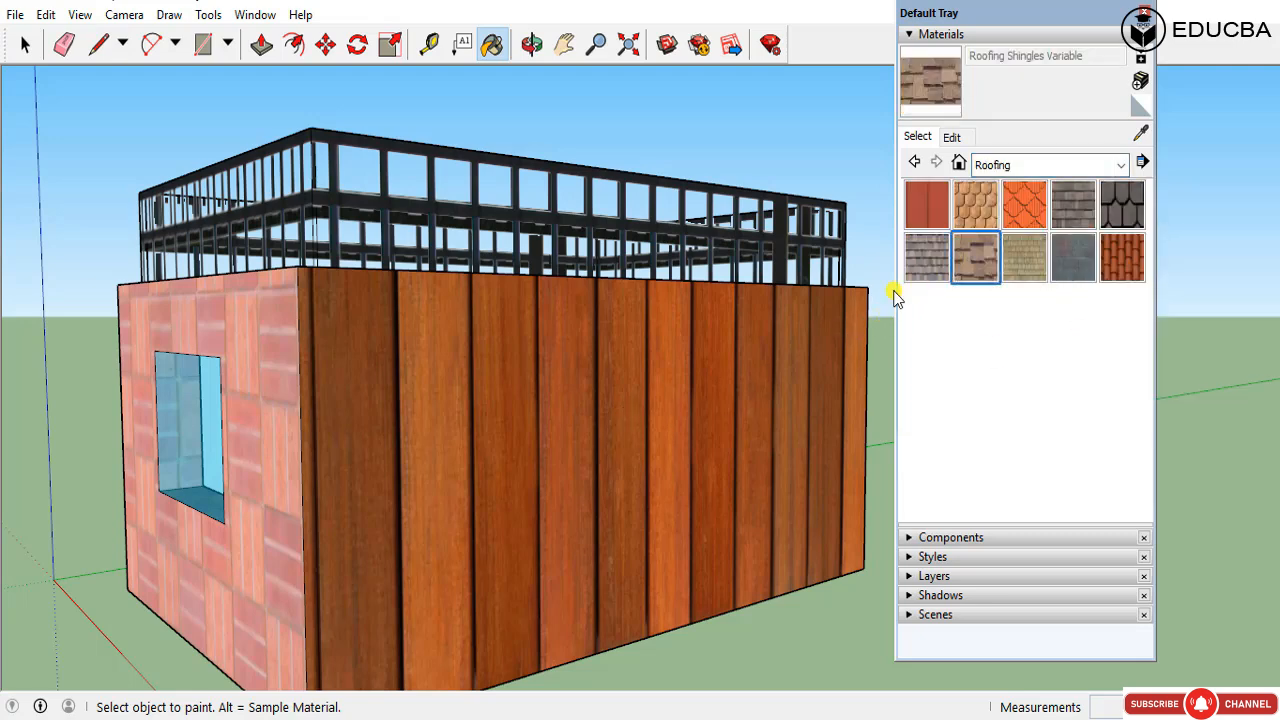
{"action": "left_click", "coordinate": [837, 334]}
Step: Paint the long side wall with a mottled grey stone from the Stone materials, and replace it with Granite Brown
{"action": "left_click", "coordinate": [1060, 166]}
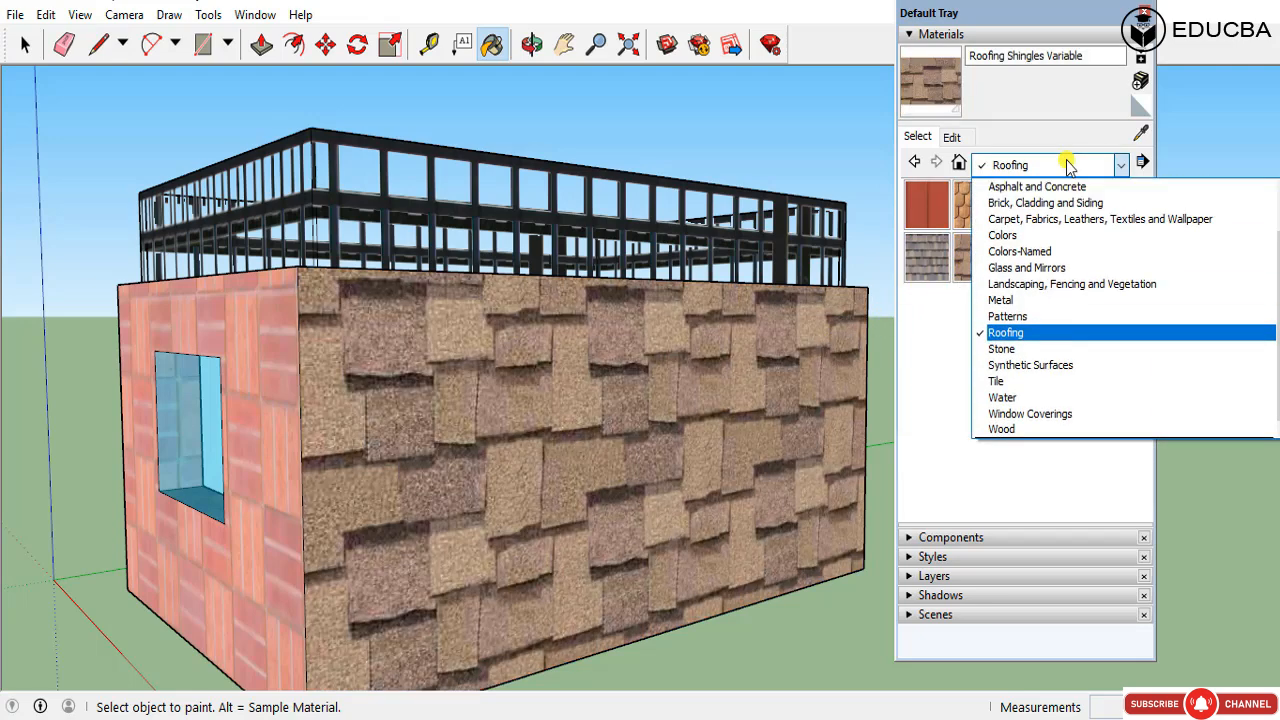
{"action": "left_click", "coordinate": [1064, 346]}
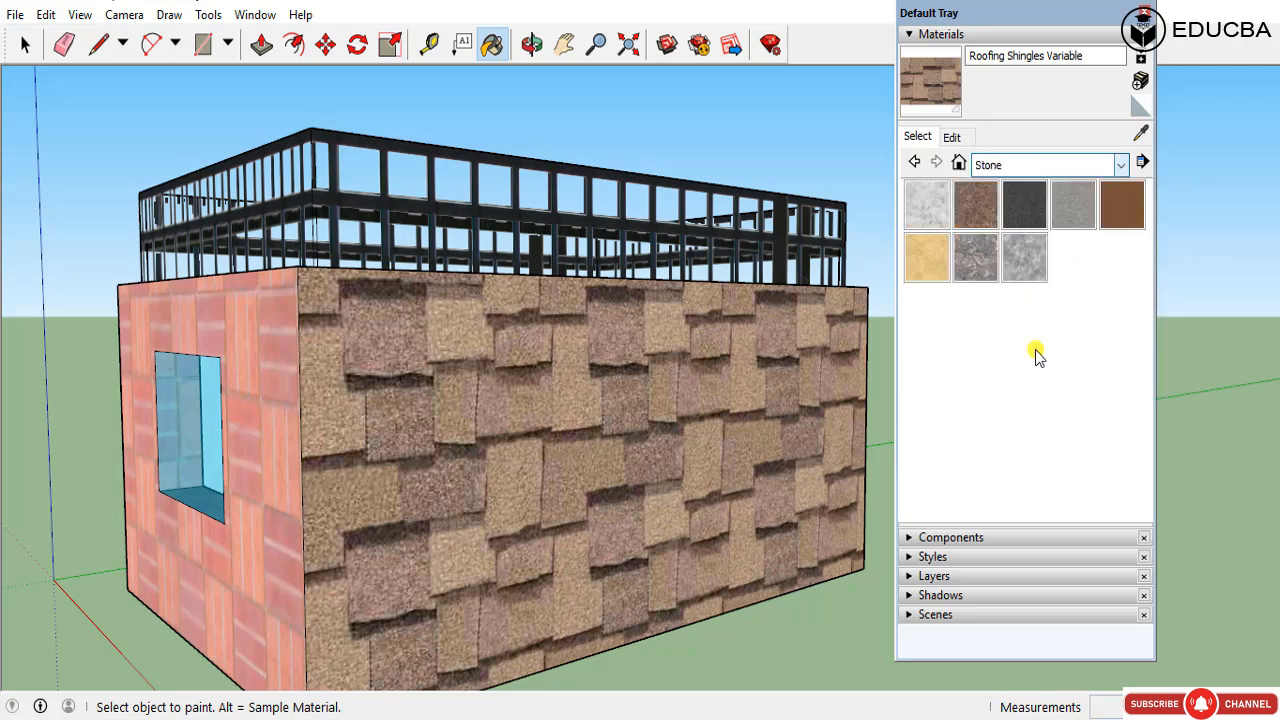
{"action": "left_click", "coordinate": [1024, 258]}
{"action": "left_click", "coordinate": [846, 338]}
{"action": "left_click", "coordinate": [993, 211]}
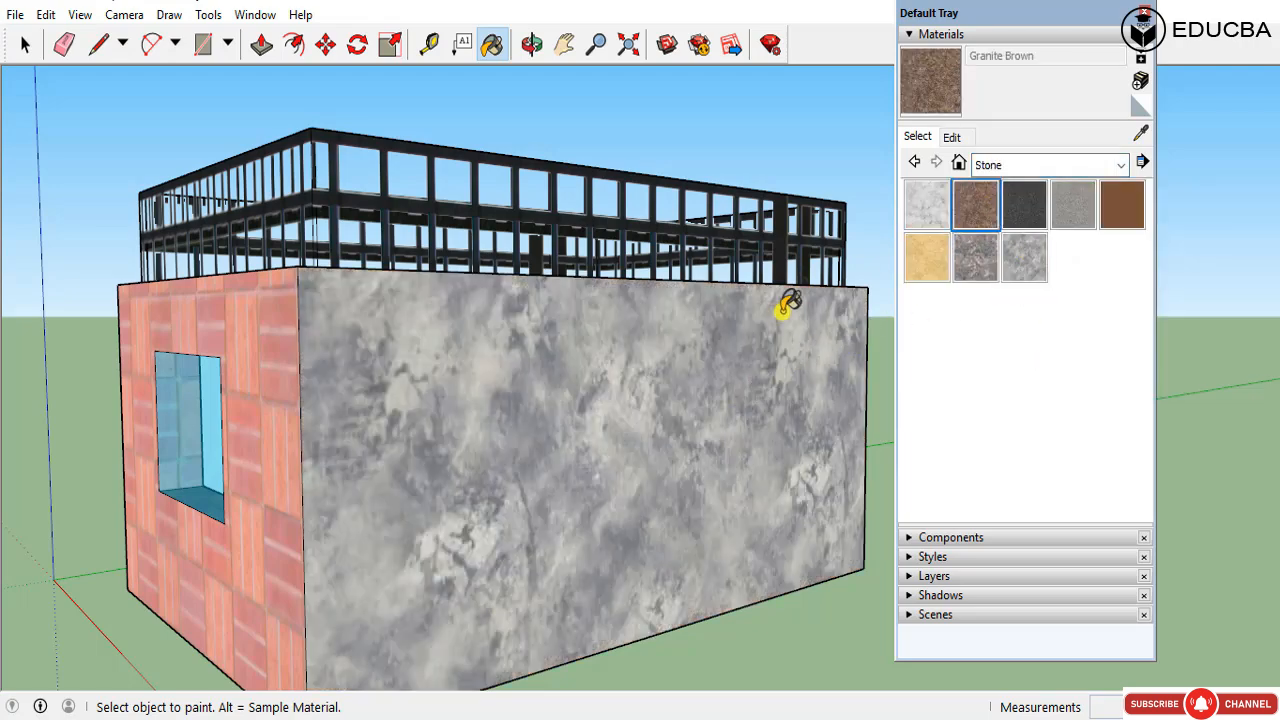
{"action": "left_click", "coordinate": [784, 312]}
Step: Paint the long side wall with Encaustic Tile Circular 02 from the Tile materials
{"action": "left_click", "coordinate": [1000, 165]}
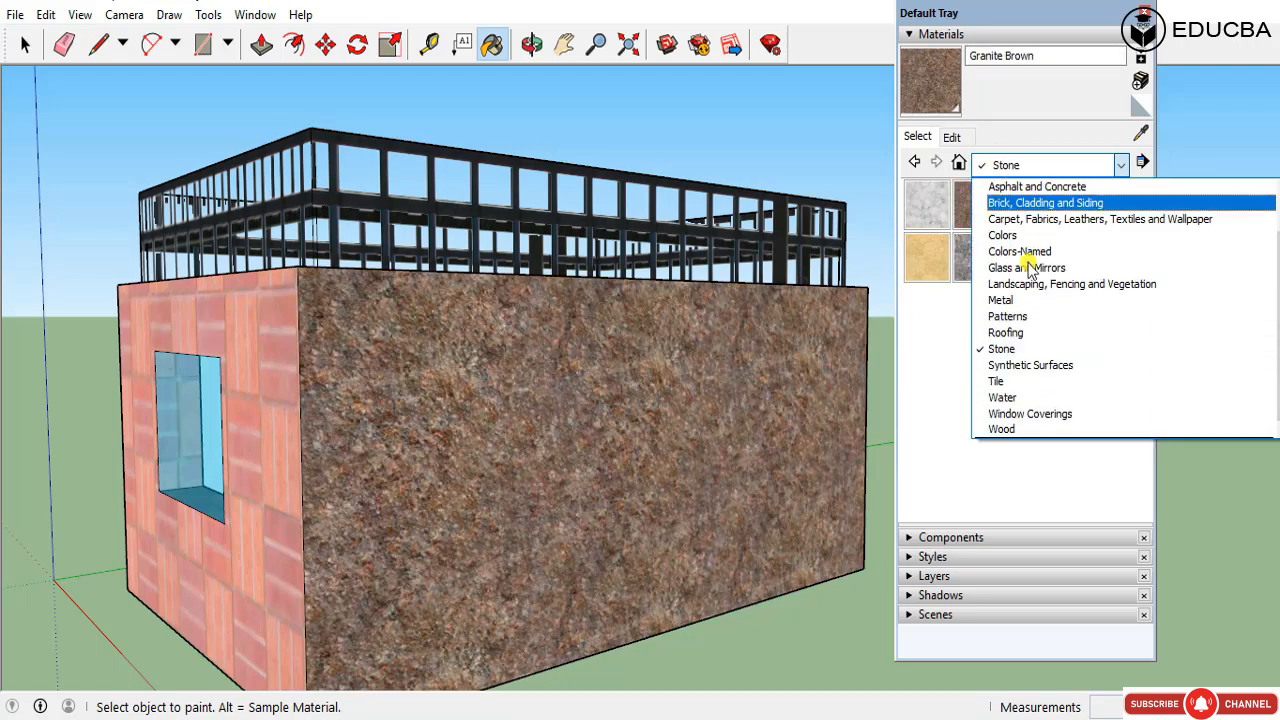
{"action": "left_click", "coordinate": [1028, 365]}
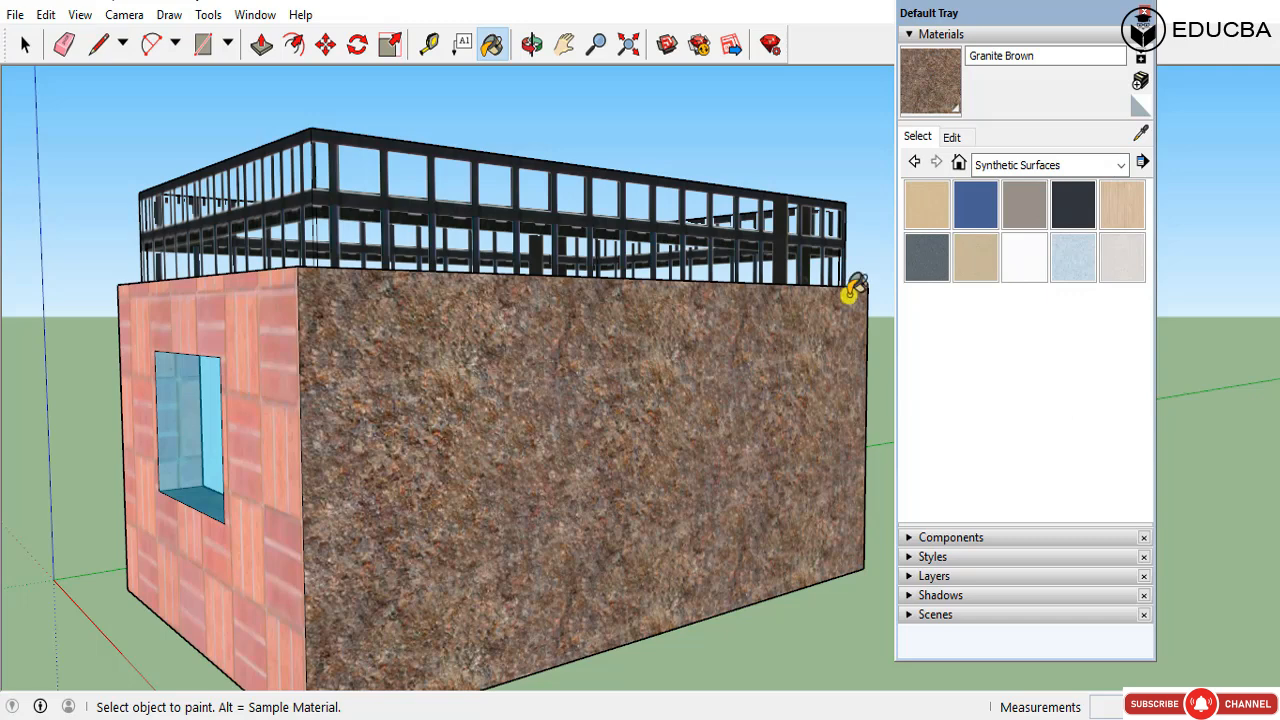
{"action": "left_click", "coordinate": [1034, 166]}
{"action": "left_click", "coordinate": [1032, 307]}
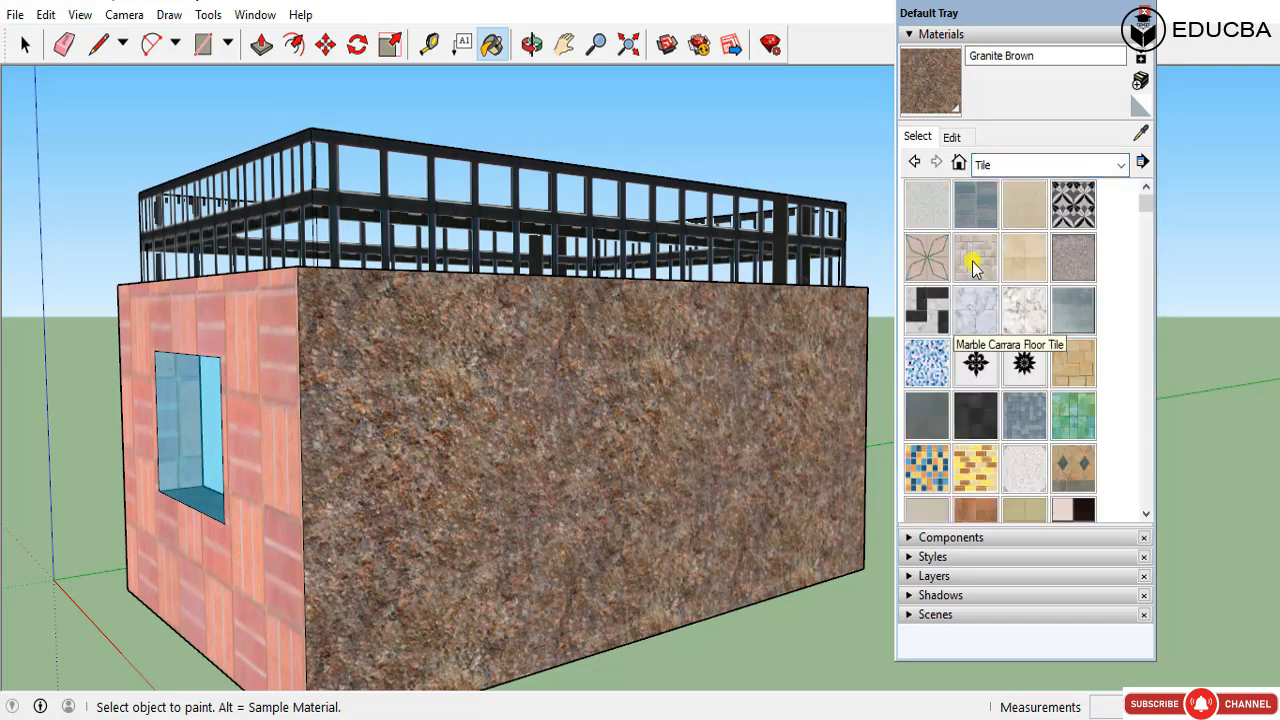
{"action": "left_click", "coordinate": [927, 257]}
{"action": "left_click", "coordinate": [718, 323]}
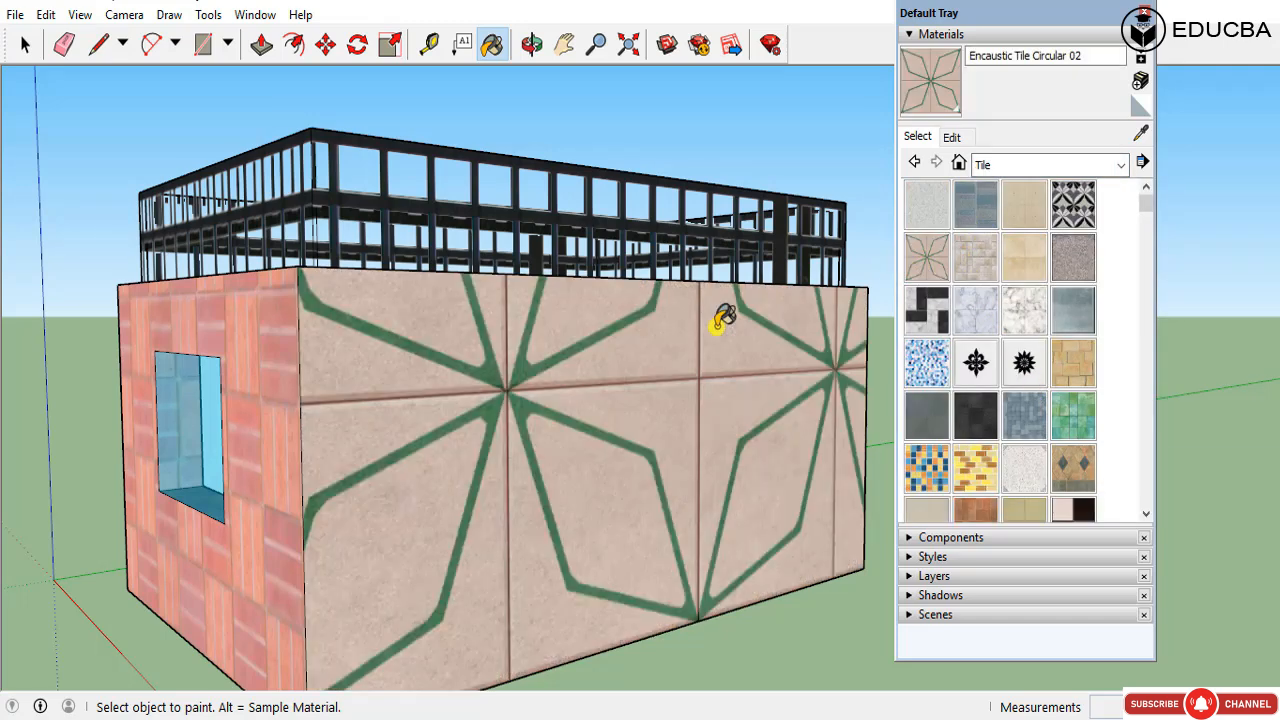
Step: Display the Water material collection and leave the Paint Bucket tool
{"action": "scroll", "coordinate": [1045, 418], "scroll_direction": "down", "scroll_amount": 10}
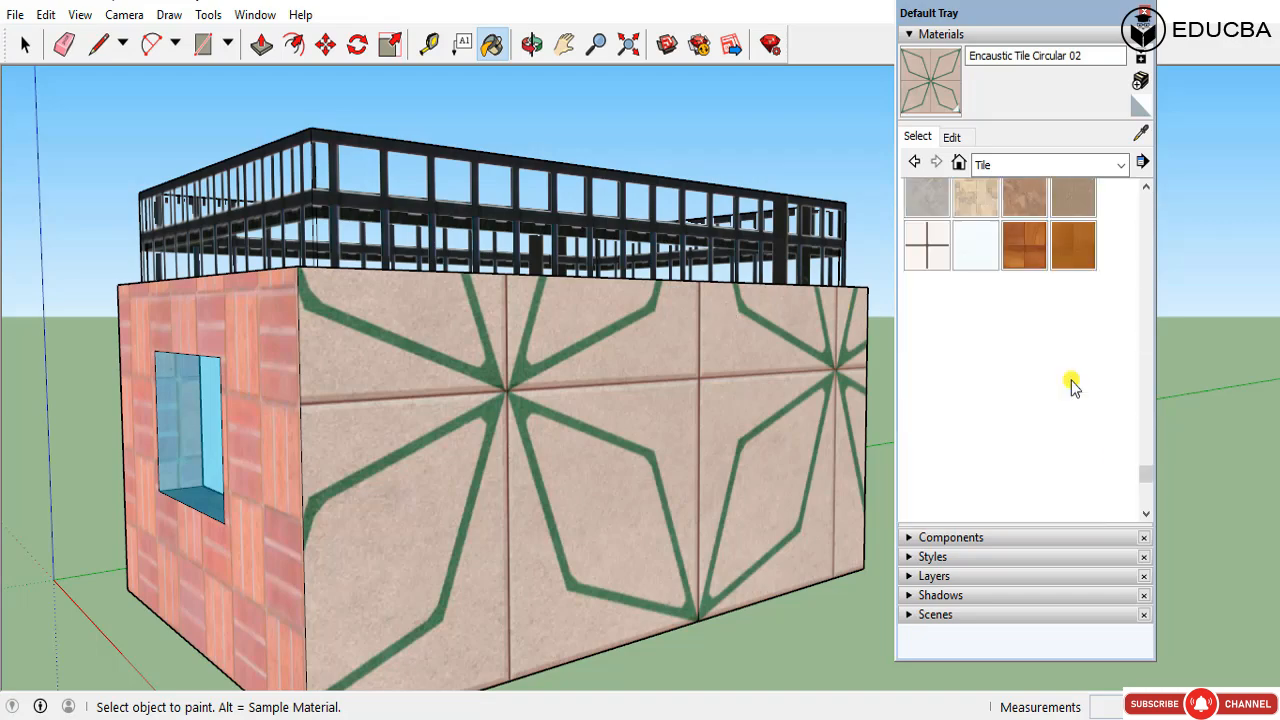
{"action": "left_click", "coordinate": [1113, 170]}
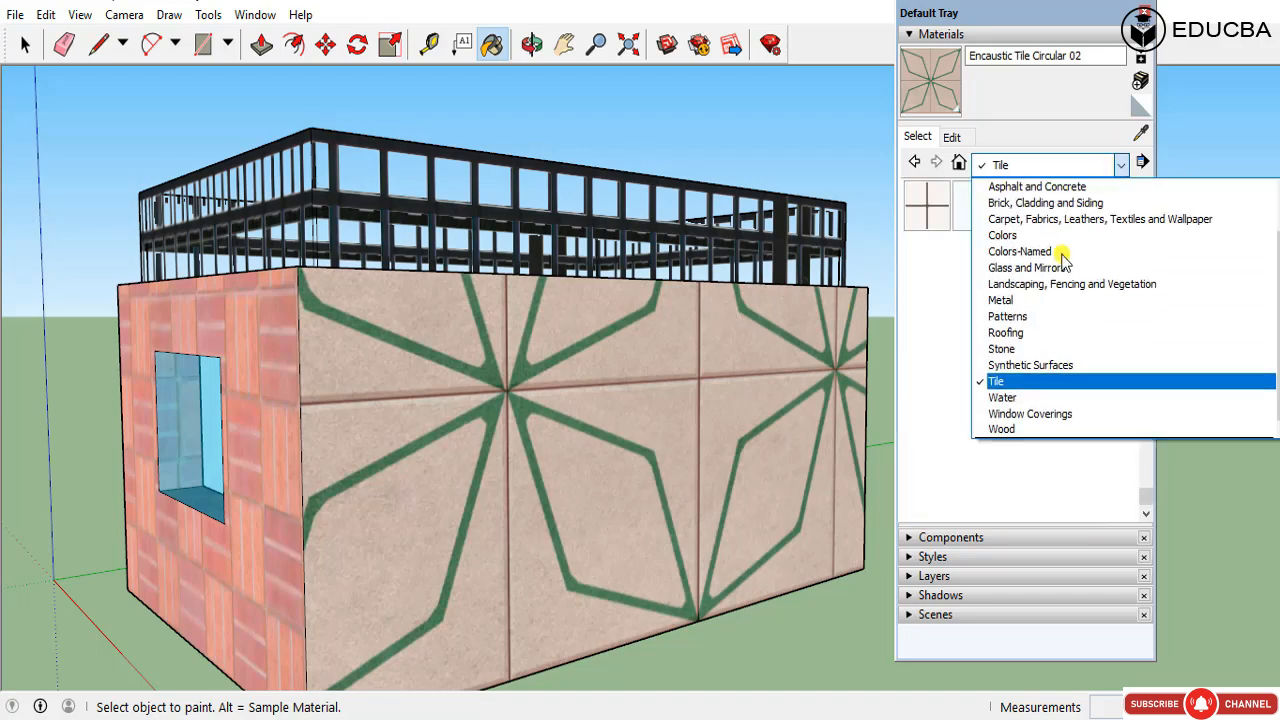
{"action": "left_click", "coordinate": [1010, 398]}
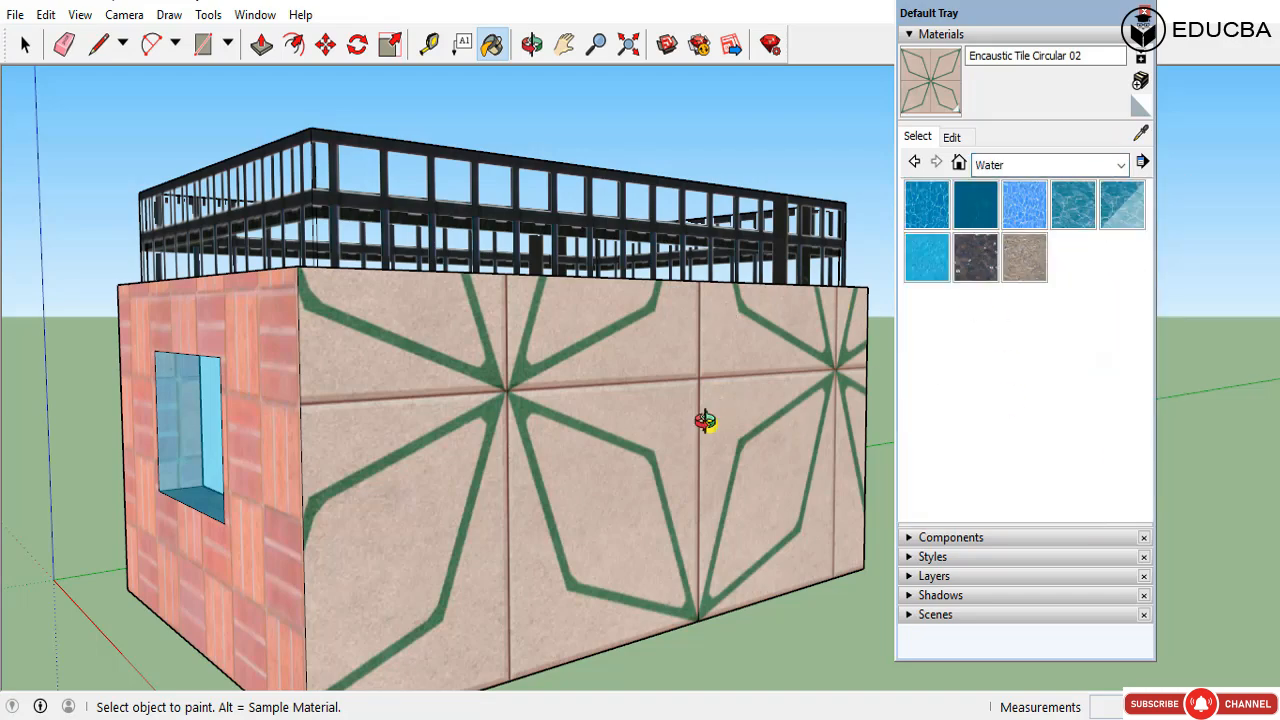
{"action": "mouse_move", "coordinate": [700, 420]}
{"action": "middle_mouse_down"}
{"action": "mouse_move", "coordinate": [694, 551]}
{"action": "mouse_move", "coordinate": [670, 580]}
{"action": "mouse_move", "coordinate": [543, 206]}
{"action": "middle_mouse_up"}
{"action": "scroll", "coordinate": [666, 280], "scroll_direction": "up", "scroll_amount": 3}
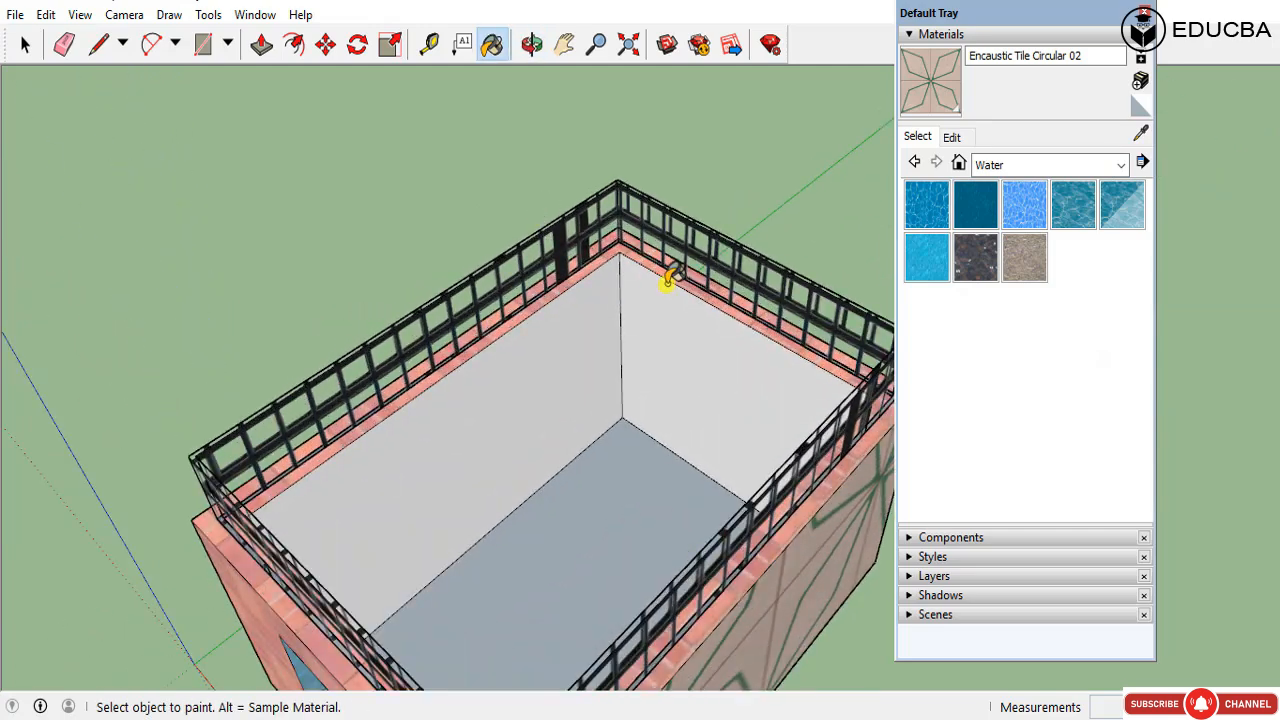
{"action": "key", "text": "space"}
{"action": "scroll", "coordinate": [683, 305], "scroll_direction": "down", "scroll_amount": 5}
{"action": "middle_click_drag", "start_coordinate": [683, 305], "coordinate": [731, 486]}
{"action": "scroll", "coordinate": [696, 416], "scroll_direction": "up", "scroll_amount": 3}
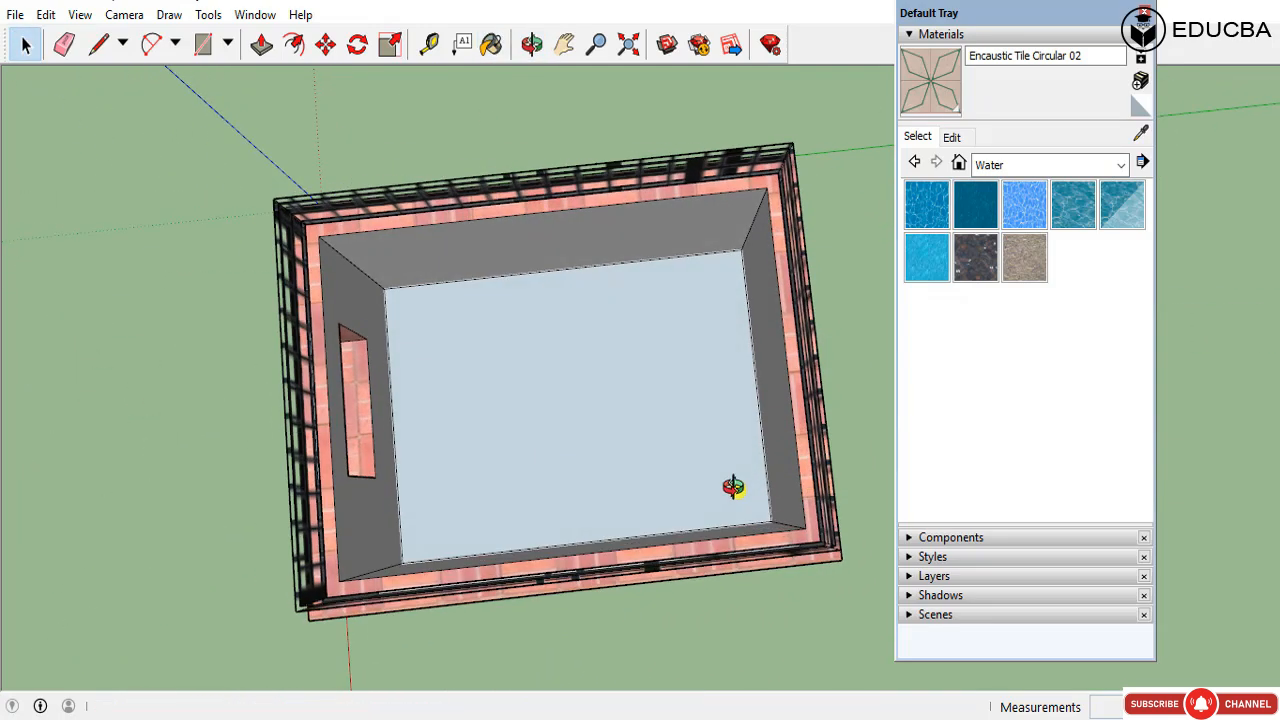
{"action": "key", "text": "r"}
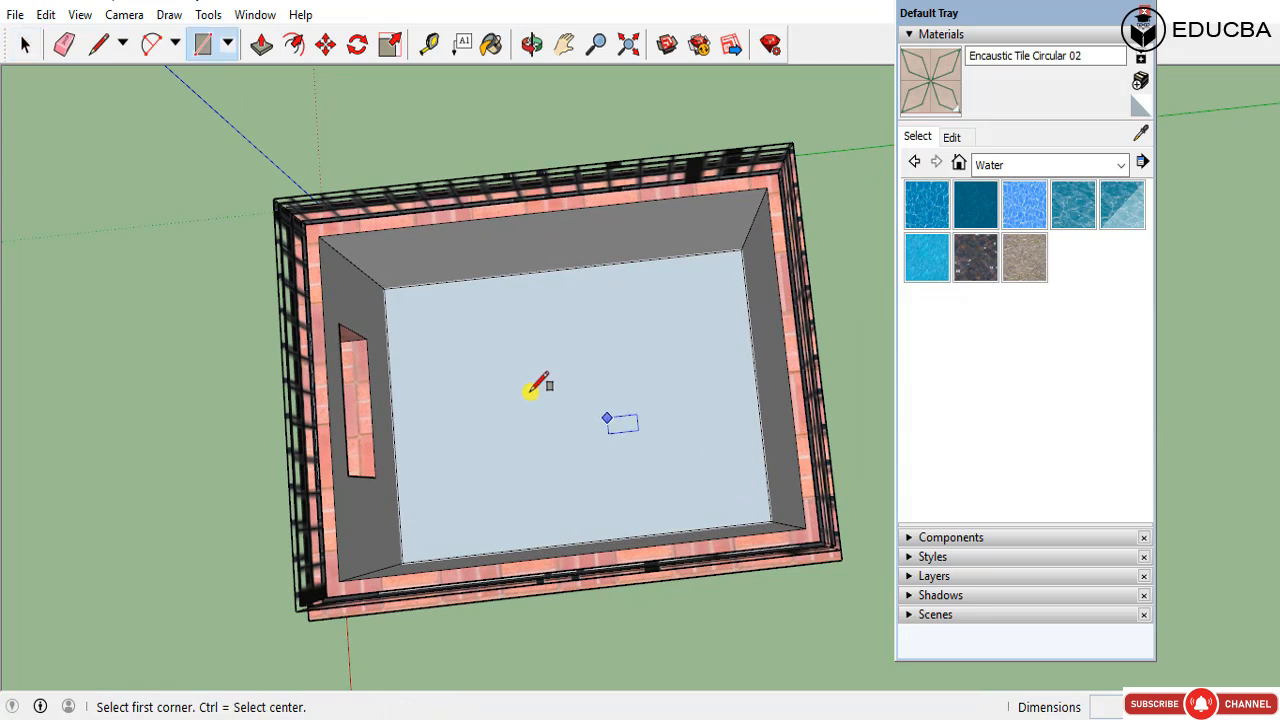
{"action": "left_click", "coordinate": [316, 234]}
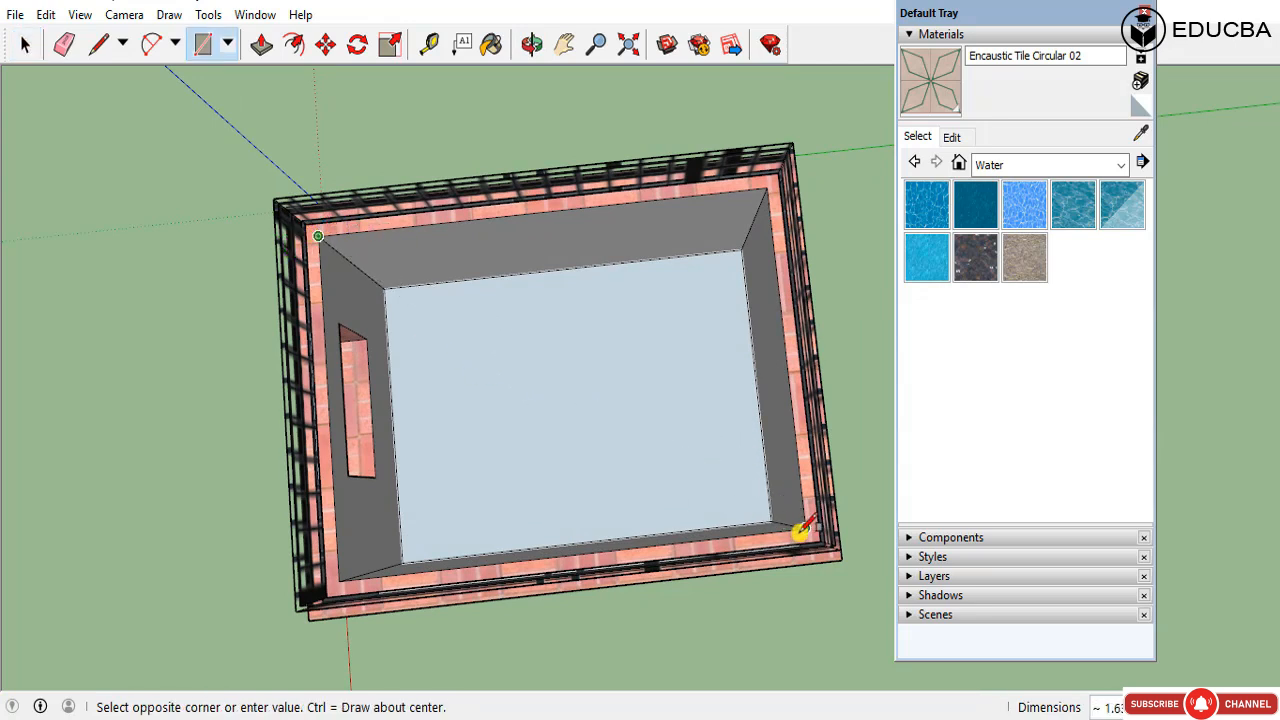
{"action": "key", "text": "Escape"}
{"action": "key", "text": "space"}
Step: Draw a line across the building's open top between its long inner edges to close it with a face, and delete the line
{"action": "key", "text": "l"}
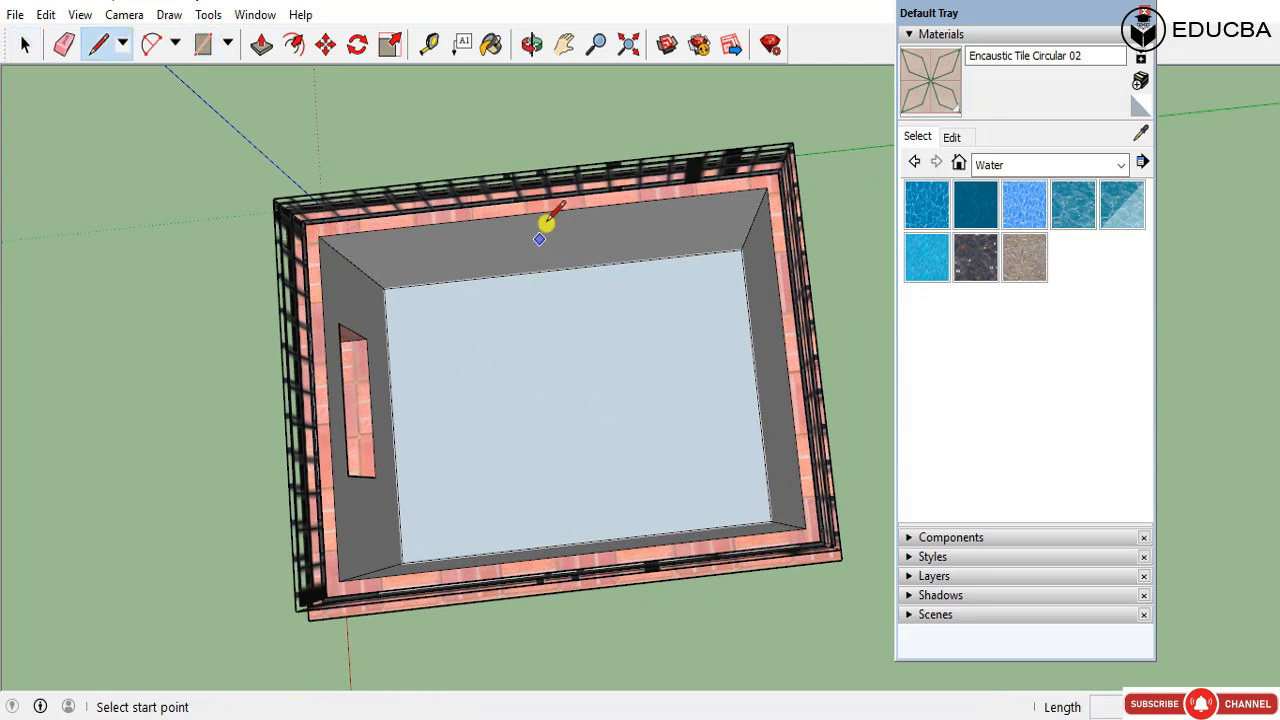
{"action": "left_click", "coordinate": [544, 212]}
{"action": "left_click", "coordinate": [572, 557]}
{"action": "key", "text": "space"}
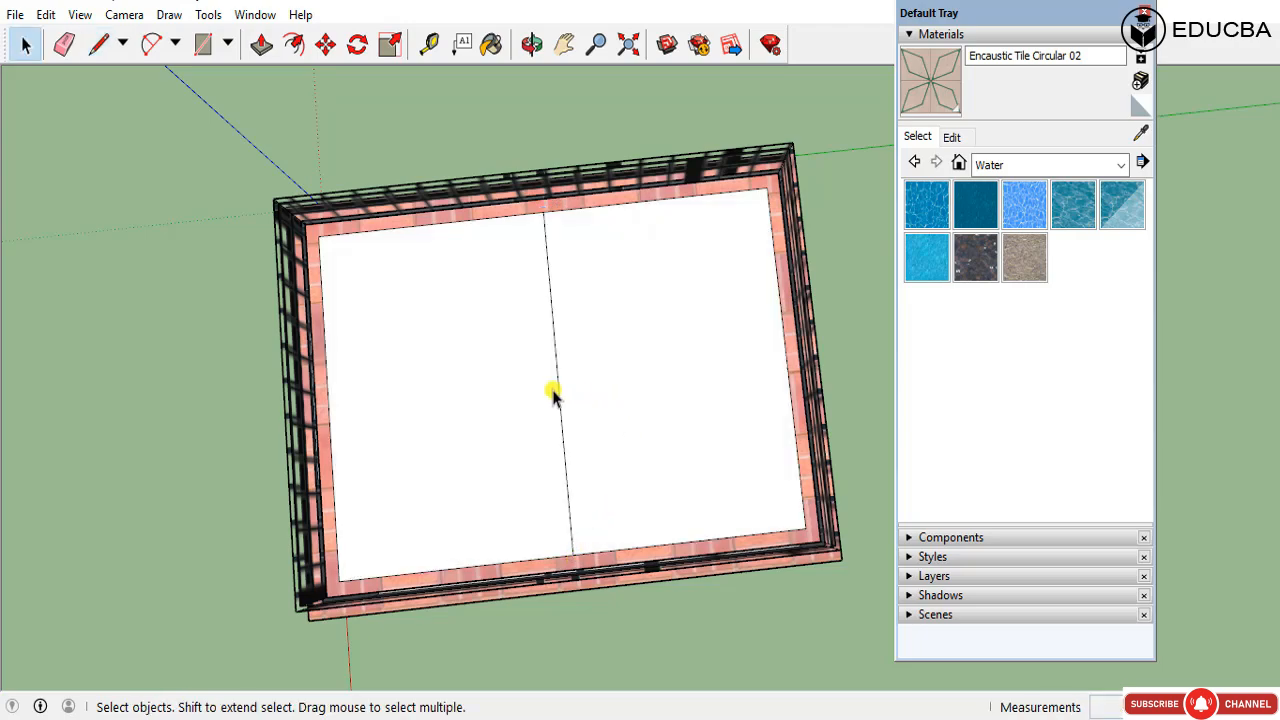
{"action": "left_click", "coordinate": [558, 393]}
Step: Sample the Translucent Glass Tinted material from the building's window and paint the roof face with it
{"action": "middle_click_drag", "start_coordinate": [562, 393], "coordinate": [723, 289]}
{"action": "key", "text": "b"}
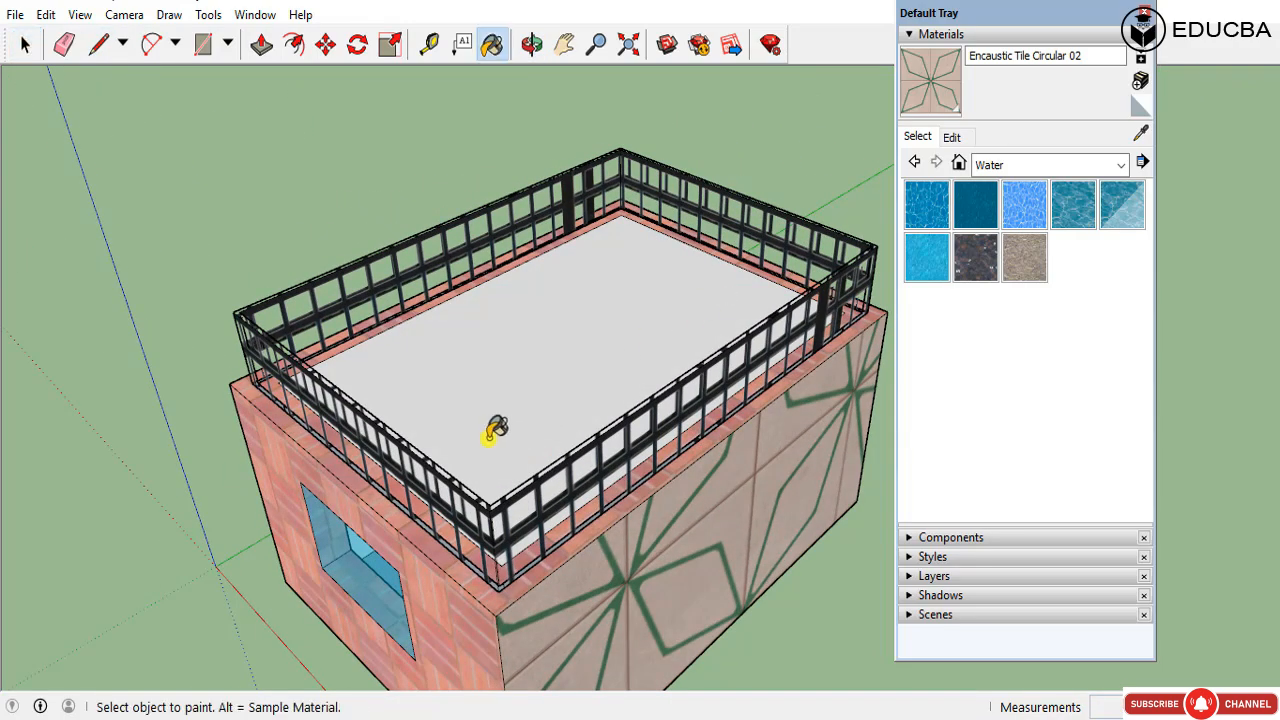
{"action": "key", "text": "alt"}
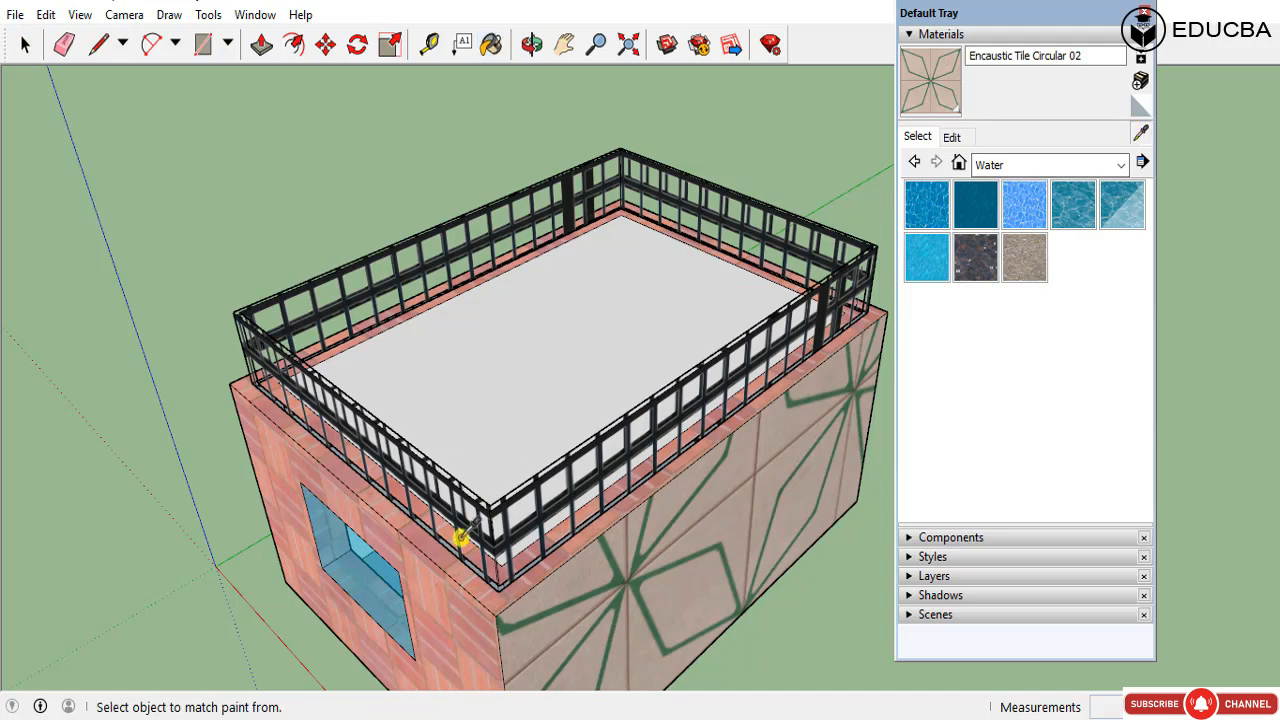
{"action": "left_click", "coordinate": [372, 578], "text": "alt"}
{"action": "left_click", "coordinate": [486, 383]}
{"action": "scroll", "coordinate": [520, 375], "scroll_direction": "up", "scroll_amount": 3}
{"action": "mouse_move", "coordinate": [551, 366]}
{"action": "middle_mouse_down"}
{"action": "mouse_move", "coordinate": [692, 341]}
{"action": "mouse_move", "coordinate": [631, 404]}
{"action": "mouse_move", "coordinate": [623, 317]}
{"action": "mouse_move", "coordinate": [556, 466]}
{"action": "middle_mouse_up"}
{"action": "scroll", "coordinate": [629, 405], "scroll_direction": "up", "scroll_amount": 4}
{"action": "scroll", "coordinate": [556, 466], "scroll_direction": "down", "scroll_amount": 8}
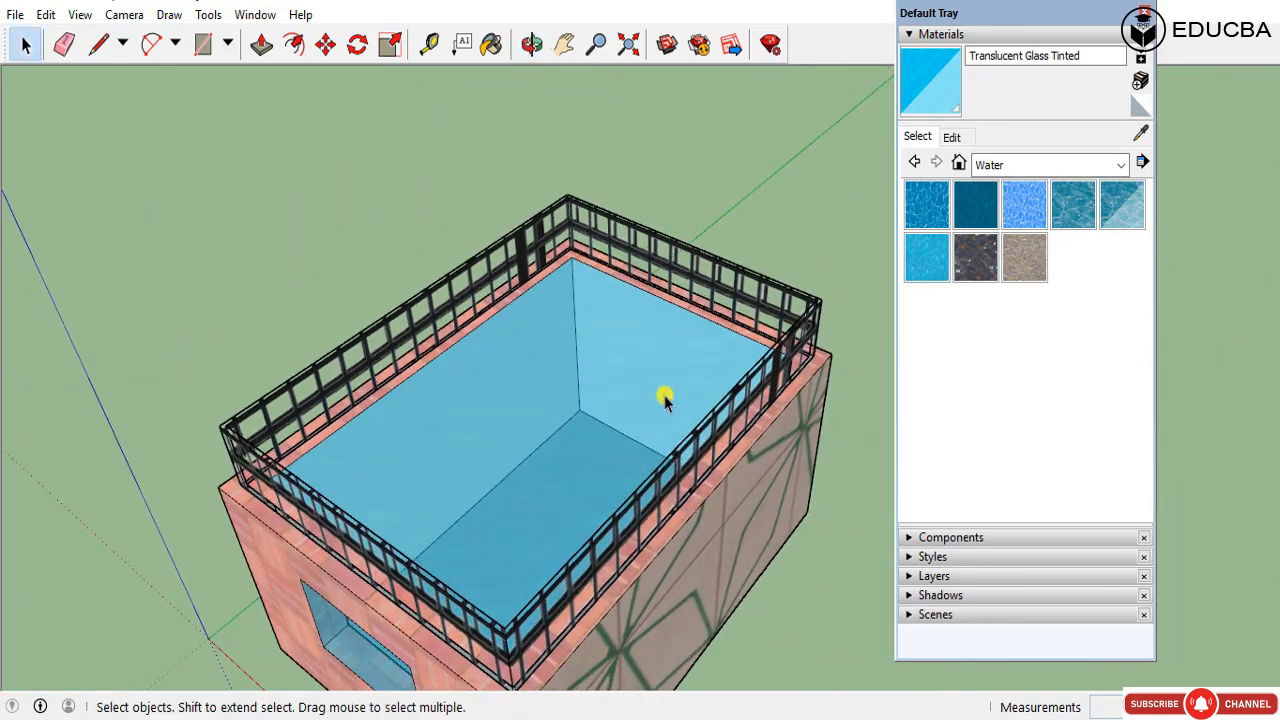
Step: Paint the roof face with Water Sparkling, and replace it with Water Pool Light
{"action": "left_click", "coordinate": [926, 257]}
{"action": "left_click", "coordinate": [693, 347]}
{"action": "mouse_move", "coordinate": [553, 416]}
{"action": "middle_mouse_down"}
{"action": "mouse_move", "coordinate": [563, 291]}
{"action": "mouse_move", "coordinate": [603, 371]}
{"action": "mouse_move", "coordinate": [429, 420]}
{"action": "mouse_move", "coordinate": [700, 380]}
{"action": "middle_mouse_up"}
{"action": "scroll", "coordinate": [590, 405], "scroll_direction": "up", "scroll_amount": 3}
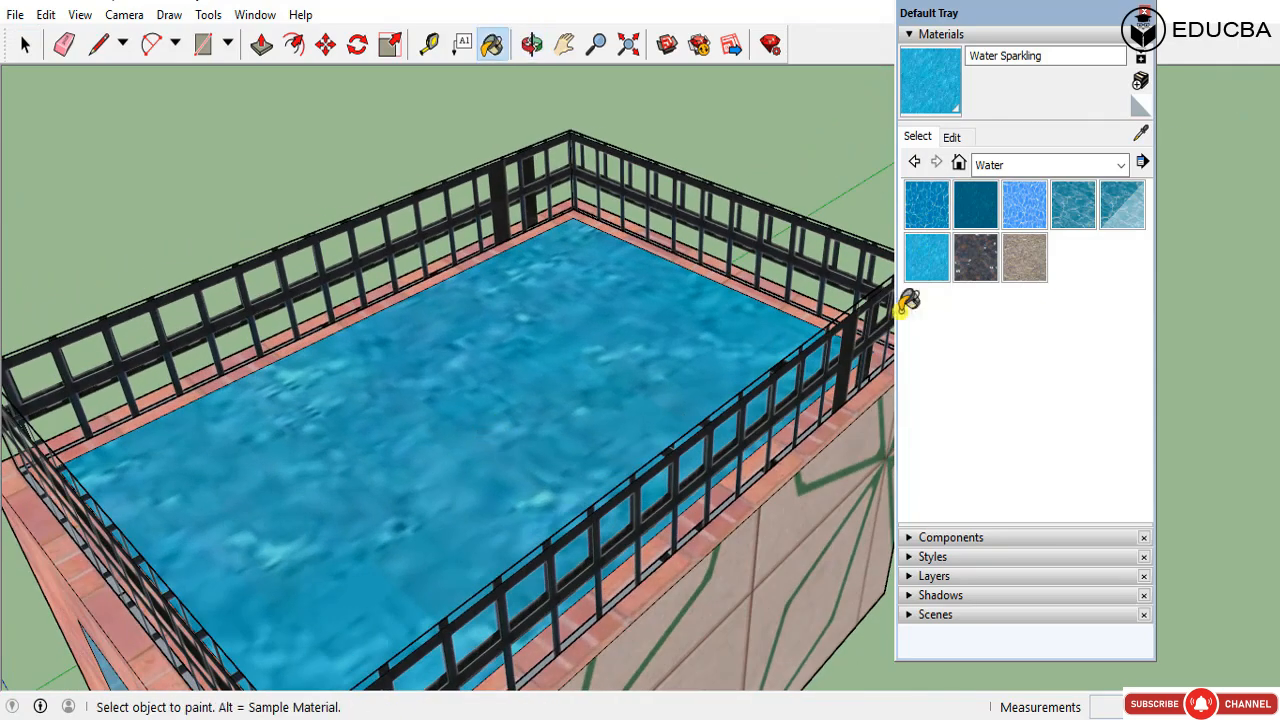
{"action": "left_click", "coordinate": [1080, 203]}
{"action": "left_click", "coordinate": [1121, 203]}
{"action": "left_click", "coordinate": [643, 334]}
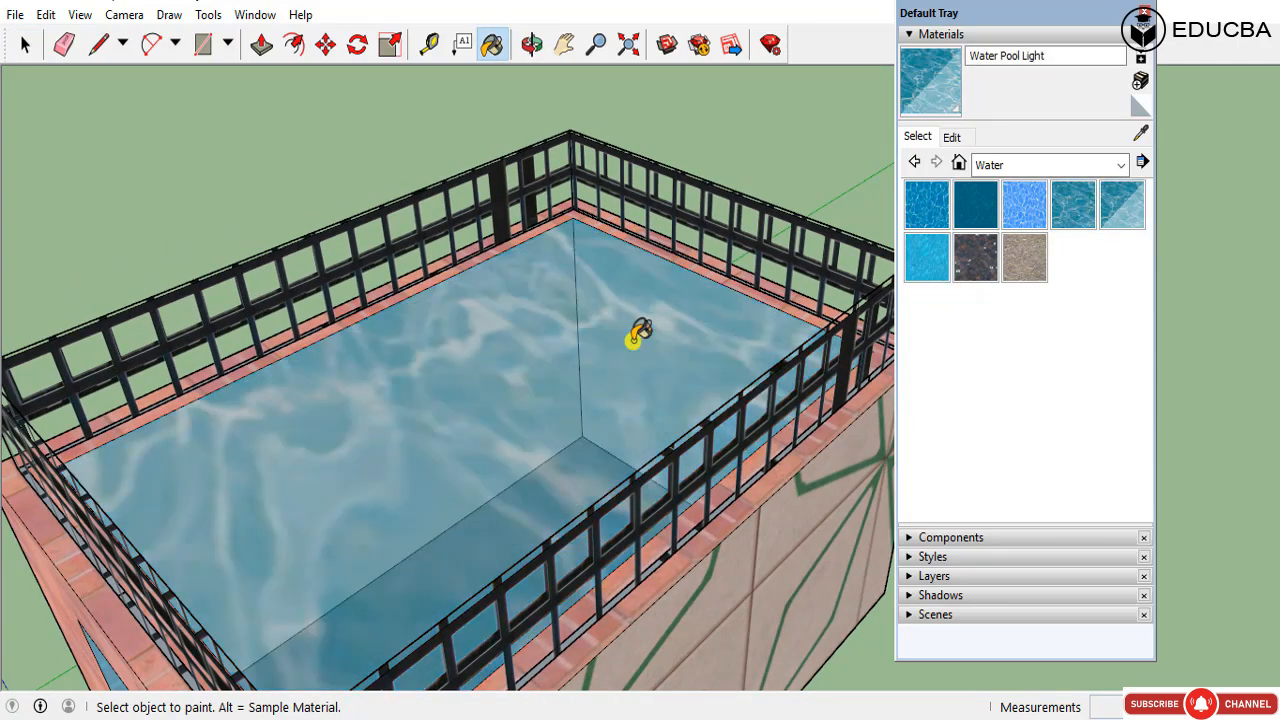
Step: Push the water-painted roof face down slightly below the building's rim to form a sunken pool
{"action": "mouse_move", "coordinate": [643, 334]}
{"action": "middle_mouse_down"}
{"action": "mouse_move", "coordinate": [654, 389]}
{"action": "mouse_move", "coordinate": [716, 326]}
{"action": "mouse_move", "coordinate": [680, 363]}
{"action": "mouse_move", "coordinate": [606, 357]}
{"action": "mouse_move", "coordinate": [608, 346]}
{"action": "middle_mouse_up"}
{"action": "key", "text": "space"}
{"action": "left_click", "coordinate": [607, 344]}
{"action": "key", "text": "p"}
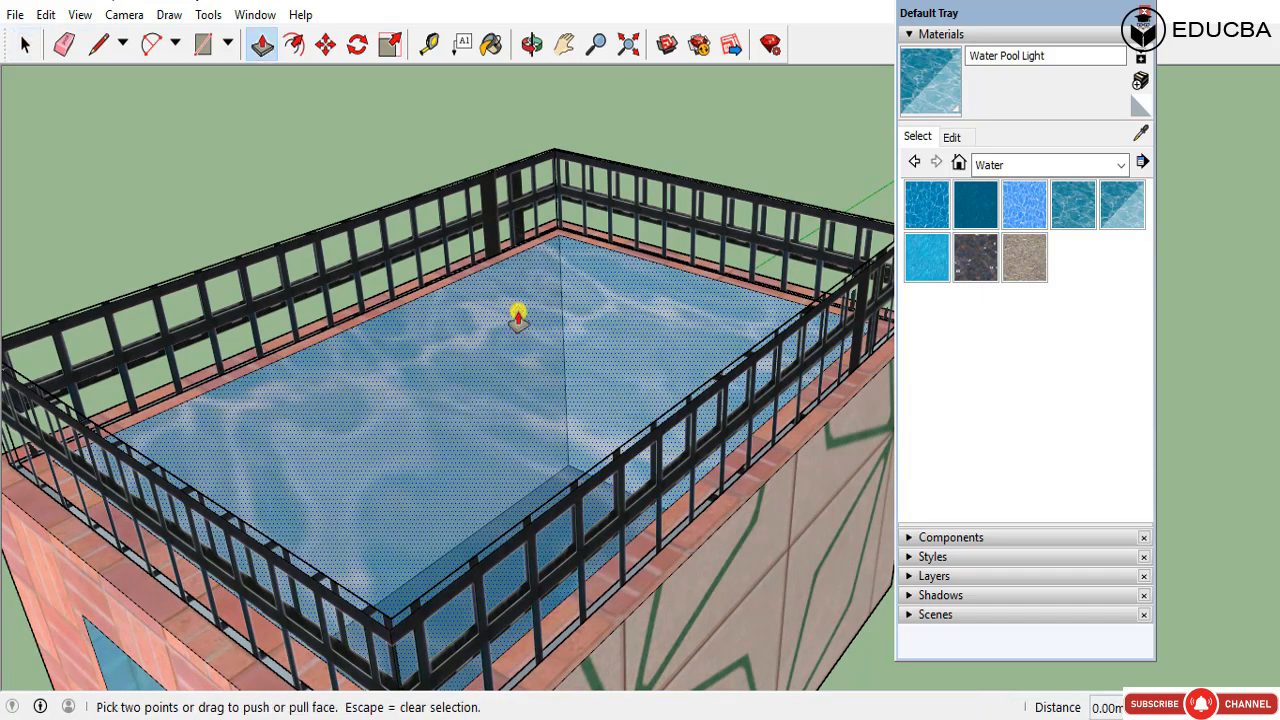
{"action": "left_click_drag", "start_coordinate": [518, 318], "coordinate": [530, 352]}
{"action": "key", "text": "space"}
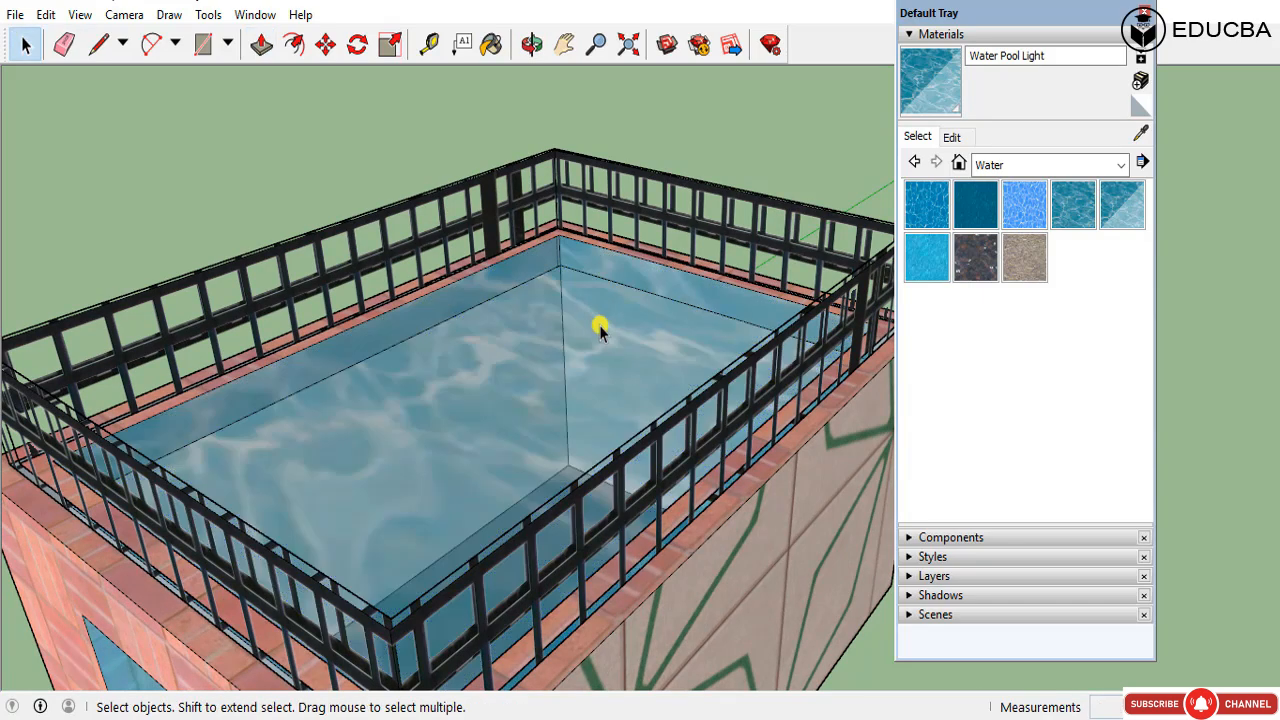
{"action": "middle_click_drag", "start_coordinate": [600, 329], "coordinate": [515, 400]}
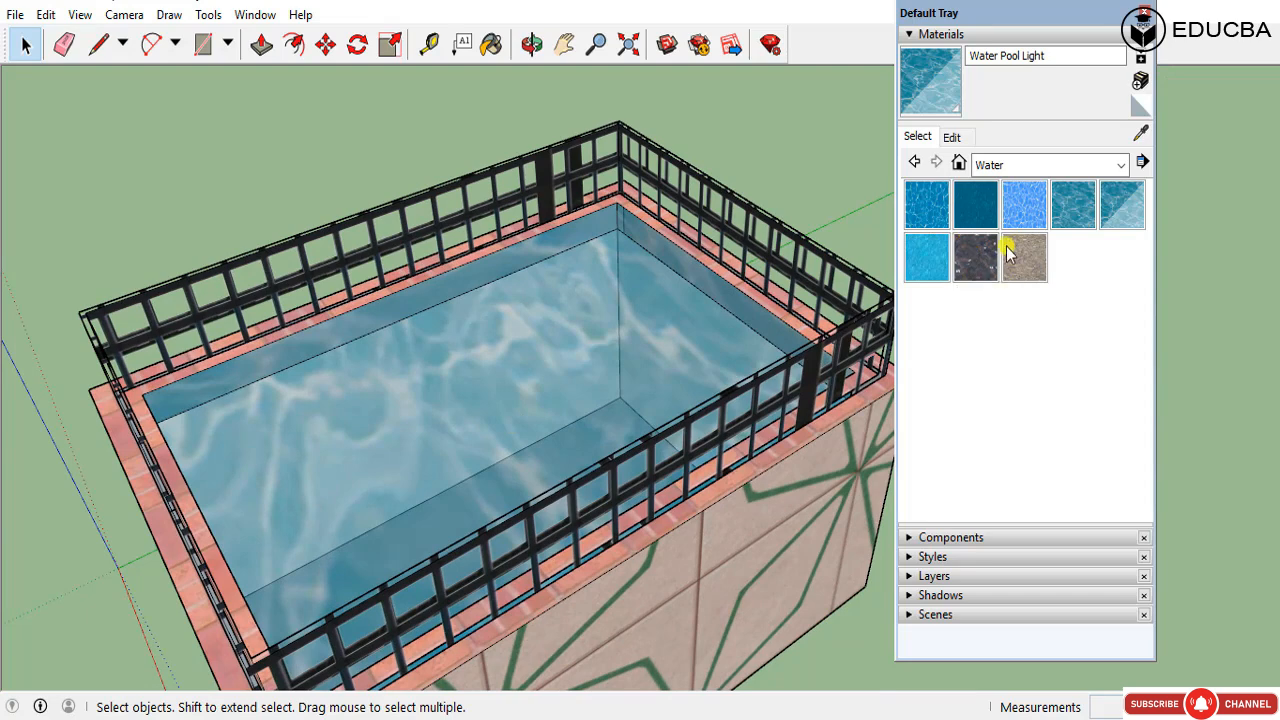
Step: Try Water Stream and Water Stream Shallow on the sunken pool surface
{"action": "left_click", "coordinate": [978, 257]}
{"action": "left_click", "coordinate": [740, 350]}
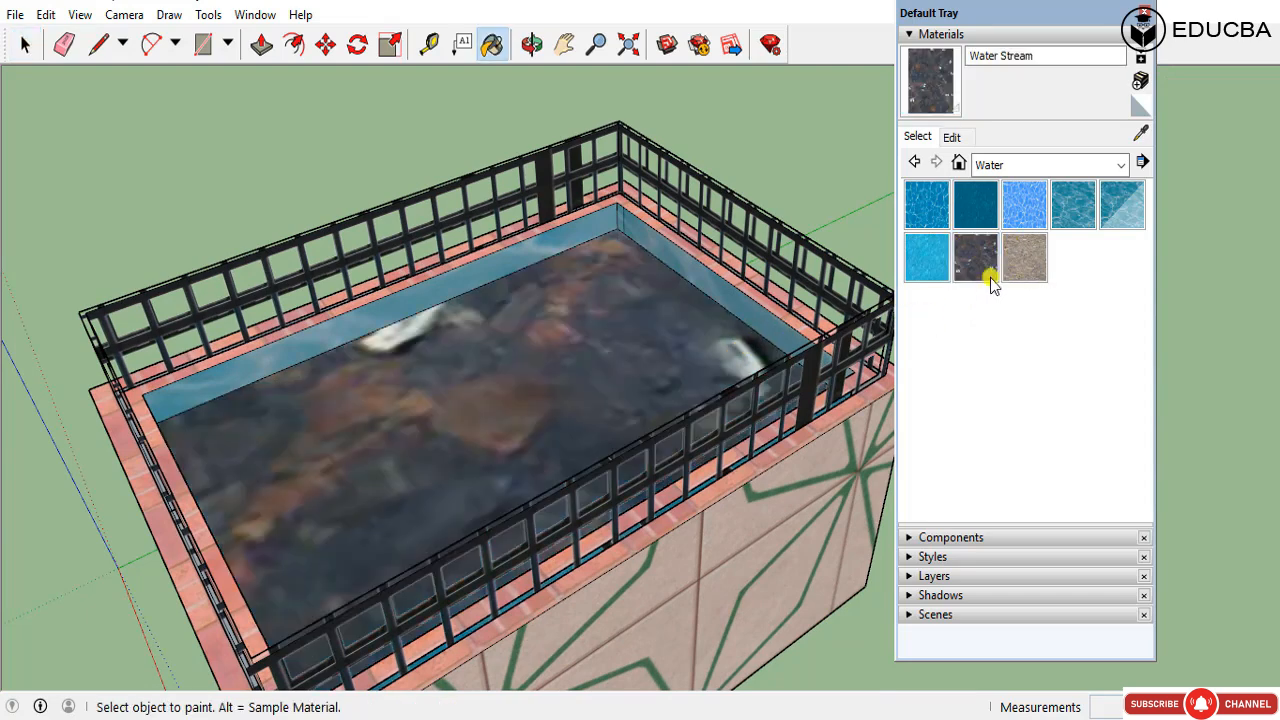
{"action": "left_click", "coordinate": [1022, 258]}
{"action": "left_click", "coordinate": [730, 284]}
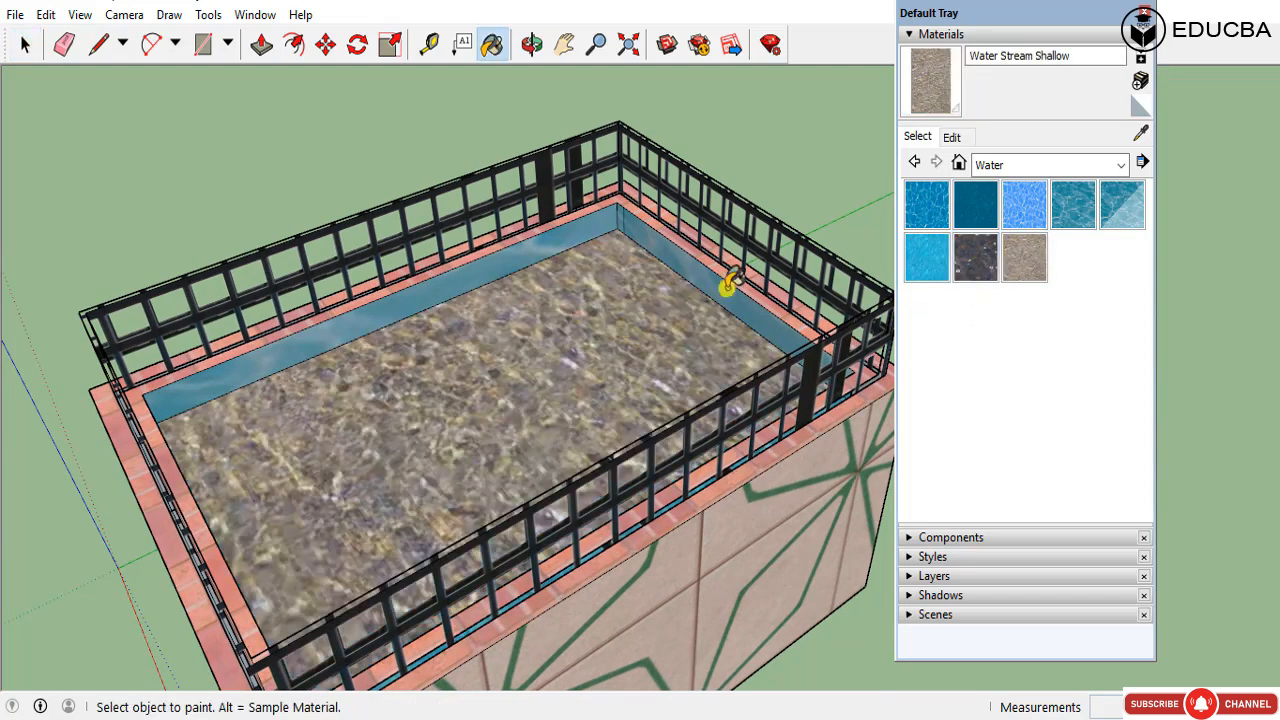
Step: Paint the sunken pool surface with Water Dark Blue and leave the Paint Bucket tool
{"action": "left_click", "coordinate": [910, 210]}
{"action": "left_click", "coordinate": [666, 323]}
{"action": "key", "text": "space"}
Step: Display the Window Coverings and Wood material collections, and close the Default Tray
{"action": "left_click", "coordinate": [1095, 163]}
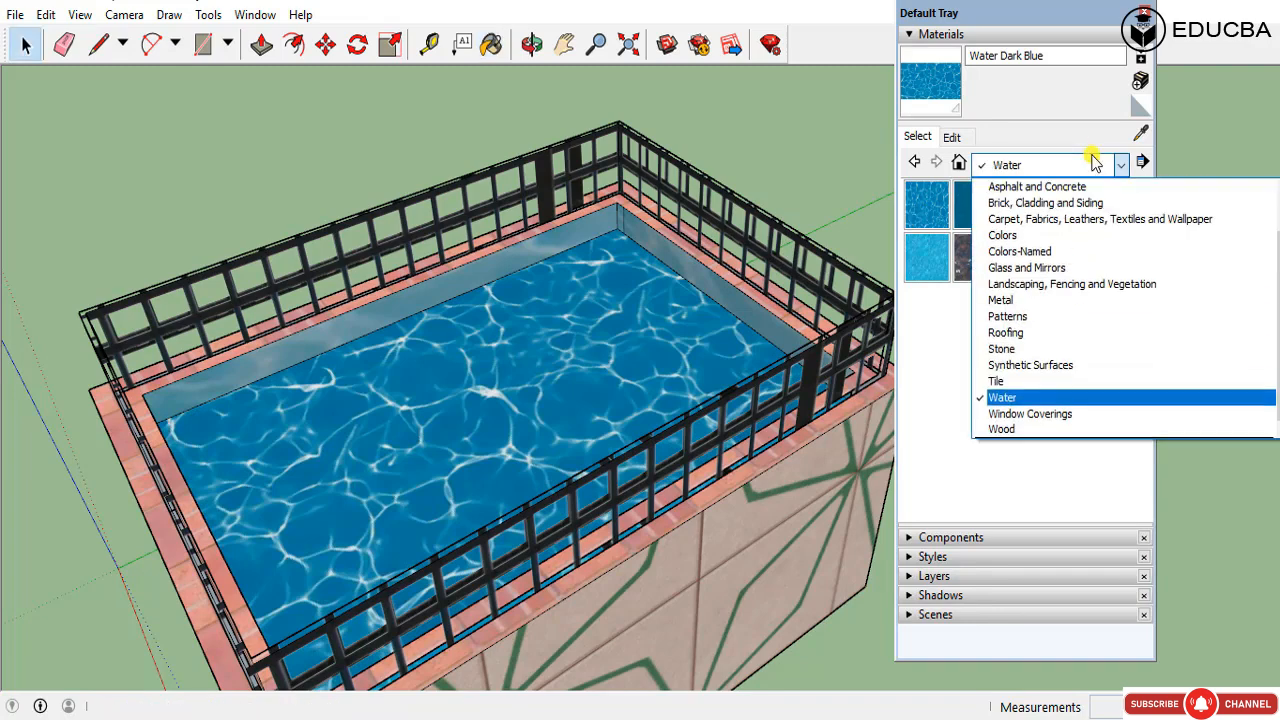
{"action": "left_click", "coordinate": [1060, 415]}
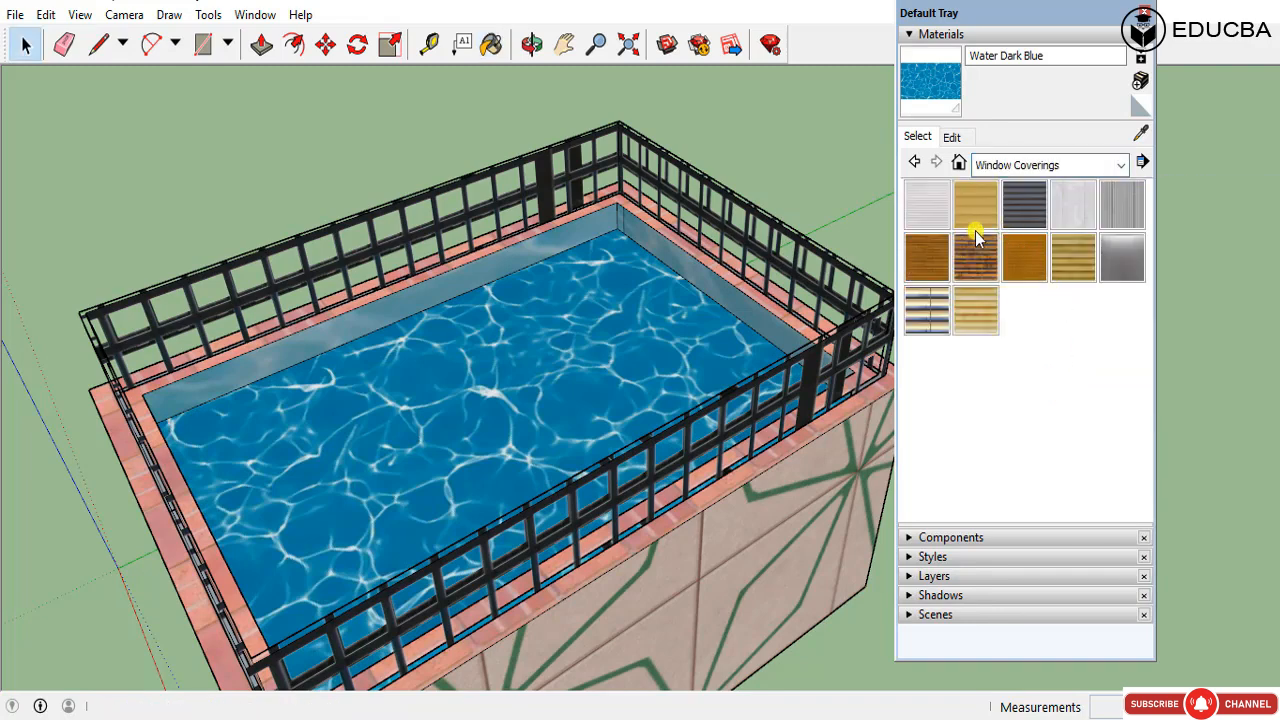
{"action": "left_click", "coordinate": [1017, 164]}
{"action": "left_click", "coordinate": [1018, 430]}
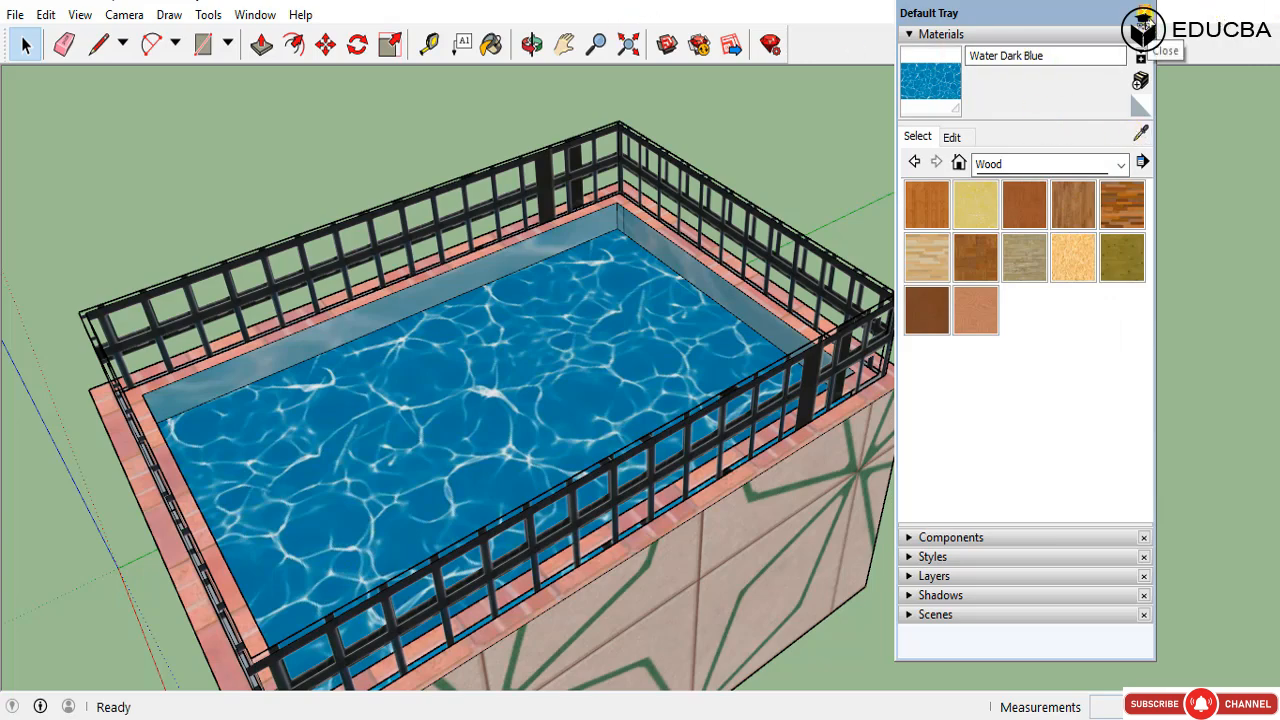
{"action": "left_click", "coordinate": [1144, 14]}
{"action": "scroll", "coordinate": [818, 280], "scroll_direction": "down", "scroll_amount": 8}
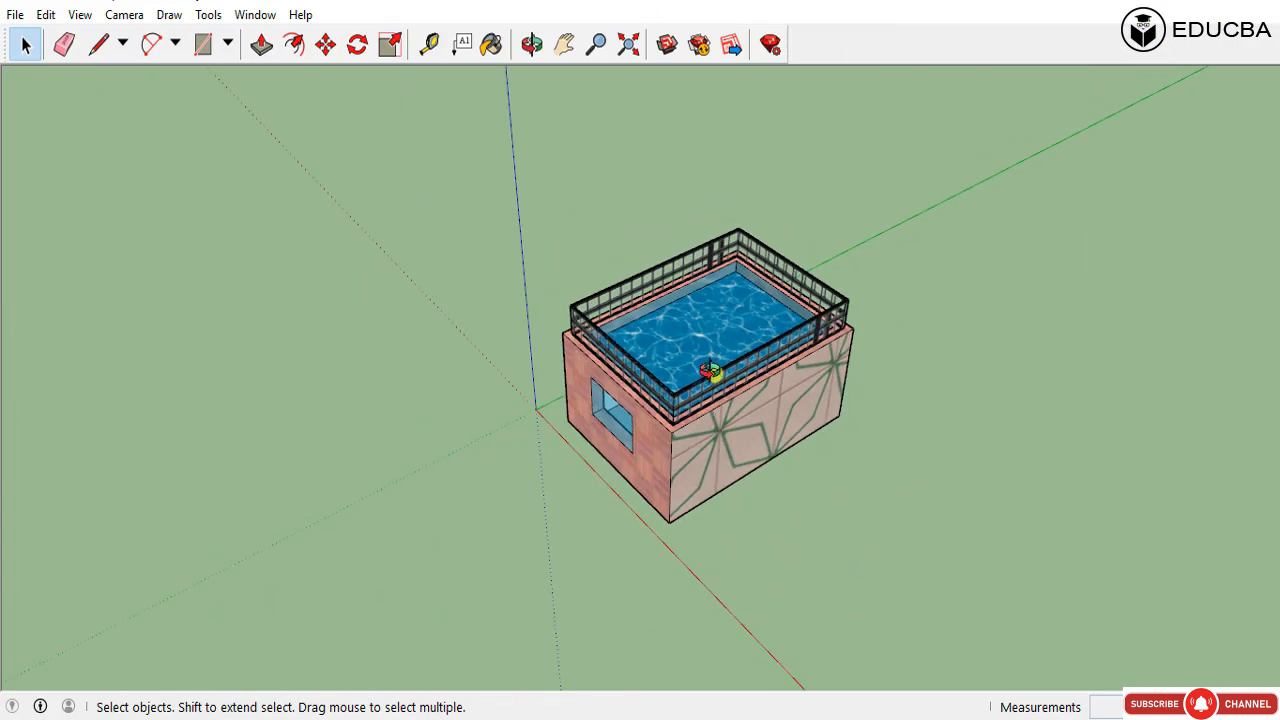
{"action": "left_click", "coordinate": [210, 15]}
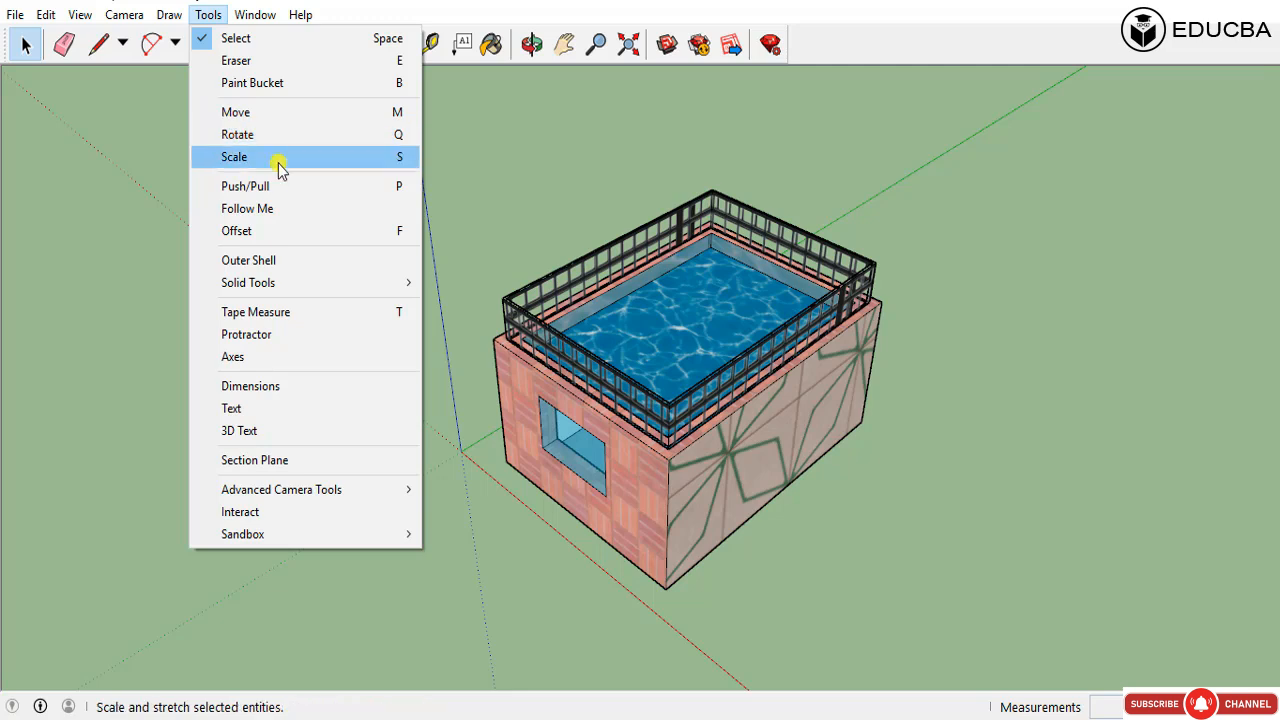
{"action": "left_click", "coordinate": [546, 168]}
{"action": "scroll", "coordinate": [663, 333], "scroll_direction": "down", "scroll_amount": 5}
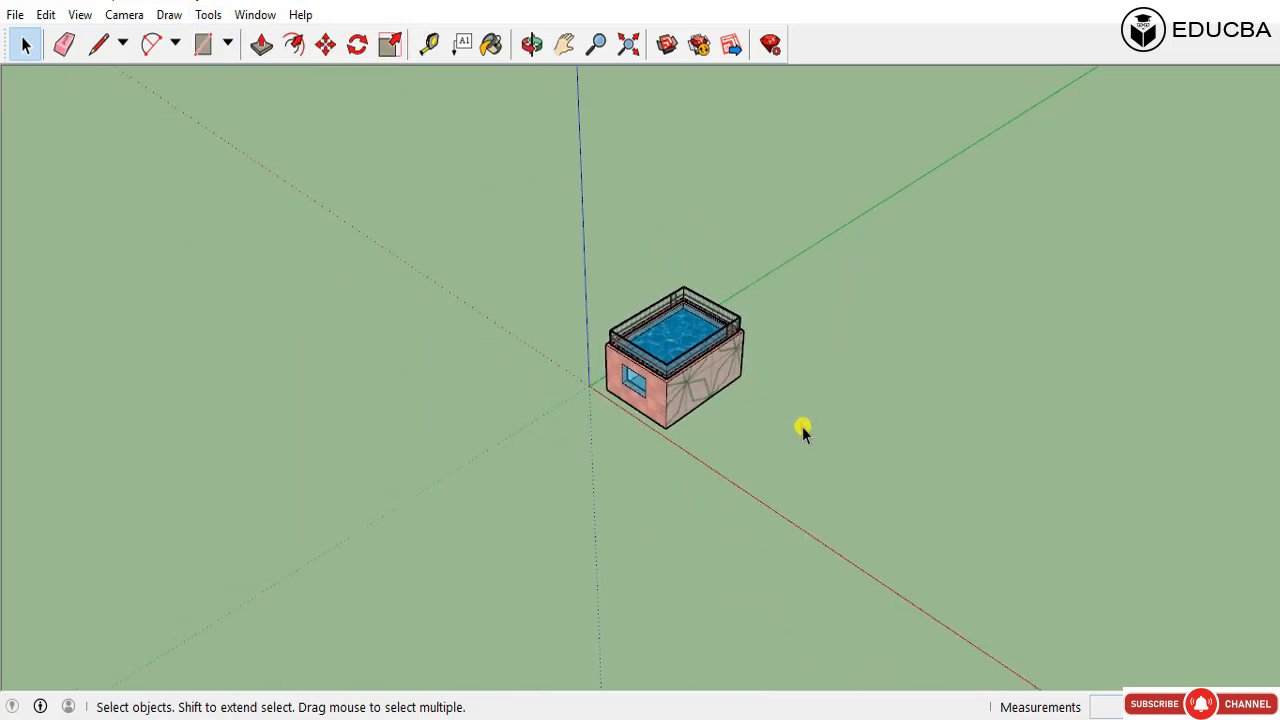
{"action": "key", "text": "s"}
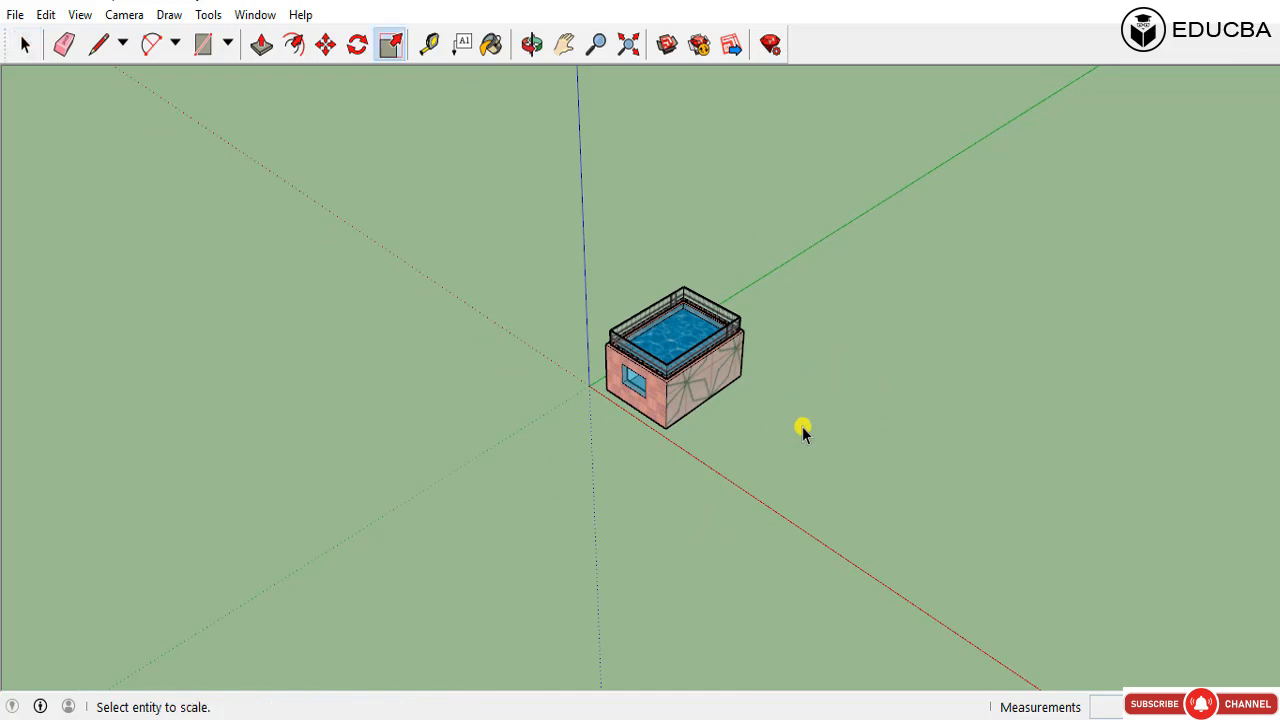
Step: Draw a small rectangle on the ground beside the building's patterned side wall and select its face
{"action": "key", "text": "r"}
{"action": "left_click", "coordinate": [735, 458]}
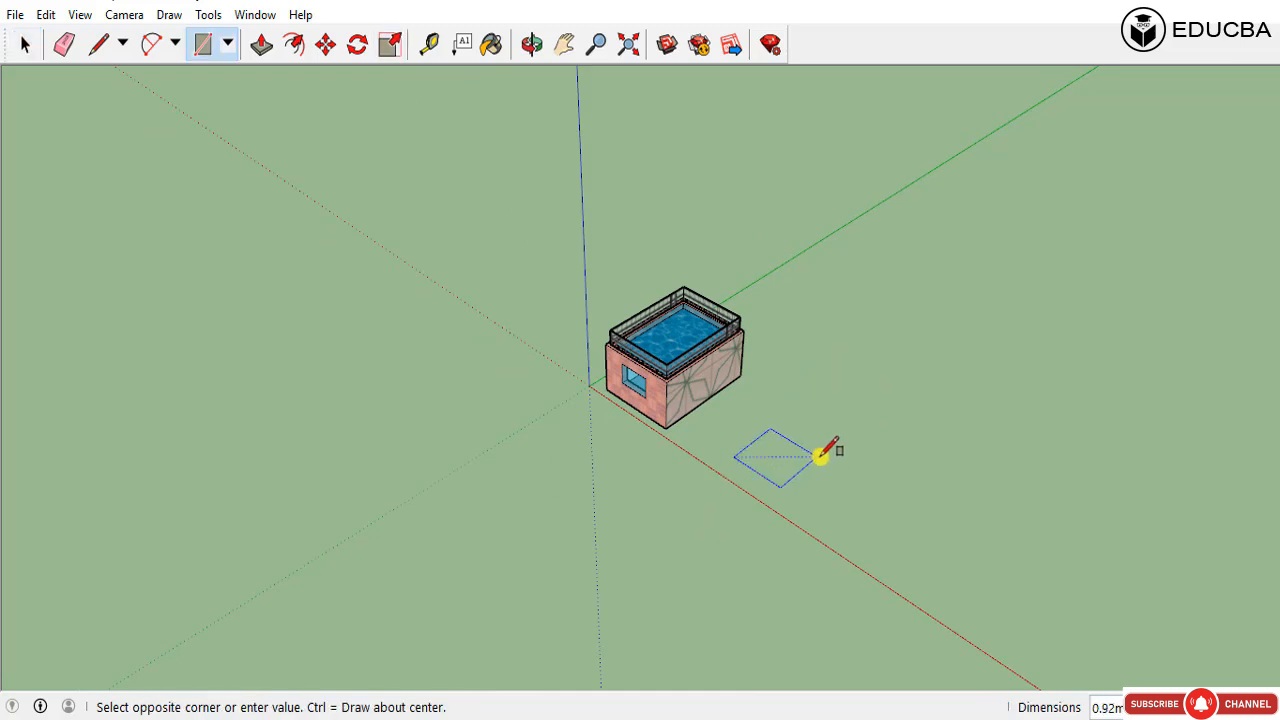
{"action": "left_click", "coordinate": [815, 456]}
{"action": "key", "text": "space"}
{"action": "right_click", "coordinate": [782, 461]}
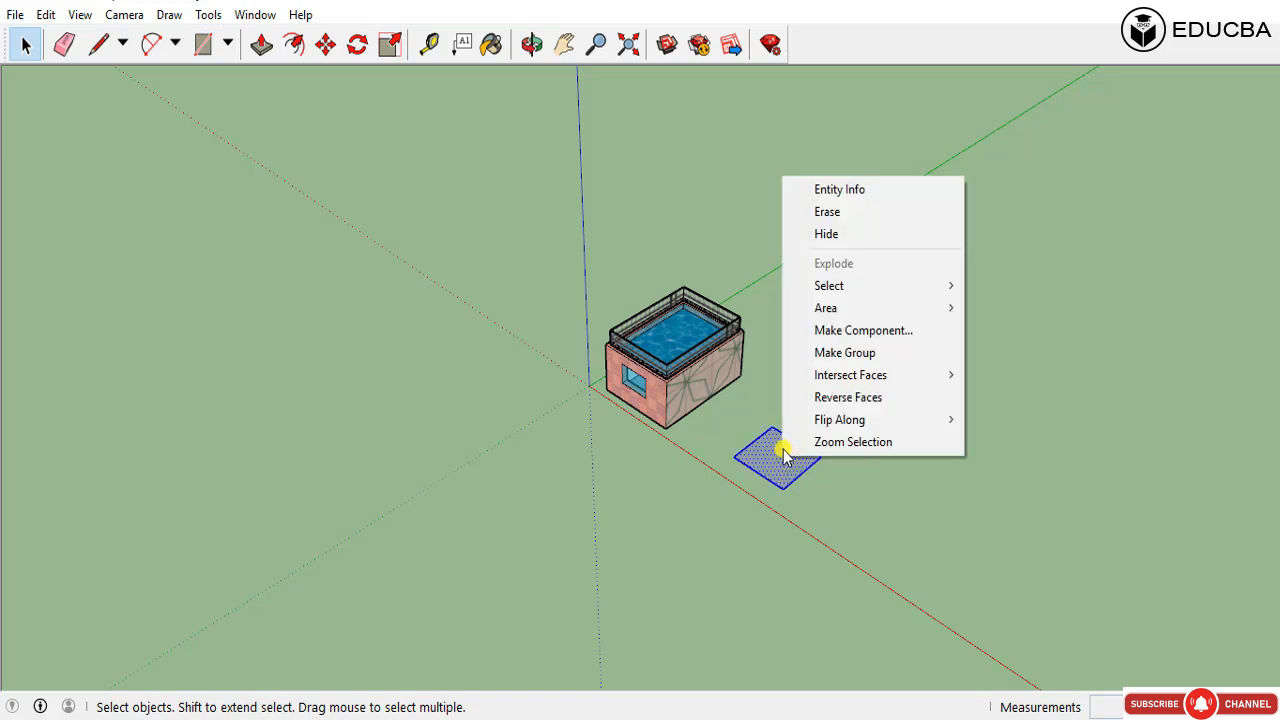
{"action": "left_click", "coordinate": [780, 472]}
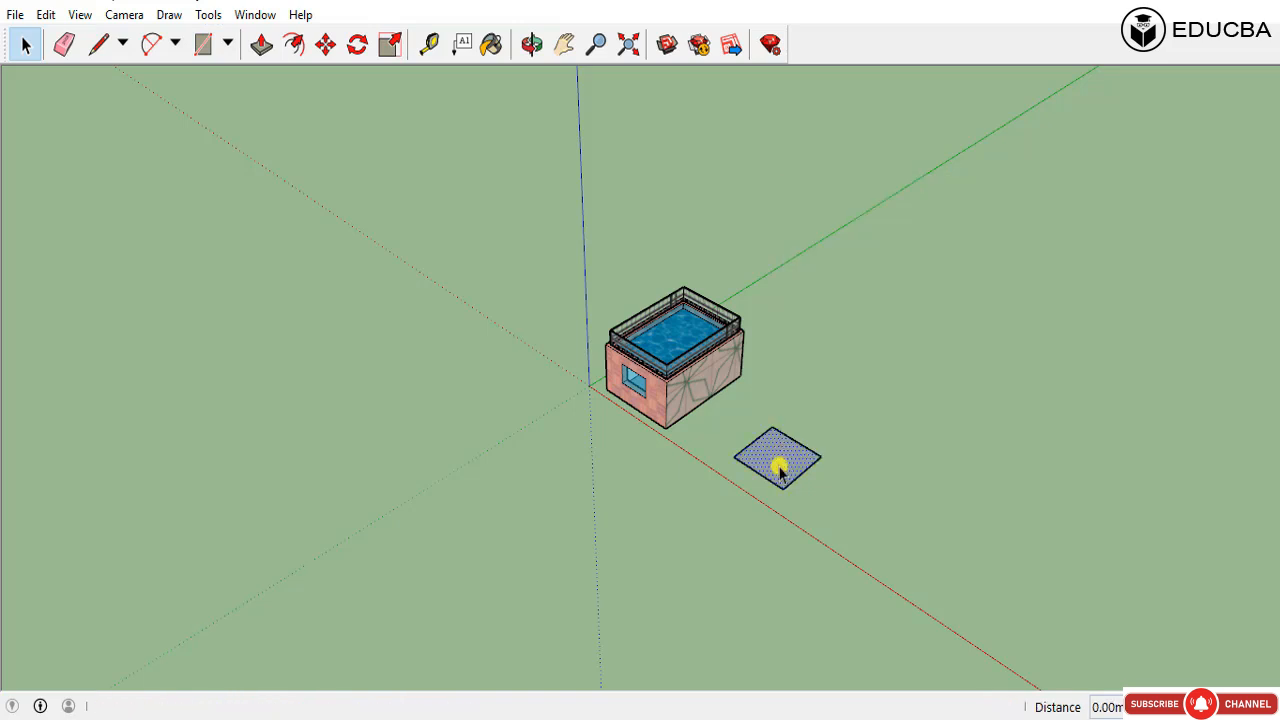
Step: Extrude the ground rectangle upward into a box with Push/Pull
{"action": "key", "text": "p"}
{"action": "left_click", "coordinate": [780, 470]}
{"action": "left_click", "coordinate": [781, 432]}
{"action": "key", "text": "space"}
{"action": "scroll", "coordinate": [794, 446], "scroll_direction": "up", "scroll_amount": 4}
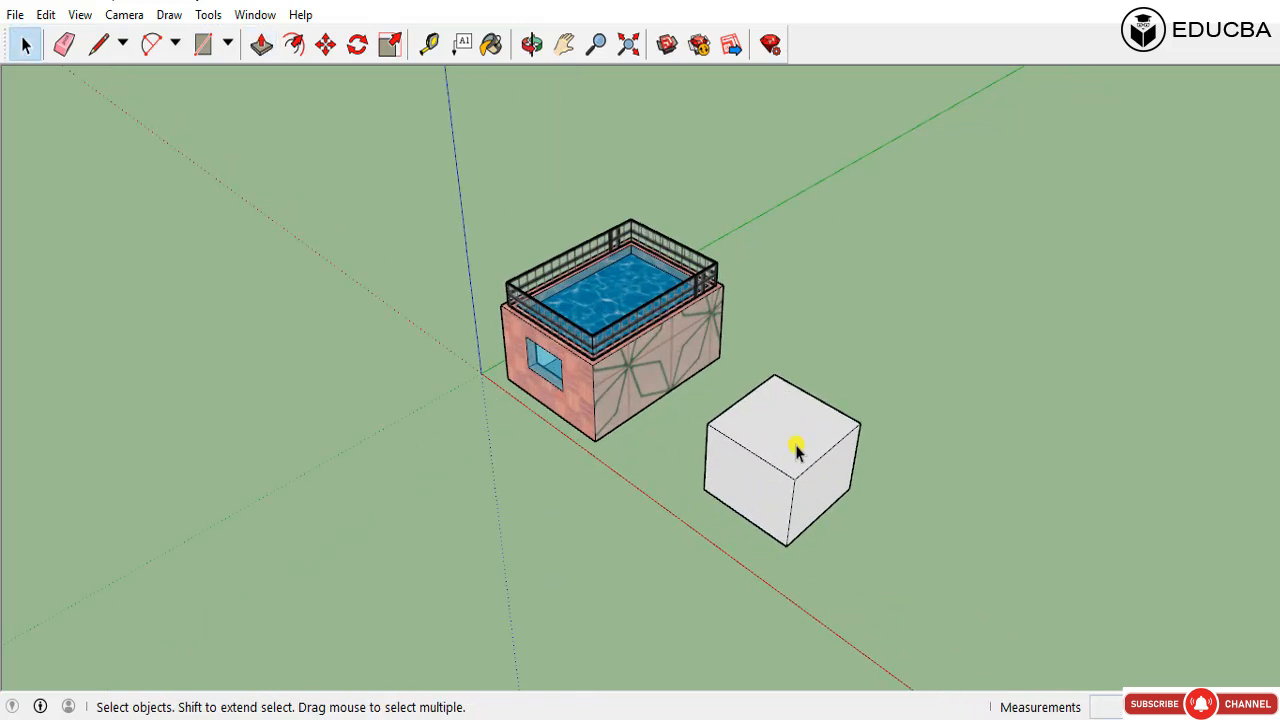
Step: Select the whole new box and scale it uniformly by 1.30 from an upper corner about the opposite corner
{"action": "triple_click", "coordinate": [796, 449]}
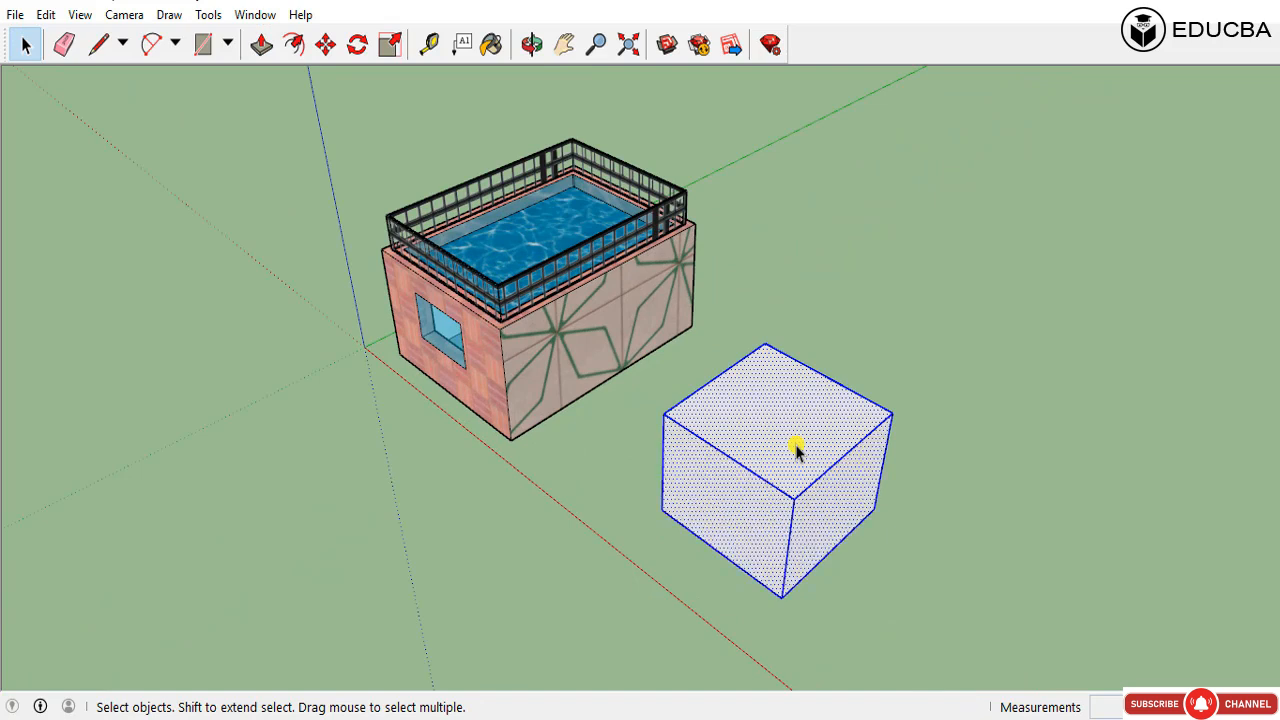
{"action": "left_click", "coordinate": [210, 15]}
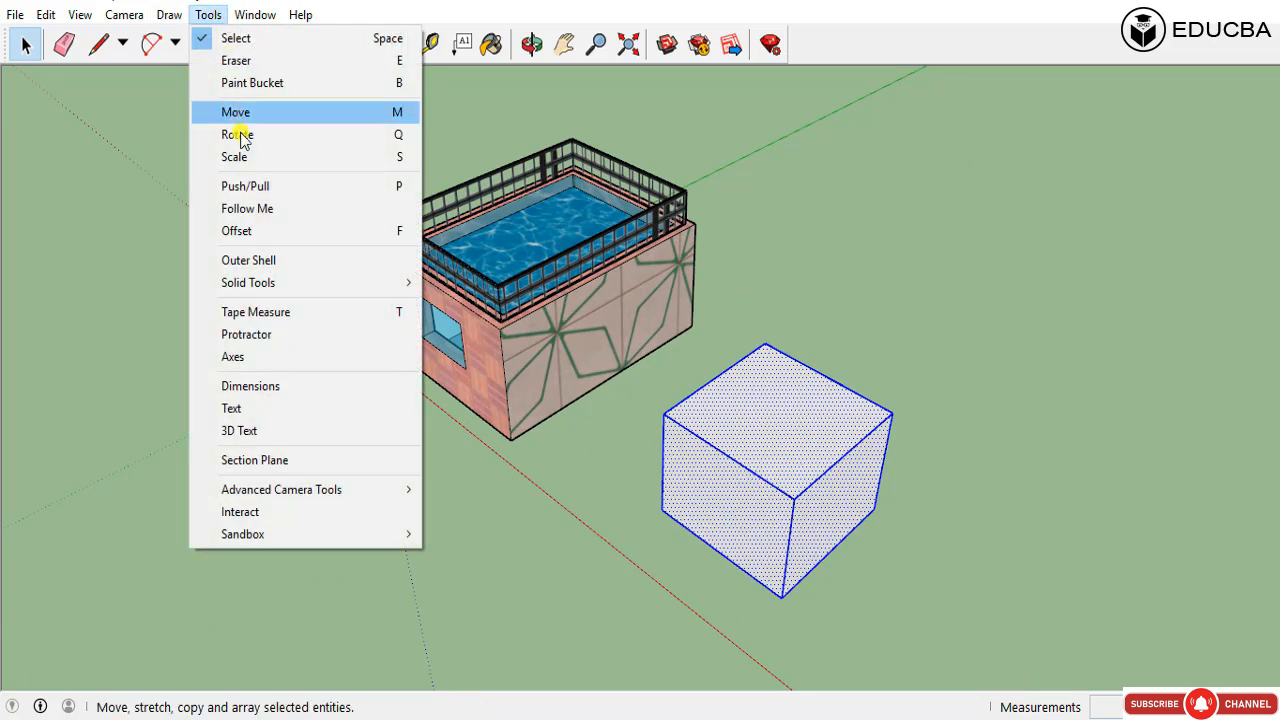
{"action": "left_click", "coordinate": [245, 155]}
{"action": "left_click_drag", "start_coordinate": [891, 410], "coordinate": [980, 406]}
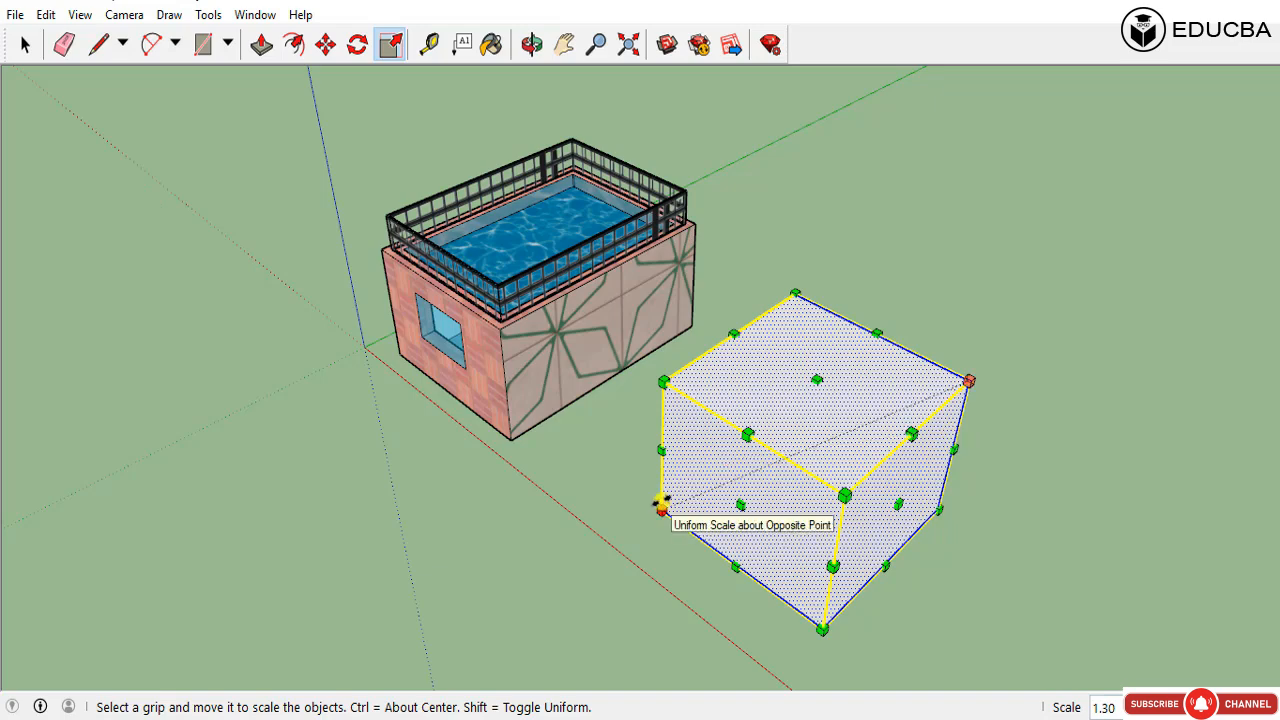
{"action": "mouse_move", "coordinate": [660, 503]}
{"action": "left_mouse_down"}
{"action": "mouse_move", "coordinate": [529, 560]}
{"action": "mouse_move", "coordinate": [609, 520]}
{"action": "mouse_move", "coordinate": [571, 477]}
{"action": "mouse_move", "coordinate": [451, 517]}
{"action": "mouse_move", "coordinate": [650, 480]}
{"action": "left_mouse_up"}
{"action": "key", "text": "space"}
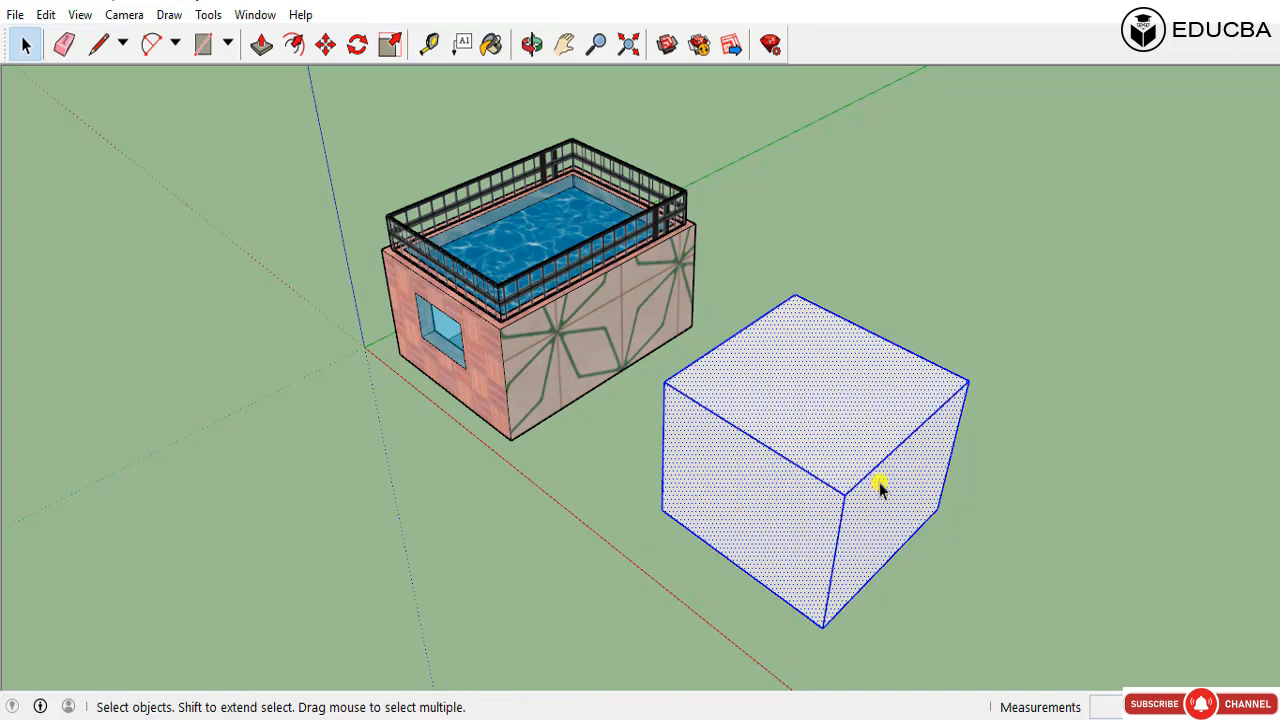
Step: Try scaling the box by 1.63 along the red axis, upward from its top, and outward from an upper edge
{"action": "key", "text": "s"}
{"action": "middle_click_drag", "start_coordinate": [897, 457], "coordinate": [915, 408]}
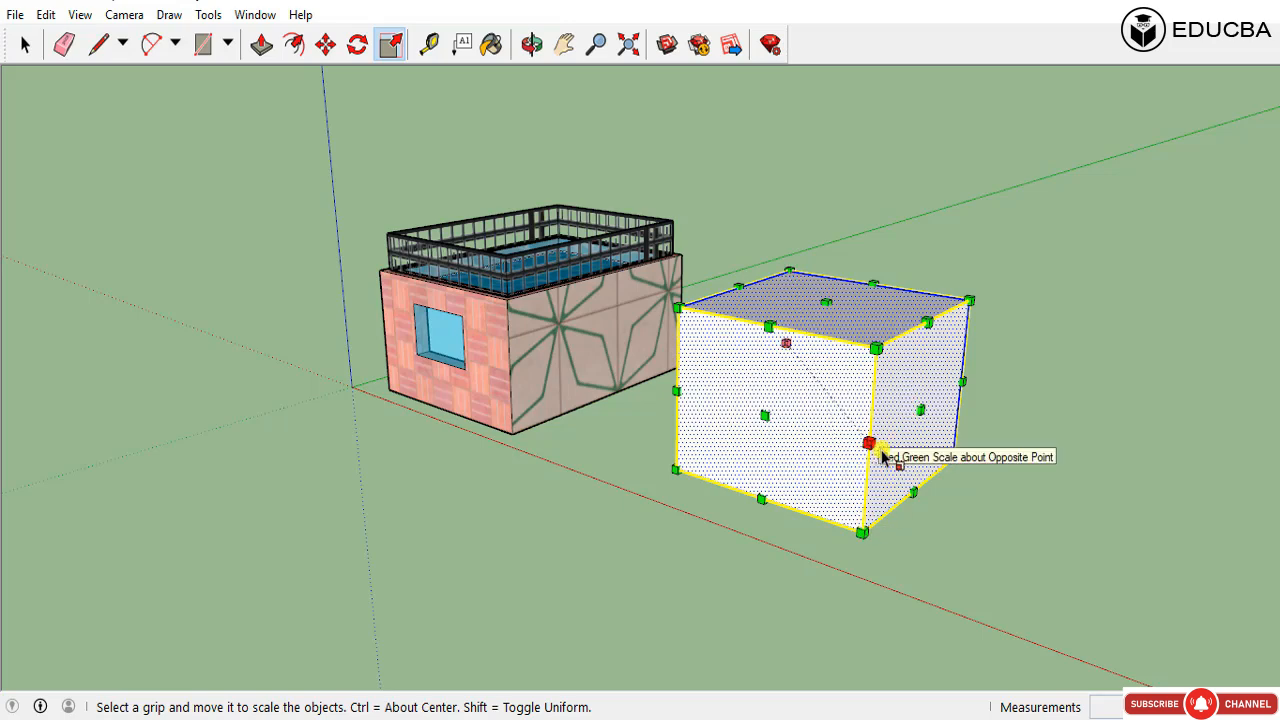
{"action": "middle_click_drag", "start_coordinate": [918, 428], "coordinate": [942, 488]}
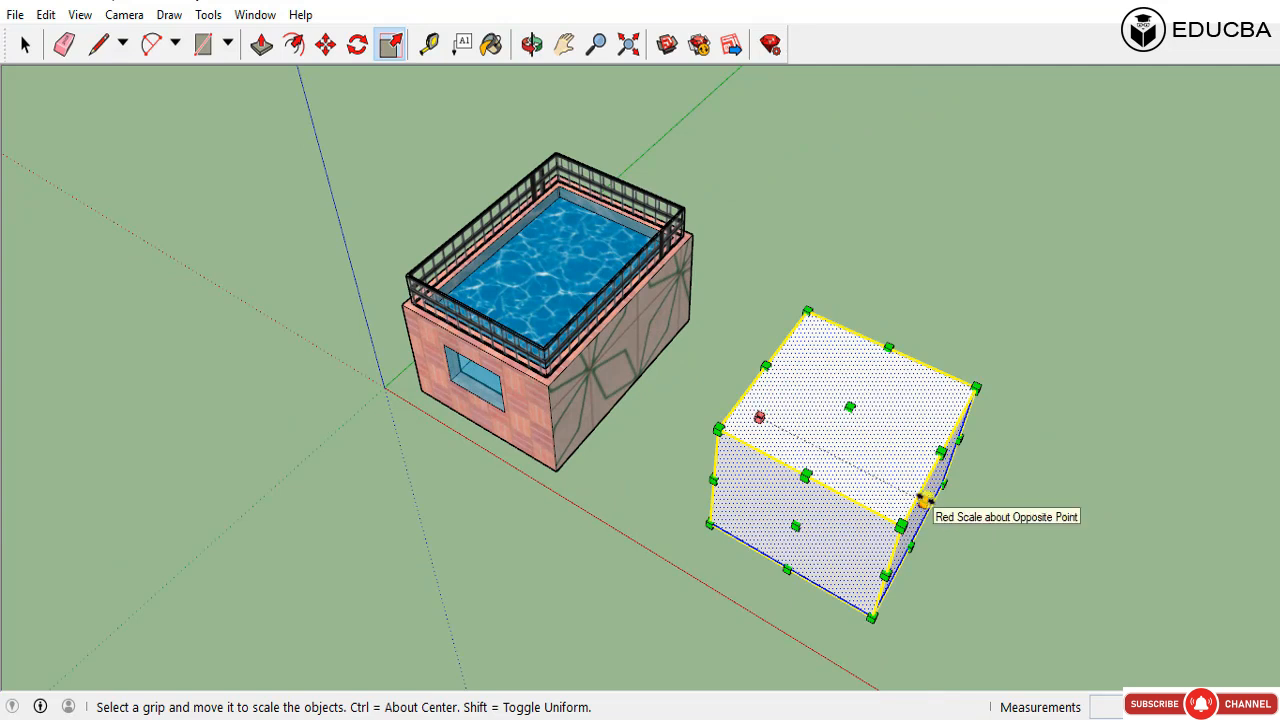
{"action": "left_click_drag", "start_coordinate": [922, 500], "coordinate": [1040, 565]}
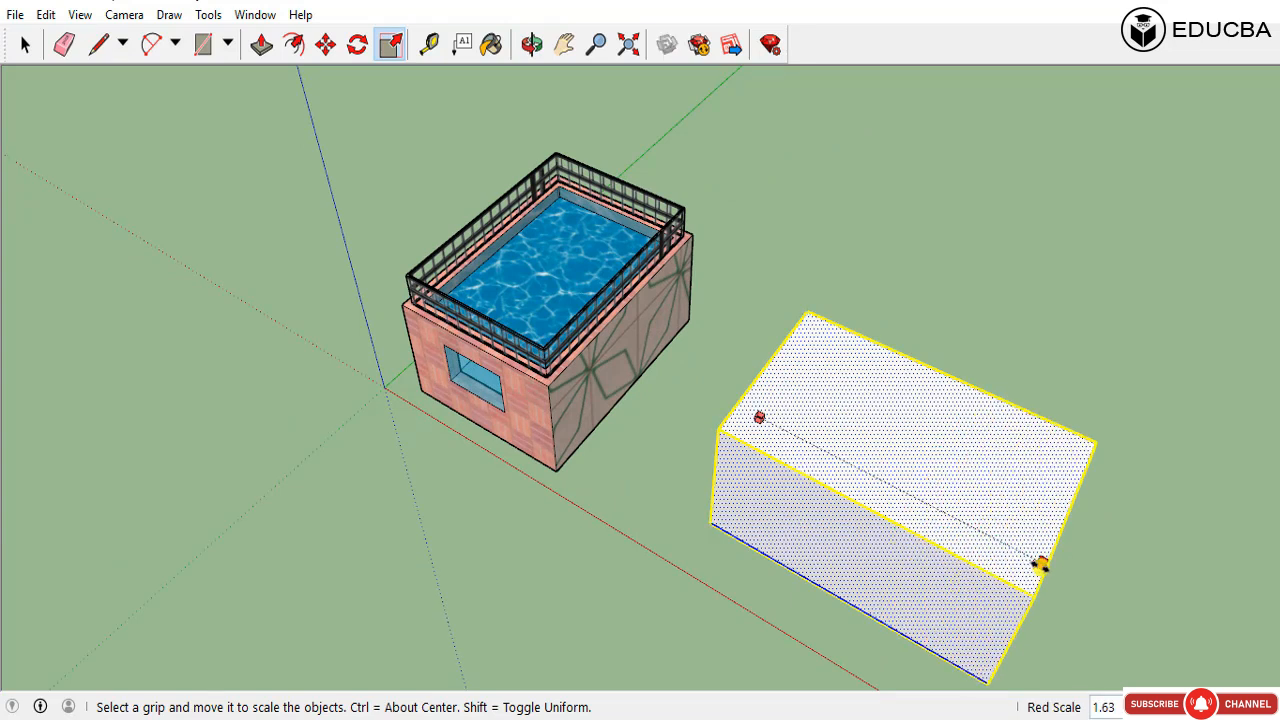
{"action": "key", "text": "Escape"}
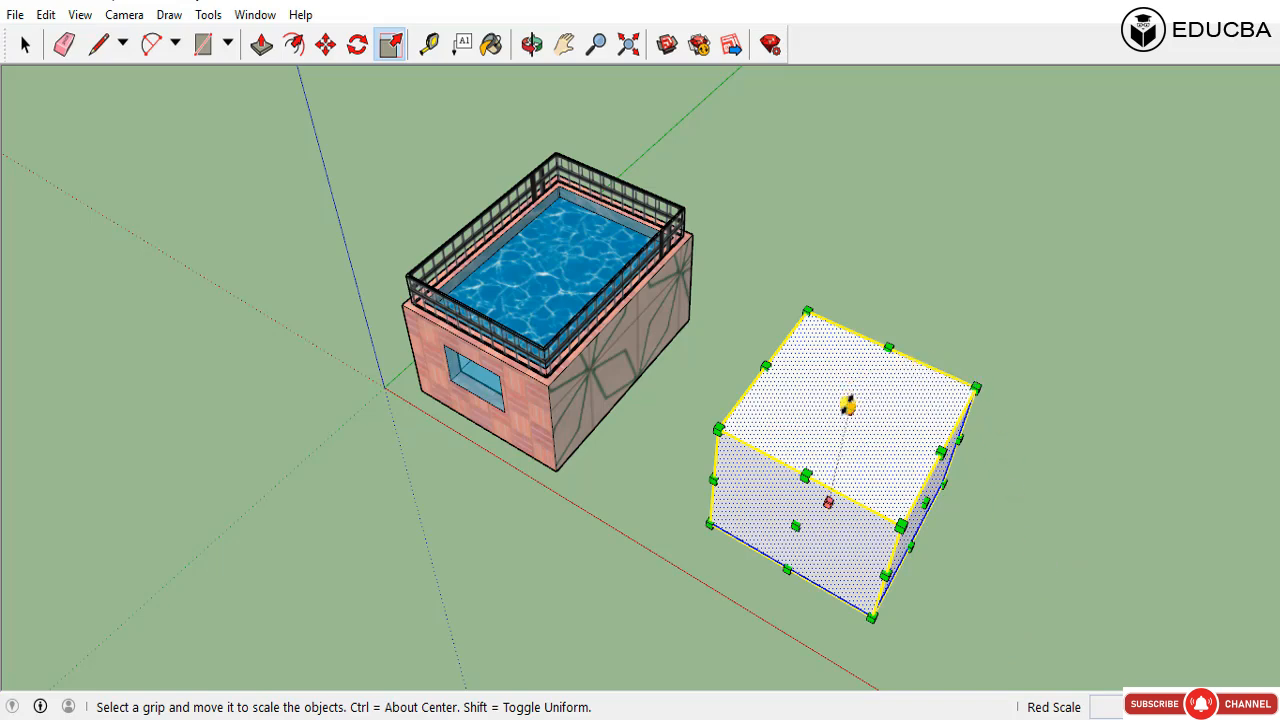
{"action": "left_click_drag", "start_coordinate": [847, 404], "coordinate": [970, 229]}
{"action": "key", "text": "Escape"}
{"action": "middle_click_drag", "start_coordinate": [960, 235], "coordinate": [761, 62]}
{"action": "left_click_drag", "start_coordinate": [1030, 318], "coordinate": [920, 308]}
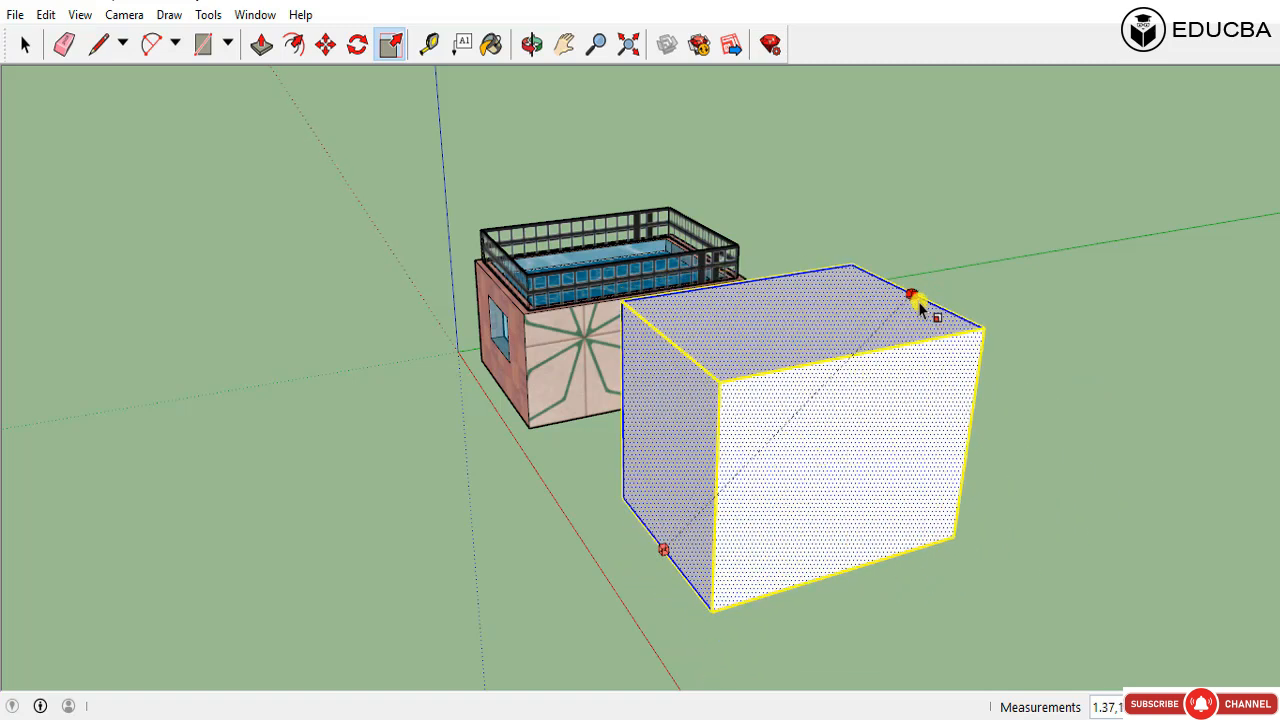
{"action": "key", "text": "Escape"}
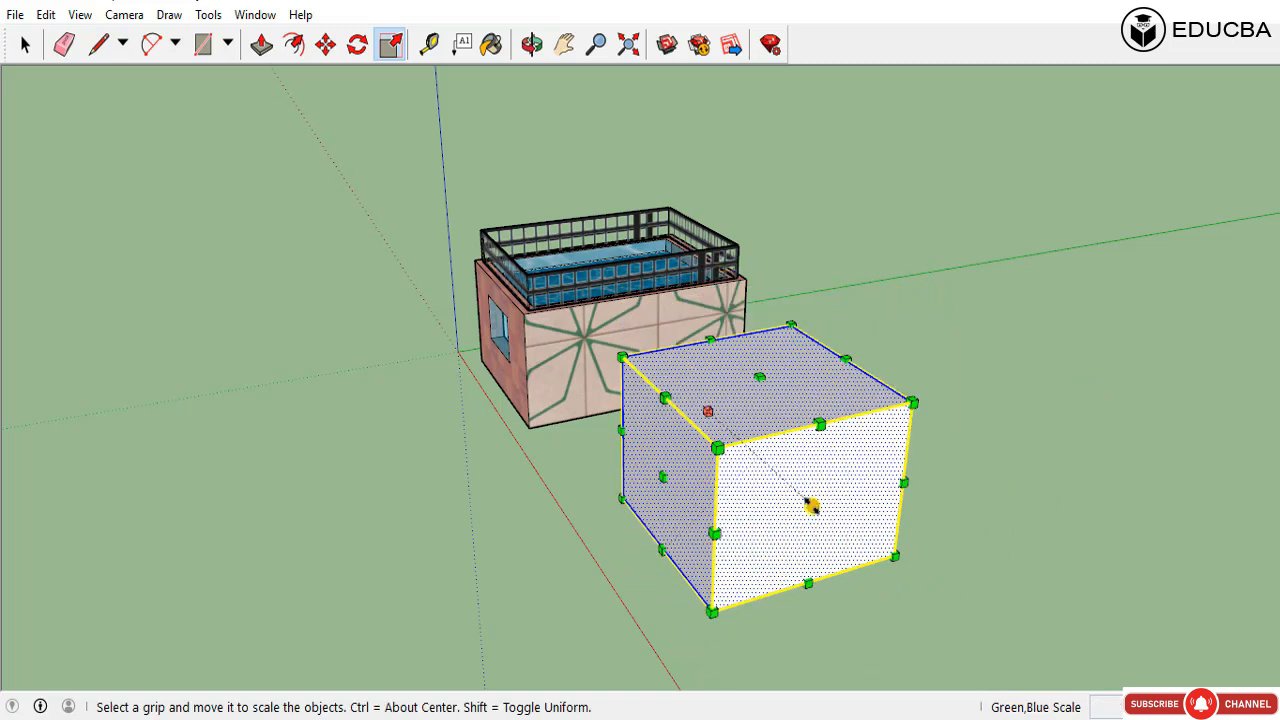
Step: Scale the box by 0.73 along the green axis and 1.63 along the red axis, lower its height, and deselect it
{"action": "left_click_drag", "start_coordinate": [663, 476], "coordinate": [710, 464]}
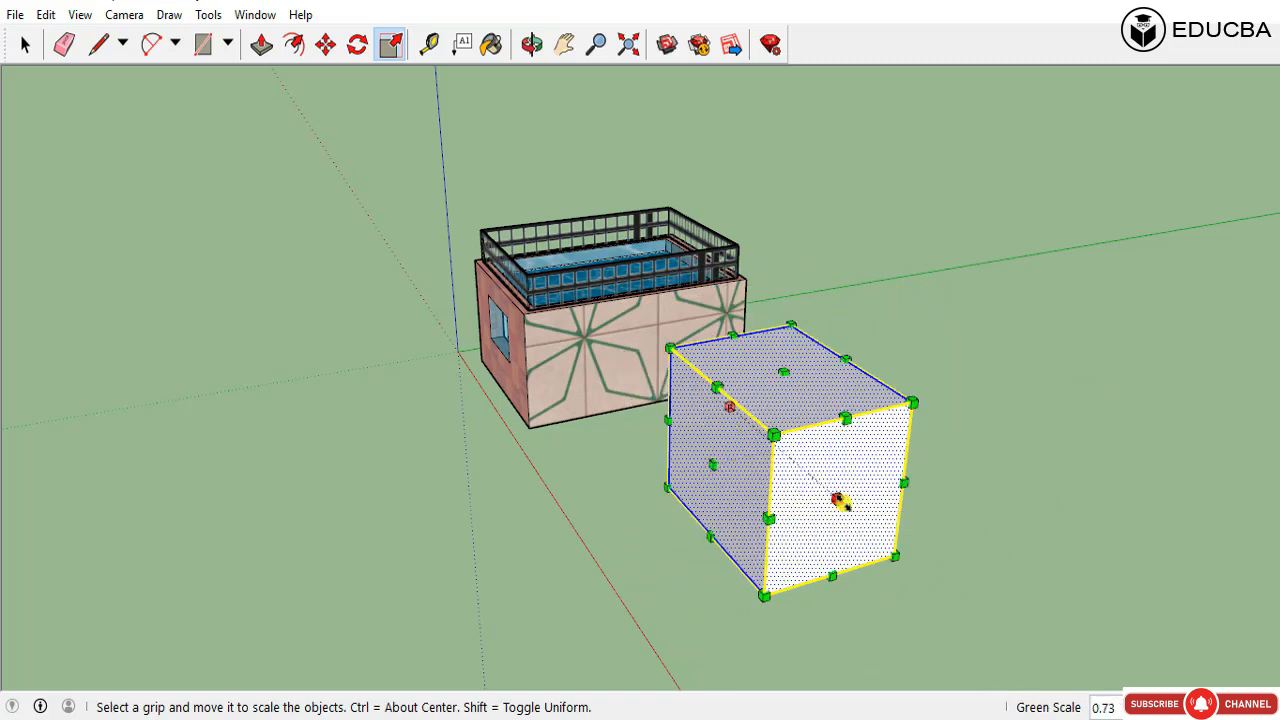
{"action": "left_click_drag", "start_coordinate": [838, 500], "coordinate": [929, 588]}
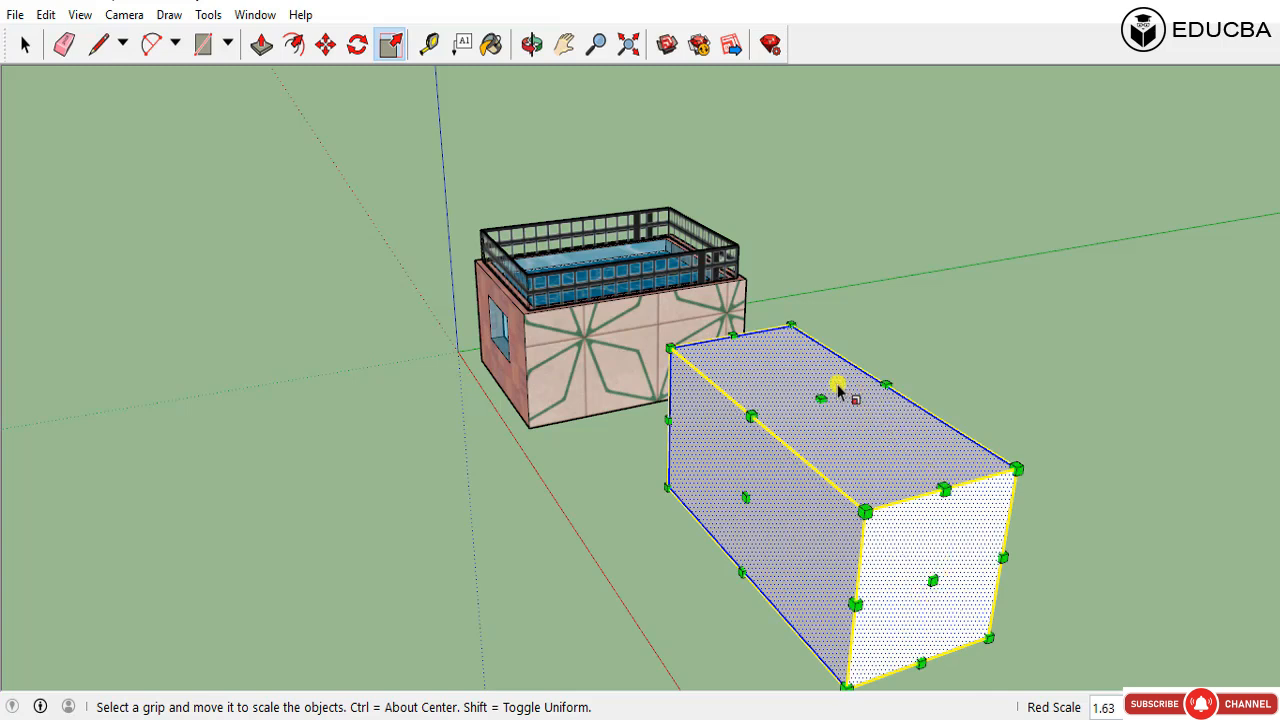
{"action": "left_click_drag", "start_coordinate": [820, 400], "coordinate": [822, 470]}
{"action": "key", "text": "space"}
{"action": "left_click", "coordinate": [955, 425]}
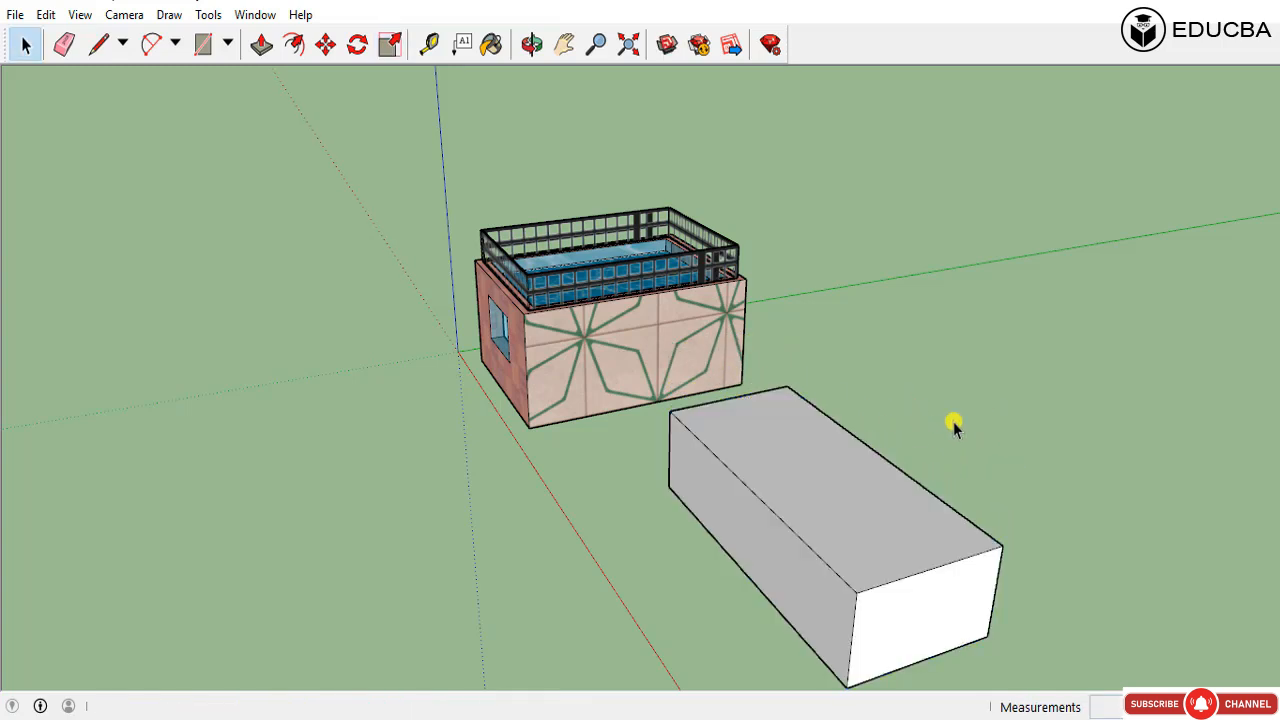
Step: Offset the outline of the new box's top face slightly inward to form a narrow border
{"action": "left_click", "coordinate": [208, 15]}
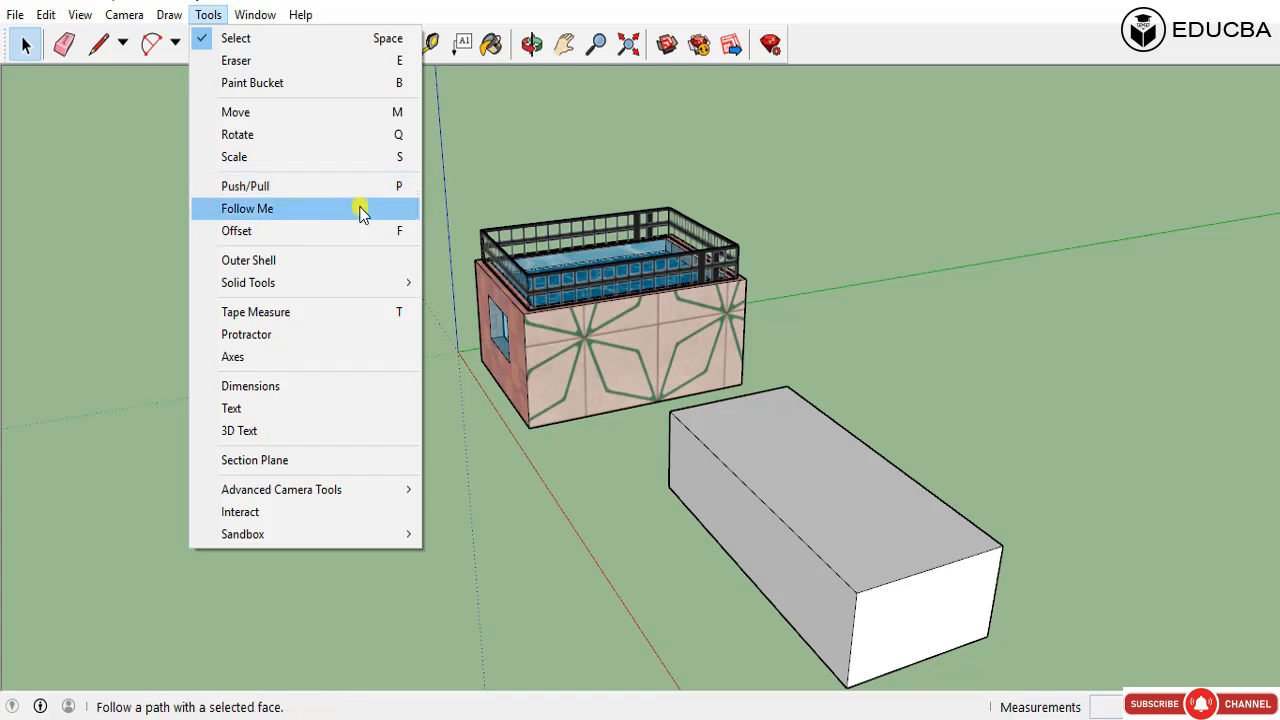
{"action": "left_click", "coordinate": [340, 230]}
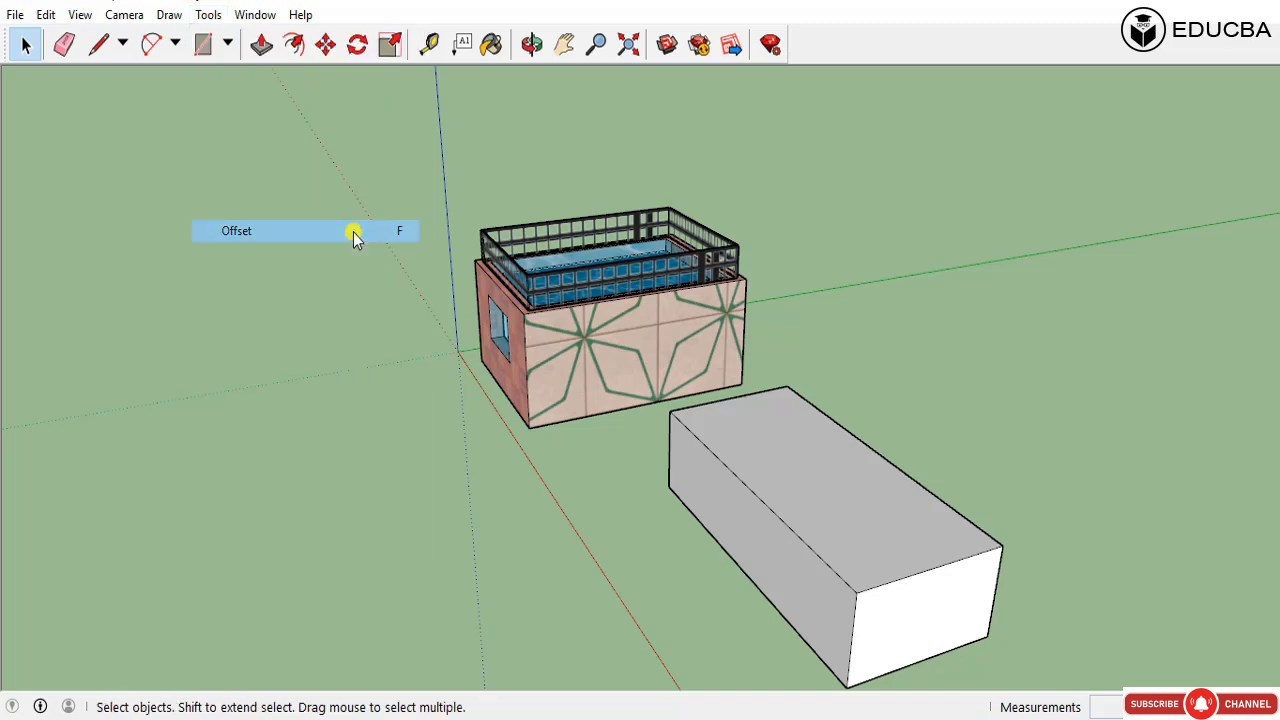
{"action": "middle_click_drag", "start_coordinate": [771, 586], "coordinate": [735, 533]}
{"action": "scroll", "coordinate": [735, 533], "scroll_direction": "up", "scroll_amount": 2}
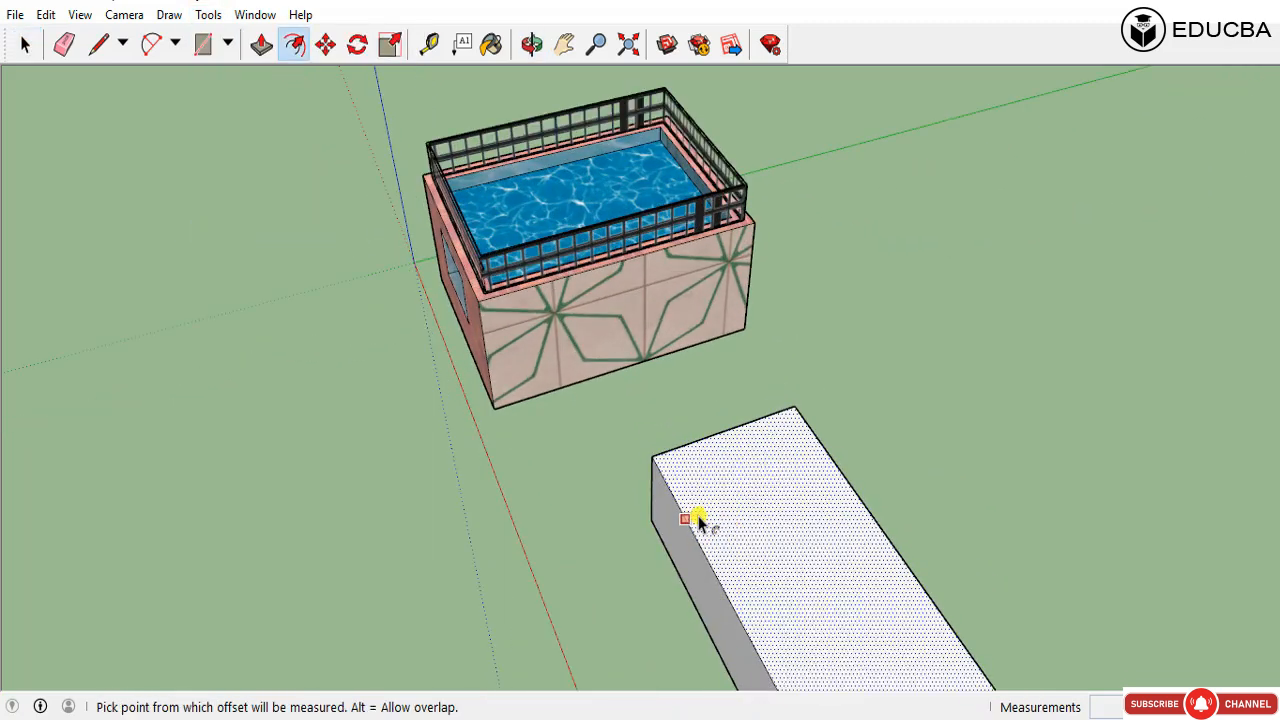
{"action": "left_click", "coordinate": [690, 520]}
{"action": "scroll", "coordinate": [690, 520], "scroll_direction": "up", "scroll_amount": 3}
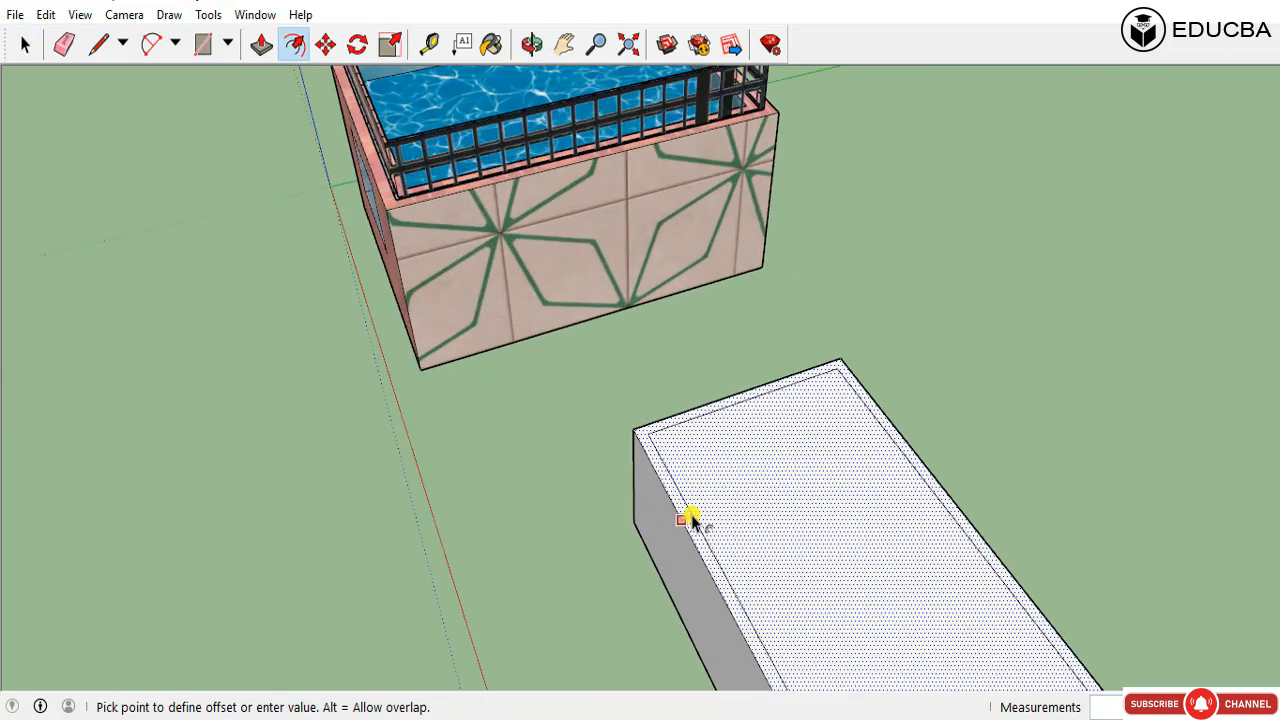
{"action": "scroll", "coordinate": [690, 520], "scroll_direction": "up", "scroll_amount": 4}
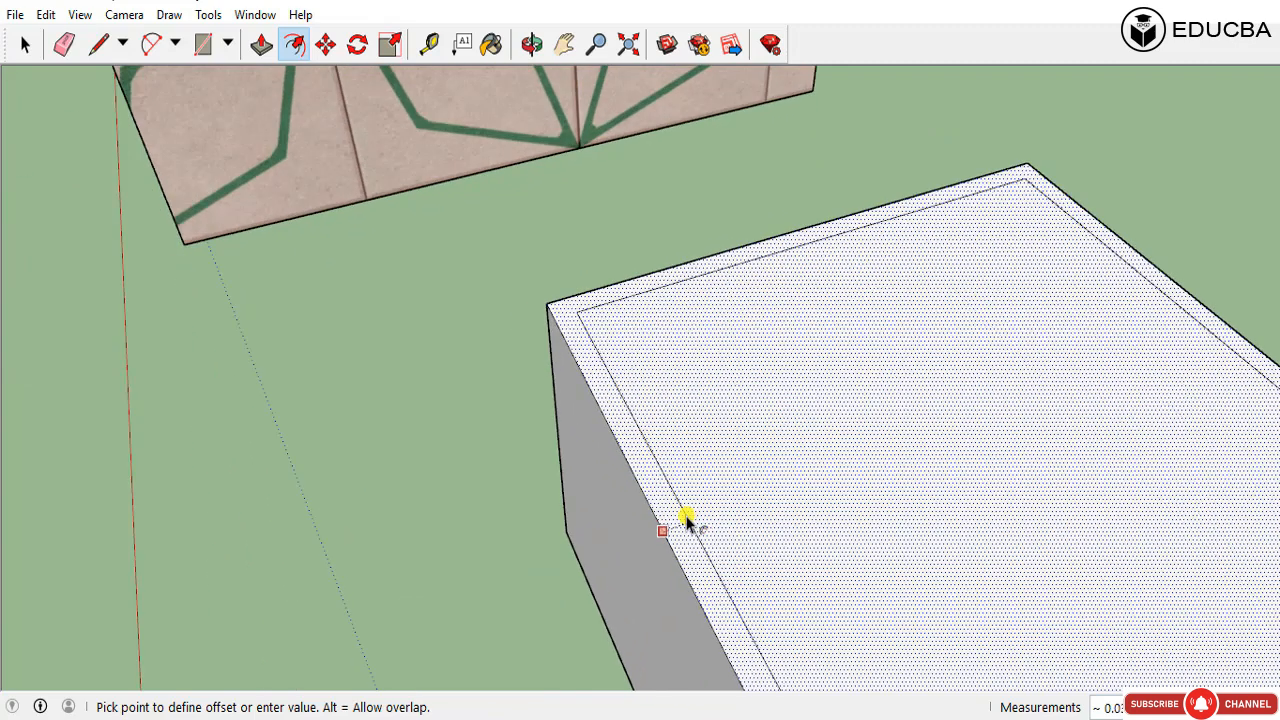
{"action": "left_click", "coordinate": [680, 512]}
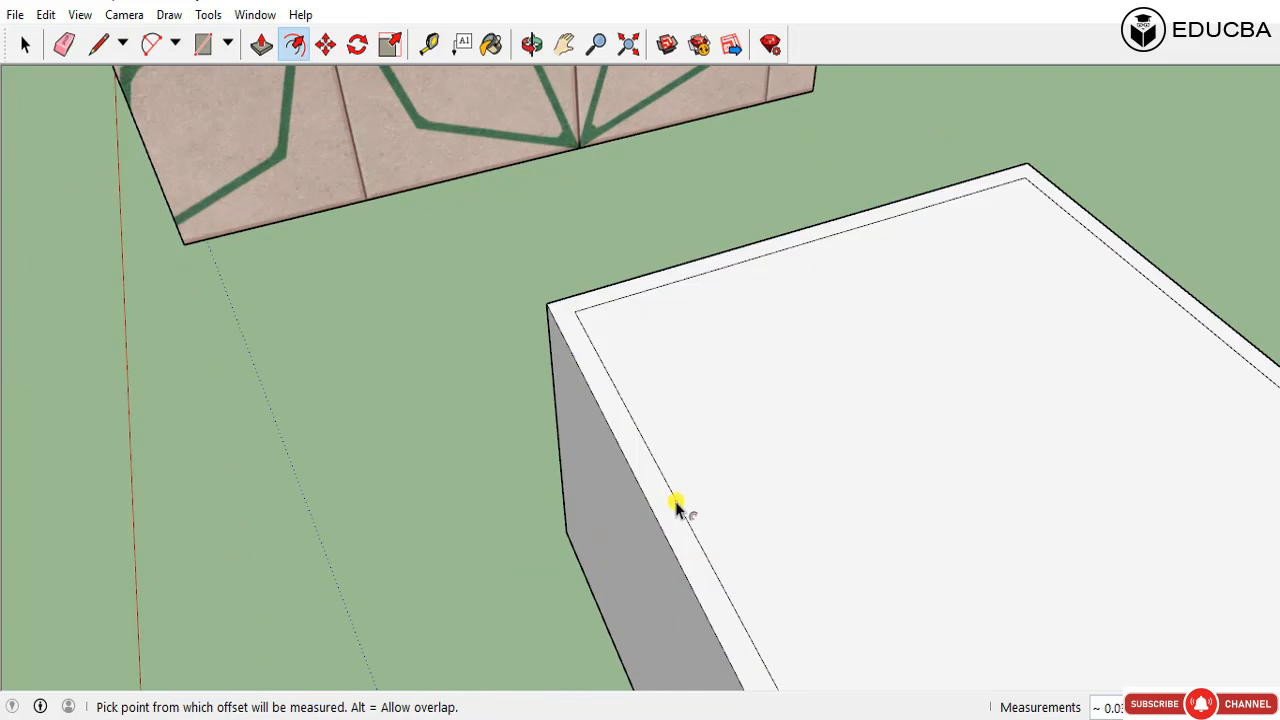
Step: Offset the inner rectangle on the box's top face inward by 0.15
{"action": "left_click", "coordinate": [734, 471]}
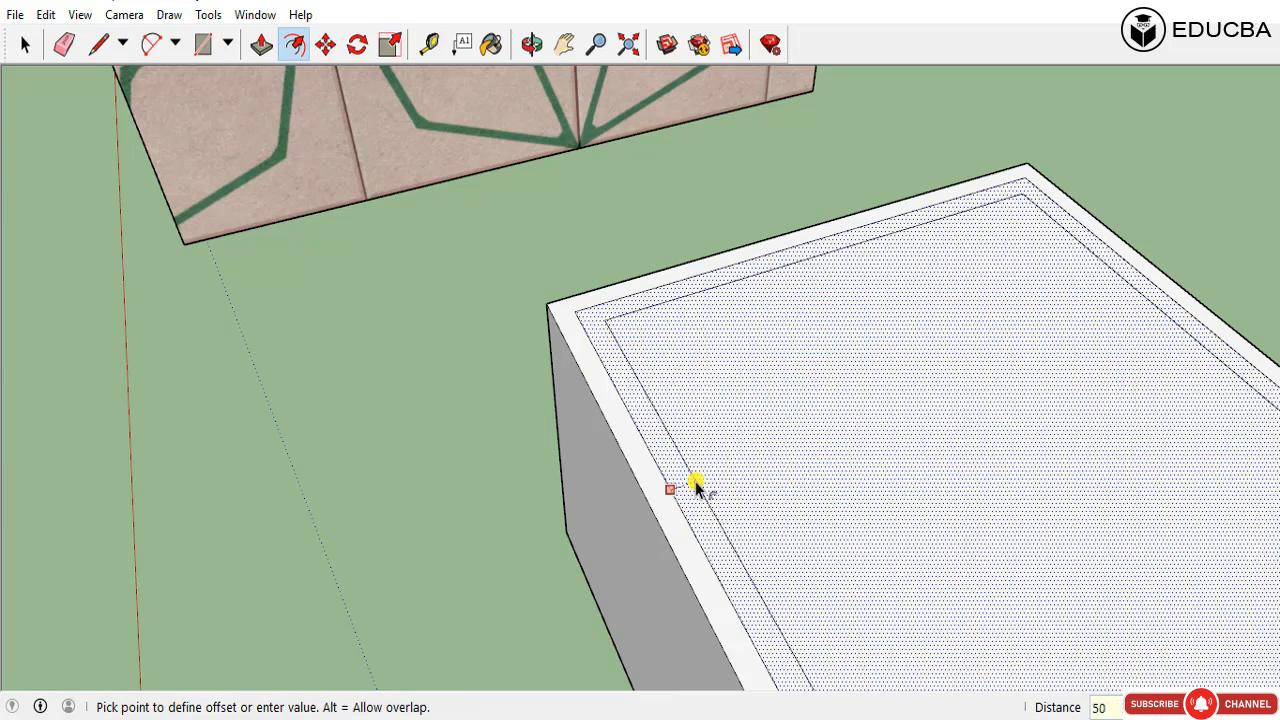
{"action": "key", "text": "Escape"}
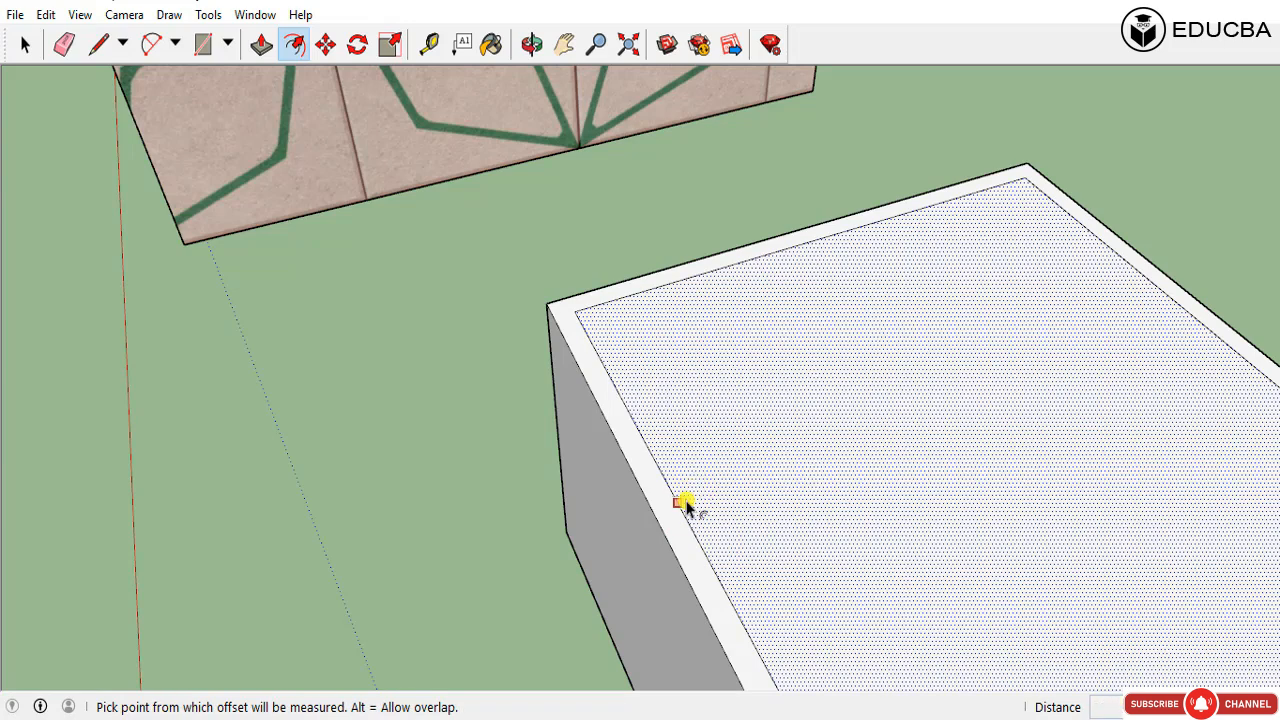
{"action": "left_click", "coordinate": [679, 501]}
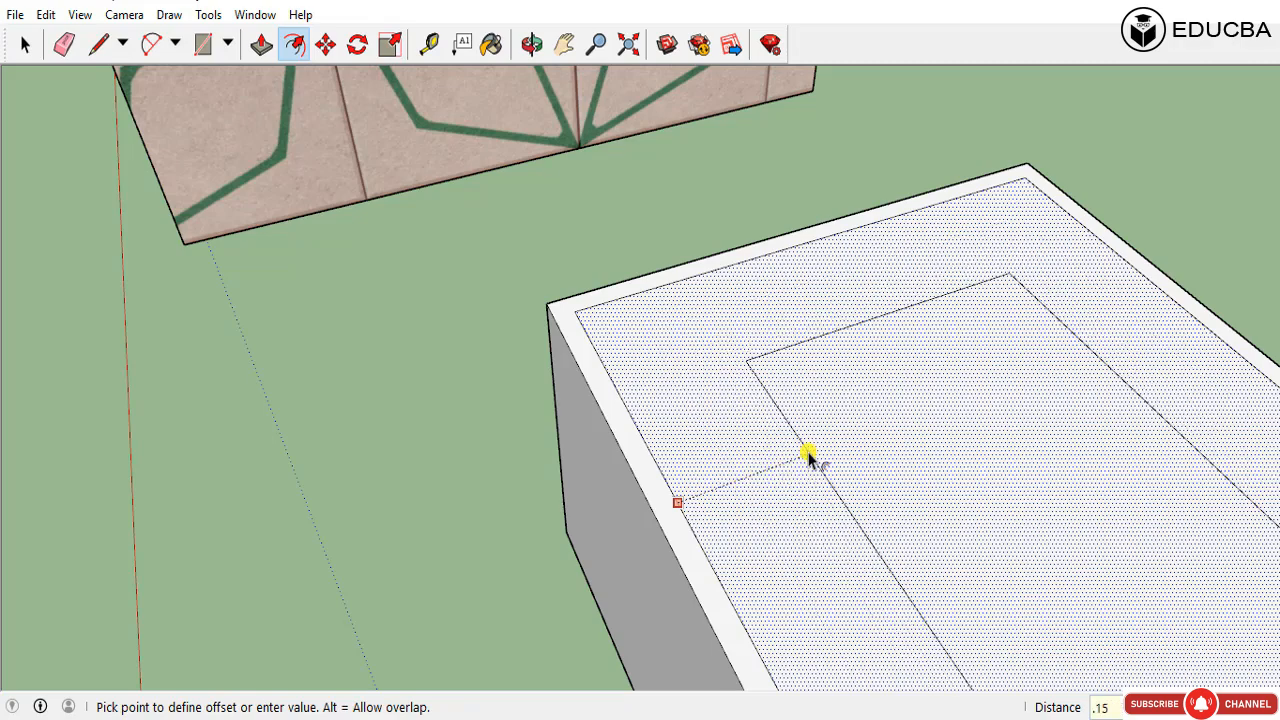
{"action": "left_click", "coordinate": [808, 455]}
{"action": "scroll", "coordinate": [812, 370], "scroll_direction": "down", "scroll_amount": 6}
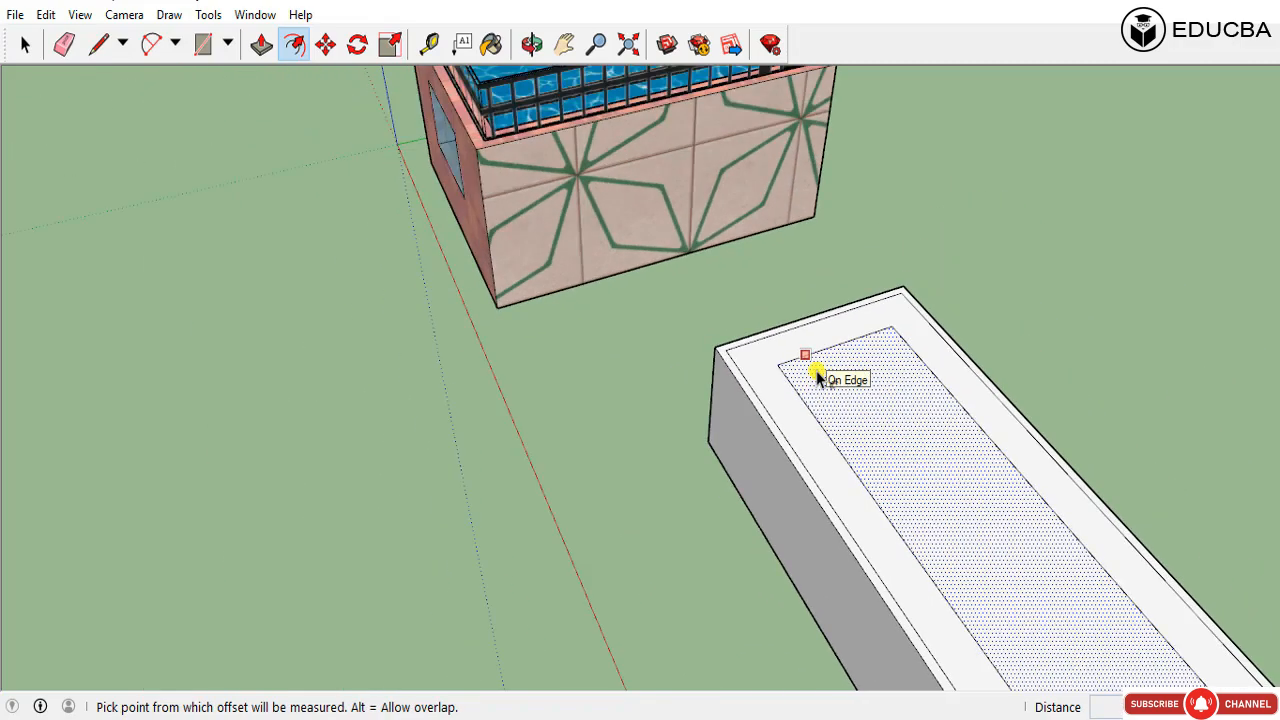
{"action": "scroll", "coordinate": [916, 497], "scroll_direction": "up", "scroll_amount": 2}
{"action": "scroll", "coordinate": [916, 497], "scroll_direction": "up", "scroll_amount": 2}
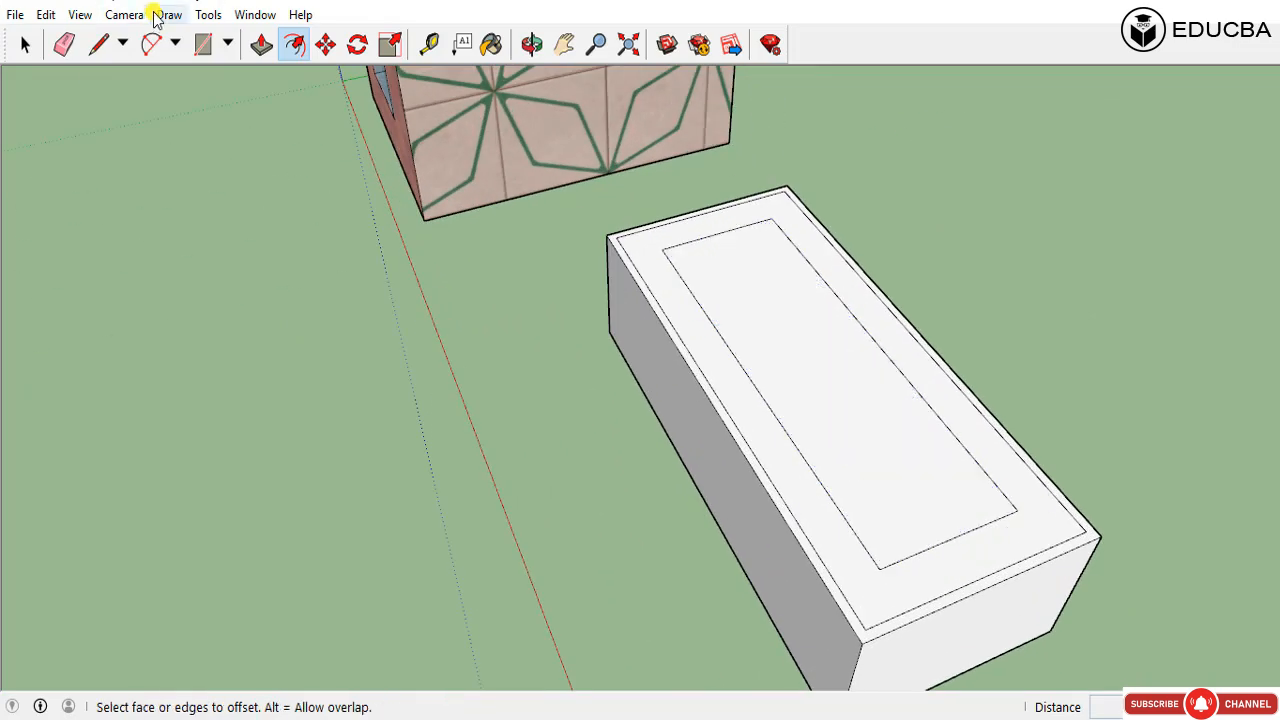
{"action": "left_click", "coordinate": [210, 14]}
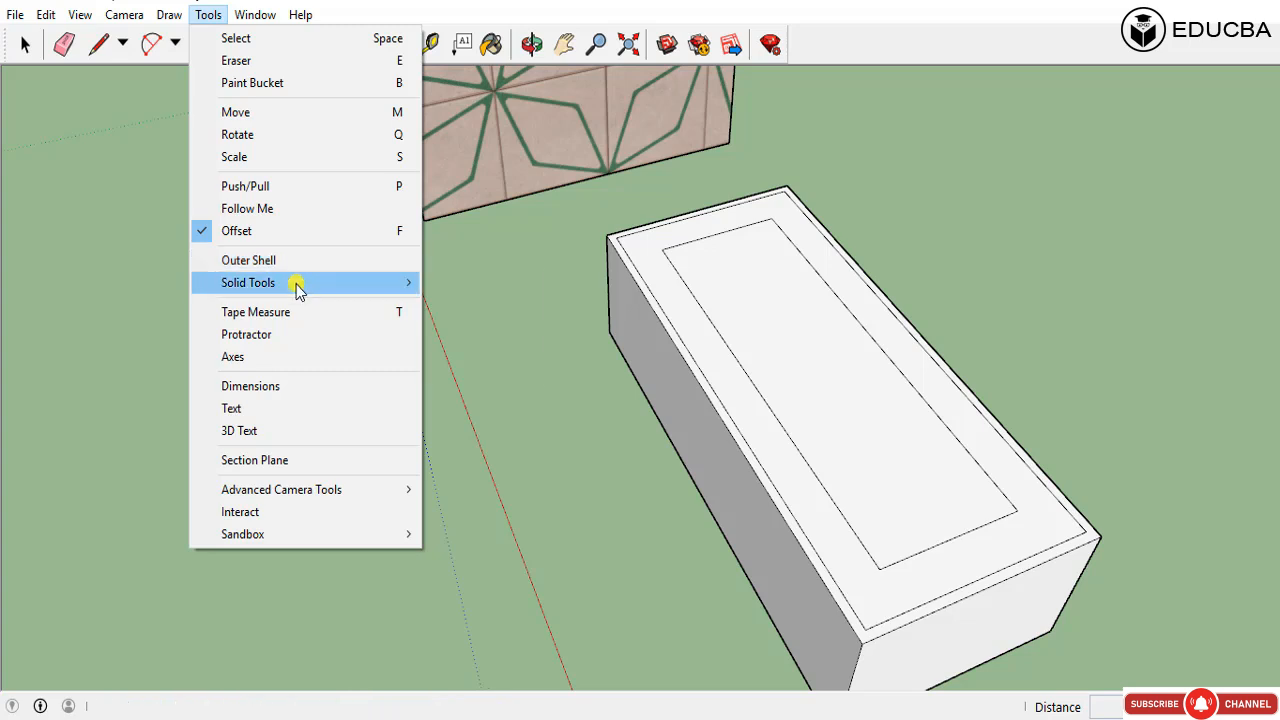
{"action": "mouse_move", "coordinate": [296, 284]}
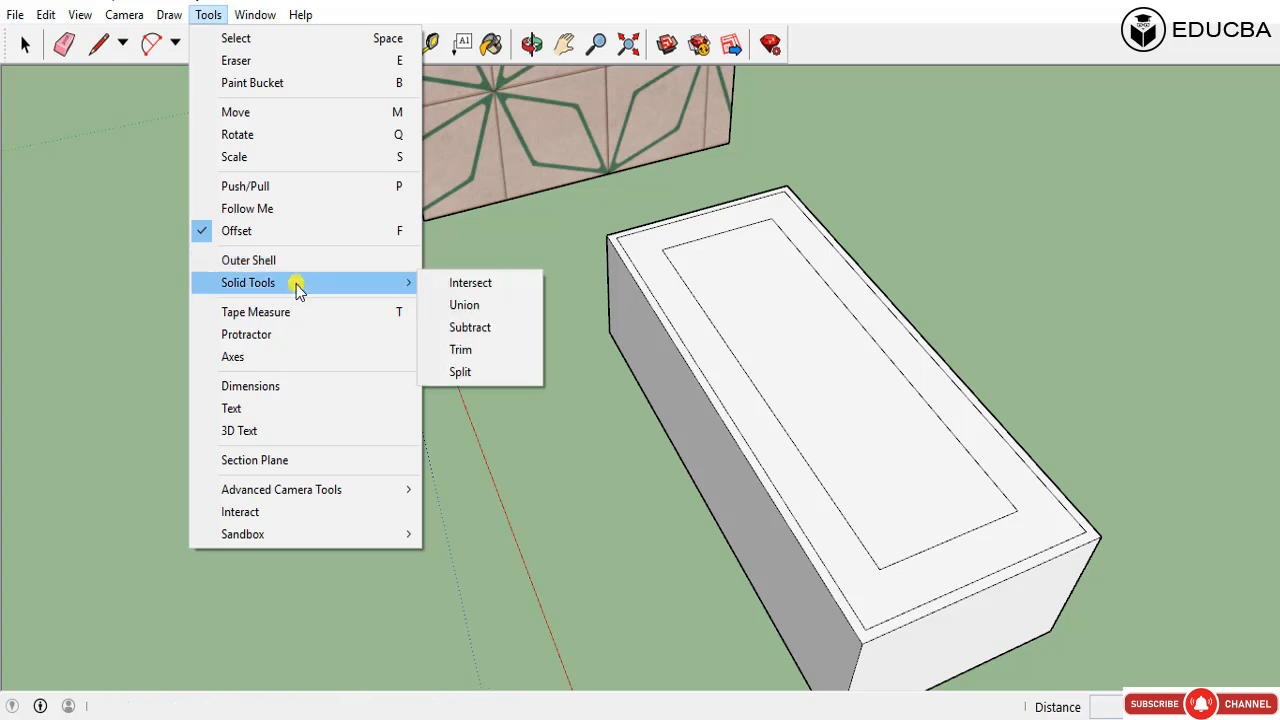
{"action": "left_click", "coordinate": [512, 428]}
Step: Measure the box's lower long edge from corner to corner with the Tape Measure
{"action": "left_click", "coordinate": [212, 14]}
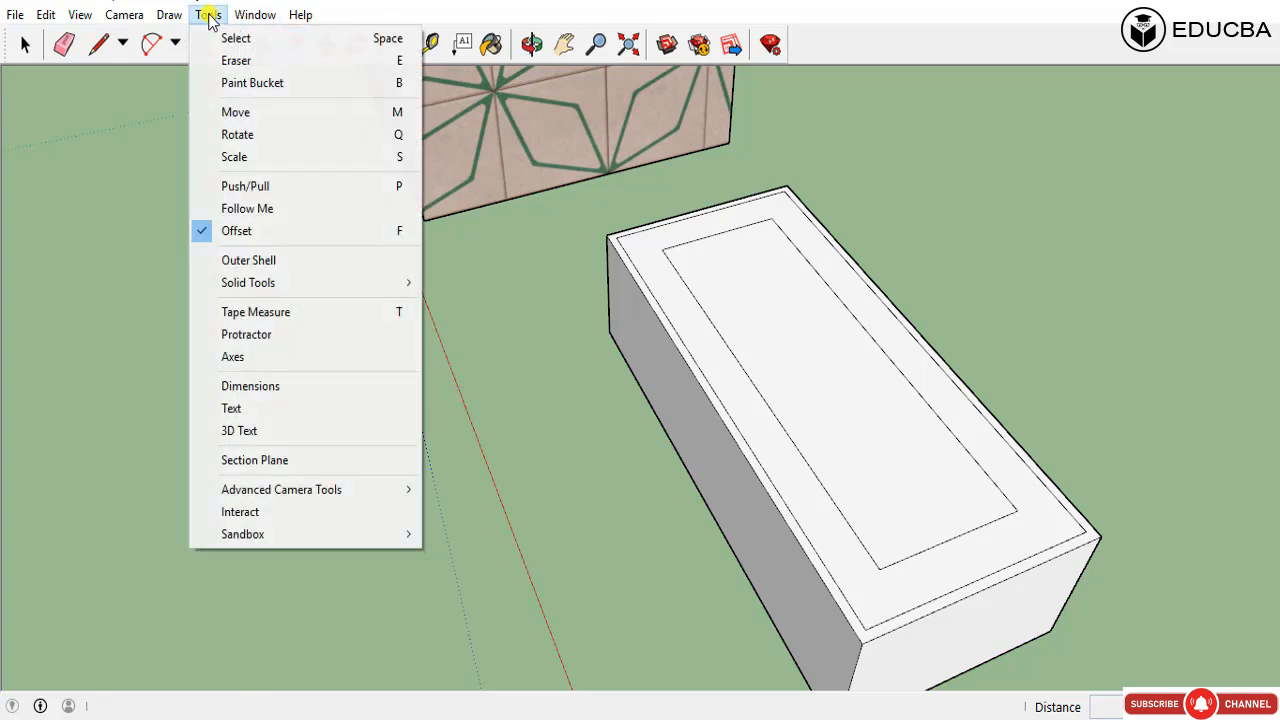
{"action": "left_click", "coordinate": [319, 312]}
{"action": "left_click", "coordinate": [656, 414]}
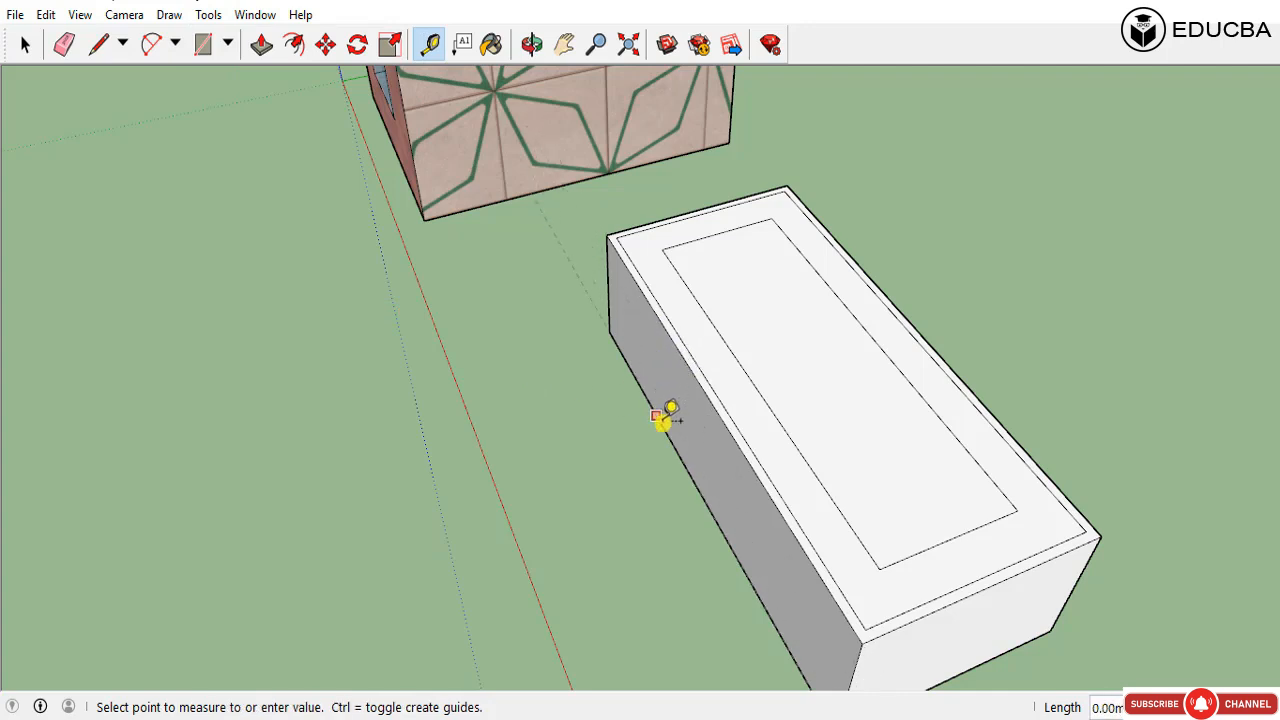
{"action": "key", "text": "Escape"}
{"action": "left_click", "coordinate": [609, 331]}
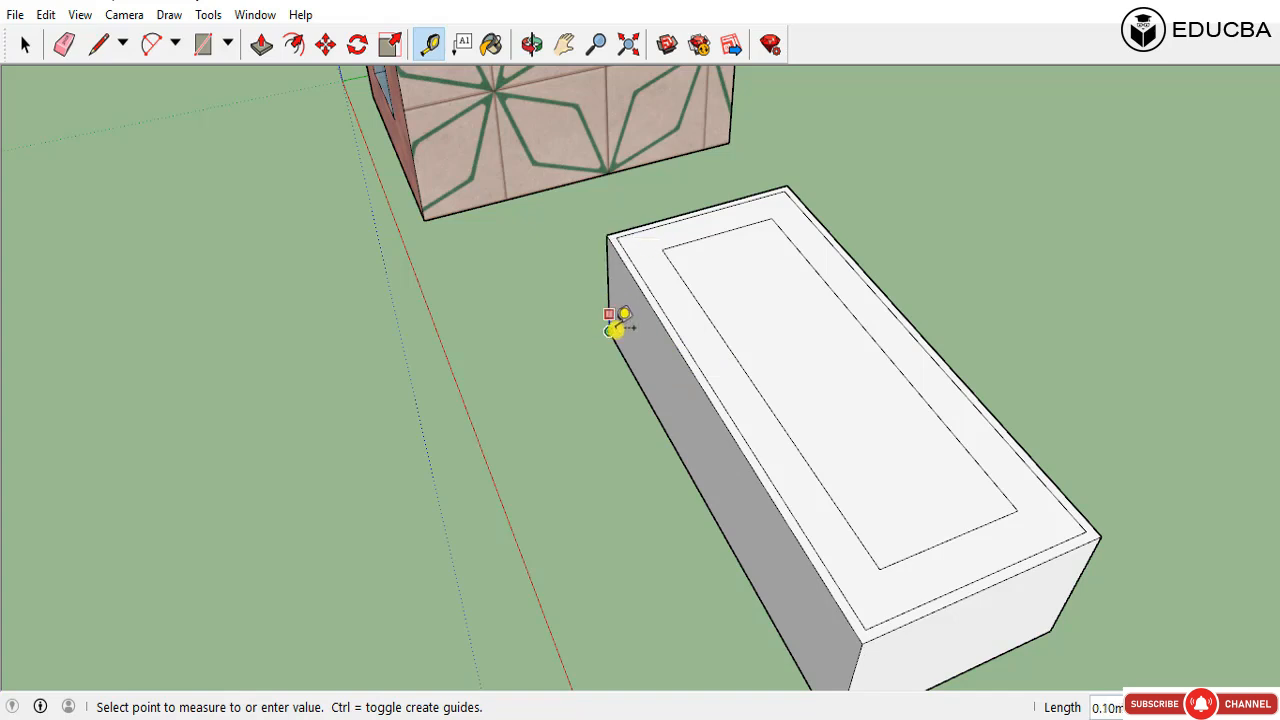
{"action": "scroll", "coordinate": [675, 415], "scroll_direction": "down", "scroll_amount": 2}
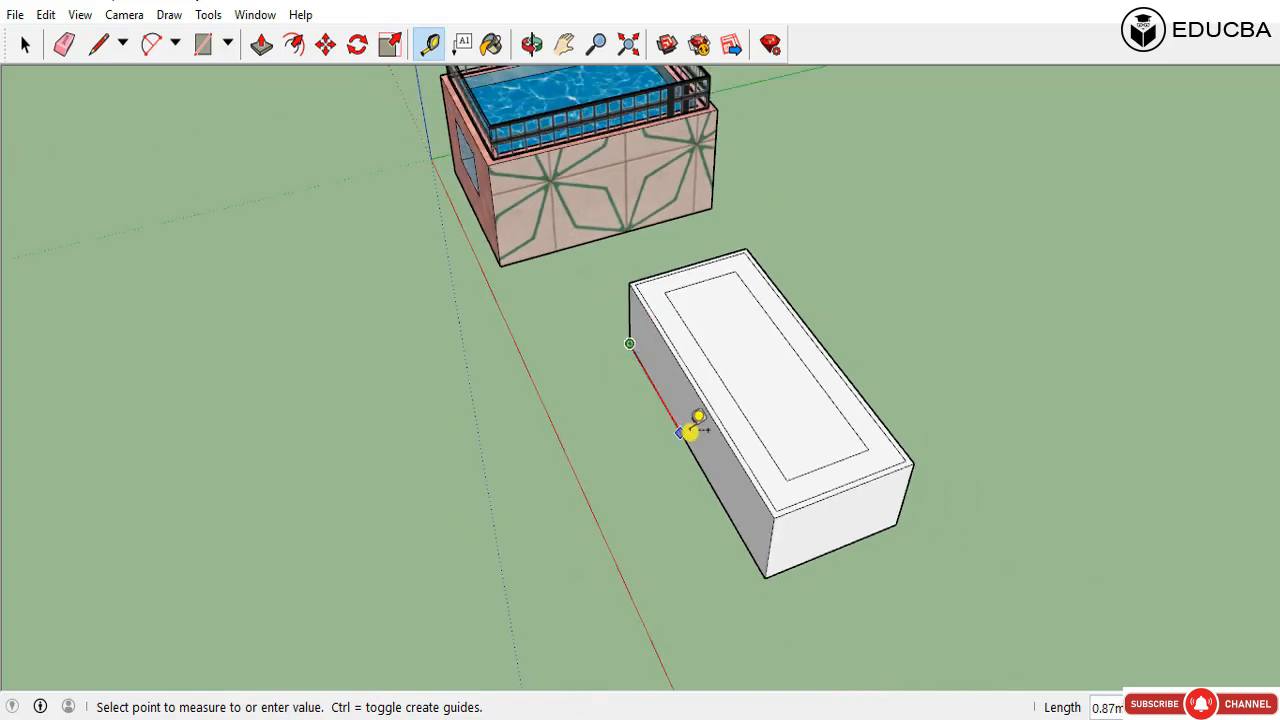
{"action": "left_click", "coordinate": [766, 578]}
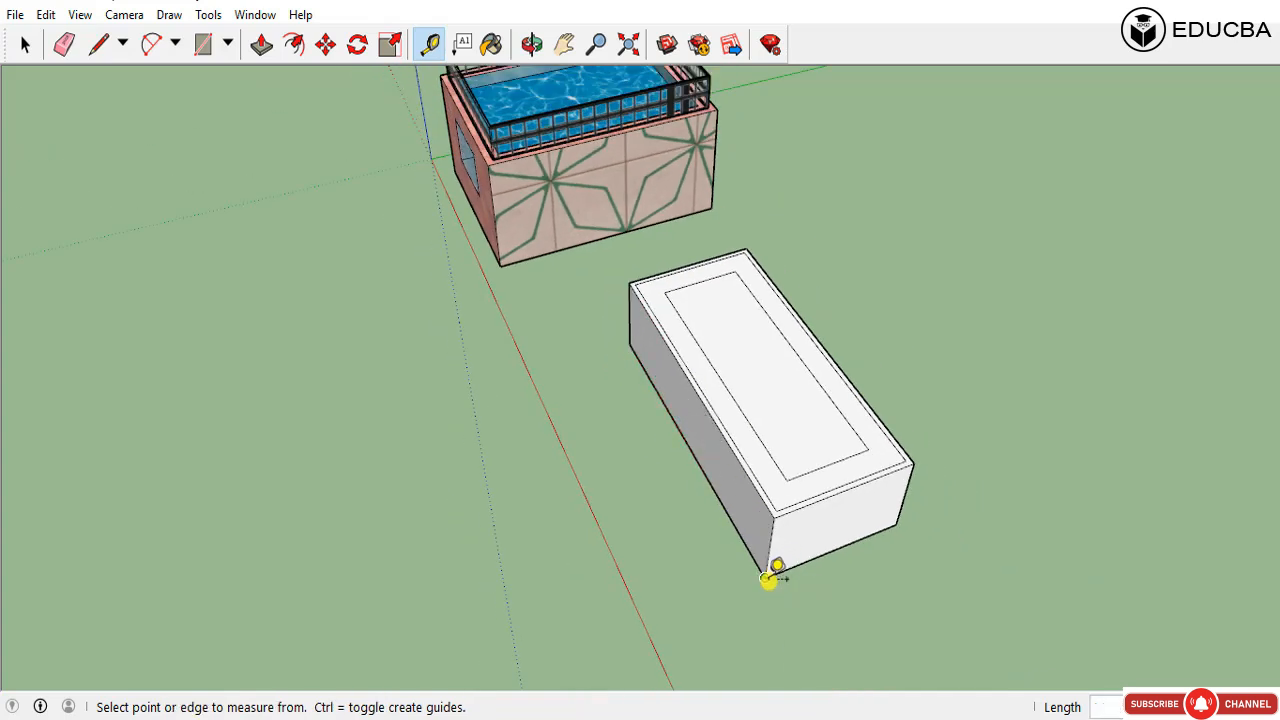
Step: Create a guide line along the box's lower long edge with the Tape Measure
{"action": "left_click", "coordinate": [765, 577]}
{"action": "middle_click_drag", "start_coordinate": [763, 451], "coordinate": [783, 470]}
{"action": "scroll", "coordinate": [772, 294], "scroll_direction": "up", "scroll_amount": 3}
{"action": "left_click", "coordinate": [766, 280]}
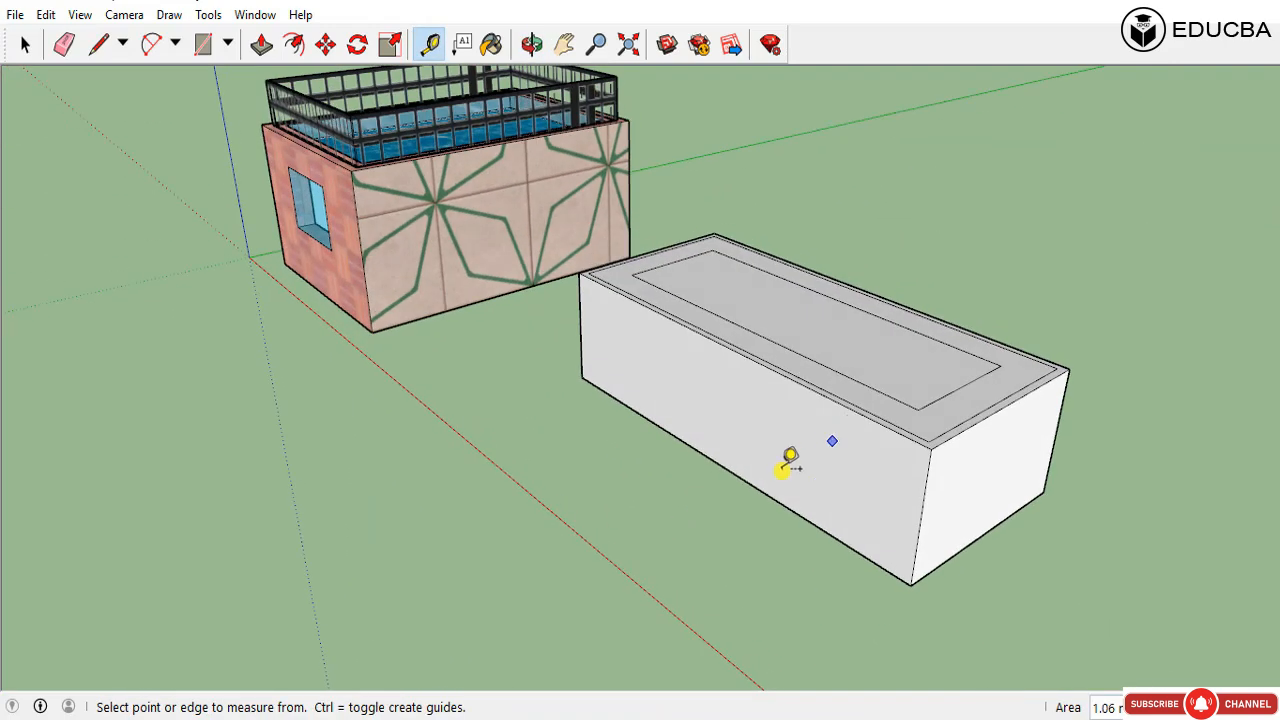
{"action": "double_click", "coordinate": [772, 493]}
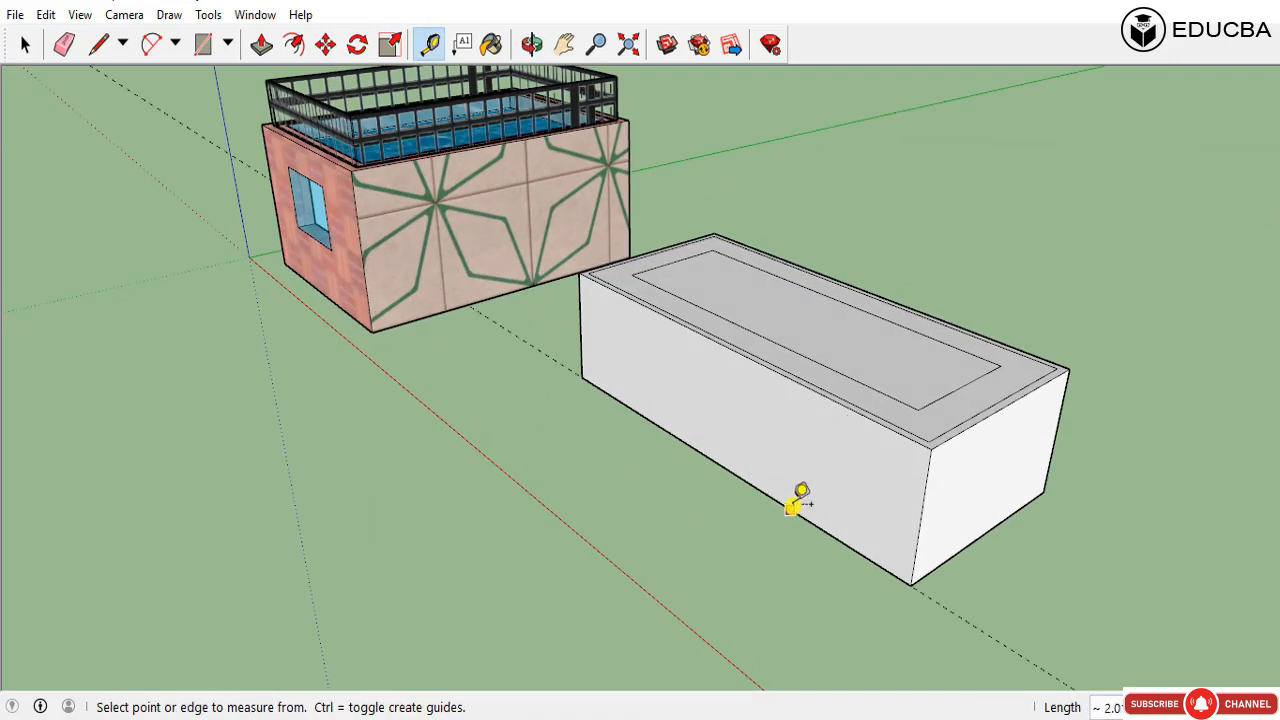
Step: Place a guide parallel to the lower long edge on the box's side face, just below its upper edge
{"action": "left_click", "coordinate": [840, 541]}
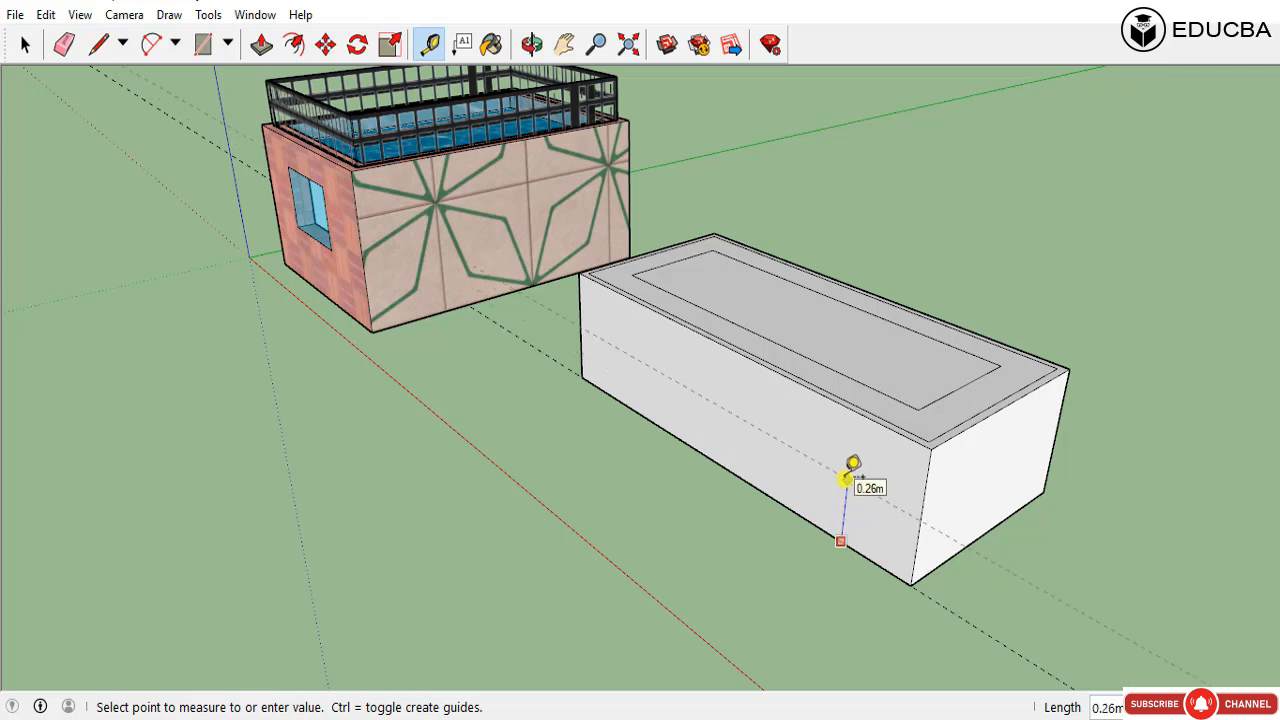
{"action": "scroll", "coordinate": [848, 476], "scroll_direction": "up", "scroll_amount": 2}
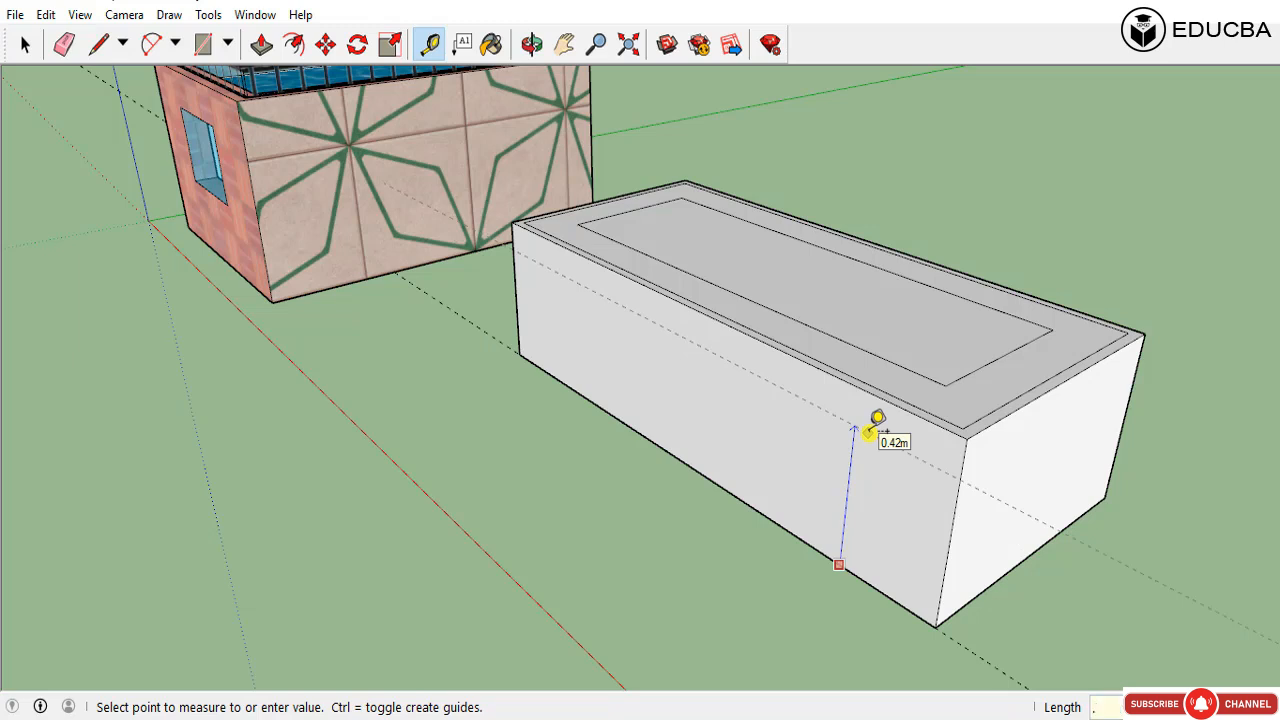
{"action": "left_click", "coordinate": [868, 430]}
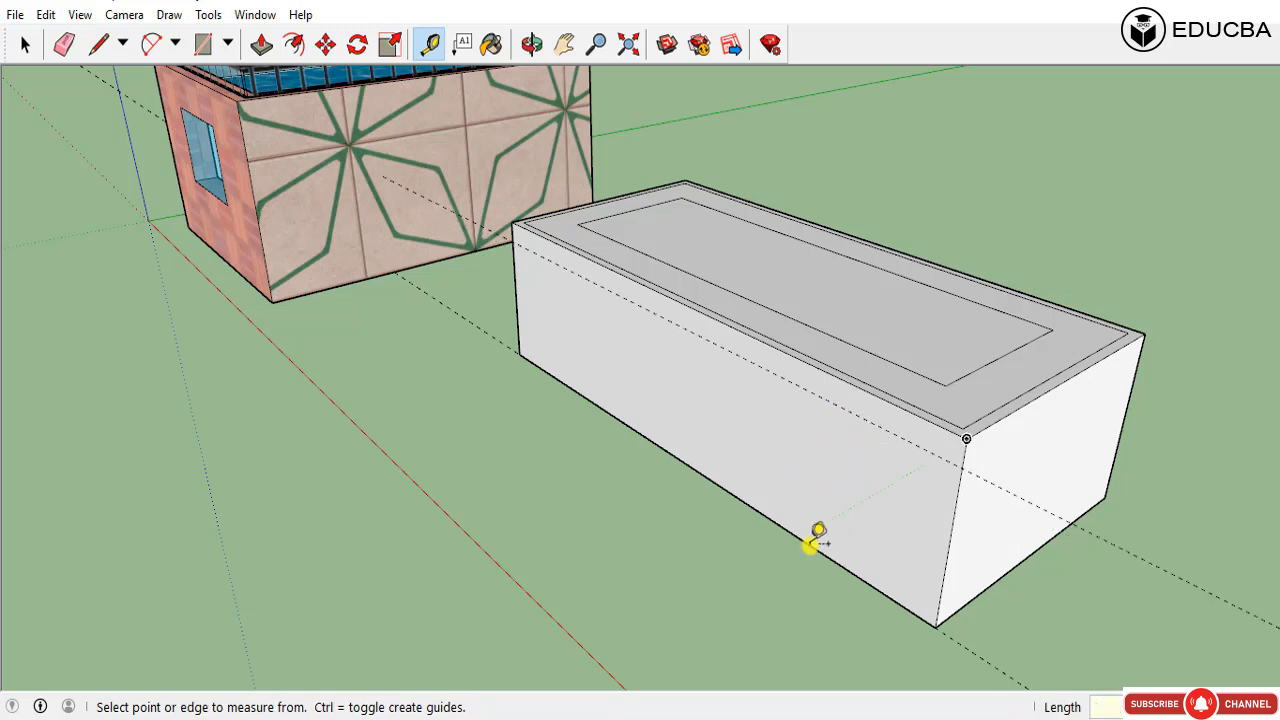
{"action": "key", "text": "space"}
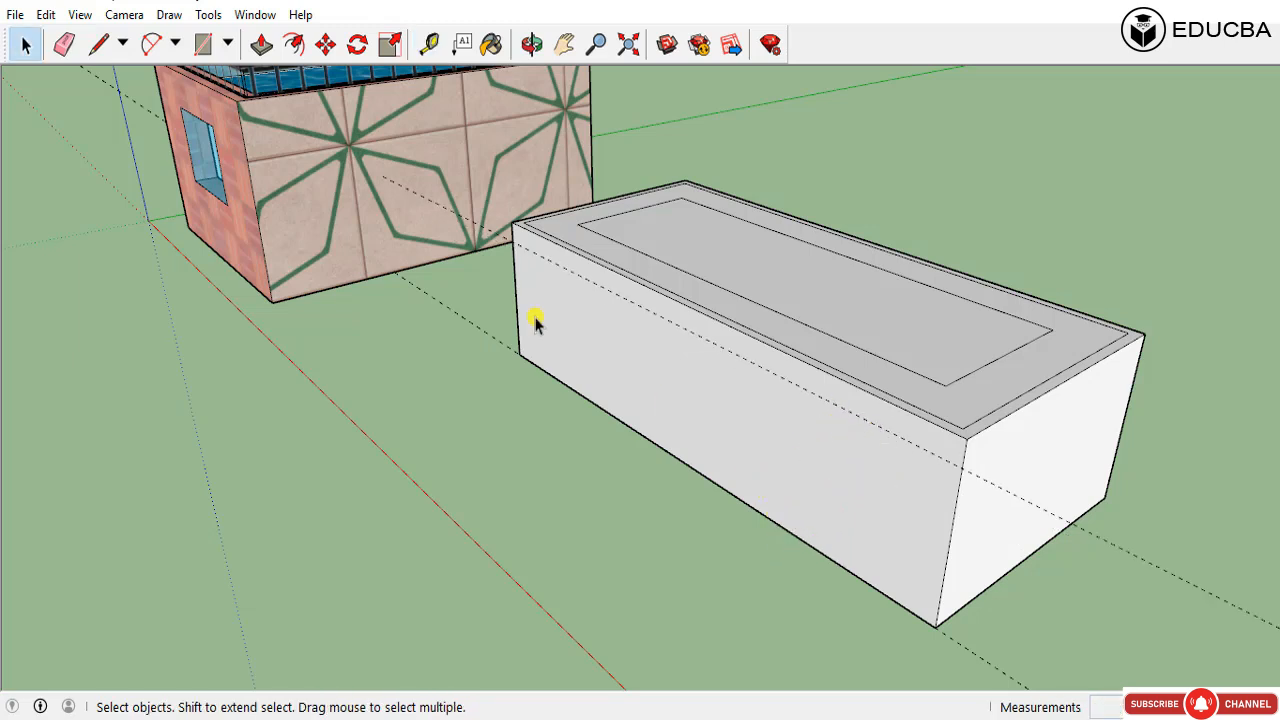
Step: Try placing further parallel guides on the long side face, measured up from its lower edge
{"action": "key", "text": "t"}
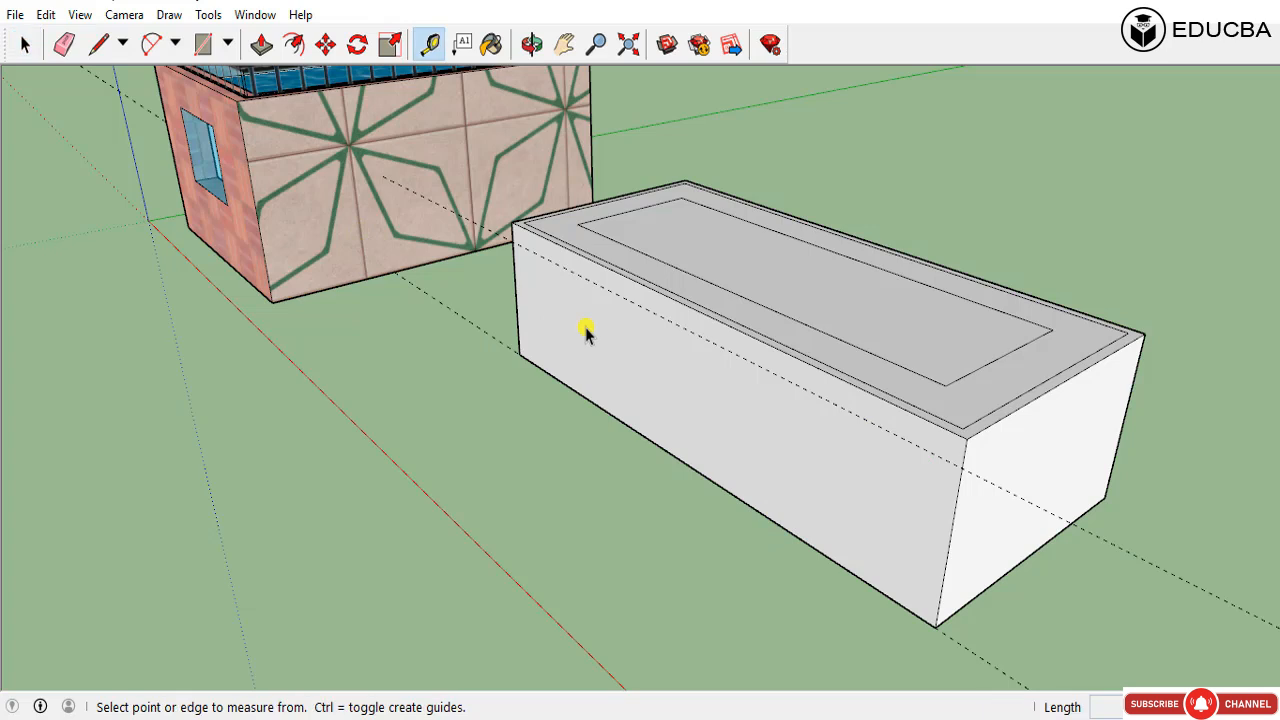
{"action": "left_click", "coordinate": [206, 15]}
{"action": "left_click", "coordinate": [280, 312]}
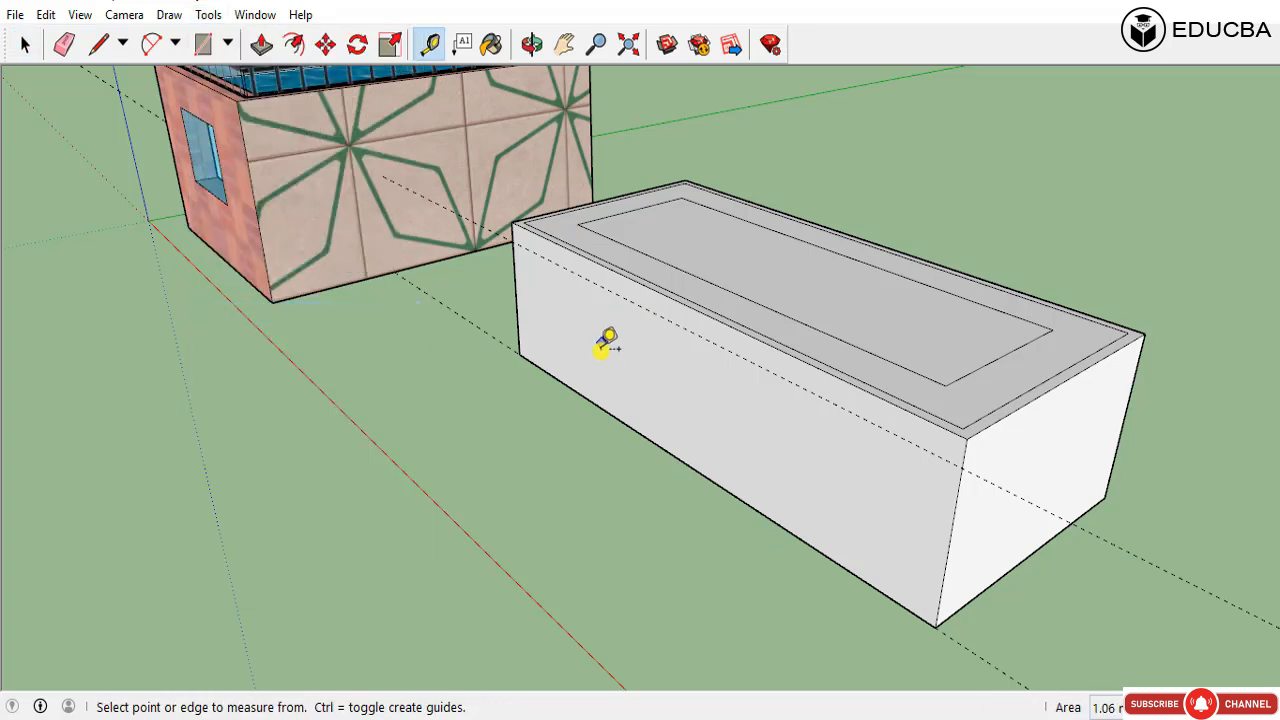
{"action": "left_click", "coordinate": [609, 410]}
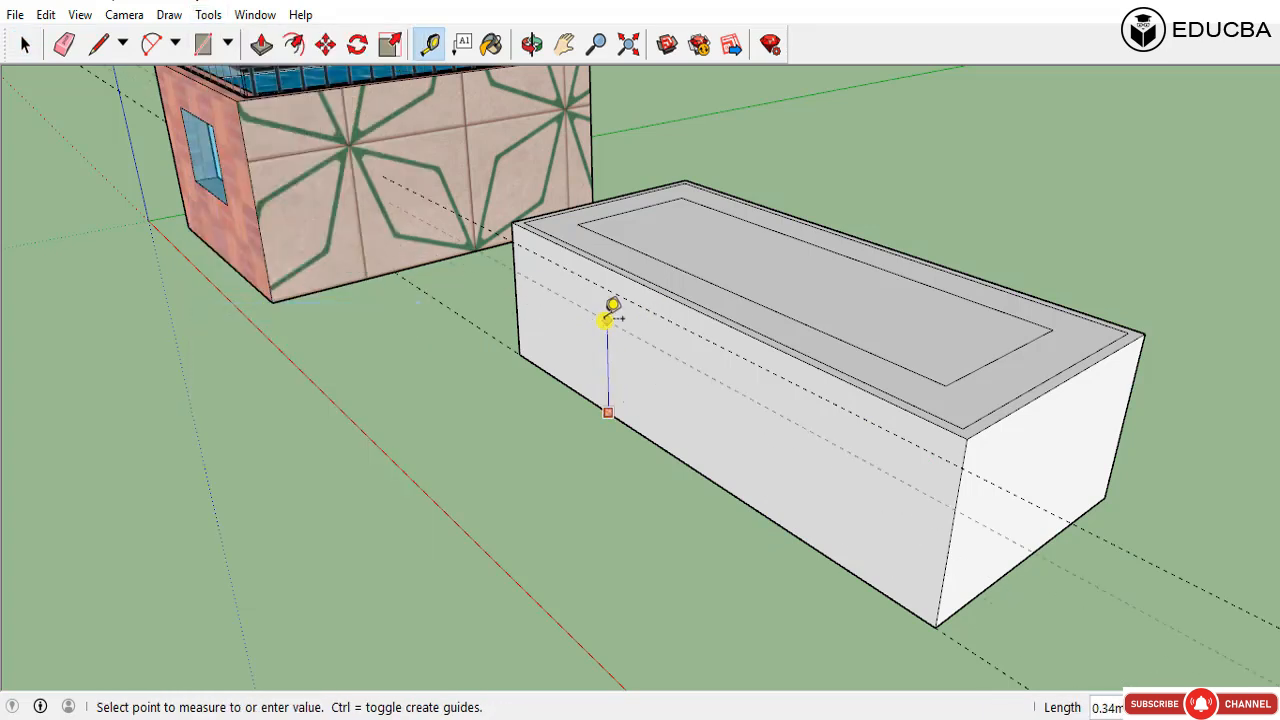
{"action": "left_click", "coordinate": [626, 346]}
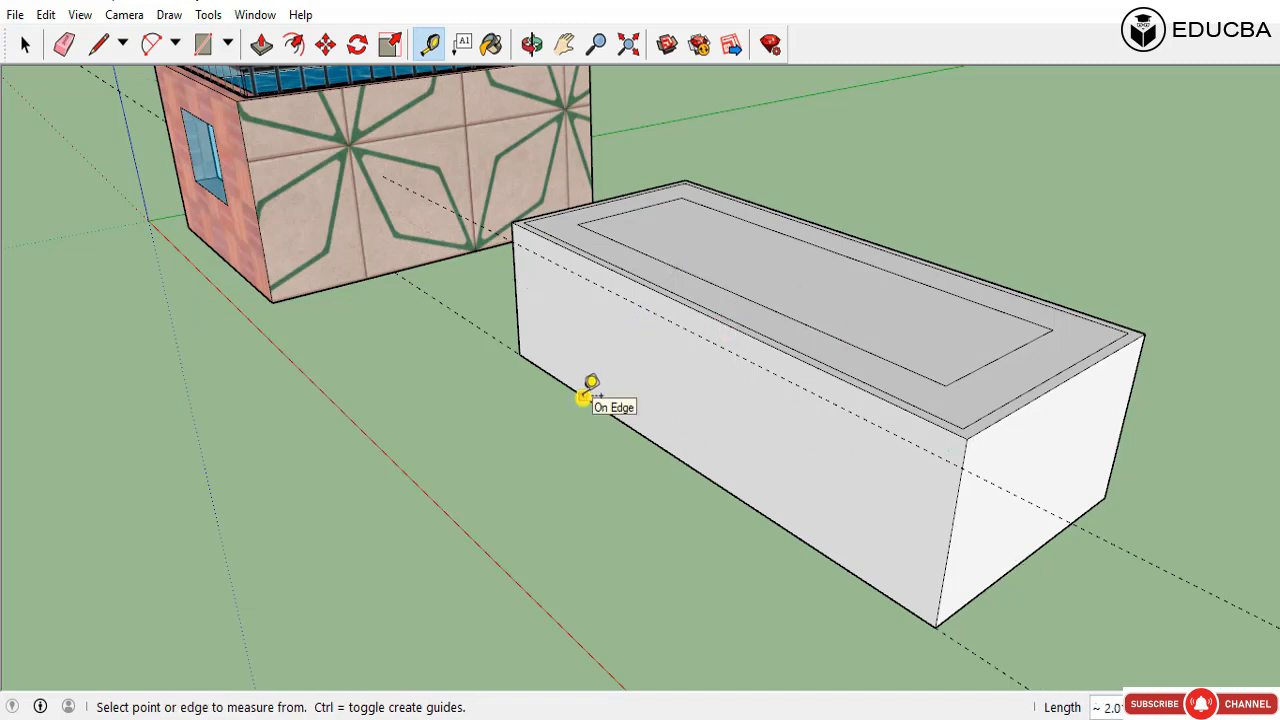
{"action": "scroll", "coordinate": [583, 398], "scroll_direction": "up", "scroll_amount": 5}
{"action": "scroll", "coordinate": [583, 398], "scroll_direction": "down", "scroll_amount": 5}
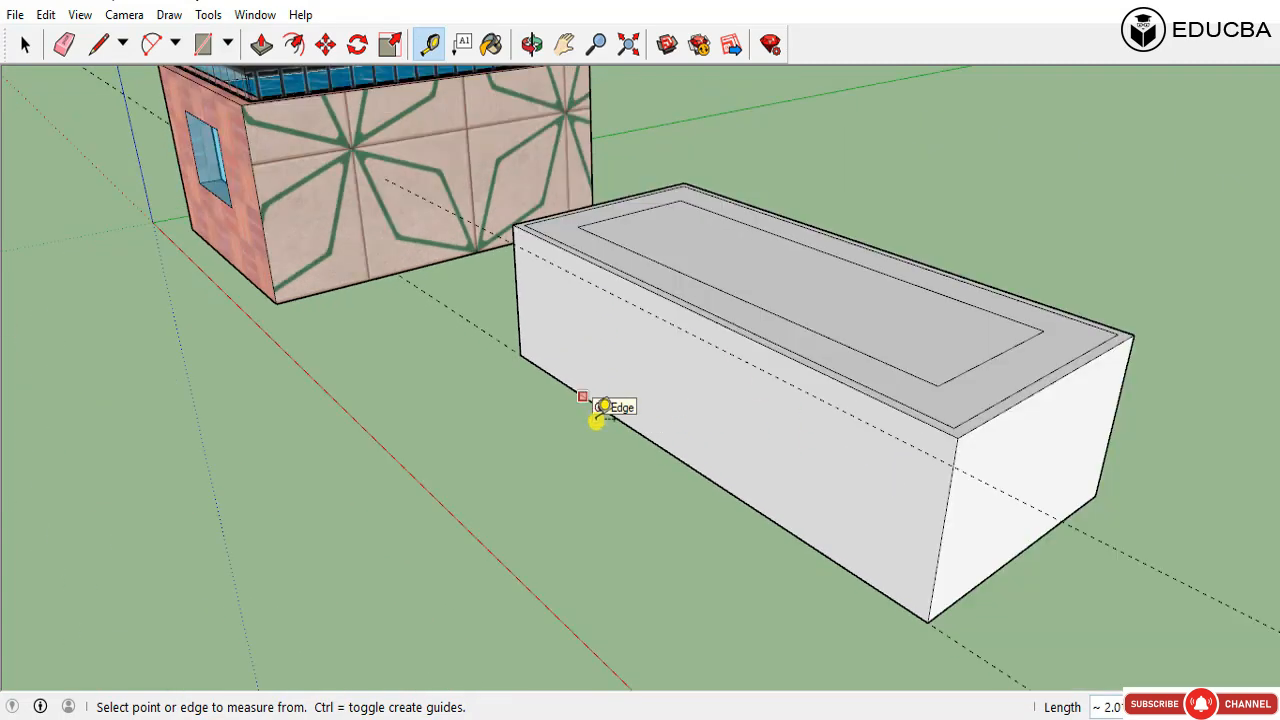
{"action": "left_click", "coordinate": [729, 488]}
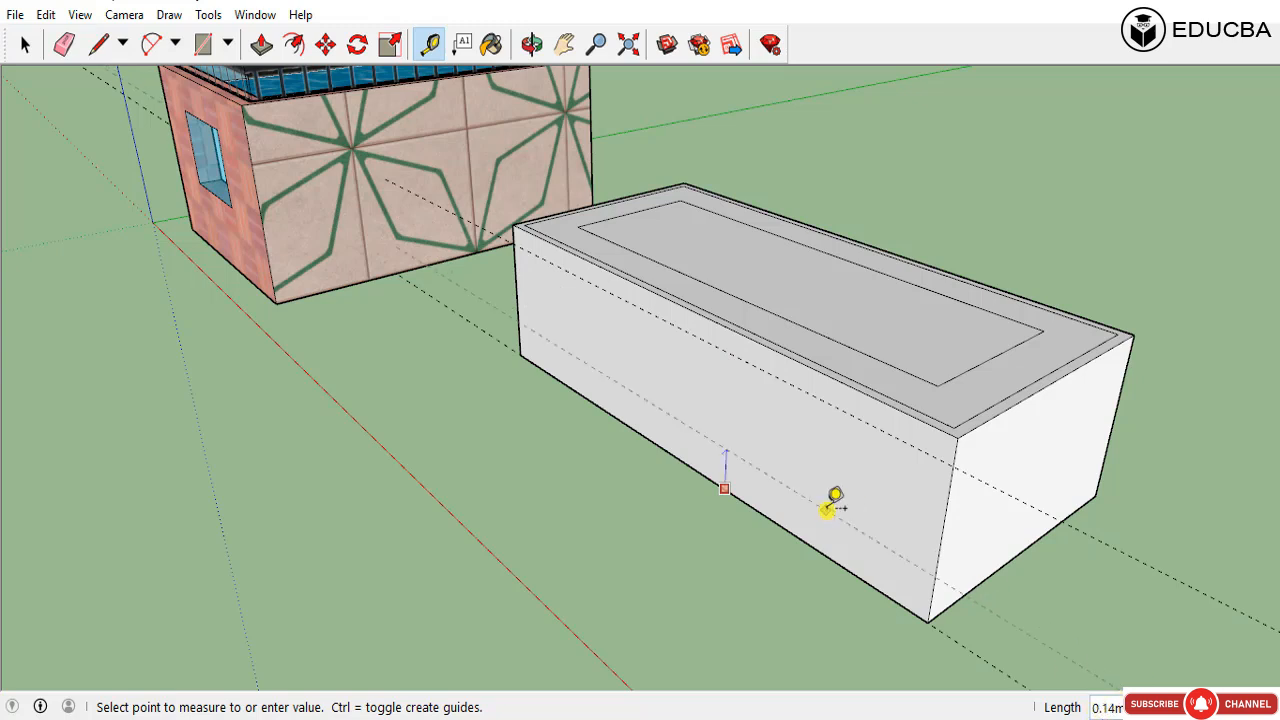
{"action": "left_click", "coordinate": [806, 468]}
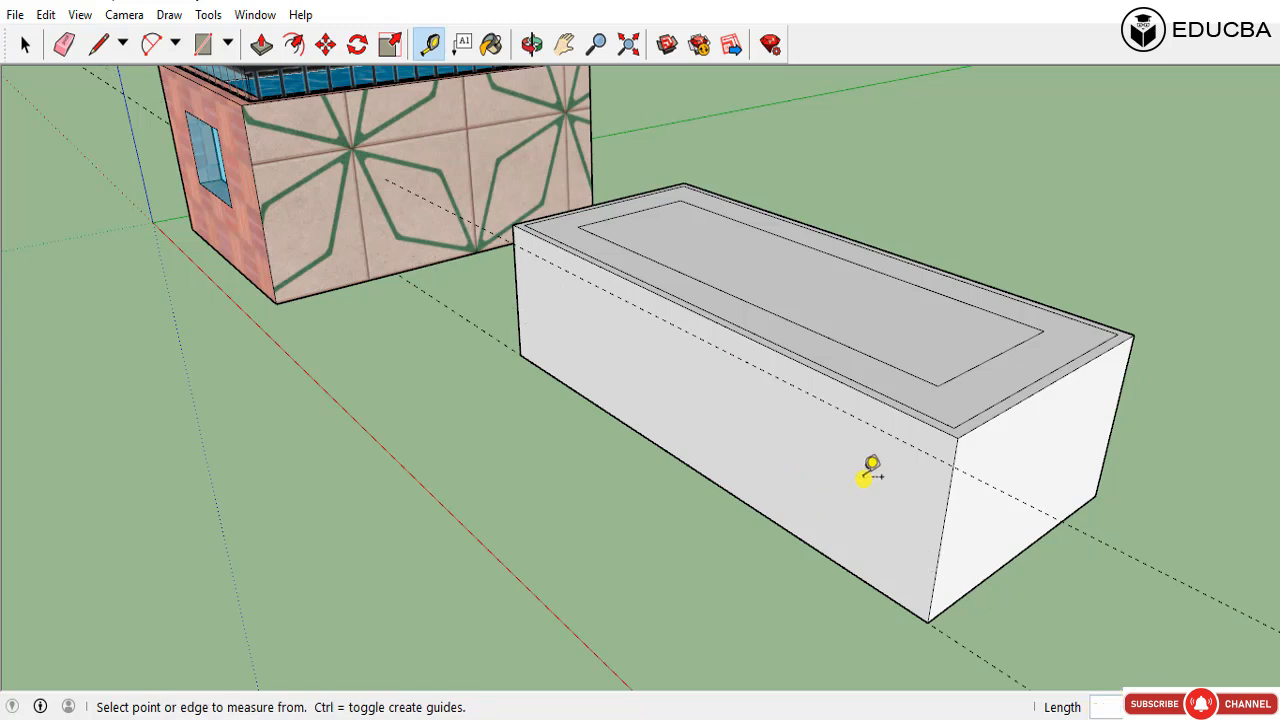
Step: Place a guide parallel to the vertical corner edge about 1.18 m along the box's side face, and one parallel to the long edge across the top face
{"action": "left_click", "coordinate": [951, 478]}
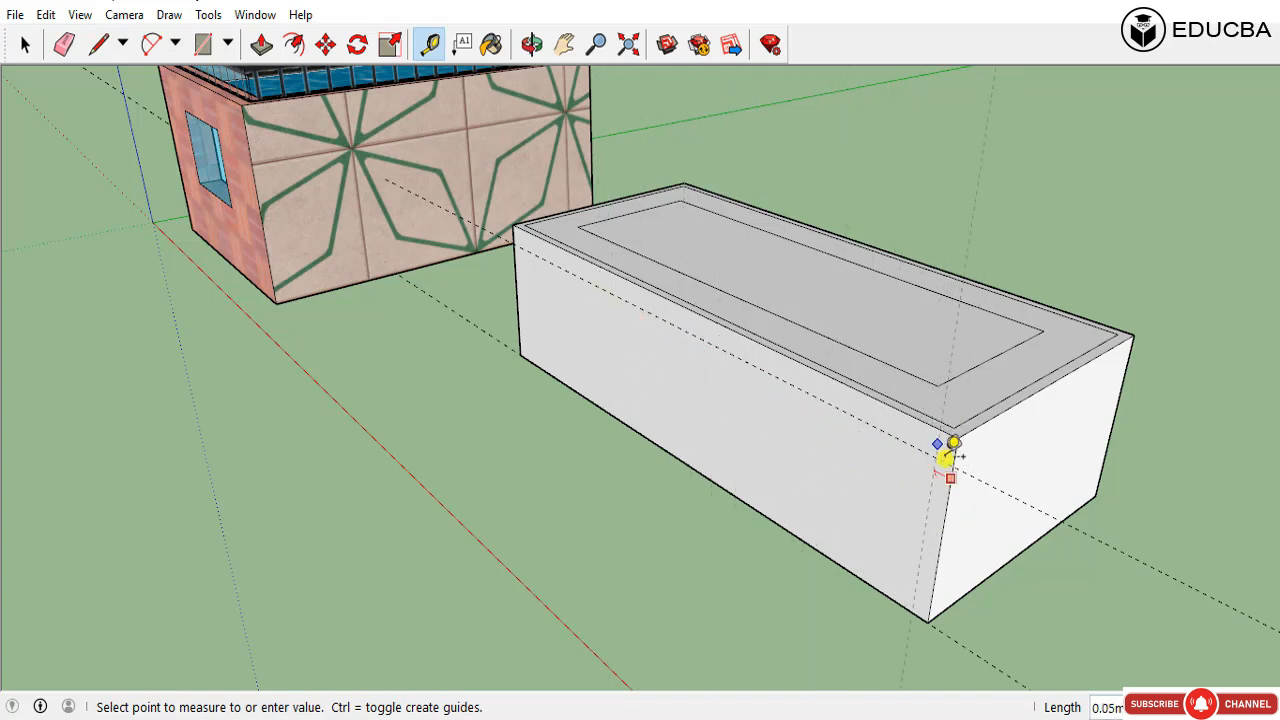
{"action": "left_click", "coordinate": [652, 330]}
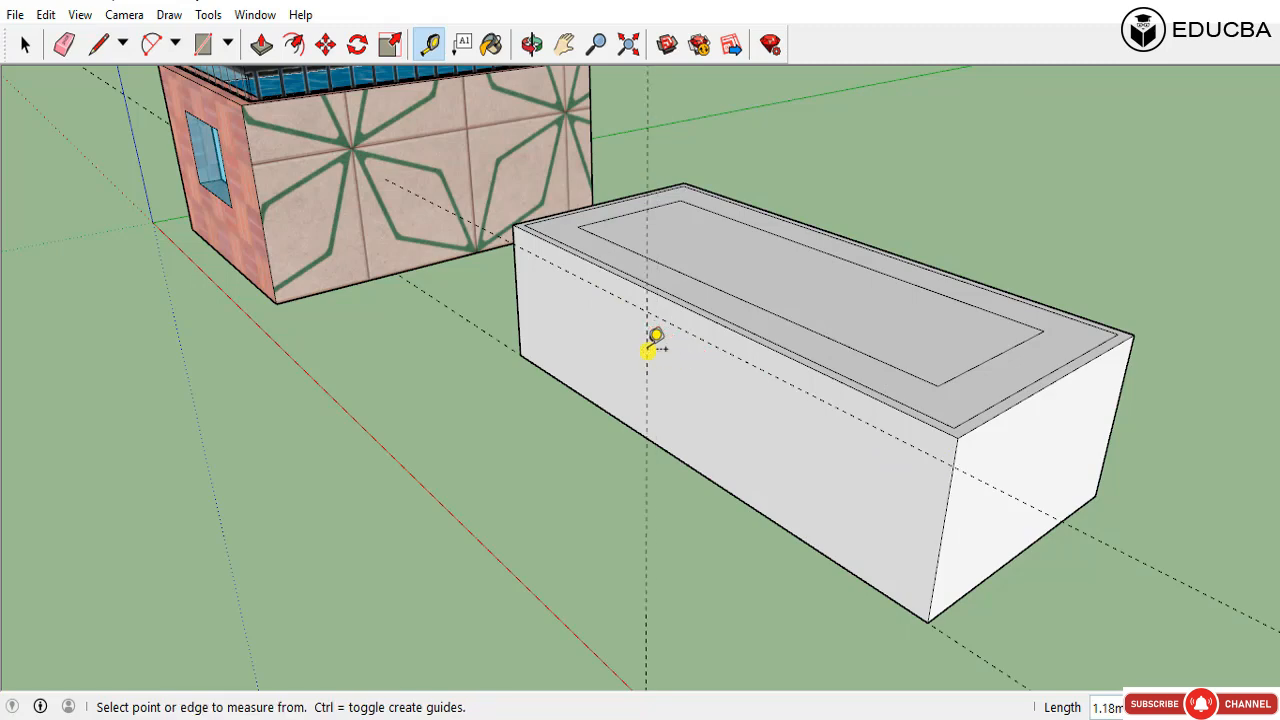
{"action": "middle_click_drag", "start_coordinate": [903, 380], "coordinate": [767, 512]}
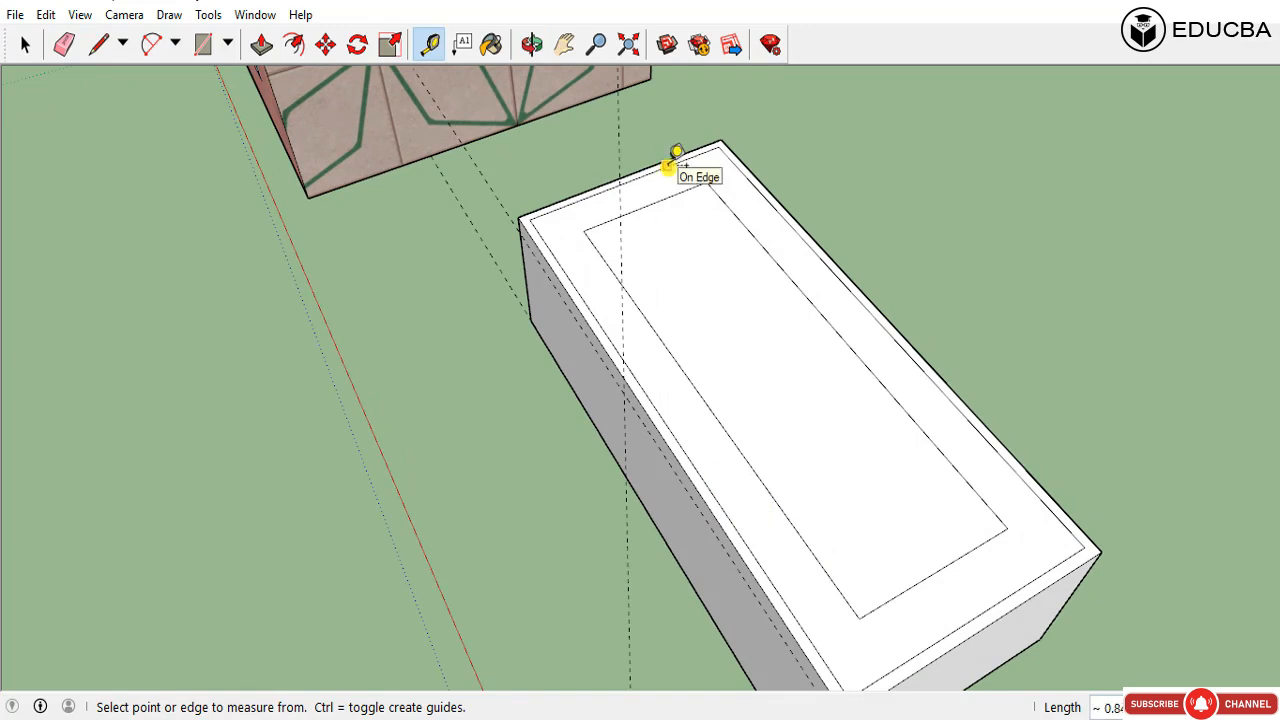
{"action": "left_click", "coordinate": [669, 428]}
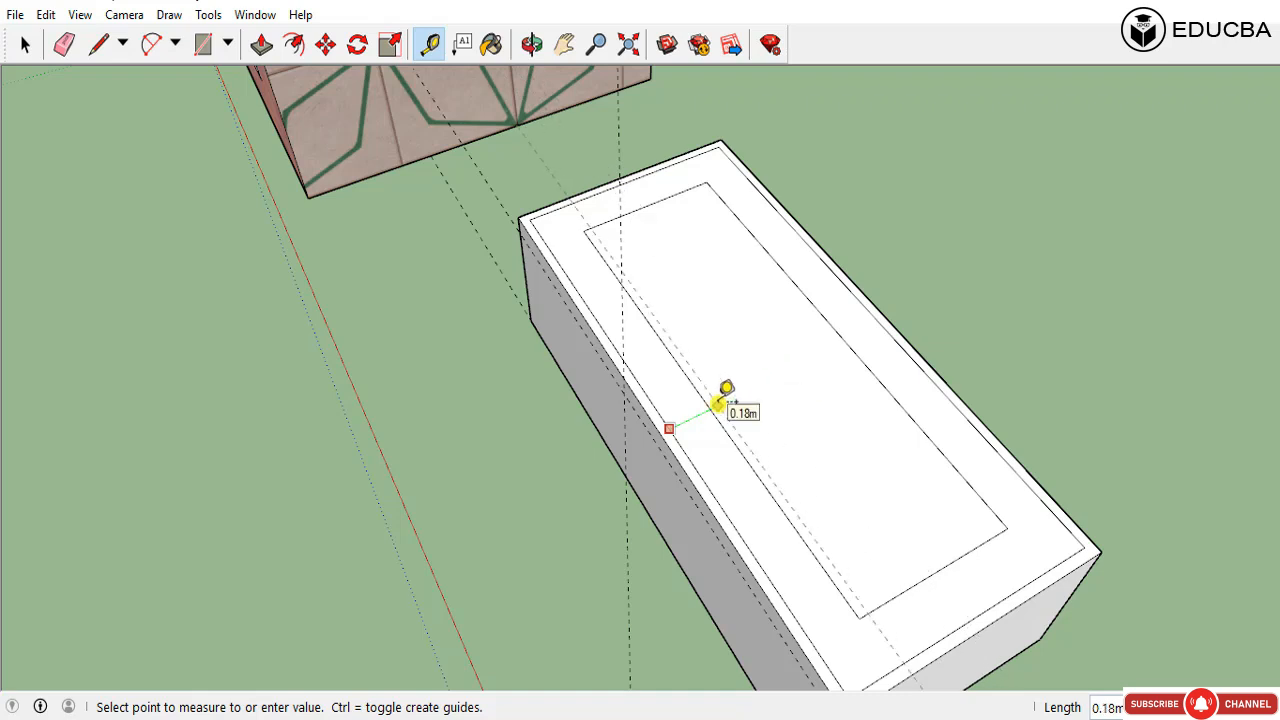
{"action": "left_click", "coordinate": [705, 240]}
Step: Place two guides across the box's top face parallel to its short edges, the first about 0.25 m in from the inner rectangle's far edge
{"action": "left_click", "coordinate": [669, 196]}
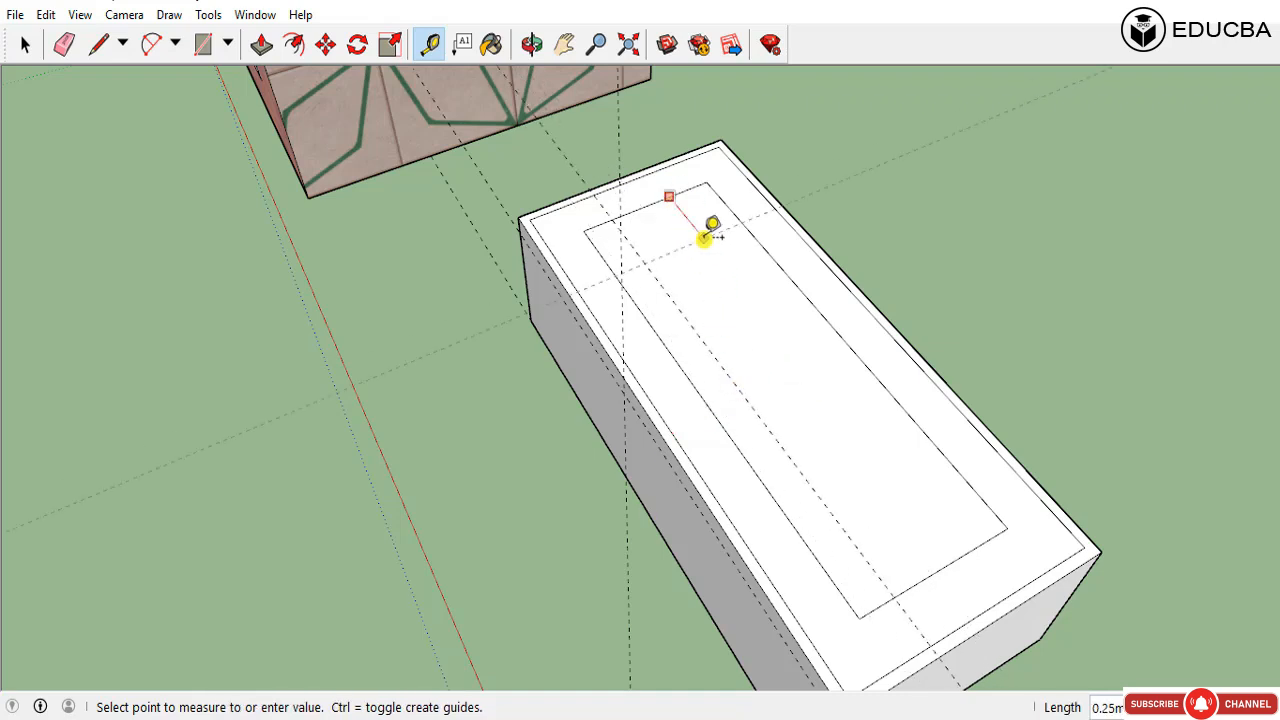
{"action": "left_click", "coordinate": [704, 240]}
{"action": "left_click", "coordinate": [699, 240]}
{"action": "left_click", "coordinate": [750, 308]}
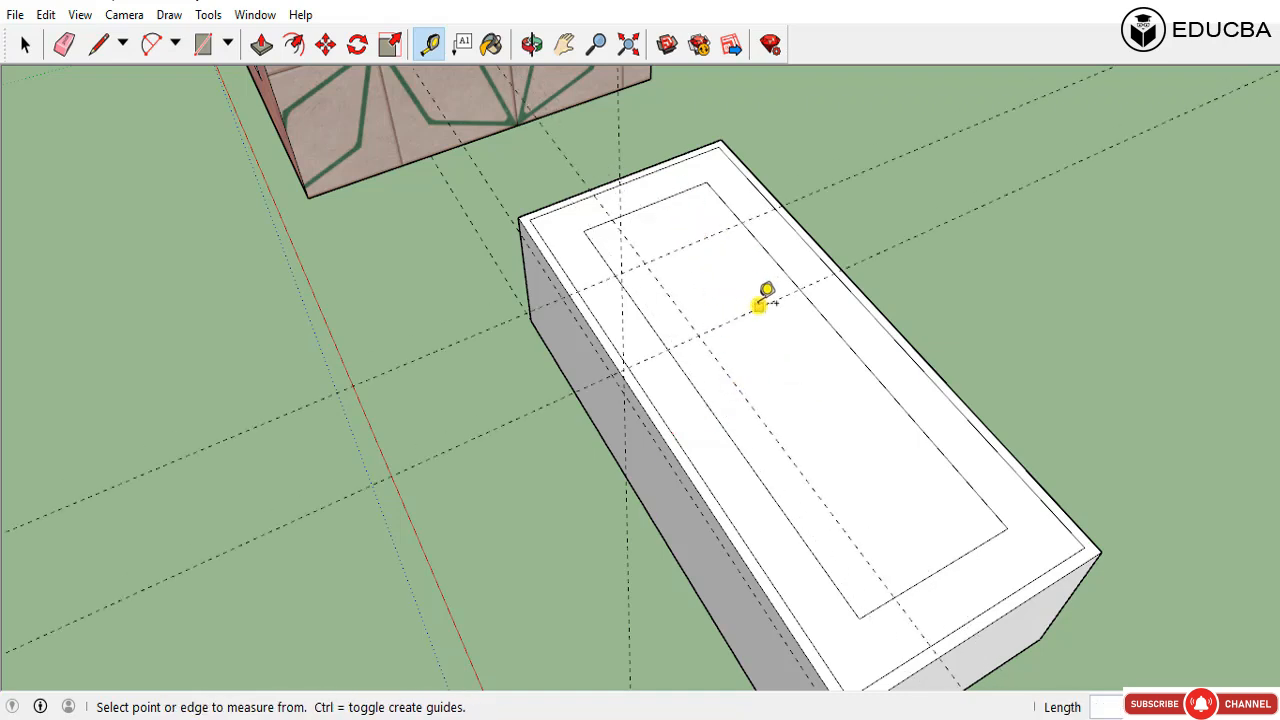
{"action": "left_click", "coordinate": [758, 305]}
{"action": "left_click", "coordinate": [751, 251]}
{"action": "key", "text": "space"}
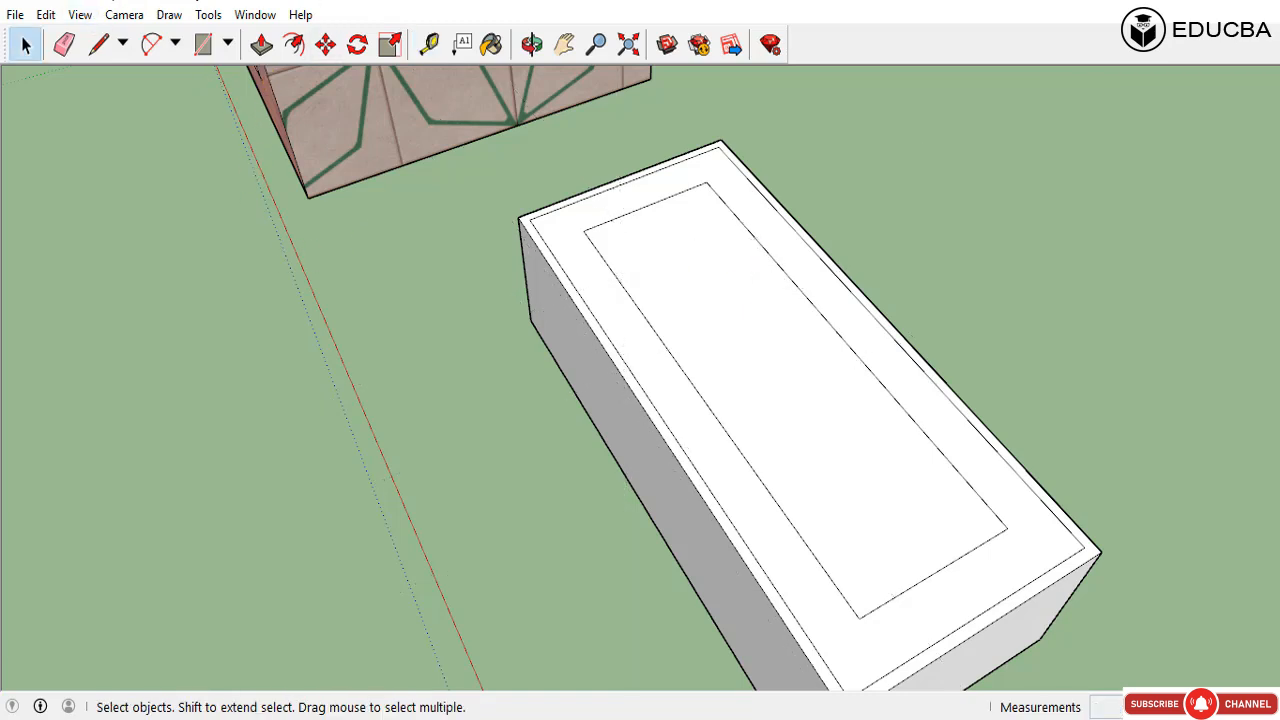
Step: Try to reposition the drawing axes with the origin at the box's lower corner and the red axis along the lower long edge
{"action": "left_click", "coordinate": [208, 14]}
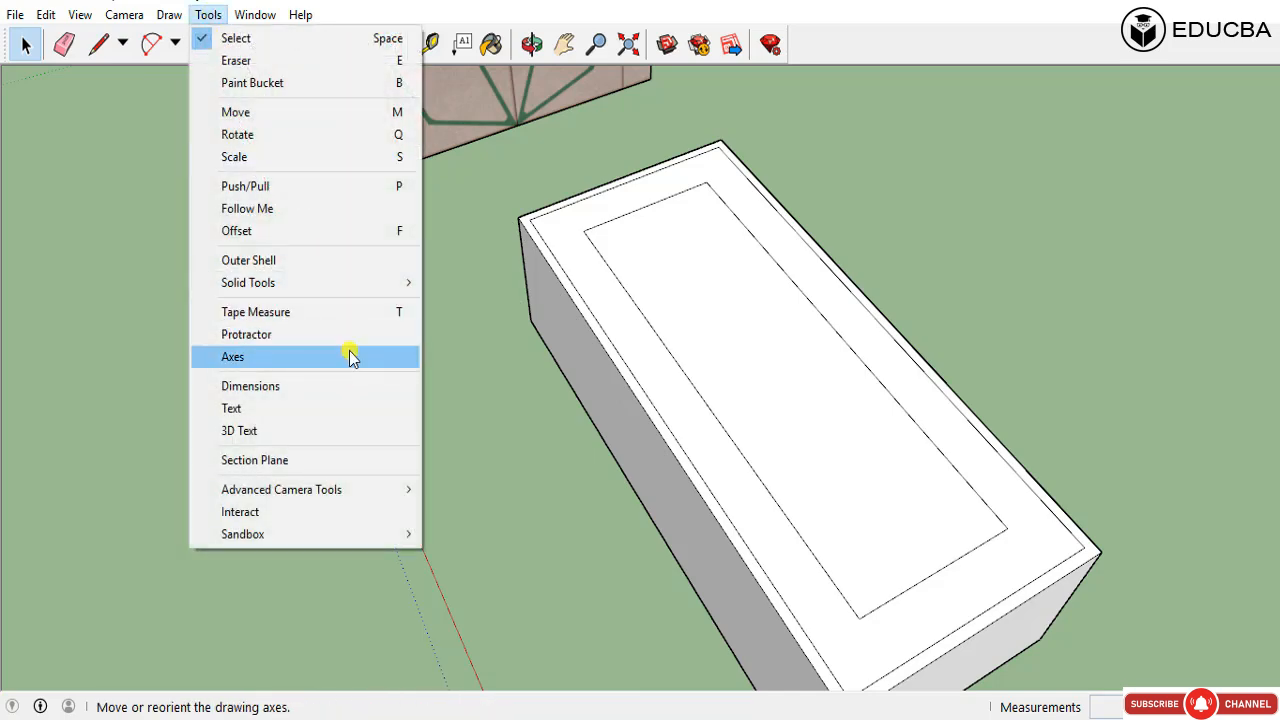
{"action": "left_click", "coordinate": [345, 366]}
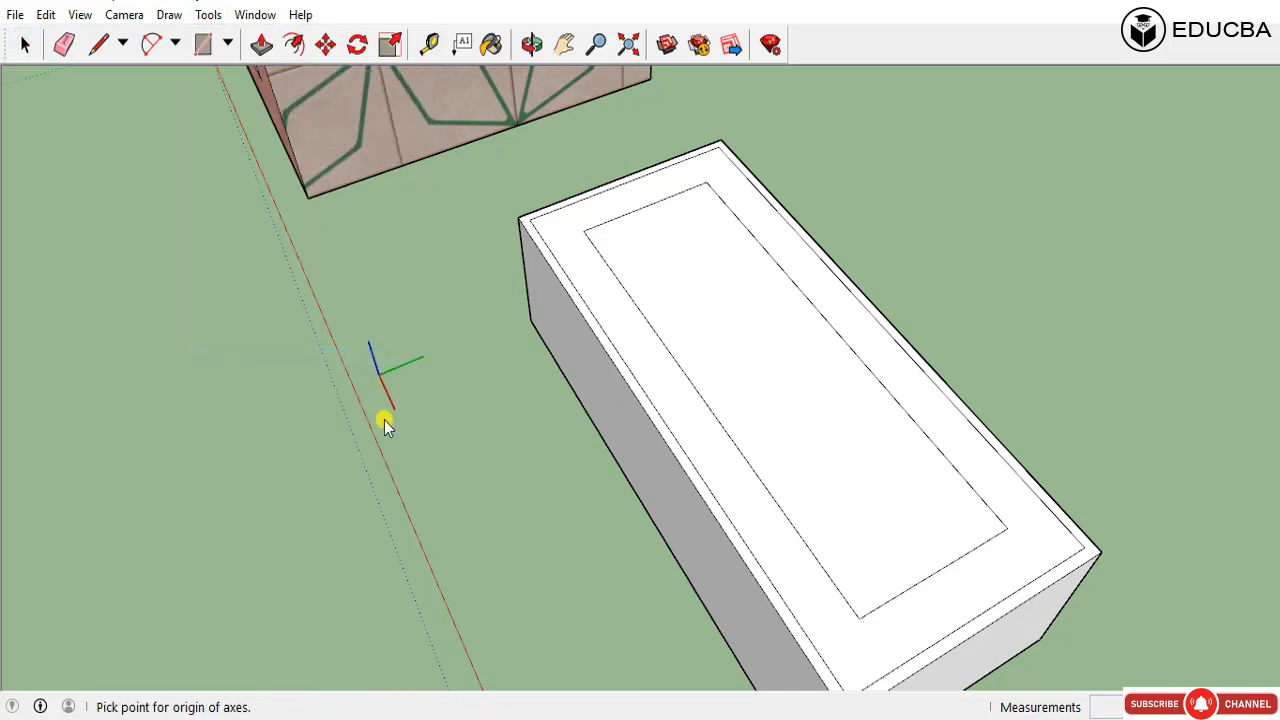
{"action": "middle_click_drag", "start_coordinate": [383, 420], "coordinate": [500, 354]}
{"action": "left_click", "coordinate": [509, 366]}
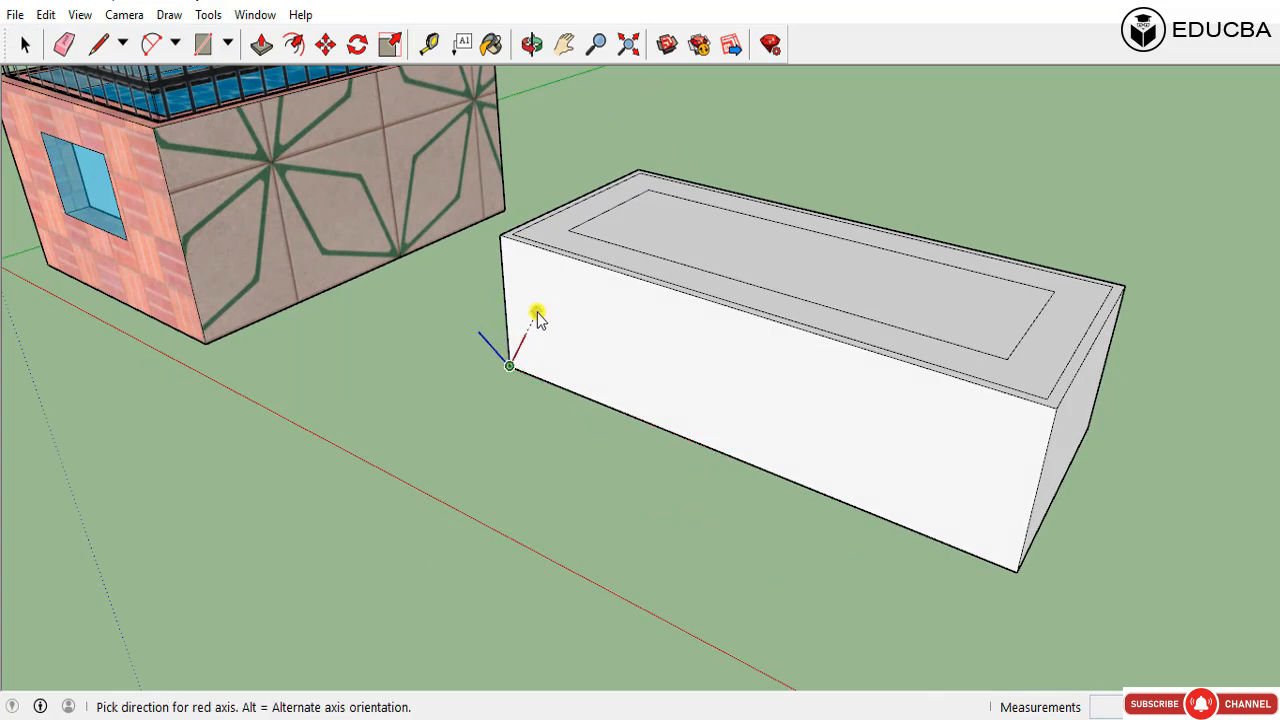
{"action": "left_click", "coordinate": [616, 411]}
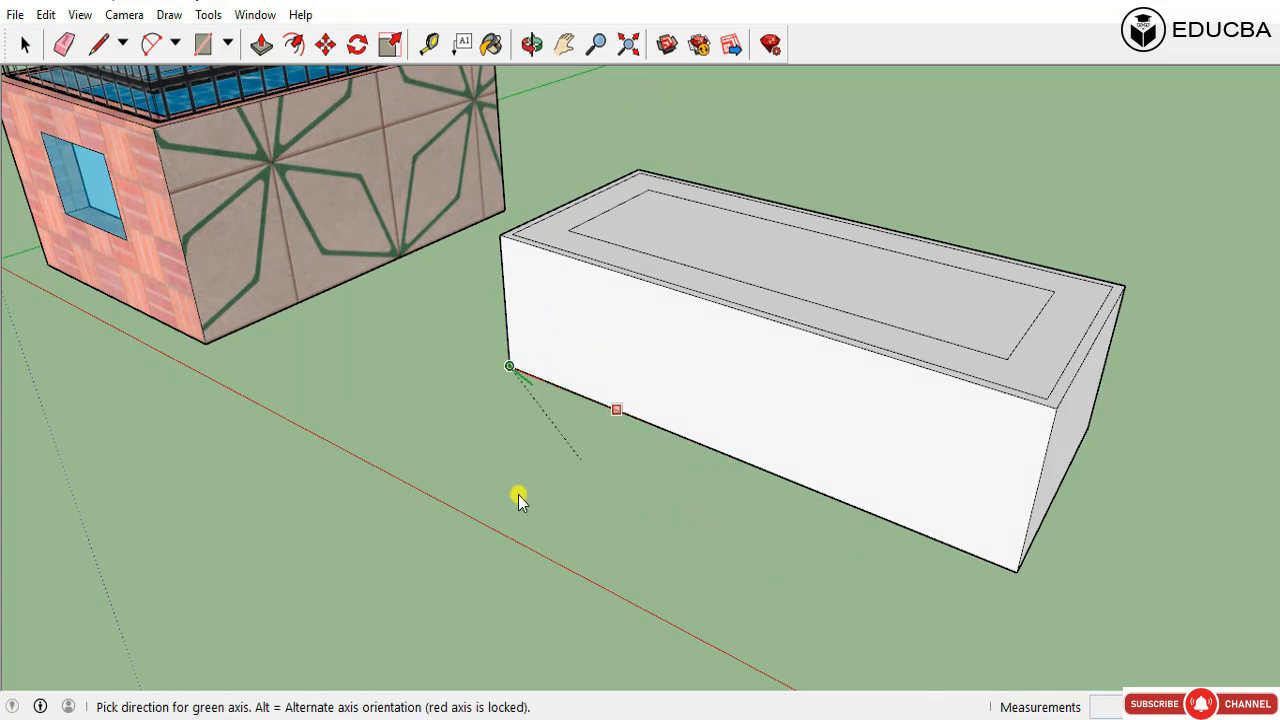
{"action": "key", "text": "space"}
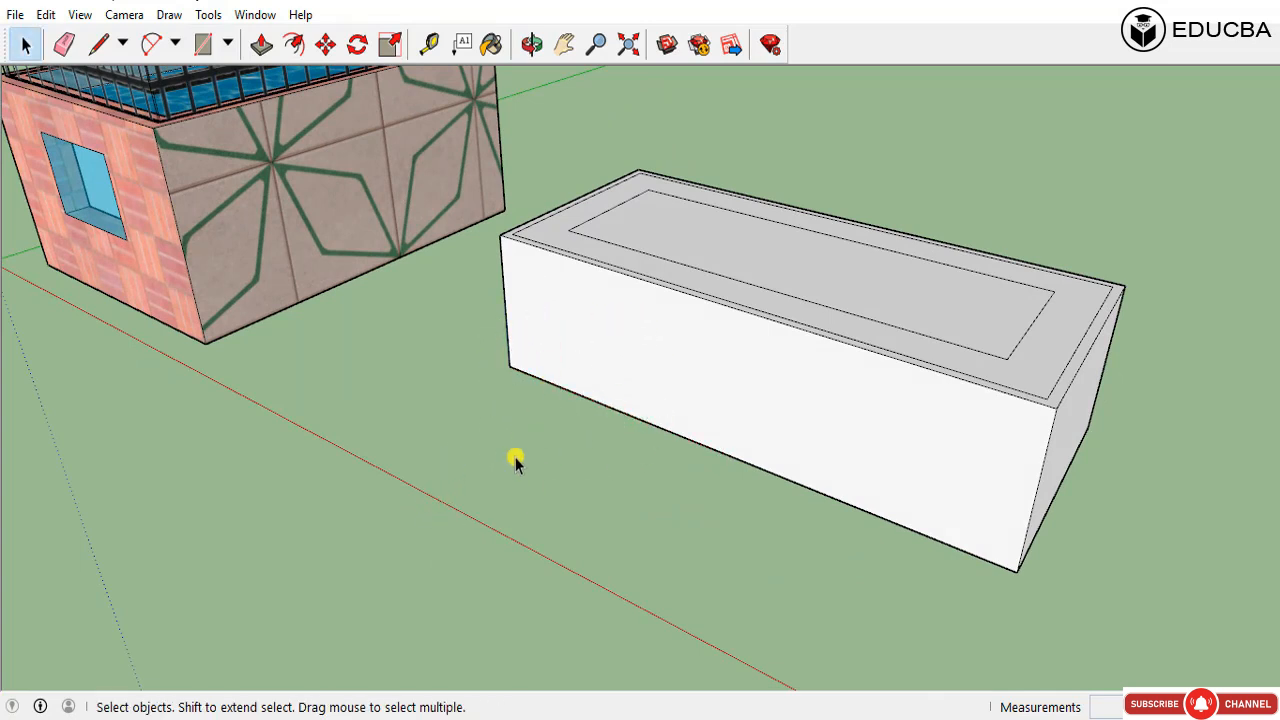
{"action": "left_click", "coordinate": [208, 14]}
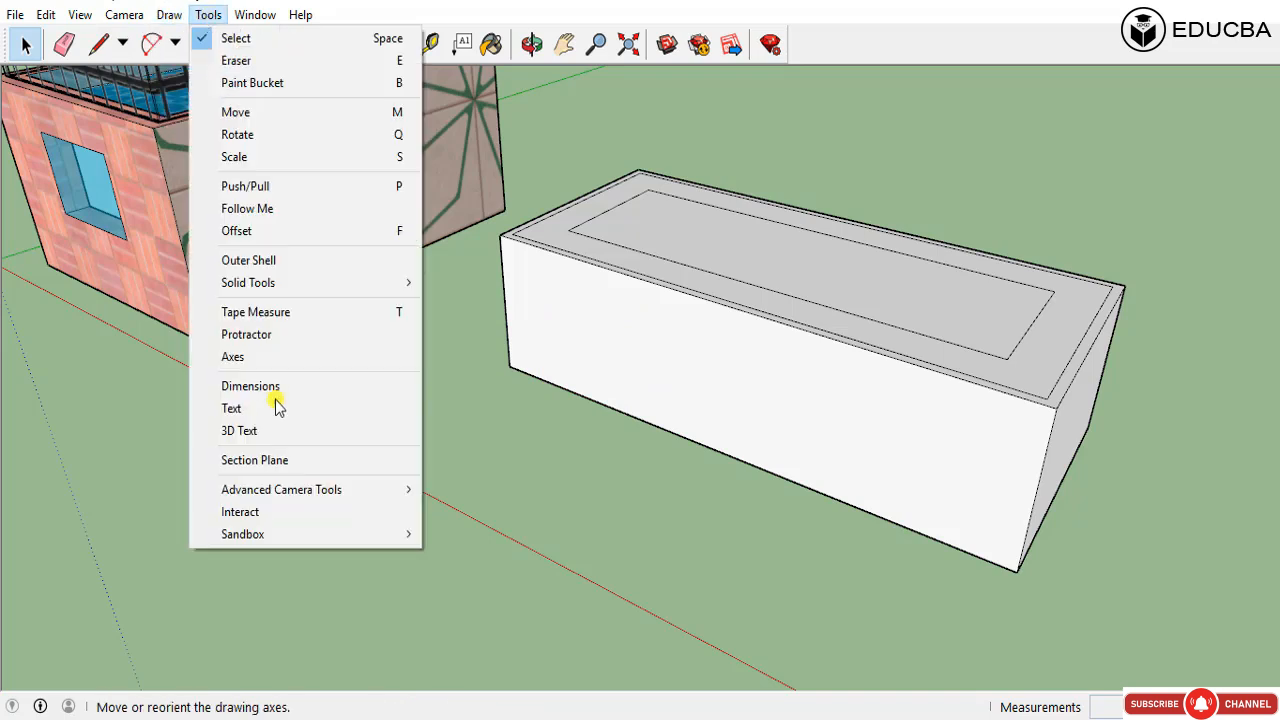
{"action": "left_click", "coordinate": [250, 386]}
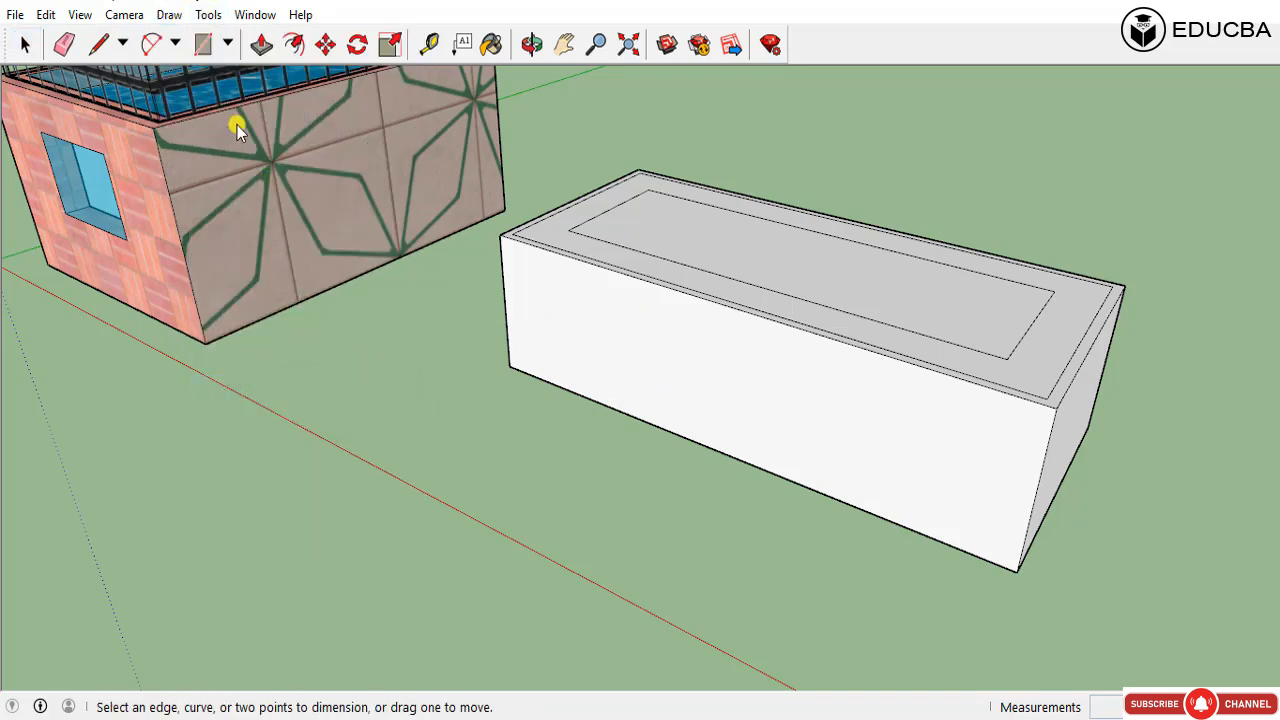
{"action": "left_click", "coordinate": [208, 14]}
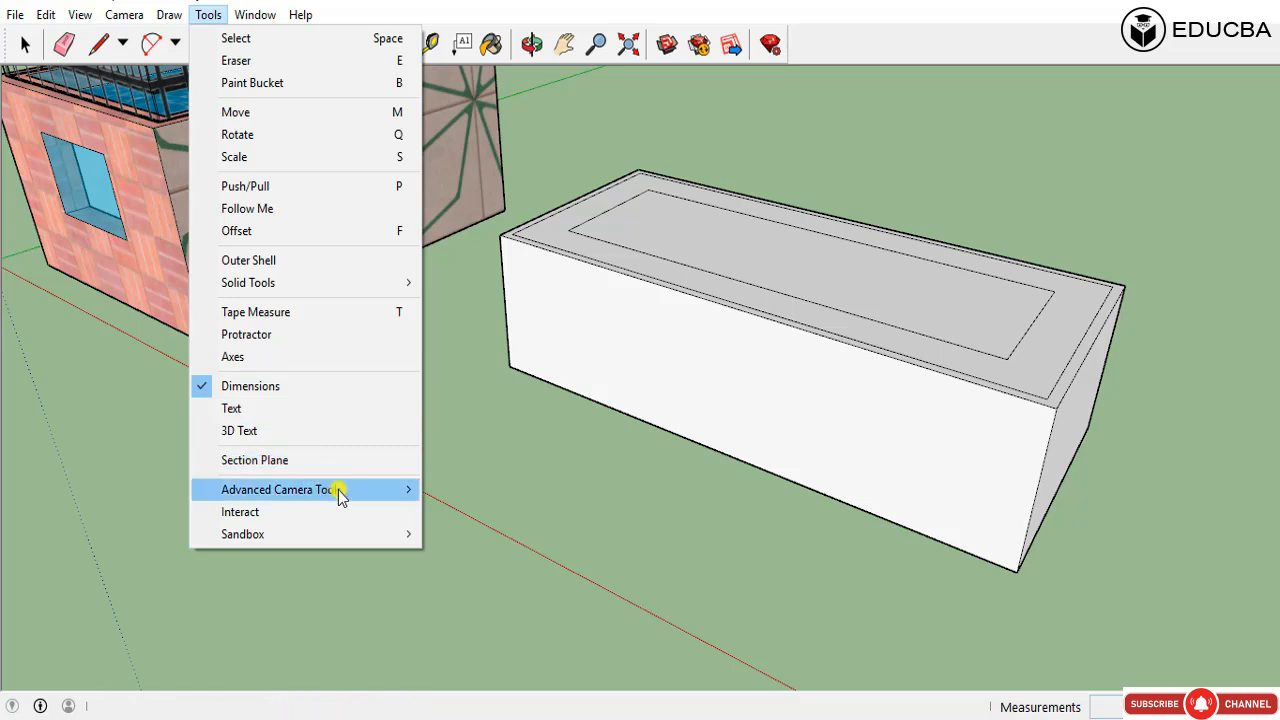
{"action": "mouse_move", "coordinate": [340, 493]}
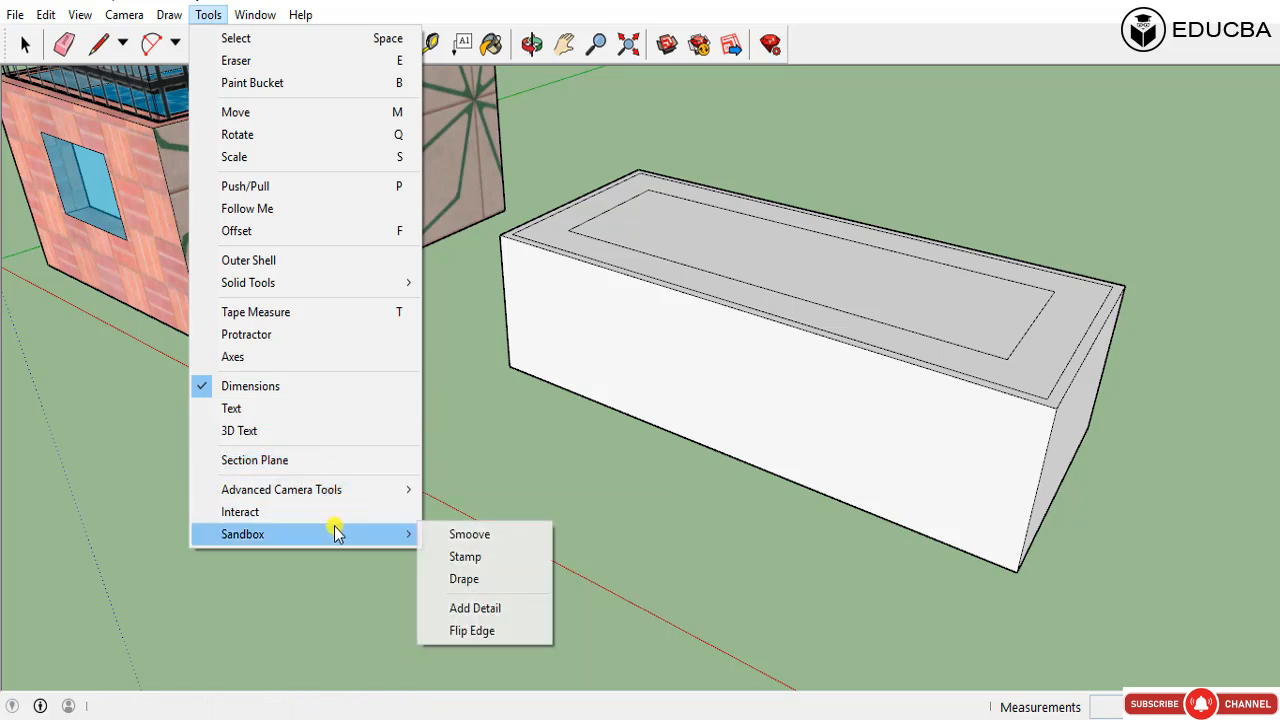
Step: Show the Default Tray and close it again
{"action": "mouse_move", "coordinate": [256, 8]}
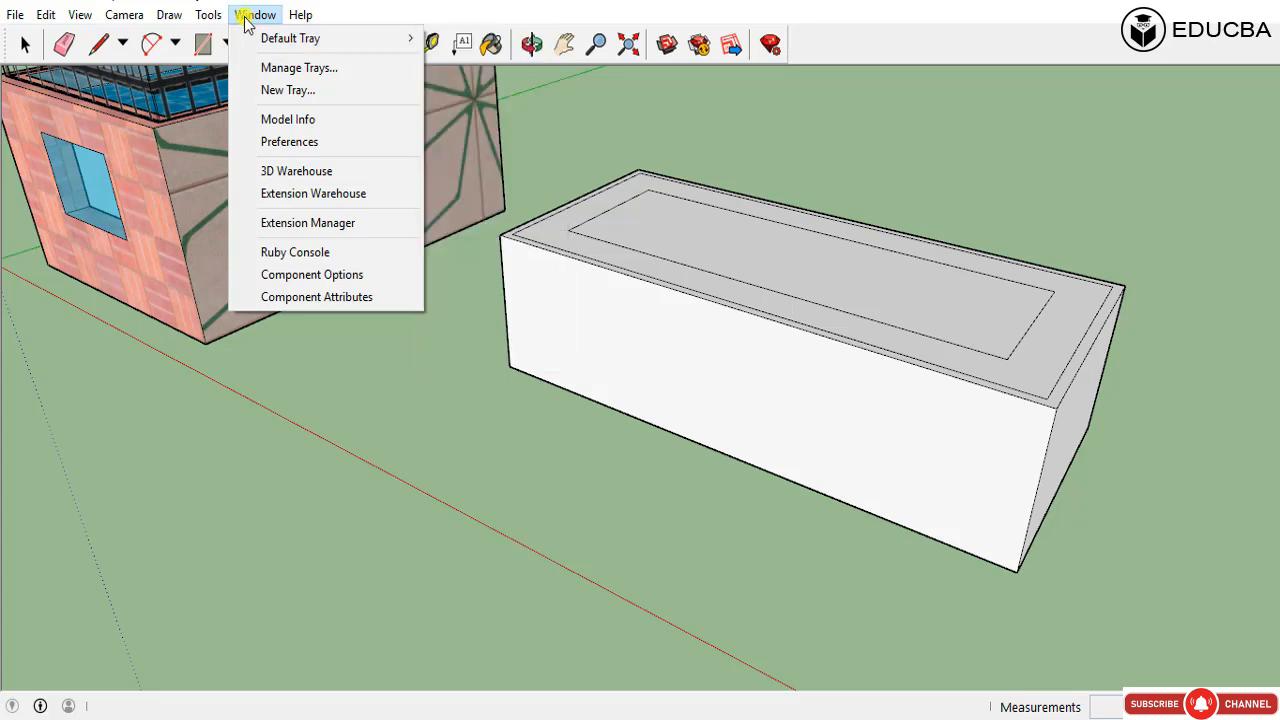
{"action": "mouse_move", "coordinate": [268, 40]}
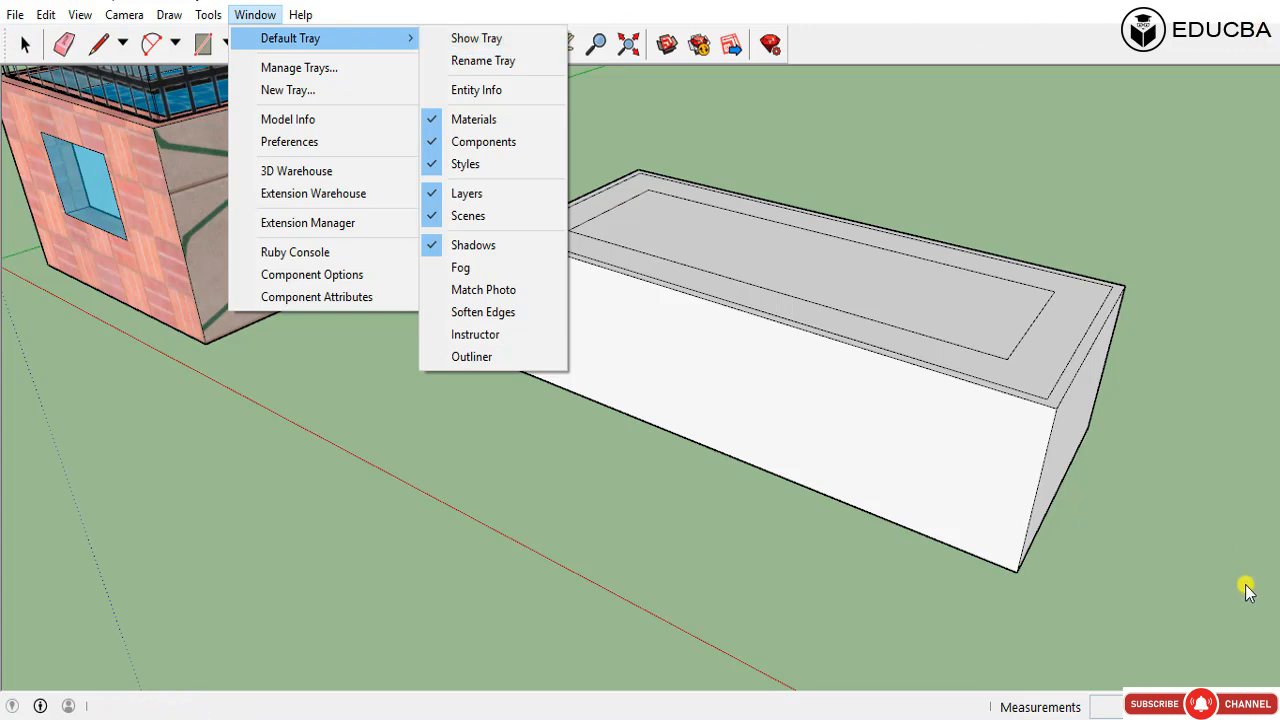
{"action": "left_click", "coordinate": [434, 46]}
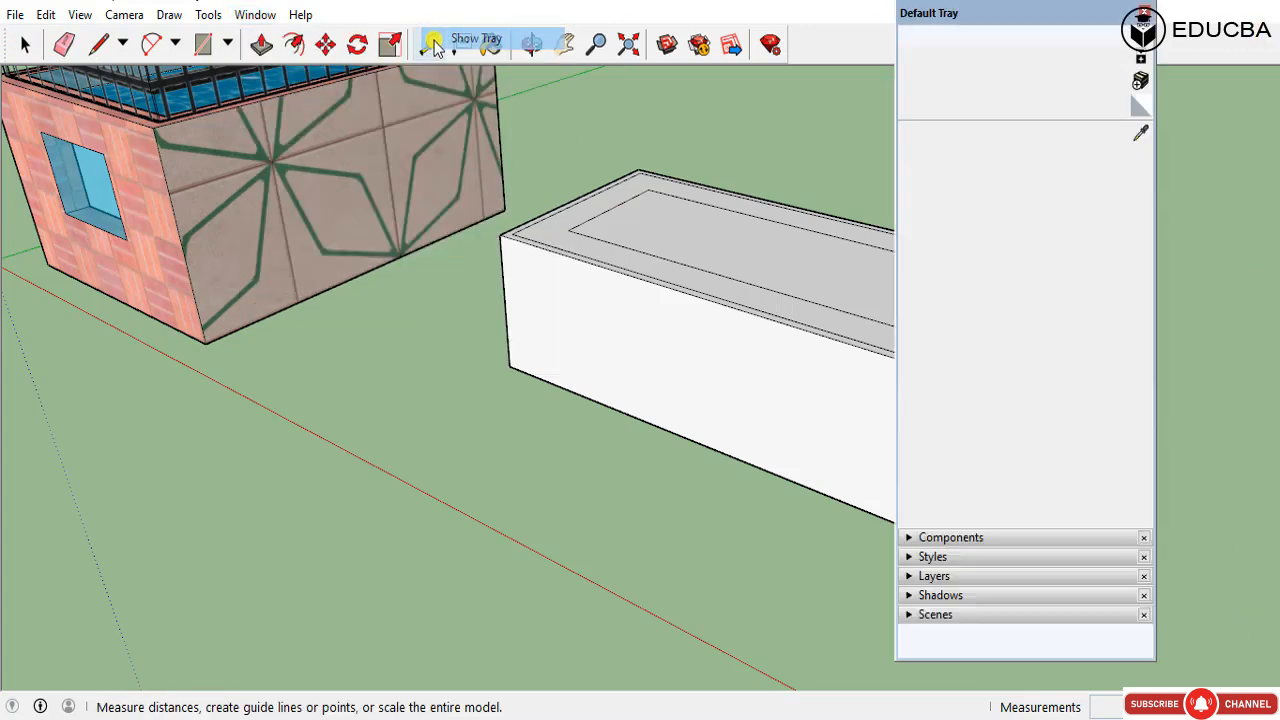
{"action": "left_click", "coordinate": [1143, 12]}
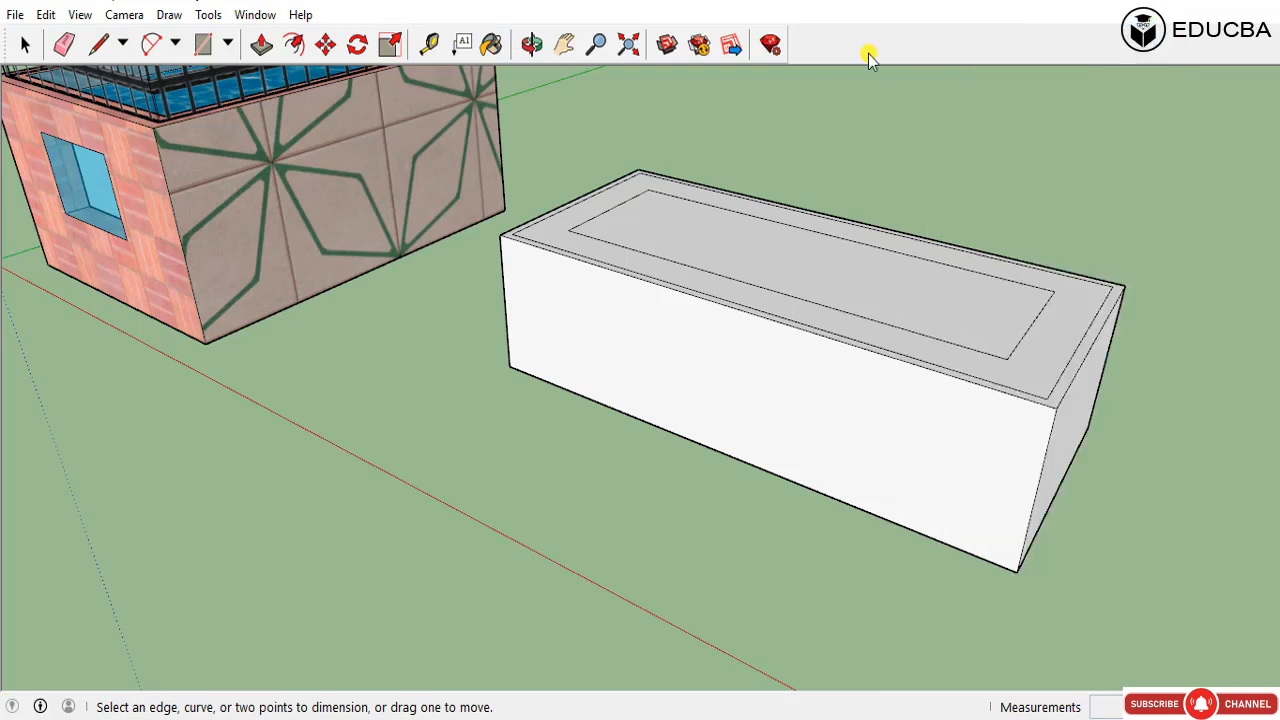
{"action": "left_click", "coordinate": [241, 14]}
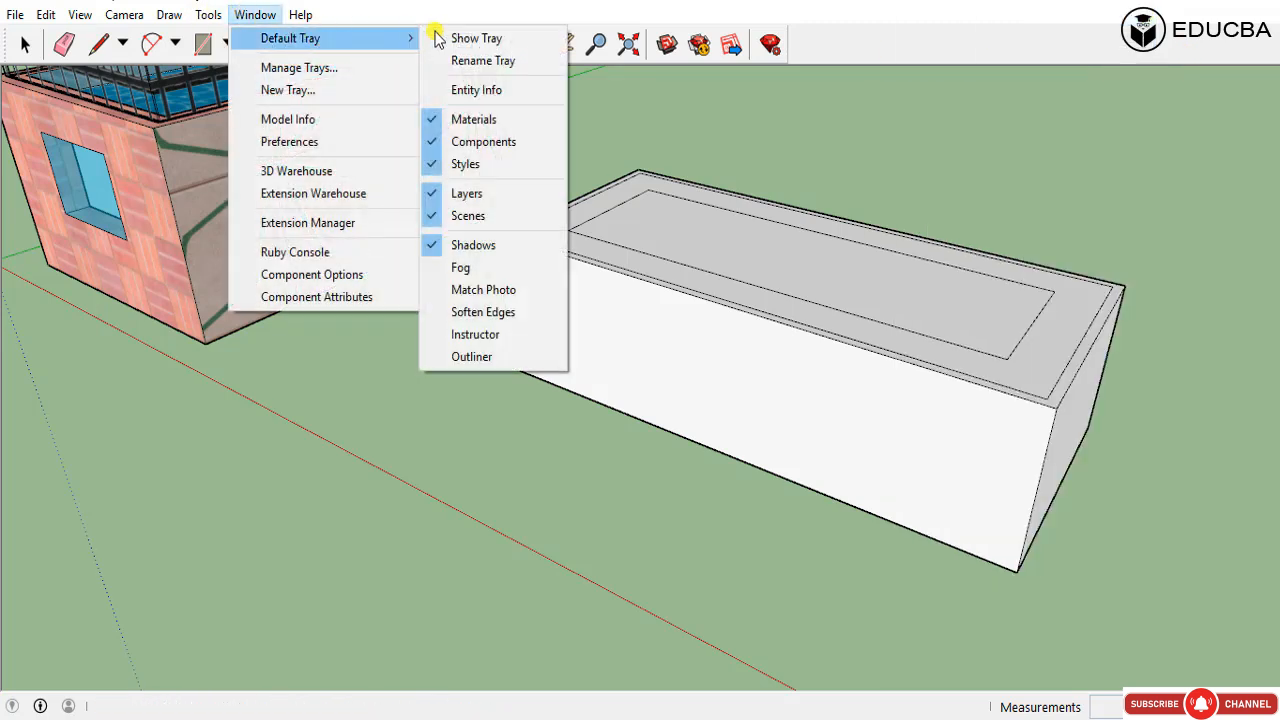
{"action": "left_click", "coordinate": [431, 68]}
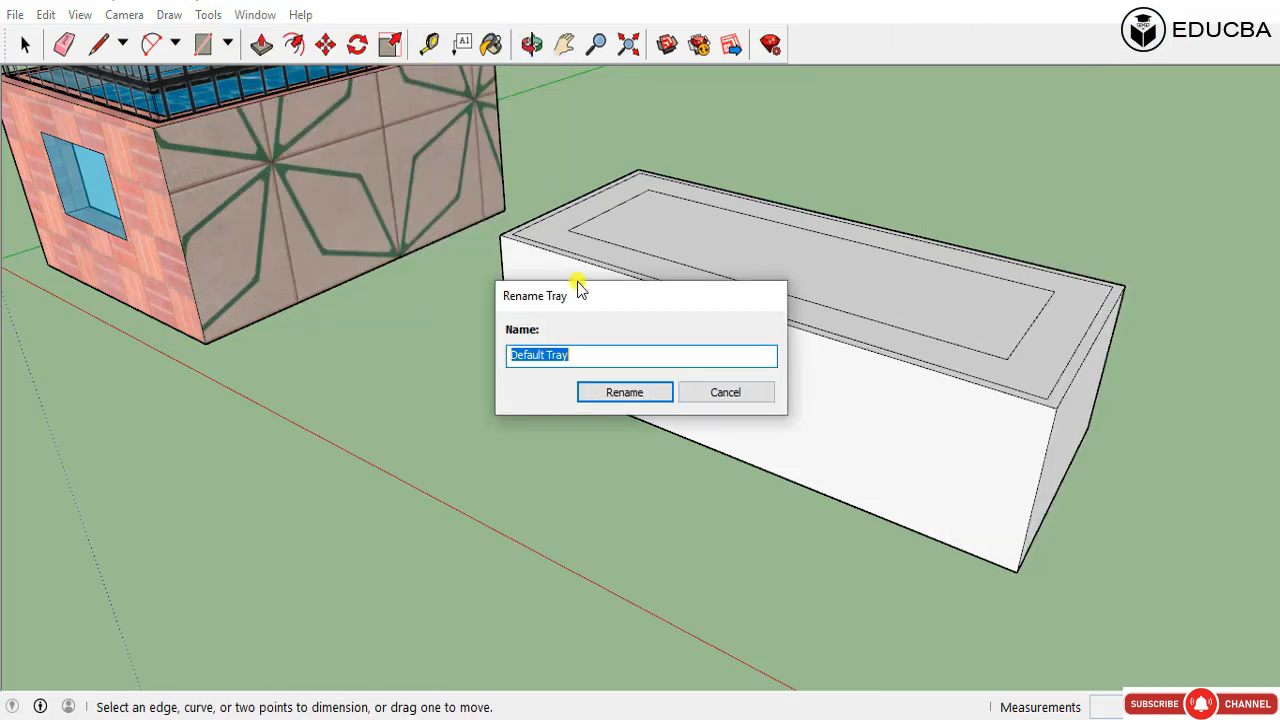
{"action": "left_click", "coordinate": [758, 392]}
Step: Show the Default Tray, add Entity Info to it, and move the tray further away from the new box
{"action": "left_click", "coordinate": [255, 15]}
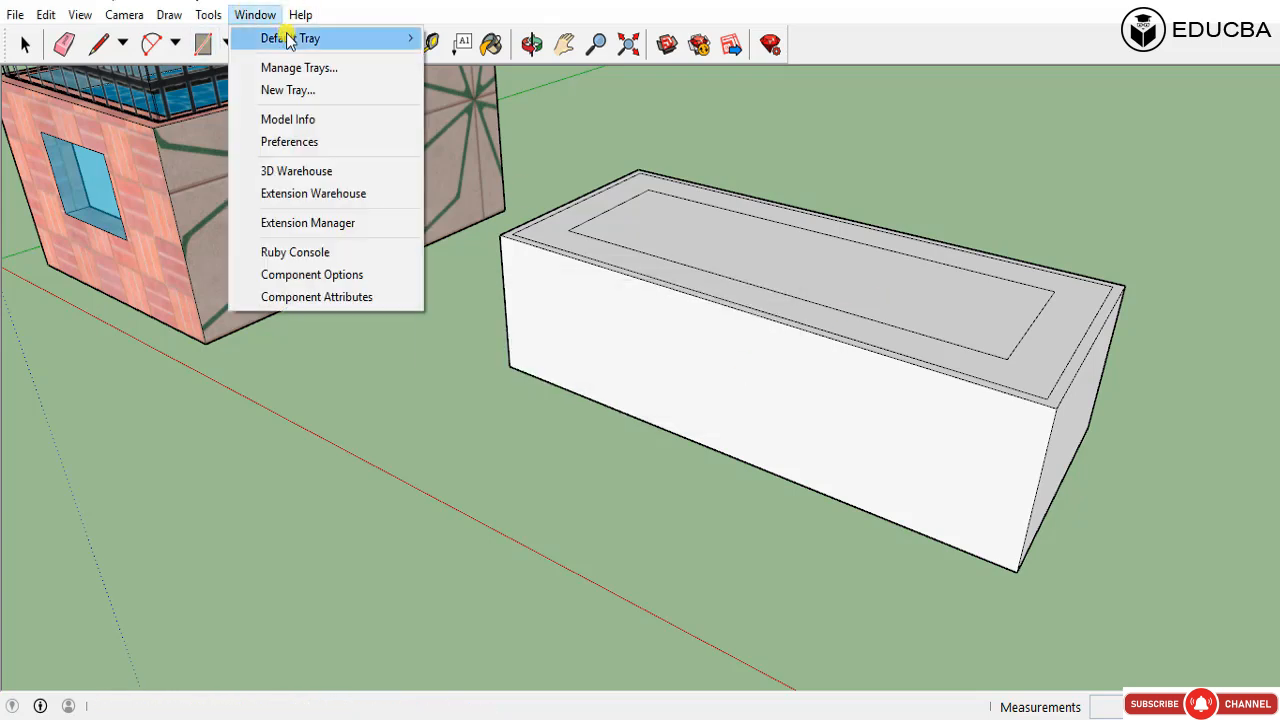
{"action": "mouse_move", "coordinate": [289, 37]}
{"action": "left_click", "coordinate": [477, 38]}
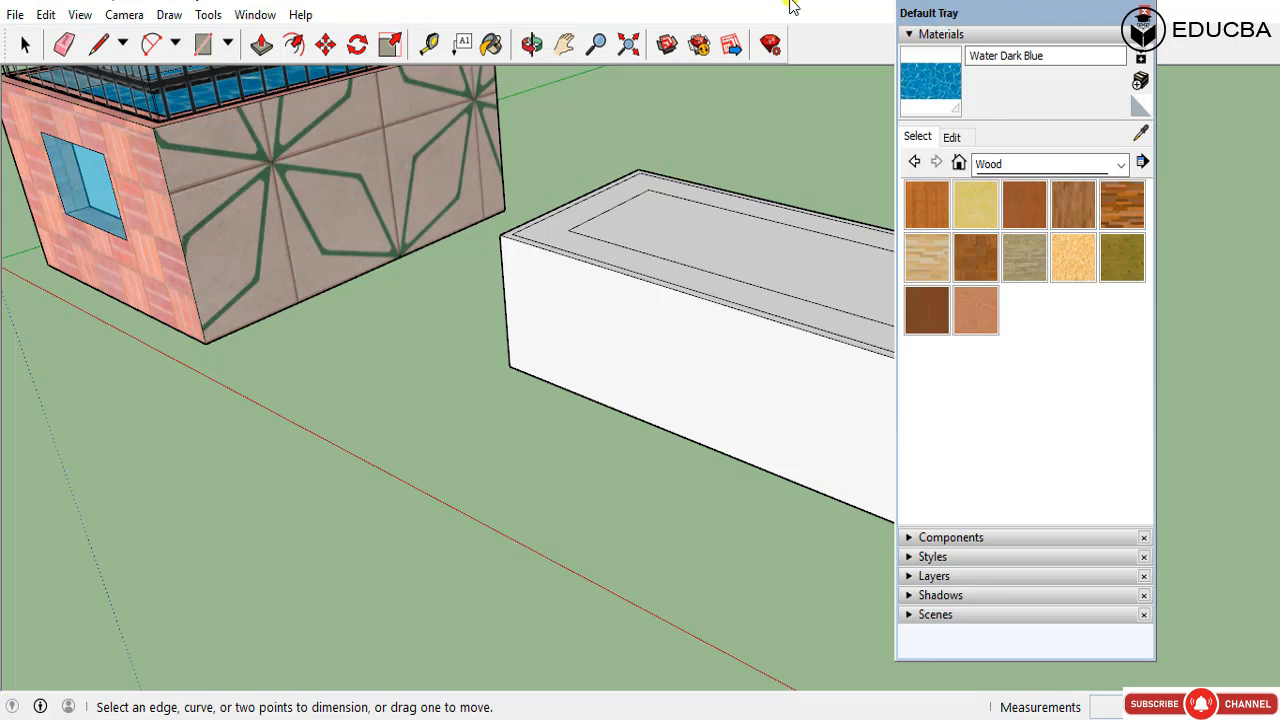
{"action": "left_click", "coordinate": [255, 15]}
{"action": "mouse_move", "coordinate": [356, 48]}
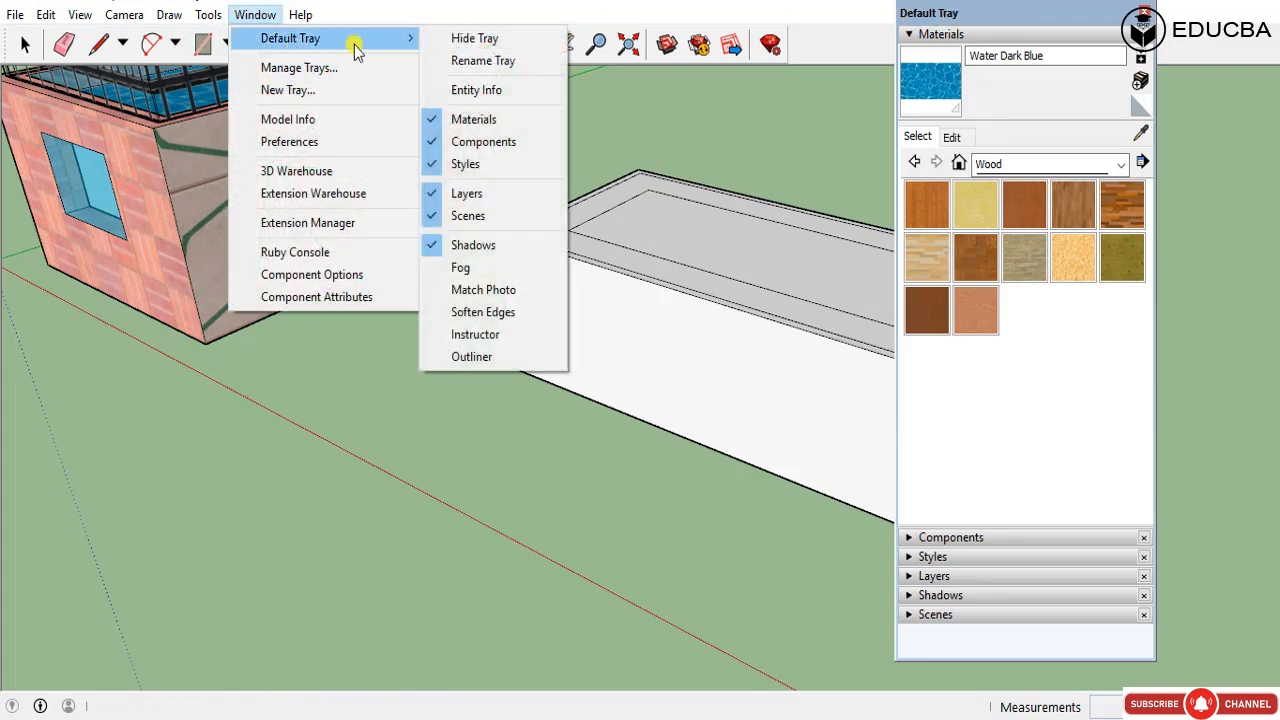
{"action": "left_click", "coordinate": [480, 91]}
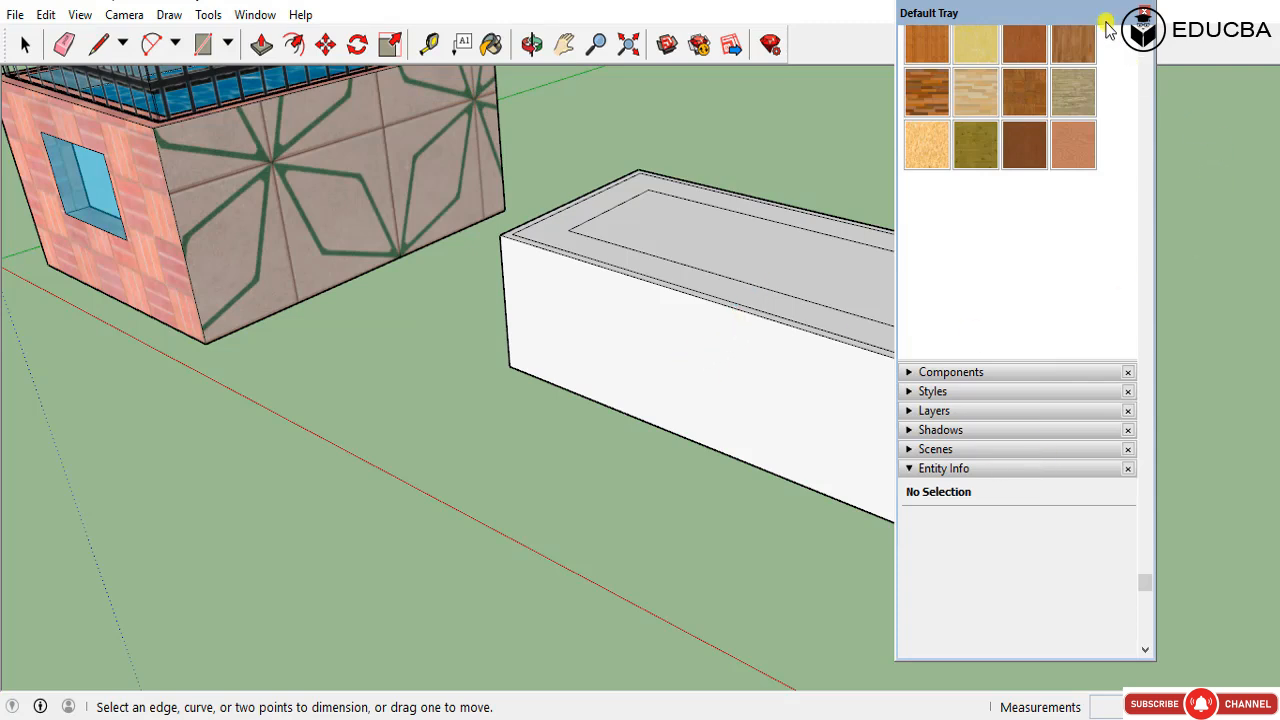
{"action": "left_click_drag", "start_coordinate": [1105, 22], "coordinate": [1220, 41]}
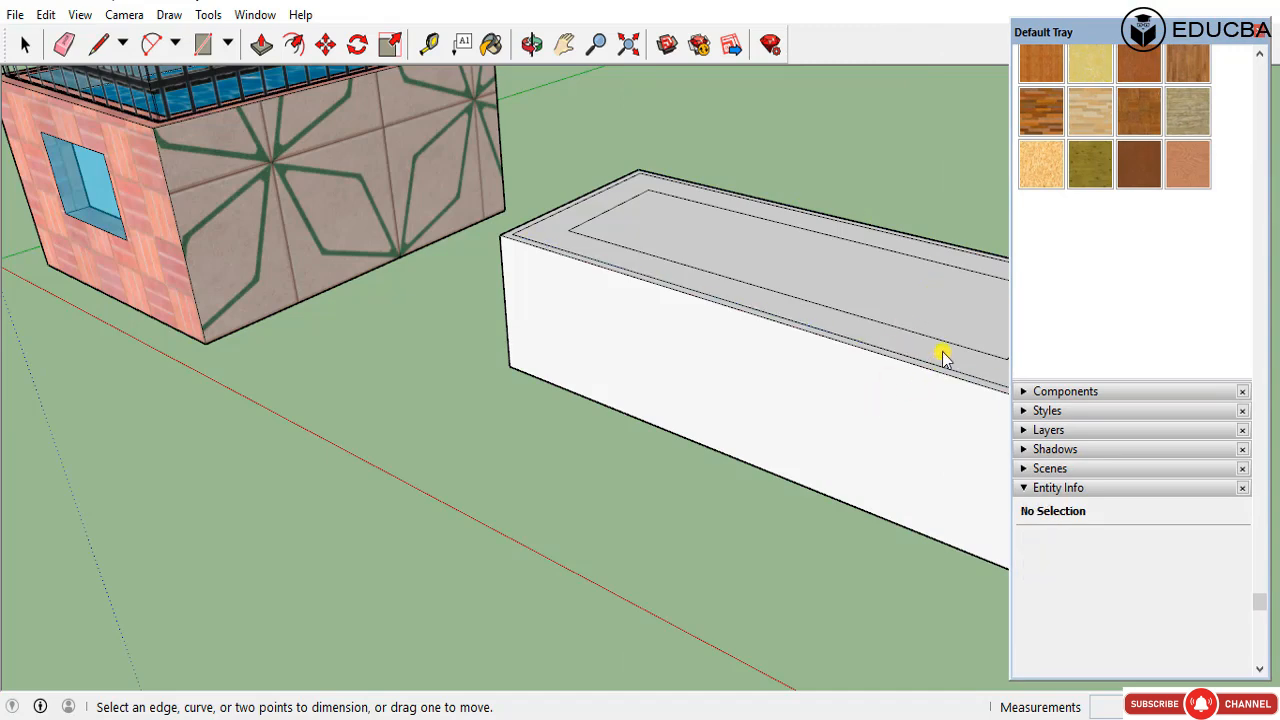
Step: Select the new box's faces and edges with a selection window and read their details in Entity Info
{"action": "scroll", "coordinate": [526, 457], "scroll_direction": "down", "scroll_amount": 5}
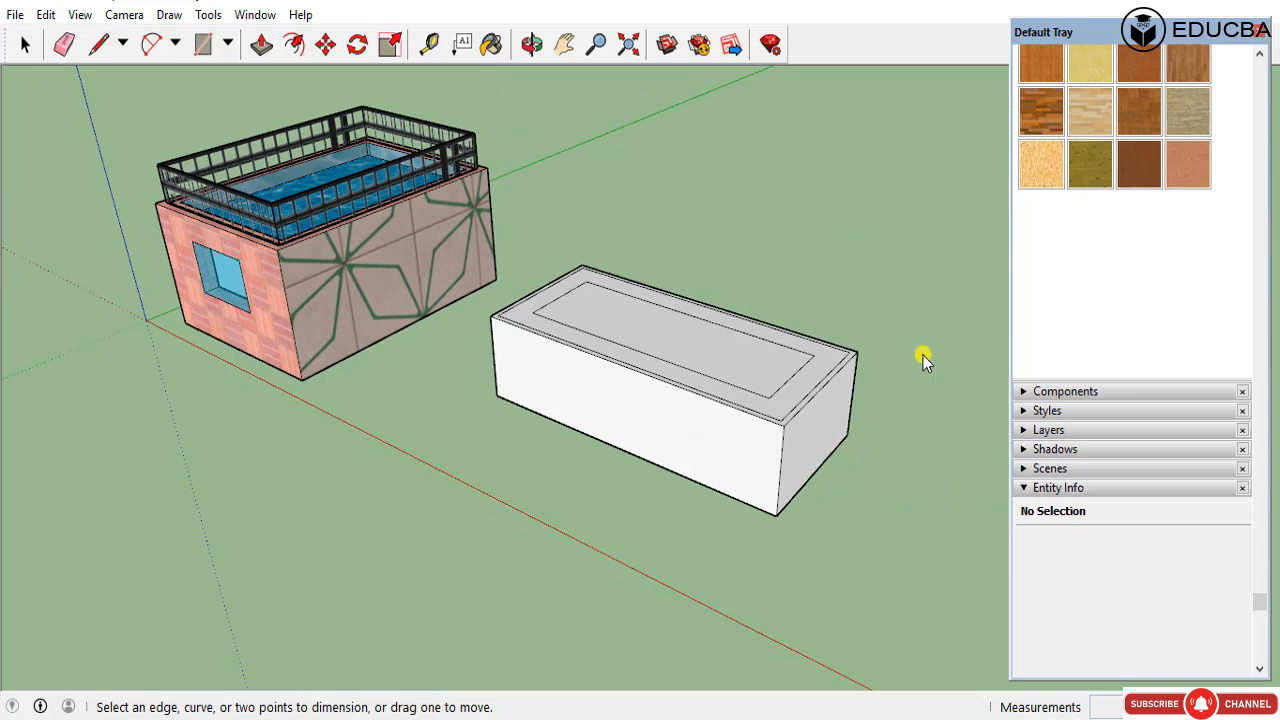
{"action": "key", "text": "space"}
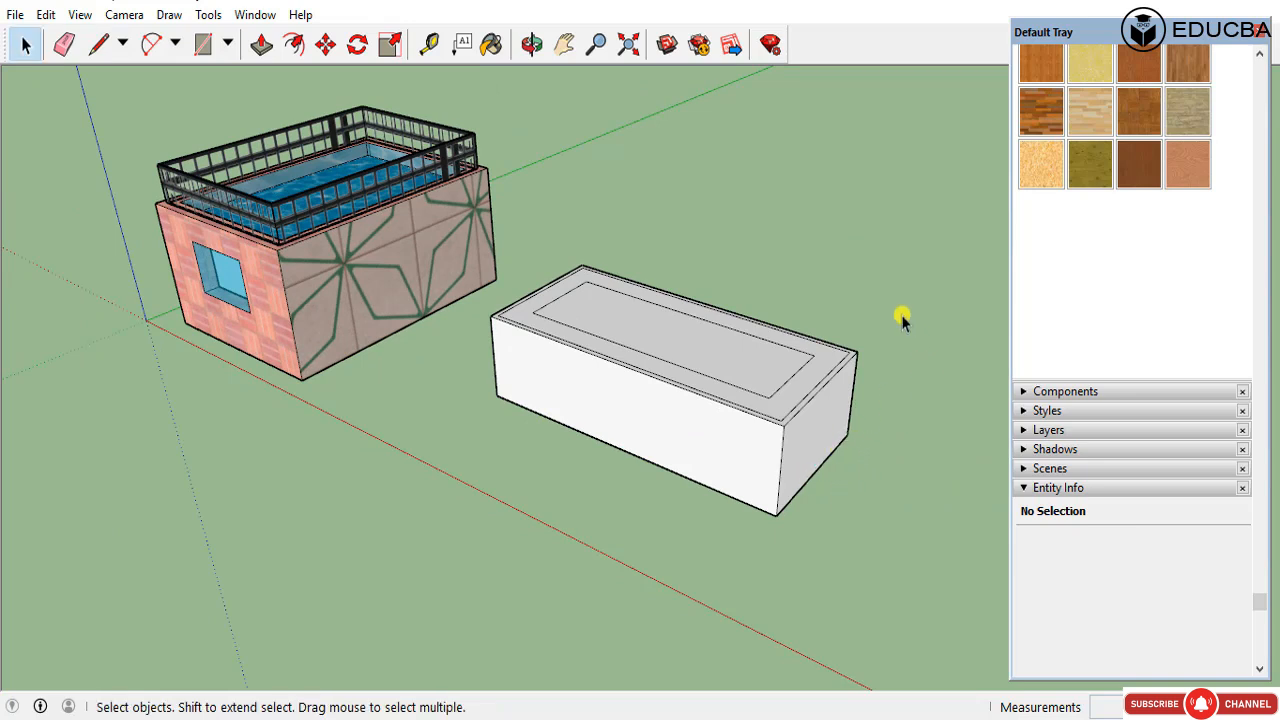
{"action": "left_click_drag", "start_coordinate": [902, 318], "coordinate": [740, 510]}
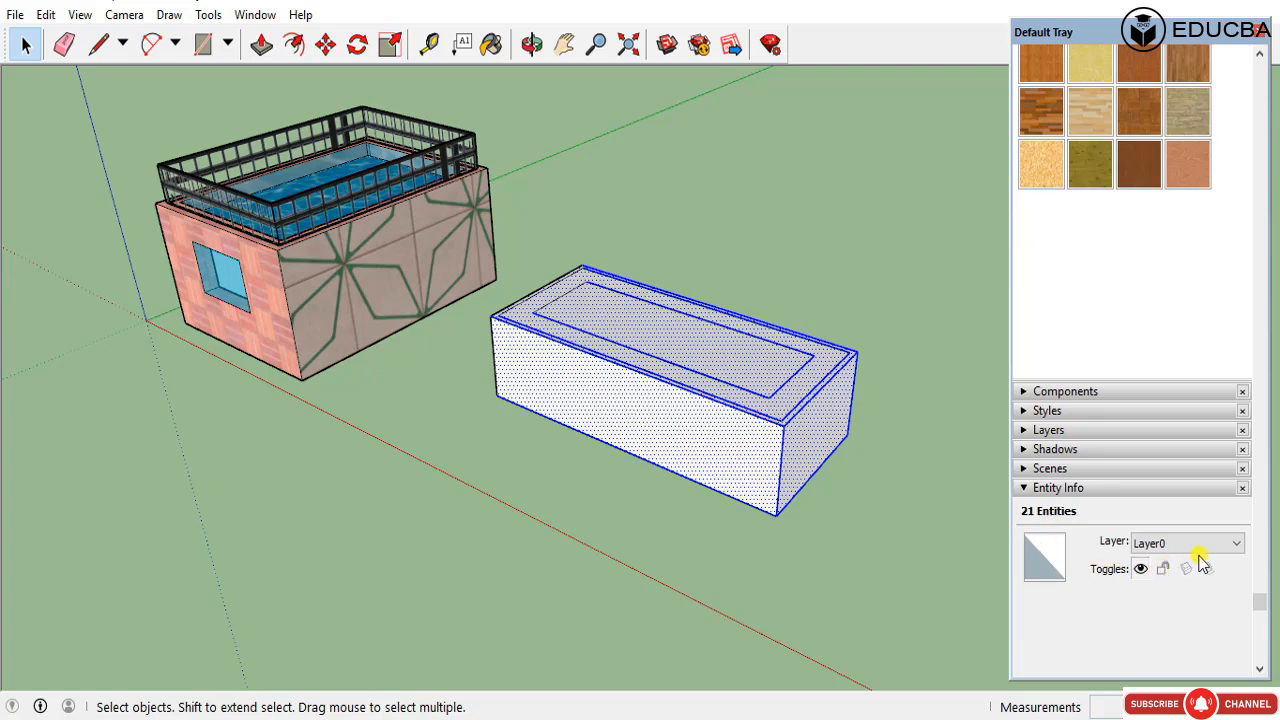
Step: Select the box's end face with its edges, remove the face from the selection, and inspect the four edges in Entity Info
{"action": "left_click", "coordinate": [866, 431]}
{"action": "double_click", "coordinate": [805, 426]}
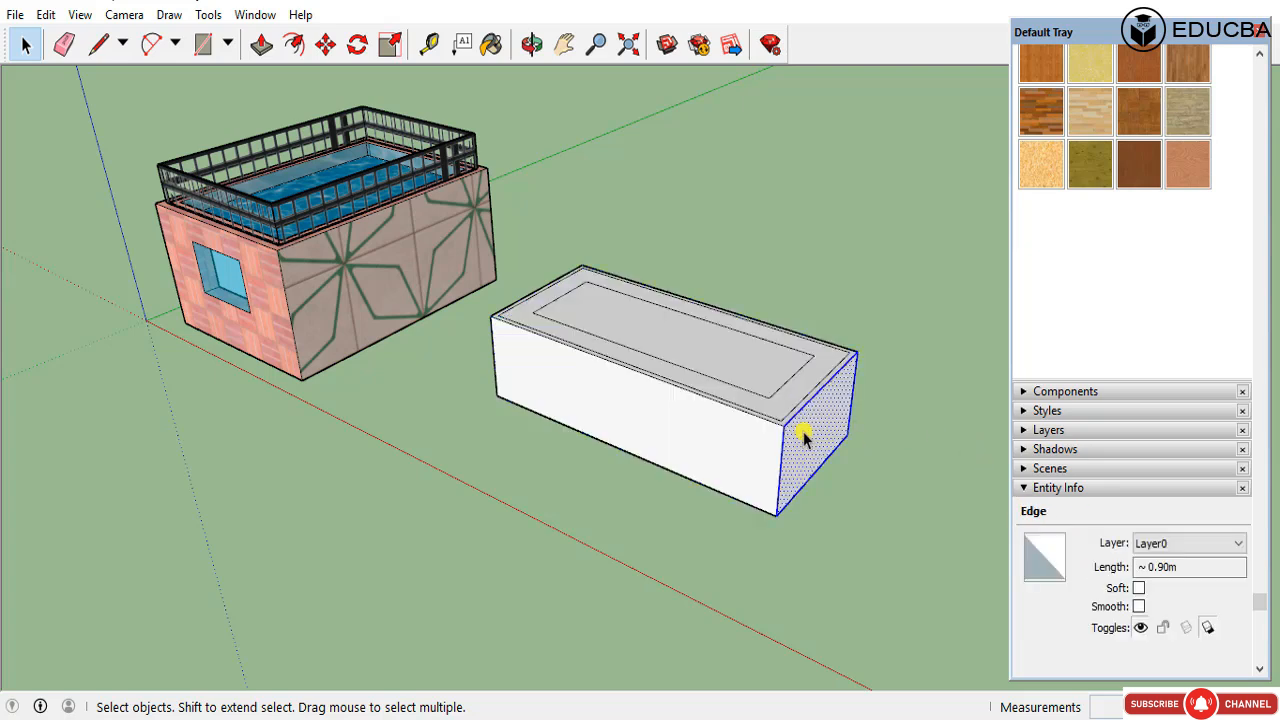
{"action": "scroll", "coordinate": [864, 431], "scroll_direction": "up", "scroll_amount": 3}
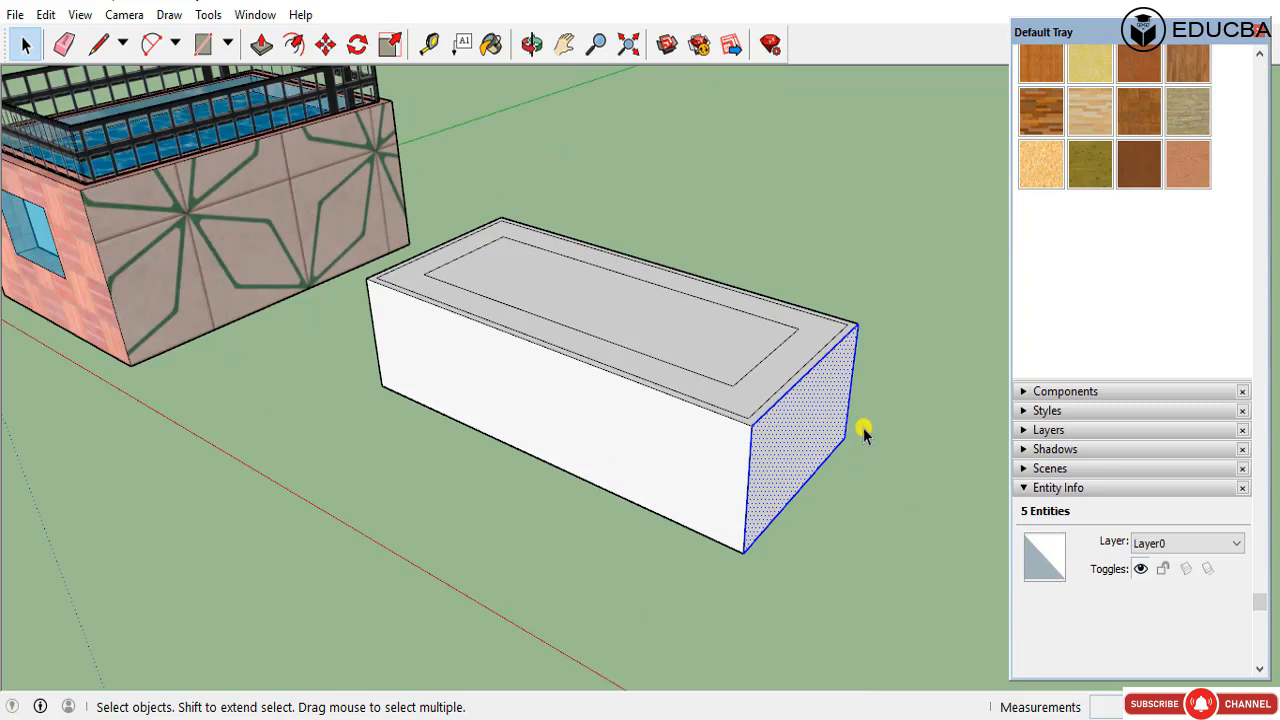
{"action": "left_click", "coordinate": [790, 460], "text": "shift"}
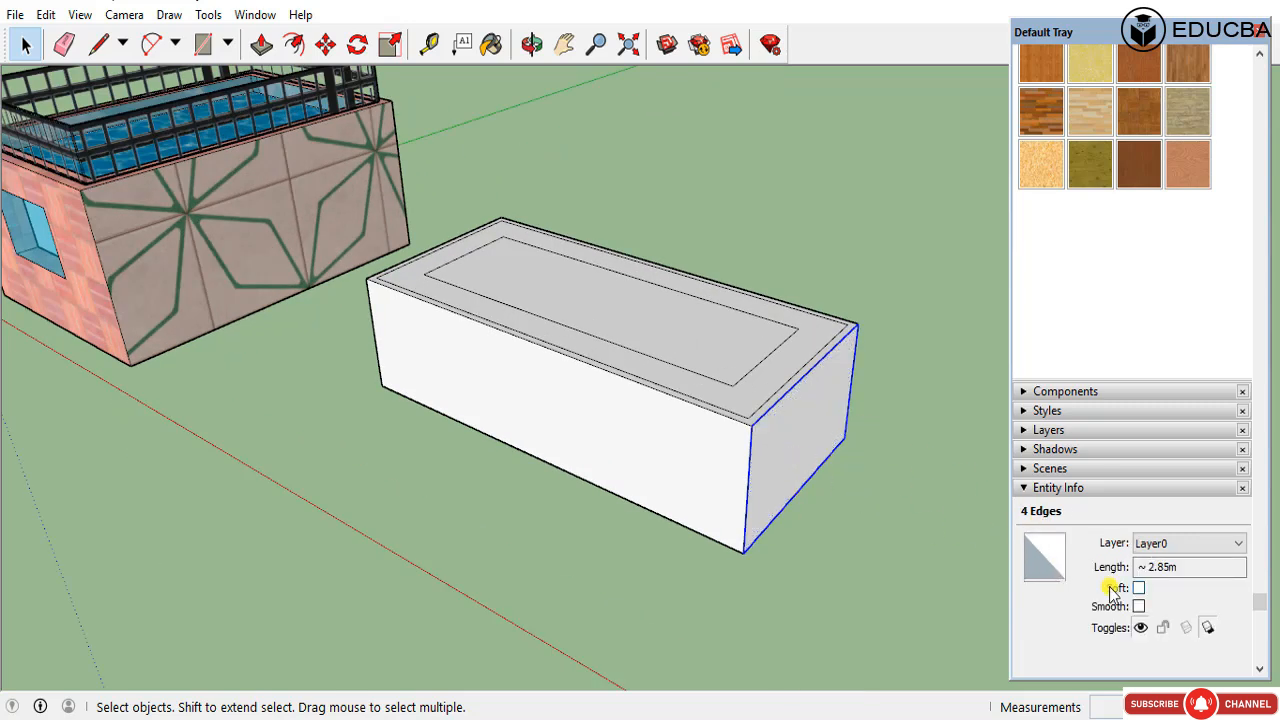
{"action": "scroll", "coordinate": [1178, 592], "scroll_direction": "down", "scroll_amount": 1}
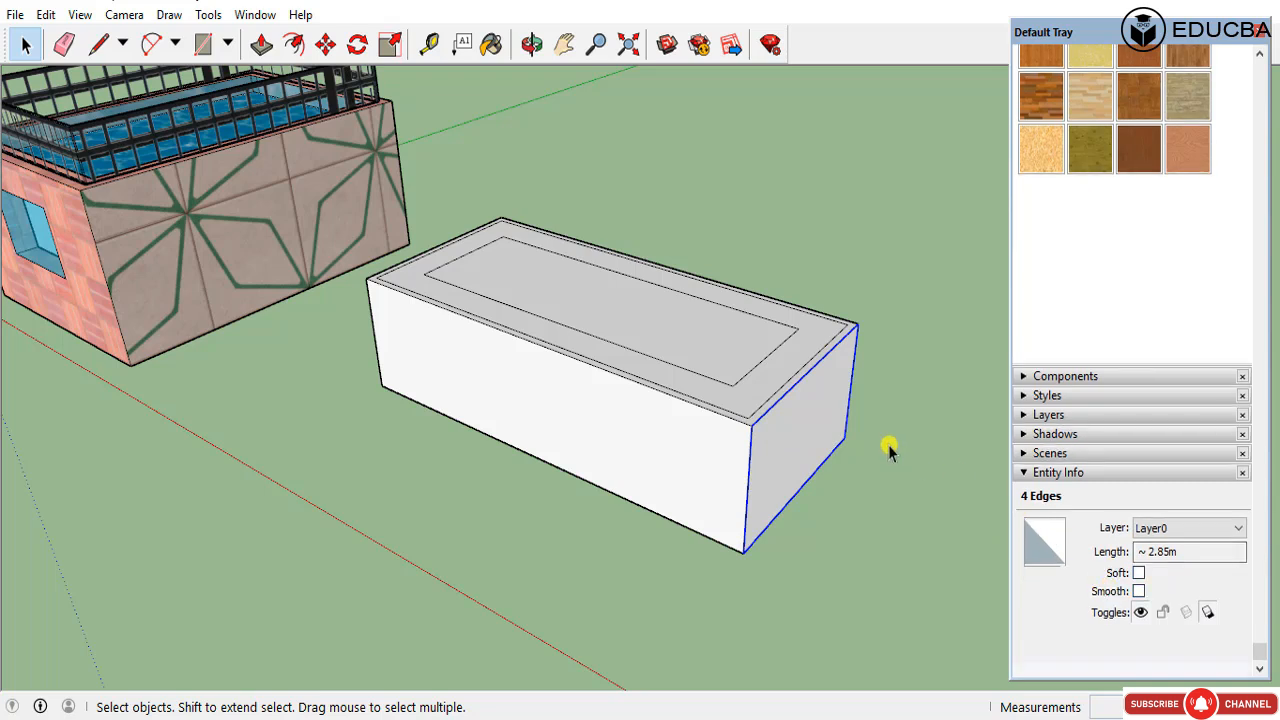
{"action": "scroll", "coordinate": [836, 397], "scroll_direction": "up", "scroll_amount": 2}
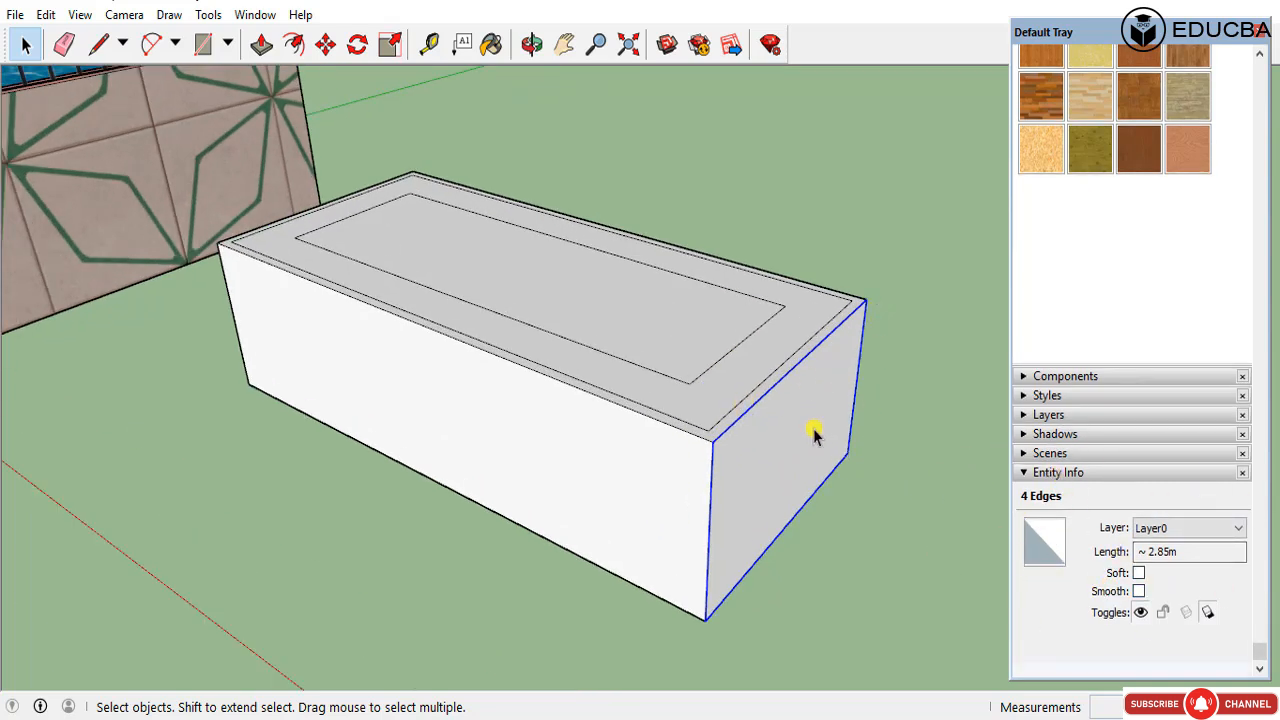
Step: Select only the box's end face, read its details in Entity Info and examine its upper corners up close
{"action": "left_click", "coordinate": [766, 449]}
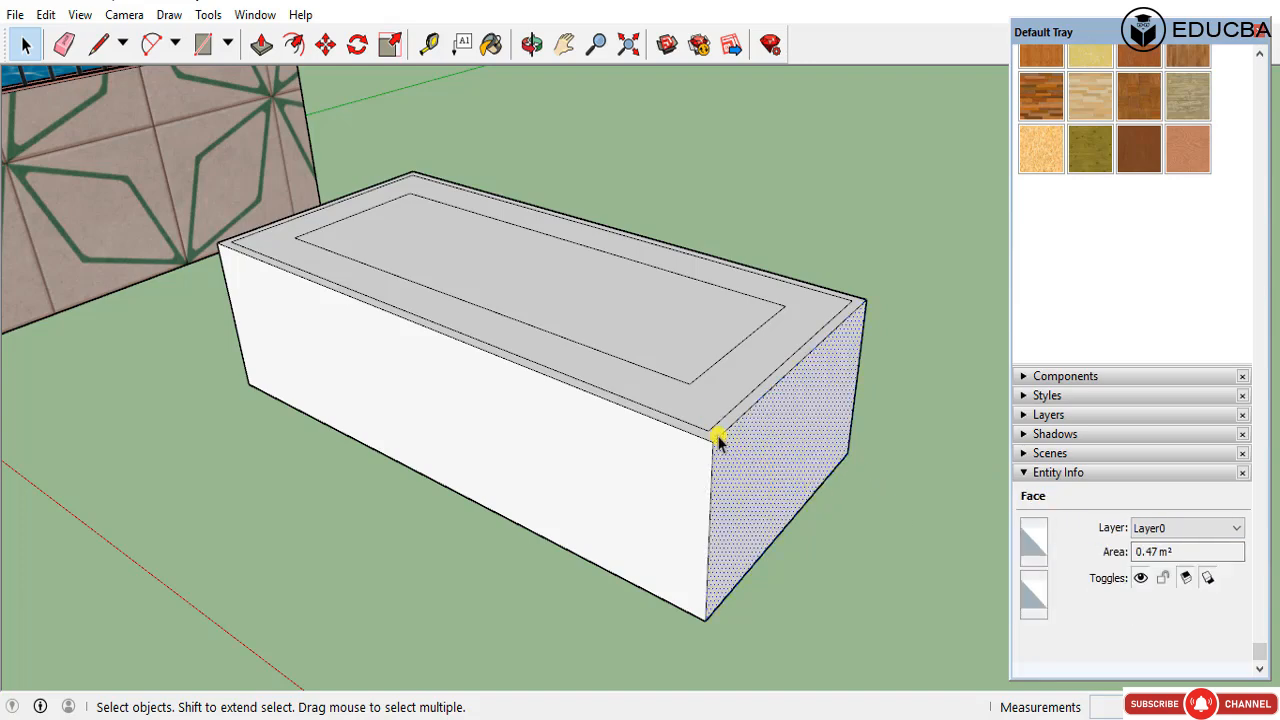
{"action": "scroll", "coordinate": [733, 452], "scroll_direction": "up", "scroll_amount": 8}
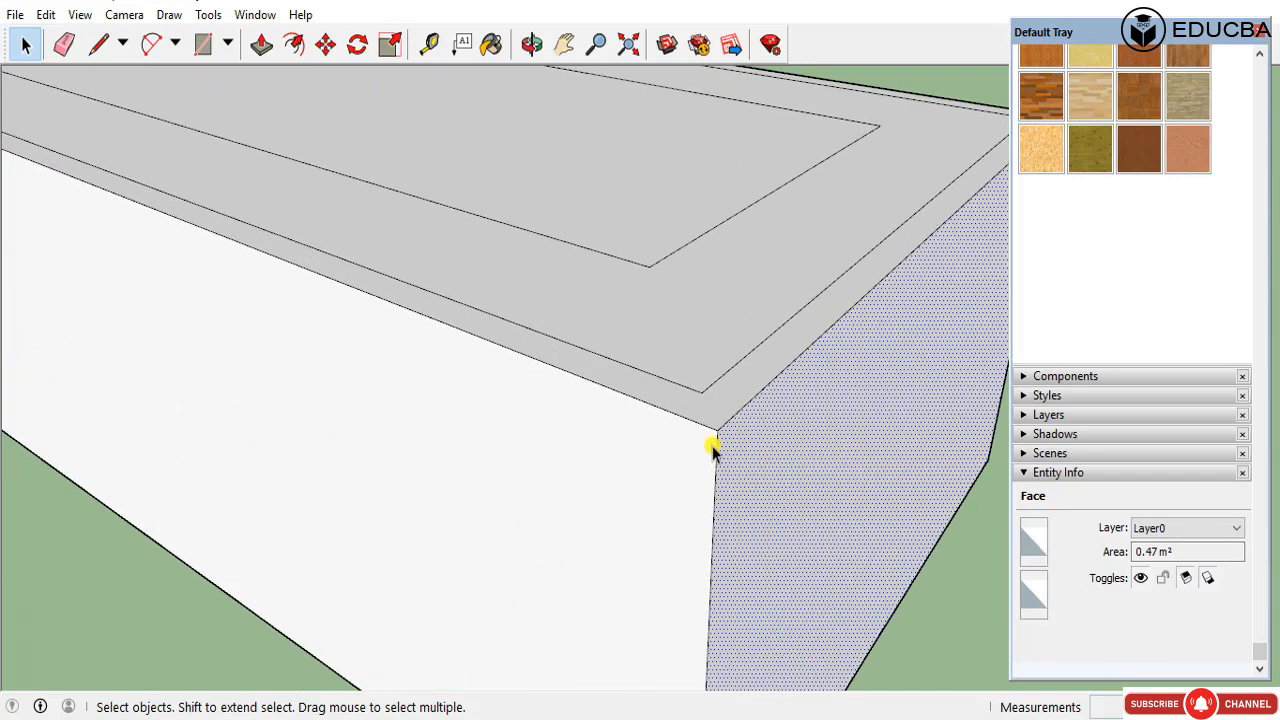
{"action": "middle_click_drag", "start_coordinate": [714, 449], "coordinate": [863, 403]}
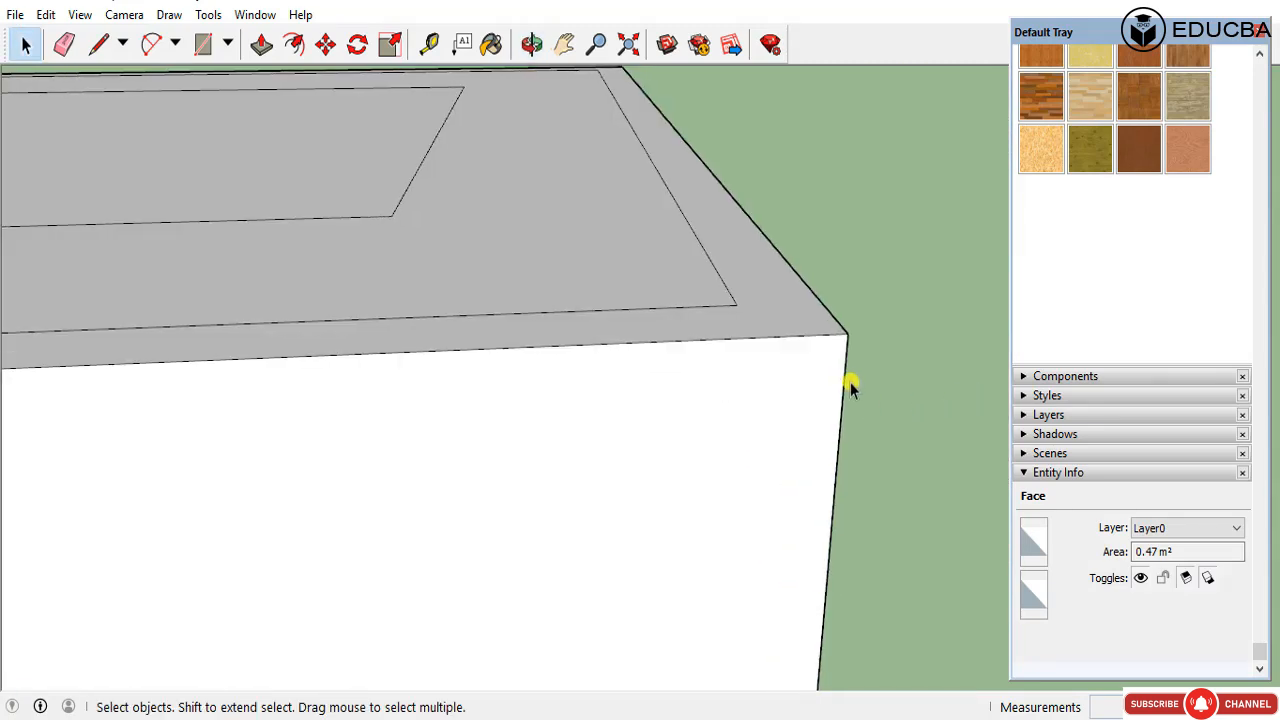
{"action": "scroll", "coordinate": [823, 380], "scroll_direction": "up", "scroll_amount": 3}
{"action": "scroll", "coordinate": [823, 380], "scroll_direction": "up", "scroll_amount": 4}
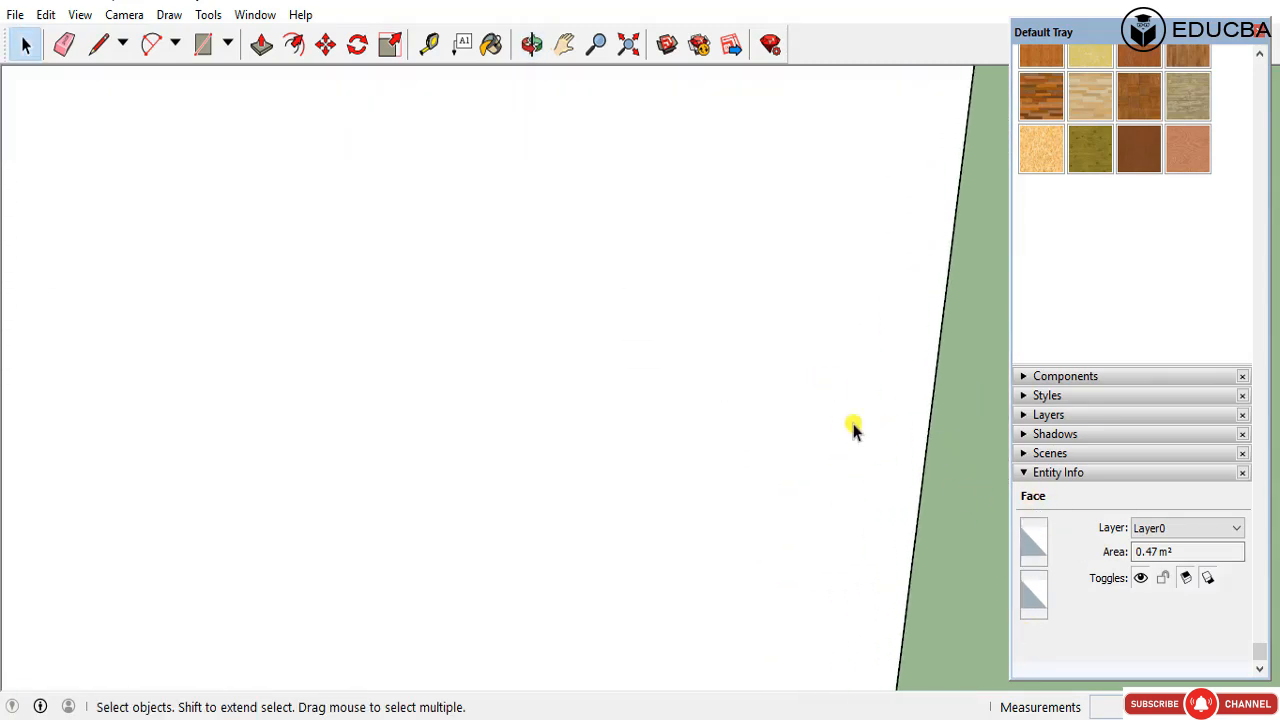
{"action": "scroll", "coordinate": [851, 429], "scroll_direction": "up", "scroll_amount": 2}
{"action": "middle_click_drag", "start_coordinate": [992, 315], "coordinate": [409, 357]}
{"action": "scroll", "coordinate": [409, 357], "scroll_direction": "down", "scroll_amount": 4}
{"action": "scroll", "coordinate": [709, 451], "scroll_direction": "down", "scroll_amount": 6}
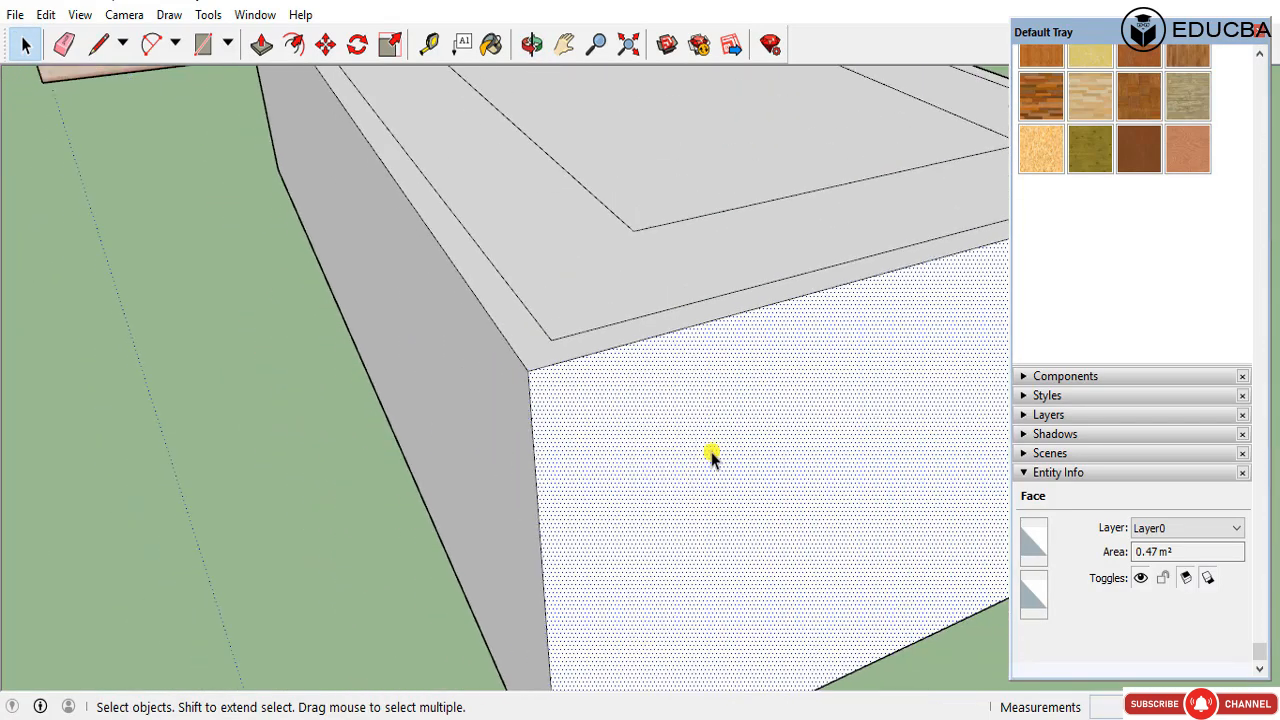
Step: Select the box's inner top rectangle, surrounding rim, side and end faces in turn with their bounding edges, checking each in Entity Info
{"action": "left_click", "coordinate": [682, 303]}
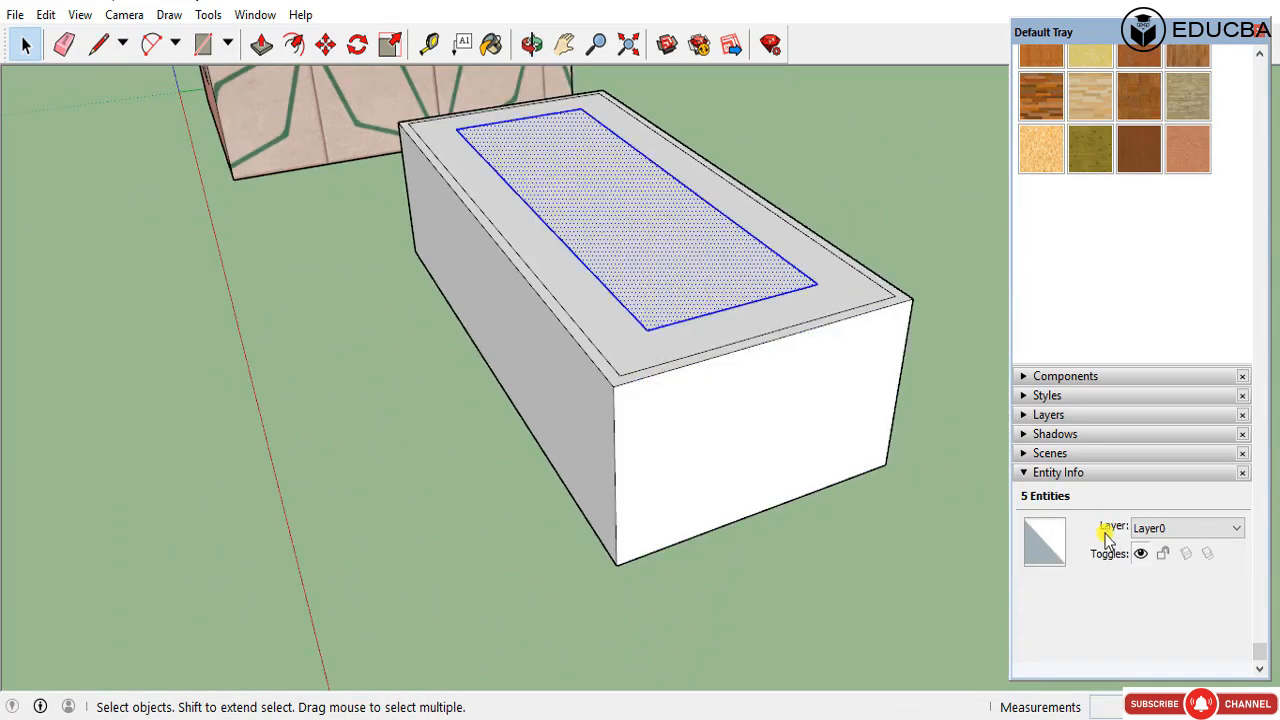
{"action": "left_click", "coordinate": [929, 527]}
{"action": "scroll", "coordinate": [852, 402], "scroll_direction": "down", "scroll_amount": 3}
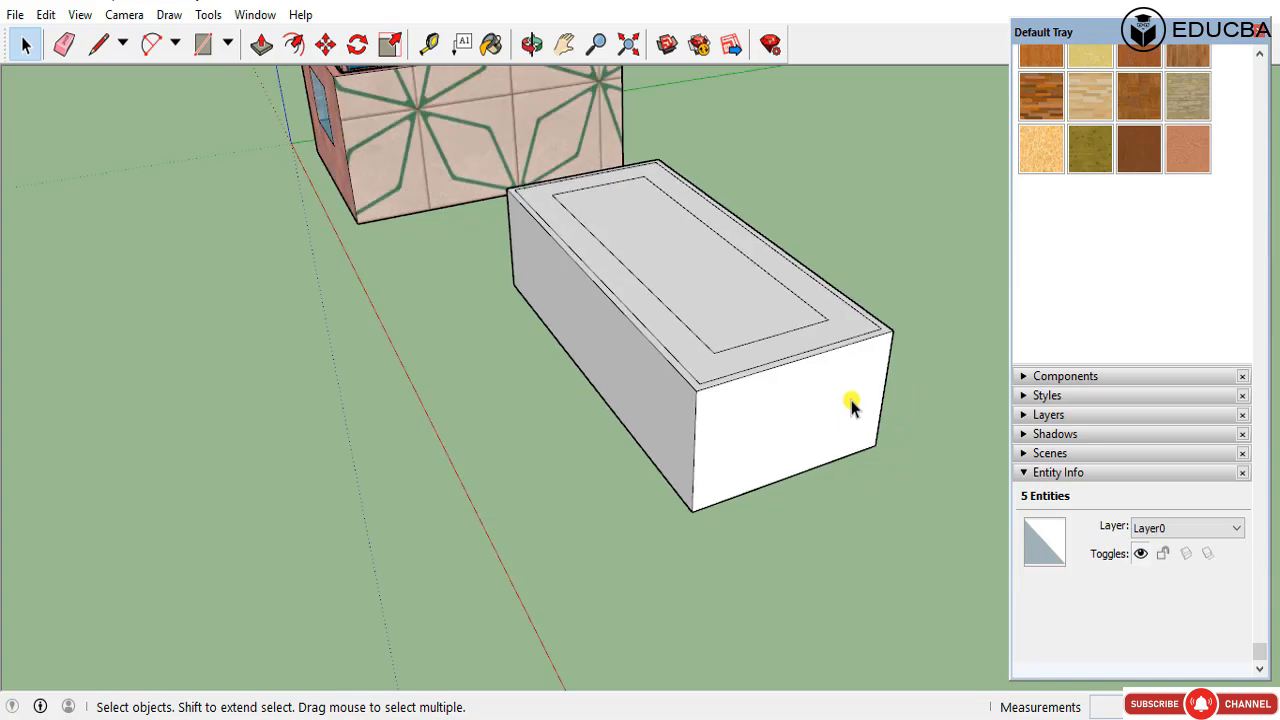
{"action": "double_click", "coordinate": [737, 366]}
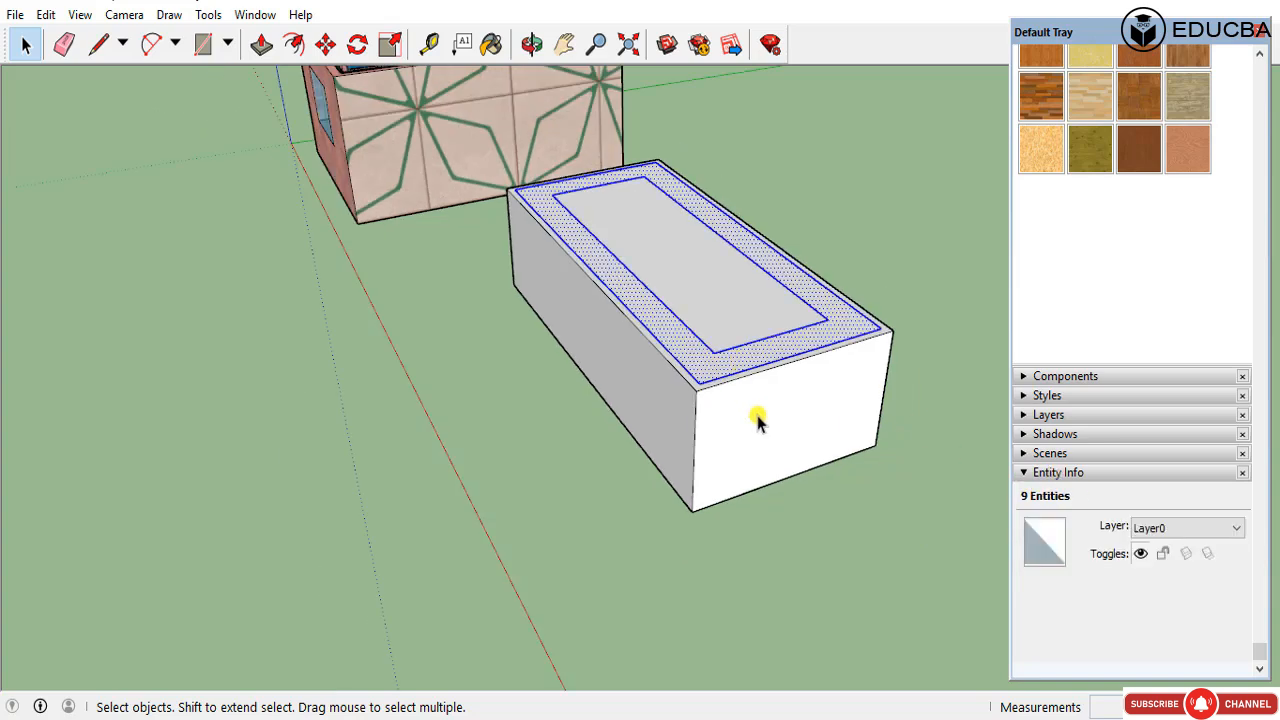
{"action": "double_click", "coordinate": [757, 422]}
{"action": "double_click", "coordinate": [727, 333]}
{"action": "double_click", "coordinate": [674, 405]}
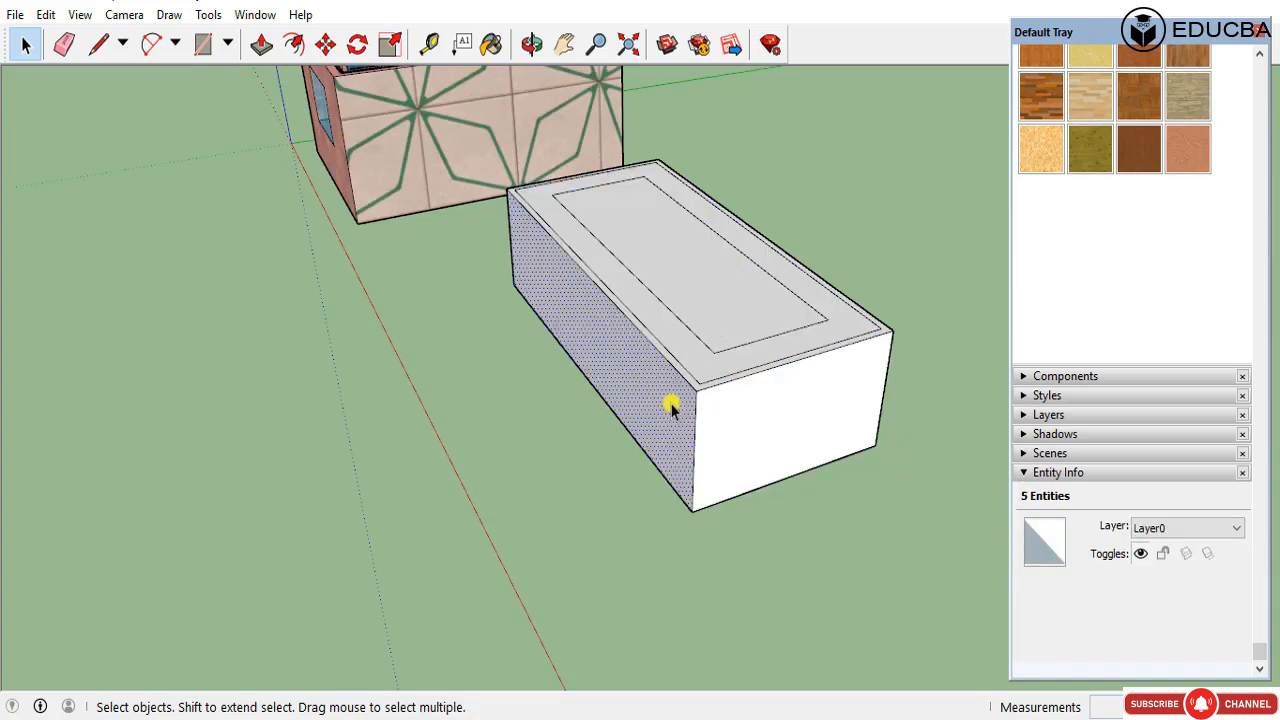
{"action": "double_click", "coordinate": [757, 430]}
{"action": "middle_click_drag", "start_coordinate": [830, 400], "coordinate": [486, 449]}
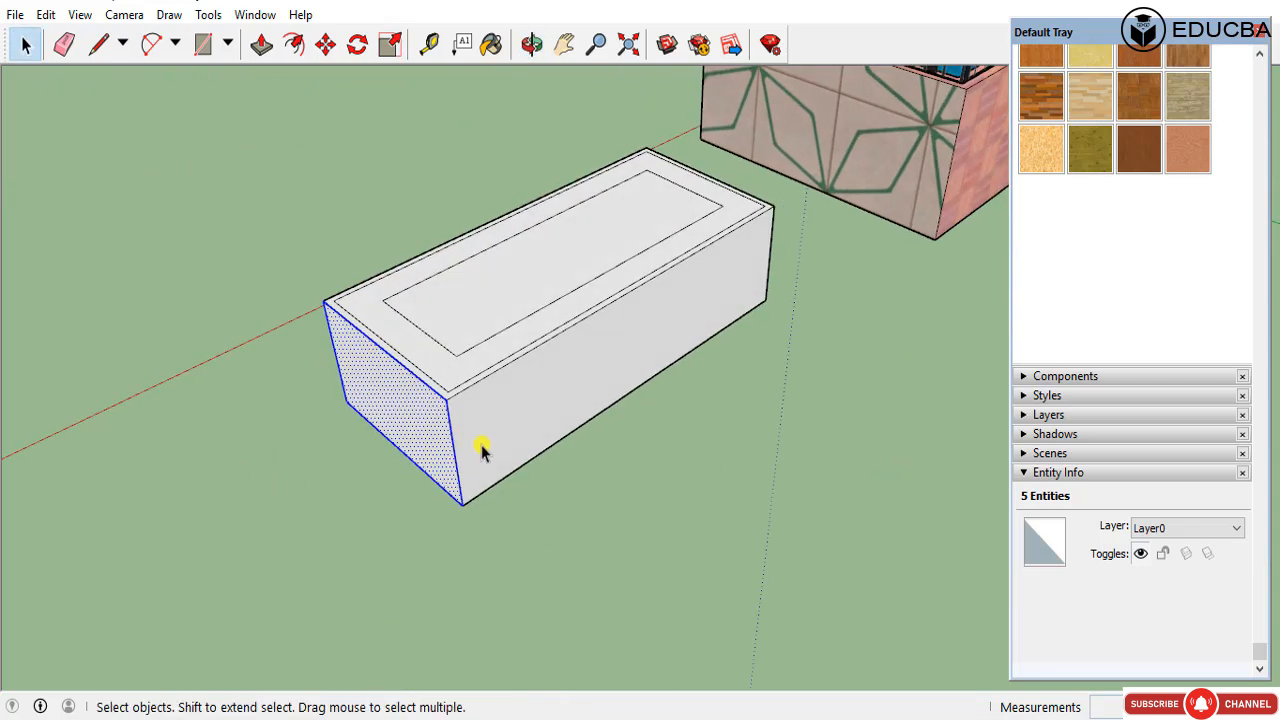
{"action": "double_click", "coordinate": [575, 275]}
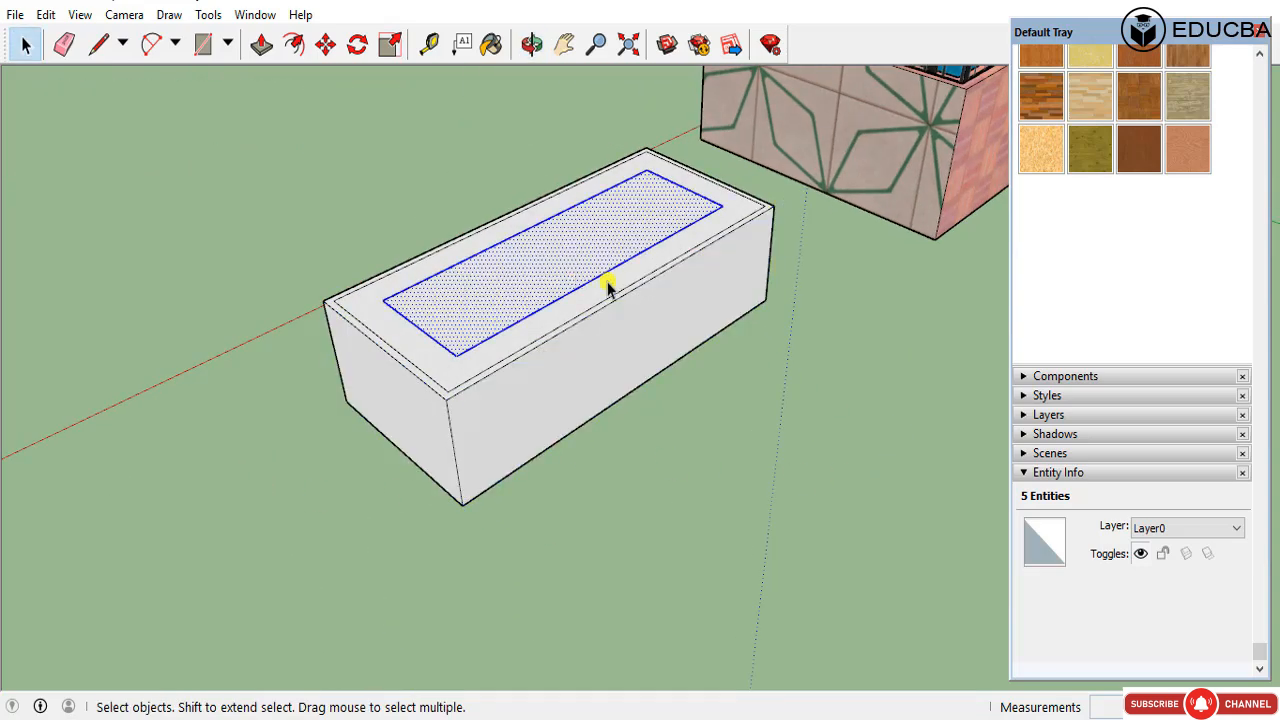
Step: Select the inner top rectangle's face and its adjoining long and short edges individually, comparing their area and length in Entity Info
{"action": "middle_click_drag", "start_coordinate": [608, 283], "coordinate": [526, 342]}
{"action": "left_click", "coordinate": [526, 350]}
{"action": "left_click", "coordinate": [550, 352]}
{"action": "left_click", "coordinate": [561, 341]}
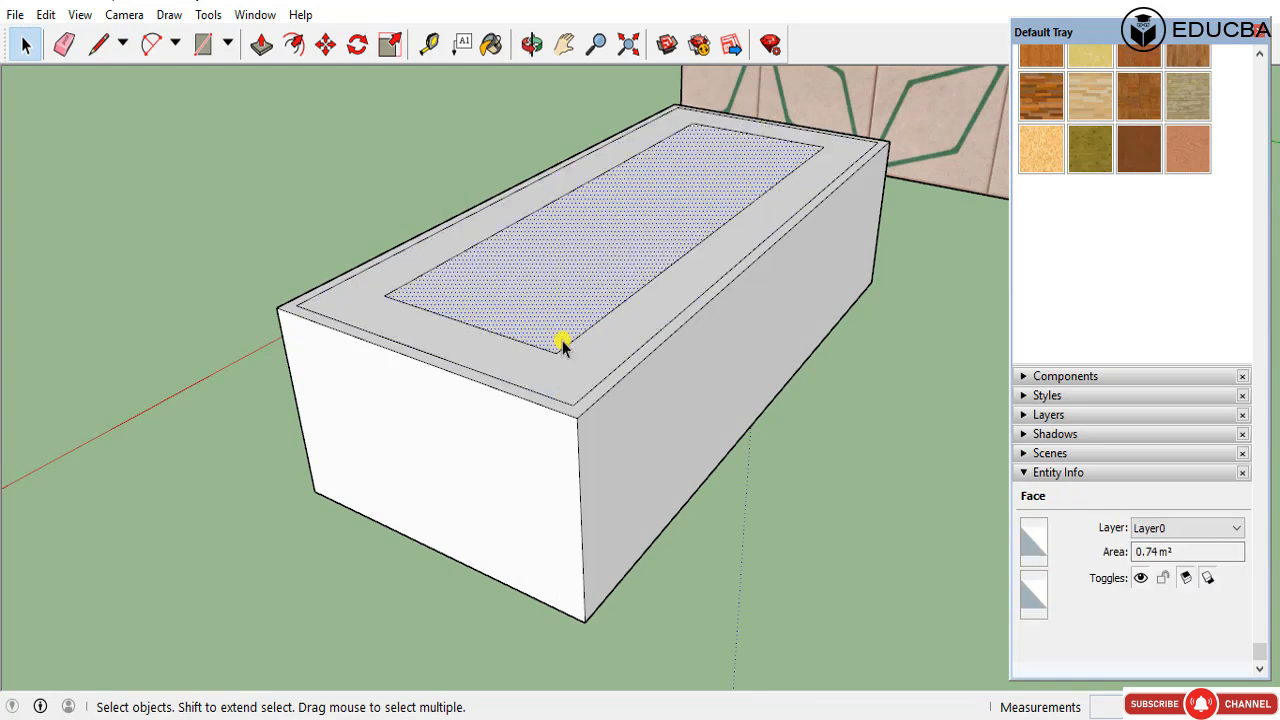
{"action": "left_click", "coordinate": [568, 342]}
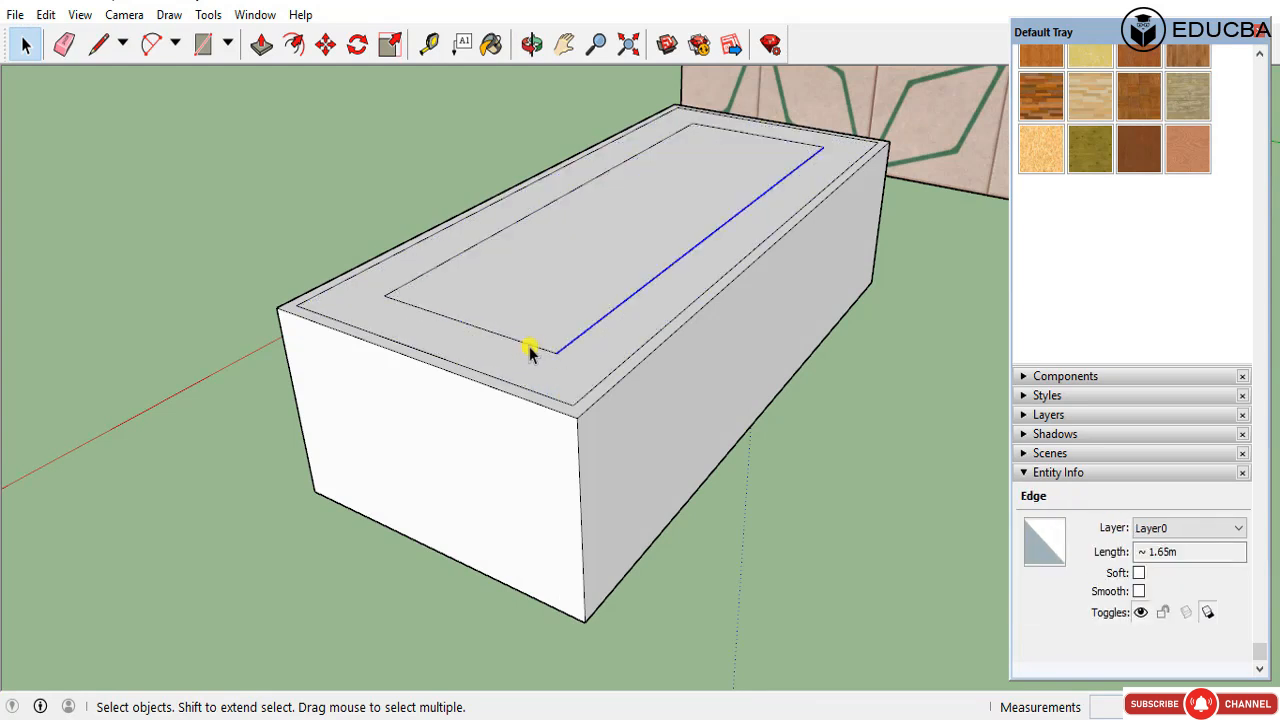
{"action": "left_click", "coordinate": [528, 344]}
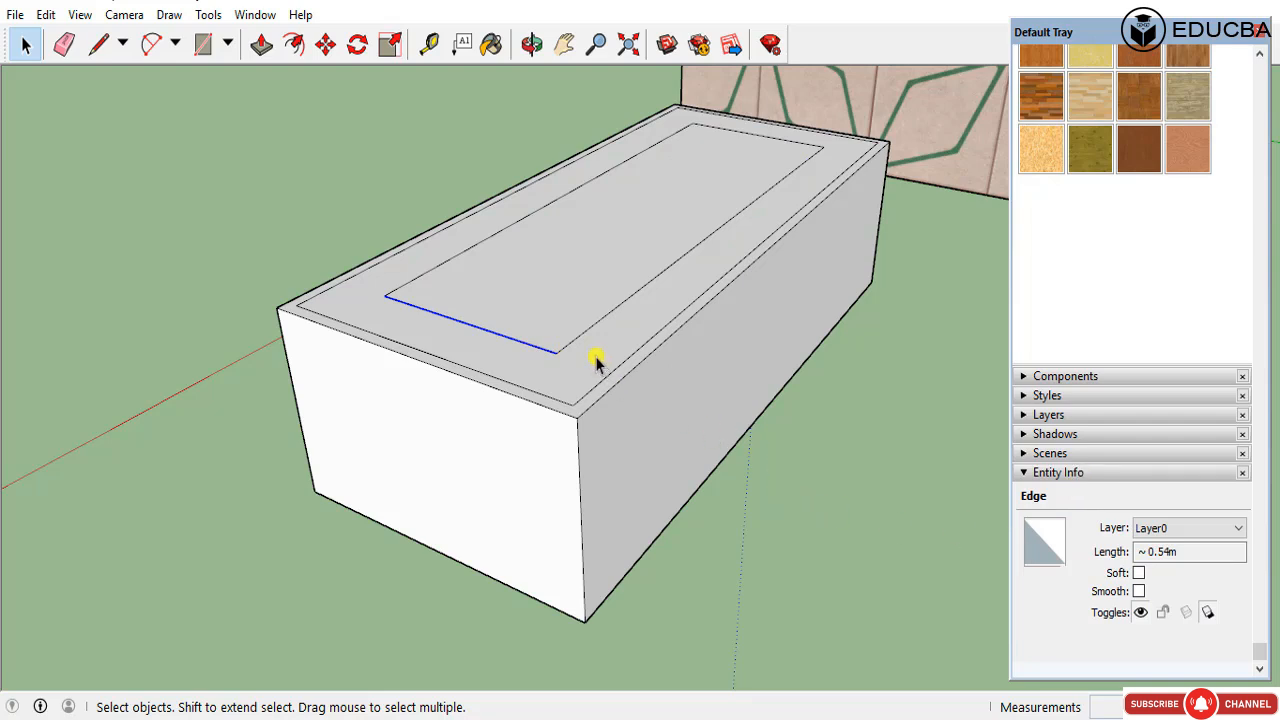
{"action": "left_click", "coordinate": [568, 343]}
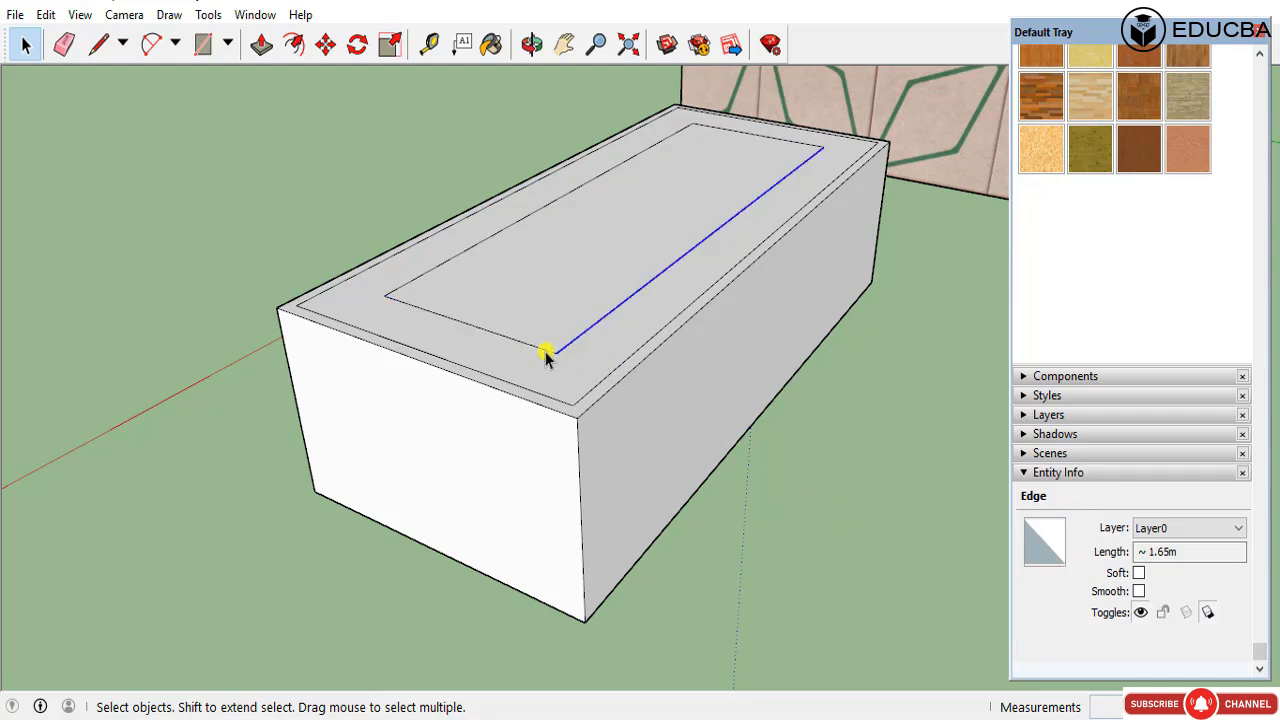
{"action": "left_click", "coordinate": [552, 354]}
{"action": "left_click", "coordinate": [567, 344]}
{"action": "left_click", "coordinate": [583, 360]}
{"action": "left_click", "coordinate": [543, 320]}
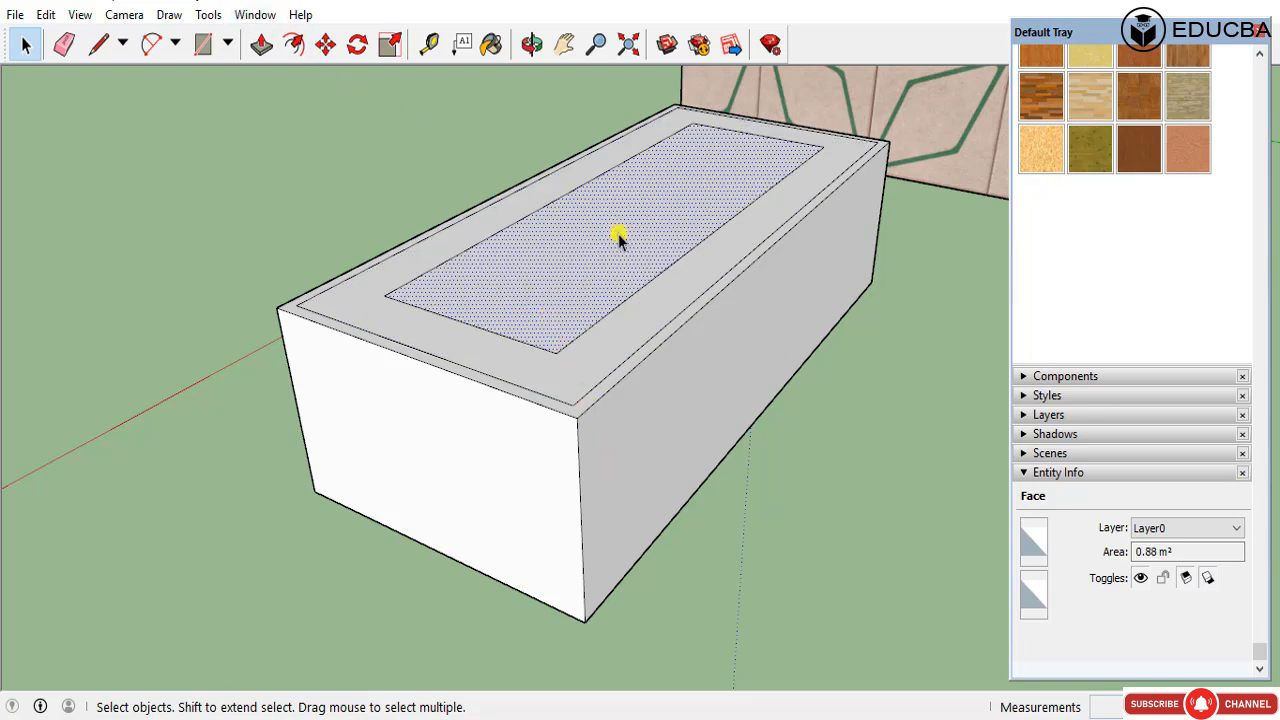
Step: Empty the Default Tray by removing Components, Styles, Layers, Shadows, Scenes, Entity Info and Materials
{"action": "left_click", "coordinate": [253, 18]}
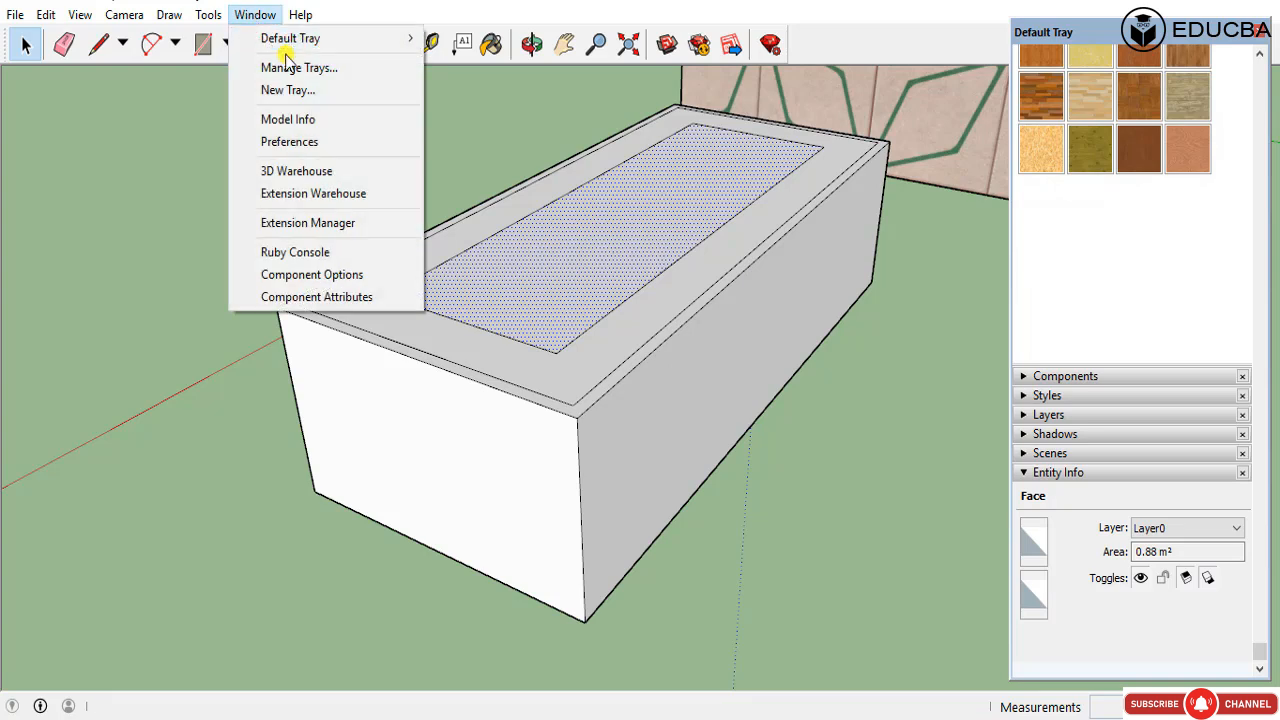
{"action": "mouse_move", "coordinate": [309, 40]}
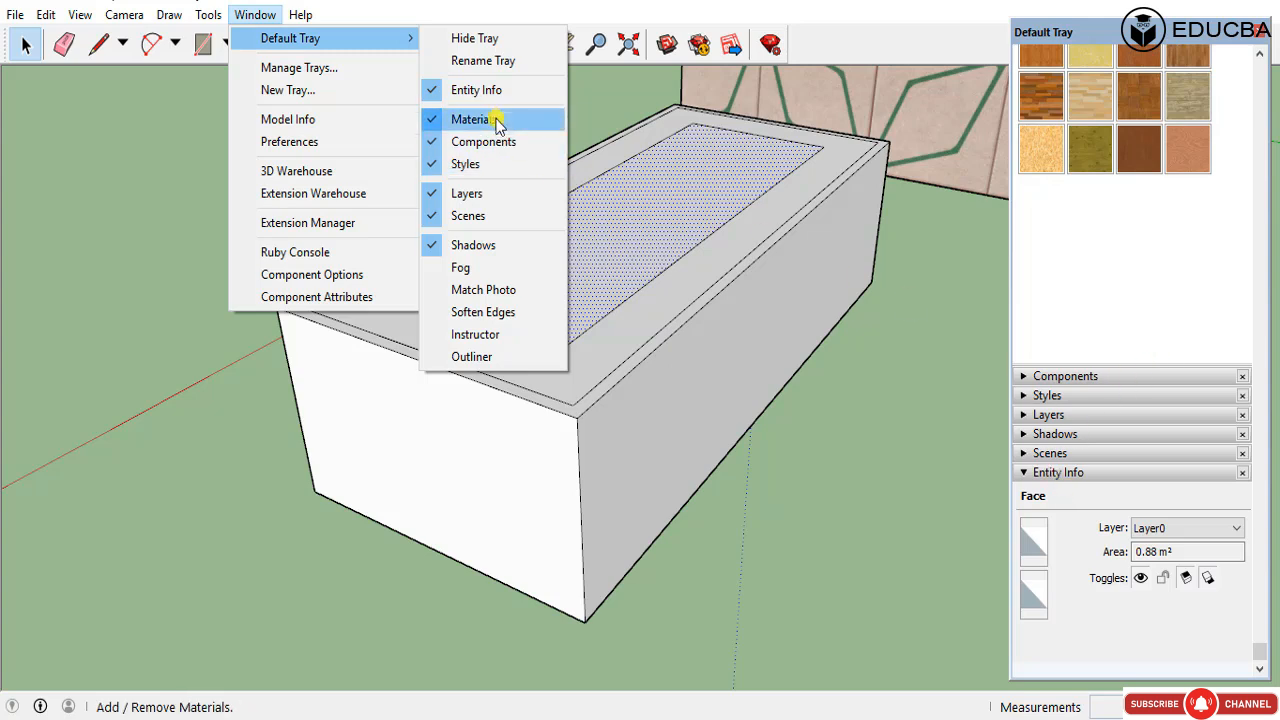
{"action": "left_click", "coordinate": [1242, 381]}
{"action": "left_click", "coordinate": [1242, 398]}
{"action": "left_click", "coordinate": [1242, 418]}
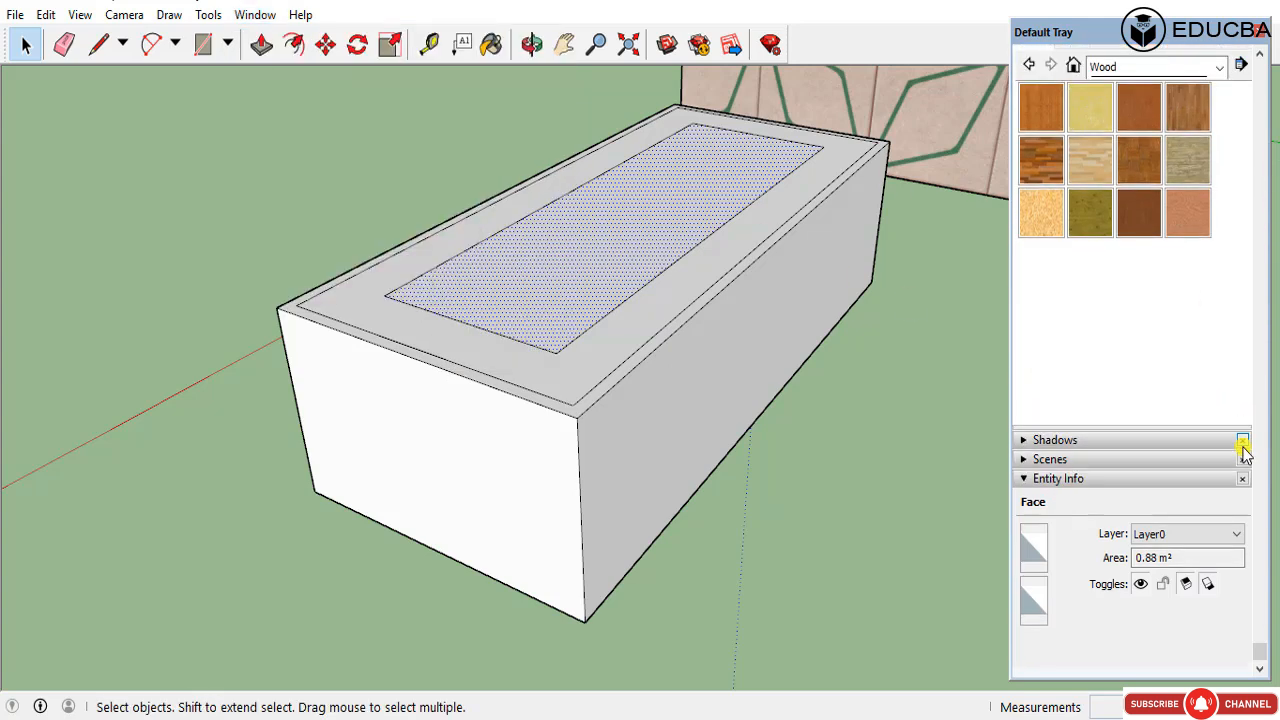
{"action": "left_click", "coordinate": [1242, 441]}
{"action": "left_click", "coordinate": [1242, 461]}
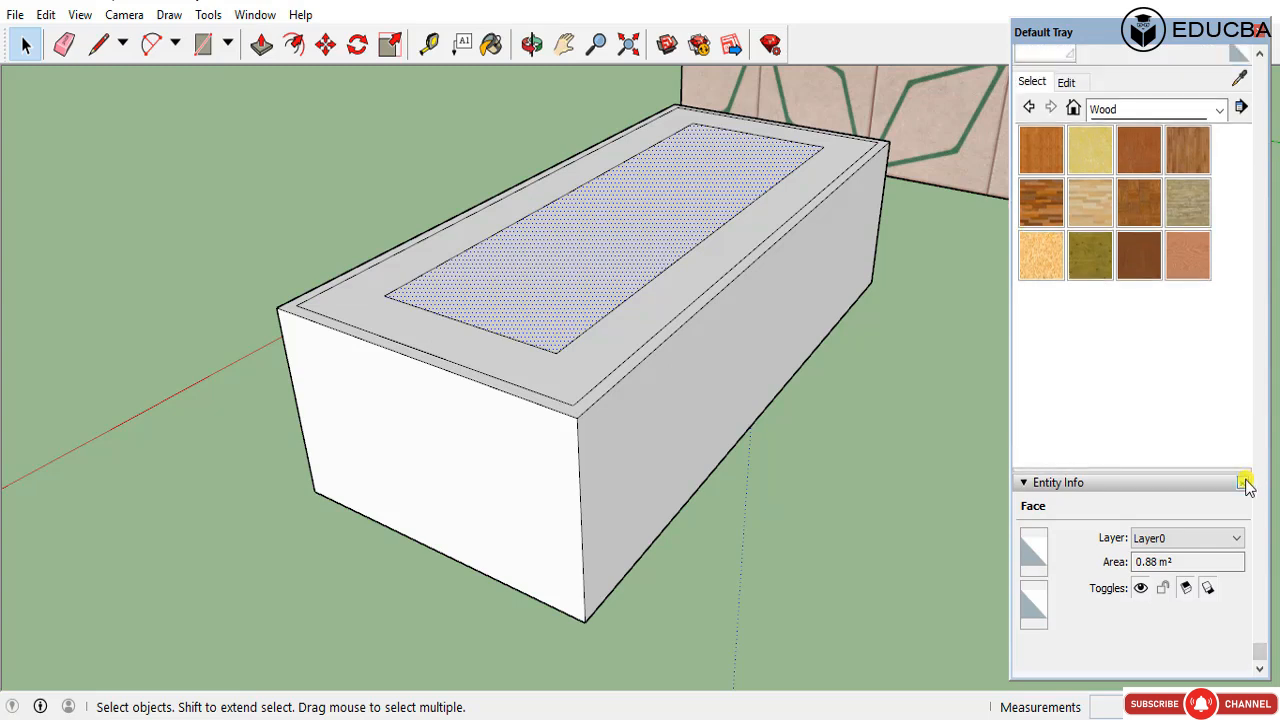
{"action": "left_click", "coordinate": [1242, 481]}
{"action": "left_click", "coordinate": [1258, 53]}
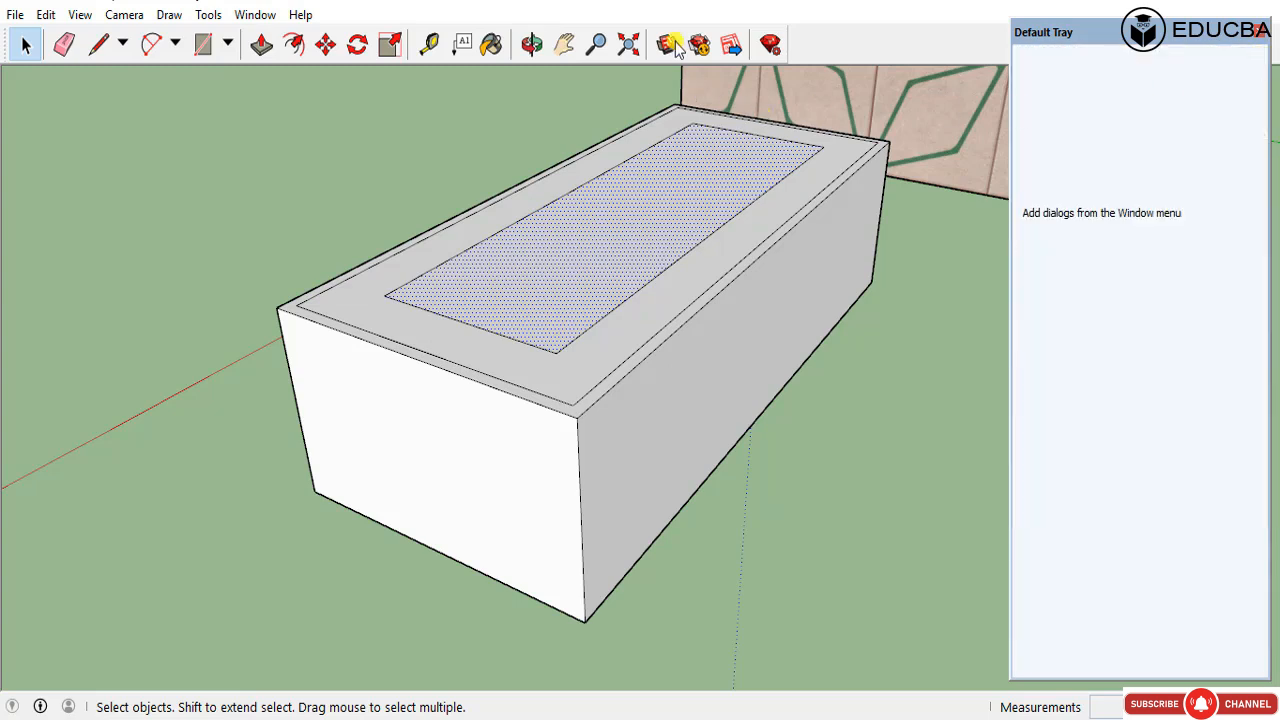
Step: Add Entity Info and Materials to the empty Default Tray
{"action": "left_click", "coordinate": [255, 14]}
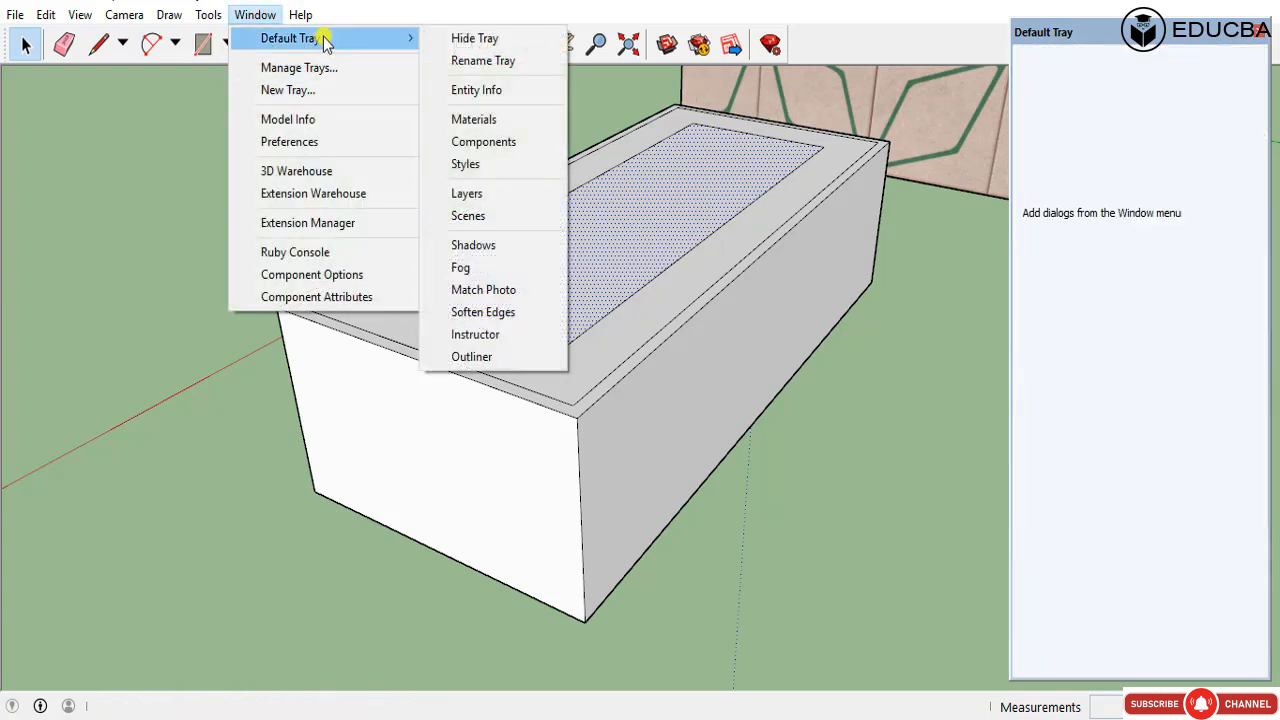
{"action": "left_click", "coordinate": [443, 90]}
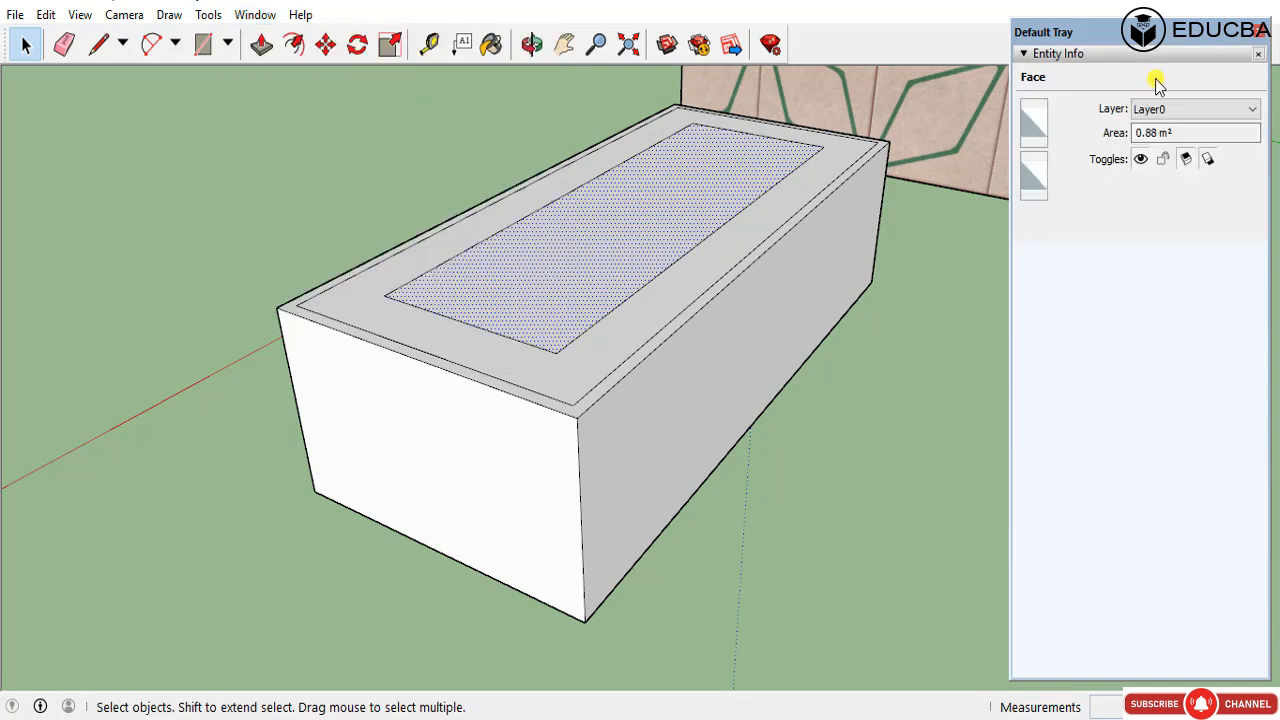
{"action": "left_click", "coordinate": [253, 14]}
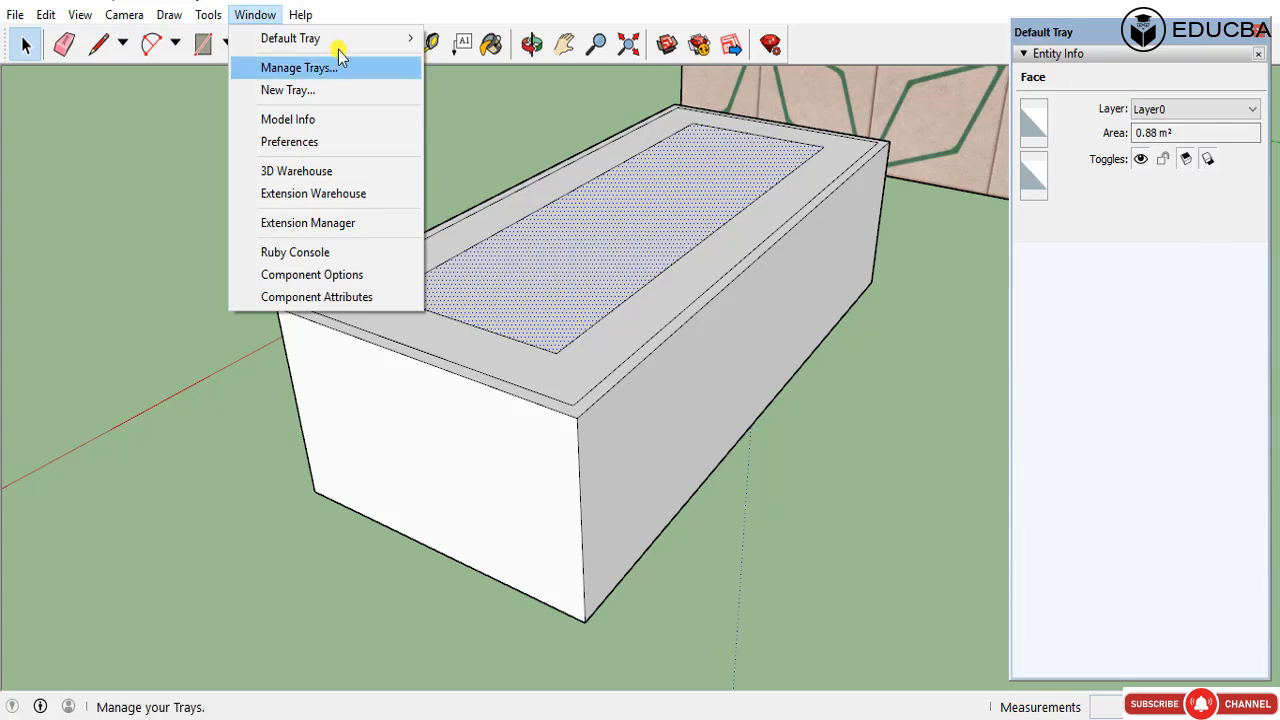
{"action": "mouse_move", "coordinate": [338, 47]}
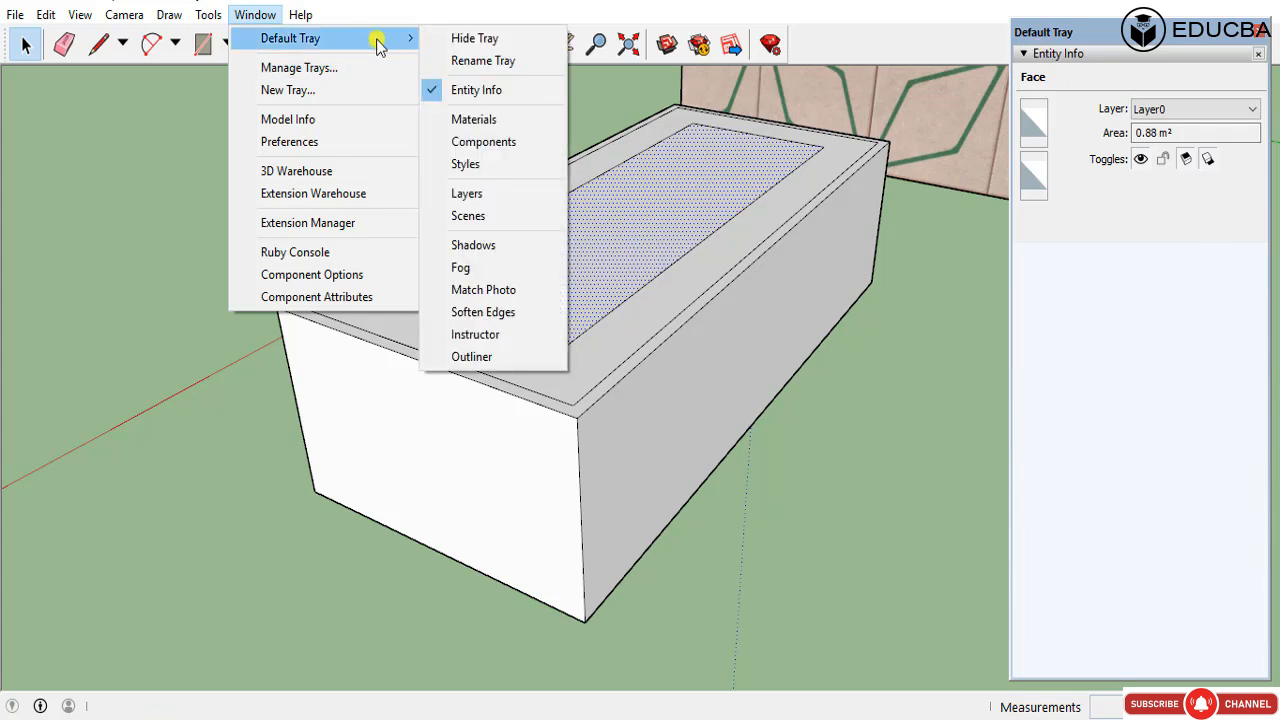
{"action": "left_click", "coordinate": [442, 126]}
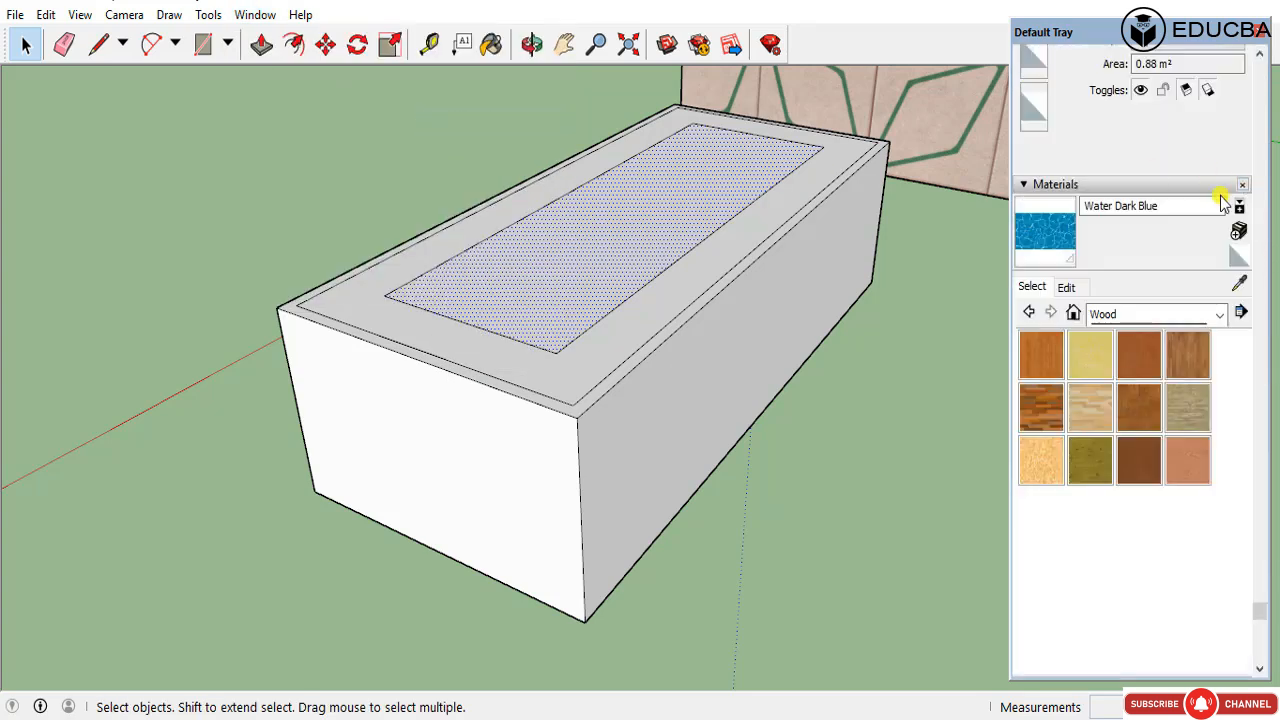
Step: Add Components to the Default Tray, and collapse both the Components and Materials sections
{"action": "left_click", "coordinate": [241, 18]}
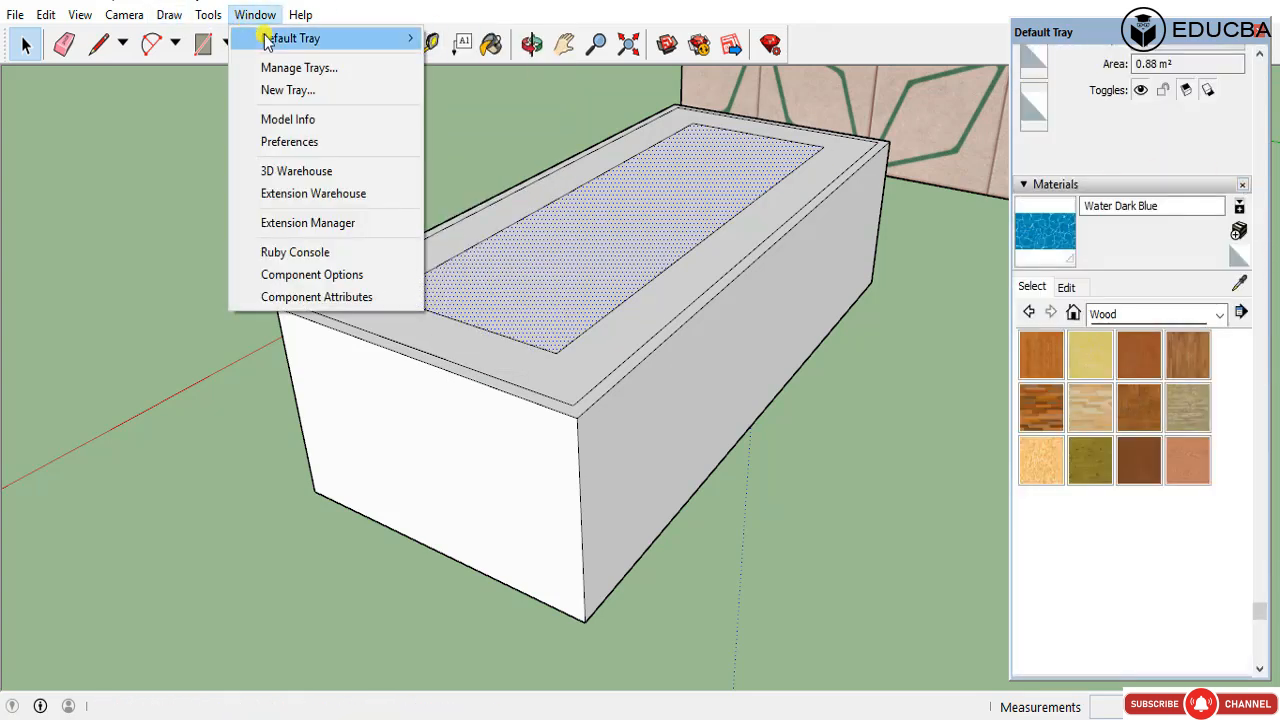
{"action": "mouse_move", "coordinate": [290, 38]}
{"action": "left_click", "coordinate": [443, 142]}
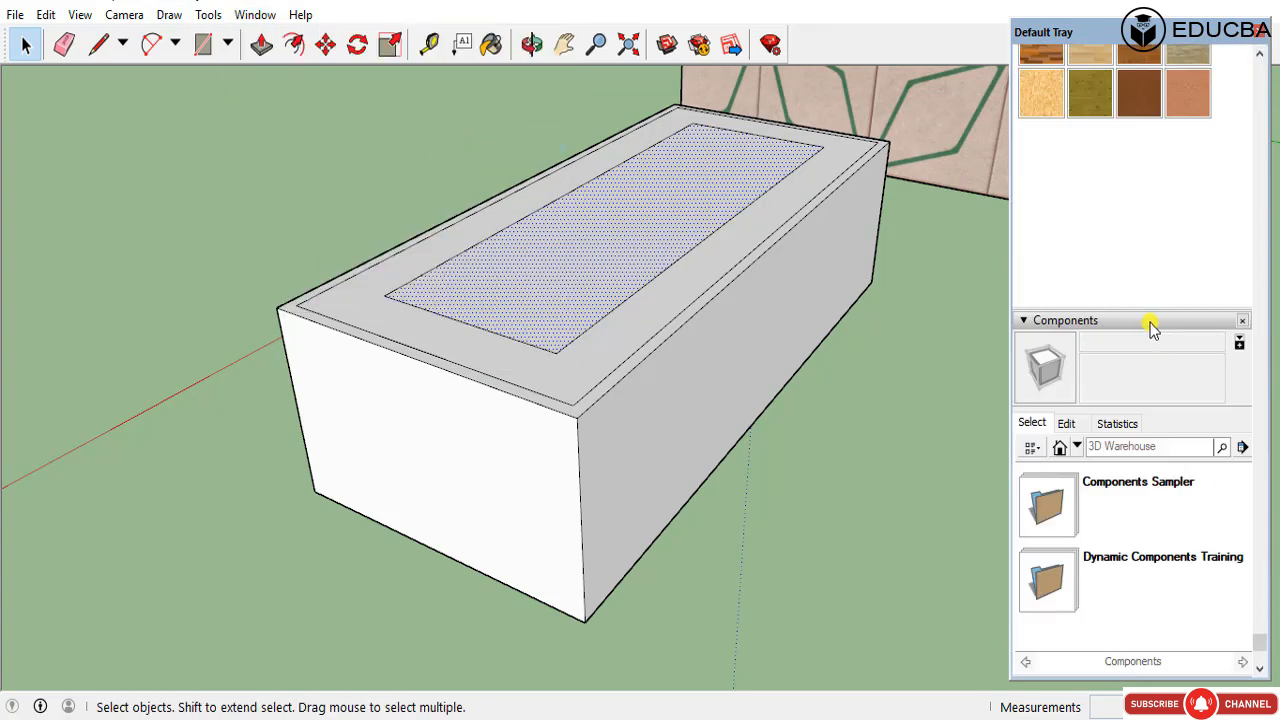
{"action": "left_click", "coordinate": [1197, 322]}
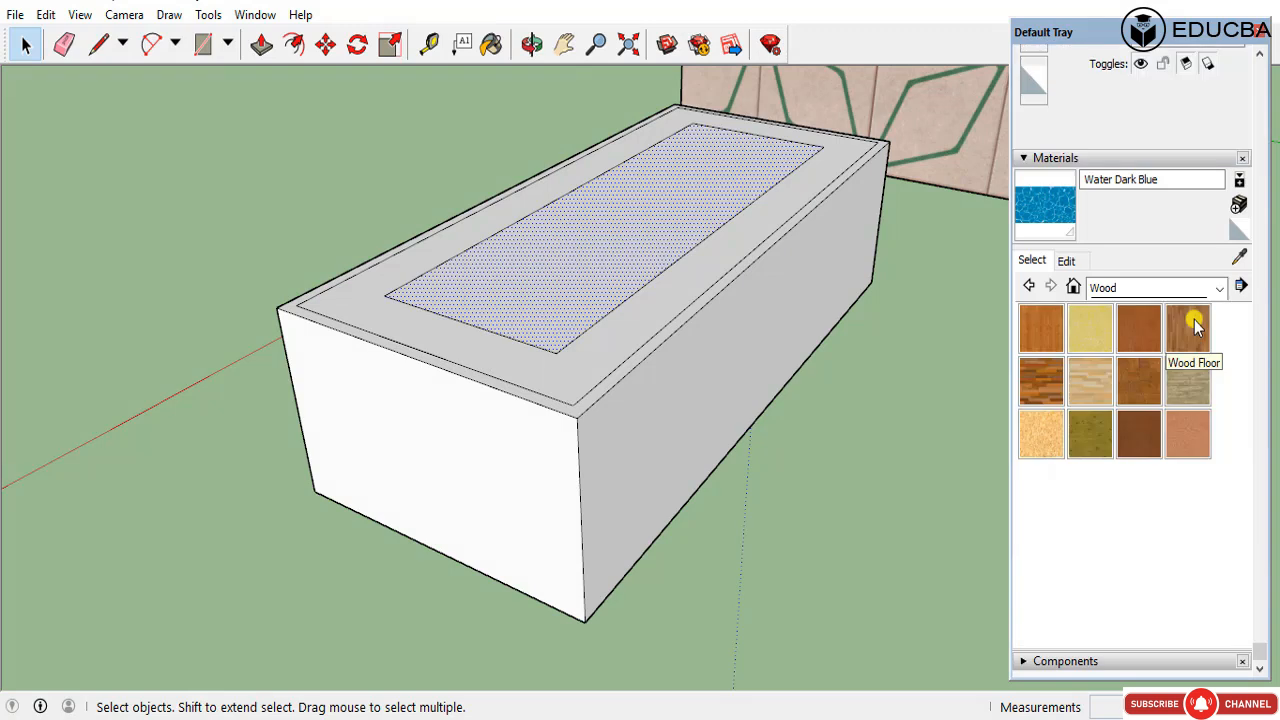
{"action": "left_click", "coordinate": [1063, 160]}
Step: Add Styles and Layers to the Default Tray, and collapse the Layers and Entity Info sections
{"action": "left_click", "coordinate": [255, 16]}
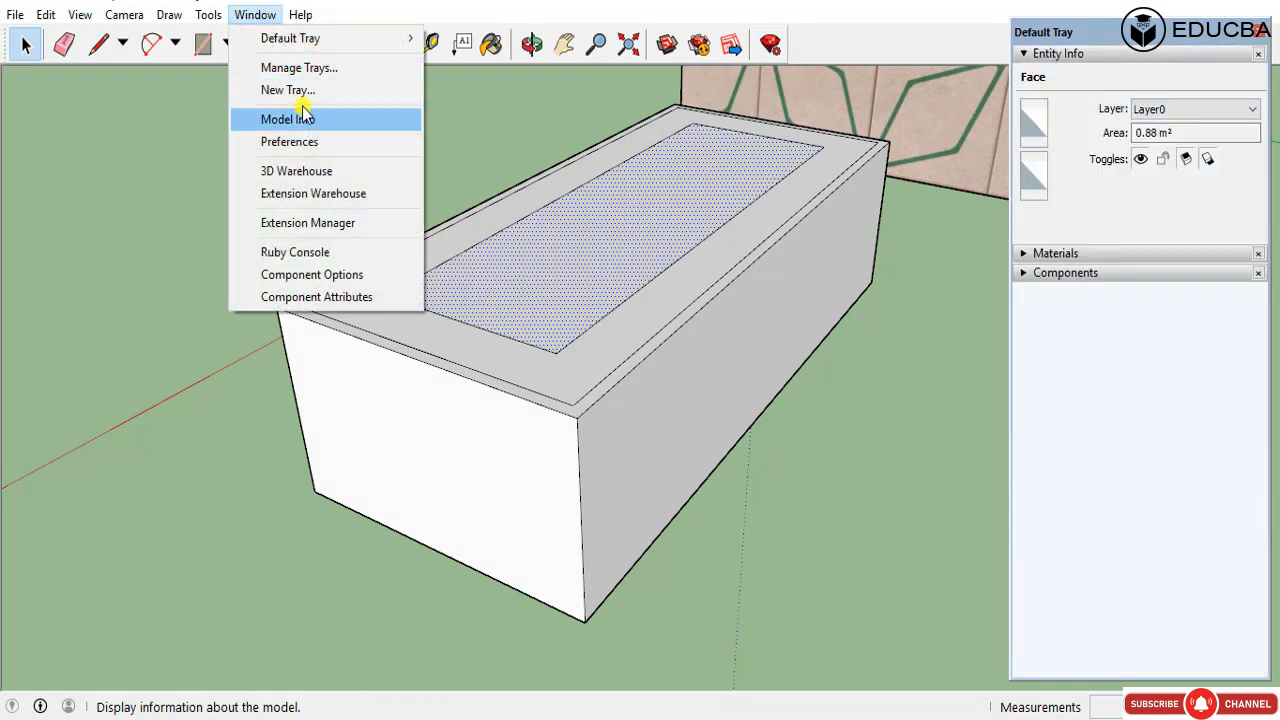
{"action": "mouse_move", "coordinate": [360, 34]}
{"action": "left_click", "coordinate": [440, 164]}
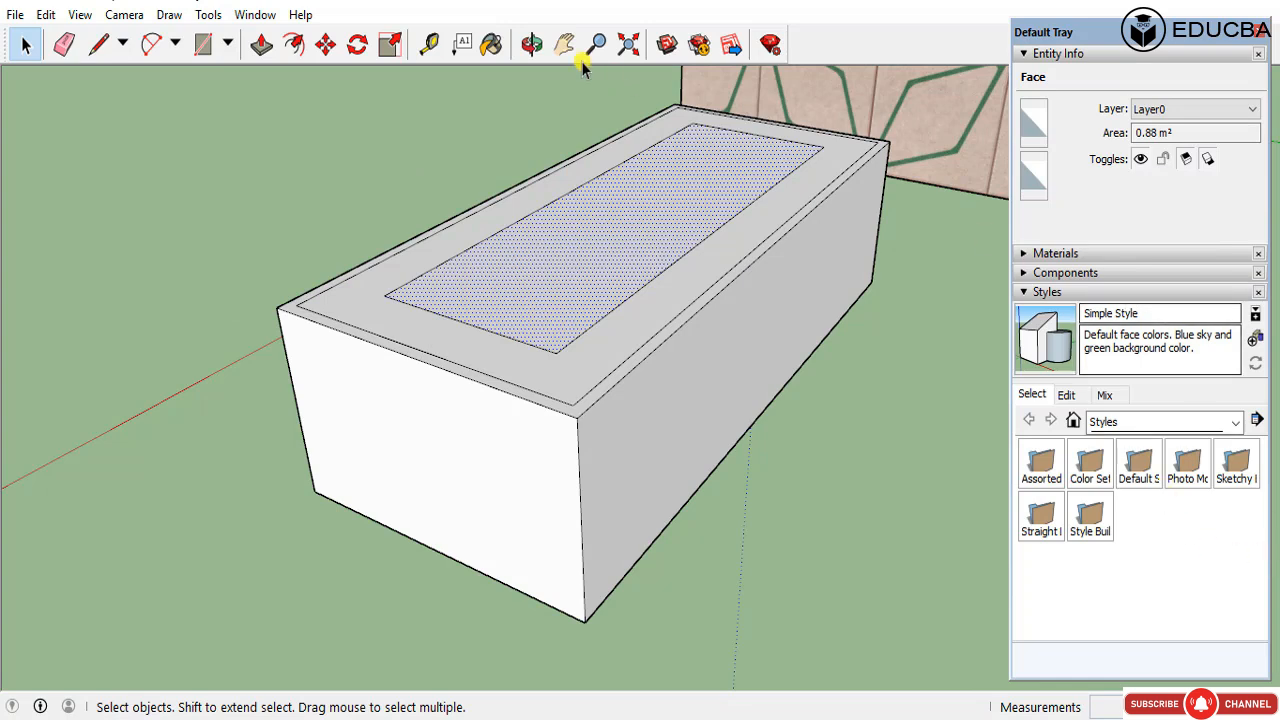
{"action": "left_click", "coordinate": [250, 15]}
{"action": "mouse_move", "coordinate": [337, 39]}
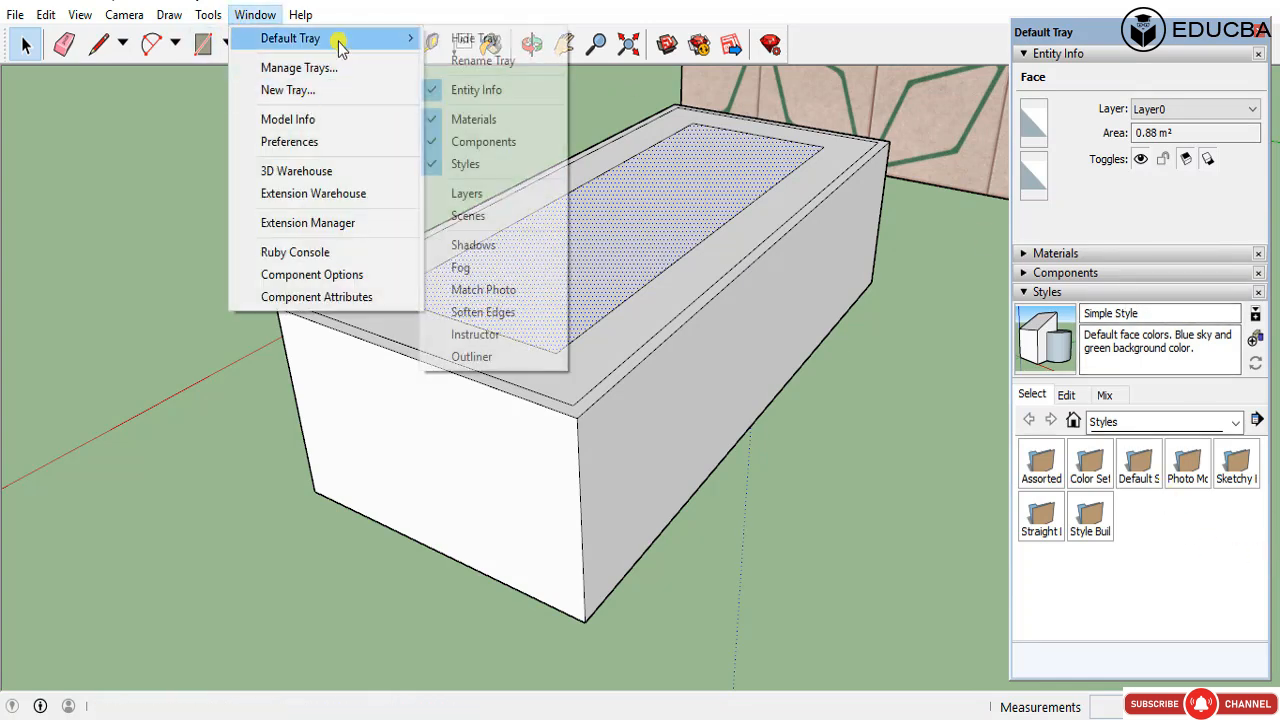
{"action": "left_click", "coordinate": [440, 195]}
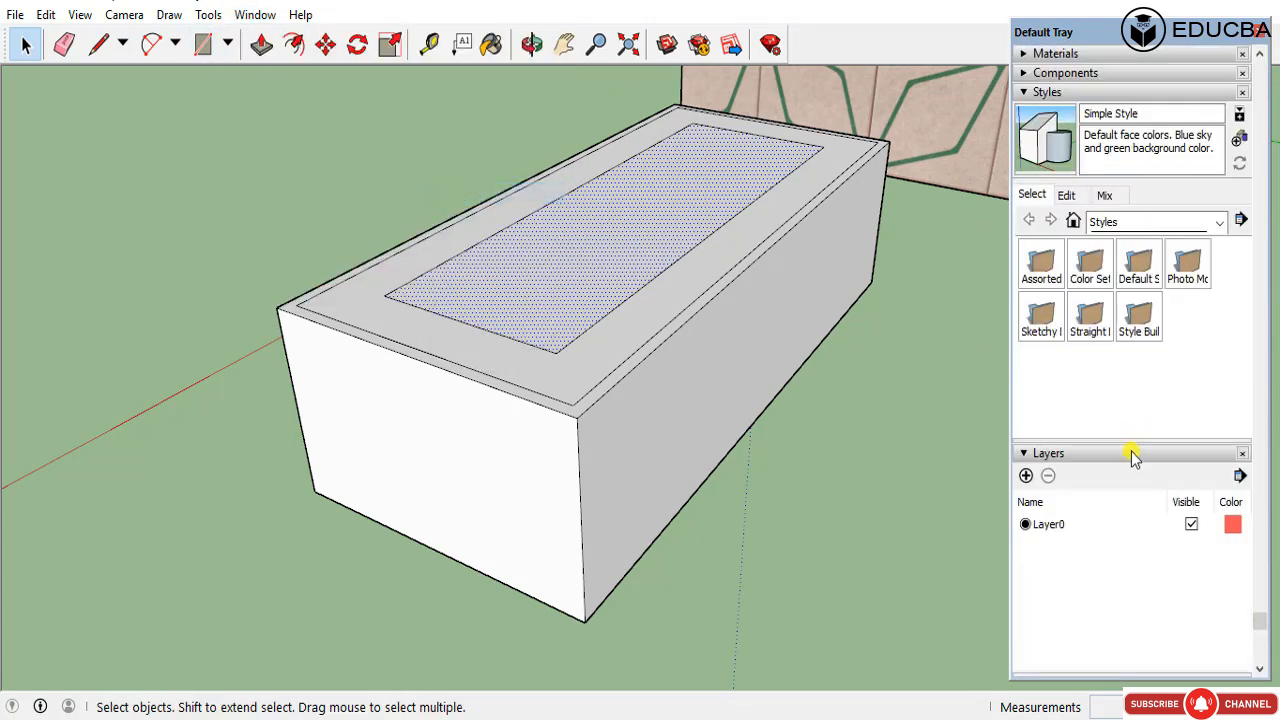
{"action": "left_click", "coordinate": [1197, 454]}
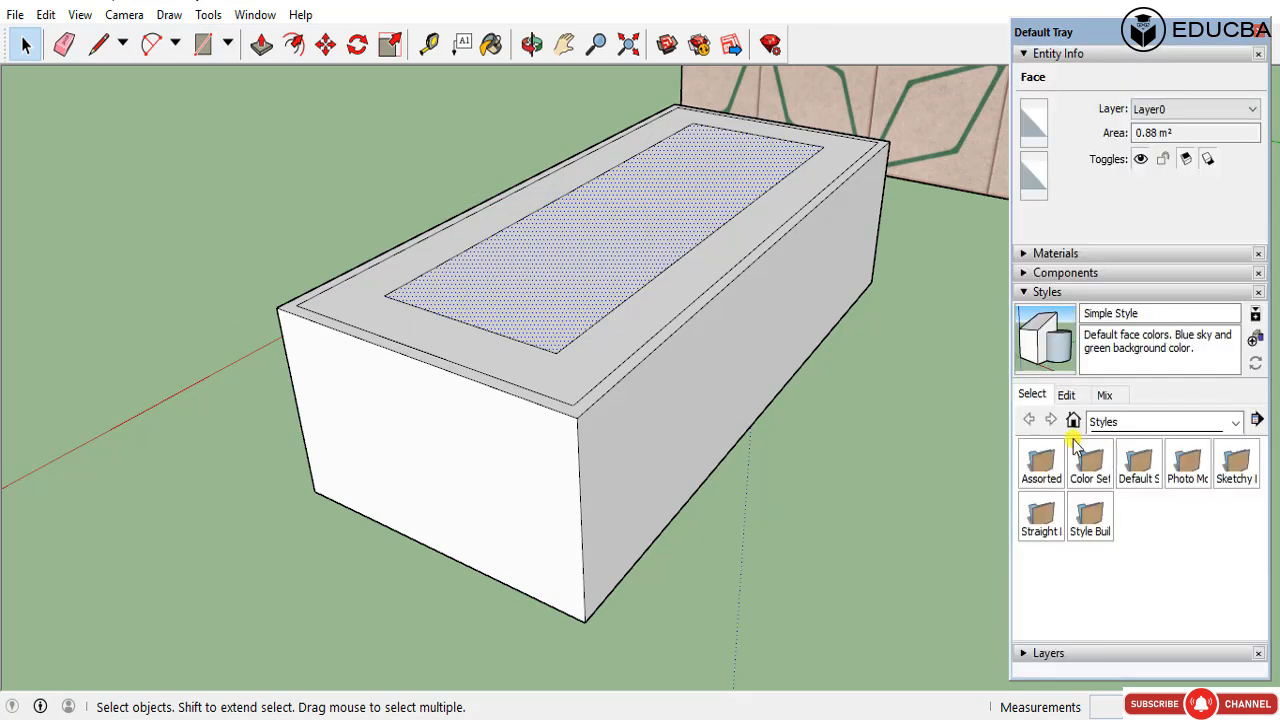
{"action": "left_click", "coordinate": [1070, 52]}
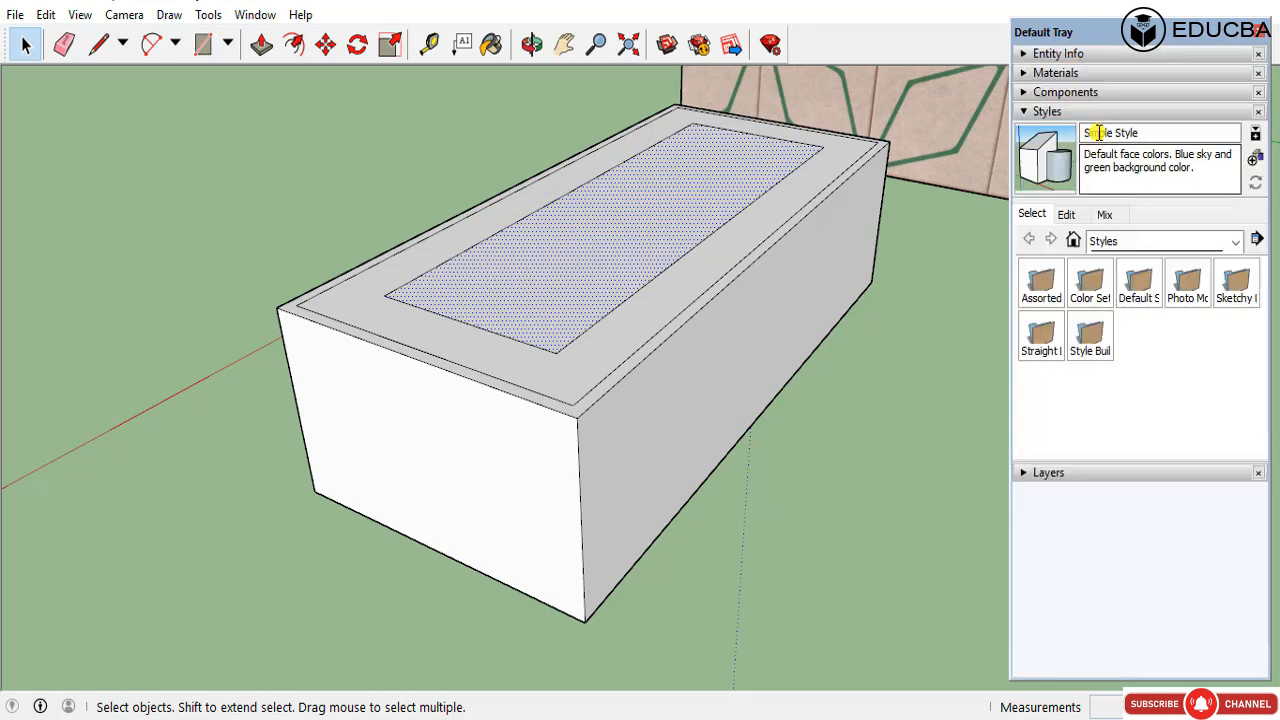
Step: Collapse the Styles section and add Outliner to the Default Tray
{"action": "left_click", "coordinate": [1047, 112]}
{"action": "left_click", "coordinate": [255, 14]}
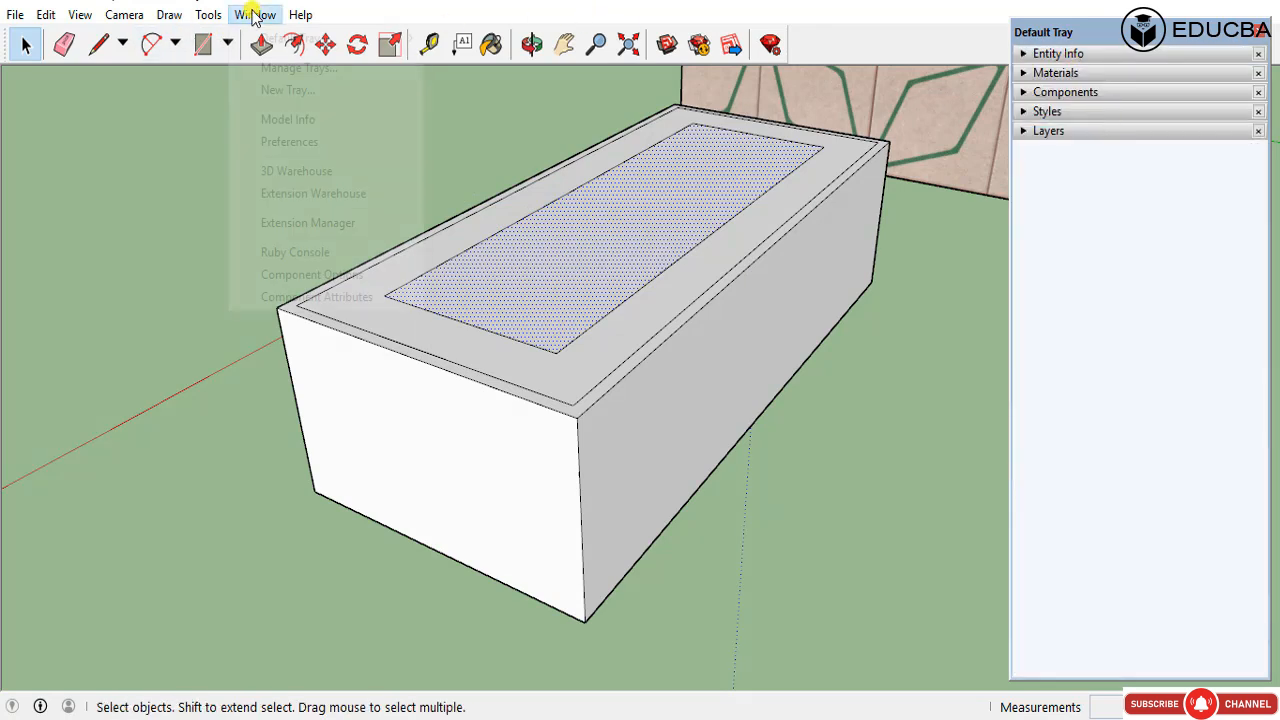
{"action": "mouse_move", "coordinate": [309, 40]}
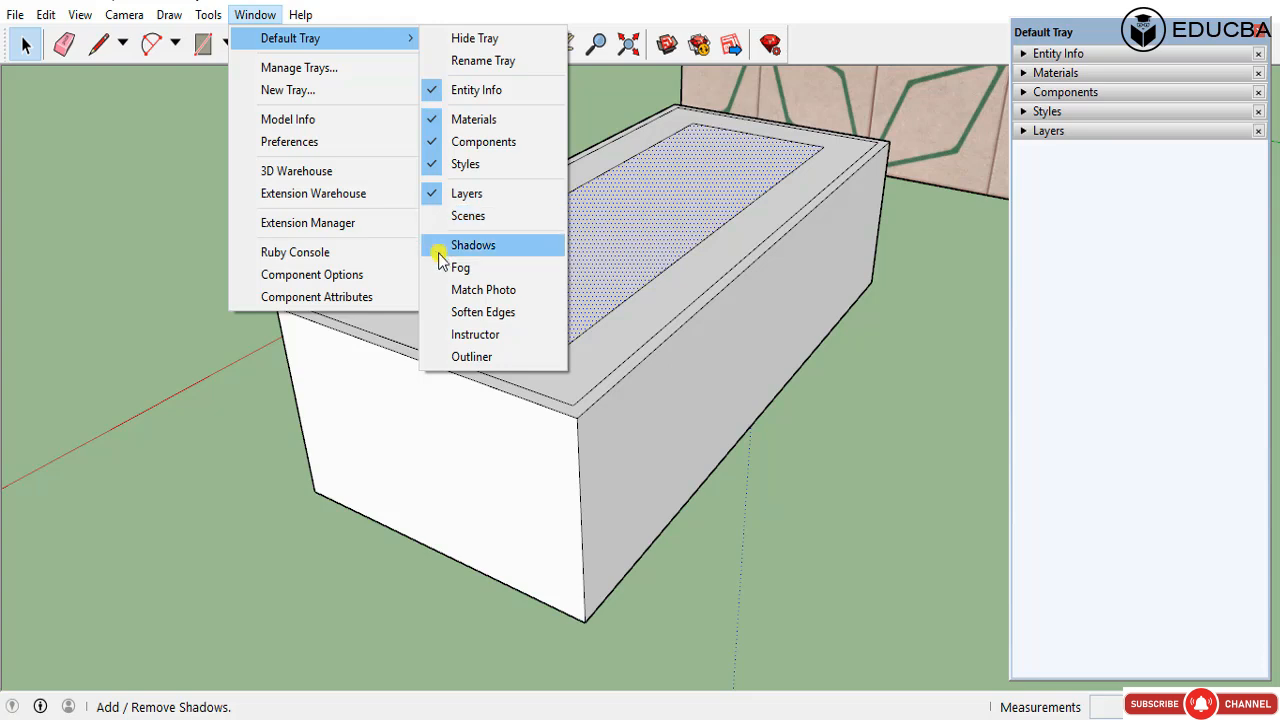
{"action": "left_click", "coordinate": [430, 357]}
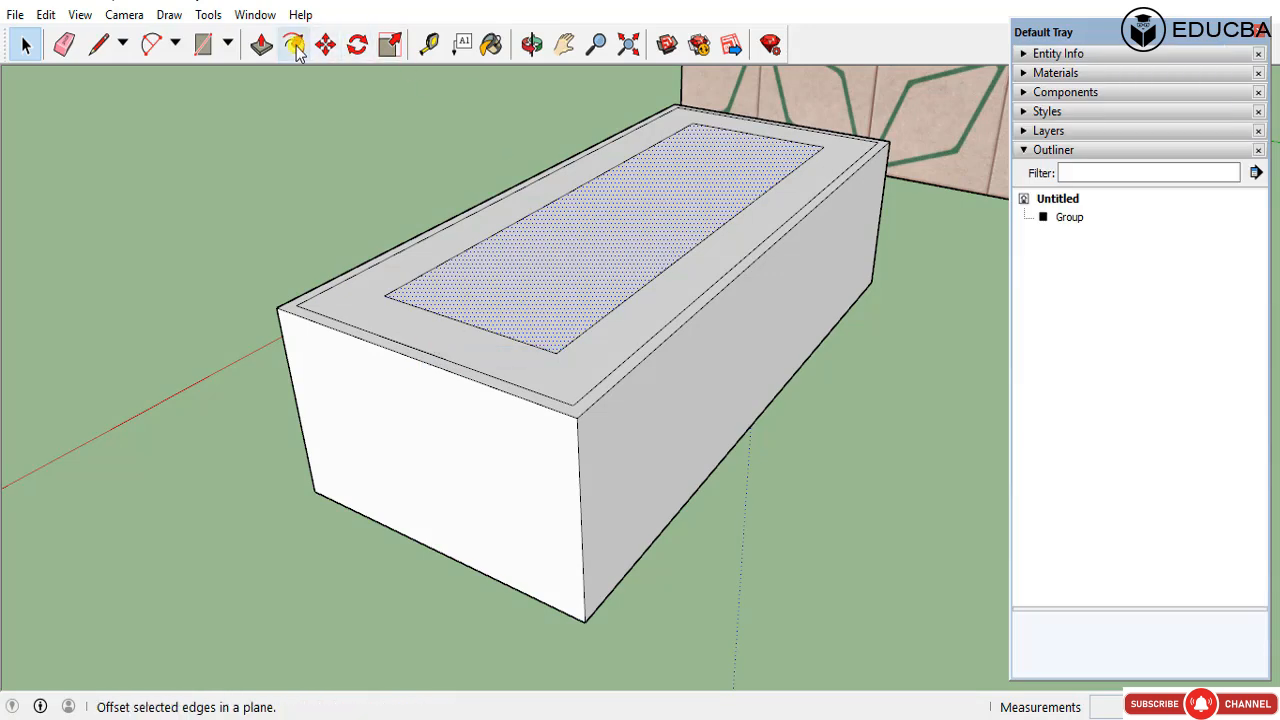
Step: Add Soften Edges to the Default Tray, and collapse both the Outliner and Soften Edges sections
{"action": "left_click", "coordinate": [255, 14]}
{"action": "mouse_move", "coordinate": [323, 40]}
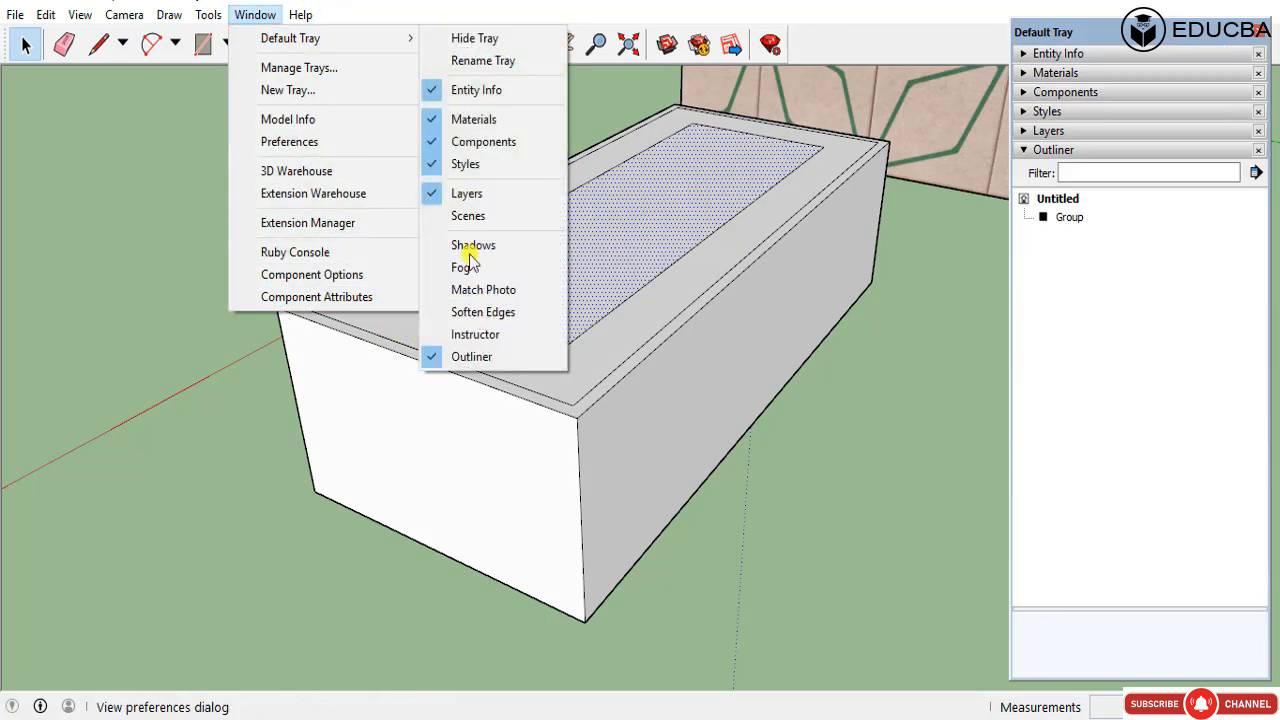
{"action": "left_click", "coordinate": [437, 314]}
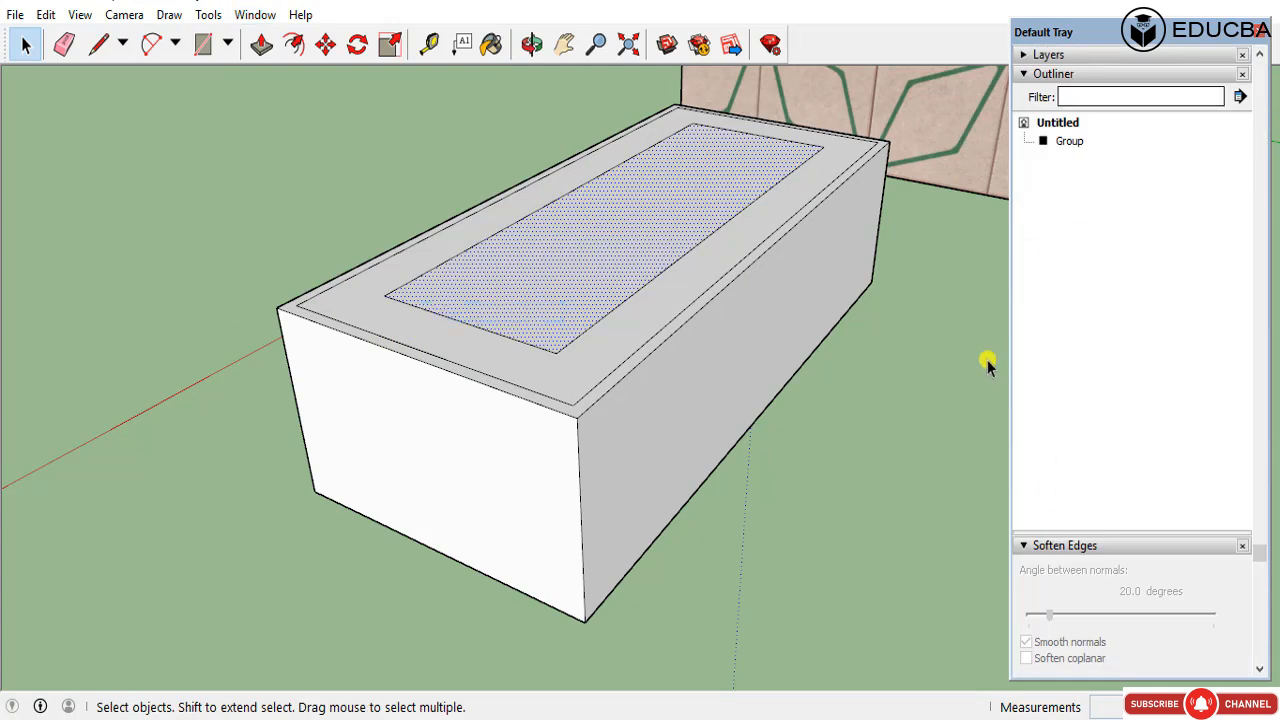
{"action": "left_click", "coordinate": [1023, 74]}
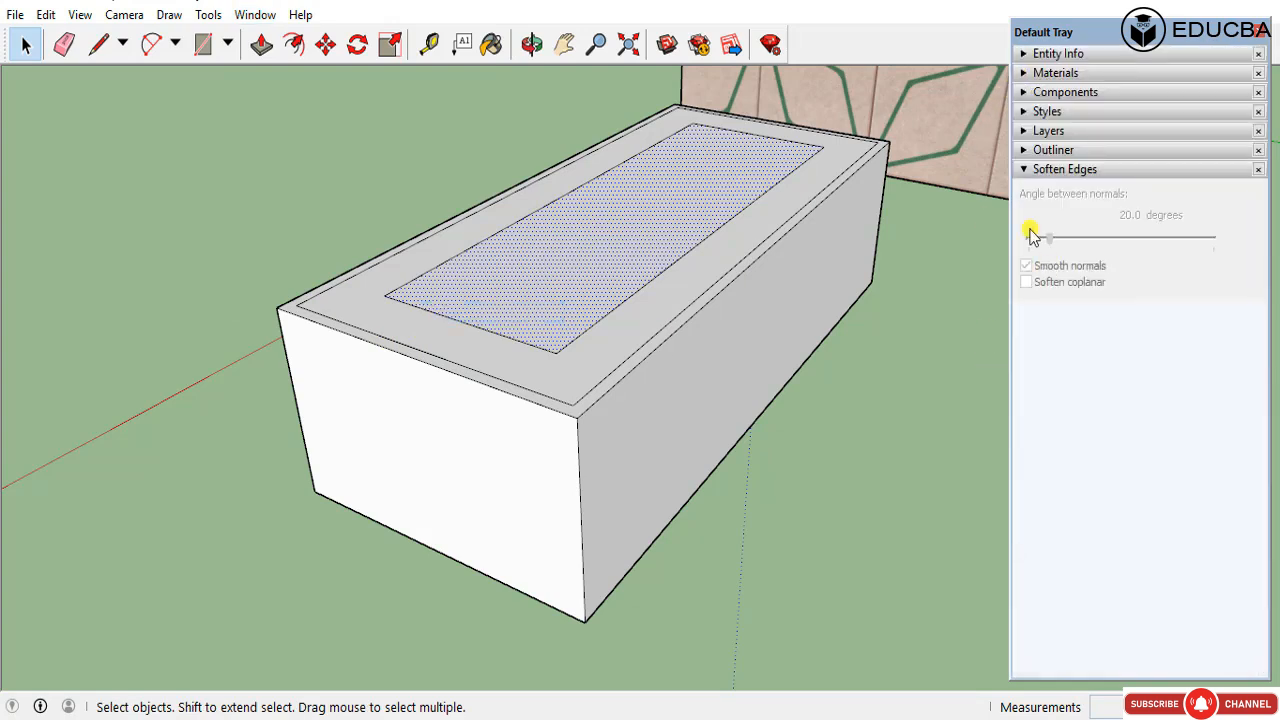
{"action": "left_click", "coordinate": [1023, 169]}
Step: Close the Default Tray and clear the selection of the box's inner top face
{"action": "left_click", "coordinate": [1258, 32]}
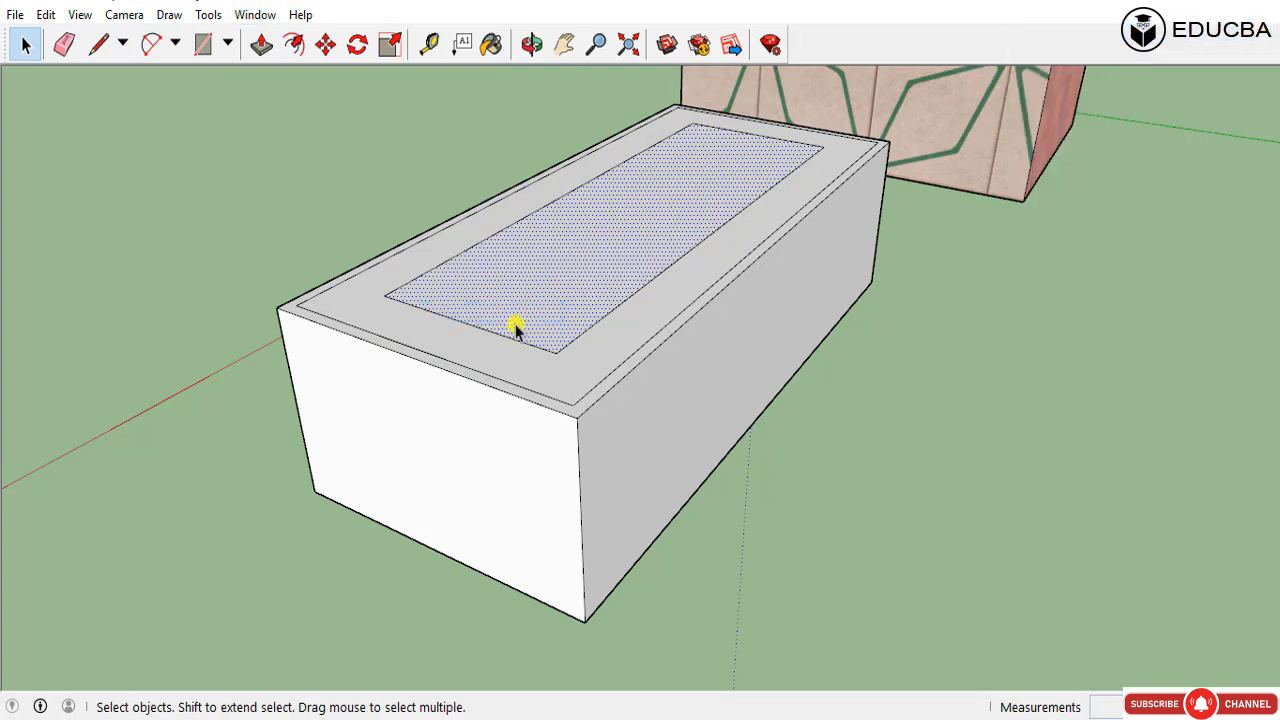
{"action": "left_click", "coordinate": [814, 433]}
{"action": "left_click", "coordinate": [256, 14]}
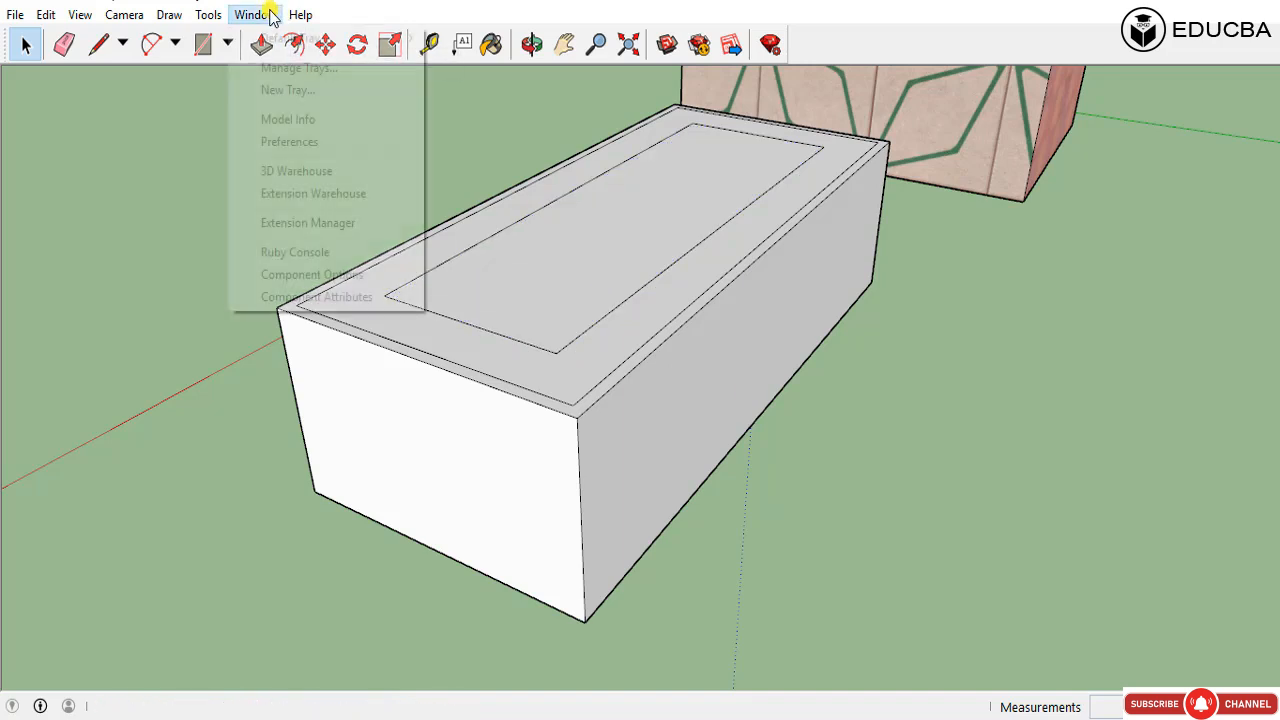
{"action": "left_click", "coordinate": [277, 70]}
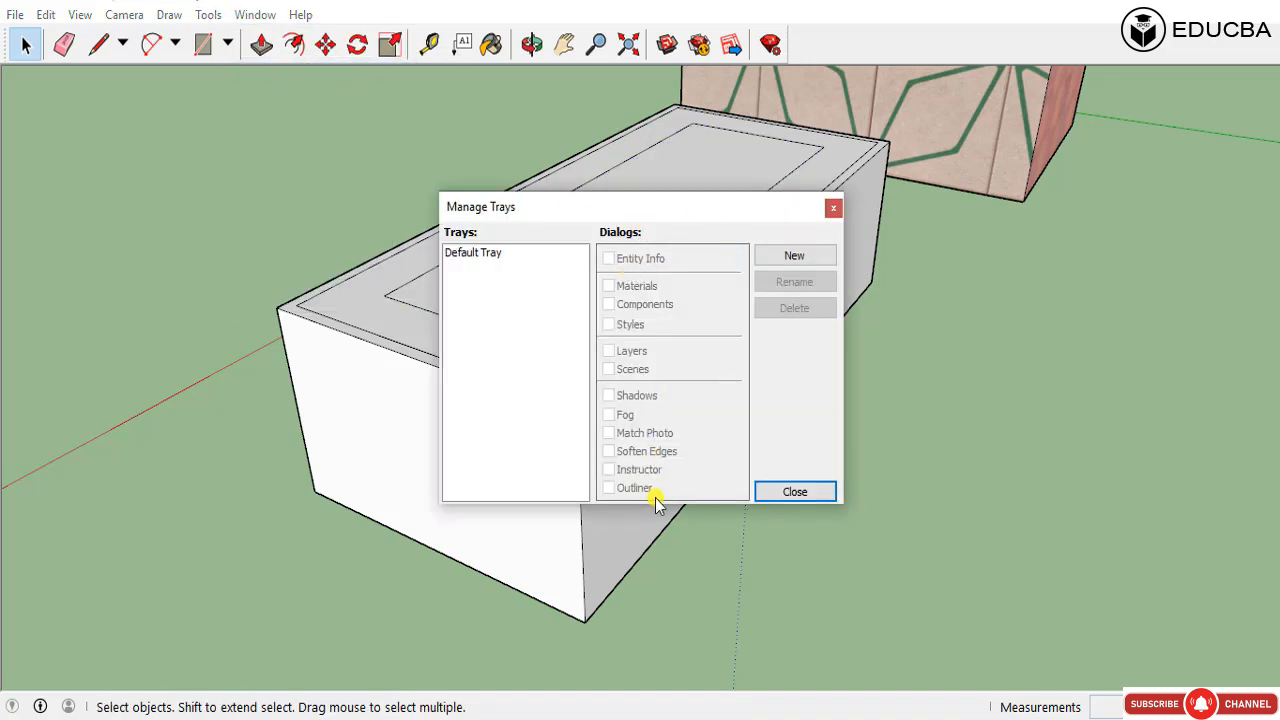
{"action": "left_click", "coordinate": [803, 256]}
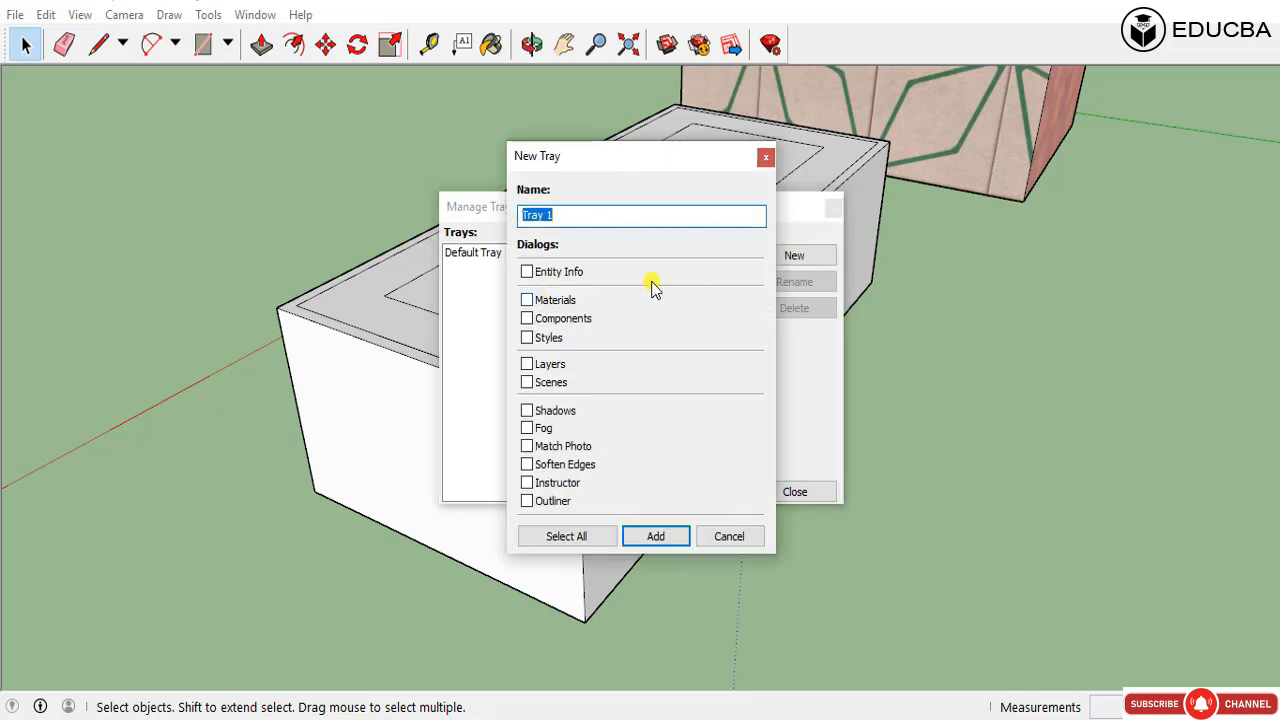
{"action": "left_click", "coordinate": [639, 445]}
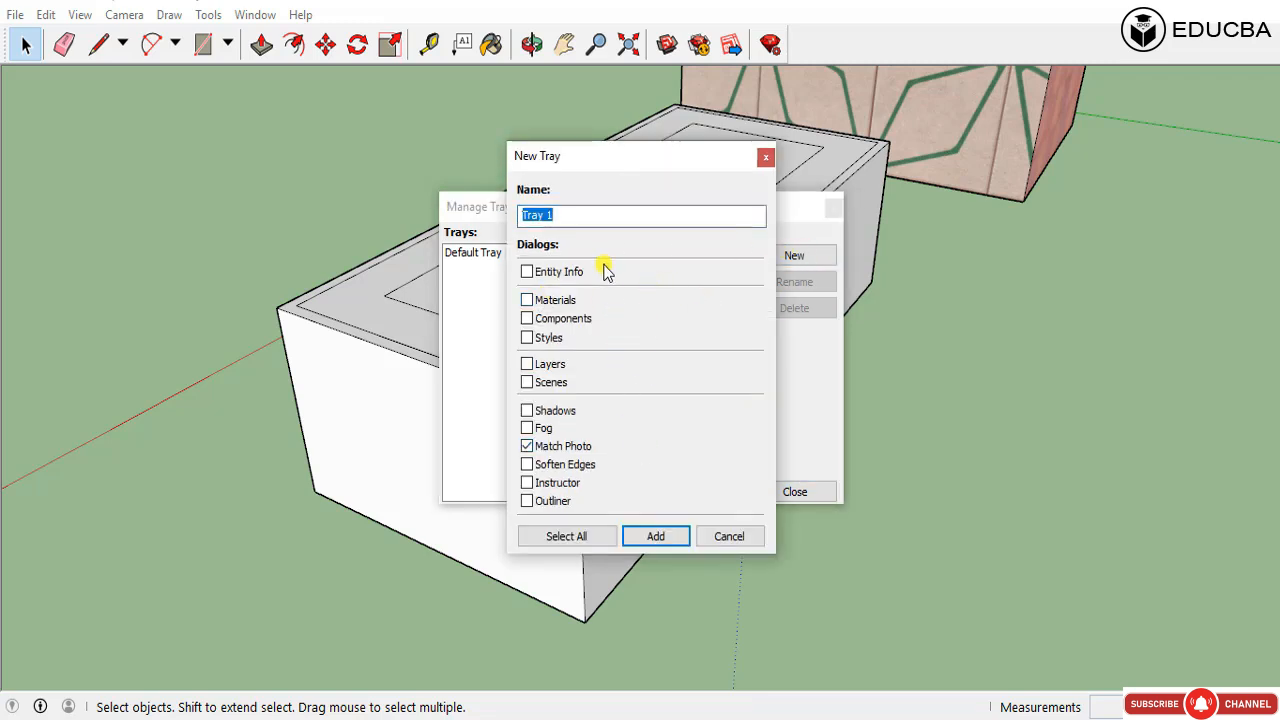
{"action": "left_click", "coordinate": [726, 535]}
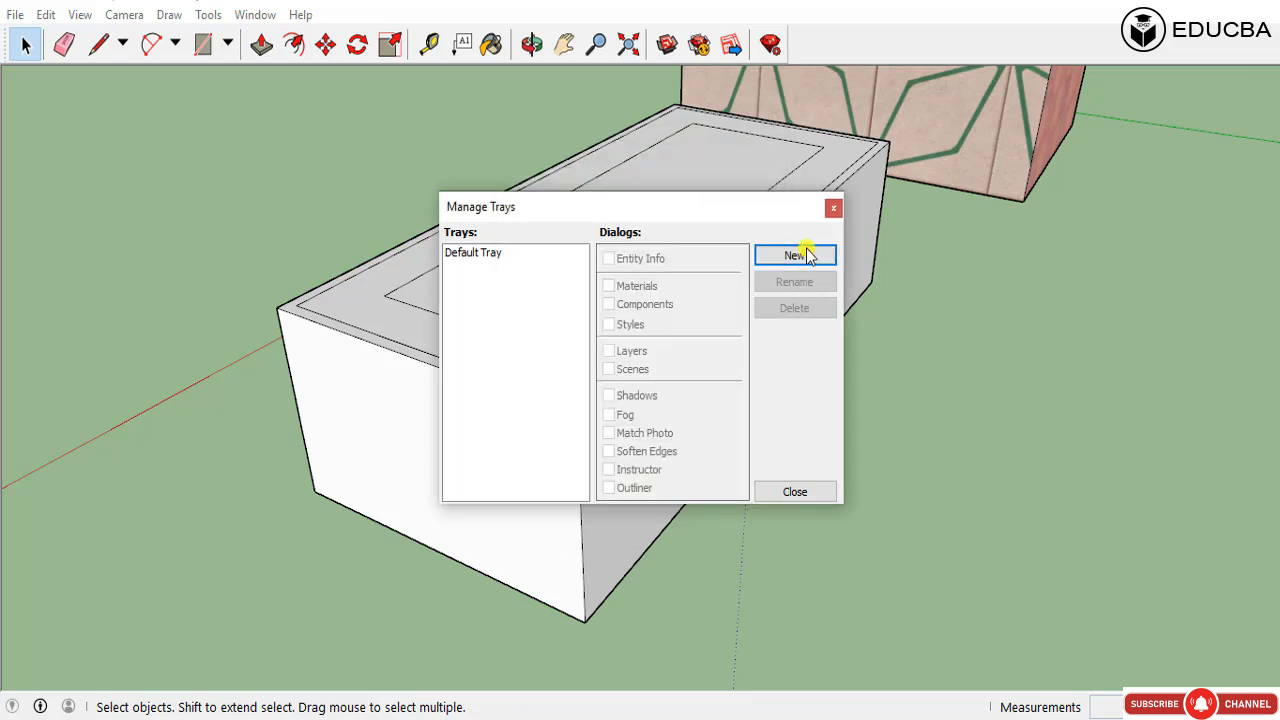
{"action": "left_click", "coordinate": [833, 207]}
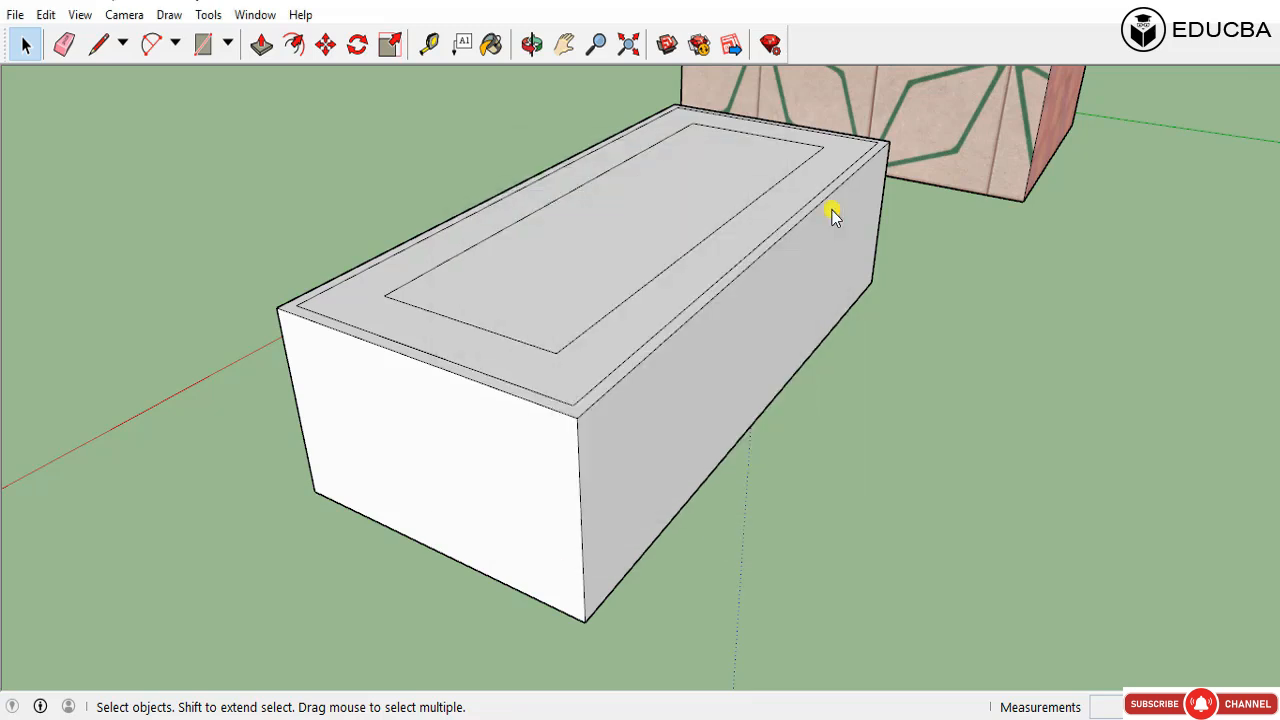
{"action": "left_click", "coordinate": [254, 15]}
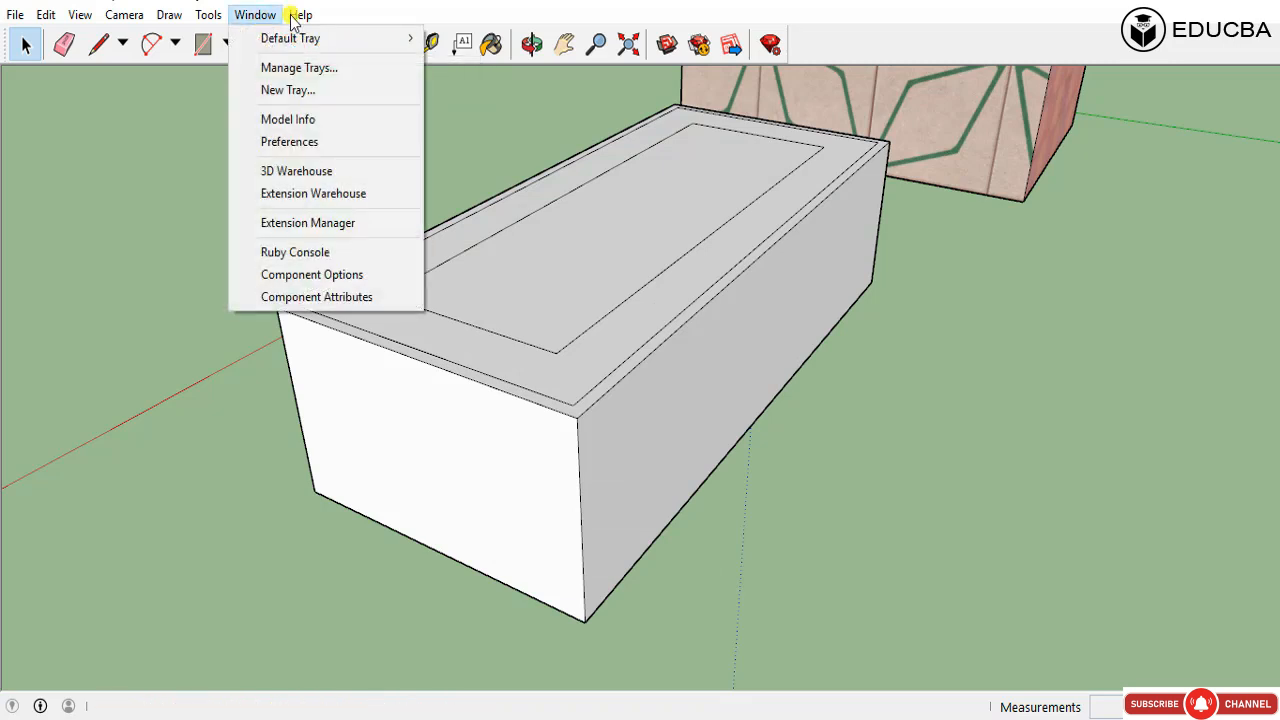
{"action": "left_click", "coordinate": [299, 15]}
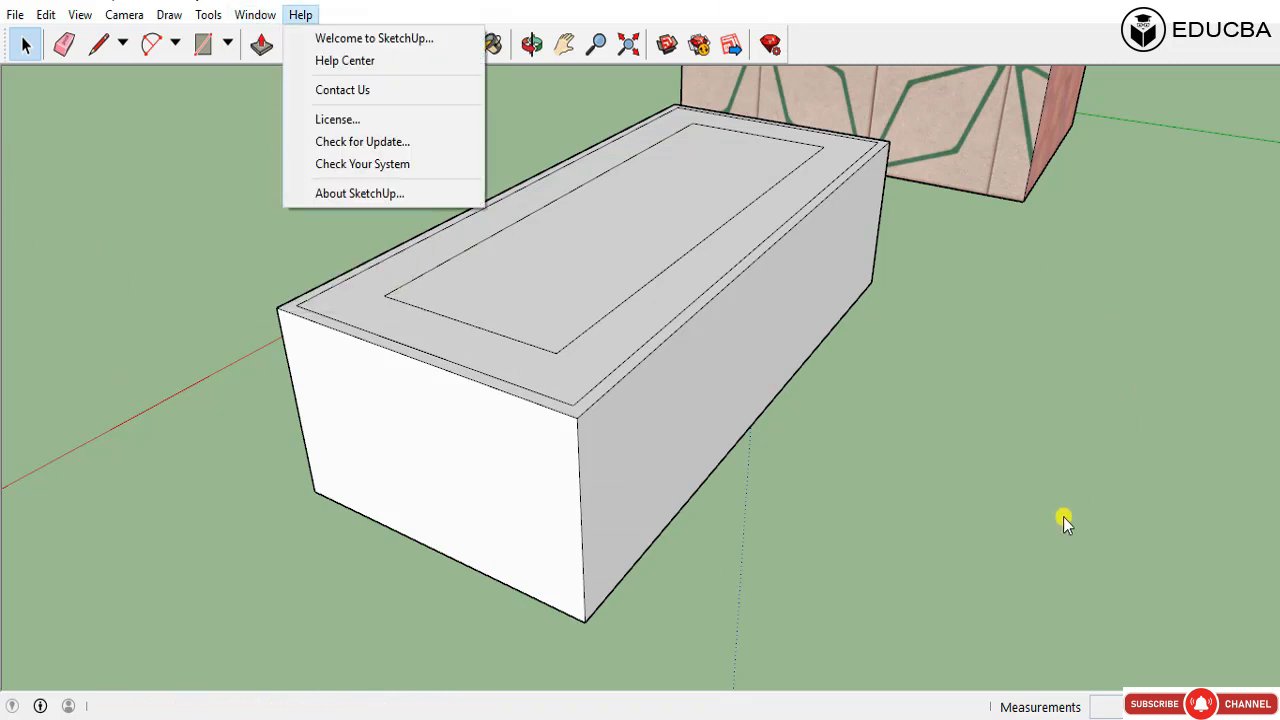
{"action": "left_click", "coordinate": [1166, 483]}
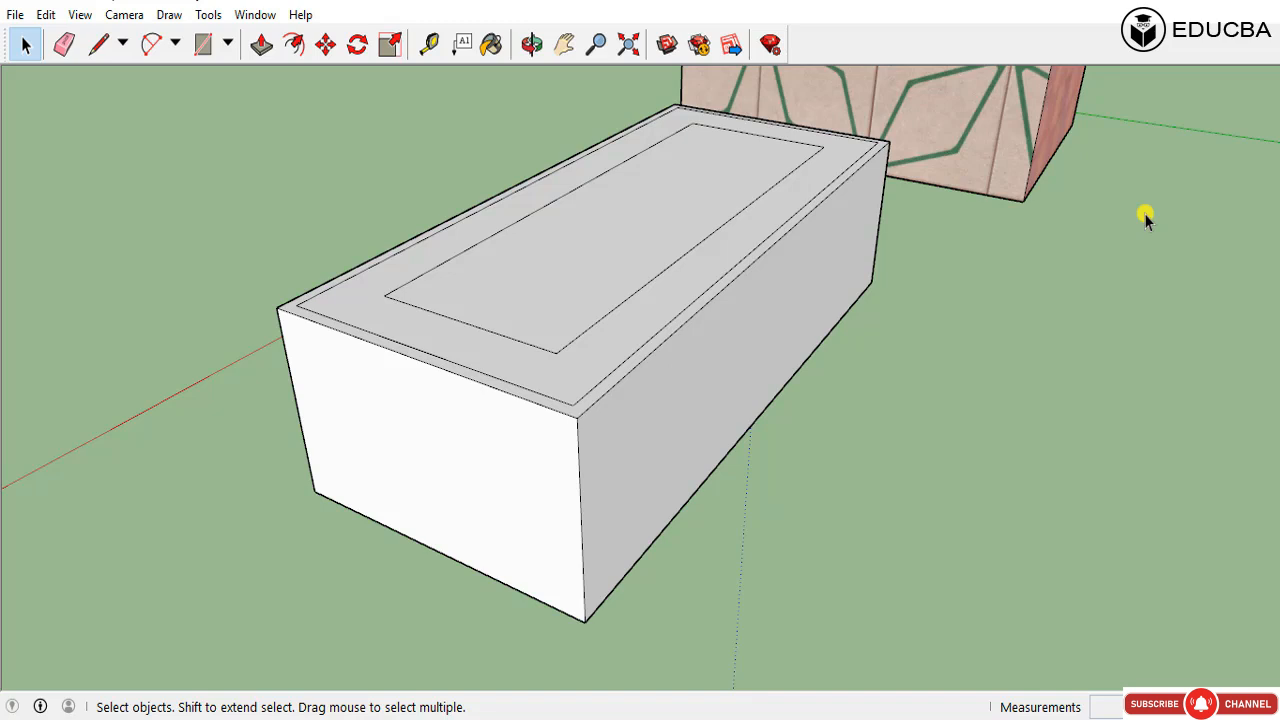
{"action": "left_click", "coordinate": [250, 16]}
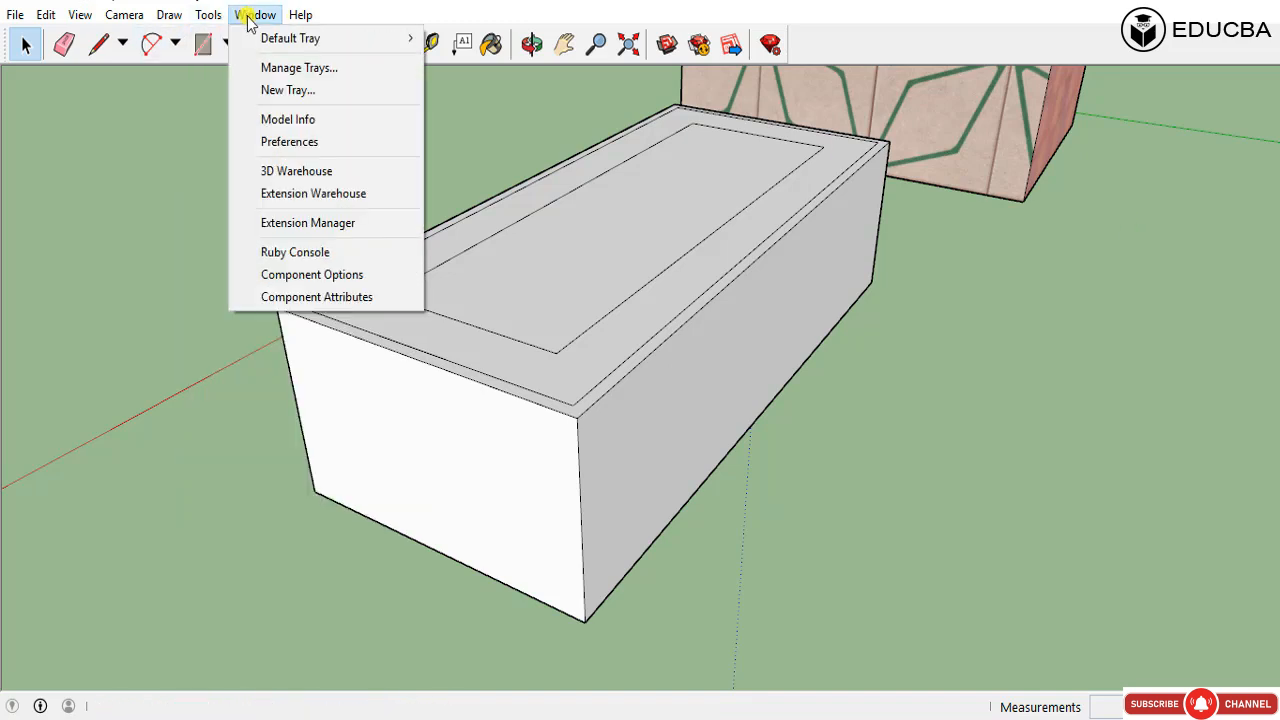
{"action": "mouse_move", "coordinate": [297, 40]}
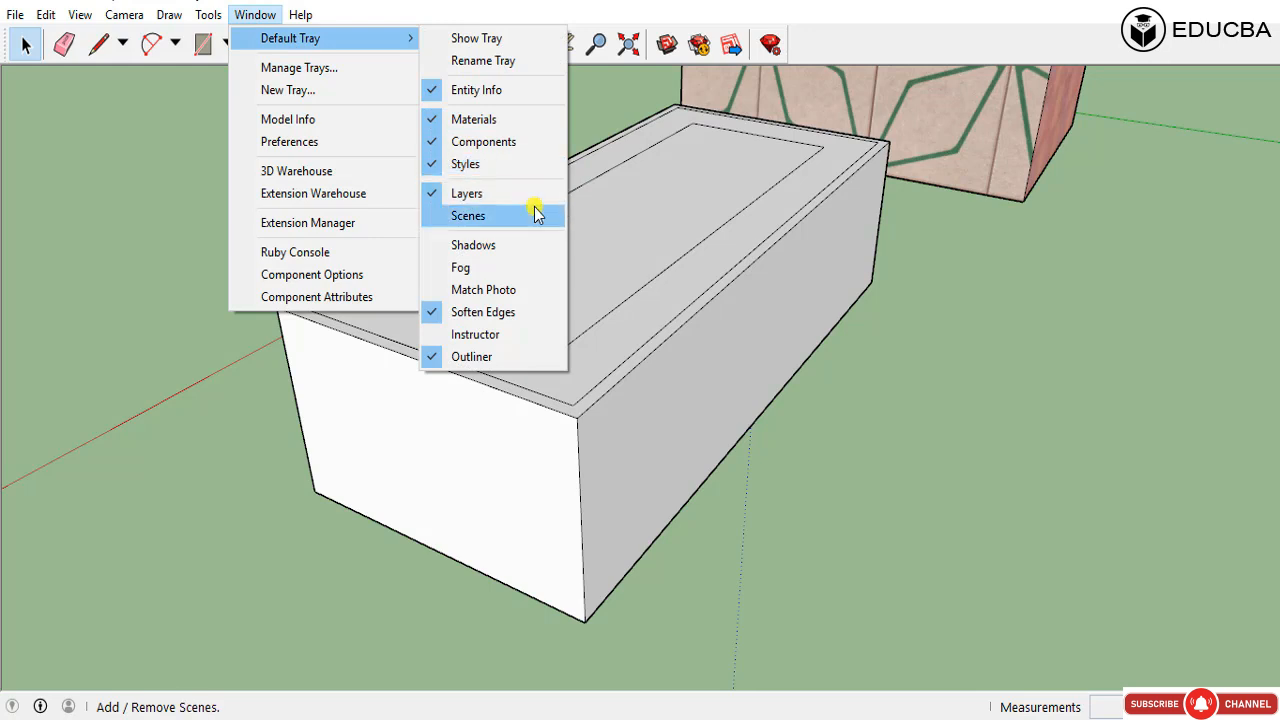
{"action": "left_click", "coordinate": [1030, 262]}
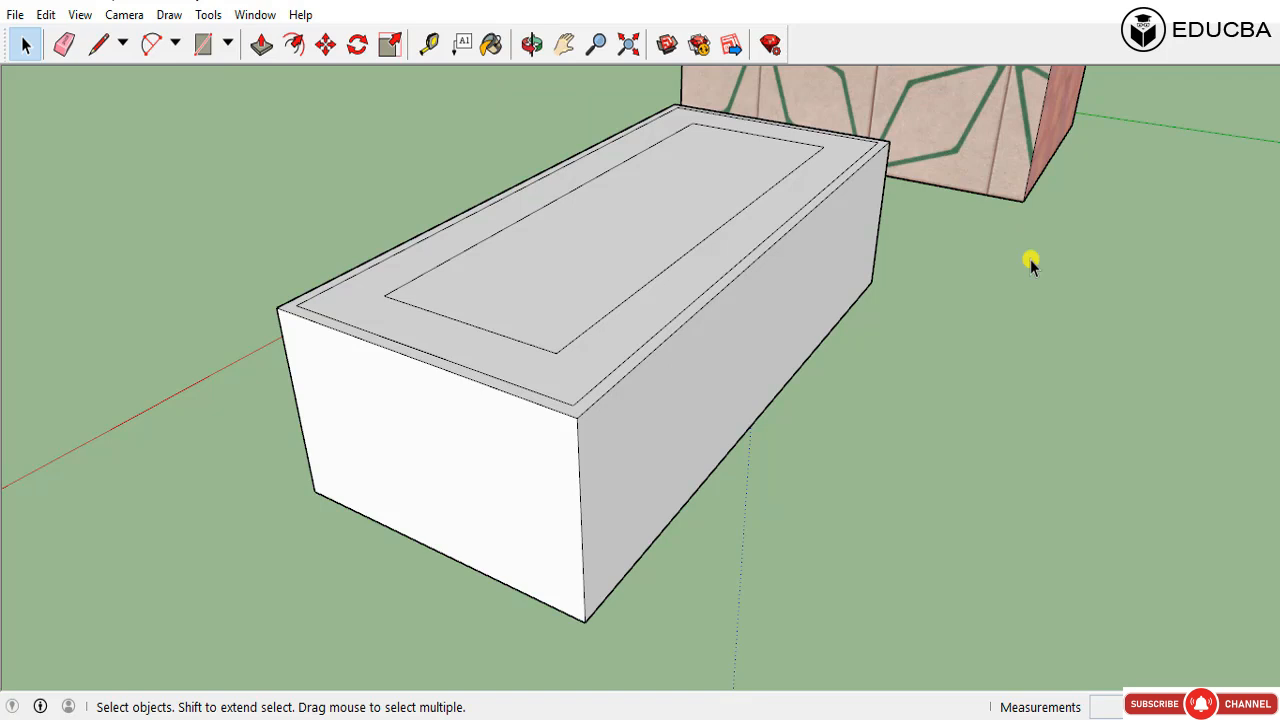
Step: Open Model Info, place it over the middle of the model, and look through every category from Animation to Units
{"action": "left_click", "coordinate": [262, 14]}
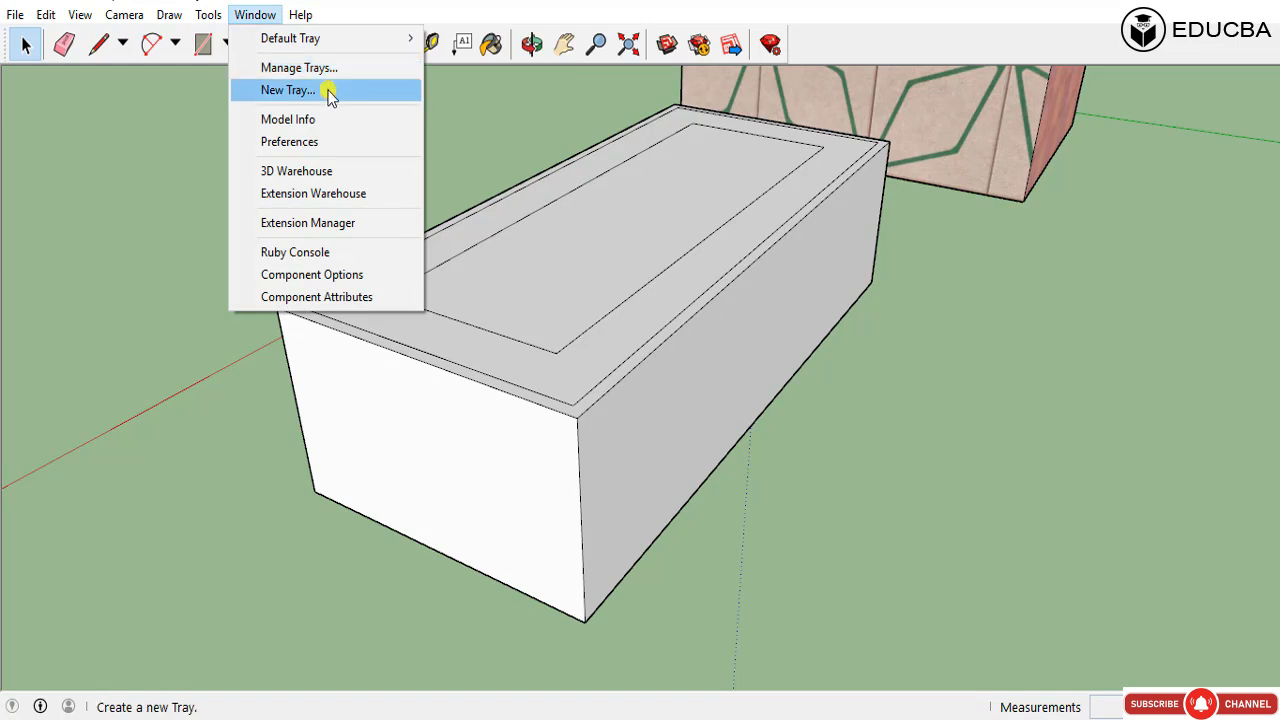
{"action": "left_click", "coordinate": [330, 122]}
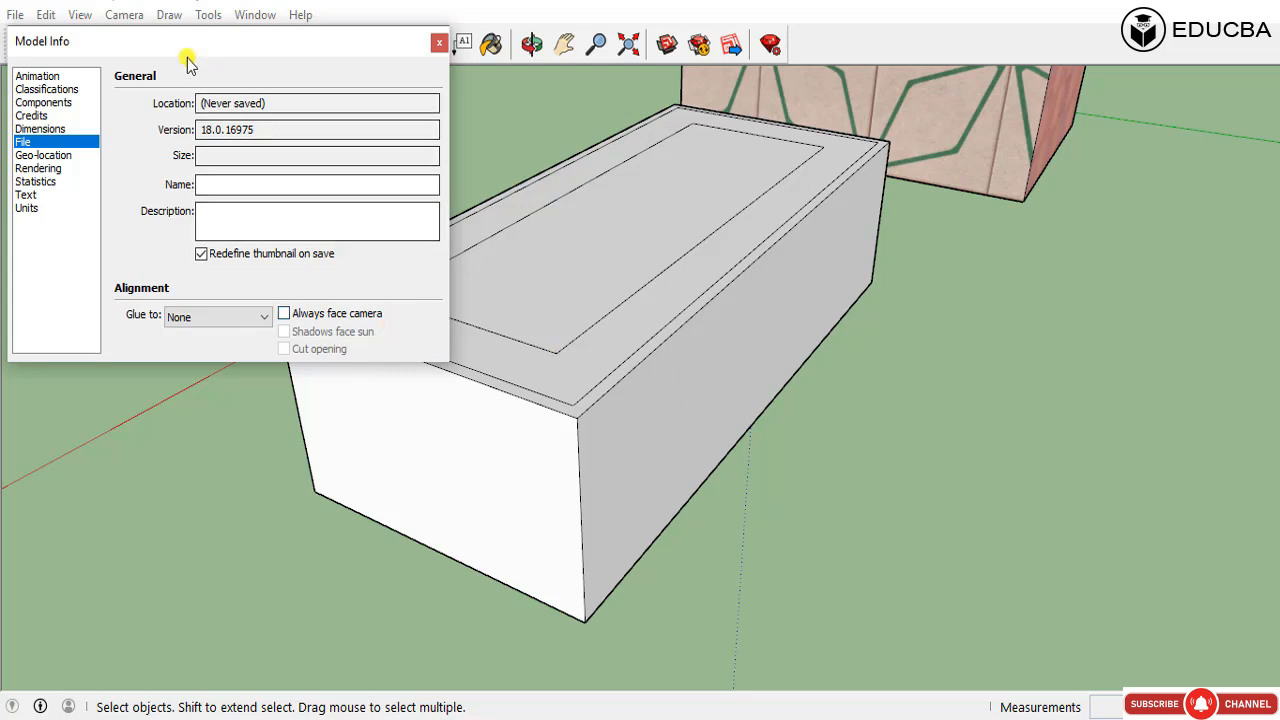
{"action": "left_click_drag", "start_coordinate": [186, 43], "coordinate": [607, 215]}
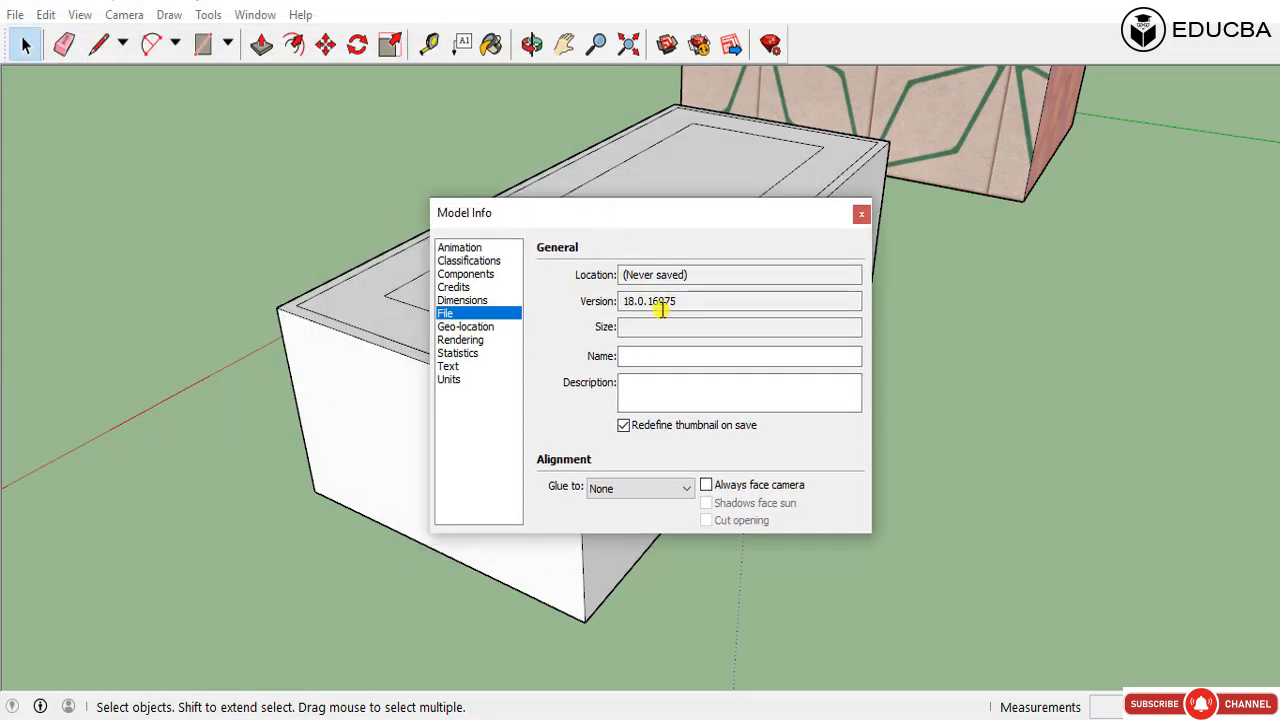
{"action": "left_click", "coordinate": [472, 248]}
{"action": "left_click", "coordinate": [480, 261]}
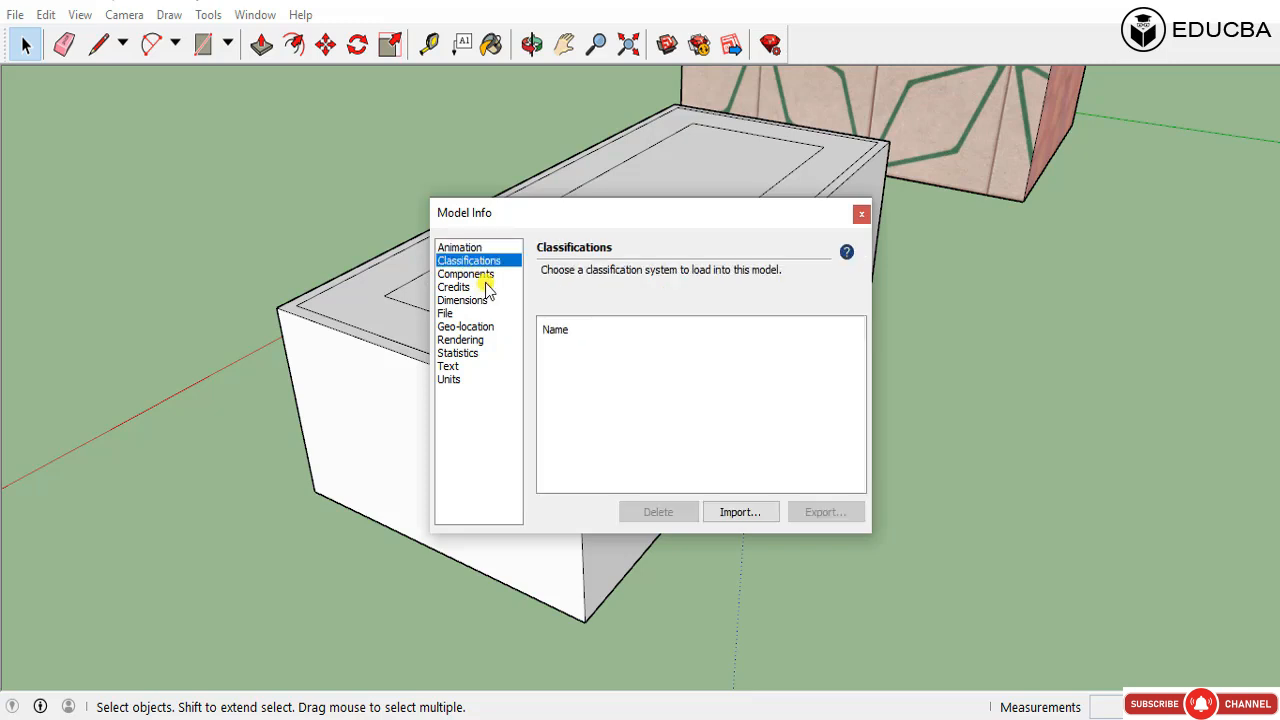
{"action": "left_click", "coordinate": [486, 274]}
{"action": "left_click", "coordinate": [457, 287]}
{"action": "left_click", "coordinate": [451, 300]}
{"action": "left_click", "coordinate": [450, 314]}
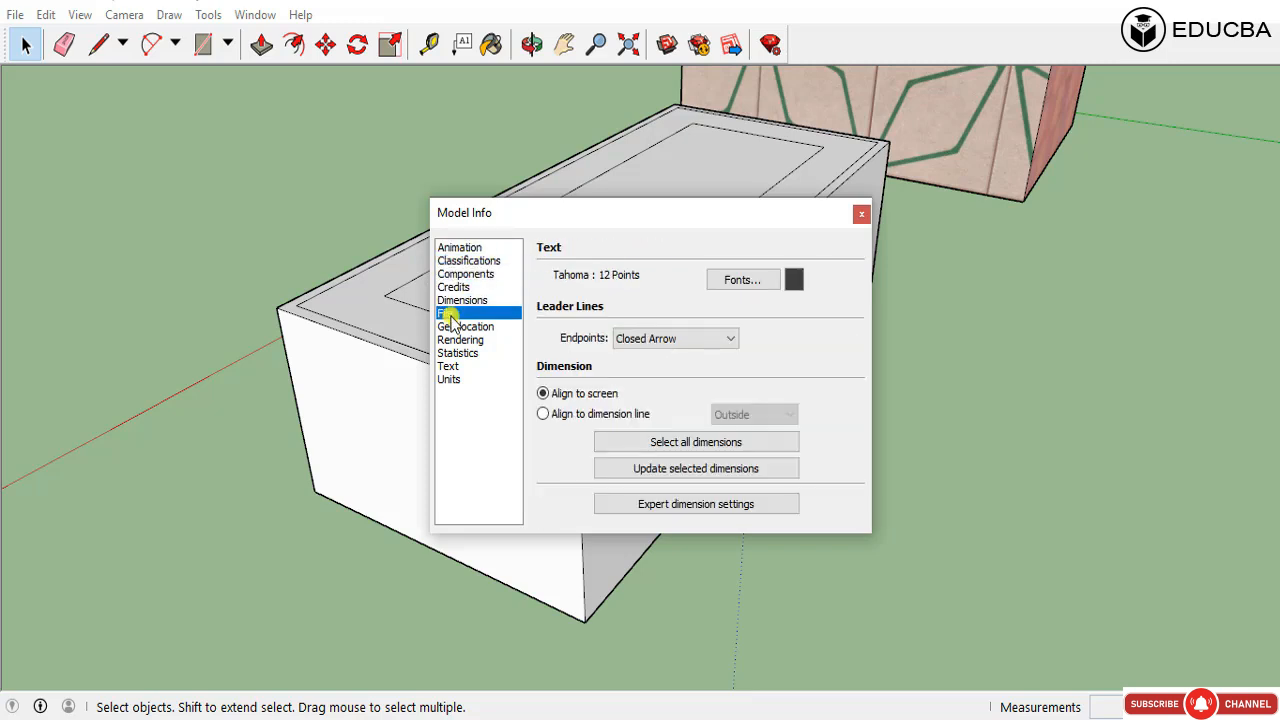
{"action": "left_click", "coordinate": [450, 327]}
{"action": "left_click", "coordinate": [450, 340]}
{"action": "left_click", "coordinate": [450, 353]}
{"action": "left_click", "coordinate": [451, 367]}
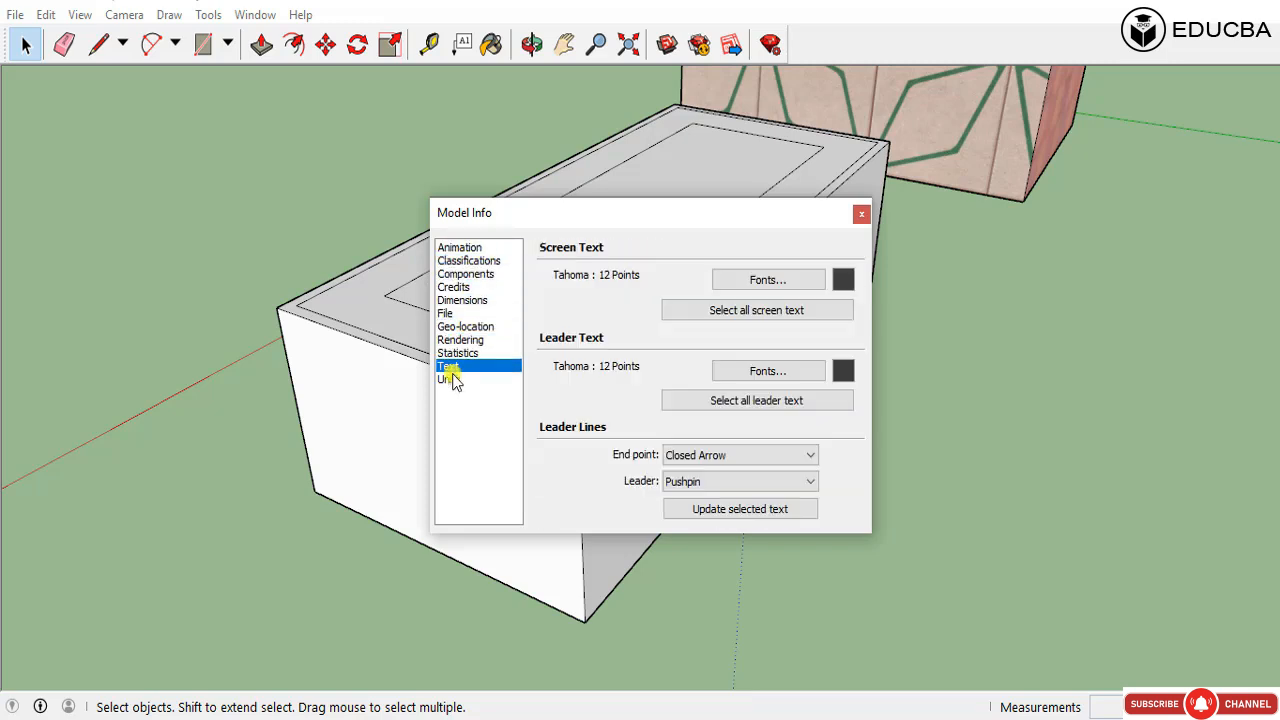
{"action": "left_click", "coordinate": [450, 379]}
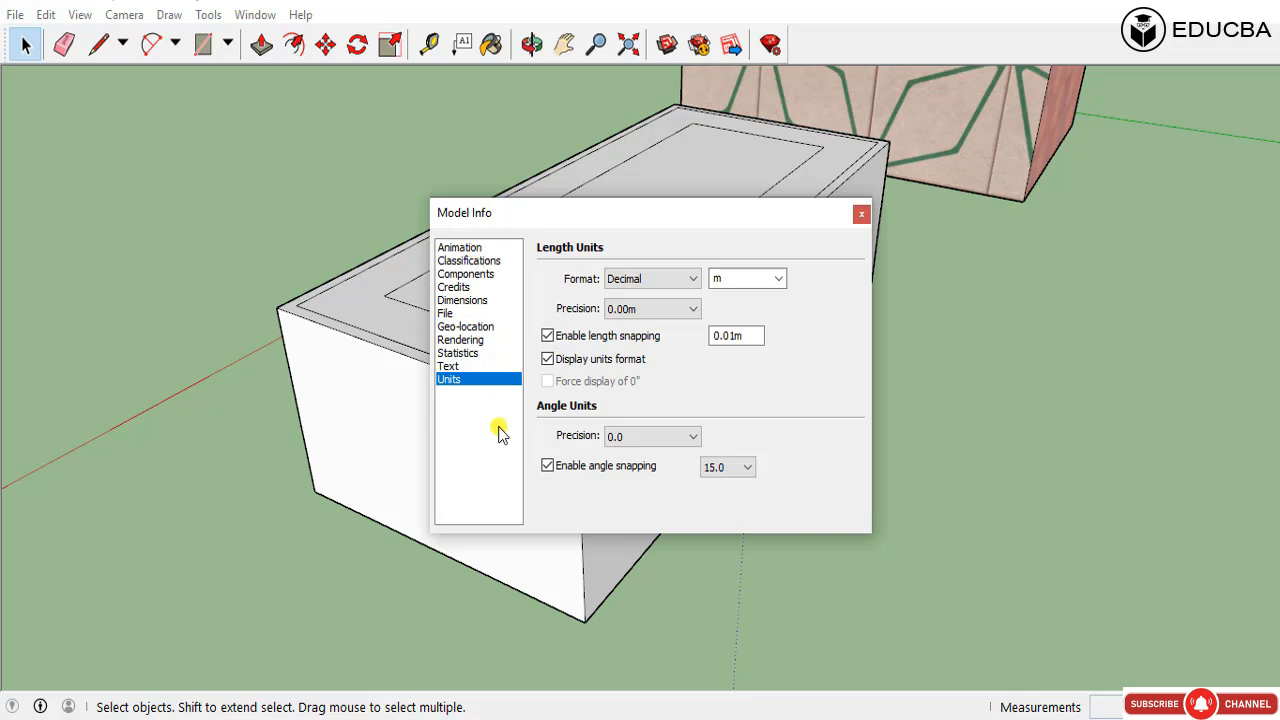
Step: Review the Animation, Classifications, Components, Credits and Dimensions settings in Model Info, including the Claim Credit sign-in, and close it
{"action": "left_click", "coordinate": [472, 249]}
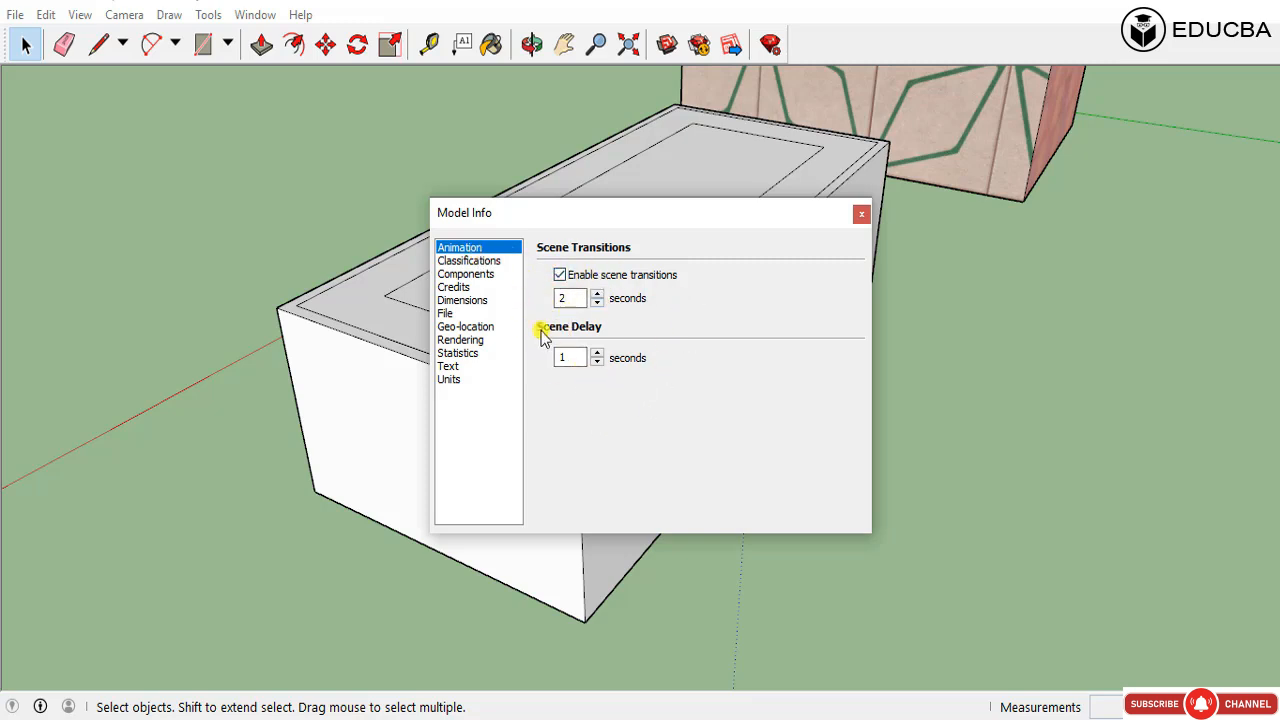
{"action": "left_click", "coordinate": [471, 262]}
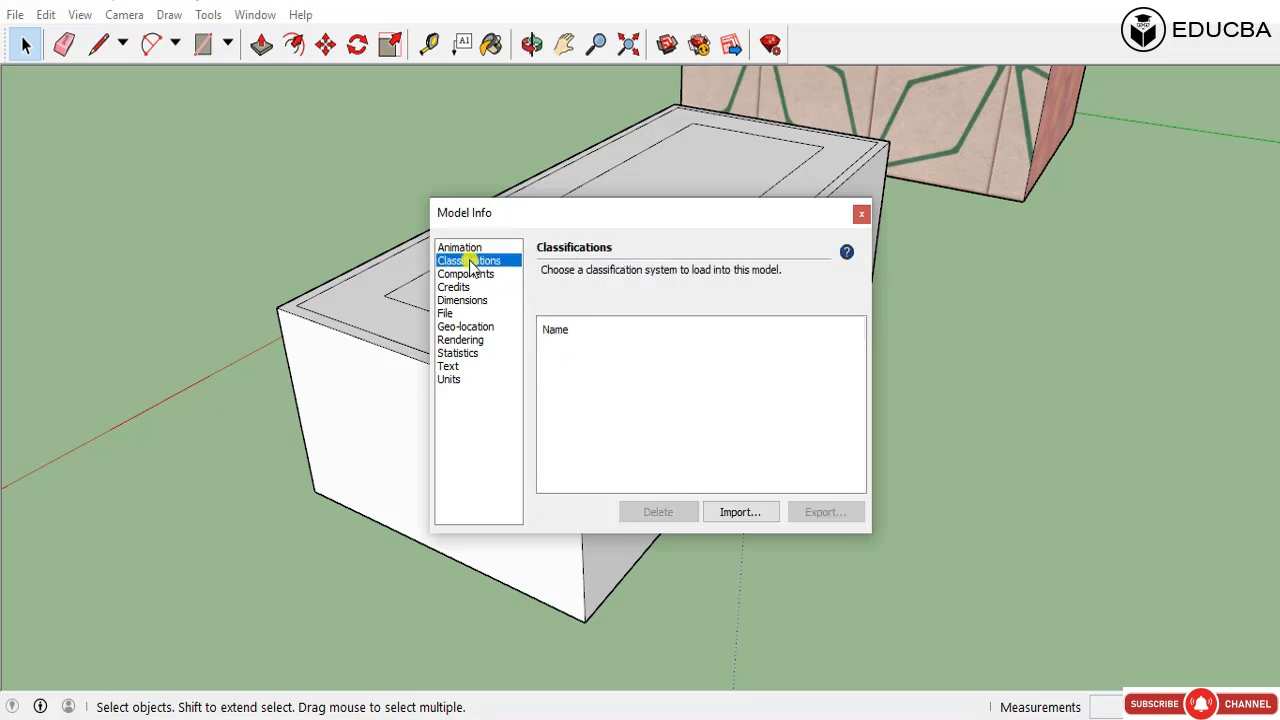
{"action": "left_click", "coordinate": [697, 163]}
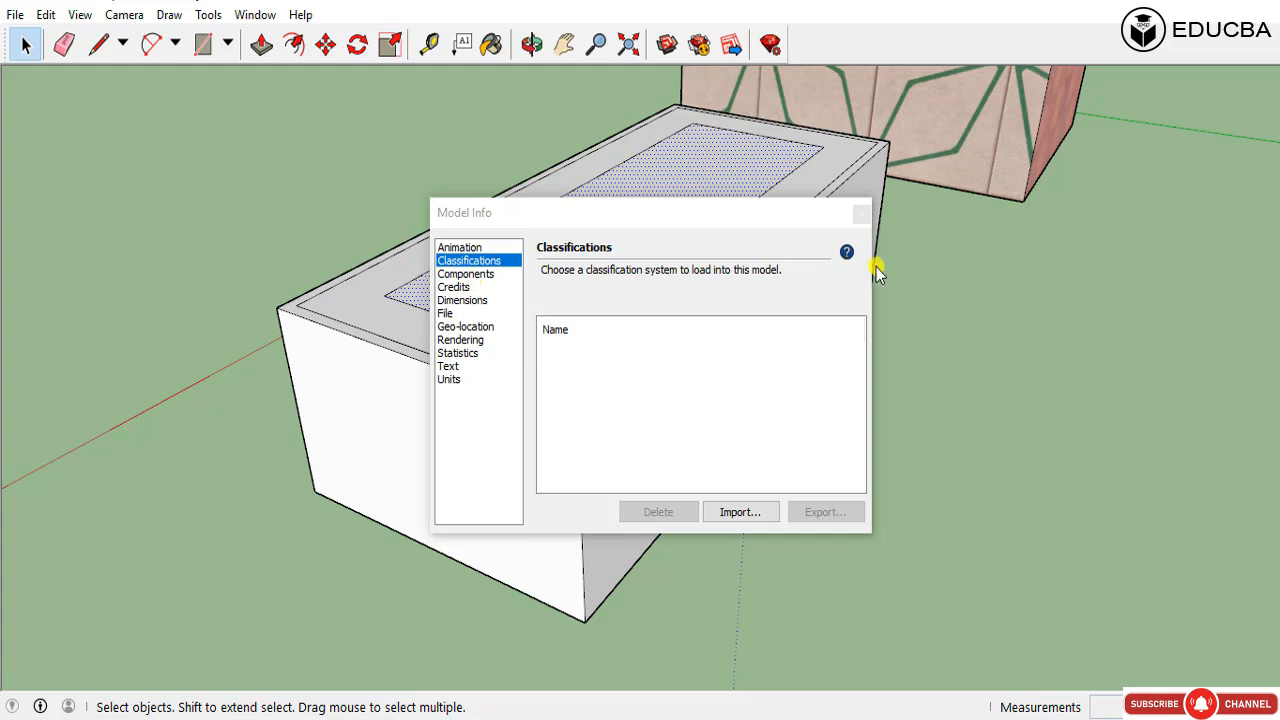
{"action": "left_click", "coordinate": [490, 278]}
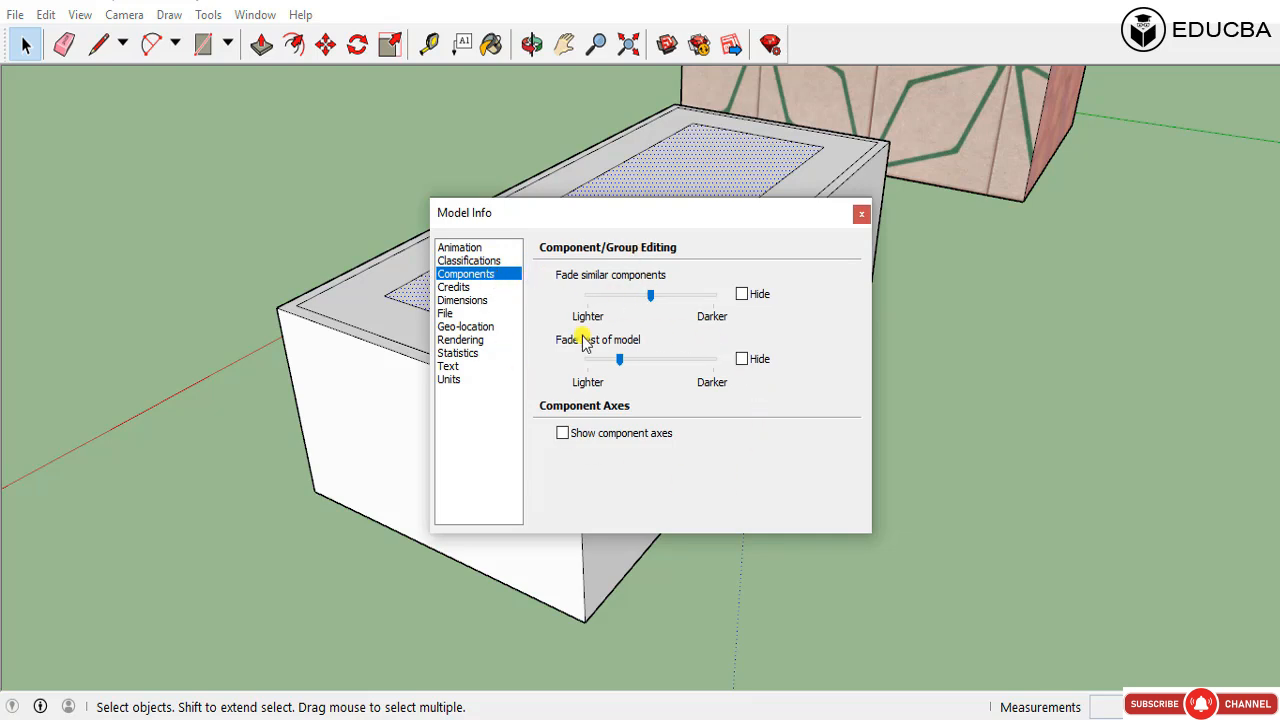
{"action": "left_click", "coordinate": [472, 289]}
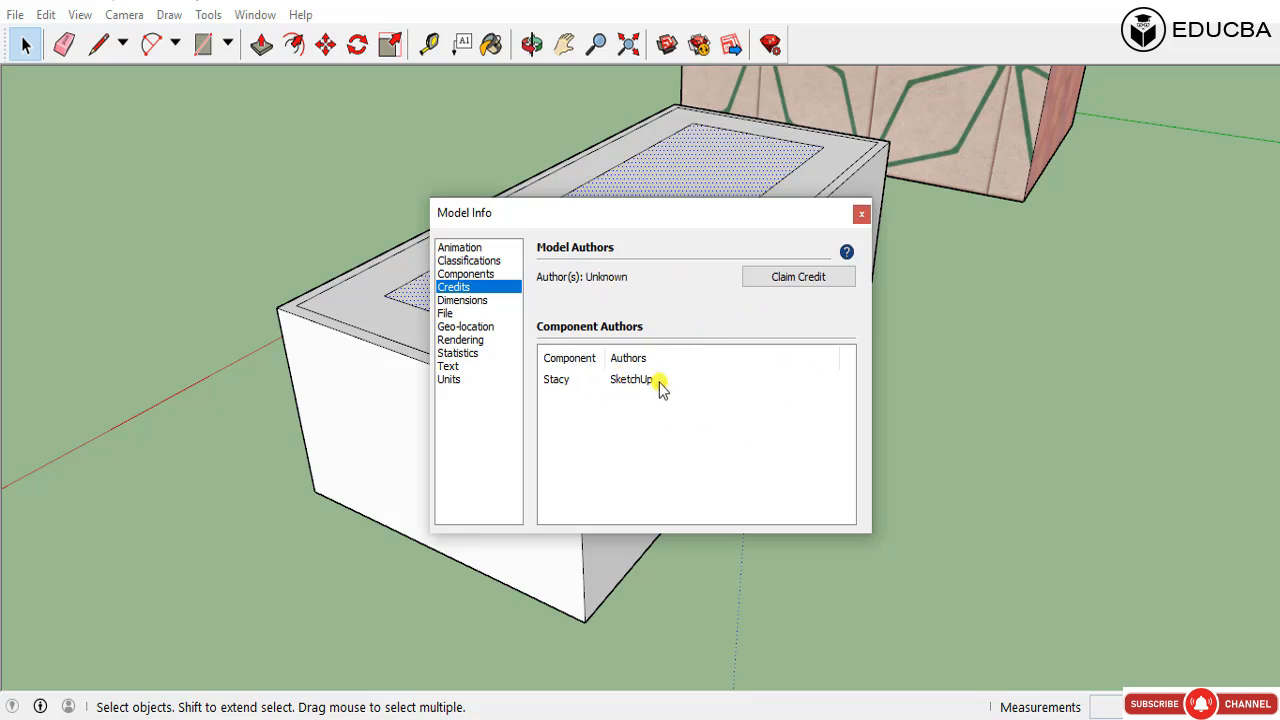
{"action": "left_click", "coordinate": [805, 280]}
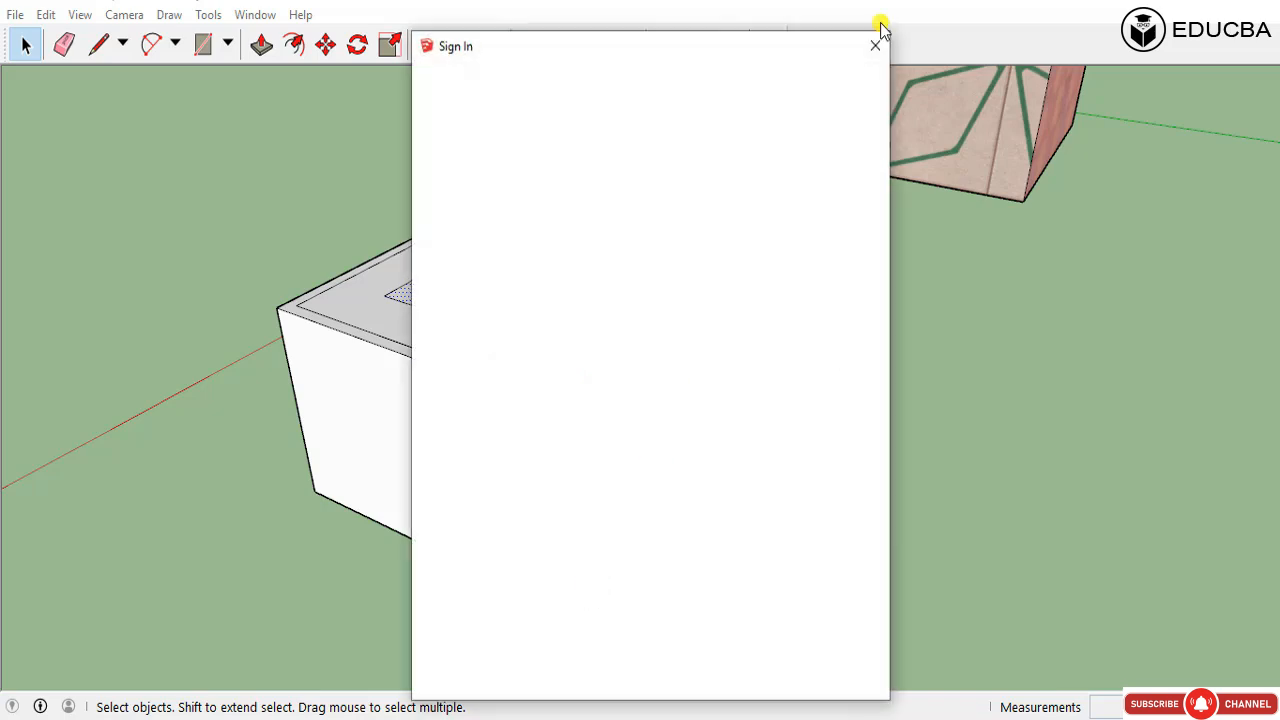
{"action": "left_click", "coordinate": [875, 45]}
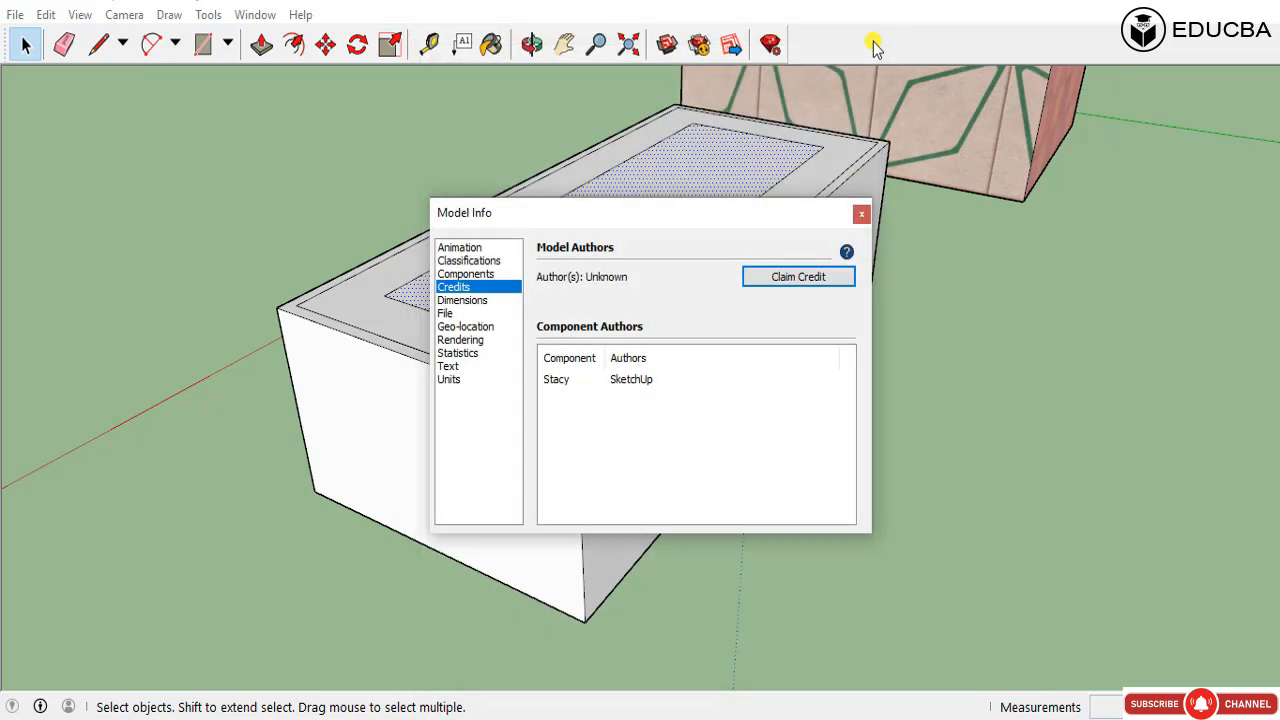
{"action": "left_click", "coordinate": [470, 301]}
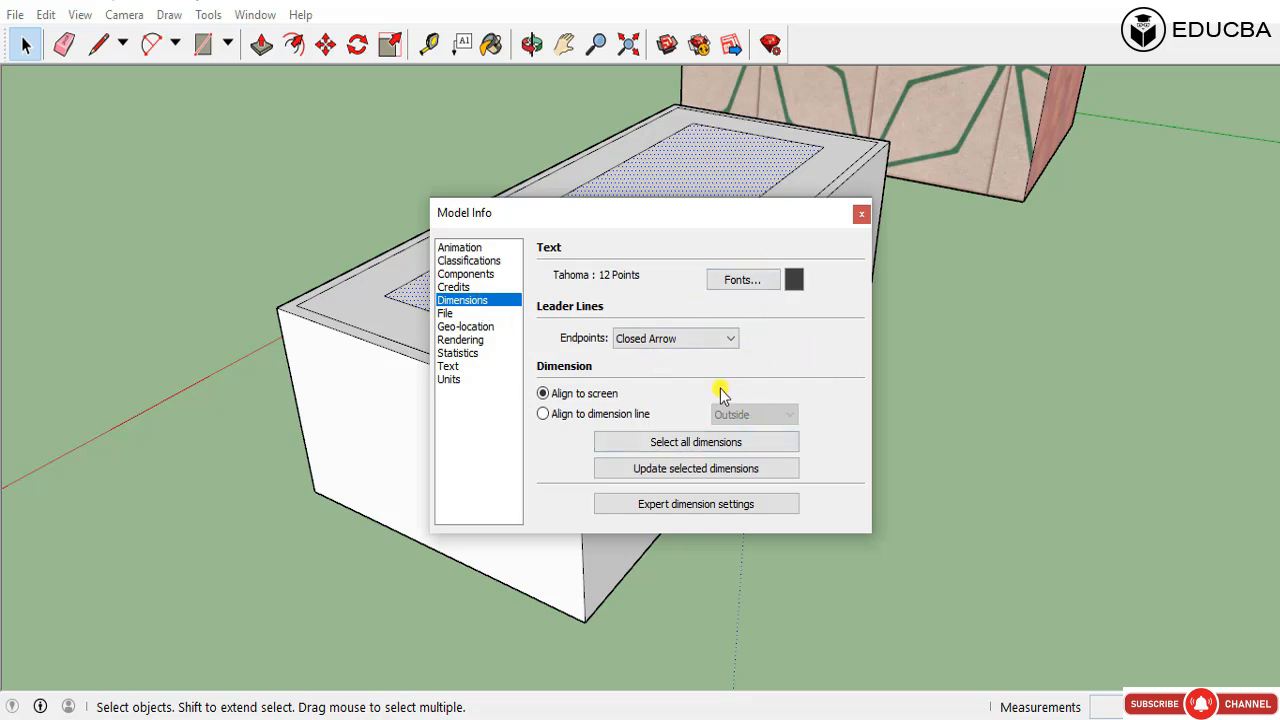
{"action": "left_click", "coordinate": [861, 216]}
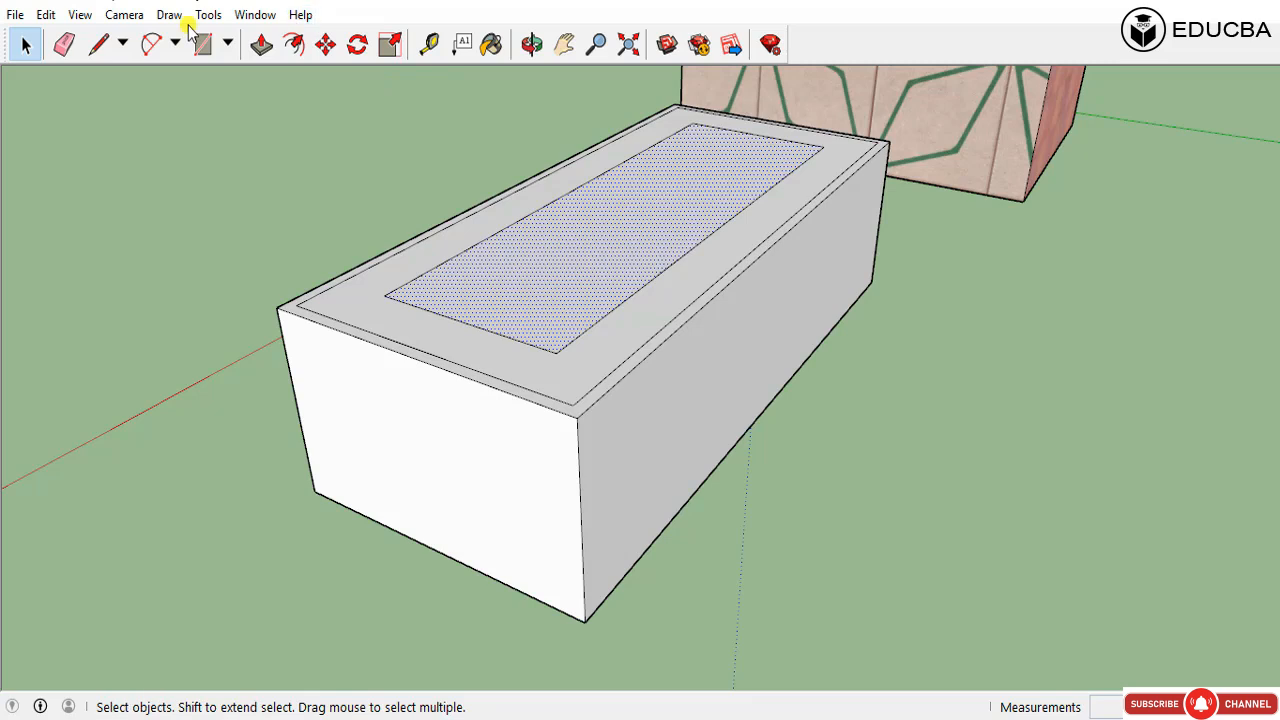
Step: Dimension the box's long top edge at the back, placing the dimension outside the box
{"action": "left_click", "coordinate": [429, 44]}
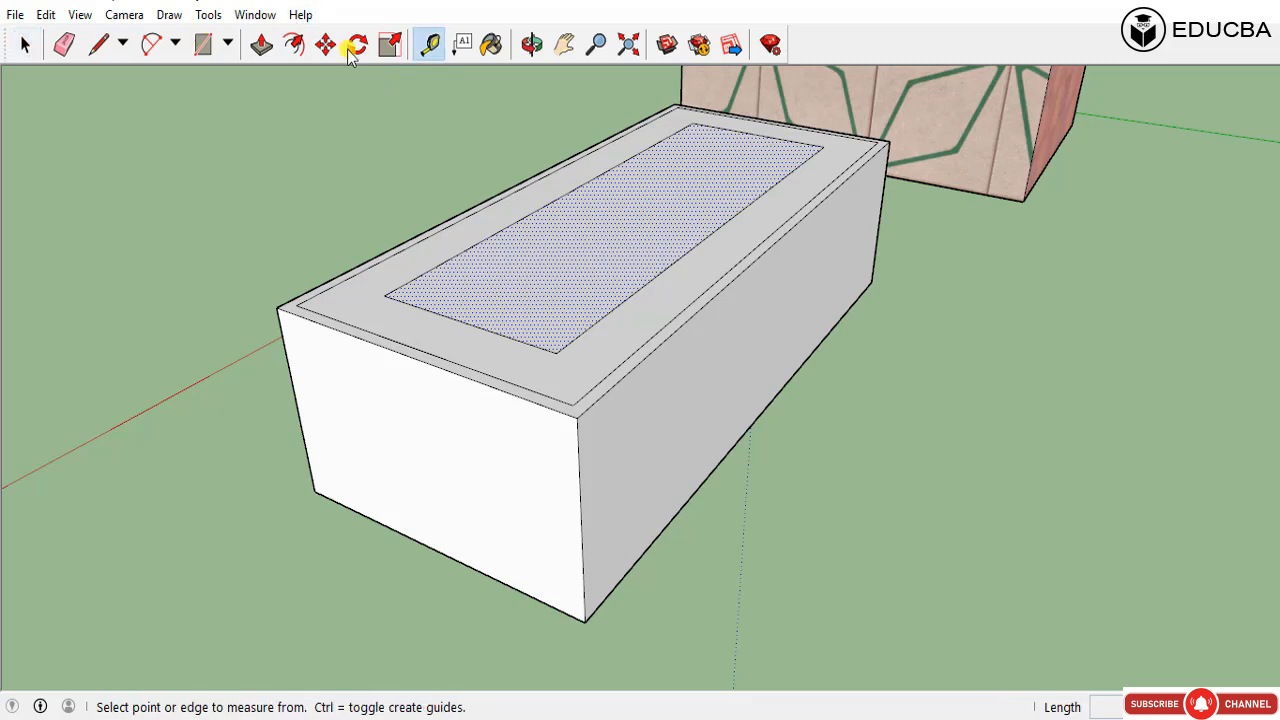
{"action": "left_click", "coordinate": [200, 15]}
{"action": "left_click", "coordinate": [274, 386]}
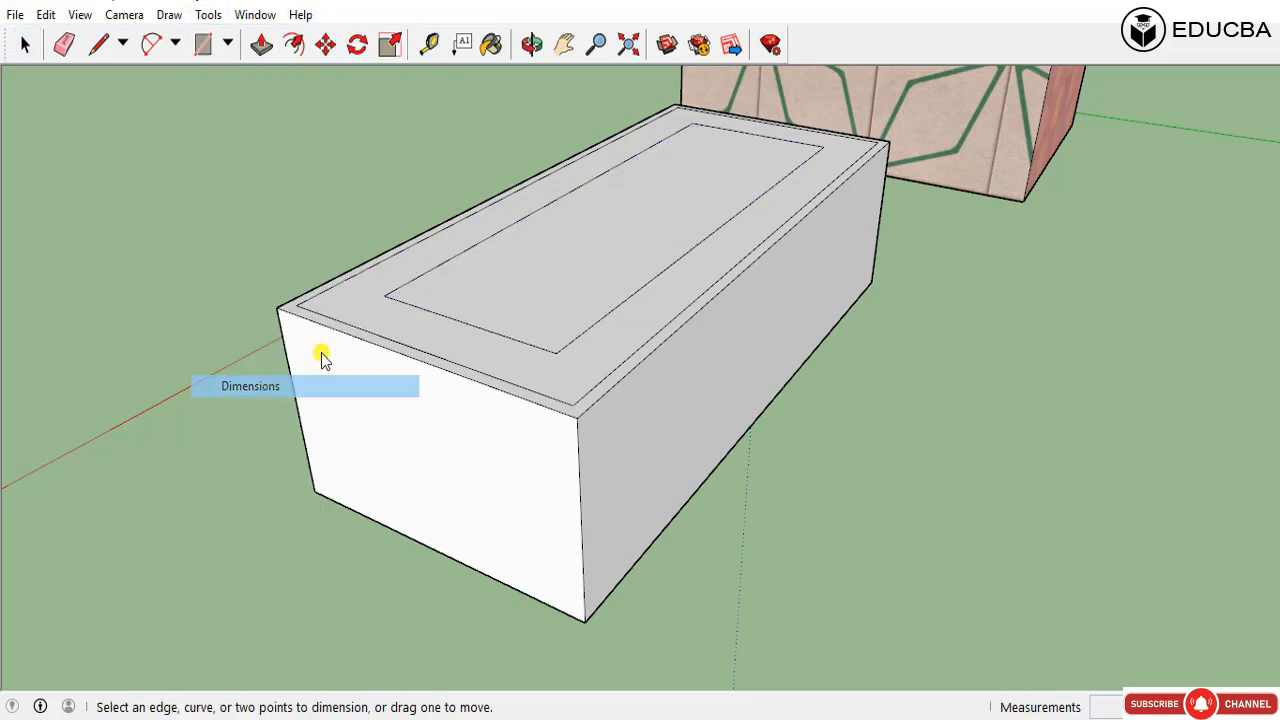
{"action": "left_click", "coordinate": [276, 308]}
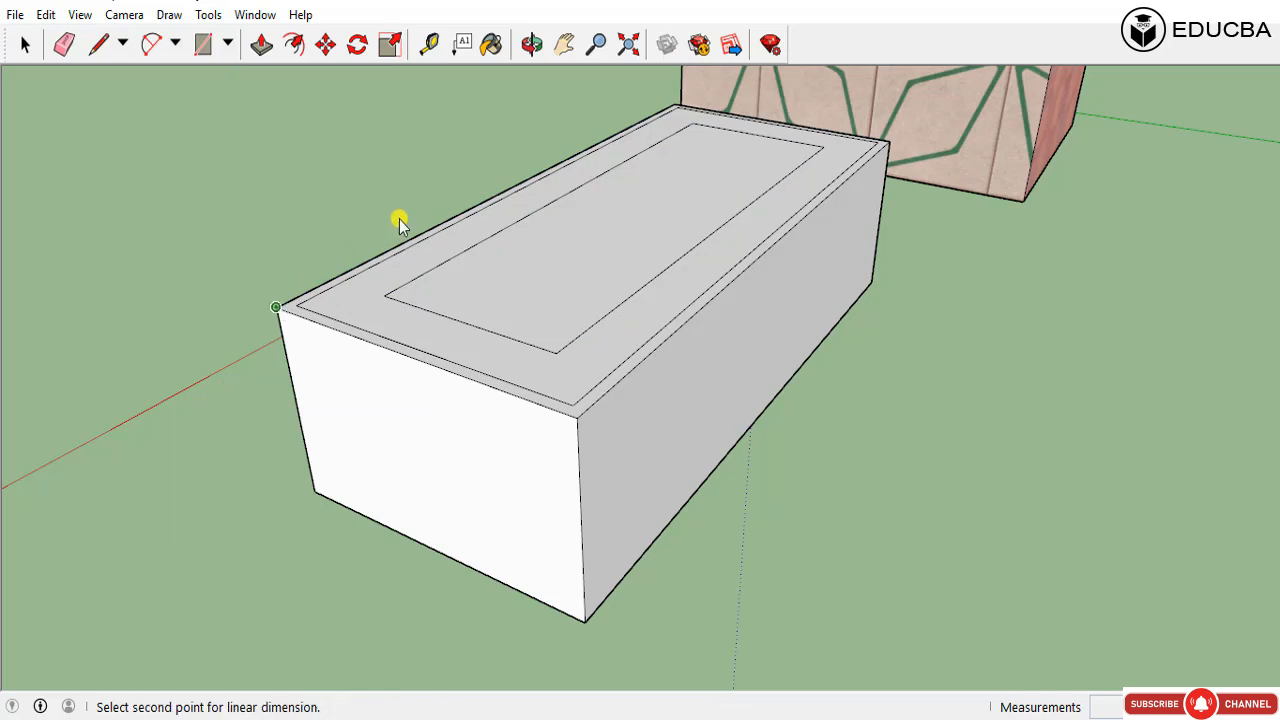
{"action": "left_click", "coordinate": [676, 104]}
{"action": "left_click", "coordinate": [563, 124]}
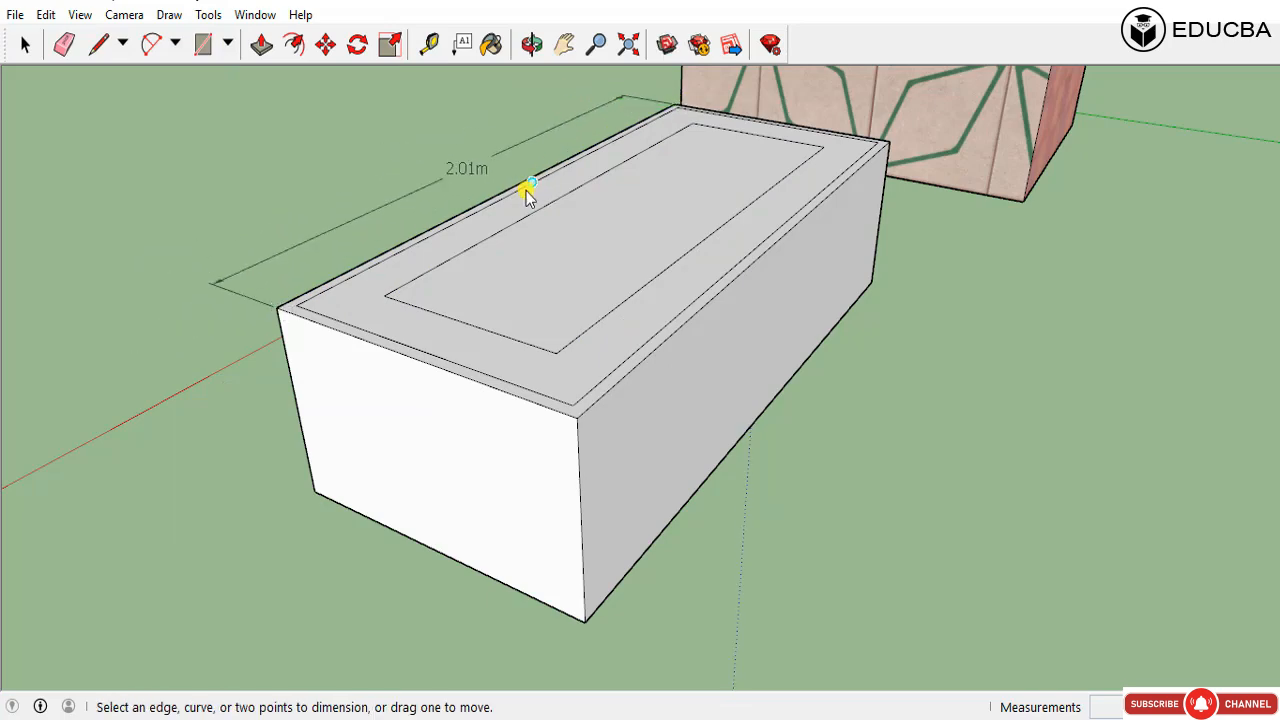
Step: Examine the box's length dimension from low and raised viewpoints, and leave the Dimension tool
{"action": "scroll", "coordinate": [463, 188], "scroll_direction": "up", "scroll_amount": 4}
{"action": "middle_click_drag", "start_coordinate": [557, 277], "coordinate": [463, 229]}
{"action": "scroll", "coordinate": [516, 235], "scroll_direction": "up", "scroll_amount": 2}
{"action": "scroll", "coordinate": [552, 284], "scroll_direction": "down", "scroll_amount": 4}
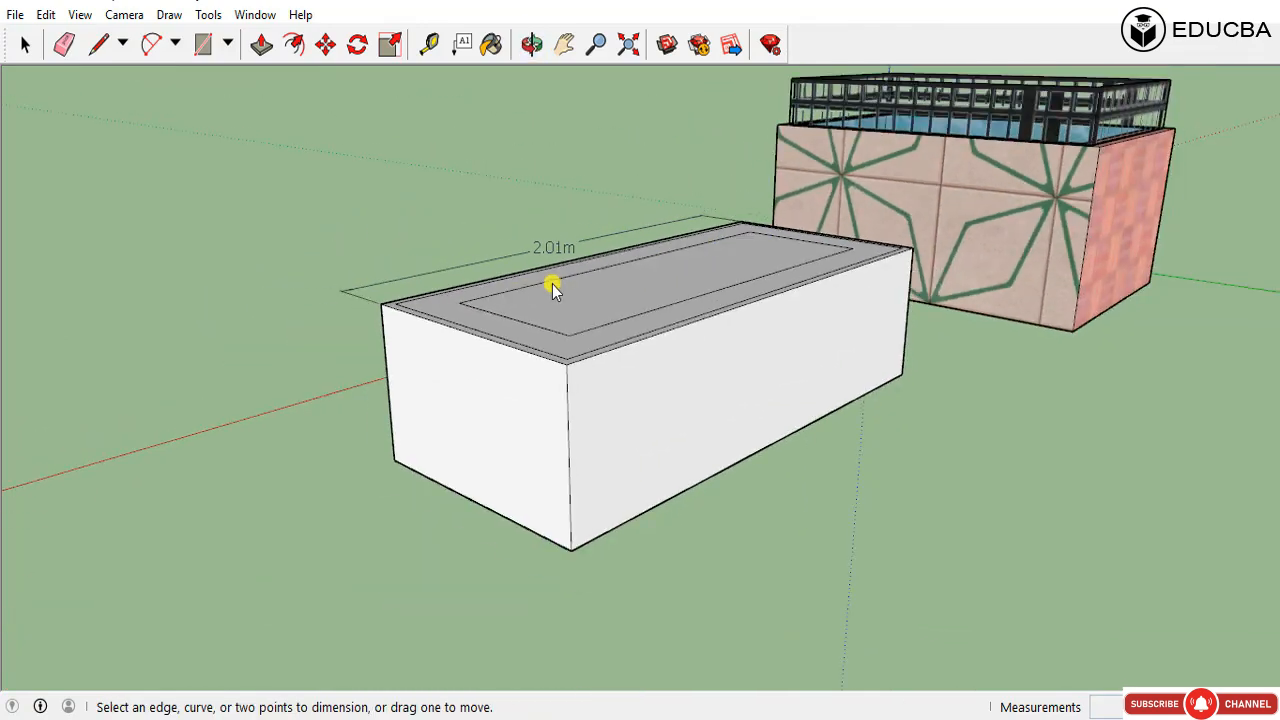
{"action": "scroll", "coordinate": [552, 284], "scroll_direction": "down", "scroll_amount": 2}
{"action": "middle_click_drag", "start_coordinate": [552, 284], "coordinate": [588, 396]}
{"action": "scroll", "coordinate": [574, 297], "scroll_direction": "up", "scroll_amount": 3}
{"action": "scroll", "coordinate": [577, 380], "scroll_direction": "down", "scroll_amount": 5}
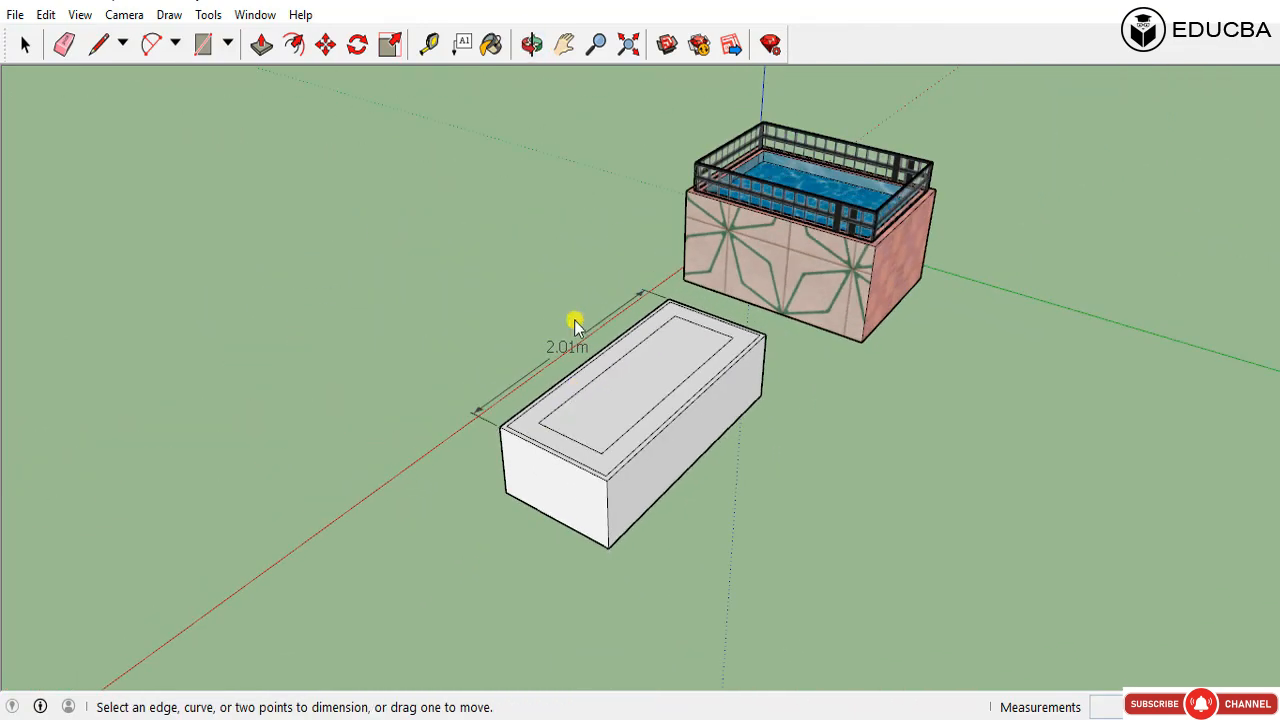
{"action": "key", "text": "space"}
Step: Review the dimension text color and font choices in Model Info, and move the window clear of the box's dimension
{"action": "left_click", "coordinate": [250, 14]}
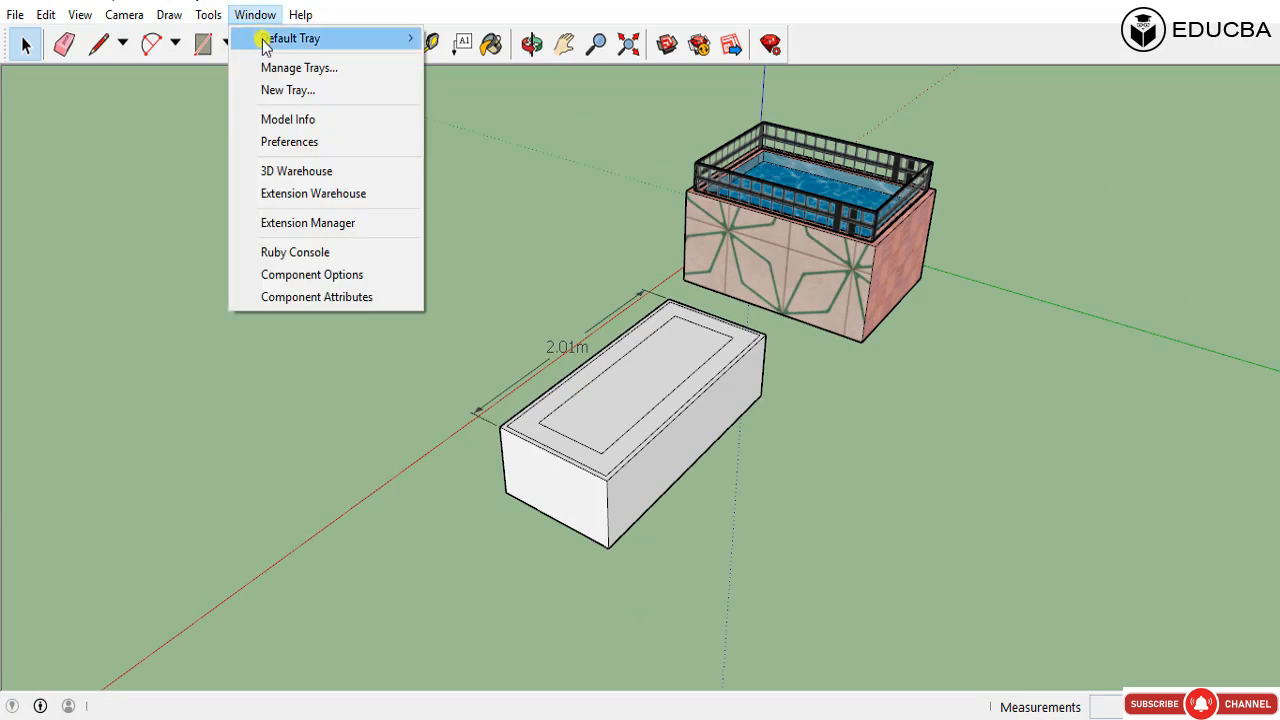
{"action": "left_click", "coordinate": [296, 119]}
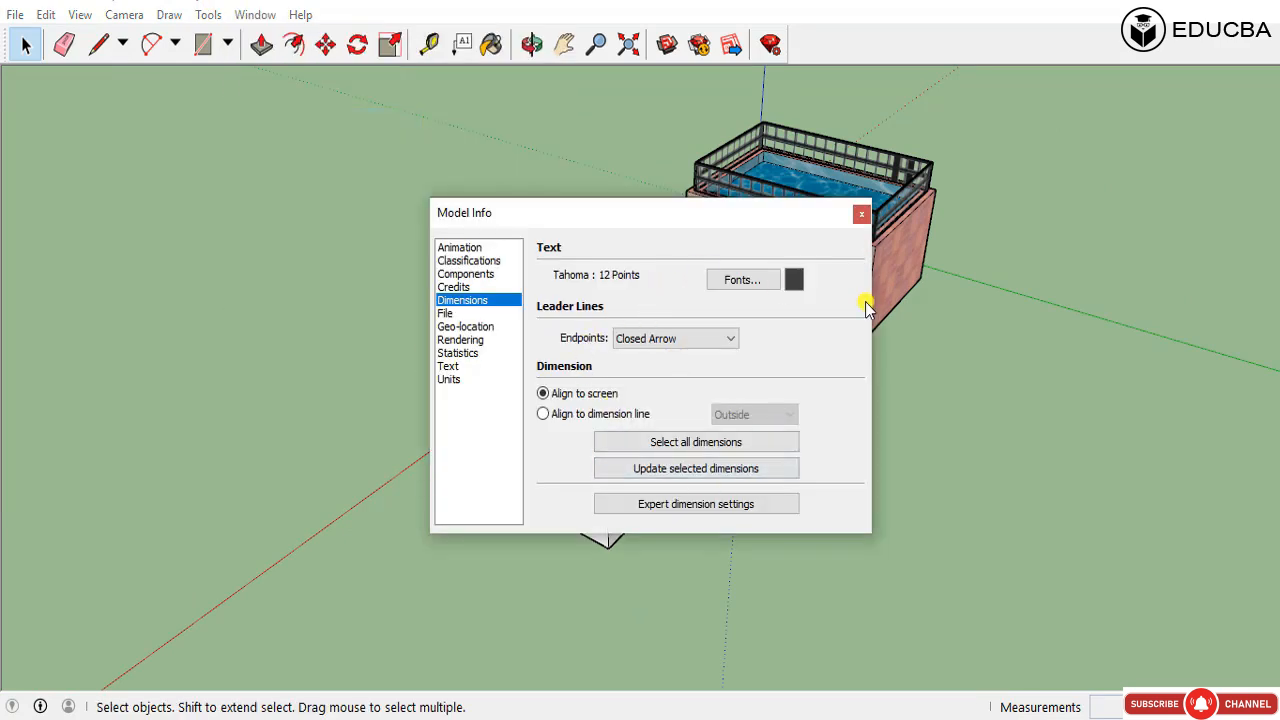
{"action": "left_click", "coordinate": [795, 279]}
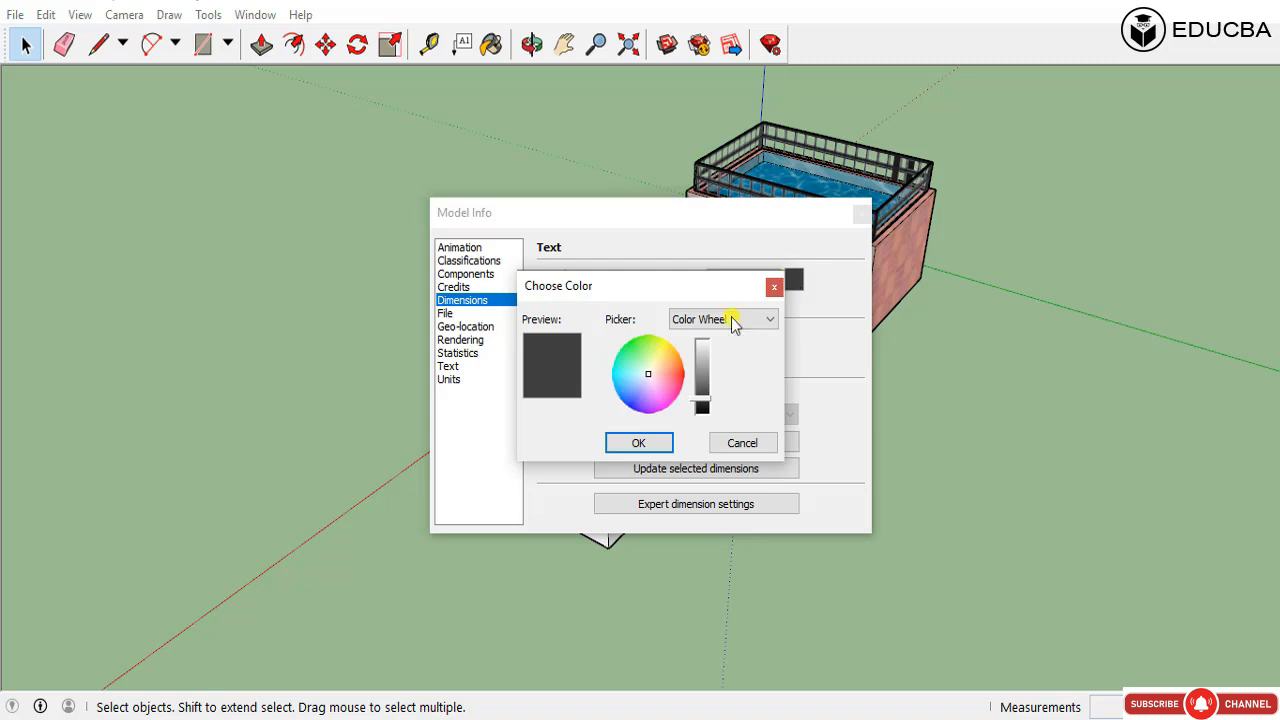
{"action": "left_click", "coordinate": [742, 443]}
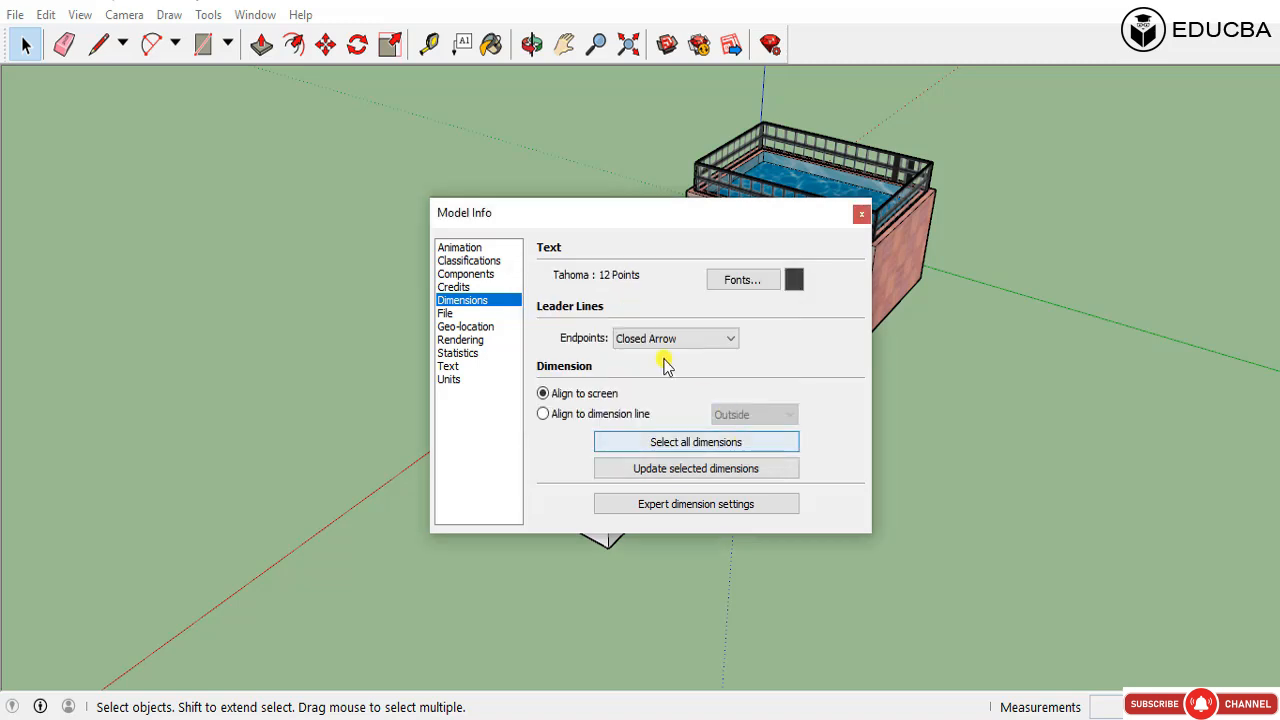
{"action": "left_click", "coordinate": [740, 279]}
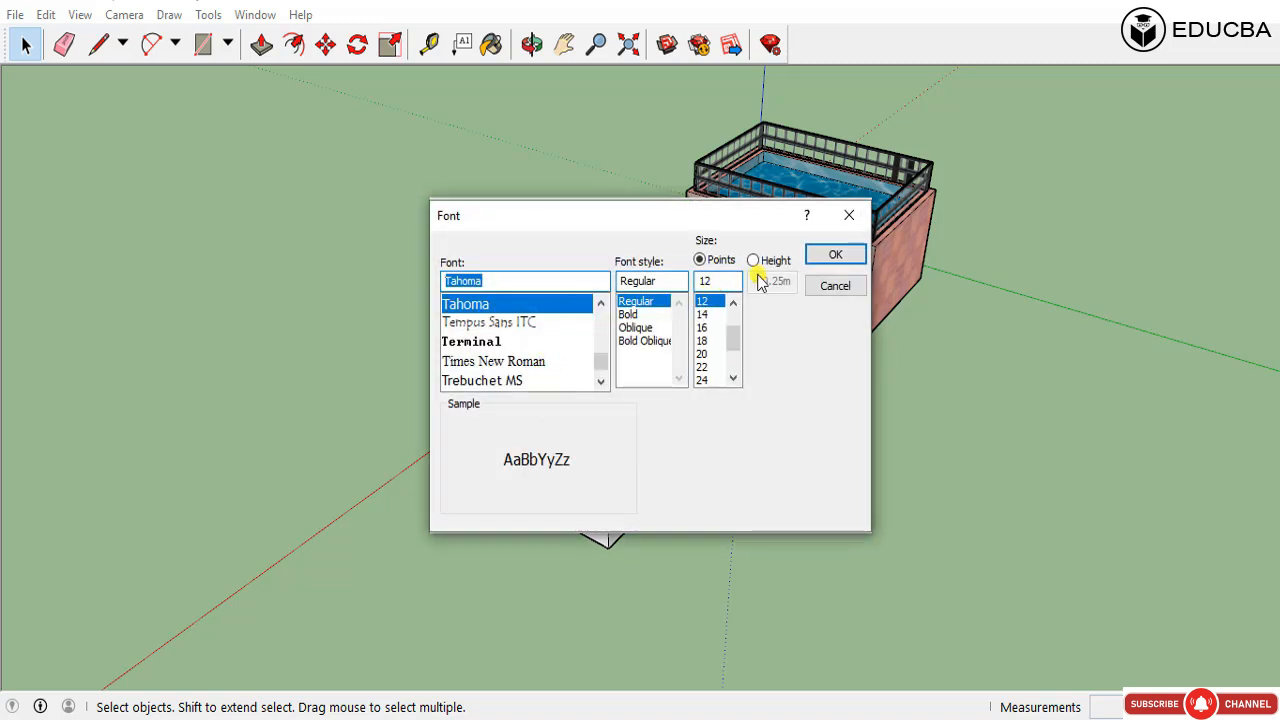
{"action": "left_click", "coordinate": [849, 215]}
{"action": "left_click_drag", "start_coordinate": [758, 215], "coordinate": [1048, 241]}
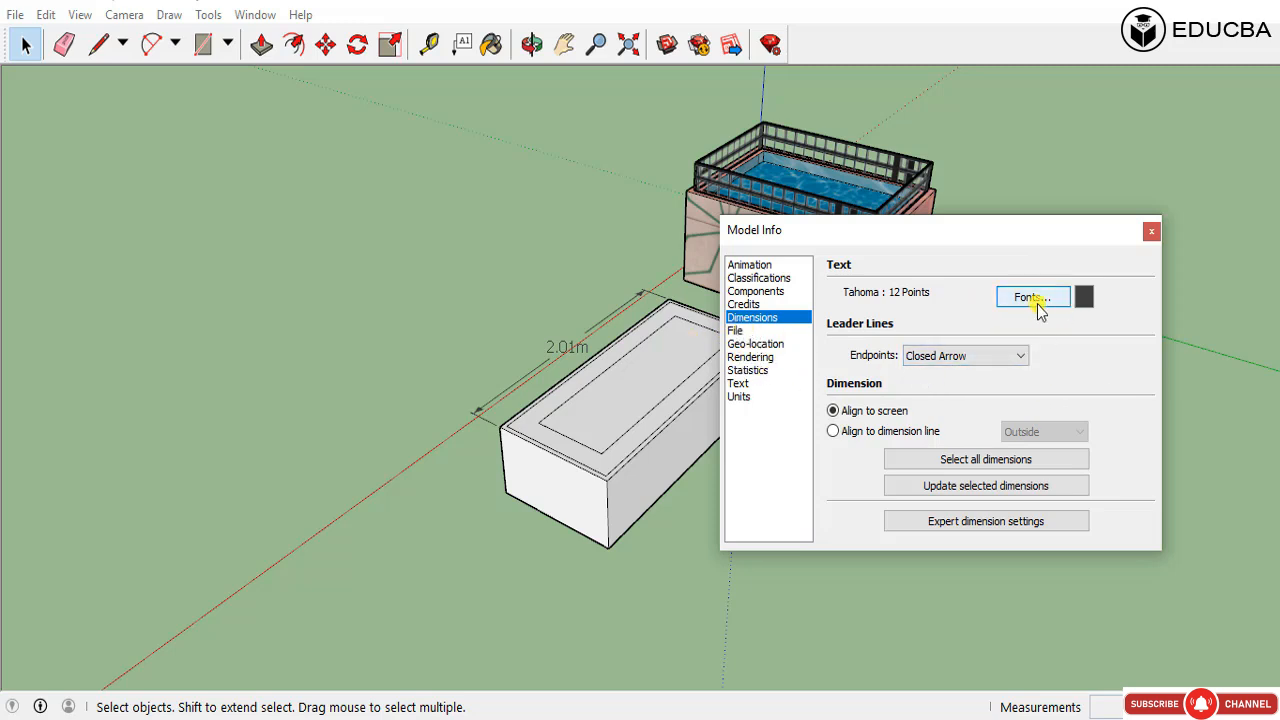
Step: Review the File and Geo-location settings in Model Info, including the file's saved location, and move the window lower
{"action": "left_click", "coordinate": [737, 331]}
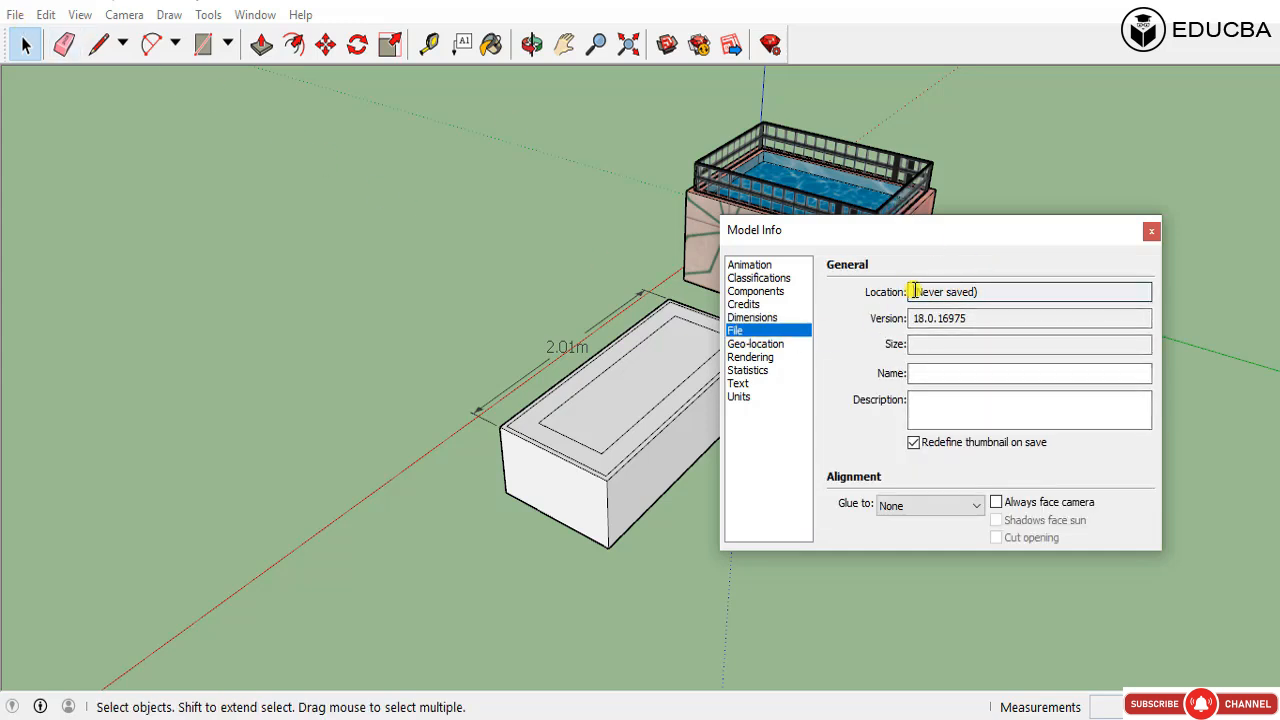
{"action": "left_click_drag", "start_coordinate": [910, 291], "coordinate": [972, 290]}
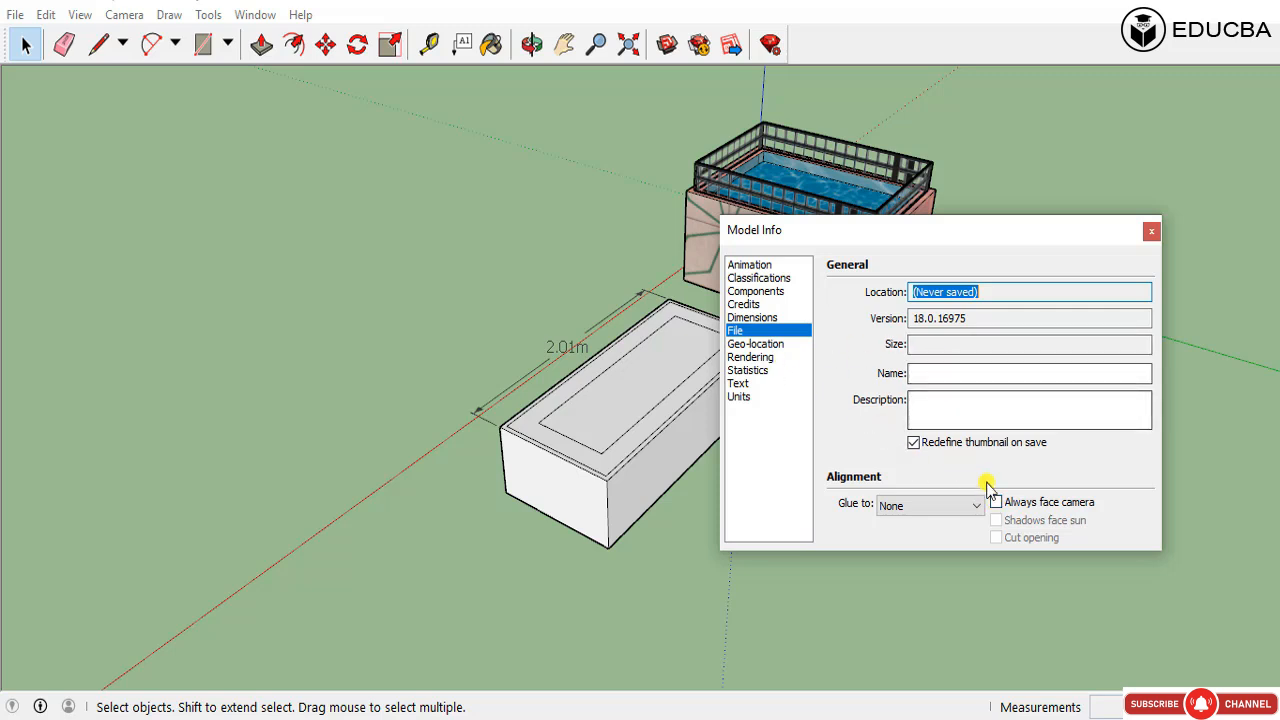
{"action": "left_click", "coordinate": [795, 345]}
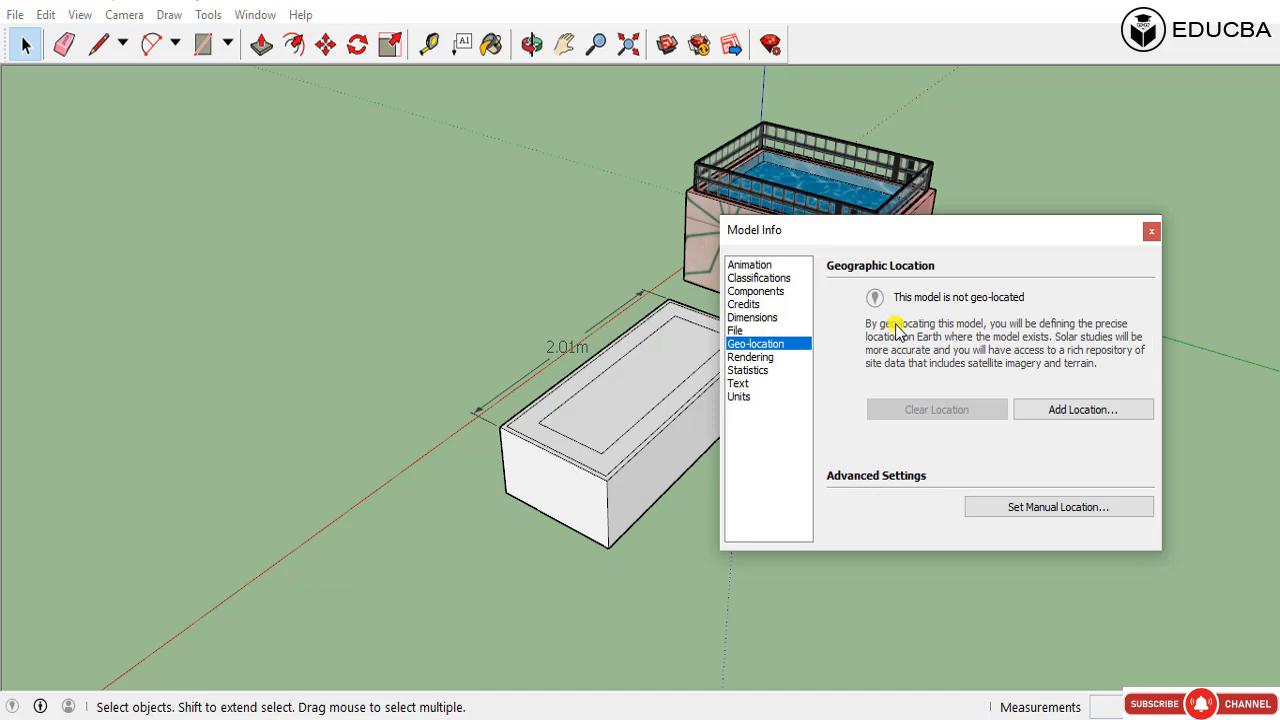
{"action": "left_click_drag", "start_coordinate": [1035, 229], "coordinate": [1094, 323]}
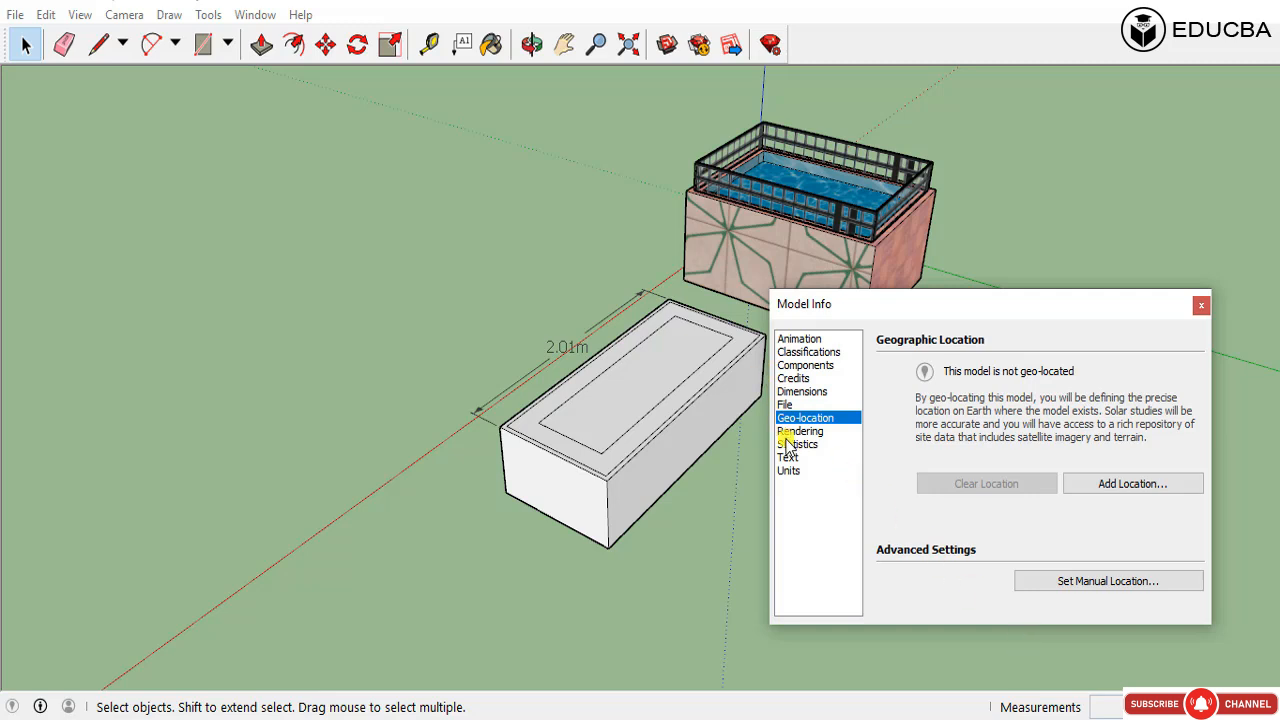
Step: Compare the Rendering settings for anti-aliased textures with the Statistics of the entire model in Model Info
{"action": "left_click", "coordinate": [818, 431]}
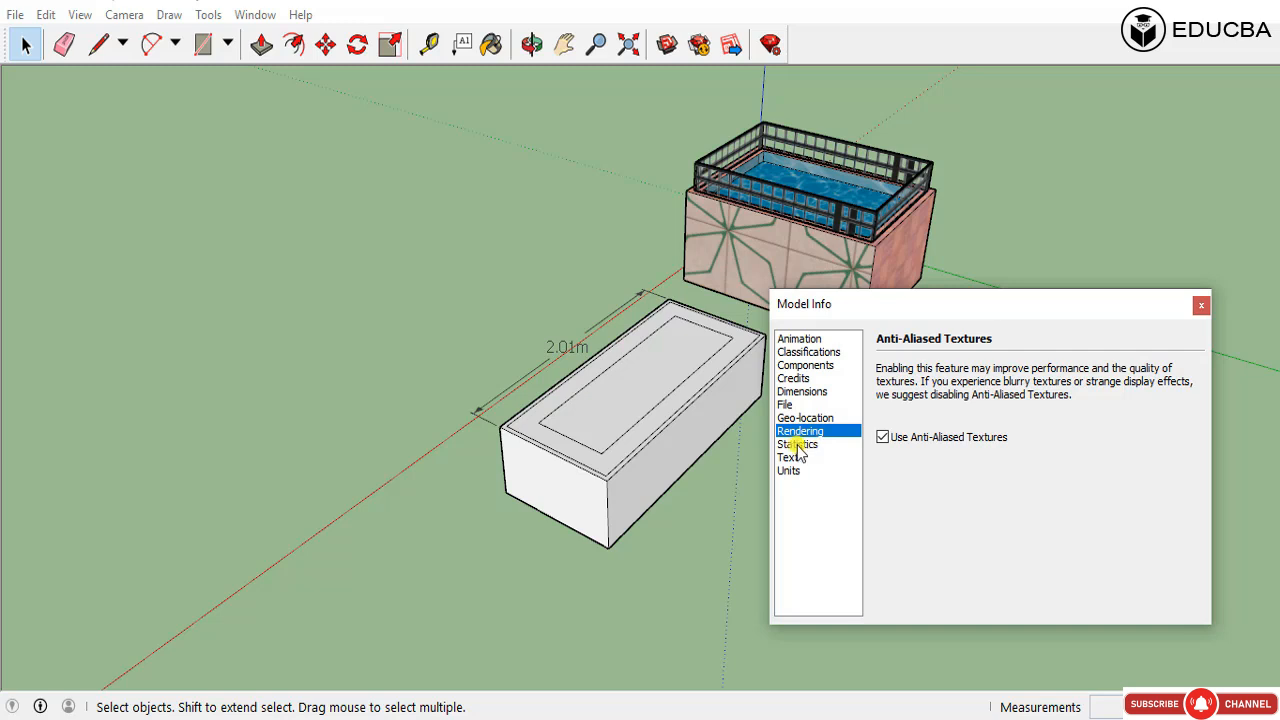
{"action": "left_click", "coordinate": [798, 445]}
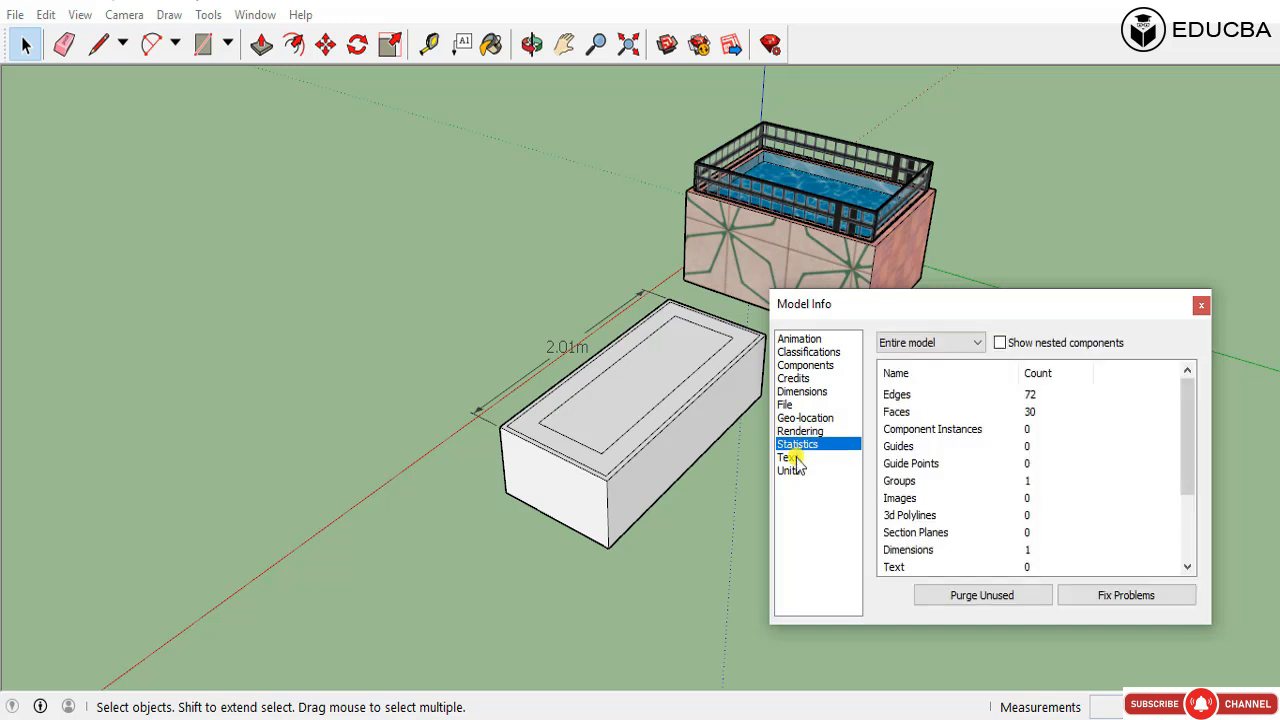
{"action": "left_click_drag", "start_coordinate": [1189, 449], "coordinate": [1170, 400]}
{"action": "left_click", "coordinate": [830, 431]}
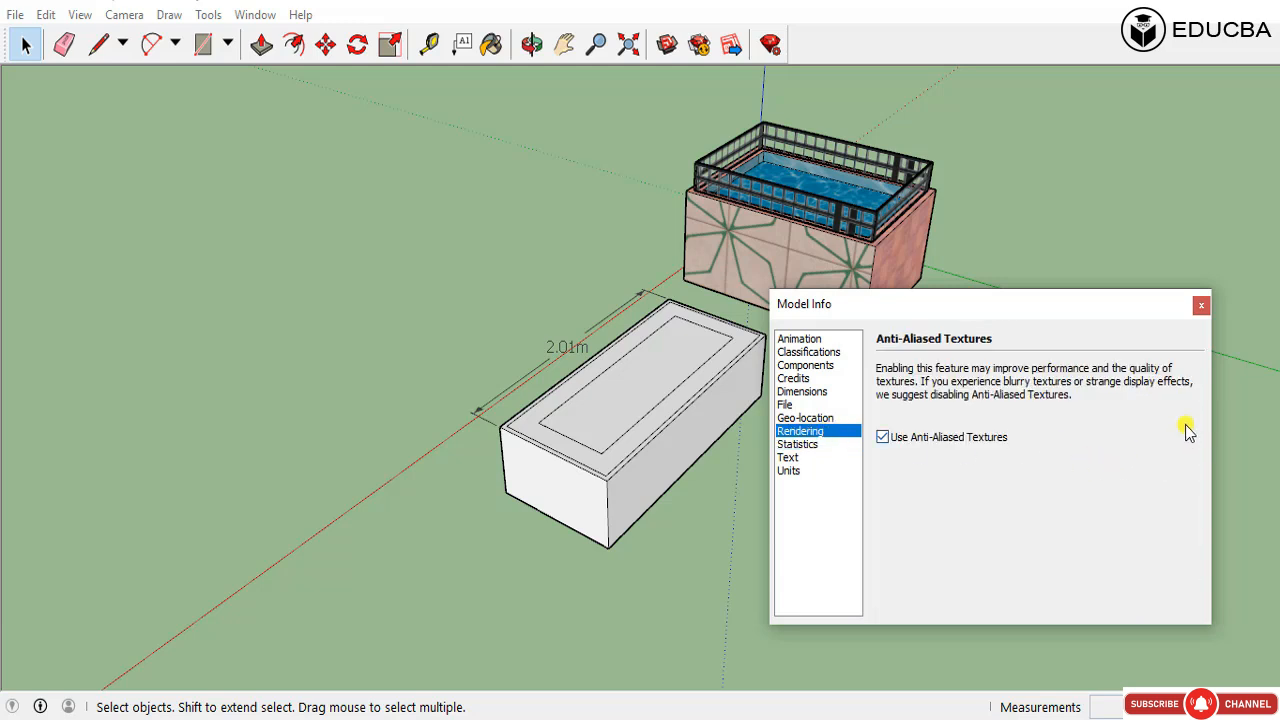
{"action": "left_click", "coordinate": [798, 444]}
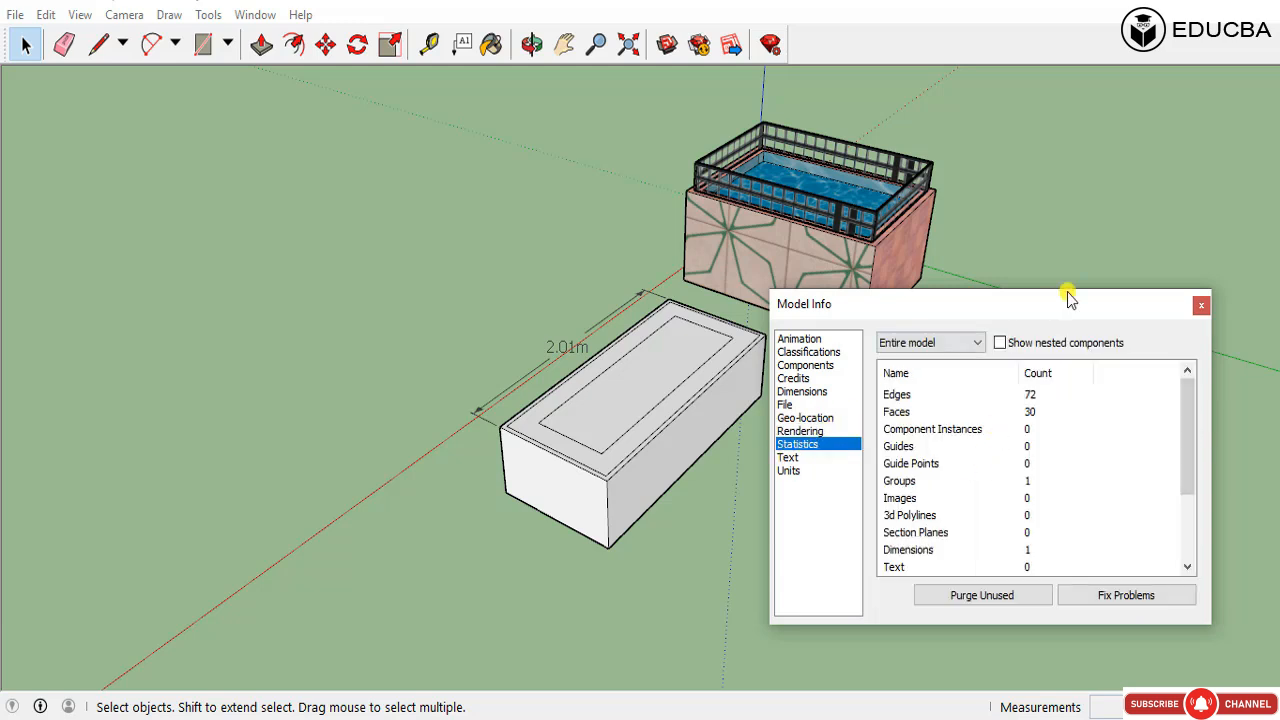
Step: Move Model Info clear of the pool model and examine its whole Statistics list, including Materials and Component Definitions
{"action": "left_click_drag", "start_coordinate": [1016, 298], "coordinate": [1036, 366]}
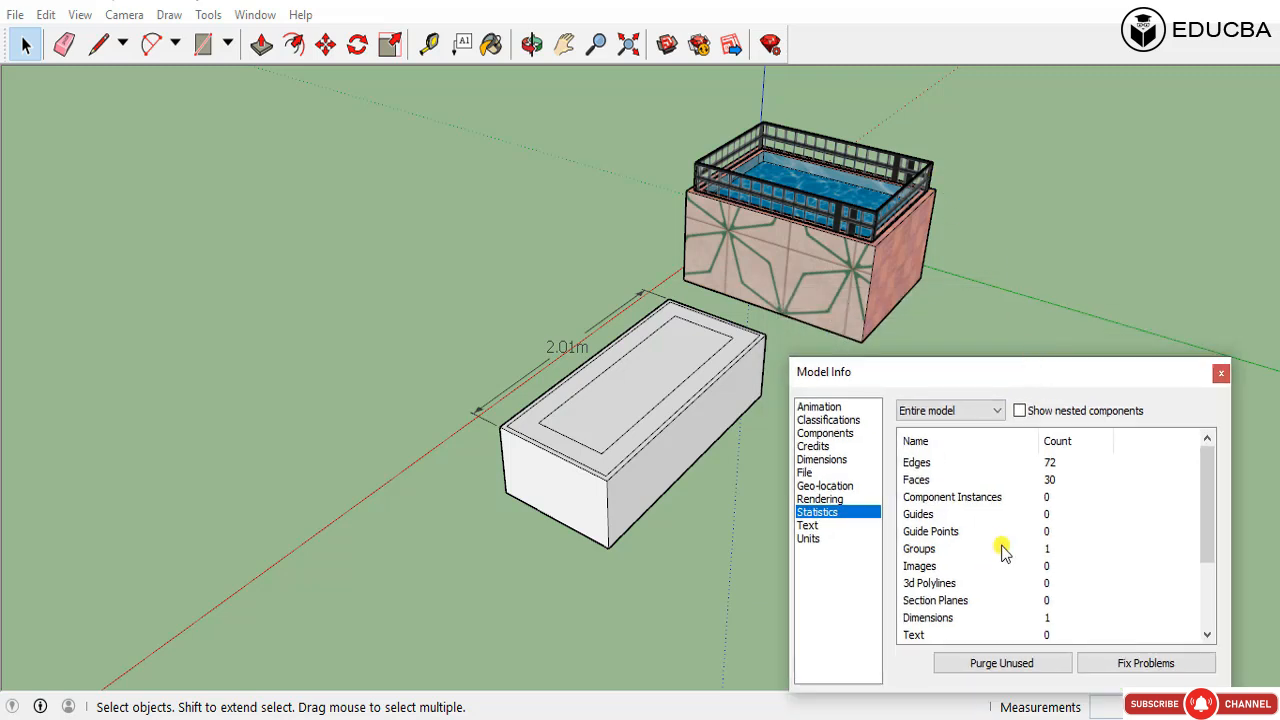
{"action": "left_click_drag", "start_coordinate": [1208, 511], "coordinate": [1213, 590]}
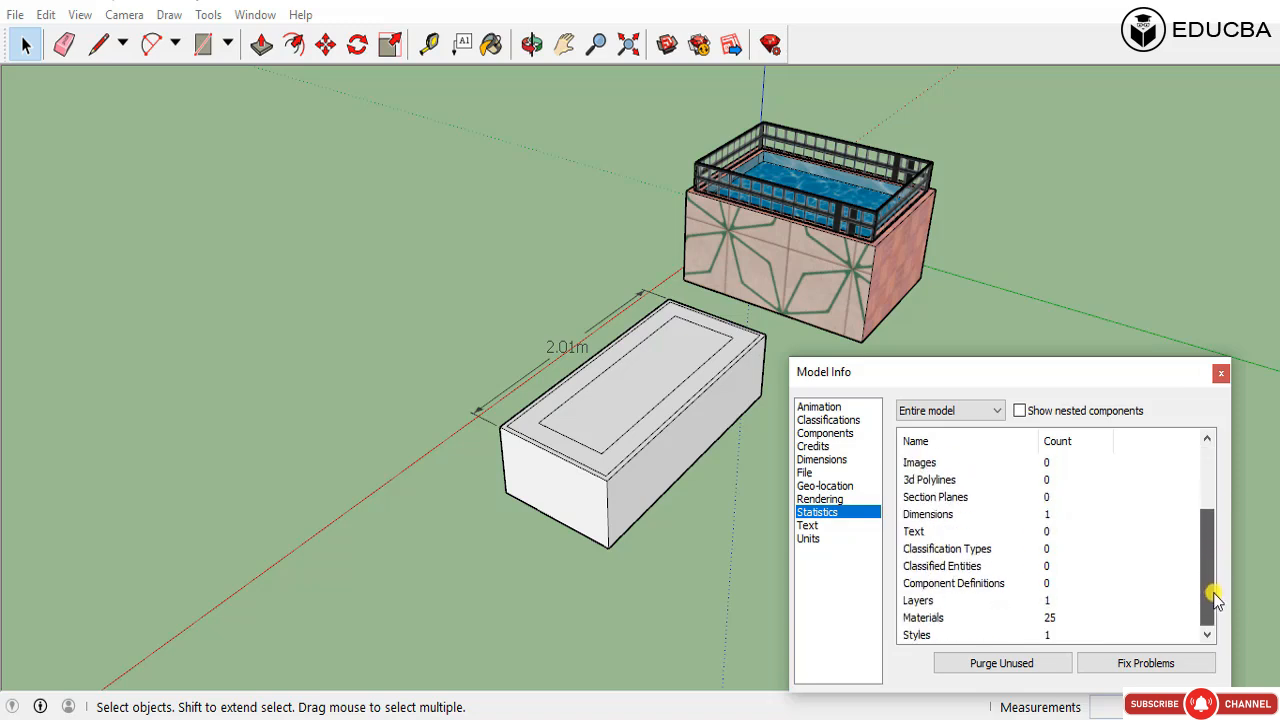
{"action": "left_click", "coordinate": [944, 516]}
{"action": "left_click", "coordinate": [950, 620]}
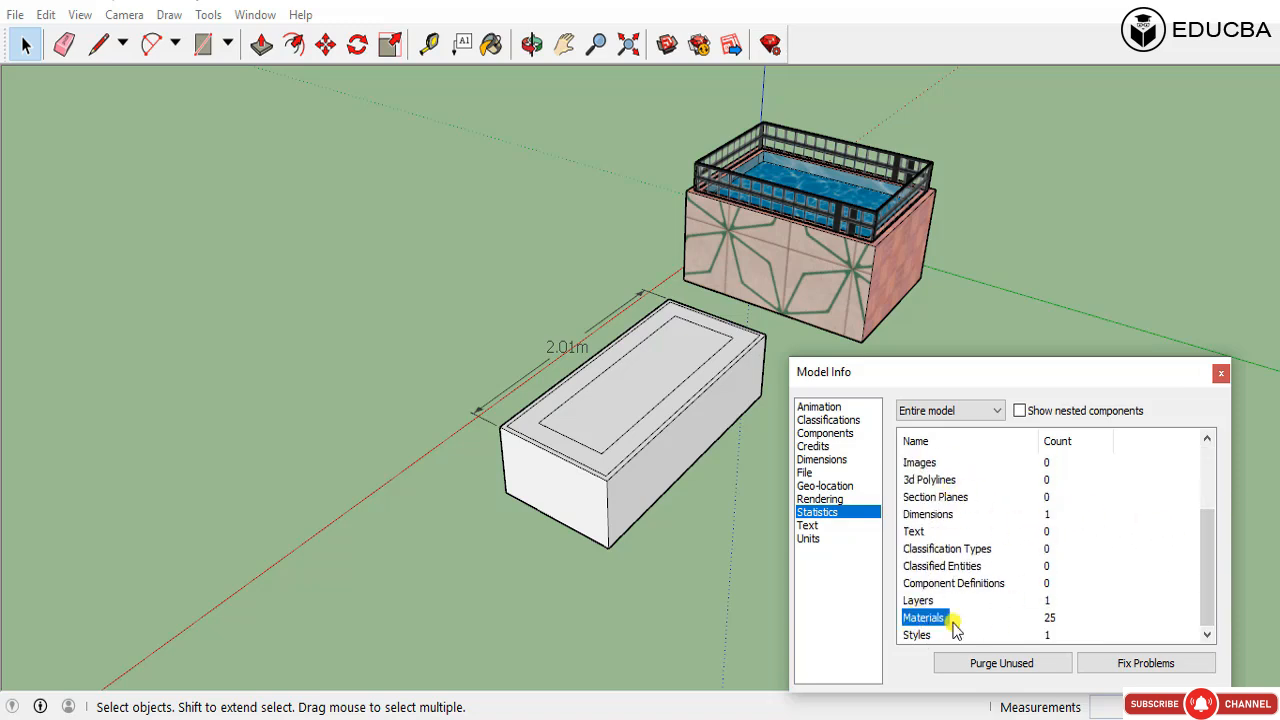
{"action": "left_click", "coordinate": [1031, 580]}
{"action": "left_click", "coordinate": [997, 583]}
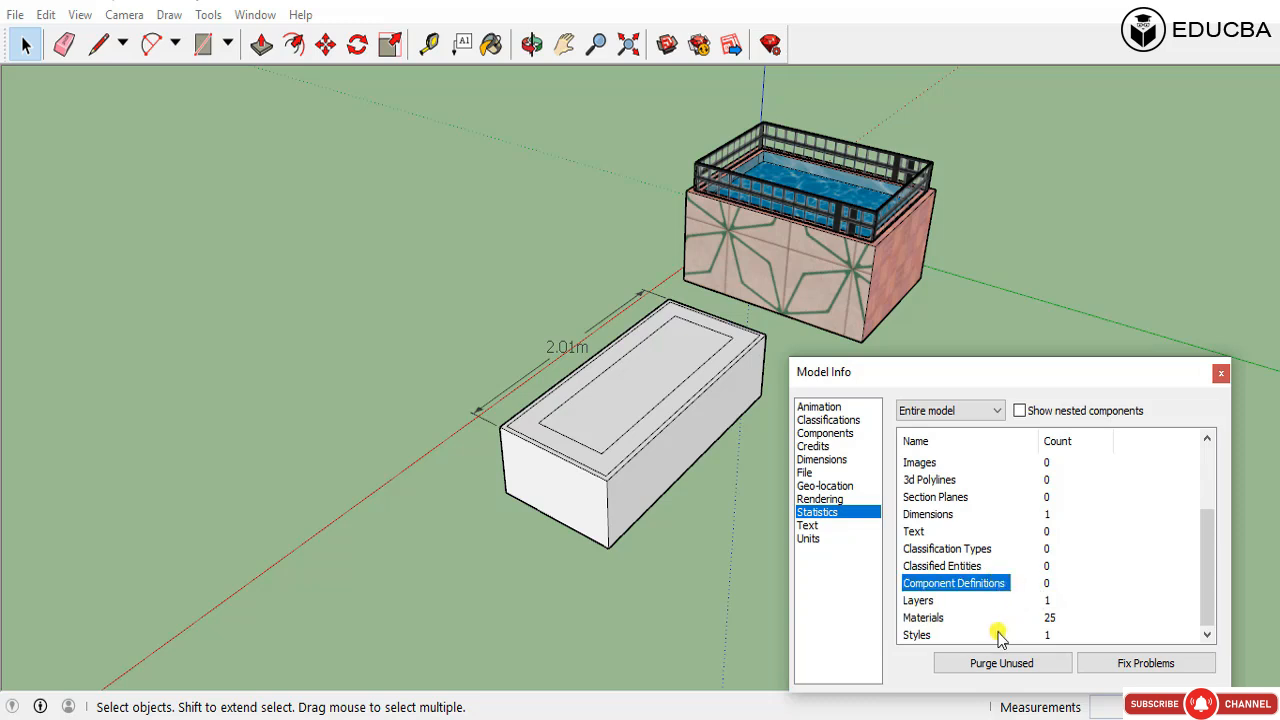
{"action": "left_click", "coordinate": [1014, 582]}
{"action": "scroll", "coordinate": [1014, 560], "scroll_direction": "up", "scroll_amount": 2}
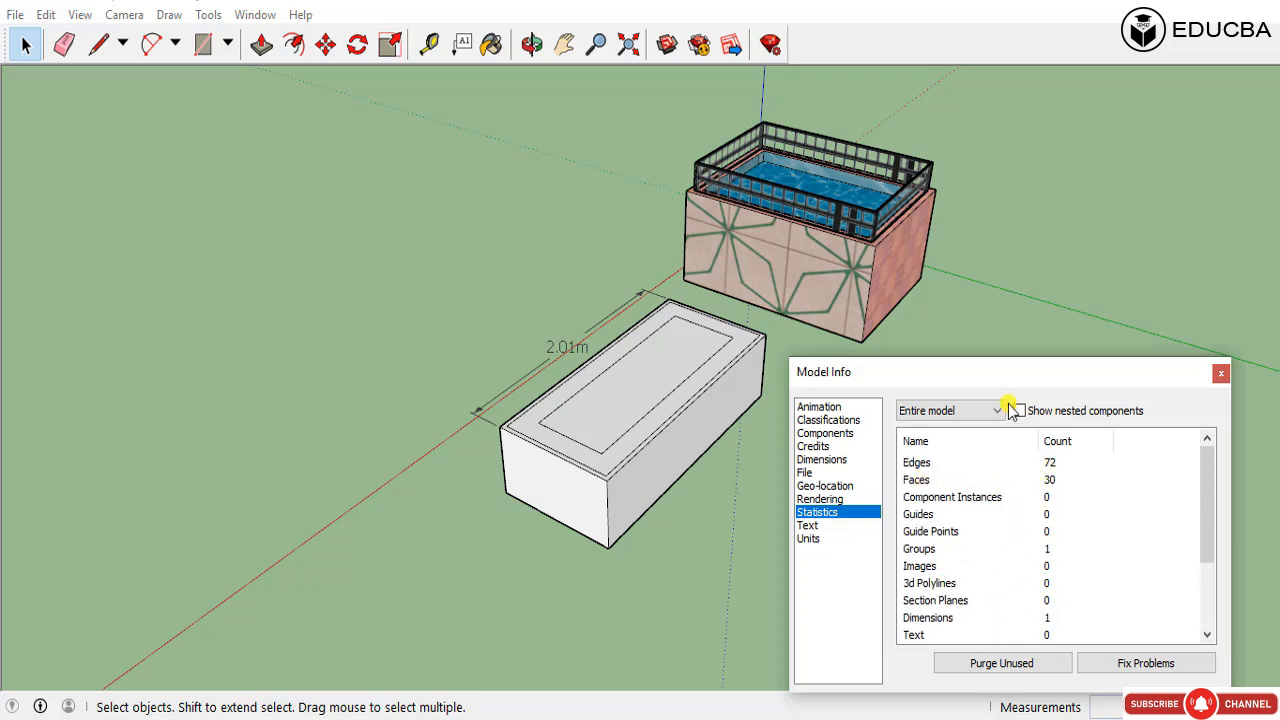
Step: Review the Text settings in Model Info, select the box's length dimension, and check the Dimensions category against them
{"action": "left_click", "coordinate": [806, 525]}
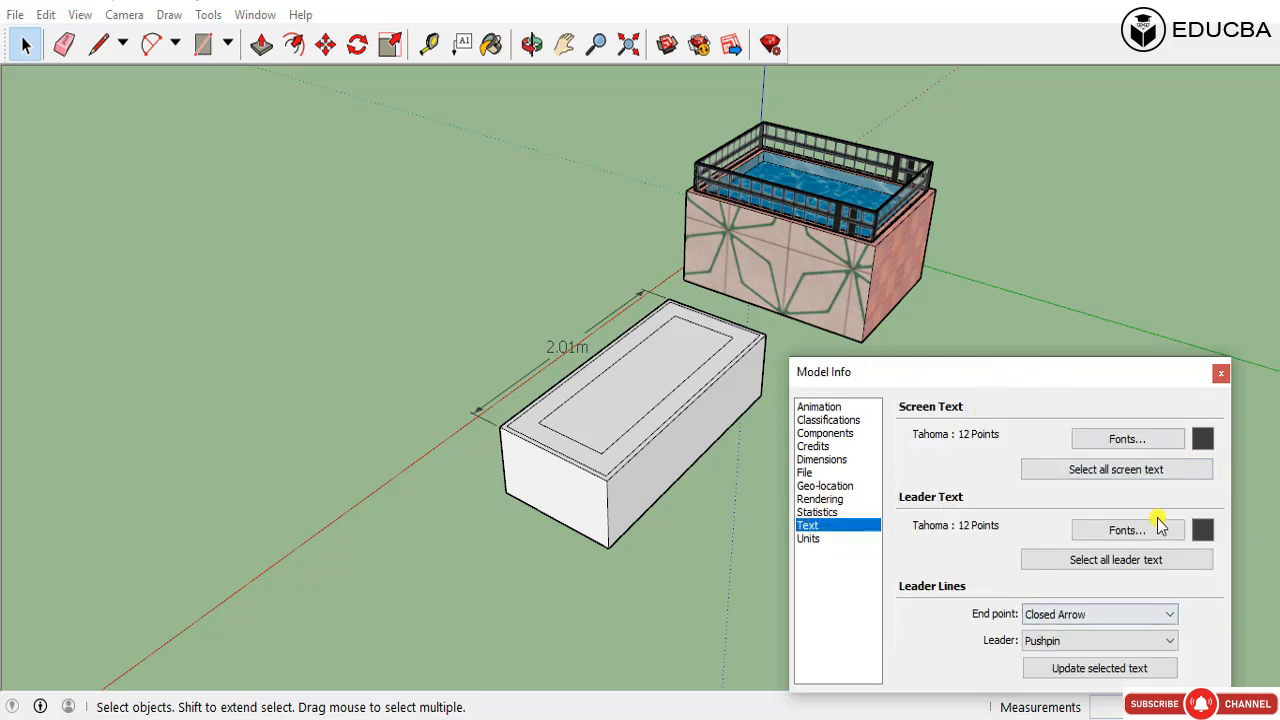
{"action": "left_click_drag", "start_coordinate": [1048, 380], "coordinate": [1050, 266]}
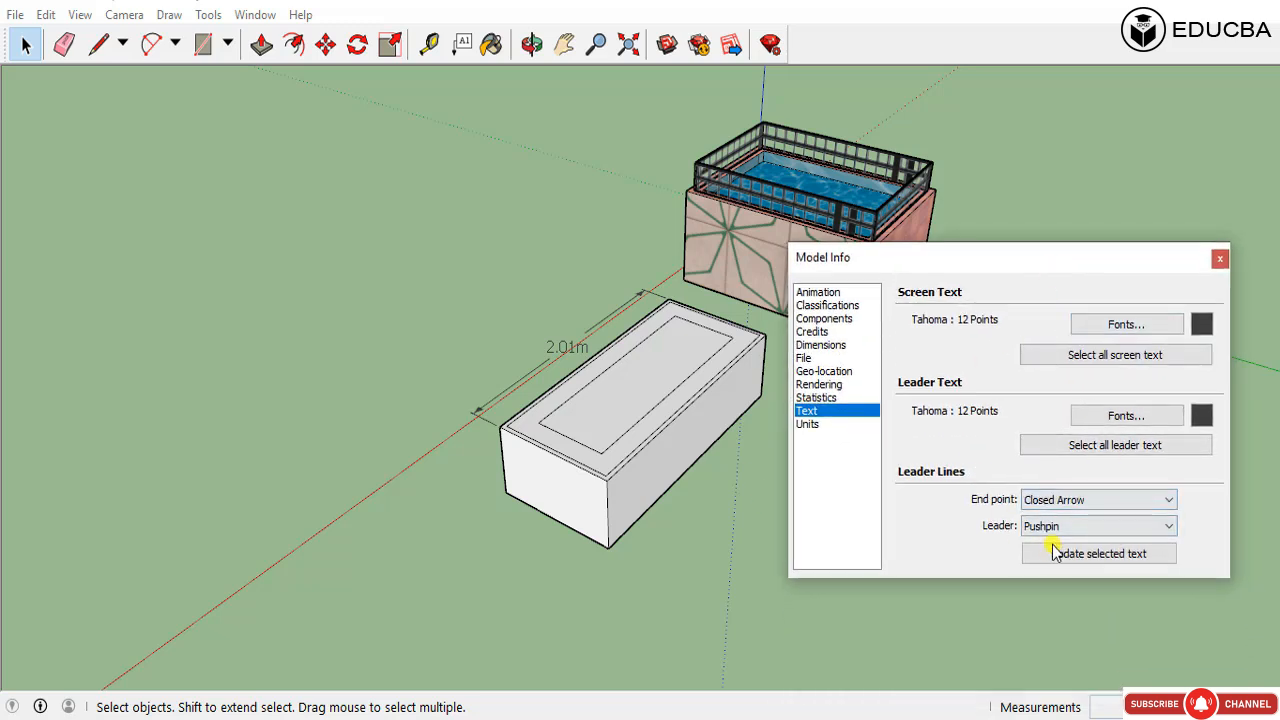
{"action": "left_click", "coordinate": [582, 350]}
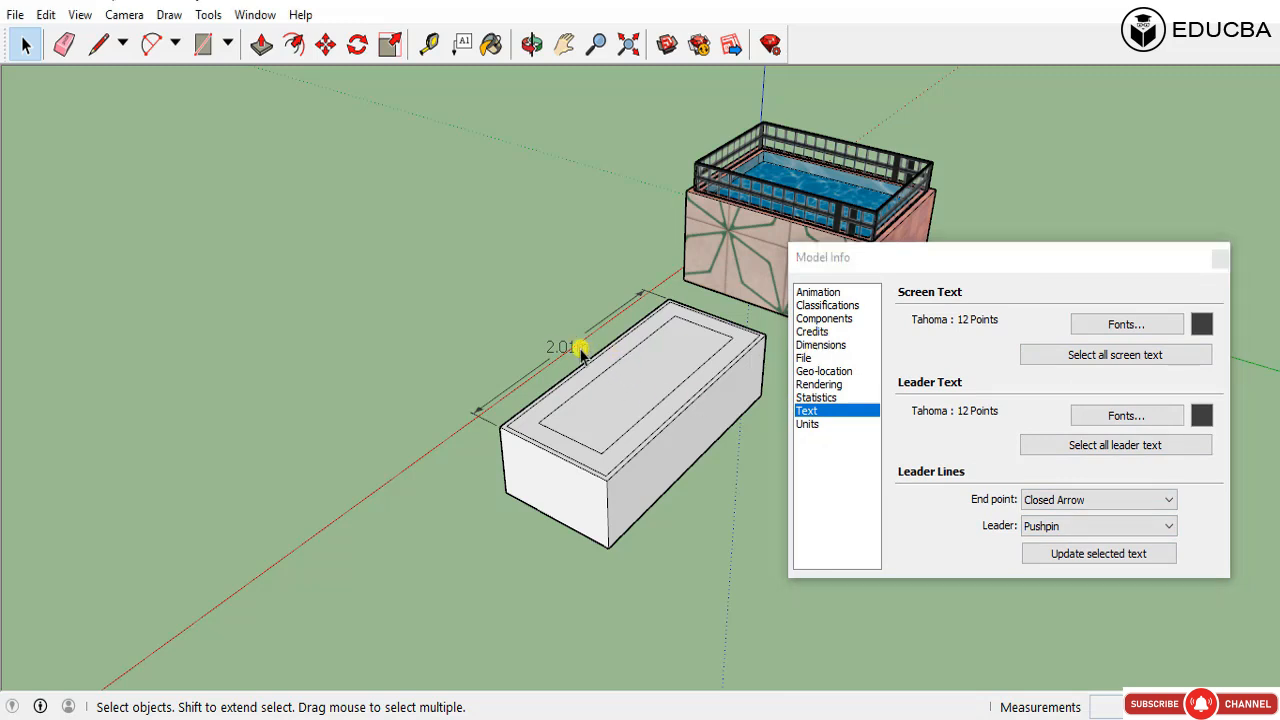
{"action": "left_click", "coordinate": [826, 346]}
{"action": "left_click", "coordinate": [810, 411]}
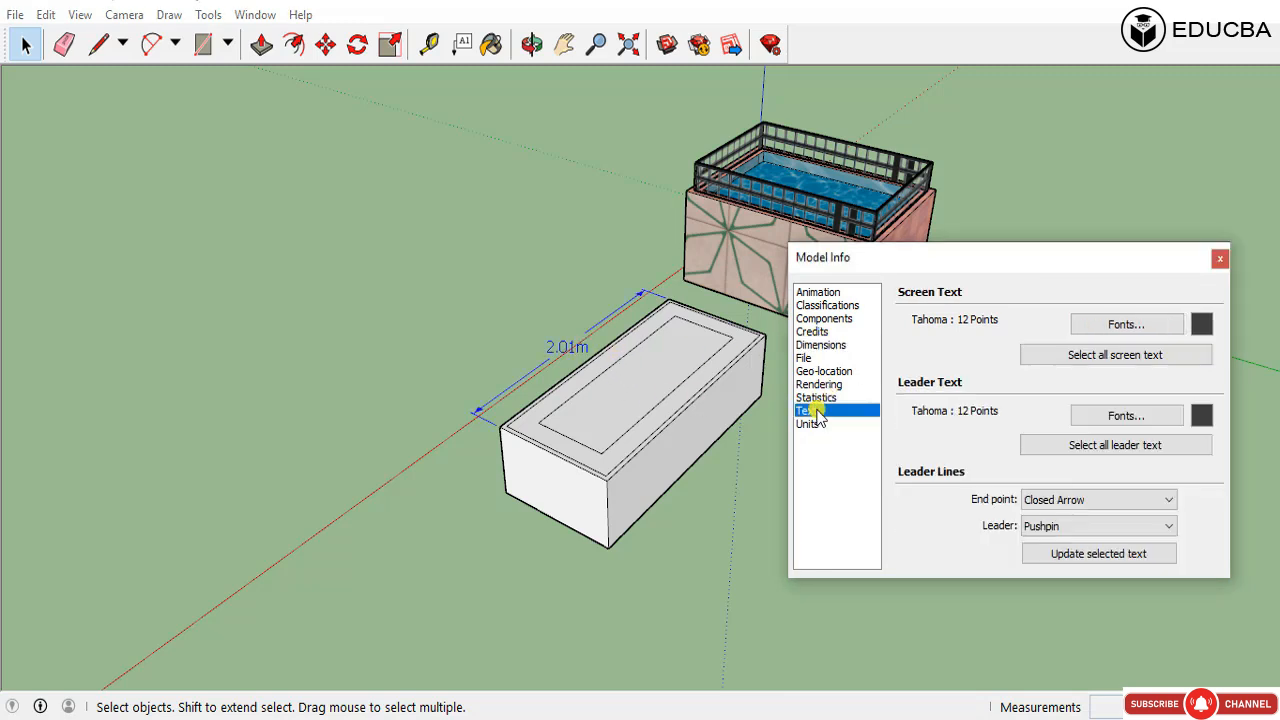
Step: Set the model's length units to mm in the Units settings of Model Info
{"action": "left_click", "coordinate": [808, 424]}
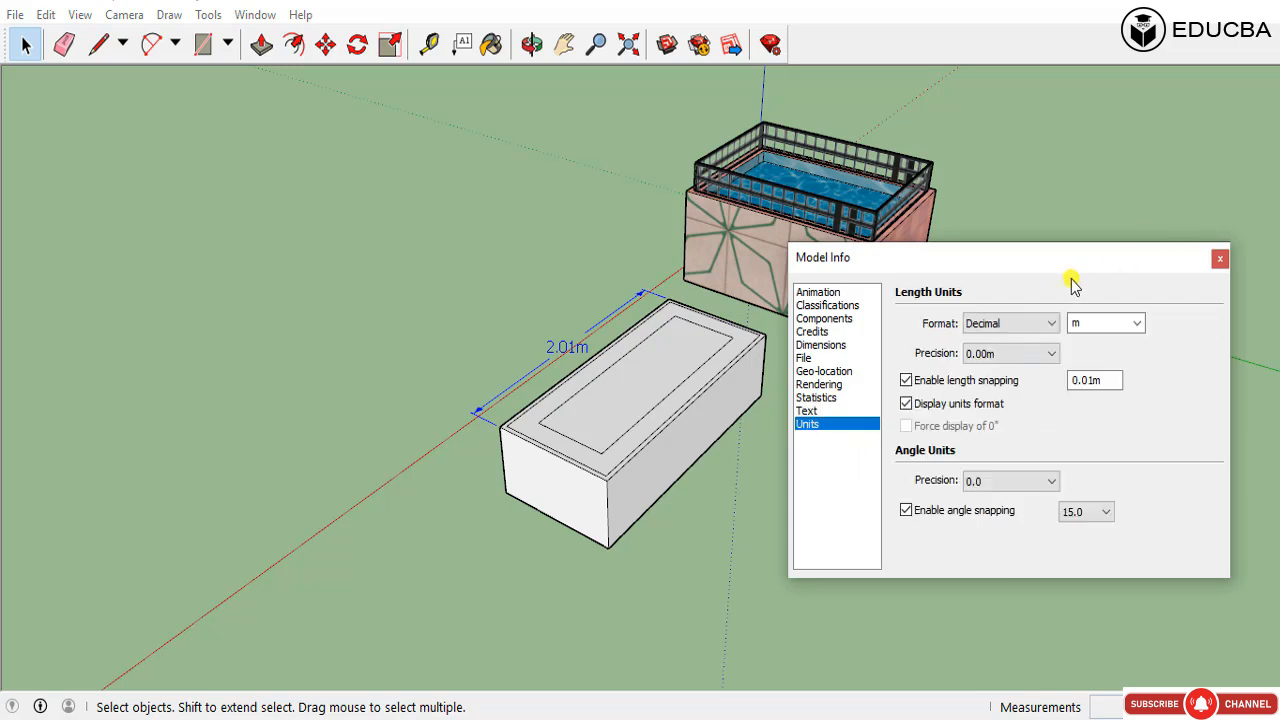
{"action": "left_click_drag", "start_coordinate": [1070, 262], "coordinate": [1016, 280]}
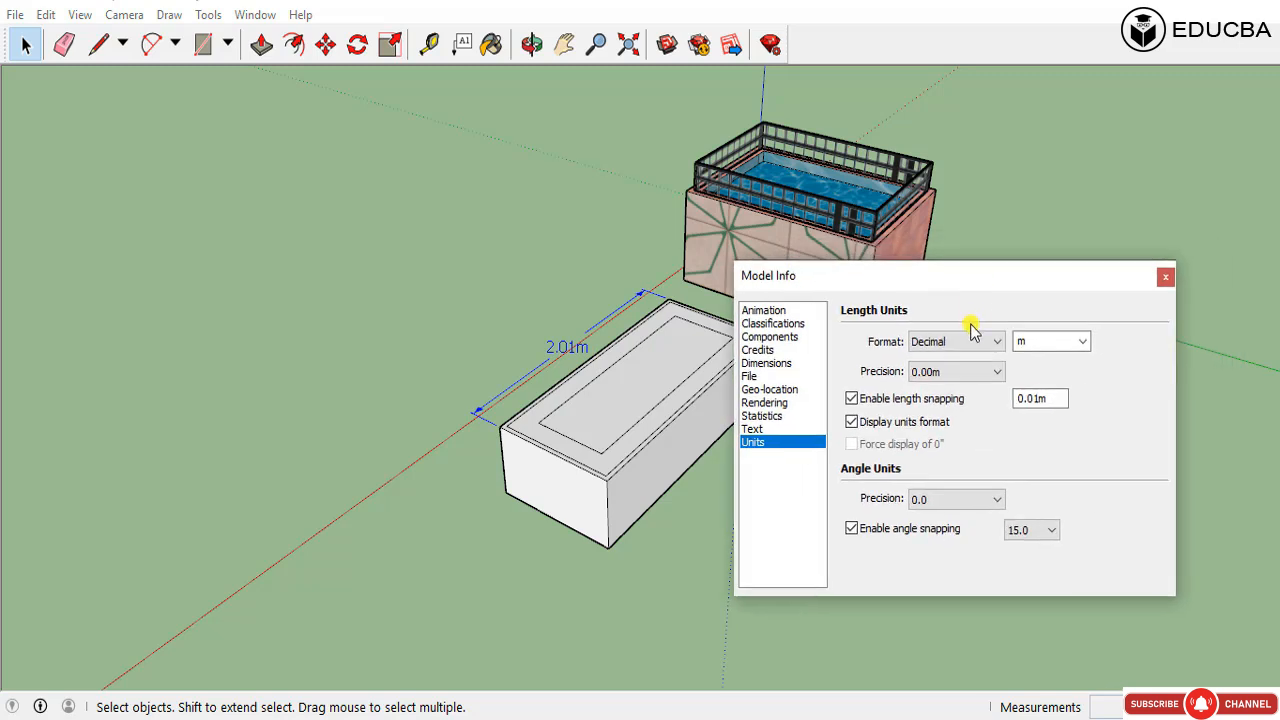
{"action": "left_click", "coordinate": [1071, 345]}
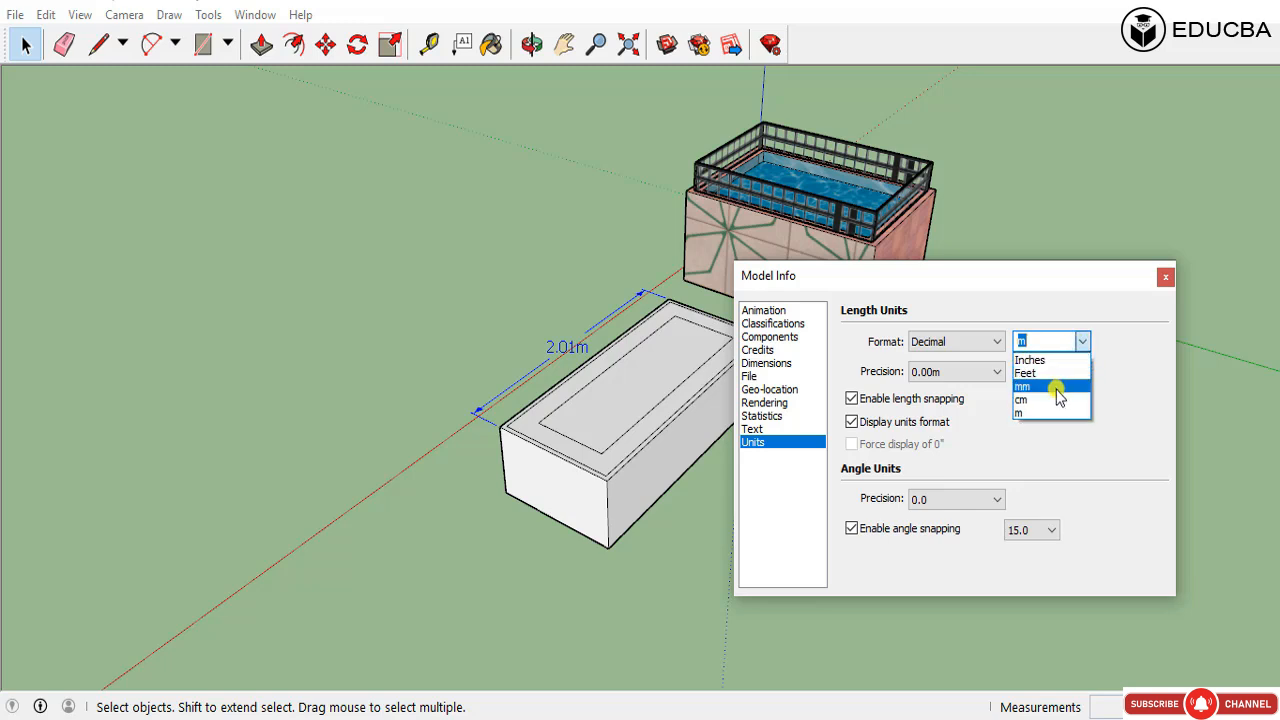
{"action": "left_click", "coordinate": [1057, 388]}
Step: Set the length format to Architectural and keep the precision at 1/4"
{"action": "left_click", "coordinate": [995, 341]}
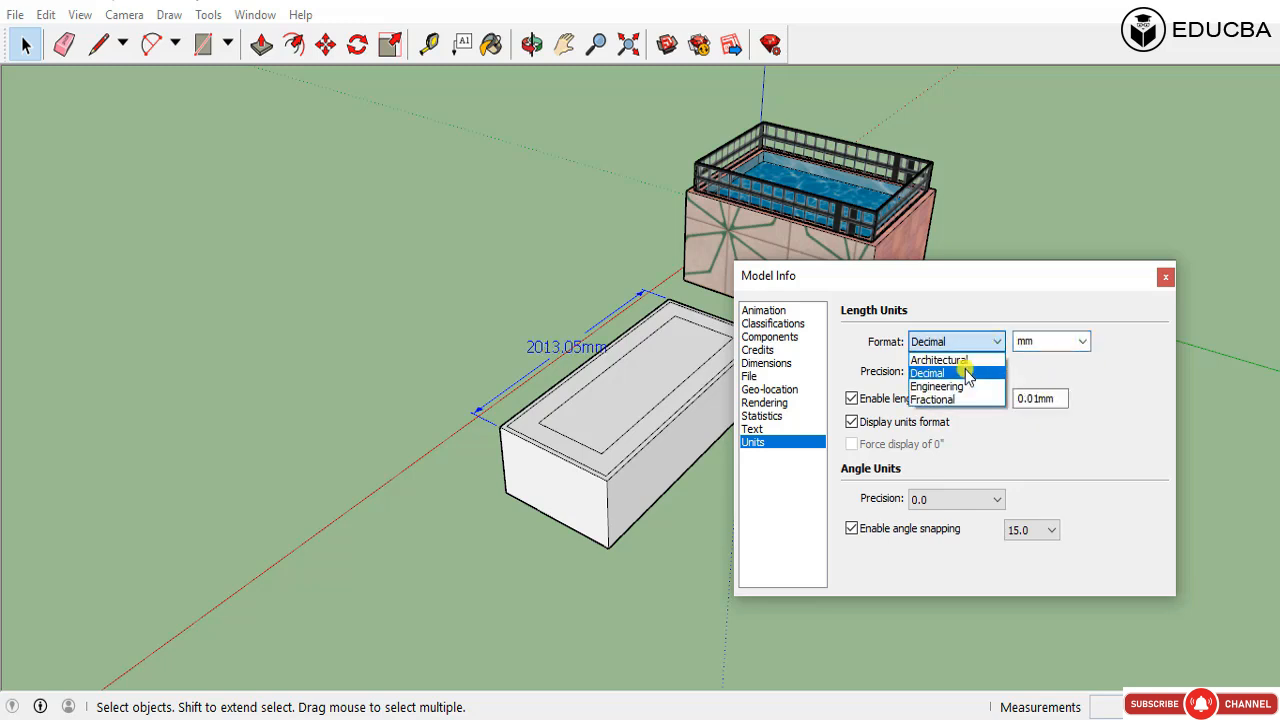
{"action": "left_click", "coordinate": [965, 360]}
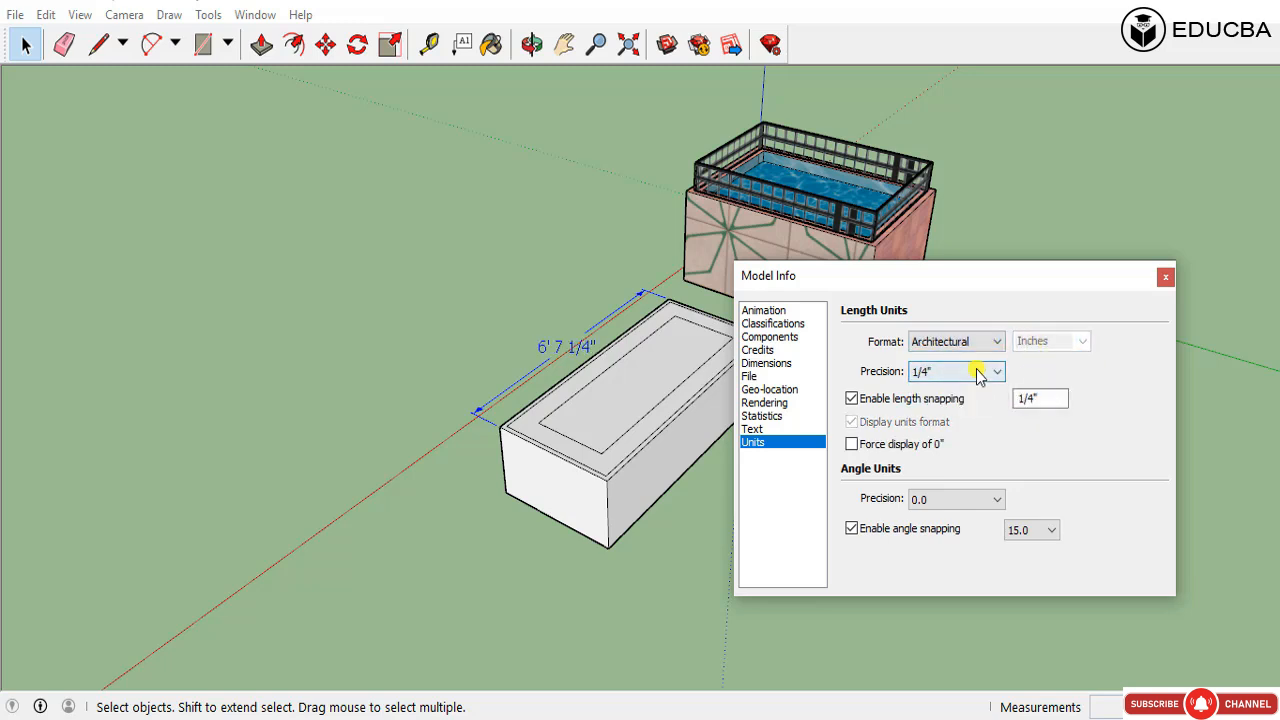
{"action": "left_click", "coordinate": [978, 372]}
{"action": "left_click", "coordinate": [963, 373]}
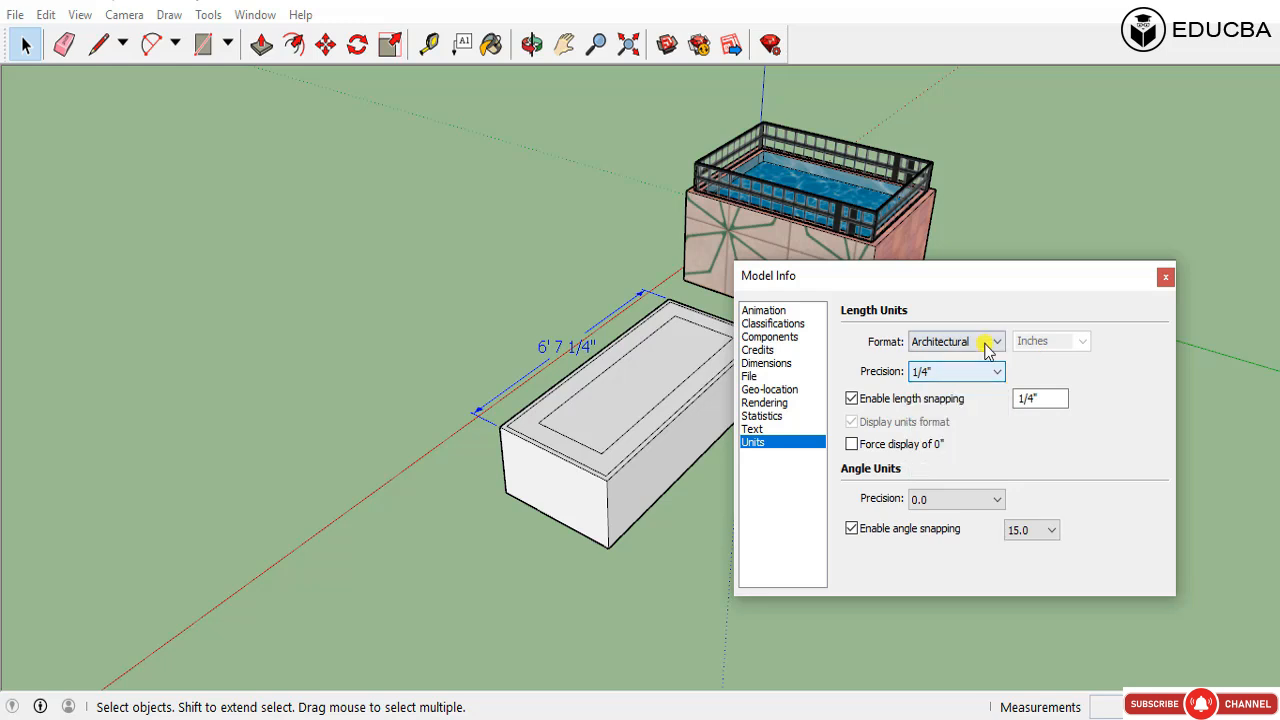
Step: Try the Decimal and Fractional length formats on the box's dimension in the Units settings
{"action": "left_click", "coordinate": [988, 345]}
{"action": "left_click", "coordinate": [950, 375]}
{"action": "left_click", "coordinate": [975, 345]}
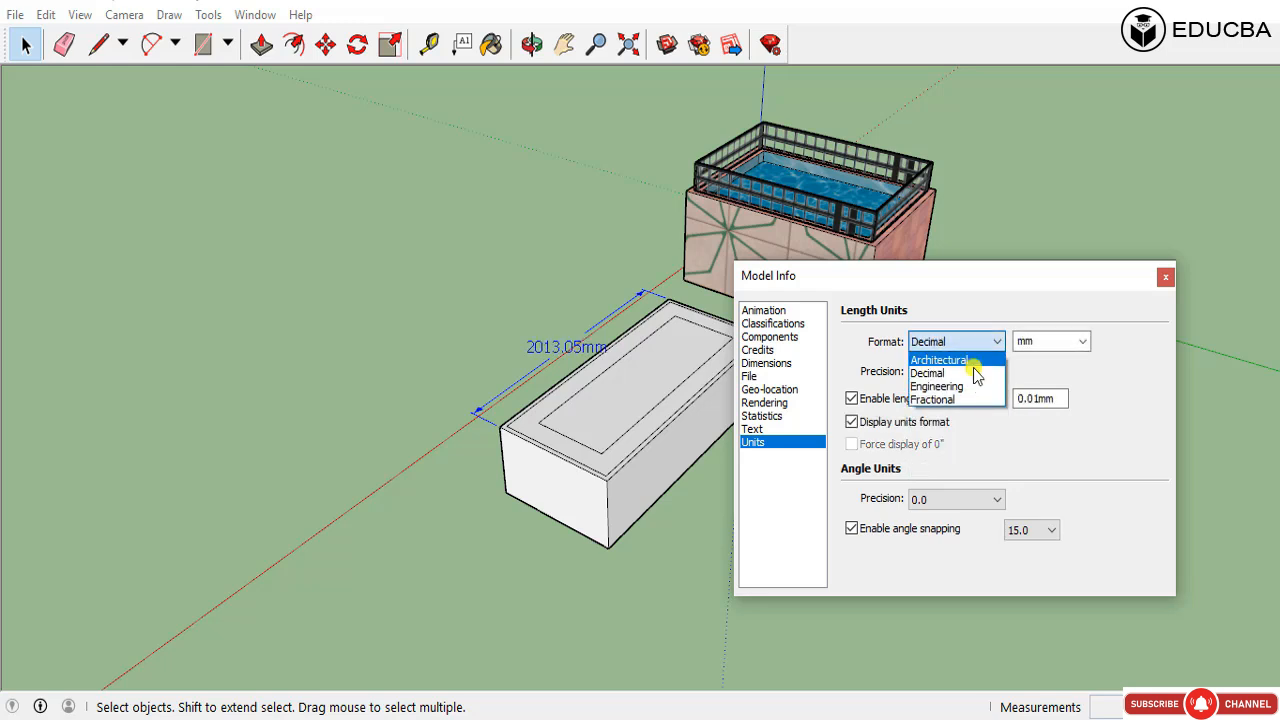
{"action": "left_click", "coordinate": [972, 402]}
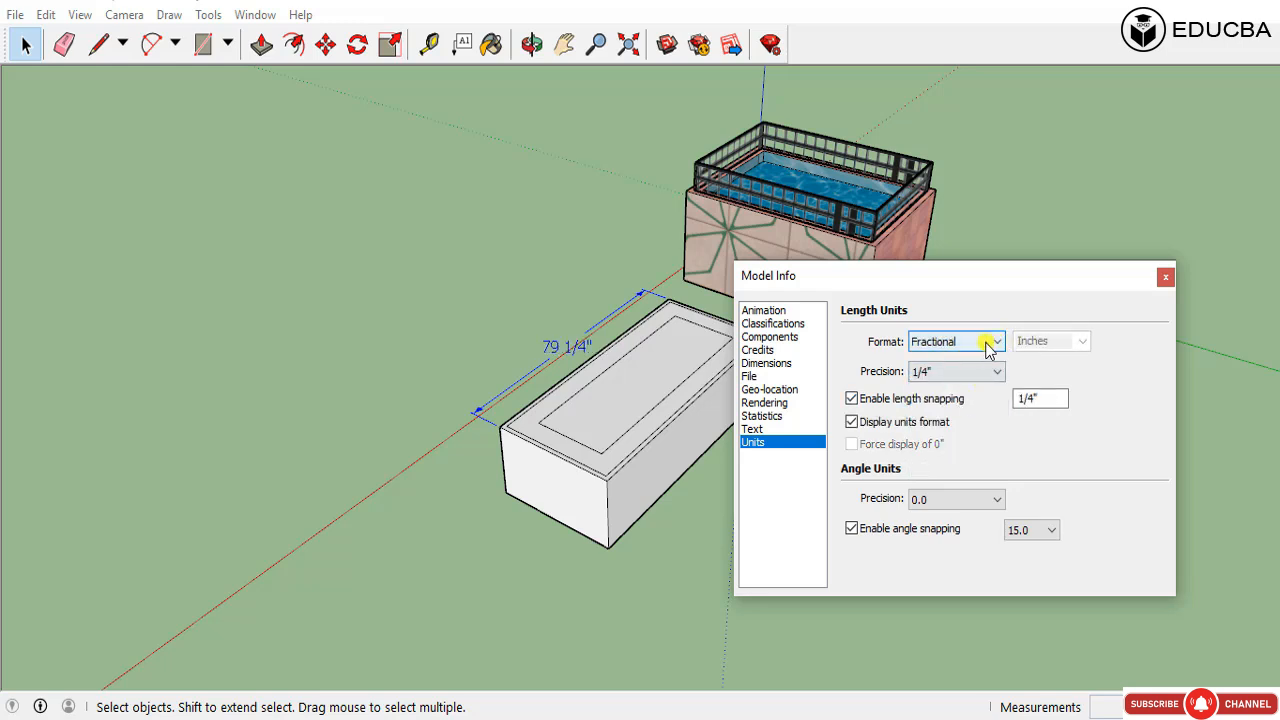
{"action": "left_click", "coordinate": [994, 343]}
{"action": "left_click", "coordinate": [957, 400]}
Step: Try the Engineering length format and review its precision choices, keeping the precision at 0.00'
{"action": "left_click", "coordinate": [971, 341]}
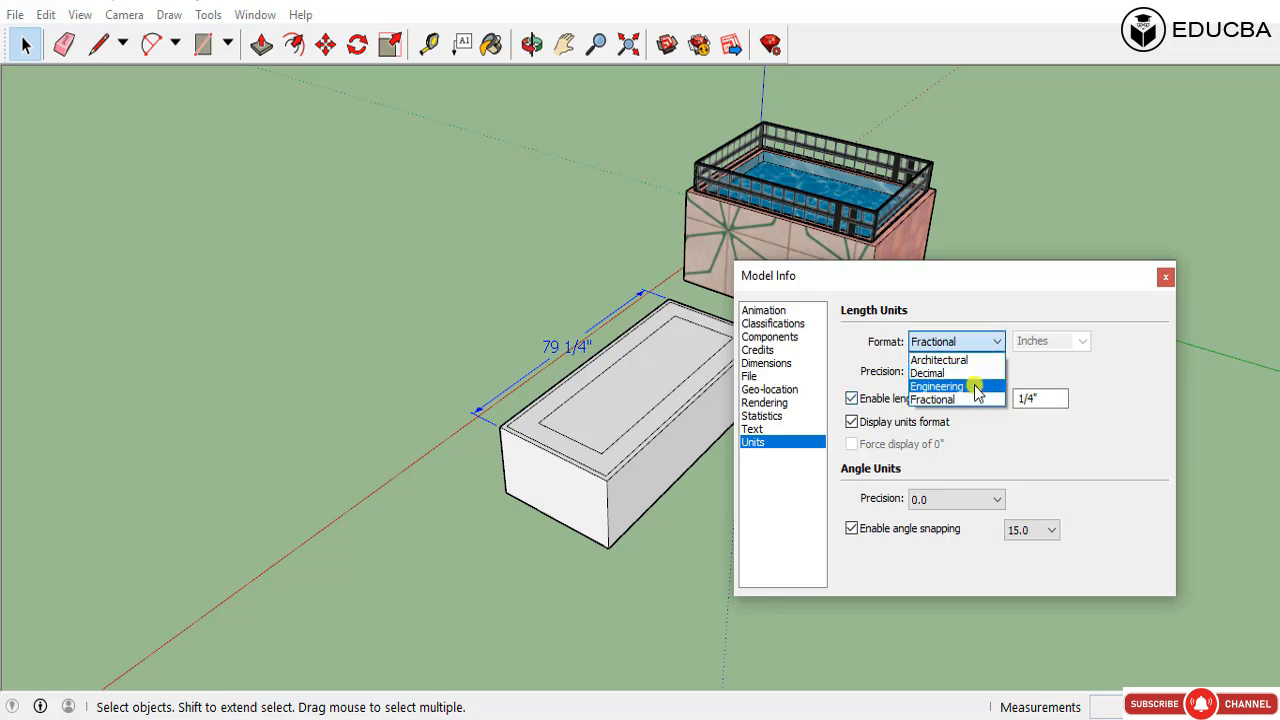
{"action": "left_click", "coordinate": [965, 386]}
{"action": "left_click", "coordinate": [988, 371]}
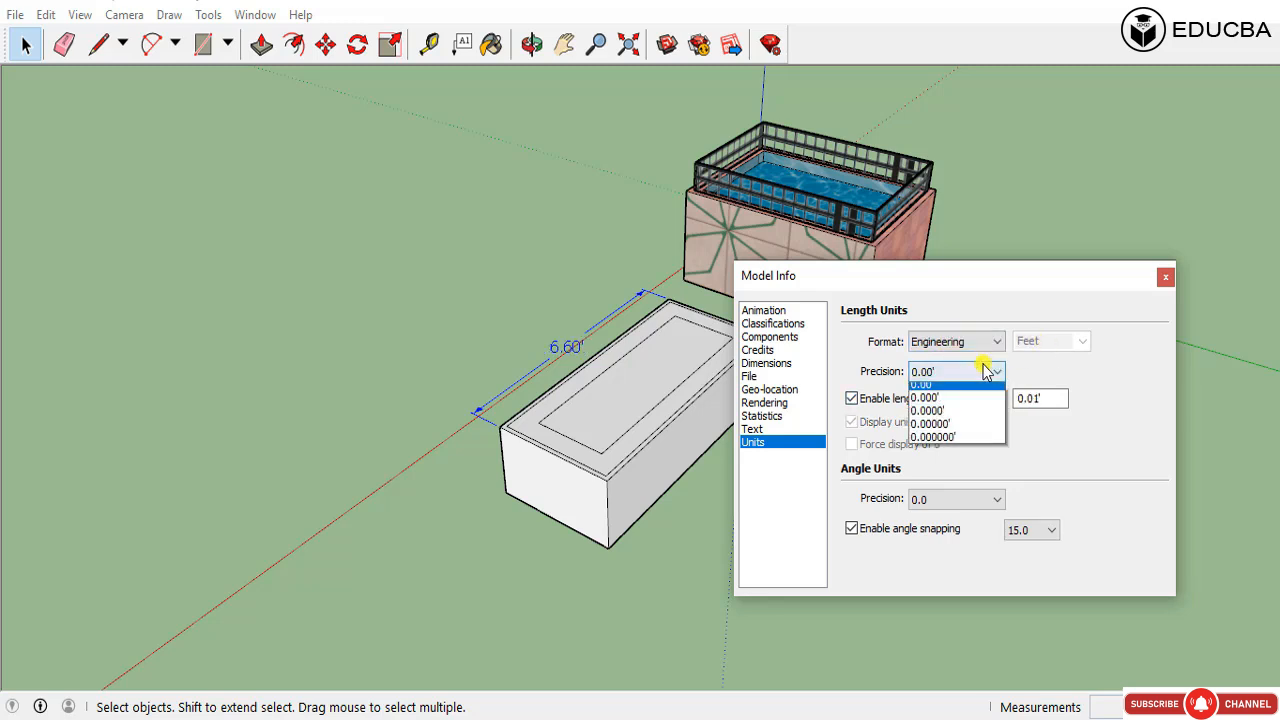
{"action": "left_click", "coordinate": [966, 418]}
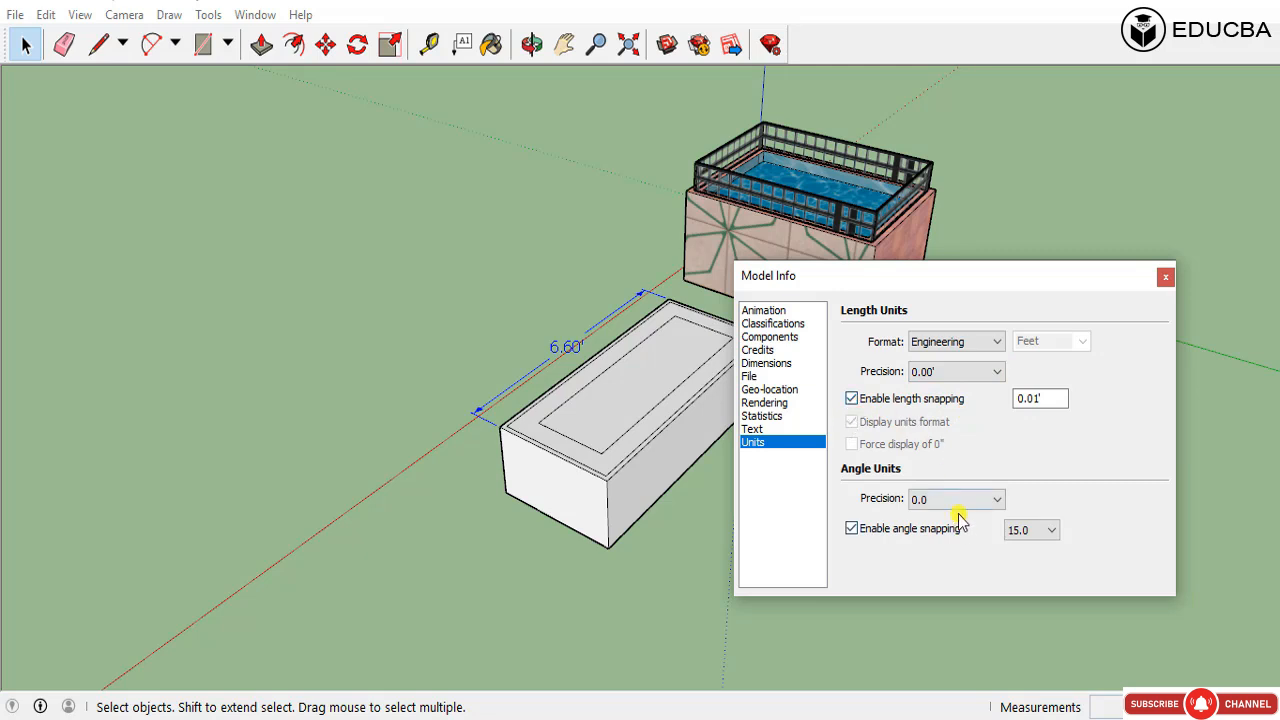
Step: Set the model's length format to Decimal with m as the unit
{"action": "left_click", "coordinate": [922, 340]}
{"action": "left_click", "coordinate": [973, 373]}
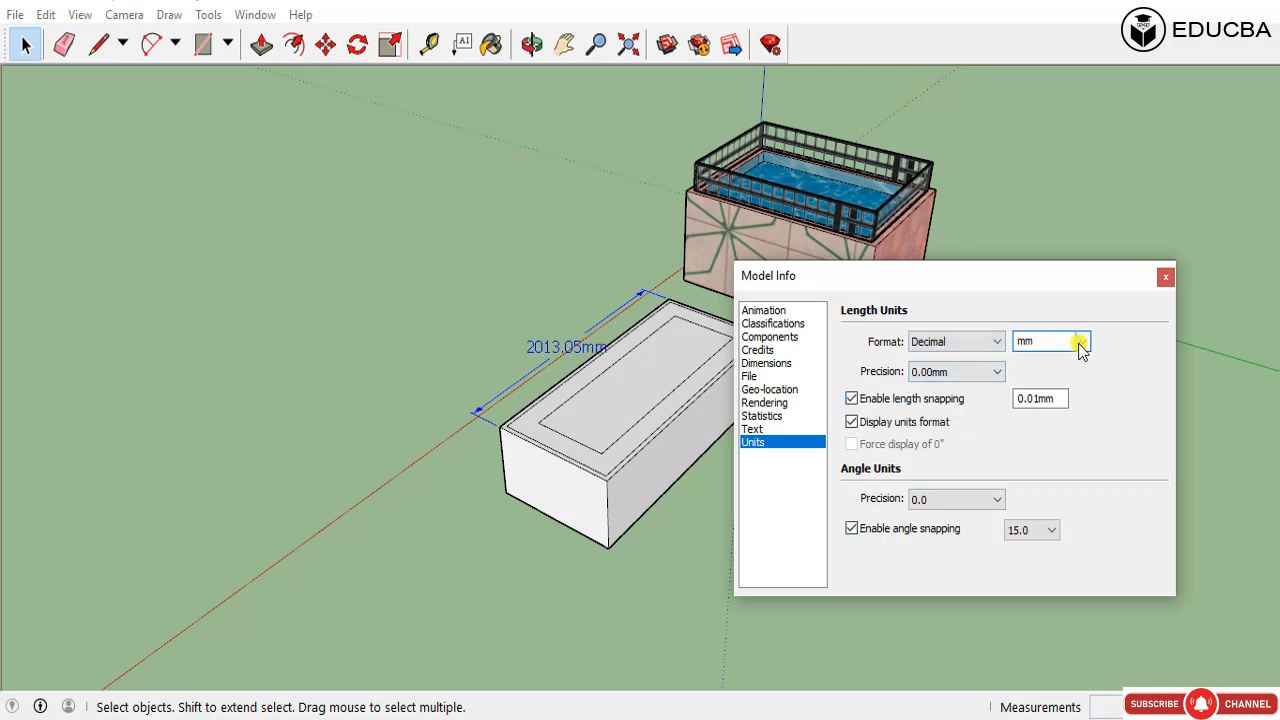
{"action": "left_click", "coordinate": [1080, 345]}
{"action": "left_click", "coordinate": [1040, 402]}
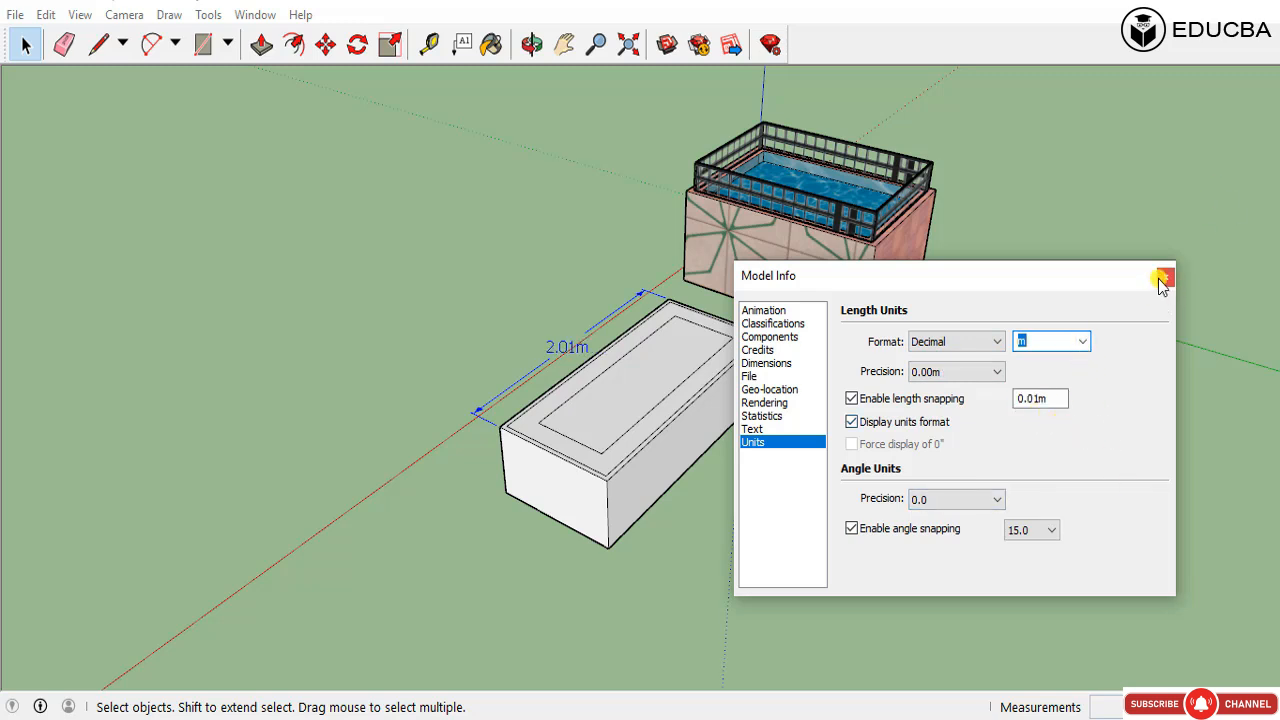
Step: Set the angle units precision to 0.00 in the Units settings
{"action": "left_click", "coordinate": [952, 500]}
{"action": "left_click", "coordinate": [955, 509]}
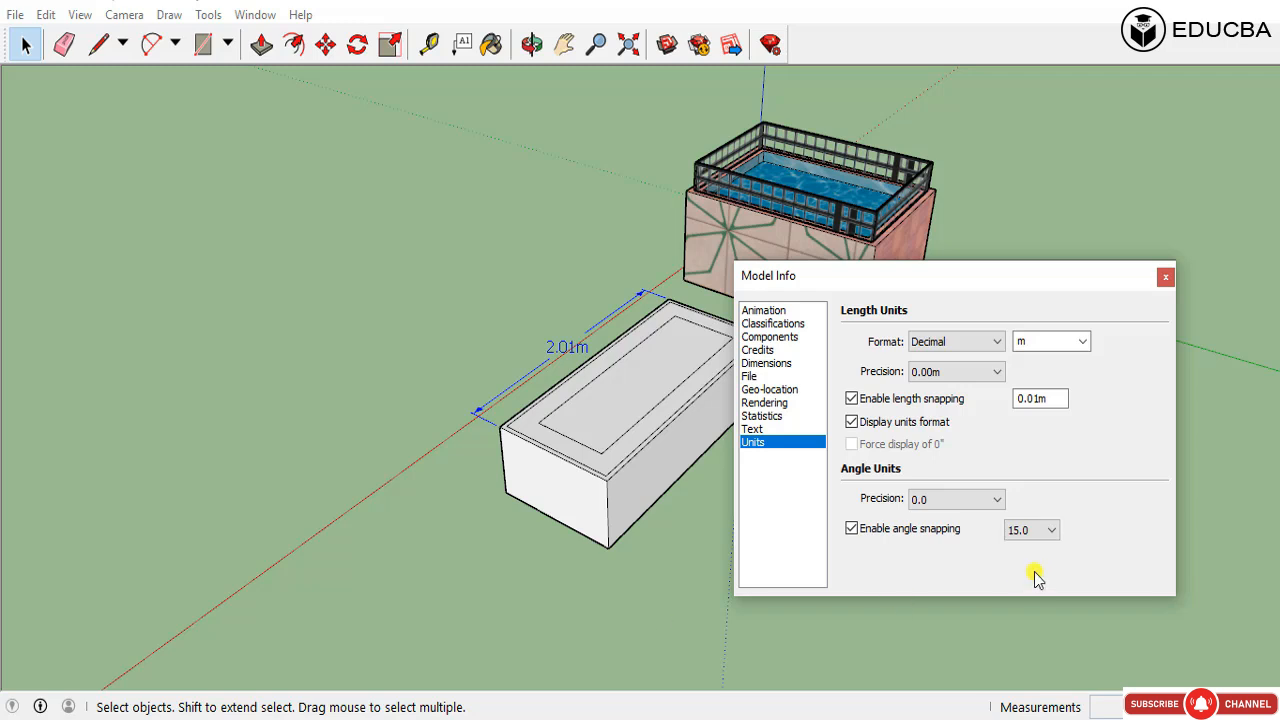
{"action": "left_click", "coordinate": [920, 504]}
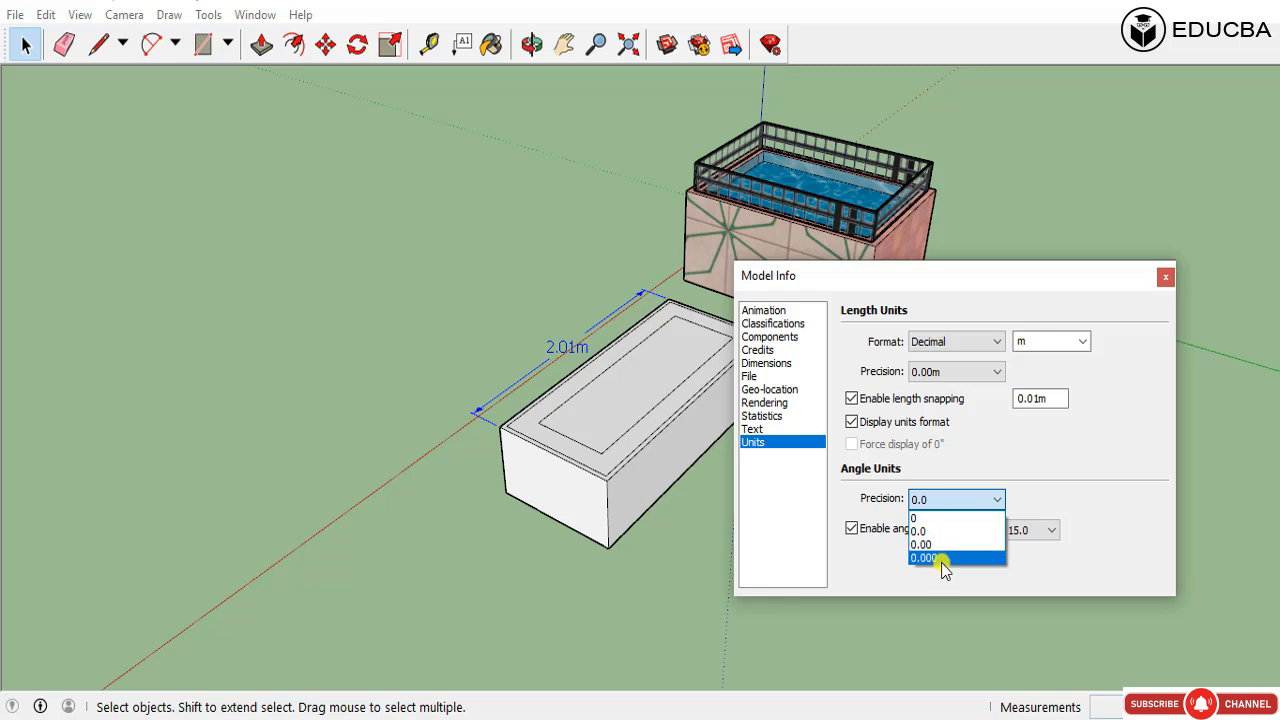
{"action": "left_click", "coordinate": [952, 544]}
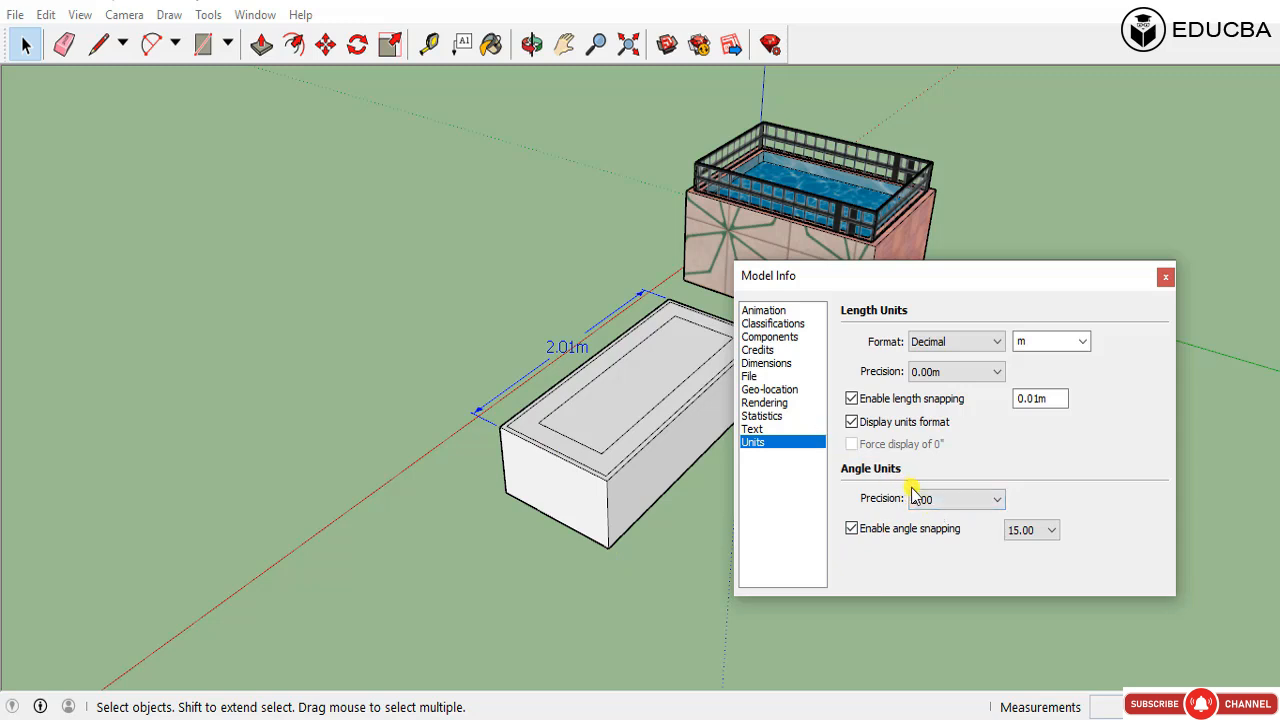
Step: Set the angle units precision to 0.000 and close Model Info
{"action": "left_click", "coordinate": [958, 500]}
{"action": "left_click", "coordinate": [958, 500]}
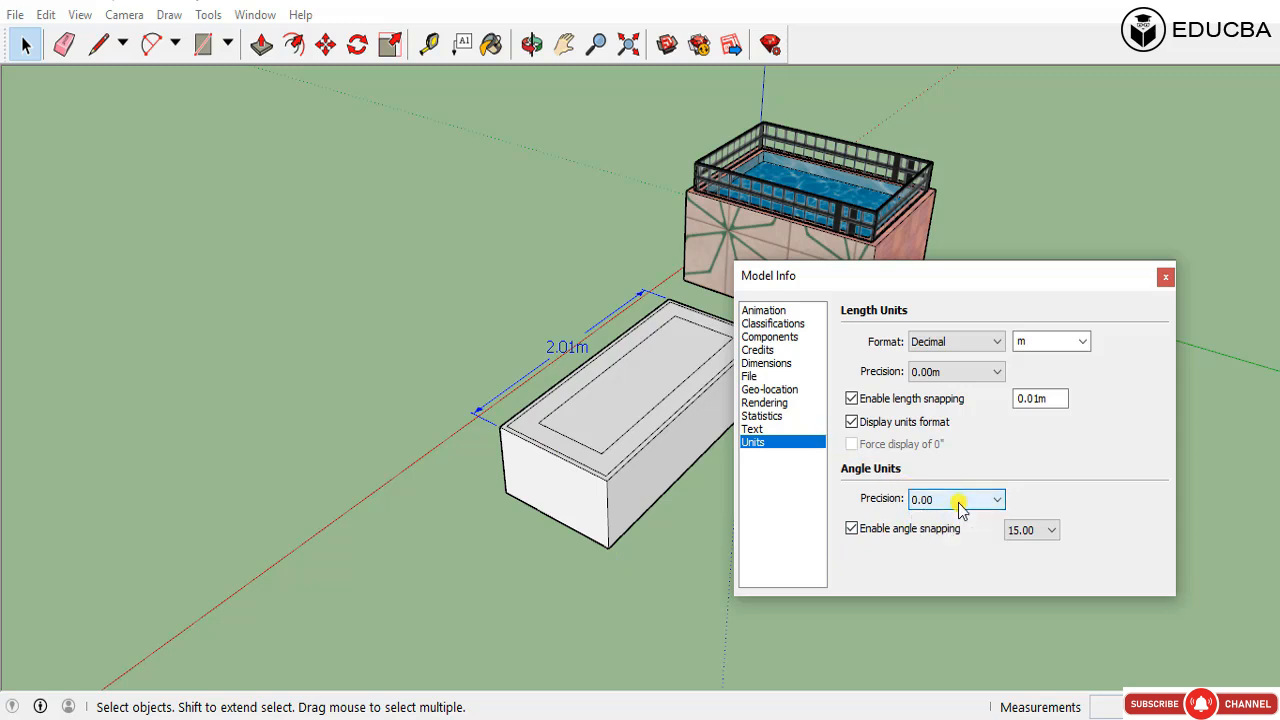
{"action": "left_click", "coordinate": [963, 500]}
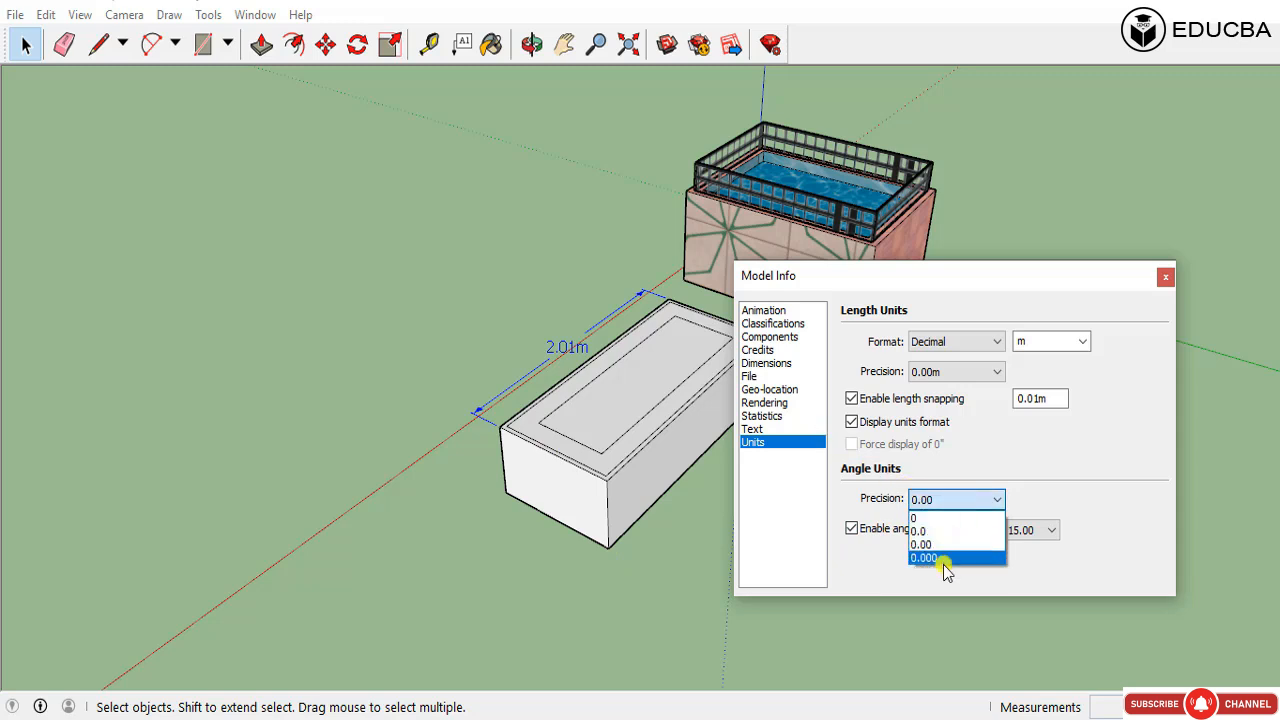
{"action": "left_click", "coordinate": [949, 558]}
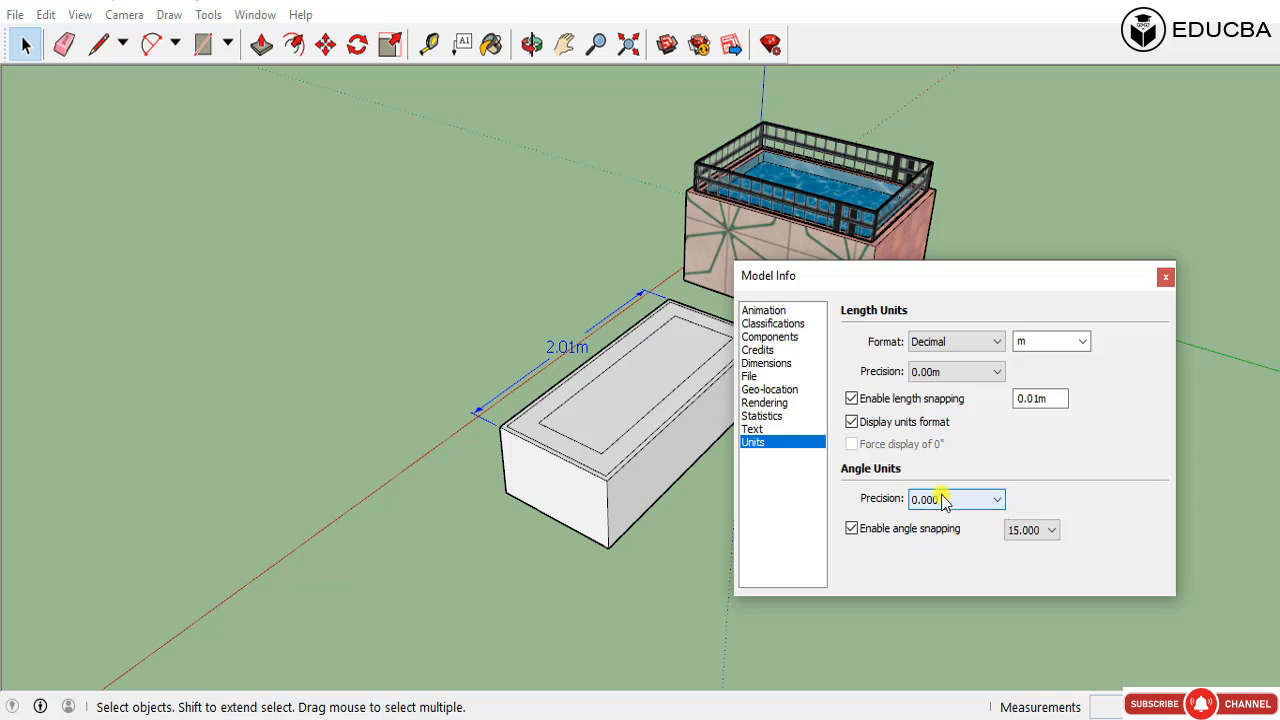
{"action": "left_click", "coordinate": [1165, 277]}
Step: Open SketchUp Preferences and skim its categories from Accessibility through General and Template to Workspace
{"action": "left_click", "coordinate": [255, 15]}
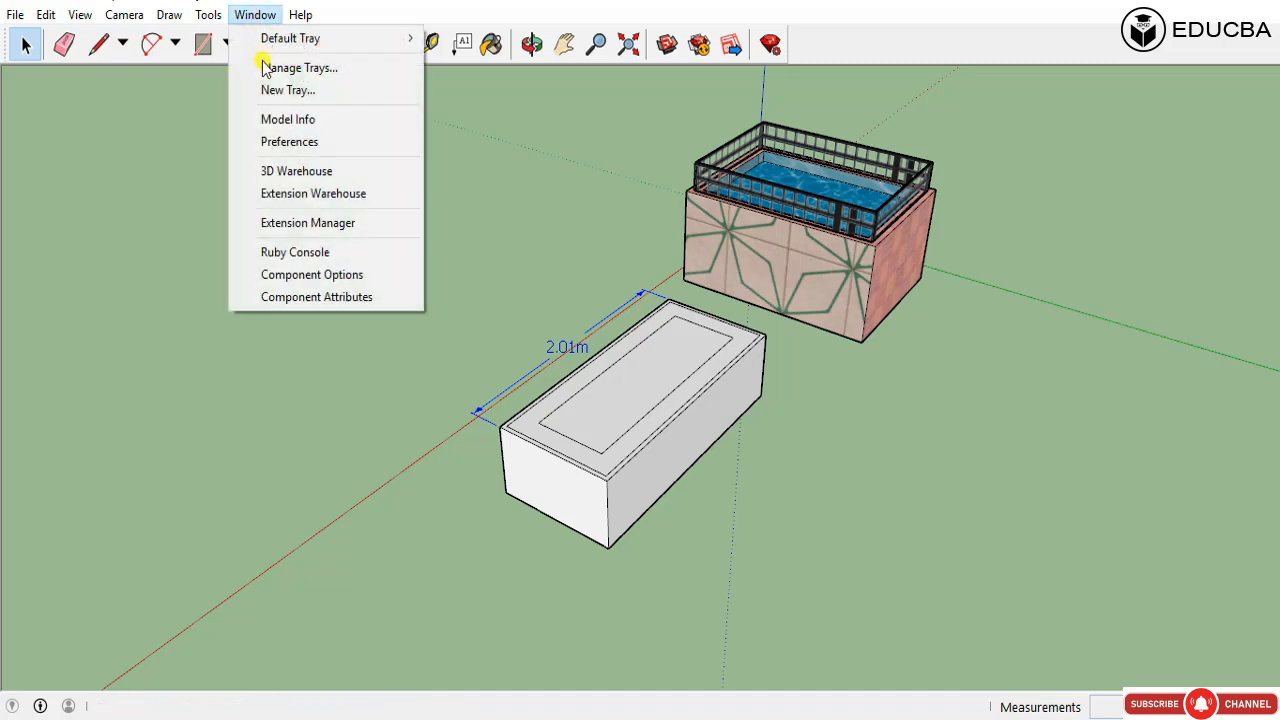
{"action": "left_click", "coordinate": [328, 150]}
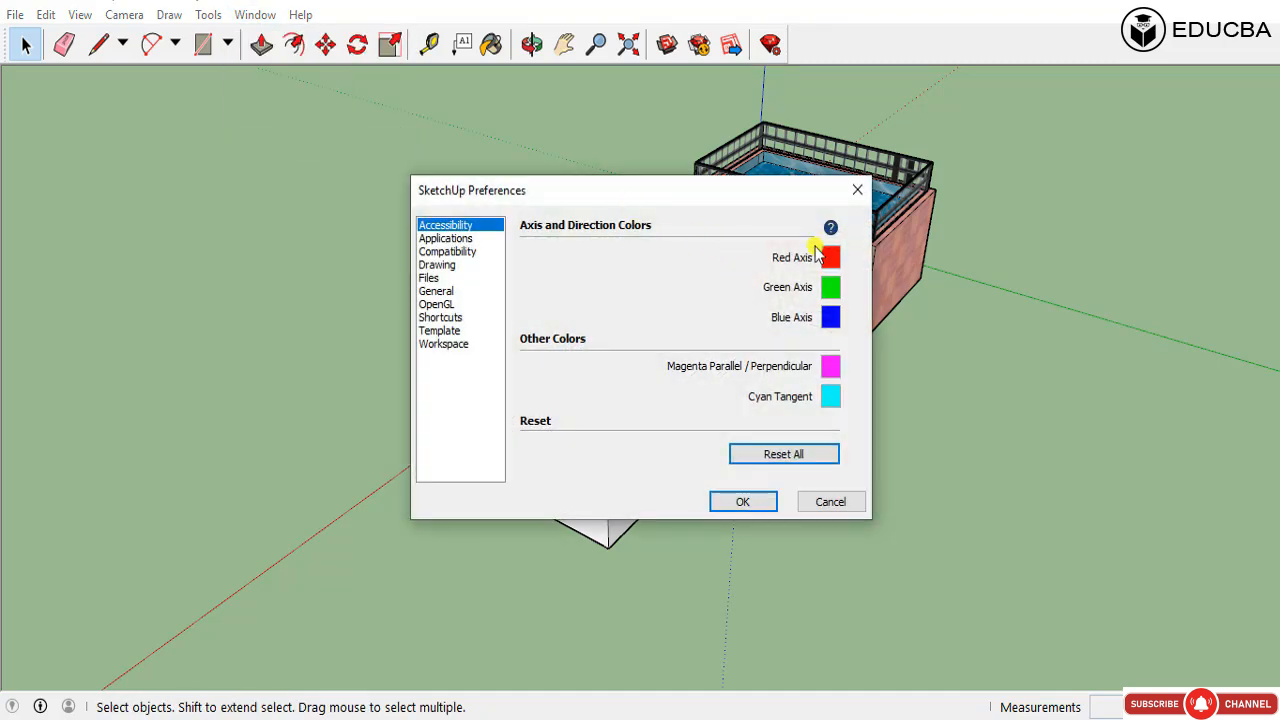
{"action": "left_click", "coordinate": [434, 240]}
{"action": "left_click", "coordinate": [437, 251]}
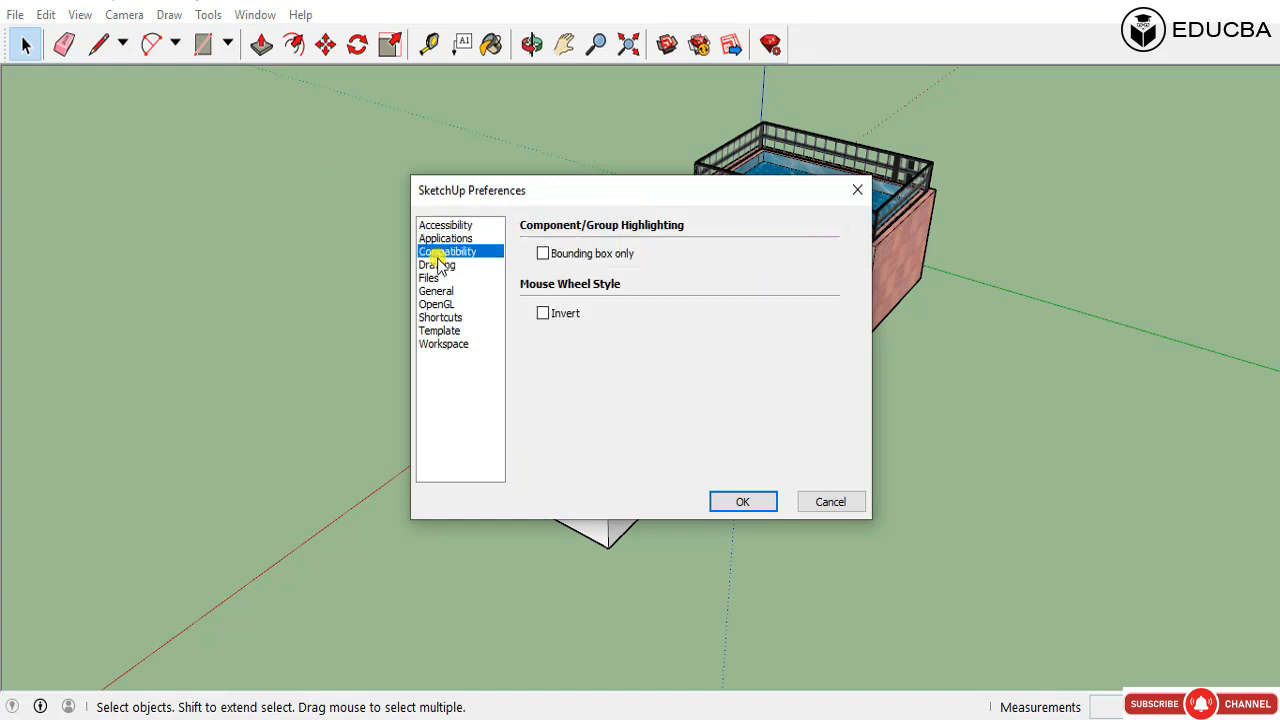
{"action": "left_click", "coordinate": [437, 265]}
{"action": "left_click", "coordinate": [437, 277]}
{"action": "left_click", "coordinate": [438, 290]}
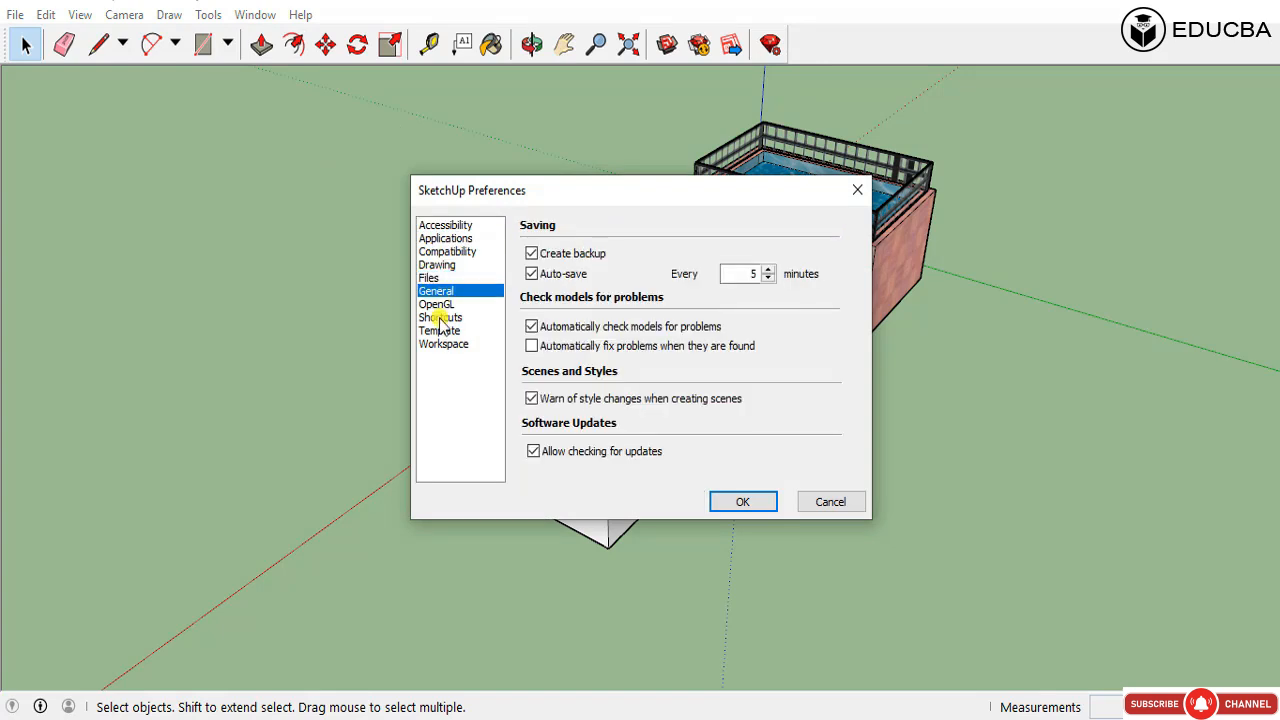
{"action": "left_click", "coordinate": [440, 317]}
{"action": "left_click", "coordinate": [440, 330]}
{"action": "left_click", "coordinate": [445, 343]}
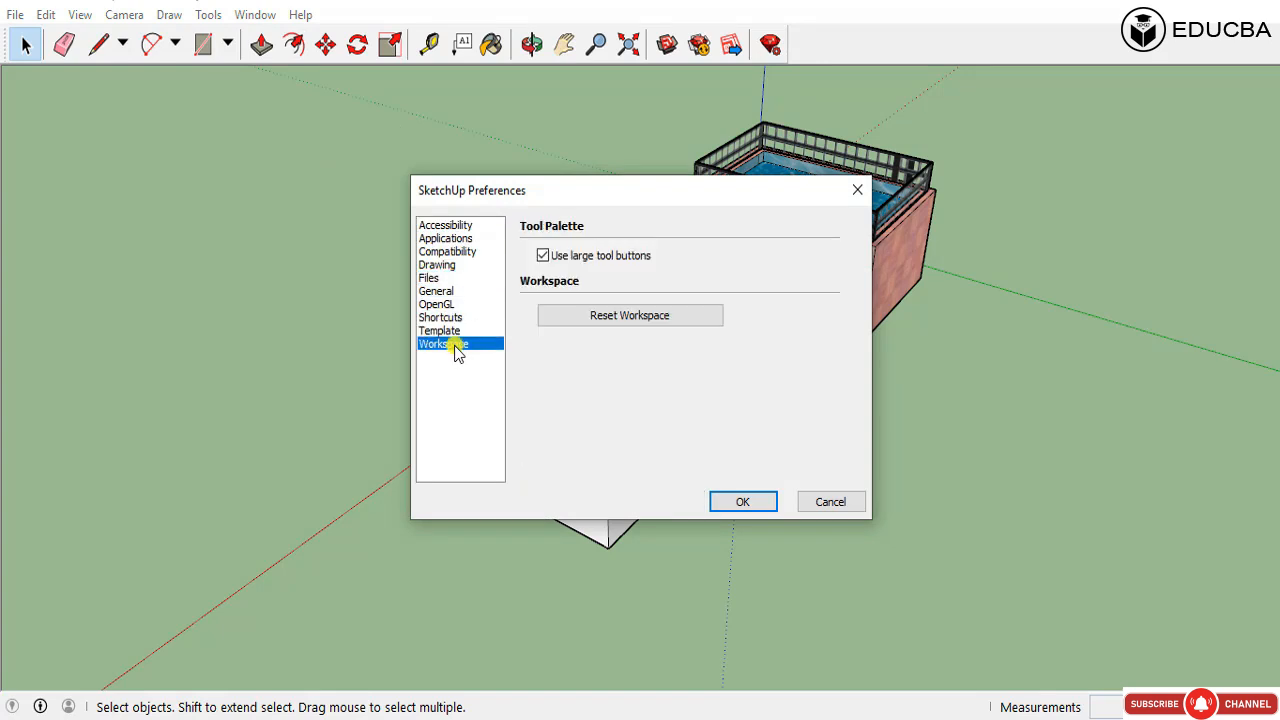
Step: Review the Preferences categories again from Accessibility to Workspace, including Files and Template, and close the dialog without changes
{"action": "left_click", "coordinate": [457, 225]}
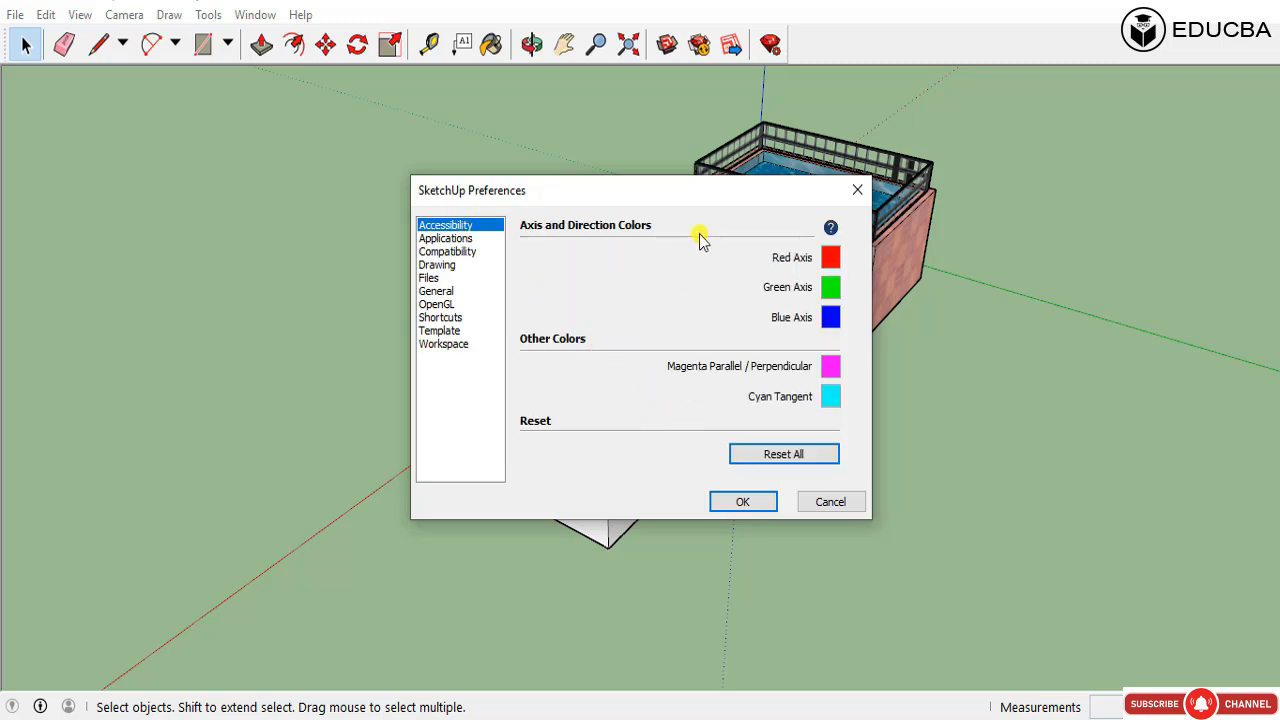
{"action": "left_click", "coordinate": [432, 238]}
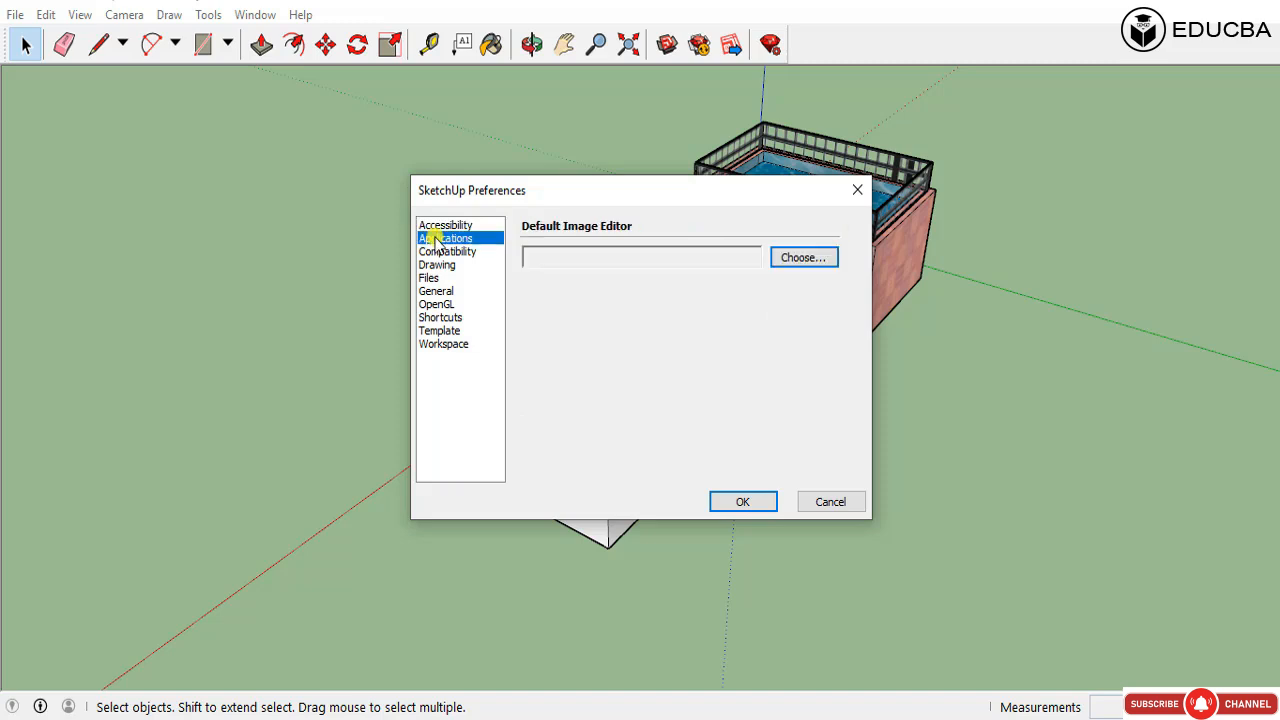
{"action": "left_click", "coordinate": [450, 251]}
{"action": "left_click", "coordinate": [445, 265]}
{"action": "left_click", "coordinate": [438, 278]}
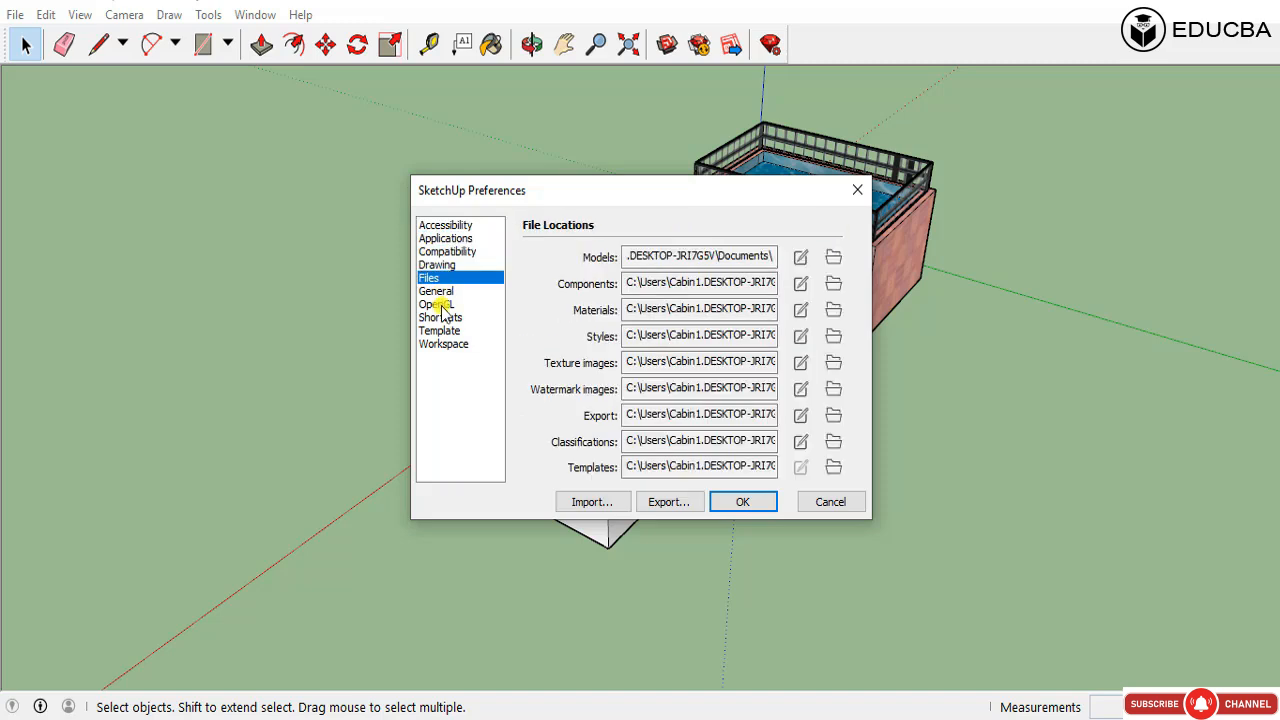
{"action": "left_click", "coordinate": [440, 291]}
{"action": "left_click", "coordinate": [445, 304]}
{"action": "left_click", "coordinate": [455, 317]}
{"action": "left_click", "coordinate": [460, 330]}
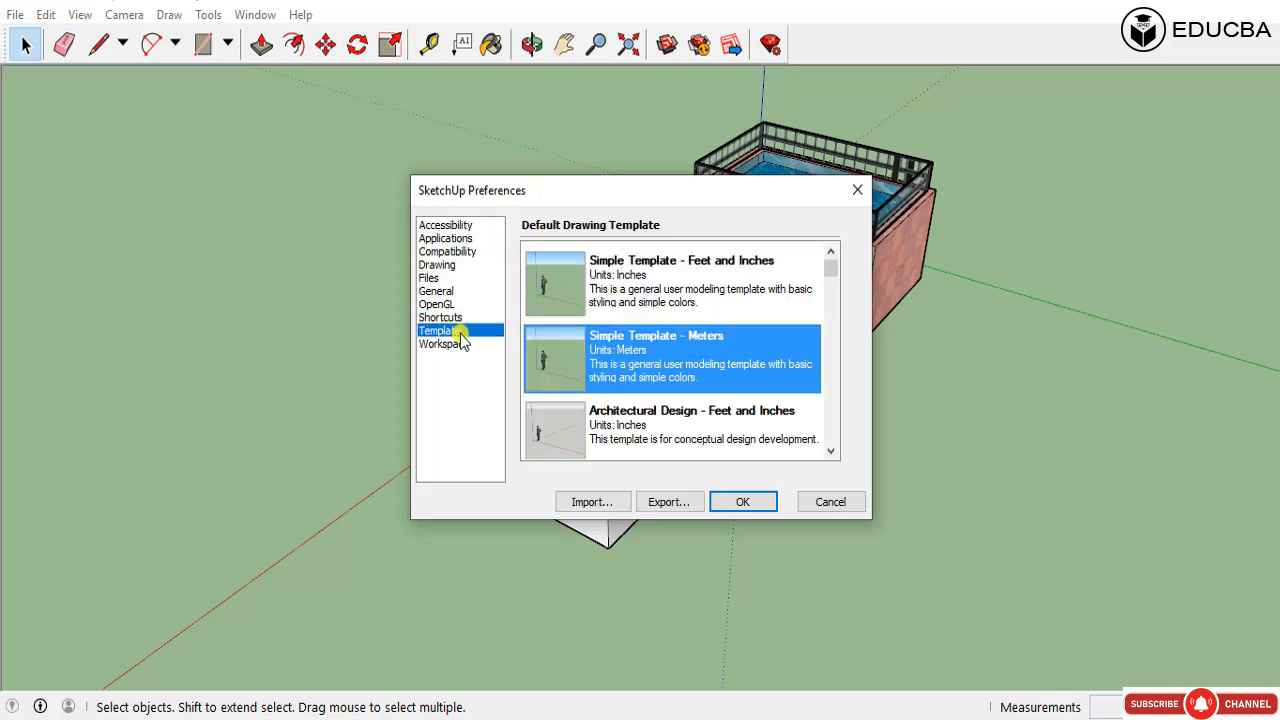
{"action": "left_click", "coordinate": [463, 343]}
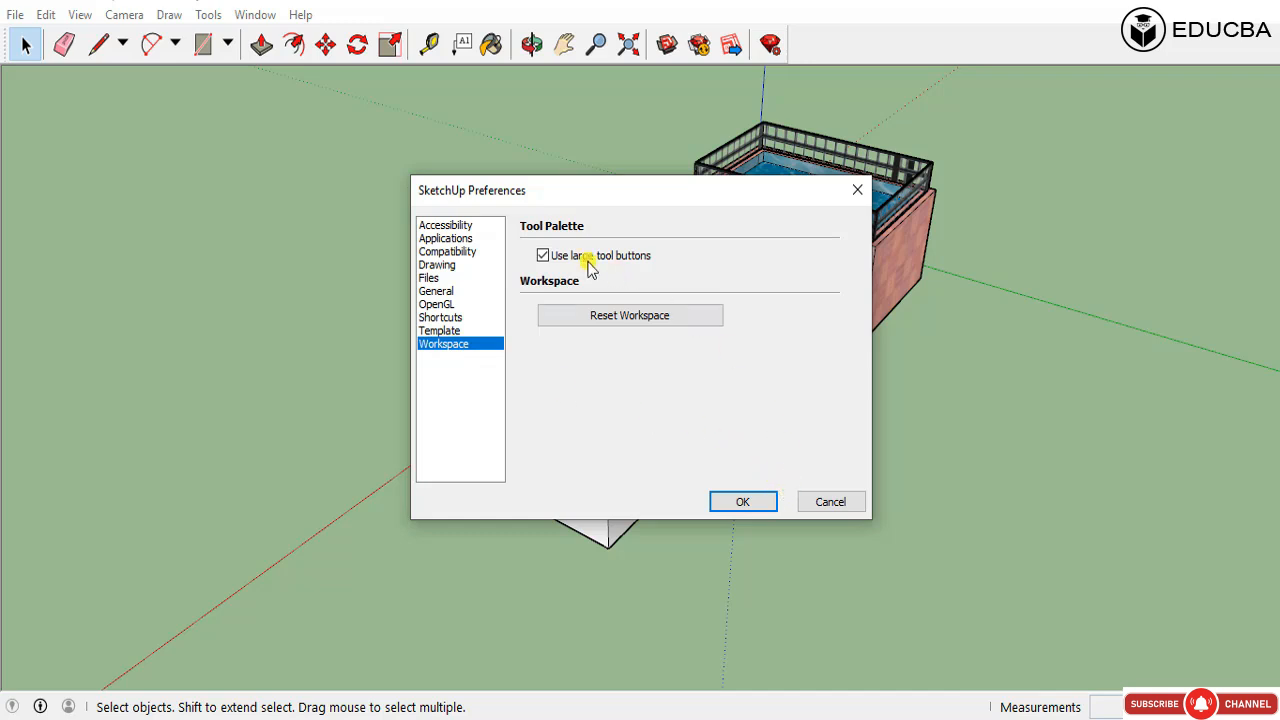
{"action": "left_click", "coordinate": [830, 502]}
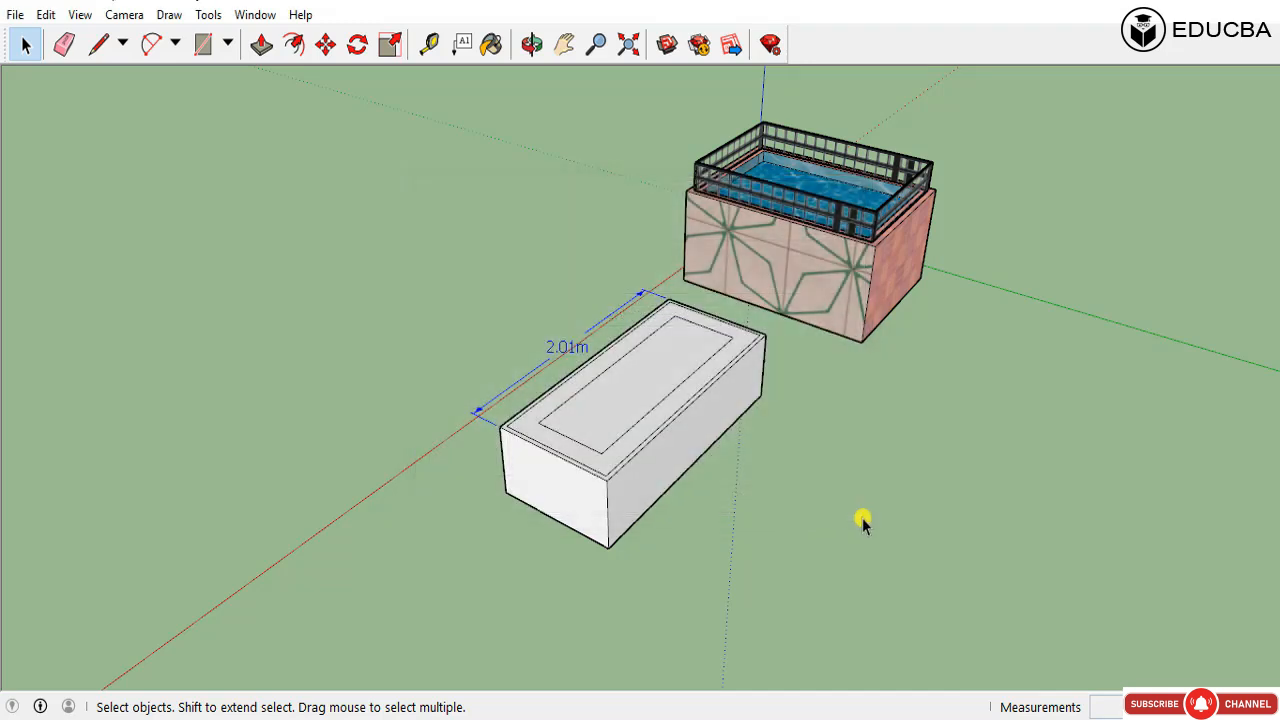
Step: Open 3D Warehouse, reposition its window, look through the featured community and commercial models, and close it
{"action": "left_click", "coordinate": [255, 14]}
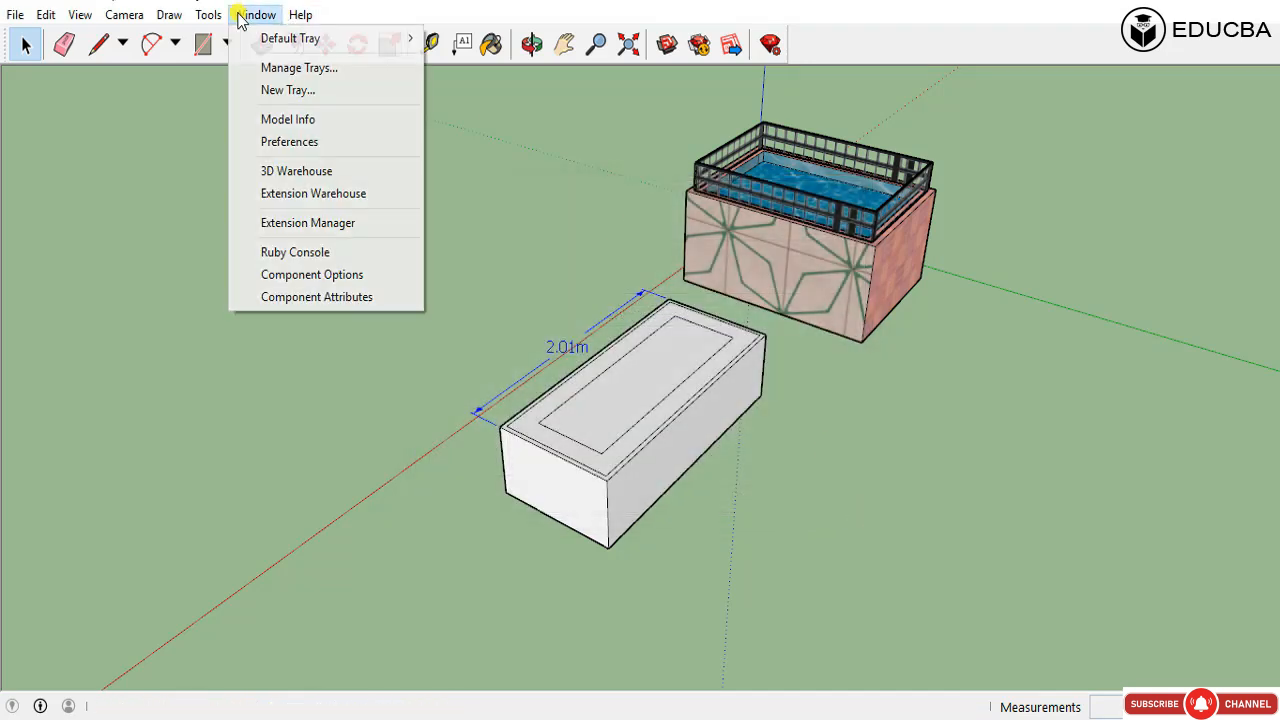
{"action": "left_click", "coordinate": [333, 175]}
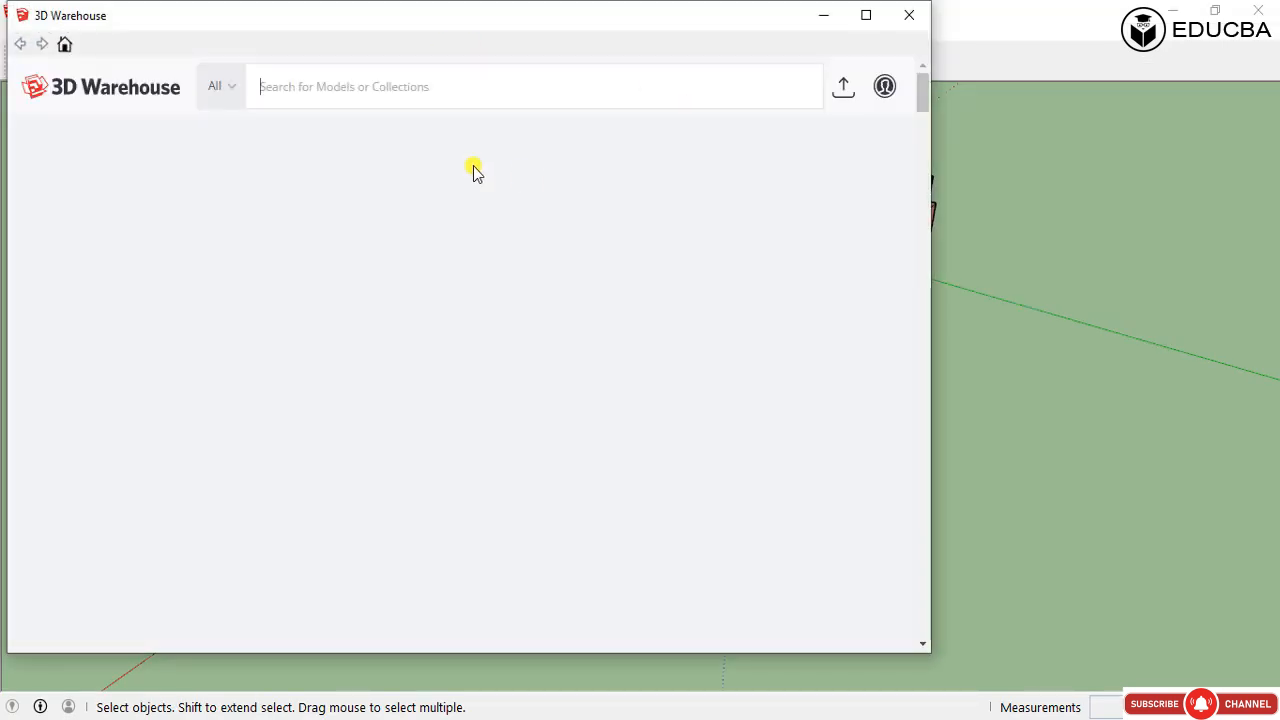
{"action": "left_click_drag", "start_coordinate": [508, 29], "coordinate": [646, 54]}
{"action": "left_click_drag", "start_coordinate": [645, 55], "coordinate": [716, 22]}
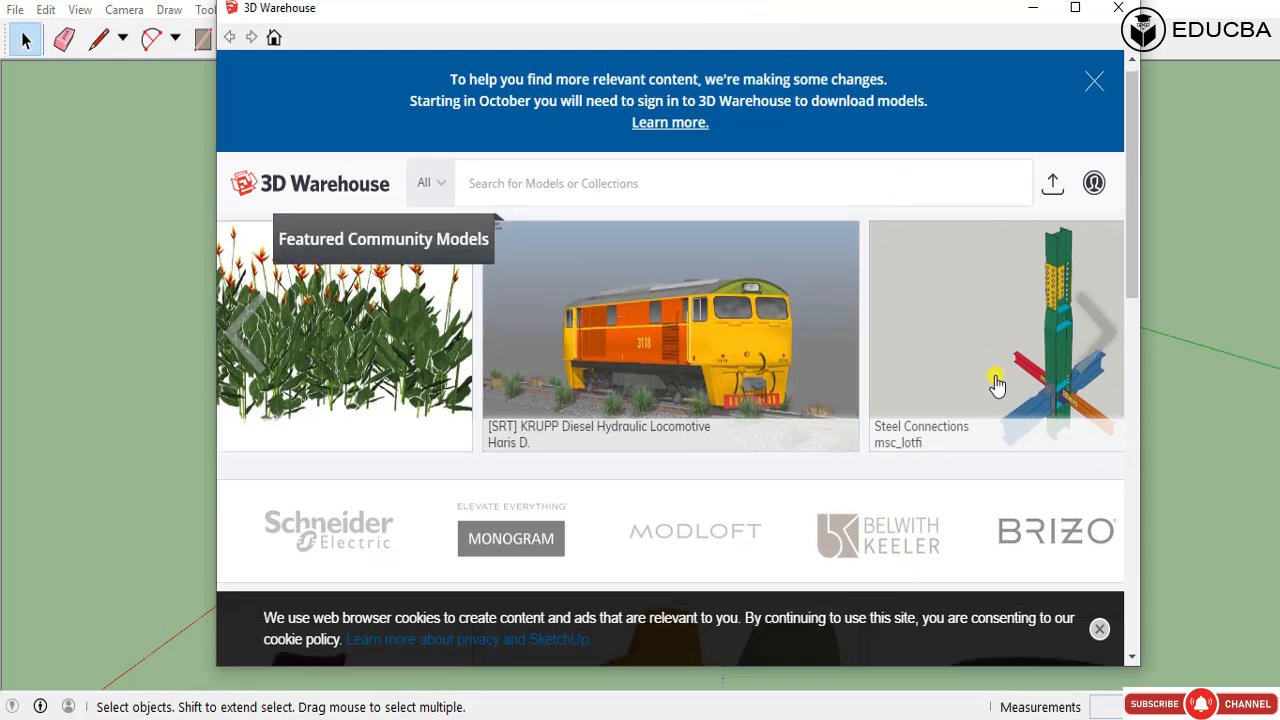
{"action": "scroll", "coordinate": [960, 470], "scroll_direction": "down", "scroll_amount": 4}
{"action": "scroll", "coordinate": [829, 474], "scroll_direction": "up", "scroll_amount": 2}
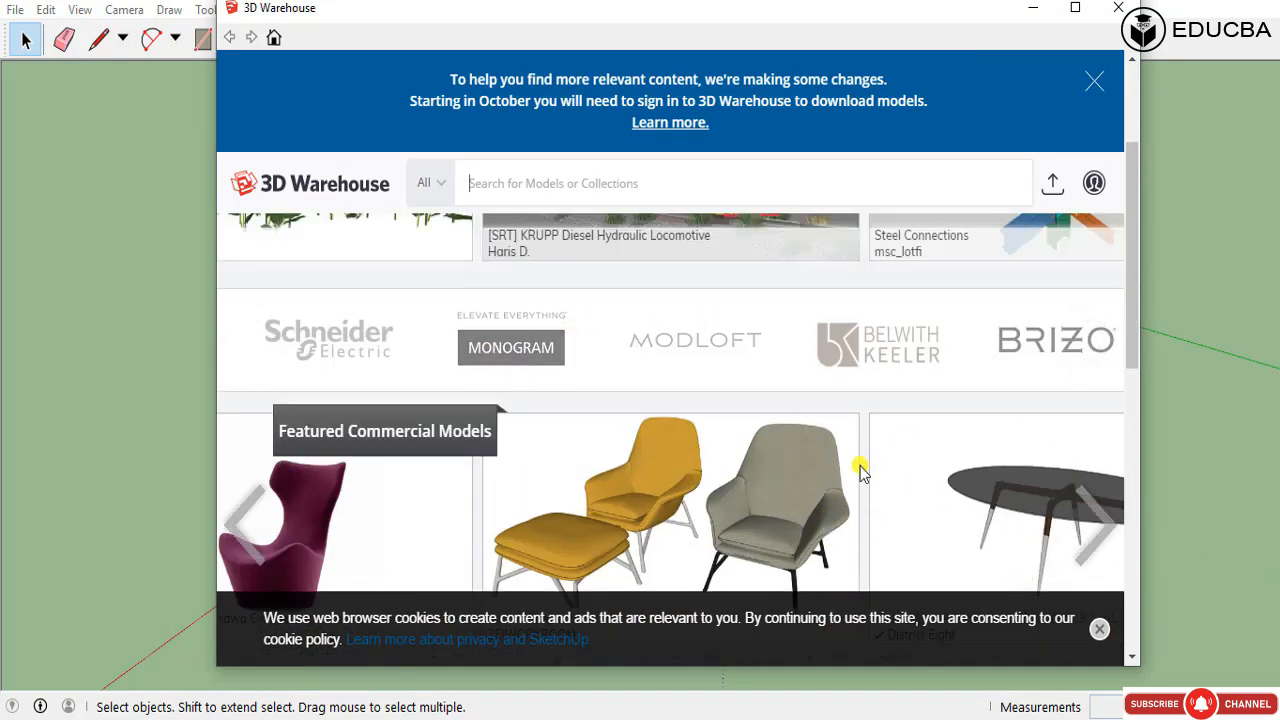
{"action": "scroll", "coordinate": [840, 460], "scroll_direction": "down", "scroll_amount": 1}
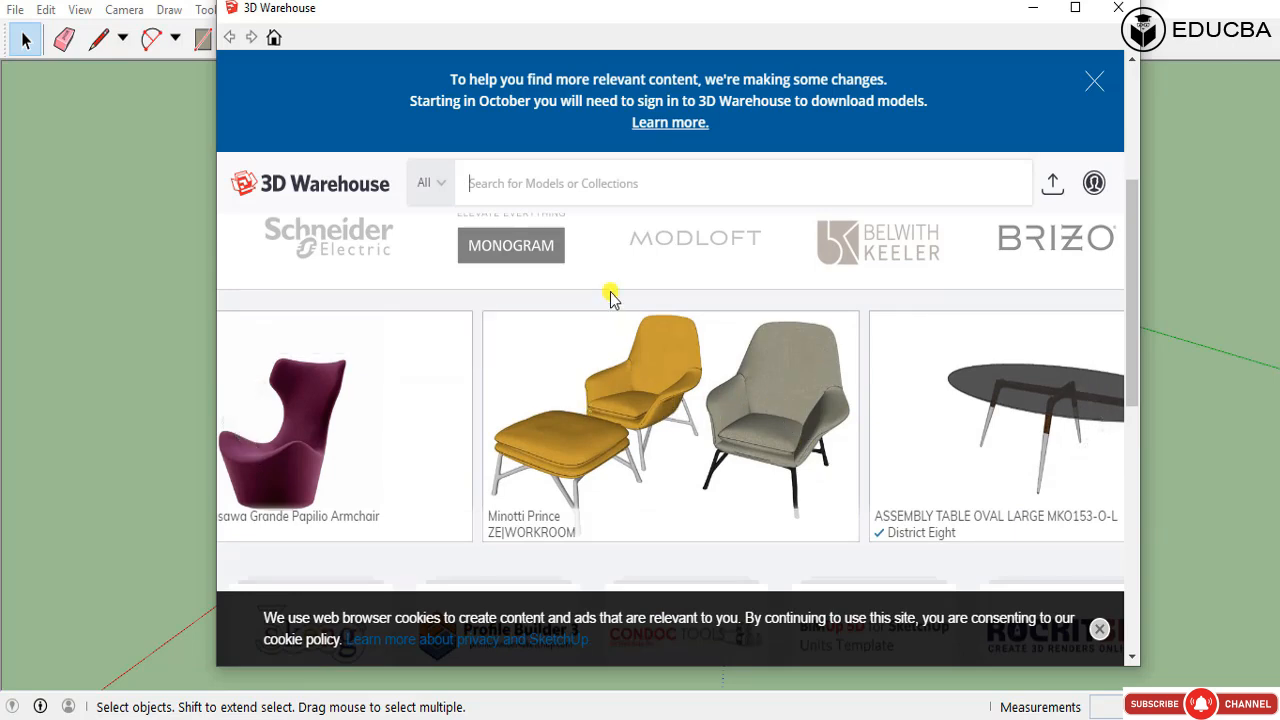
{"action": "left_click", "coordinate": [1117, 8]}
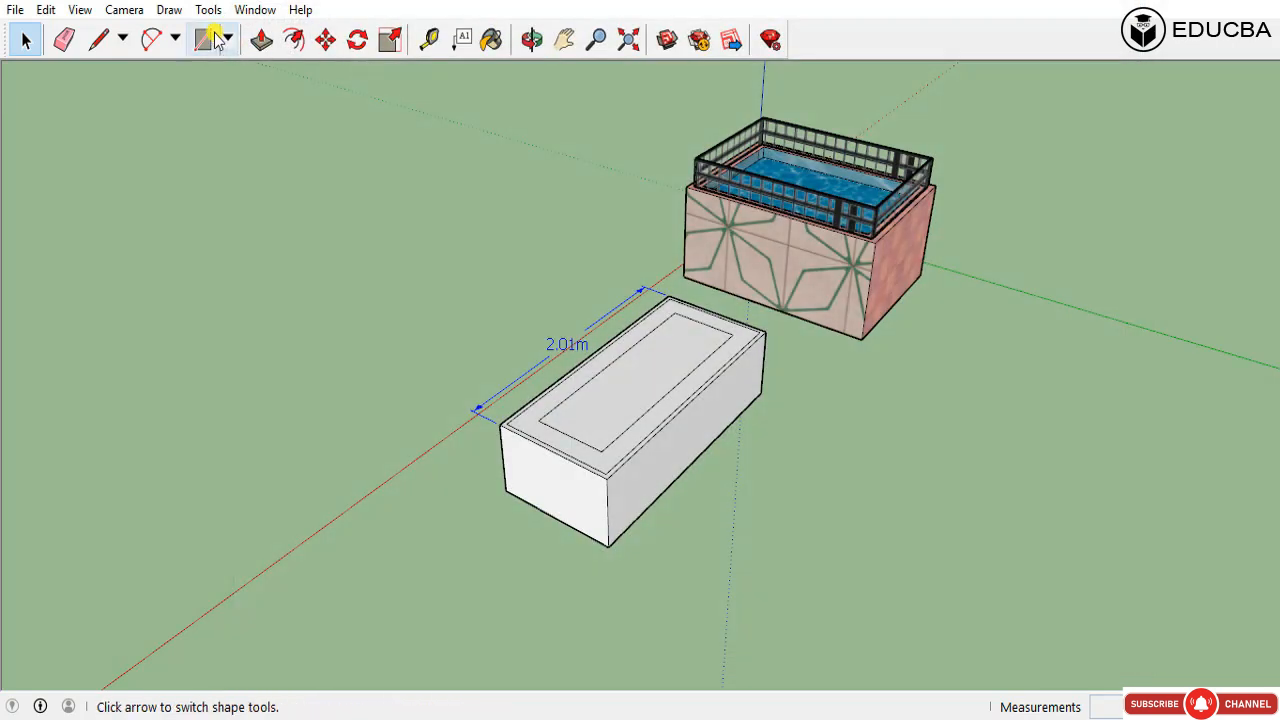
Step: Deselect the box's length dimension
{"action": "left_click", "coordinate": [253, 12]}
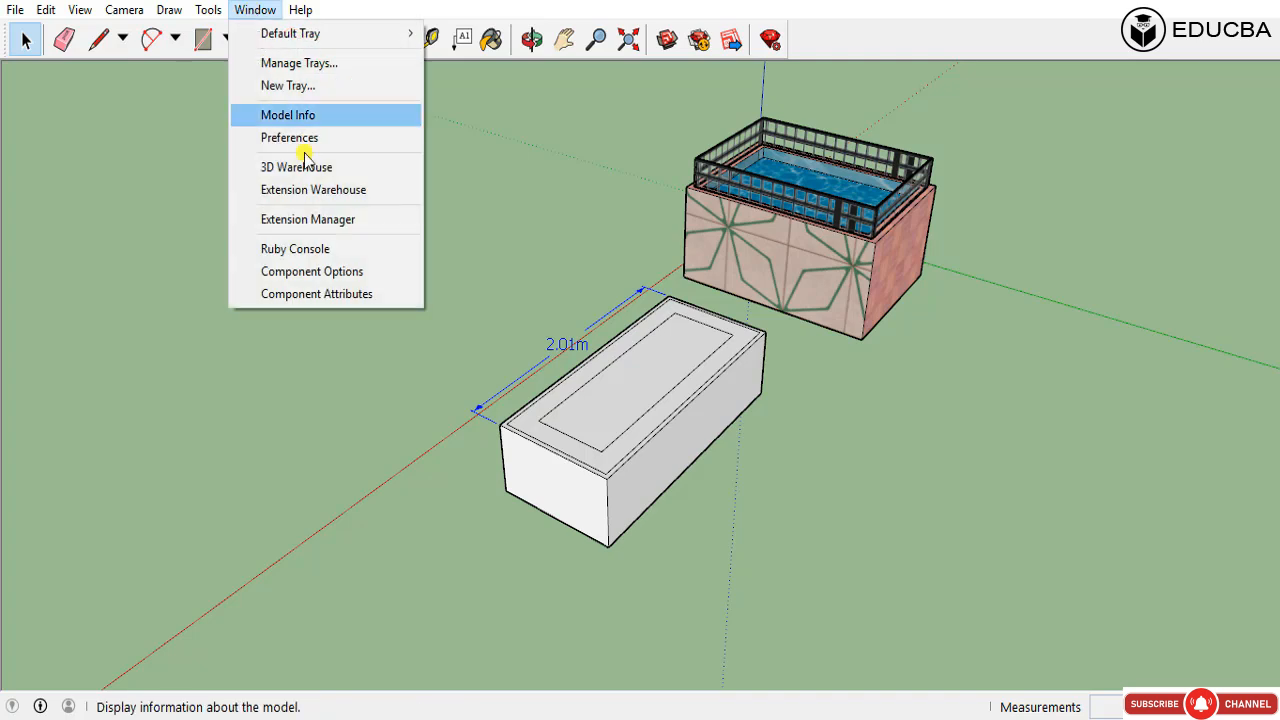
{"action": "left_click", "coordinate": [348, 172]}
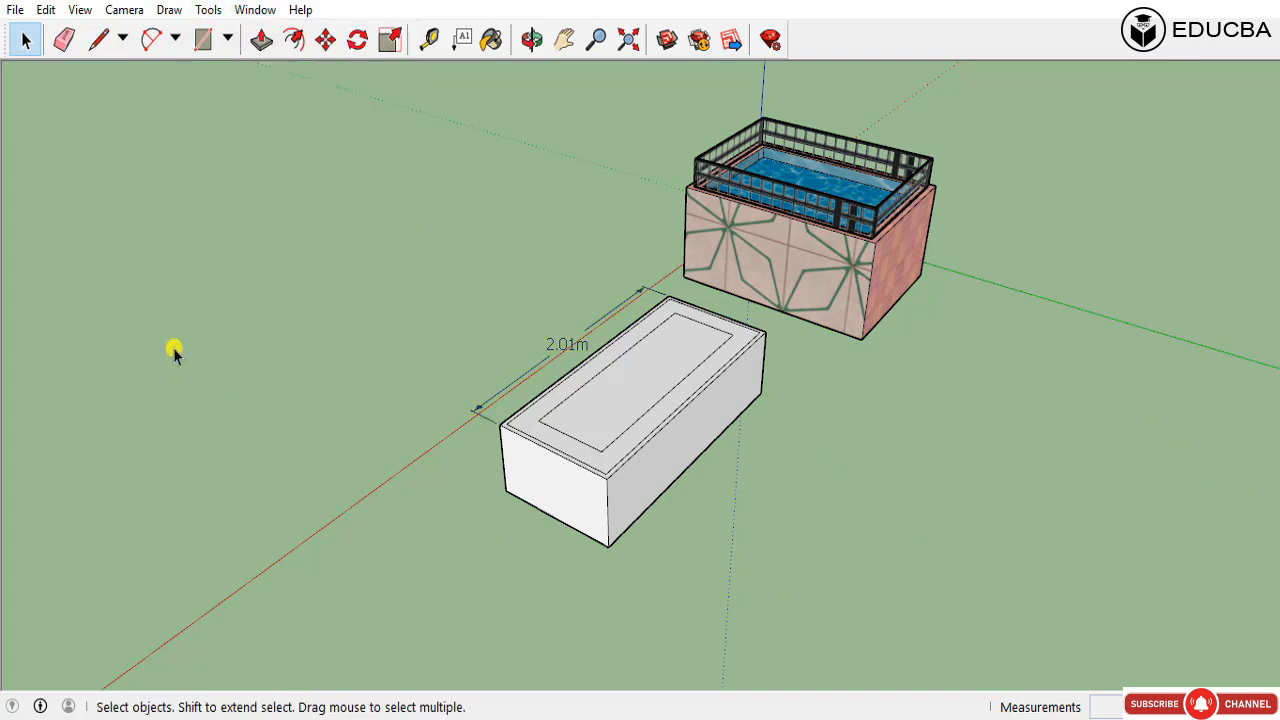
{"action": "left_click", "coordinate": [250, 12]}
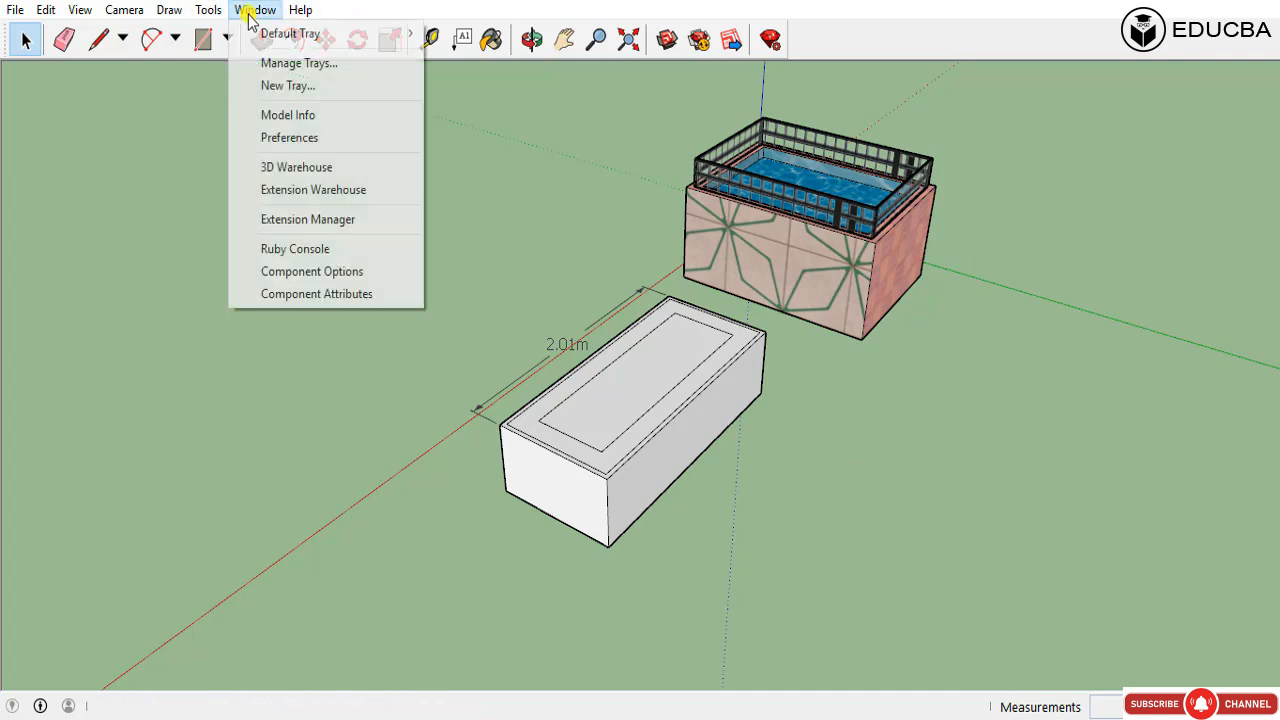
{"action": "left_click", "coordinate": [315, 168]}
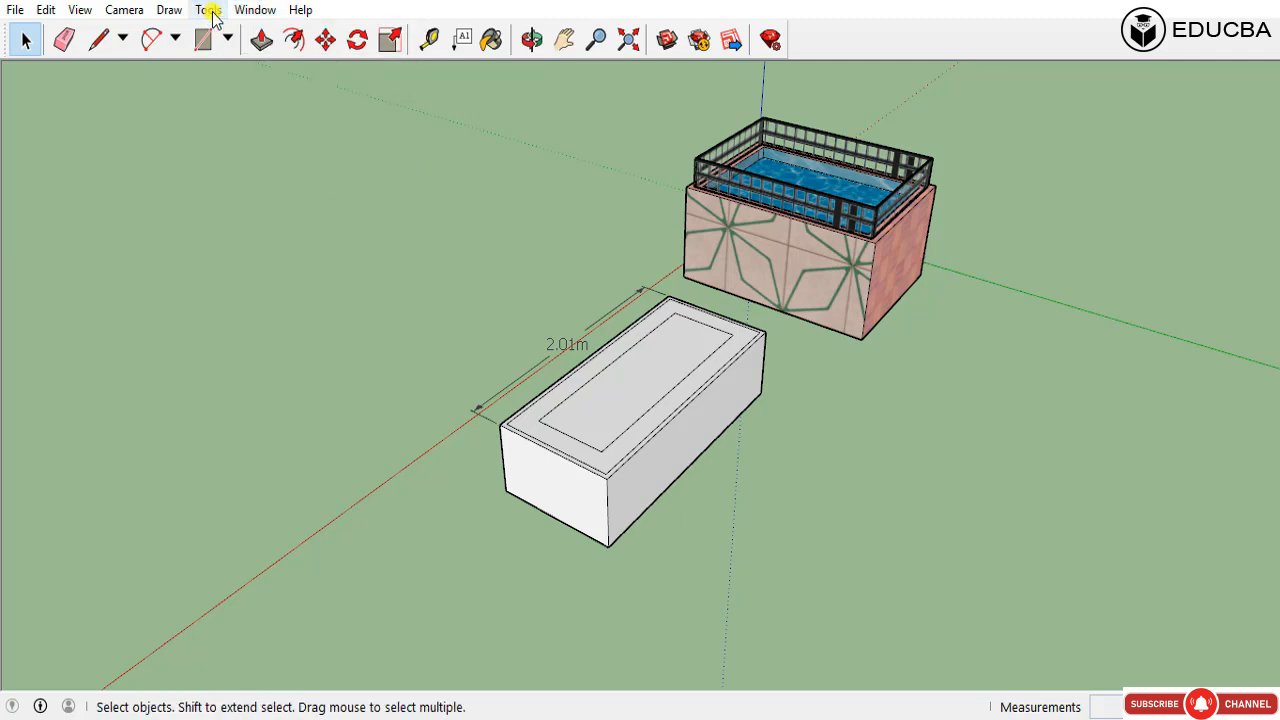
{"action": "left_click", "coordinate": [255, 10]}
{"action": "left_click", "coordinate": [606, 252]}
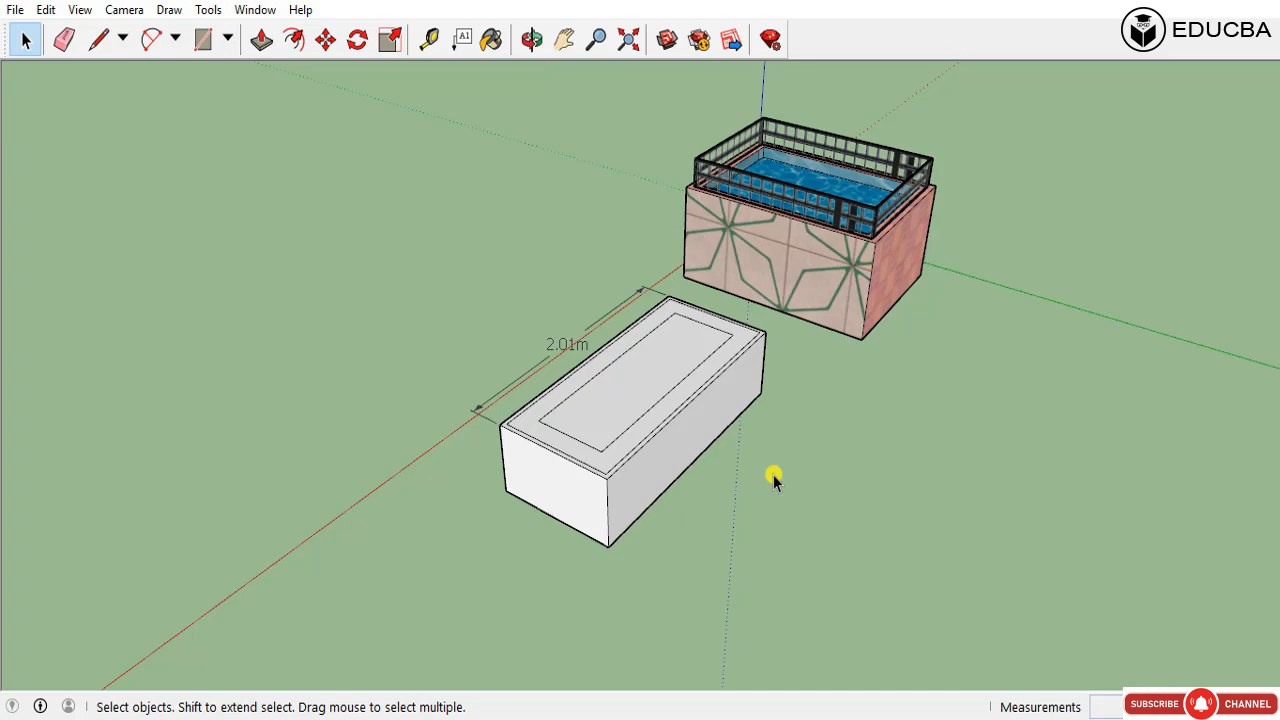
Step: Open the Ruby Console, look at its output and command areas, and close it without running anything
{"action": "left_click", "coordinate": [256, 11]}
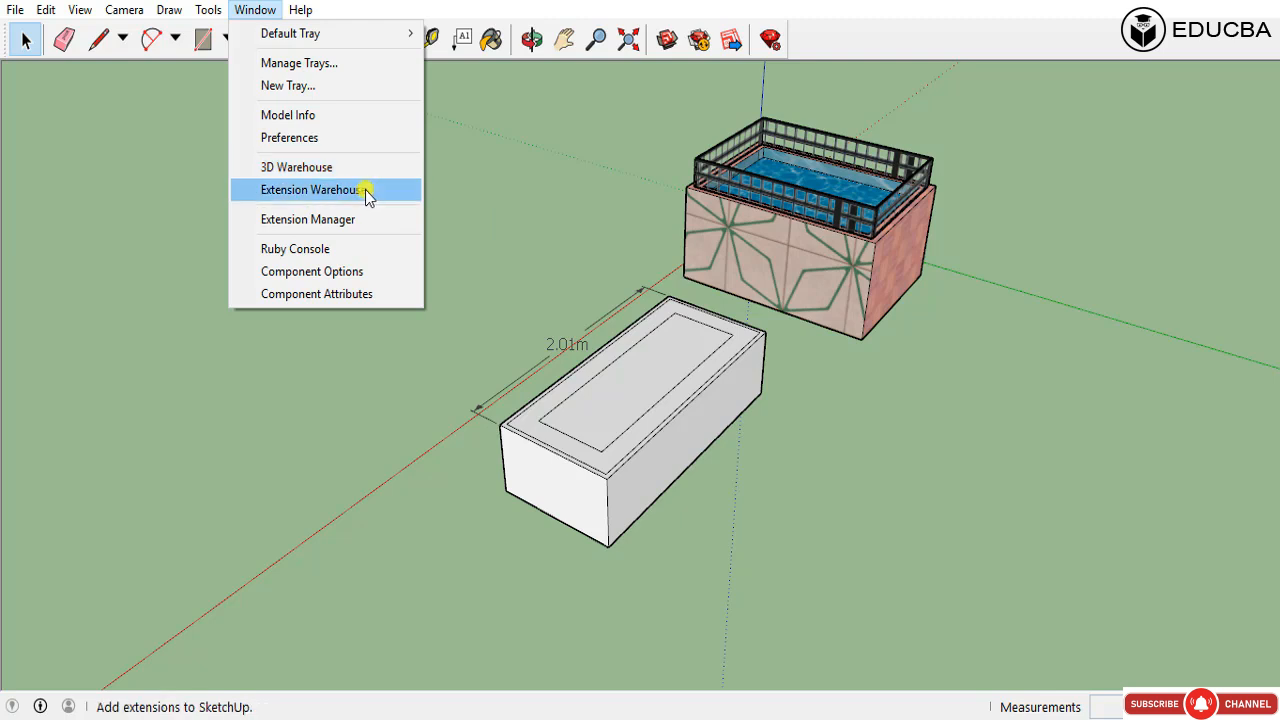
{"action": "left_click", "coordinate": [362, 252]}
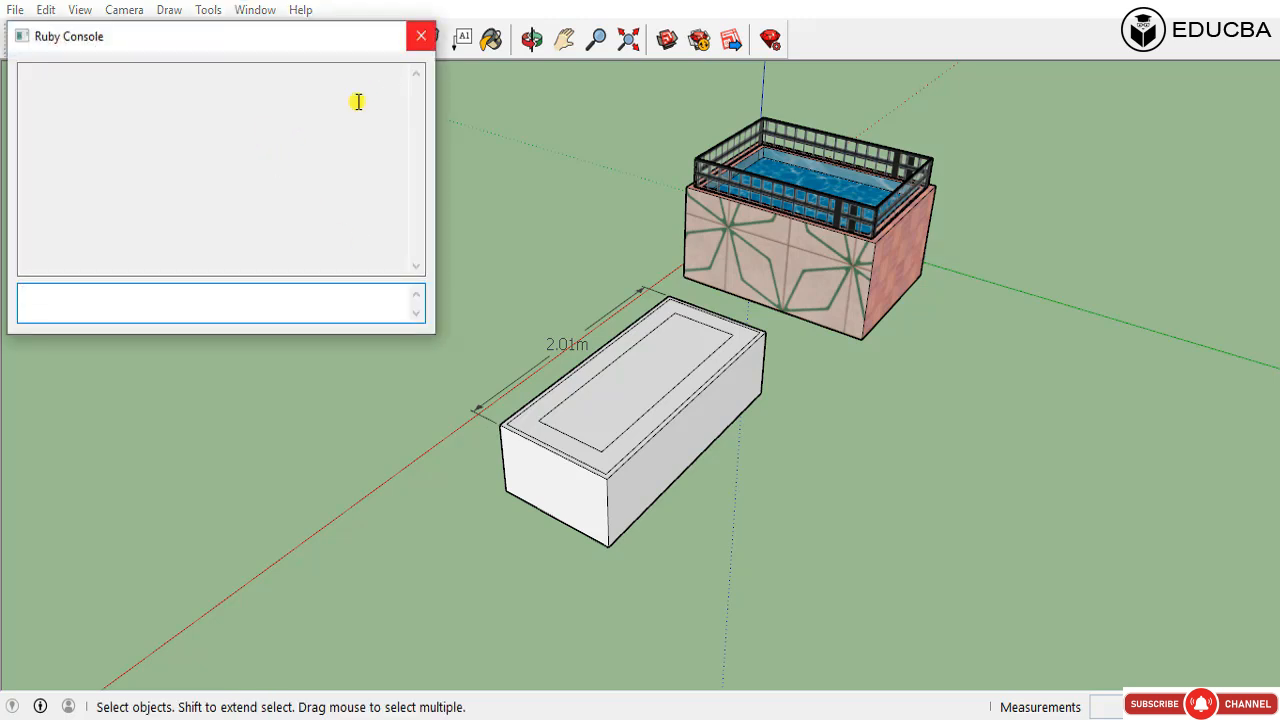
{"action": "left_click", "coordinate": [378, 295]}
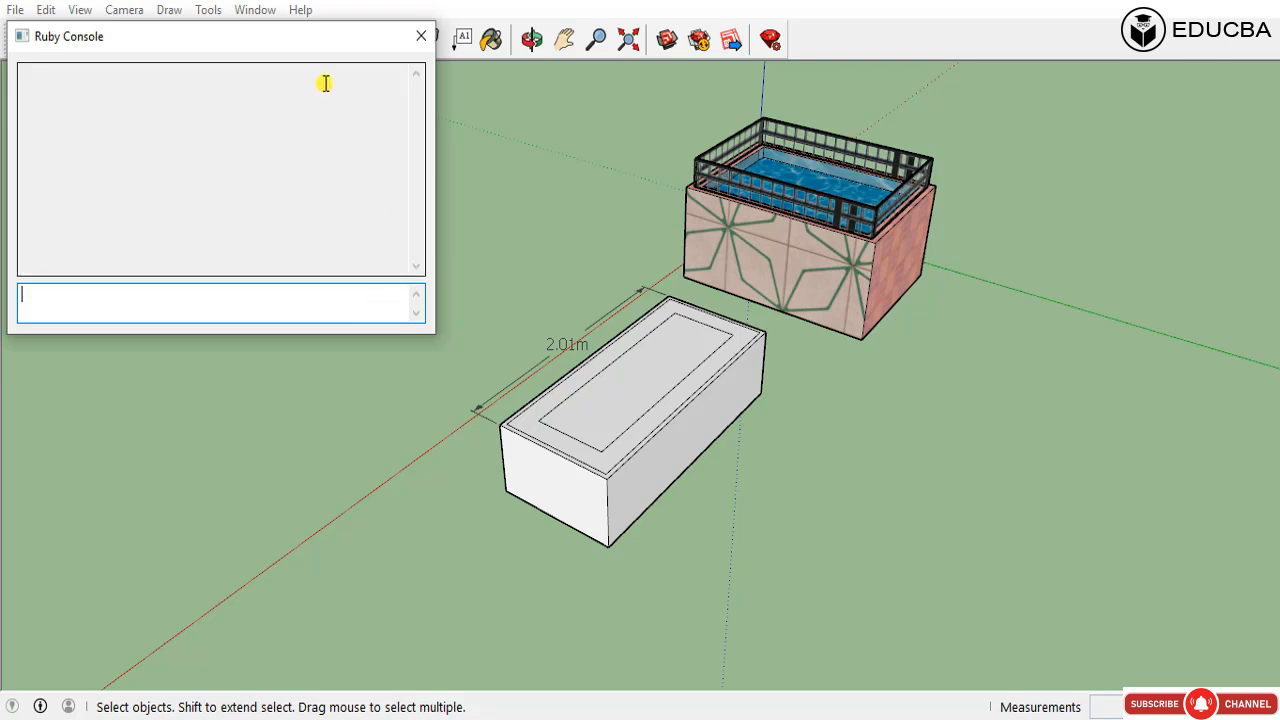
{"action": "left_click", "coordinate": [422, 38]}
Step: Open the Extension Manager, look over the installed extensions, and close it without changes
{"action": "left_click", "coordinate": [255, 9]}
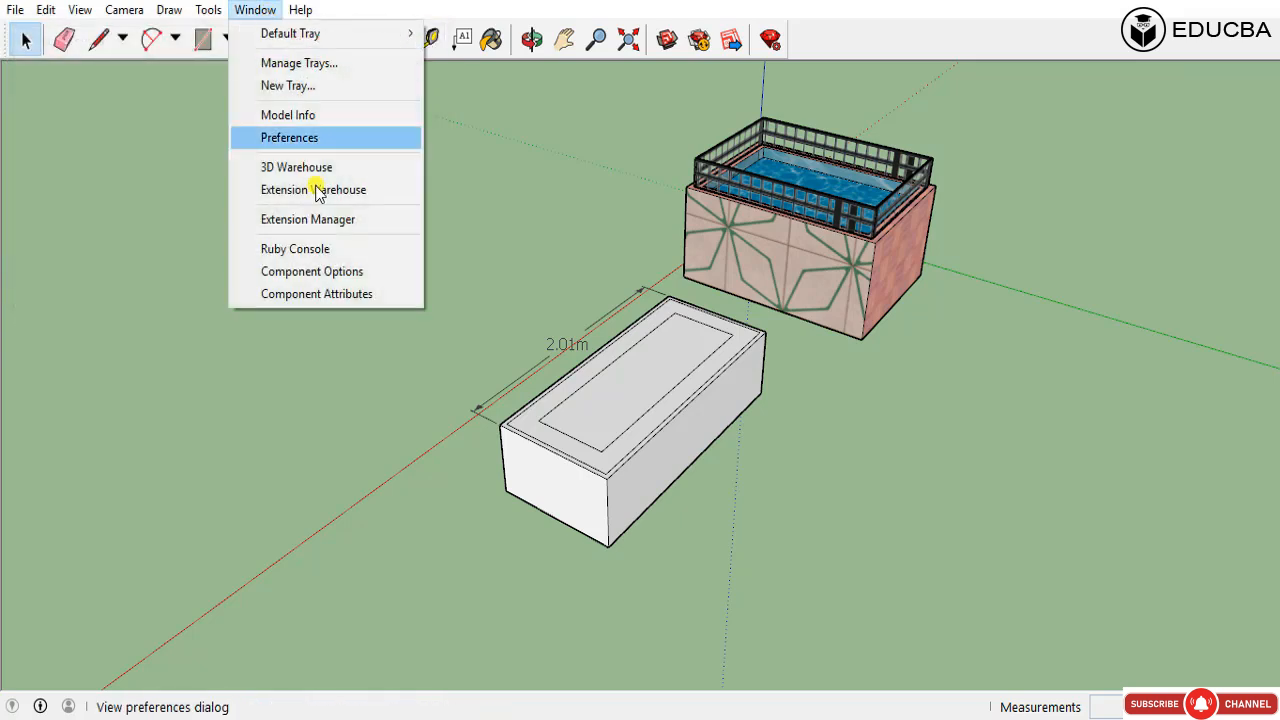
{"action": "left_click", "coordinate": [350, 224]}
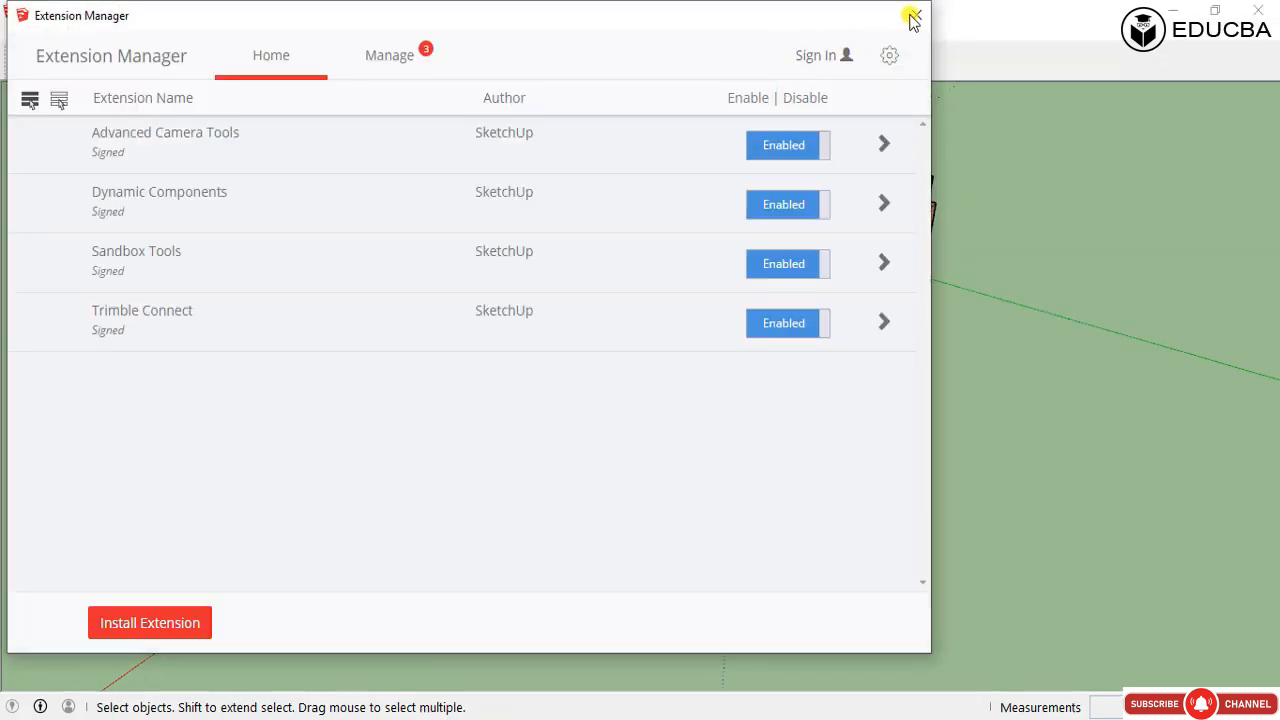
{"action": "left_click", "coordinate": [913, 17]}
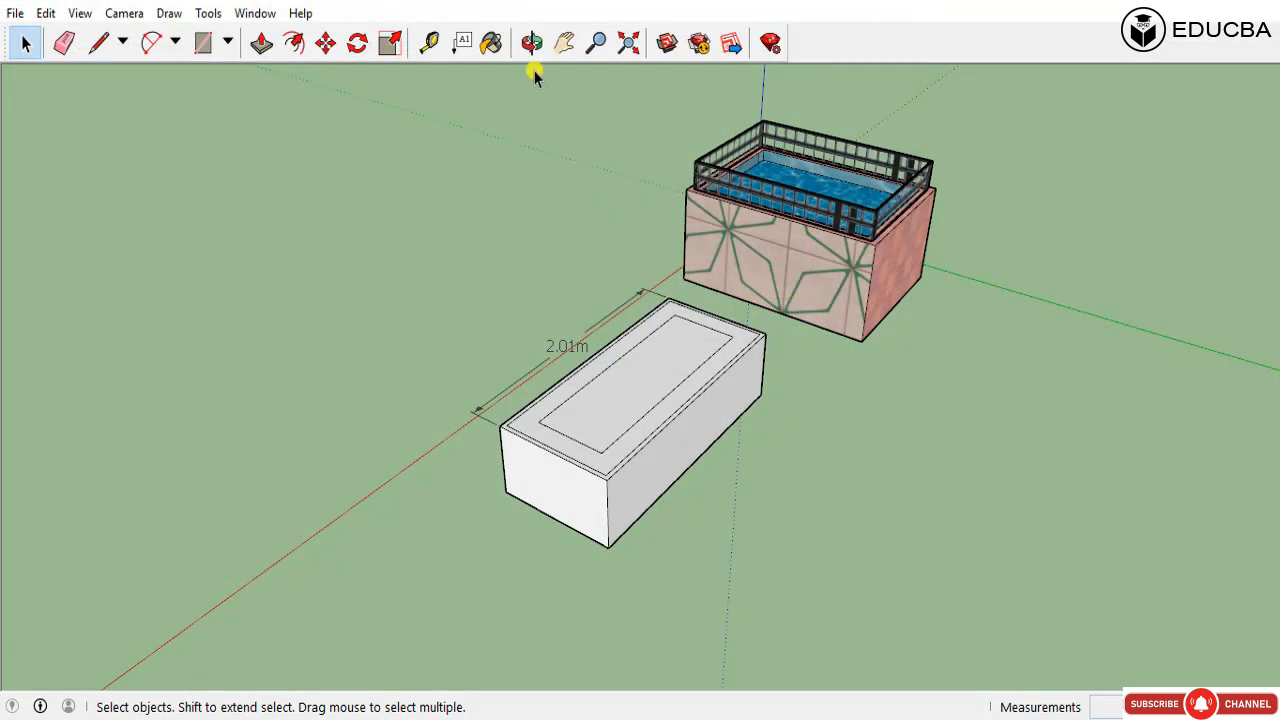
Step: Bring up the Welcome to SketchUp window, view its Learn section, and return to the model
{"action": "left_click", "coordinate": [255, 13]}
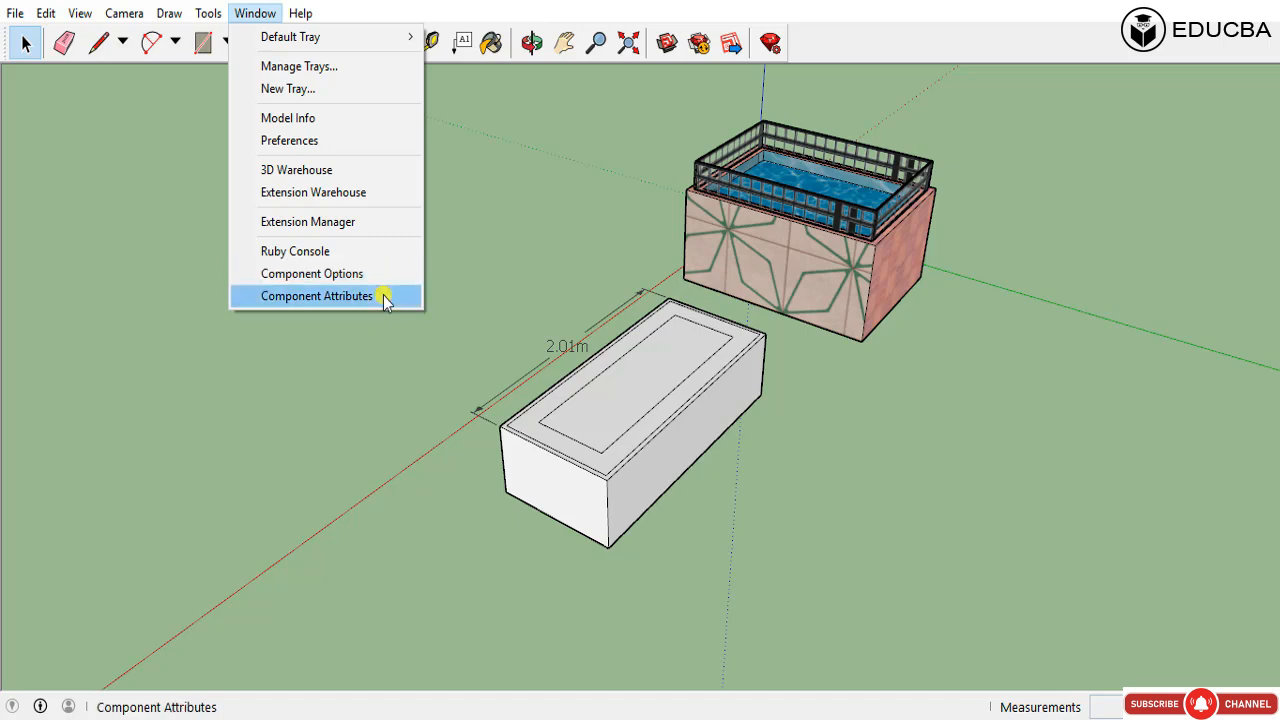
{"action": "mouse_move", "coordinate": [298, 16]}
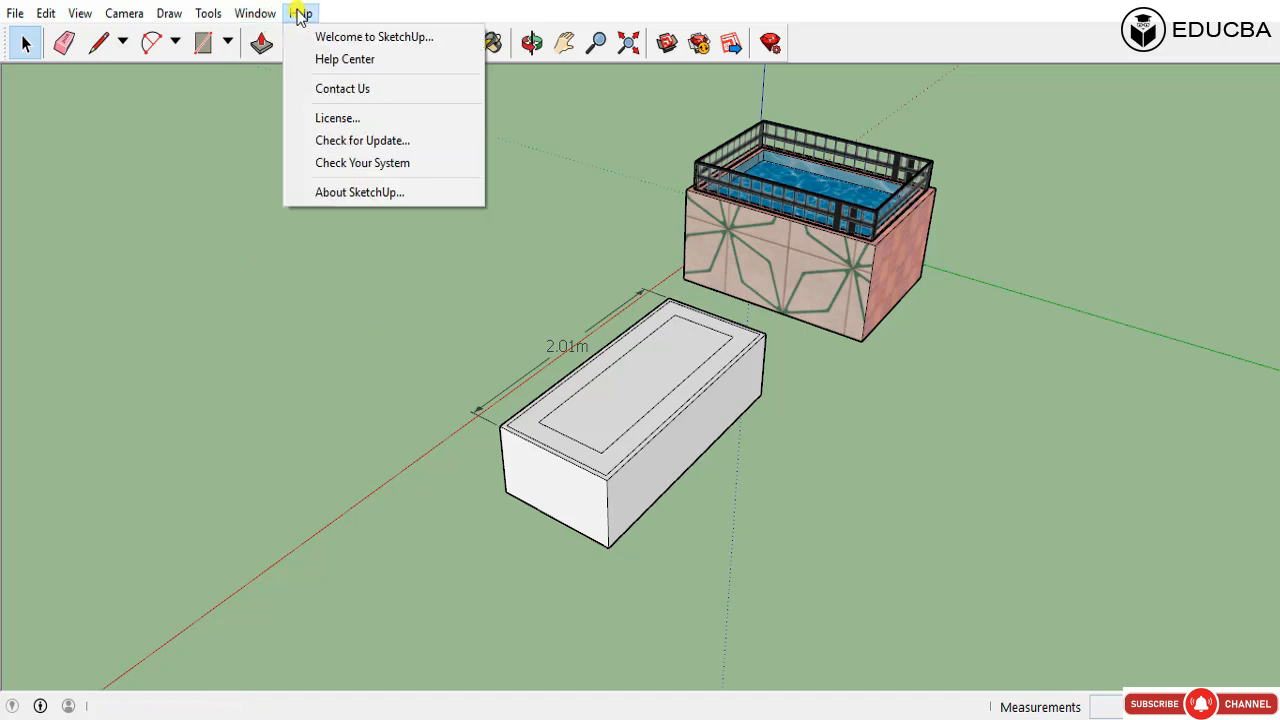
{"action": "left_click", "coordinate": [370, 42]}
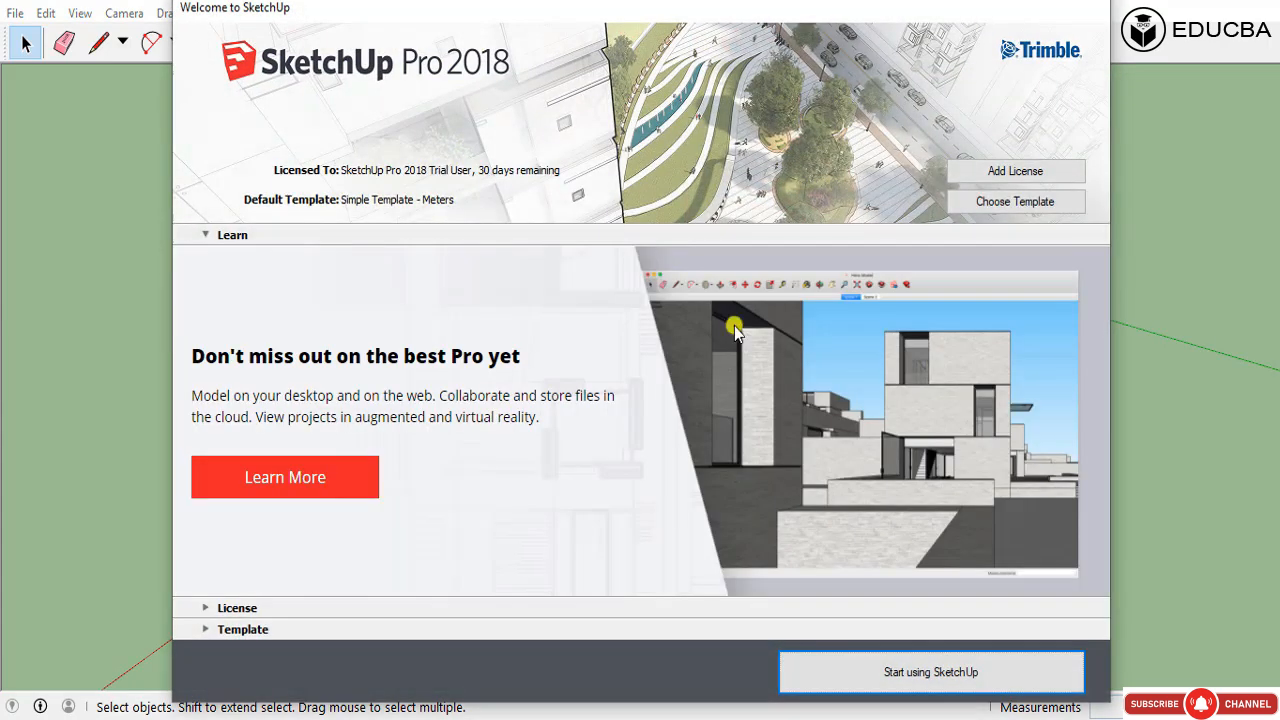
{"action": "left_click", "coordinate": [978, 672]}
Step: Open the SketchUp Help Center in the browser and skim its home page down to the footer and back
{"action": "left_click", "coordinate": [301, 14]}
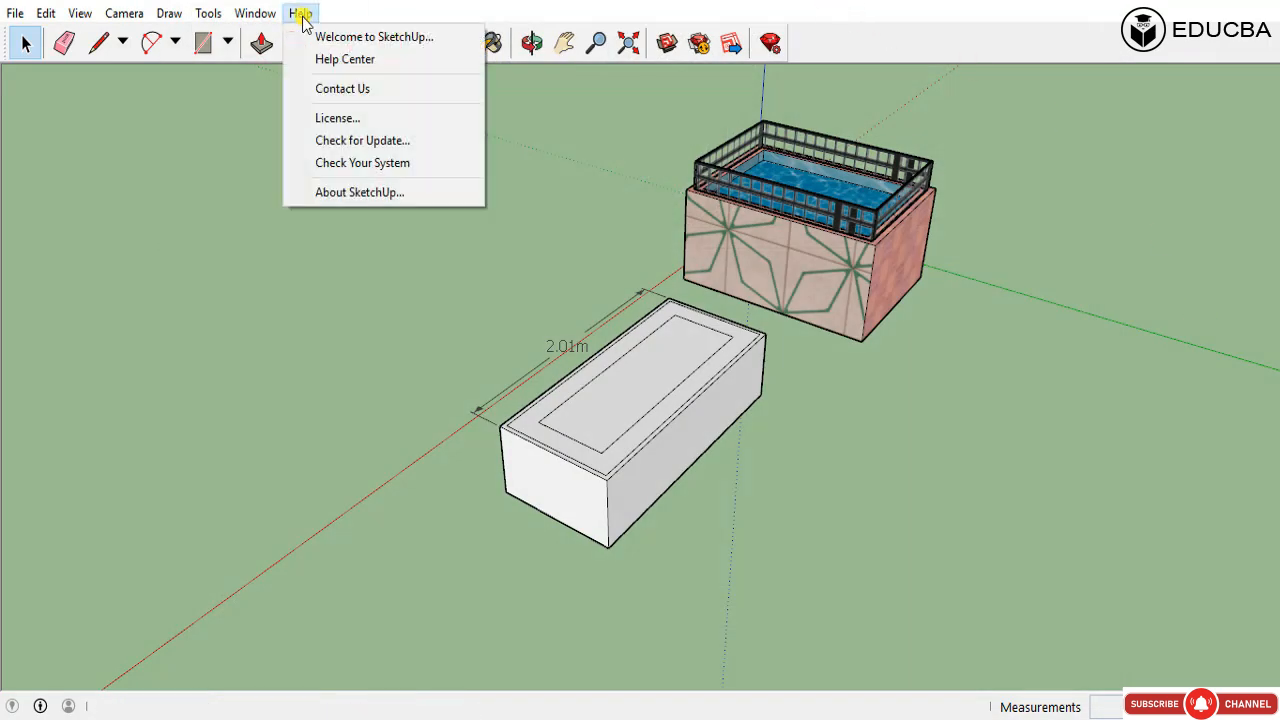
{"action": "left_click", "coordinate": [335, 62]}
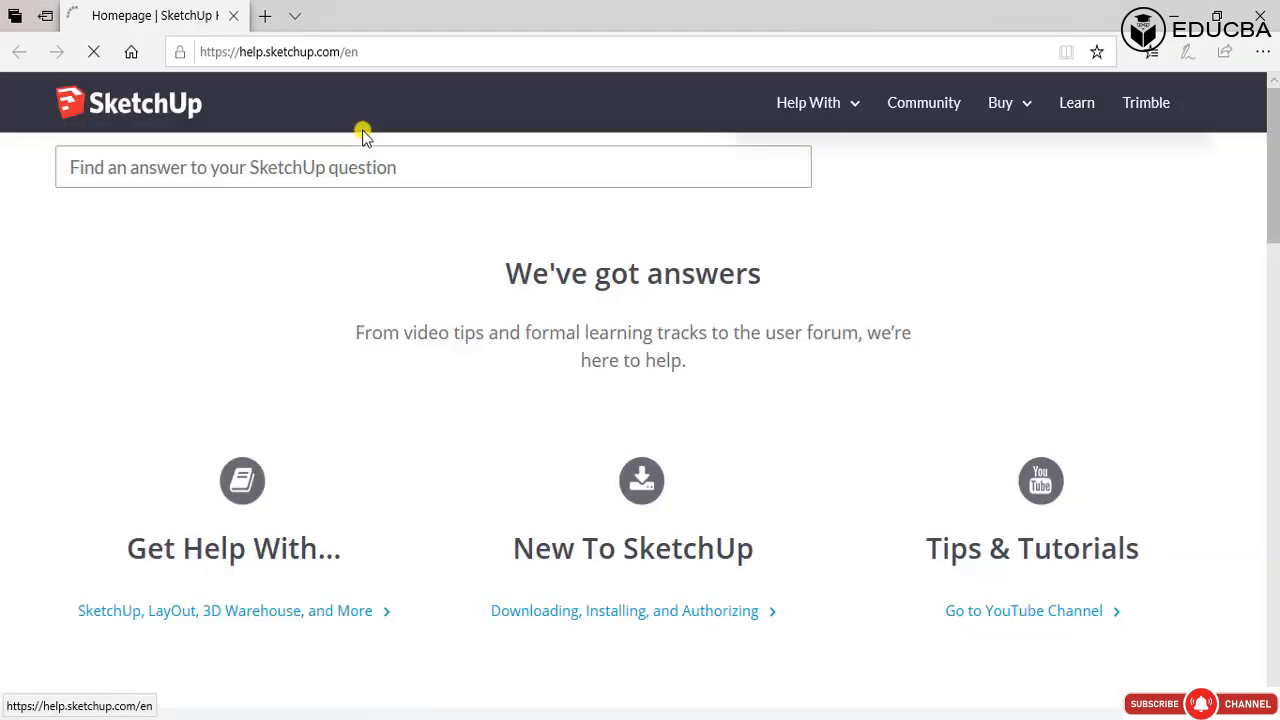
{"action": "scroll", "coordinate": [793, 390], "scroll_direction": "down", "scroll_amount": 9}
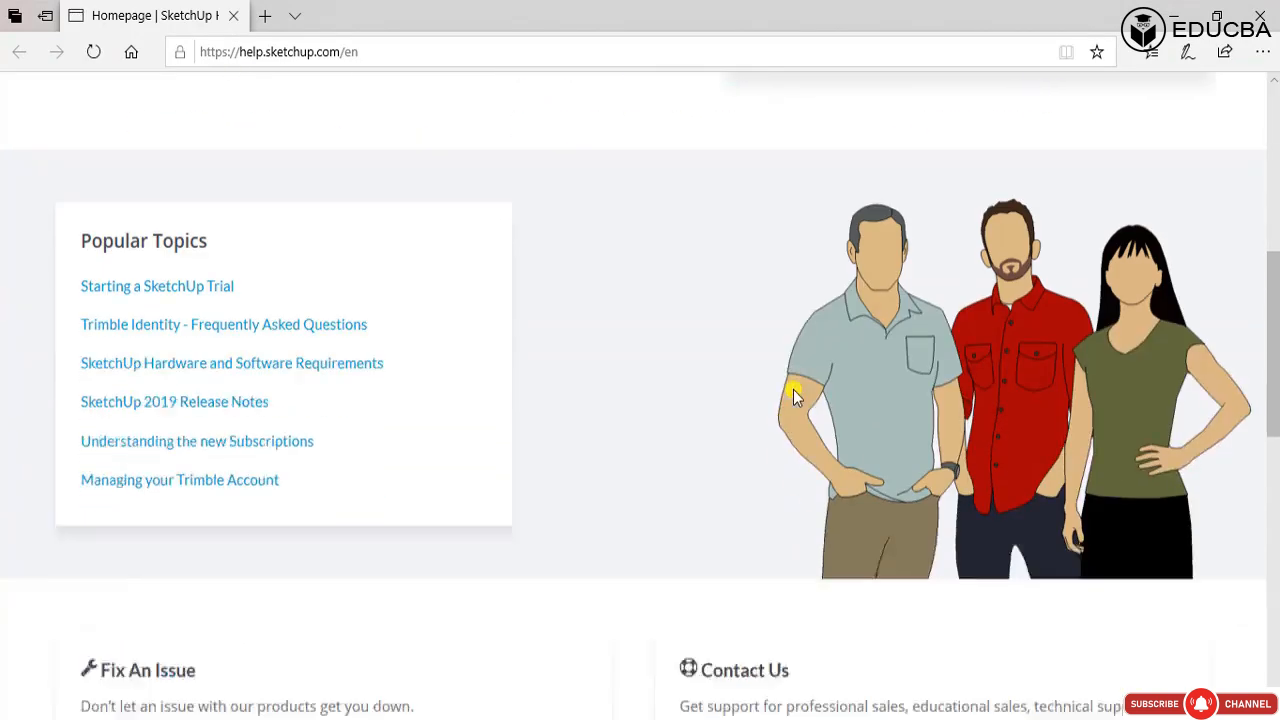
{"action": "scroll", "coordinate": [803, 467], "scroll_direction": "down", "scroll_amount": 4}
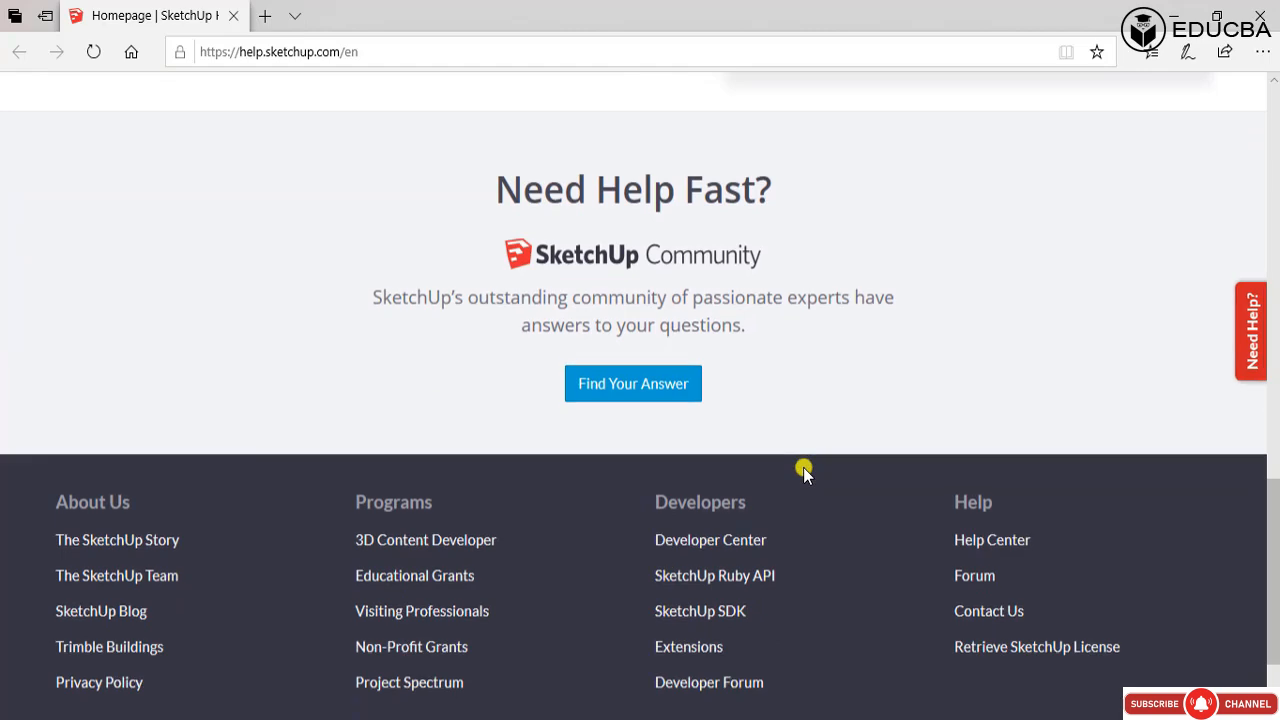
{"action": "scroll", "coordinate": [655, 387], "scroll_direction": "up", "scroll_amount": 13}
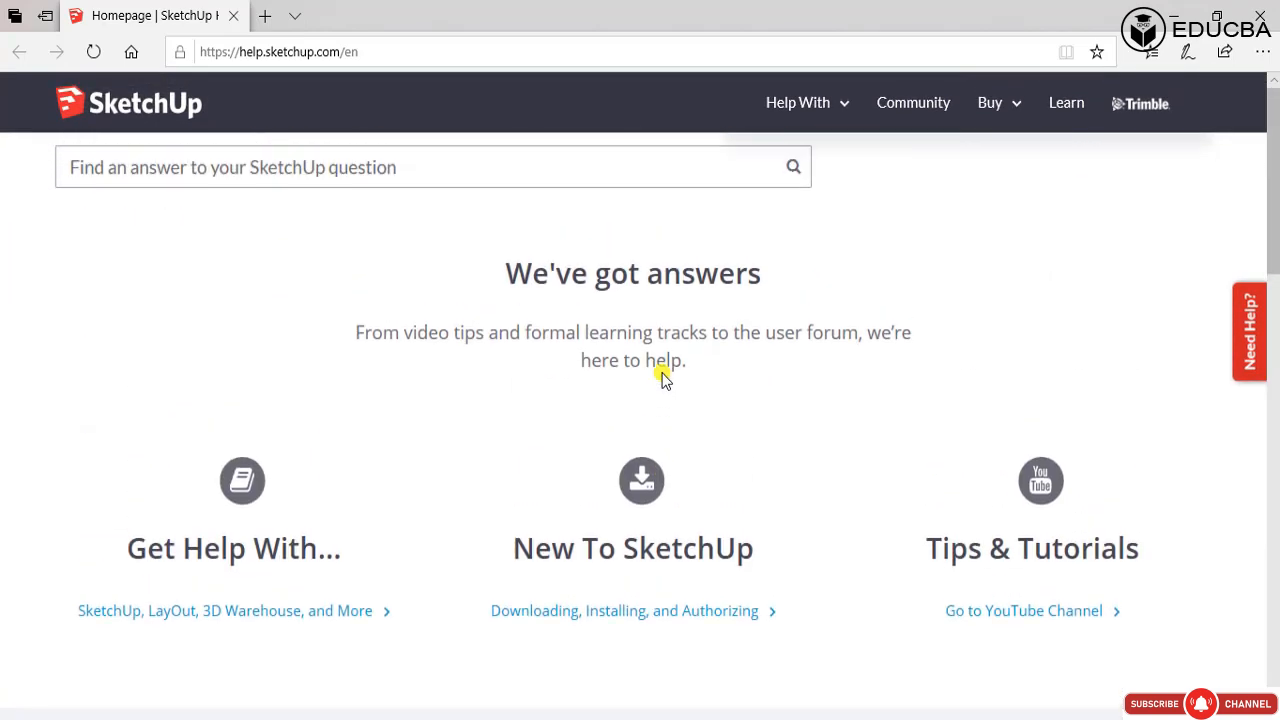
Step: Search the Help Center for "how to change units"
{"action": "left_click", "coordinate": [635, 177]}
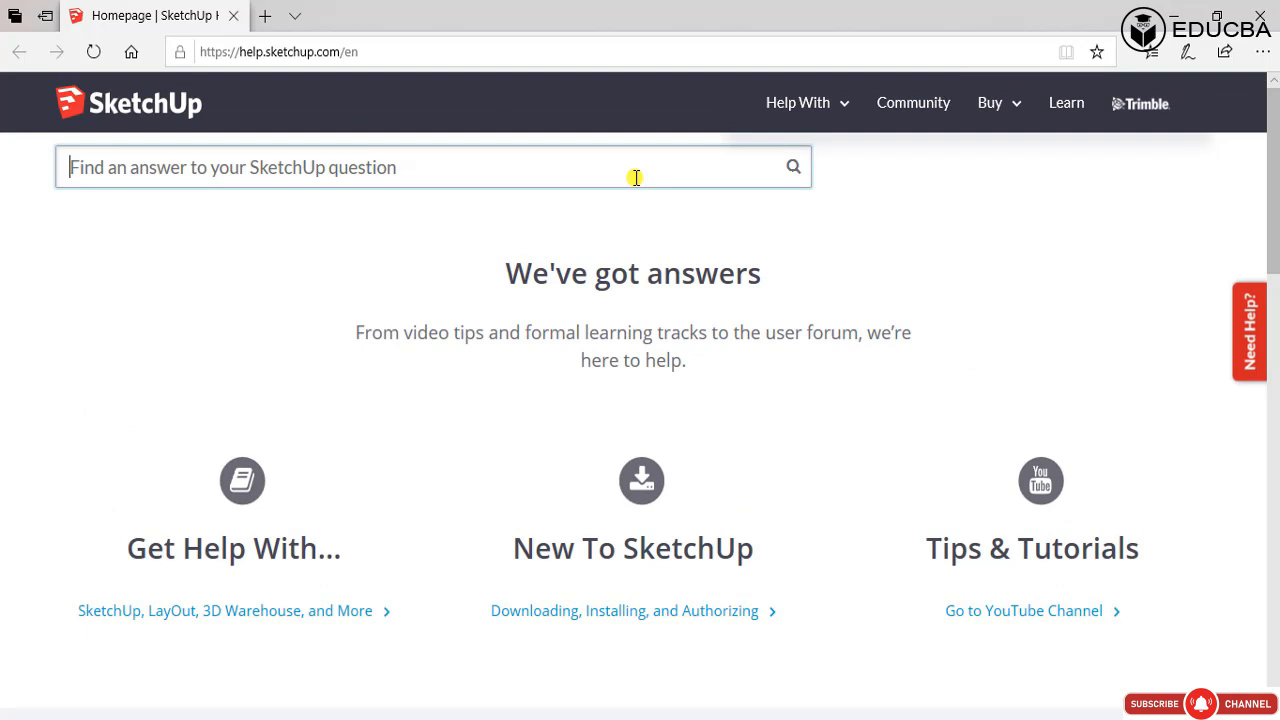
{"action": "type", "text": "h"}
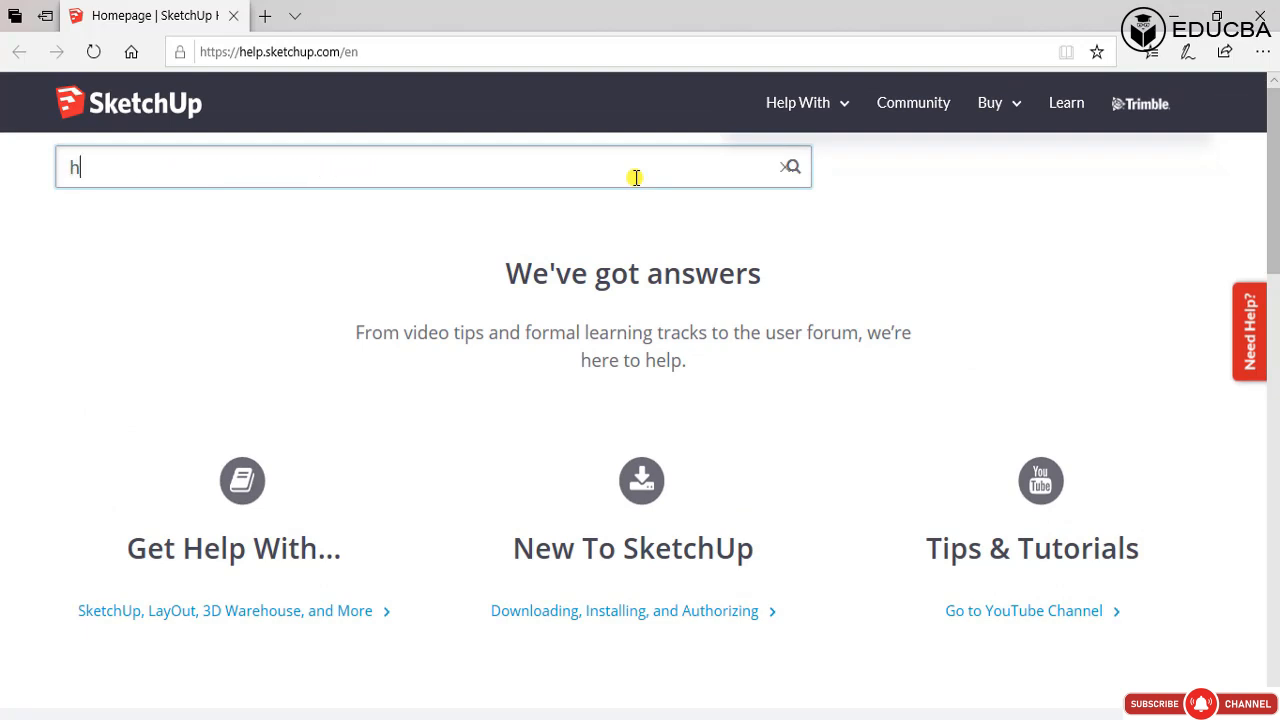
{"action": "type", "text": "ow to change u"}
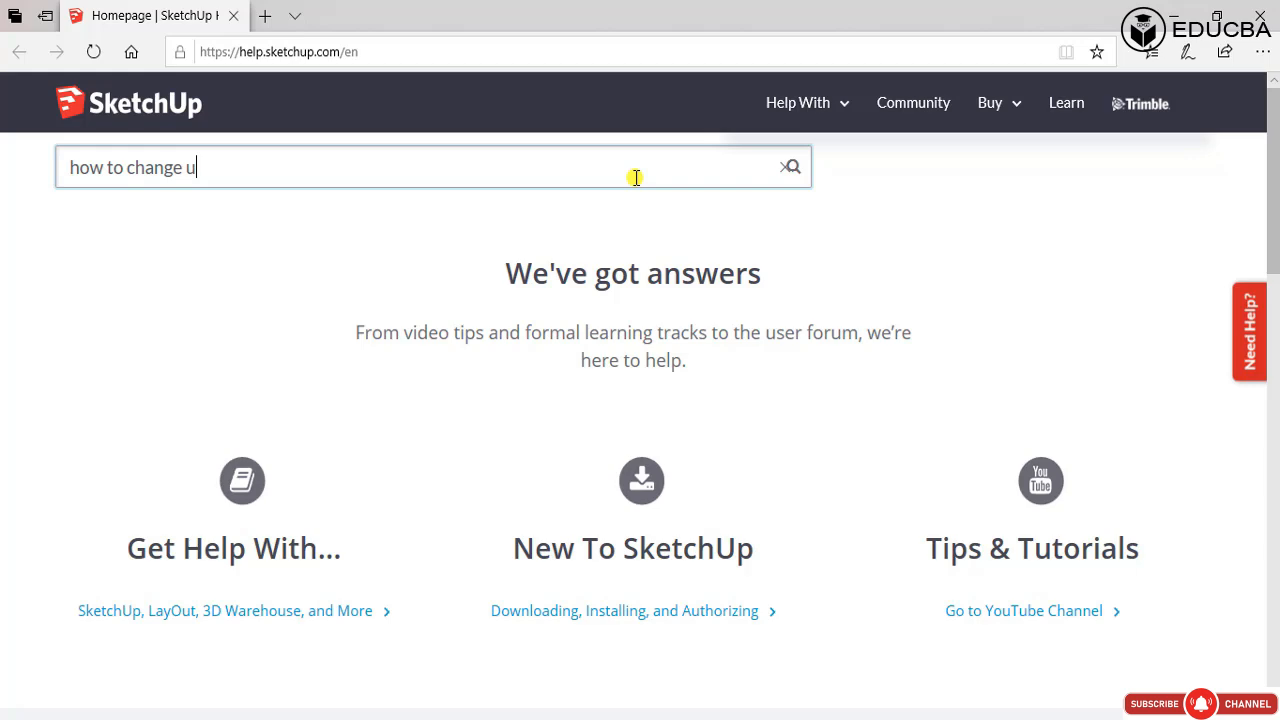
{"action": "type", "text": "nits"}
{"action": "key", "text": "Return"}
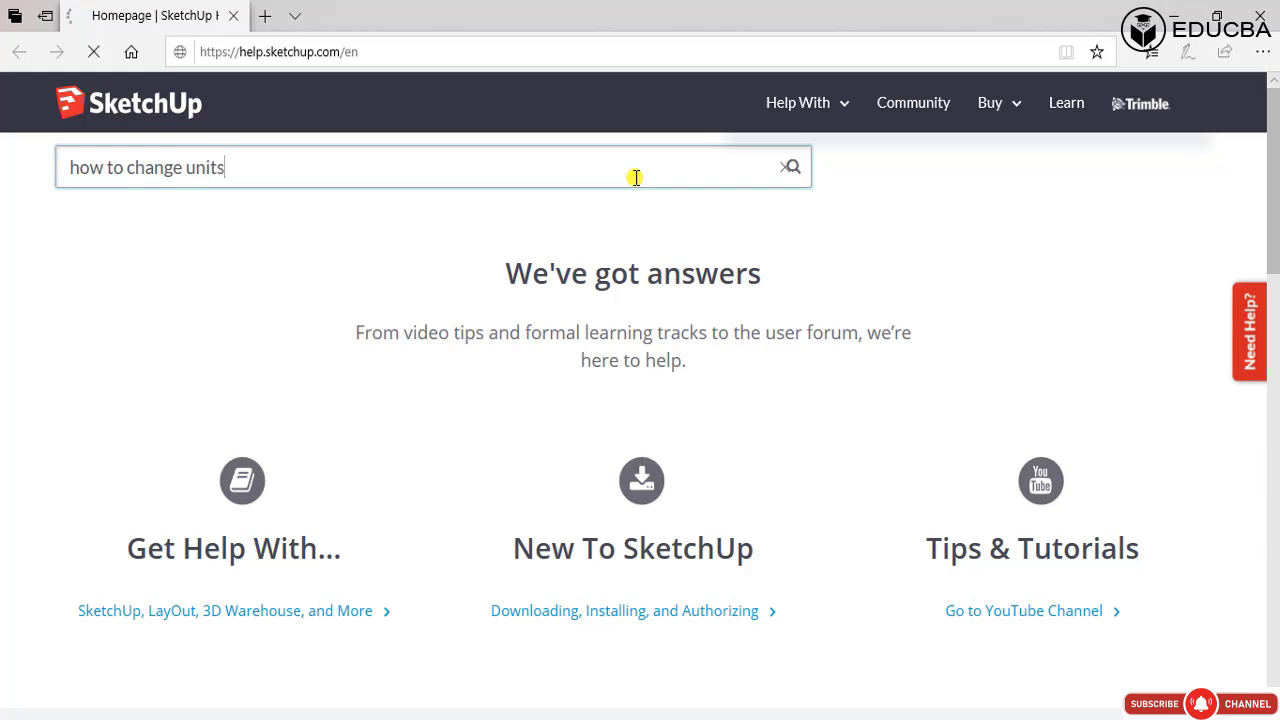
Step: Look through the Help Center search results and close the browser to return to SketchUp
{"action": "scroll", "coordinate": [580, 517], "scroll_direction": "down", "scroll_amount": 3}
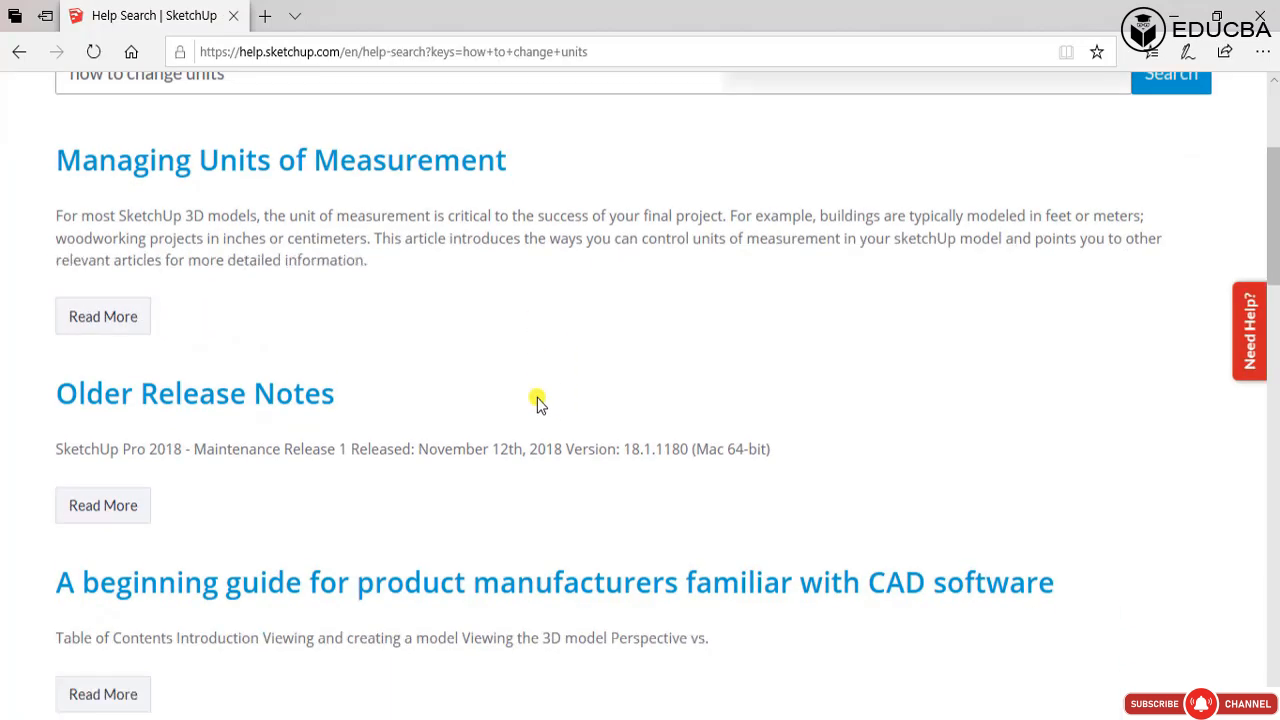
{"action": "scroll", "coordinate": [537, 400], "scroll_direction": "down", "scroll_amount": 9}
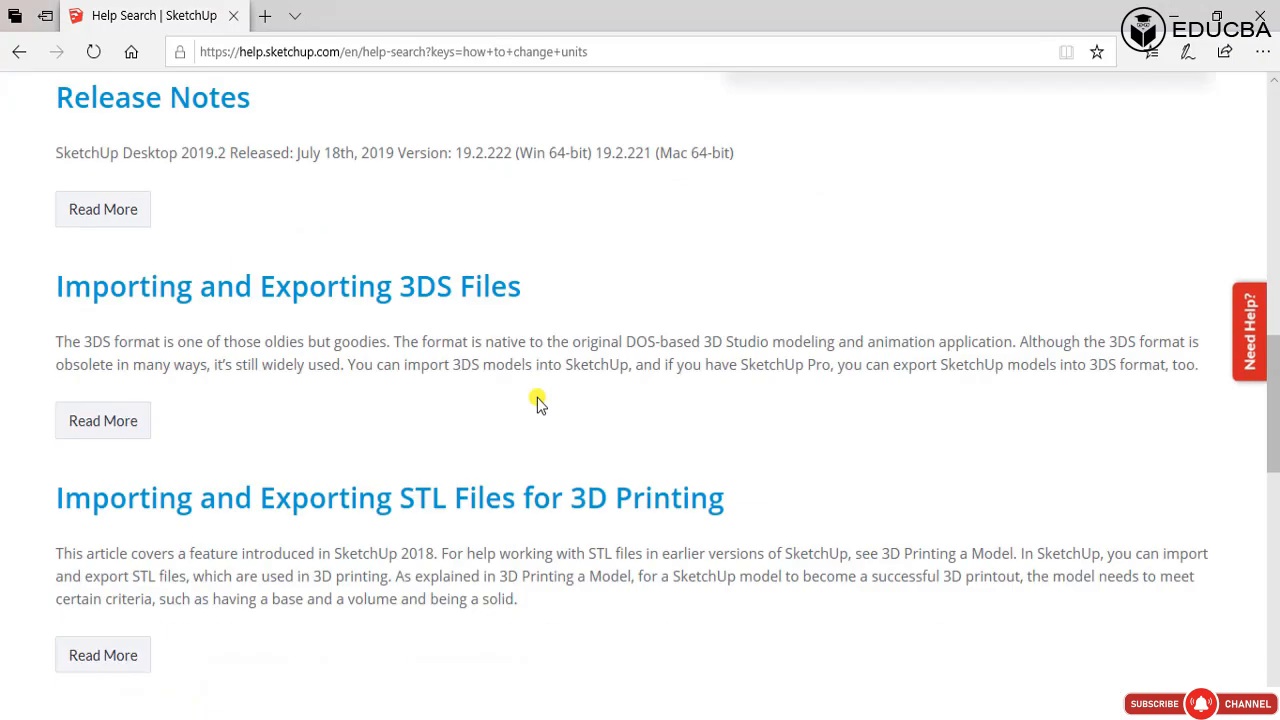
{"action": "scroll", "coordinate": [537, 400], "scroll_direction": "down", "scroll_amount": 10}
{"action": "scroll", "coordinate": [537, 400], "scroll_direction": "up", "scroll_amount": 3}
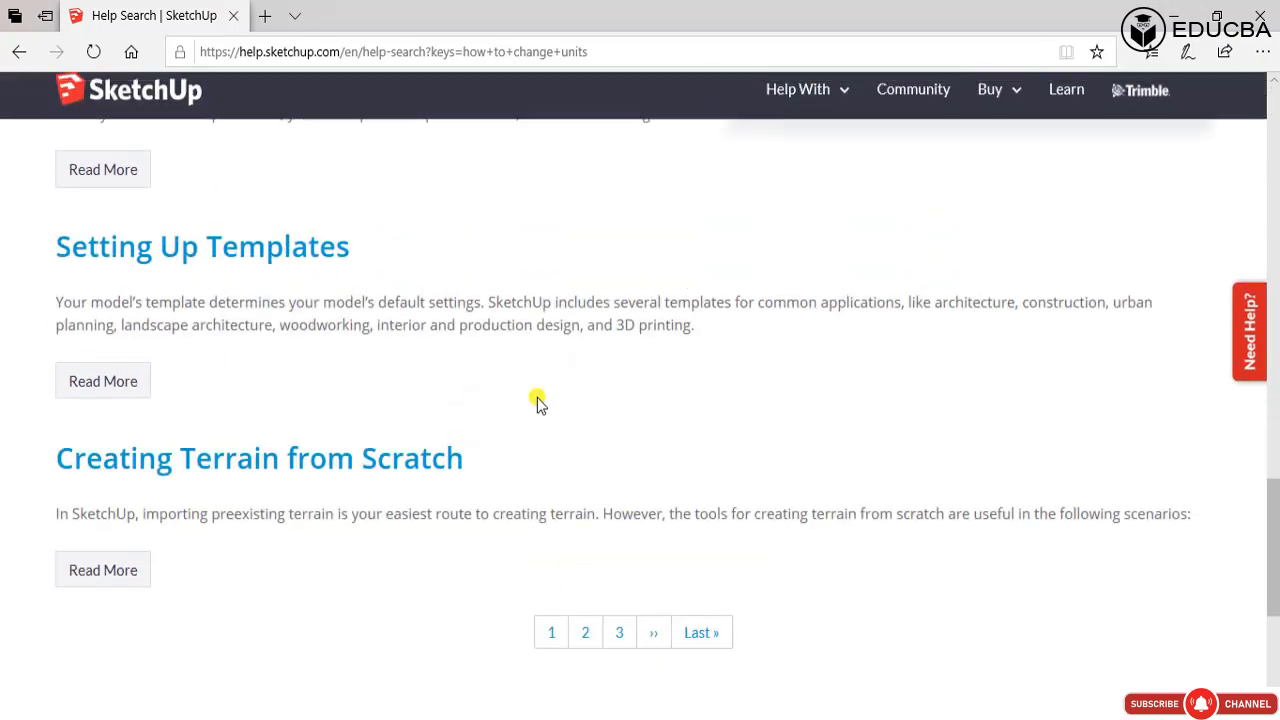
{"action": "scroll", "coordinate": [537, 400], "scroll_direction": "up", "scroll_amount": 15}
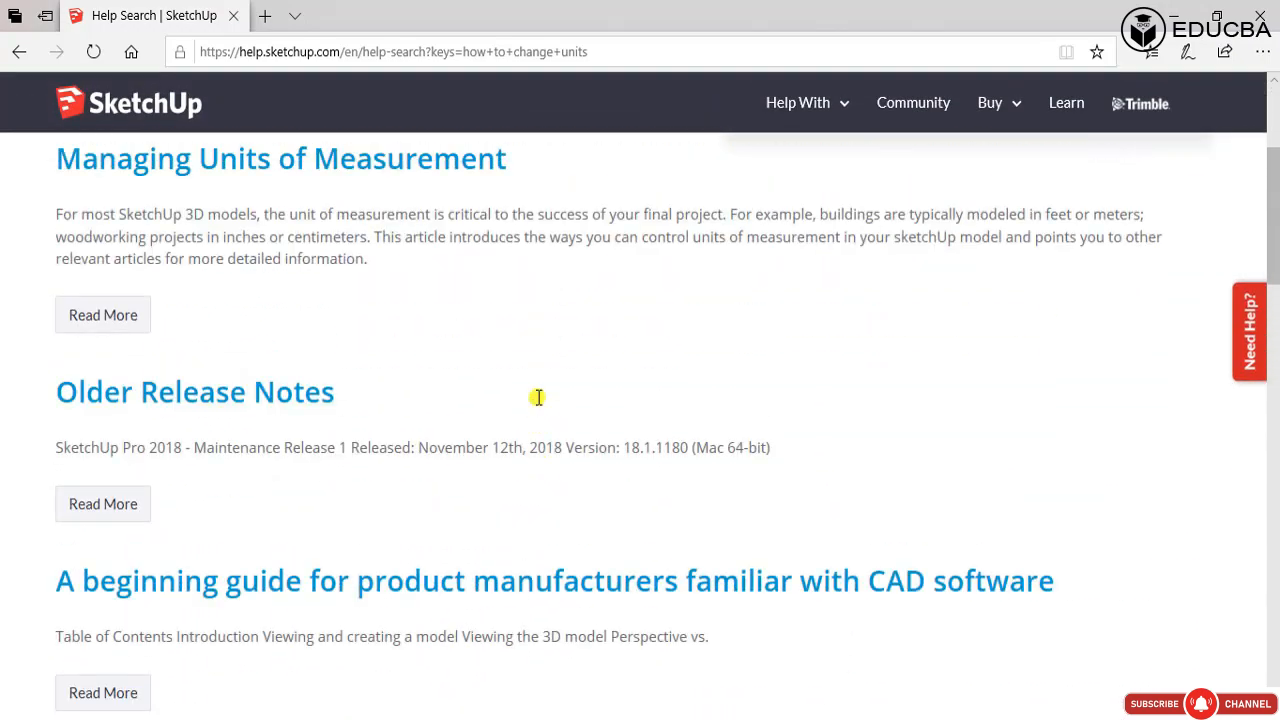
{"action": "scroll", "coordinate": [537, 400], "scroll_direction": "up", "scroll_amount": 3}
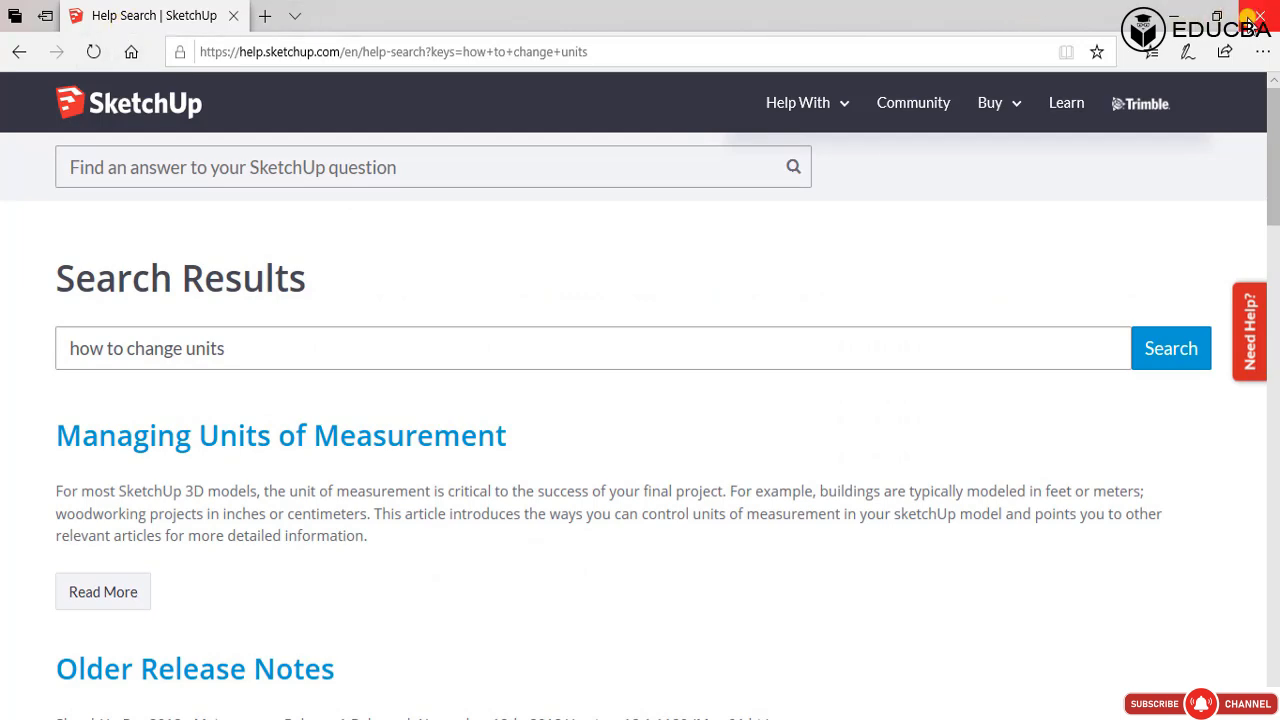
{"action": "left_click", "coordinate": [1250, 18]}
Step: Open the License section, view its serial number and authorization code fields, and return to the model without adding a license
{"action": "left_click", "coordinate": [255, 13]}
{"action": "mouse_move", "coordinate": [300, 13]}
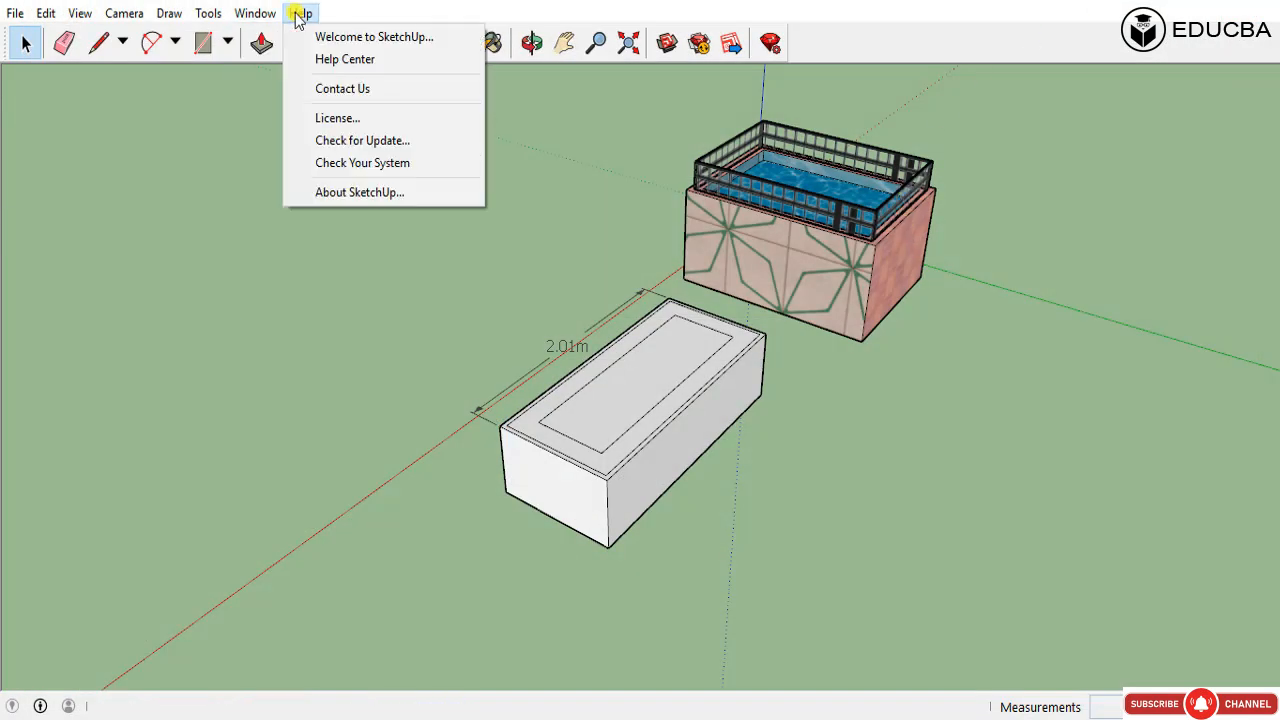
{"action": "left_click", "coordinate": [382, 120]}
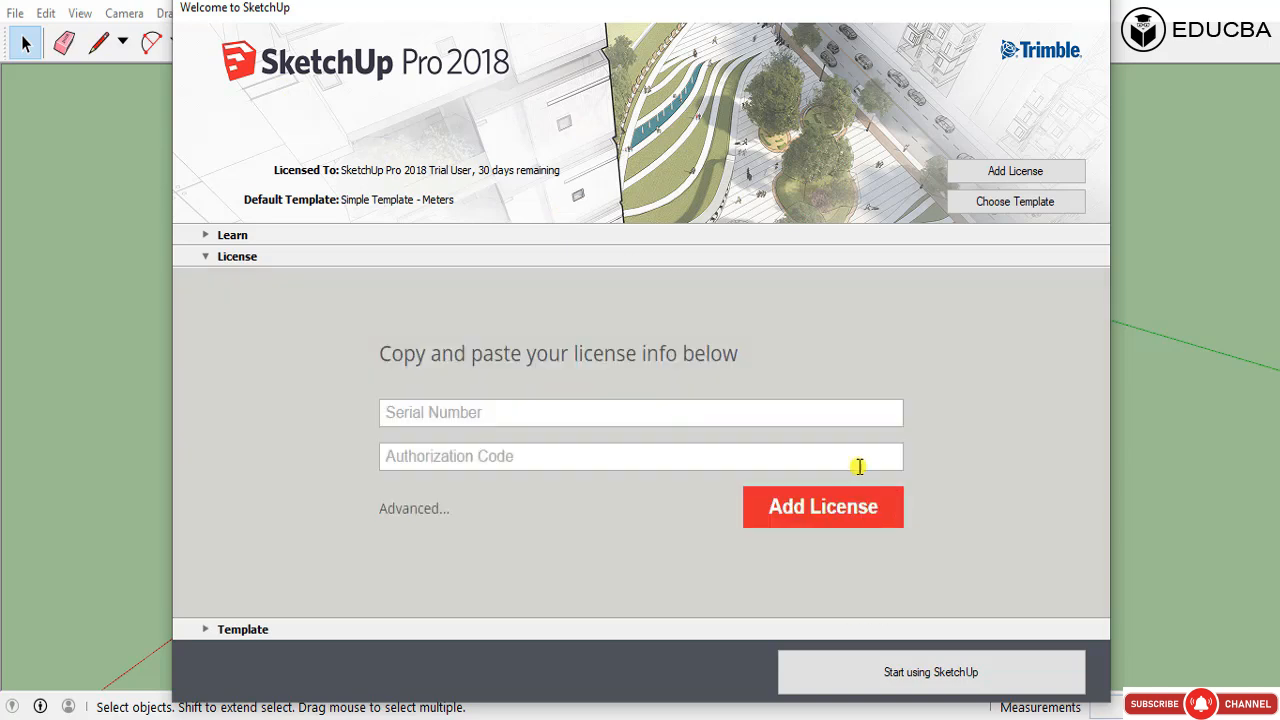
{"action": "left_click", "coordinate": [398, 407]}
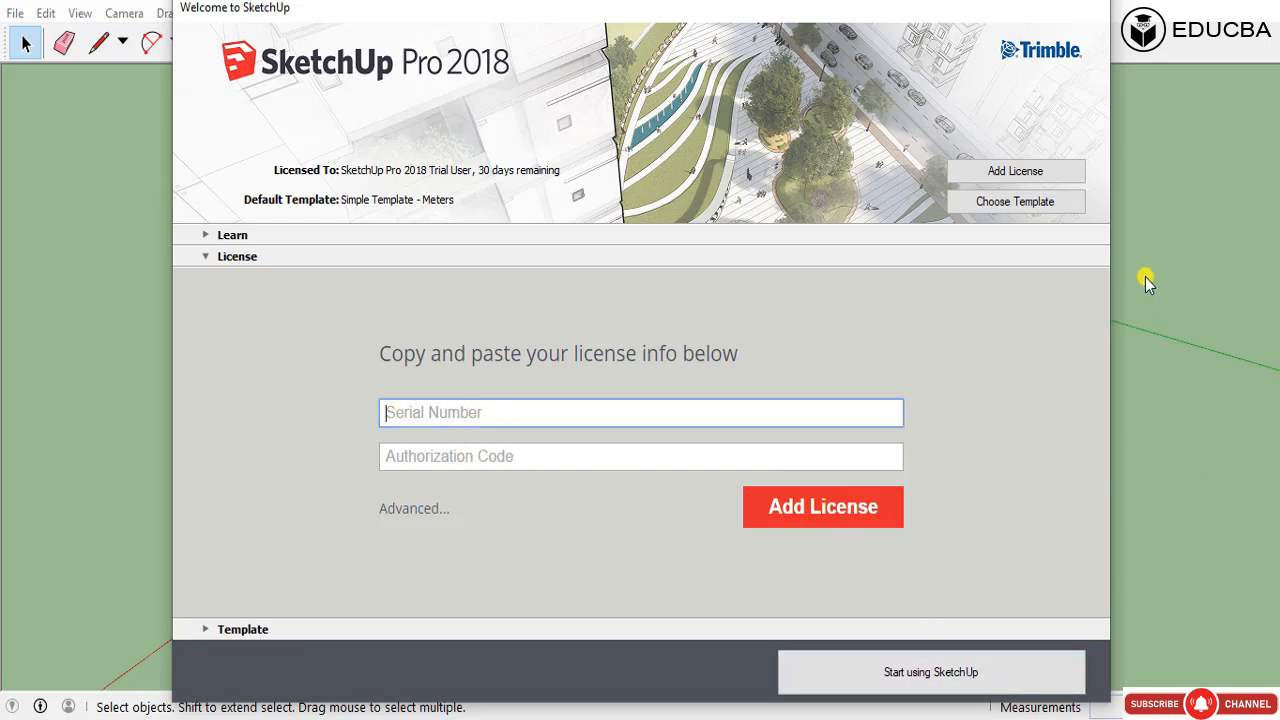
{"action": "left_click", "coordinate": [871, 662]}
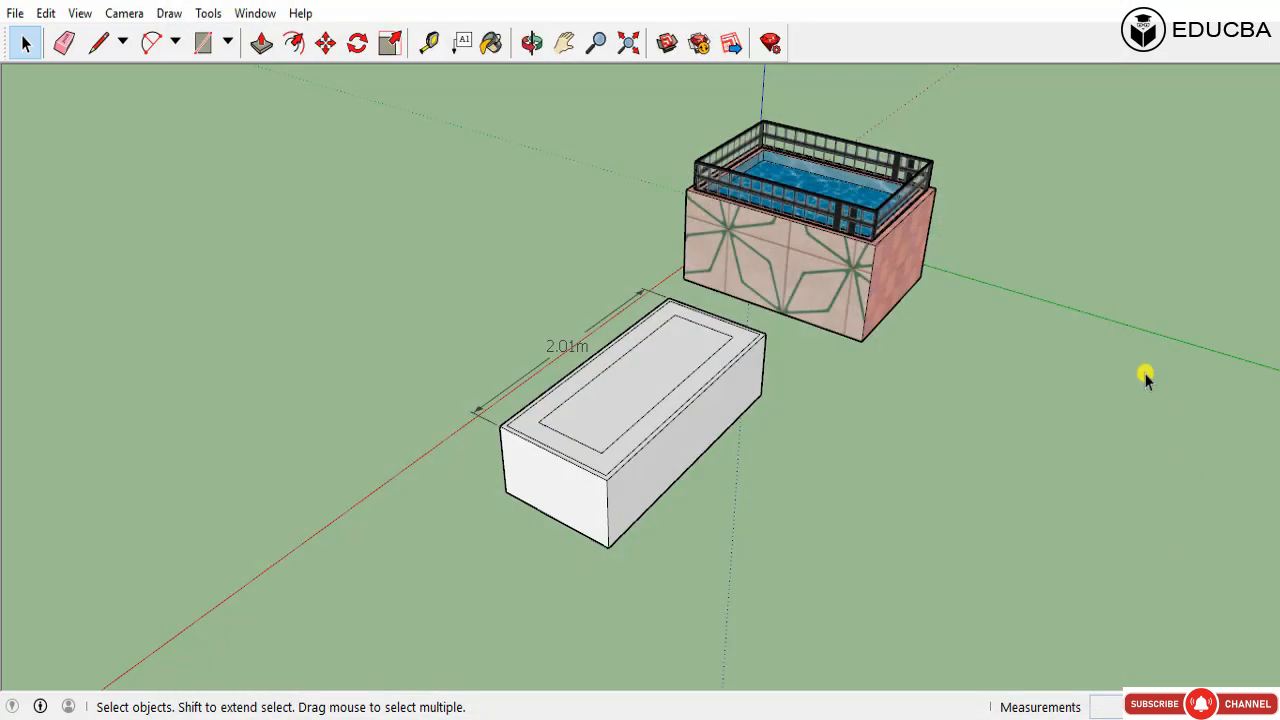
{"action": "left_click", "coordinate": [301, 14]}
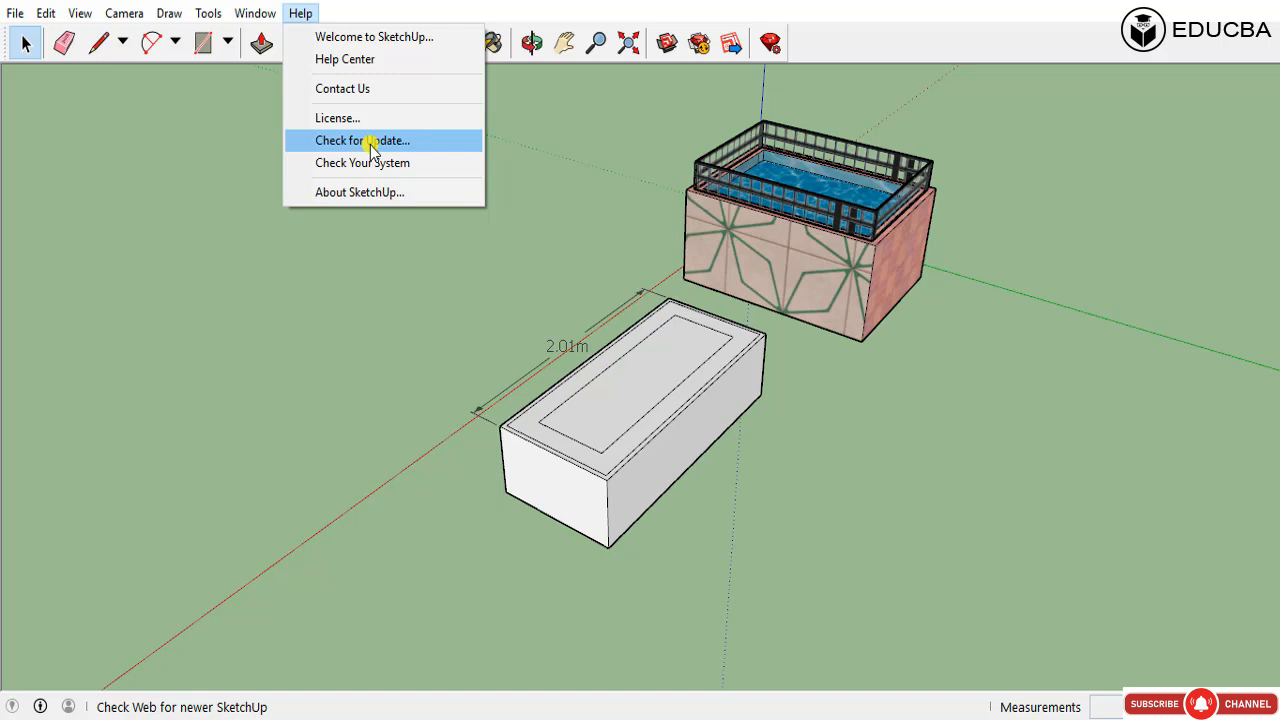
{"action": "mouse_move", "coordinate": [80, 13]}
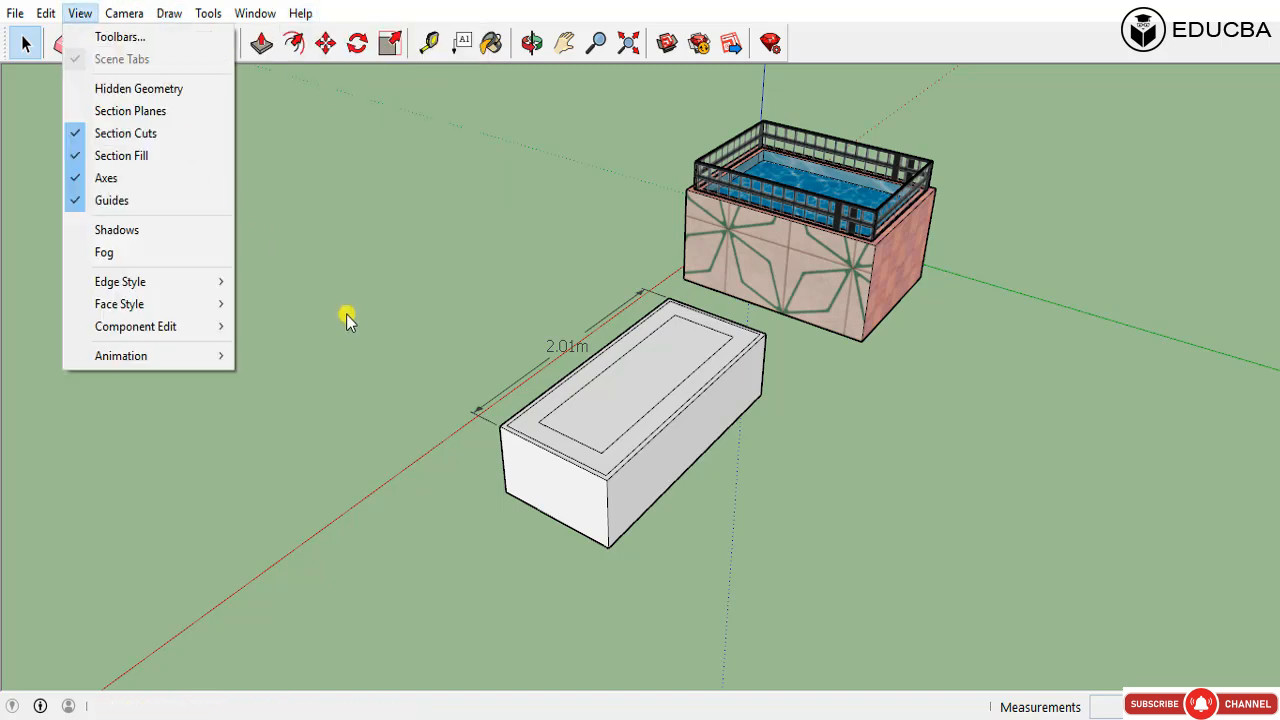
{"action": "left_click", "coordinate": [346, 314]}
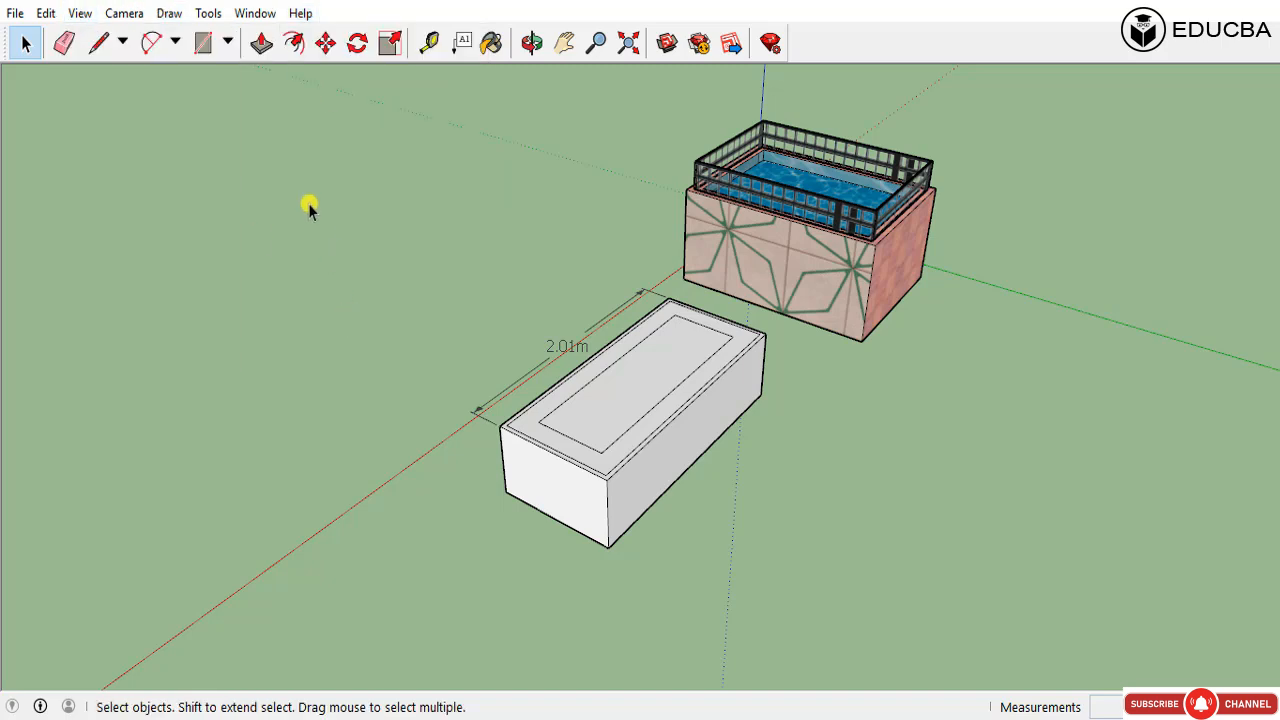
Step: Open the About SketchUp information, view the version and support details, and close it
{"action": "left_click", "coordinate": [276, 18]}
{"action": "mouse_move", "coordinate": [297, 22]}
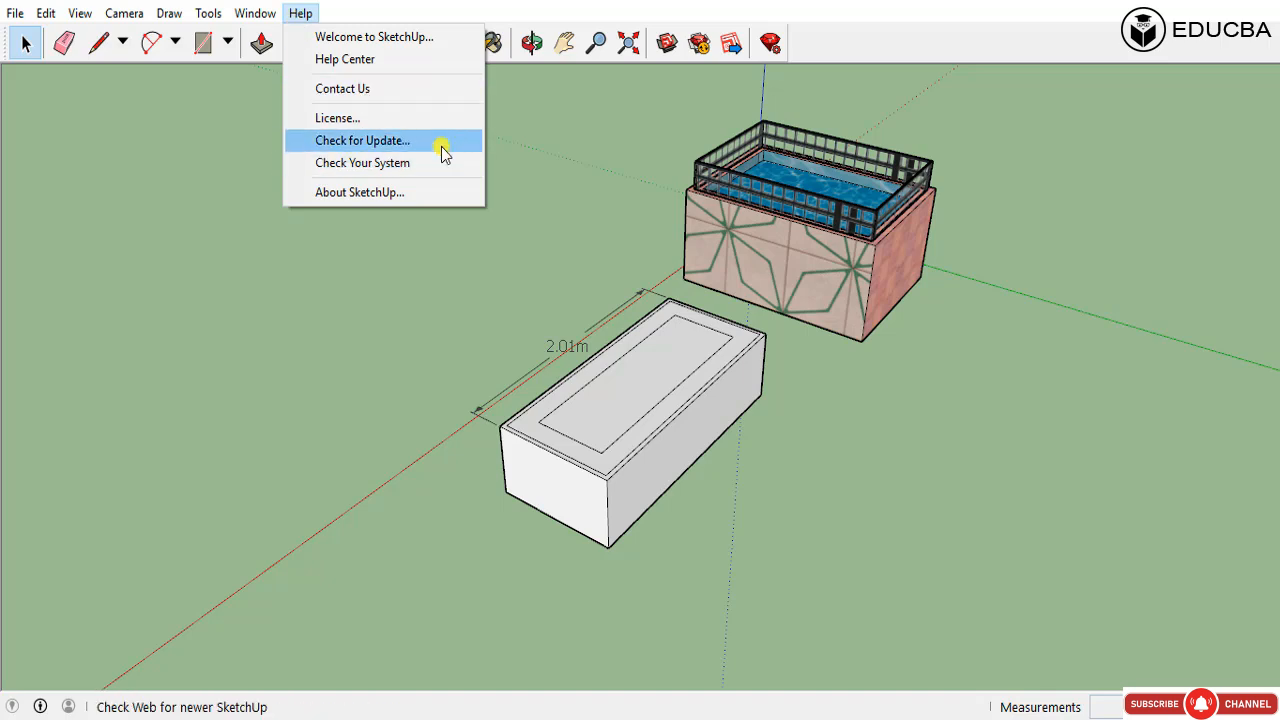
{"action": "left_click", "coordinate": [383, 195]}
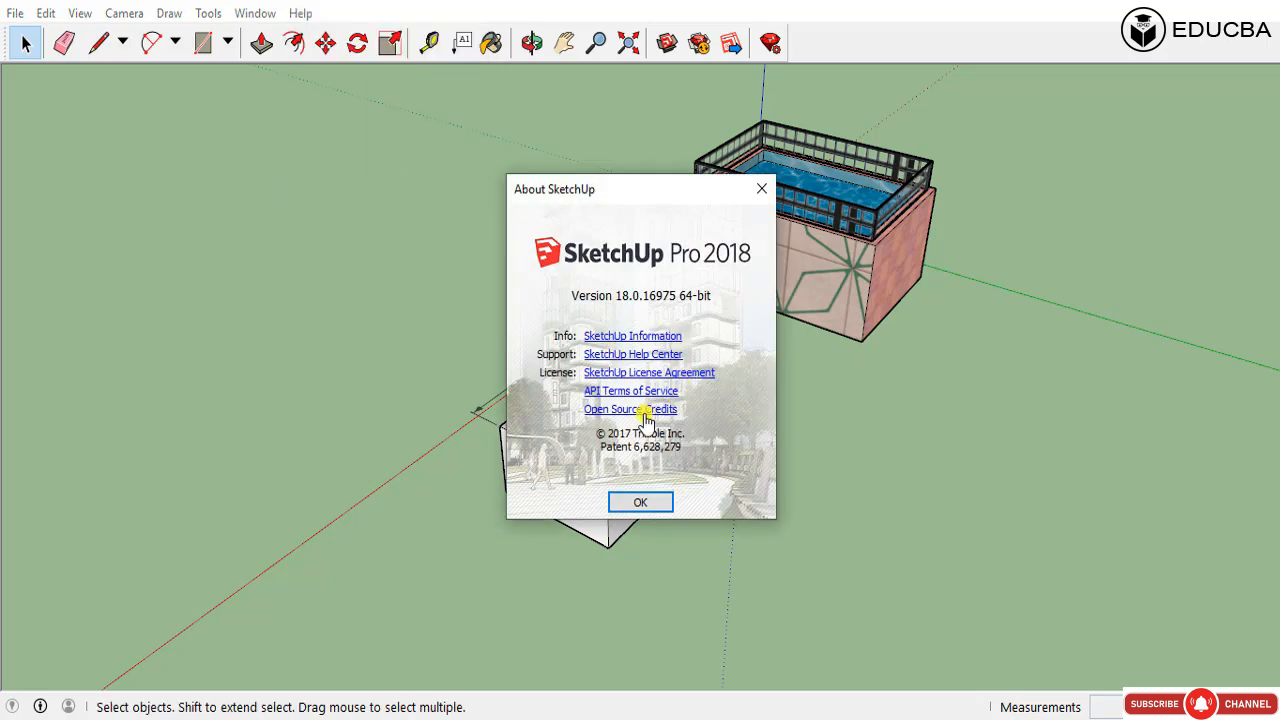
{"action": "left_click", "coordinate": [642, 502]}
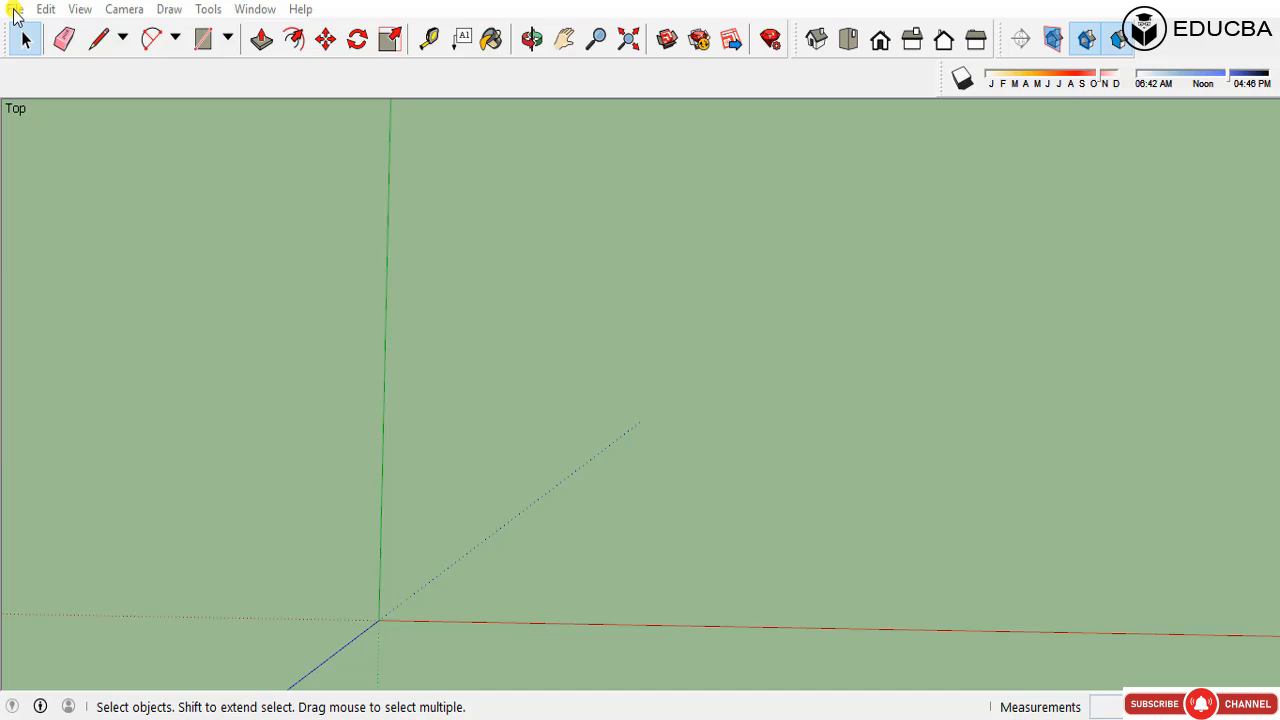
{"action": "left_click", "coordinate": [15, 9]}
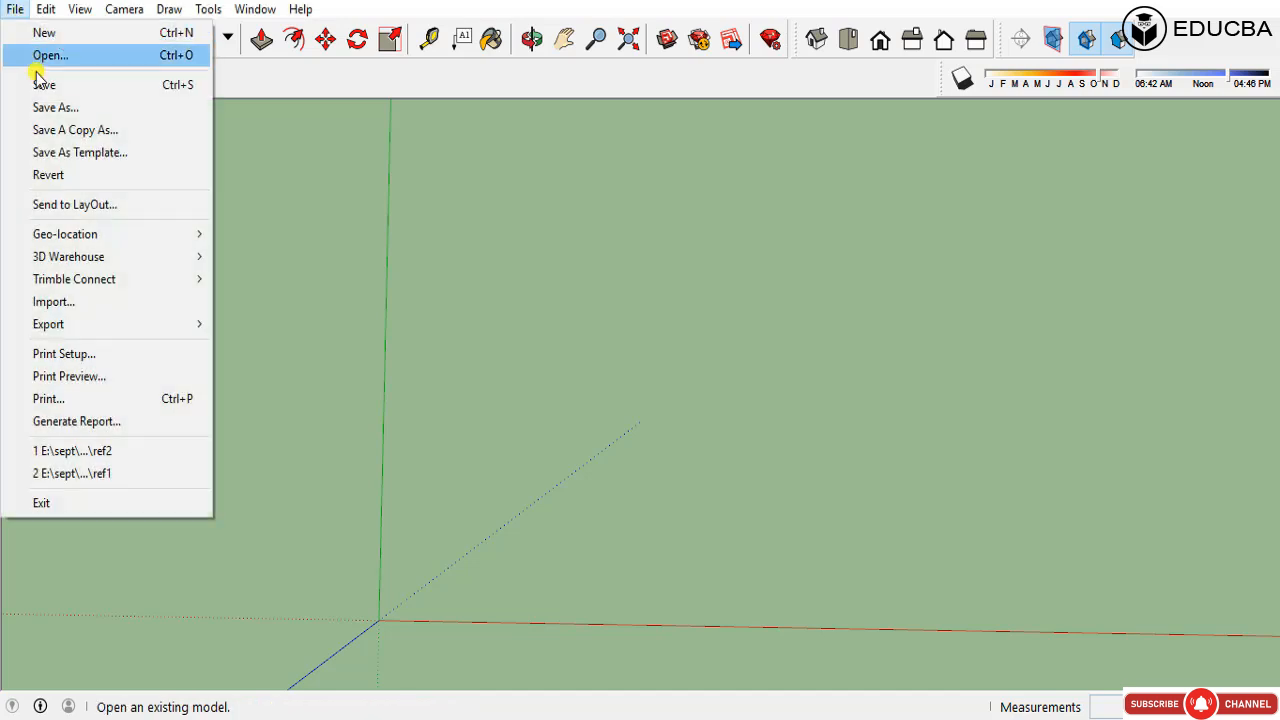
{"action": "left_click", "coordinate": [53, 301]}
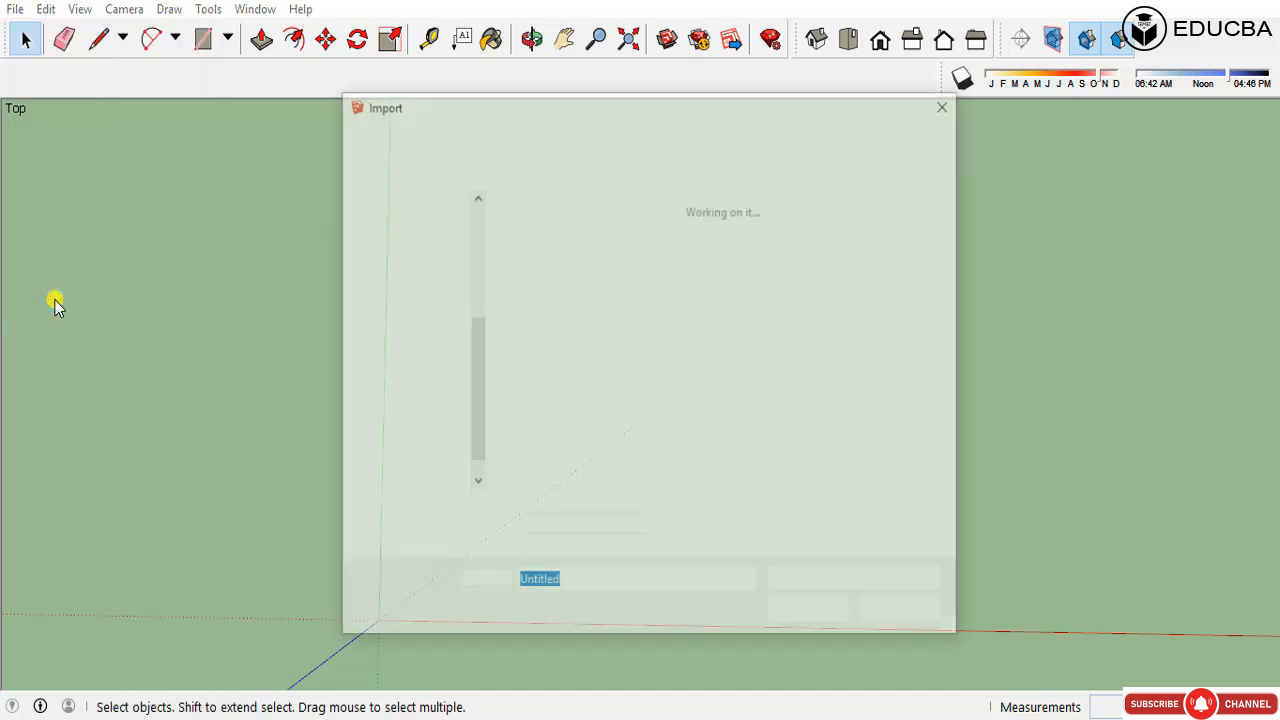
{"action": "left_click", "coordinate": [529, 286]}
{"action": "left_click", "coordinate": [797, 624]}
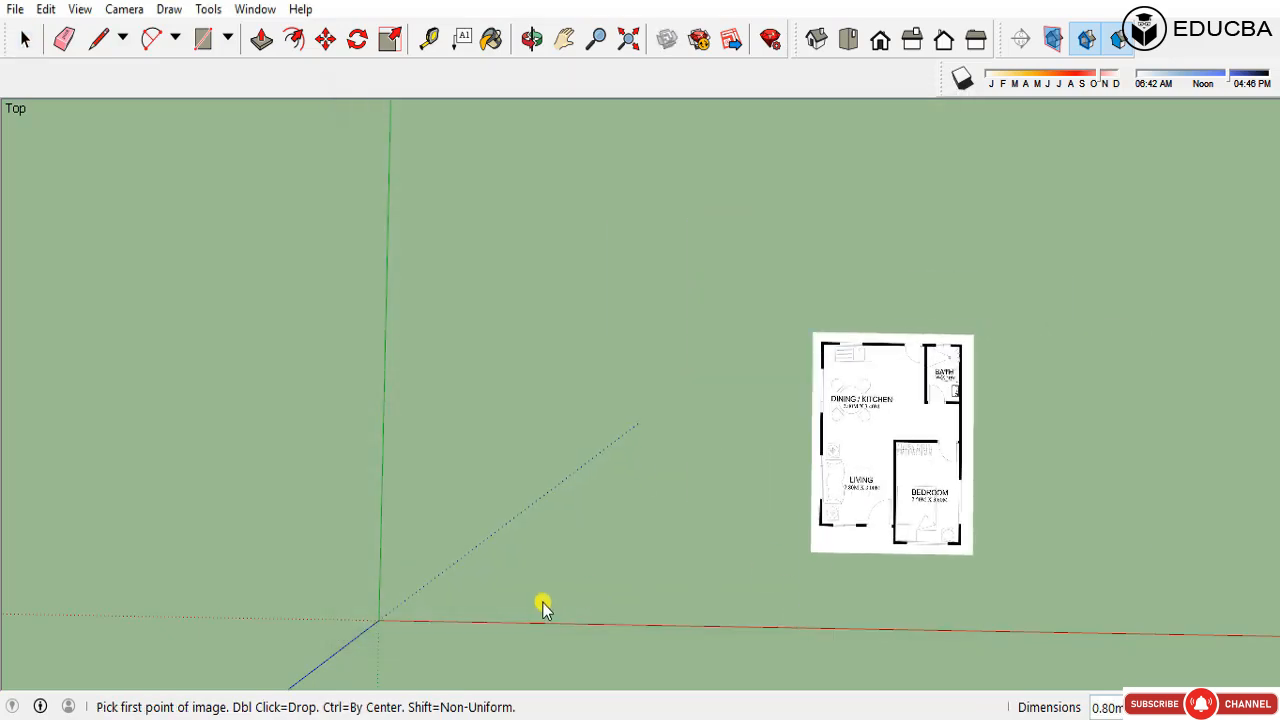
{"action": "left_click", "coordinate": [378, 620]}
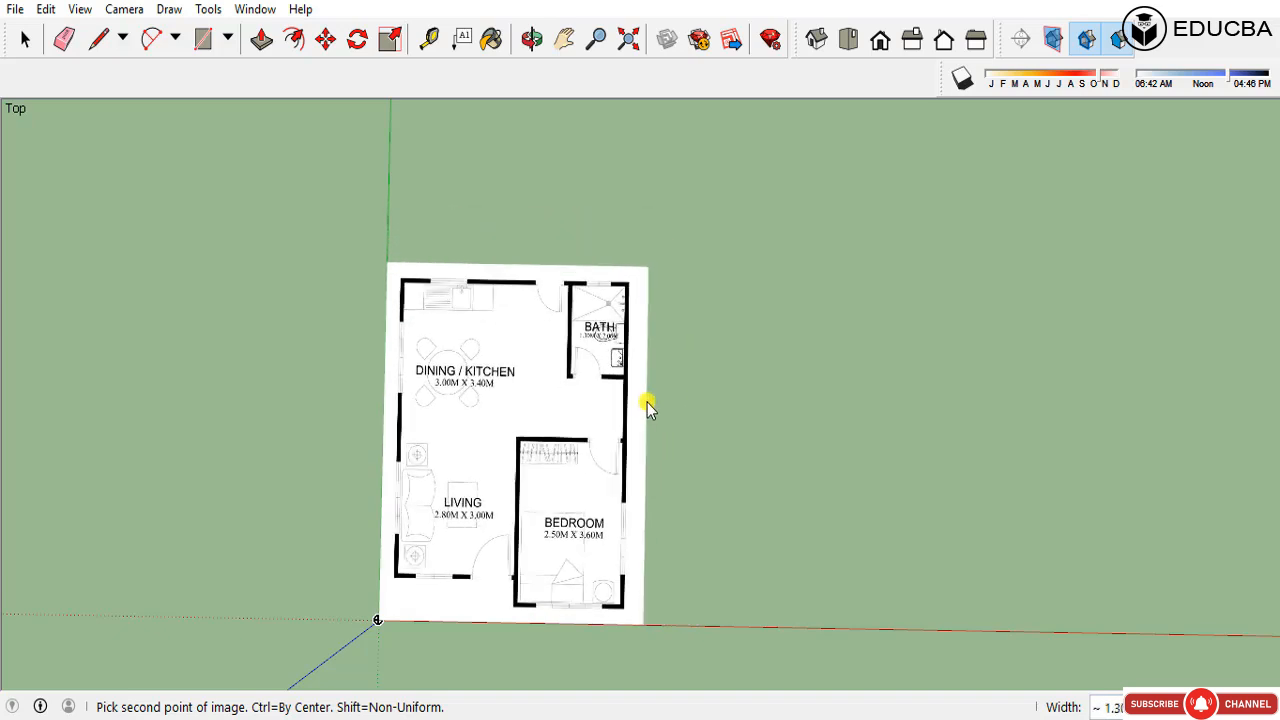
{"action": "key", "text": "Escape"}
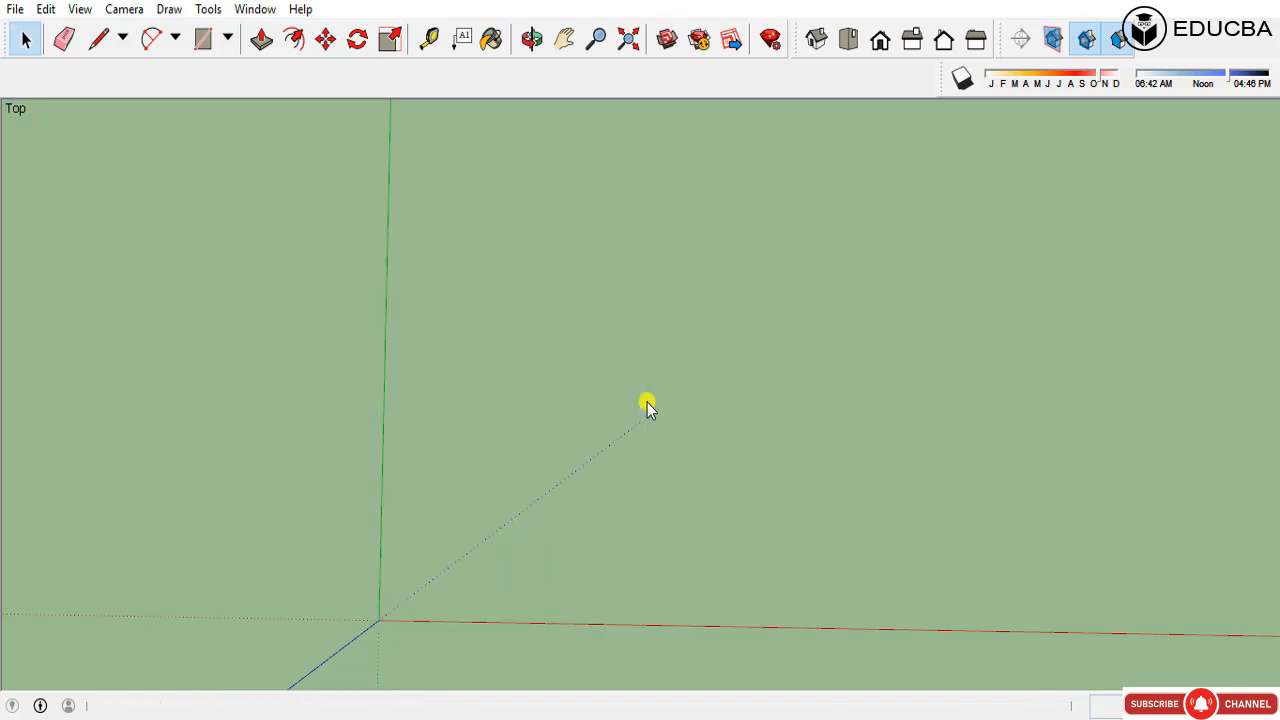
Step: Import the JPEG floor plan ref2 as an image, placing its lower-left corner at the origin and sizing it freehand
{"action": "left_click", "coordinate": [15, 10]}
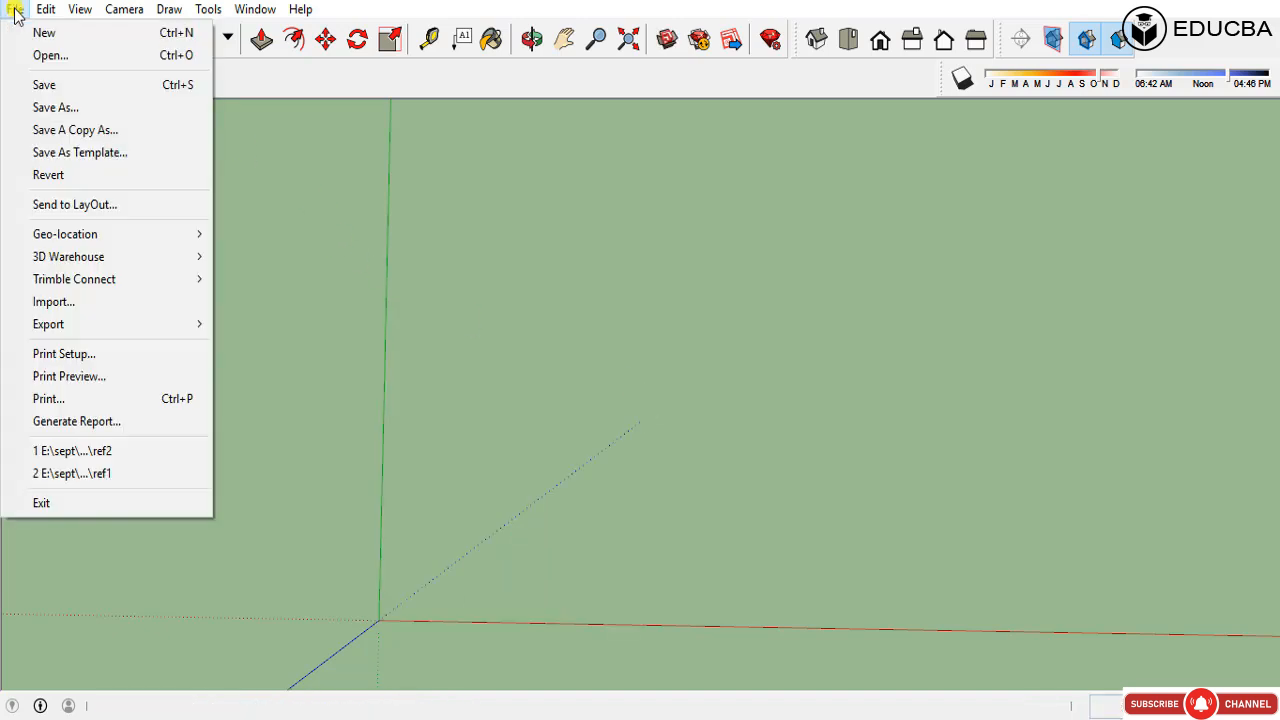
{"action": "left_click", "coordinate": [104, 302]}
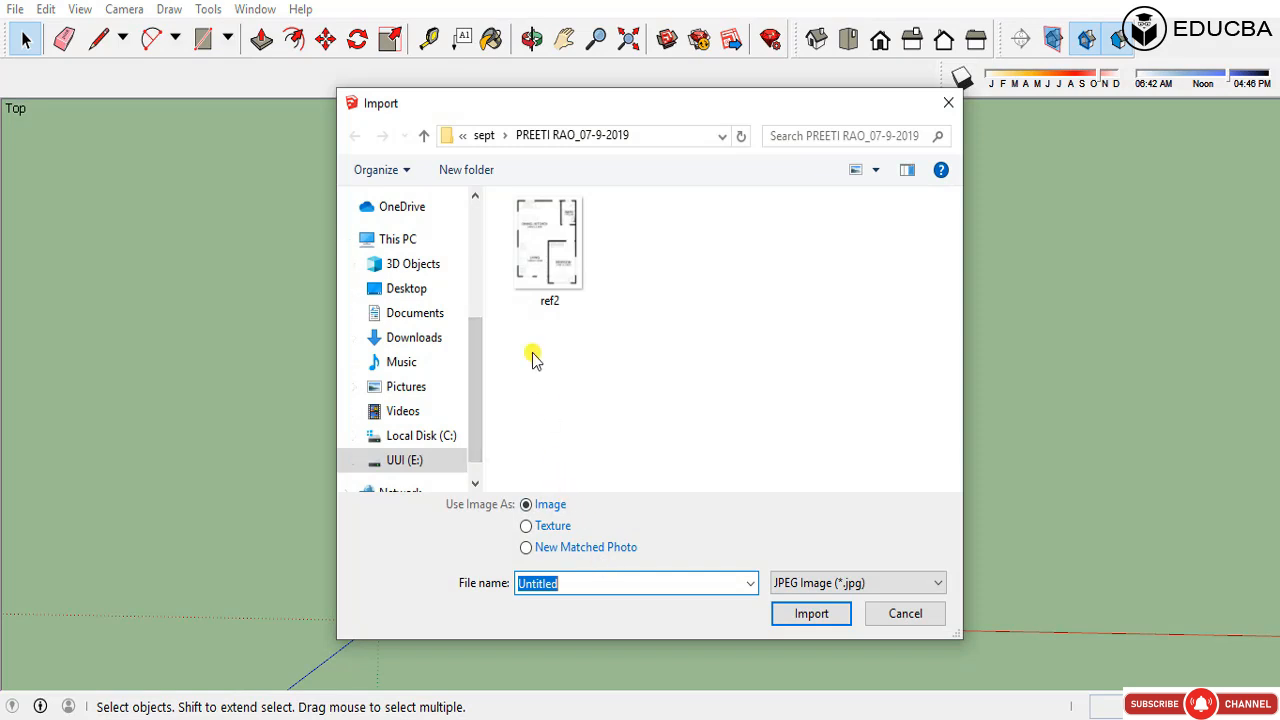
{"action": "left_click", "coordinate": [794, 583]}
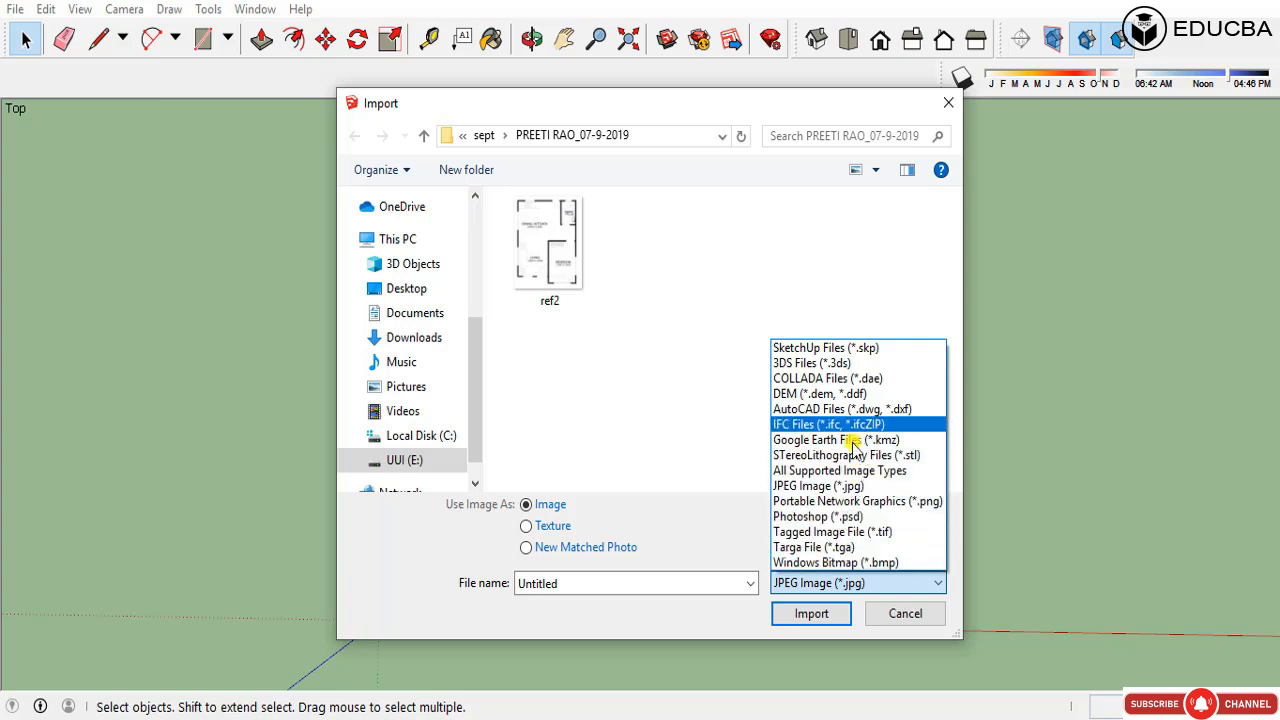
{"action": "left_click", "coordinate": [853, 487]}
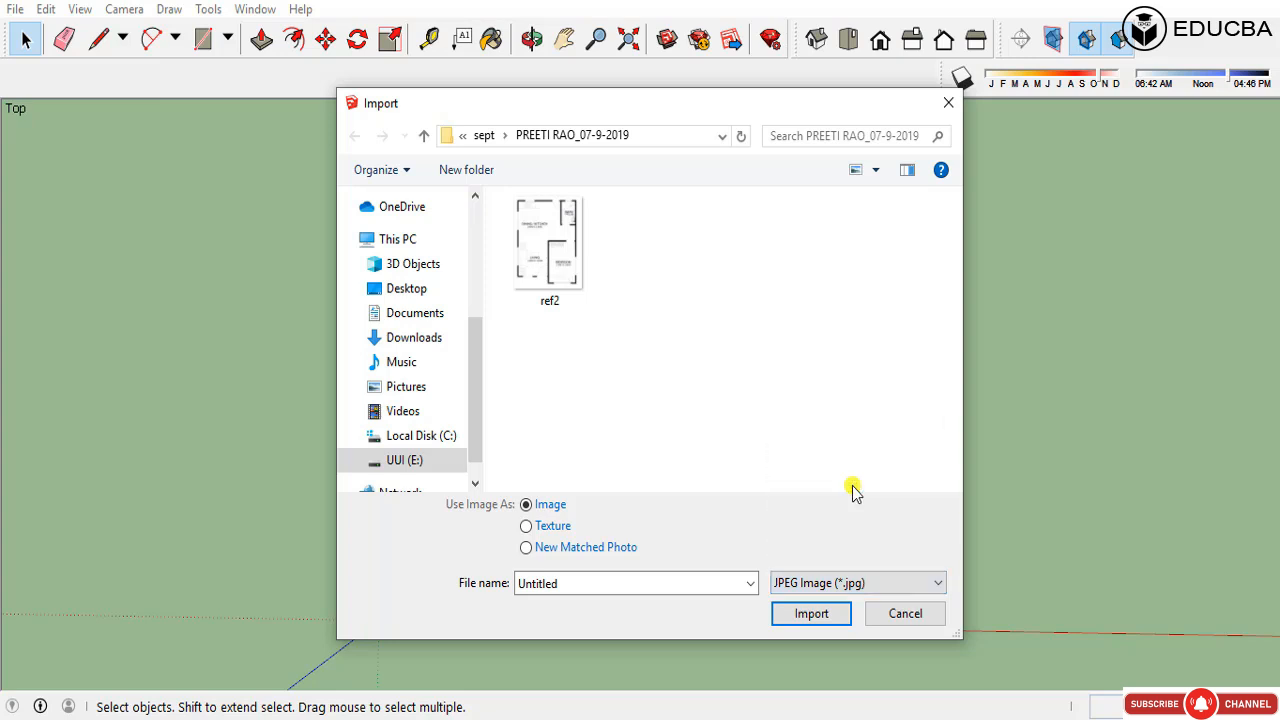
{"action": "left_click", "coordinate": [567, 288]}
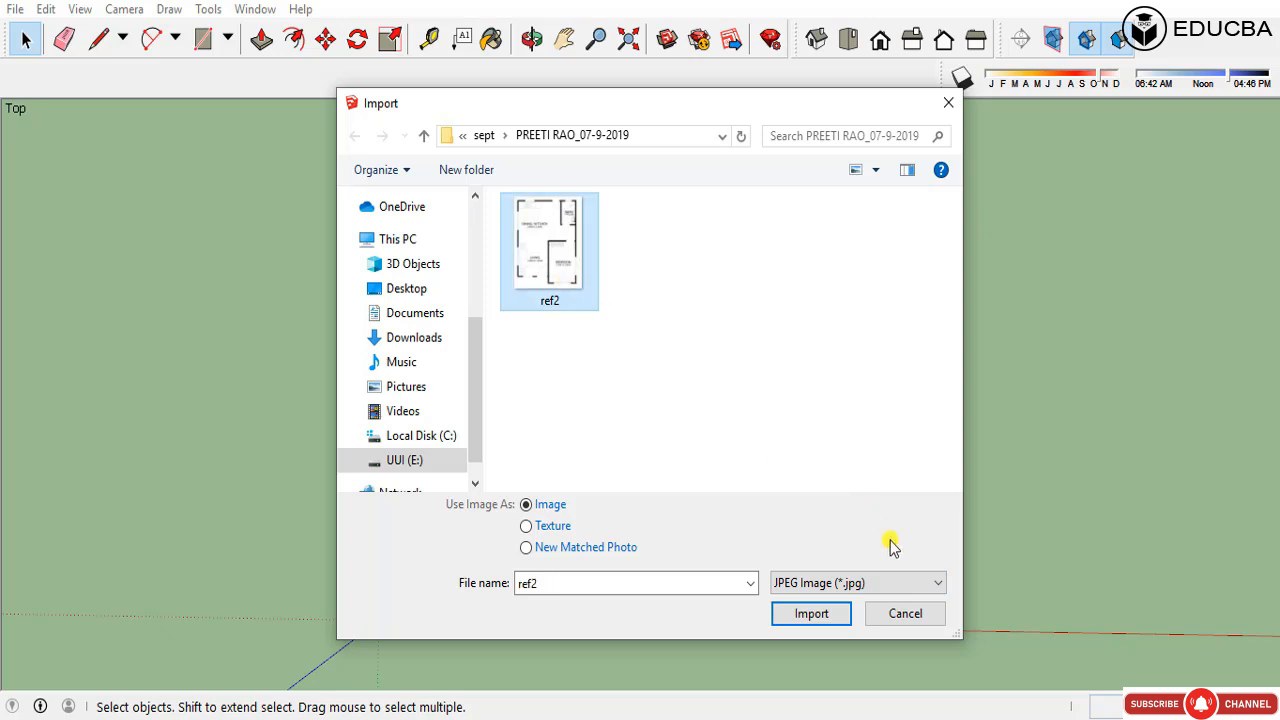
{"action": "left_click", "coordinate": [820, 613]}
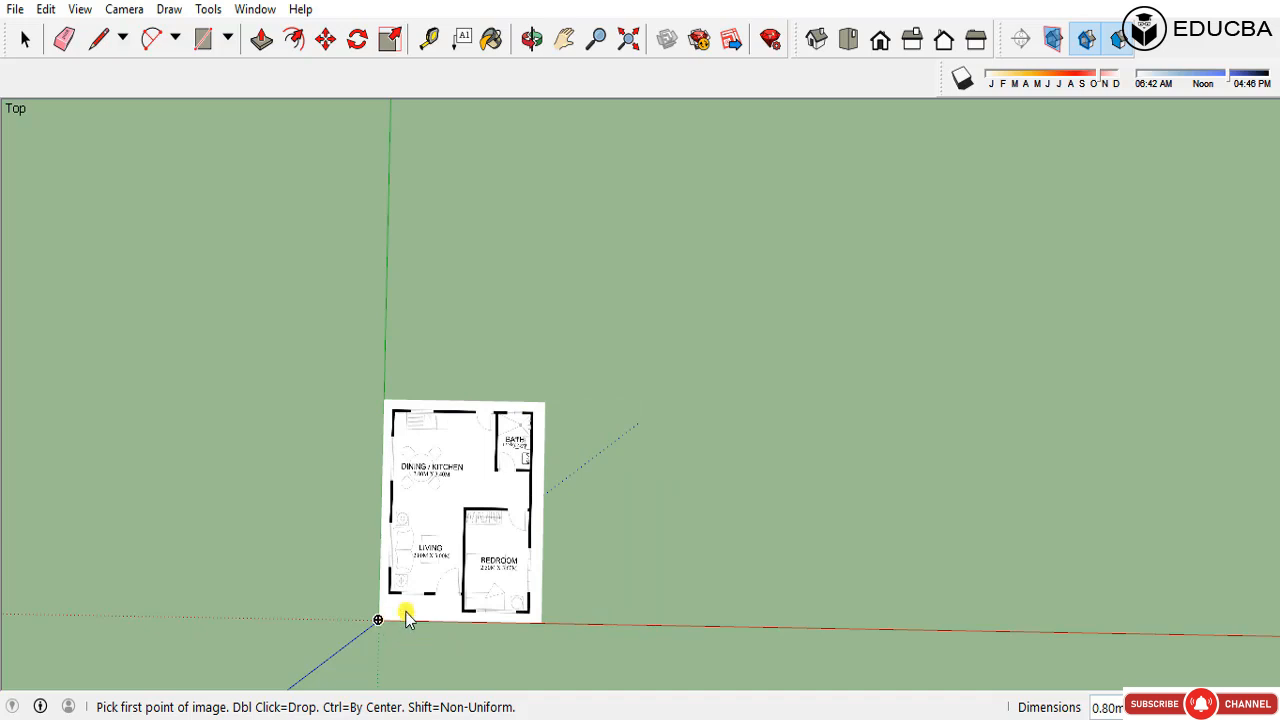
{"action": "left_click", "coordinate": [378, 619]}
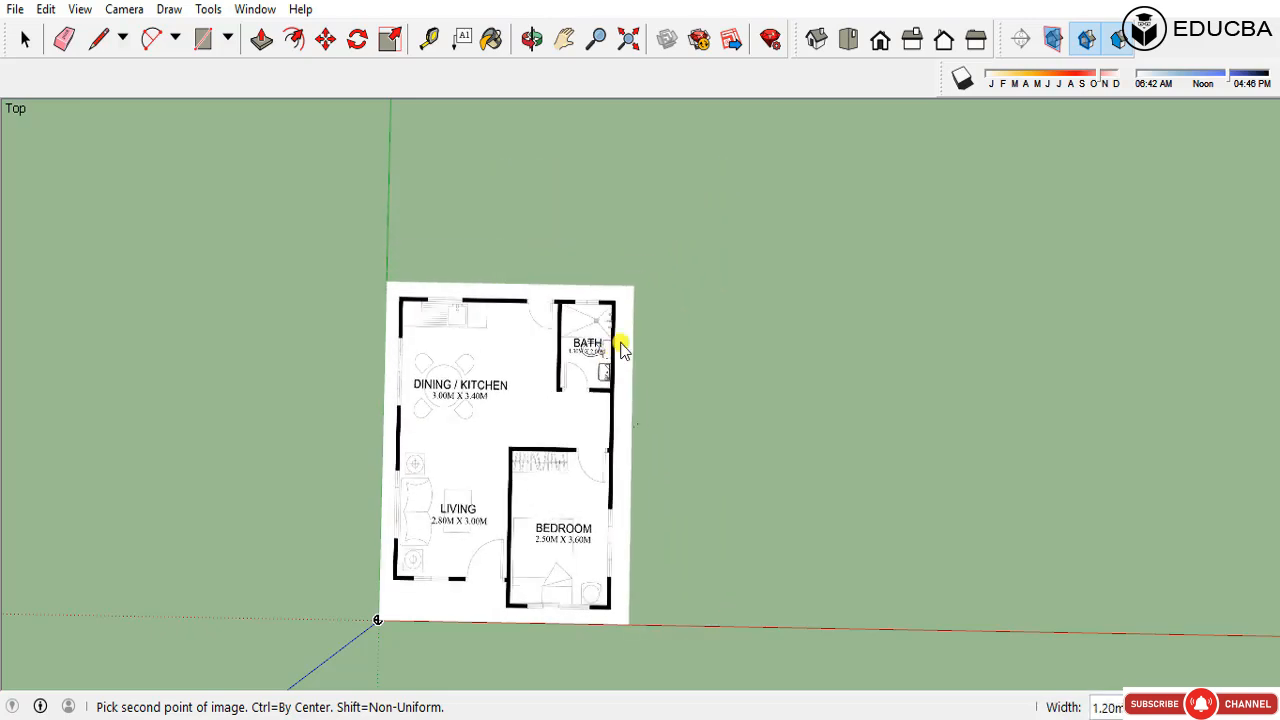
{"action": "left_click", "coordinate": [737, 232]}
Step: Measure across the bedroom from its left wall to its right wall with the Tape Measure
{"action": "scroll", "coordinate": [625, 483], "scroll_direction": "up", "scroll_amount": 1}
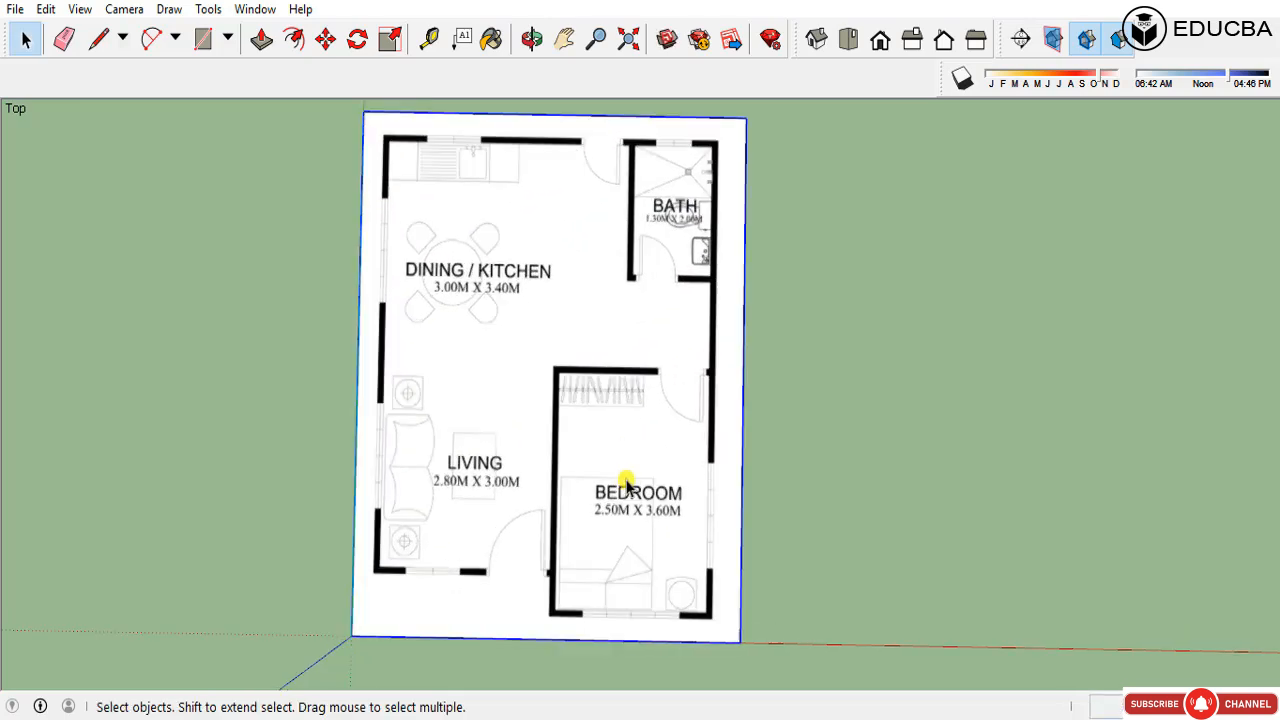
{"action": "scroll", "coordinate": [625, 483], "scroll_direction": "down", "scroll_amount": 3}
{"action": "scroll", "coordinate": [640, 546], "scroll_direction": "up", "scroll_amount": 6}
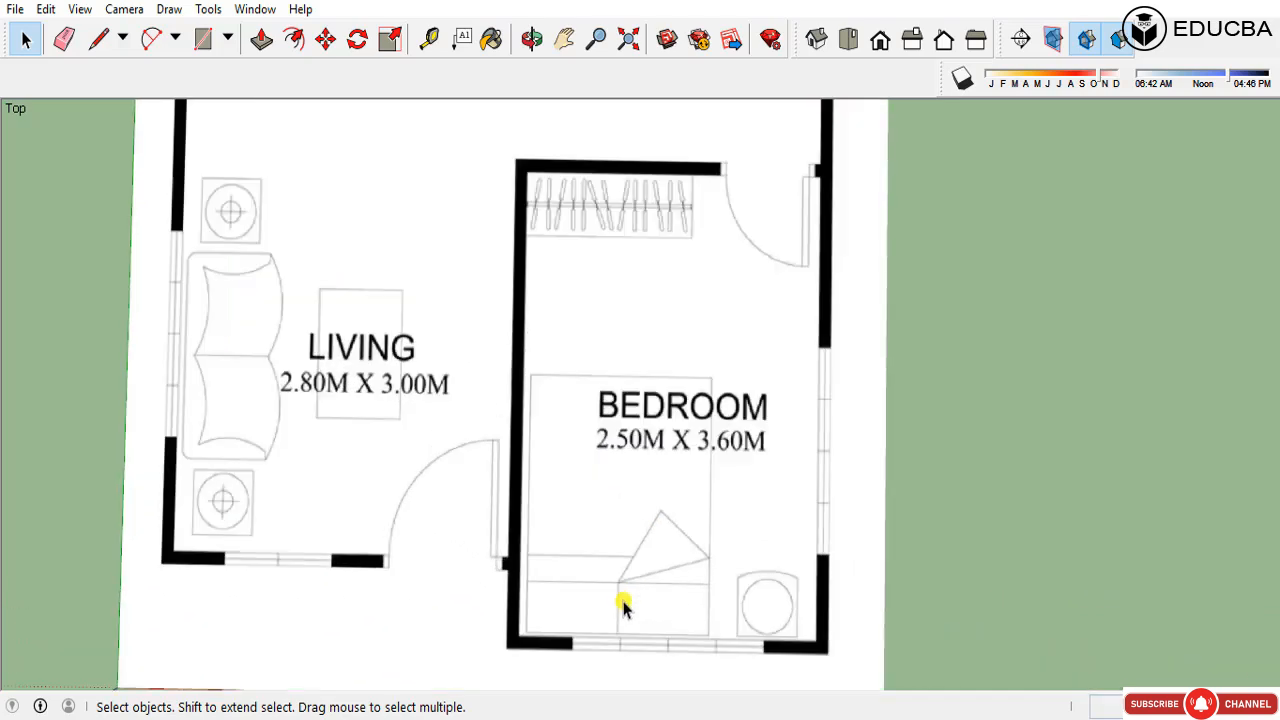
{"action": "scroll", "coordinate": [611, 460], "scroll_direction": "up", "scroll_amount": 3}
{"action": "scroll", "coordinate": [614, 460], "scroll_direction": "down", "scroll_amount": 2}
{"action": "key", "text": "t"}
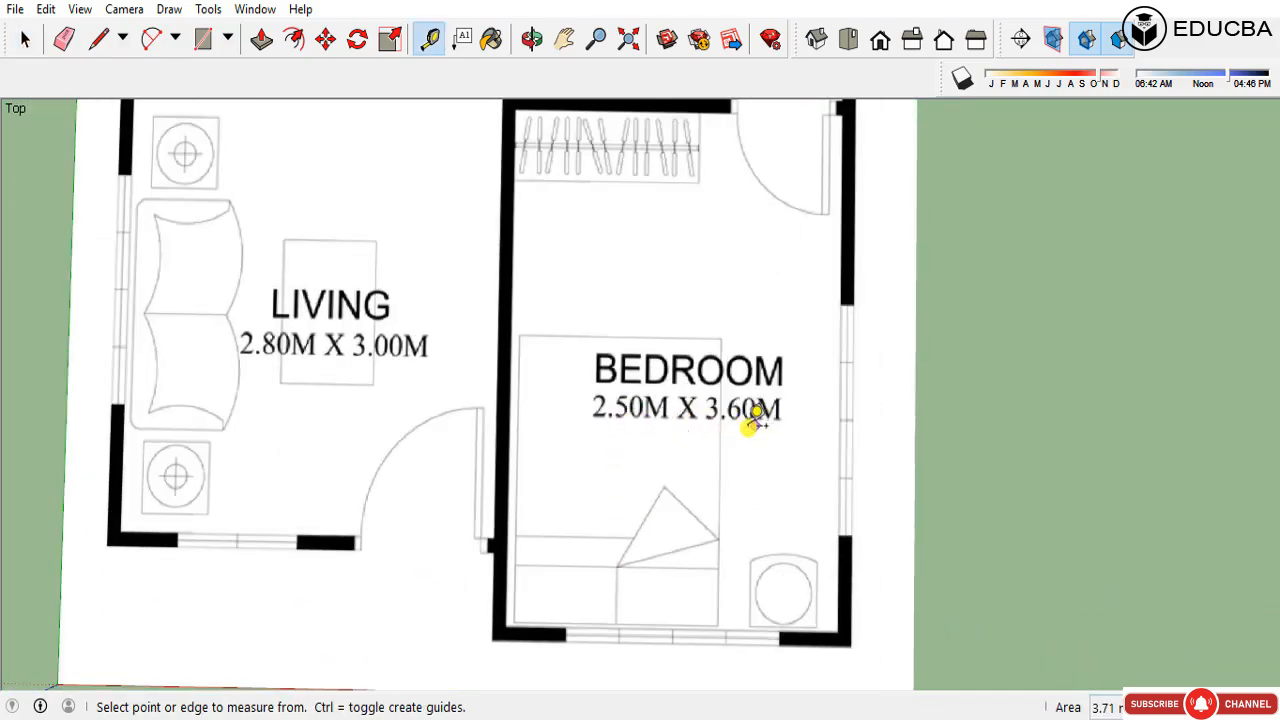
{"action": "left_click", "coordinate": [507, 470]}
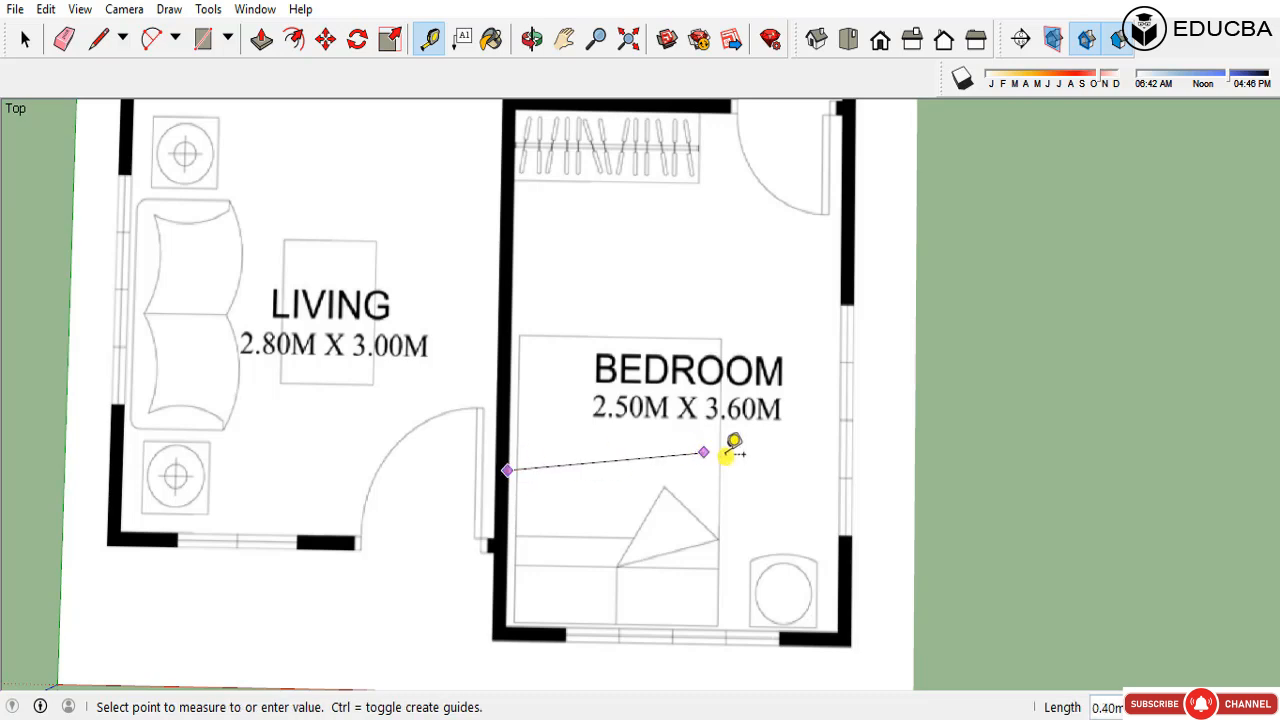
{"action": "left_click", "coordinate": [847, 473]}
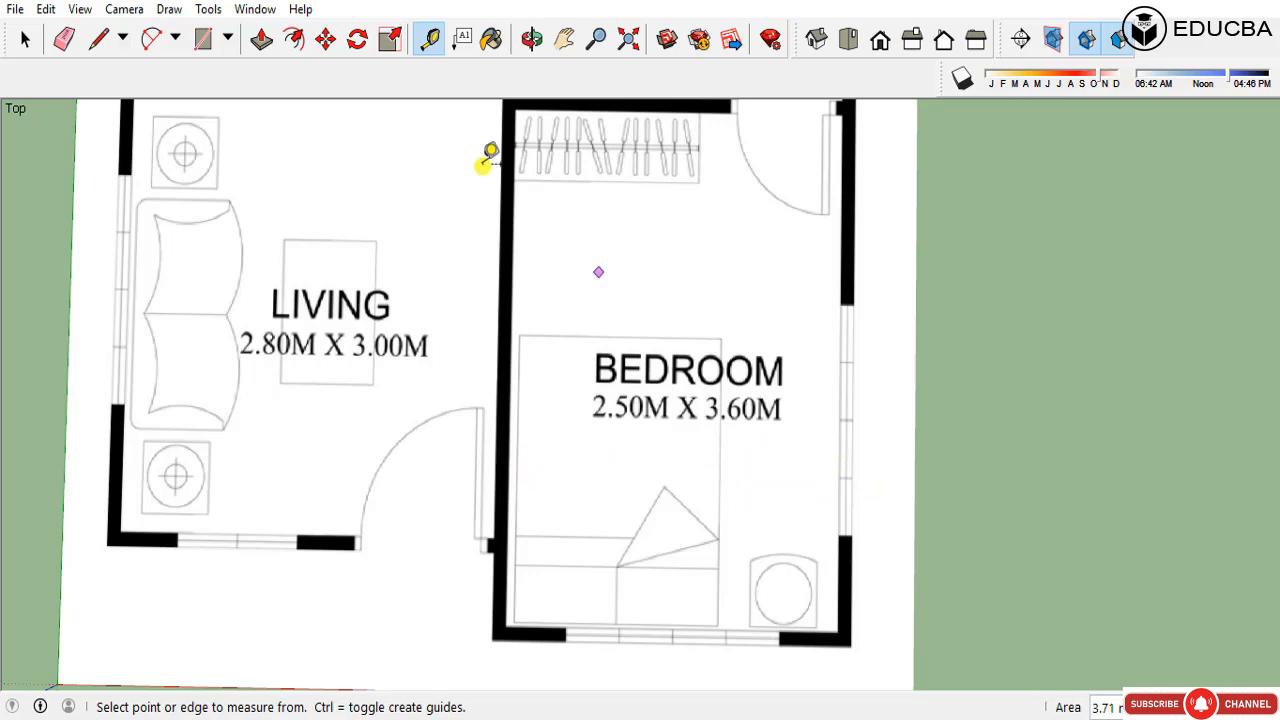
Step: Measure the bedroom's width again with the Tape Measure, along the red axis near the bed
{"action": "left_click", "coordinate": [207, 9]}
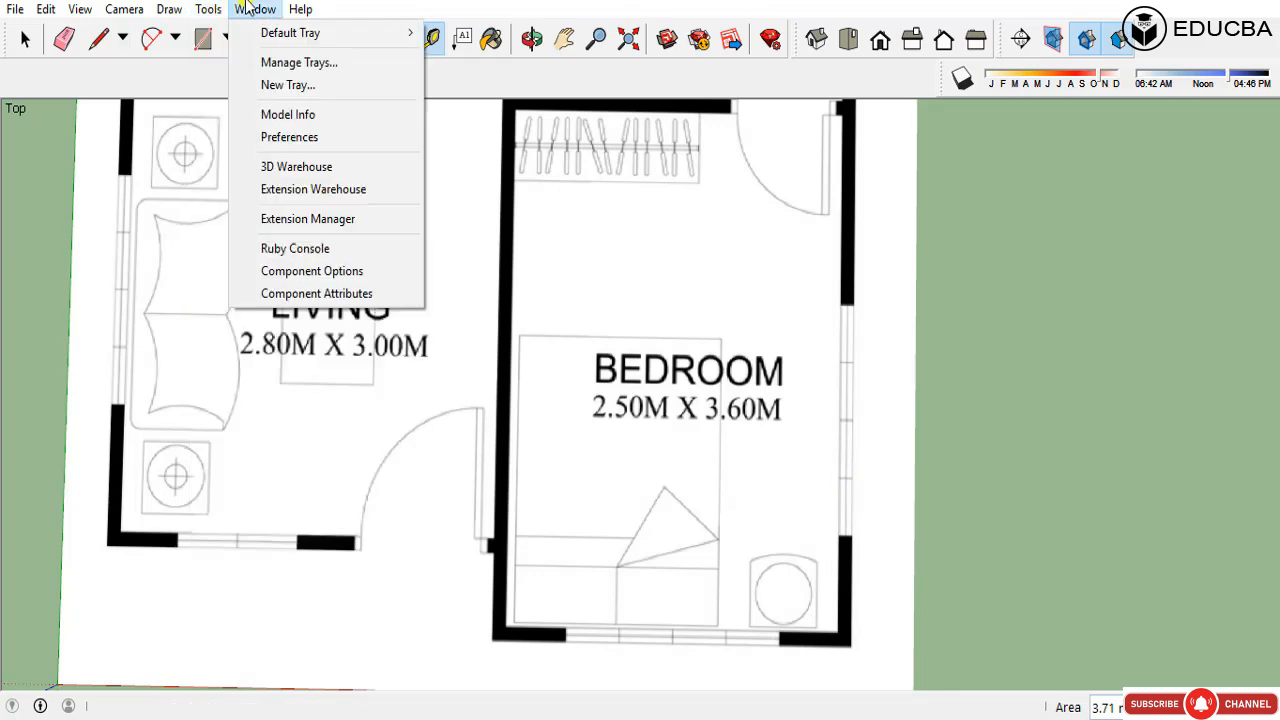
{"action": "left_click", "coordinate": [252, 9]}
{"action": "left_click", "coordinate": [169, 9]}
{"action": "mouse_move", "coordinate": [222, 12]}
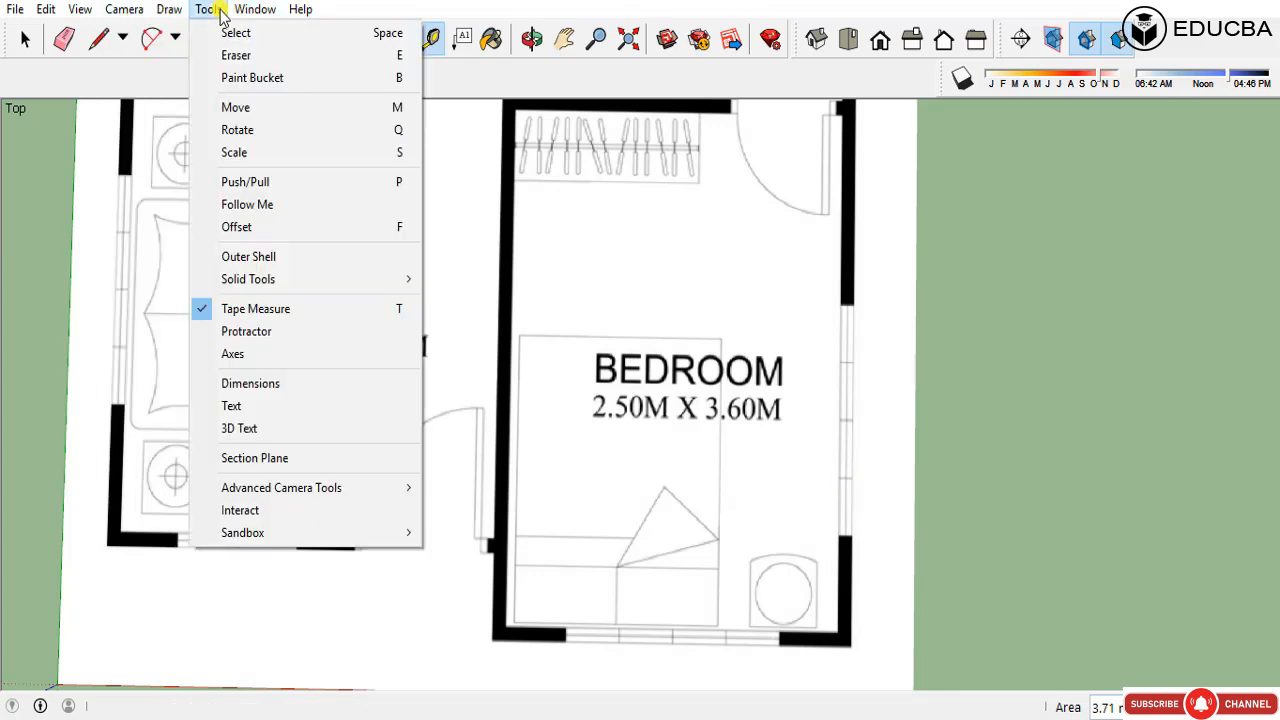
{"action": "left_click", "coordinate": [253, 308]}
{"action": "left_click", "coordinate": [507, 511]}
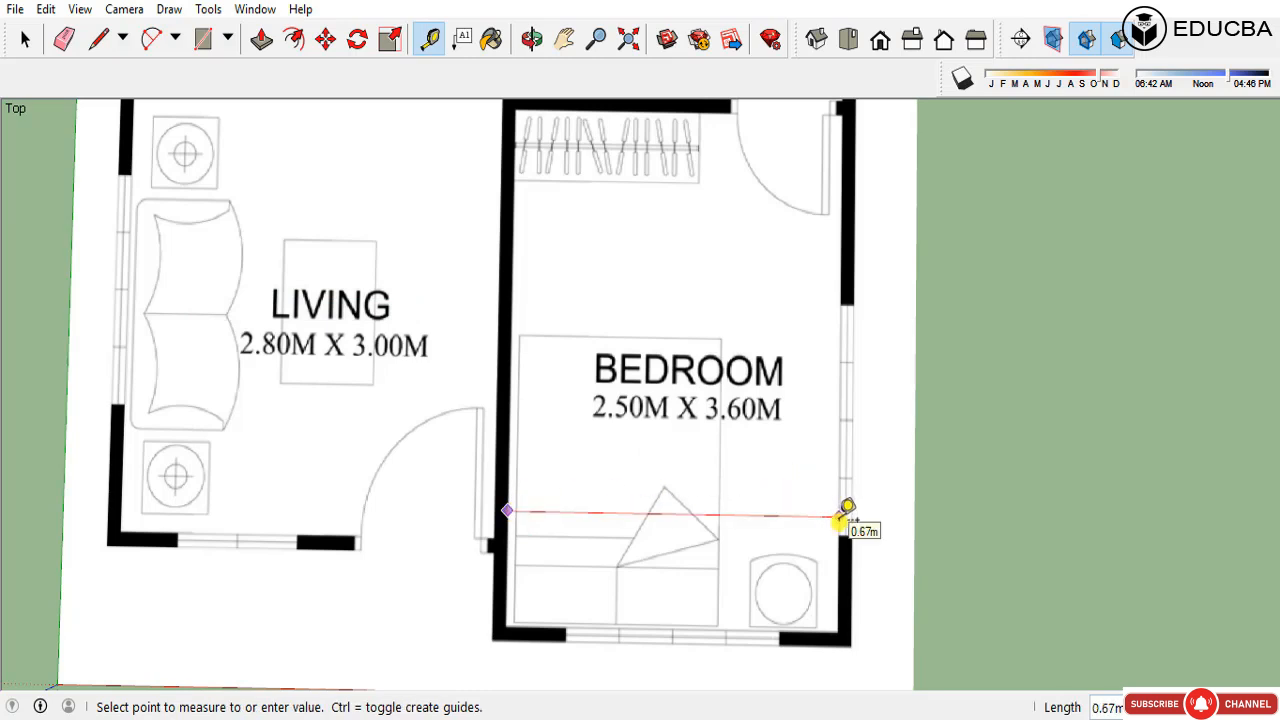
{"action": "key", "text": "space"}
Step: Scale the floor plan image up uniformly from the origin corner by a factor of about 5.81
{"action": "scroll", "coordinate": [845, 515], "scroll_direction": "down", "scroll_amount": 8}
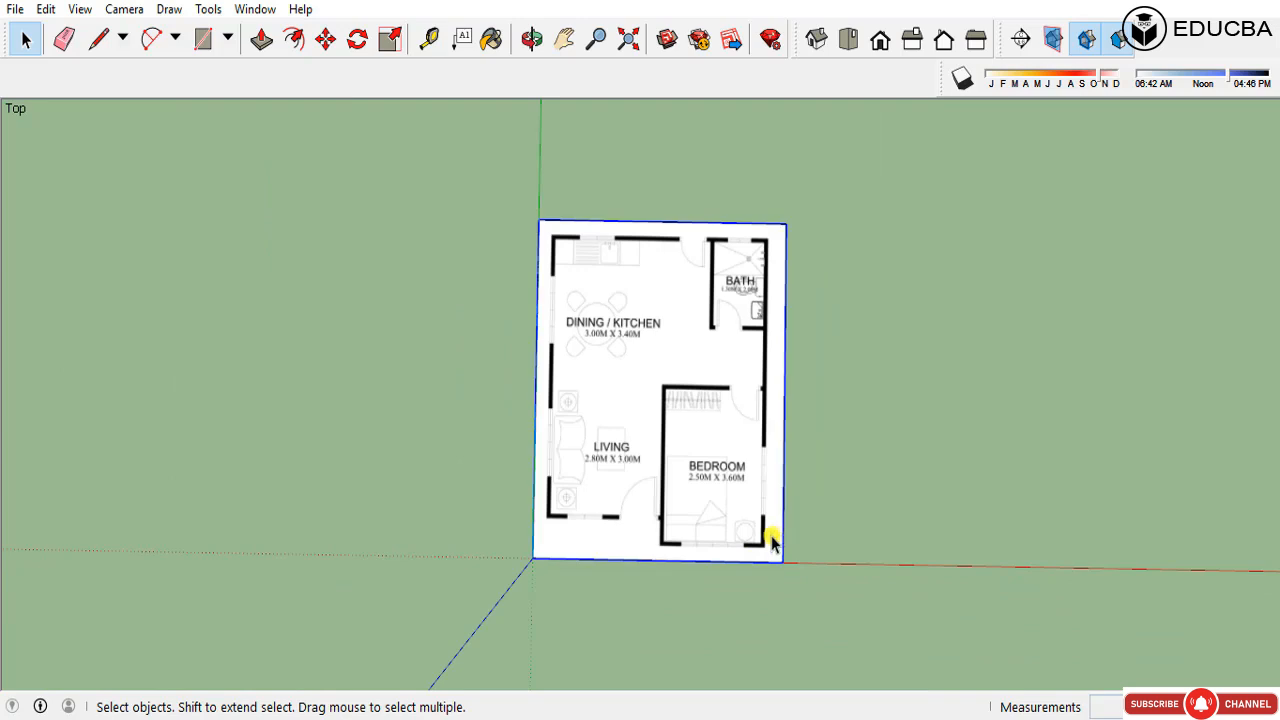
{"action": "left_click", "coordinate": [208, 9]}
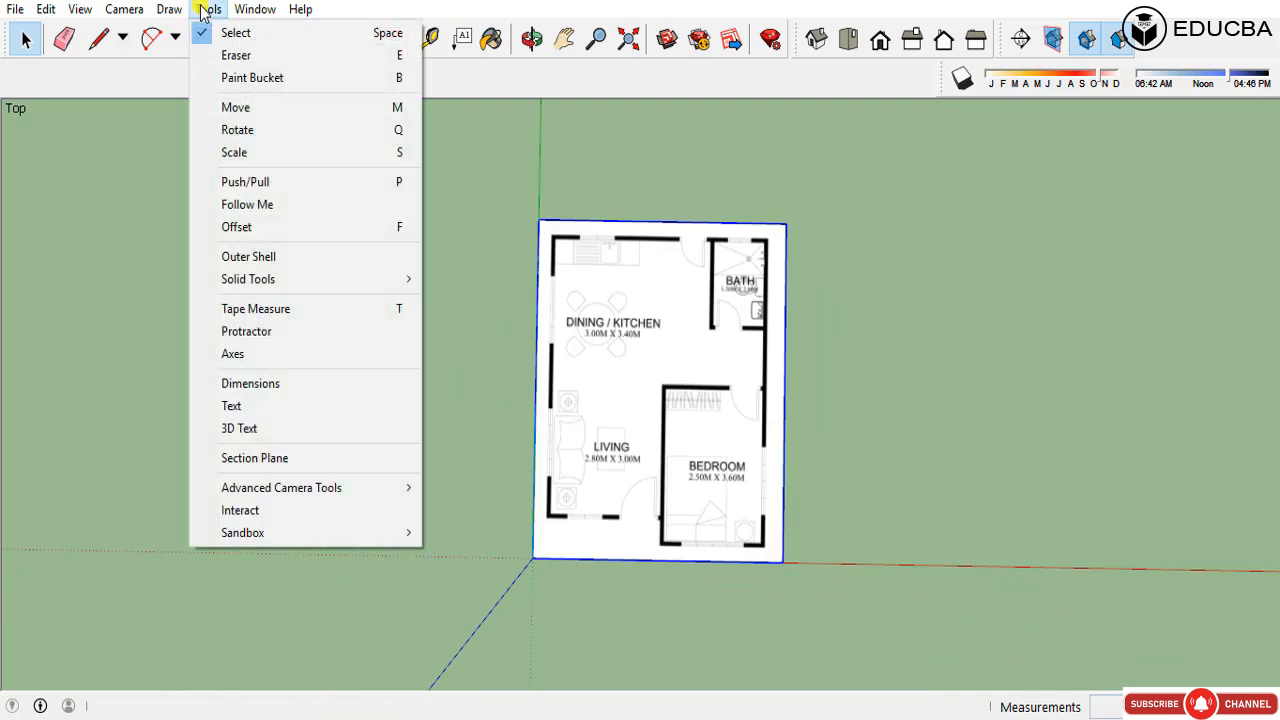
{"action": "left_click", "coordinate": [262, 152]}
{"action": "scroll", "coordinate": [695, 487], "scroll_direction": "down", "scroll_amount": 2}
{"action": "scroll", "coordinate": [695, 487], "scroll_direction": "down", "scroll_amount": 3}
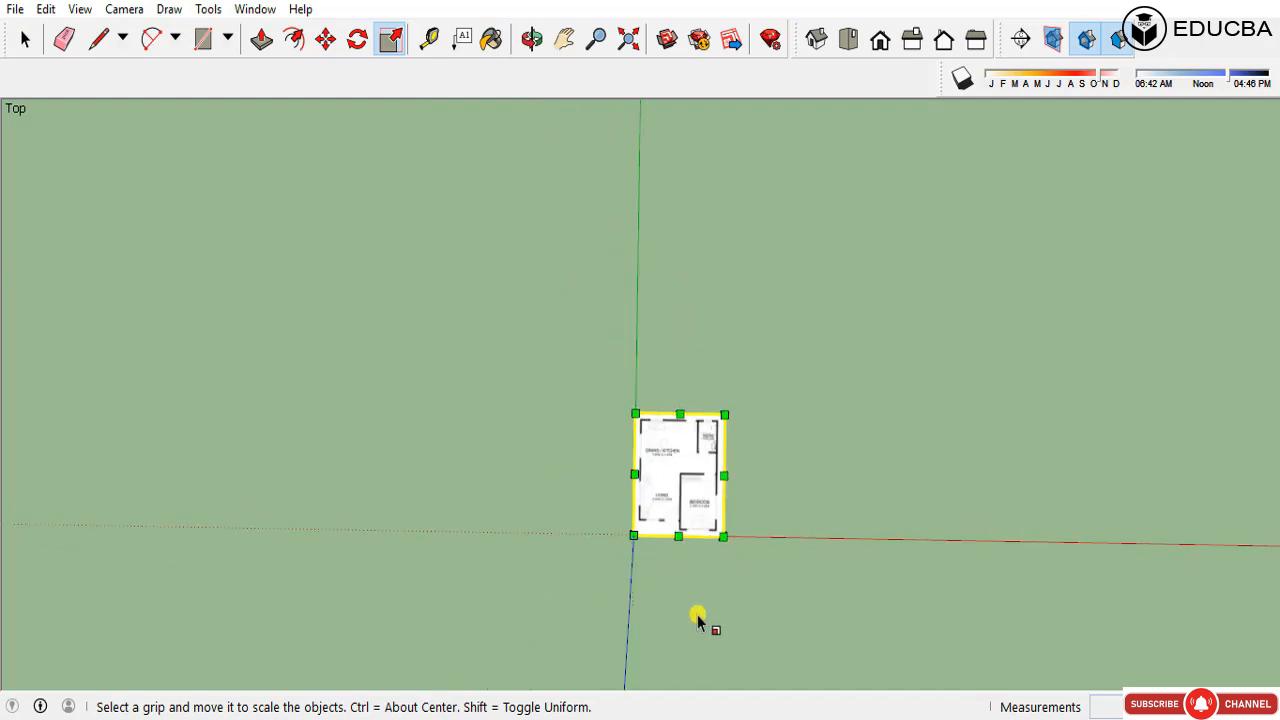
{"action": "left_click", "coordinate": [722, 457]}
{"action": "left_click_drag", "start_coordinate": [724, 457], "coordinate": [833, 380]}
{"action": "scroll", "coordinate": [777, 431], "scroll_direction": "down", "scroll_amount": 4}
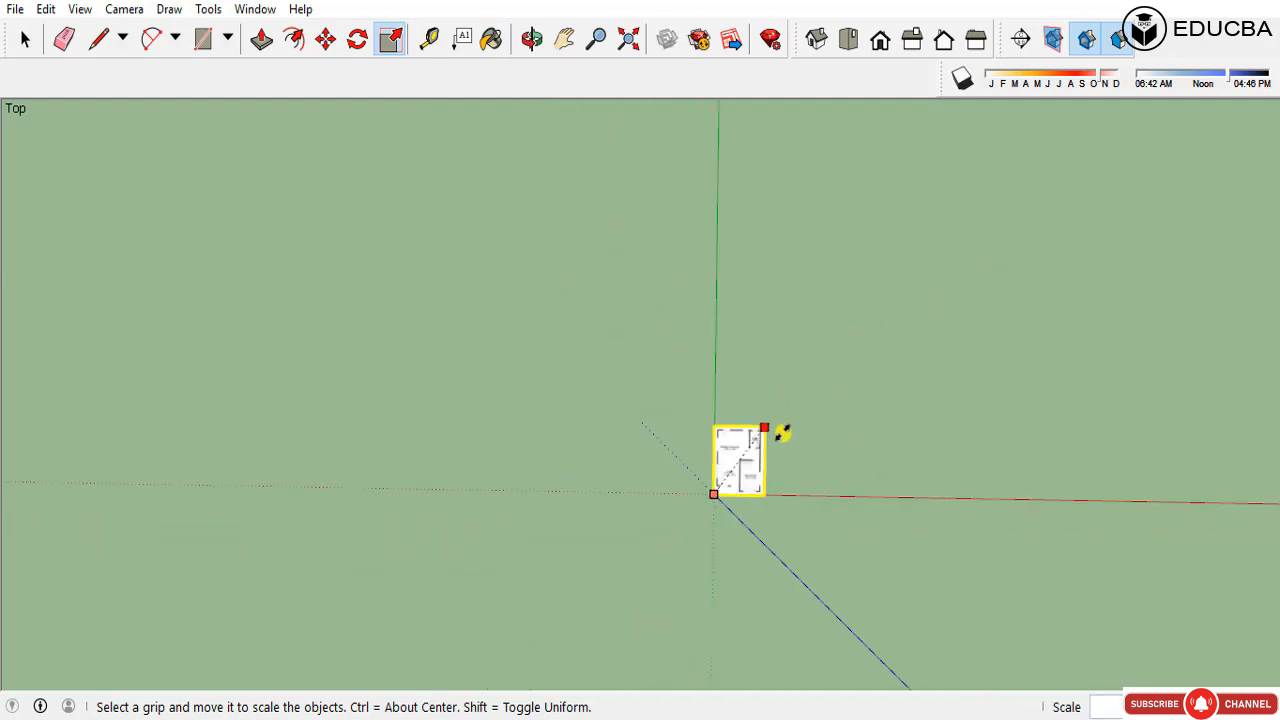
{"action": "scroll", "coordinate": [949, 489], "scroll_direction": "up", "scroll_amount": 2}
{"action": "left_click_drag", "start_coordinate": [974, 458], "coordinate": [777, 160]}
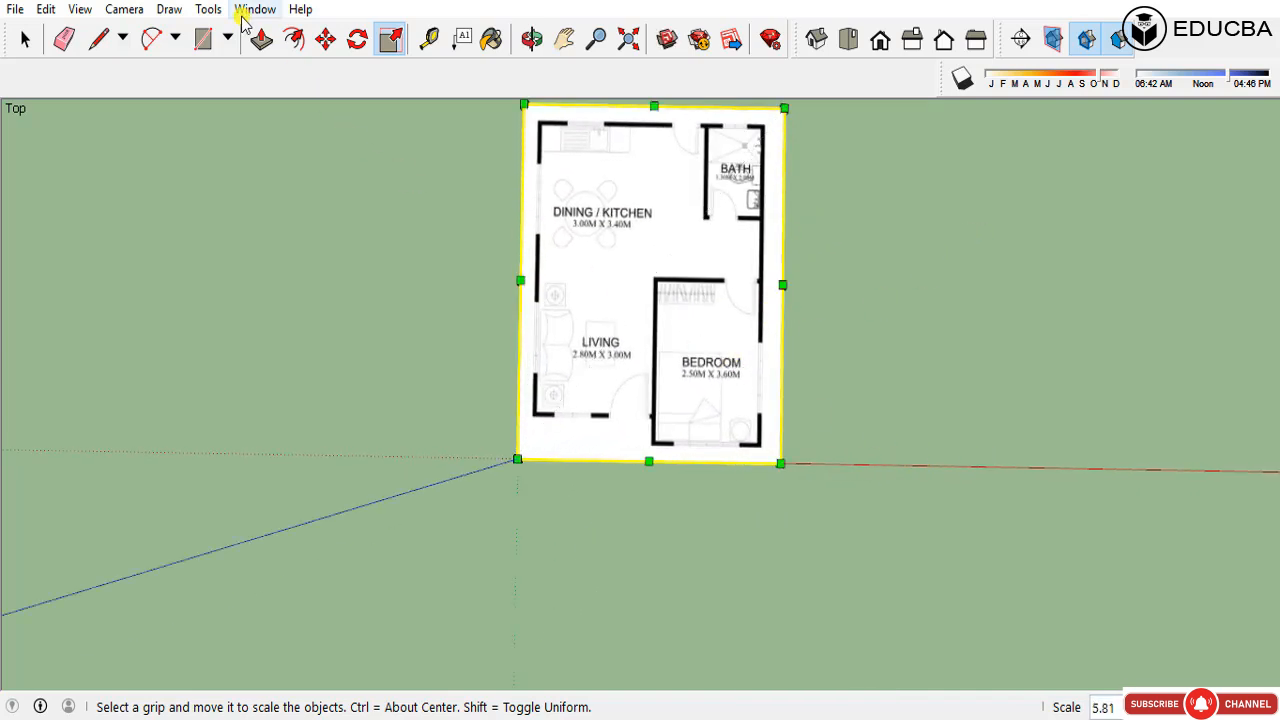
{"action": "key", "text": "space"}
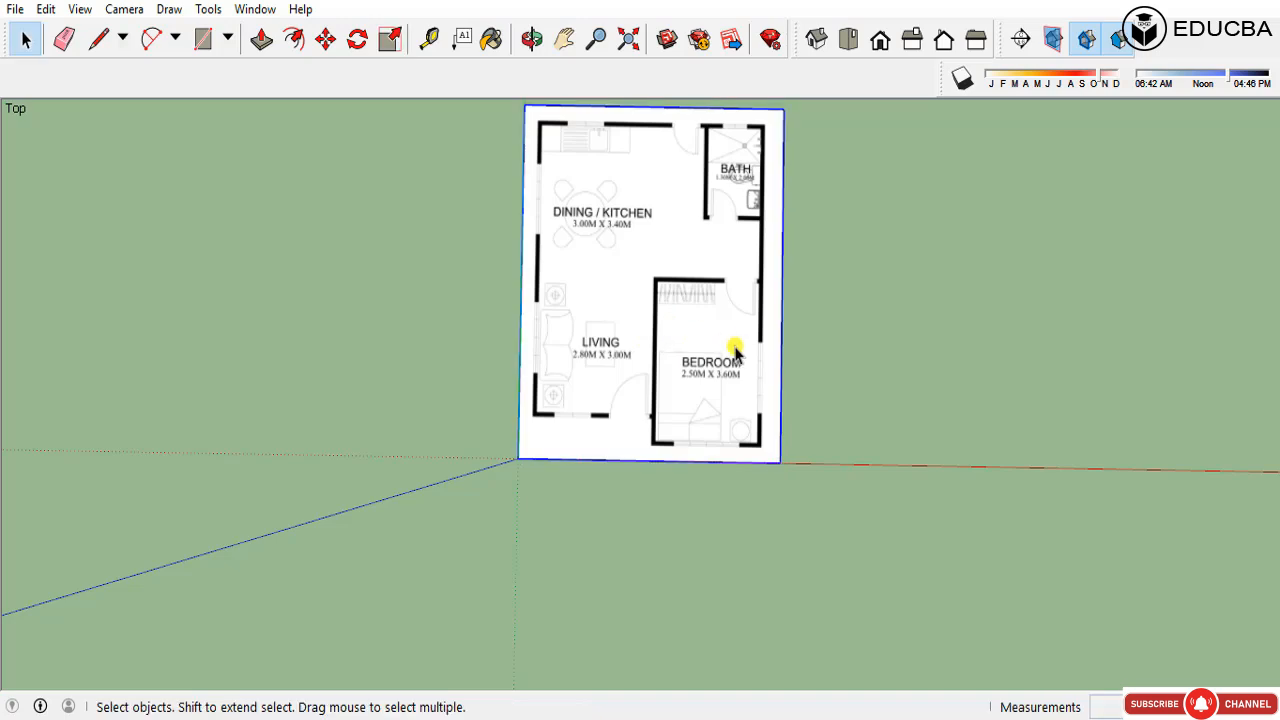
Step: Measure the enlarged bedroom's width along its lower wall, starting from the inner lower-left corner
{"action": "key", "text": "t"}
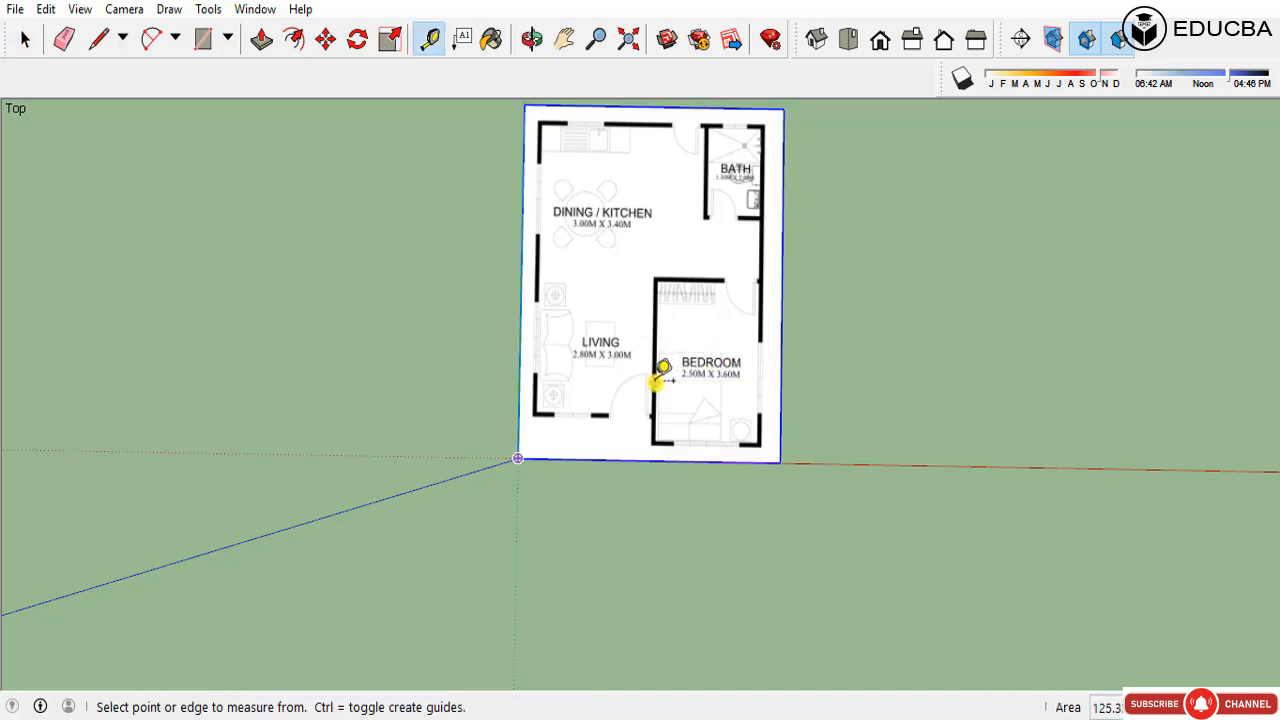
{"action": "scroll", "coordinate": [662, 385], "scroll_direction": "up", "scroll_amount": 6}
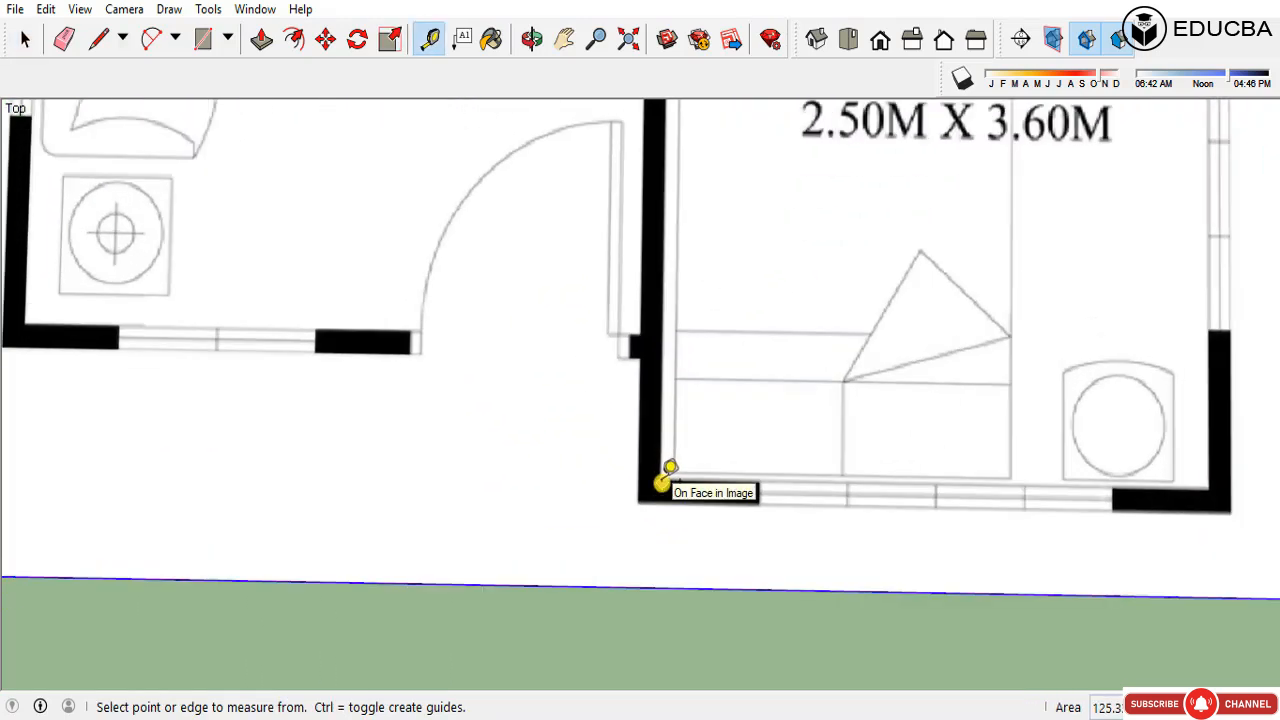
{"action": "left_click", "coordinate": [658, 478]}
{"action": "scroll", "coordinate": [662, 468], "scroll_direction": "down", "scroll_amount": 3}
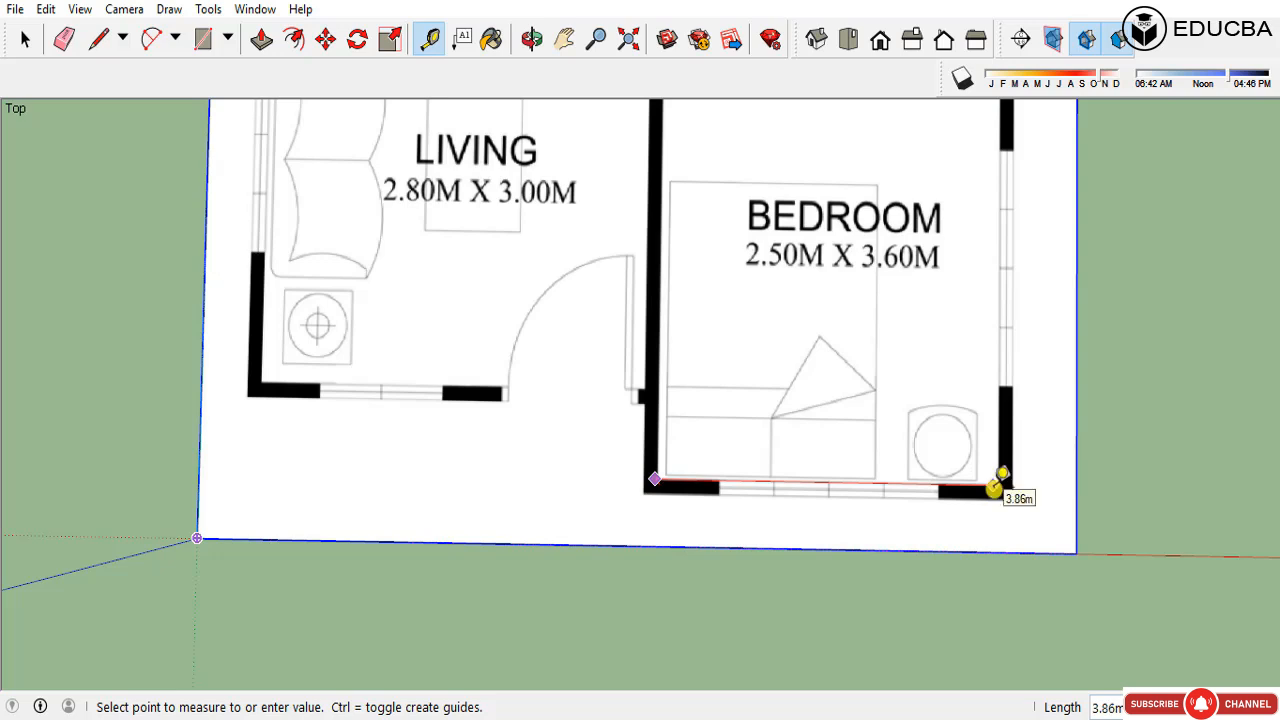
{"action": "left_click", "coordinate": [1077, 472]}
Step: Place a guide about 4.80 m from the image's right edge along the bedroom's left wall, and erase it
{"action": "left_click", "coordinate": [1078, 420]}
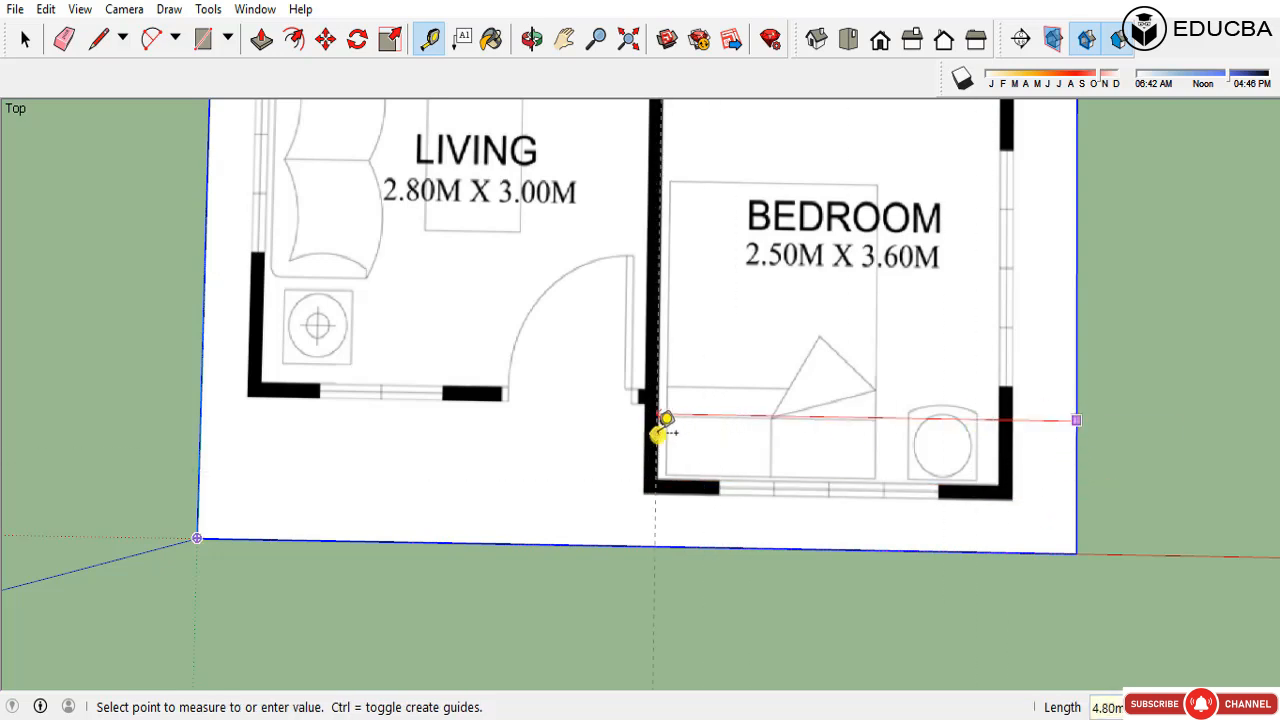
{"action": "left_click", "coordinate": [660, 425]}
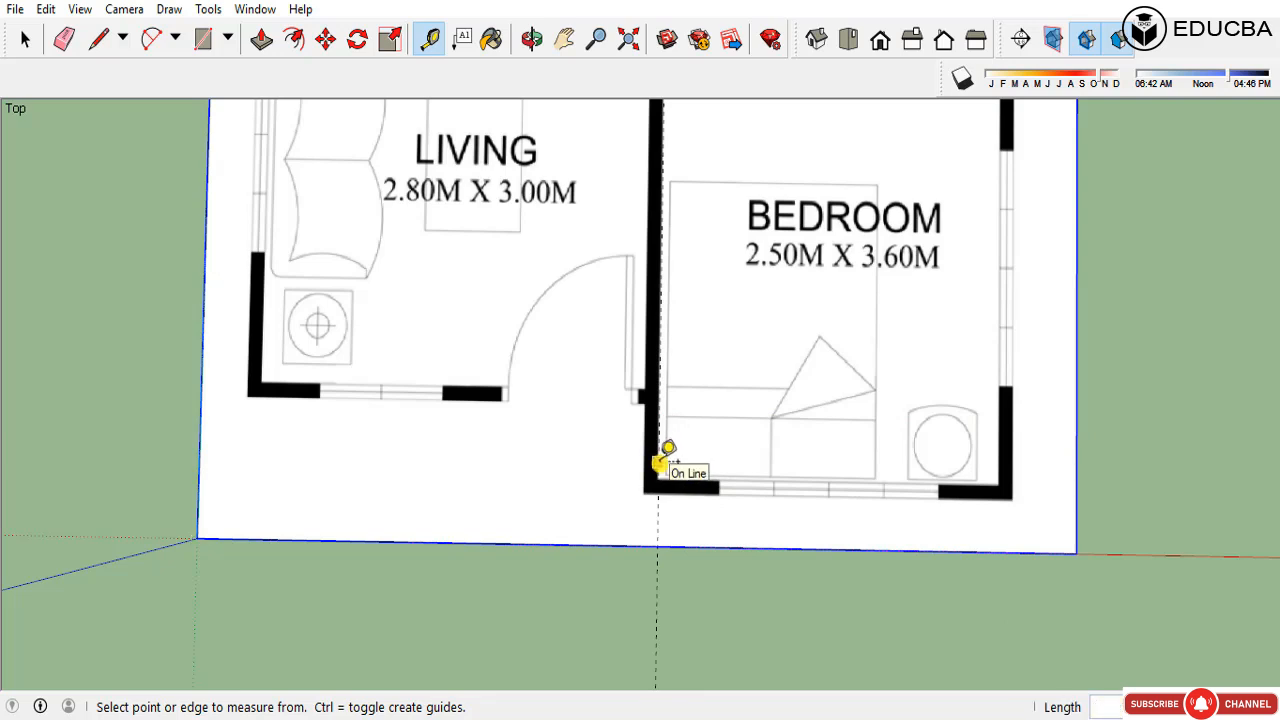
{"action": "key", "text": "space"}
{"action": "key", "text": "e"}
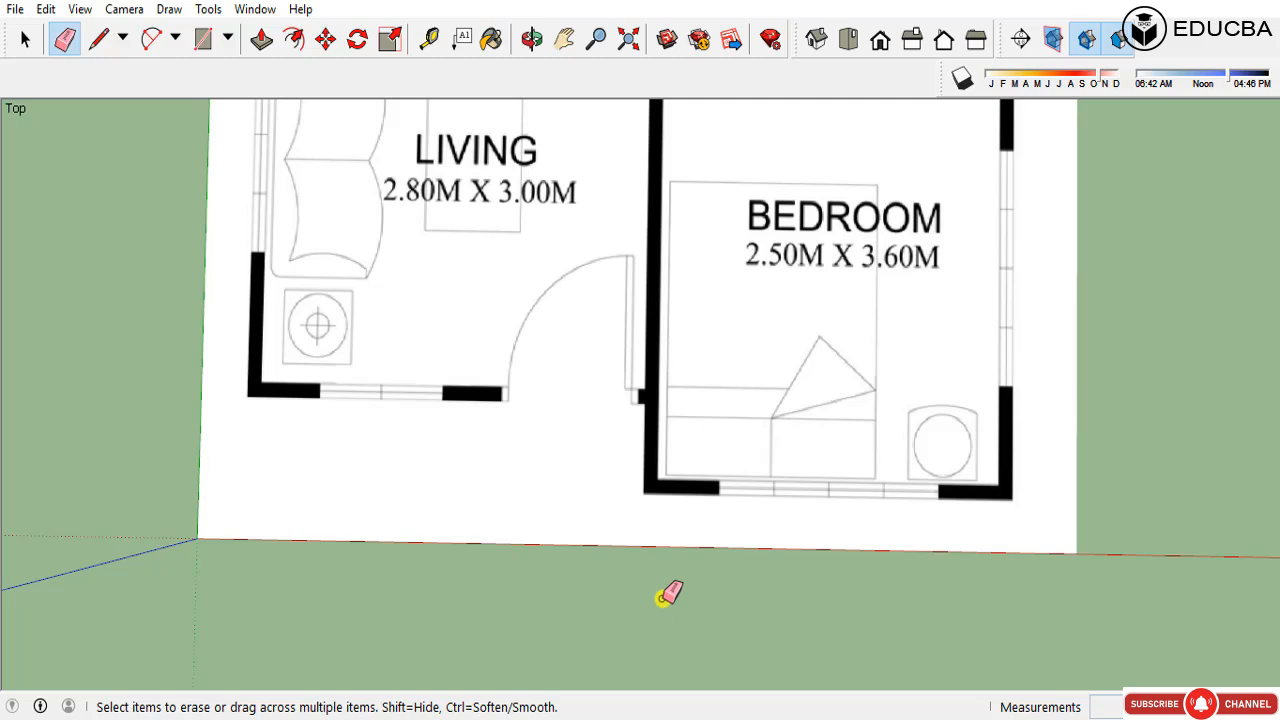
Step: Scale the floor plan image uniformly by 0.95 from the corner at the origin
{"action": "key", "text": "s"}
{"action": "scroll", "coordinate": [690, 590], "scroll_direction": "down", "scroll_amount": 8}
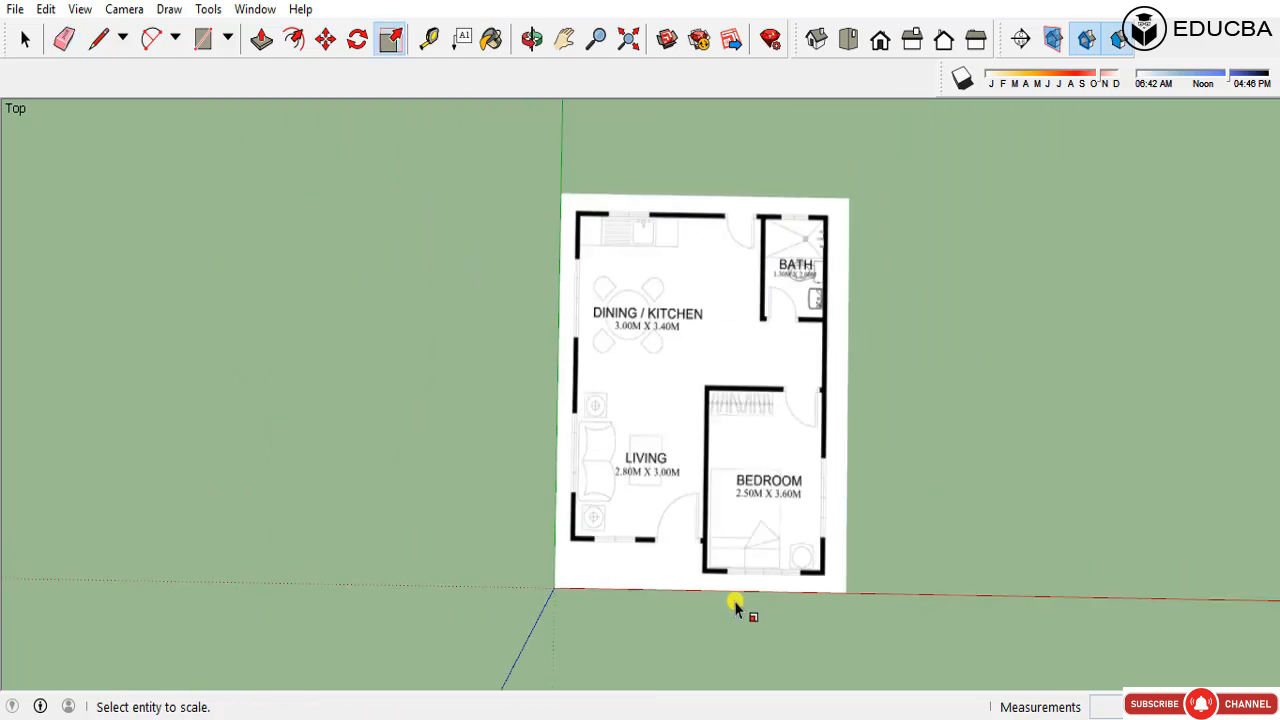
{"action": "left_click", "coordinate": [740, 322]}
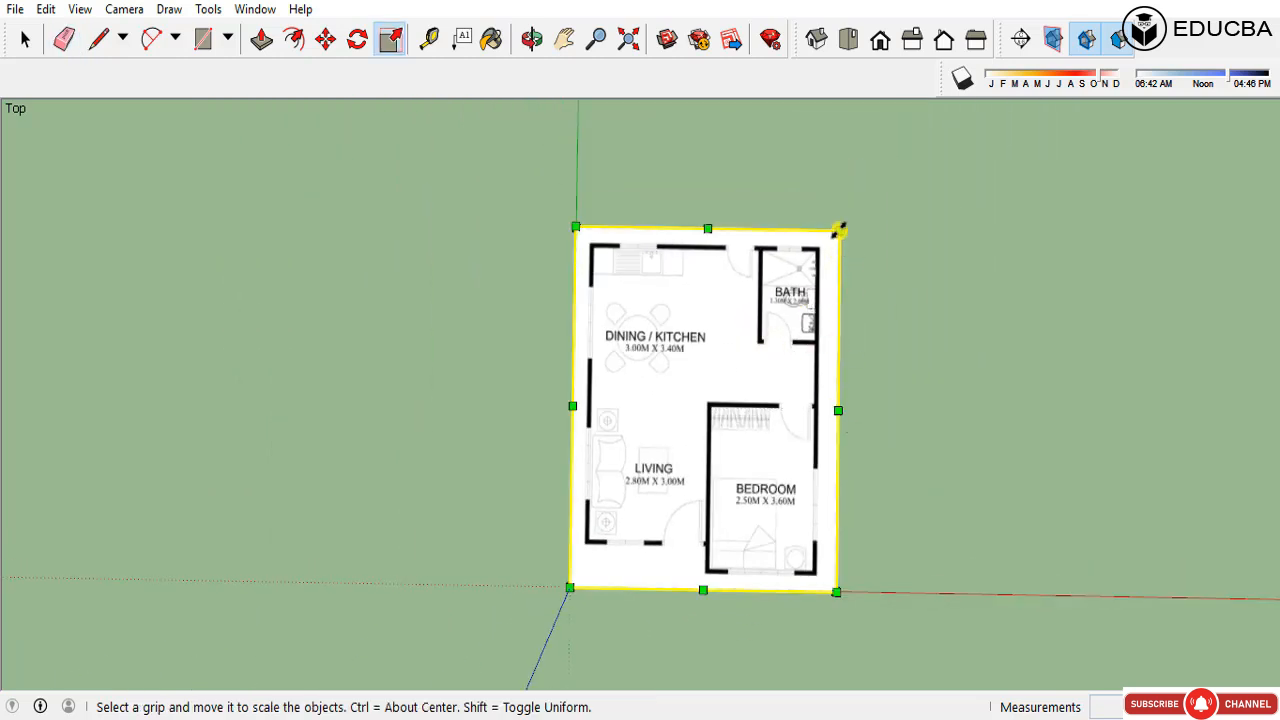
{"action": "left_click_drag", "start_coordinate": [838, 230], "coordinate": [812, 263]}
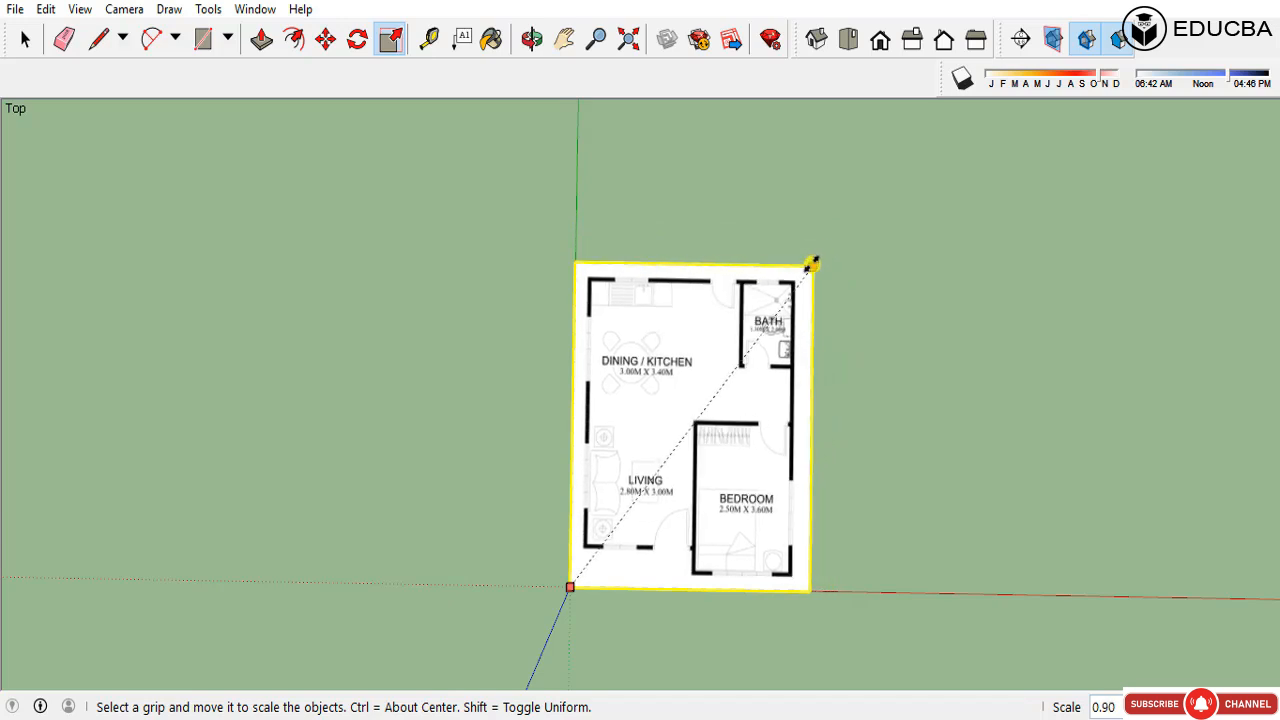
{"action": "left_click_drag", "start_coordinate": [812, 263], "coordinate": [818, 265]}
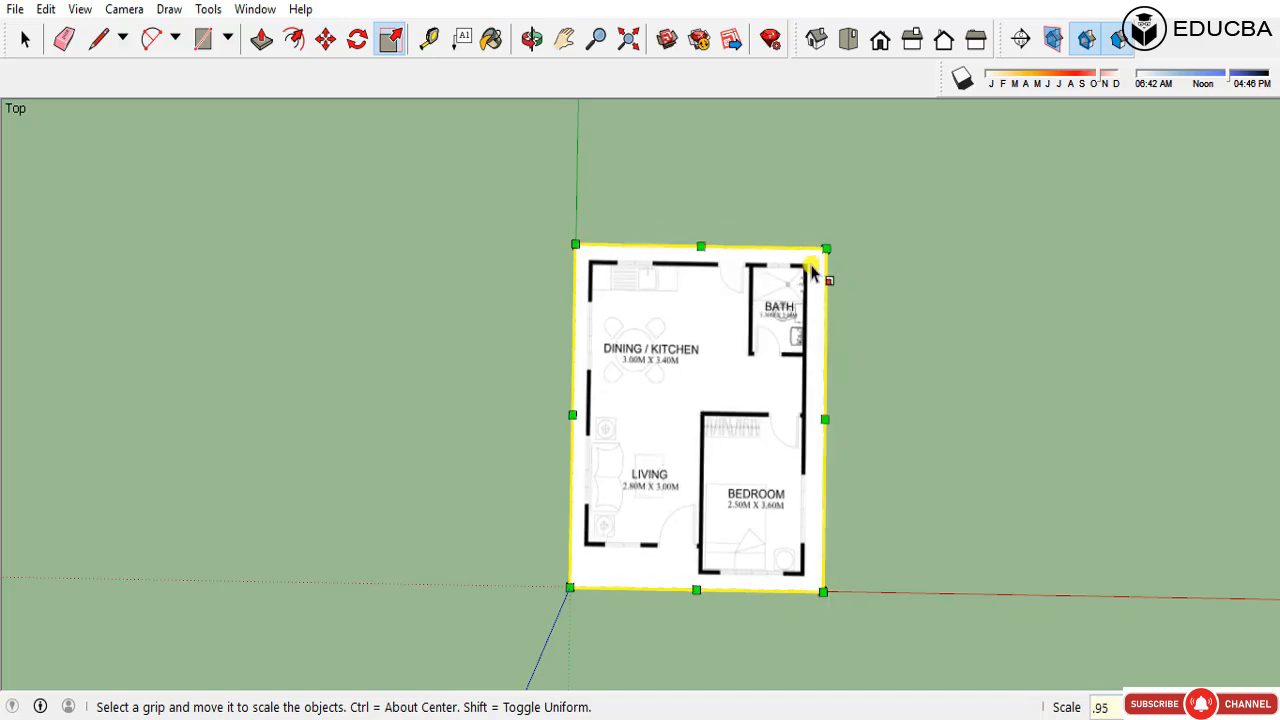
Step: Check the resized bedroom's width along its lower wall with the Tape Measure, from inner corner to inner corner
{"action": "scroll", "coordinate": [770, 540], "scroll_direction": "up", "scroll_amount": 5}
{"action": "key", "text": "t"}
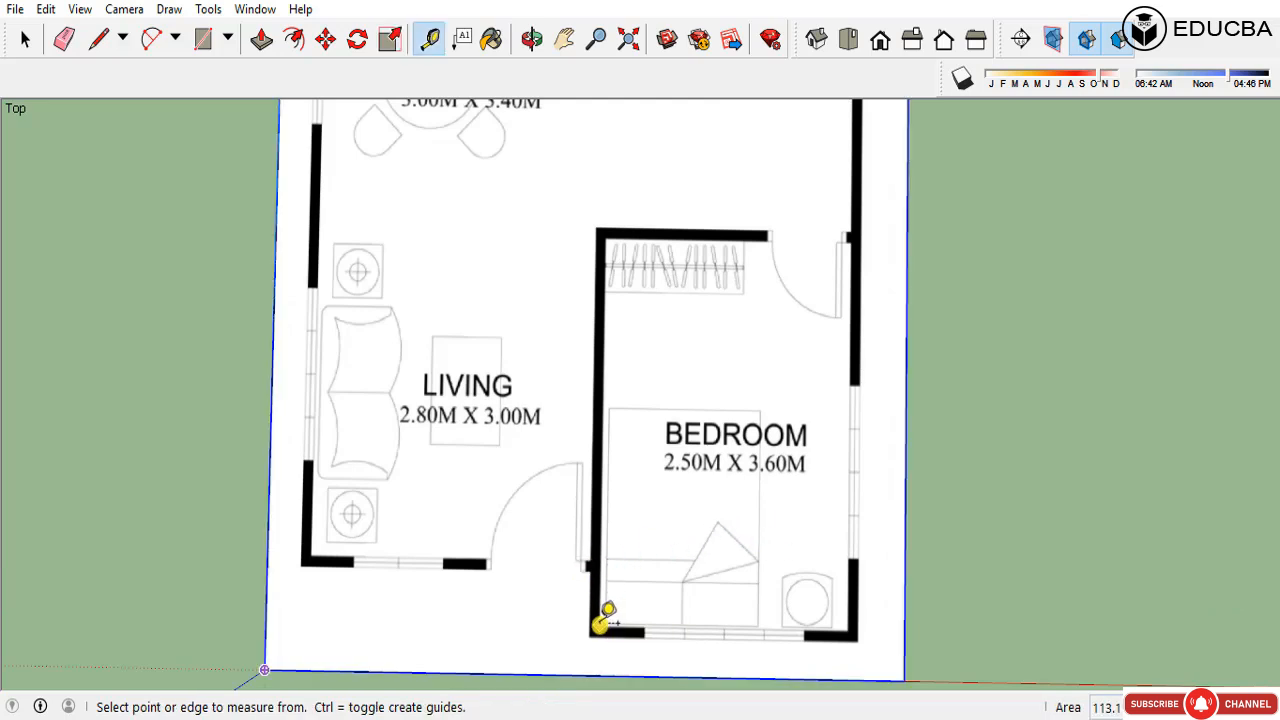
{"action": "left_click", "coordinate": [598, 626]}
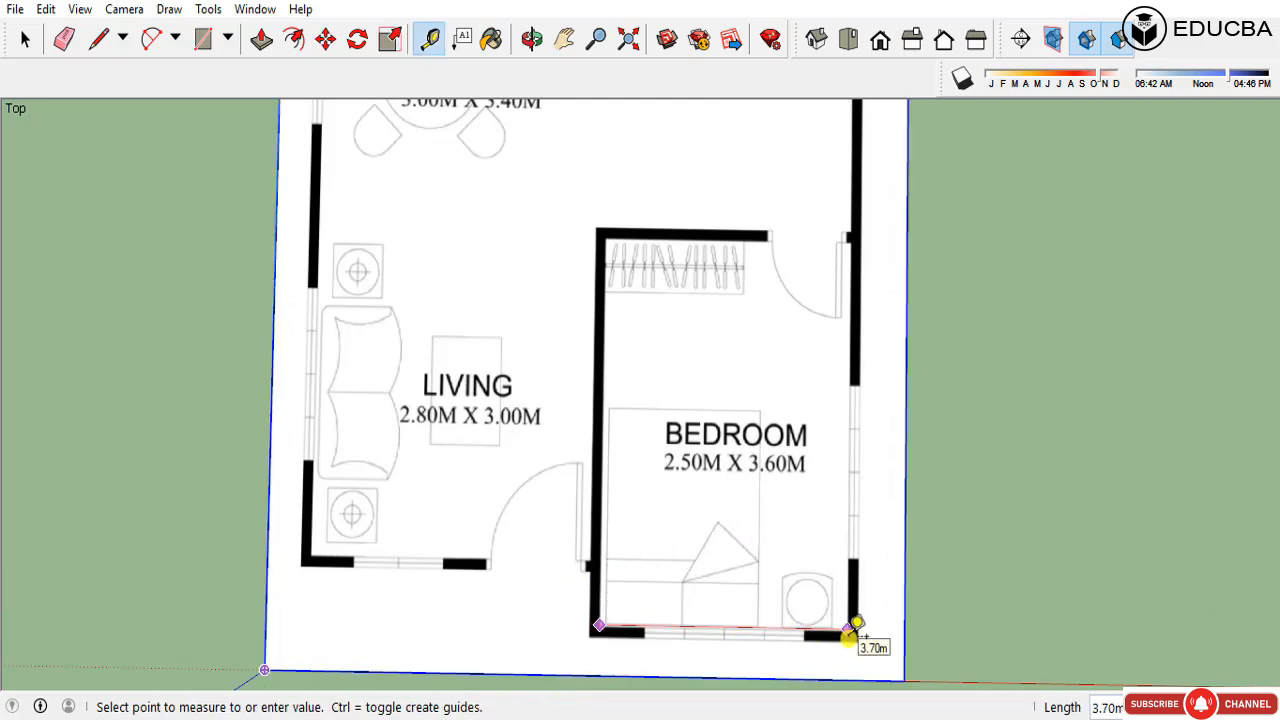
{"action": "key", "text": "space"}
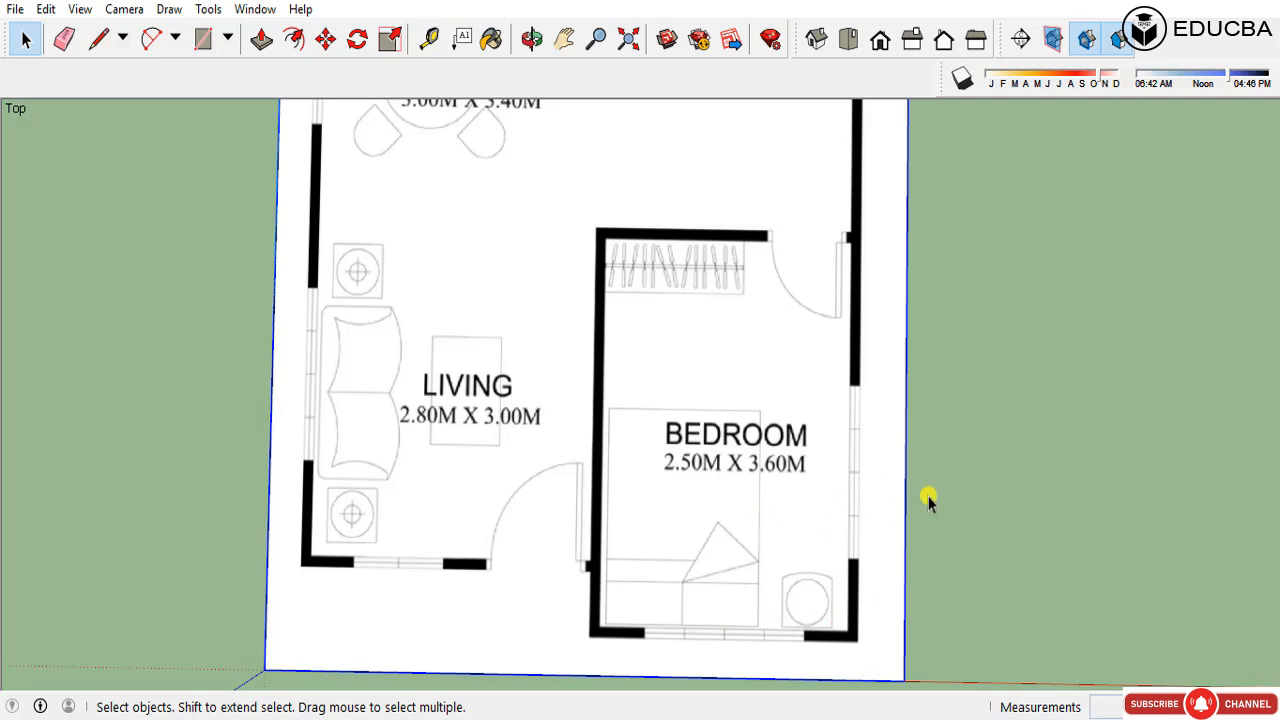
Step: Scale the floor plan image uniformly by 0.99 from the origin corner
{"action": "key", "text": "s"}
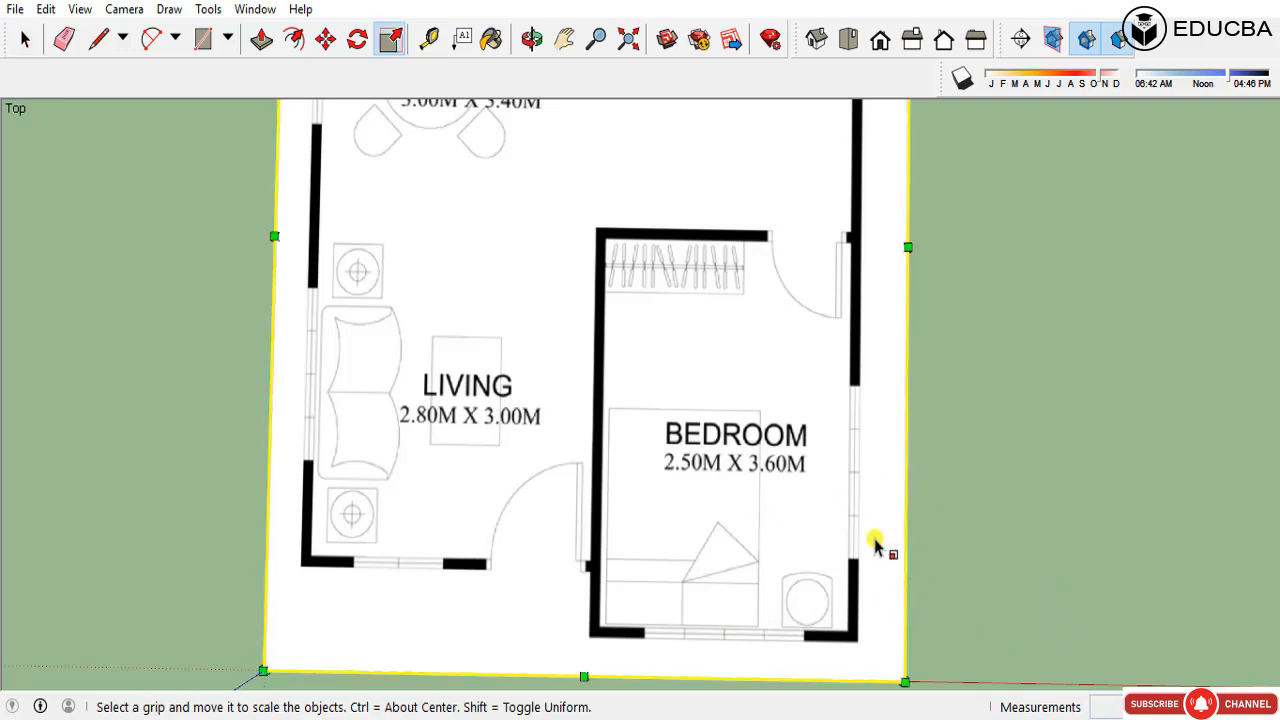
{"action": "scroll", "coordinate": [840, 505], "scroll_direction": "down", "scroll_amount": 5}
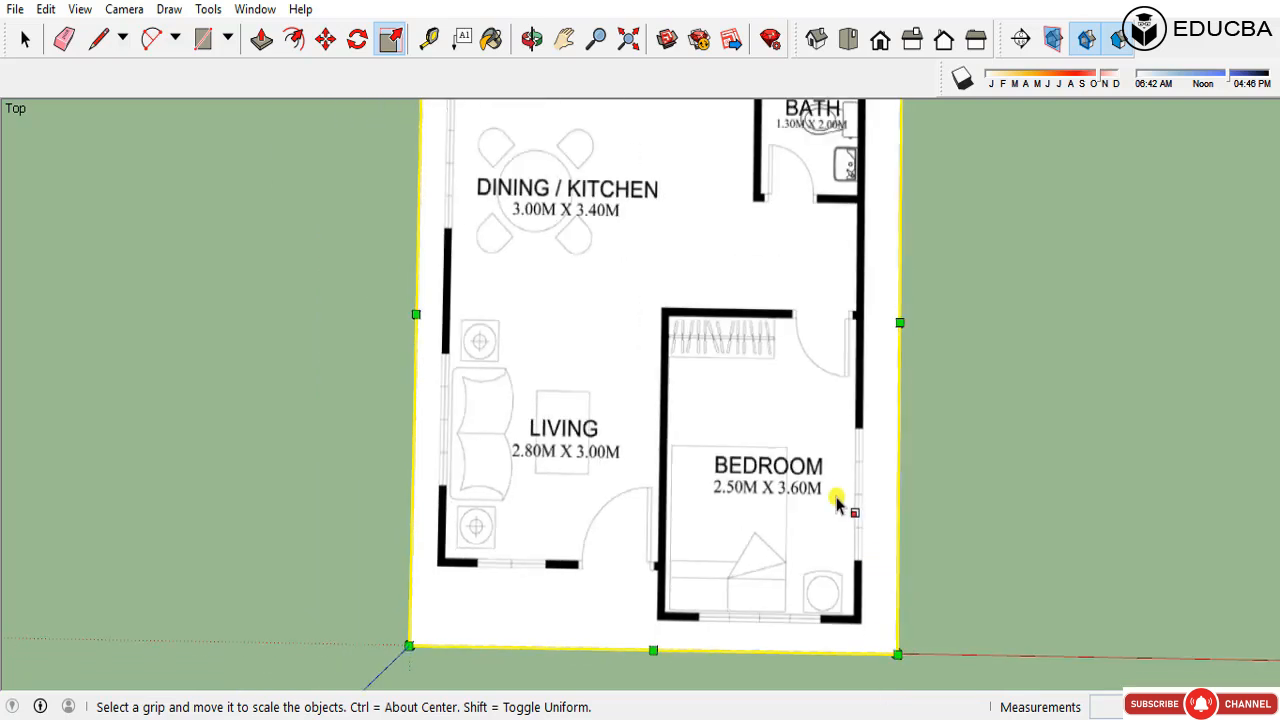
{"action": "left_click", "coordinate": [872, 231]}
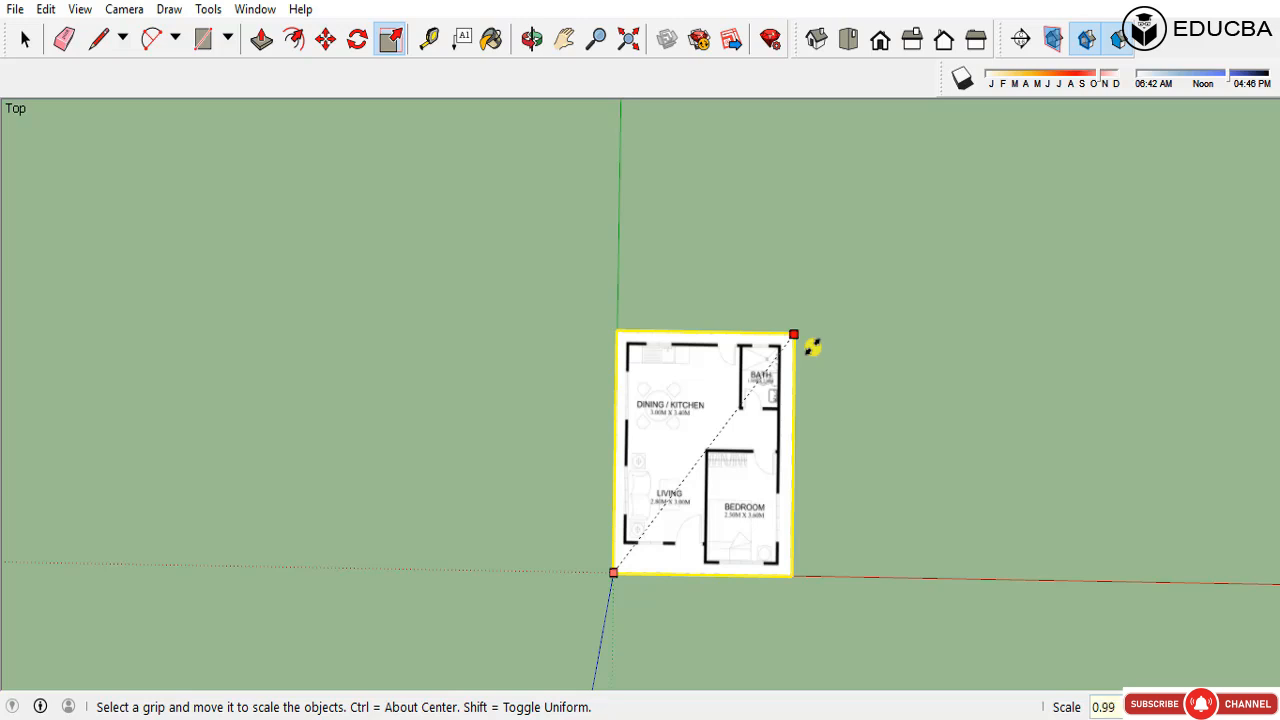
{"action": "left_click", "coordinate": [812, 346]}
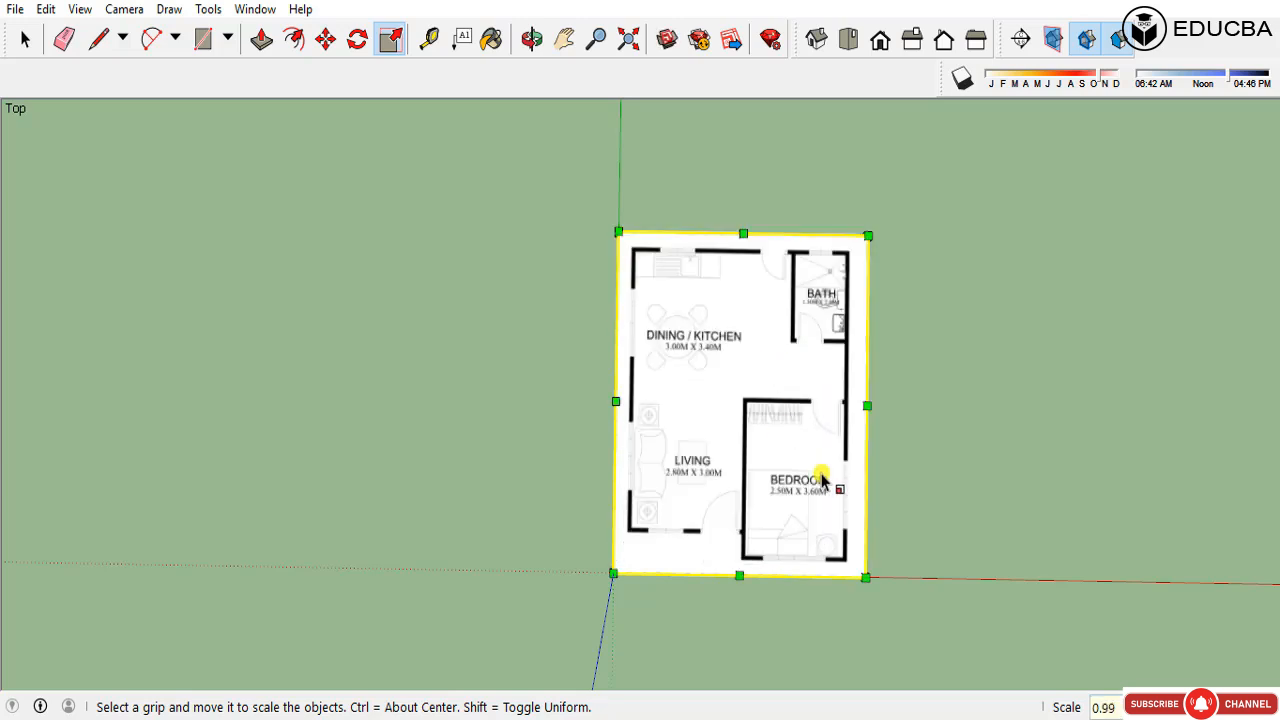
Step: Remeasure the bedroom's width along the lower wall after the 0.99 scaling
{"action": "scroll", "coordinate": [790, 520], "scroll_direction": "up", "scroll_amount": 3}
{"action": "key", "text": "t"}
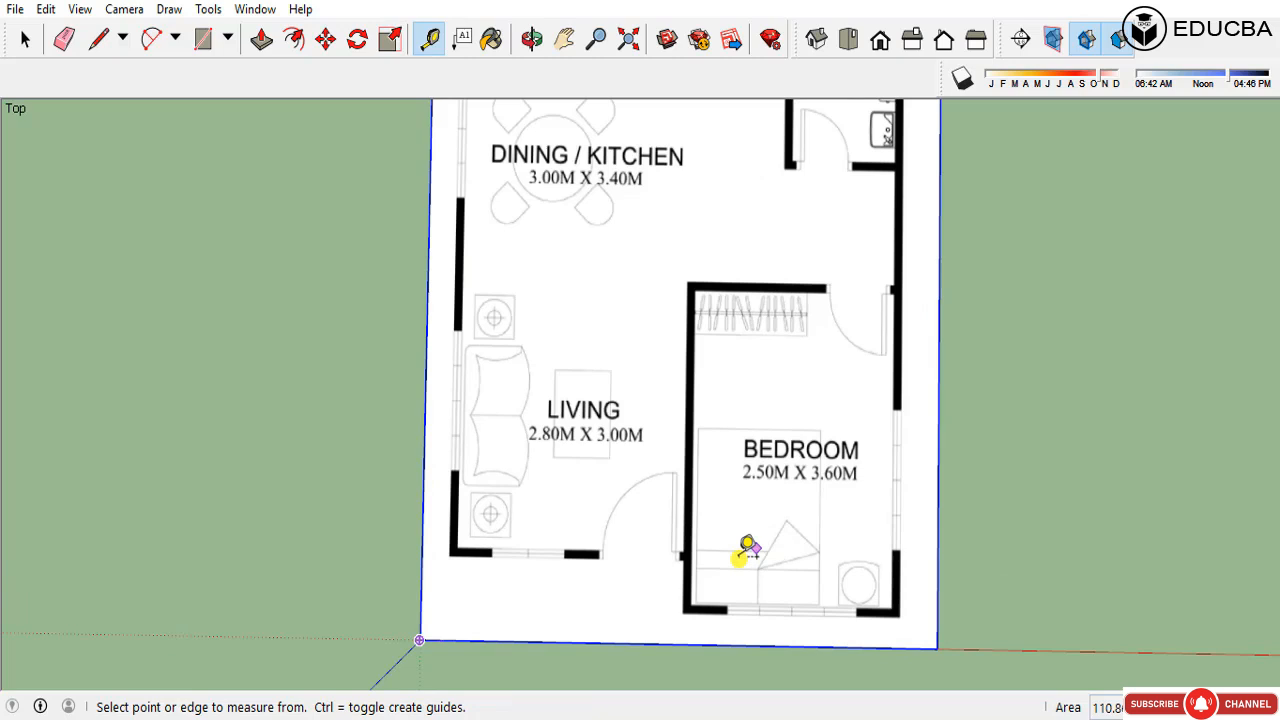
{"action": "left_click", "coordinate": [690, 606]}
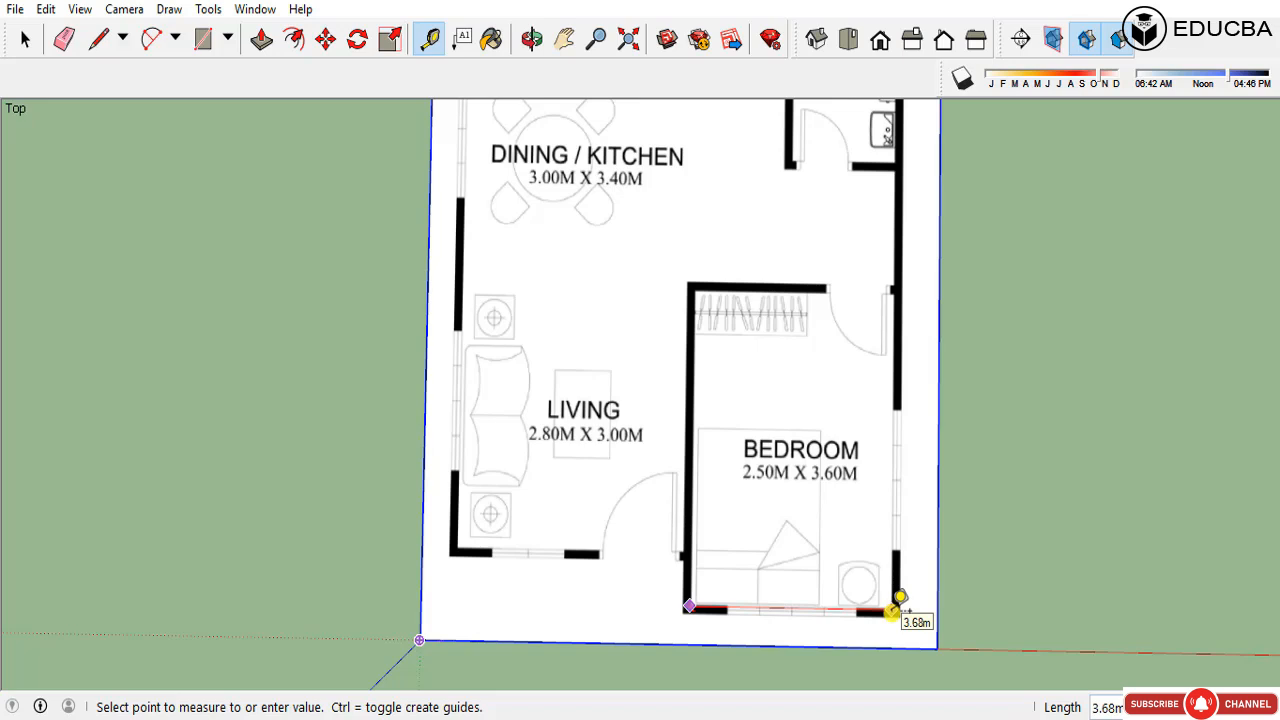
{"action": "key", "text": "Escape"}
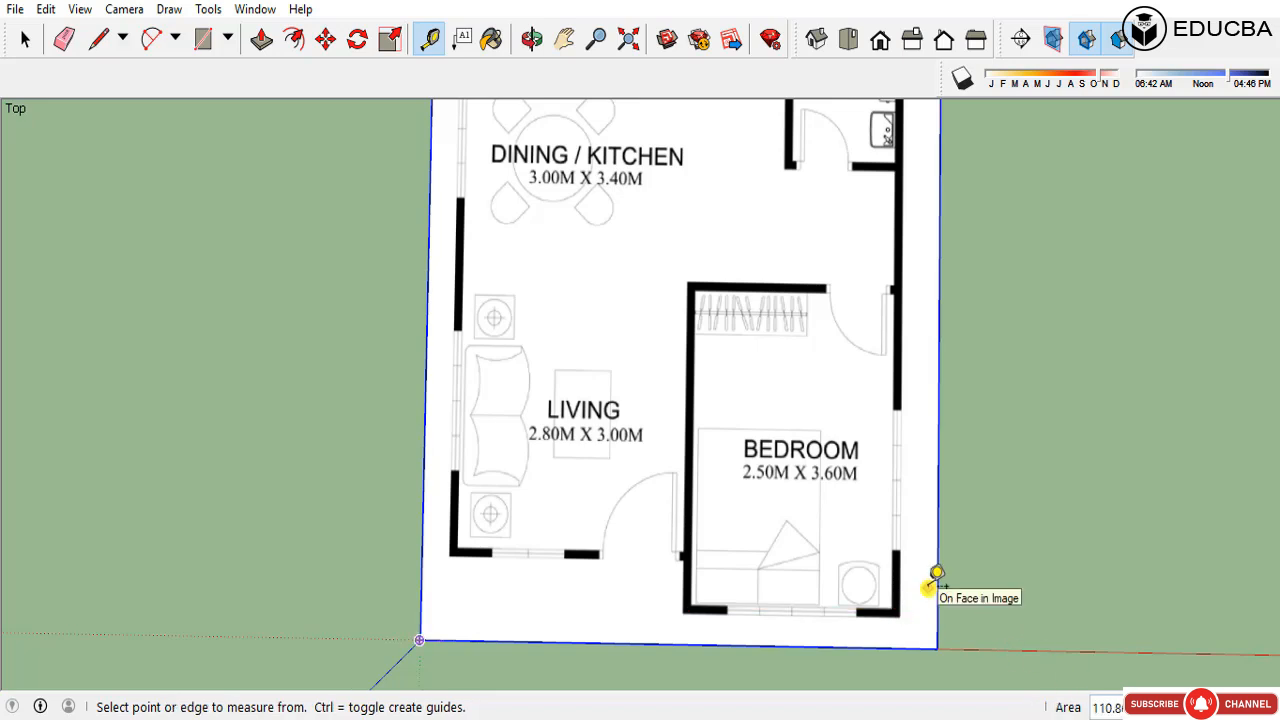
Step: Reduce the floor plan image slightly once more, scaling it uniformly from its upper-right corner toward the origin
{"action": "key", "text": "s"}
{"action": "scroll", "coordinate": [930, 605], "scroll_direction": "down", "scroll_amount": 3}
{"action": "left_click_drag", "start_coordinate": [940, 208], "coordinate": [928, 218]}
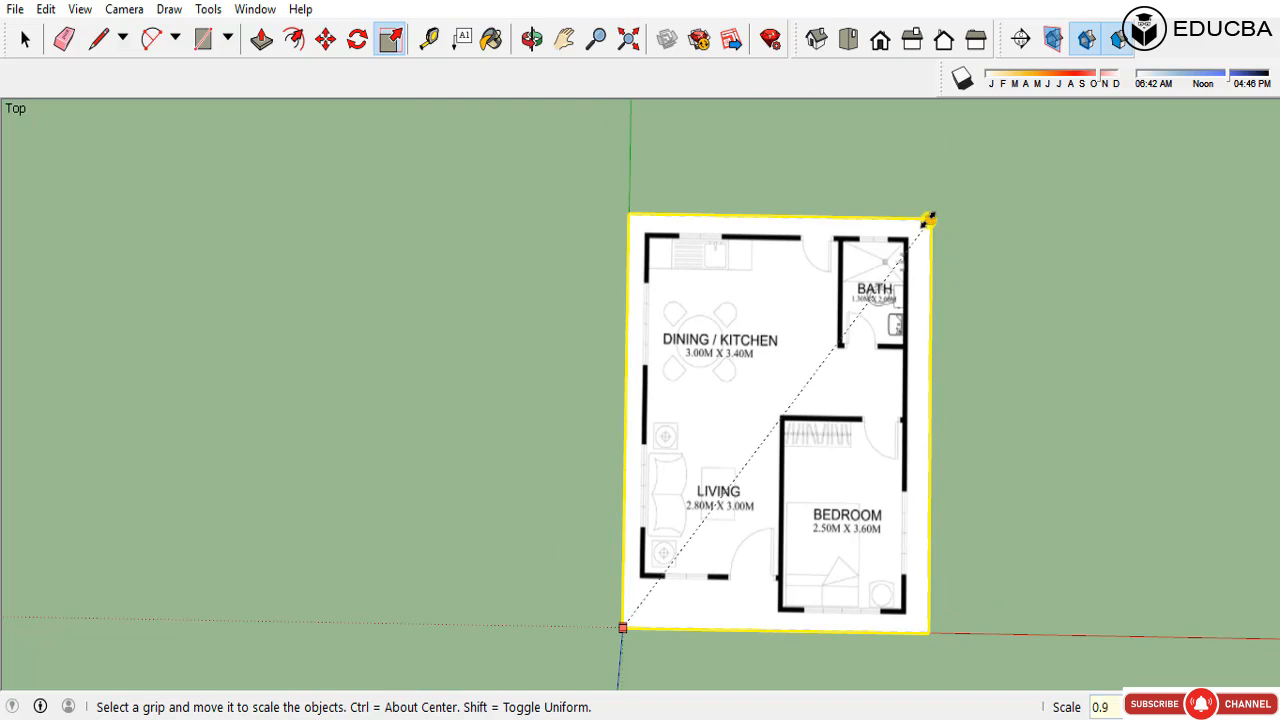
{"action": "left_click_drag", "start_coordinate": [928, 218], "coordinate": [928, 216]}
Step: Measure the bedroom's width between the inner lower corners again to verify the last scaling
{"action": "scroll", "coordinate": [786, 609], "scroll_direction": "up", "scroll_amount": 5}
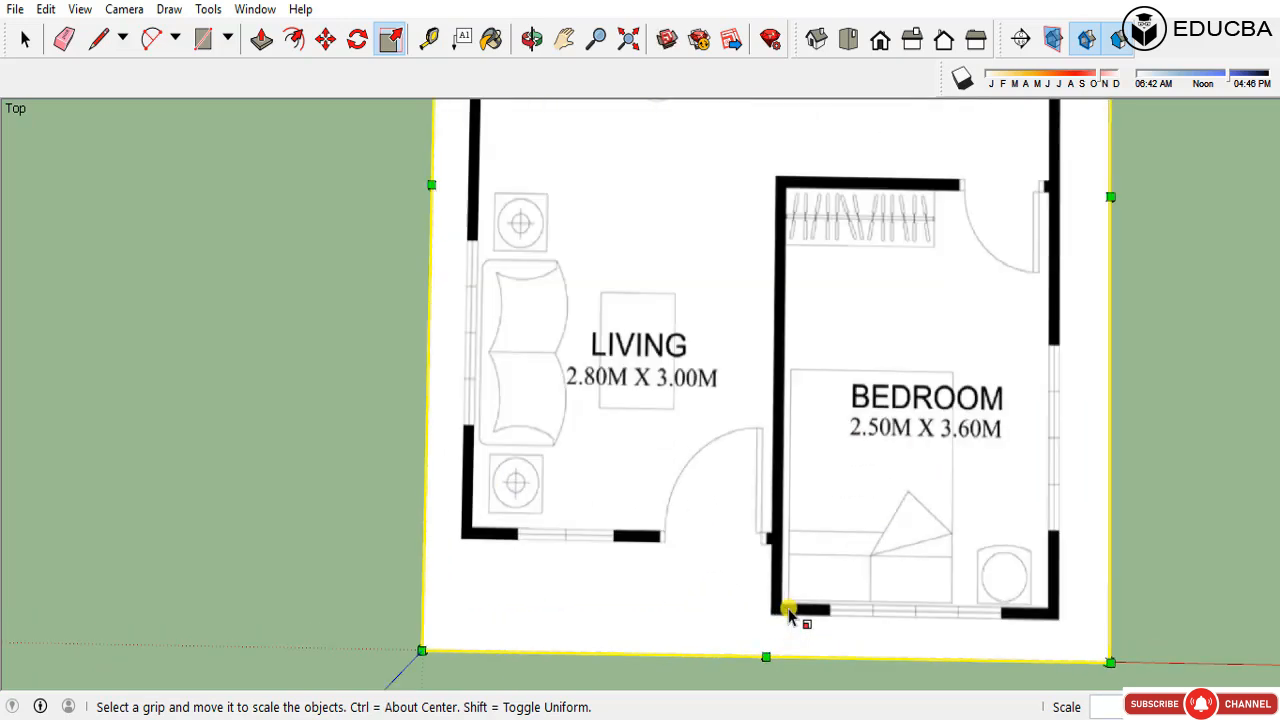
{"action": "key", "text": "t"}
{"action": "scroll", "coordinate": [788, 605], "scroll_direction": "up", "scroll_amount": 3}
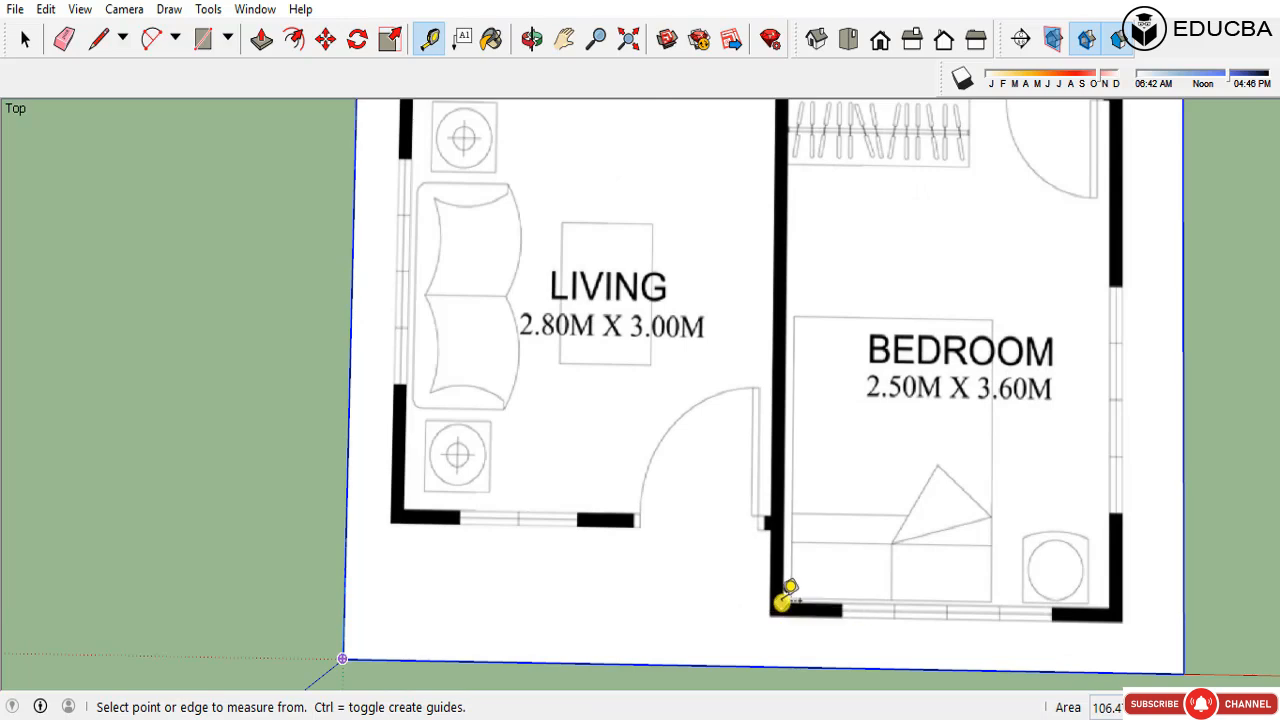
{"action": "left_click", "coordinate": [781, 604]}
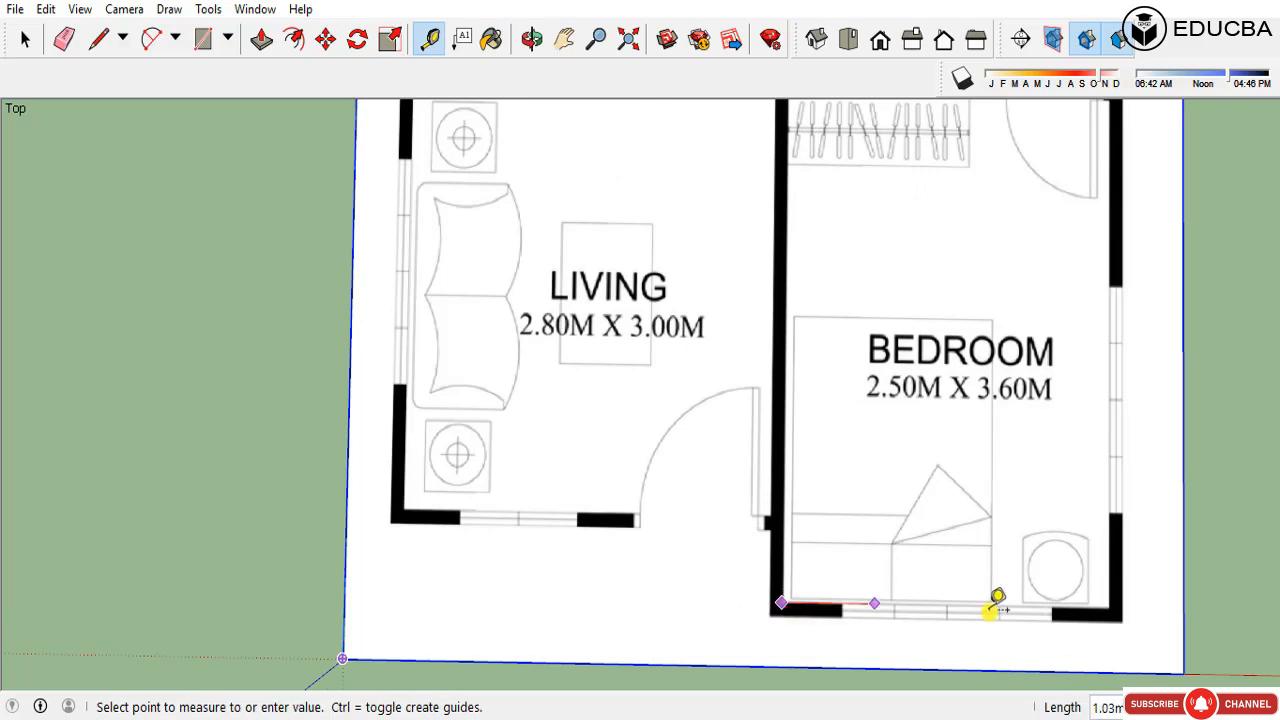
{"action": "left_click", "coordinate": [1113, 612]}
{"action": "scroll", "coordinate": [940, 595], "scroll_direction": "down", "scroll_amount": 6}
{"action": "key", "text": "space"}
{"action": "scroll", "coordinate": [1003, 533], "scroll_direction": "up", "scroll_amount": 4}
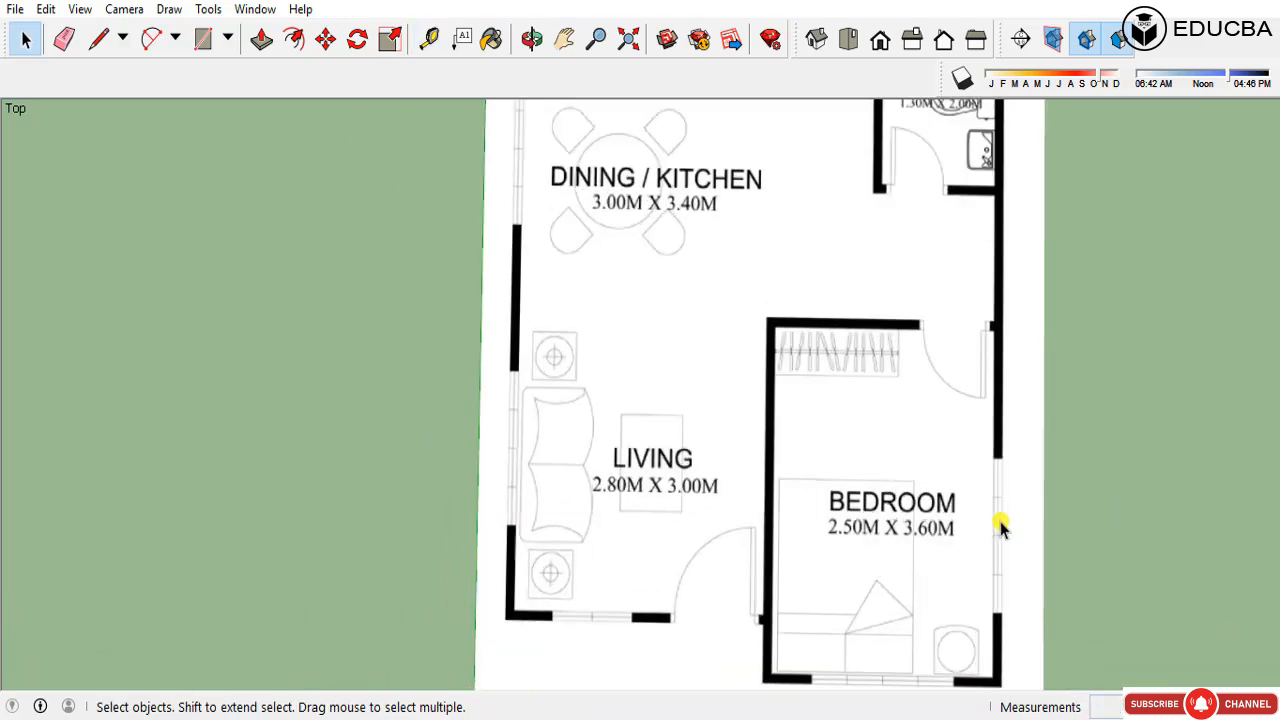
{"action": "scroll", "coordinate": [1003, 527], "scroll_direction": "down", "scroll_amount": 3}
{"action": "scroll", "coordinate": [763, 342], "scroll_direction": "up", "scroll_amount": 1}
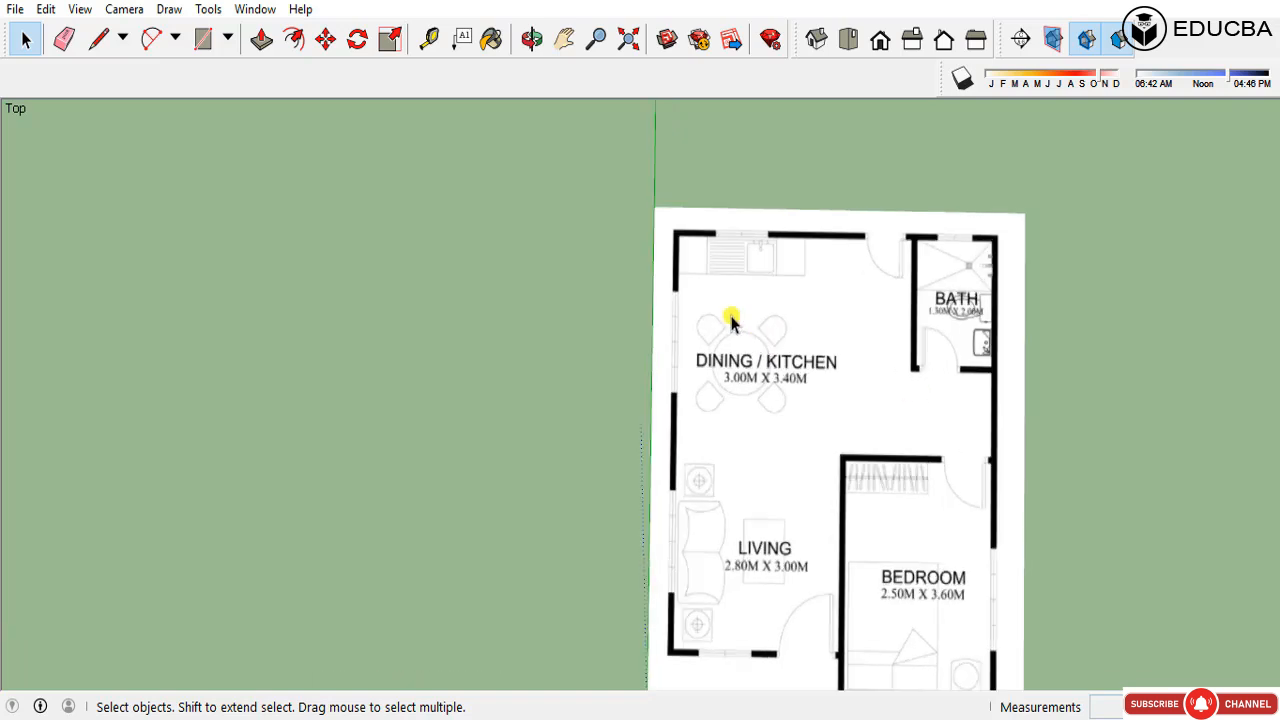
{"action": "scroll", "coordinate": [732, 320], "scroll_direction": "down", "scroll_amount": 1}
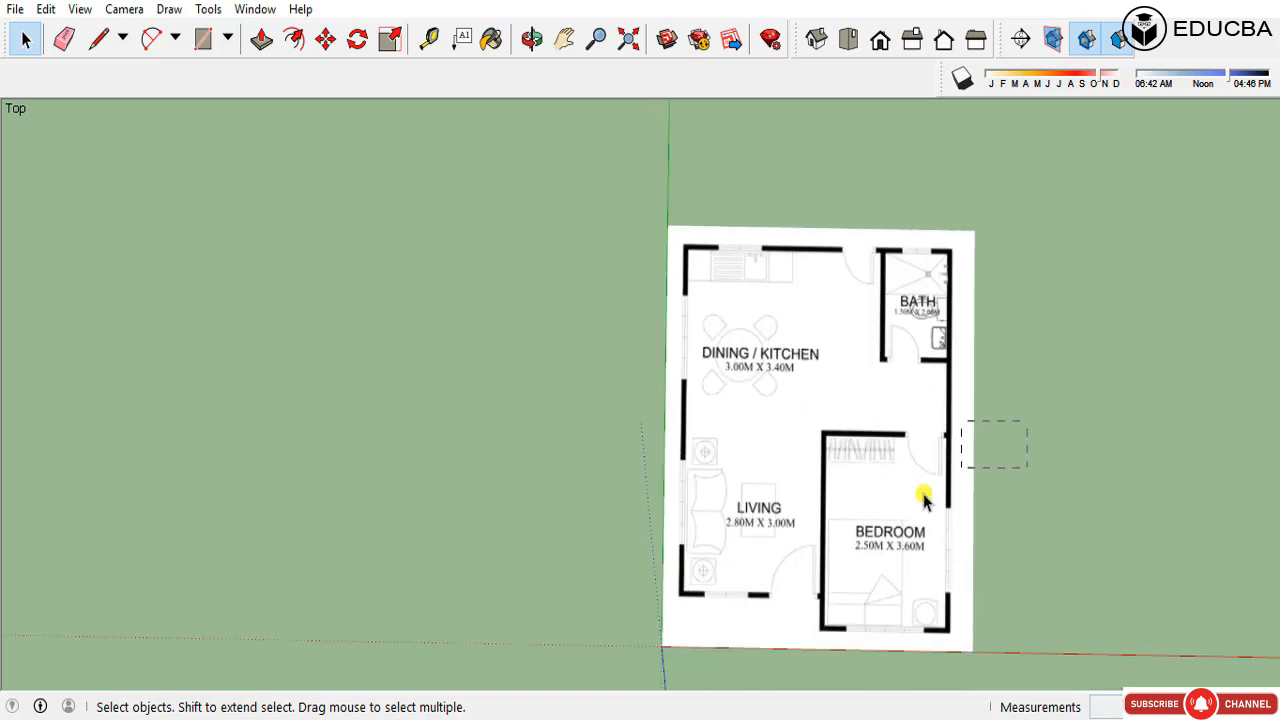
{"action": "left_click_drag", "start_coordinate": [924, 496], "coordinate": [948, 511]}
{"action": "left_click", "coordinate": [1000, 465]}
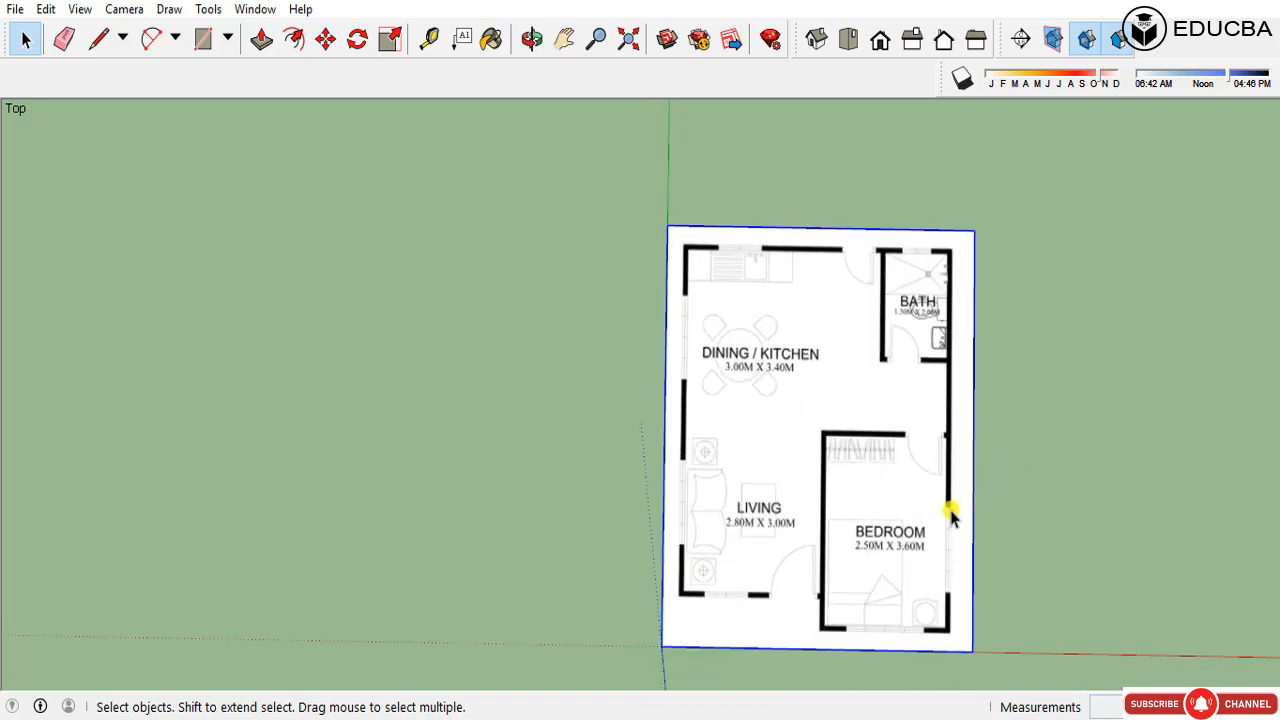
{"action": "right_click", "coordinate": [948, 511]}
{"action": "left_click", "coordinate": [1183, 407]}
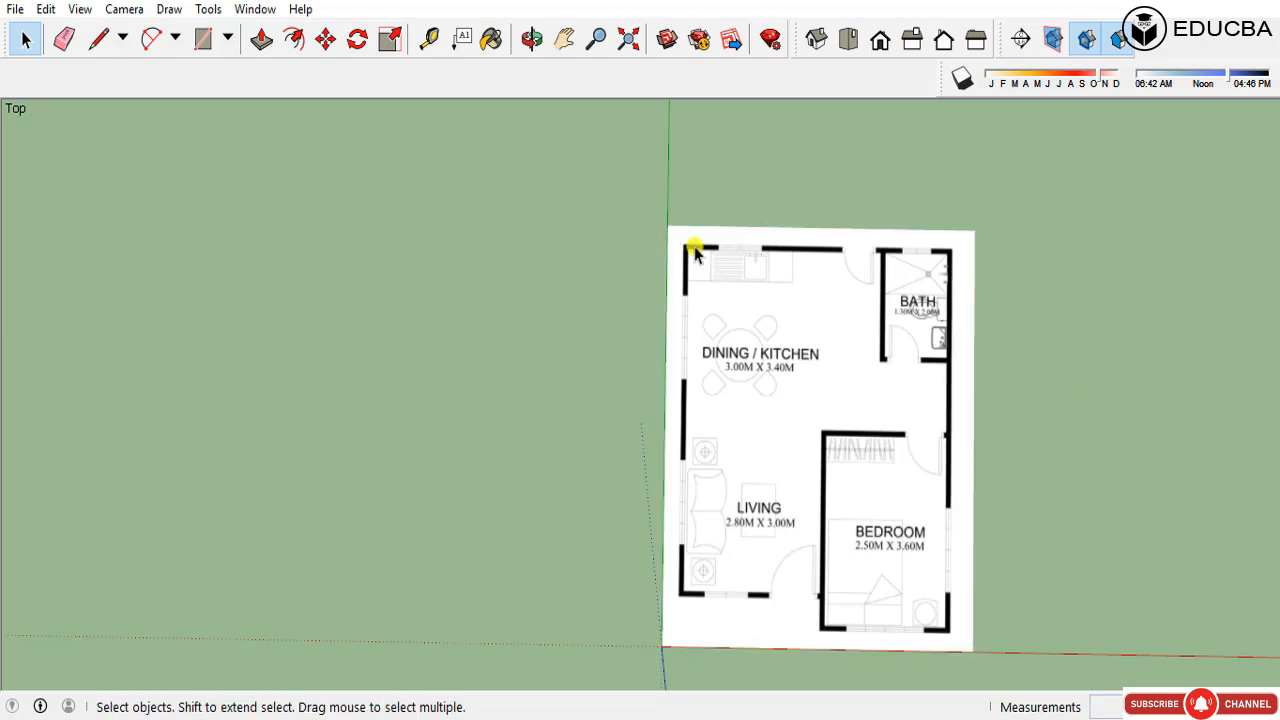
Step: Draw a line along the outer edge of the plan's upper wall, from the kitchen's upper-left corner to the bath's upper-right corner
{"action": "key", "text": "l"}
{"action": "scroll", "coordinate": [684, 246], "scroll_direction": "up", "scroll_amount": 5}
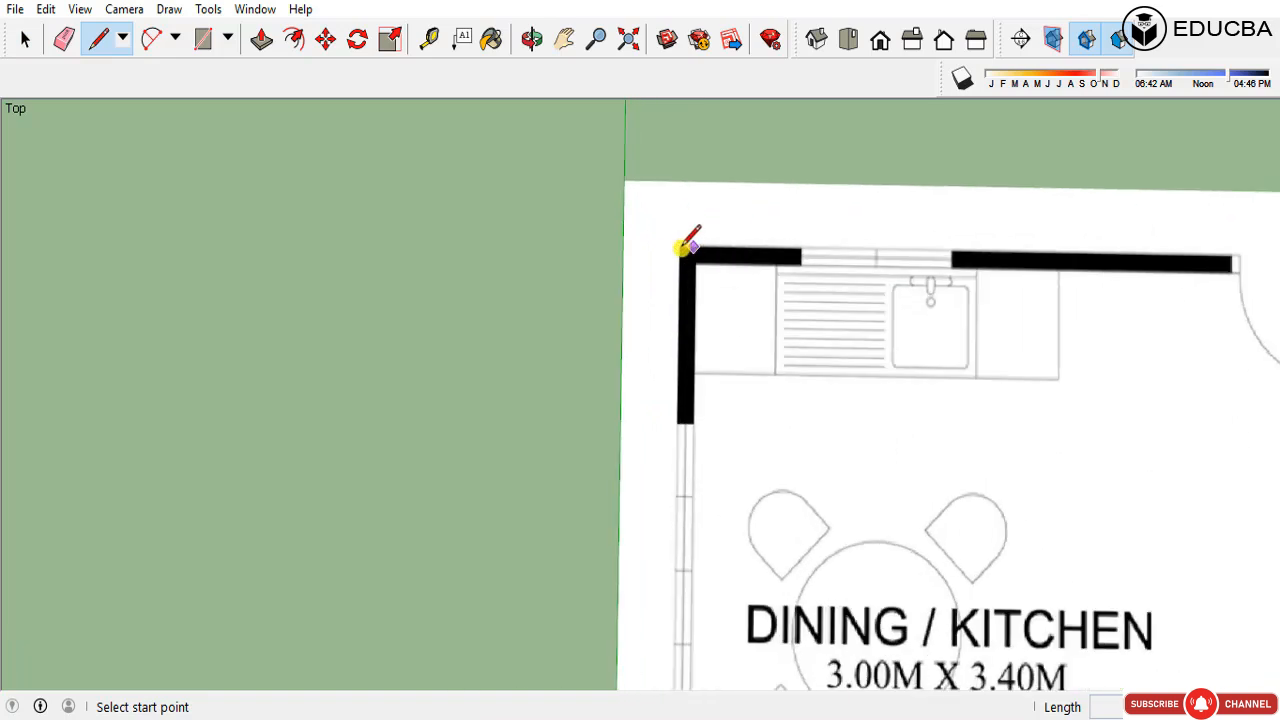
{"action": "scroll", "coordinate": [684, 246], "scroll_direction": "up", "scroll_amount": 2}
{"action": "scroll", "coordinate": [688, 250], "scroll_direction": "up", "scroll_amount": 3}
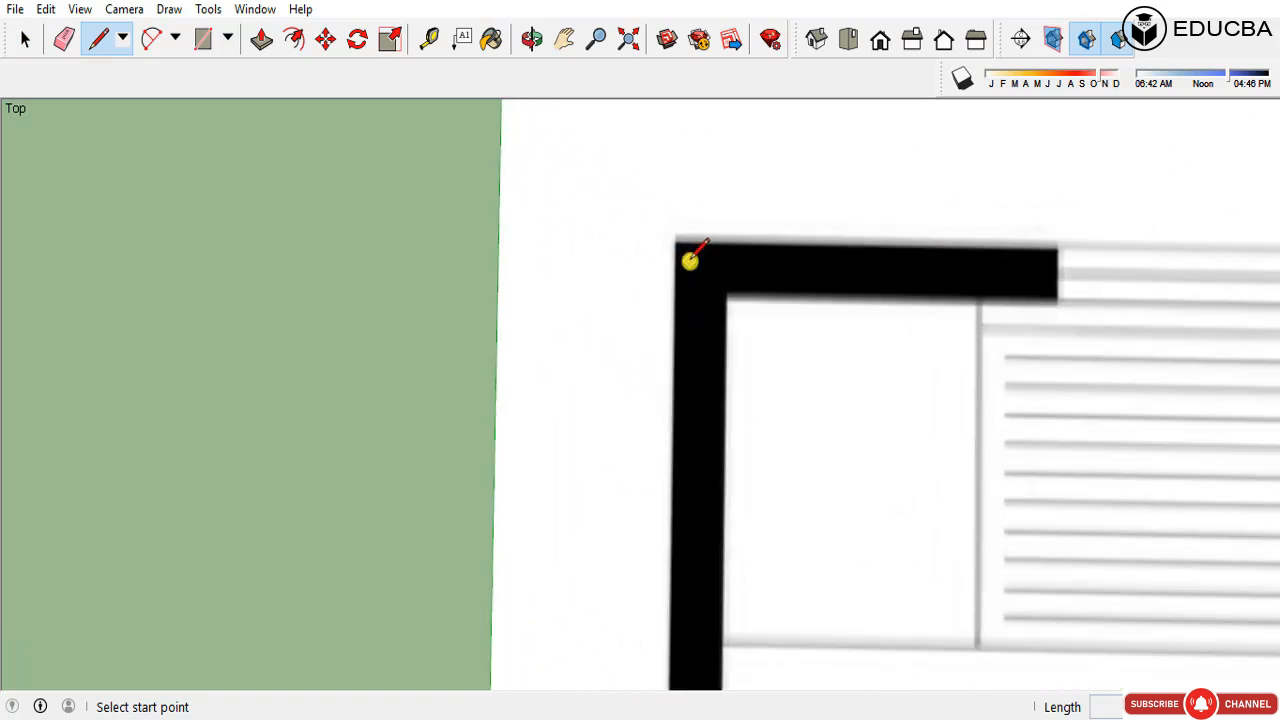
{"action": "mouse_move", "coordinate": [690, 258]}
{"action": "middle_mouse_down"}
{"action": "mouse_move", "coordinate": [660, 191]}
{"action": "mouse_move", "coordinate": [702, 242]}
{"action": "middle_mouse_up"}
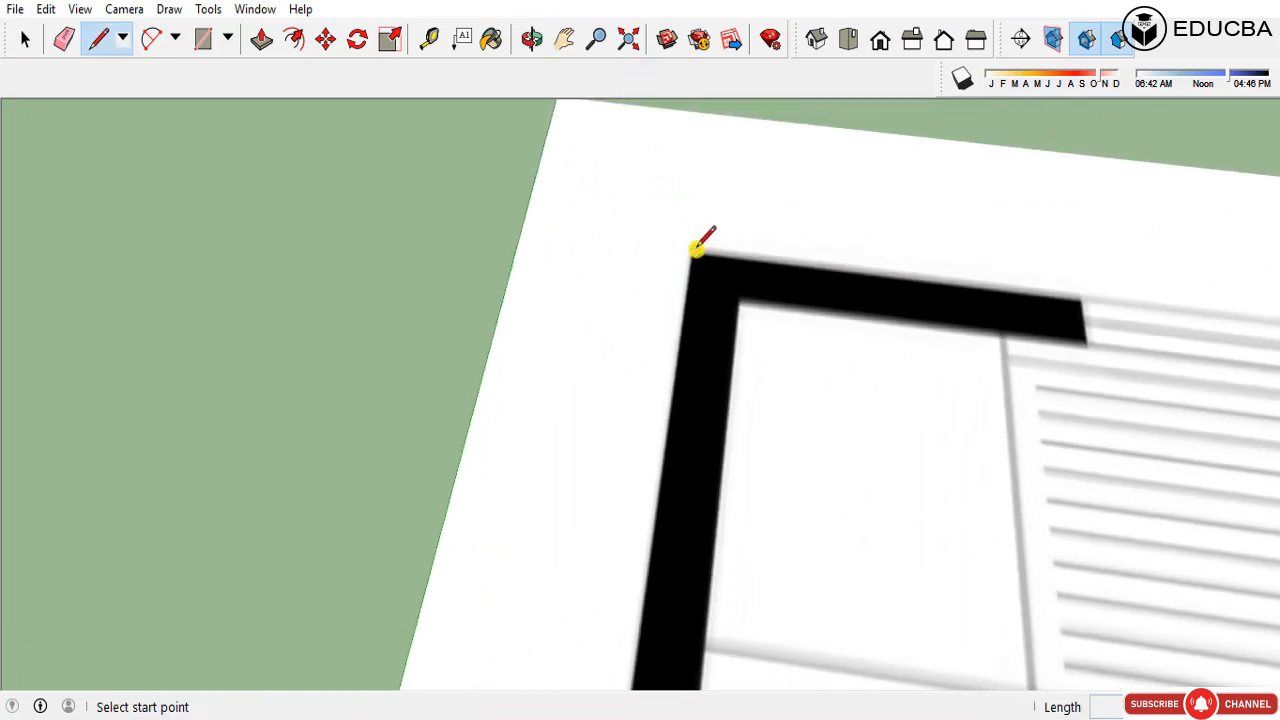
{"action": "left_click", "coordinate": [697, 247]}
{"action": "scroll", "coordinate": [580, 325], "scroll_direction": "down", "scroll_amount": 5}
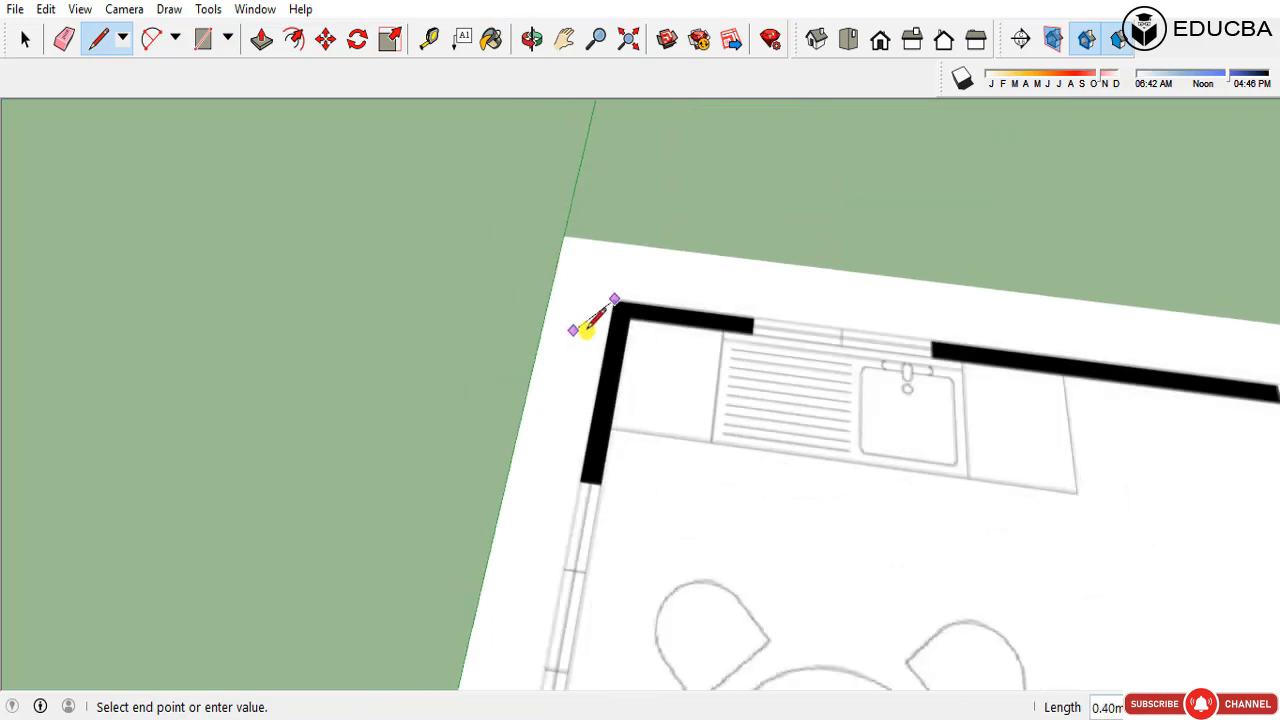
{"action": "scroll", "coordinate": [593, 325], "scroll_direction": "down", "scroll_amount": 2}
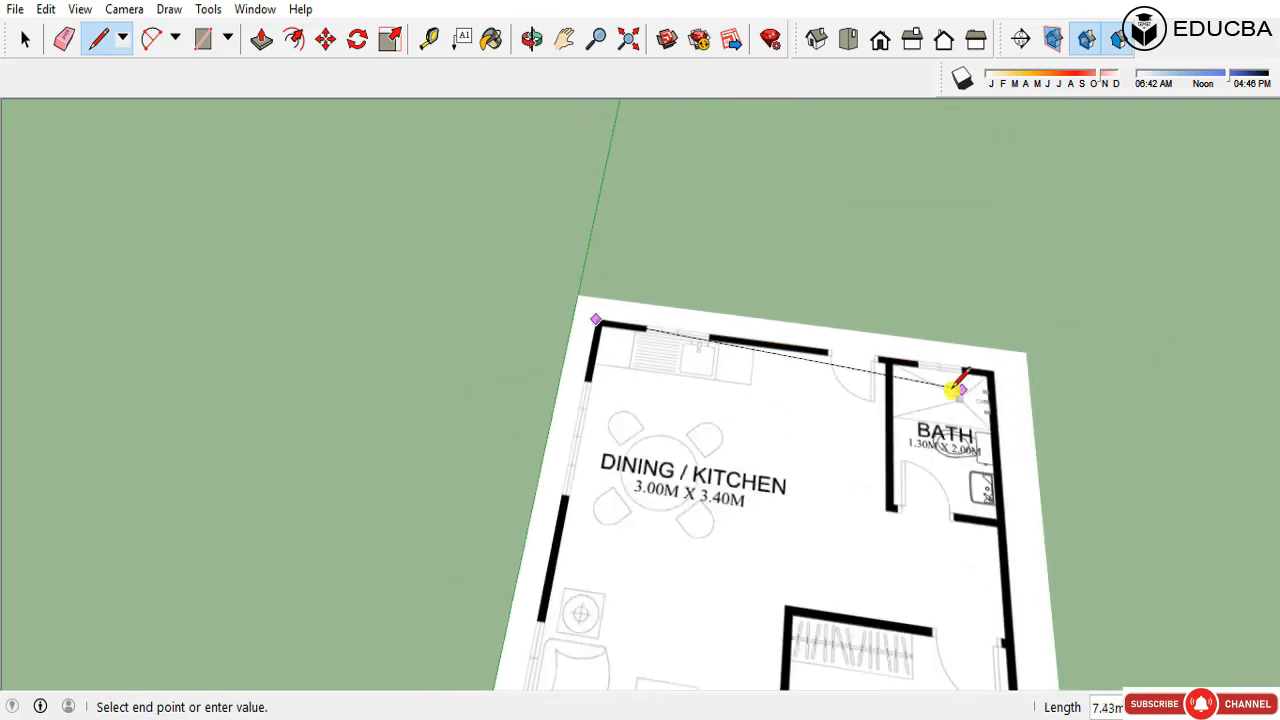
{"action": "middle_click_drag", "start_coordinate": [951, 380], "coordinate": [806, 459]}
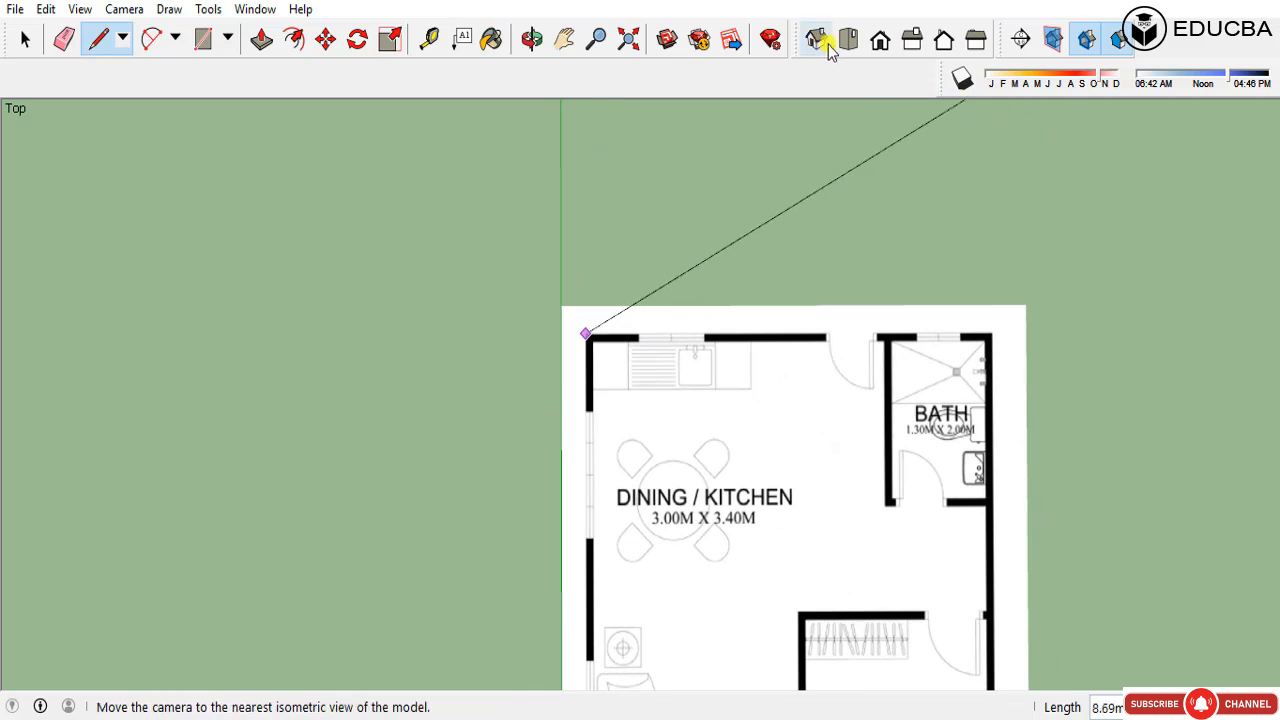
{"action": "left_click", "coordinate": [845, 42]}
{"action": "scroll", "coordinate": [814, 429], "scroll_direction": "up", "scroll_amount": 5}
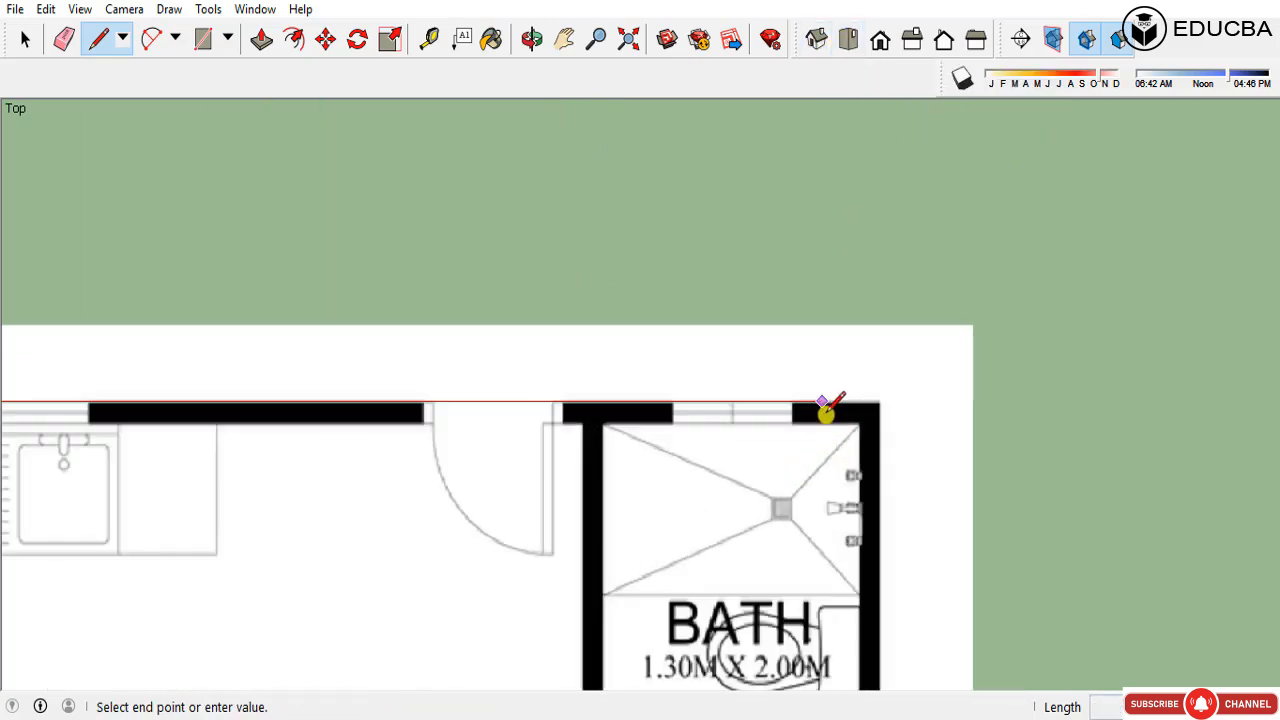
{"action": "left_click", "coordinate": [885, 400]}
Step: Continue the line down the outer edge of the bath and bedroom wall toward the bedroom's lower-right corner
{"action": "scroll", "coordinate": [858, 313], "scroll_direction": "down", "scroll_amount": 2}
{"action": "scroll", "coordinate": [860, 310], "scroll_direction": "down", "scroll_amount": 5}
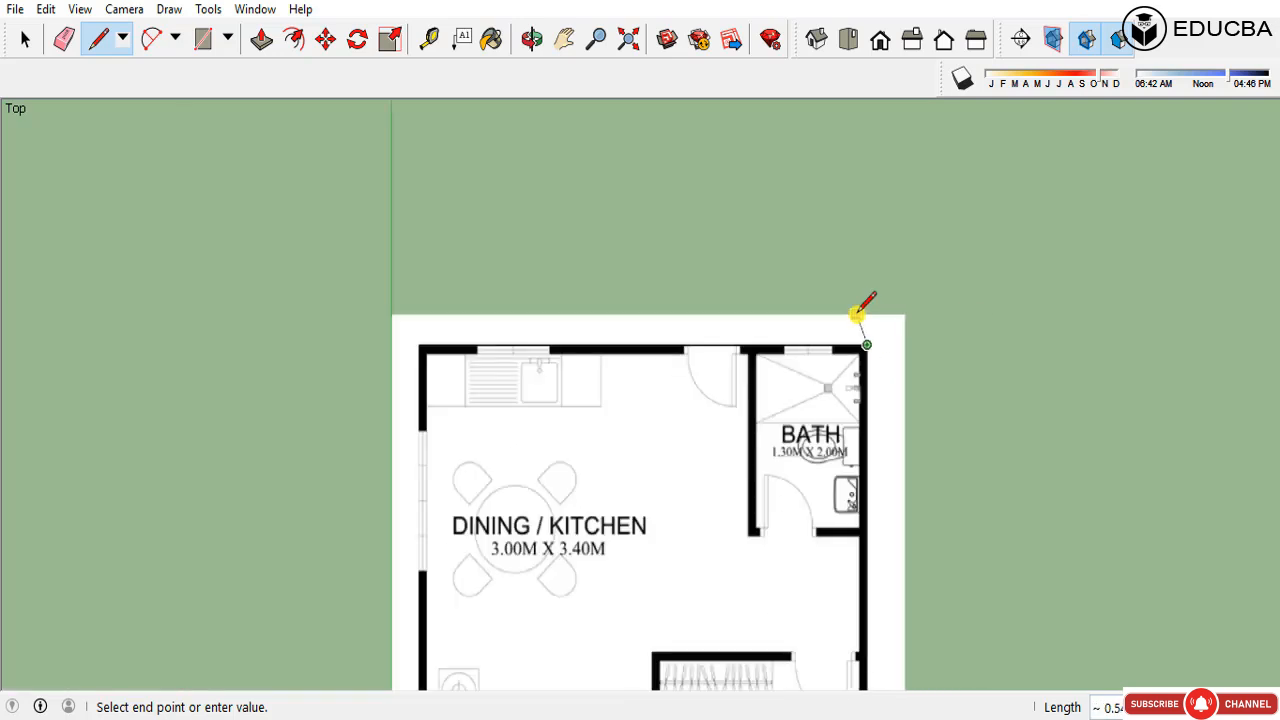
{"action": "scroll", "coordinate": [873, 540], "scroll_direction": "up", "scroll_amount": 6}
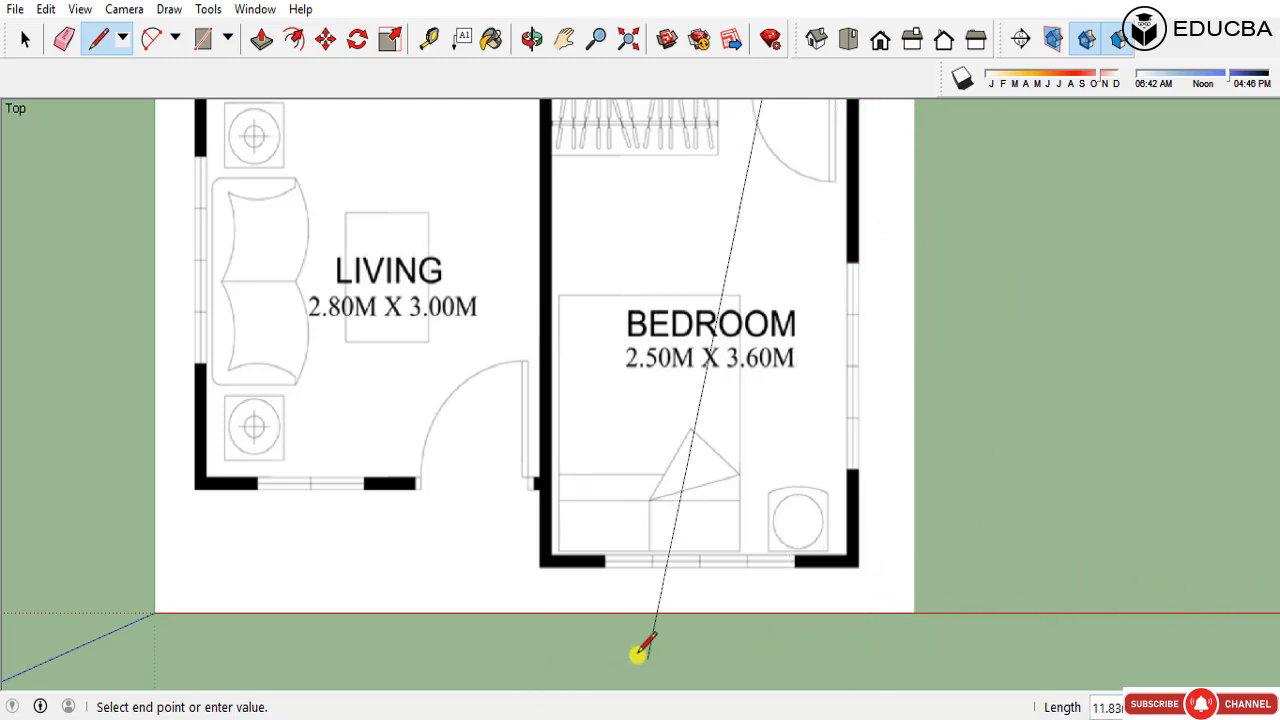
{"action": "scroll", "coordinate": [714, 571], "scroll_direction": "down", "scroll_amount": 5}
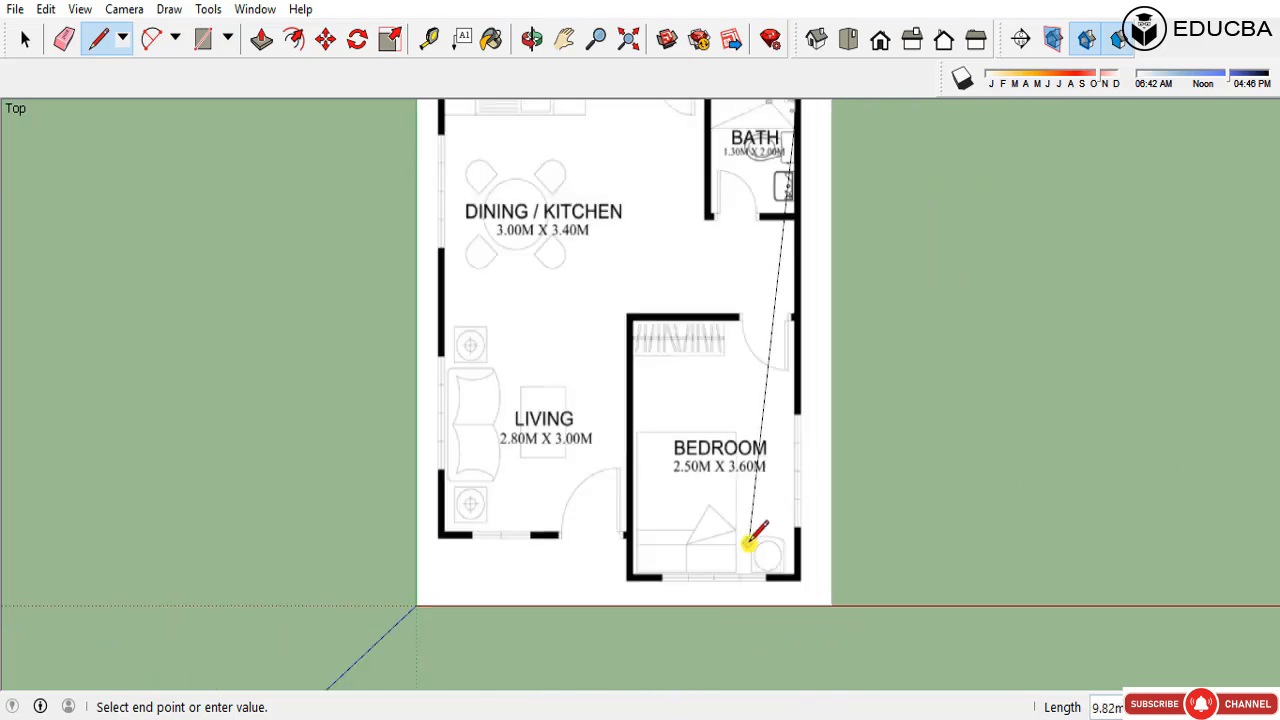
{"action": "middle_click_drag", "start_coordinate": [760, 490], "coordinate": [790, 300]}
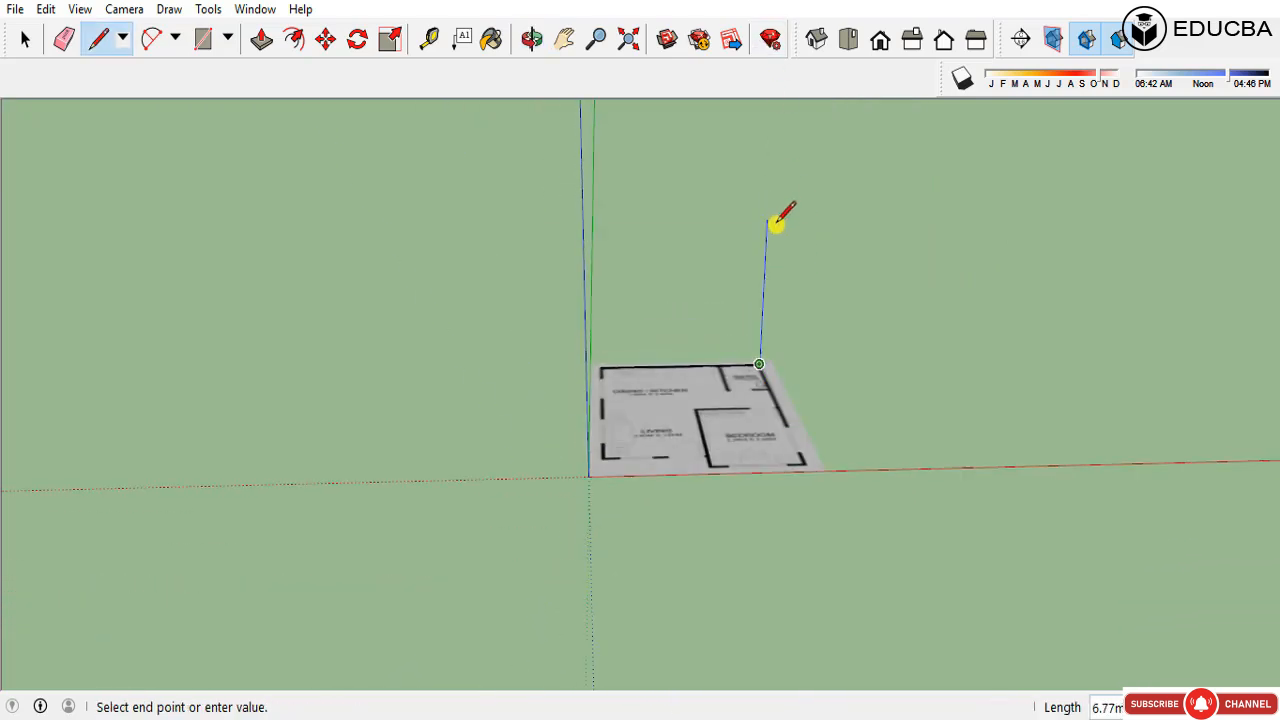
{"action": "middle_click_drag", "start_coordinate": [807, 363], "coordinate": [766, 560]}
{"action": "scroll", "coordinate": [770, 561], "scroll_direction": "up", "scroll_amount": 5}
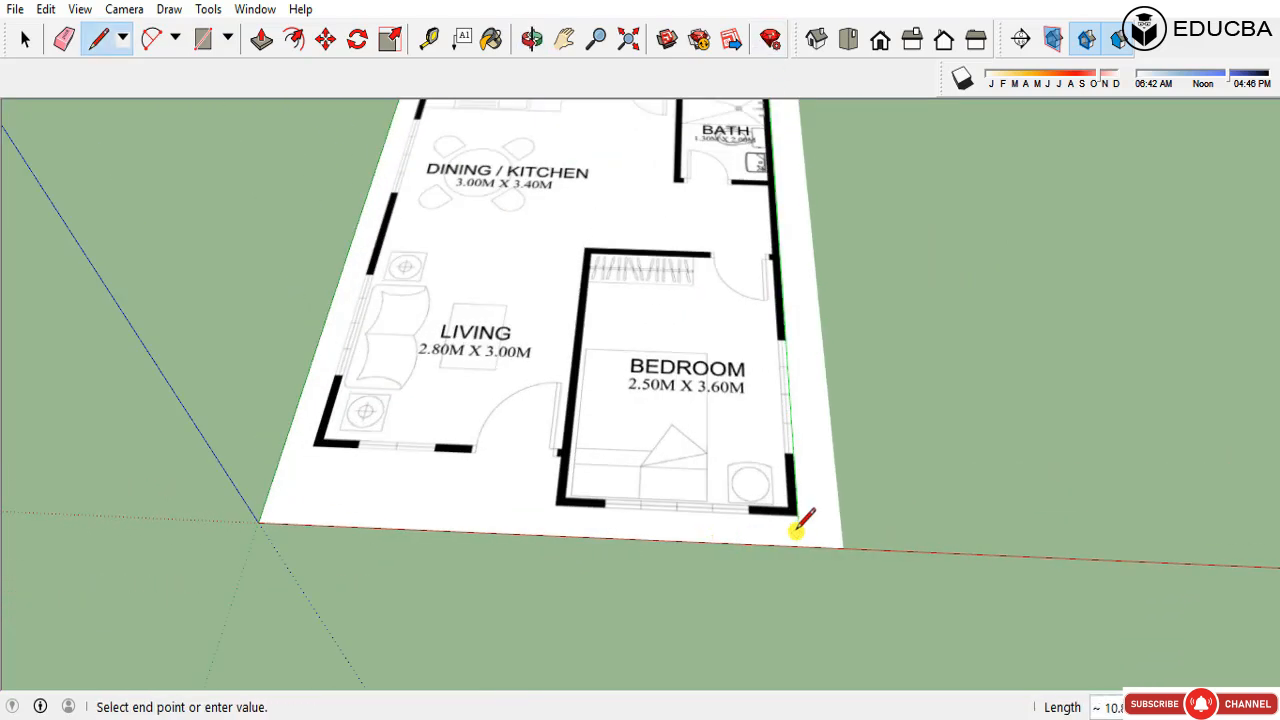
{"action": "middle_click_drag", "start_coordinate": [800, 514], "coordinate": [700, 250]}
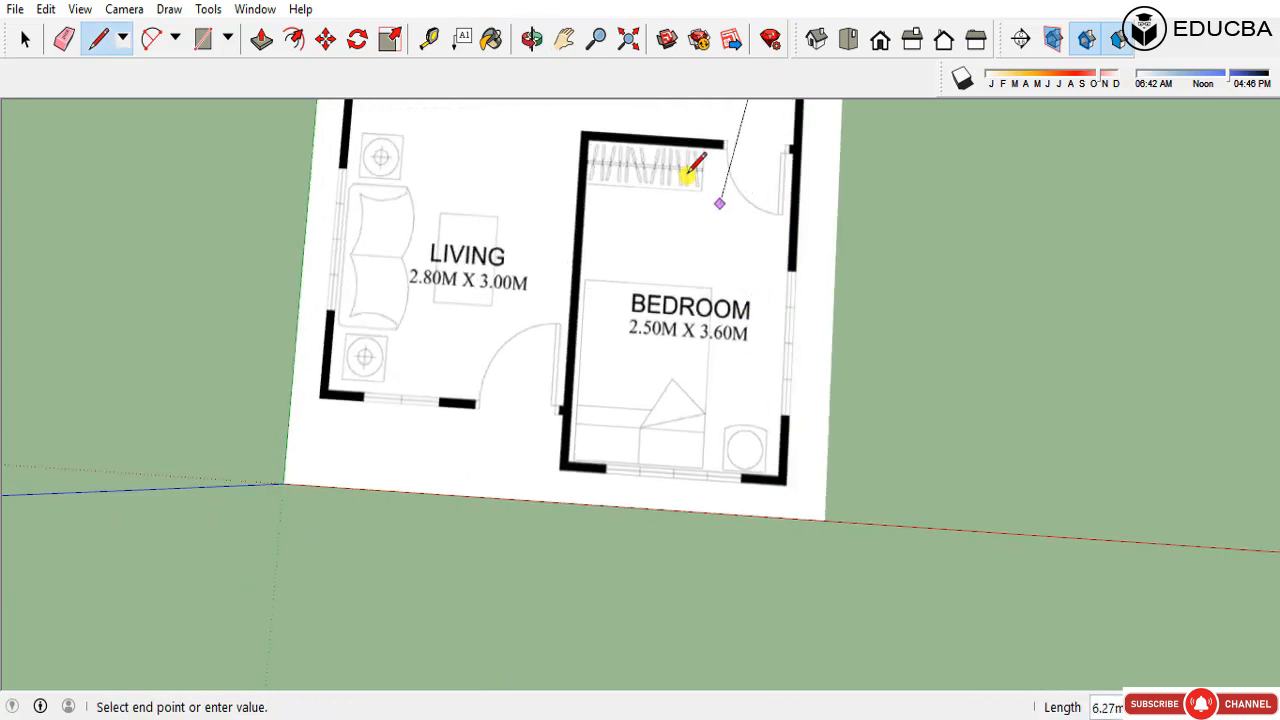
Step: In top view, trace the outer edge of the plan's right wall and the bedroom's bottom wall edge, about 3.91 m long
{"action": "left_click", "coordinate": [848, 39]}
{"action": "scroll", "coordinate": [872, 340], "scroll_direction": "up", "scroll_amount": 6}
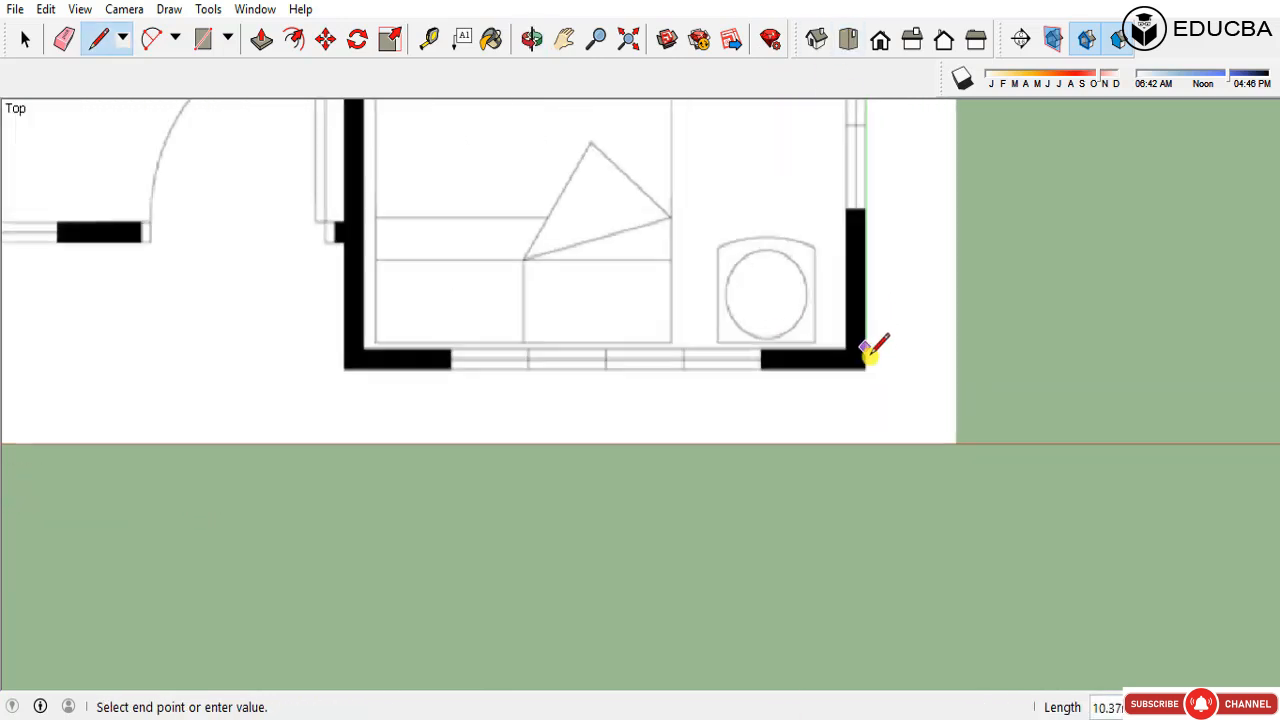
{"action": "left_click", "coordinate": [863, 373]}
{"action": "scroll", "coordinate": [866, 378], "scroll_direction": "down", "scroll_amount": 3}
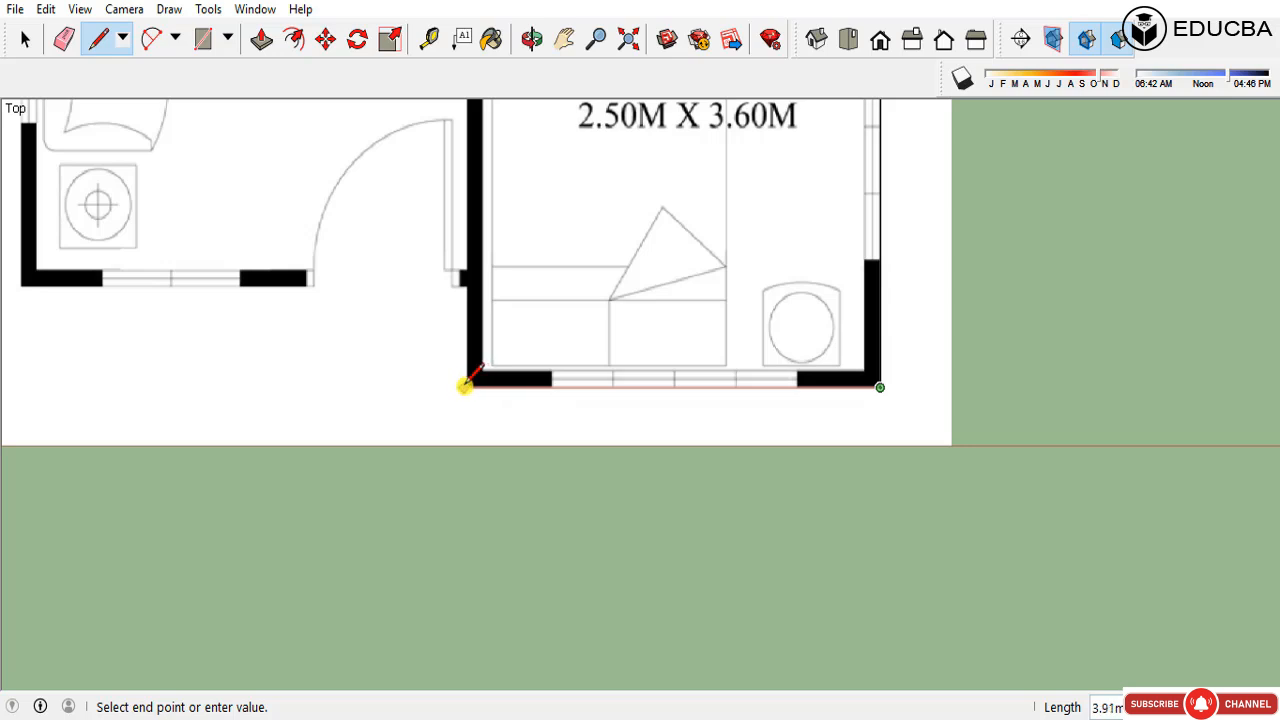
{"action": "left_click", "coordinate": [464, 386]}
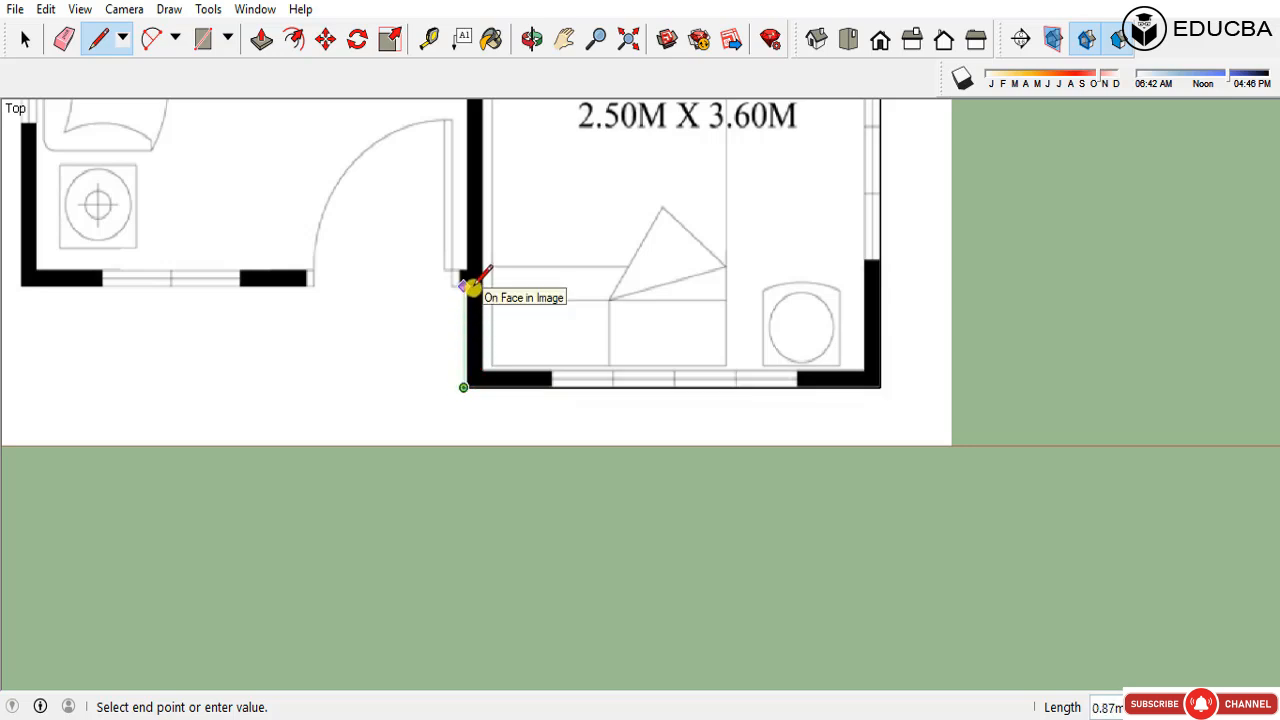
{"action": "left_click", "coordinate": [472, 287]}
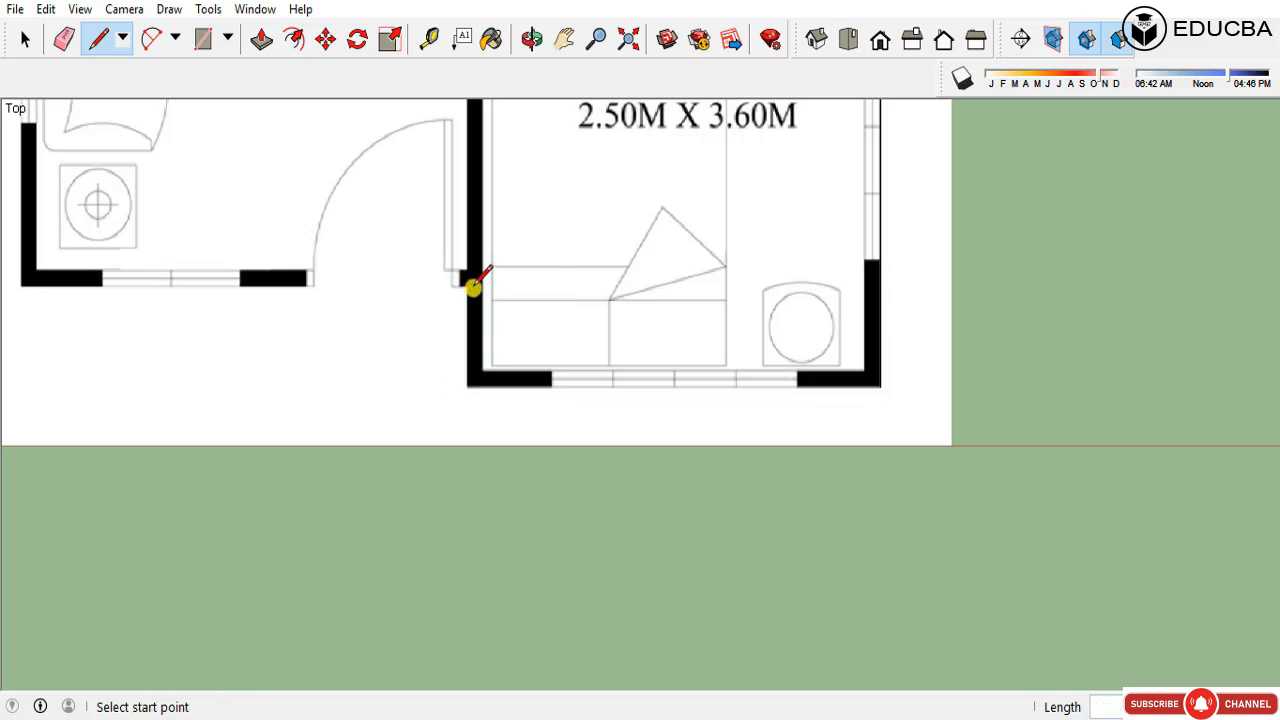
{"action": "left_click", "coordinate": [881, 388]}
{"action": "left_click", "coordinate": [464, 386]}
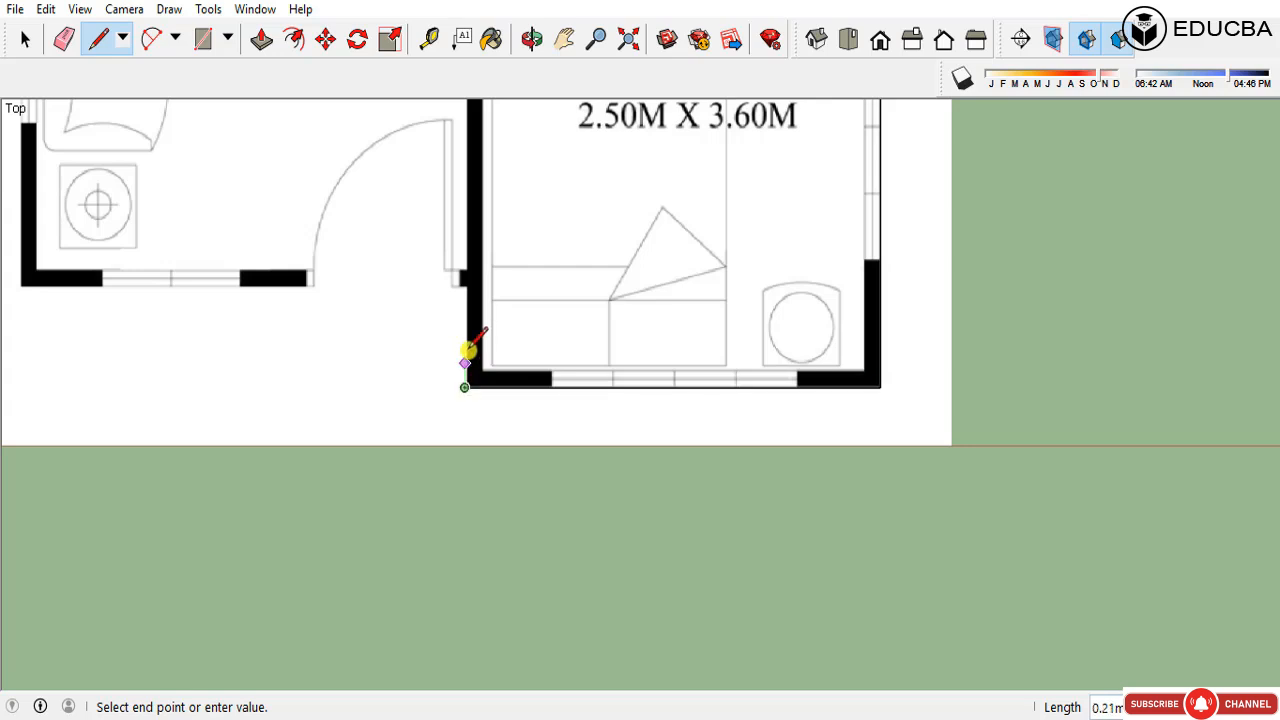
Step: Trace the bedroom's lower left outer edge, about 0.87 m long, up to the living room's bottom wall
{"action": "scroll", "coordinate": [466, 284], "scroll_direction": "up", "scroll_amount": 2}
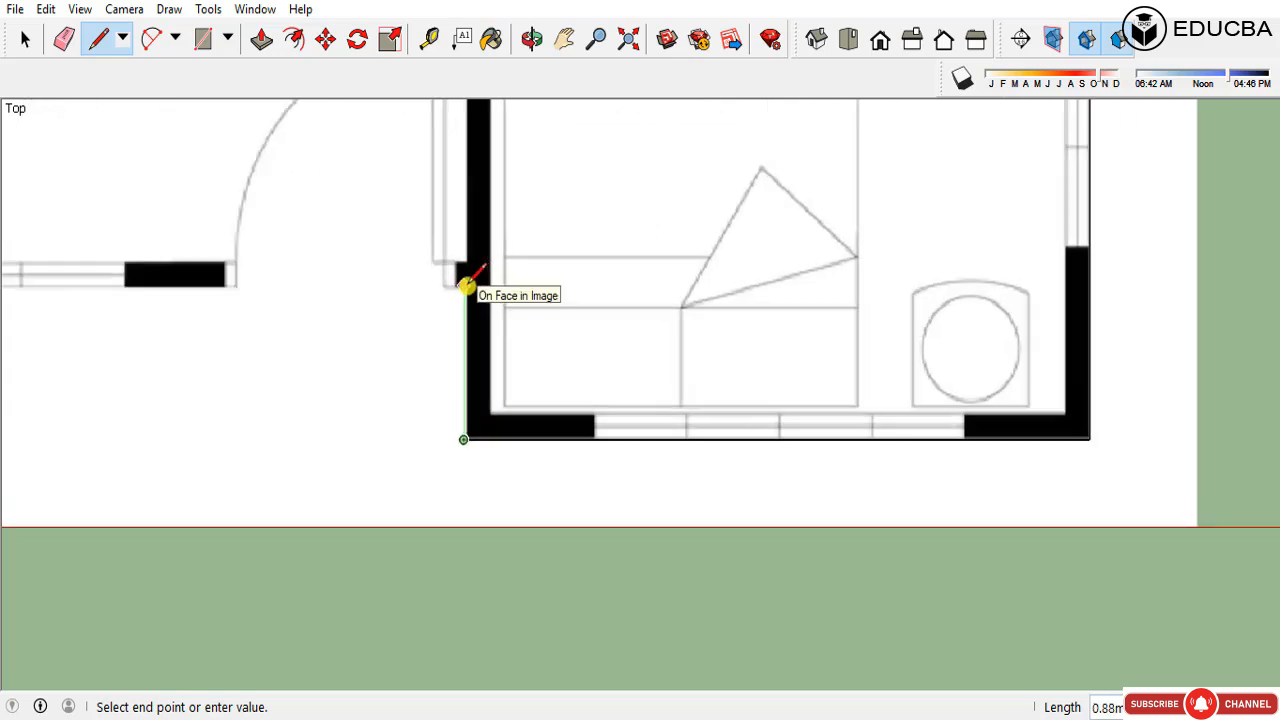
{"action": "scroll", "coordinate": [466, 285], "scroll_direction": "up", "scroll_amount": 3}
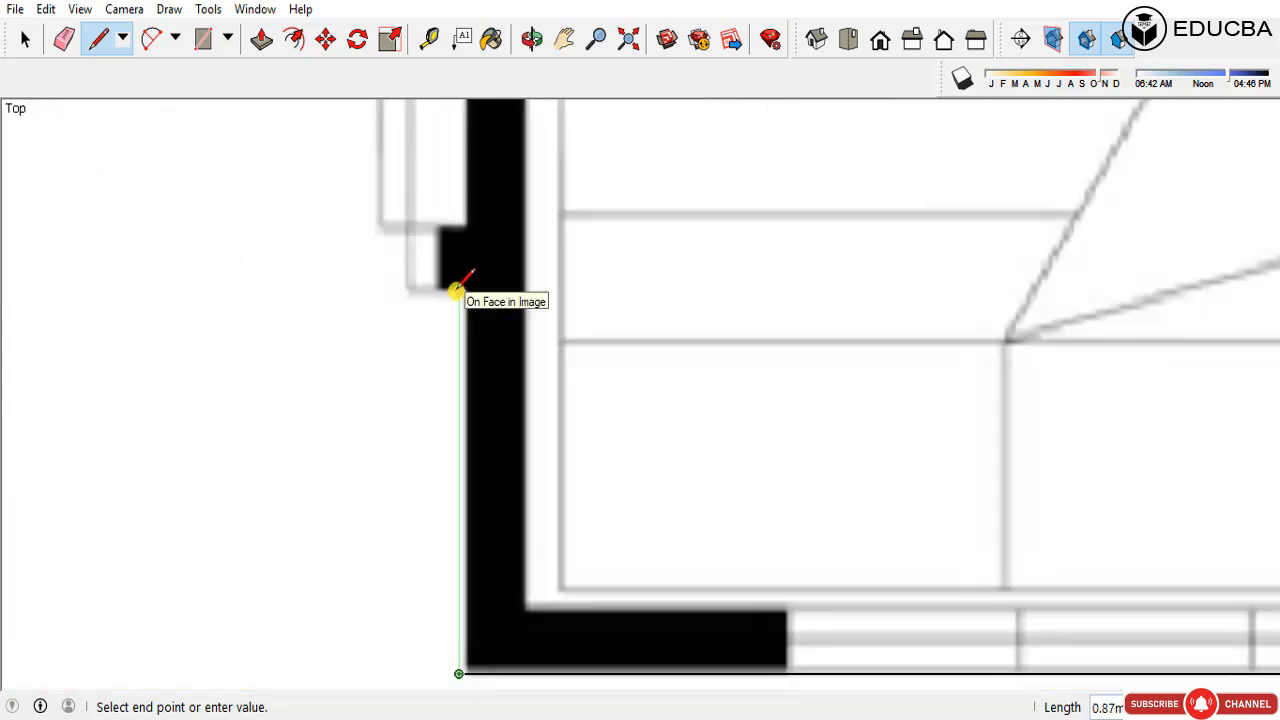
{"action": "left_click", "coordinate": [457, 289]}
Step: Trace the living room's bottom wall and the left outer wall, about 9.65 m long, to close the building outline
{"action": "scroll", "coordinate": [678, 343], "scroll_direction": "down", "scroll_amount": 2}
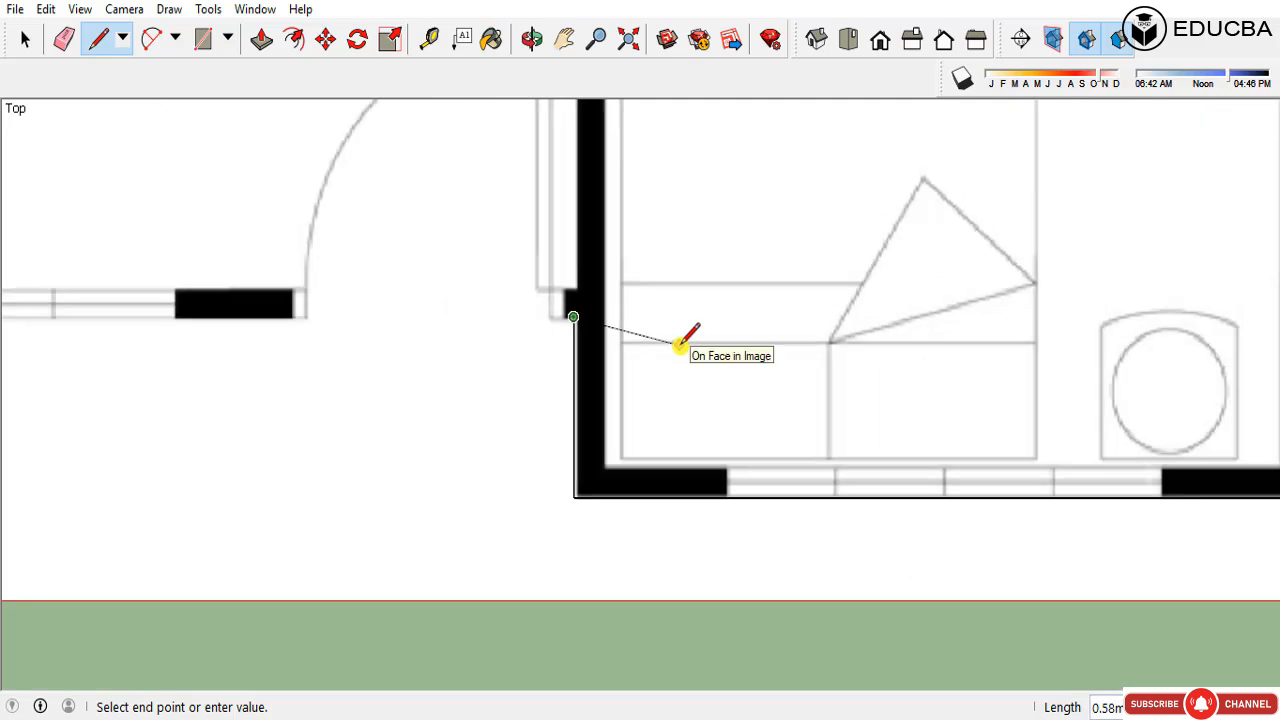
{"action": "scroll", "coordinate": [886, 374], "scroll_direction": "down", "scroll_amount": 4}
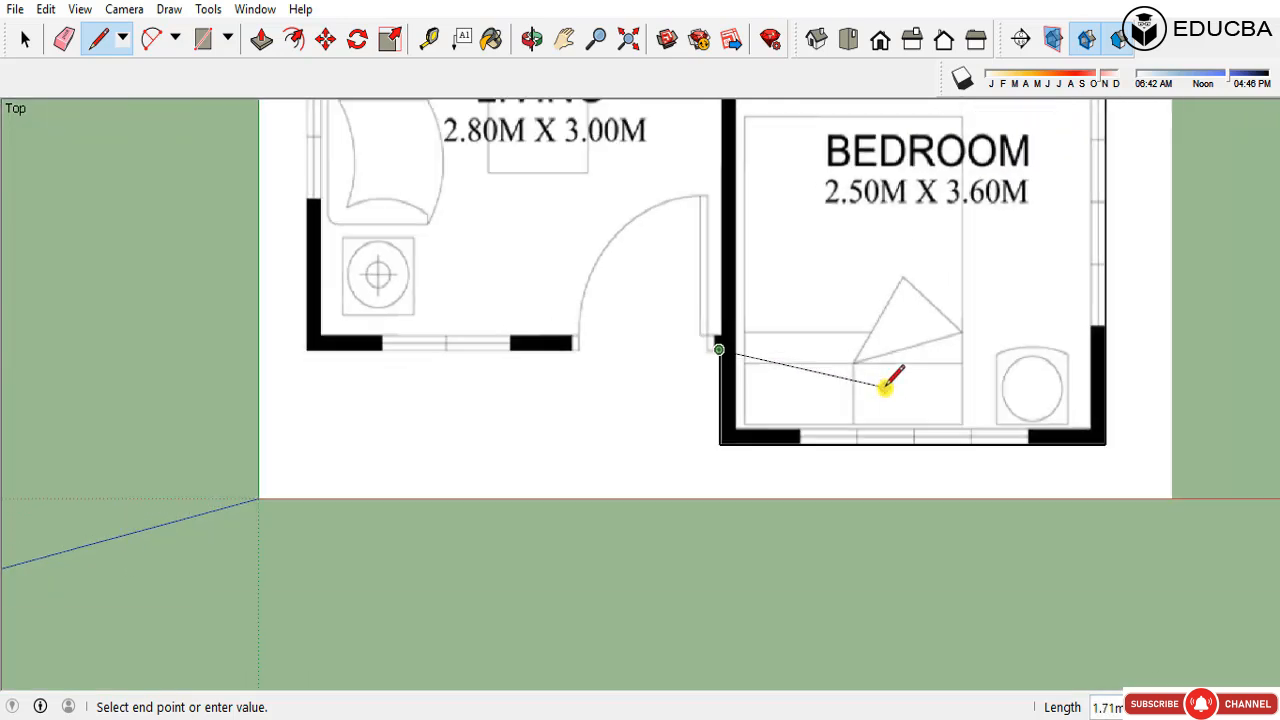
{"action": "left_click", "coordinate": [405, 355]}
{"action": "scroll", "coordinate": [518, 505], "scroll_direction": "down", "scroll_amount": 4}
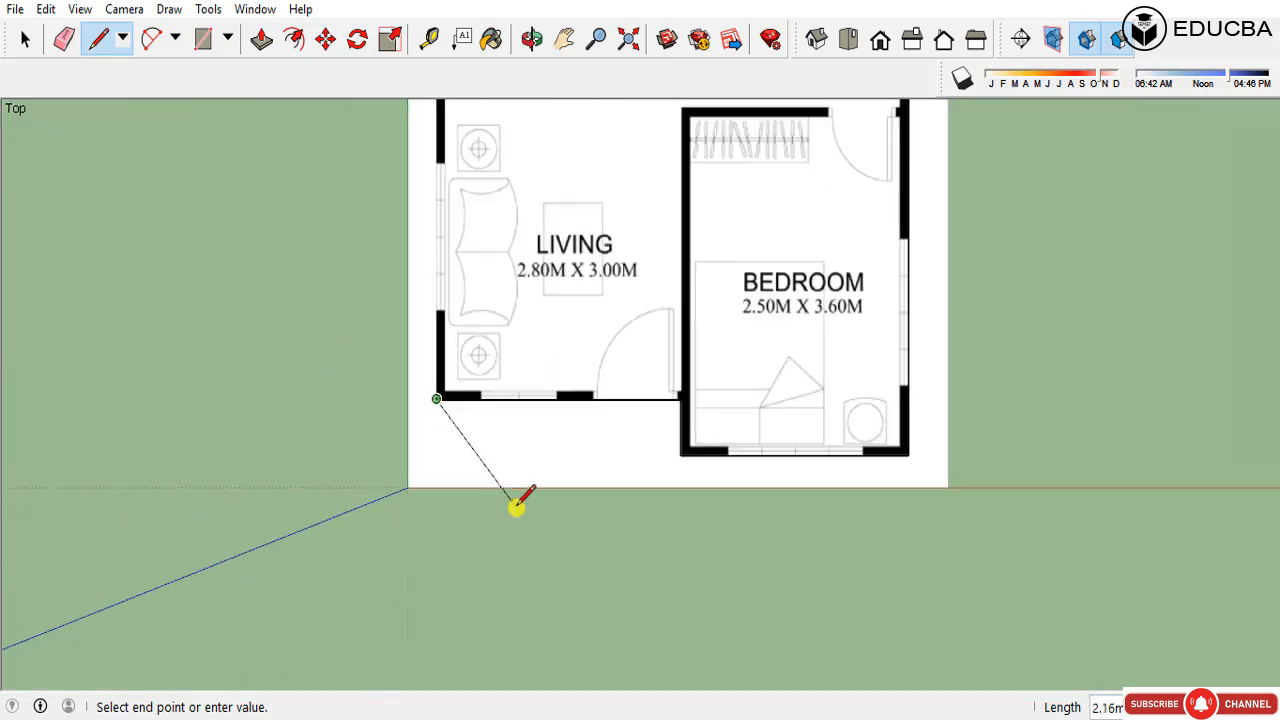
{"action": "scroll", "coordinate": [478, 232], "scroll_direction": "down", "scroll_amount": 1}
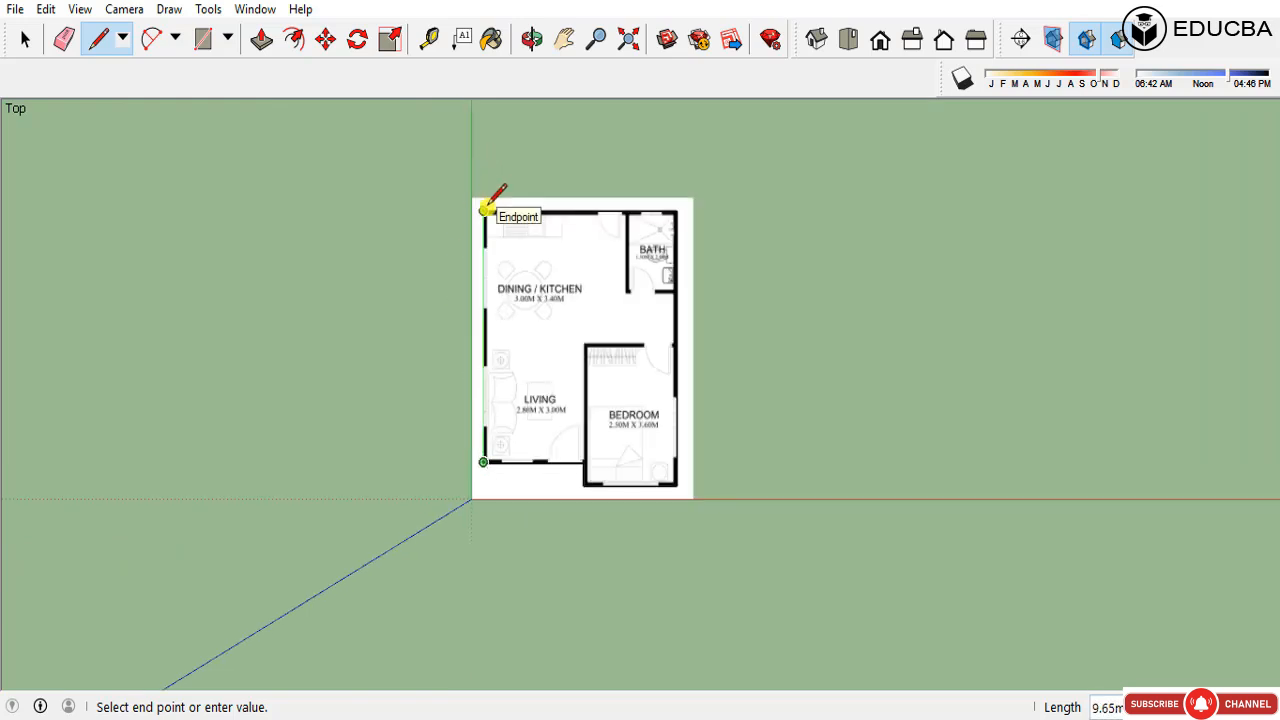
{"action": "left_click", "coordinate": [487, 207]}
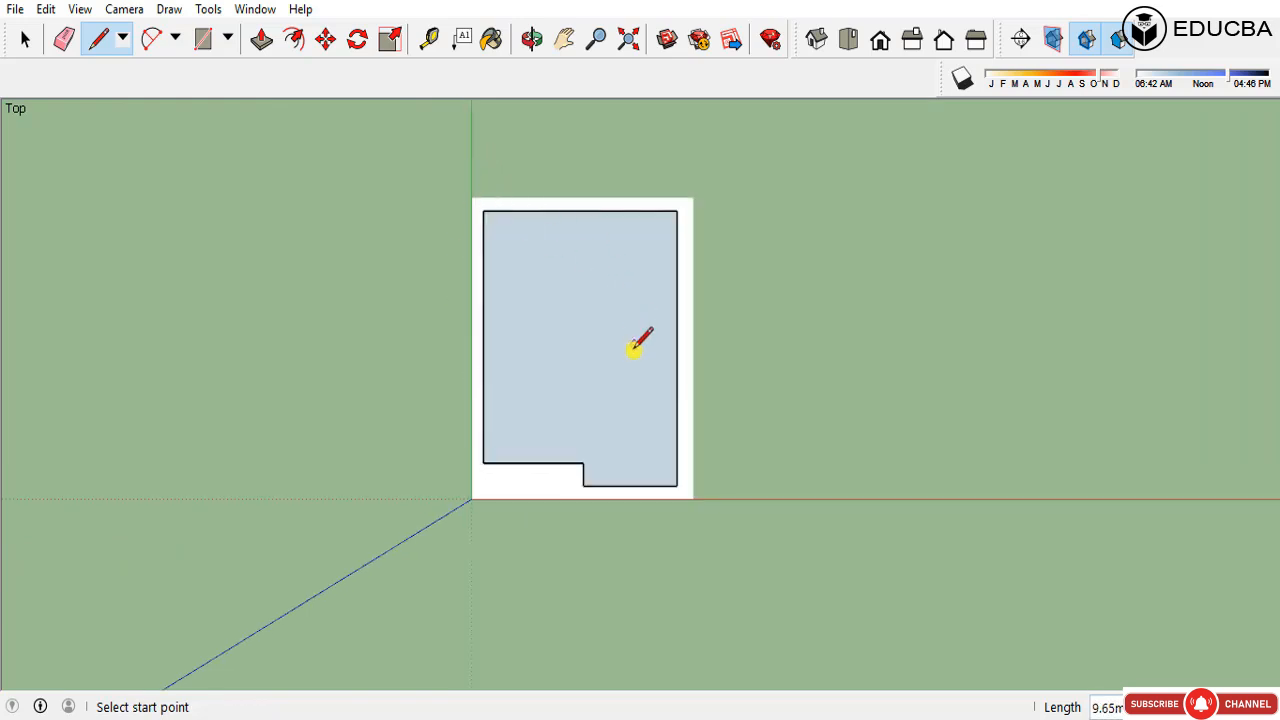
Step: Examine the face filling the closed outline and the floor plan image beneath it, from above and at an angle
{"action": "key", "text": "space"}
{"action": "double_click", "coordinate": [594, 366]}
{"action": "scroll", "coordinate": [651, 423], "scroll_direction": "up", "scroll_amount": 5}
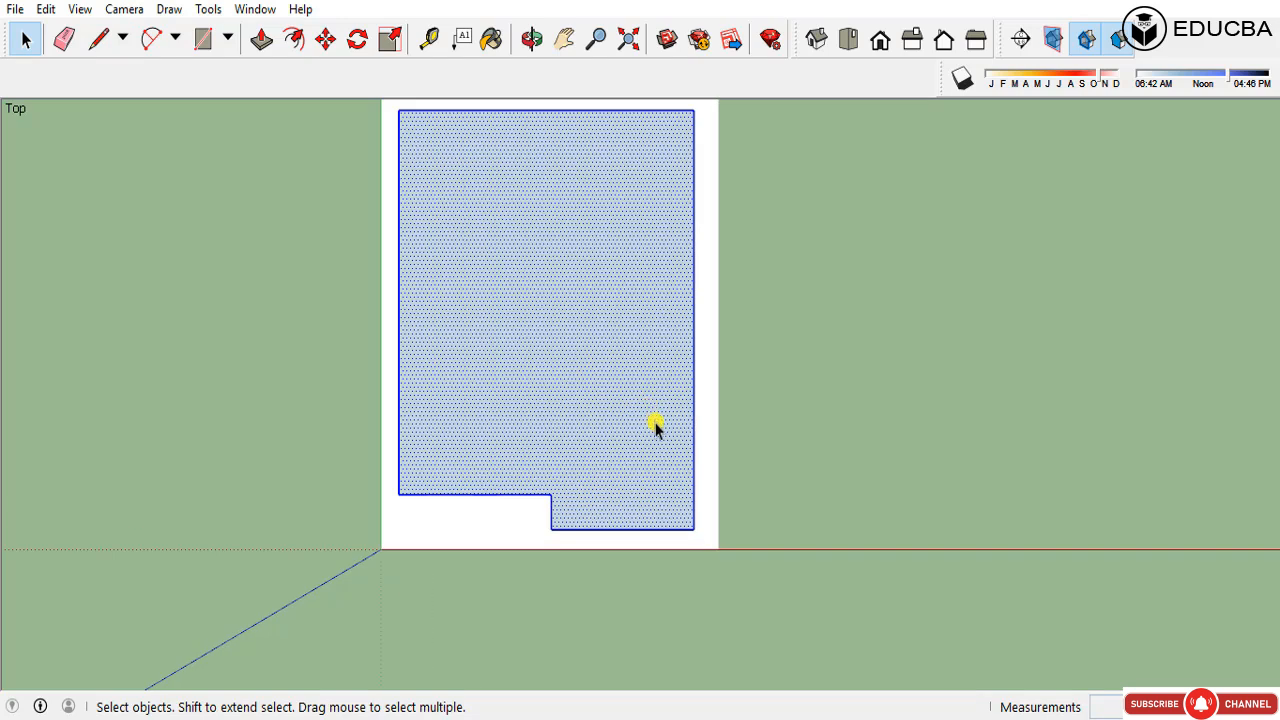
{"action": "scroll", "coordinate": [562, 482], "scroll_direction": "down", "scroll_amount": 3}
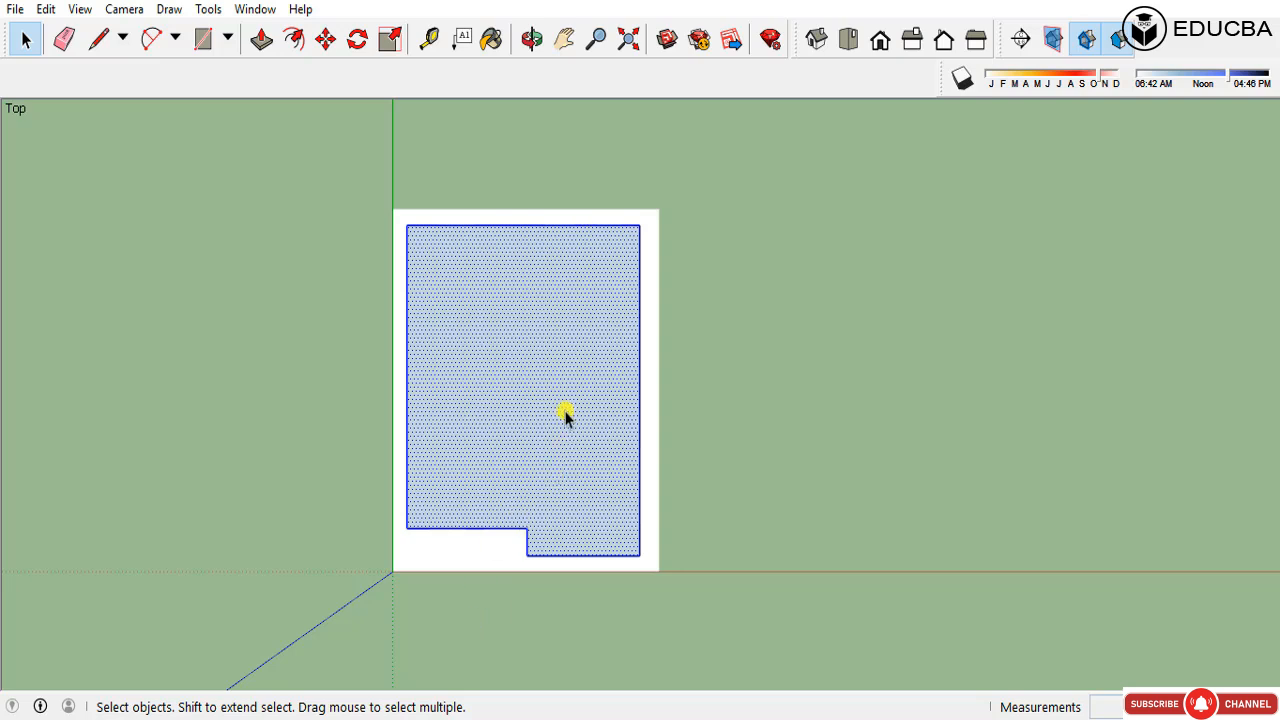
{"action": "scroll", "coordinate": [565, 415], "scroll_direction": "up", "scroll_amount": 2}
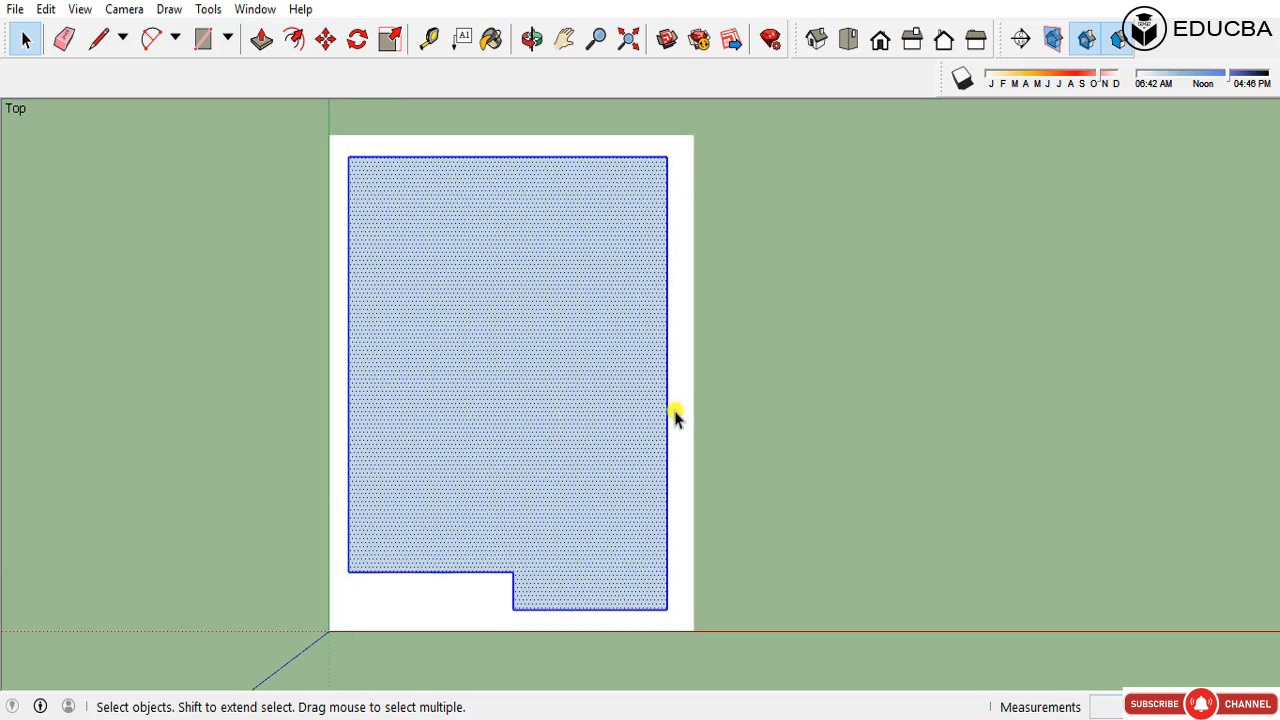
{"action": "left_click", "coordinate": [710, 410]}
{"action": "left_click", "coordinate": [676, 413]}
{"action": "right_click", "coordinate": [677, 418]}
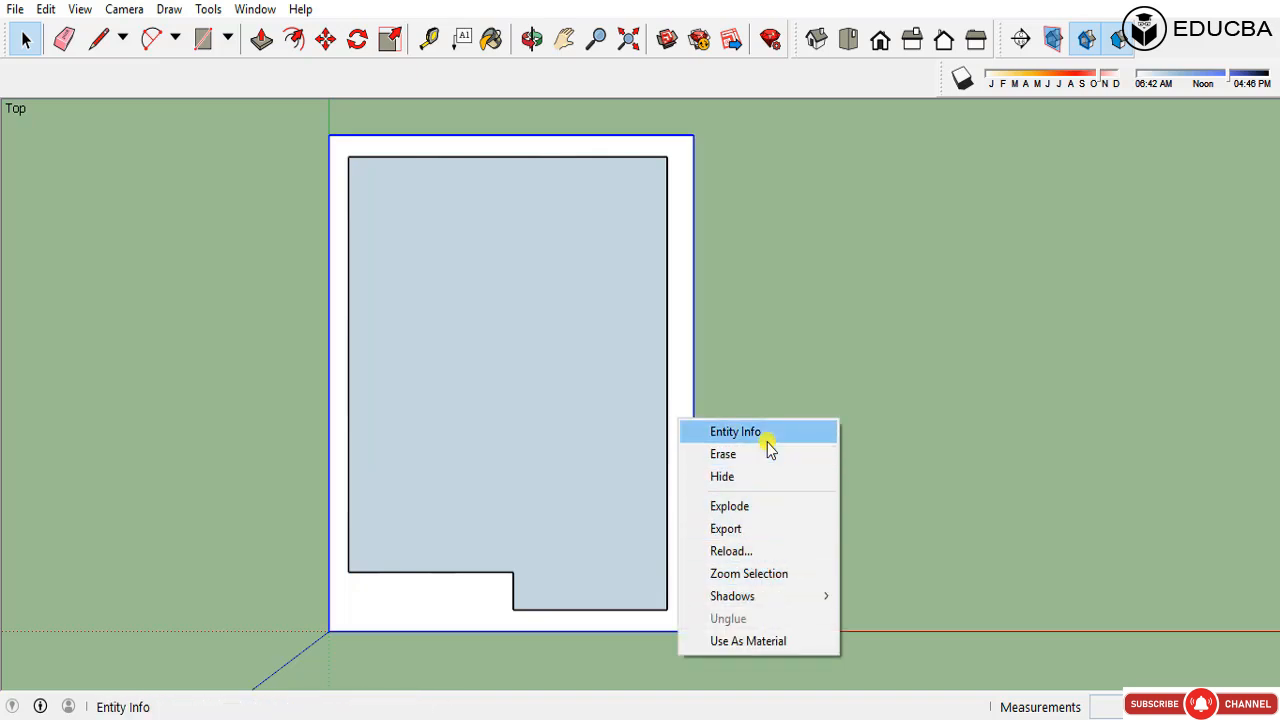
{"action": "left_click", "coordinate": [777, 358]}
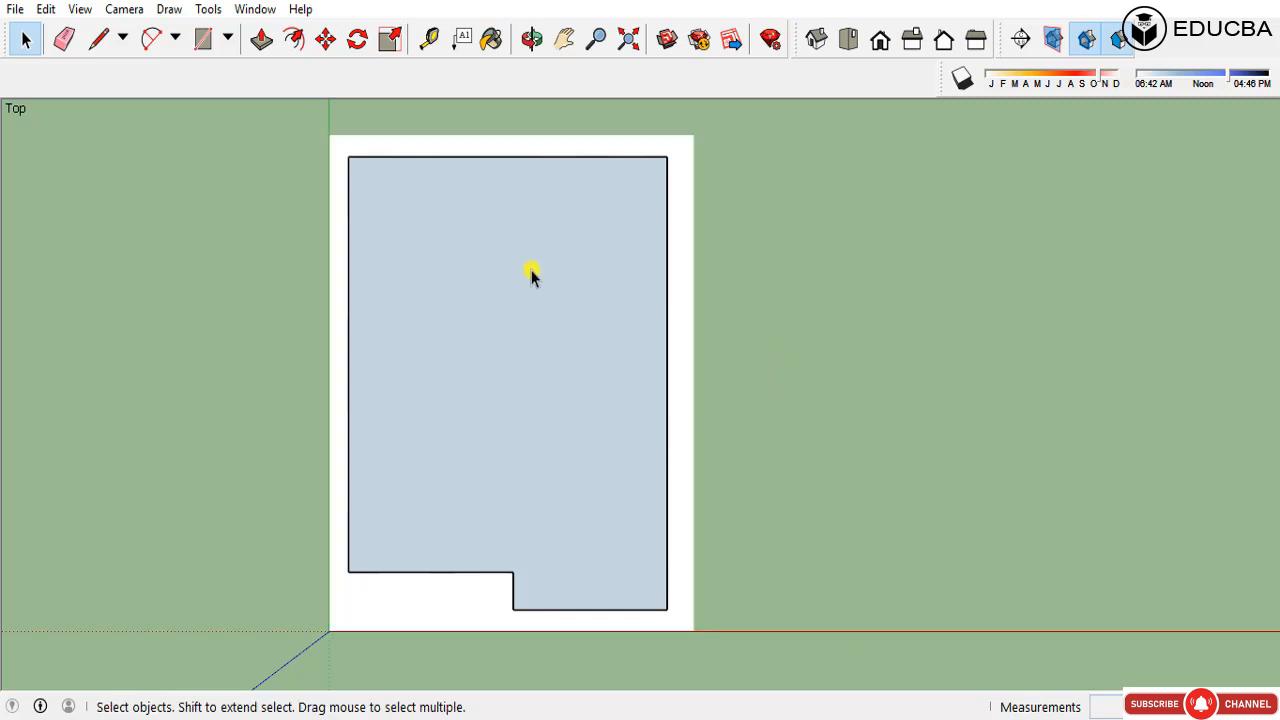
{"action": "left_click", "coordinate": [549, 146]}
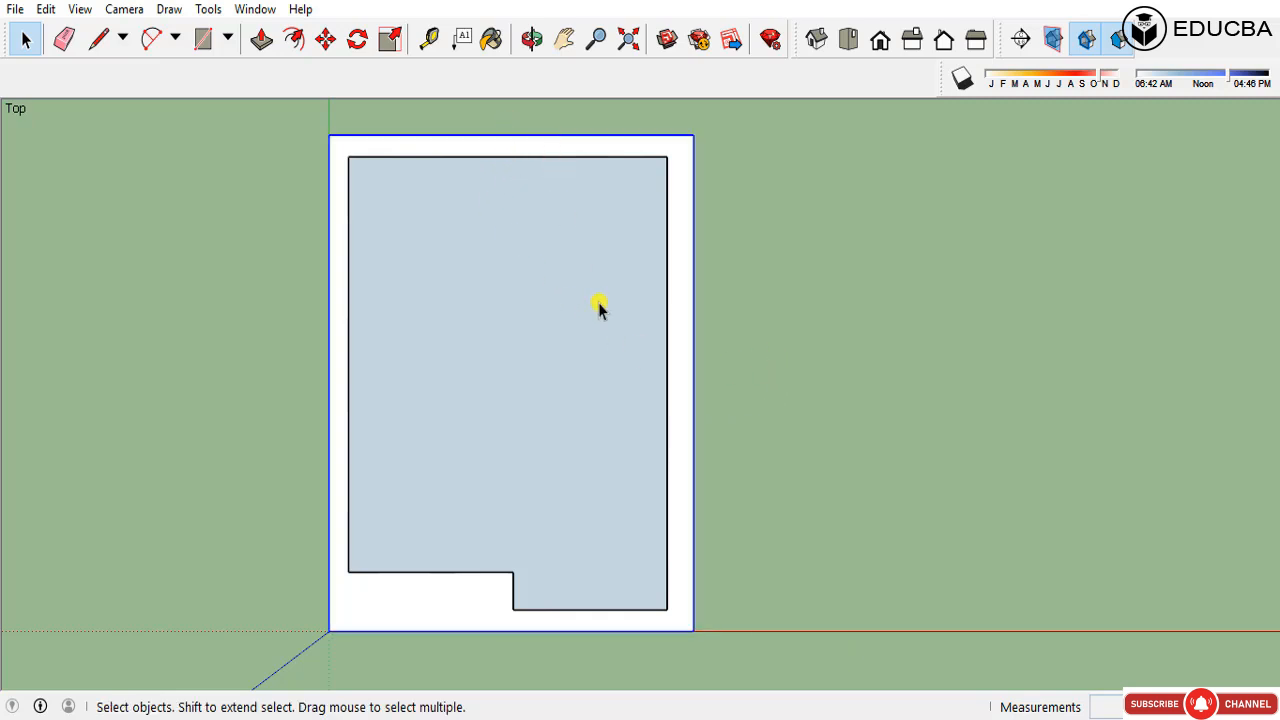
{"action": "scroll", "coordinate": [598, 307], "scroll_direction": "down", "scroll_amount": 5}
{"action": "middle_click_drag", "start_coordinate": [643, 363], "coordinate": [568, 390]}
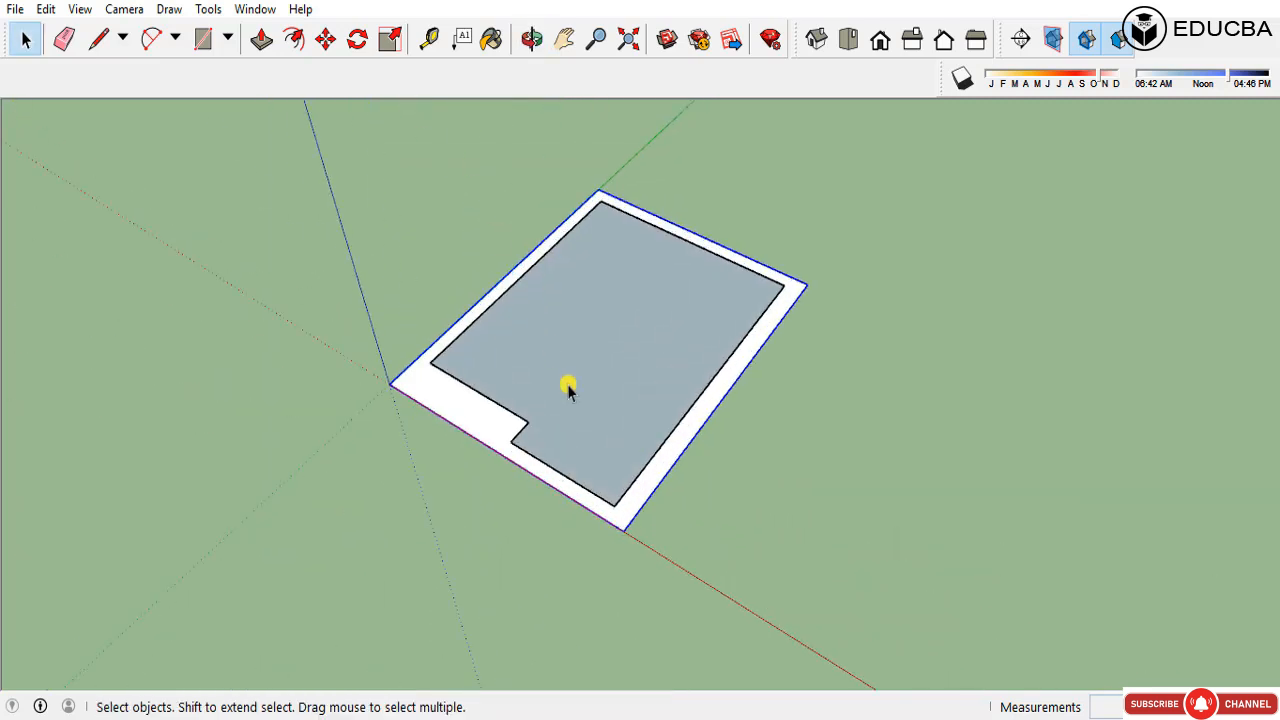
{"action": "scroll", "coordinate": [590, 416], "scroll_direction": "up", "scroll_amount": 3}
{"action": "scroll", "coordinate": [591, 543], "scroll_direction": "down", "scroll_amount": 6}
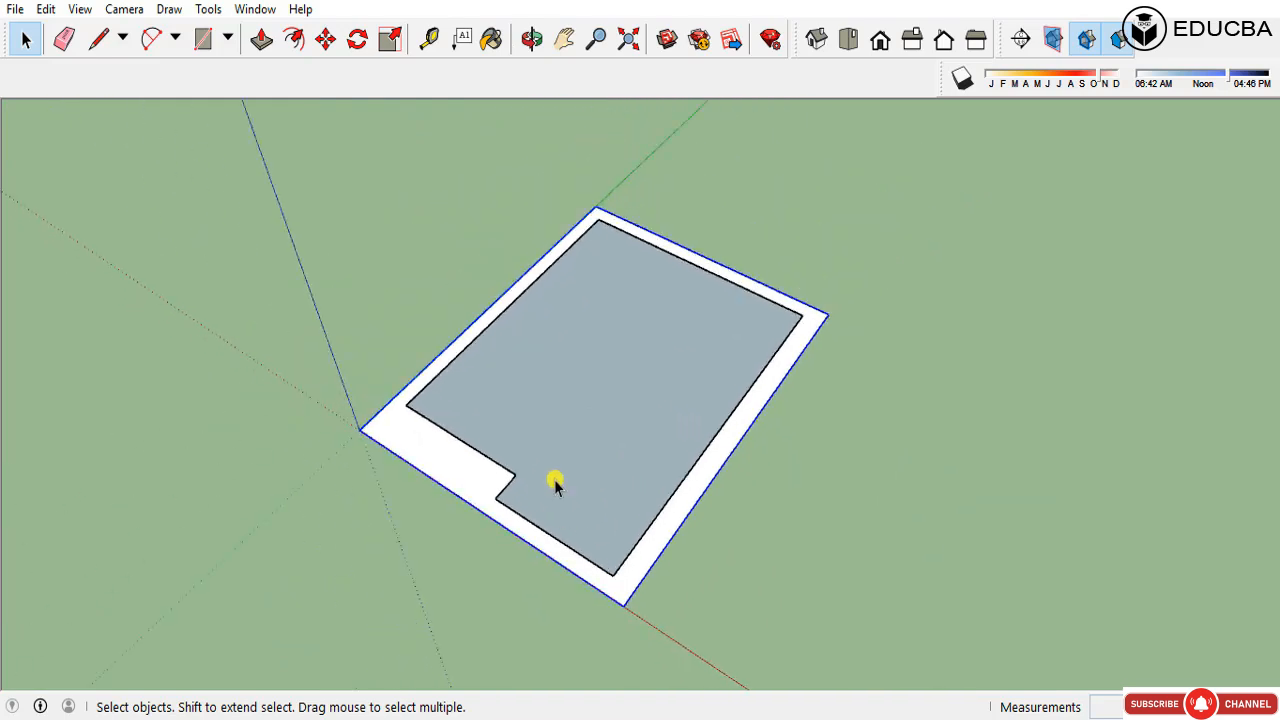
{"action": "middle_click_drag", "start_coordinate": [557, 483], "coordinate": [583, 563]}
Step: Try deleting the face that covers the floor plan, and undo the deletion
{"action": "left_click", "coordinate": [665, 557]}
{"action": "scroll", "coordinate": [675, 597], "scroll_direction": "up", "scroll_amount": 5}
{"action": "key", "text": "Delete"}
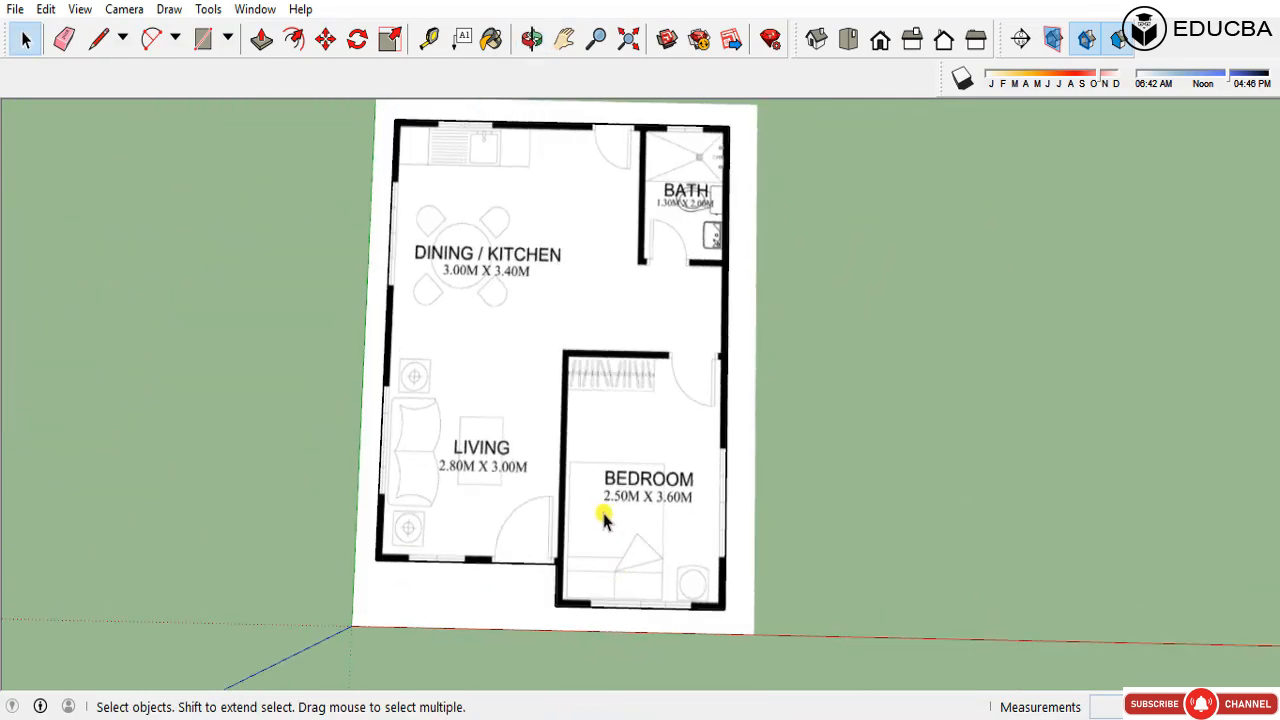
{"action": "key", "text": "ctrl+z"}
Step: Delete the face inside the building outline, keeping its boundary edges over the floor plan image
{"action": "left_click", "coordinate": [600, 460]}
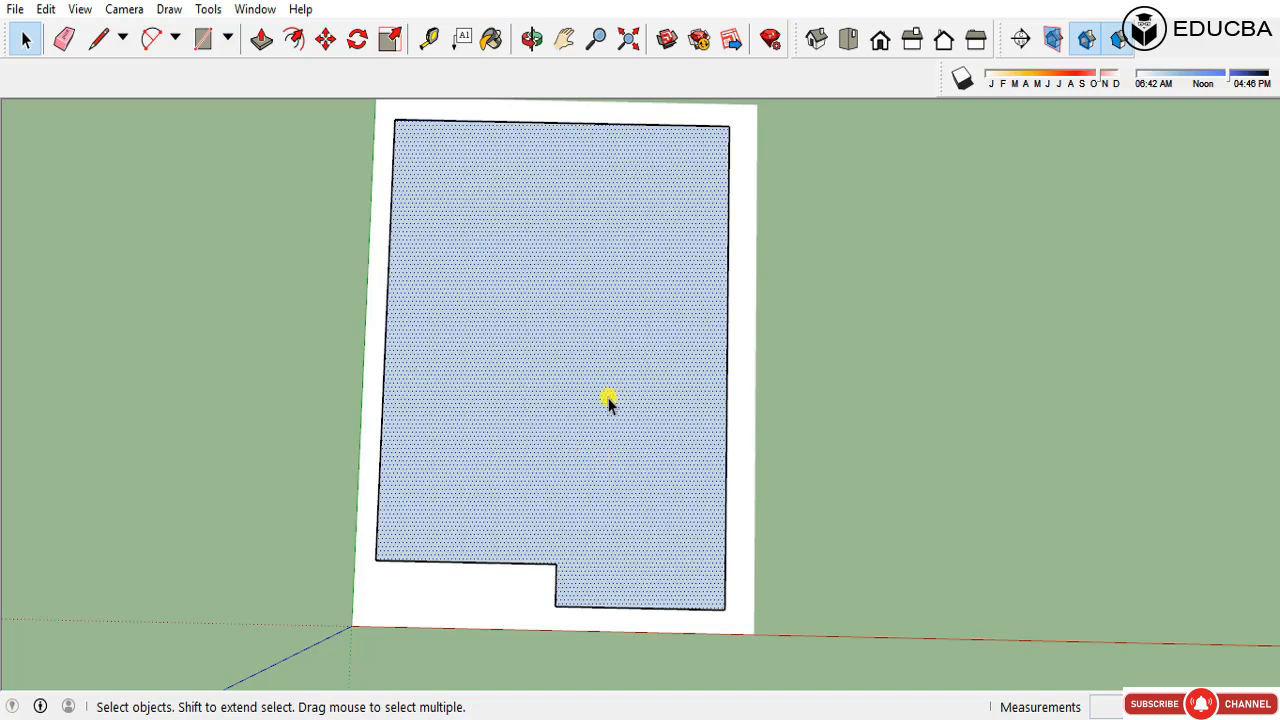
{"action": "scroll", "coordinate": [717, 622], "scroll_direction": "up", "scroll_amount": 2}
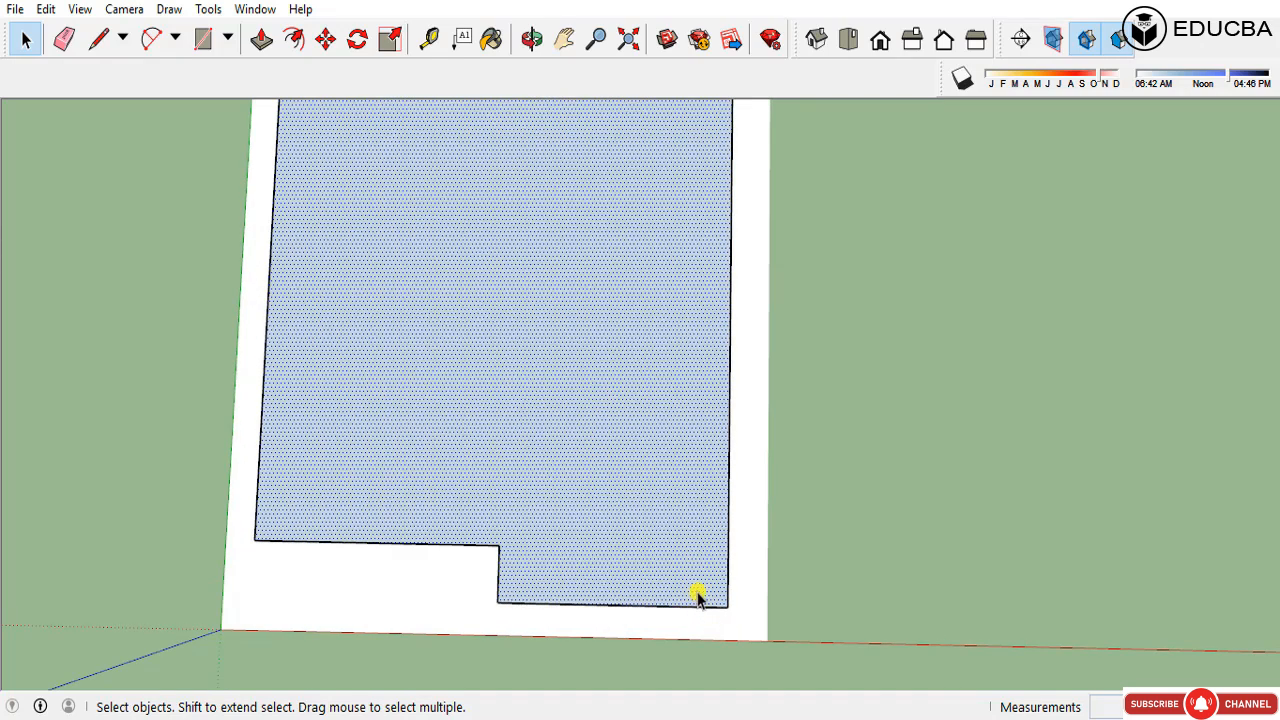
{"action": "left_click", "coordinate": [735, 564]}
{"action": "left_click", "coordinate": [681, 531]}
{"action": "left_click", "coordinate": [746, 591]}
{"action": "left_click", "coordinate": [645, 505]}
{"action": "key", "text": "Delete"}
{"action": "scroll", "coordinate": [637, 560], "scroll_direction": "down", "scroll_amount": 4}
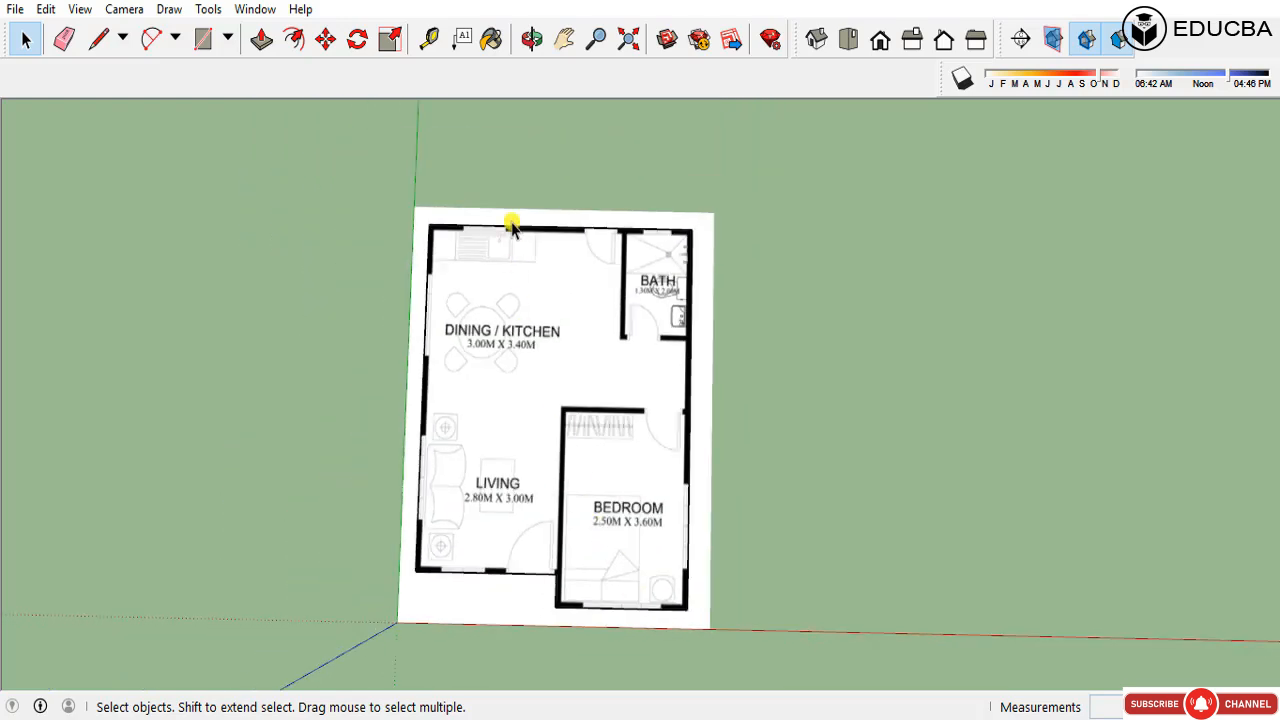
Step: Offset the whole building outline inward by about 0.16 m to match the inner edge of the outer walls
{"action": "double_click", "coordinate": [530, 231]}
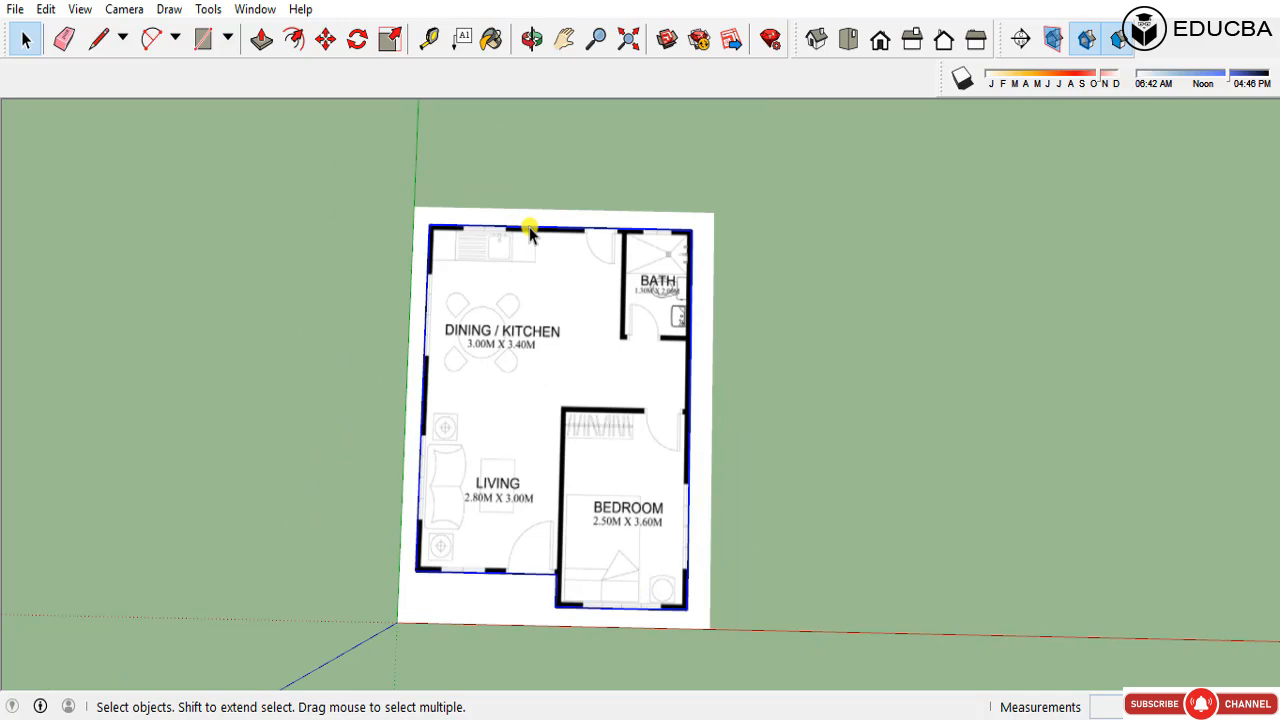
{"action": "scroll", "coordinate": [521, 240], "scroll_direction": "up", "scroll_amount": 2}
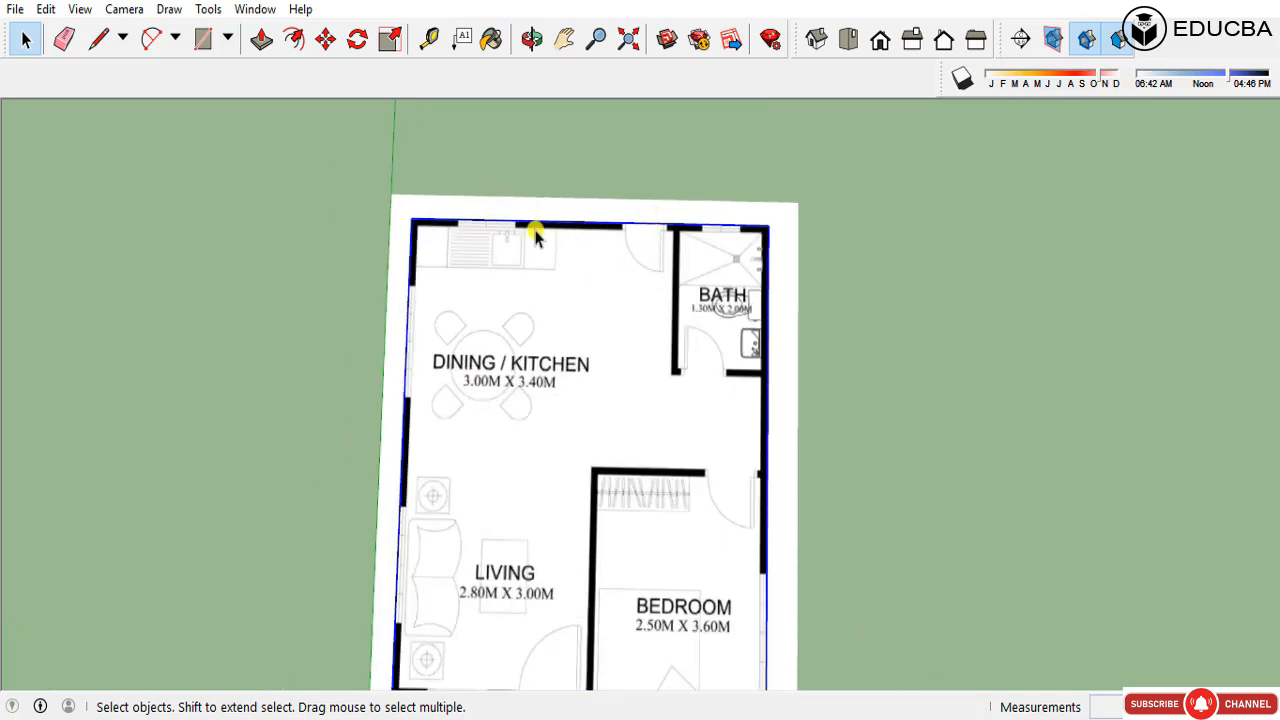
{"action": "left_click", "coordinate": [208, 9]}
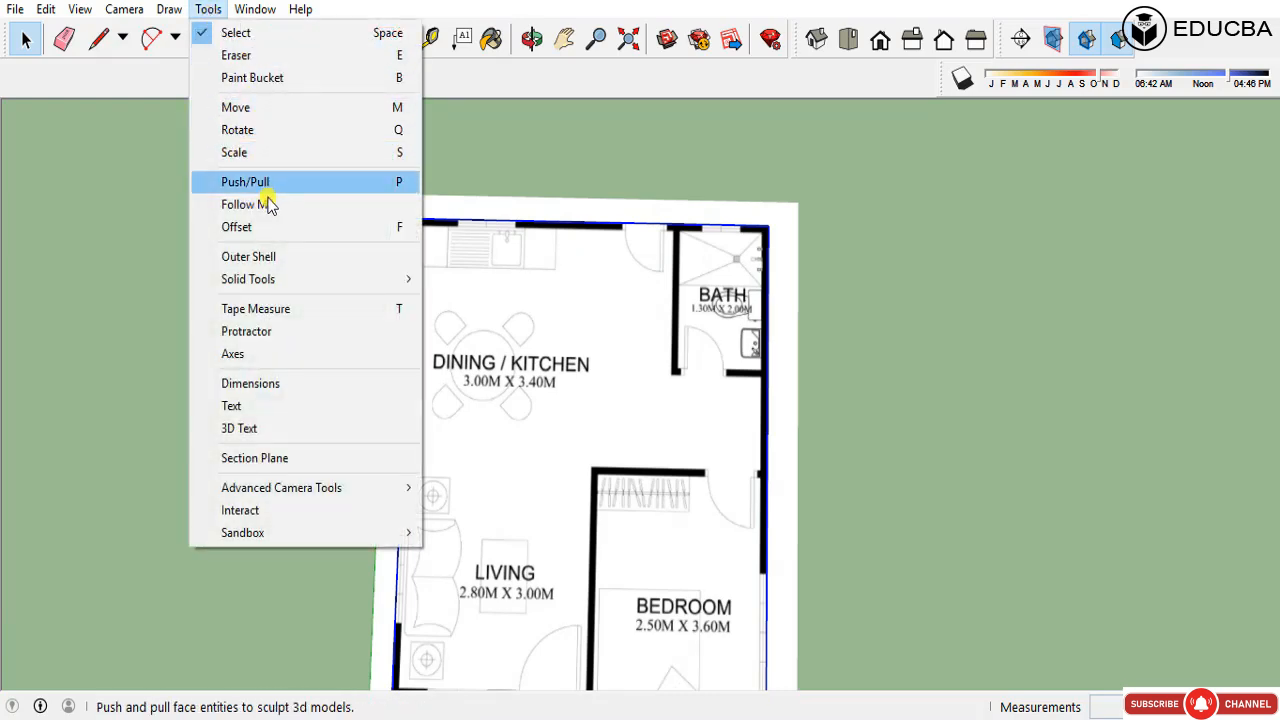
{"action": "left_click", "coordinate": [270, 226]}
{"action": "scroll", "coordinate": [450, 218], "scroll_direction": "up", "scroll_amount": 4}
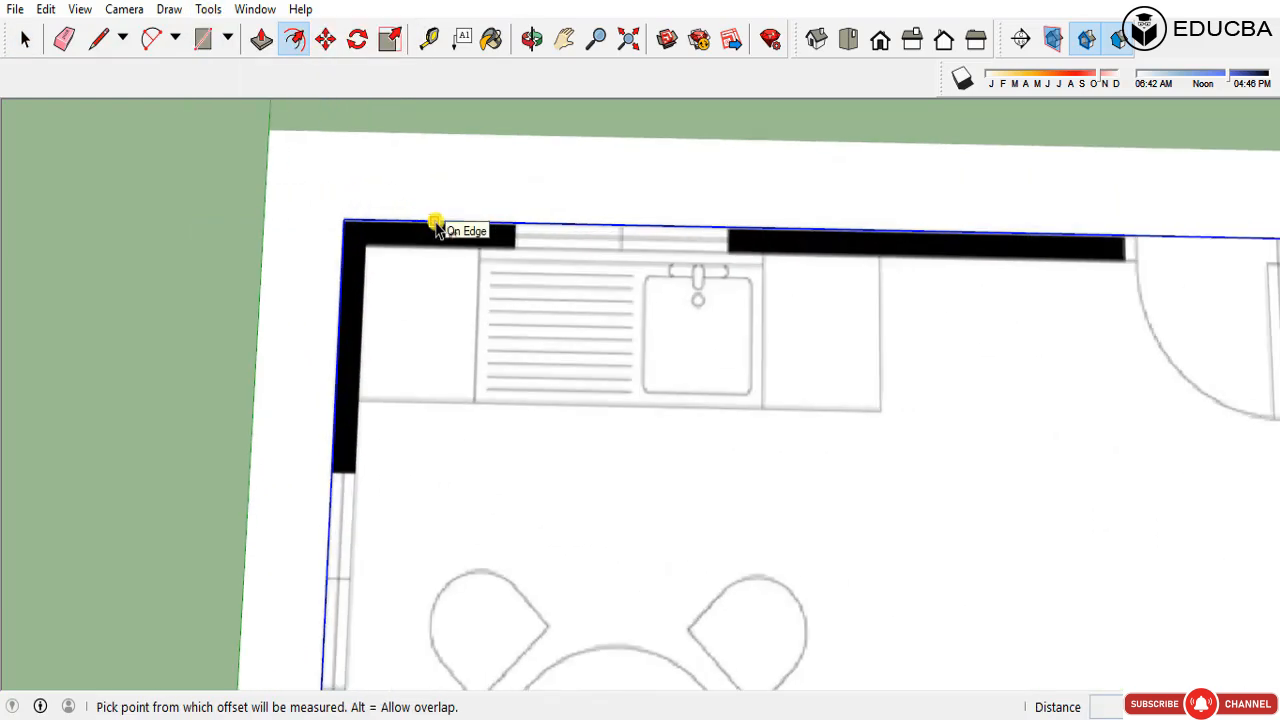
{"action": "left_click", "coordinate": [435, 225]}
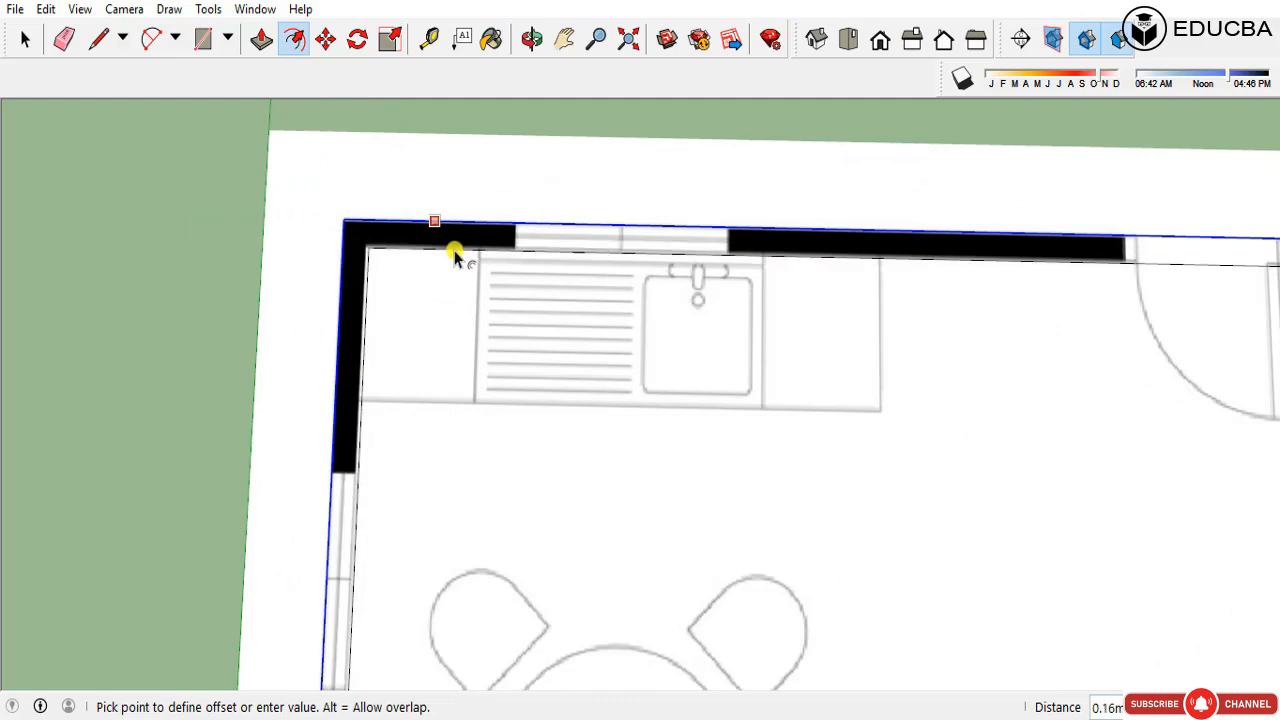
{"action": "left_click", "coordinate": [455, 251]}
Step: Delete the face inside the inner offset outline to uncover the floor plan's rooms
{"action": "key", "text": "space"}
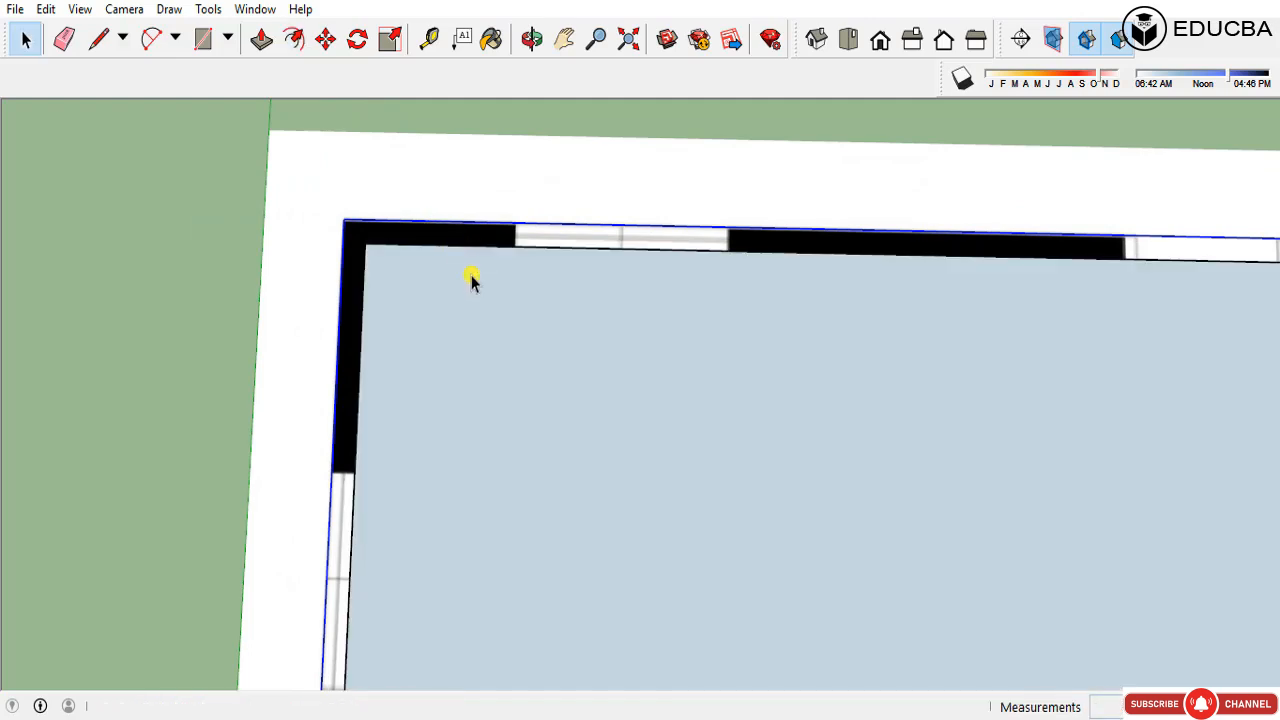
{"action": "scroll", "coordinate": [494, 340], "scroll_direction": "down", "scroll_amount": 3}
{"action": "left_click", "coordinate": [497, 354]}
{"action": "scroll", "coordinate": [500, 357], "scroll_direction": "down", "scroll_amount": 2}
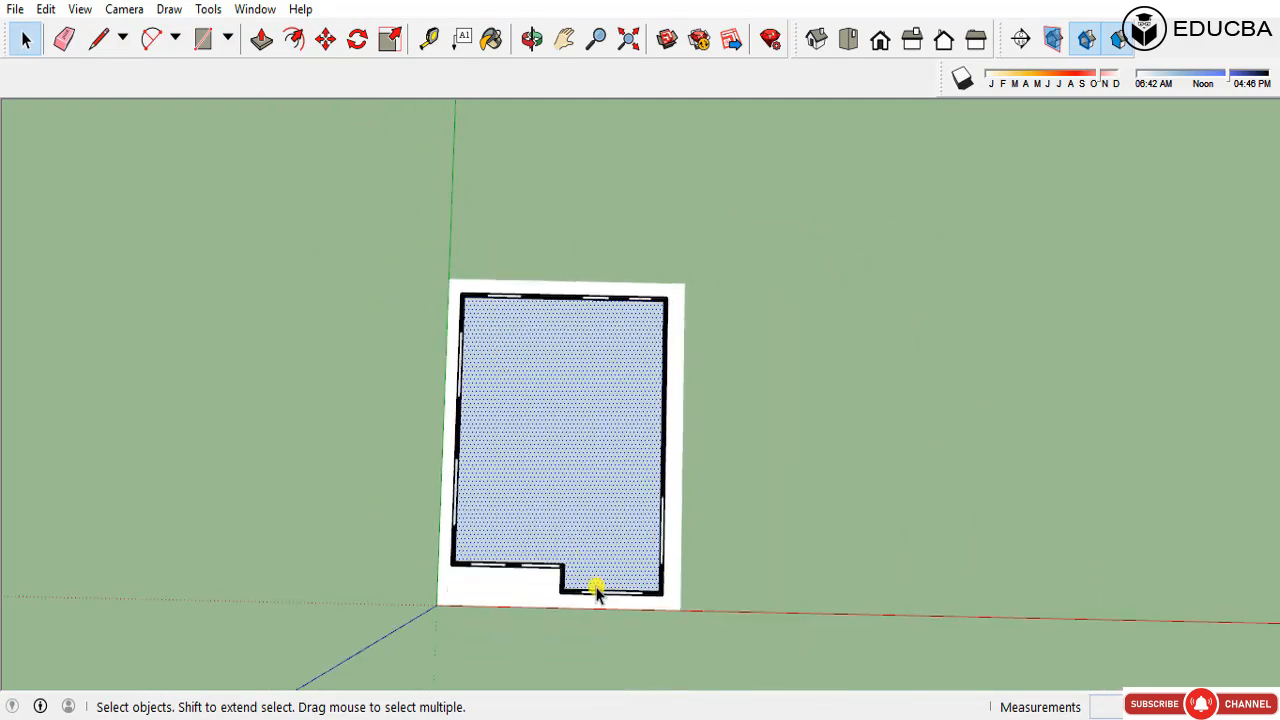
{"action": "scroll", "coordinate": [600, 586], "scroll_direction": "up", "scroll_amount": 6}
{"action": "scroll", "coordinate": [686, 588], "scroll_direction": "up", "scroll_amount": 2}
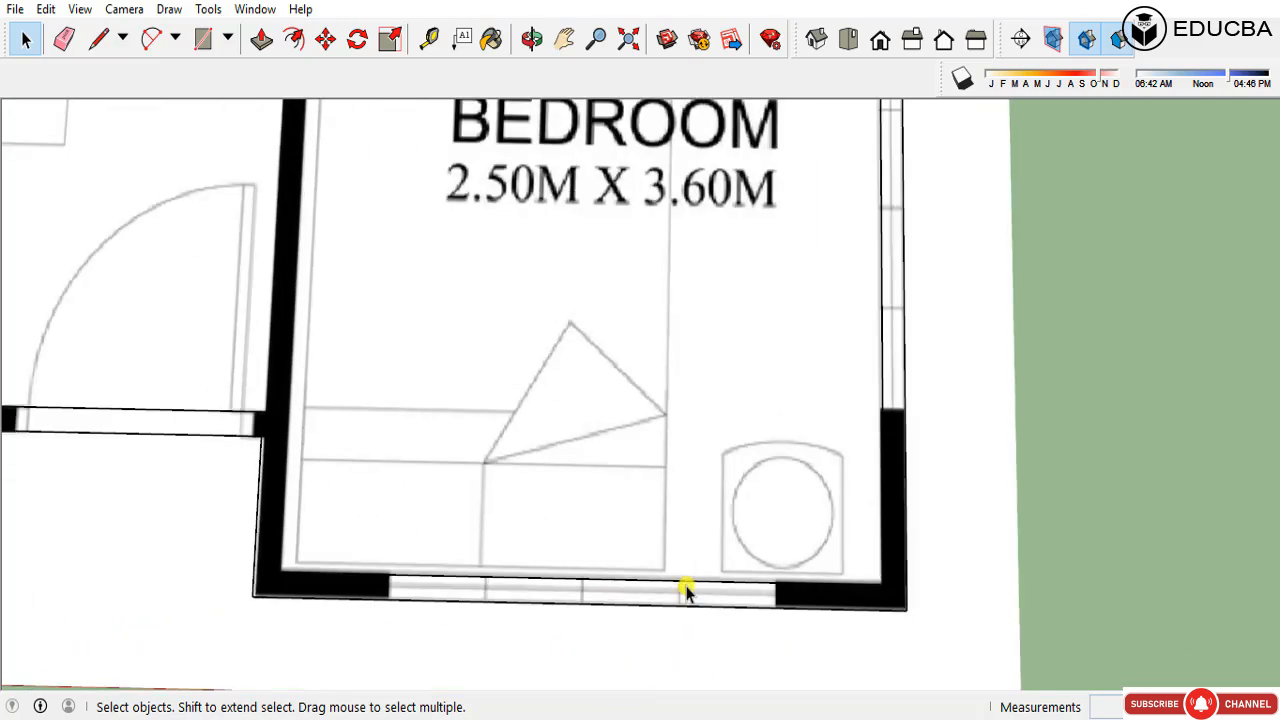
Step: Draw two short lines across the outer wall beside the bedroom, at its corner and at the window, to fill the wall face
{"action": "scroll", "coordinate": [686, 591], "scroll_direction": "down", "scroll_amount": 1}
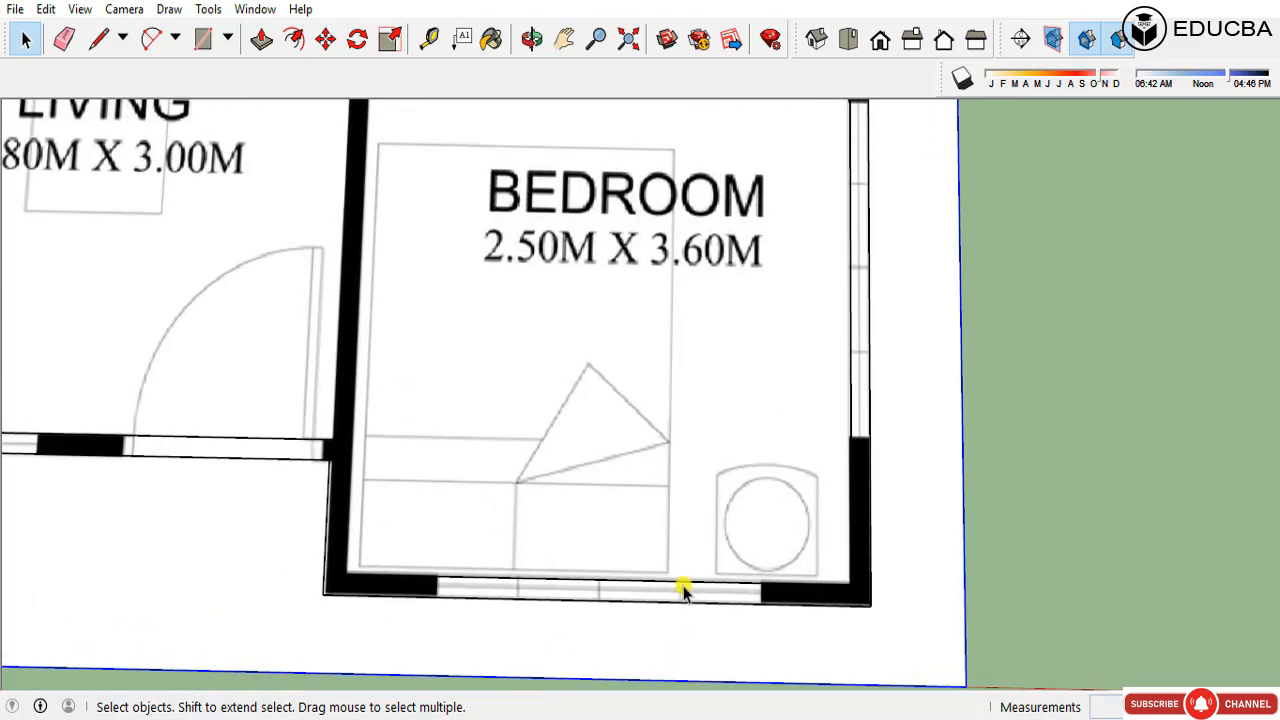
{"action": "key", "text": "l"}
{"action": "left_click", "coordinate": [851, 585]}
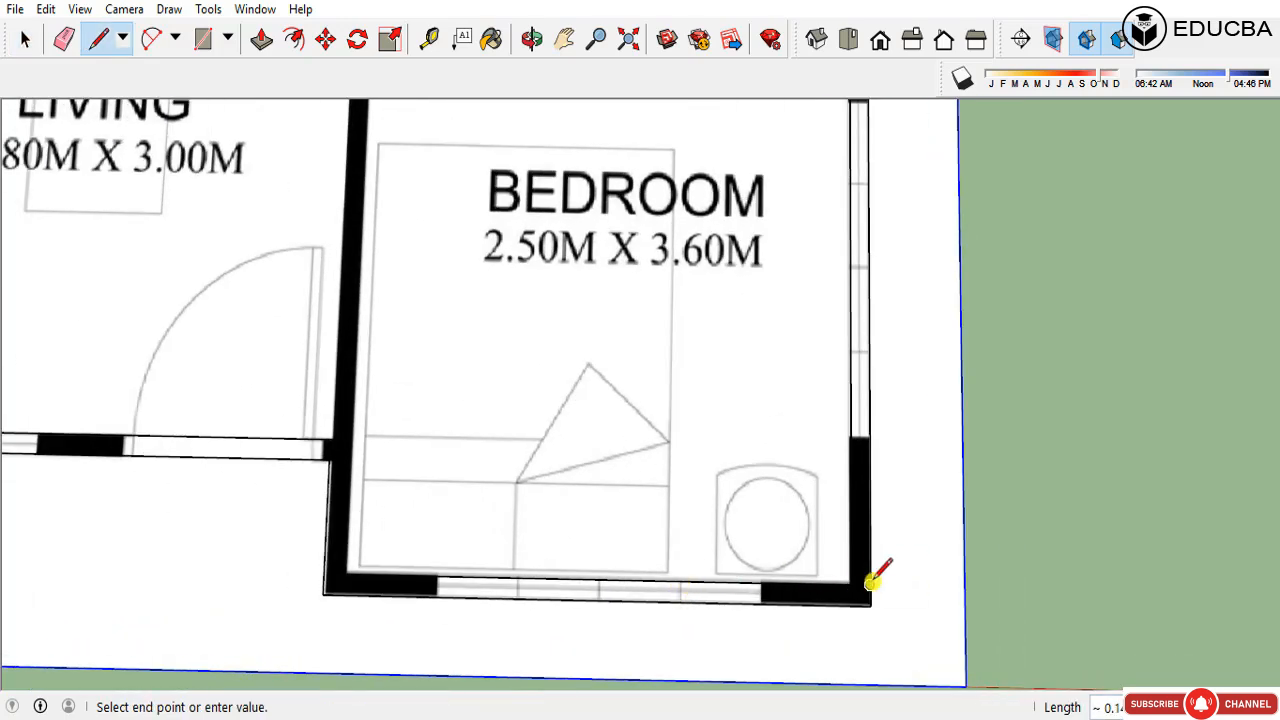
{"action": "left_click", "coordinate": [851, 437]}
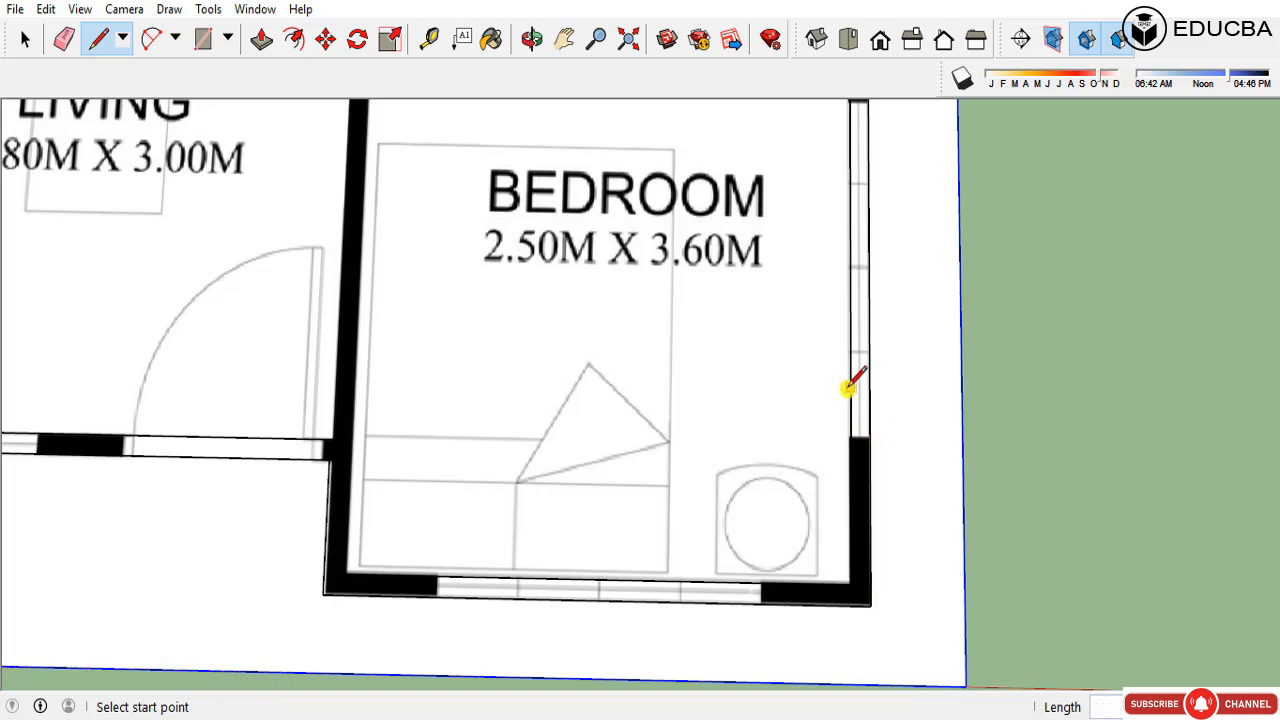
{"action": "left_click", "coordinate": [849, 389]}
{"action": "left_click", "coordinate": [869, 386]}
{"action": "key", "text": "space"}
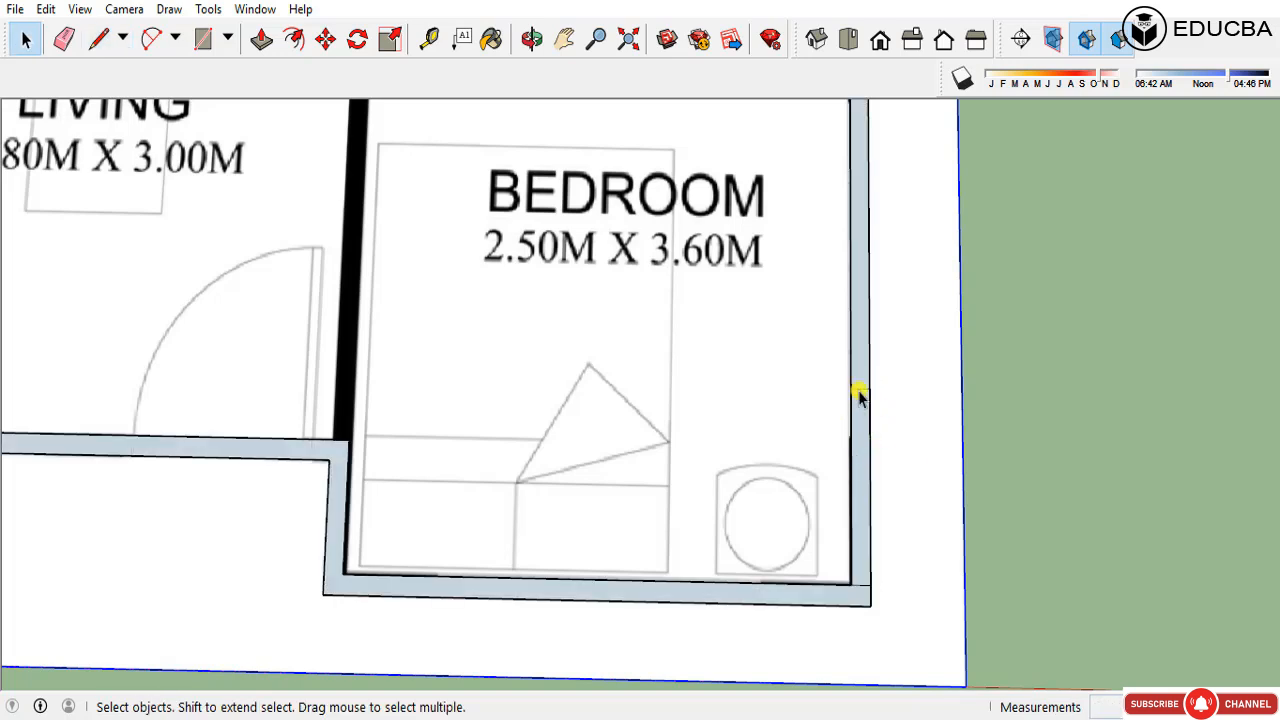
Step: Delete the two short lines crossing the bedroom's outer wall so the wall face is continuous
{"action": "left_click", "coordinate": [859, 389]}
{"action": "left_click", "coordinate": [860, 586]}
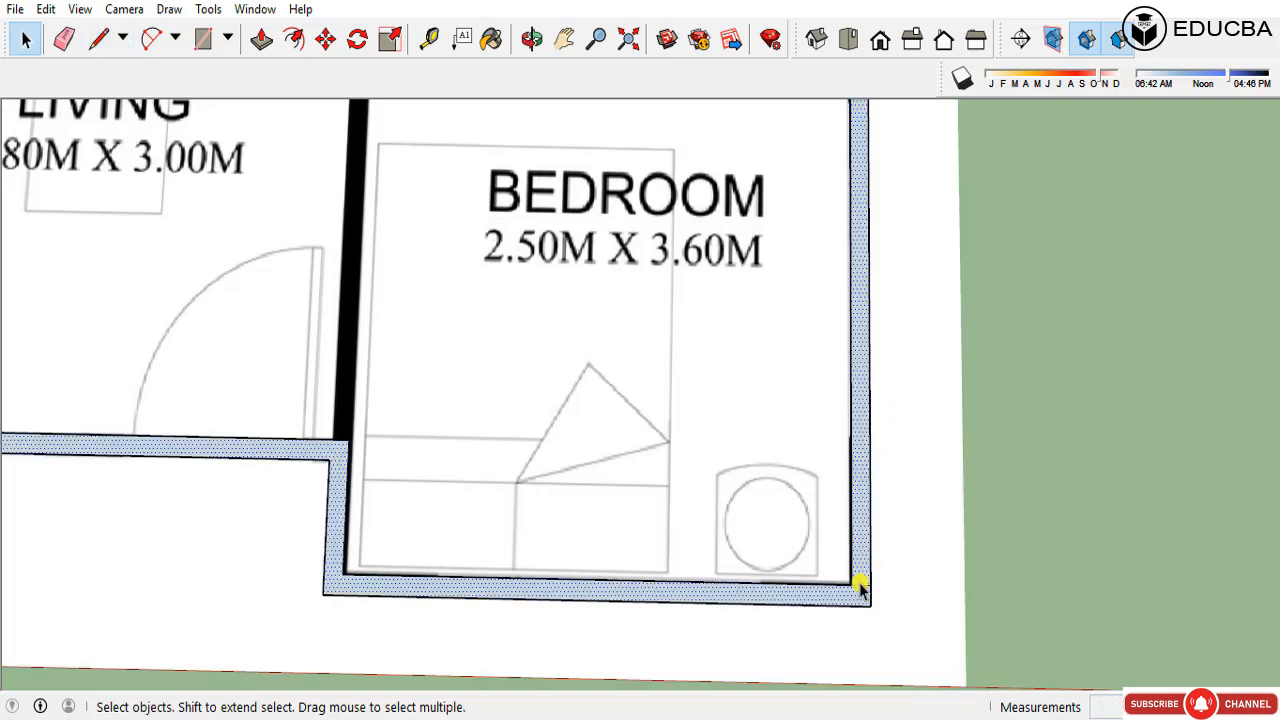
{"action": "key", "text": "Delete"}
{"action": "key", "text": "ctrl+z"}
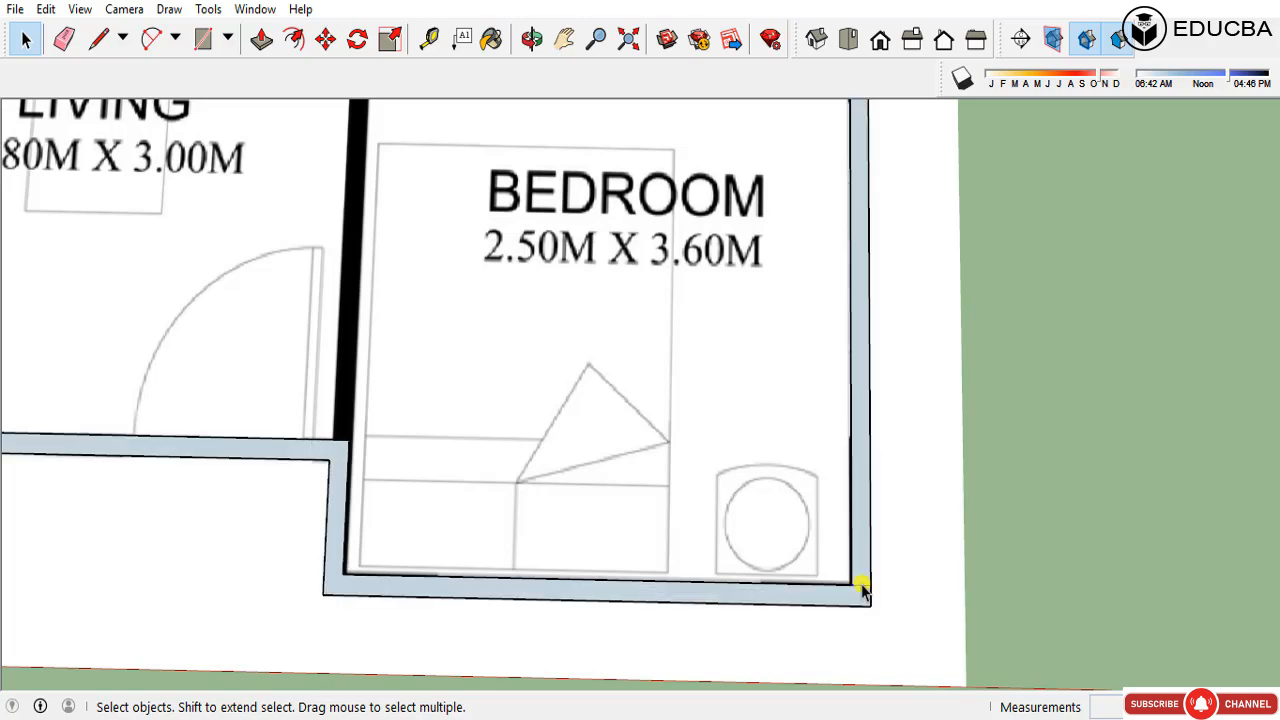
Step: Trace the inner edges of the bath's two partition walls with the Line tool, ending on the outer wall
{"action": "scroll", "coordinate": [861, 590], "scroll_direction": "down", "scroll_amount": 8}
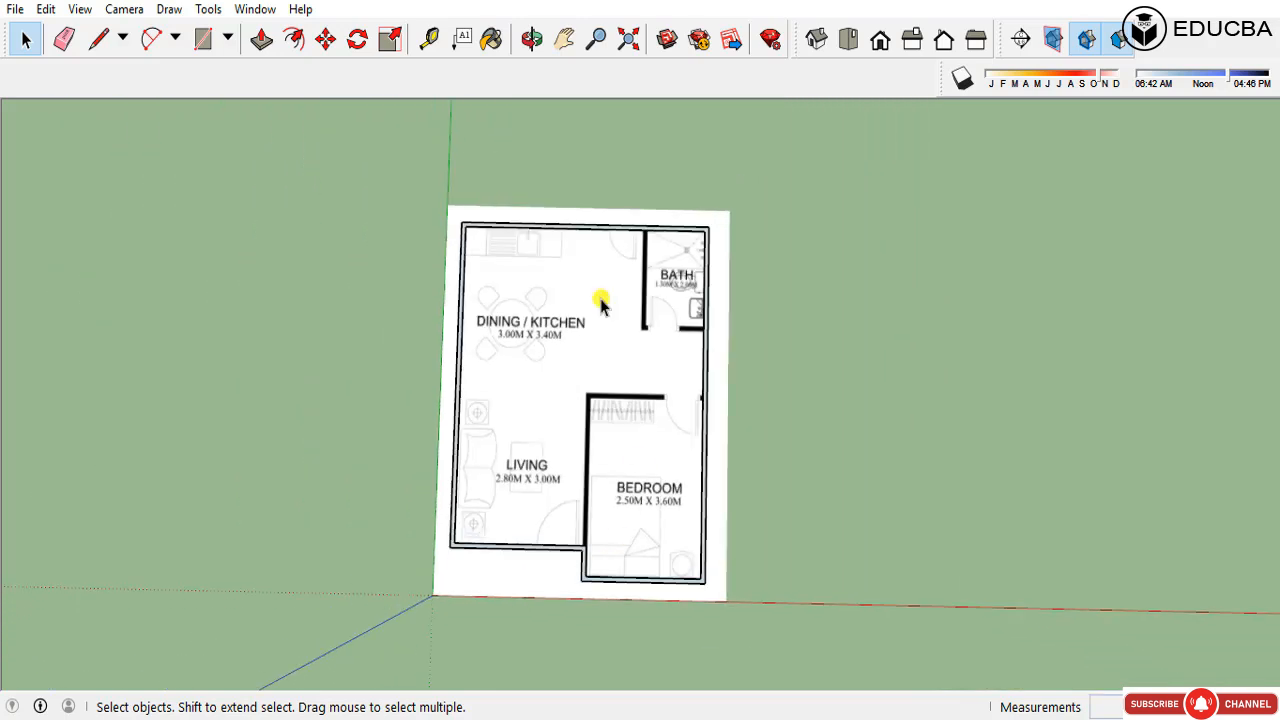
{"action": "scroll", "coordinate": [605, 272], "scroll_direction": "up", "scroll_amount": 5}
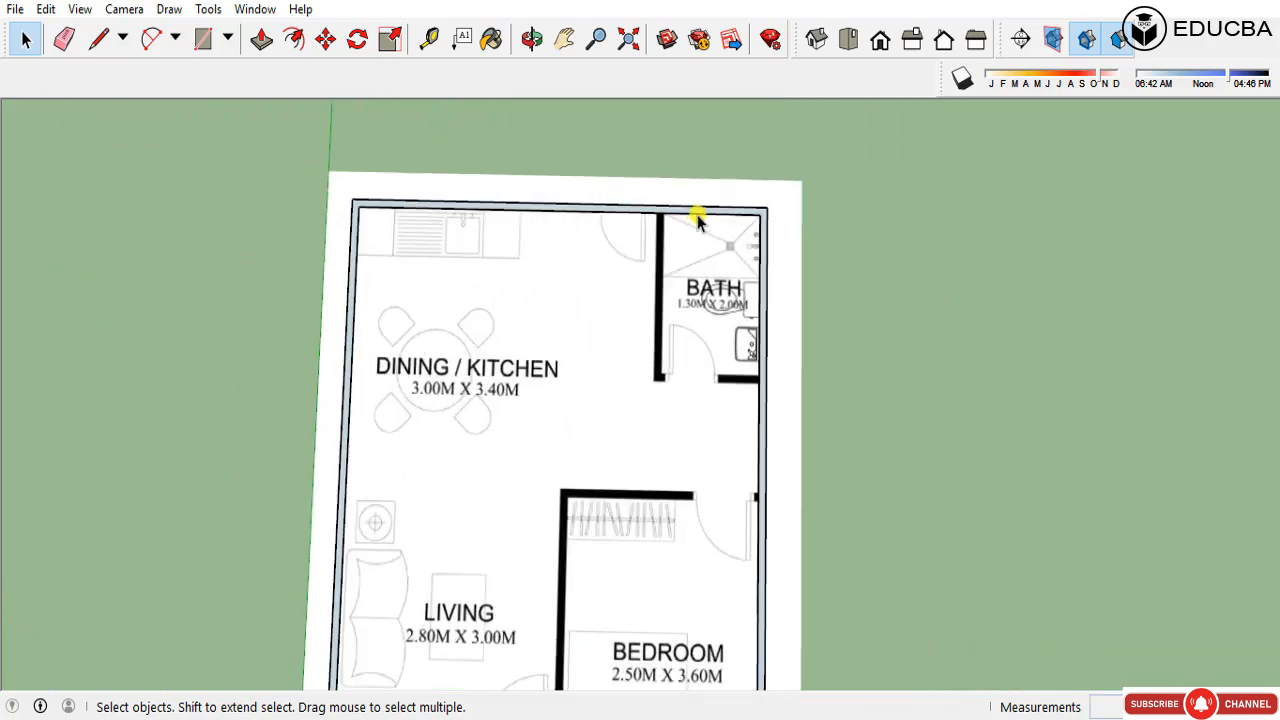
{"action": "scroll", "coordinate": [693, 348], "scroll_direction": "up", "scroll_amount": 2}
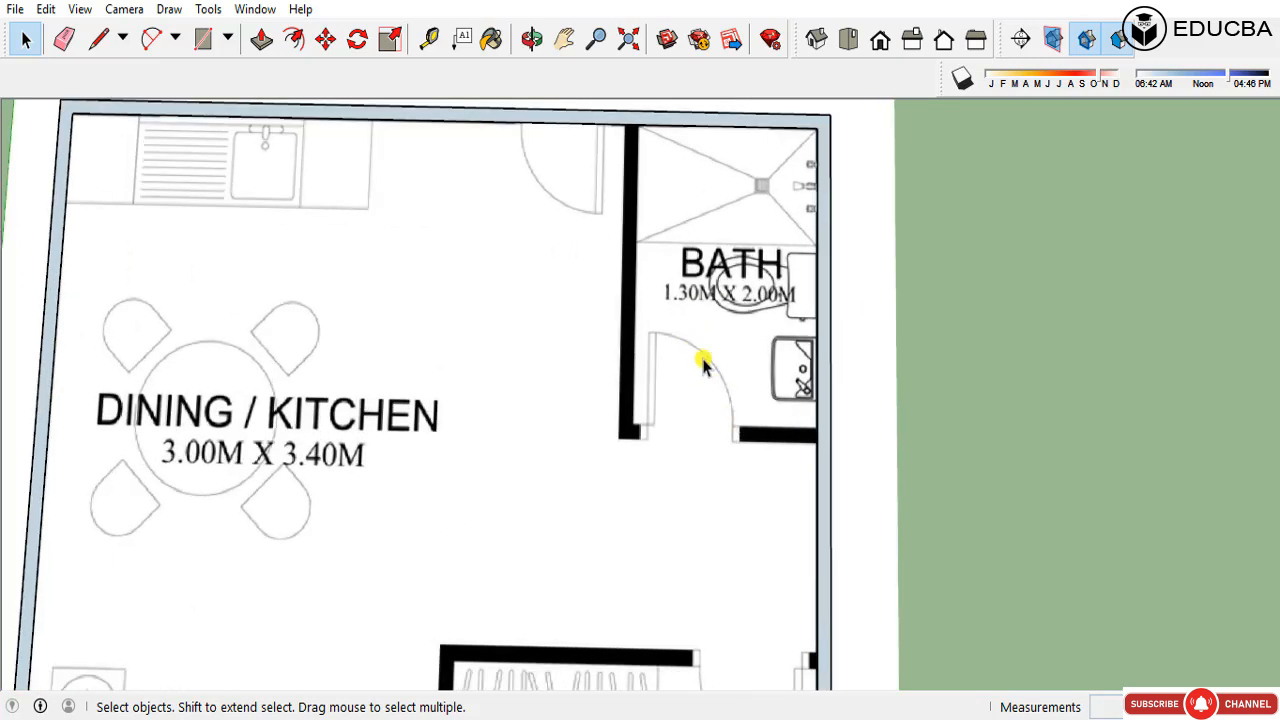
{"action": "key", "text": "l"}
{"action": "left_click", "coordinate": [639, 121]}
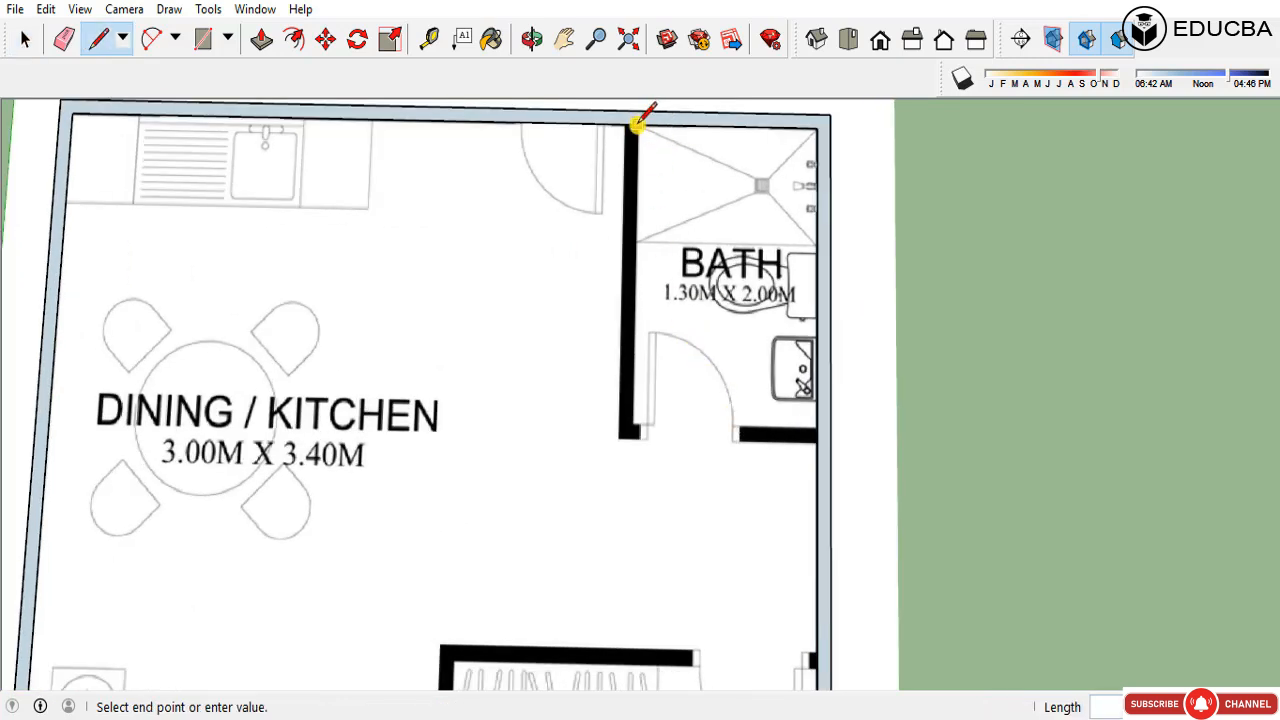
{"action": "left_click", "coordinate": [632, 427]}
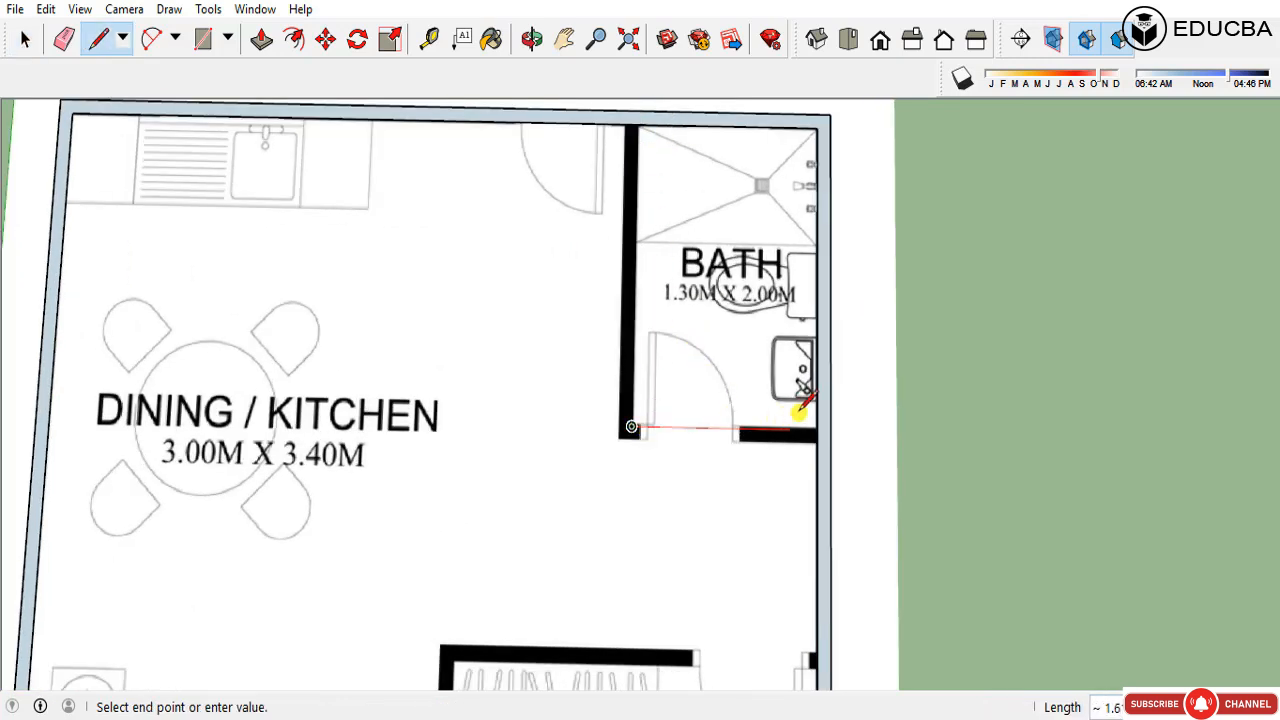
{"action": "left_click", "coordinate": [818, 429]}
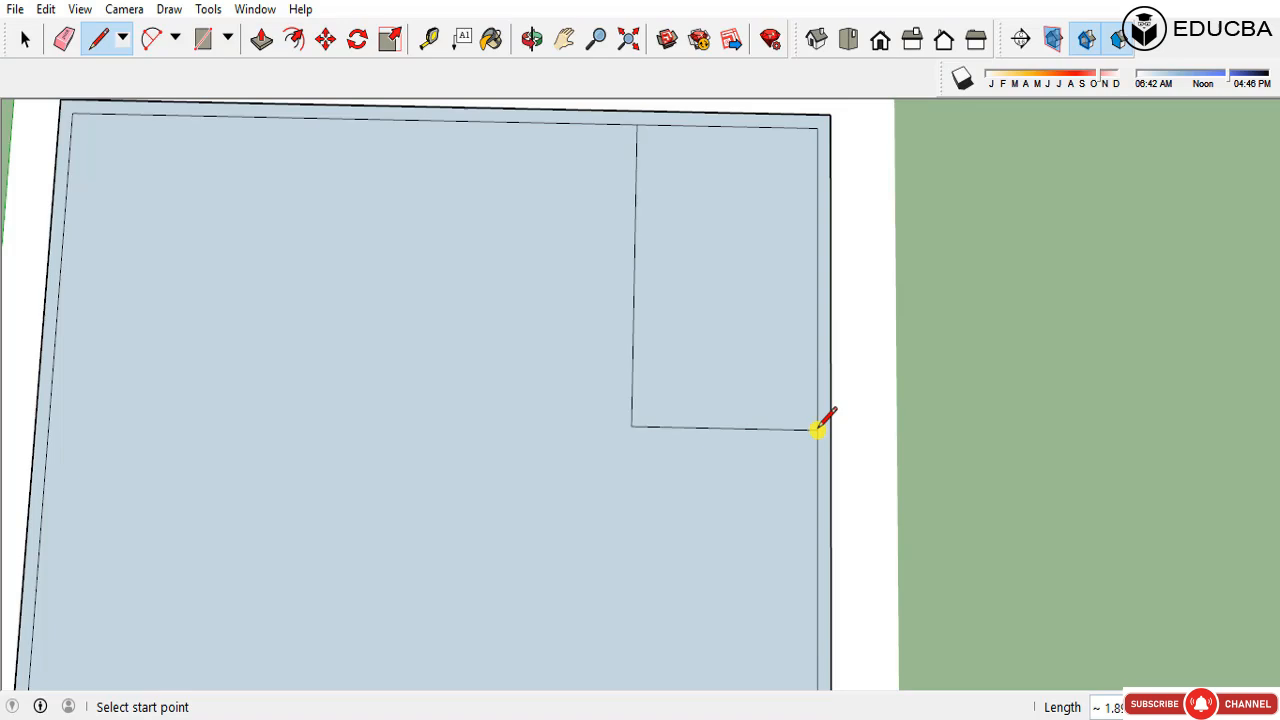
Step: Delete the faces covering the main floor area and the bath, keeping the traced edges
{"action": "key", "text": "space"}
{"action": "left_click", "coordinate": [759, 465]}
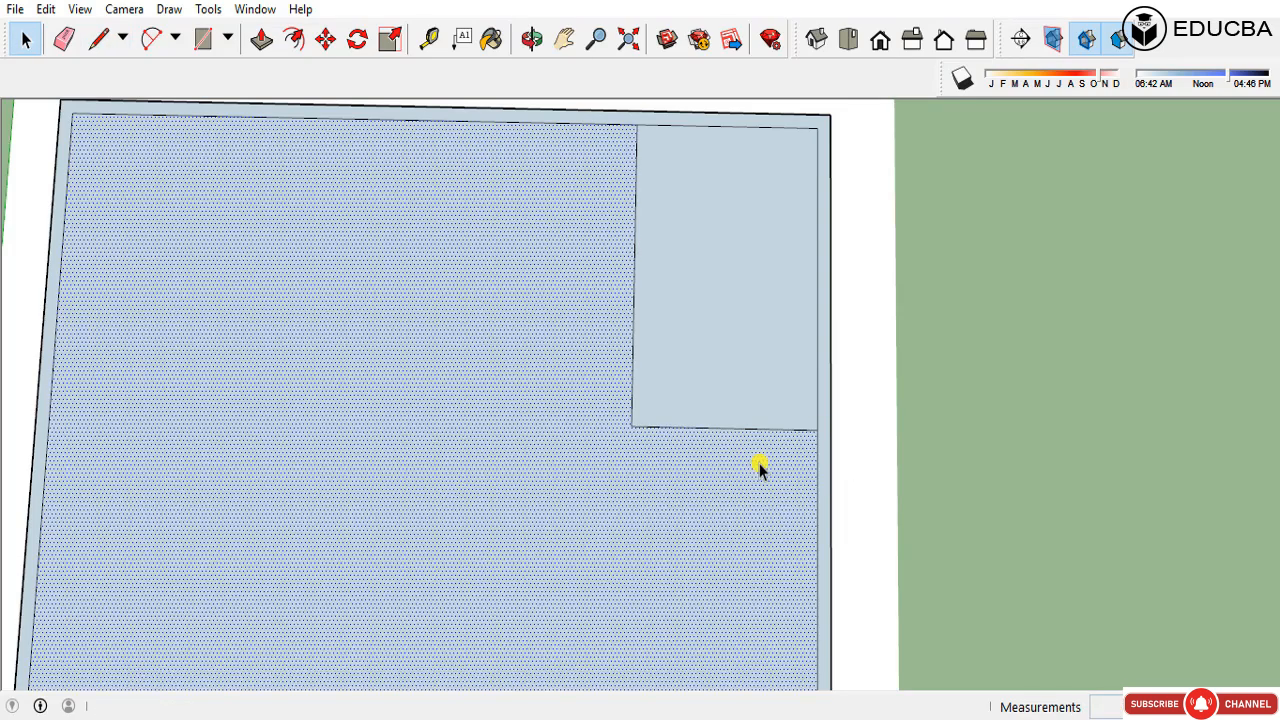
{"action": "key", "text": "Delete"}
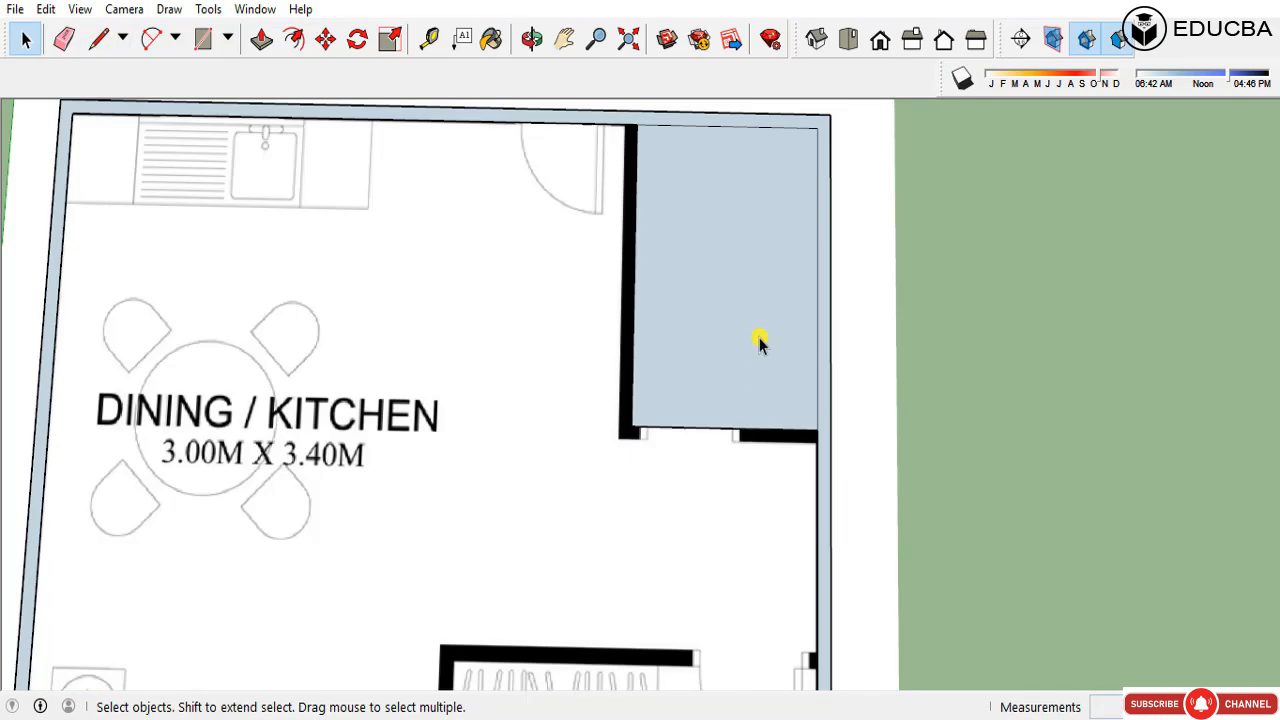
{"action": "left_click", "coordinate": [754, 394]}
{"action": "key", "text": "Delete"}
Step: Trace the outer edges of the bath's partition walls and delete the face covering the dining, living and bedroom area
{"action": "key", "text": "l"}
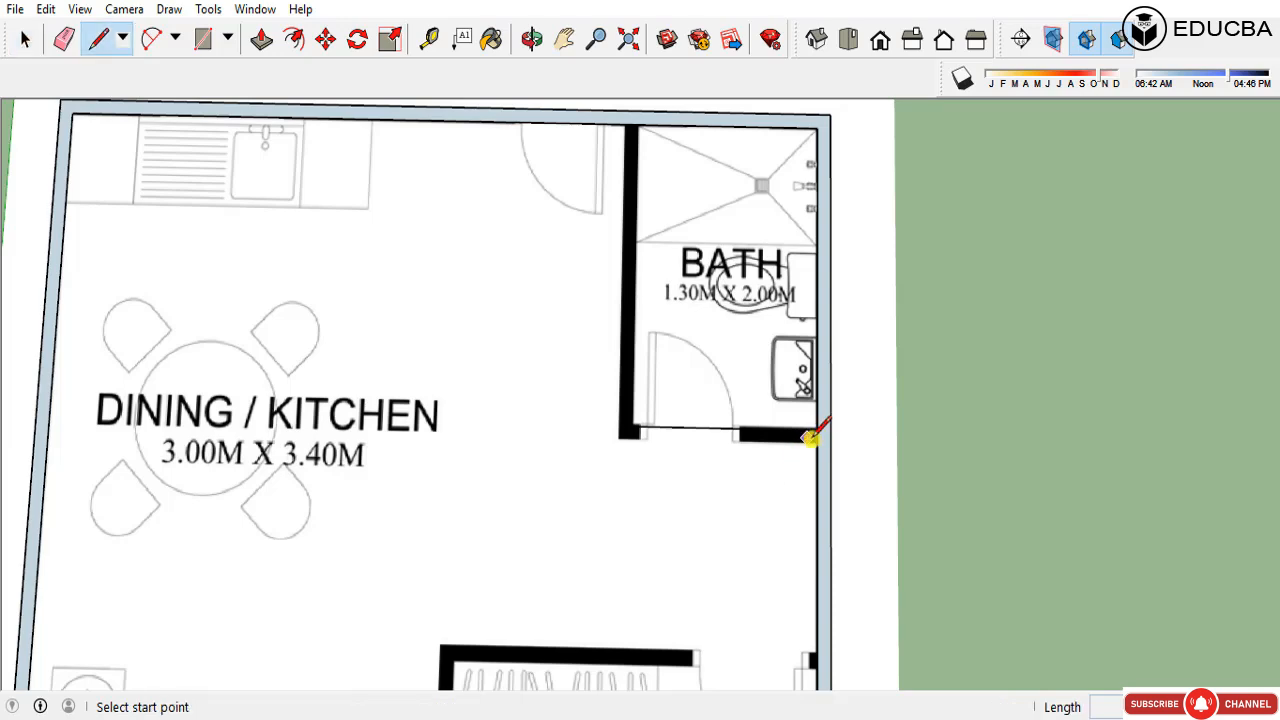
{"action": "left_click", "coordinate": [817, 443]}
{"action": "left_click", "coordinate": [621, 440]}
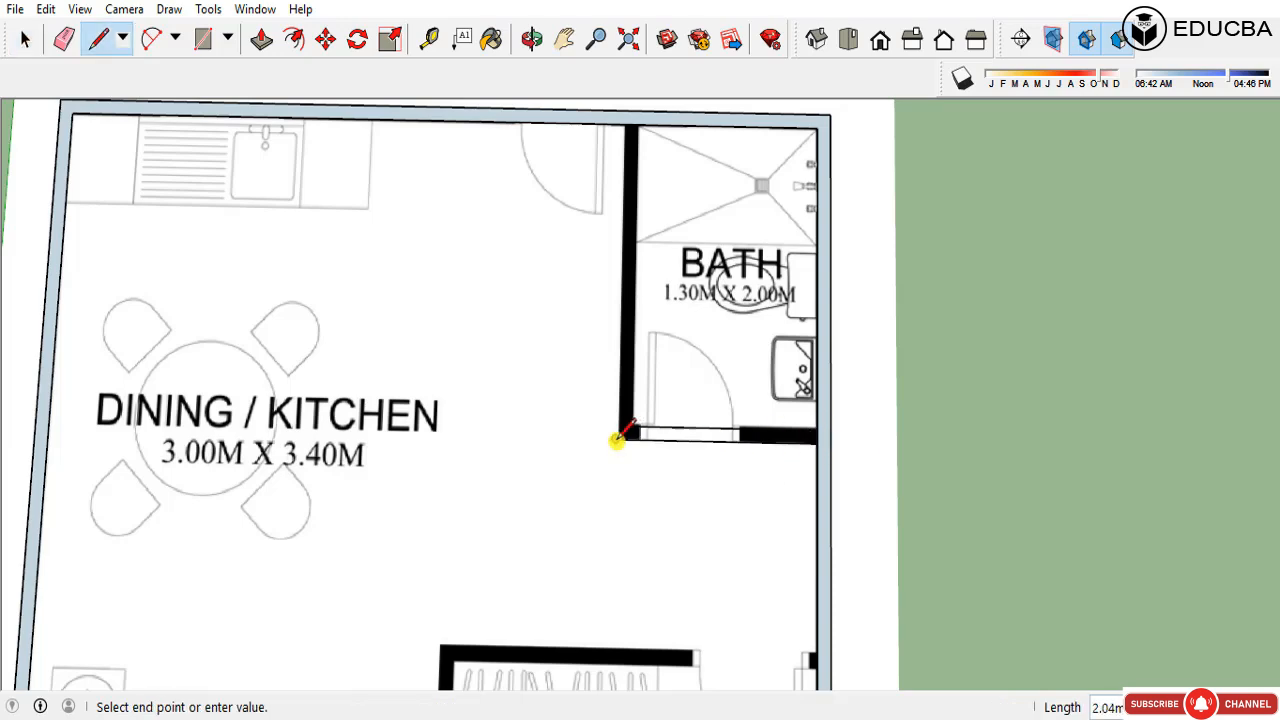
{"action": "left_click", "coordinate": [627, 123]}
{"action": "key", "text": "space"}
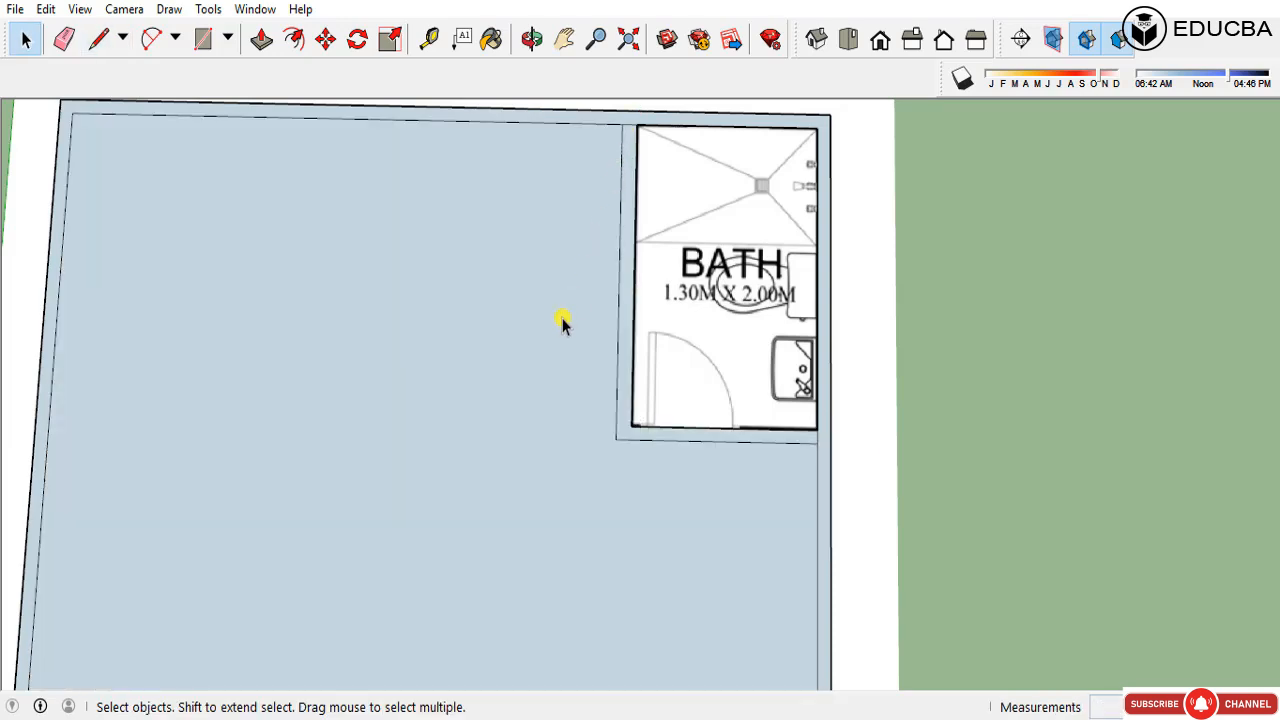
{"action": "left_click", "coordinate": [563, 323]}
{"action": "key", "text": "Delete"}
{"action": "scroll", "coordinate": [688, 381], "scroll_direction": "down", "scroll_amount": 5}
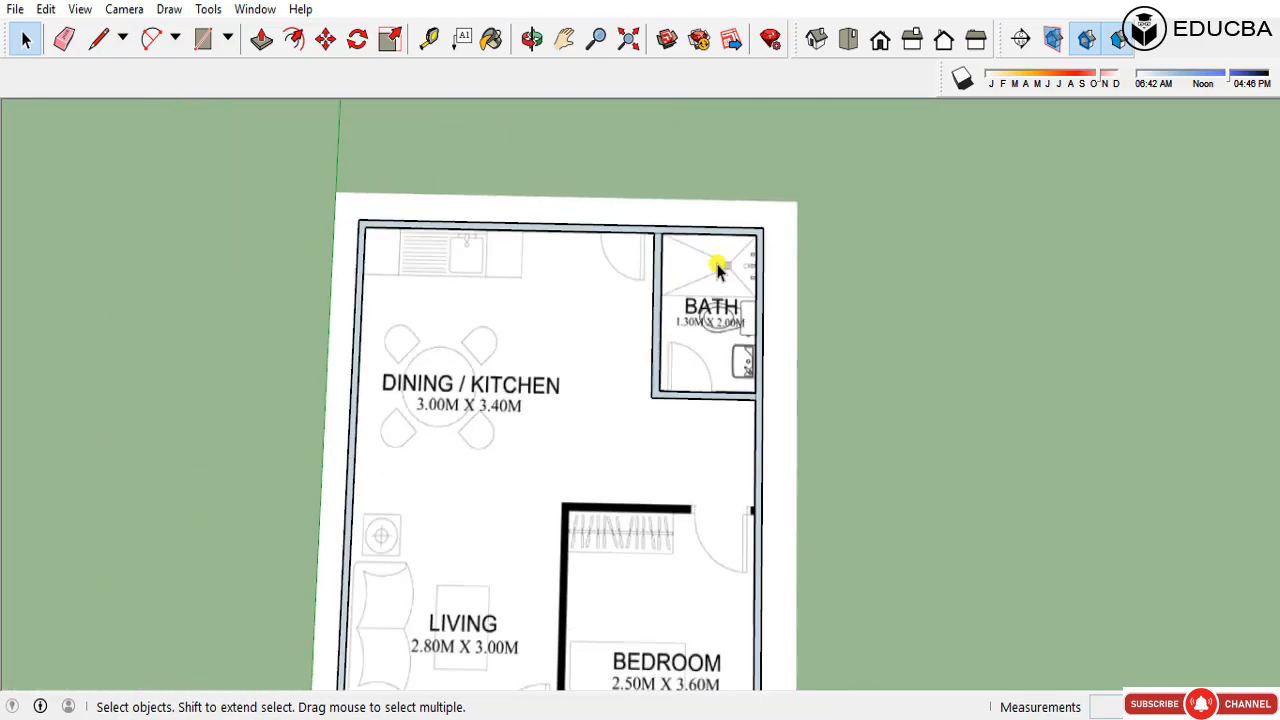
{"action": "scroll", "coordinate": [611, 571], "scroll_direction": "up", "scroll_amount": 5}
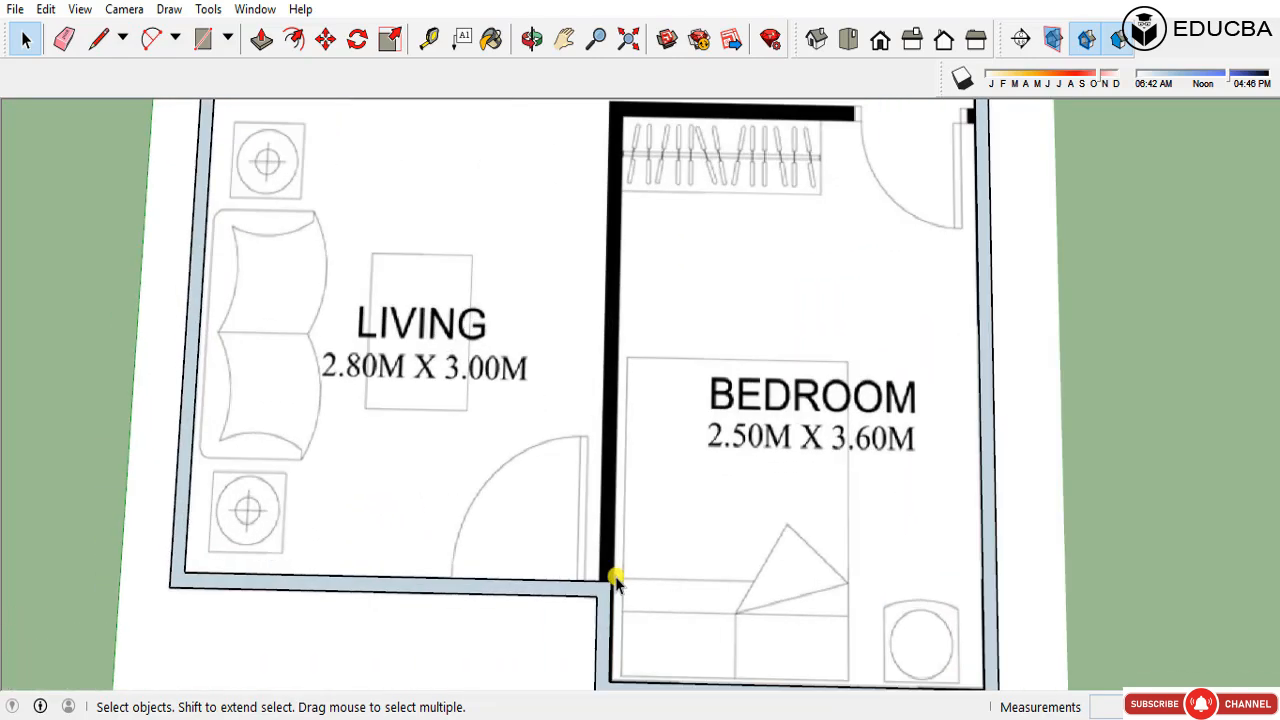
{"action": "scroll", "coordinate": [613, 575], "scroll_direction": "down", "scroll_amount": 3}
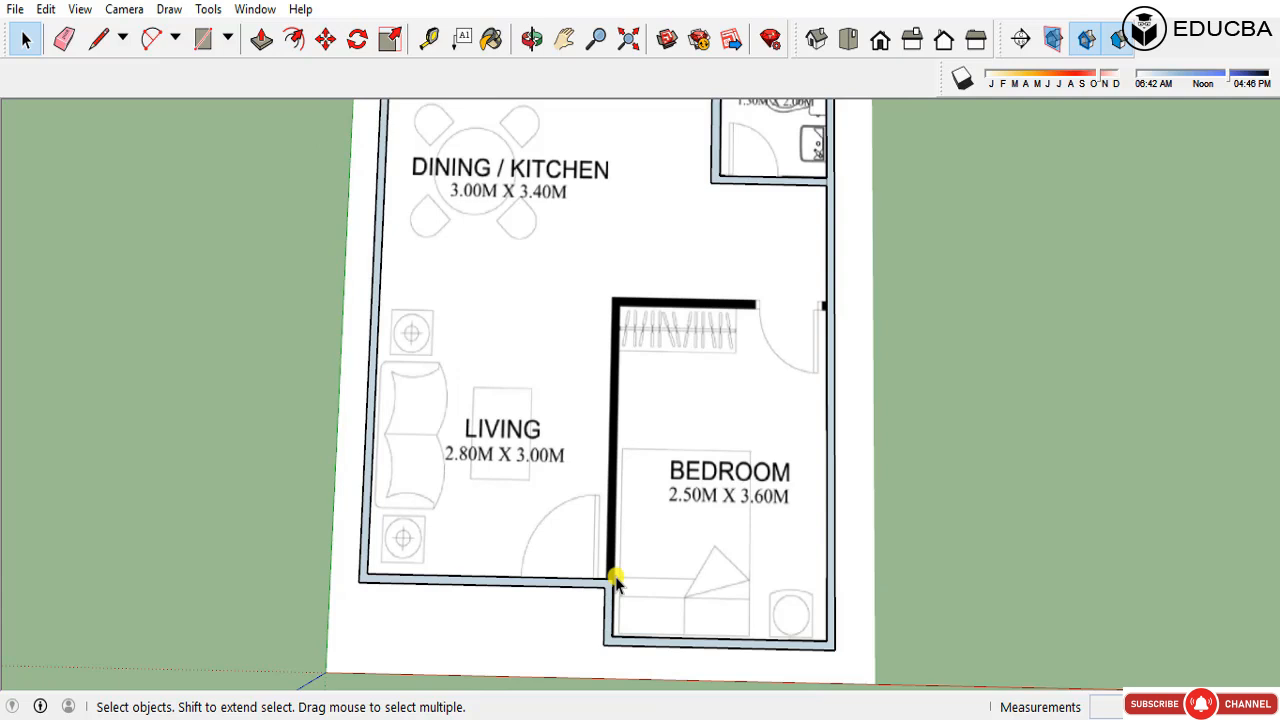
{"action": "key", "text": "l"}
{"action": "left_click", "coordinate": [612, 579]}
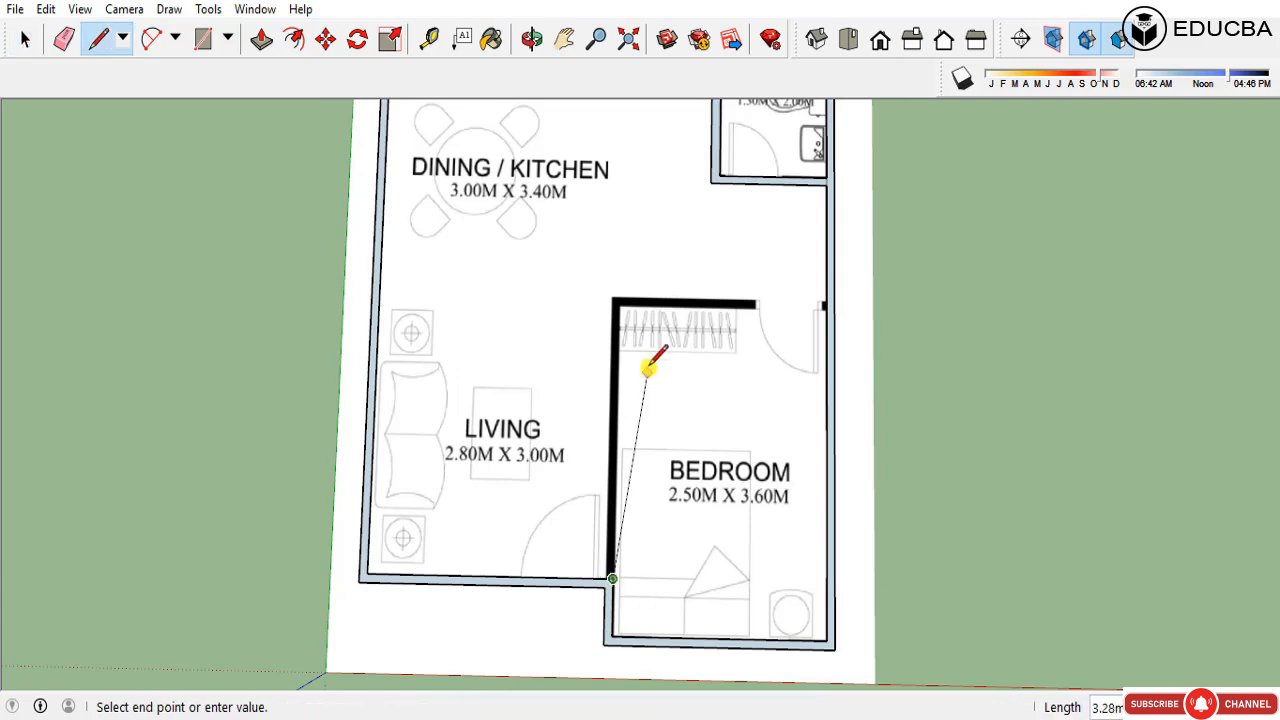
{"action": "left_click", "coordinate": [616, 301]}
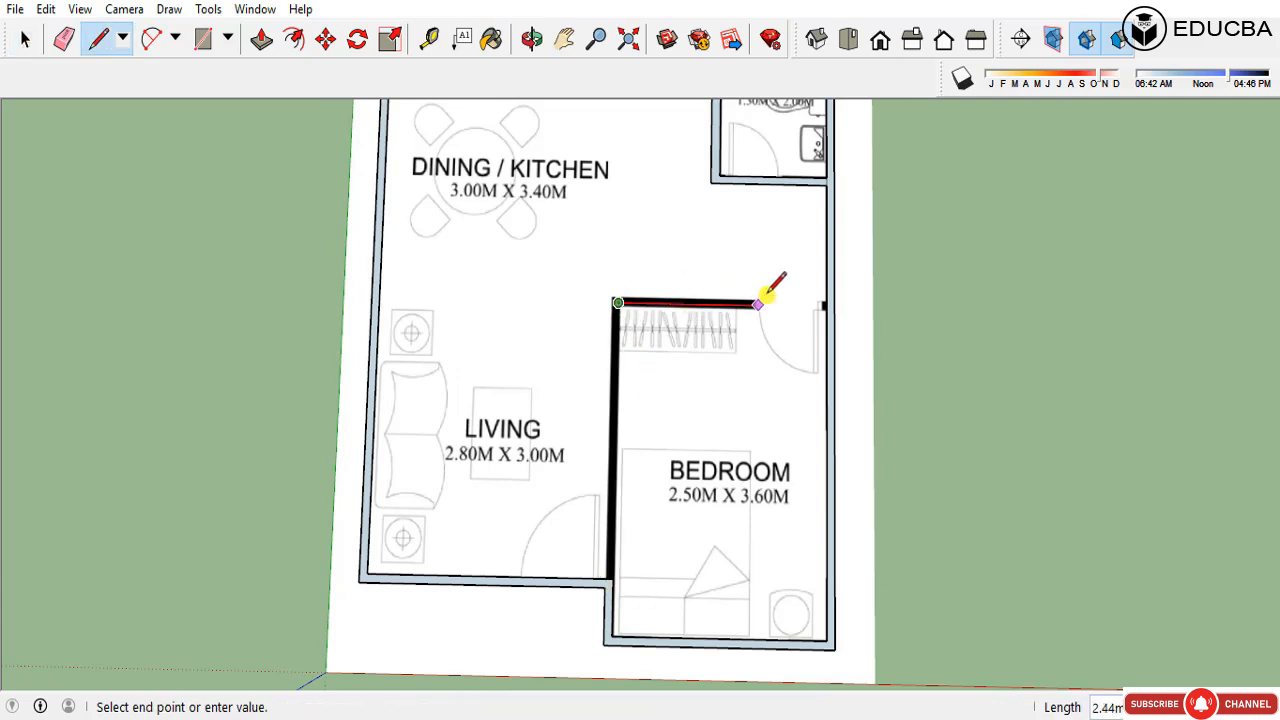
{"action": "left_click", "coordinate": [814, 304]}
{"action": "key", "text": "Escape"}
Step: Trace the bedroom-side edges of the bedroom's partition walls and delete the face covering the living and dining area
{"action": "left_click", "coordinate": [613, 578]}
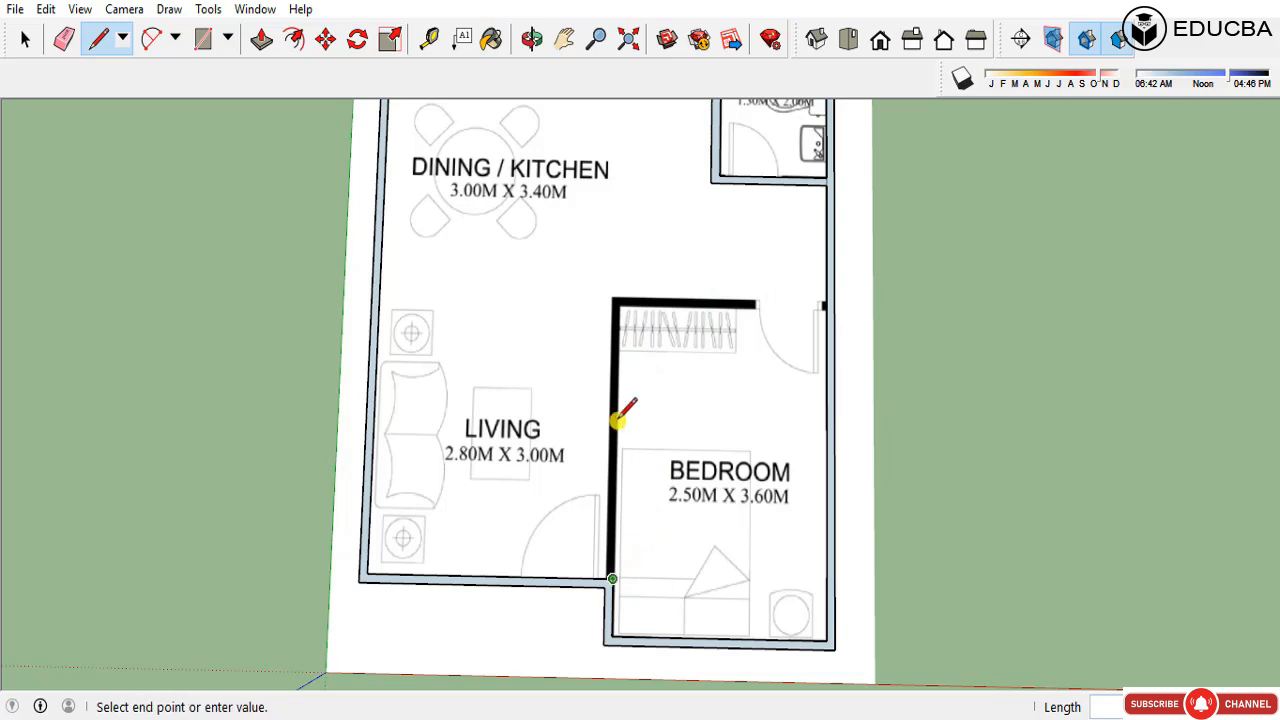
{"action": "left_click", "coordinate": [616, 303]}
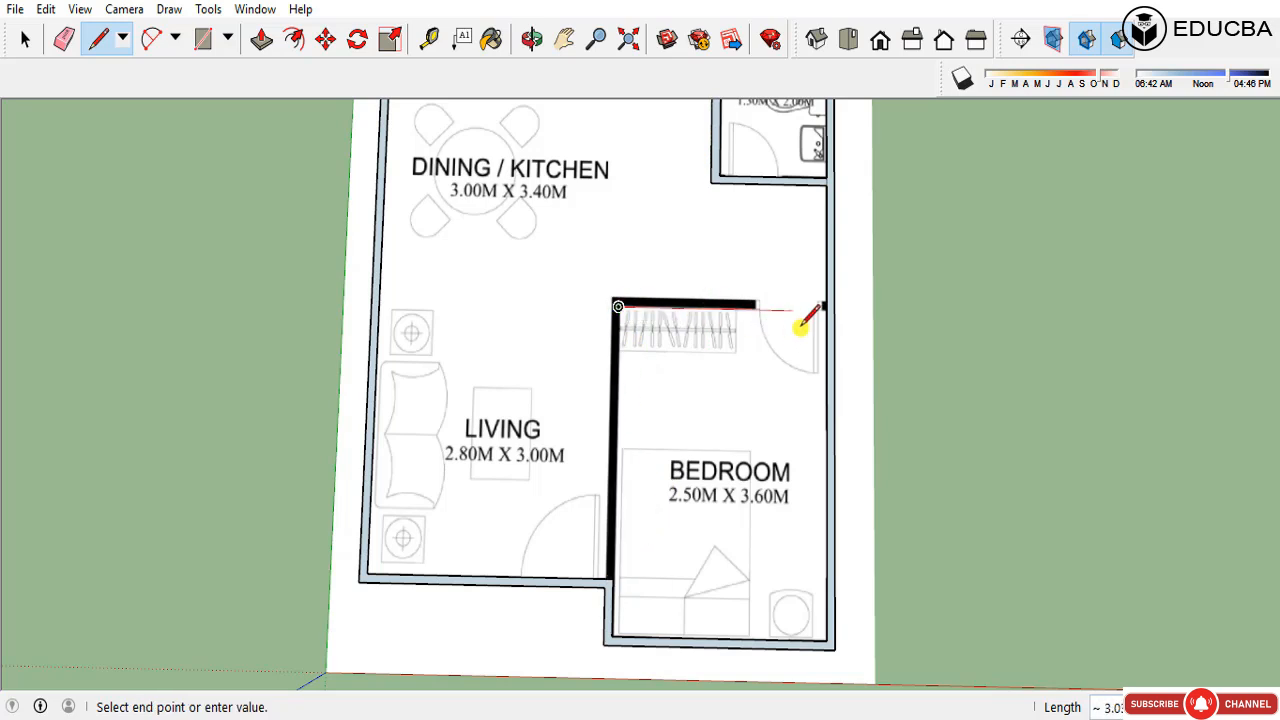
{"action": "left_click", "coordinate": [829, 308]}
{"action": "key", "text": "space"}
{"action": "left_click", "coordinate": [688, 274]}
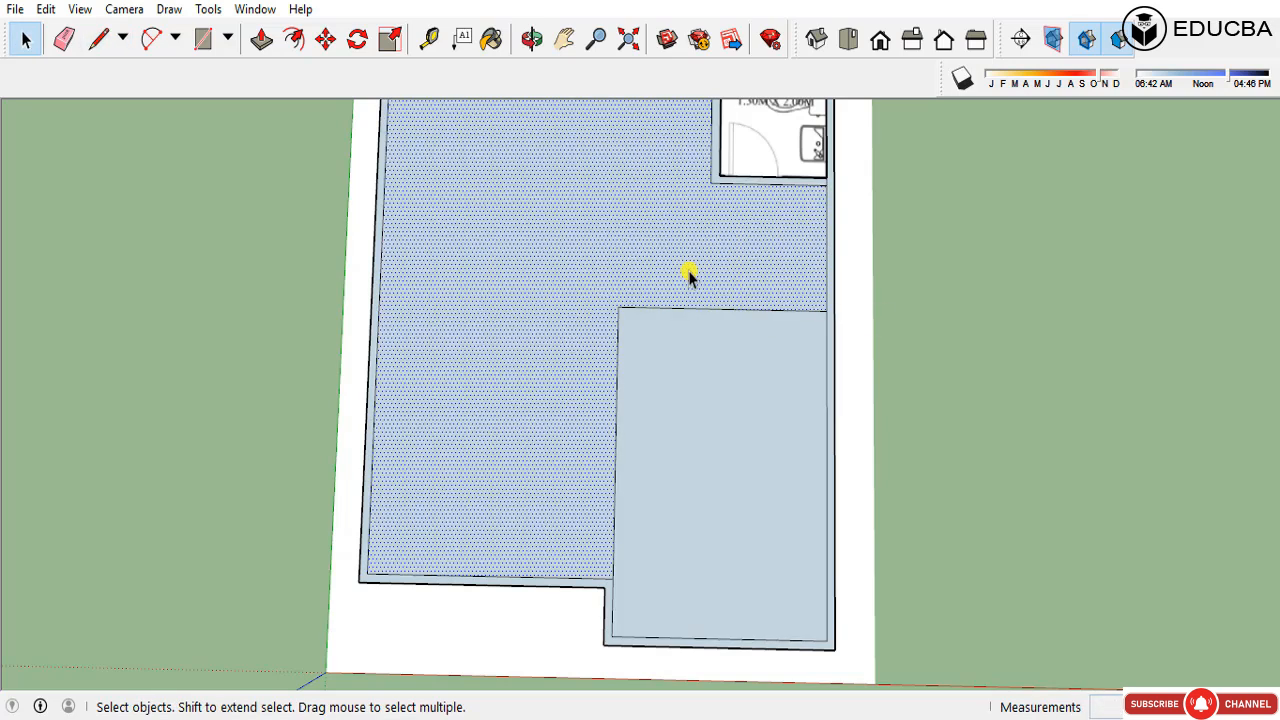
Step: Offset the two traced bedroom partition edges outward by about 0.17 m to form the wall thickness
{"action": "left_click", "coordinate": [648, 320]}
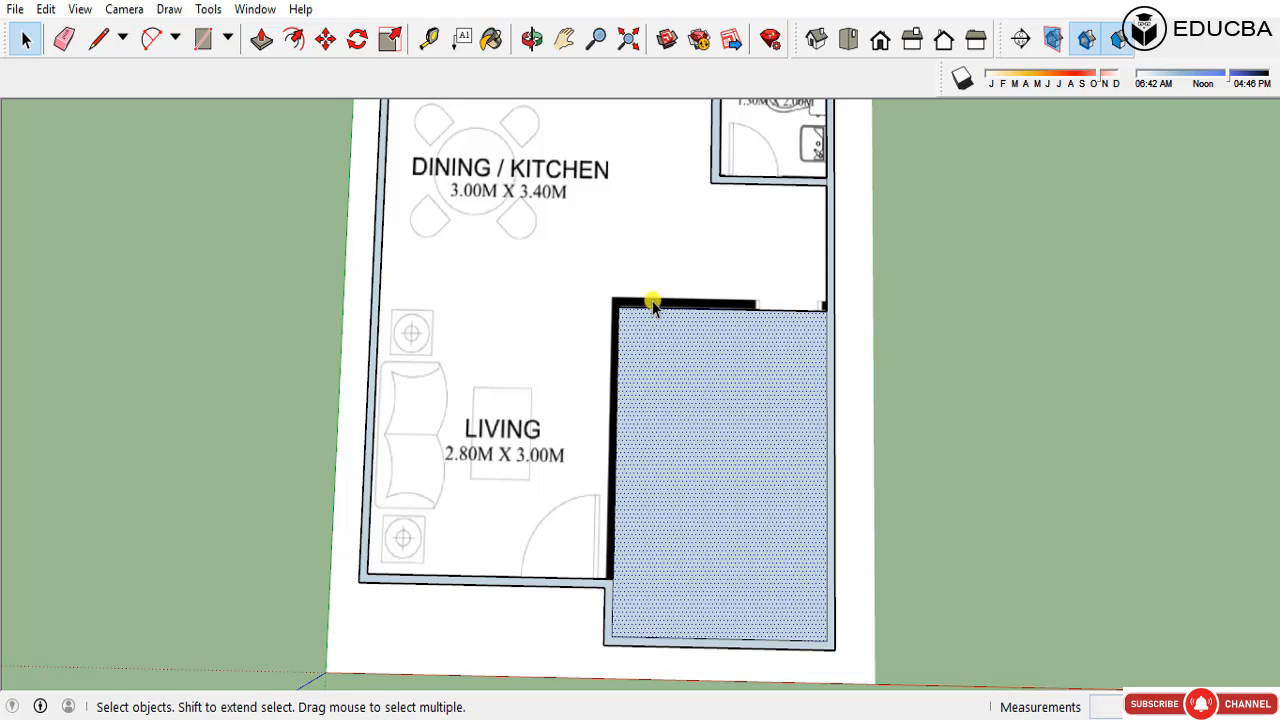
{"action": "scroll", "coordinate": [652, 305], "scroll_direction": "up", "scroll_amount": 3}
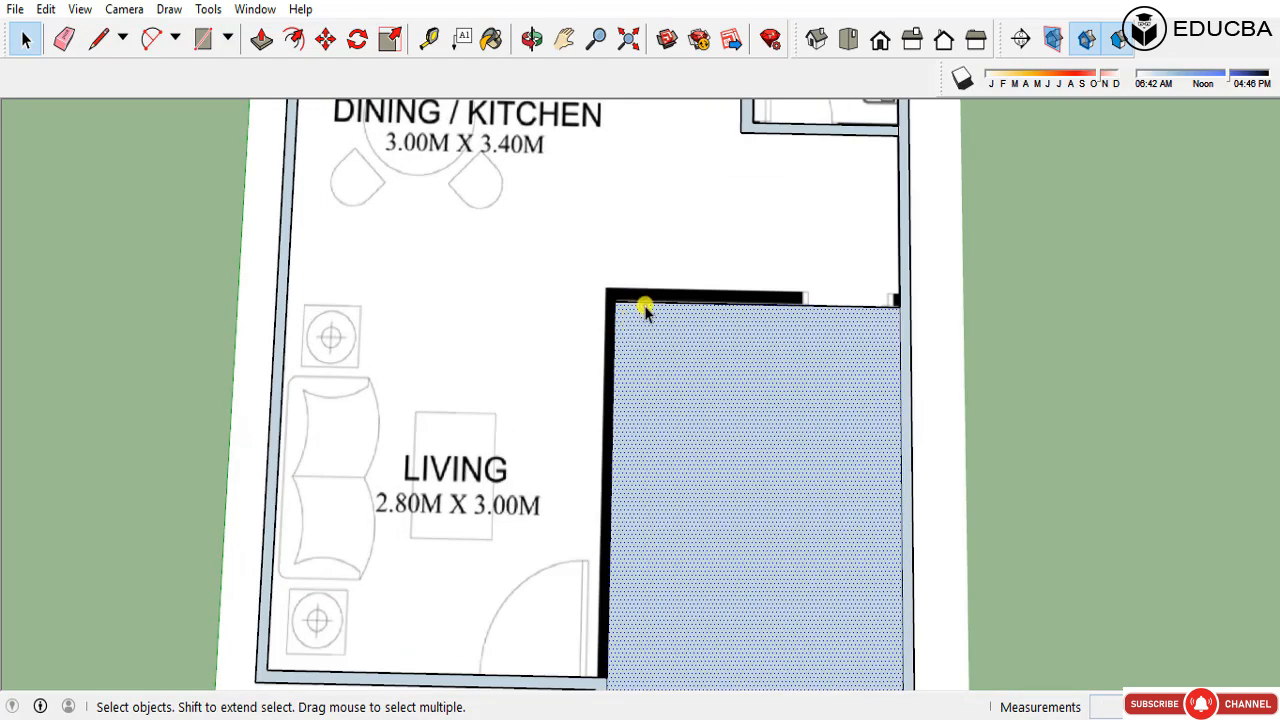
{"action": "left_click", "coordinate": [641, 305]}
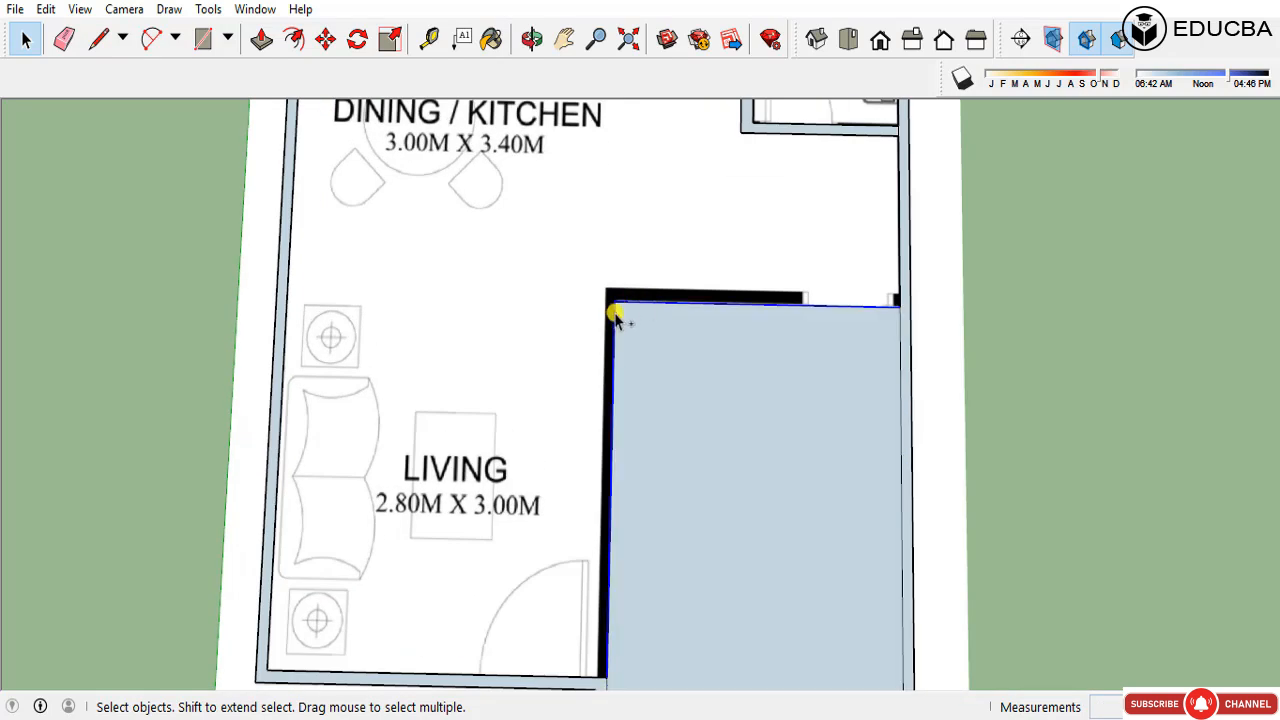
{"action": "key", "text": "f"}
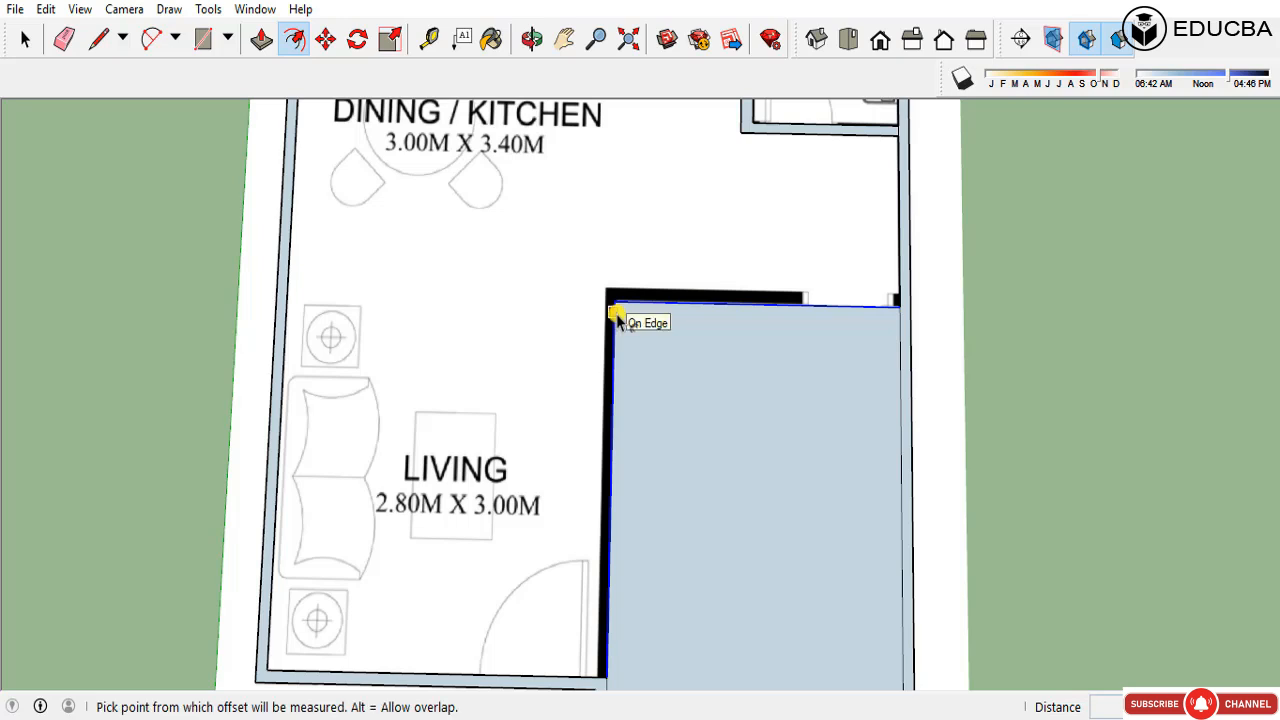
{"action": "key", "text": "Escape"}
{"action": "key", "text": "space"}
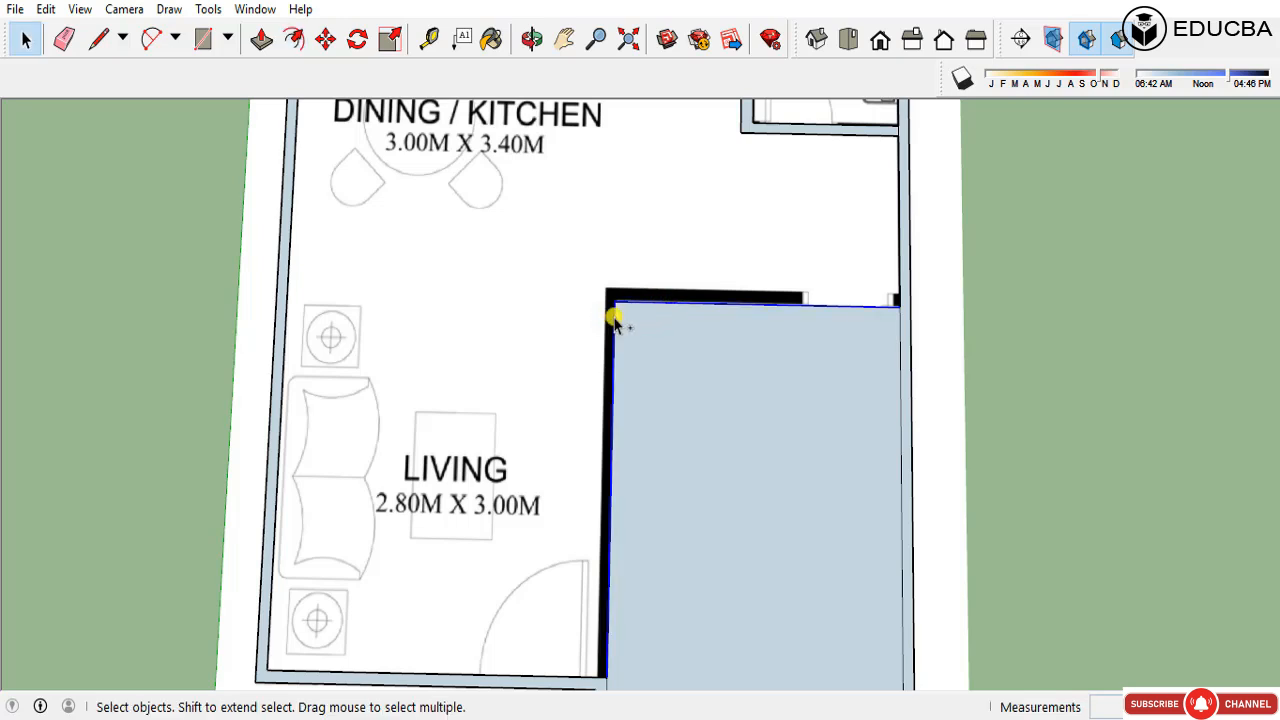
{"action": "left_click", "coordinate": [252, 10]}
{"action": "mouse_move", "coordinate": [208, 9]}
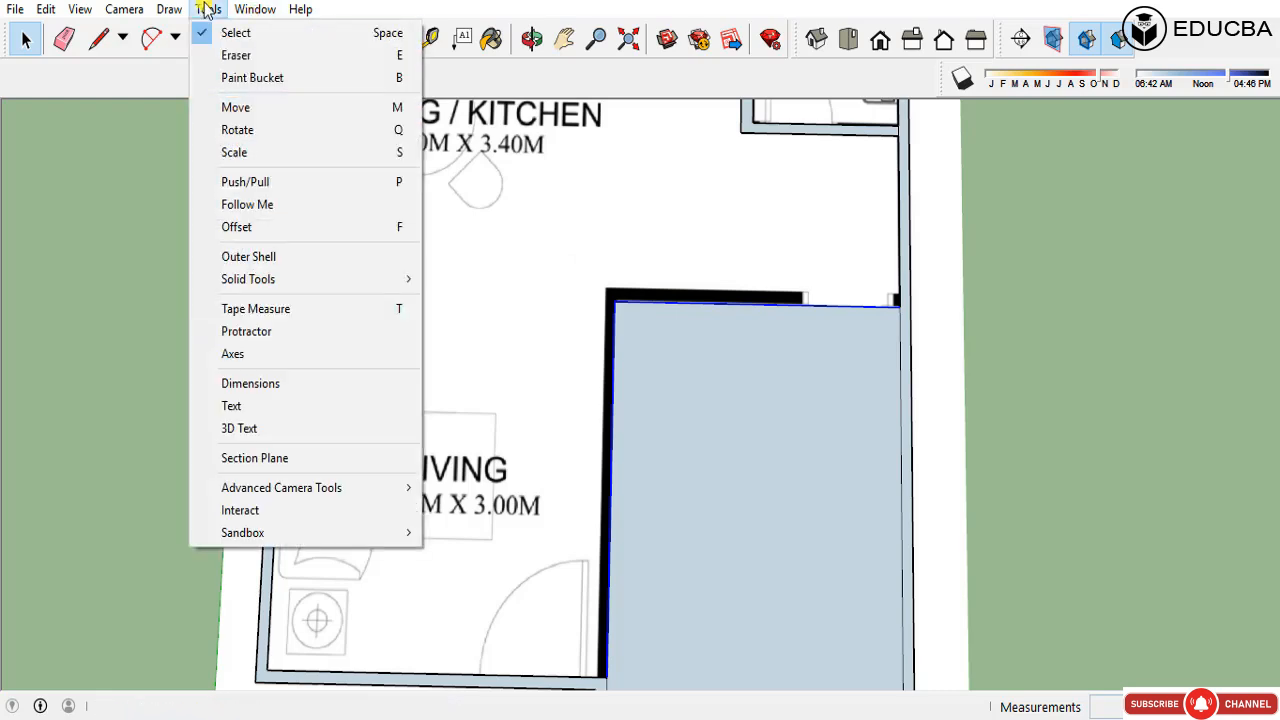
{"action": "left_click", "coordinate": [240, 227]}
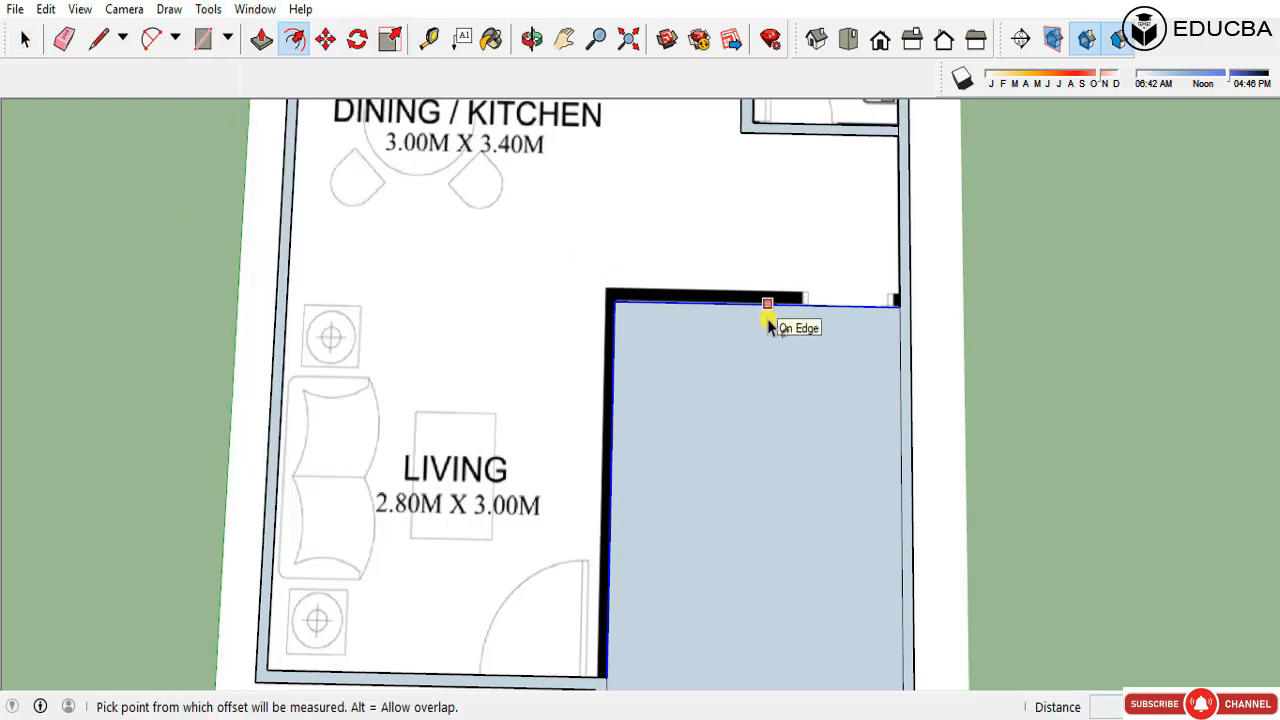
{"action": "left_click", "coordinate": [770, 326]}
{"action": "left_click", "coordinate": [772, 296]}
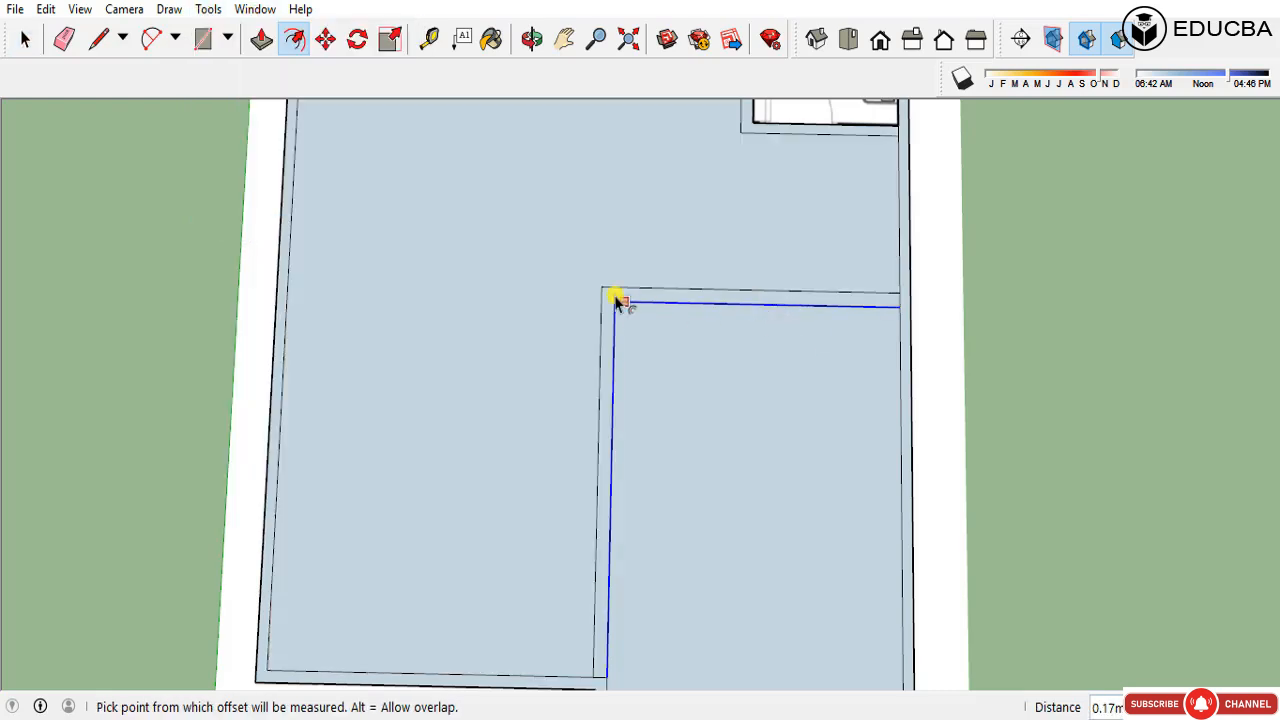
Step: Delete the faces covering the living and dining area and the bedroom, leaving only the wall faces
{"action": "key", "text": "space"}
{"action": "left_click", "coordinate": [602, 246]}
{"action": "key", "text": "Delete"}
{"action": "left_click", "coordinate": [822, 514]}
{"action": "key", "text": "Delete"}
{"action": "scroll", "coordinate": [703, 403], "scroll_direction": "down", "scroll_amount": 1}
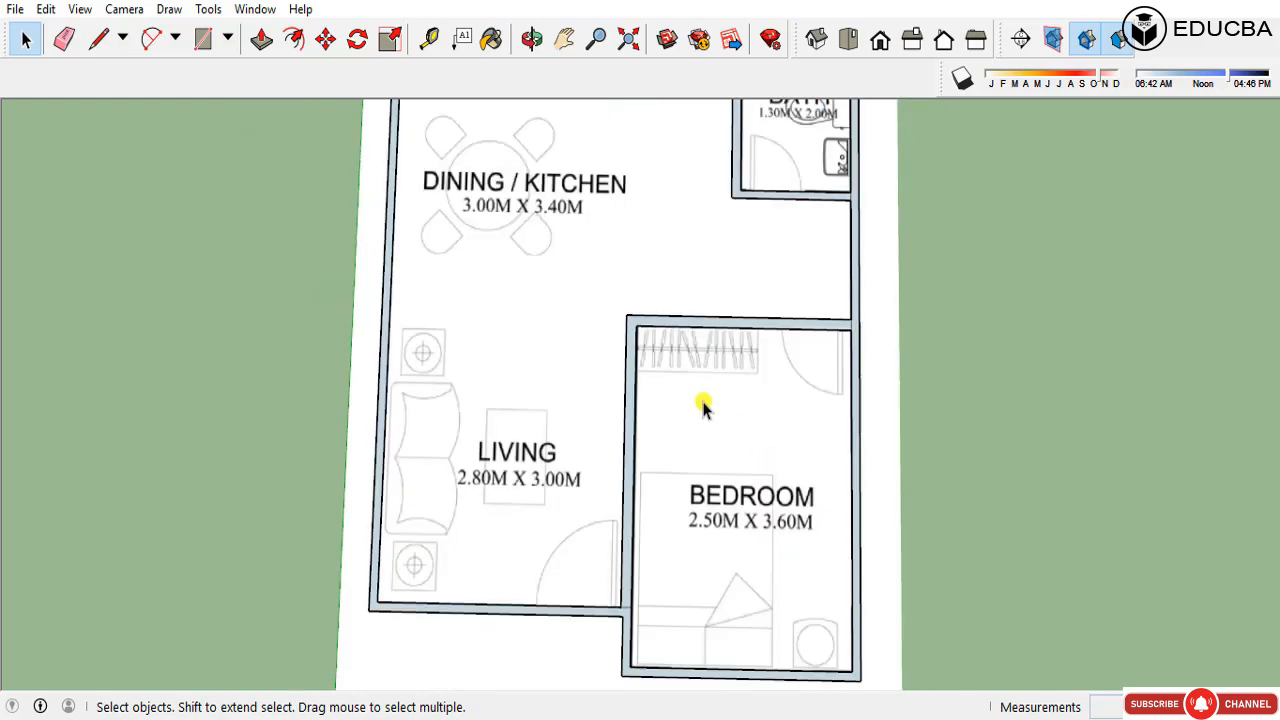
{"action": "scroll", "coordinate": [703, 405], "scroll_direction": "down", "scroll_amount": 2}
{"action": "middle_click_drag", "start_coordinate": [920, 503], "coordinate": [586, 249]}
{"action": "scroll", "coordinate": [720, 320], "scroll_direction": "up", "scroll_amount": 3}
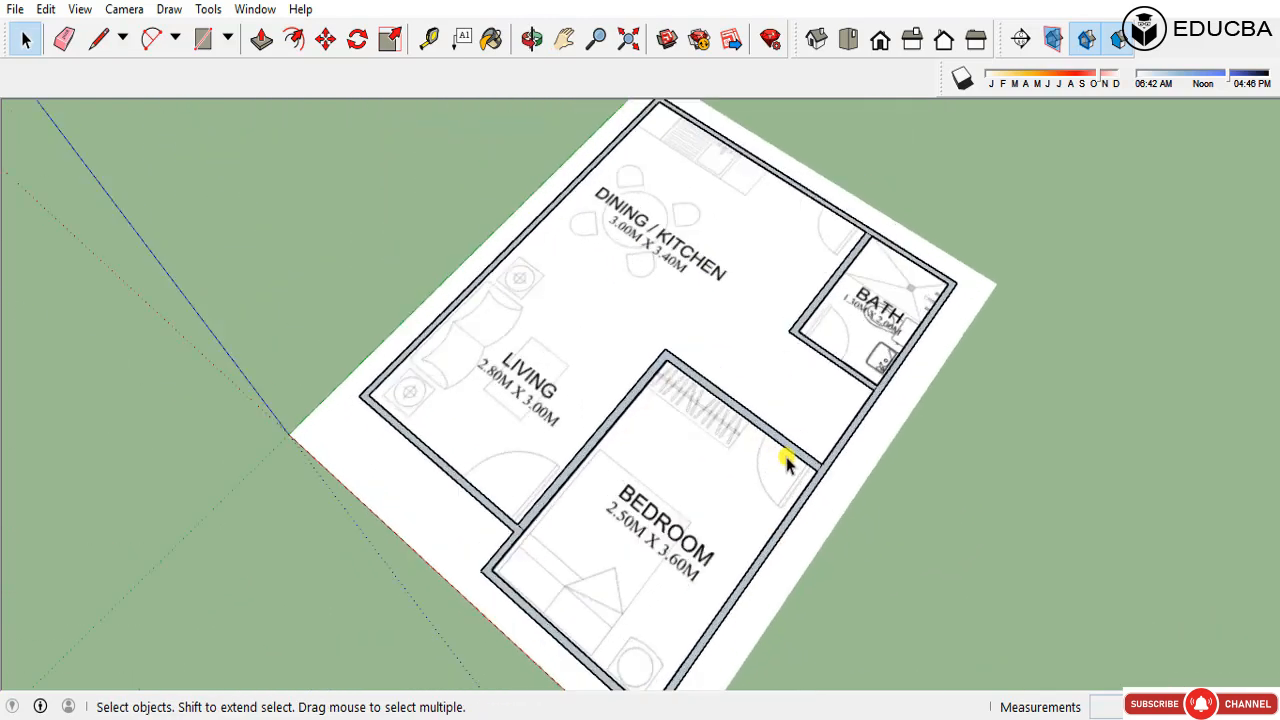
Step: Delete the edges separating the bedroom and bath partitions from the outer wall to merge them into one wall face
{"action": "scroll", "coordinate": [849, 471], "scroll_direction": "up", "scroll_amount": 2}
{"action": "scroll", "coordinate": [814, 480], "scroll_direction": "up", "scroll_amount": 3}
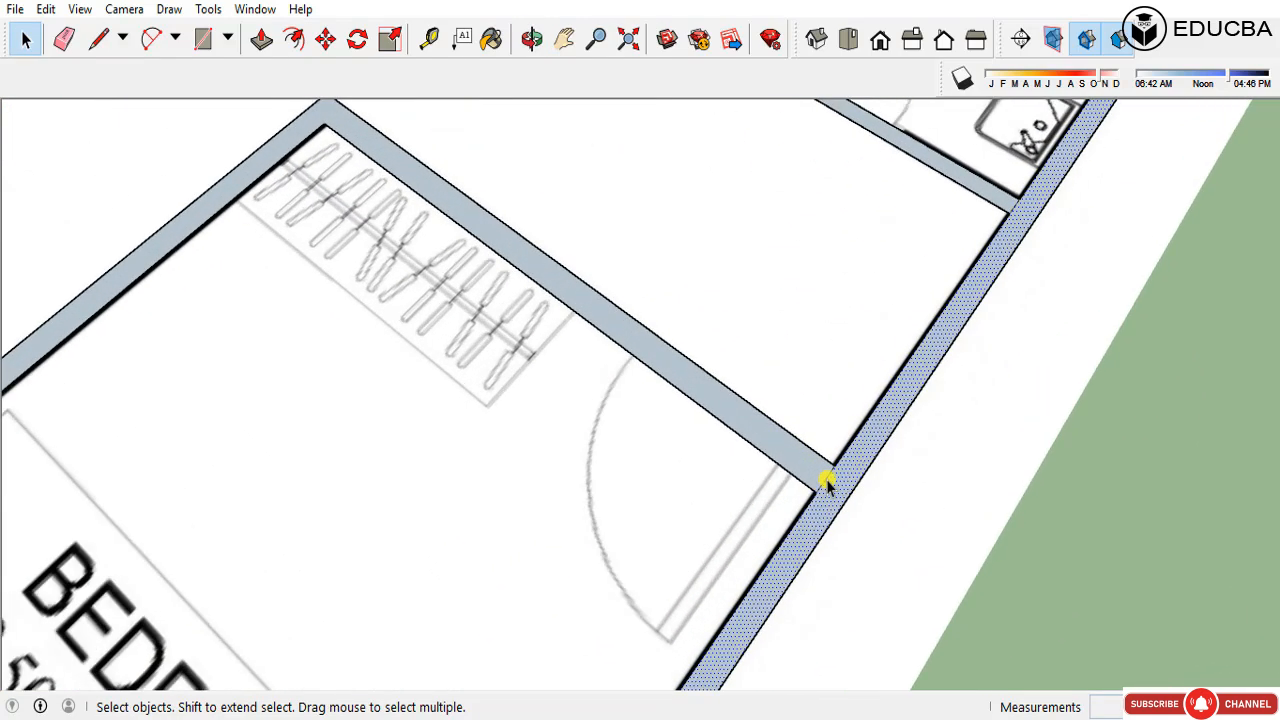
{"action": "left_click", "coordinate": [827, 480]}
{"action": "scroll", "coordinate": [827, 480], "scroll_direction": "down", "scroll_amount": 3}
{"action": "scroll", "coordinate": [1029, 271], "scroll_direction": "up", "scroll_amount": 2}
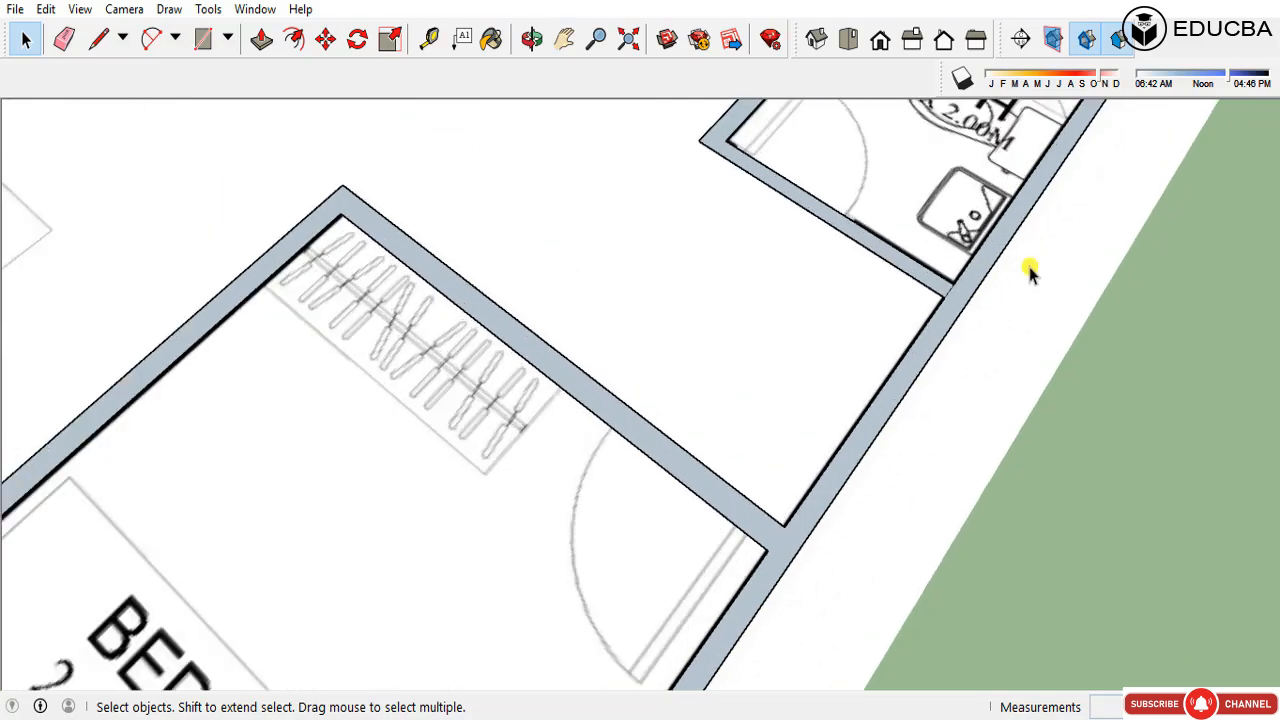
{"action": "scroll", "coordinate": [932, 296], "scroll_direction": "up", "scroll_amount": 3}
{"action": "scroll", "coordinate": [843, 443], "scroll_direction": "down", "scroll_amount": 8}
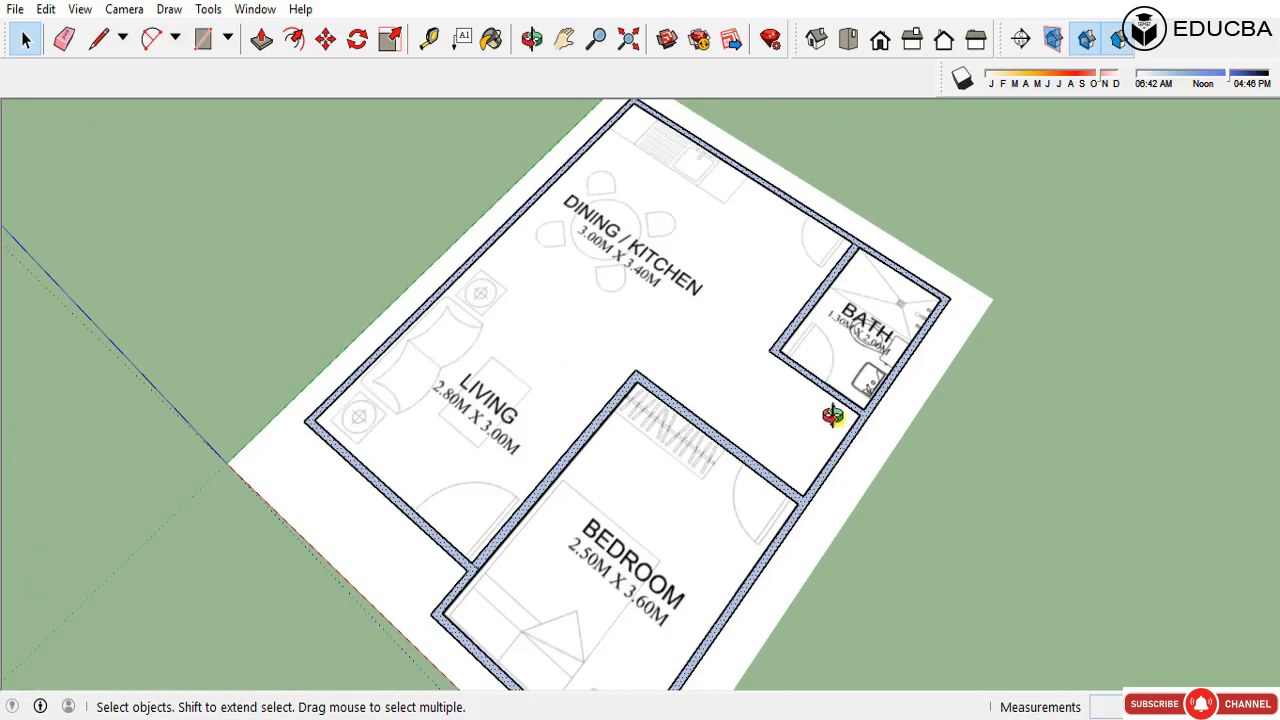
{"action": "middle_click_drag", "start_coordinate": [829, 414], "coordinate": [630, 440]}
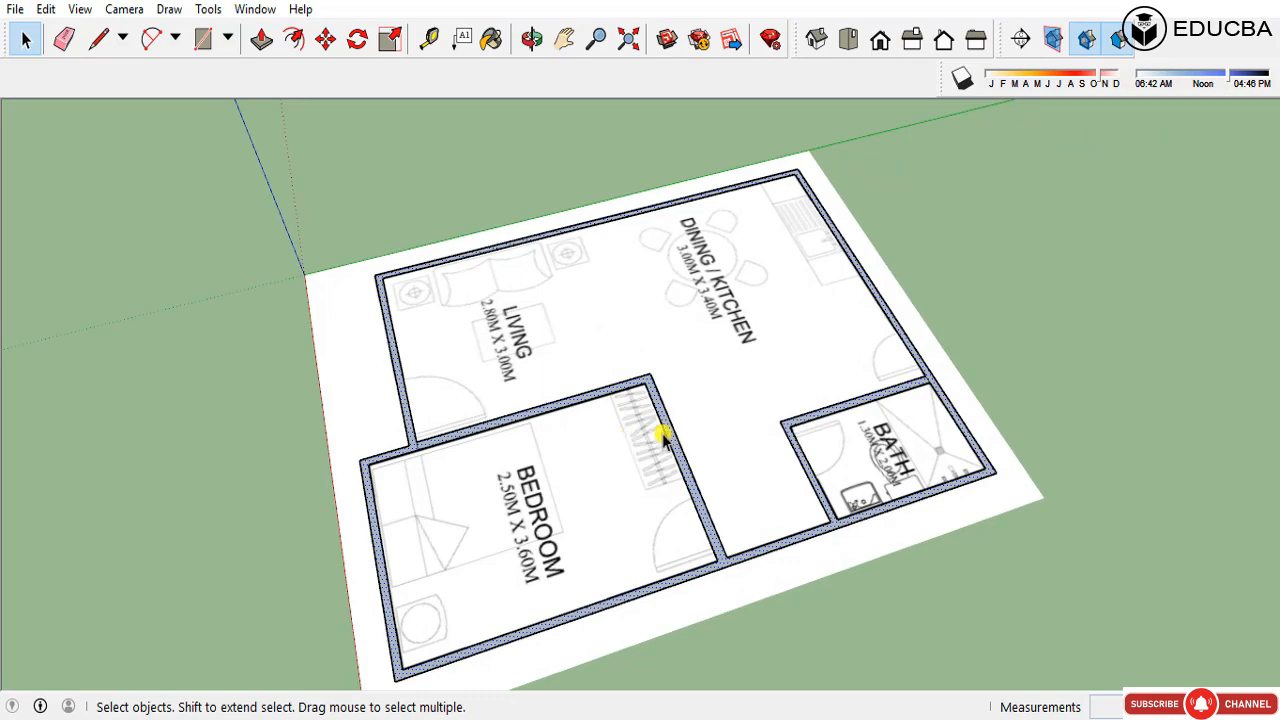
{"action": "key", "text": "p"}
{"action": "left_click", "coordinate": [665, 438]}
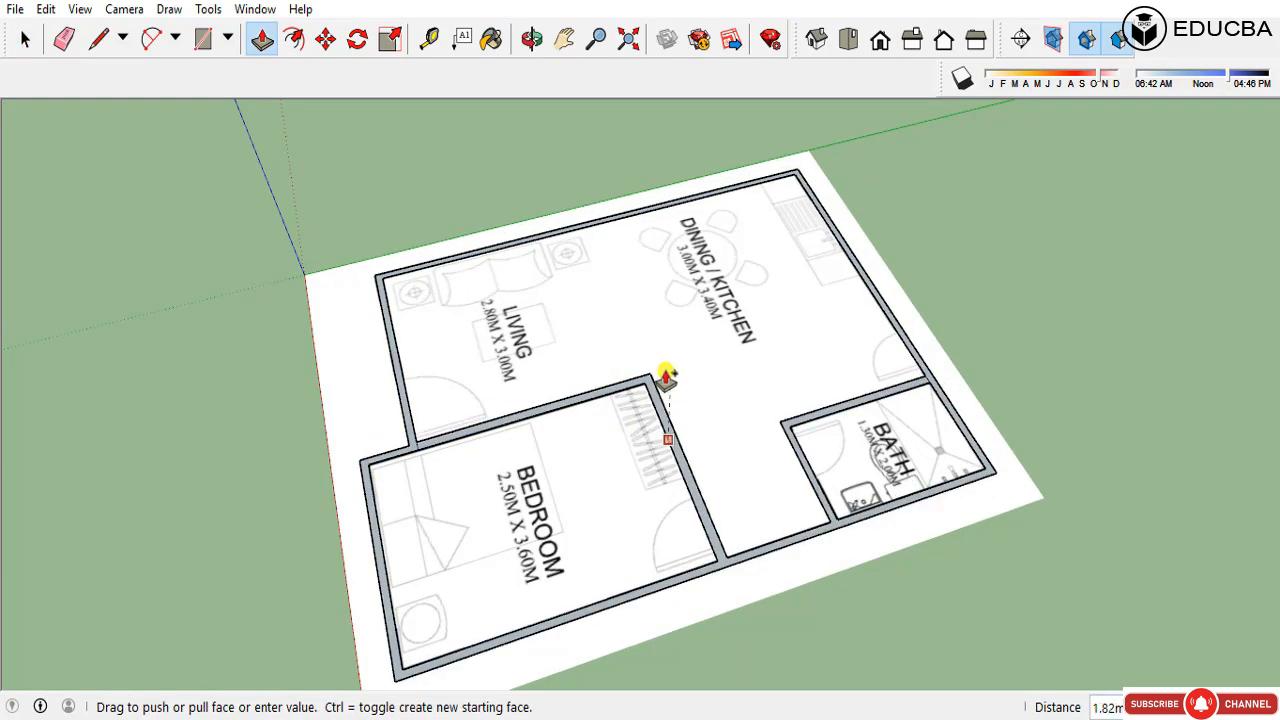
{"action": "left_click", "coordinate": [677, 486]}
{"action": "middle_click_drag", "start_coordinate": [677, 486], "coordinate": [794, 371]}
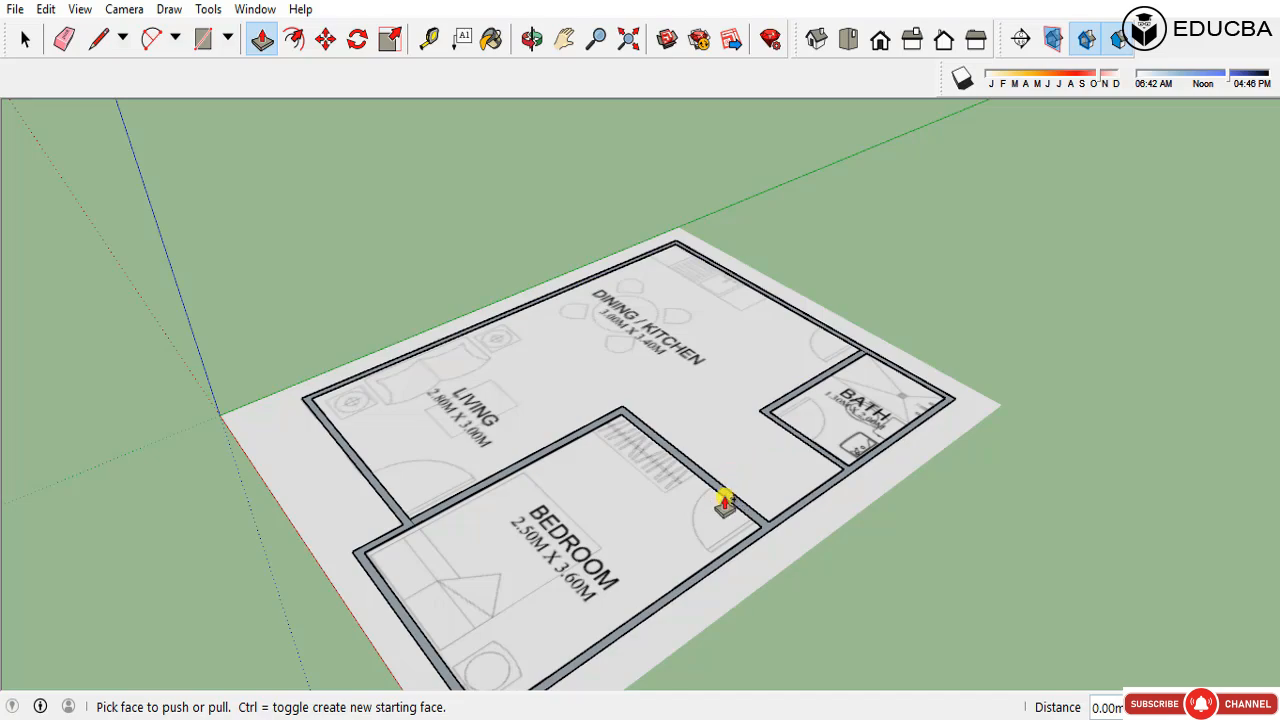
{"action": "left_click", "coordinate": [724, 503]}
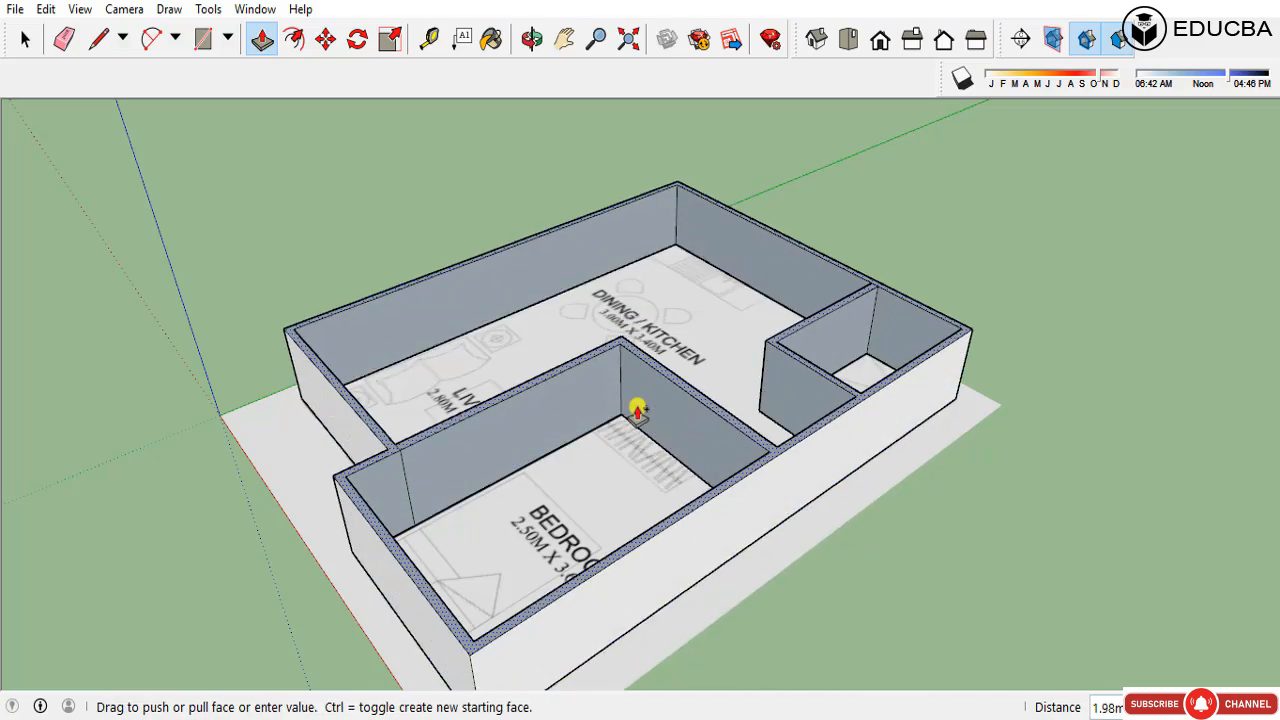
{"action": "key", "text": "Escape"}
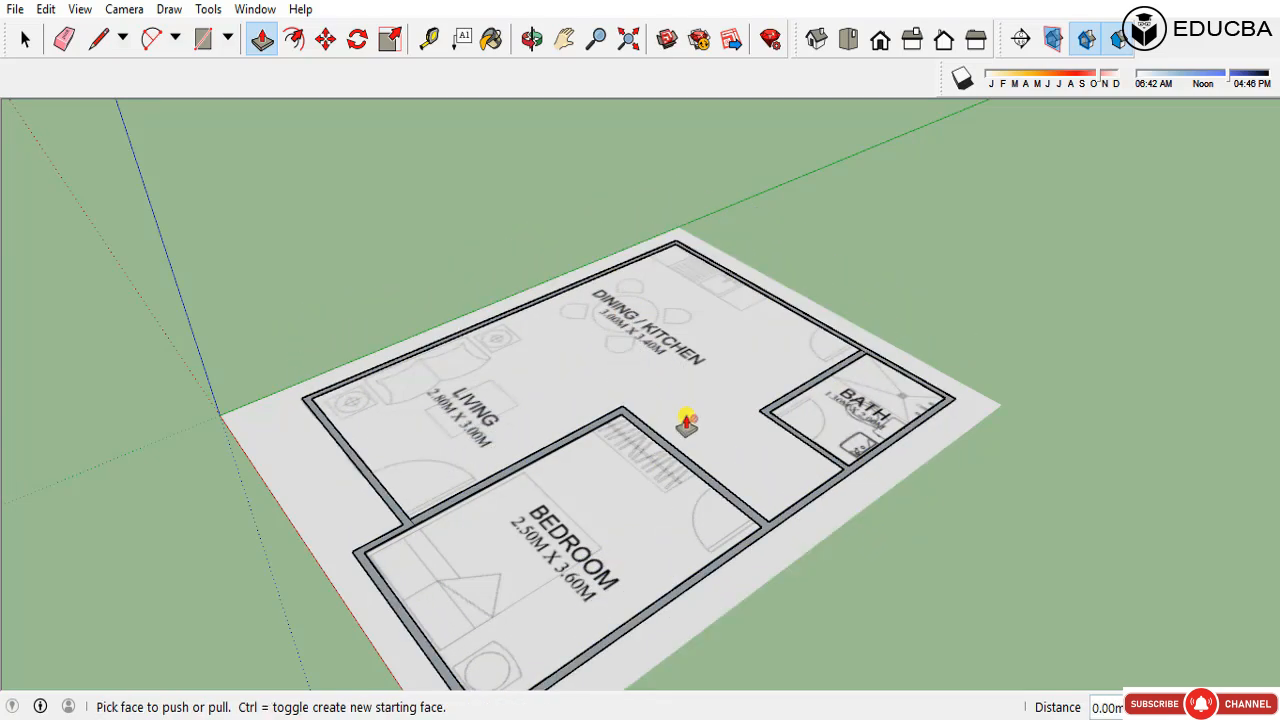
{"action": "middle_click_drag", "start_coordinate": [843, 475], "coordinate": [600, 605]}
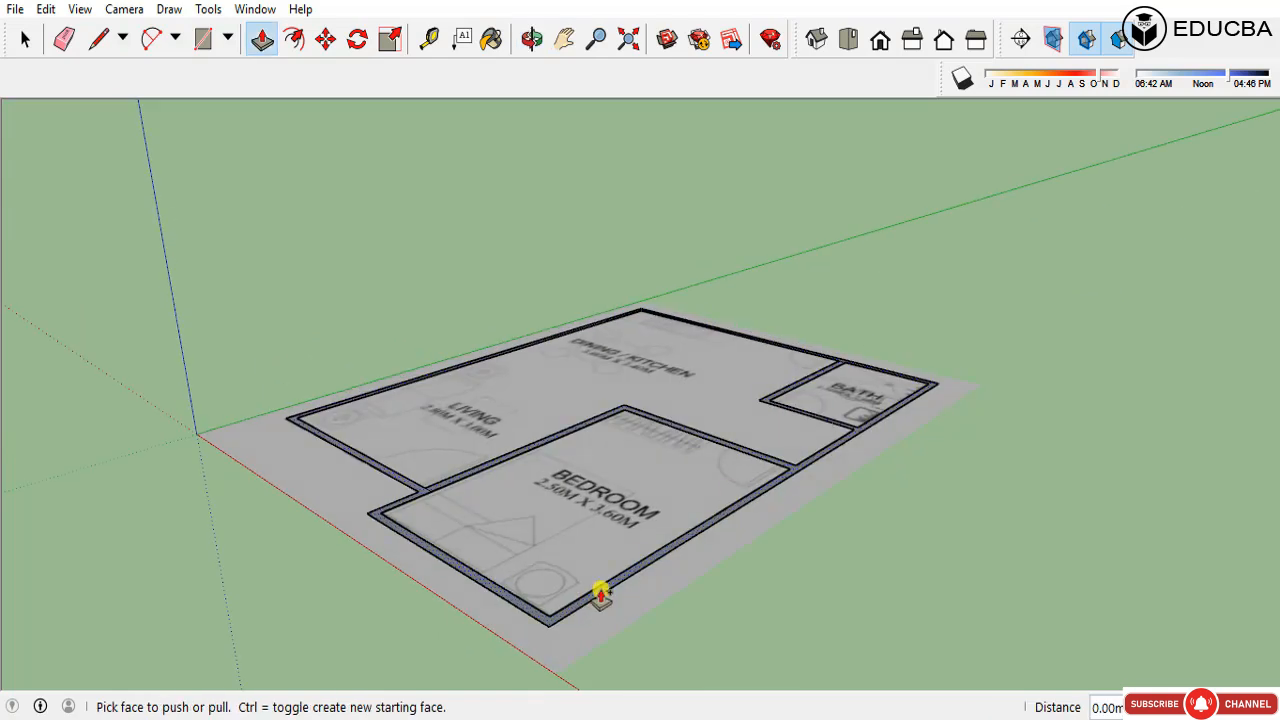
{"action": "left_click", "coordinate": [601, 592]}
{"action": "left_click", "coordinate": [614, 542]}
{"action": "left_click", "coordinate": [614, 542]}
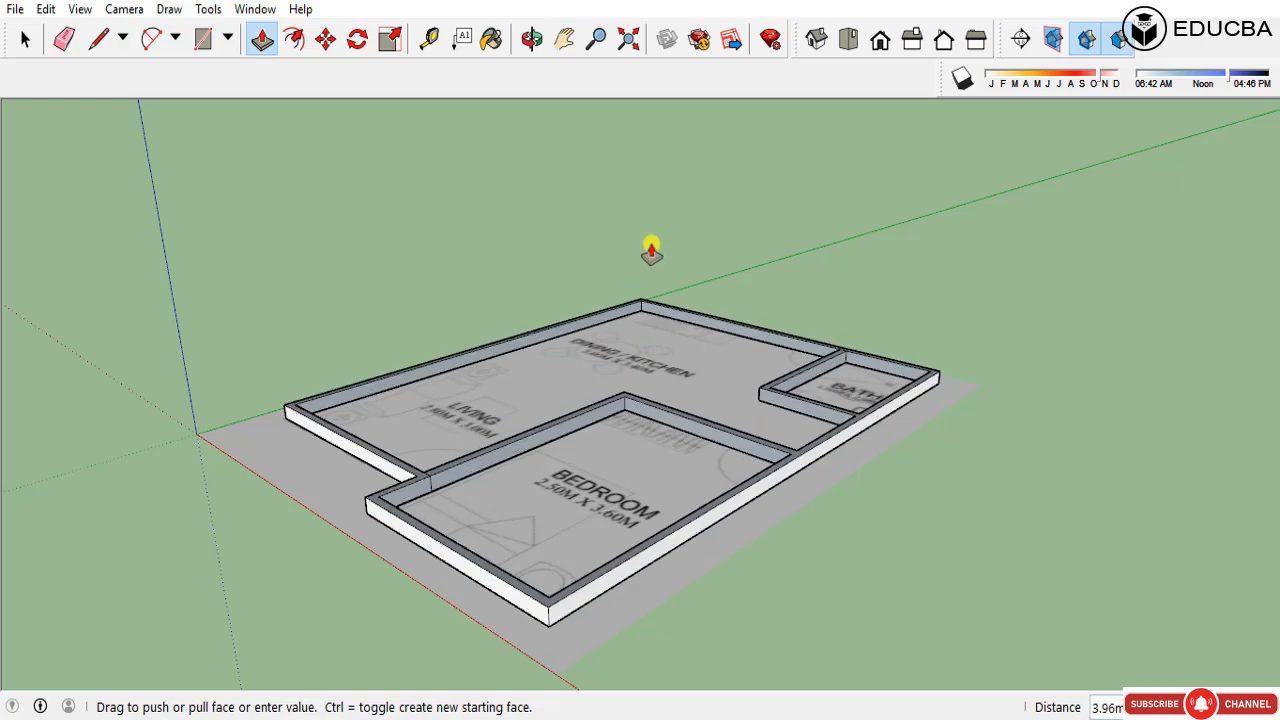
{"action": "key", "text": "Escape"}
{"action": "middle_click_drag", "start_coordinate": [858, 447], "coordinate": [811, 514]}
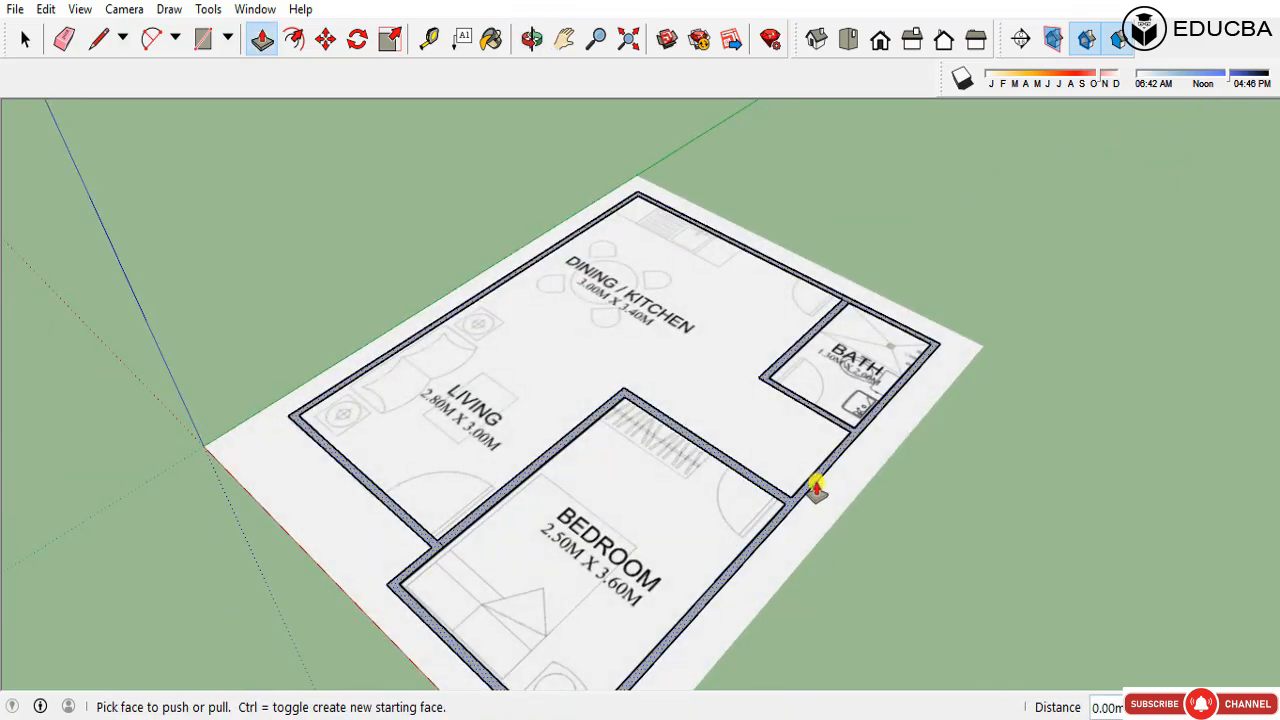
{"action": "key", "text": "space"}
{"action": "scroll", "coordinate": [829, 423], "scroll_direction": "down", "scroll_amount": 3}
{"action": "middle_click_drag", "start_coordinate": [829, 423], "coordinate": [737, 414]}
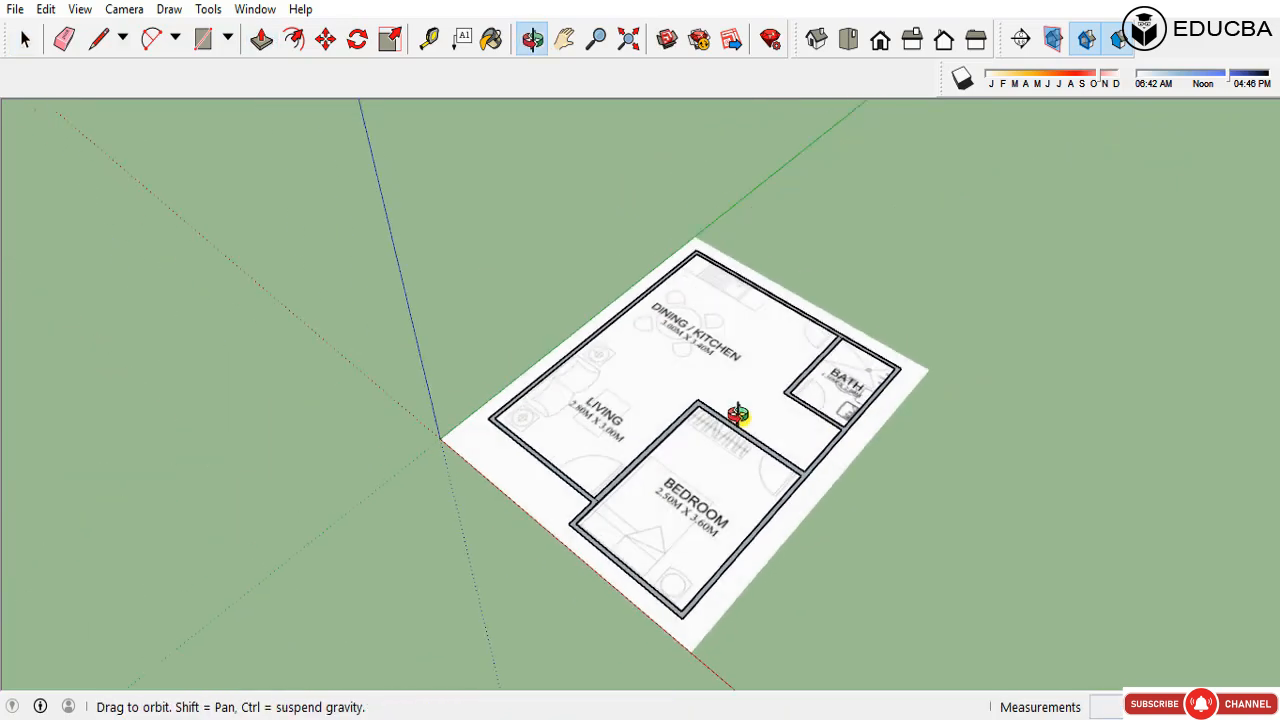
{"action": "scroll", "coordinate": [800, 509], "scroll_direction": "up", "scroll_amount": 5}
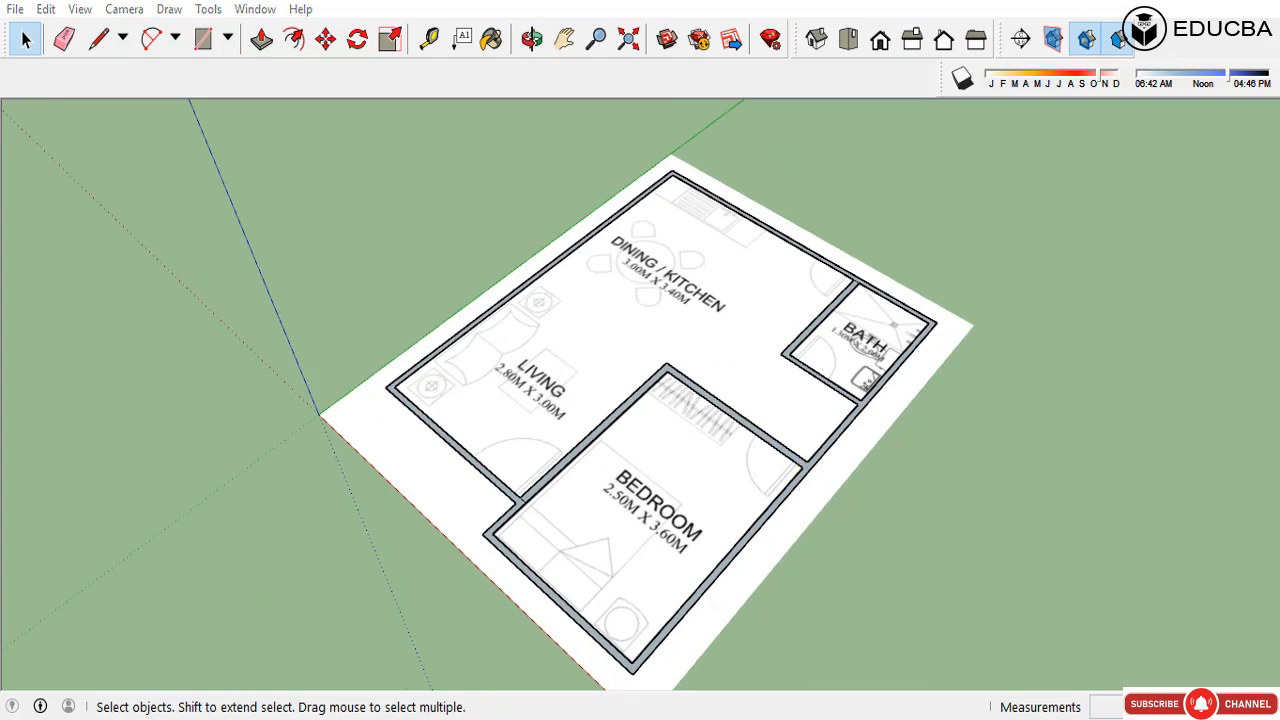
Step: Close the open browser window together with all its tabs
{"action": "right_click", "coordinate": [438, 717]}
{"action": "left_click", "coordinate": [395, 694]}
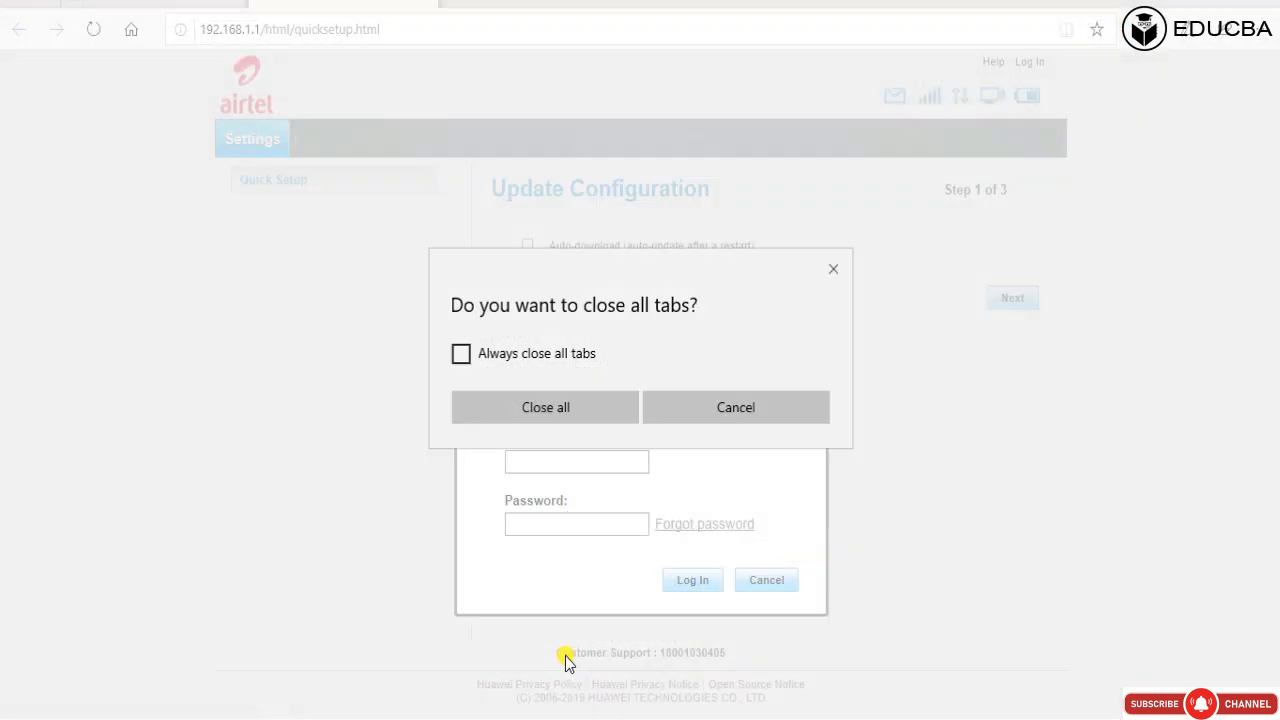
{"action": "left_click", "coordinate": [586, 414]}
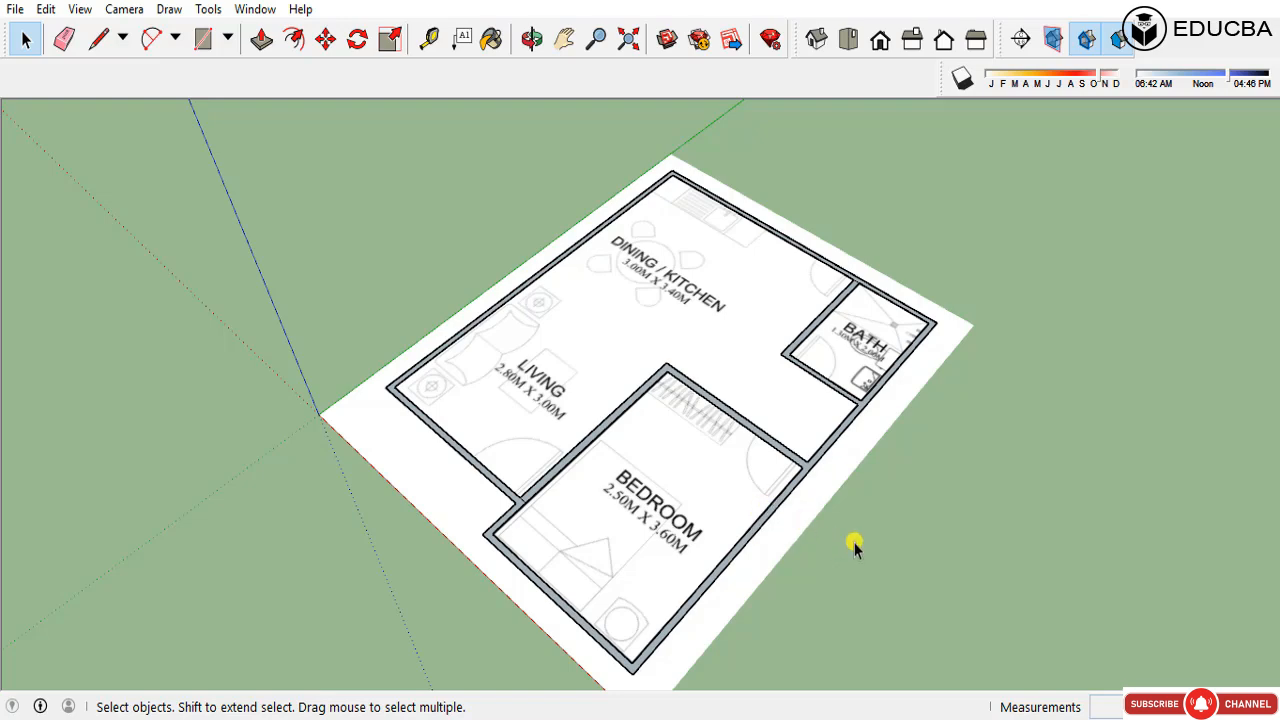
{"action": "middle_click_drag", "start_coordinate": [854, 545], "coordinate": [843, 503]}
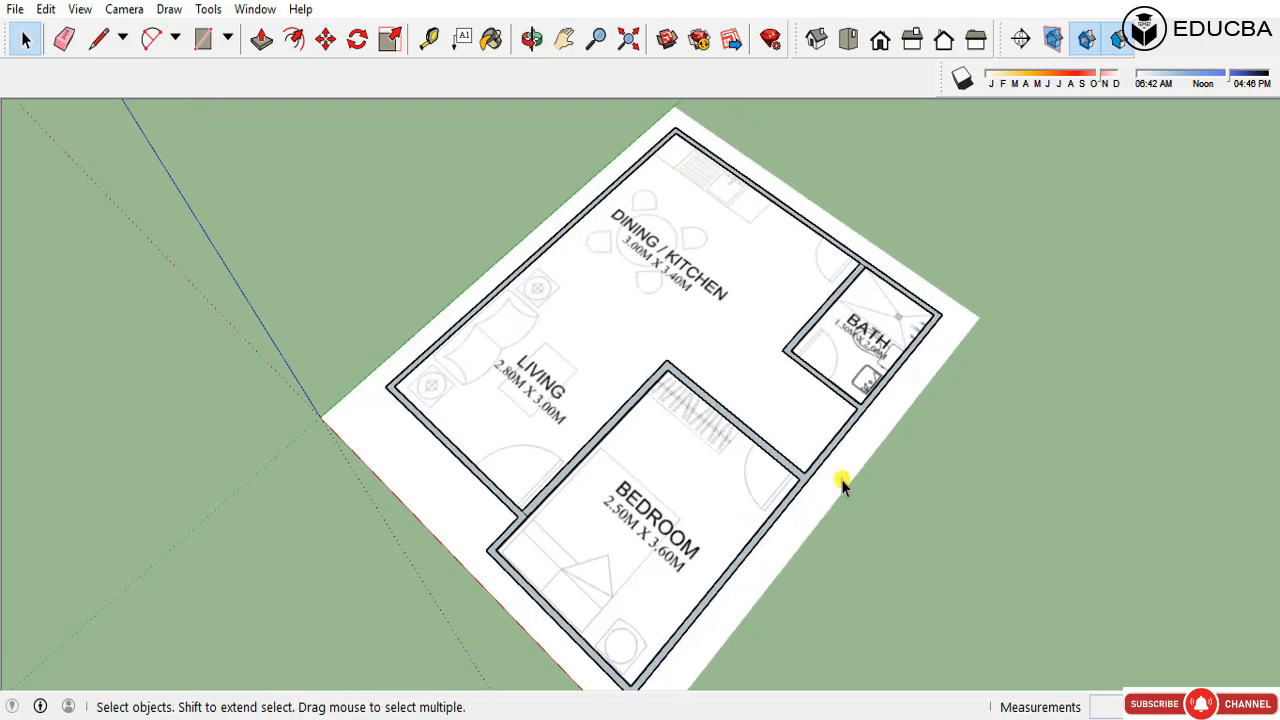
{"action": "key", "text": "p"}
{"action": "left_click", "coordinate": [810, 480]}
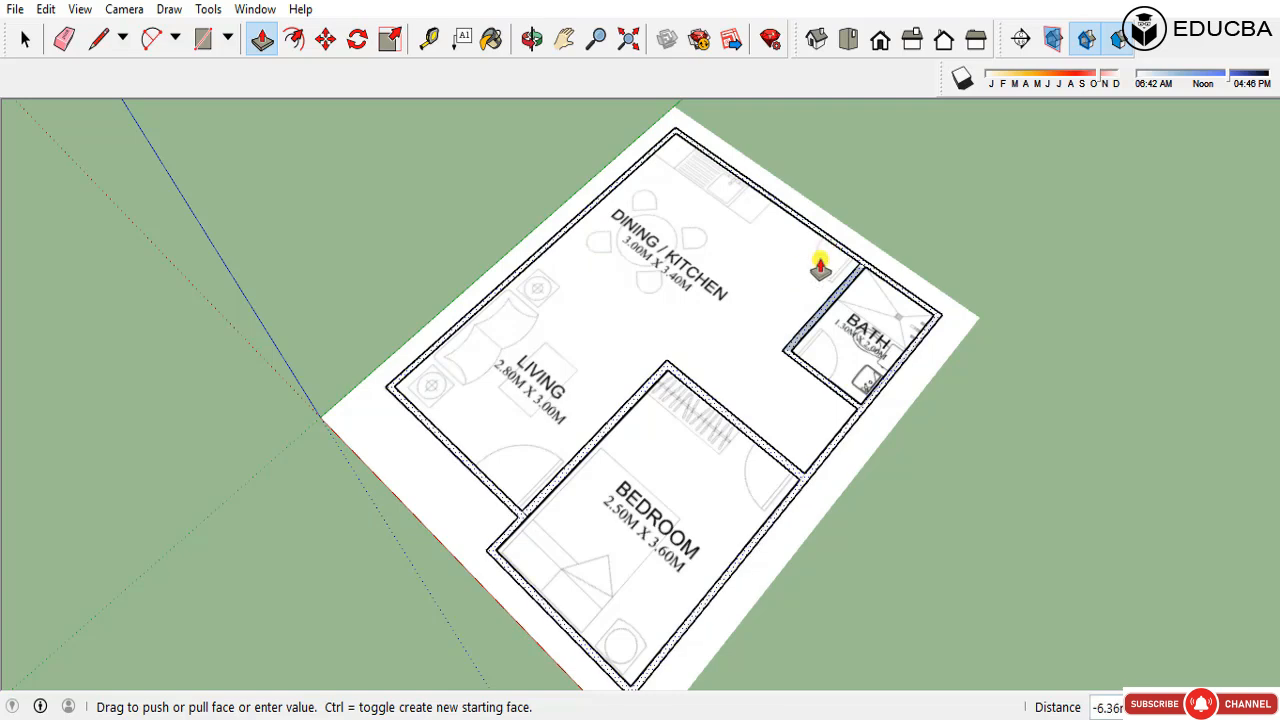
{"action": "middle_click_drag", "start_coordinate": [820, 266], "coordinate": [814, 206]}
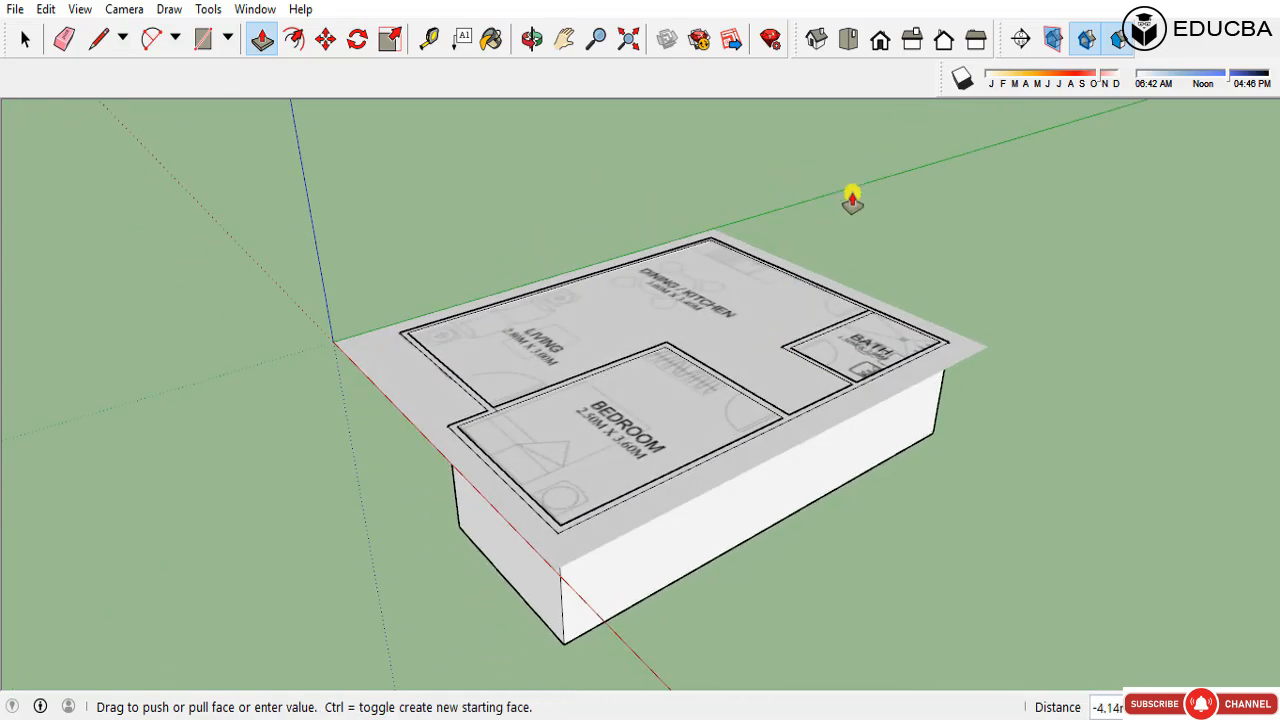
{"action": "key", "text": "Escape"}
Step: Extrude the merged wall face upward by 3 m
{"action": "key", "text": "ctrl"}
{"action": "left_click", "coordinate": [815, 400]}
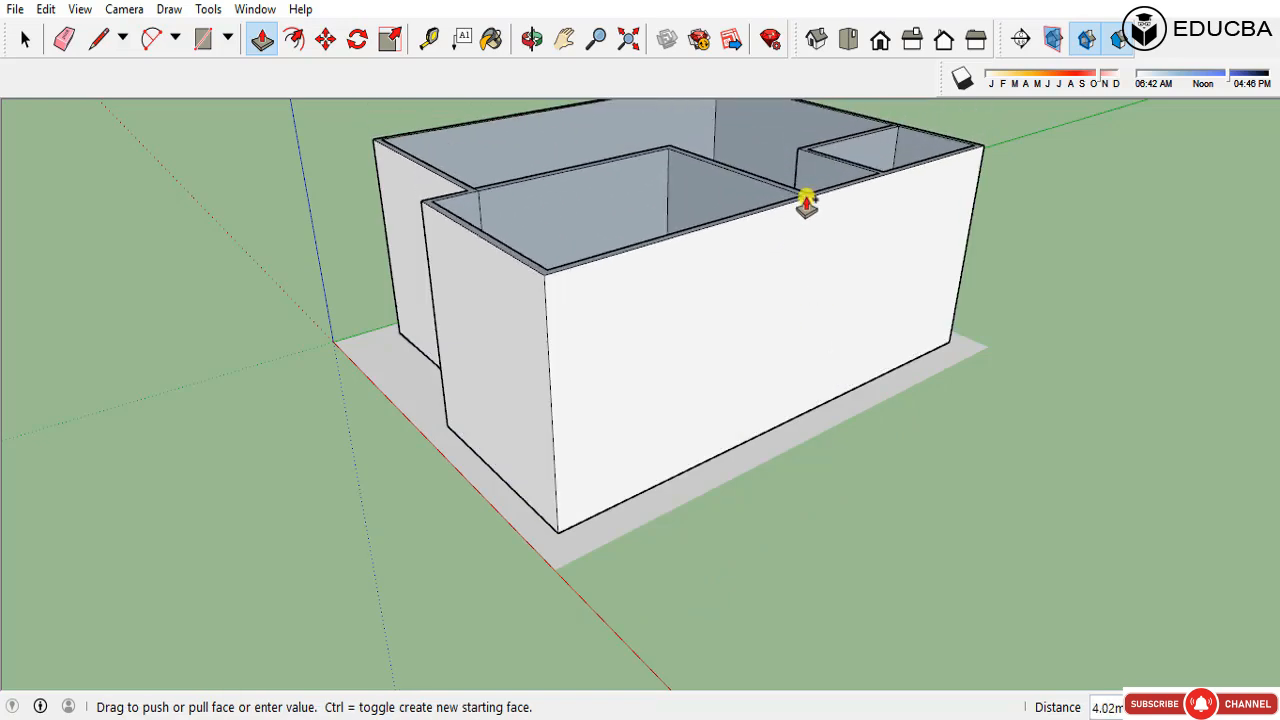
{"action": "key", "text": "Return"}
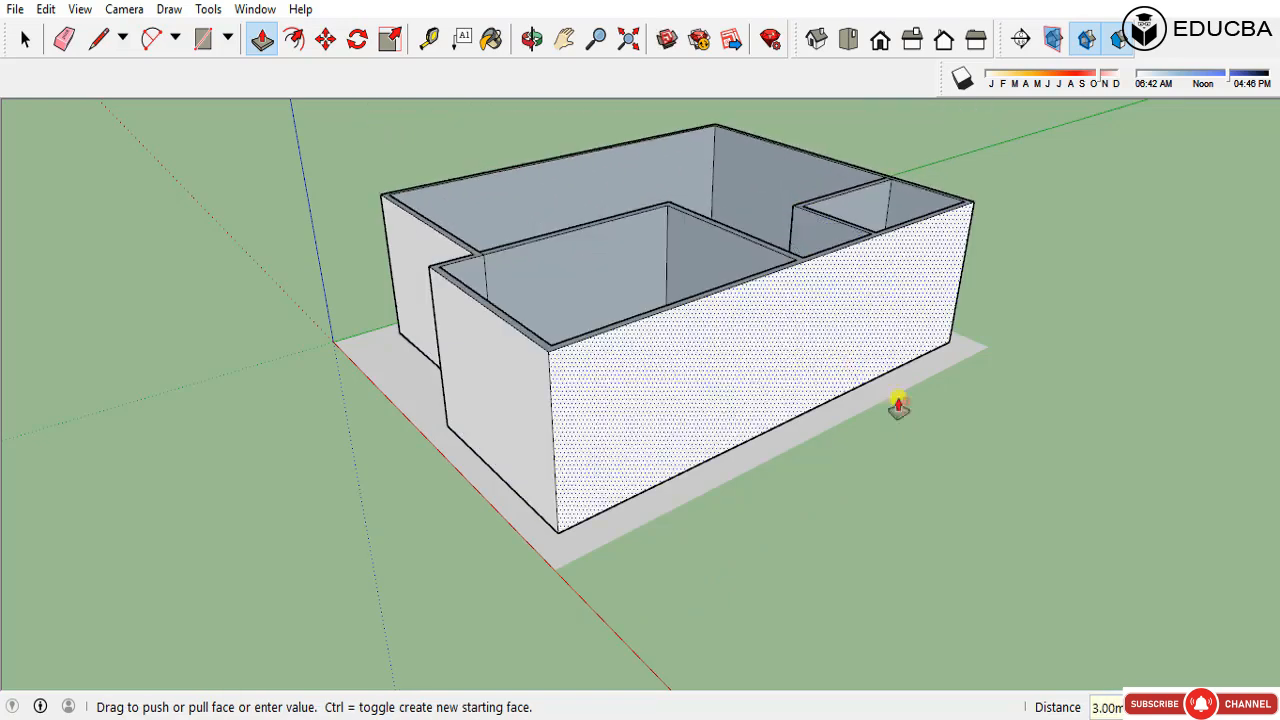
{"action": "middle_click_drag", "start_coordinate": [894, 403], "coordinate": [870, 565]}
{"action": "key", "text": "space"}
{"action": "scroll", "coordinate": [691, 414], "scroll_direction": "down", "scroll_amount": 3}
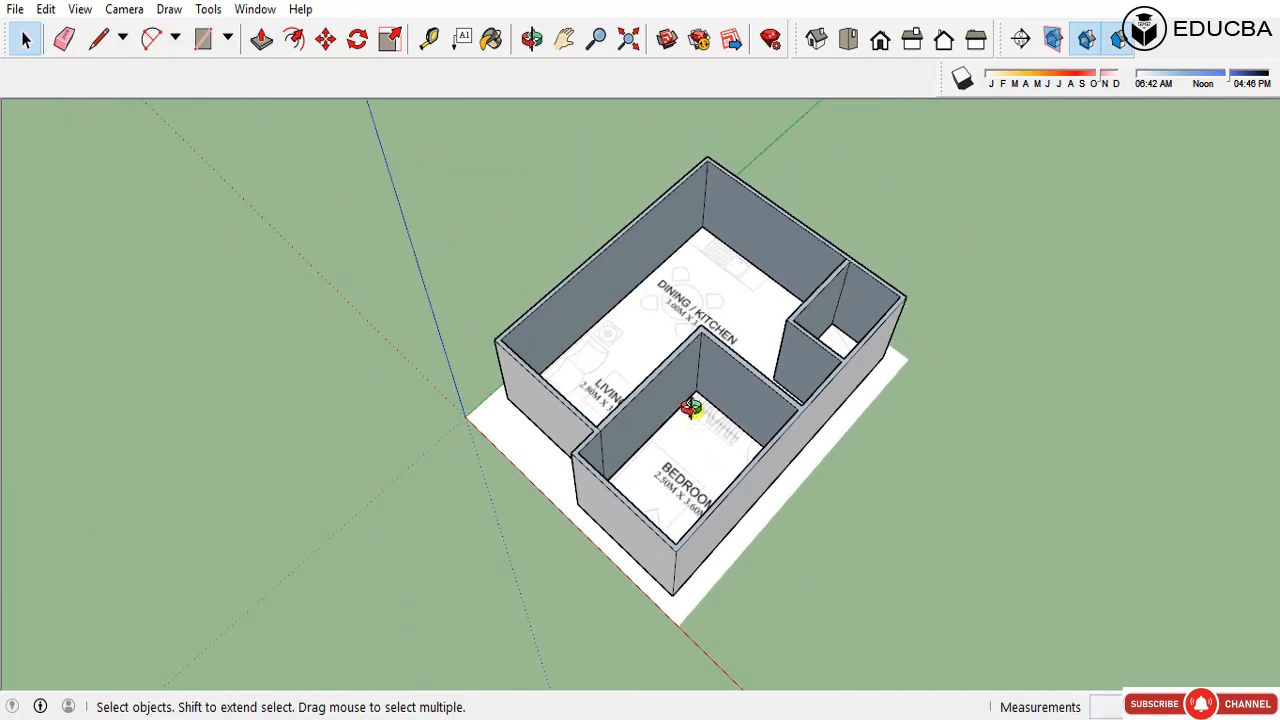
Step: Examine the raised walls around the living, dining and bedroom areas against the floor plan image
{"action": "middle_click_drag", "start_coordinate": [691, 414], "coordinate": [694, 294]}
{"action": "scroll", "coordinate": [697, 300], "scroll_direction": "up", "scroll_amount": 5}
{"action": "middle_click_drag", "start_coordinate": [737, 378], "coordinate": [752, 445]}
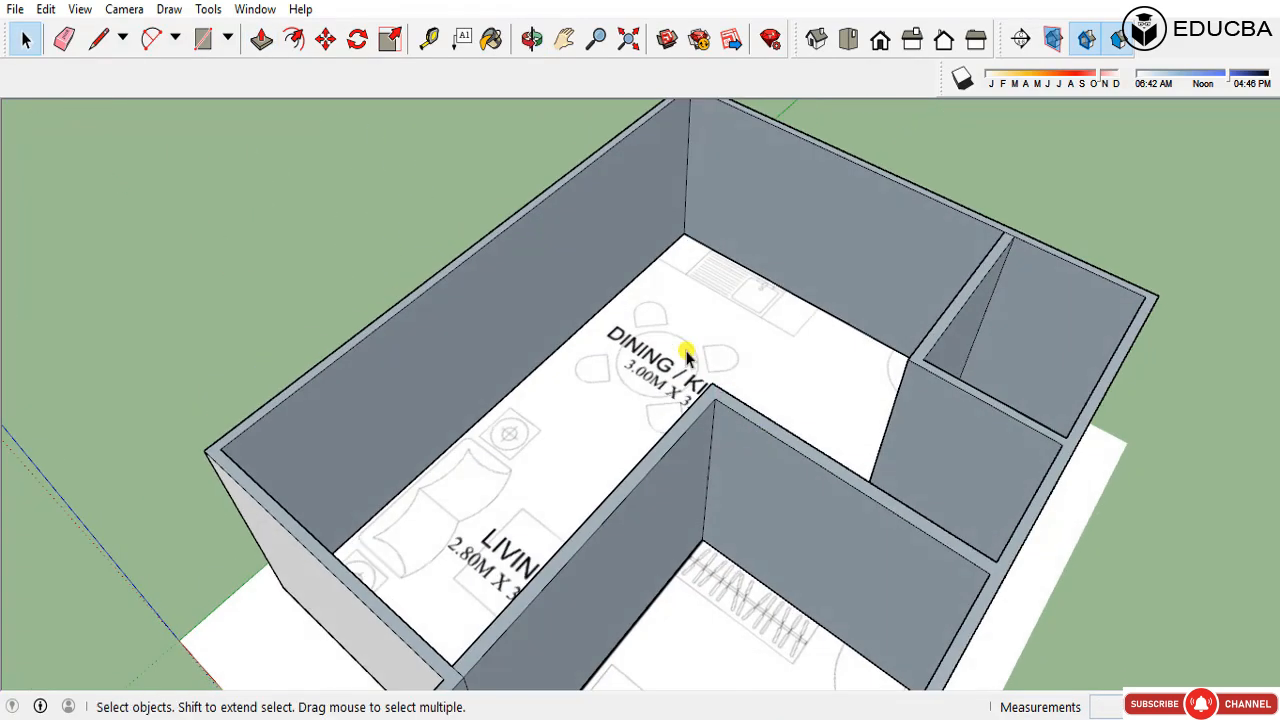
{"action": "scroll", "coordinate": [688, 355], "scroll_direction": "down", "scroll_amount": 2}
{"action": "middle_click_drag", "start_coordinate": [671, 340], "coordinate": [540, 400]}
{"action": "scroll", "coordinate": [724, 243], "scroll_direction": "up", "scroll_amount": 4}
{"action": "scroll", "coordinate": [724, 243], "scroll_direction": "down", "scroll_amount": 2}
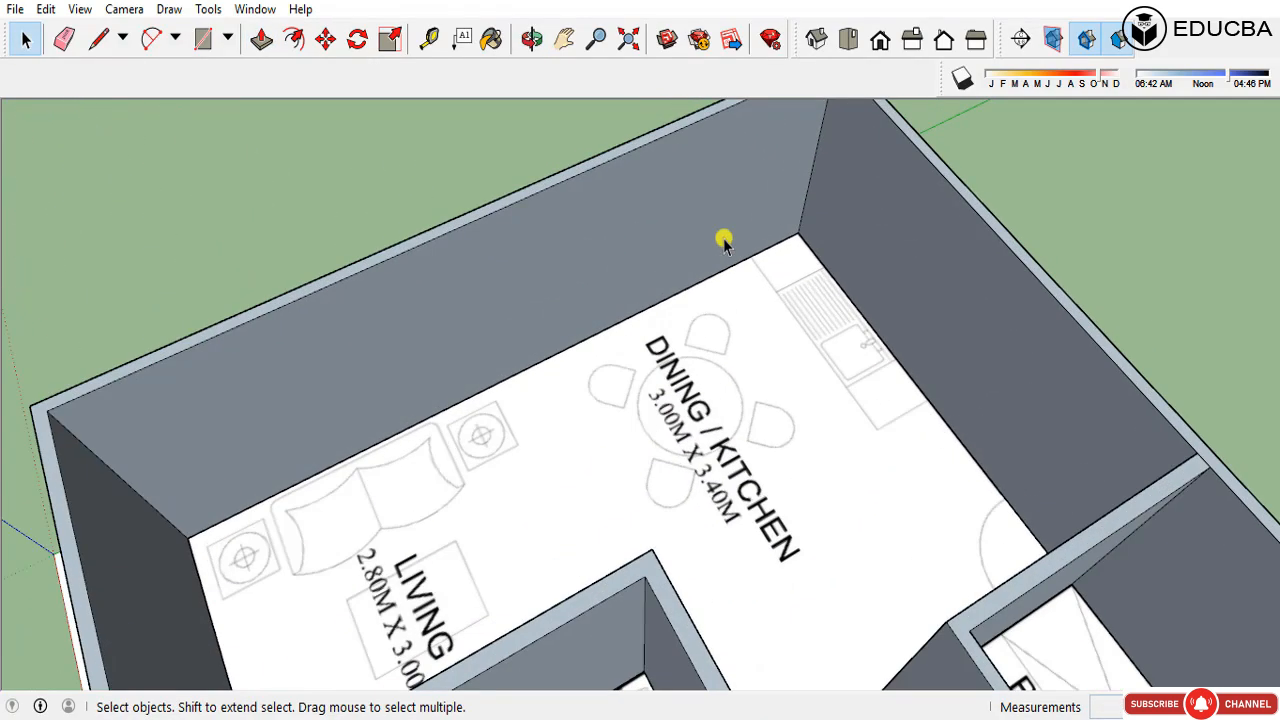
{"action": "middle_click_drag", "start_coordinate": [726, 240], "coordinate": [686, 263]}
{"action": "scroll", "coordinate": [695, 328], "scroll_direction": "down", "scroll_amount": 2}
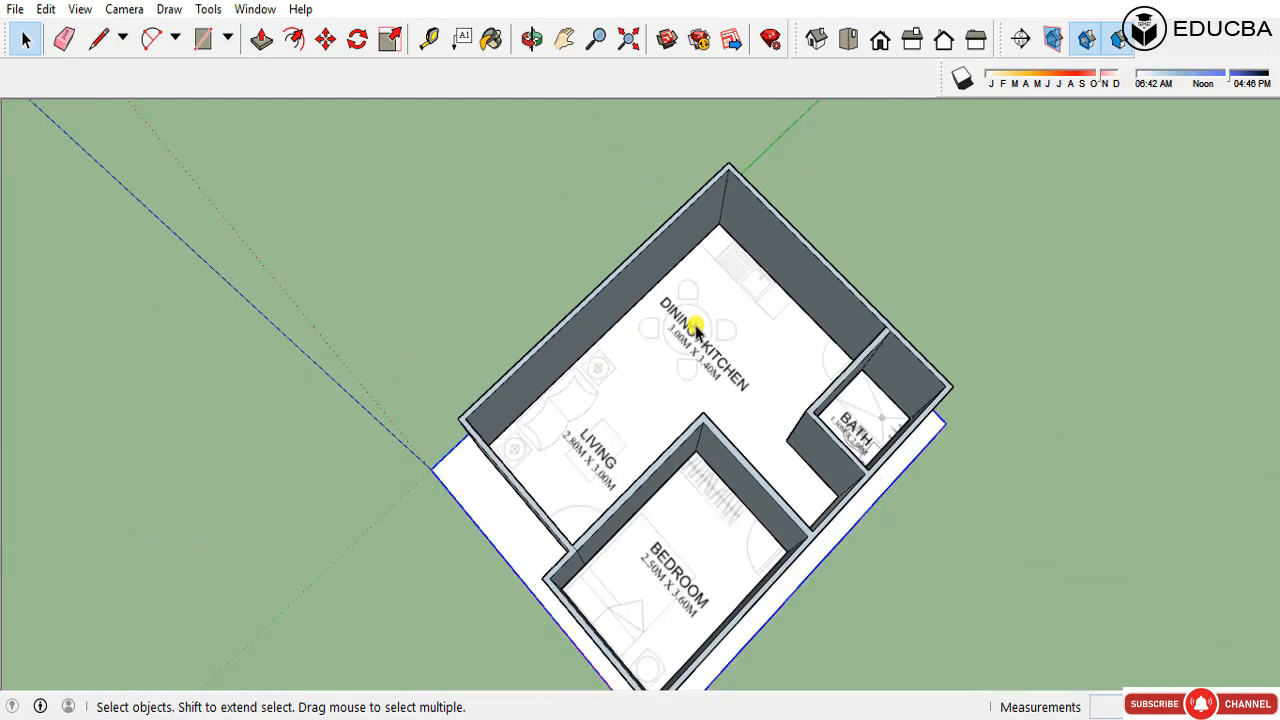
Step: Move the floor plan image up 3 m, from the bedroom's outer bottom wall corner to the top corner above it
{"action": "scroll", "coordinate": [700, 343], "scroll_direction": "down", "scroll_amount": 2}
{"action": "middle_click_drag", "start_coordinate": [700, 343], "coordinate": [686, 528]}
{"action": "scroll", "coordinate": [645, 588], "scroll_direction": "up", "scroll_amount": 4}
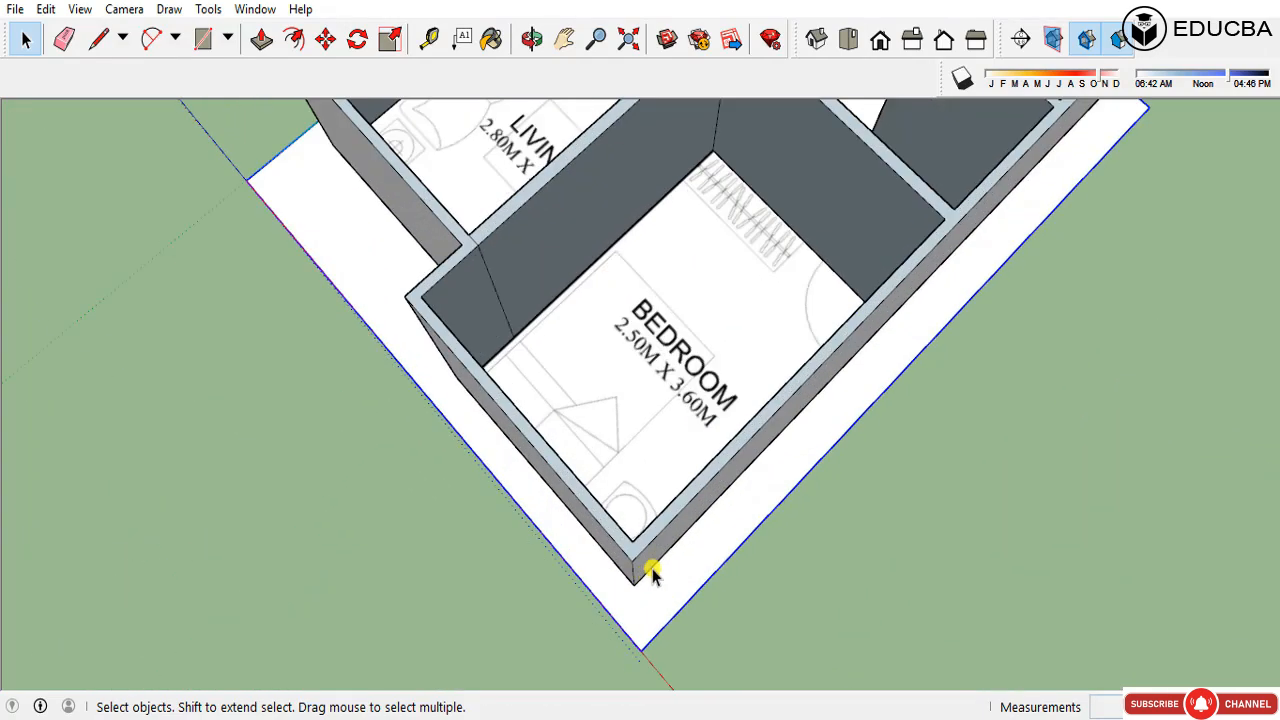
{"action": "middle_click_drag", "start_coordinate": [651, 570], "coordinate": [669, 451]}
{"action": "key", "text": "m"}
{"action": "left_click", "coordinate": [641, 585]}
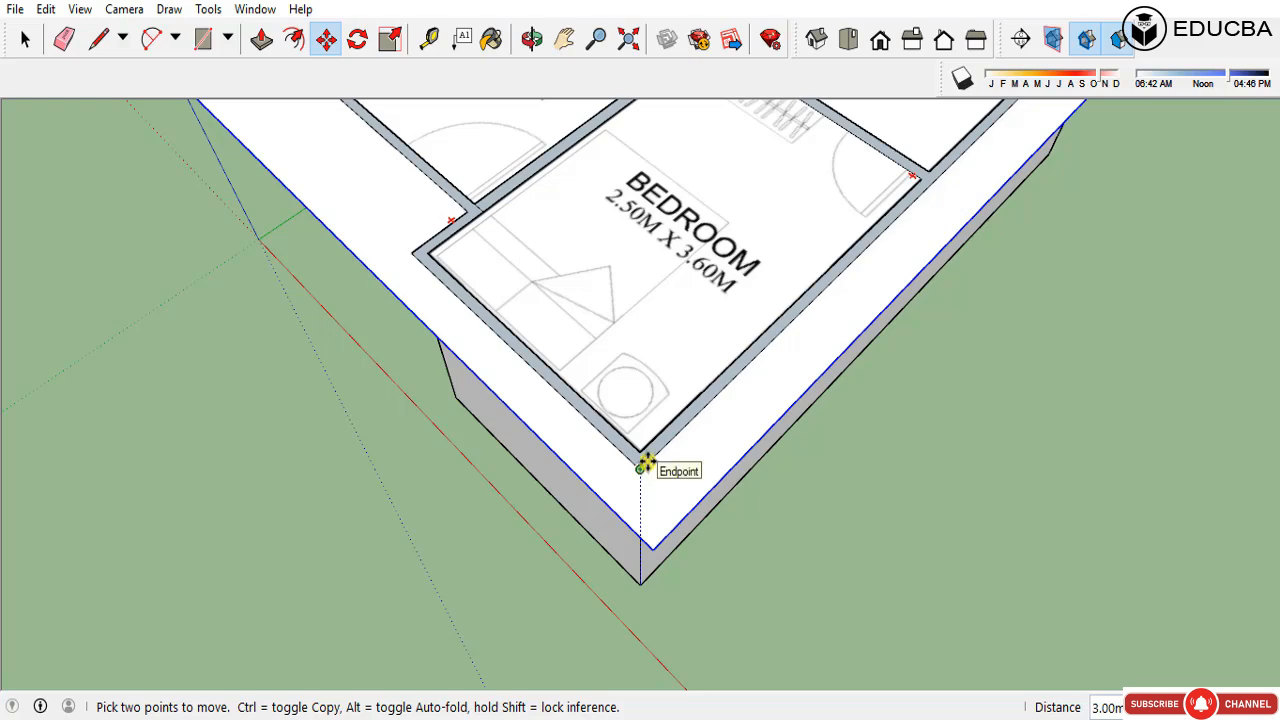
{"action": "key", "text": "space"}
{"action": "key", "text": "m"}
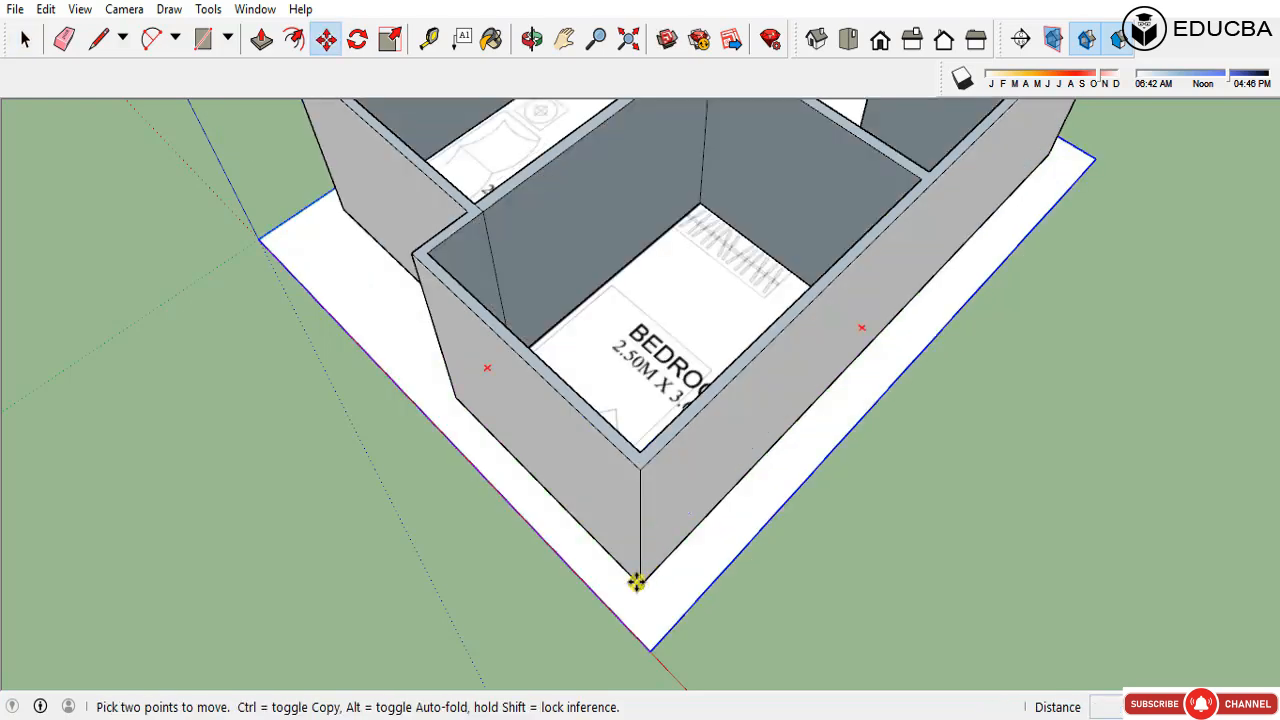
{"action": "left_click", "coordinate": [637, 586]}
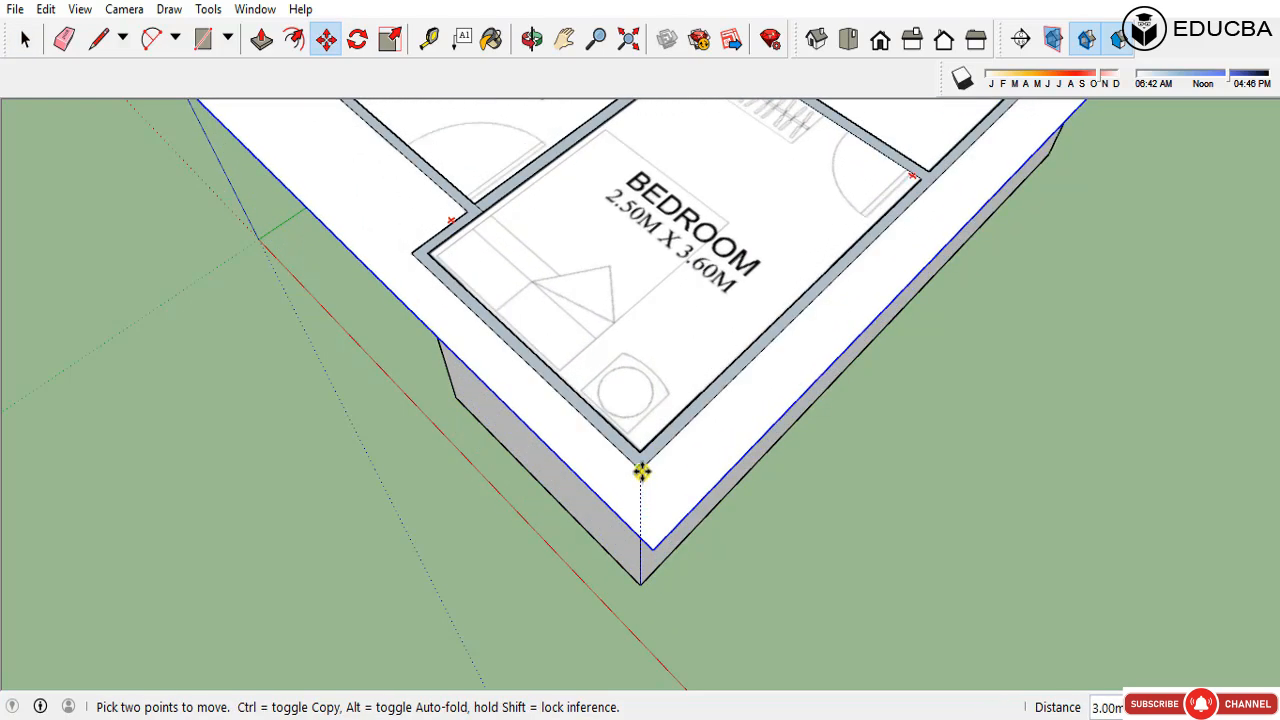
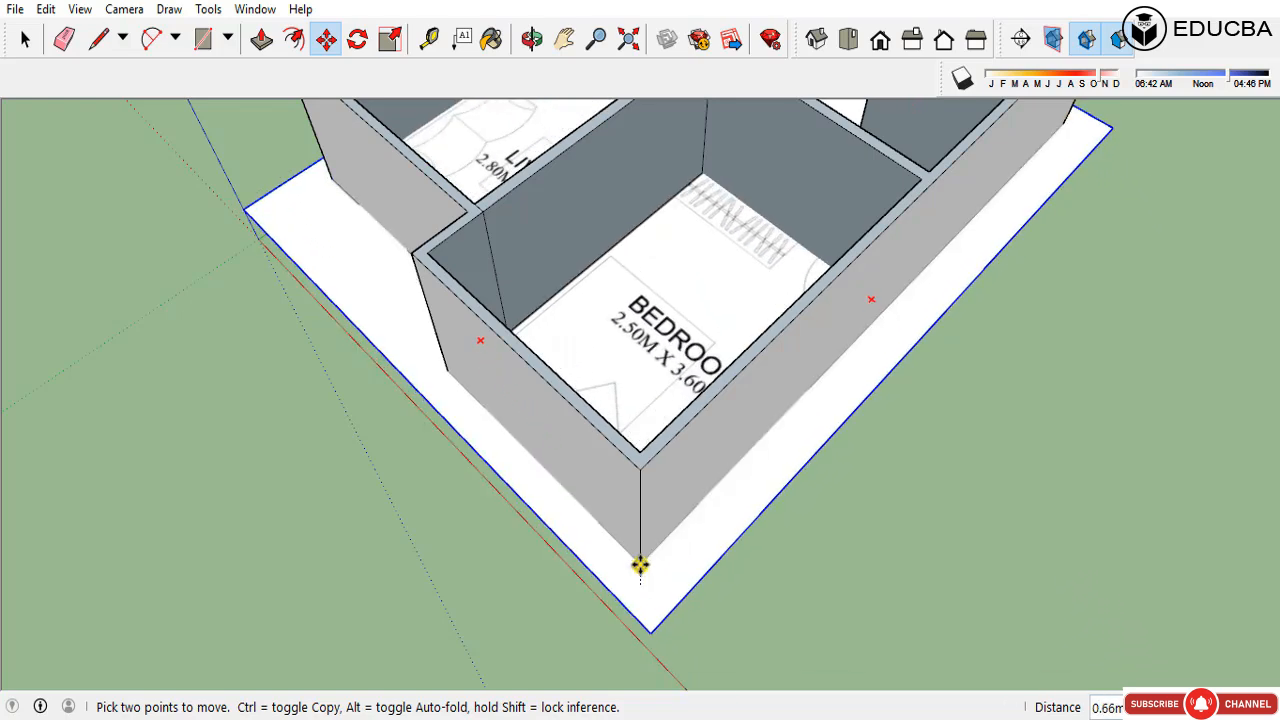
{"action": "left_click", "coordinate": [640, 463]}
{"action": "key", "text": "space"}
{"action": "left_click", "coordinate": [690, 622]}
{"action": "scroll", "coordinate": [689, 622], "scroll_direction": "down", "scroll_amount": 5}
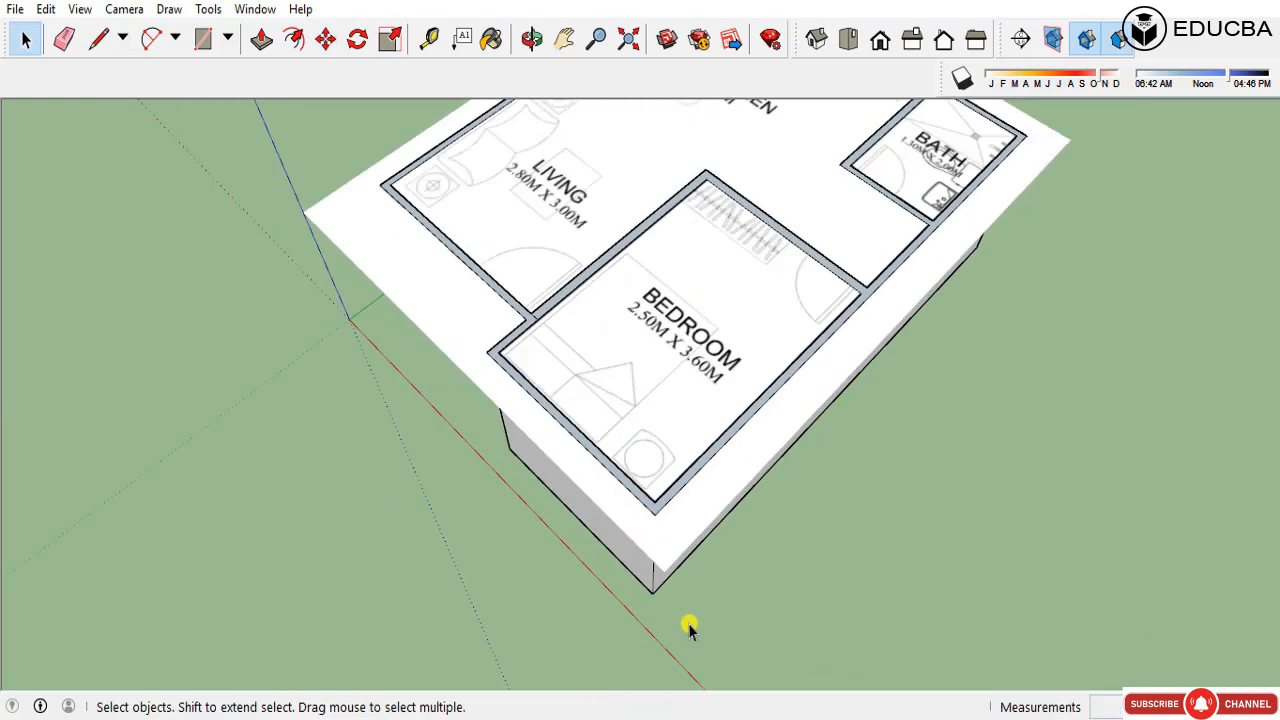
Step: Examine the door positions in the living room and bedroom on the floor plan image at the top of the walls
{"action": "scroll", "coordinate": [692, 296], "scroll_direction": "up", "scroll_amount": 4}
{"action": "middle_click_drag", "start_coordinate": [694, 294], "coordinate": [754, 169]}
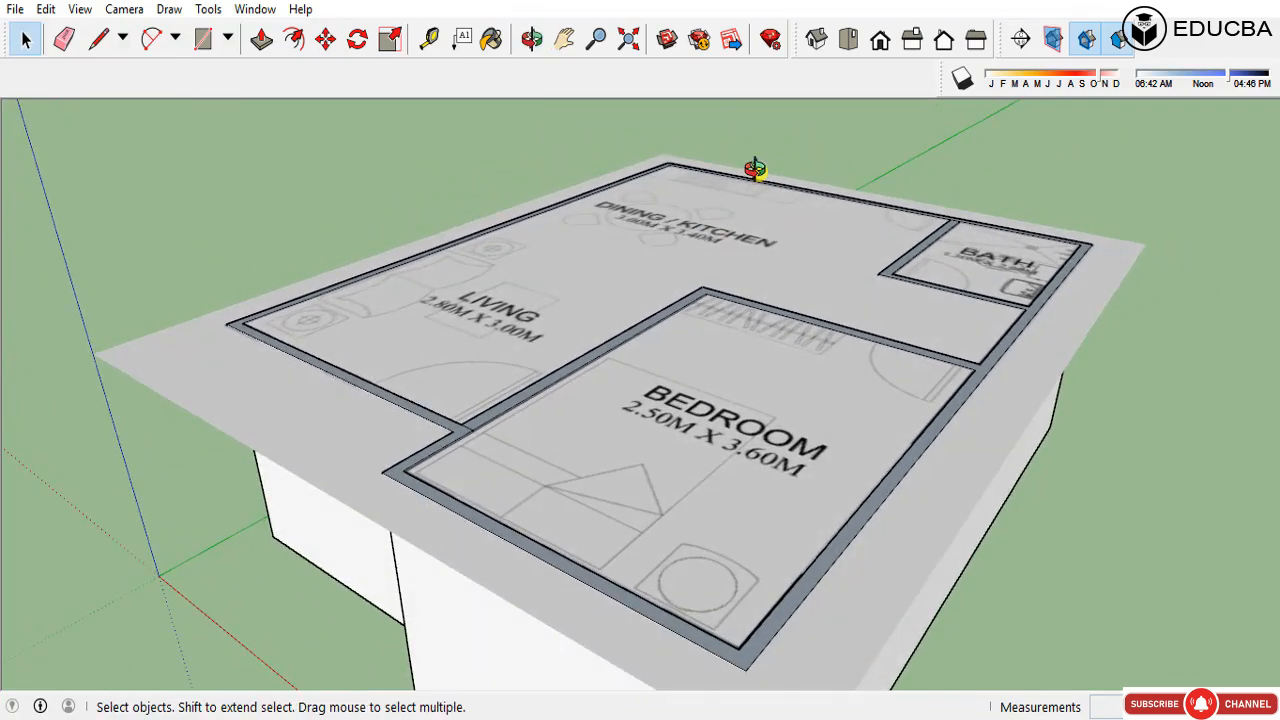
{"action": "scroll", "coordinate": [740, 420], "scroll_direction": "down", "scroll_amount": 2}
{"action": "middle_click_drag", "start_coordinate": [663, 434], "coordinate": [703, 520]}
{"action": "scroll", "coordinate": [700, 392], "scroll_direction": "down", "scroll_amount": 2}
{"action": "scroll", "coordinate": [607, 490], "scroll_direction": "up", "scroll_amount": 4}
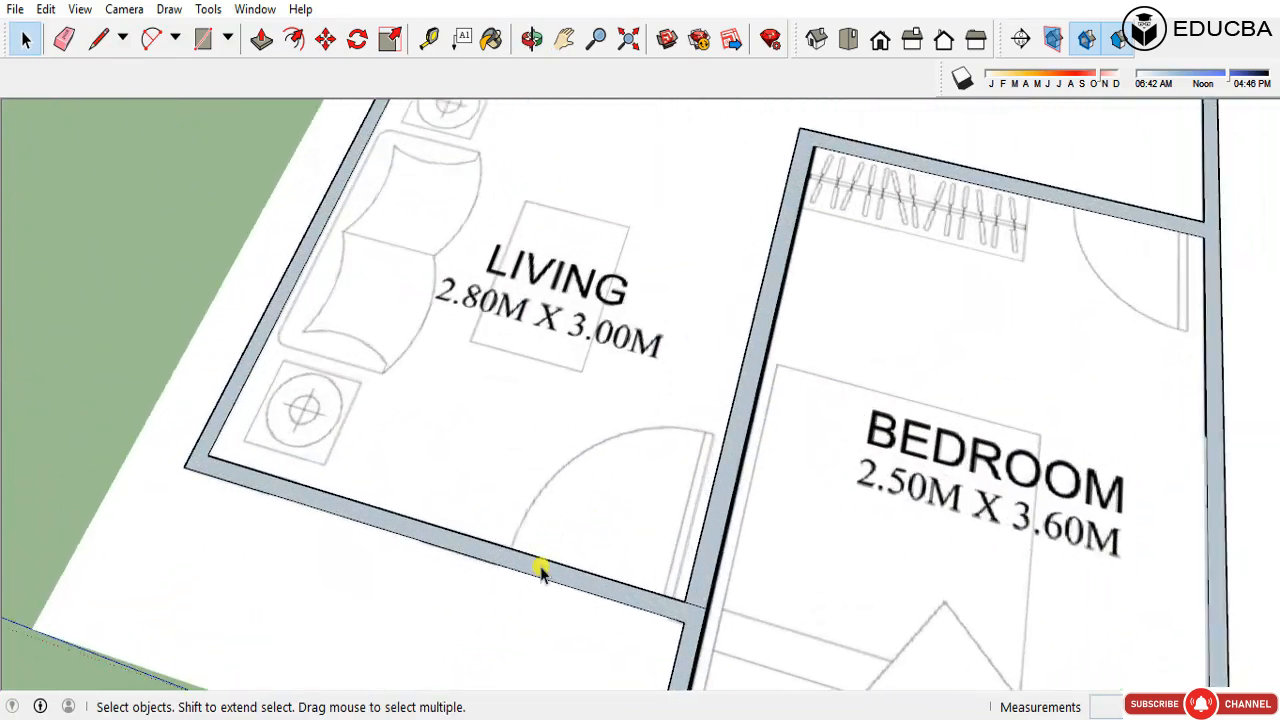
{"action": "scroll", "coordinate": [475, 565], "scroll_direction": "up", "scroll_amount": 3}
{"action": "middle_click_drag", "start_coordinate": [489, 491], "coordinate": [743, 391]}
{"action": "scroll", "coordinate": [743, 391], "scroll_direction": "down", "scroll_amount": 4}
{"action": "middle_click_drag", "start_coordinate": [831, 405], "coordinate": [824, 329]}
{"action": "scroll", "coordinate": [824, 329], "scroll_direction": "up", "scroll_amount": 2}
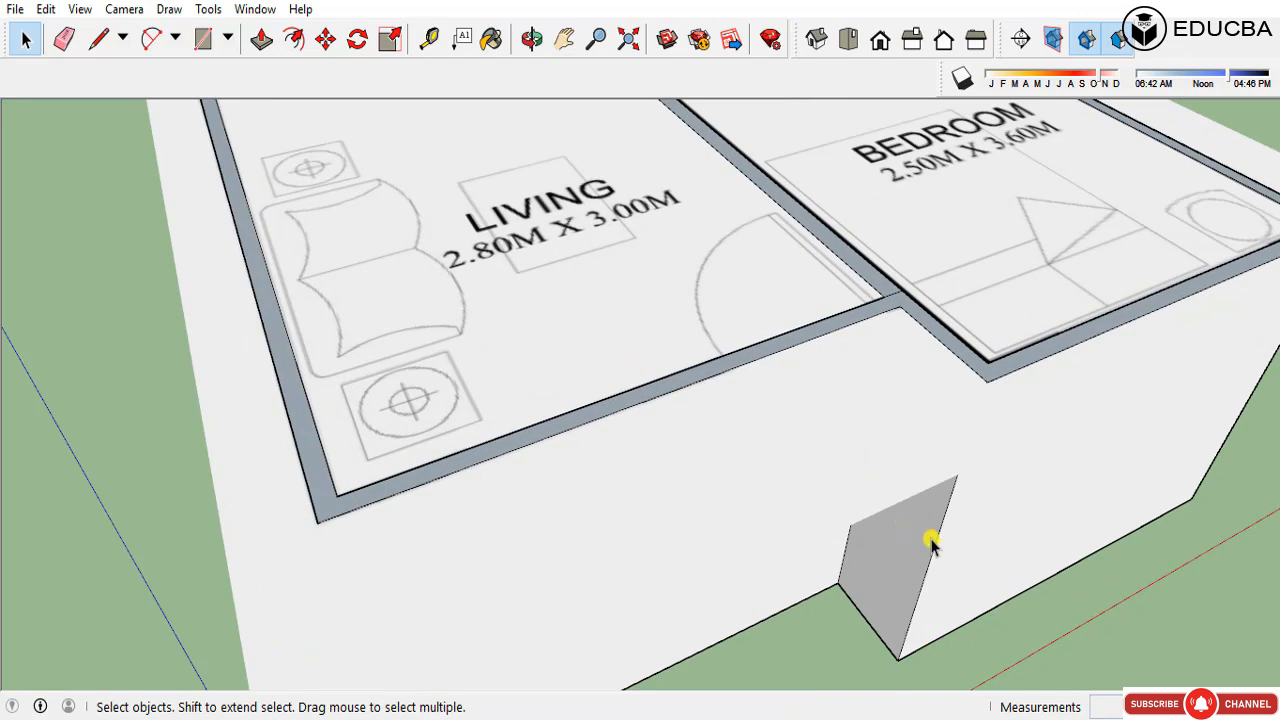
{"action": "key", "text": "t"}
{"action": "scroll", "coordinate": [800, 520], "scroll_direction": "down", "scroll_amount": 3}
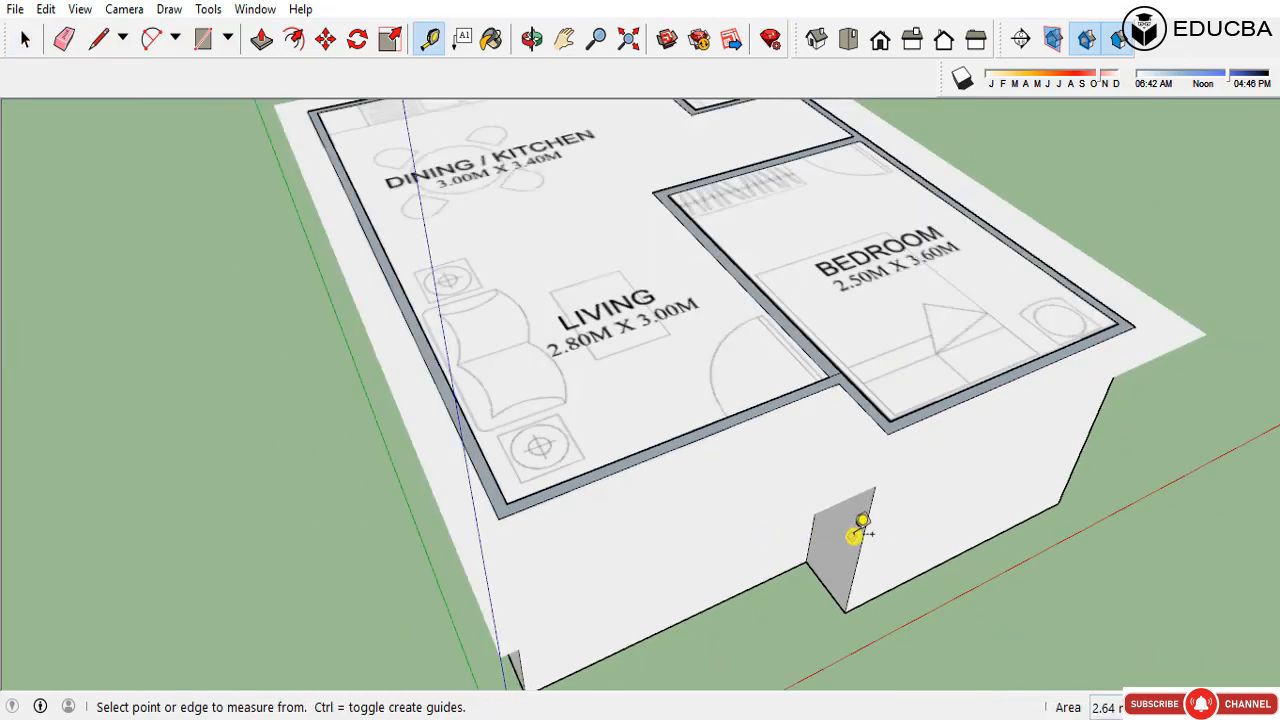
{"action": "key", "text": "space"}
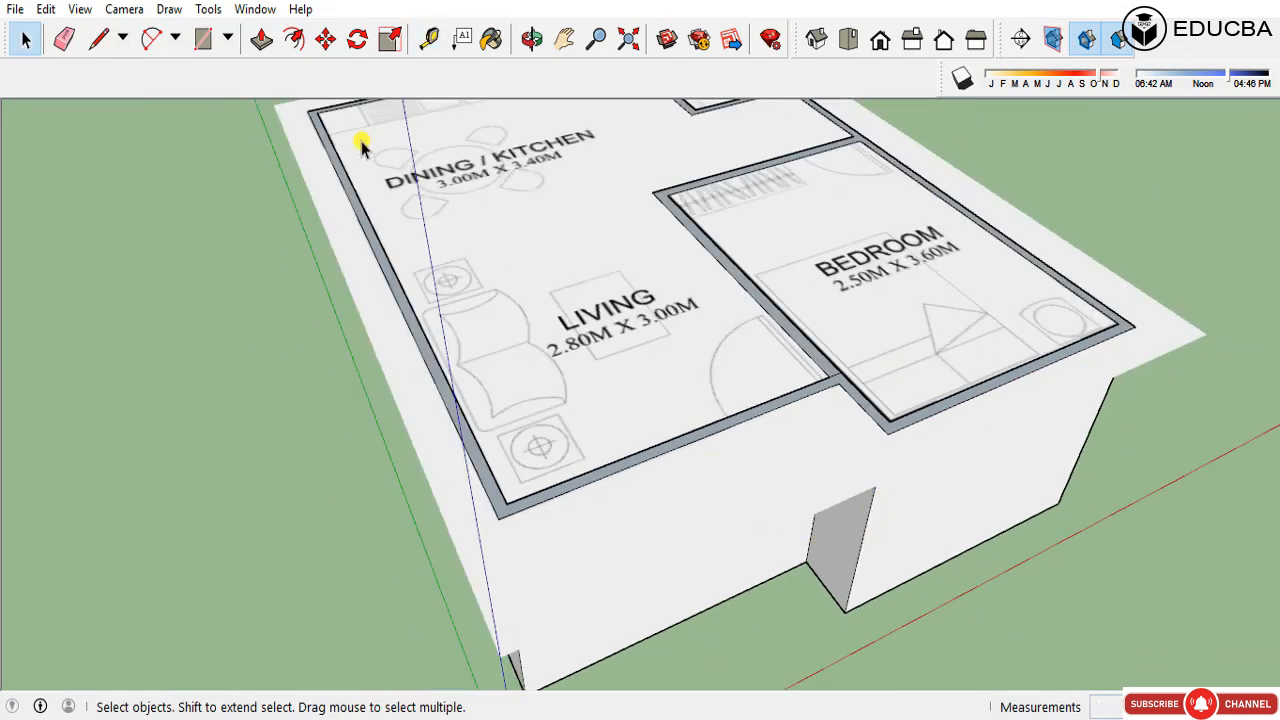
{"action": "left_click", "coordinate": [205, 12]}
{"action": "left_click", "coordinate": [207, 8]}
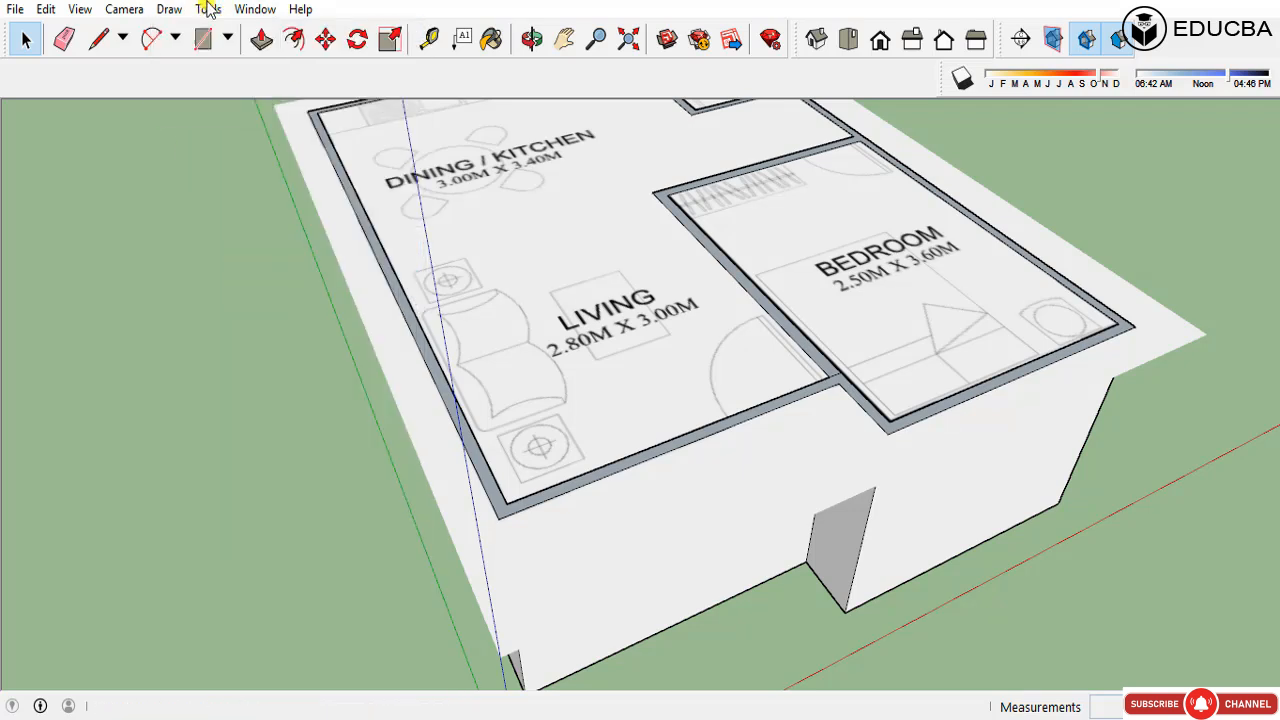
{"action": "left_click", "coordinate": [207, 8]}
{"action": "left_click", "coordinate": [240, 307]}
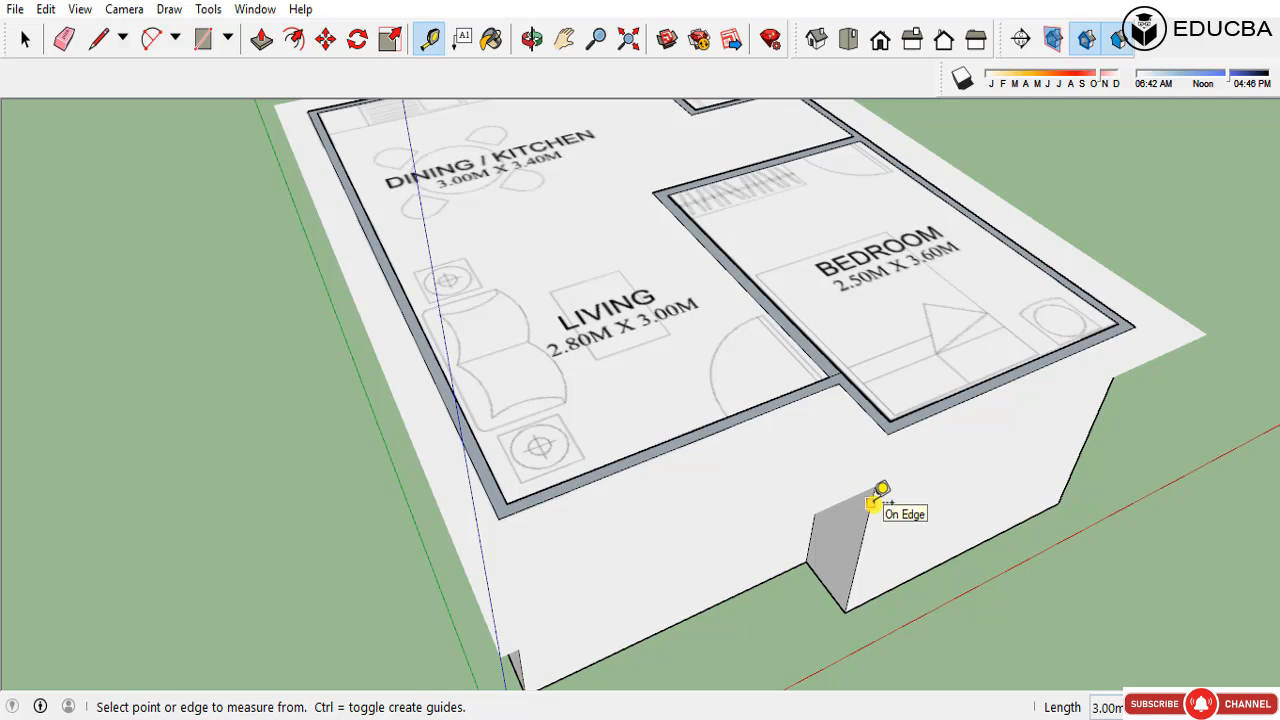
{"action": "left_click", "coordinate": [811, 526]}
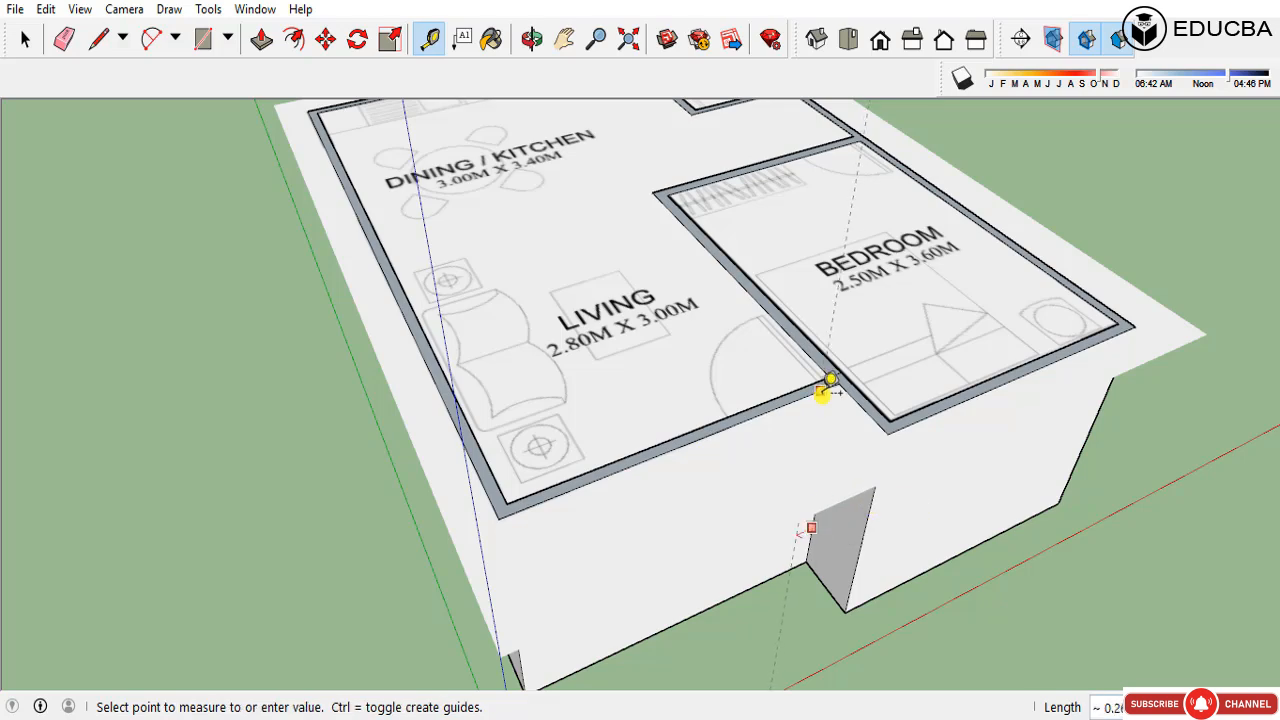
{"action": "scroll", "coordinate": [820, 392], "scroll_direction": "up", "scroll_amount": 6}
{"action": "key", "text": "space"}
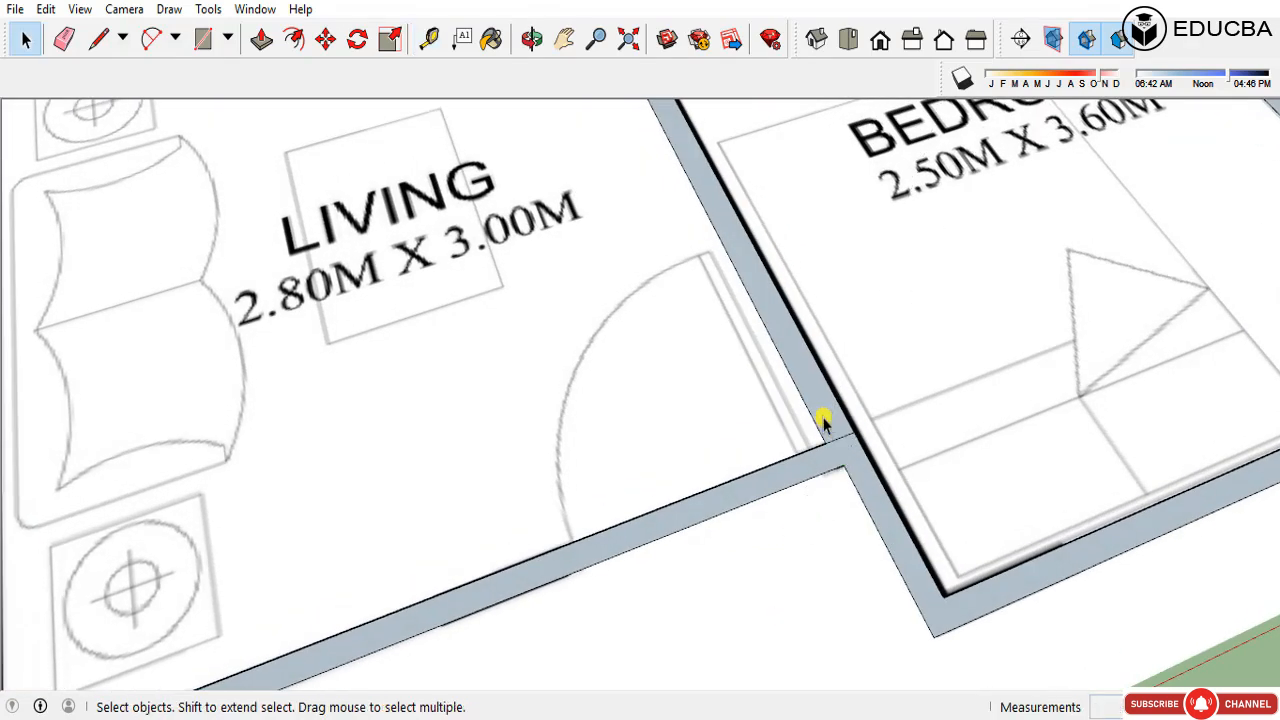
Step: Place two guide lines parallel to the bedroom wall, one at each side of the living room door opening
{"action": "key", "text": "t"}
{"action": "left_click", "coordinate": [811, 415]}
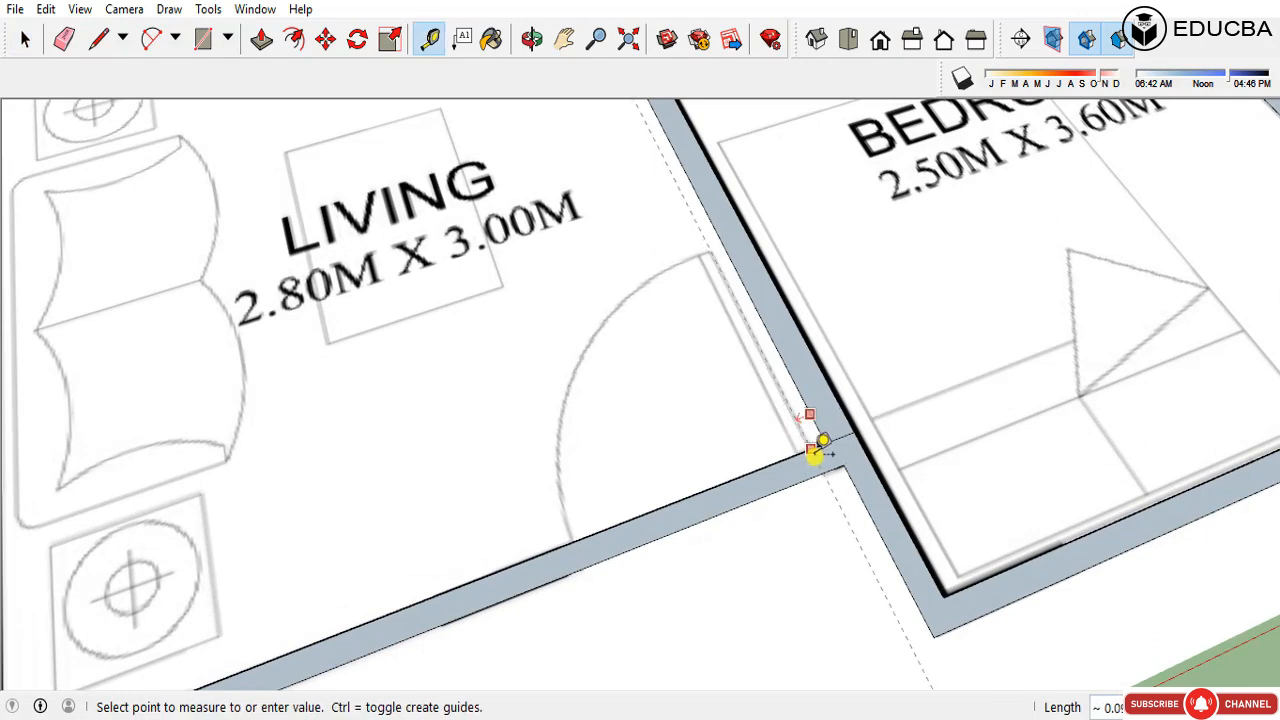
{"action": "left_click", "coordinate": [815, 453]}
{"action": "left_click", "coordinate": [789, 401]}
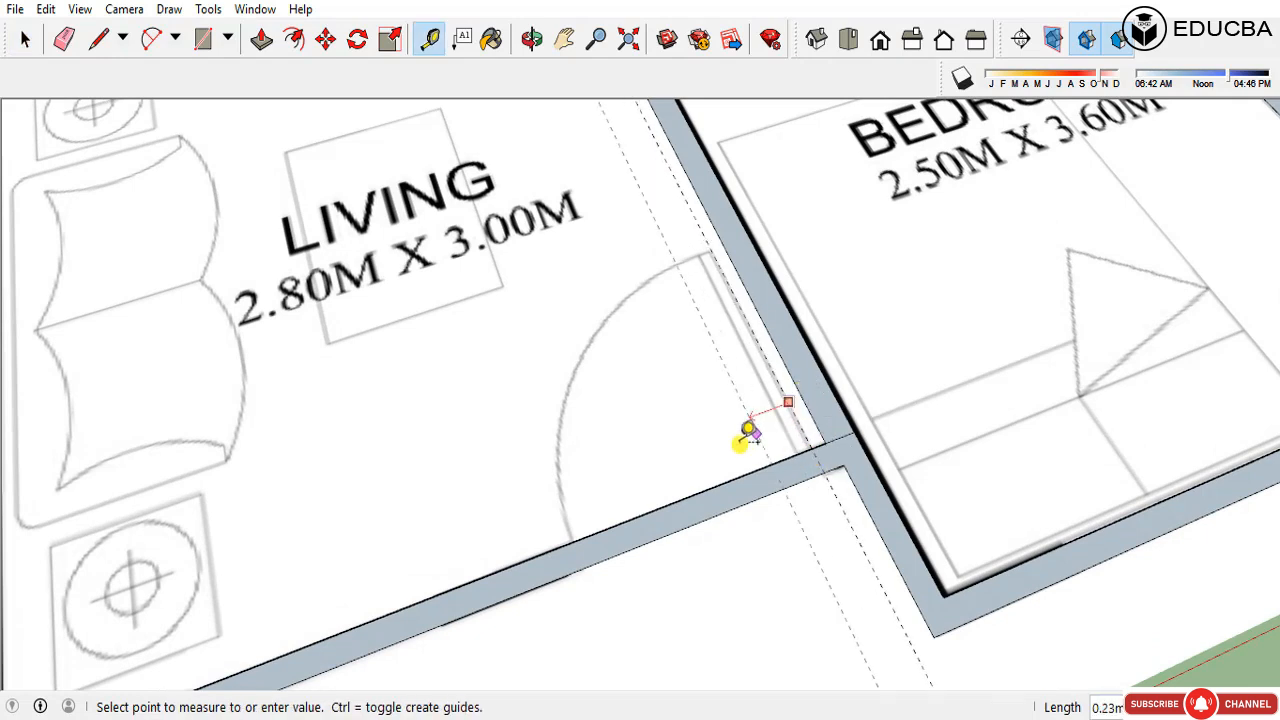
{"action": "left_click", "coordinate": [575, 541]}
{"action": "scroll", "coordinate": [740, 415], "scroll_direction": "down", "scroll_amount": 4}
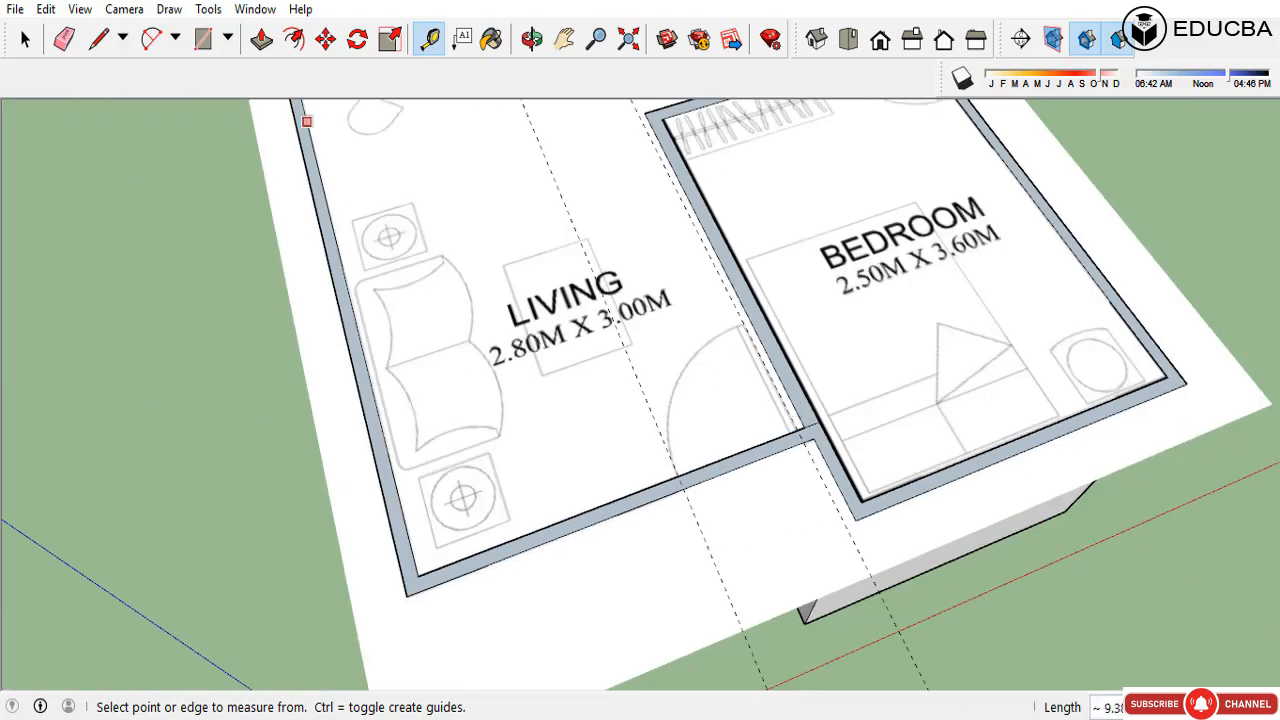
Step: Examine the guide lines against the living room door and the surrounding wall tops on the floor plan image
{"action": "left_click", "coordinate": [45, 10]}
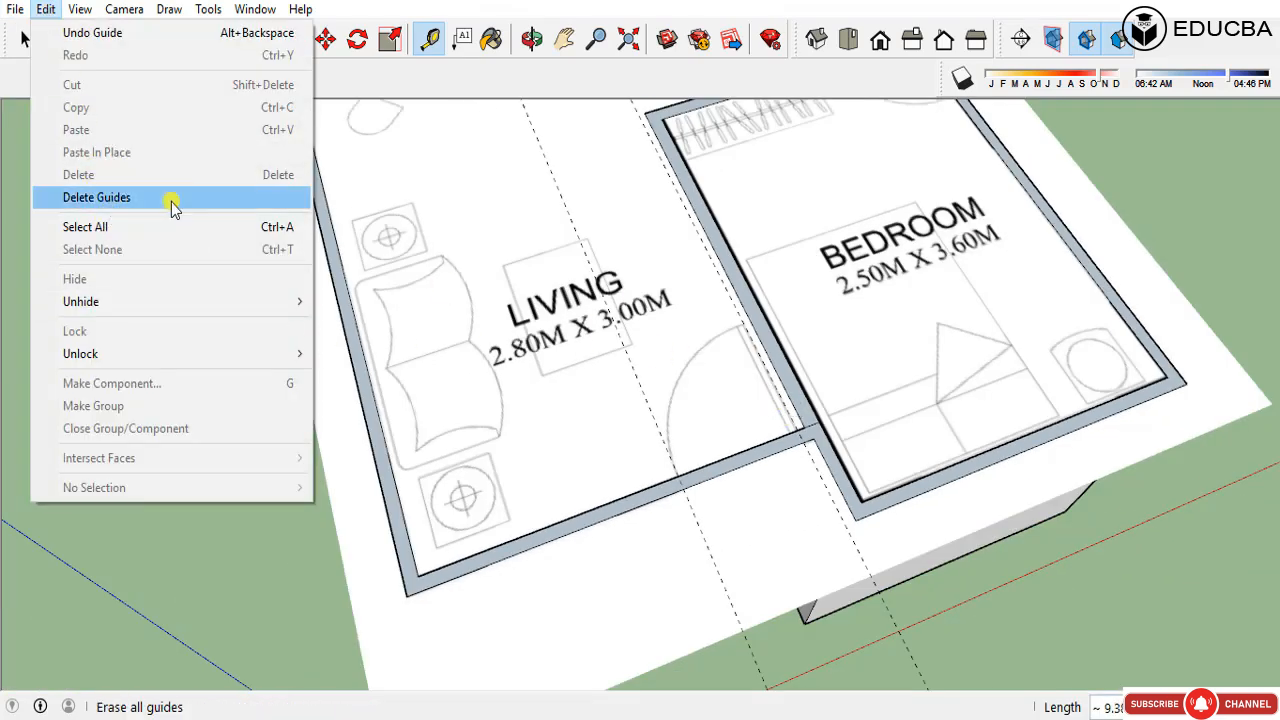
{"action": "left_click", "coordinate": [845, 648]}
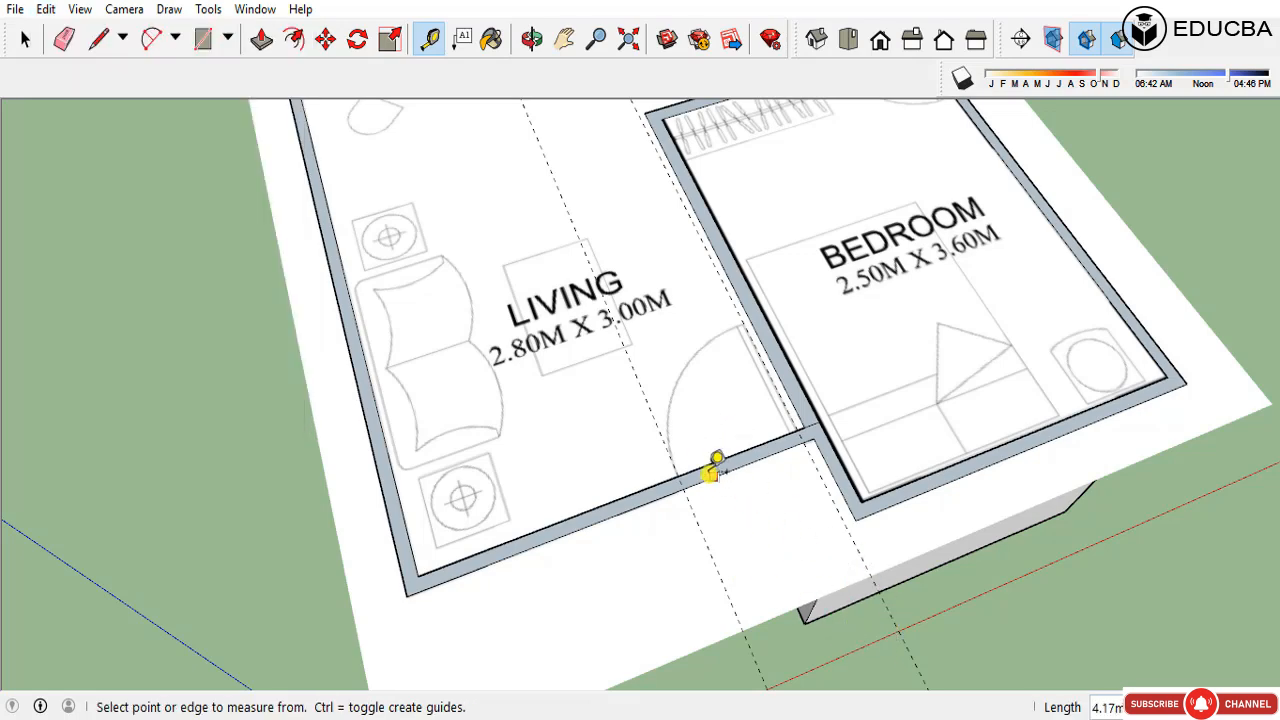
{"action": "scroll", "coordinate": [817, 634], "scroll_direction": "down", "scroll_amount": 3}
{"action": "scroll", "coordinate": [912, 645], "scroll_direction": "up", "scroll_amount": 1}
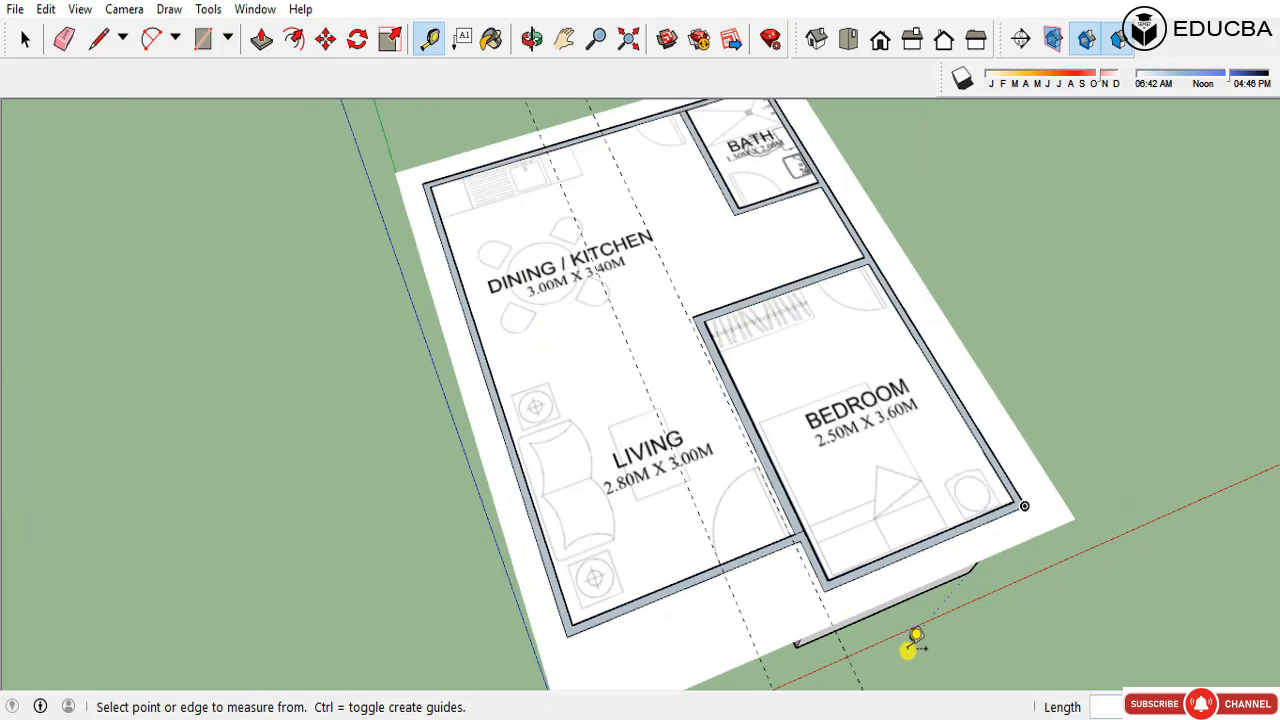
{"action": "scroll", "coordinate": [912, 645], "scroll_direction": "up", "scroll_amount": 1}
{"action": "scroll", "coordinate": [918, 552], "scroll_direction": "up", "scroll_amount": 1}
{"action": "scroll", "coordinate": [611, 575], "scroll_direction": "down", "scroll_amount": 1}
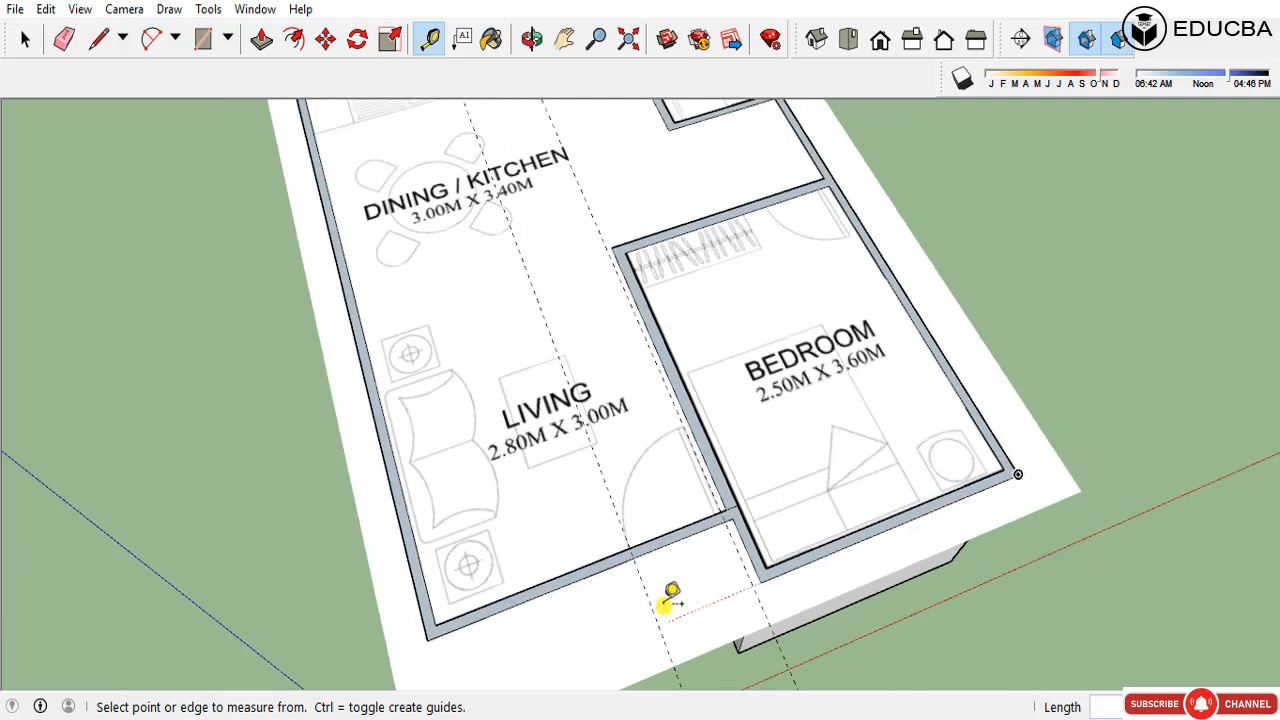
{"action": "scroll", "coordinate": [672, 600], "scroll_direction": "down", "scroll_amount": 2}
{"action": "scroll", "coordinate": [666, 600], "scroll_direction": "up", "scroll_amount": 1}
{"action": "scroll", "coordinate": [665, 590], "scroll_direction": "up", "scroll_amount": 1}
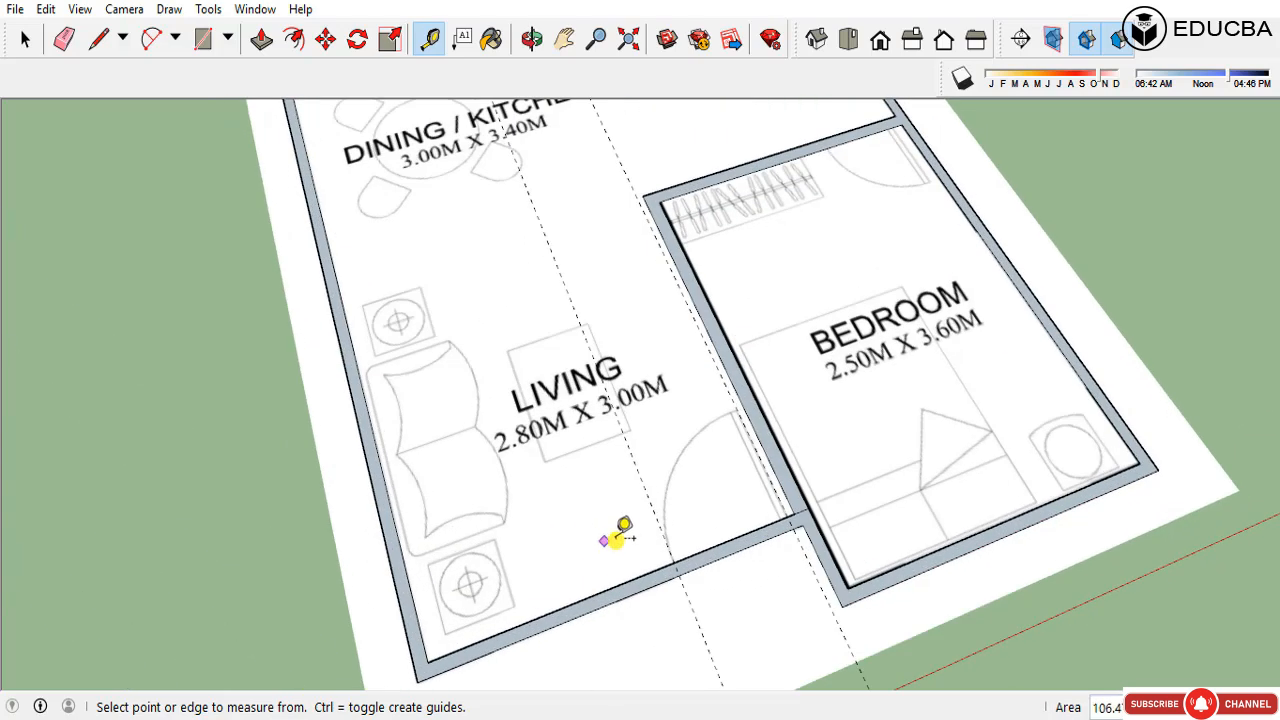
{"action": "left_click", "coordinate": [655, 507]}
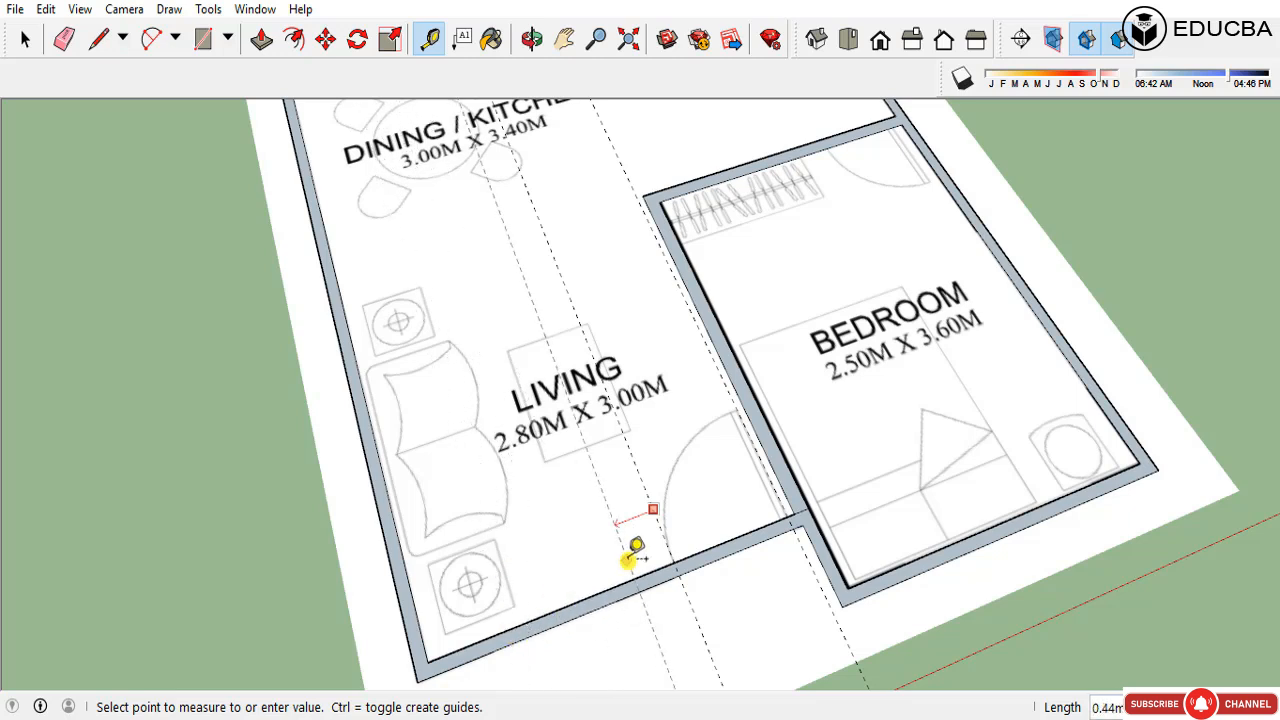
{"action": "key", "text": "space"}
Step: Try to move the floor plan image above the wall tops from the wall corner beside the living room door
{"action": "middle_click_drag", "start_coordinate": [741, 556], "coordinate": [753, 541]}
{"action": "left_click", "coordinate": [757, 560]}
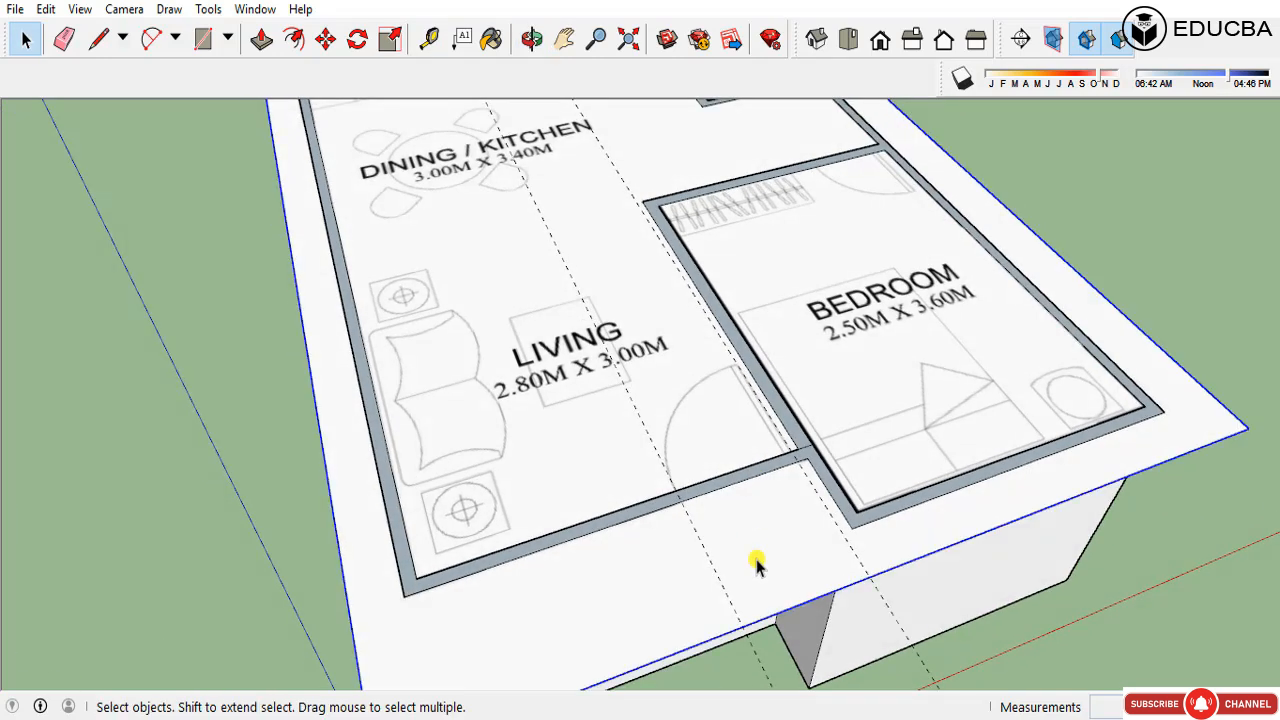
{"action": "key", "text": "m"}
{"action": "scroll", "coordinate": [790, 460], "scroll_direction": "up", "scroll_amount": 5}
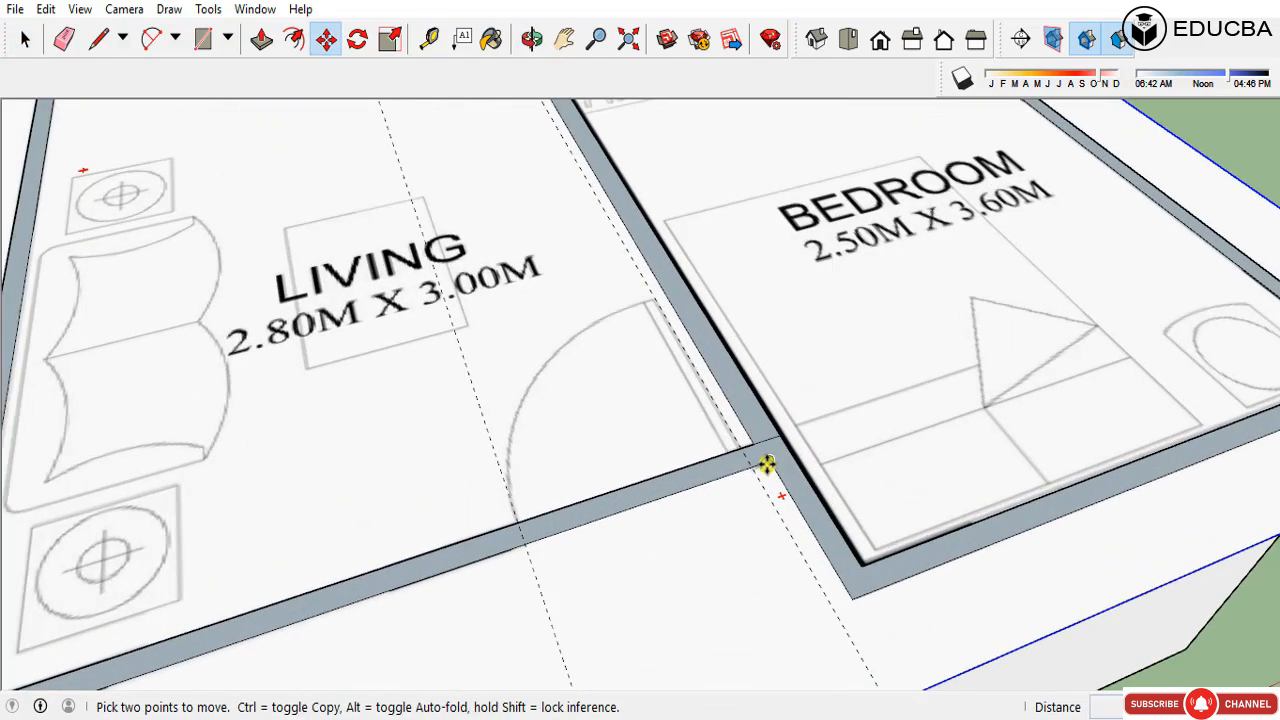
{"action": "left_click", "coordinate": [766, 463]}
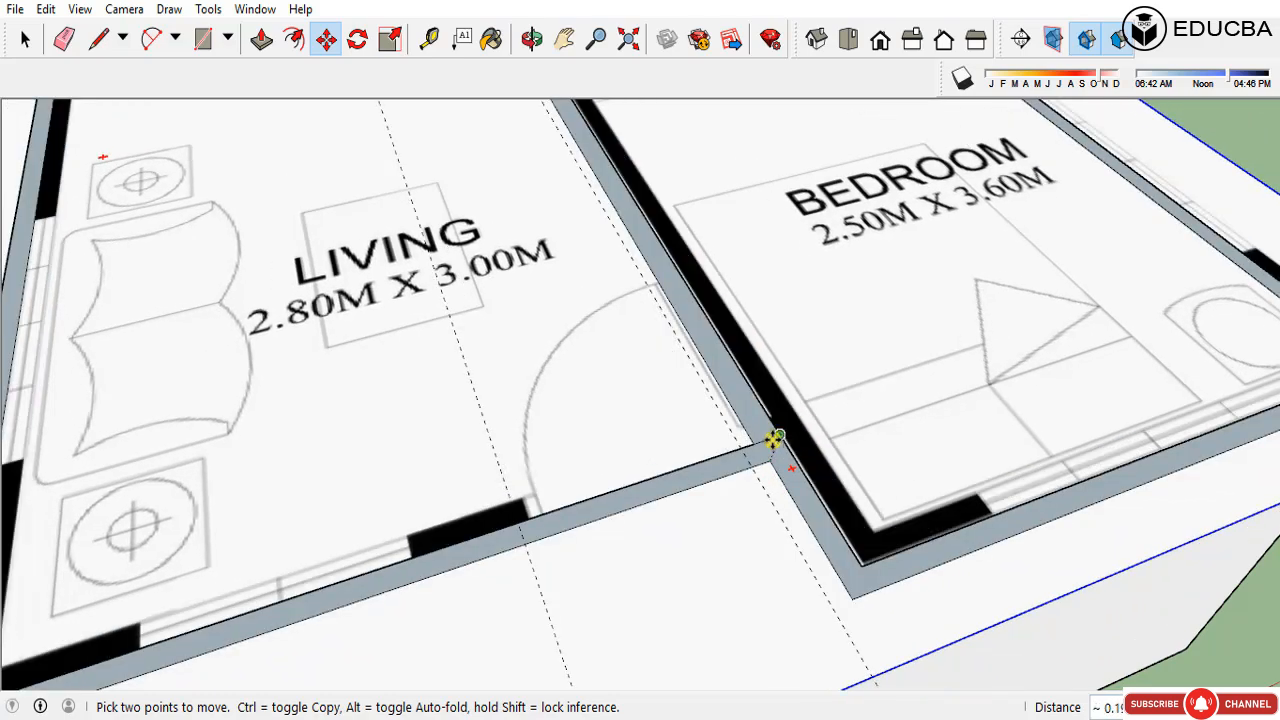
{"action": "key", "text": "space"}
Step: Try to raise the floor plan image from the bedroom's outer wall corner nearest the living room door
{"action": "scroll", "coordinate": [854, 580], "scroll_direction": "up", "scroll_amount": 2}
{"action": "middle_click_drag", "start_coordinate": [854, 580], "coordinate": [646, 314]}
{"action": "scroll", "coordinate": [771, 429], "scroll_direction": "up", "scroll_amount": 5}
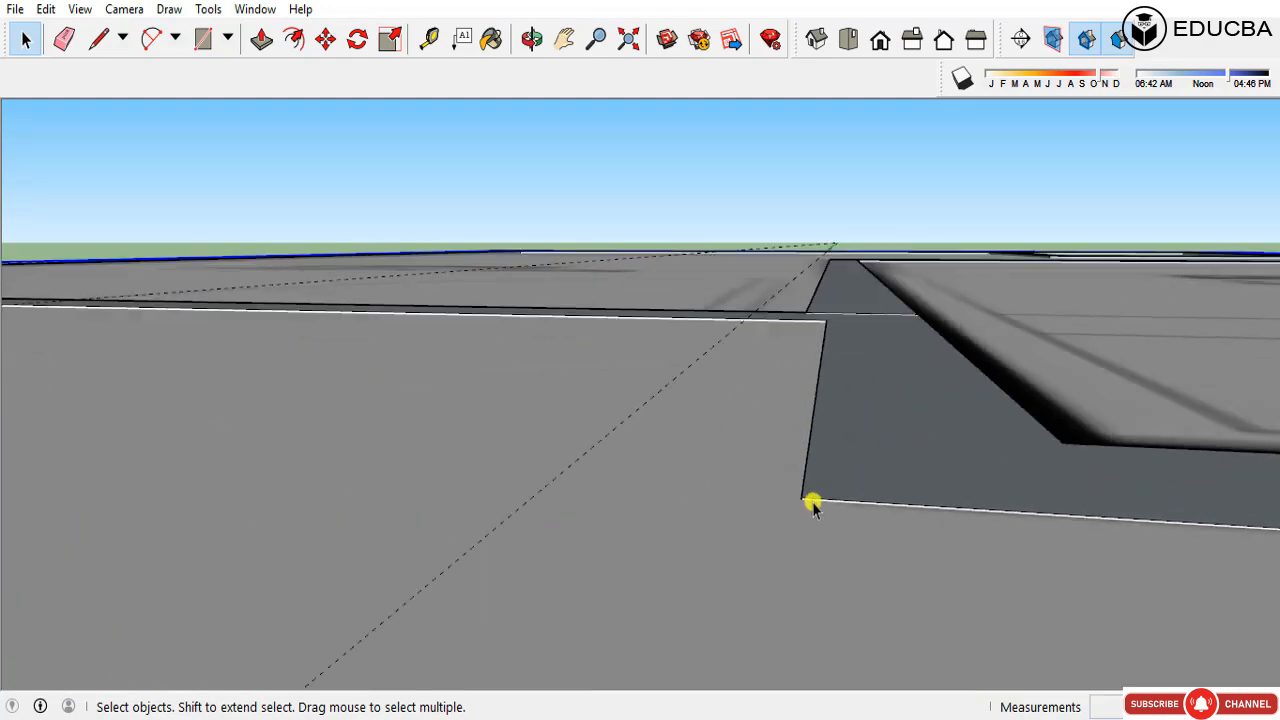
{"action": "middle_click_drag", "start_coordinate": [811, 503], "coordinate": [797, 449]}
{"action": "key", "text": "m"}
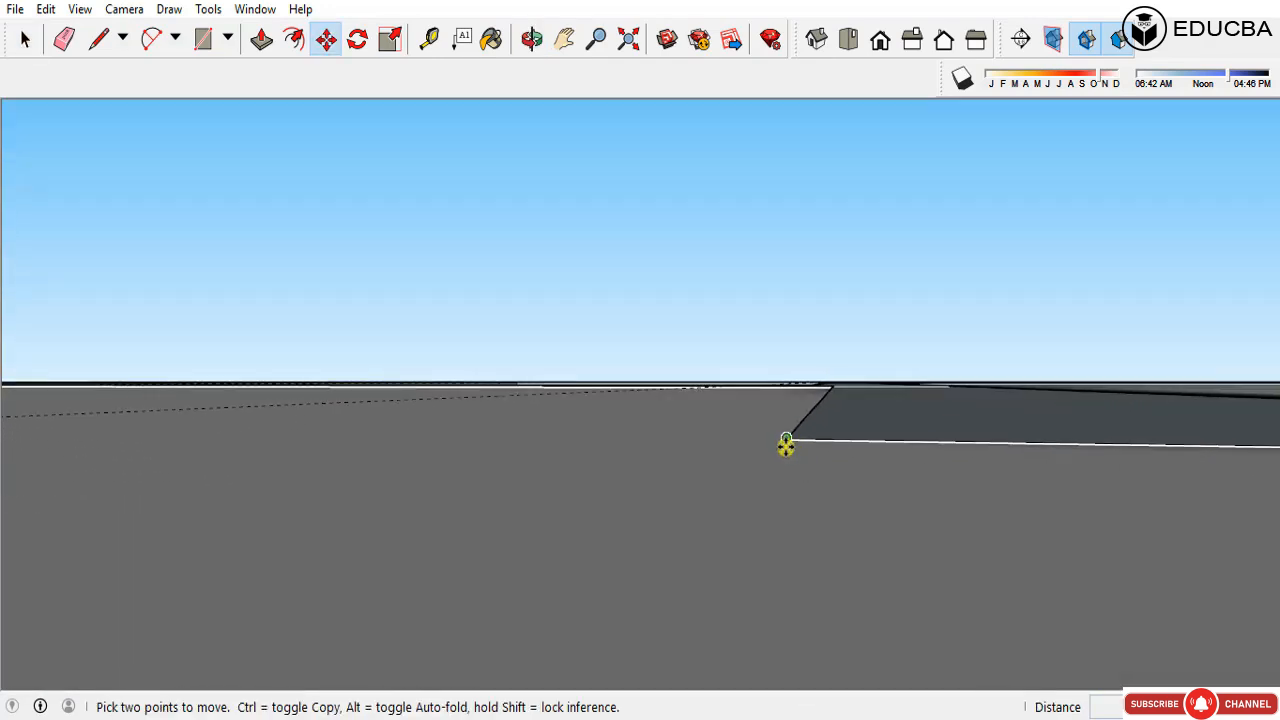
{"action": "key", "text": "space"}
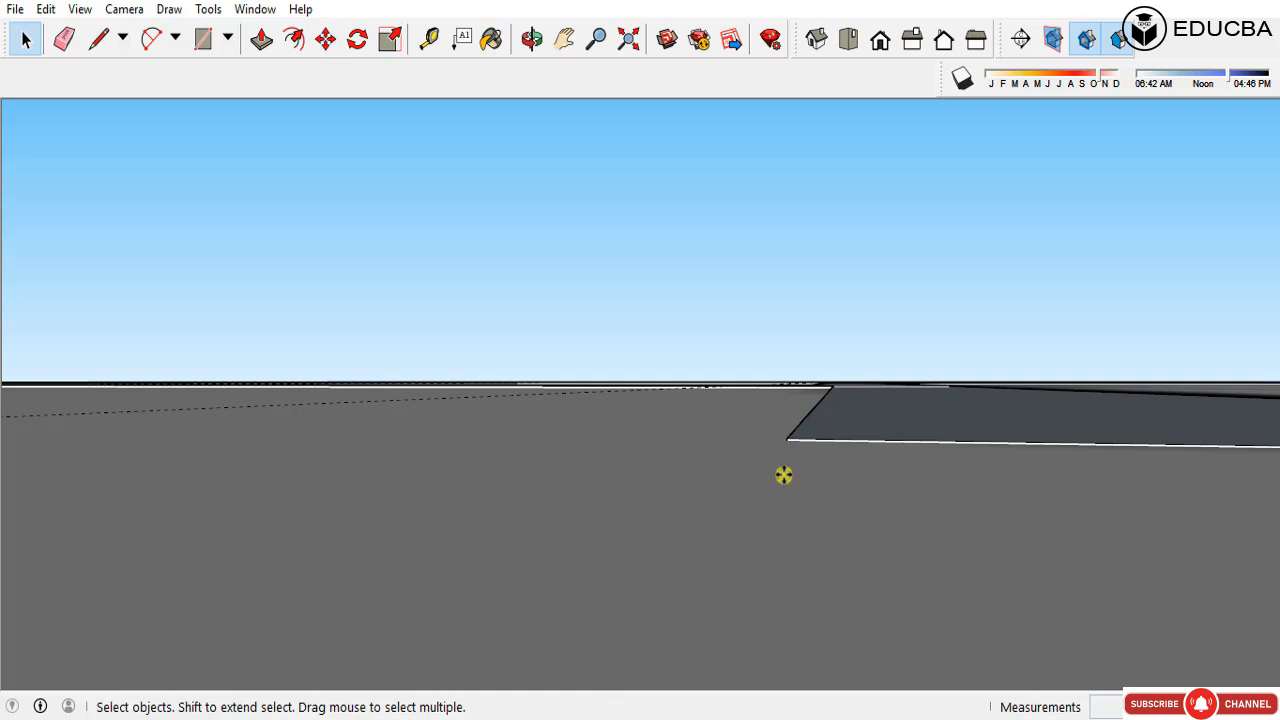
{"action": "key", "text": "m"}
{"action": "mouse_move", "coordinate": [784, 446]}
{"action": "middle_mouse_down"}
{"action": "mouse_move", "coordinate": [814, 471]}
{"action": "mouse_move", "coordinate": [790, 449]}
{"action": "middle_mouse_up"}
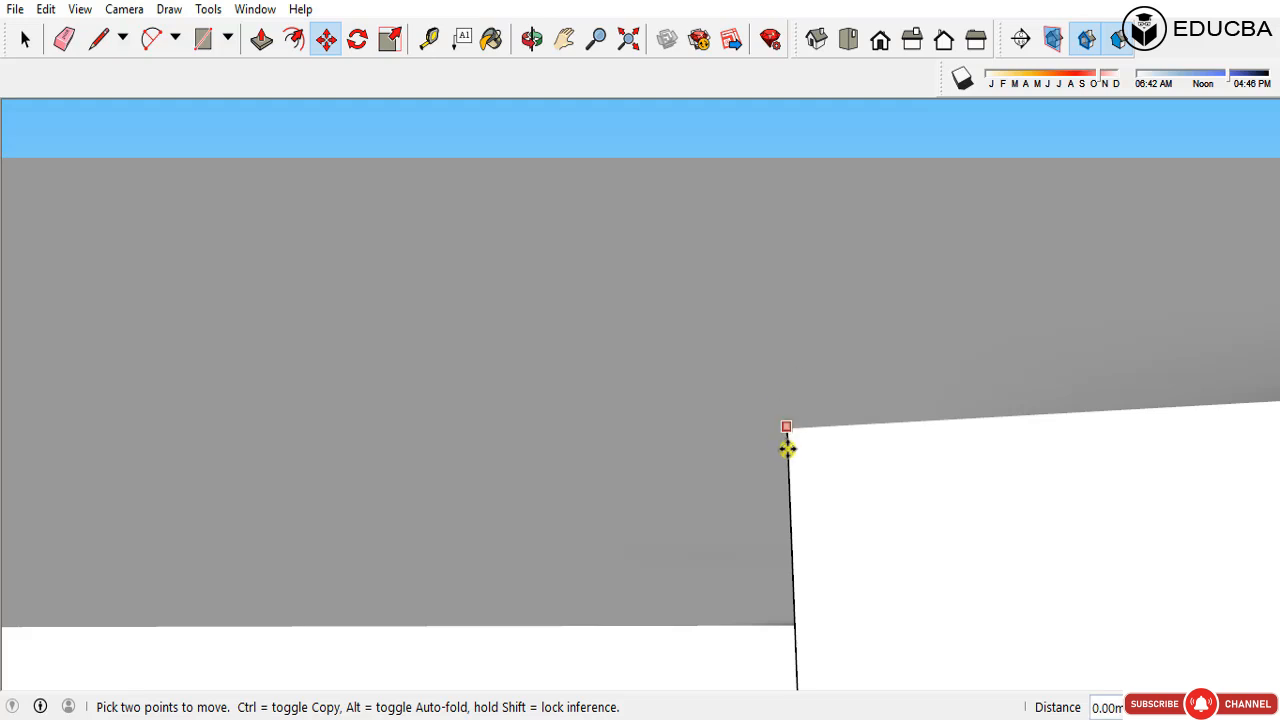
{"action": "key", "text": "space"}
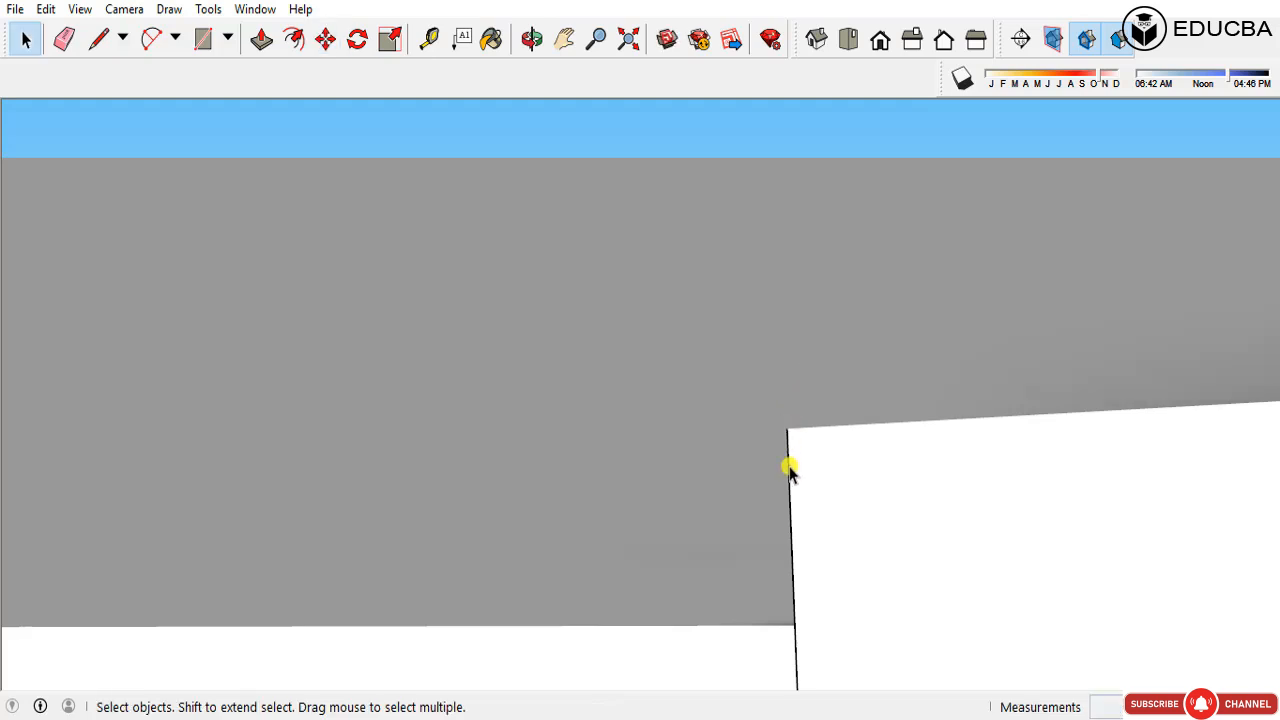
Step: Raise the floor plan image 0.05 m above the wall tops, along the vertical edge of the bedroom's far outer corner
{"action": "middle_click_drag", "start_coordinate": [789, 470], "coordinate": [1020, 433]}
{"action": "scroll", "coordinate": [688, 412], "scroll_direction": "down", "scroll_amount": 10}
{"action": "scroll", "coordinate": [1018, 430], "scroll_direction": "up", "scroll_amount": 2}
{"action": "key", "text": "m"}
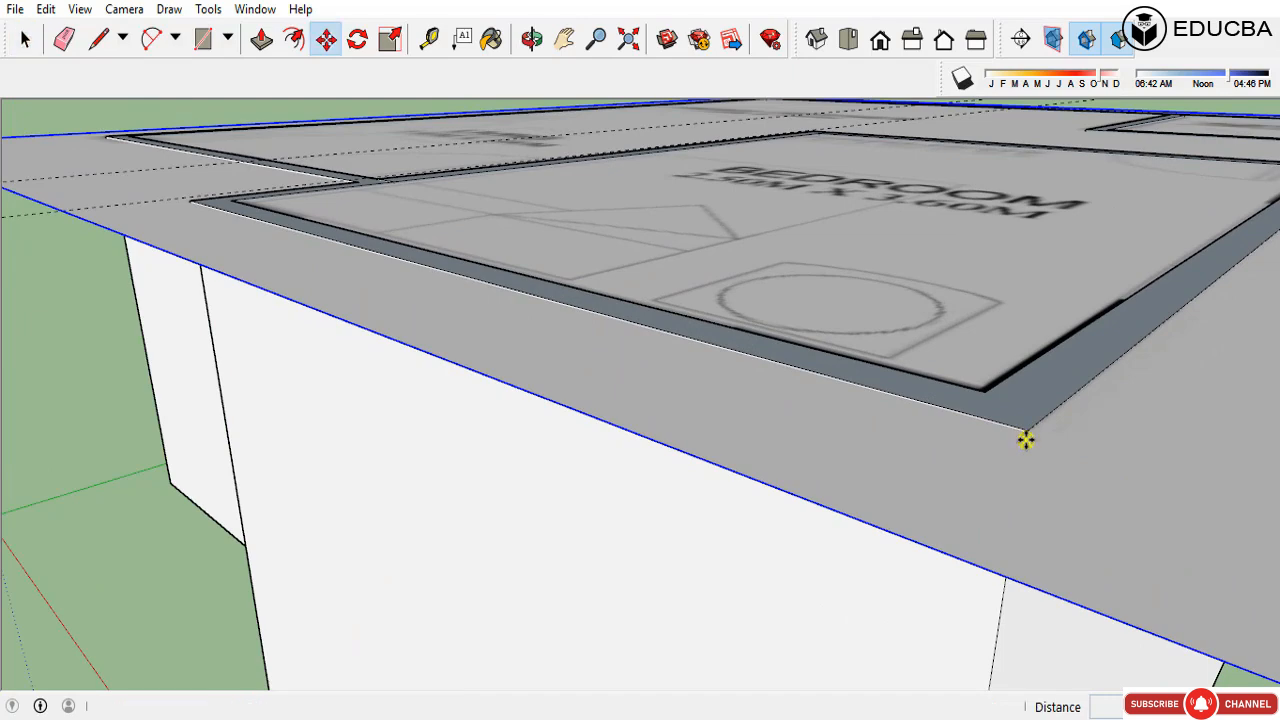
{"action": "scroll", "coordinate": [1027, 437], "scroll_direction": "up", "scroll_amount": 5}
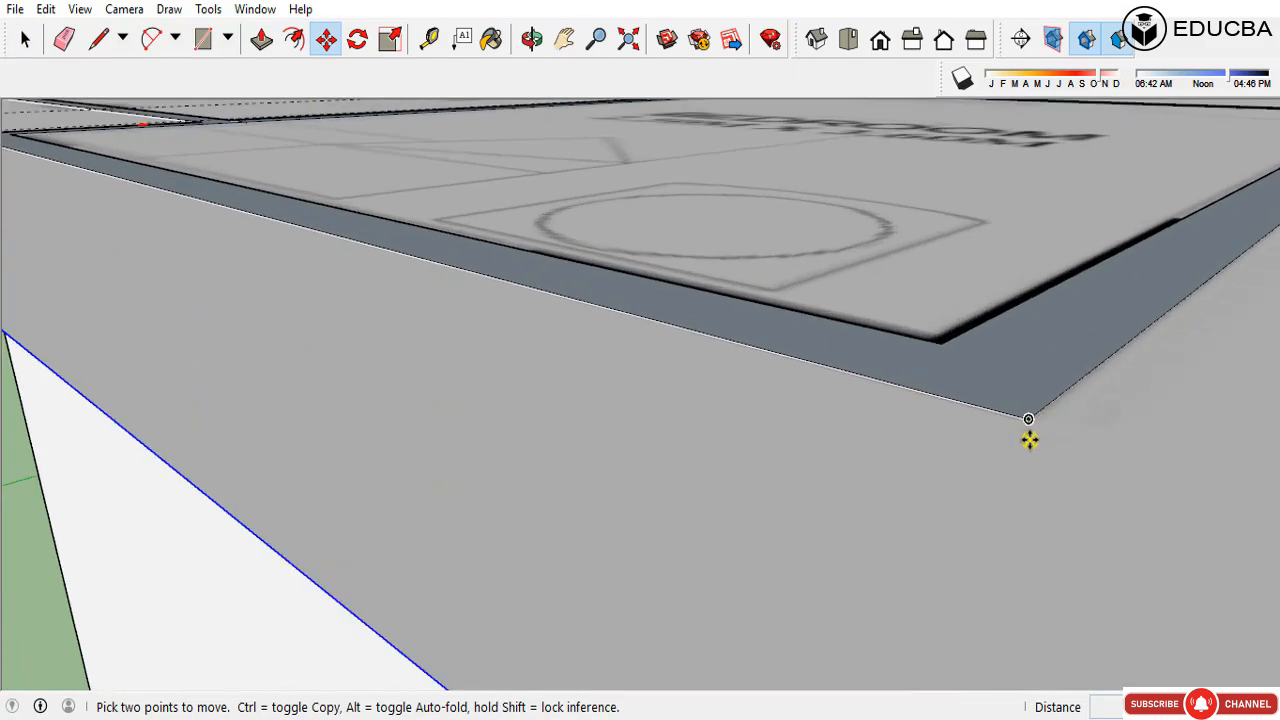
{"action": "scroll", "coordinate": [1005, 450], "scroll_direction": "up", "scroll_amount": 3}
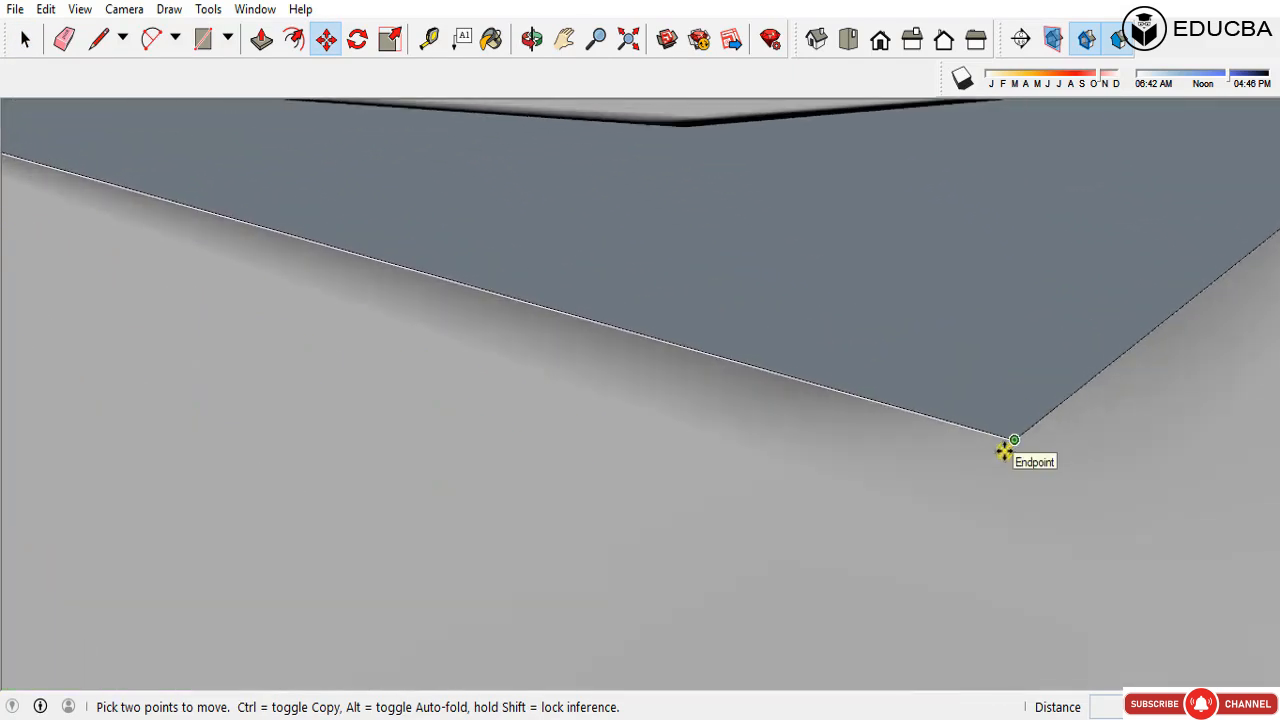
{"action": "scroll", "coordinate": [1018, 438], "scroll_direction": "down", "scroll_amount": 4}
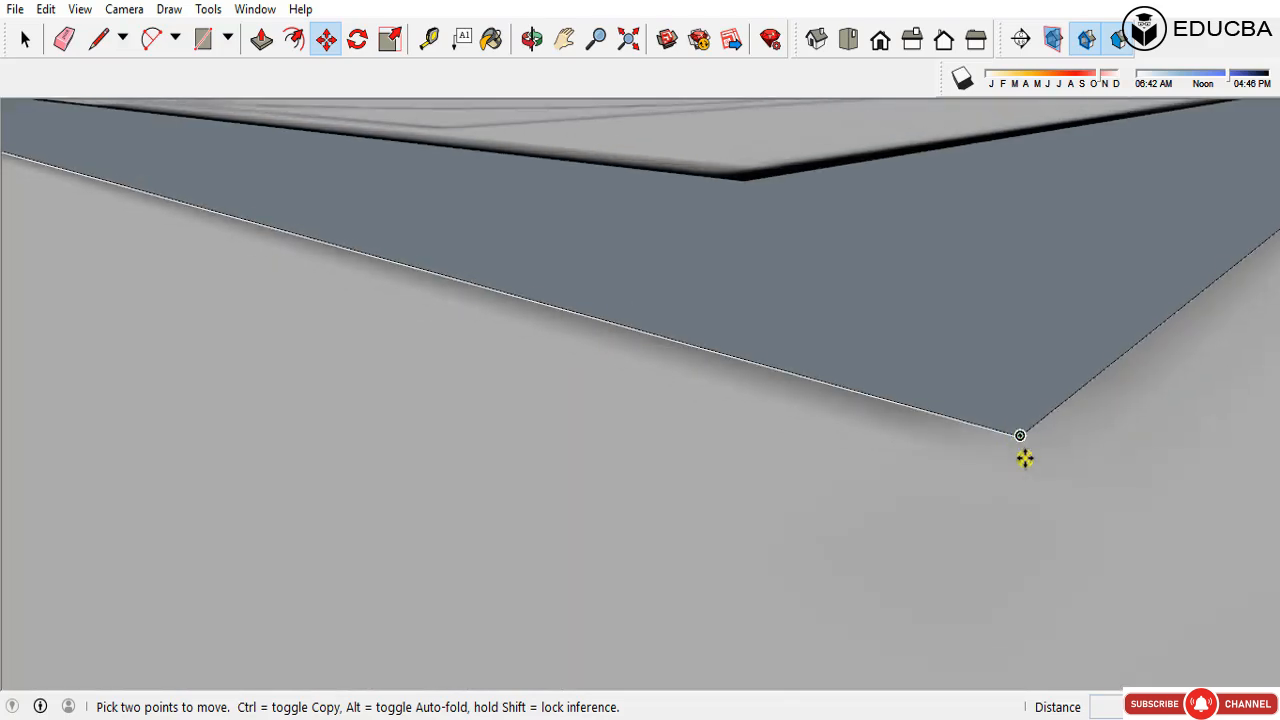
{"action": "scroll", "coordinate": [1024, 458], "scroll_direction": "down", "scroll_amount": 6}
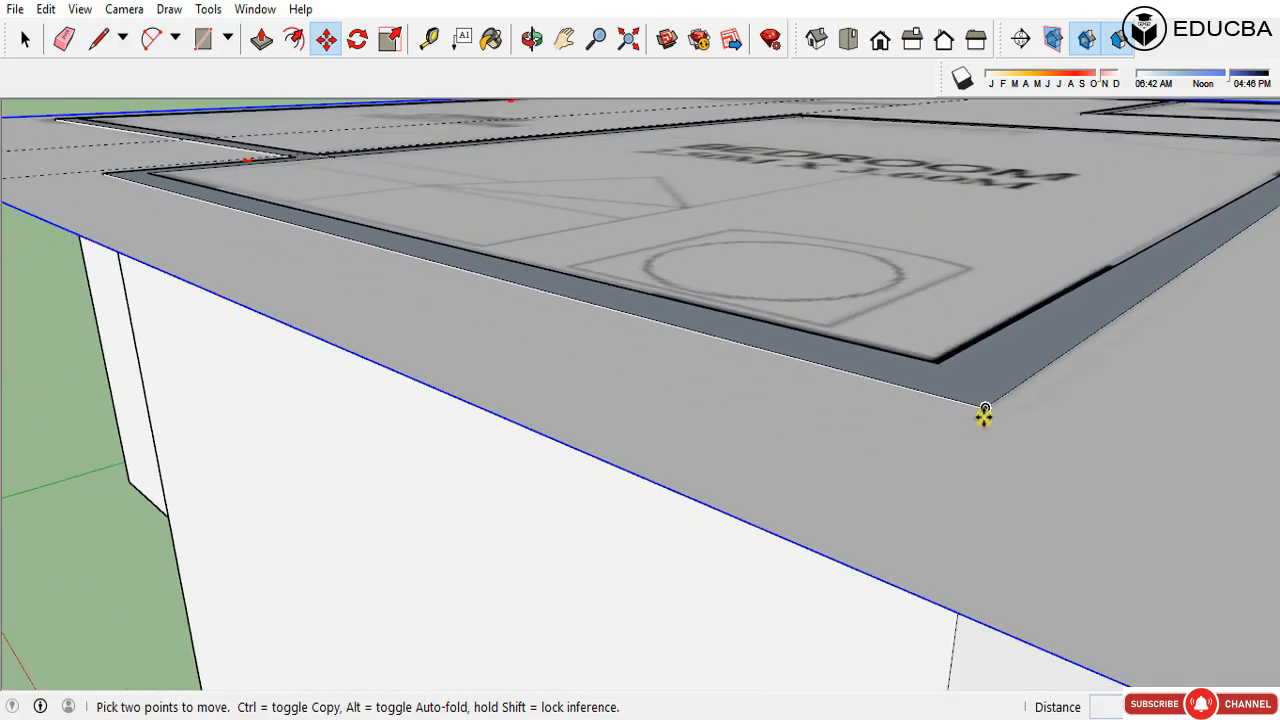
{"action": "scroll", "coordinate": [984, 415], "scroll_direction": "down", "scroll_amount": 2}
{"action": "left_click", "coordinate": [968, 540]}
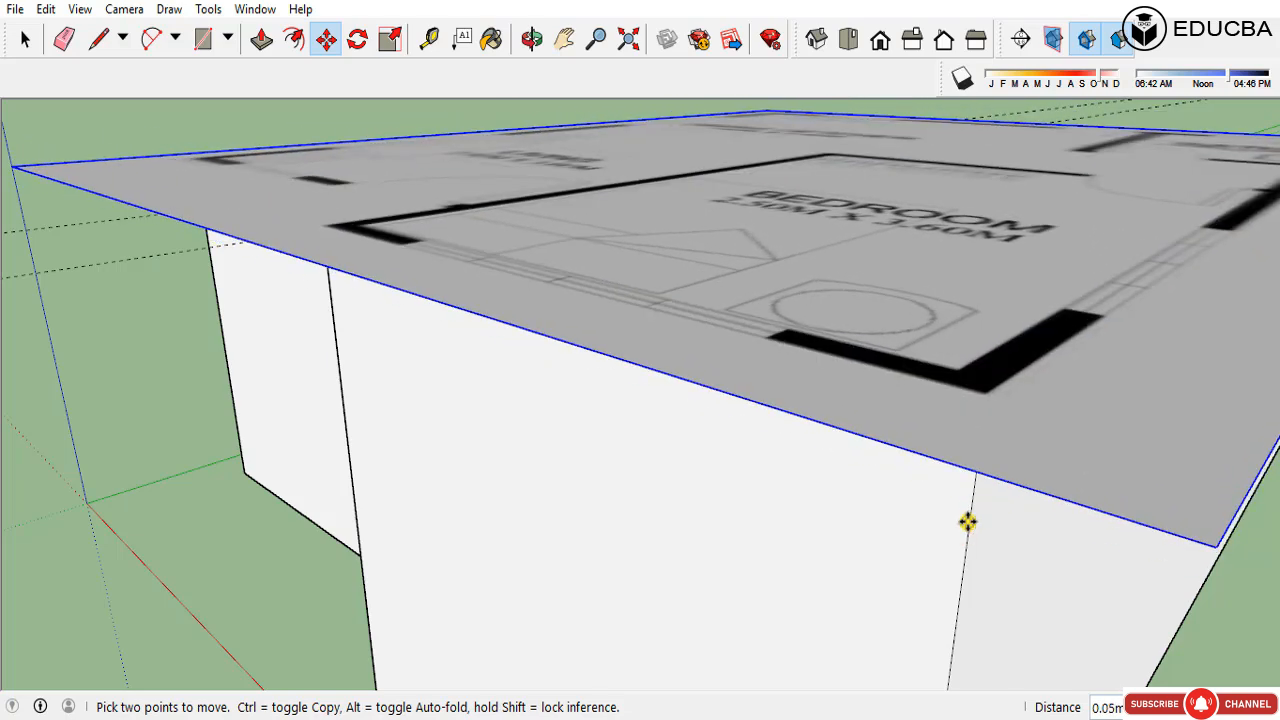
{"action": "left_click", "coordinate": [968, 521]}
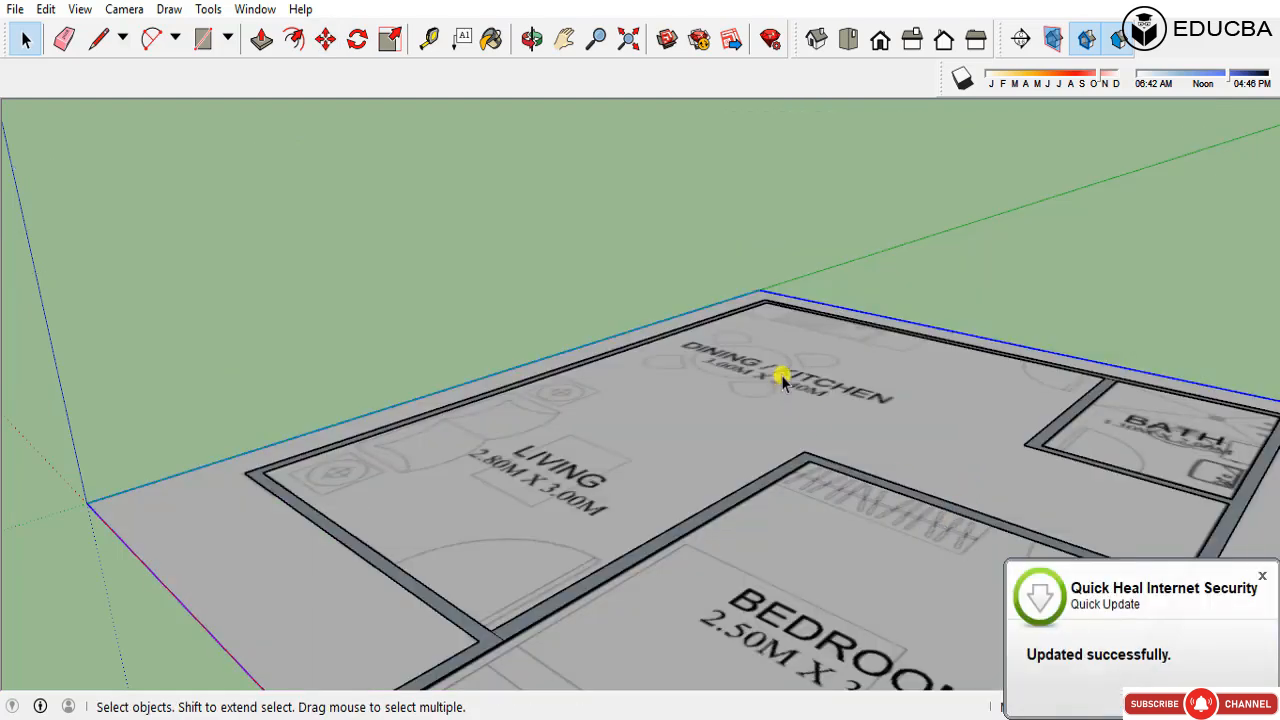
Step: Delete the top face of the raised walls that covers the wall outlines on the floor plan image
{"action": "scroll", "coordinate": [783, 383], "scroll_direction": "down", "scroll_amount": 10}
{"action": "middle_click_drag", "start_coordinate": [700, 366], "coordinate": [851, 491]}
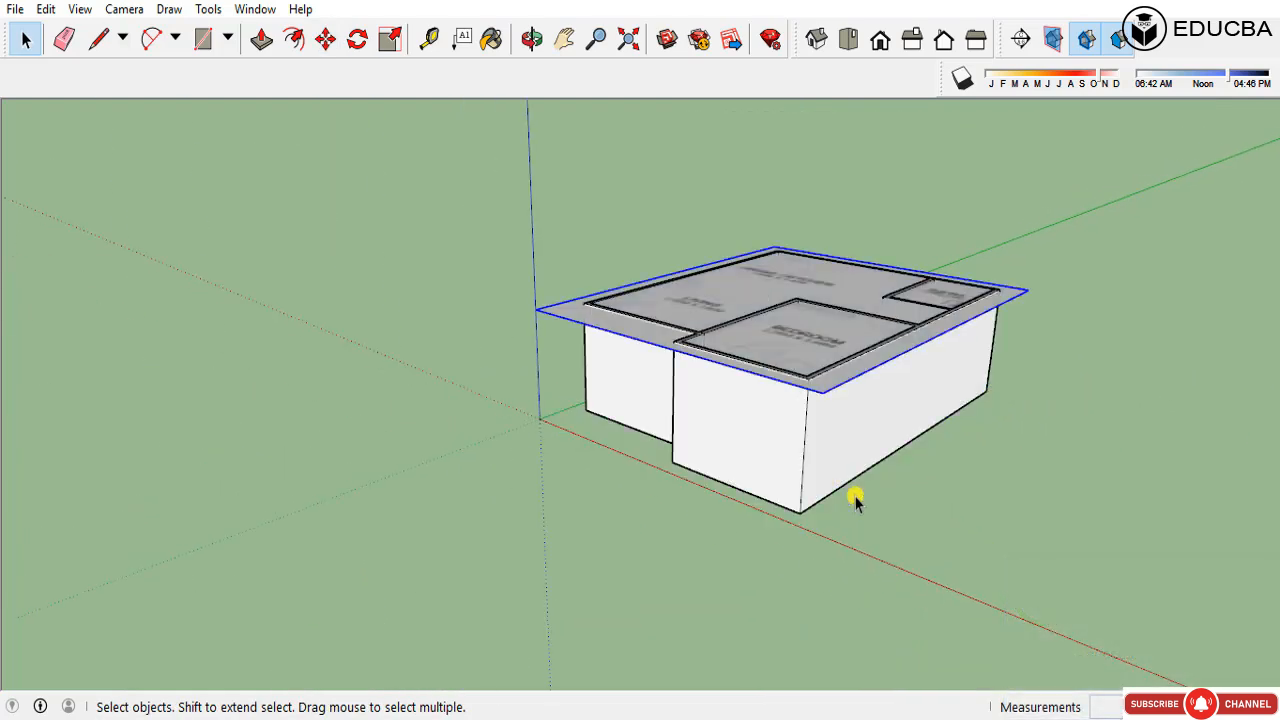
{"action": "scroll", "coordinate": [857, 434], "scroll_direction": "up", "scroll_amount": 5}
{"action": "middle_click_drag", "start_coordinate": [858, 418], "coordinate": [849, 471]}
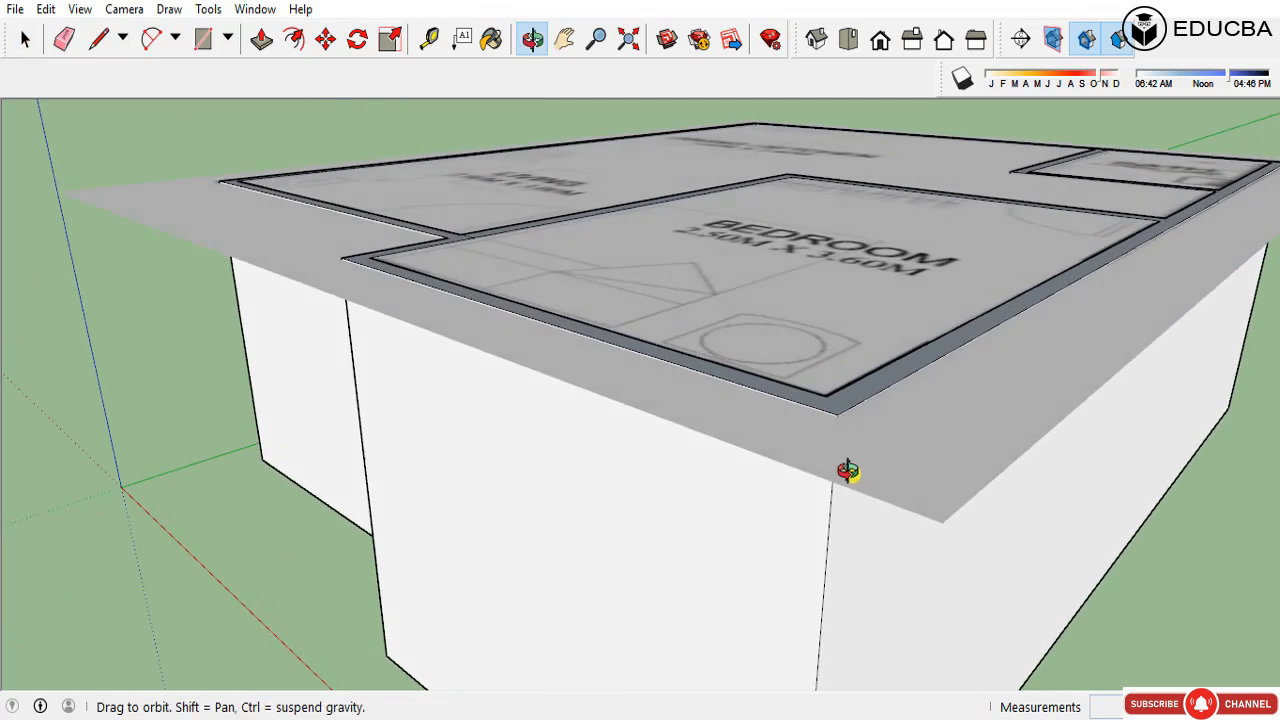
{"action": "scroll", "coordinate": [871, 563], "scroll_direction": "up", "scroll_amount": 5}
{"action": "left_click", "coordinate": [823, 543]}
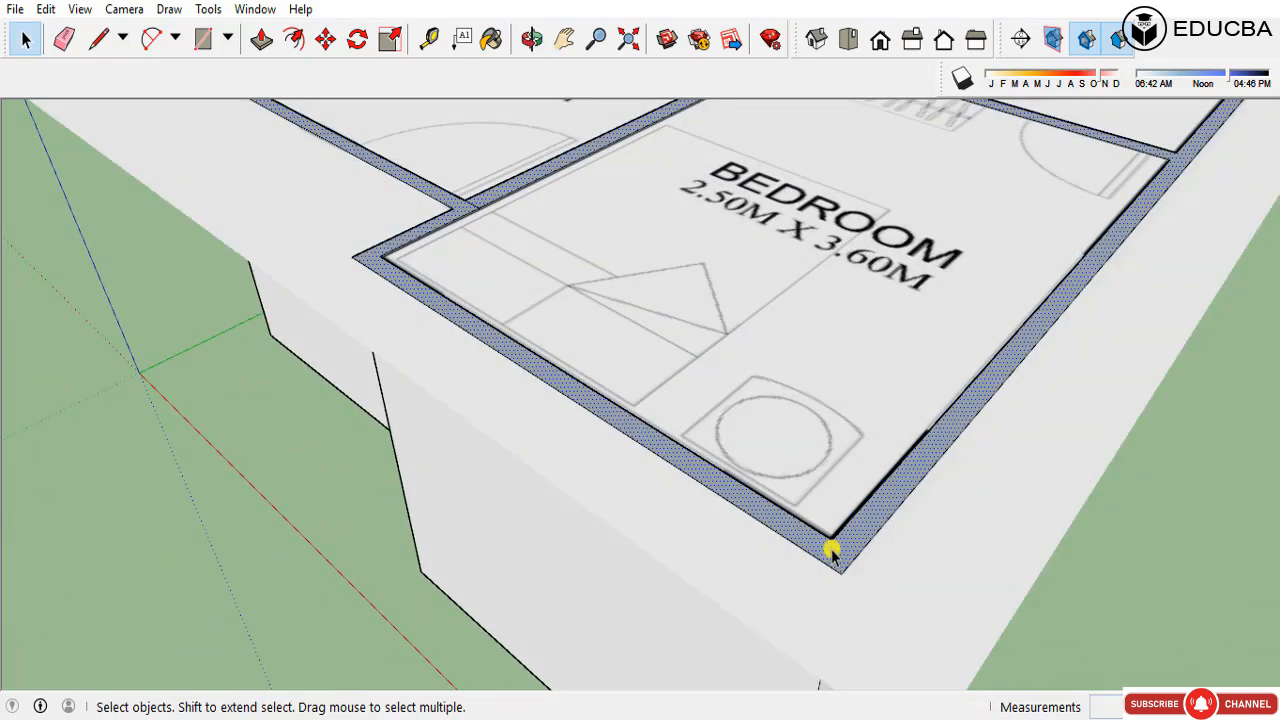
{"action": "left_click", "coordinate": [843, 610]}
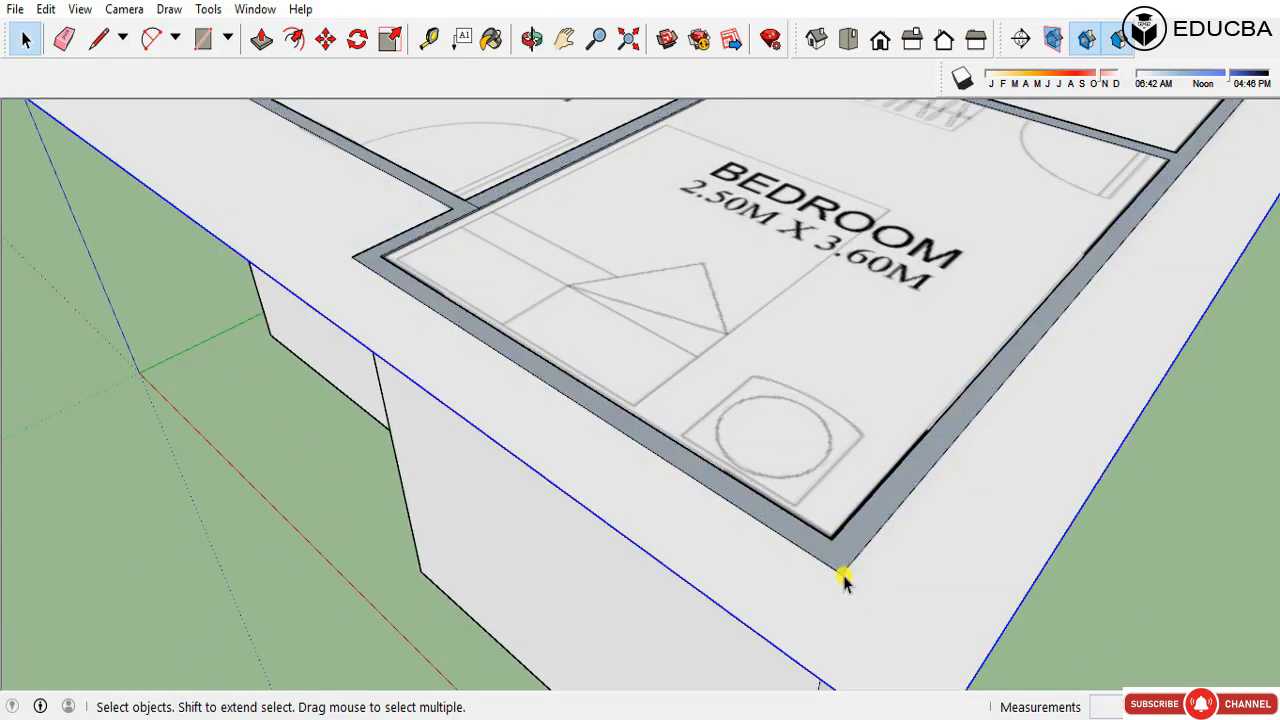
{"action": "left_click", "coordinate": [841, 563]}
{"action": "scroll", "coordinate": [843, 552], "scroll_direction": "down", "scroll_amount": 4}
{"action": "middle_click_drag", "start_coordinate": [1029, 591], "coordinate": [729, 409]}
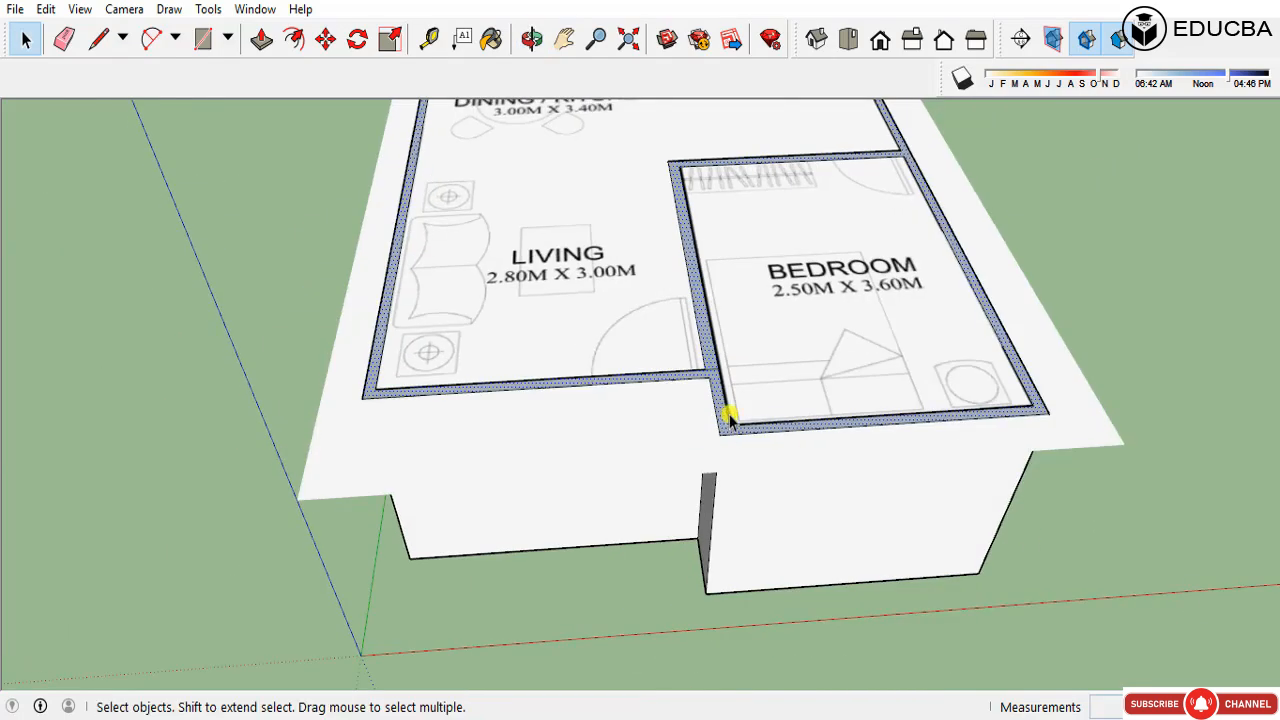
{"action": "scroll", "coordinate": [731, 557], "scroll_direction": "up", "scroll_amount": 6}
{"action": "key", "text": "Delete"}
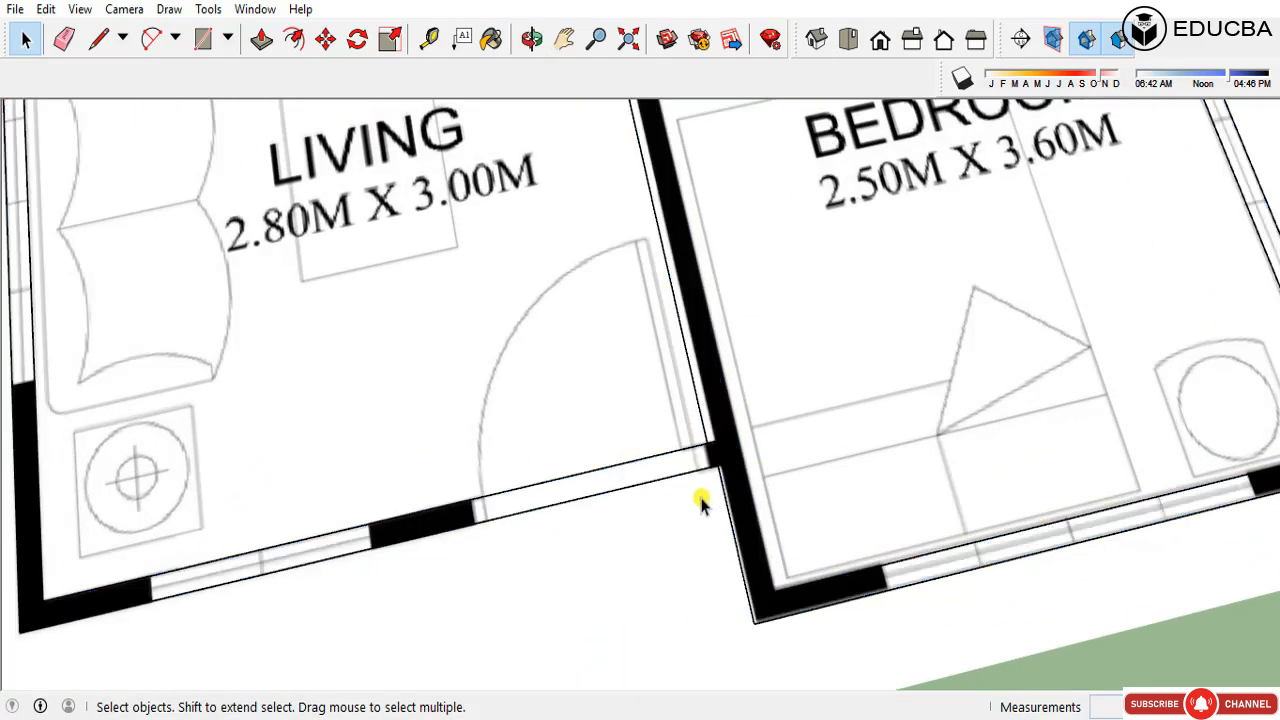
Step: Place guides across the floor plan image at both sides of the living room door opening, offset from the bedroom wall's edge
{"action": "middle_click_drag", "start_coordinate": [703, 503], "coordinate": [797, 376]}
{"action": "scroll", "coordinate": [722, 371], "scroll_direction": "up", "scroll_amount": 3}
{"action": "key", "text": "t"}
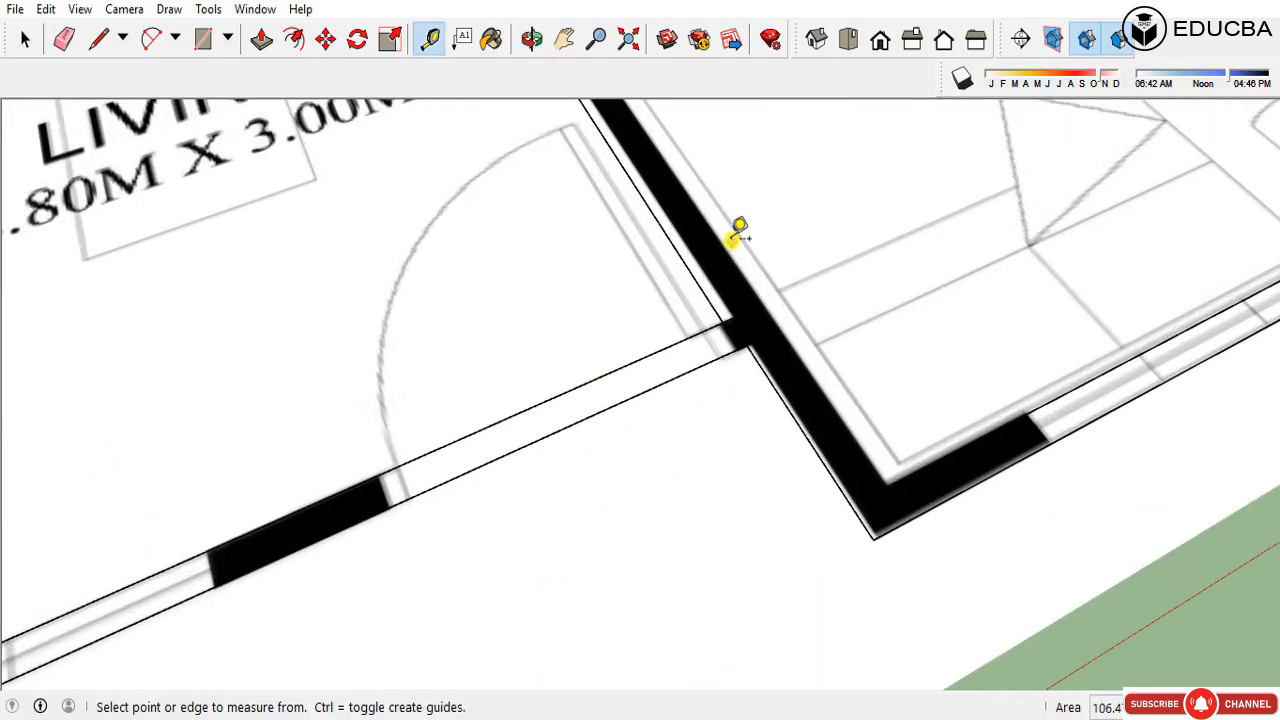
{"action": "left_click", "coordinate": [692, 276]}
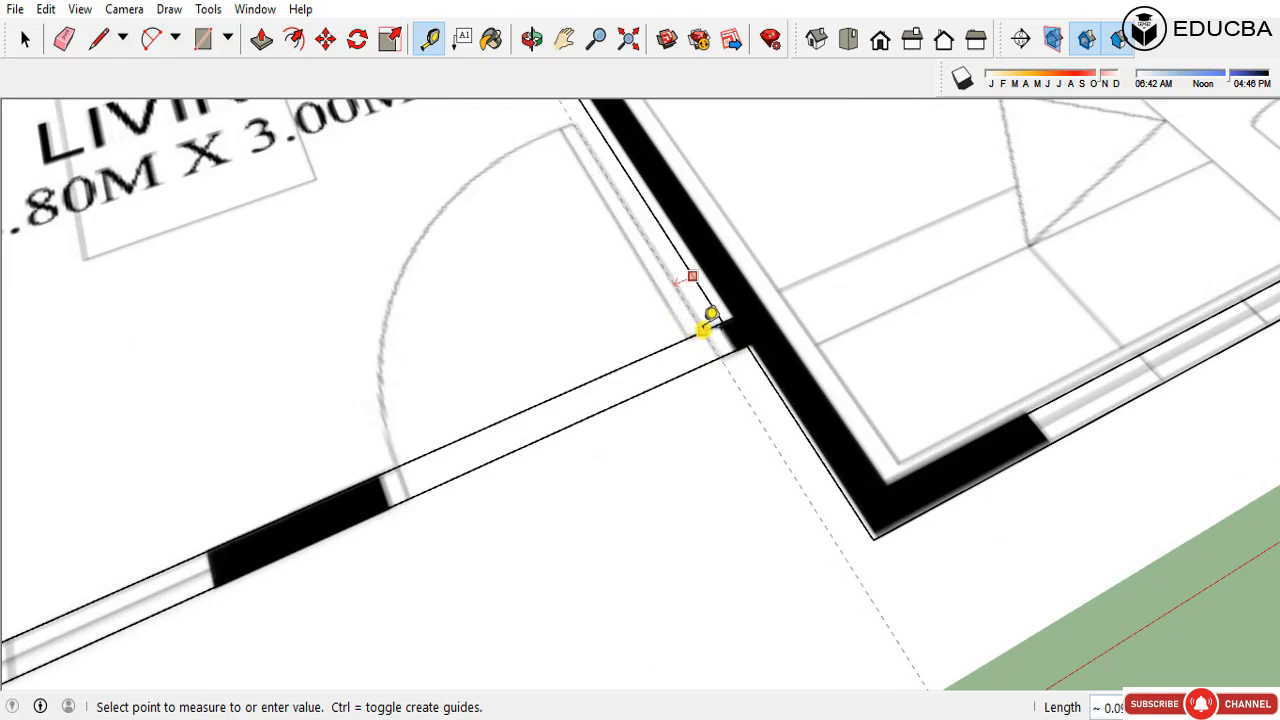
{"action": "left_click", "coordinate": [705, 320]}
{"action": "left_click", "coordinate": [744, 397]}
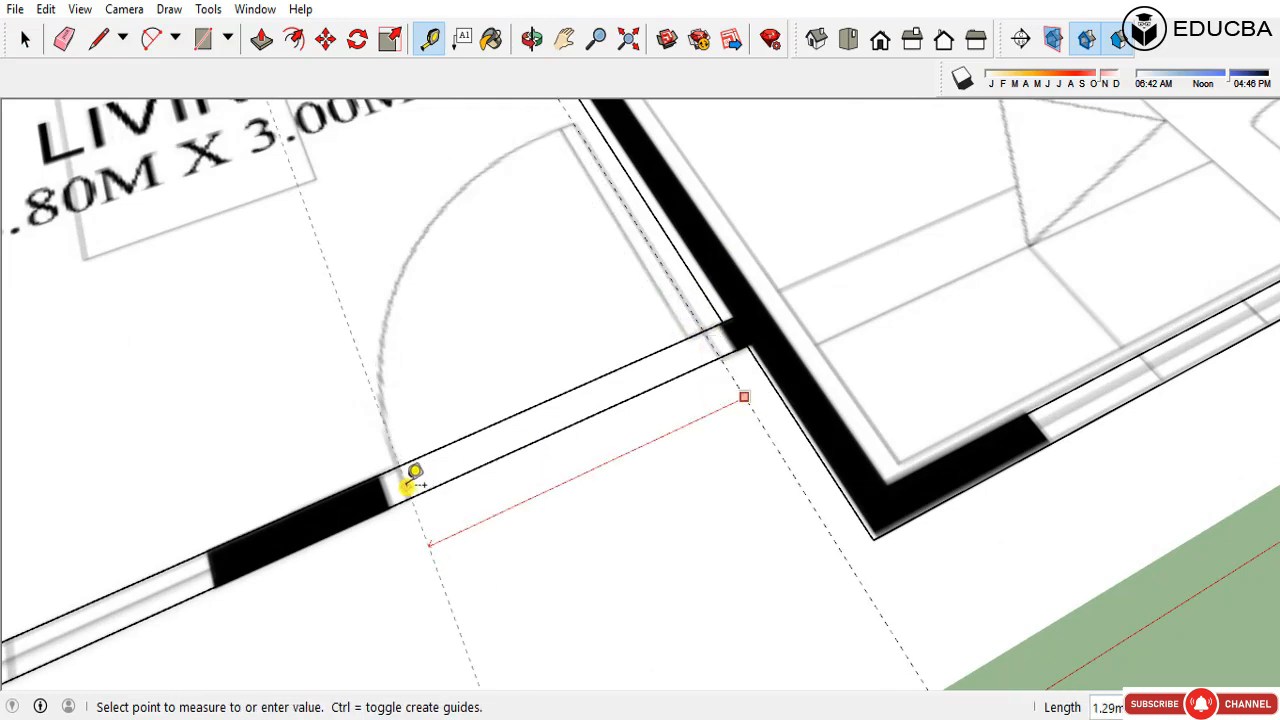
{"action": "left_click", "coordinate": [415, 478]}
{"action": "scroll", "coordinate": [843, 371], "scroll_direction": "down", "scroll_amount": 6}
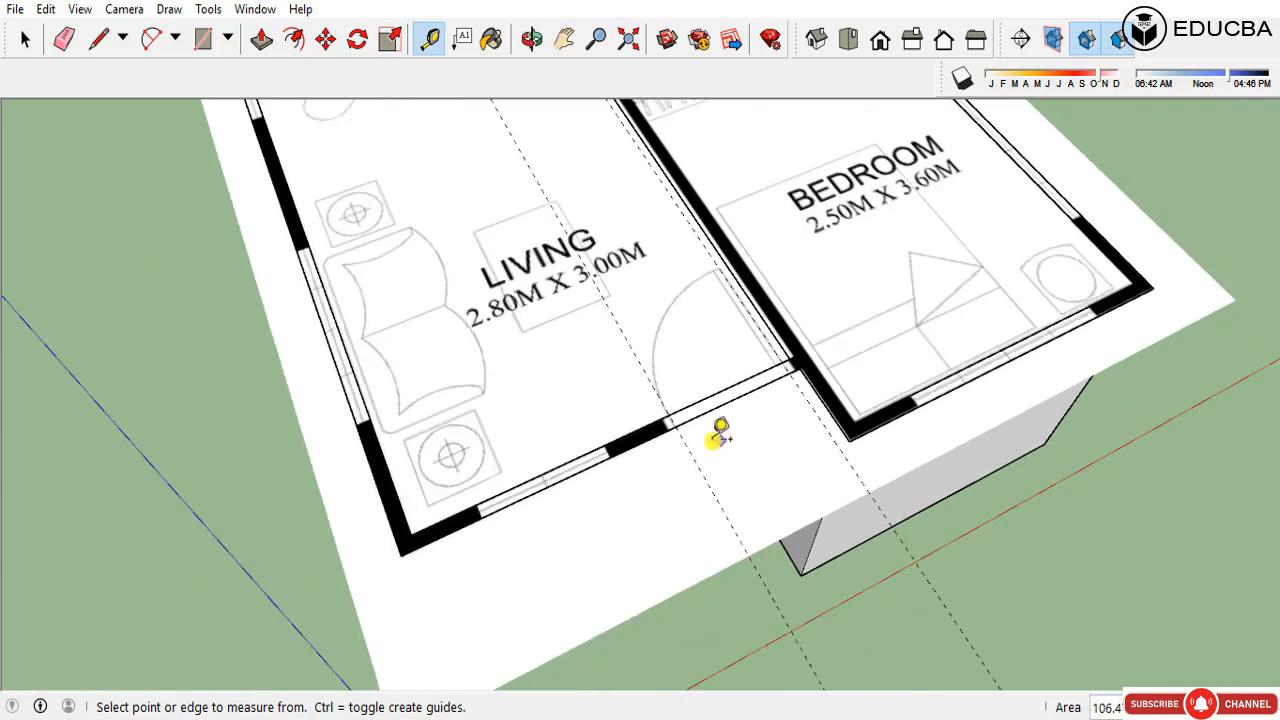
Step: Add guides at both ends of the living room's front window on the plan, 0.70 m from the door guide and 1.30 m apart
{"action": "left_click", "coordinate": [689, 447]}
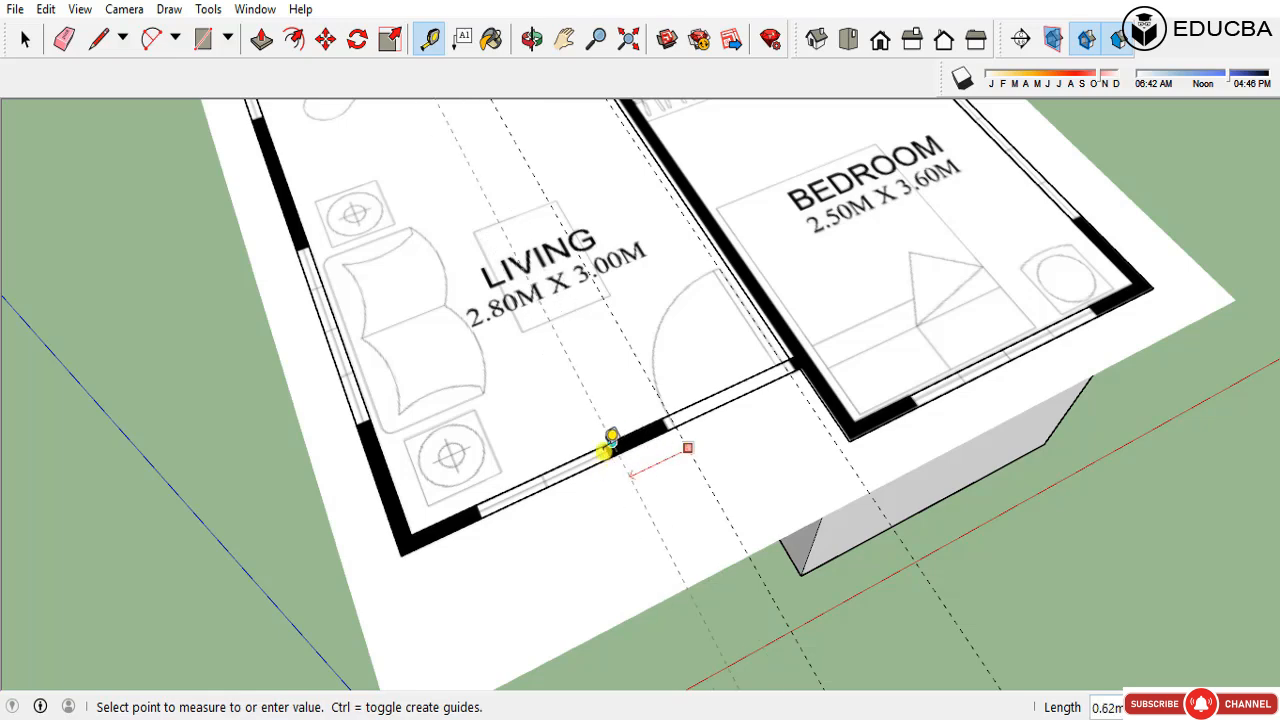
{"action": "scroll", "coordinate": [607, 446], "scroll_direction": "up", "scroll_amount": 4}
{"action": "left_click", "coordinate": [626, 457]}
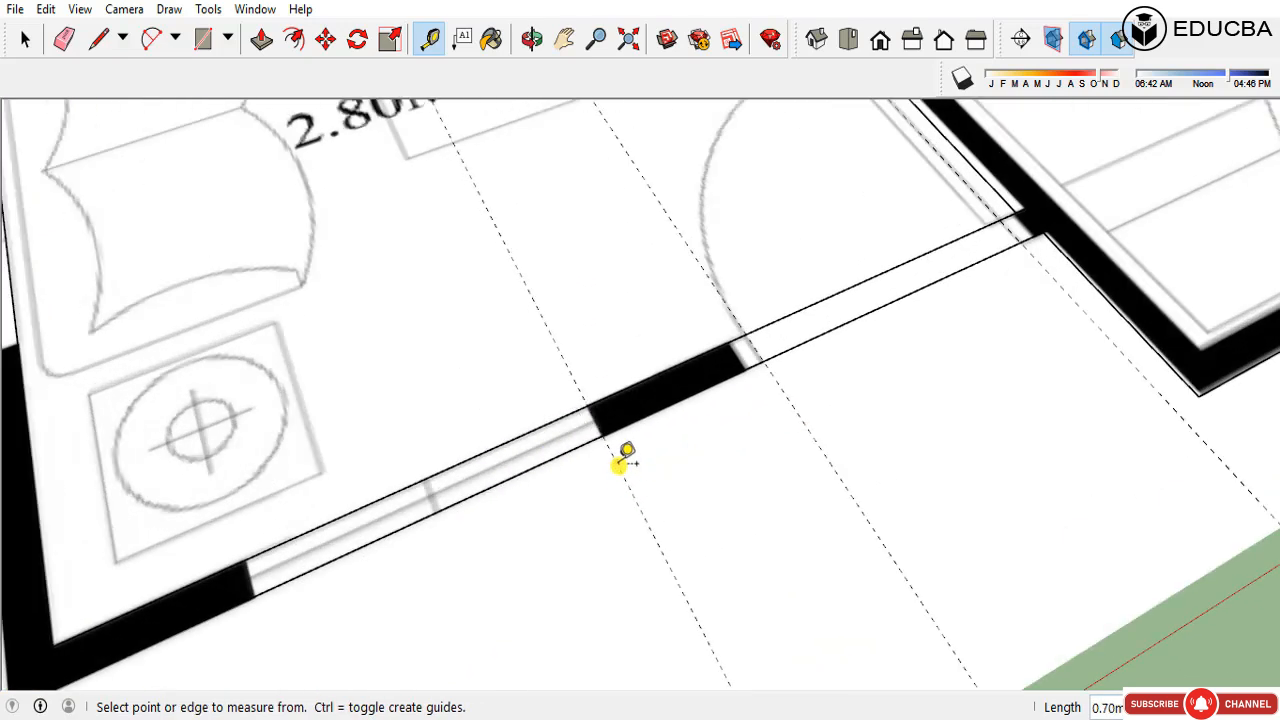
{"action": "left_click", "coordinate": [621, 474]}
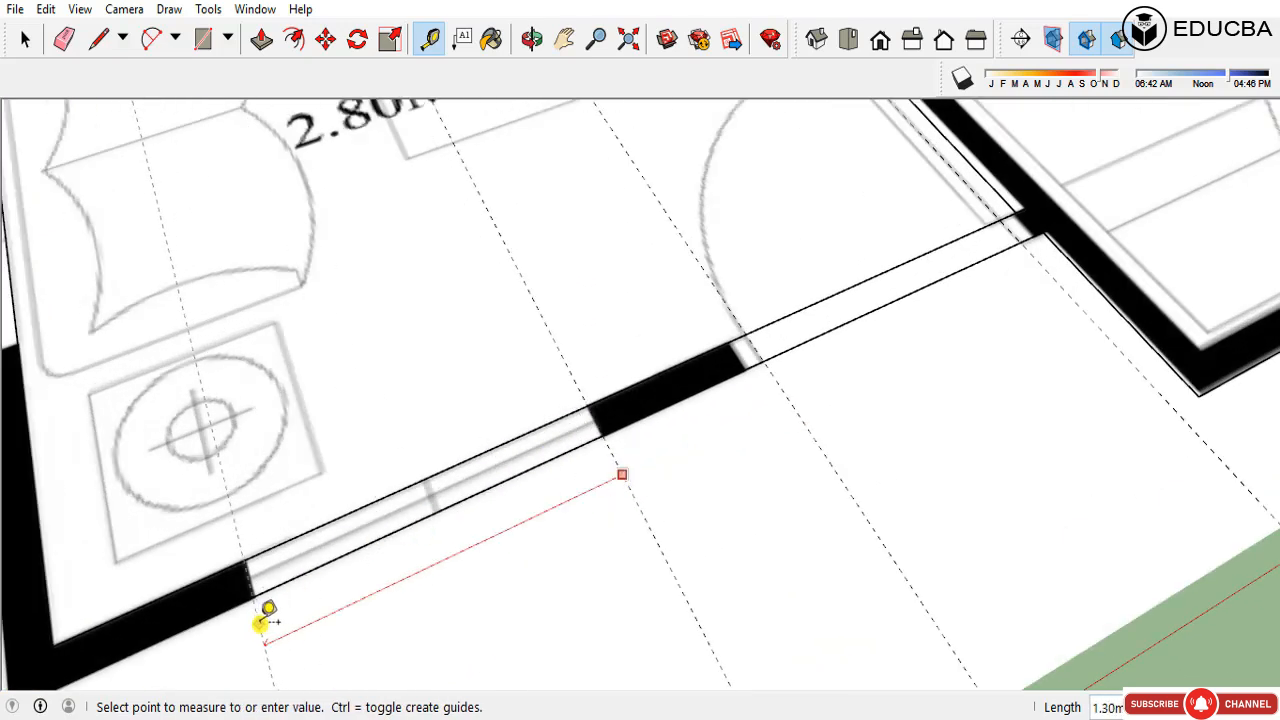
{"action": "left_click", "coordinate": [262, 624]}
{"action": "scroll", "coordinate": [426, 497], "scroll_direction": "down", "scroll_amount": 6}
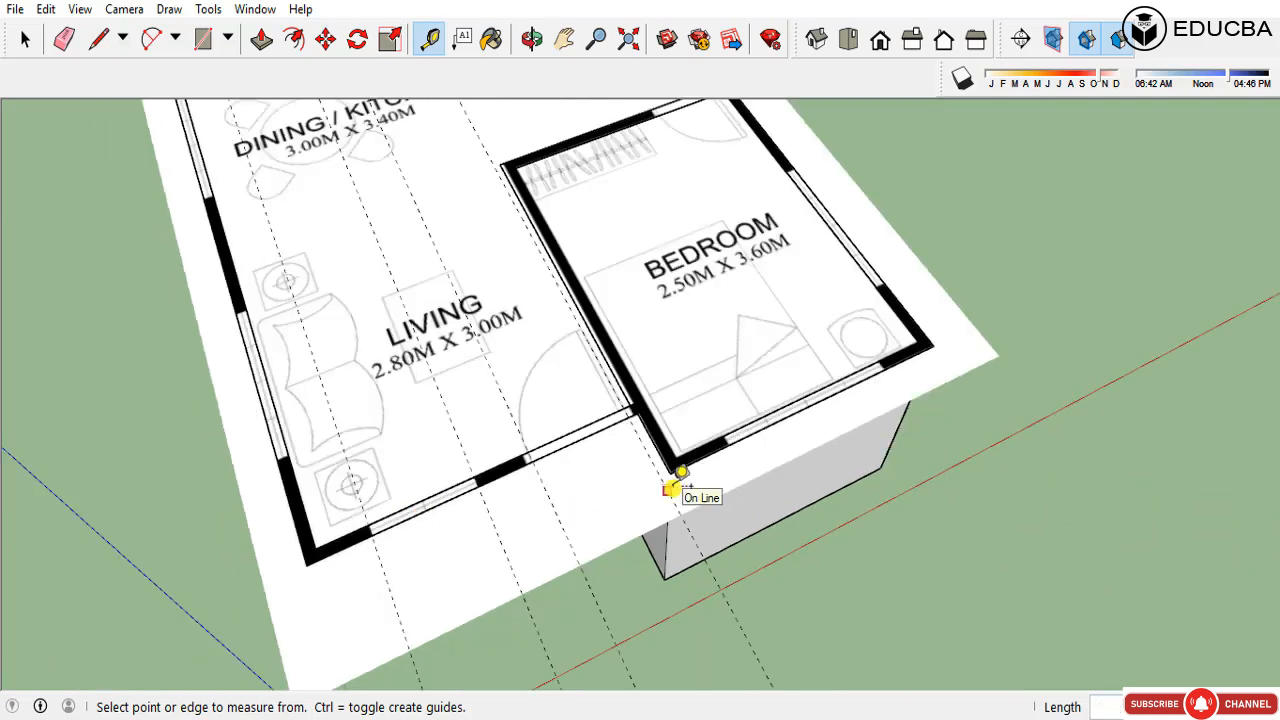
Step: Add guides at both ends of the bedroom's front window on the floor plan image, offset from the door guide beside the bedroom
{"action": "left_click", "coordinate": [668, 488]}
{"action": "scroll", "coordinate": [728, 450], "scroll_direction": "up", "scroll_amount": 3}
{"action": "left_click", "coordinate": [742, 451]}
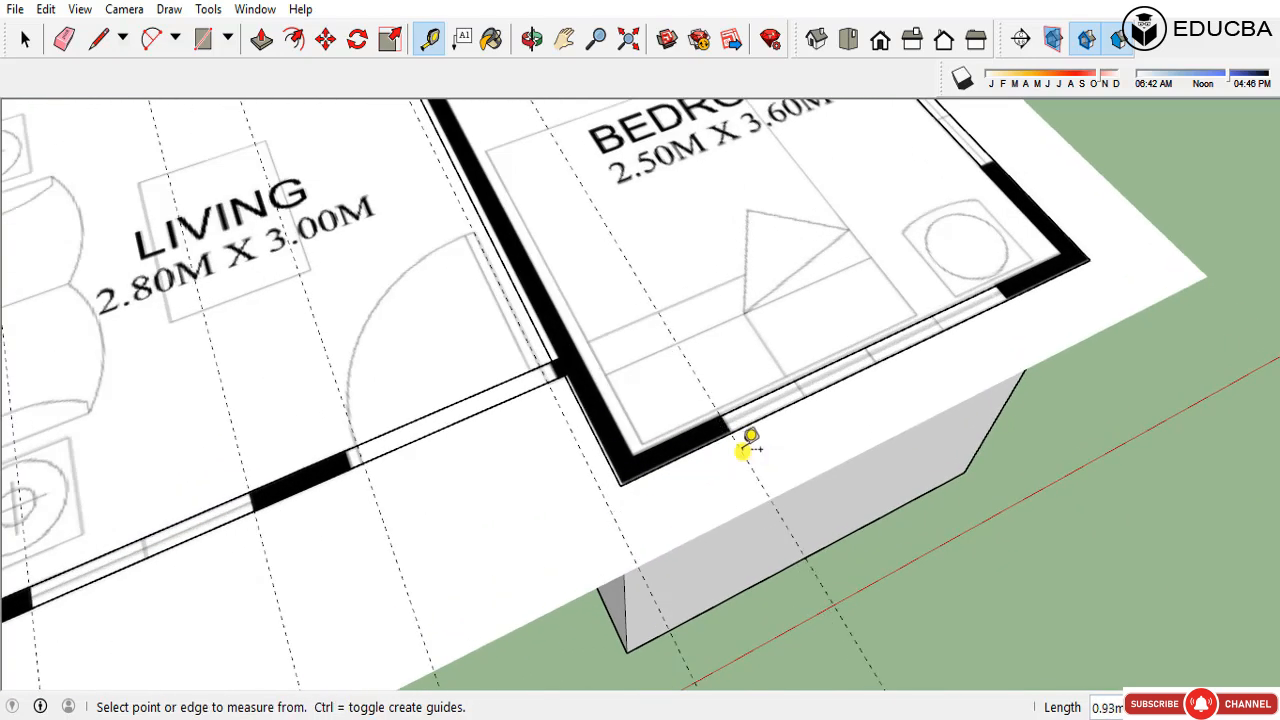
{"action": "left_click", "coordinate": [750, 462]}
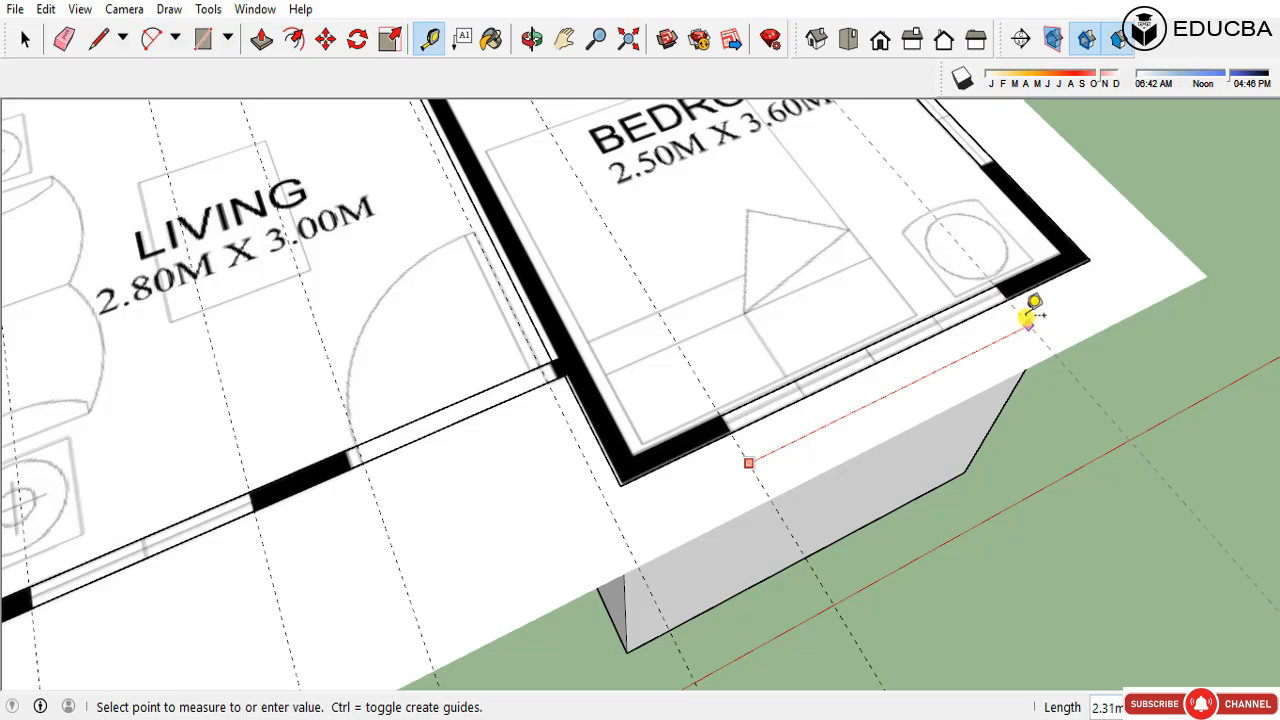
{"action": "left_click", "coordinate": [974, 361]}
{"action": "scroll", "coordinate": [938, 348], "scroll_direction": "down", "scroll_amount": 8}
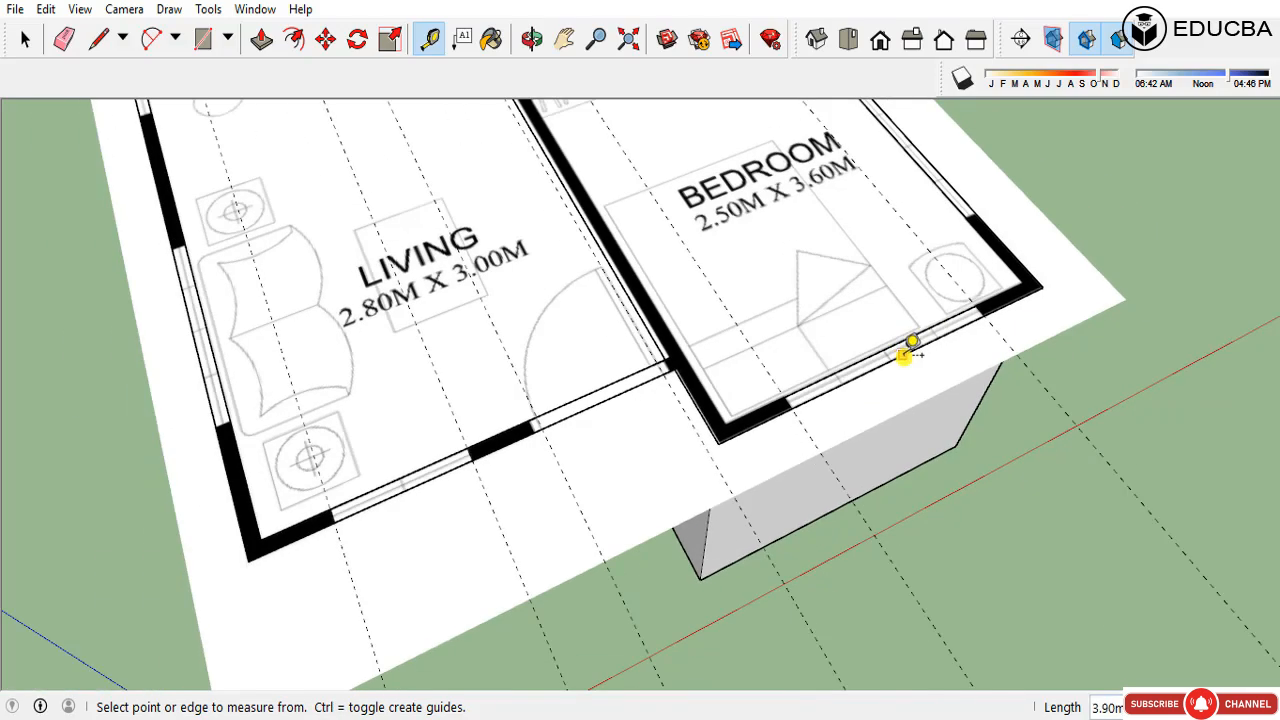
{"action": "key", "text": "space"}
Step: Place vertical guides 1.30 m apart on the living room's front wall, aligned with both ends of the window on the plan
{"action": "scroll", "coordinate": [740, 422], "scroll_direction": "up", "scroll_amount": 1}
{"action": "middle_click_drag", "start_coordinate": [734, 423], "coordinate": [657, 423]}
{"action": "scroll", "coordinate": [657, 423], "scroll_direction": "up", "scroll_amount": 3}
{"action": "key", "text": "t"}
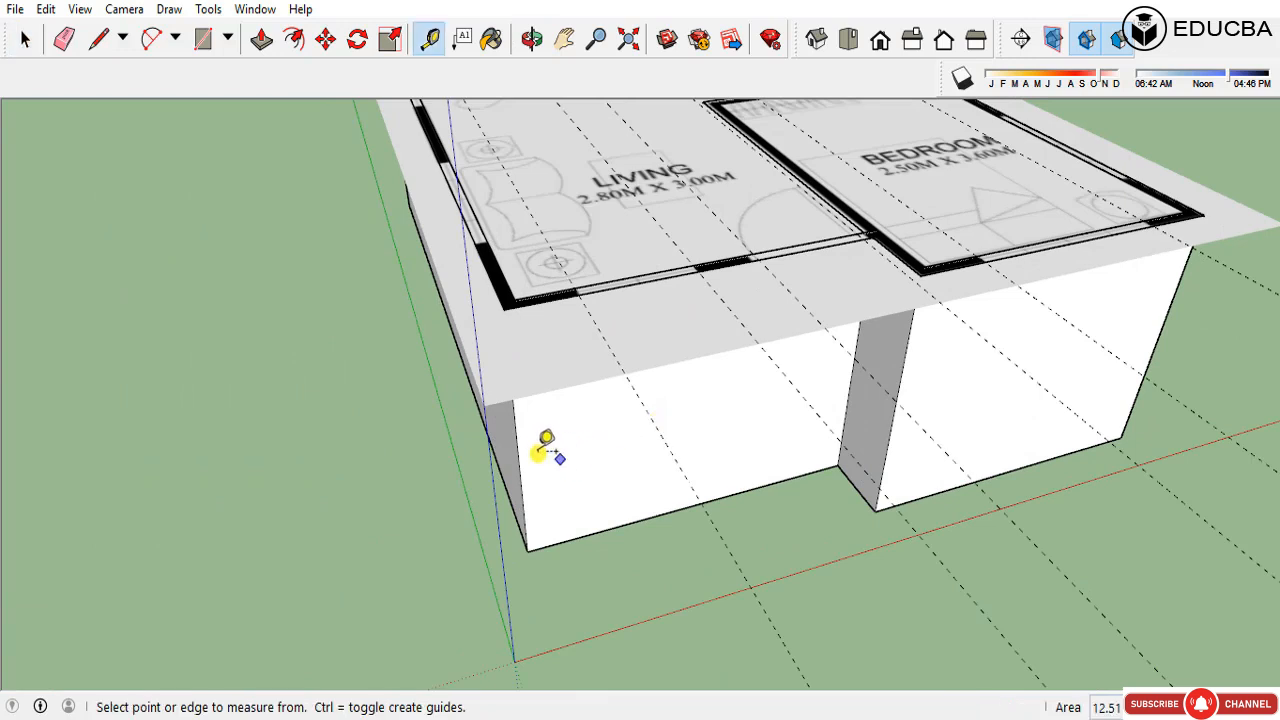
{"action": "left_click", "coordinate": [521, 442]}
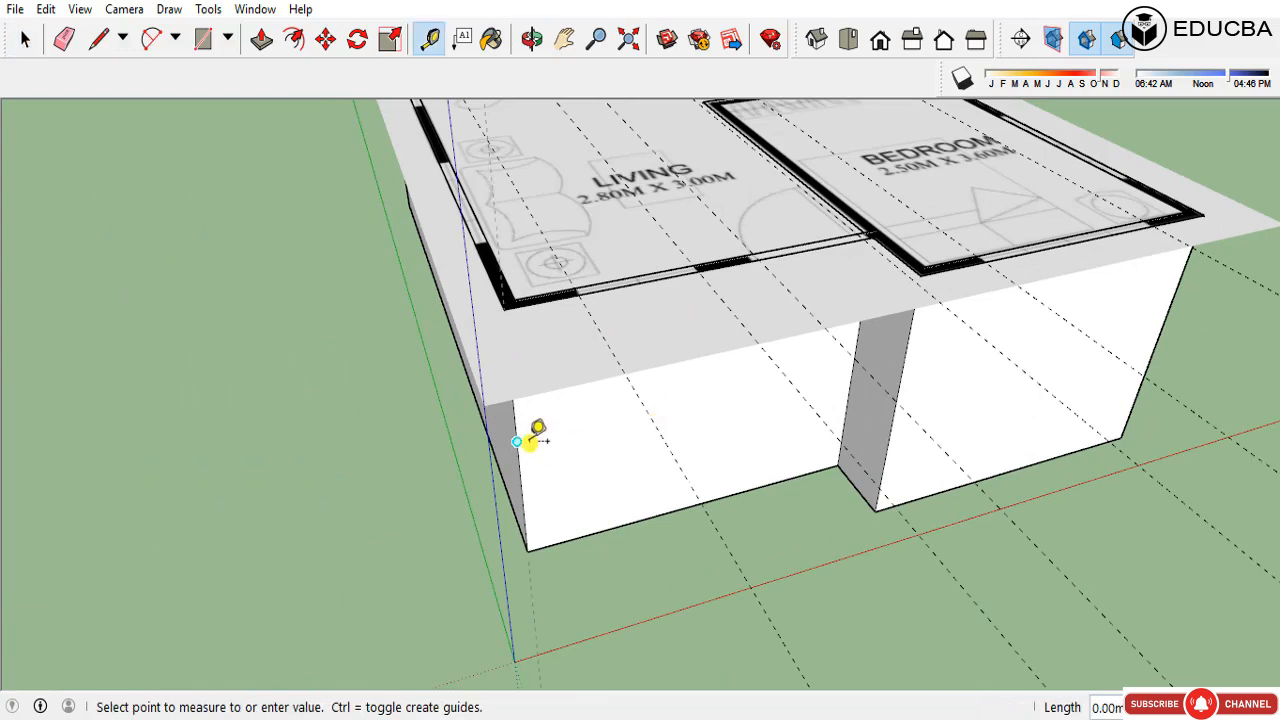
{"action": "left_click", "coordinate": [584, 296]}
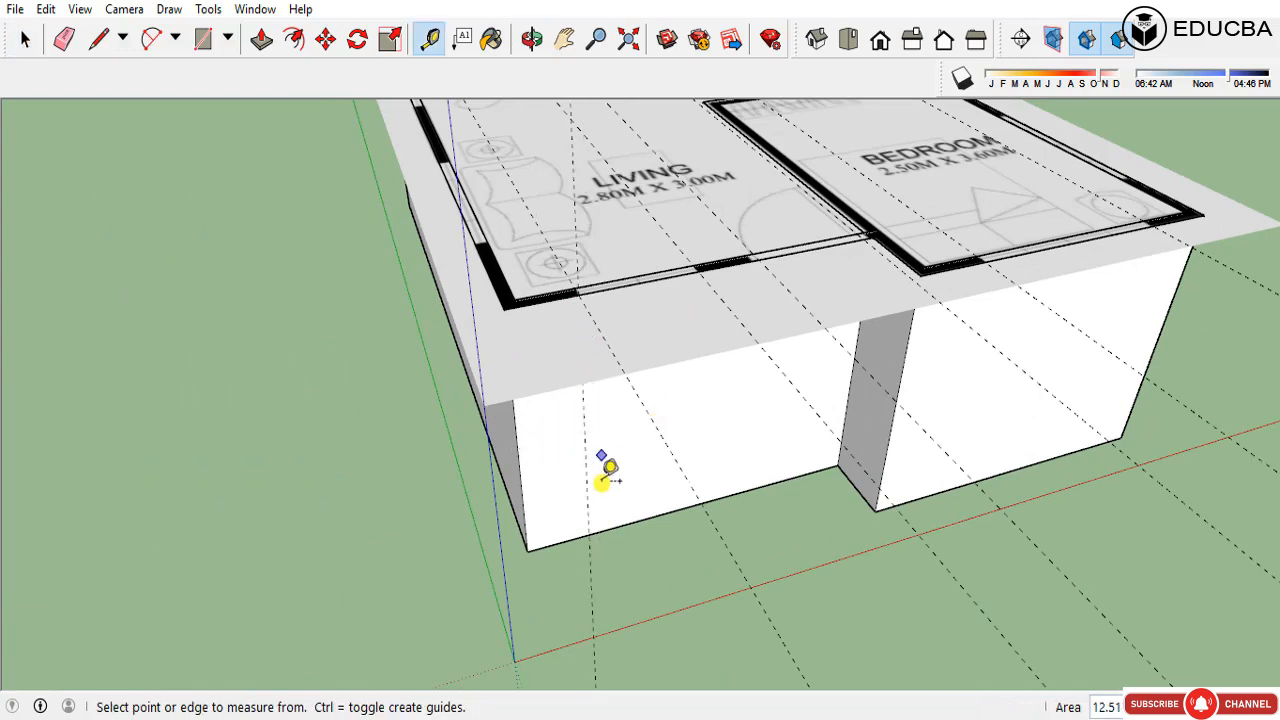
{"action": "left_click", "coordinate": [584, 407]}
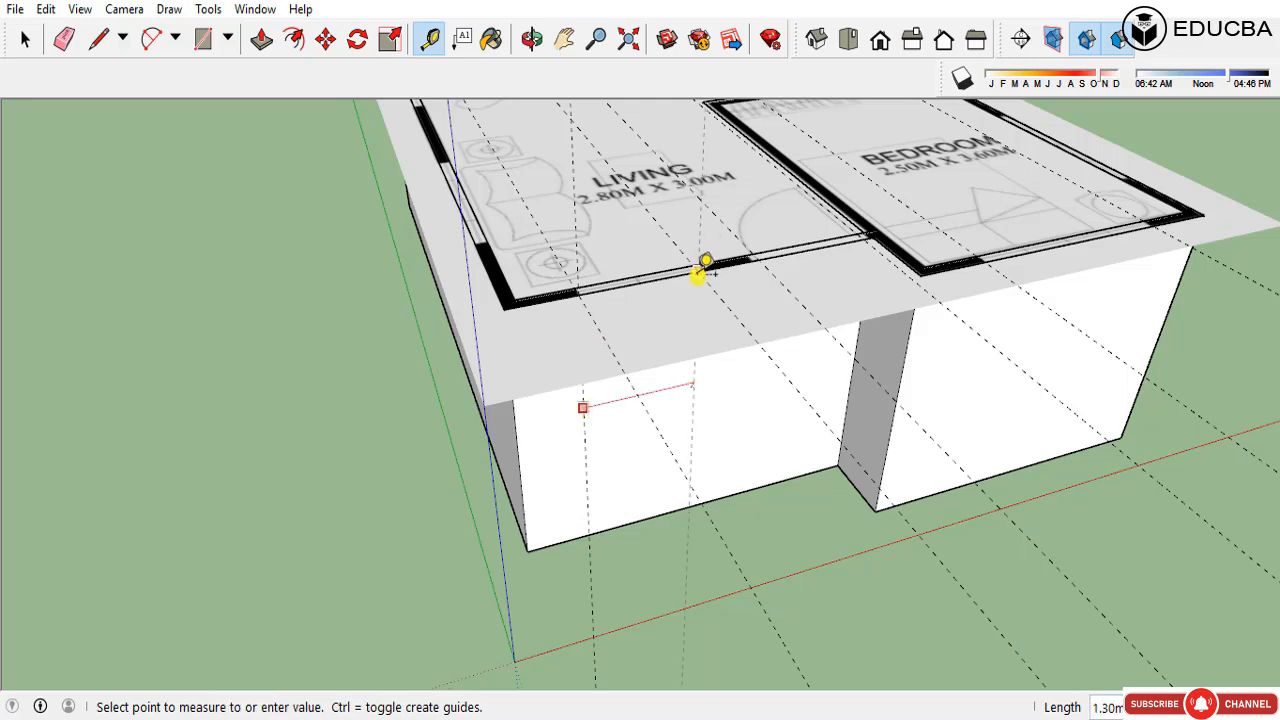
{"action": "left_click", "coordinate": [698, 272]}
Step: Place vertical guides on the living room's front wall at both door sides, the first 0.70 m from the window guide
{"action": "left_click", "coordinate": [694, 370]}
{"action": "left_click", "coordinate": [760, 256]}
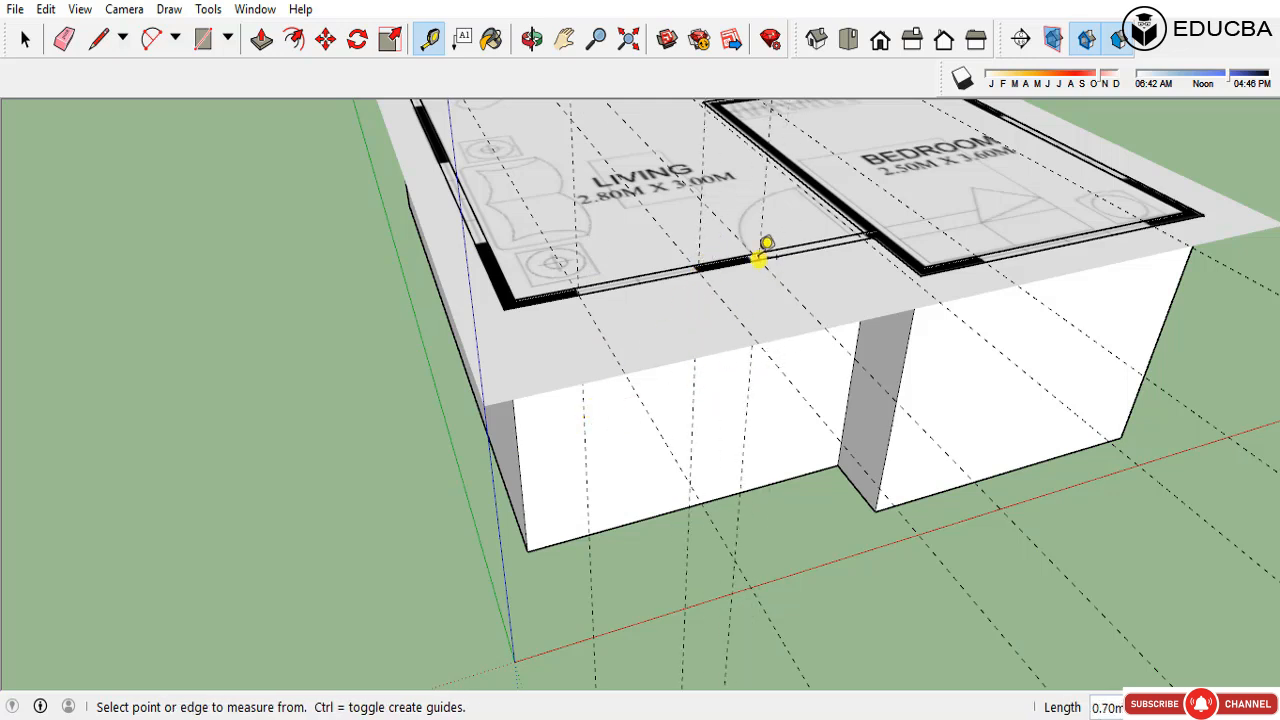
{"action": "left_click", "coordinate": [748, 402]}
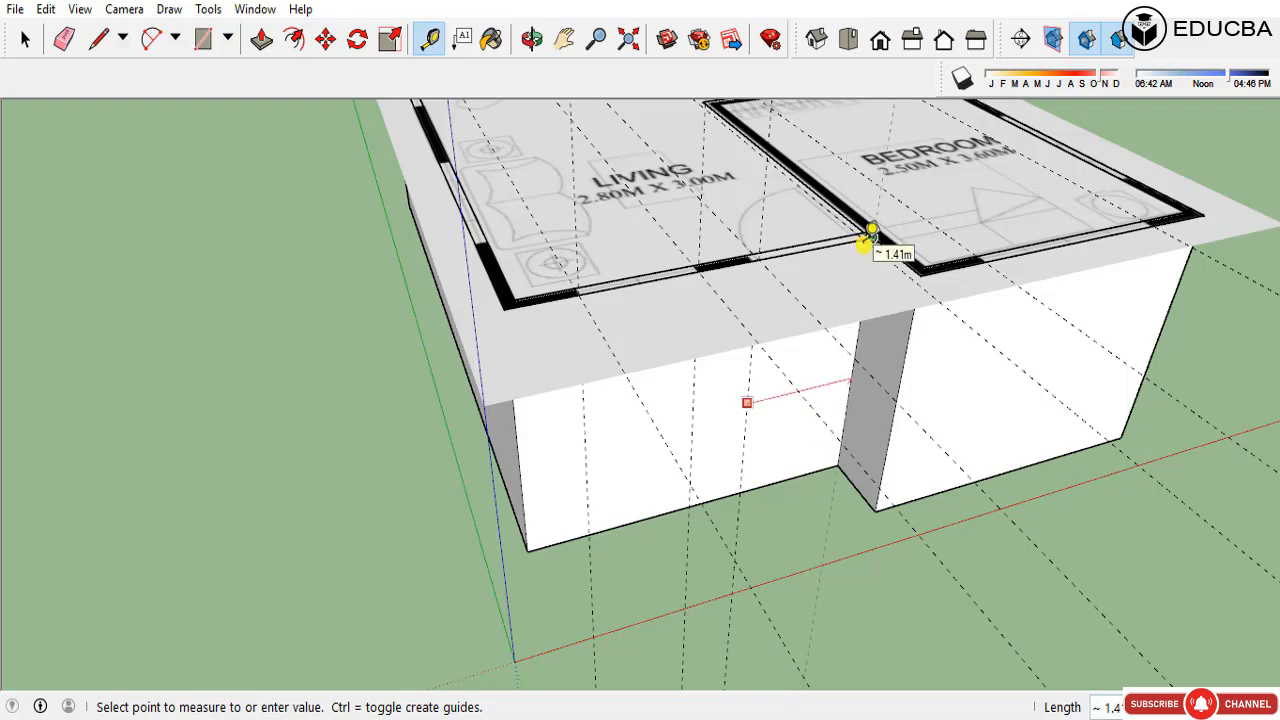
{"action": "key", "text": "space"}
Step: Place vertical guides on the bedroom's front wall, offset from its corner edge, matching both ends of the window on the plan
{"action": "middle_click_drag", "start_coordinate": [726, 477], "coordinate": [716, 513]}
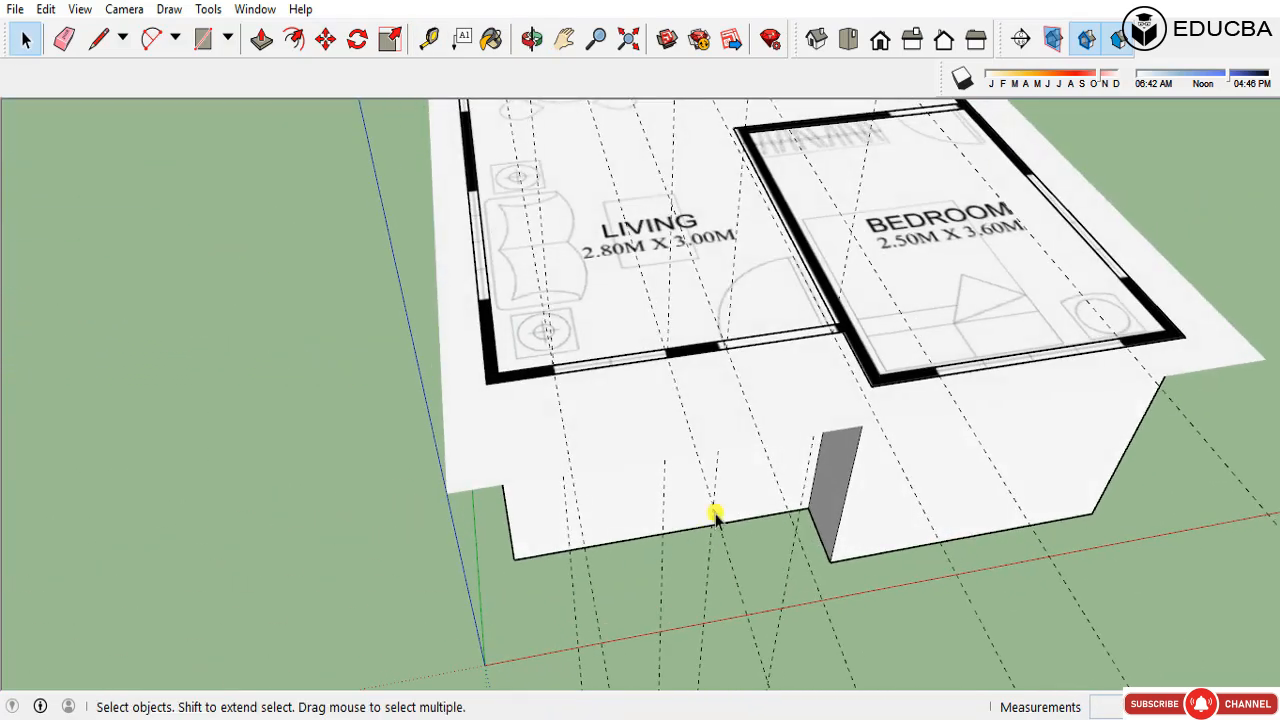
{"action": "scroll", "coordinate": [584, 337], "scroll_direction": "down", "scroll_amount": 4}
{"action": "middle_click_drag", "start_coordinate": [634, 356], "coordinate": [703, 214]}
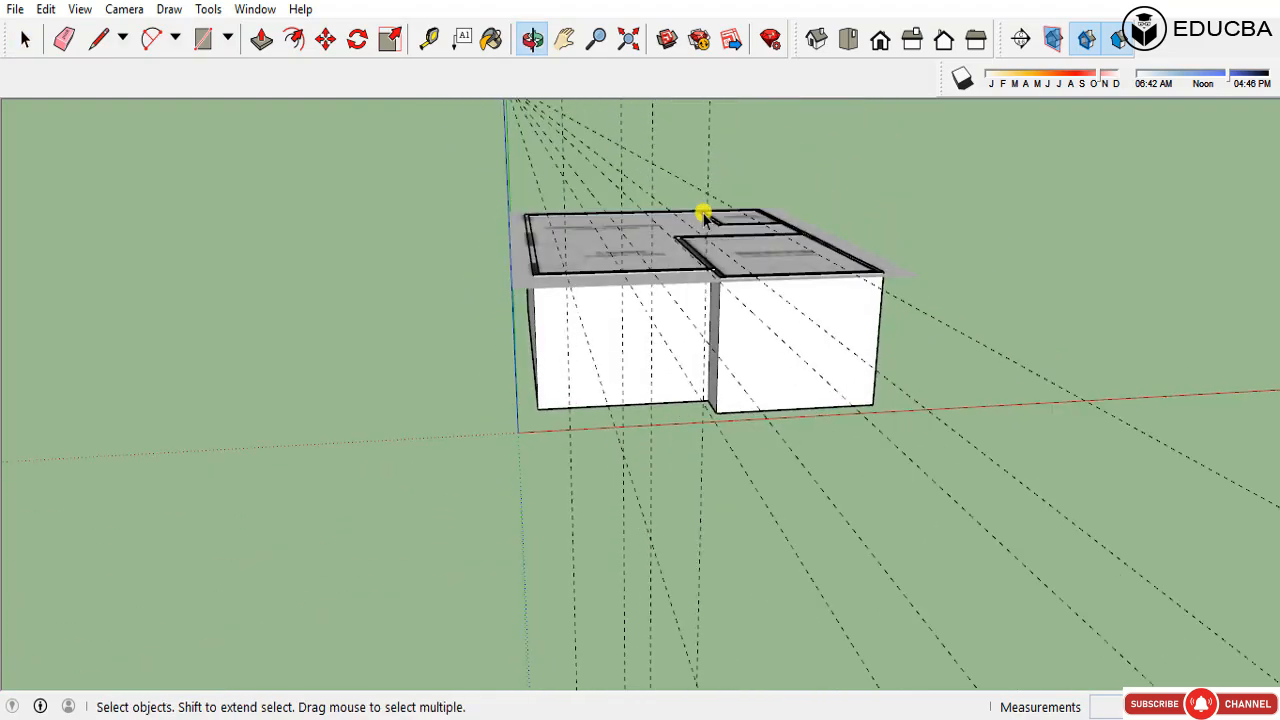
{"action": "scroll", "coordinate": [774, 289], "scroll_direction": "up", "scroll_amount": 1}
{"action": "middle_click_drag", "start_coordinate": [840, 355], "coordinate": [610, 395]}
{"action": "scroll", "coordinate": [640, 393], "scroll_direction": "up", "scroll_amount": 5}
{"action": "key", "text": "t"}
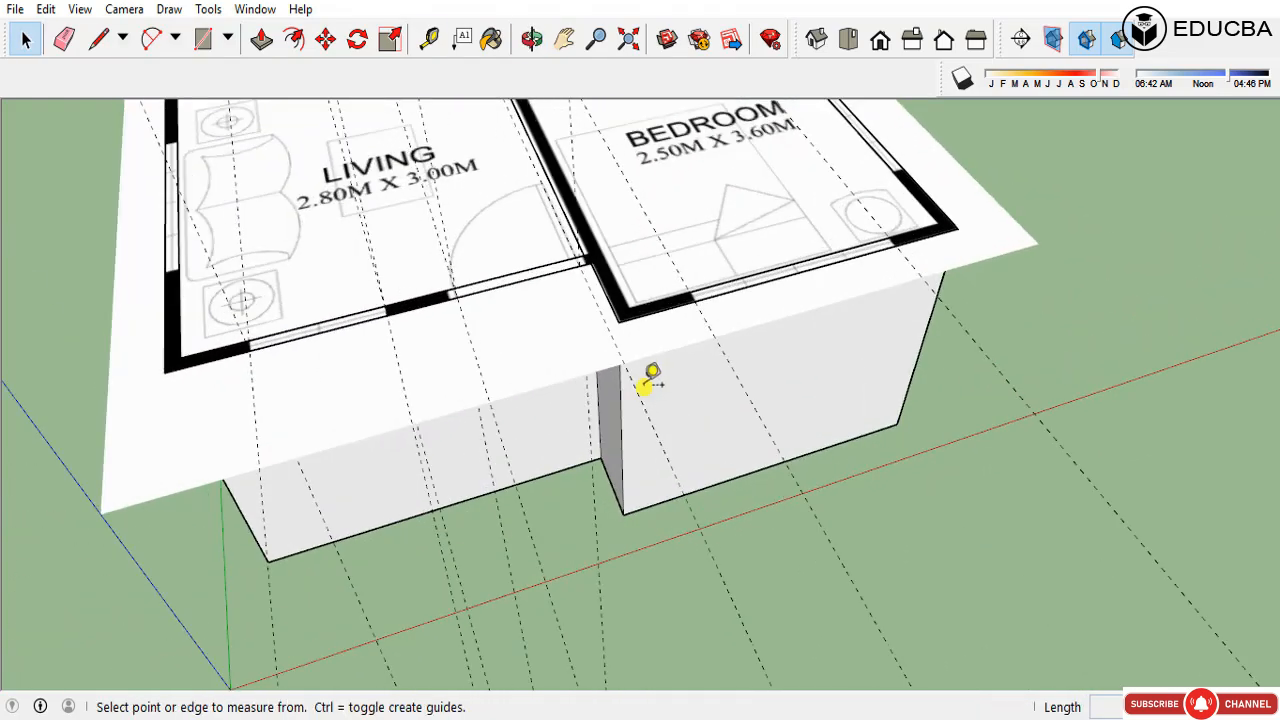
{"action": "left_click", "coordinate": [622, 390]}
{"action": "left_click", "coordinate": [700, 296]}
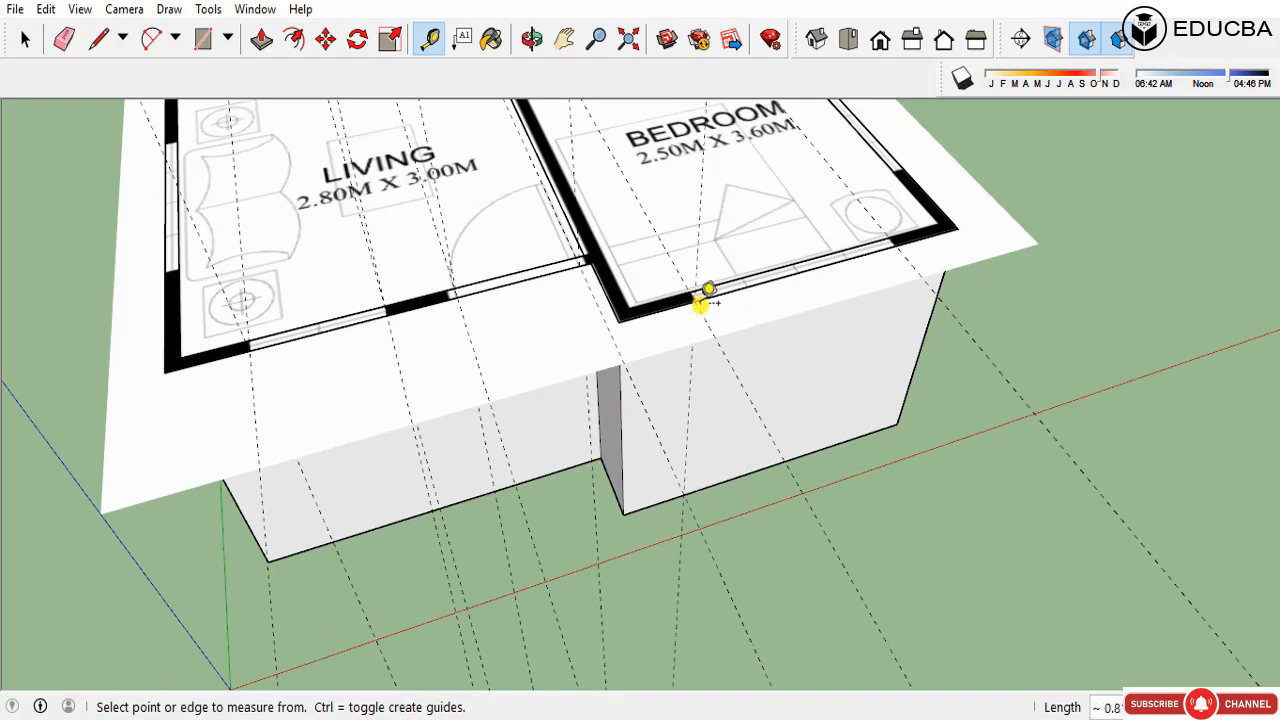
{"action": "left_click", "coordinate": [690, 381]}
{"action": "key", "text": "space"}
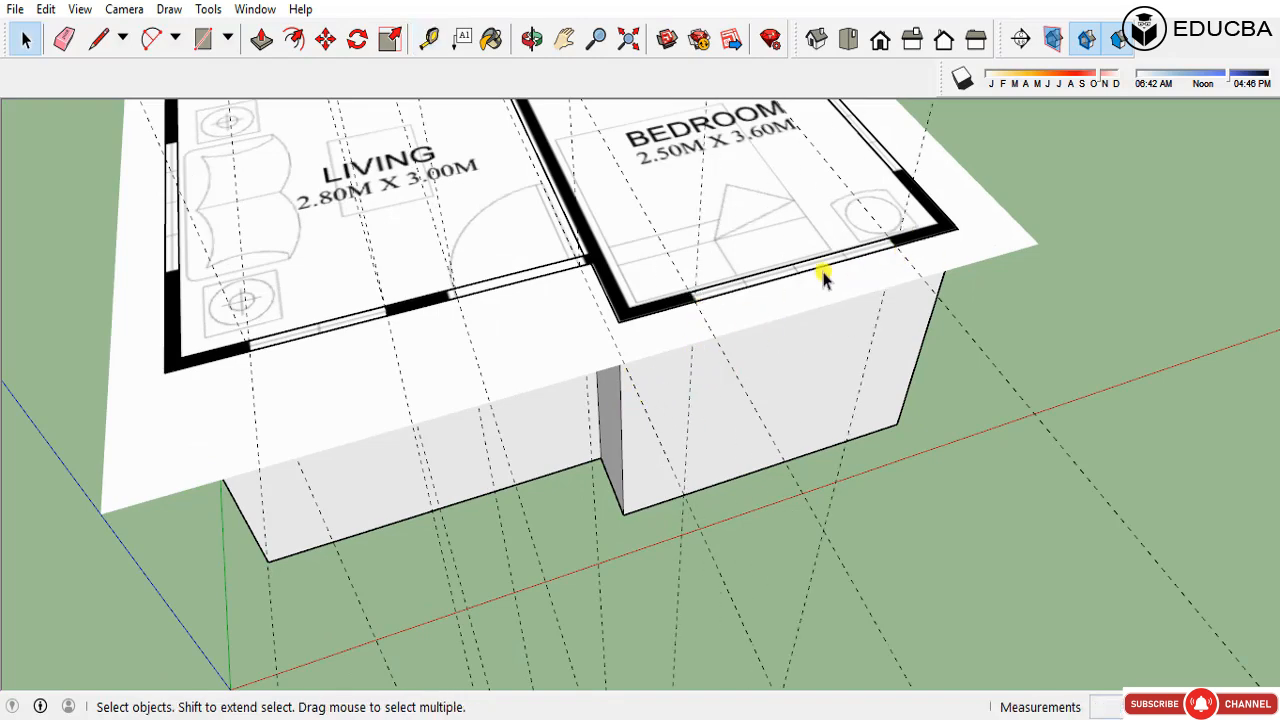
Step: Delete the horizontal guides running across the floor plan image, keeping the vertical wall guides
{"action": "scroll", "coordinate": [765, 340], "scroll_direction": "down", "scroll_amount": 3}
{"action": "middle_click_drag", "start_coordinate": [765, 340], "coordinate": [1072, 157]}
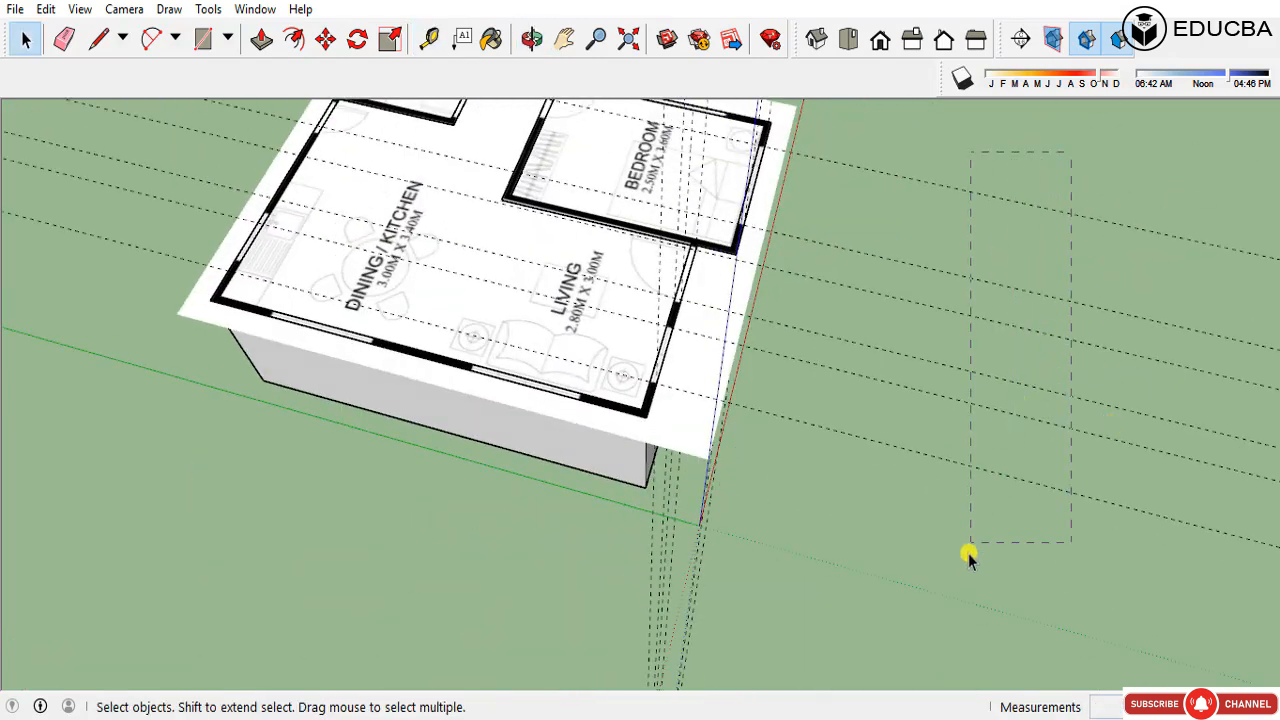
{"action": "scroll", "coordinate": [580, 249], "scroll_direction": "up", "scroll_amount": 5}
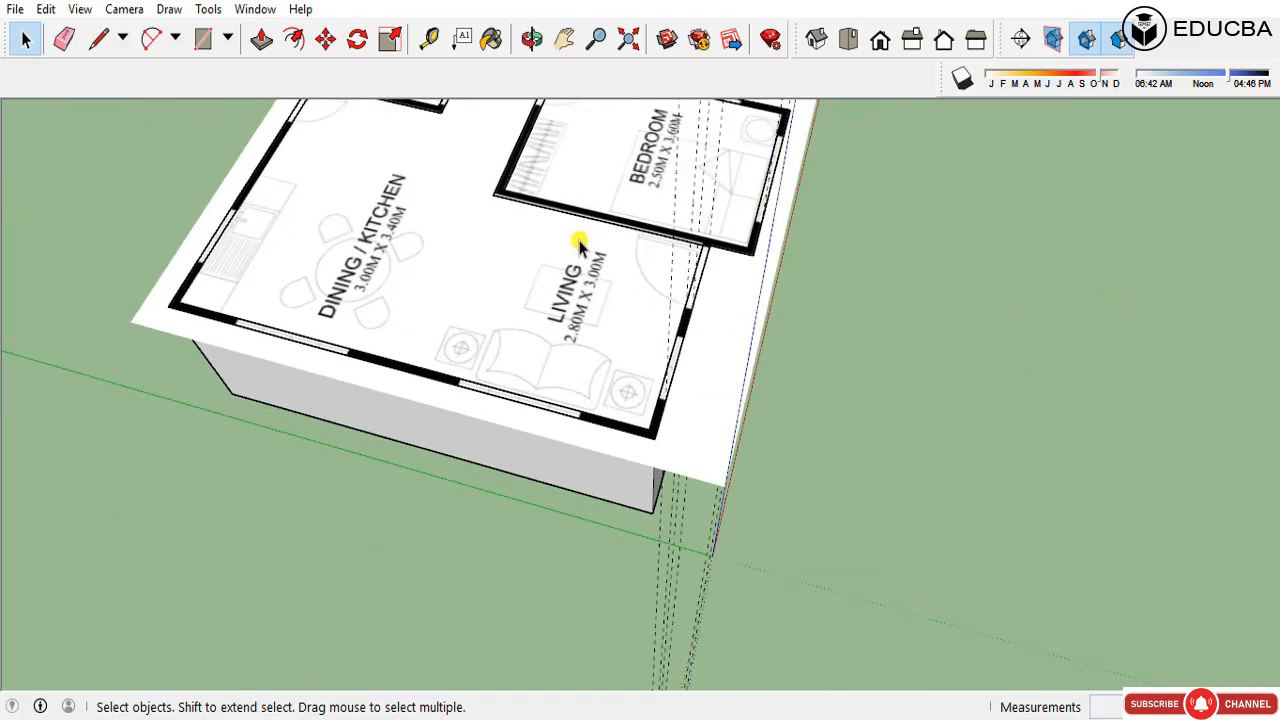
Step: Place two horizontal guides on the living room's front wall, one 0.9 m above its bottom edge and one higher for the opening tops
{"action": "middle_click_drag", "start_coordinate": [691, 251], "coordinate": [603, 214]}
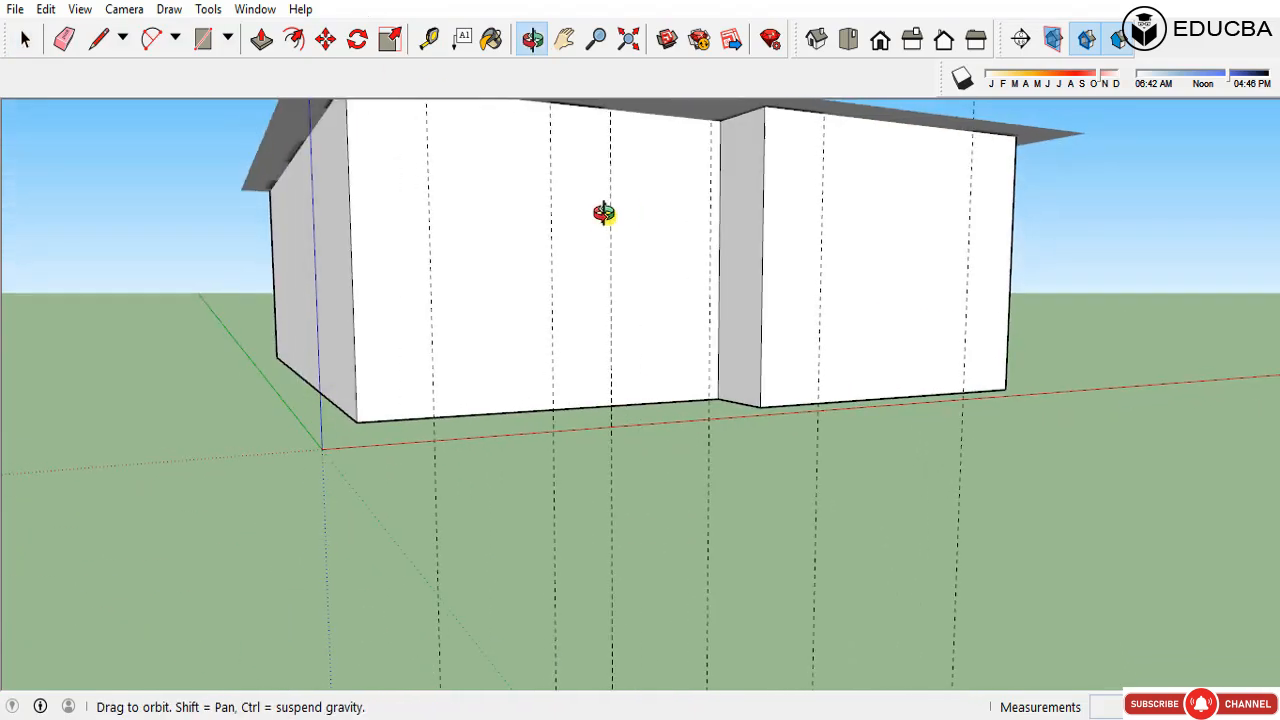
{"action": "scroll", "coordinate": [605, 218], "scroll_direction": "up", "scroll_amount": 2}
{"action": "scroll", "coordinate": [597, 423], "scroll_direction": "down", "scroll_amount": 3}
{"action": "scroll", "coordinate": [514, 405], "scroll_direction": "up", "scroll_amount": 1}
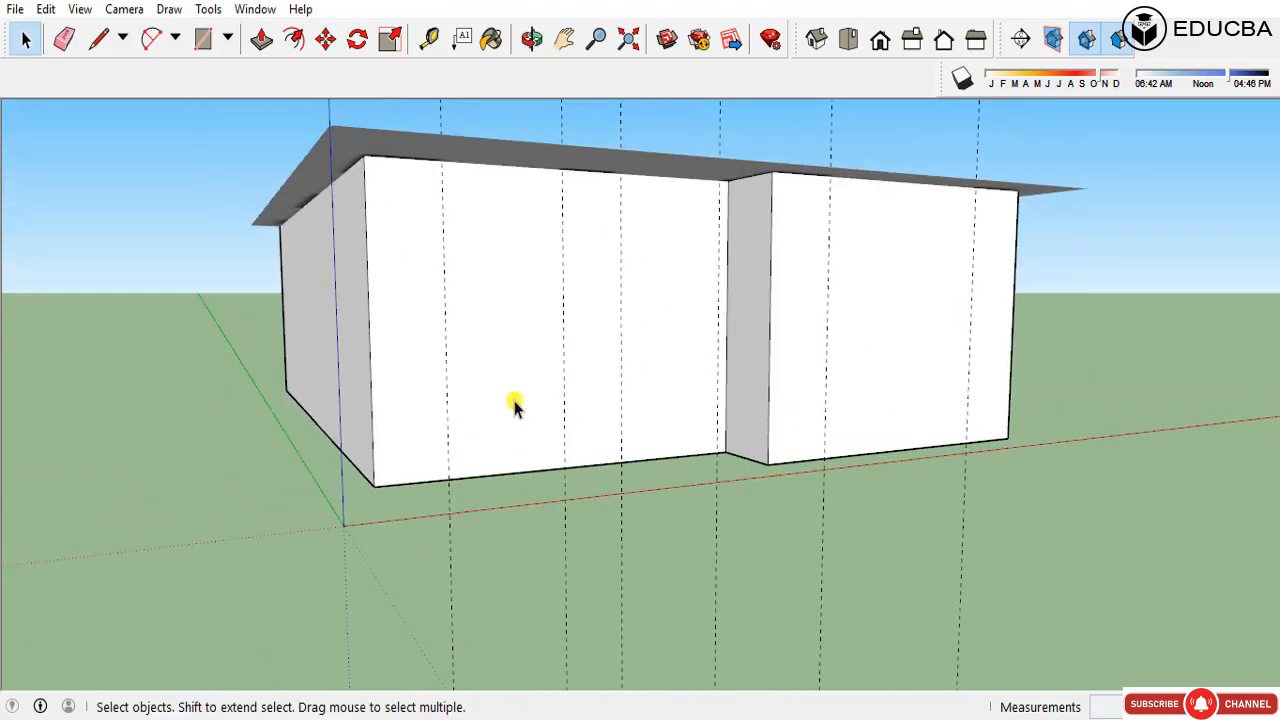
{"action": "key", "text": "t"}
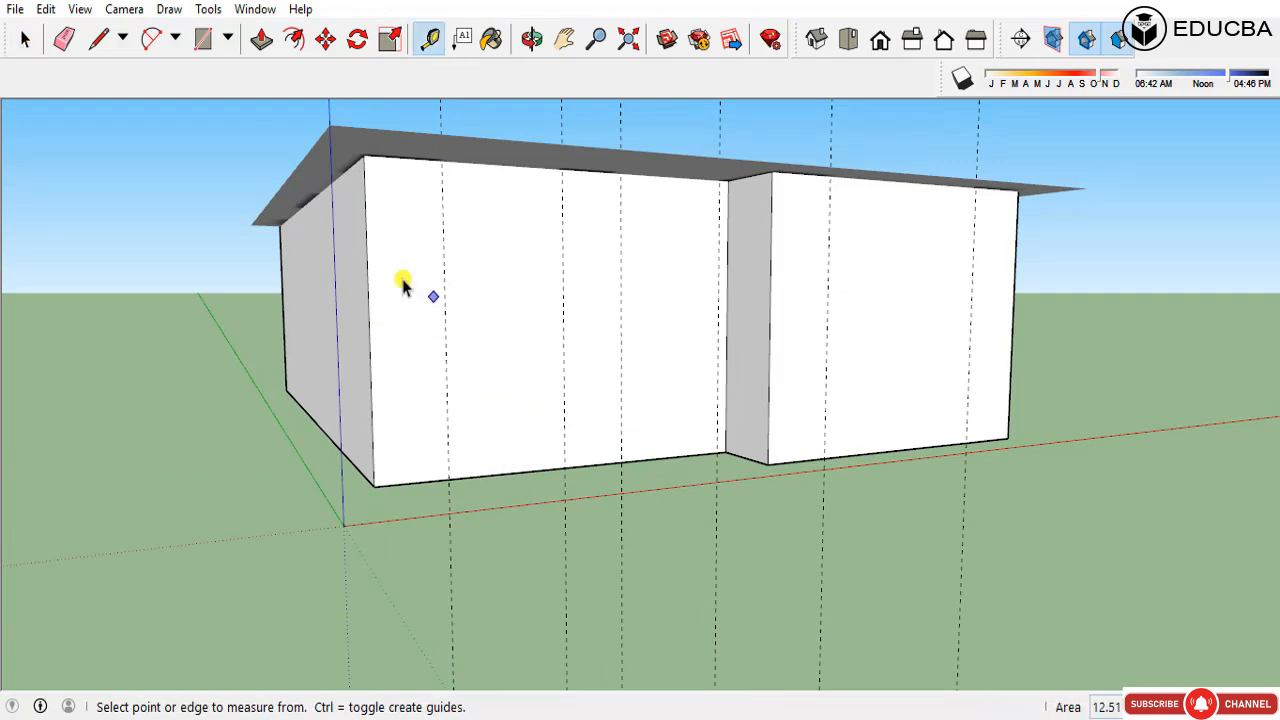
{"action": "key", "text": "space"}
{"action": "left_click", "coordinate": [208, 9]}
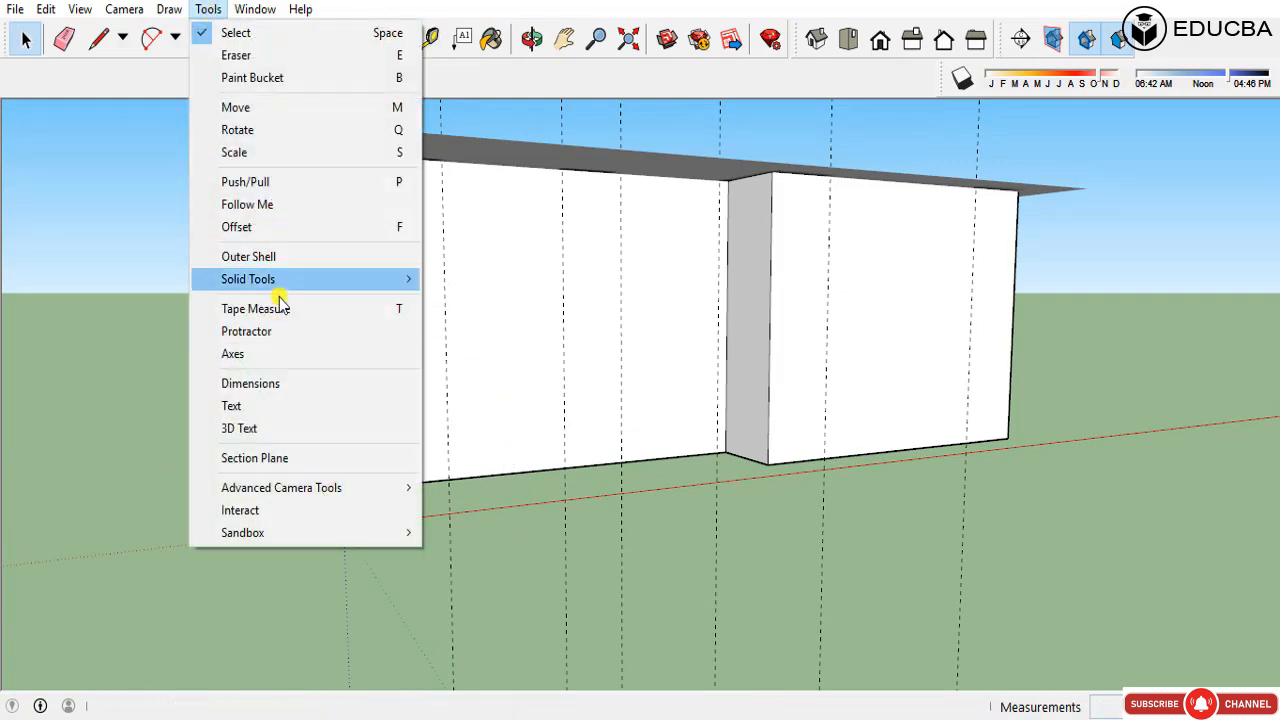
{"action": "left_click", "coordinate": [292, 313]}
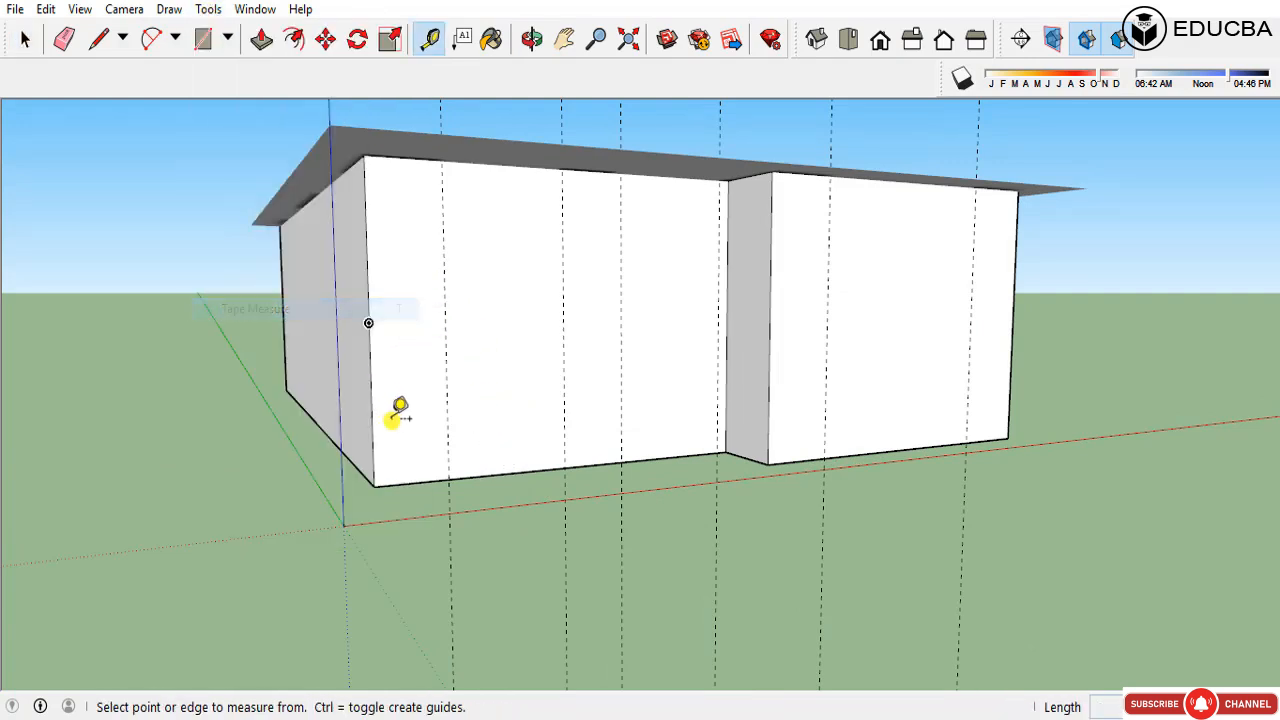
{"action": "left_click", "coordinate": [407, 483]}
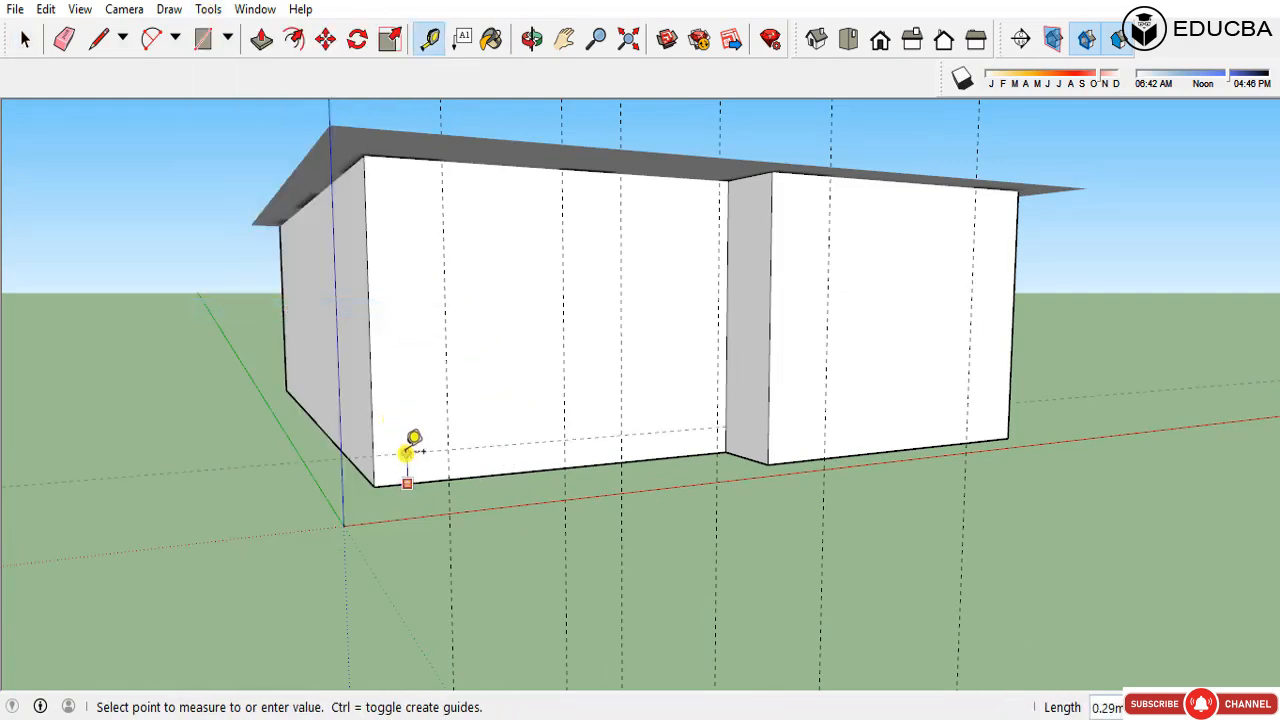
{"action": "left_click", "coordinate": [413, 402]}
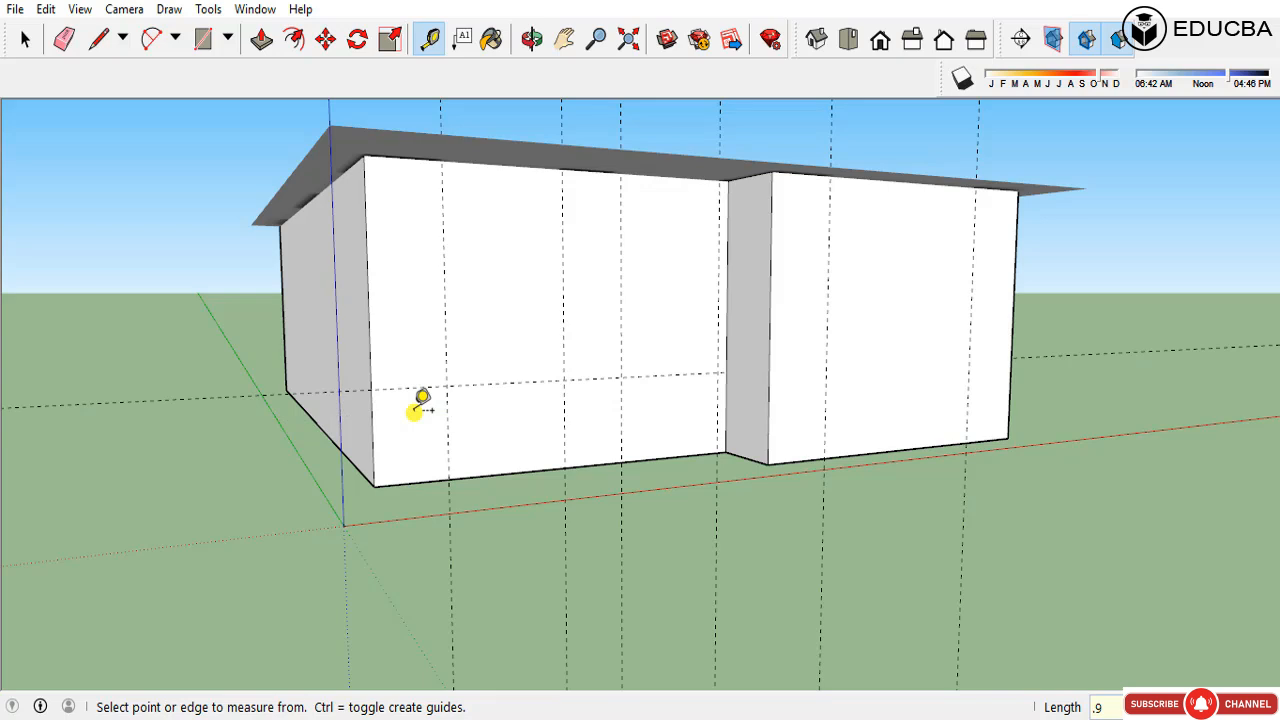
{"action": "left_click", "coordinate": [649, 457]}
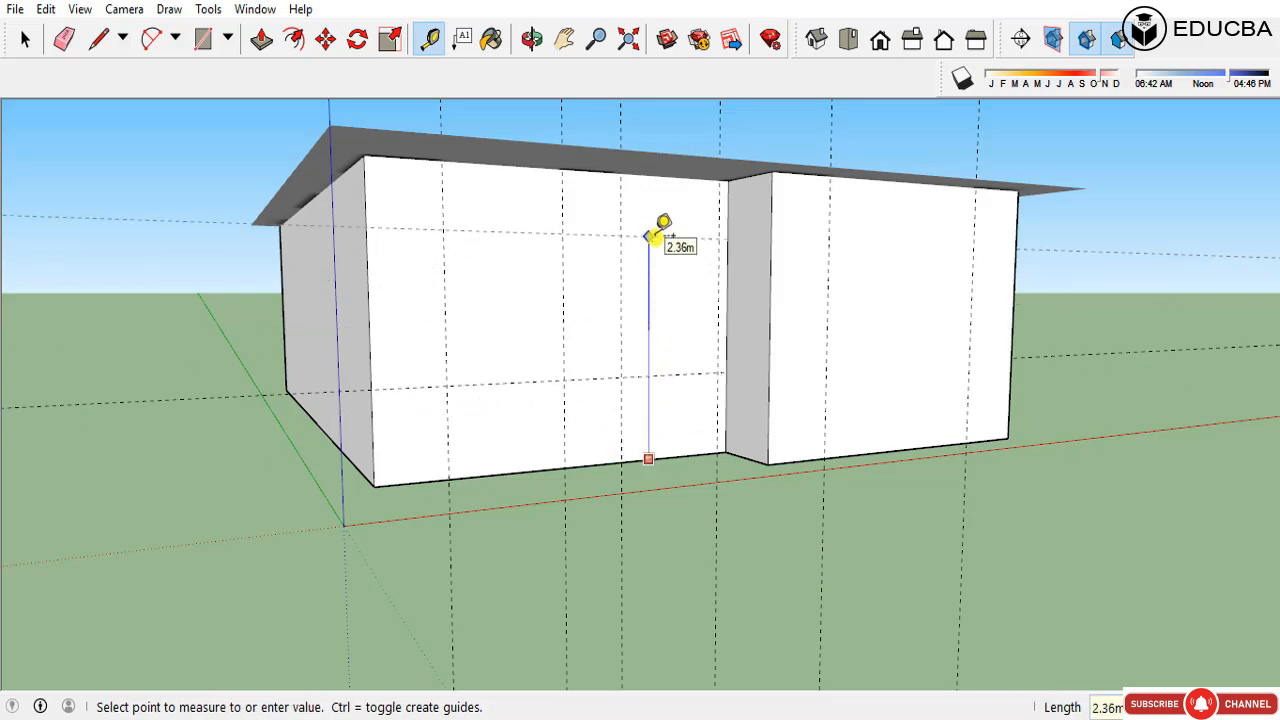
{"action": "key", "text": "Return"}
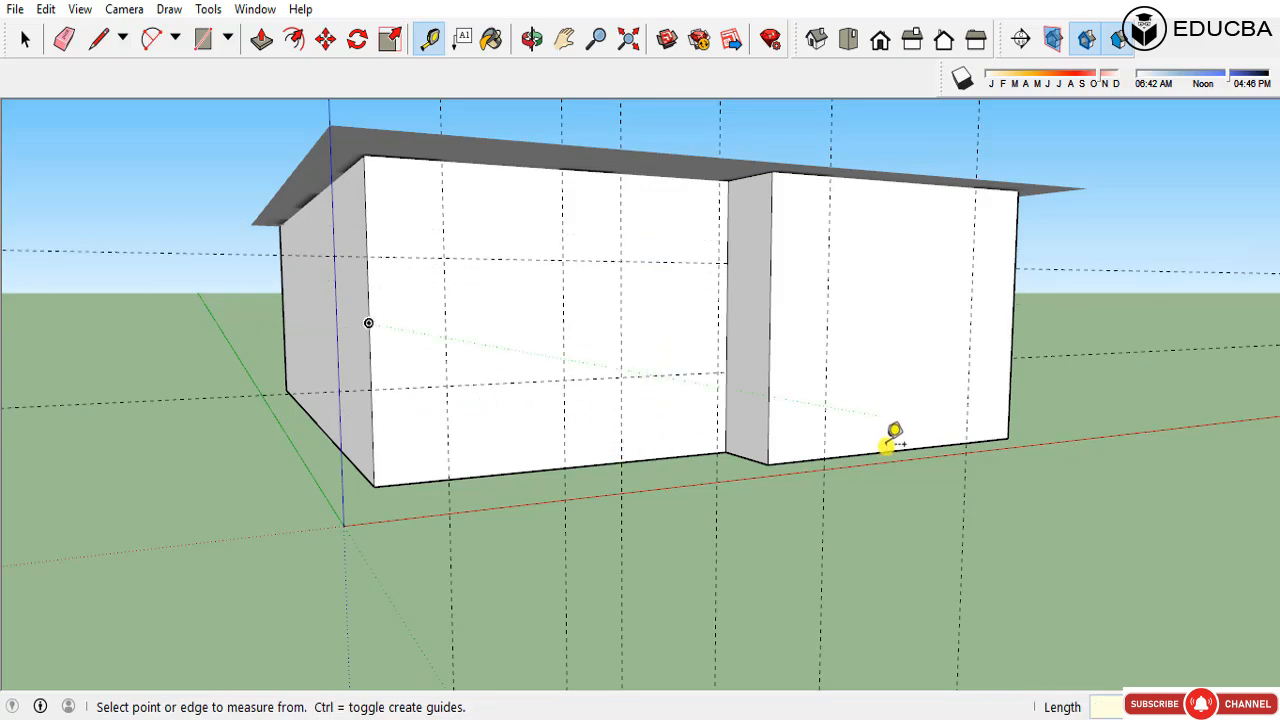
Step: Place a horizontal guide across the bedroom's front wall, 0.9 m above its bottom edge
{"action": "left_click", "coordinate": [890, 450]}
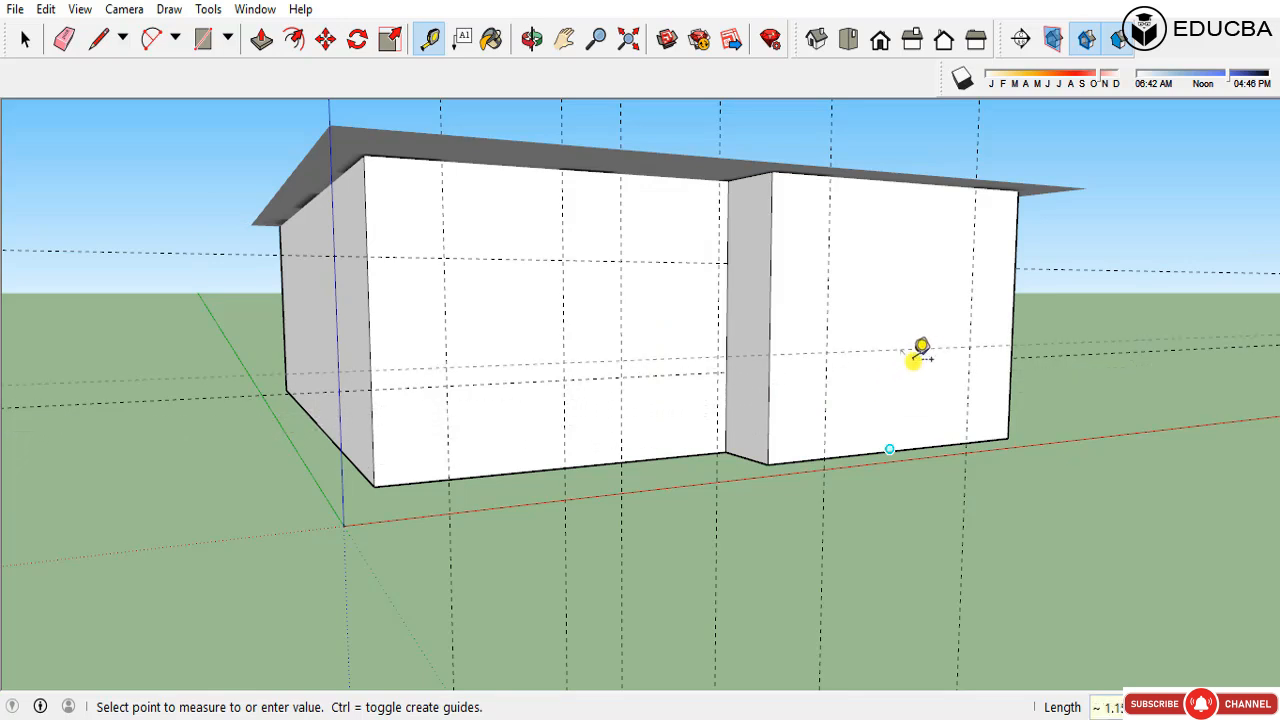
{"action": "key", "text": "Escape"}
{"action": "left_click", "coordinate": [937, 446]}
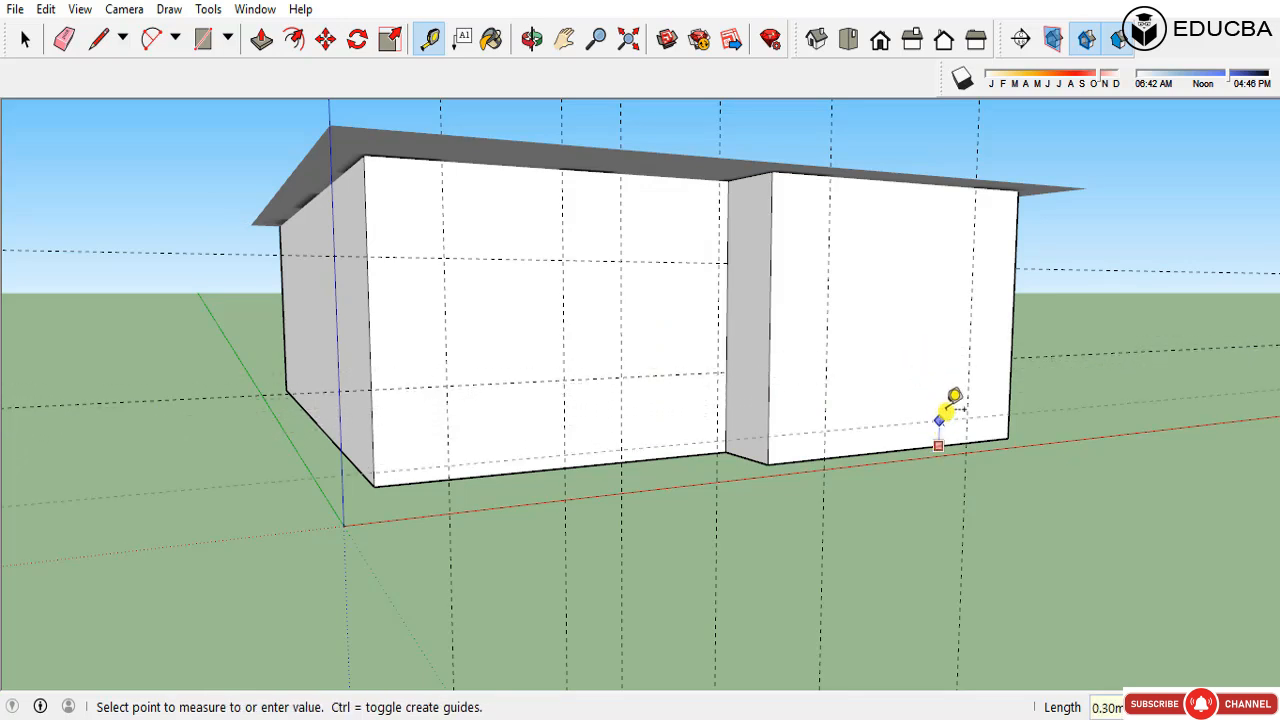
{"action": "left_click", "coordinate": [953, 371]}
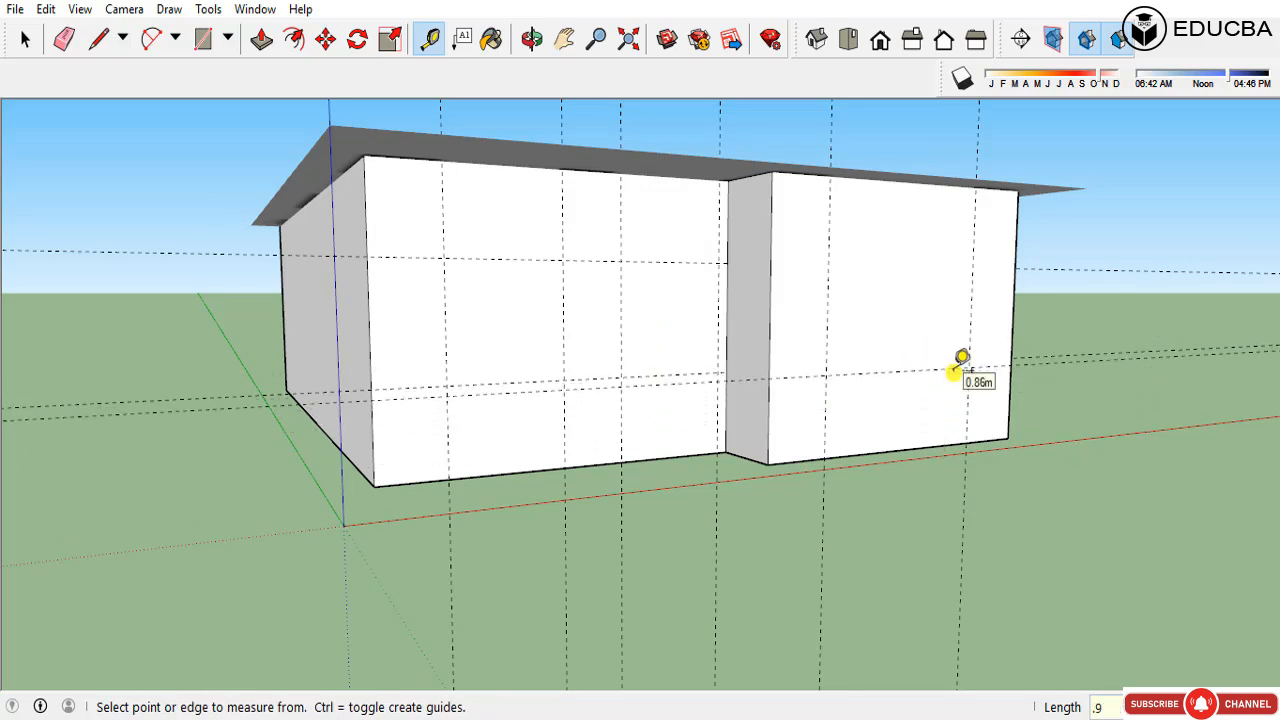
{"action": "left_click", "coordinate": [854, 455]}
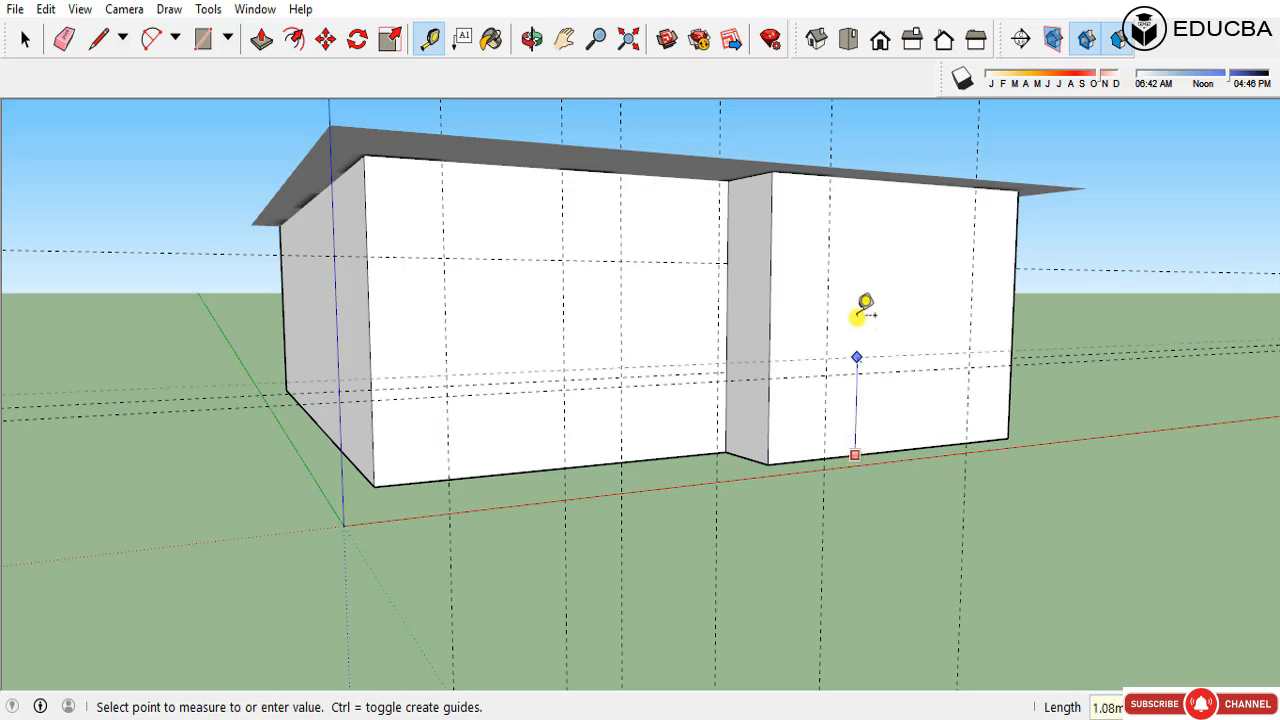
{"action": "type", "text": "2.1"}
{"action": "key", "text": "Return"}
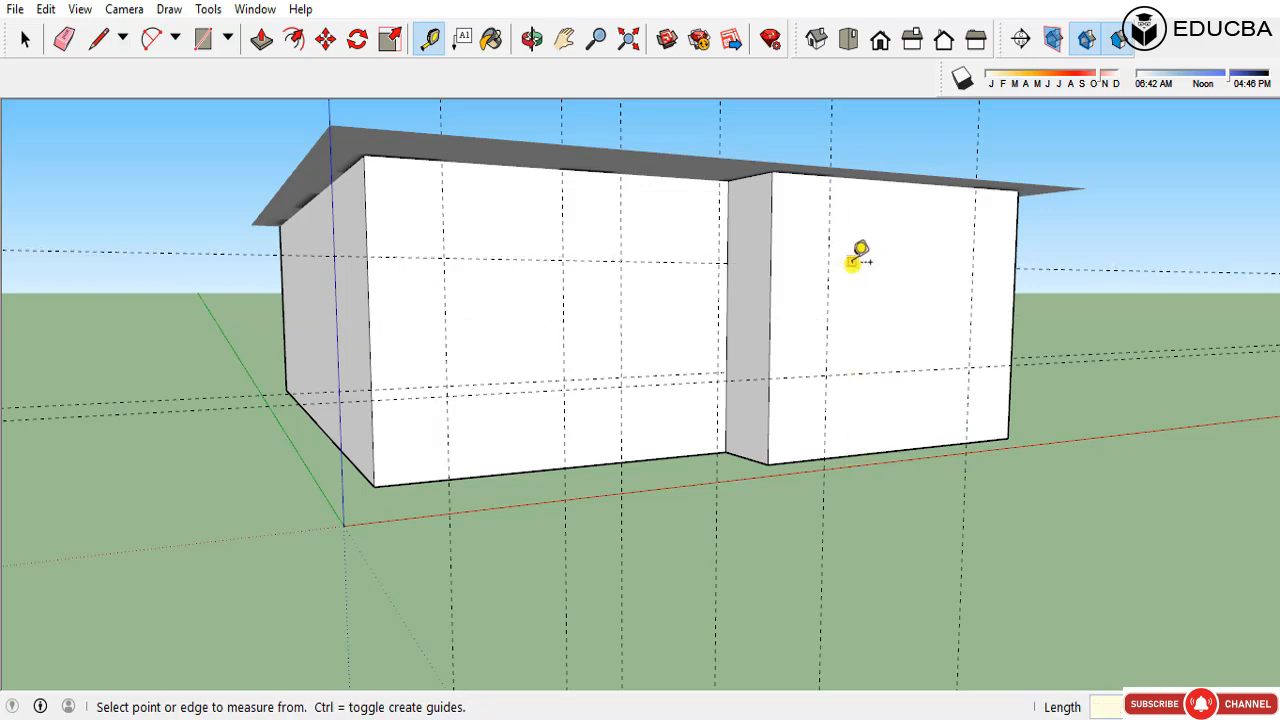
Step: Place horizontal guides 2.4 m above the bottom edges of the bedroom's and the living room's front walls
{"action": "left_click", "coordinate": [849, 456]}
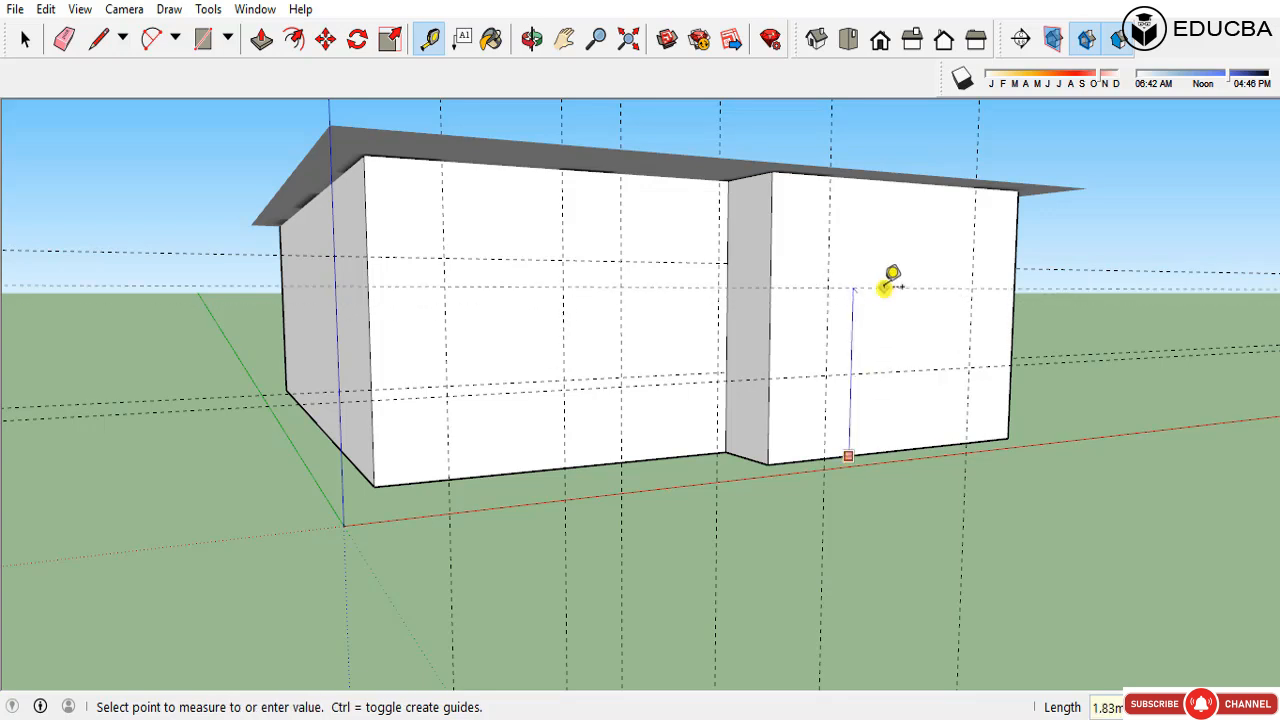
{"action": "type", "text": "2.4"}
{"action": "key", "text": "Return"}
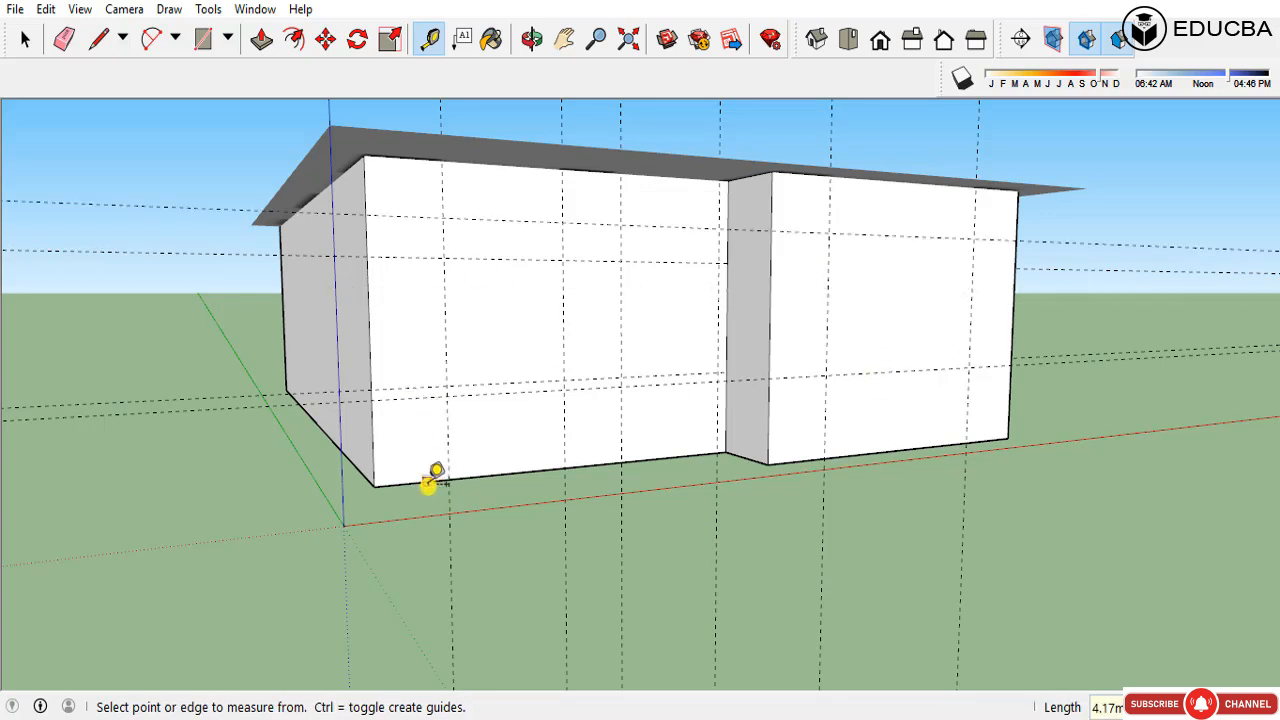
{"action": "left_click", "coordinate": [427, 481]}
{"action": "type", "text": "2."}
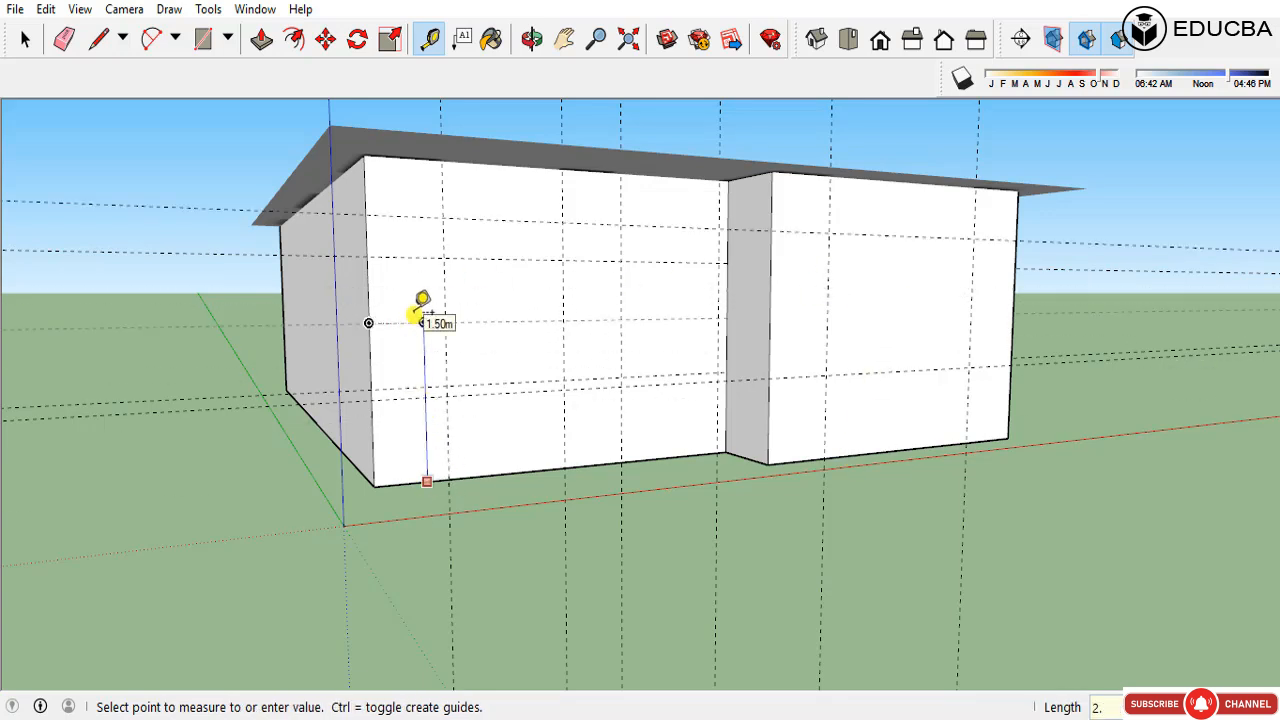
{"action": "type", "text": "4"}
{"action": "key", "text": "Return"}
{"action": "middle_click_drag", "start_coordinate": [620, 257], "coordinate": [709, 314]}
{"action": "scroll", "coordinate": [951, 366], "scroll_direction": "up", "scroll_amount": 4}
{"action": "middle_click_drag", "start_coordinate": [951, 366], "coordinate": [865, 374]}
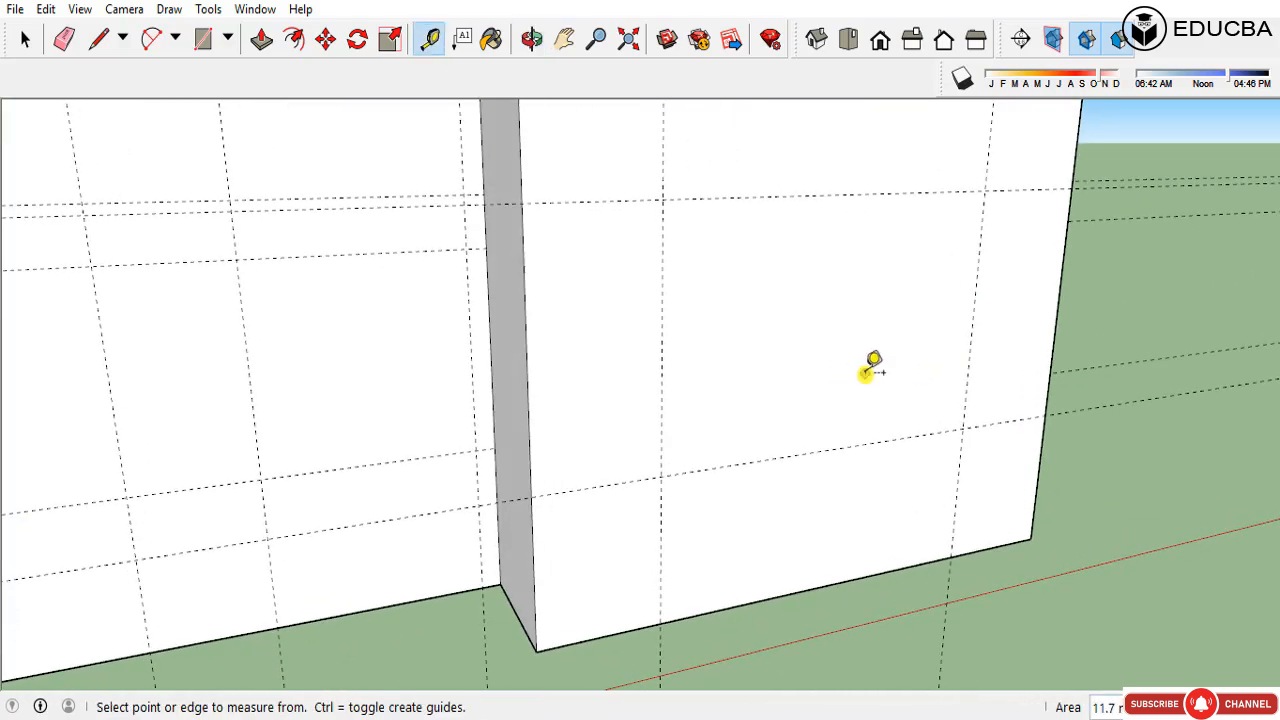
{"action": "key", "text": "space"}
{"action": "key", "text": "r"}
{"action": "scroll", "coordinate": [808, 544], "scroll_direction": "down", "scroll_amount": 3}
{"action": "middle_click_drag", "start_coordinate": [766, 398], "coordinate": [715, 345]}
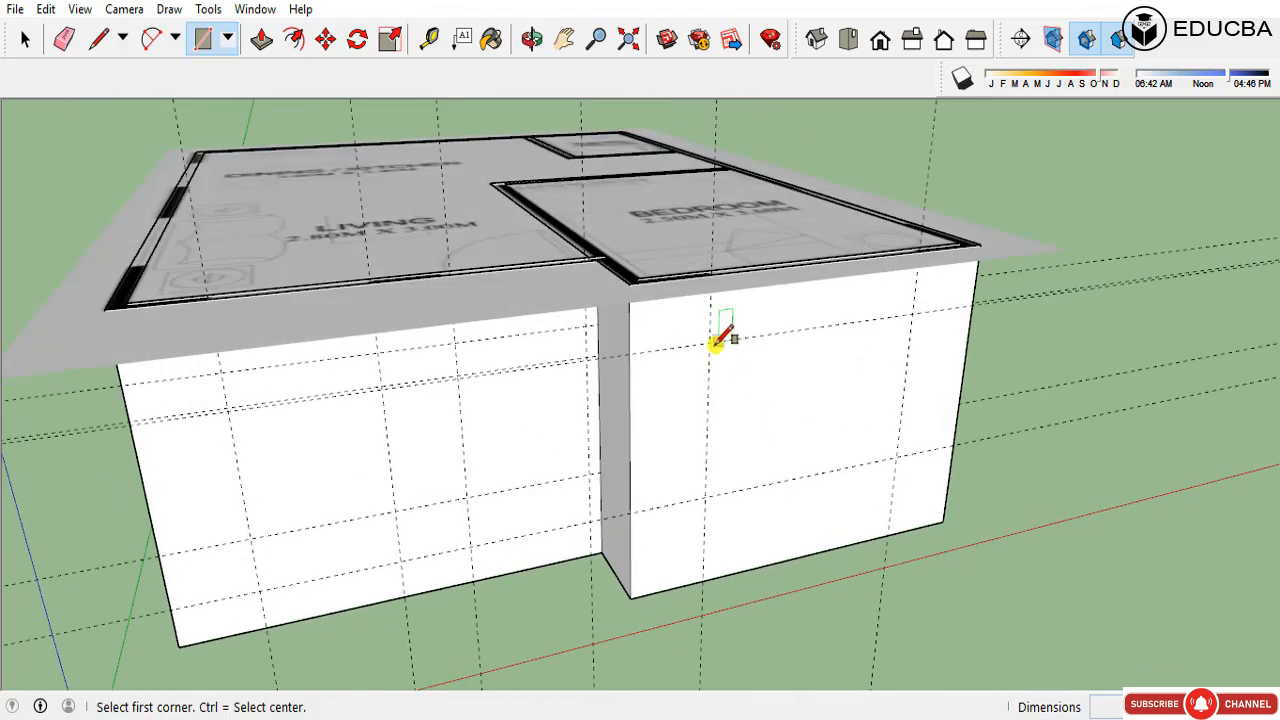
{"action": "left_click", "coordinate": [709, 343]}
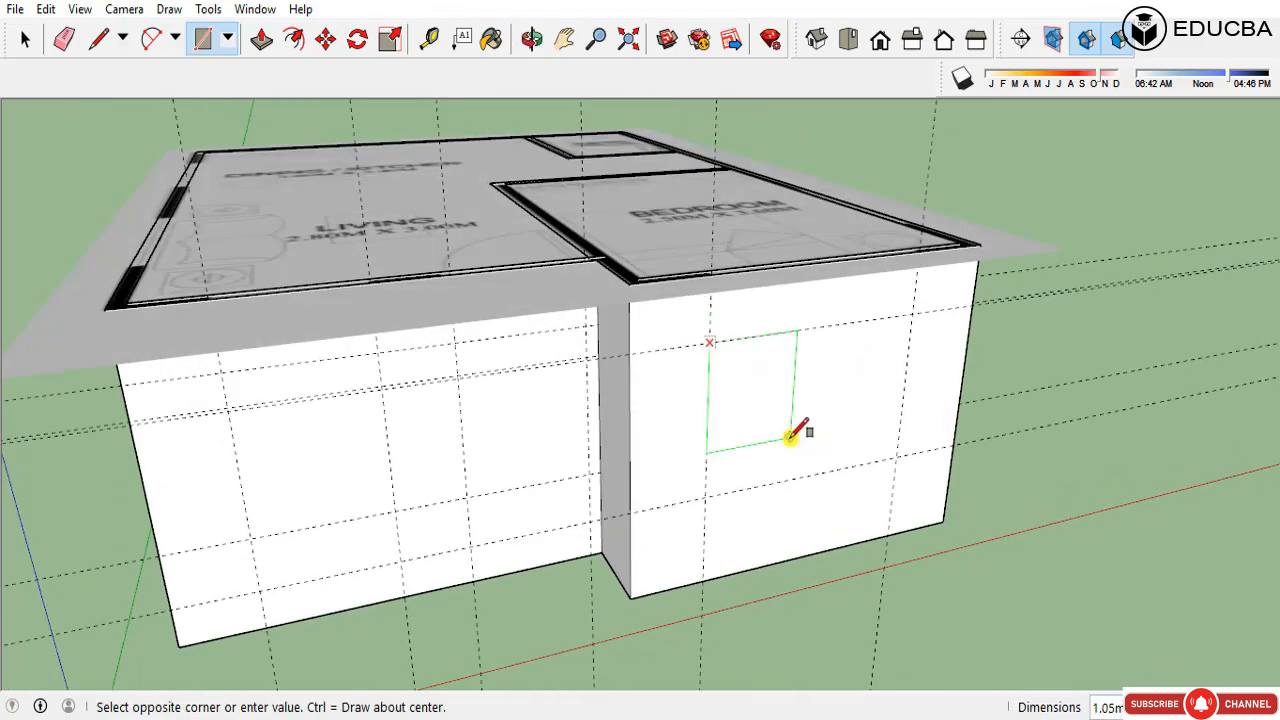
{"action": "key", "text": "Escape"}
{"action": "key", "text": "space"}
Step: Draw the window rectangle on the bedroom's front wall between the vertical guides and the 0.9 m and 2.4 m guides
{"action": "left_click", "coordinate": [201, 42]}
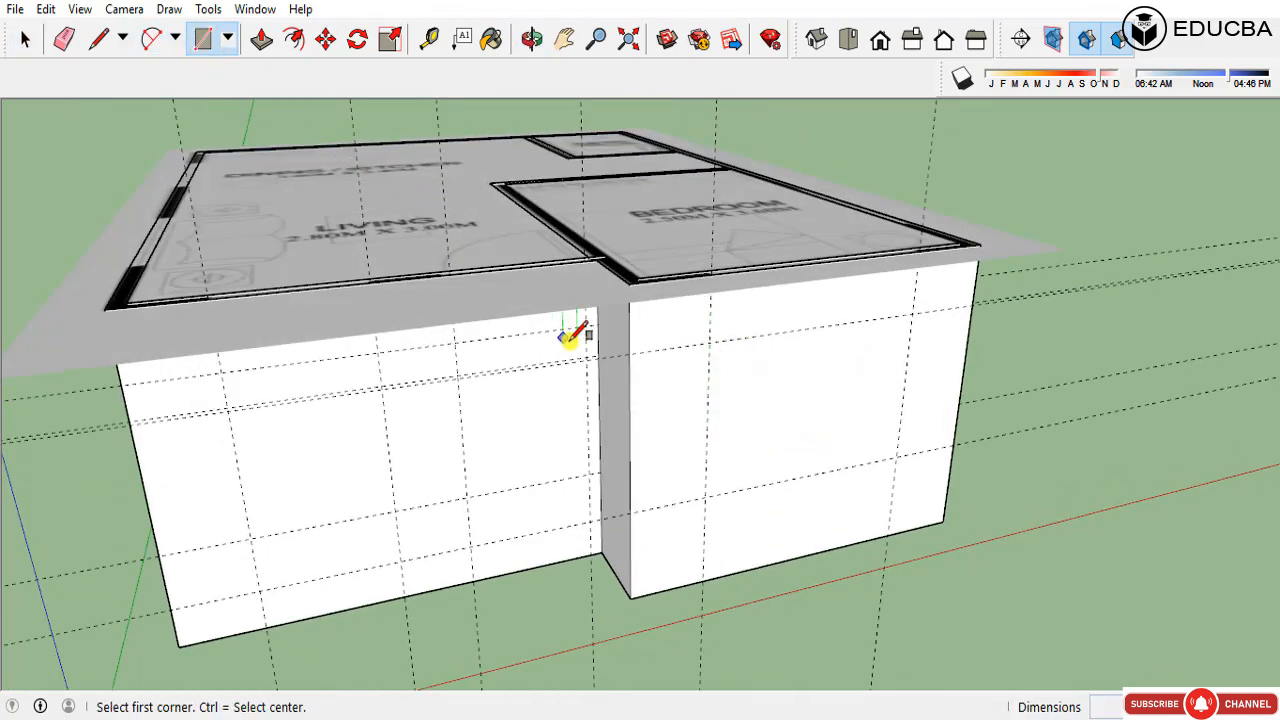
{"action": "left_click", "coordinate": [709, 343]}
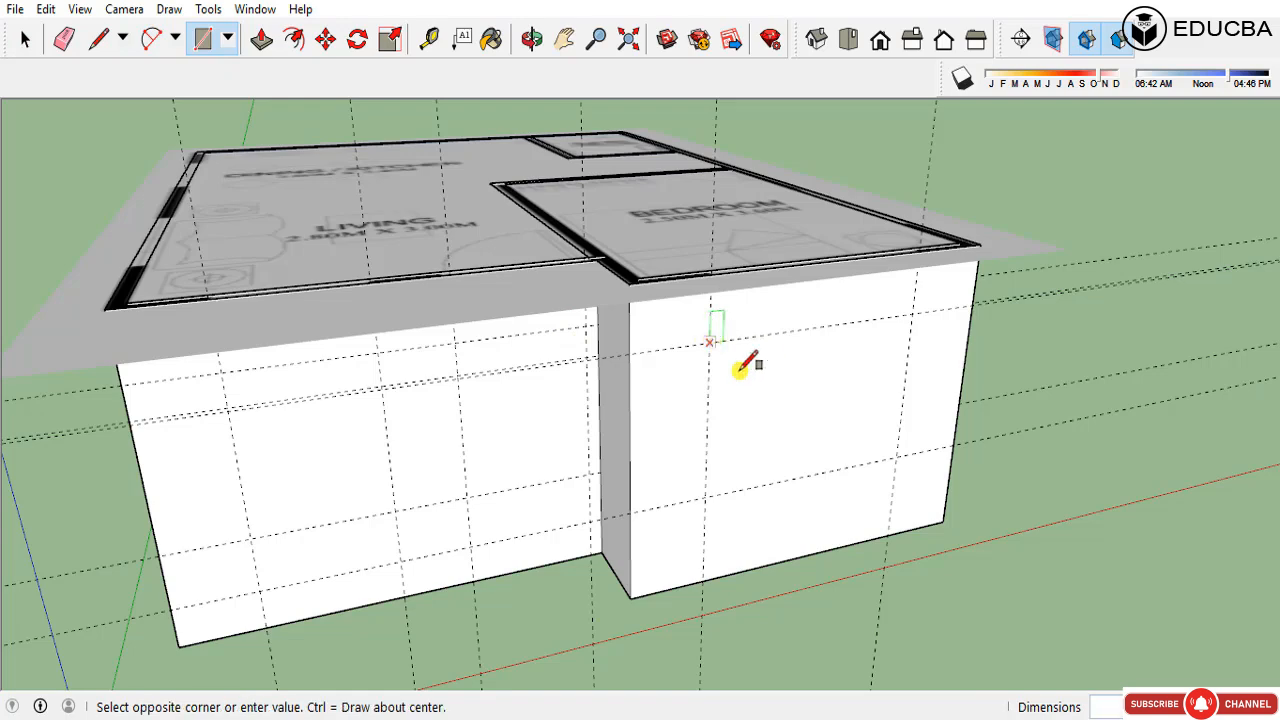
{"action": "left_click", "coordinate": [903, 451]}
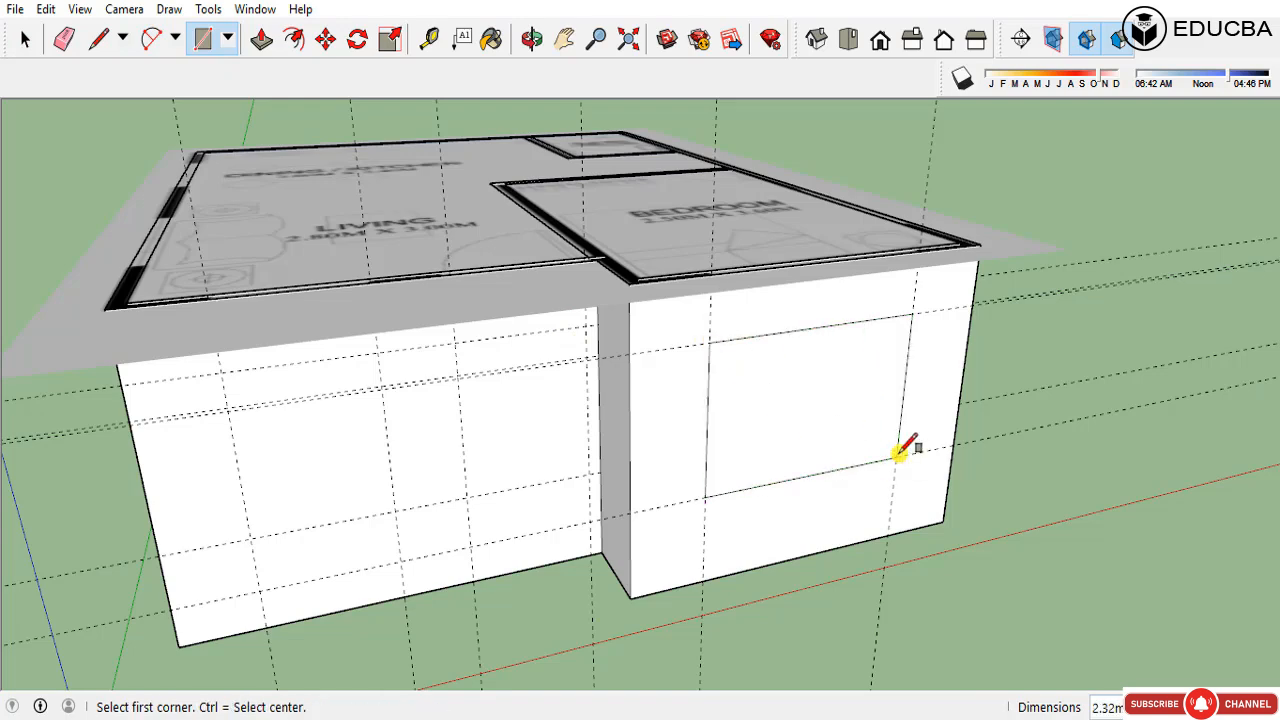
Step: Push the window rectangle's face on the bedroom's front wall about 2.84 m inward with Push/Pull
{"action": "key", "text": "space"}
{"action": "left_click", "coordinate": [792, 396]}
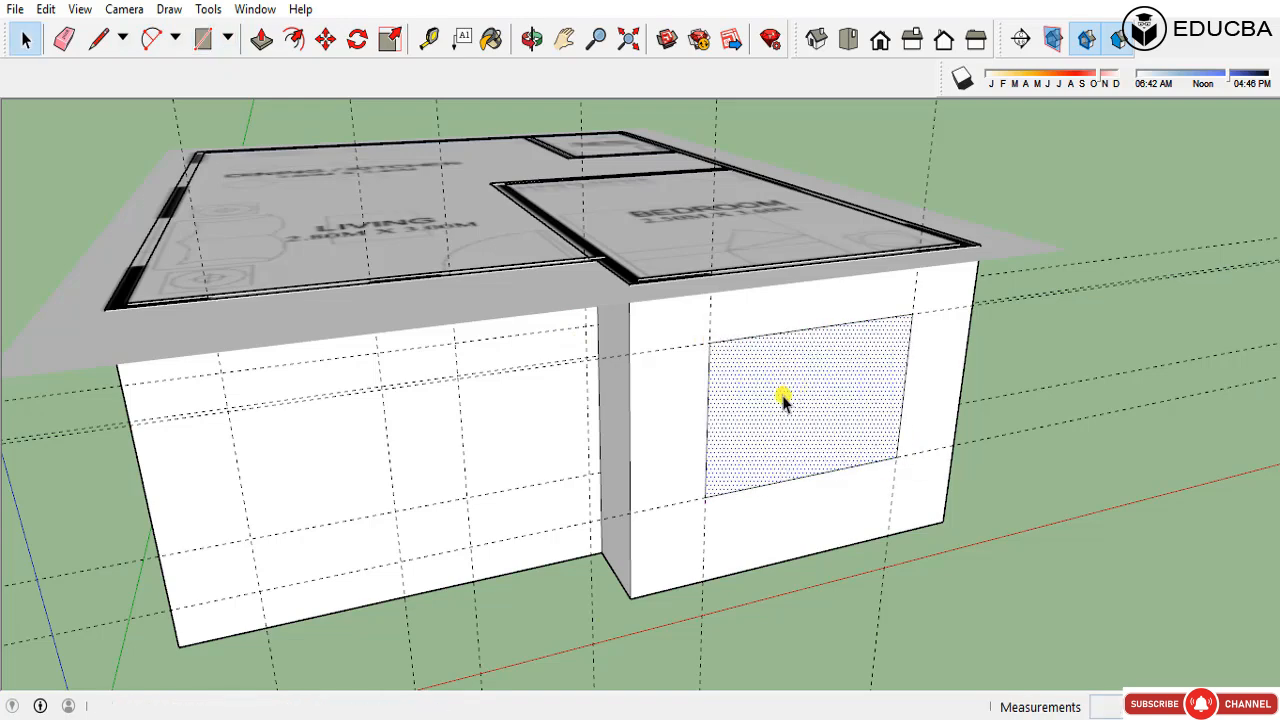
{"action": "scroll", "coordinate": [783, 398], "scroll_direction": "up", "scroll_amount": 4}
{"action": "key", "text": "p"}
{"action": "key", "text": "space"}
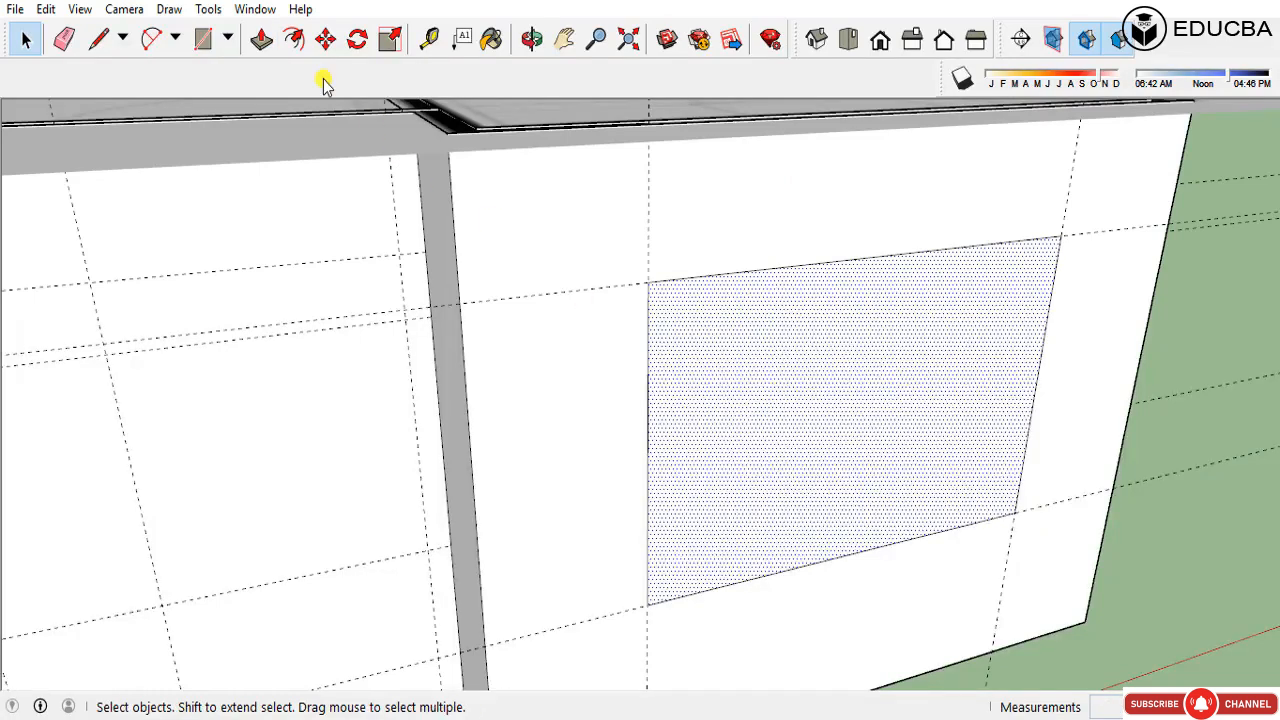
{"action": "left_click", "coordinate": [262, 45]}
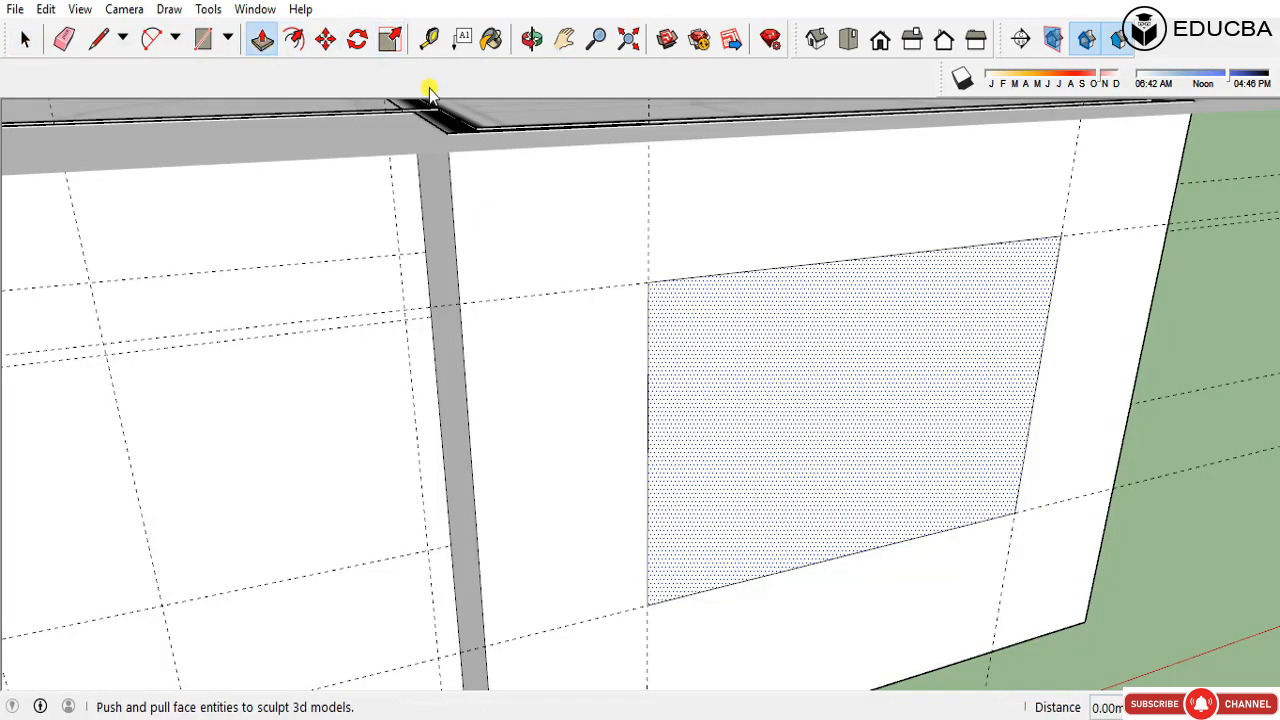
{"action": "left_click", "coordinate": [845, 412]}
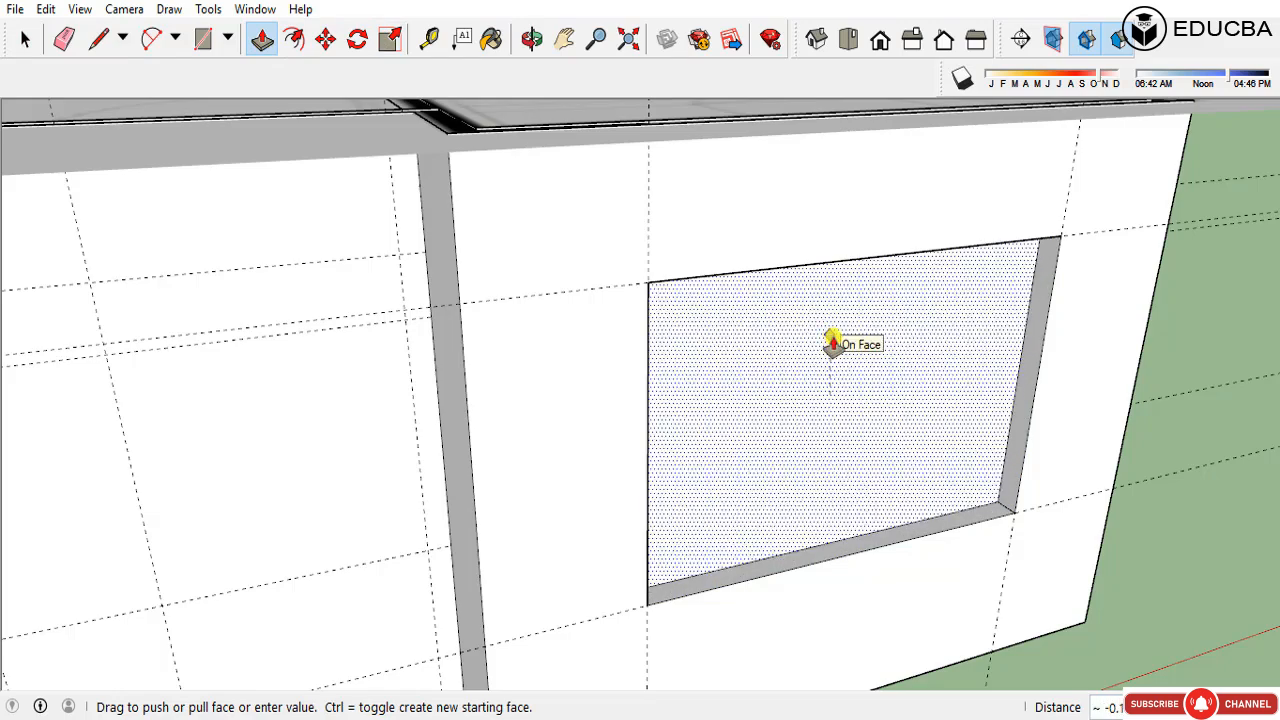
{"action": "middle_click_drag", "start_coordinate": [833, 343], "coordinate": [740, 220]}
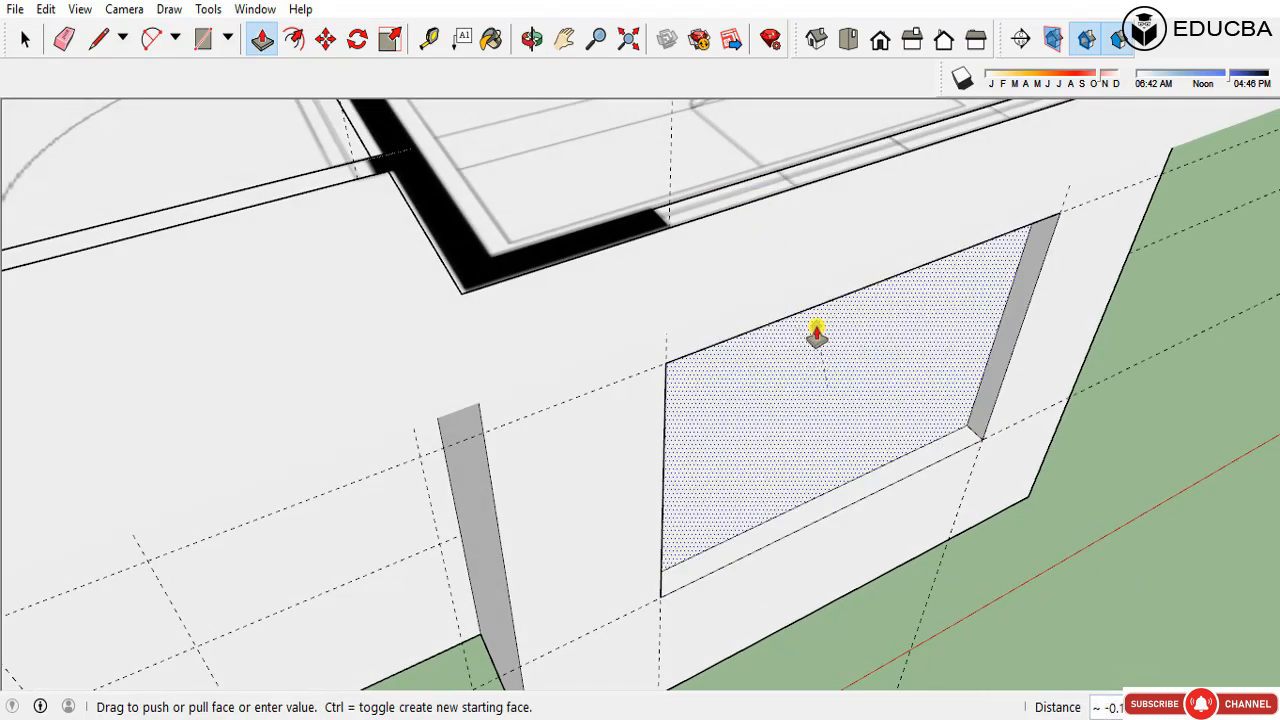
{"action": "key", "text": "Escape"}
{"action": "left_click", "coordinate": [888, 390]}
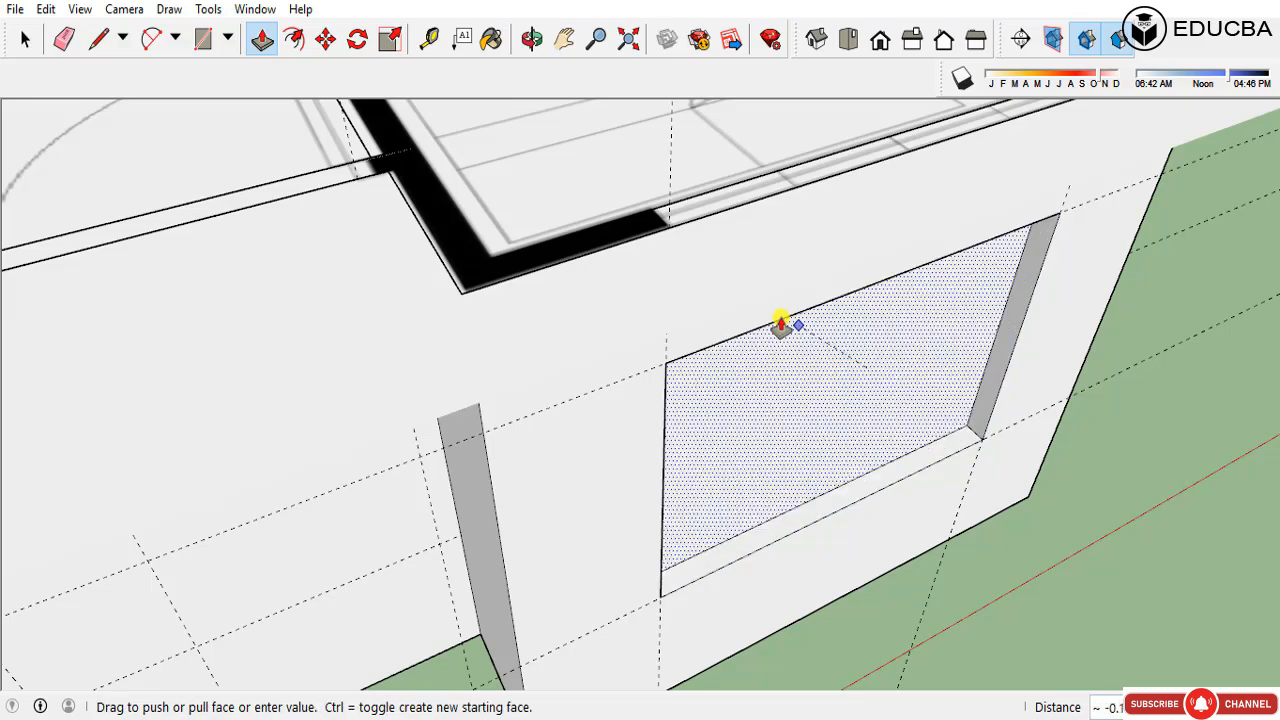
Step: Examine the pushed bedroom window opening and the adjoining side wall from several angles, close up and from farther away
{"action": "middle_click_drag", "start_coordinate": [620, 171], "coordinate": [549, 403]}
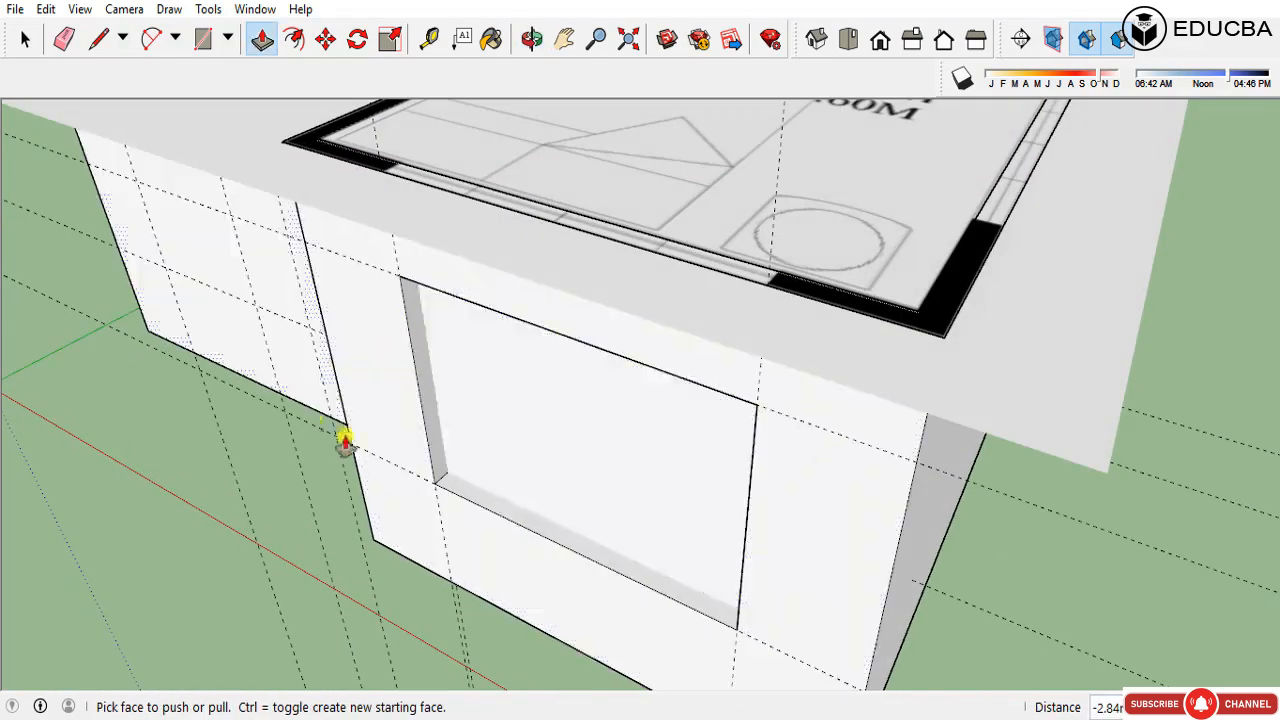
{"action": "scroll", "coordinate": [723, 374], "scroll_direction": "up", "scroll_amount": 5}
{"action": "middle_click_drag", "start_coordinate": [829, 443], "coordinate": [995, 303]}
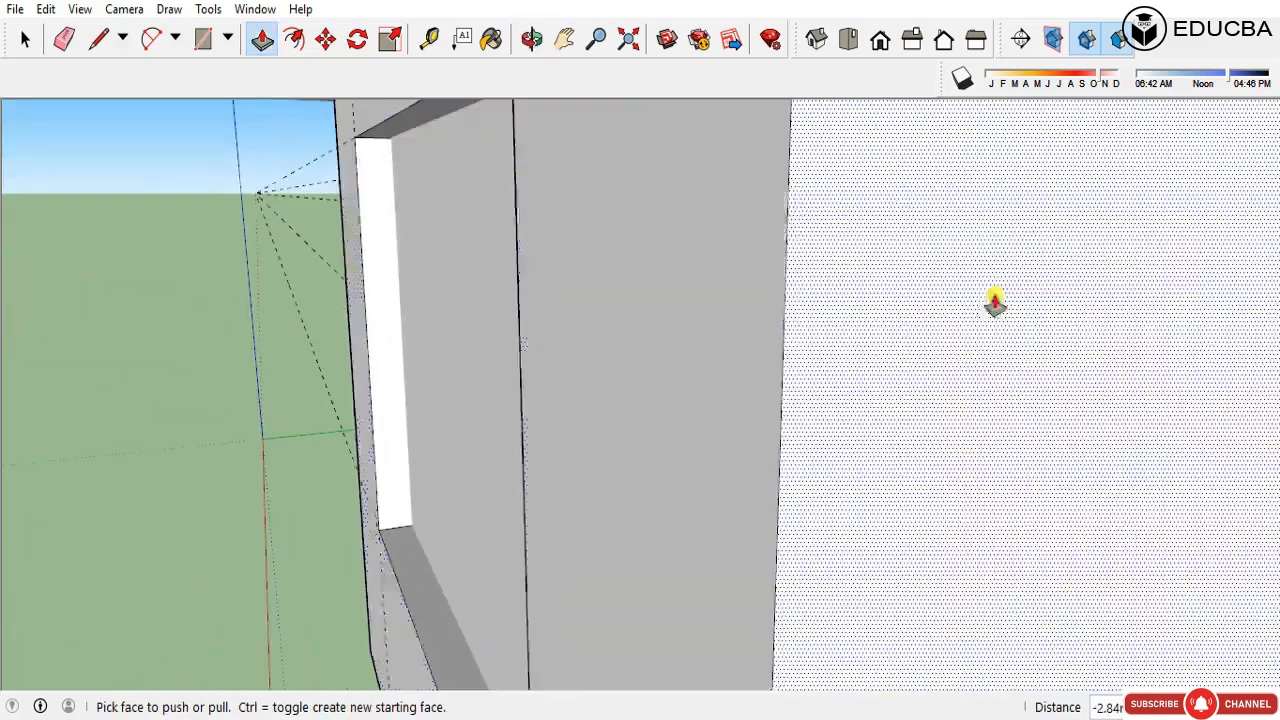
{"action": "scroll", "coordinate": [995, 303], "scroll_direction": "up", "scroll_amount": 3}
{"action": "scroll", "coordinate": [789, 213], "scroll_direction": "up", "scroll_amount": 3}
{"action": "scroll", "coordinate": [789, 210], "scroll_direction": "down", "scroll_amount": 4}
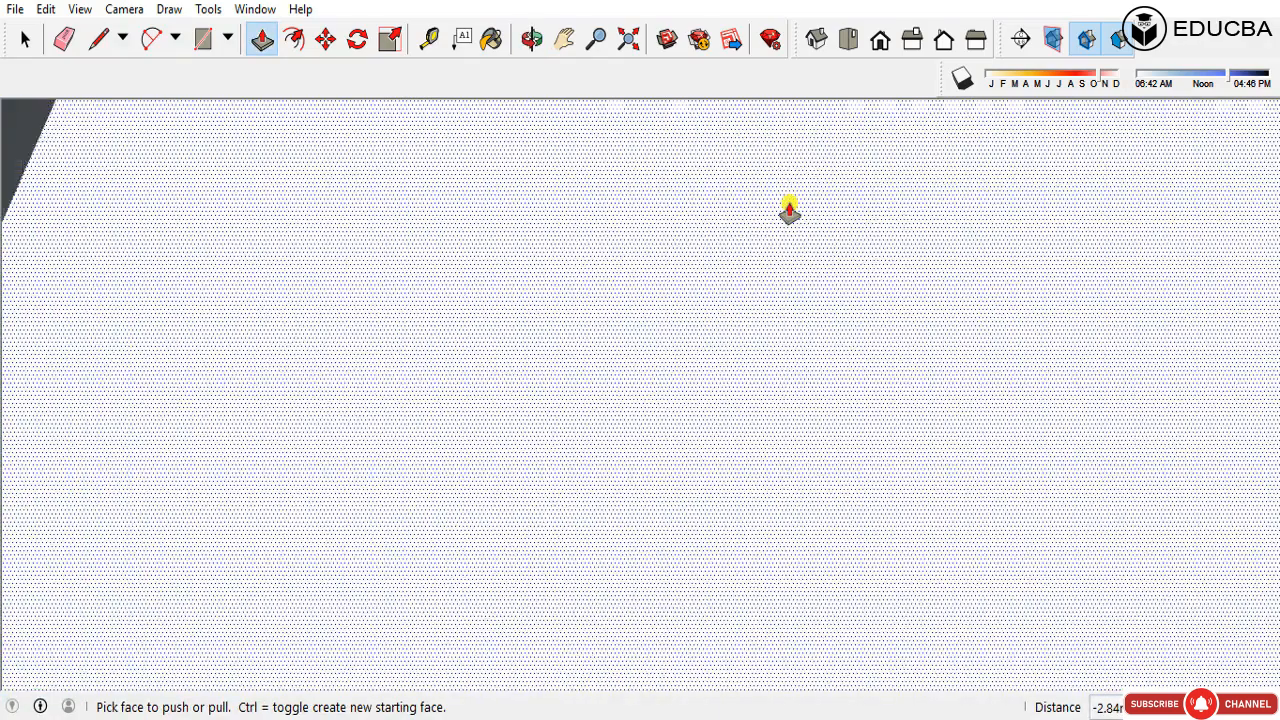
{"action": "scroll", "coordinate": [789, 210], "scroll_direction": "up", "scroll_amount": 2}
{"action": "middle_click_drag", "start_coordinate": [757, 308], "coordinate": [863, 317]}
{"action": "key", "text": "space"}
{"action": "scroll", "coordinate": [857, 309], "scroll_direction": "up", "scroll_amount": 3}
{"action": "scroll", "coordinate": [857, 309], "scroll_direction": "down", "scroll_amount": 5}
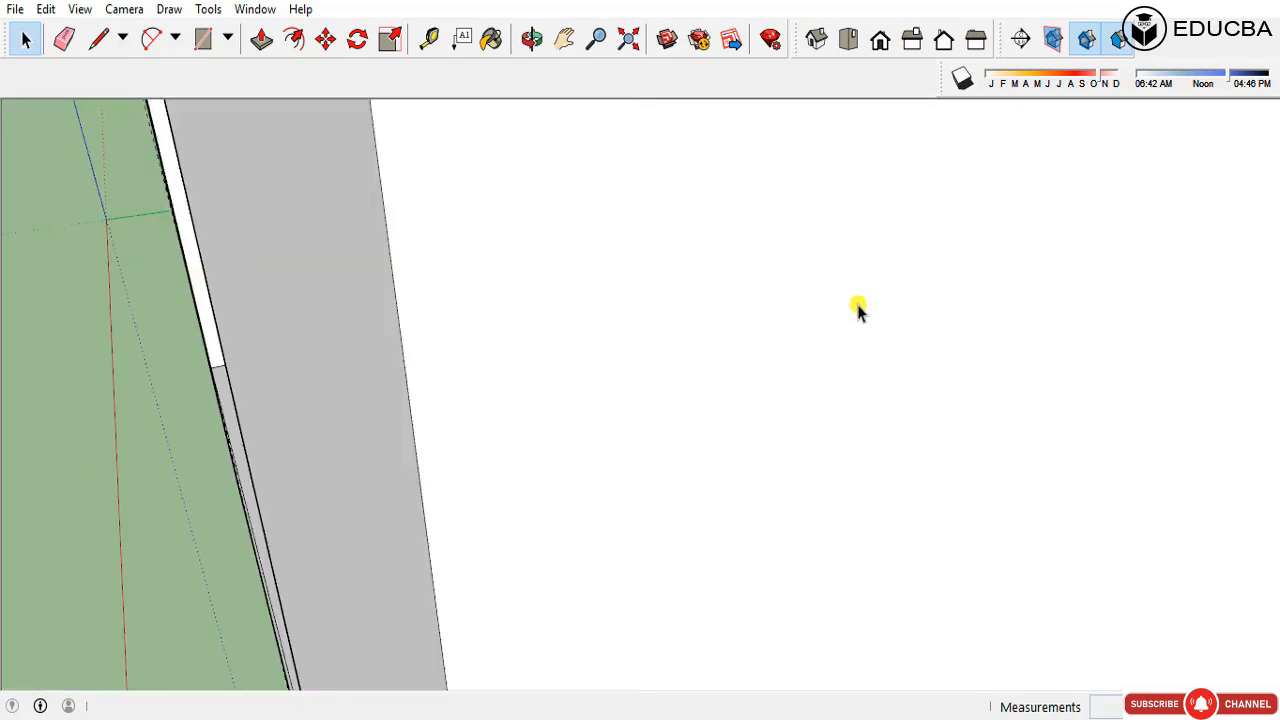
{"action": "scroll", "coordinate": [611, 222], "scroll_direction": "down", "scroll_amount": 2}
{"action": "scroll", "coordinate": [620, 240], "scroll_direction": "down", "scroll_amount": 5}
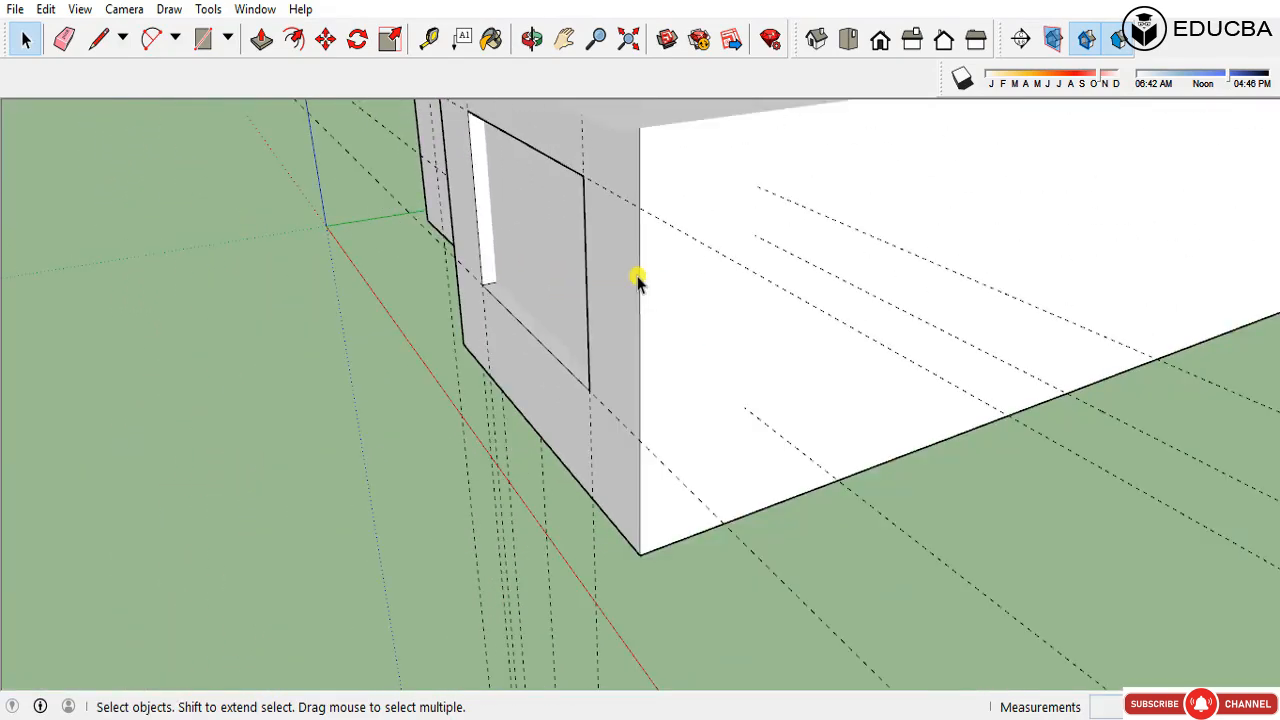
Step: Turn on section plane display and place a section plane with the default name and symbol on the bedroom's outer side wall
{"action": "left_click", "coordinate": [1057, 38]}
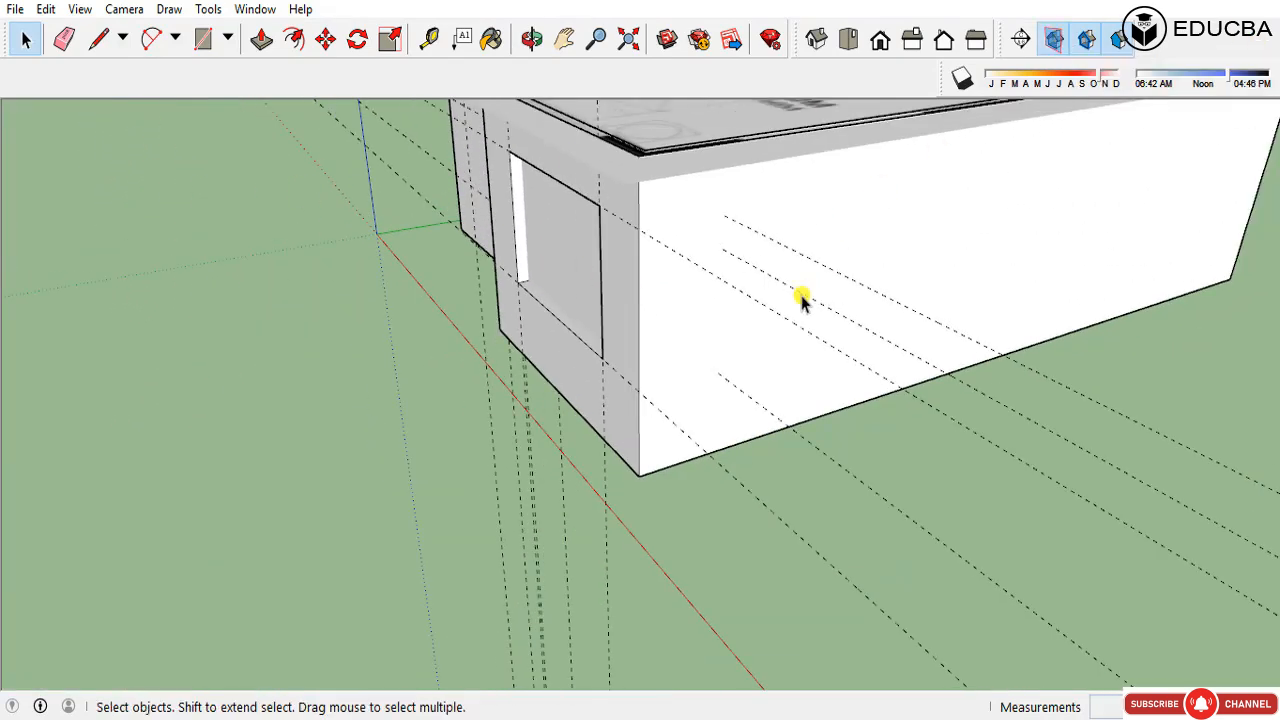
{"action": "left_click", "coordinate": [694, 336]}
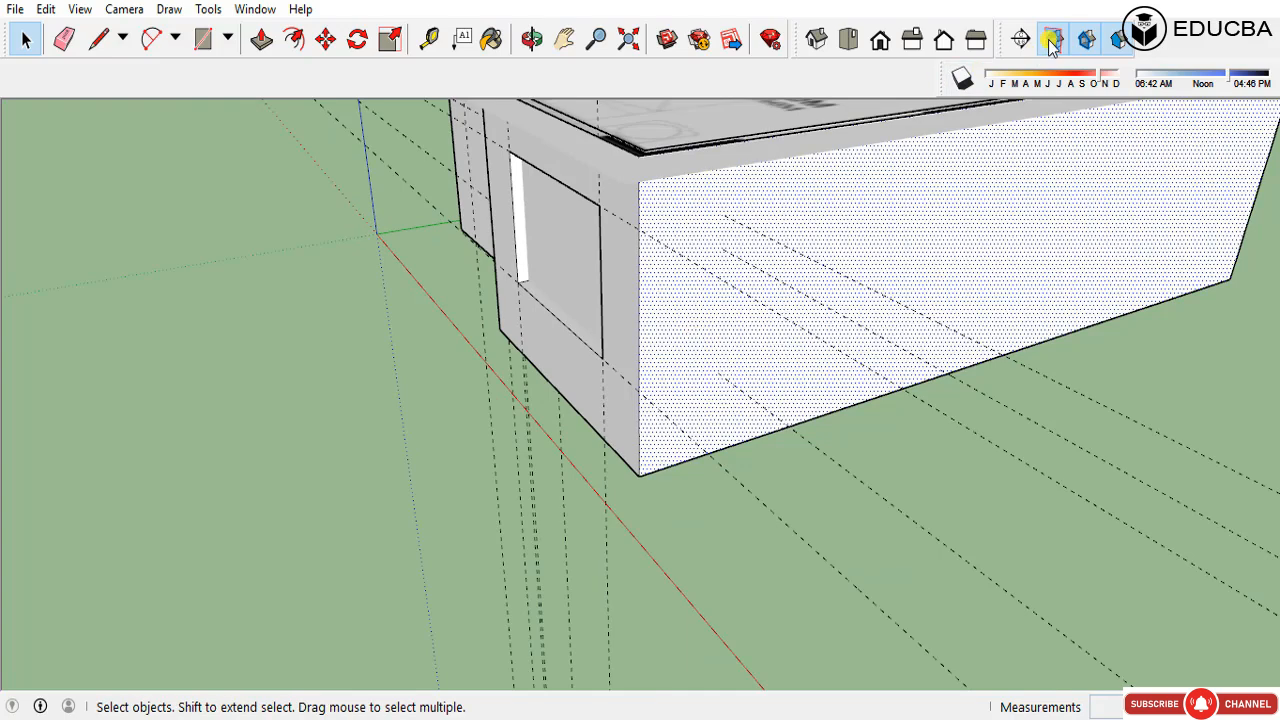
{"action": "left_click", "coordinate": [1160, 335]}
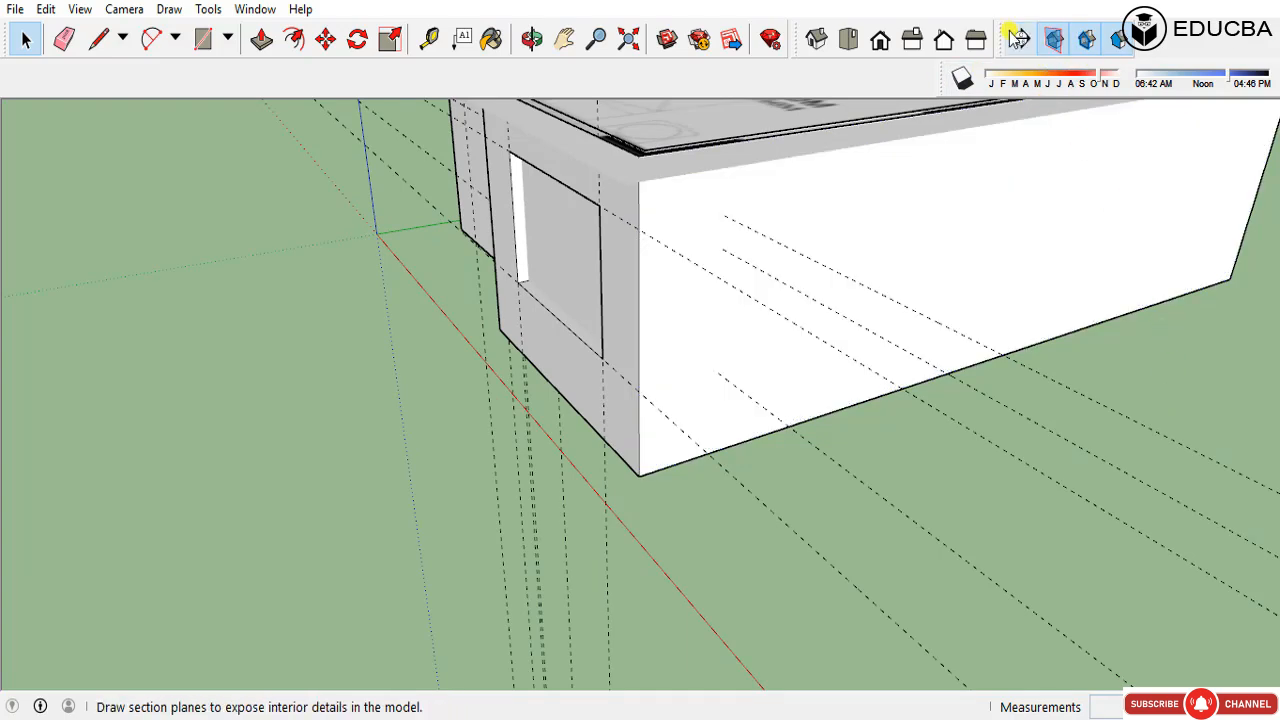
{"action": "left_click", "coordinate": [1018, 40]}
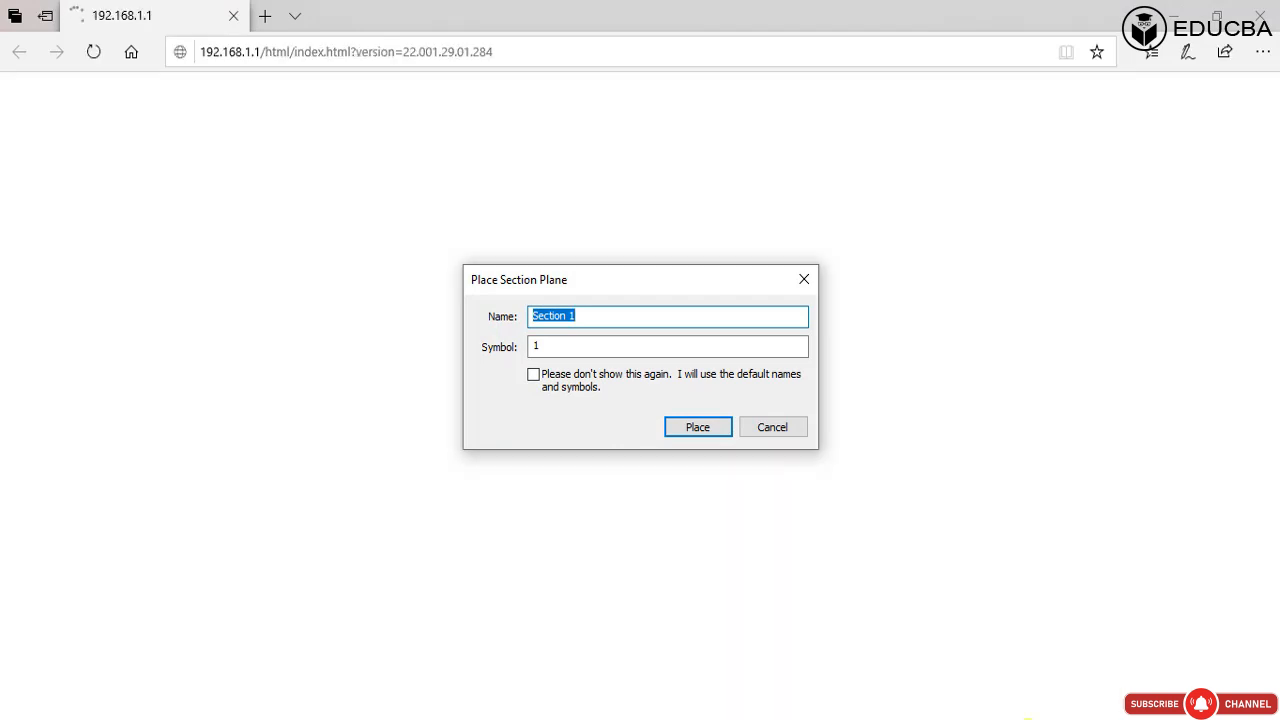
{"action": "left_click", "coordinate": [771, 424]}
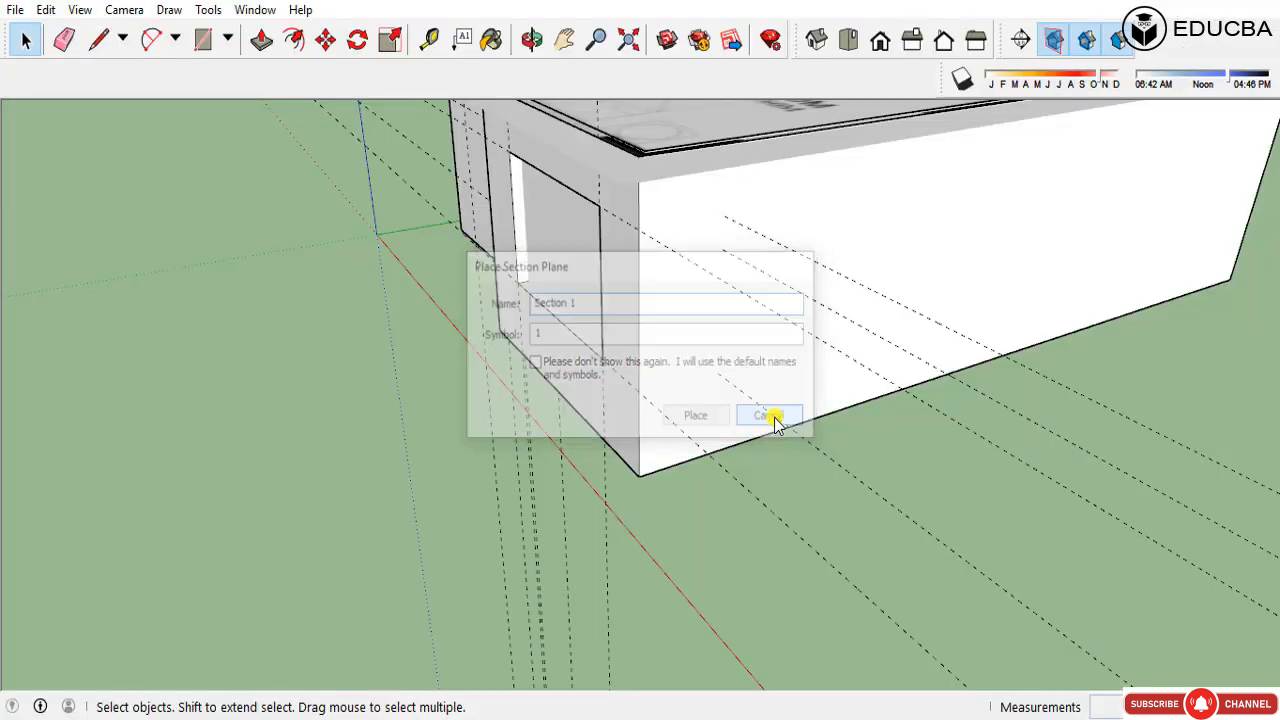
{"action": "left_click", "coordinate": [1022, 38]}
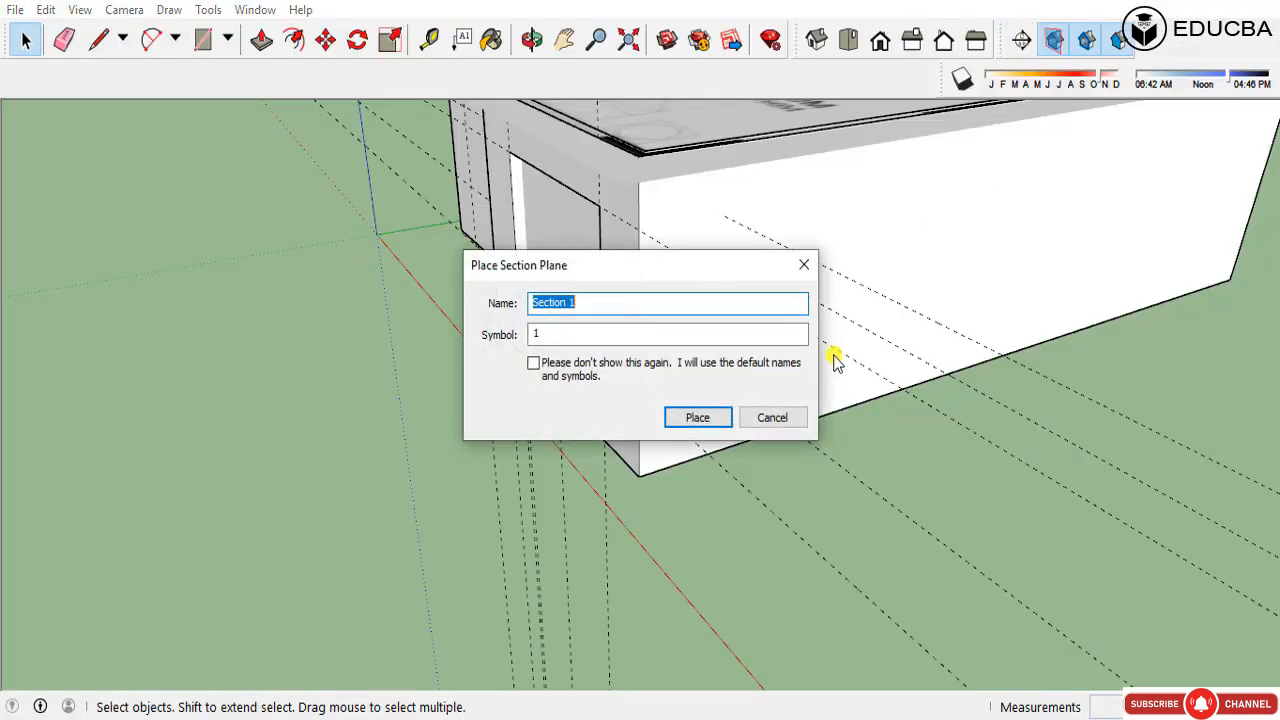
{"action": "left_click", "coordinate": [711, 418]}
{"action": "left_click", "coordinate": [853, 255]}
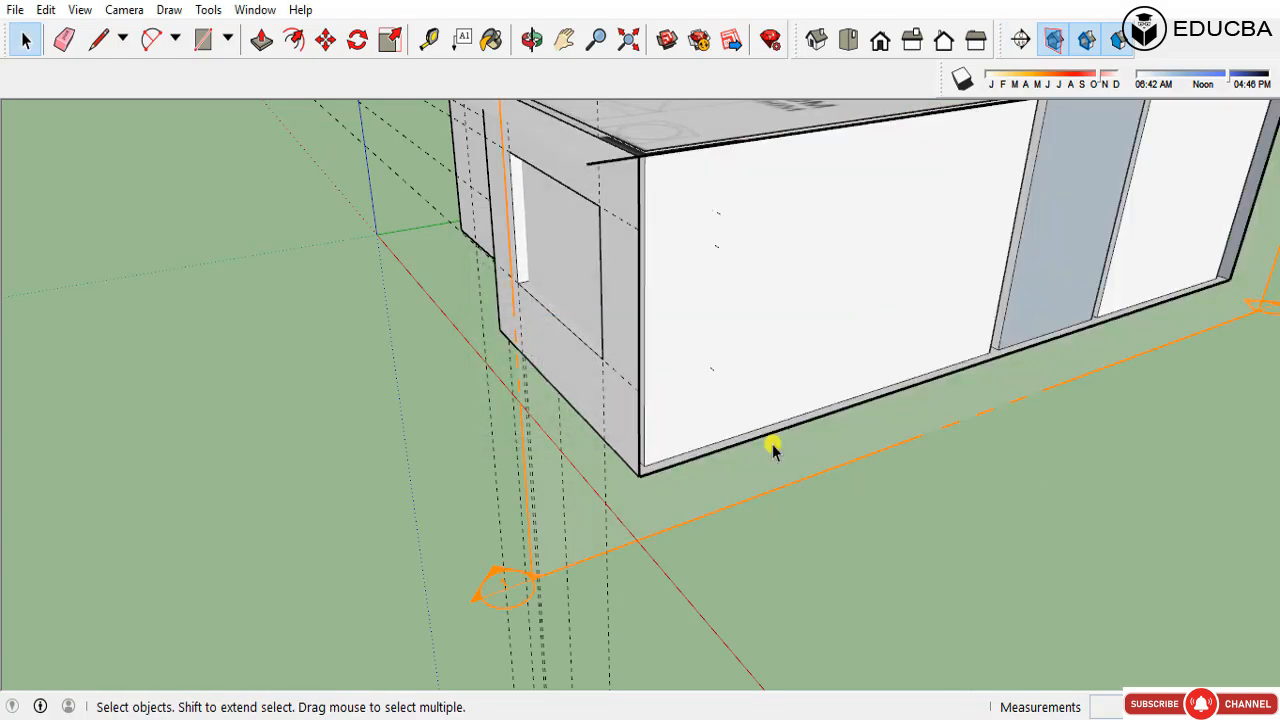
Step: Move the section plane about 0.40 m into the house from the bedroom's side wall
{"action": "left_click", "coordinate": [749, 501]}
{"action": "key", "text": "m"}
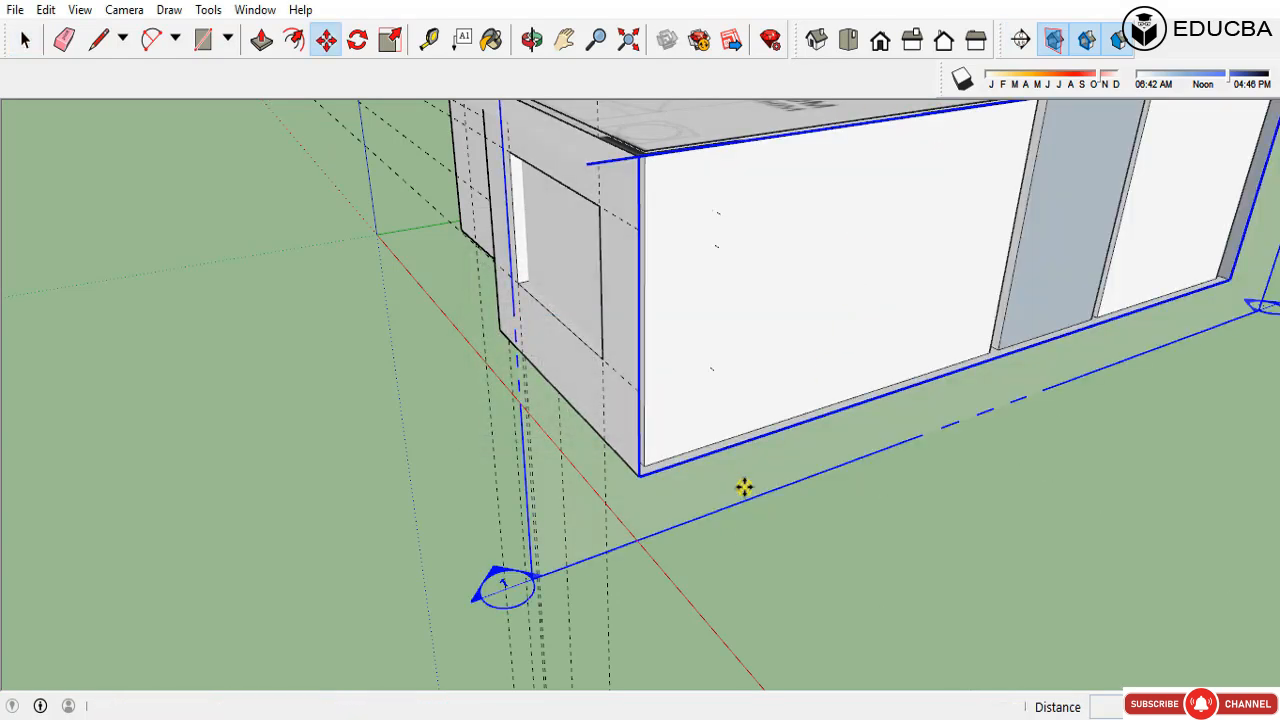
{"action": "left_click", "coordinate": [744, 488]}
{"action": "left_click", "coordinate": [722, 479]}
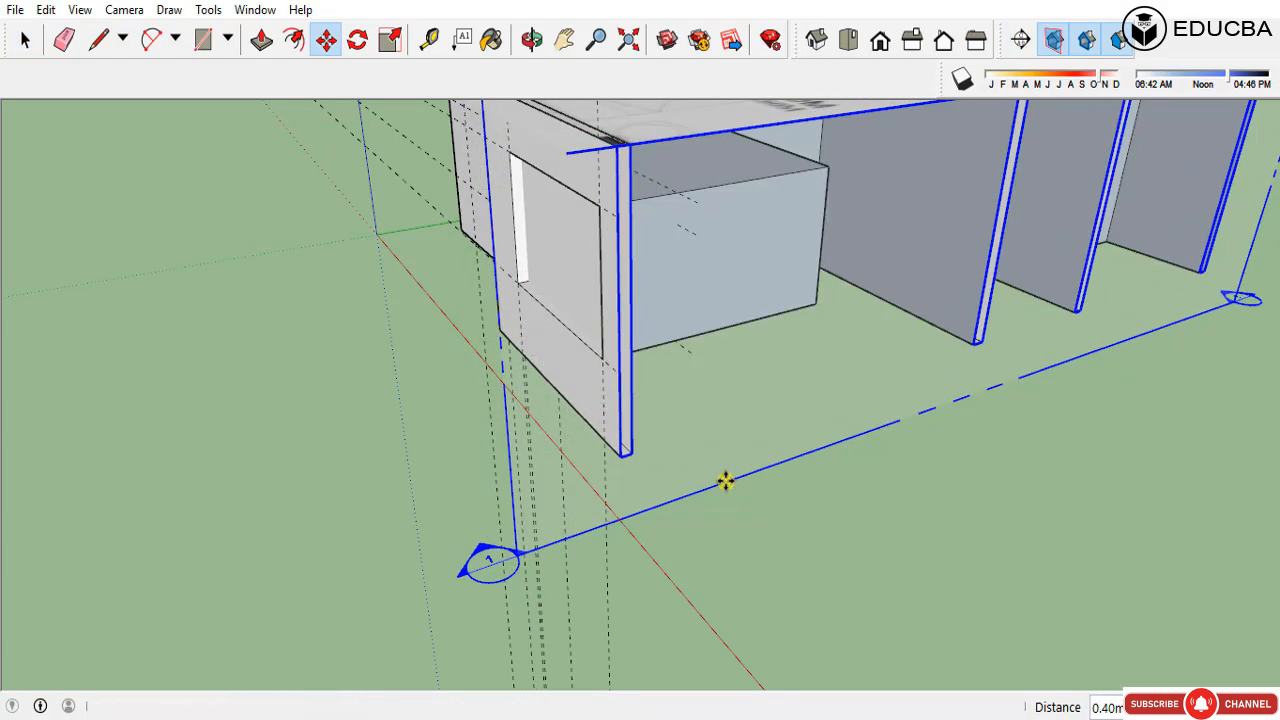
{"action": "key", "text": "space"}
{"action": "scroll", "coordinate": [531, 243], "scroll_direction": "up", "scroll_amount": 3}
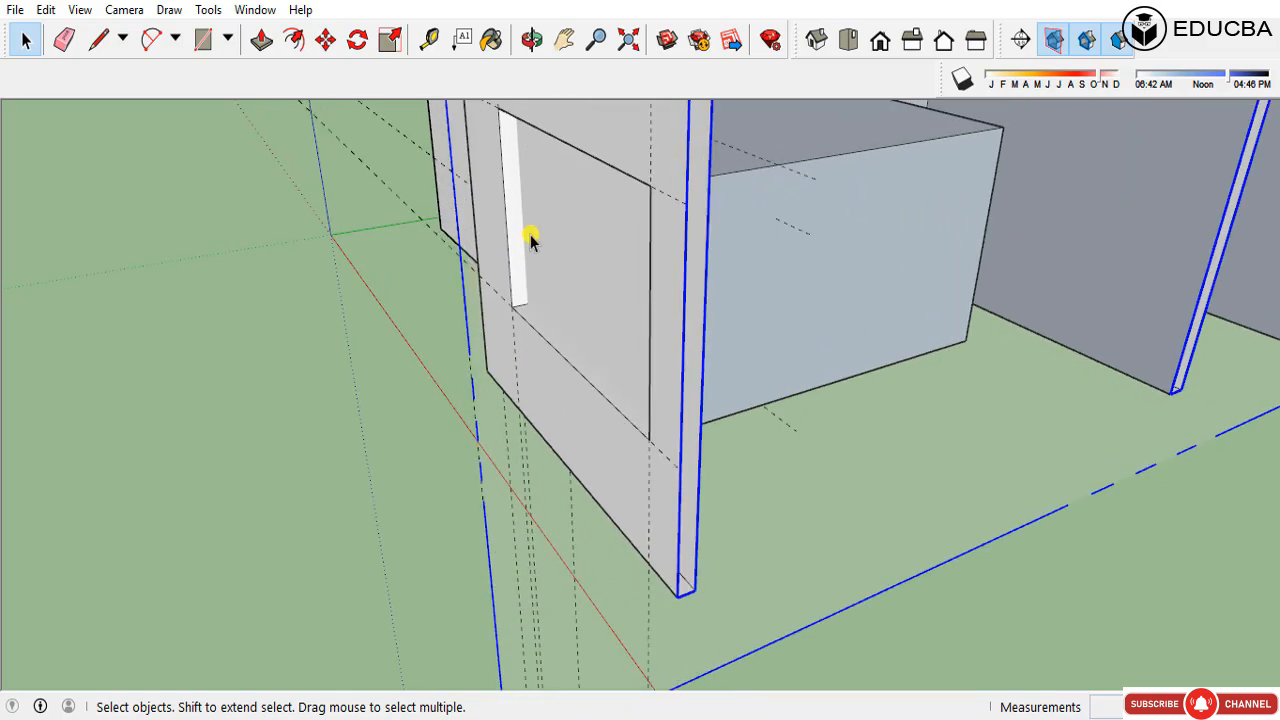
Step: Delete the section plane cutting along the bedroom's outer side wall
{"action": "middle_click_drag", "start_coordinate": [531, 243], "coordinate": [552, 365]}
{"action": "middle_click_drag", "start_coordinate": [605, 330], "coordinate": [523, 297]}
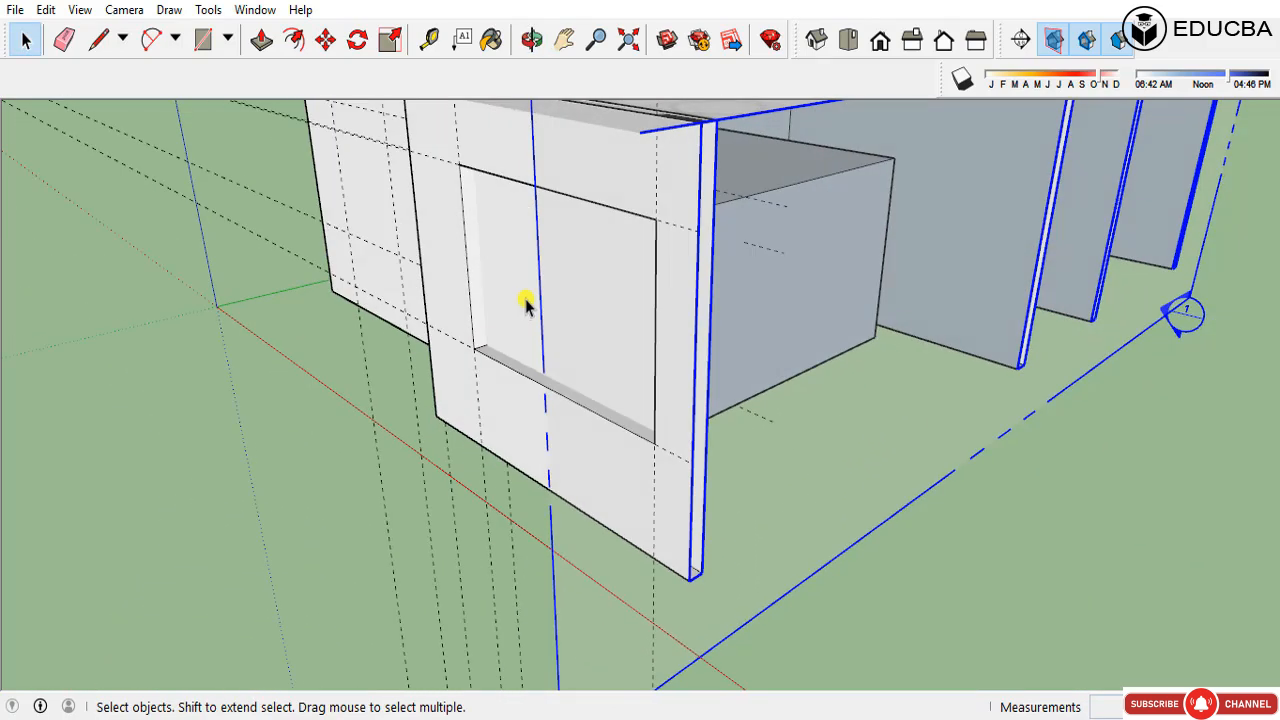
{"action": "left_click", "coordinate": [592, 298]}
{"action": "key", "text": "Delete"}
Step: Undo the bedroom front window's deep push and push the rectangle in by only the wall thickness to cut the opening
{"action": "middle_click_drag", "start_coordinate": [600, 306], "coordinate": [645, 330]}
{"action": "left_click", "coordinate": [645, 330]}
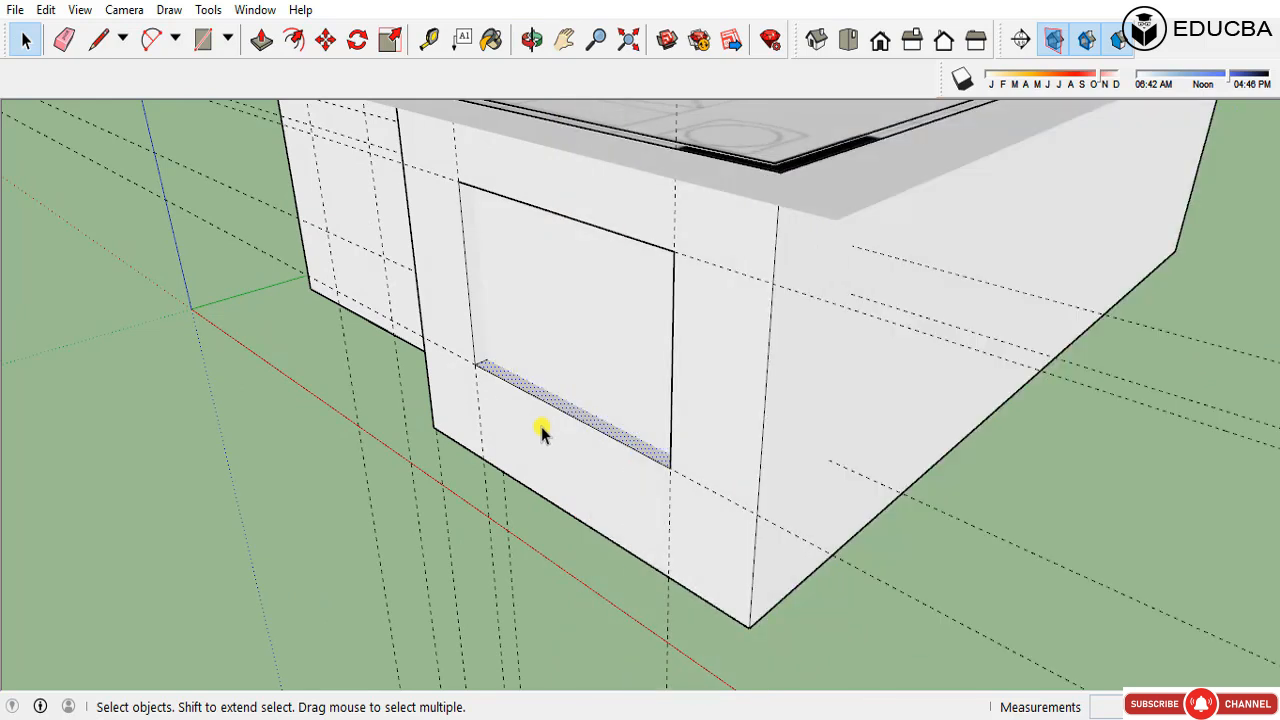
{"action": "key", "text": "ctrl+z"}
{"action": "left_click", "coordinate": [568, 342]}
{"action": "key", "text": "p"}
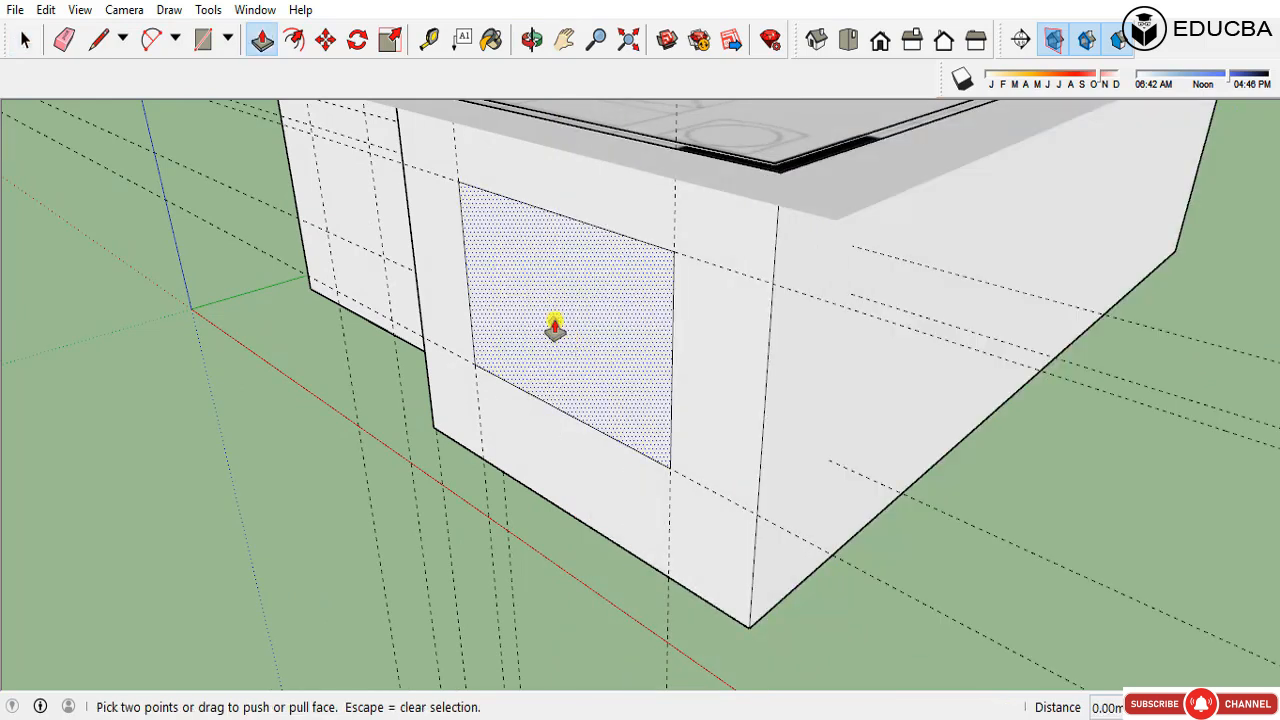
{"action": "left_click", "coordinate": [550, 320]}
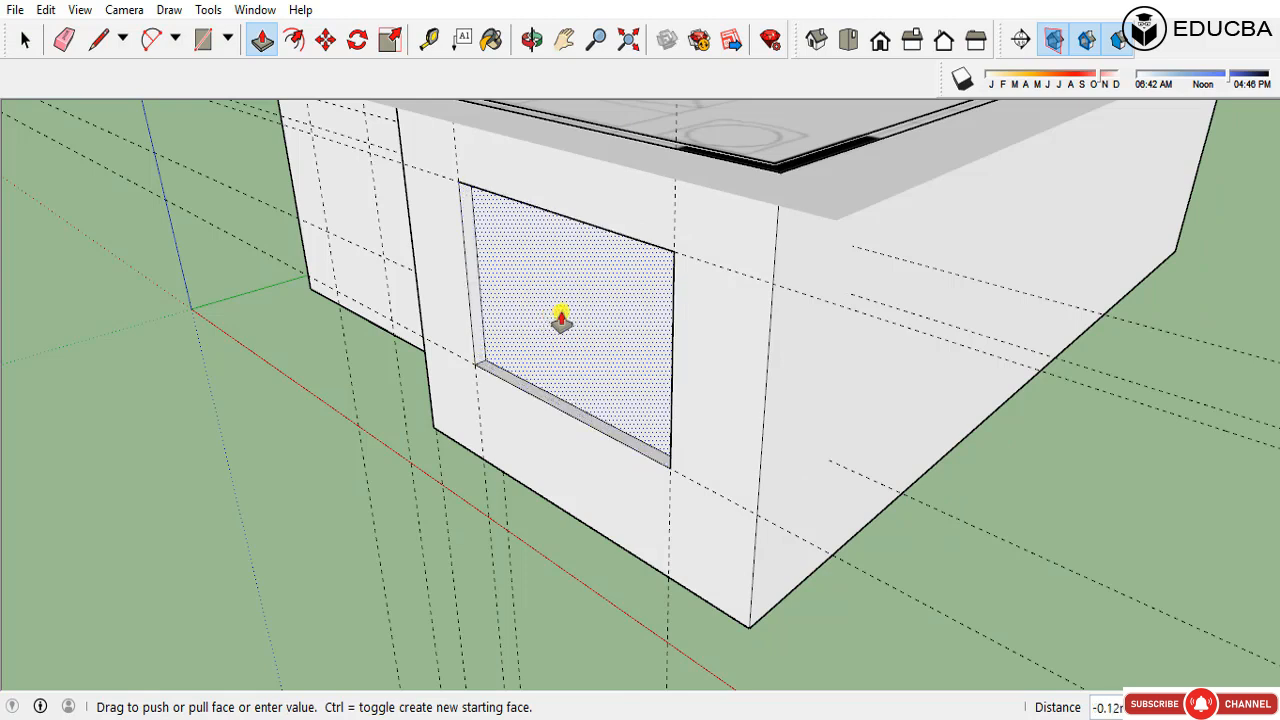
{"action": "left_click", "coordinate": [632, 360]}
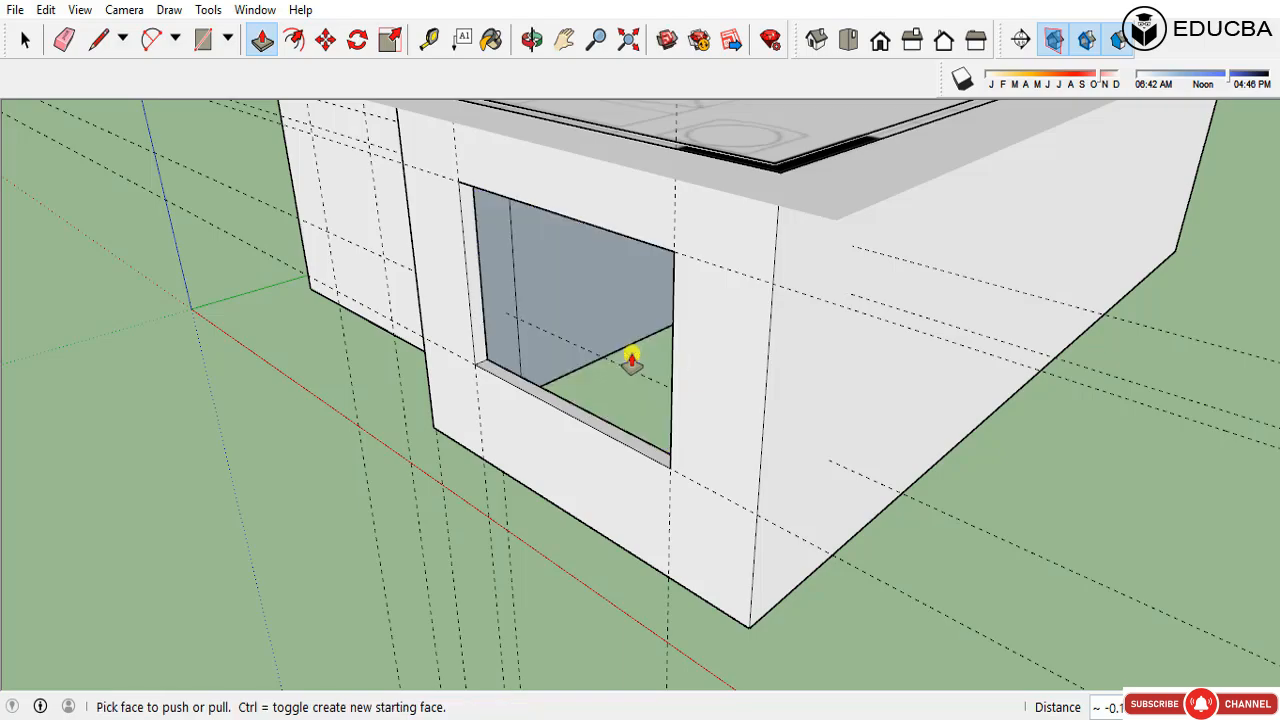
Step: Draw a door rectangle 2.10 m high on the living room's front wall, from the door-height guide intersection down to the wall's base
{"action": "scroll", "coordinate": [632, 360], "scroll_direction": "up", "scroll_amount": 3}
{"action": "middle_click_drag", "start_coordinate": [614, 354], "coordinate": [733, 455]}
{"action": "scroll", "coordinate": [540, 437], "scroll_direction": "down", "scroll_amount": 3}
{"action": "scroll", "coordinate": [603, 394], "scroll_direction": "up", "scroll_amount": 5}
{"action": "middle_click_drag", "start_coordinate": [603, 394], "coordinate": [748, 328]}
{"action": "key", "text": "r"}
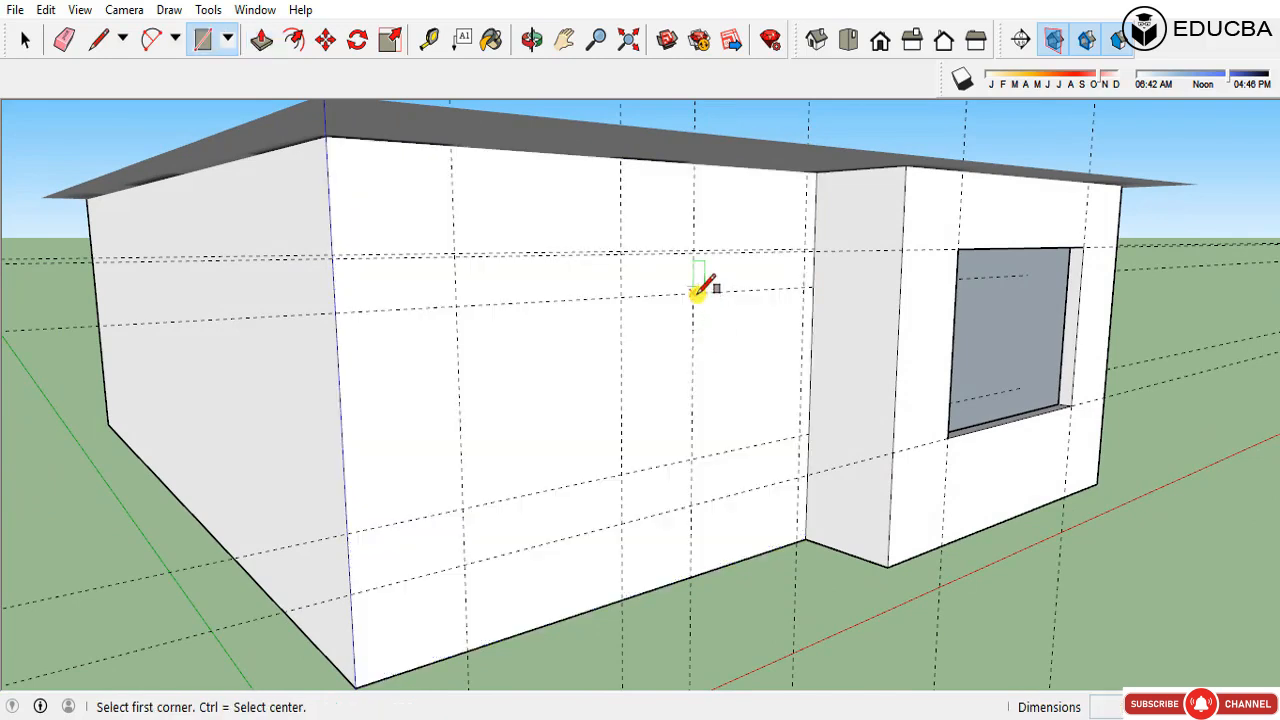
{"action": "left_click", "coordinate": [692, 293]}
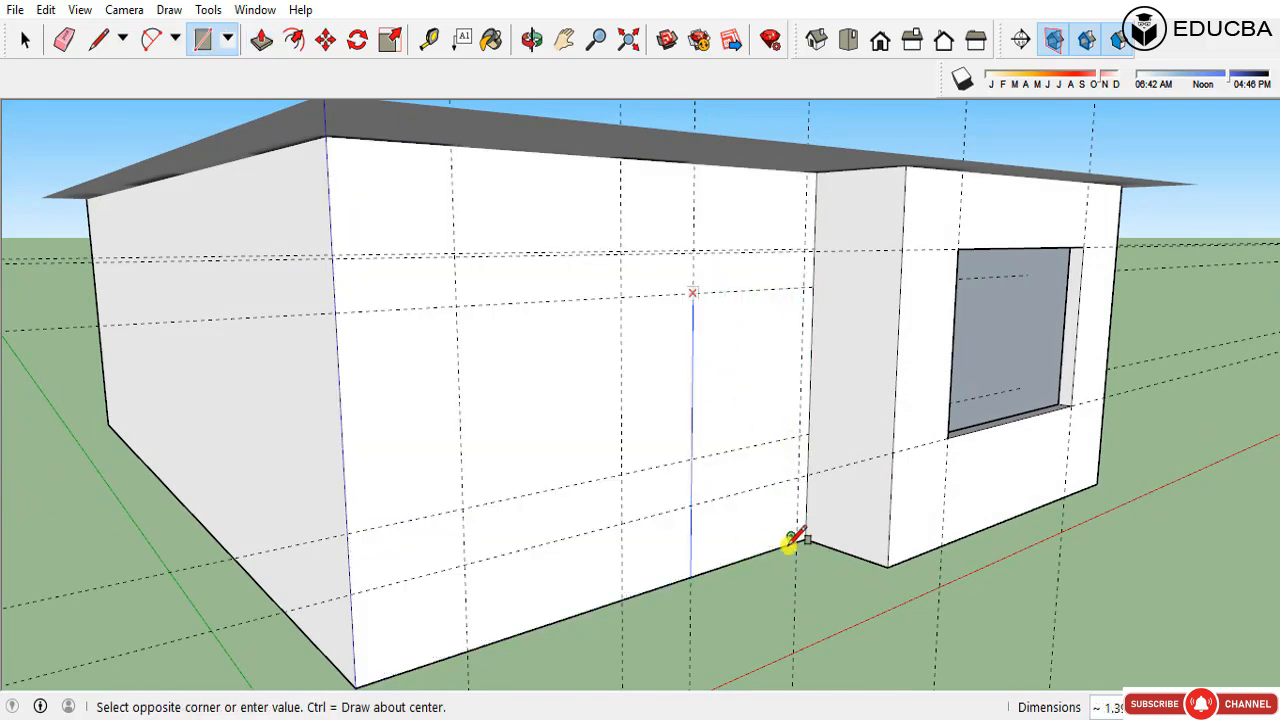
{"action": "scroll", "coordinate": [794, 541], "scroll_direction": "up", "scroll_amount": 5}
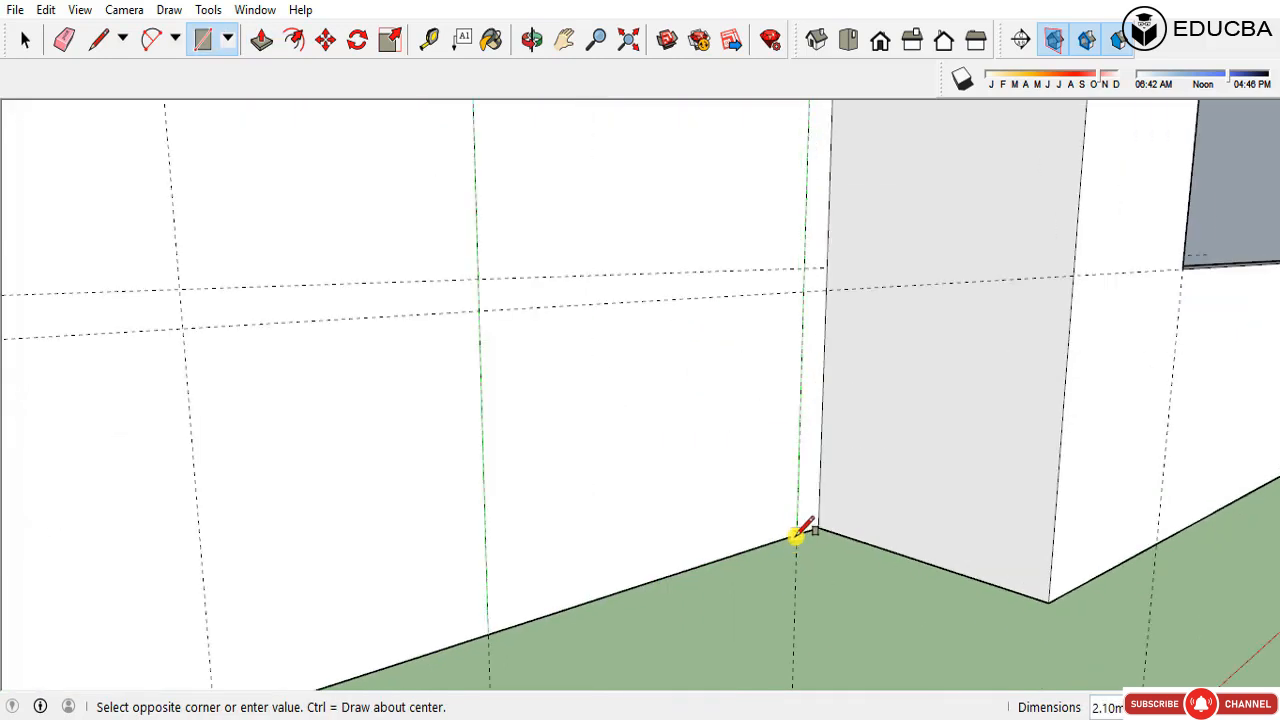
{"action": "left_click", "coordinate": [794, 536]}
Step: Push the front door rectangle inward through the wall thickness to open the doorway
{"action": "key", "text": "space"}
{"action": "scroll", "coordinate": [723, 603], "scroll_direction": "down", "scroll_amount": 8}
{"action": "left_click", "coordinate": [738, 405]}
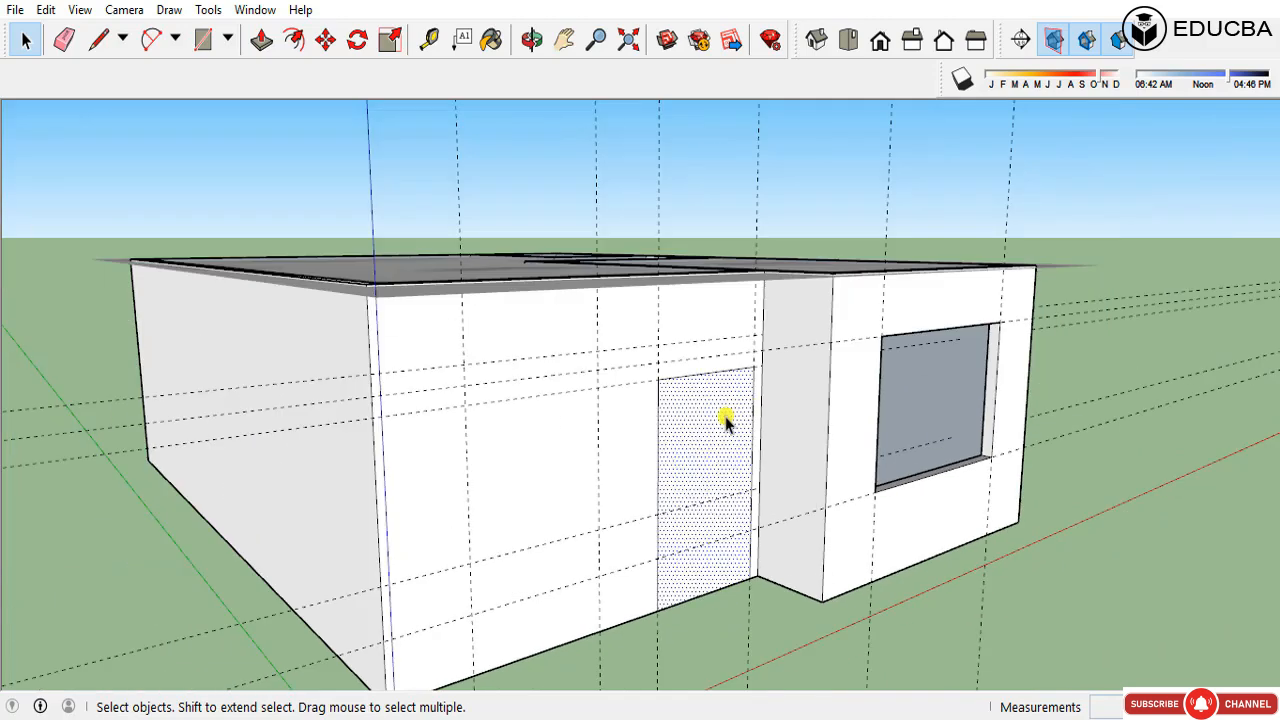
{"action": "key", "text": "p"}
{"action": "left_click", "coordinate": [694, 445]}
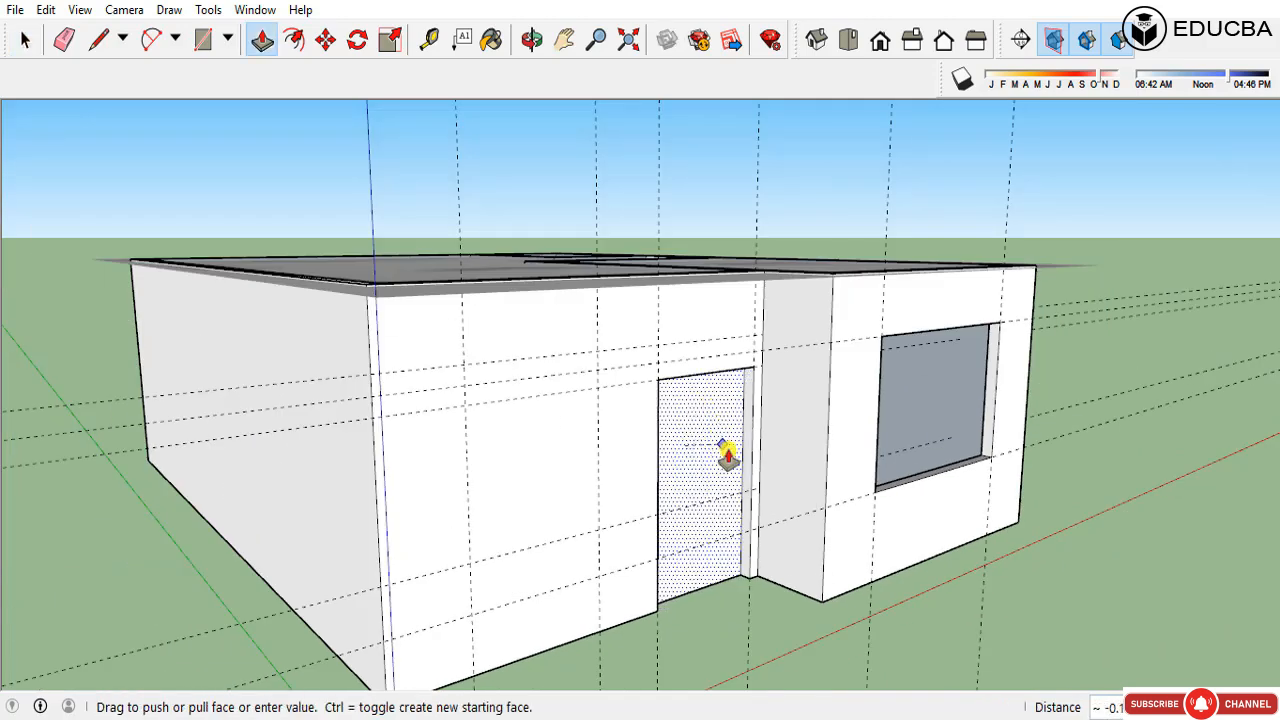
{"action": "left_click", "coordinate": [690, 414]}
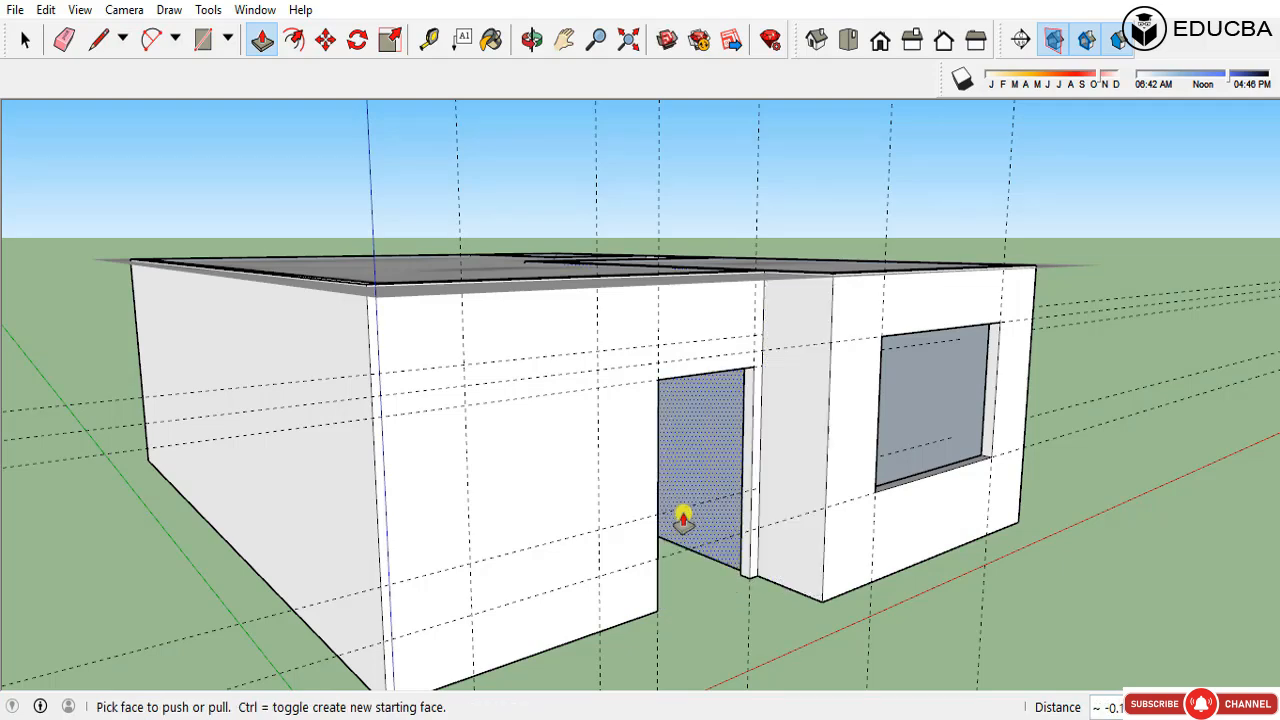
Step: Draw the living room window rectangle on the front wall between its head, sill and side guides
{"action": "key", "text": "r"}
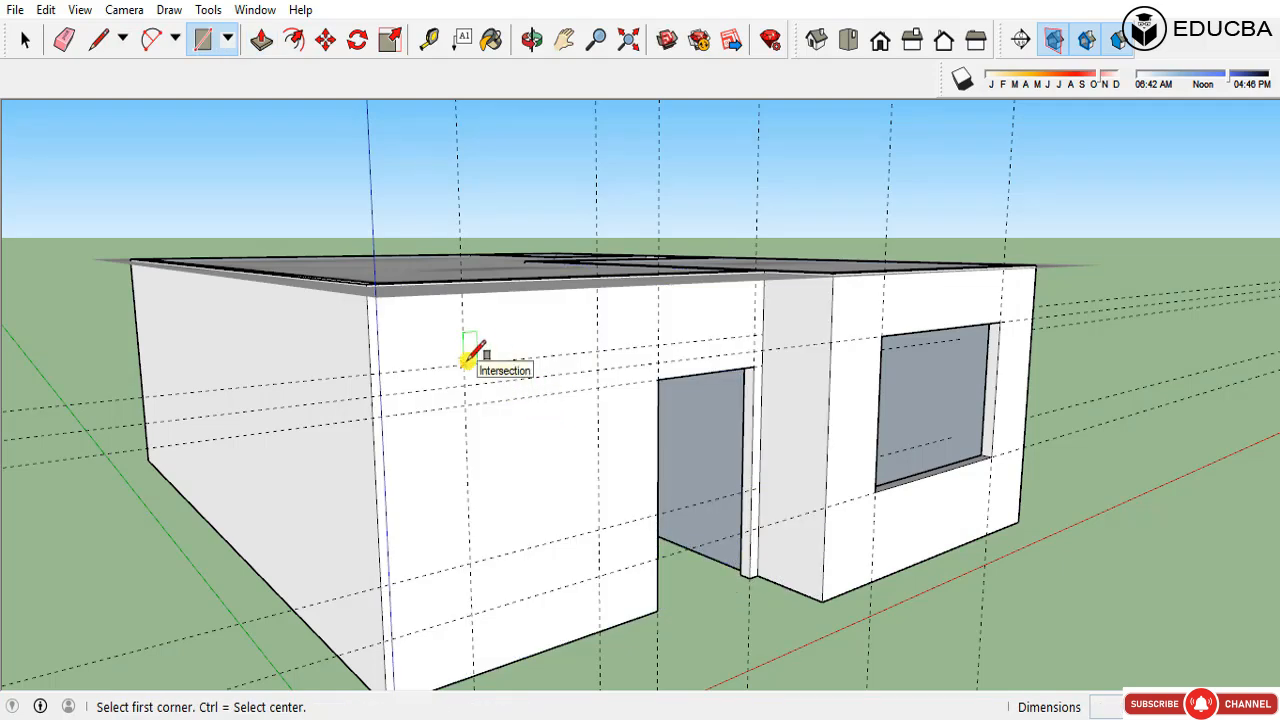
{"action": "left_click", "coordinate": [464, 363]}
{"action": "left_click", "coordinate": [598, 527]}
{"action": "key", "text": "space"}
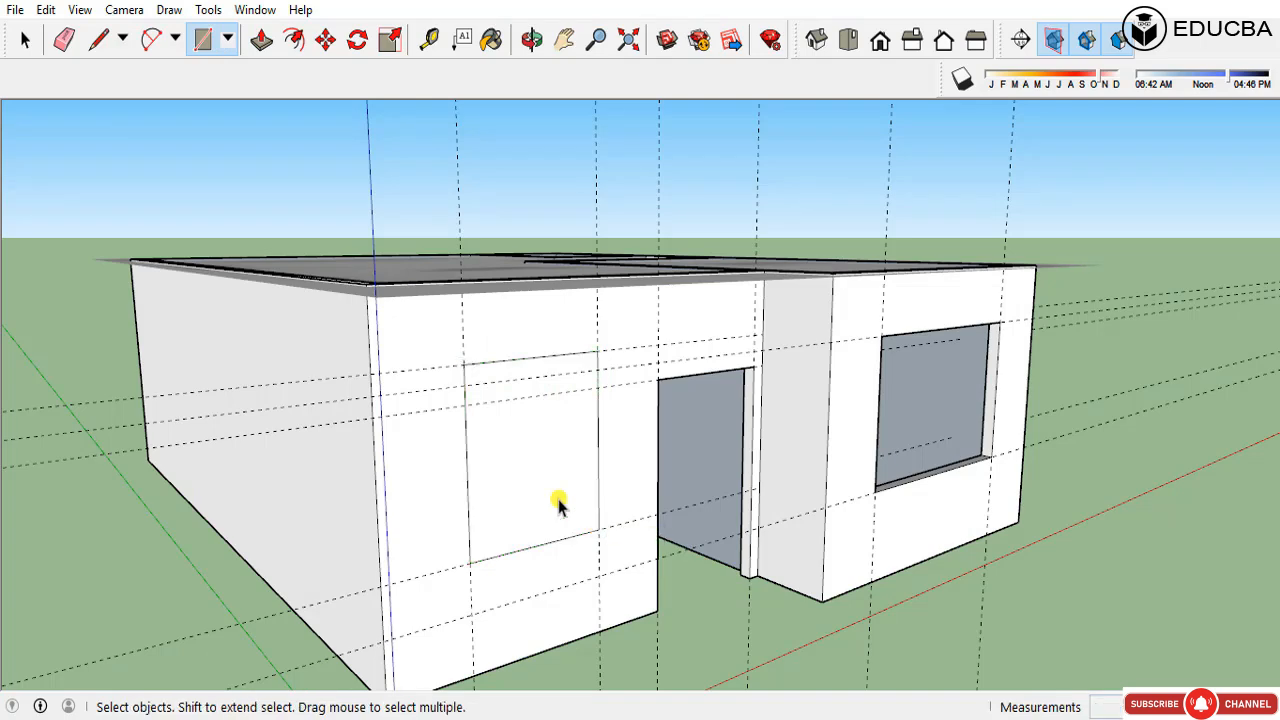
Step: Push the living room window rectangle through the front wall's thickness to cut the opening
{"action": "left_click", "coordinate": [553, 499]}
{"action": "key", "text": "p"}
{"action": "left_click", "coordinate": [541, 458]}
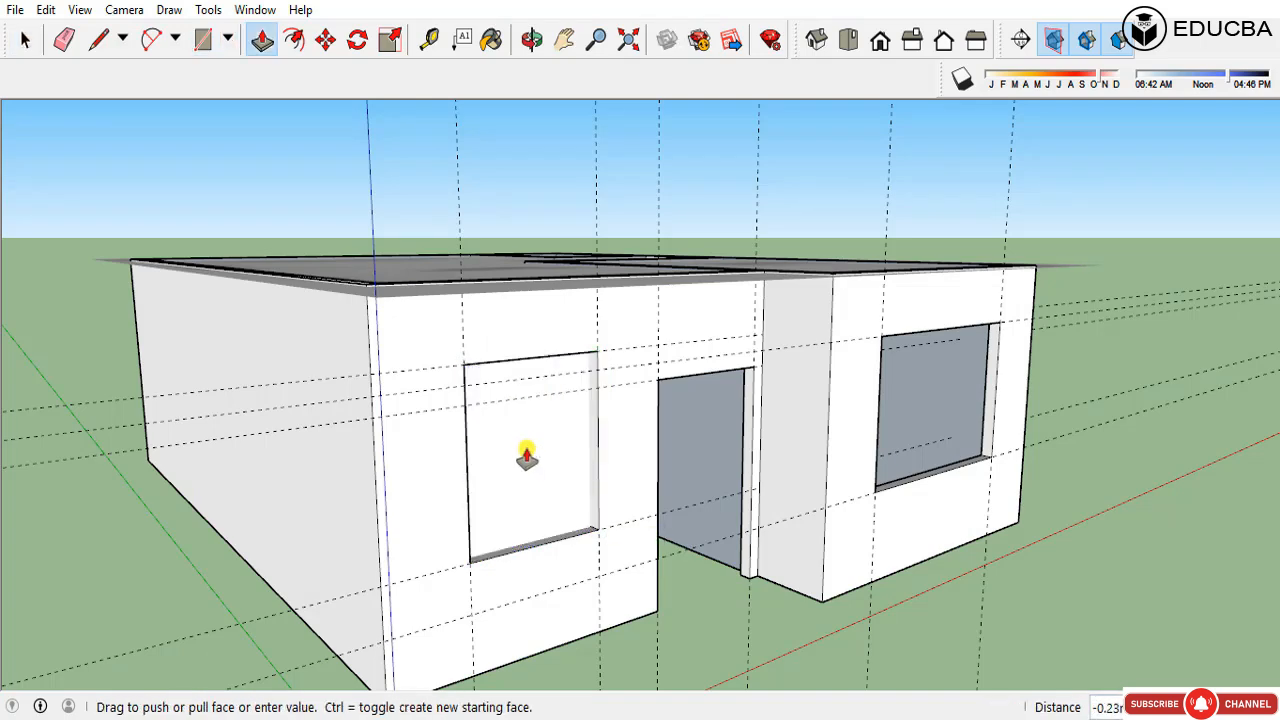
{"action": "key", "text": "Escape"}
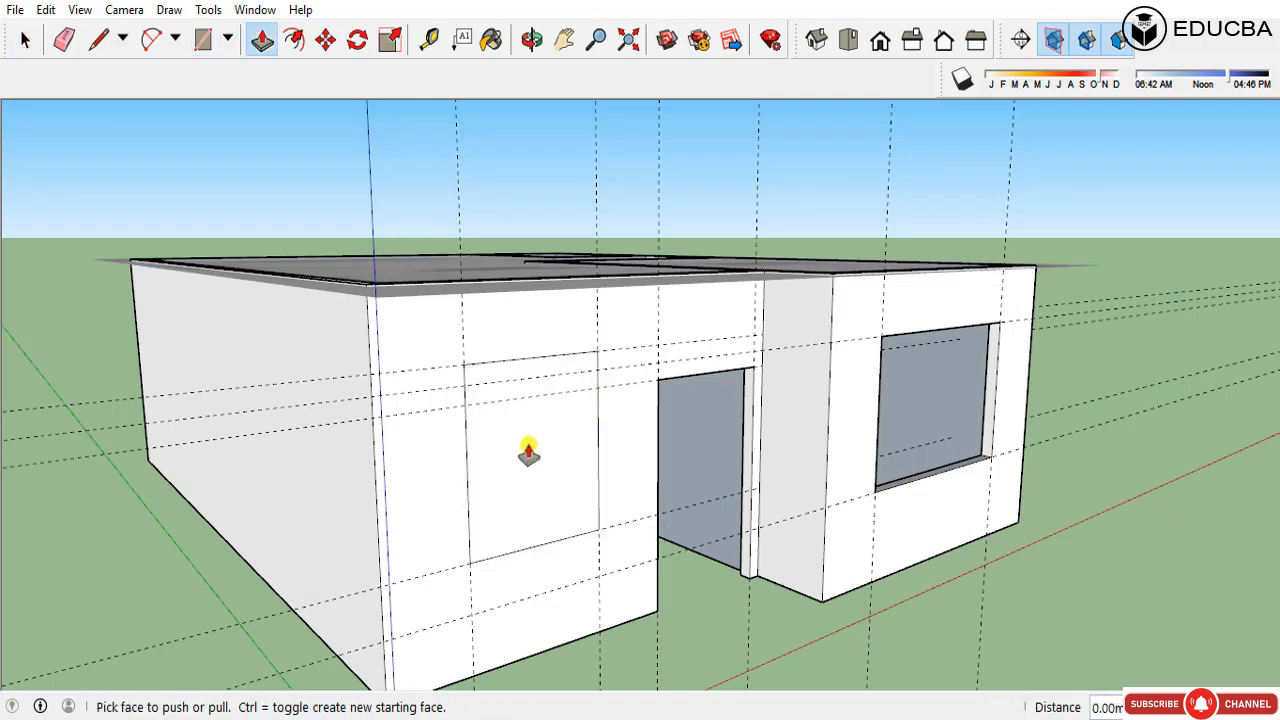
{"action": "middle_click_drag", "start_coordinate": [528, 452], "coordinate": [531, 486]}
{"action": "scroll", "coordinate": [543, 471], "scroll_direction": "up", "scroll_amount": 5}
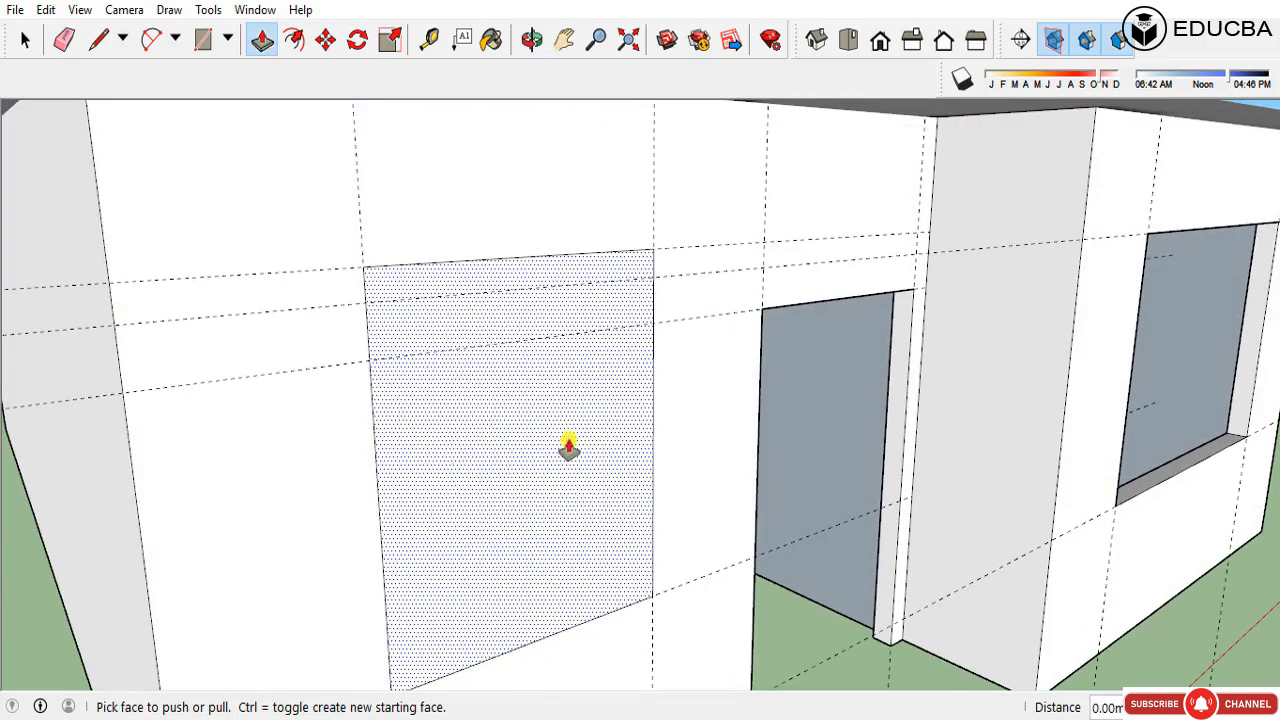
{"action": "left_click_drag", "start_coordinate": [568, 448], "coordinate": [520, 357]}
Step: Examine the front door and window openings against the floor plan, and look over the bedroom's outer side wall
{"action": "scroll", "coordinate": [558, 430], "scroll_direction": "down", "scroll_amount": 5}
{"action": "scroll", "coordinate": [686, 529], "scroll_direction": "down", "scroll_amount": 5}
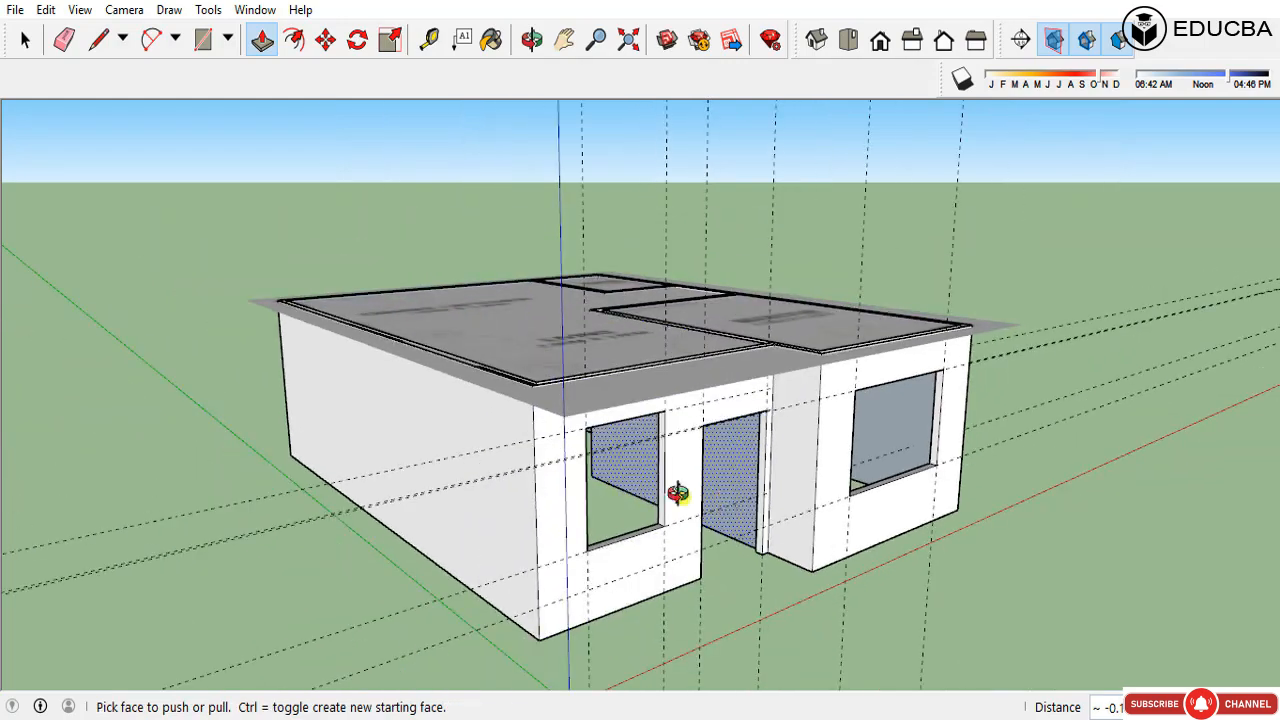
{"action": "middle_click_drag", "start_coordinate": [677, 491], "coordinate": [746, 634]}
{"action": "key", "text": "space"}
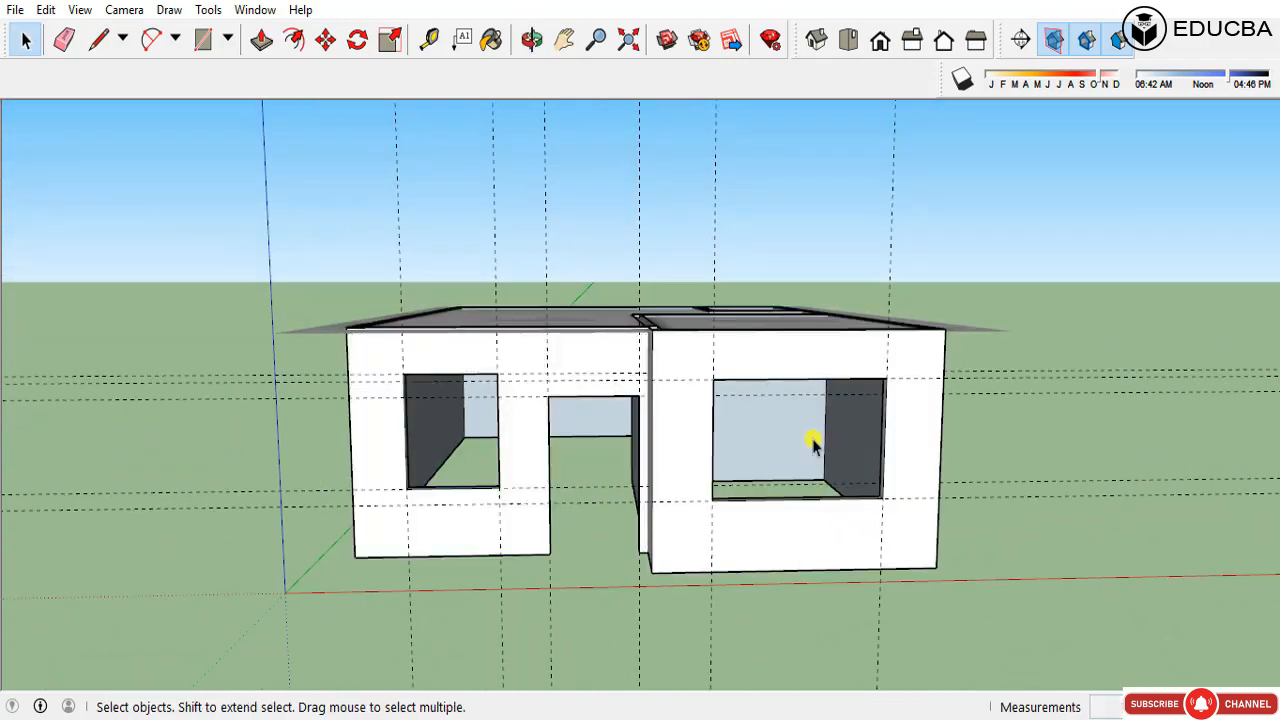
{"action": "middle_click_drag", "start_coordinate": [812, 445], "coordinate": [657, 614]}
{"action": "scroll", "coordinate": [454, 400], "scroll_direction": "up", "scroll_amount": 3}
{"action": "middle_click_drag", "start_coordinate": [454, 400], "coordinate": [551, 477]}
{"action": "scroll", "coordinate": [612, 483], "scroll_direction": "up", "scroll_amount": 3}
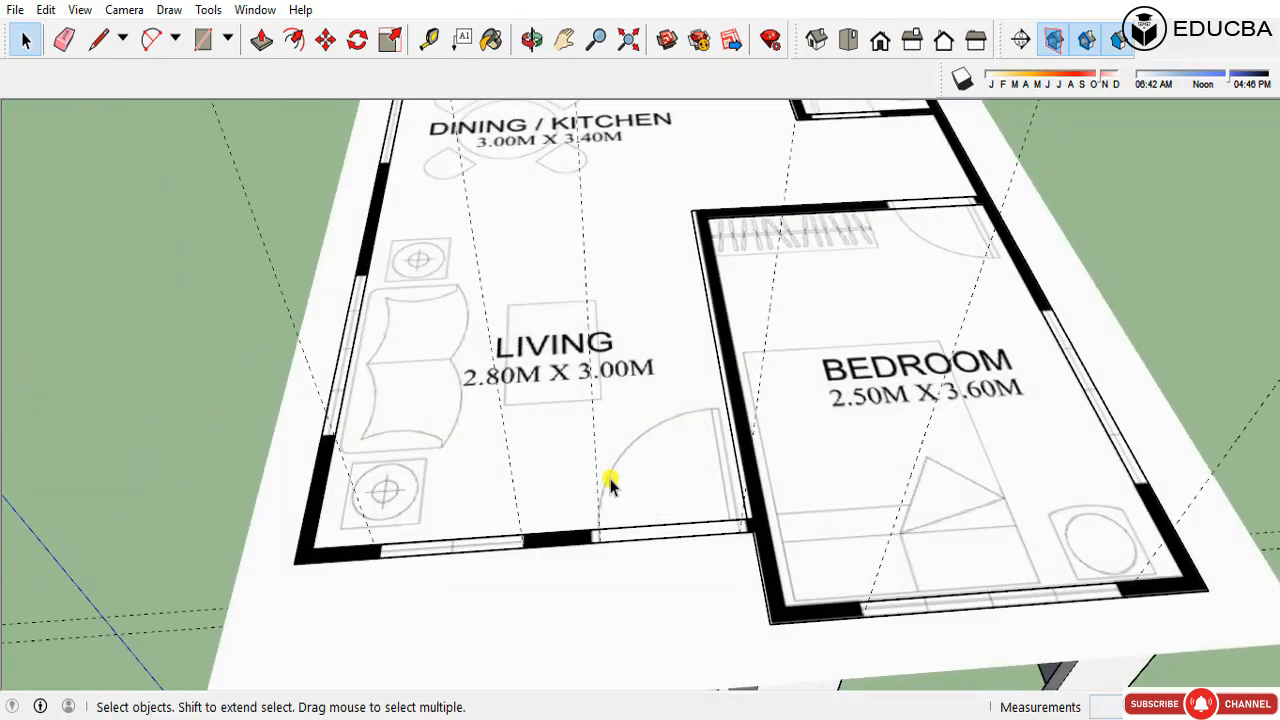
{"action": "scroll", "coordinate": [610, 483], "scroll_direction": "down", "scroll_amount": 3}
{"action": "middle_click_drag", "start_coordinate": [737, 480], "coordinate": [466, 451]}
{"action": "scroll", "coordinate": [591, 363], "scroll_direction": "down", "scroll_amount": 2}
{"action": "middle_click_drag", "start_coordinate": [591, 363], "coordinate": [531, 508]}
{"action": "scroll", "coordinate": [605, 515], "scroll_direction": "up", "scroll_amount": 2}
{"action": "scroll", "coordinate": [677, 410], "scroll_direction": "down", "scroll_amount": 5}
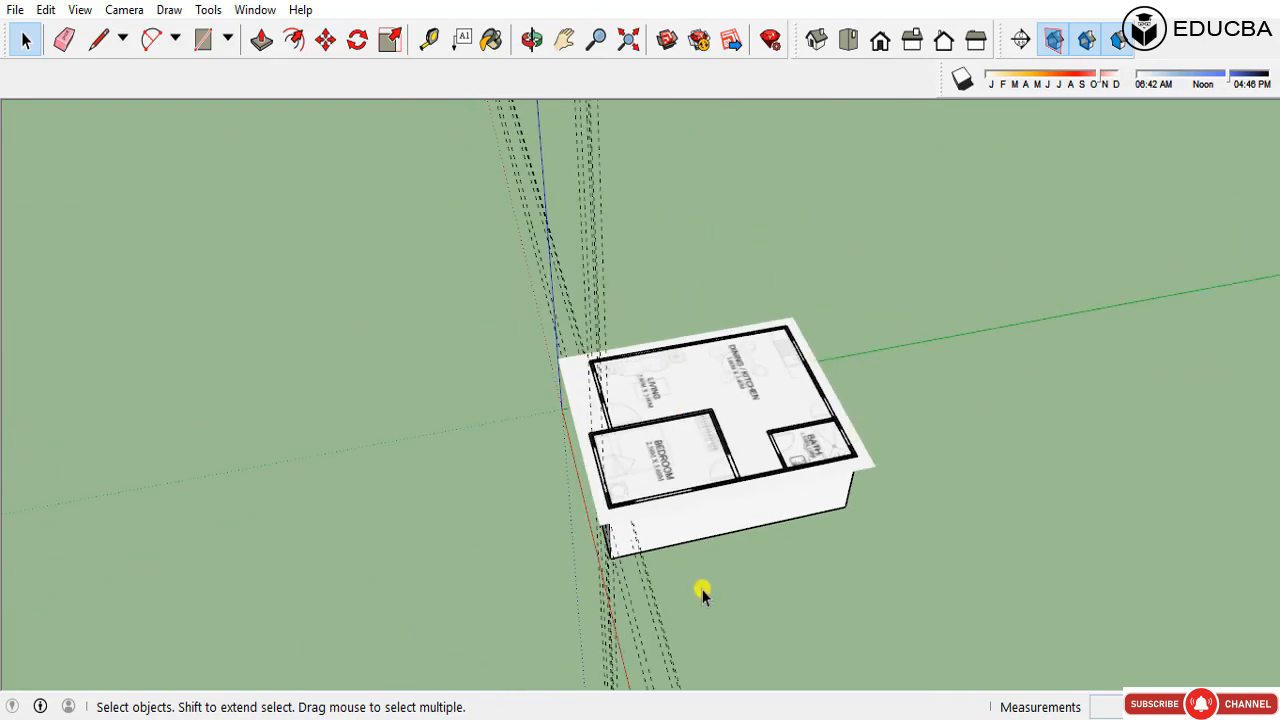
{"action": "middle_click_drag", "start_coordinate": [702, 593], "coordinate": [921, 544]}
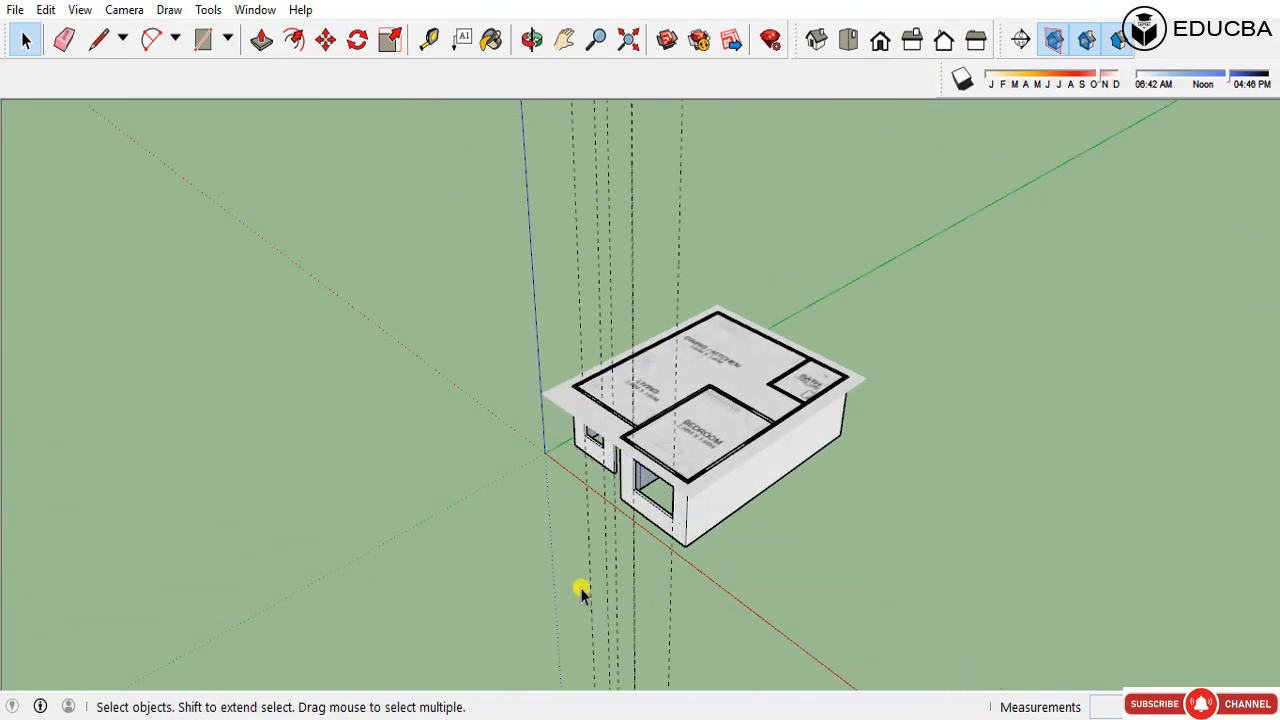
{"action": "scroll", "coordinate": [663, 394], "scroll_direction": "up", "scroll_amount": 4}
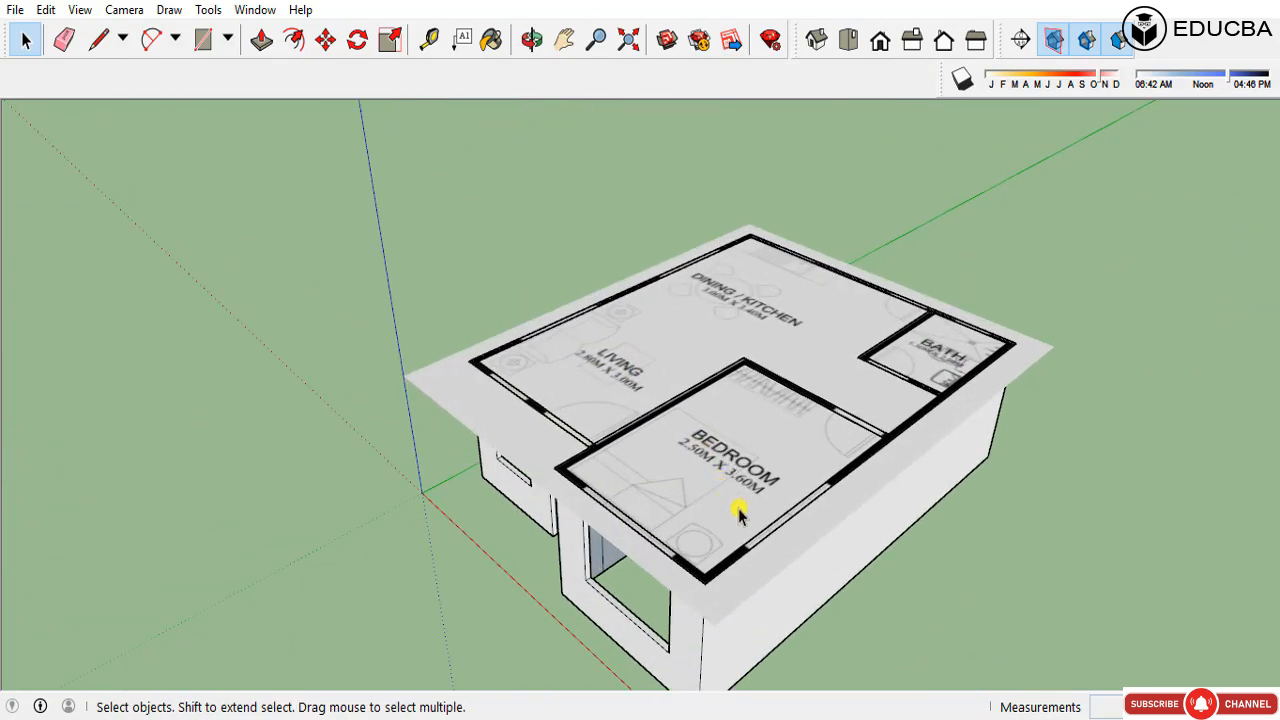
{"action": "middle_click_drag", "start_coordinate": [757, 520], "coordinate": [625, 520]}
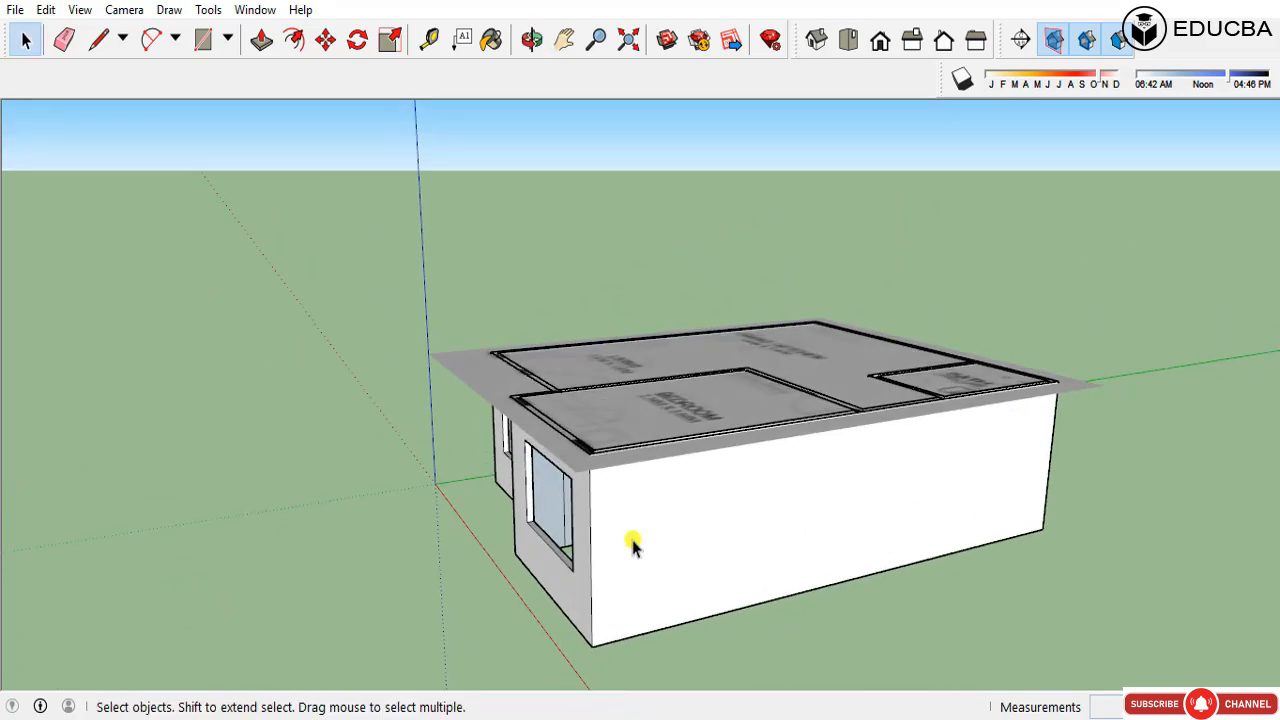
Step: Place a vertical guide on the bedroom's outer side wall, offset from the front corner edge to the plan window's front end
{"action": "key", "text": "t"}
{"action": "left_click", "coordinate": [590, 525]}
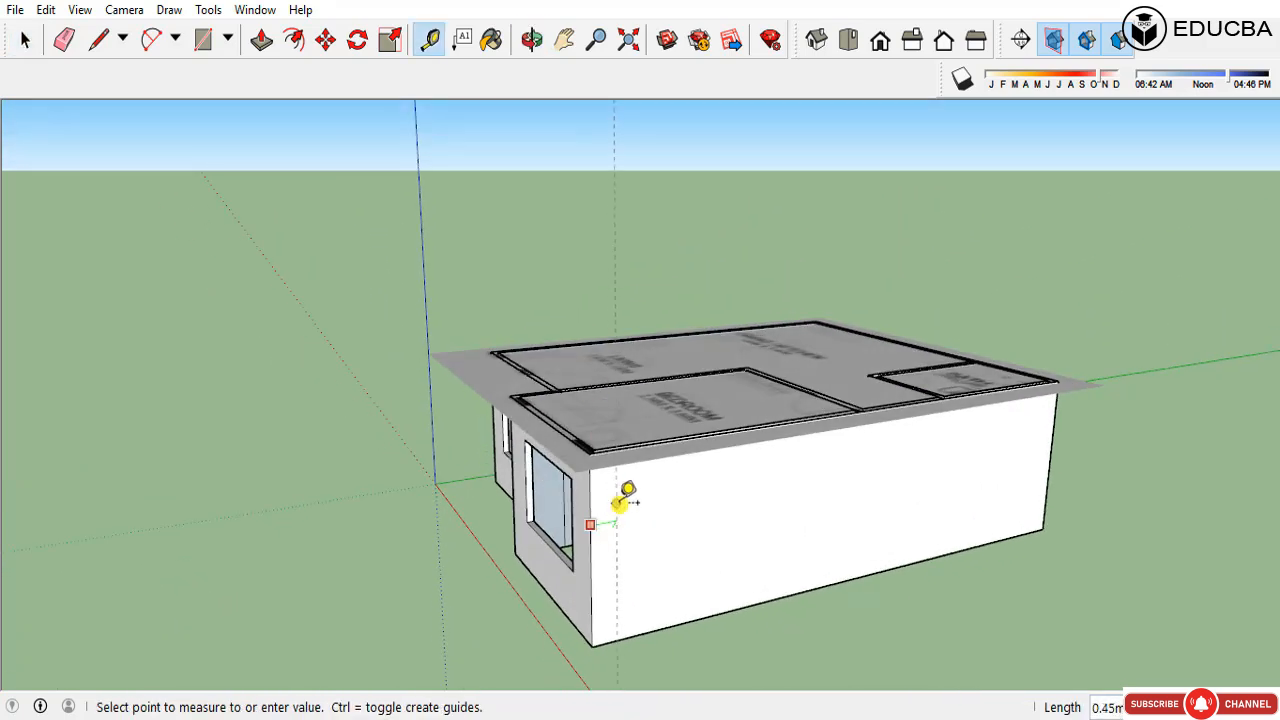
{"action": "middle_click_drag", "start_coordinate": [591, 613], "coordinate": [535, 717]}
{"action": "scroll", "coordinate": [674, 561], "scroll_direction": "up", "scroll_amount": 2}
{"action": "scroll", "coordinate": [590, 559], "scroll_direction": "up", "scroll_amount": 1}
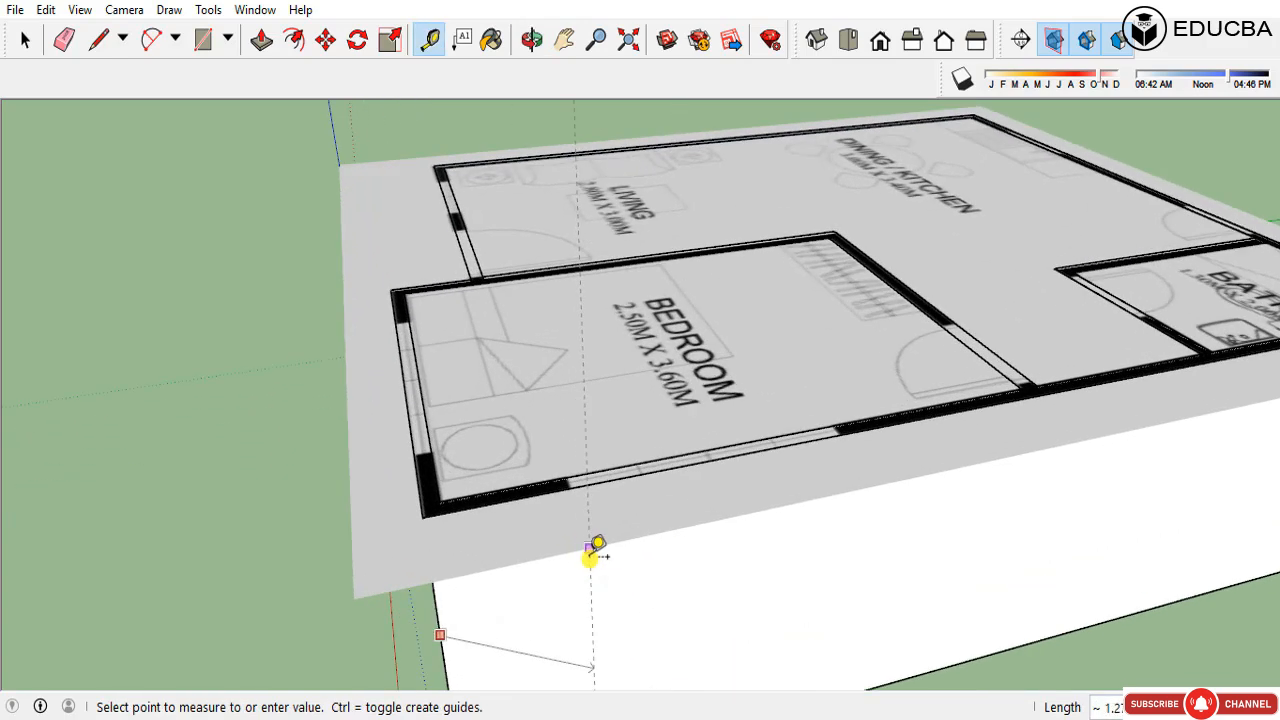
{"action": "left_click", "coordinate": [568, 486]}
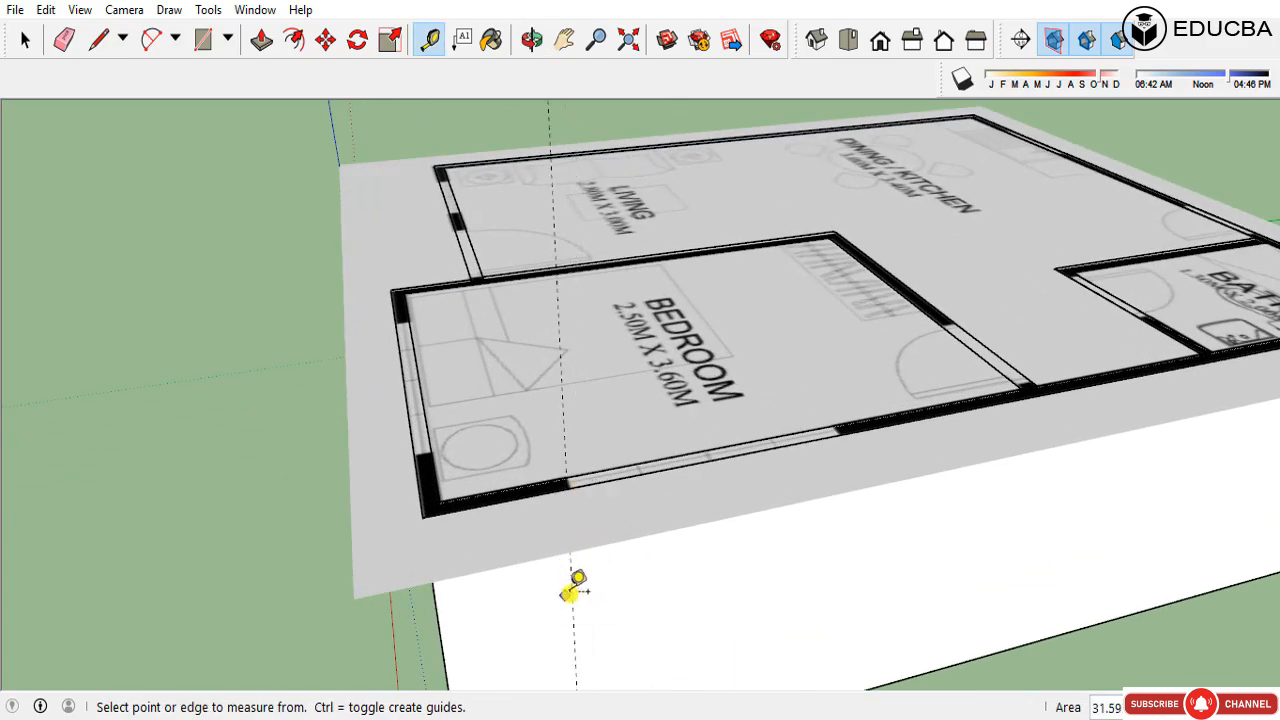
Step: Add a second vertical guide on the bedroom's outer side wall at the rear end of the plan's side window
{"action": "left_click", "coordinate": [573, 590]}
{"action": "left_click", "coordinate": [846, 434]}
{"action": "left_click", "coordinate": [828, 562]}
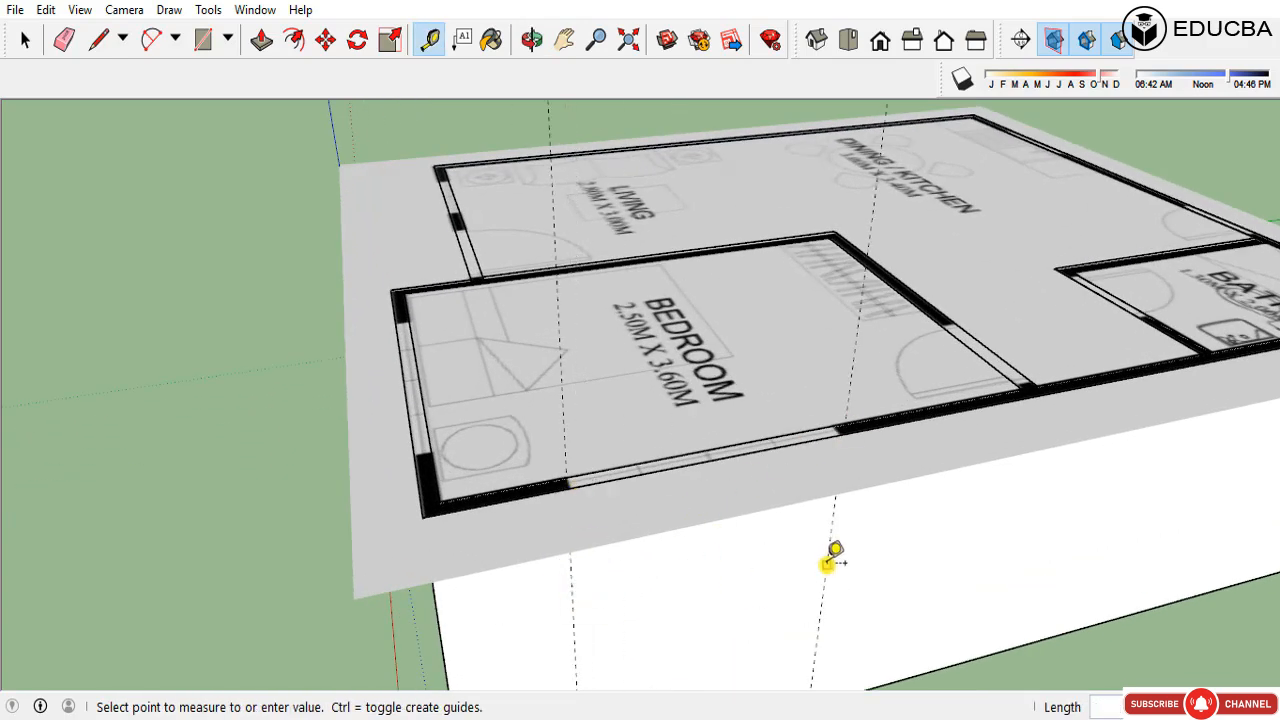
{"action": "scroll", "coordinate": [830, 560], "scroll_direction": "down", "scroll_amount": 3}
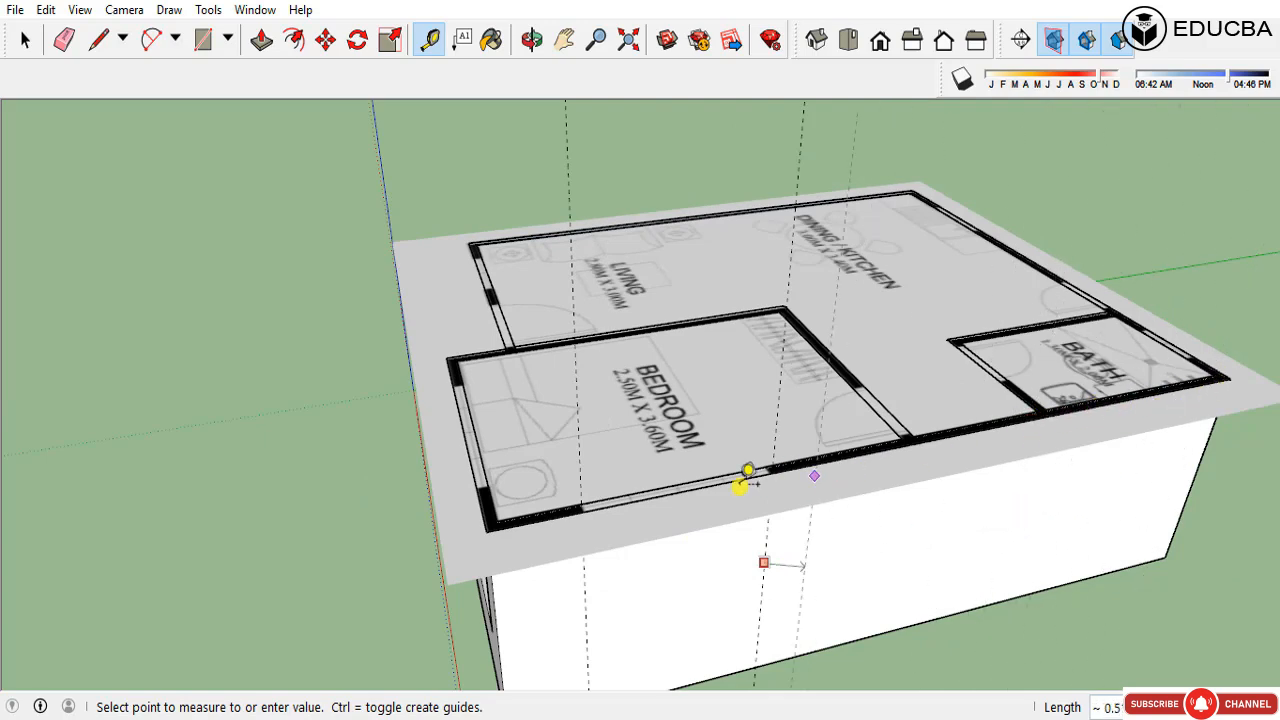
{"action": "scroll", "coordinate": [748, 483], "scroll_direction": "down", "scroll_amount": 3}
{"action": "key", "text": "space"}
Step: Place two vertical guides on the rear wall, aligned with both ends of the bath window in the floor plan
{"action": "middle_click_drag", "start_coordinate": [908, 523], "coordinate": [636, 527]}
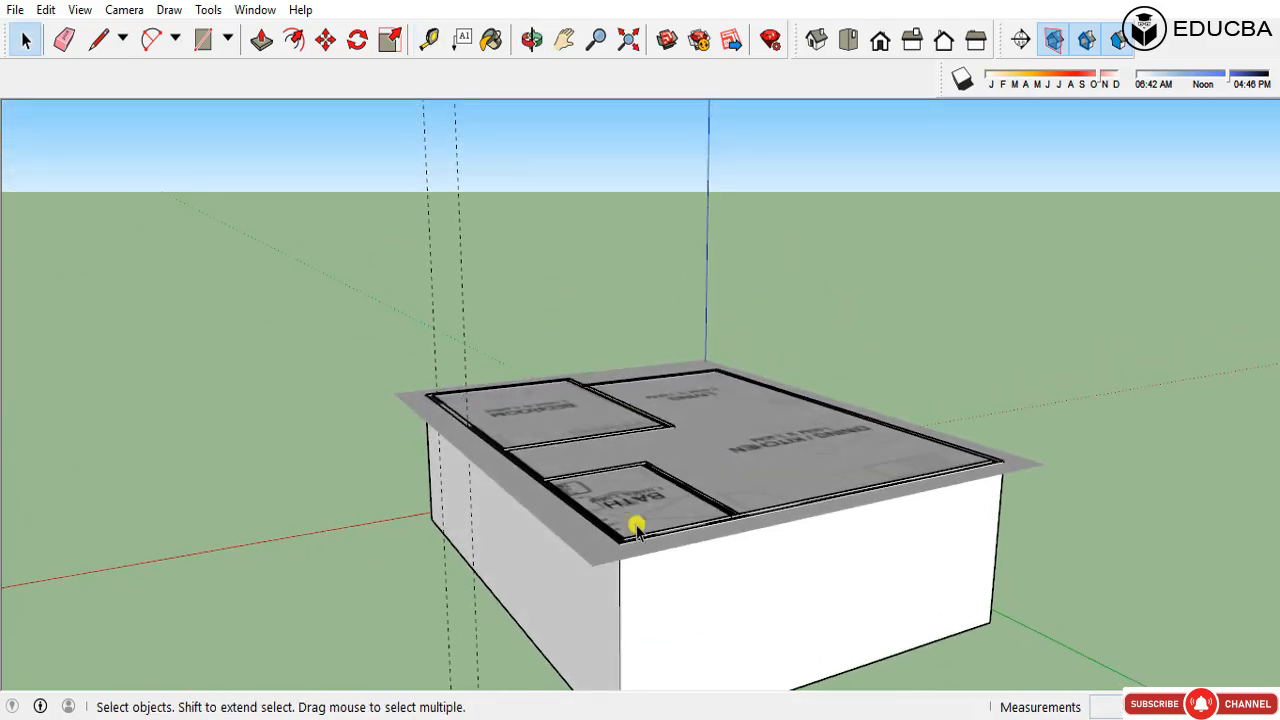
{"action": "key", "text": "t"}
{"action": "left_click", "coordinate": [624, 589]}
{"action": "middle_click_drag", "start_coordinate": [630, 592], "coordinate": [688, 645]}
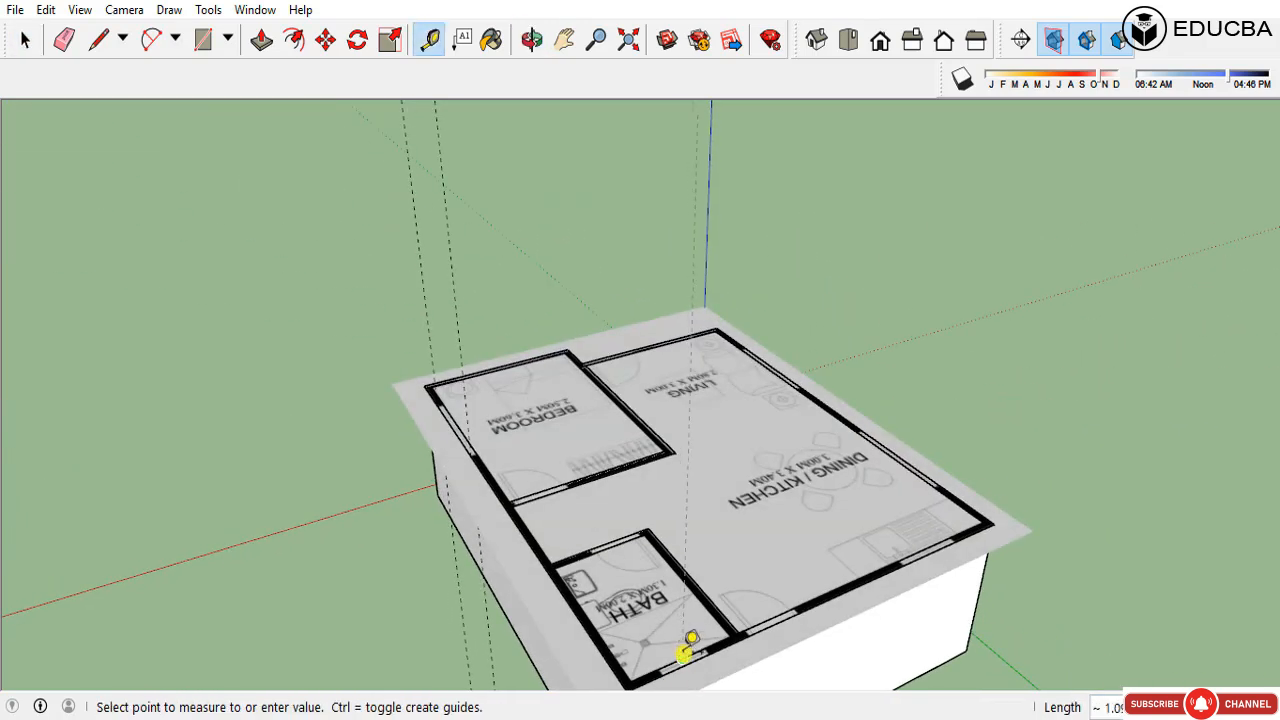
{"action": "left_click", "coordinate": [672, 675]}
{"action": "scroll", "coordinate": [702, 540], "scroll_direction": "down", "scroll_amount": 3}
{"action": "left_click", "coordinate": [686, 643]}
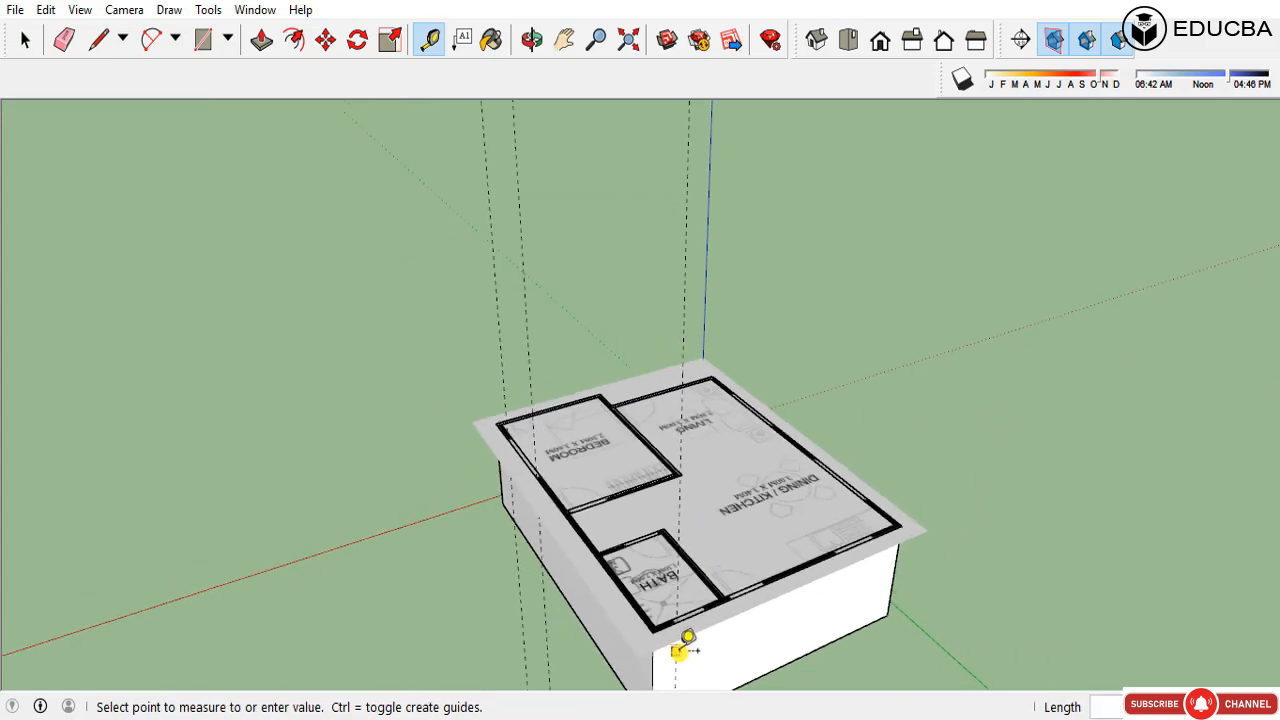
{"action": "scroll", "coordinate": [700, 615], "scroll_direction": "up", "scroll_amount": 3}
{"action": "left_click", "coordinate": [712, 603]}
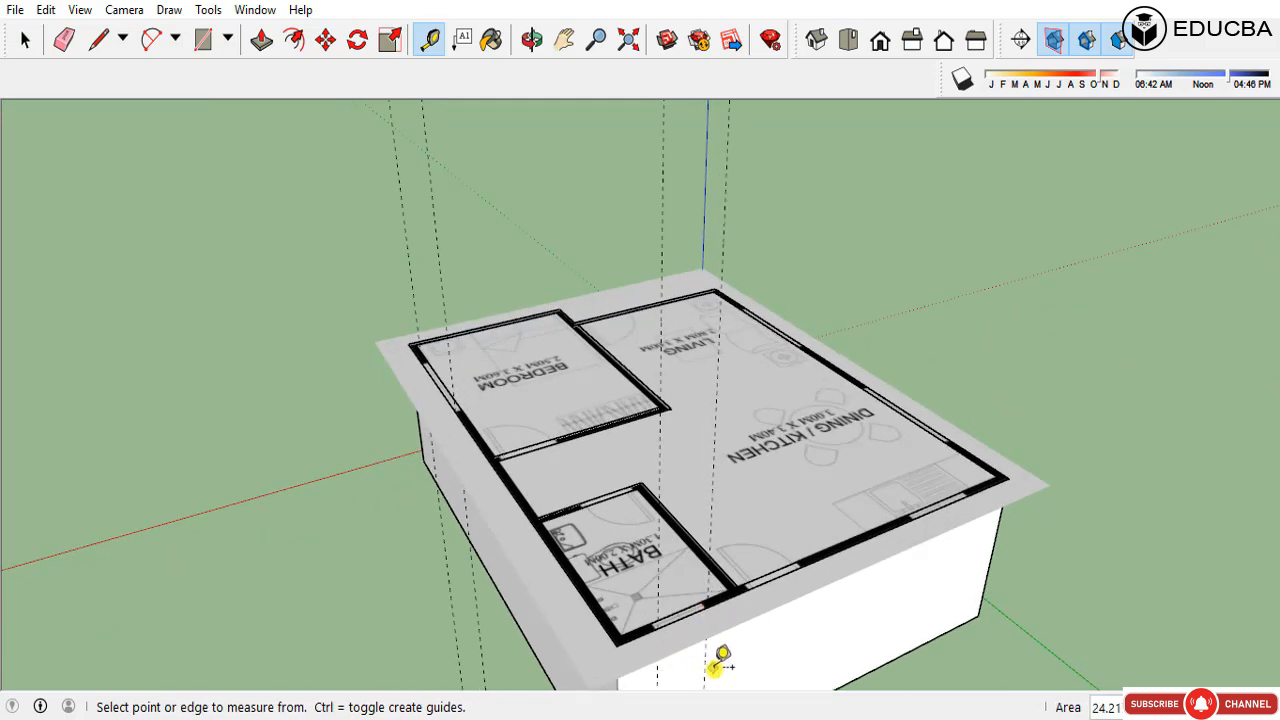
Step: Add two vertical guides on the rear wall, aligned with both sides of the kitchen's back door in the plan
{"action": "left_click", "coordinate": [704, 655]}
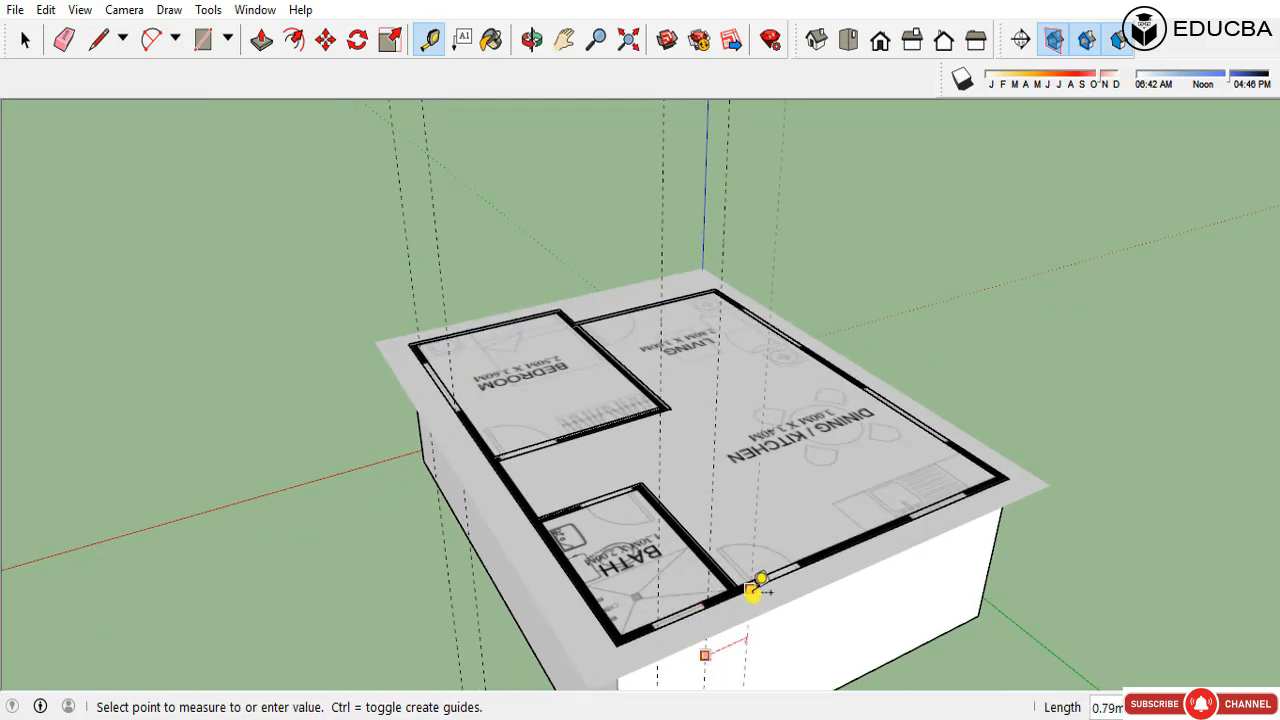
{"action": "left_click", "coordinate": [752, 591]}
{"action": "left_click", "coordinate": [745, 651]}
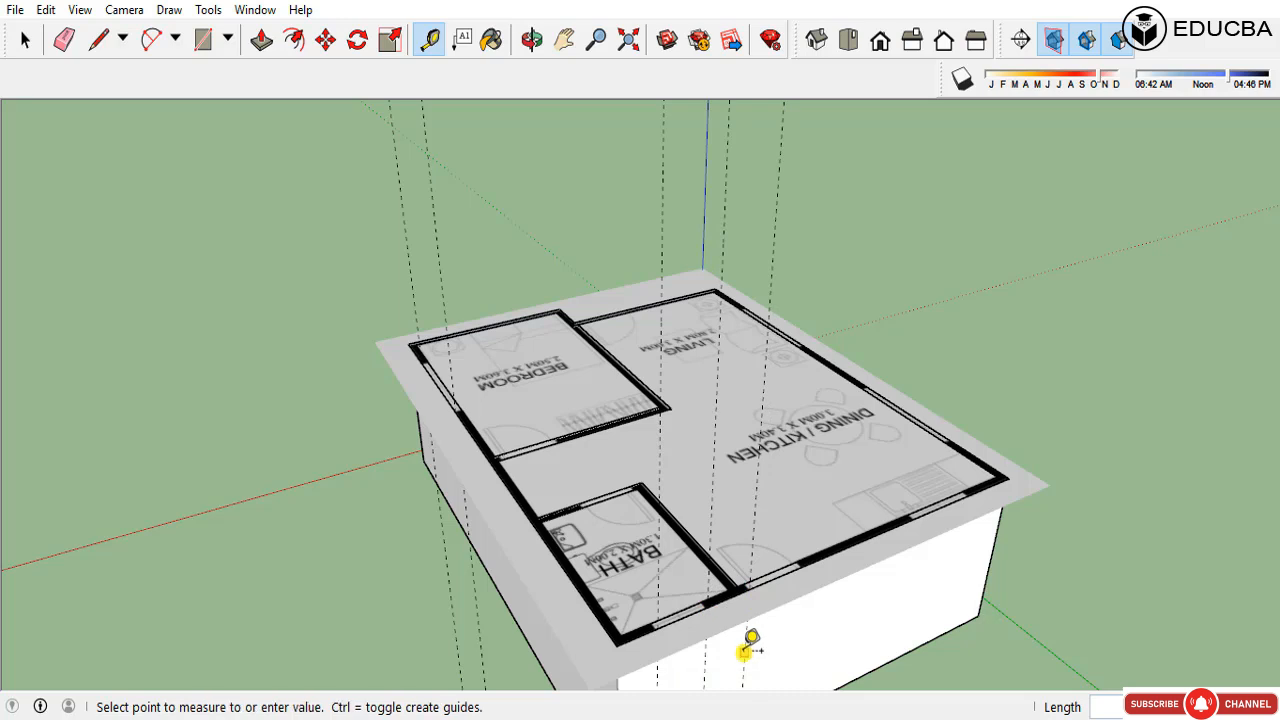
{"action": "left_click", "coordinate": [804, 568]}
Step: Place a vertical guide on the rear wall at the end of the plan's kitchen window nearer the back door
{"action": "left_click", "coordinate": [791, 649]}
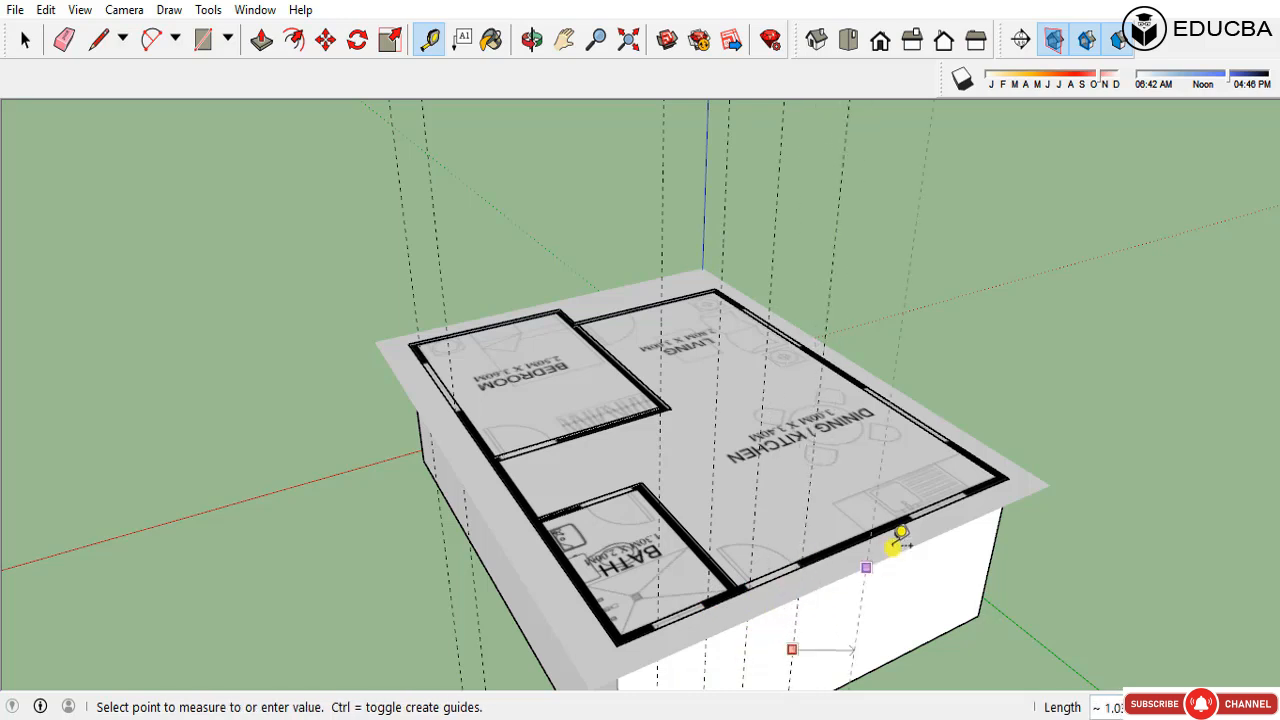
{"action": "left_click", "coordinate": [915, 515]}
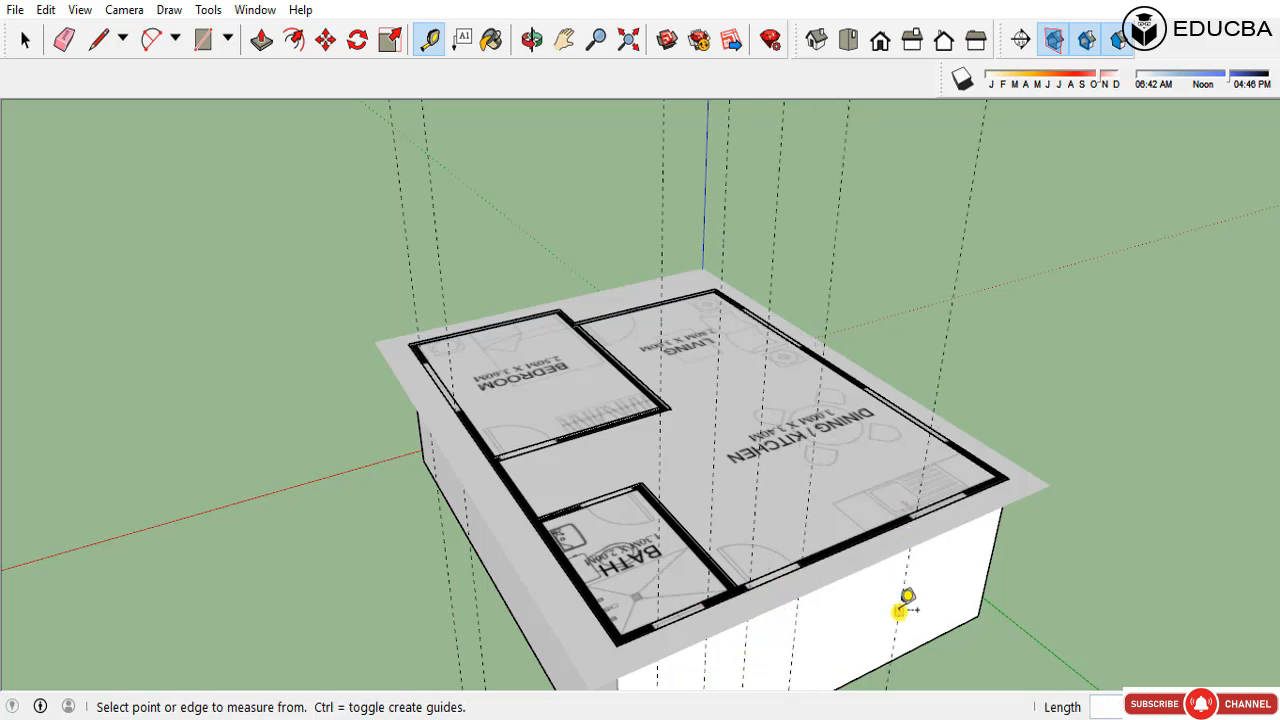
Step: Try placing a vertical guide at the kitchen window's outer end, check its alignment with the plan, and delete it
{"action": "left_click", "coordinate": [898, 611]}
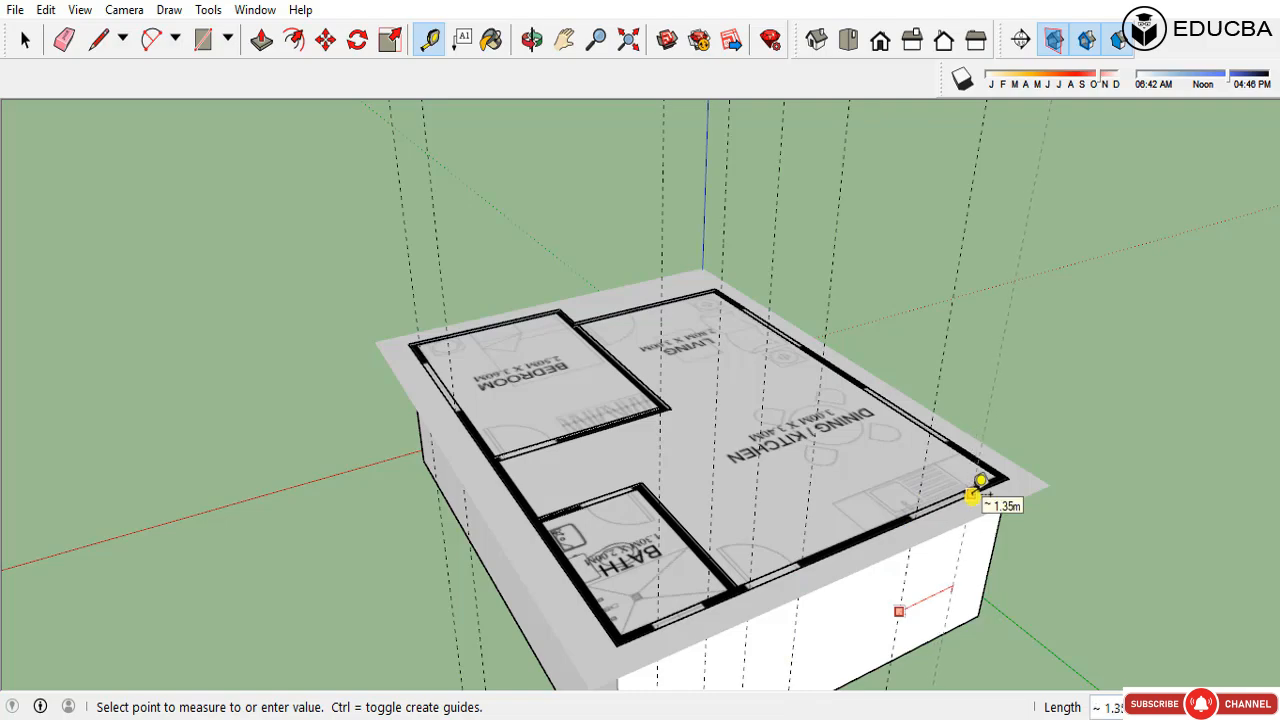
{"action": "key", "text": "space"}
{"action": "middle_click_drag", "start_coordinate": [838, 570], "coordinate": [717, 614]}
{"action": "scroll", "coordinate": [740, 662], "scroll_direction": "up", "scroll_amount": 5}
{"action": "middle_click_drag", "start_coordinate": [751, 653], "coordinate": [753, 685]}
{"action": "scroll", "coordinate": [748, 363], "scroll_direction": "down", "scroll_amount": 5}
{"action": "middle_click_drag", "start_coordinate": [733, 508], "coordinate": [803, 320]}
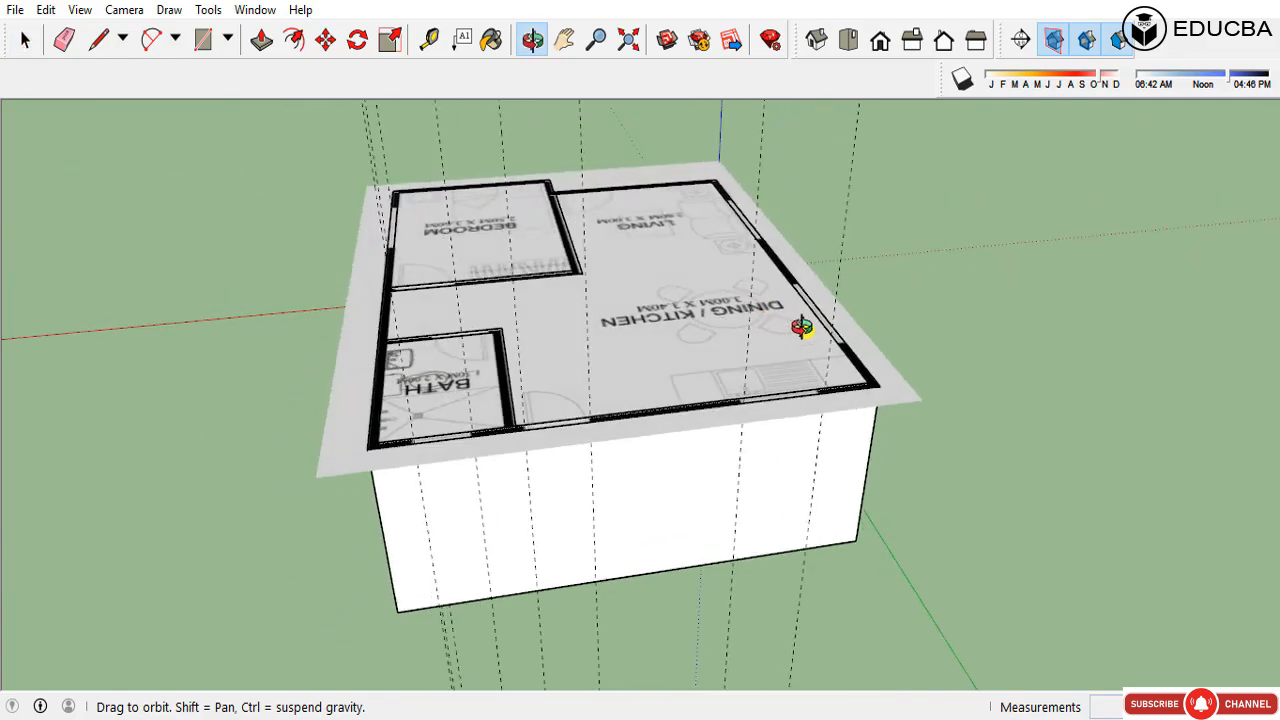
{"action": "left_click", "coordinate": [816, 438]}
{"action": "left_click", "coordinate": [805, 510]}
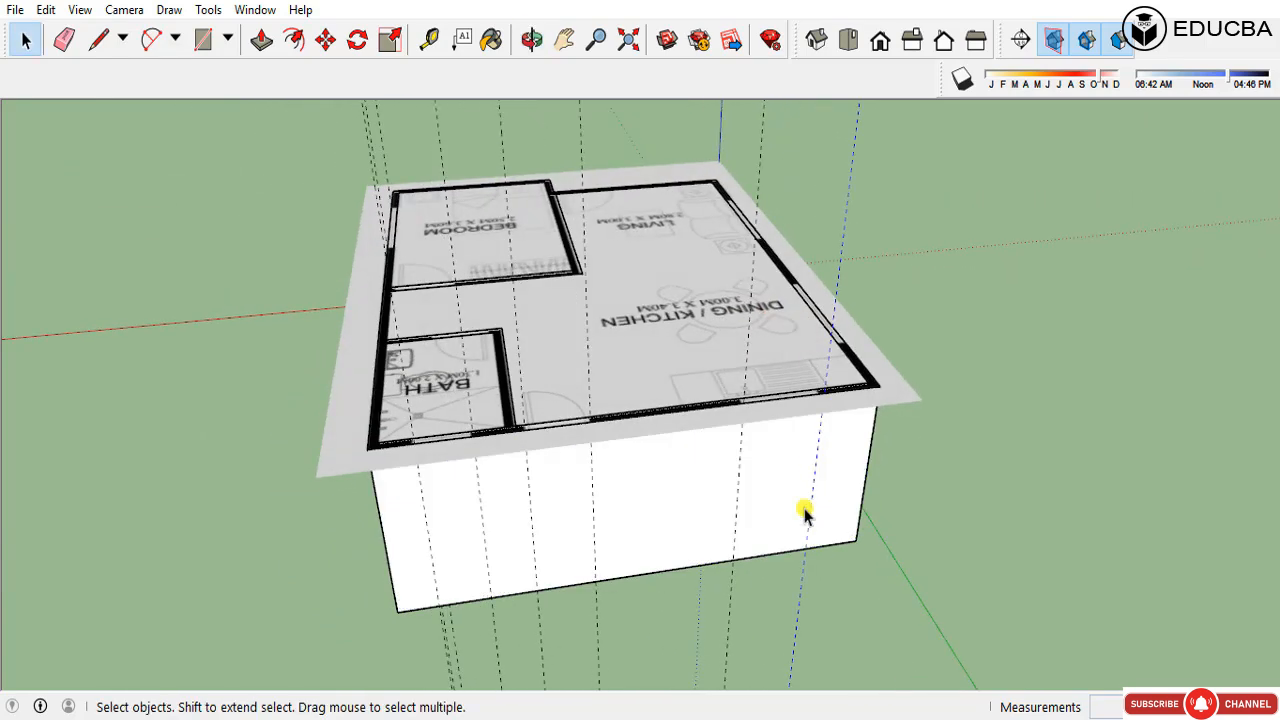
Step: Place a vertical guide on the rear wall at the outer end of the plan's kitchen window, measured from the neighbouring guide
{"action": "key", "text": "t"}
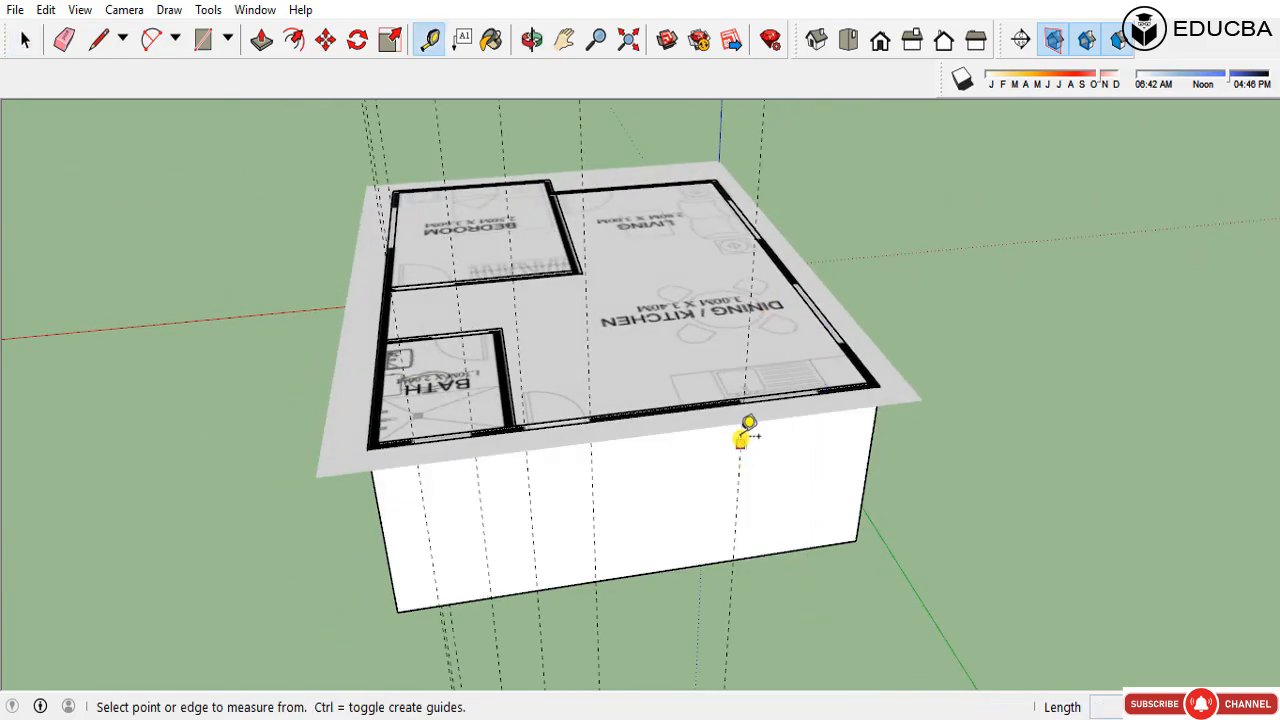
{"action": "left_click", "coordinate": [741, 437]}
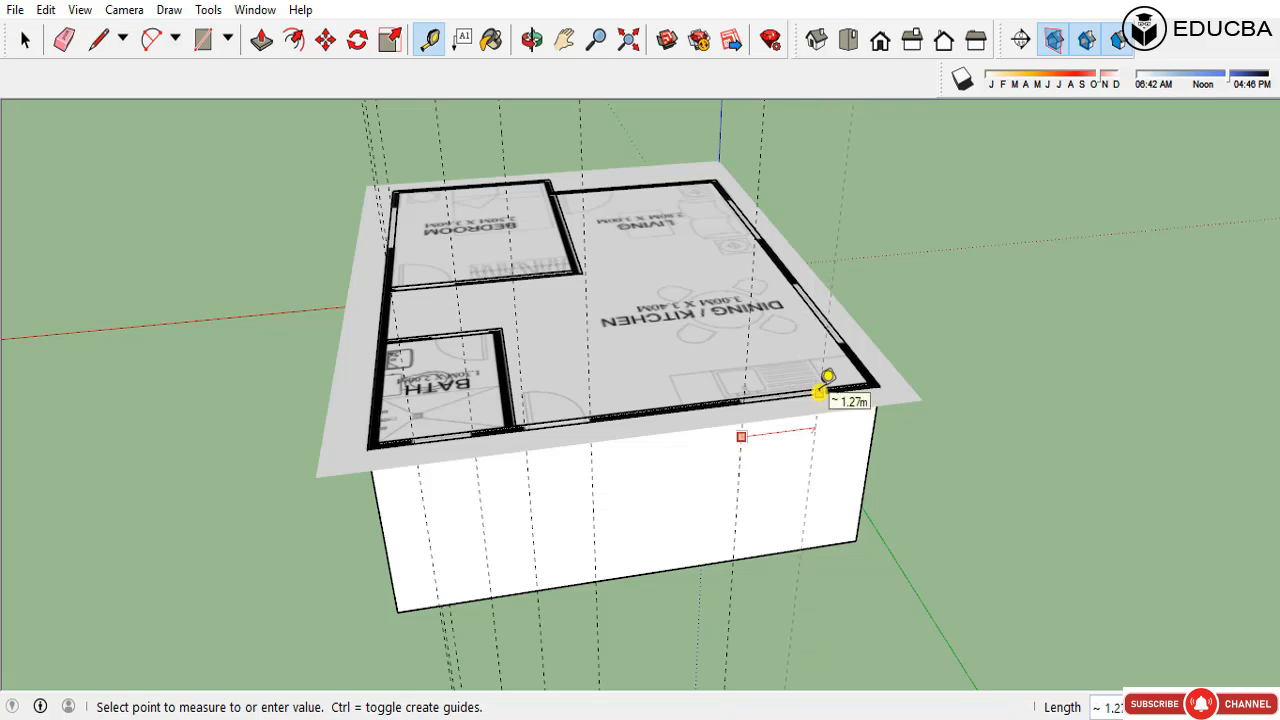
{"action": "left_click", "coordinate": [820, 392]}
{"action": "key", "text": "space"}
Step: Close the open Microsoft Edge window
{"action": "middle_click_drag", "start_coordinate": [524, 503], "coordinate": [616, 418]}
{"action": "scroll", "coordinate": [484, 527], "scroll_direction": "up", "scroll_amount": 2}
{"action": "key", "text": "t"}
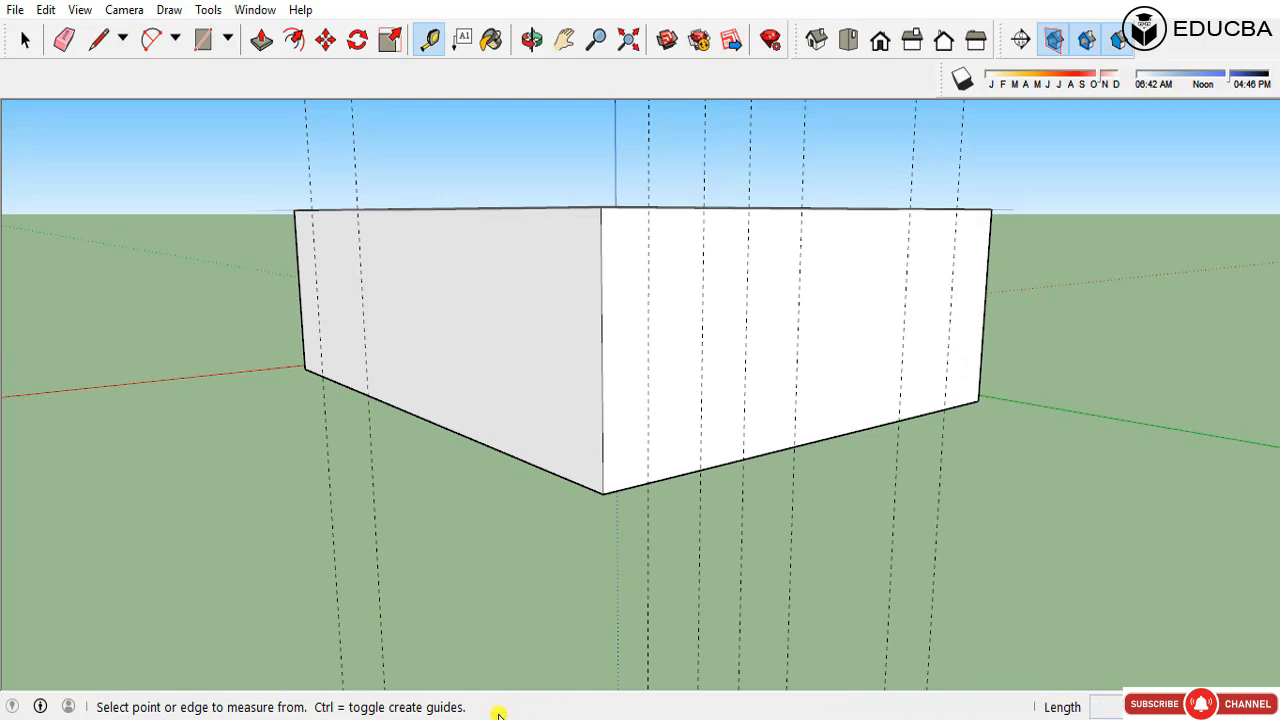
{"action": "key", "text": "space"}
{"action": "right_click", "coordinate": [446, 715]}
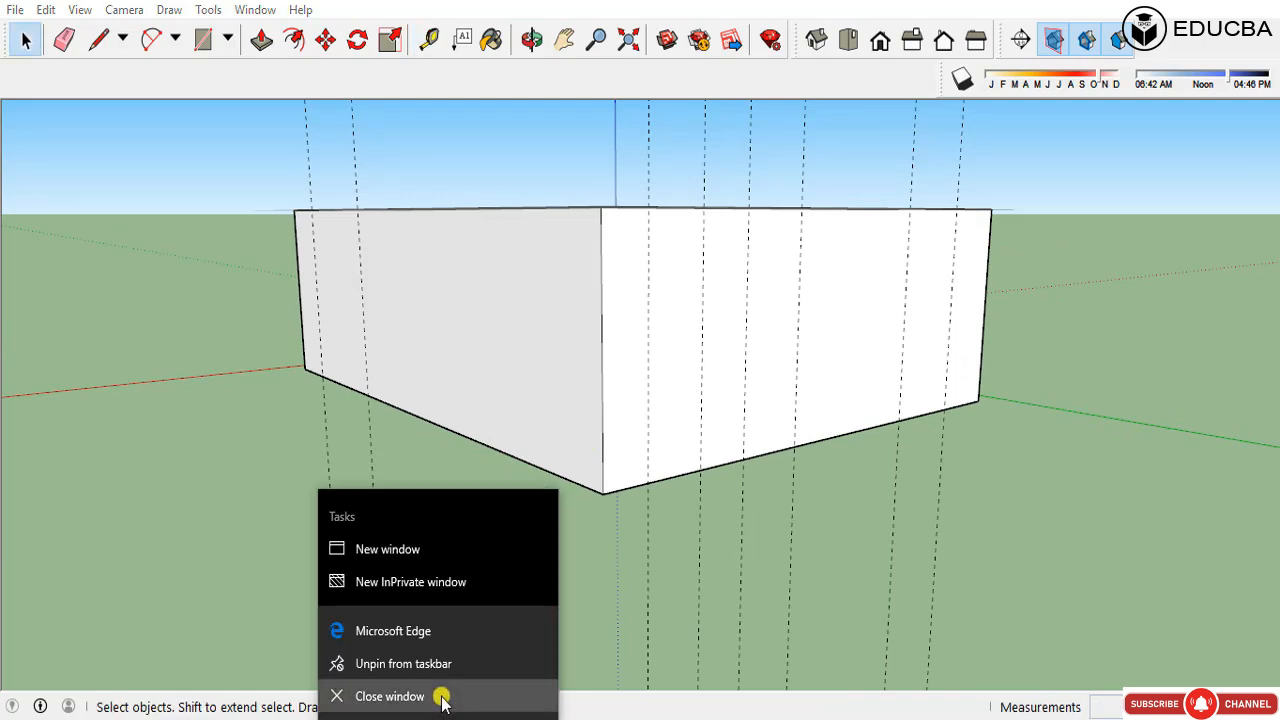
{"action": "left_click", "coordinate": [443, 697]}
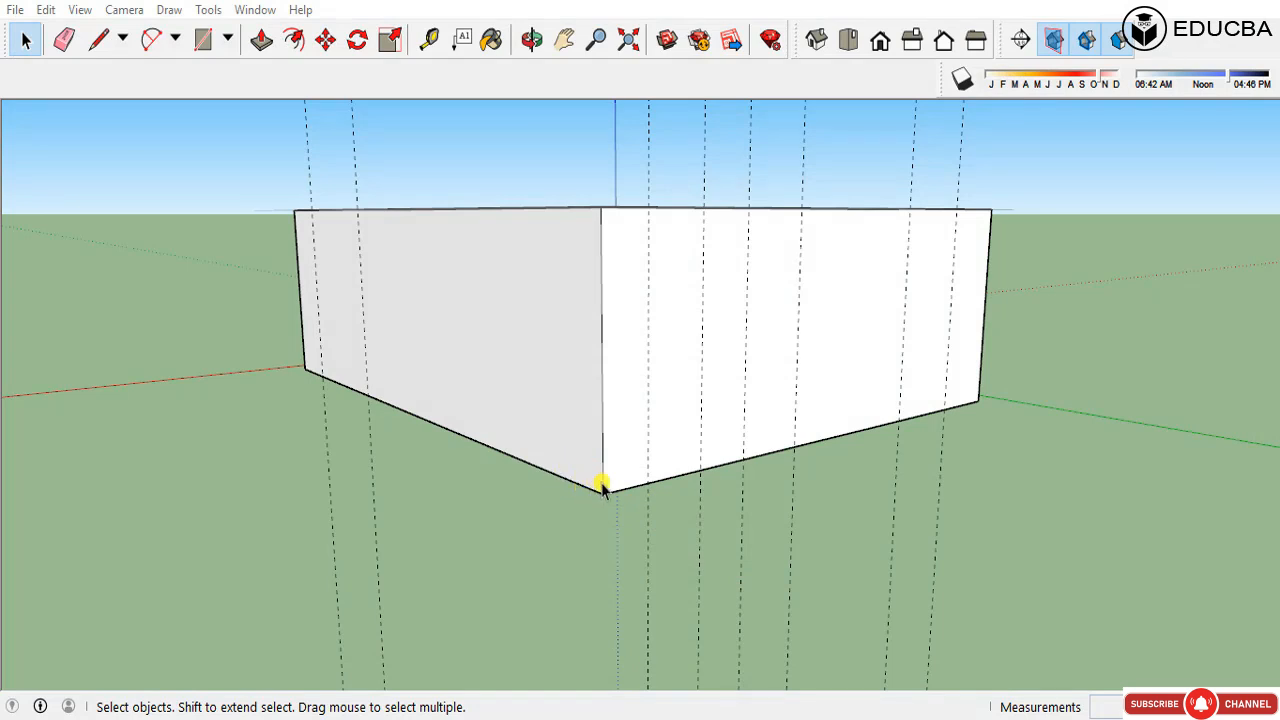
Step: Place a horizontal sill-height guide on the bedroom's side wall and a matching one on the rear wall meeting it at the corner
{"action": "middle_click_drag", "start_coordinate": [600, 455], "coordinate": [557, 540]}
{"action": "key", "text": "t"}
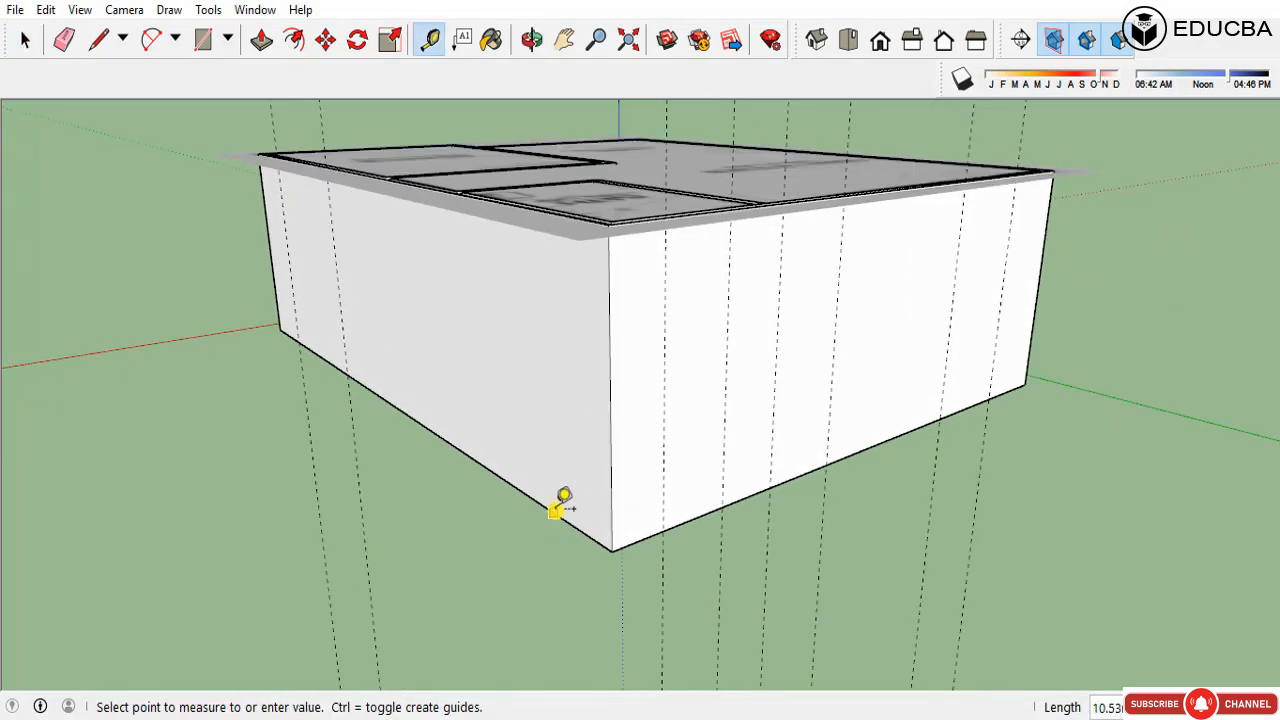
{"action": "left_click", "coordinate": [558, 416]}
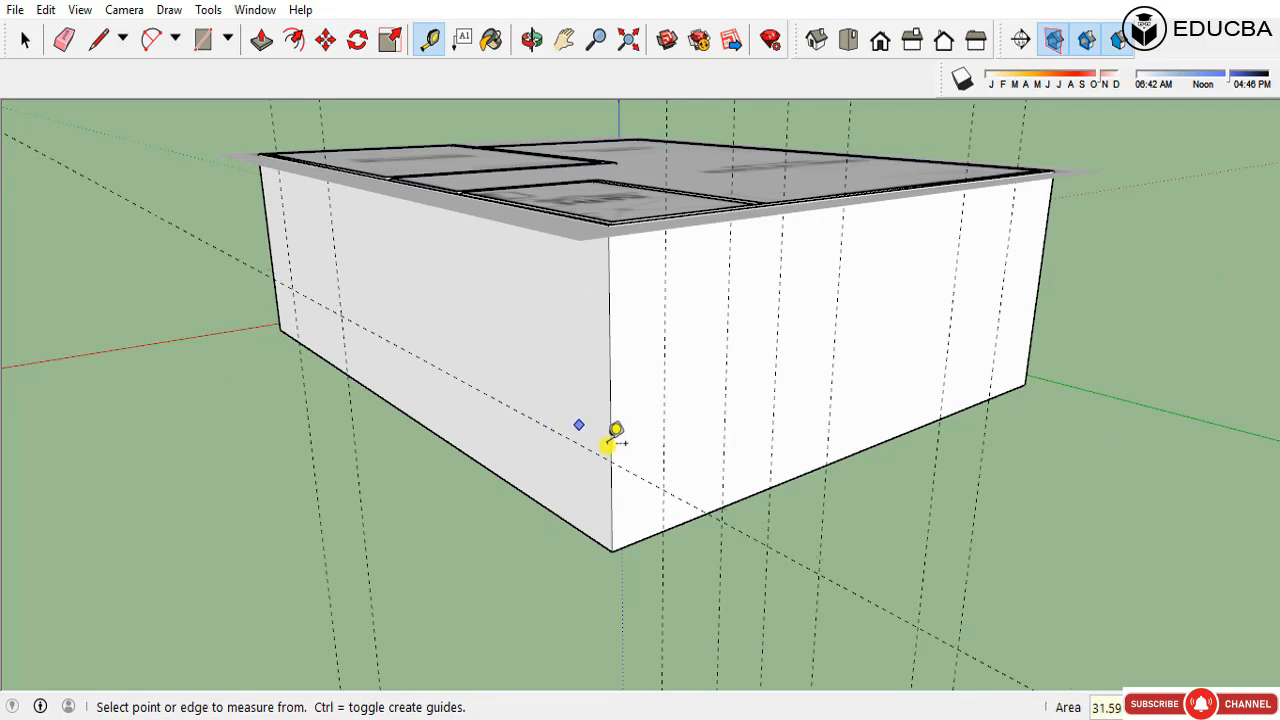
{"action": "left_click", "coordinate": [789, 480]}
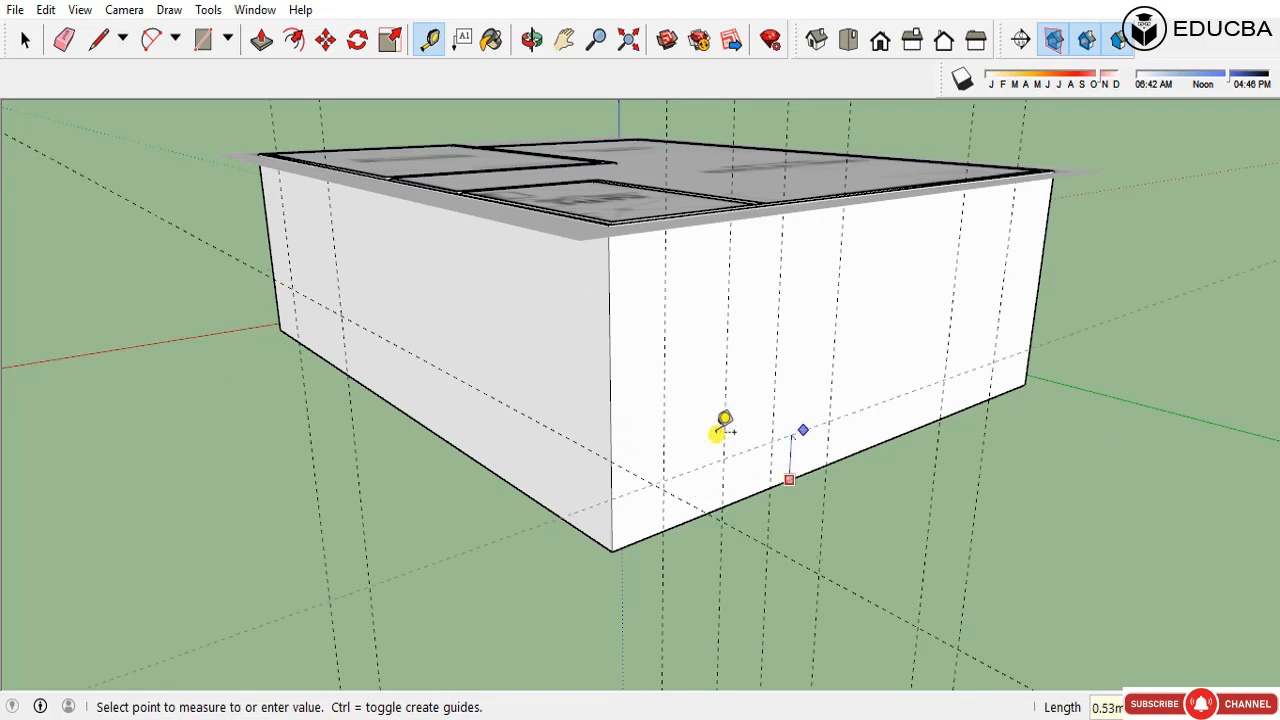
{"action": "left_click", "coordinate": [610, 462]}
Step: Place a horizontal guide 2.4 m above the rear wall's base and a matching one on the bedroom's side wall
{"action": "scroll", "coordinate": [640, 549], "scroll_direction": "down", "scroll_amount": 5}
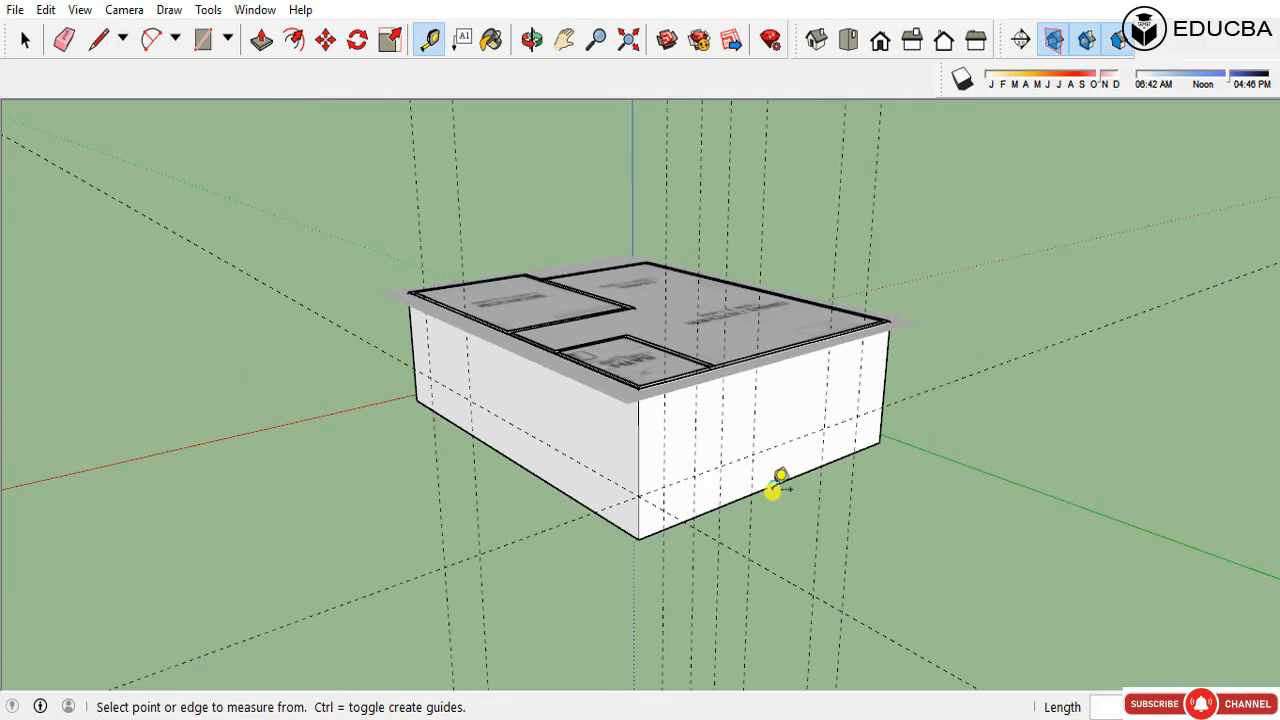
{"action": "left_click", "coordinate": [773, 485]}
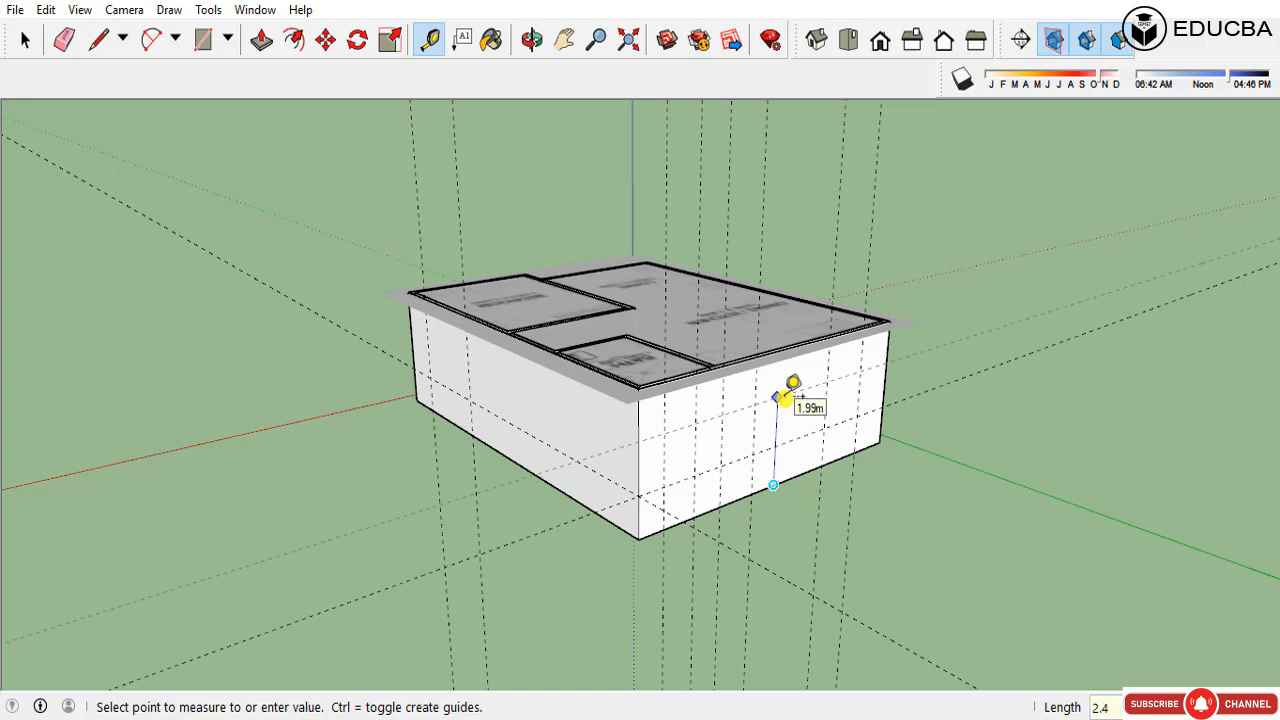
{"action": "left_click", "coordinate": [779, 398]}
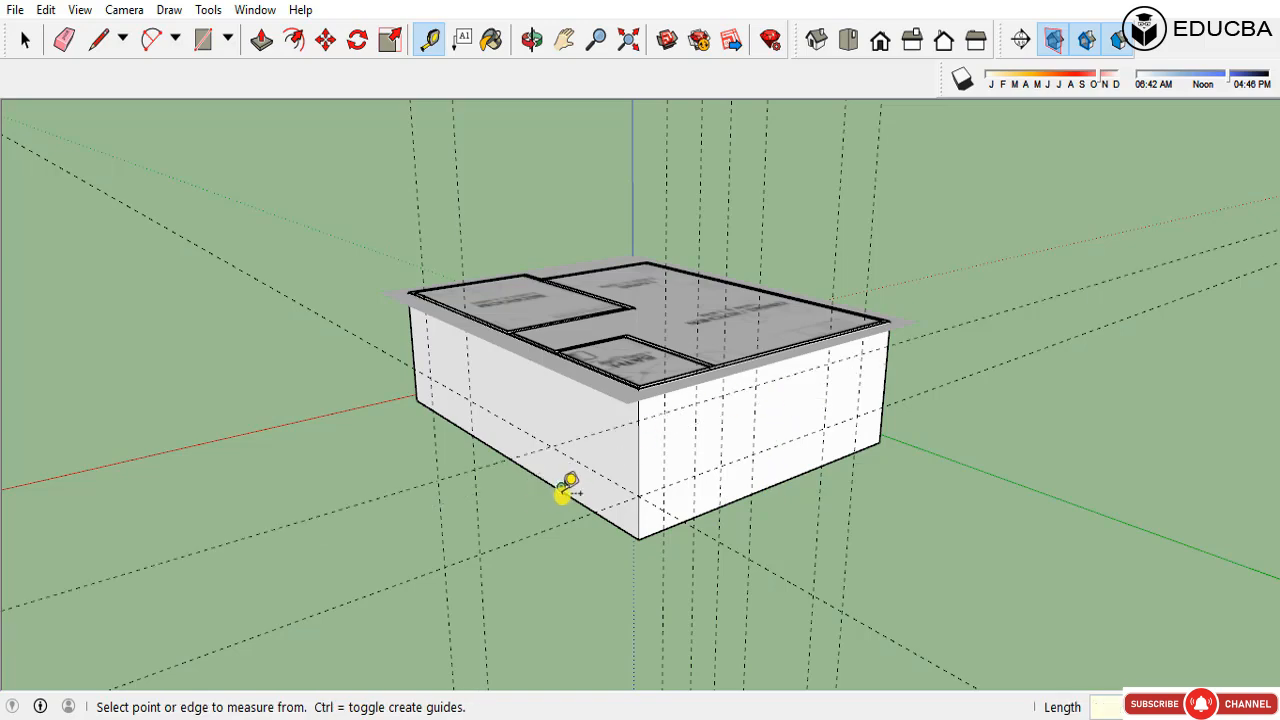
{"action": "scroll", "coordinate": [625, 531], "scroll_direction": "up", "scroll_amount": 3}
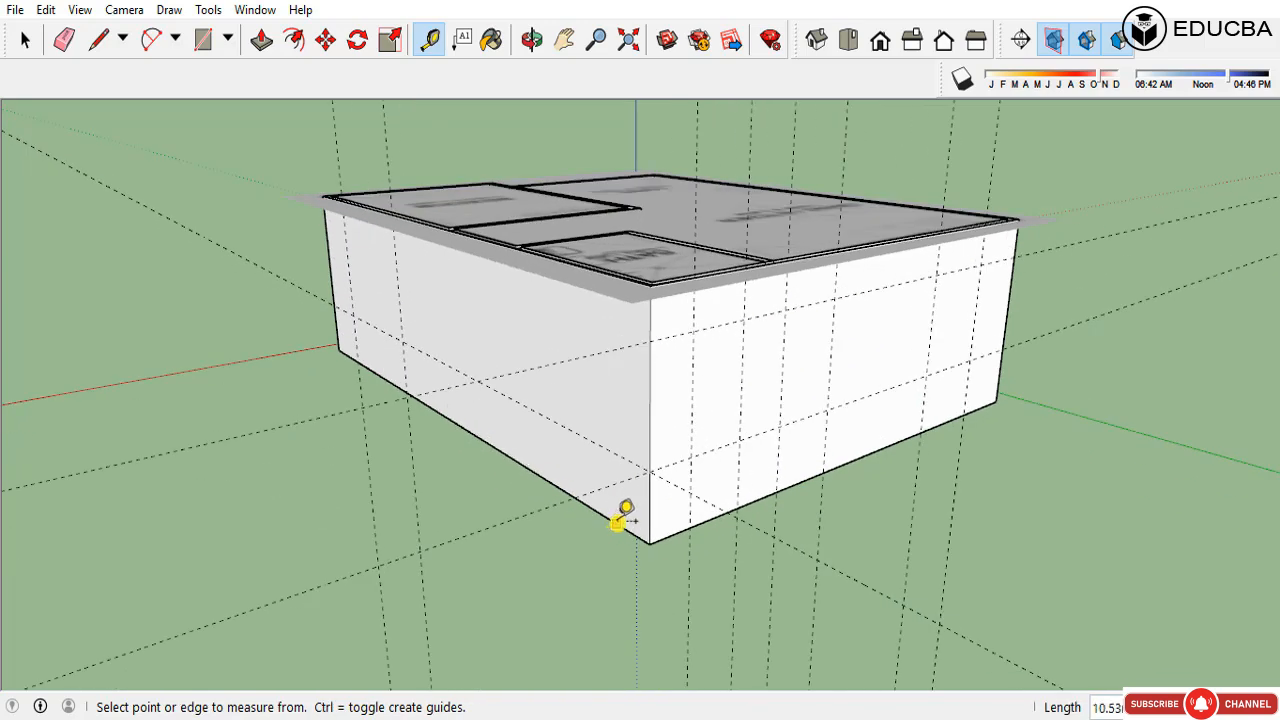
{"action": "left_click", "coordinate": [618, 521]}
{"action": "left_click", "coordinate": [646, 378]}
{"action": "key", "text": "space"}
Step: Draw the bedroom window rectangle on the side wall between the two vertical guides and the sill and head guides
{"action": "middle_click_drag", "start_coordinate": [491, 343], "coordinate": [795, 373]}
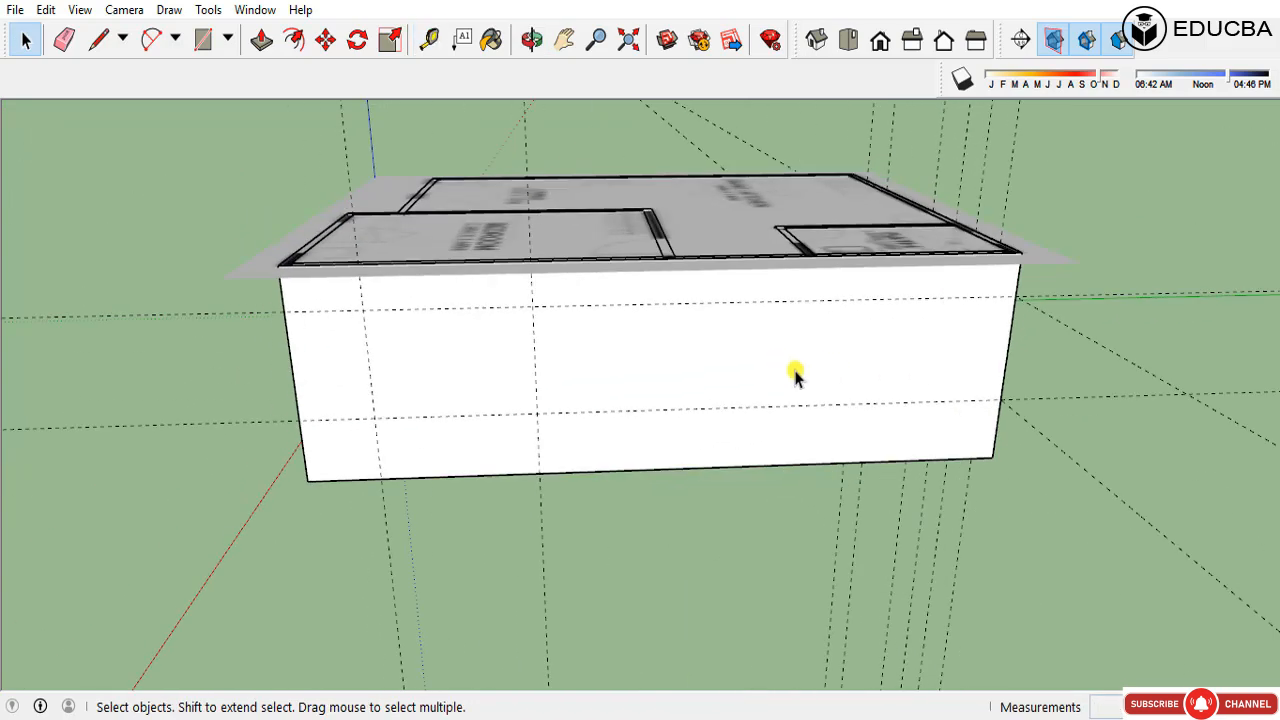
{"action": "key", "text": "r"}
{"action": "left_click", "coordinate": [366, 308]}
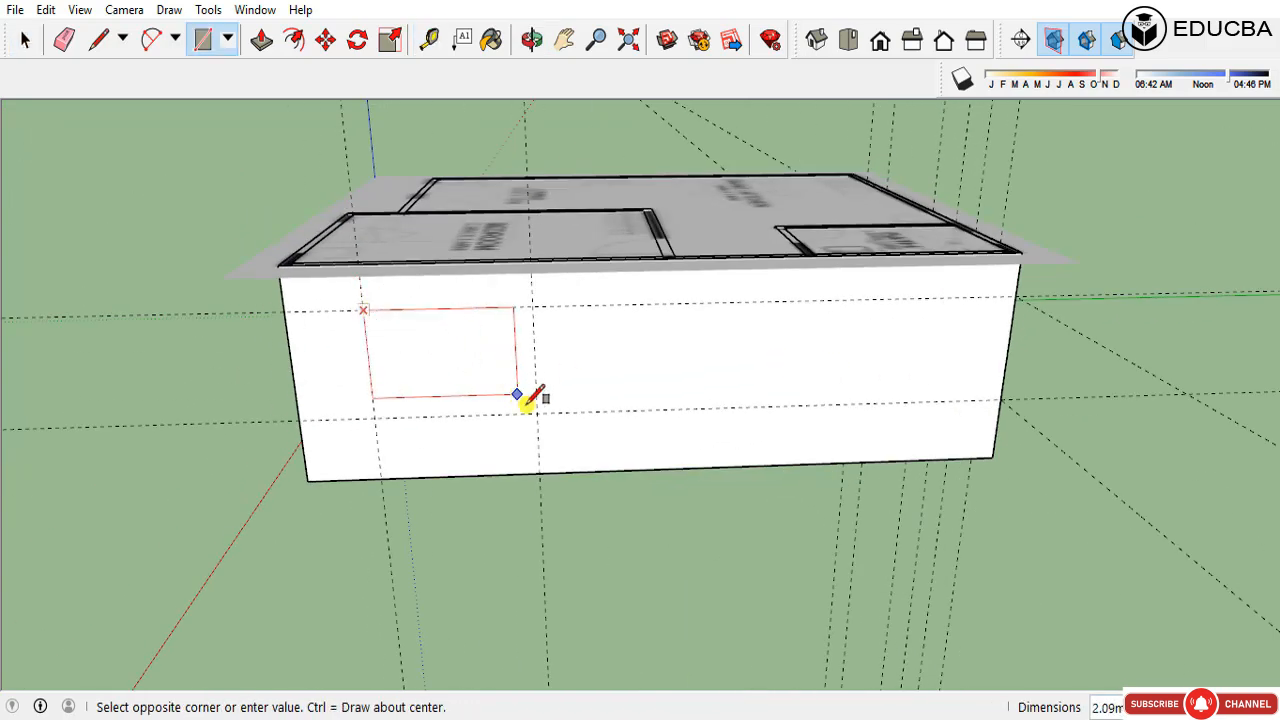
{"action": "left_click", "coordinate": [537, 413]}
{"action": "key", "text": "space"}
Step: Push the bedroom window rectangle through the wall's thickness to cut the side window opening
{"action": "left_click", "coordinate": [463, 358]}
{"action": "key", "text": "p"}
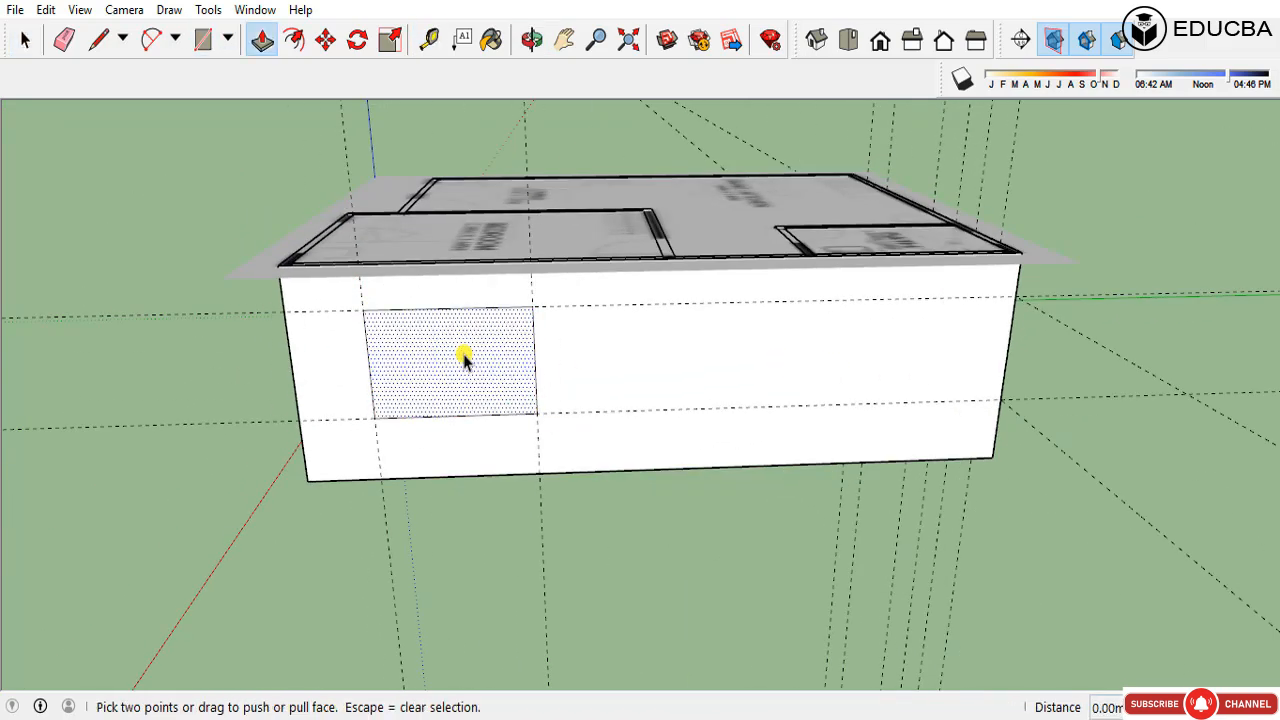
{"action": "left_click_drag", "start_coordinate": [463, 358], "coordinate": [469, 363]}
{"action": "scroll", "coordinate": [349, 400], "scroll_direction": "down", "scroll_amount": 3}
{"action": "middle_click_drag", "start_coordinate": [490, 392], "coordinate": [400, 334]}
{"action": "scroll", "coordinate": [400, 334], "scroll_direction": "up", "scroll_amount": 5}
{"action": "key", "text": "ctrl+z"}
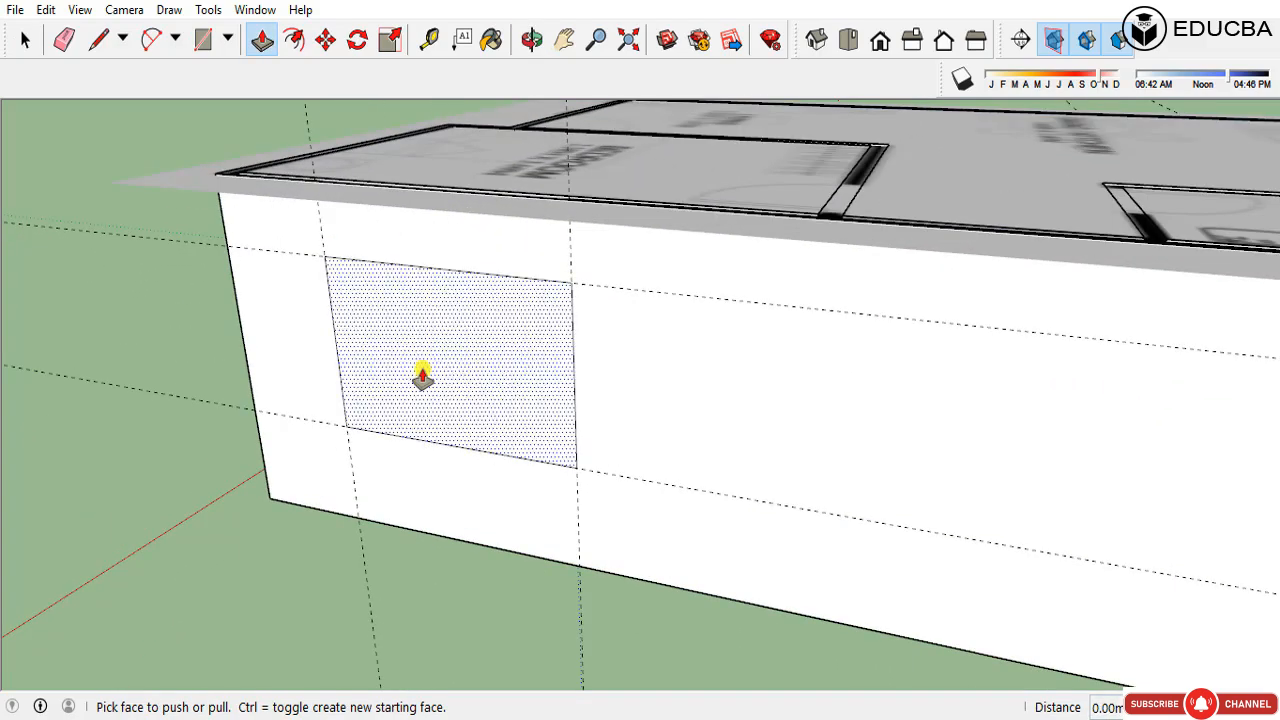
{"action": "double_click", "coordinate": [422, 376]}
Step: Draw the bath window rectangle on the rear wall between its vertical guides and the sill and head guides
{"action": "scroll", "coordinate": [423, 374], "scroll_direction": "down", "scroll_amount": 5}
{"action": "middle_click_drag", "start_coordinate": [423, 374], "coordinate": [552, 385]}
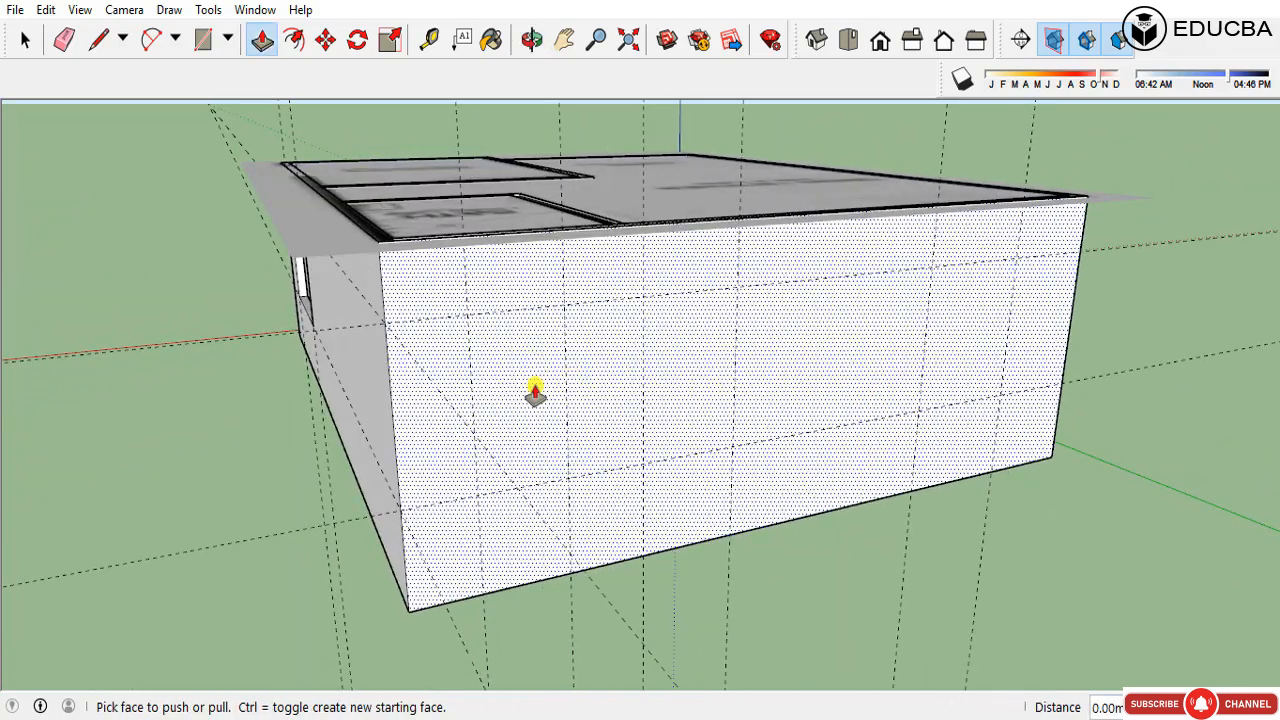
{"action": "key", "text": "r"}
{"action": "left_click", "coordinate": [469, 313]}
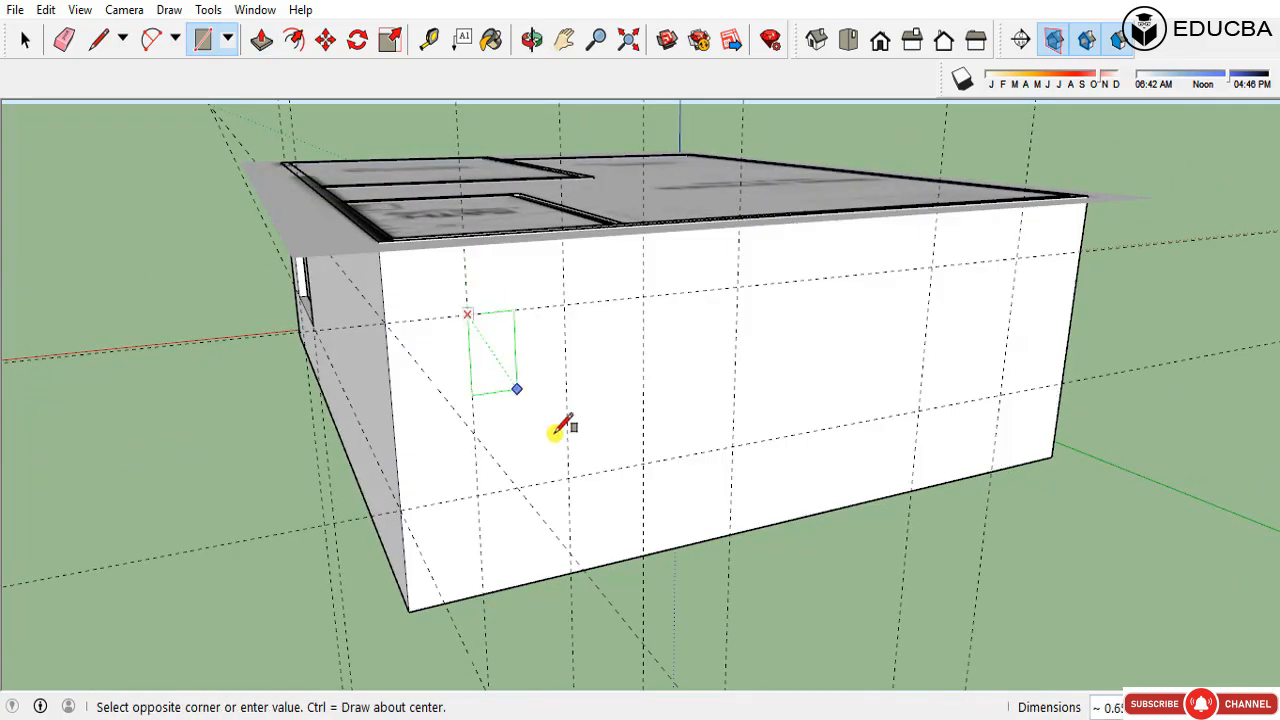
{"action": "left_click", "coordinate": [568, 480]}
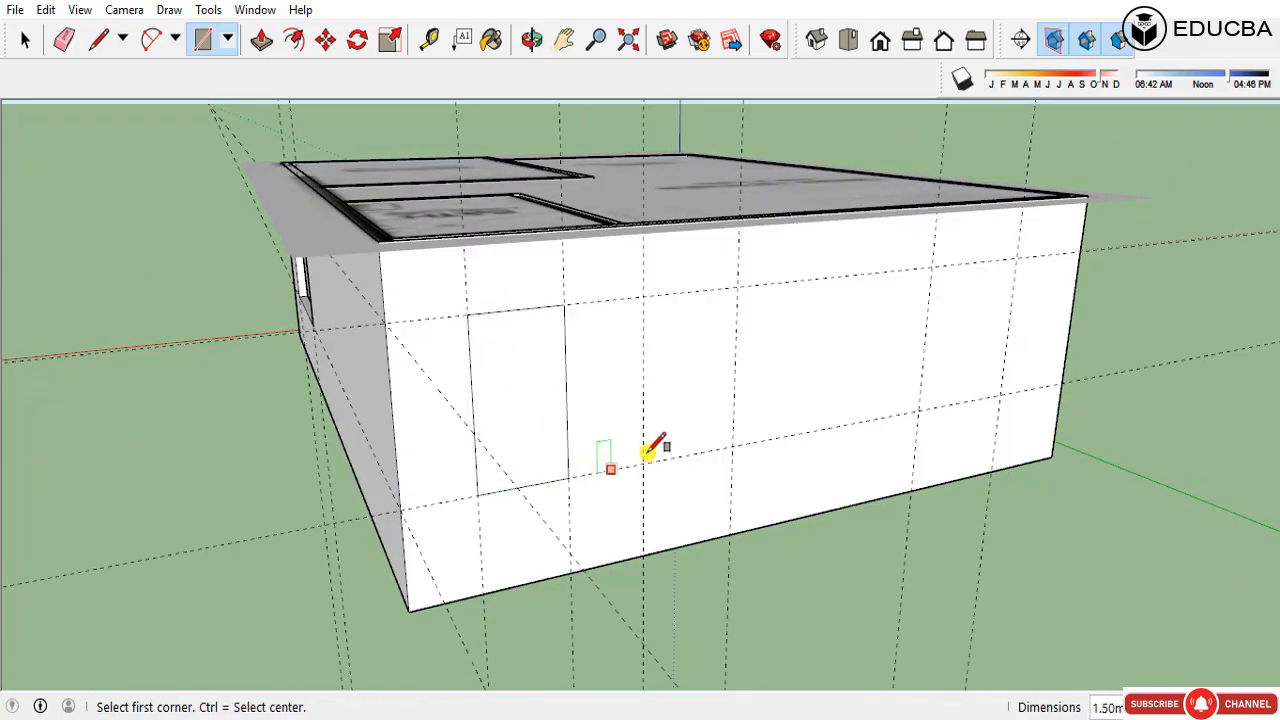
Step: Draw rectangles from the head guide to the rear wall's base for the back door and between the kitchen window guides
{"action": "left_click", "coordinate": [643, 296]}
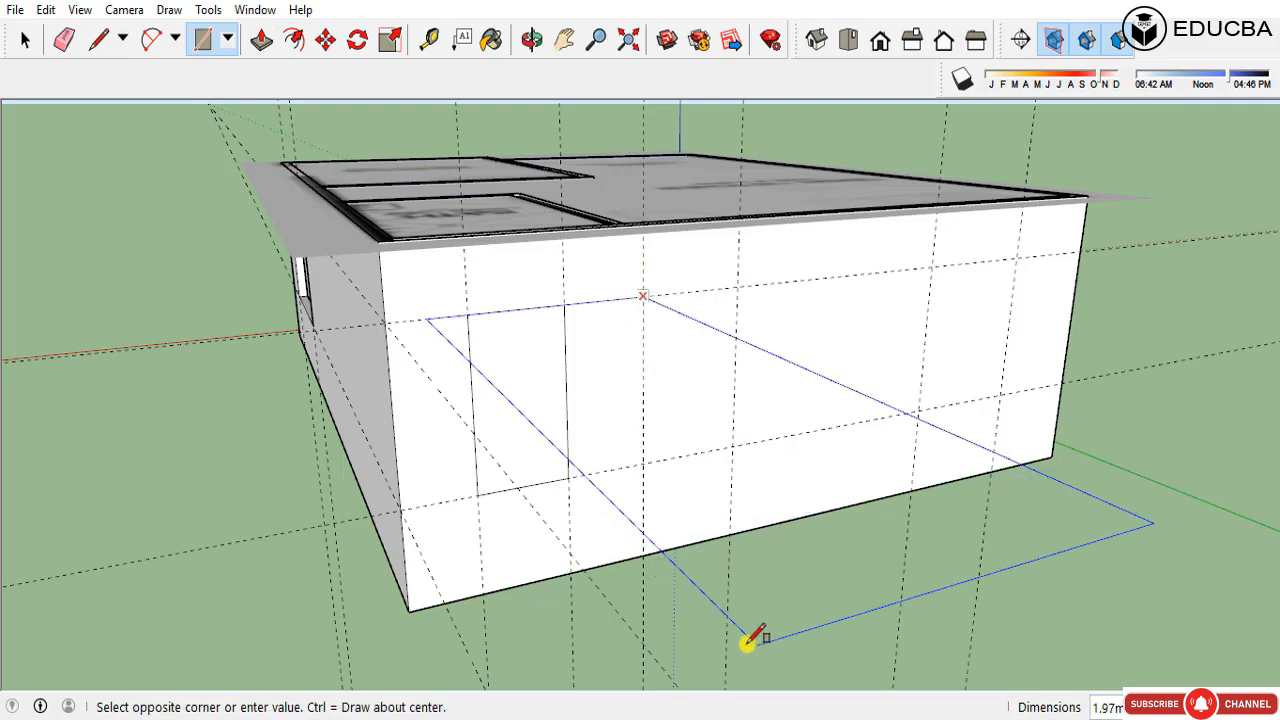
{"action": "left_click", "coordinate": [731, 530]}
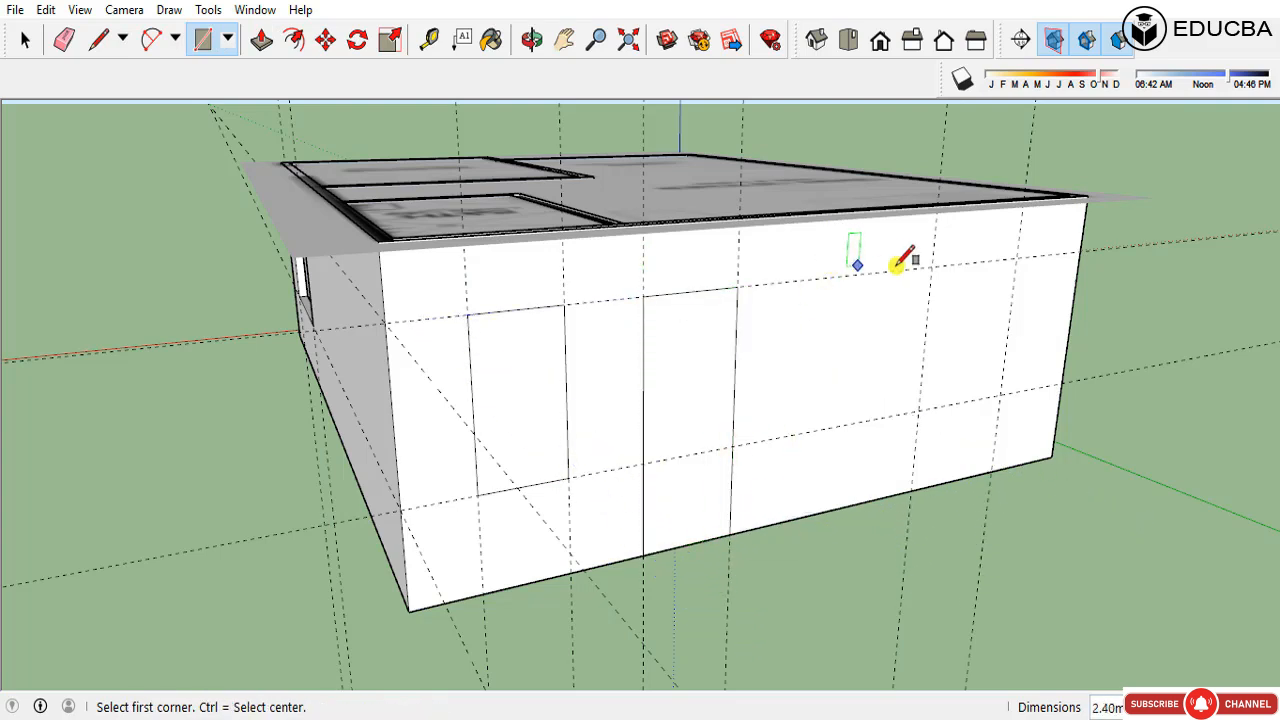
{"action": "left_click", "coordinate": [931, 266]}
{"action": "left_click", "coordinate": [994, 466]}
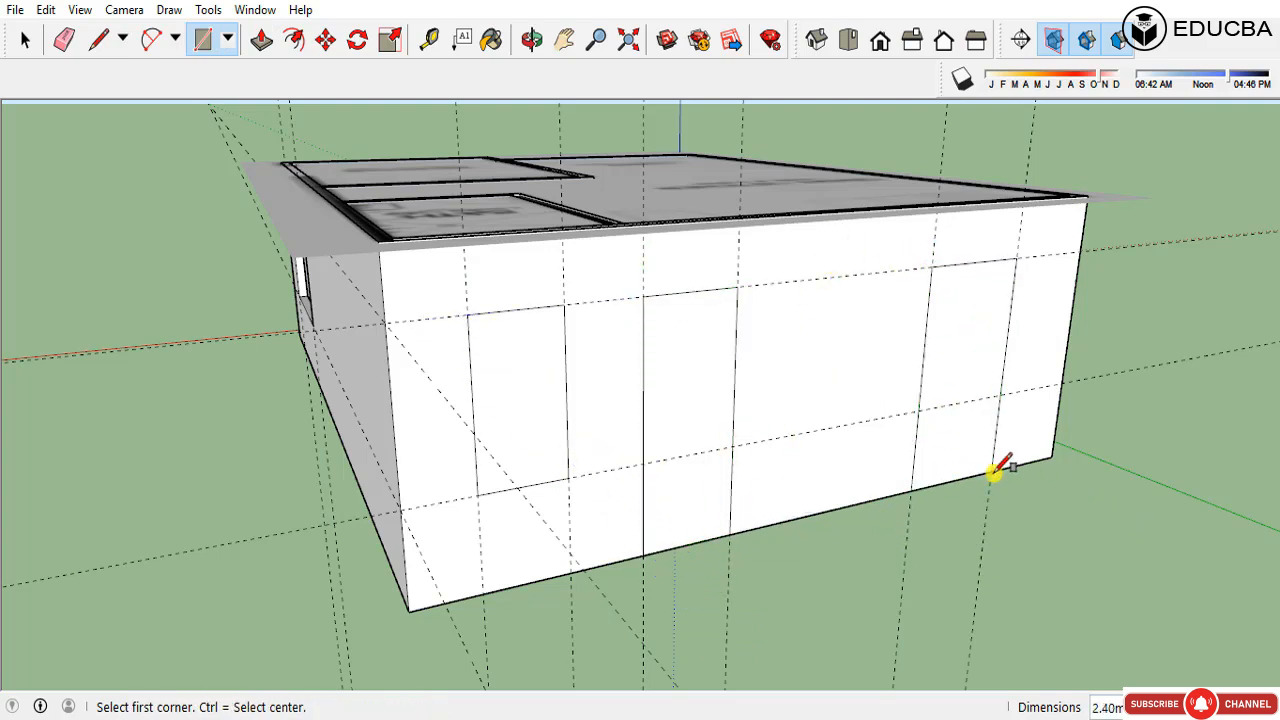
Step: Push the bath window and back door rectangles through the rear wall to cut both openings
{"action": "key", "text": "space"}
{"action": "left_click", "coordinate": [507, 383]}
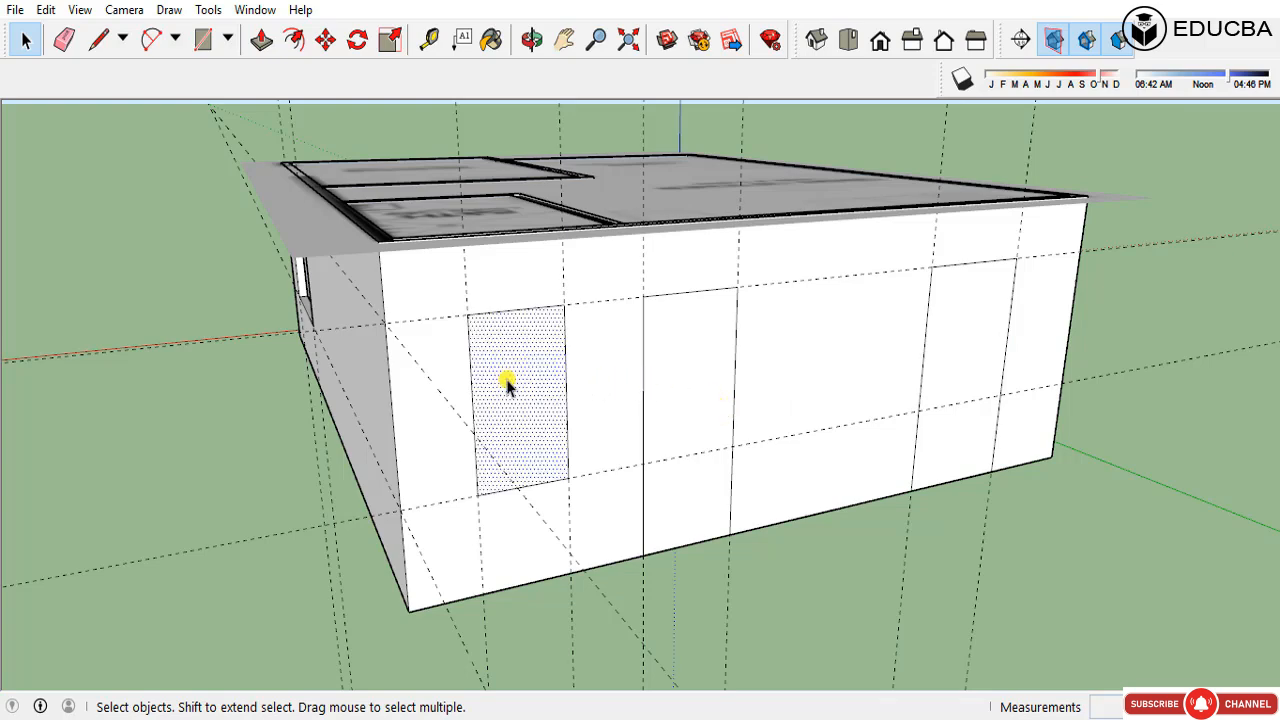
{"action": "key", "text": "p"}
{"action": "double_click", "coordinate": [496, 387]}
{"action": "double_click", "coordinate": [677, 380]}
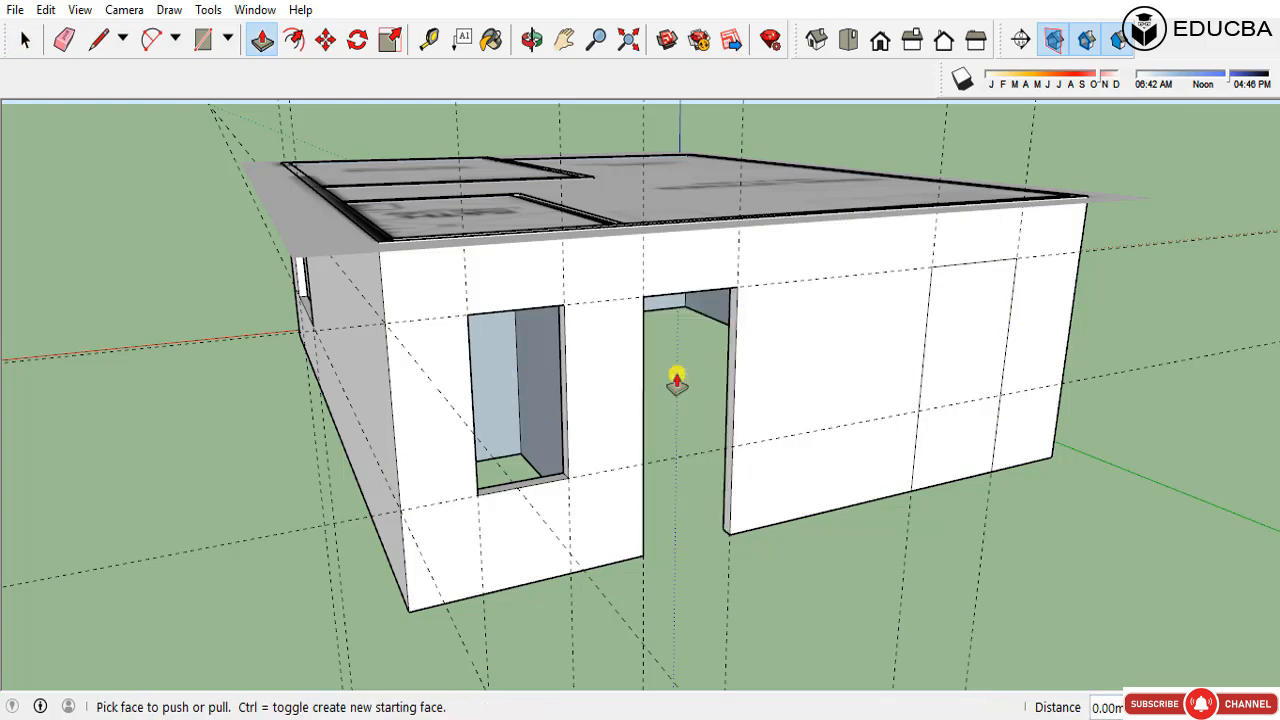
Step: Try cutting the floor-length kitchen rectangle through the rear wall, and undo the cut
{"action": "double_click", "coordinate": [938, 387]}
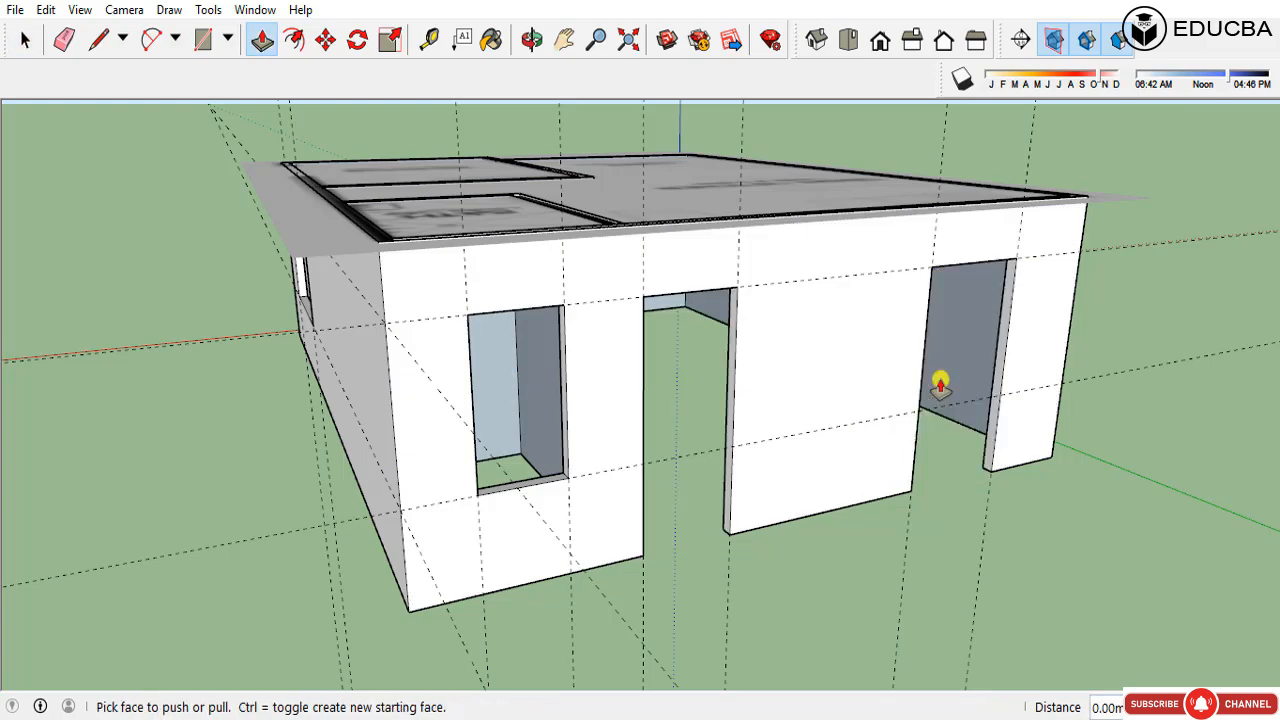
{"action": "key", "text": "ctrl+z"}
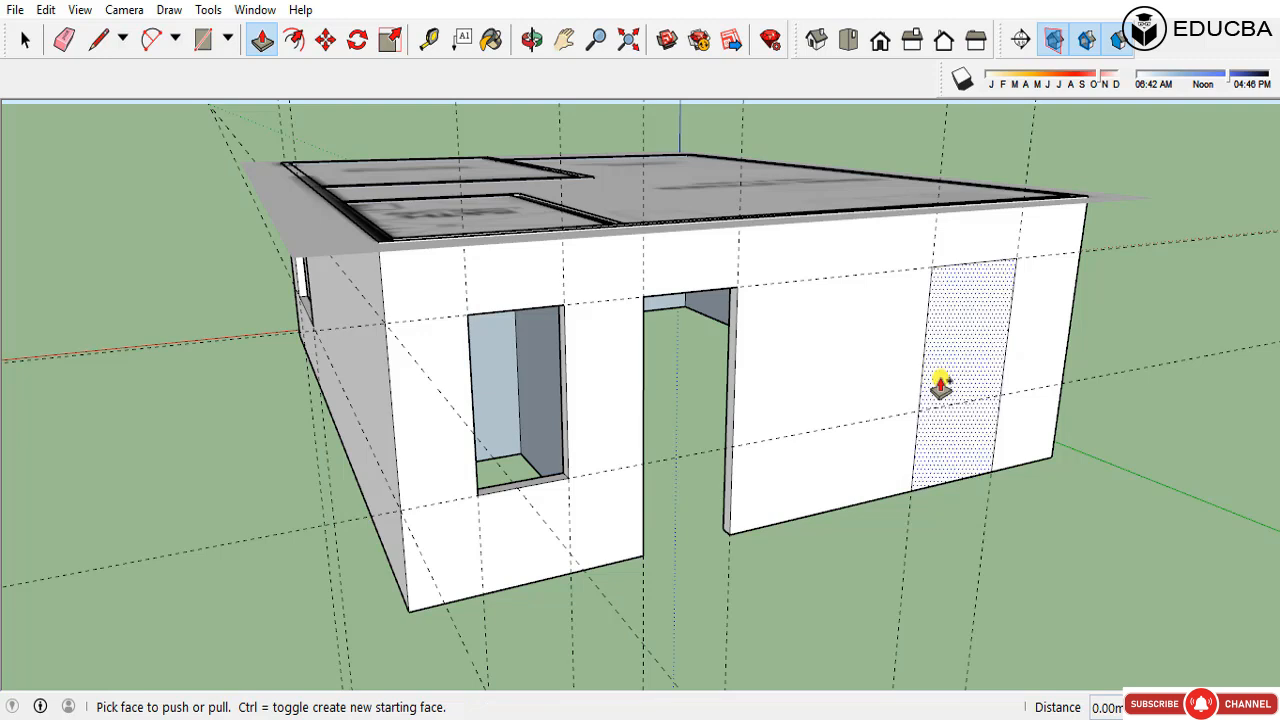
Step: Split the kitchen rectangle at the sill guide and erase its leftover side lines down to the wall's base
{"action": "key", "text": "r"}
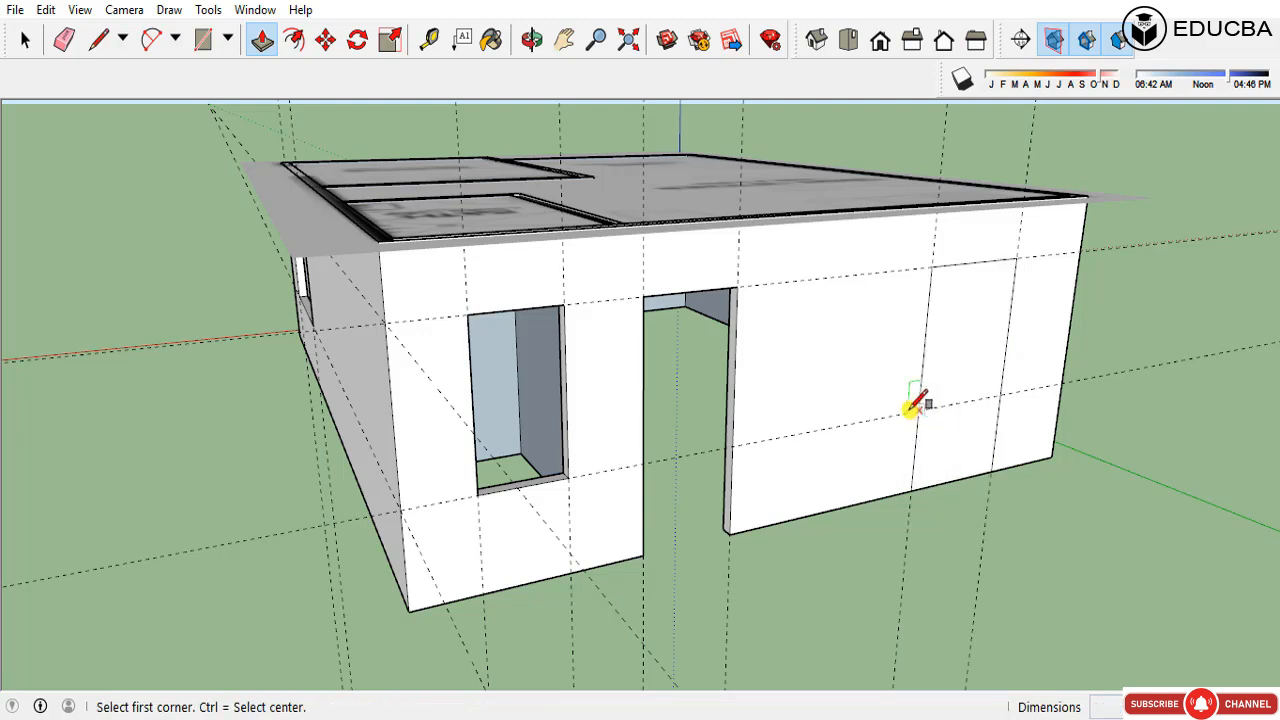
{"action": "left_click", "coordinate": [918, 410]}
{"action": "key", "text": "Escape"}
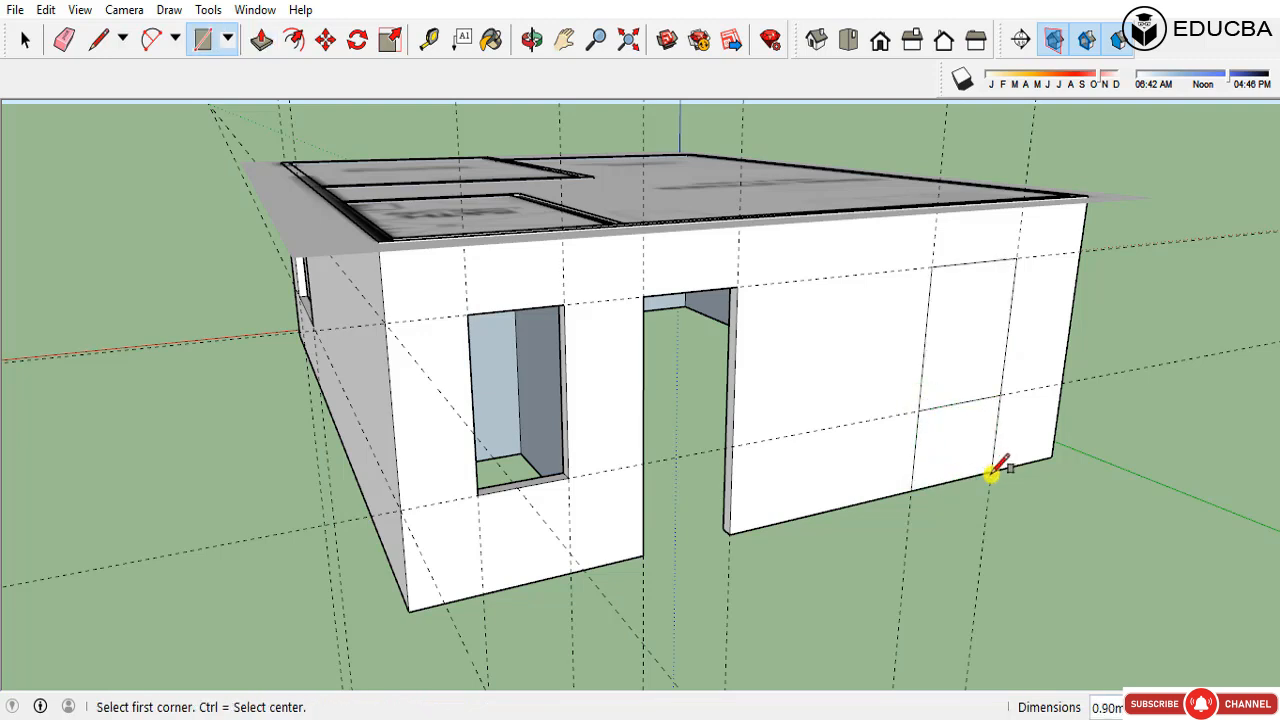
{"action": "key", "text": "space"}
{"action": "key", "text": "e"}
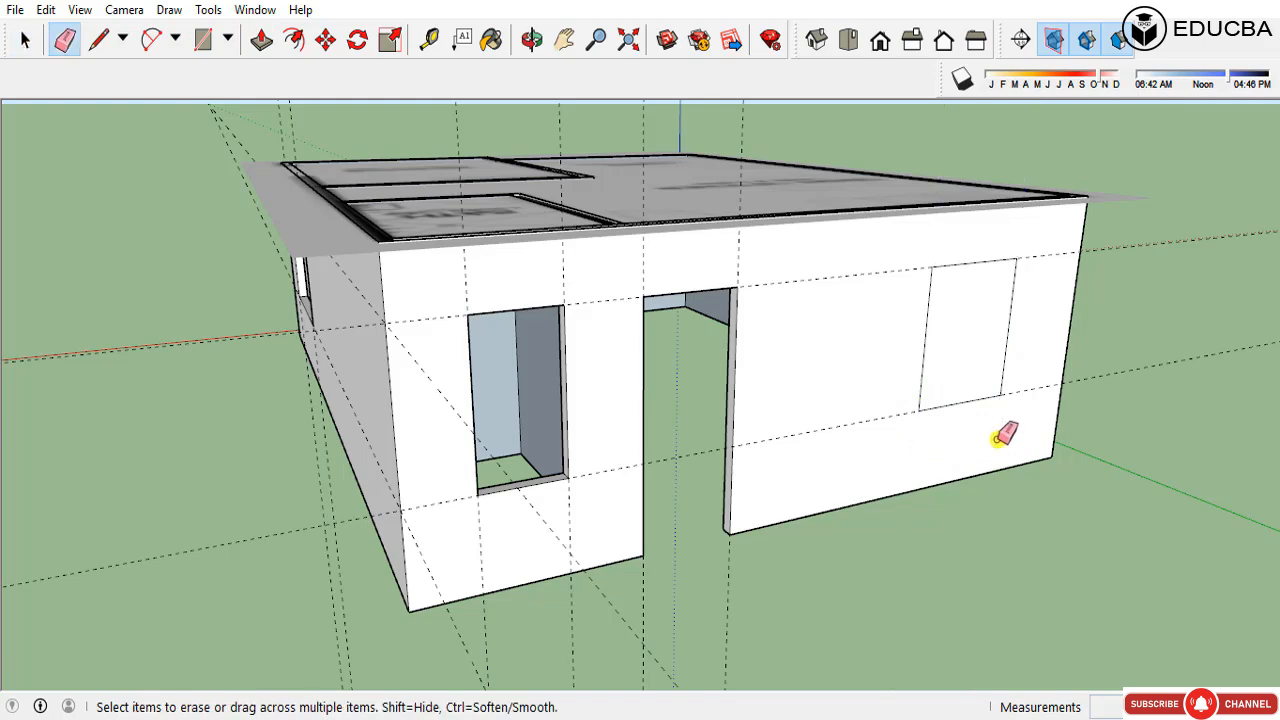
Step: Push the shortened kitchen window rectangle through the rear wall to cut its opening
{"action": "key", "text": "space"}
{"action": "key", "text": "p"}
{"action": "left_click", "coordinate": [958, 345]}
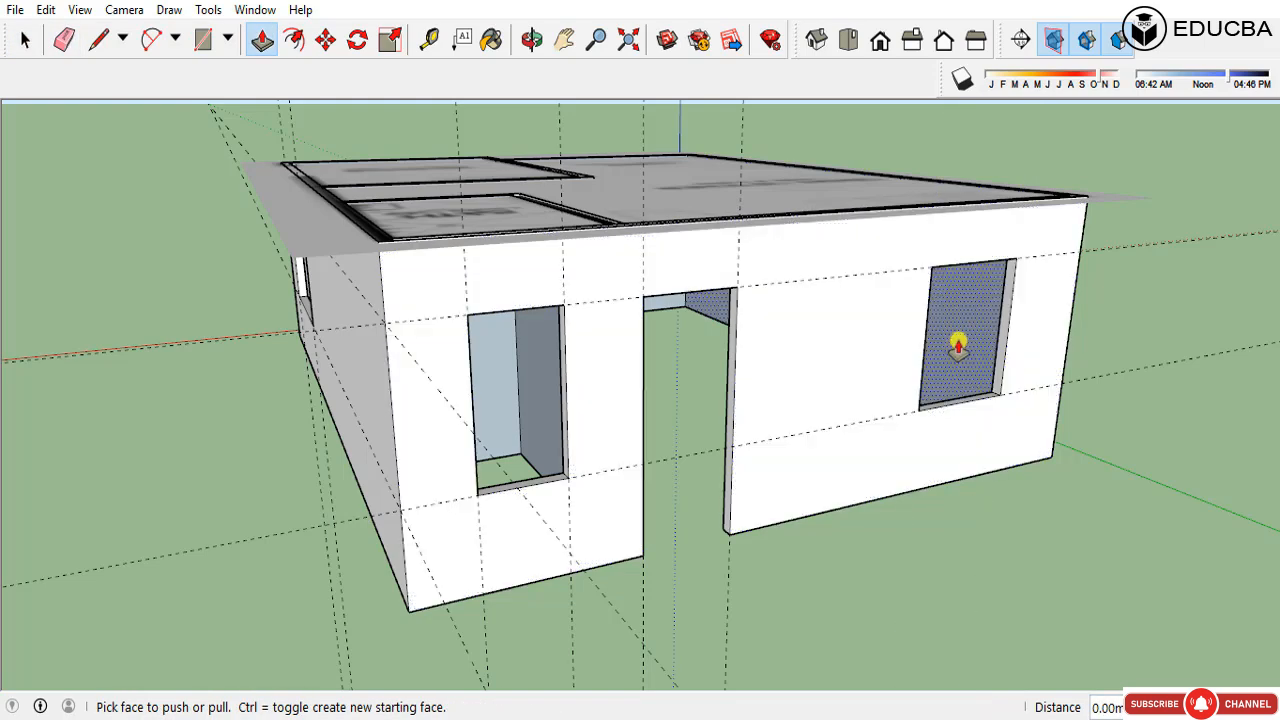
Step: Undo the last kitchen window push, and push the rectangle through the rear wall again to cut the opening
{"action": "key", "text": "space"}
{"action": "key", "text": "ctrl+z"}
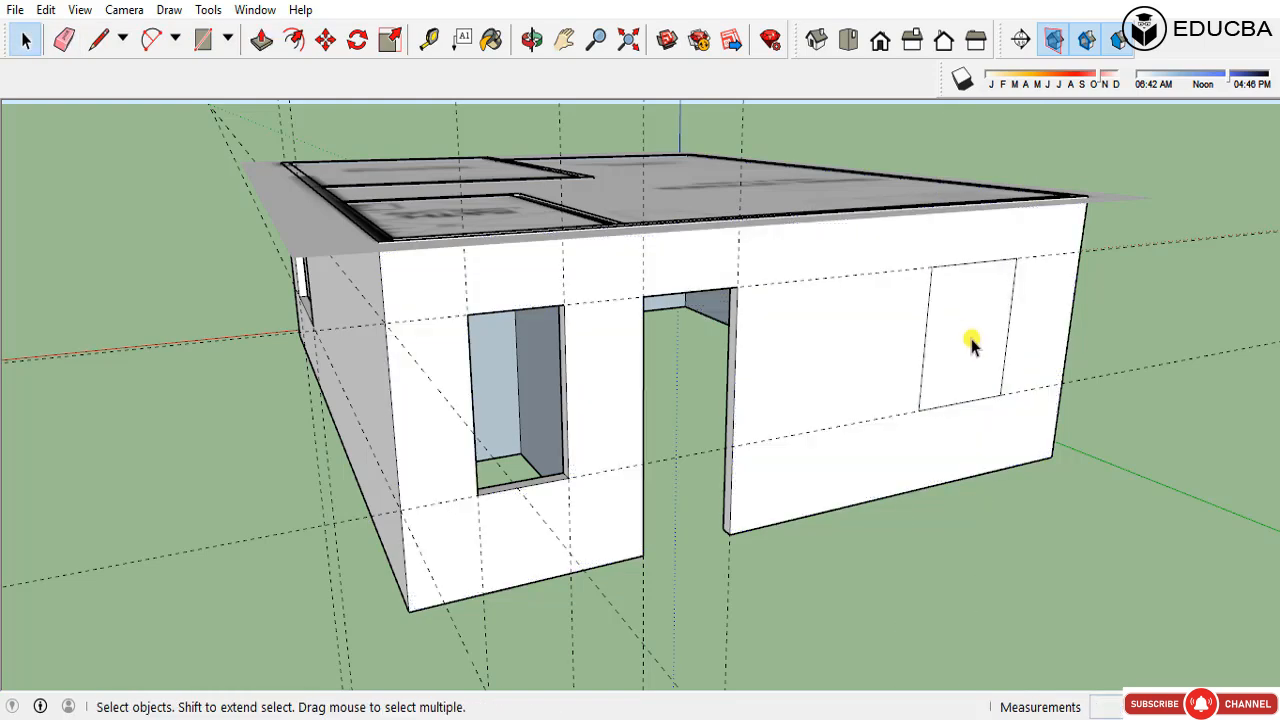
{"action": "key", "text": "p"}
{"action": "left_click", "coordinate": [957, 334]}
{"action": "left_click", "coordinate": [929, 277]}
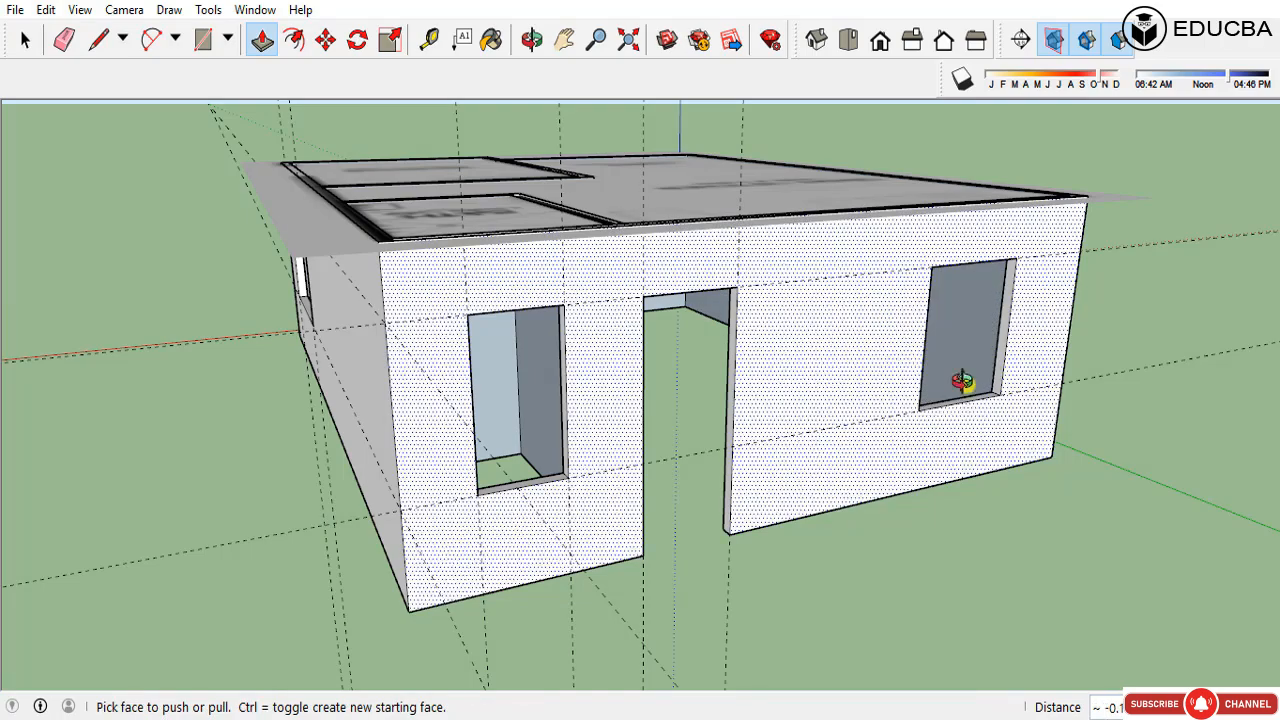
{"action": "middle_click_drag", "start_coordinate": [962, 381], "coordinate": [1012, 380]}
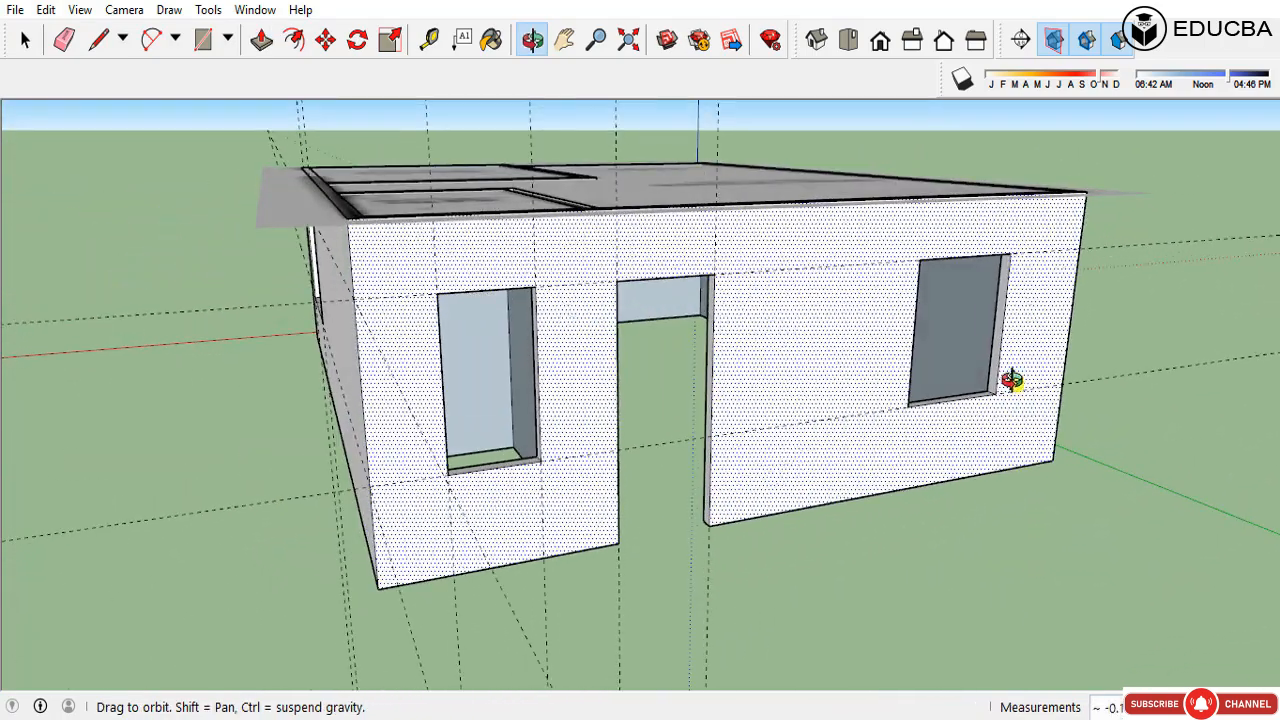
{"action": "left_click", "coordinate": [1110, 468]}
{"action": "scroll", "coordinate": [663, 491], "scroll_direction": "down", "scroll_amount": 5}
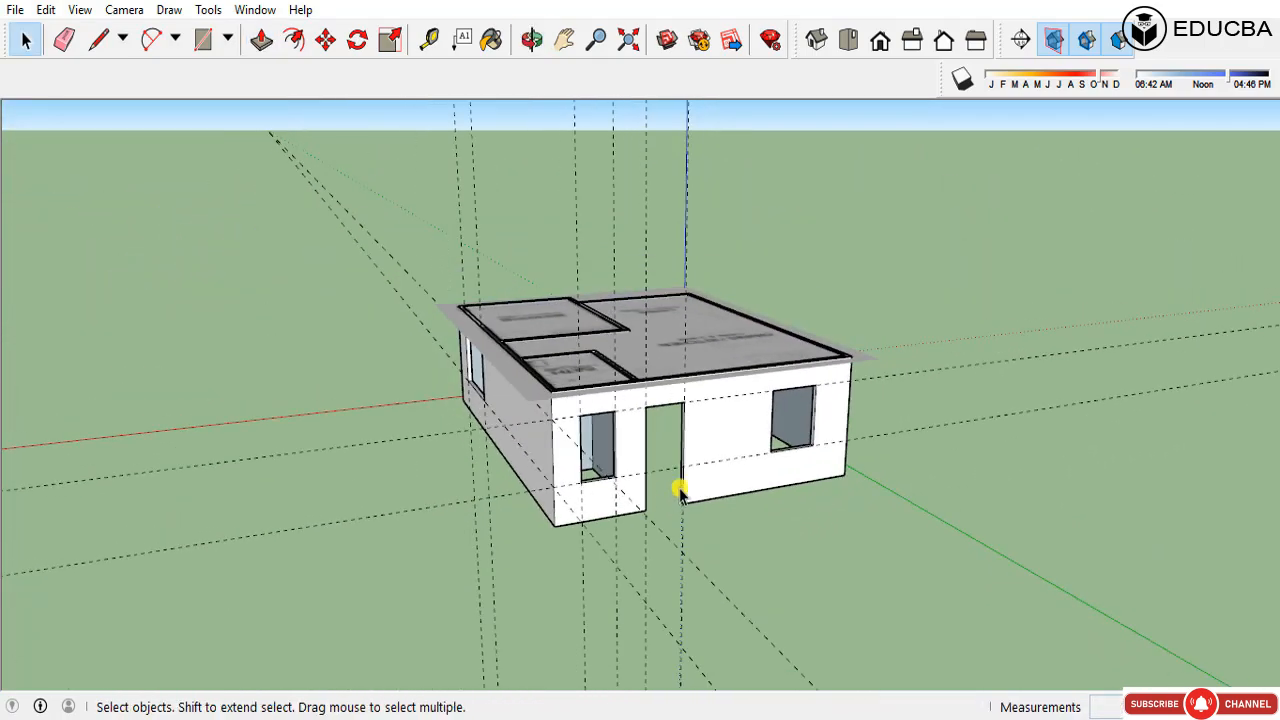
Step: Lower the head of the back door opening by 0.3 m with Push/Pull
{"action": "middle_click_drag", "start_coordinate": [680, 486], "coordinate": [666, 251]}
{"action": "scroll", "coordinate": [694, 417], "scroll_direction": "up", "scroll_amount": 5}
{"action": "scroll", "coordinate": [724, 328], "scroll_direction": "up", "scroll_amount": 5}
{"action": "key", "text": "p"}
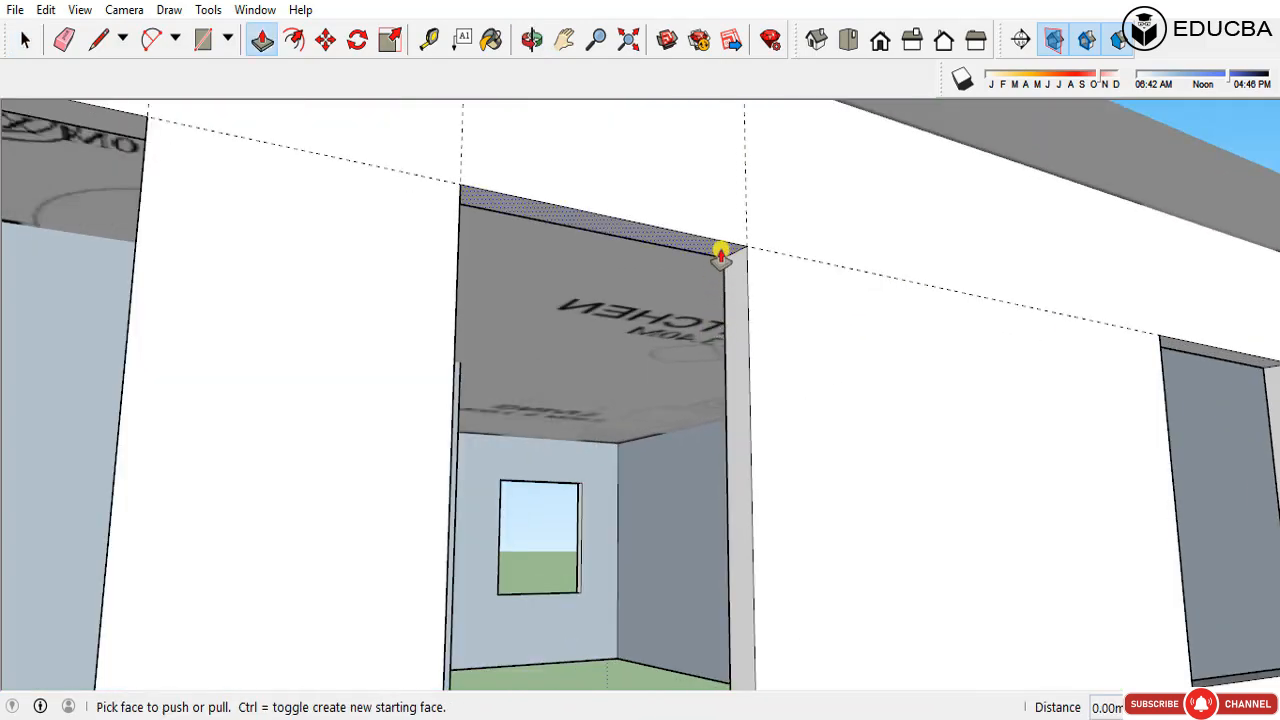
{"action": "left_click_drag", "start_coordinate": [720, 249], "coordinate": [720, 295]}
{"action": "type", "text": "0.3"}
{"action": "key", "text": "Return"}
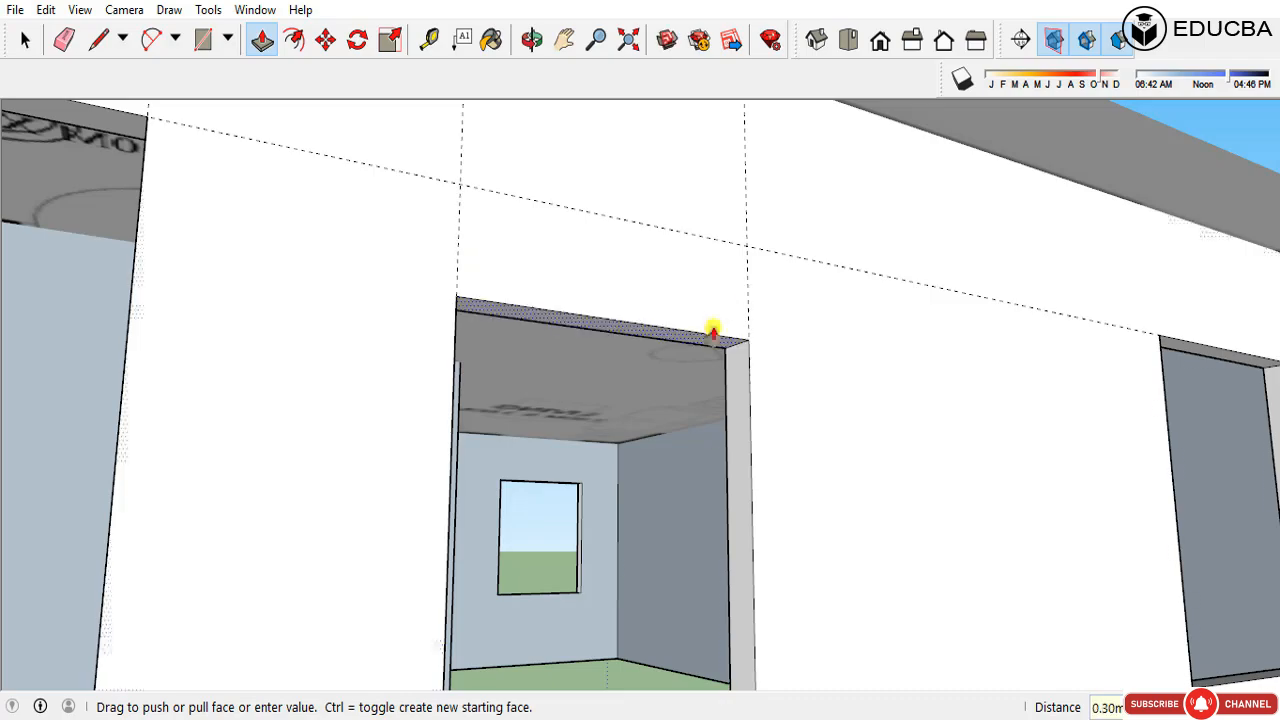
Step: Place vertical guides on the dining/living side wall at both edges of the dining window shown on the plan
{"action": "scroll", "coordinate": [716, 453], "scroll_direction": "down", "scroll_amount": 5}
{"action": "middle_click_drag", "start_coordinate": [703, 371], "coordinate": [497, 455]}
{"action": "scroll", "coordinate": [491, 458], "scroll_direction": "down", "scroll_amount": 2}
{"action": "middle_click_drag", "start_coordinate": [680, 494], "coordinate": [465, 482]}
{"action": "key", "text": "t"}
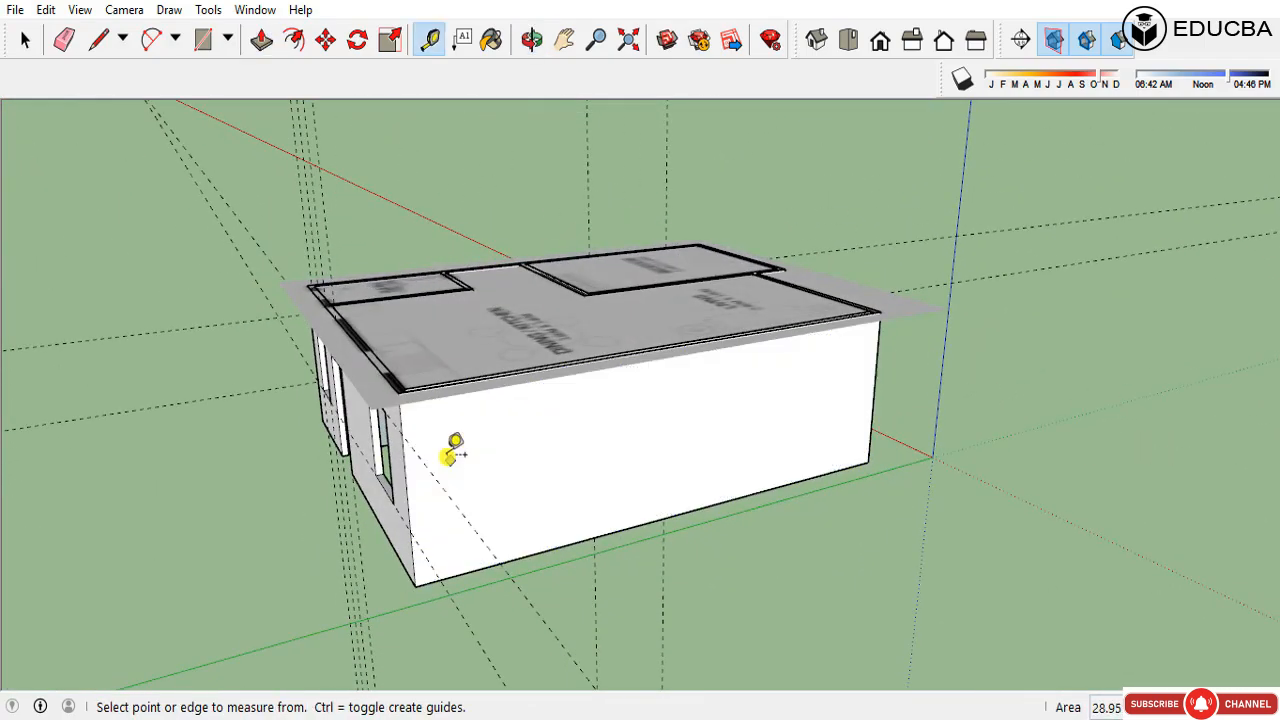
{"action": "left_click", "coordinate": [405, 475]}
{"action": "middle_click_drag", "start_coordinate": [503, 394], "coordinate": [528, 508]}
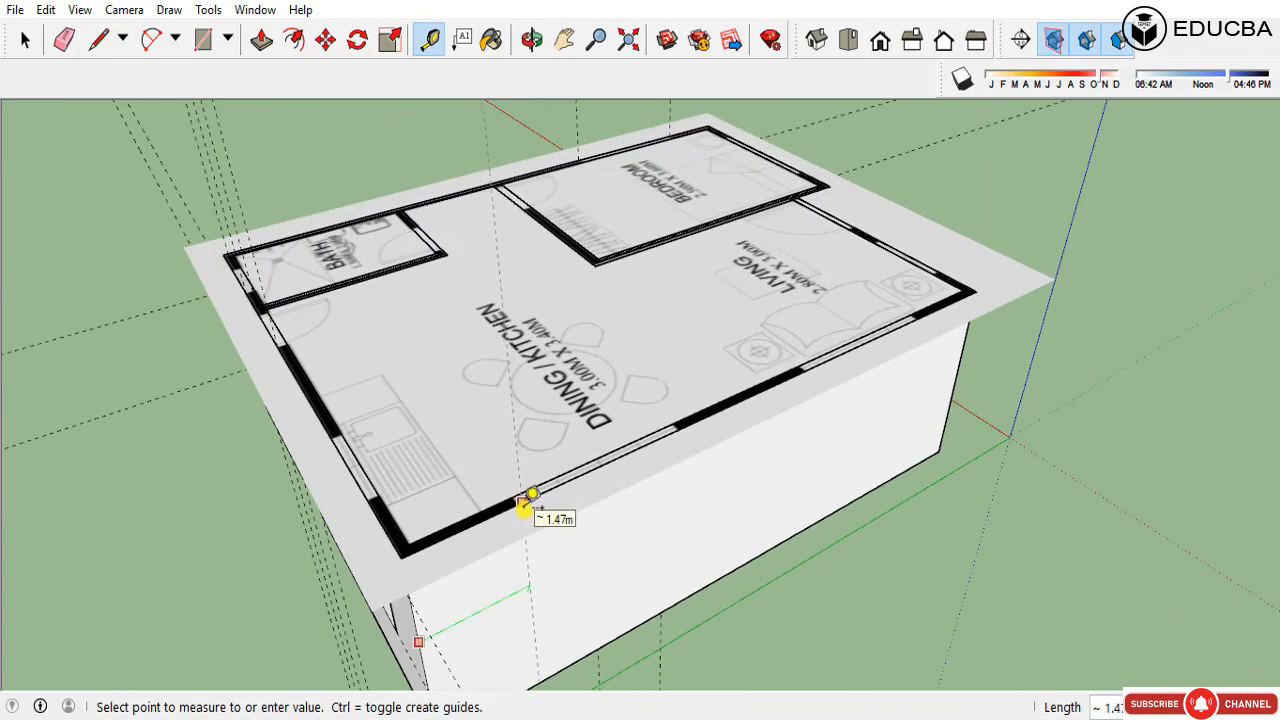
{"action": "left_click", "coordinate": [530, 497]}
{"action": "left_click", "coordinate": [528, 579]}
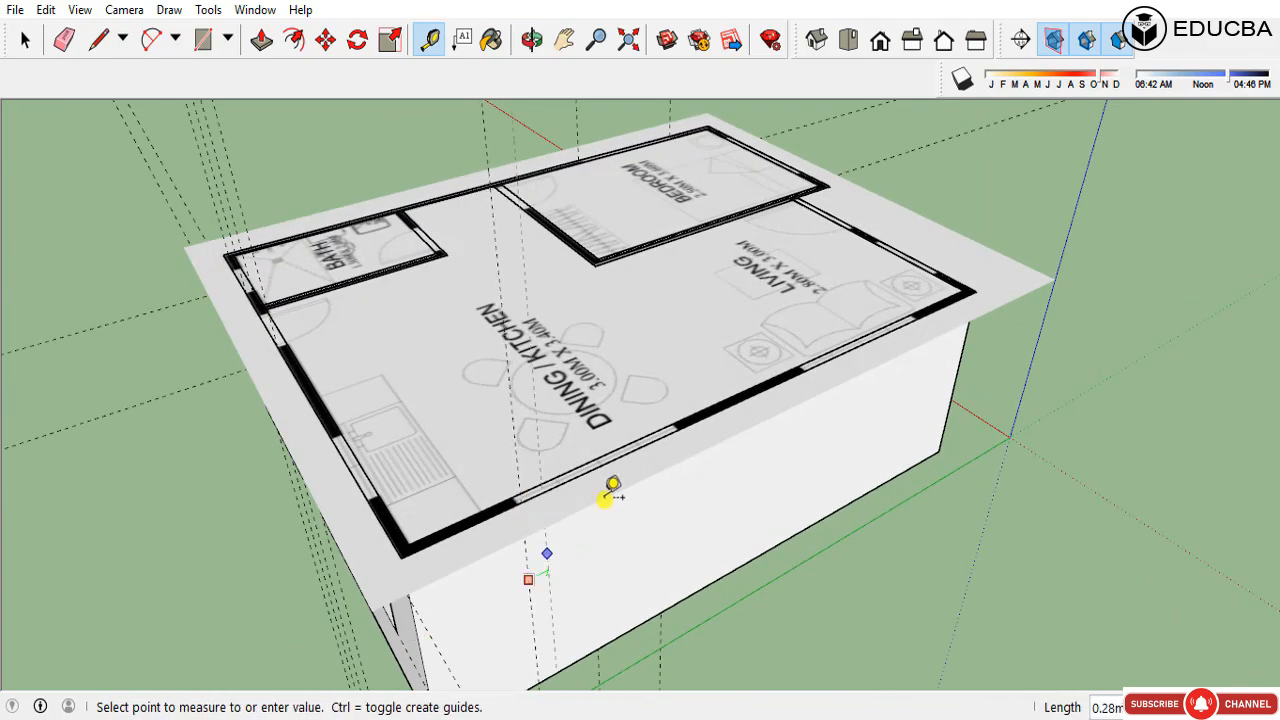
{"action": "left_click", "coordinate": [678, 430]}
Step: Place vertical guides on the same side wall at both edges of the living room window shown on the plan
{"action": "left_click", "coordinate": [676, 508]}
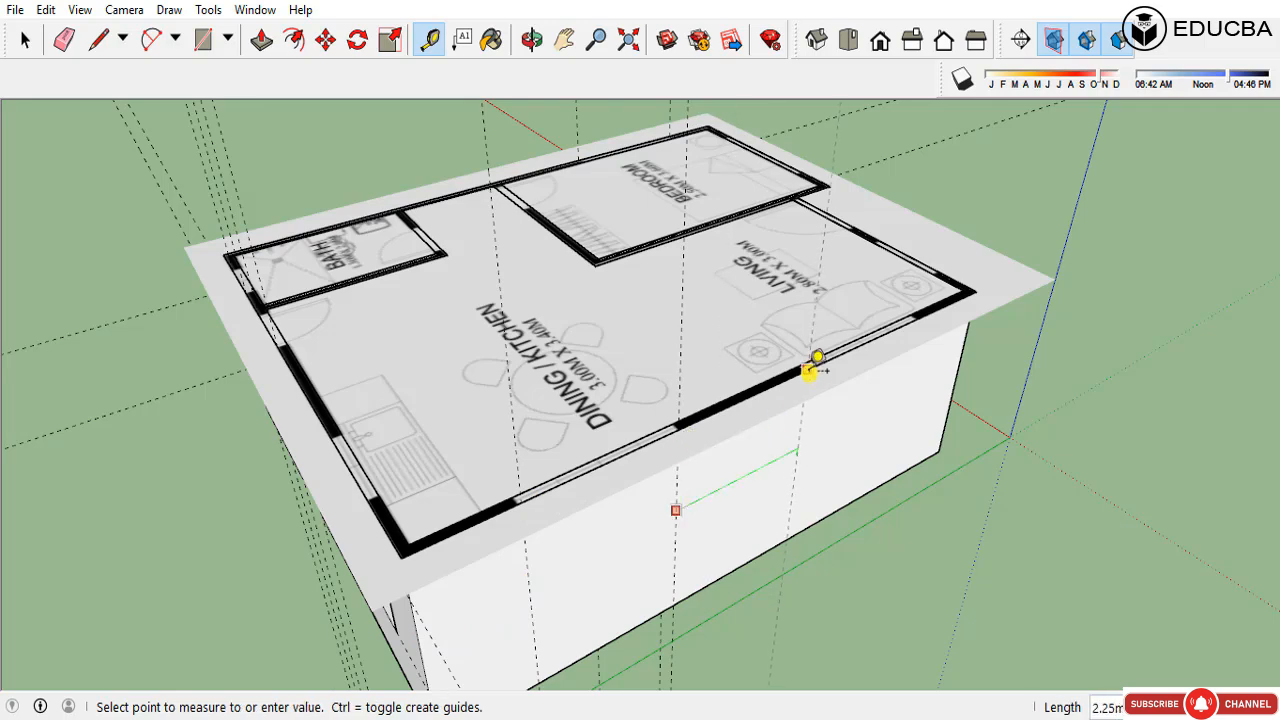
{"action": "left_click", "coordinate": [808, 410]}
{"action": "left_click", "coordinate": [806, 459]}
{"action": "left_click", "coordinate": [800, 440]}
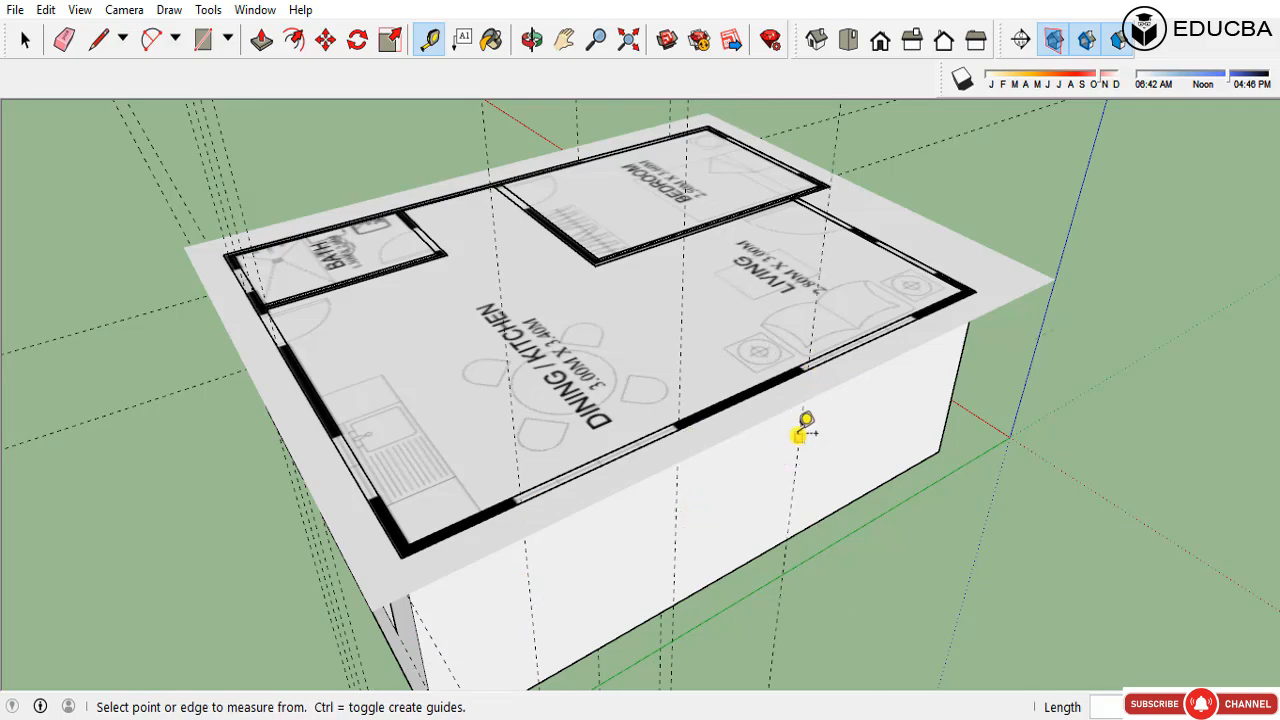
{"action": "left_click", "coordinate": [799, 433]}
{"action": "scroll", "coordinate": [902, 366], "scroll_direction": "up", "scroll_amount": 4}
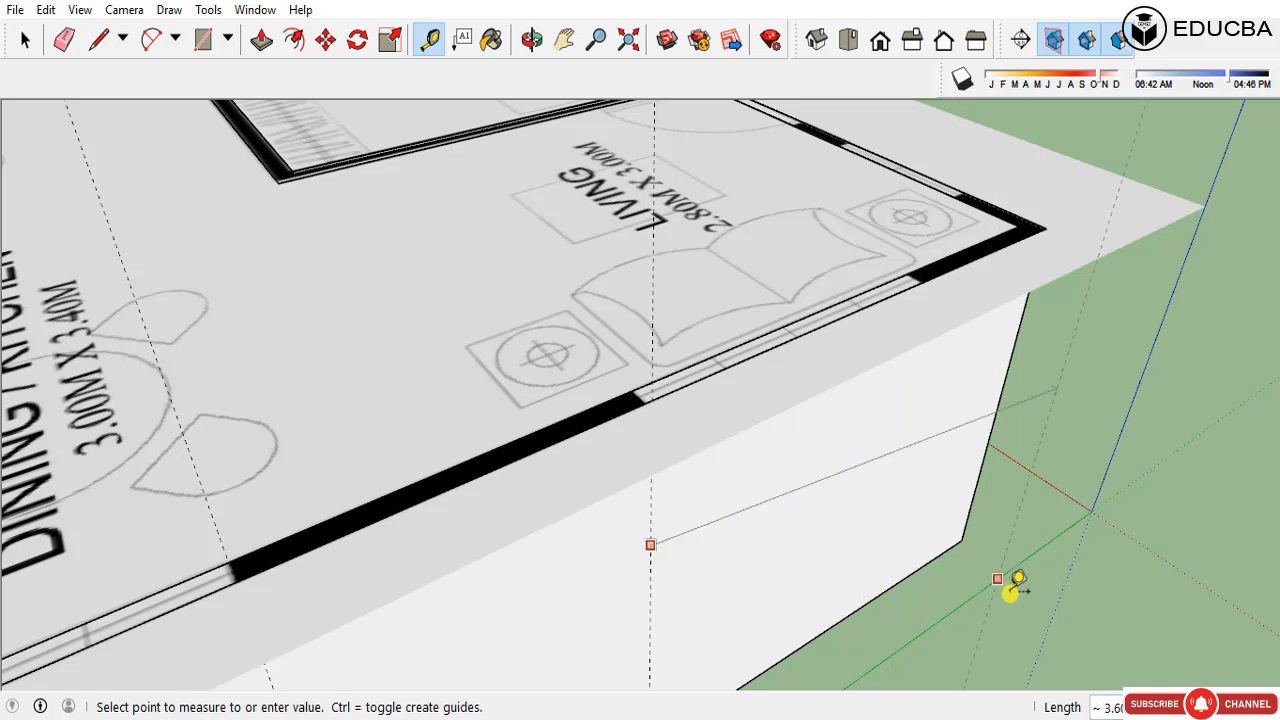
{"action": "left_click", "coordinate": [891, 420]}
Step: Place horizontal sill and head guides across the side wall, aligned with the rear wall's guides at the shared corner
{"action": "scroll", "coordinate": [920, 289], "scroll_direction": "down", "scroll_amount": 6}
{"action": "middle_click_drag", "start_coordinate": [920, 289], "coordinate": [637, 434]}
{"action": "scroll", "coordinate": [645, 455], "scroll_direction": "up", "scroll_amount": 4}
{"action": "key", "text": "space"}
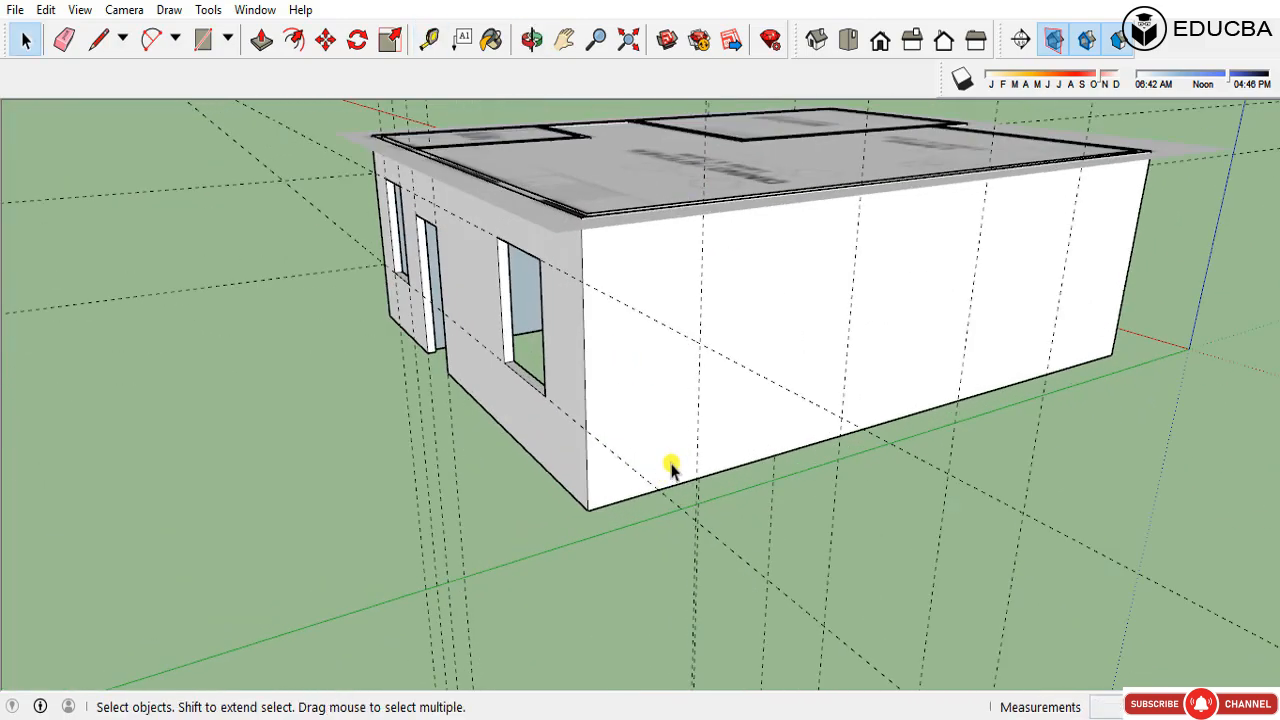
{"action": "key", "text": "t"}
{"action": "left_click", "coordinate": [601, 506]}
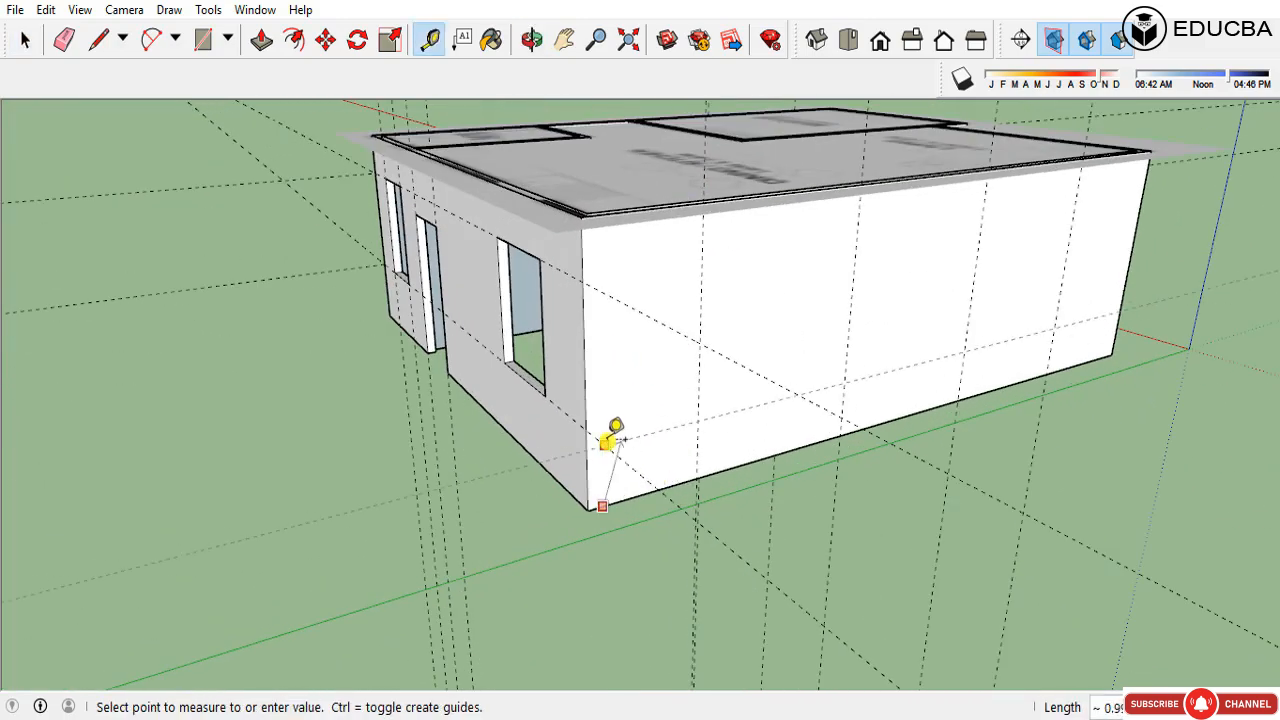
{"action": "left_click", "coordinate": [587, 430]}
{"action": "left_click", "coordinate": [636, 418]}
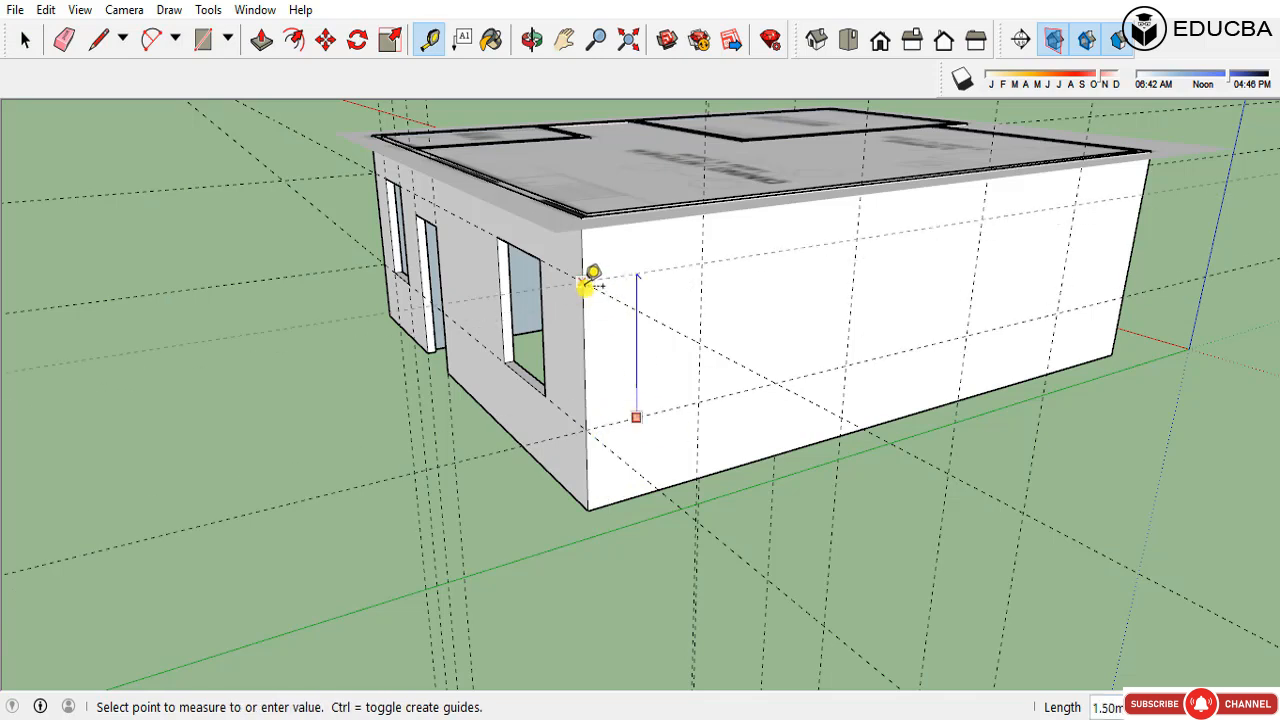
{"action": "left_click", "coordinate": [586, 283]}
{"action": "key", "text": "space"}
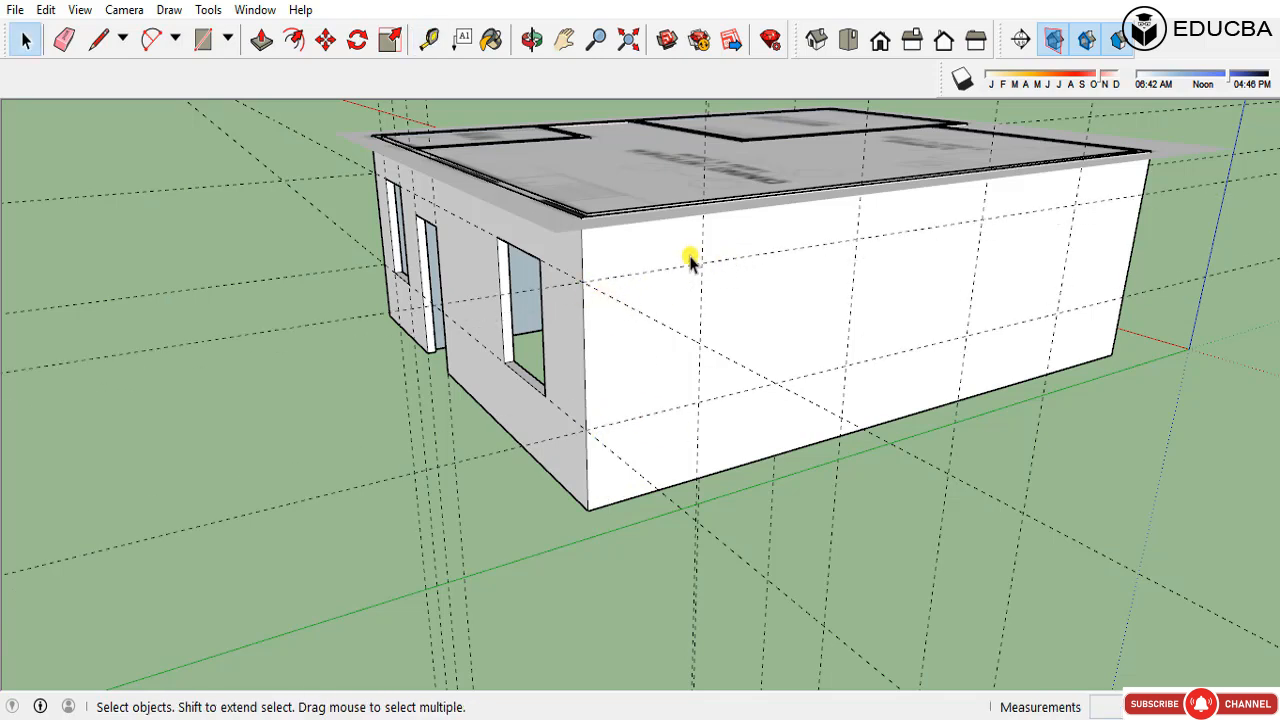
Step: Draw the dining and living room window rectangles on the side wall between the guide intersections
{"action": "left_click", "coordinate": [203, 39]}
{"action": "left_click", "coordinate": [702, 263]}
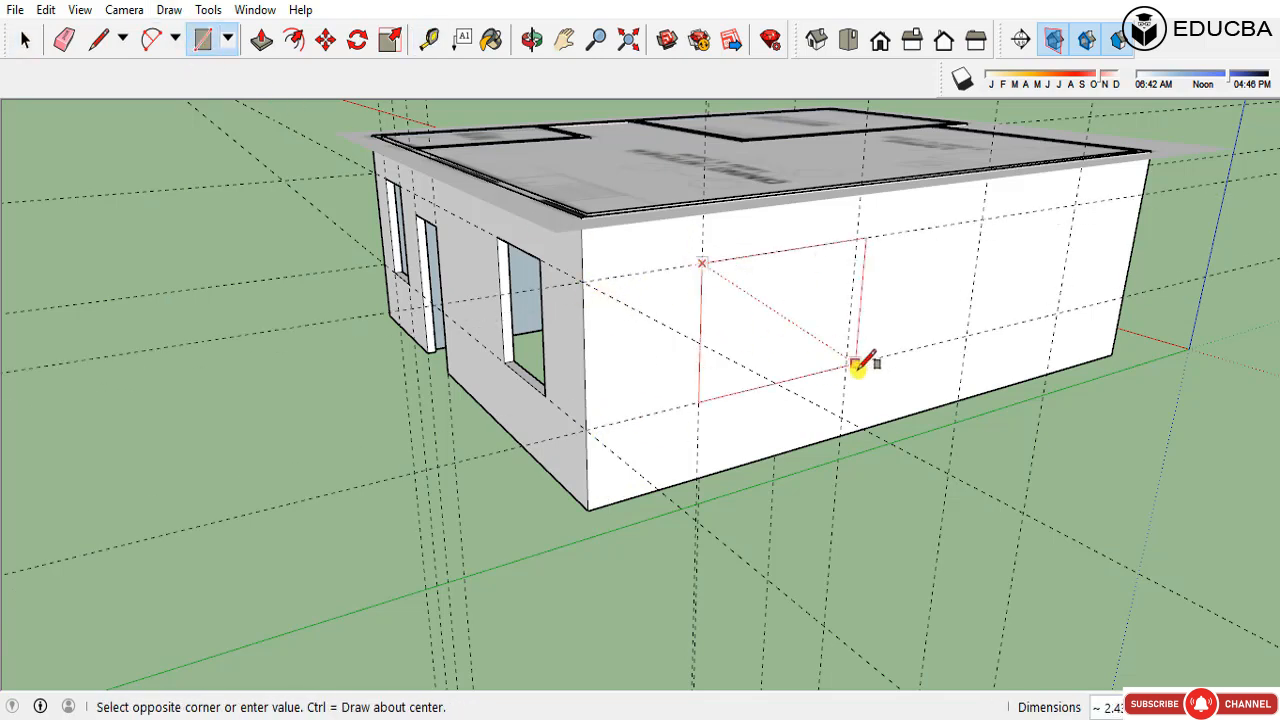
{"action": "left_click", "coordinate": [846, 364]}
{"action": "left_click", "coordinate": [983, 213]}
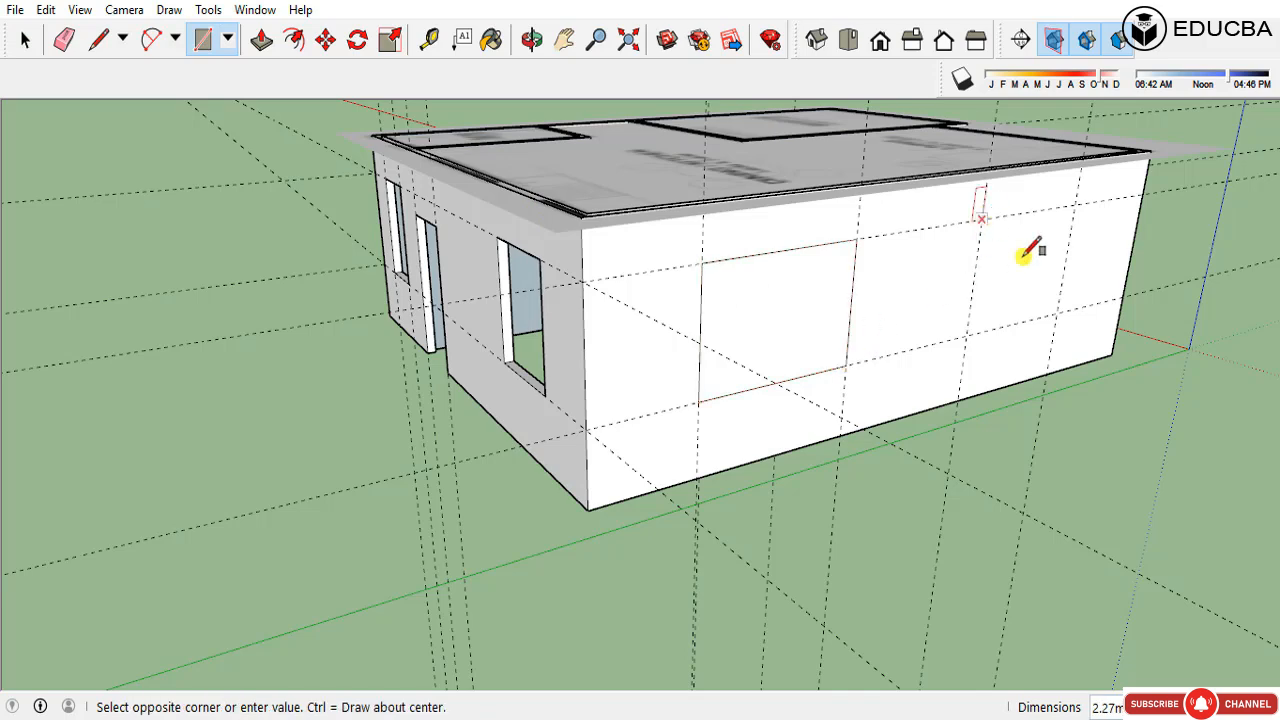
{"action": "left_click", "coordinate": [1048, 316]}
{"action": "key", "text": "space"}
Step: Push the dining and living room window rectangles through the side wall to cut both openings
{"action": "key", "text": "p"}
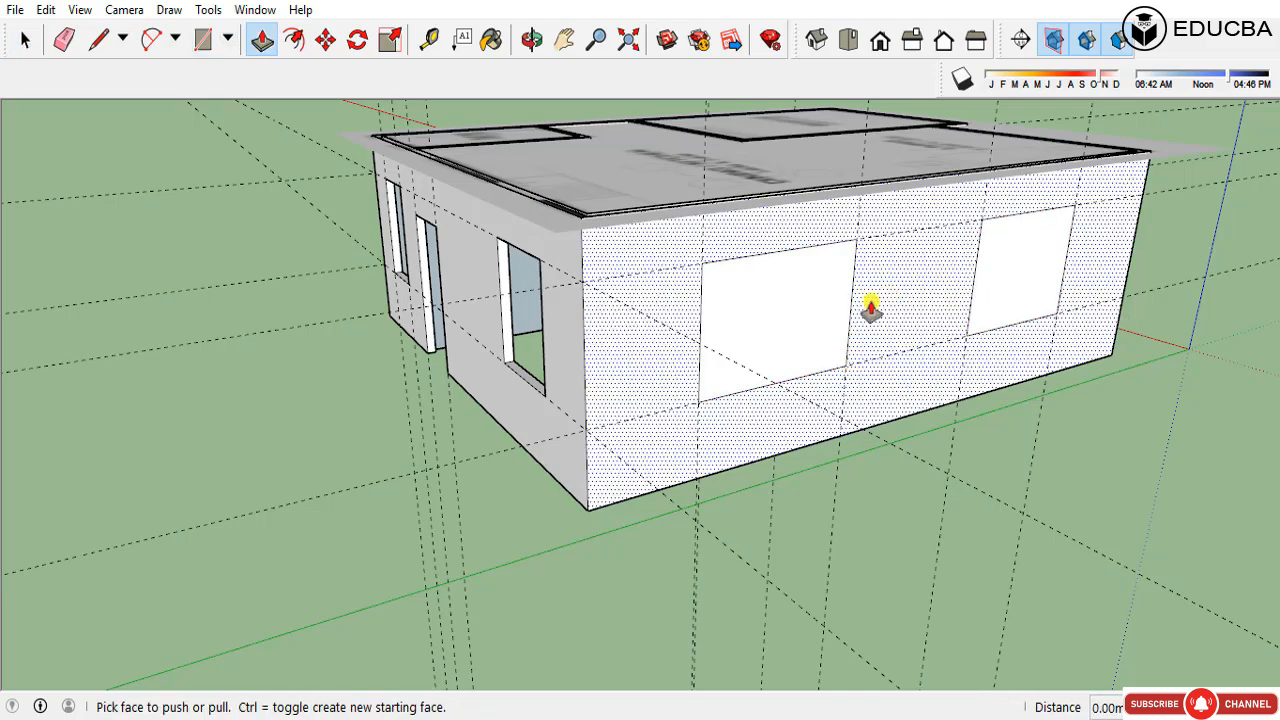
{"action": "double_click", "coordinate": [806, 308]}
{"action": "key", "text": "ctrl+z"}
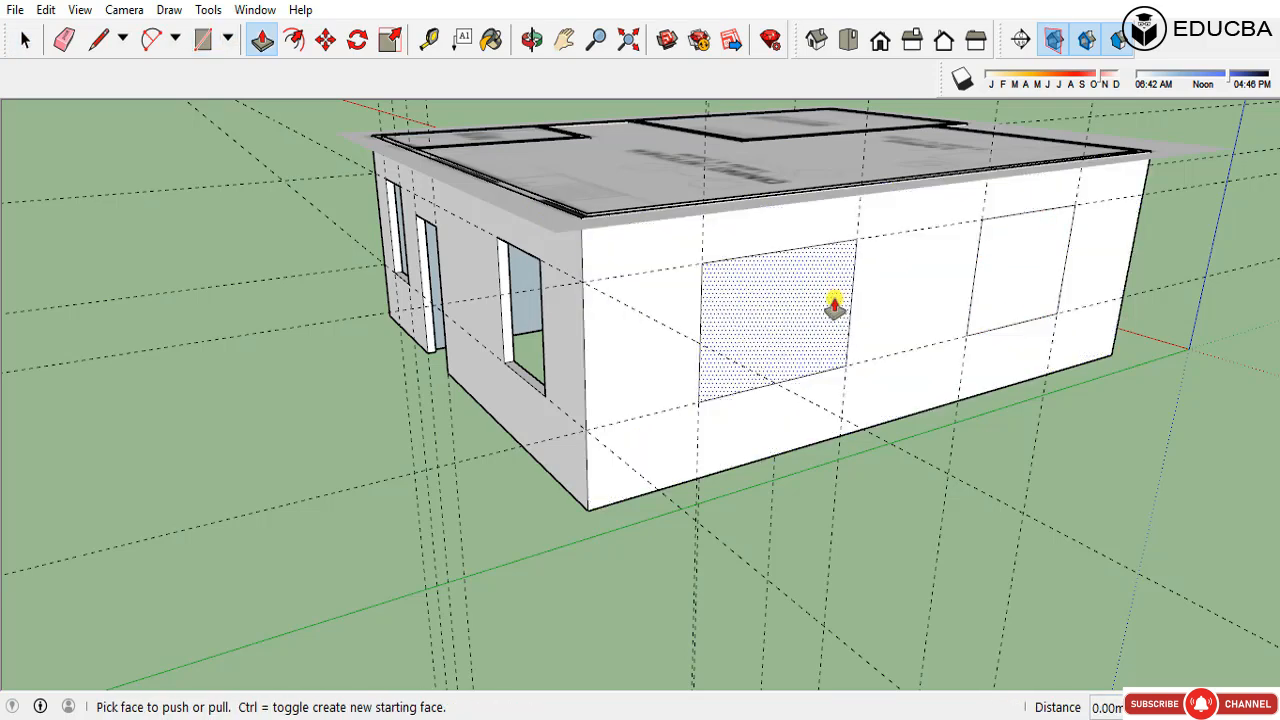
{"action": "left_click", "coordinate": [831, 306]}
{"action": "left_click", "coordinate": [776, 305]}
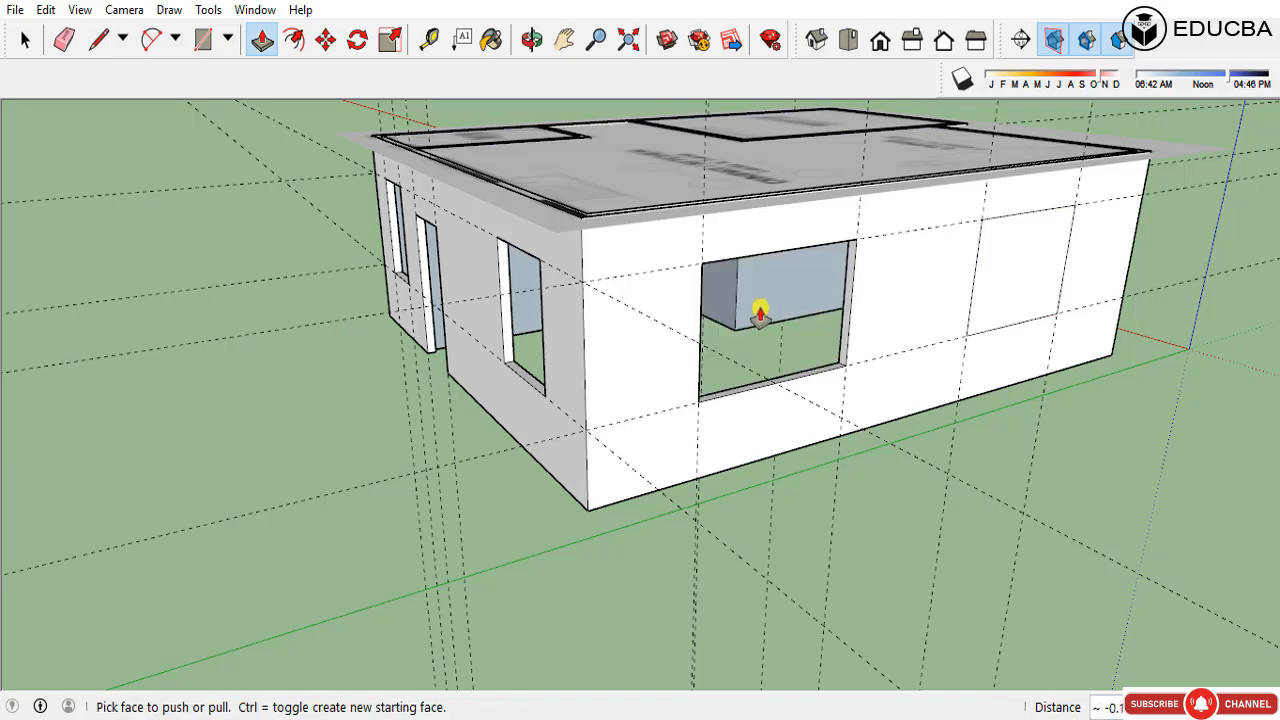
{"action": "double_click", "coordinate": [1006, 278]}
{"action": "scroll", "coordinate": [777, 355], "scroll_direction": "down", "scroll_amount": 1}
Step: Move the floor plan image 3.00 m straight down from the top corner of the walls to their base
{"action": "middle_click_drag", "start_coordinate": [777, 355], "coordinate": [720, 392]}
{"action": "key", "text": "space"}
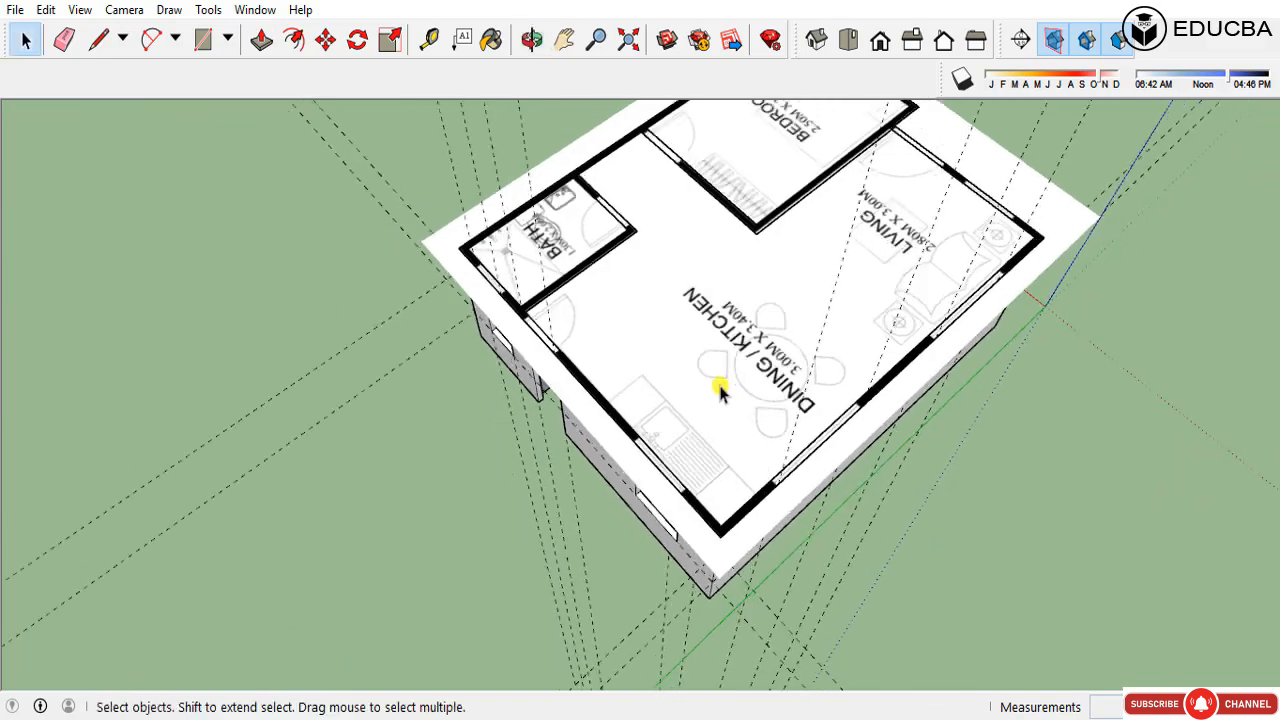
{"action": "left_click", "coordinate": [611, 315]}
{"action": "scroll", "coordinate": [713, 468], "scroll_direction": "down", "scroll_amount": 1}
{"action": "scroll", "coordinate": [715, 263], "scroll_direction": "up", "scroll_amount": 1}
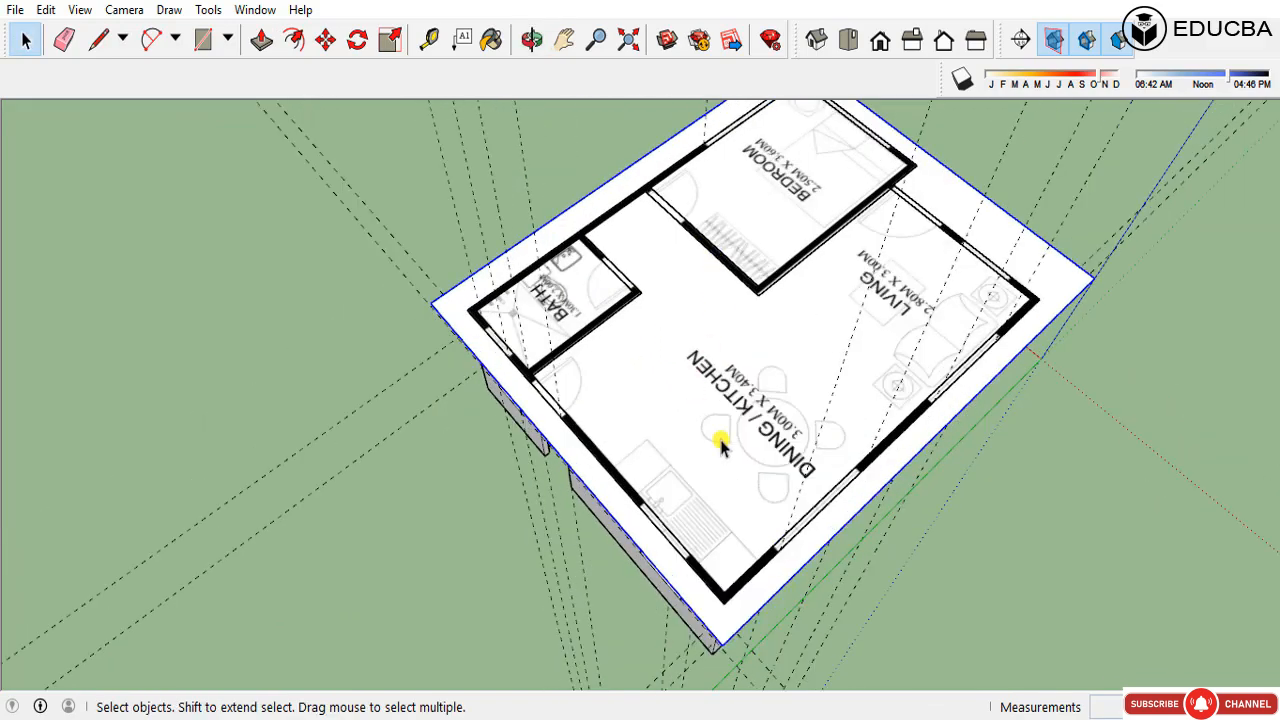
{"action": "middle_click_drag", "start_coordinate": [720, 445], "coordinate": [486, 480]}
{"action": "key", "text": "m"}
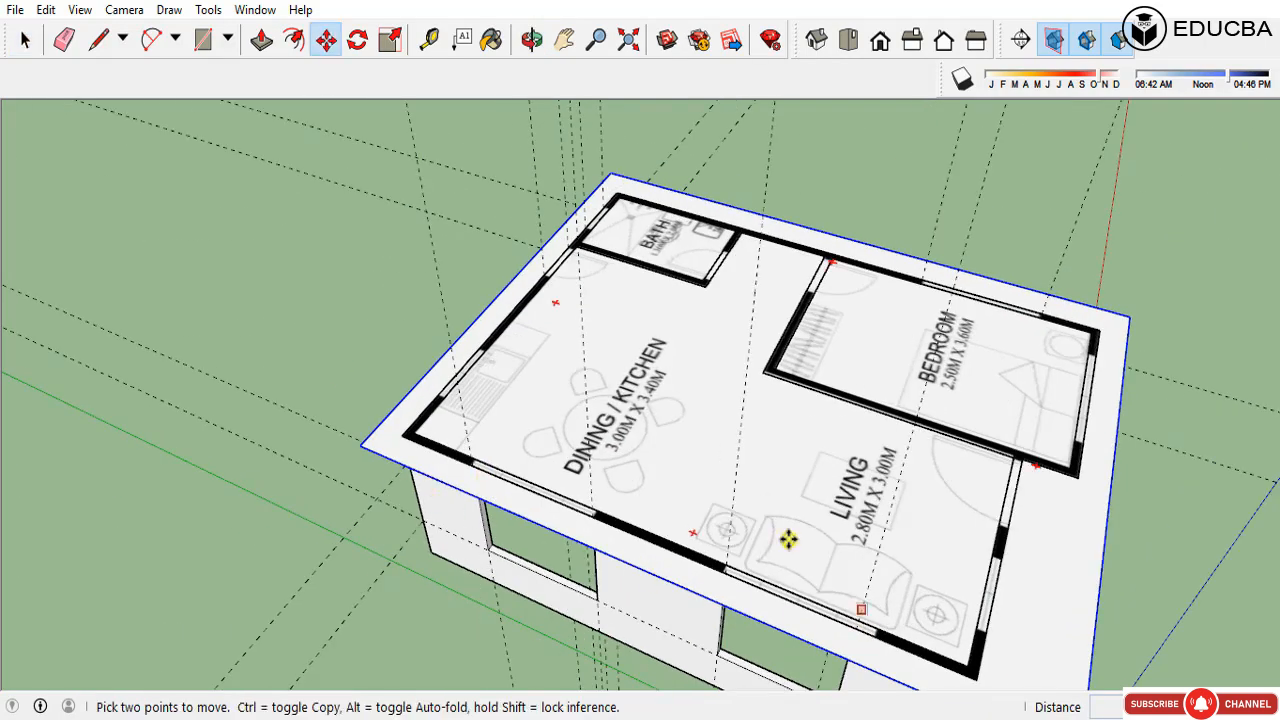
{"action": "left_click", "coordinate": [405, 440]}
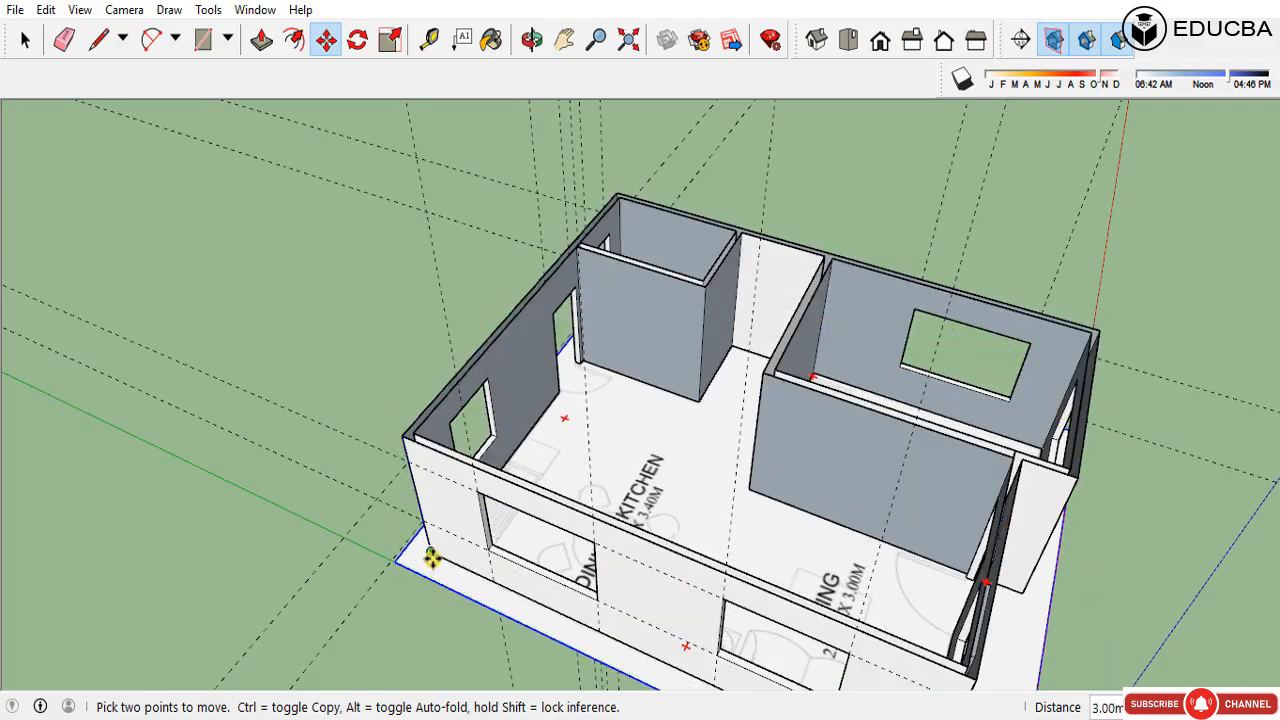
{"action": "left_click", "coordinate": [432, 558]}
{"action": "key", "text": "space"}
Step: Draw short lines across the bedroom partition's end at the outer wall to close its open top face
{"action": "middle_click_drag", "start_coordinate": [417, 486], "coordinate": [665, 473]}
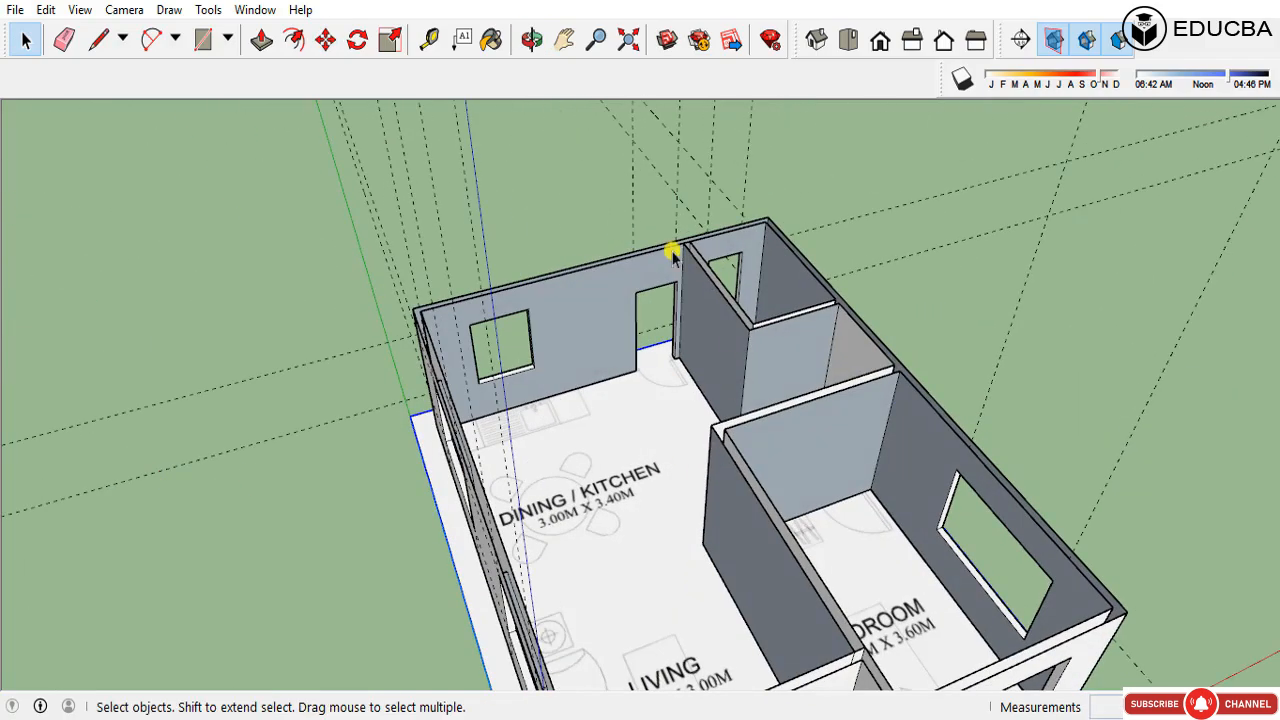
{"action": "middle_click_drag", "start_coordinate": [672, 255], "coordinate": [829, 411]}
{"action": "scroll", "coordinate": [914, 391], "scroll_direction": "up", "scroll_amount": 5}
{"action": "mouse_move", "coordinate": [912, 389]}
{"action": "middle_mouse_down"}
{"action": "mouse_move", "coordinate": [779, 186]}
{"action": "mouse_move", "coordinate": [571, 237]}
{"action": "mouse_move", "coordinate": [694, 371]}
{"action": "middle_mouse_up"}
{"action": "scroll", "coordinate": [731, 446], "scroll_direction": "up", "scroll_amount": 3}
{"action": "key", "text": "l"}
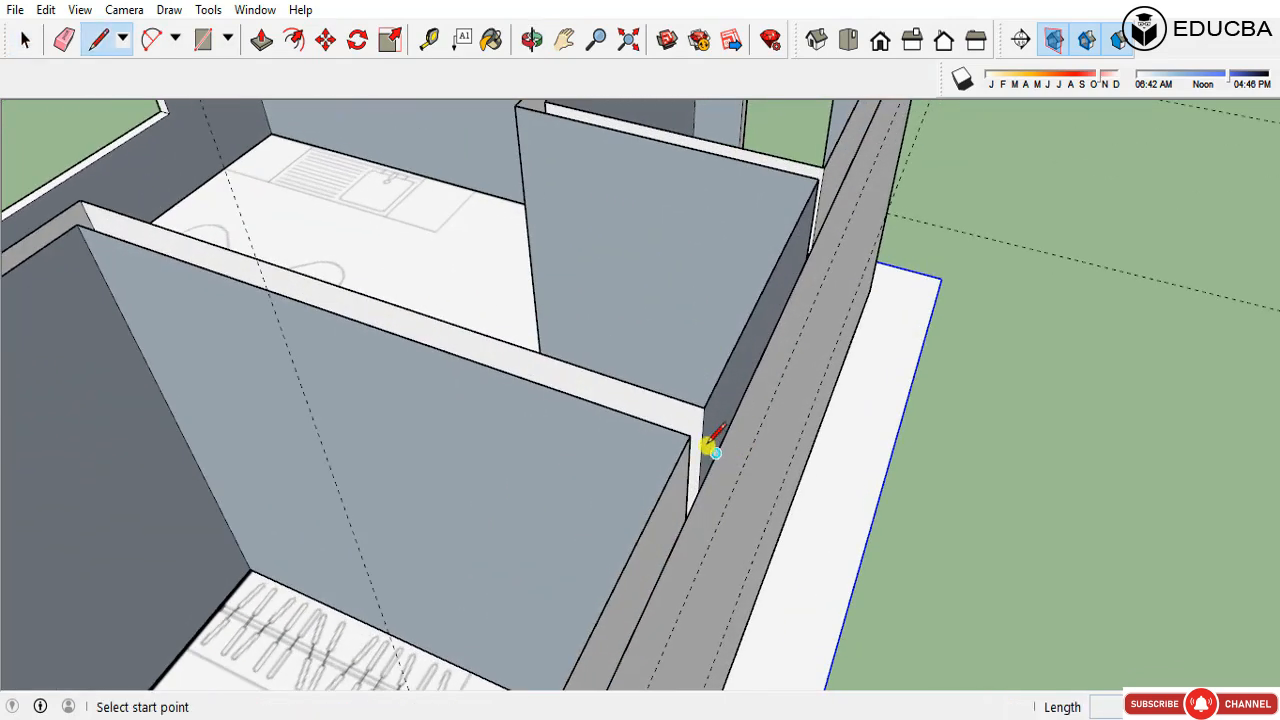
{"action": "left_click", "coordinate": [683, 436]}
{"action": "left_click", "coordinate": [699, 409]}
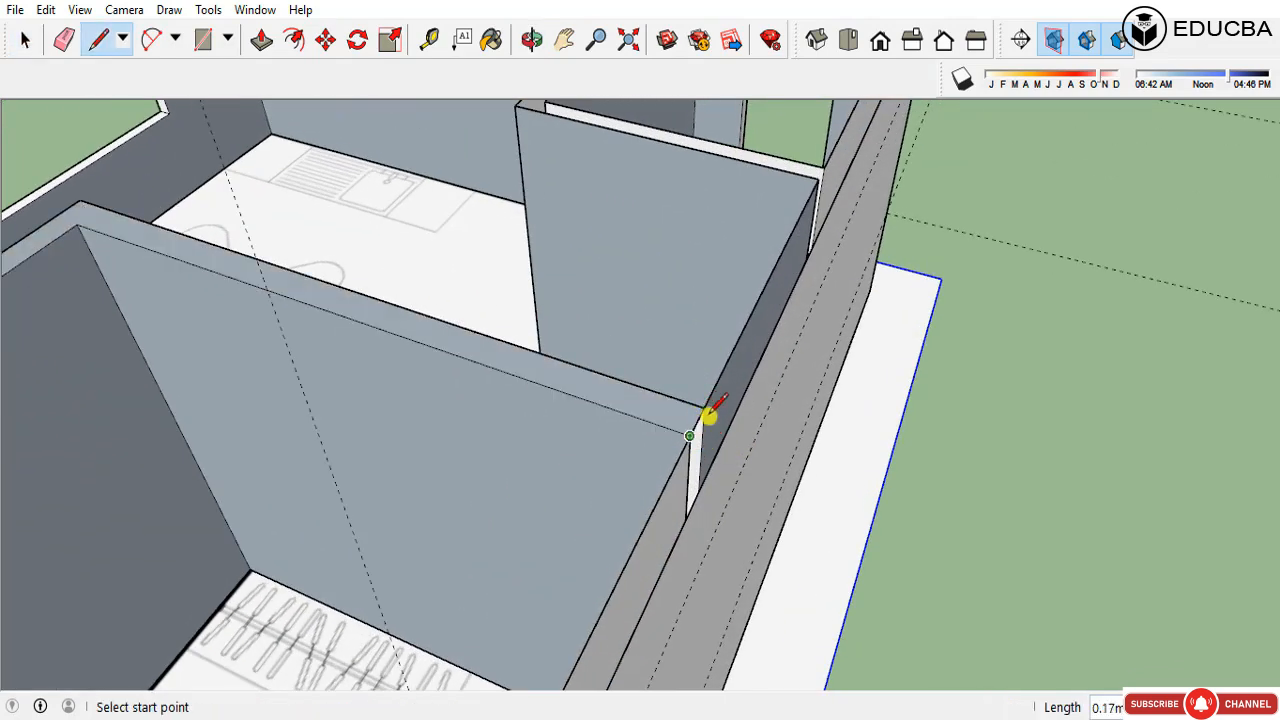
{"action": "left_click", "coordinate": [705, 412]}
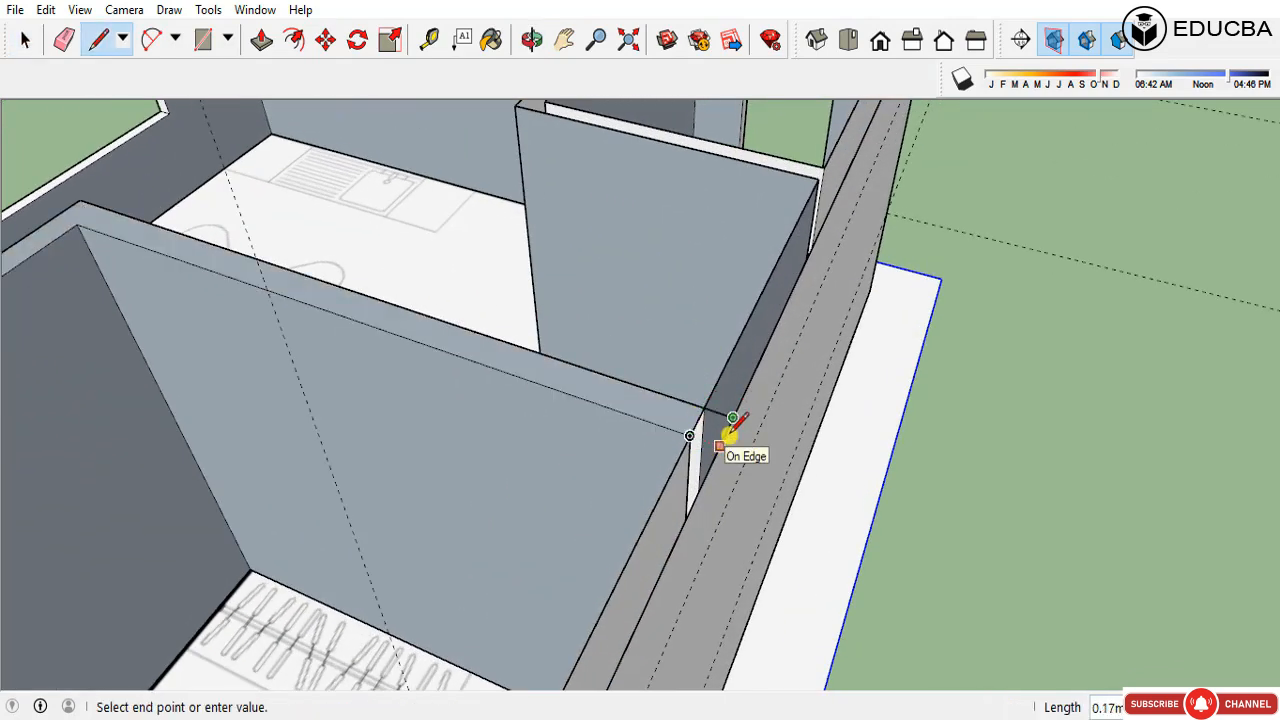
{"action": "key", "text": "space"}
{"action": "middle_click_drag", "start_coordinate": [733, 425], "coordinate": [725, 410]}
{"action": "left_click", "coordinate": [719, 418]}
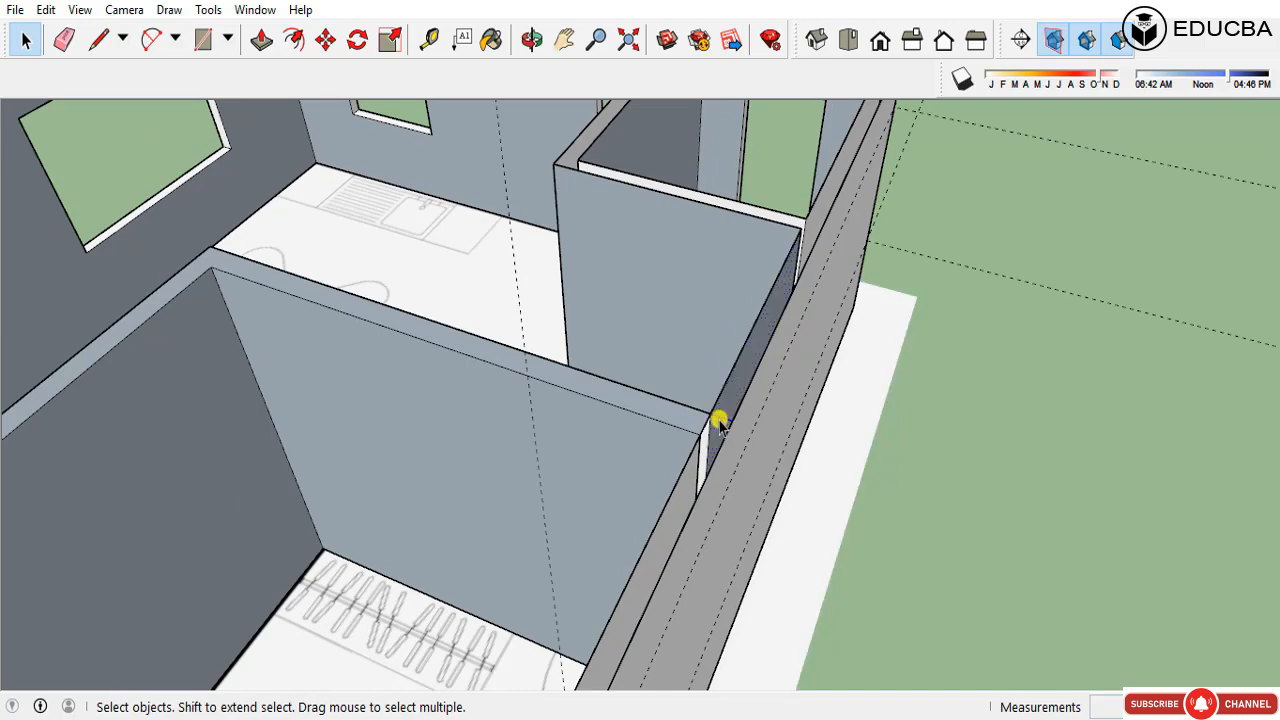
Step: Draw a short line across the wall top at the bedroom's outer front corner
{"action": "scroll", "coordinate": [720, 390], "scroll_direction": "down", "scroll_amount": 6}
{"action": "scroll", "coordinate": [603, 606], "scroll_direction": "up", "scroll_amount": 6}
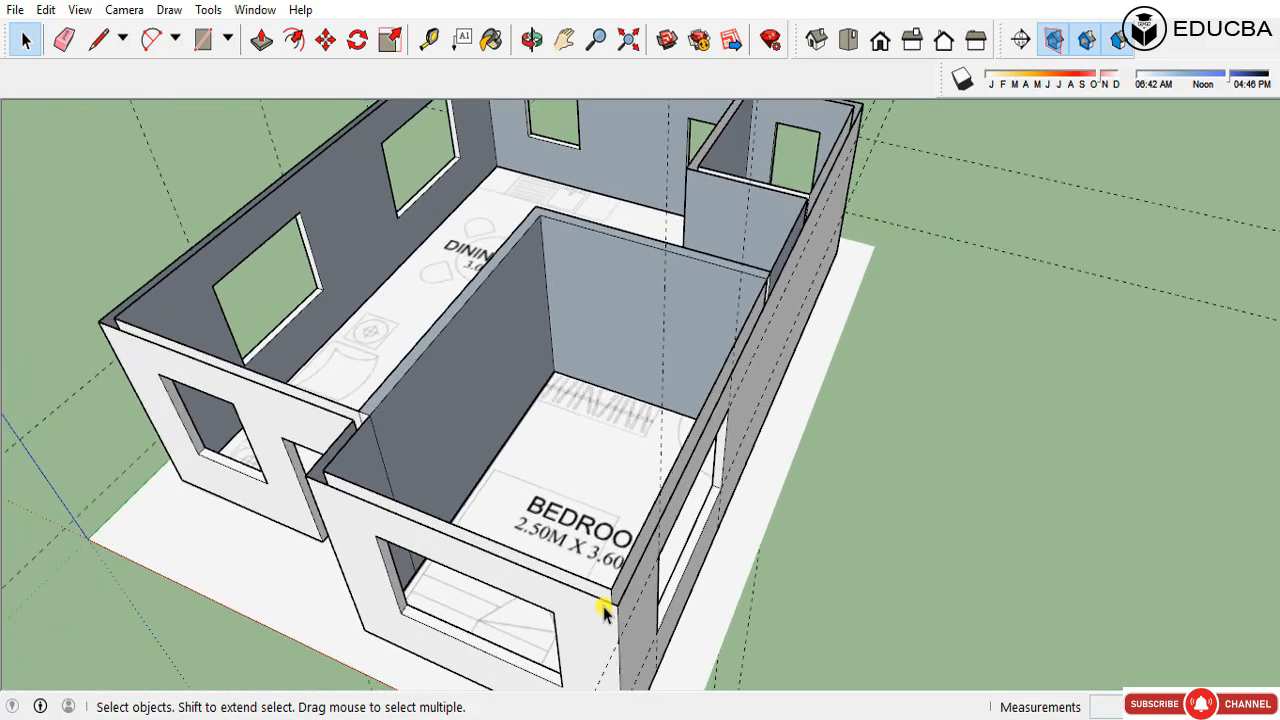
{"action": "scroll", "coordinate": [603, 606], "scroll_direction": "up", "scroll_amount": 1}
{"action": "key", "text": "l"}
{"action": "left_click", "coordinate": [620, 568]}
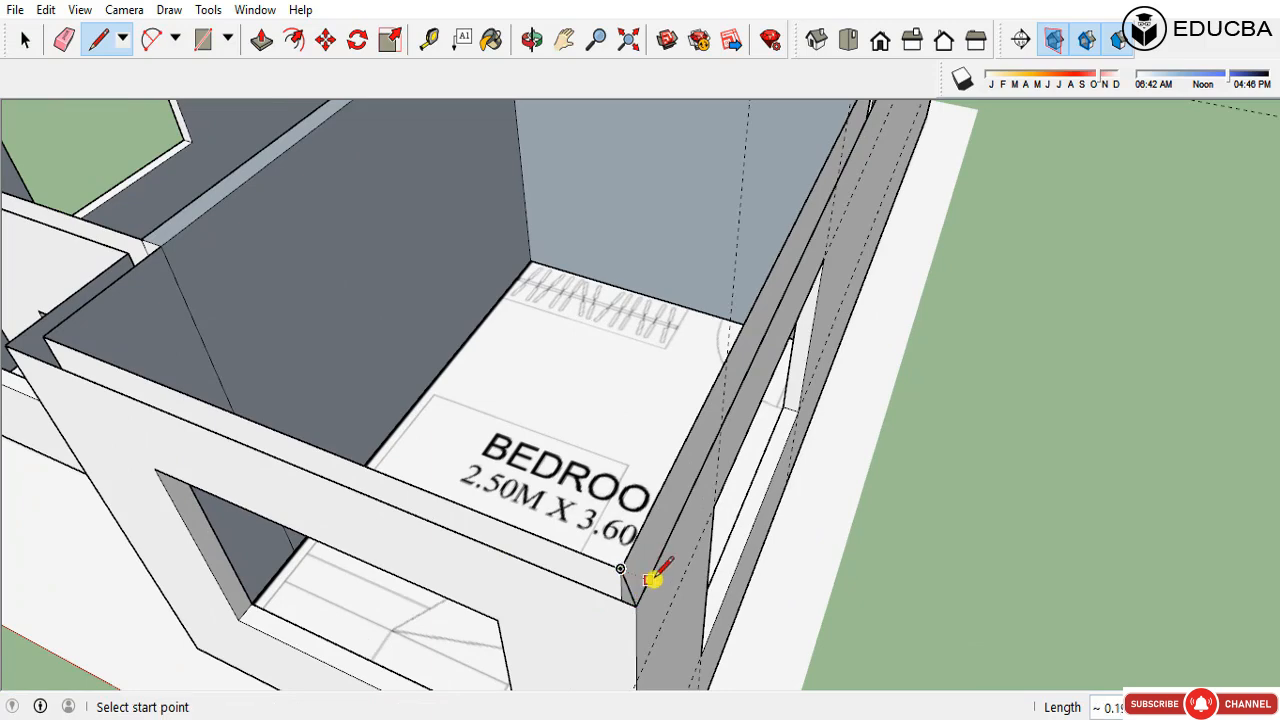
{"action": "left_click", "coordinate": [651, 580]}
{"action": "left_click", "coordinate": [623, 569]}
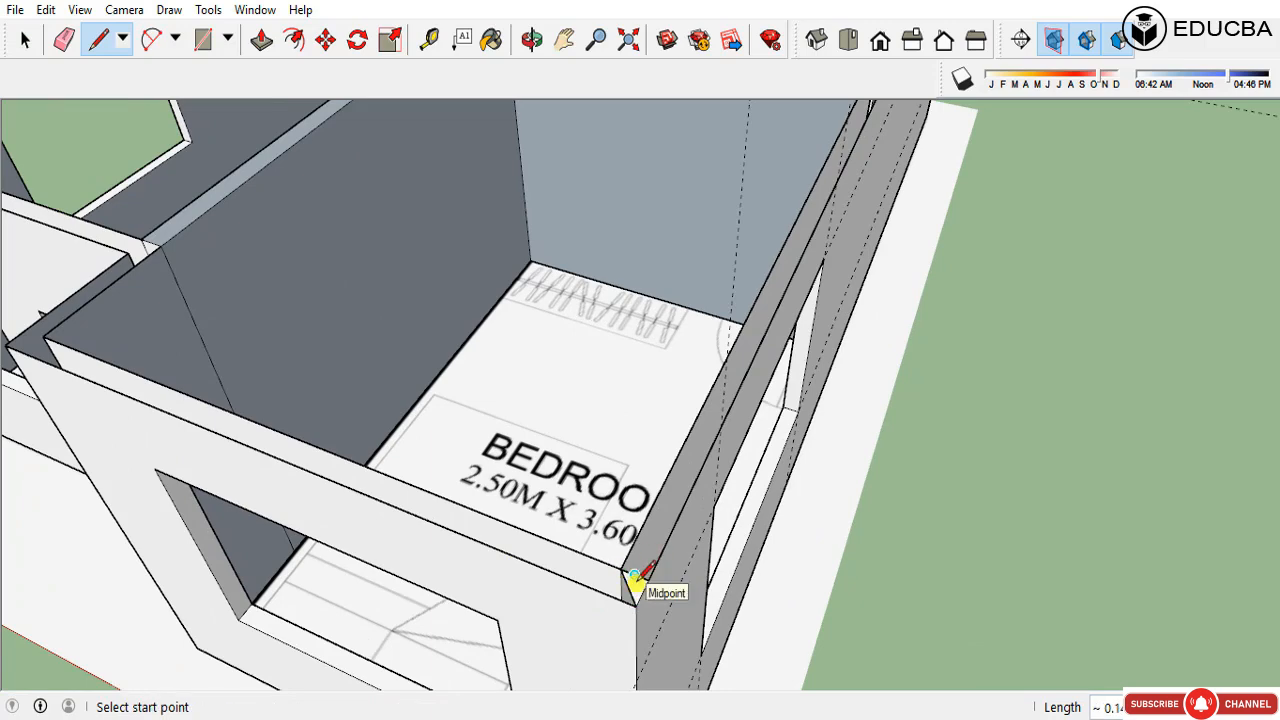
Step: Draw a short line across the bath partition's end at the outer side wall to close its open top face
{"action": "middle_click_drag", "start_coordinate": [638, 580], "coordinate": [757, 520]}
{"action": "scroll", "coordinate": [455, 435], "scroll_direction": "down", "scroll_amount": 2}
{"action": "middle_click_drag", "start_coordinate": [455, 435], "coordinate": [446, 543]}
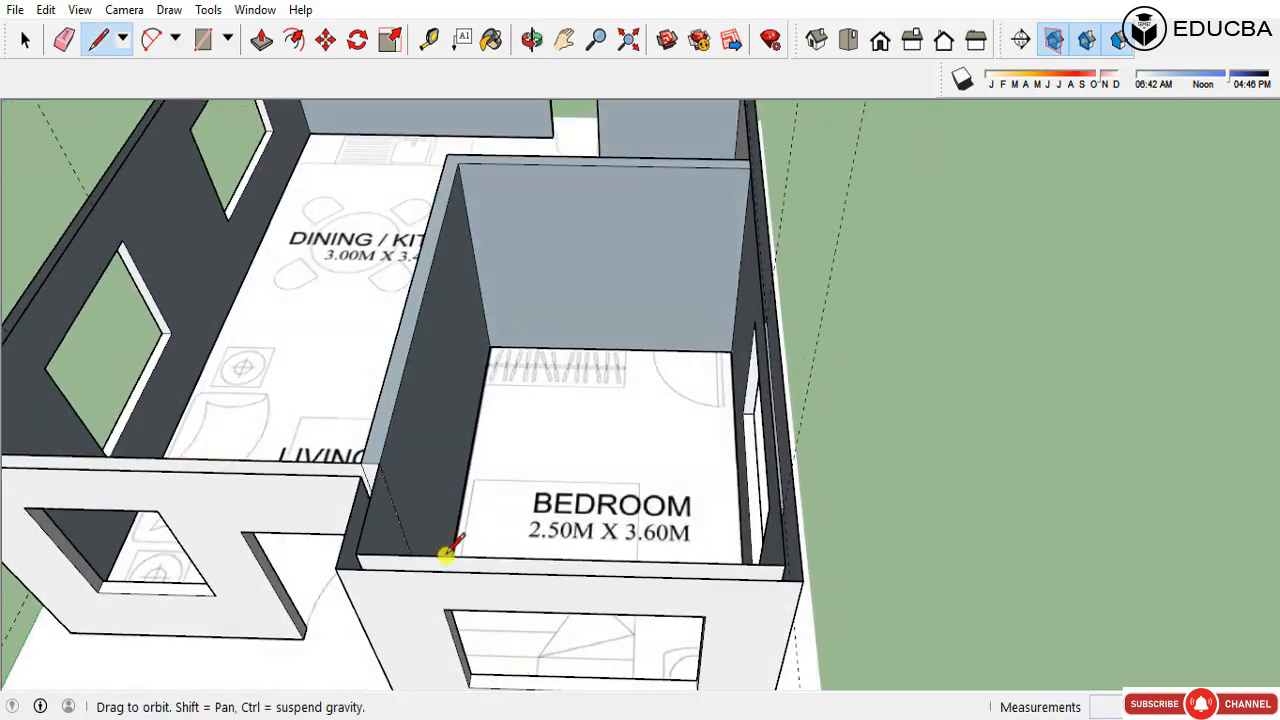
{"action": "scroll", "coordinate": [700, 463], "scroll_direction": "down", "scroll_amount": 3}
{"action": "scroll", "coordinate": [707, 160], "scroll_direction": "up", "scroll_amount": 3}
{"action": "scroll", "coordinate": [740, 400], "scroll_direction": "up", "scroll_amount": 4}
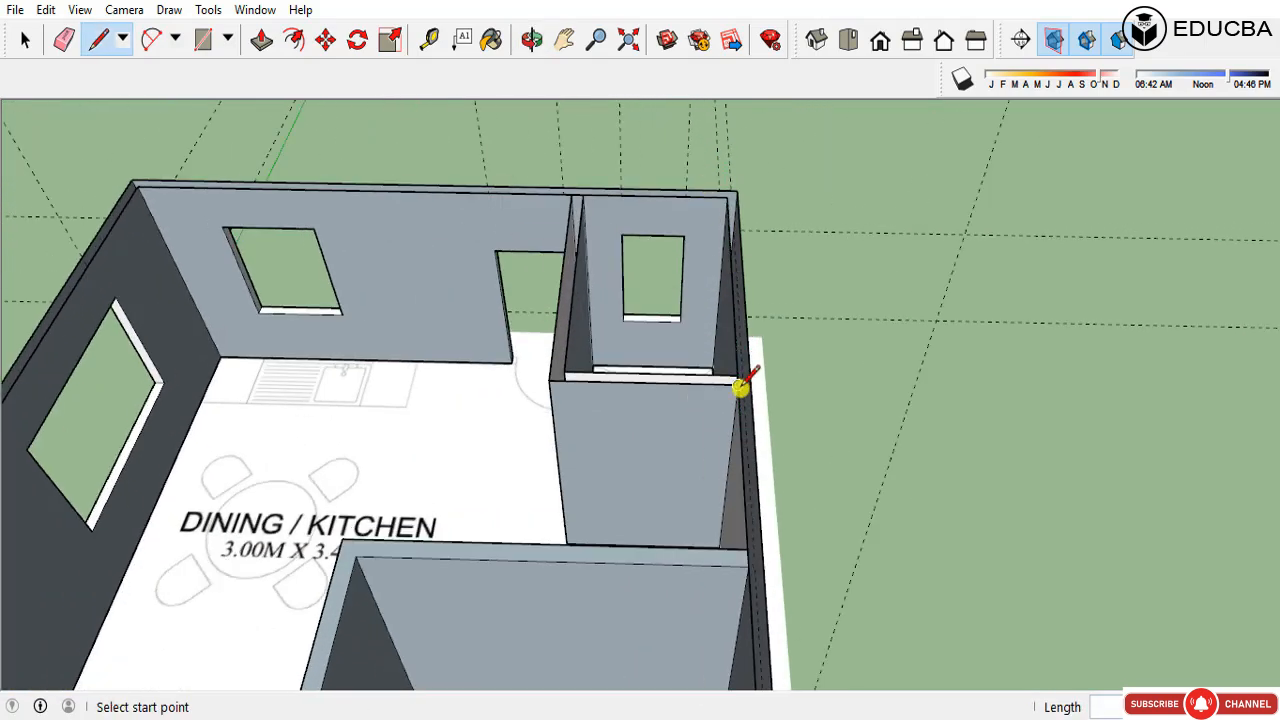
{"action": "left_click", "coordinate": [738, 378]}
{"action": "key", "text": "Escape"}
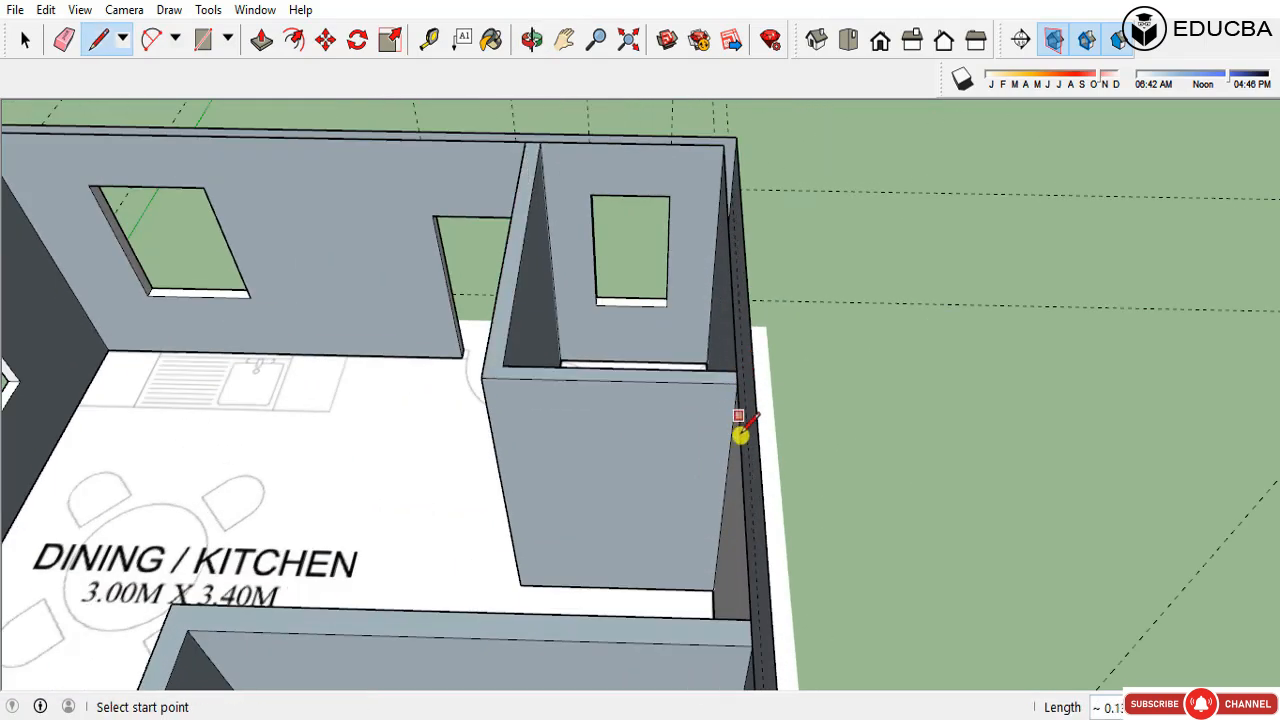
Step: Draw short lines across the wall tops at both rear outer corners of the house to close the open top faces
{"action": "scroll", "coordinate": [740, 430], "scroll_direction": "down", "scroll_amount": 2}
{"action": "left_click", "coordinate": [728, 182]}
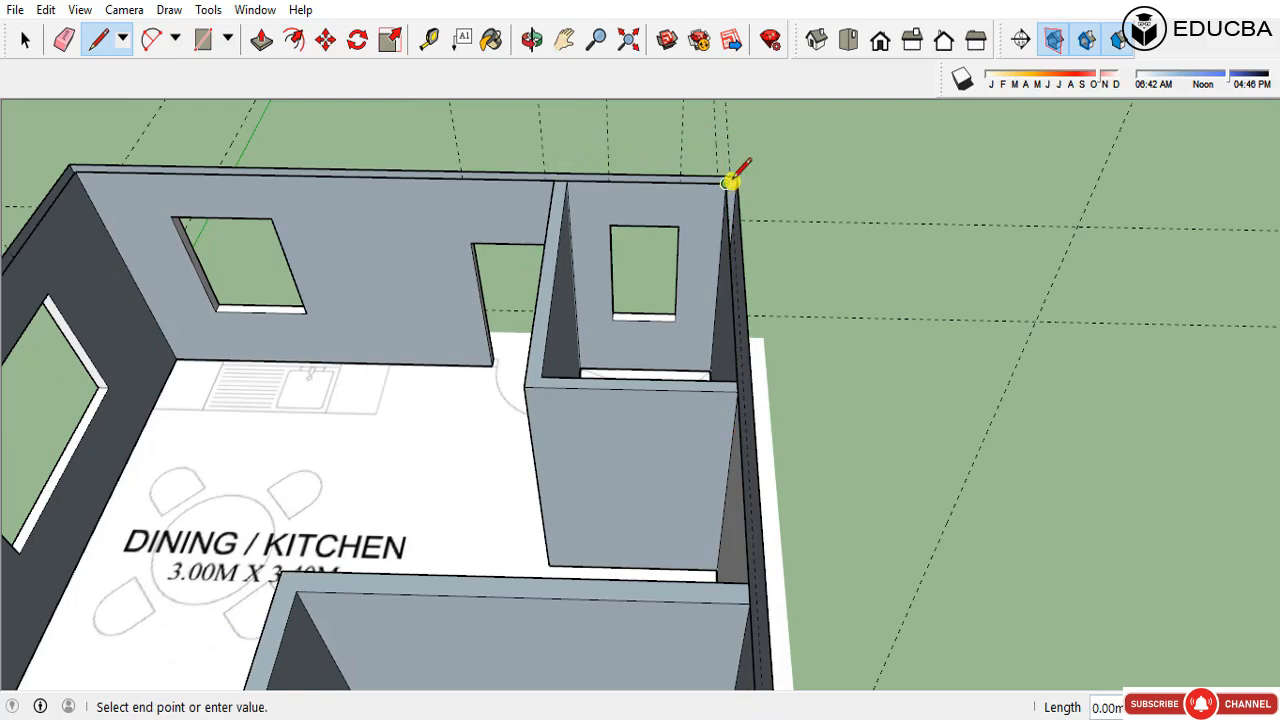
{"action": "scroll", "coordinate": [748, 212], "scroll_direction": "down", "scroll_amount": 3}
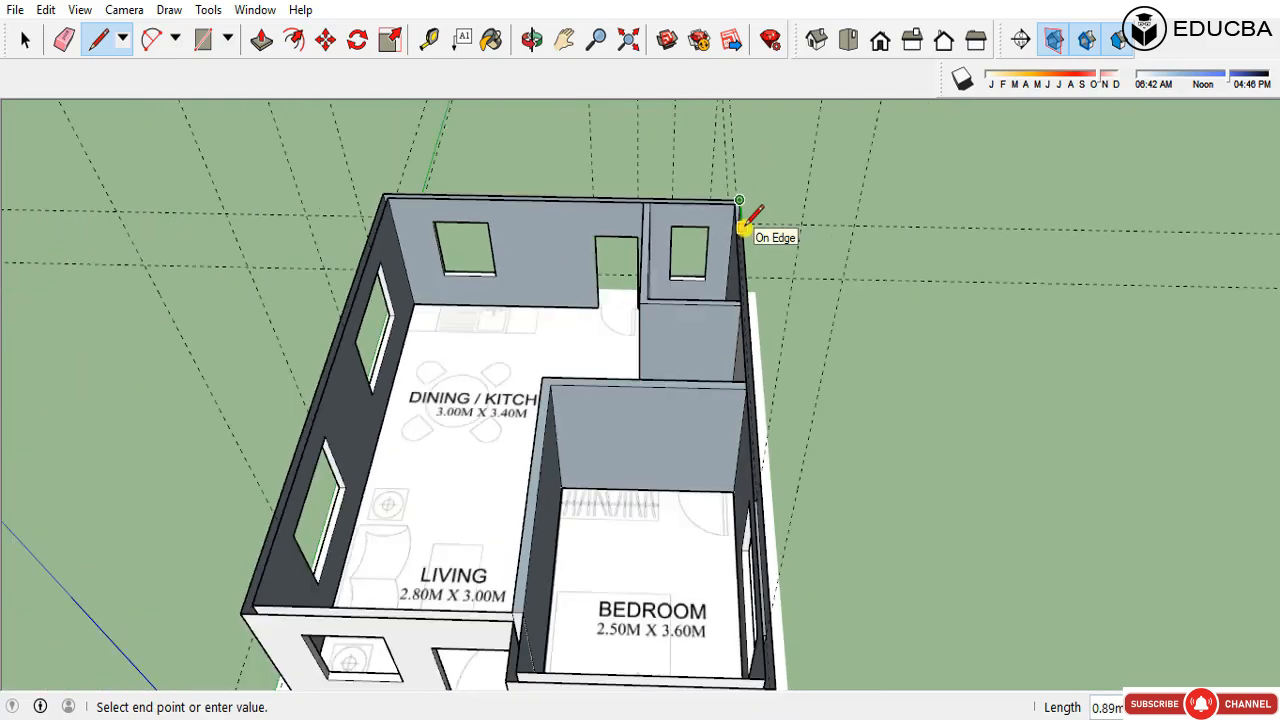
{"action": "key", "text": "Escape"}
{"action": "left_click", "coordinate": [385, 195]}
{"action": "left_click", "coordinate": [389, 199]}
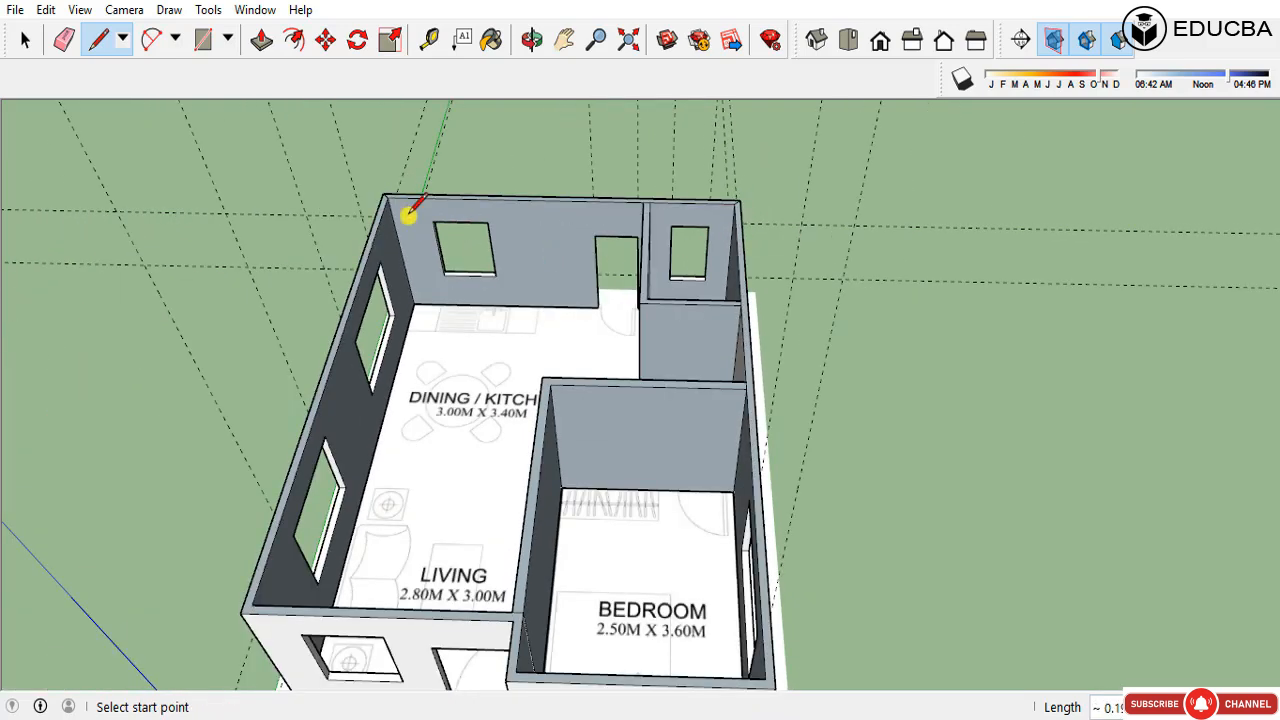
{"action": "key", "text": "space"}
Step: Place two vertical guides on the bath's front wall, aligned with both sides of the door opening on the floor plan
{"action": "scroll", "coordinate": [738, 205], "scroll_direction": "up", "scroll_amount": 4}
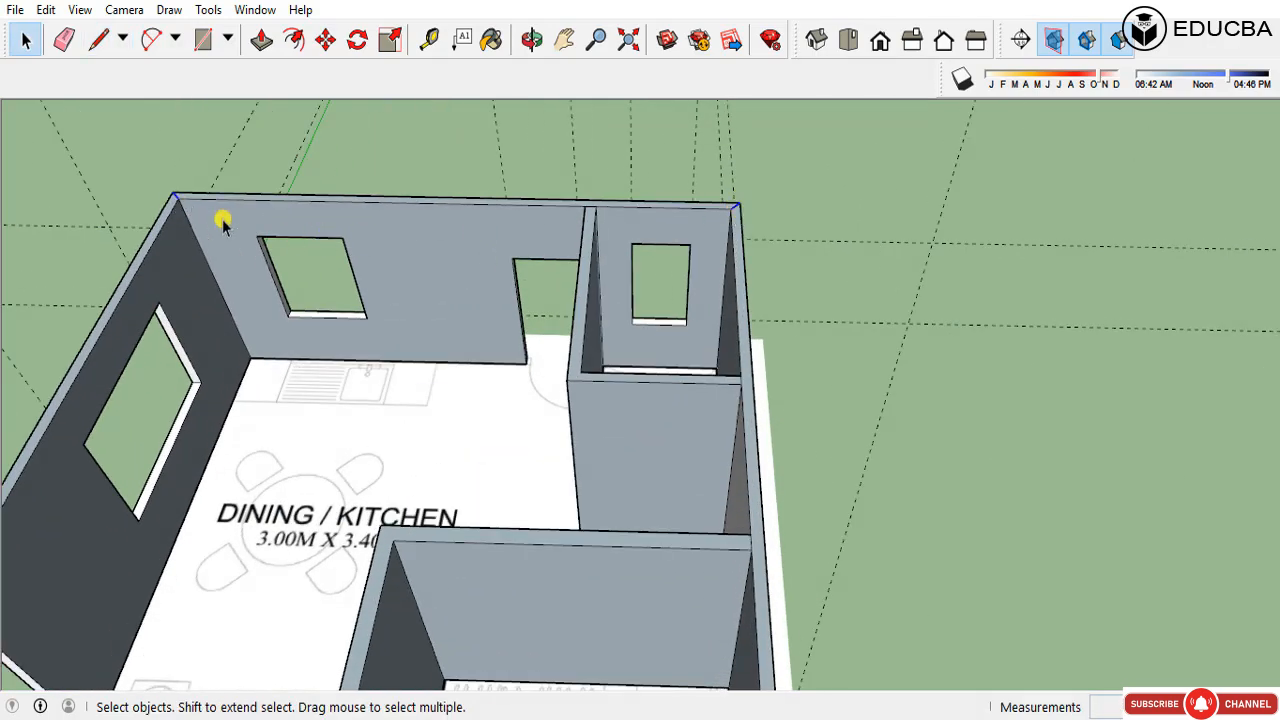
{"action": "middle_click_drag", "start_coordinate": [314, 234], "coordinate": [680, 515]}
{"action": "scroll", "coordinate": [688, 404], "scroll_direction": "up", "scroll_amount": 3}
{"action": "middle_click_drag", "start_coordinate": [689, 404], "coordinate": [641, 416]}
{"action": "scroll", "coordinate": [641, 415], "scroll_direction": "up", "scroll_amount": 3}
{"action": "scroll", "coordinate": [616, 465], "scroll_direction": "up", "scroll_amount": 2}
{"action": "key", "text": "t"}
{"action": "middle_click_drag", "start_coordinate": [590, 474], "coordinate": [531, 506]}
{"action": "left_click", "coordinate": [530, 503]}
{"action": "scroll", "coordinate": [550, 505], "scroll_direction": "up", "scroll_amount": 3}
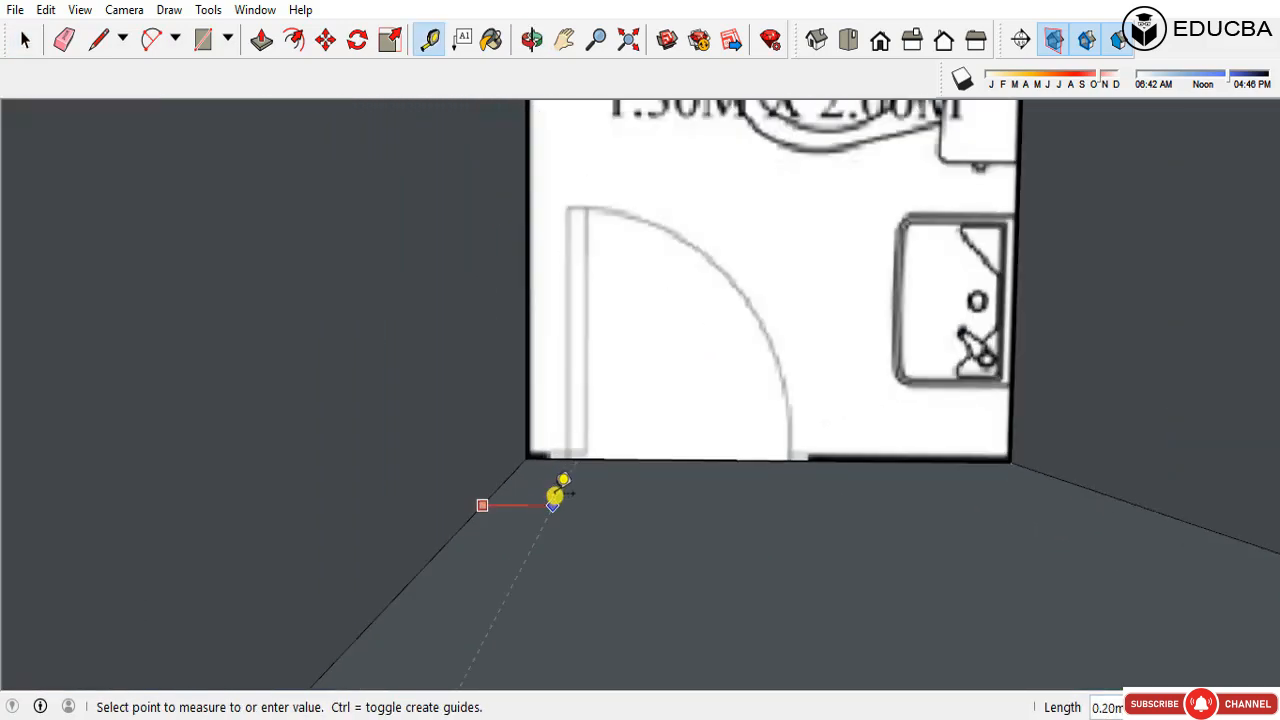
{"action": "left_click", "coordinate": [548, 493]}
{"action": "left_click", "coordinate": [545, 495]}
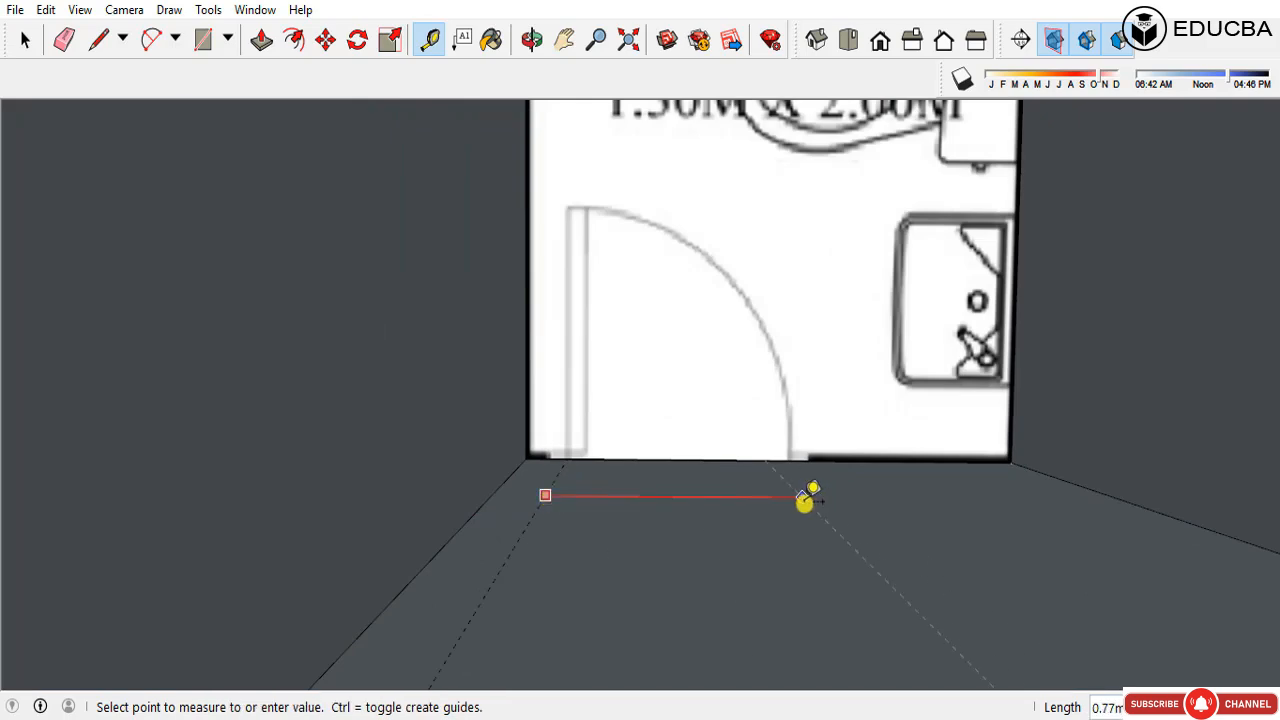
{"action": "left_click", "coordinate": [848, 490]}
{"action": "scroll", "coordinate": [620, 403], "scroll_direction": "down", "scroll_amount": 5}
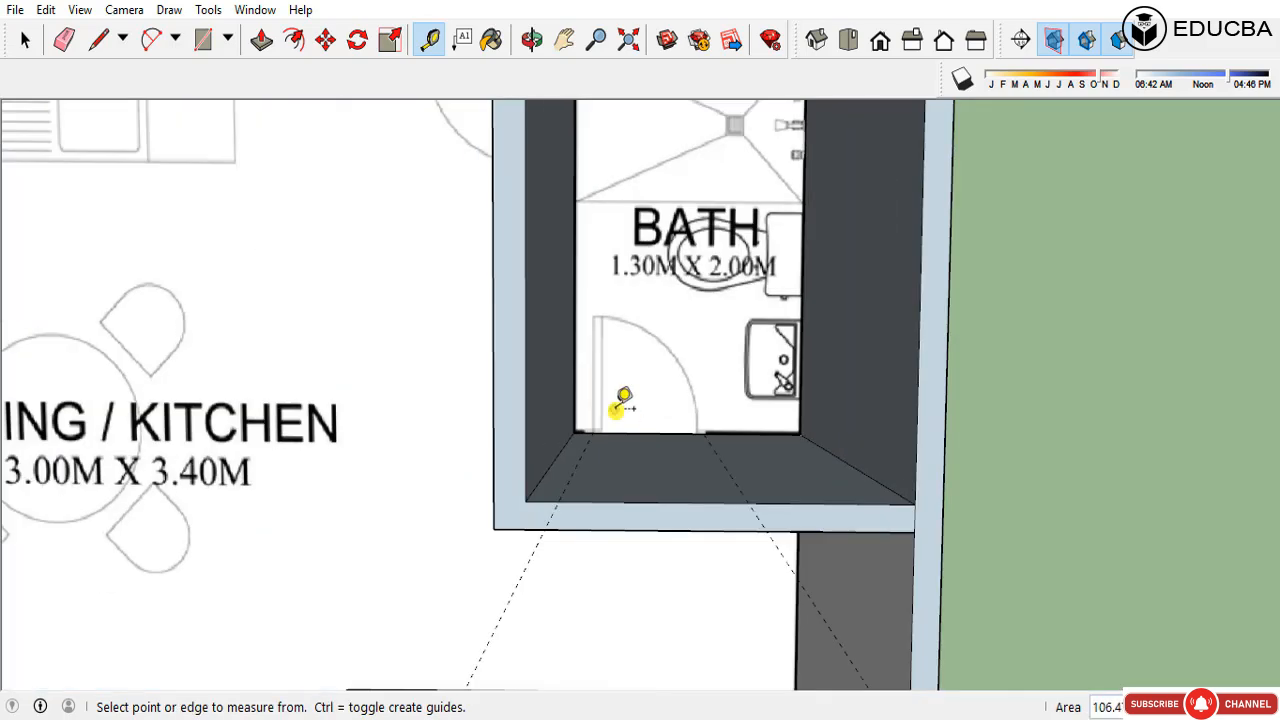
Step: Place two vertical guides on the bedroom's rear wall, aligned with both sides of the door opening on the floor plan
{"action": "scroll", "coordinate": [600, 606], "scroll_direction": "down", "scroll_amount": 1}
{"action": "scroll", "coordinate": [646, 603], "scroll_direction": "up", "scroll_amount": 5}
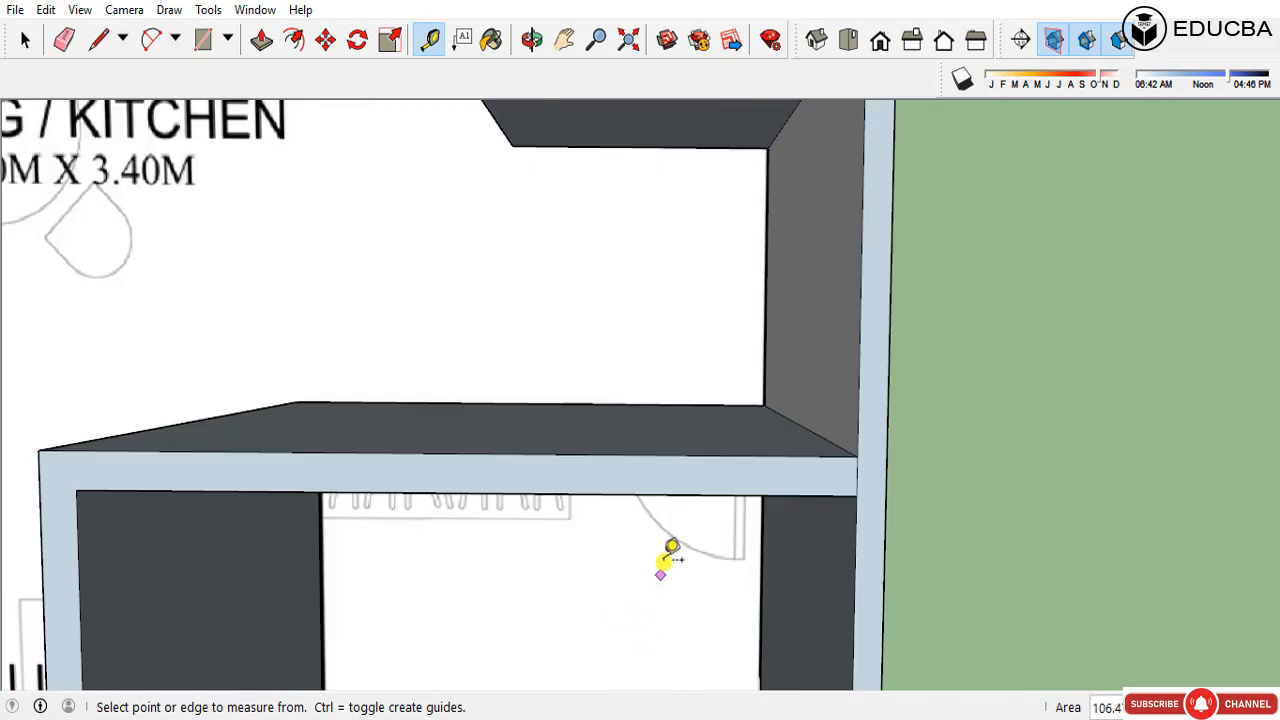
{"action": "middle_click_drag", "start_coordinate": [666, 557], "coordinate": [763, 418]}
{"action": "left_click", "coordinate": [801, 412]}
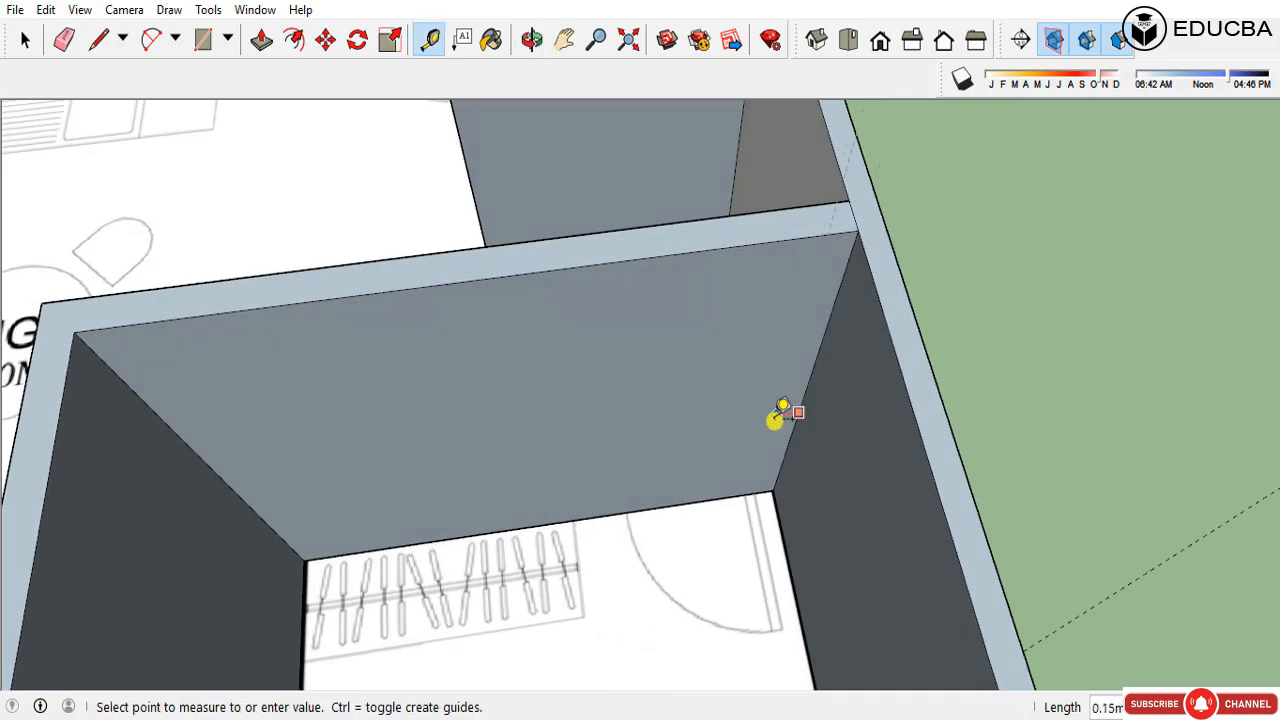
{"action": "left_click", "coordinate": [786, 412]}
{"action": "left_click", "coordinate": [787, 418]}
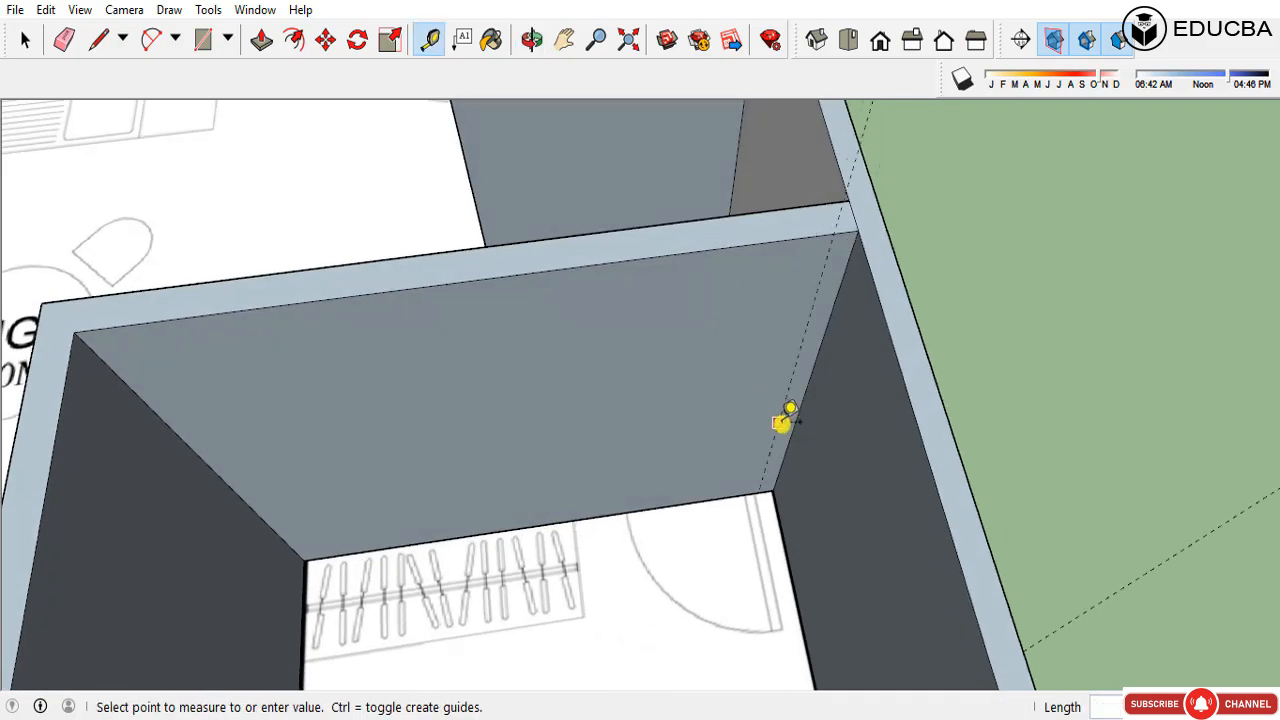
{"action": "left_click", "coordinate": [625, 468]}
Step: Select the bedroom's rear wall face and place a horizontal door-height guide on it, measured up from the floor edge
{"action": "key", "text": "space"}
{"action": "left_click", "coordinate": [696, 440]}
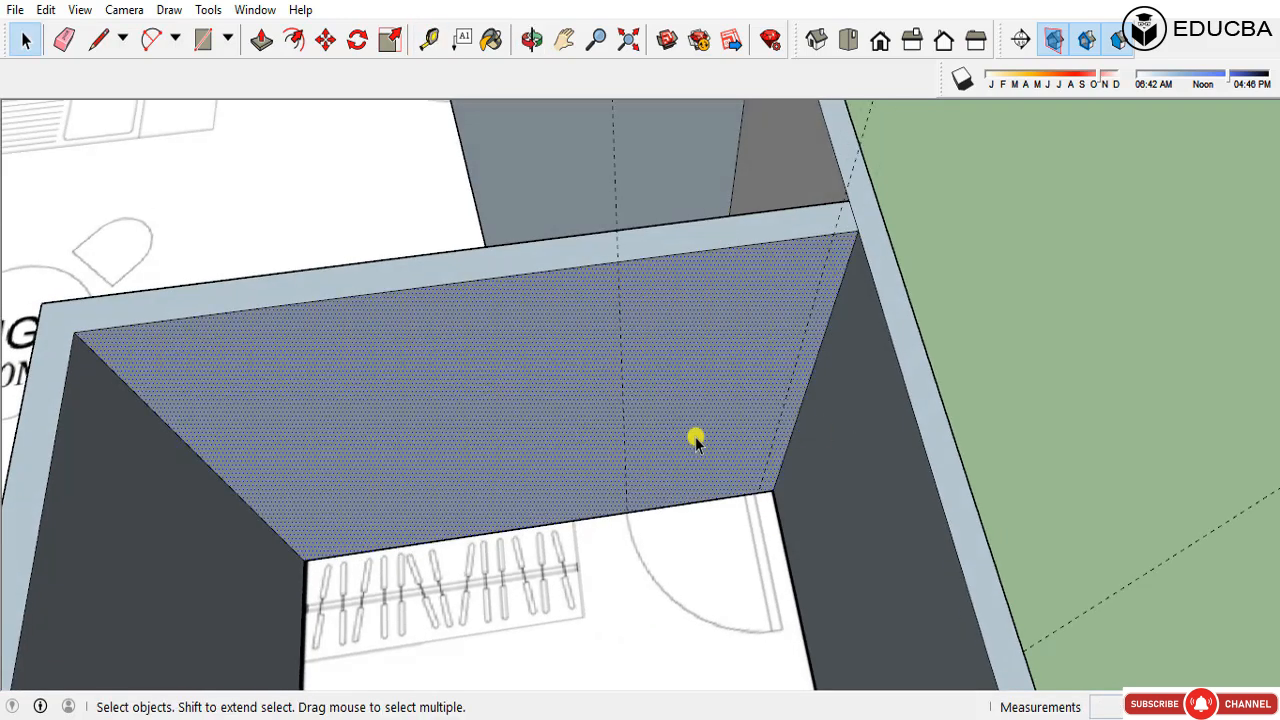
{"action": "key", "text": "t"}
{"action": "left_click", "coordinate": [602, 515]}
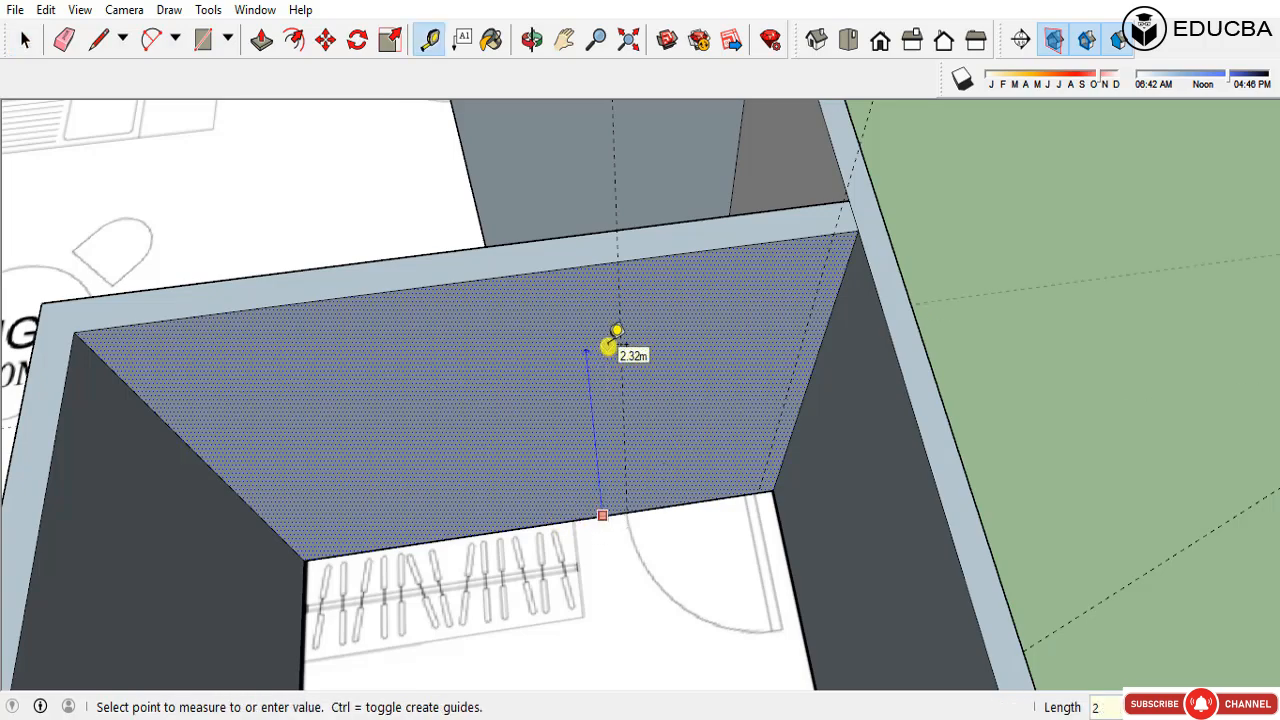
{"action": "left_click", "coordinate": [611, 342]}
Step: Place a horizontal door-height guide about 2.04 m above the floor edge on the bath's front wall
{"action": "scroll", "coordinate": [675, 480], "scroll_direction": "down", "scroll_amount": 3}
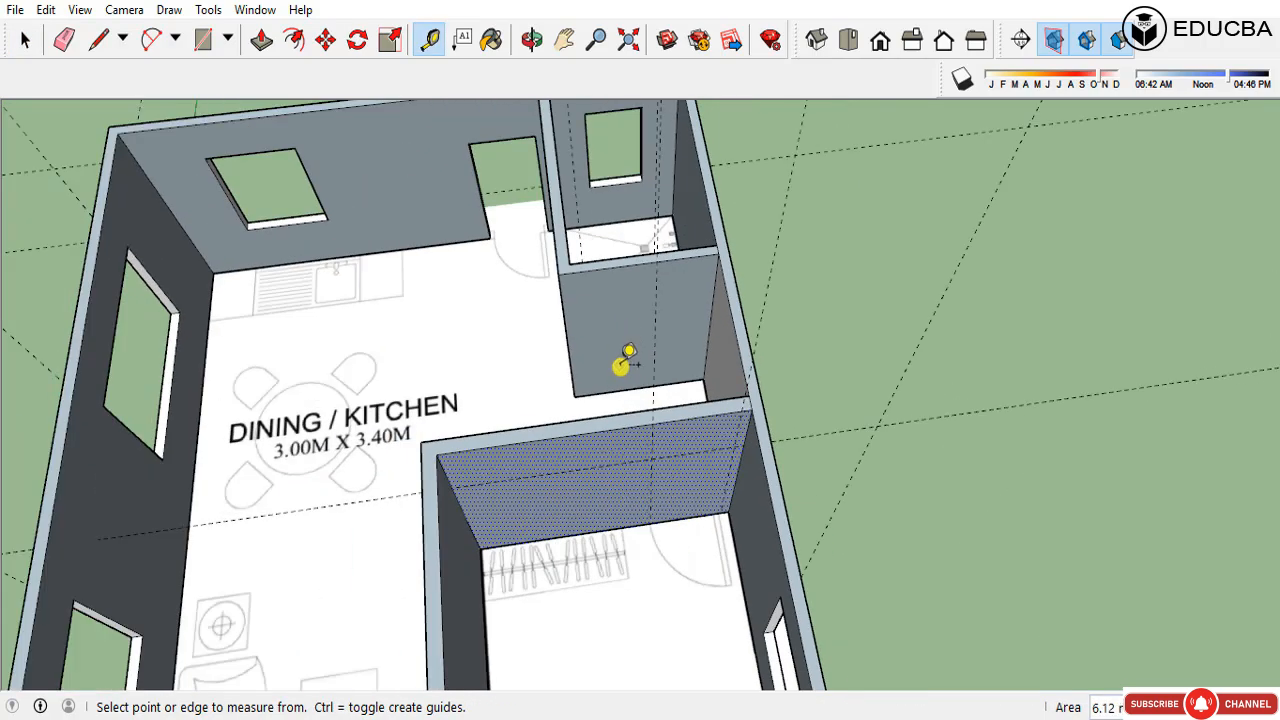
{"action": "middle_click_drag", "start_coordinate": [625, 362], "coordinate": [837, 634]}
{"action": "scroll", "coordinate": [623, 331], "scroll_direction": "up", "scroll_amount": 5}
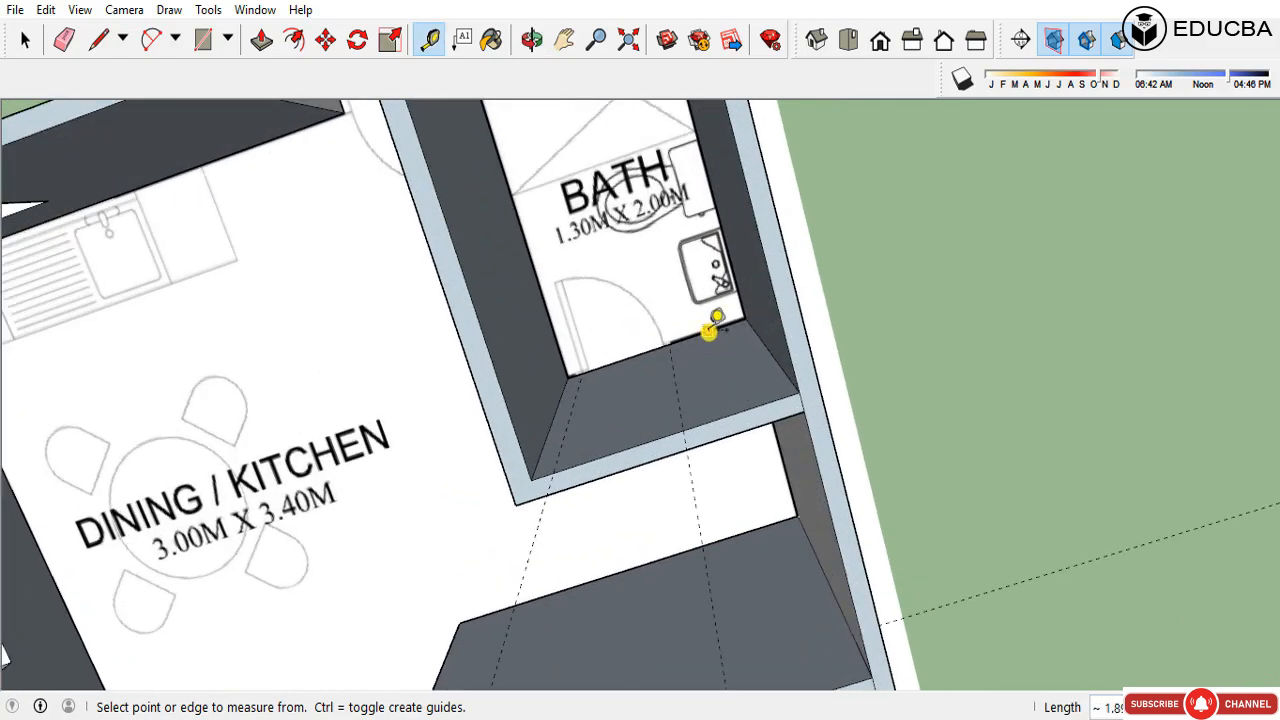
{"action": "left_click", "coordinate": [707, 330]}
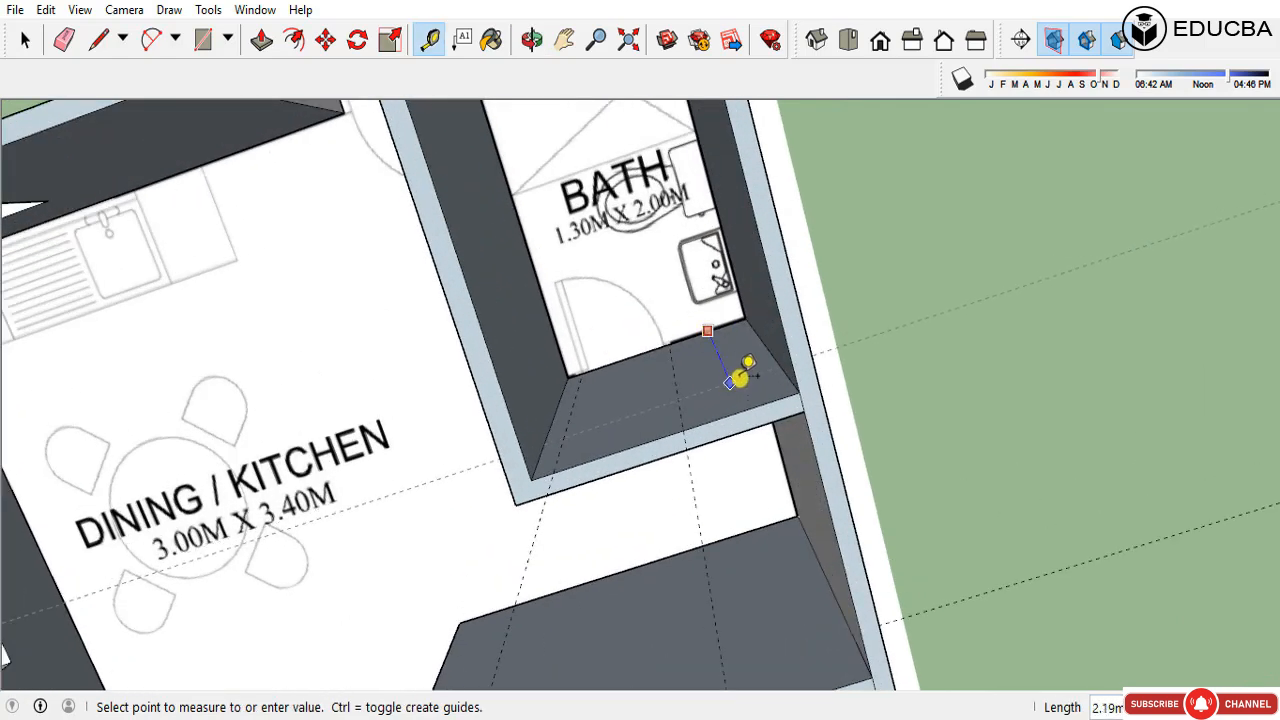
{"action": "left_click", "coordinate": [742, 368]}
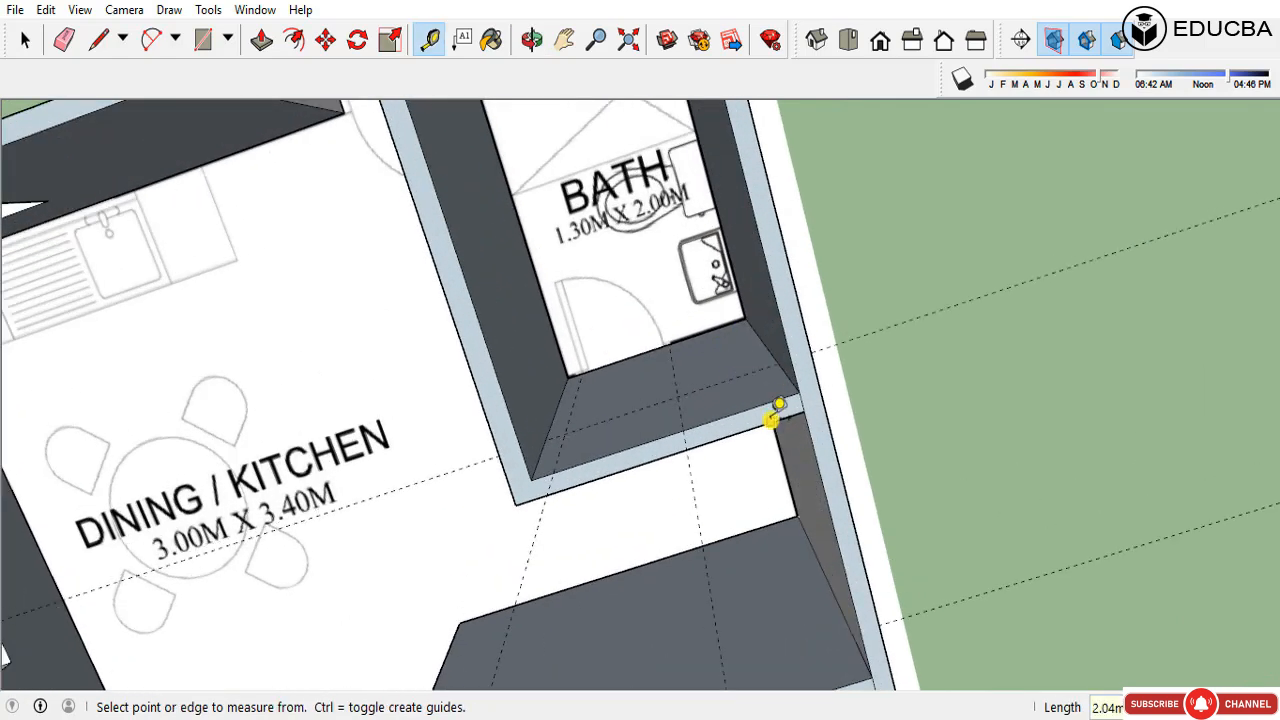
Step: Examine the whole house model and its door guides from above and from the bedroom side
{"action": "middle_click_drag", "start_coordinate": [771, 417], "coordinate": [367, 232]}
{"action": "scroll", "coordinate": [737, 371], "scroll_direction": "down", "scroll_amount": 5}
{"action": "middle_click_drag", "start_coordinate": [737, 371], "coordinate": [663, 377]}
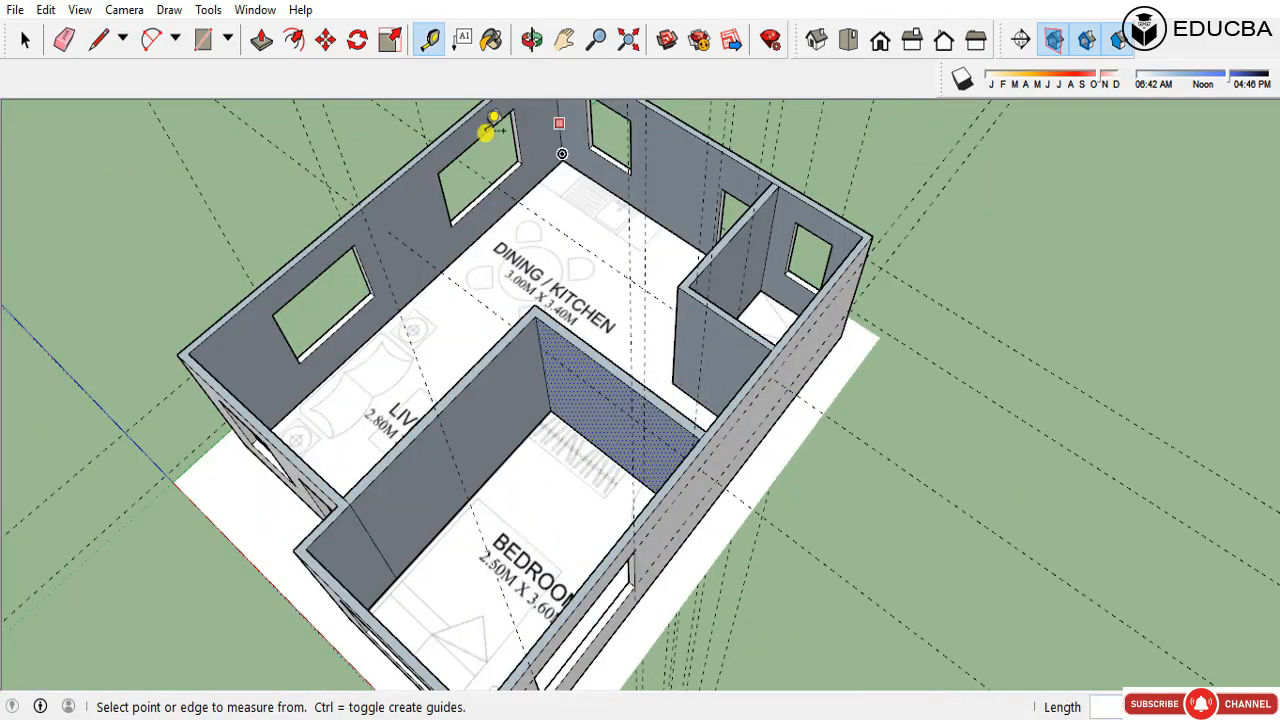
{"action": "left_click", "coordinate": [531, 39]}
{"action": "left_click_drag", "start_coordinate": [686, 320], "coordinate": [600, 2]}
{"action": "key", "text": "space"}
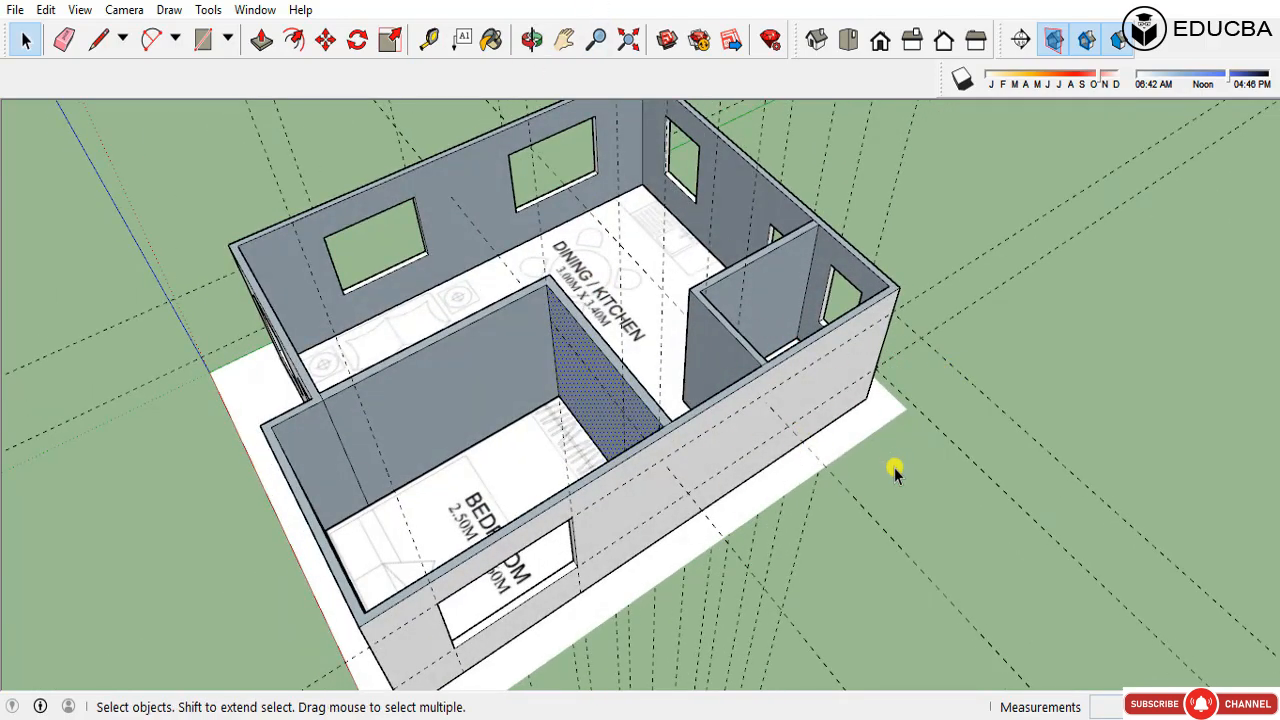
{"action": "scroll", "coordinate": [895, 472], "scroll_direction": "down", "scroll_amount": 5}
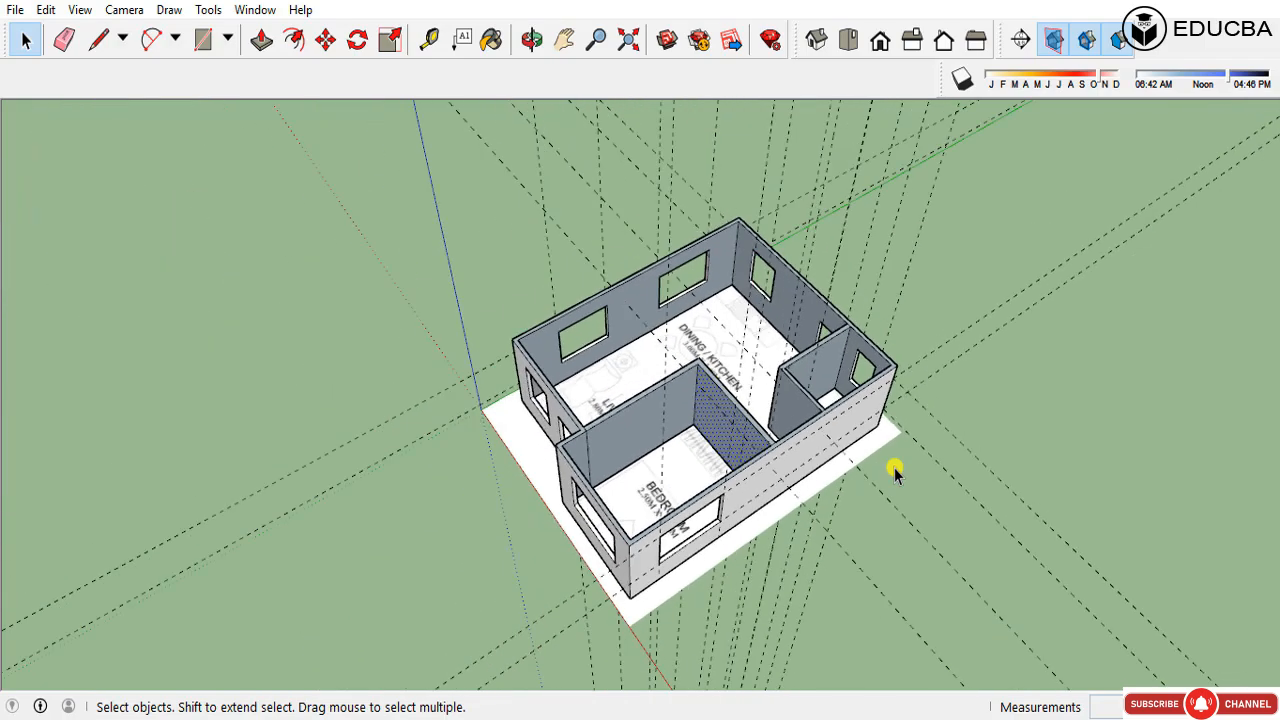
{"action": "scroll", "coordinate": [895, 472], "scroll_direction": "up", "scroll_amount": 8}
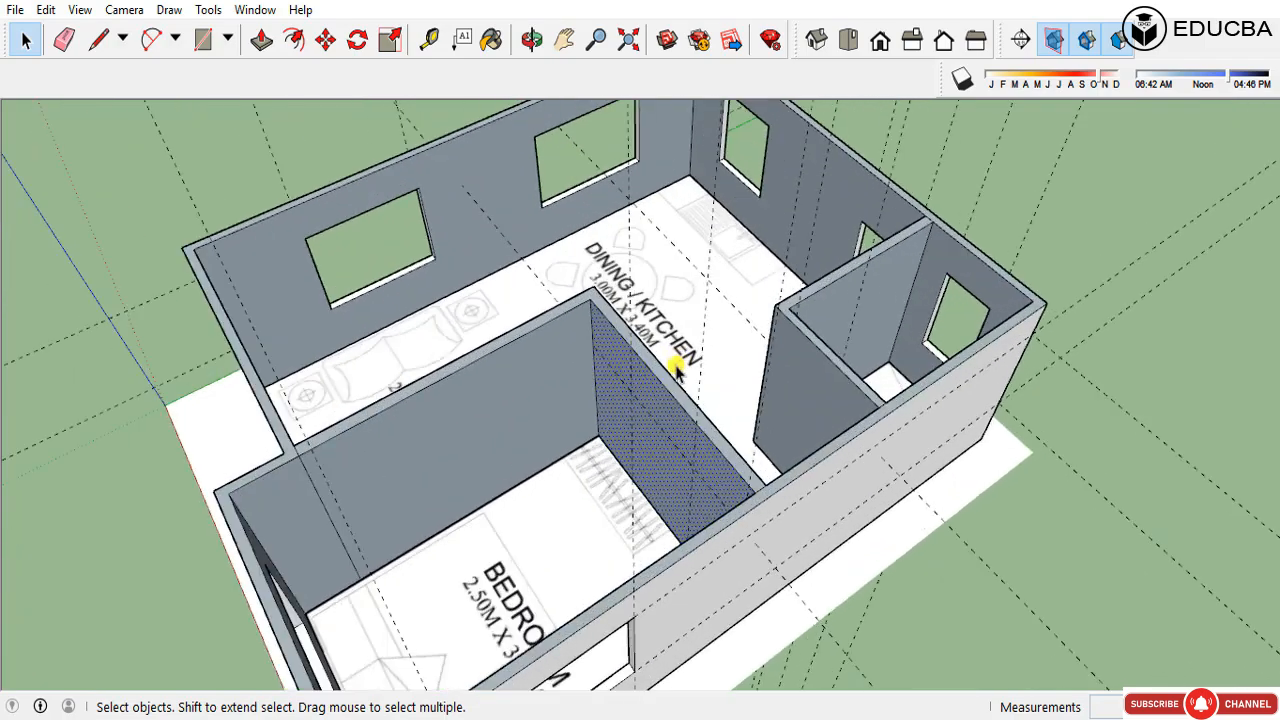
Step: Try to draw the bedroom door rectangle between the guides on the rear wall, and undo it
{"action": "middle_click_drag", "start_coordinate": [754, 360], "coordinate": [714, 423]}
{"action": "middle_click_drag", "start_coordinate": [785, 440], "coordinate": [852, 443]}
{"action": "scroll", "coordinate": [834, 467], "scroll_direction": "up", "scroll_amount": 2}
{"action": "middle_click_drag", "start_coordinate": [724, 512], "coordinate": [1101, 438]}
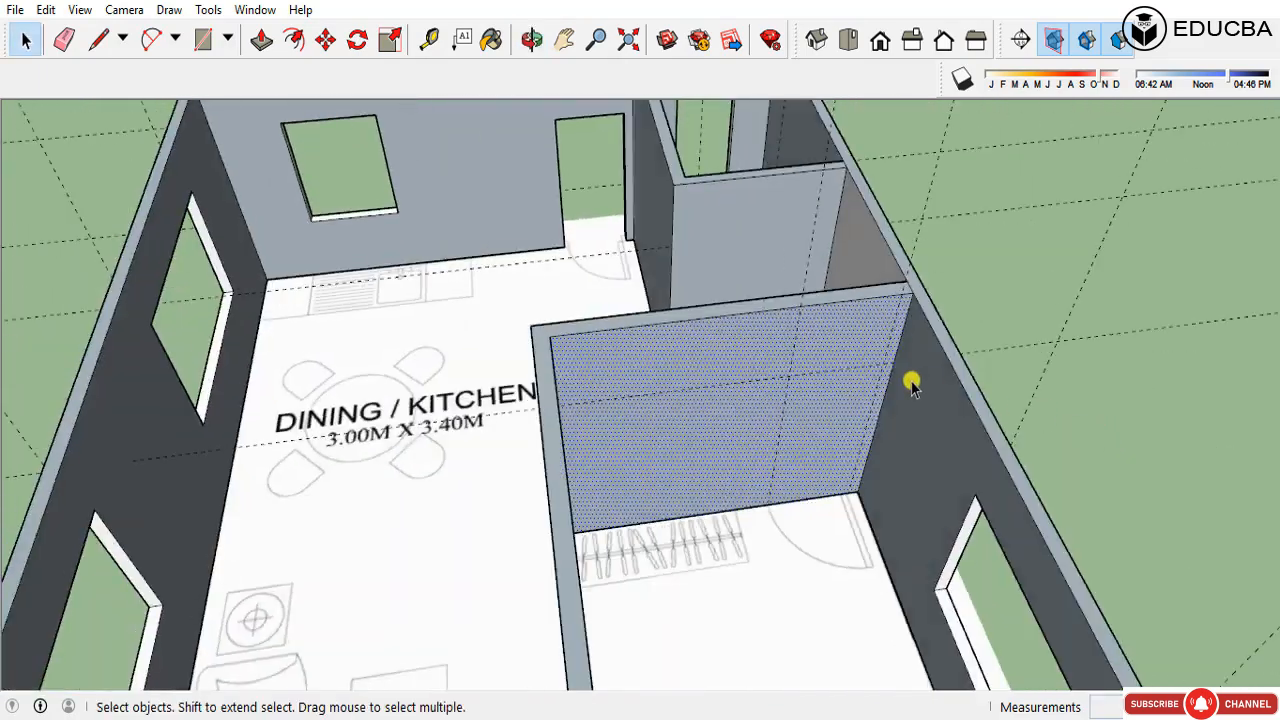
{"action": "scroll", "coordinate": [803, 423], "scroll_direction": "up", "scroll_amount": 4}
{"action": "key", "text": "r"}
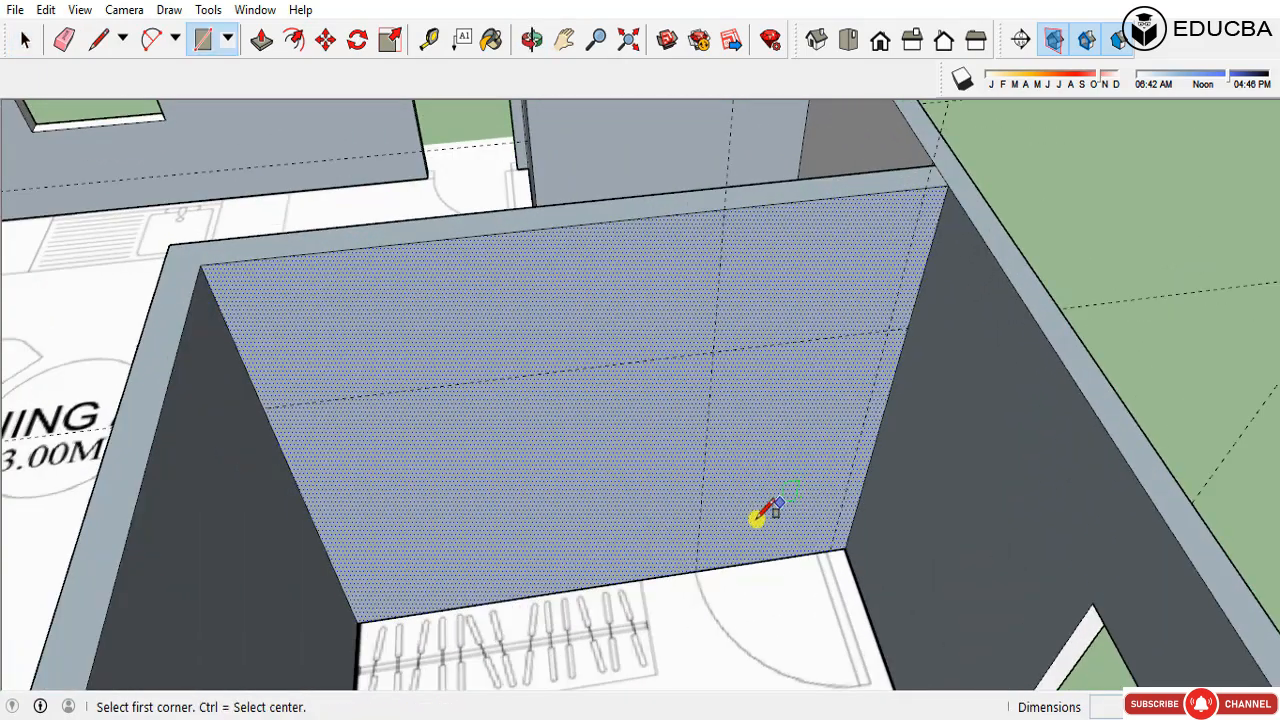
{"action": "left_click", "coordinate": [700, 566]}
{"action": "left_click", "coordinate": [896, 330]}
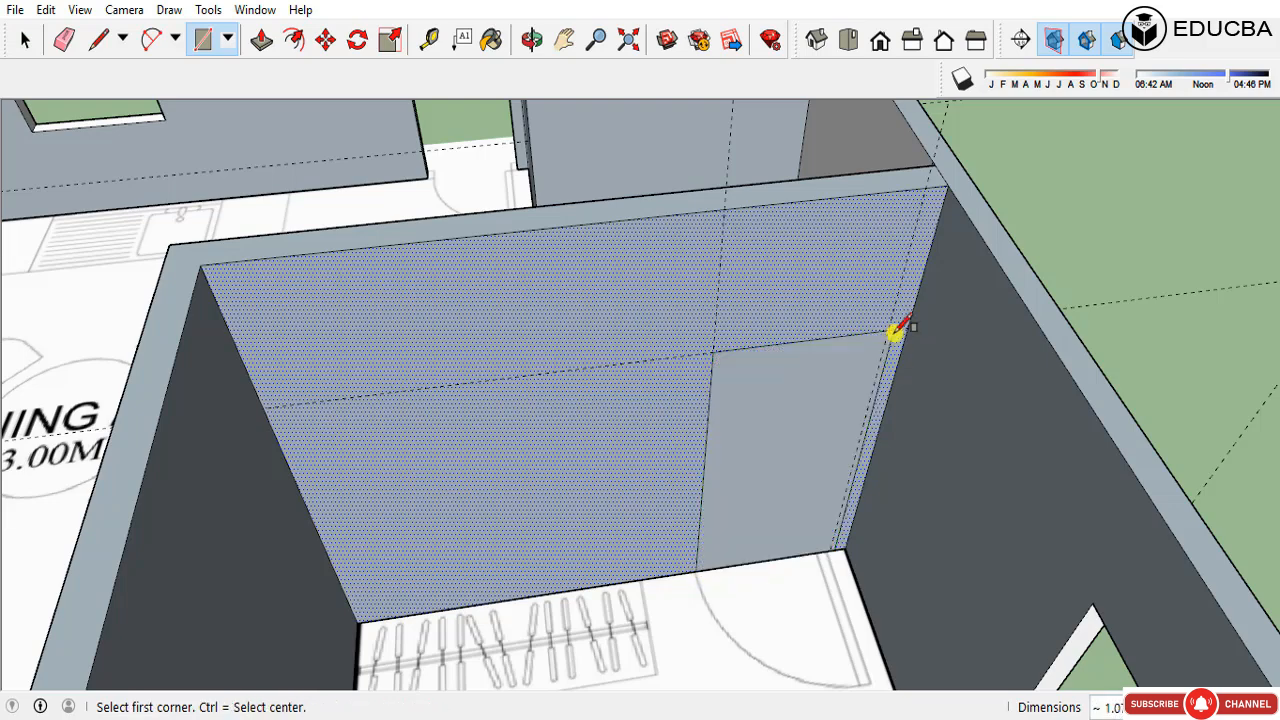
{"action": "key", "text": "ctrl+z"}
{"action": "left_click", "coordinate": [696, 568]}
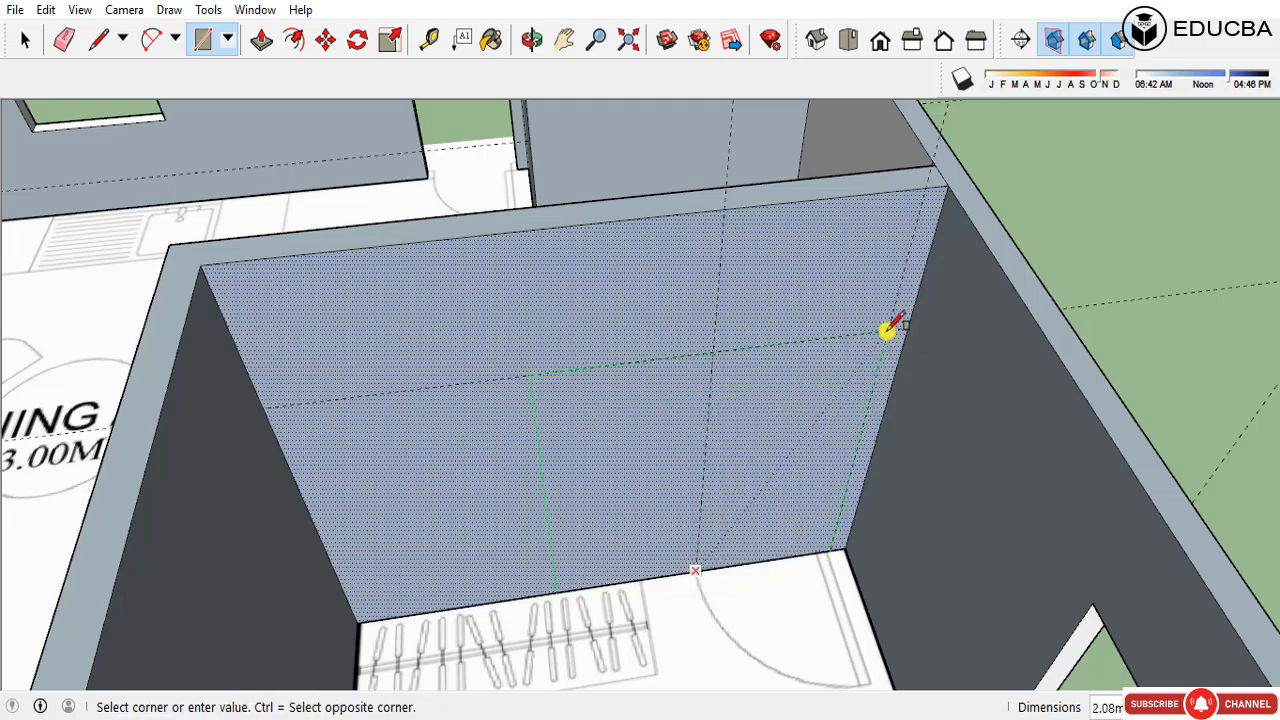
{"action": "key", "text": "Escape"}
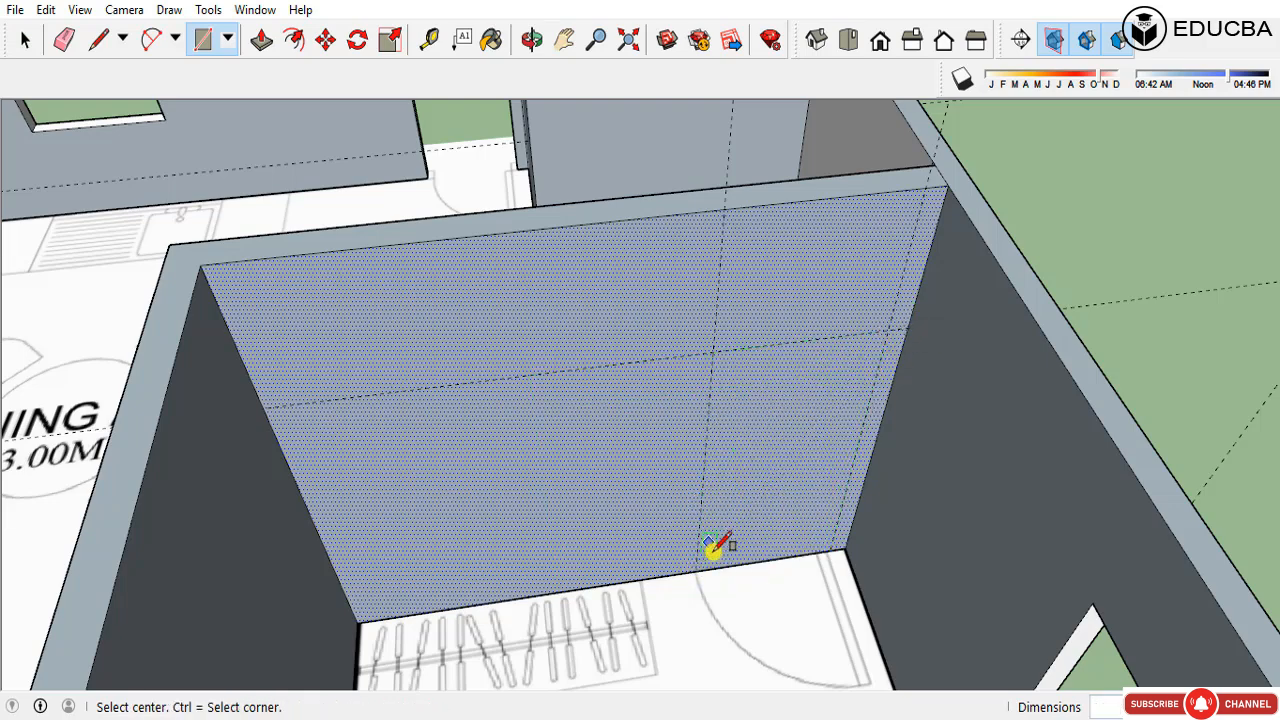
{"action": "left_click", "coordinate": [697, 568]}
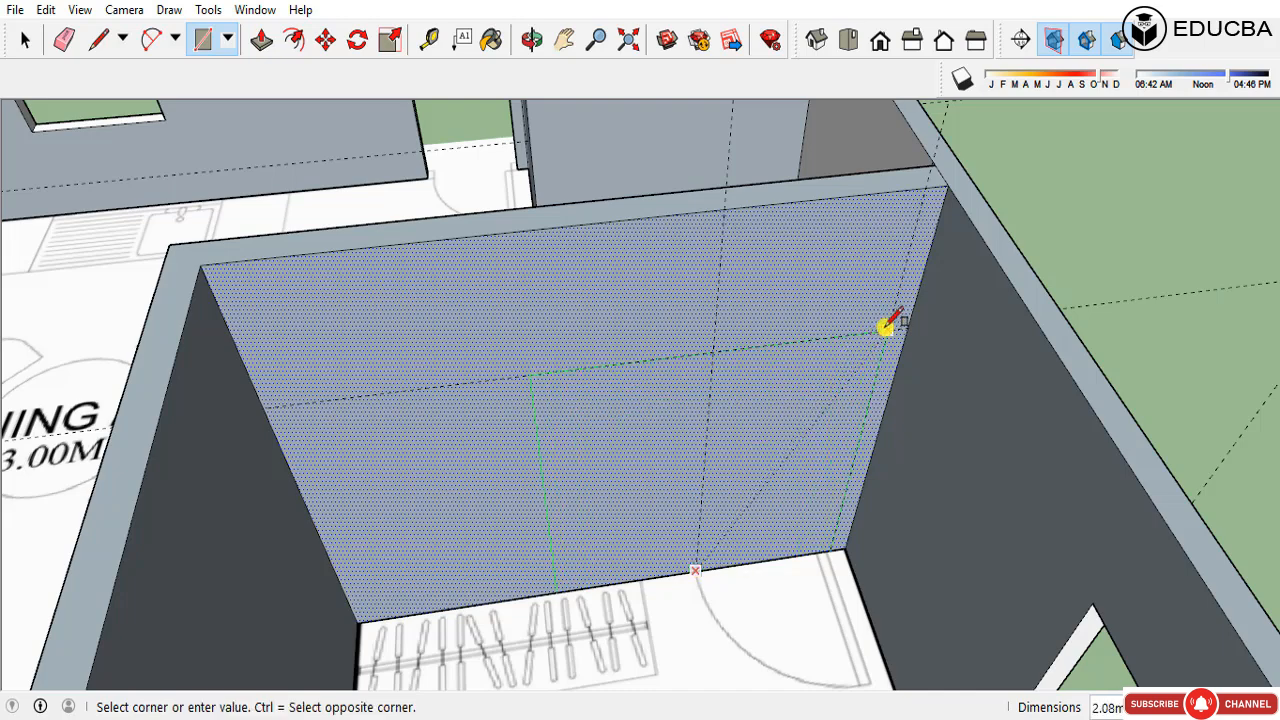
{"action": "key", "text": "Escape"}
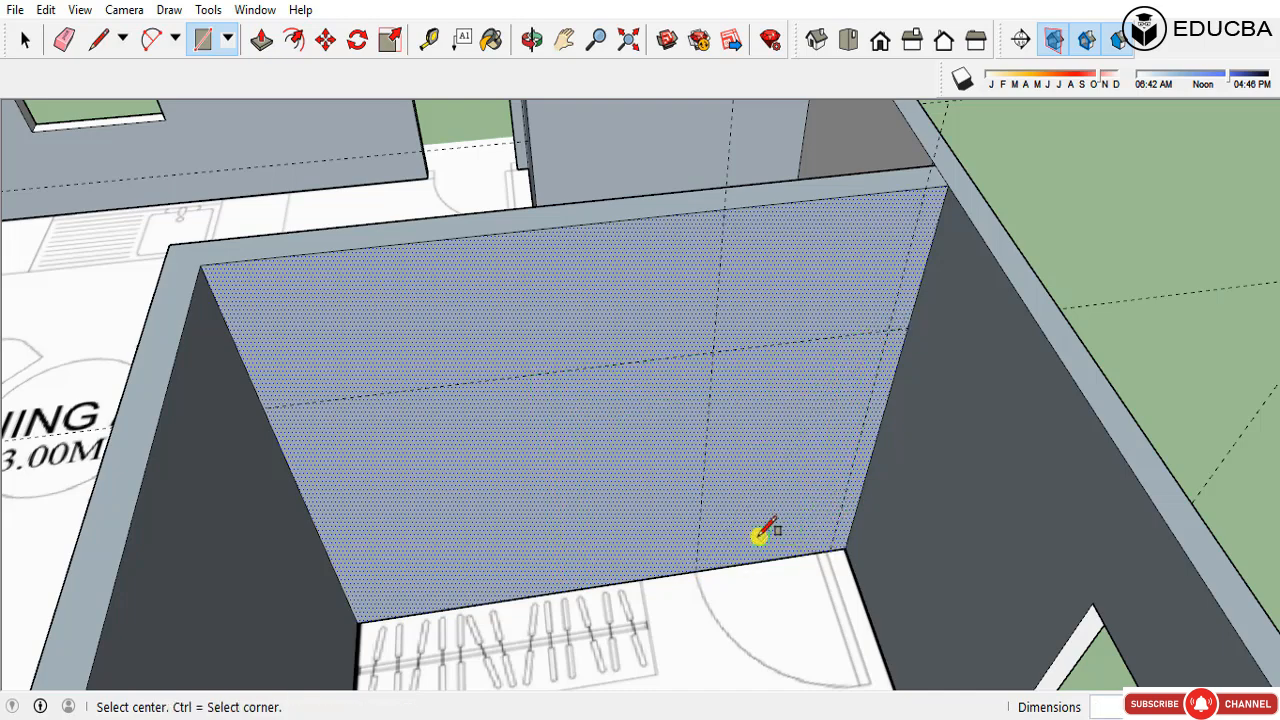
{"action": "left_click", "coordinate": [729, 556]}
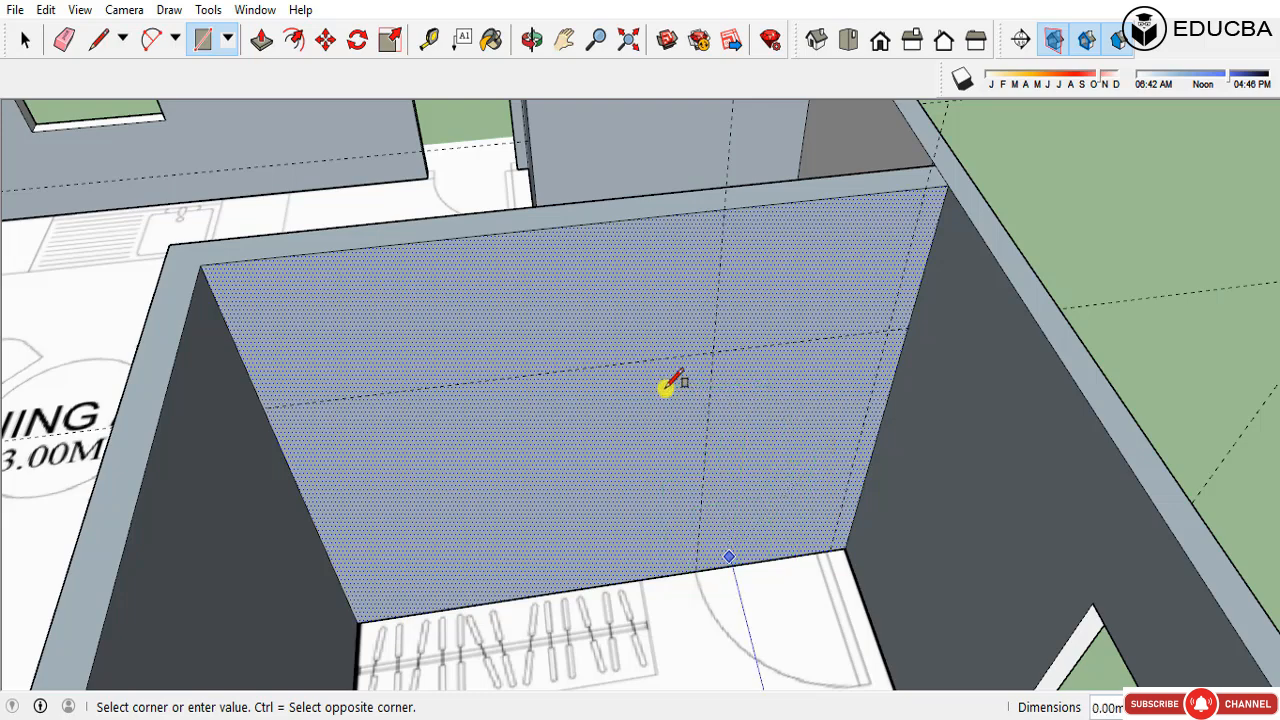
{"action": "key", "text": "Escape"}
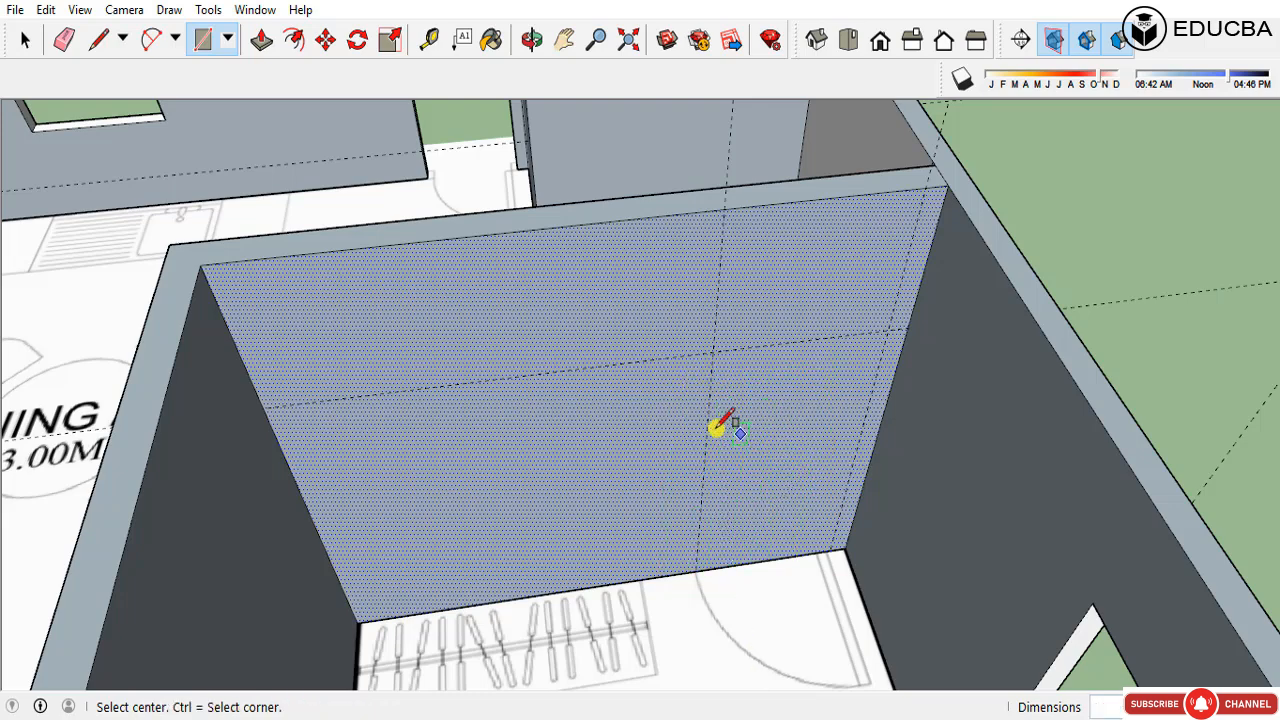
Step: Try the Rectangle tool's centre and corner modes from the foot of the door guide on the bedroom's rear wall
{"action": "left_click", "coordinate": [228, 39]}
{"action": "left_click", "coordinate": [226, 71]}
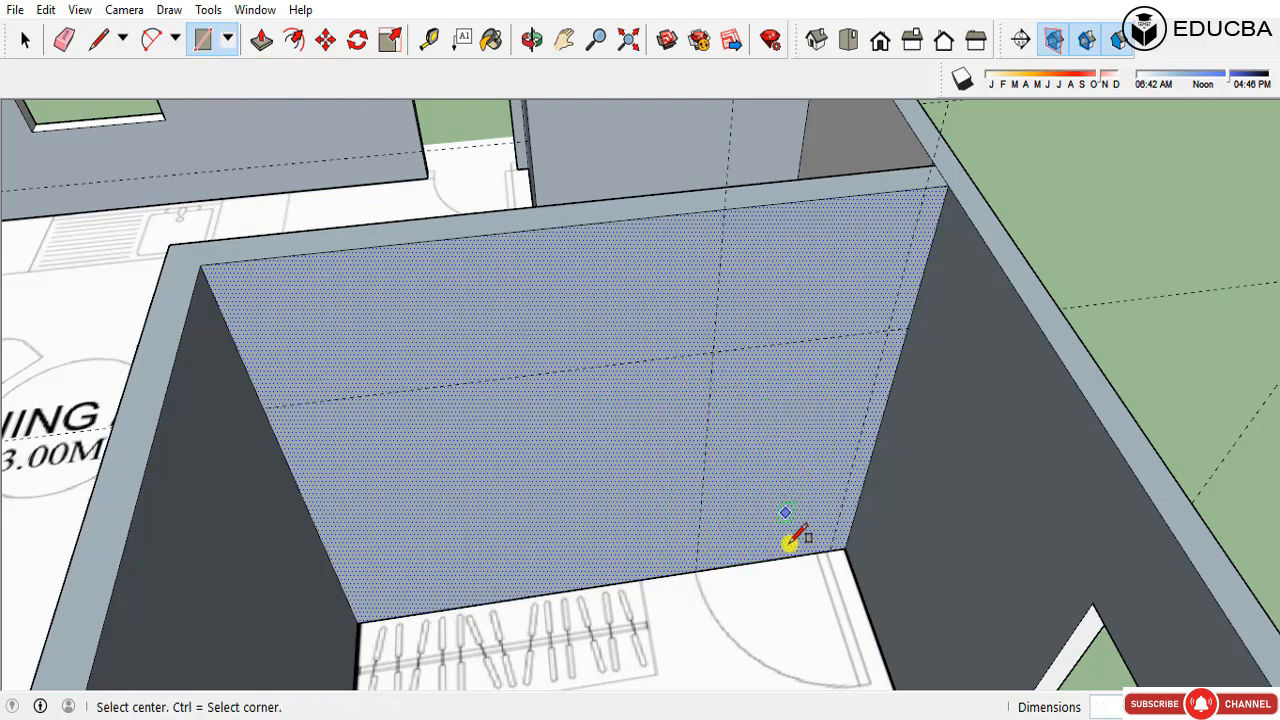
{"action": "left_click", "coordinate": [696, 569]}
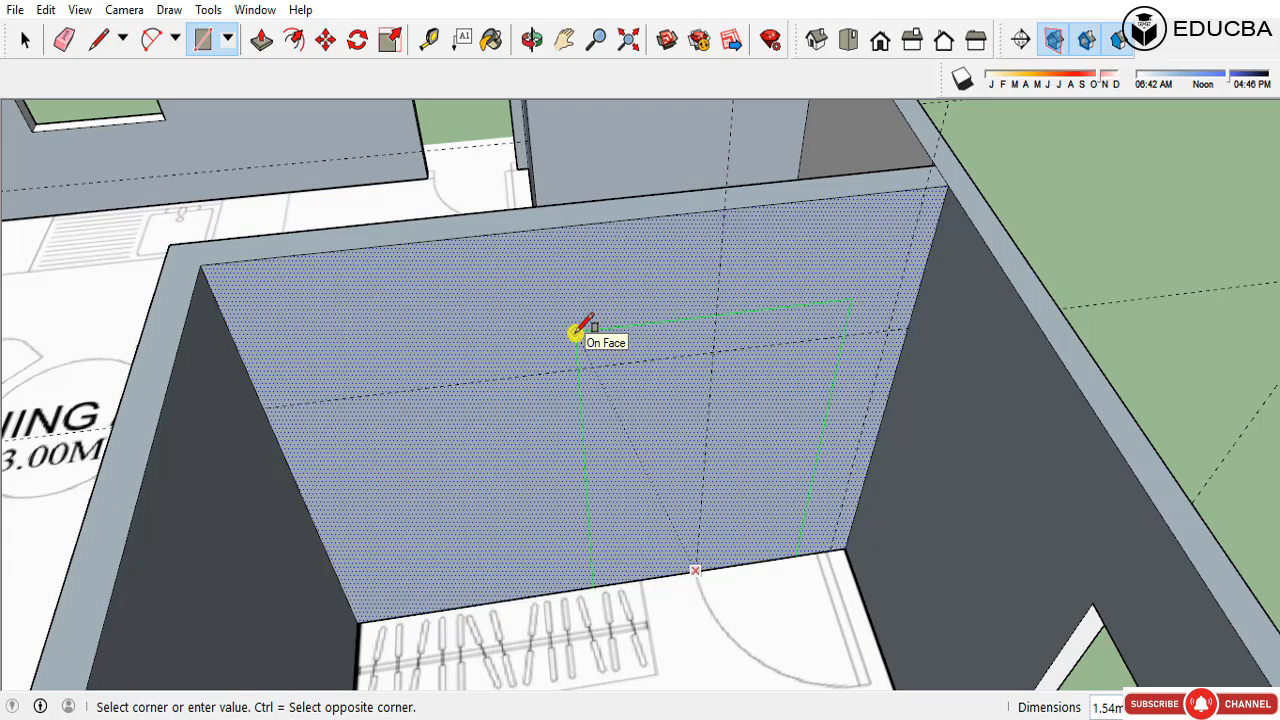
{"action": "key", "text": "ctrl"}
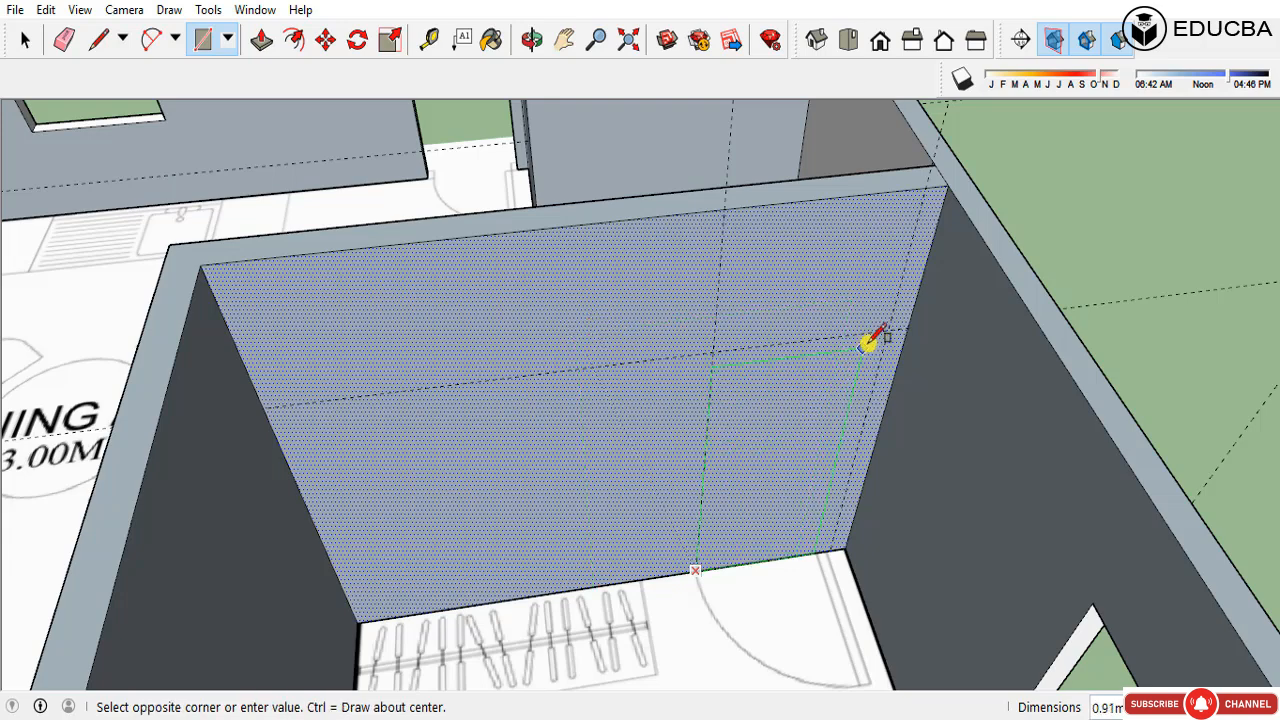
{"action": "key", "text": "ctrl"}
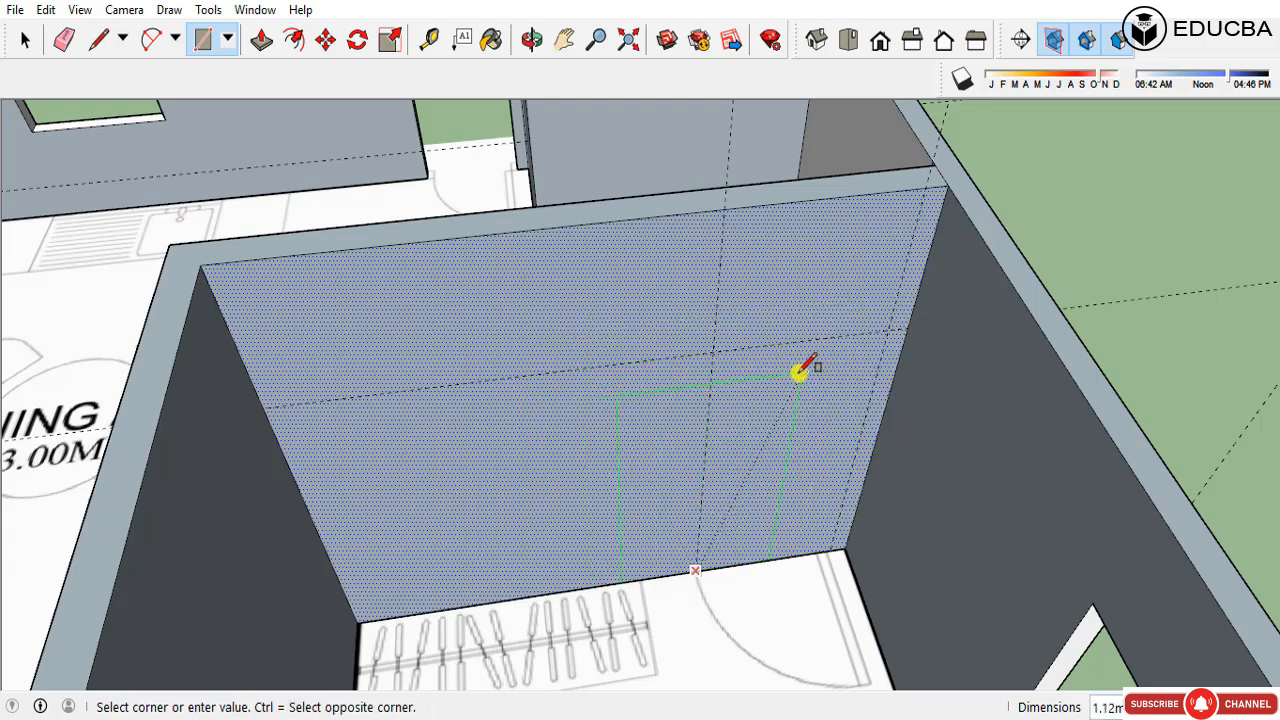
{"action": "key", "text": "ctrl"}
{"action": "key", "text": "ctrl"}
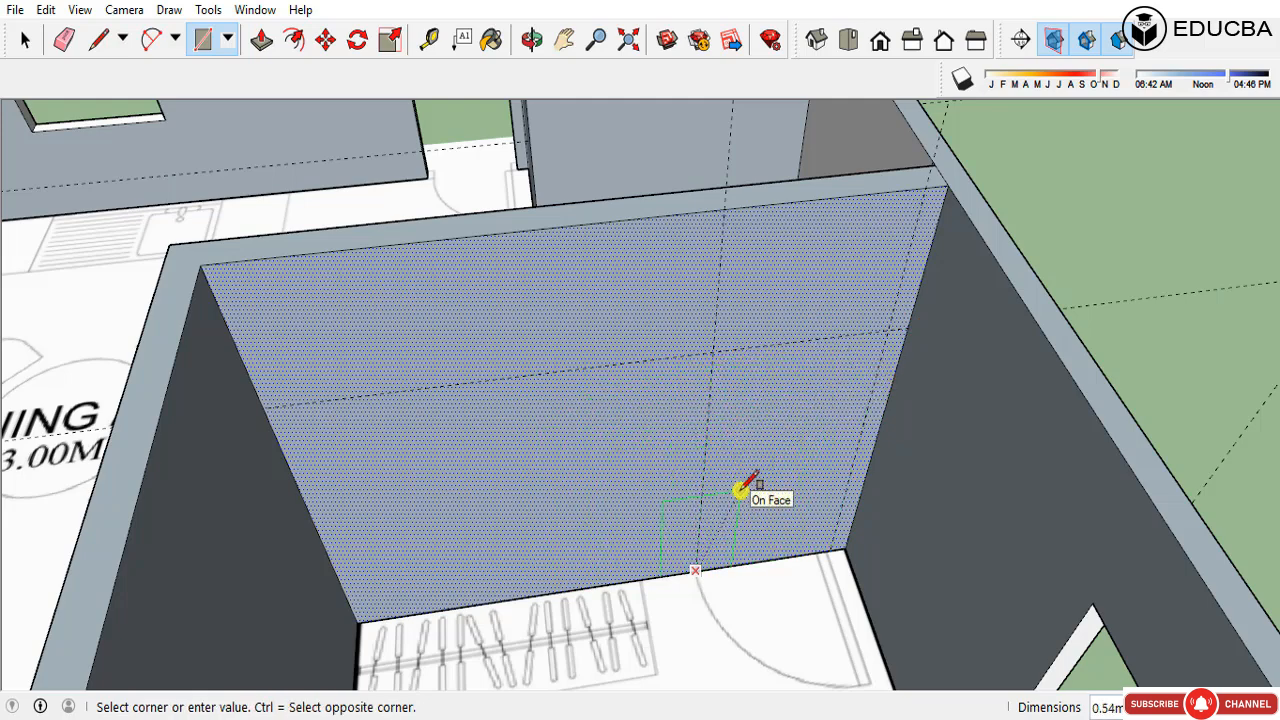
{"action": "key", "text": "ctrl"}
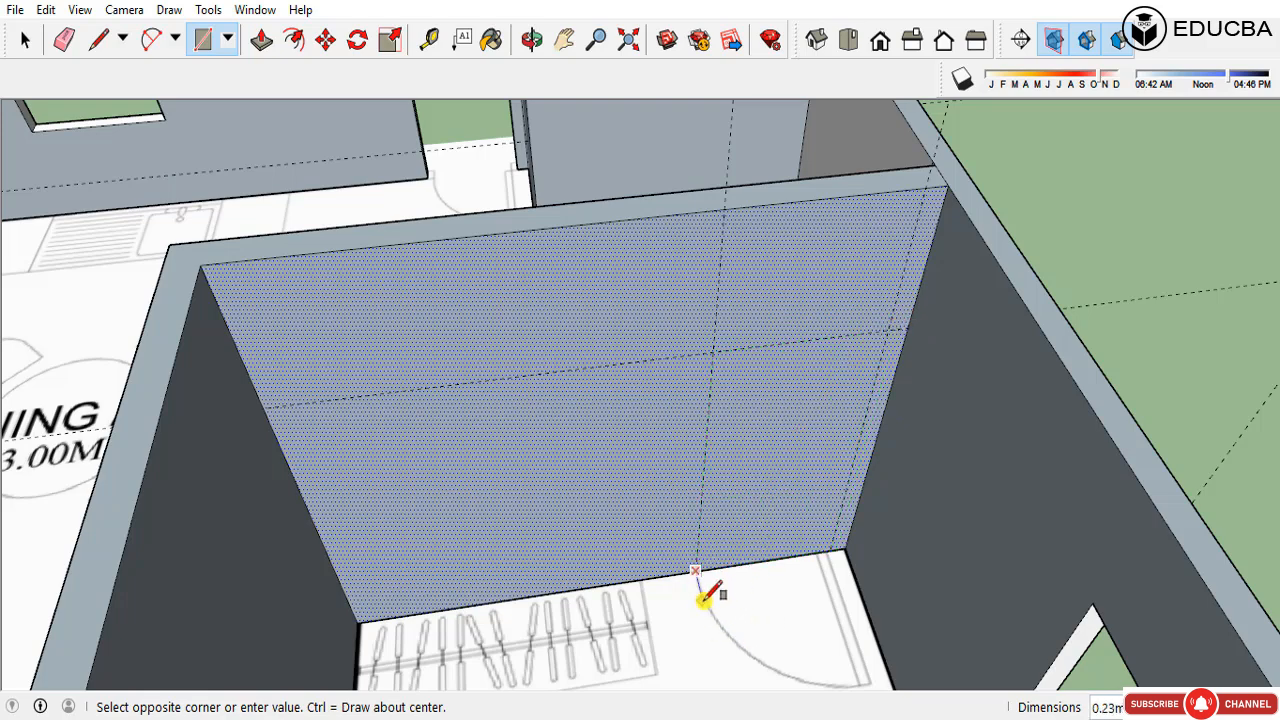
{"action": "scroll", "coordinate": [706, 597], "scroll_direction": "up", "scroll_amount": 2}
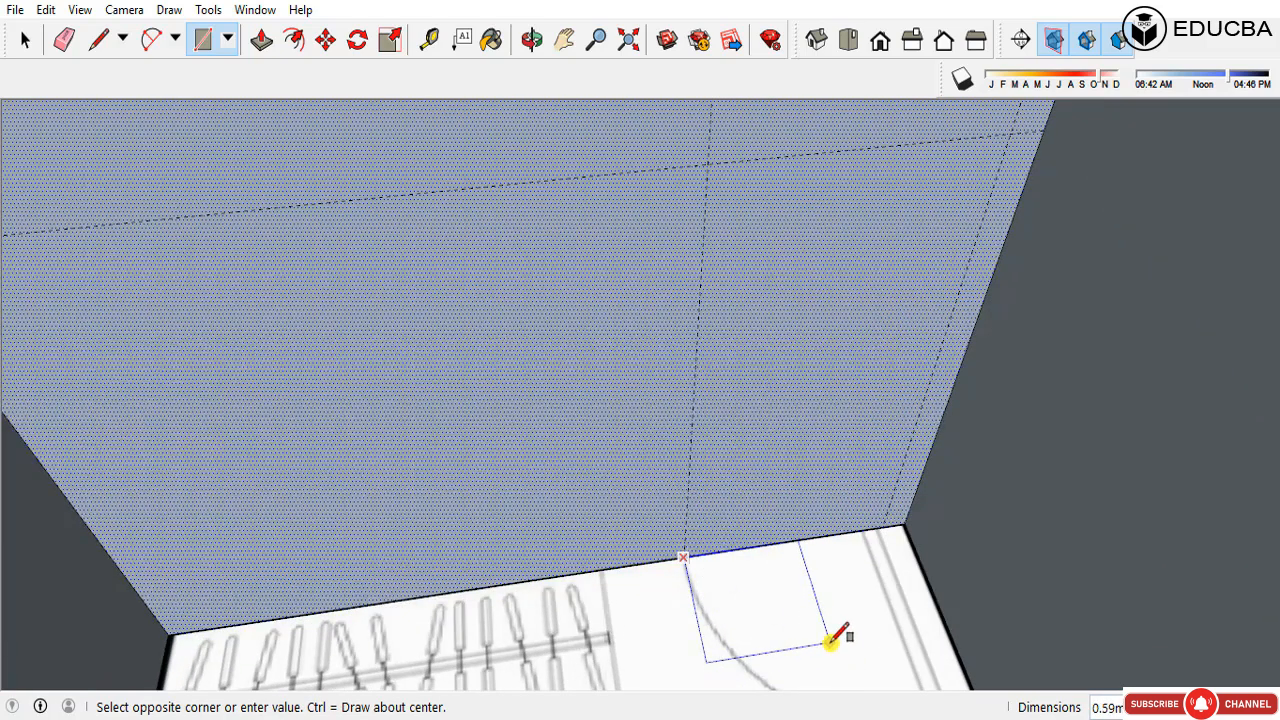
{"action": "key", "text": "ctrl"}
{"action": "key", "text": "ctrl"}
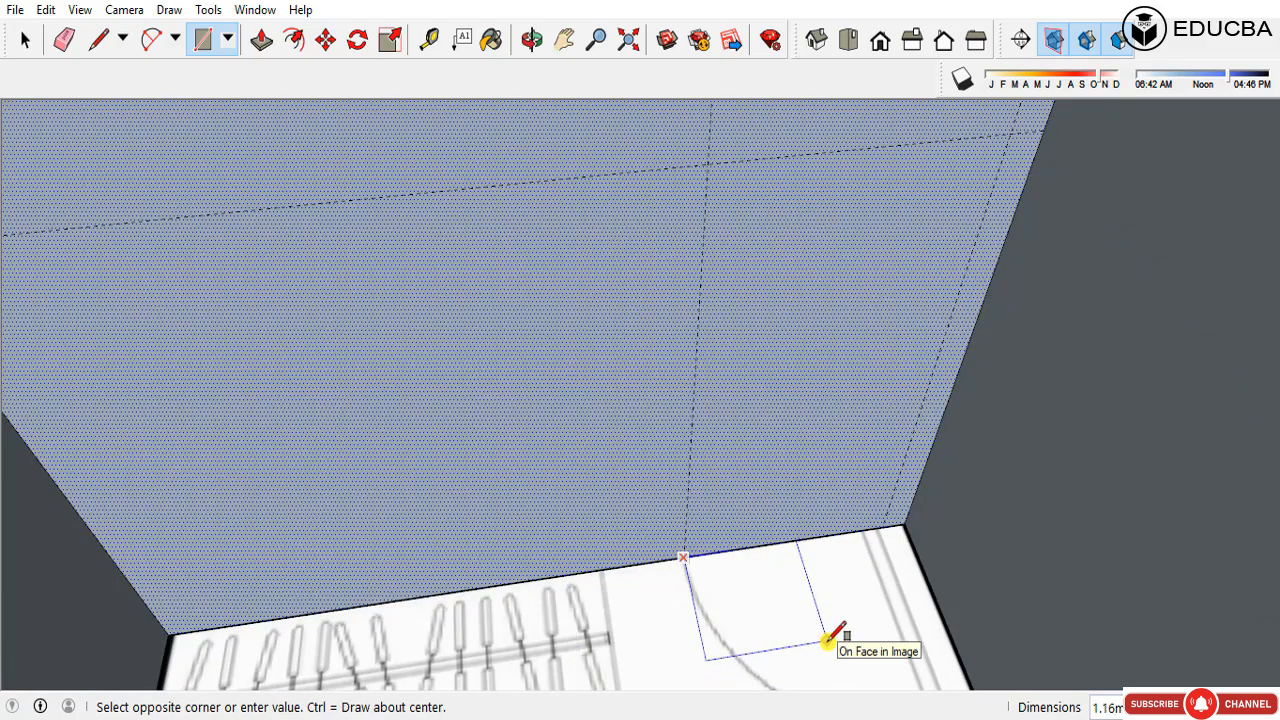
{"action": "key", "text": "ctrl"}
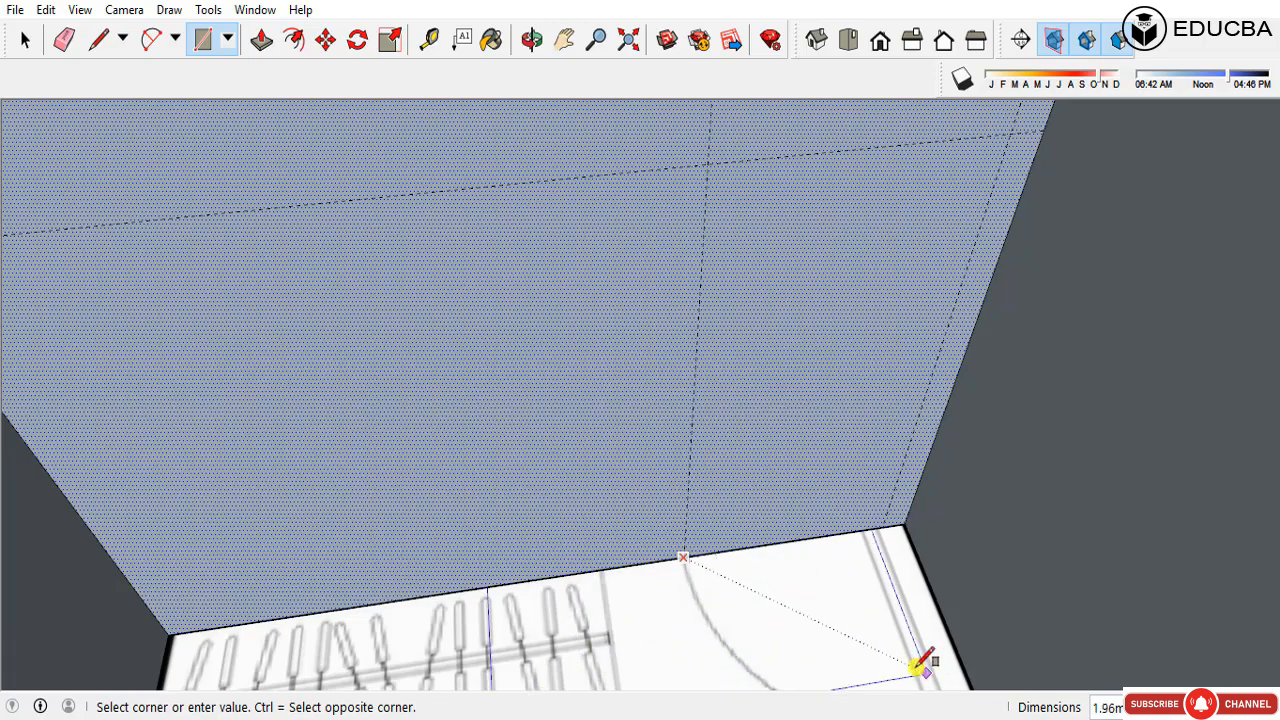
{"action": "mouse_move", "coordinate": [808, 571]}
{"action": "middle_mouse_down"}
{"action": "mouse_move", "coordinate": [845, 462]}
{"action": "mouse_move", "coordinate": [914, 609]}
{"action": "middle_mouse_up"}
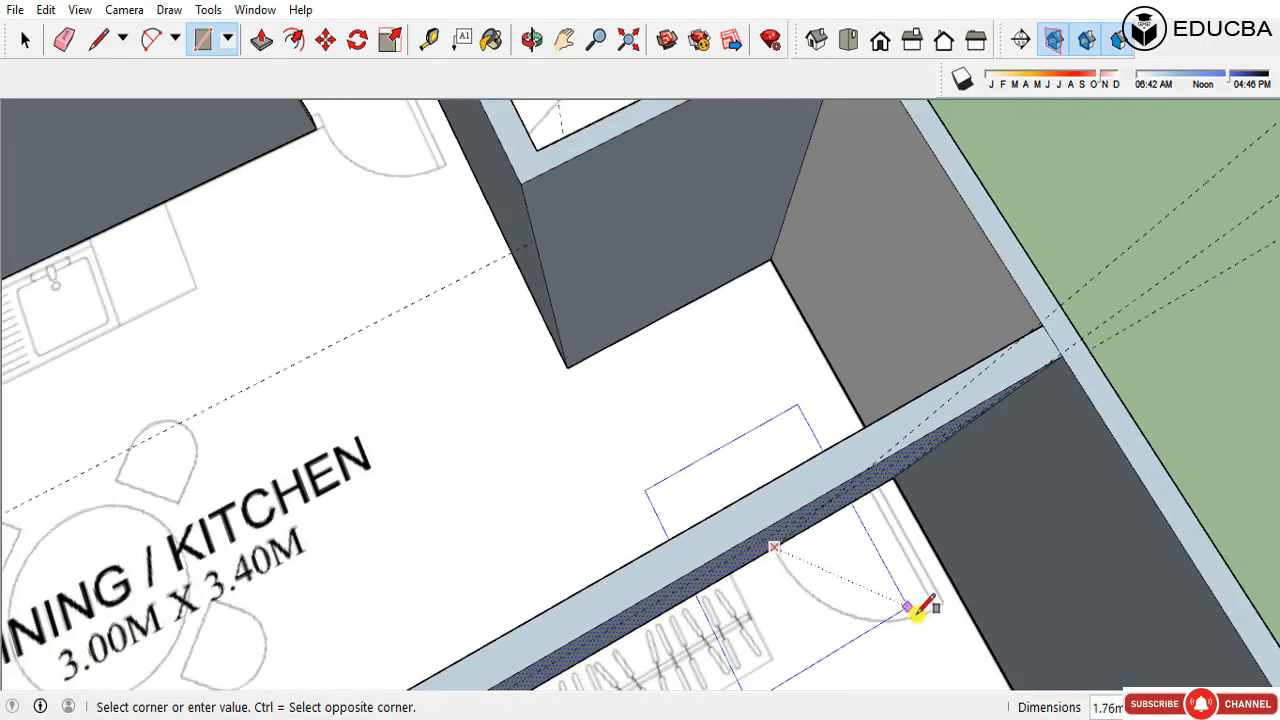
{"action": "key", "text": "ctrl"}
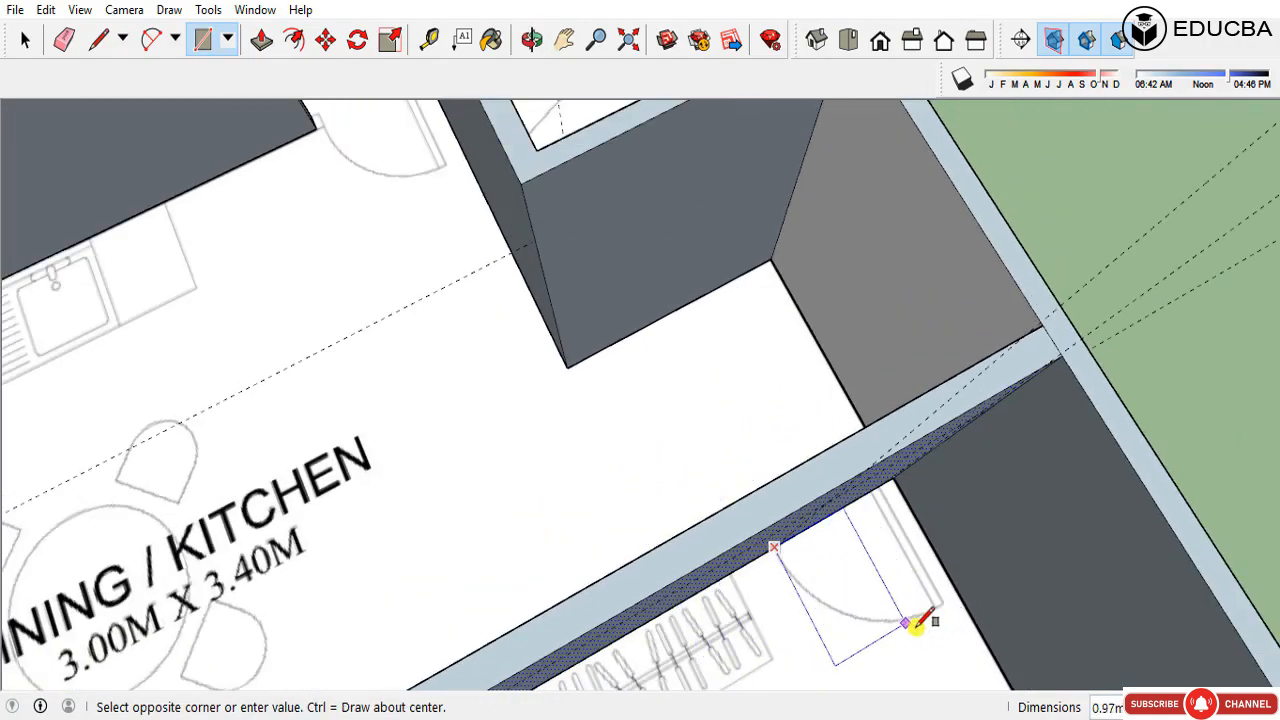
{"action": "key", "text": "ctrl"}
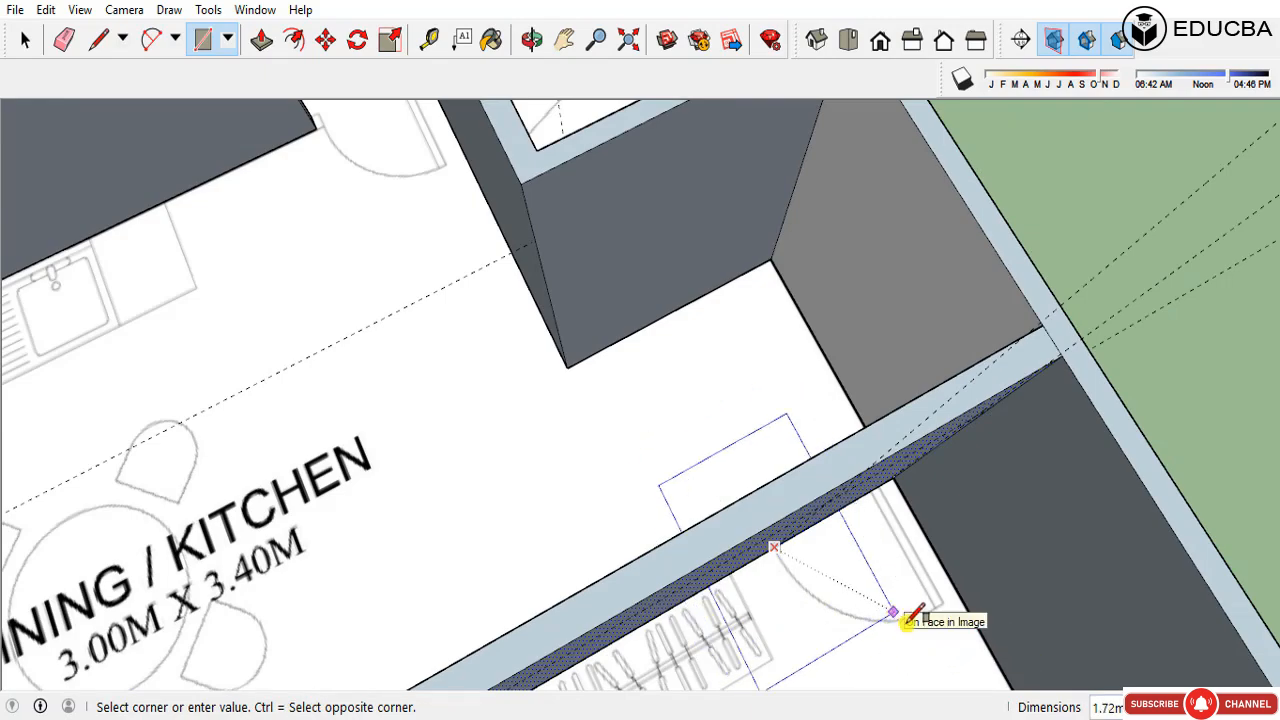
{"action": "middle_click_drag", "start_coordinate": [871, 600], "coordinate": [714, 294]}
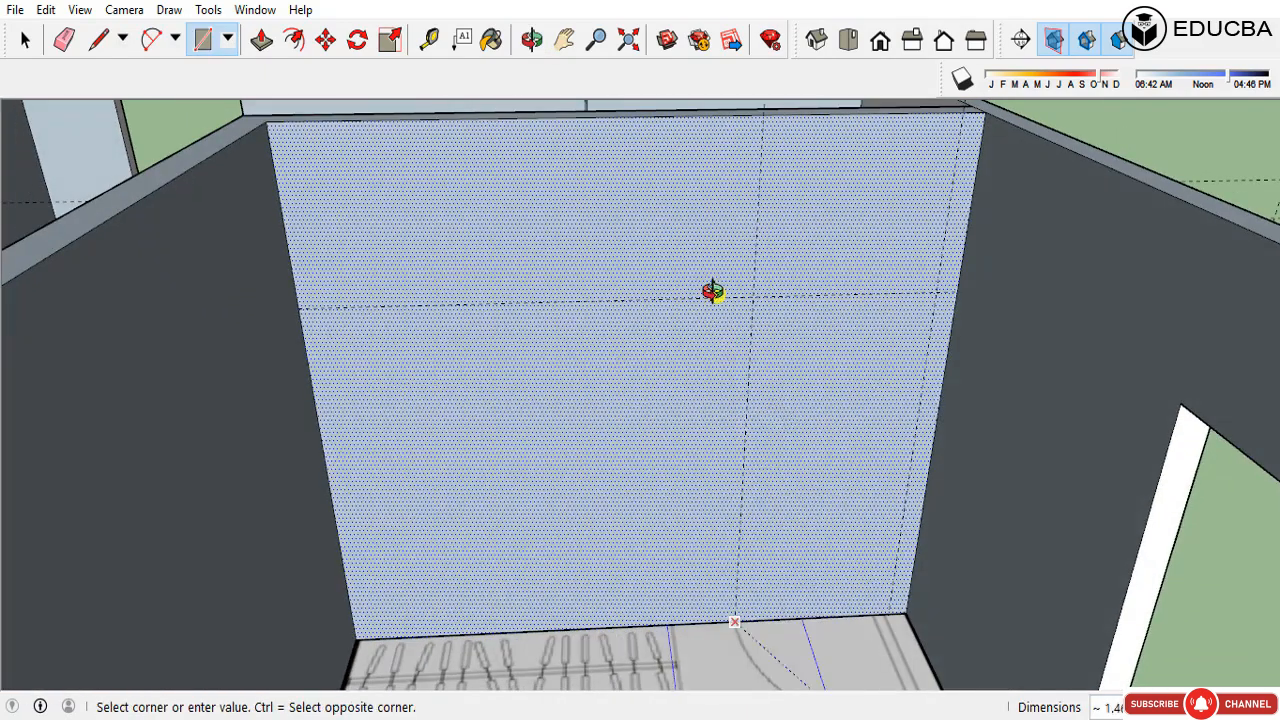
Step: Draw the bedroom door rectangle between the guides on the rear wall and push it 0.17 m through to cut the opening
{"action": "left_click", "coordinate": [735, 621]}
{"action": "left_click", "coordinate": [937, 284]}
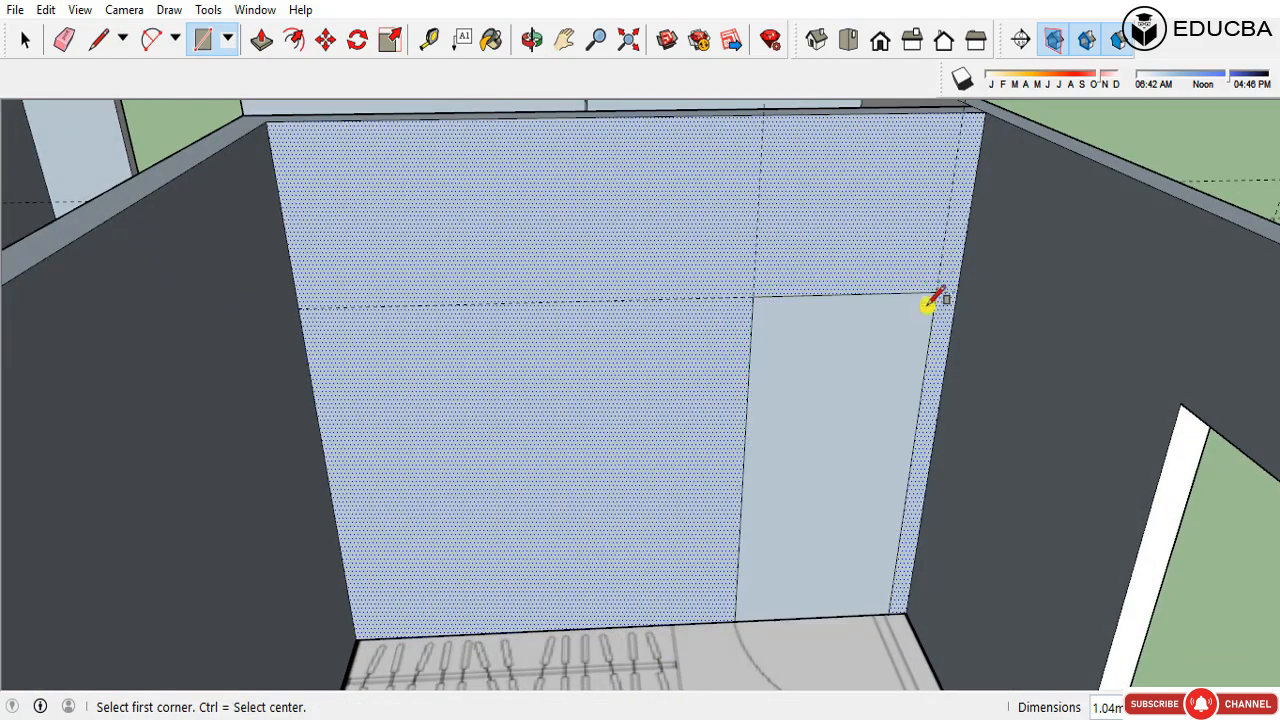
{"action": "key", "text": "space"}
{"action": "key", "text": "p"}
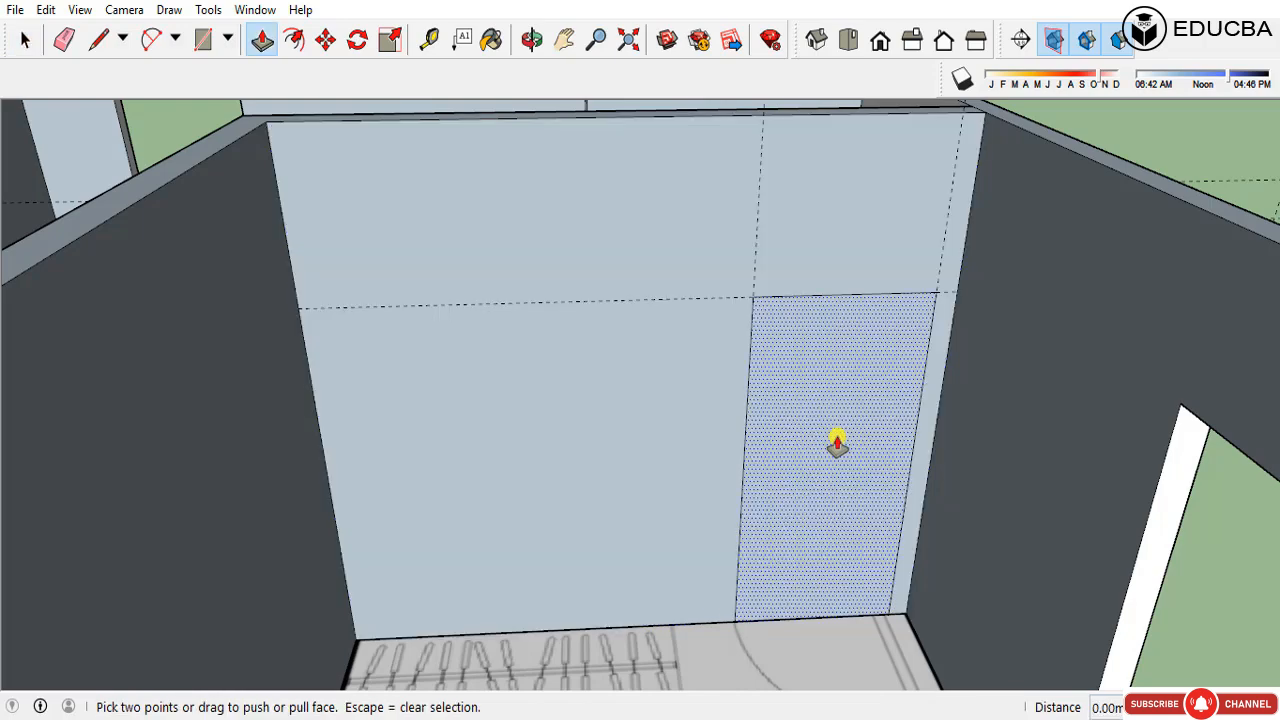
{"action": "double_click", "coordinate": [837, 444]}
{"action": "key", "text": "ctrl+z"}
{"action": "left_click", "coordinate": [857, 410]}
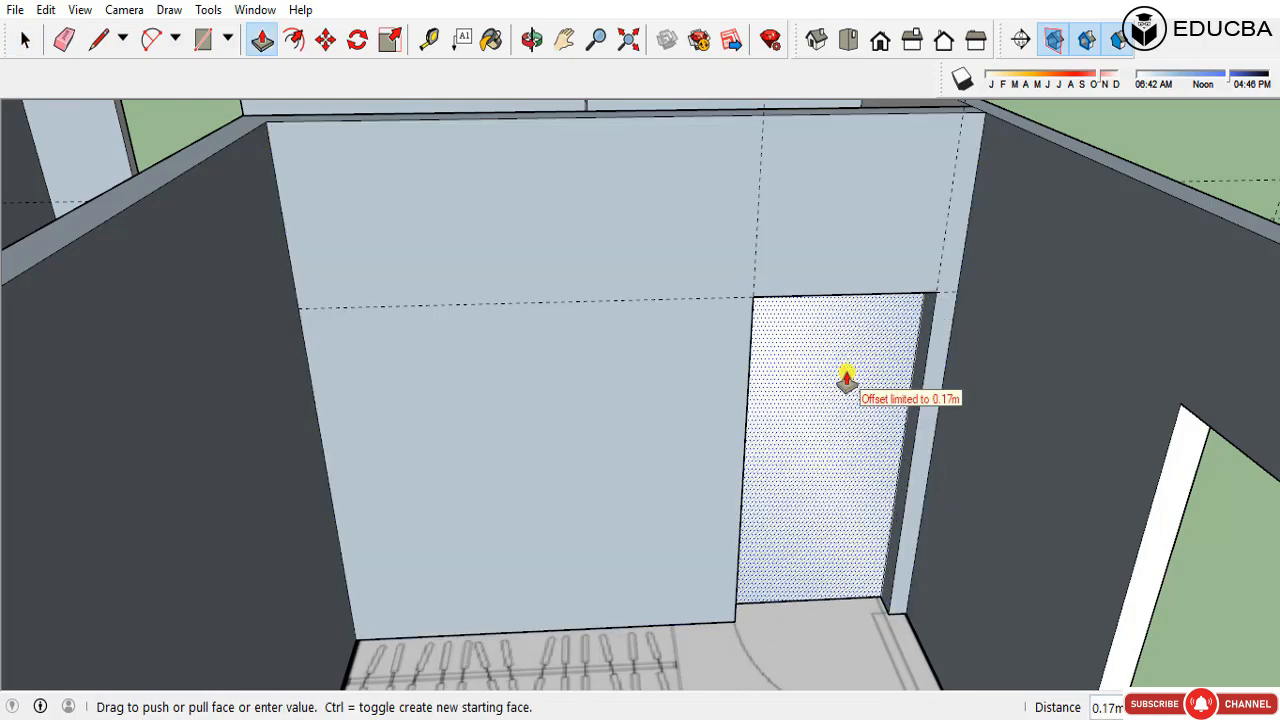
{"action": "left_click", "coordinate": [839, 366]}
Step: Draw the bath door rectangle between the guides on the bath's door wall, from the floor edge to the door-height guide
{"action": "middle_click_drag", "start_coordinate": [841, 444], "coordinate": [563, 434]}
{"action": "key", "text": "p"}
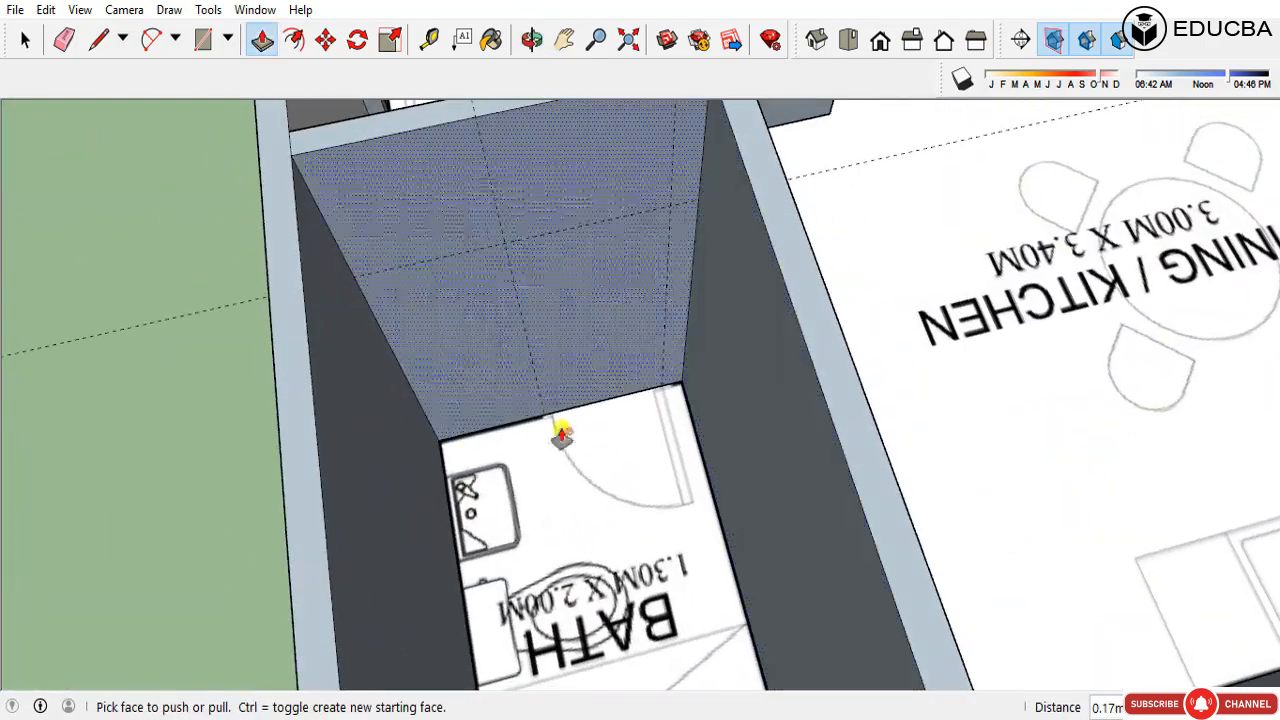
{"action": "key", "text": "r"}
{"action": "left_click", "coordinate": [547, 408]}
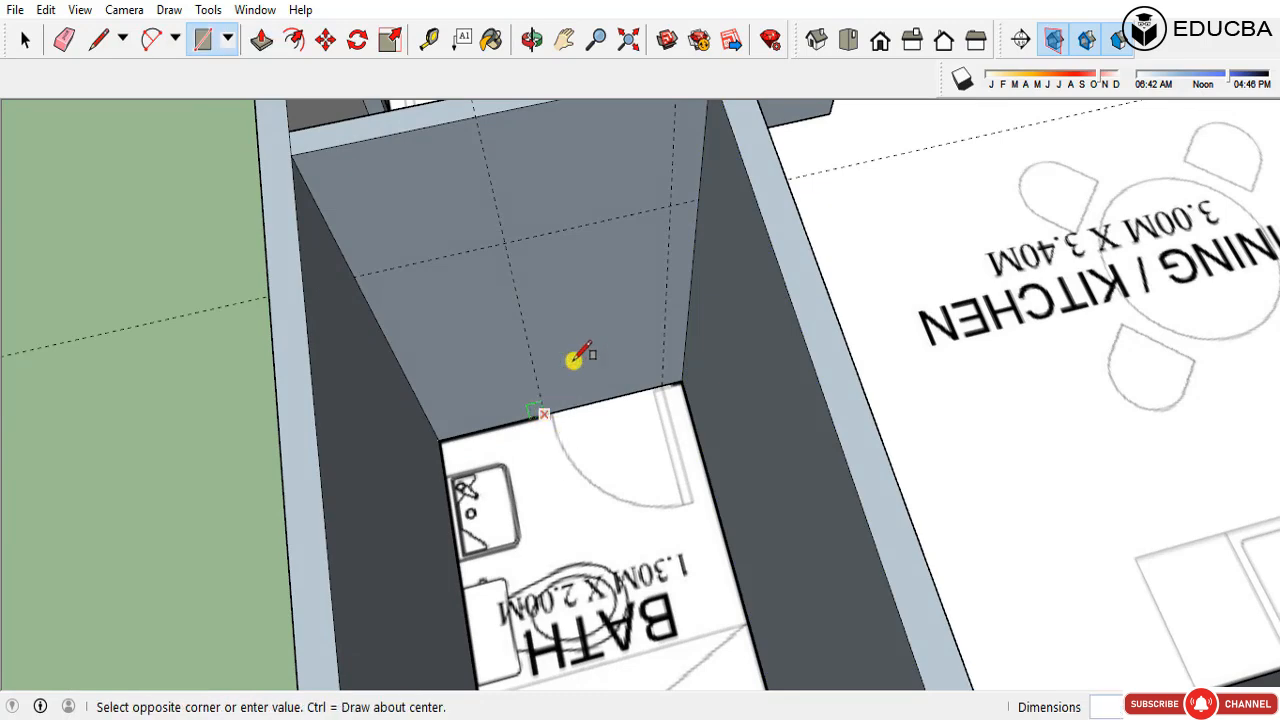
{"action": "left_click", "coordinate": [670, 206]}
{"action": "key", "text": "space"}
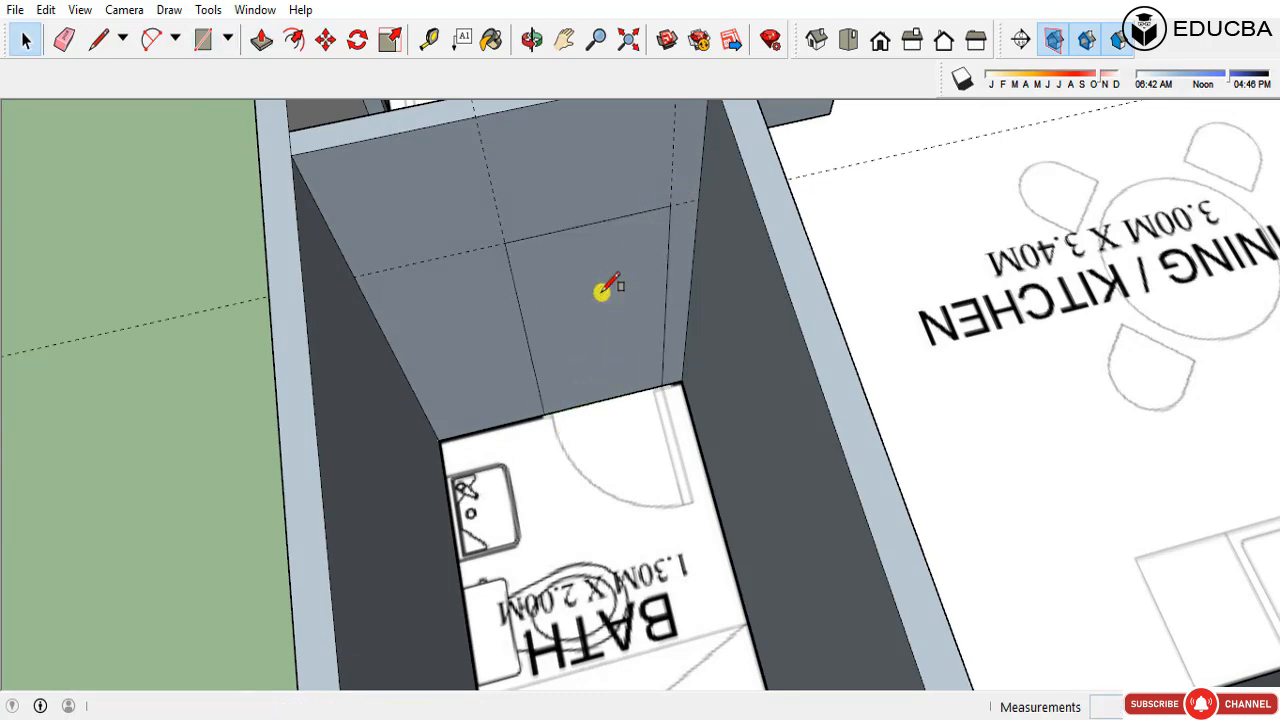
Step: Push the bath door rectangle through the wall to cut the door opening
{"action": "key", "text": "p"}
{"action": "left_click", "coordinate": [583, 317]}
{"action": "left_click", "coordinate": [583, 258]}
{"action": "key", "text": "space"}
{"action": "scroll", "coordinate": [671, 382], "scroll_direction": "down", "scroll_amount": 5}
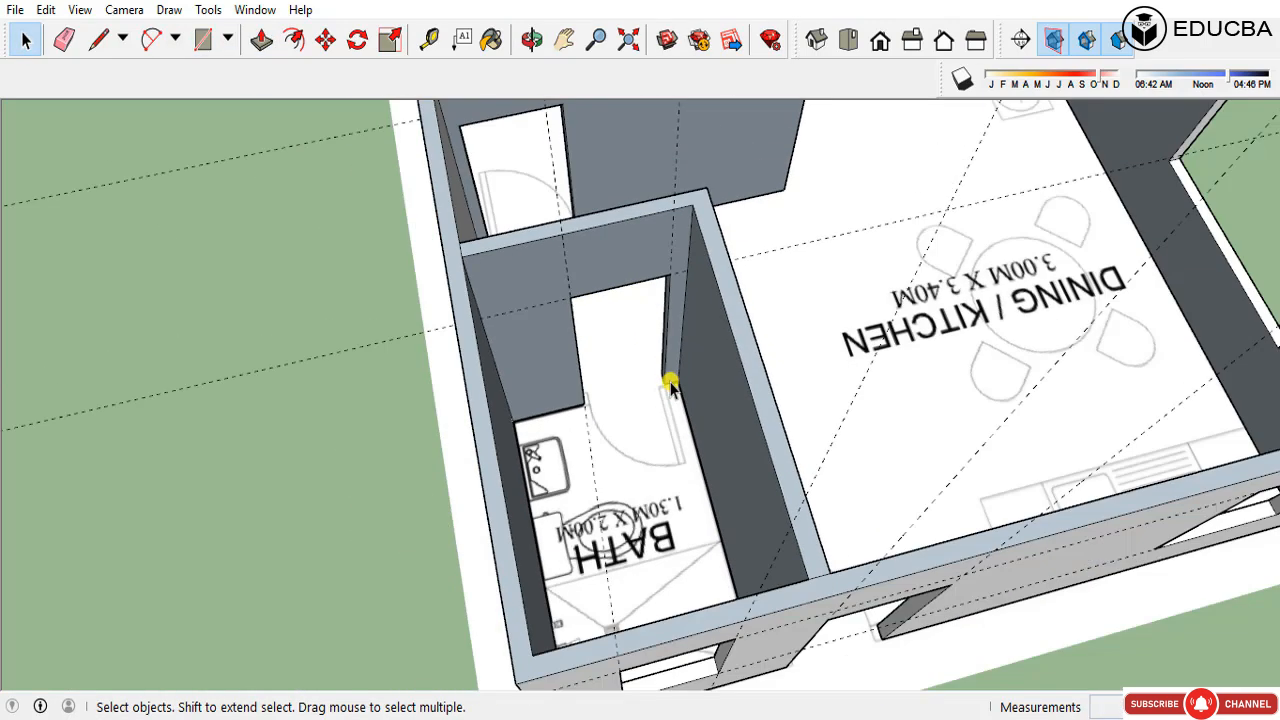
Step: Delete all guides from the model
{"action": "middle_click_drag", "start_coordinate": [832, 435], "coordinate": [511, 353]}
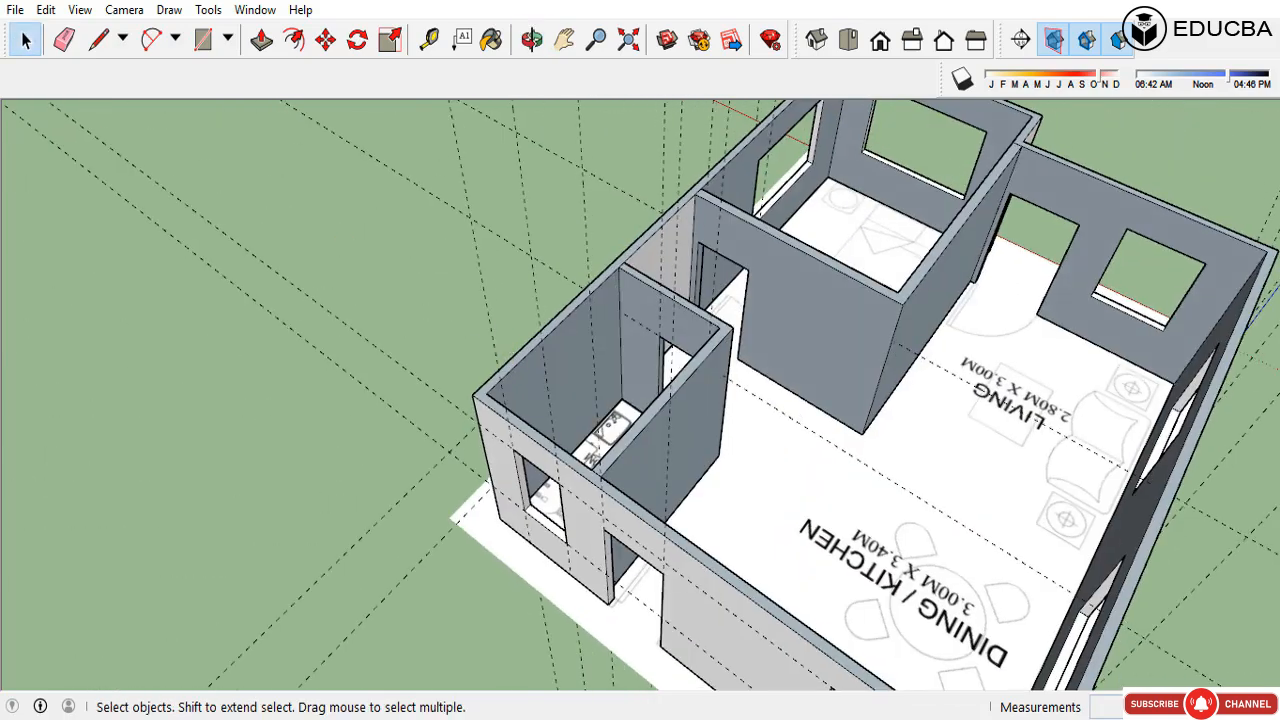
{"action": "left_click", "coordinate": [45, 10]}
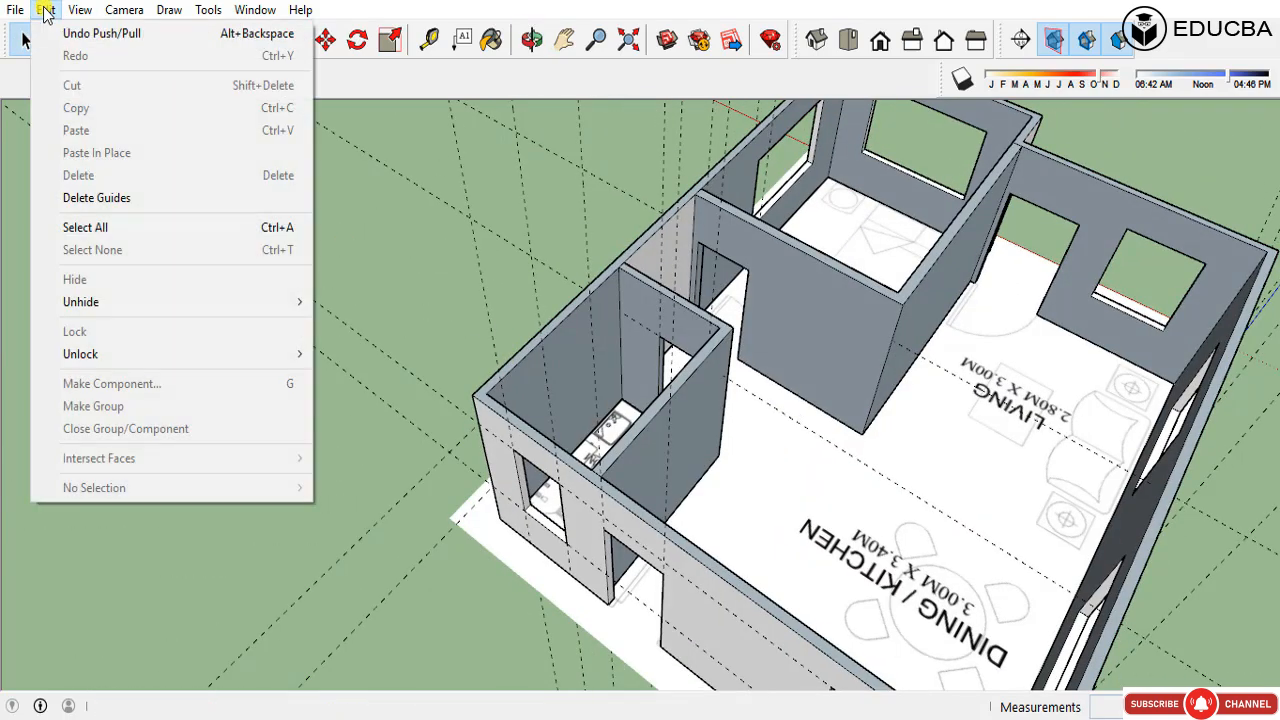
{"action": "left_click", "coordinate": [117, 198]}
{"action": "scroll", "coordinate": [577, 366], "scroll_direction": "down", "scroll_amount": 3}
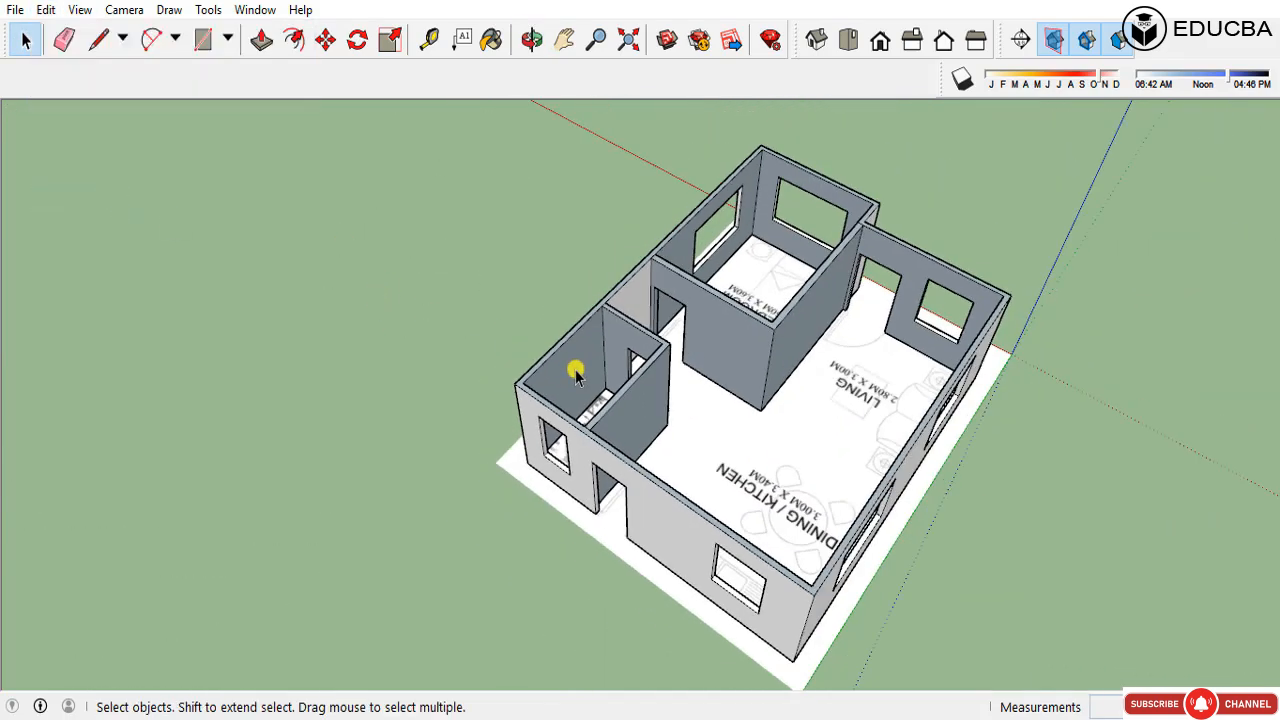
Step: Examine the door openings and wall faces around the bath and bedroom
{"action": "middle_click_drag", "start_coordinate": [577, 366], "coordinate": [574, 363]}
{"action": "scroll", "coordinate": [789, 374], "scroll_direction": "up", "scroll_amount": 5}
{"action": "middle_click_drag", "start_coordinate": [789, 374], "coordinate": [611, 449]}
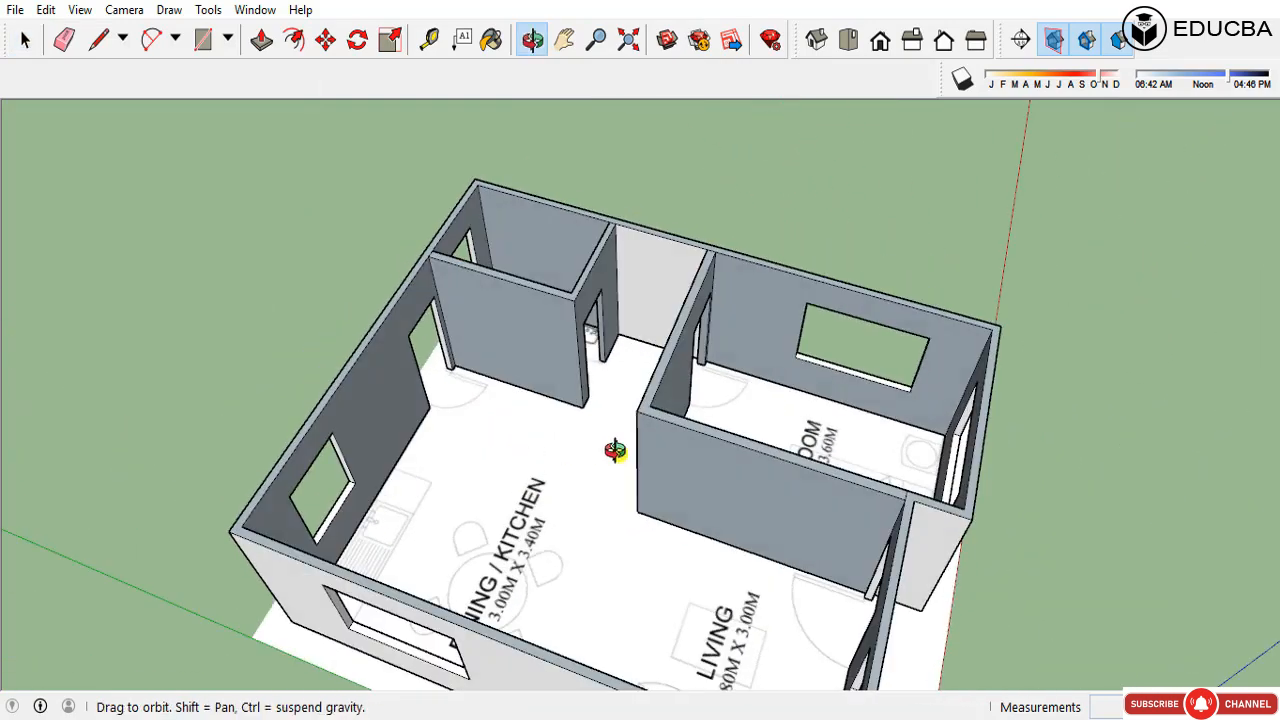
{"action": "scroll", "coordinate": [623, 257], "scroll_direction": "up", "scroll_amount": 3}
{"action": "left_click", "coordinate": [623, 257]}
{"action": "left_click", "coordinate": [543, 275]}
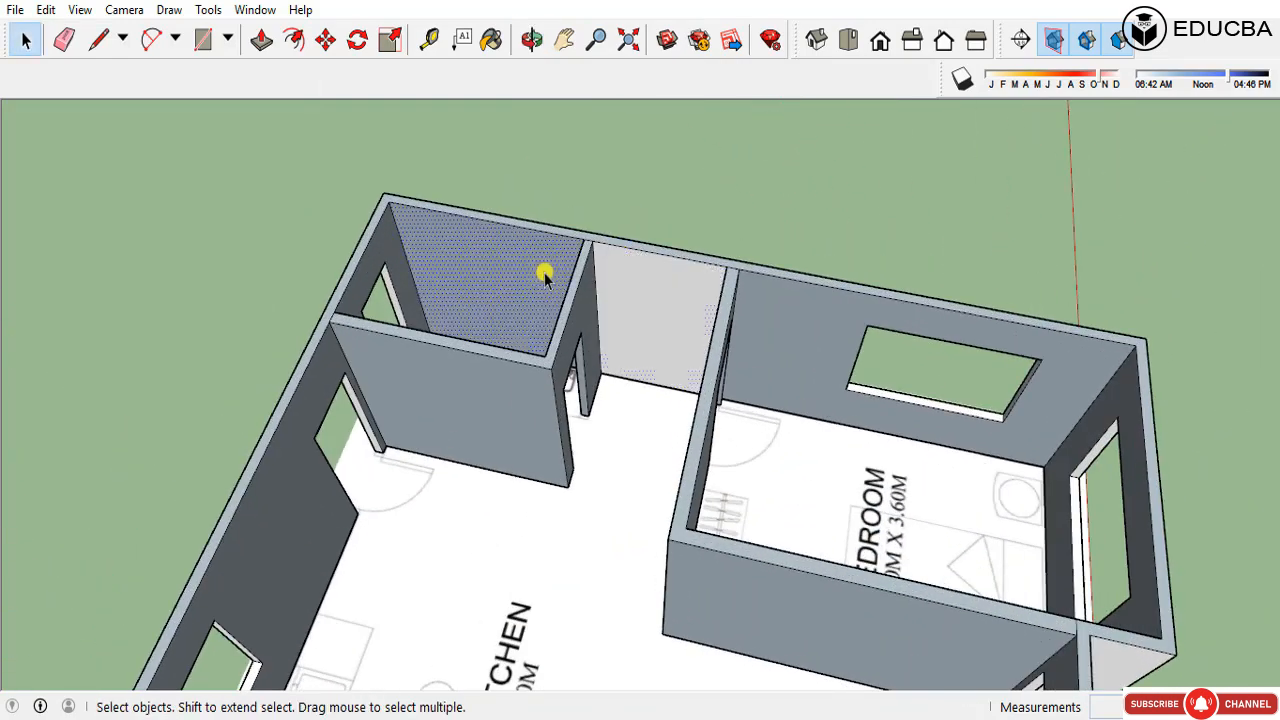
{"action": "left_click", "coordinate": [830, 335]}
{"action": "middle_click_drag", "start_coordinate": [809, 480], "coordinate": [577, 355]}
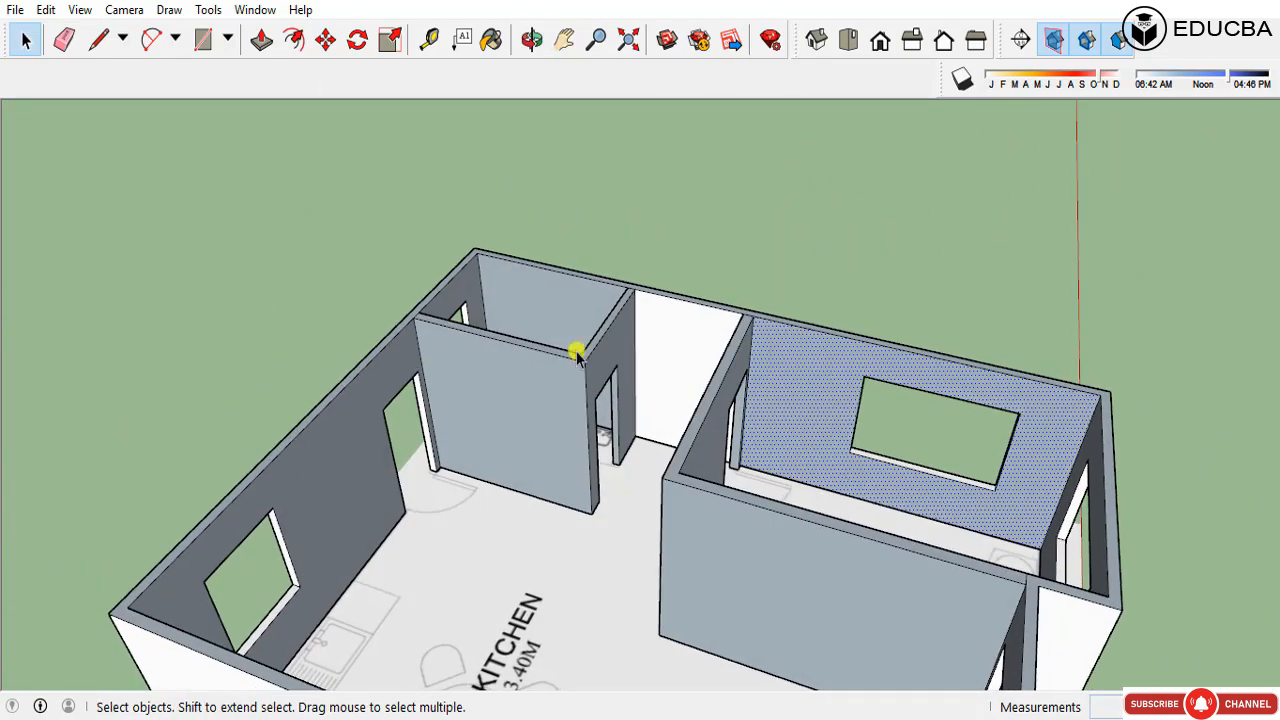
{"action": "left_click", "coordinate": [506, 307]}
{"action": "scroll", "coordinate": [523, 334], "scroll_direction": "down", "scroll_amount": 3}
{"action": "middle_click_drag", "start_coordinate": [529, 409], "coordinate": [566, 523]}
{"action": "scroll", "coordinate": [643, 533], "scroll_direction": "up", "scroll_amount": 3}
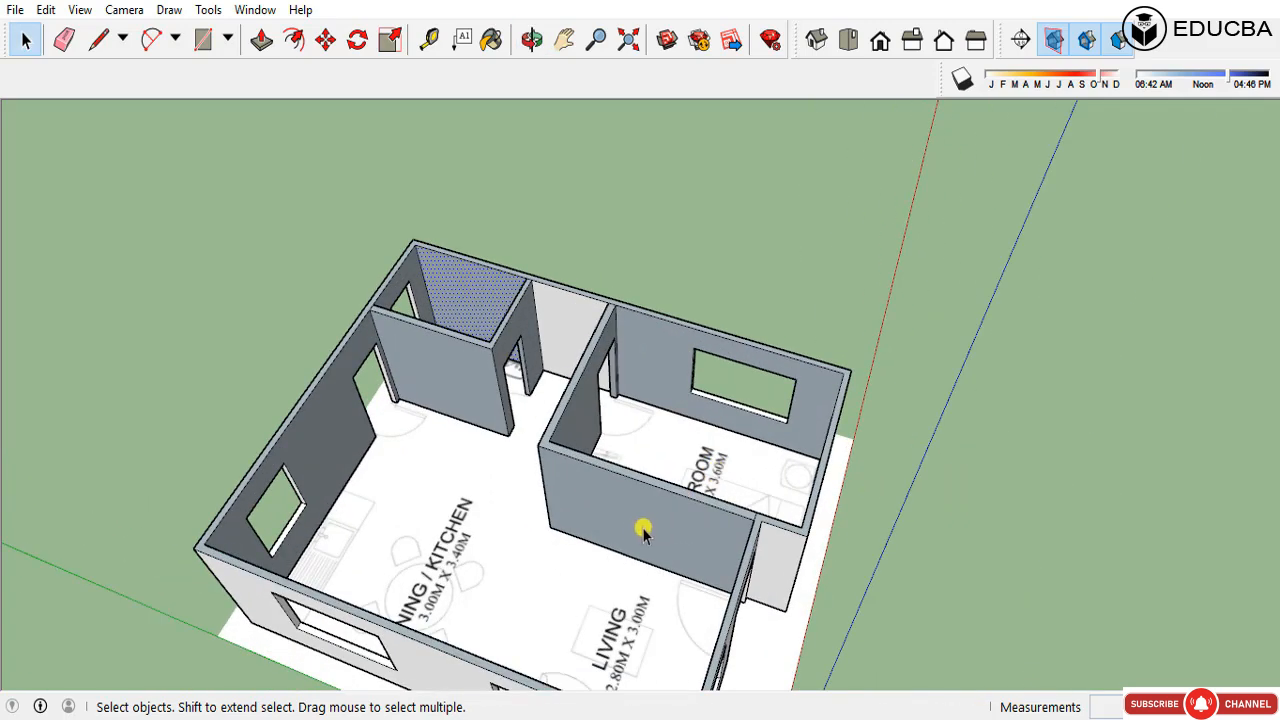
Step: Select all connected walls, paint them with the white Color M00 from the Colors materials, and clear the selection
{"action": "triple_click", "coordinate": [648, 512]}
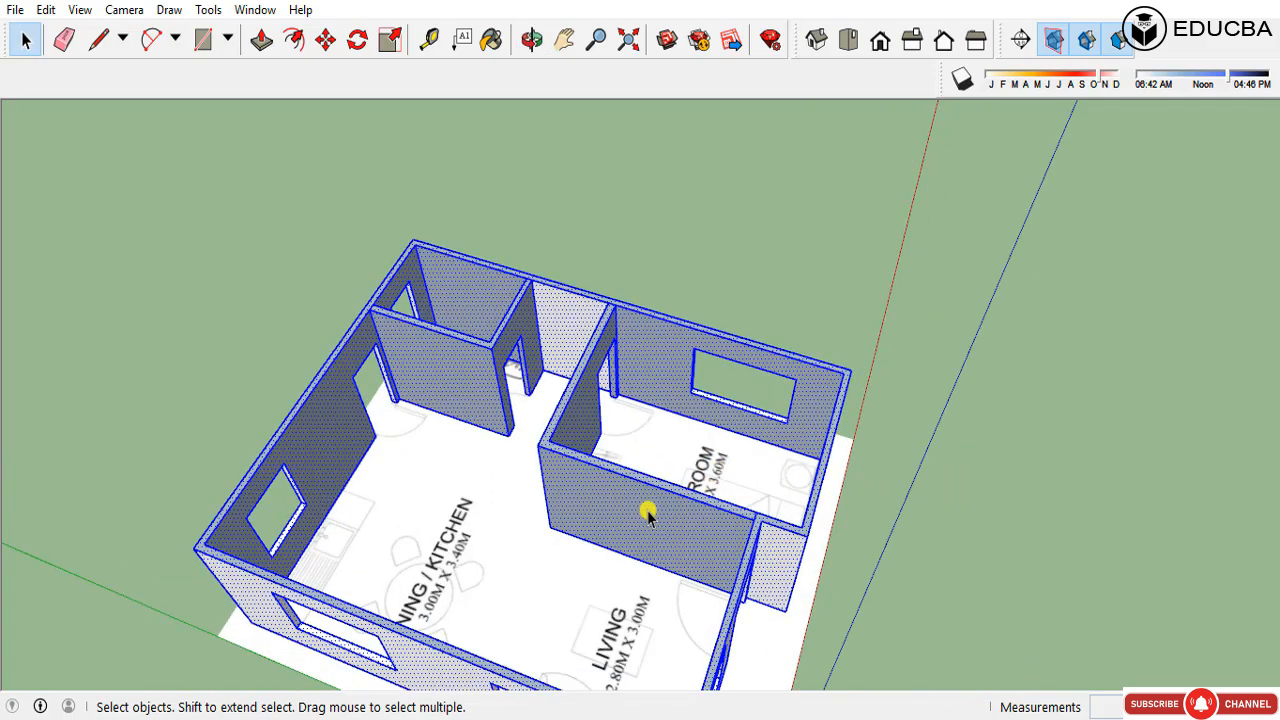
{"action": "left_click", "coordinate": [207, 12]}
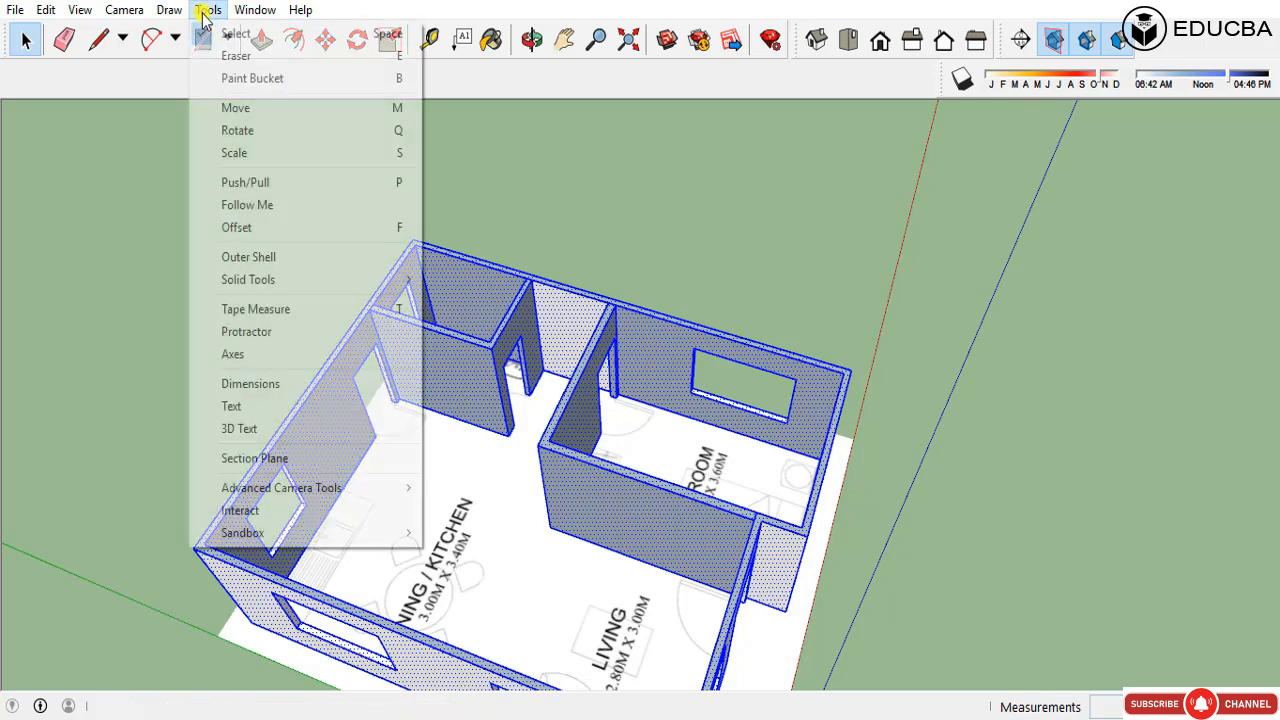
{"action": "left_click", "coordinate": [242, 82]}
{"action": "left_click", "coordinate": [1152, 200]}
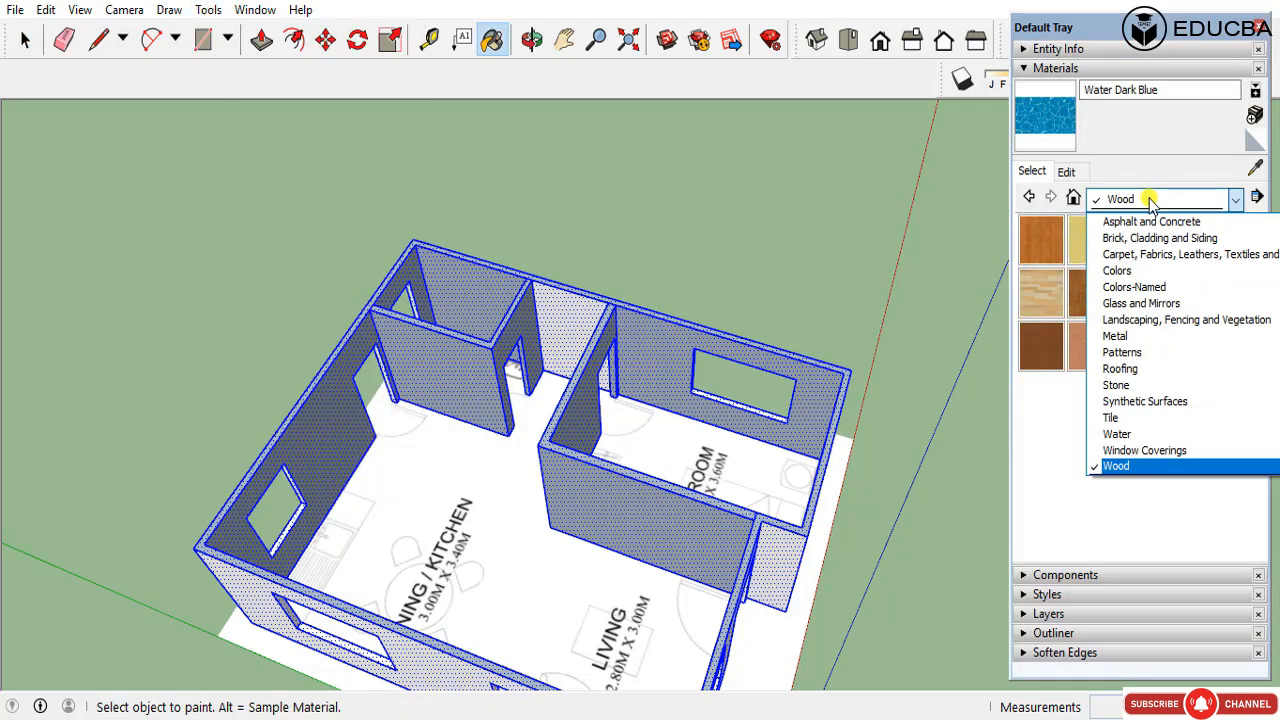
{"action": "left_click", "coordinate": [1097, 275]}
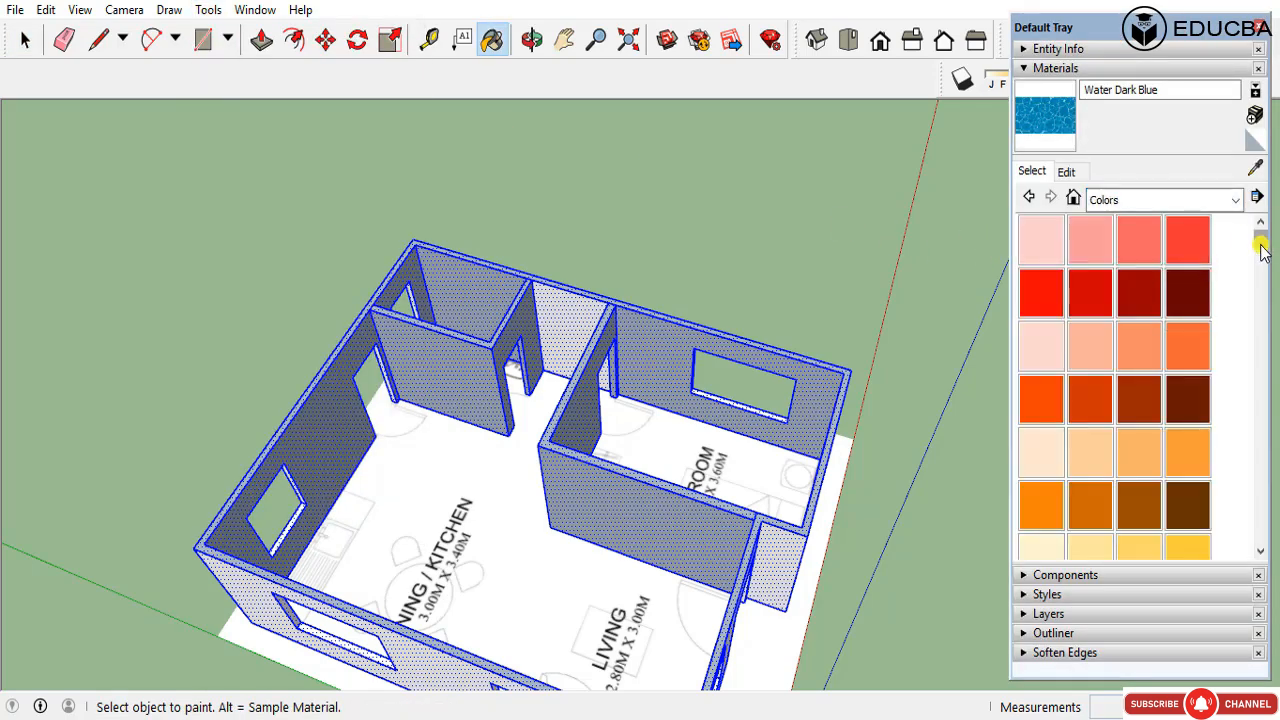
{"action": "left_click_drag", "start_coordinate": [1262, 250], "coordinate": [1262, 495]}
{"action": "left_click", "coordinate": [1030, 332]}
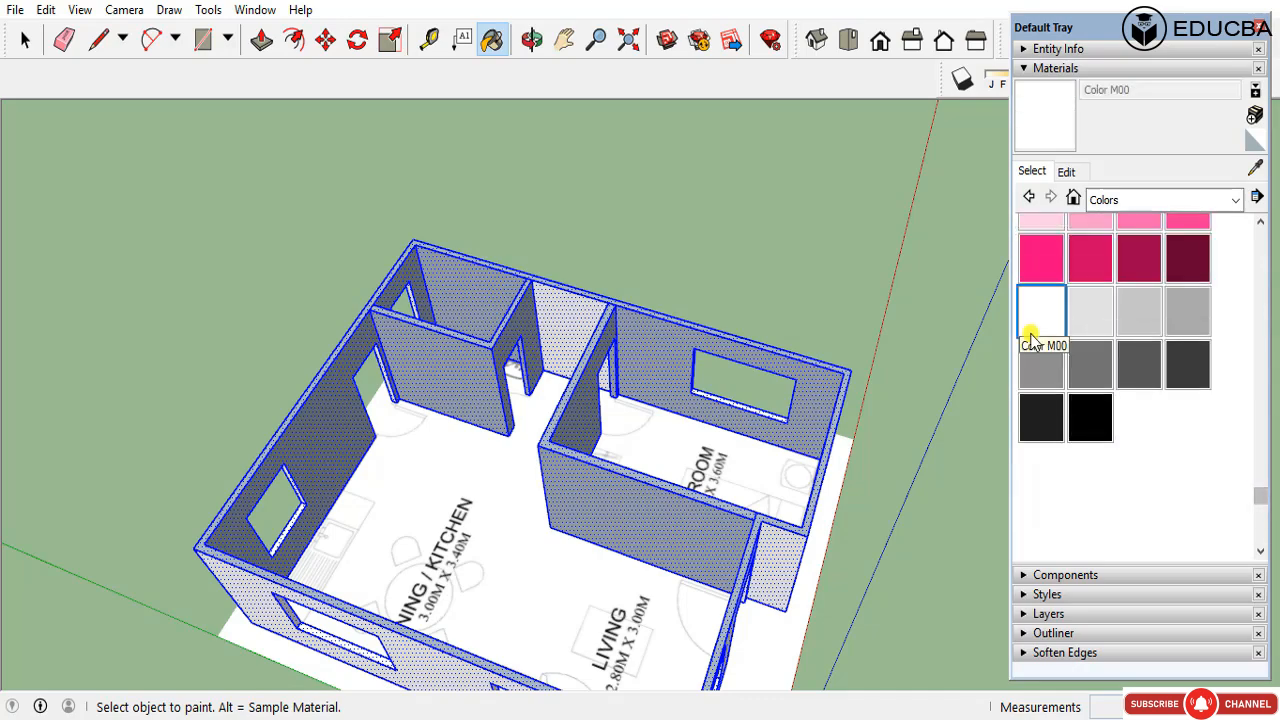
{"action": "left_click", "coordinate": [740, 508]}
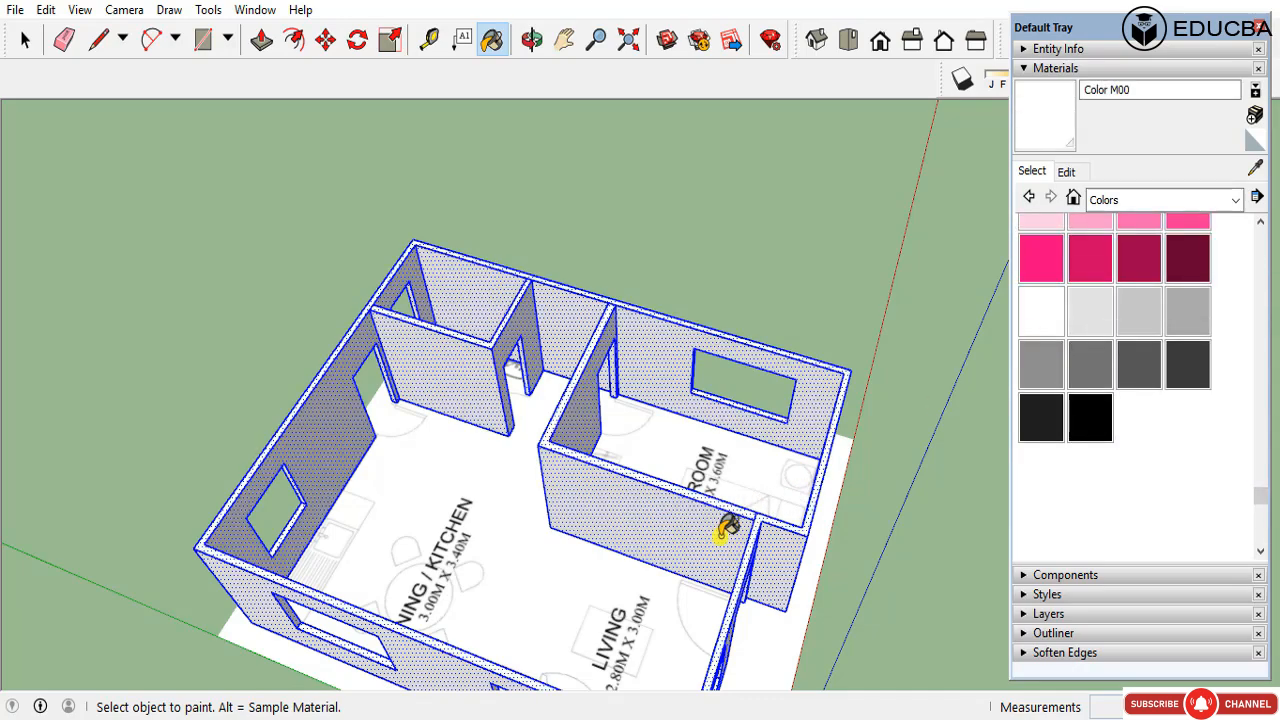
{"action": "key", "text": "space"}
{"action": "left_click", "coordinate": [723, 286]}
Step: Examine the painted house walls and openings from the bedroom, front and corner sides
{"action": "scroll", "coordinate": [628, 363], "scroll_direction": "up", "scroll_amount": 3}
{"action": "middle_click_drag", "start_coordinate": [628, 363], "coordinate": [500, 314]}
{"action": "scroll", "coordinate": [606, 363], "scroll_direction": "down", "scroll_amount": 3}
{"action": "middle_click_drag", "start_coordinate": [606, 363], "coordinate": [355, 345]}
{"action": "scroll", "coordinate": [709, 371], "scroll_direction": "up", "scroll_amount": 3}
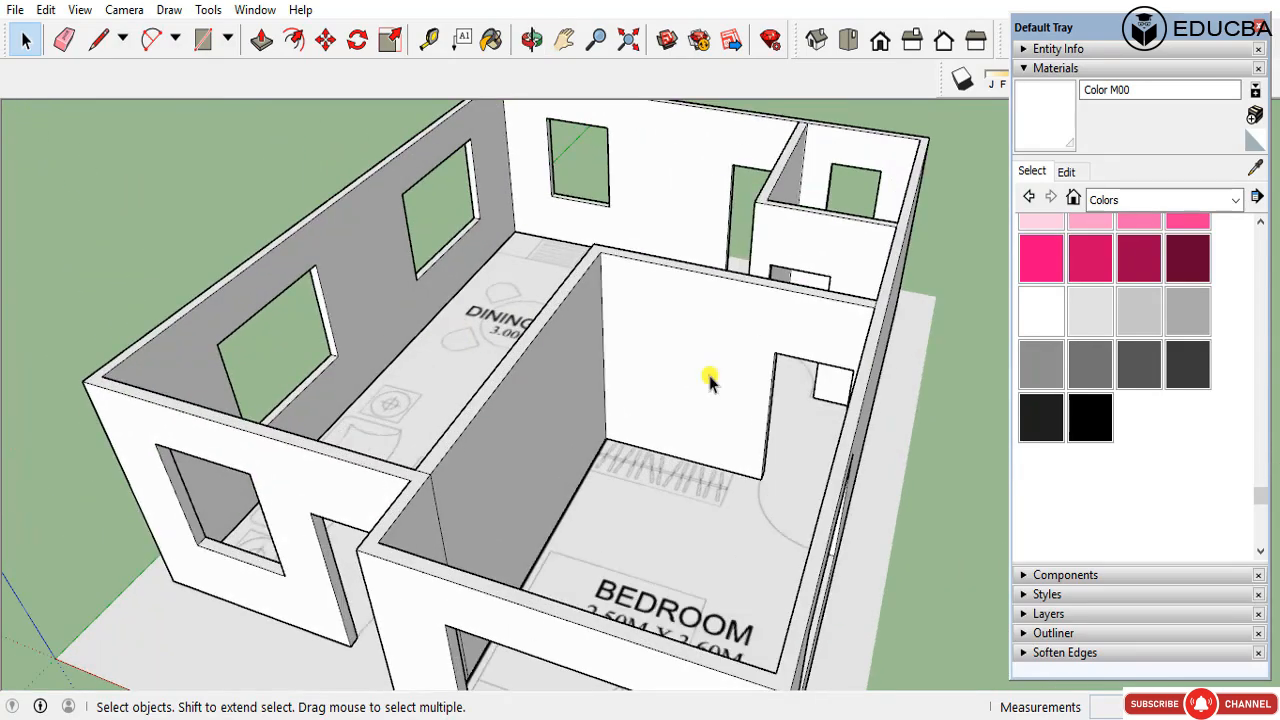
{"action": "scroll", "coordinate": [509, 286], "scroll_direction": "down", "scroll_amount": 3}
{"action": "middle_click_drag", "start_coordinate": [509, 286], "coordinate": [843, 313]}
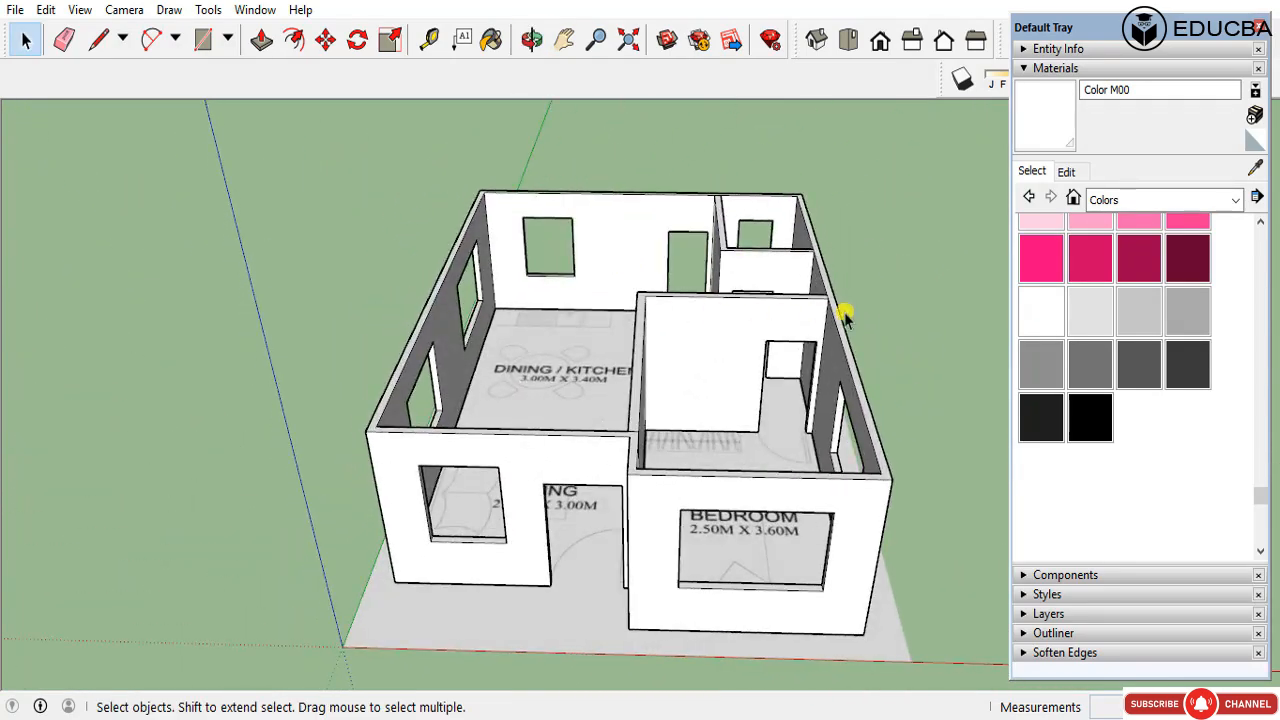
{"action": "middle_click_drag", "start_coordinate": [668, 484], "coordinate": [509, 491]}
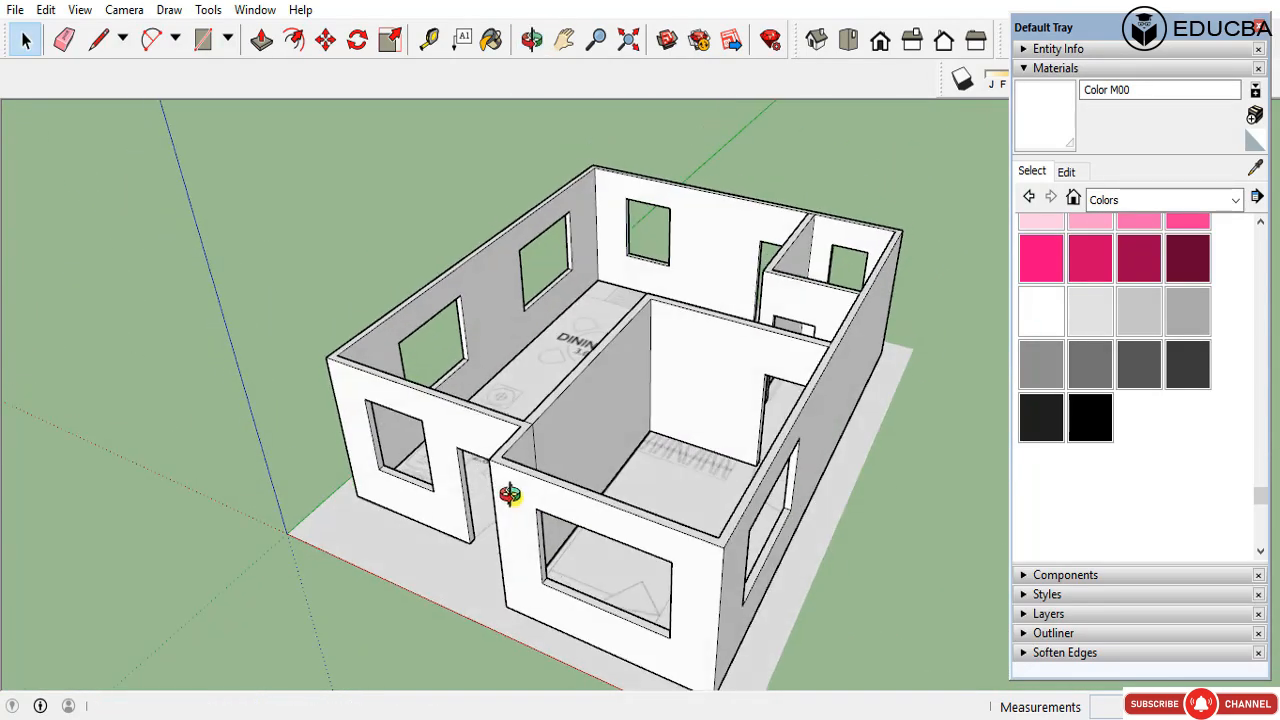